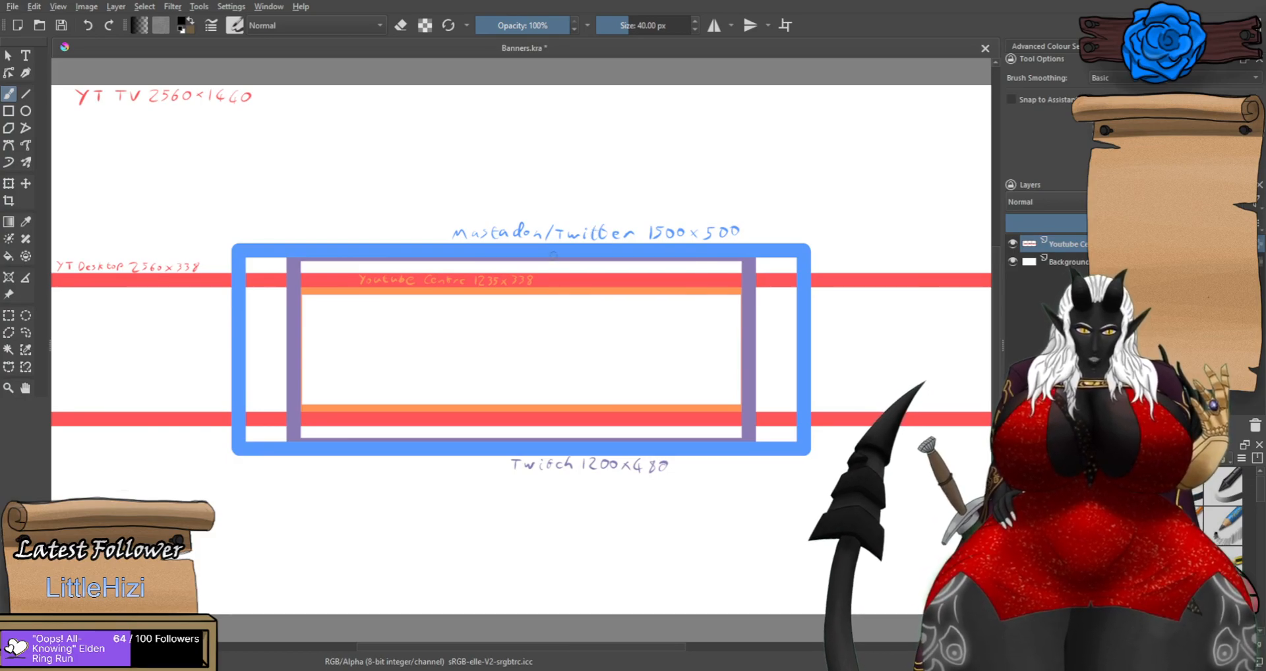
Set the Rectangle tool to a locked size of 2510 px wide by 816 px high.
left_click_drag(561, 248, 540, 228)
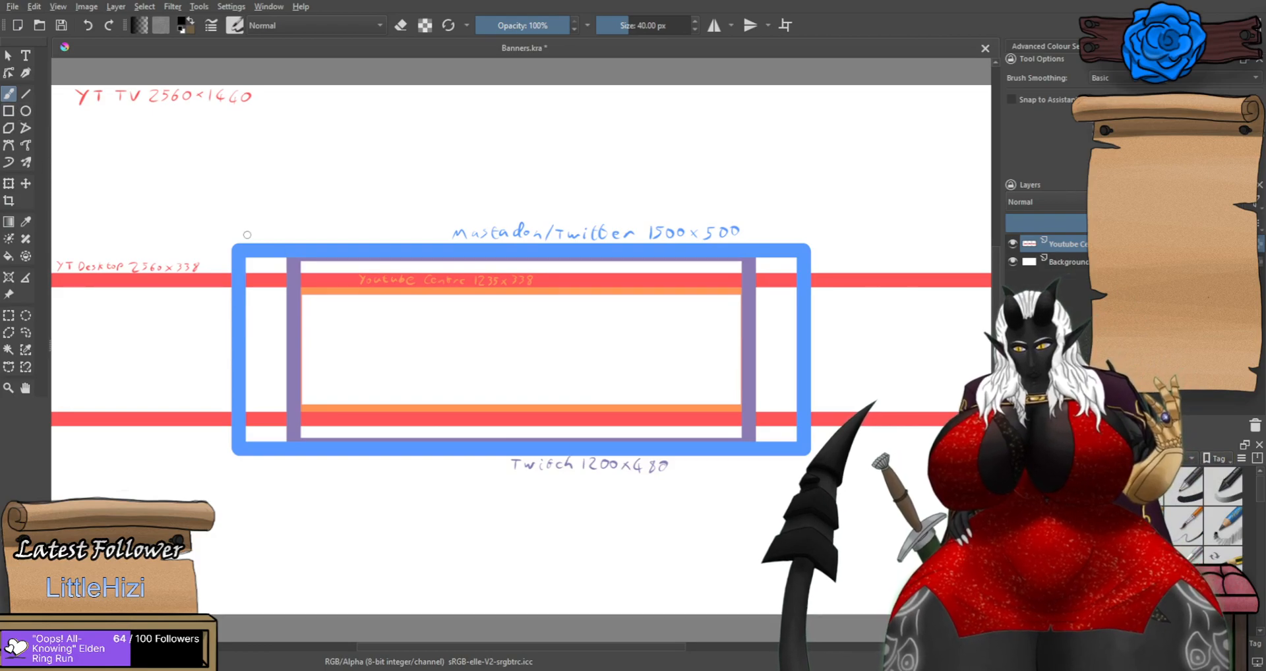
left_click(8, 110)
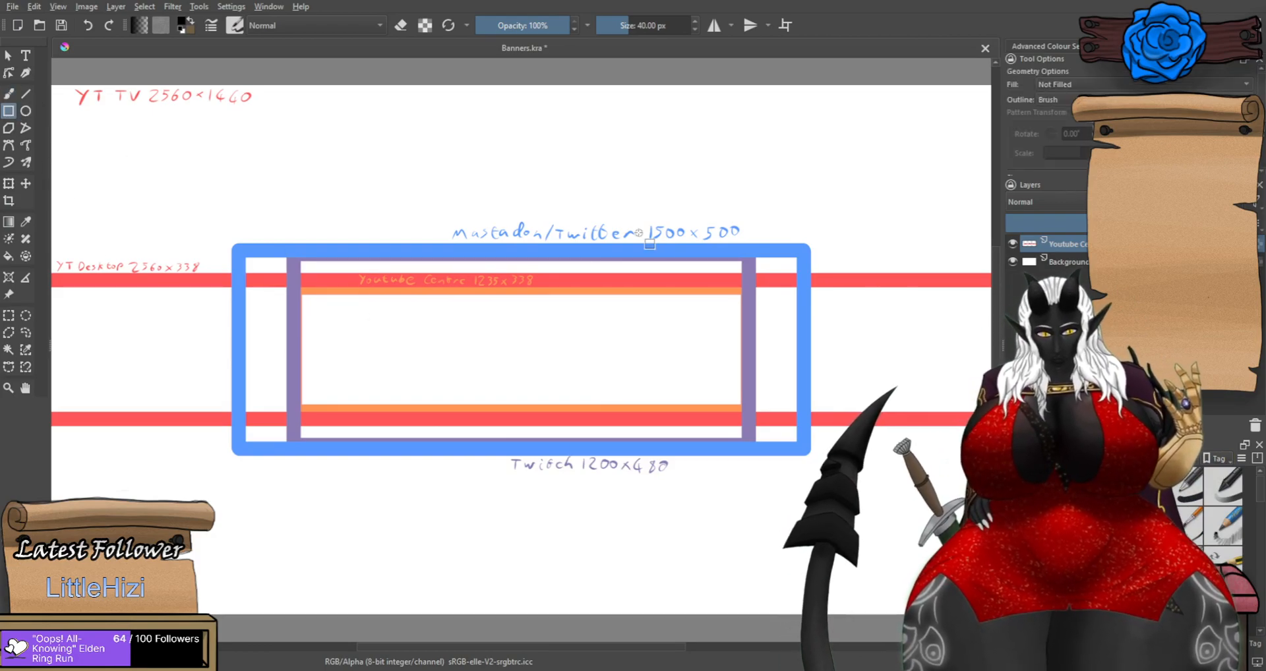
left_click_drag(1261, 89, 1260, 135)
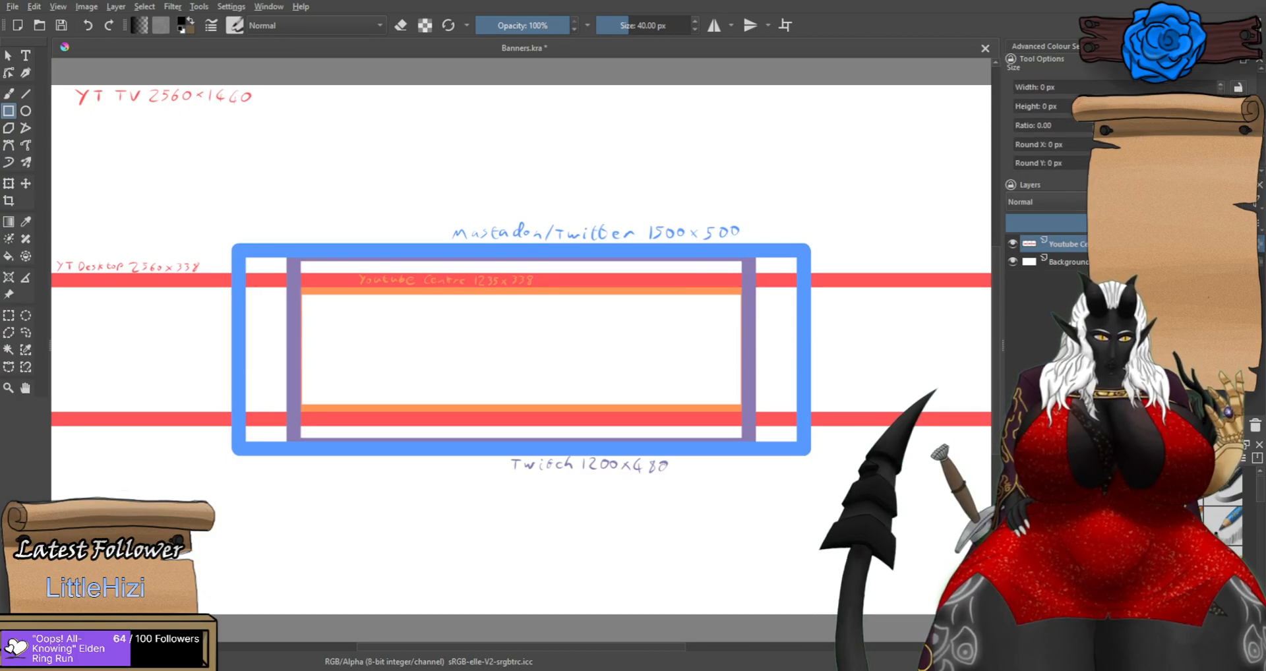
left_click(1042, 86)
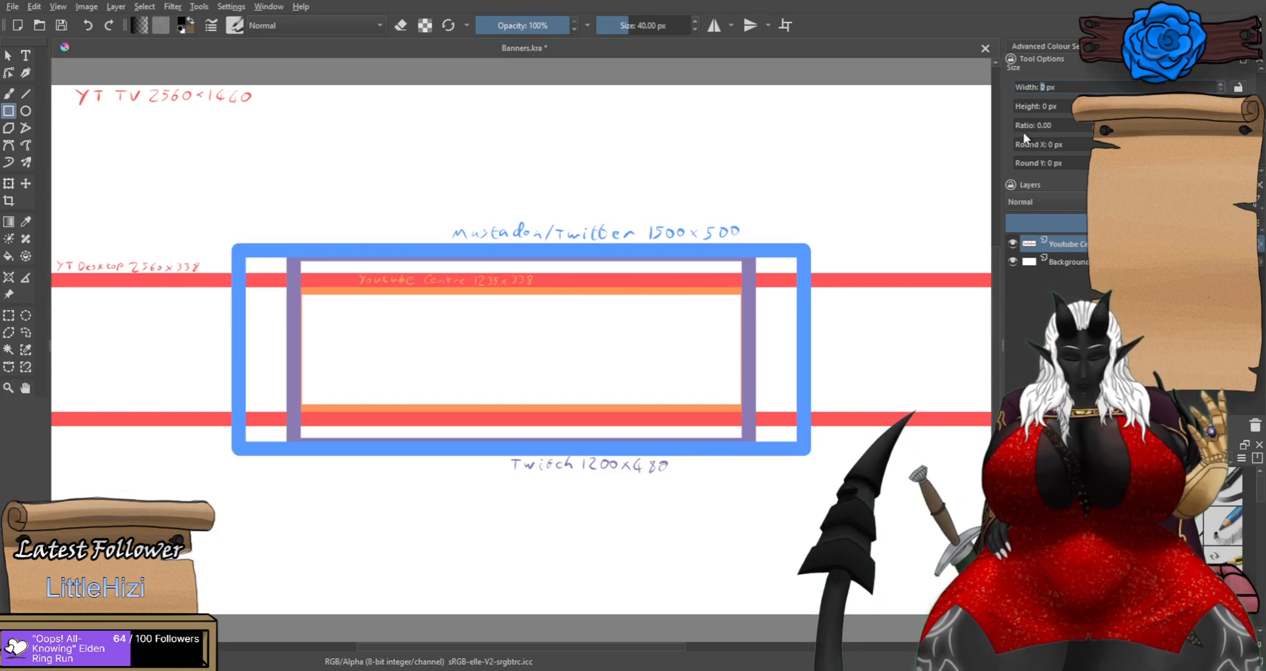
type("2470")
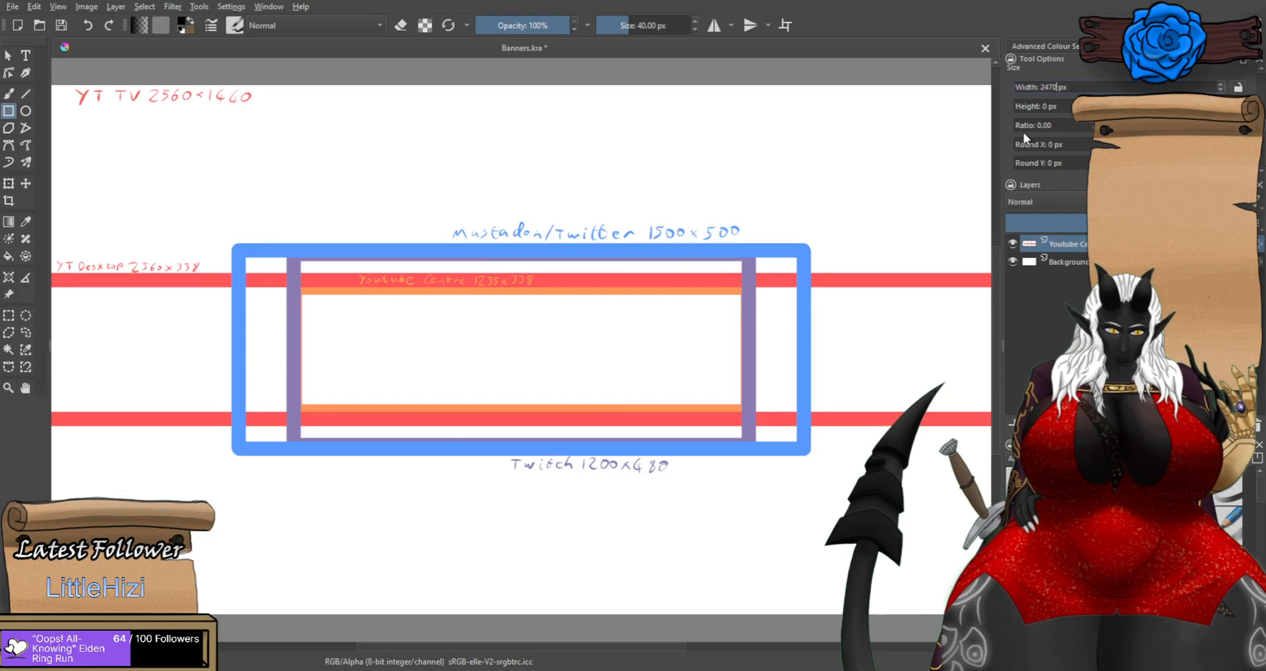
key("BackSpace")
key("BackSpace")
key("BackSpace")
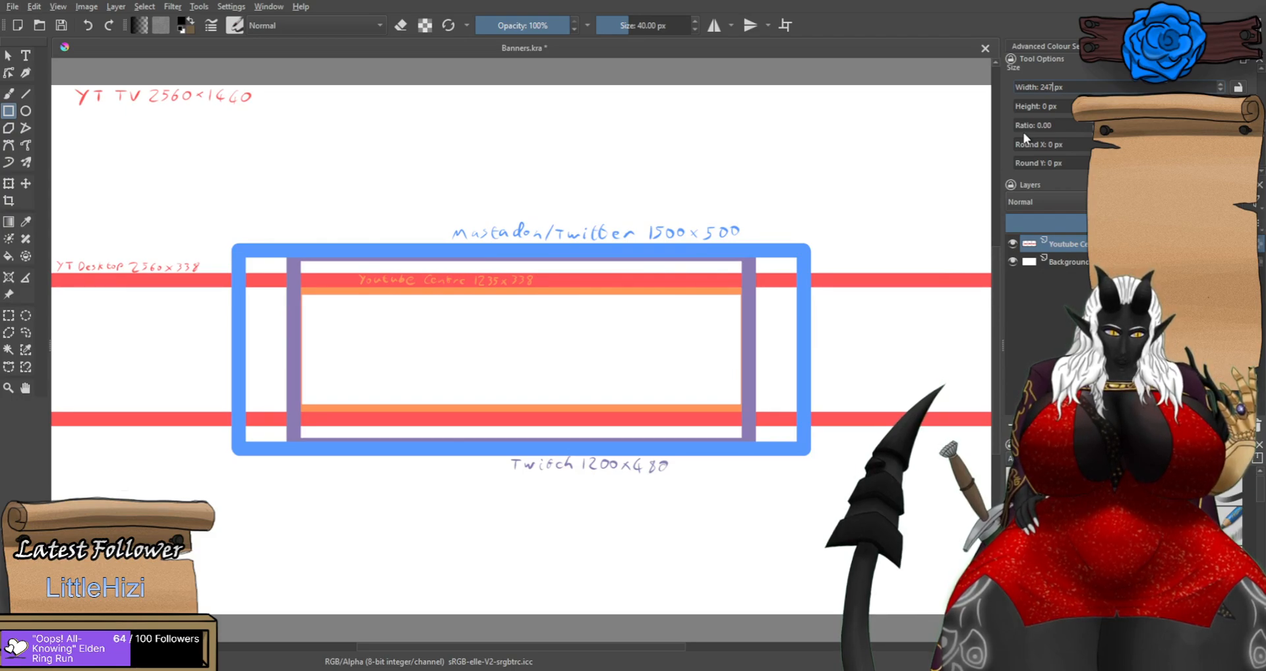
type("510")
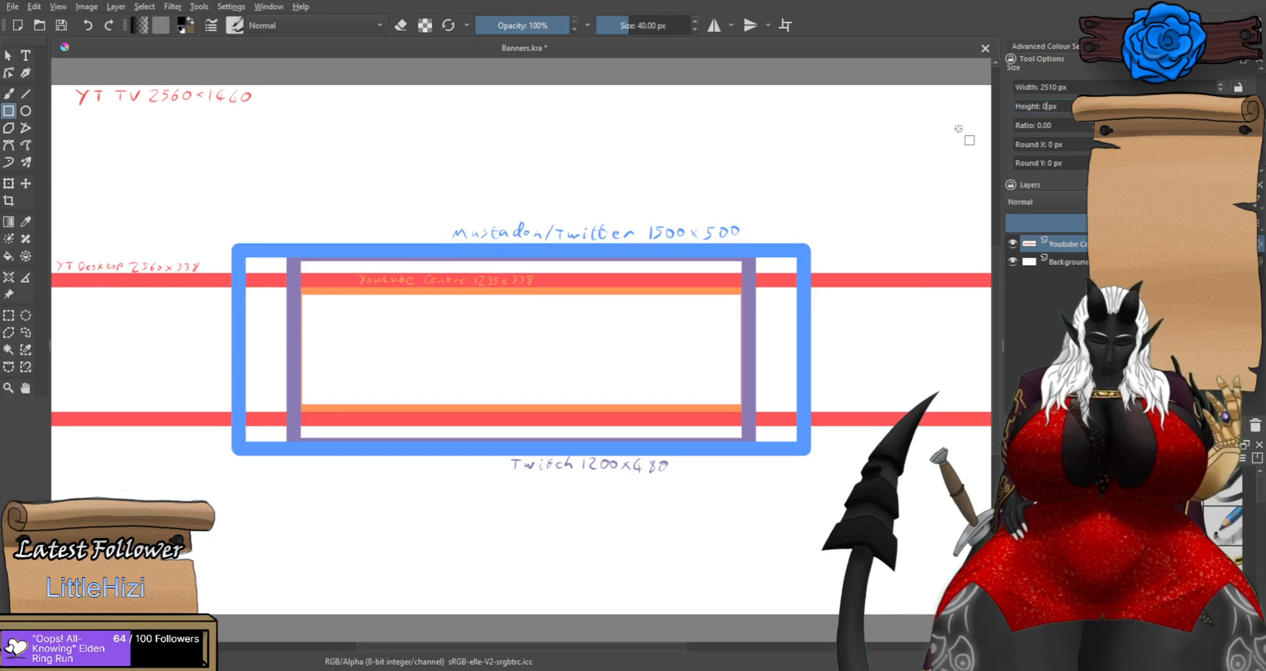
type("81")
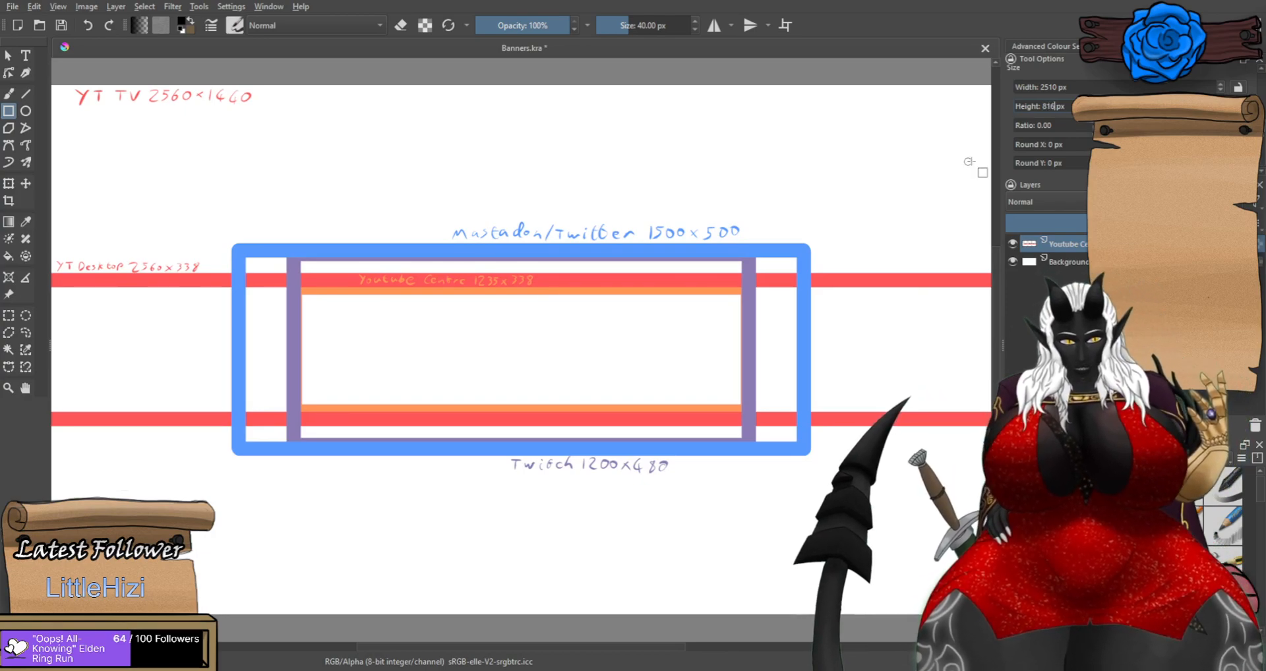
type("6")
key("Return")
left_click(1237, 87)
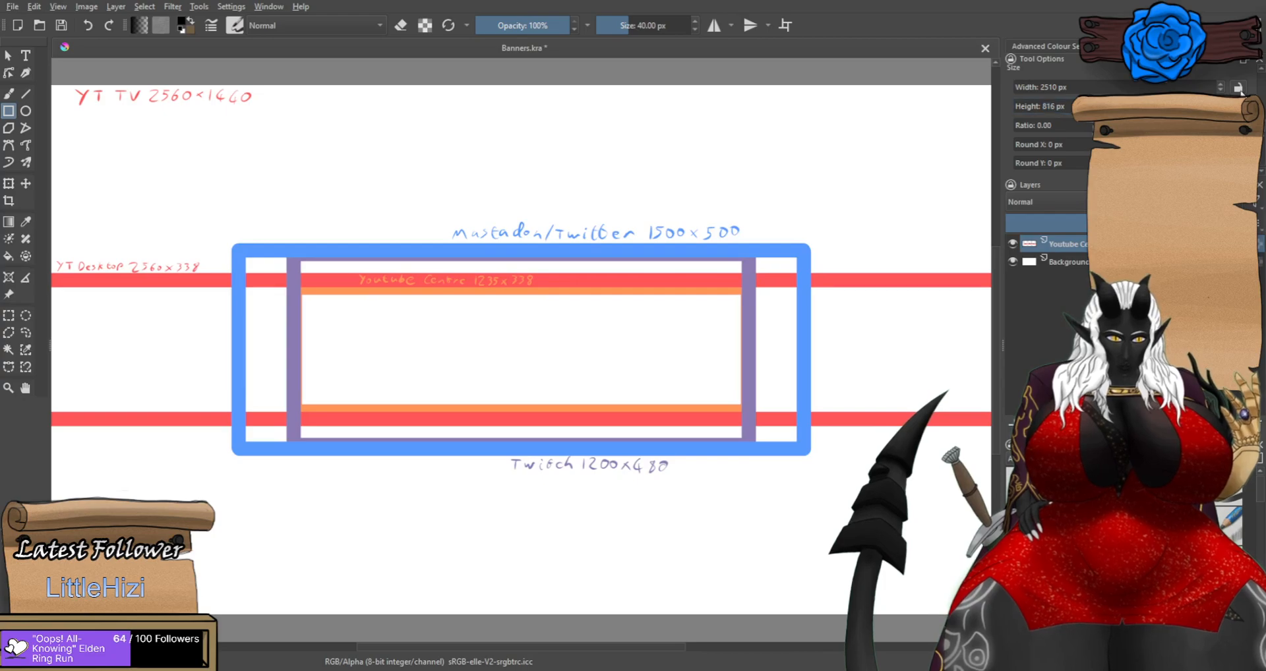
left_click_drag(275, 291, 359, 389)
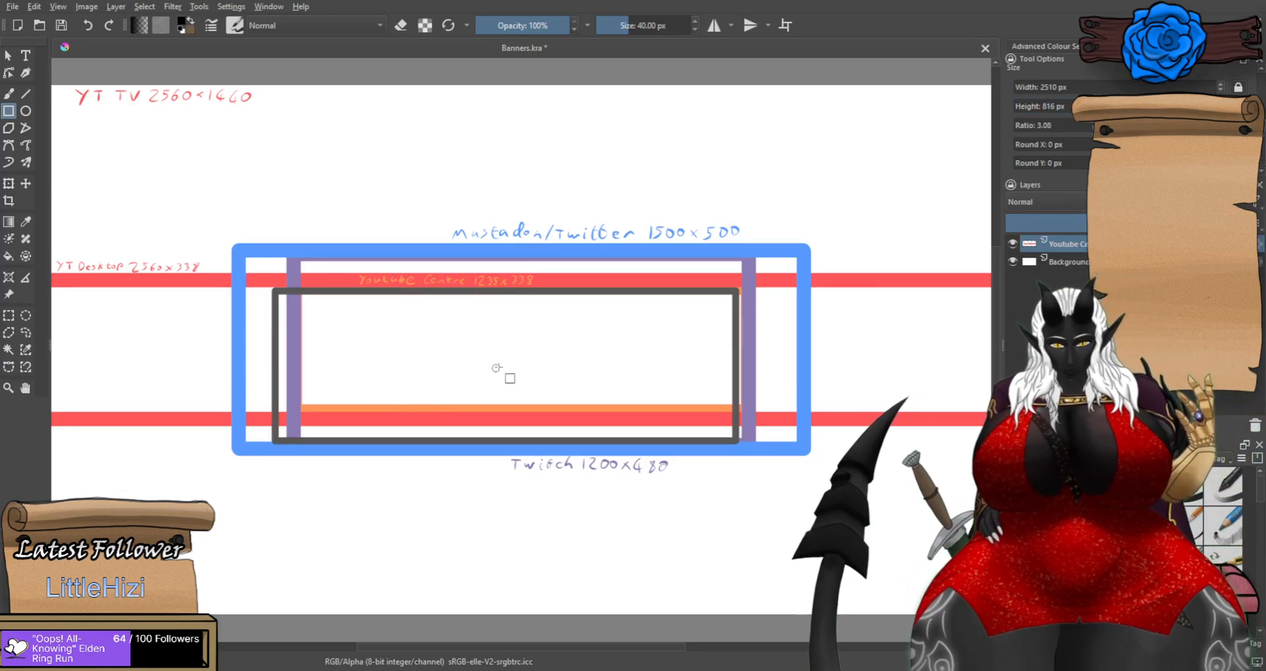
key("ctrl+t")
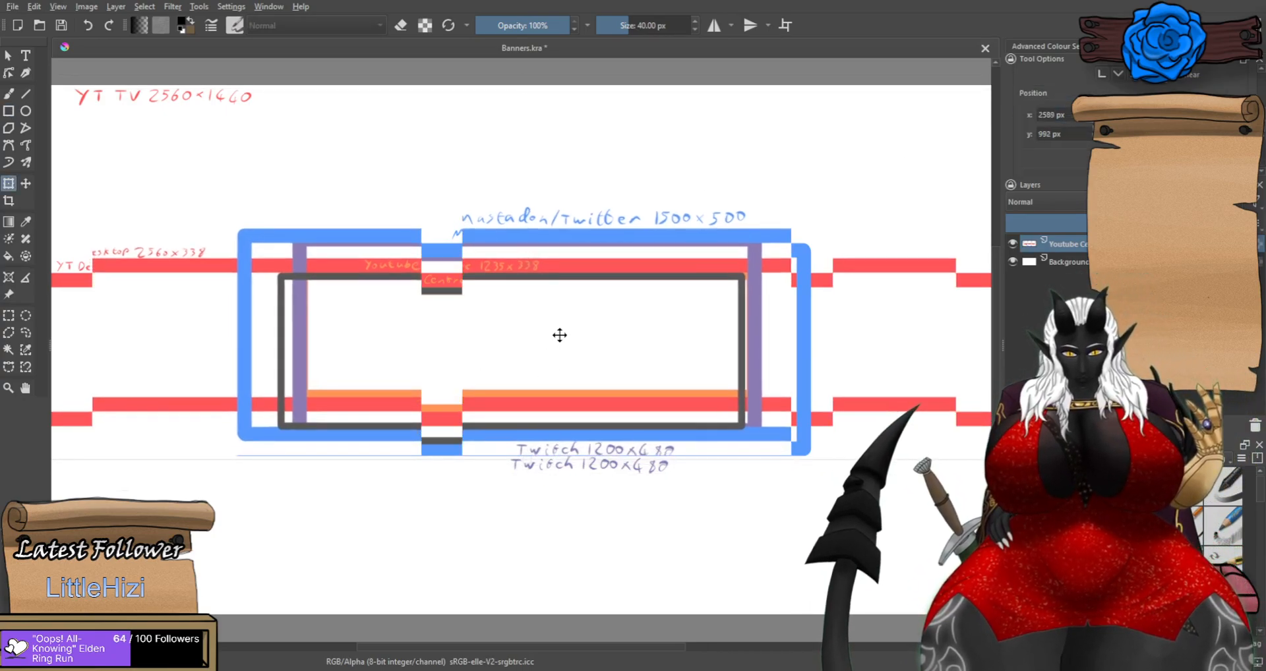
key("ctrl+z")
key("ctrl+z")
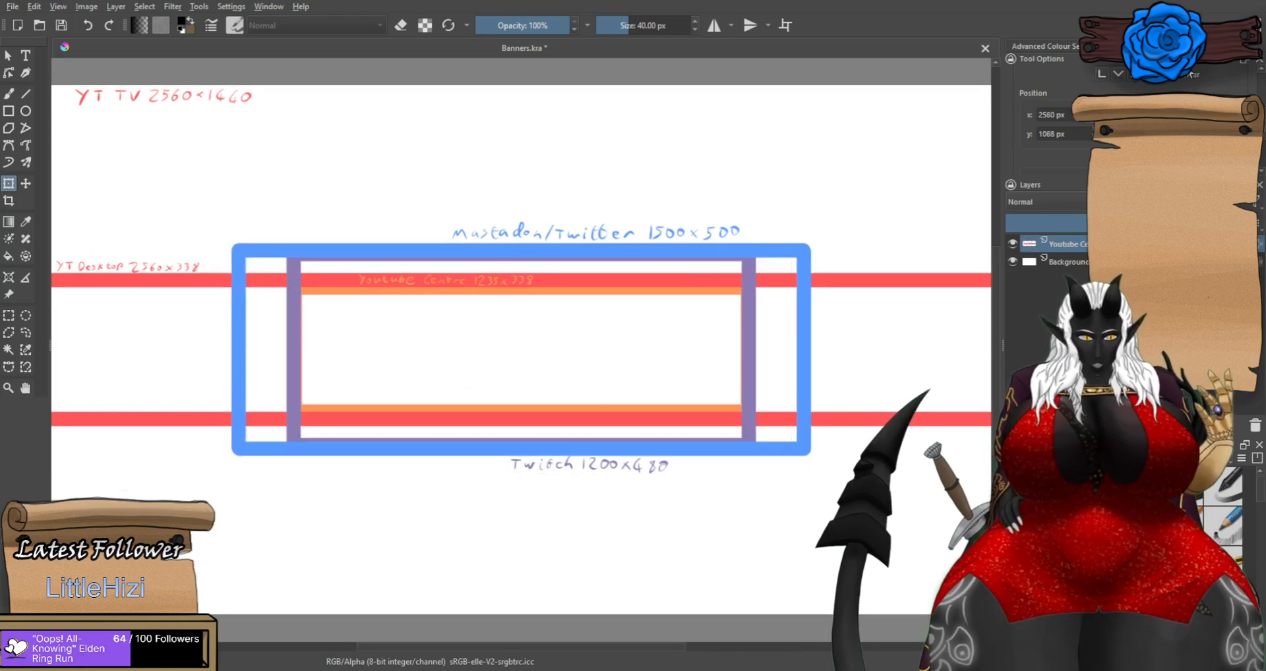
left_click(8, 112)
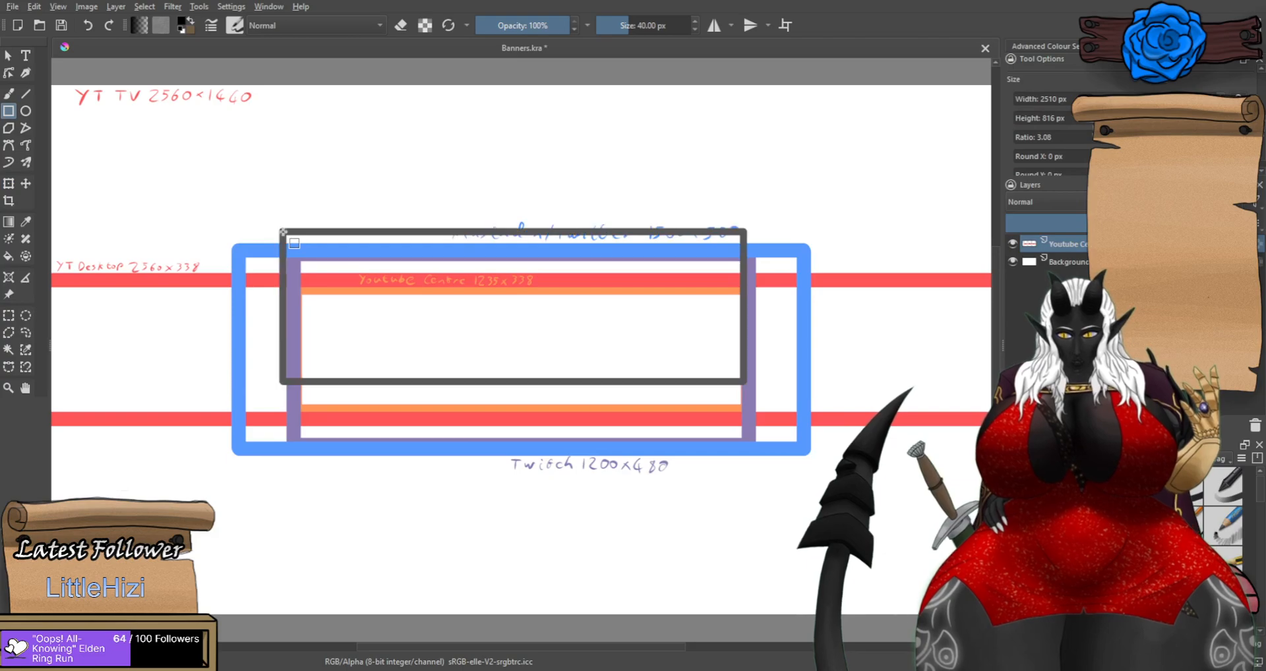
left_click(380, 280)
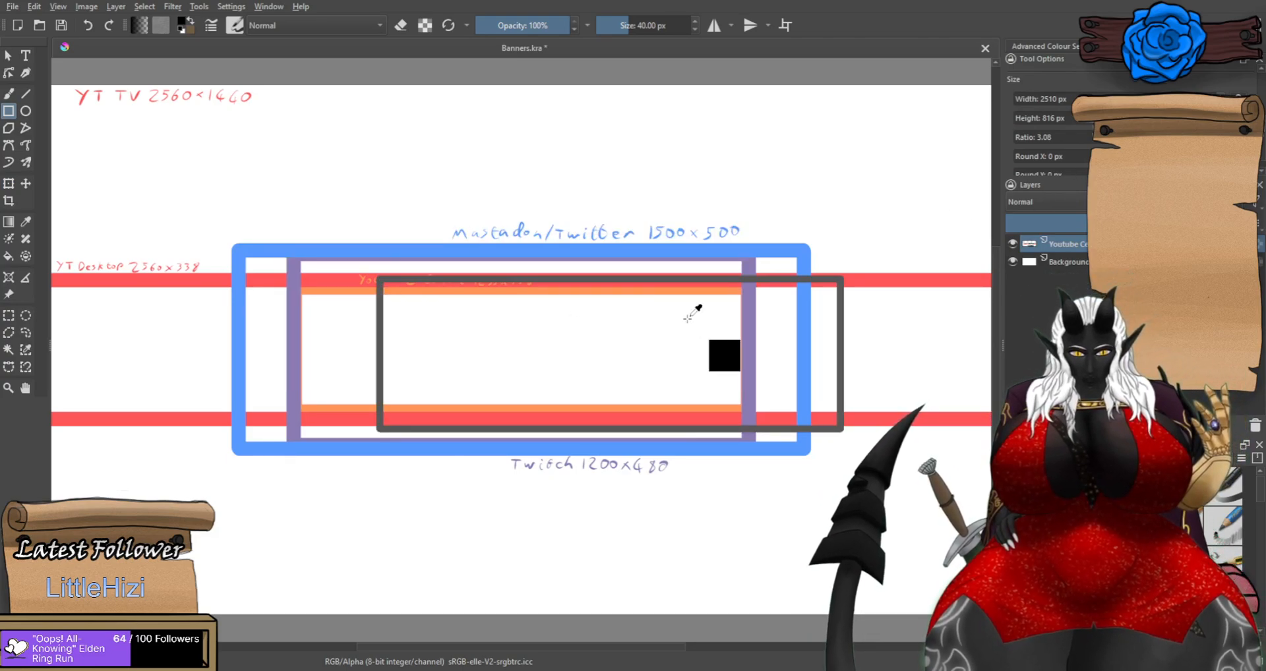
key("ctrl+z")
Draw the 2510 × 816 px black rectangle on a new paint layer and move it over the Twitch frame with the Transform tool.
left_click(1008, 426)
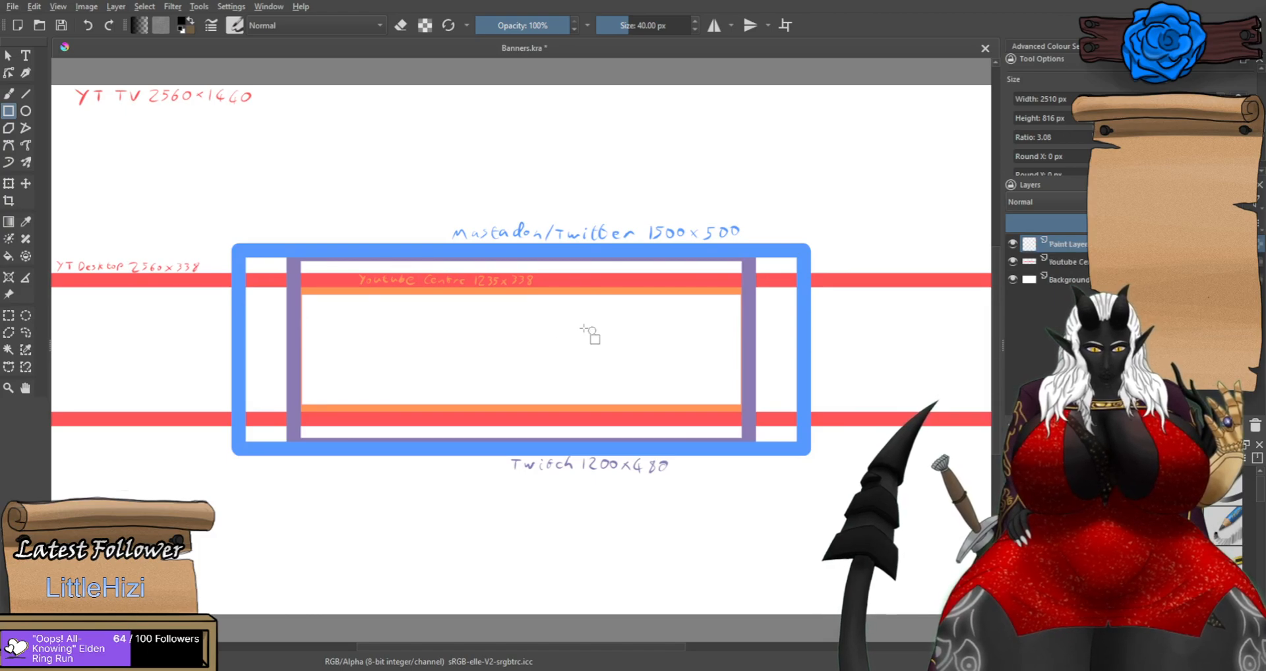
left_click(504, 294)
key("ctrl+t")
left_click_drag(617, 362, 469, 335)
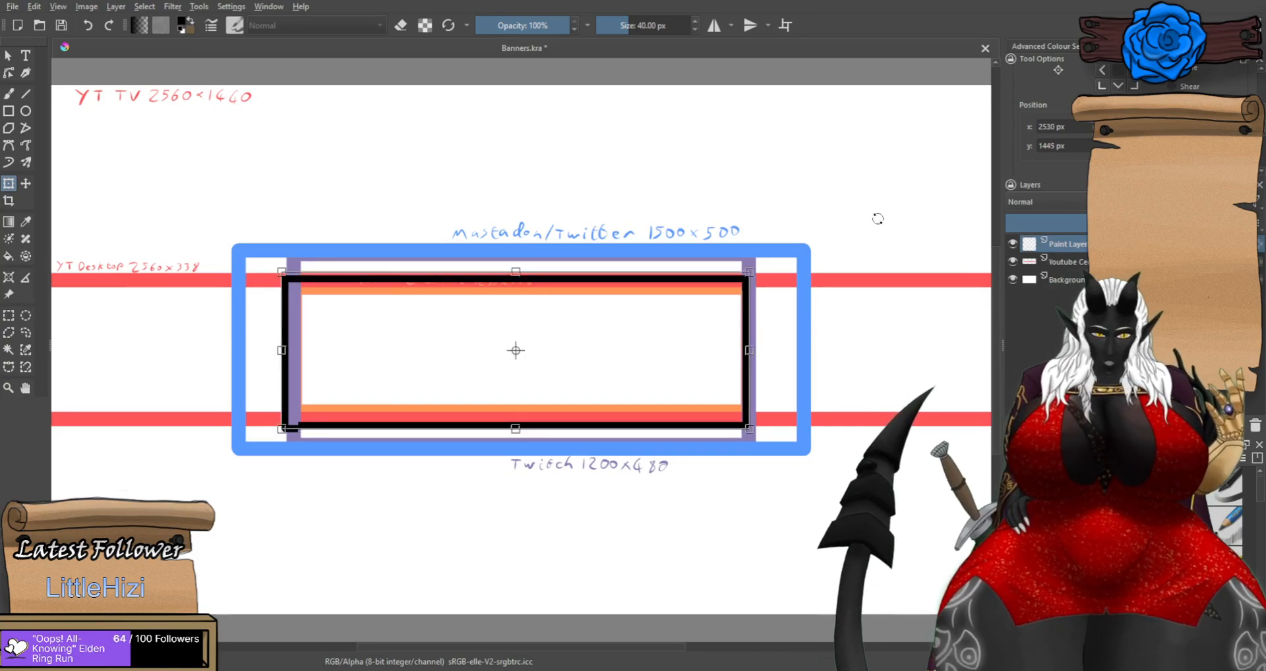
key("ctrl+z")
key("Return")
key("ctrl+z")
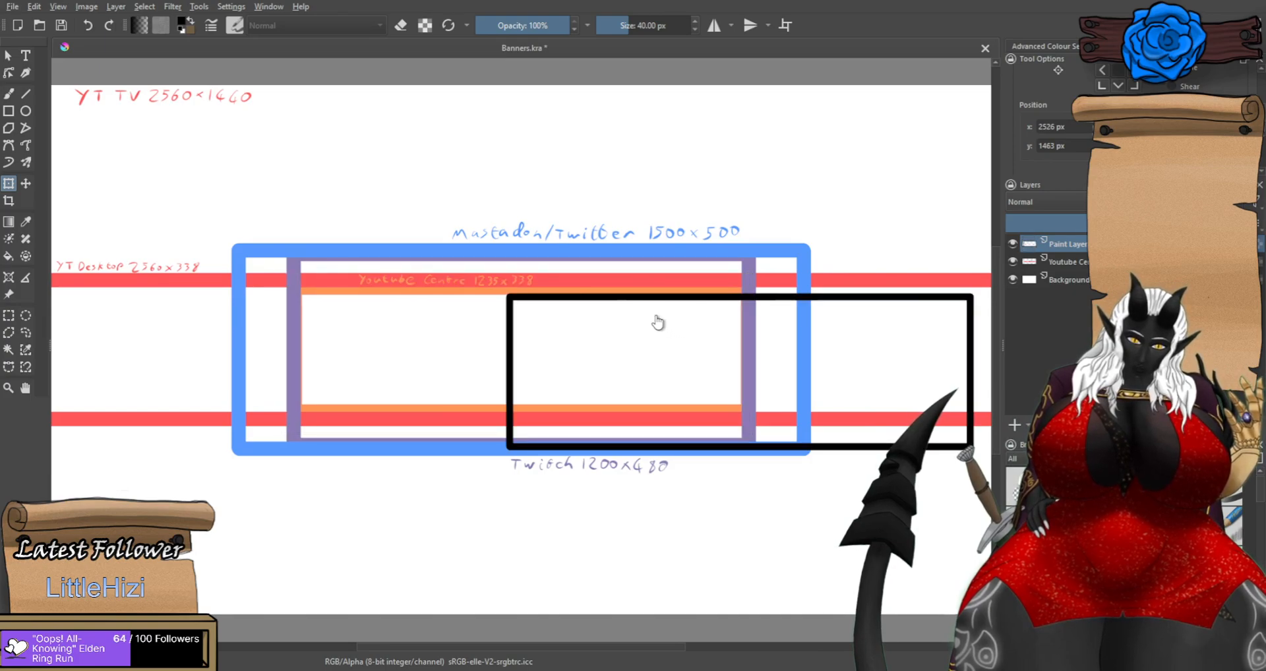
left_click_drag(677, 346, 437, 323)
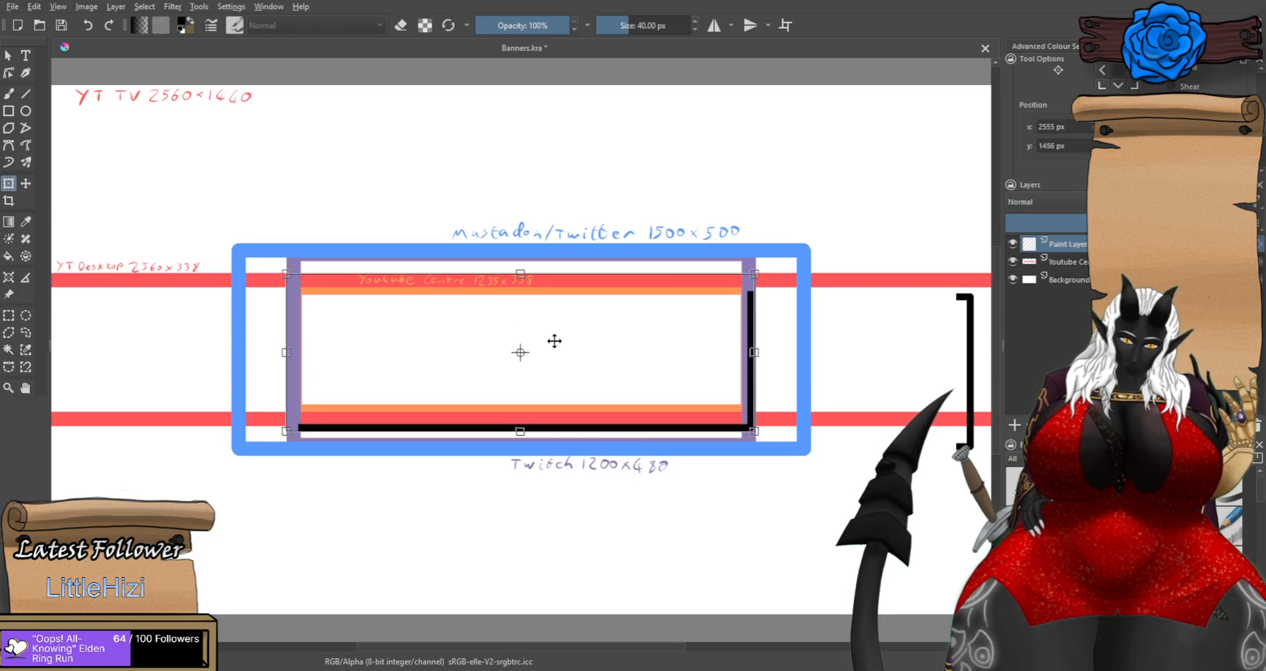
Align the black rectangle's upper-right corner with the Twitch frame's outer edge and the upper edge of the red YouTube desktop band.
scroll(602, 328, "up", 2)
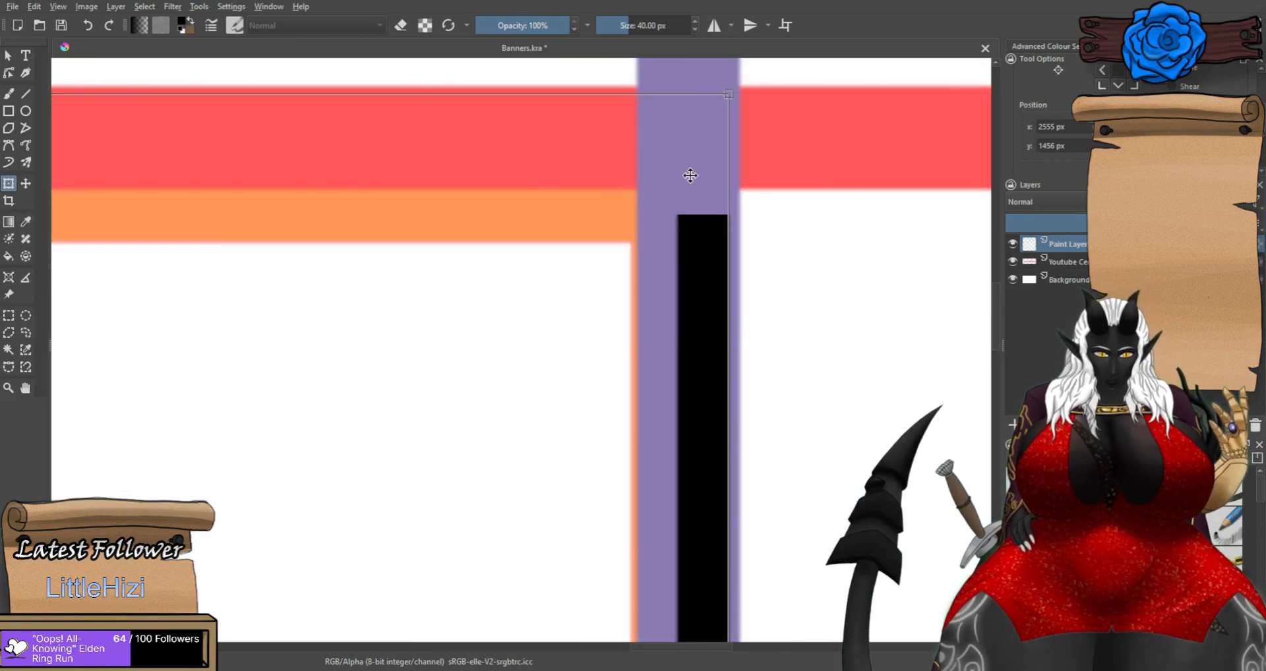
scroll(696, 211, "up", 3)
mouse_move(709, 279)
left_mouse_down()
mouse_move(745, 279)
mouse_move(730, 280)
left_mouse_up()
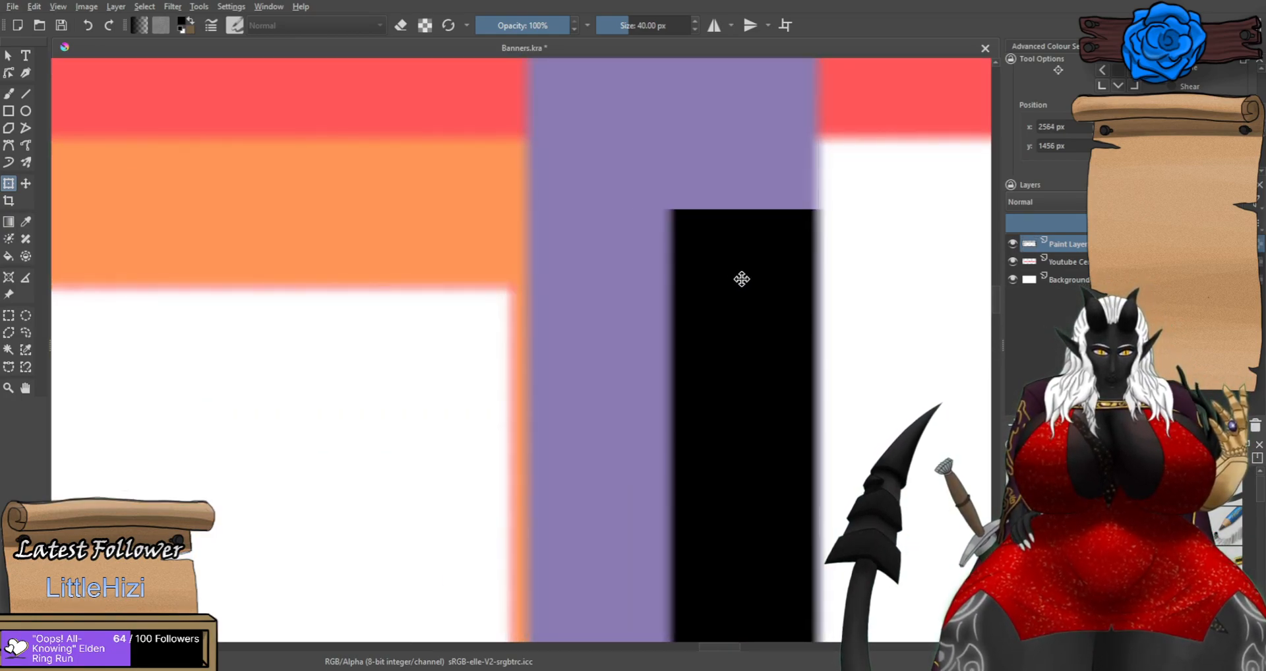
scroll(729, 278, "down", 4)
scroll(726, 275, "up", 4)
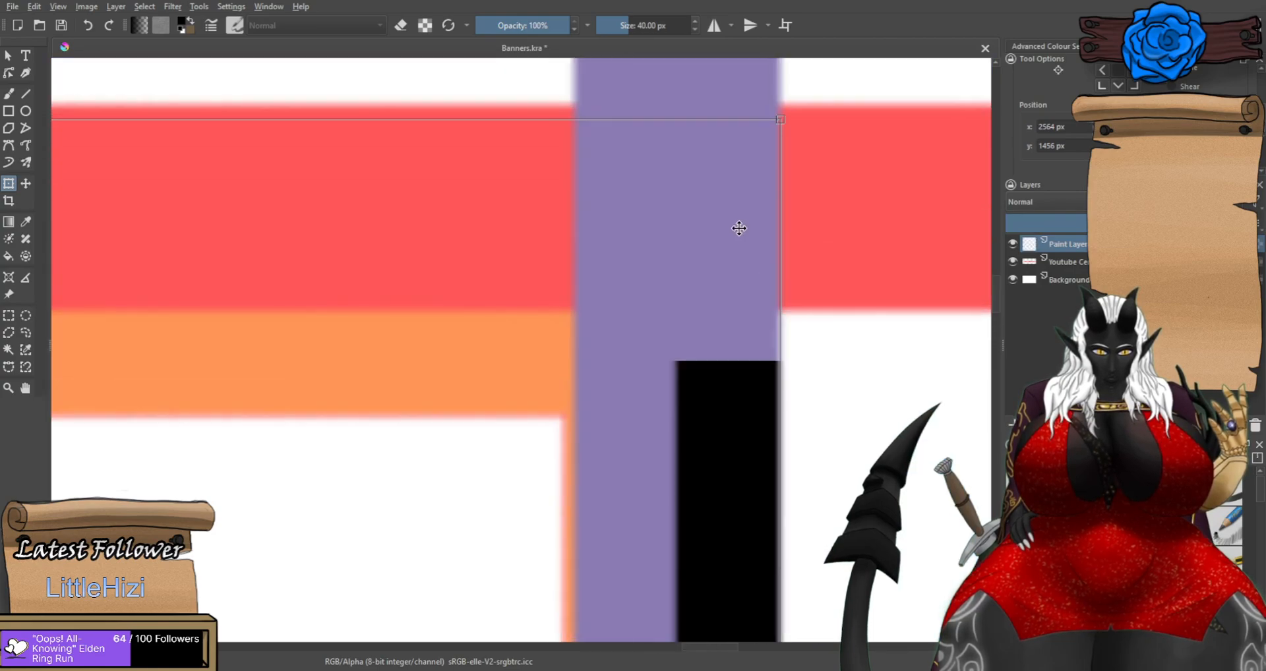
left_click_drag(743, 422, 749, 419)
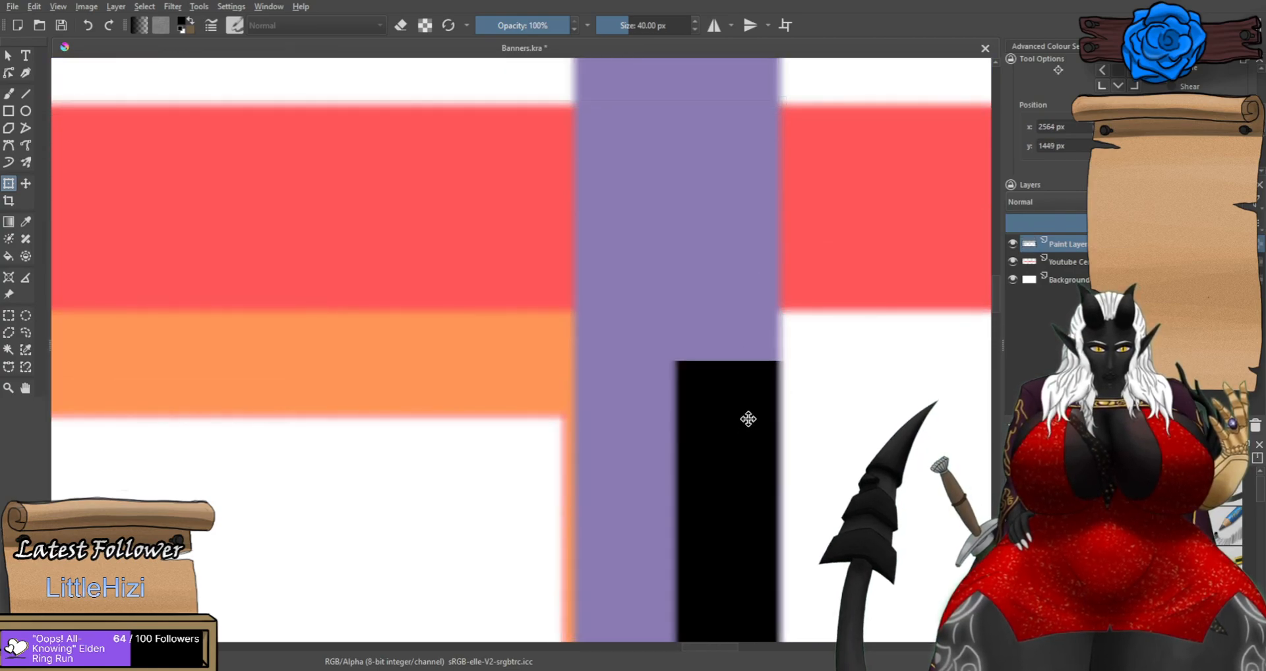
scroll(748, 402, "down", 5)
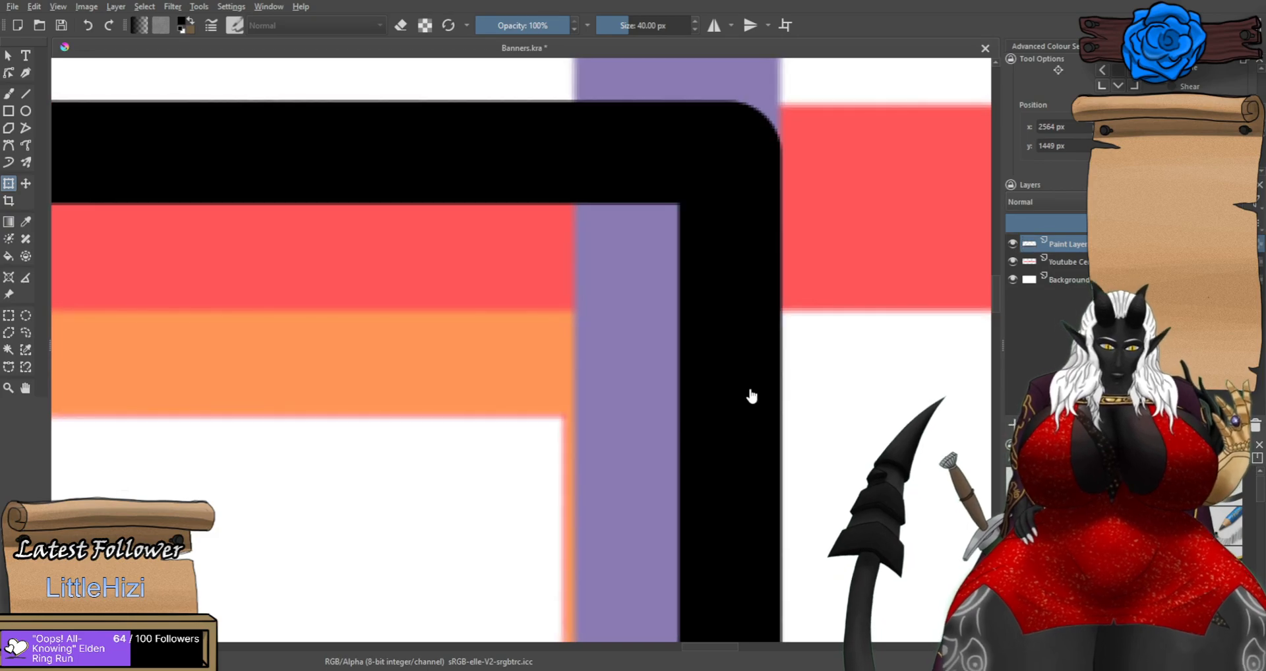
scroll(659, 460, "up", 3)
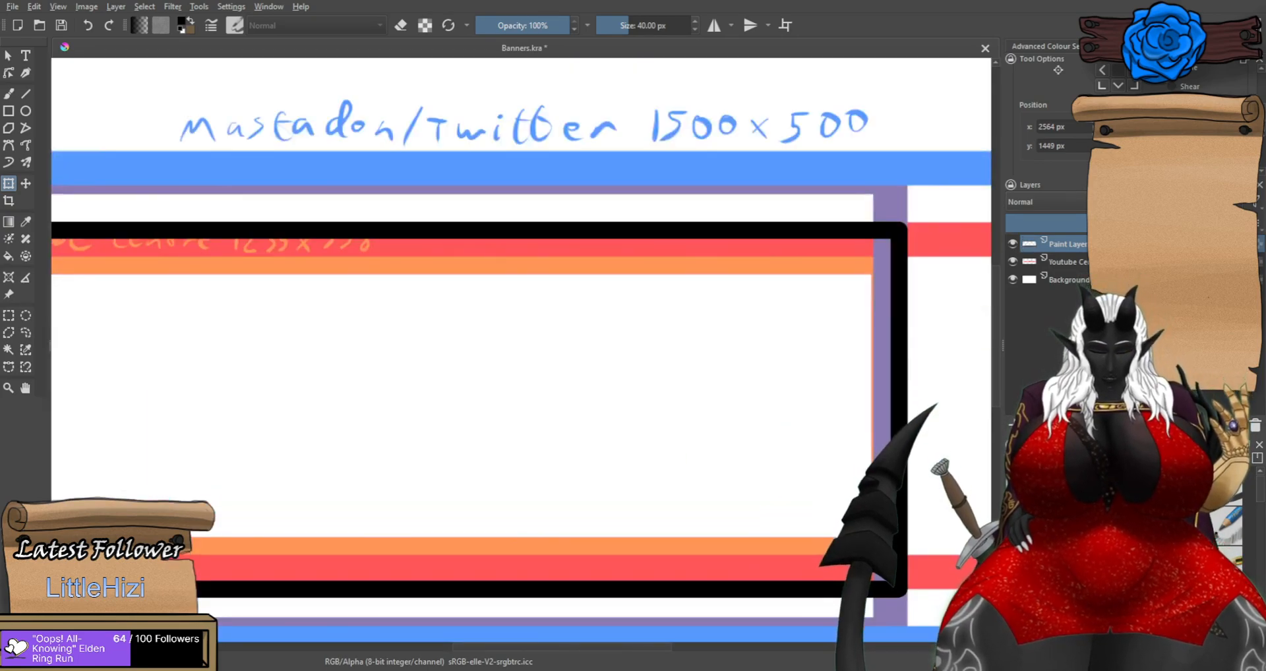
scroll(915, 593, "up", 6)
scroll(911, 498, "down", 5)
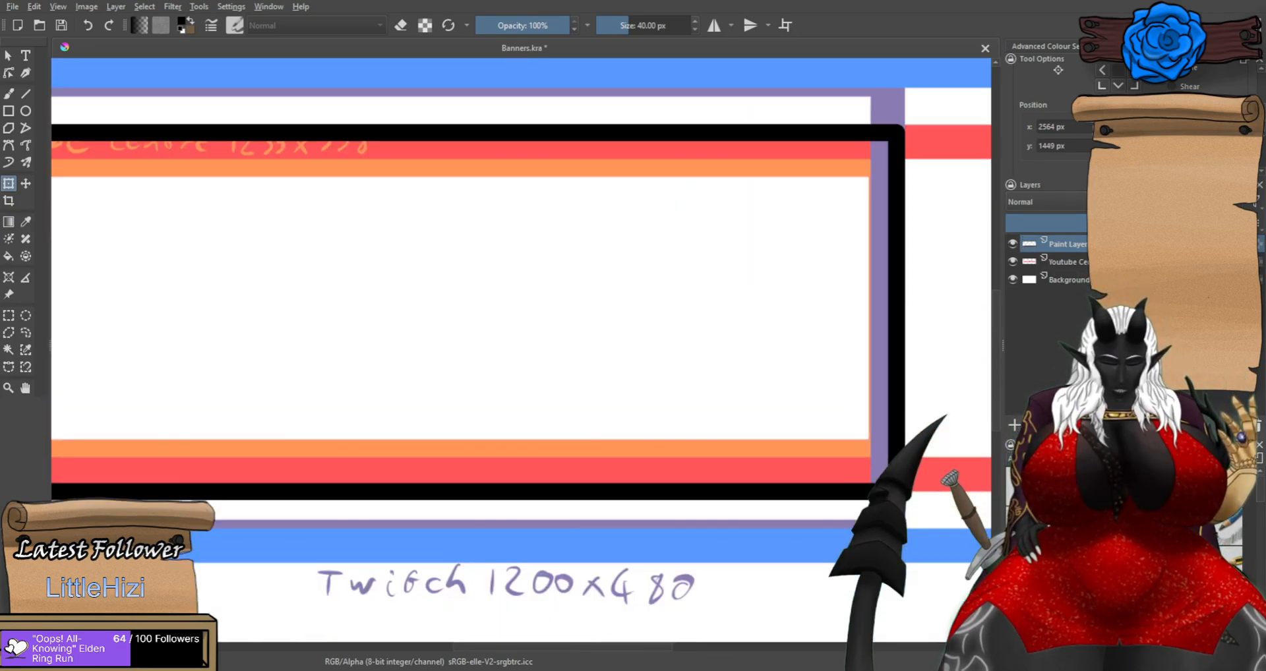
left_click(887, 234)
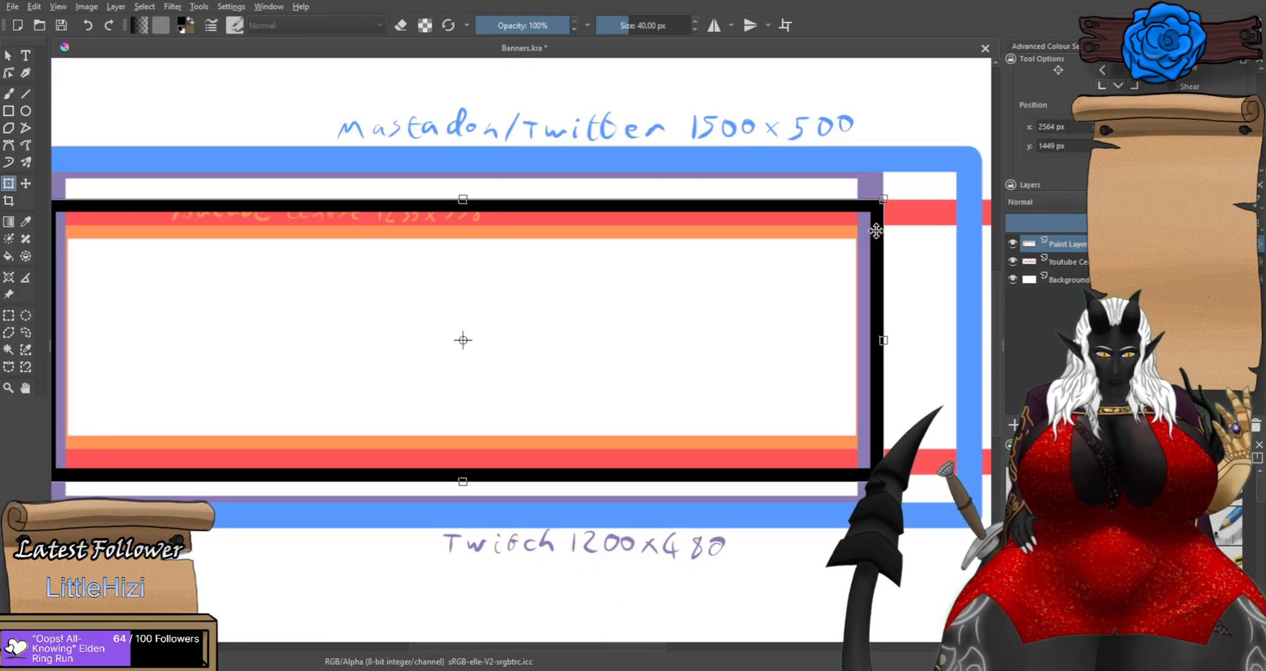
scroll(567, 308, "down", 2)
scroll(405, 258, "up", 1)
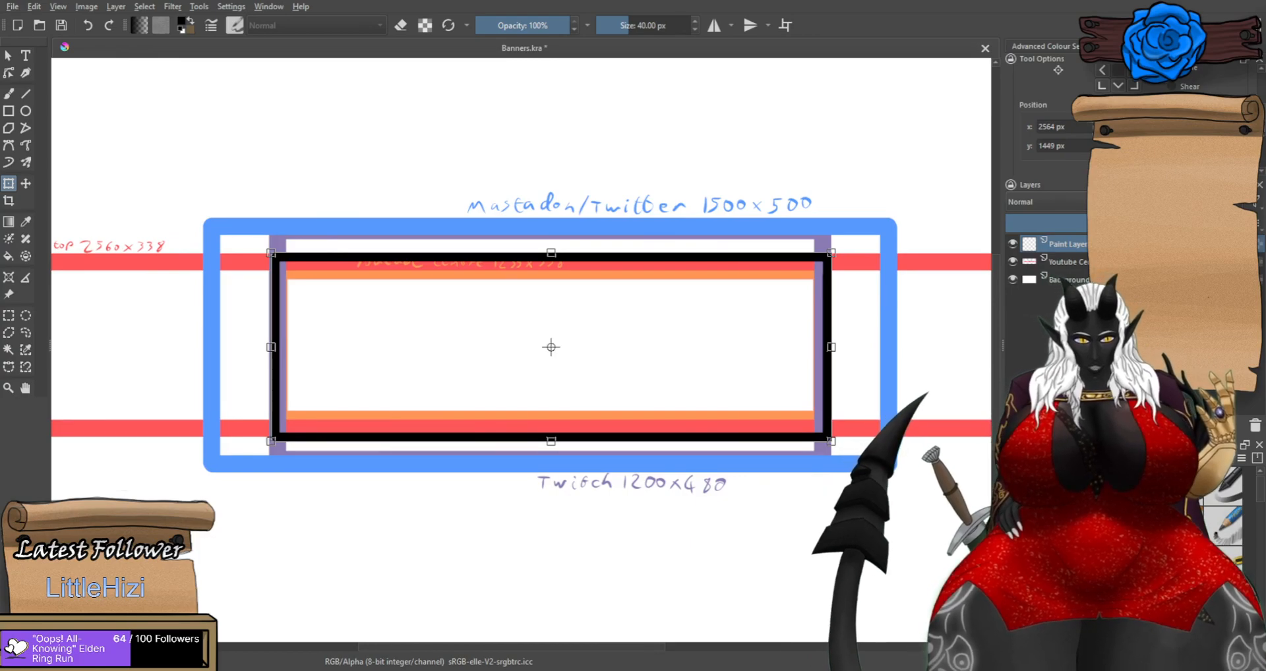
Set the black rectangle's transform position to x 2560 px and y 1440 px.
scroll(1048, 125, "up", 3)
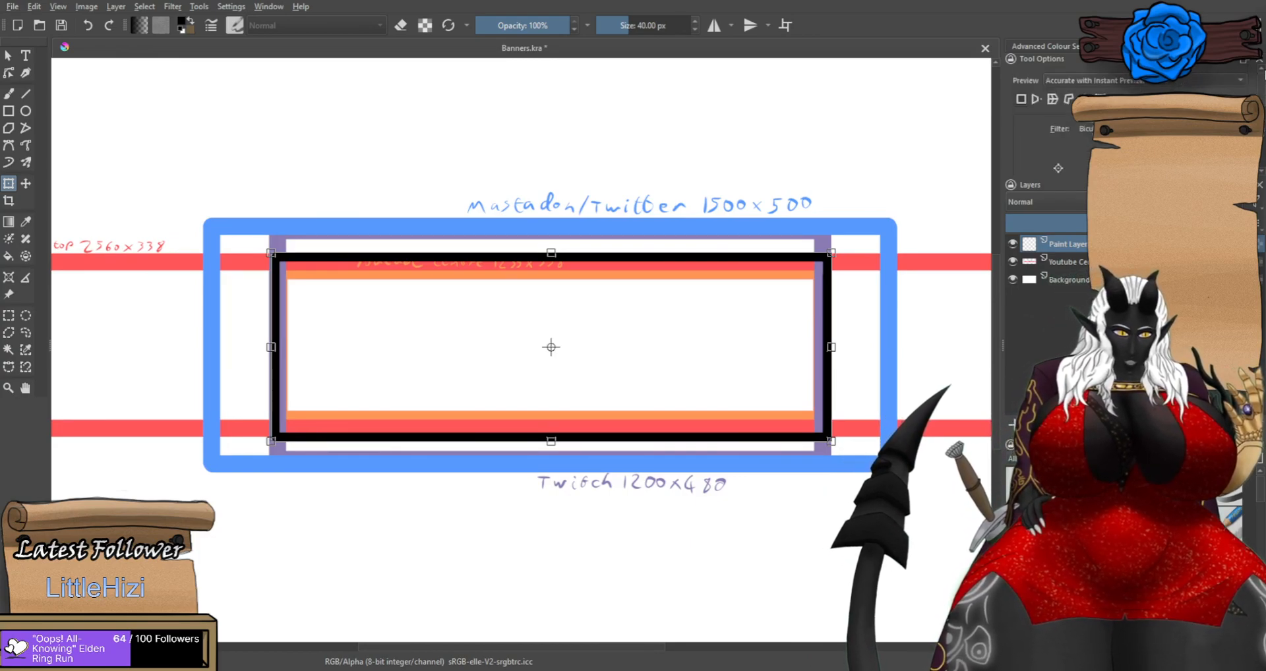
scroll(1048, 125, "down", 4)
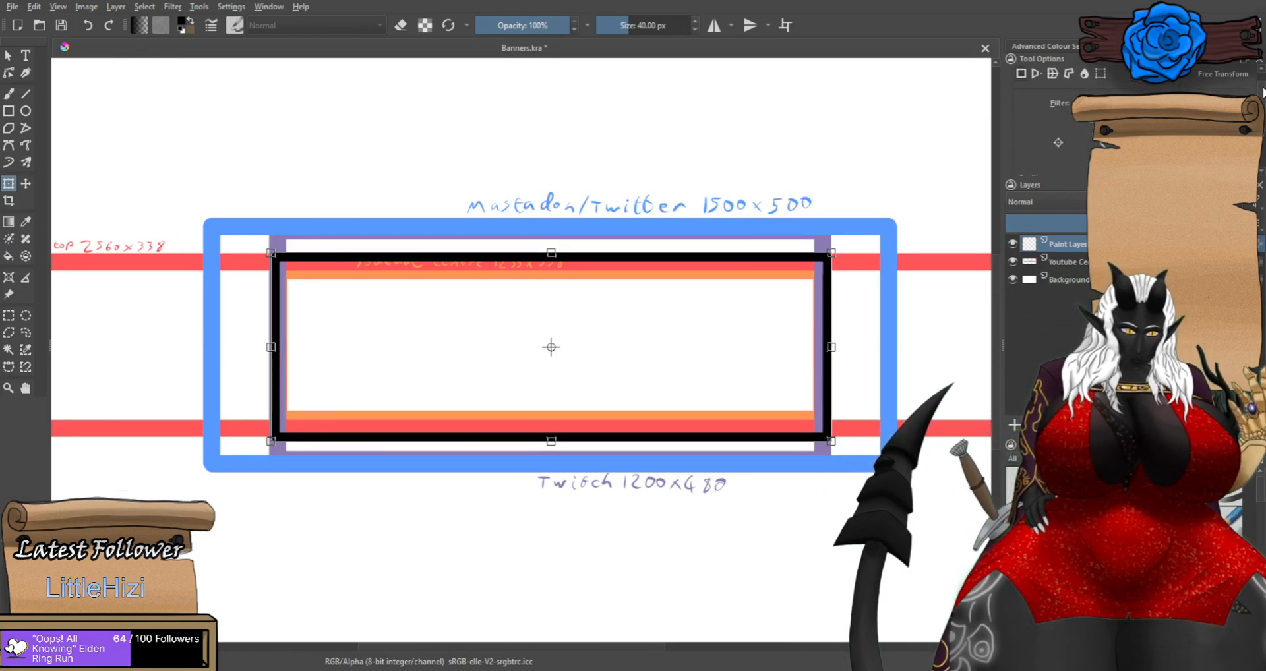
scroll(1048, 125, "down", 2)
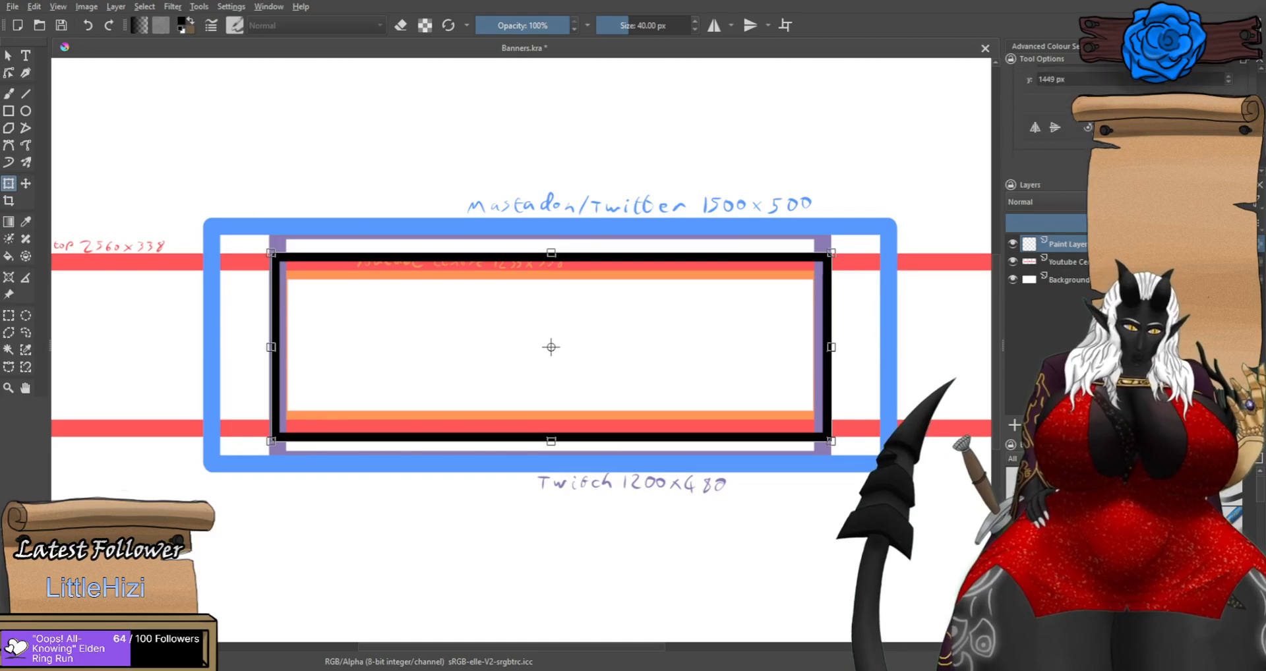
scroll(1048, 125, "up", 2)
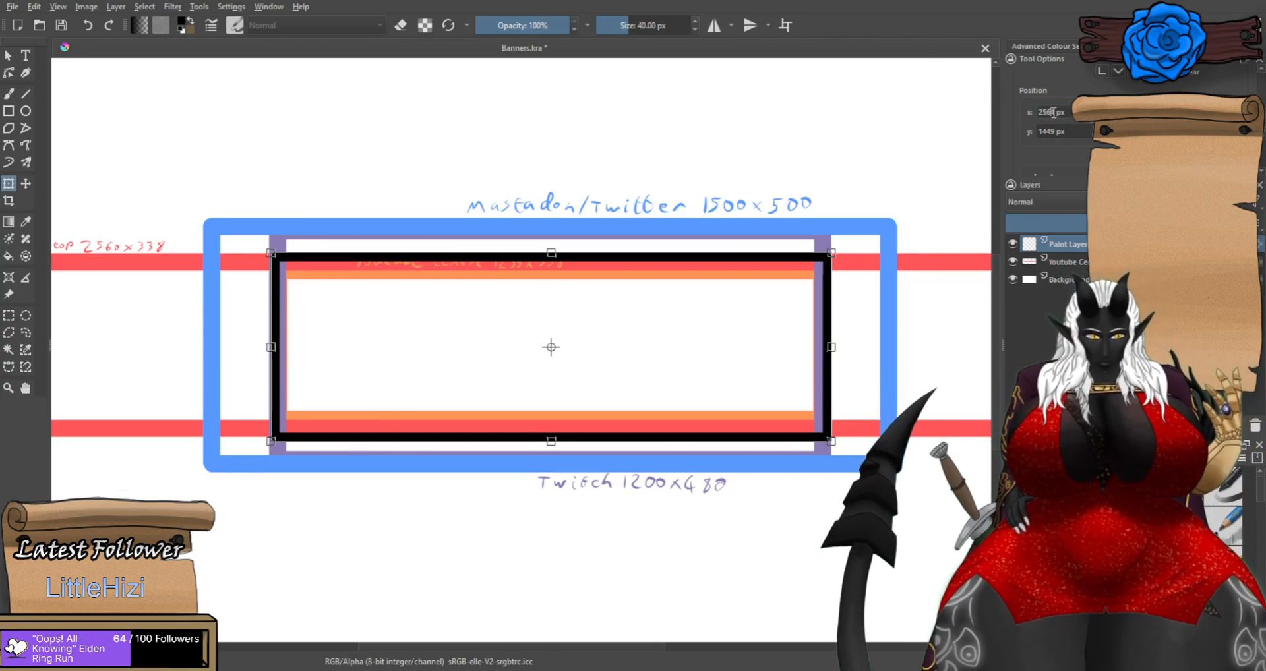
key("BackSpace")
type("0")
key("Return")
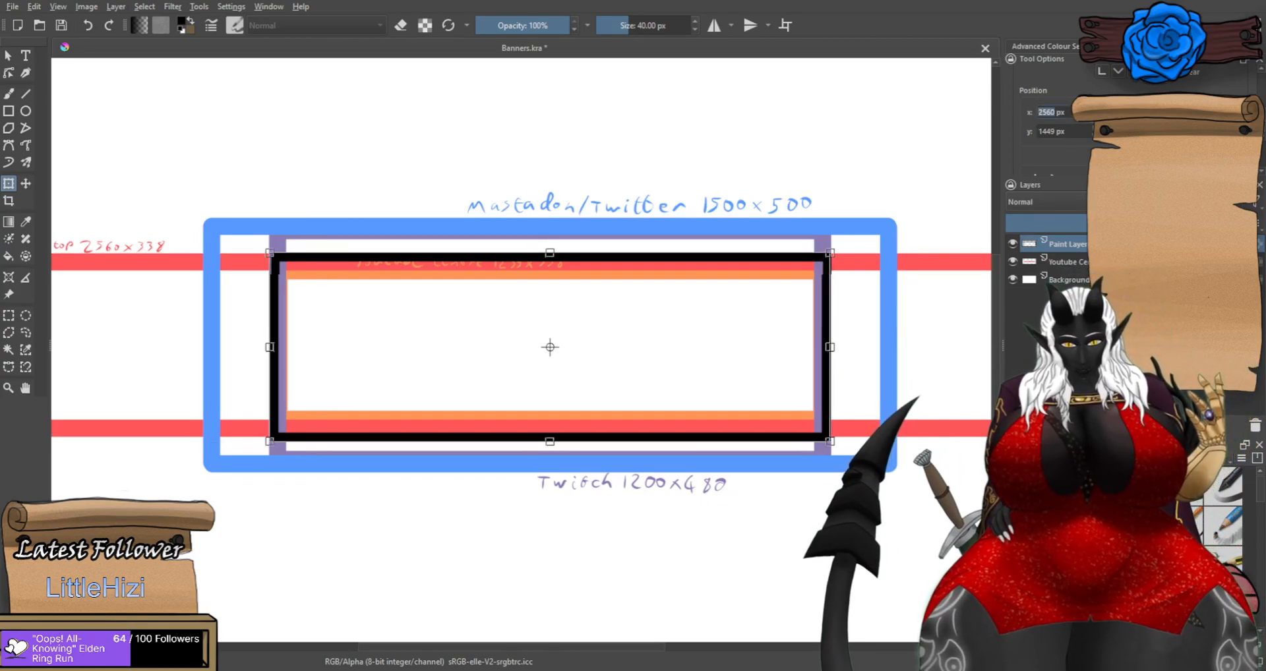
left_click(1054, 130)
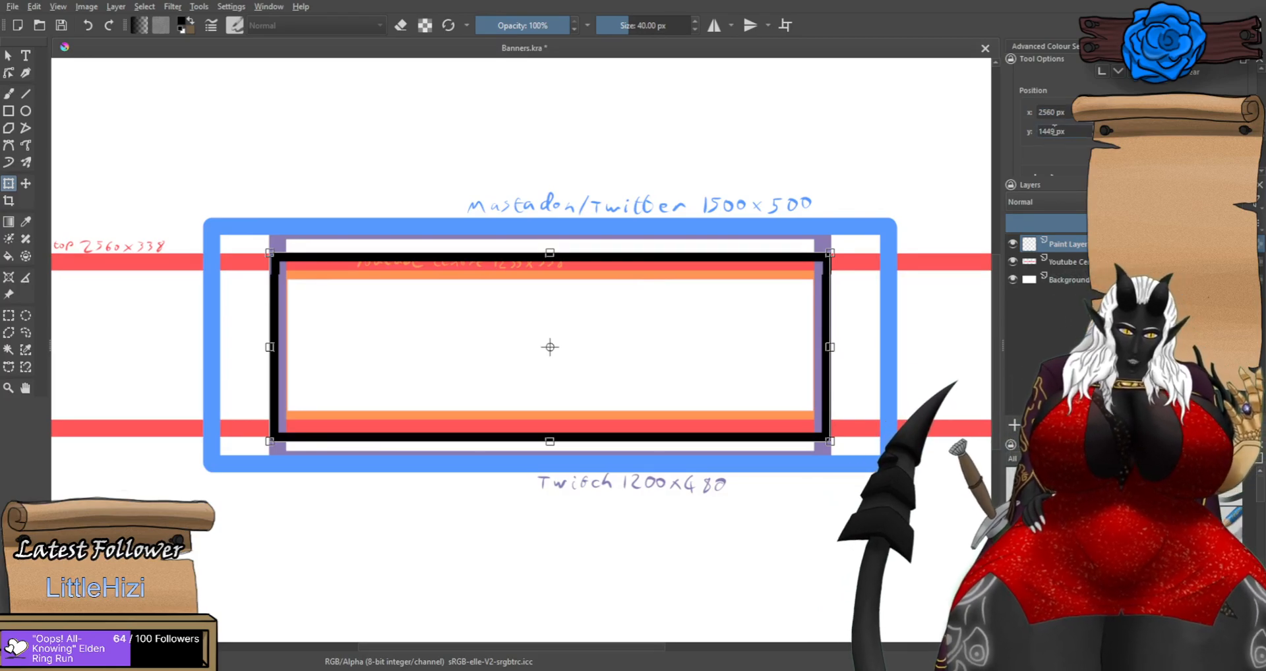
double_click(1043, 130)
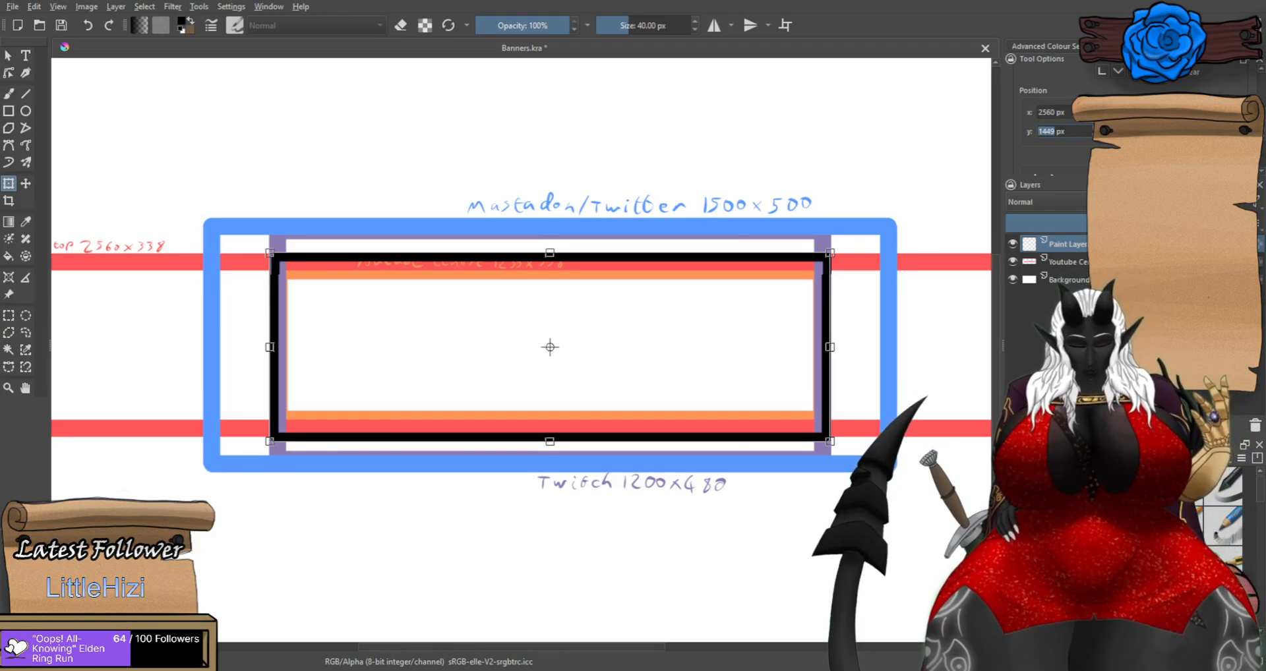
type("1440")
key("Return")
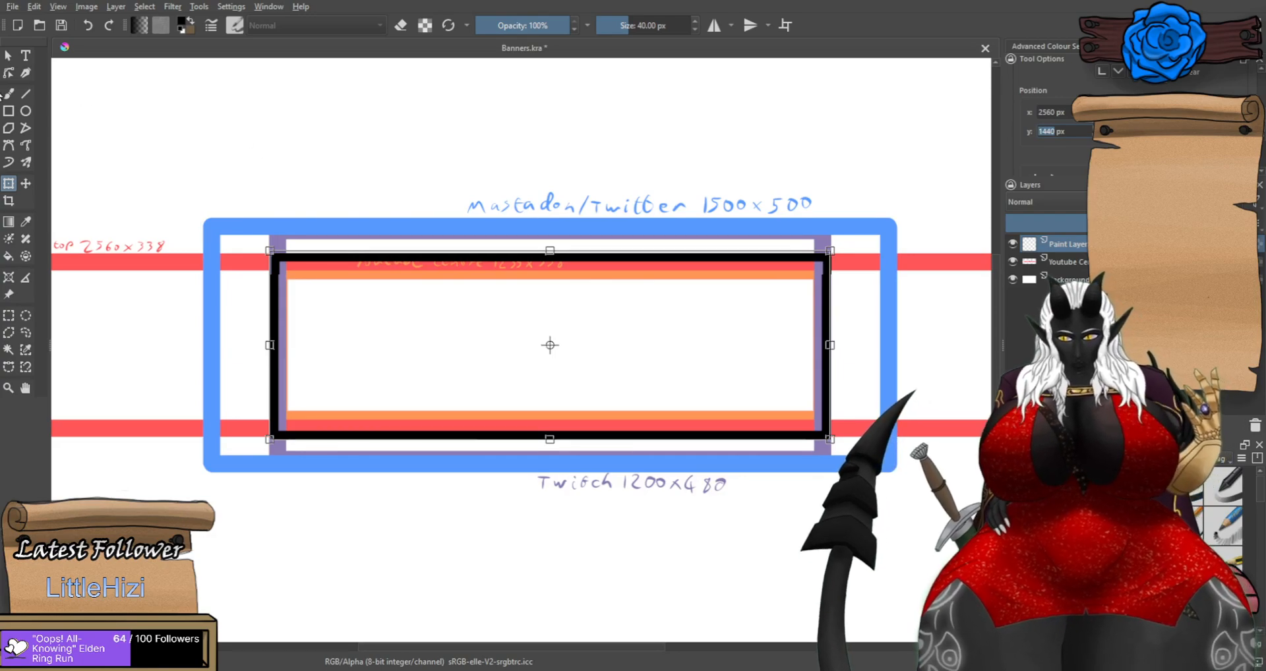
Apply the black rectangle's transform and examine how its edges line up with the YouTube, Twitch and Twitter frames.
left_click(8, 93)
scroll(677, 349, "down", 1)
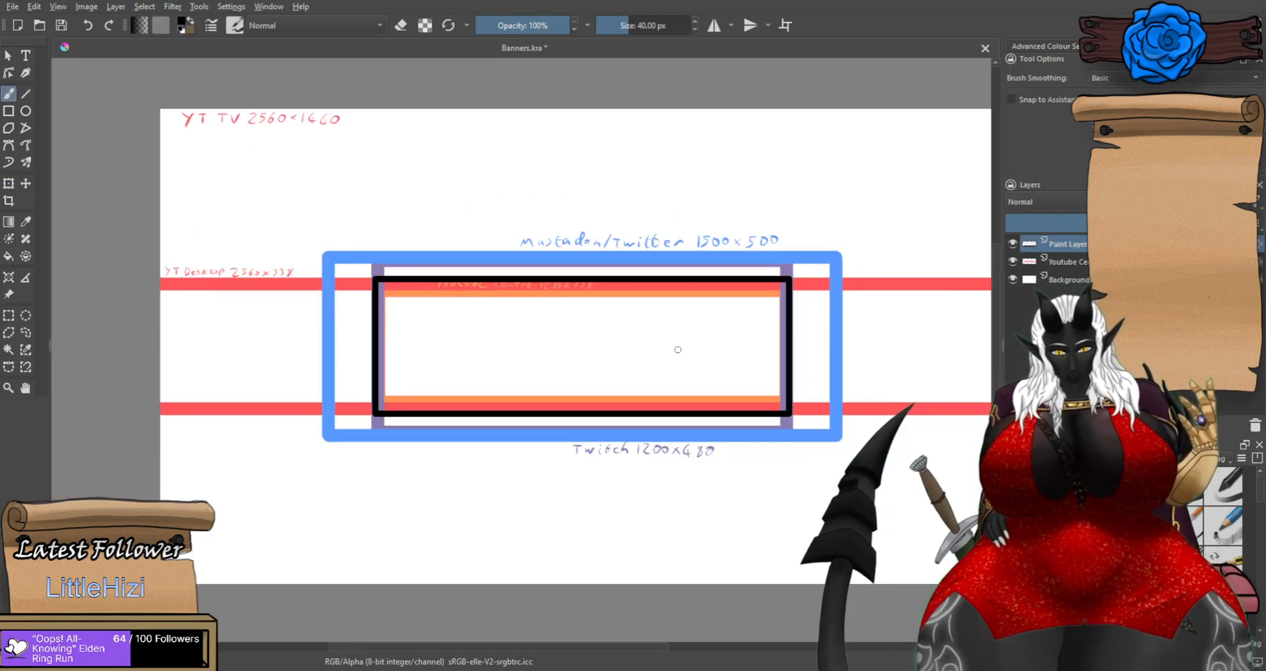
scroll(677, 342, "down", 1)
scroll(750, 323, "up", 2)
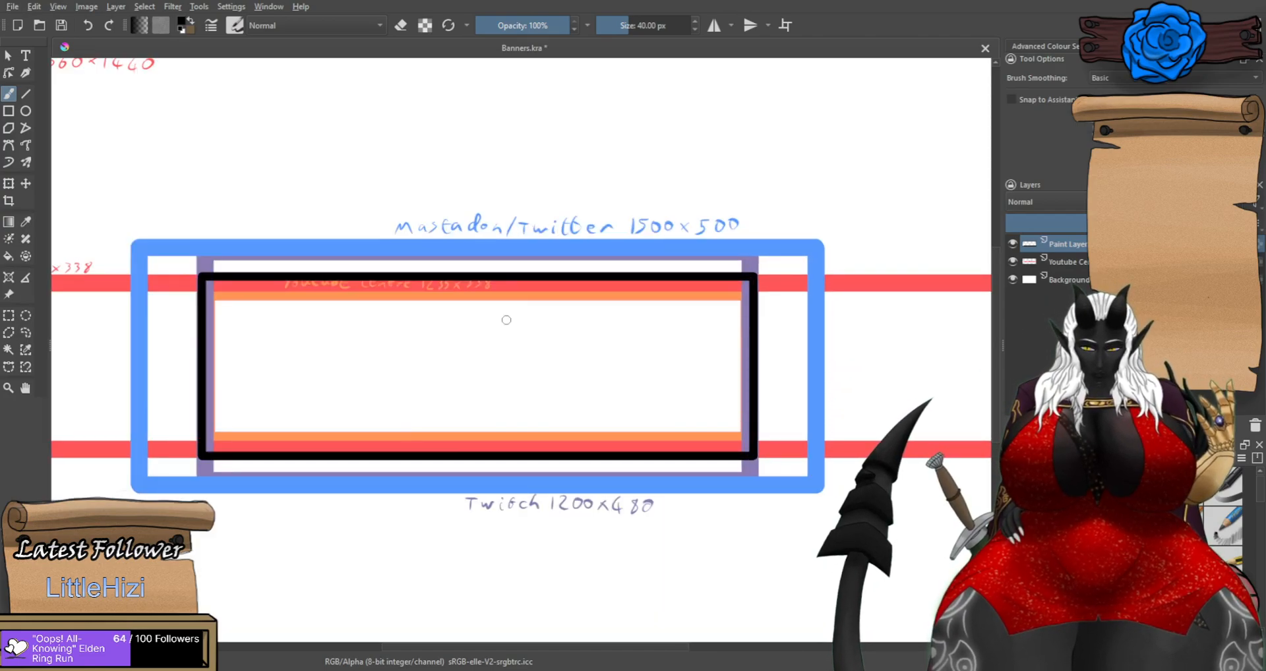
mouse_move(475, 355)
left_mouse_down()
mouse_move(488, 375)
mouse_move(822, 410)
mouse_move(616, 350)
mouse_move(538, 388)
mouse_move(658, 379)
mouse_move(469, 375)
mouse_move(698, 383)
left_mouse_up()
scroll(407, 286, "up", 4)
scroll(460, 249, "down", 5)
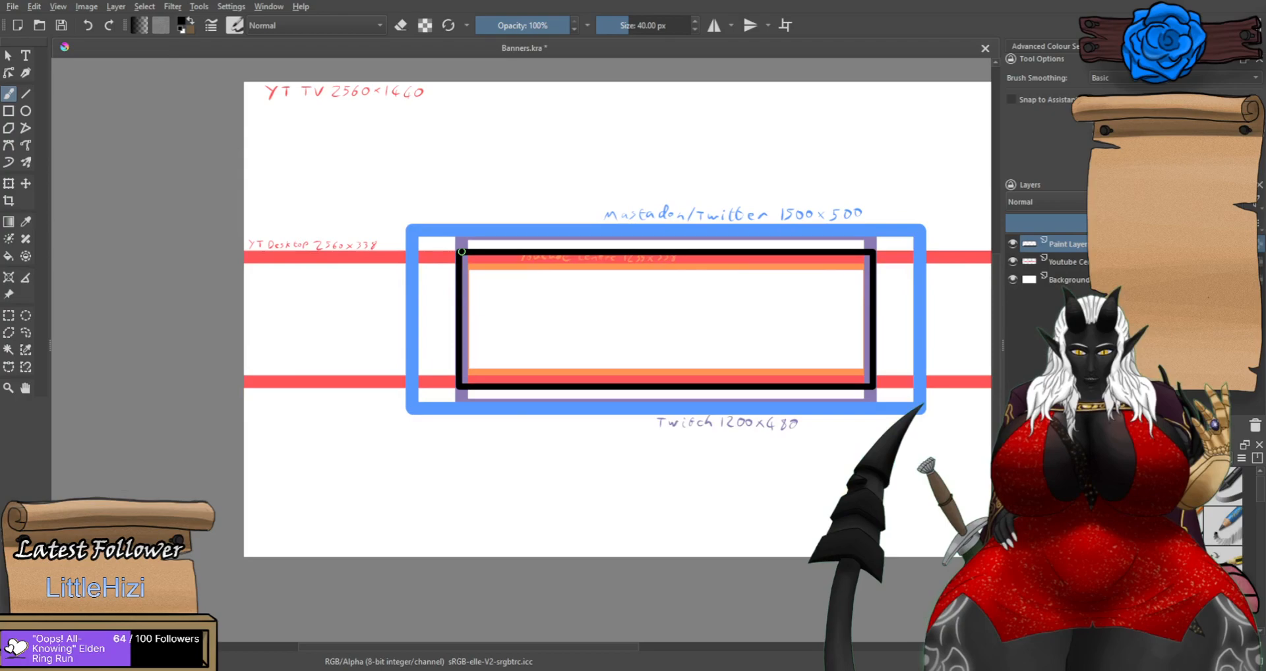
scroll(461, 251, "up", 3)
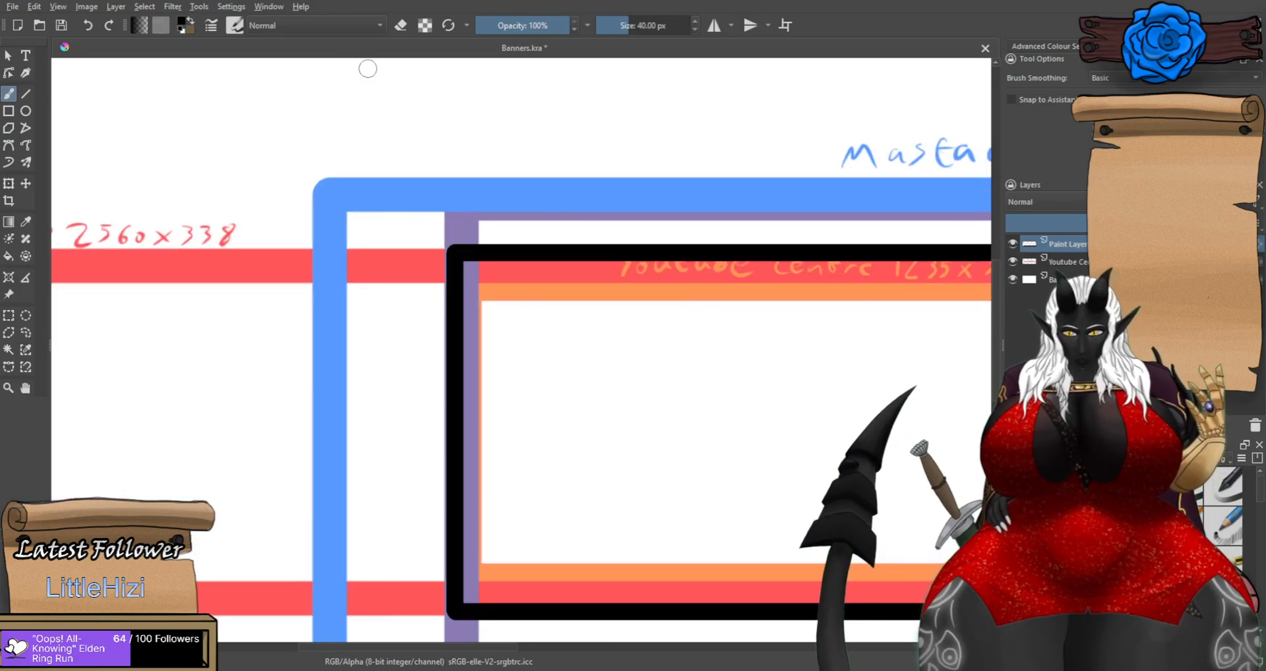
left_click(9, 111)
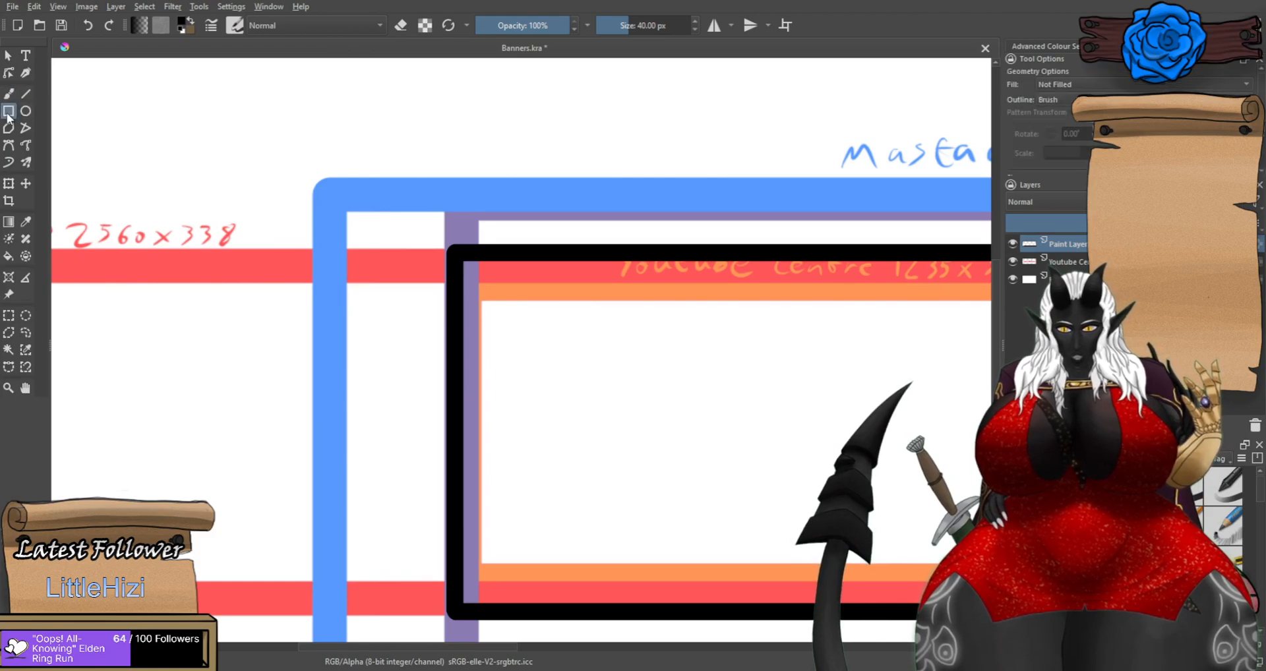
mouse_move(1261, 78)
left_mouse_down()
mouse_move(1263, 132)
mouse_move(1260, 84)
left_mouse_up()
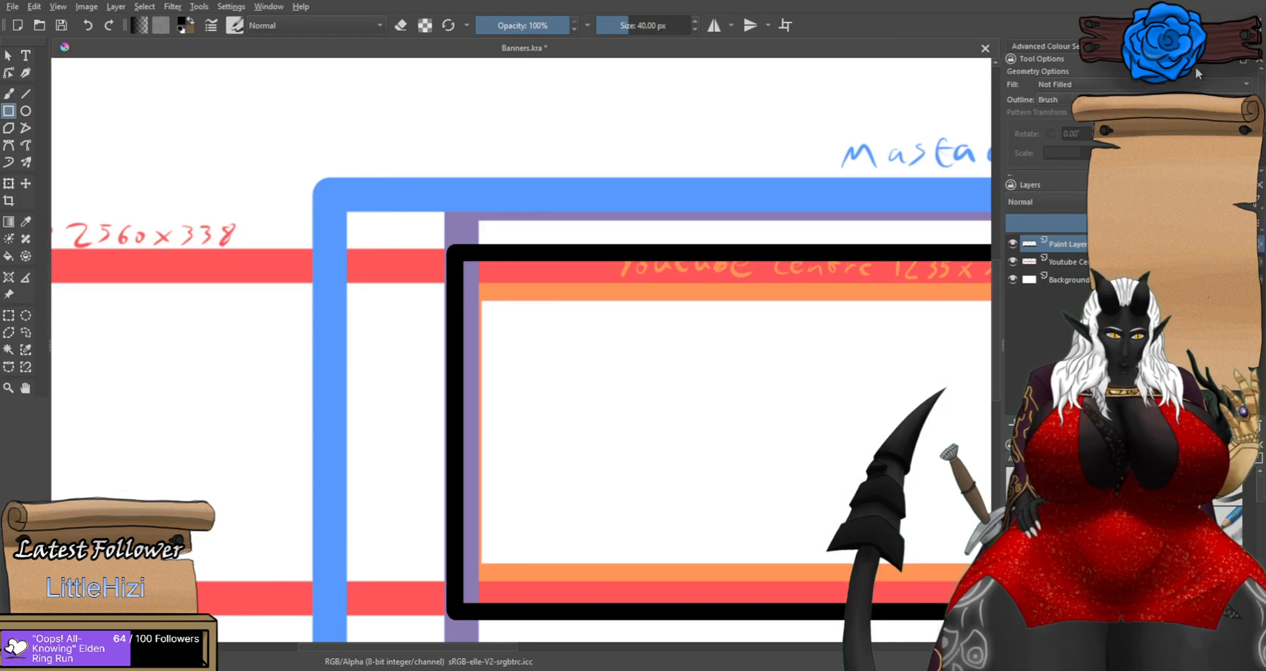
scroll(584, 273, "down", 2)
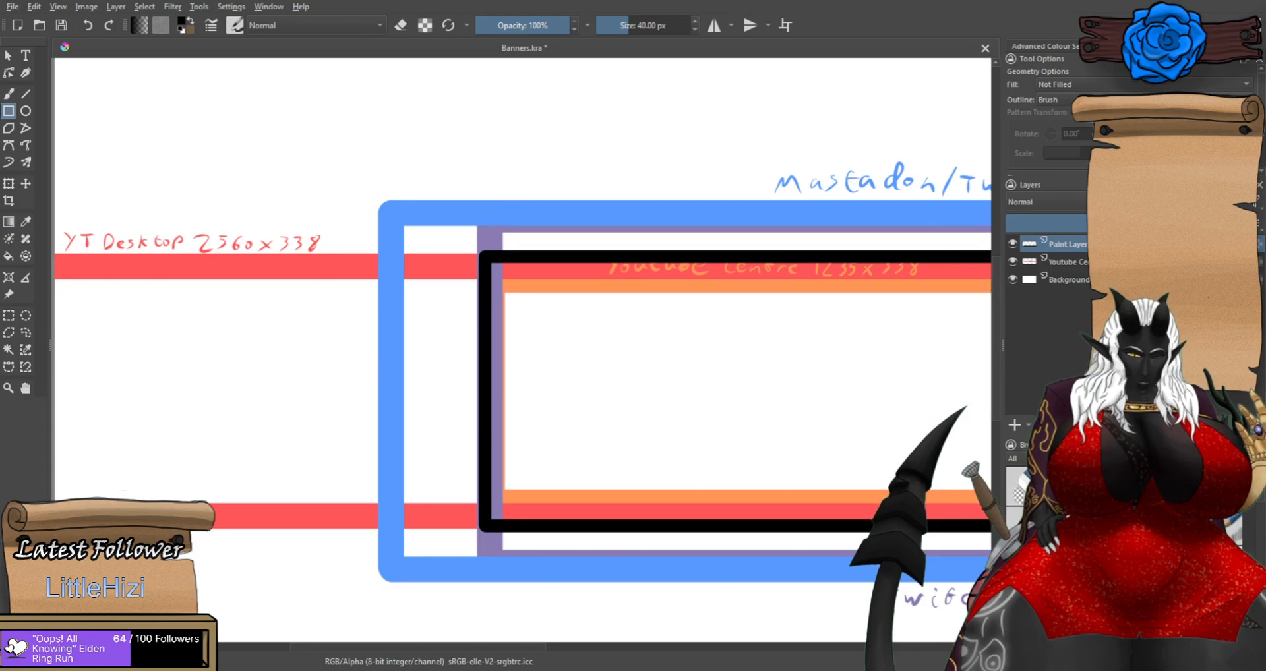
left_click_drag(735, 297, 350, 245)
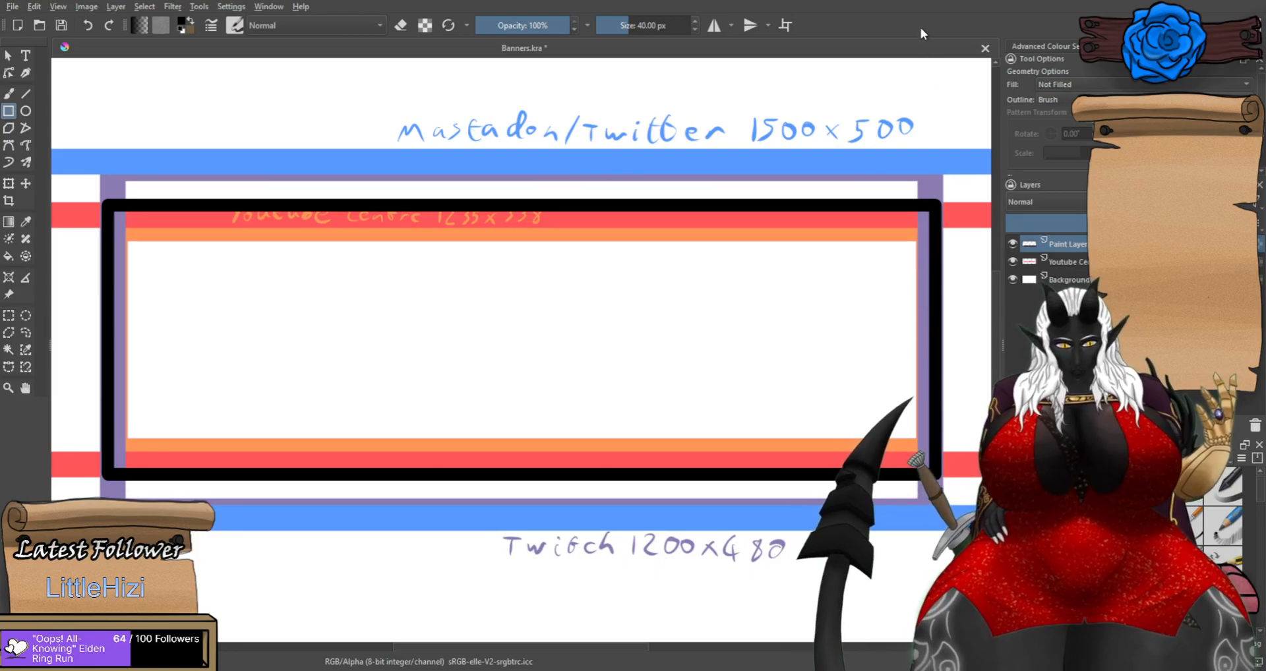
scroll(494, 290, "down", 3)
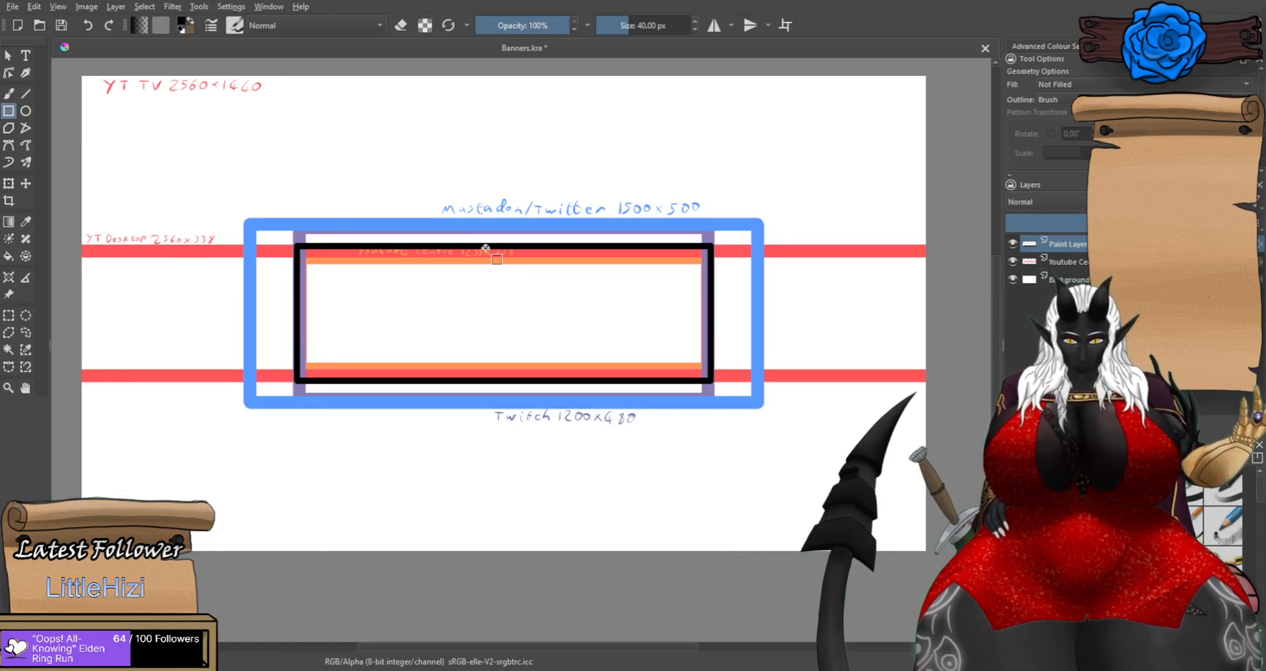
scroll(486, 248, "up", 1)
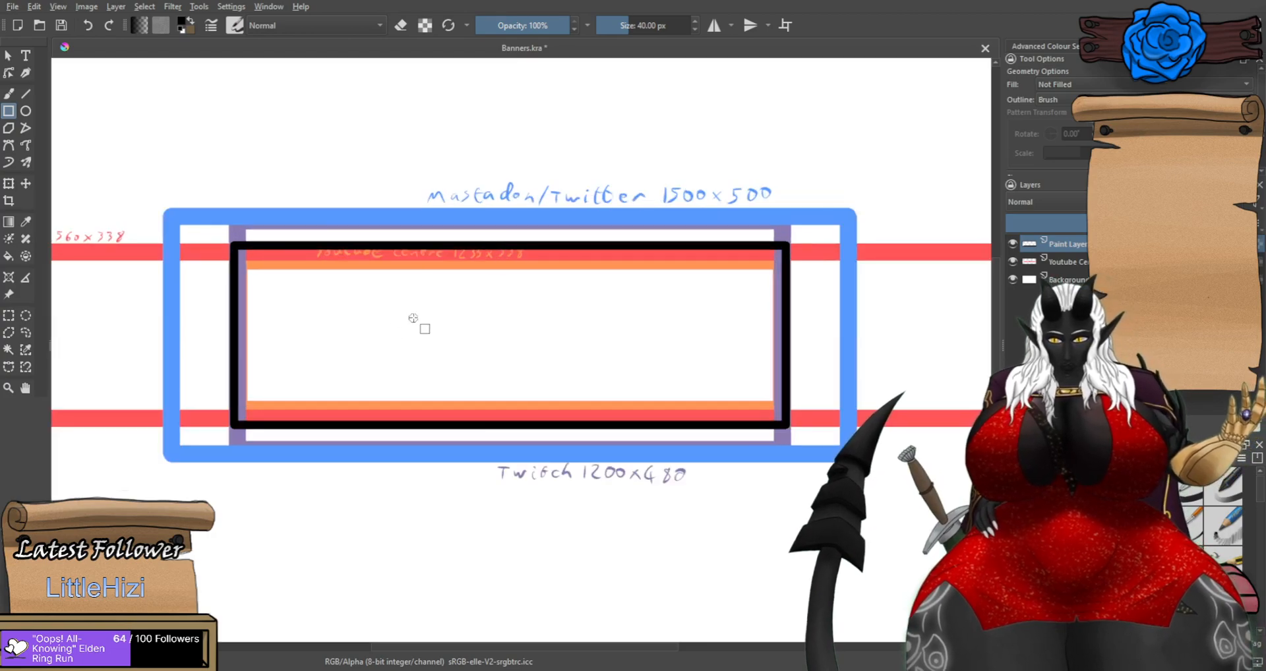
left_click_drag(480, 387, 549, 425)
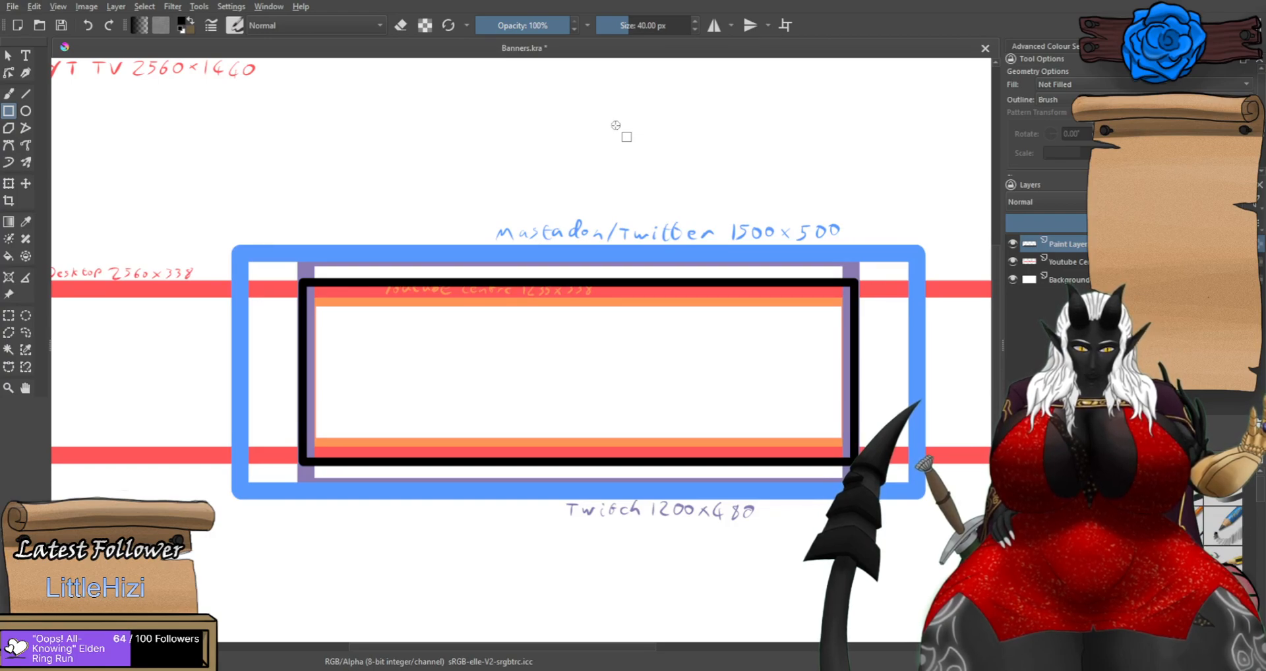
left_click(25, 93)
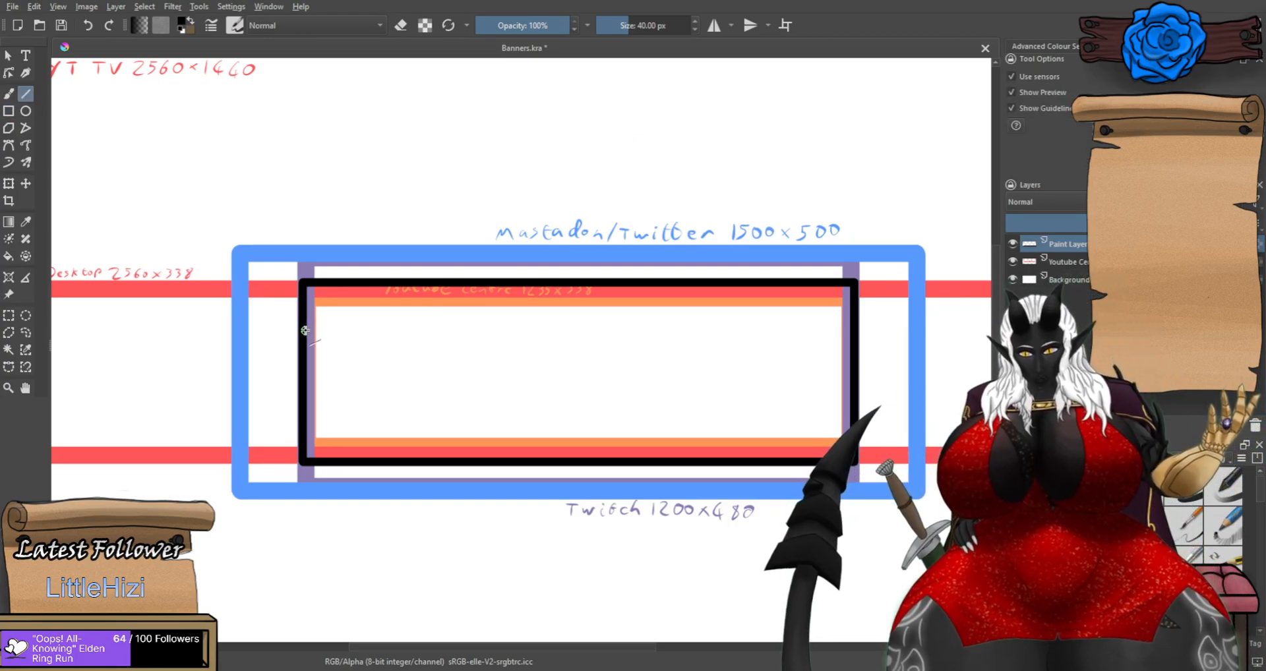
left_click_drag(307, 330, 851, 332)
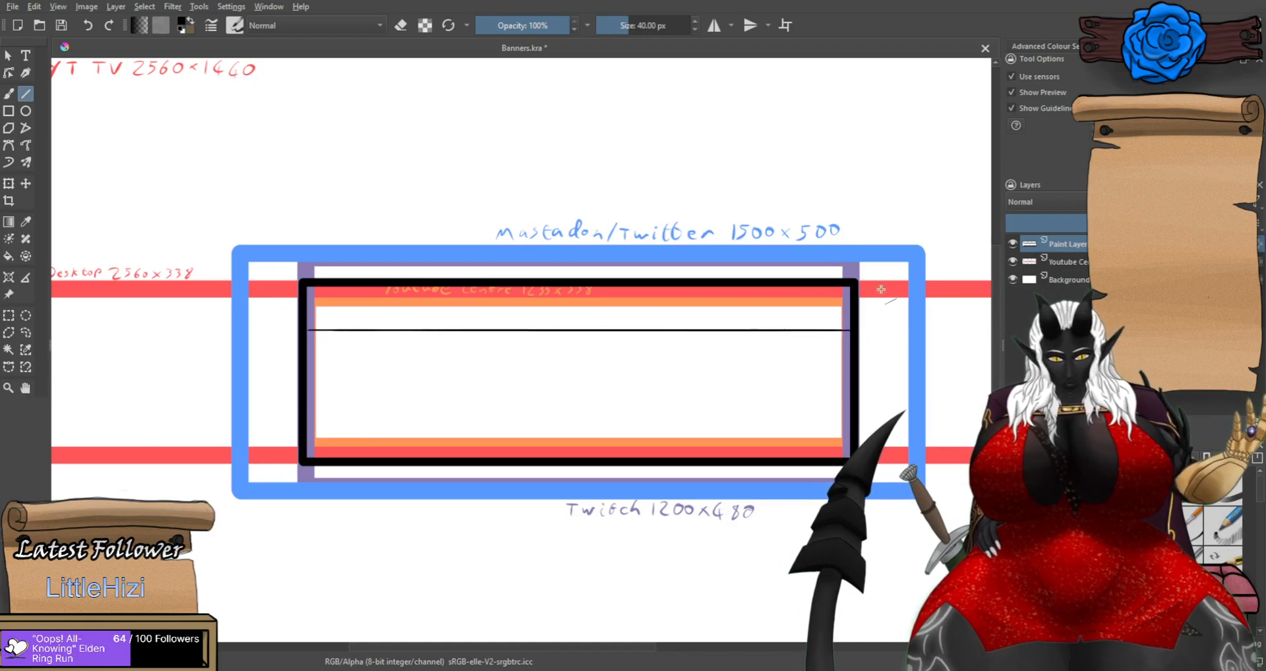
key("ctrl+z")
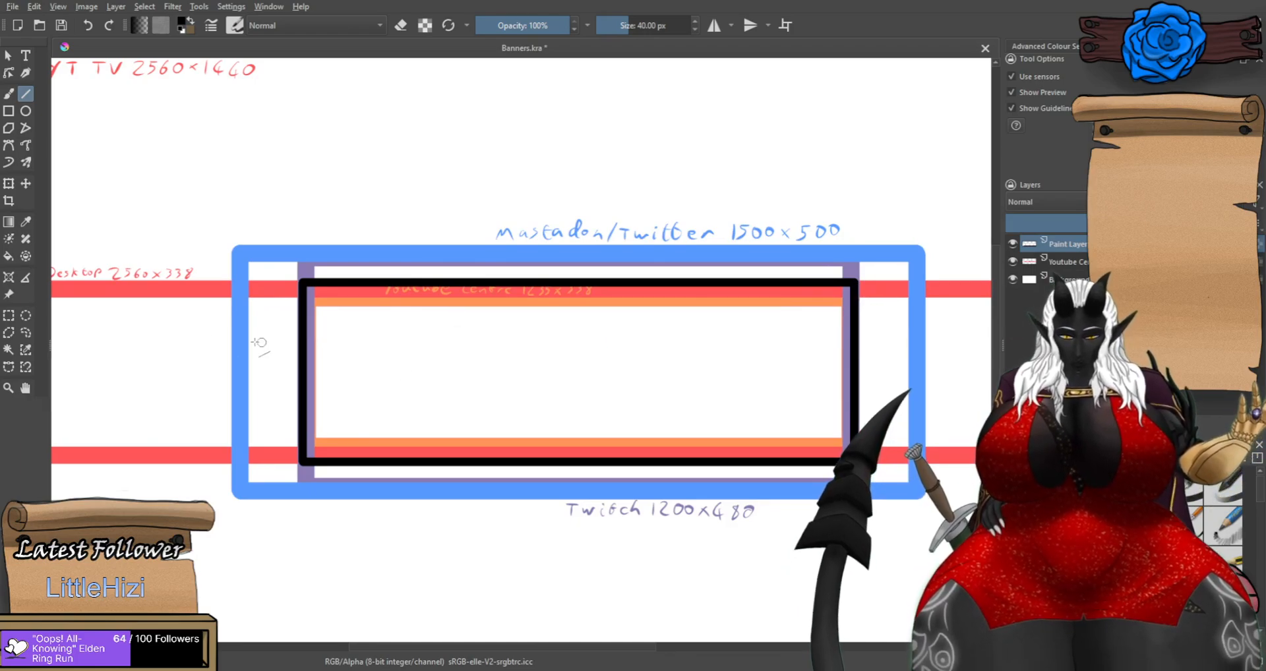
Fill the black rectangle with the pale orange sampled from the YouTube centre band.
left_click(8, 258)
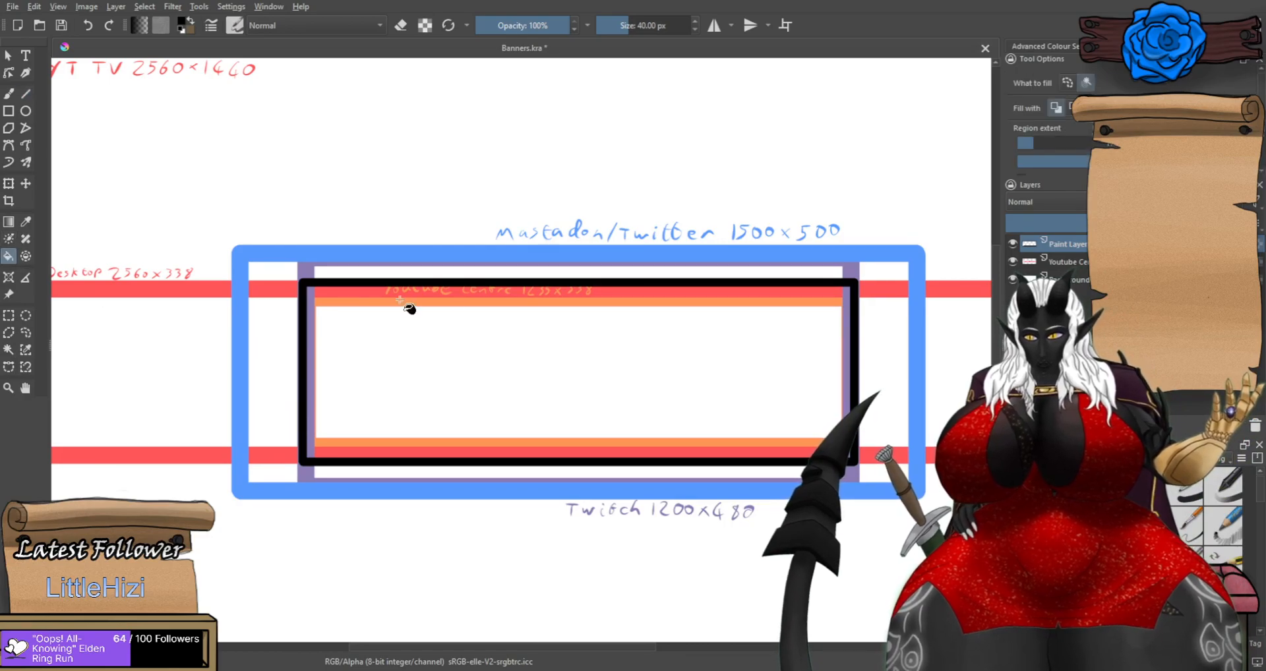
left_click(573, 303, "ctrl")
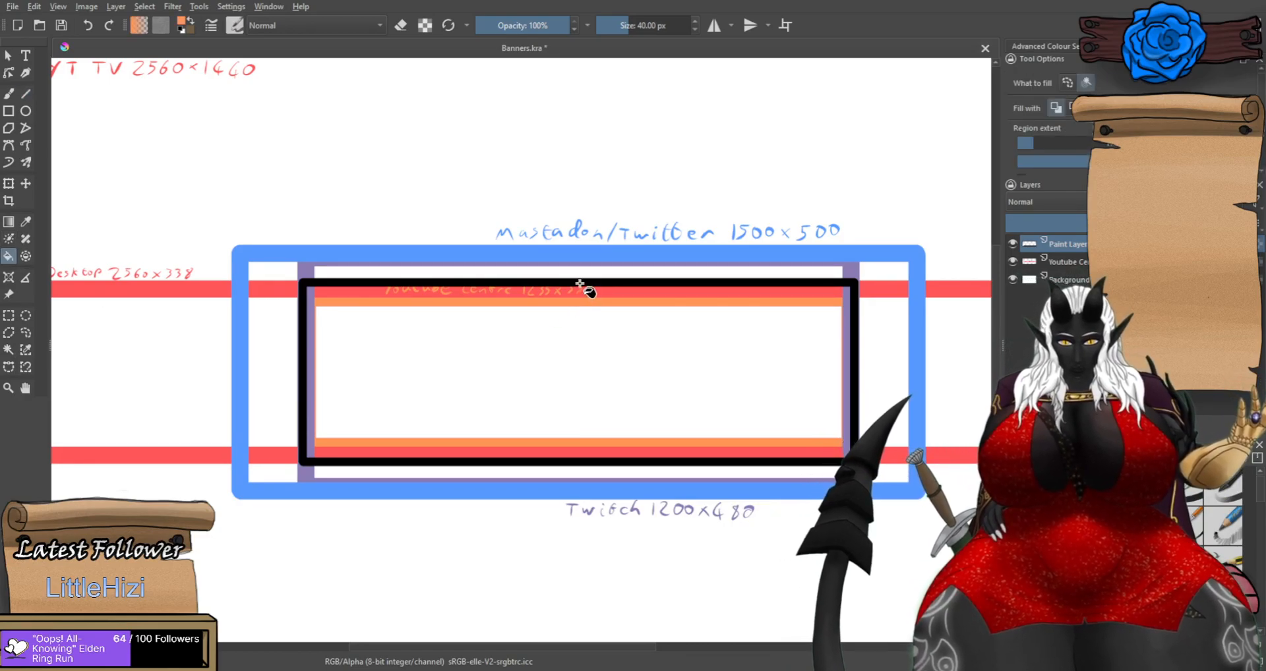
left_click(579, 284)
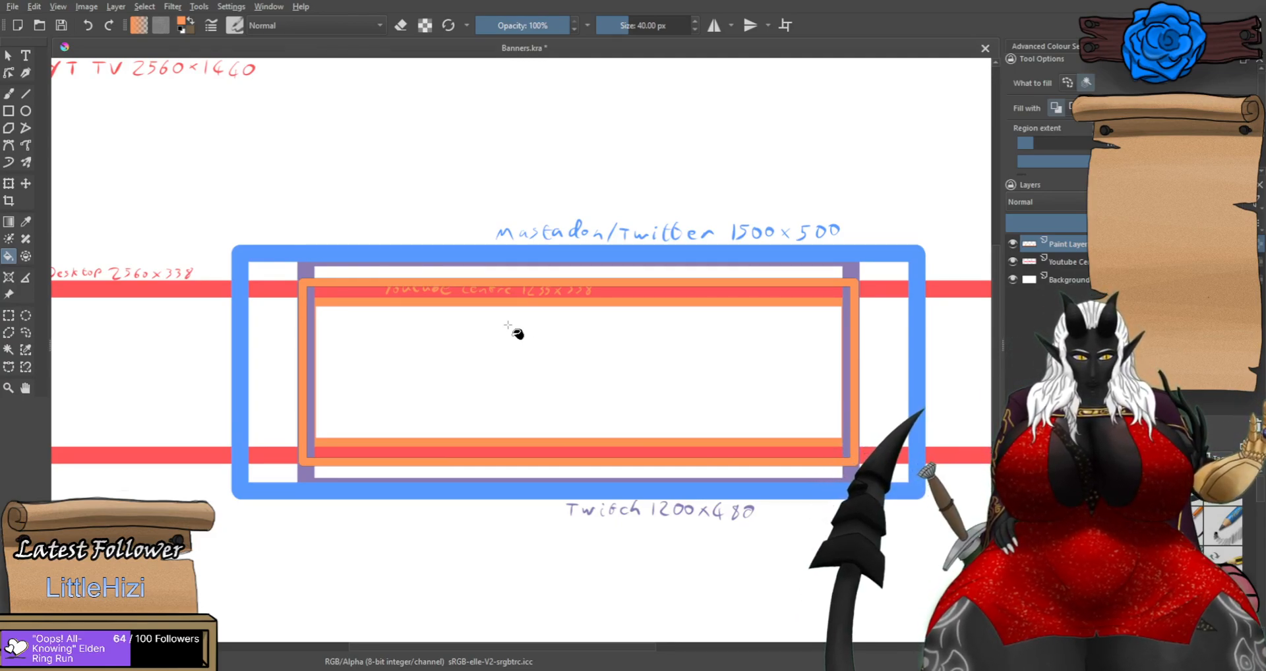
scroll(508, 325, "down", 1)
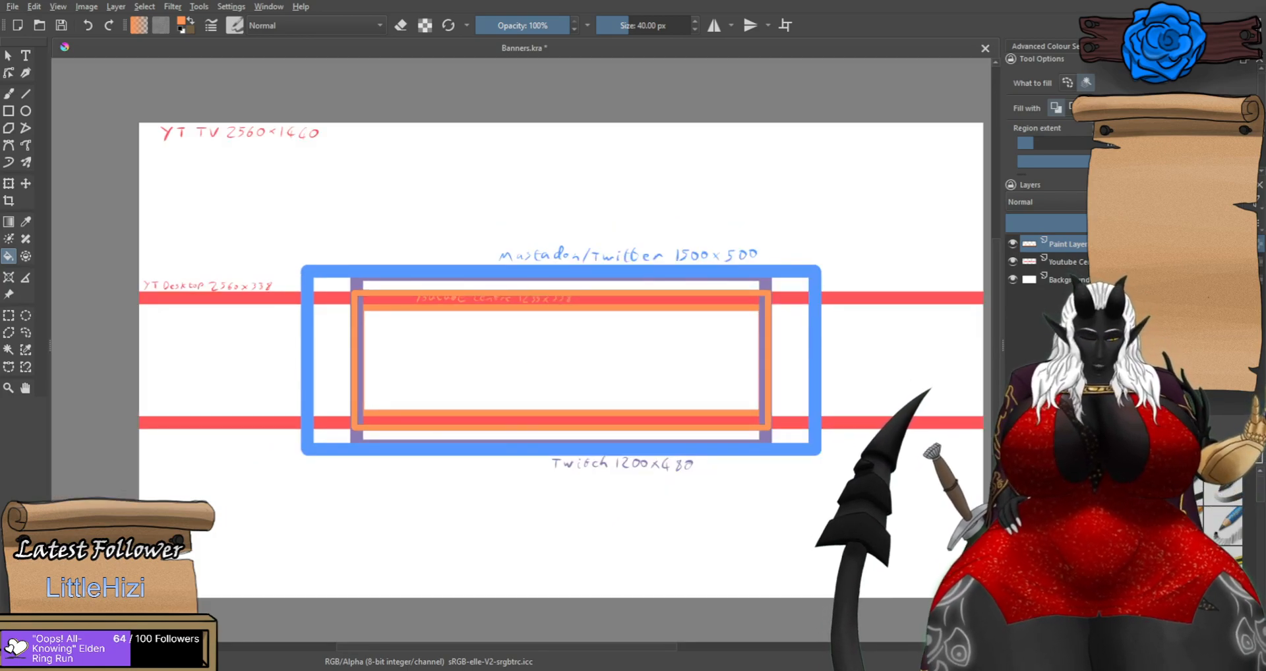
Add a new paint layer on top and restore the Youtube Centre layer to full opacity.
key("Insert")
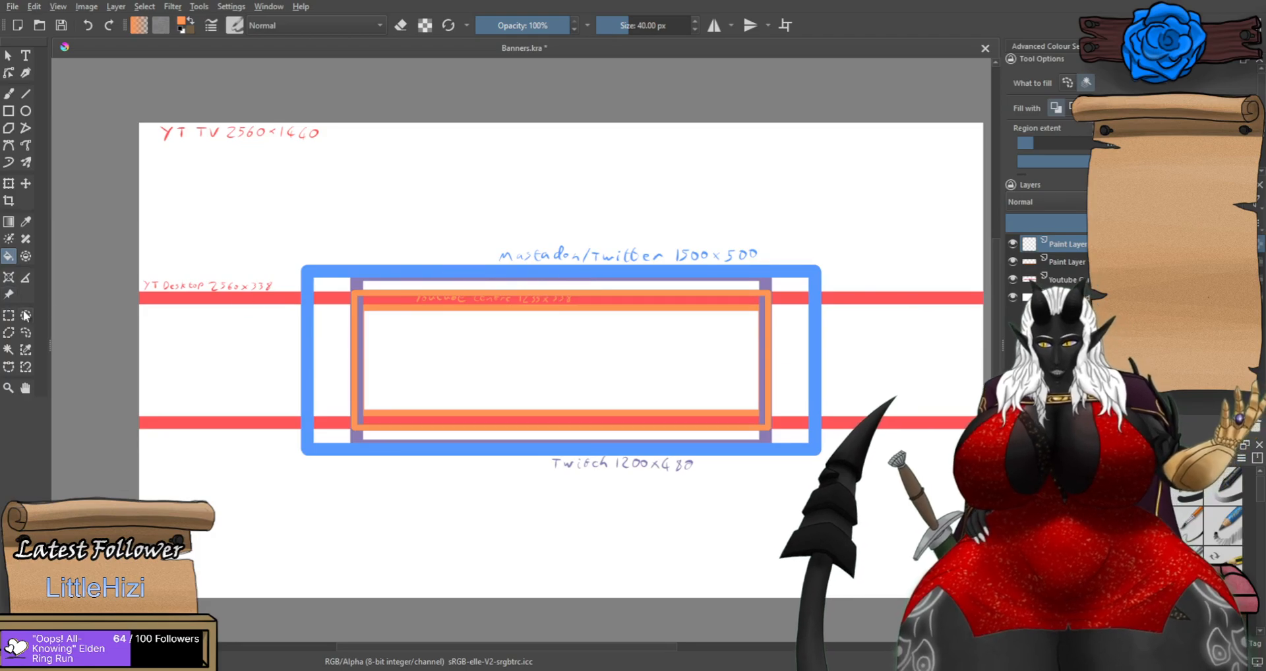
left_click(792, 298, "ctrl")
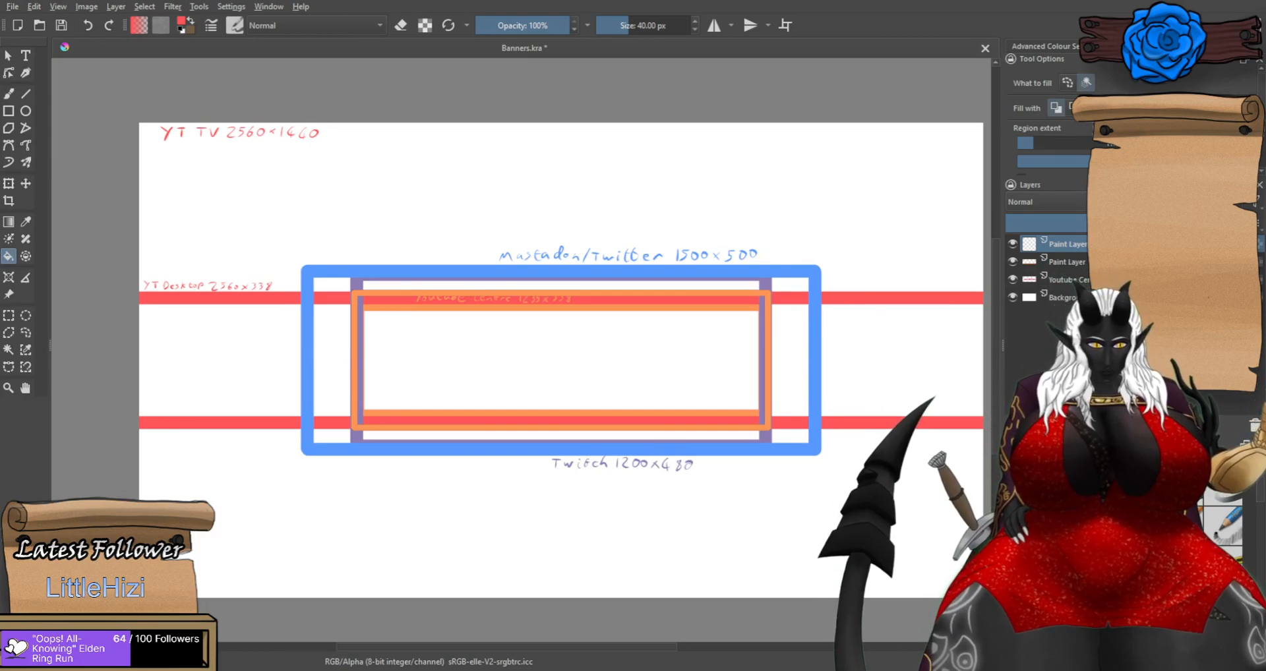
left_click(1065, 279)
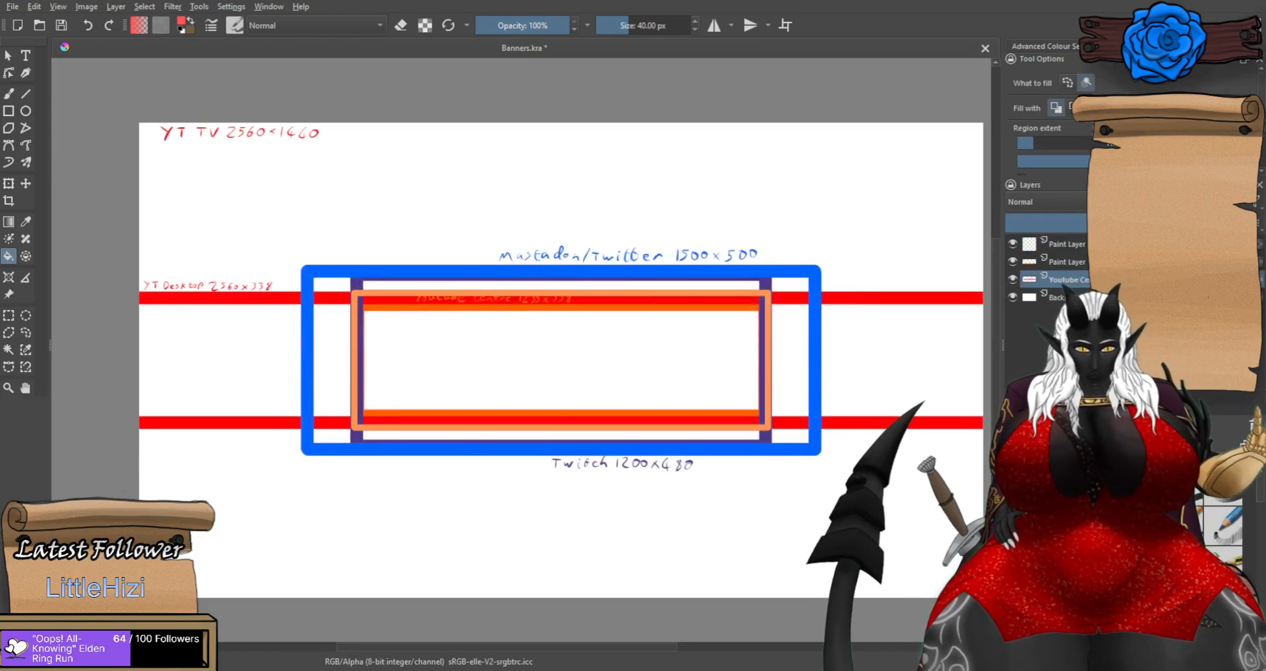
Refill the 2510 × 816 px rectangle on its own layer with the full-strength orange sampled from the YouTube centre band.
left_click(1071, 262)
left_click(624, 307, "ctrl")
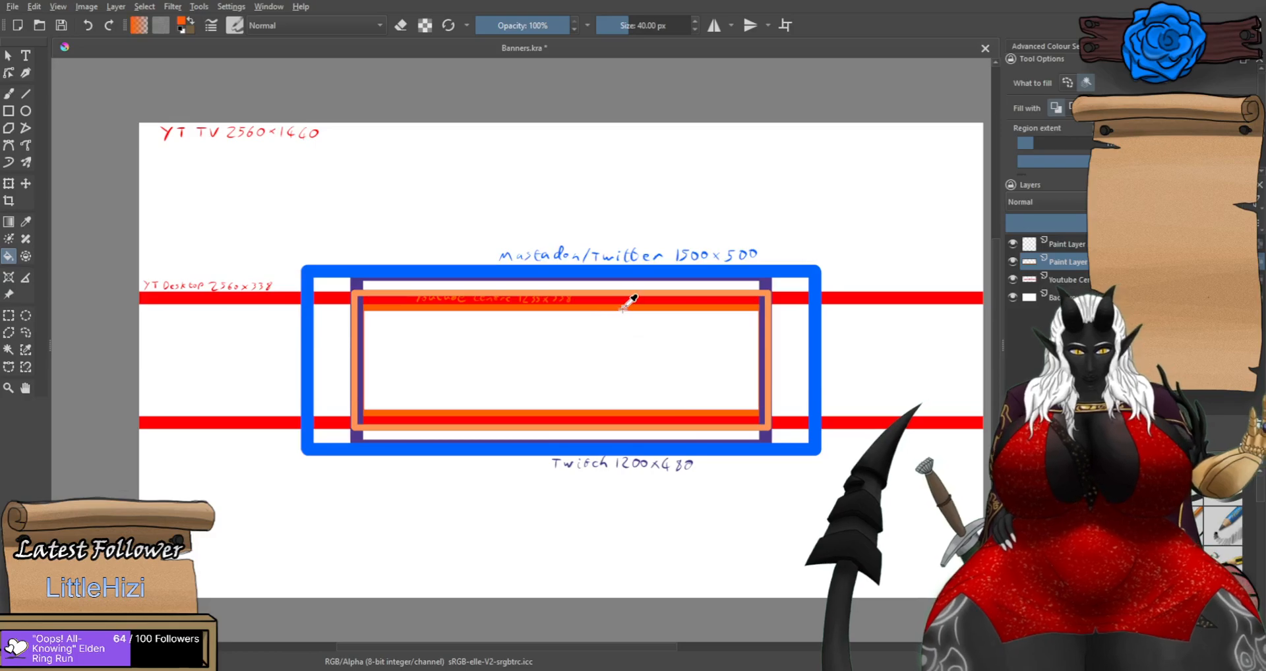
scroll(613, 298, "up", 4)
scroll(609, 290, "up", 3)
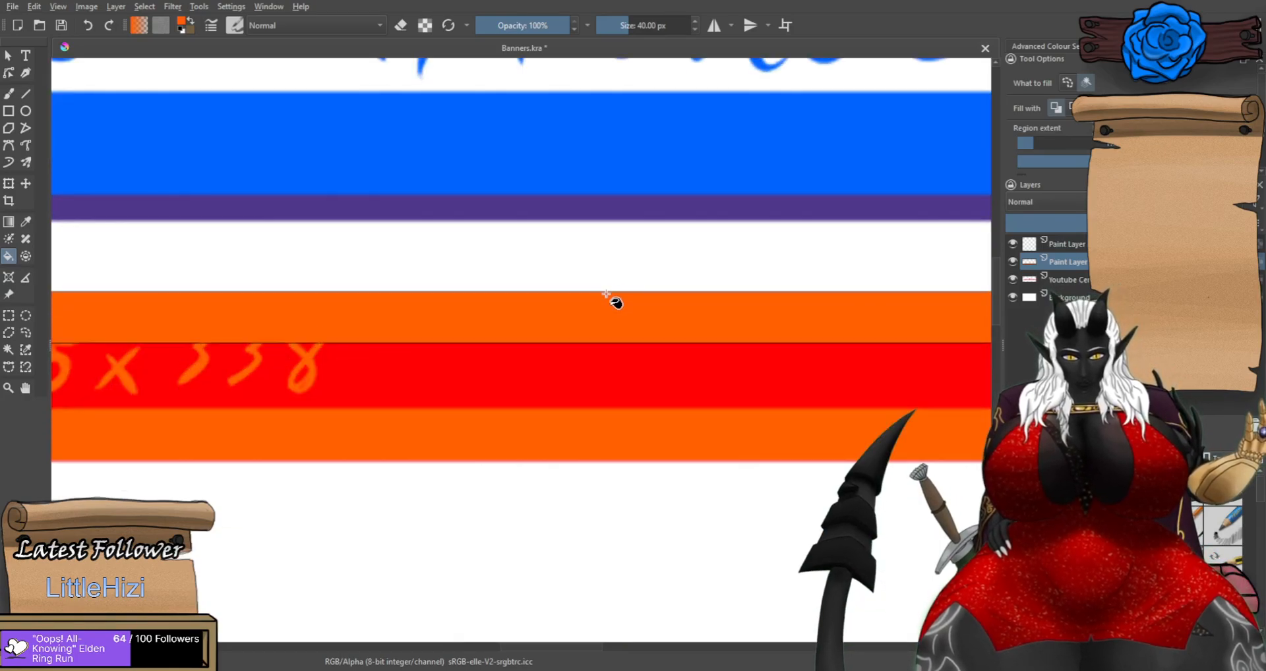
scroll(606, 295, "up", 3)
scroll(605, 296, "down", 7)
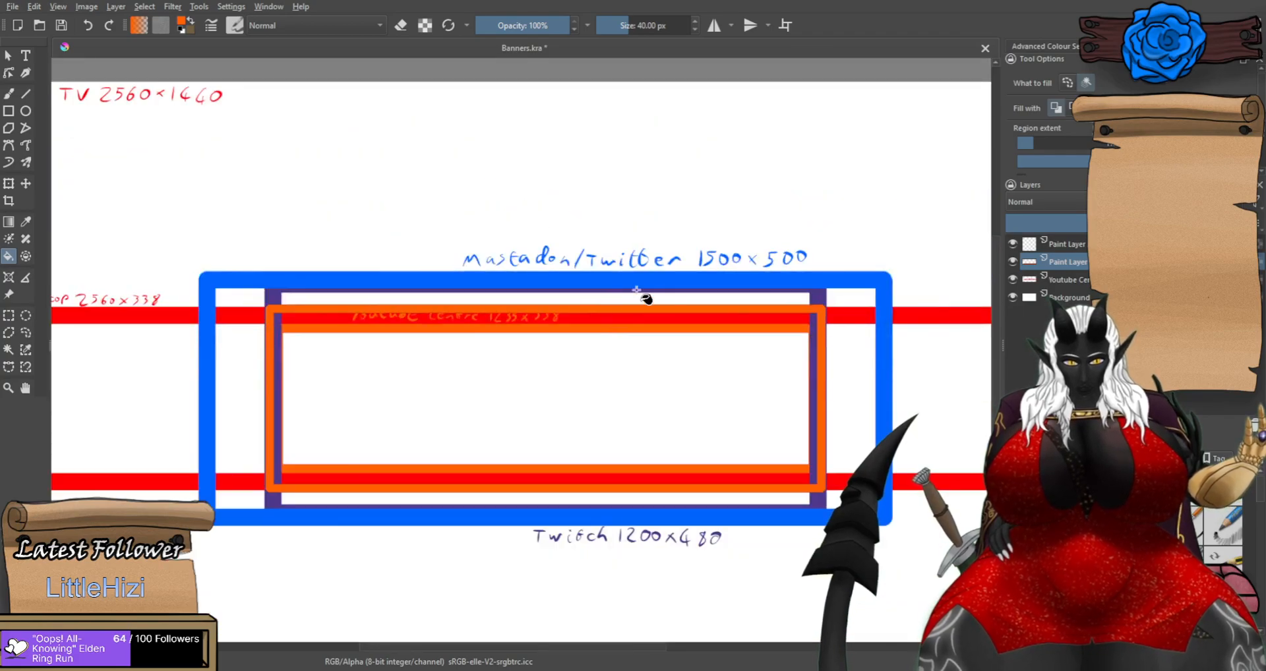
On the empty top layer, draw a 5160 × 816 px rectangle in the red sampled from the YouTube desktop band.
left_click(1071, 243)
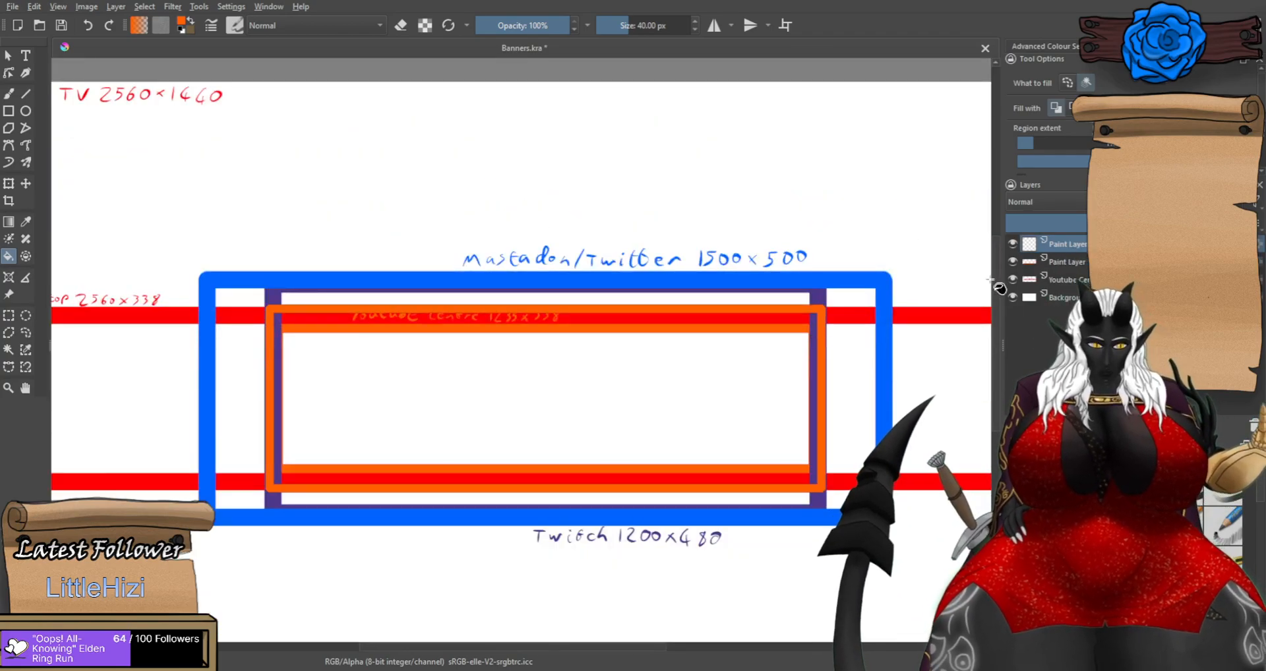
left_click(866, 315, "ctrl")
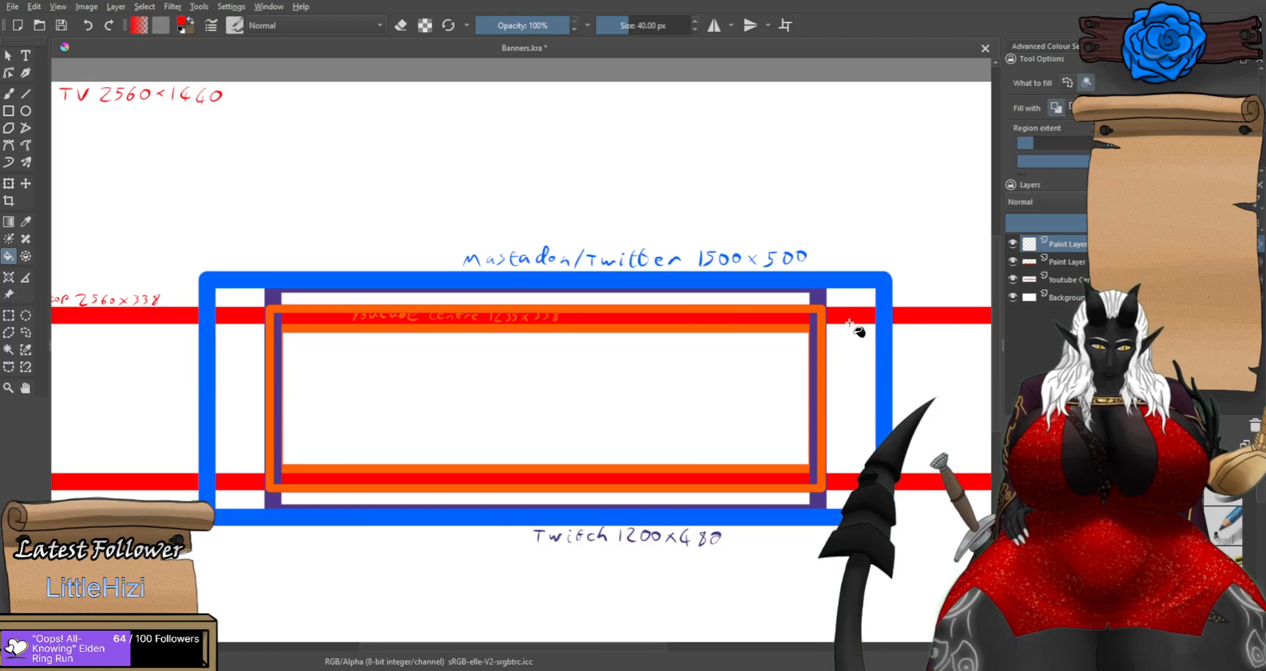
scroll(383, 304, "down", 2)
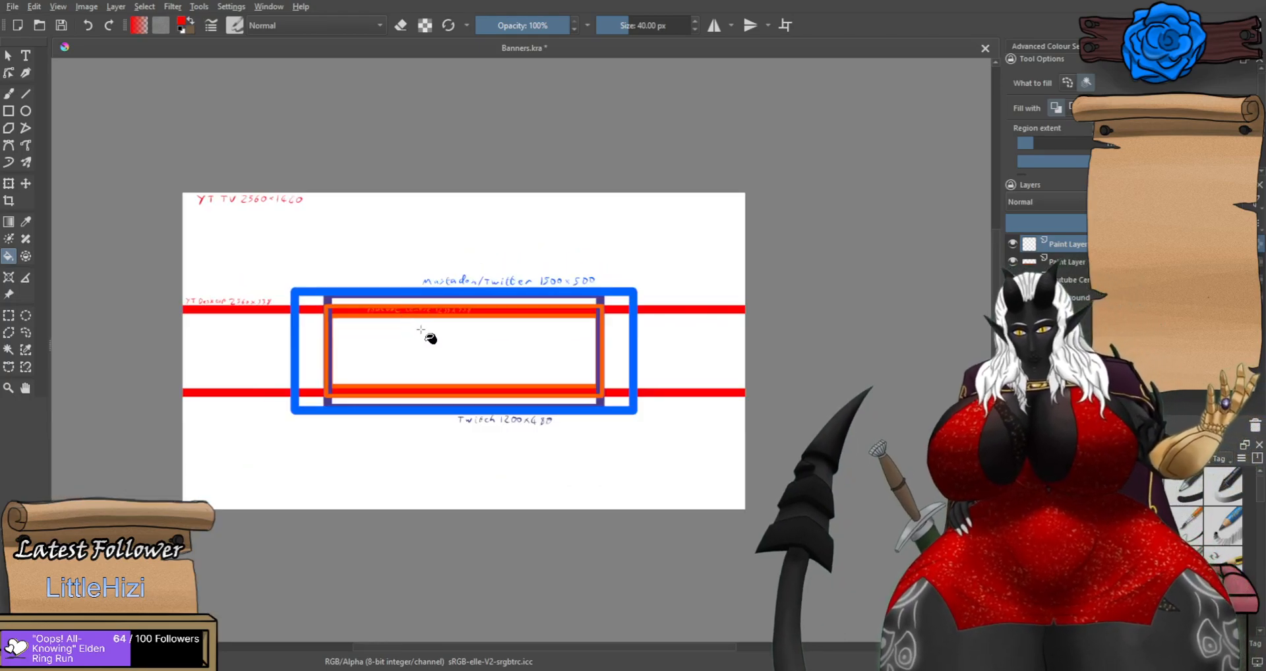
scroll(430, 339, "up", 1)
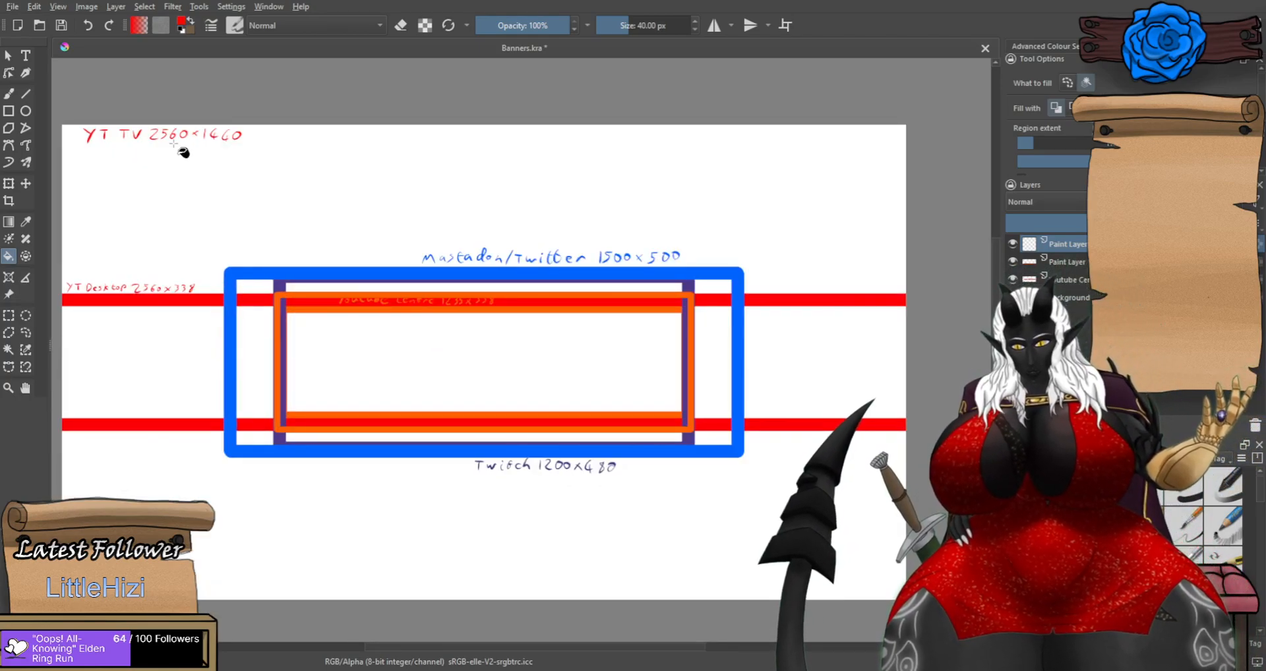
left_click(9, 110)
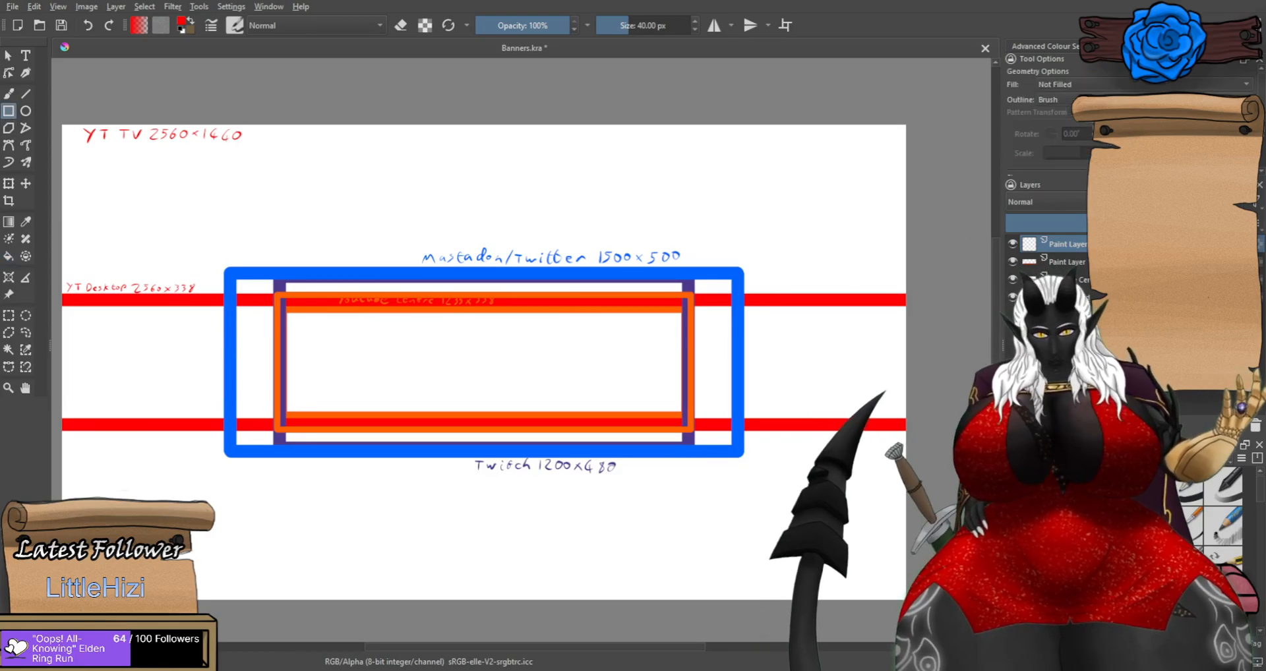
scroll(1046, 88, "down", 5)
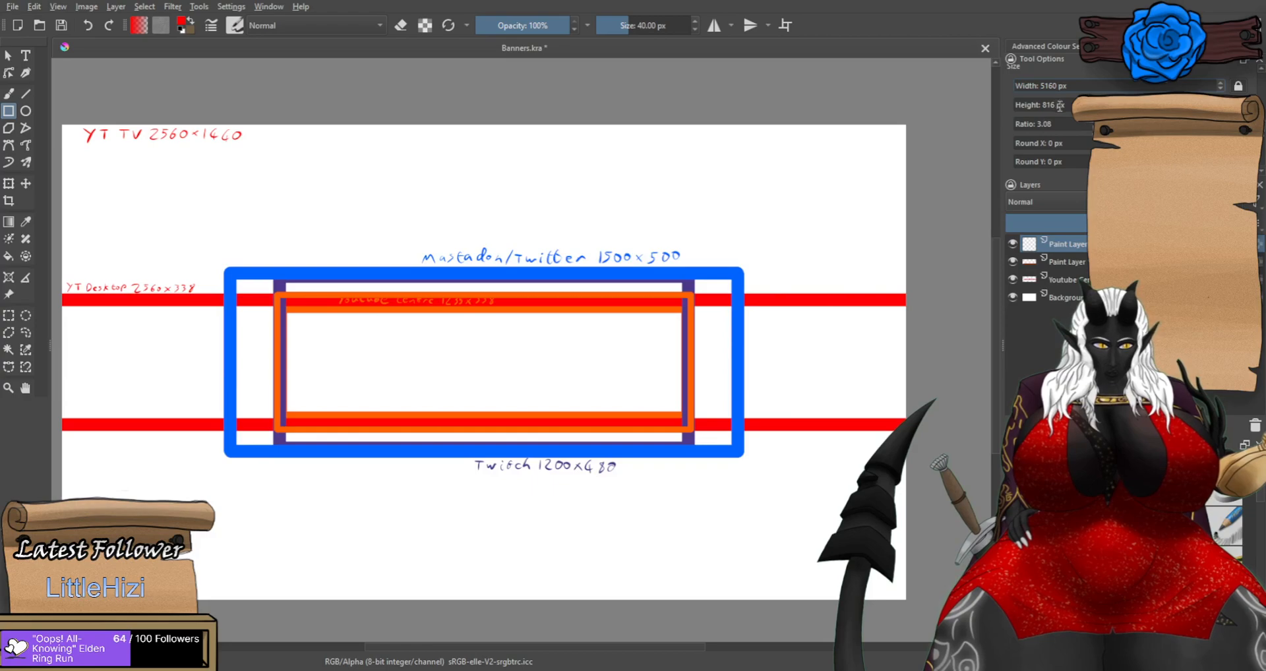
left_click_drag(150, 287, 153, 303)
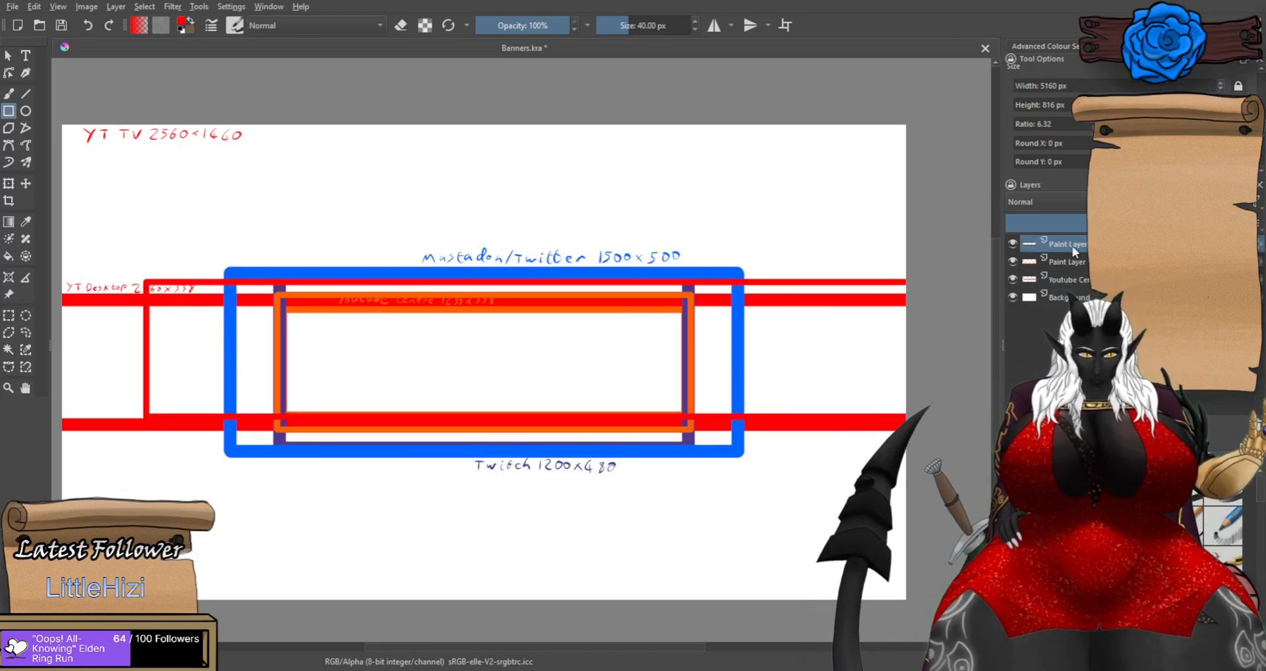
Transform the red 5160 × 816 px rectangle so that its centre lies at x 2560 px.
key("ctrl+t")
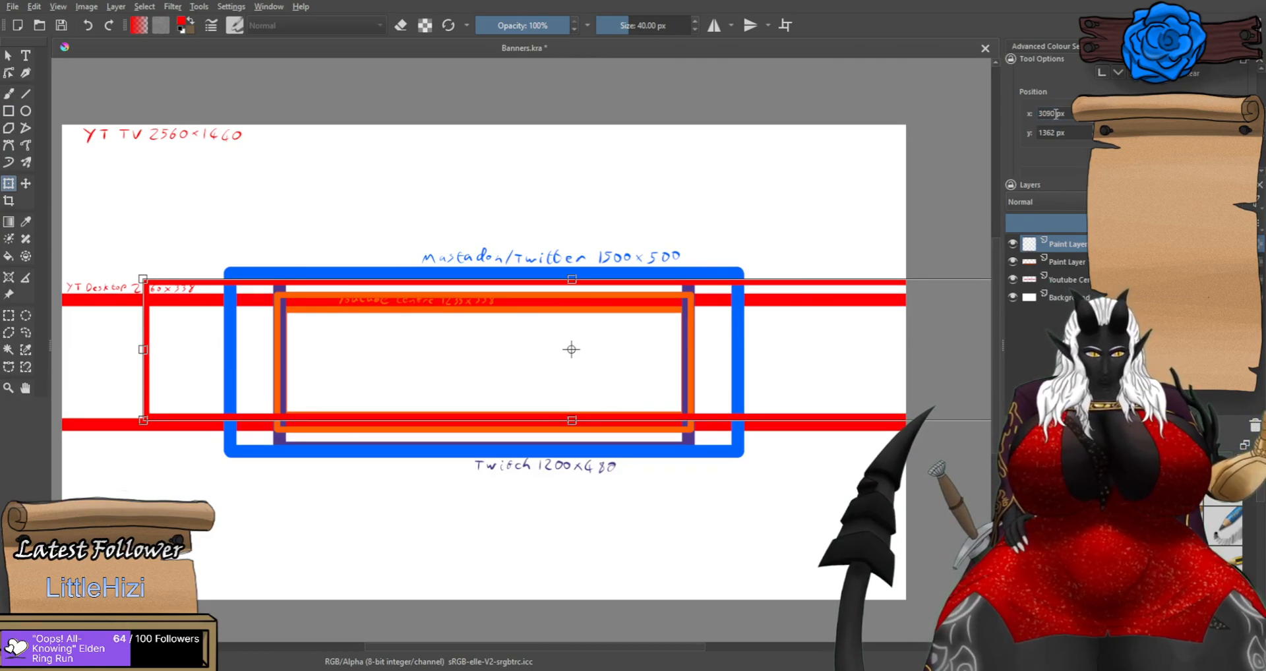
key("BackSpace")
key("BackSpace")
key("BackSpace")
key("BackSpace")
type("256")
key("Return")
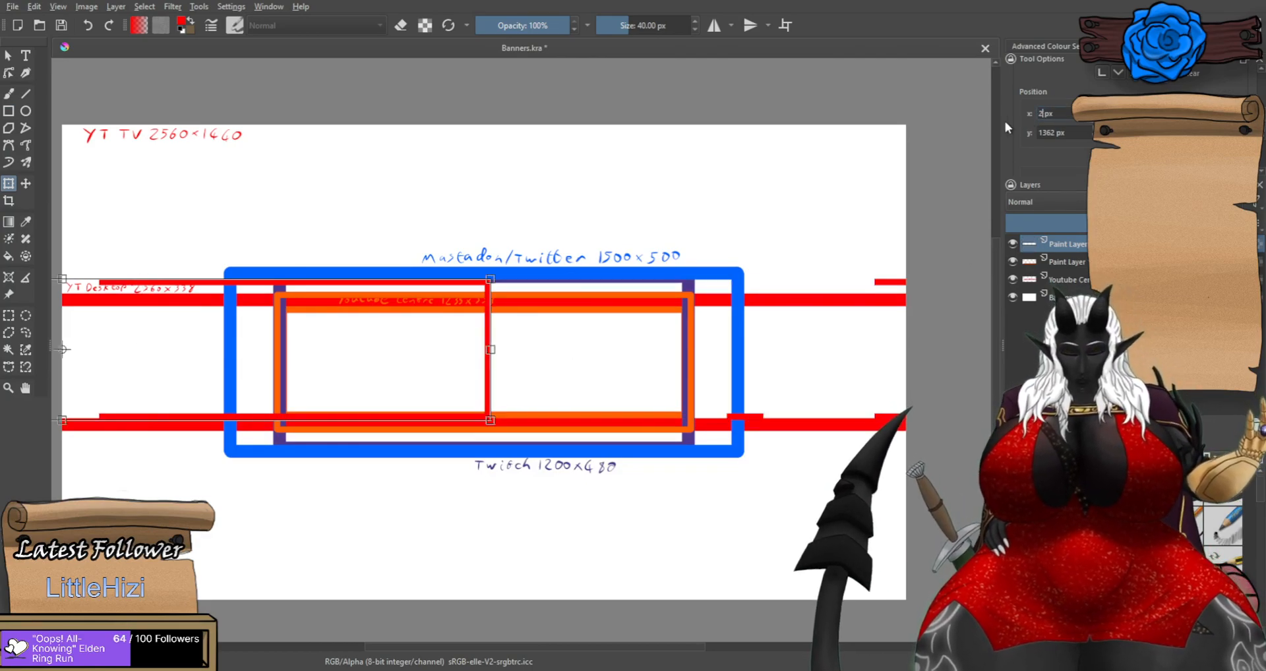
type("0")
key("Return")
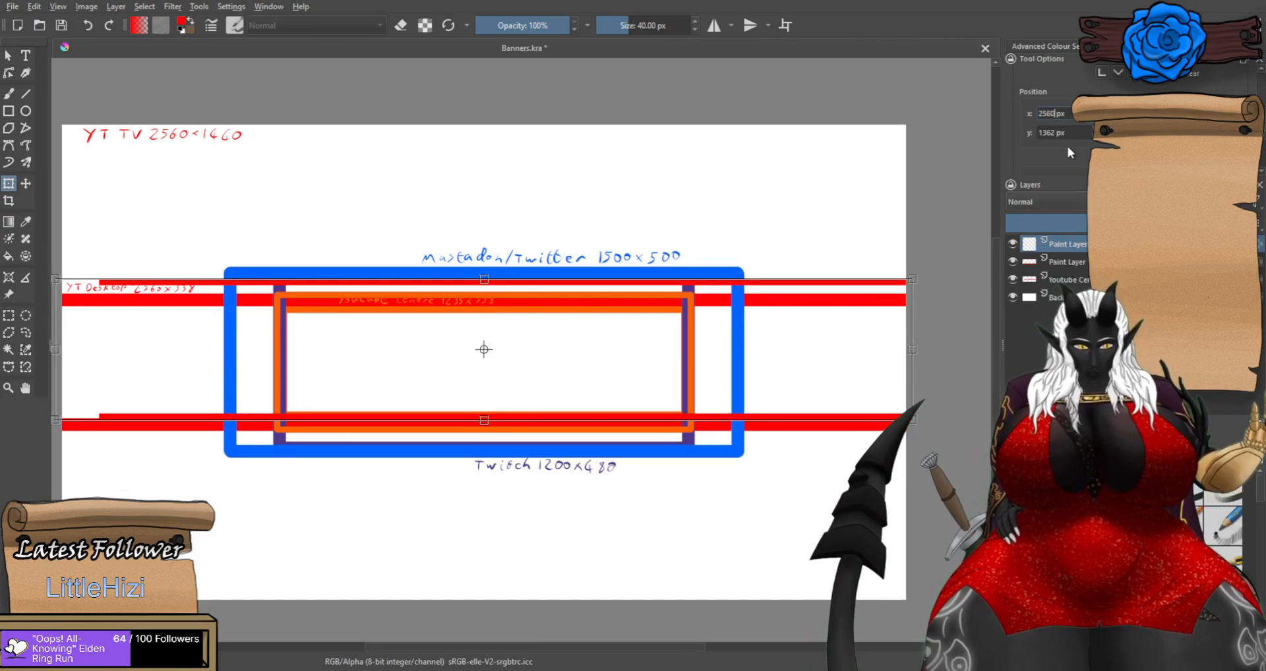
Set the red rectangle's vertical centre position to y 1440 px.
left_click_drag(1044, 133, 1015, 137)
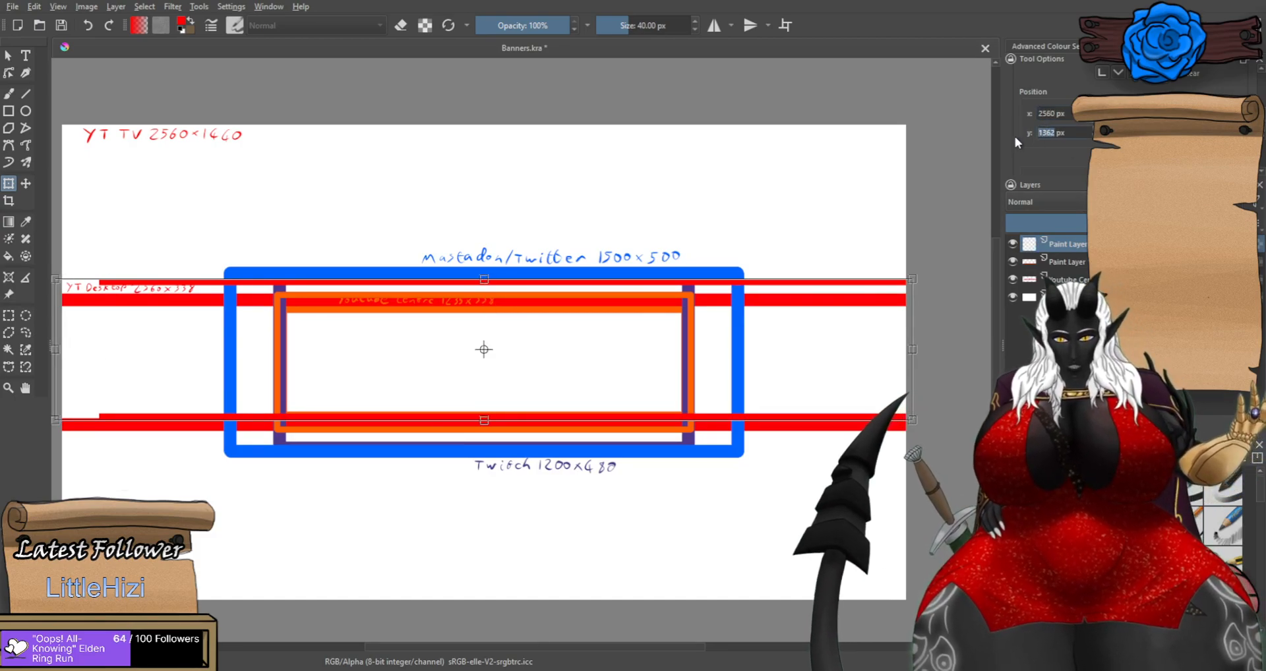
type("14")
type("40")
key("Return")
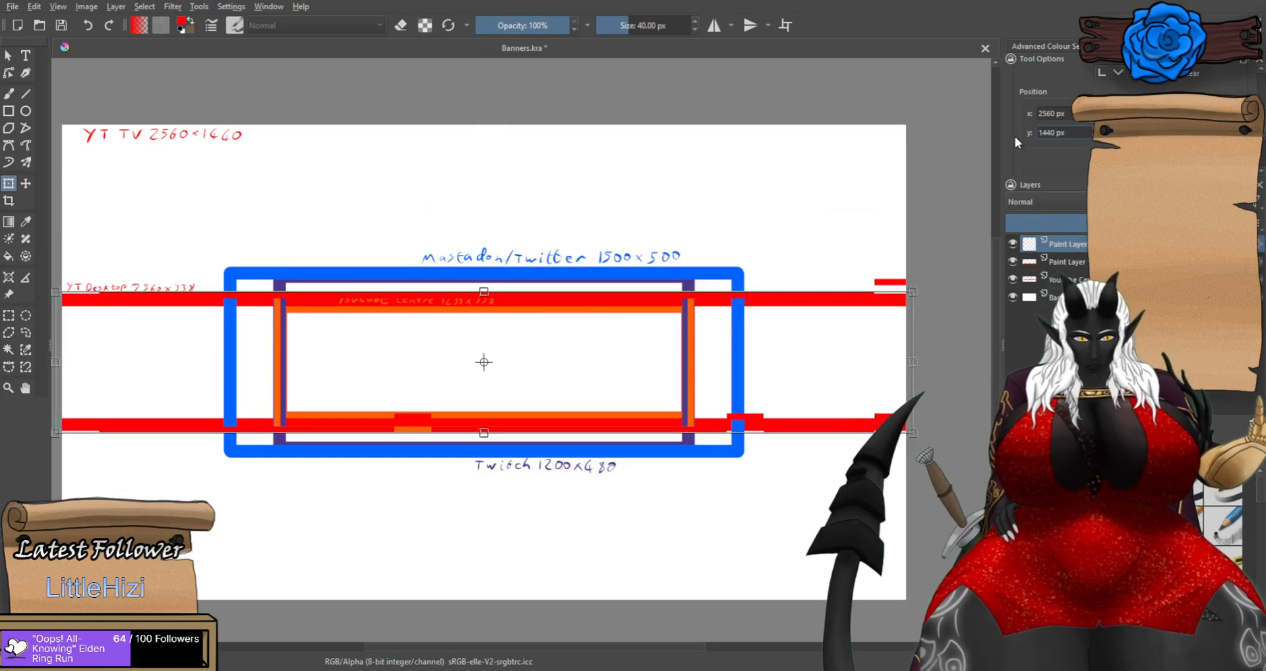
type("]#")
key("BackSpace")
key("BackSpace")
key("Return")
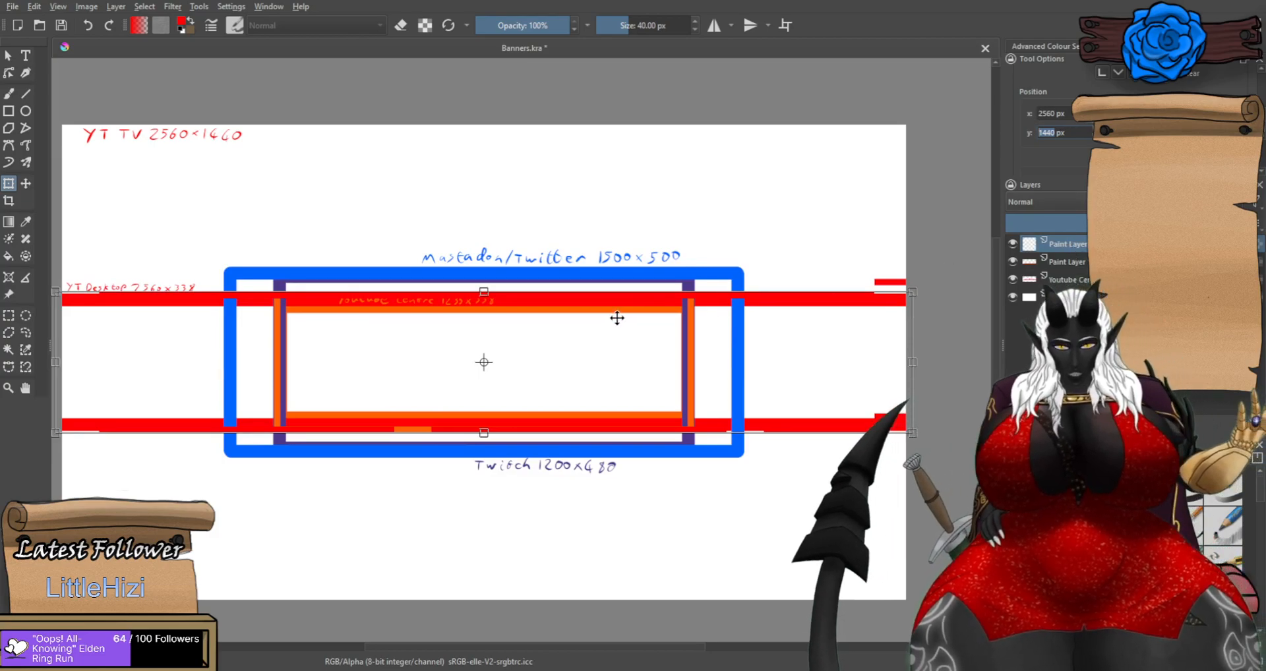
Compare the centred red rectangle with the old YouTube desktop band by toggling its layer's visibility.
scroll(615, 316, "up", 1)
scroll(610, 301, "up", 1)
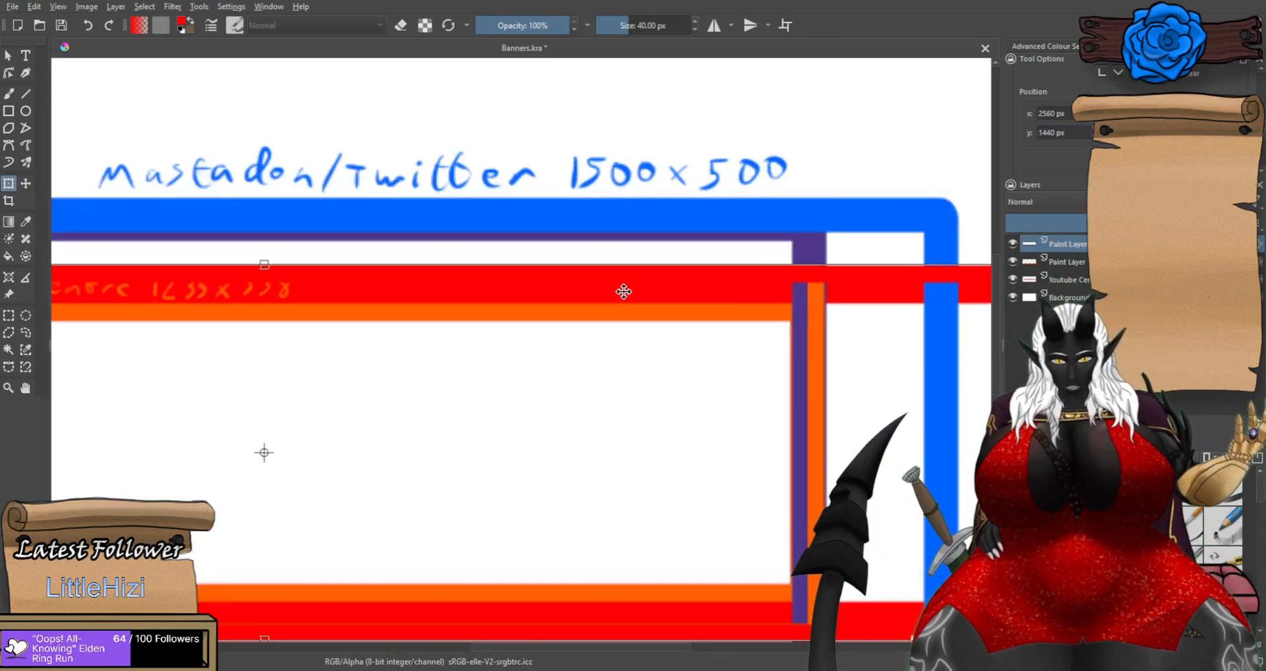
left_click(1013, 244)
left_click(1013, 244)
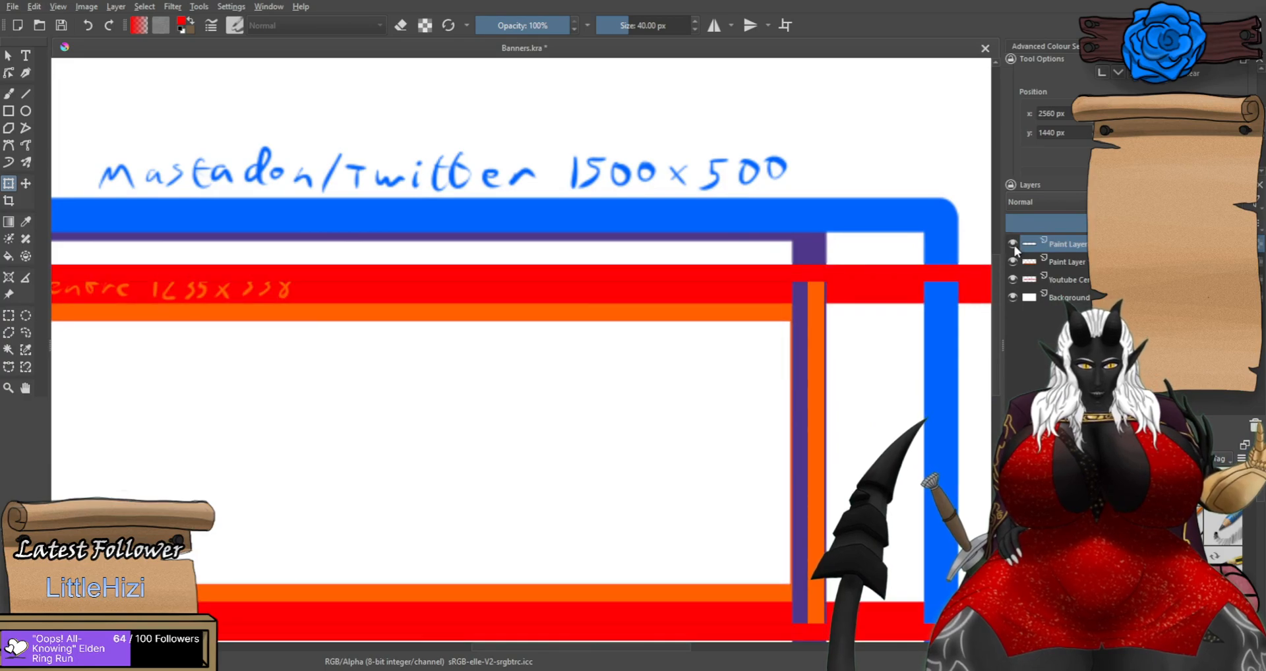
scroll(720, 319, "down", 2)
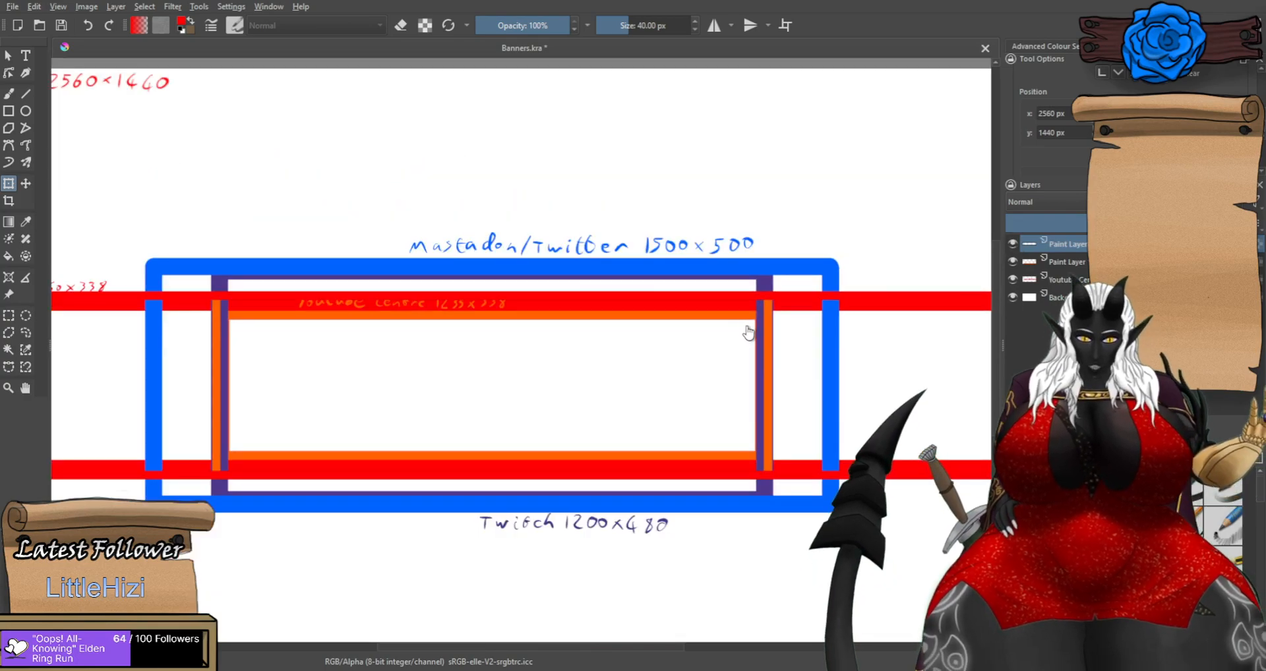
scroll(749, 334, "down", 1)
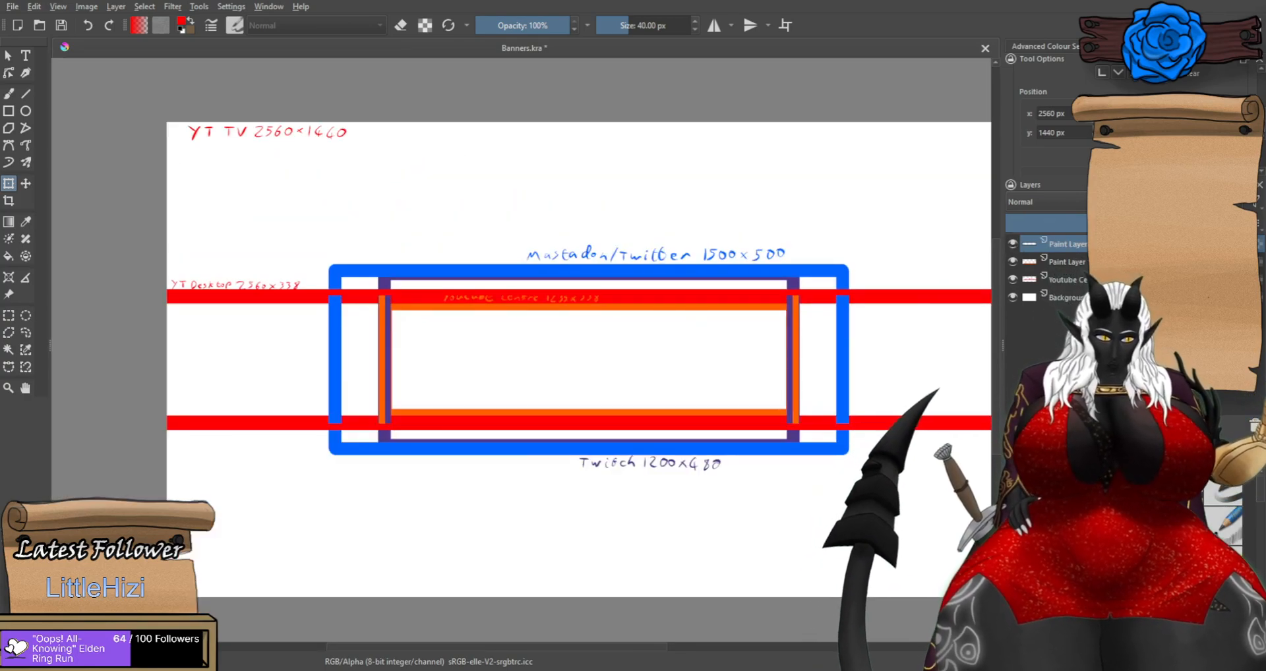
Merge the red rectangle layer into the orange one below, add a new top layer and sample the Twitch frame's purple.
key("ctrl+e")
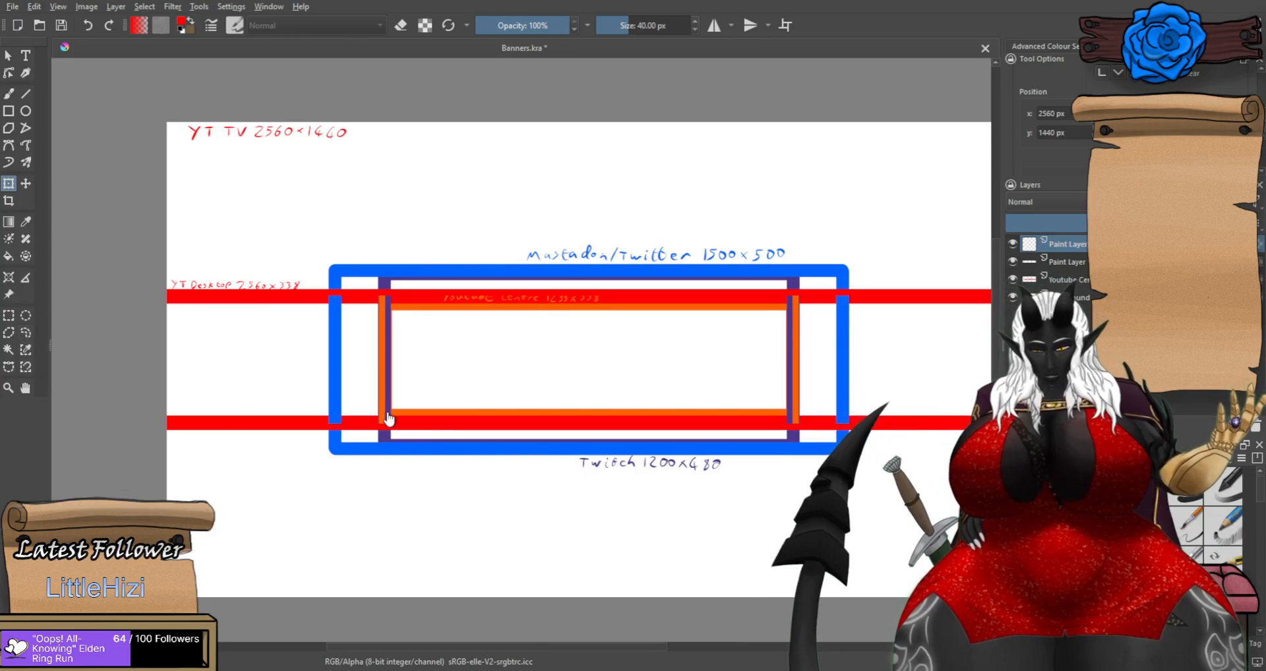
left_click(8, 111)
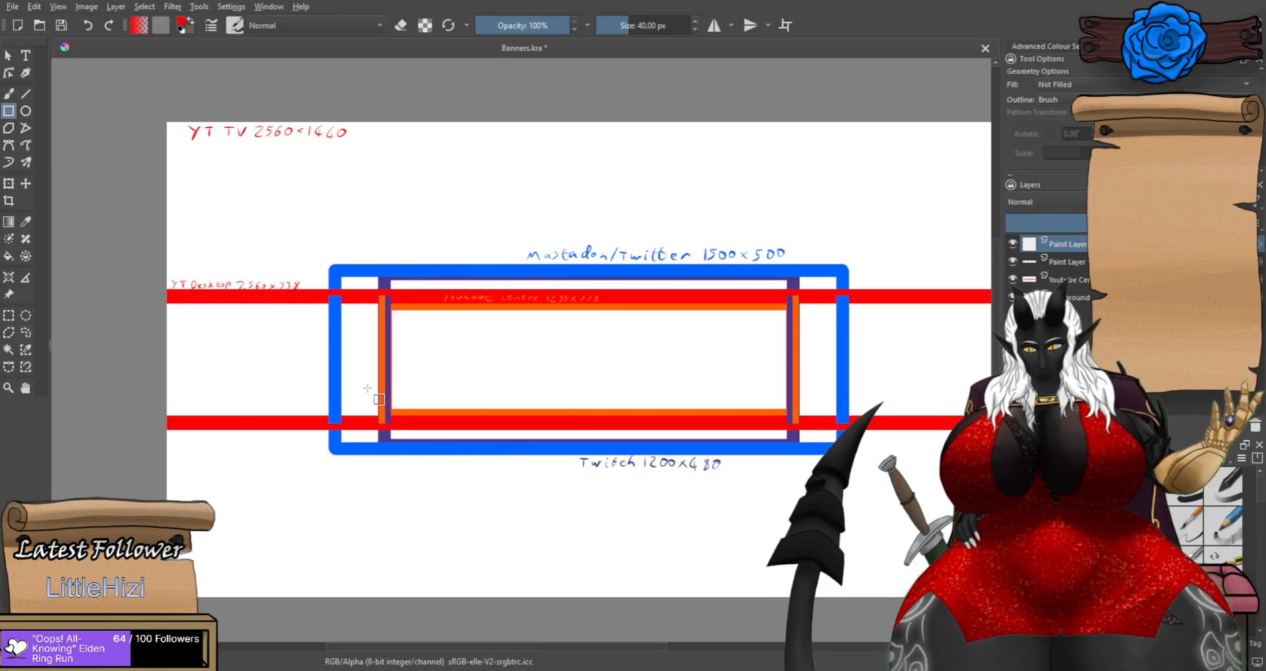
left_click(401, 235)
key("ctrl+z")
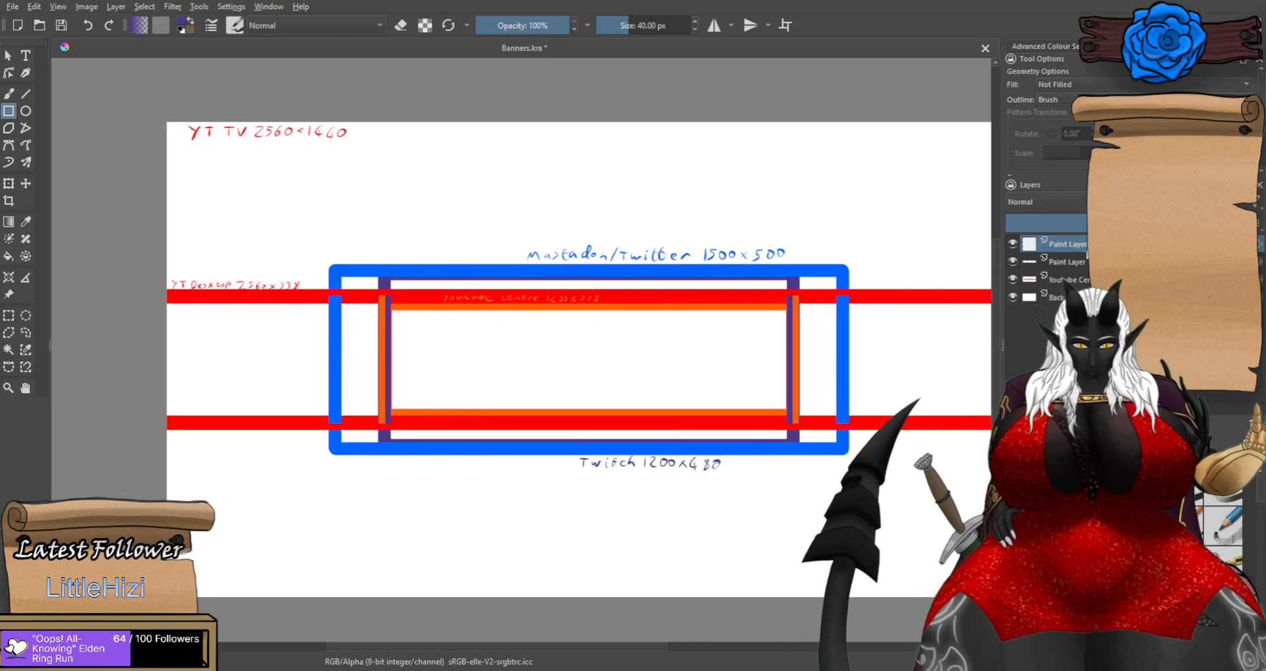
Draw a 2440 × 1000 px purple rectangle on the new top layer over the Twitch guide.
scroll(1051, 106, "down", 3)
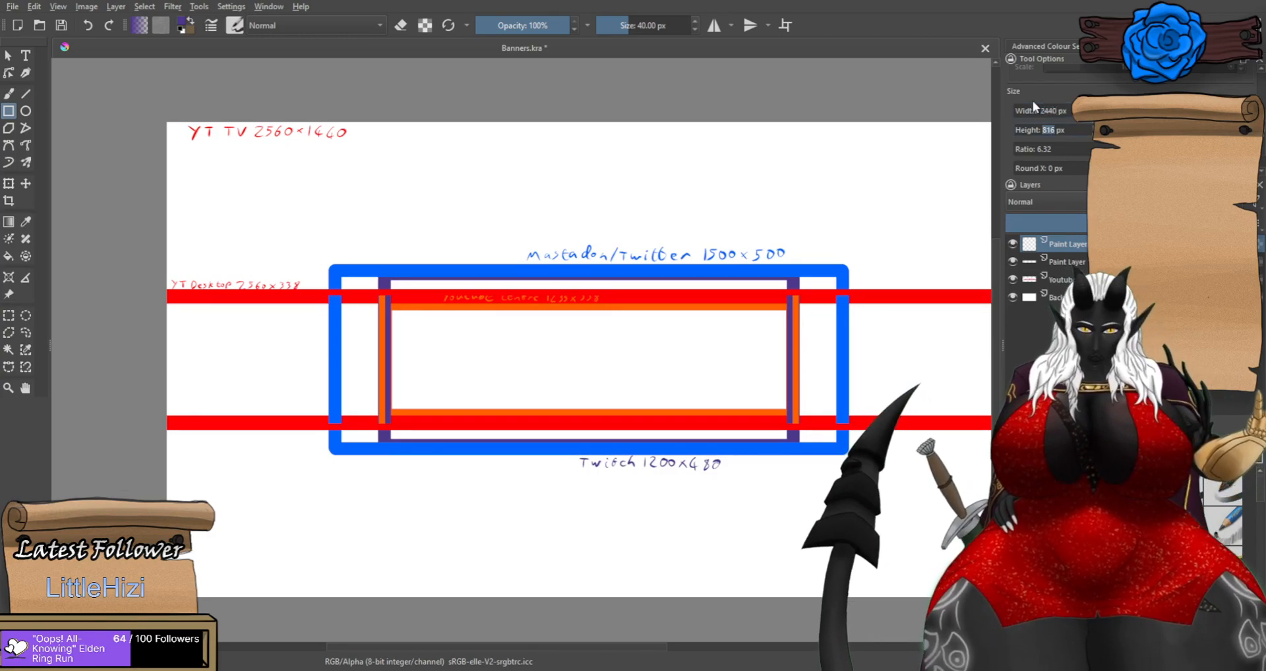
type("1")
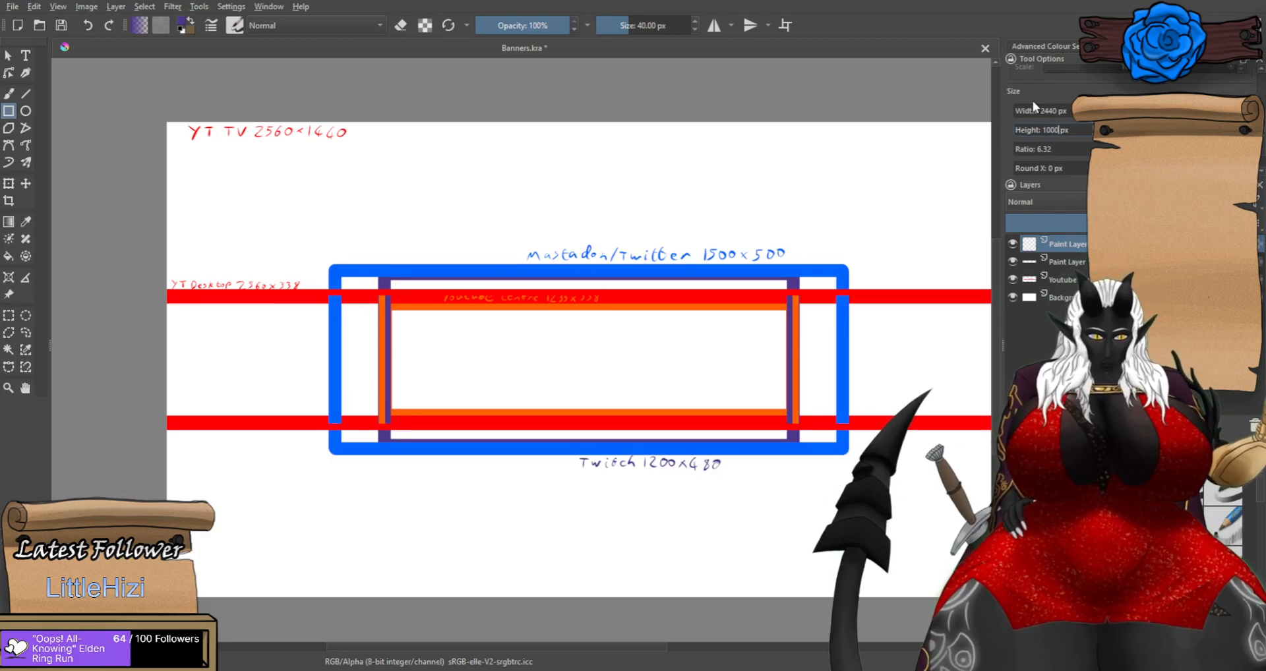
left_click_drag(314, 287, 327, 351)
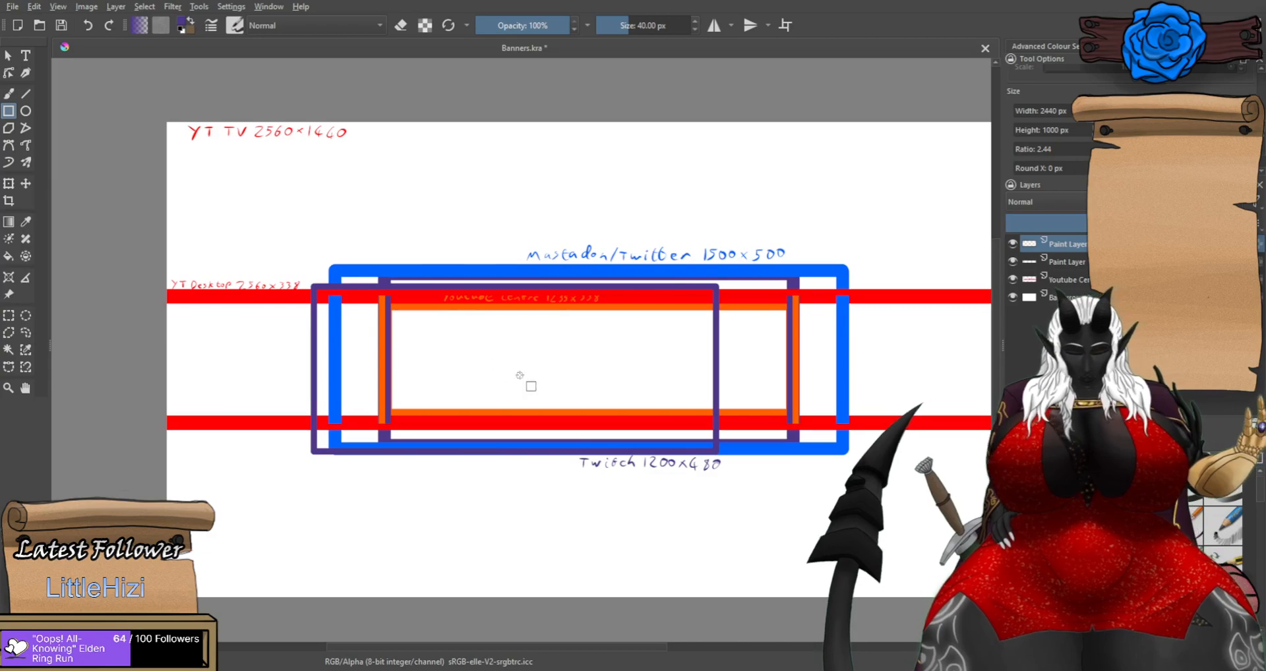
Move the purple rectangle so that its centre is at x 2560 px, y 1440 px.
key("ctrl+t")
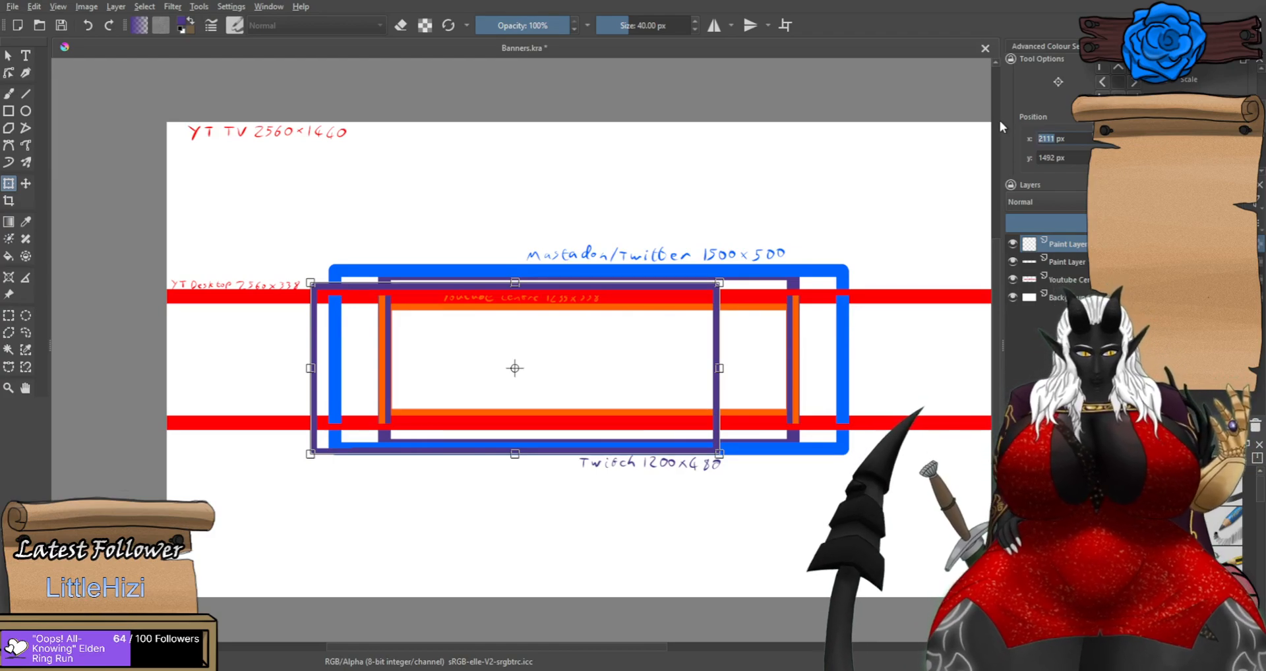
type("2560")
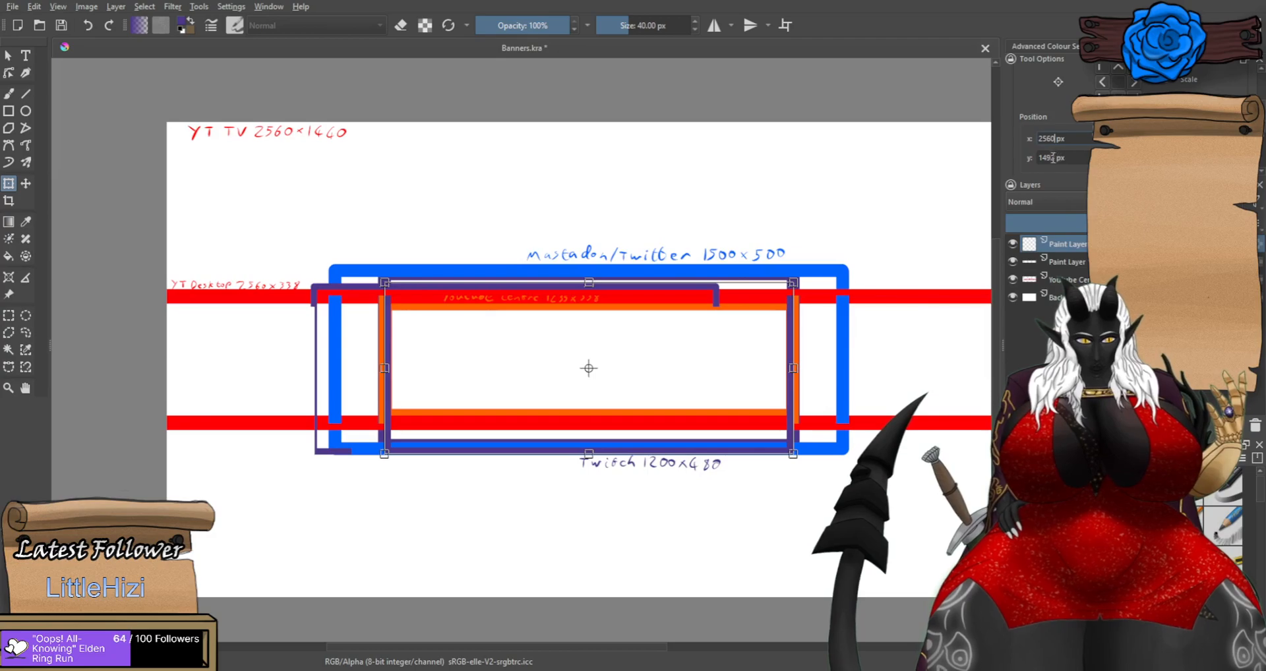
type("1440")
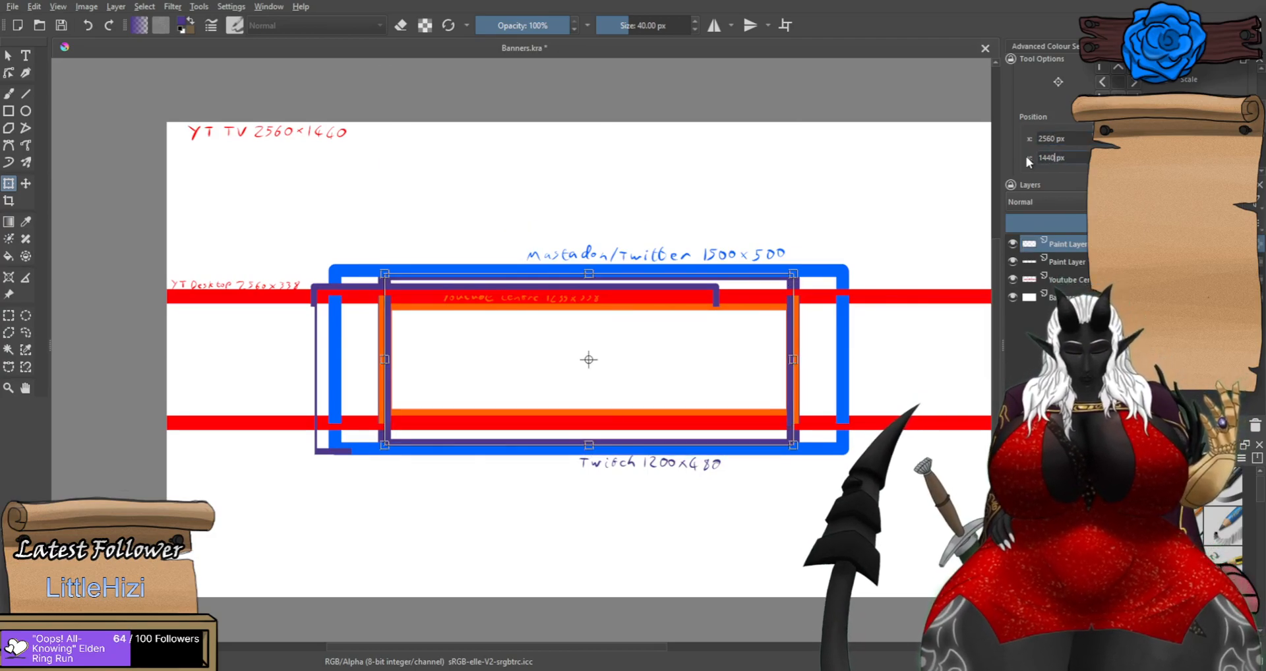
key("Return")
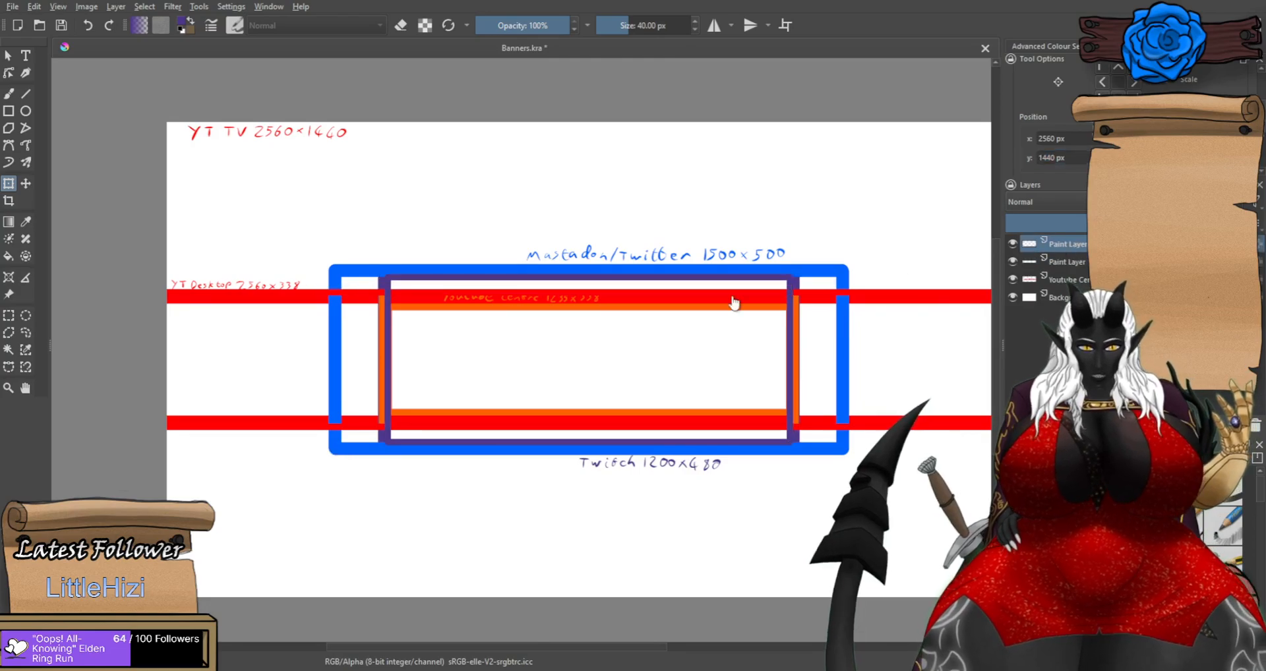
Compare the purple rectangle with the old Twitch frame by toggling its layer's visibility and inspecting the edges.
scroll(399, 316, "up", 2)
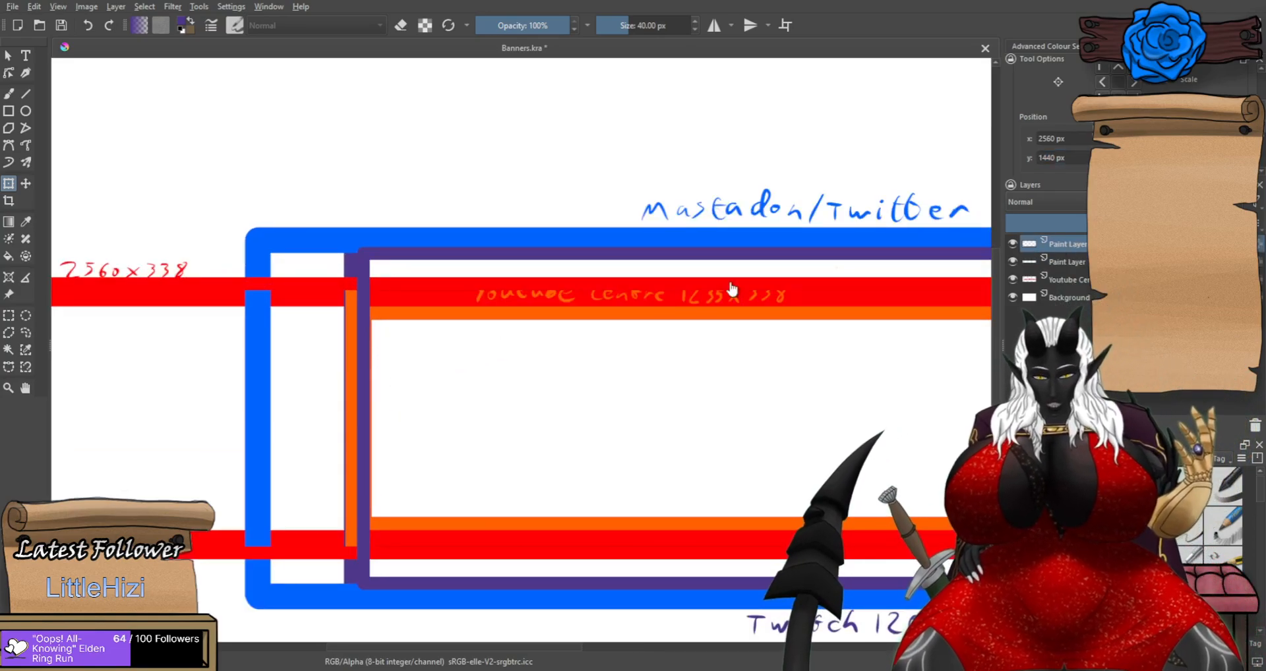
left_click(1010, 242)
left_click(1011, 243)
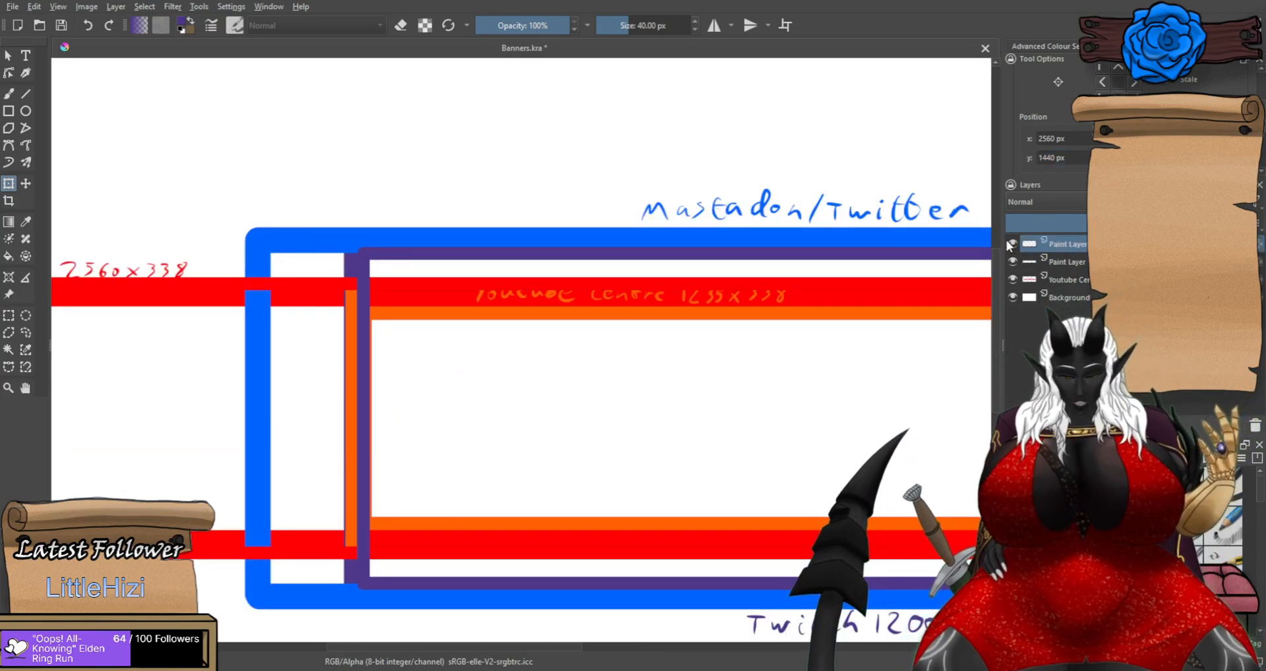
scroll(545, 369, "down", 2)
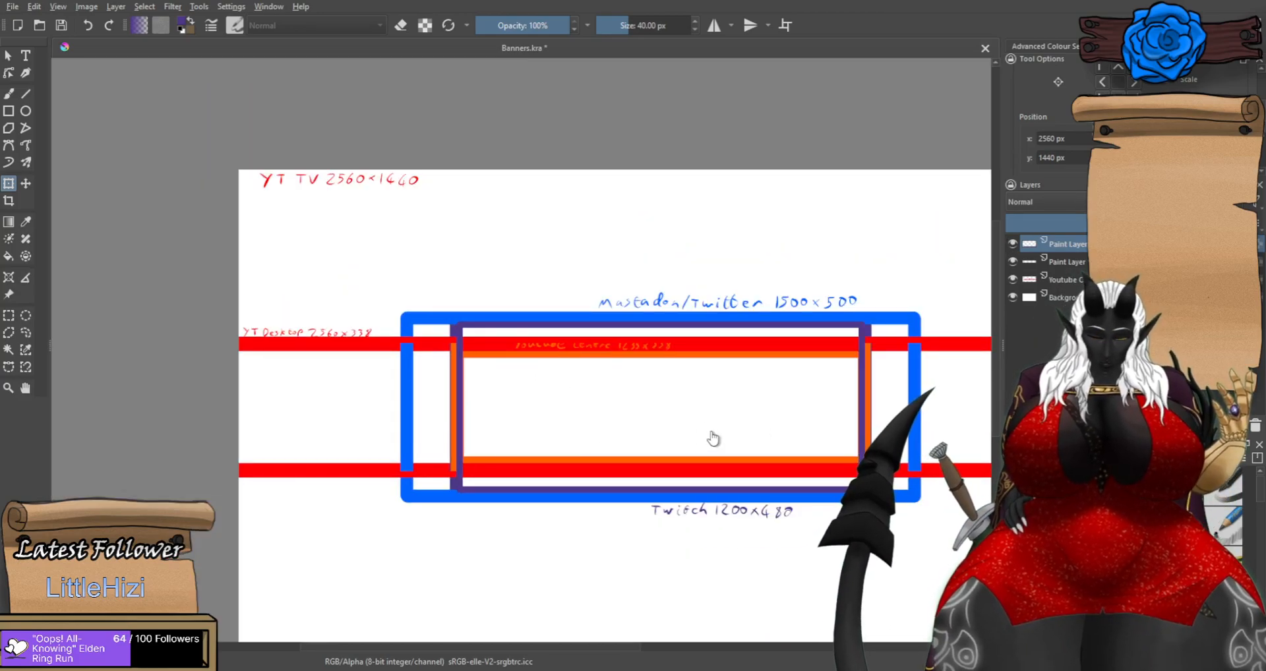
left_click_drag(698, 437, 480, 409)
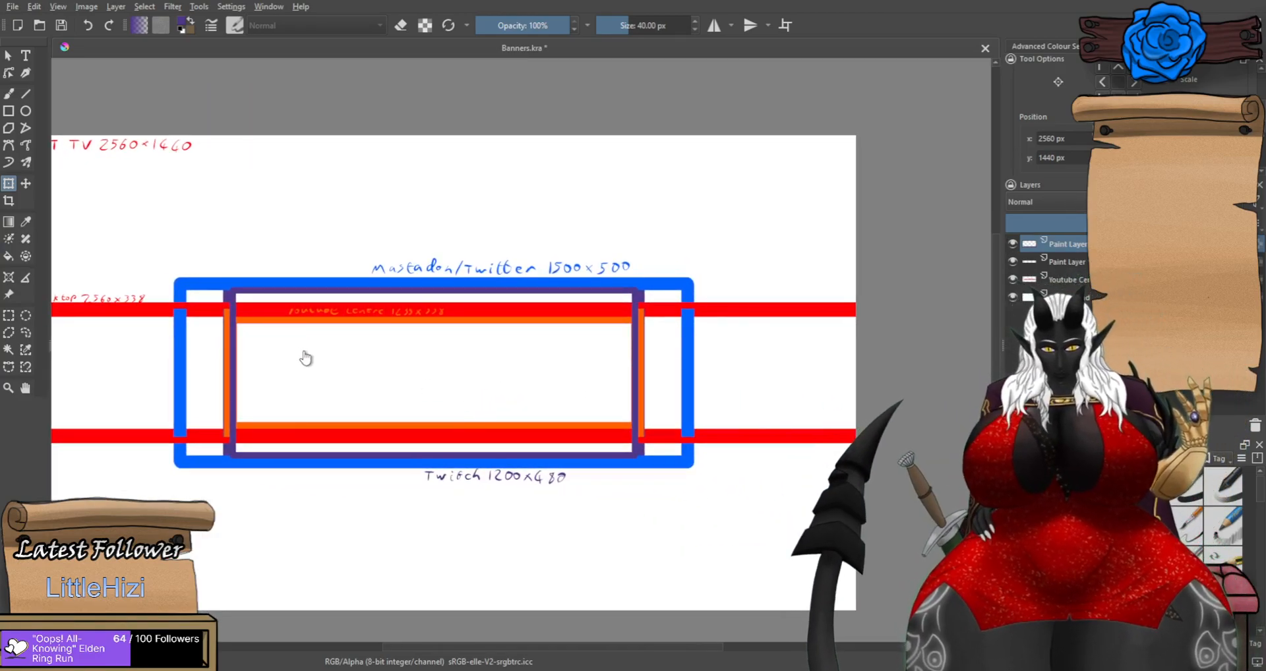
scroll(345, 367, "up", 1)
scroll(330, 389, "down", 1)
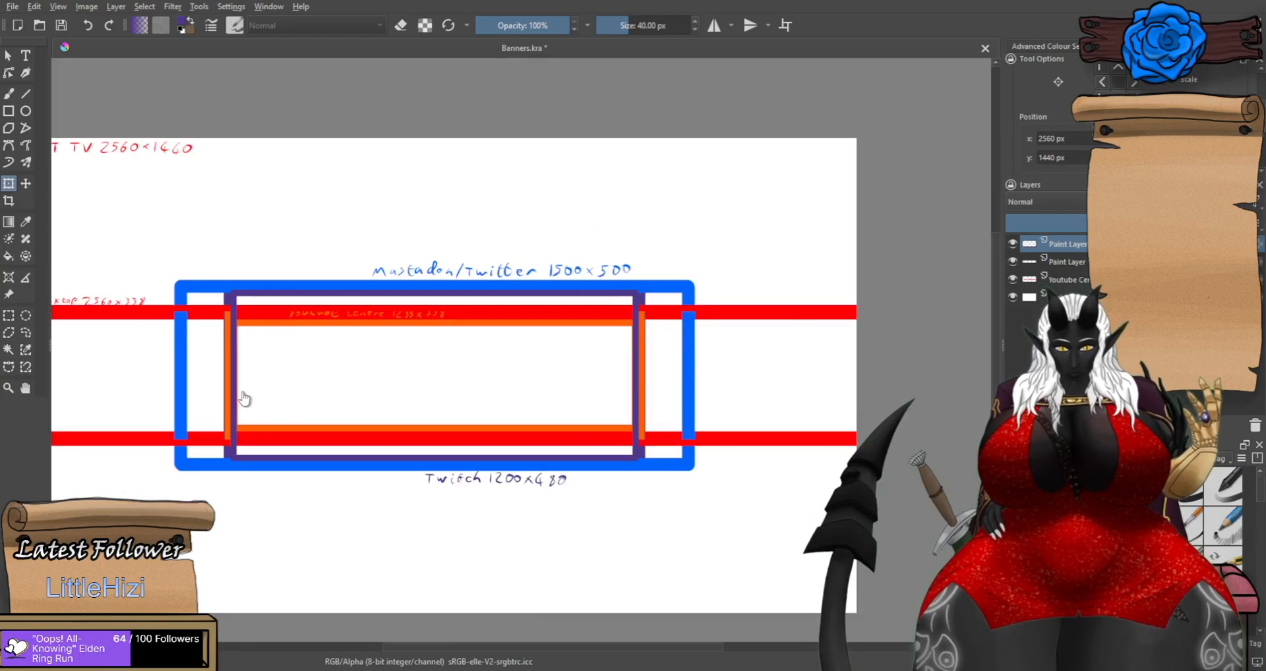
scroll(264, 382, "up", 1)
left_click_drag(537, 387, 619, 417)
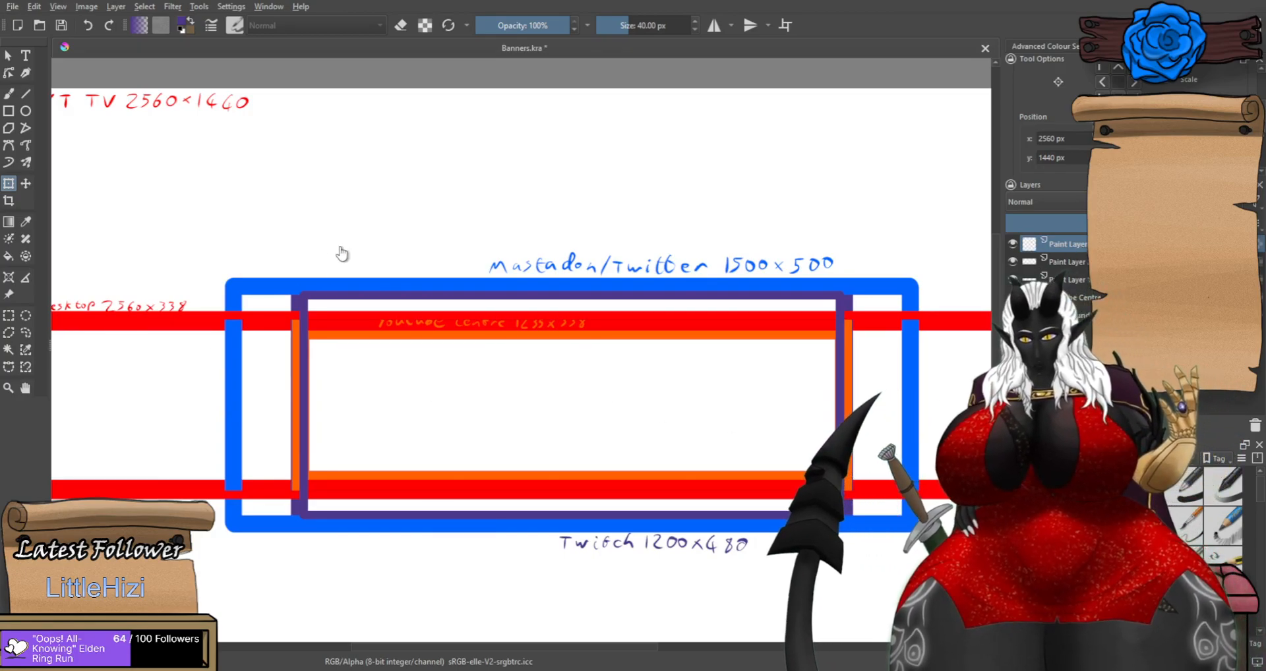
On a new top layer, draw a 3040 × 1040 px rectangle in the blue of the Mastodon/Twitter frame.
left_click(8, 112)
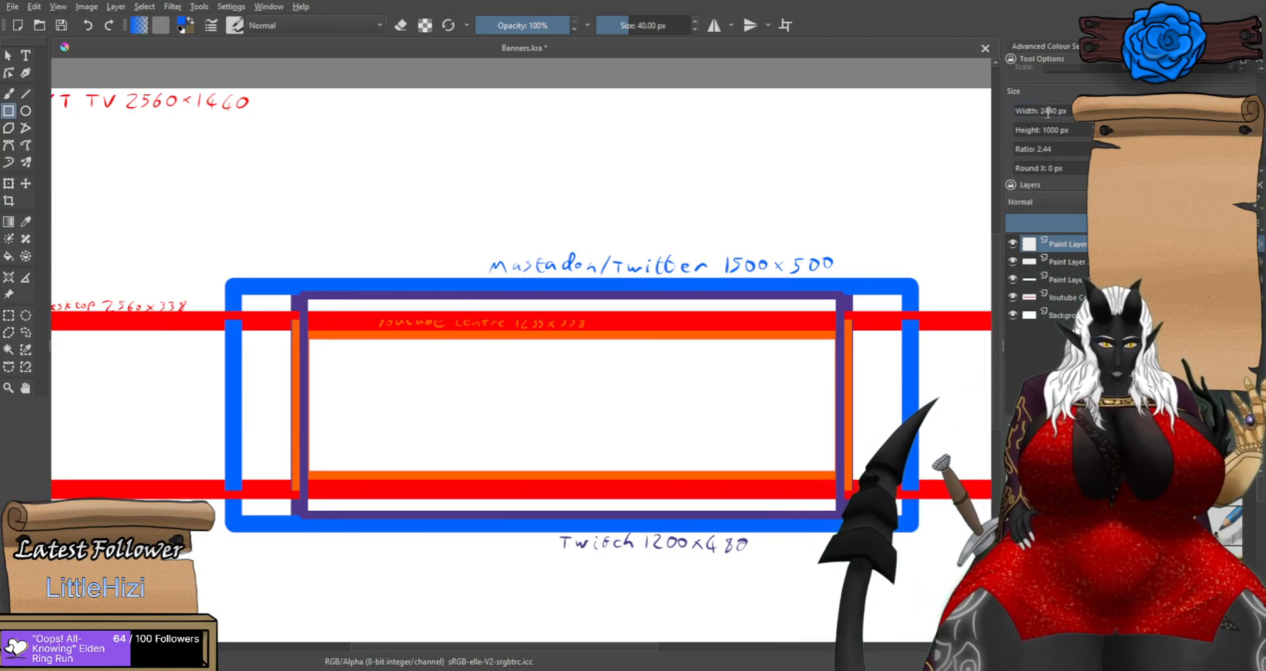
left_click_drag(1047, 114, 1023, 118)
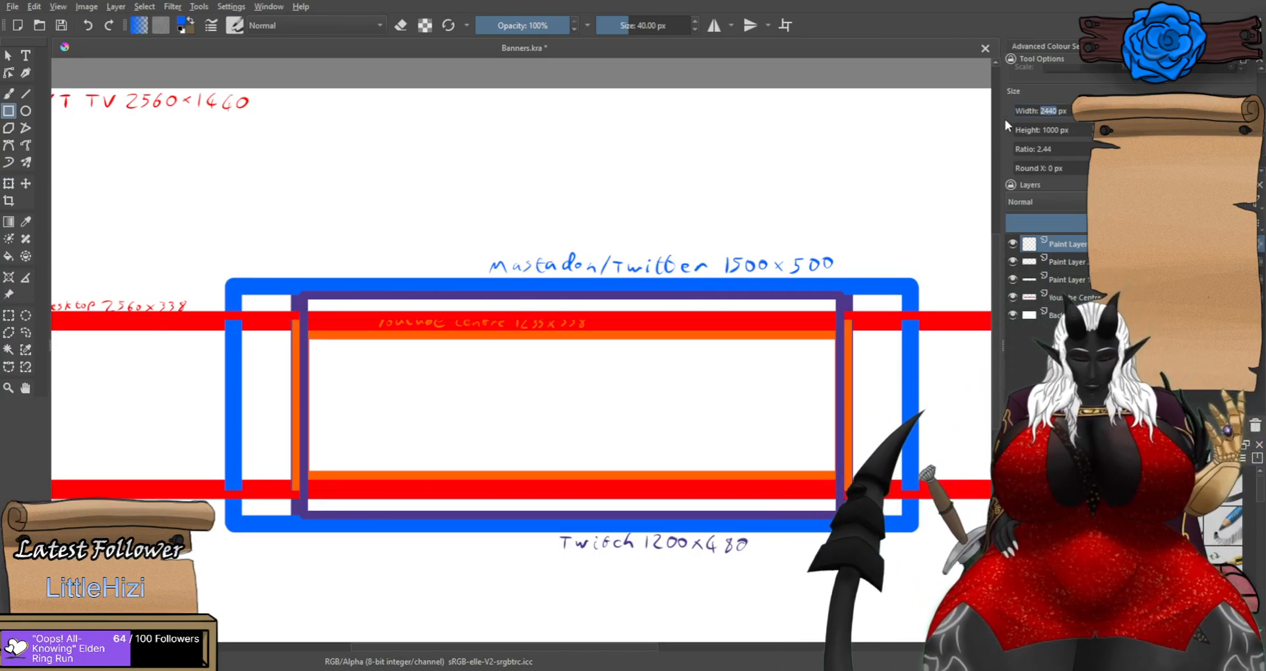
type("3040")
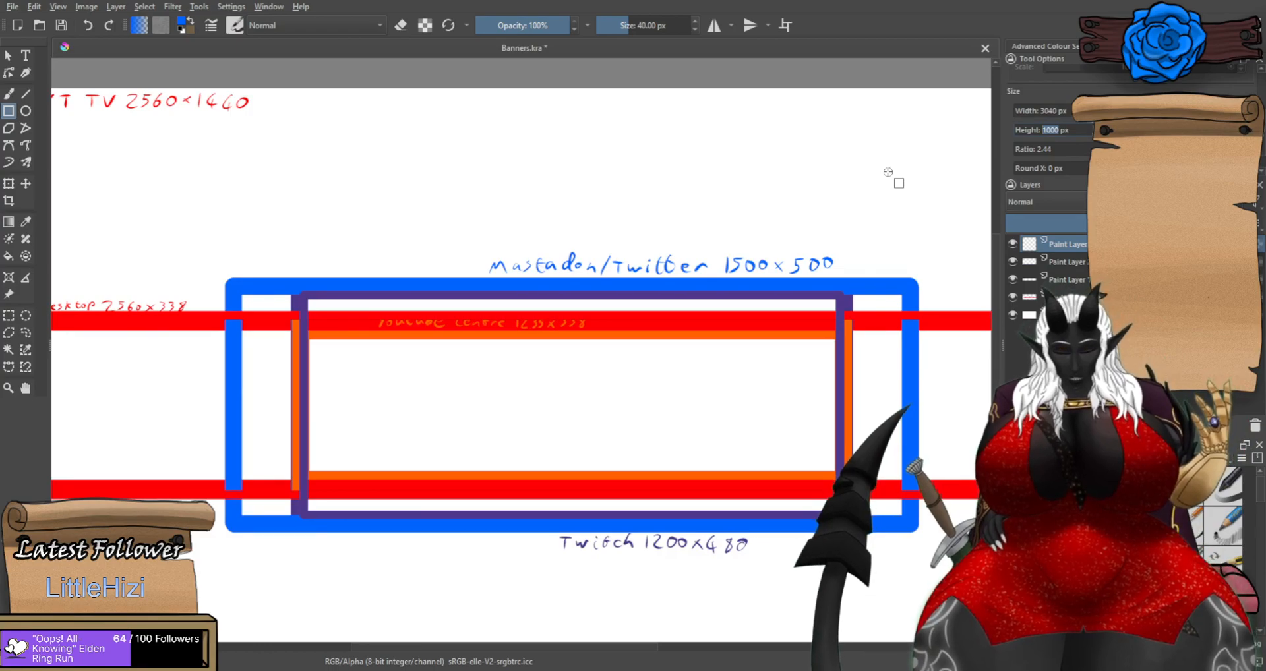
type("1040")
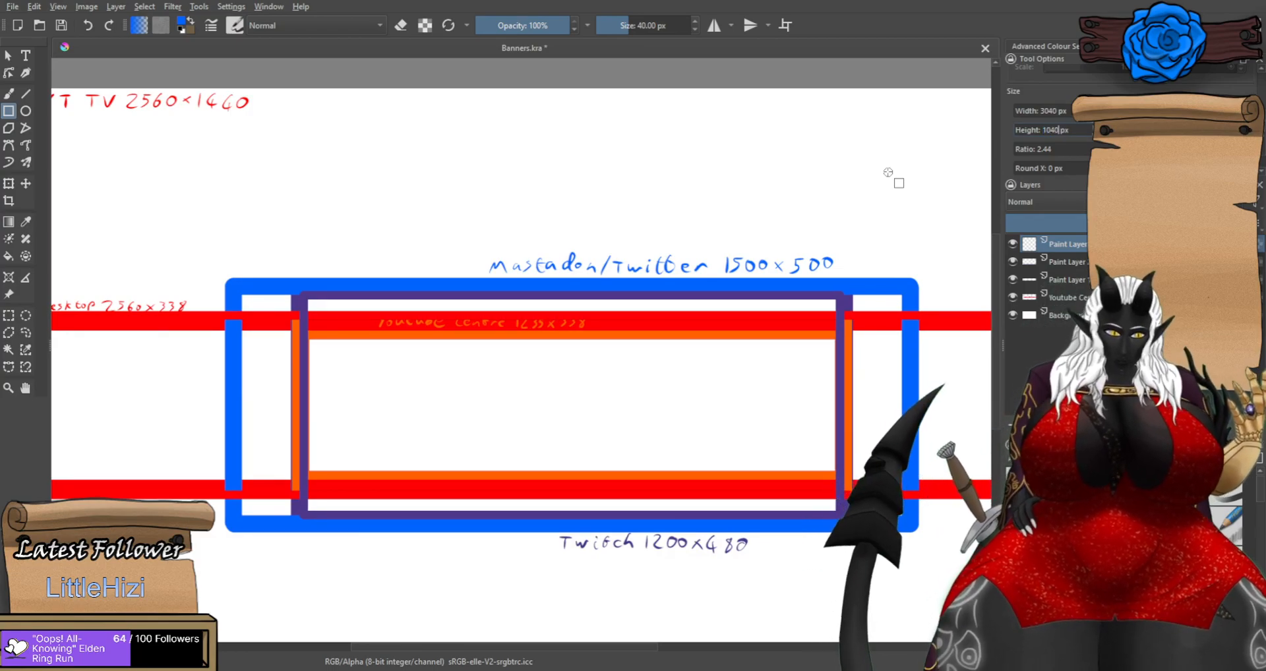
left_click(276, 245)
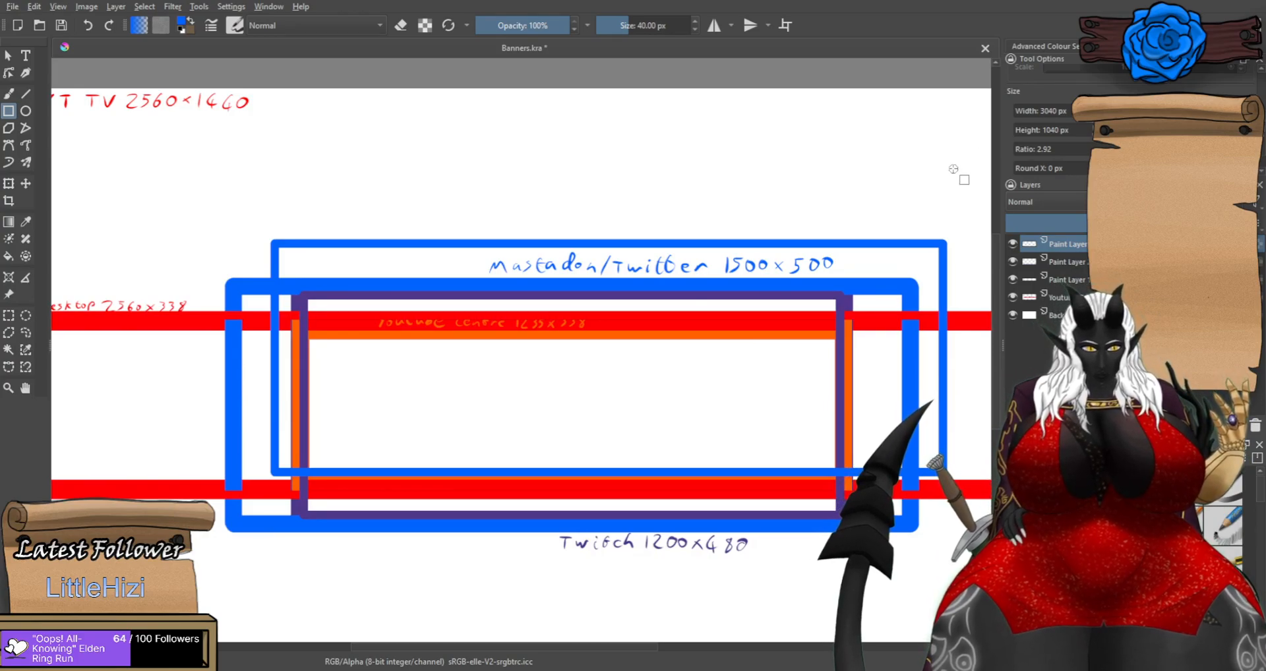
Move the blue rectangle so that its centre is at x 2560 px, y 1440 px.
key("ctrl+t")
double_click(1046, 140)
type("25")
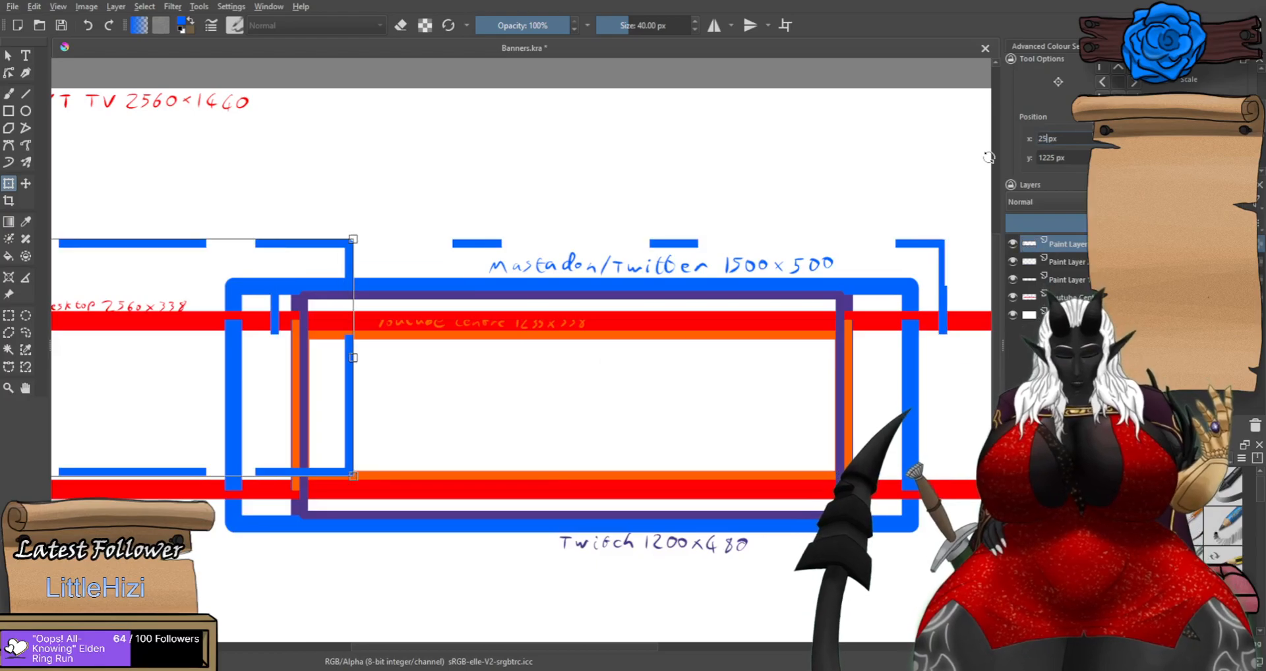
type("60")
key("Tab")
type("1")
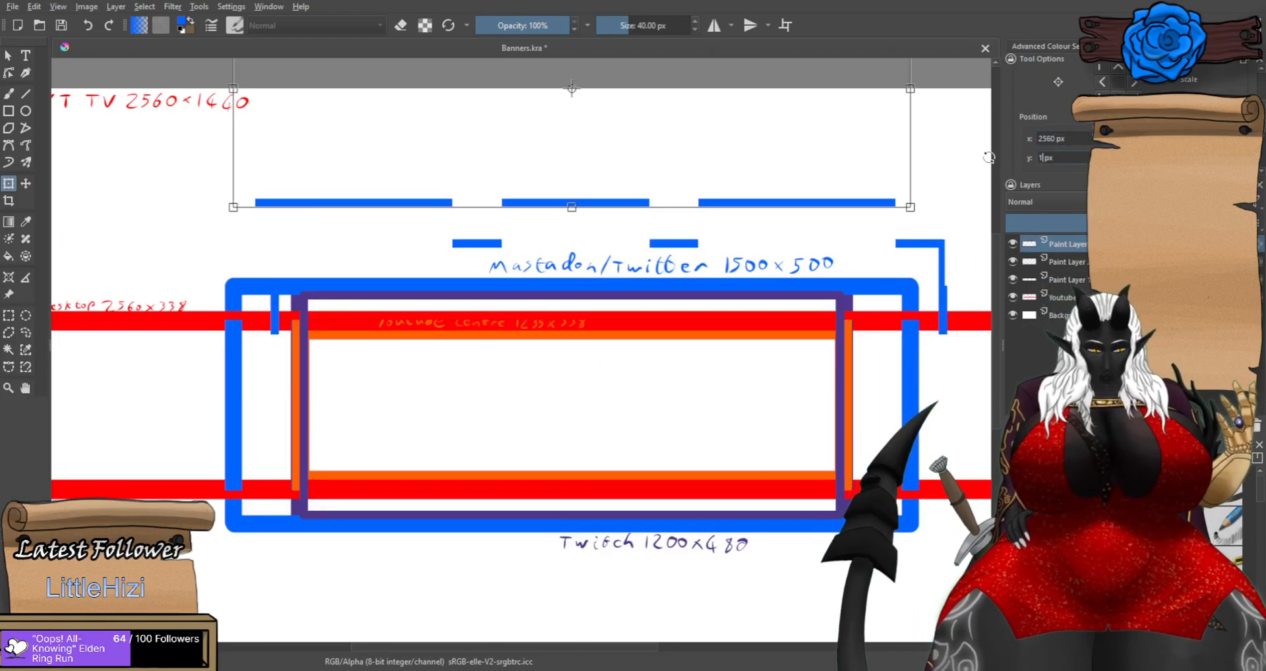
type("440")
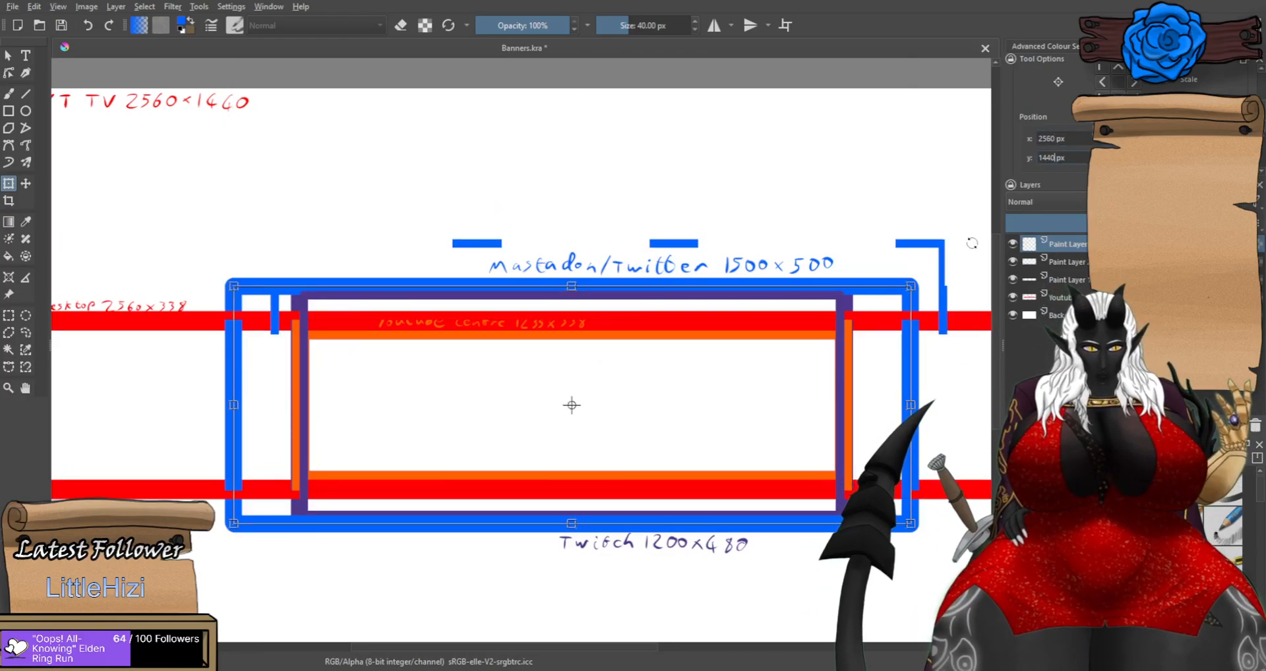
key("Return")
left_click(1084, 140)
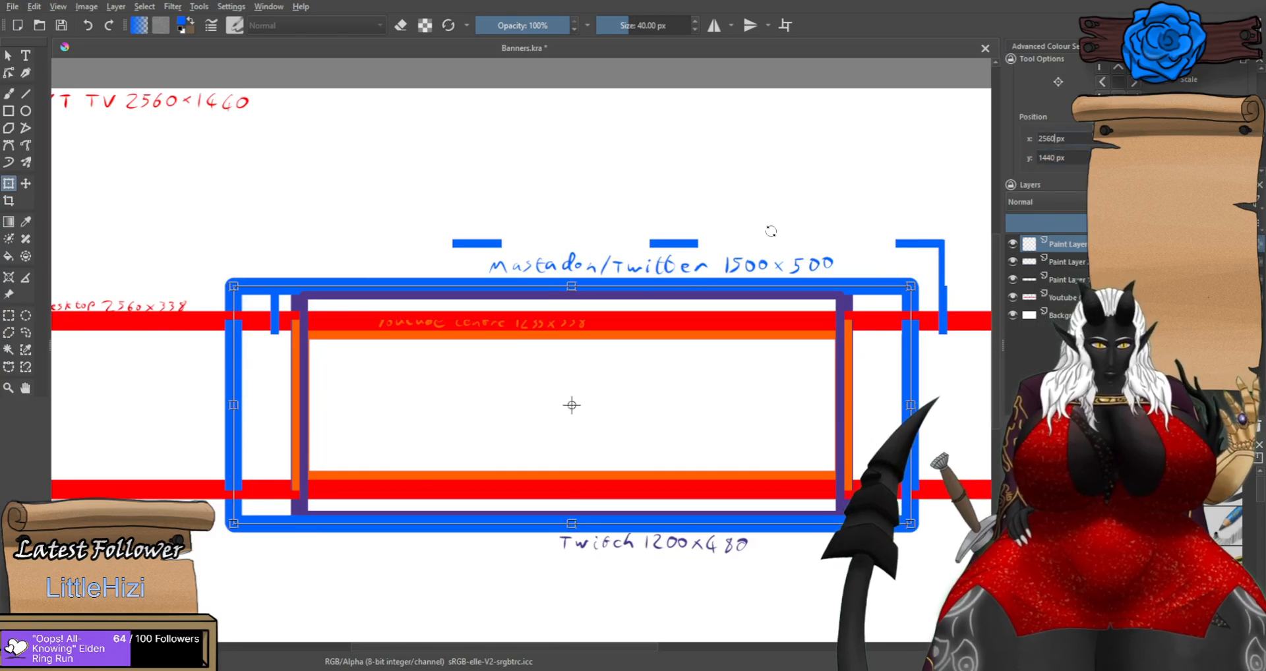
Compare the new rectangles with the old hand-drawn frames by toggling the Youtube Centre layer's visibility and inspecting the edges.
left_click(1014, 241)
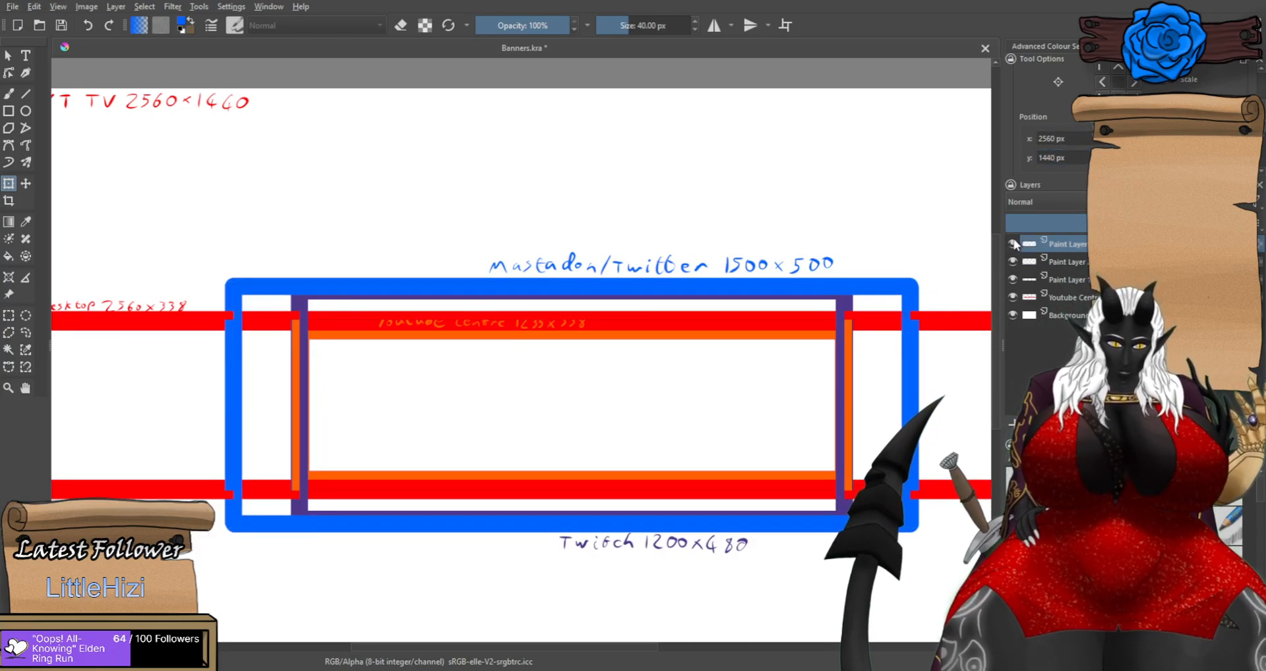
scroll(577, 367, "down", 1)
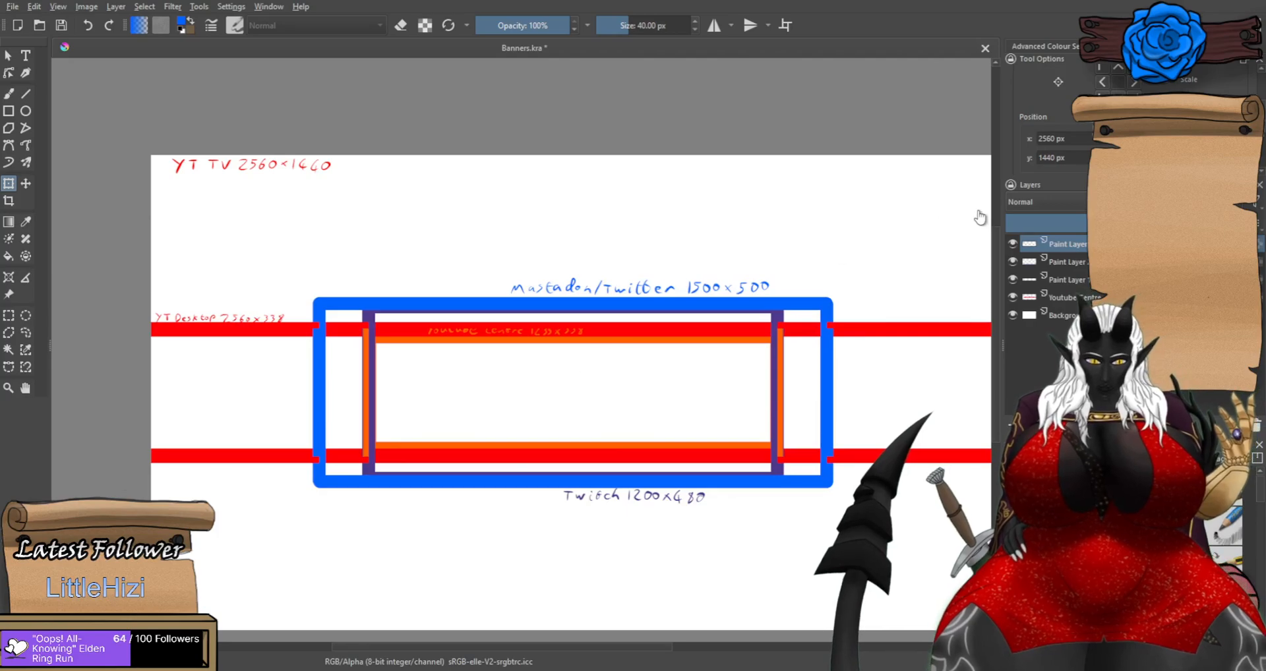
left_click(1013, 297)
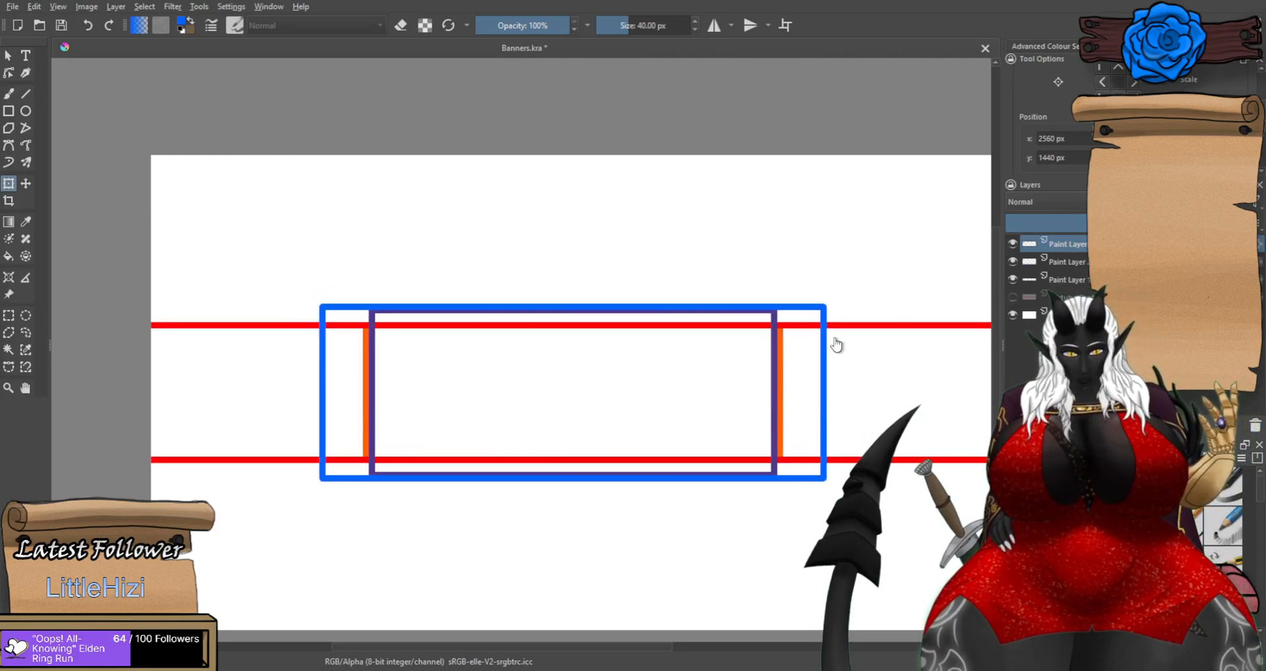
scroll(587, 465, "up", 1)
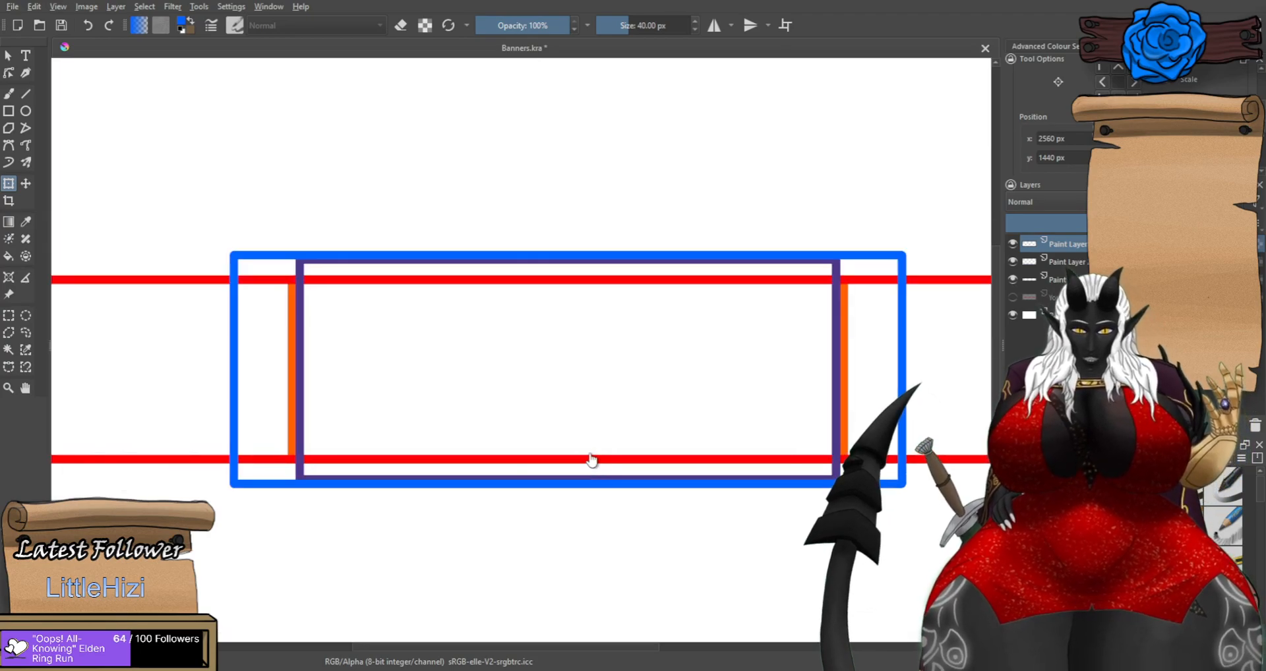
left_click(1012, 296)
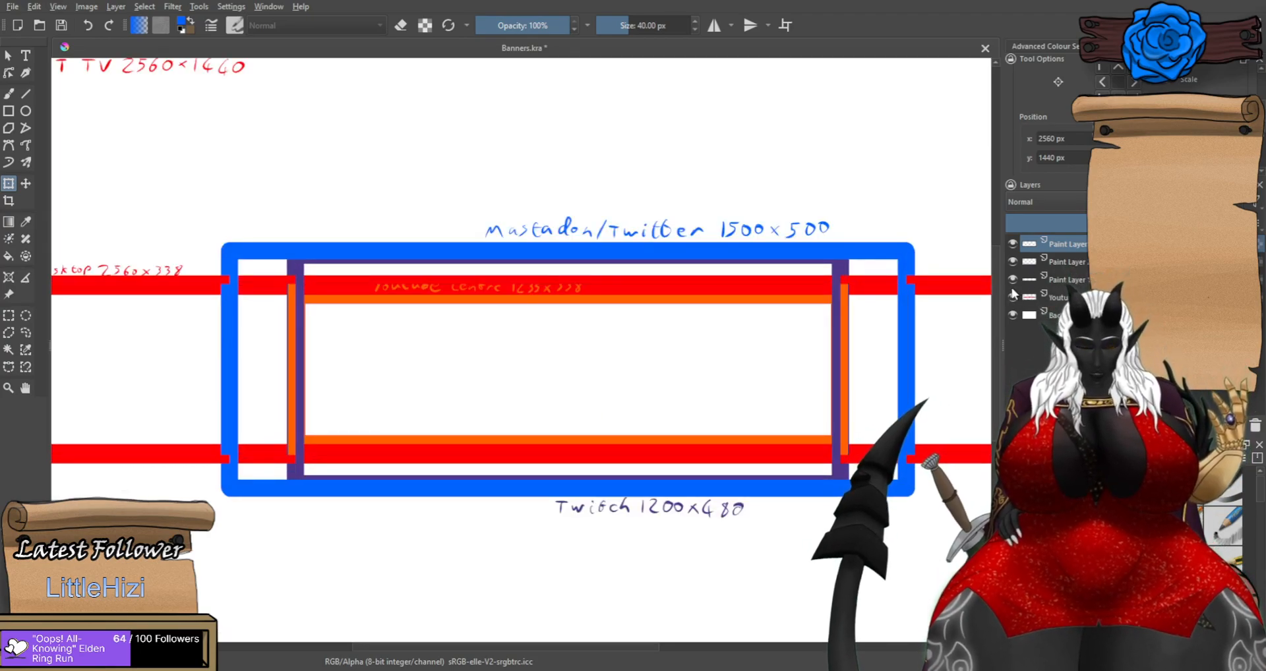
left_click(1013, 296)
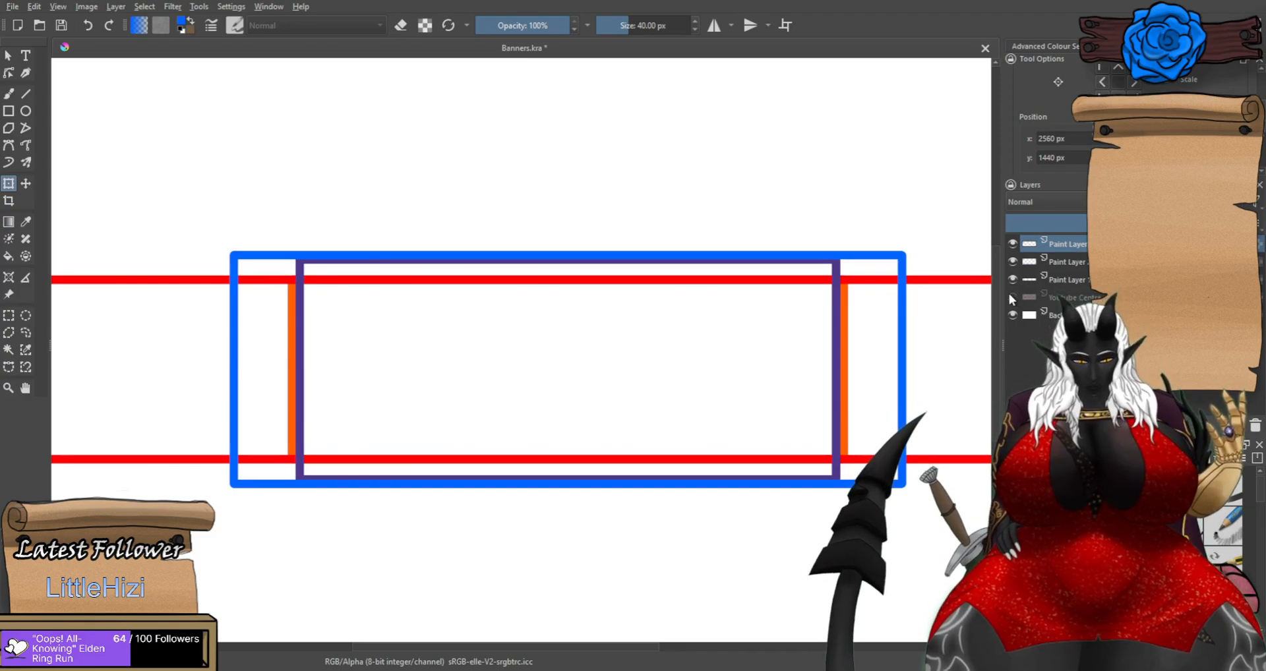
left_click(1012, 297)
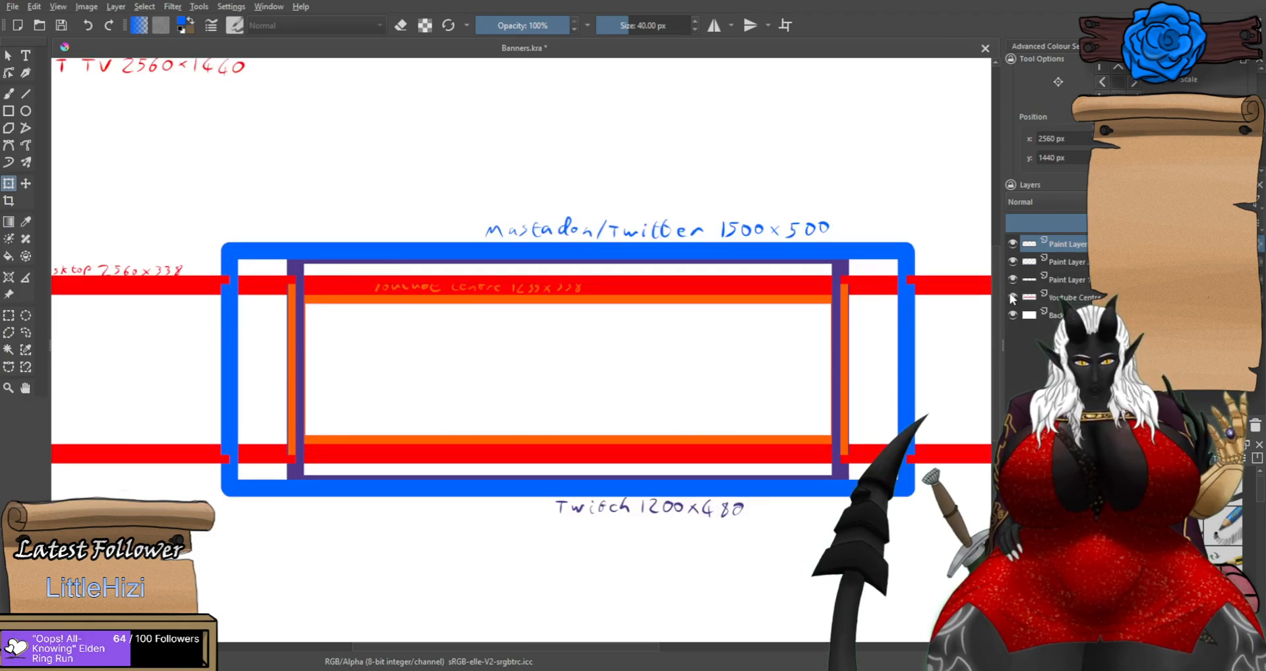
scroll(435, 280, "up", 2)
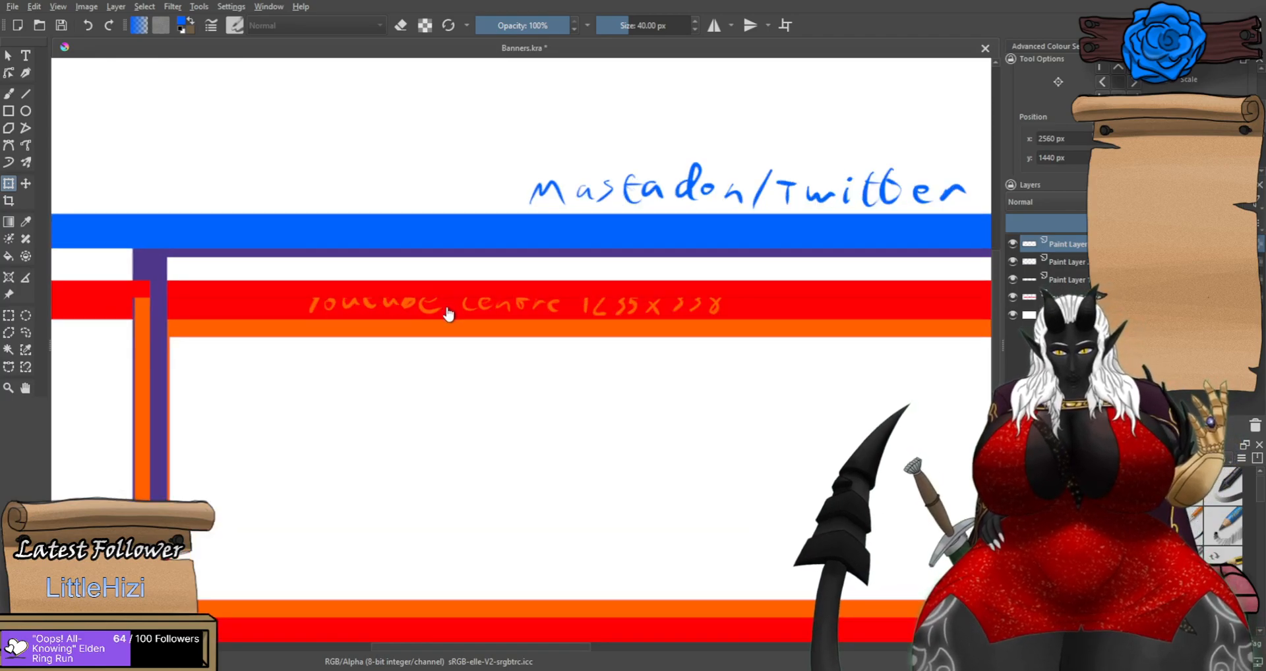
scroll(449, 313, "down", 2)
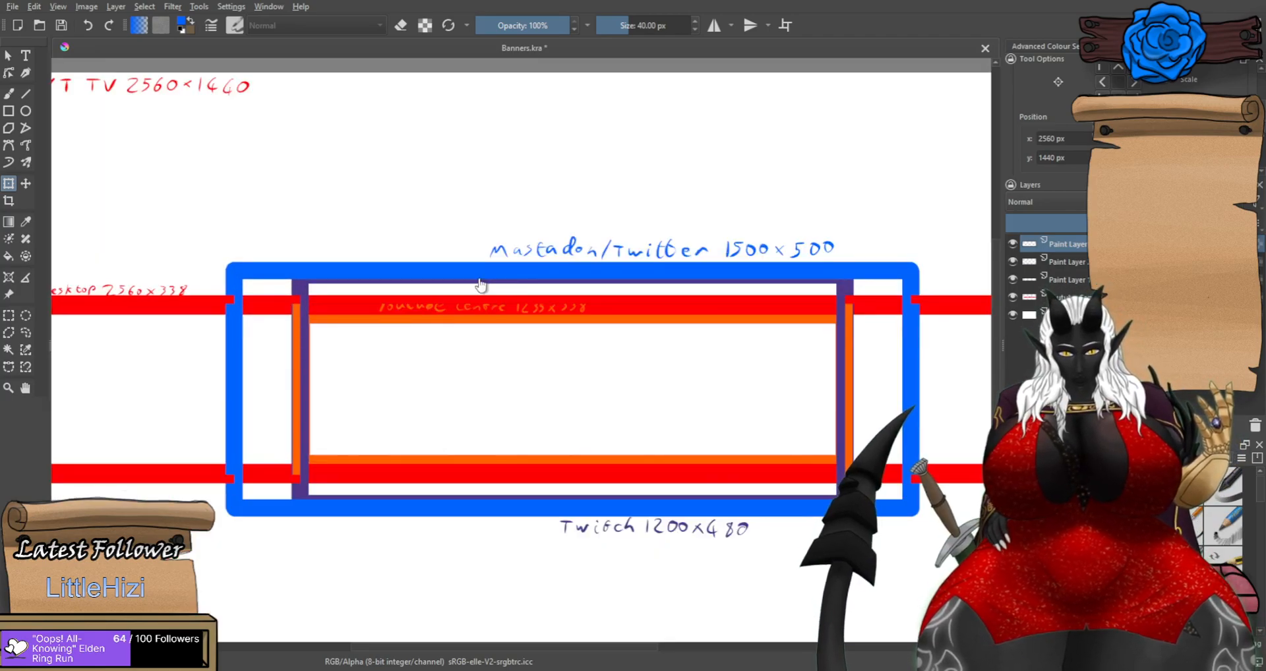
scroll(867, 212, "down", 2)
scroll(890, 198, "up", 1)
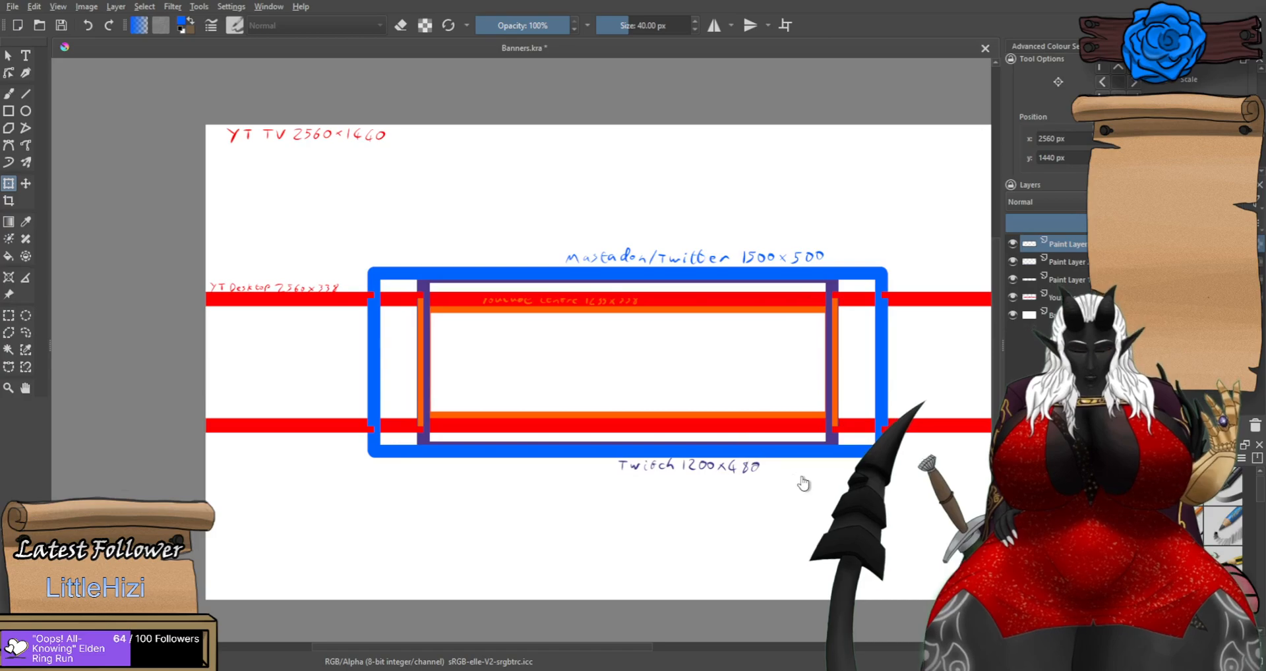
scroll(799, 493, "up", 1)
On the Youtube Centre layer, make rectangular selections around the Twitch, Mastadon/Twitter and YT Desktop text labels.
left_click(1062, 297)
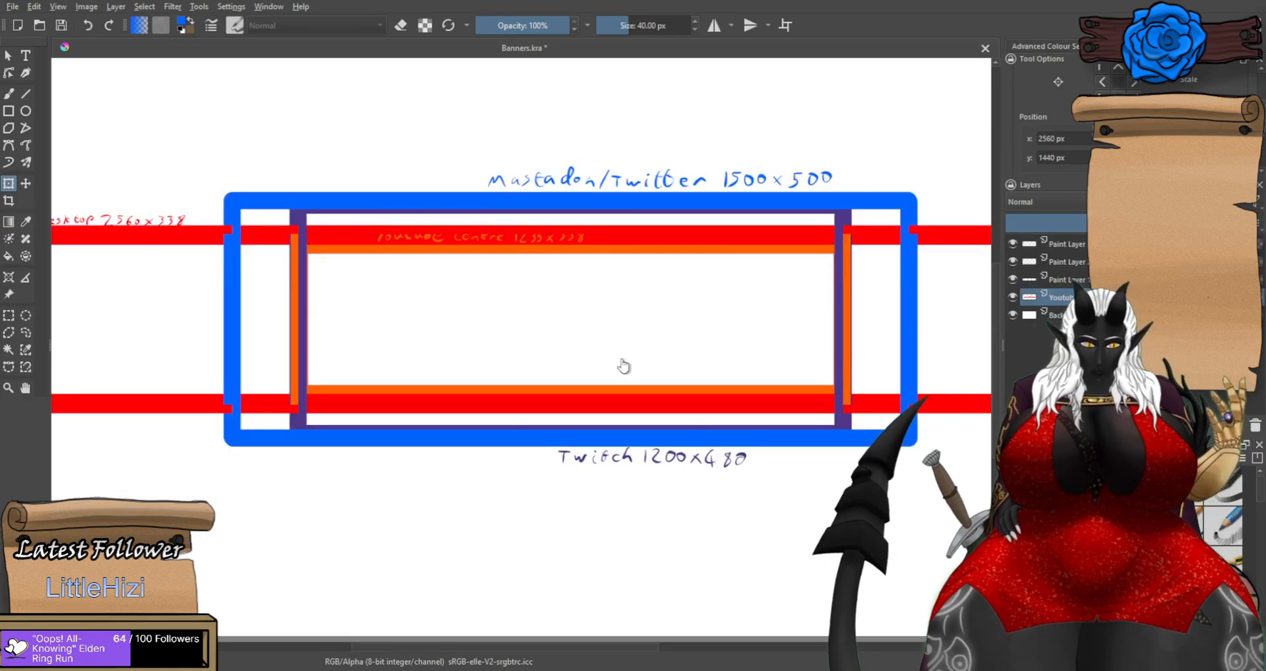
left_click(8, 315)
scroll(758, 475, "up", 4)
left_click_drag(826, 469, 157, 386)
scroll(156, 389, "down", 5)
scroll(103, 230, "up", 3)
left_click_drag(191, 283, 794, 342)
left_click_drag(279, 495, 928, 307)
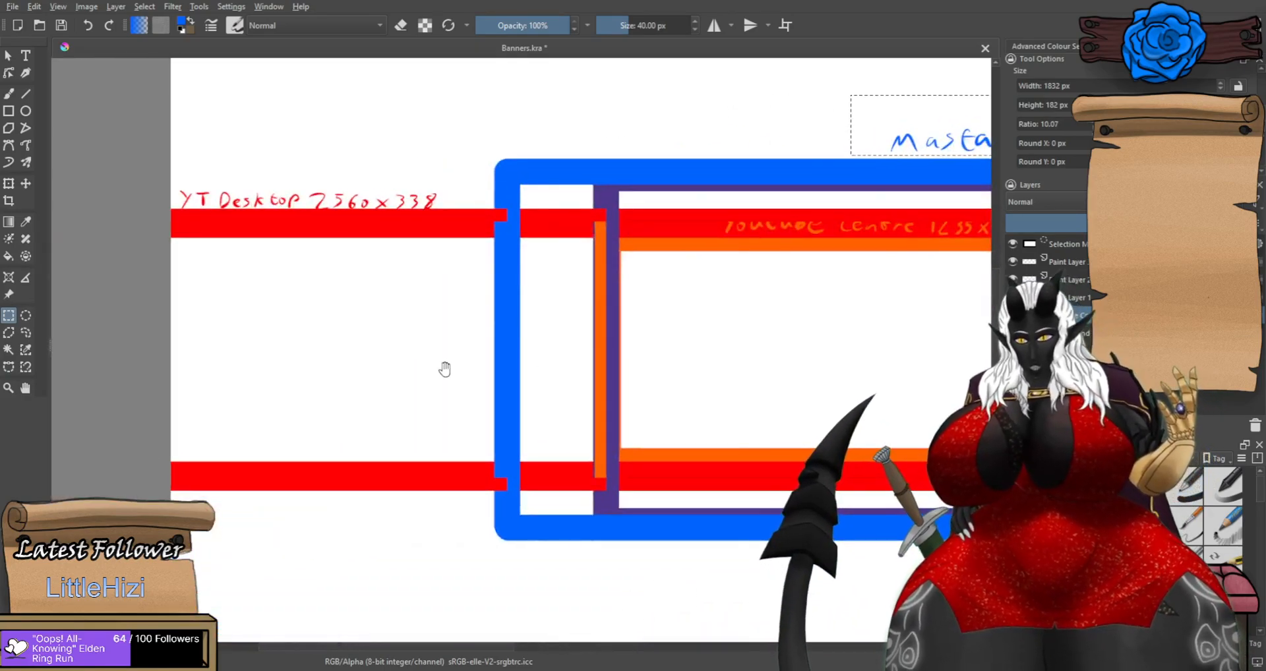
left_click_drag(464, 371, 656, 460)
scroll(658, 290, "up", 3)
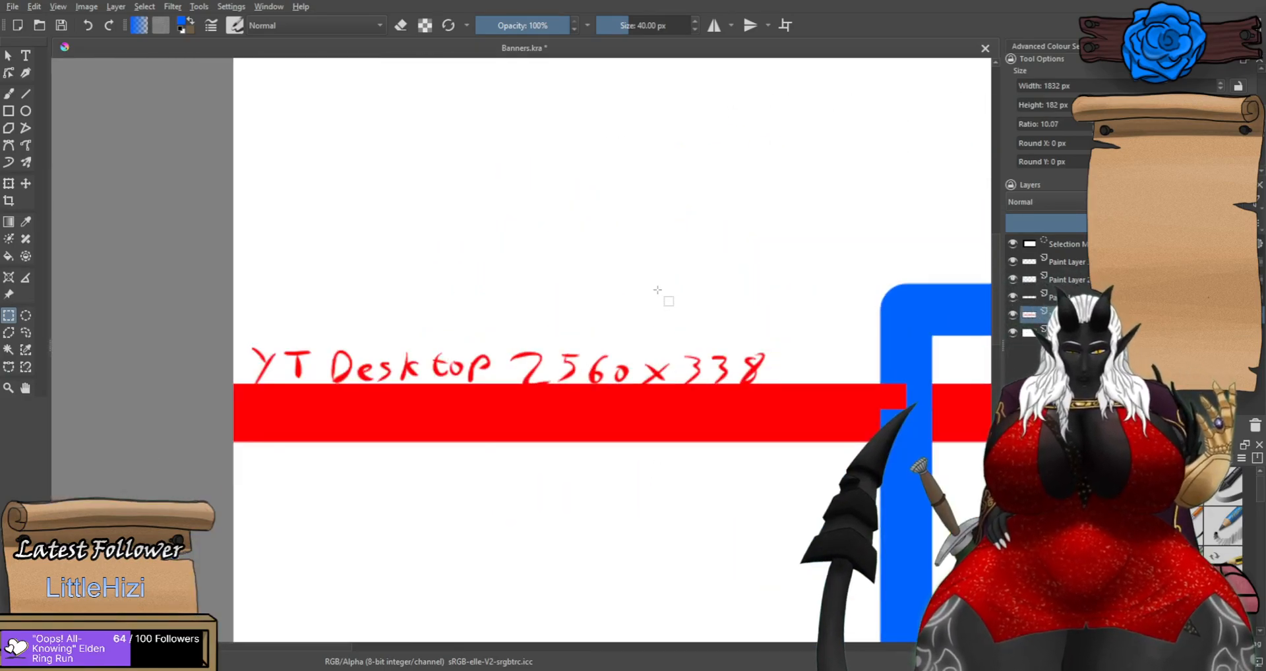
left_click_drag(239, 321, 793, 383)
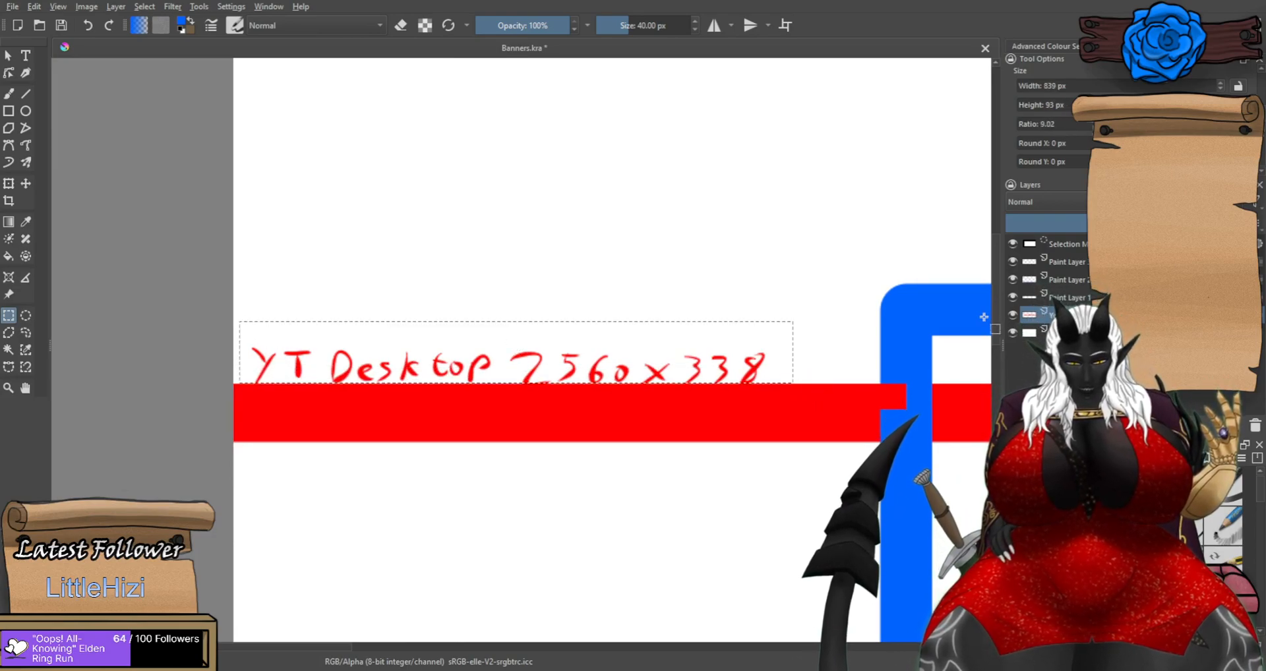
Hide Paint Layer 1, which covers part of the old artwork, and reselect the whole YT Desktop 2560×338 label.
left_click(1013, 313)
left_click(1013, 314)
left_click(1013, 313)
left_click(1013, 314)
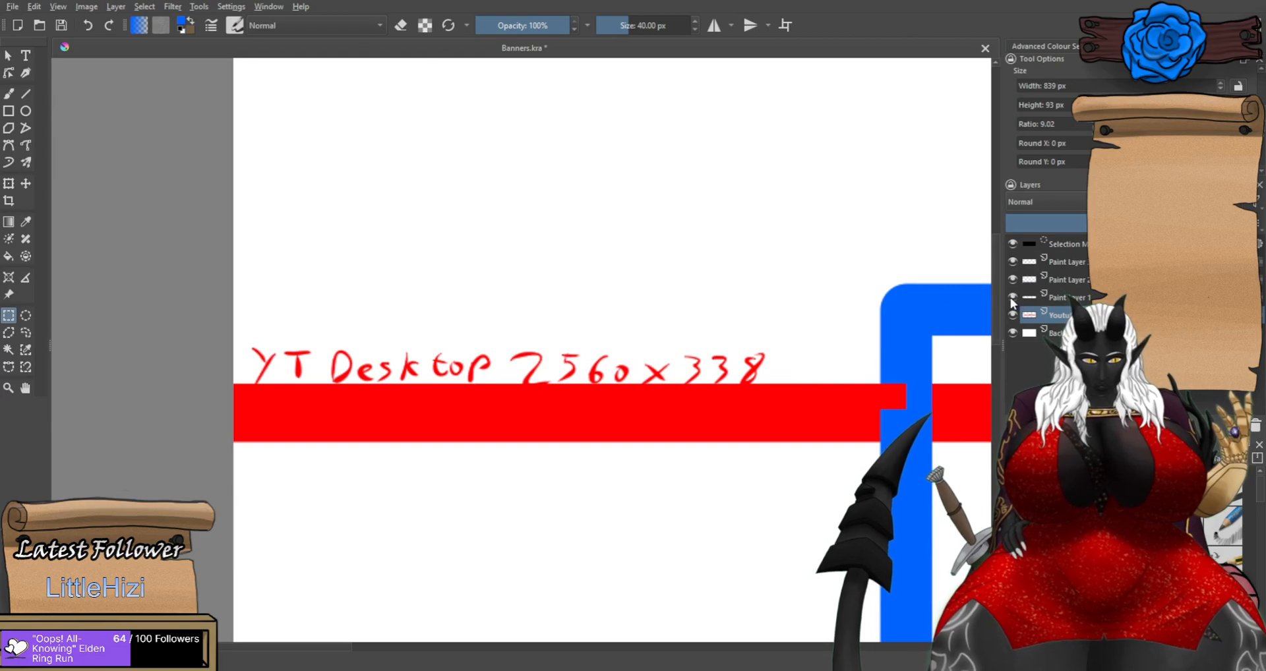
left_click(1013, 297)
left_click_drag(777, 389, 221, 333)
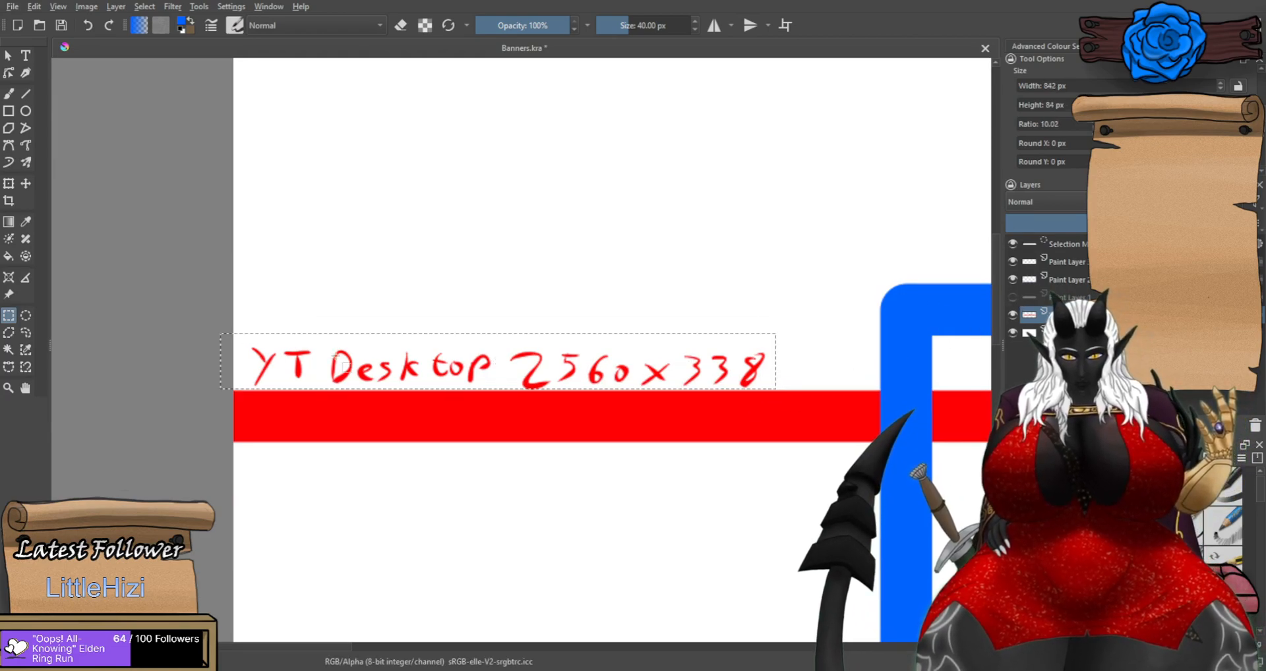
Add the YT TV 2560×1440 and Mastadon/Twitter 1500×500 labels to the selection.
scroll(415, 389, "down", 3)
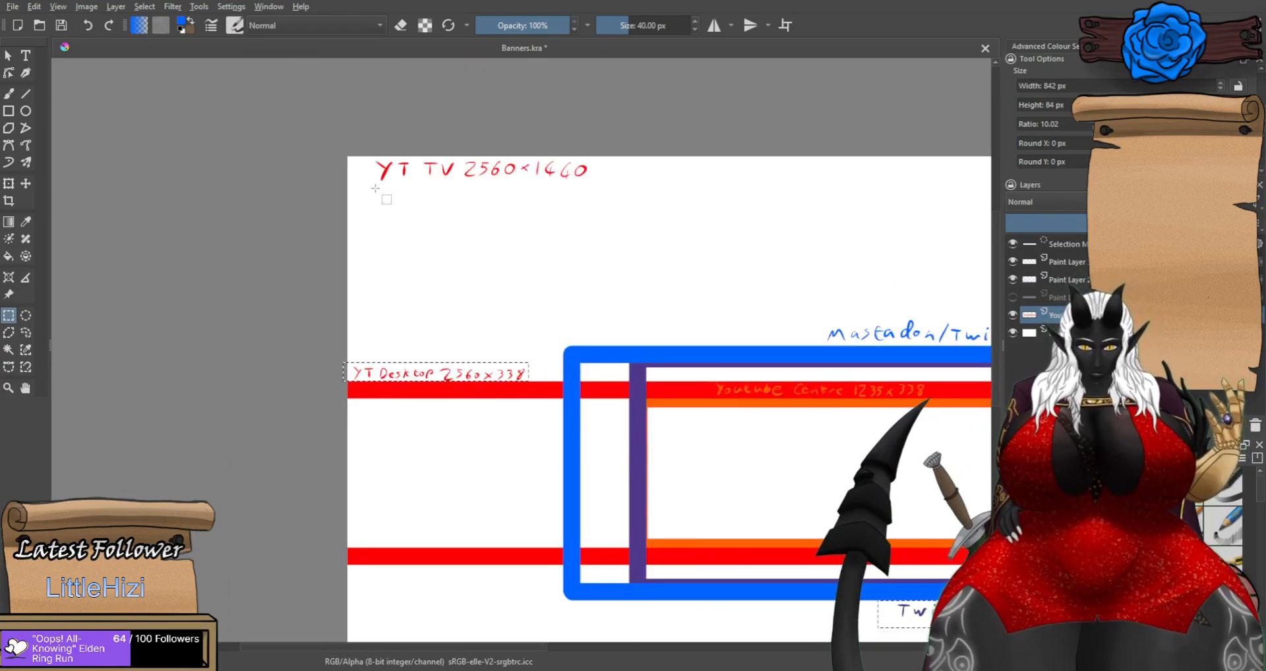
left_click_drag(412, 172, 633, 123)
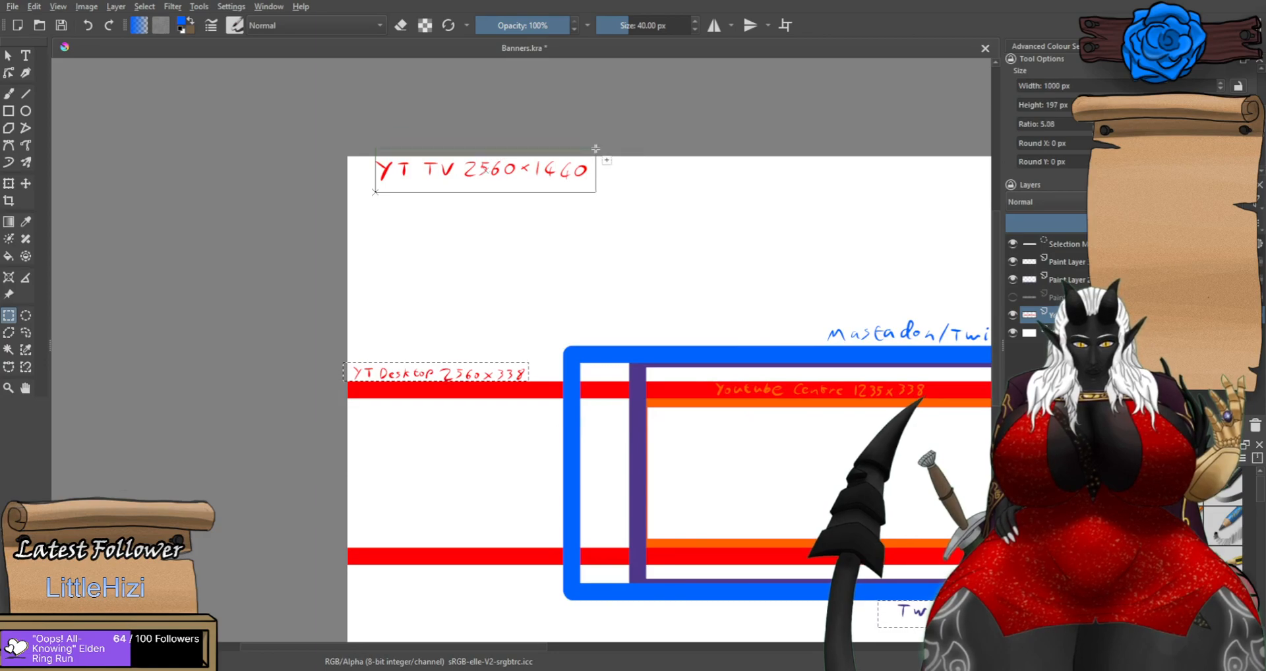
left_click_drag(811, 351, 445, 327)
scroll(712, 253, "up", 2)
left_click_drag(191, 310, 942, 386)
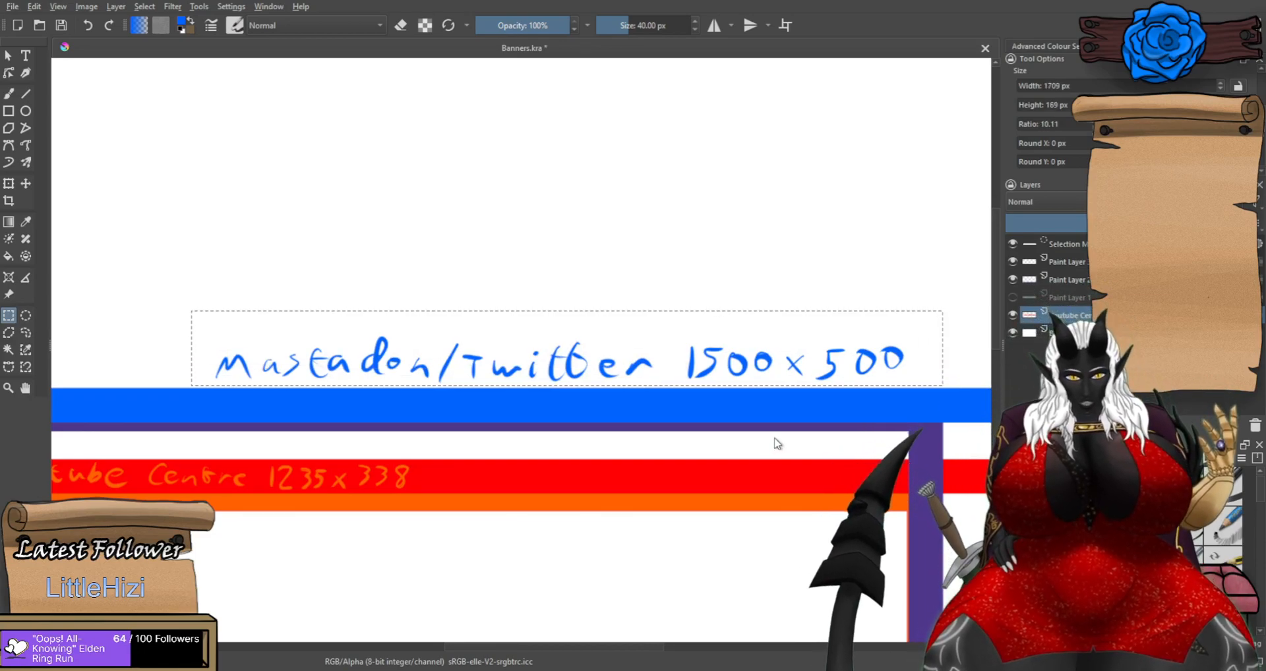
Put the selected labels on their own layer above the old frames and check it by toggling the old layer's visibility.
scroll(759, 414, "down", 3)
left_click(1012, 332)
left_click(1012, 332)
scroll(555, 501, "up", 2)
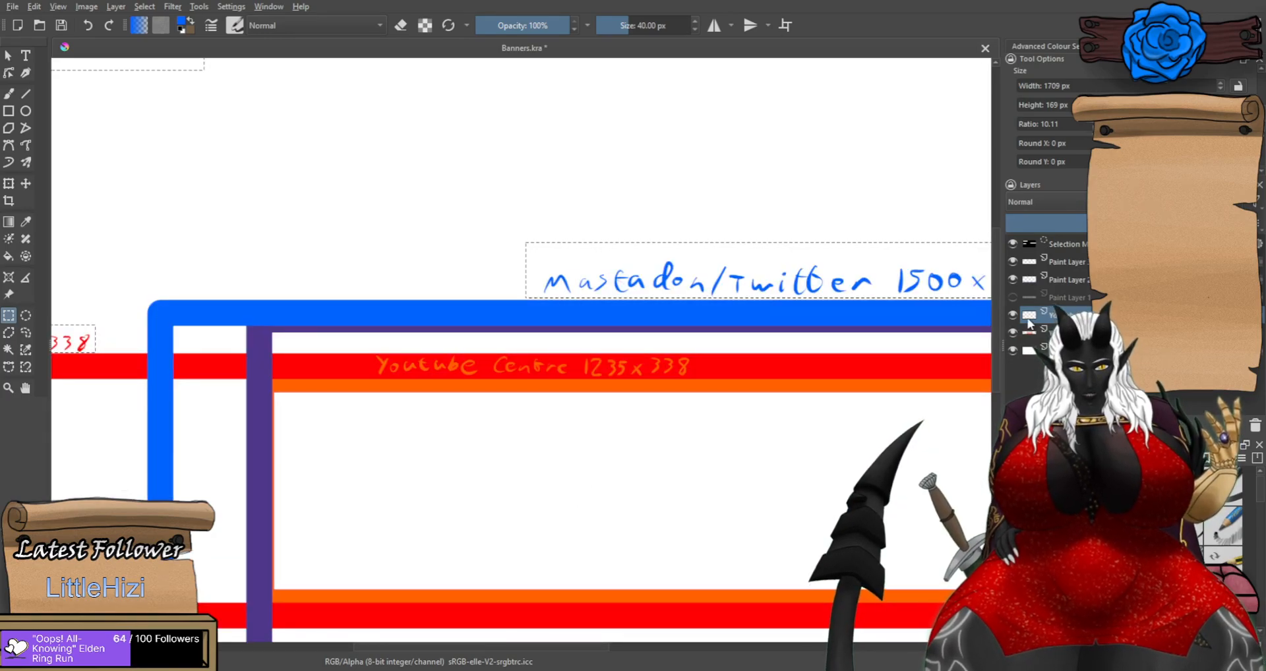
Show and activate Paint Layer 1, clear the selection and pick the frame's orange as the brush colour.
left_click(1011, 298)
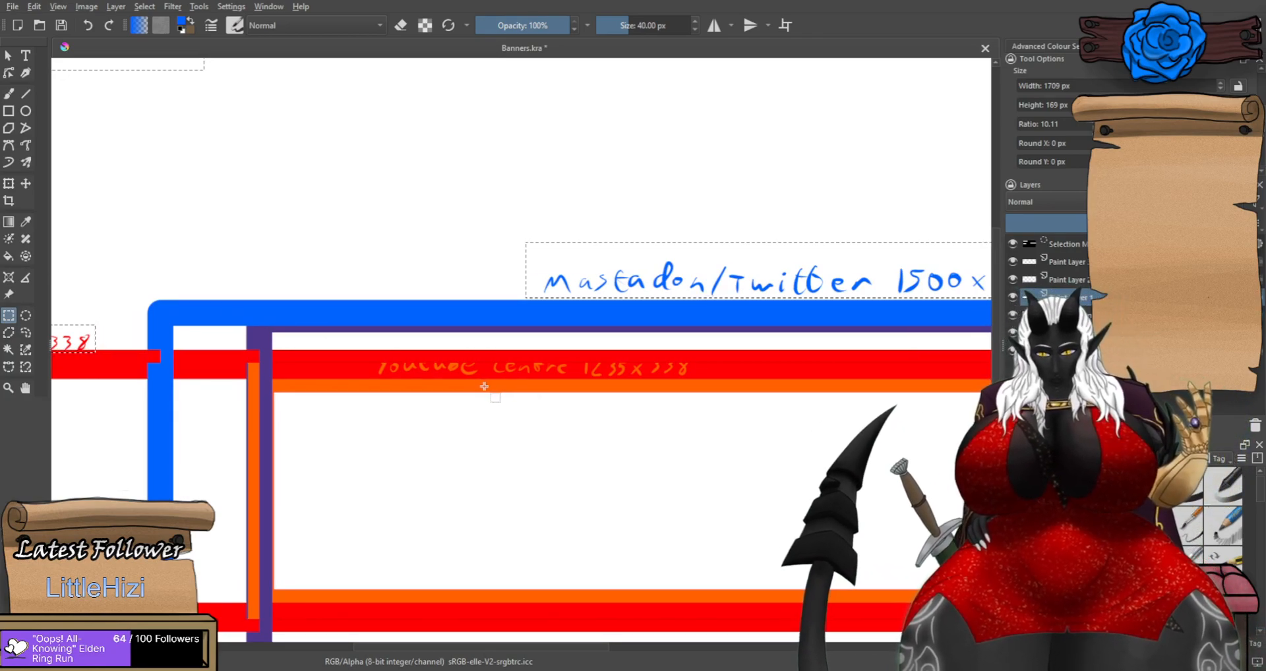
left_click(8, 93)
key("ctrl+shift+a")
left_click(544, 421)
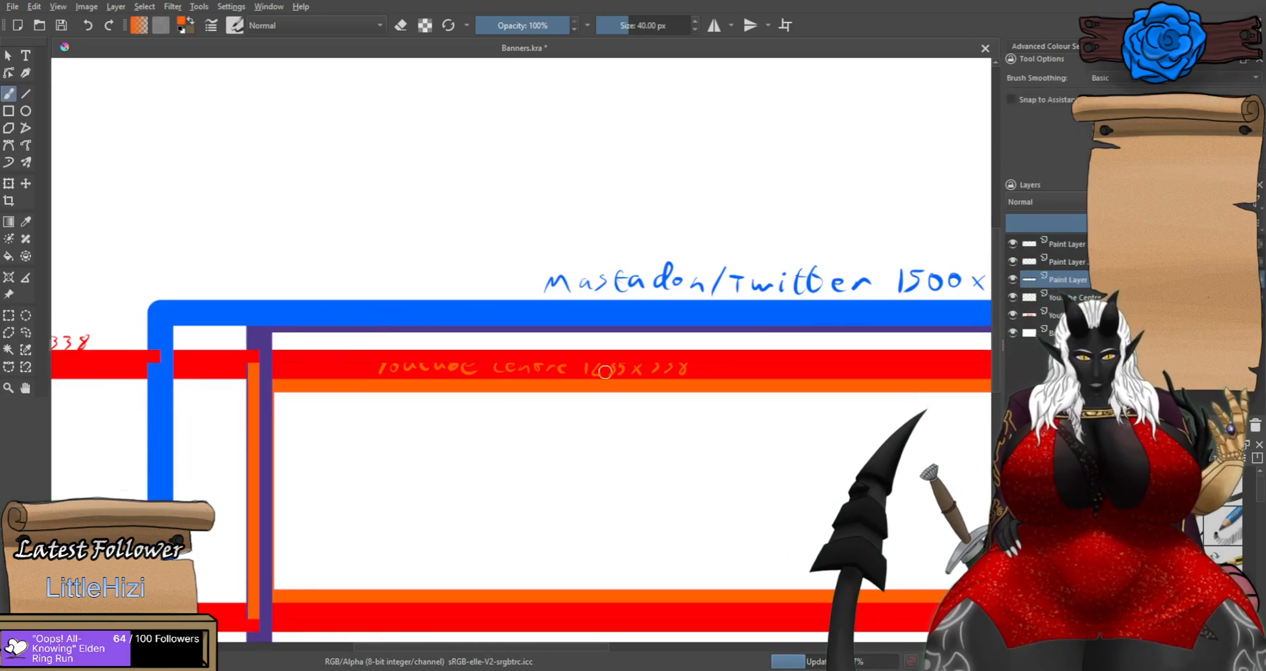
Handwrite the orange label "YT Centre 1235 x 338" in the white gap just above the upper red line.
scroll(464, 363, "up", 2)
scroll(437, 355, "up", 1)
scroll(450, 348, "down", 2)
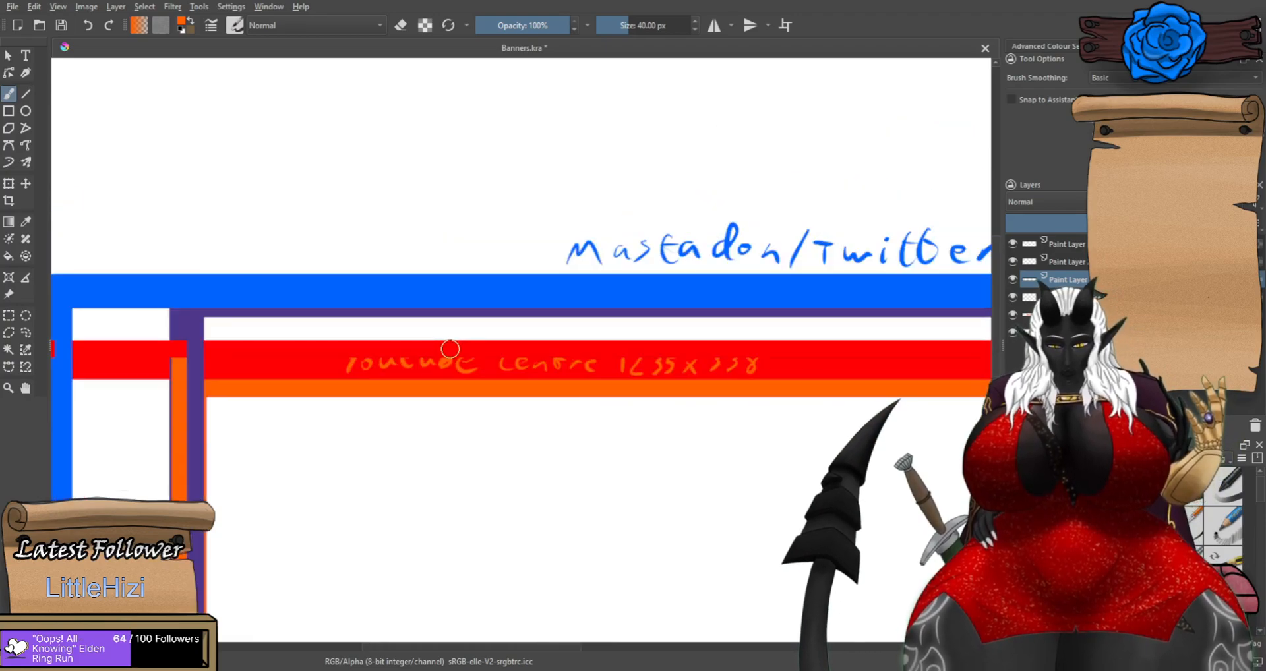
scroll(429, 334, "up", 2)
left_click_drag(395, 309, 413, 353)
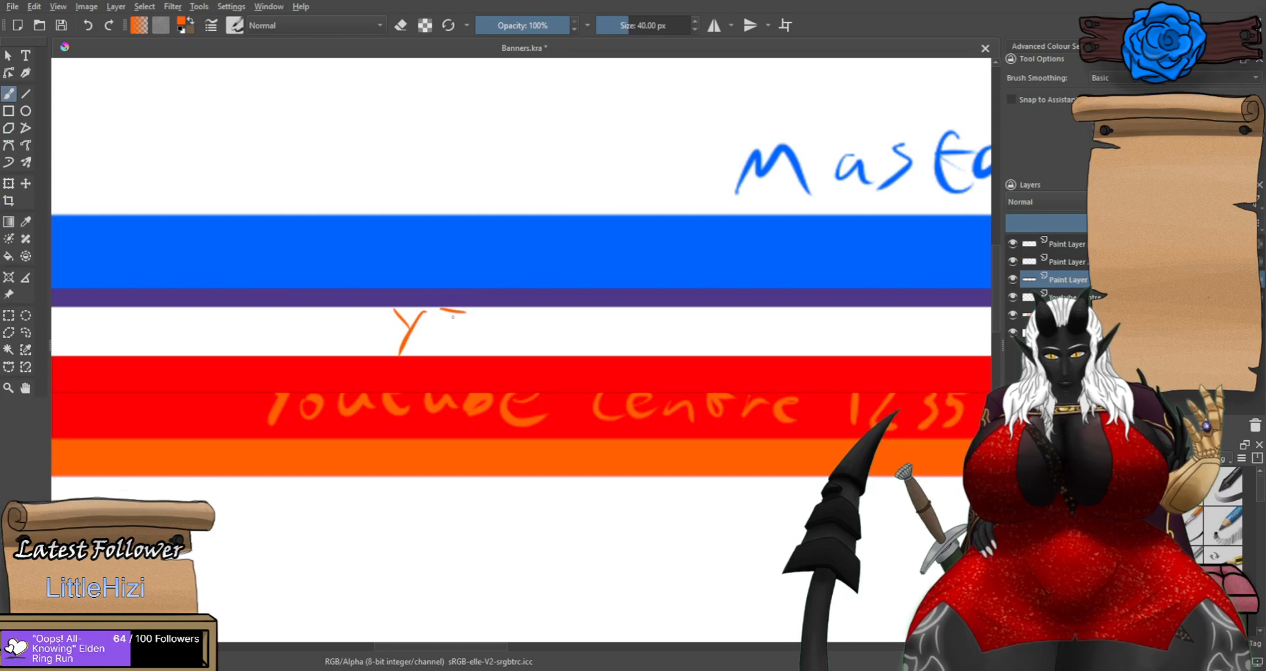
mouse_move(542, 335)
left_mouse_down()
mouse_move(599, 344)
mouse_move(618, 328)
left_mouse_up()
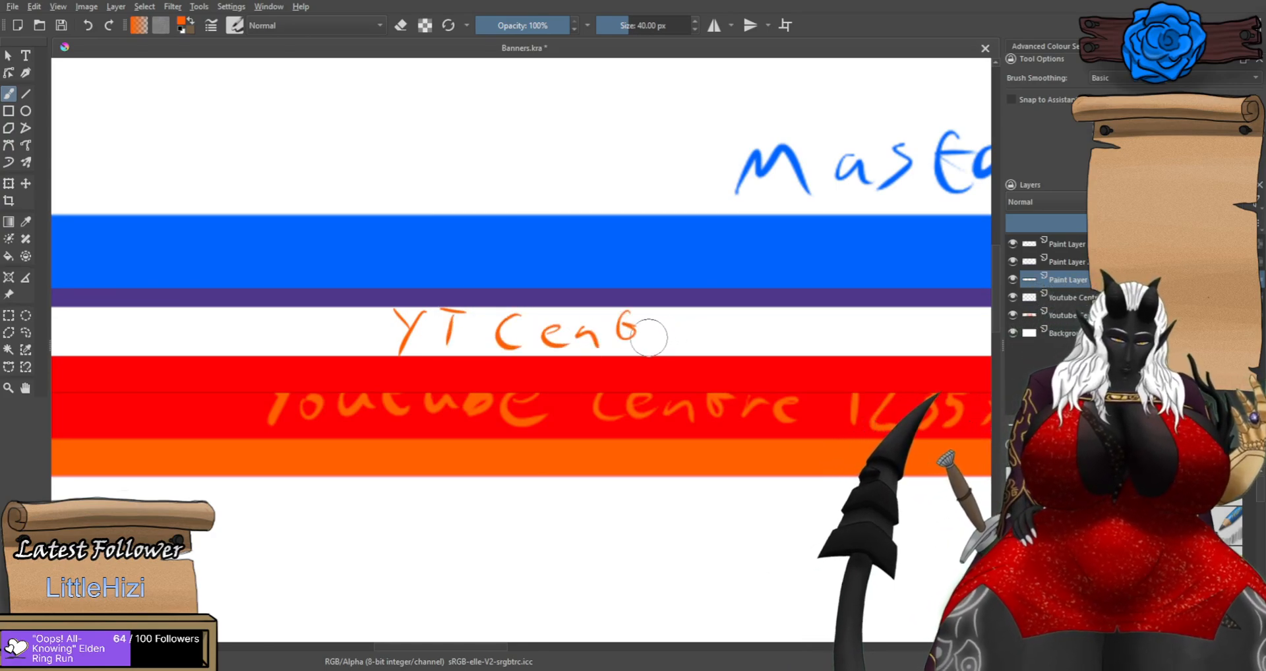
key("ctrl+z")
mouse_move(622, 317)
left_mouse_down()
mouse_move(634, 348)
mouse_move(641, 323)
left_mouse_up()
mouse_move(649, 347)
left_mouse_down()
mouse_move(684, 334)
mouse_move(778, 343)
left_mouse_up()
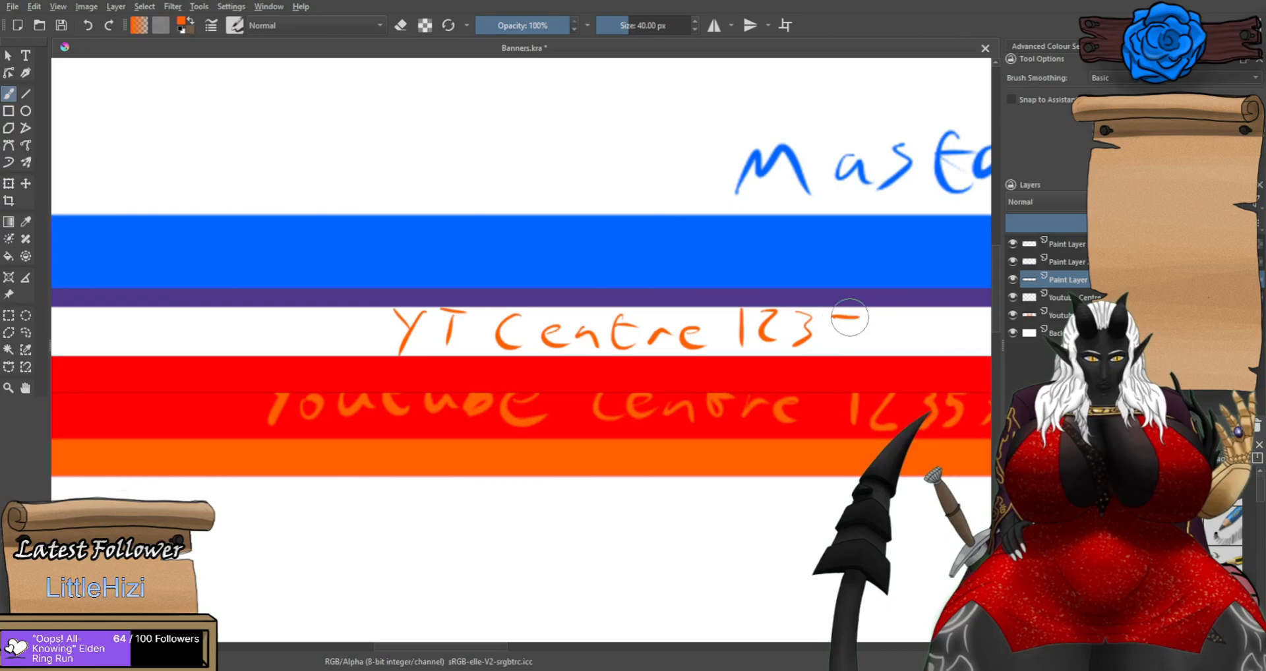
left_click_drag(911, 367, 586, 404)
left_click_drag(558, 356, 538, 380)
mouse_move(536, 359)
left_mouse_down()
mouse_move(585, 367)
mouse_move(570, 370)
mouse_move(616, 354)
mouse_move(596, 387)
mouse_move(621, 386)
left_mouse_up()
key("ctrl+z")
key("ctrl+z")
left_click_drag(669, 360, 661, 360)
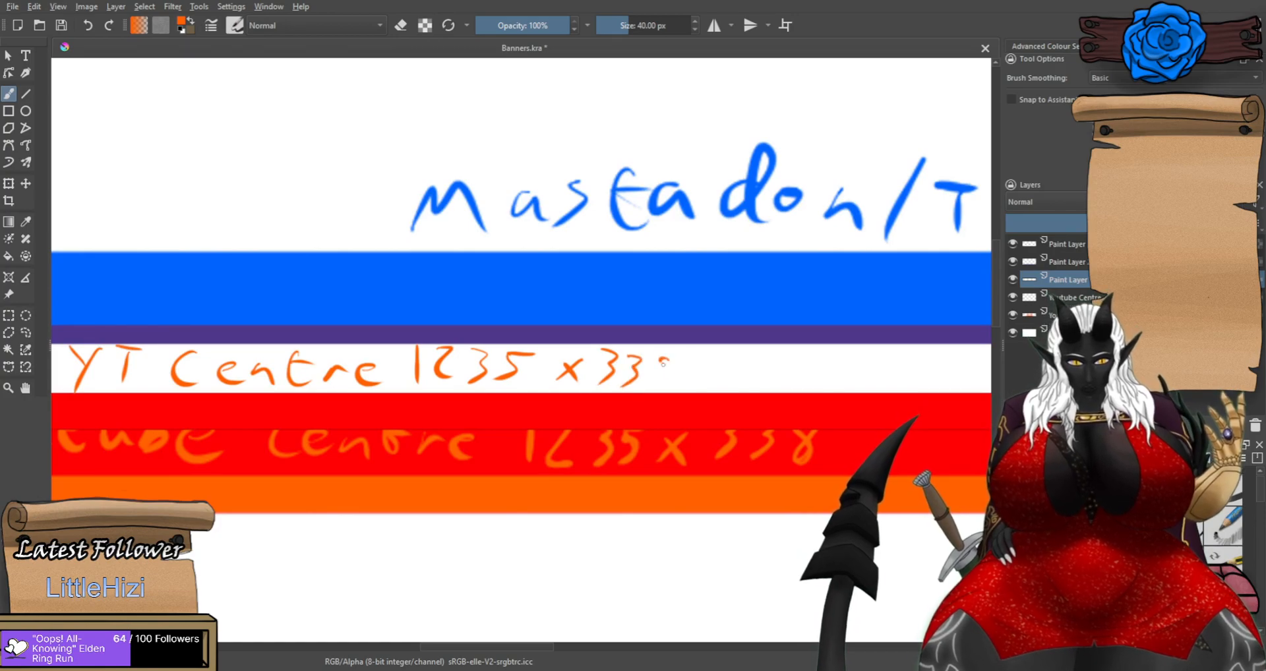
Identify the layer with the old thick frames by toggling its visibility and delete it.
scroll(653, 351, "down", 5)
left_click_drag(720, 470, 608, 384)
left_click(1011, 314)
left_click(1011, 315)
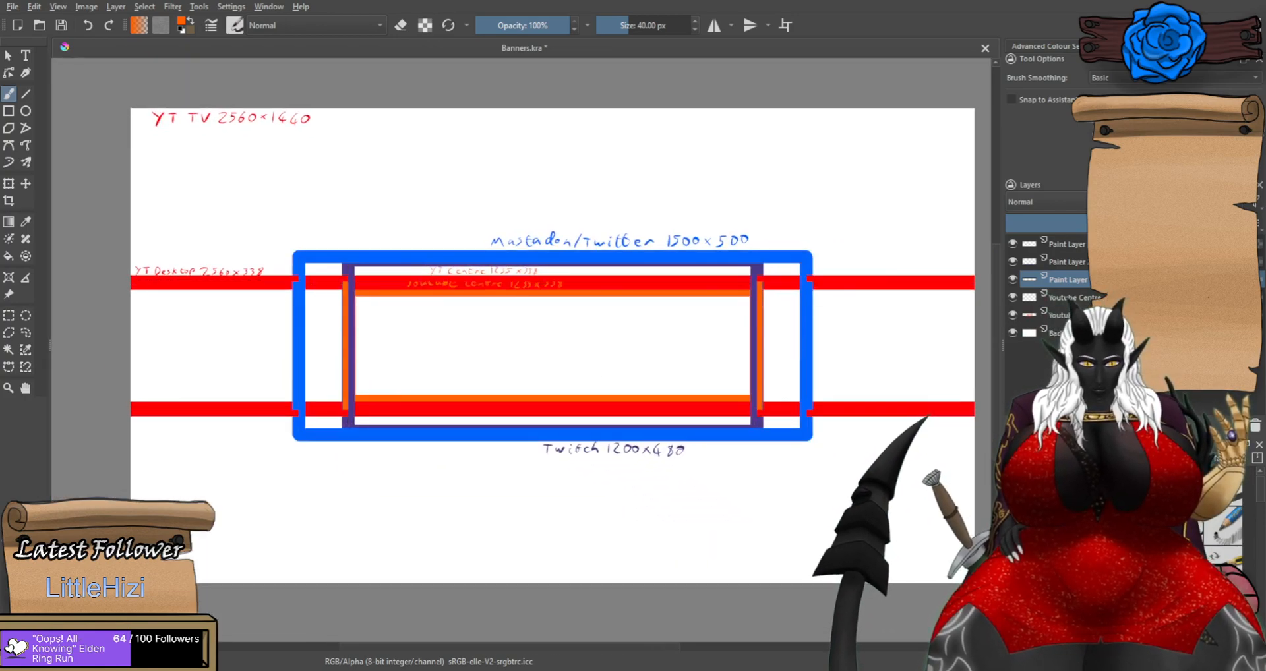
left_click(1031, 315)
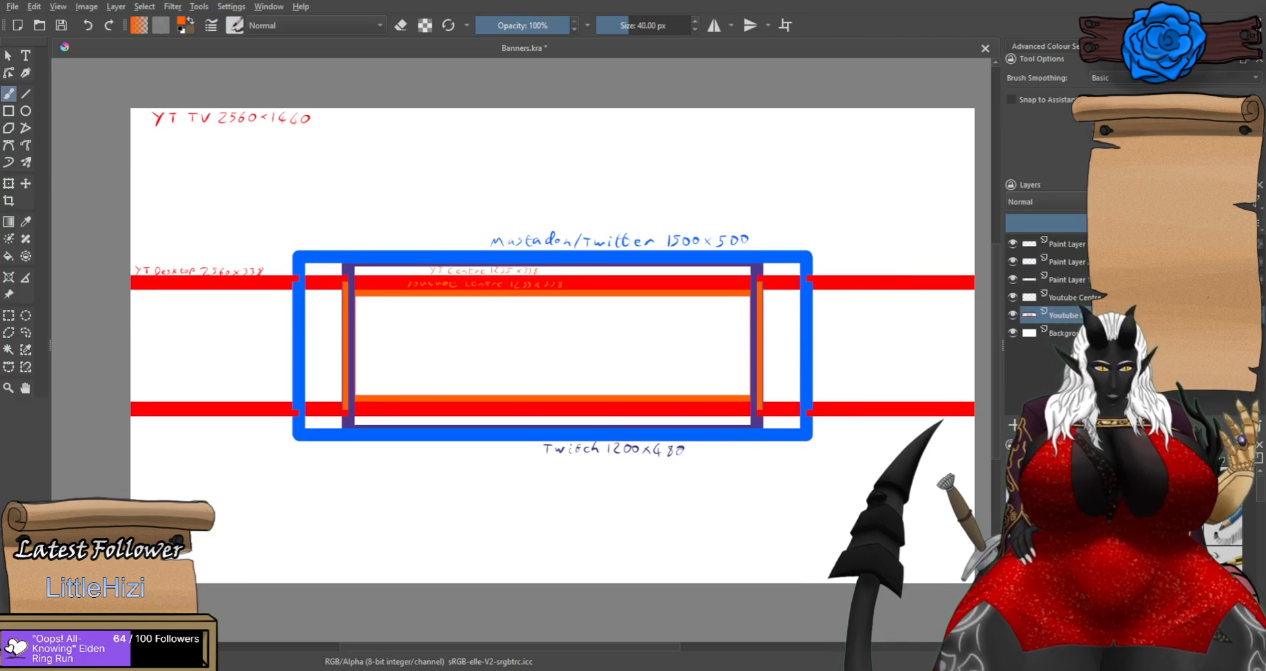
left_click(1255, 425)
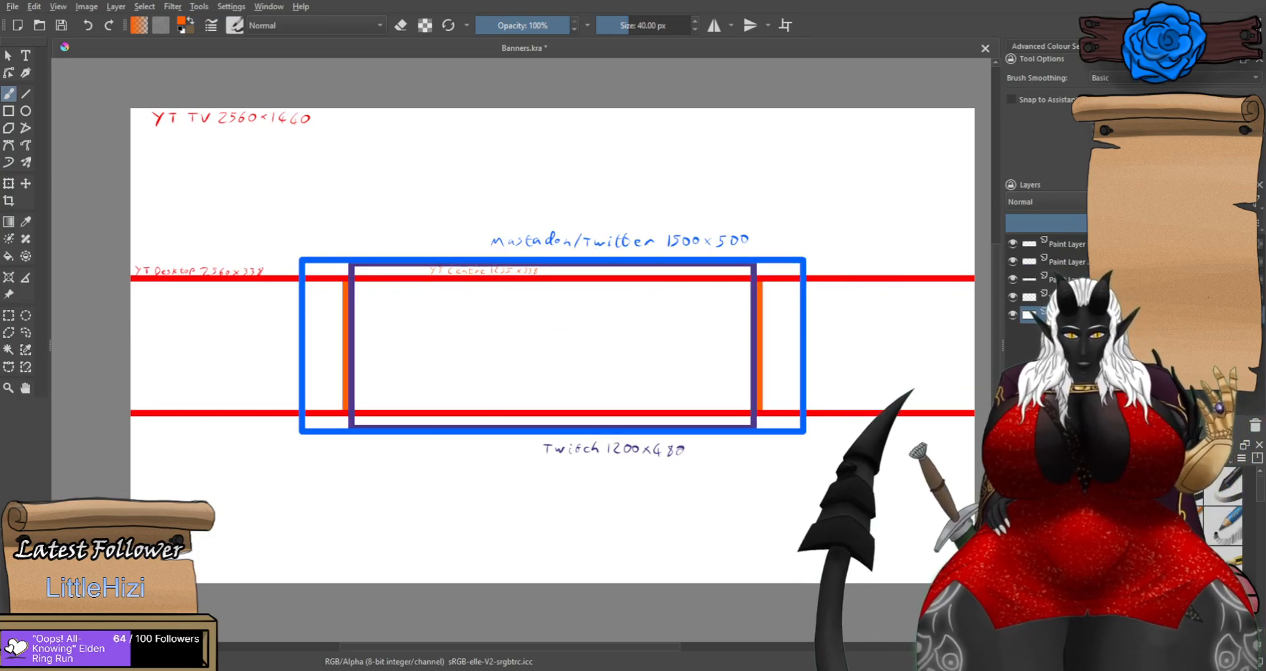
Select the YT Desktop 2560×338 label on the labels layer, move it slightly up off the red line and deselect it.
scroll(142, 241, "up", 3)
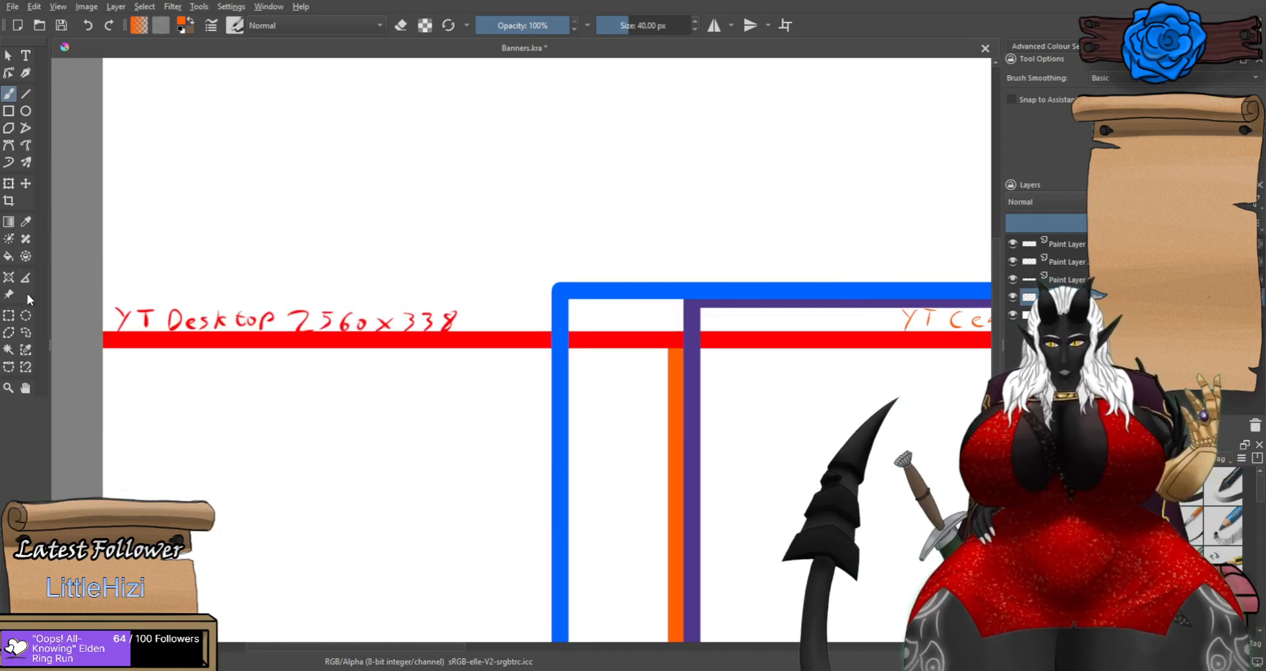
left_click(8, 315)
left_click_drag(498, 371, 91, 276)
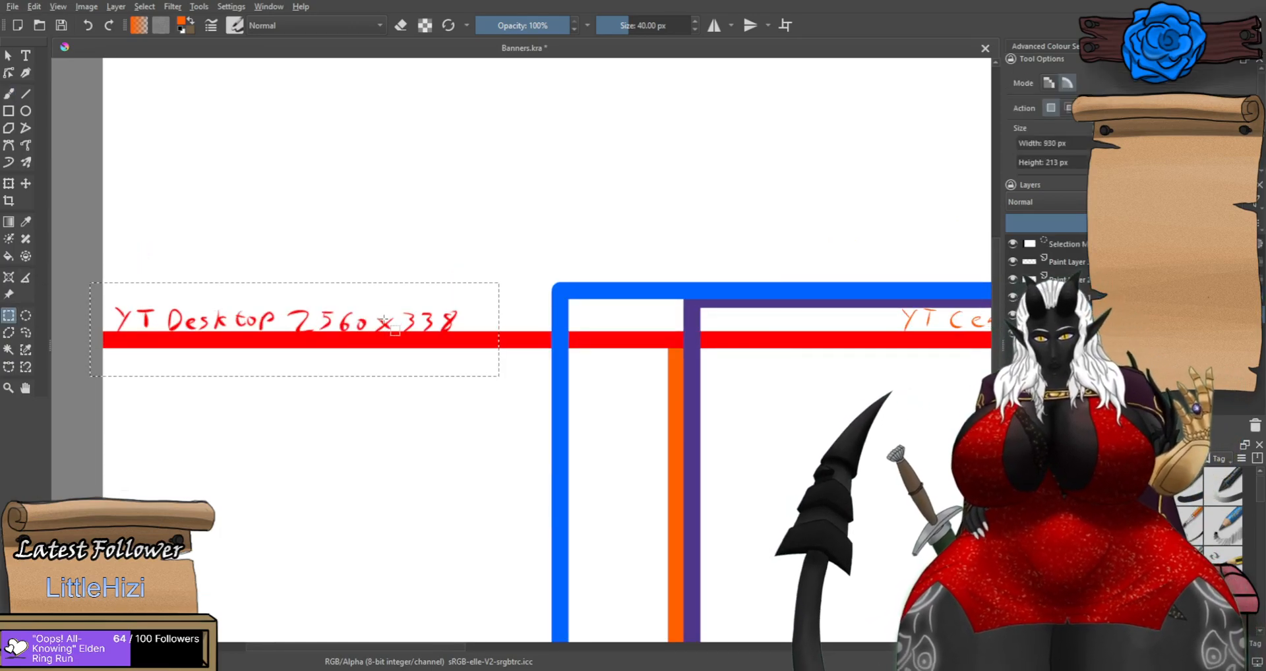
key("ctrl+t")
key("Return")
key("ctrl+shift+a")
scroll(370, 436, "down", 4)
scroll(643, 524, "up", 2)
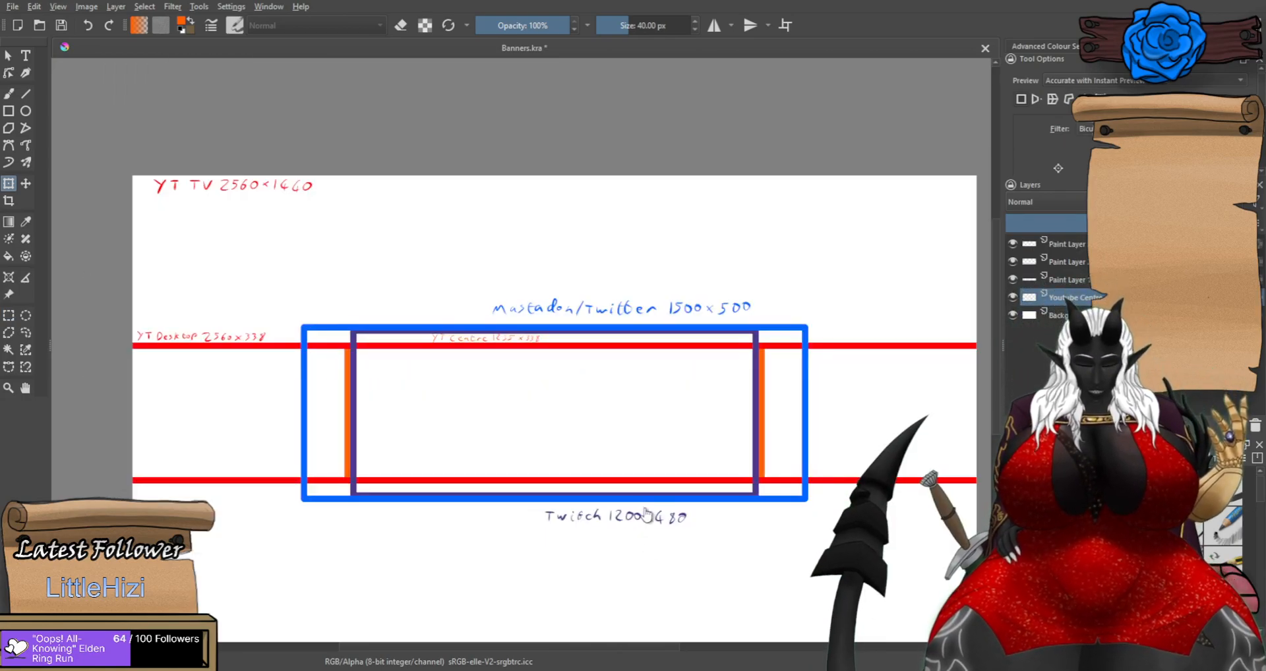
Check which layers hold the Twitch and Mastodon/Twitter rectangles by toggling the top two layers' visibility.
scroll(633, 442, "up", 1)
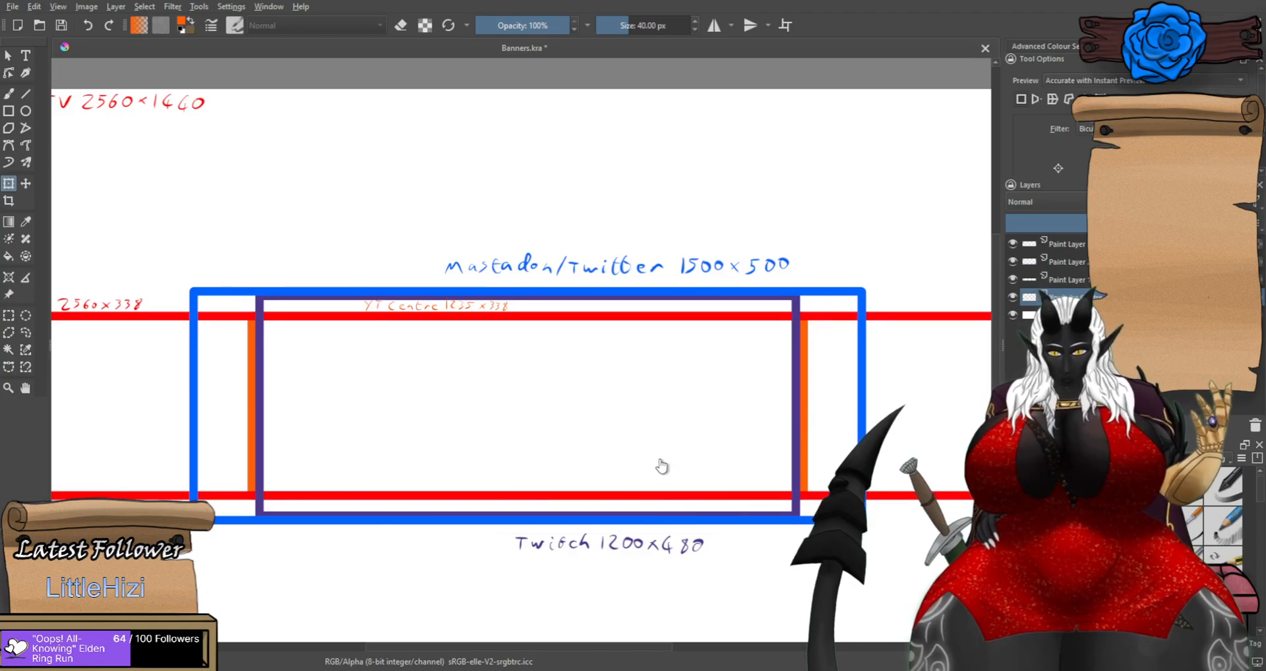
left_click(1012, 261)
left_click(1012, 261)
left_click(1012, 244)
left_click(1012, 244)
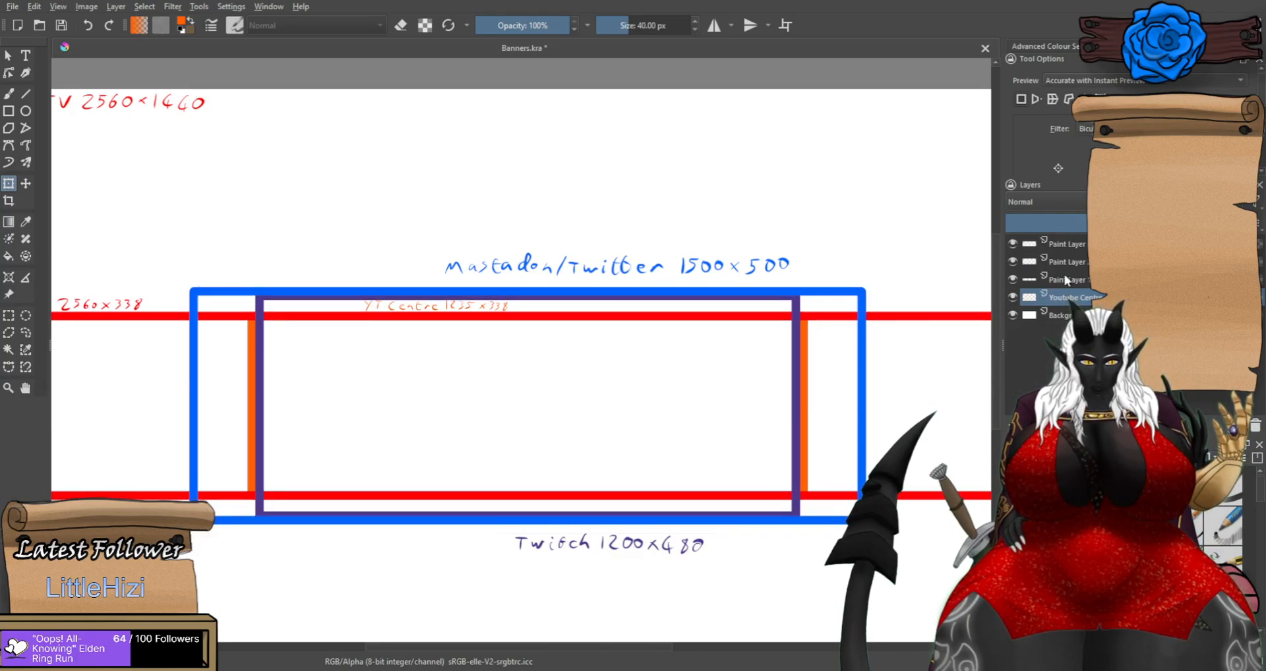
Move the Youtube Centre layer to the top of the stack and merge all guide layers above the background into it.
left_click_drag(1061, 241, 1062, 242)
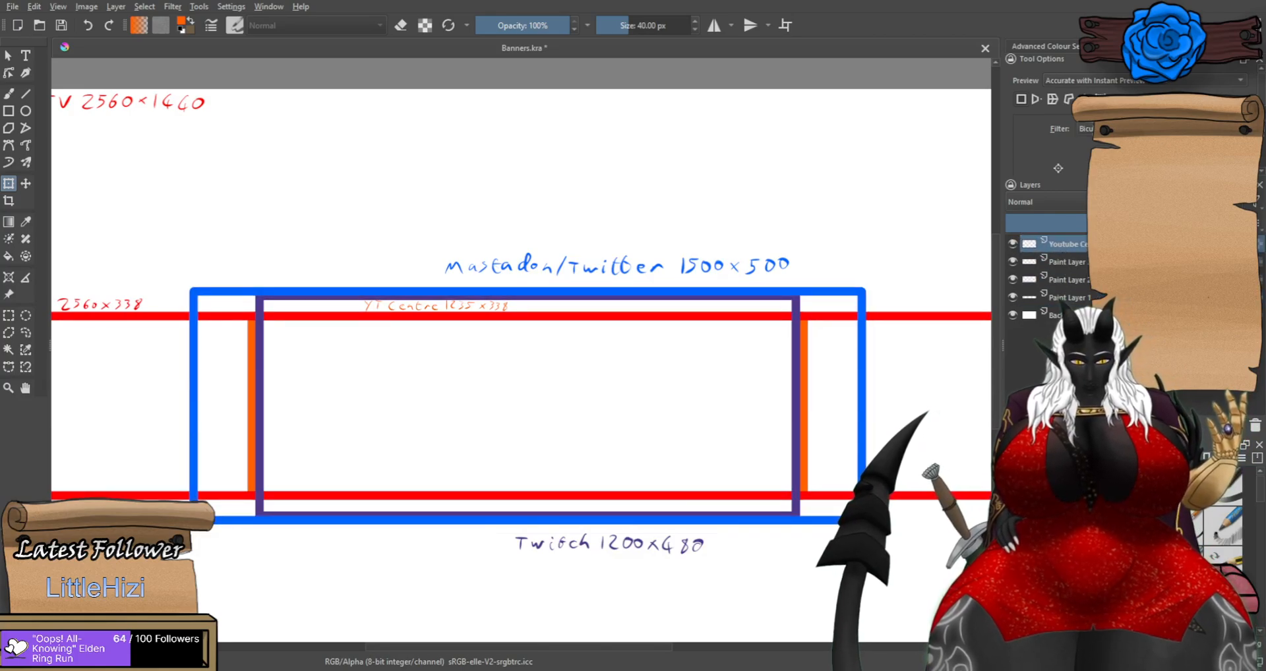
left_click(1081, 265)
key("ctrl+e")
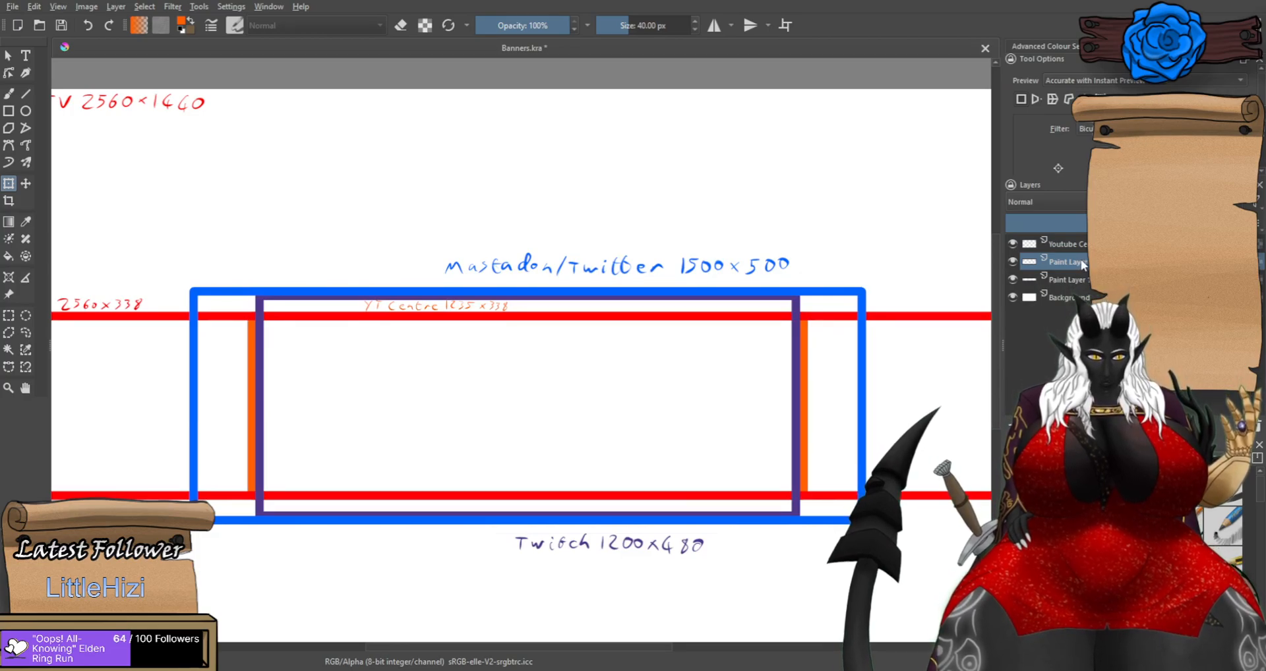
key("ctrl+e")
left_click(1076, 245)
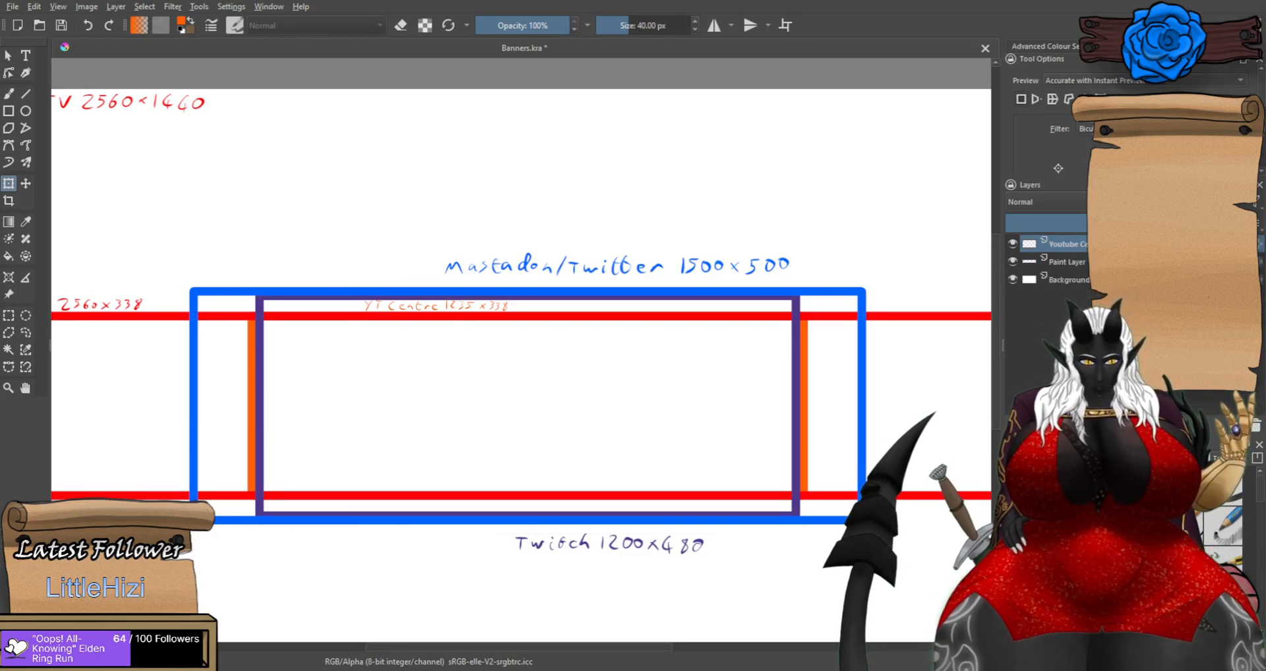
left_click(1066, 245)
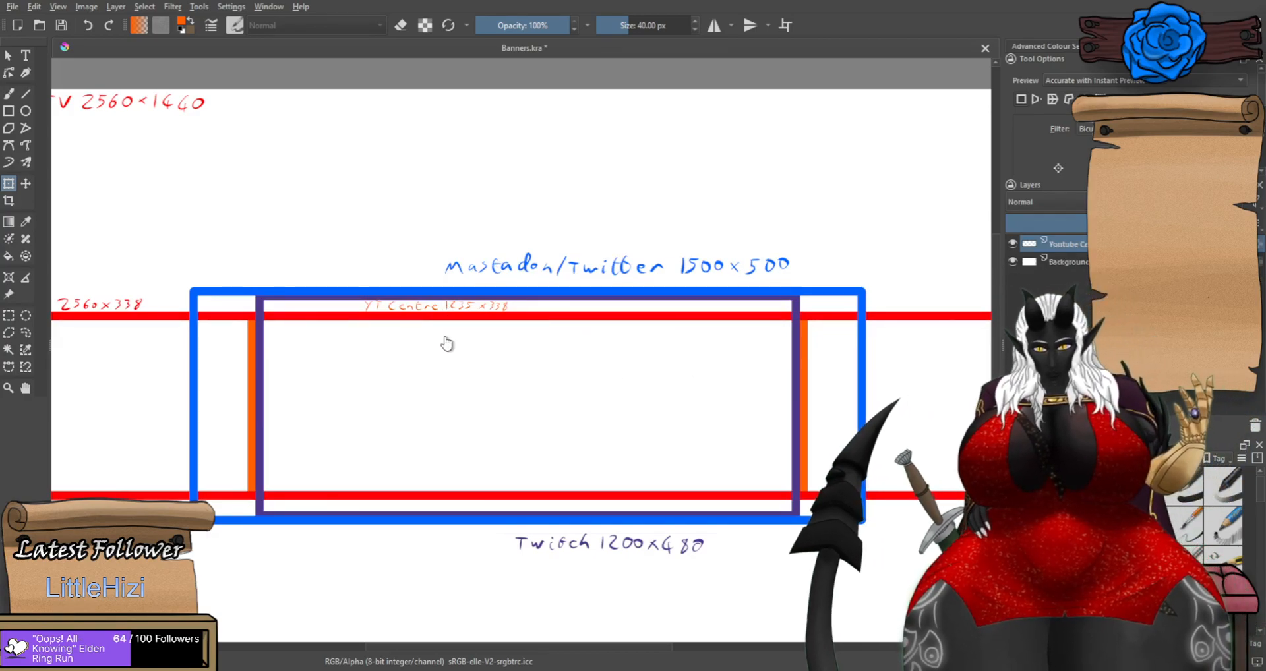
Turn on horizontal and vertical brush mirroring and move both mirror axes to the canvas centre.
scroll(443, 341, "down", 1)
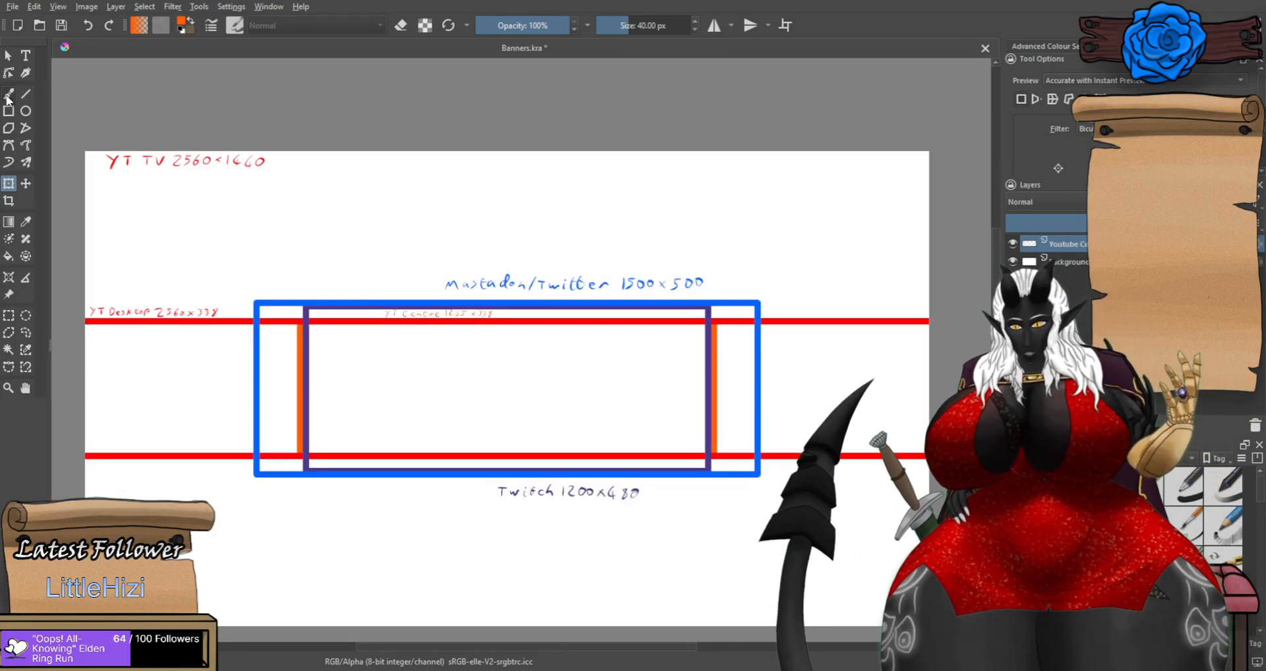
key("b")
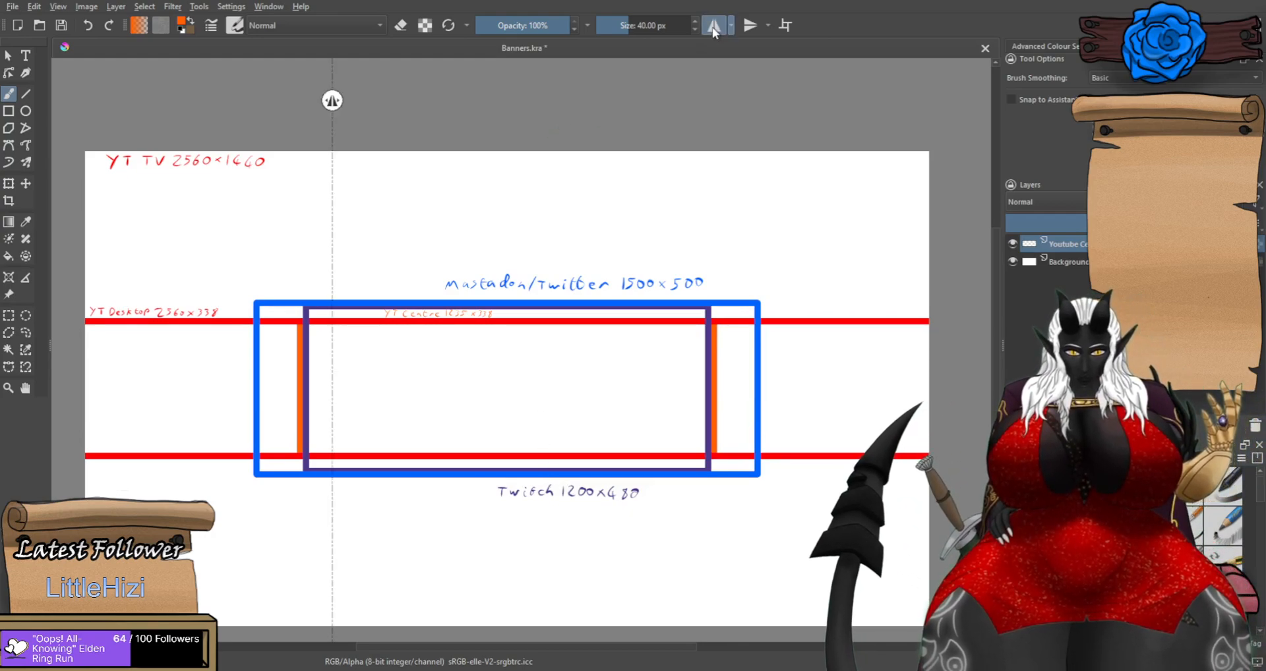
left_click(754, 28)
left_click(765, 69)
left_click(766, 80)
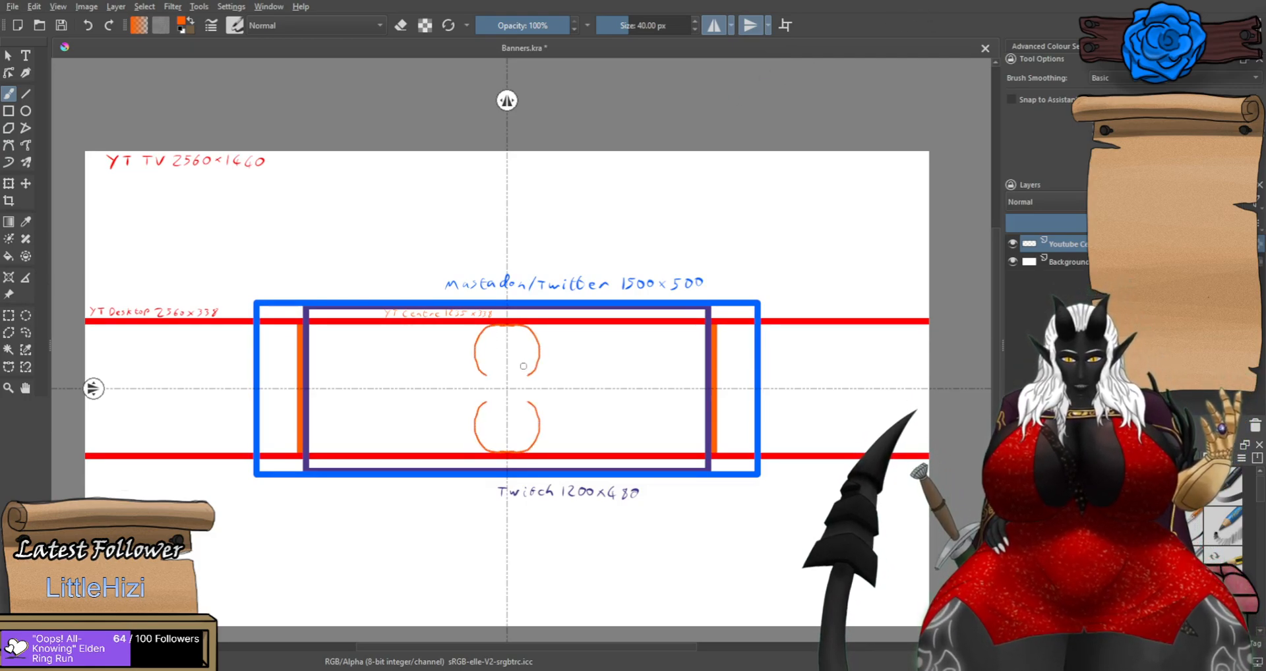
scroll(502, 333, "up", 2)
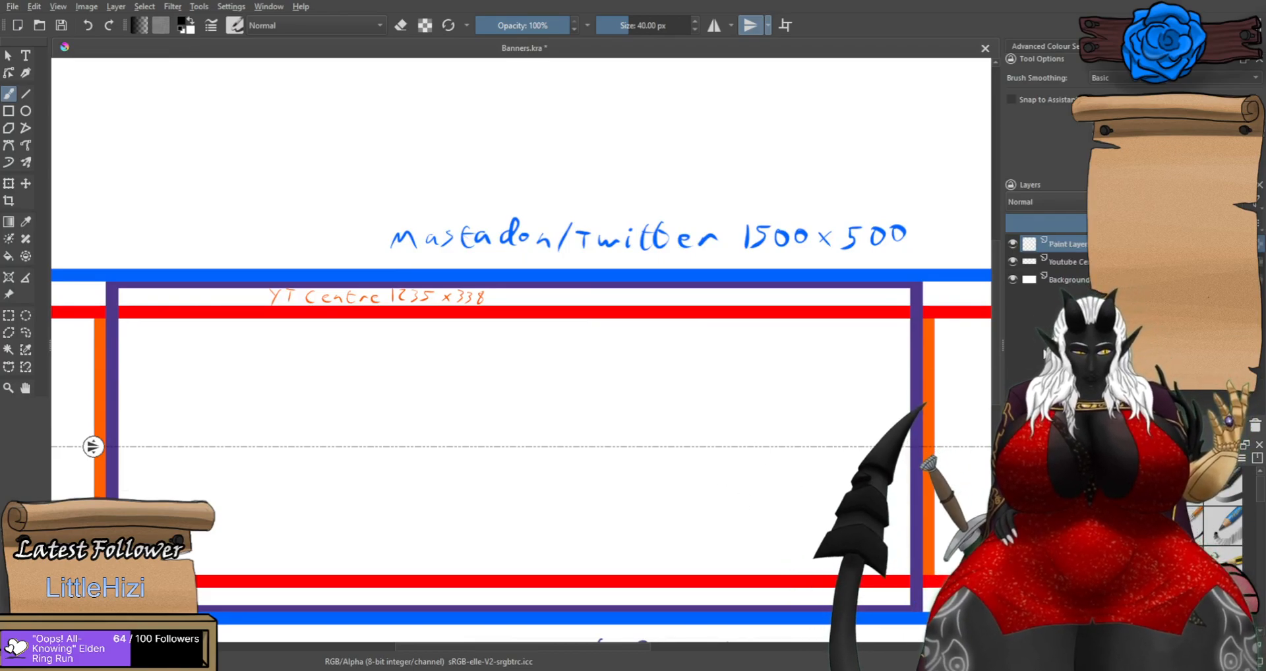
Paint tiny mirrored black centre marks on a new layer where the vertical axis meets the red lines' inner edges.
scroll(502, 326, "up", 7)
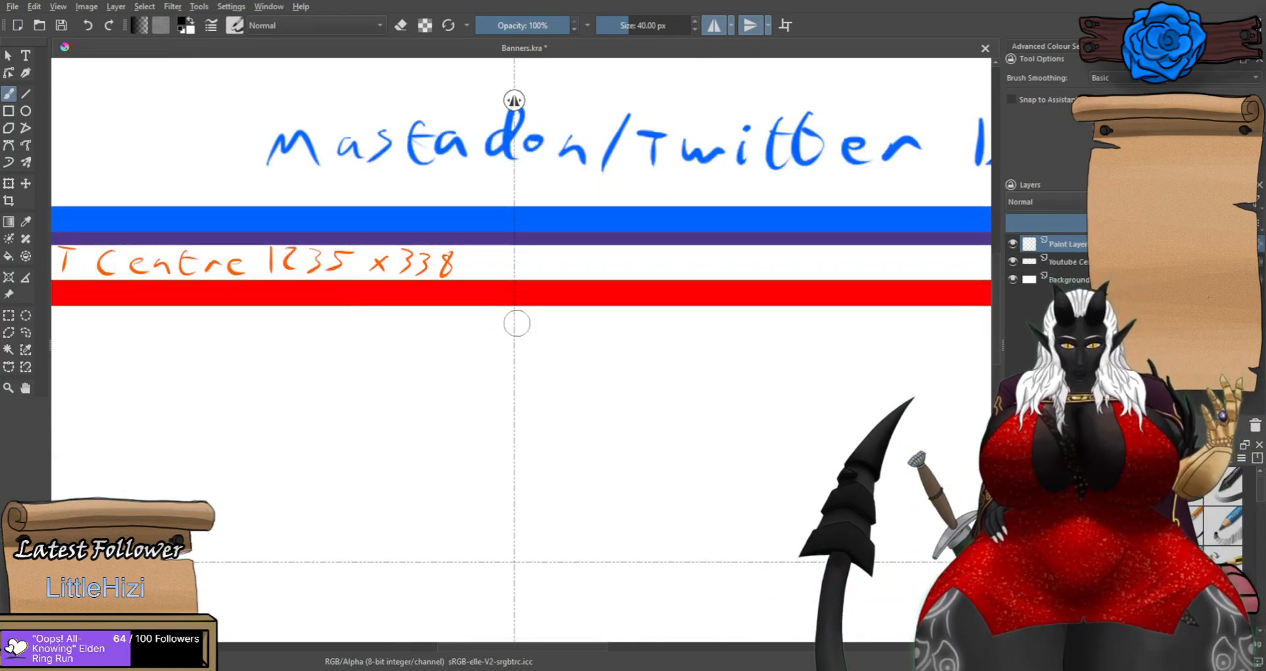
scroll(516, 300, "up", 3)
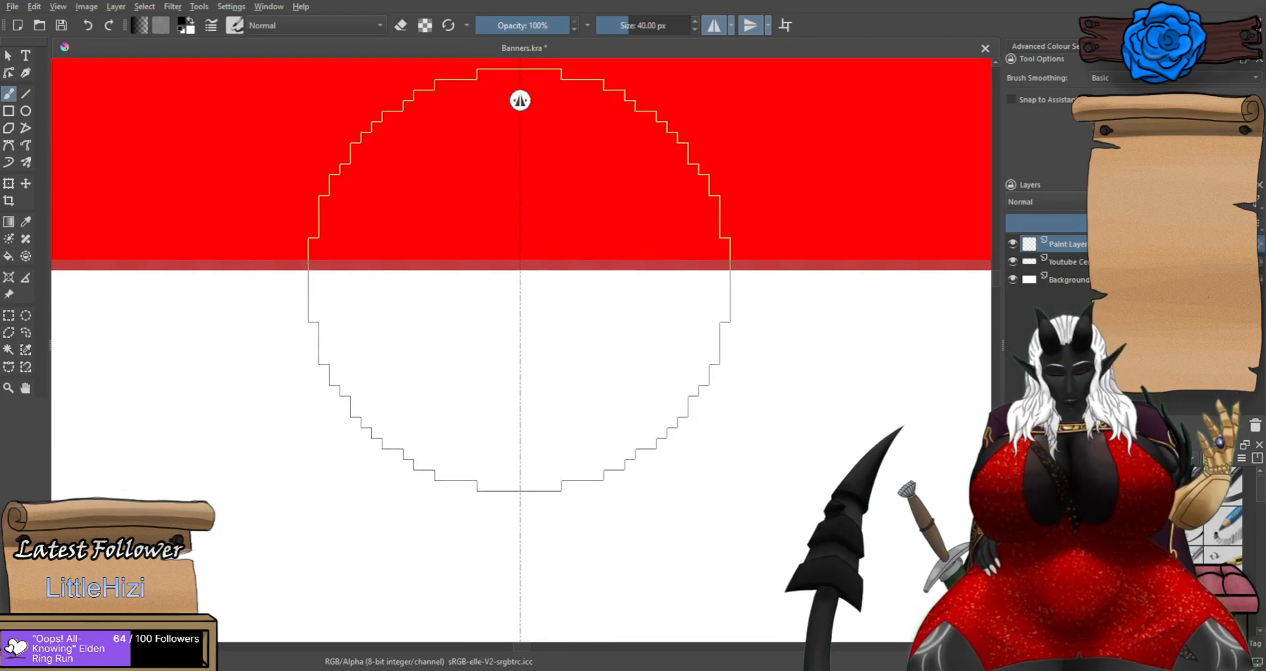
scroll(519, 280, "down", 8)
scroll(516, 283, "up", 4)
scroll(514, 292, "up", 6)
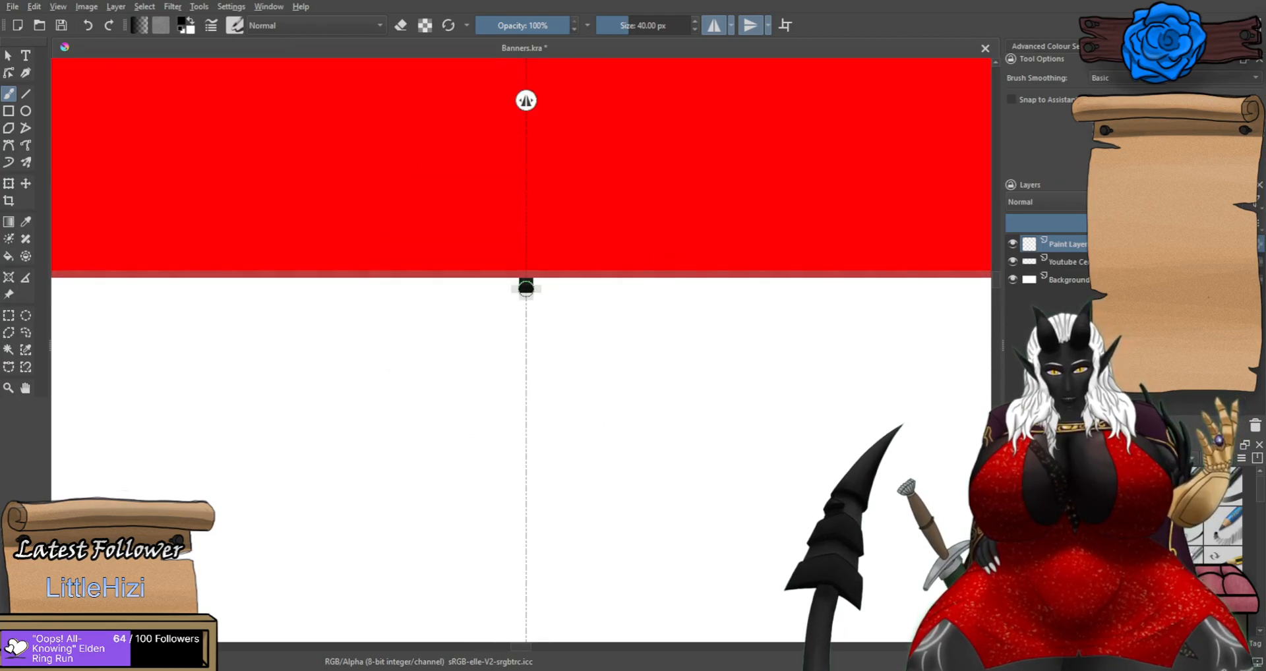
scroll(525, 285, "down", 6)
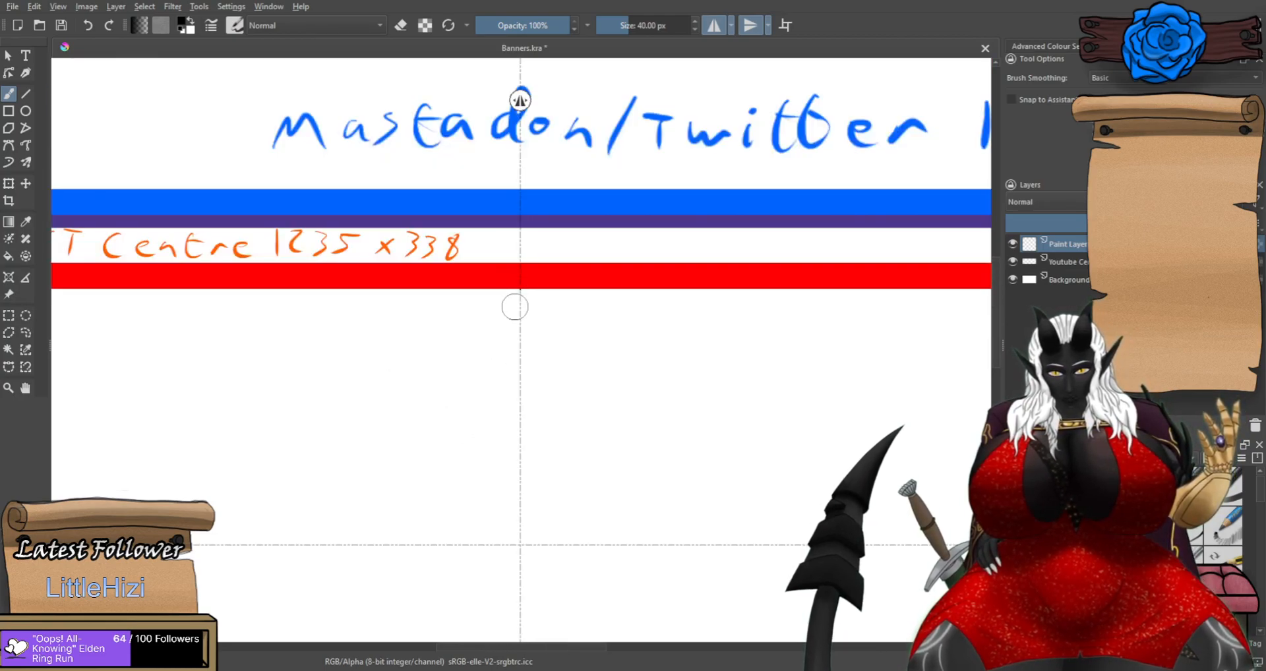
left_click_drag(571, 477, 518, 369)
scroll(535, 310, "down", 3)
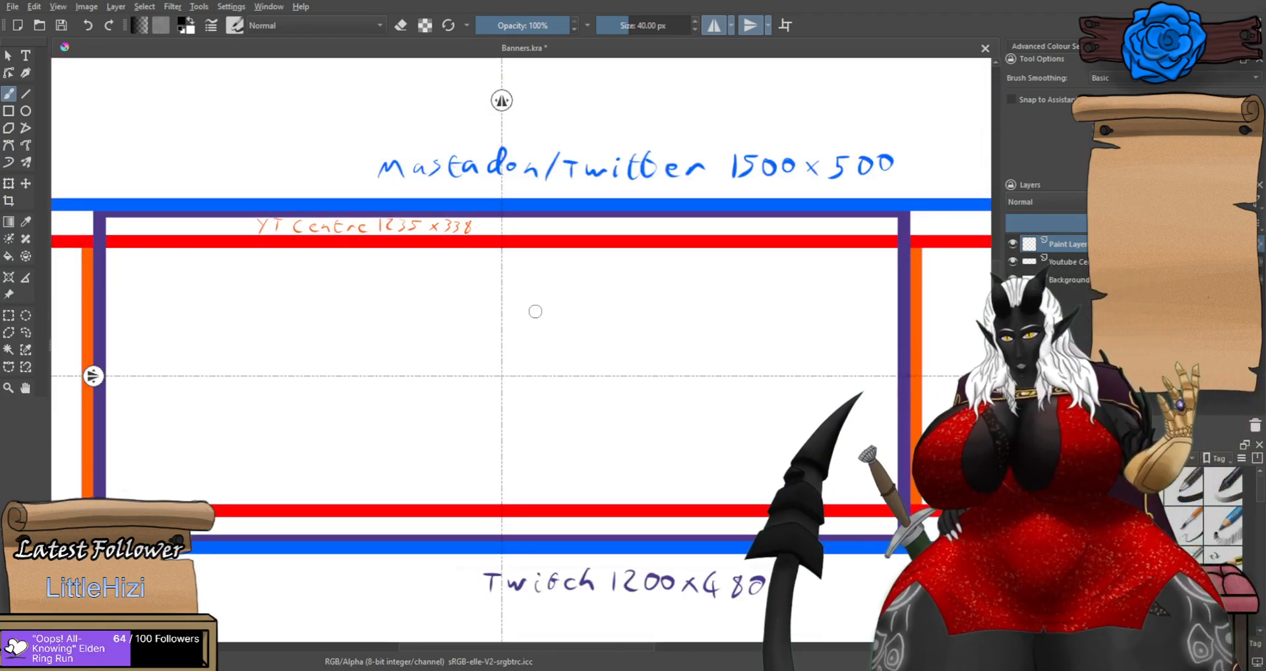
scroll(593, 340, "down", 2)
scroll(543, 340, "up", 3)
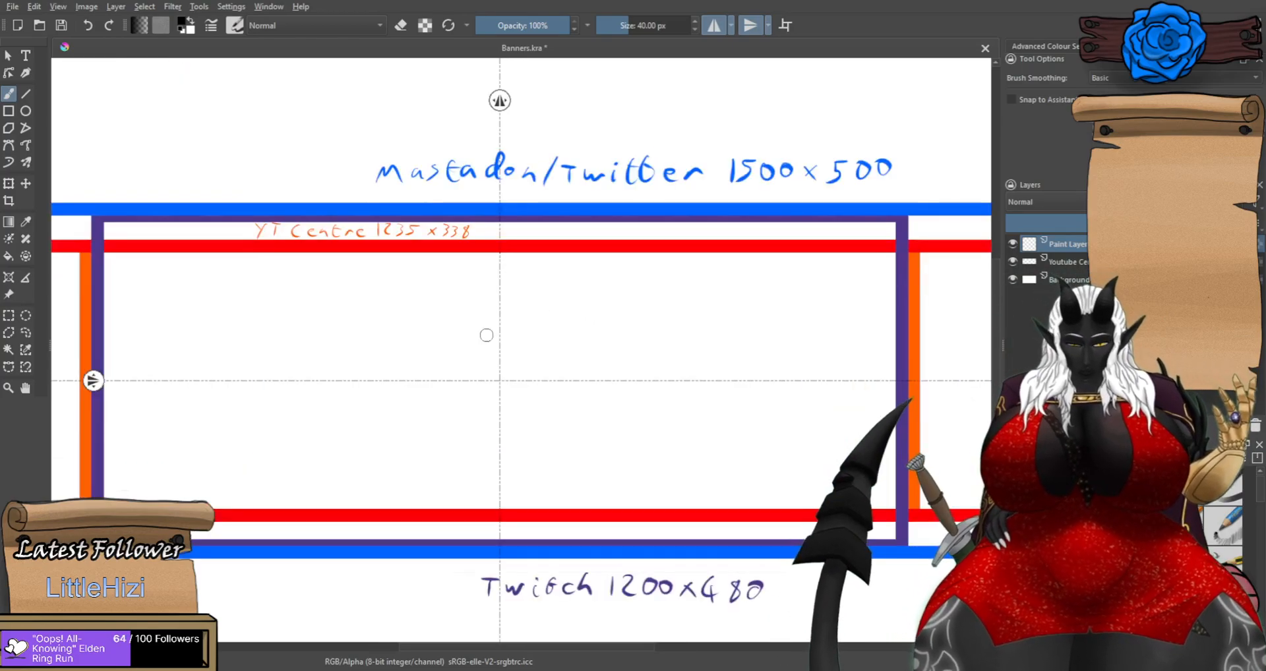
scroll(427, 349, "up", 3)
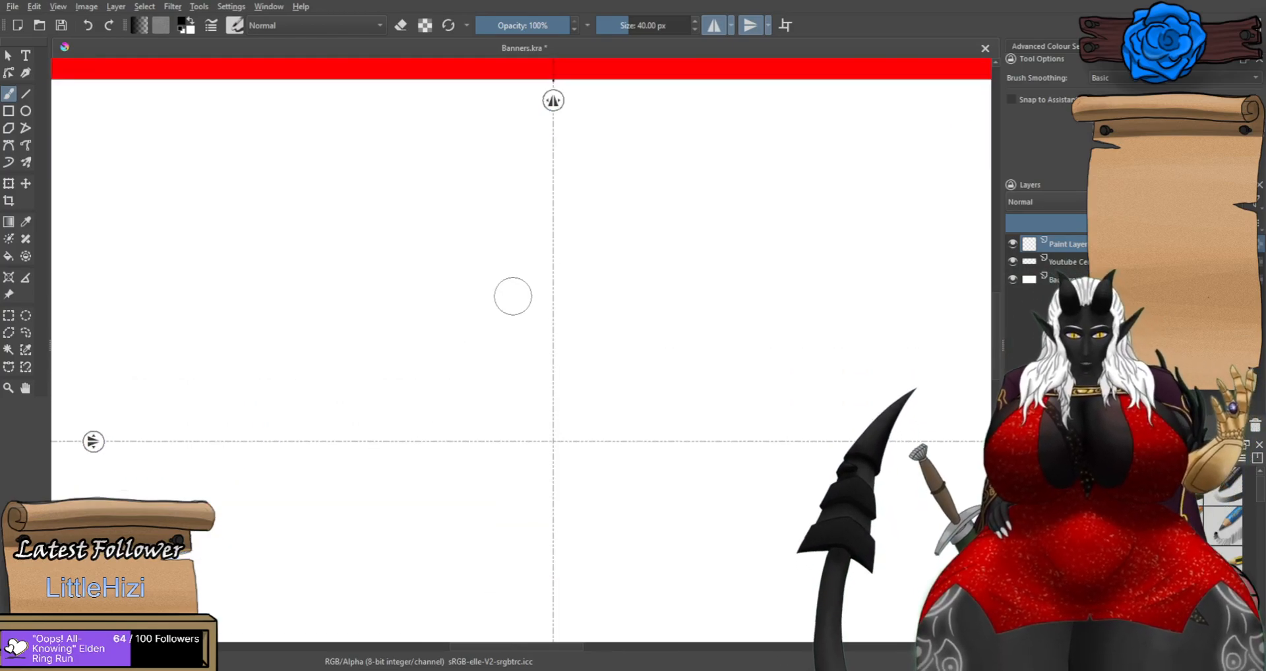
scroll(513, 293, "down", 5)
scroll(500, 376, "up", 3)
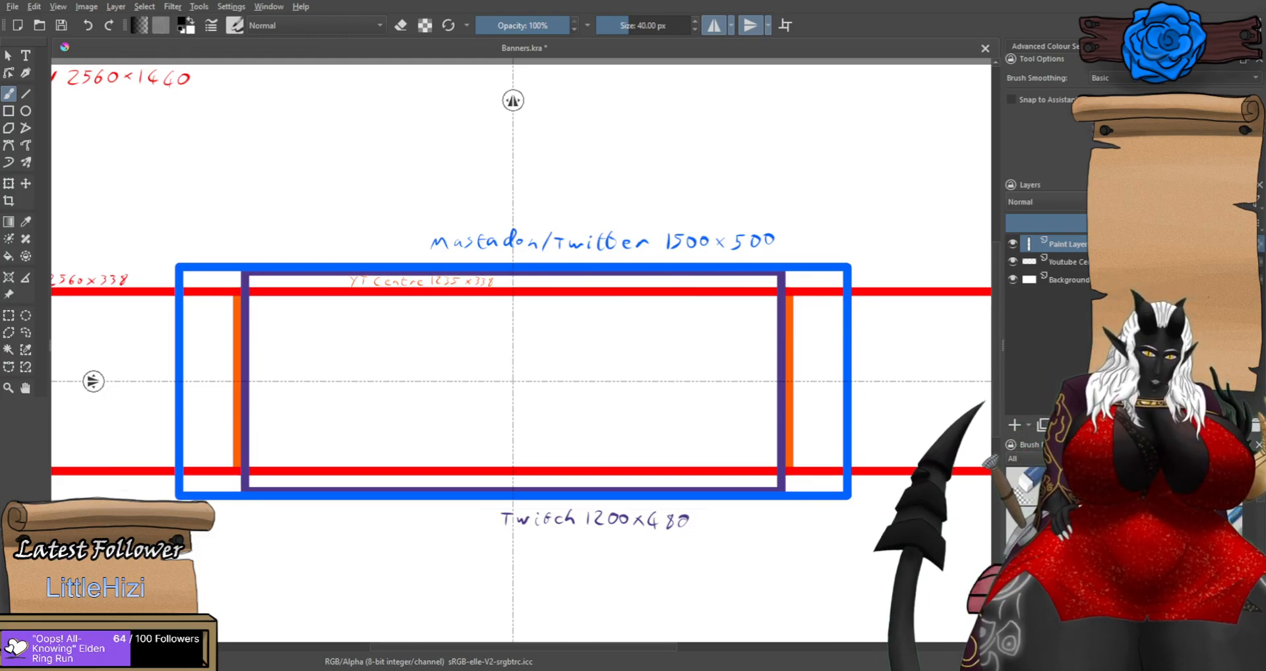
Insert LC4.png and LC1.png as new layers and move the LC4 logo from the canvas corner into the Twitch rectangle.
left_click(548, 365)
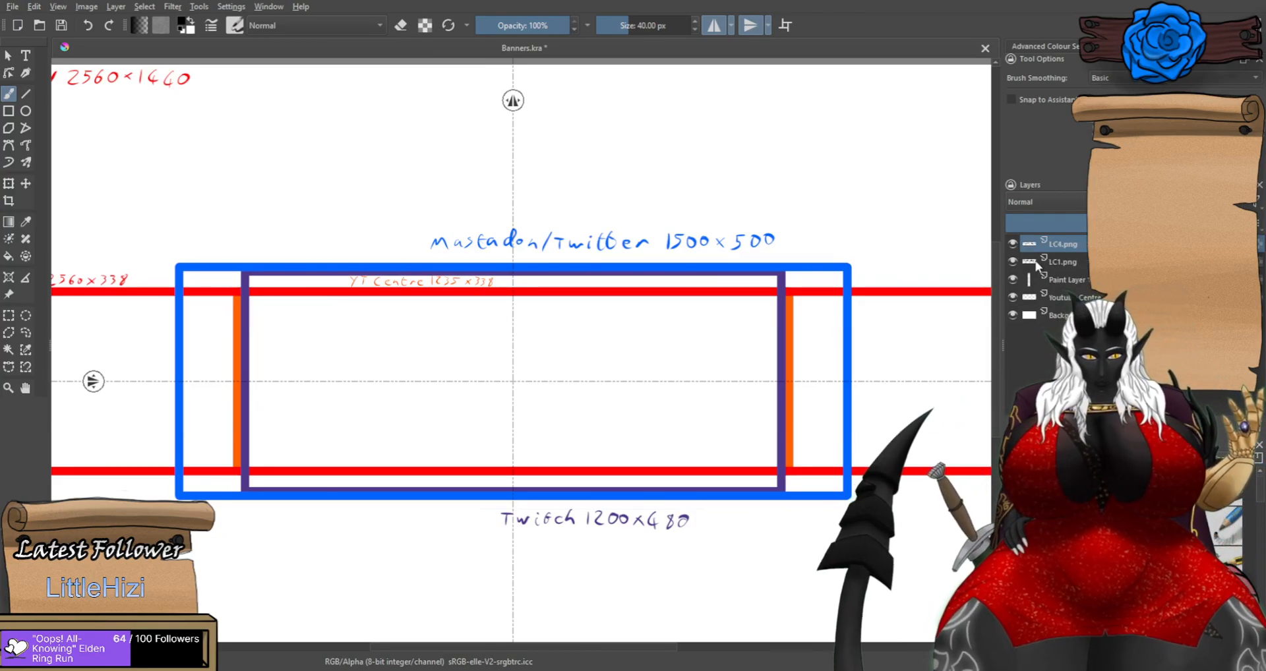
scroll(541, 297, "down", 3)
scroll(365, 238, "up", 1)
scroll(362, 238, "up", 1)
key("ctrl+t")
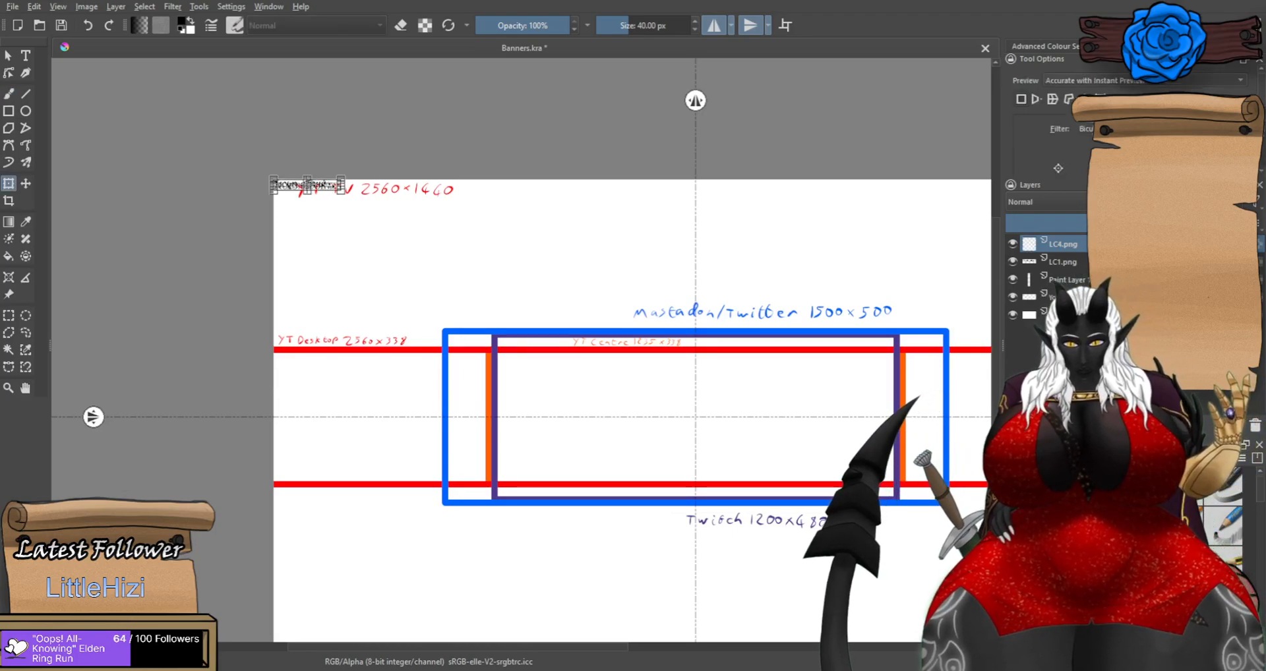
scroll(320, 185, "up", 3)
left_click_drag(344, 188, 865, 580)
scroll(865, 581, "down", 3)
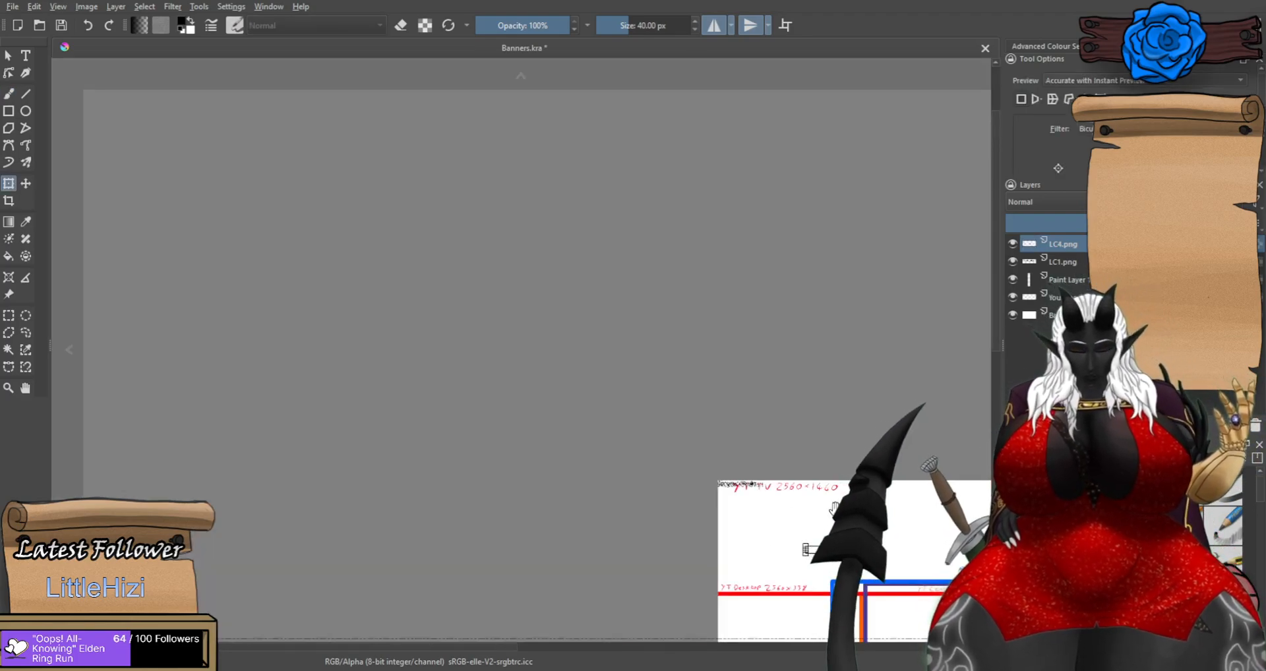
scroll(511, 242, "up", 2)
left_click_drag(500, 282, 777, 518)
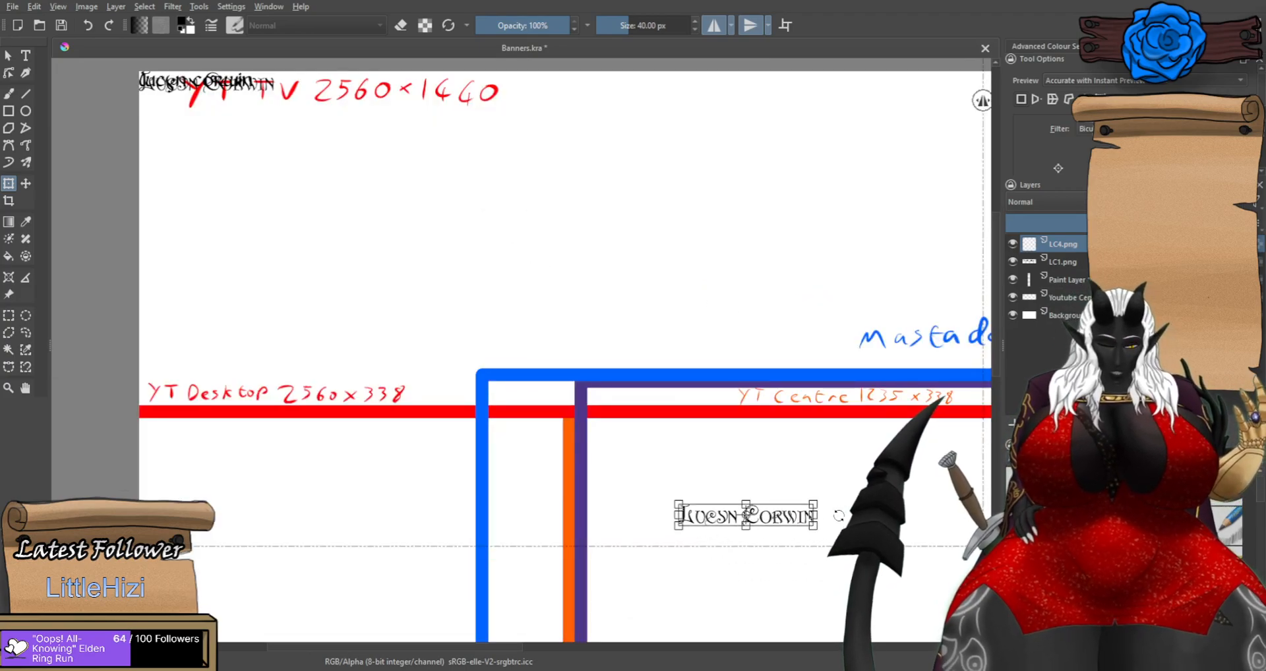
key("Return")
Move the LC1 logo out of the canvas corner to the white area above the blue rectangle and apply the transform.
key("Page_Down")
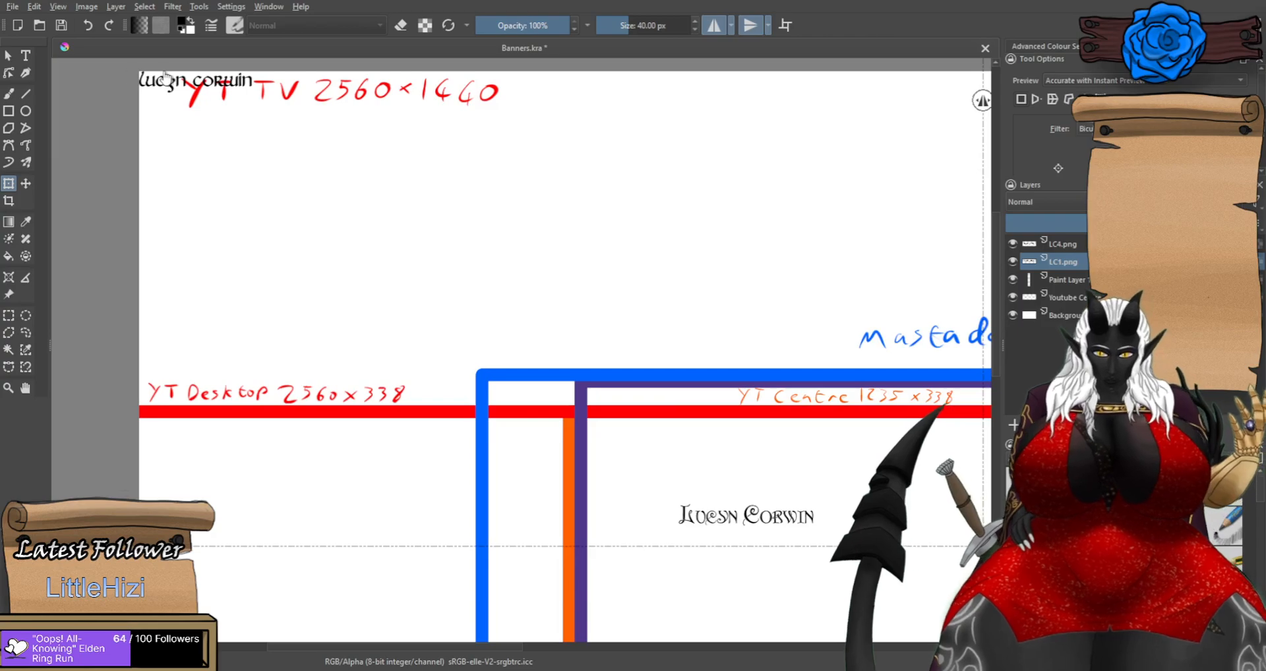
left_click_drag(238, 86, 750, 327)
left_click_drag(822, 565, 480, 353)
key("Return")
Enlarge the LC4 logo to span most of the Twitch rectangle, place it roughly at the centre and apply the transform.
key("Page_Up")
left_click_drag(472, 315, 950, 390)
left_click_drag(758, 245, 649, 257)
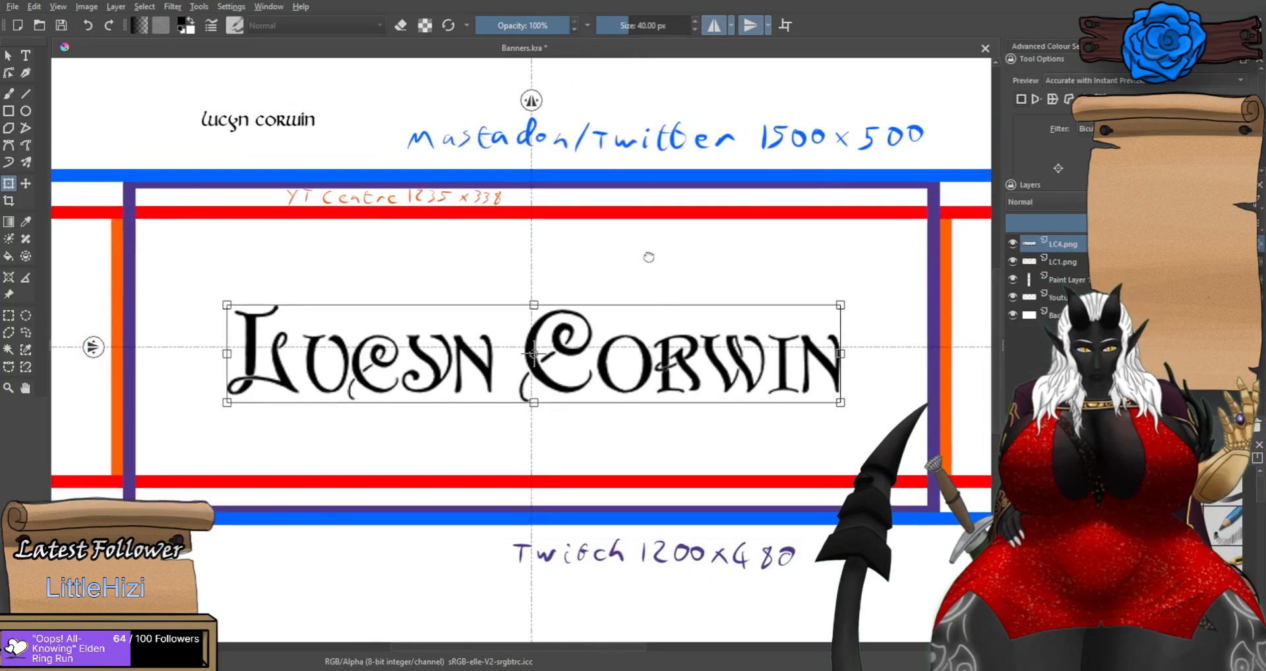
left_click_drag(655, 362, 609, 312)
left_click_drag(795, 354, 867, 386)
left_click_drag(620, 293, 623, 319)
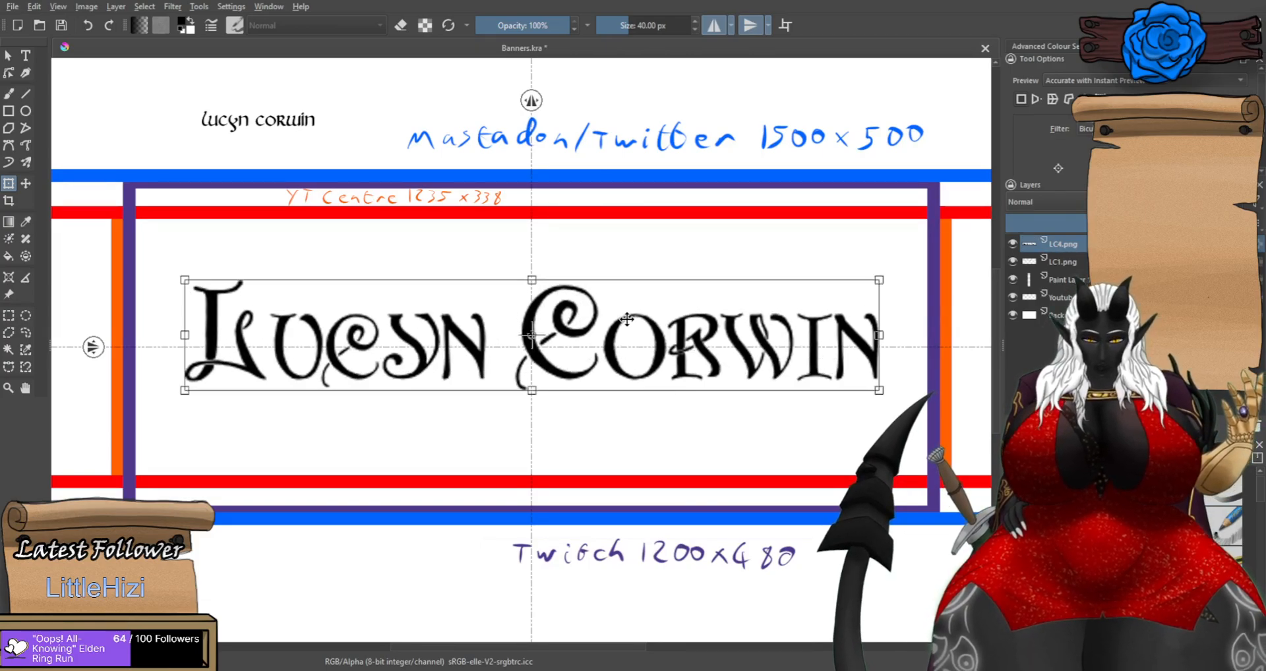
key("Return")
Examine the enlarged LC4 lettering's edge quality up close and its placement against the banner guides.
scroll(629, 326, "up", 4)
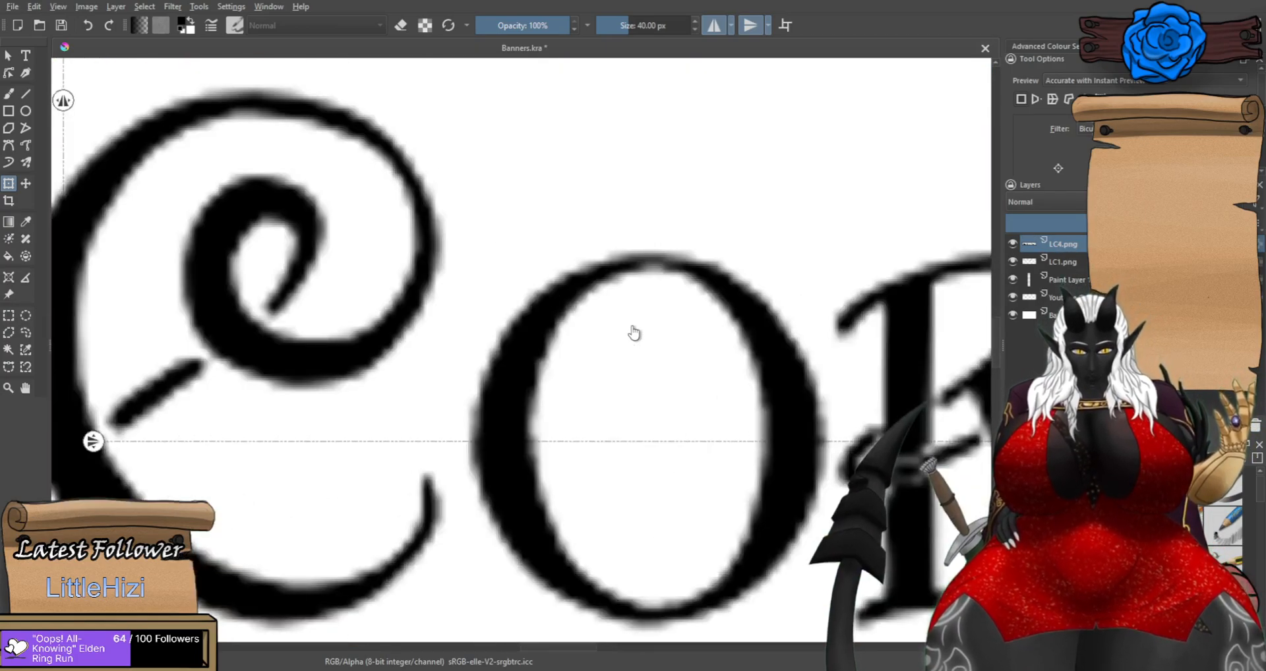
scroll(633, 330, "down", 2)
scroll(606, 337, "up", 1)
scroll(579, 341, "down", 5)
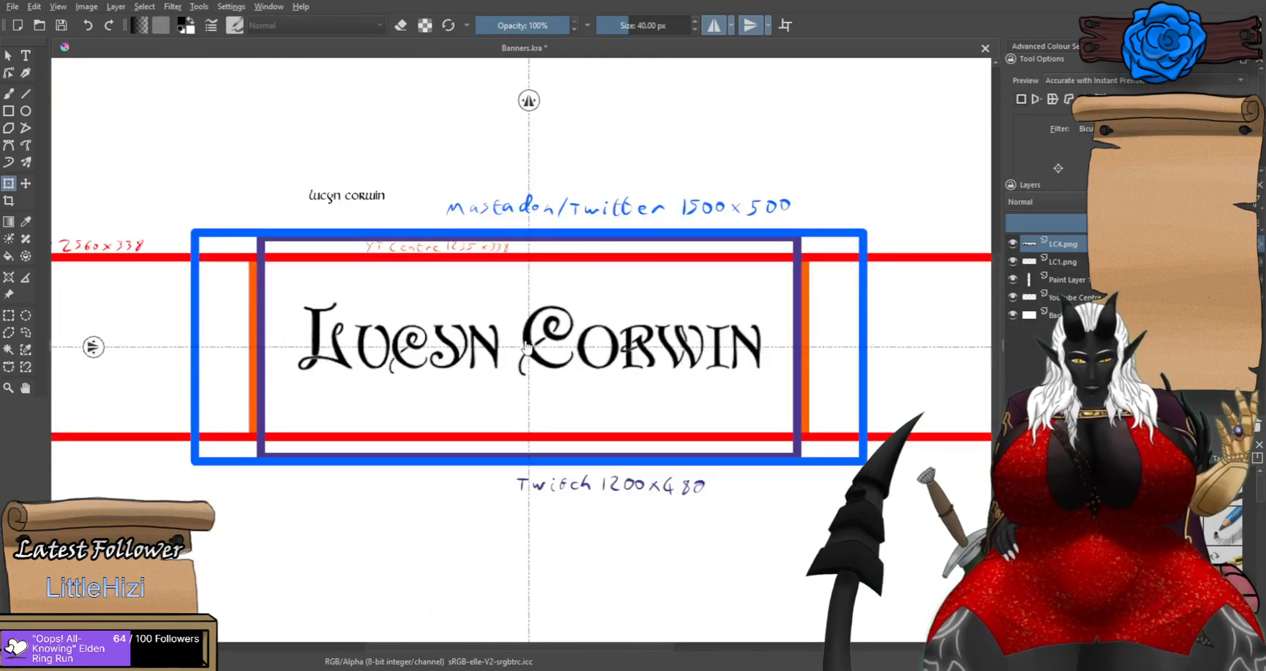
scroll(524, 346, "up", 1)
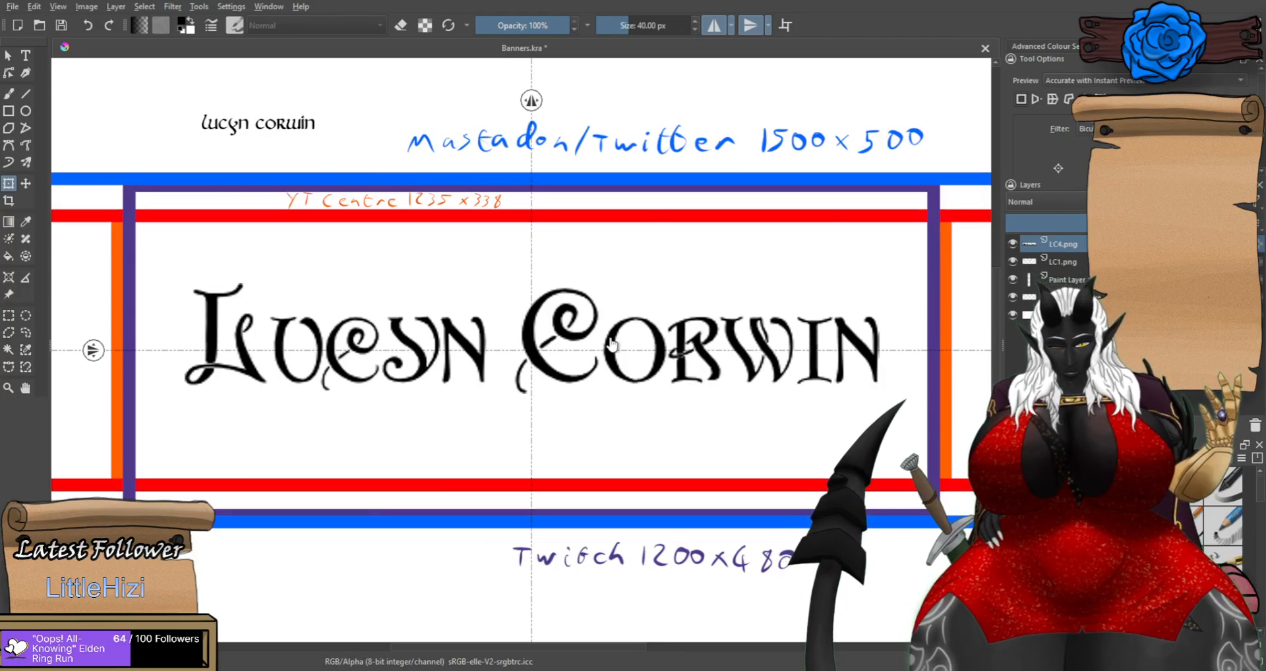
scroll(610, 343, "up", 5)
scroll(590, 324, "down", 6)
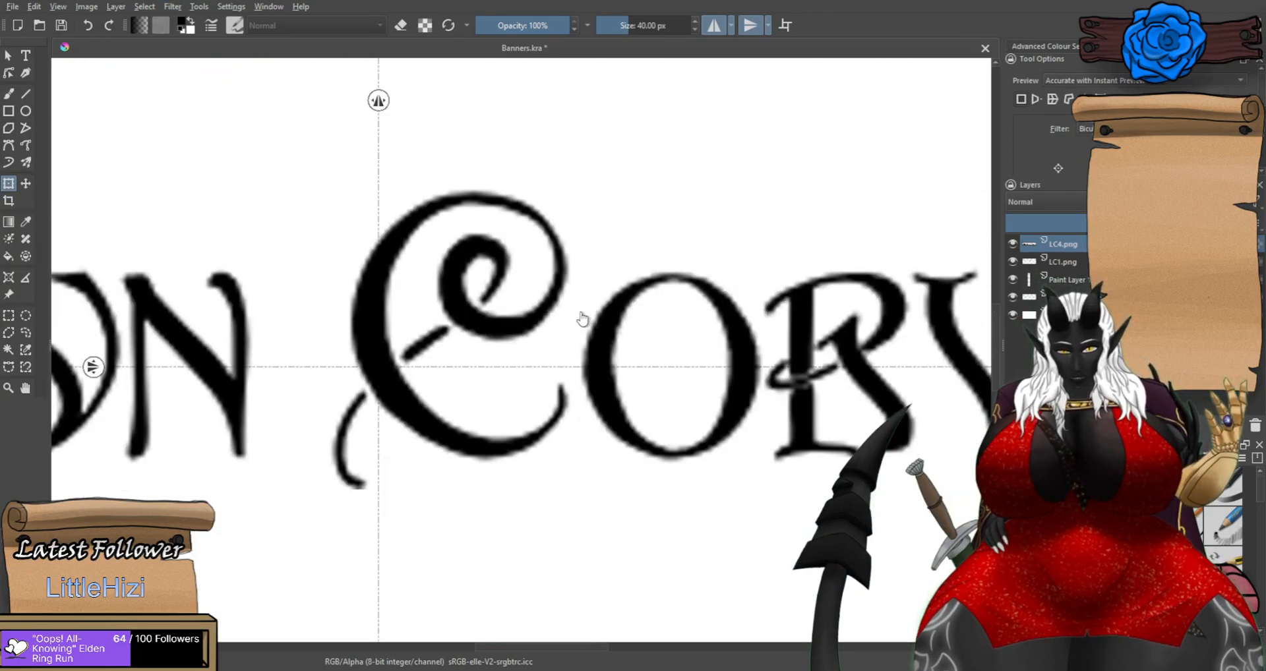
scroll(545, 310, "down", 1)
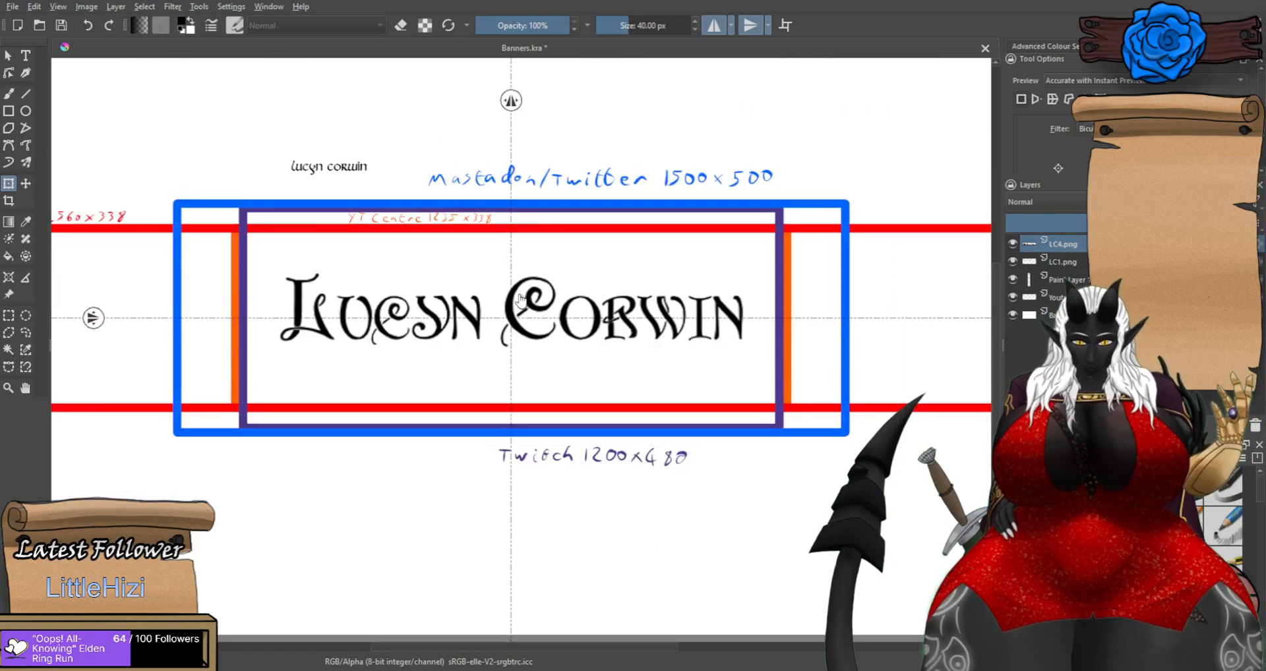
scroll(381, 272, "down", 1)
scroll(387, 289, "up", 1)
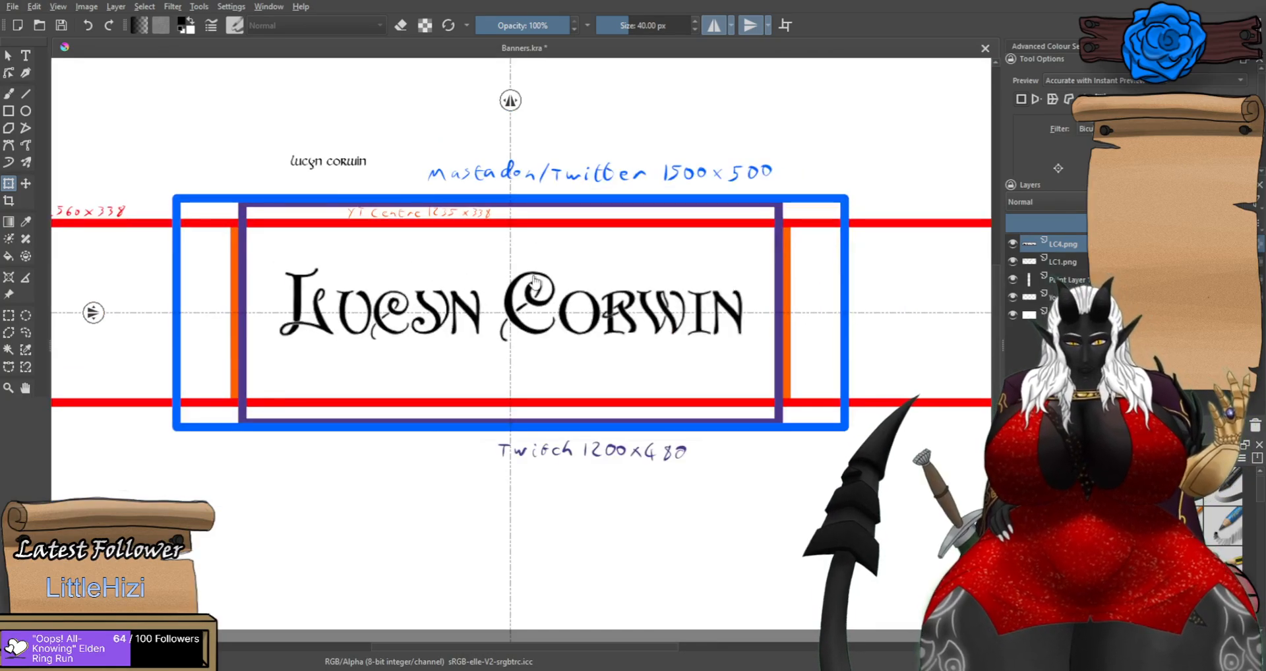
Position the LC4 logo exactly at x 2560 px and y 1440 px and apply the transform.
left_click(626, 304)
scroll(537, 304, "up", 3)
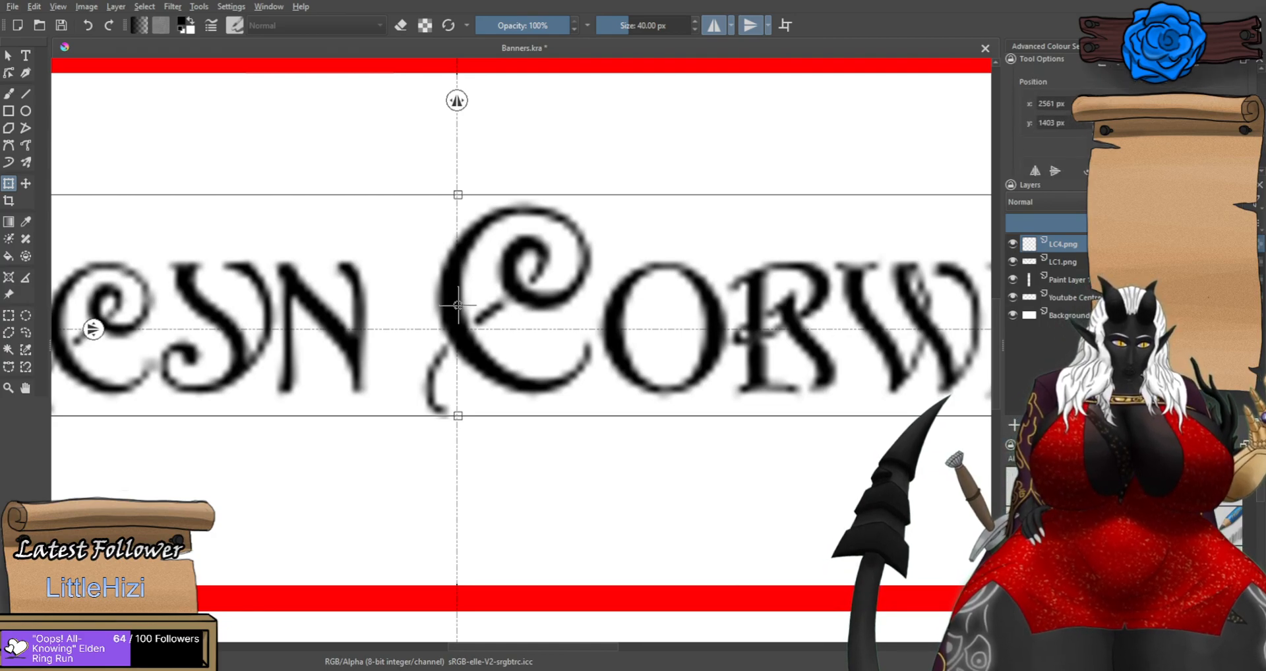
key("BackSpace")
type("0")
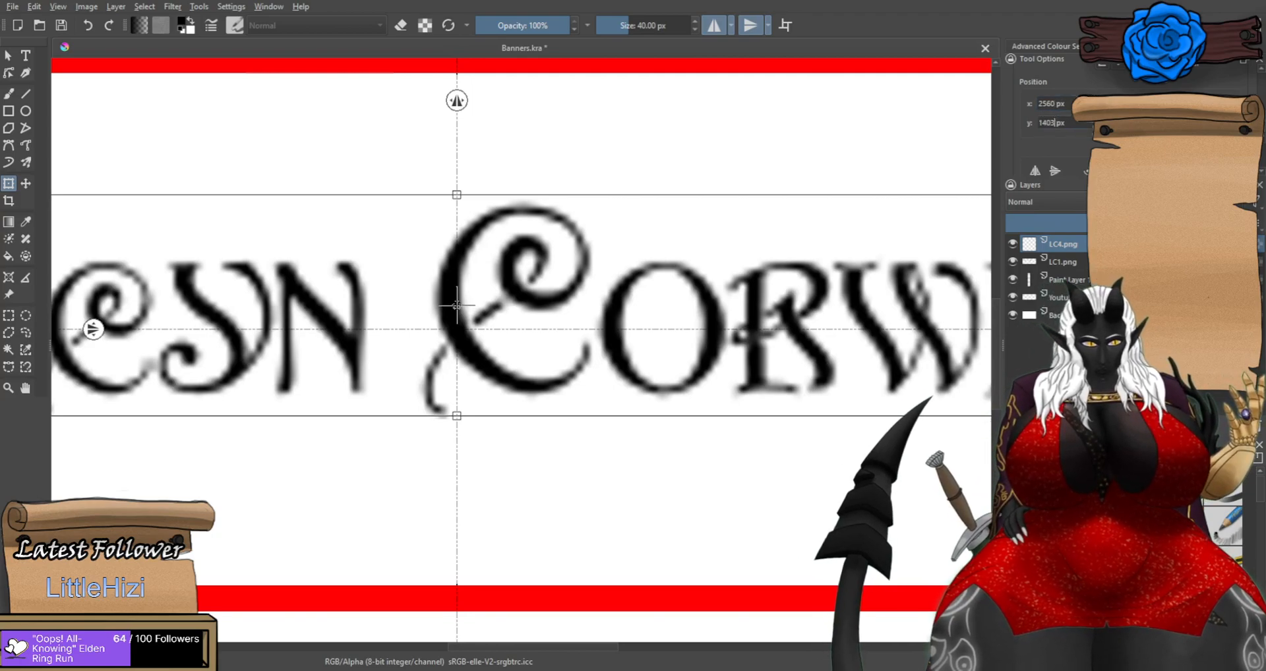
key("BackSpace")
key("BackSpace")
type("440")
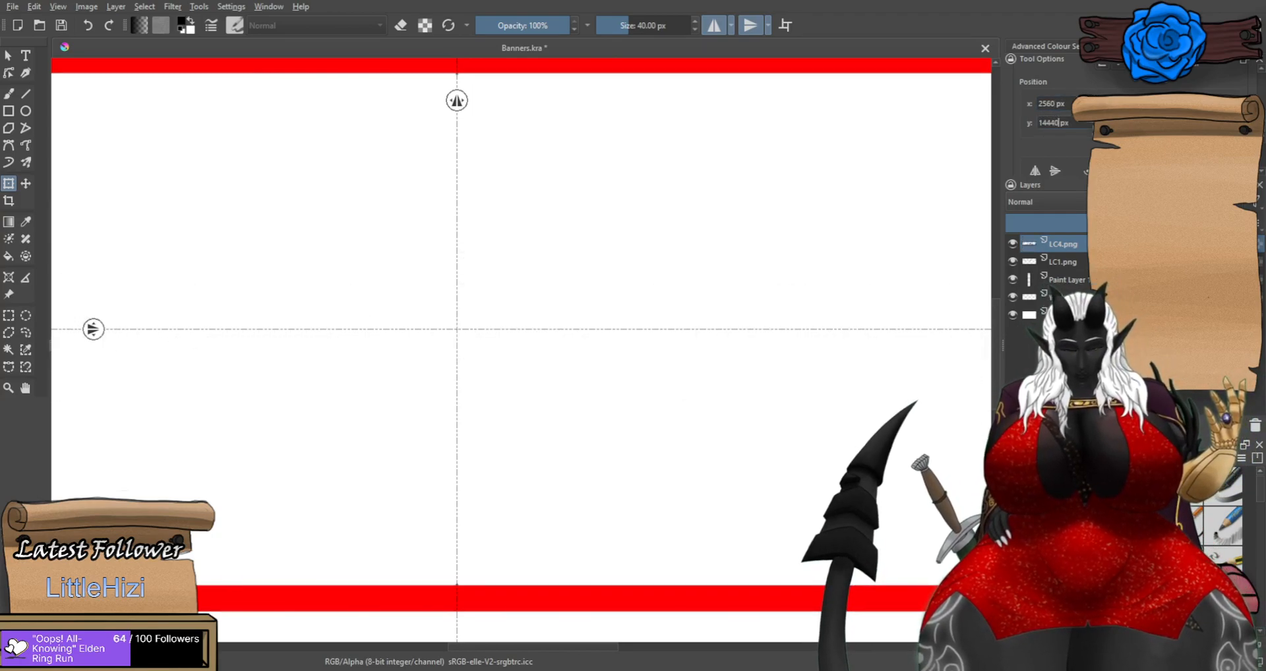
key("BackSpace")
key("BackSpace")
type("0")
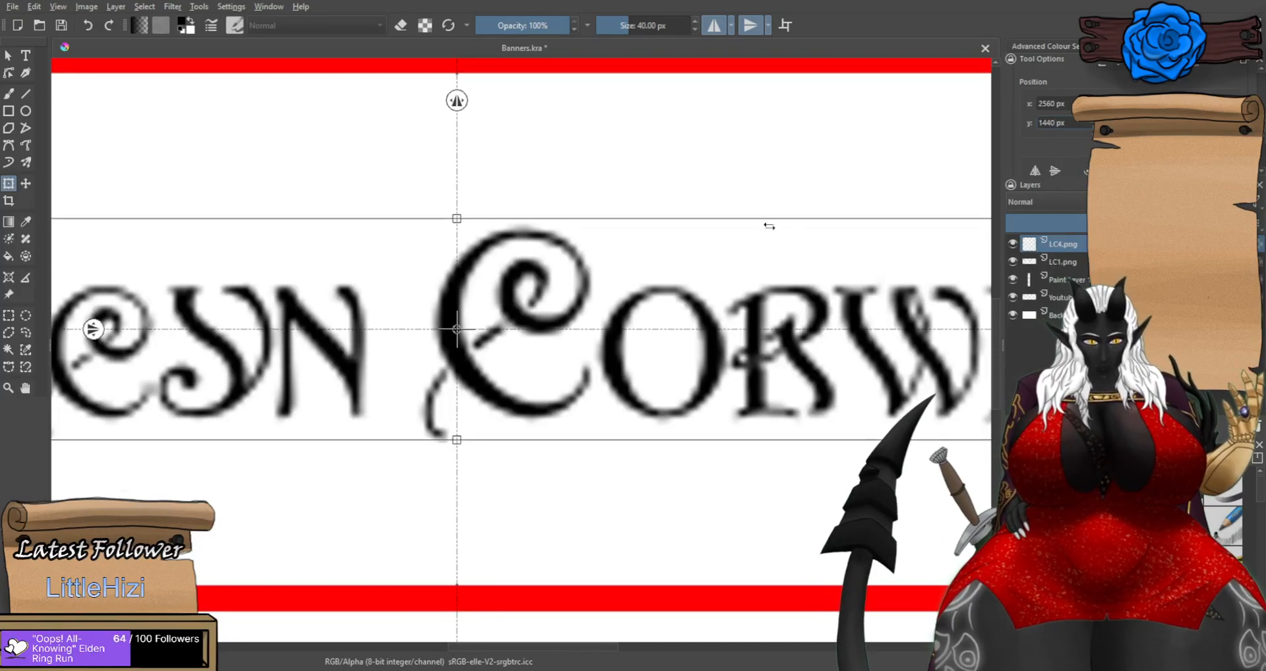
scroll(768, 227, "down", 4)
key("Return")
Enlarge the LC1 logo to about the LC4 logo's width, overlay it at about x 2560 px, y 1449 px and apply the transform.
scroll(741, 217, "up", 1)
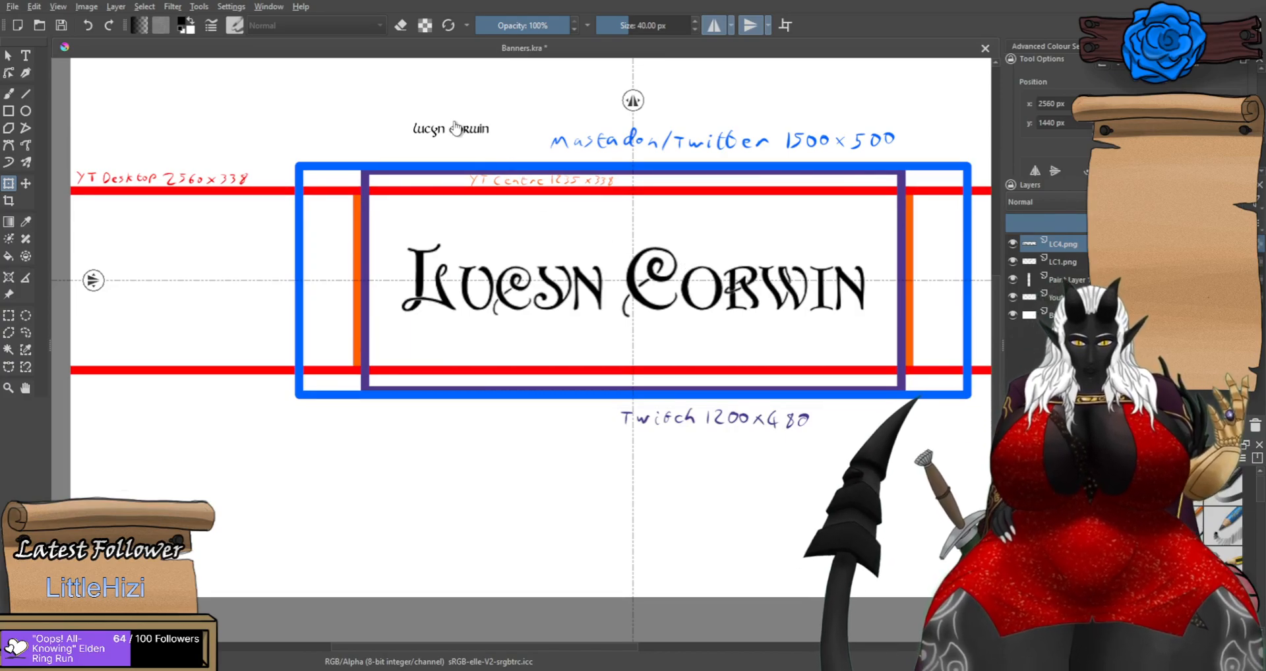
left_click(1060, 262)
left_click(493, 137)
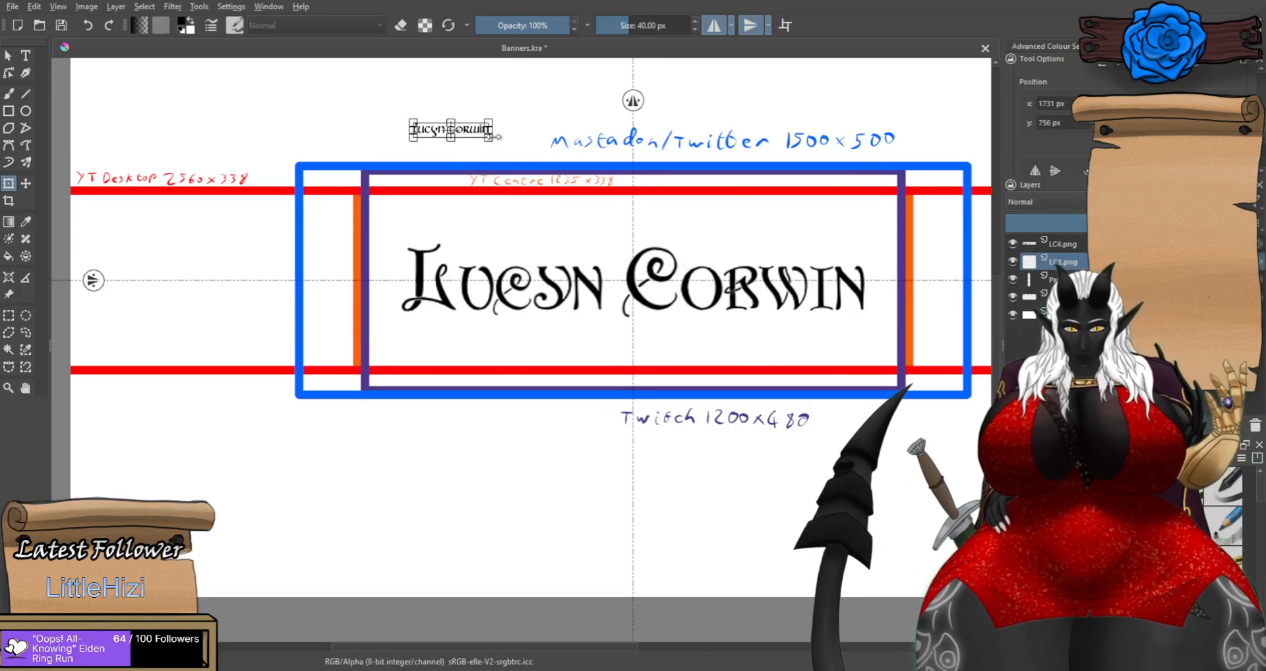
left_click_drag(490, 138, 868, 223)
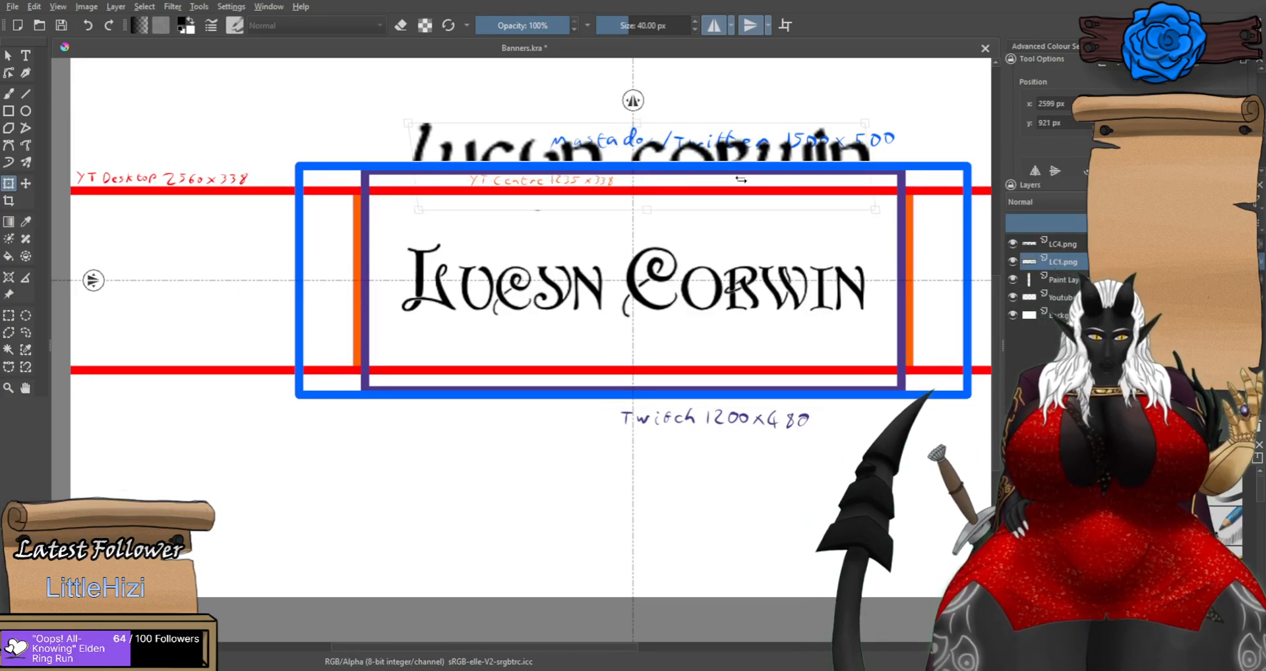
left_click_drag(679, 156, 671, 272)
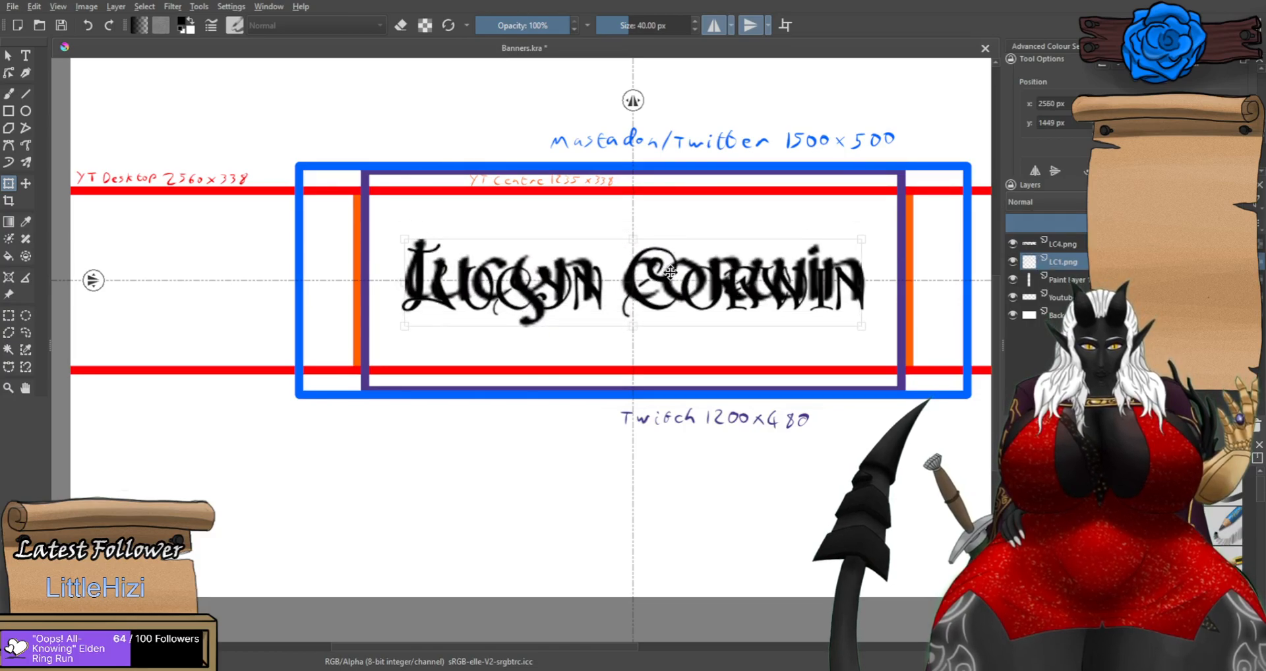
key("Return")
Compare the two overlaid logos by switching the LC1 and LC4 layers off and on, leaving only LC1 hidden.
left_click(1011, 260)
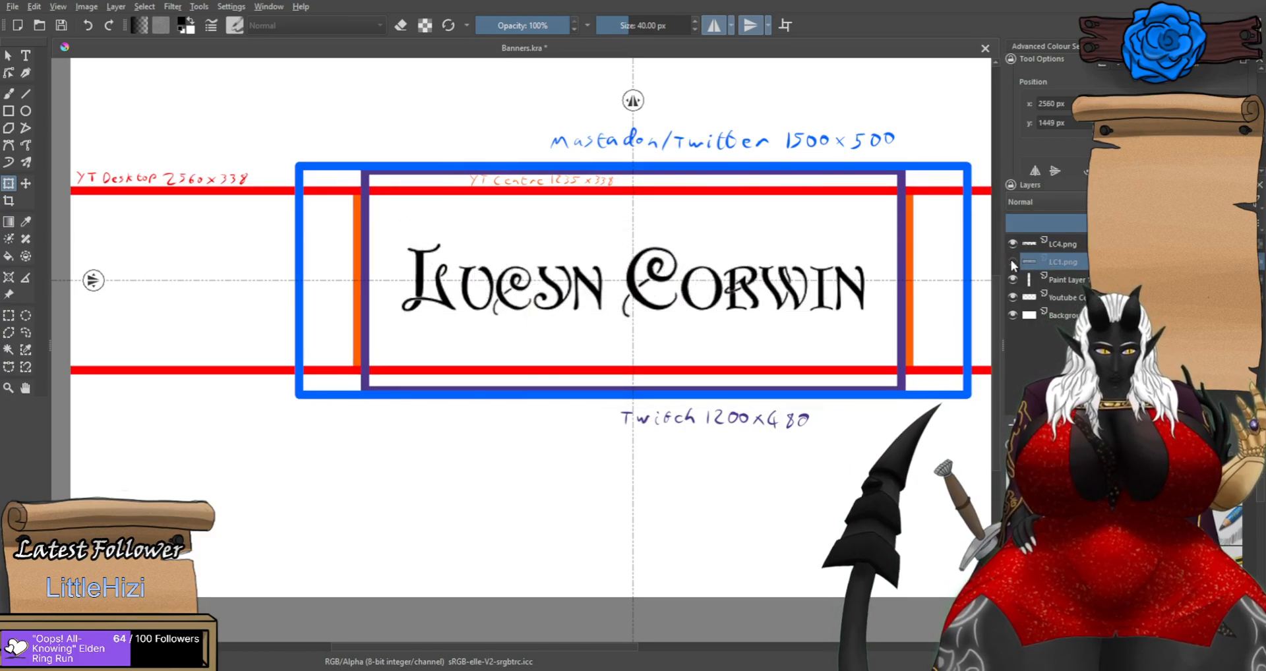
left_click(1011, 260)
left_click(1011, 243)
left_click(1009, 244)
left_click(1009, 244)
left_click(1011, 243)
left_click(1011, 262)
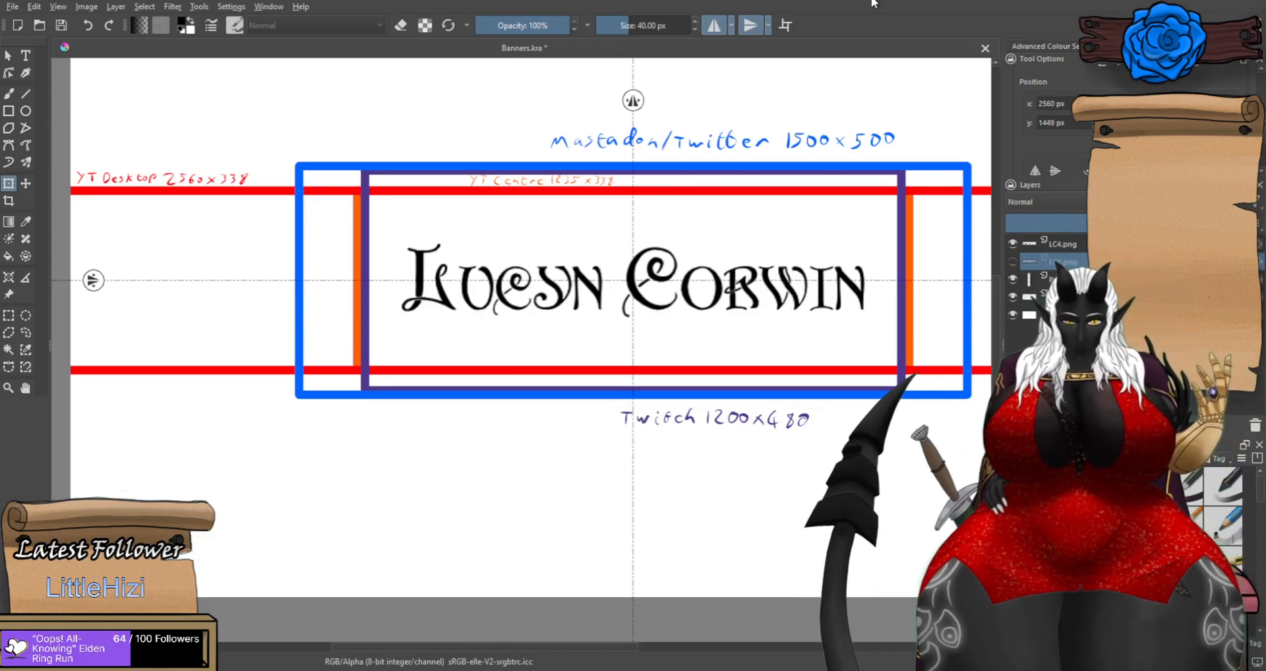
Shift the LC4 logo up to y 1401 px so its lettering sits around the horizontal centre line, and apply the transform.
left_click(1074, 248)
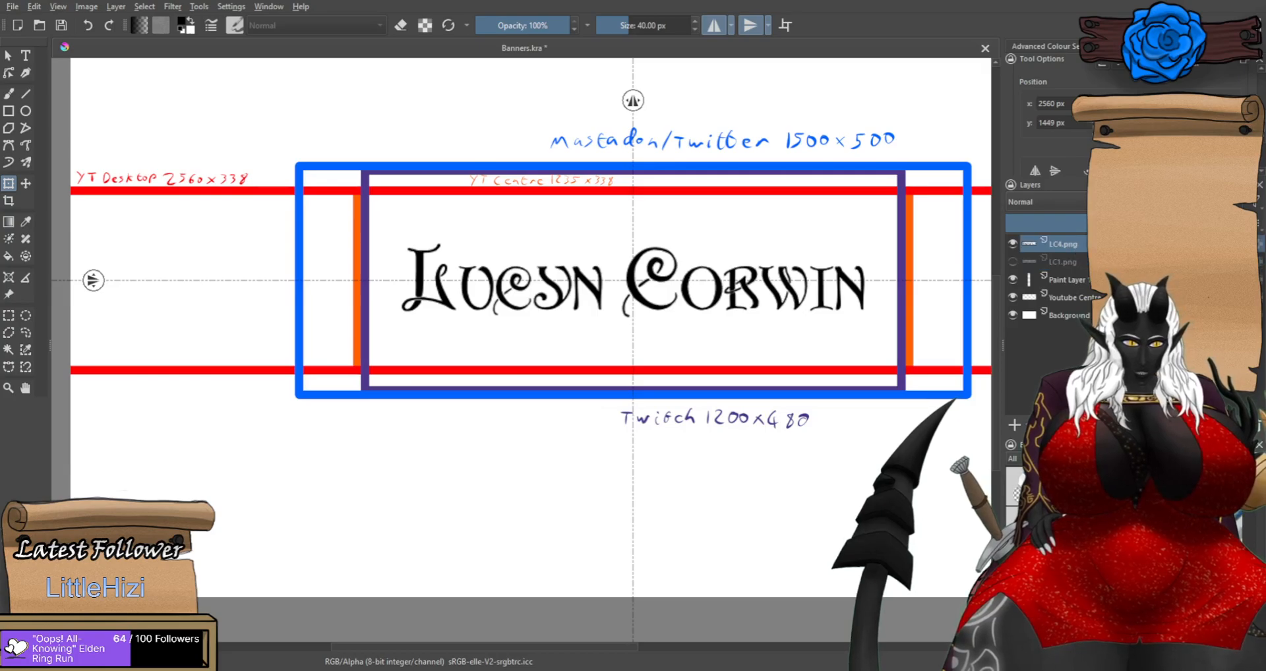
left_click(695, 259)
scroll(1147, 123, "up", 7)
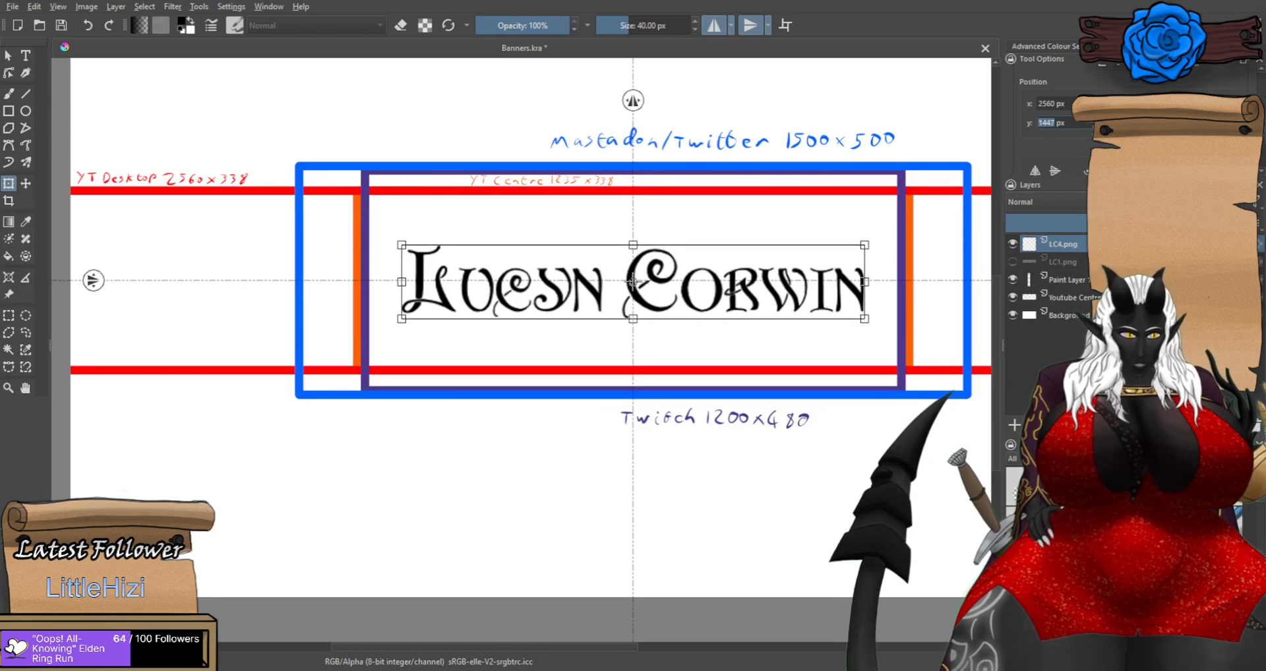
scroll(1147, 123, "down", 5)
scroll(1147, 122, "down", 12)
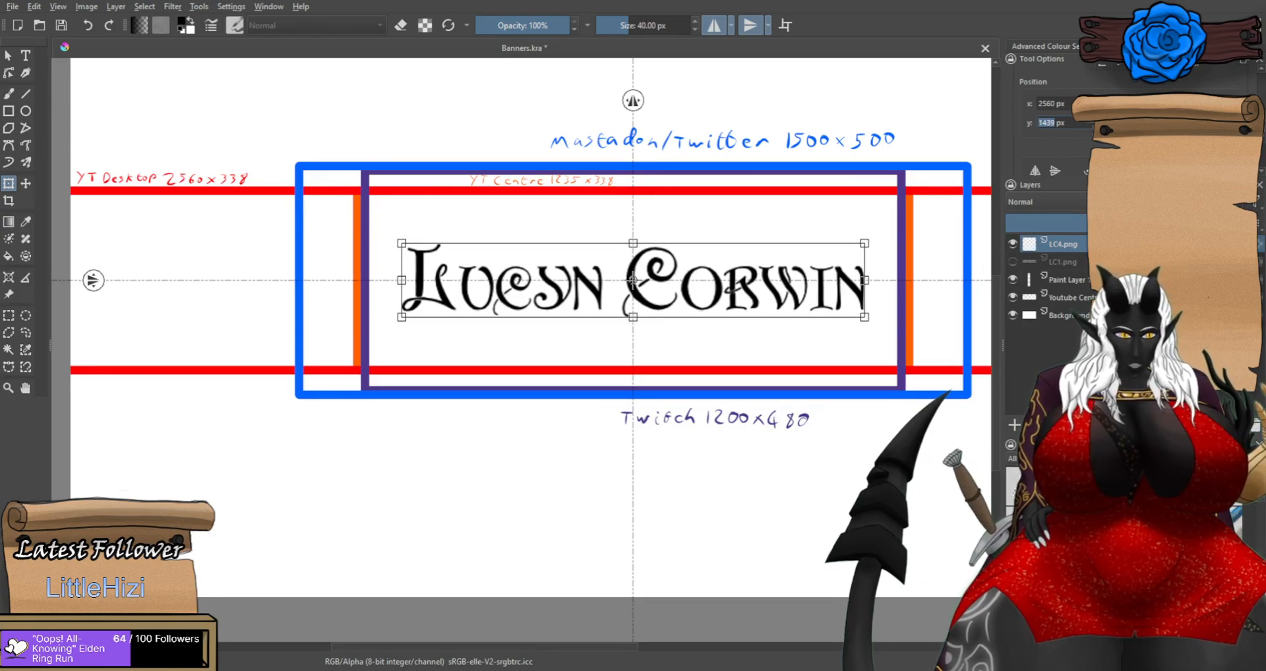
scroll(1147, 123, "down", 12)
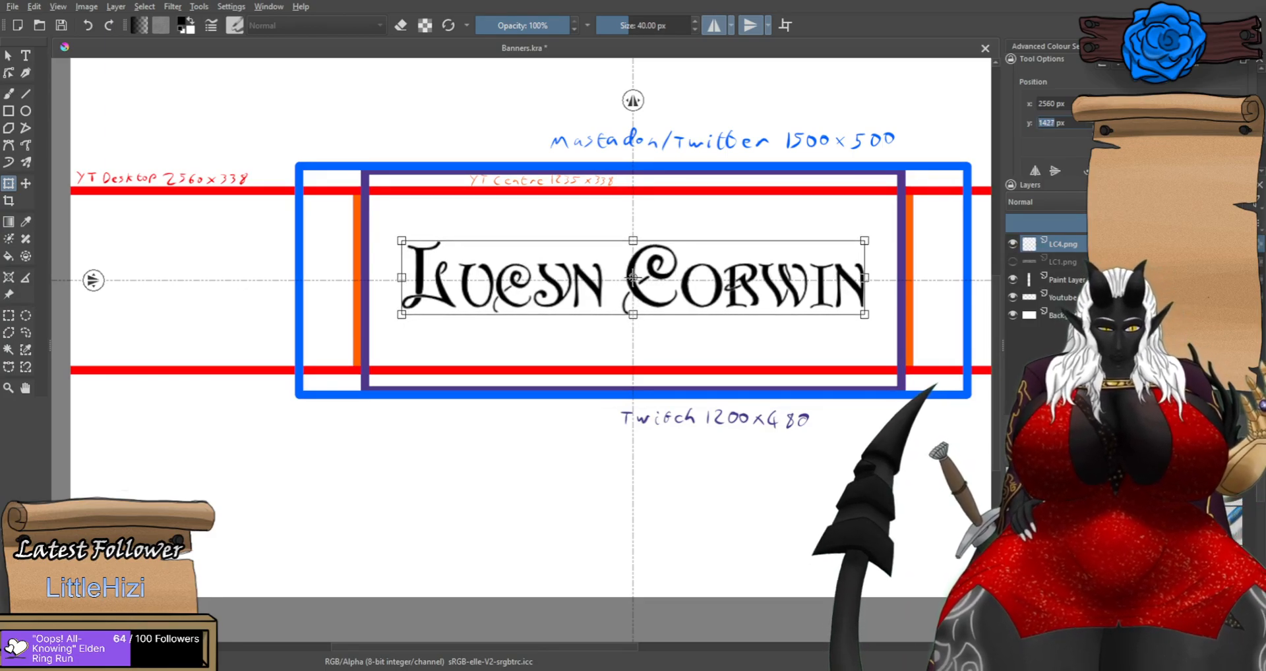
scroll(1147, 122, "down", 10)
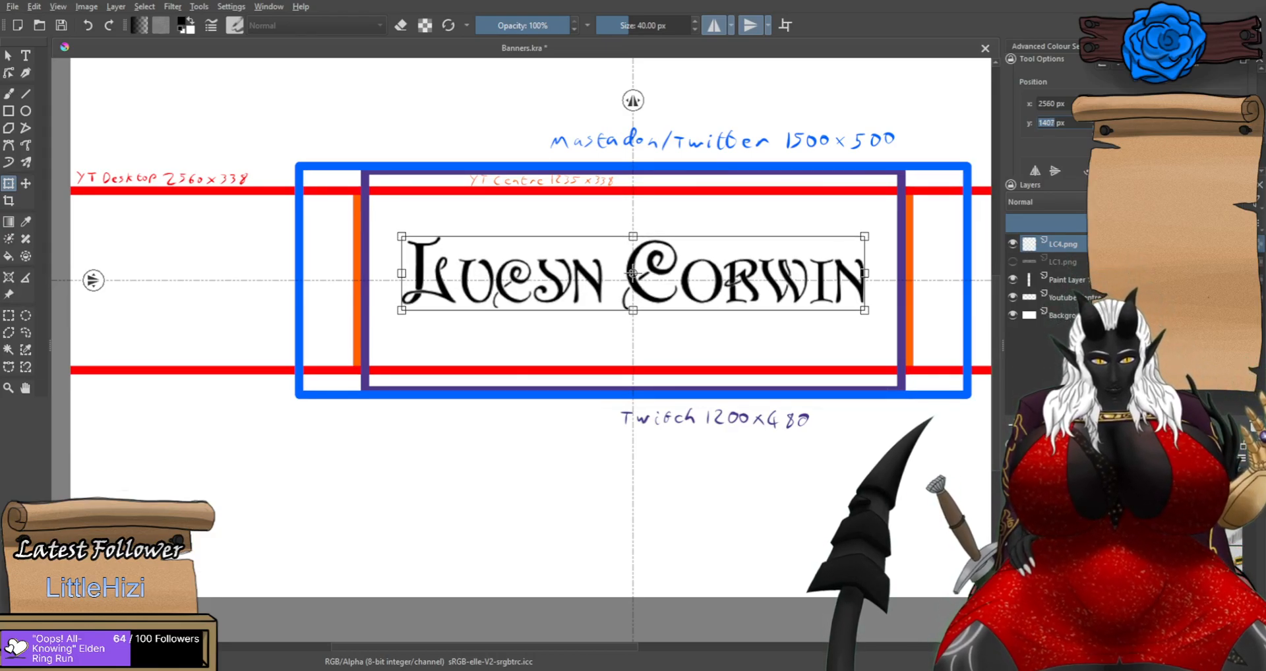
scroll(672, 263, "up", 10)
scroll(671, 257, "down", 5)
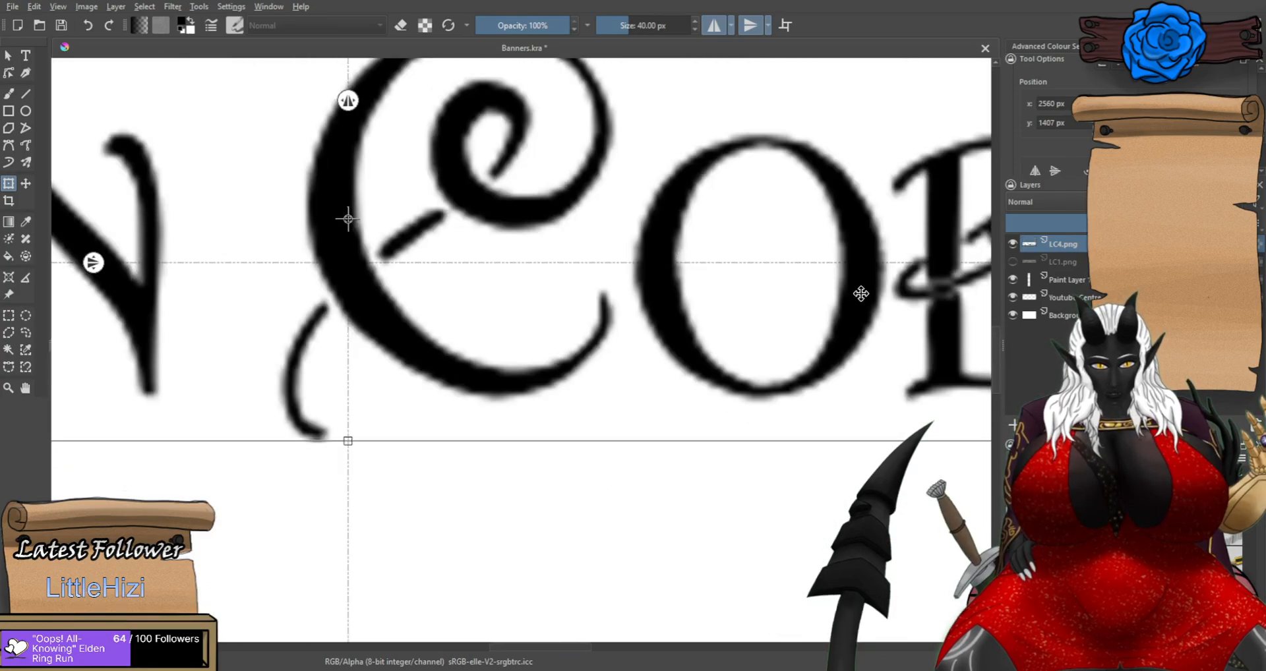
scroll(1147, 123, "down", 5)
scroll(1147, 123, "down", 2)
scroll(1147, 123, "up", 1)
scroll(618, 294, "down", 5)
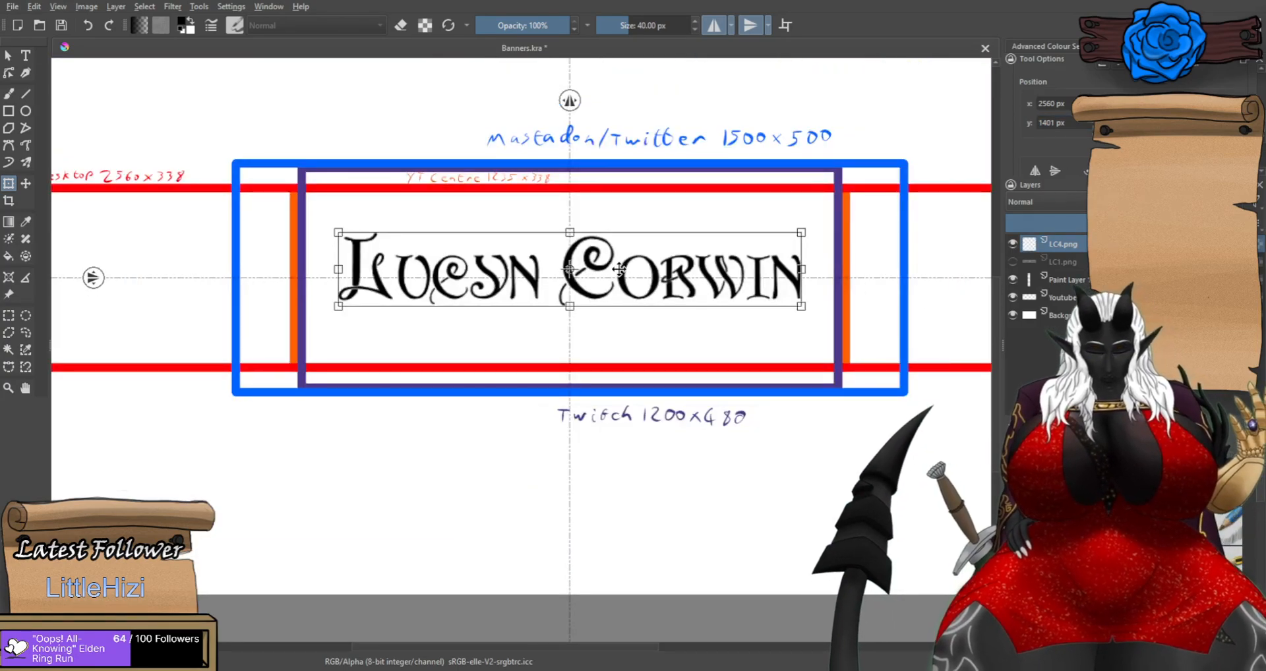
key("Return")
scroll(619, 269, "up", 2)
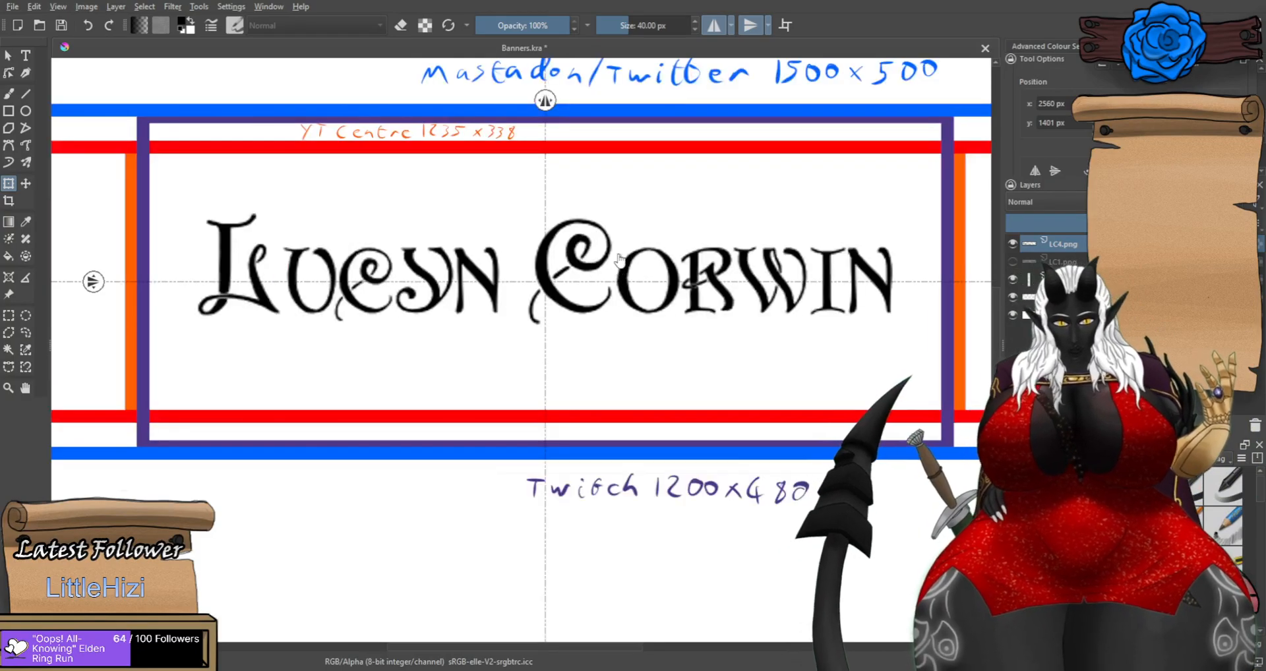
left_click(618, 257)
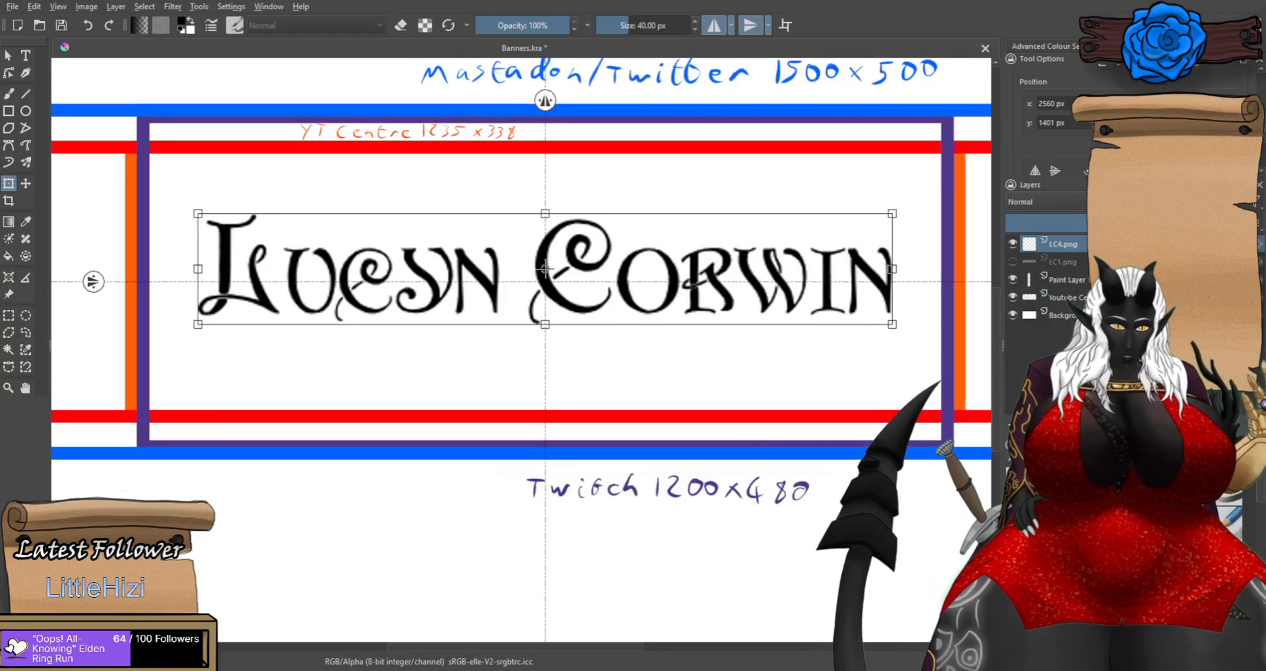
key("Return")
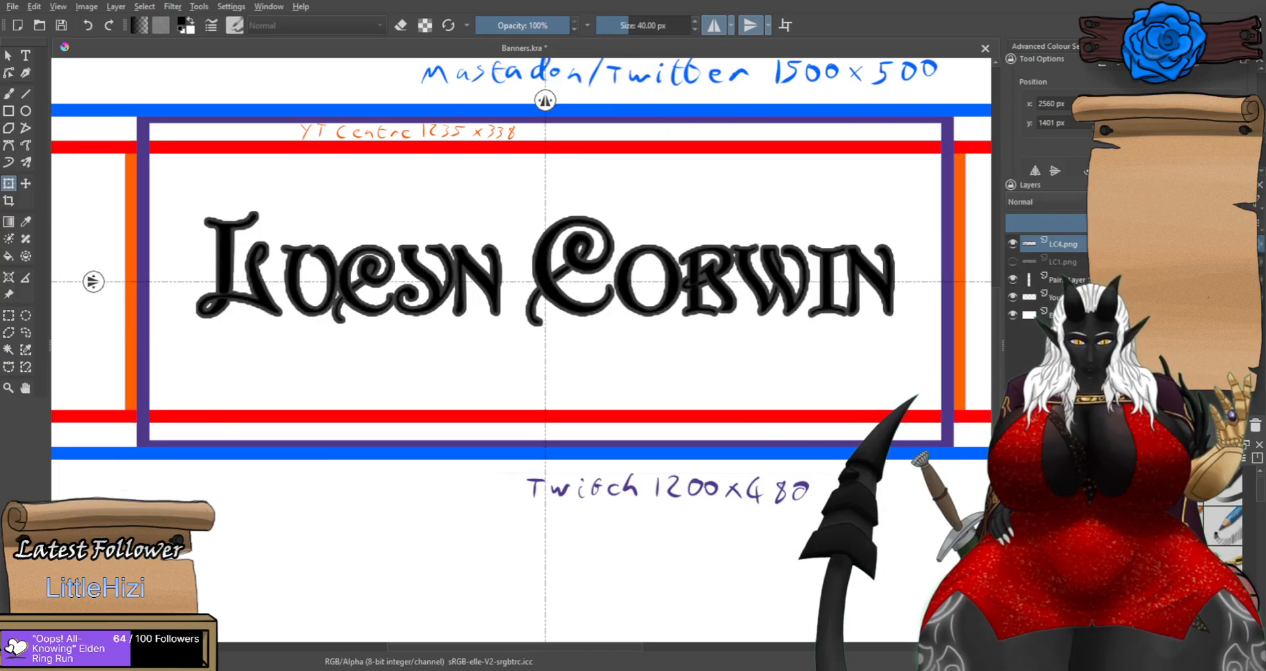
Examine the LC4 lettering up close with and without its thick dark outline, and its fit within the banner guides.
scroll(625, 268, "down", 2)
scroll(643, 264, "up", 8)
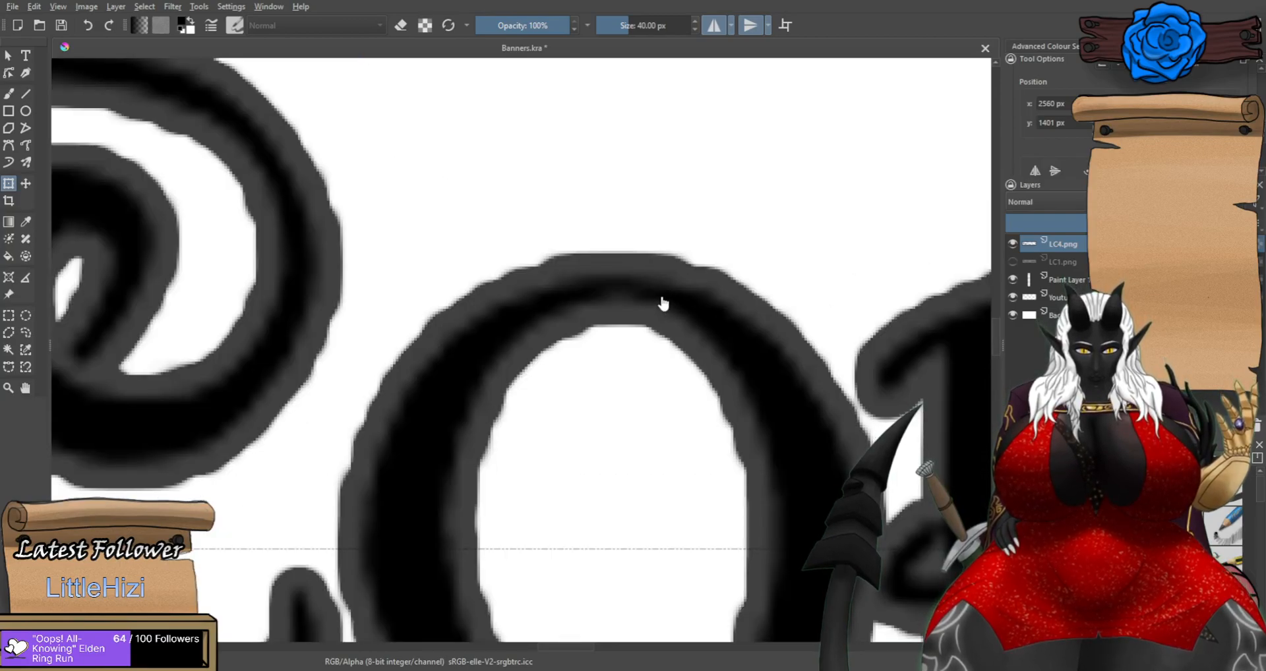
scroll(663, 303, "down", 7)
scroll(667, 347, "up", 6)
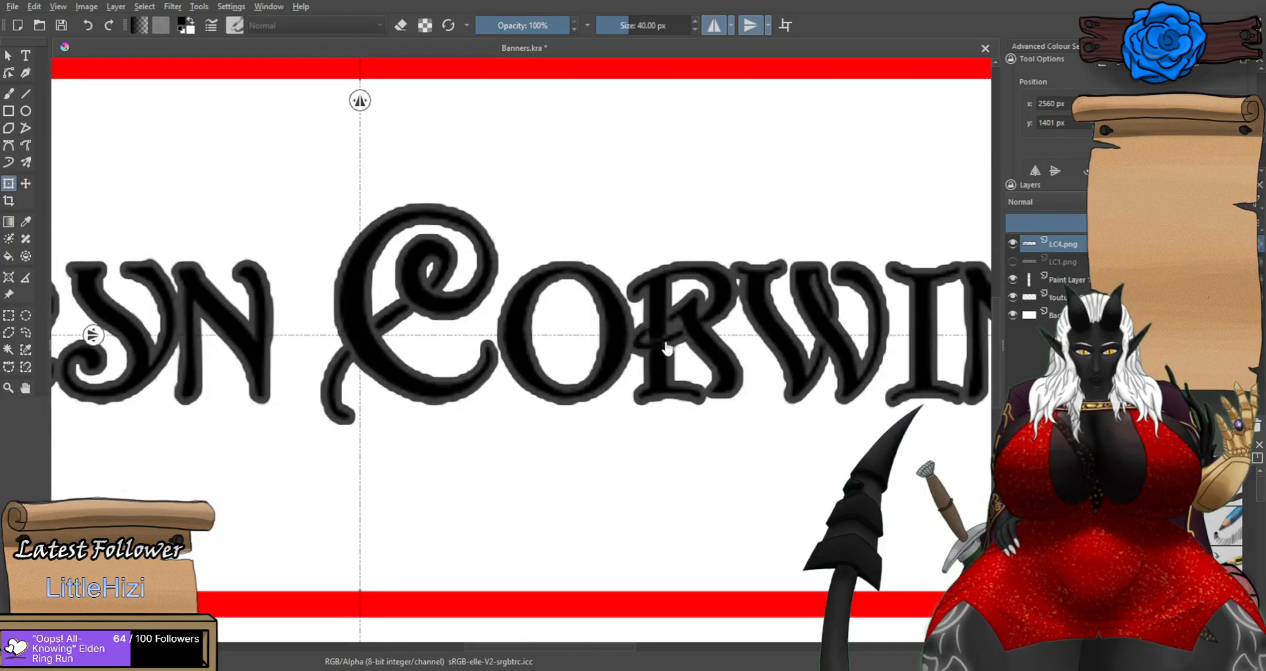
scroll(668, 348, "down", 6)
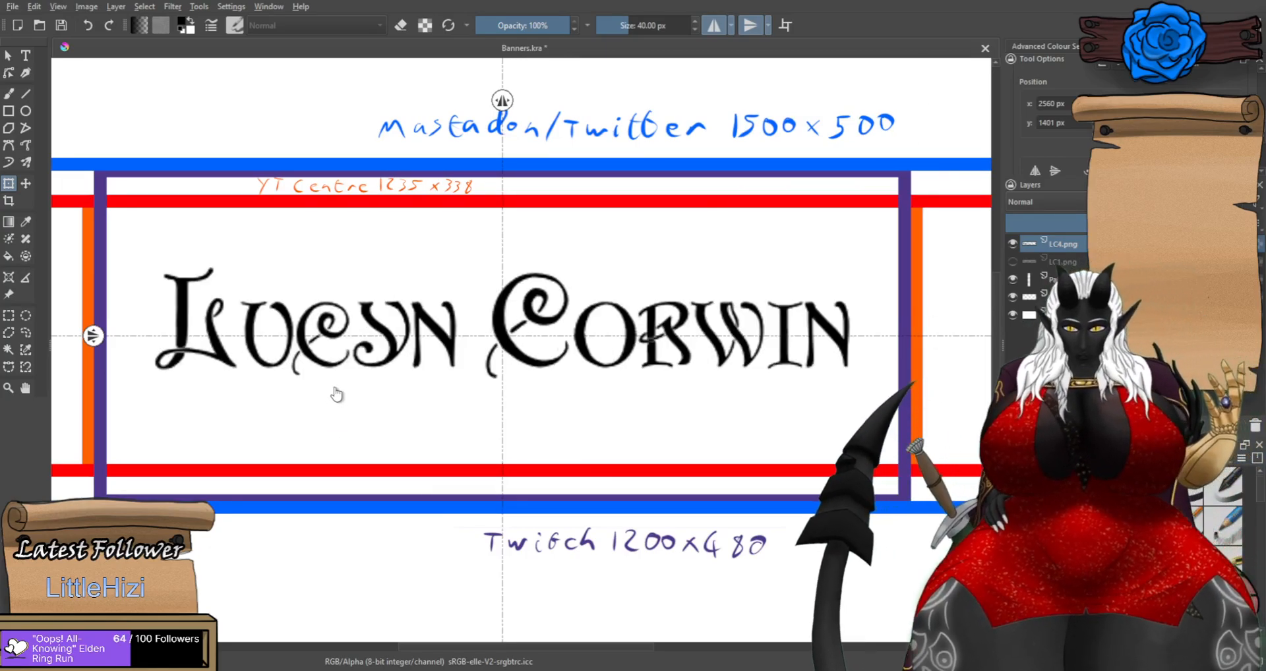
scroll(336, 394, "down", 2)
scroll(257, 387, "up", 5)
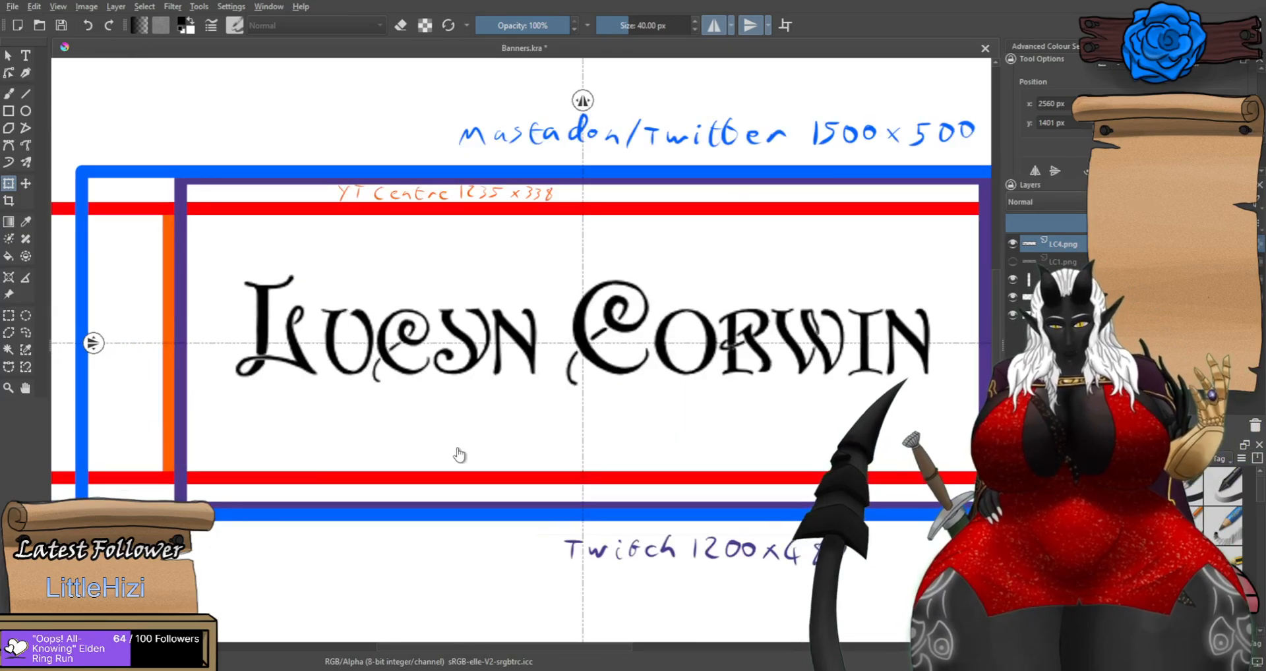
scroll(459, 454, "down", 2)
Show the LC1 logo, shrink it to about half width beneath the LC4 lettering at about x 2606 px, y 1668 px, and apply the transform.
left_click(1012, 261)
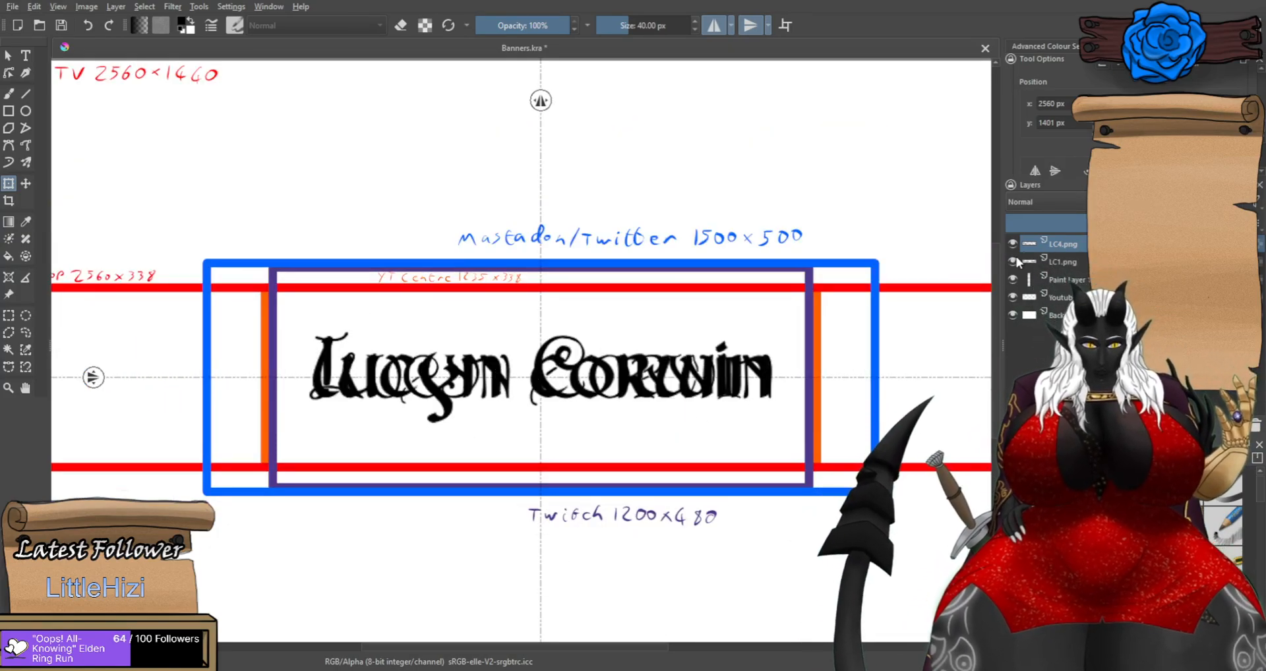
left_click(1013, 244)
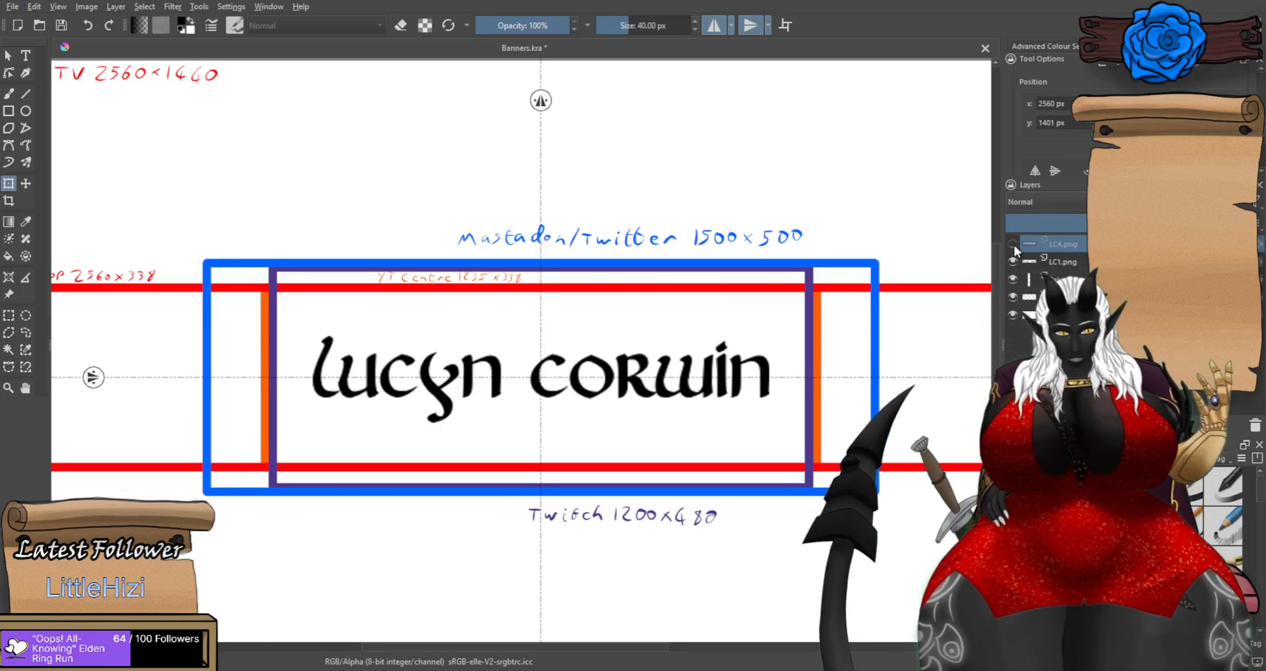
left_click(1013, 244)
left_click(1062, 261)
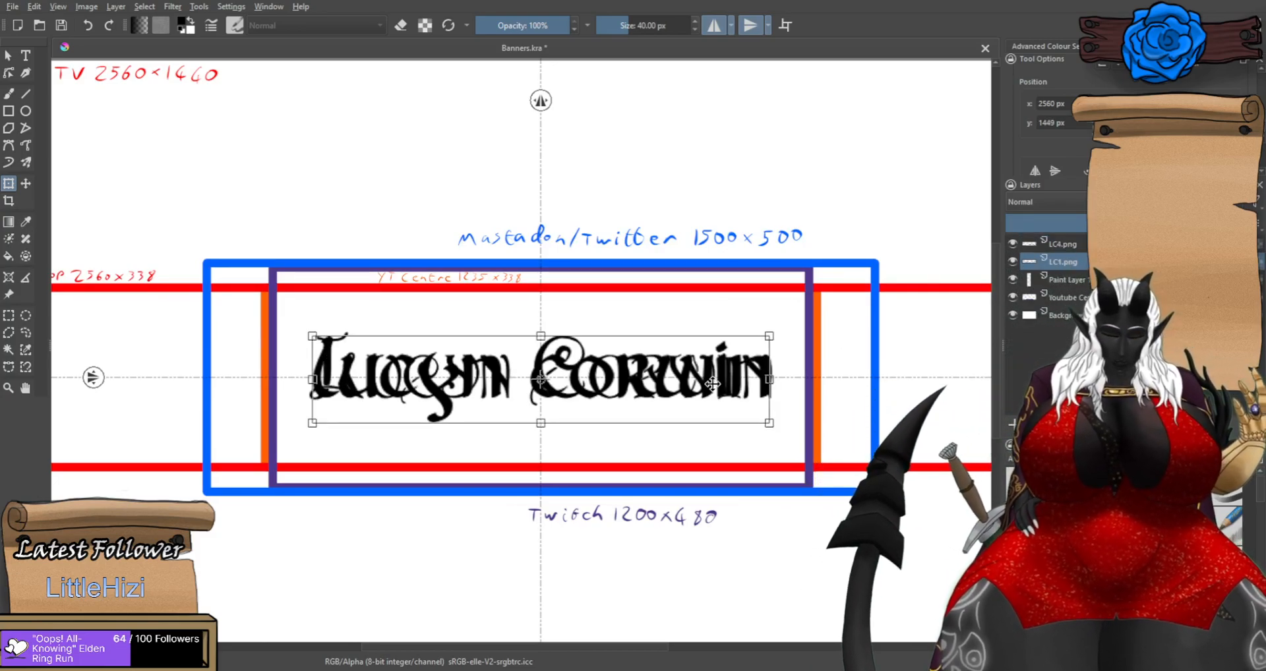
left_click_drag(769, 423, 628, 429)
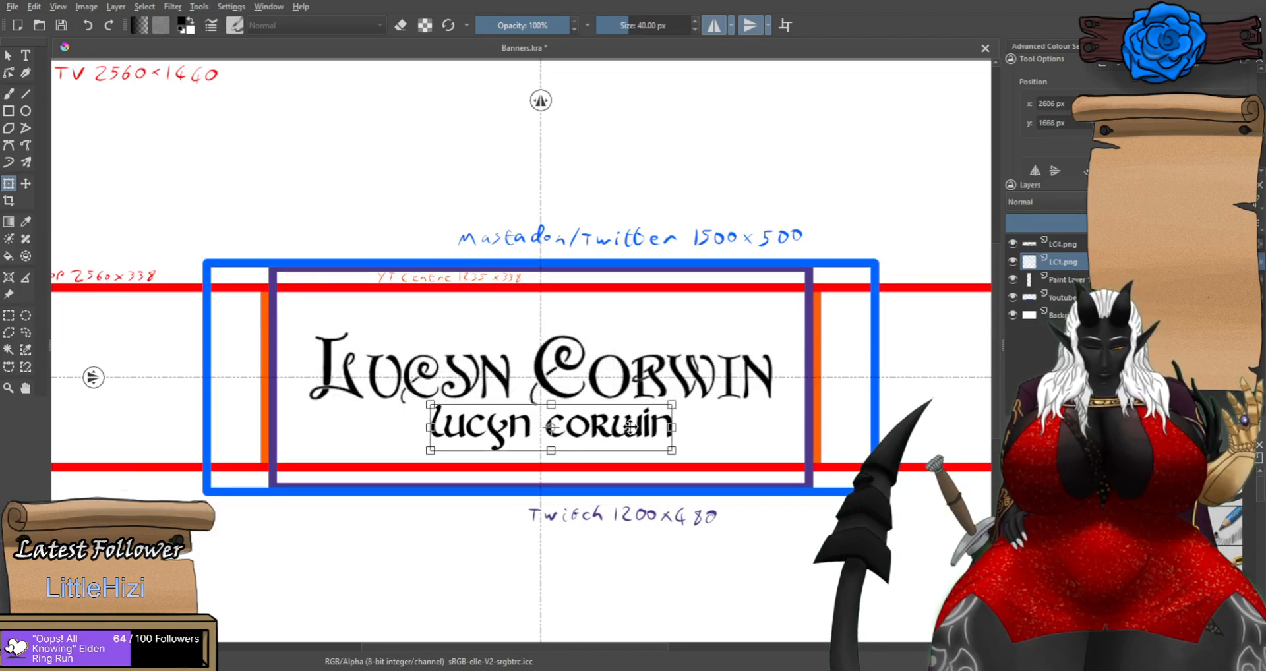
key("Return")
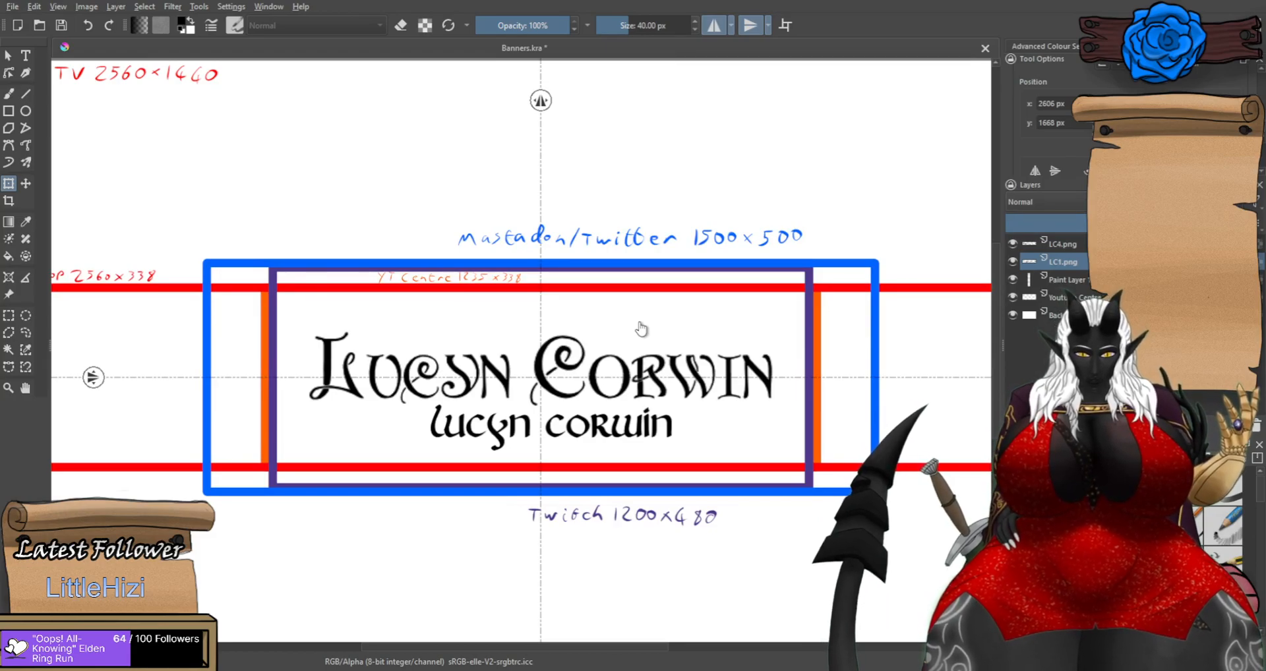
Check the LC1 logo layer by switching its visibility off and on, and leave it hidden.
left_click(1012, 261)
left_click(1012, 261)
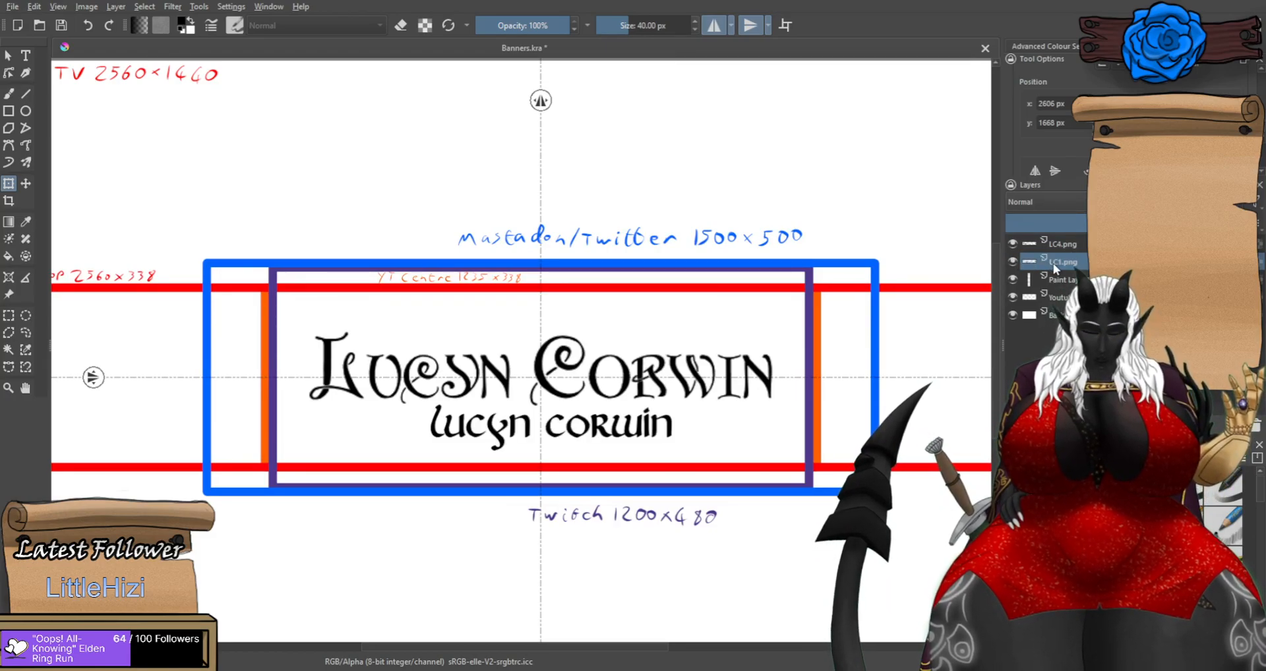
left_click(1011, 261)
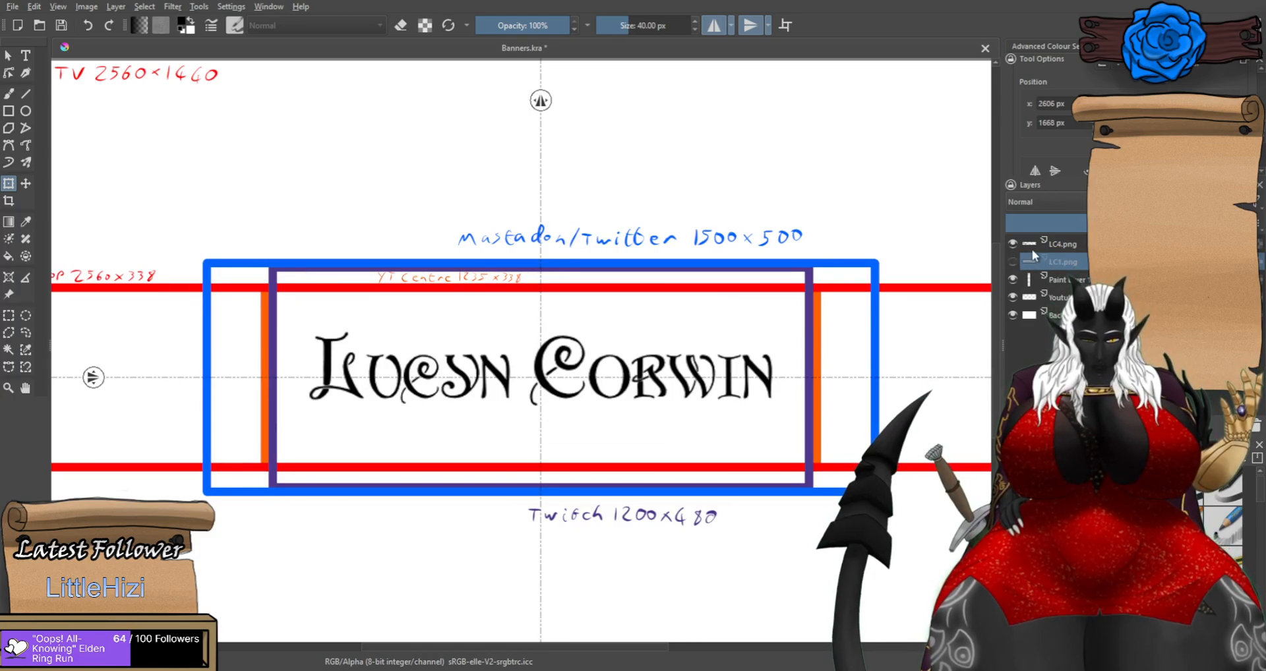
Shrink the LC4 logo slightly, centre it at x 2560 px and about y 1414 px, and apply the transform.
left_click(1074, 245)
left_click(631, 418)
left_click_drag(777, 402, 721, 398)
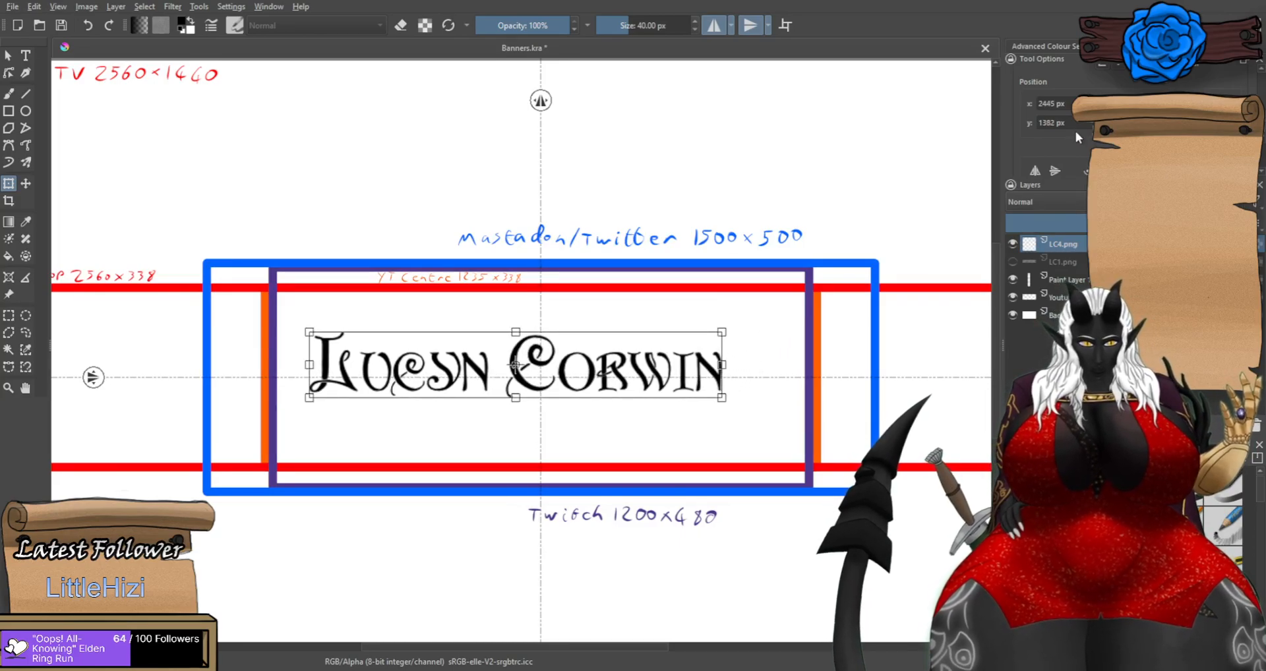
left_click_drag(627, 370, 652, 373)
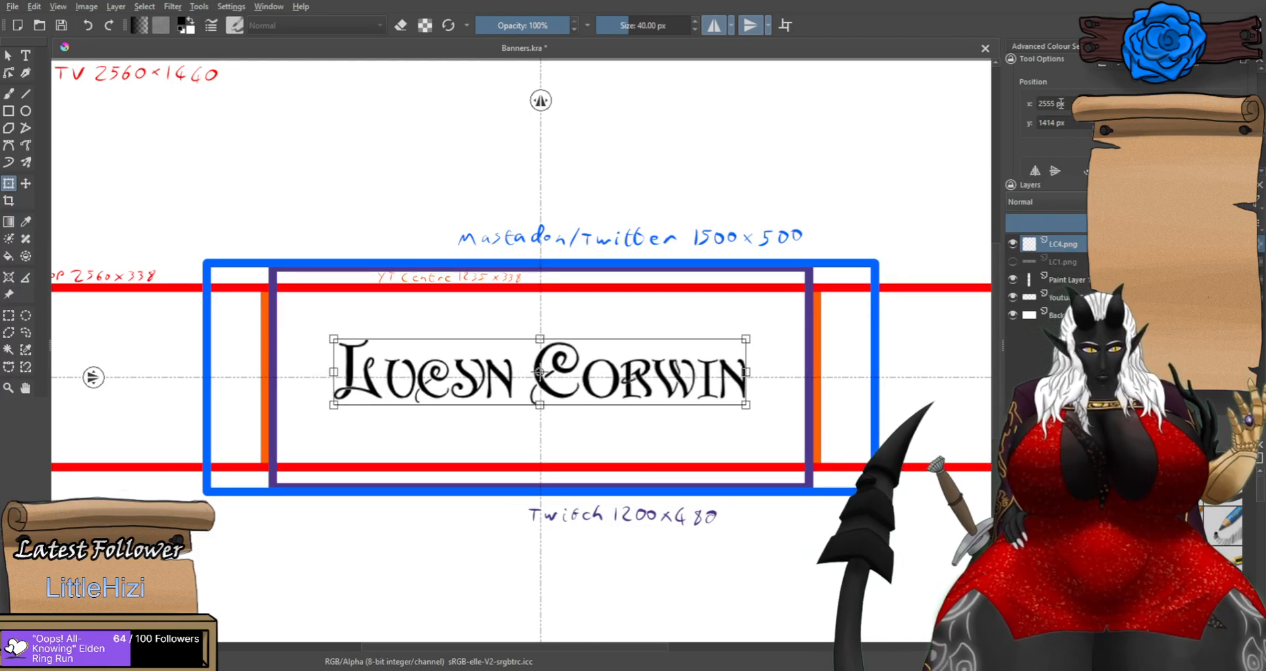
key("BackSpace")
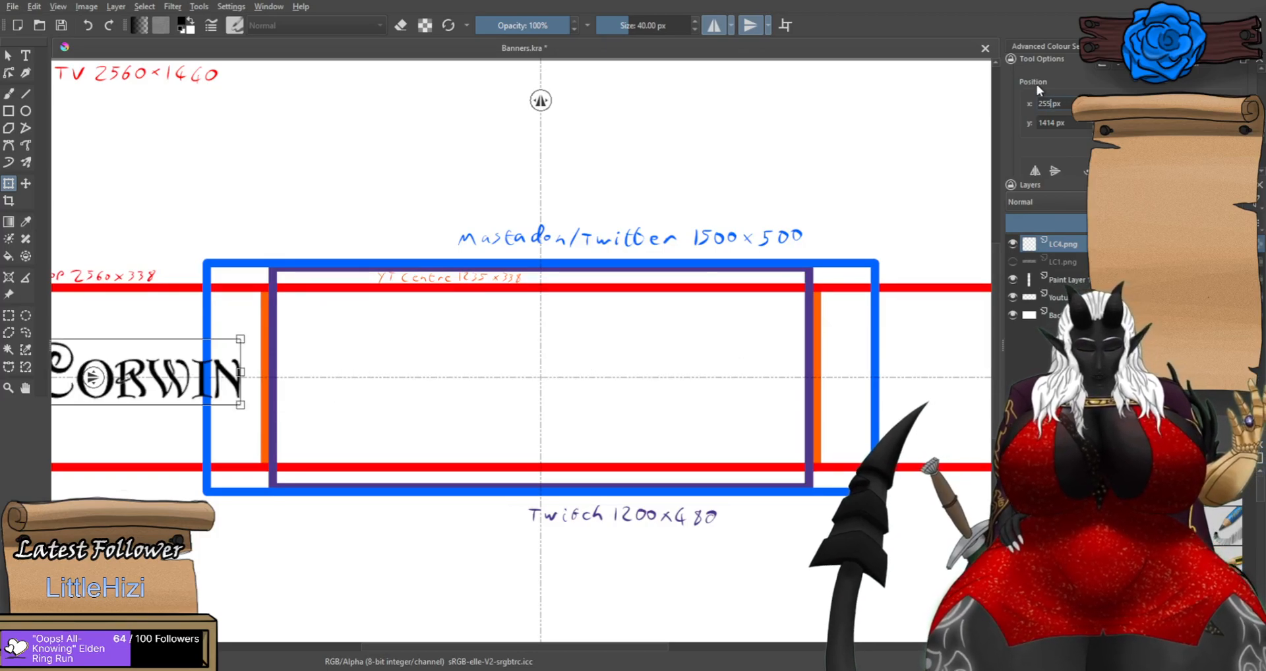
type("0")
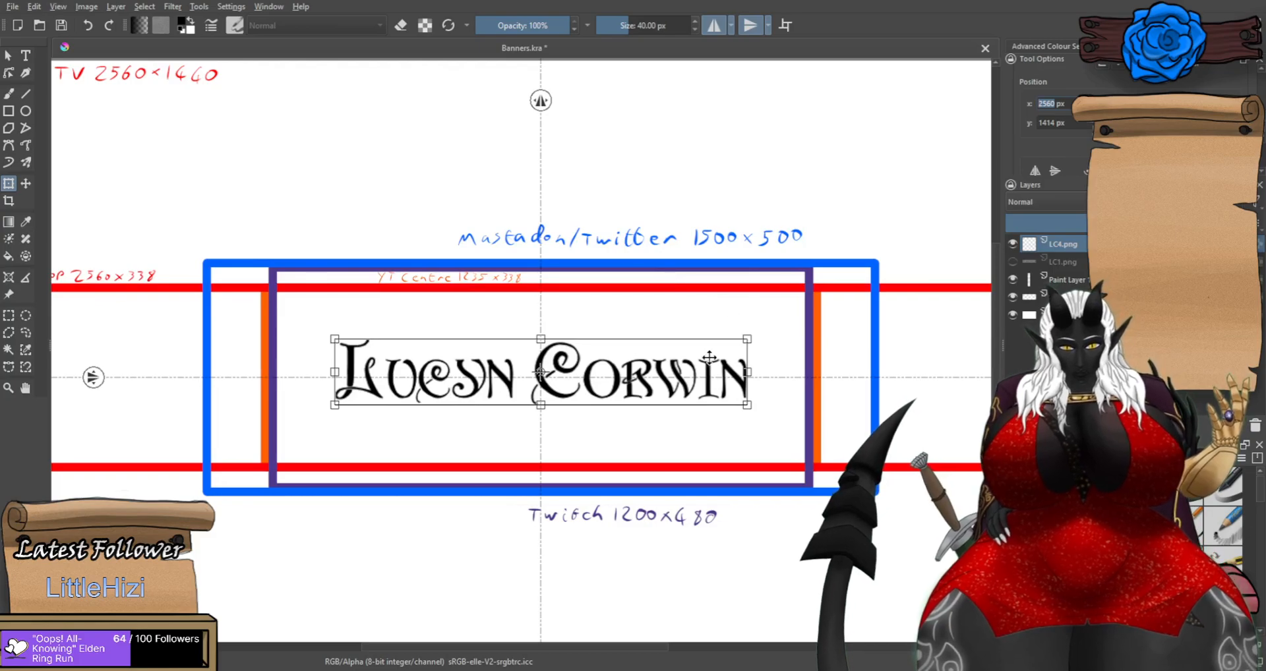
key("Return")
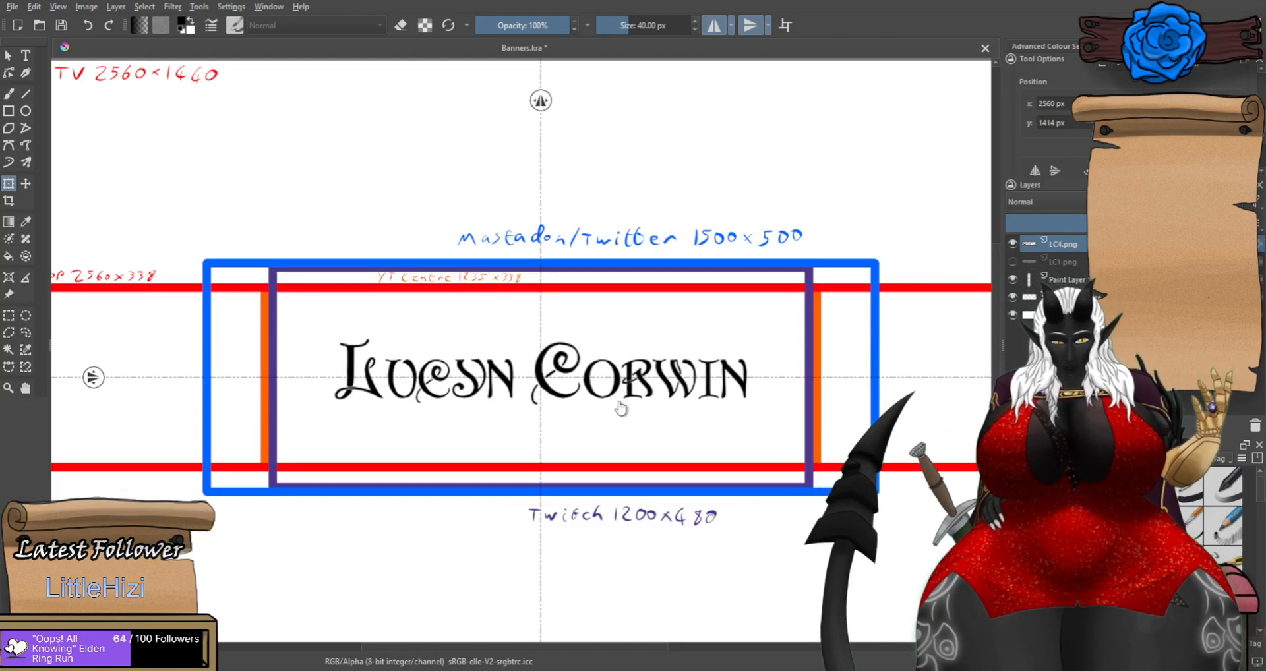
scroll(620, 408, "up", 1)
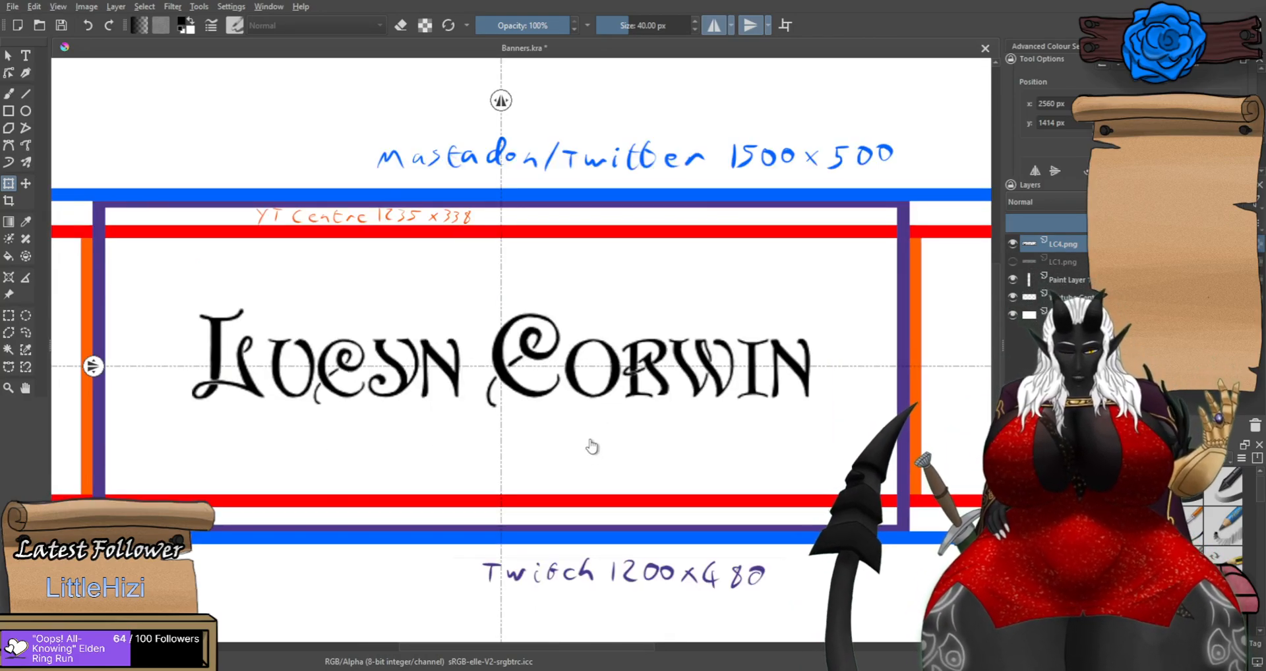
scroll(593, 473, "down", 2)
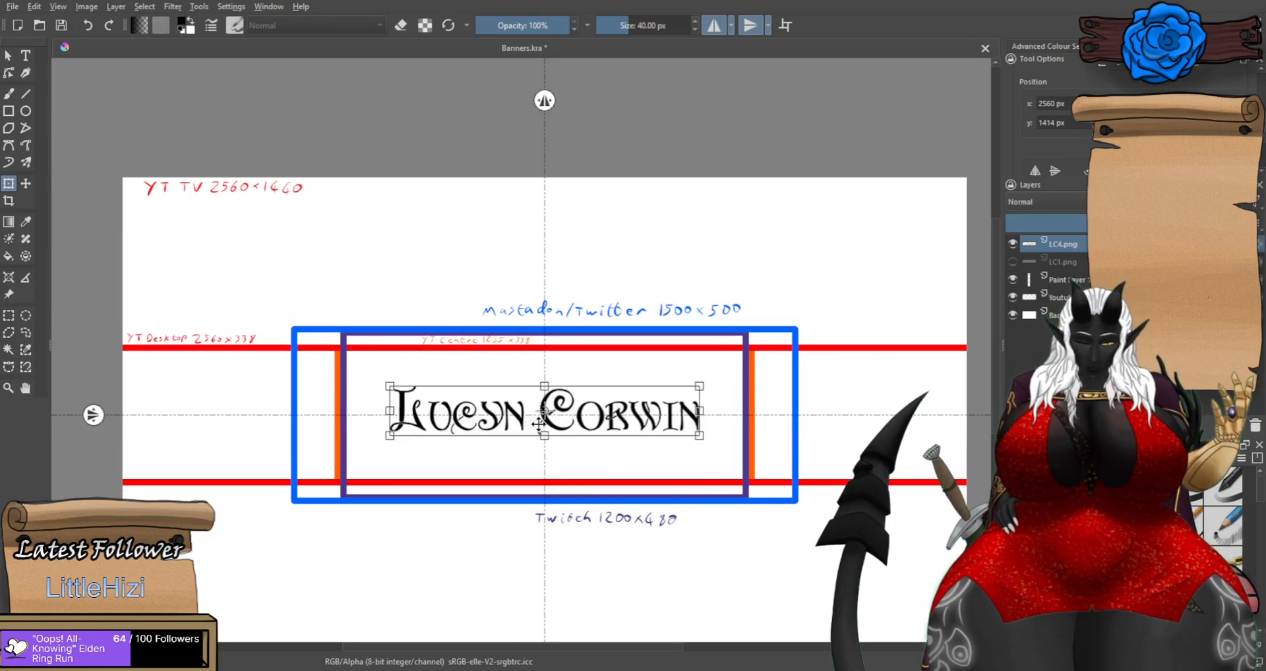
scroll(539, 422, "up", 4)
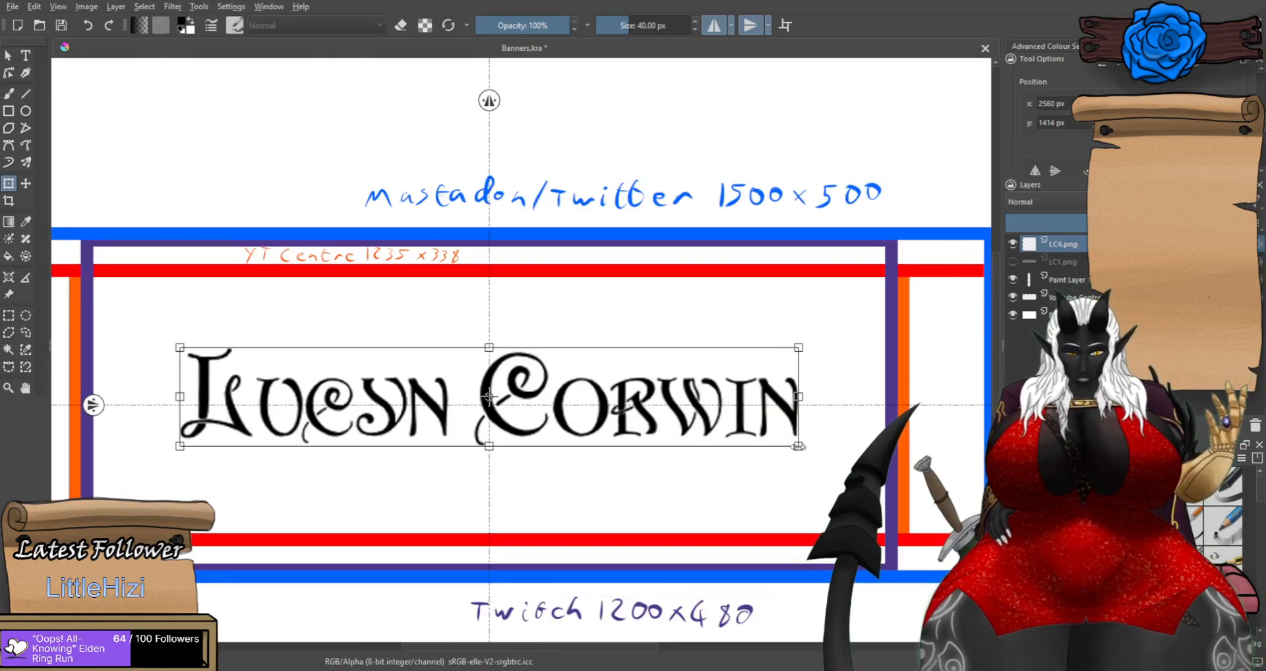
Shrink the LC4 logo to about 85% of its size and move it to about x 2550 px, y 1414 px.
left_click_drag(799, 447, 758, 434)
left_click_drag(609, 403, 652, 418)
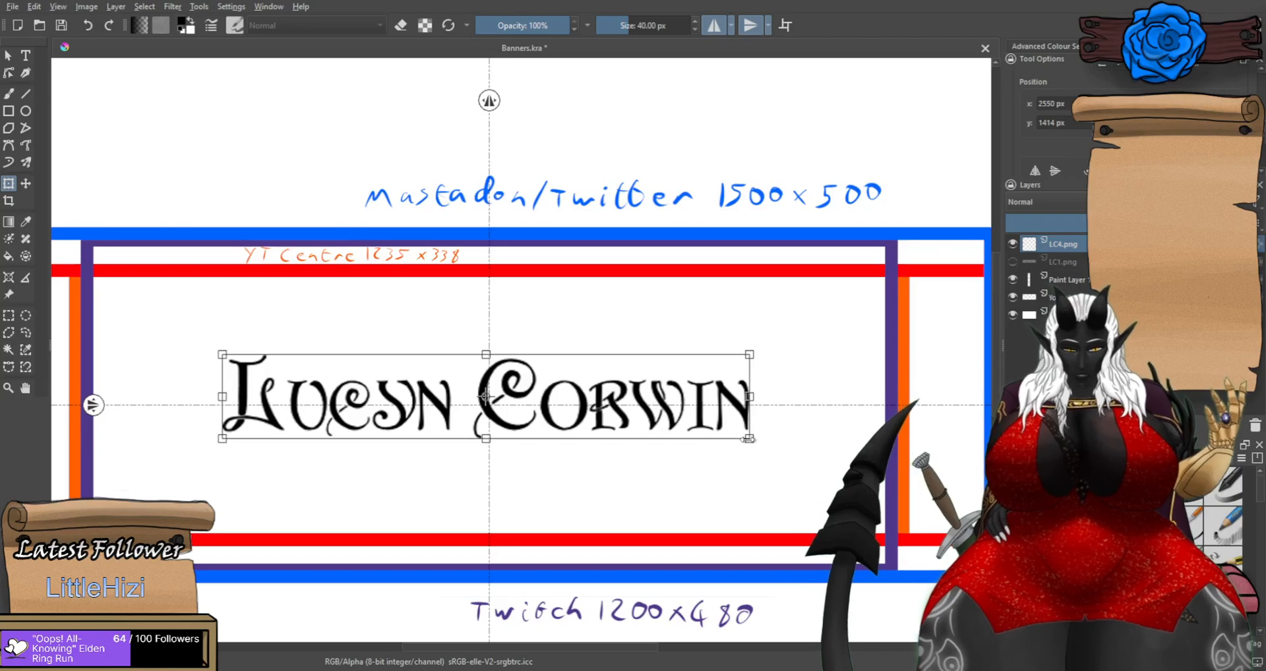
key("ctrl+z")
key("ctrl+z")
key("ctrl+shift+z")
key("ctrl+shift+z")
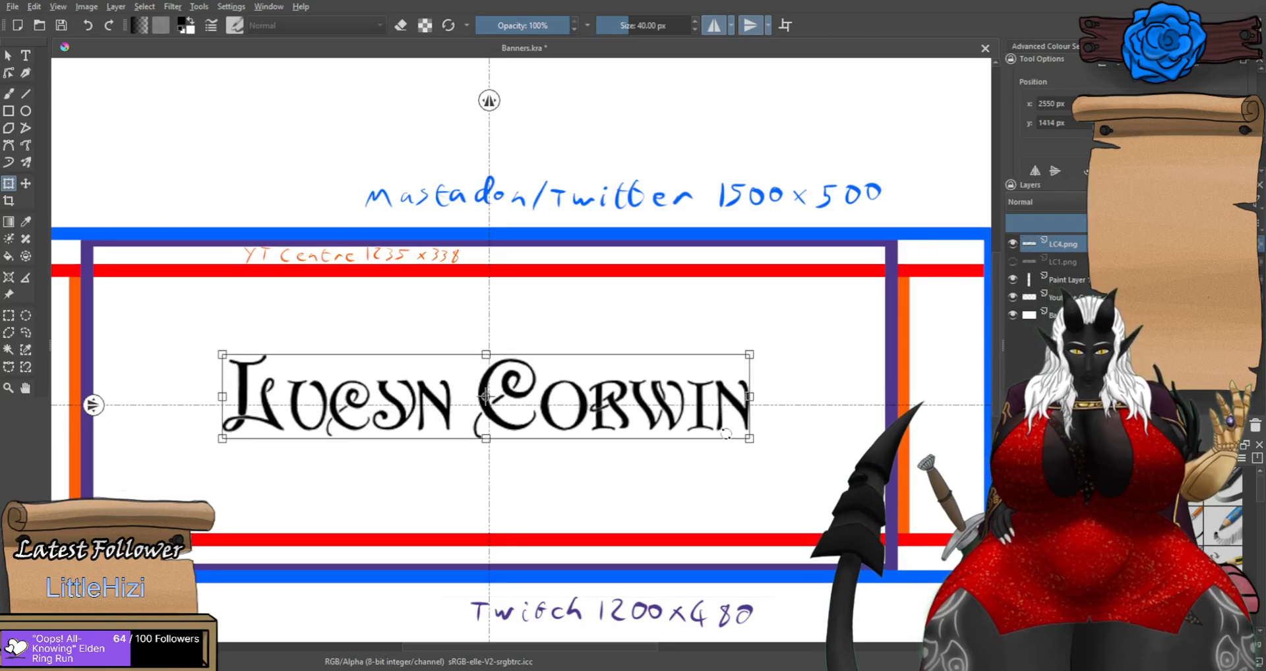
Centre the shrunken LC4 logo horizontally on the vertical guide at x 2560 px and apply the transform.
left_click_drag(719, 421, 716, 409)
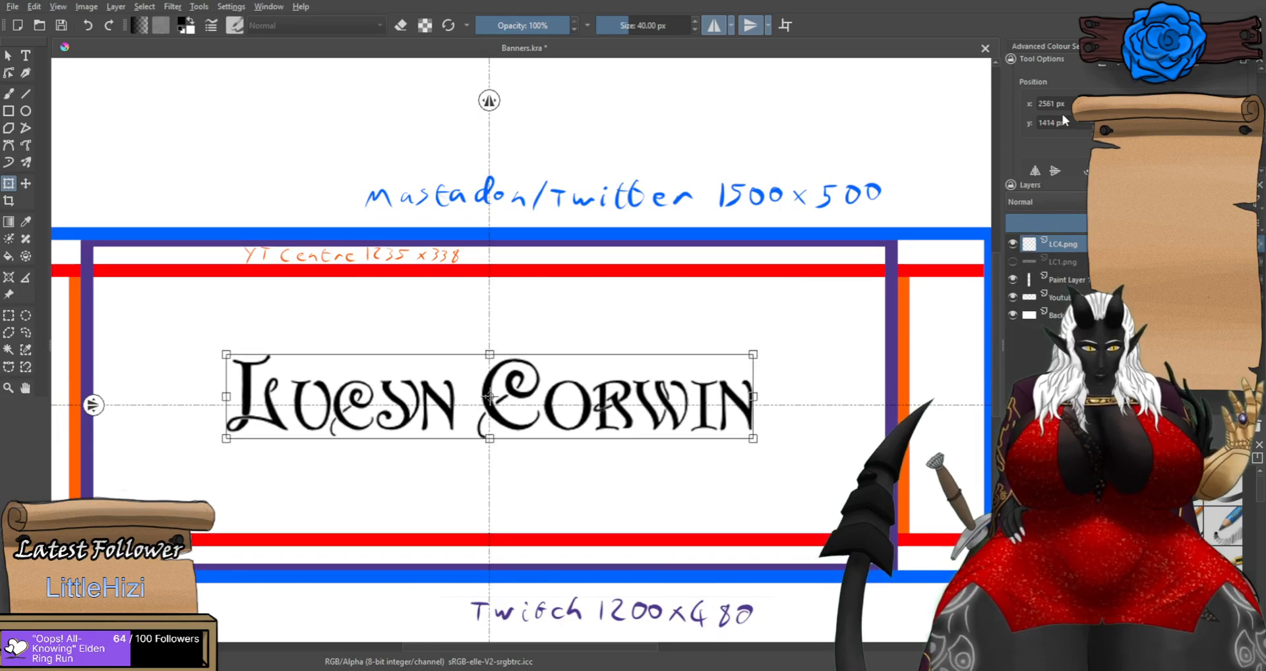
double_click(1041, 103)
type("2560")
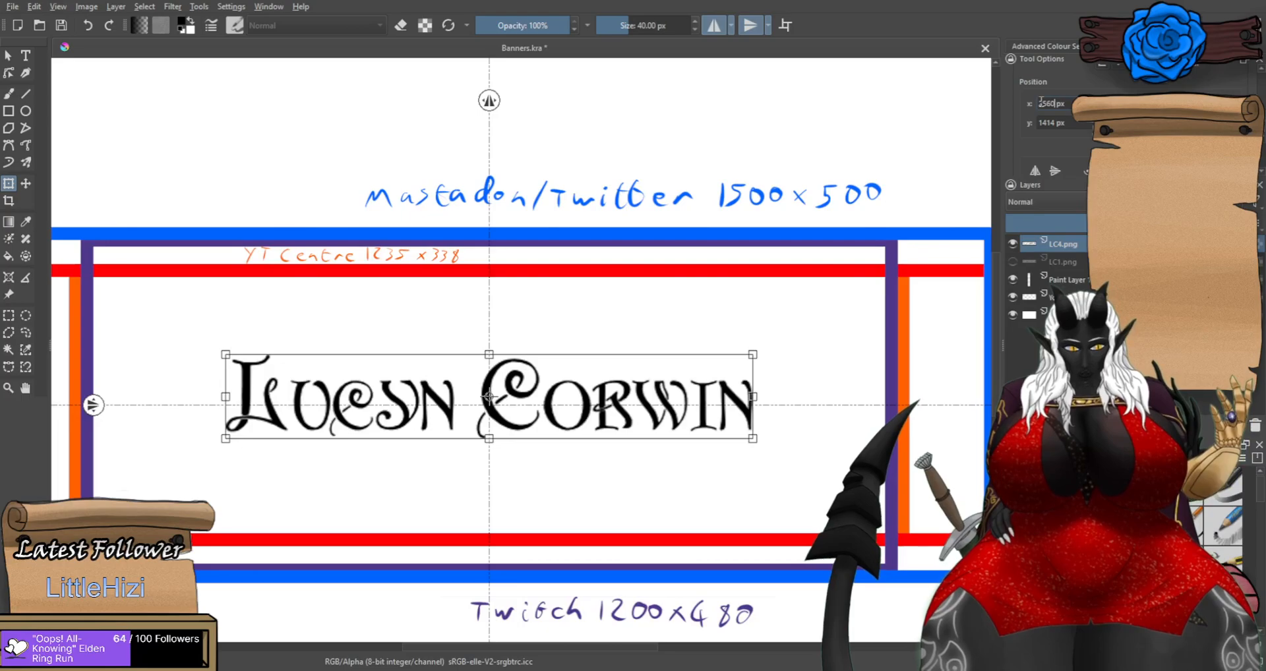
left_click_drag(616, 382, 614, 382)
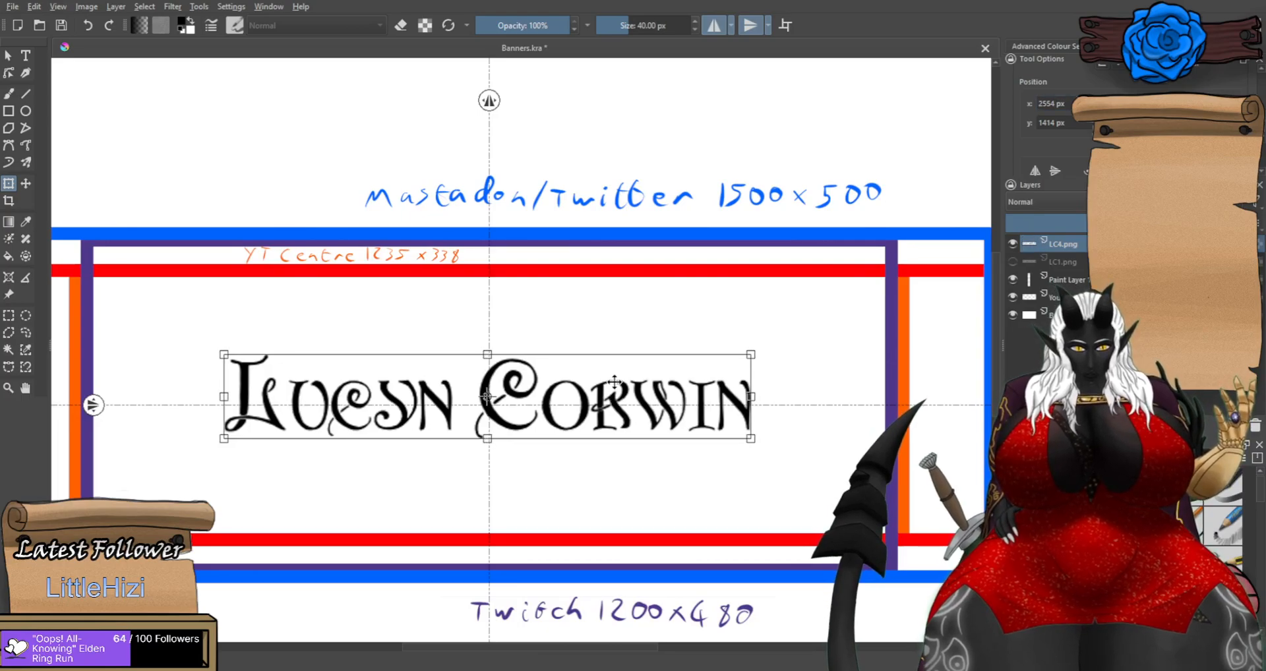
key("ctrl+z")
double_click(1043, 102)
type("2560")
key("Return")
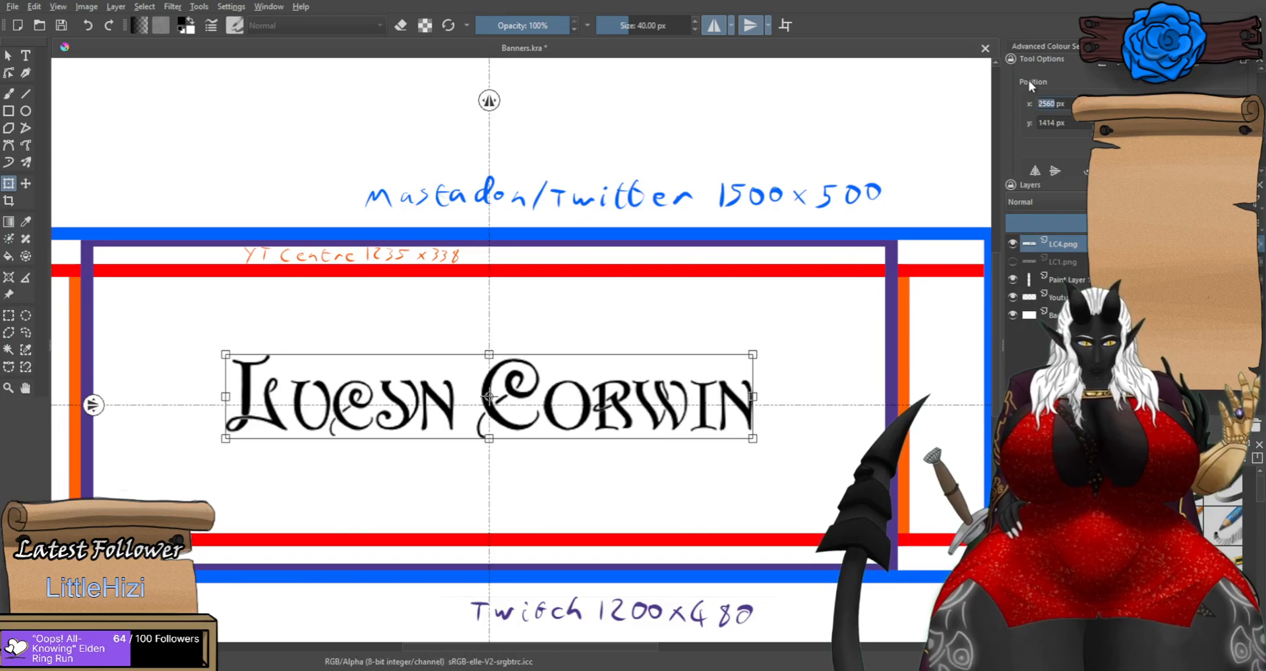
key("ctrl+z")
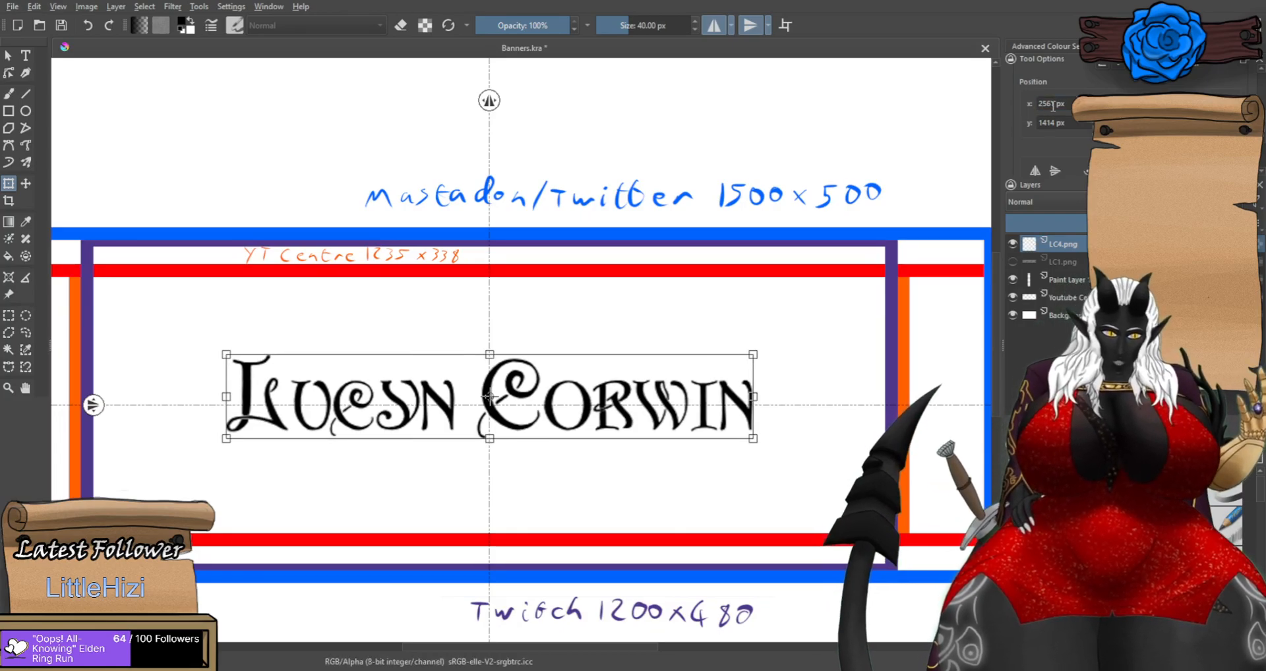
key("Return")
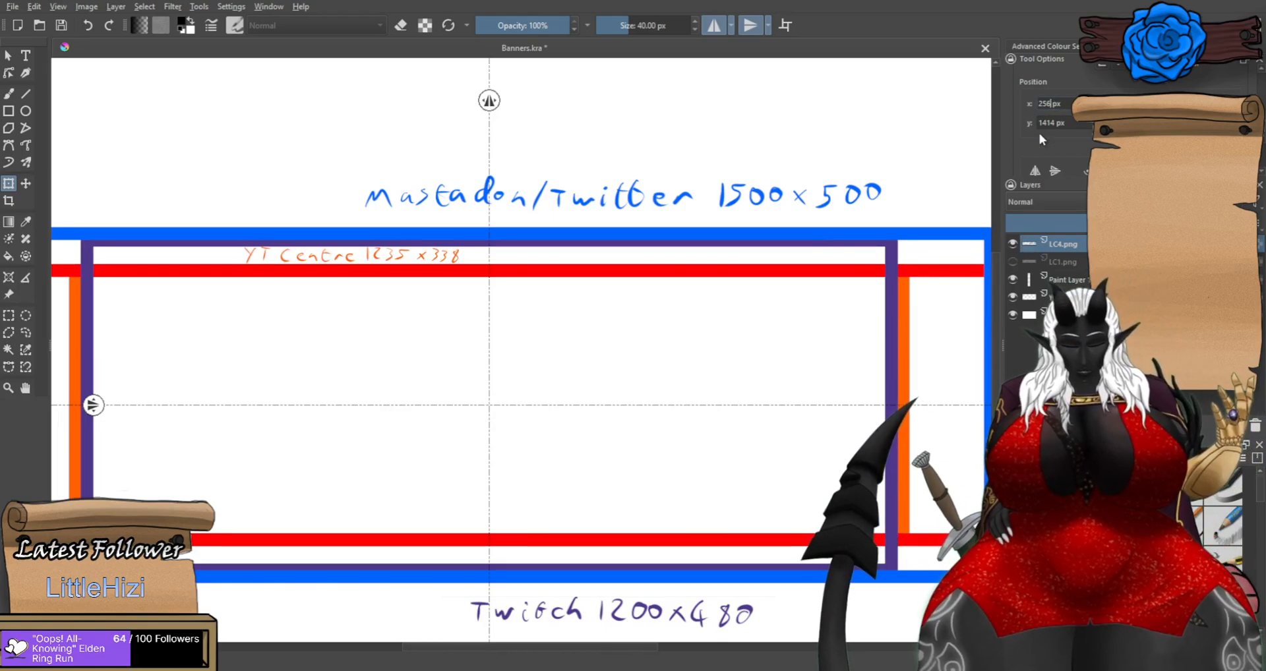
left_click(784, 183)
key("Return")
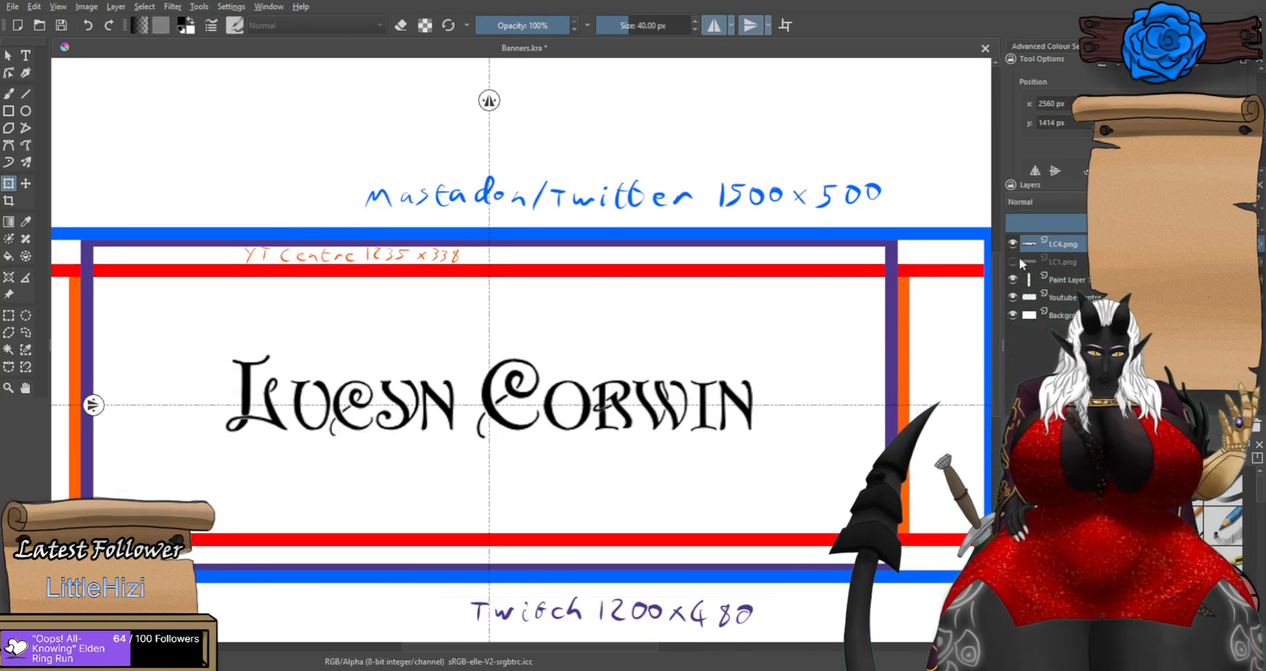
Delete the hidden LC1.png layer and make LC4.png the active layer.
left_click(1043, 262)
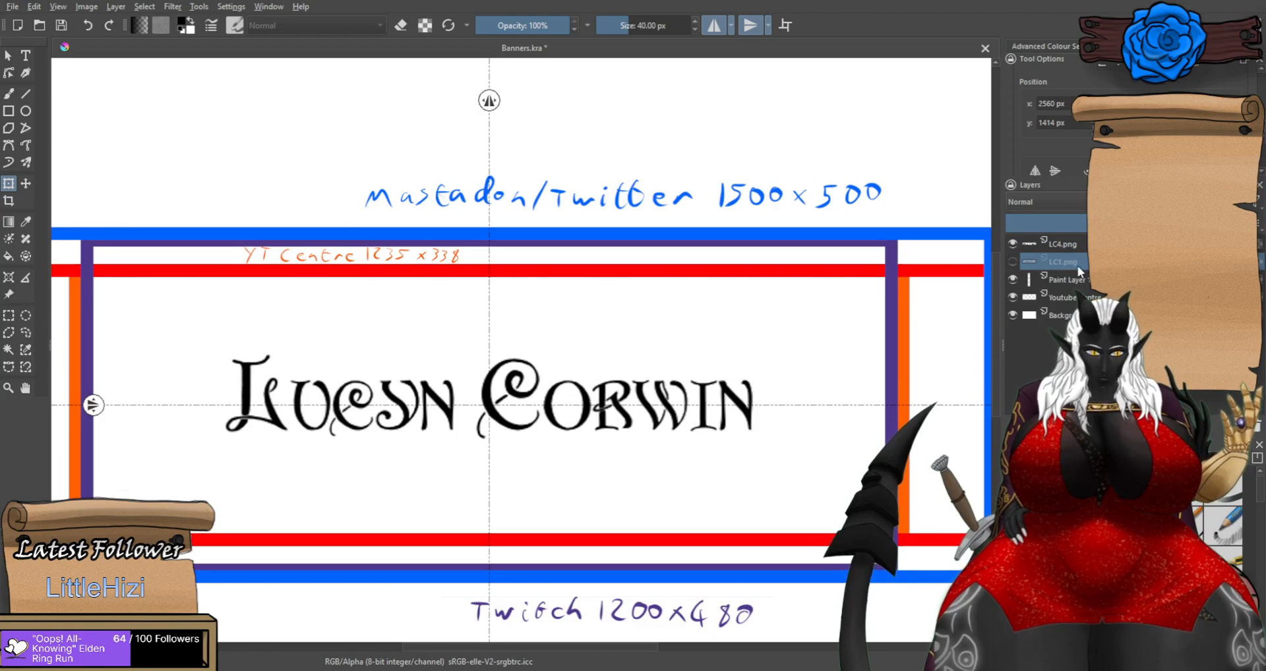
key("shift+Delete")
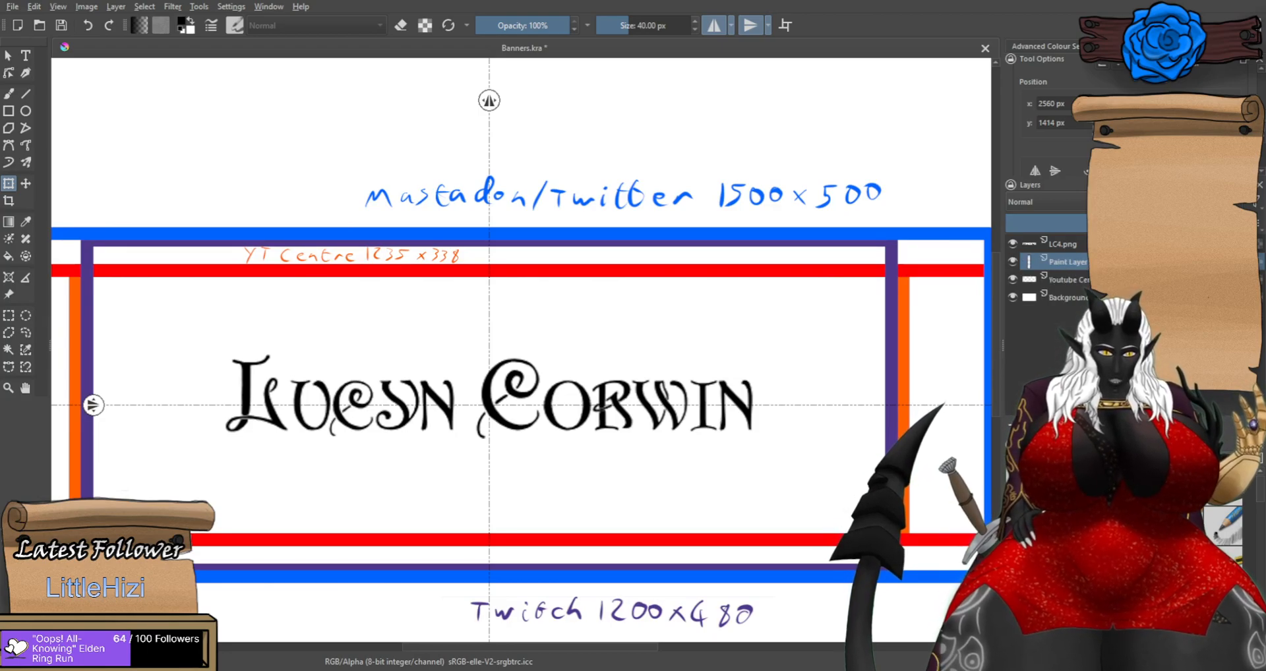
left_click(1081, 245)
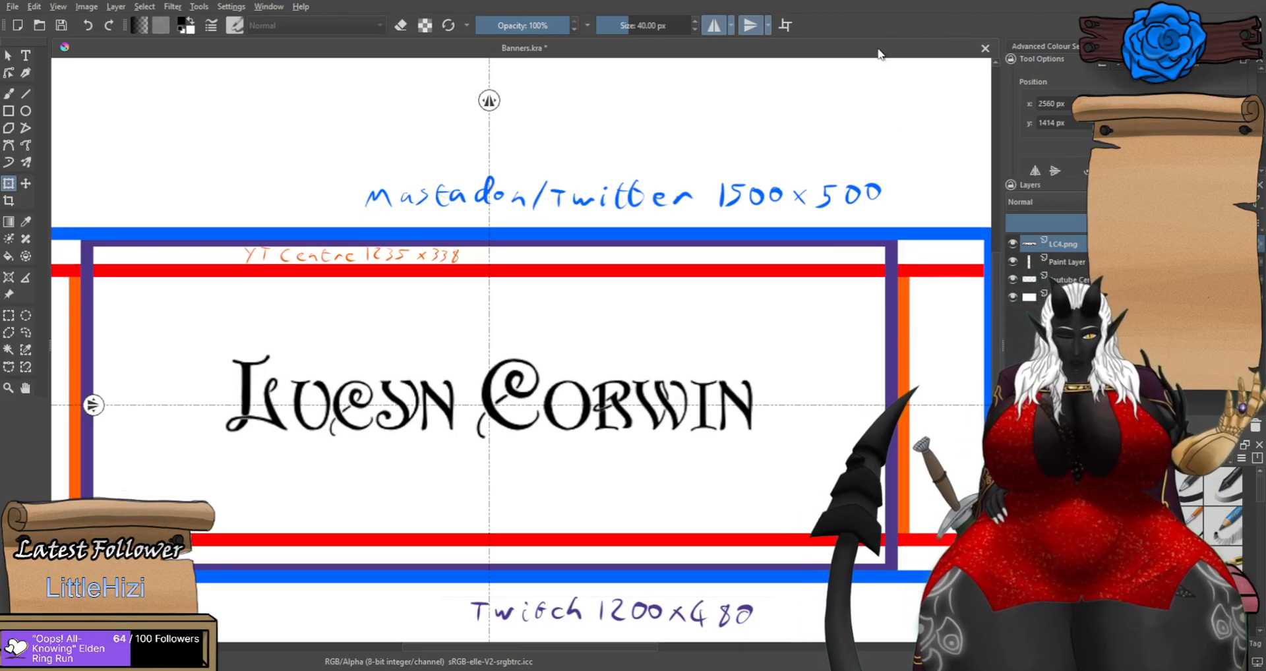
Examine the size and centring of the LC4 lettering within the banner guides, both close up and from further out.
scroll(583, 349, "down", 3)
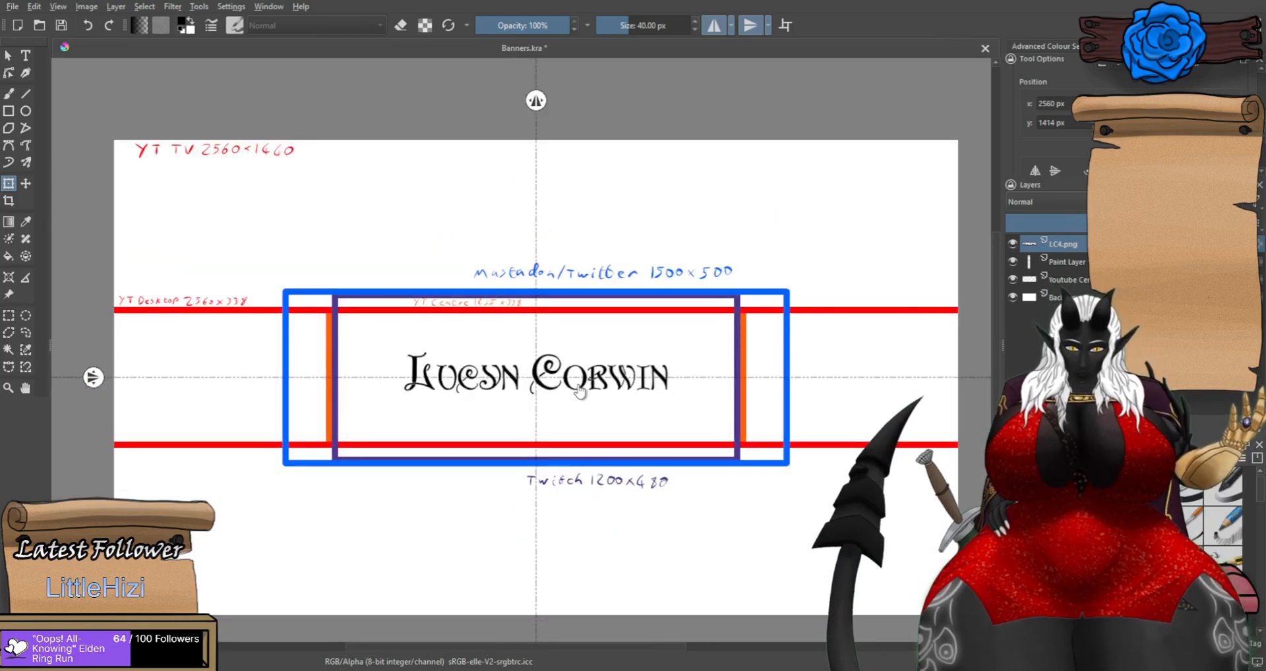
scroll(596, 408, "up", 1)
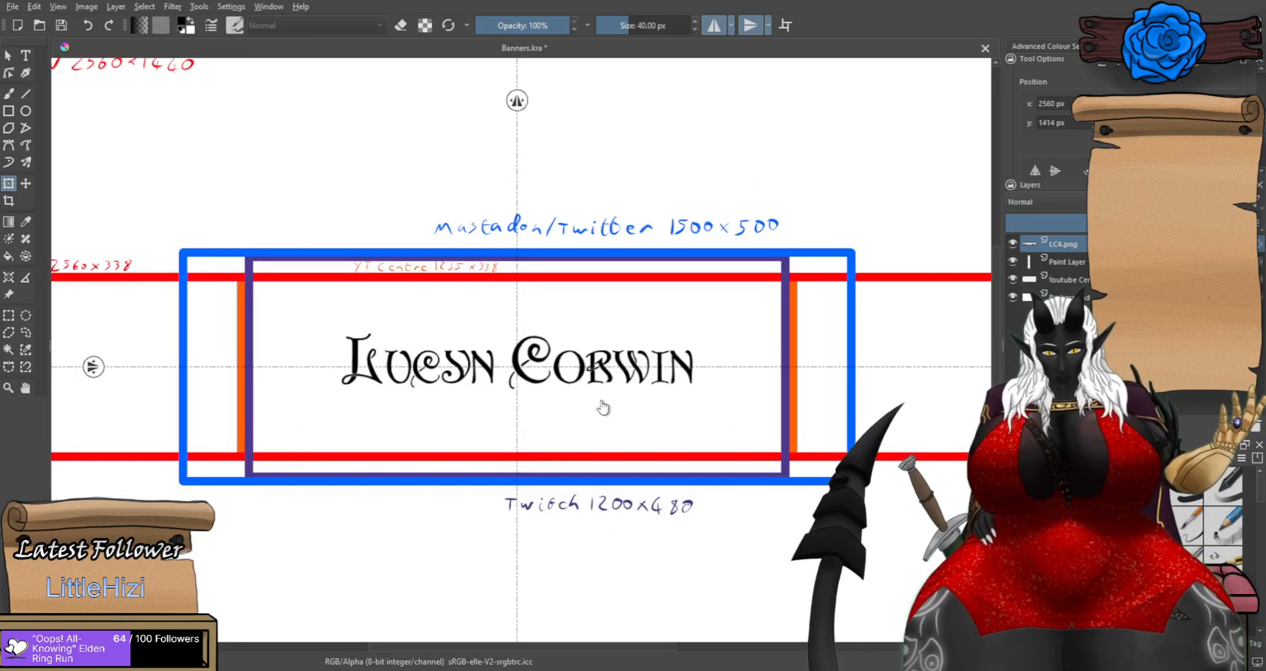
scroll(537, 349, "up", 1)
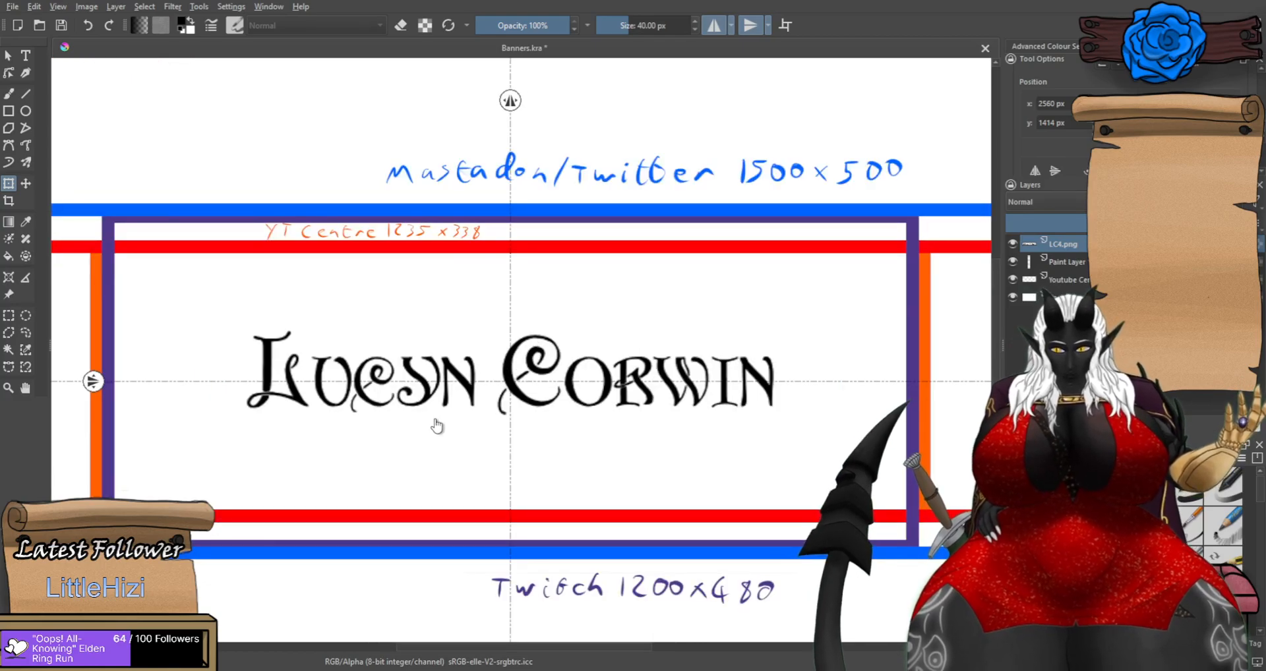
left_click(568, 595)
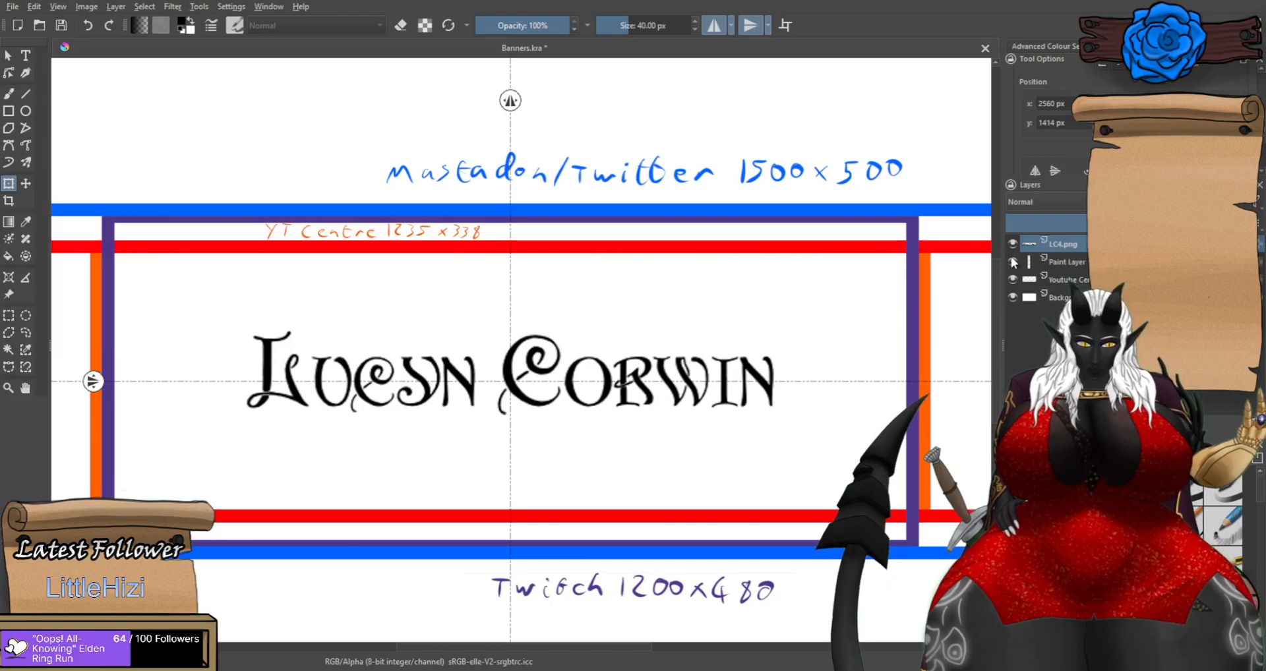
scroll(495, 246, "up", 2)
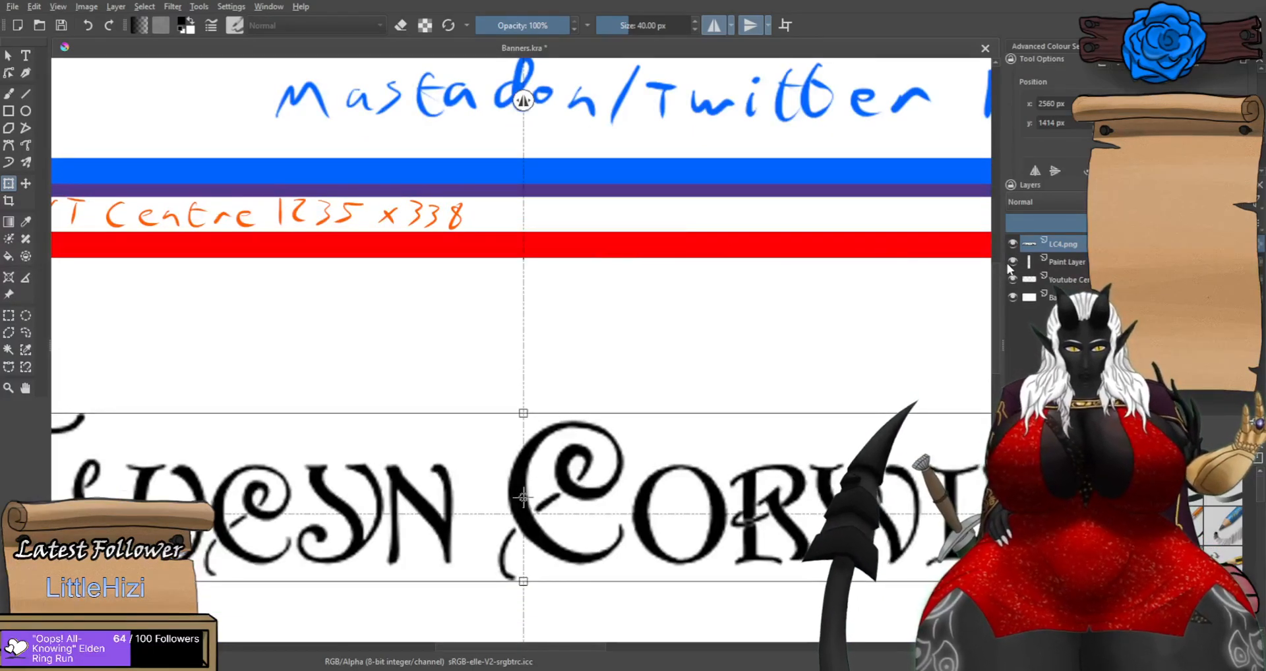
scroll(554, 386, "down", 2)
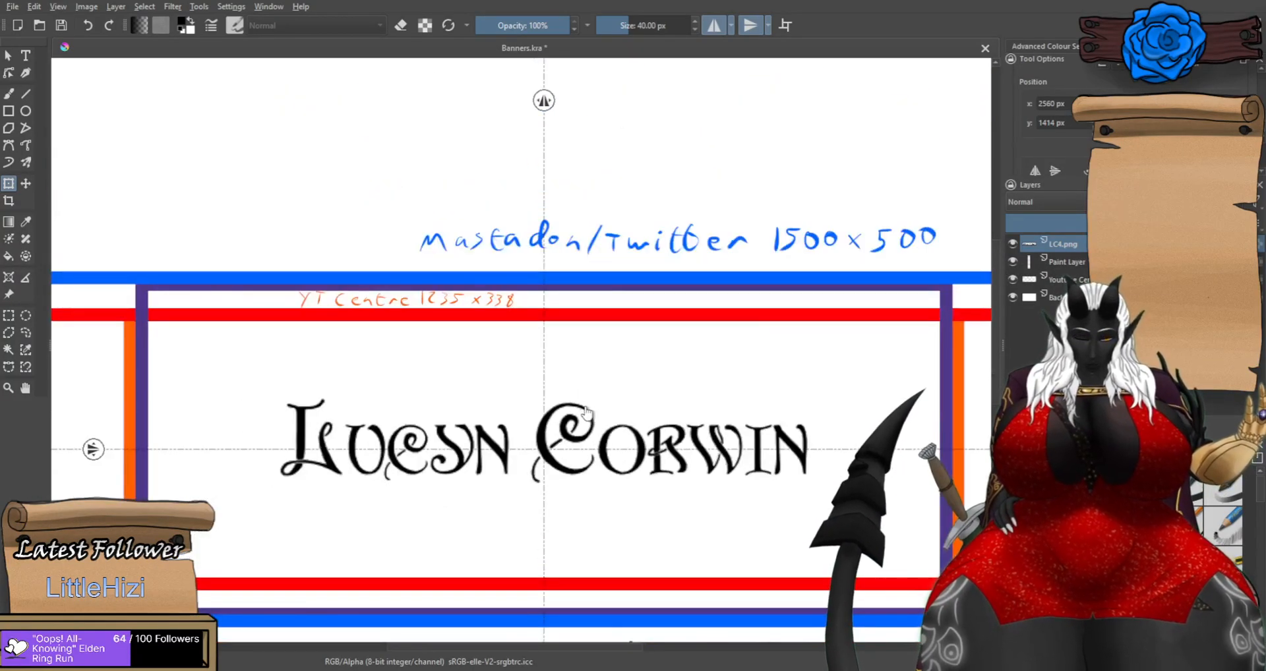
left_click_drag(578, 485, 565, 369)
scroll(566, 371, "up", 1)
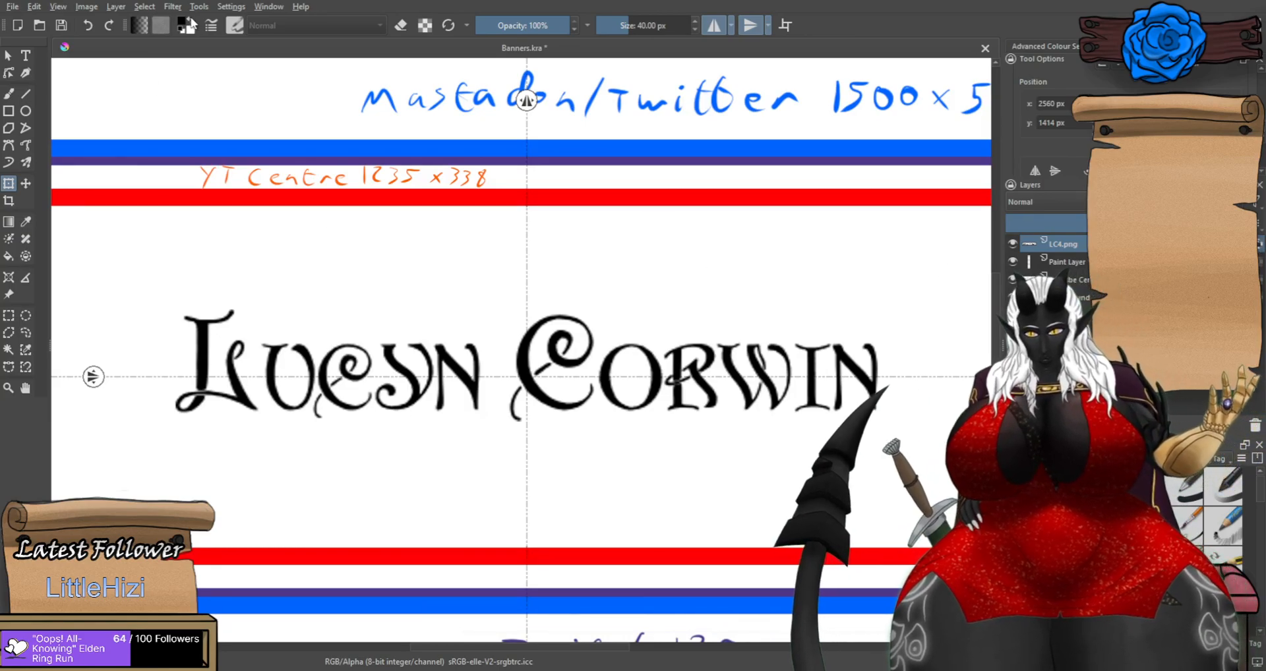
Paint all of the LC4 lettering white with the mirrored brush, enlarging the brush to 467.70 px.
key("b")
mouse_move(428, 421)
left_mouse_down()
mouse_move(439, 337)
mouse_move(426, 386)
mouse_move(447, 432)
mouse_move(490, 393)
mouse_move(475, 324)
mouse_move(372, 430)
left_mouse_up()
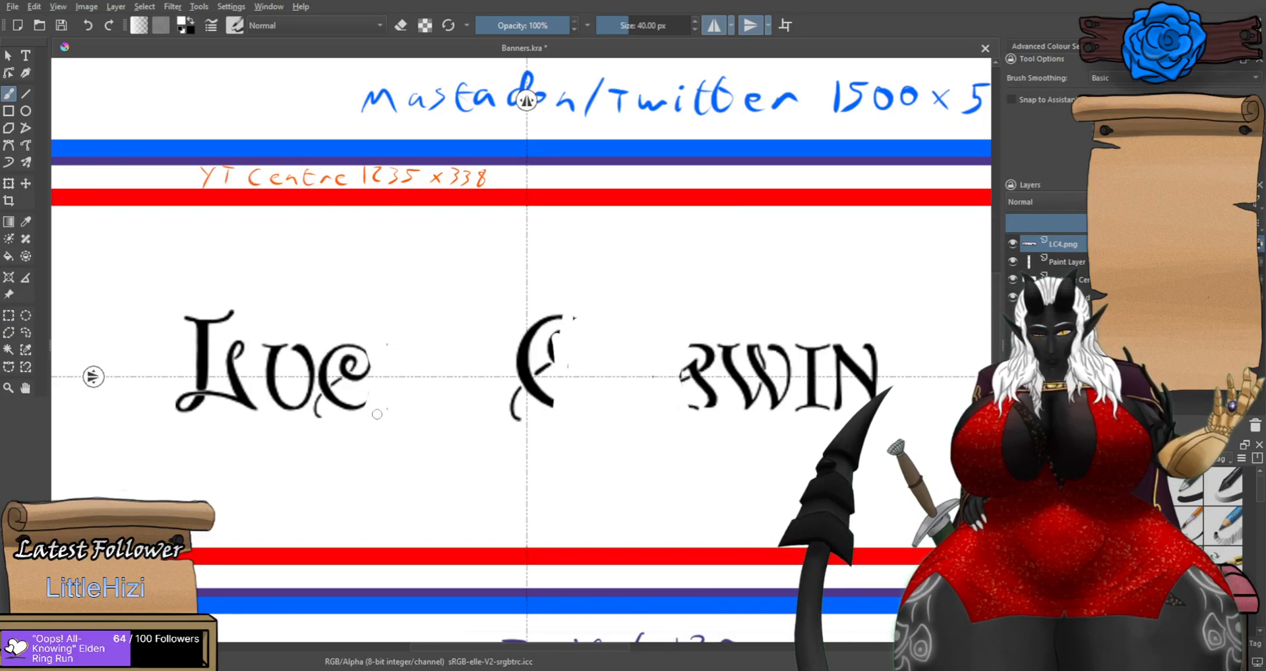
left_click_drag(401, 325, 380, 352)
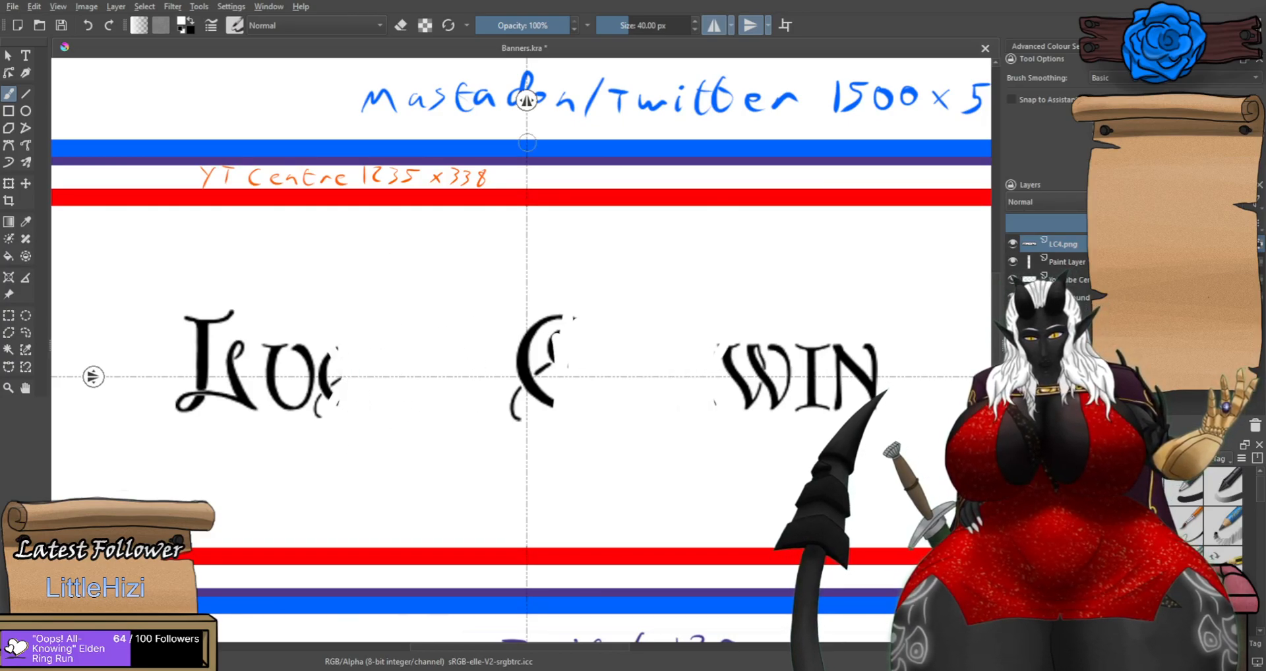
left_click_drag(643, 20, 678, 20)
mouse_move(495, 283)
left_mouse_down()
mouse_move(561, 376)
mouse_move(859, 336)
left_mouse_up()
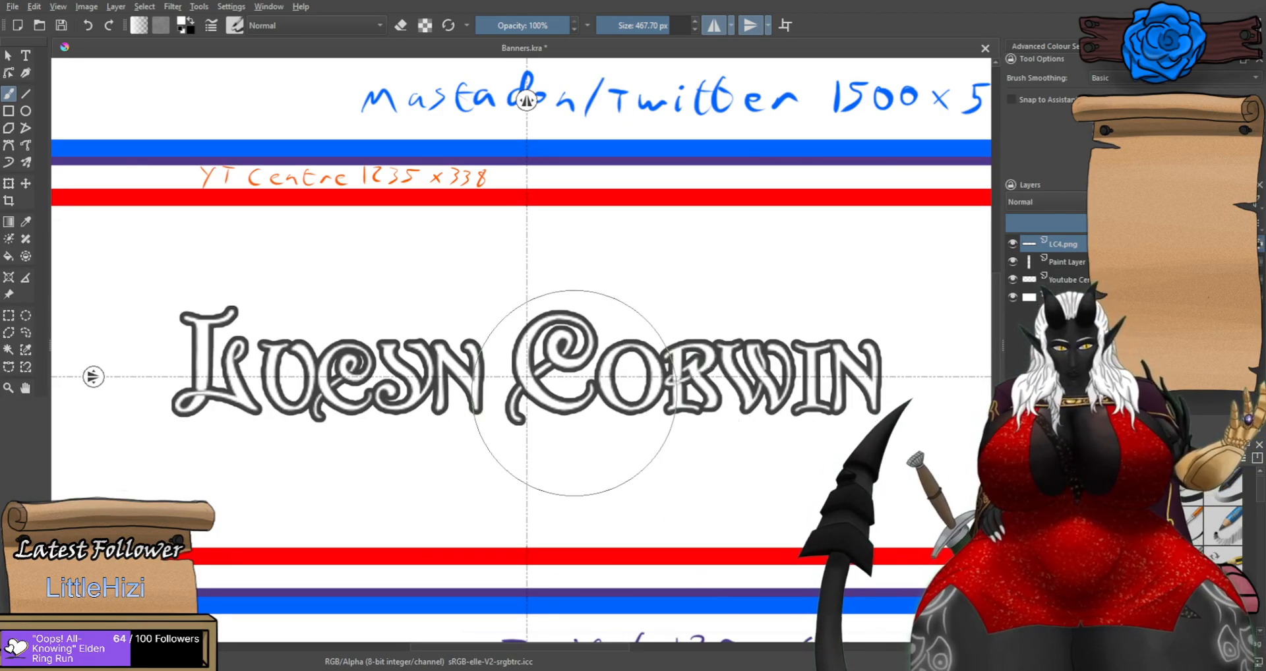
Make the grey outline of the white LC4 lettering solid black and check its readability inside the banner guides.
scroll(575, 391, "down", 1)
scroll(620, 366, "up", 1)
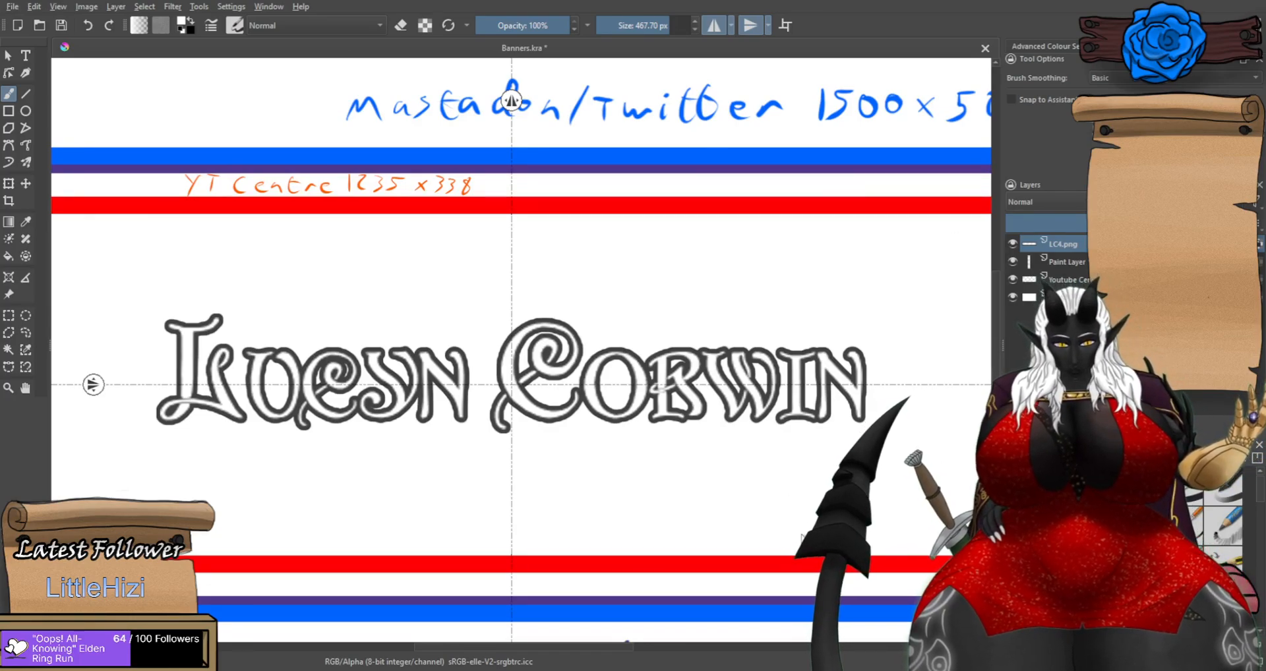
left_click(1243, 223)
scroll(716, 499, "down", 3)
scroll(679, 325, "up", 1)
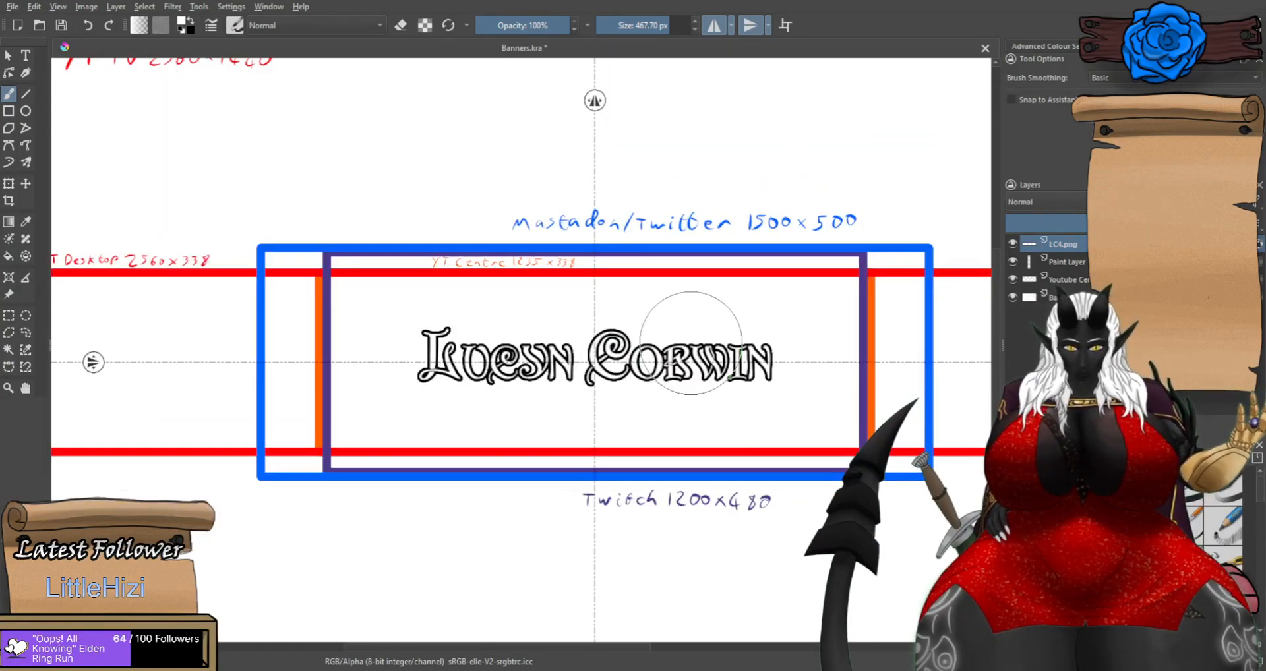
scroll(704, 334, "up", 1)
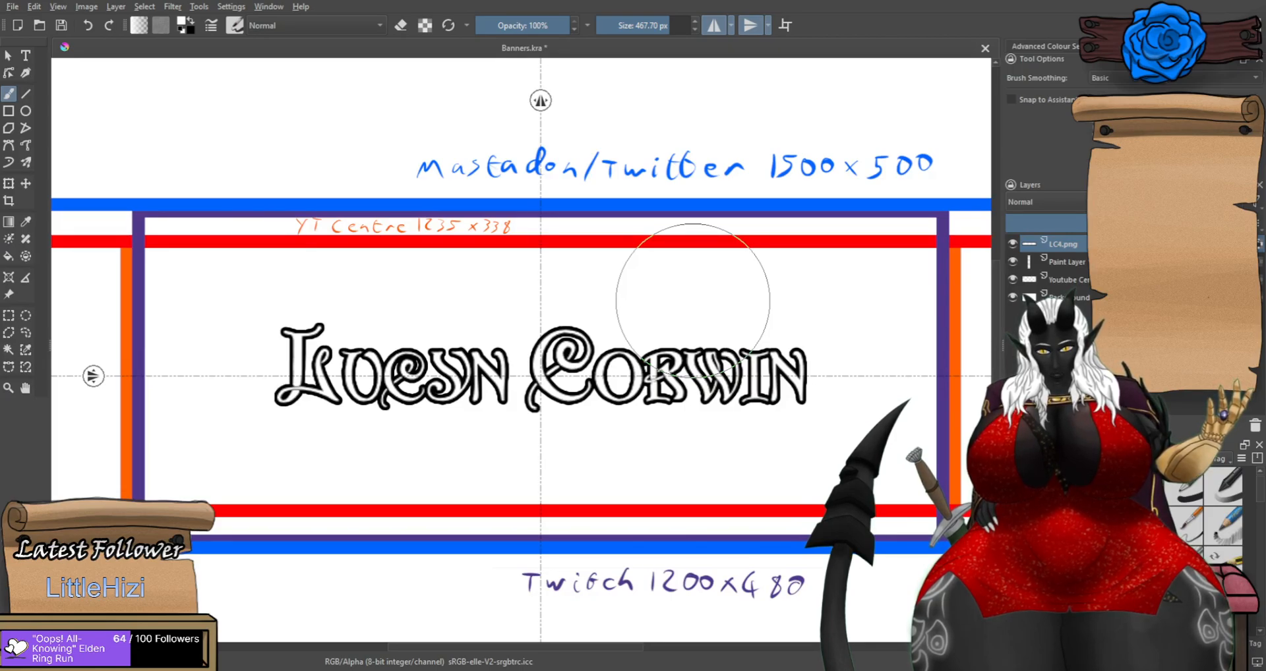
Turn off horizontal and vertical mirroring and paint the two large capital initials of the LC4 logo blue.
left_click(713, 25)
left_click(750, 25)
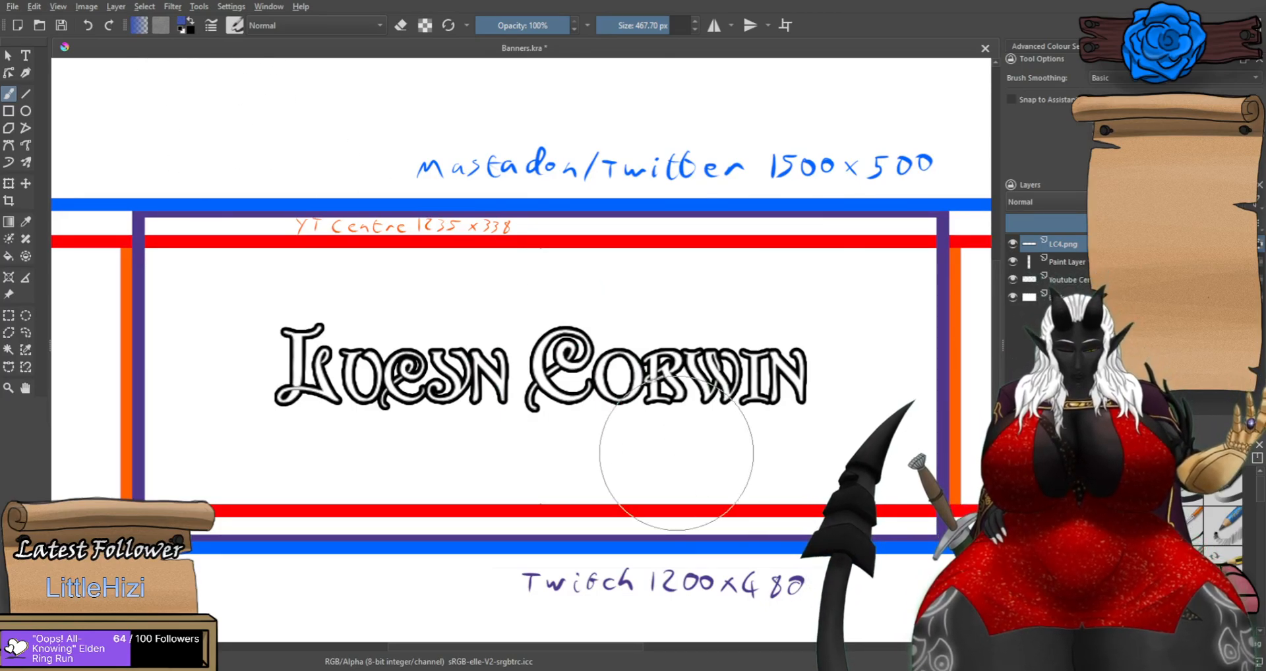
left_click_drag(562, 352, 548, 369)
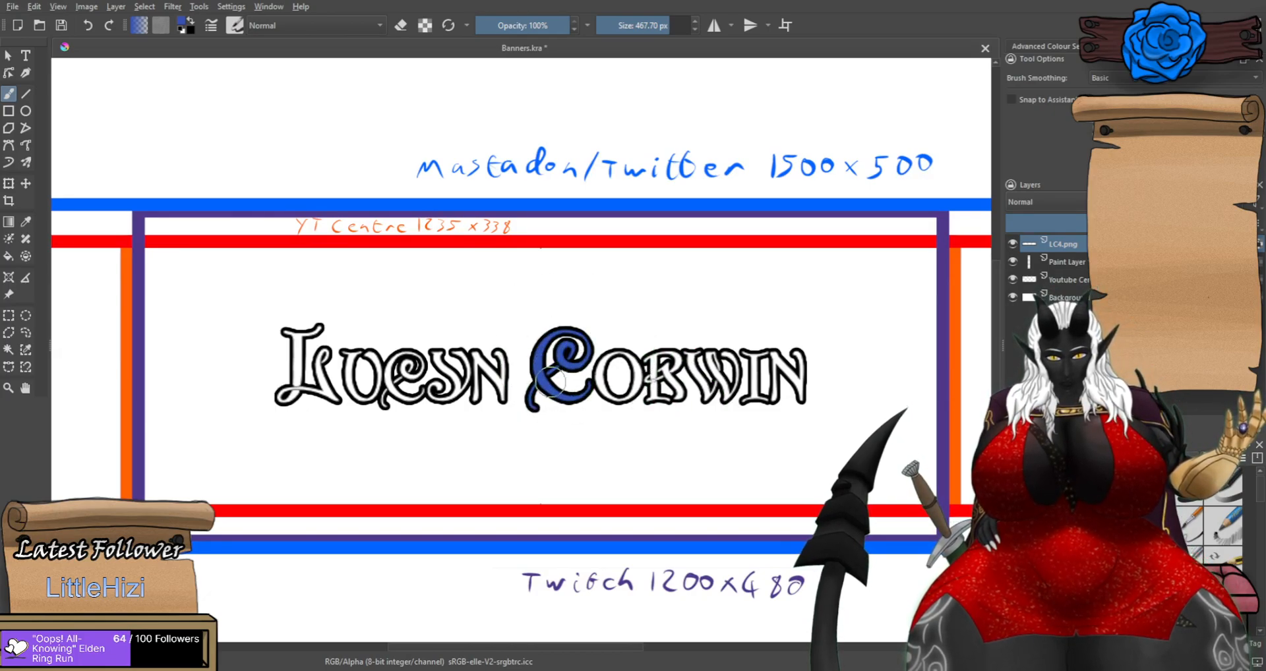
left_click_drag(297, 333, 307, 357)
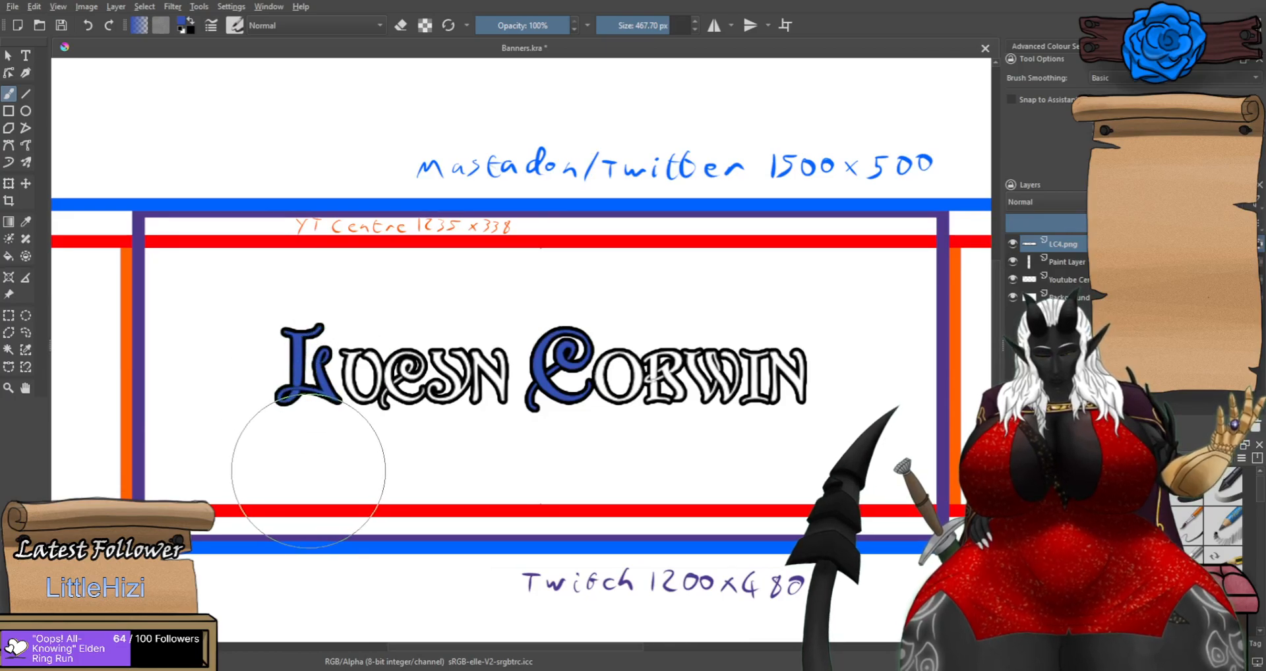
Fill the Background layer with green and check how the LC4 lettering stands out against it.
scroll(297, 472, "down", 3)
scroll(278, 506, "up", 1)
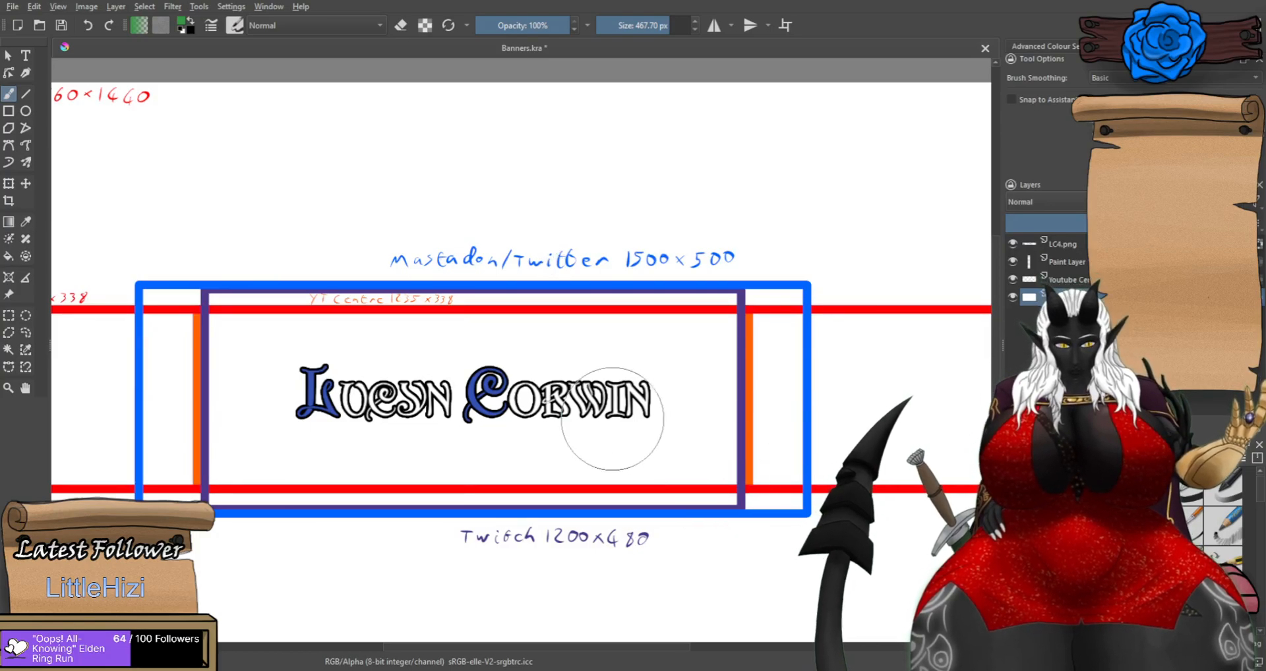
key("f")
left_click(401, 424)
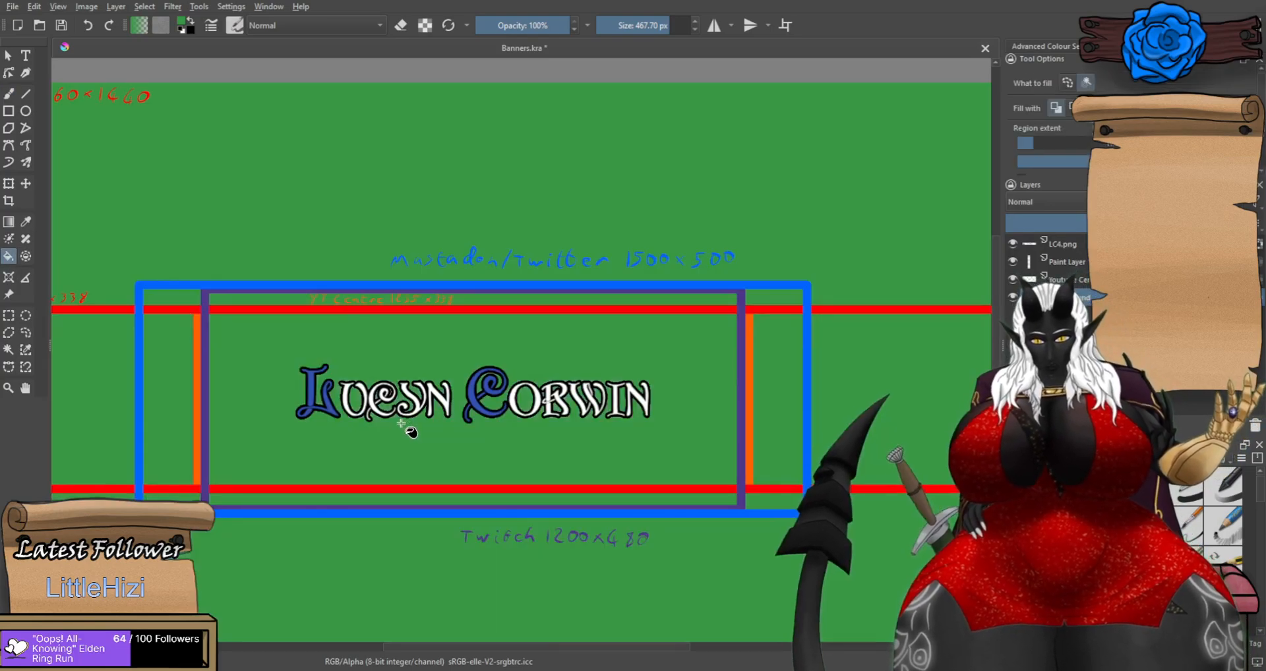
scroll(409, 435, "down", 4)
scroll(316, 442, "up", 3)
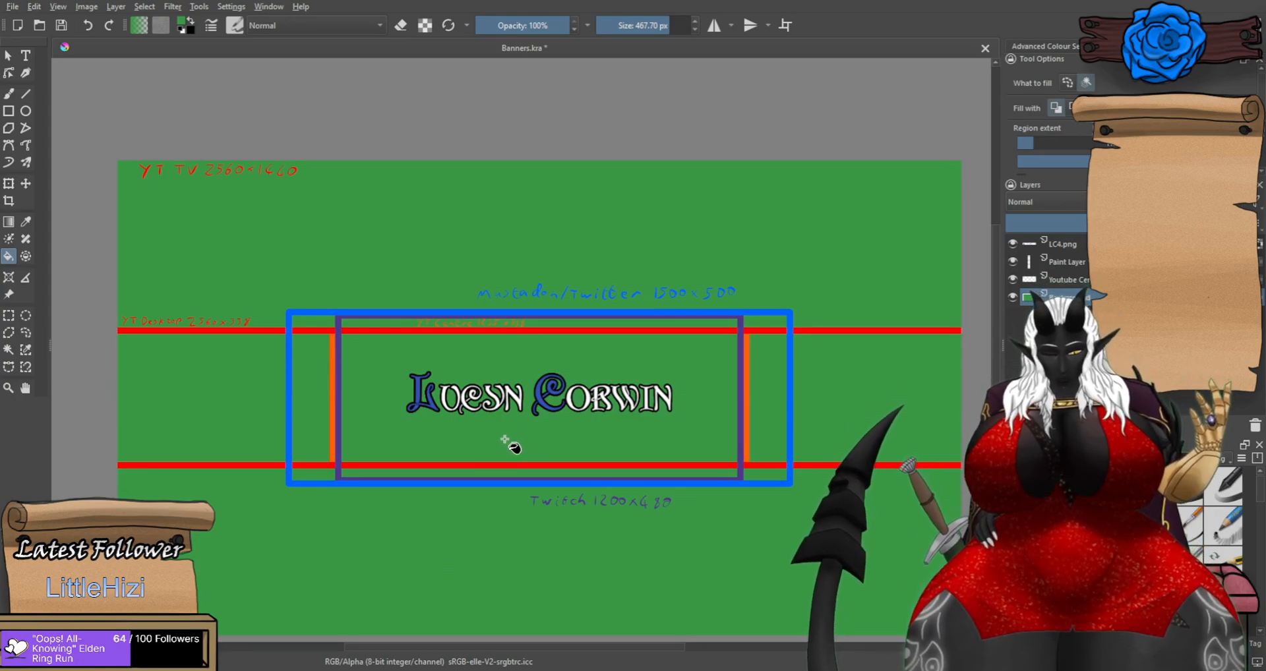
scroll(503, 437, "up", 3)
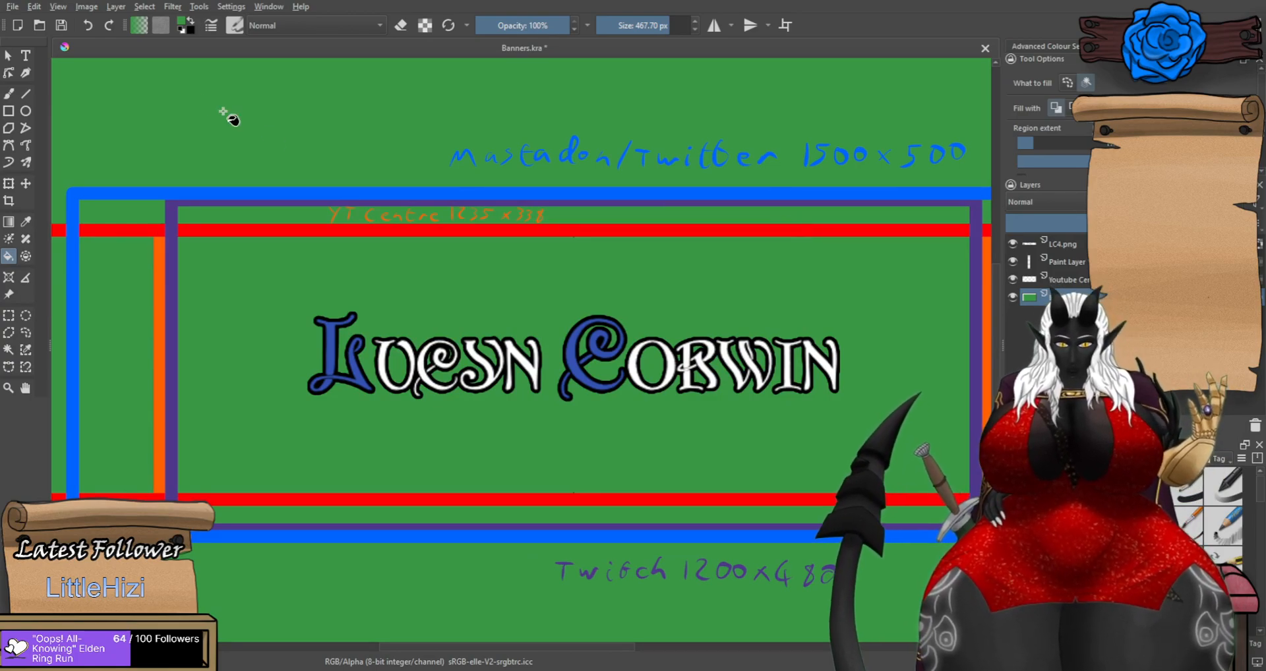
Switch from filling to freehand painting on the guide paint layer and reduce the brush size to 40.24 px.
left_click(9, 93)
scroll(724, 317, "down", 4)
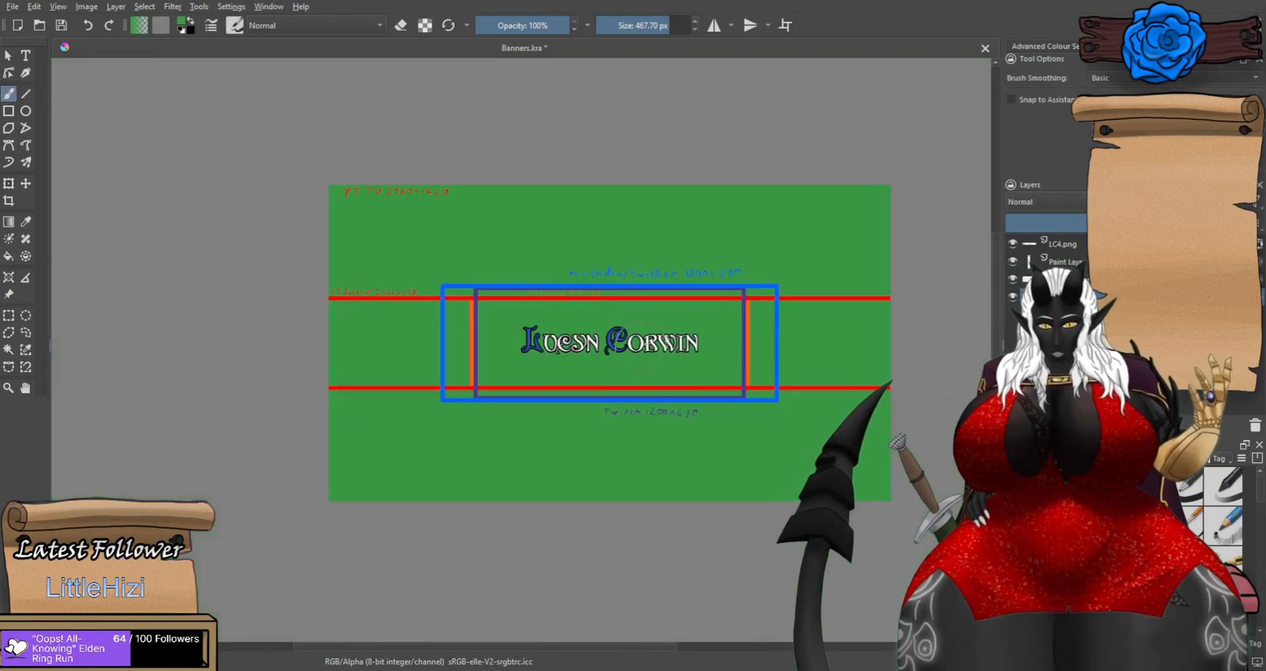
scroll(724, 317, "up", 2)
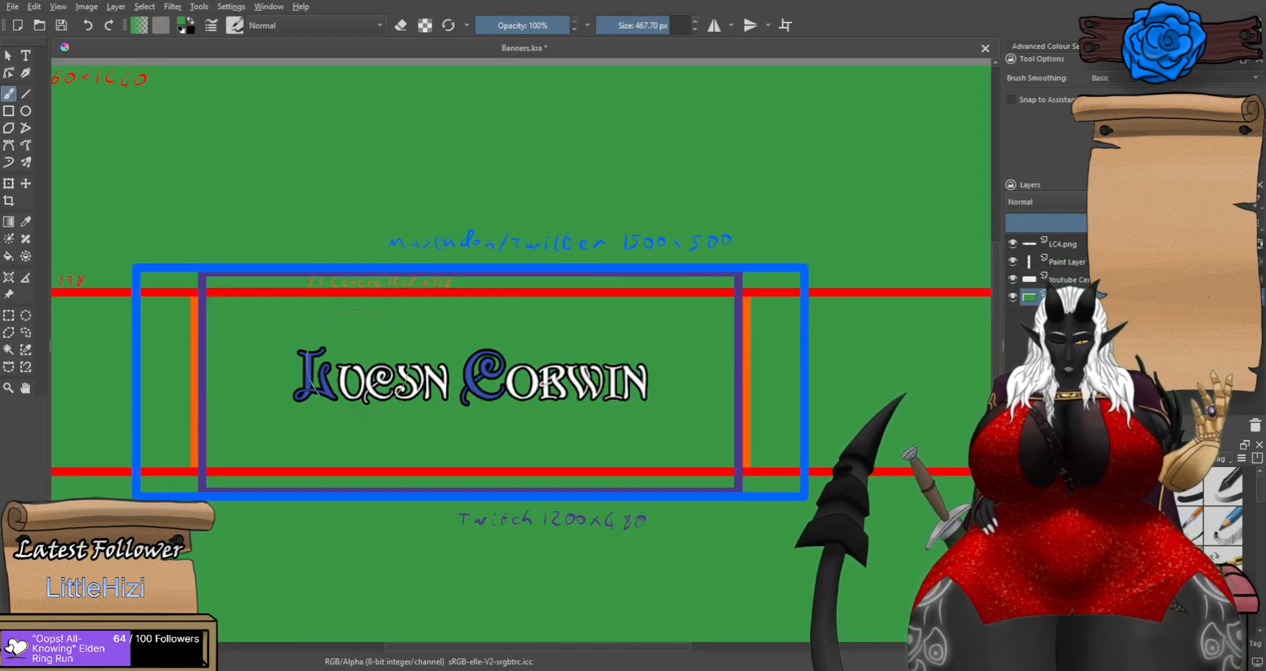
left_click(1062, 244)
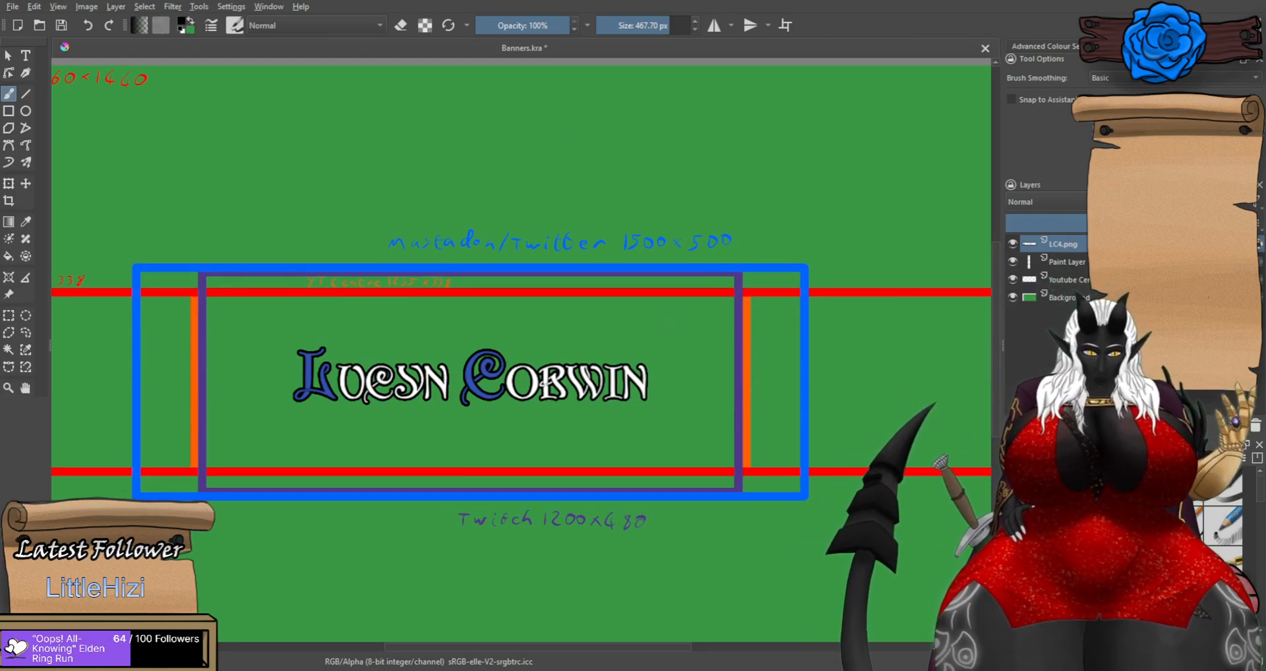
left_click(1074, 262)
left_click_drag(694, 324, 713, 313)
key("ctrl+z")
key("ctrl+z")
left_click(626, 18)
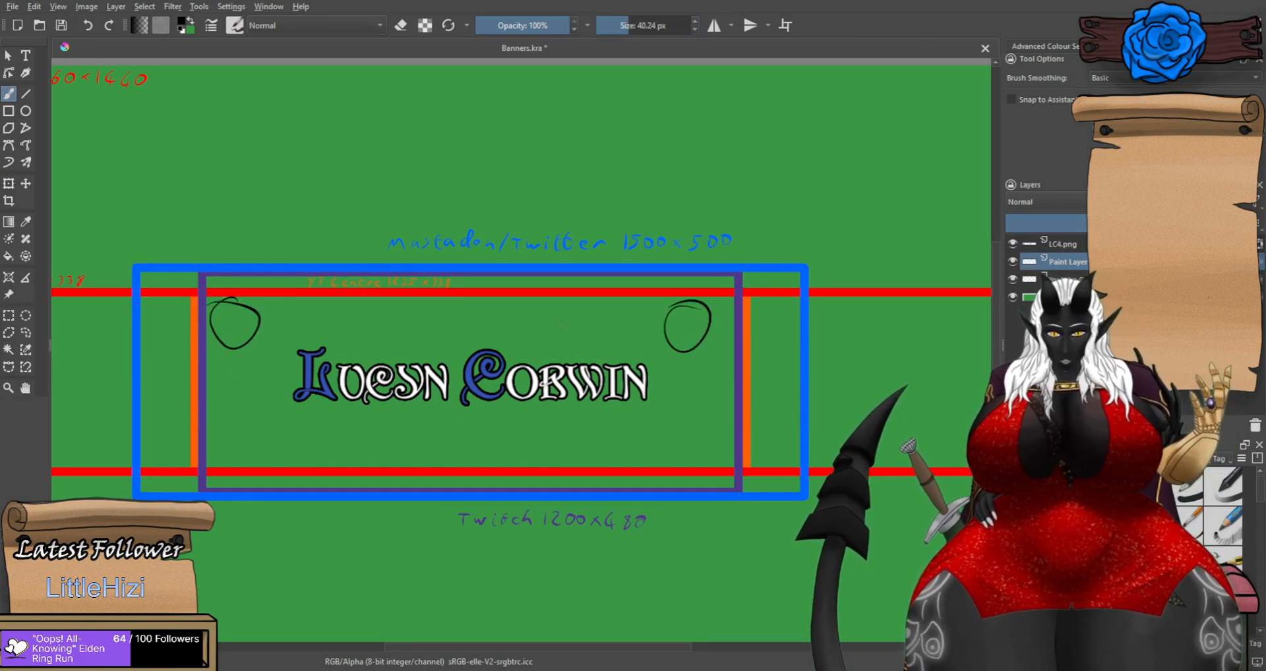
Undo the two circles sketched inside the upper corners of the Twitch guide.
key("ctrl+z")
key("ctrl+z")
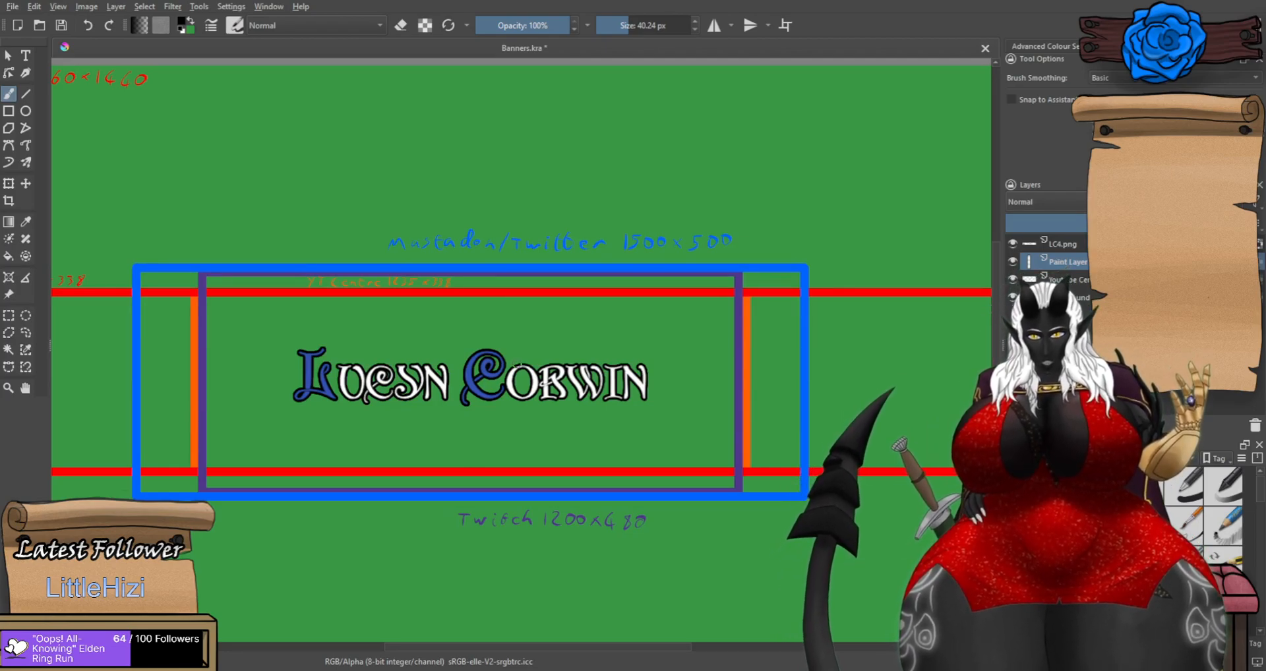
scroll(516, 365, "down", 3)
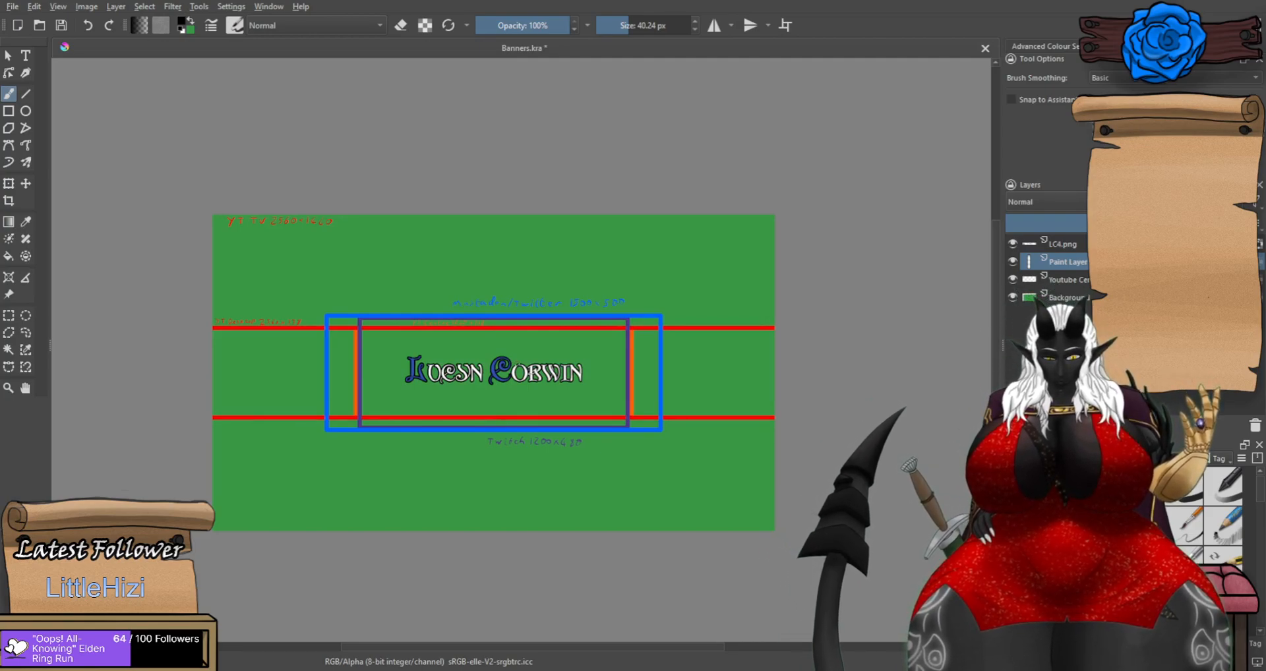
scroll(518, 366, "up", 4)
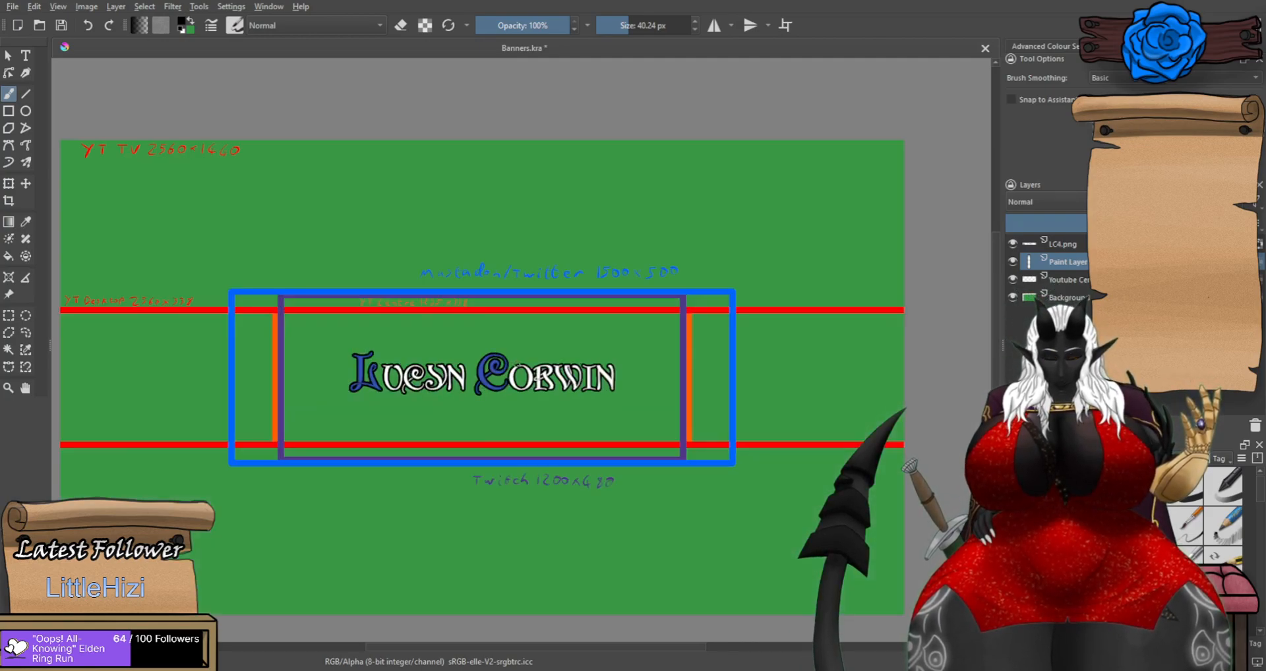
mouse_move(549, 461)
left_mouse_down()
mouse_move(638, 418)
mouse_move(627, 426)
left_mouse_up()
Turn on horizontal mirroring and try several symmetrical curves running down from the LC4 lettering.
left_click(714, 25)
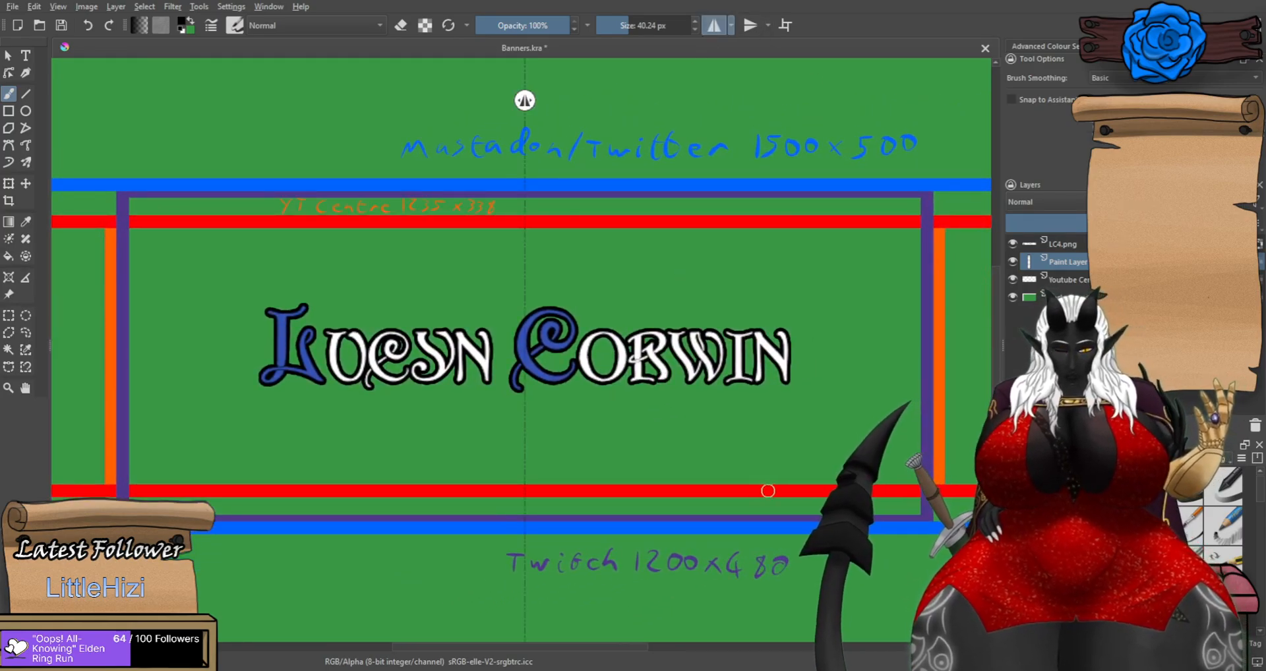
left_click_drag(271, 390, 263, 493)
key("ctrl+z")
mouse_move(313, 377)
left_mouse_down()
mouse_move(257, 416)
mouse_move(232, 552)
left_mouse_up()
key("ctrl+z")
left_click_drag(352, 349, 297, 641)
left_click_drag(666, 469, 632, 363)
key("ctrl+z")
mouse_move(254, 267)
left_mouse_down()
mouse_move(177, 352)
mouse_move(435, 556)
left_mouse_up()
key("ctrl+z")
mouse_move(347, 214)
left_mouse_down()
mouse_move(320, 223)
mouse_move(170, 472)
mouse_move(335, 552)
mouse_move(359, 216)
mouse_move(128, 479)
mouse_move(349, 616)
left_mouse_up()
key("ctrl+z")
scroll(669, 414, "down", 3)
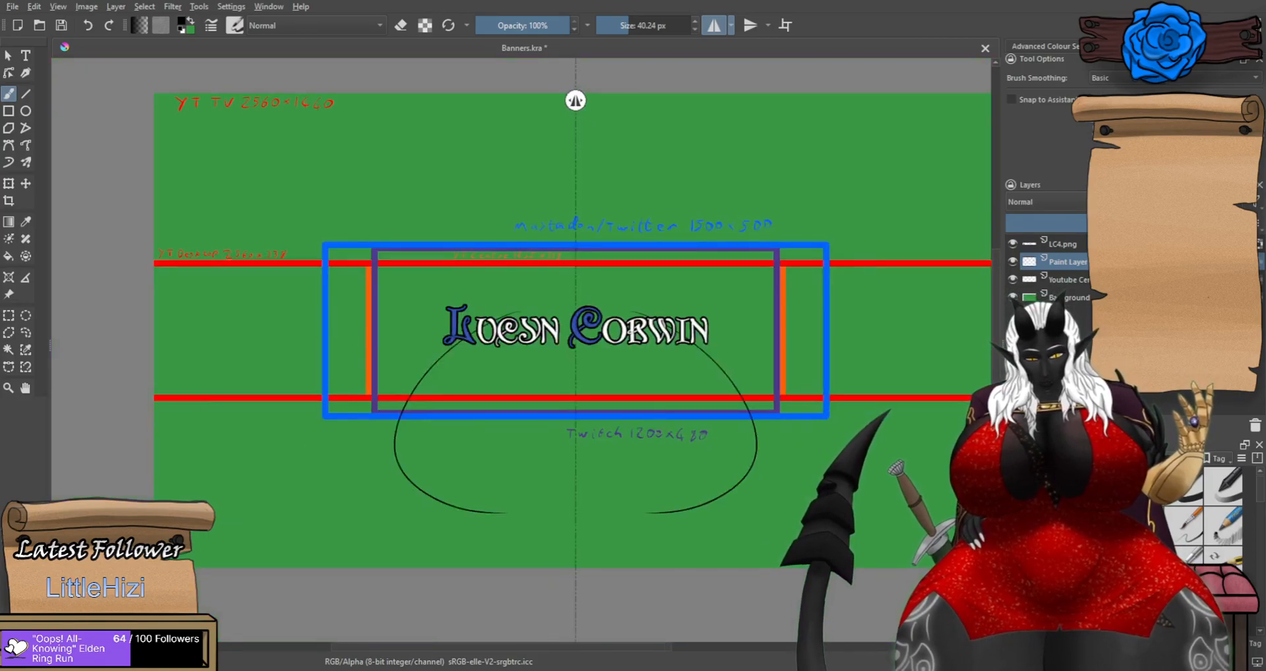
scroll(668, 414, "up", 1)
key("ctrl+z")
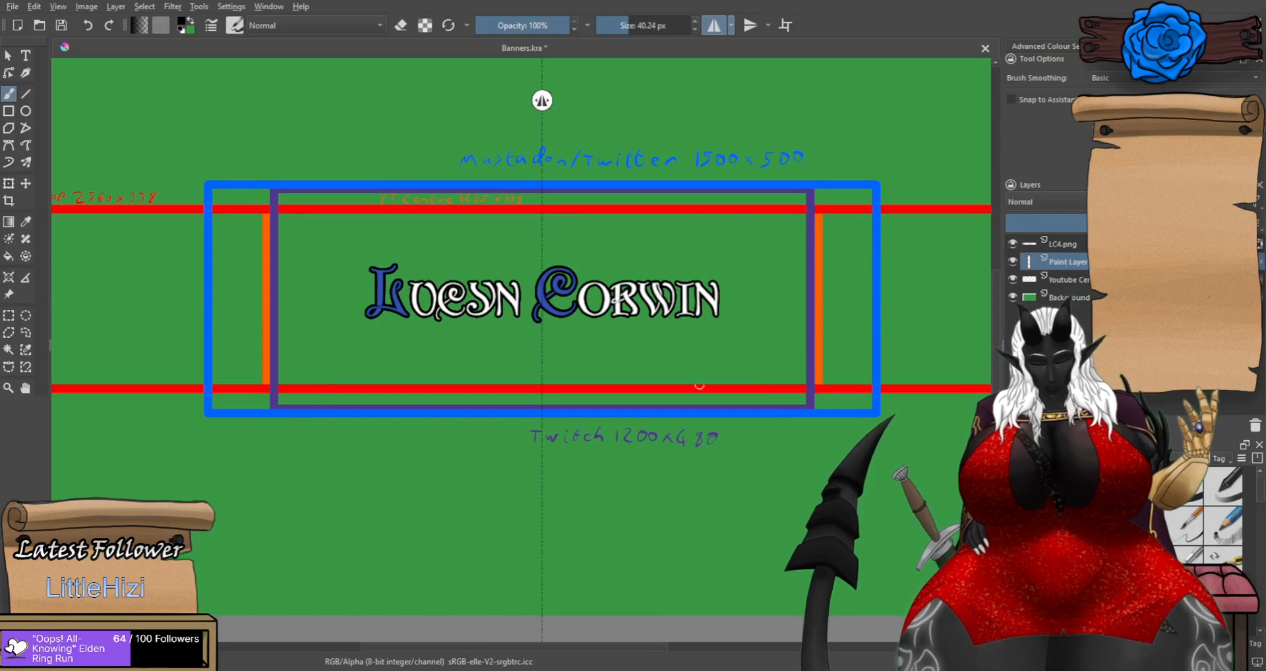
Sketch a large mirrored pair of rounded curves from below the lettering to near the canvas's lower edge.
mouse_move(368, 318)
left_mouse_down()
mouse_move(261, 507)
mouse_move(487, 561)
left_mouse_up()
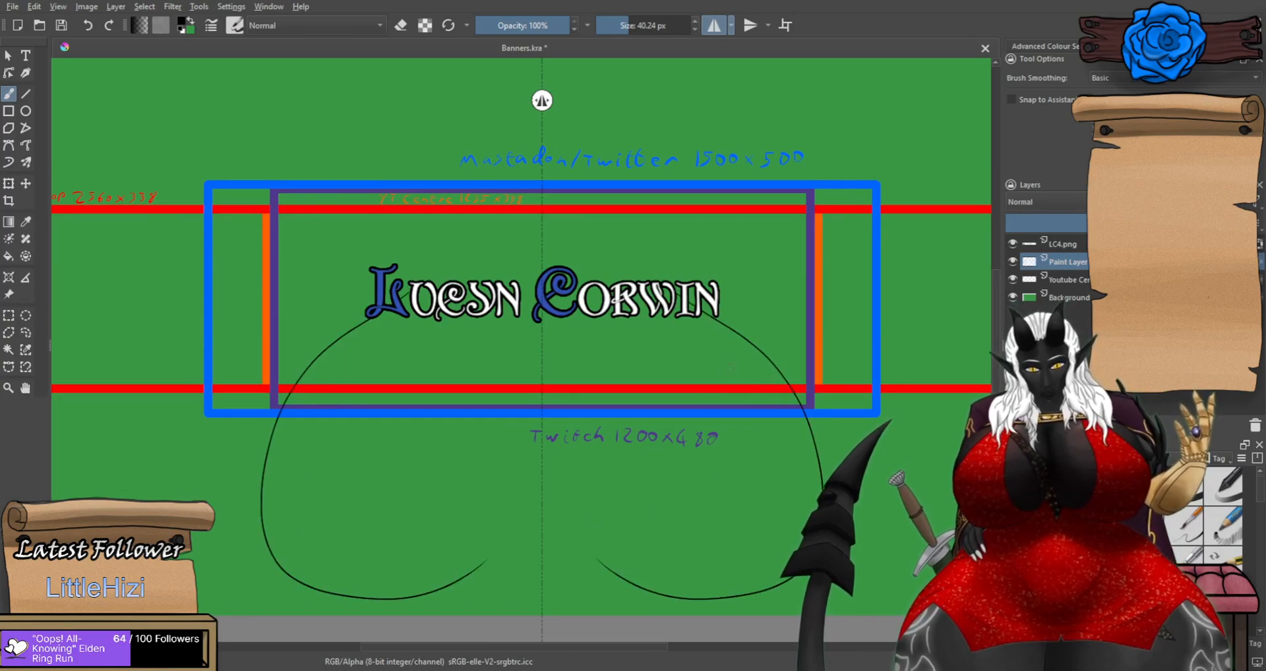
scroll(680, 386, "down", 2)
scroll(687, 387, "up", 2)
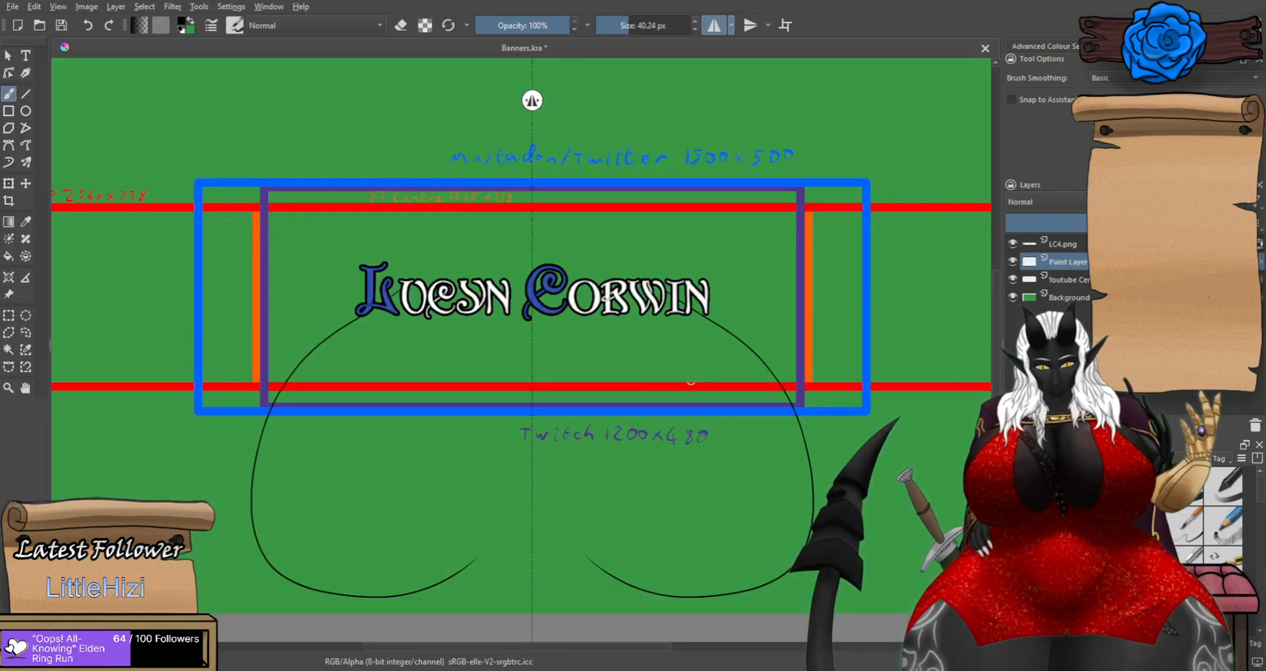
Bring the paint layer into transform mode and examine the stray black mark beside the lower end of one curve.
key("ctrl+t")
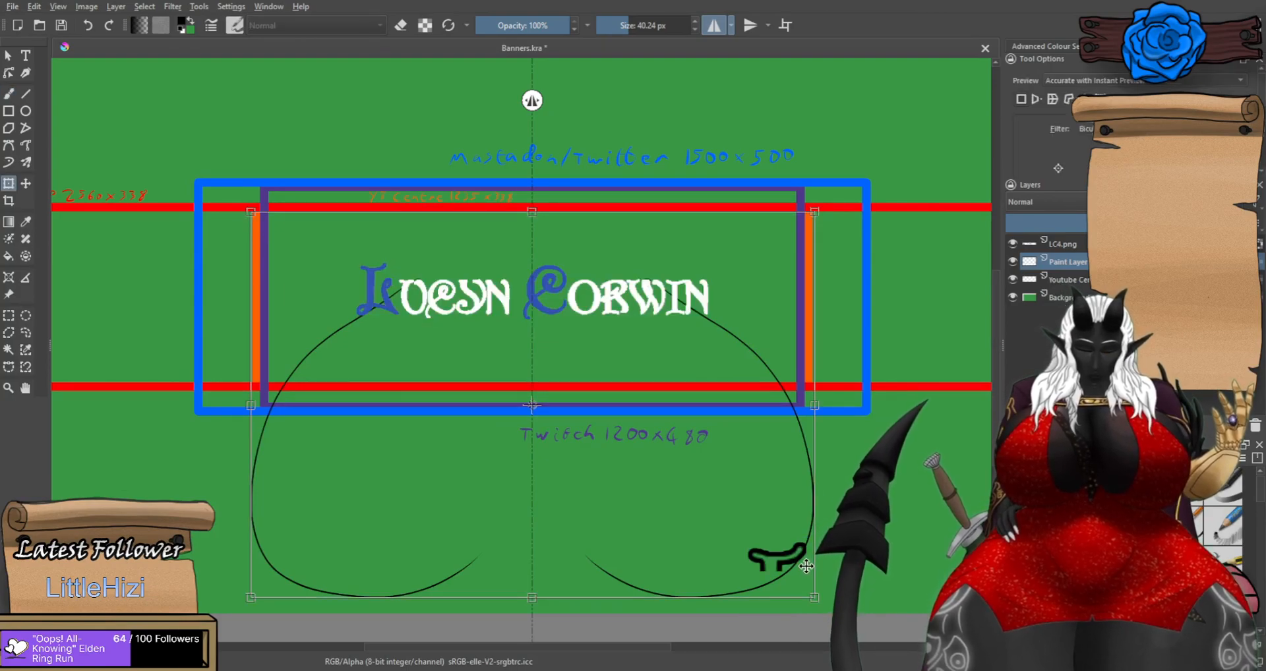
key("Return")
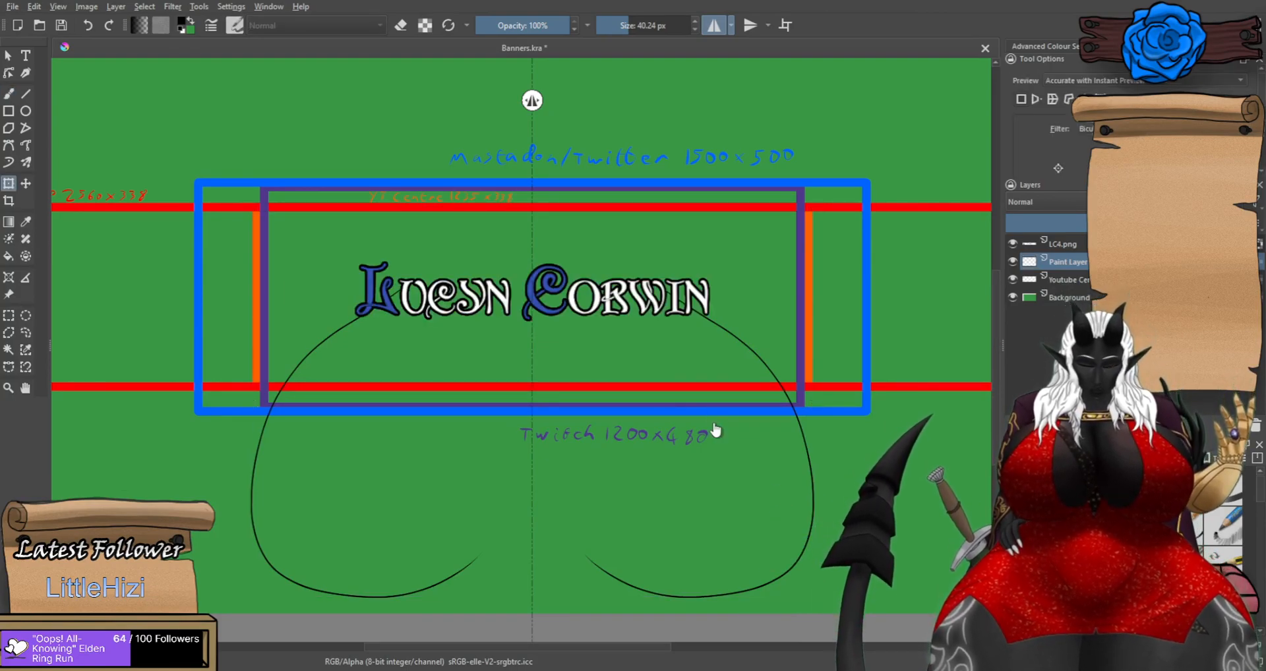
left_click(720, 428)
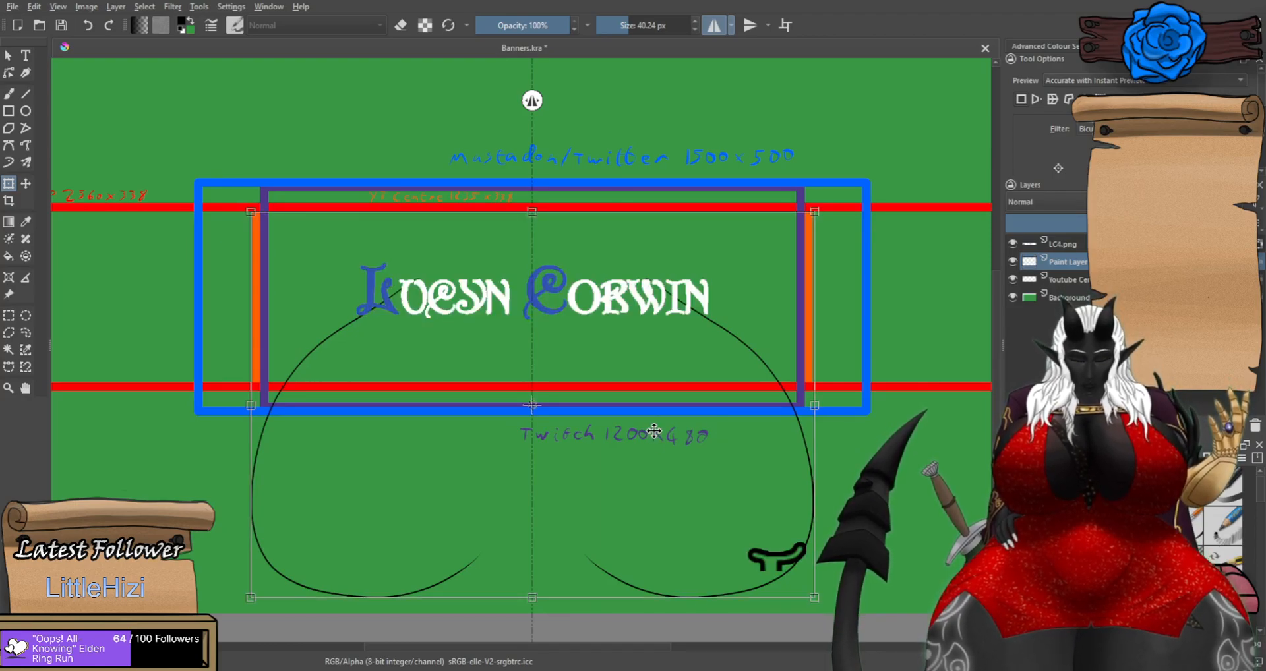
scroll(789, 530, "up", 5)
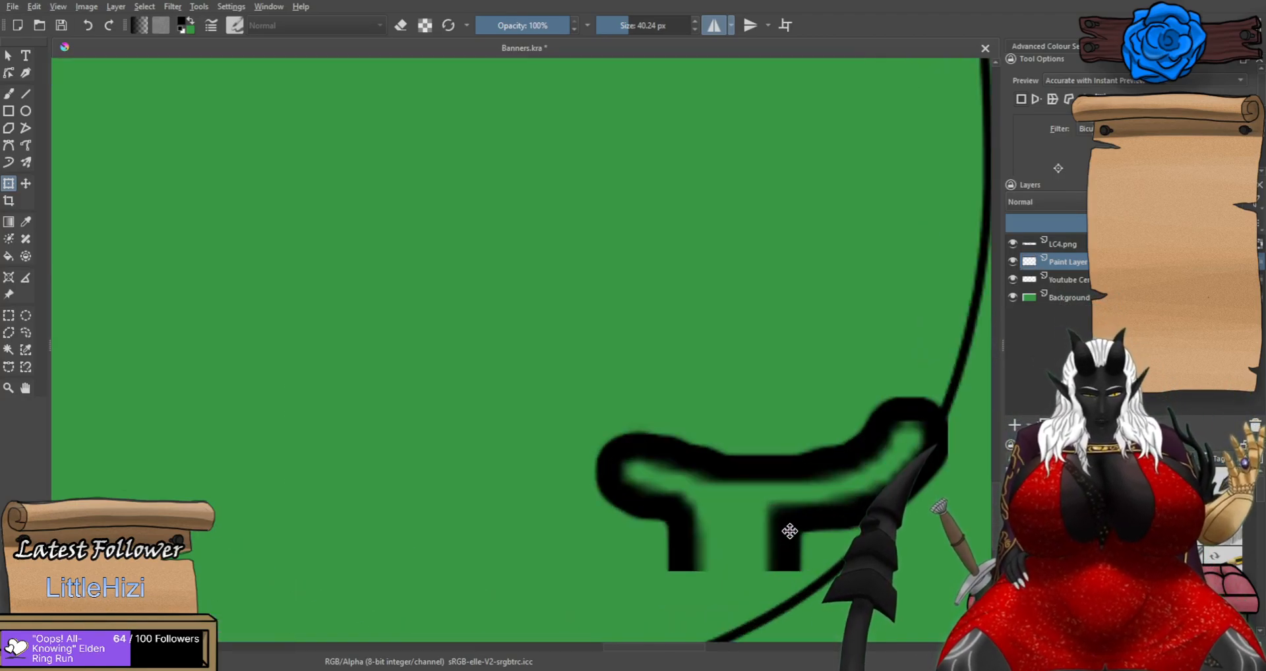
scroll(777, 509, "down", 7)
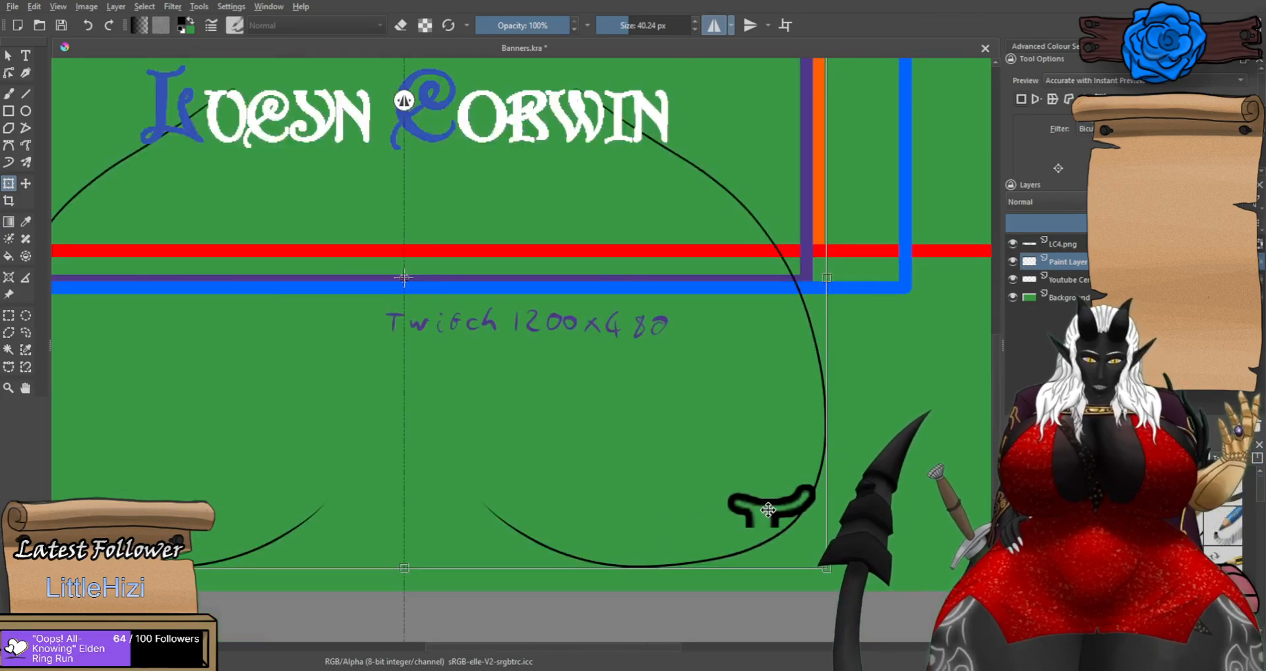
key("Return")
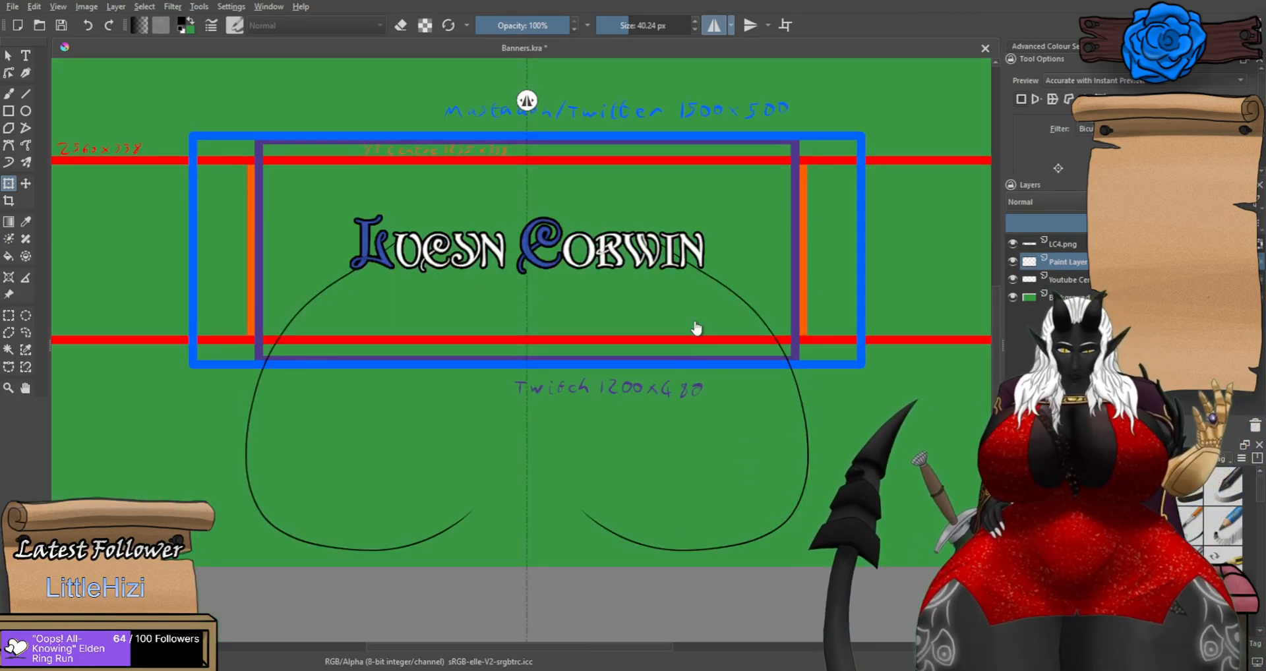
Undo the mirrored rounded curves below the lettering and review the cleared banner layout.
scroll(598, 236, "down", 1)
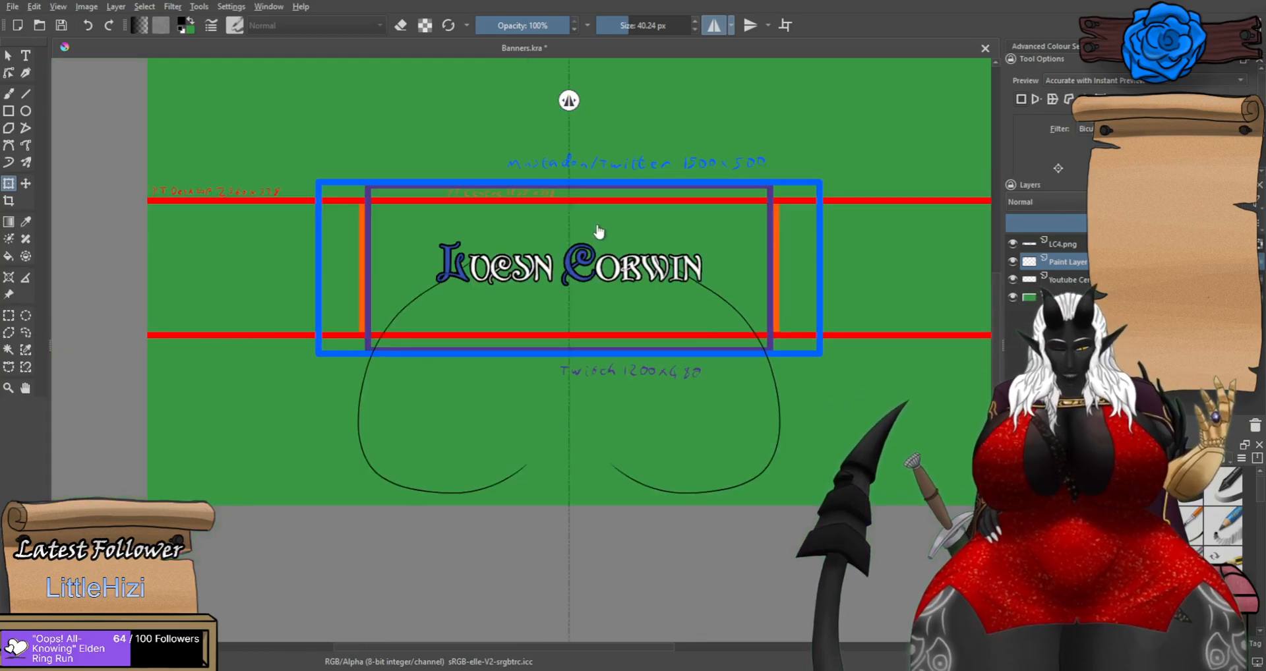
scroll(570, 224, "down", 1)
scroll(580, 198, "up", 1)
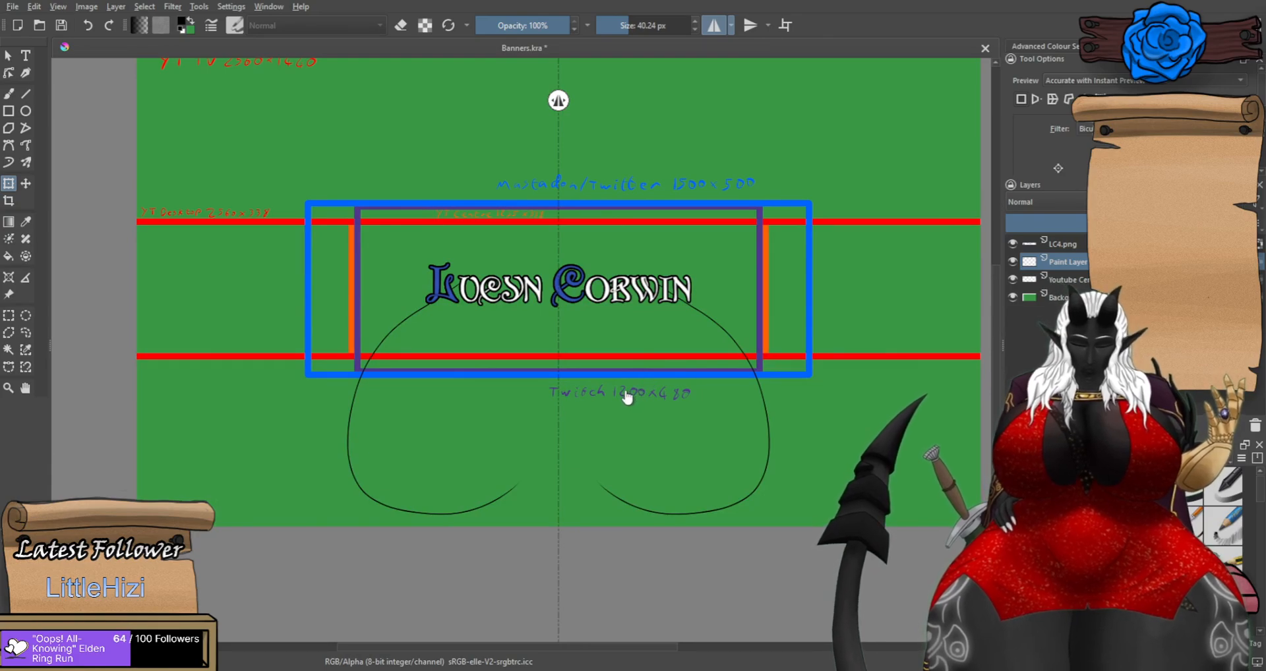
left_click_drag(644, 352, 641, 443)
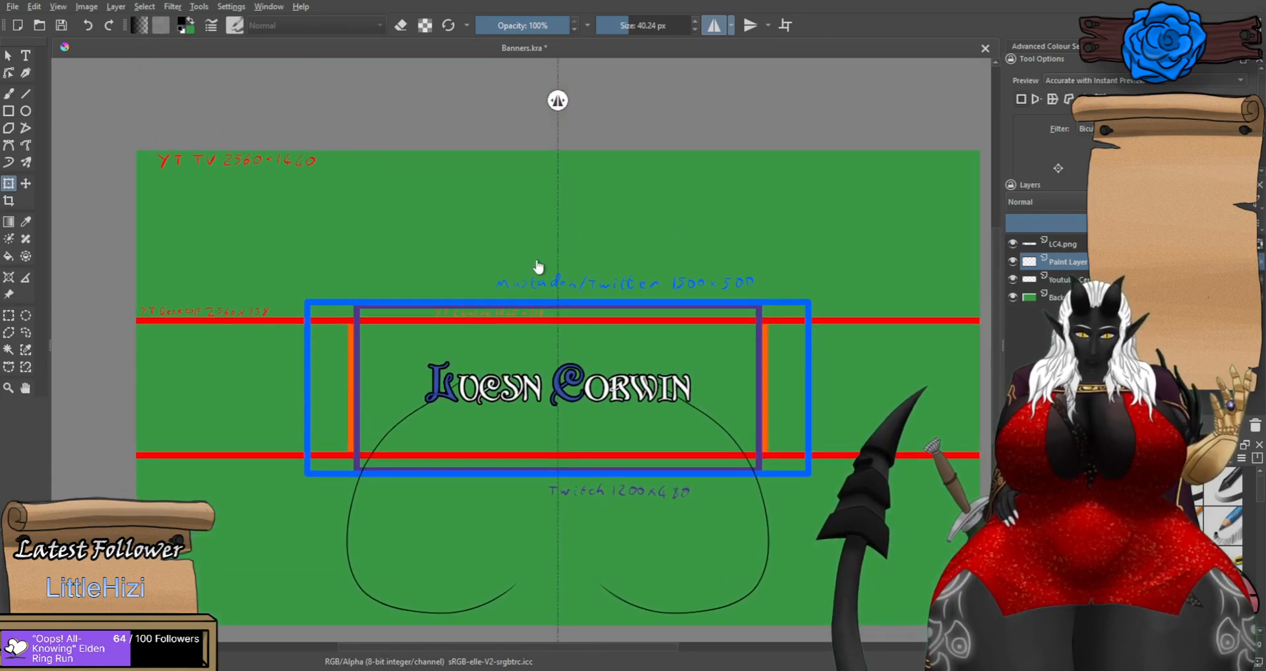
key("ctrl+z")
left_click_drag(609, 432, 607, 428)
scroll(607, 429, "down", 2)
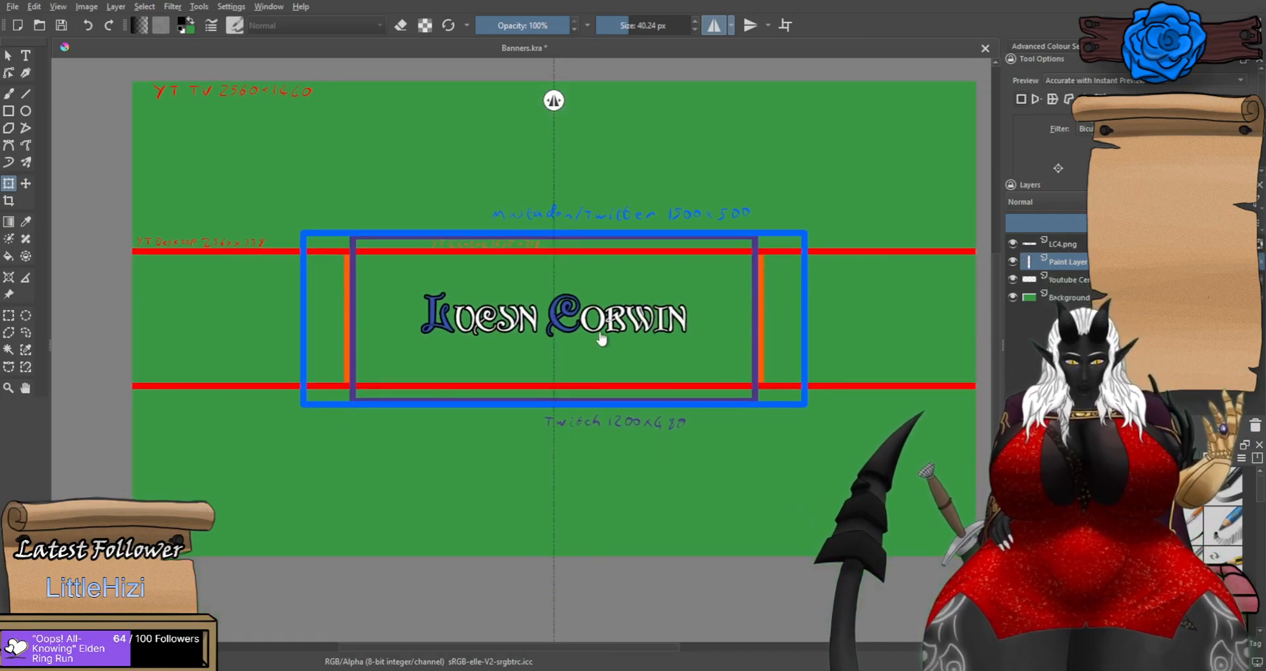
scroll(593, 290, "up", 2)
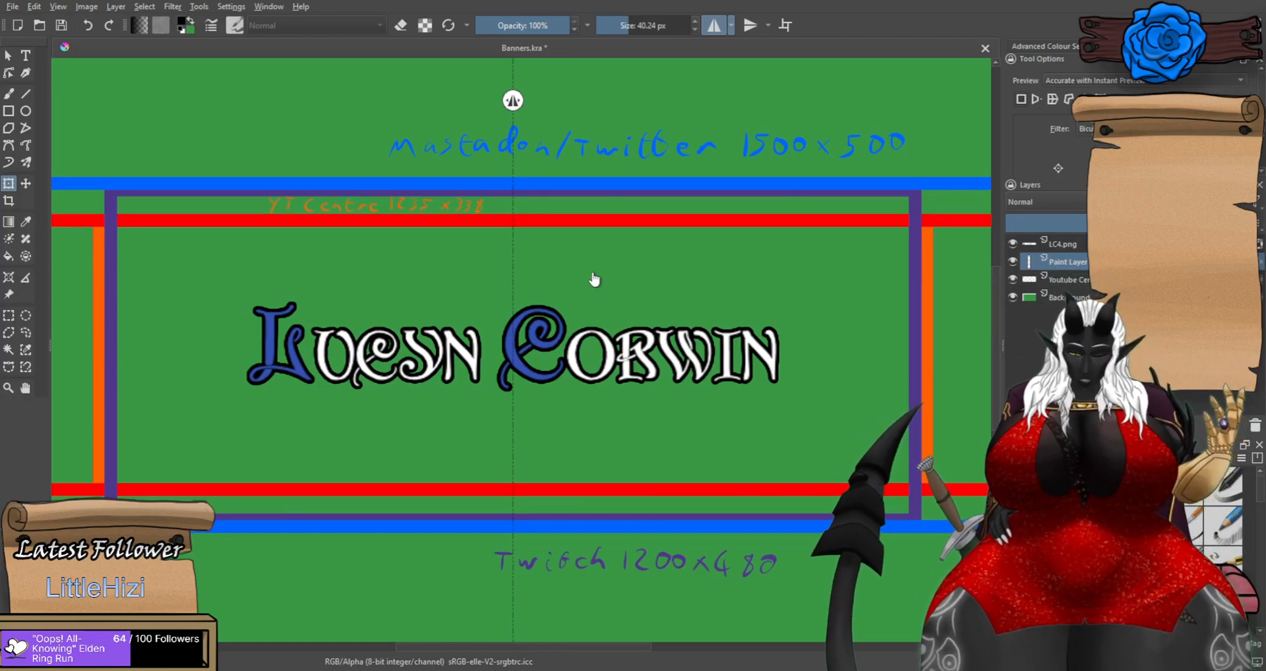
Add a new paint layer above the guide layer, turn off horizontal mirroring and return to freehand painting.
scroll(594, 279, "down", 3)
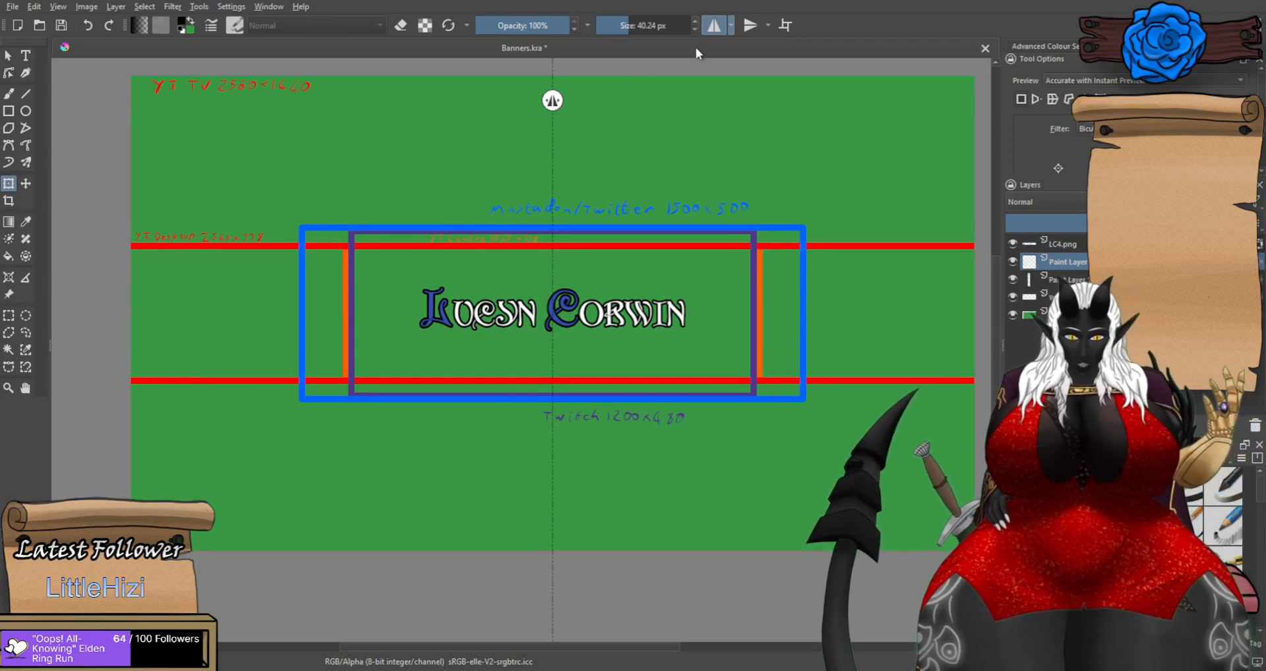
left_click(710, 29)
left_click(9, 93)
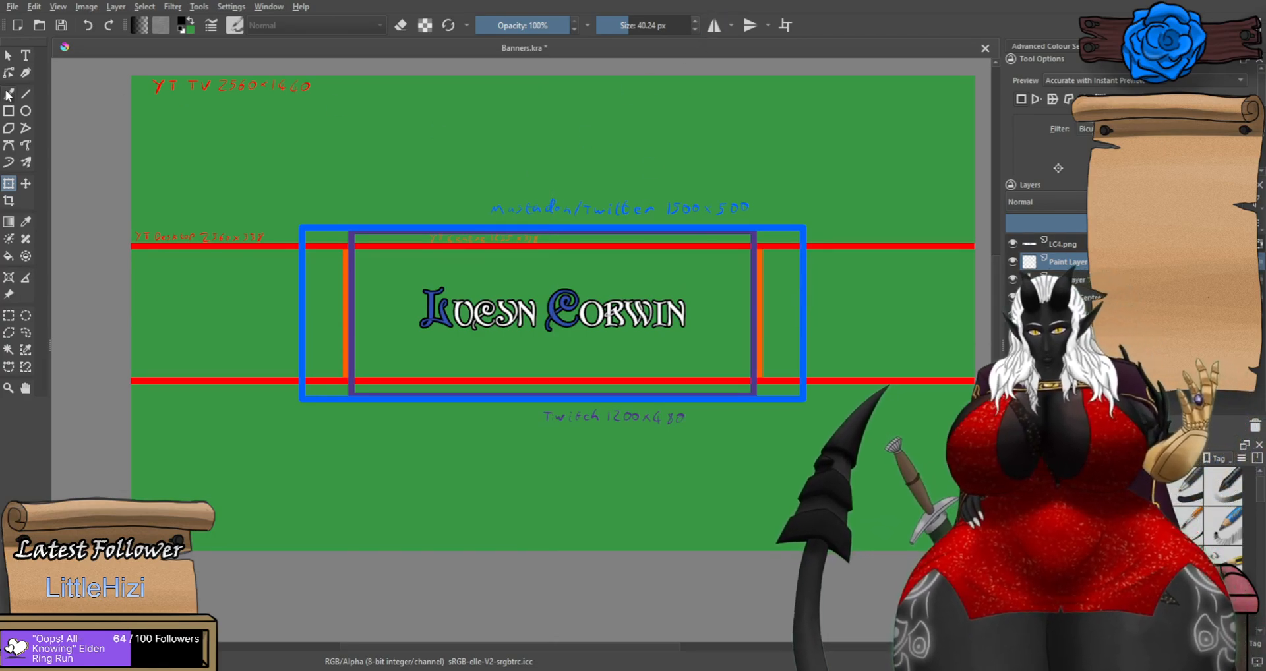
Handwrite "blue butterfly" in black on the new layer, near the canvas's upper edge beside the YT TV label.
left_click_drag(462, 183, 506, 333)
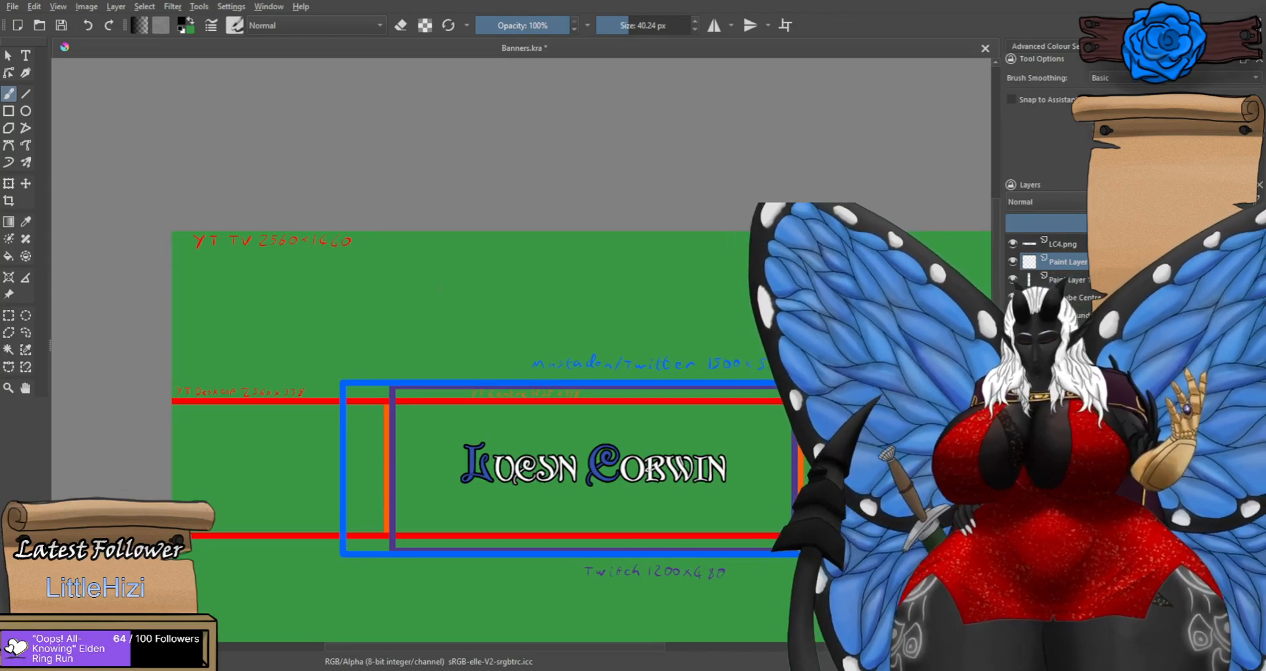
scroll(393, 316, "up", 3)
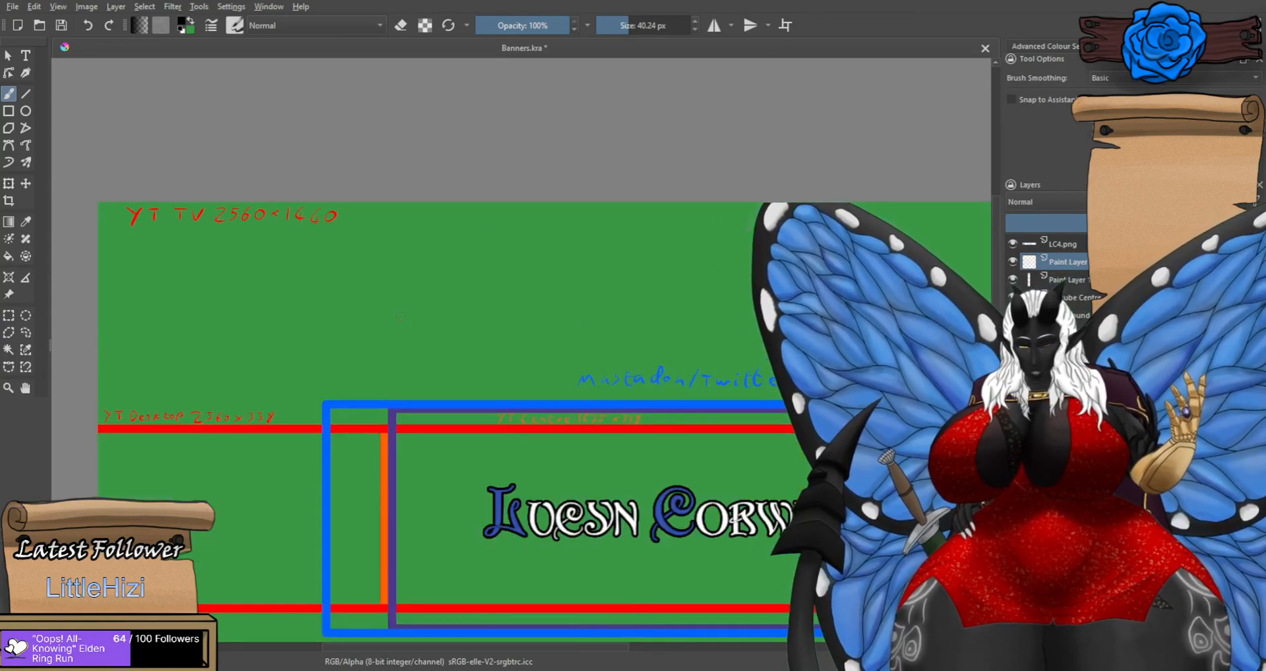
mouse_move(393, 200)
left_mouse_down()
mouse_move(393, 237)
mouse_move(528, 231)
left_mouse_up()
mouse_move(541, 219)
left_mouse_down()
mouse_move(539, 233)
mouse_move(568, 235)
left_mouse_up()
key("ctrl+z")
mouse_move(567, 218)
left_mouse_down()
mouse_move(585, 215)
mouse_move(584, 234)
left_mouse_up()
left_click_drag(583, 223, 654, 226)
key("ctrl+z")
mouse_move(676, 213)
left_mouse_down()
mouse_move(672, 233)
mouse_move(687, 236)
mouse_move(686, 223)
mouse_move(693, 235)
left_mouse_up()
key("ctrl+z")
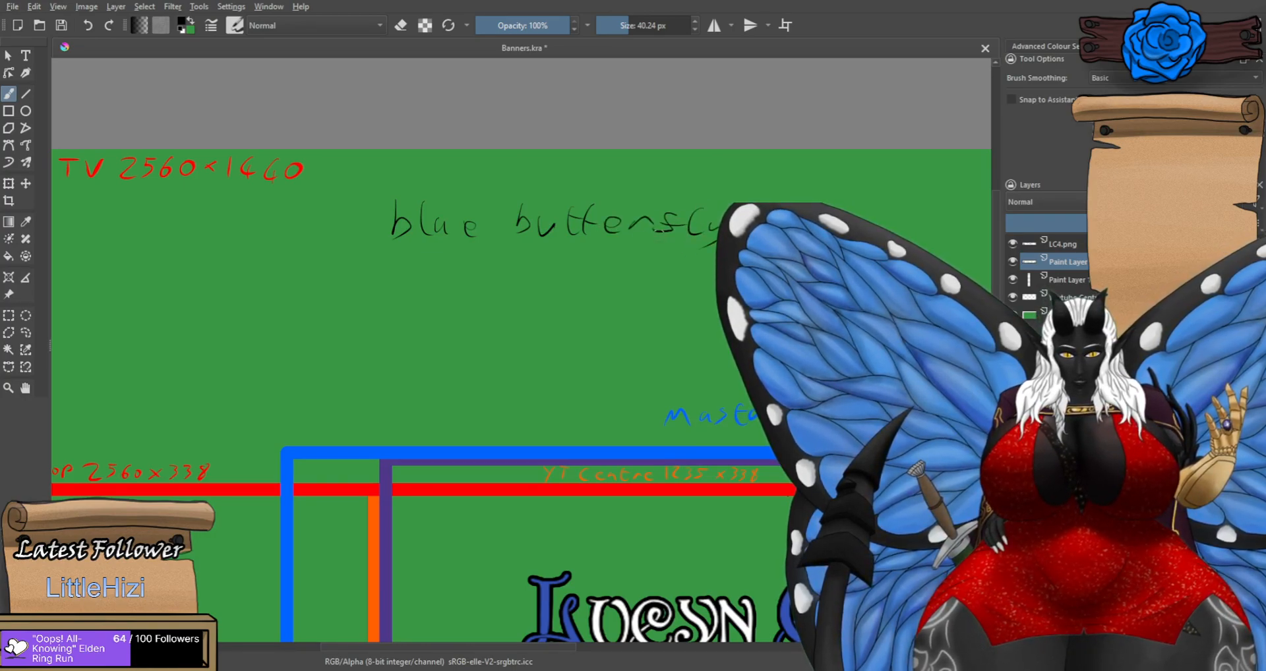
Handwrite "Art" as the second line of the idea list, below "blue butterfly".
scroll(445, 298, "down", 2)
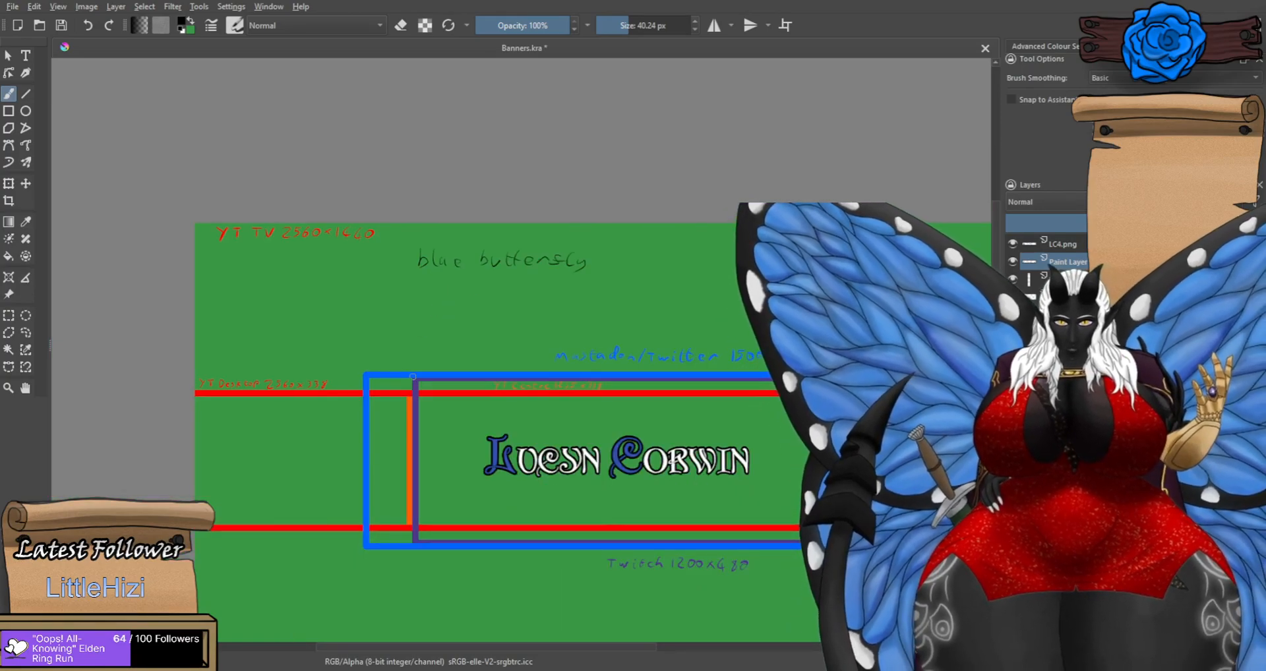
scroll(459, 300, "up", 4)
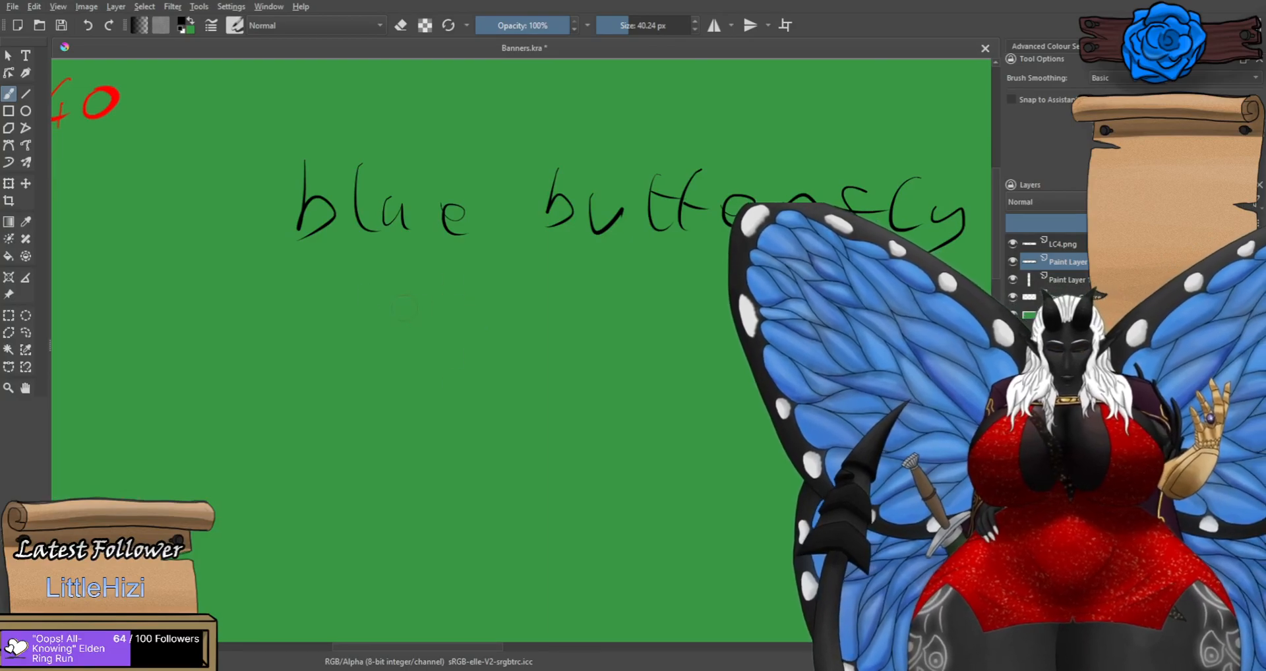
mouse_move(315, 307)
left_mouse_down()
mouse_move(369, 297)
mouse_move(350, 282)
left_mouse_up()
mouse_move(381, 277)
left_mouse_down()
mouse_move(462, 269)
mouse_move(426, 280)
mouse_move(454, 249)
left_mouse_up()
key("ctrl+z")
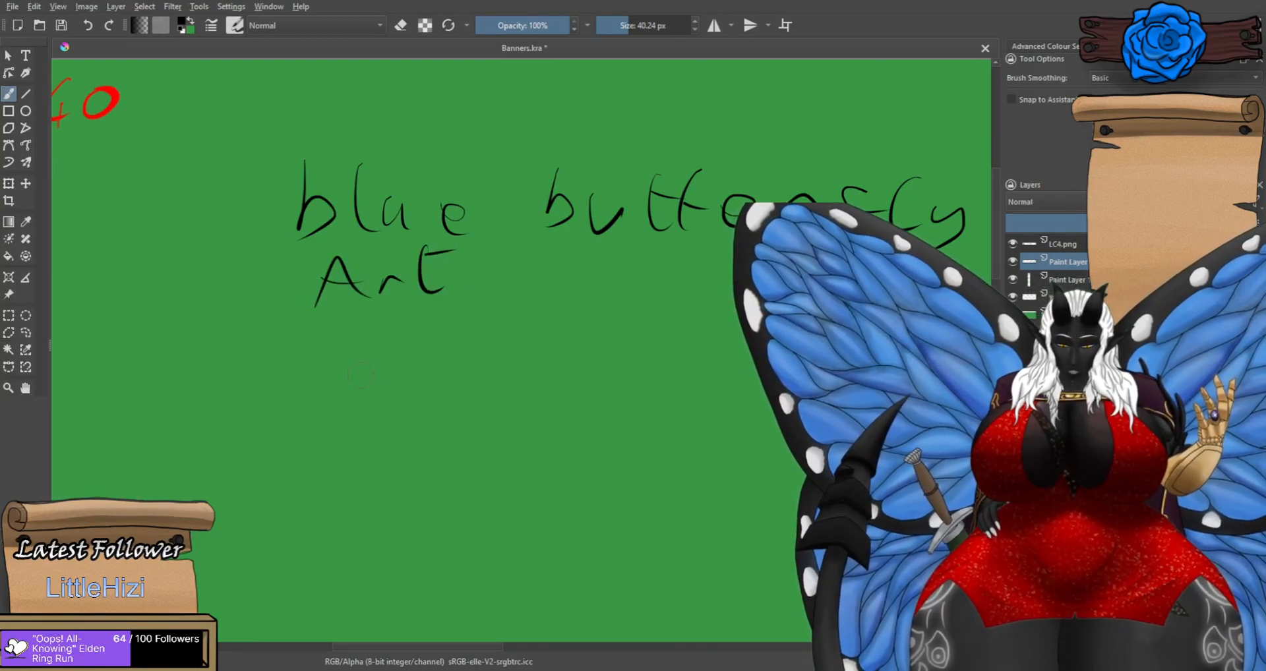
Handwrite "Thicc" as the third line of the idea list, redoing the letters that go wrong.
mouse_move(306, 334)
left_mouse_down()
mouse_move(348, 329)
mouse_move(323, 373)
left_mouse_up()
mouse_move(364, 318)
left_mouse_down()
mouse_move(341, 369)
mouse_move(382, 361)
left_mouse_up()
left_click_drag(396, 340, 398, 359)
key("ctrl+z")
key("ctrl+z")
left_click_drag(362, 317, 352, 364)
mouse_move(354, 348)
left_mouse_down()
mouse_move(386, 369)
mouse_move(401, 356)
mouse_move(400, 327)
mouse_move(427, 352)
mouse_move(473, 335)
mouse_move(478, 364)
left_mouse_up()
scroll(422, 335, "down", 5)
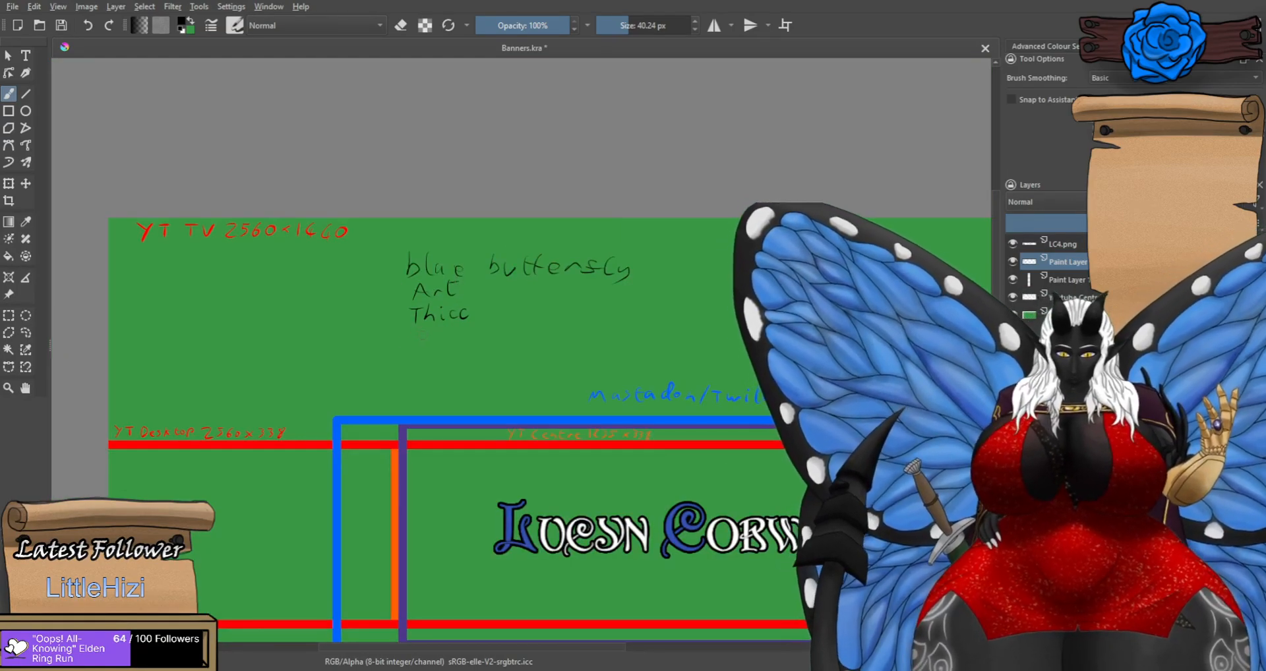
Handwrite "Tail" as the fourth line of the idea list, below "Thicc".
scroll(422, 335, "up", 2)
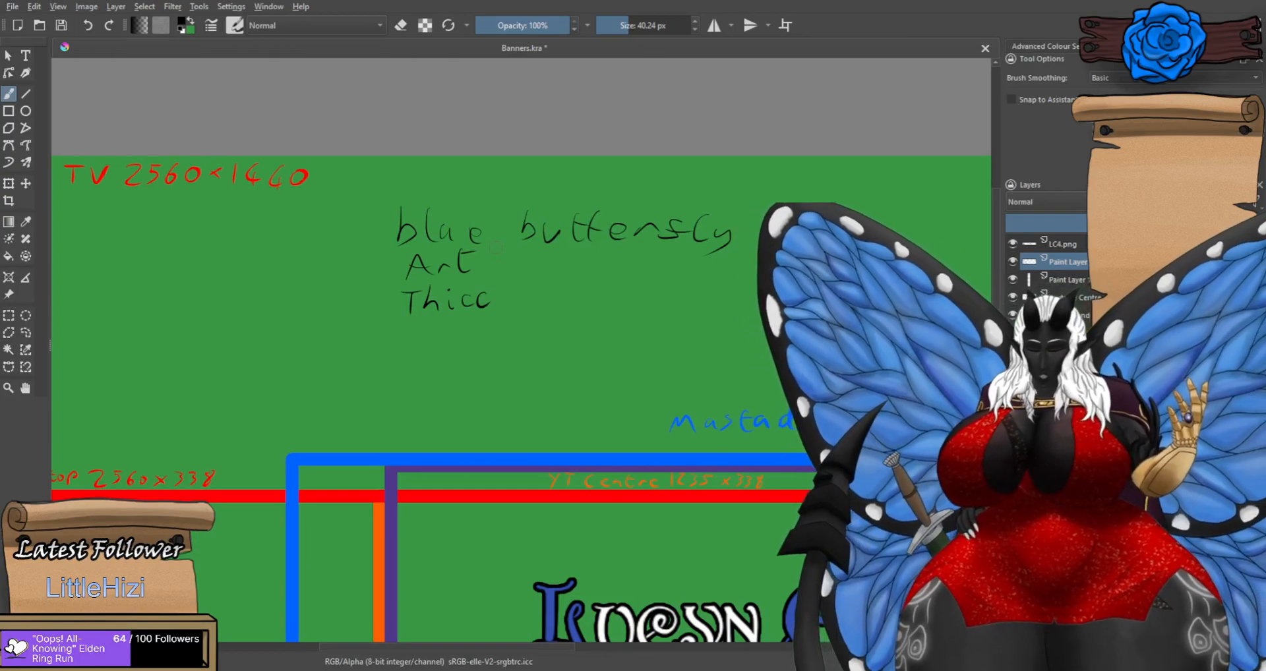
scroll(389, 337, "up", 2)
left_click_drag(391, 316, 419, 316)
mouse_move(409, 318)
left_mouse_down()
mouse_move(408, 340)
mouse_move(454, 337)
left_mouse_up()
key("ctrl+z")
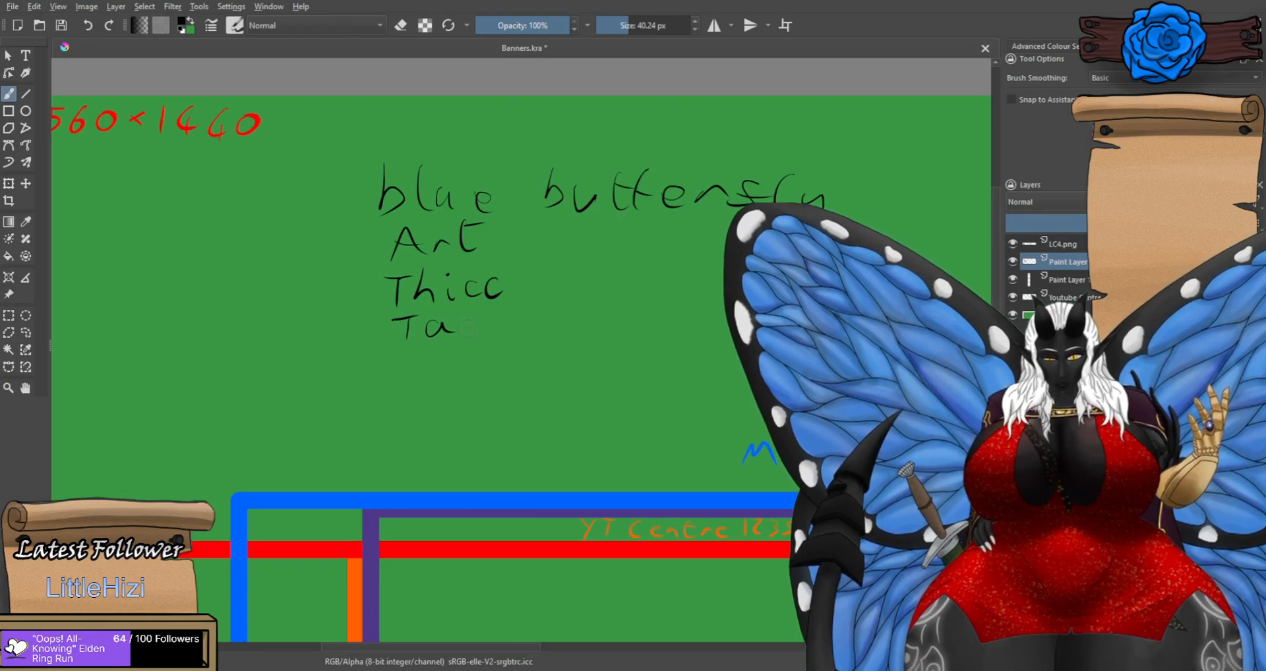
left_click_drag(494, 302, 497, 333)
Handwrite "Brass hand" as the fifth line of the idea list, below "Tail".
left_click_drag(397, 348, 397, 384)
mouse_move(400, 350)
left_mouse_down()
mouse_move(401, 381)
mouse_move(460, 375)
left_mouse_up()
left_click_drag(479, 356, 469, 374)
left_click_drag(499, 355, 486, 378)
mouse_move(539, 339)
left_mouse_down()
mouse_move(532, 358)
mouse_move(549, 371)
left_mouse_up()
mouse_move(572, 350)
left_mouse_down()
mouse_move(596, 364)
mouse_move(567, 360)
mouse_move(614, 368)
mouse_move(641, 364)
left_mouse_up()
key("ctrl+z")
key("ctrl+z")
scroll(621, 363, "down", 1)
scroll(615, 366, "down", 1)
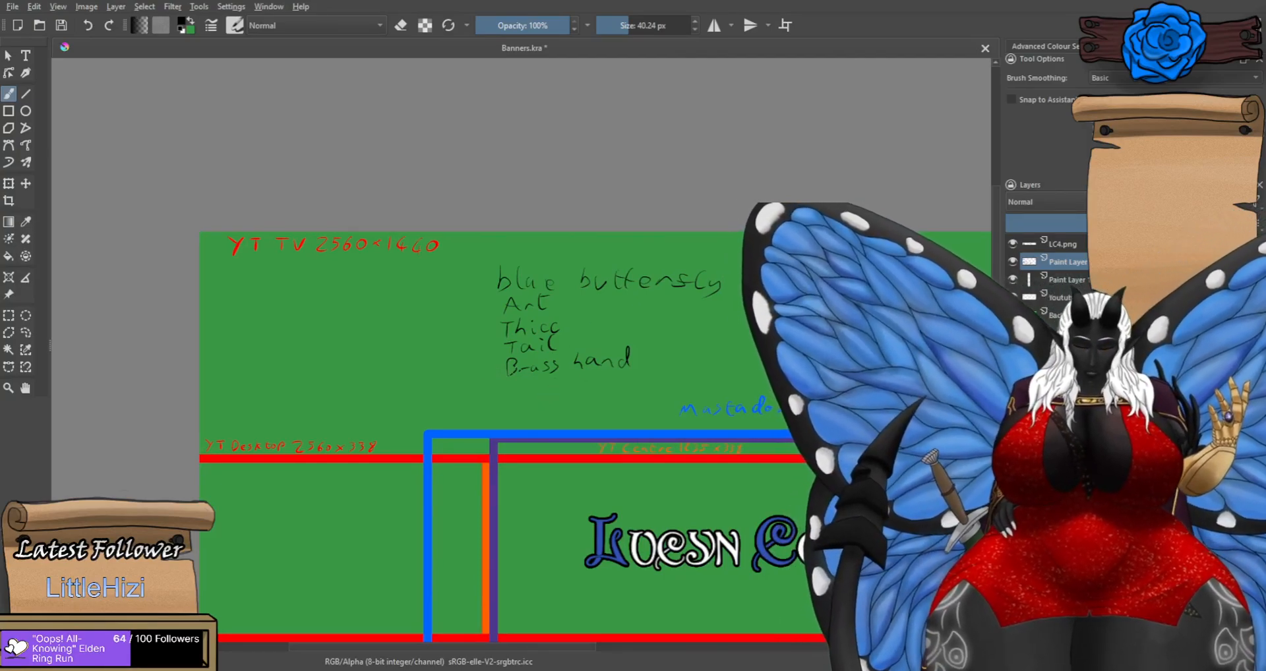
Handwrite "Nature" as the sixth line of the idea list, below "Brass hand", redoing the letters that go wrong.
left_click_drag(723, 365, 541, 296)
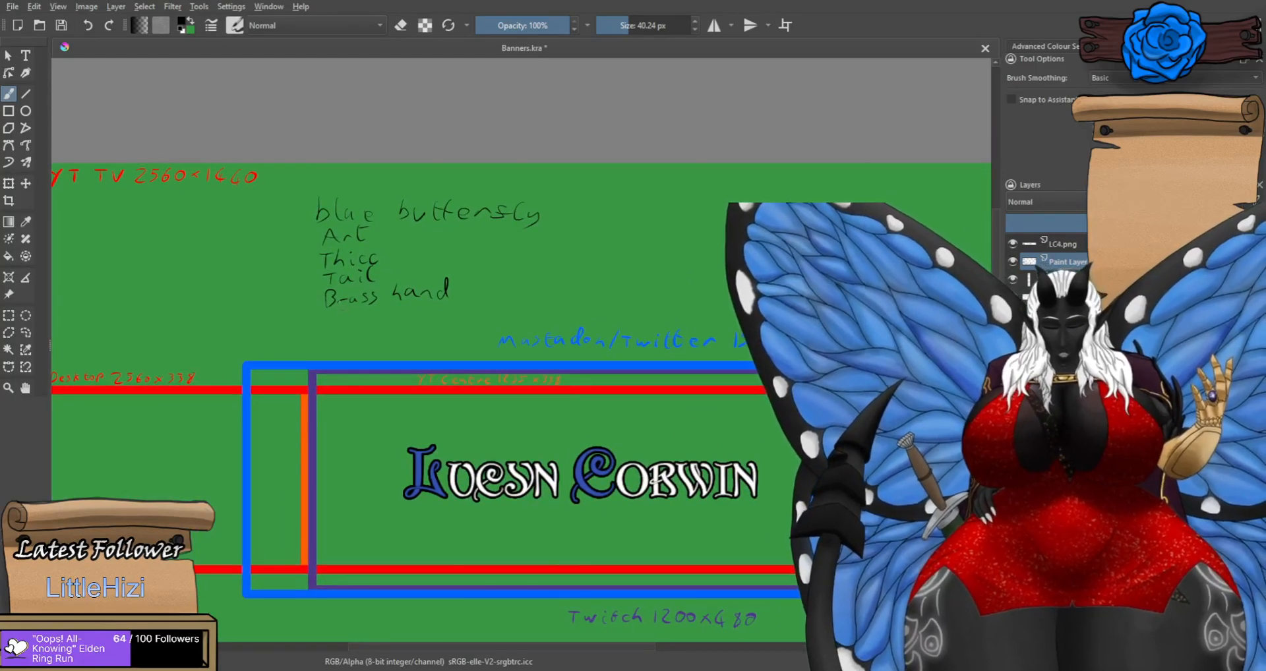
scroll(330, 302, "up", 2)
mouse_move(332, 335)
left_mouse_down()
mouse_move(328, 367)
mouse_move(363, 331)
mouse_move(398, 359)
mouse_move(460, 346)
left_mouse_up()
mouse_move(468, 340)
left_mouse_down()
mouse_move(514, 340)
mouse_move(491, 335)
left_mouse_up()
key("ctrl+z")
key("ctrl+z")
left_click_drag(503, 335, 520, 341)
Handwrite "Fey" as the seventh line of the idea list, below "Nature".
left_click_drag(358, 384, 359, 405)
mouse_move(357, 385)
left_mouse_down()
mouse_move(383, 375)
mouse_move(381, 388)
left_mouse_up()
mouse_move(392, 394)
left_mouse_down()
mouse_move(410, 400)
mouse_move(440, 380)
left_mouse_up()
left_click_drag(440, 381, 408, 428)
scroll(389, 398, "down", 3)
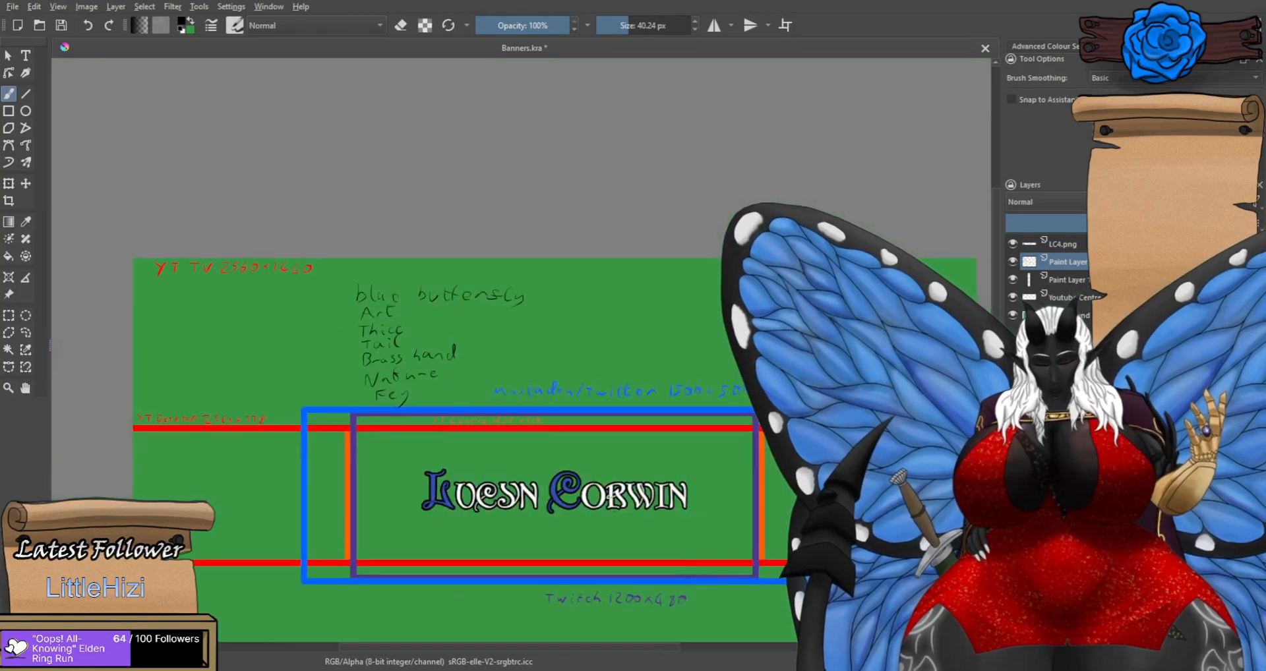
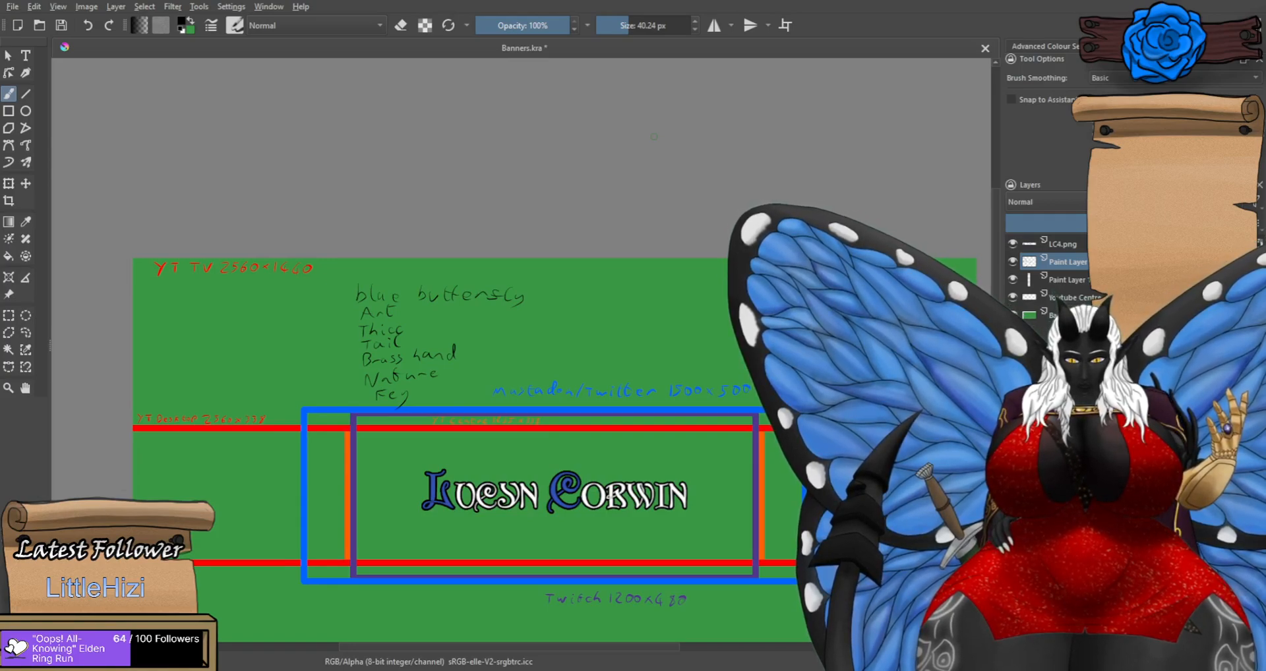
Start a second column of the idea list with "Leaves", handwritten beside "blue butterfly".
left_click_drag(616, 438, 574, 329)
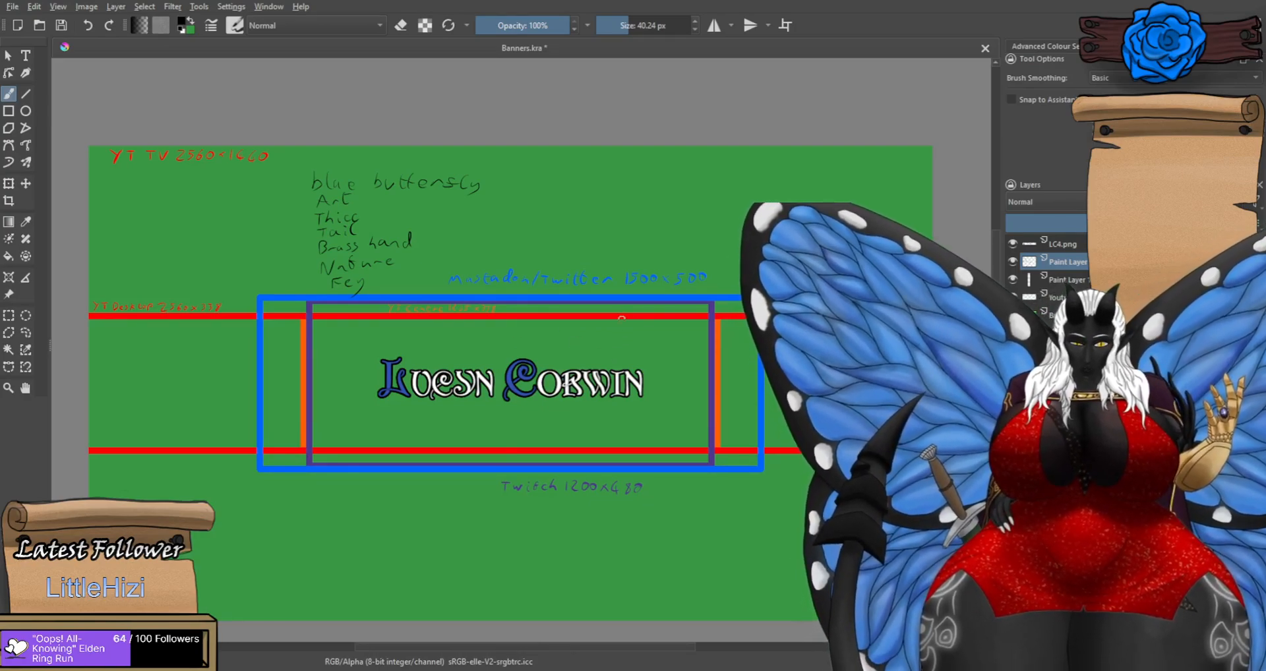
scroll(534, 178, "up", 3)
left_click_drag(484, 170, 521, 218)
mouse_move(522, 206)
left_mouse_down()
mouse_move(536, 194)
mouse_move(545, 215)
left_mouse_up()
mouse_move(568, 193)
left_mouse_down()
mouse_move(567, 214)
mouse_move(611, 194)
mouse_move(643, 210)
left_mouse_up()
left_click_drag(666, 188, 655, 212)
Handwrite "Vines" below "Leaves" in the second column of the idea list.
mouse_move(479, 249)
left_mouse_down()
mouse_move(505, 242)
mouse_move(523, 273)
mouse_move(551, 273)
left_mouse_up()
left_click_drag(566, 266, 585, 273)
left_click_drag(605, 255, 584, 274)
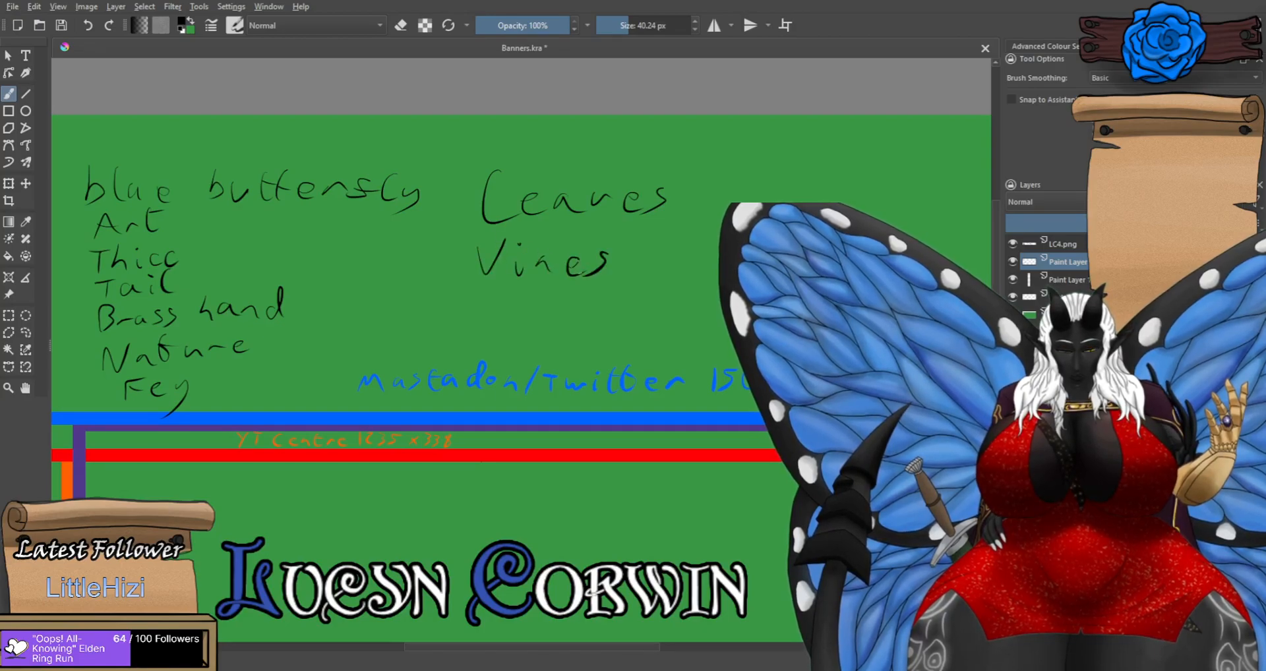
scroll(561, 270, "down", 3)
scroll(569, 352, "up", 2)
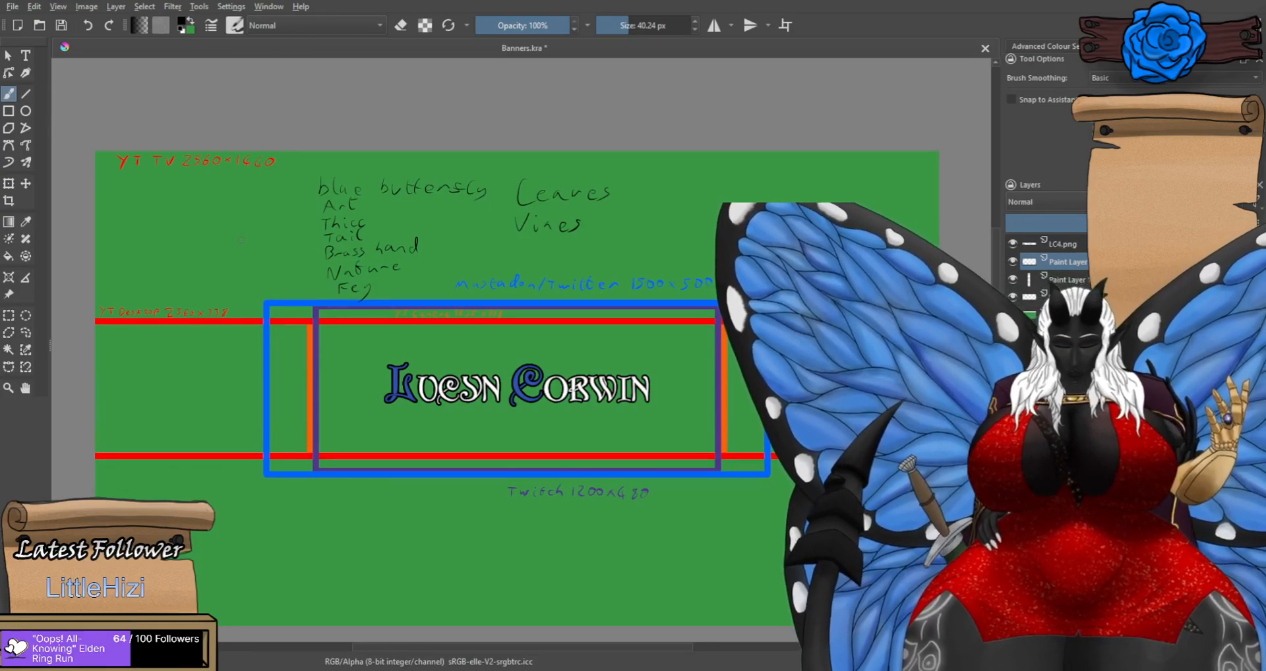
mouse_move(715, 349)
left_mouse_down()
mouse_move(636, 321)
mouse_move(507, 327)
mouse_move(325, 368)
mouse_move(387, 439)
mouse_move(653, 441)
mouse_move(679, 340)
left_mouse_up()
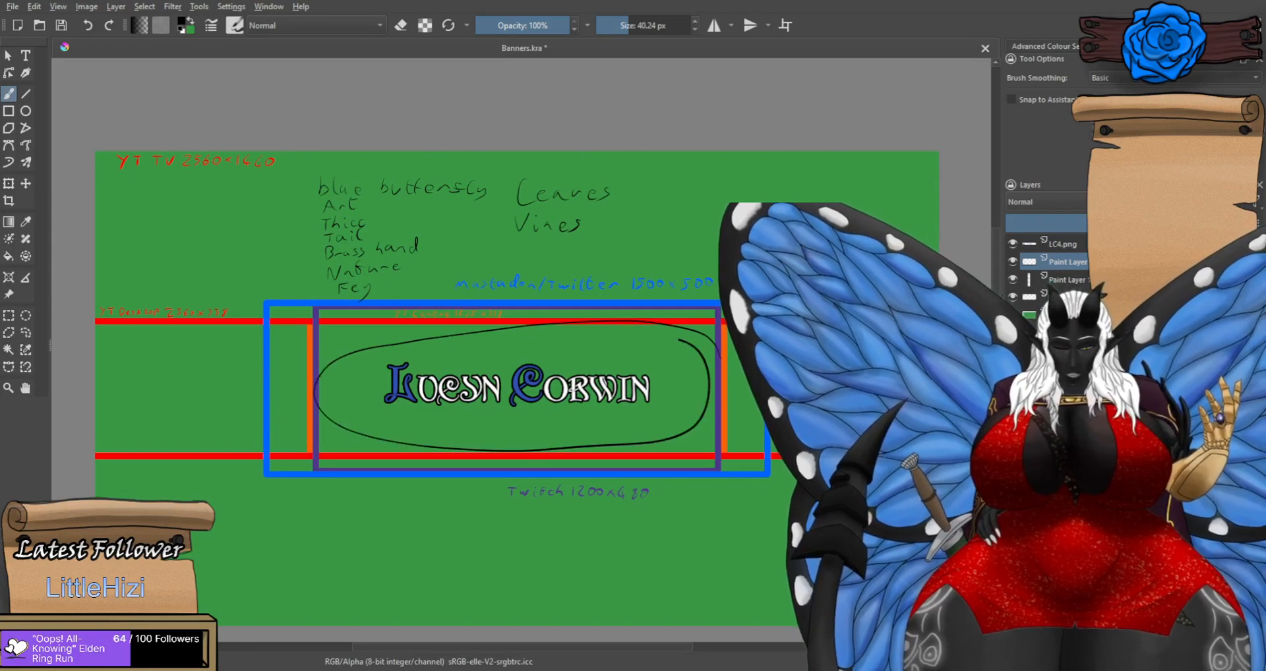
key("ctrl+z")
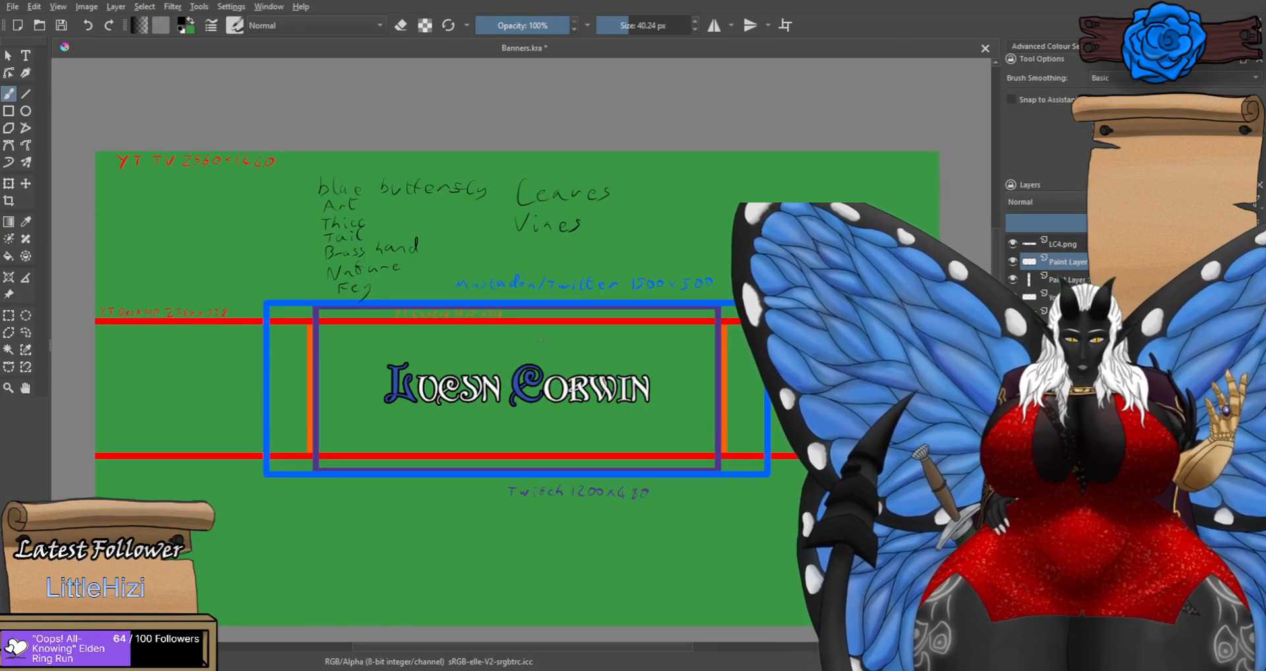
mouse_move(720, 363)
left_mouse_down()
mouse_move(688, 331)
mouse_move(497, 317)
mouse_move(364, 331)
mouse_move(310, 370)
mouse_move(346, 434)
mouse_move(497, 462)
mouse_move(638, 452)
mouse_move(702, 411)
mouse_move(690, 370)
left_mouse_up()
key("ctrl+z")
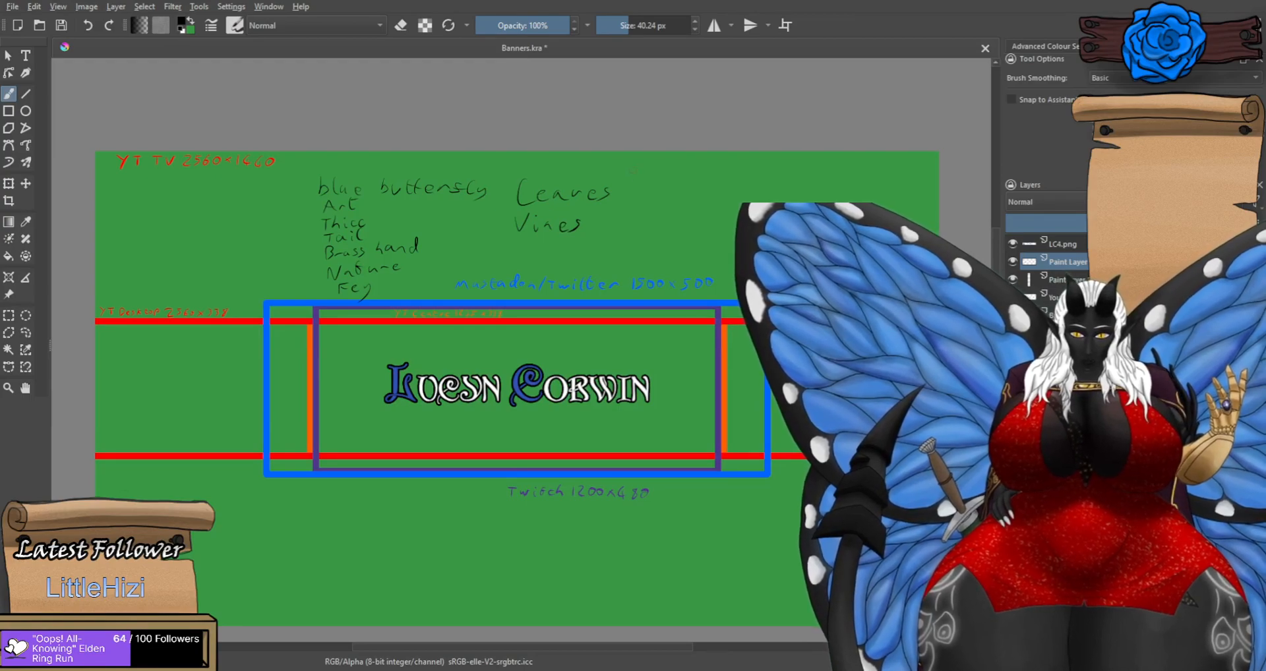
mouse_move(668, 185)
left_mouse_down()
mouse_move(295, 189)
mouse_move(387, 300)
mouse_move(712, 231)
left_mouse_up()
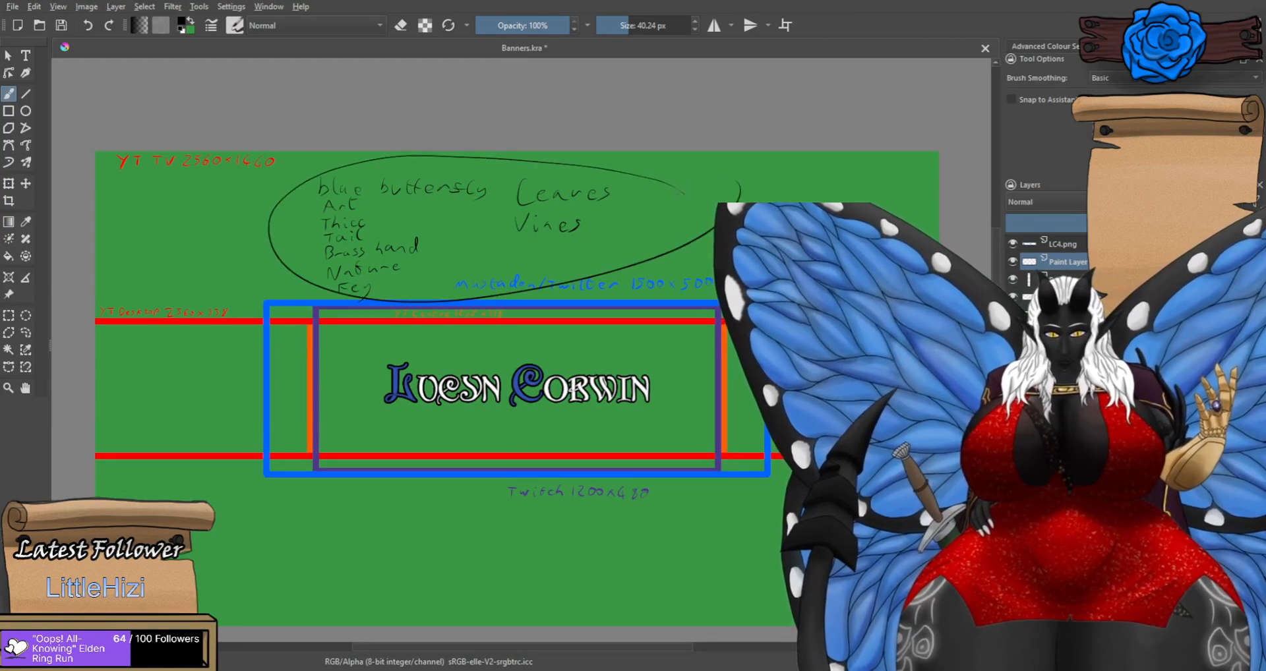
key("ctrl+z")
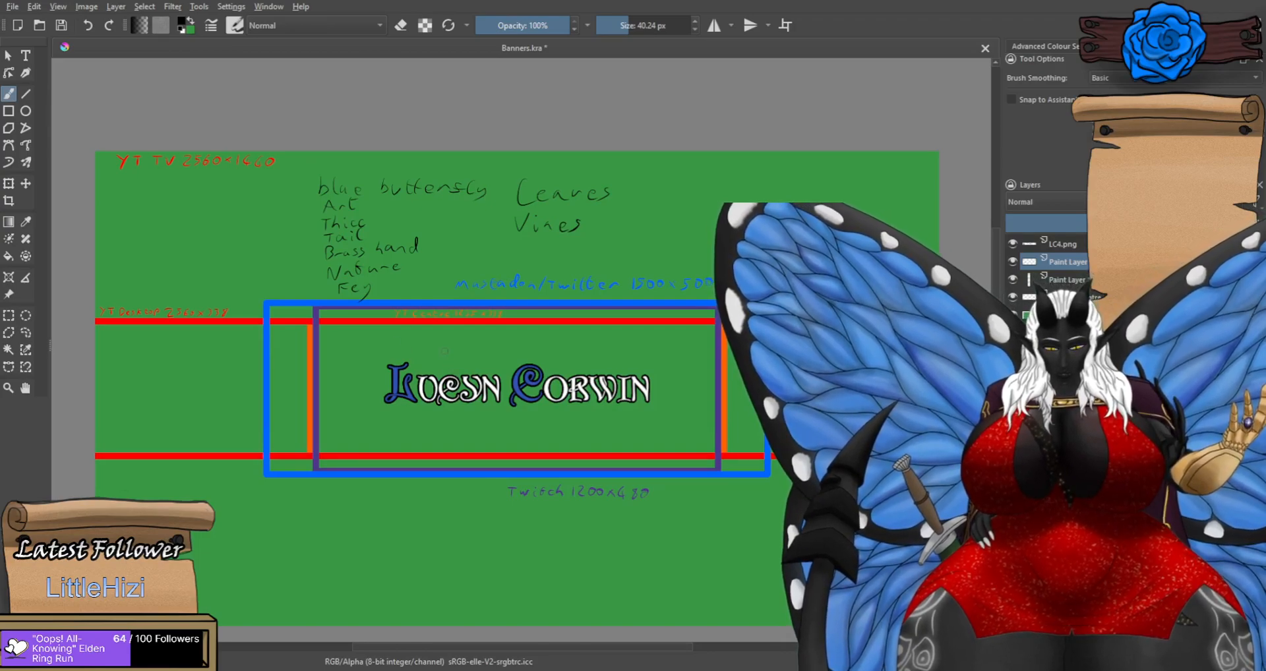
scroll(444, 350, "up", 1)
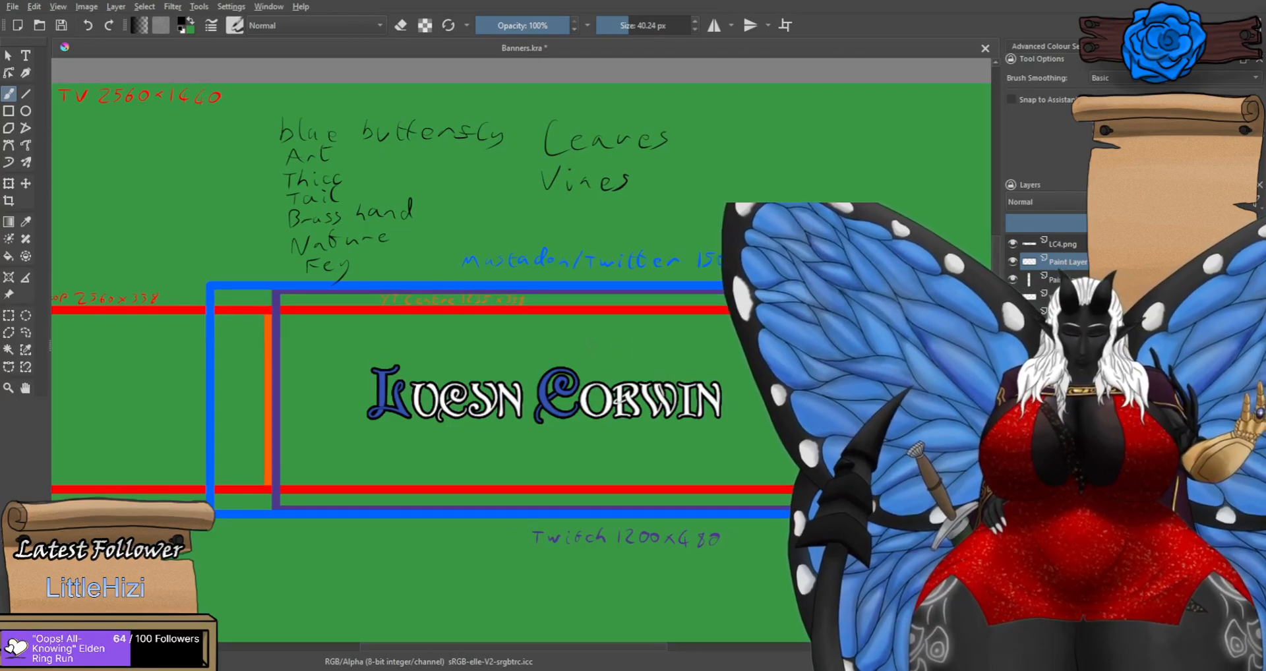
mouse_move(692, 432)
left_mouse_down()
mouse_move(670, 353)
mouse_move(371, 356)
mouse_move(439, 450)
mouse_move(755, 433)
left_mouse_up()
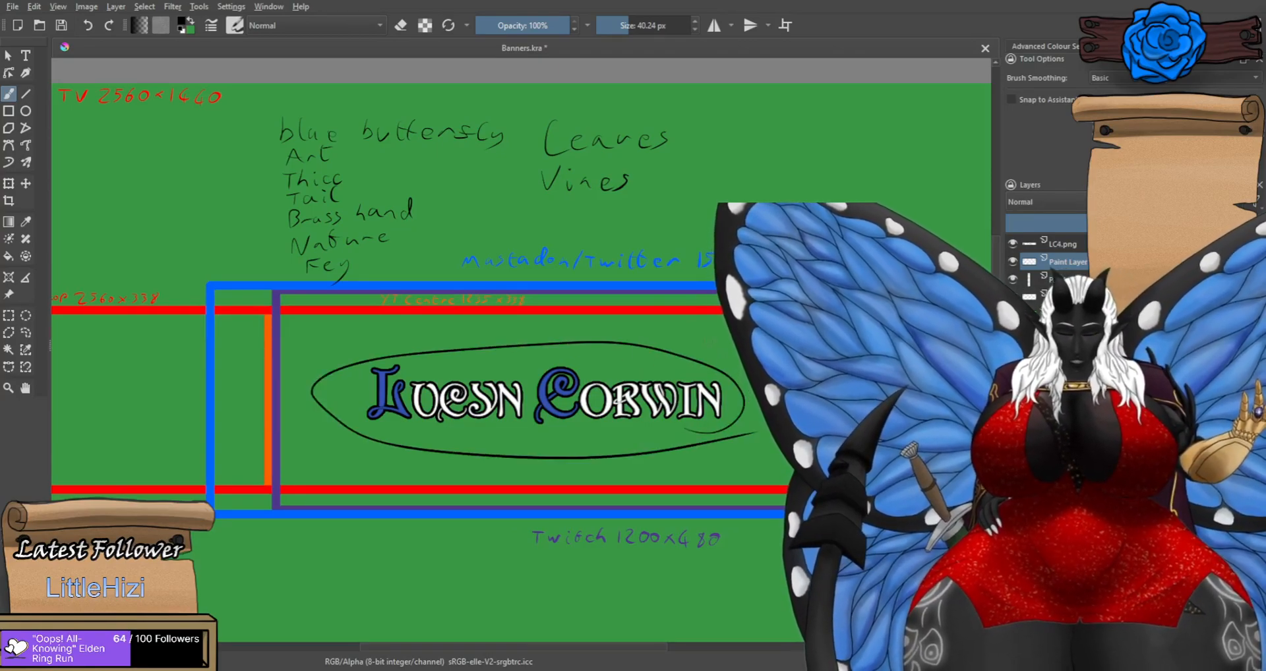
key("ctrl+z")
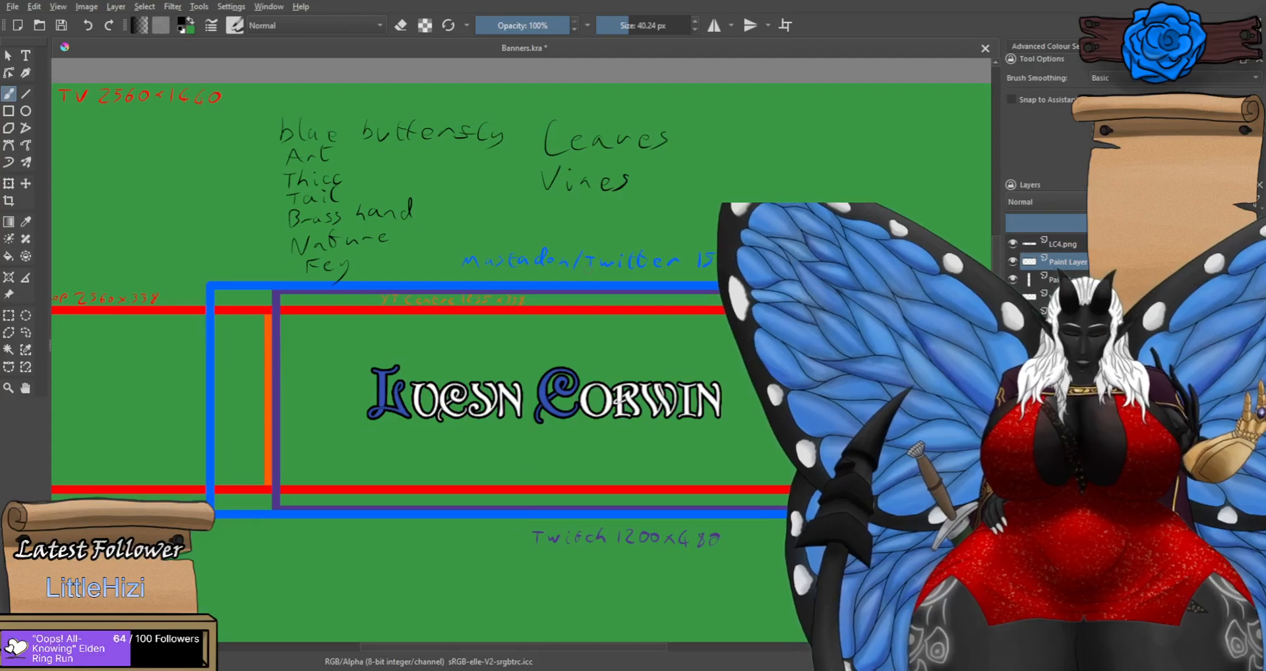
Repaint the logo's two large initials in a lighter blue on the LC4.png layer, with the brush size at 102.86 px.
scroll(533, 406, "up", 5)
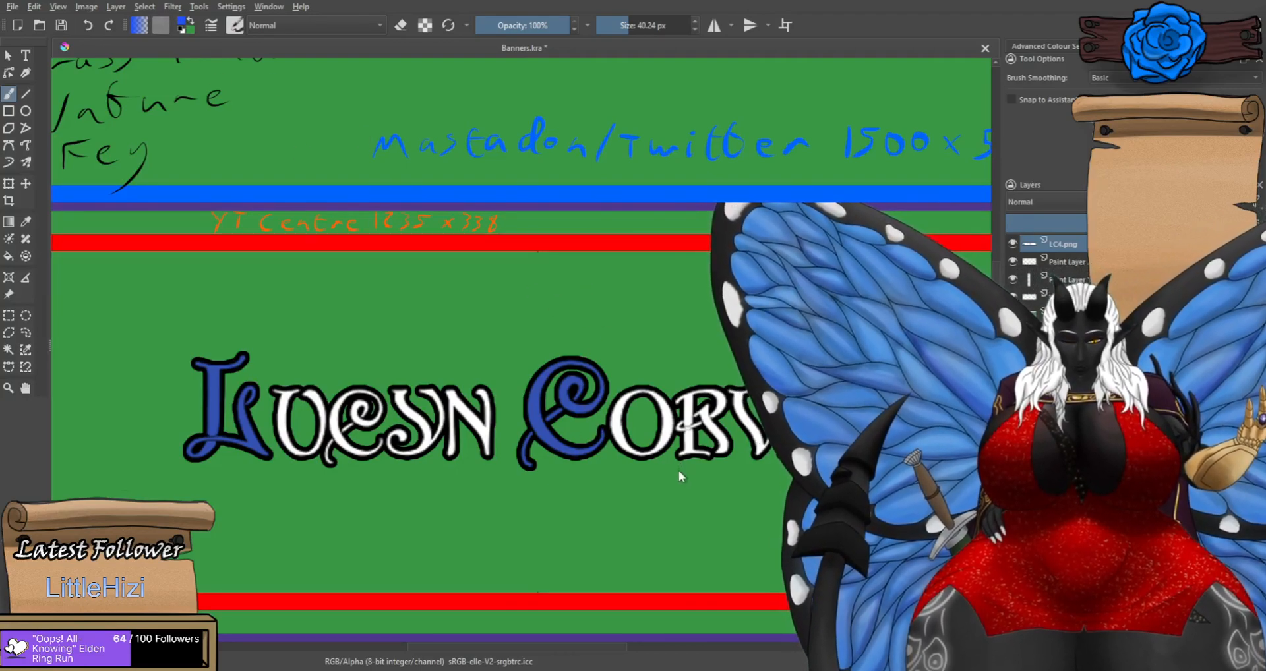
left_click(635, 24)
left_click_drag(634, 24, 640, 24)
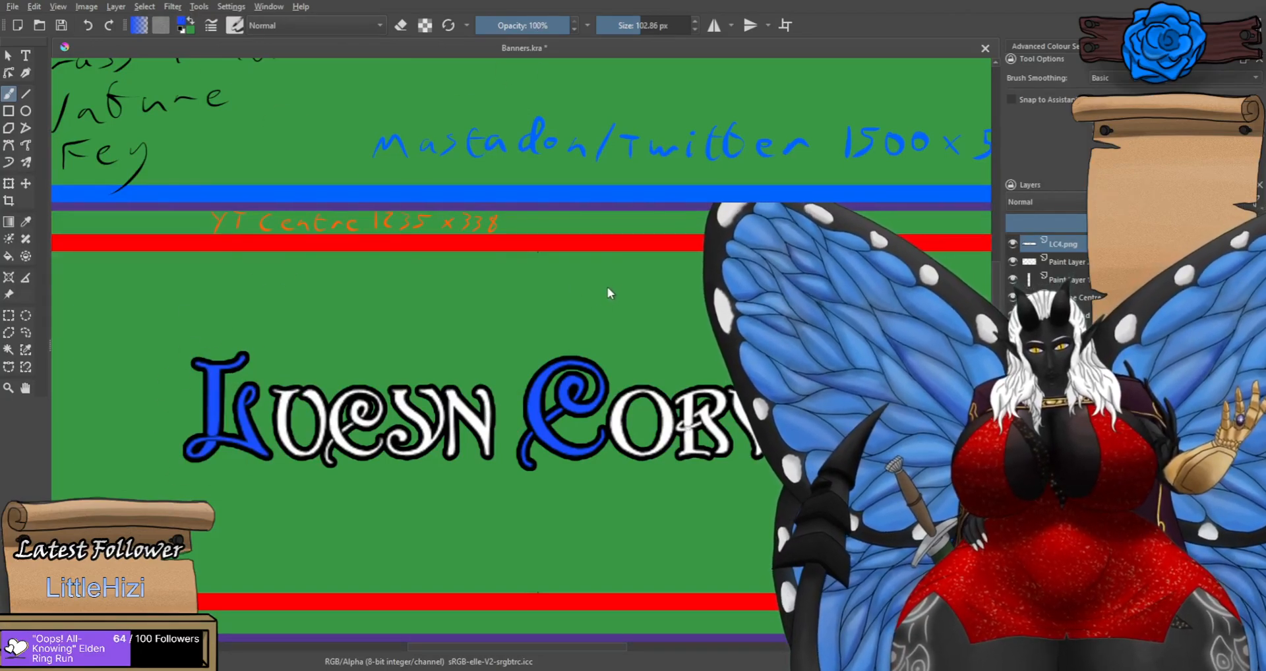
mouse_move(559, 437)
left_mouse_down()
mouse_move(540, 481)
mouse_move(520, 476)
mouse_move(549, 479)
mouse_move(599, 437)
mouse_move(591, 350)
left_mouse_up()
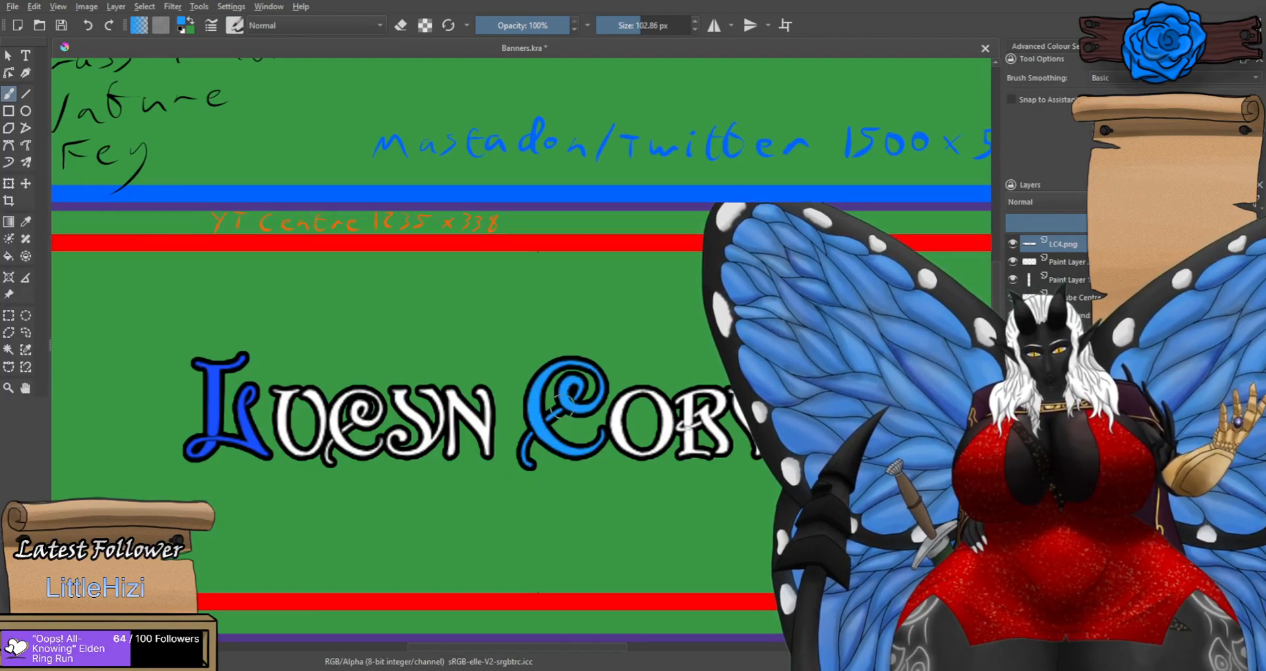
mouse_move(203, 367)
left_mouse_down()
mouse_move(200, 449)
mouse_move(234, 359)
mouse_move(254, 440)
mouse_move(250, 394)
left_mouse_up()
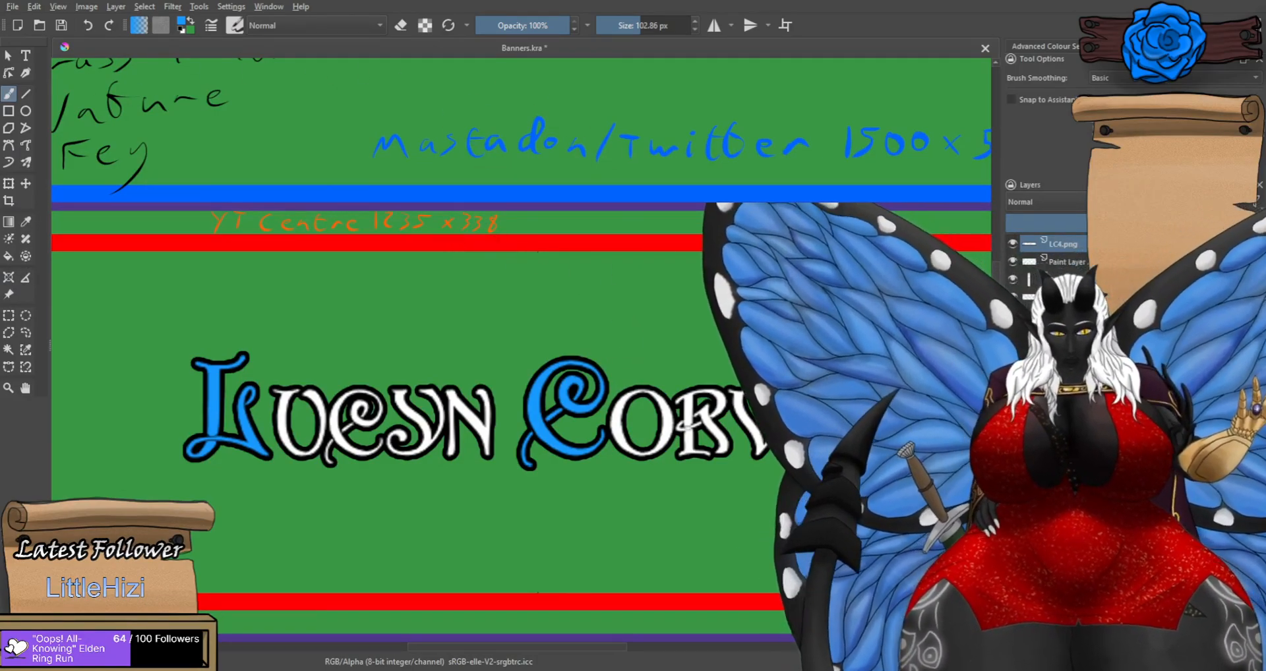
scroll(567, 310, "down", 2)
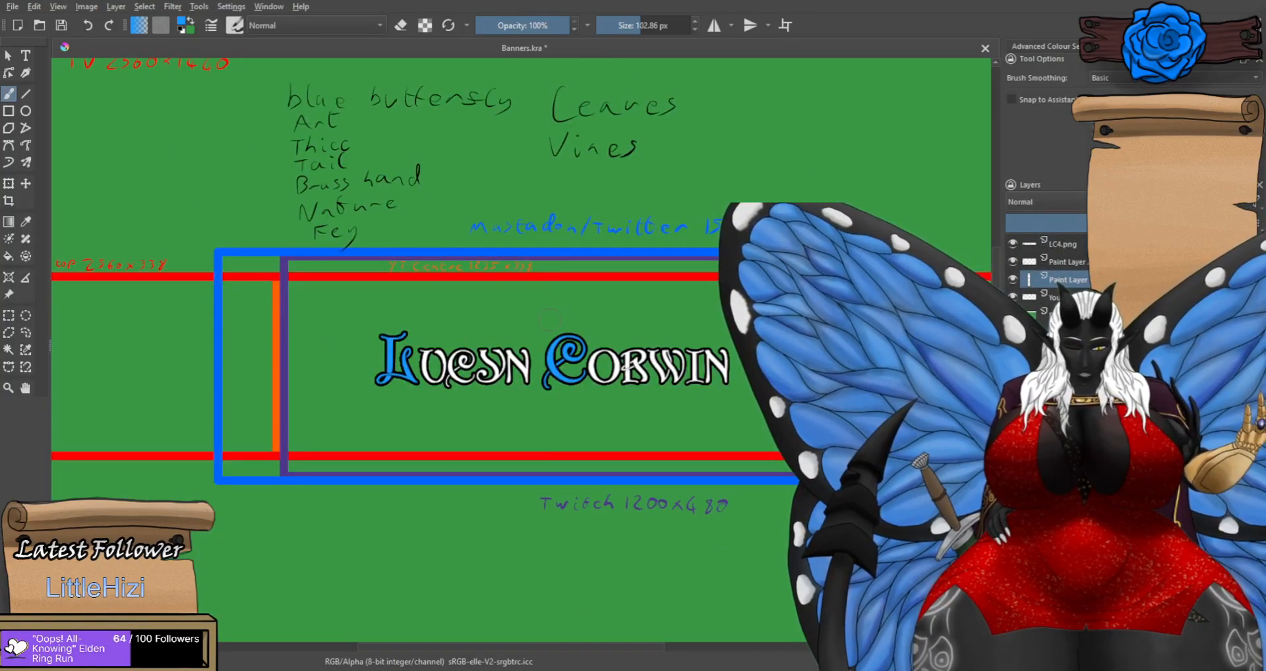
Handwrite "Cooking/baking" in black below "Vines" on the notes layer, reducing the brush to 40.24 px partway through.
left_click(181, 31)
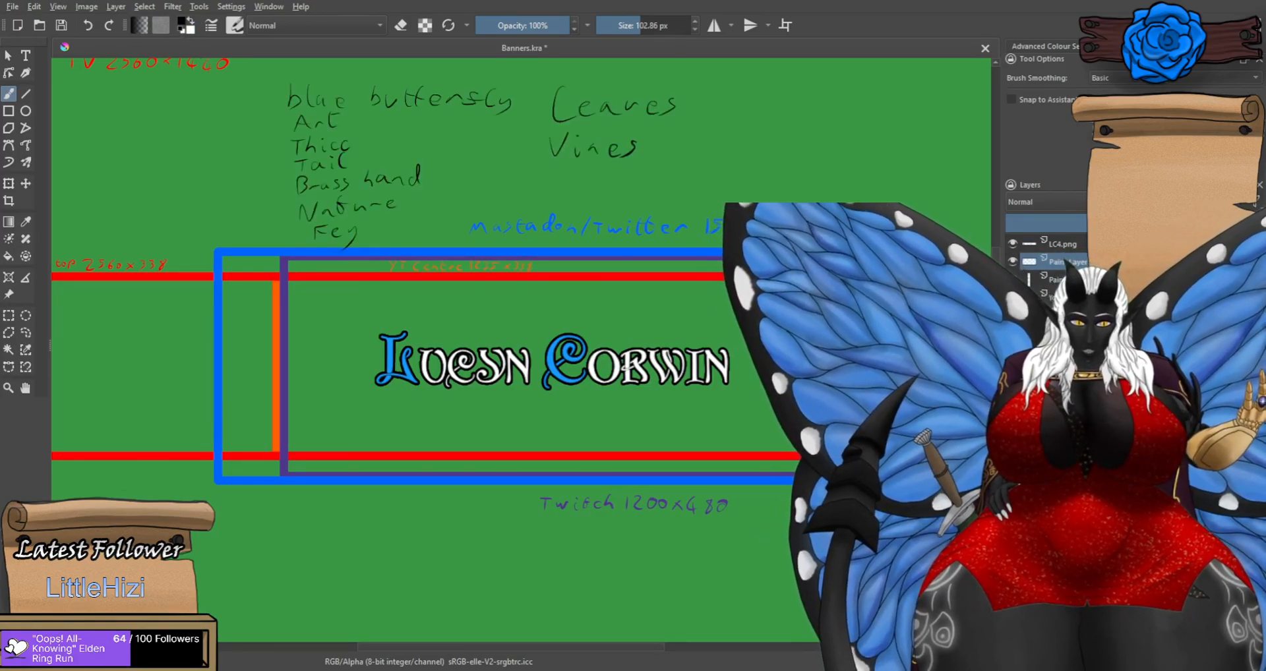
scroll(547, 151, "up", 2)
mouse_move(566, 188)
left_mouse_down()
mouse_move(568, 220)
mouse_move(587, 199)
mouse_move(653, 212)
left_mouse_up()
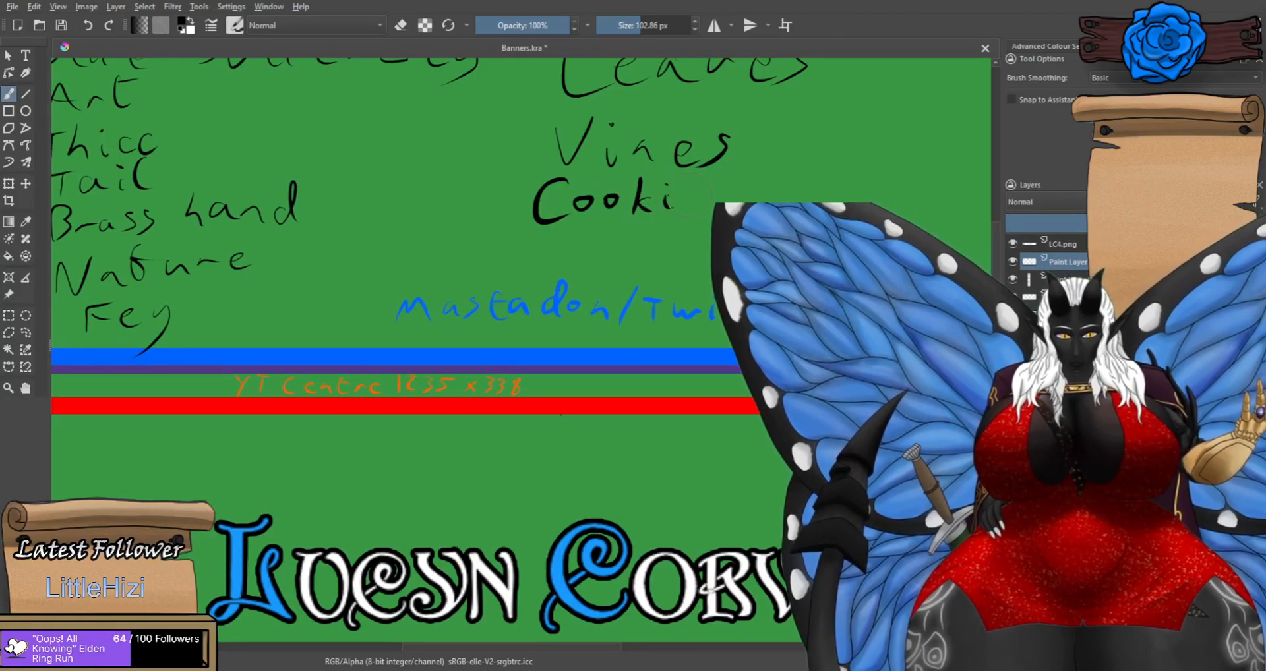
left_click_drag(631, 25, 629, 20)
left_click_drag(747, 176, 726, 202)
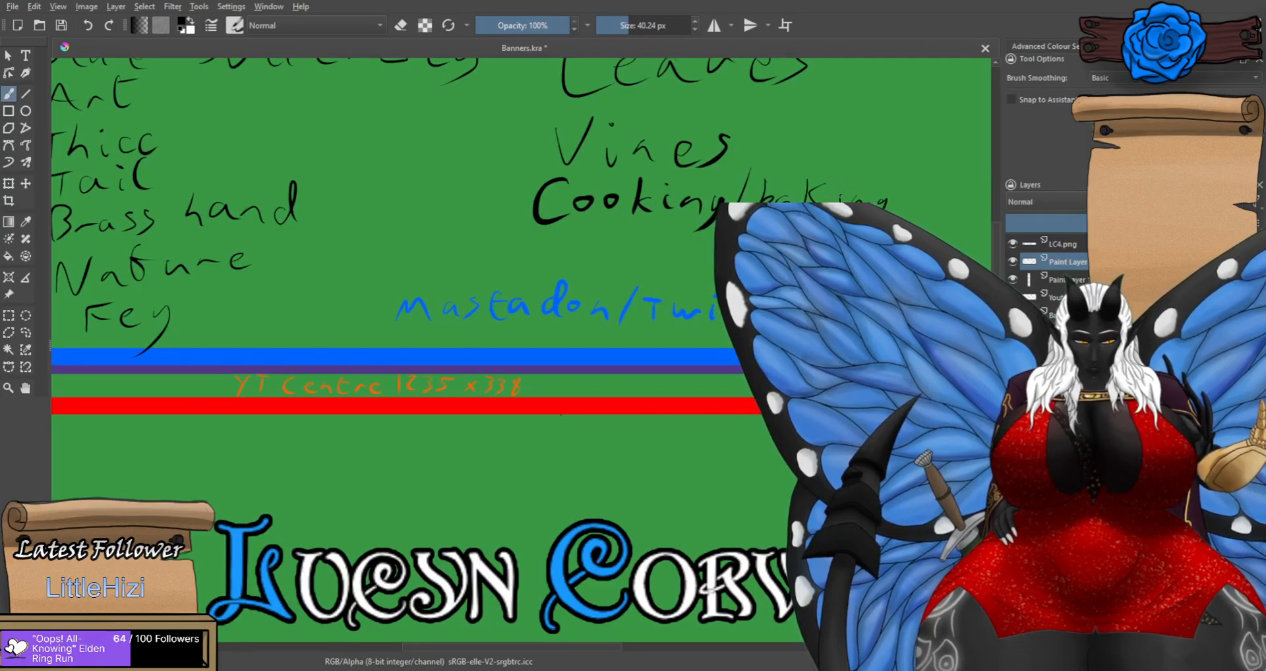
scroll(775, 197, "down", 3)
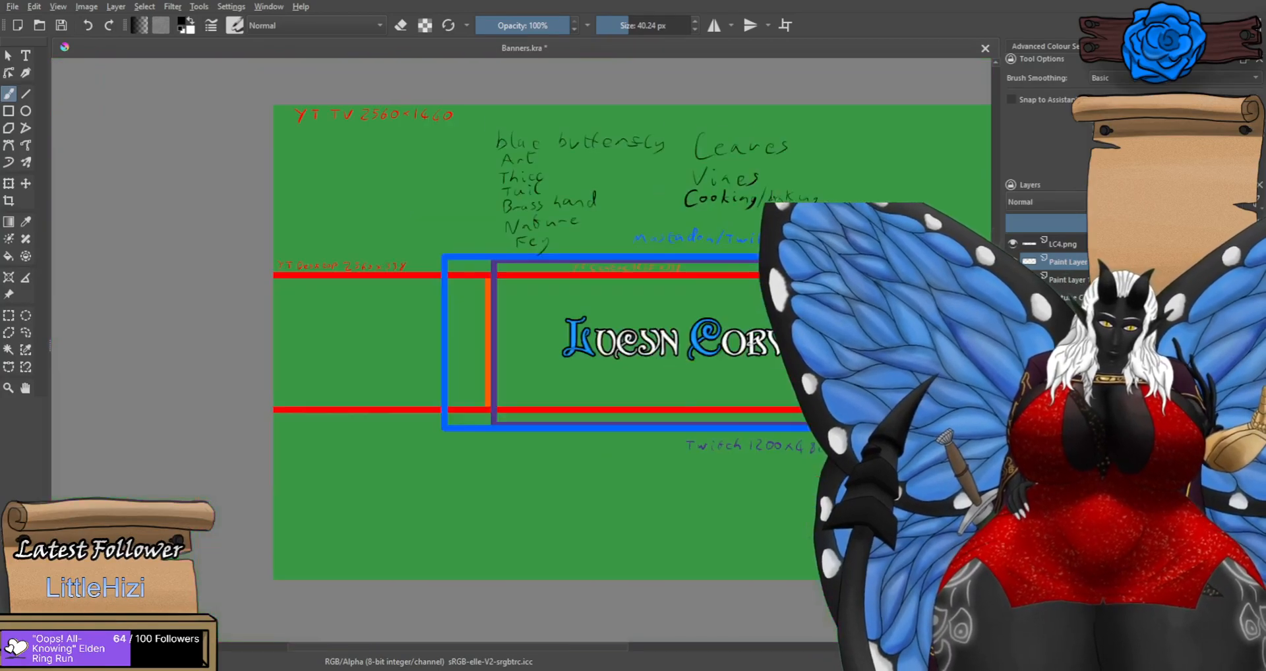
Handwrite "gaming" to the right of "Leaves" as the start of a third idea column.
left_click_drag(822, 227, 664, 310)
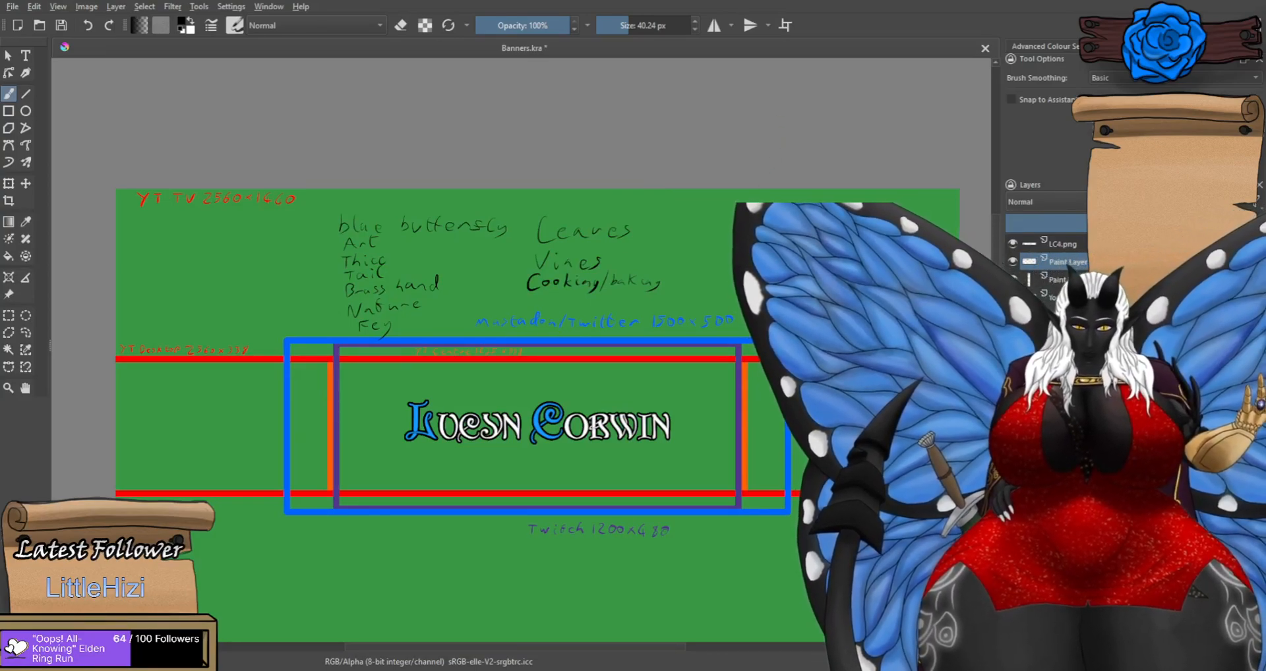
scroll(688, 236, "up", 5)
left_click_drag(663, 215, 623, 263)
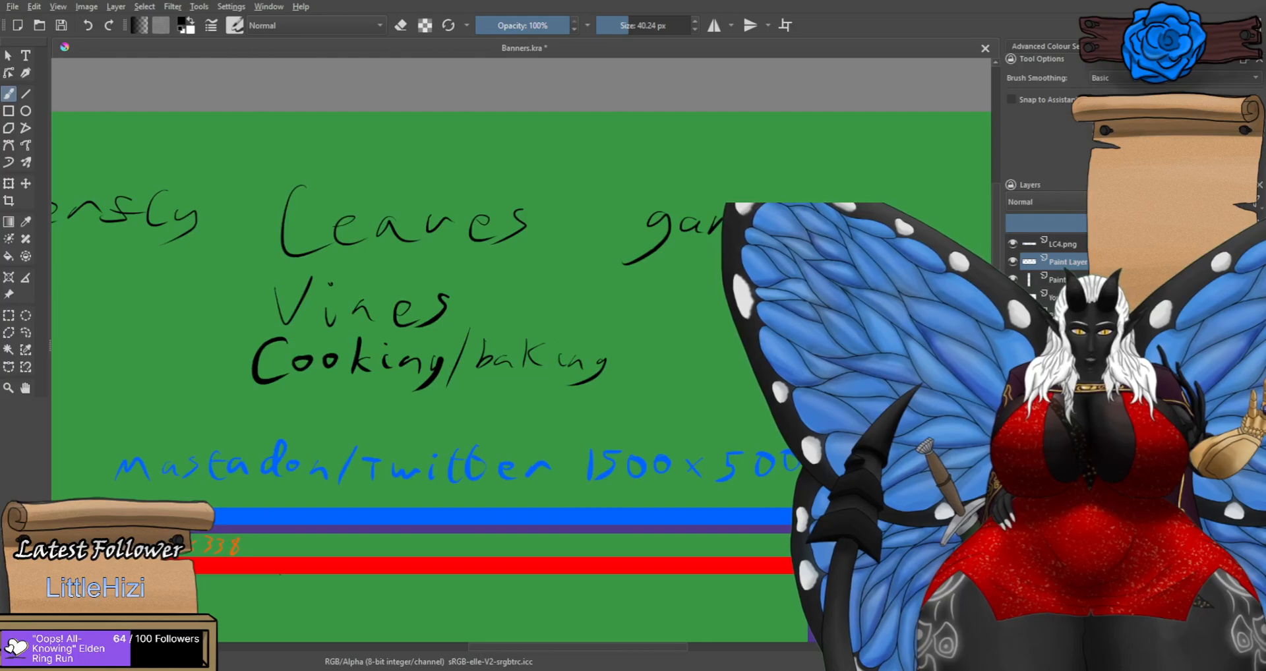
scroll(762, 224, "down", 4)
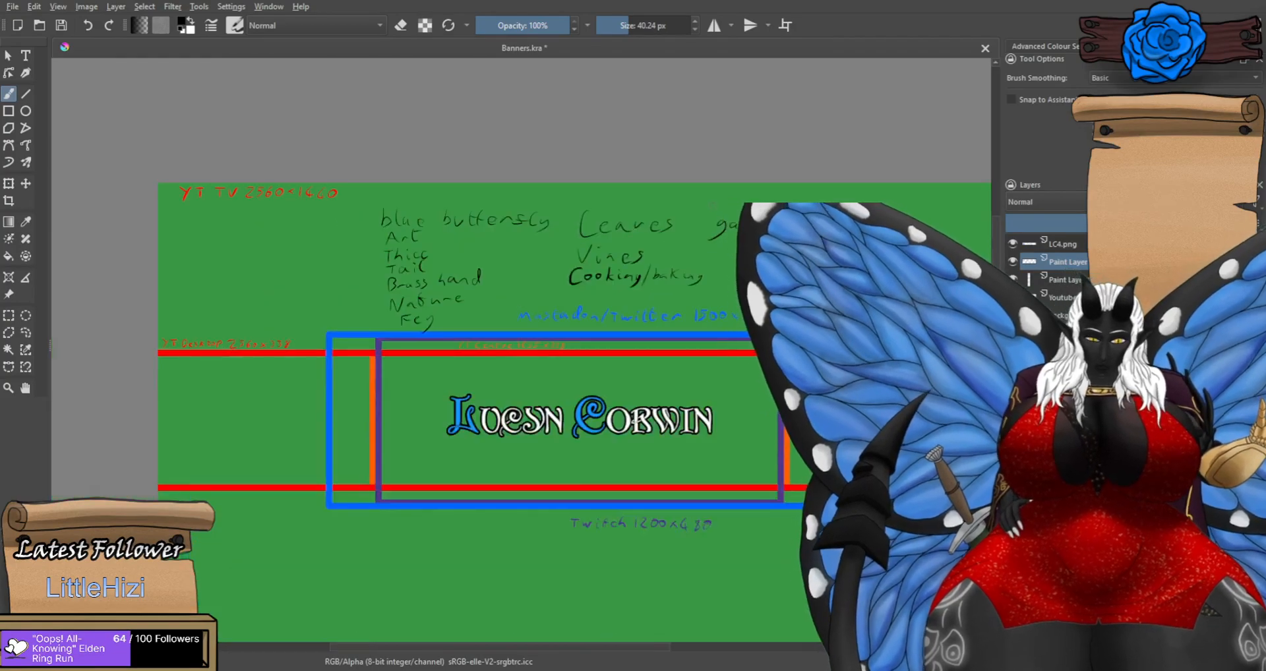
scroll(623, 243, "down", 2)
scroll(706, 277, "up", 2)
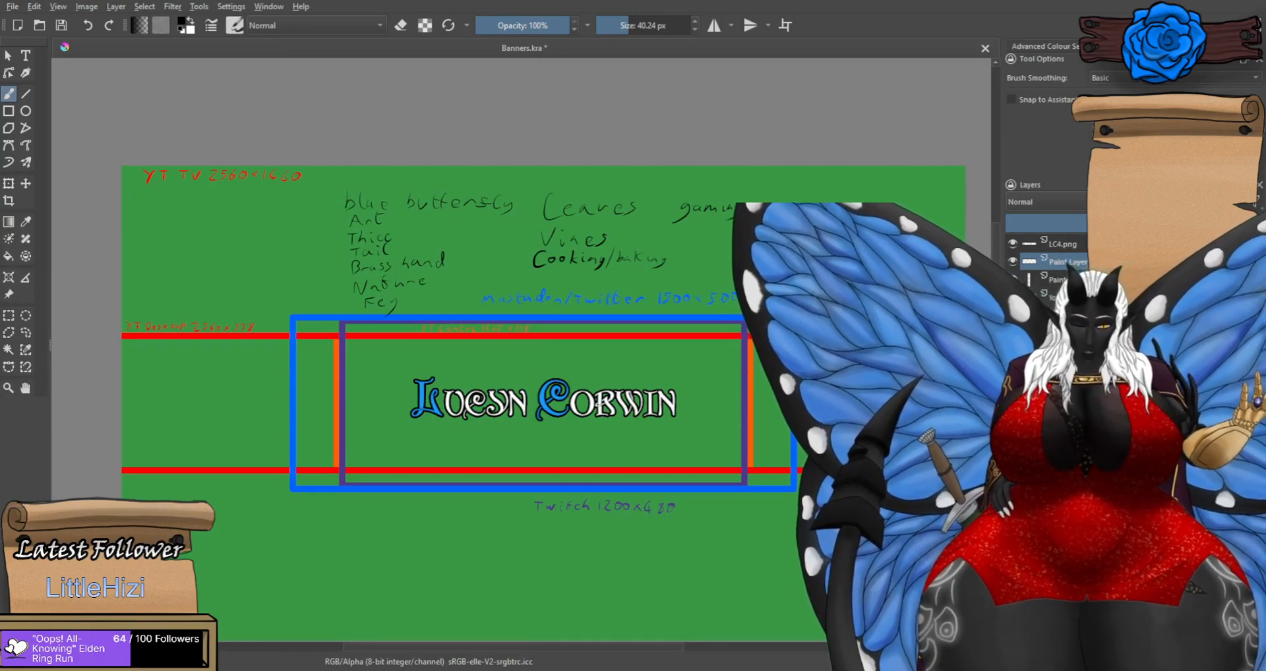
Draw a straight horizontal black line on each side of the logo, inside the YT Desktop band, redoing the crooked one.
left_click_drag(154, 375, 311, 386)
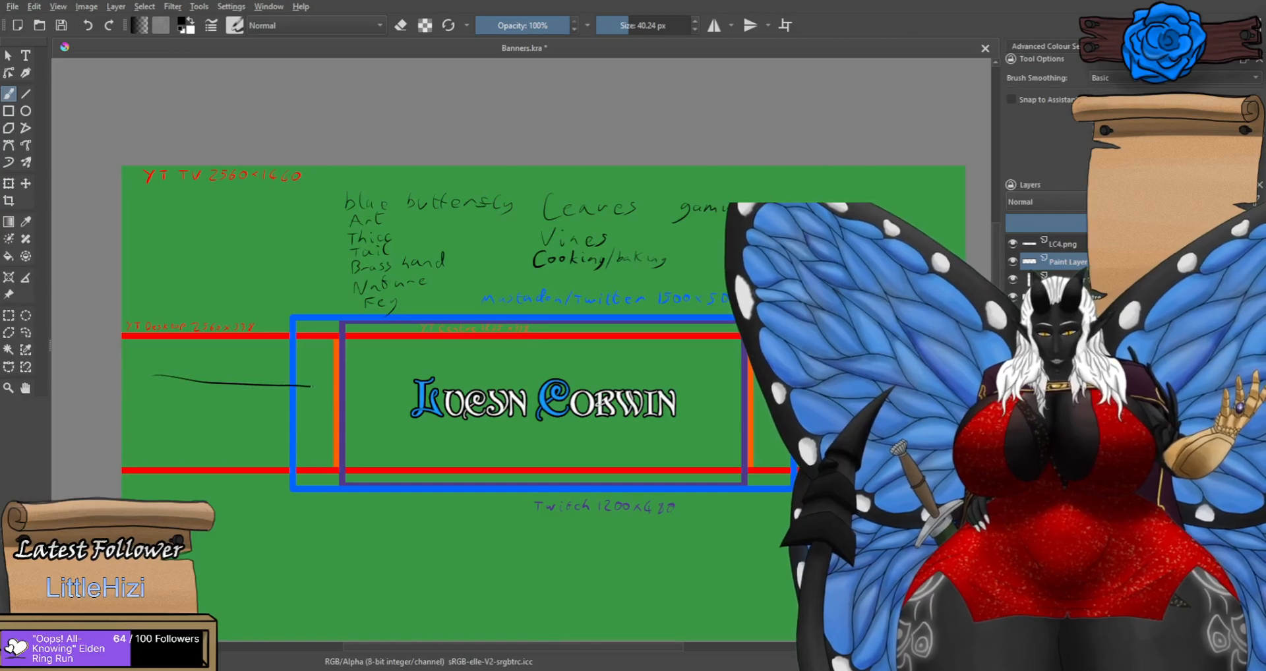
key("ctrl+z")
left_click_drag(137, 373, 305, 373)
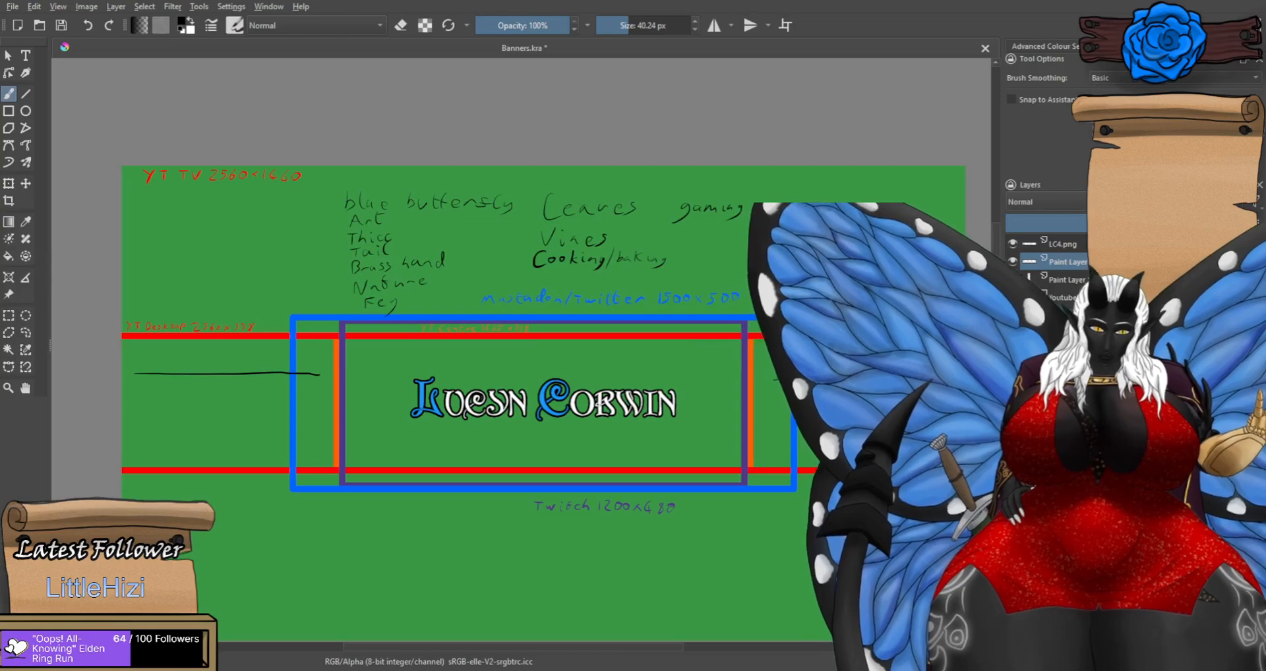
Handwrite "Anathema" under the horizontal line to the right of the logo, redoing the first letters.
scroll(917, 360, "up", 3)
mouse_move(644, 456)
left_mouse_down()
mouse_move(652, 438)
mouse_move(676, 454)
mouse_move(667, 461)
left_mouse_up()
key("ctrl+z")
left_click_drag(642, 450, 689, 458)
mouse_move(704, 446)
left_mouse_down()
mouse_move(697, 457)
mouse_move(737, 453)
left_mouse_up()
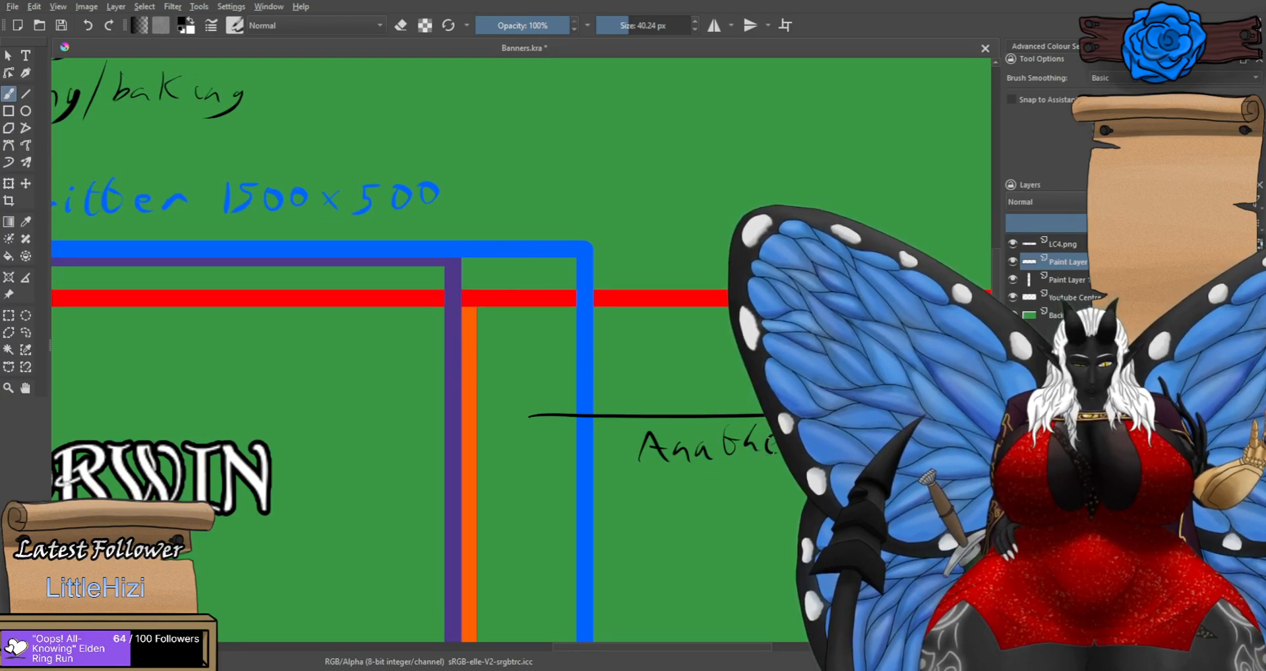
scroll(728, 462, "down", 3)
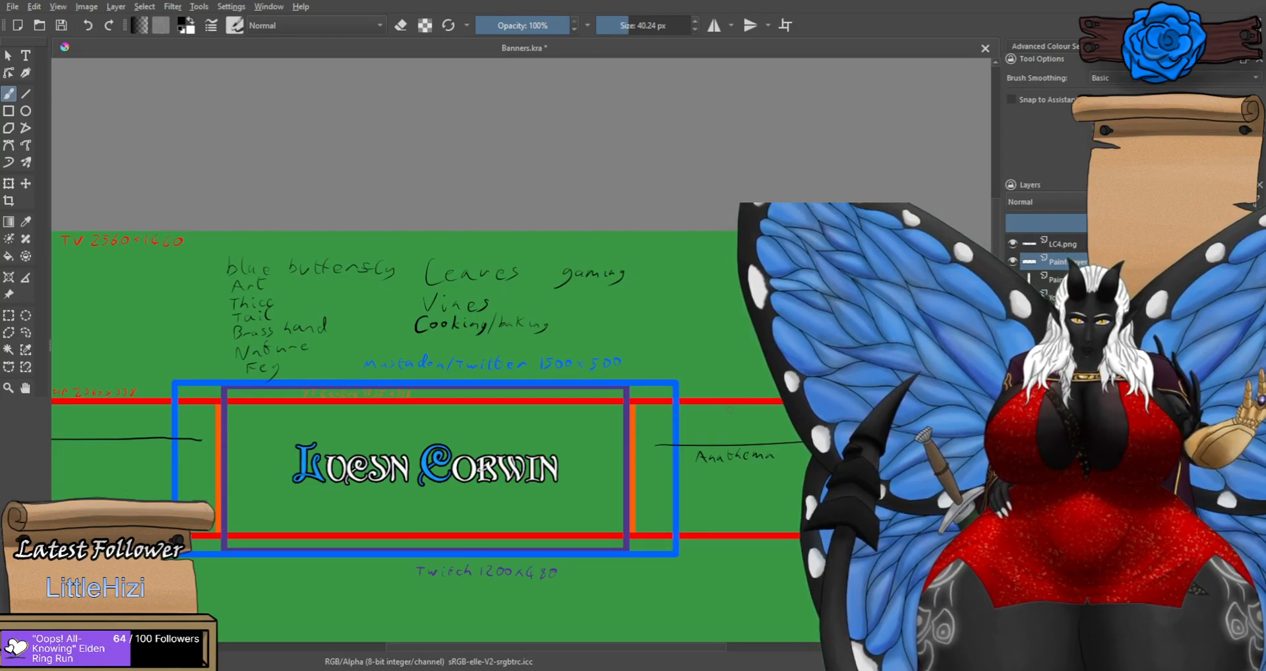
Handwrite "Rebuker" under the horizontal line to the left of the logo.
scroll(773, 479, "up", 1)
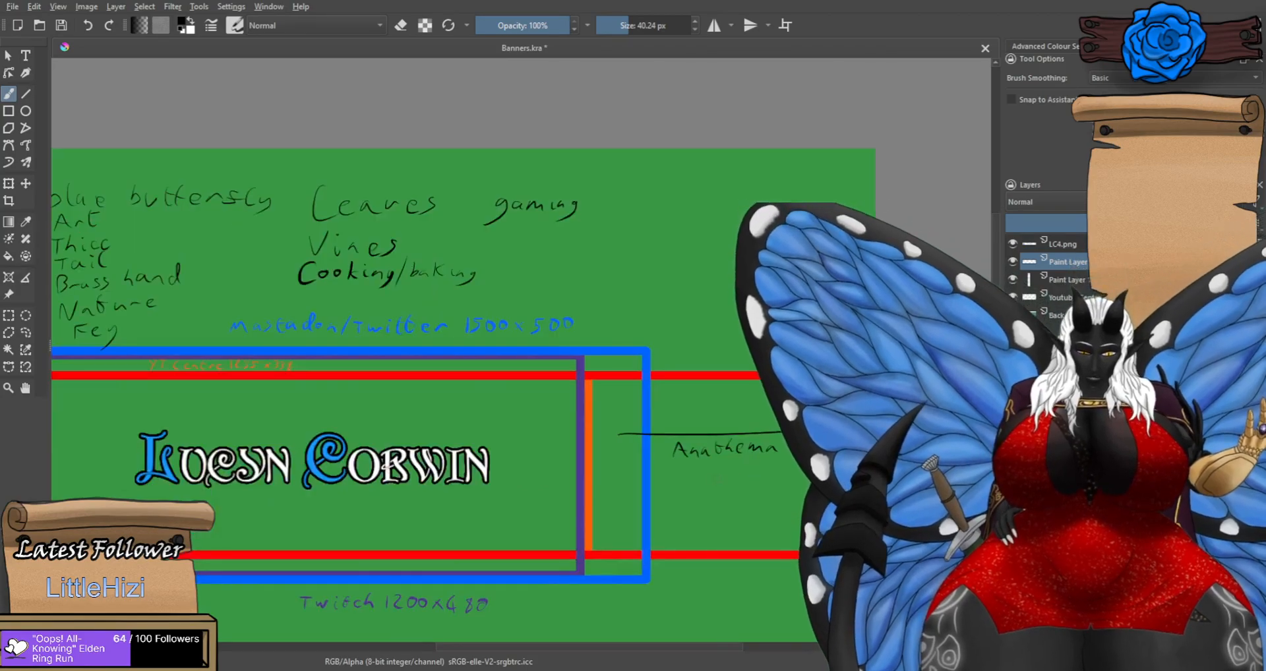
left_click_drag(449, 473, 984, 427)
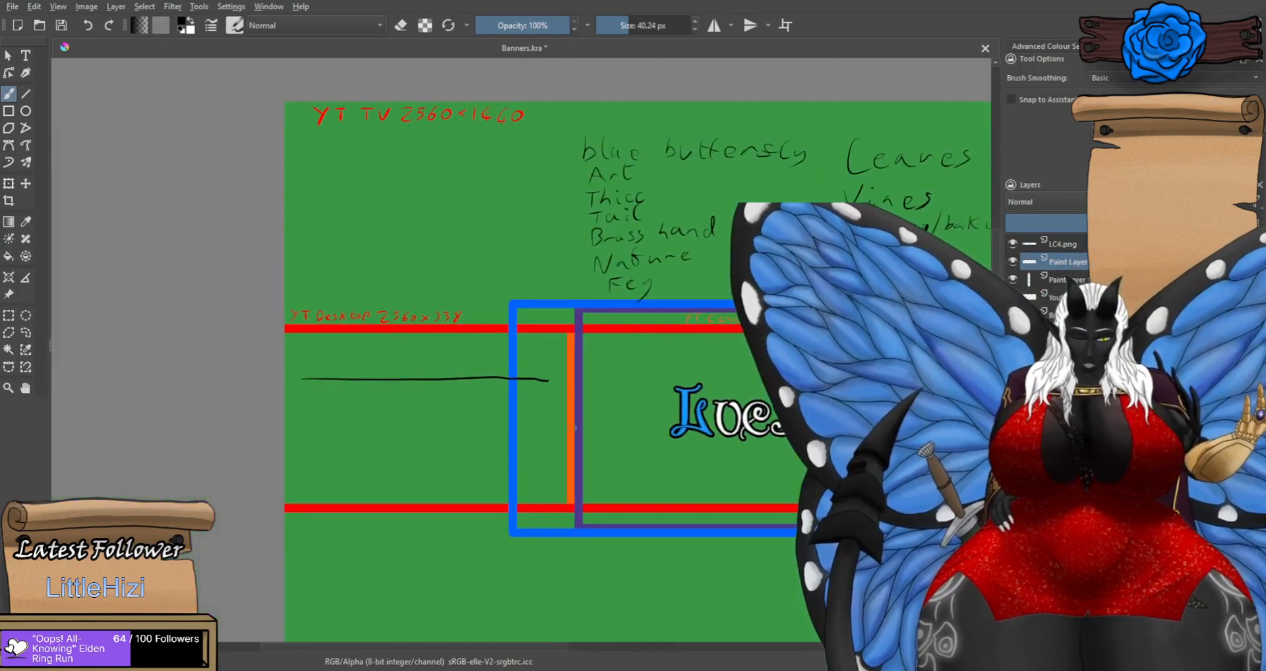
scroll(356, 399, "up", 4)
mouse_move(344, 399)
left_mouse_down()
mouse_move(346, 374)
mouse_move(378, 395)
left_mouse_up()
mouse_move(396, 382)
left_mouse_down()
mouse_move(439, 364)
mouse_move(441, 392)
mouse_move(469, 380)
mouse_move(507, 392)
left_mouse_up()
mouse_move(524, 368)
left_mouse_down()
mouse_move(513, 376)
mouse_move(525, 390)
mouse_move(569, 393)
left_mouse_up()
left_click_drag(573, 389, 597, 369)
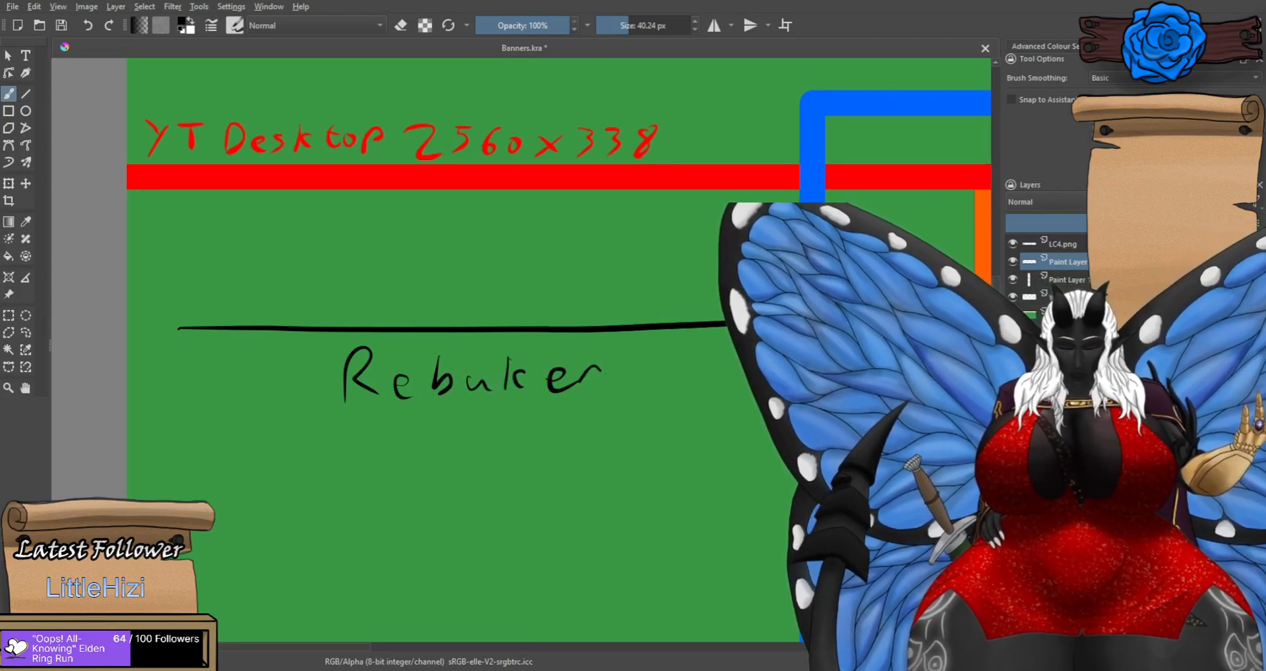
scroll(585, 373, "down", 4)
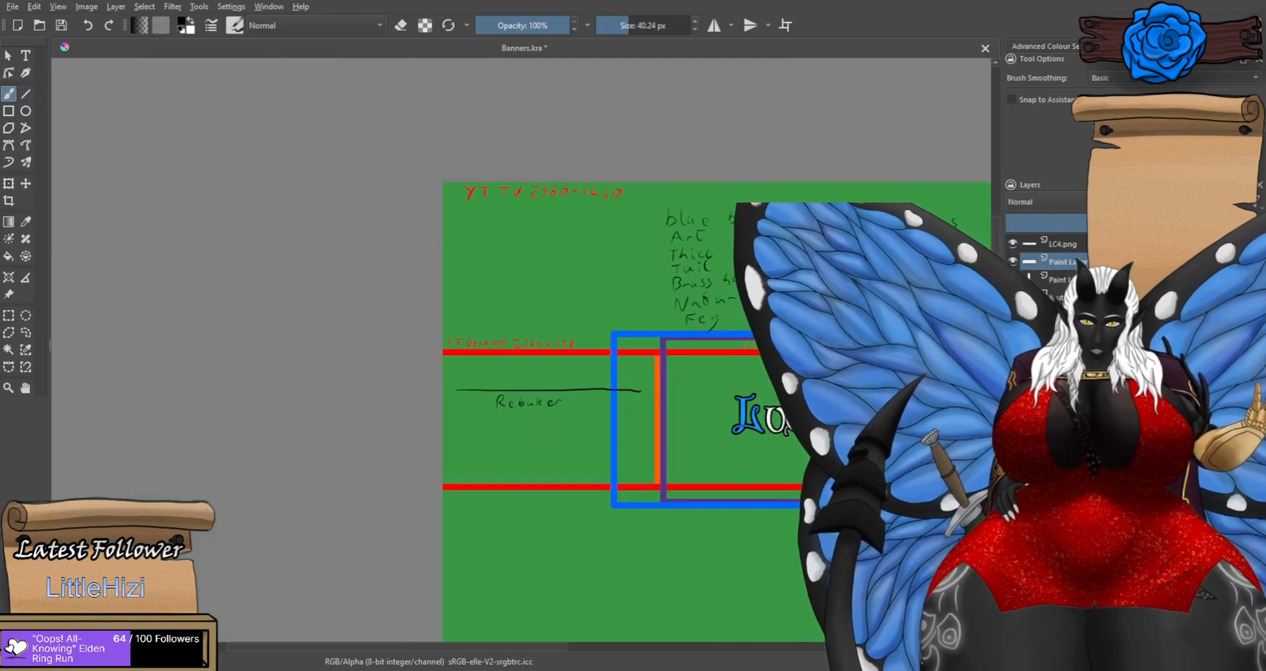
Handwrite "Paralyser" beneath "Rebuker" under the horizontal line on the logo's left side.
scroll(543, 425, "up", 2)
scroll(535, 422, "up", 2)
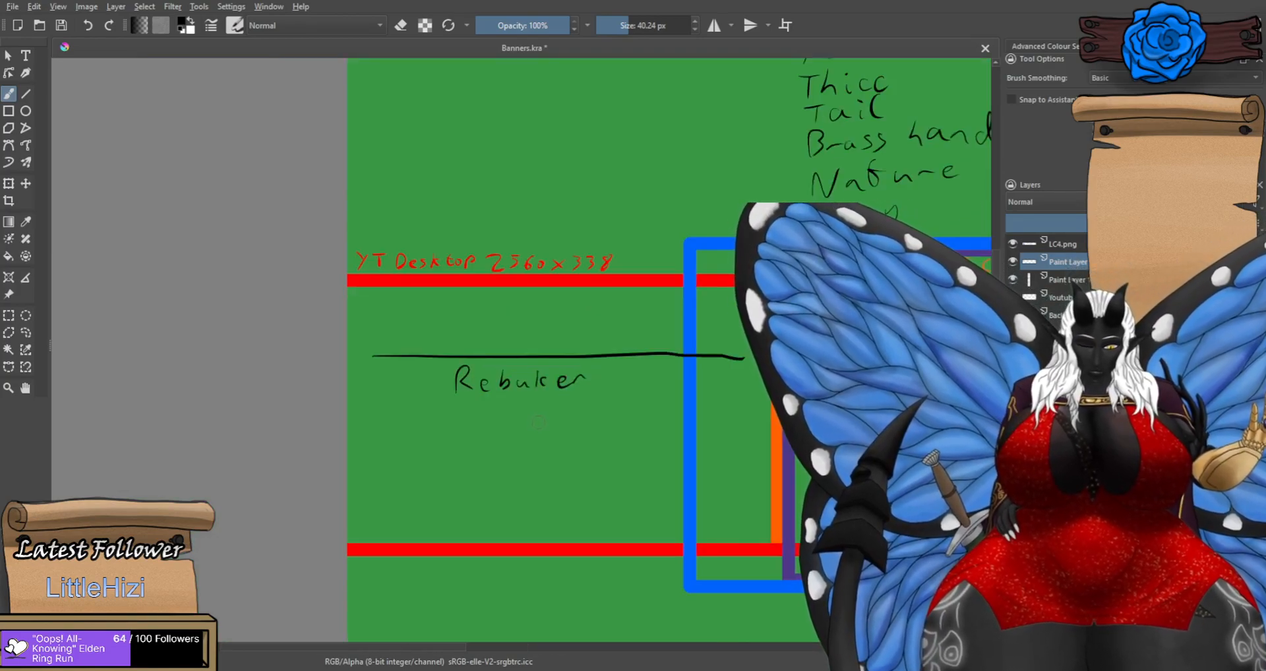
scroll(538, 427, "up", 3)
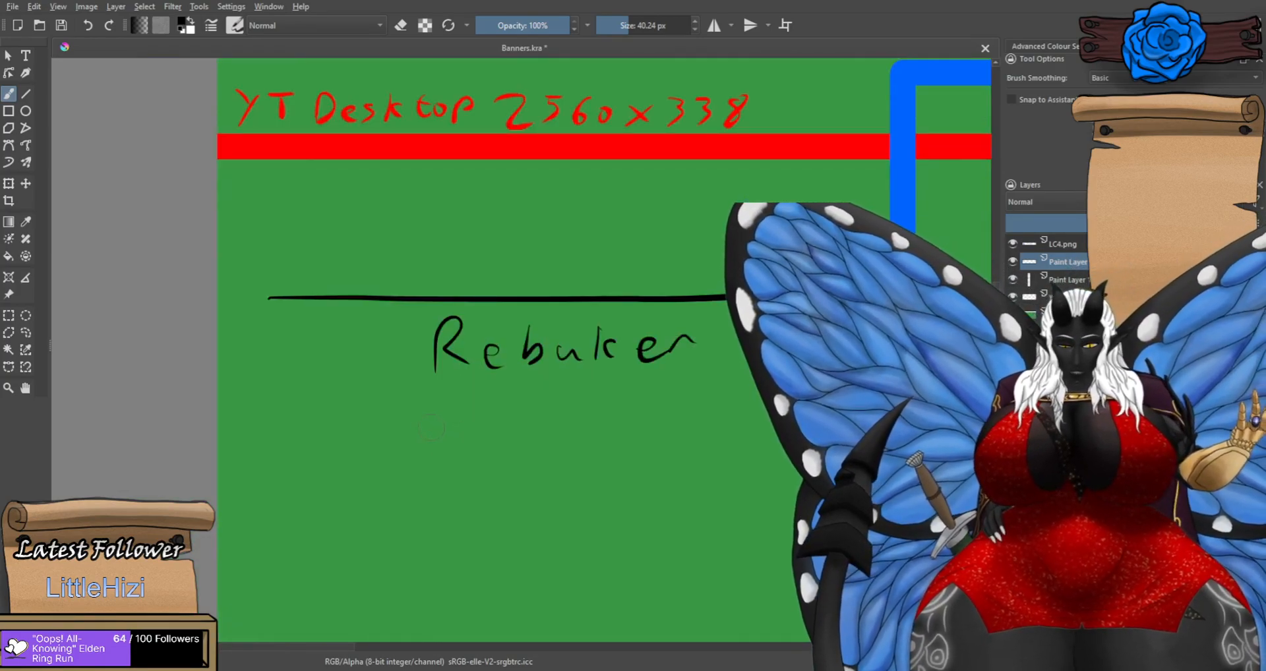
left_click_drag(416, 399, 415, 440)
mouse_move(419, 403)
left_mouse_down()
mouse_move(422, 423)
mouse_move(518, 408)
mouse_move(580, 434)
left_mouse_up()
left_click_drag(621, 398, 603, 419)
mouse_move(637, 403)
left_mouse_down()
mouse_move(659, 414)
mouse_move(695, 391)
left_mouse_up()
Handwrite "Liberator" beneath "Anathema" under the horizontal line on the logo's right side.
scroll(689, 399, "down", 4)
left_click_drag(865, 407, 263, 369)
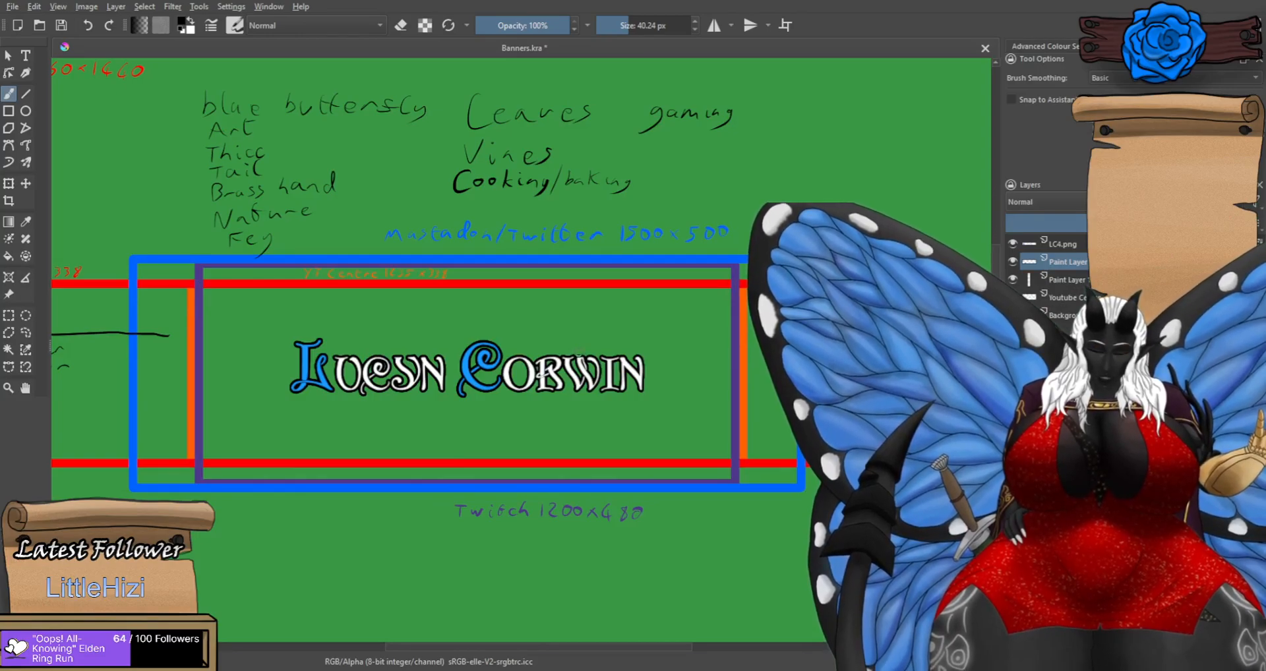
scroll(578, 350, "down", 3)
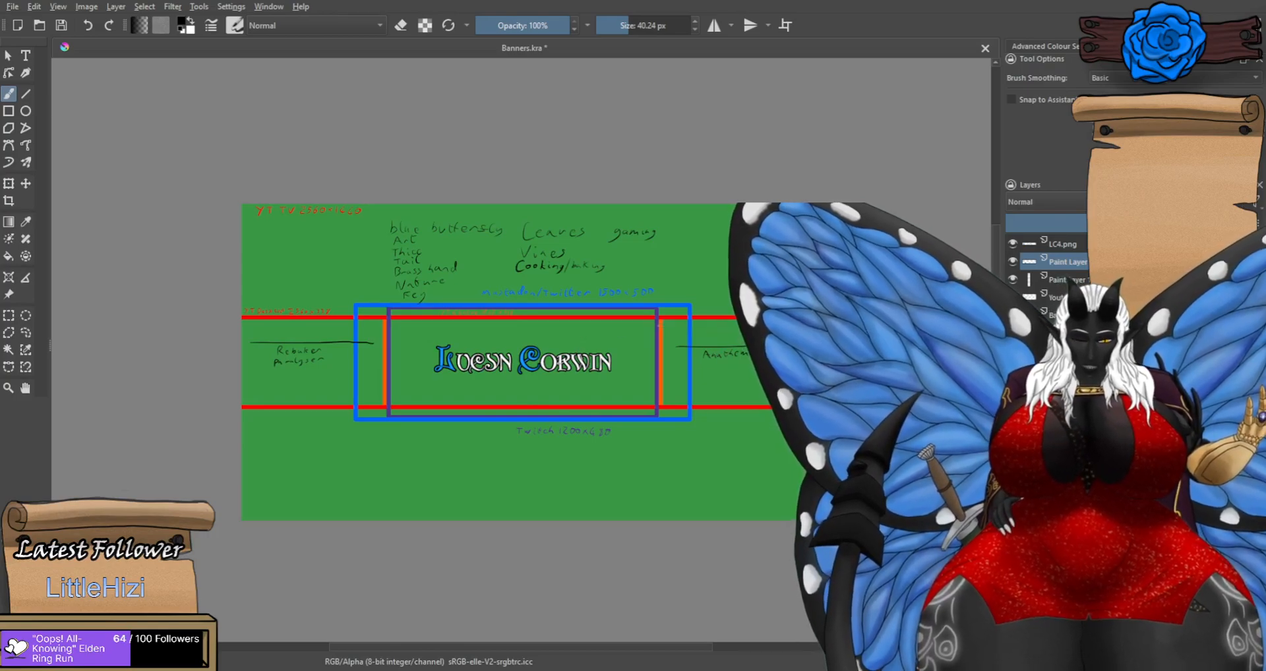
scroll(570, 336, "up", 3)
scroll(492, 389, "up", 2)
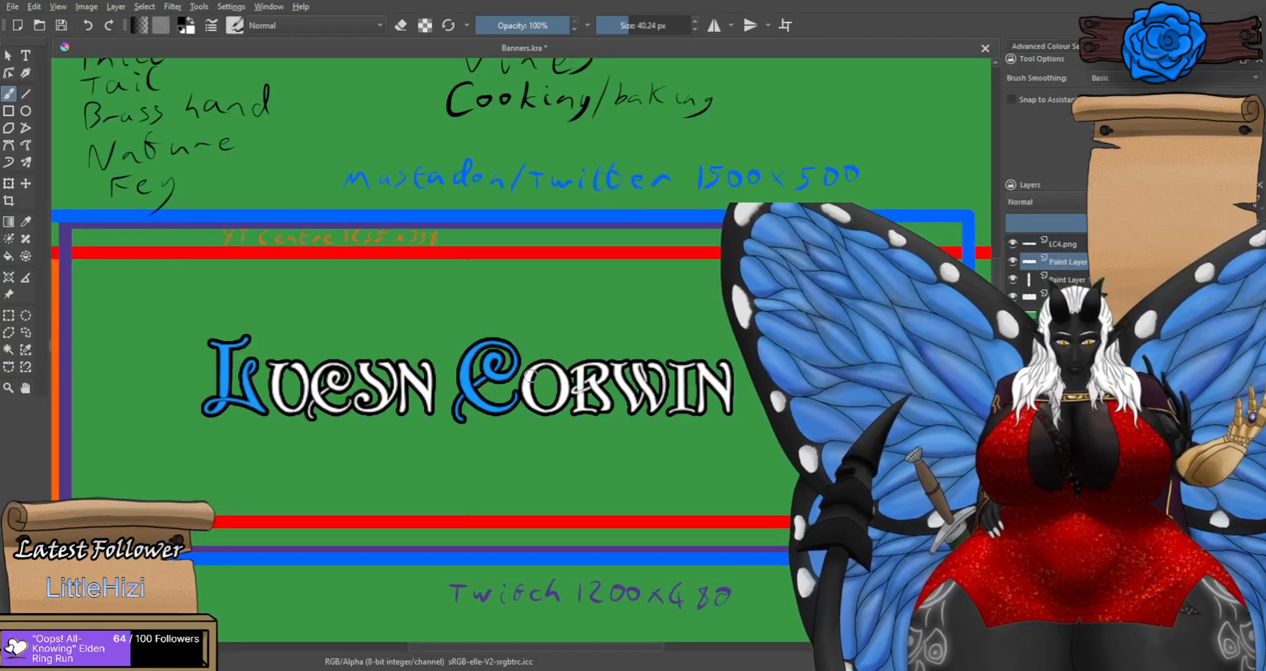
left_click_drag(553, 386, 582, 373)
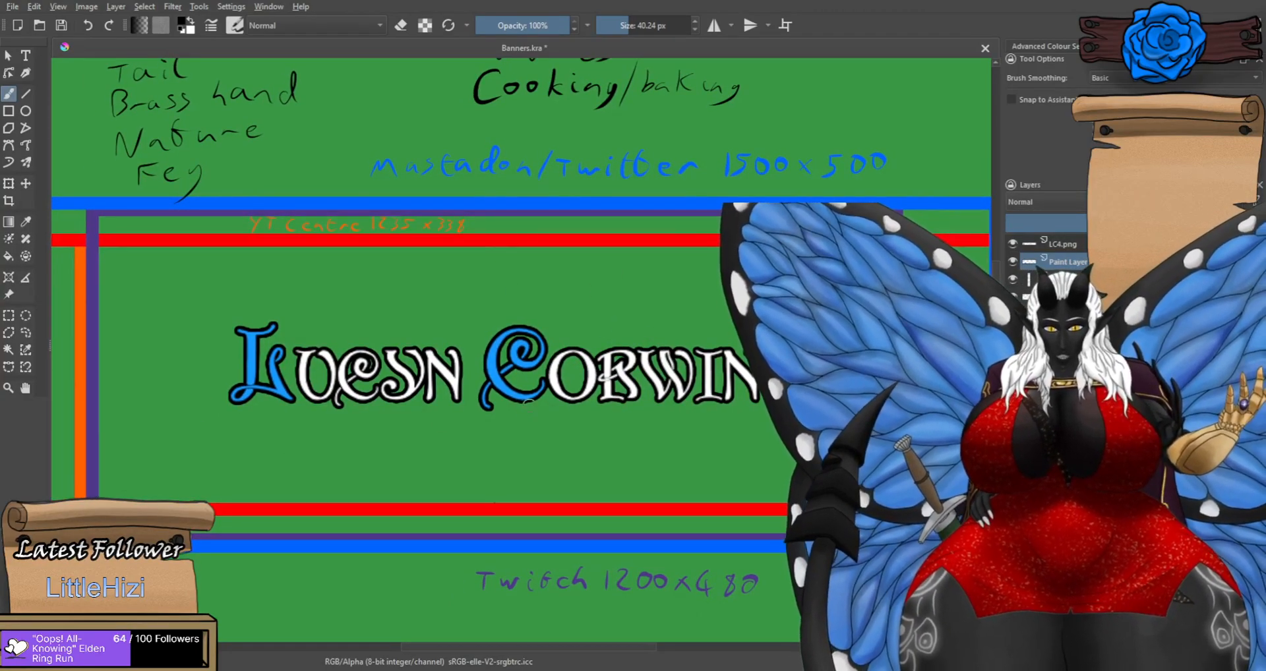
scroll(514, 410, "down", 3)
scroll(511, 419, "up", 1)
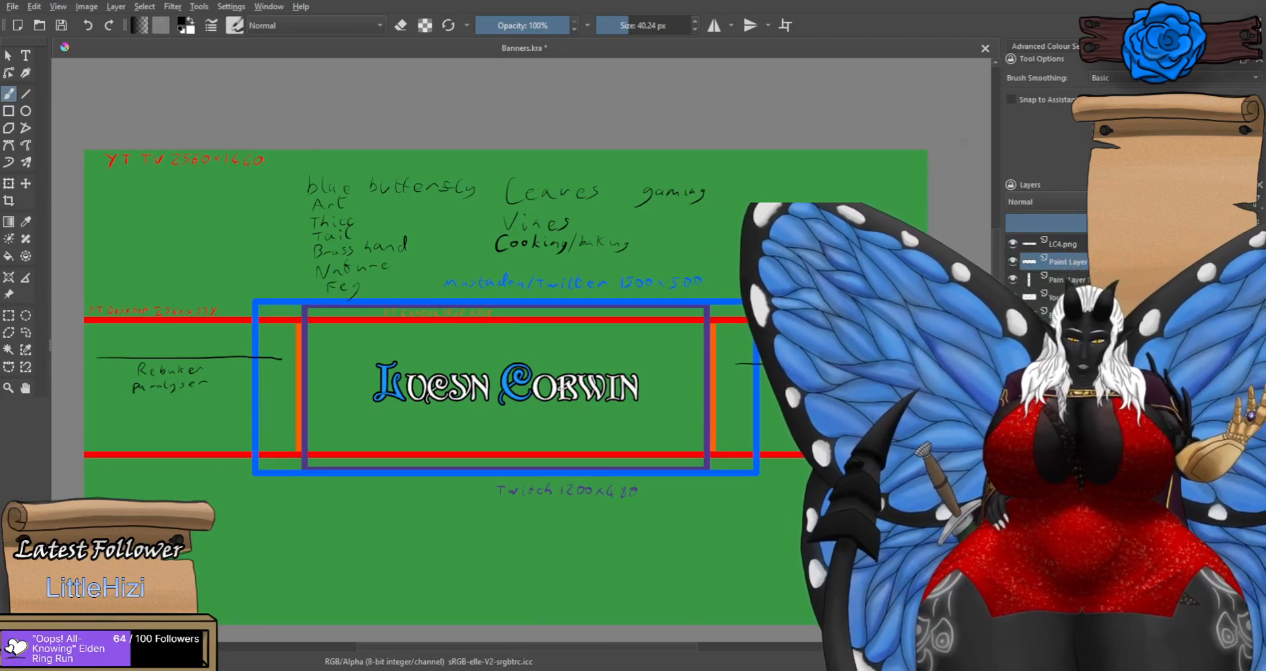
scroll(899, 389, "up", 3)
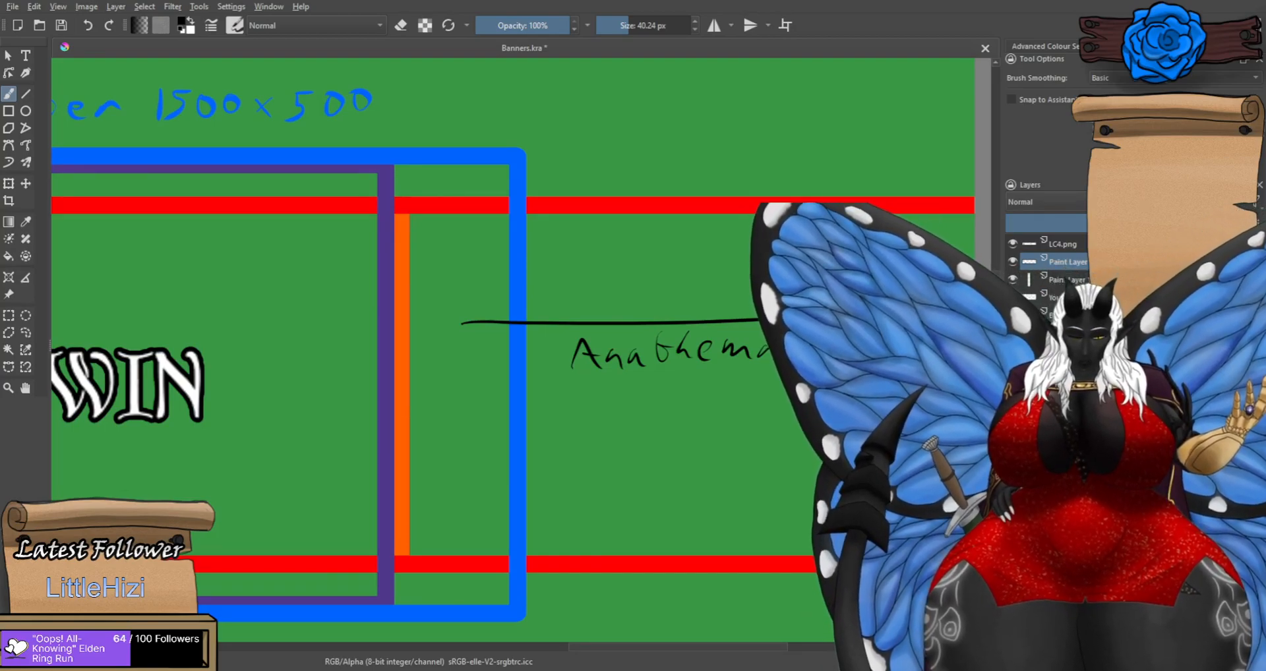
scroll(563, 399, "up", 3)
mouse_move(457, 315)
left_mouse_down()
mouse_move(508, 366)
mouse_move(534, 362)
left_mouse_up()
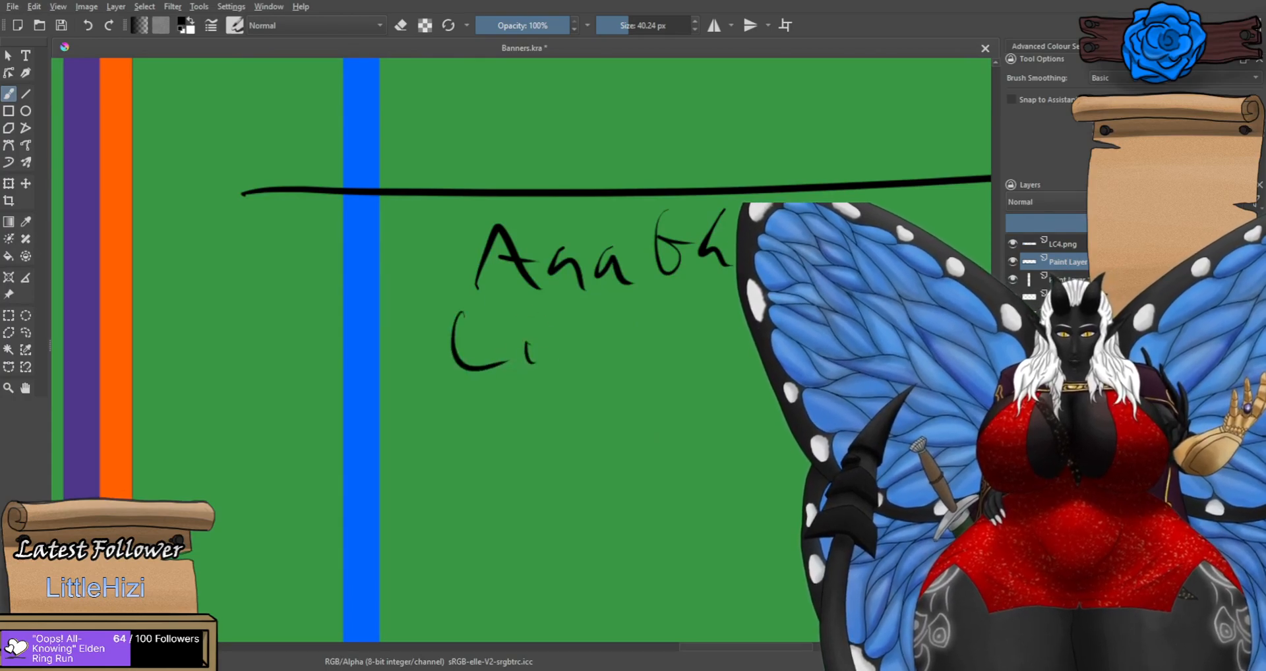
mouse_move(557, 320)
left_mouse_down()
mouse_move(567, 350)
mouse_move(688, 342)
left_mouse_up()
left_click_drag(715, 333, 717, 346)
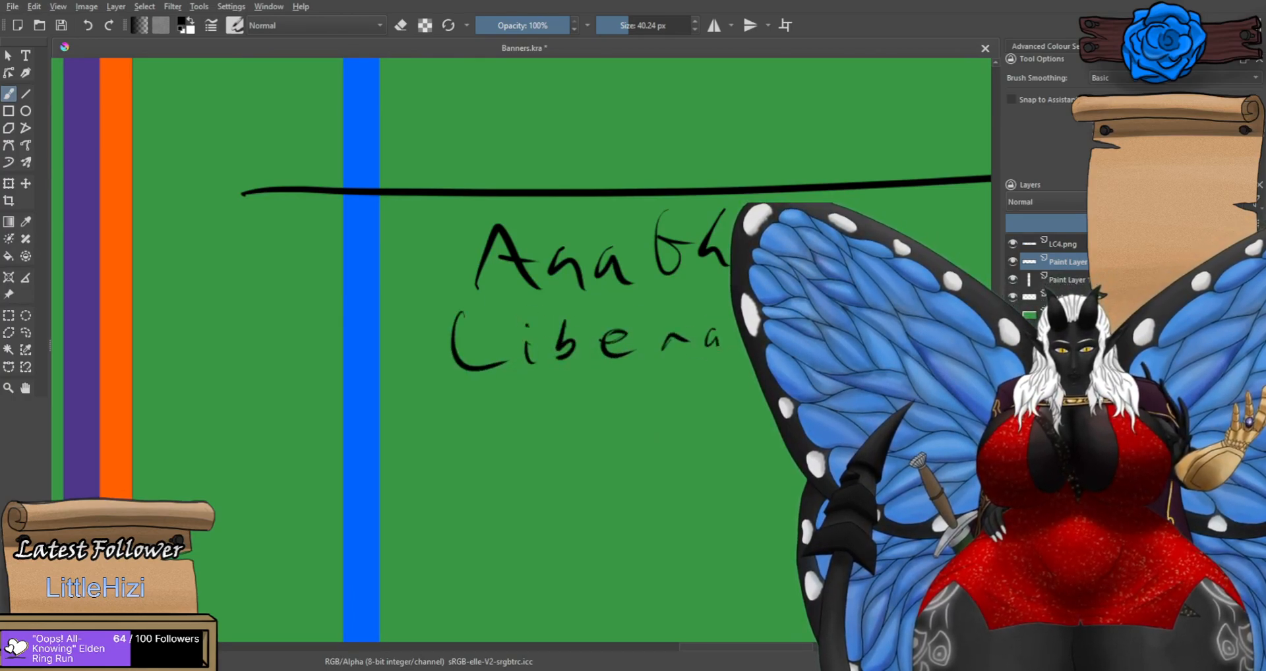
Handwrite "Dragonslayer" beneath "Paralyser" in the list to the left of the logo.
scroll(725, 391, "down", 4)
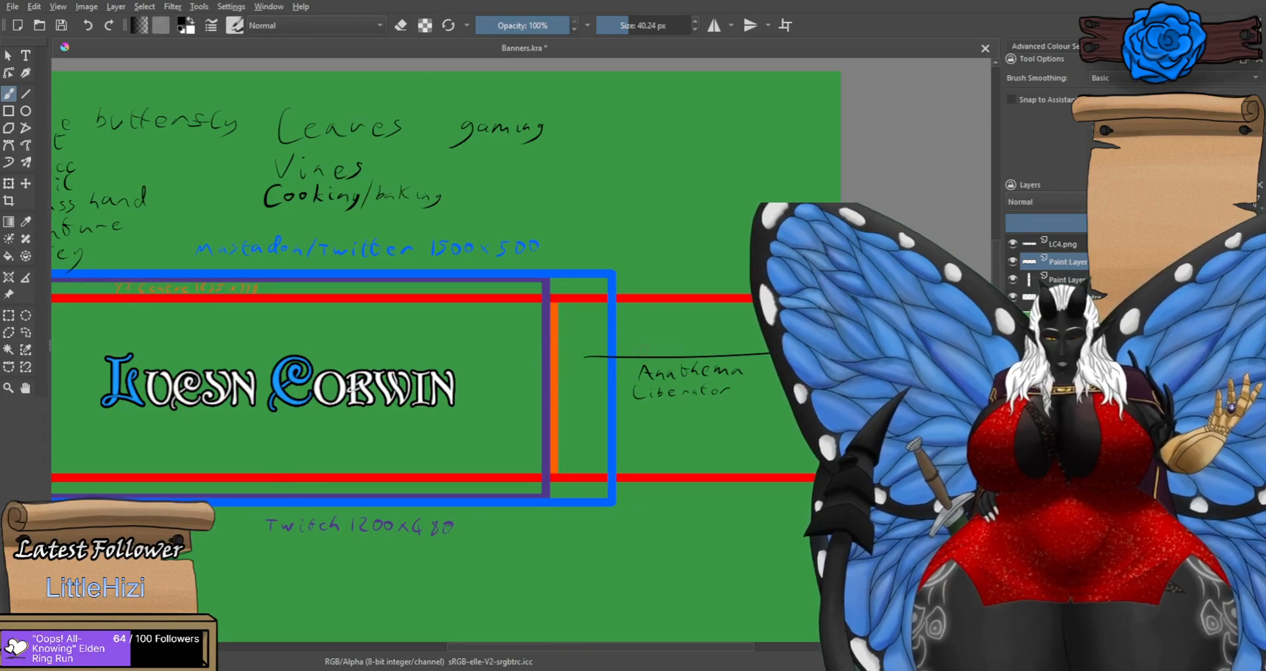
left_click_drag(482, 465, 706, 419)
left_click_drag(760, 424, 912, 406)
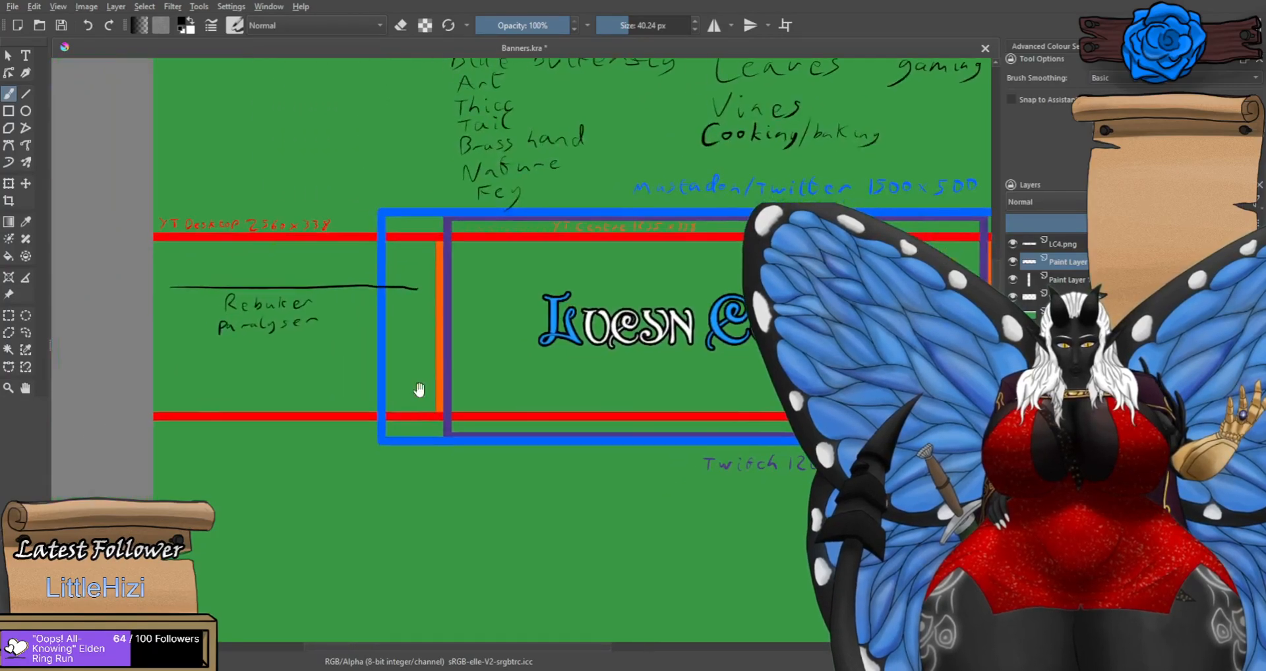
left_click_drag(435, 394, 661, 404)
scroll(450, 354, "up", 4)
mouse_move(437, 356)
left_mouse_down()
mouse_move(439, 393)
mouse_move(493, 371)
mouse_move(543, 377)
mouse_move(526, 400)
left_mouse_up()
left_click_drag(579, 362, 639, 381)
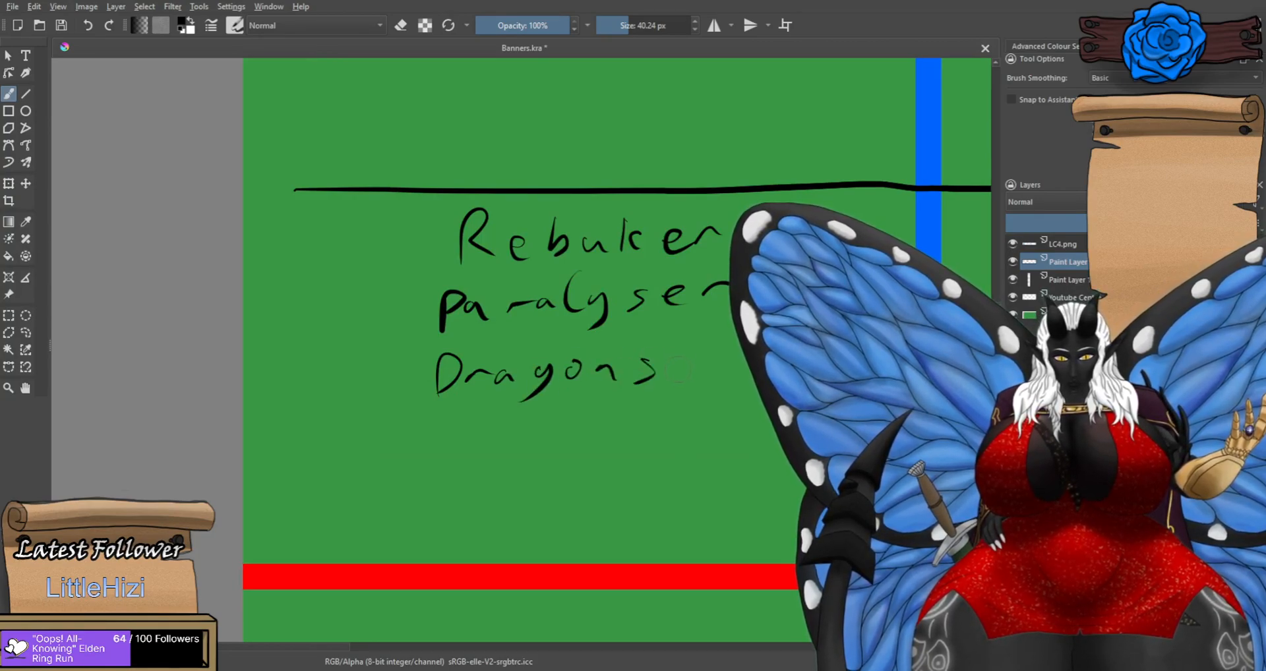
left_click_drag(680, 337, 670, 383)
left_click_drag(710, 361, 716, 372)
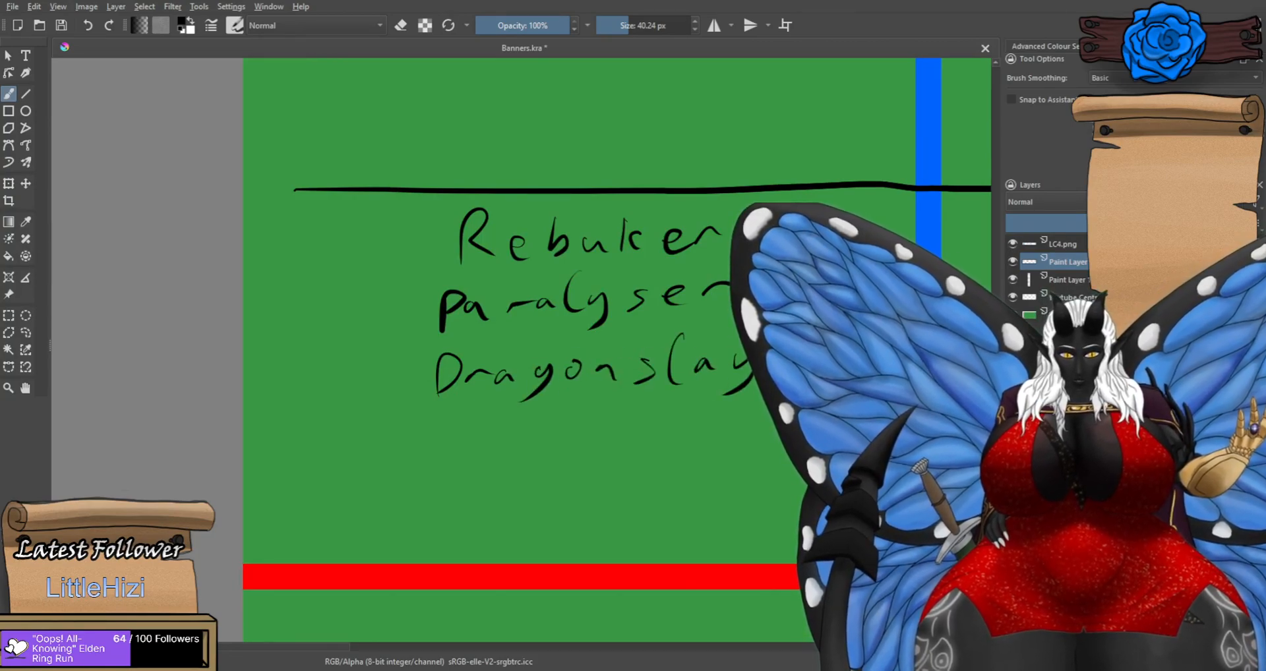
Handwrite "Teeth Cane" beneath "Liberator" in the list to the right of the logo.
scroll(583, 422, "down", 6)
scroll(910, 422, "up", 3)
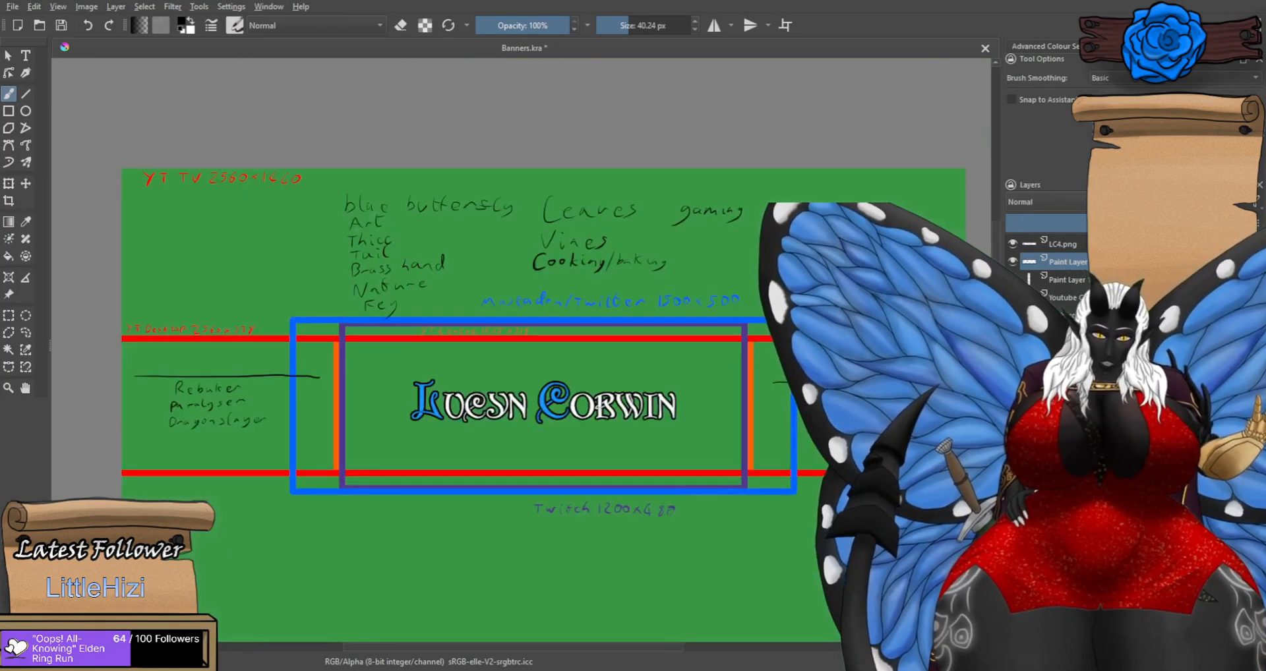
scroll(890, 413, "up", 4)
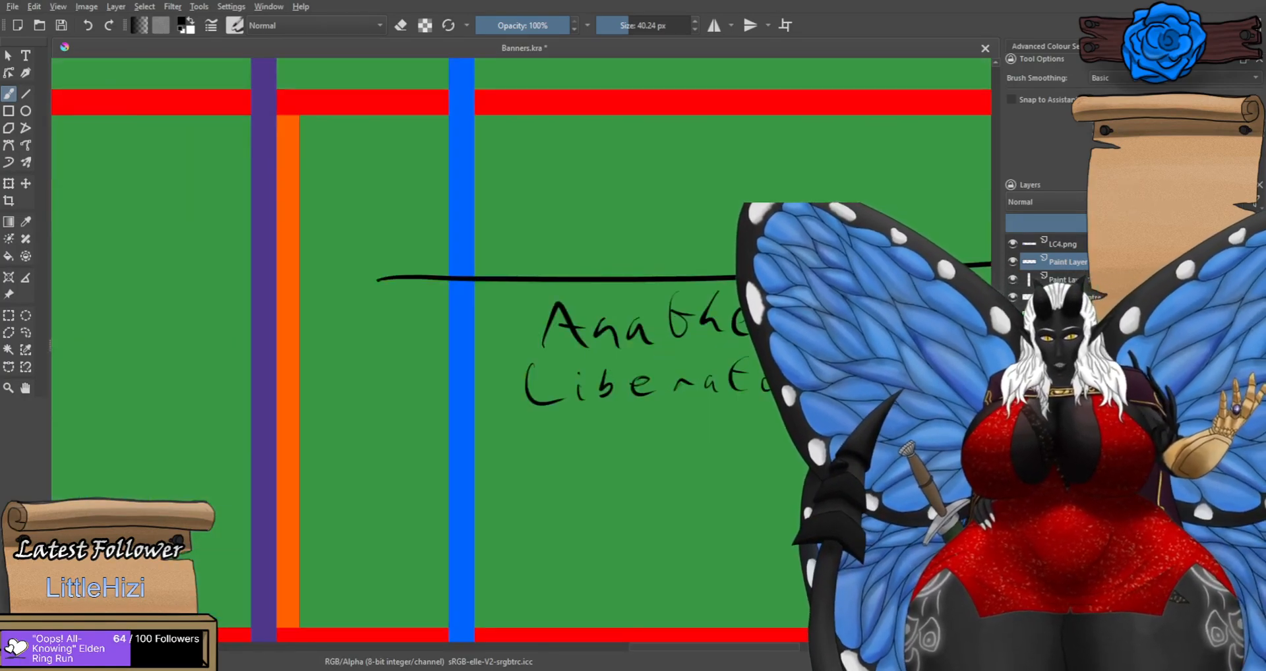
scroll(763, 398, "up", 2)
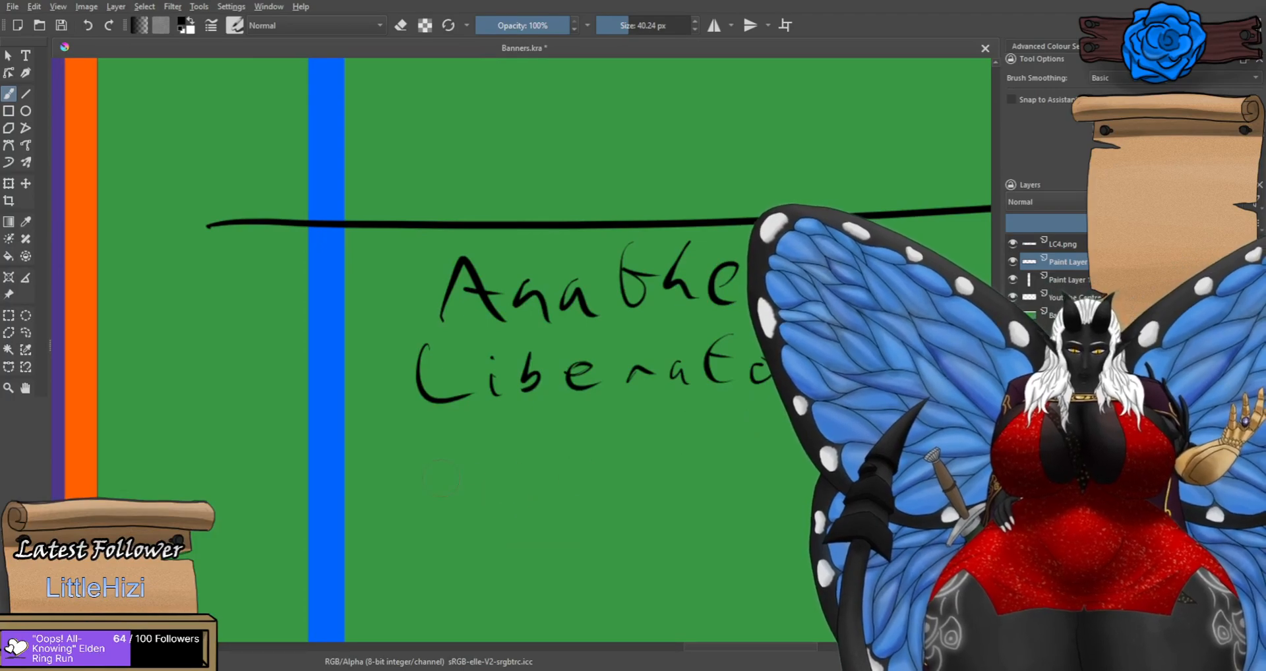
left_click_drag(428, 444, 463, 441)
mouse_move(447, 443)
left_mouse_down()
mouse_move(457, 471)
mouse_move(499, 468)
left_mouse_up()
left_click_drag(511, 457, 544, 470)
left_click_drag(566, 428, 561, 471)
mouse_move(559, 449)
left_mouse_down()
mouse_move(586, 443)
mouse_move(612, 466)
left_mouse_up()
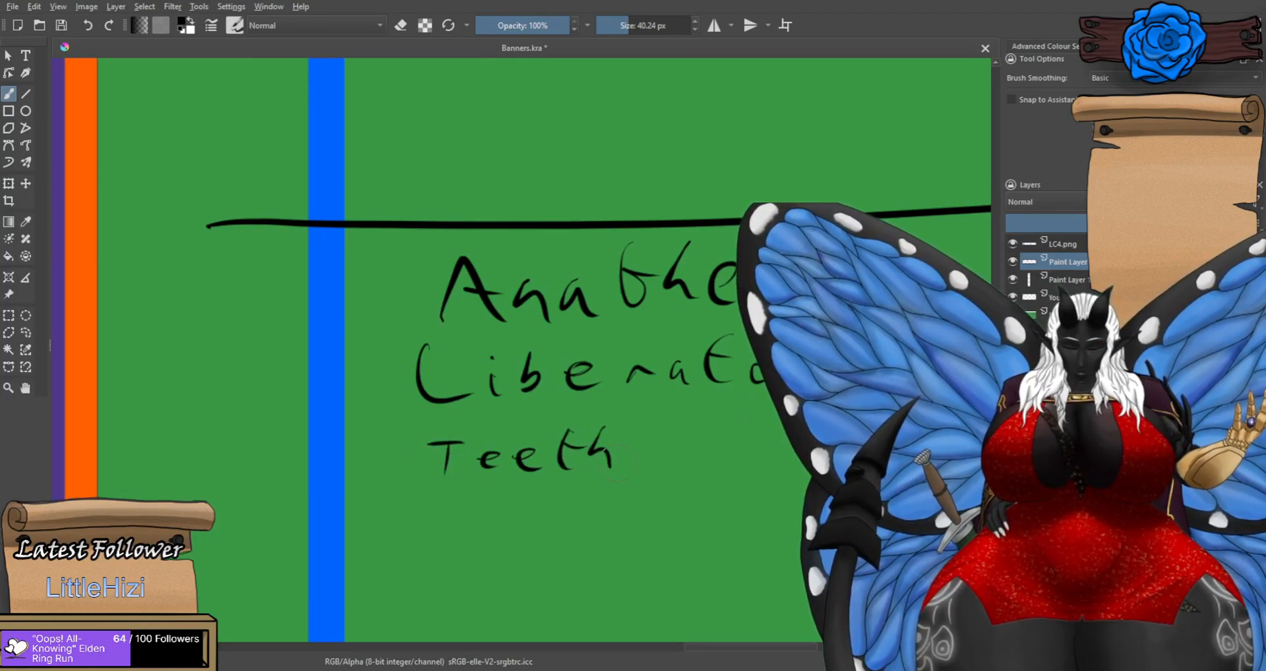
left_click_drag(707, 439, 710, 467)
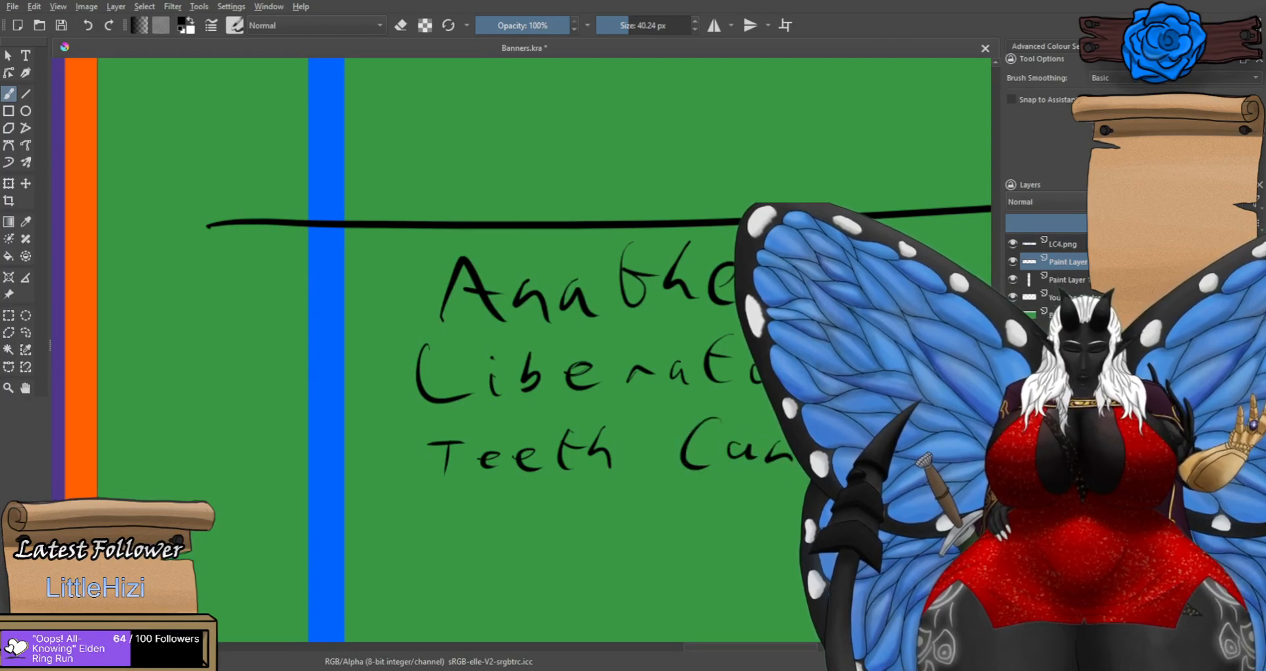
Handwrite "Hefters" below the Twitch size label, near the banner's lower edge, redoing the first stroke.
scroll(735, 471, "down", 5)
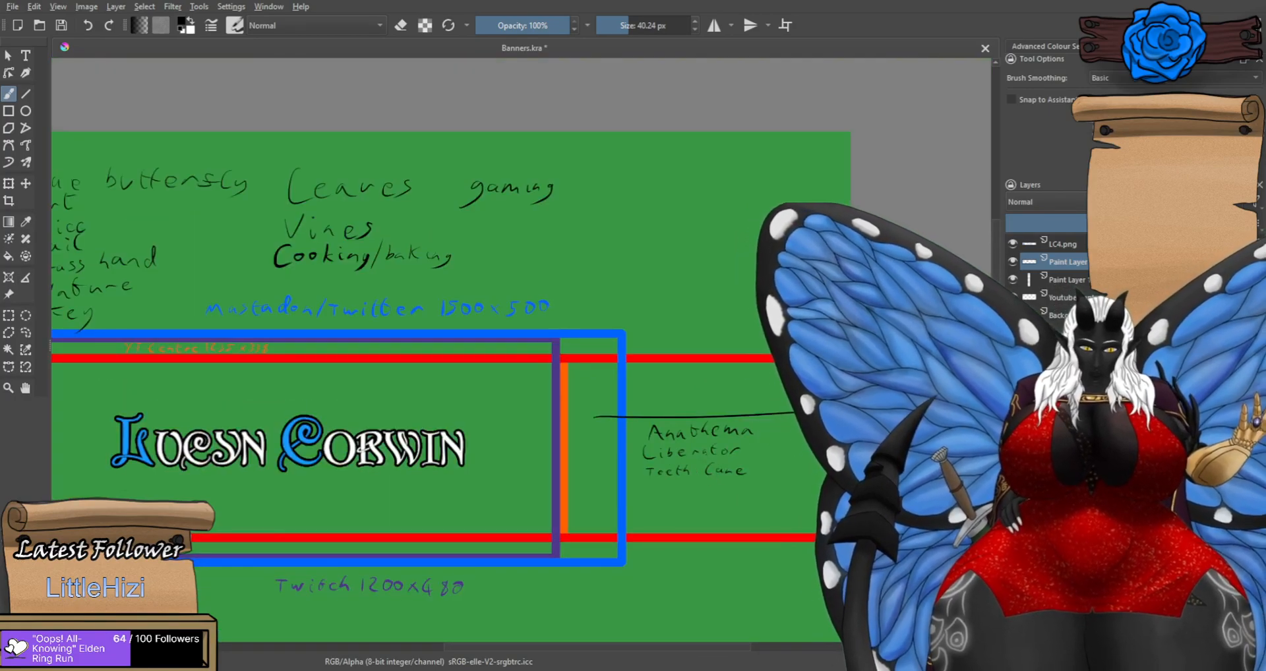
left_click_drag(385, 465, 584, 410)
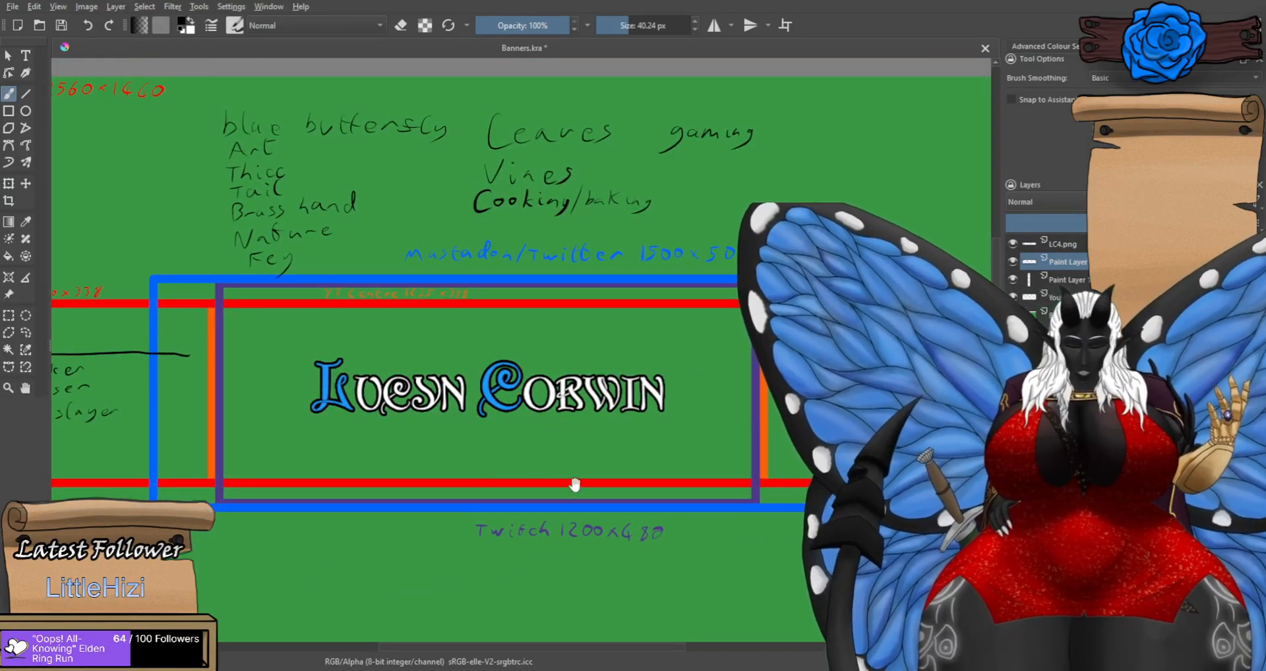
left_click_drag(576, 481, 685, 275)
mouse_move(501, 387)
left_mouse_down()
mouse_move(496, 433)
mouse_move(564, 411)
mouse_move(559, 426)
mouse_move(565, 406)
mouse_move(561, 426)
left_mouse_up()
key("ctrl+z")
mouse_move(563, 412)
left_mouse_down()
mouse_move(605, 394)
mouse_move(610, 421)
mouse_move(611, 404)
mouse_move(640, 415)
left_mouse_up()
mouse_move(641, 415)
left_mouse_down()
mouse_move(659, 405)
mouse_move(669, 421)
left_mouse_up()
Add "/other art" after "Hefters" in the handwritten note below the Twitch label.
scroll(631, 463, "down", 2)
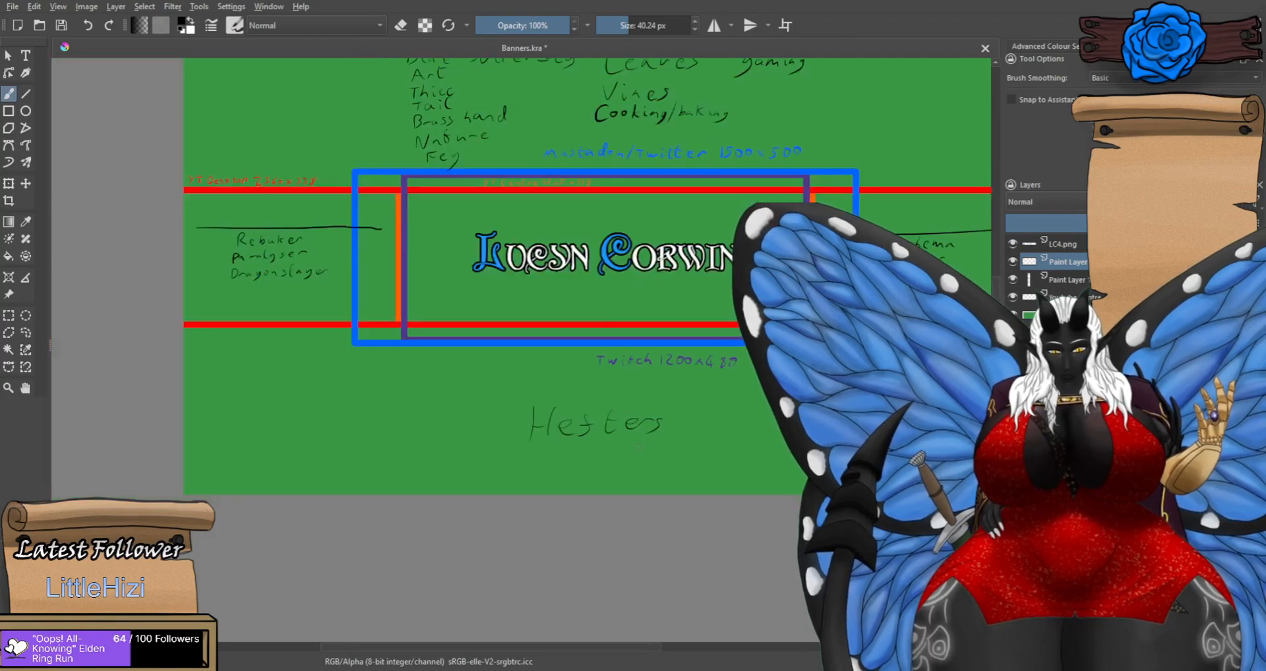
scroll(676, 418, "up", 3)
mouse_move(692, 394)
left_mouse_down()
mouse_move(653, 440)
mouse_move(700, 423)
mouse_move(713, 439)
left_mouse_up()
left_click_drag(710, 416, 727, 413)
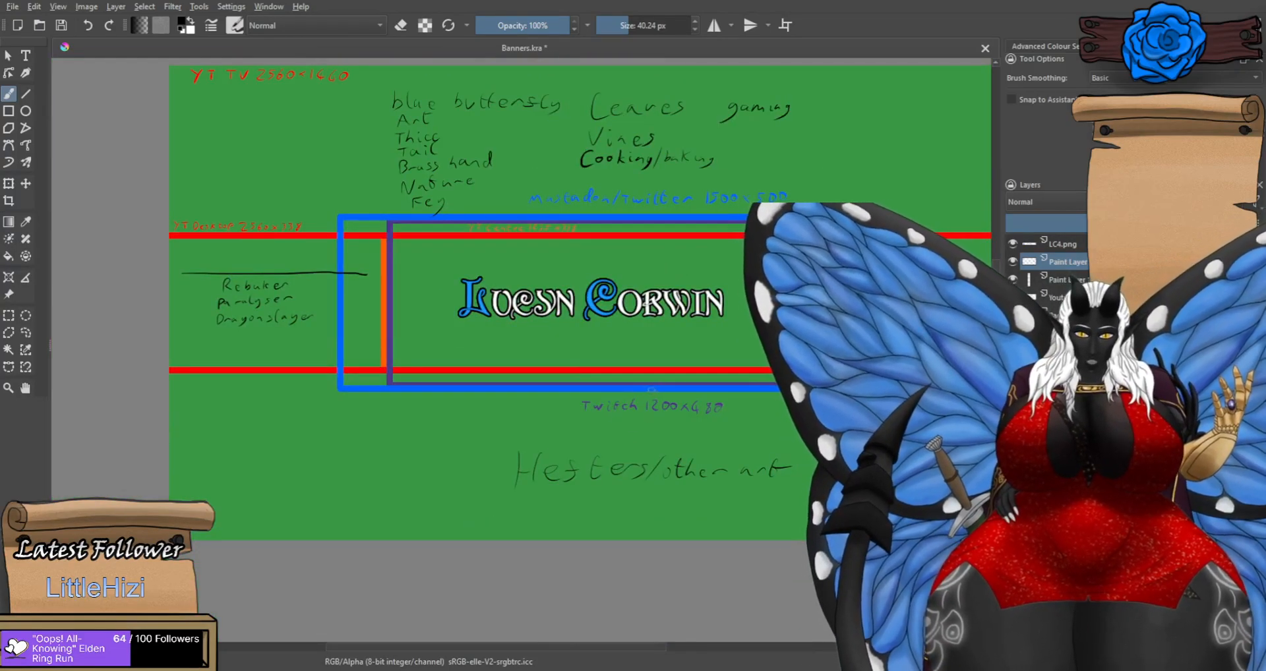
left_click_drag(623, 428, 584, 455)
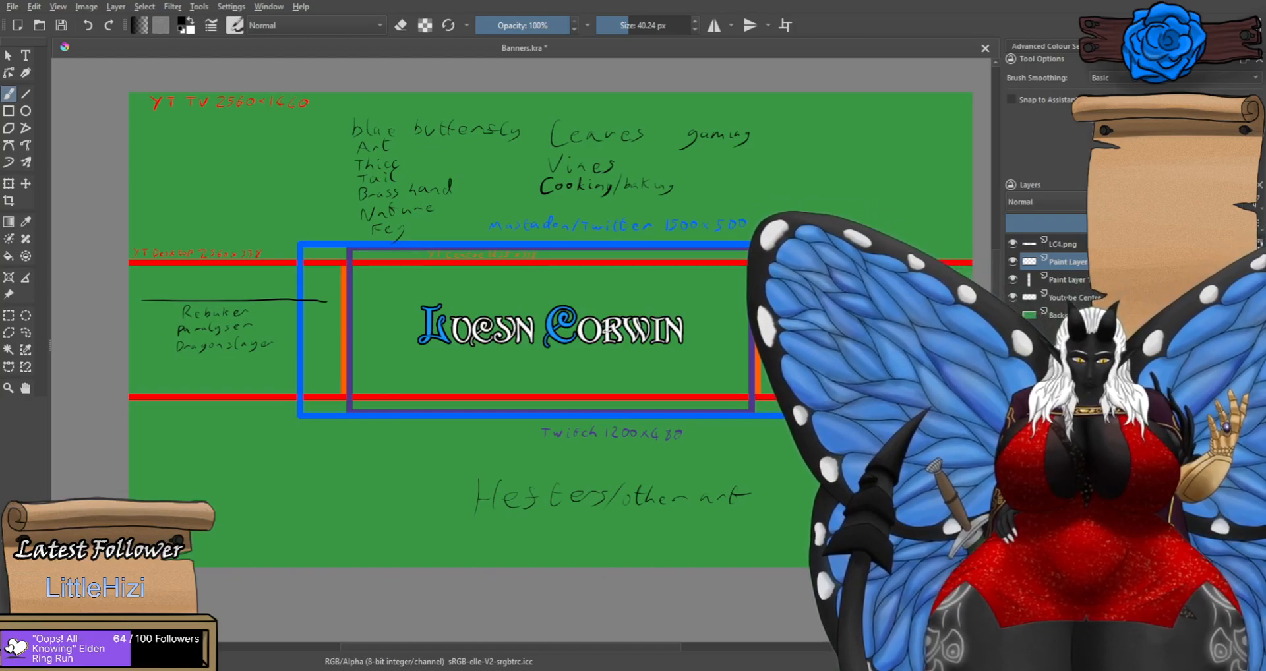
mouse_move(774, 422)
left_mouse_down()
mouse_move(342, 431)
mouse_move(288, 399)
mouse_move(131, 420)
left_mouse_up()
key("ctrl+z")
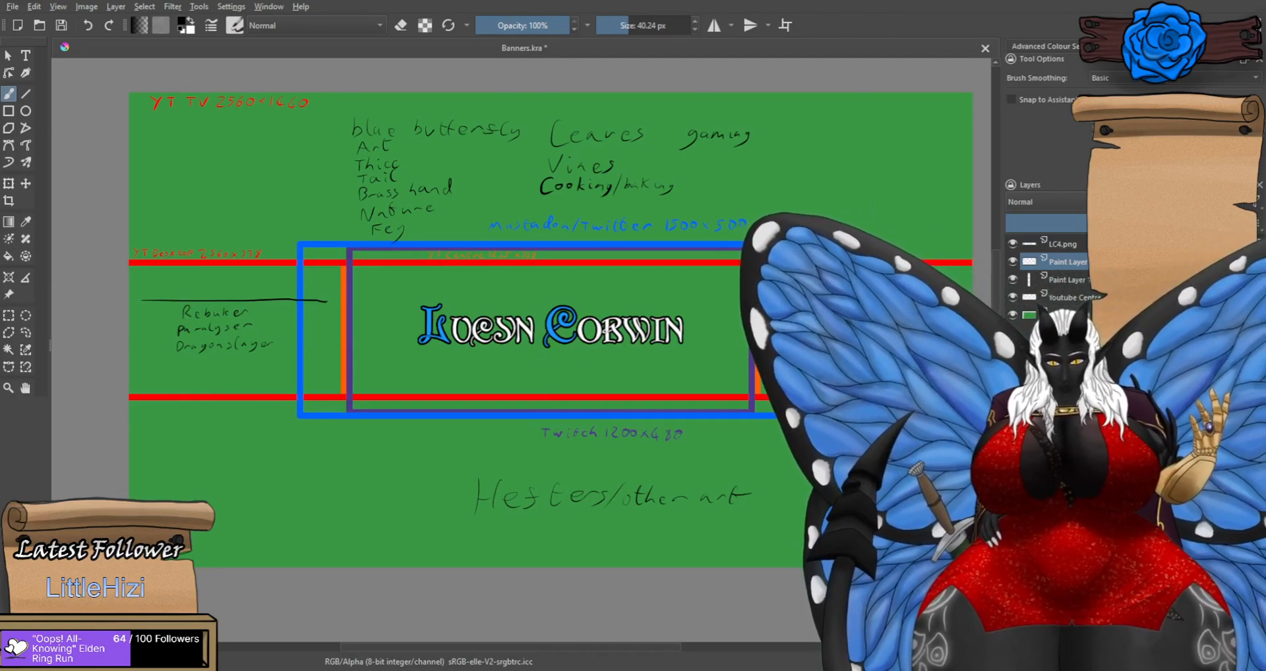
scroll(489, 234, "up", 3)
scroll(499, 350, "down", 2)
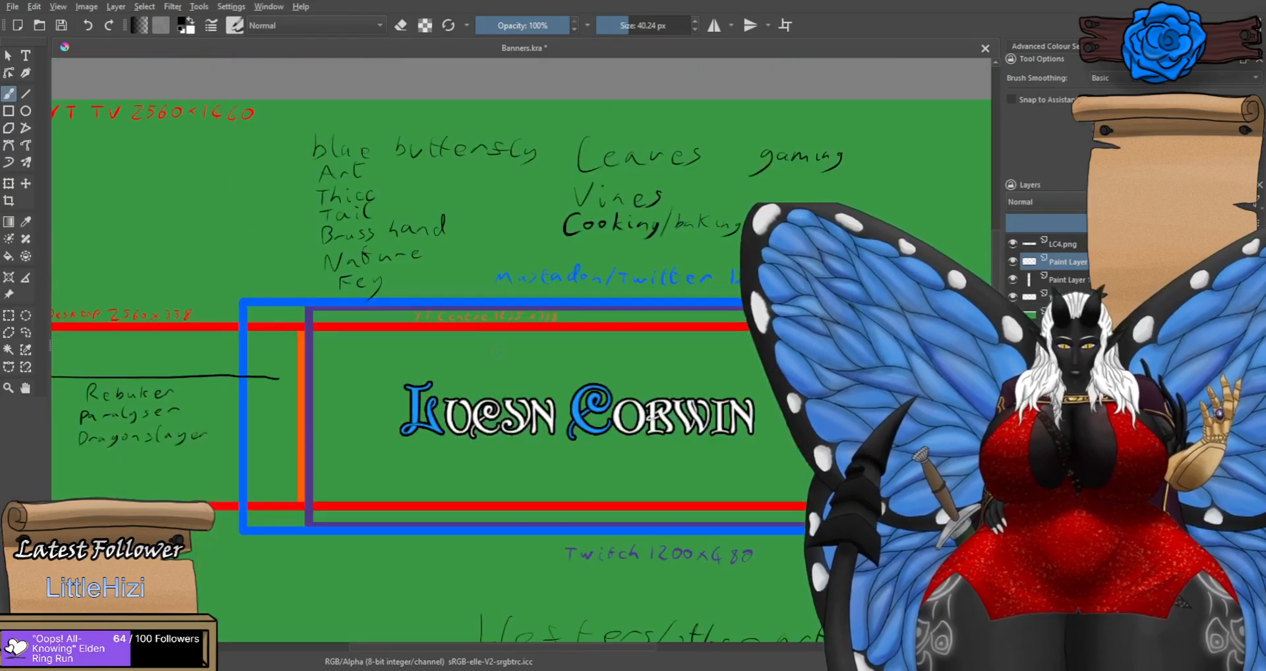
scroll(489, 357, "down", 2)
scroll(556, 417, "up", 1)
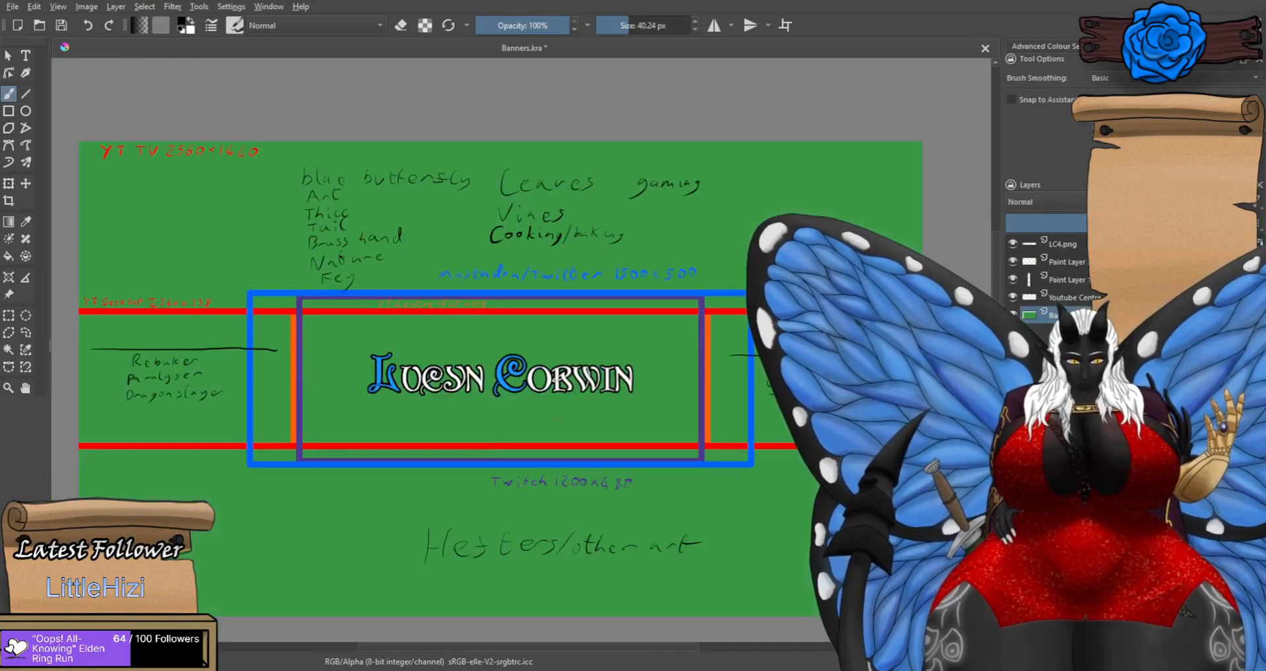
Fill the background layer with a darker green, then return to the freehand brush on the notes' paint layer.
left_click(191, 22)
left_click(183, 205, "ctrl")
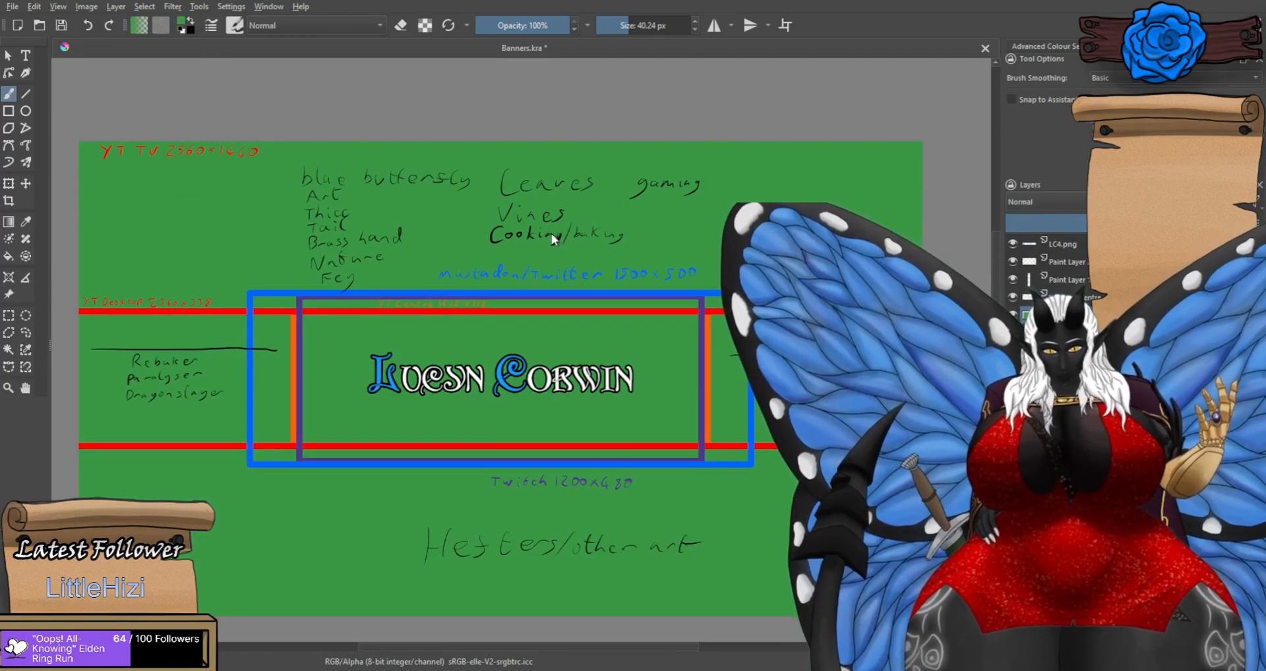
left_click(9, 256)
left_click(448, 419)
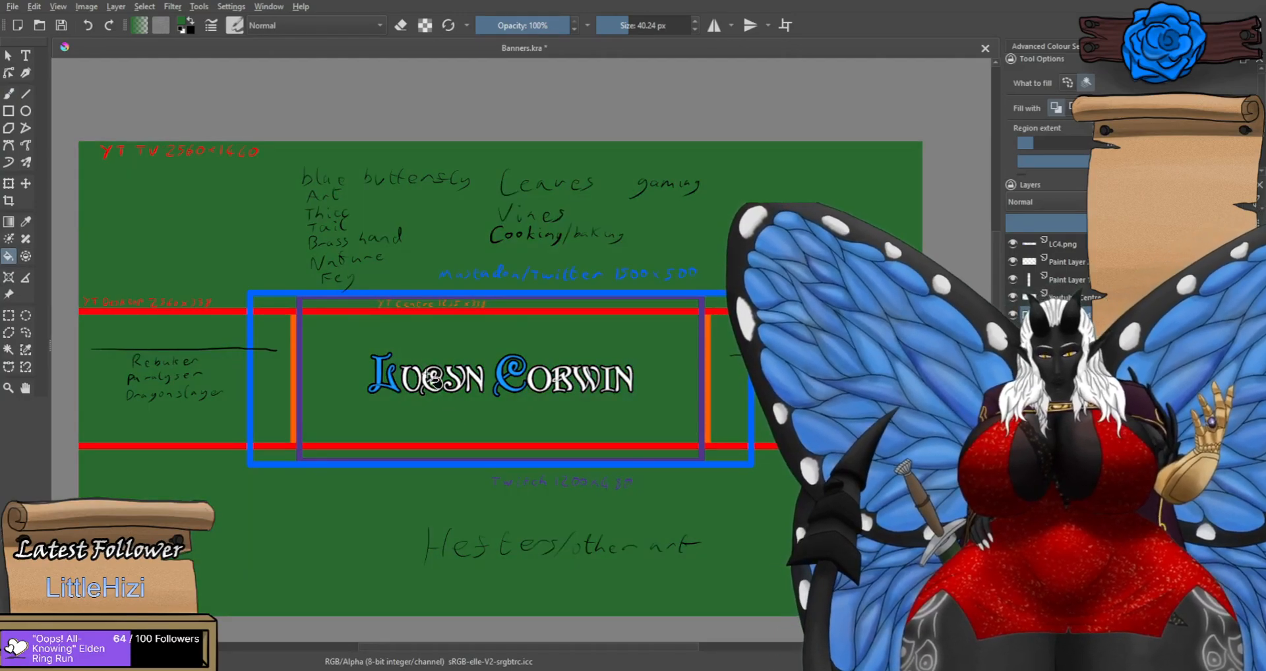
left_click(9, 93)
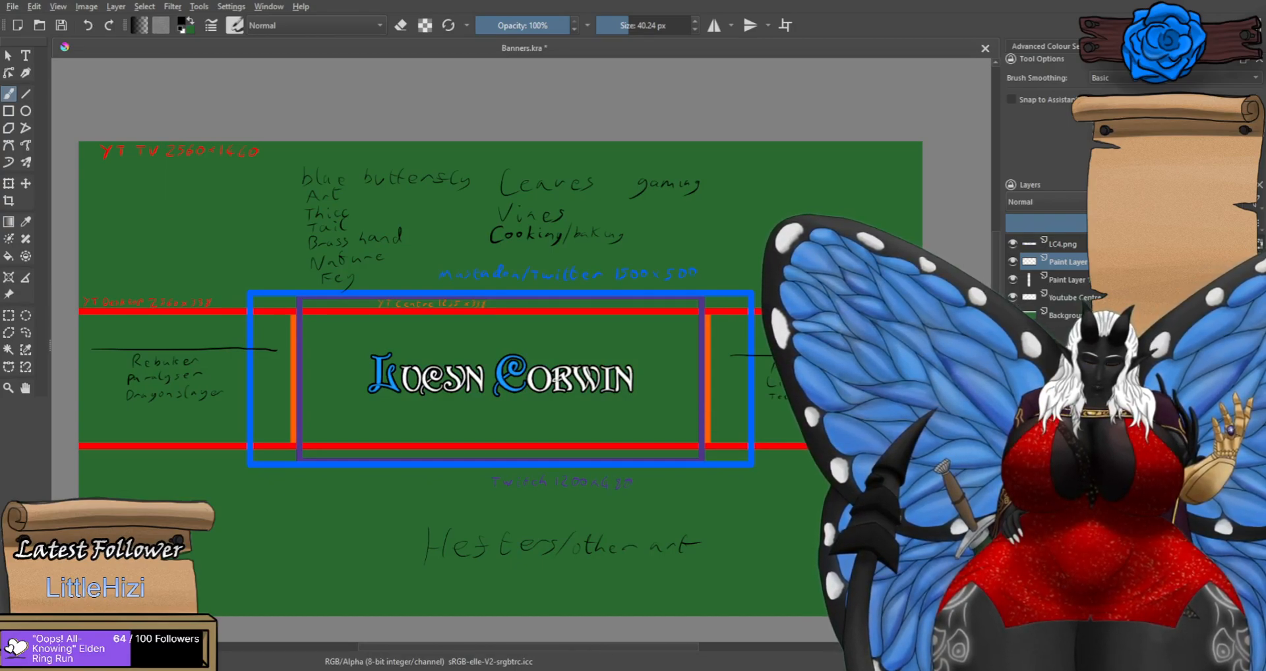
Underline the "blue butterfly" heading in the handwritten notes at the top of the banner.
scroll(385, 161, "up", 1)
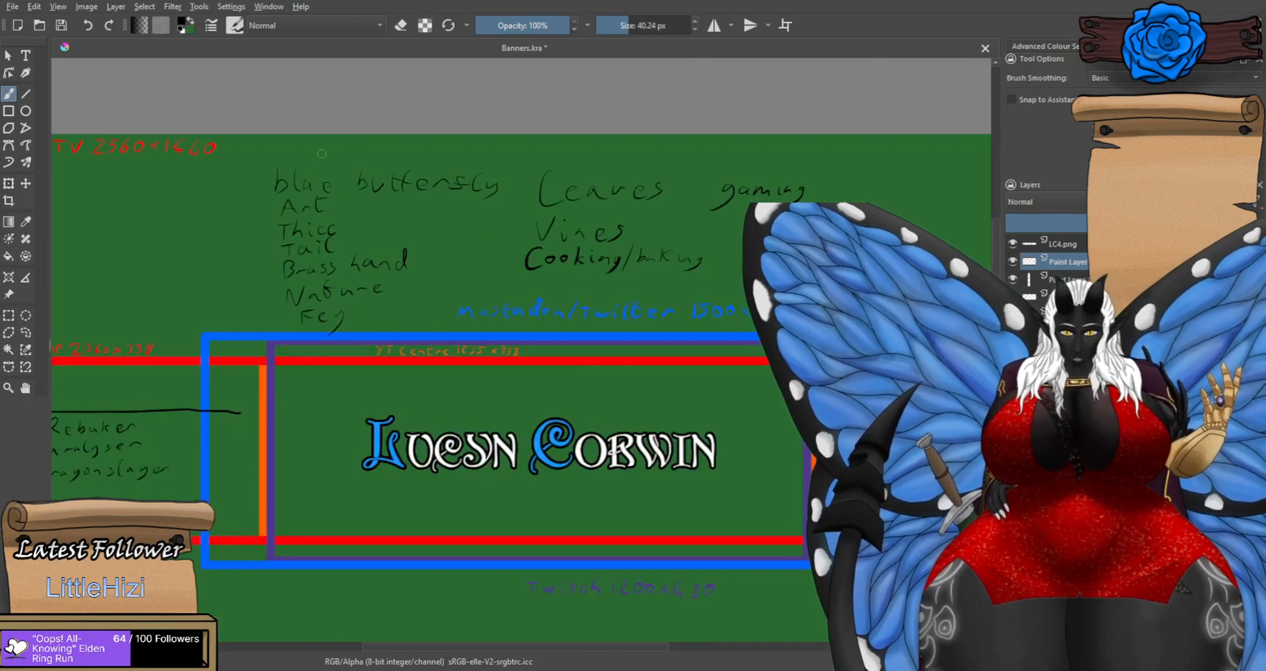
left_click_drag(266, 192, 521, 200)
key("ctrl+z")
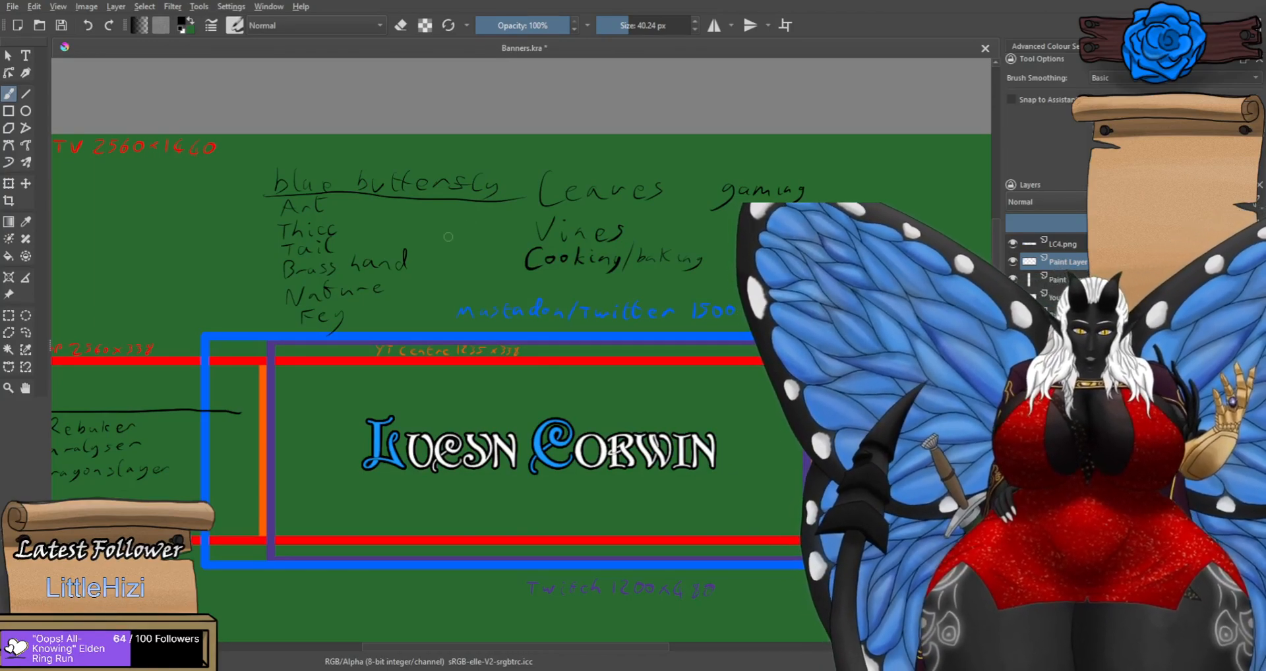
Handwrite "brass" just above the word "Leaves" in the notes.
scroll(651, 199, "up", 1)
mouse_move(541, 145)
left_mouse_down()
mouse_move(551, 166)
mouse_move(596, 169)
left_mouse_up()
left_click_drag(617, 155, 614, 173)
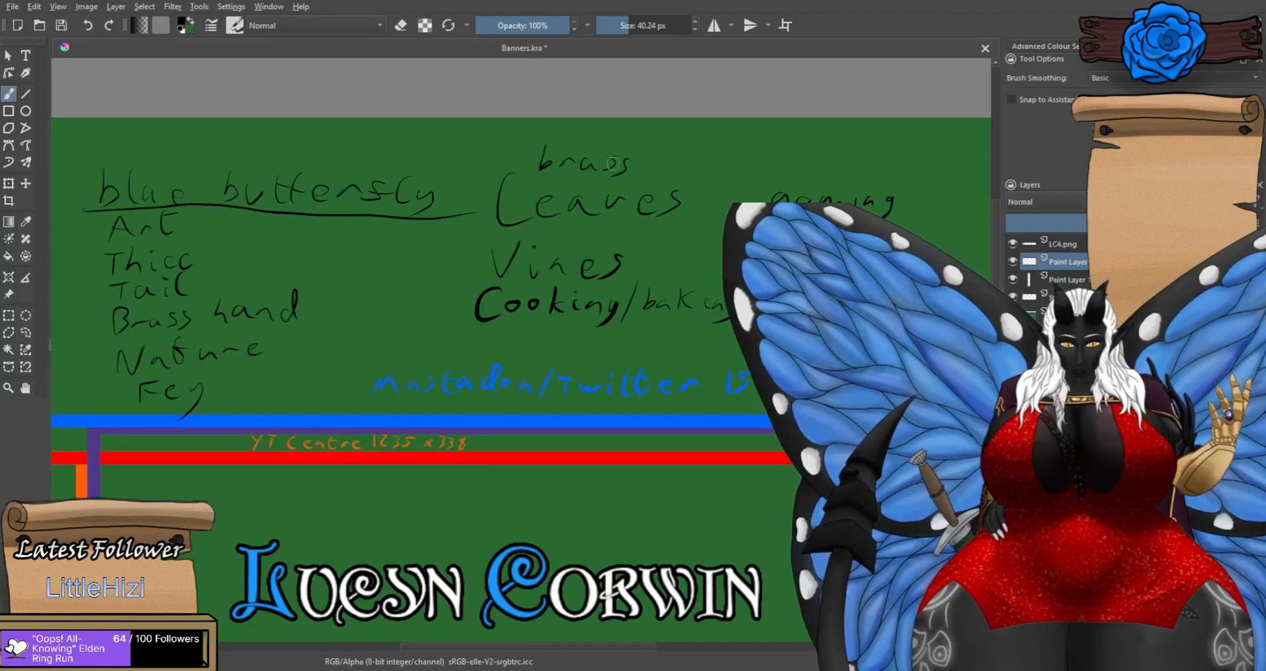
scroll(602, 168, "down", 2)
scroll(643, 211, "up", 2)
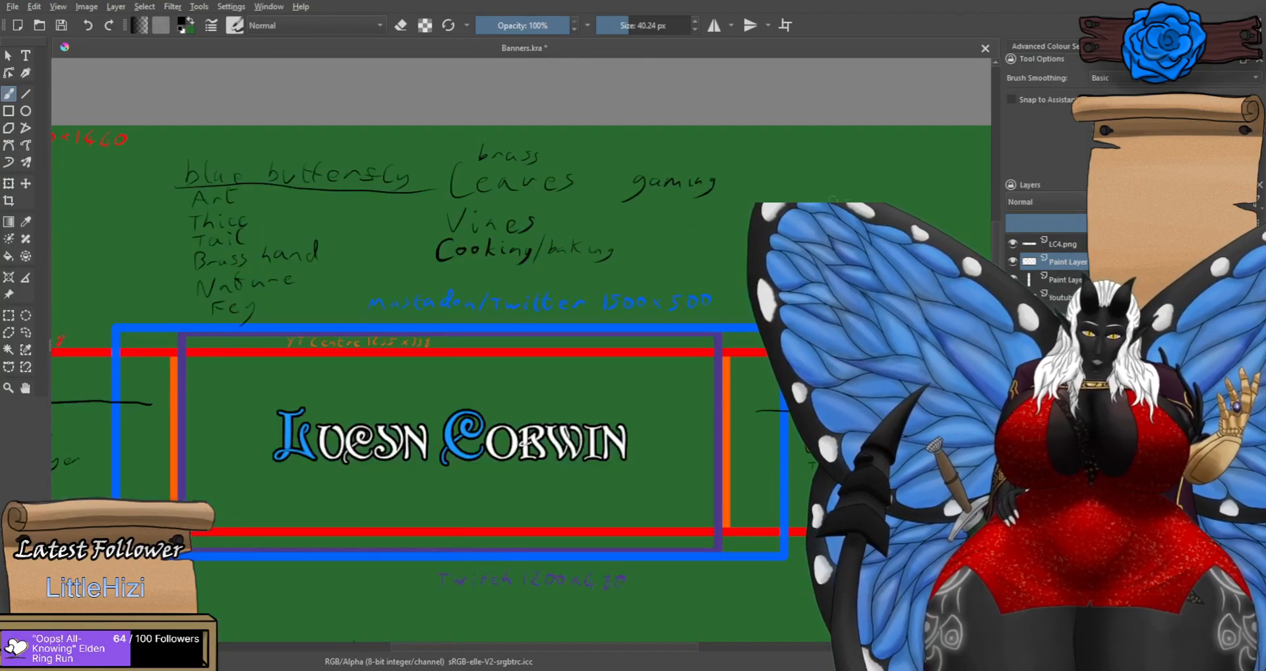
Handwrite "blue rose" below the "gaming" note on the banner.
left_click_drag(646, 203, 634, 240)
mouse_move(665, 222)
left_mouse_down()
mouse_move(661, 234)
mouse_move(686, 228)
mouse_move(676, 239)
mouse_move(707, 232)
left_mouse_up()
key("ctrl+z")
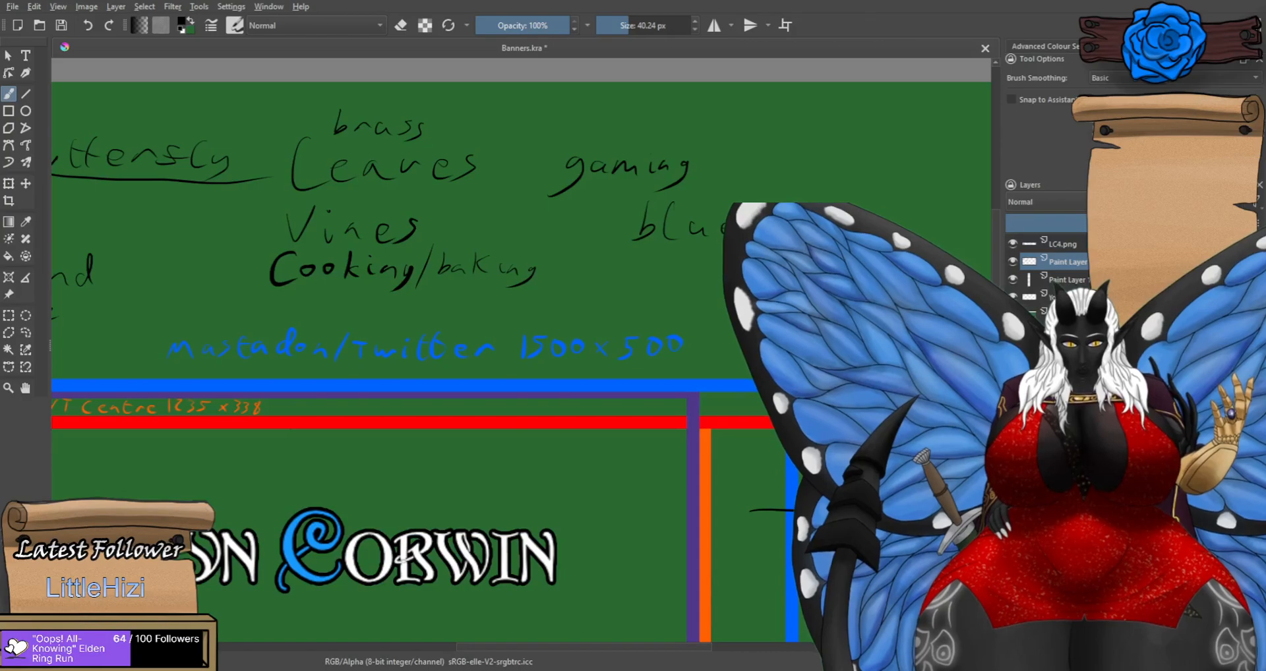
scroll(881, 215, "down", 5)
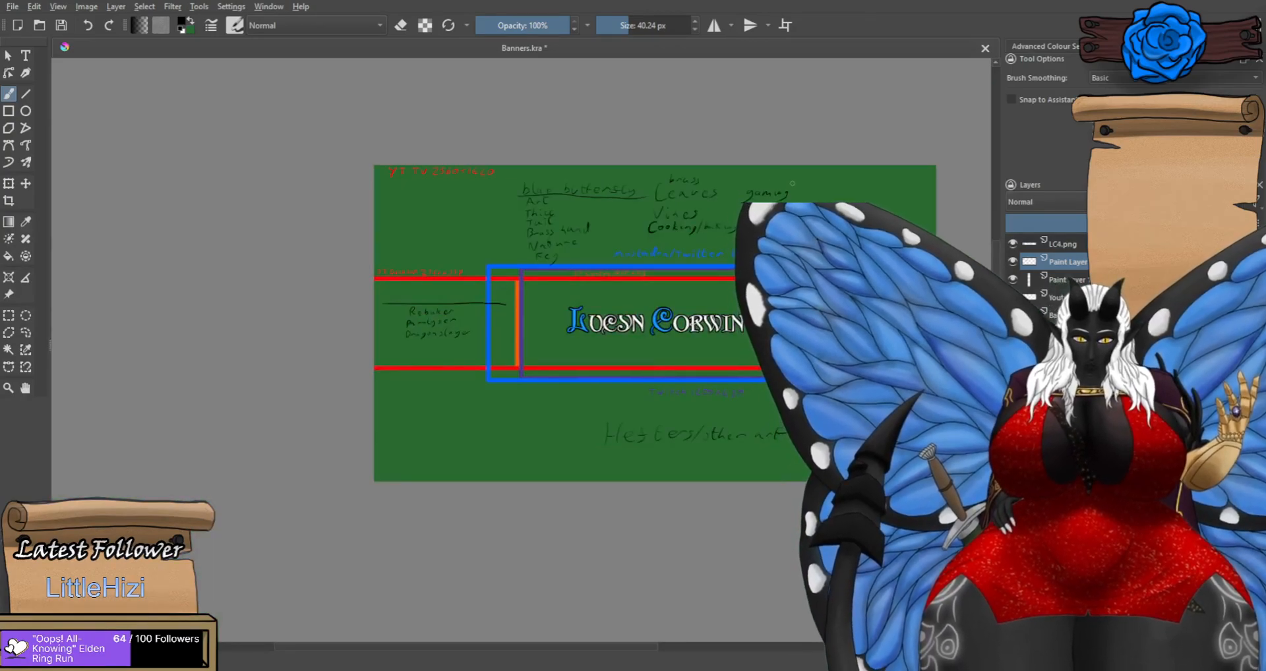
scroll(793, 183, "up", 2)
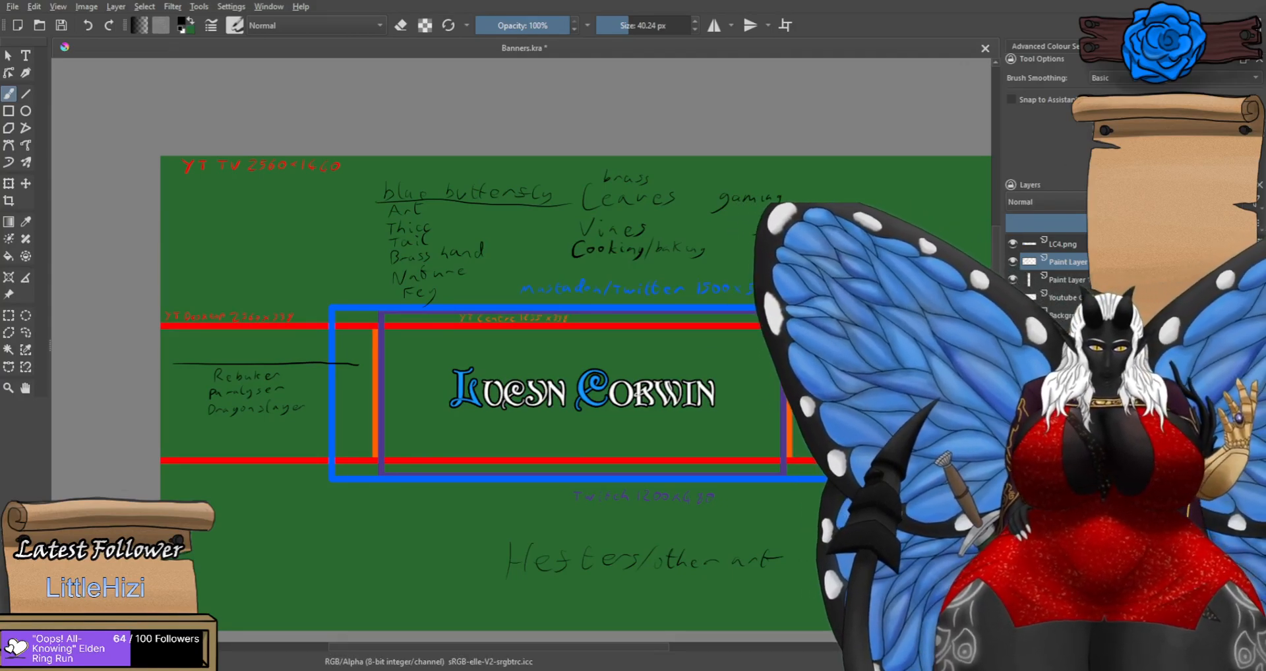
scroll(754, 210, "up", 1)
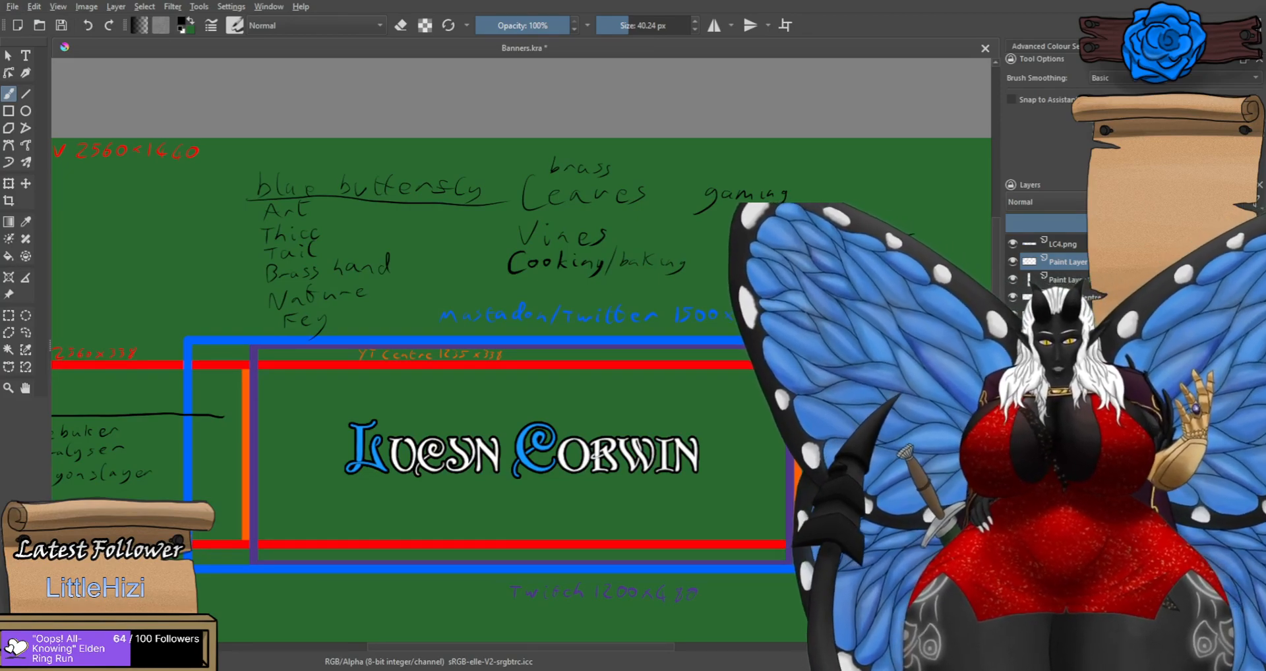
scroll(772, 283, "up", 1)
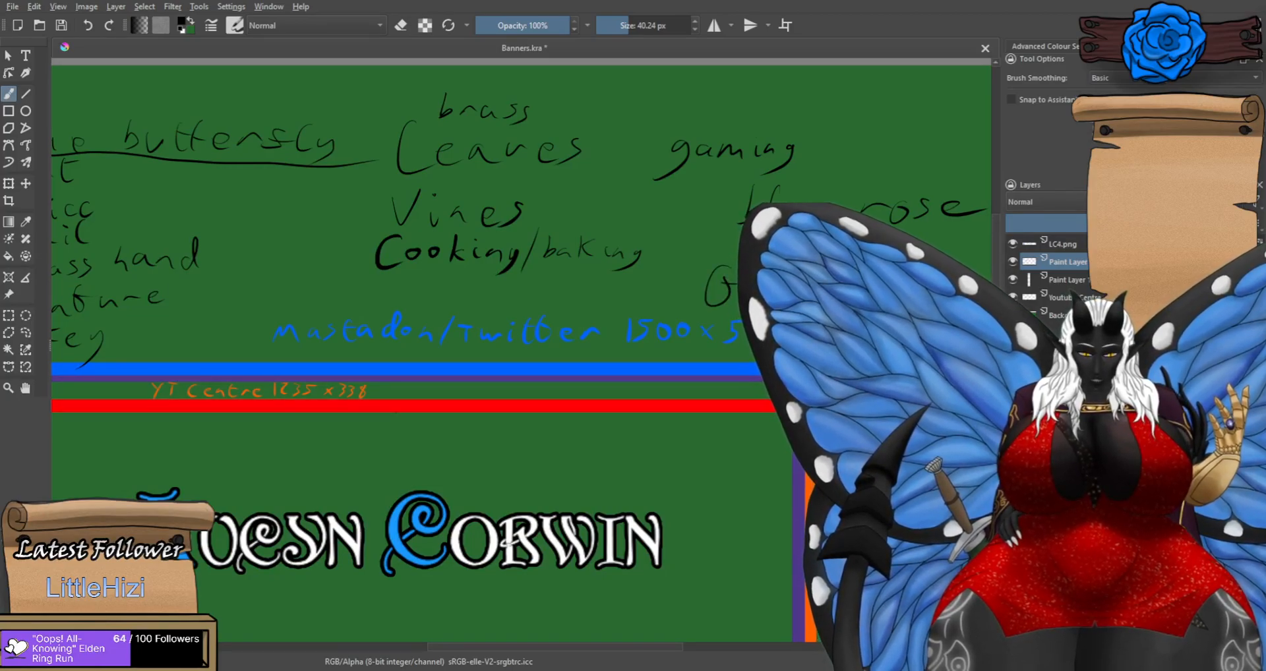
Handwrite "Grove of the Mother" and "Grove of Rebirth" on two lines beneath "blue rose".
left_click_drag(824, 253, 528, 301)
left_click_drag(515, 298, 572, 302)
left_click_drag(580, 304, 684, 314)
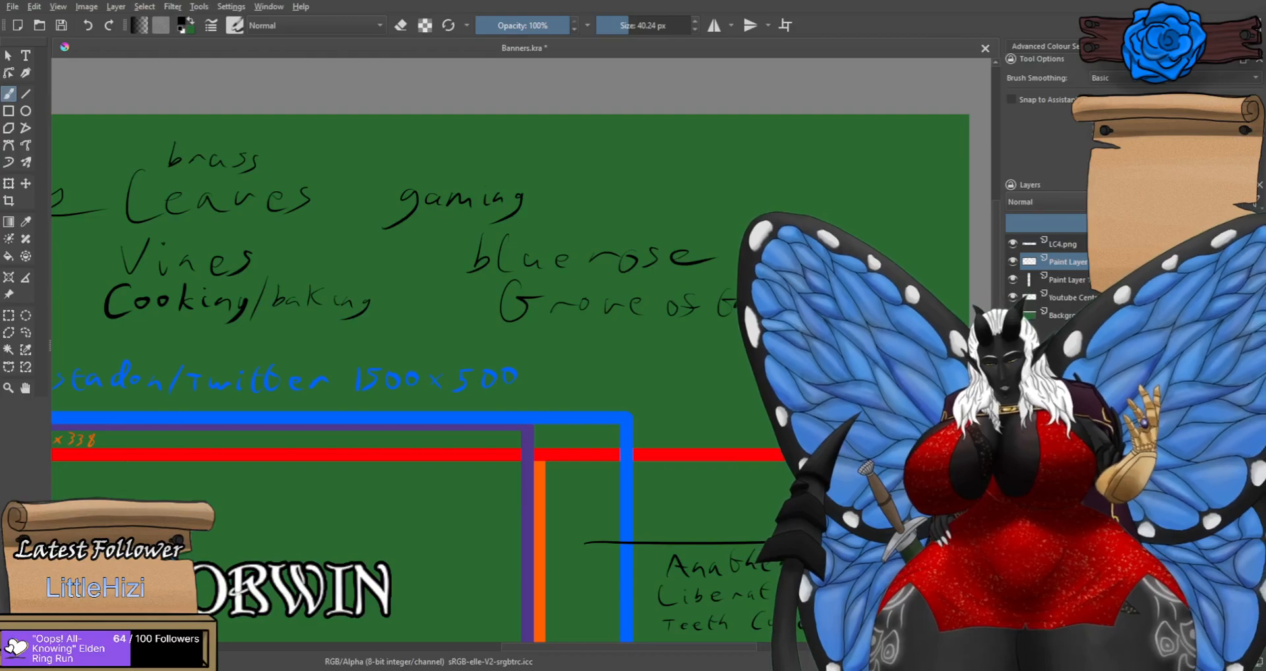
mouse_move(463, 329)
left_mouse_down()
mouse_move(456, 343)
mouse_move(565, 350)
mouse_move(557, 341)
mouse_move(601, 337)
left_mouse_up()
mouse_move(627, 332)
left_mouse_down()
mouse_move(619, 346)
mouse_move(694, 352)
left_mouse_up()
key("ctrl+z")
key("ctrl+z")
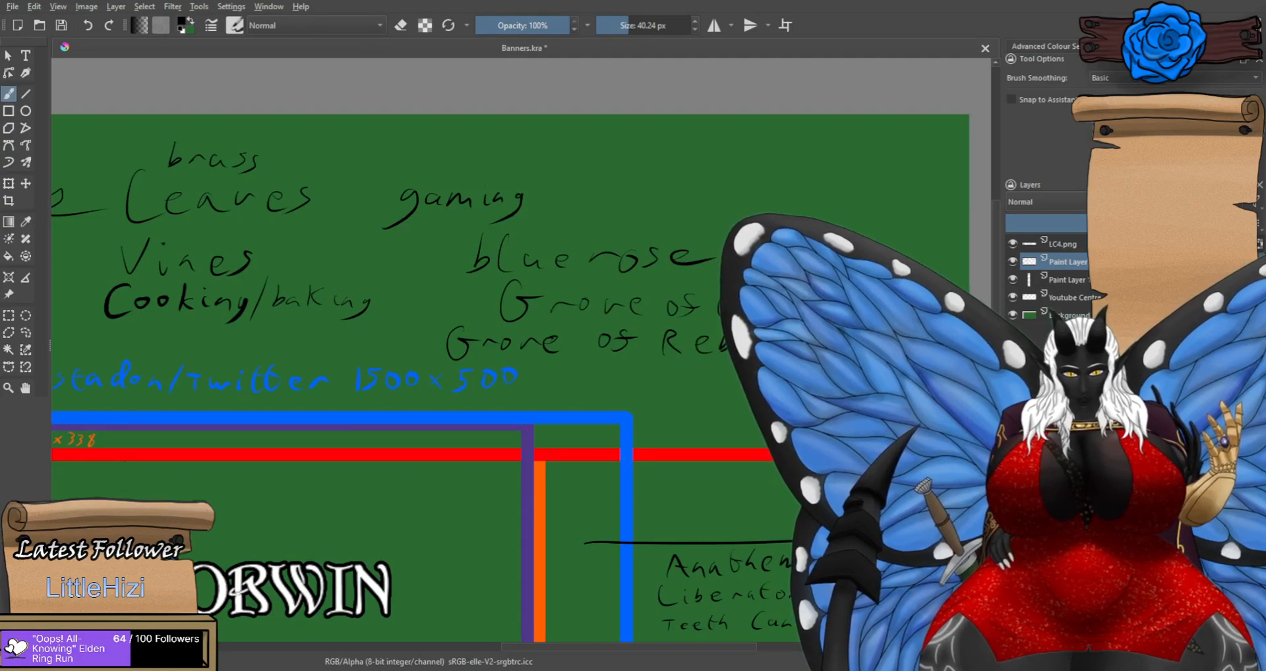
Circle the two grove notes together with one freehand loop.
scroll(809, 345, "down", 3)
scroll(800, 346, "up", 4)
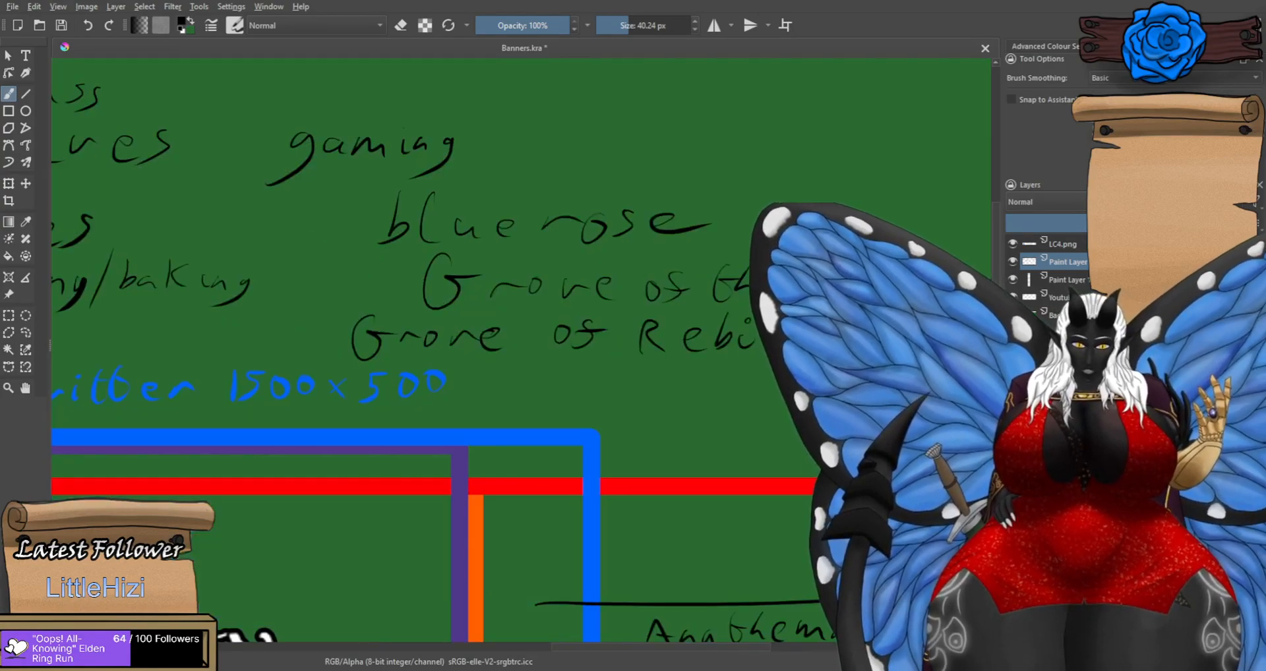
scroll(850, 349, "down", 1)
mouse_move(712, 271)
left_mouse_down()
mouse_move(556, 271)
mouse_move(467, 288)
mouse_move(433, 357)
mouse_move(725, 377)
left_mouse_up()
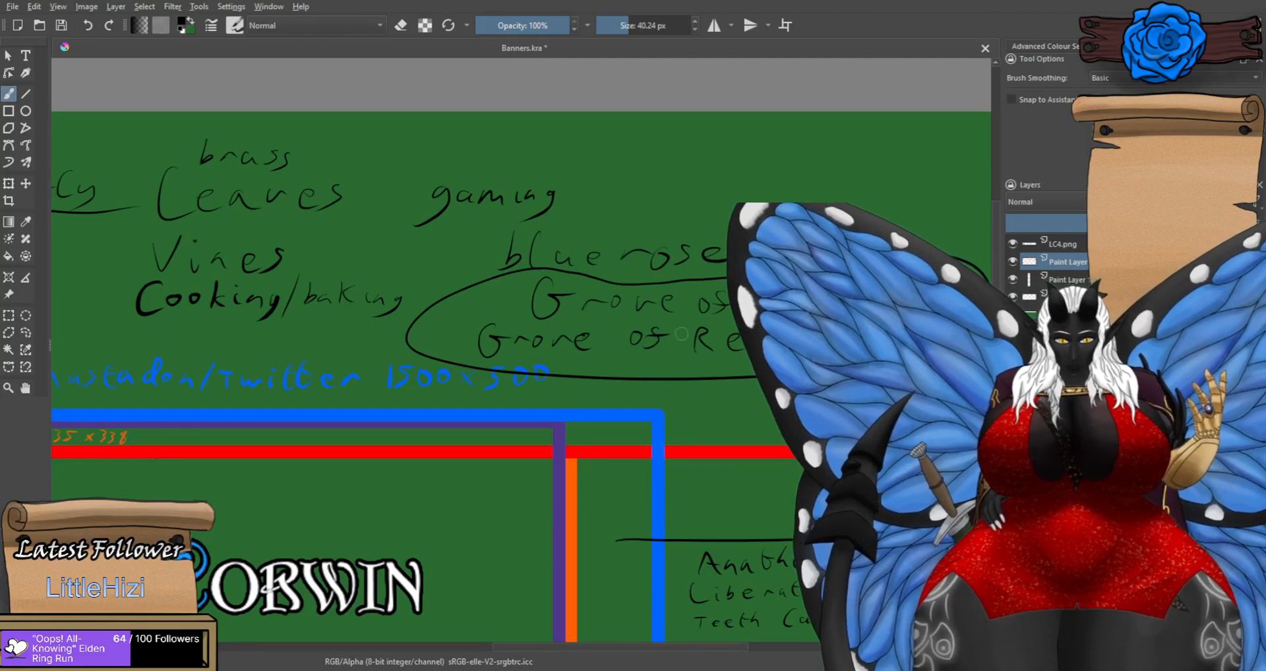
scroll(611, 401, "down", 1)
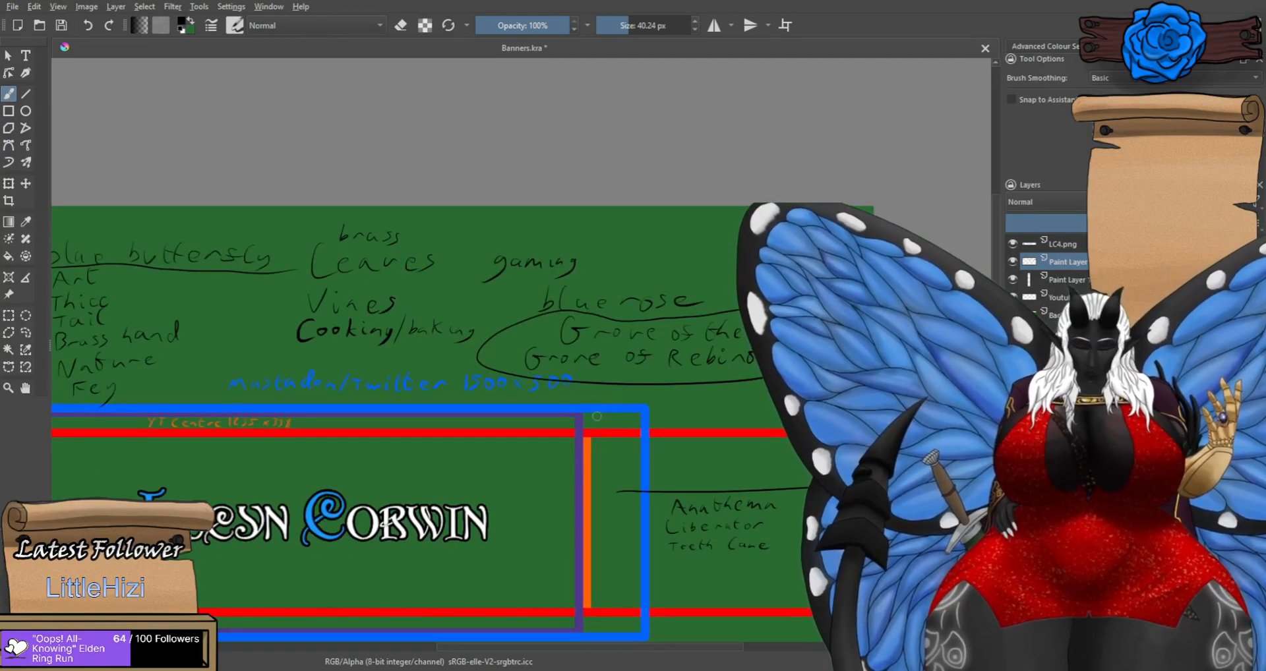
left_click_drag(580, 455, 684, 380)
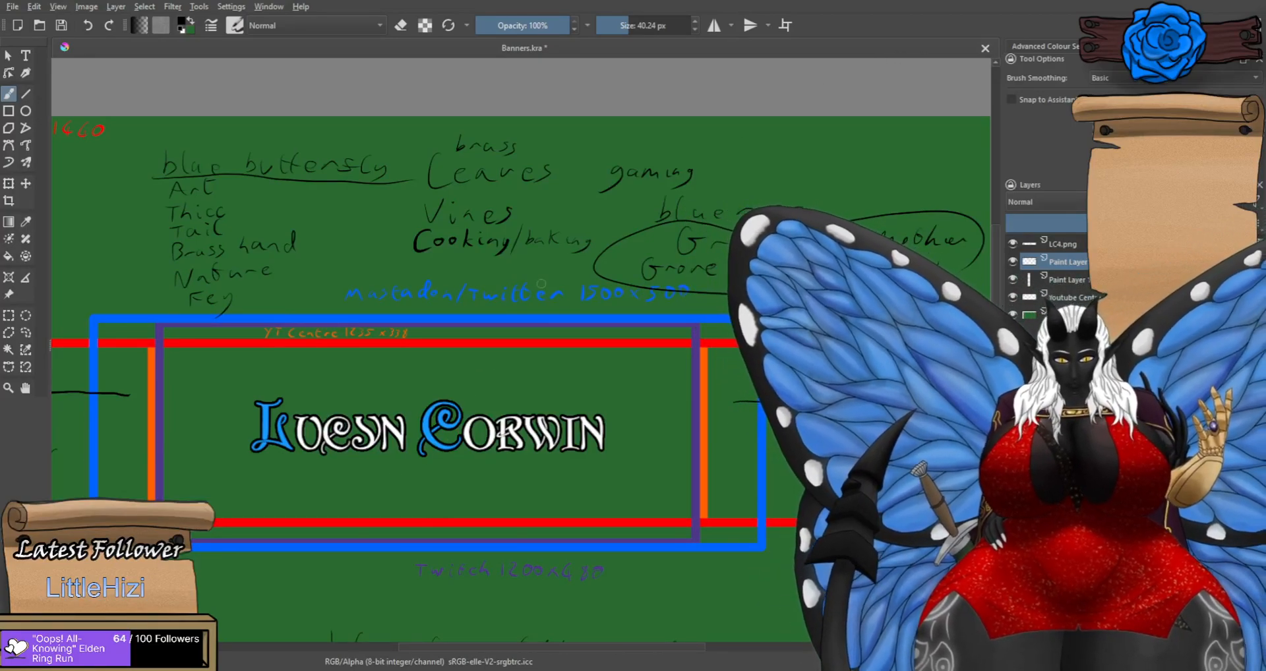
Turn on horizontal mirroring and try to draw a symmetrical freehand oval around the name logo.
left_click(714, 25)
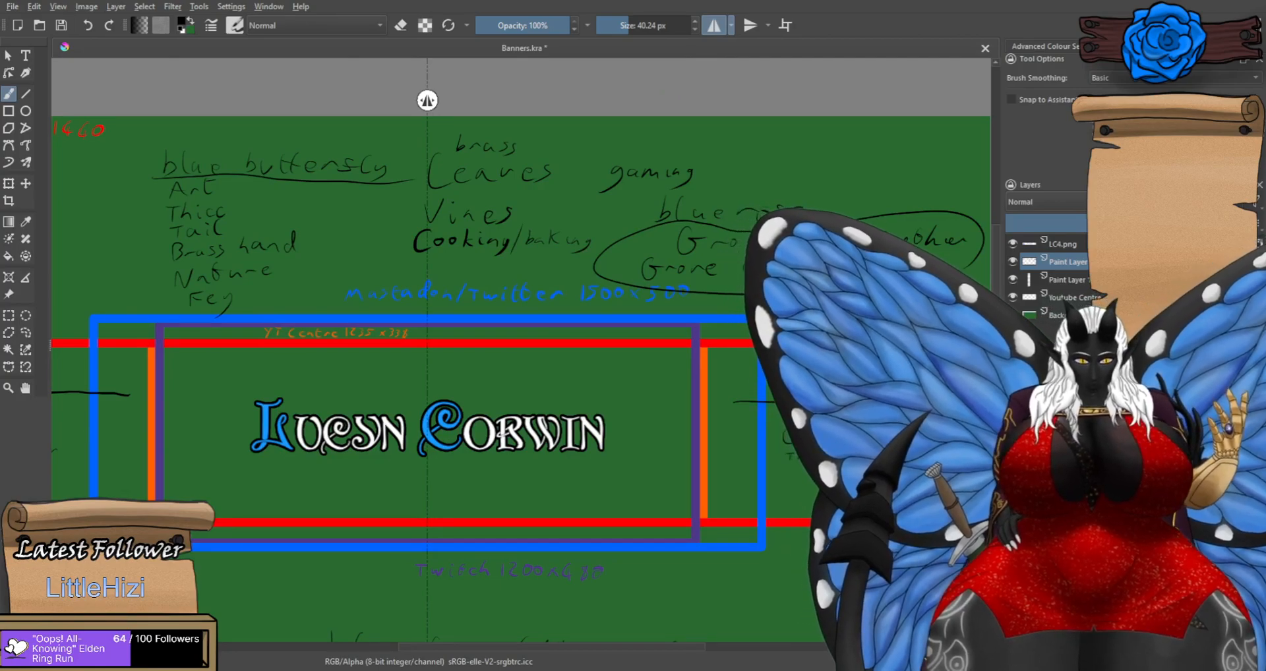
scroll(429, 510, "up", 1)
mouse_move(427, 526)
left_mouse_down()
mouse_move(681, 374)
mouse_move(443, 323)
left_mouse_up()
key("ctrl+z")
mouse_move(427, 529)
left_mouse_down()
mouse_move(490, 528)
mouse_move(646, 340)
mouse_move(438, 308)
left_mouse_up()
key("ctrl+z")
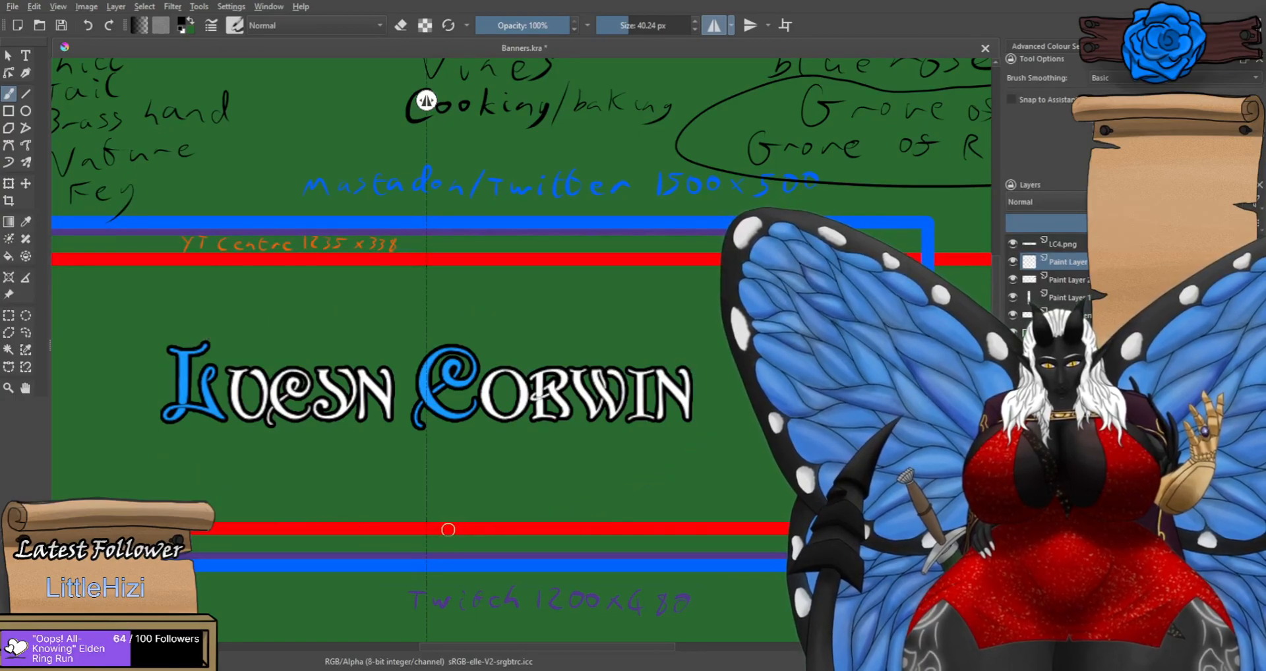
mouse_move(427, 494)
left_mouse_down()
mouse_move(692, 461)
mouse_move(496, 301)
mouse_move(428, 300)
left_mouse_up()
key("ctrl+z")
Transform the LC4.png name logo layer and move it down to about y 1573 px, near the centre frame's lower edge.
left_click(1063, 243)
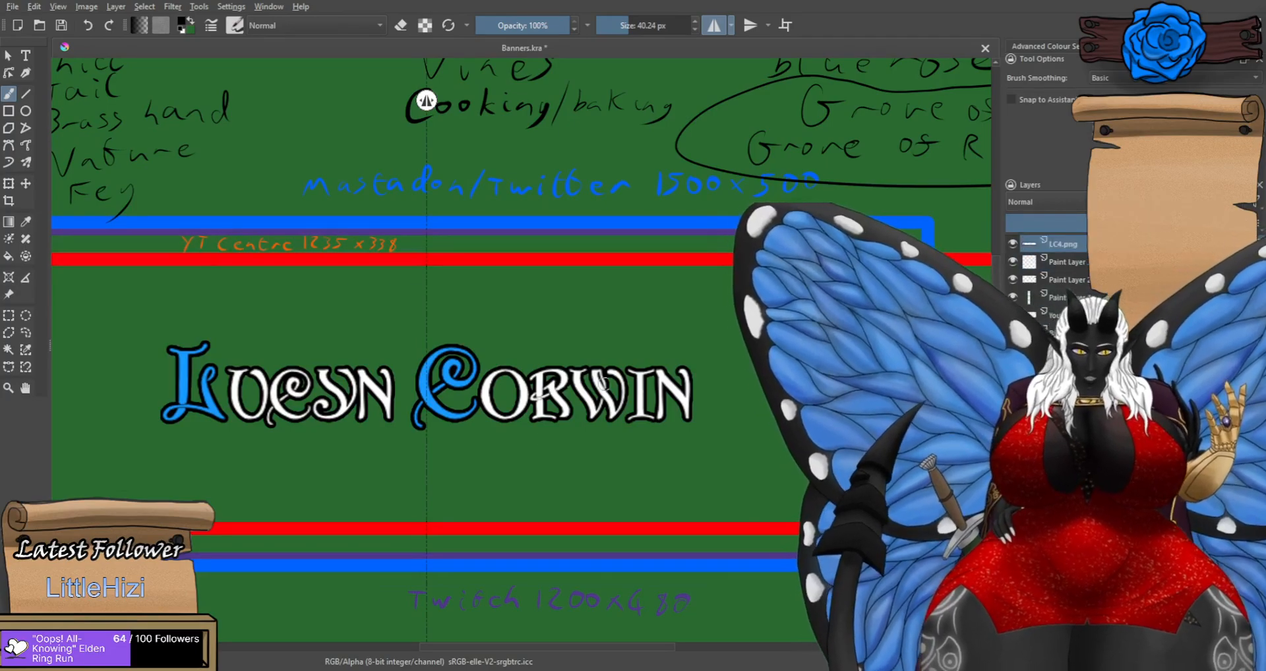
key("ctrl+t")
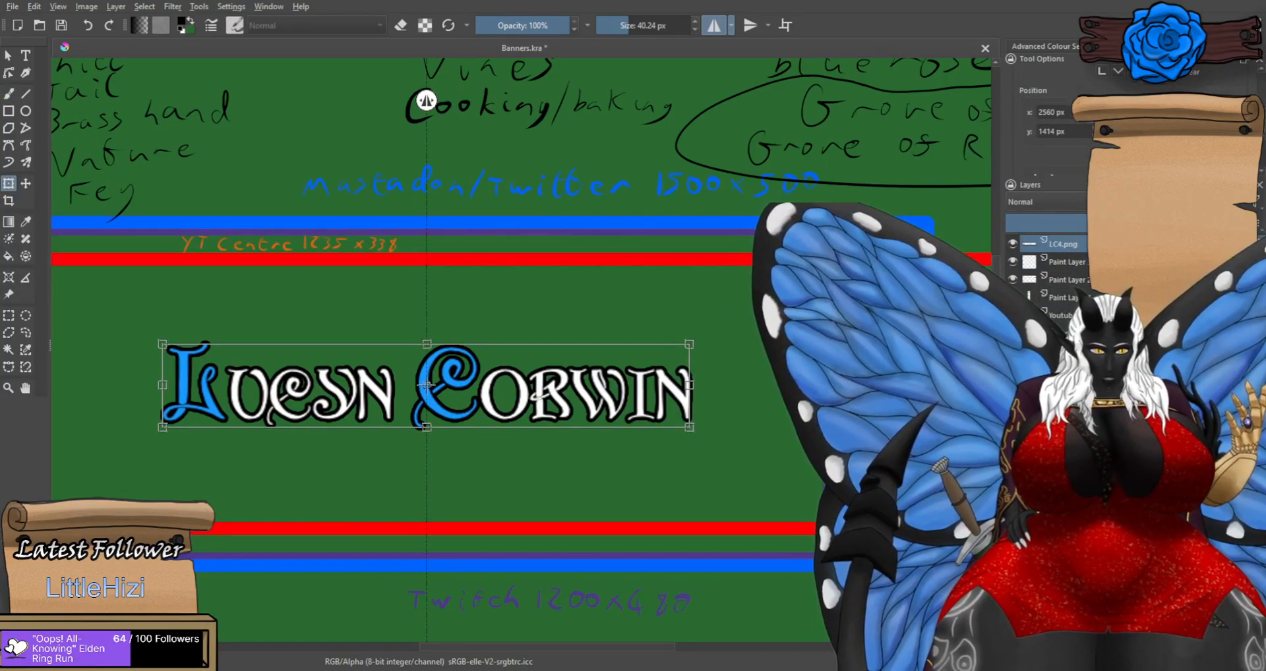
left_click(1244, 129)
left_click(1244, 129)
left_click(1244, 129)
left_click_drag(445, 397, 446, 445)
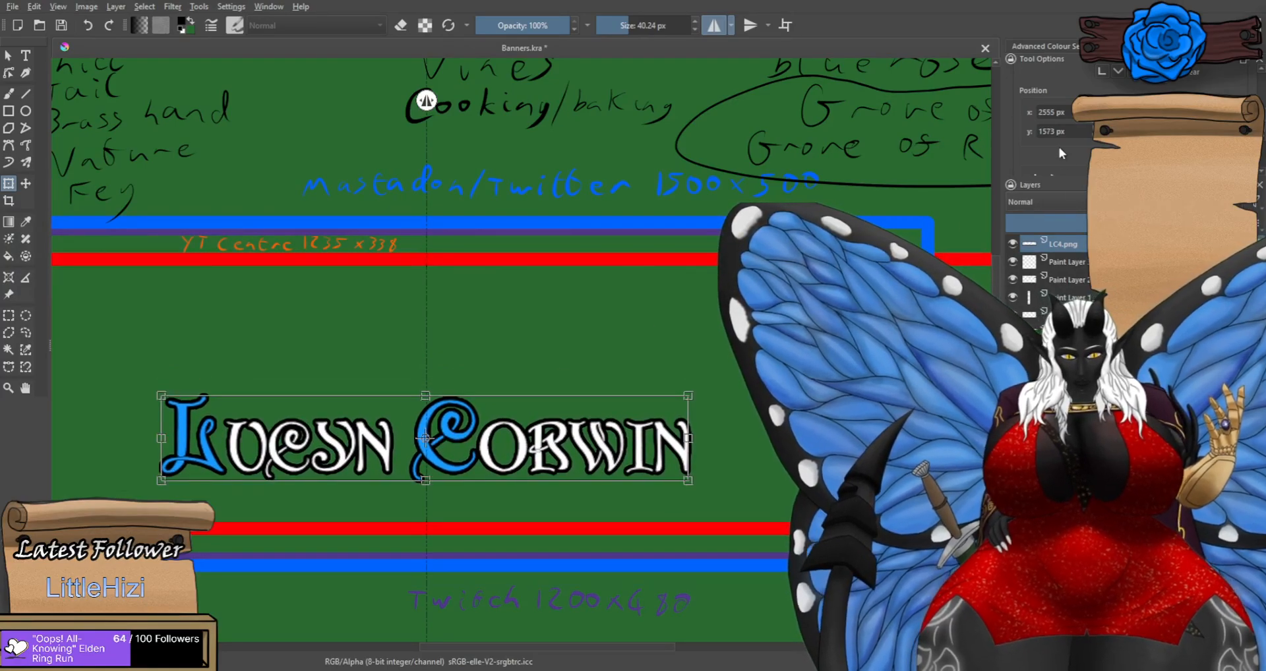
Set the name logo's horizontal position to 2560 px.
left_click(1054, 113)
key("BackSpace")
type("7")
key("Return")
key("Up")
key("Up")
key("Up")
Return to the freehand brush, check Paint Layer 1 by toggling its visibility, and select the empty paint layer below the logo.
left_click(1066, 261)
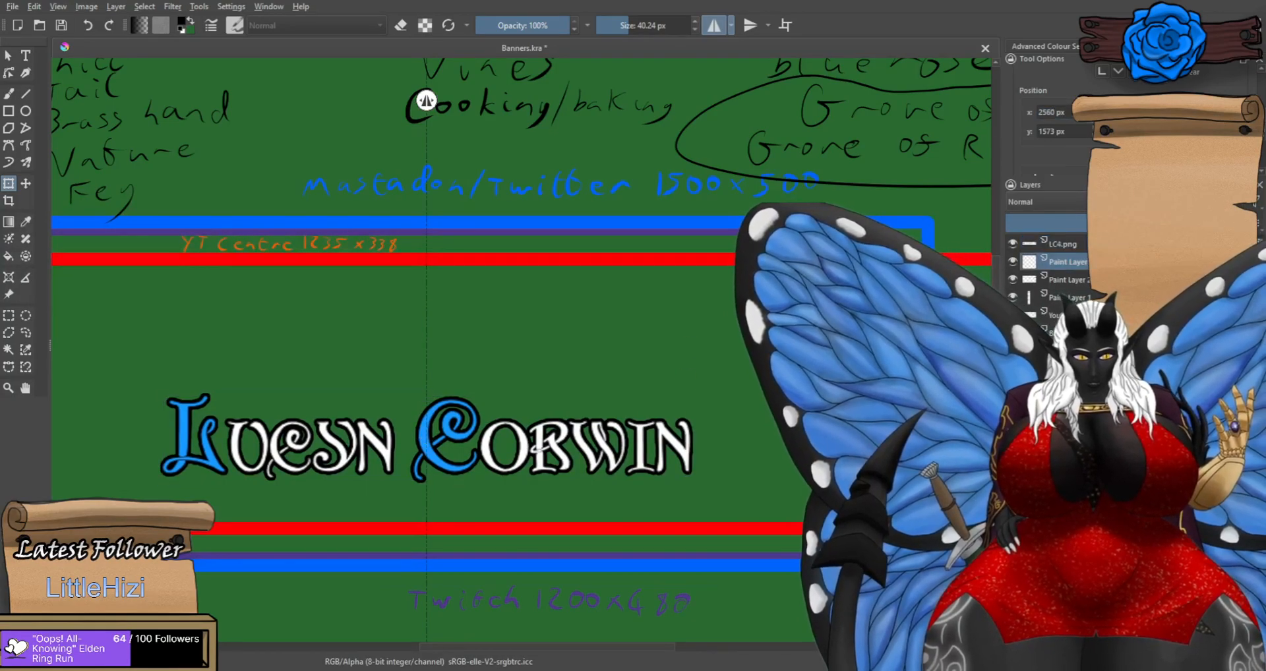
left_click(10, 93)
left_click(1124, 223)
key("ctrl+z")
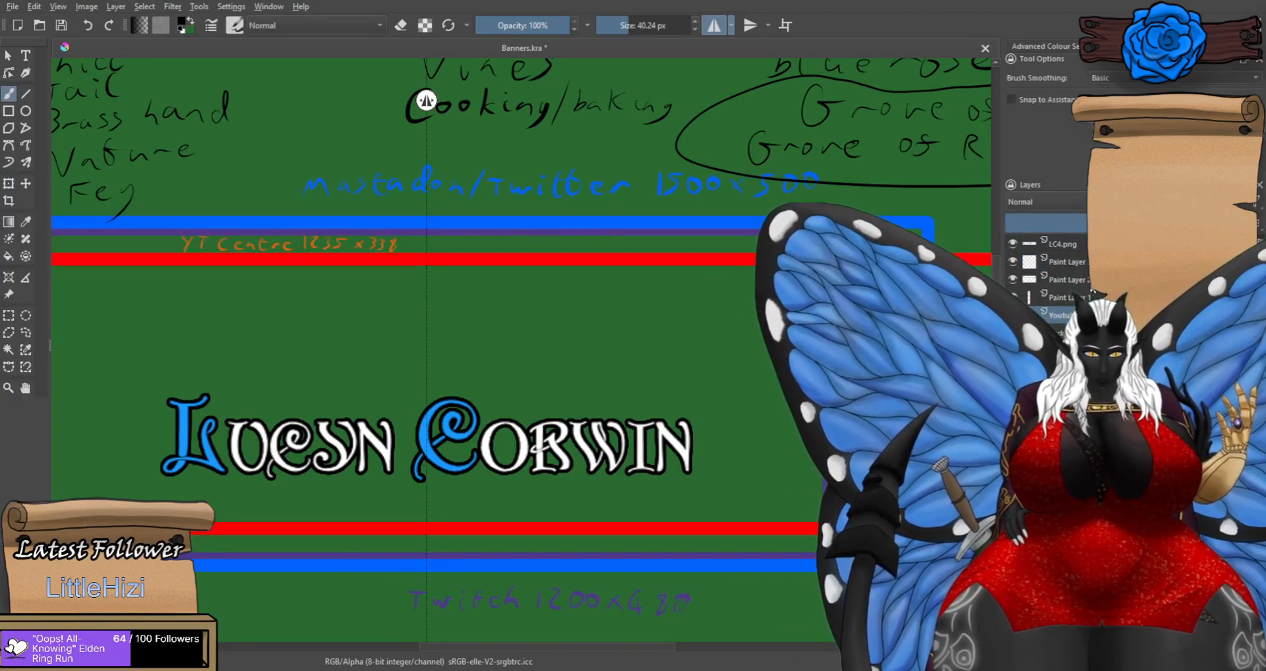
left_click(1092, 293)
left_click(1012, 279)
left_click(1012, 279)
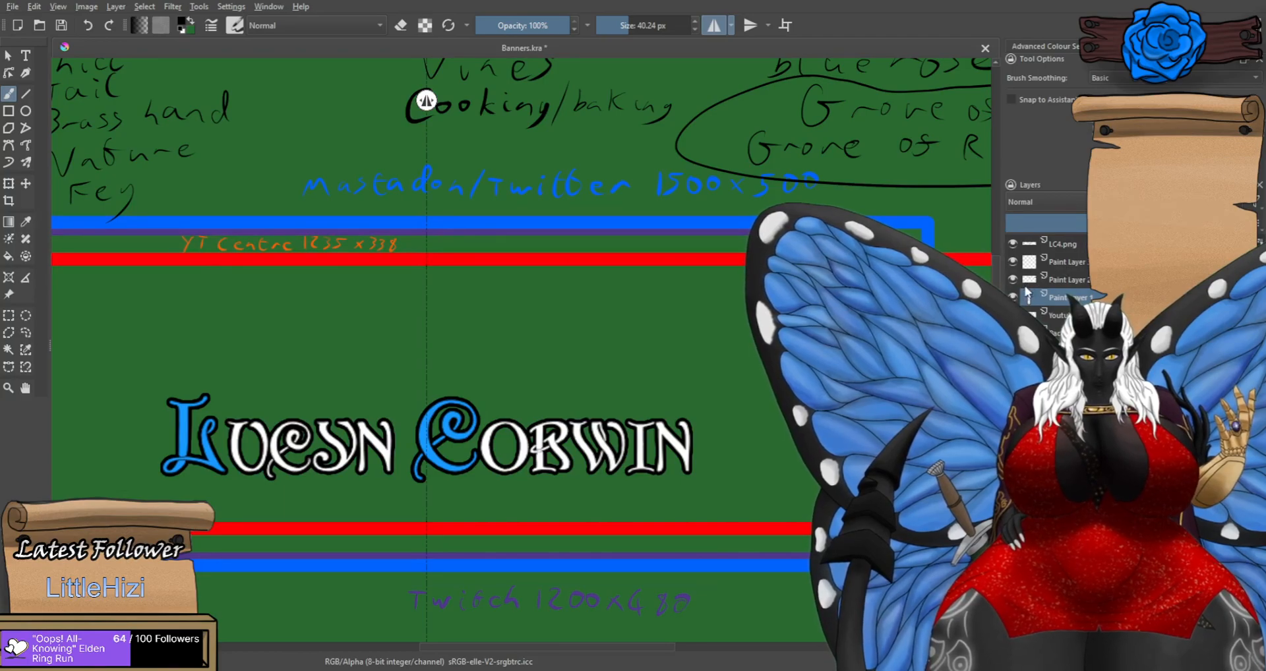
left_click(1066, 263)
Try several mirrored freehand ovals around the lowered name logo, undoing each one.
mouse_move(429, 535)
left_mouse_down()
mouse_move(729, 473)
mouse_move(670, 342)
left_mouse_up()
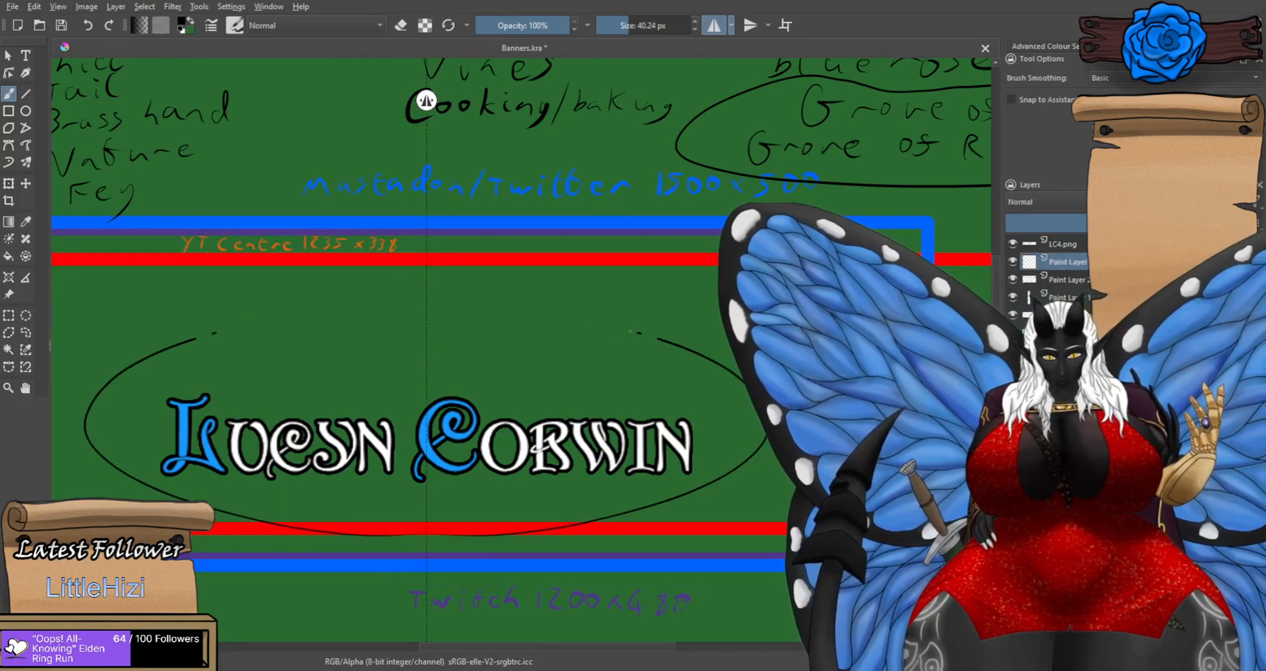
key("ctrl+z")
mouse_move(427, 539)
left_mouse_down()
mouse_move(633, 529)
mouse_move(770, 476)
mouse_move(737, 388)
mouse_move(425, 326)
left_mouse_up()
key("ctrl+z")
mouse_move(421, 557)
left_mouse_down()
mouse_move(725, 524)
mouse_move(475, 303)
mouse_move(427, 328)
left_mouse_up()
key("ctrl+z")
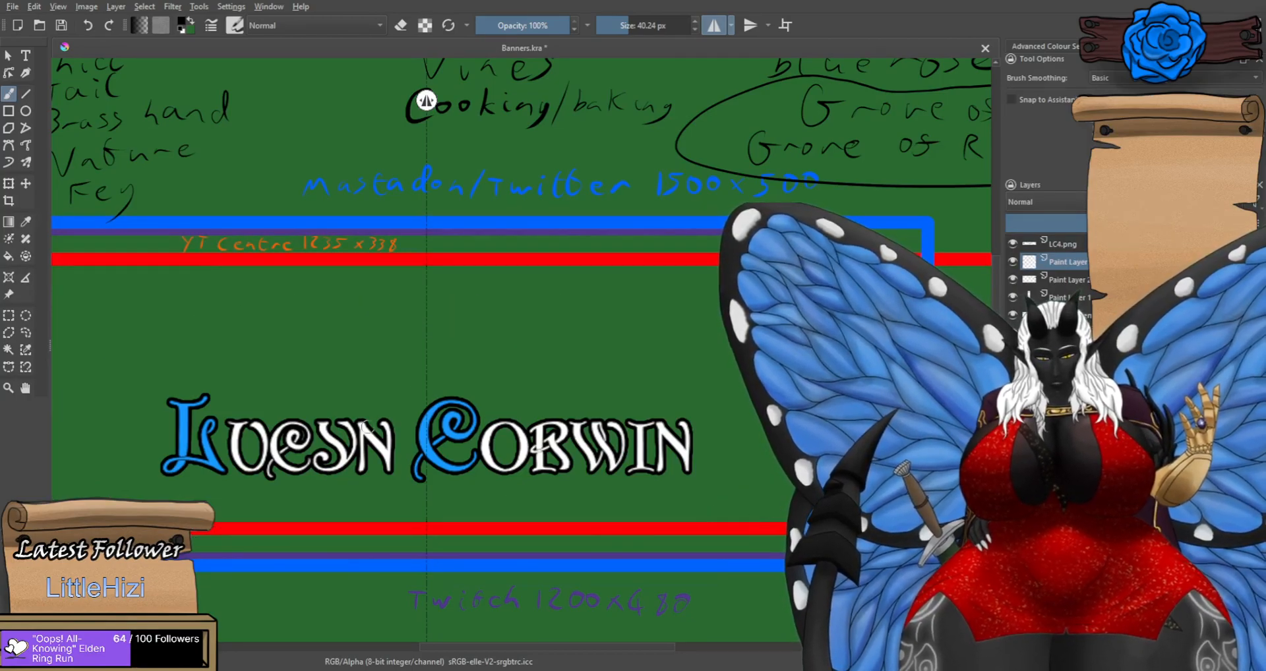
mouse_move(446, 559)
left_mouse_down()
mouse_move(726, 481)
mouse_move(435, 327)
left_mouse_up()
key("ctrl+z")
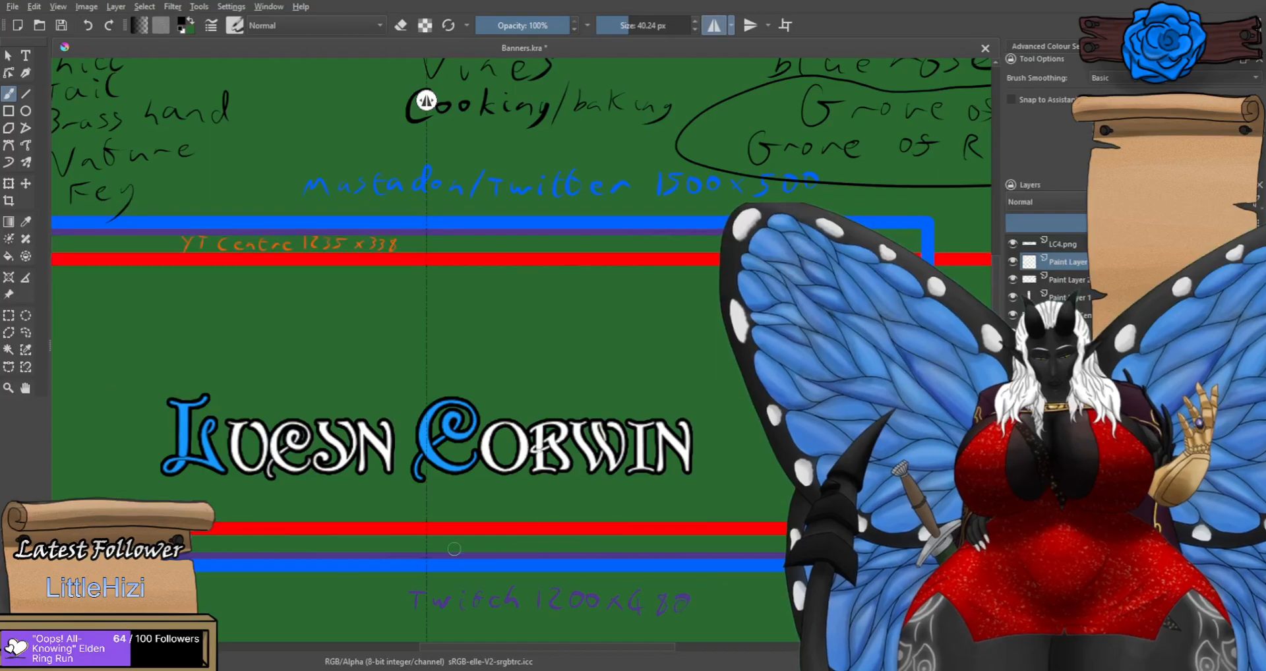
mouse_move(617, 410)
left_mouse_down()
mouse_move(745, 380)
mouse_move(672, 384)
left_mouse_up()
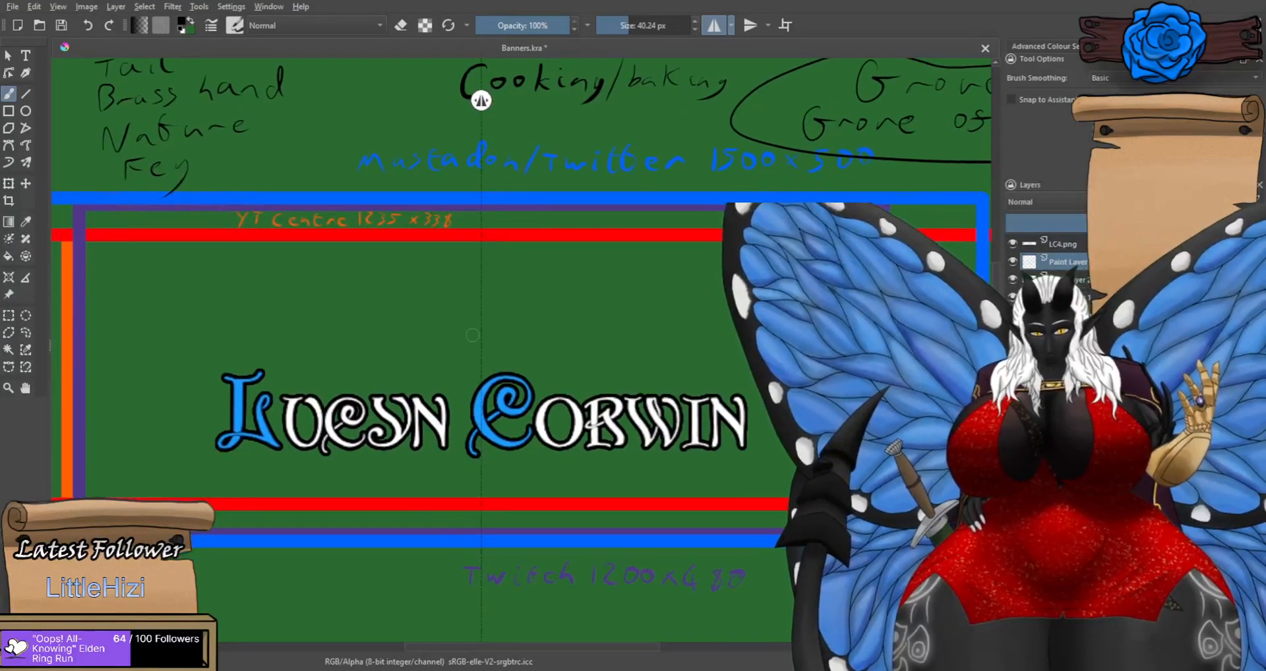
Try a mirrored ellipse around the logo with the Ellipse tool, undo it, and turn off horizontal mirroring.
left_click(26, 111)
left_click_drag(67, 493, 895, 303)
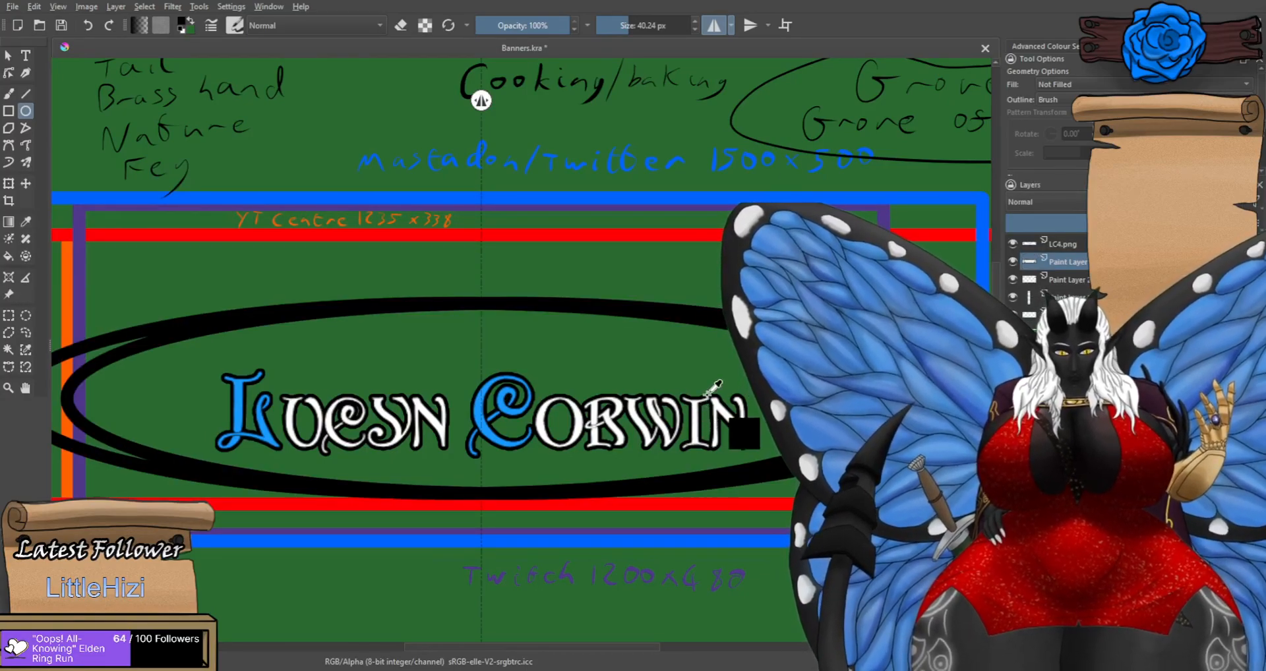
key("ctrl+z")
left_click(714, 25)
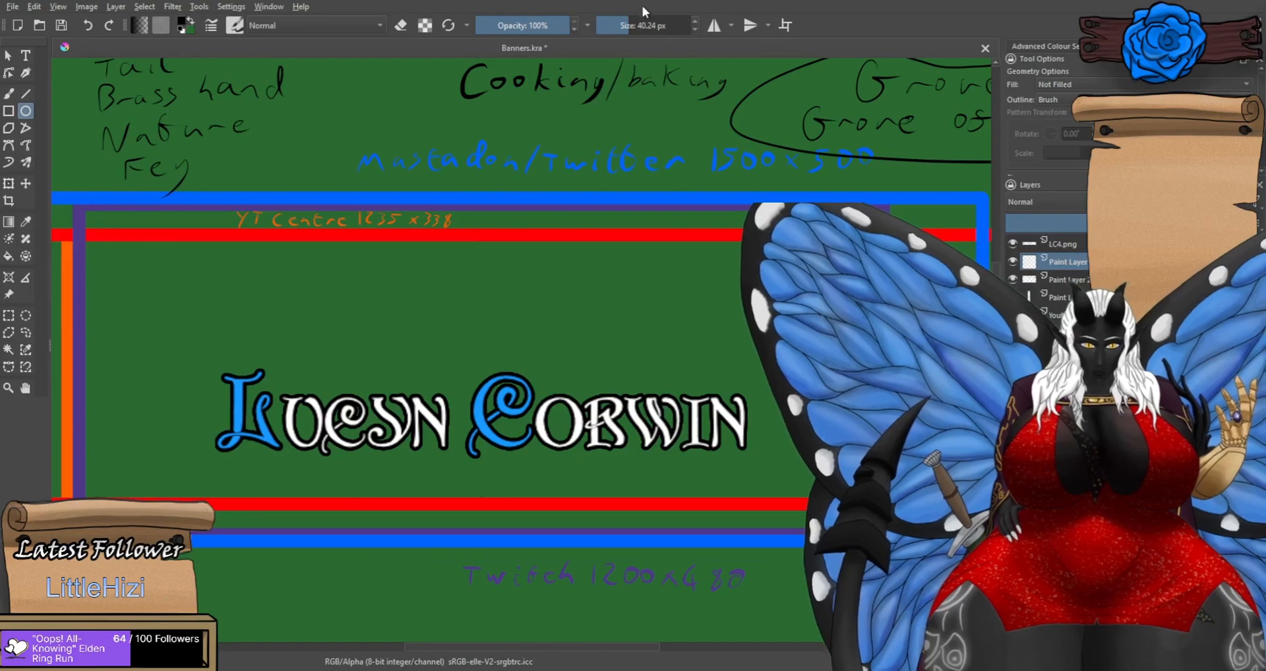
Set the brush size to 6.74 px and draw a thin ellipse around the logo, about as wide as the purple Twitch frame.
left_click_drag(629, 25, 617, 14)
left_click_drag(141, 367, 890, 379)
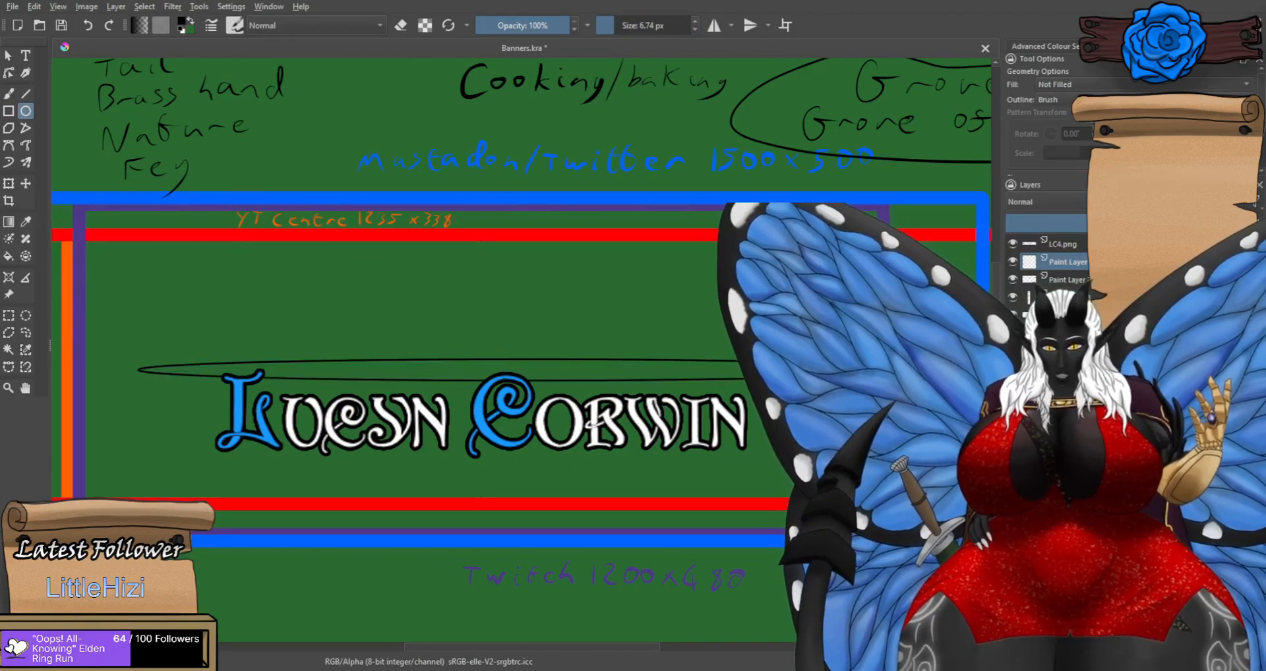
key("ctrl+z")
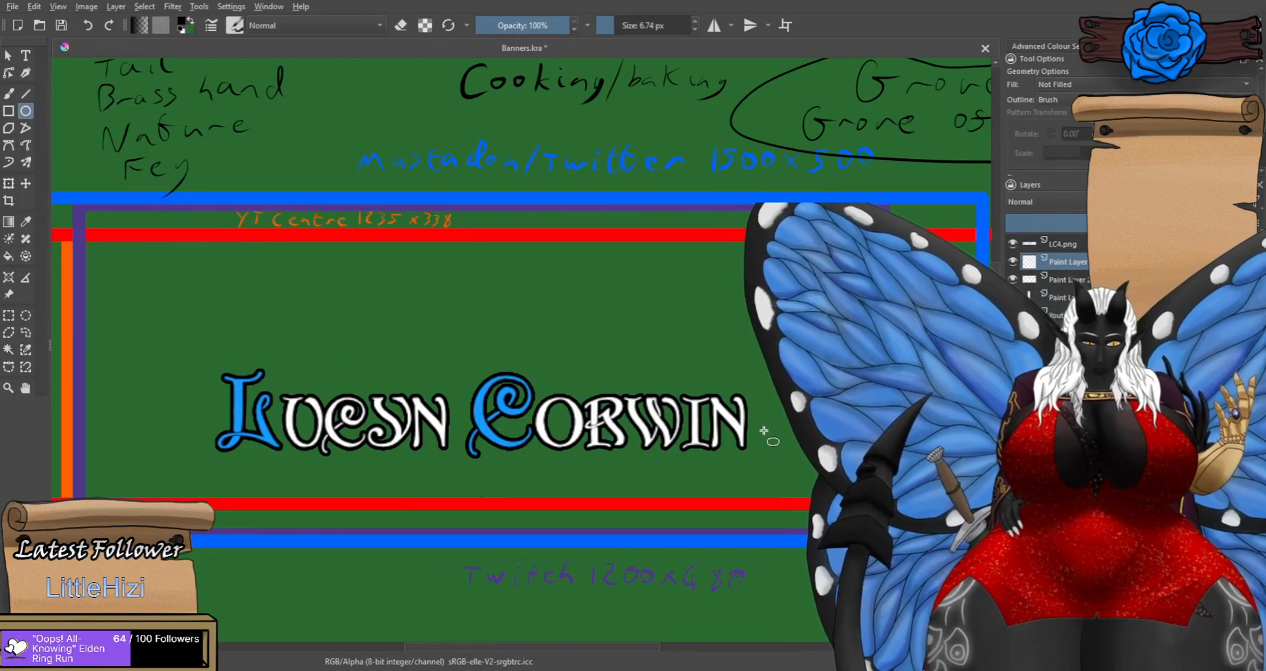
scroll(444, 465, "down", 2)
mouse_move(154, 486)
left_mouse_down()
mouse_move(712, 362)
mouse_move(742, 392)
mouse_move(770, 381)
left_mouse_up()
key("ctrl+z")
left_click_drag(201, 473, 729, 379)
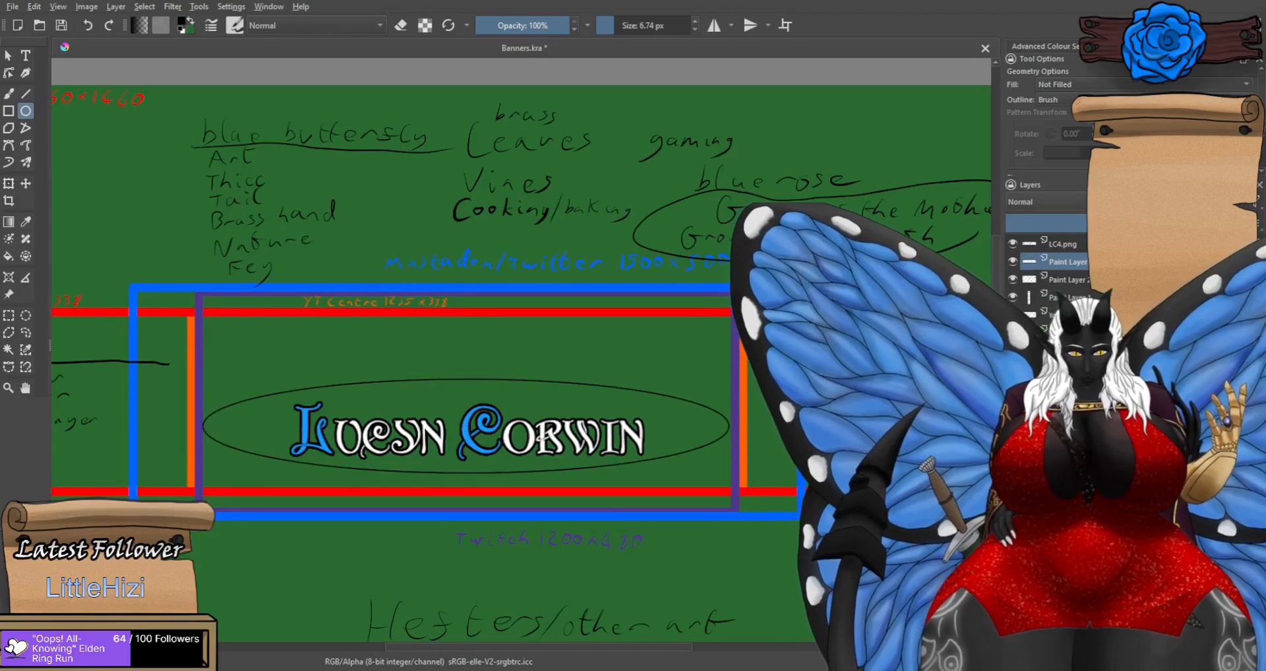
Transform the ellipse around the name logo and set its horizontal position to 2560 px.
key("ctrl+t")
scroll(1057, 168, "down", 3)
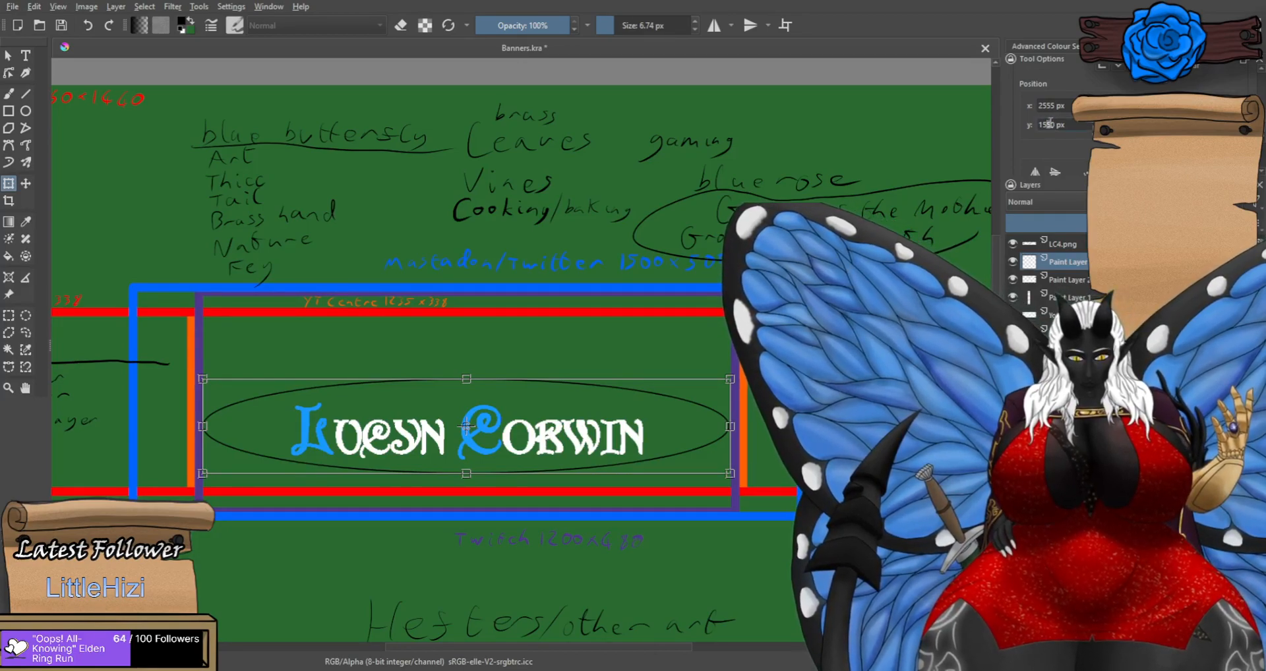
left_click(1048, 123)
type("a")
key("BackSpace")
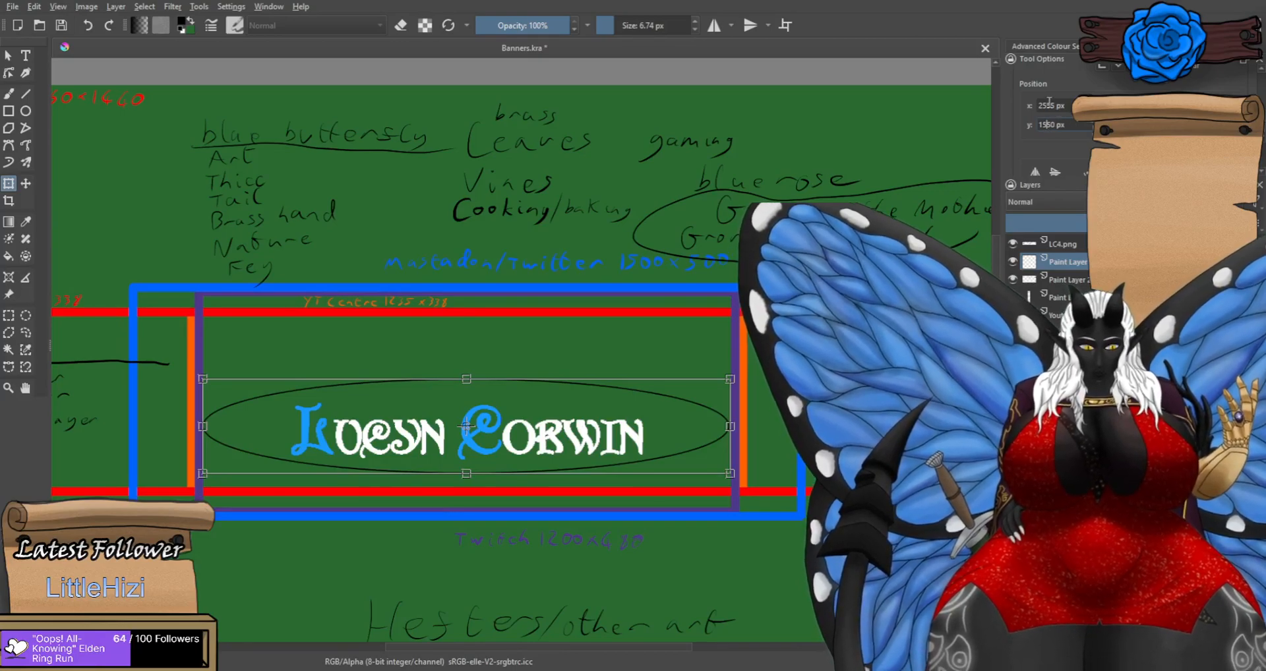
key("Up")
key("Up")
key("Up")
key("Up")
key("Up")
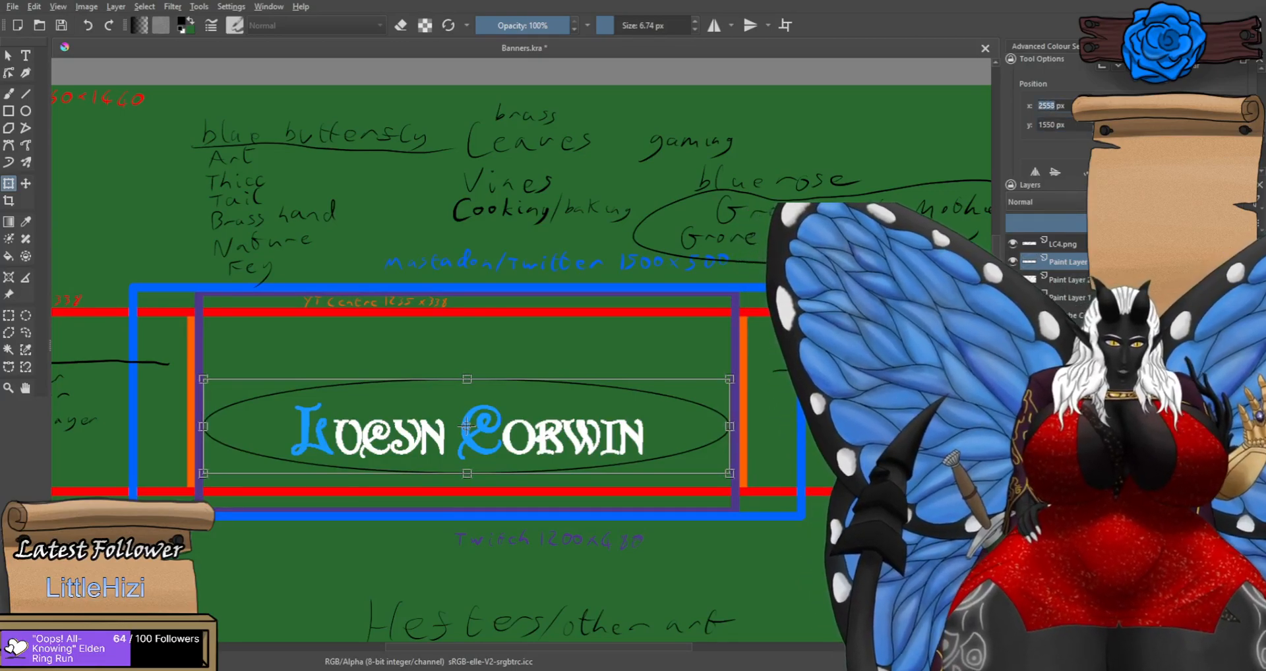
key("Return")
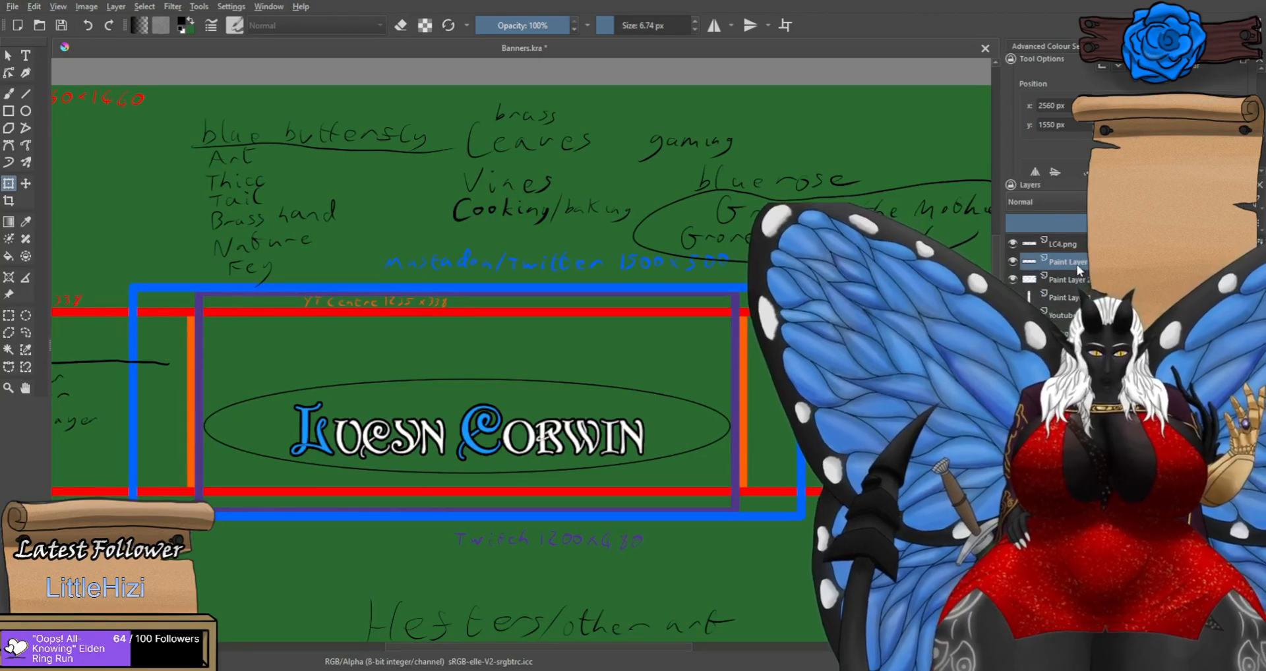
Reselect the ellipse's paint layer and toggle its visibility to check which artwork it holds.
left_click(1077, 284)
left_click(1070, 263)
left_click(1012, 263)
left_click(1013, 264)
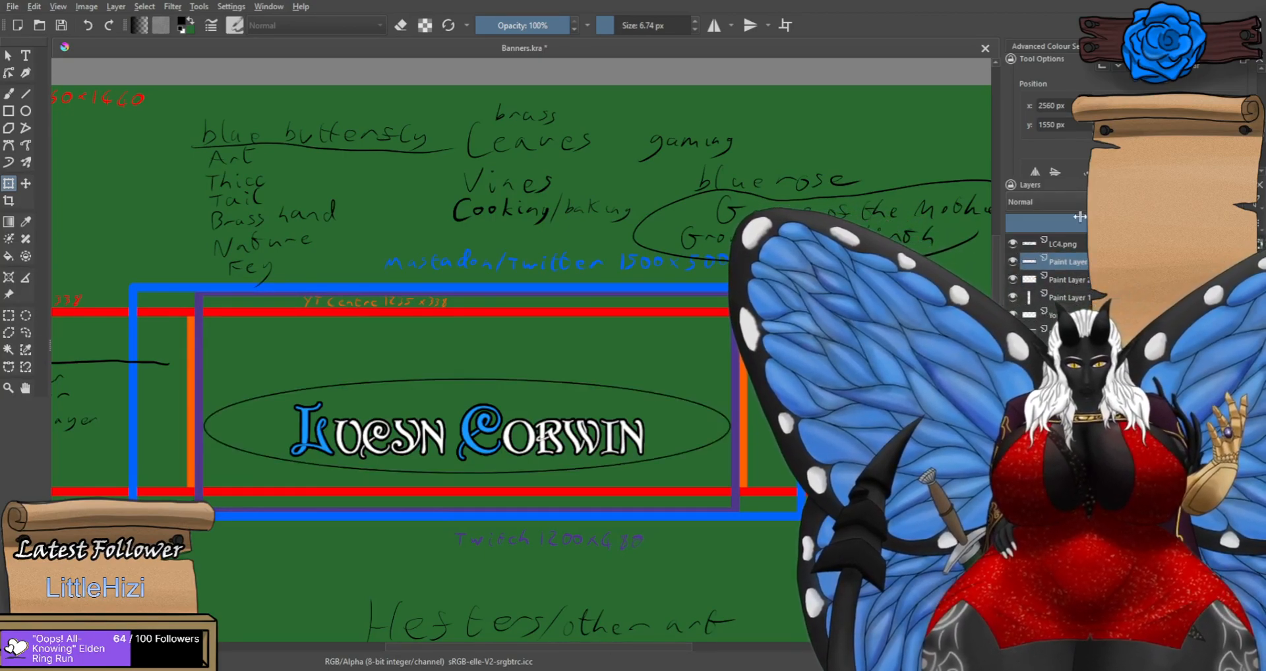
Move the ellipse down around the logo to a vertical position of 1641 px.
scroll(1052, 125, "up", 2)
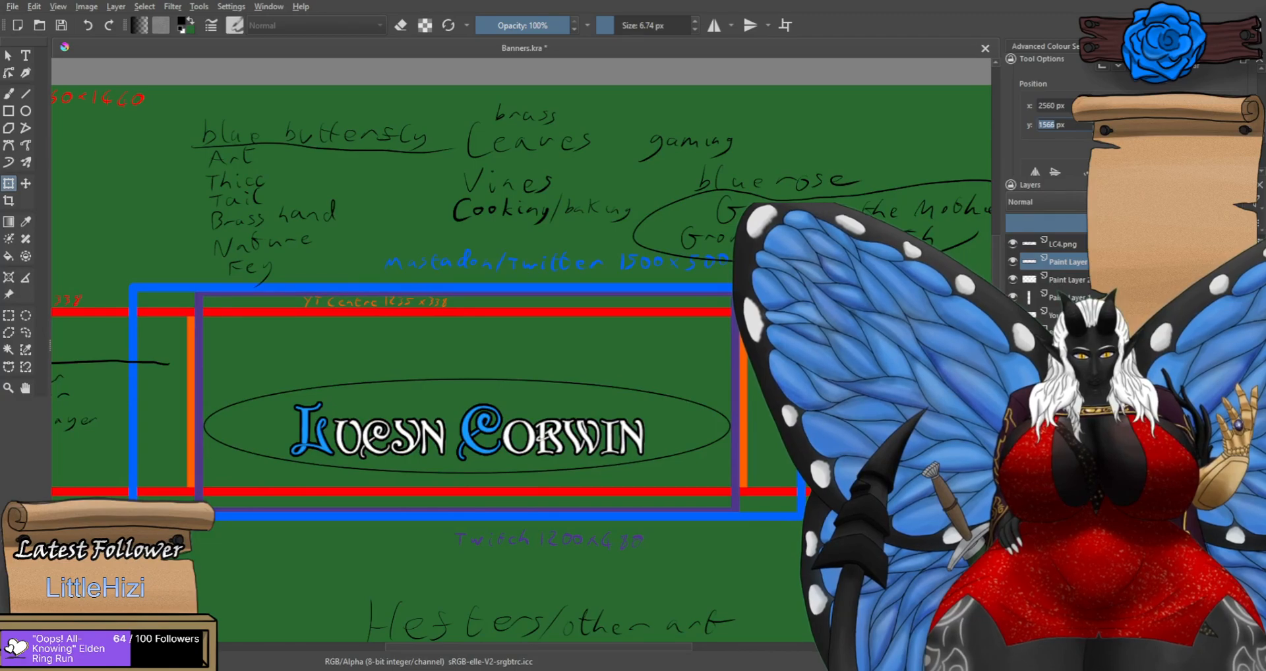
left_click(651, 389)
scroll(1052, 124, "up", 9)
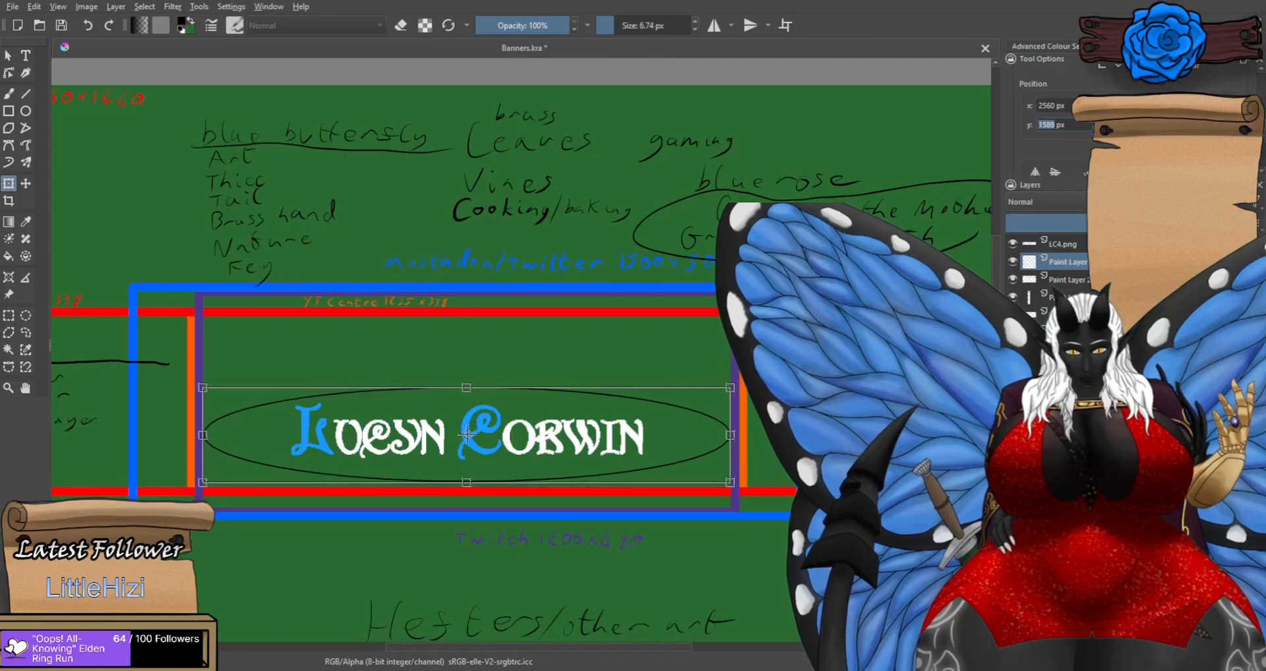
key("Up")
key("Up")
key("Up")
key("Up")
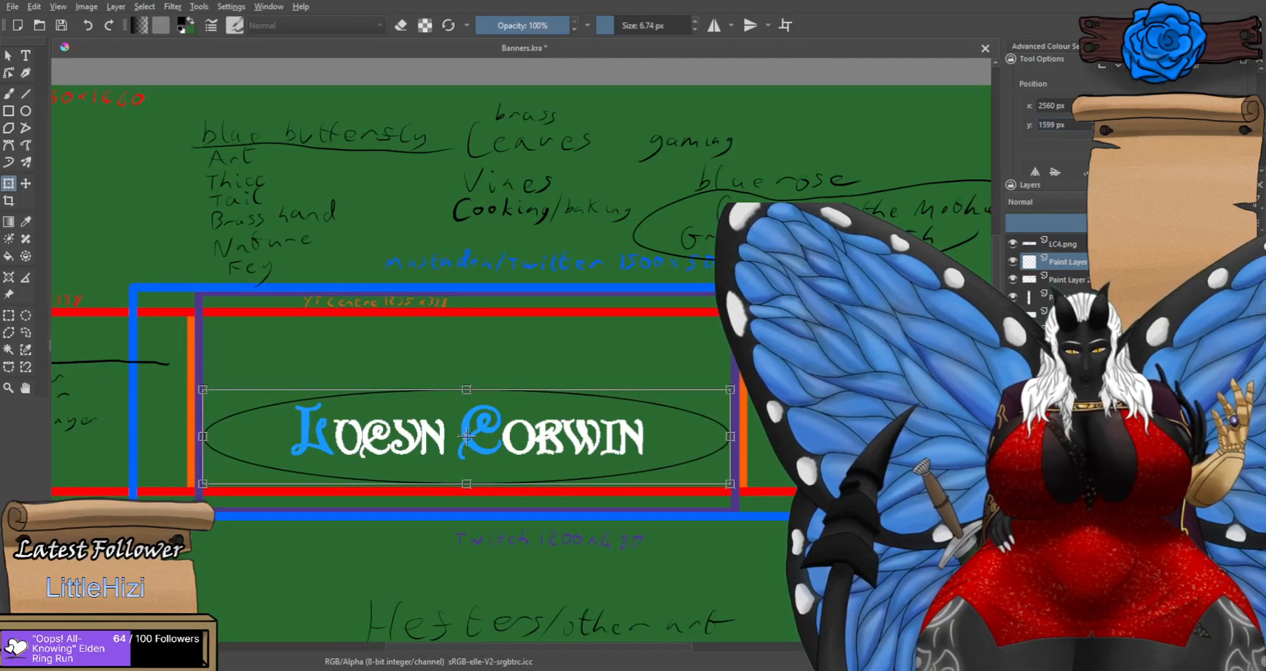
key("Up")
key("Up")
key("Up")
key("Up")
key("Up")
key("Up")
key("Up")
key("Up")
key("Up")
key("Up")
key("Up")
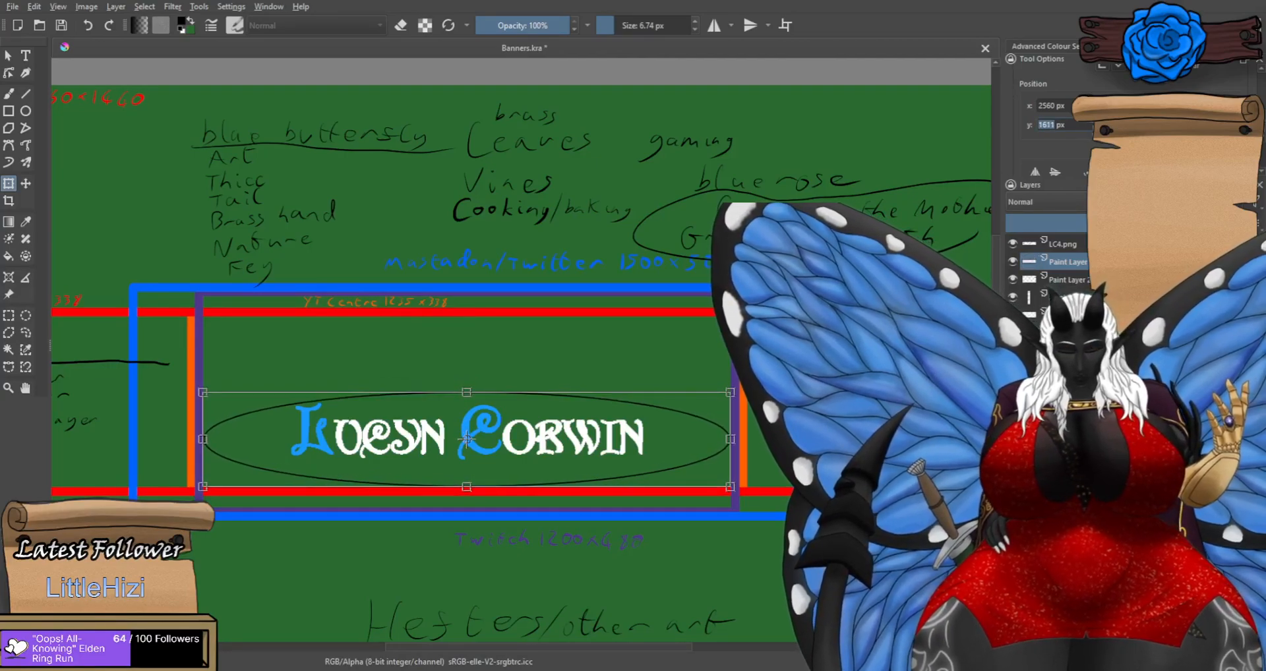
key("Up")
key("Up")
key("Up")
key("Up")
key("Up")
key("Up")
key("Up")
key("Up")
key("Up")
key("Up")
key("Up")
key("Up")
key("Up")
key("Up")
key("Up")
key("Up")
key("Up")
key("Up")
key("Up")
key("Up")
key("Up")
key("Up")
key("Up")
key("Up")
key("Up")
key("Up")
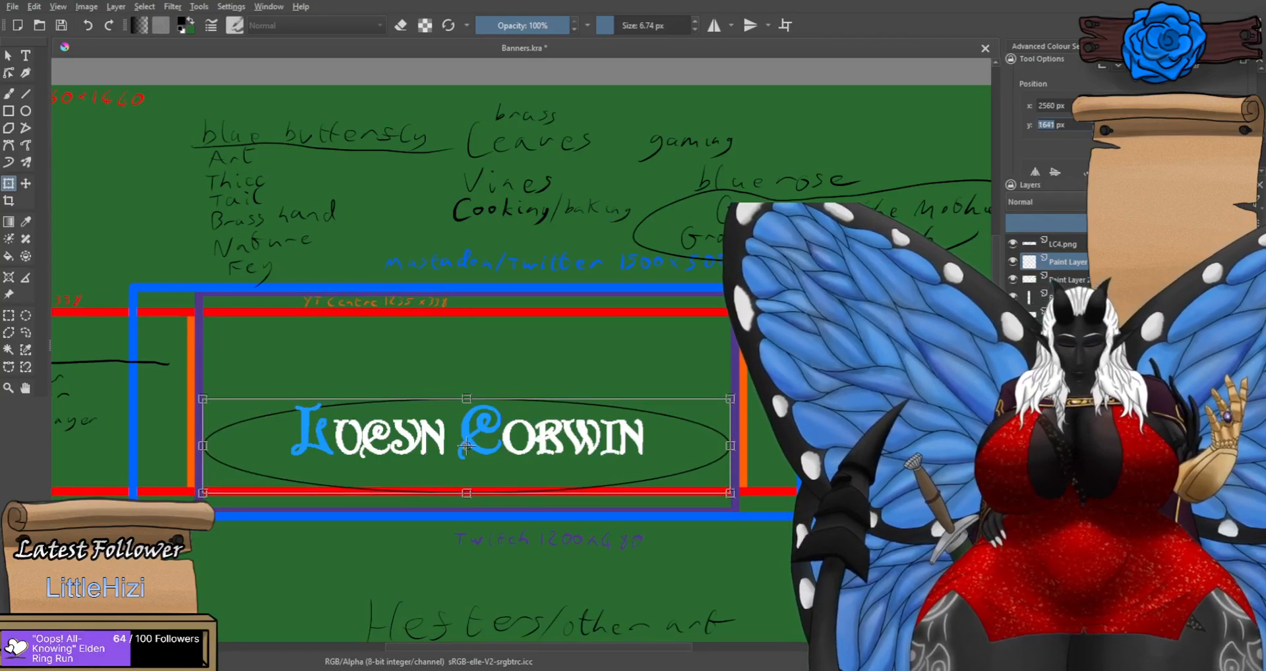
Set the ellipse's horizontal position back to 2560 px and apply the transform, keeping its paint layer selected.
left_click_drag(543, 404, 542, 404)
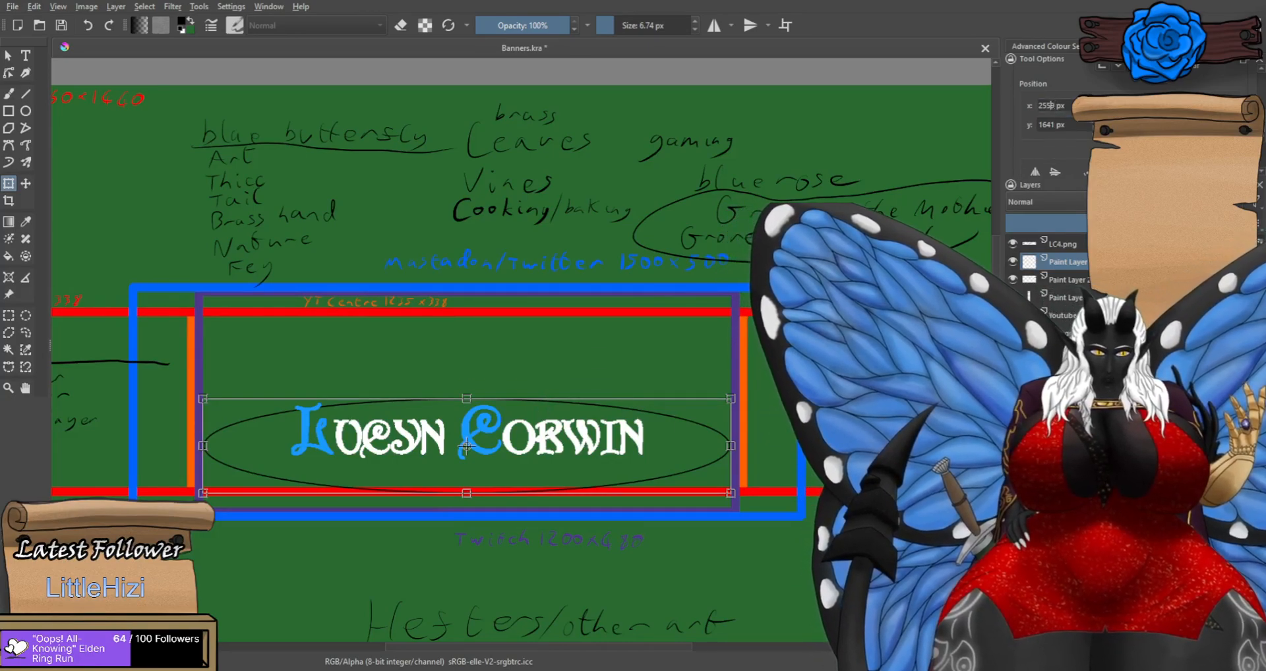
left_click(1097, 103)
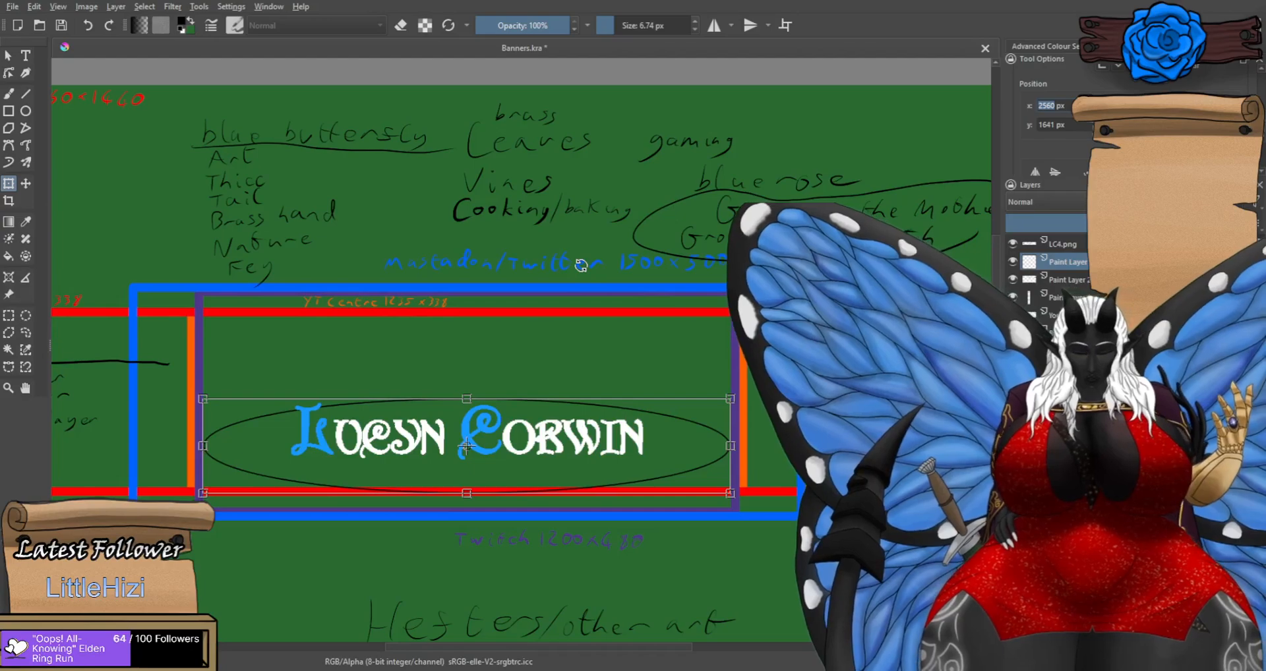
left_click(1067, 279)
left_click(1066, 262)
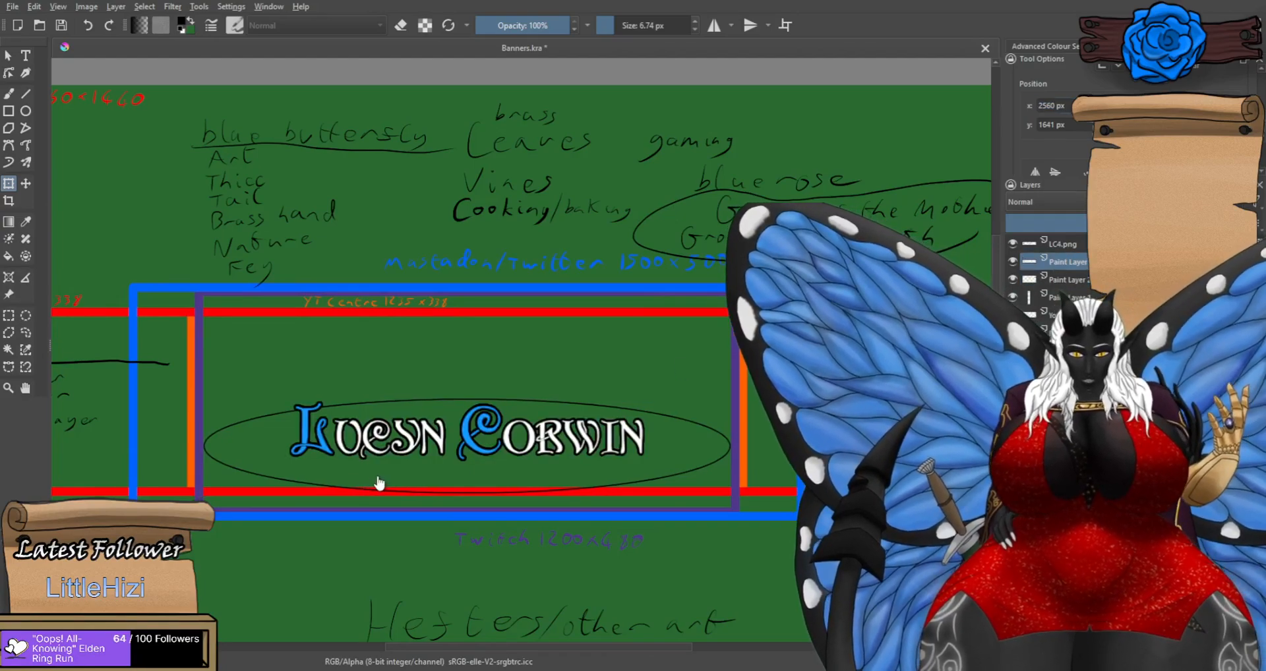
Turn on horizontal mirroring and set the freehand brush size to 40.24 px.
scroll(376, 484, "up", 2)
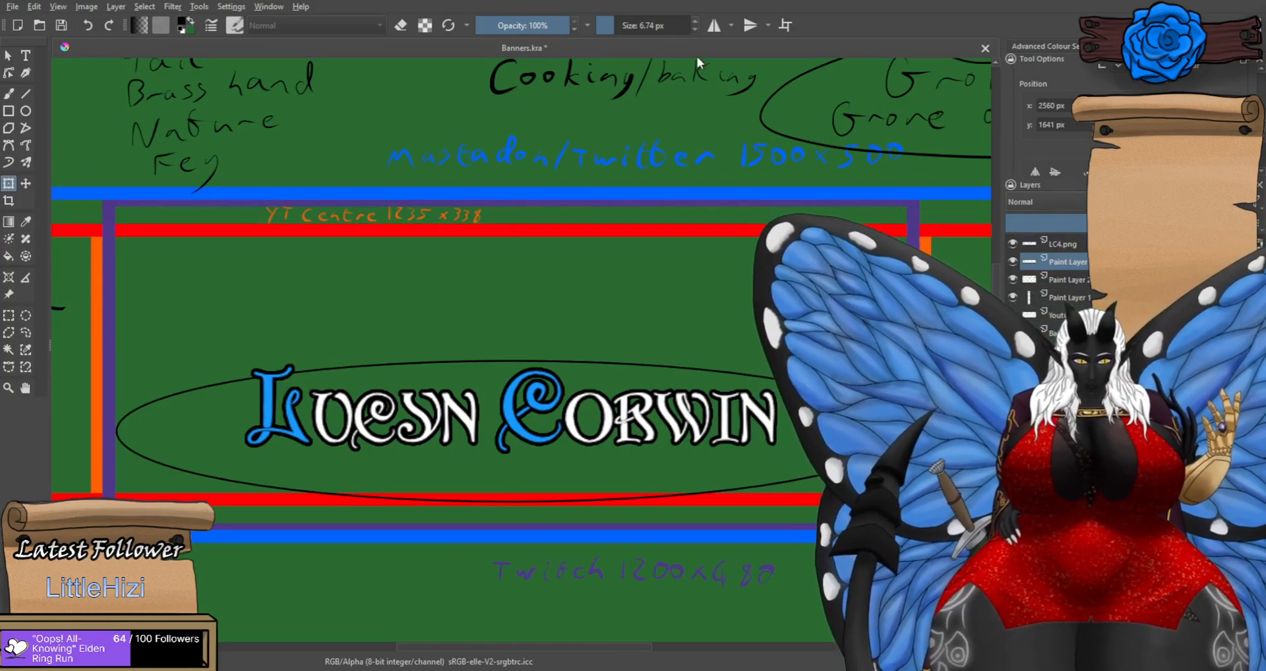
left_click(714, 25)
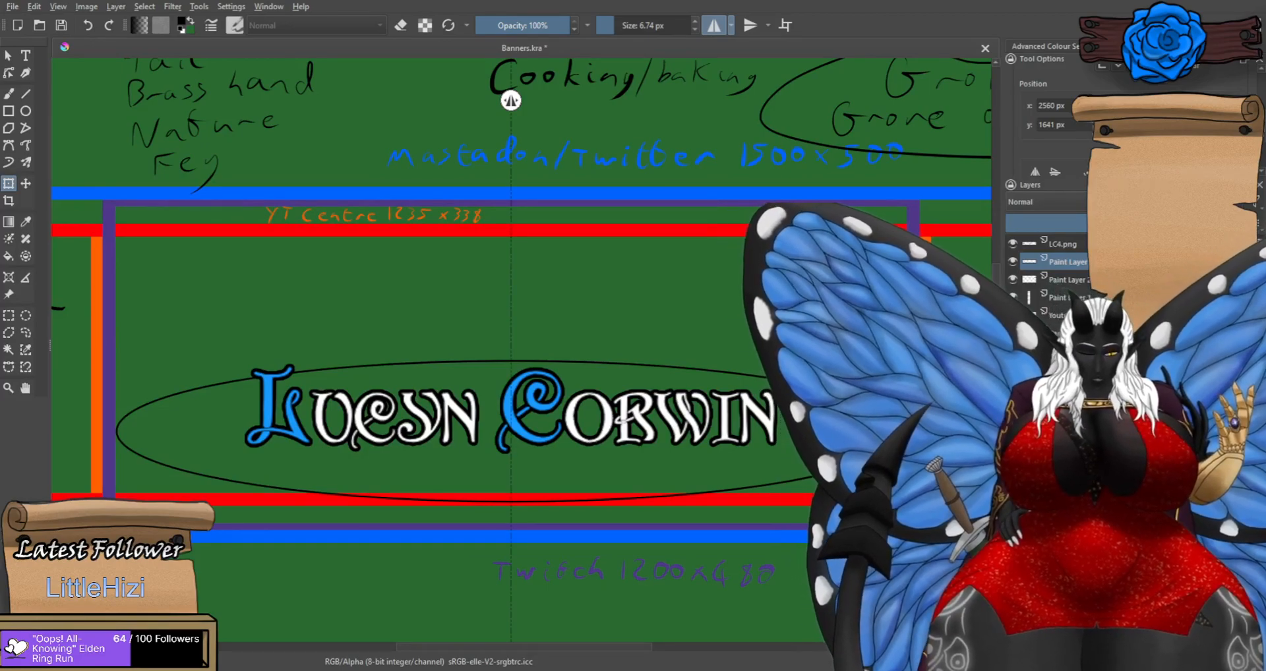
left_click(9, 93)
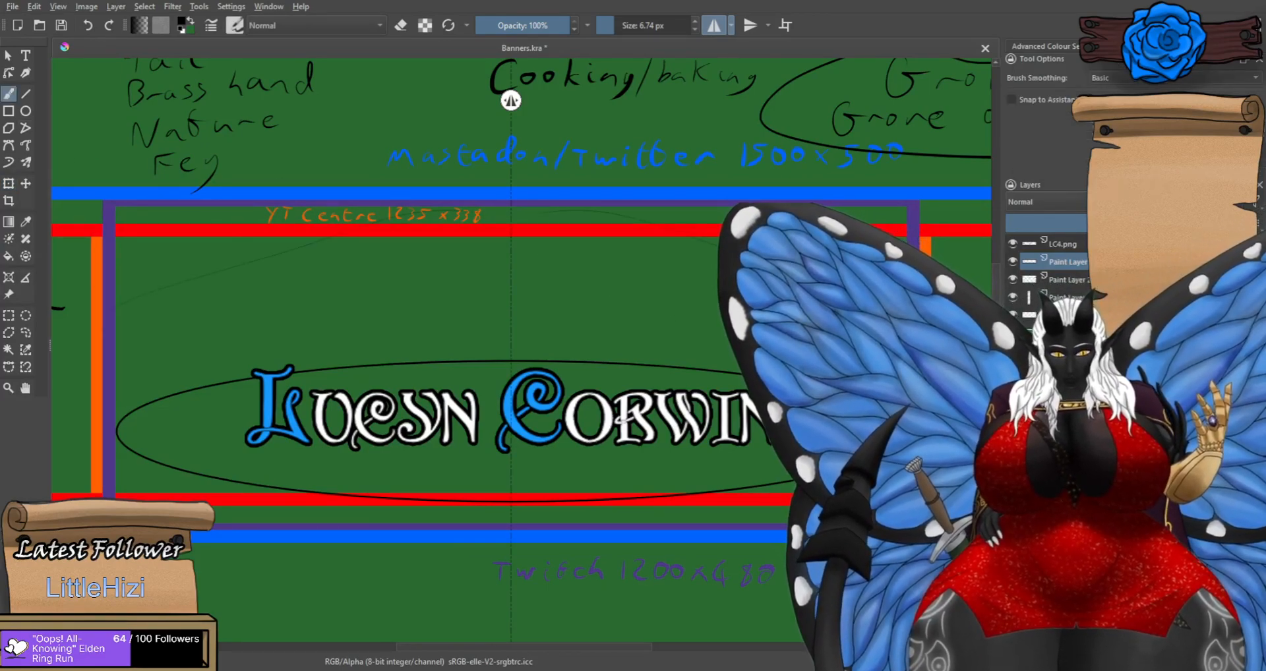
left_click_drag(626, 25, 631, 11)
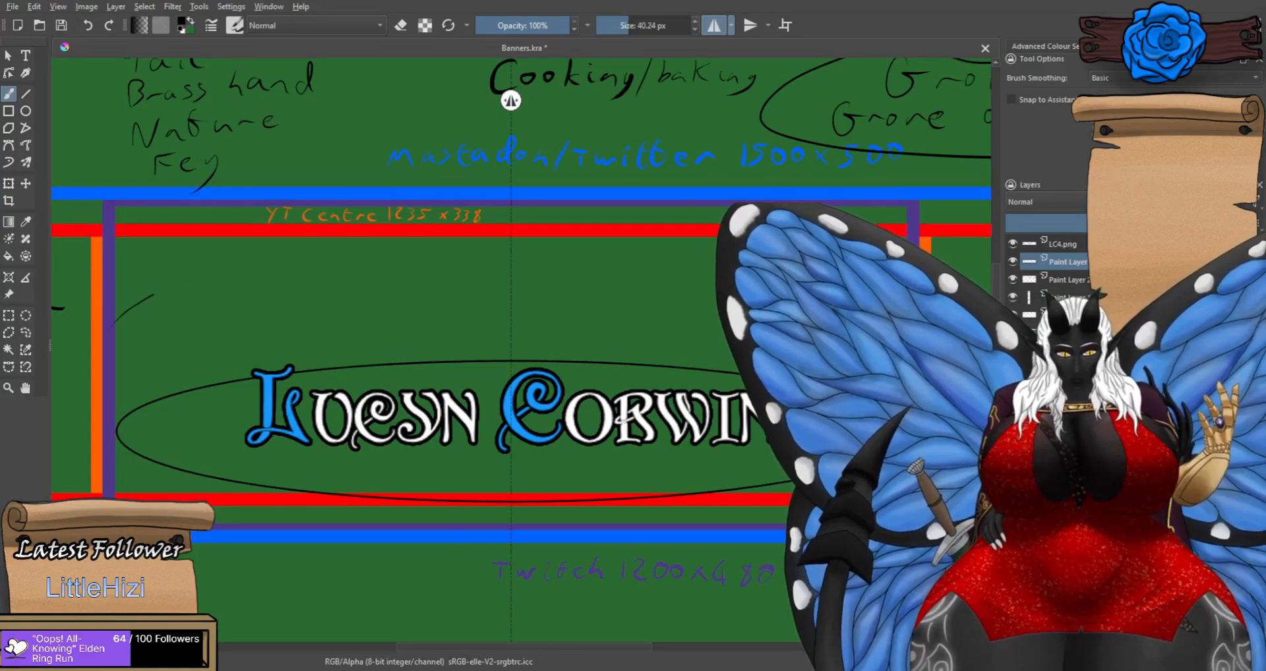
Try several mirrored freehand arches above the logo, drawn from the outer end towards the centre line, undoing each one.
left_click_drag(116, 310, 528, 231)
key("ctrl+z")
left_click_drag(112, 309, 338, 221)
key("ctrl+z")
left_click_drag(134, 309, 508, 223)
key("ctrl+z")
mouse_move(110, 324)
left_mouse_down()
mouse_move(374, 242)
mouse_move(520, 228)
left_mouse_up()
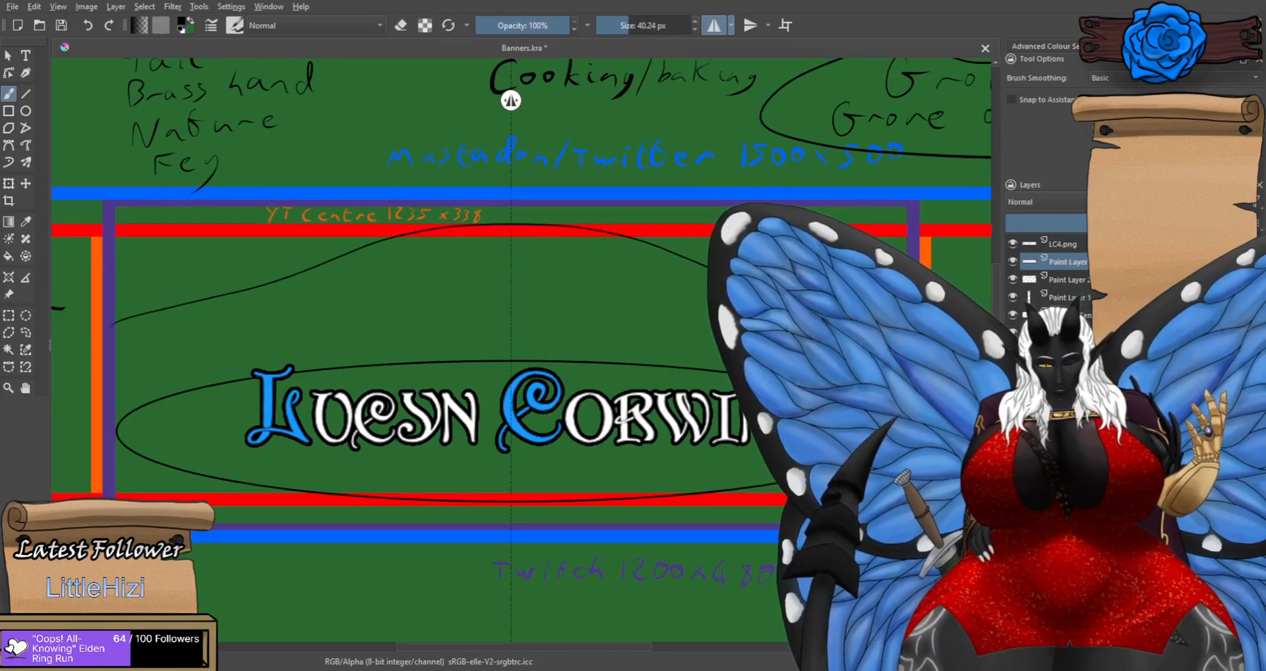
scroll(881, 342, "up", 1)
key("ctrl+z")
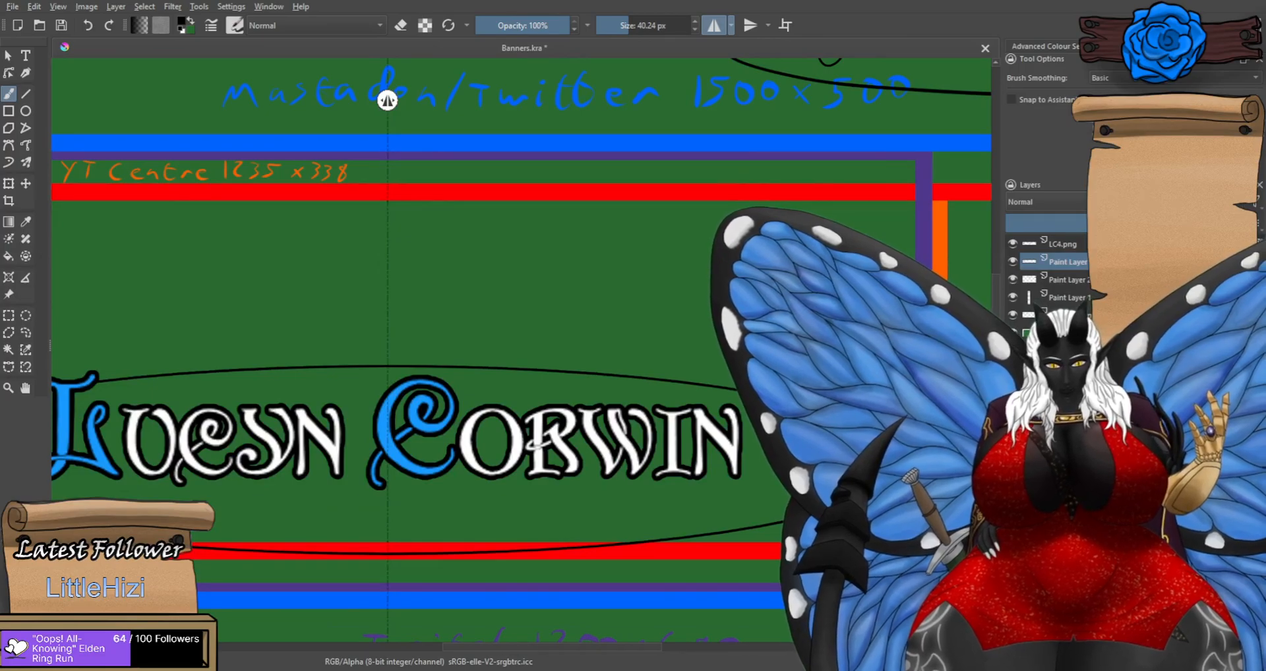
mouse_move(79, 307)
left_mouse_down()
mouse_move(253, 237)
mouse_move(386, 209)
left_mouse_up()
scroll(389, 211, "up", 1)
key("ctrl+z")
left_click_drag(704, 287, 559, 242)
key("ctrl+z")
left_click_drag(824, 336, 379, 204)
scroll(484, 298, "down", 2)
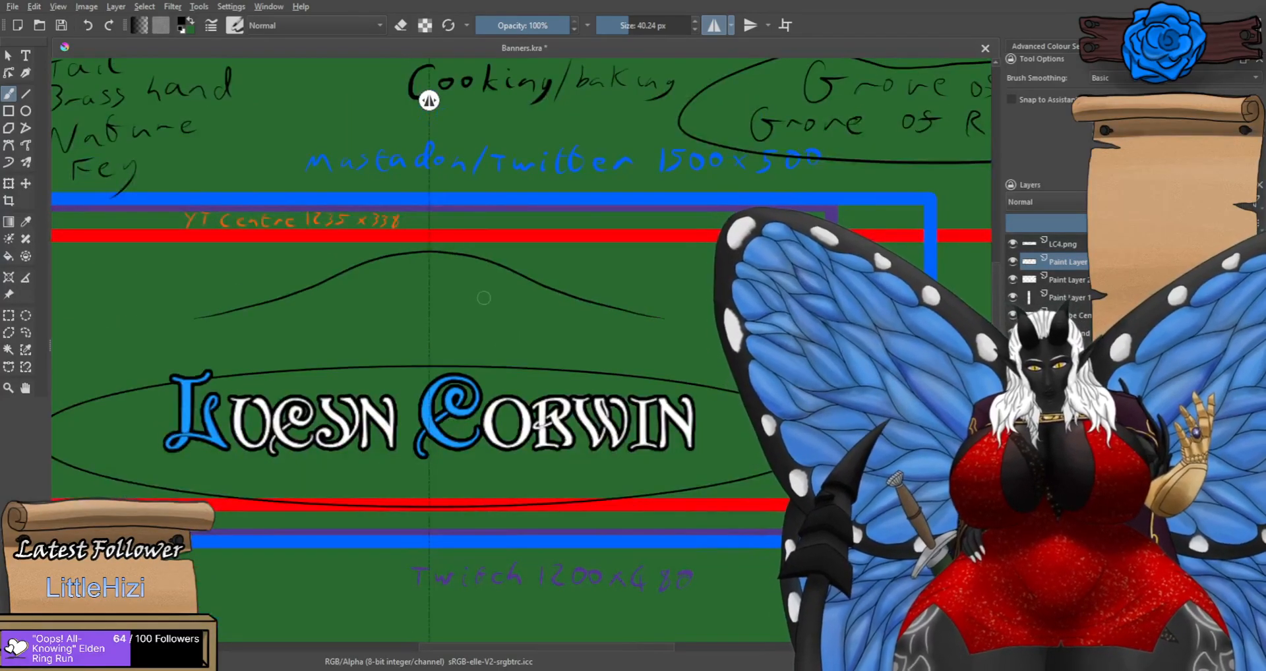
scroll(484, 298, "up", 1)
key("ctrl+z")
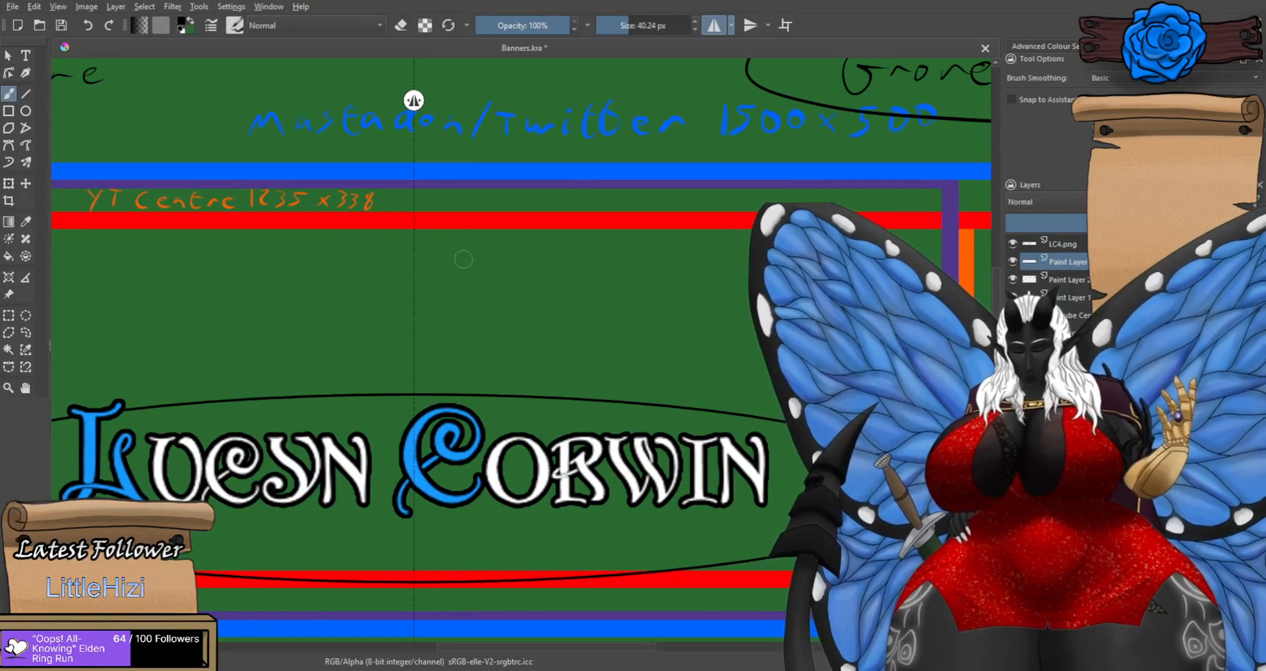
Try mirrored freehand arches drawn outward from the centre line below the red YouTube line, undoing each one.
scroll(463, 259, "up", 2)
mouse_move(370, 217)
left_mouse_down()
mouse_move(419, 217)
mouse_move(910, 349)
left_mouse_up()
scroll(685, 327, "down", 1)
key("ctrl+z")
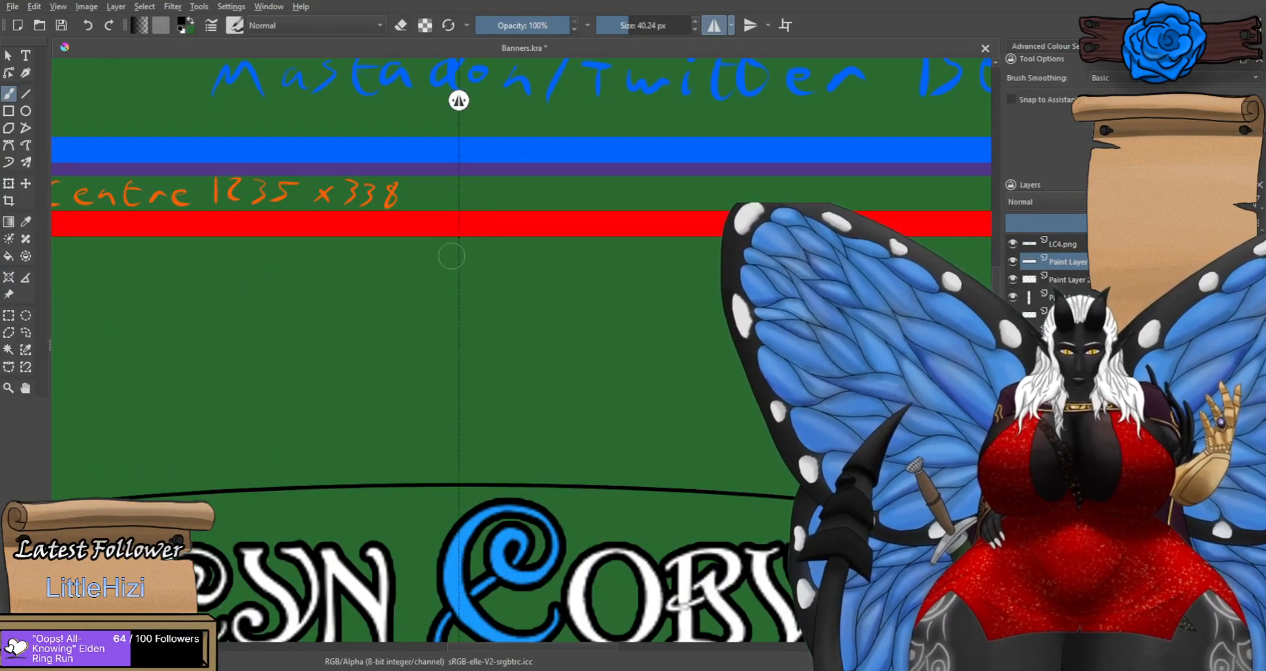
mouse_move(455, 254)
left_mouse_down()
mouse_move(668, 260)
mouse_move(866, 355)
left_mouse_up()
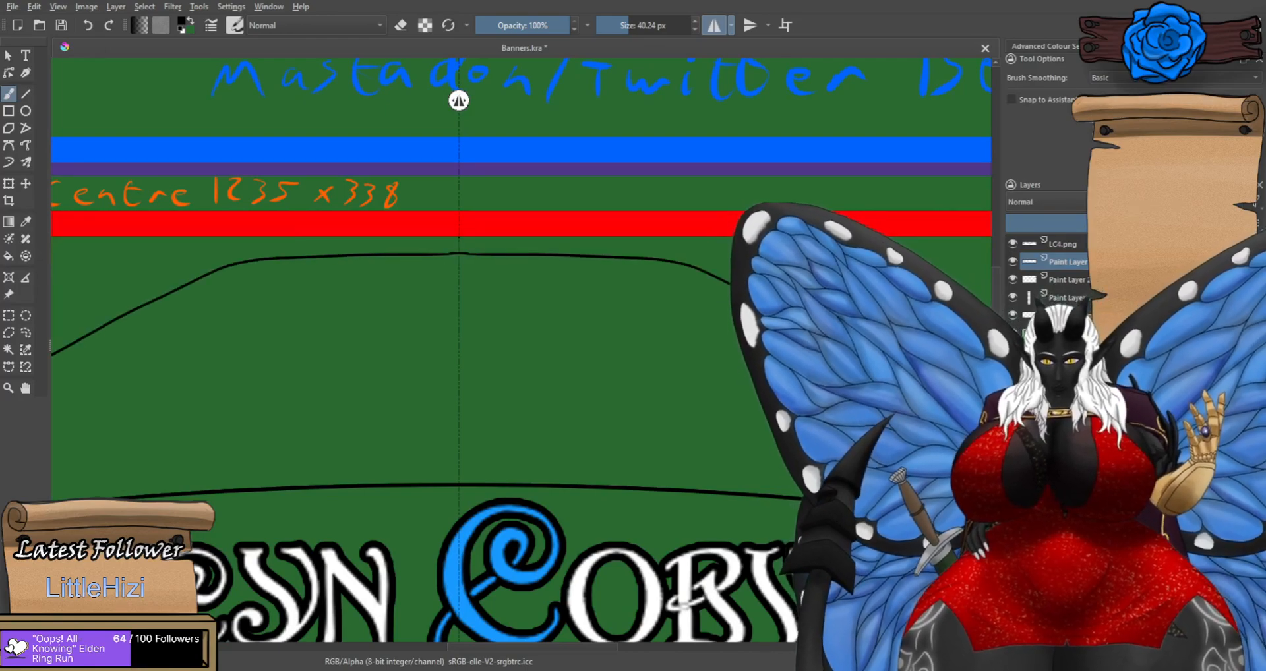
scroll(521, 349, "down", 2)
scroll(520, 349, "up", 3)
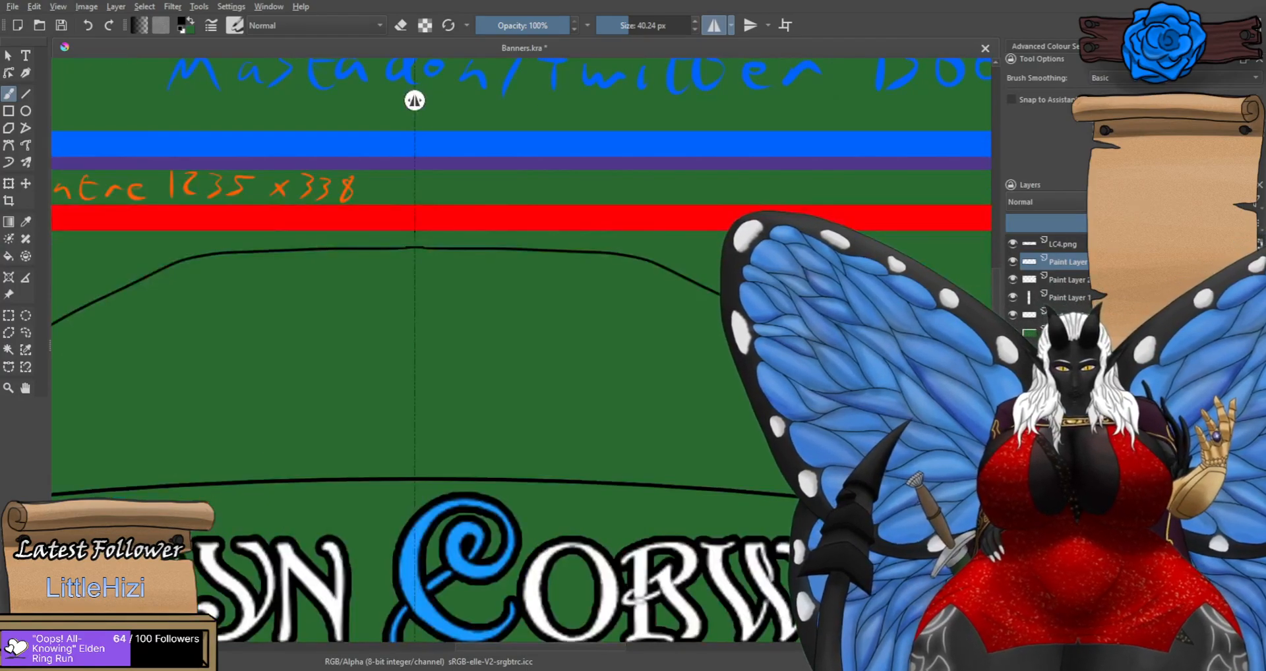
key("ctrl+z")
Draw a wide mirrored arch above the logo, its peak just beneath the red YouTube line.
mouse_move(777, 323)
left_mouse_down()
mouse_move(673, 273)
mouse_move(561, 245)
mouse_move(439, 238)
left_mouse_up()
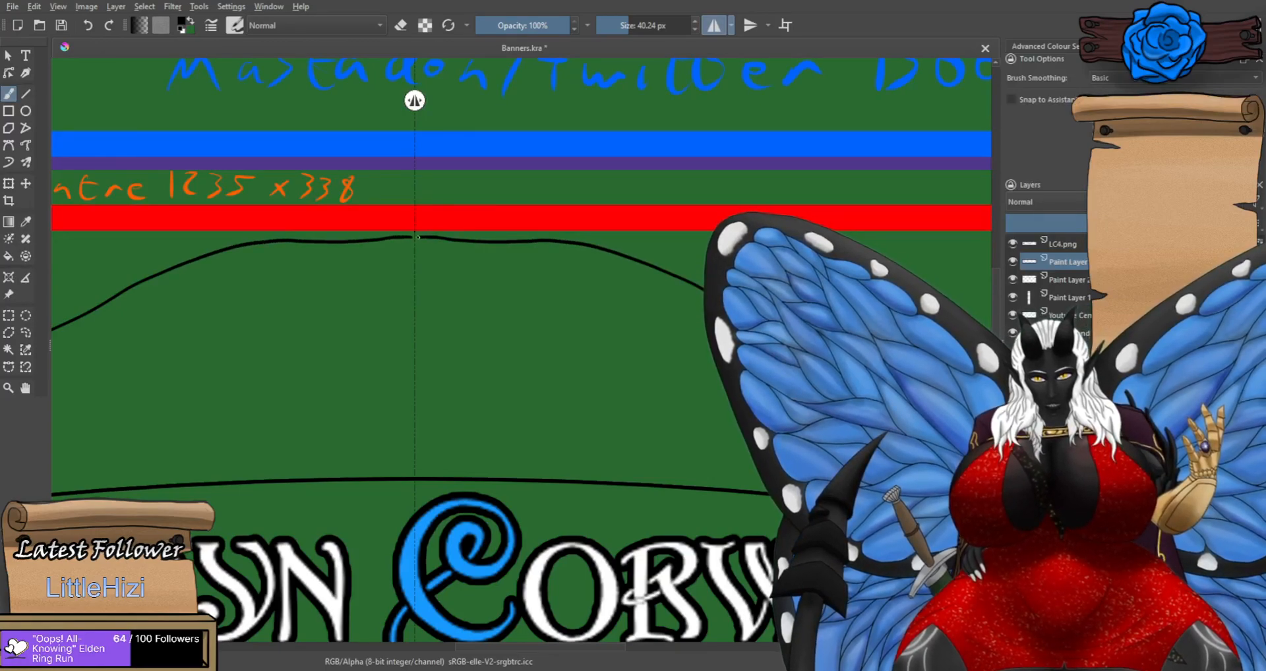
scroll(549, 281, "down", 1)
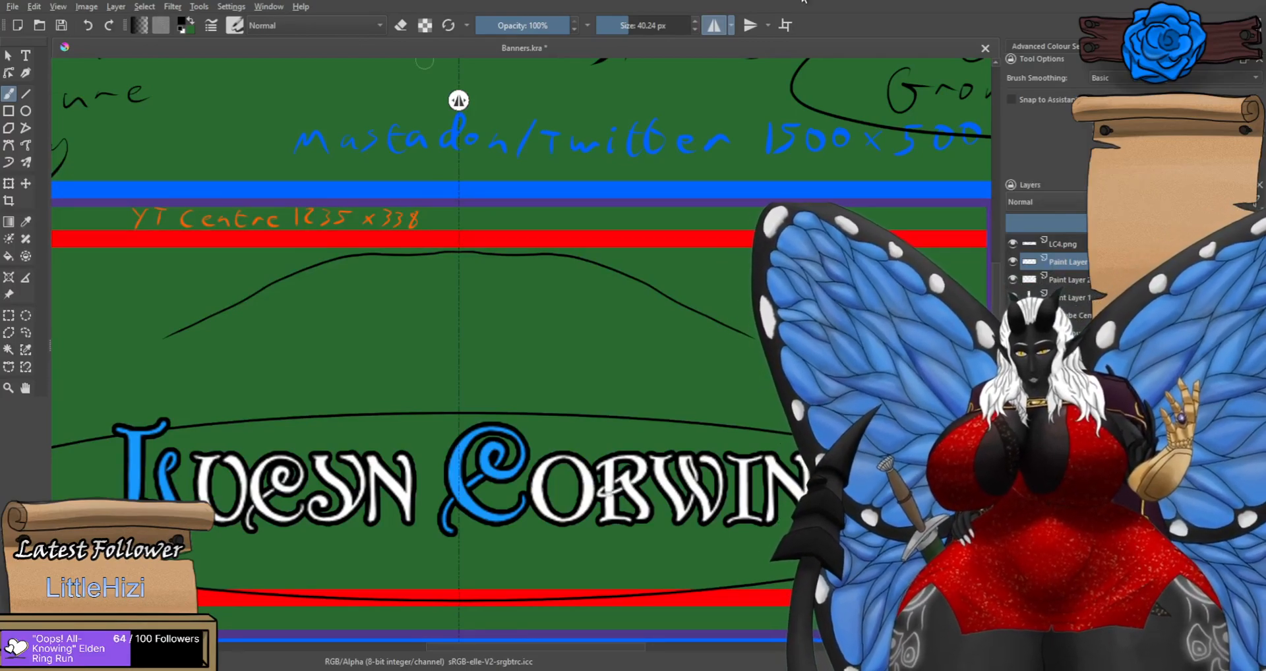
scroll(673, 305, "down", 1)
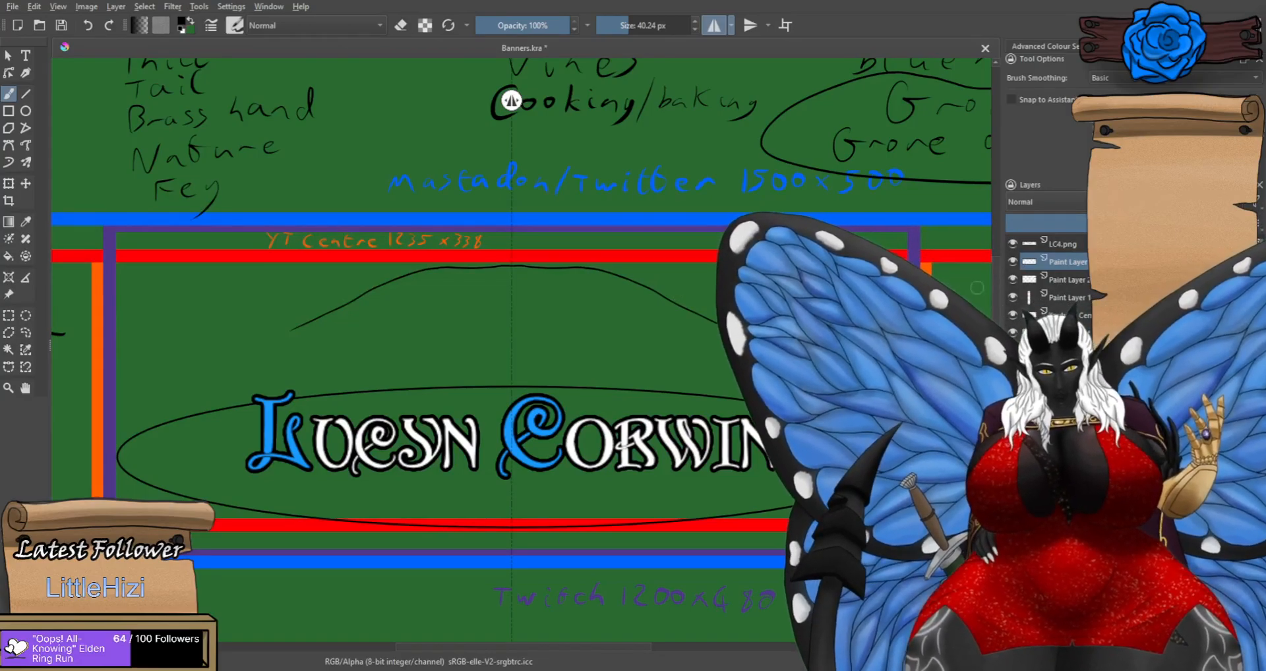
scroll(551, 416, "down", 2)
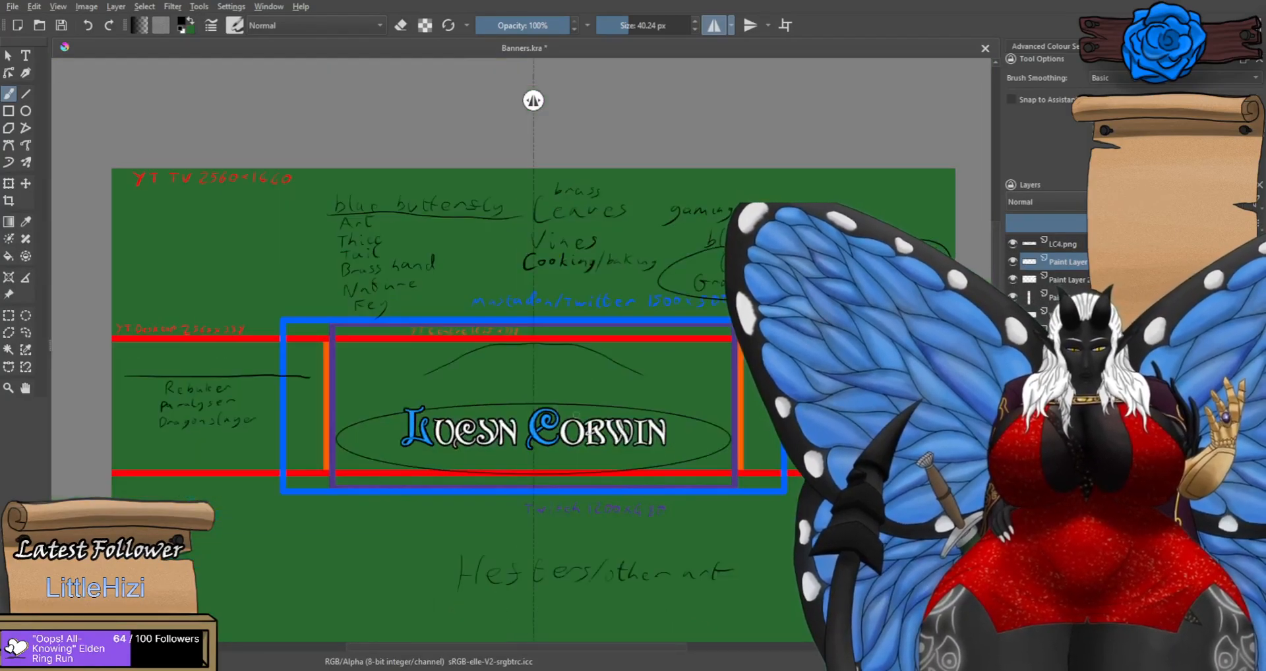
scroll(587, 421, "up", 1)
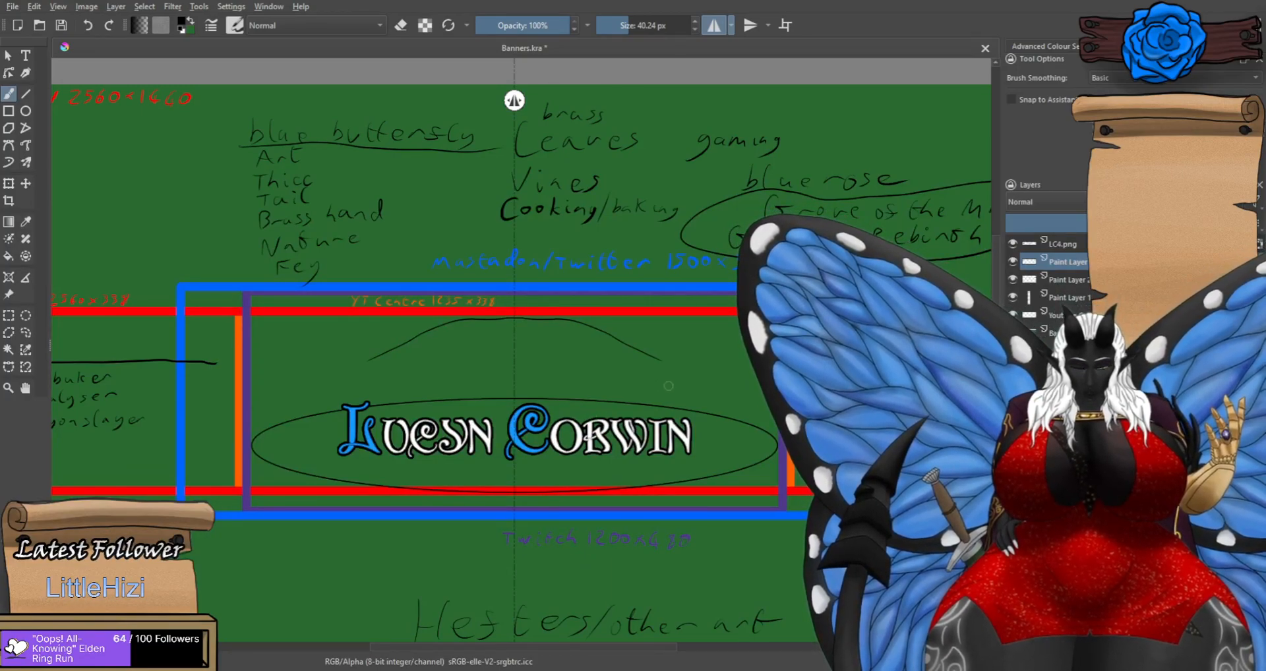
scroll(671, 387, "up", 1)
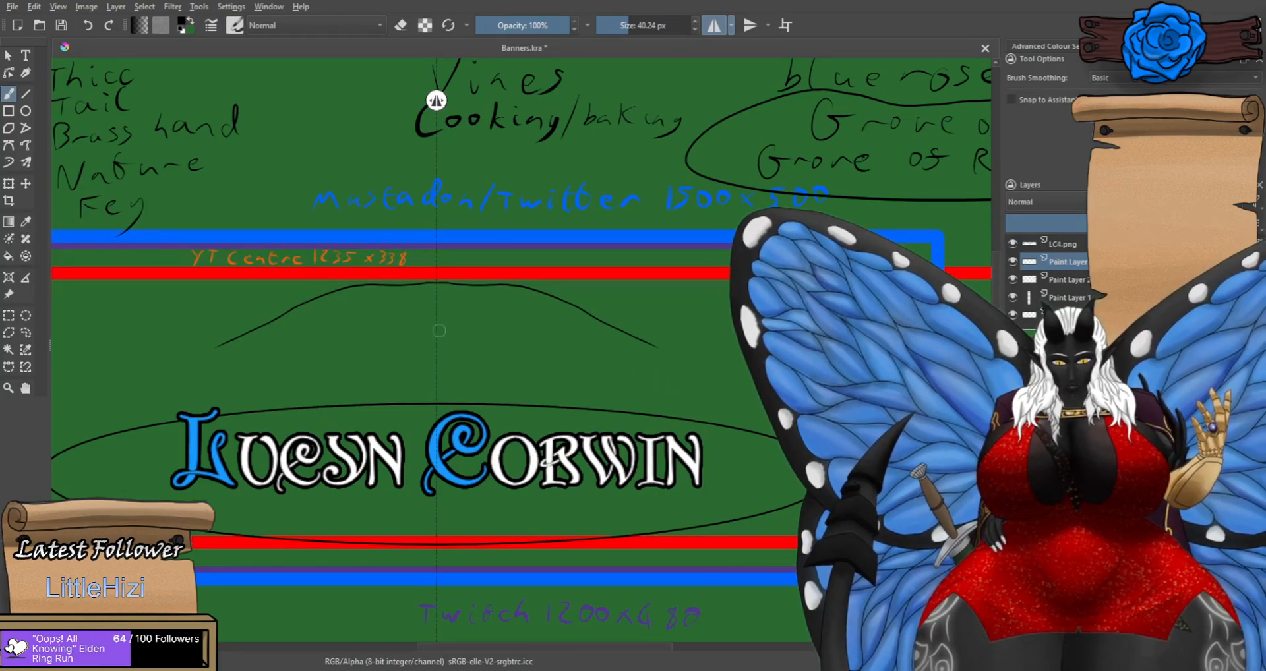
Draw a flat, closed mirrored outline with a notched underside beneath the peak of the arch.
scroll(445, 334, "up", 1)
scroll(424, 310, "up", 1)
scroll(455, 234, "up", 1)
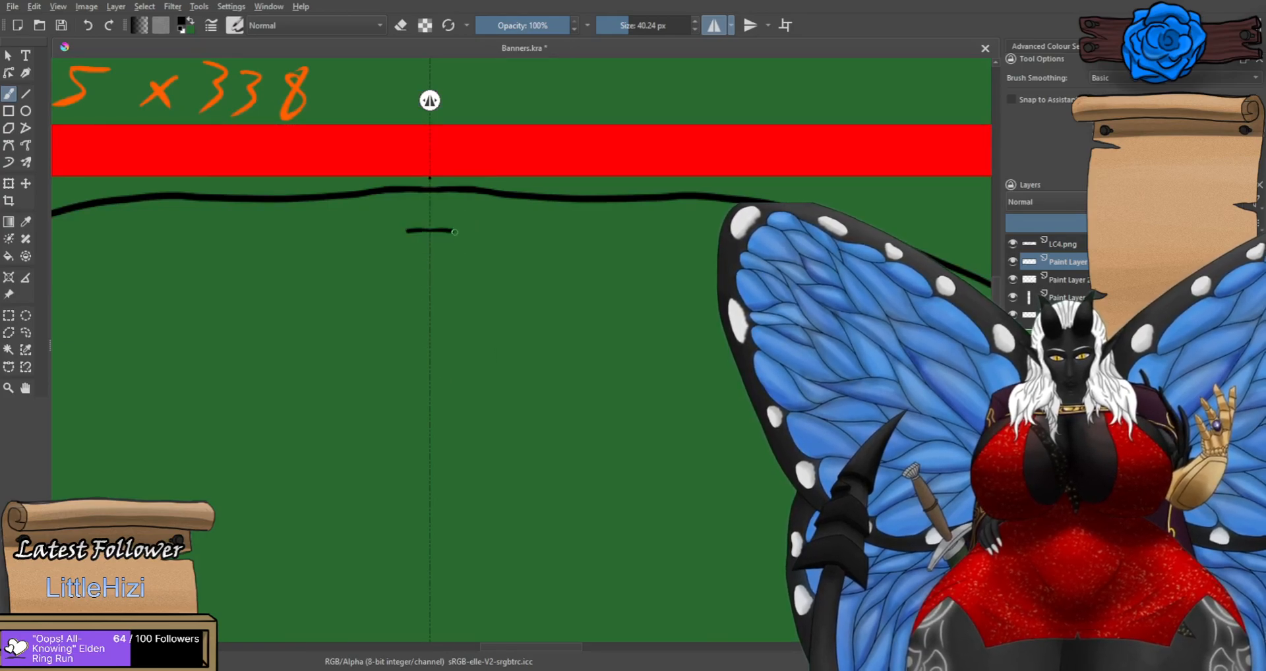
mouse_move(432, 232)
left_mouse_down()
mouse_move(754, 260)
mouse_move(811, 293)
mouse_move(808, 336)
mouse_move(715, 379)
mouse_move(564, 402)
mouse_move(441, 388)
left_mouse_up()
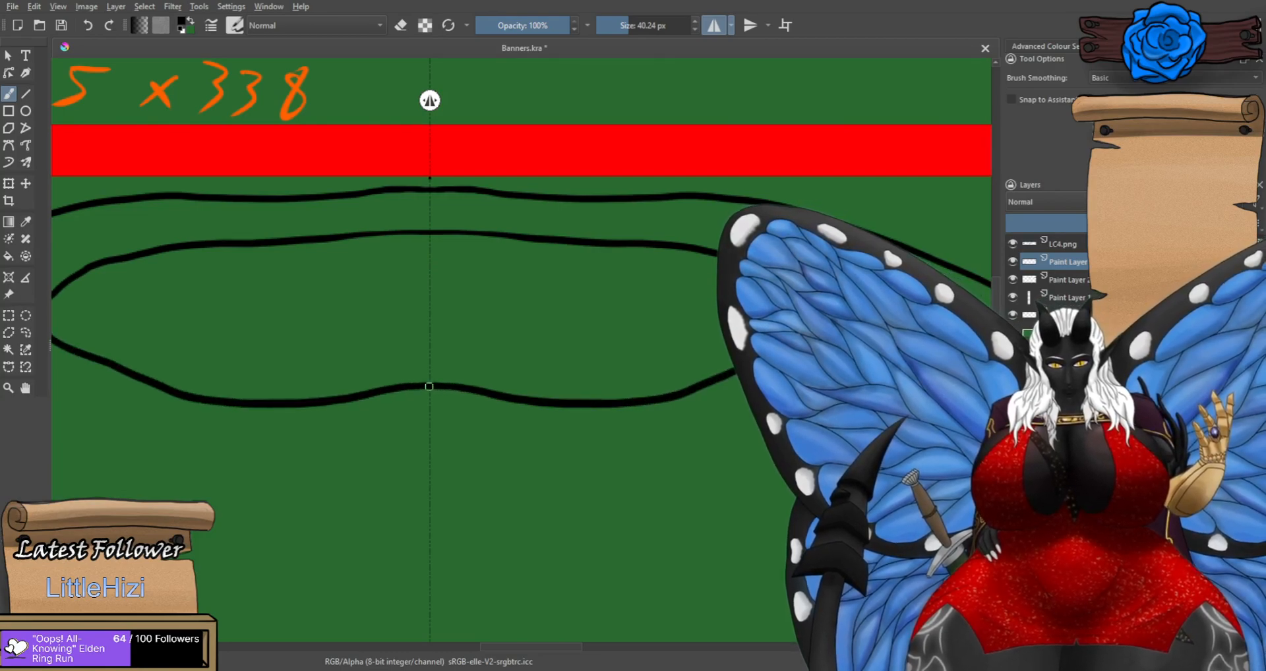
scroll(453, 391, "down", 5)
scroll(422, 405, "up", 1)
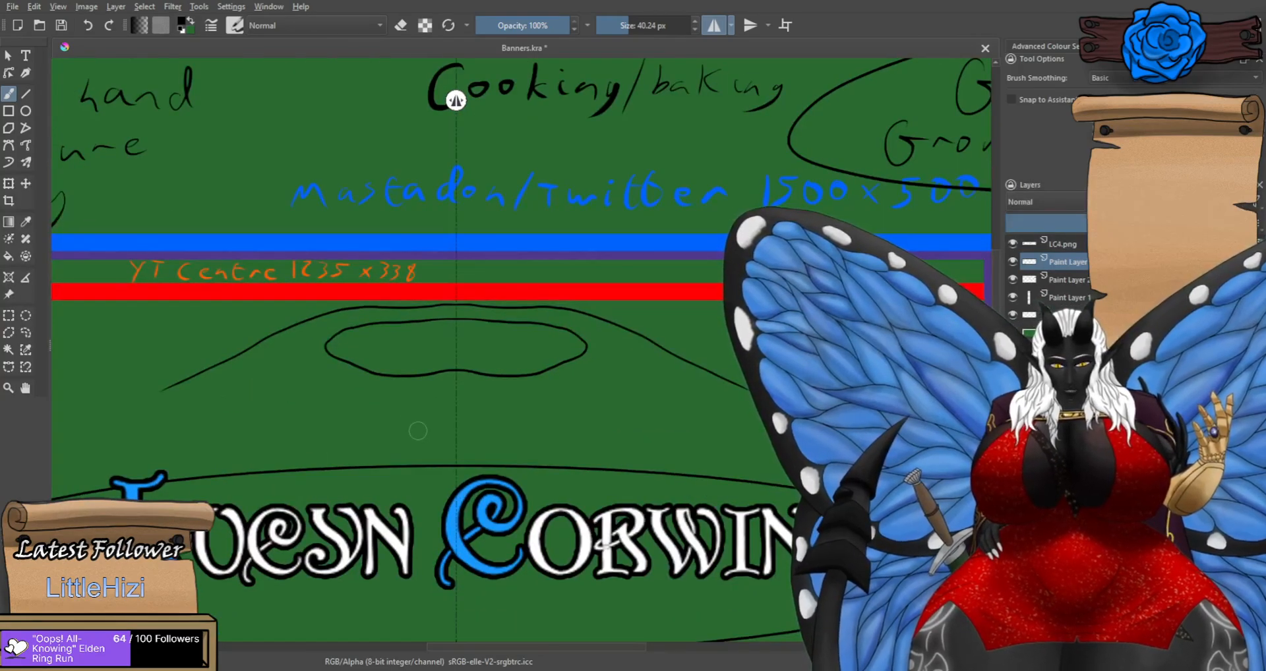
scroll(415, 428, "up", 1)
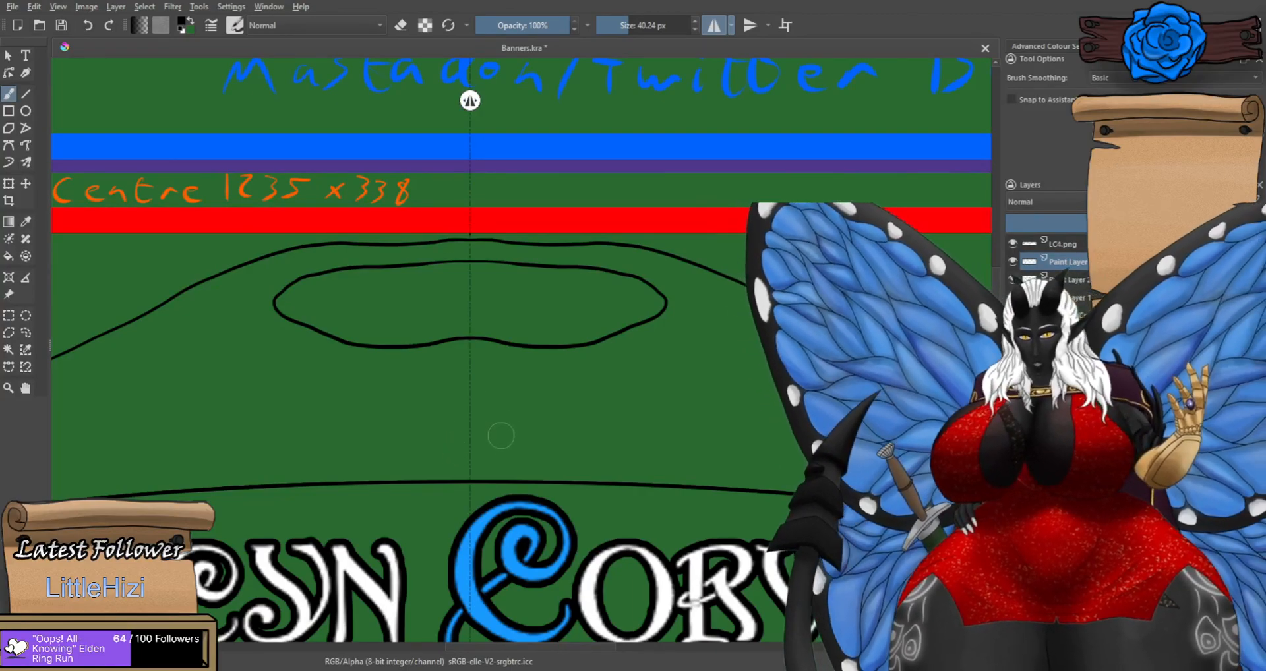
scroll(490, 434, "down", 1)
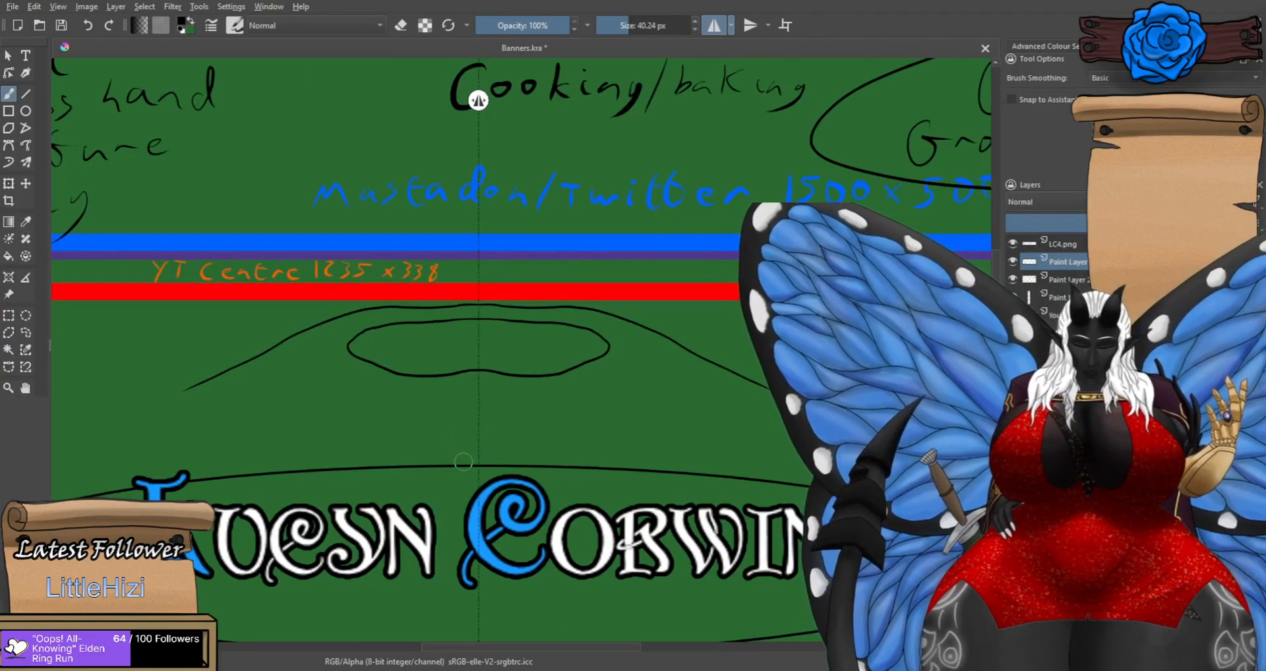
scroll(463, 462, "down", 3)
scroll(454, 557, "up", 2)
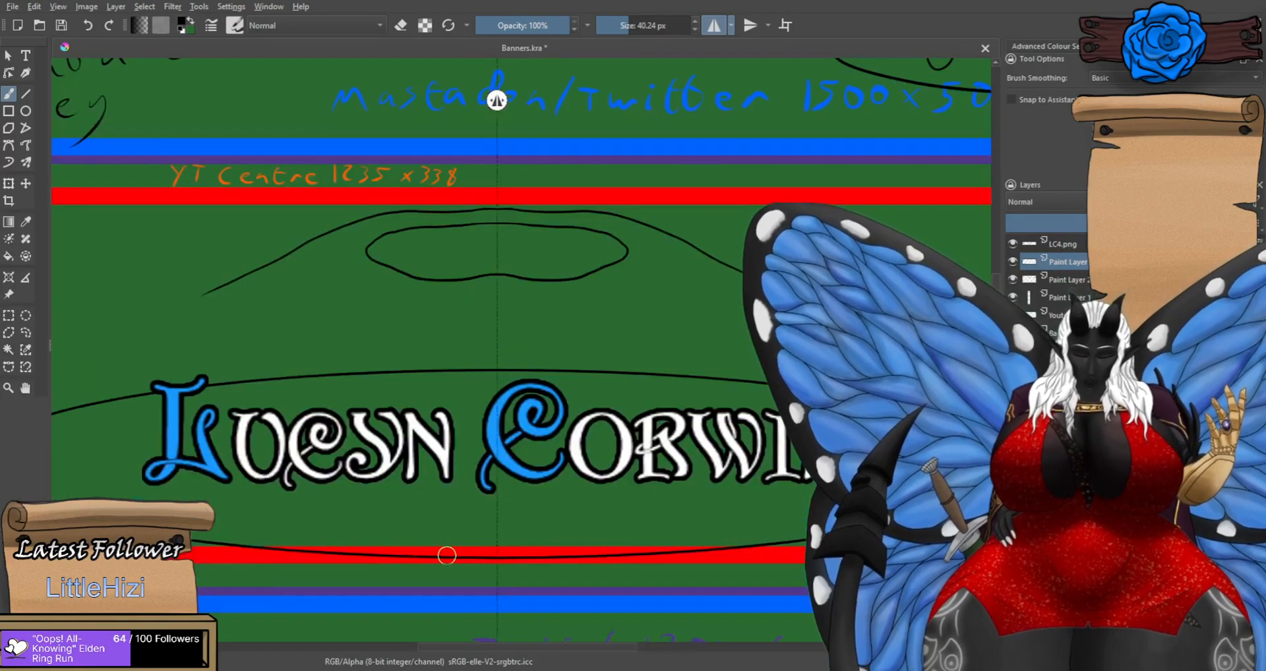
key("ctrl+t")
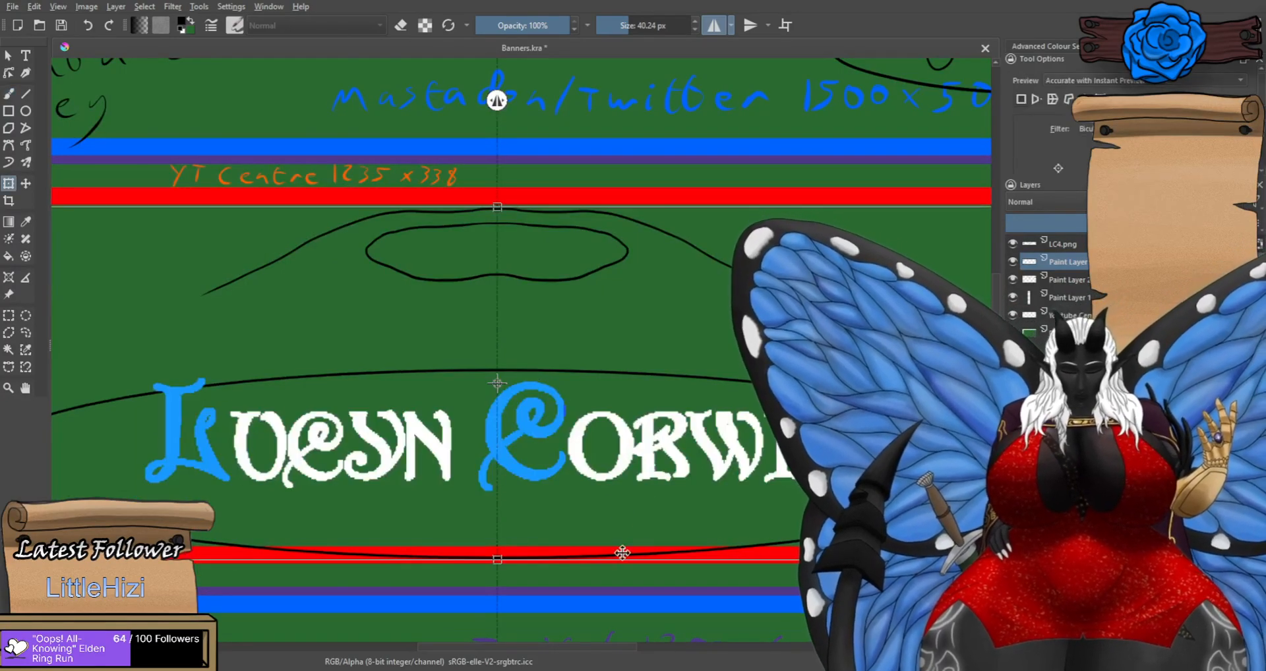
key("b")
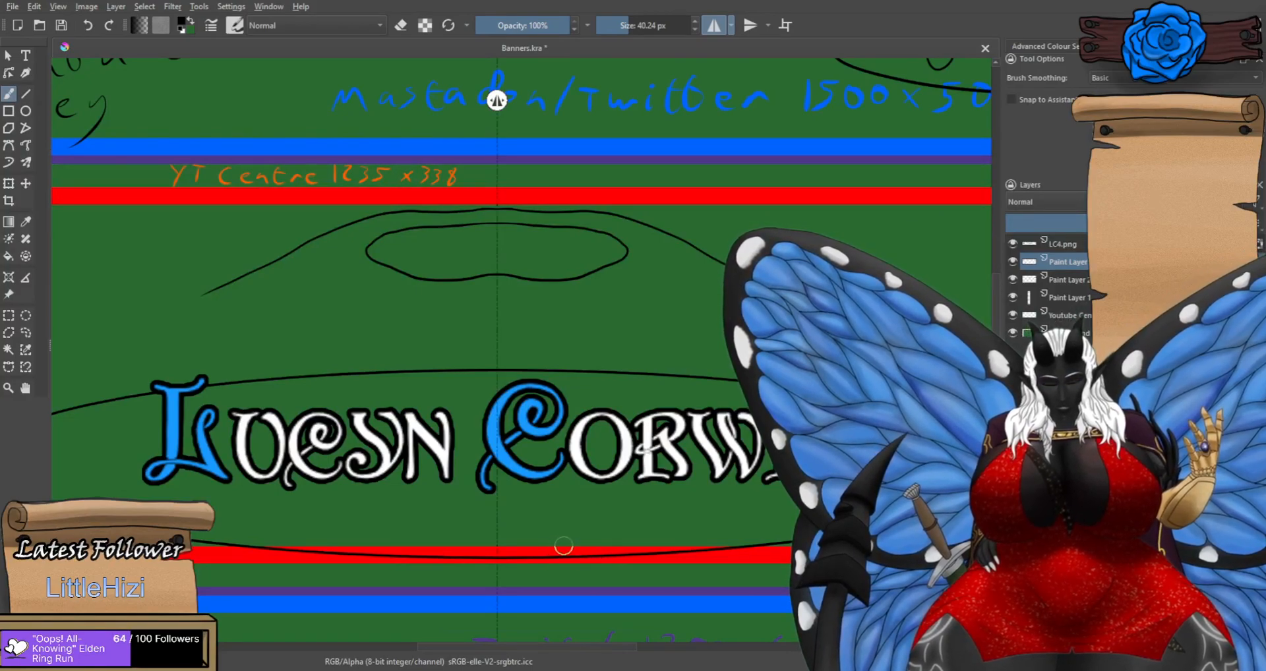
left_click_drag(561, 526, 578, 513)
key("ctrl+z")
Erase the centre section of the ellipse's bottom edge where it crosses the lower red line.
key("e")
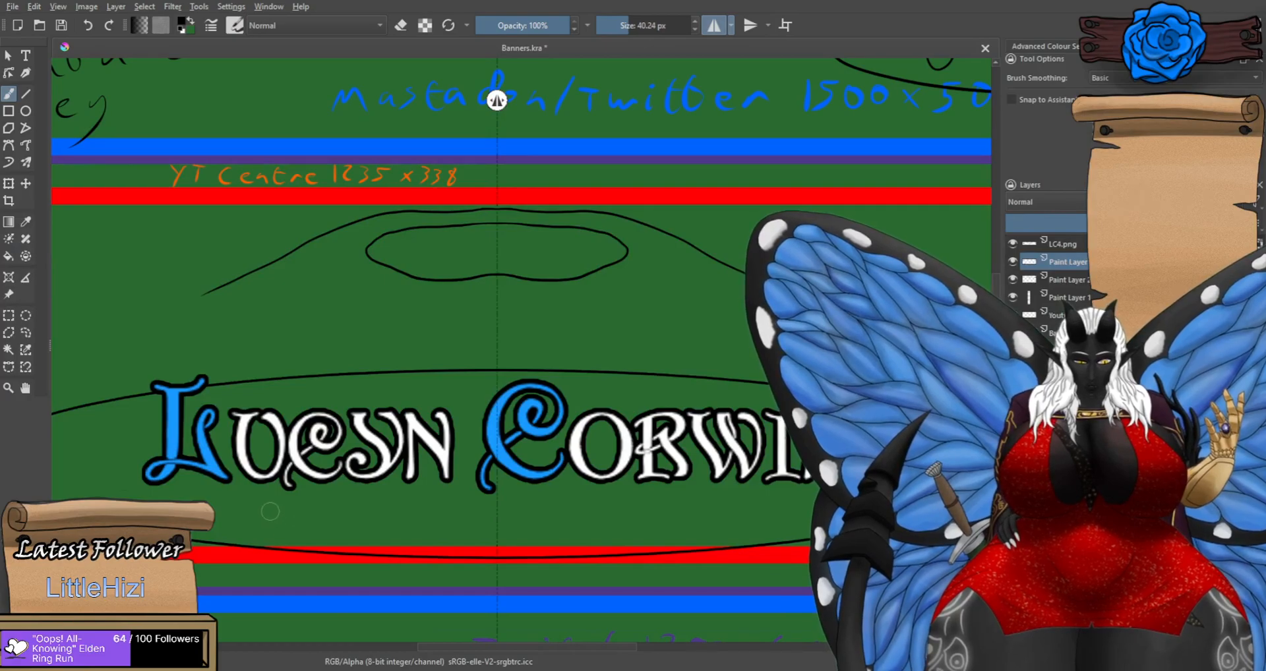
left_click_drag(653, 557, 491, 553)
key("e")
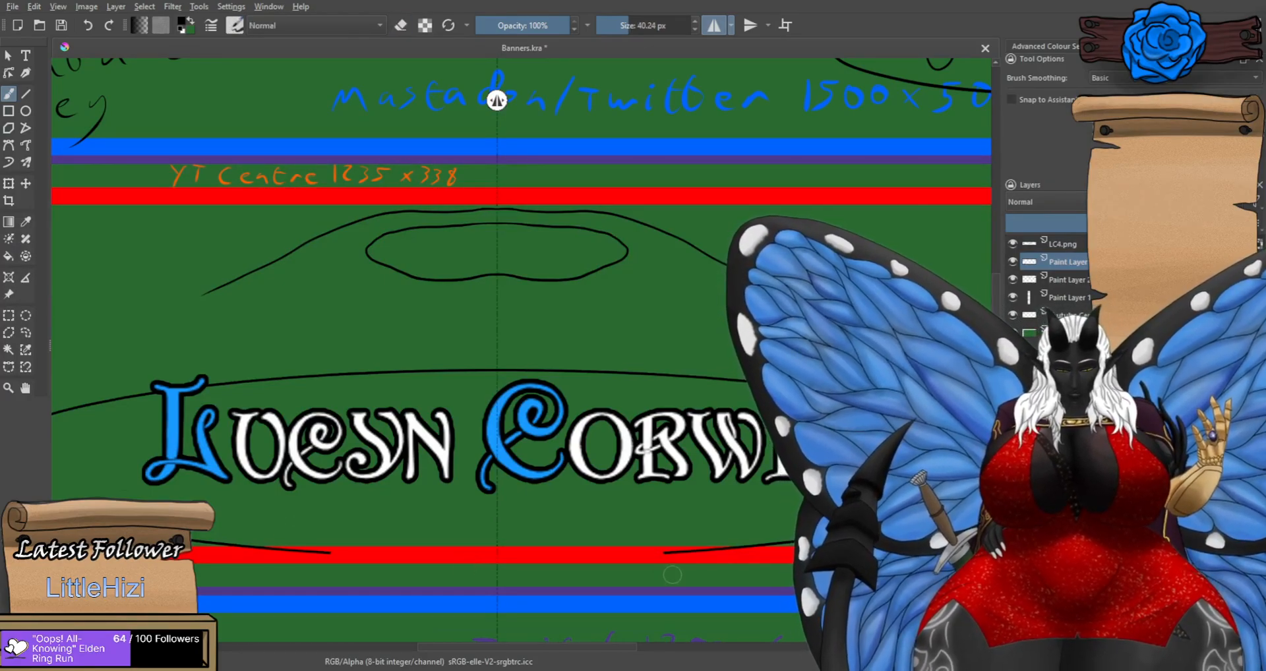
Draw a mirrored slanted curve rising from the lower blue line to the ellipse's cut bottom edge.
scroll(686, 577, "up", 3)
left_click_drag(639, 518, 626, 422)
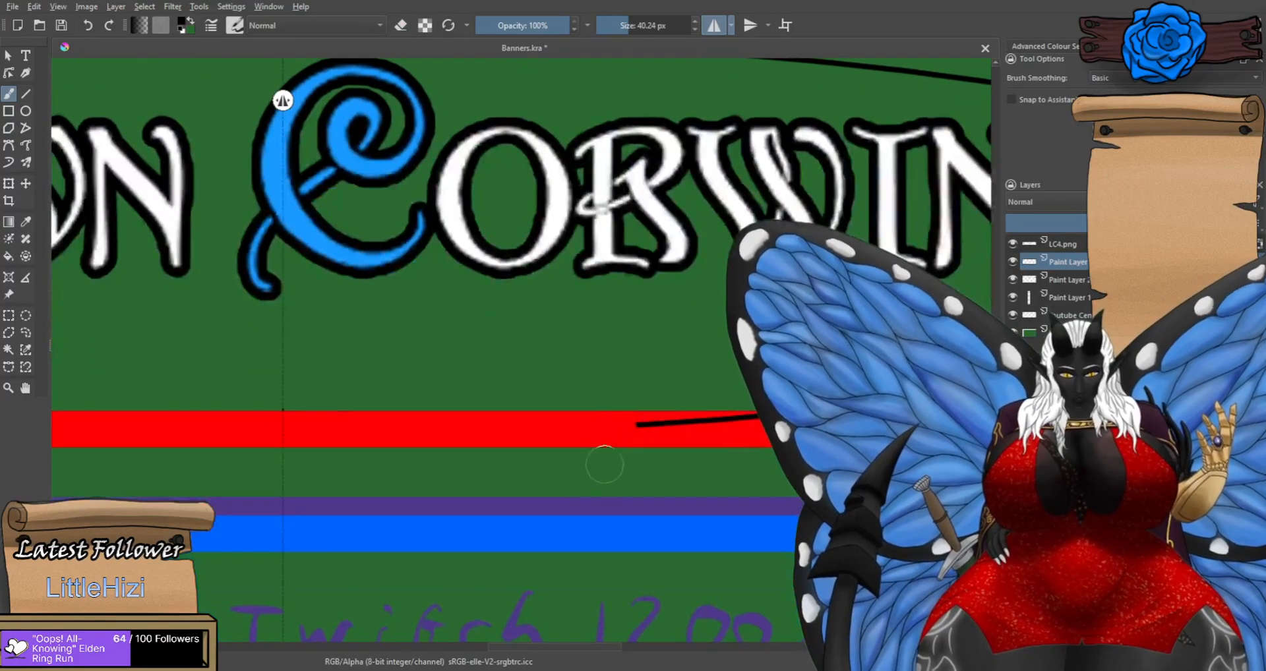
scroll(607, 519, "up", 1)
left_click_drag(598, 529, 652, 388)
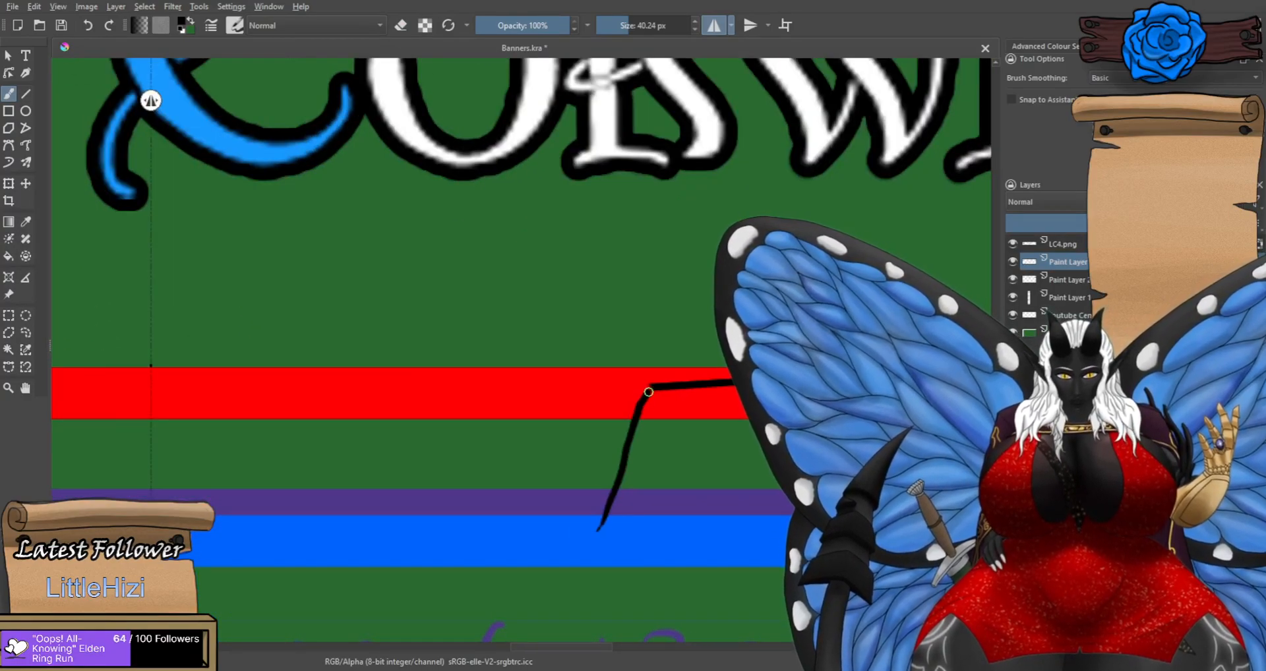
key("ctrl+z")
left_click_drag(592, 537, 738, 401)
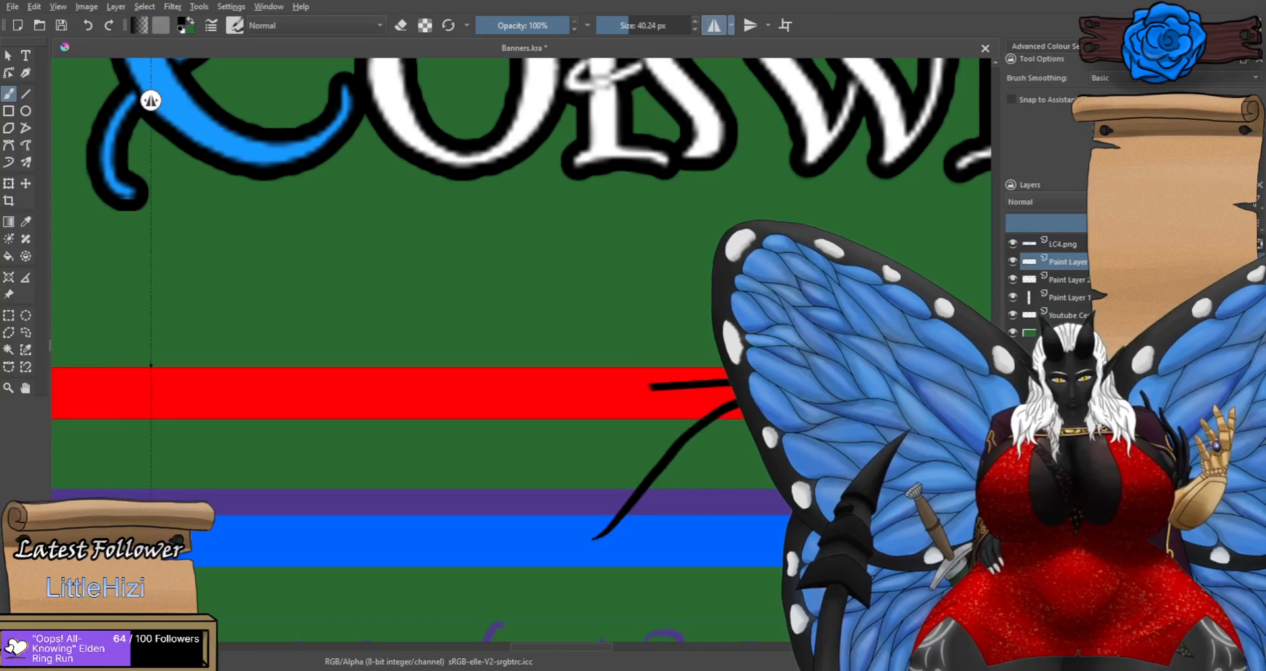
Erase the leftover ellipse ends that stick out past the new slanted curves.
key("e")
scroll(725, 373, "up", 2)
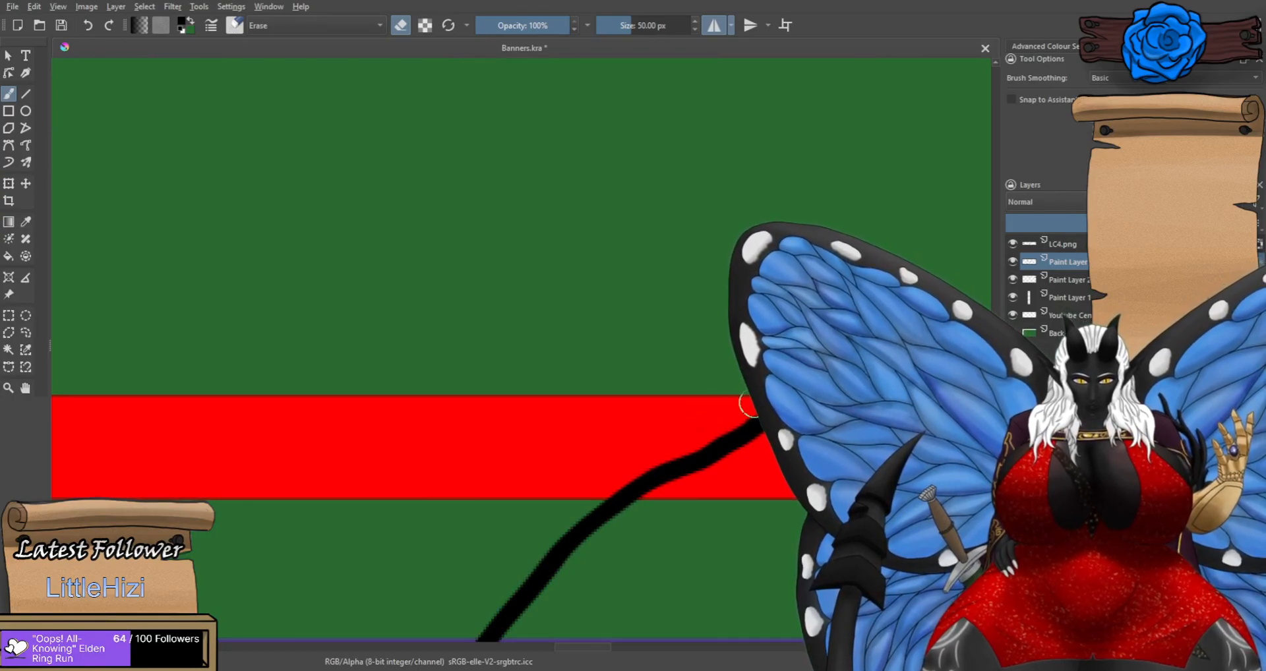
scroll(759, 400, "down", 7)
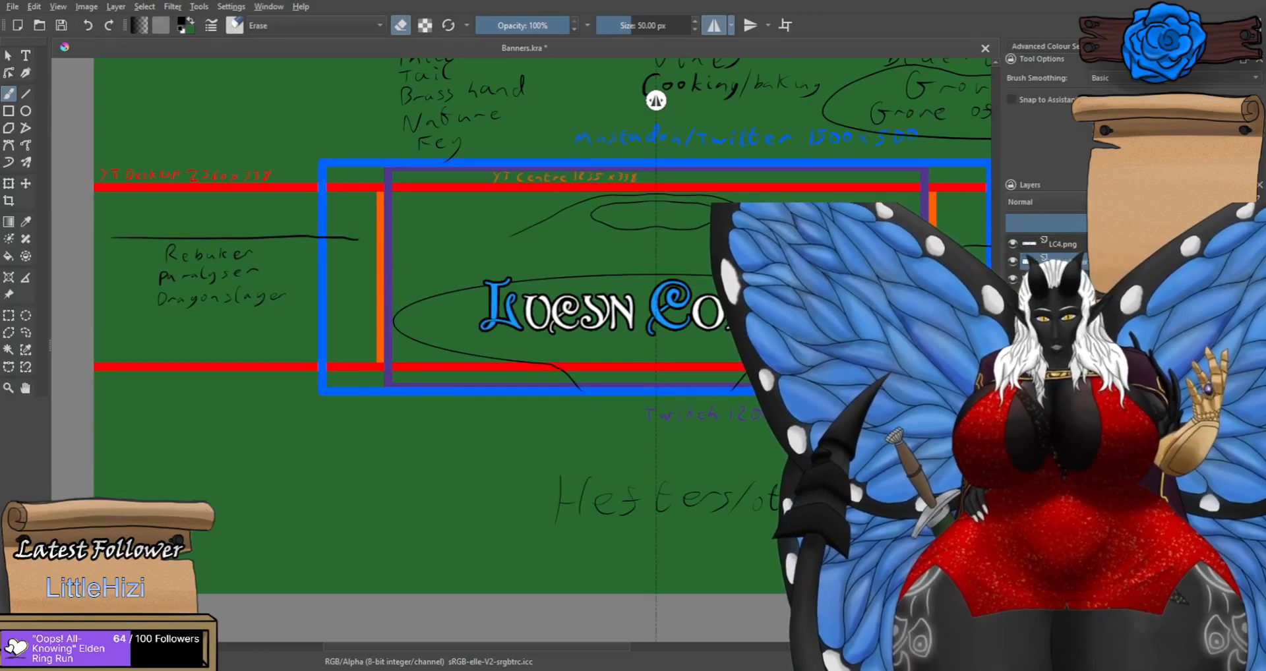
key("slash")
Try mirrored scalloped strokes below the ellipse's outer parts, near the lower red line, undoing each one.
mouse_move(636, 330)
left_mouse_down()
mouse_move(585, 338)
mouse_move(517, 386)
left_mouse_up()
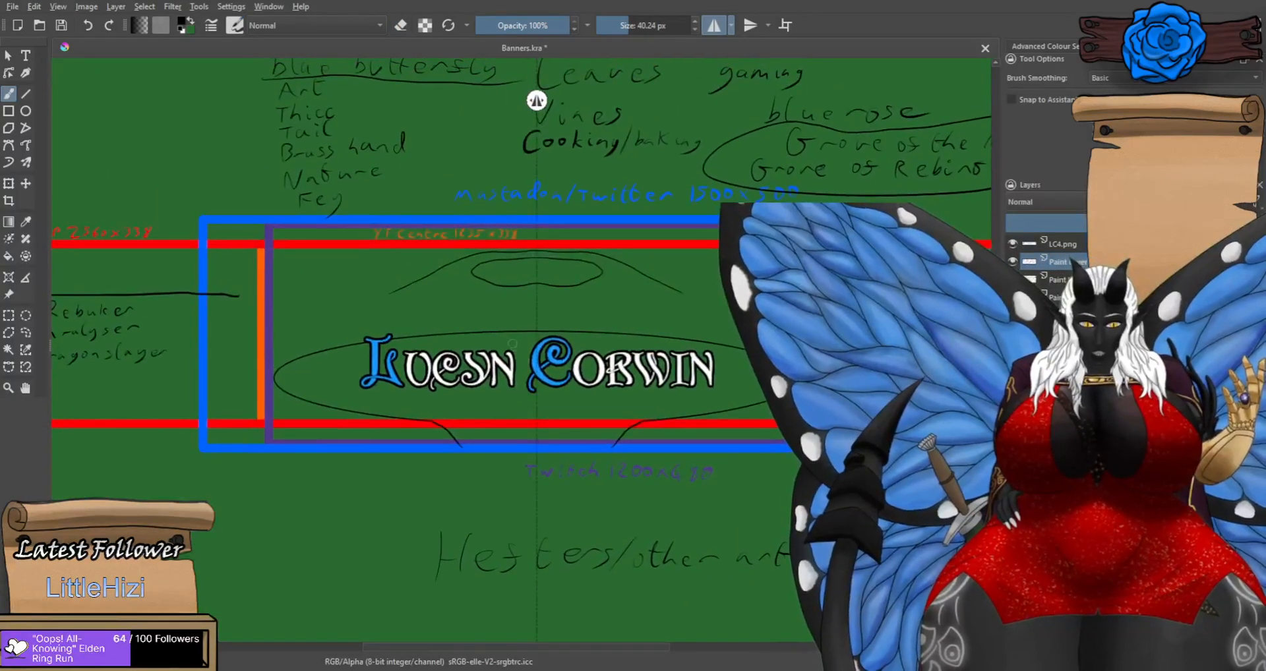
scroll(470, 303, "up", 2)
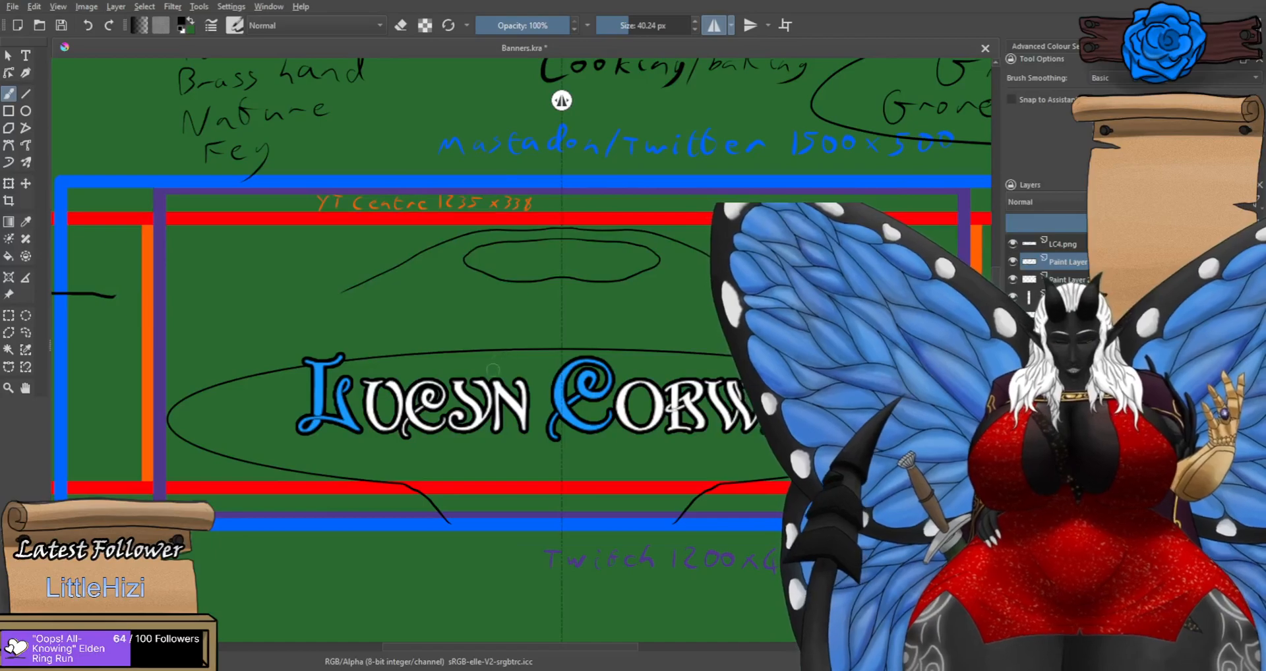
left_click_drag(622, 443, 564, 440)
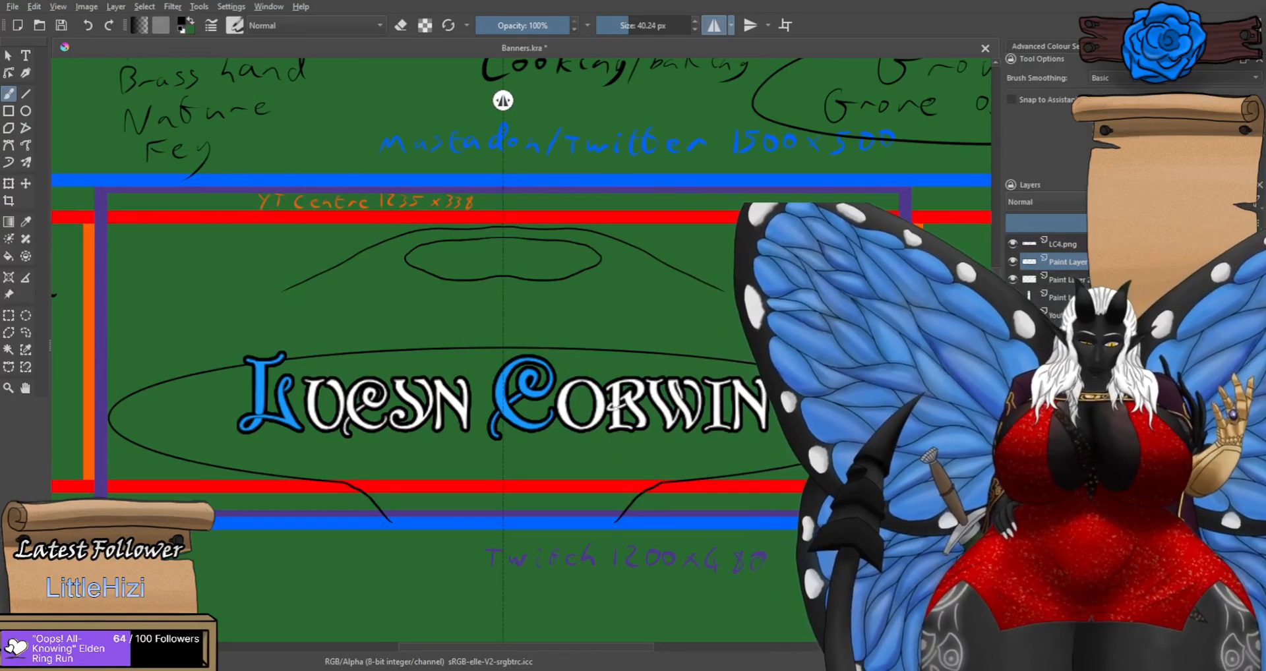
scroll(901, 481, "up", 2)
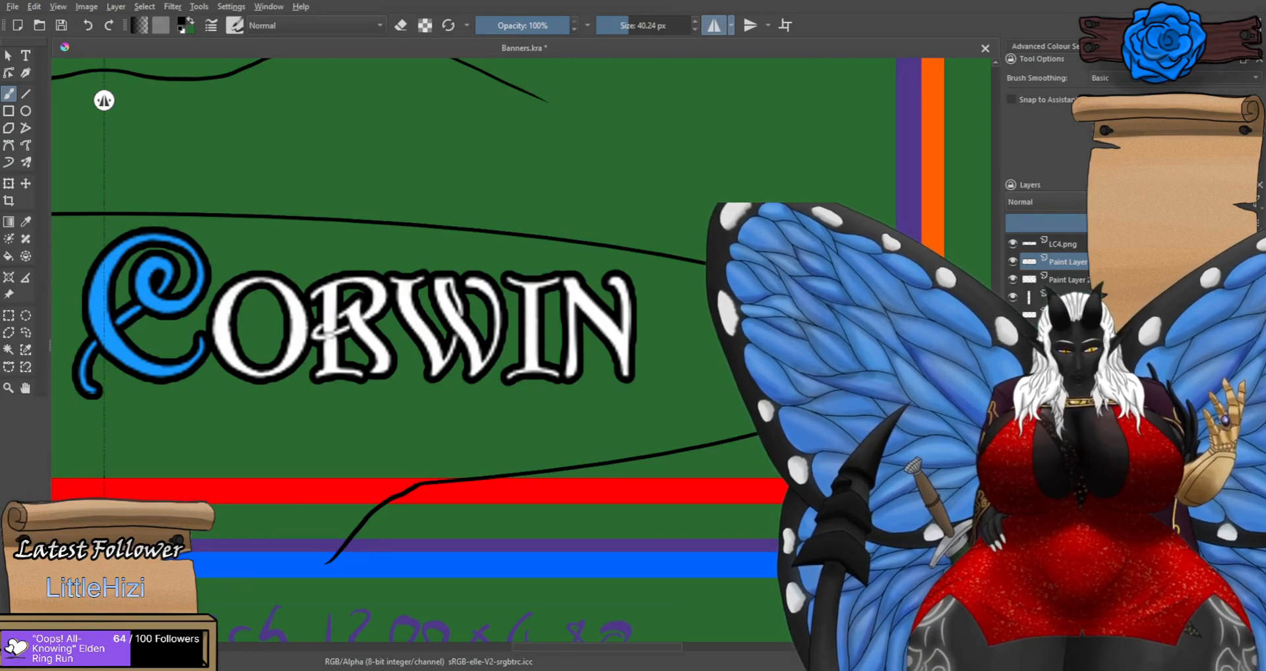
key("ctrl+z")
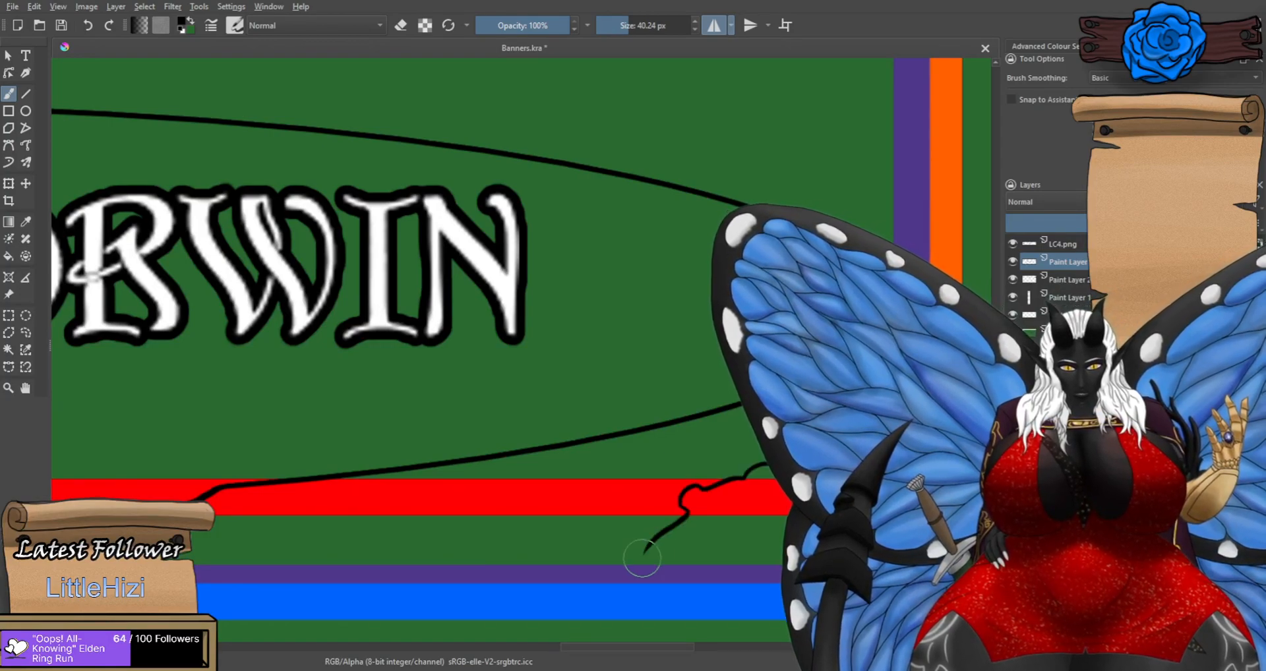
mouse_move(686, 570)
left_mouse_down()
mouse_move(694, 499)
mouse_move(719, 490)
left_mouse_up()
key("ctrl+z")
left_click_drag(686, 574, 704, 475)
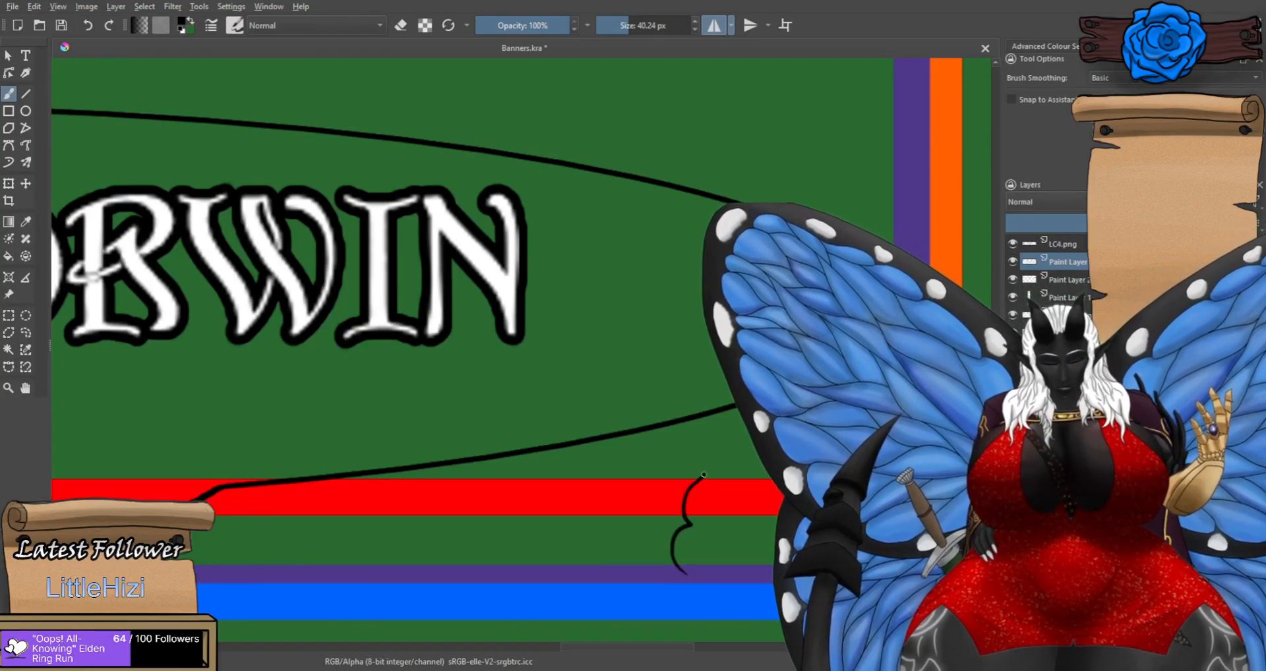
key("ctrl+z")
Draw two overlapping mirrored scalloped outlines under the ellipse's outer parts, crossing the lower red line.
left_click_drag(693, 570, 684, 520)
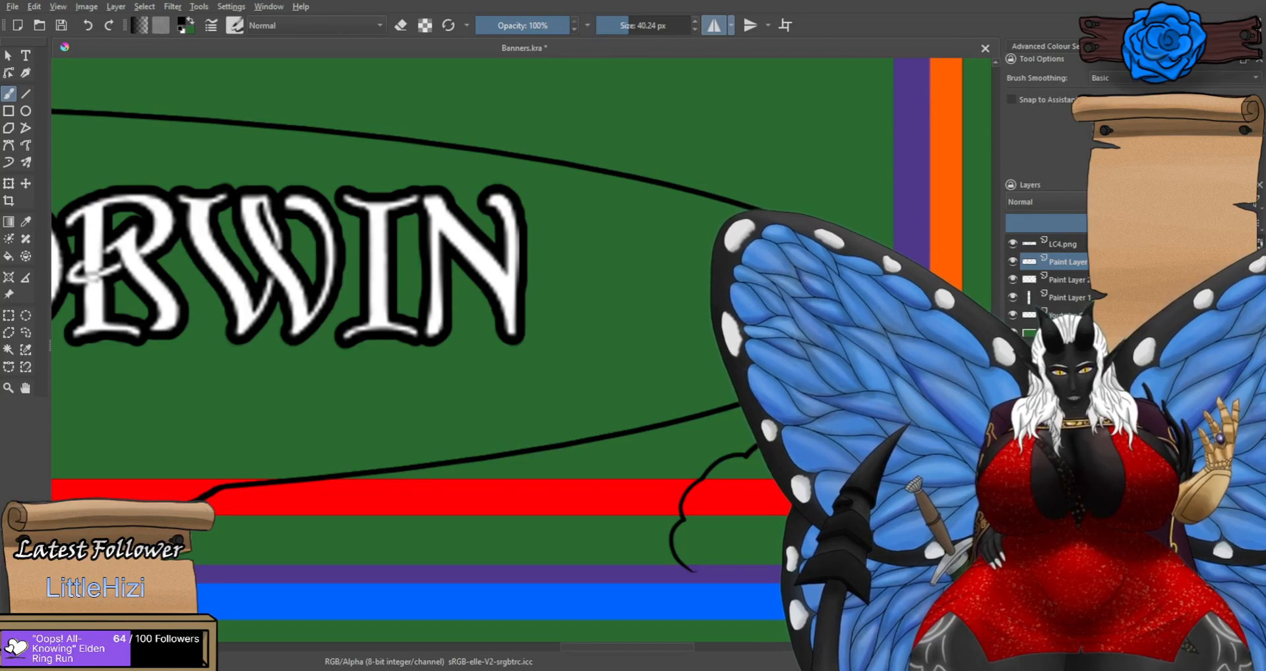
scroll(887, 418, "down", 5)
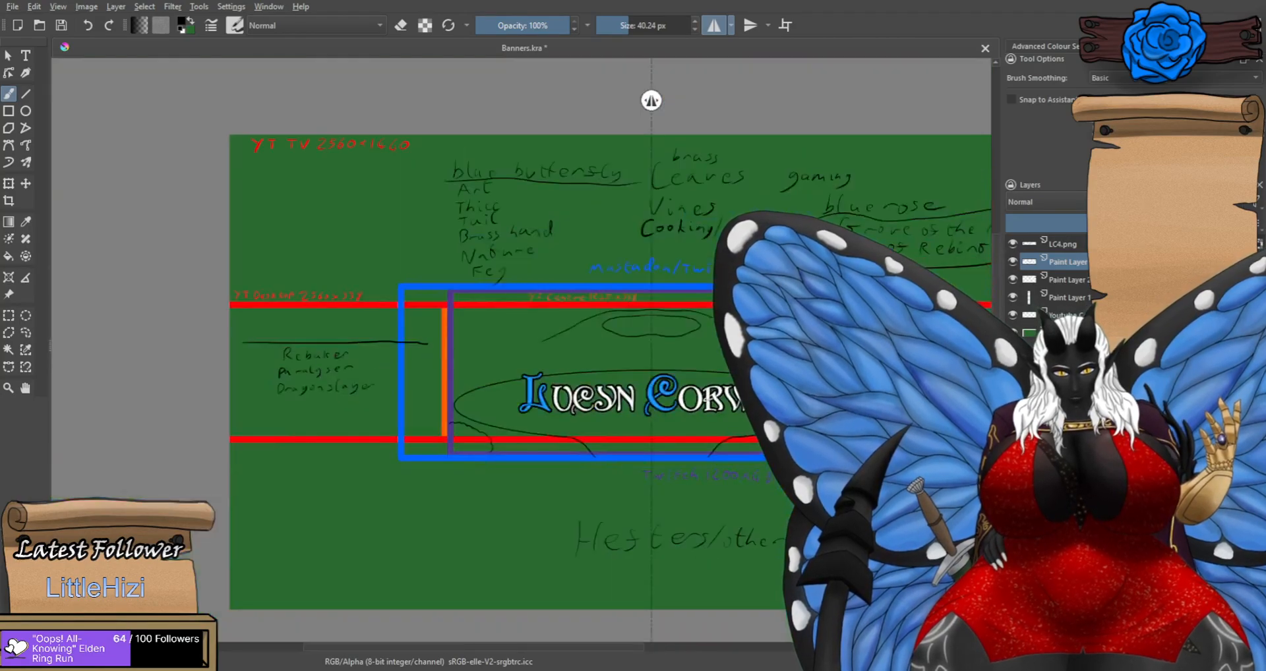
scroll(585, 518, "up", 8)
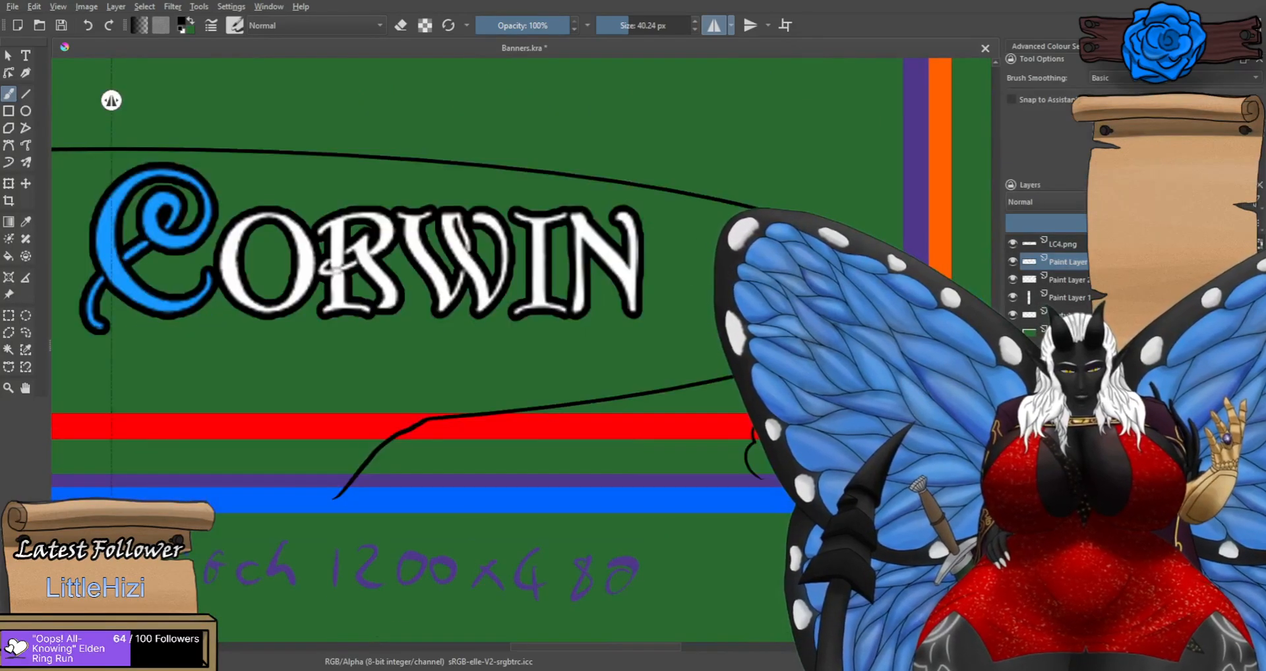
mouse_move(586, 513)
left_mouse_down()
mouse_move(625, 490)
mouse_move(626, 459)
mouse_move(667, 414)
left_mouse_up()
key("ctrl+z")
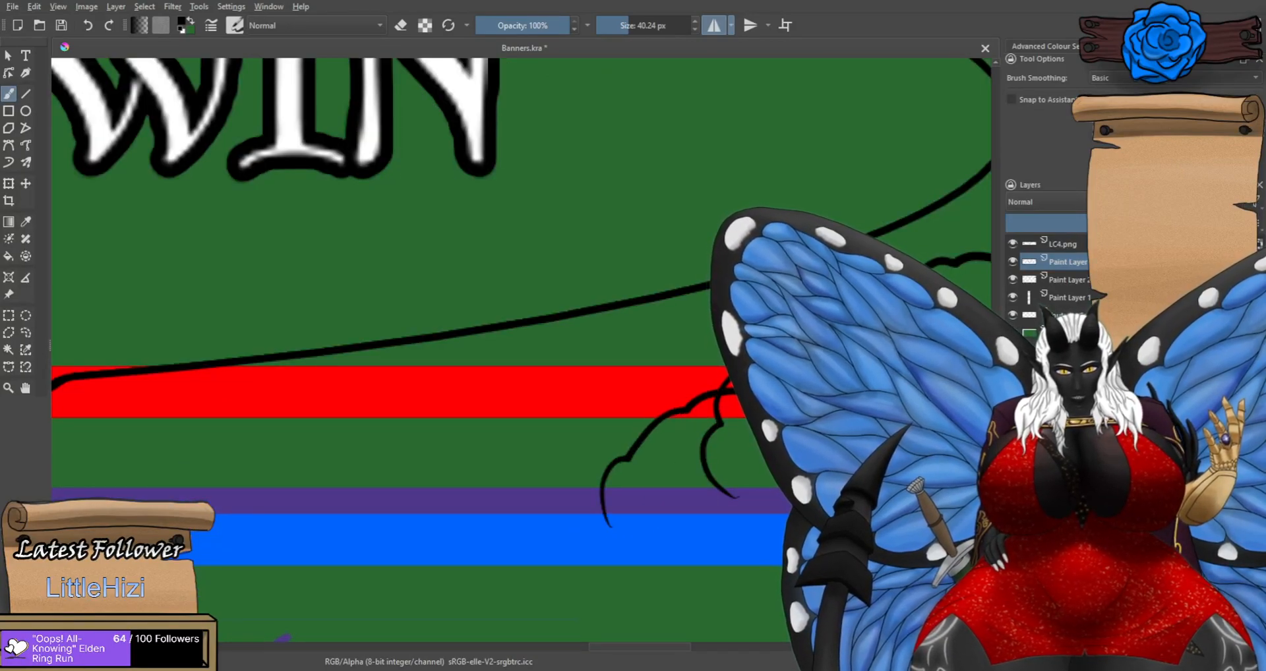
Try a third mirrored scalloped outline rising from the lower ones to the ellipse's edge, undoing each version.
scroll(659, 475, "down", 4)
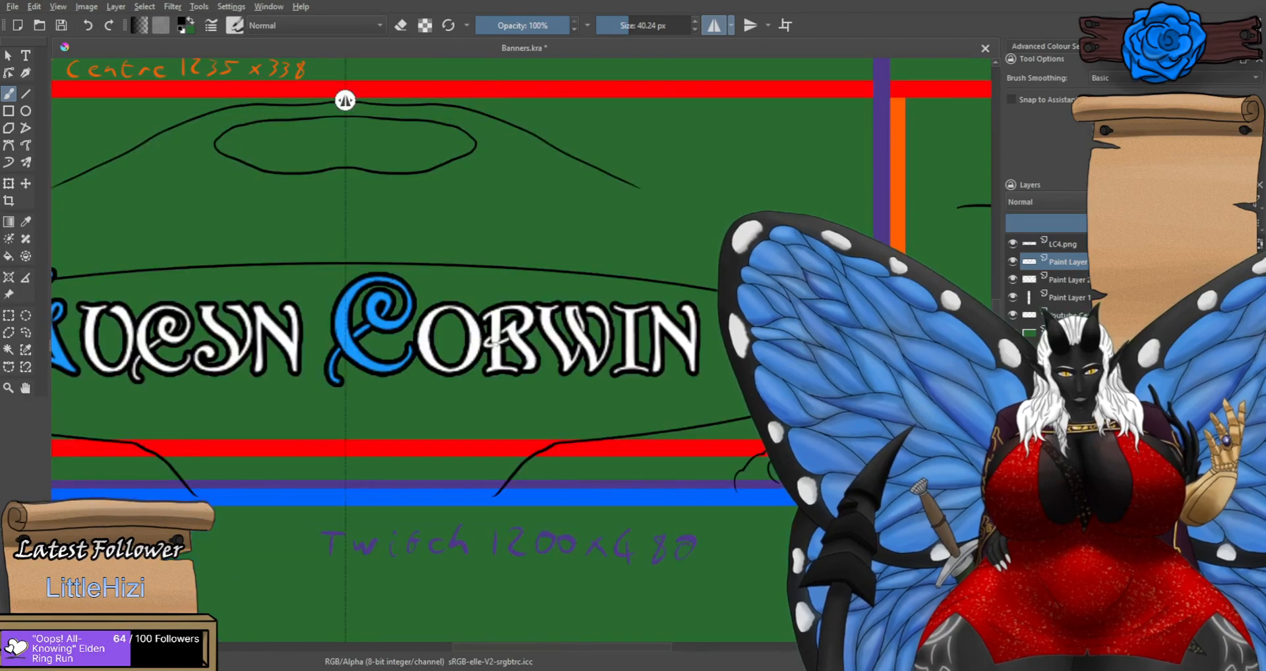
scroll(580, 517, "up", 4)
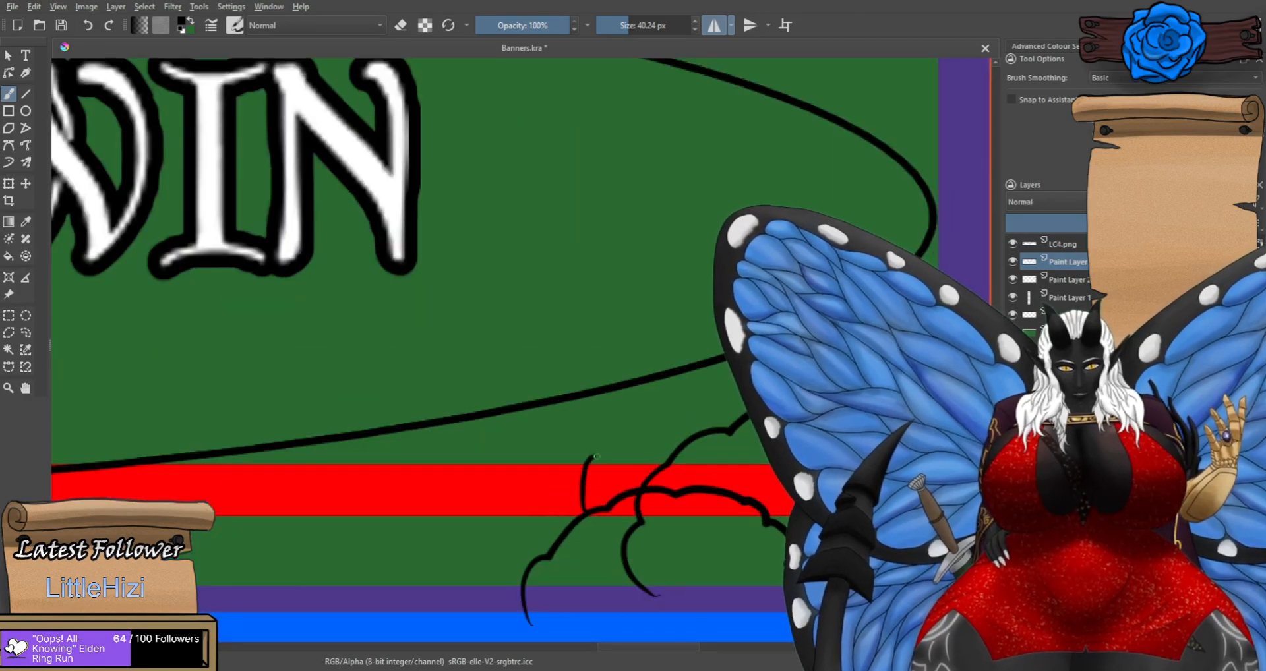
mouse_move(580, 518)
left_mouse_down()
mouse_move(620, 374)
mouse_move(664, 340)
left_mouse_up()
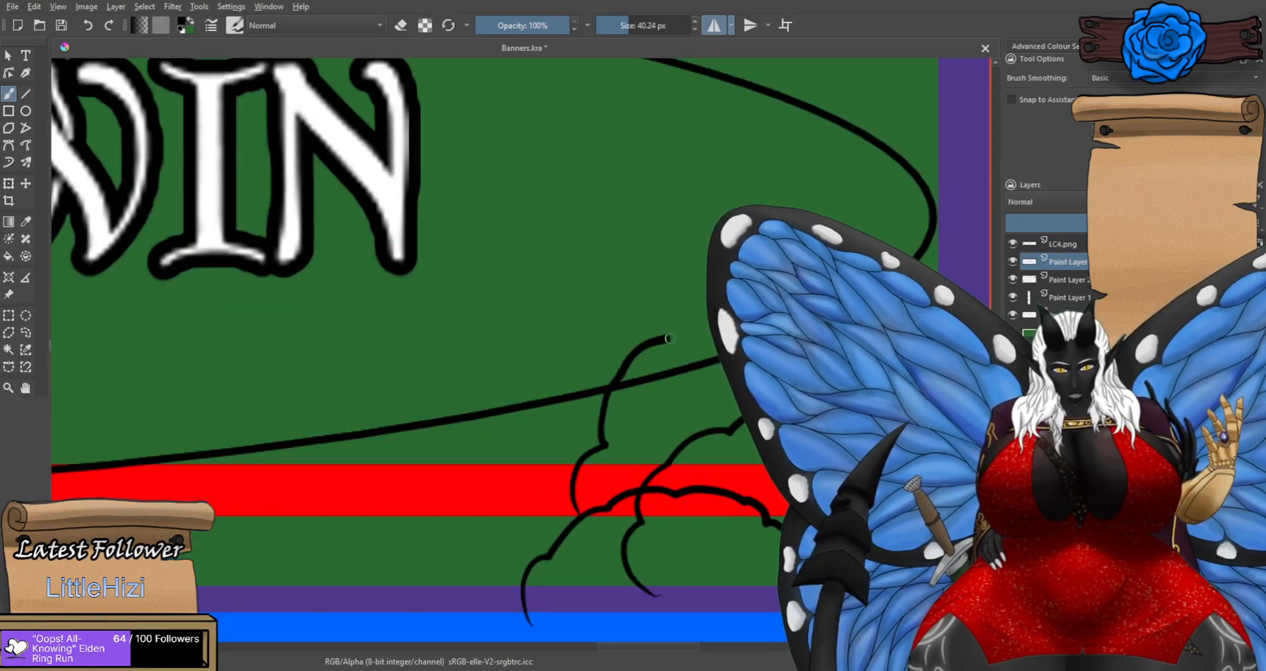
key("ctrl+z")
mouse_move(564, 522)
left_mouse_down()
mouse_move(573, 491)
mouse_move(612, 401)
left_mouse_up()
key("ctrl+z")
mouse_move(579, 516)
left_mouse_down()
mouse_move(574, 463)
mouse_move(592, 466)
mouse_move(627, 403)
left_mouse_up()
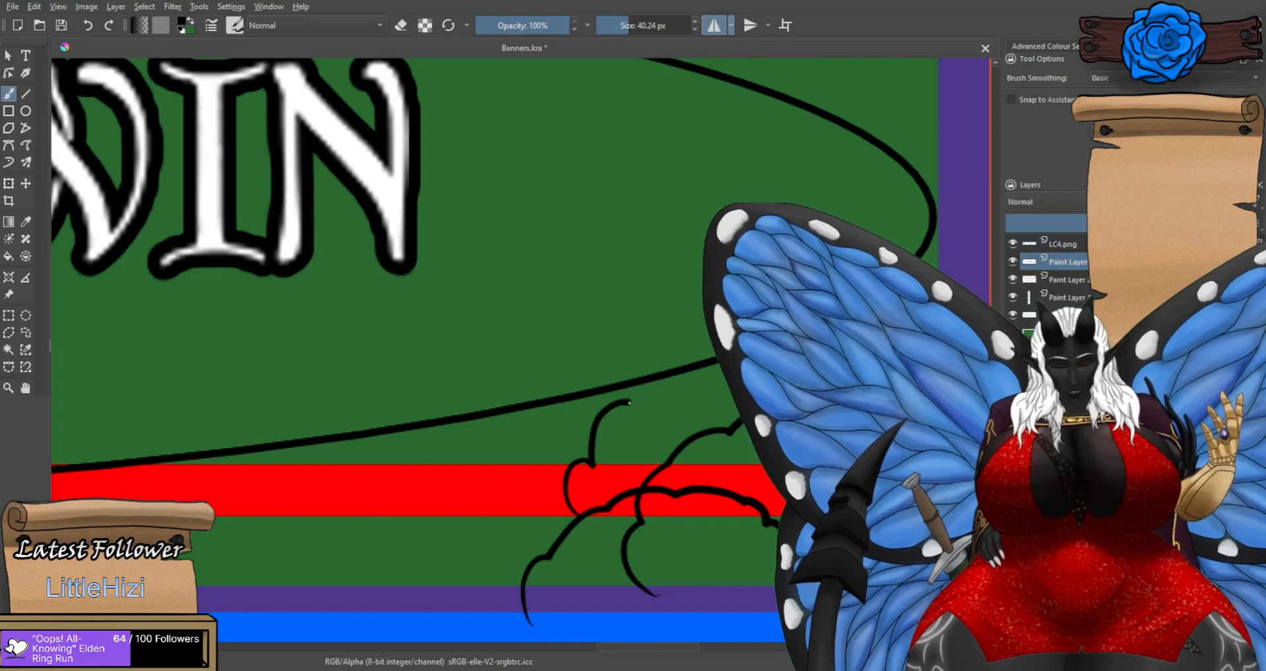
key("ctrl+z")
left_click_drag(578, 511, 606, 412)
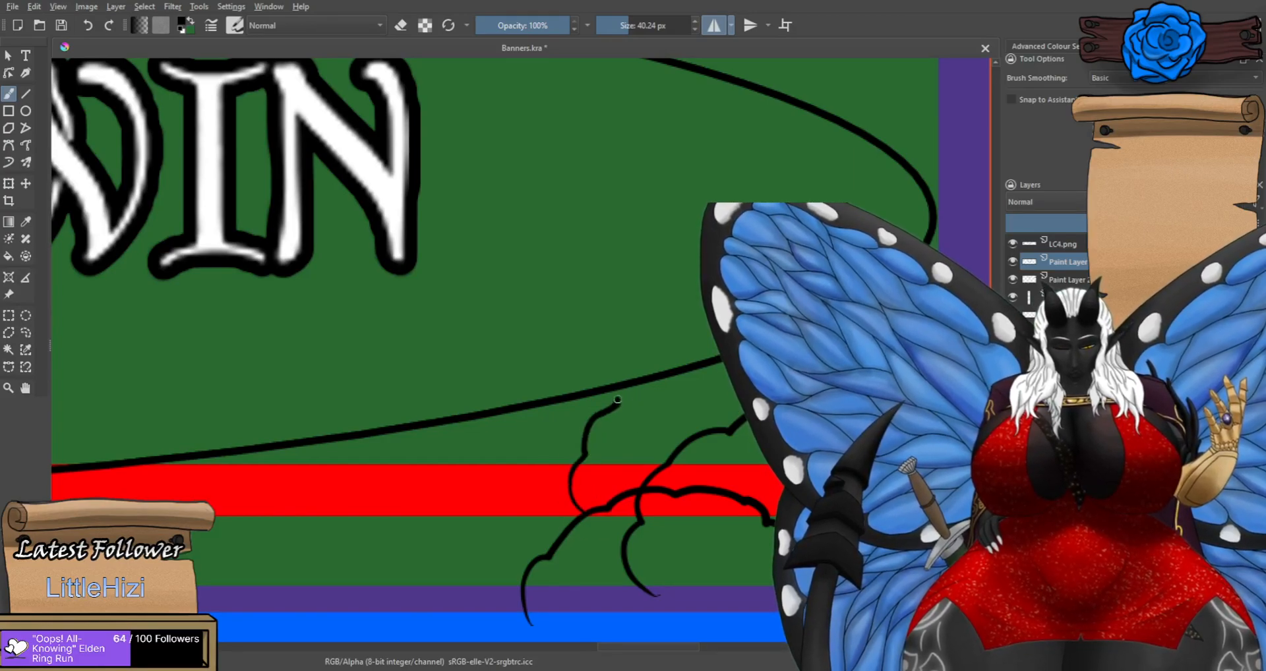
key("ctrl+z")
mouse_move(581, 511)
left_mouse_down()
mouse_move(570, 489)
mouse_move(594, 467)
mouse_move(609, 407)
mouse_move(673, 371)
left_mouse_up()
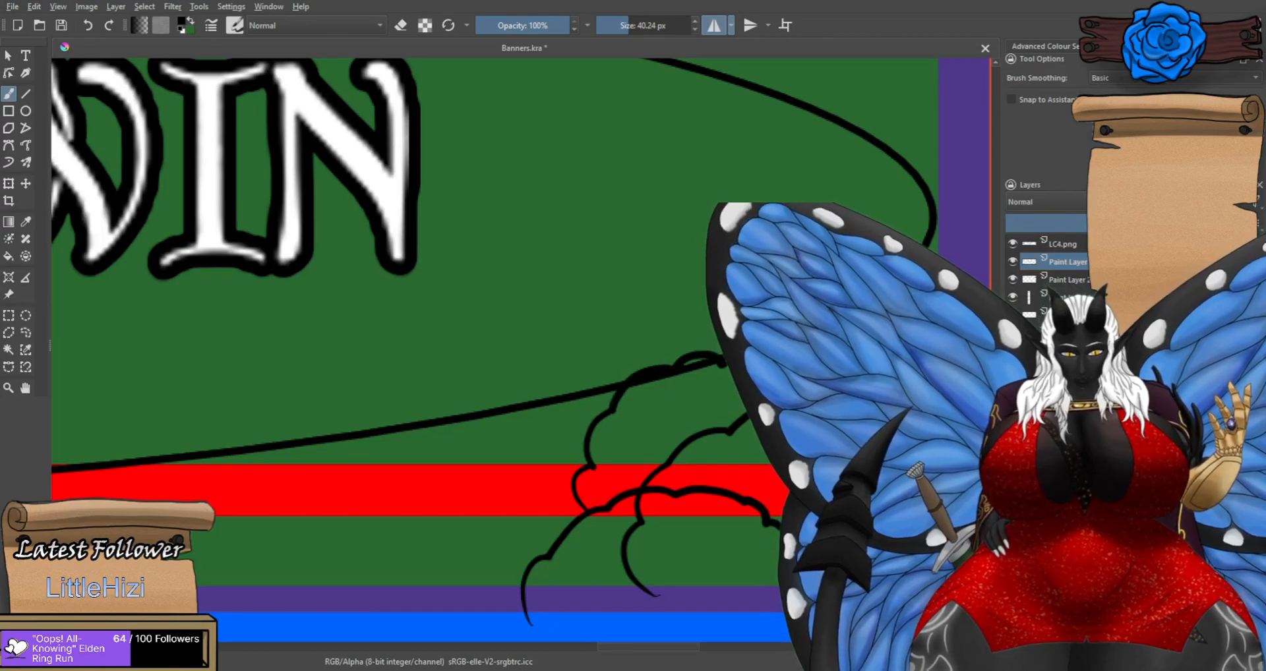
scroll(817, 370, "down", 2)
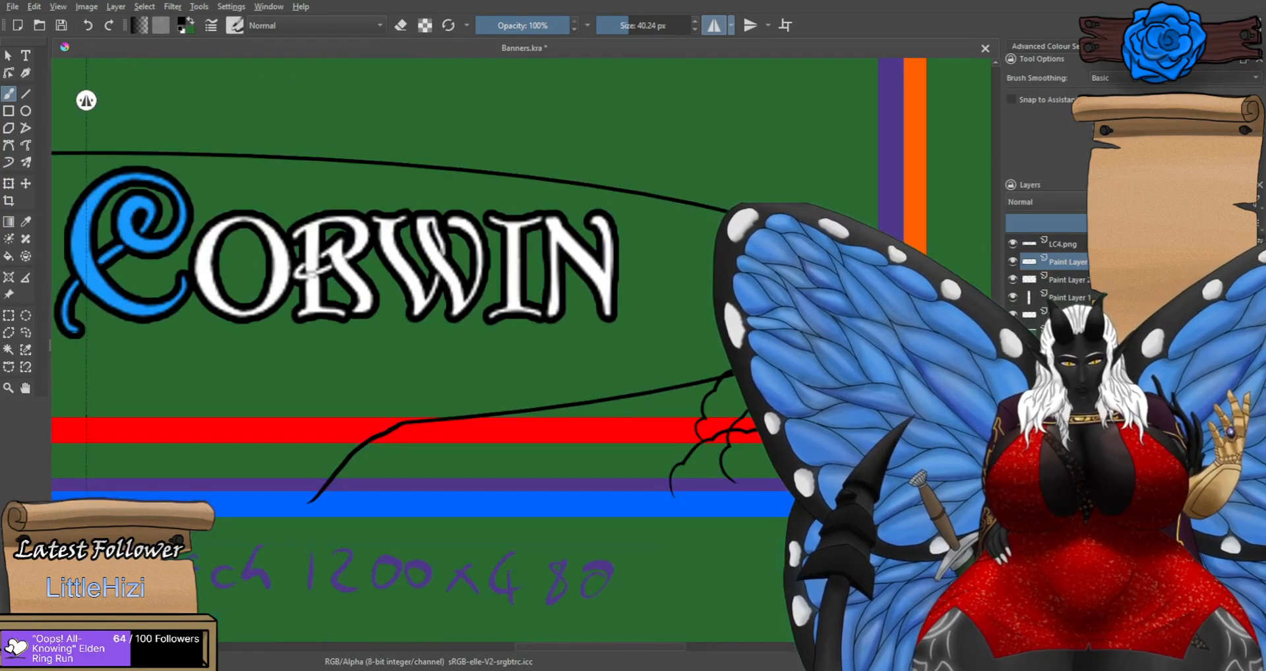
scroll(783, 366, "down", 2)
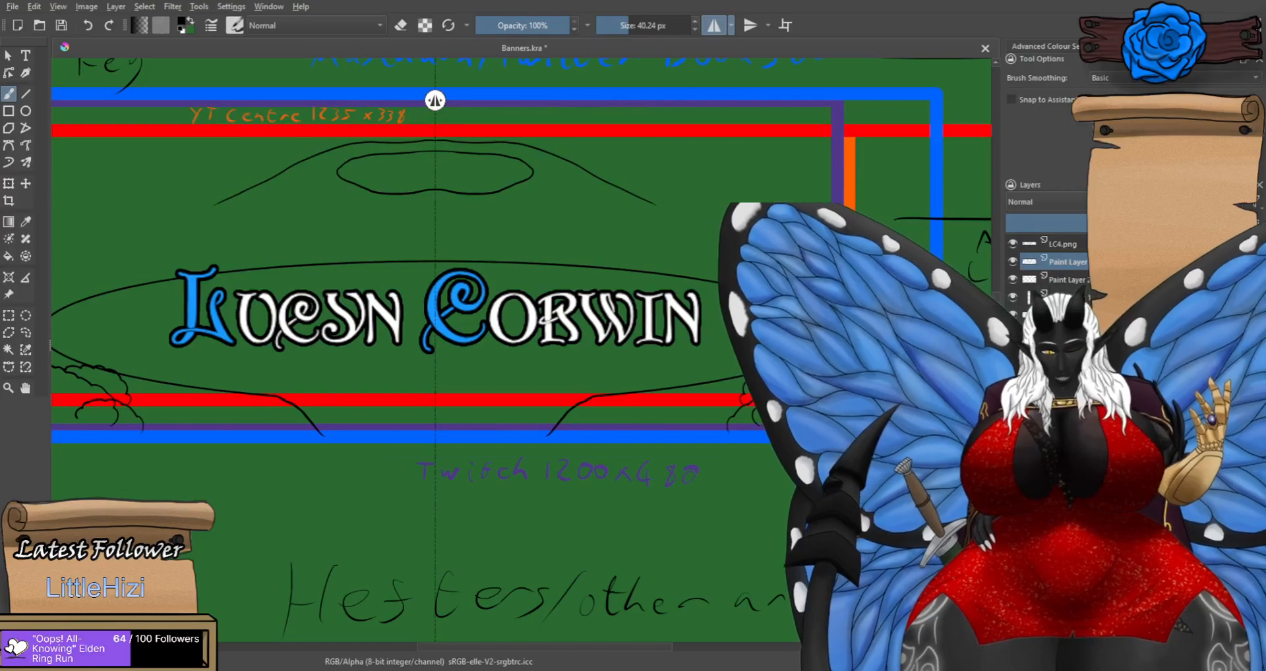
scroll(783, 342, "down", 2)
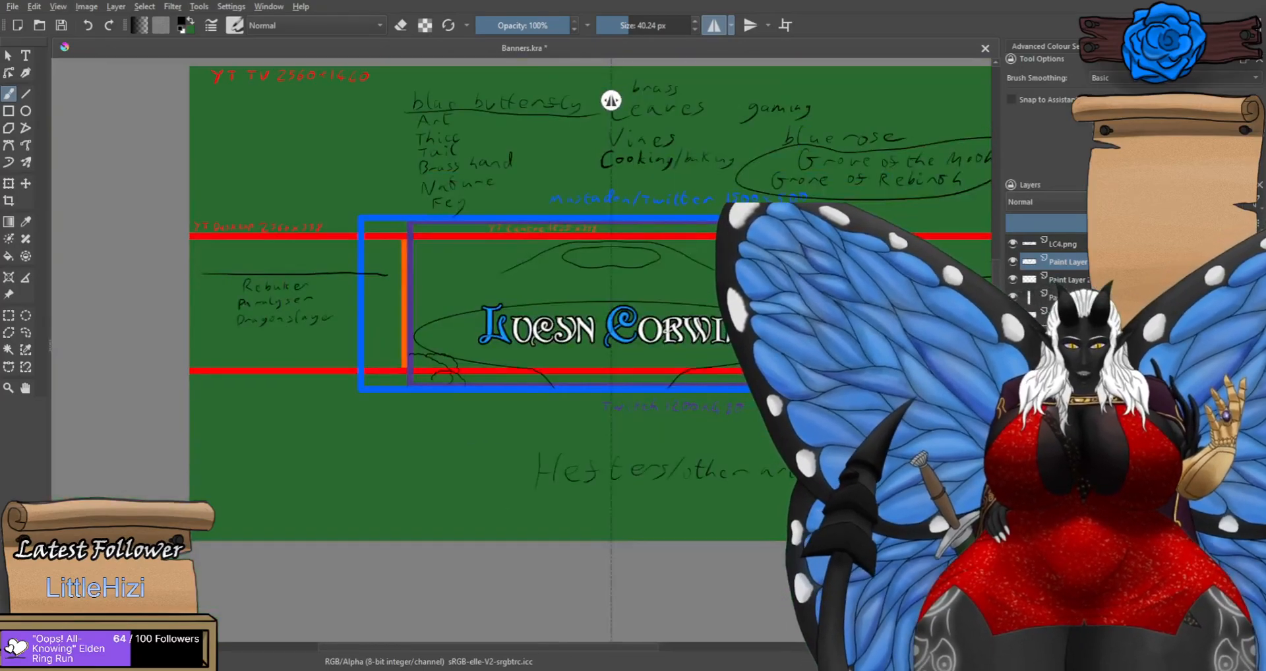
scroll(799, 344, "up", 2)
key("ctrl+z")
Try a large mirrored scalloped outline beside the arch's outer ends, running down over the ellipse, and undo all its strokes.
scroll(826, 238, "up", 1)
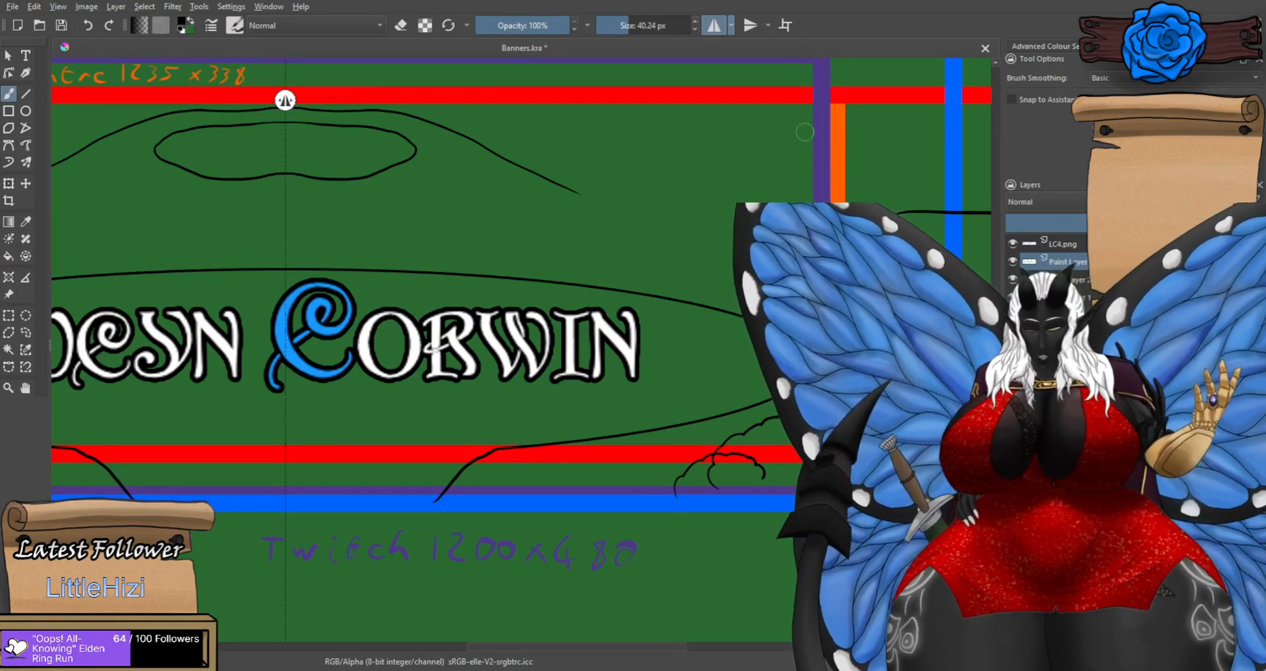
scroll(639, 233, "up", 1)
mouse_move(545, 239)
left_mouse_down()
mouse_move(564, 199)
mouse_move(590, 205)
left_mouse_up()
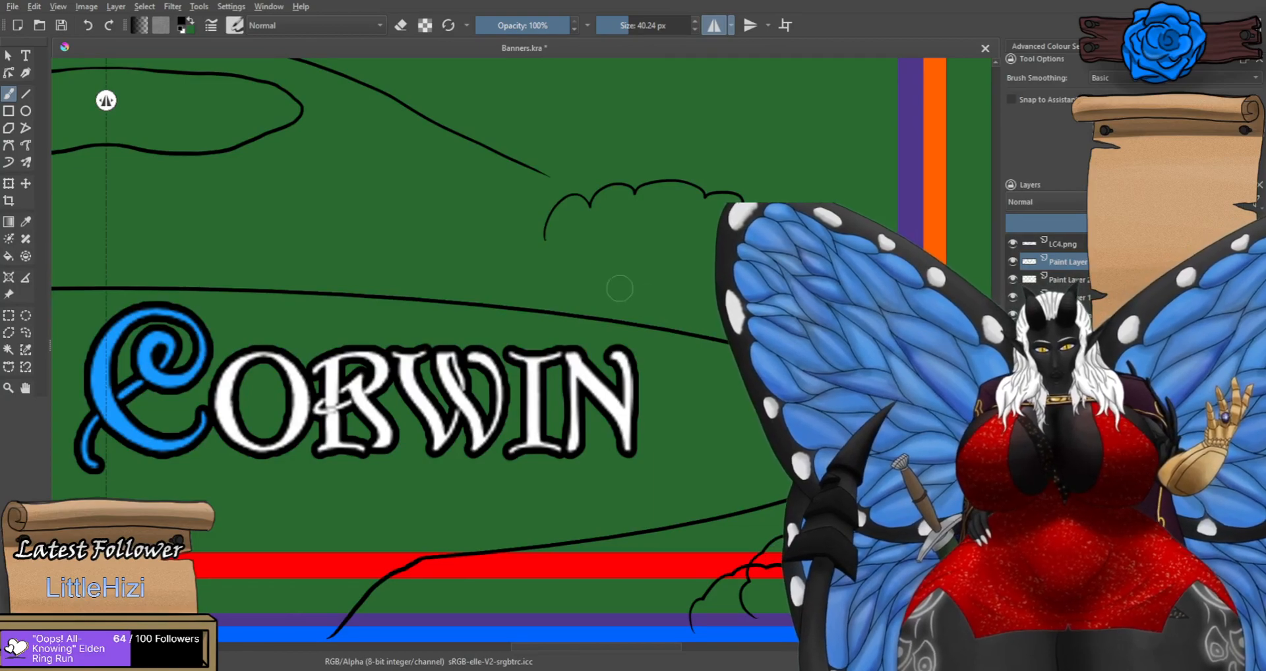
left_click_drag(543, 240, 514, 285)
key("ctrl+z")
left_click_drag(545, 240, 533, 307)
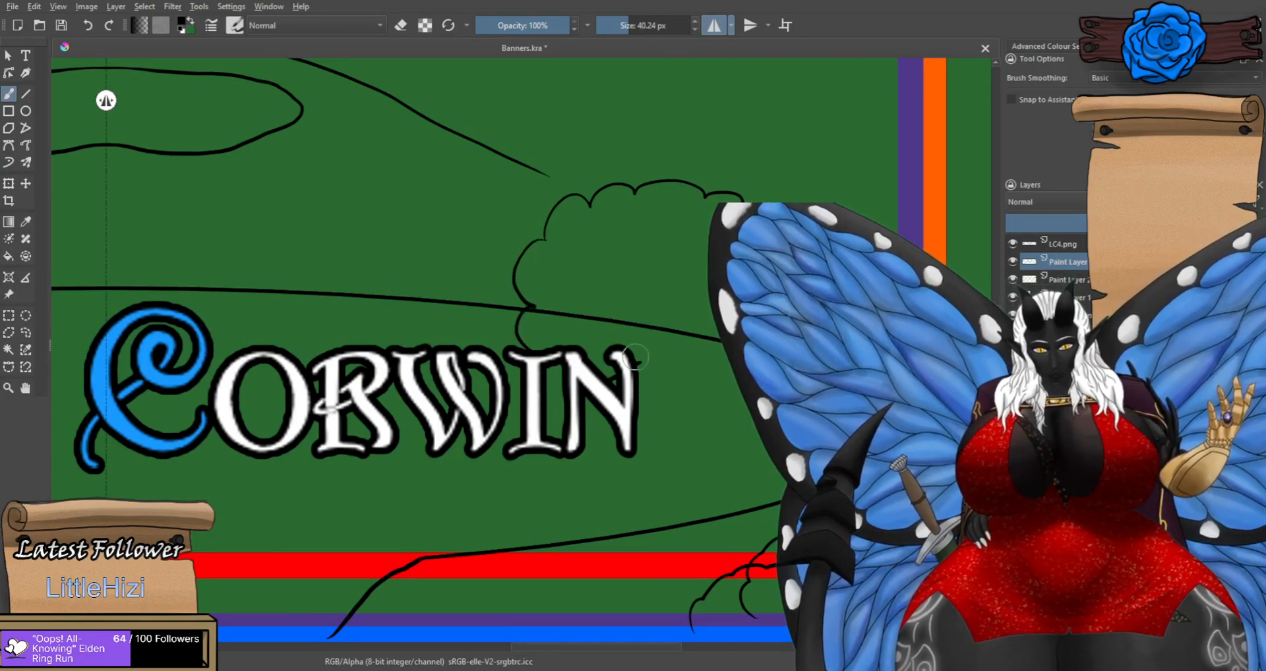
scroll(630, 335, "down", 3)
key("ctrl+z")
key("ctrl+z")
key("ctrl+z")
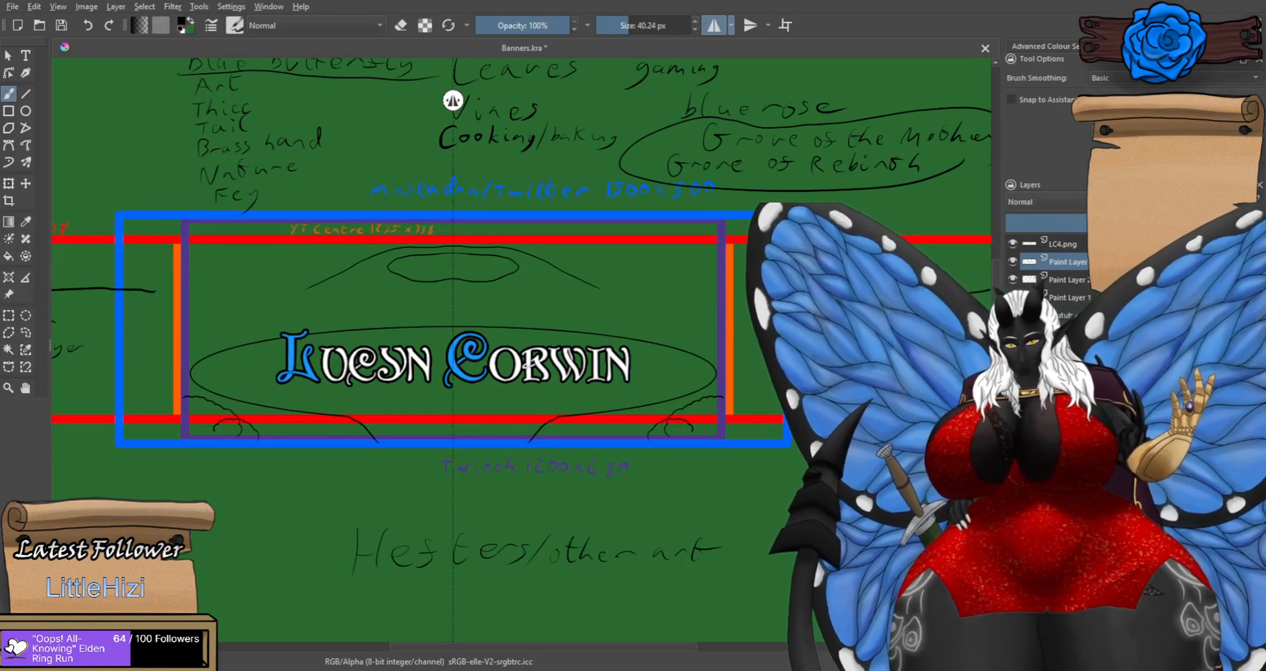
scroll(453, 100, "up", 2)
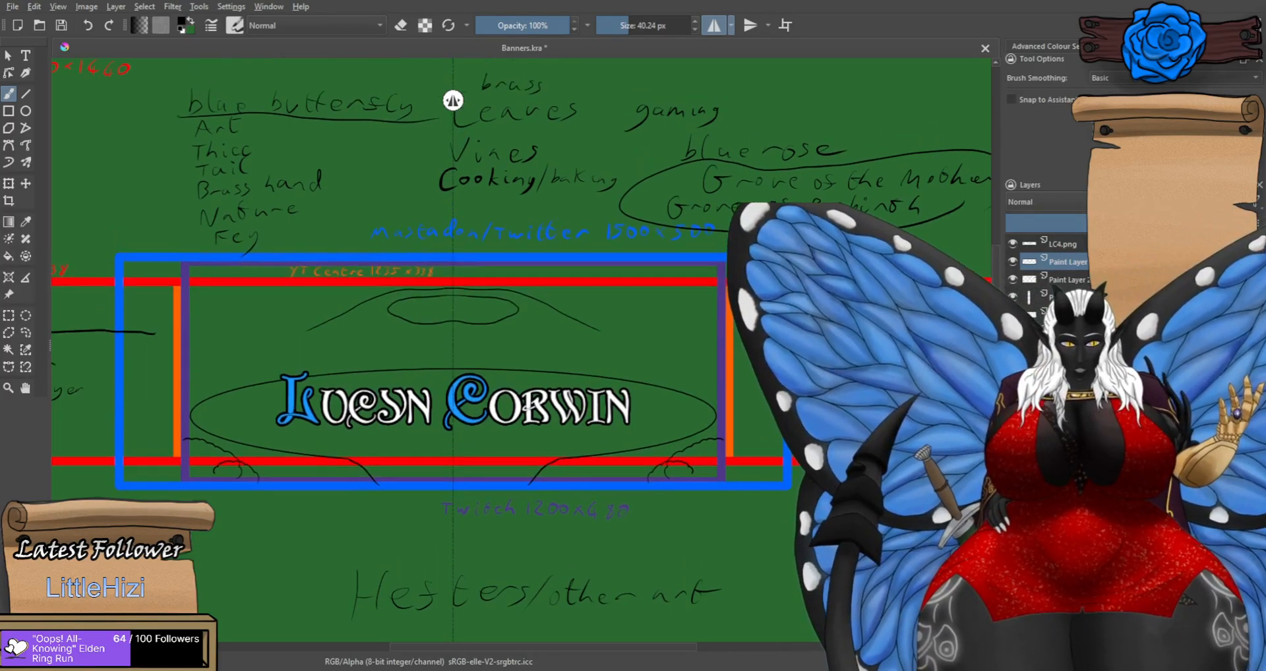
scroll(537, 346, "up", 2)
scroll(537, 346, "up", 2)
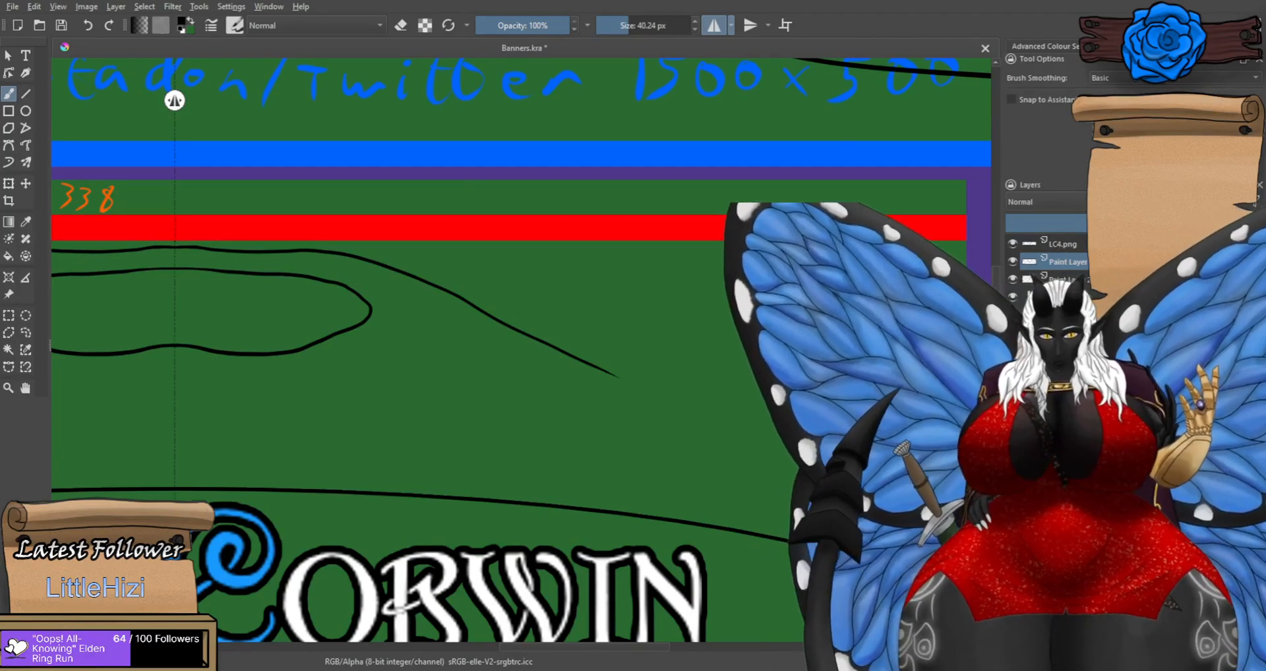
Erase the flat wavy oval under the arch's centre, leaving the arch line intact.
scroll(633, 462, "down", 2)
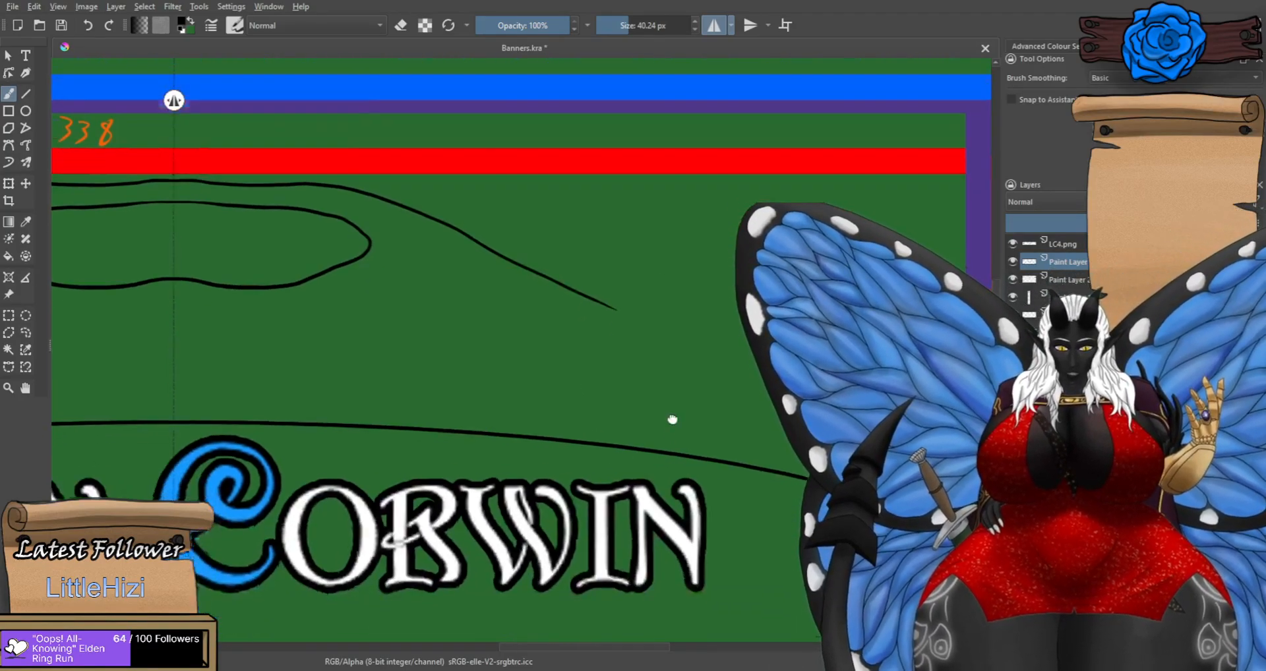
scroll(662, 398, "down", 2)
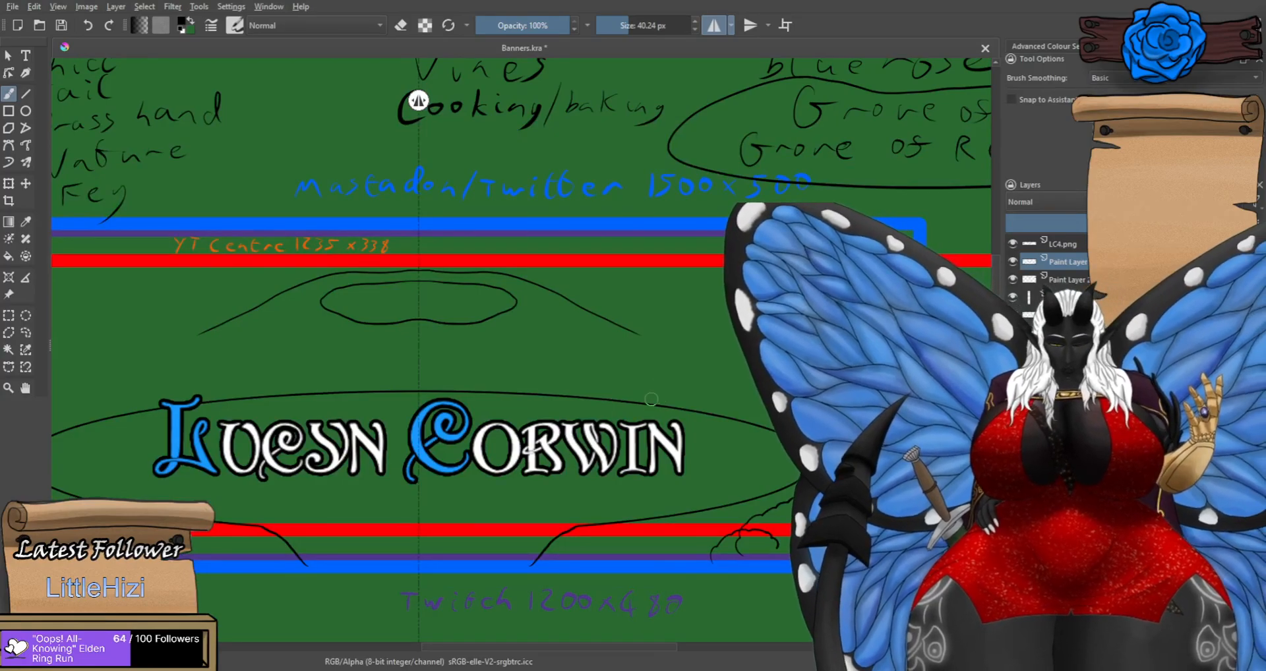
scroll(652, 398, "down", 2)
scroll(598, 374, "up", 2)
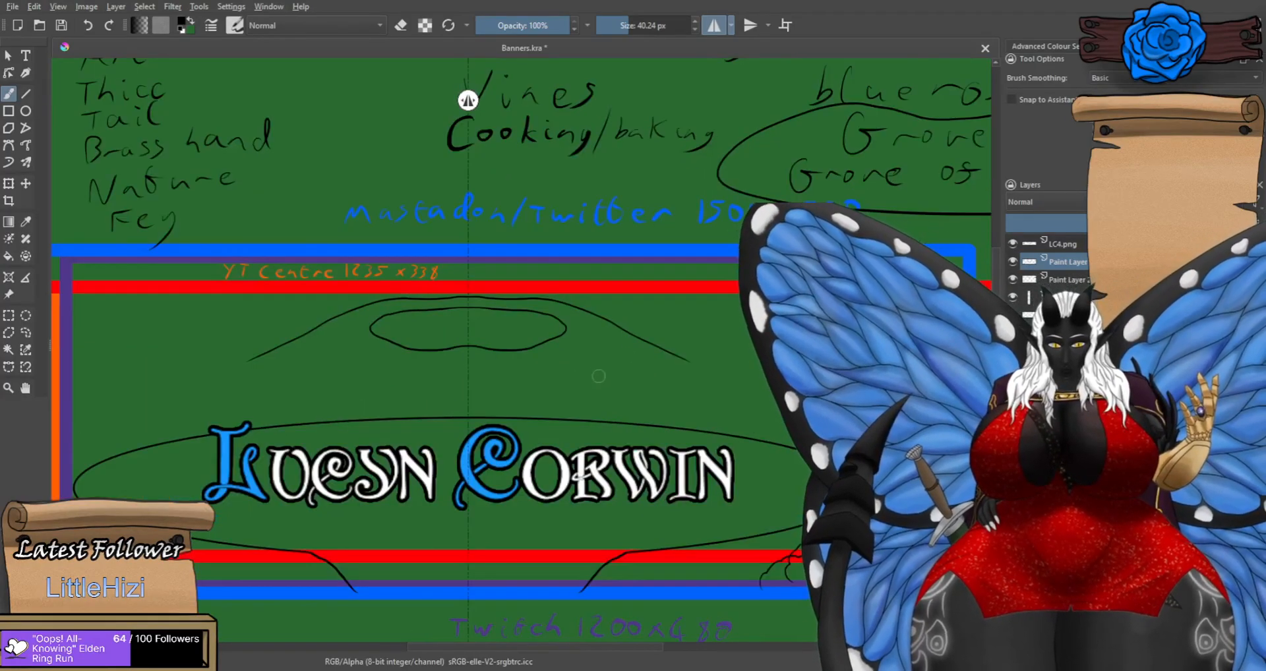
scroll(598, 375, "up", 1)
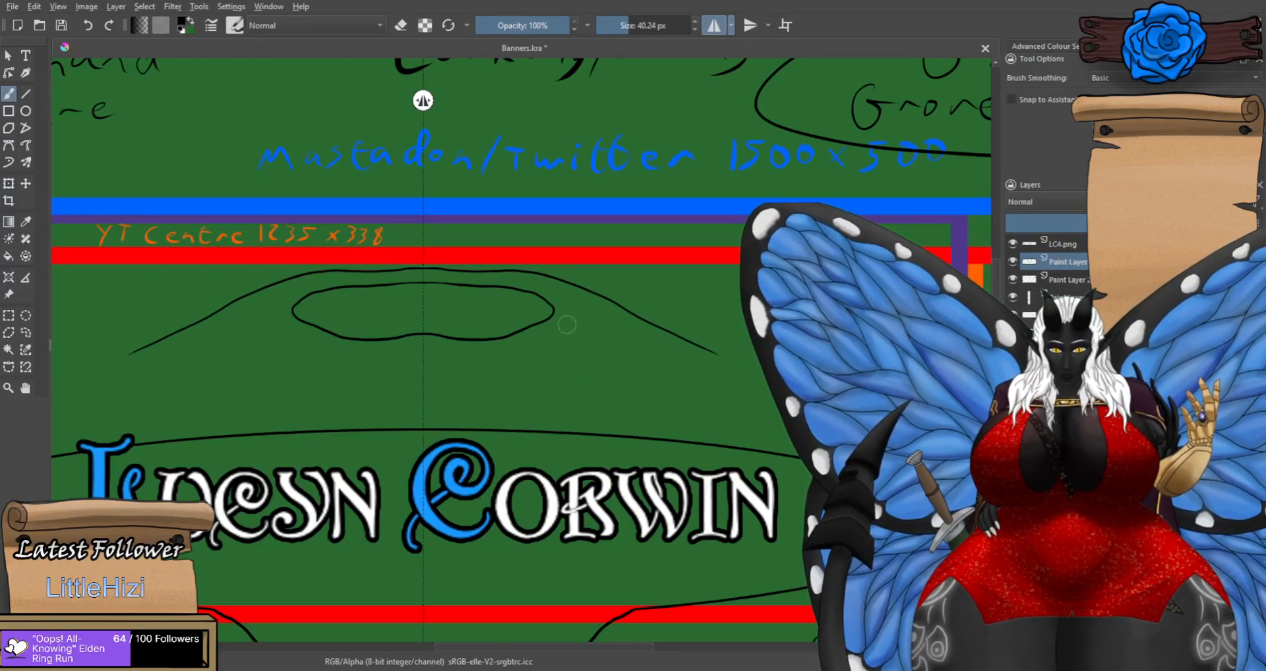
key("e")
scroll(438, 322, "up", 2)
mouse_move(568, 358)
left_mouse_down()
mouse_move(600, 351)
mouse_move(658, 279)
mouse_move(503, 249)
mouse_move(381, 325)
mouse_move(362, 415)
left_mouse_up()
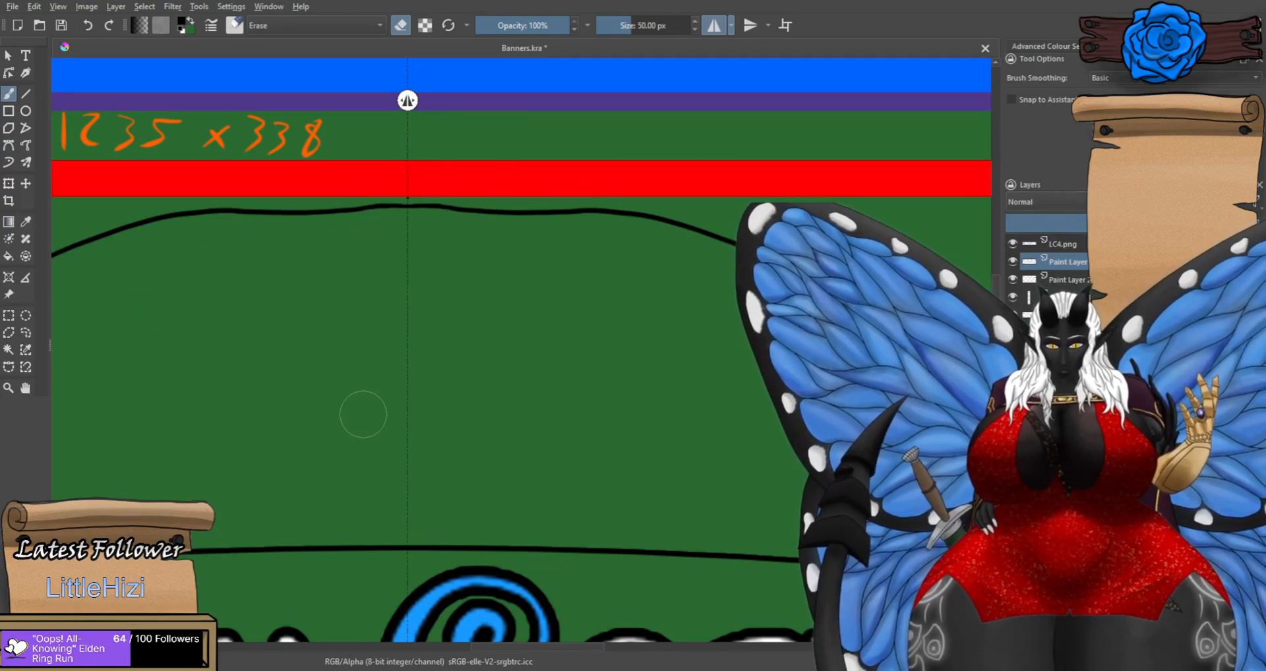
Draw a taller, narrower mirrored wavy oval centred under the arch, undoing the first attempt.
key("e")
left_click_drag(407, 253, 544, 272)
key("ctrl+z")
mouse_move(409, 249)
left_mouse_down()
mouse_move(558, 262)
mouse_move(470, 252)
mouse_move(550, 268)
mouse_move(597, 319)
mouse_move(587, 344)
mouse_move(555, 361)
mouse_move(407, 394)
left_mouse_up()
key("ctrl+z")
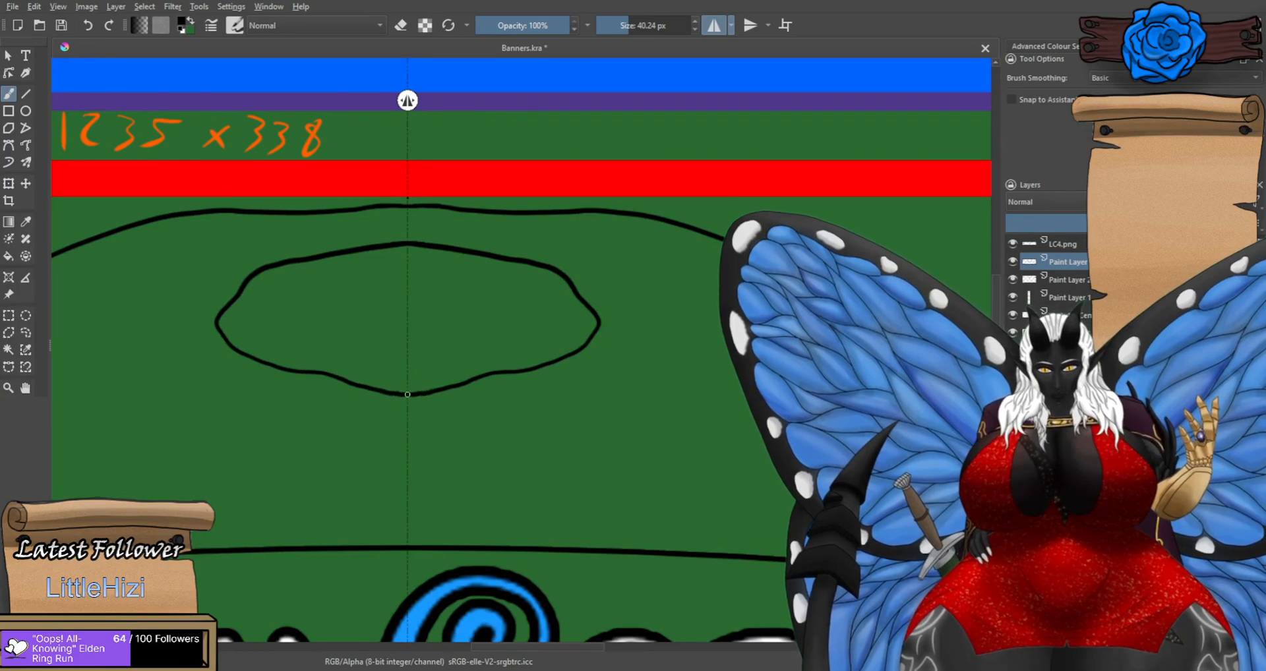
scroll(438, 344, "down", 3)
scroll(468, 372, "up", 1)
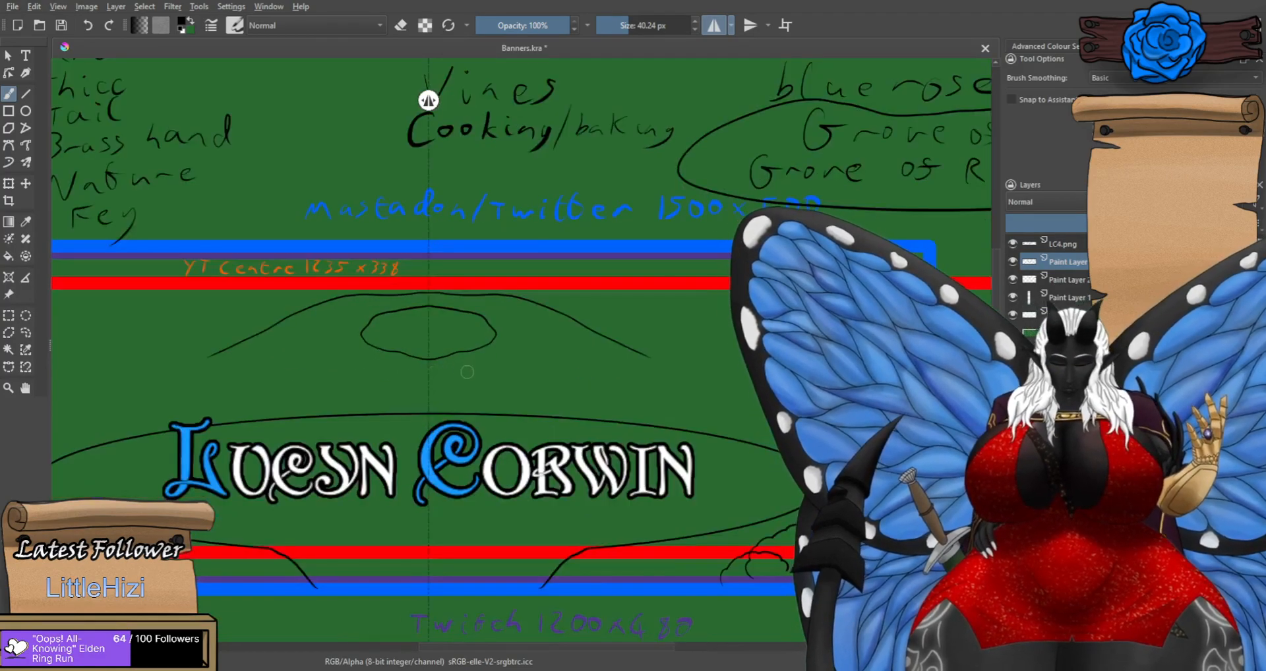
Try mirrored curved lines across the middle of the wavy oval from corner to corner, undoing each one.
scroll(467, 372, "up", 3)
left_click_drag(540, 322, 387, 290)
key("ctrl+z")
left_click_drag(548, 310, 372, 280)
key("ctrl+z")
left_click_drag(545, 309, 400, 290)
key("ctrl+z")
left_click_drag(551, 309, 381, 293)
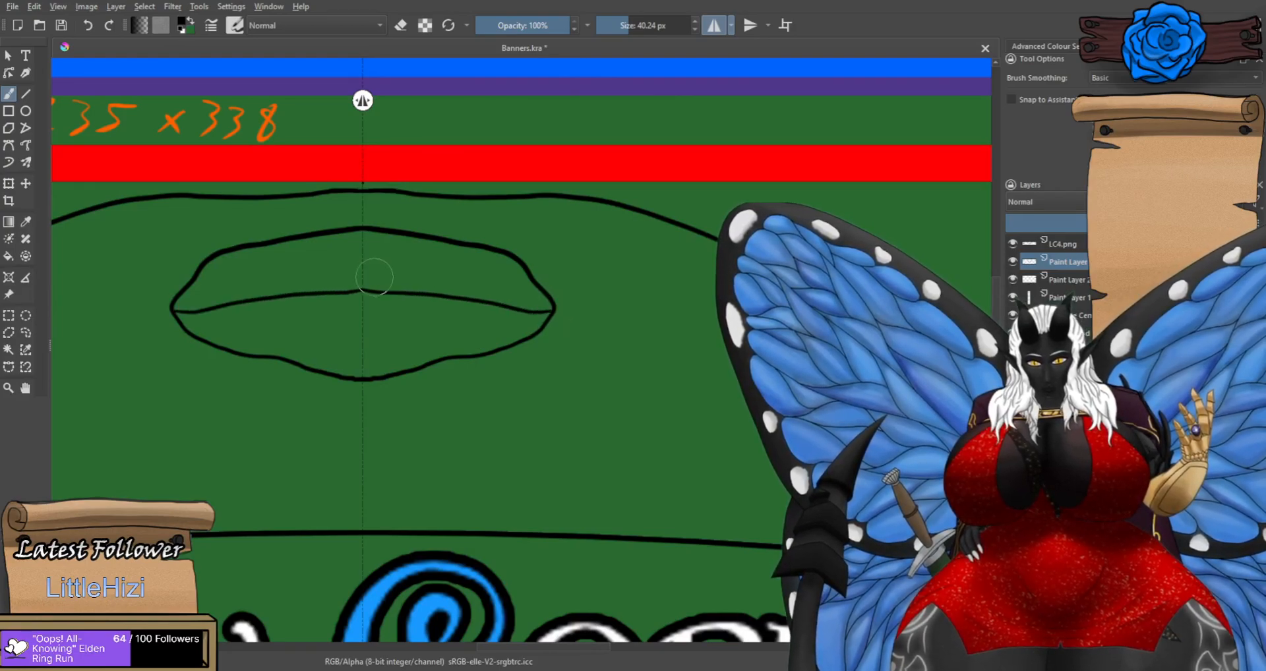
scroll(373, 278, "down", 3)
scroll(358, 286, "up", 3)
key("ctrl+z")
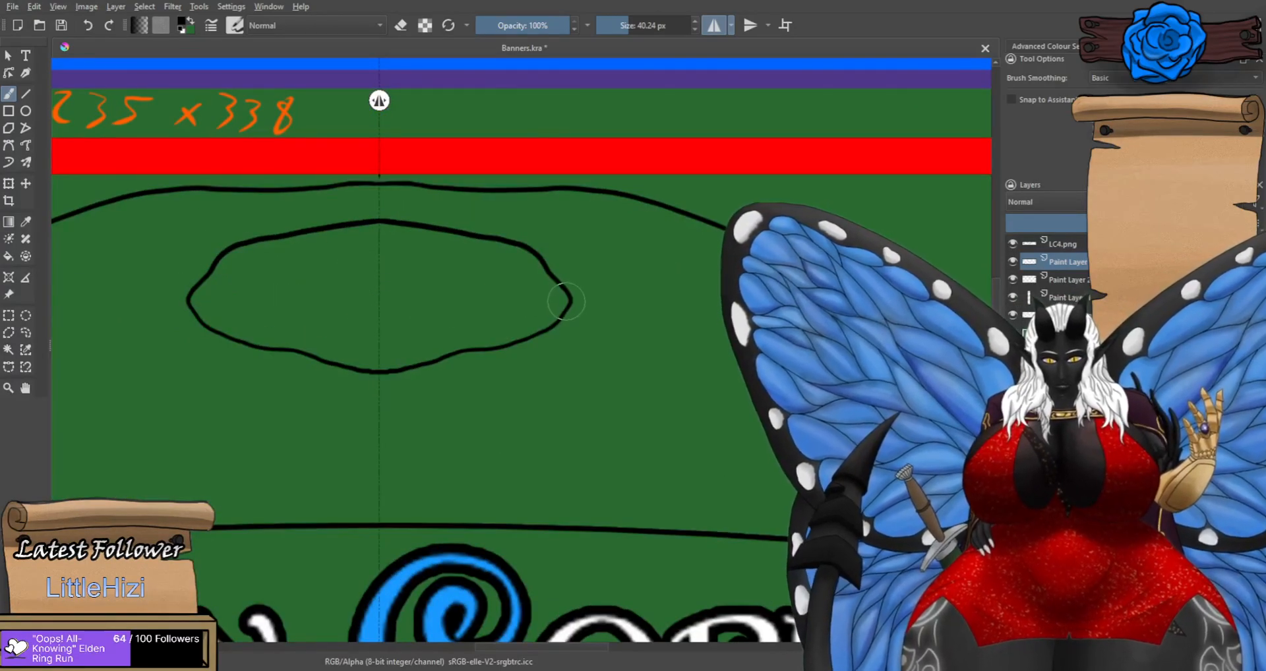
left_click_drag(570, 300, 395, 289)
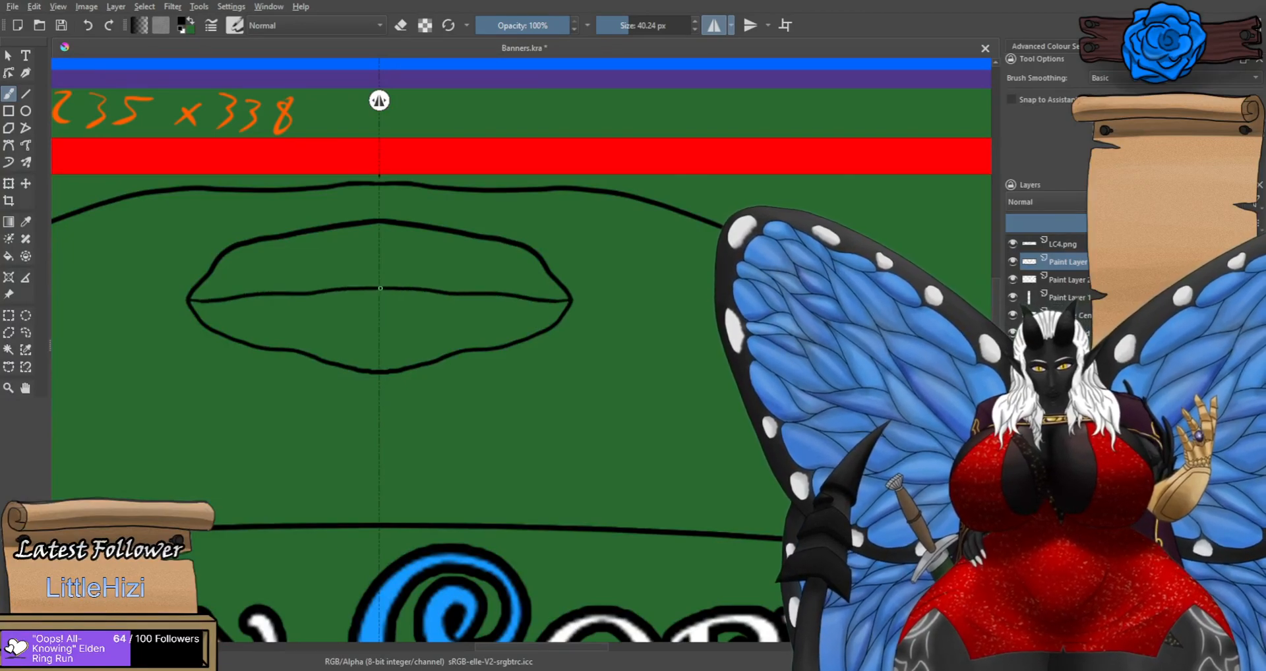
scroll(407, 277, "down", 3)
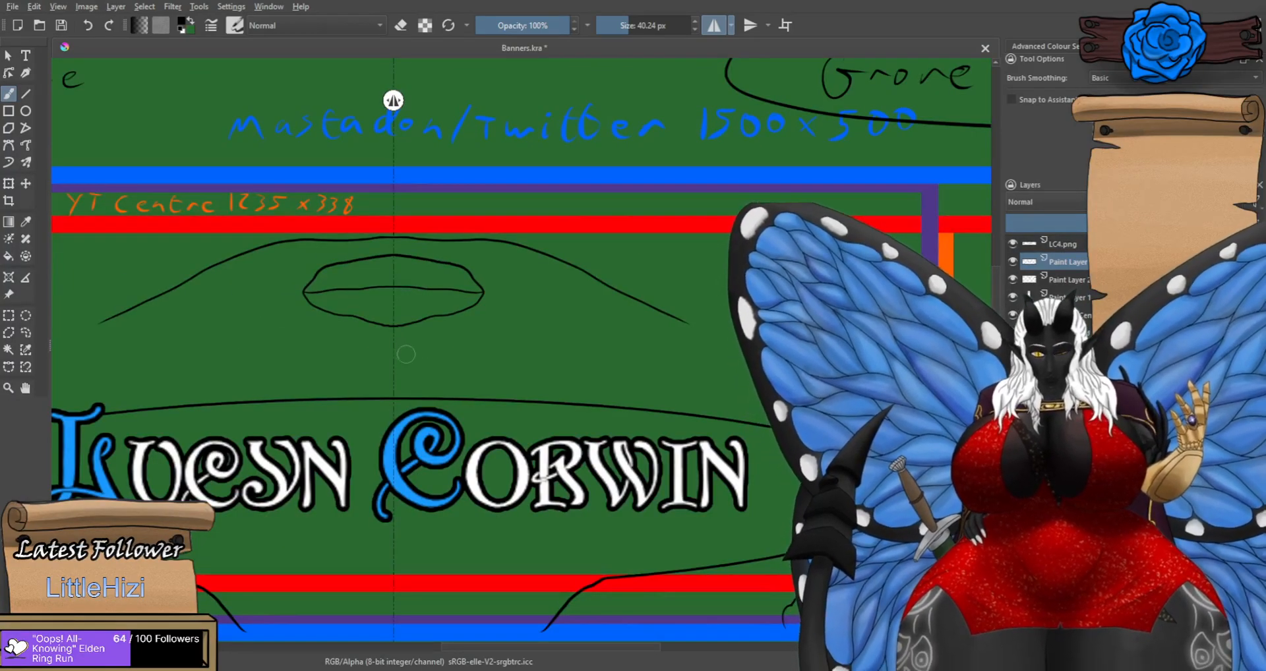
scroll(401, 350, "up", 4)
scroll(389, 336, "down", 4)
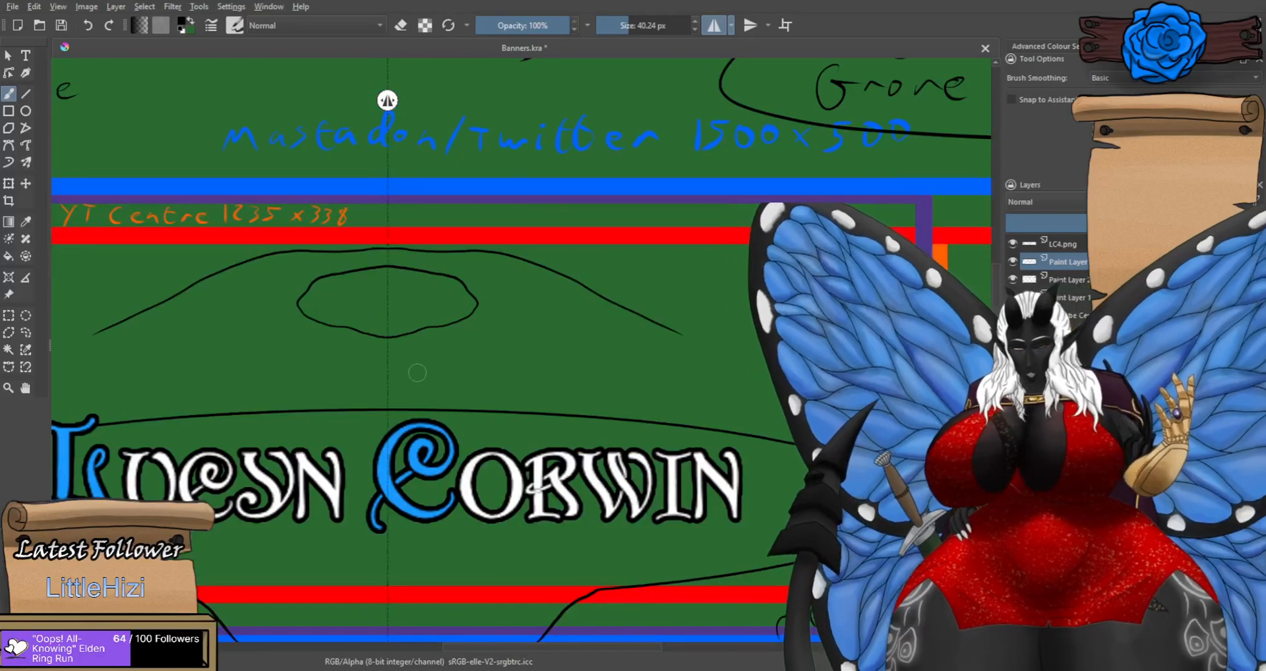
Try a thin mirrored line following the ellipse's upper edge just above the name logo, and undo it.
scroll(416, 373, "down", 2)
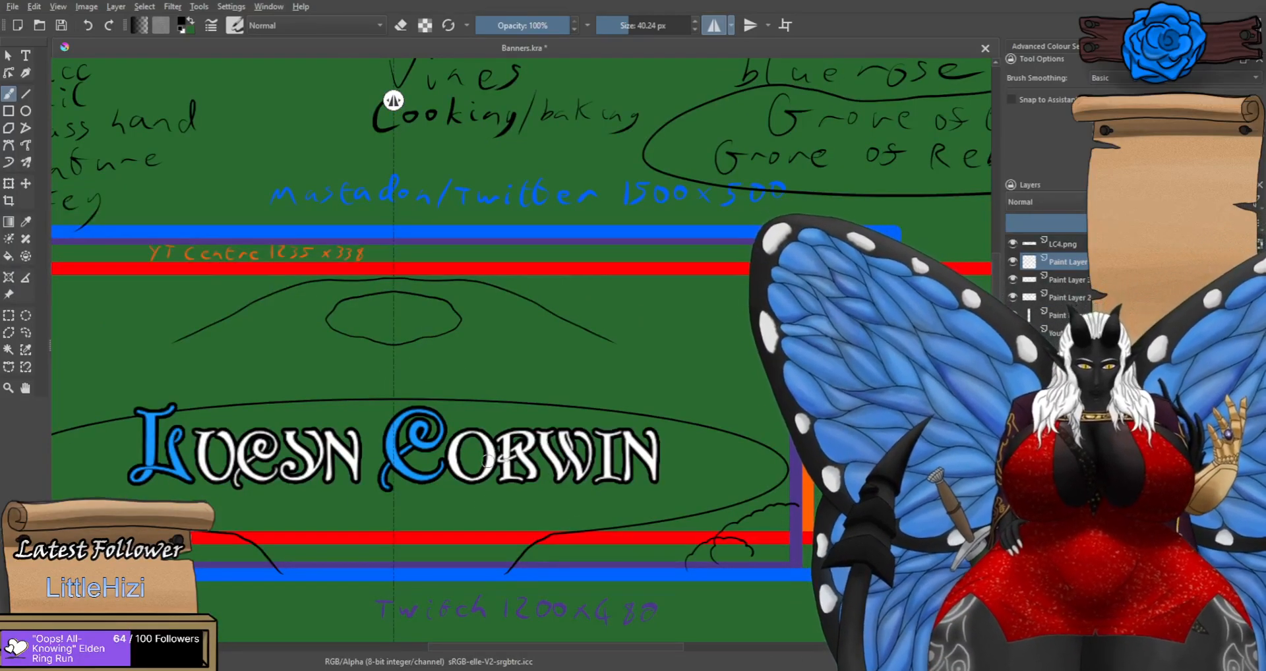
scroll(533, 383, "up", 2)
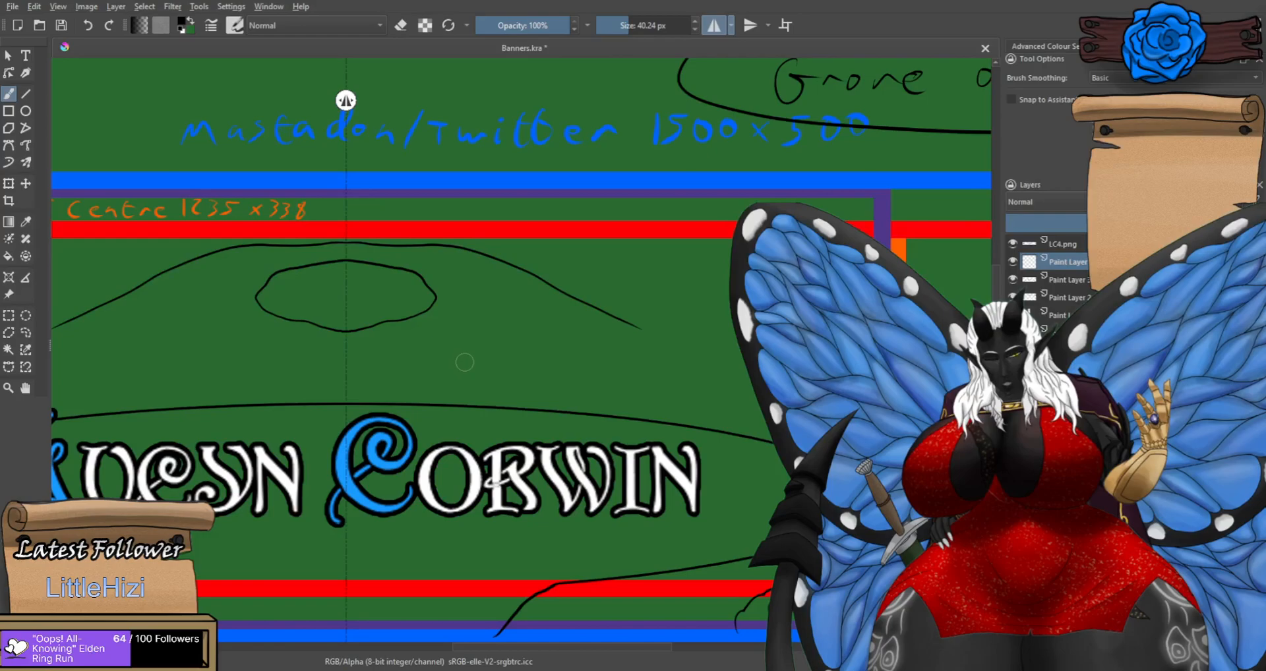
scroll(646, 356, "up", 2)
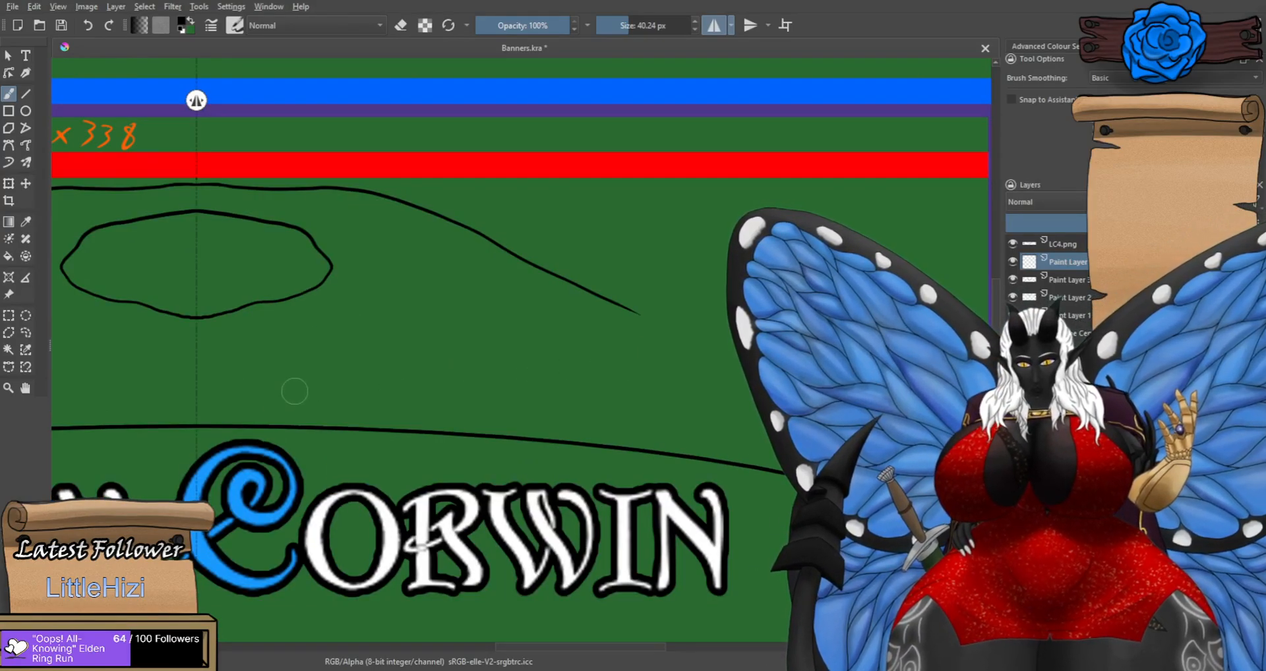
key("ctrl+z")
mouse_move(305, 400)
left_mouse_down()
mouse_move(422, 394)
mouse_move(761, 433)
mouse_move(784, 444)
left_mouse_up()
scroll(731, 479, "down", 2)
scroll(780, 500, "up", 1)
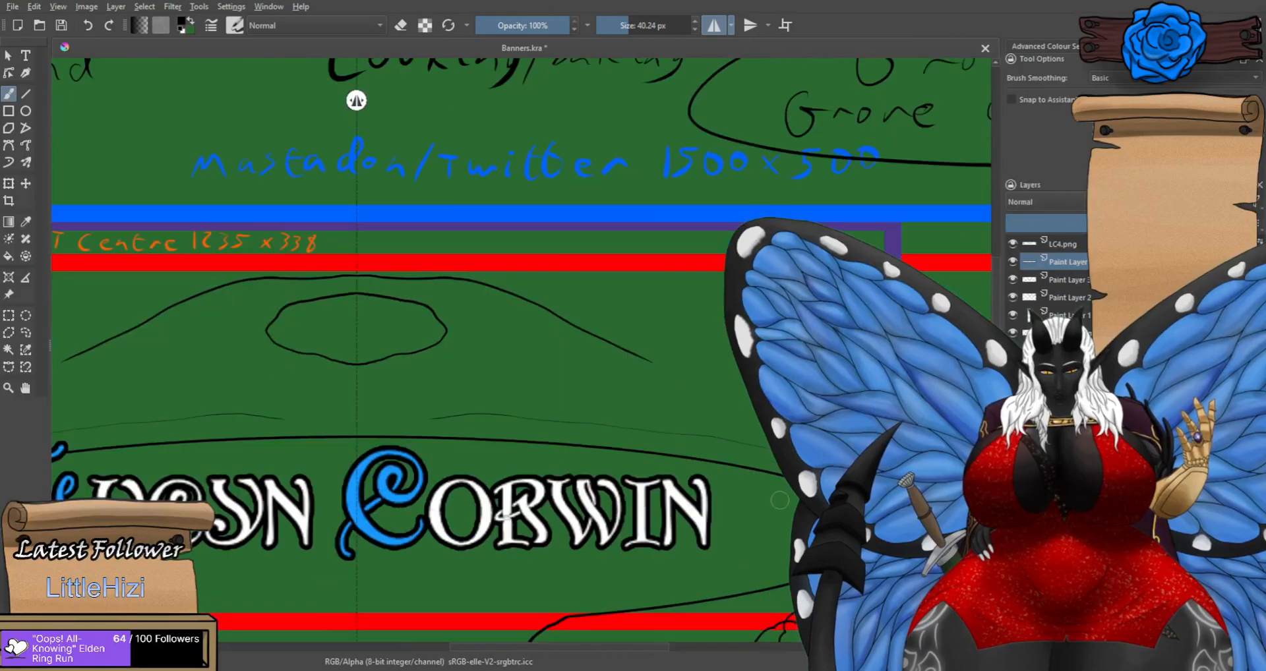
key("ctrl+z")
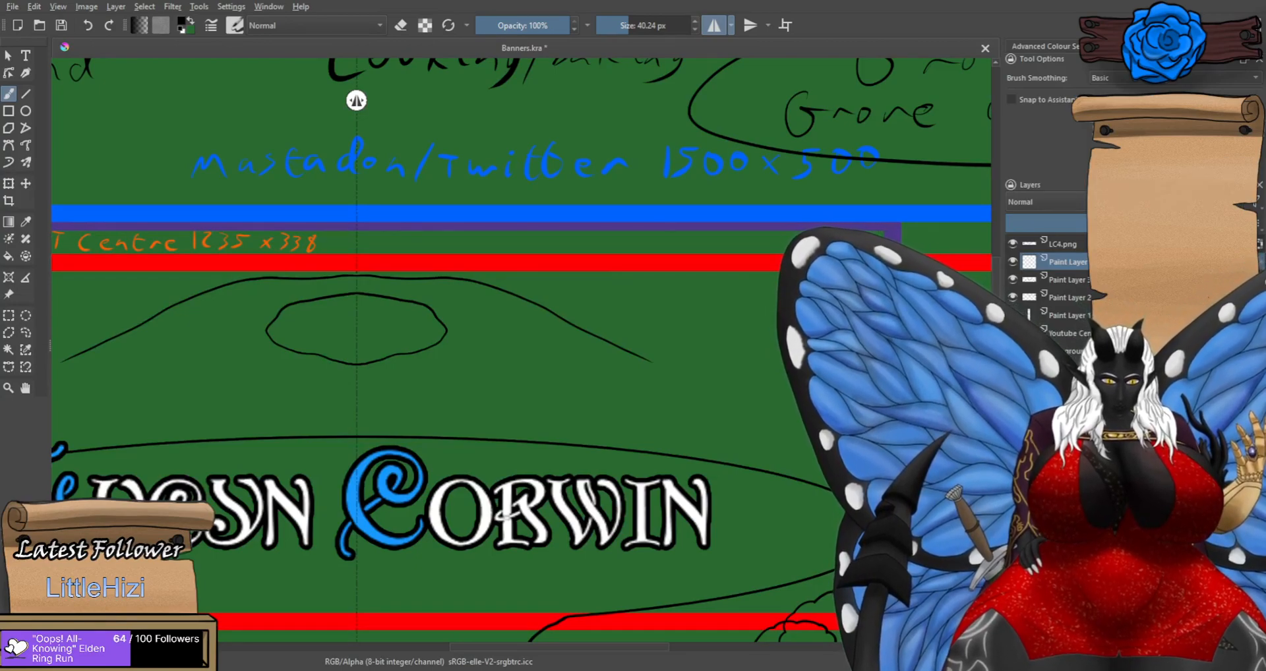
Try a 130 px textured brush with mirrored dabs and strokes between the arch and the ellipse, undoing each one.
left_click(1121, 521)
left_click_drag(593, 406, 599, 398)
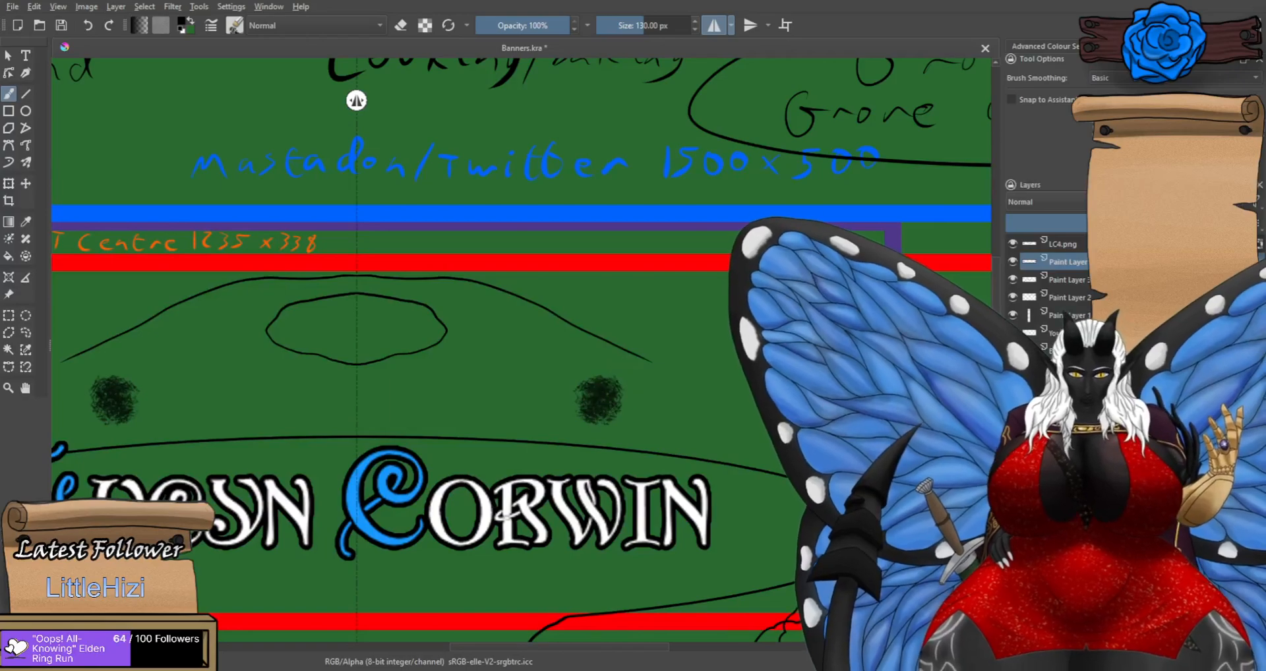
key("ctrl+z")
scroll(600, 420, "up", 1)
left_click_drag(549, 406, 726, 410)
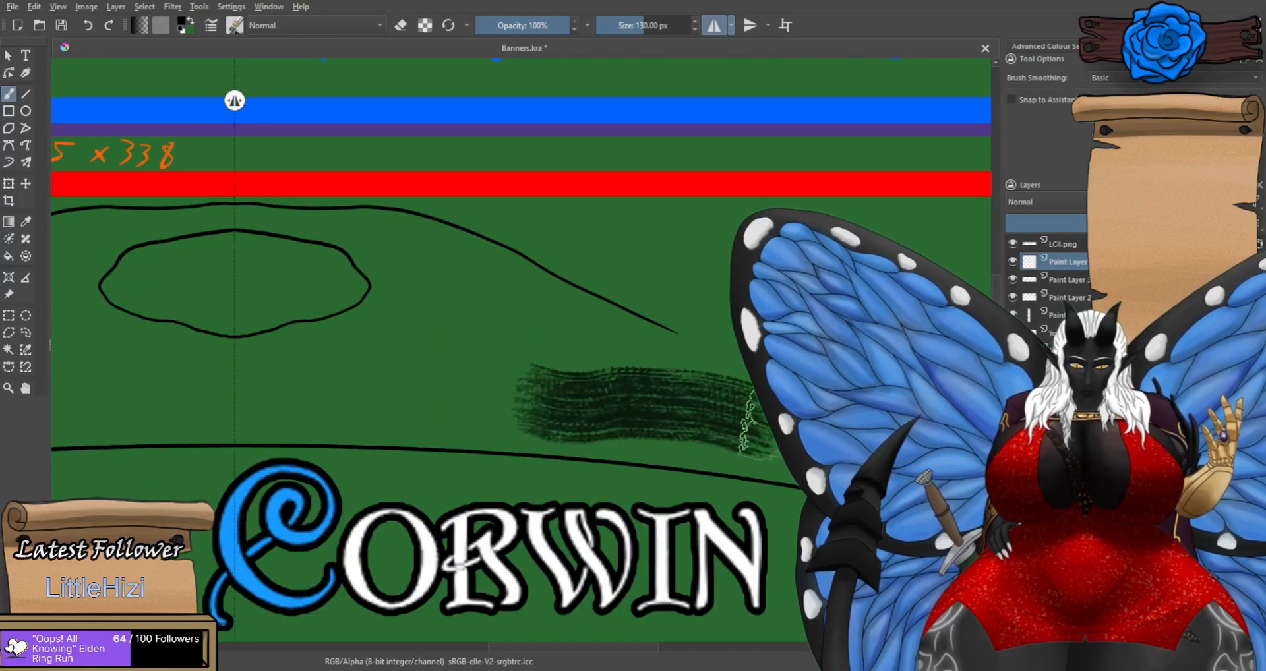
key("ctrl+z")
mouse_move(575, 415)
left_mouse_down()
mouse_move(566, 394)
mouse_move(616, 402)
mouse_move(617, 415)
mouse_move(648, 410)
mouse_move(608, 396)
mouse_move(725, 417)
left_mouse_up()
key("ctrl+z")
key("ctrl+z")
scroll(721, 410, "down", 3)
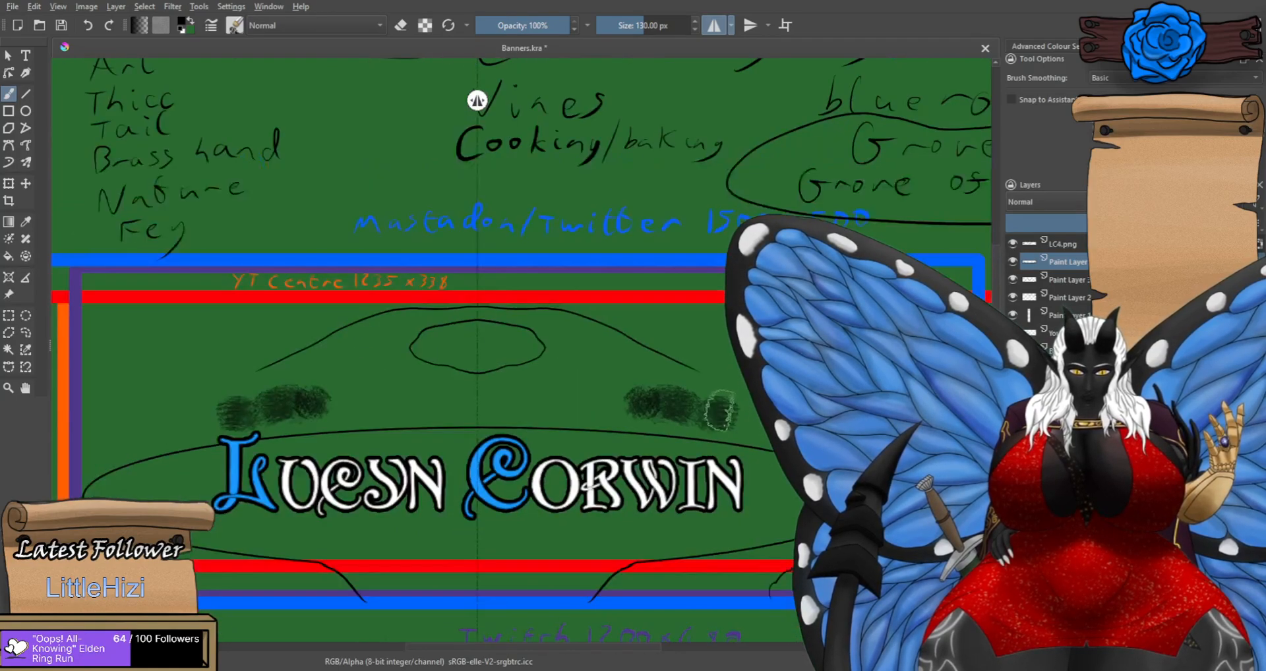
scroll(735, 416, "up", 2)
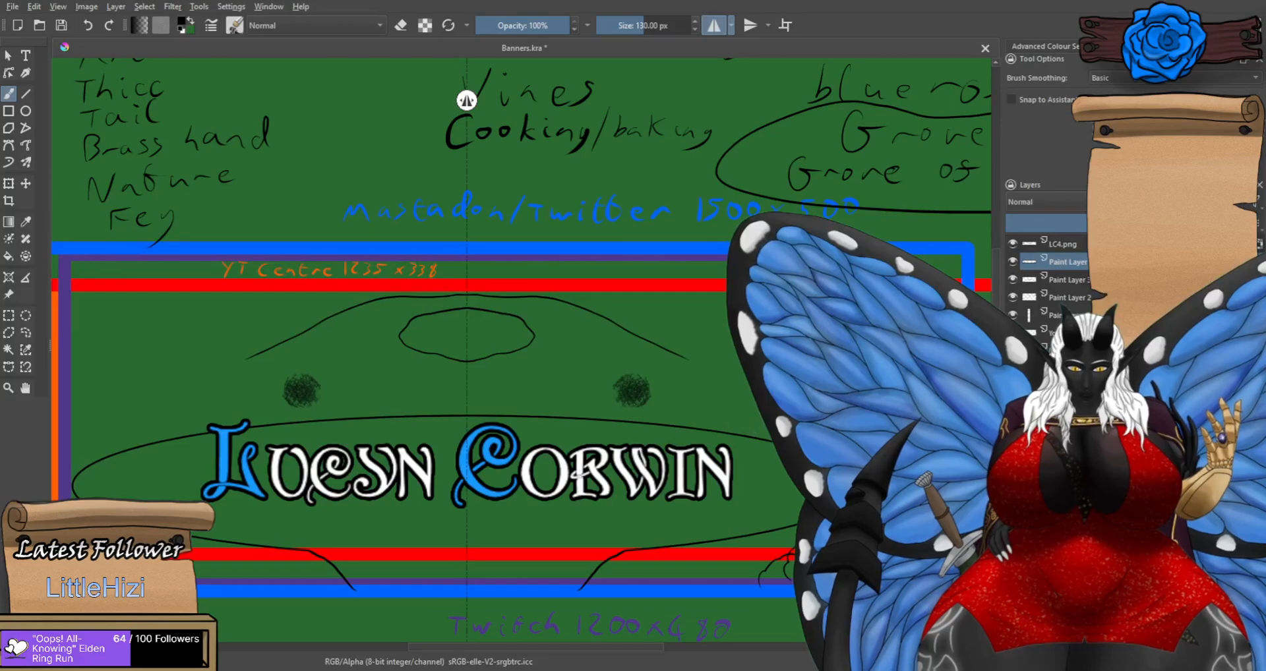
scroll(838, 388, "up", 3)
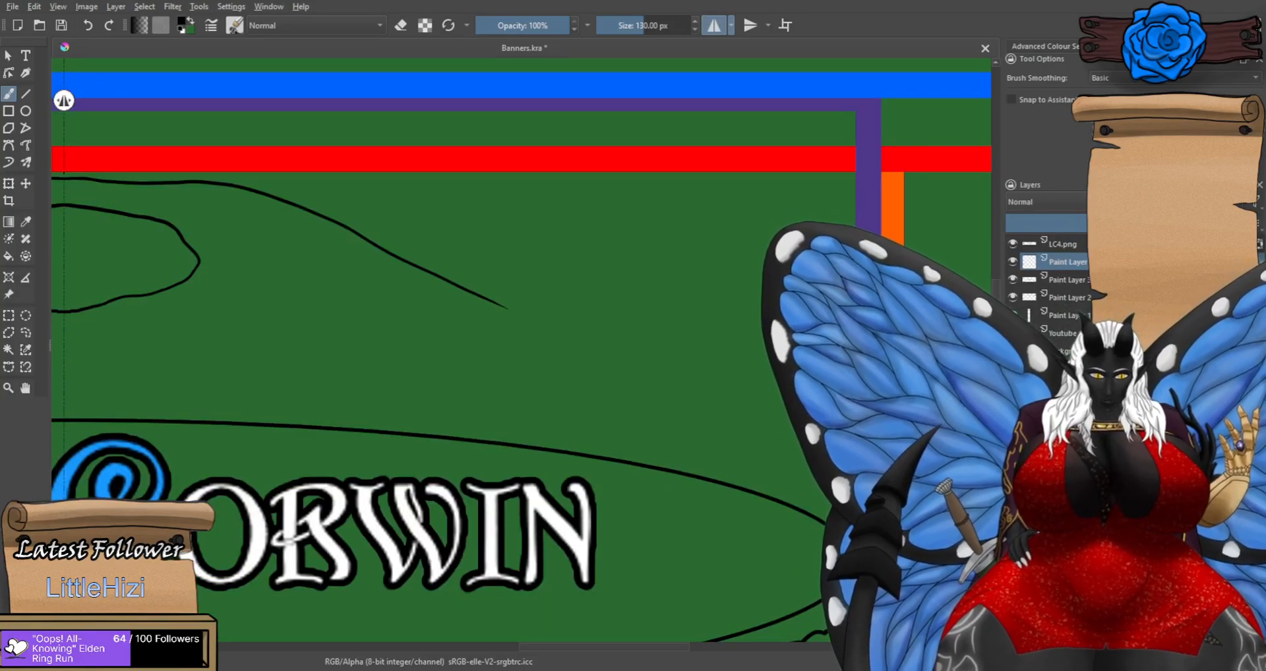
Try shorter textured strokes beyond the arch's outer end, reducing the brush to 110 px, and undo them all.
mouse_move(601, 352)
left_mouse_down()
mouse_move(573, 378)
mouse_move(616, 359)
mouse_move(718, 376)
left_mouse_up()
key("ctrl+z")
key("[")
key("ctrl+z")
key("[")
mouse_move(581, 385)
left_mouse_down()
mouse_move(596, 389)
mouse_move(573, 396)
left_mouse_up()
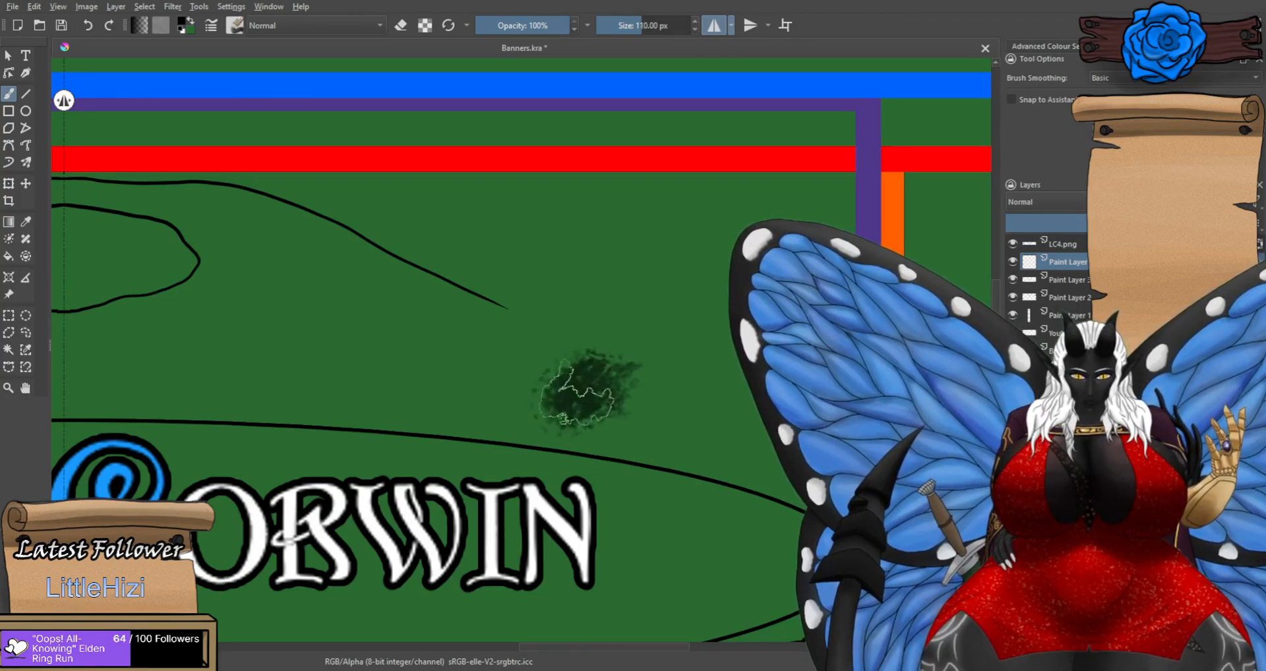
key("ctrl+z")
left_click_drag(508, 362, 527, 375)
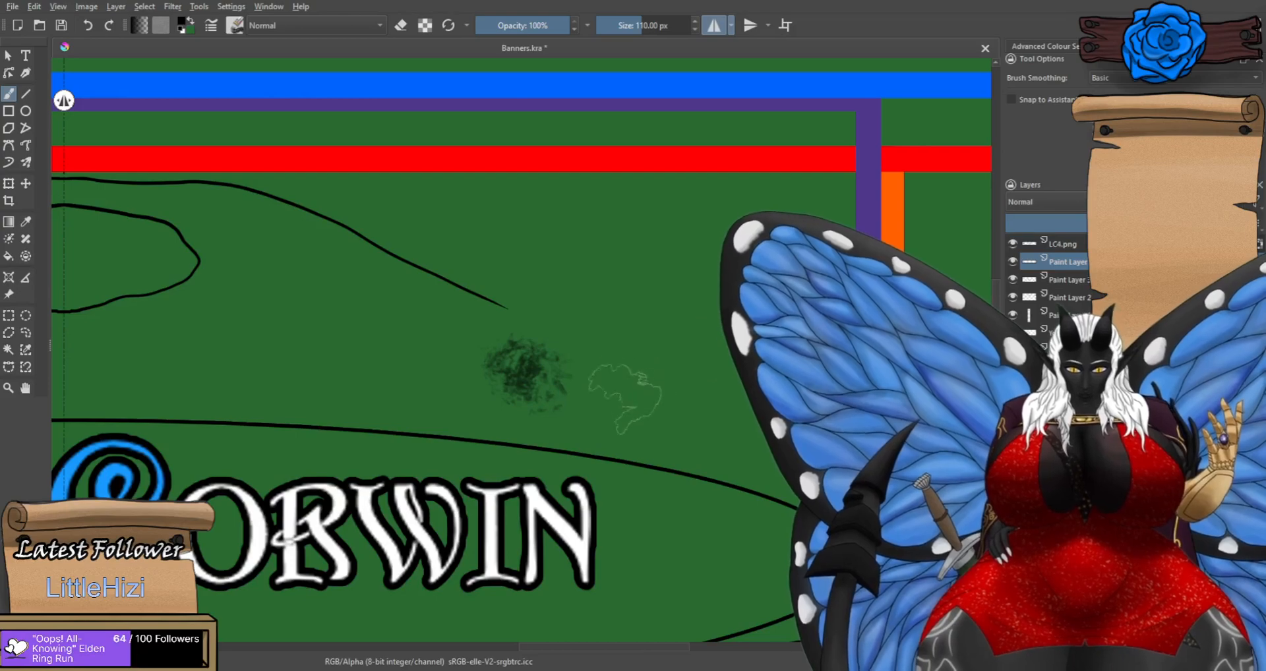
key("ctrl+z")
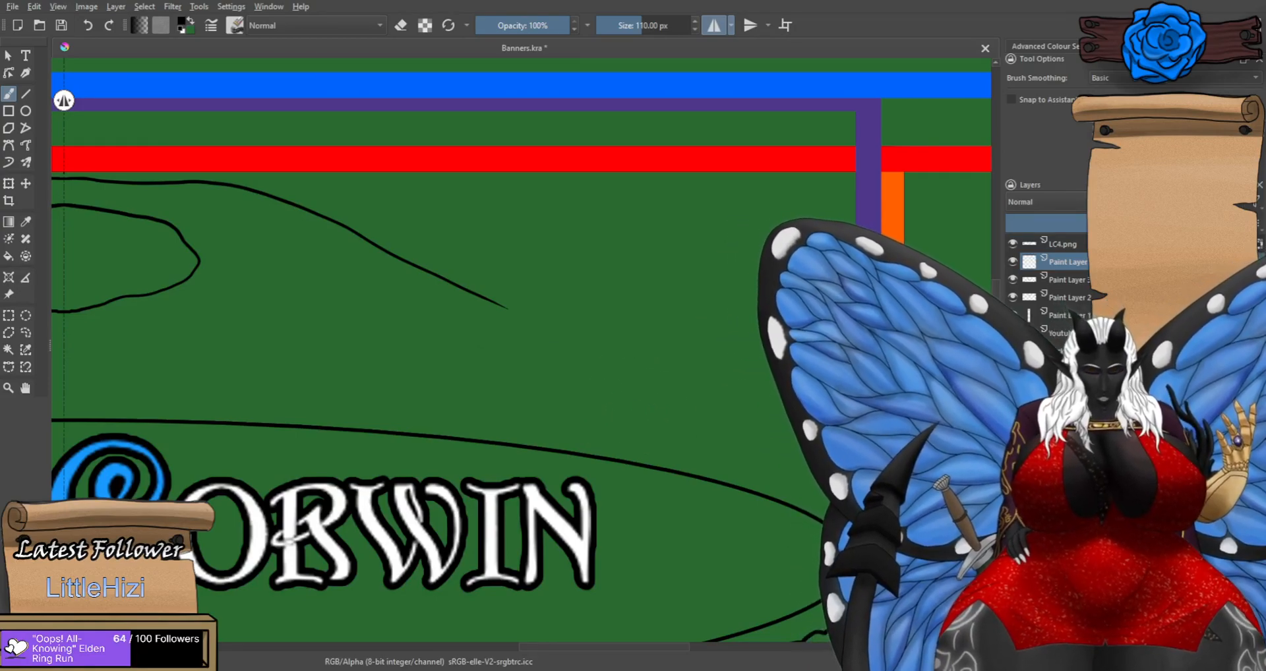
mouse_move(611, 410)
left_mouse_down()
mouse_move(725, 432)
mouse_move(726, 416)
mouse_move(703, 402)
mouse_move(723, 400)
mouse_move(729, 437)
left_mouse_up()
key("ctrl+z")
key("ctrl+z")
key("ctrl+z")
key("ctrl+z")
key("ctrl+z")
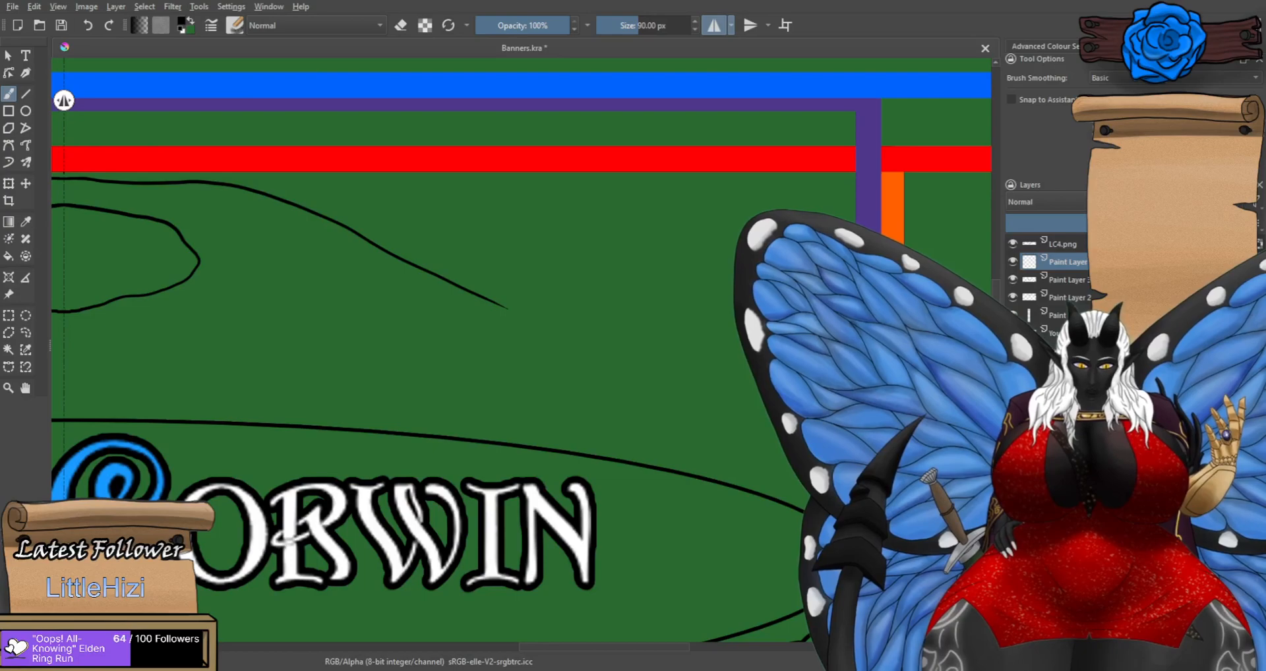
Try a denser grainy brush at 135 px with broad strokes above the ellipse's outer part, undoing each one.
left_click(1081, 521)
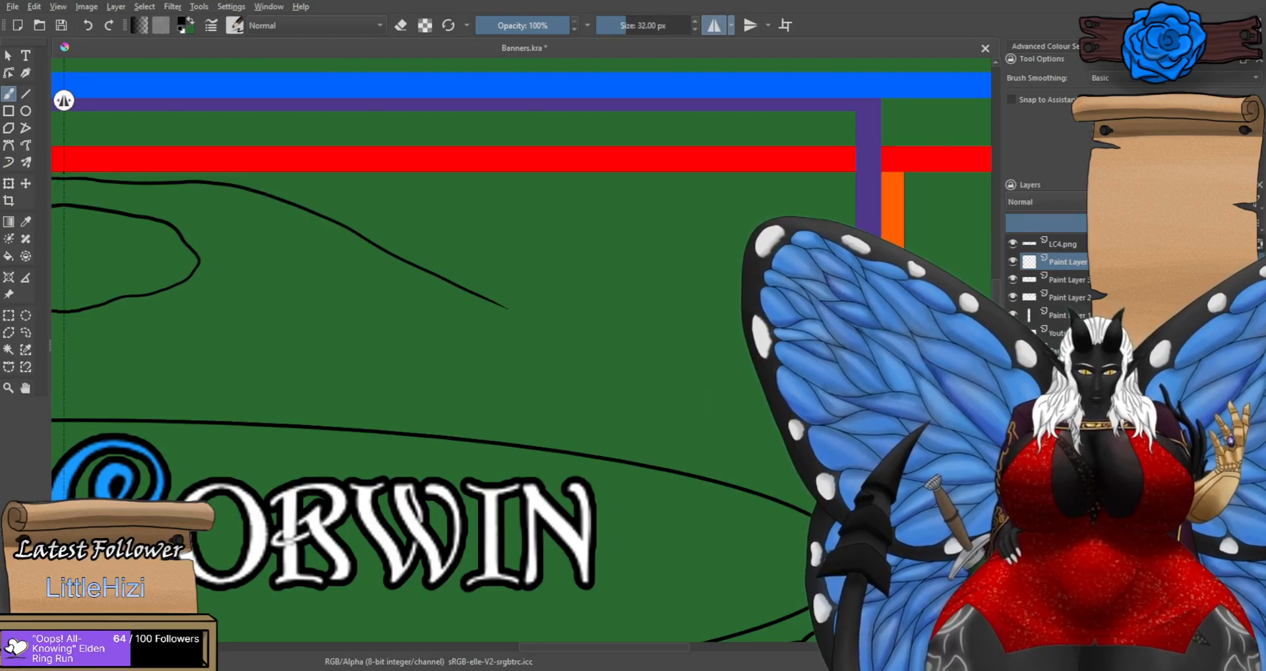
left_click(1114, 520)
mouse_move(617, 372)
left_mouse_down()
mouse_move(722, 400)
mouse_move(675, 381)
mouse_move(400, 346)
mouse_move(557, 373)
mouse_move(556, 358)
mouse_move(396, 333)
left_mouse_up()
key("ctrl+z")
left_click_drag(634, 405, 703, 428)
key("ctrl+z")
left_click_drag(475, 387, 721, 420)
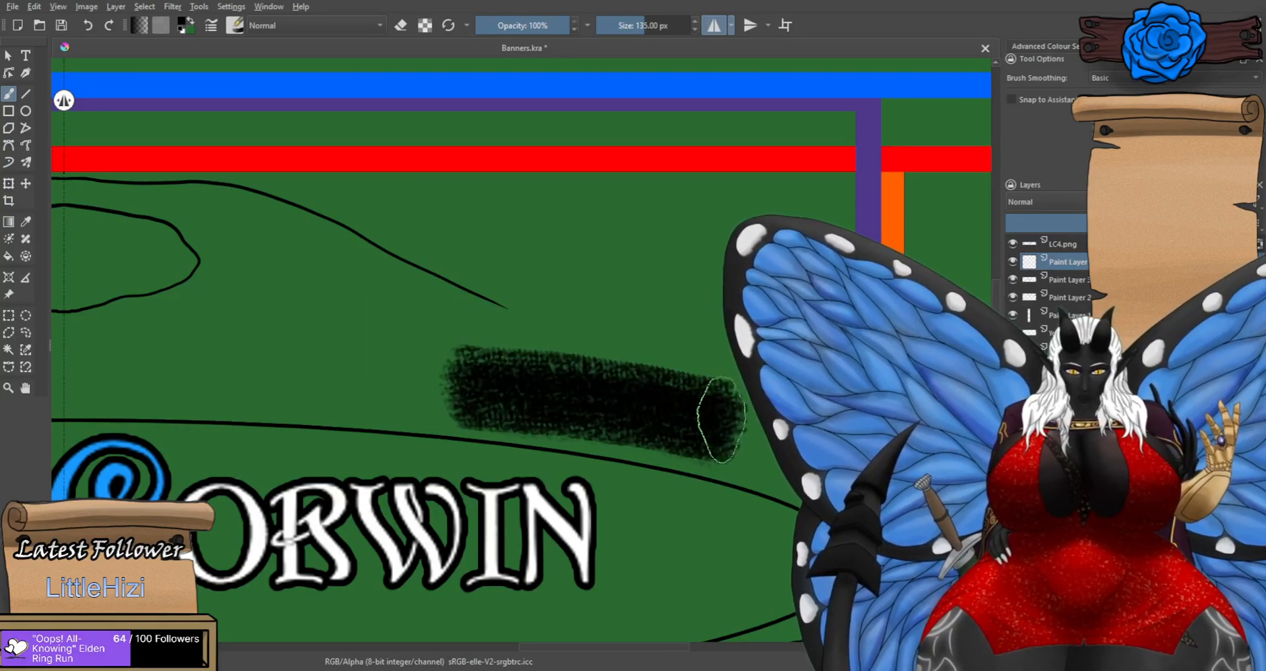
key("ctrl+z")
left_click_drag(540, 384, 679, 409)
key("ctrl+z")
left_click_drag(527, 383, 714, 428)
key("ctrl+z")
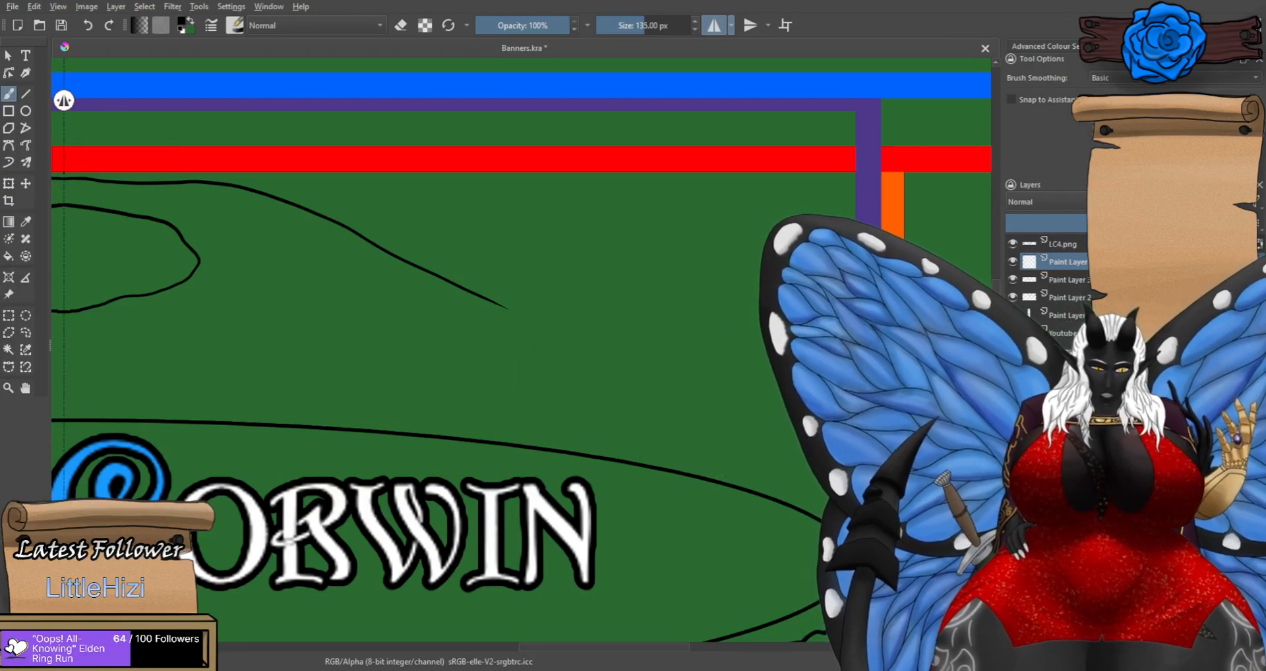
left_click_drag(630, 389, 627, 410)
key("ctrl+z")
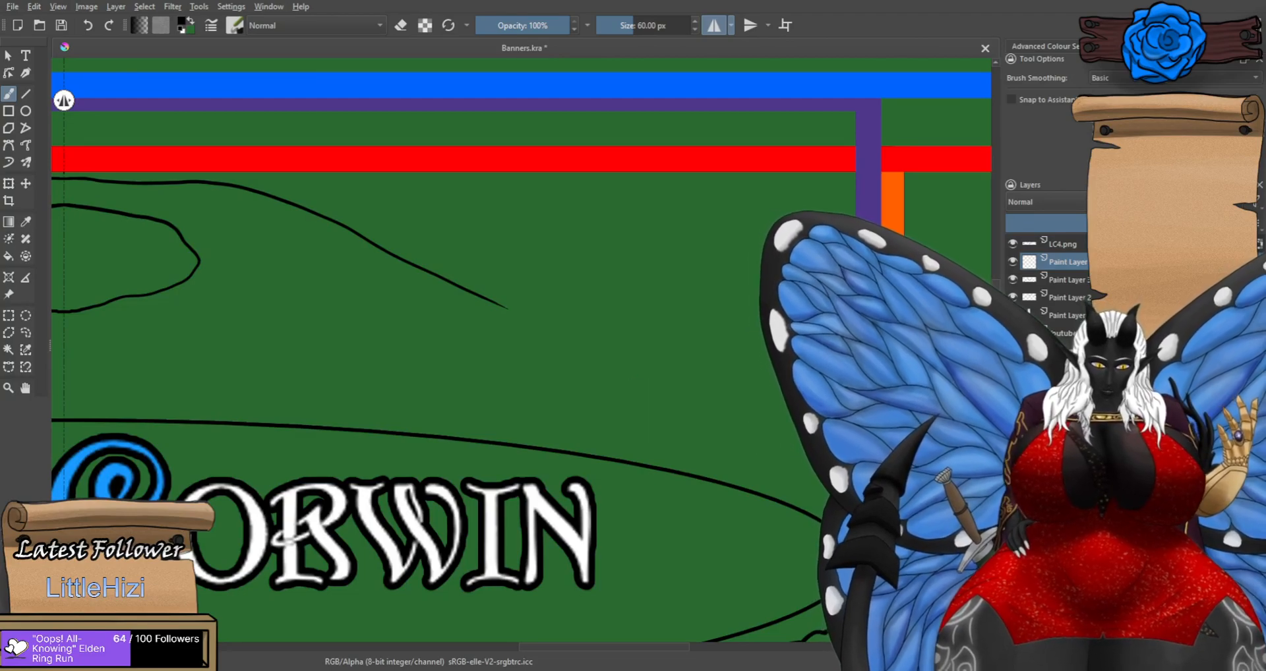
Try another brush preset with short test strokes over the ellipse's outer upper edge, undoing each one.
left_click(1114, 534)
mouse_move(611, 396)
left_mouse_down()
mouse_move(607, 407)
mouse_move(551, 396)
left_mouse_up()
key("ctrl+z")
left_click_drag(697, 425, 731, 427)
key("ctrl+z")
key("ctrl+z")
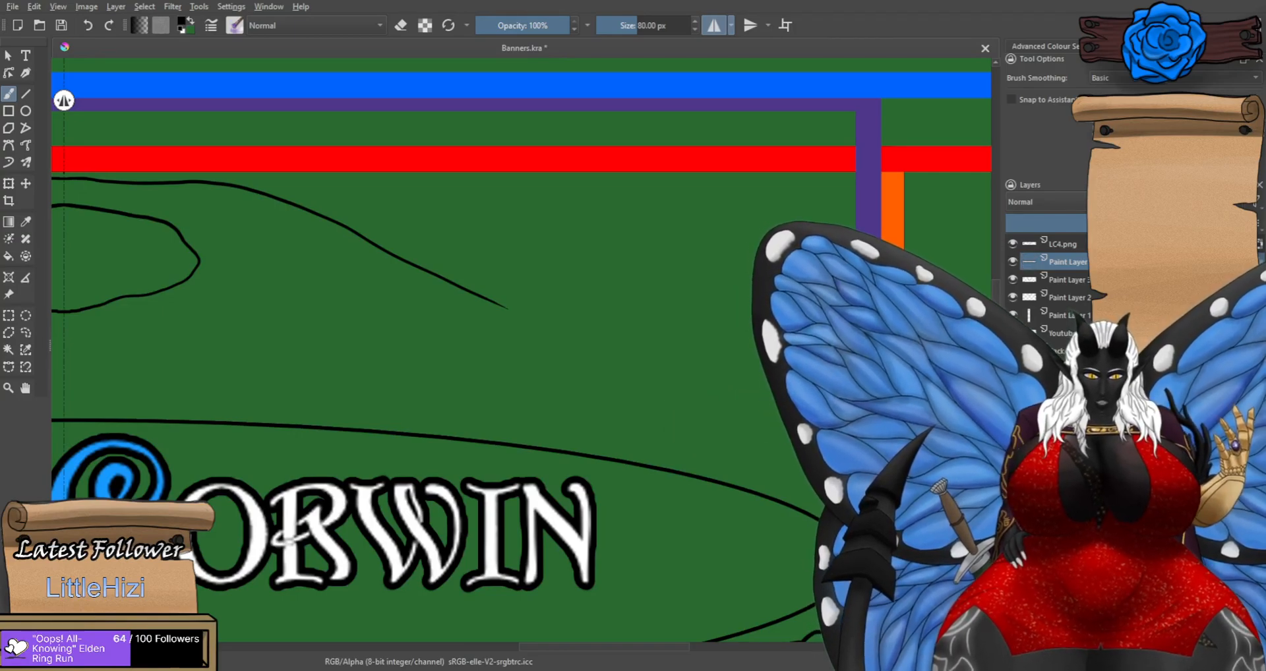
left_click_drag(712, 422, 679, 398)
key("ctrl+z")
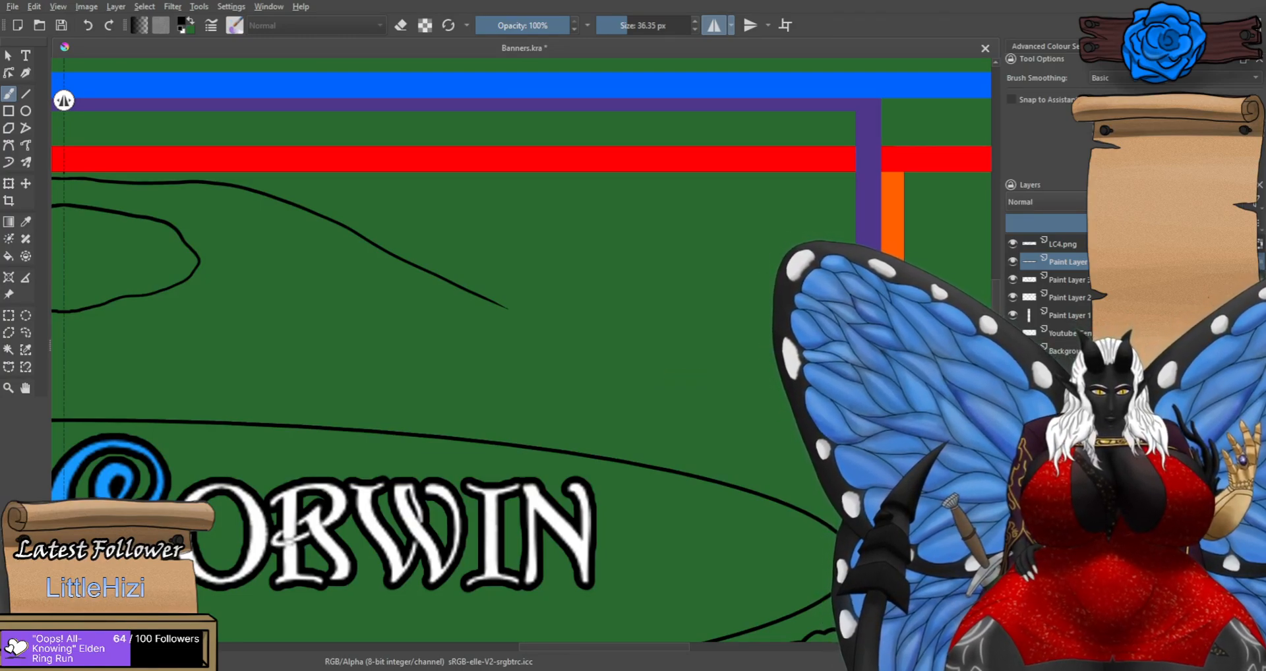
Try a 227 px grainy brush with broad strokes around the arch's outer end and a 108 px brush stroke above the ellipse, undoing both.
key("slash")
mouse_move(633, 414)
left_mouse_down()
mouse_move(699, 429)
mouse_move(688, 384)
mouse_move(283, 364)
mouse_move(676, 204)
mouse_move(679, 290)
left_mouse_up()
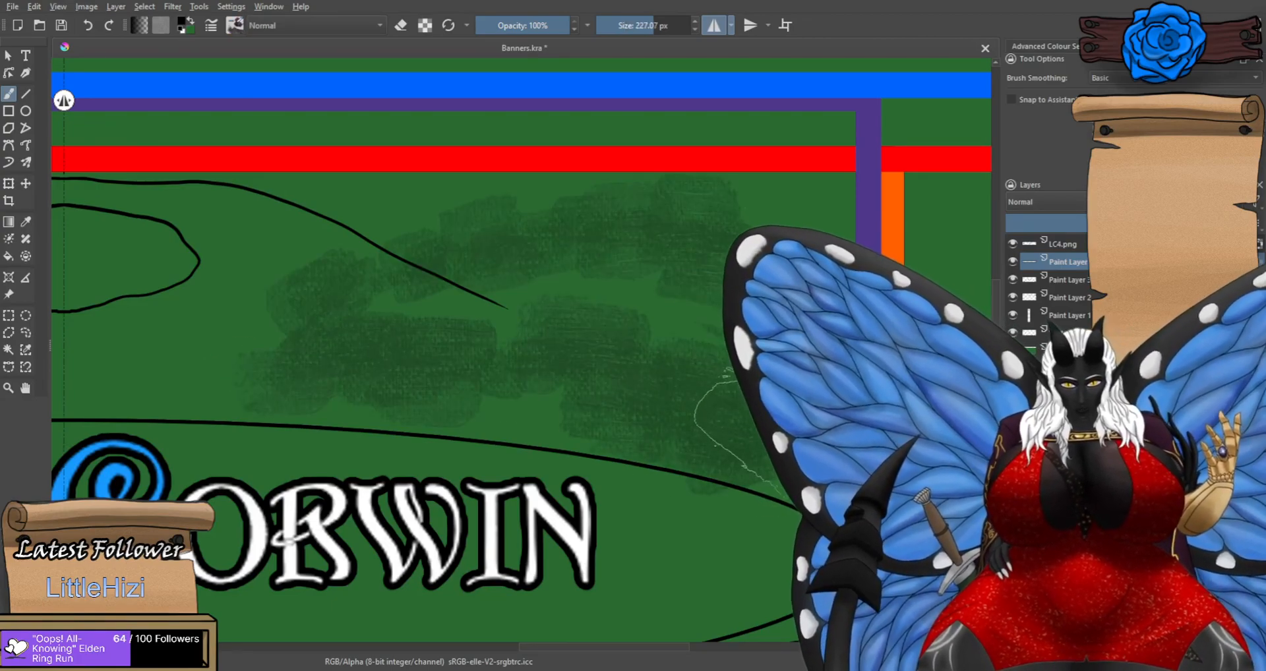
key("ctrl+z")
left_click_drag(667, 396, 719, 414)
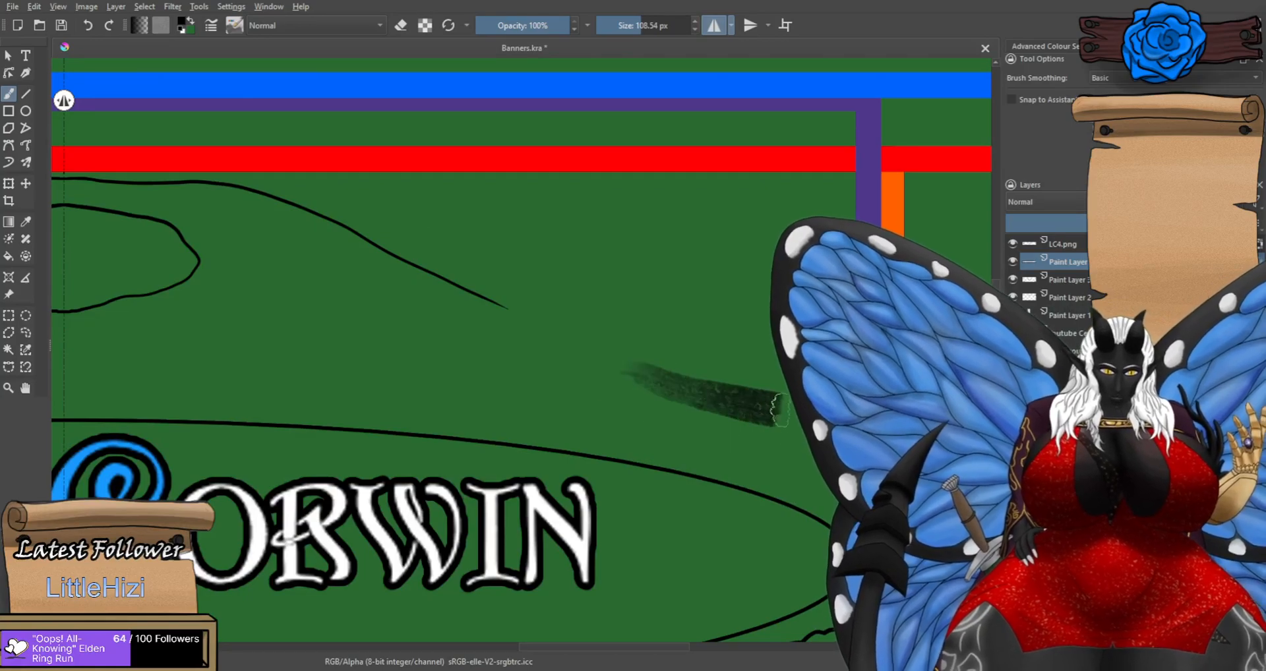
key("ctrl+z")
Try bristle-textured strokes above the ellipse, including a long one at 47.15 px, and undo them all.
mouse_move(537, 379)
left_mouse_down()
mouse_move(557, 399)
mouse_move(633, 396)
left_mouse_up()
key("ctrl+z")
mouse_move(436, 356)
left_mouse_down()
mouse_move(621, 386)
mouse_move(726, 422)
left_mouse_up()
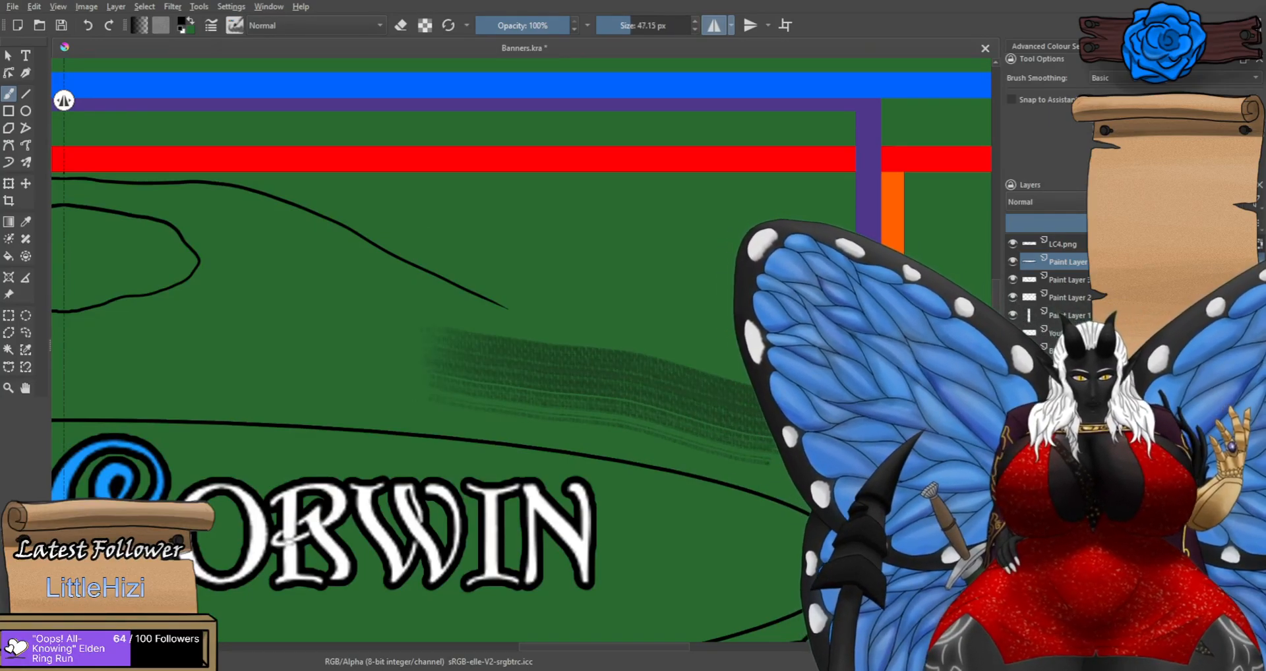
key("ctrl+z")
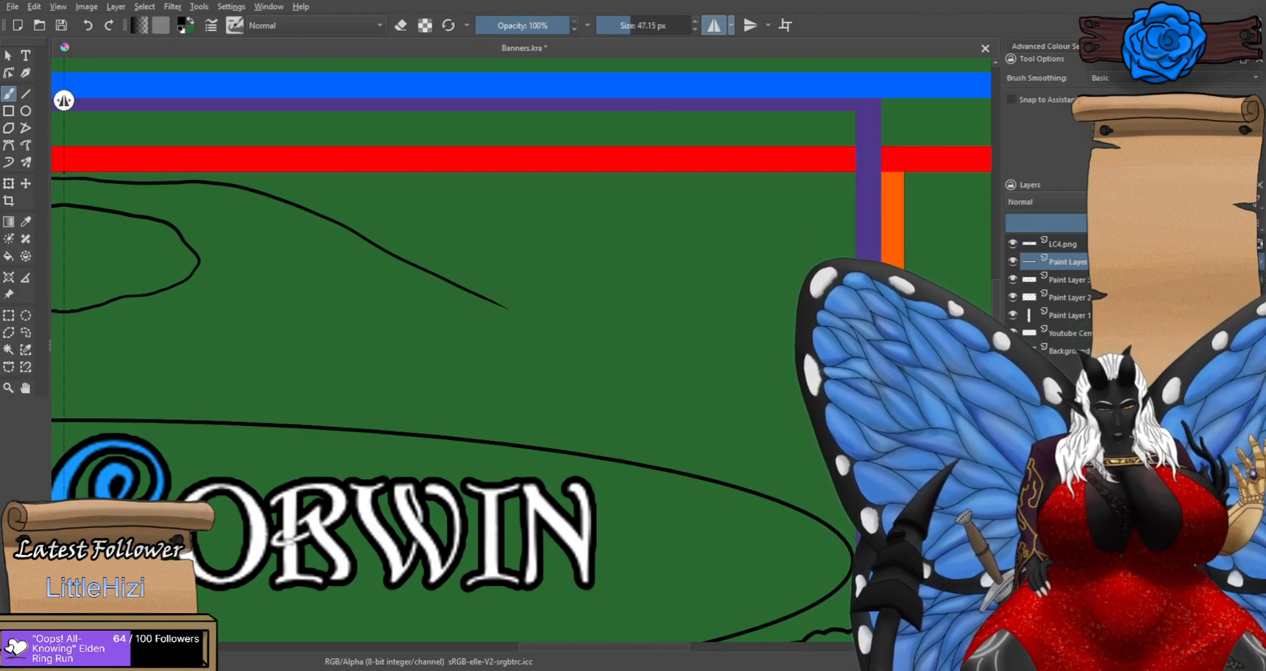
Try 360 px shape-stamping brushes with long strokes between the arch and the ellipse, undoing each one.
key("slash")
mouse_move(425, 353)
left_mouse_down()
mouse_move(633, 351)
mouse_move(728, 381)
left_mouse_up()
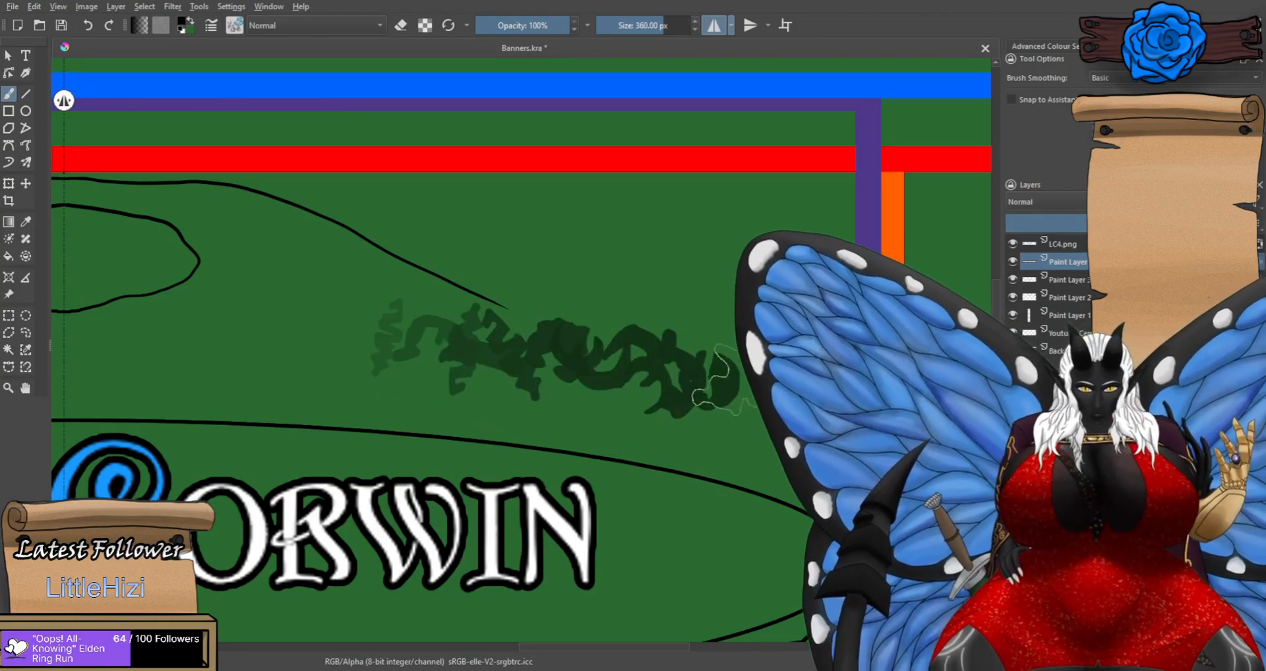
key("ctrl+z")
mouse_move(300, 283)
left_mouse_down()
mouse_move(314, 314)
mouse_move(758, 412)
left_mouse_up()
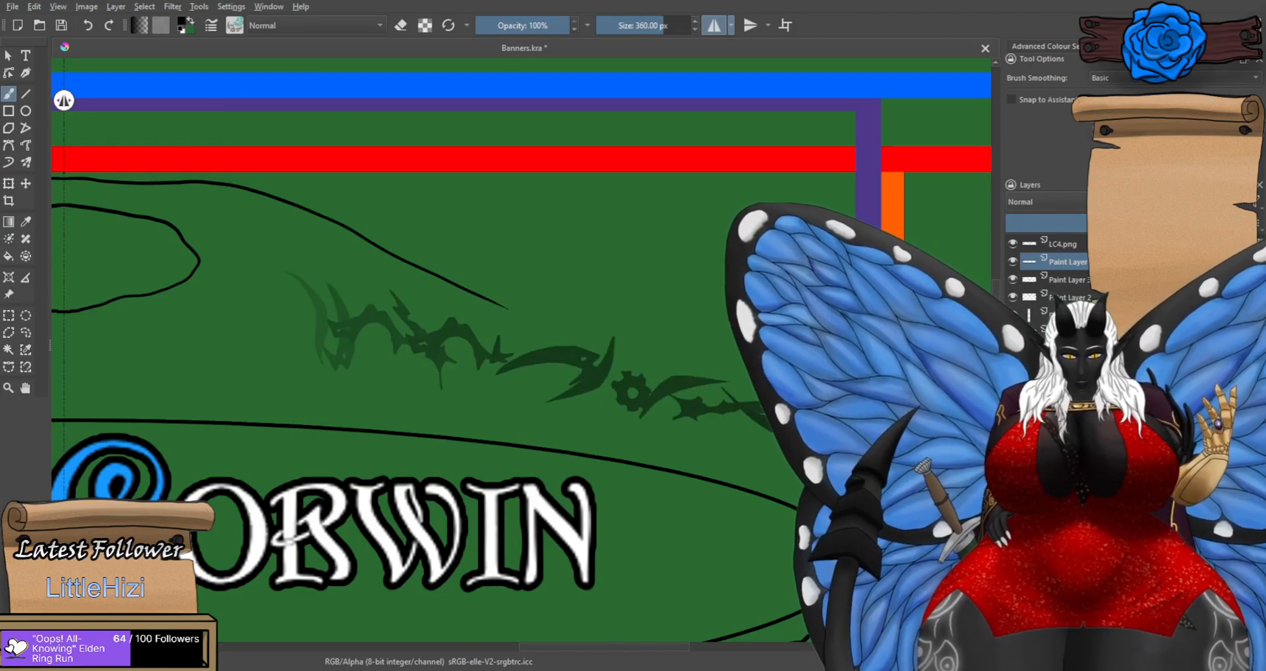
key("ctrl+z")
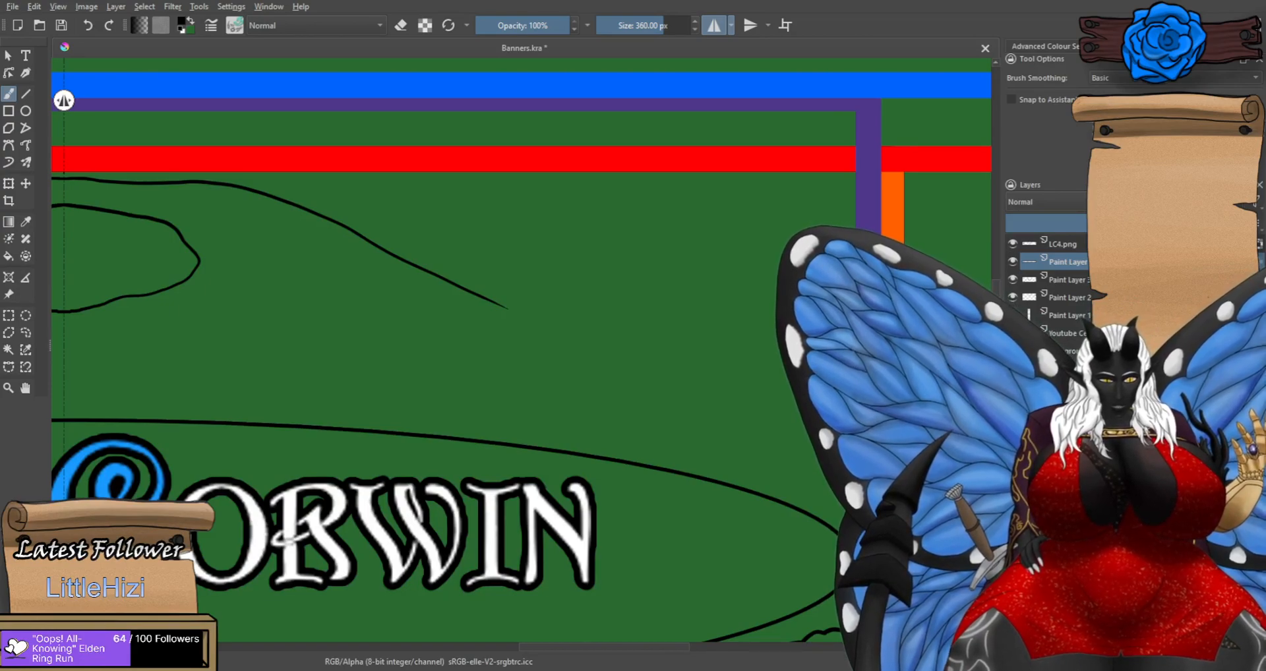
left_click_drag(652, 425, 725, 435)
key("ctrl+z")
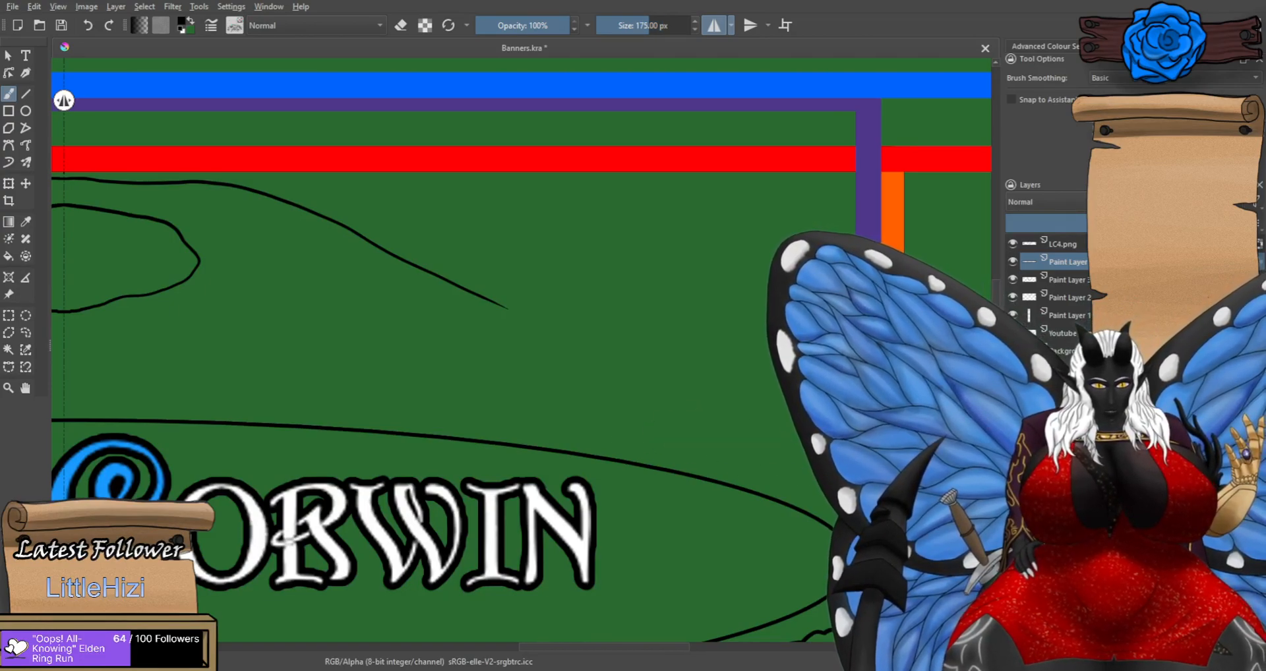
Try a 320 px grass brush with strokes and single dabs along the ellipse's upper edge, undoing them all.
mouse_move(306, 389)
left_mouse_down()
mouse_move(402, 388)
mouse_move(563, 413)
mouse_move(683, 469)
left_mouse_up()
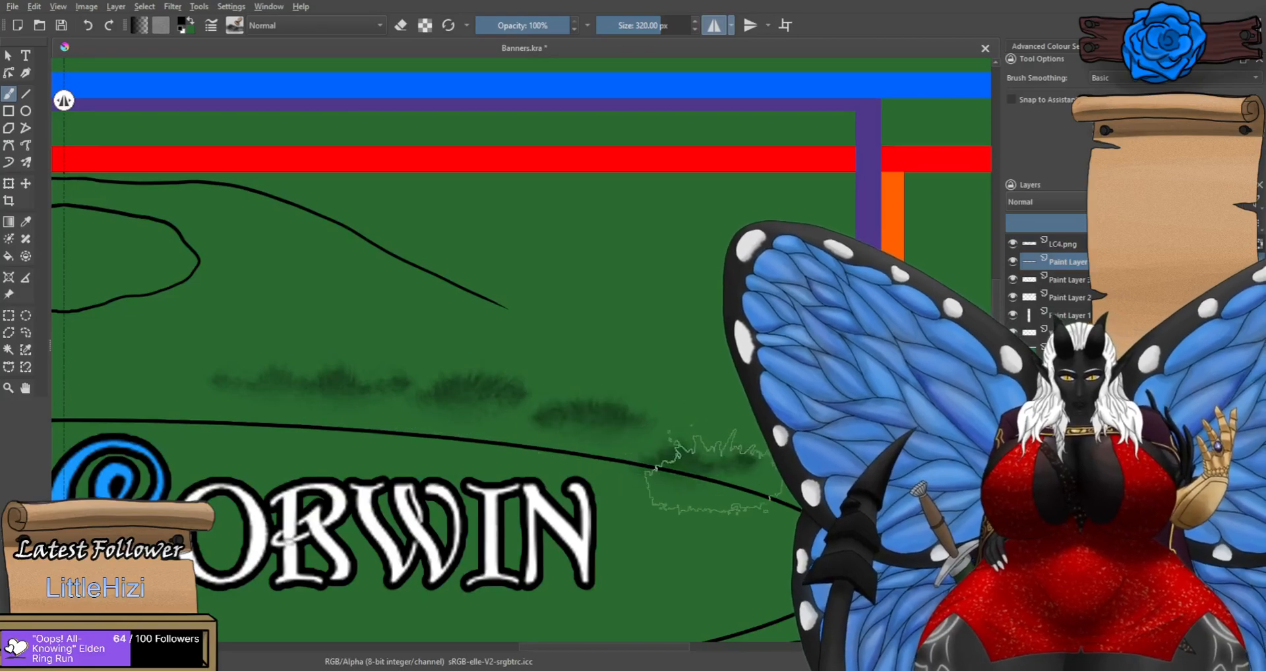
key("ctrl+z")
left_click_drag(218, 395, 712, 445)
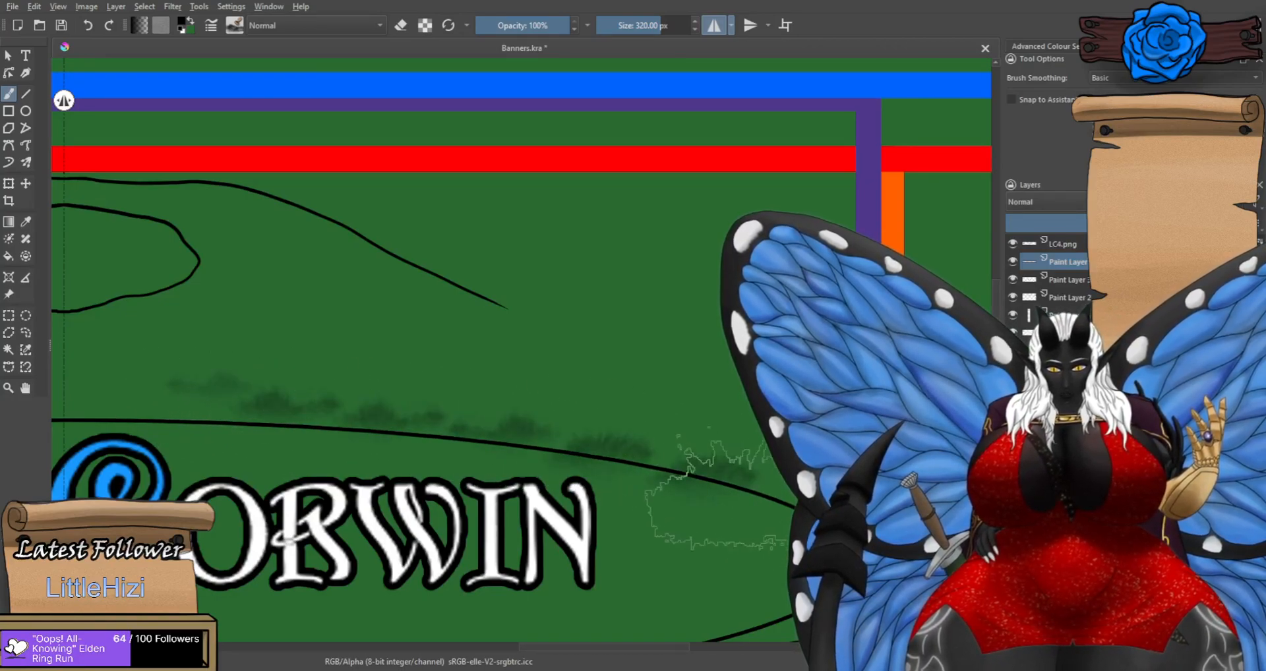
key("ctrl+z")
left_click(211, 395)
left_click(388, 404)
left_click(283, 396)
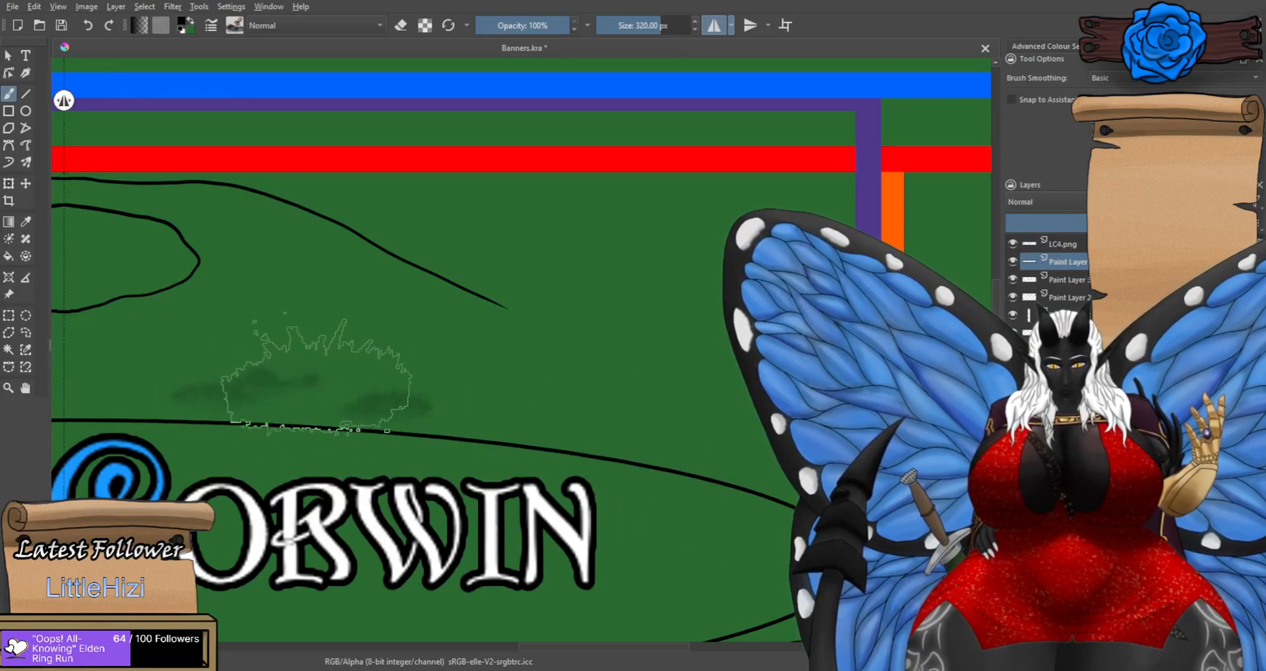
key("ctrl+z")
key("ctrl+z")
key("ctrl+z")
Try another brush preset with long strokes across the area above the name logo, undoing each one.
left_click(1088, 527)
mouse_move(469, 385)
left_mouse_down()
mouse_move(731, 427)
mouse_move(788, 460)
left_mouse_up()
mouse_move(132, 404)
left_mouse_down()
mouse_move(368, 398)
mouse_move(590, 423)
mouse_move(765, 465)
left_mouse_up()
key("ctrl+z")
key("ctrl+z")
mouse_move(313, 387)
left_mouse_down()
mouse_move(567, 400)
mouse_move(694, 465)
left_mouse_up()
key("ctrl+z")
Try a 200 px brush stroke and a 185 px ivy-leaf stamp above the ellipse's outer part, undoing both.
left_click(689, 530)
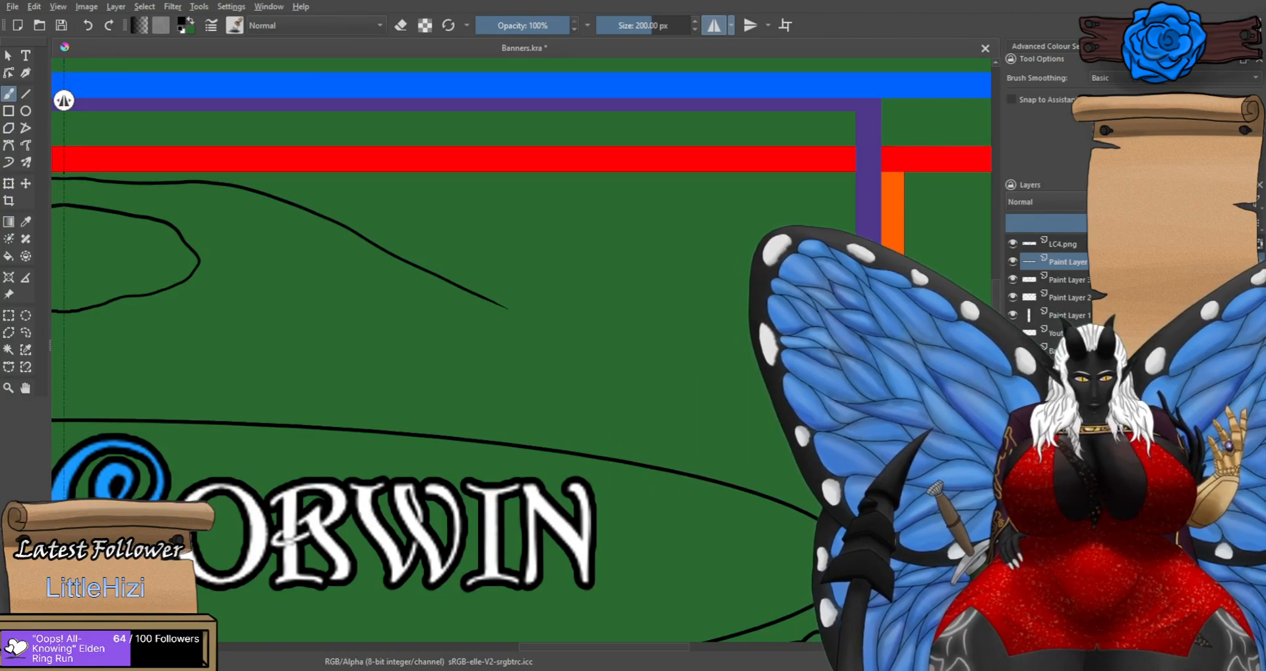
mouse_move(353, 382)
left_mouse_down()
mouse_move(535, 391)
mouse_move(643, 412)
left_mouse_up()
key("ctrl+z")
left_click(656, 410)
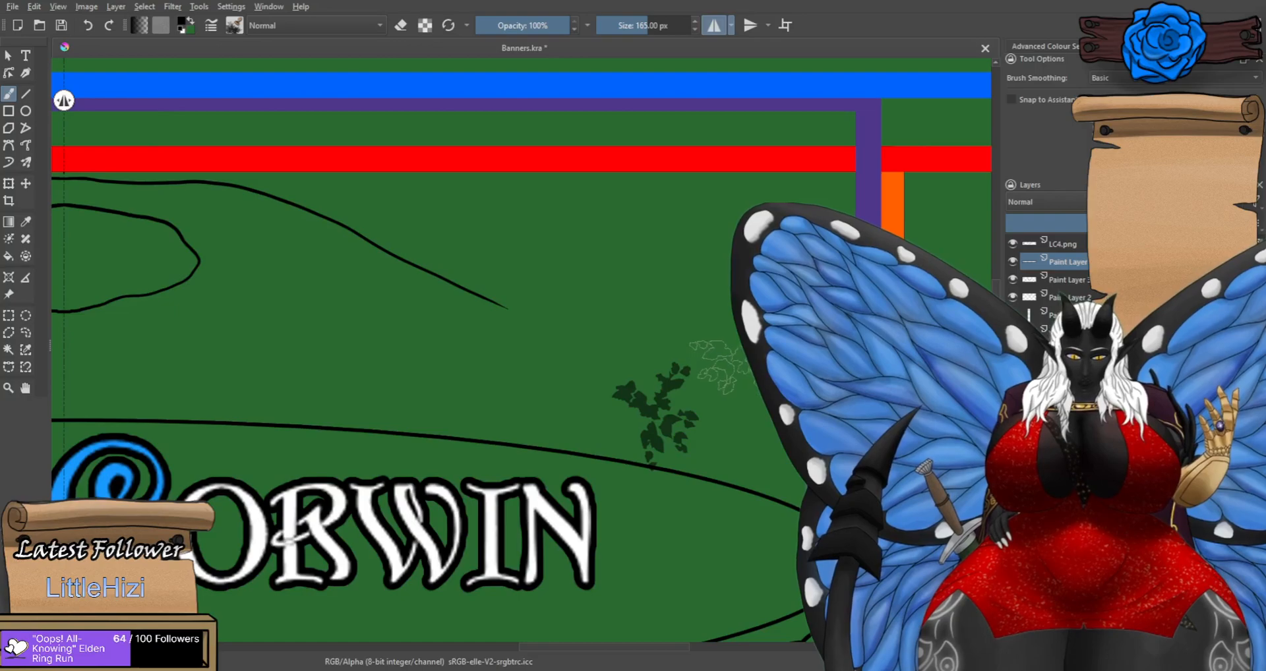
key("ctrl+z")
Choose a further brush preset and try short strokes between the arch's outer end and the ellipse, undoing each one.
left_click(1121, 521)
left_click_drag(443, 382, 620, 414)
key("ctrl+z")
left_click_drag(511, 373, 672, 425)
key("ctrl+z")
Try a 220 px brush and a 300 px leafy texture brush with strokes above the ellipse, undoing each one.
left_click(1121, 534)
mouse_move(252, 356)
left_mouse_down()
mouse_move(537, 368)
mouse_move(699, 422)
left_mouse_up()
key("ctrl+z")
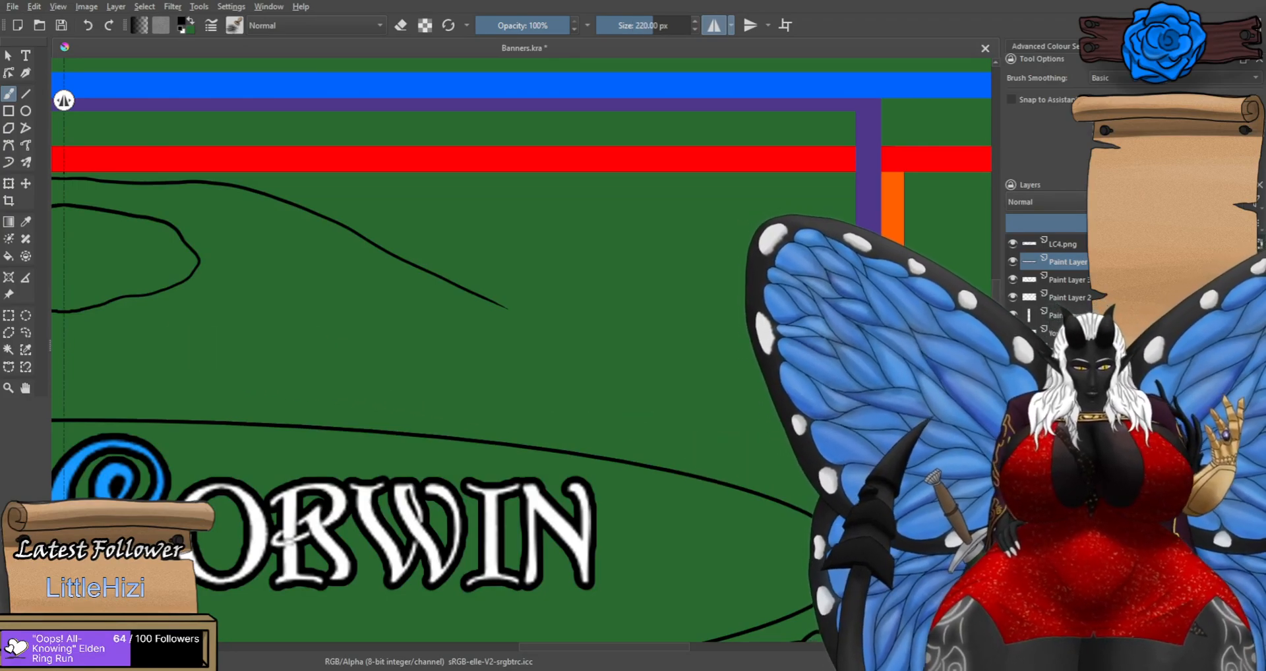
left_click(1120, 534)
left_click_drag(521, 371, 755, 411)
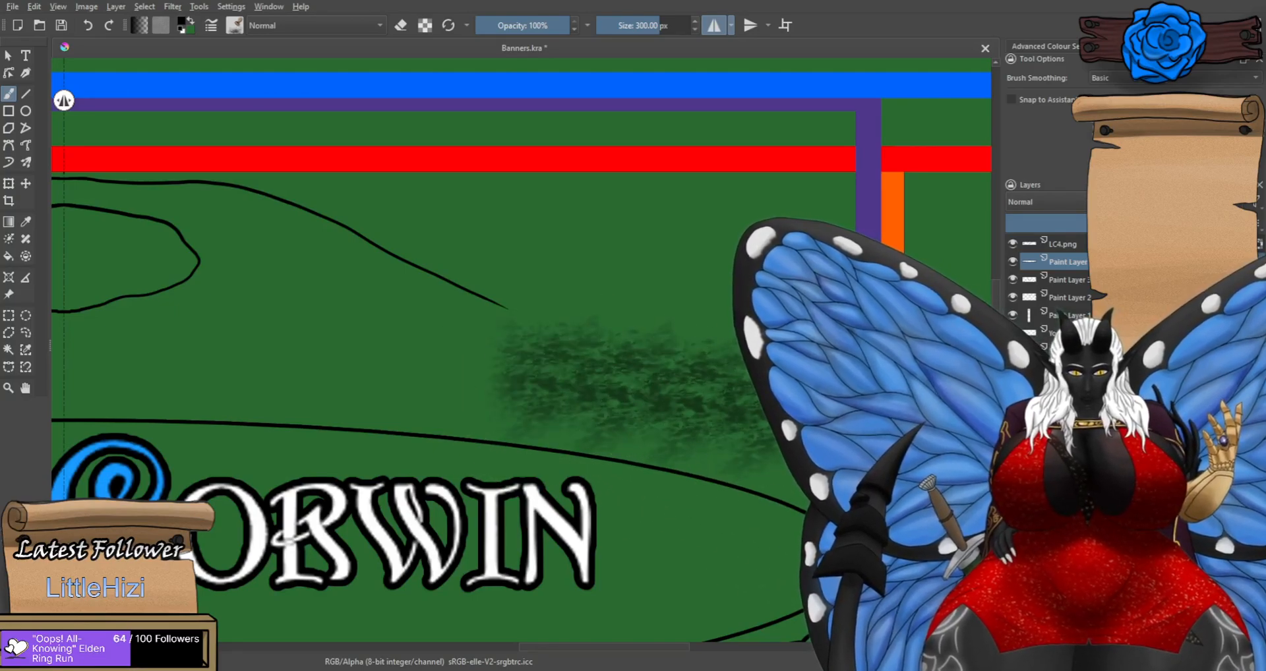
key("ctrl+z")
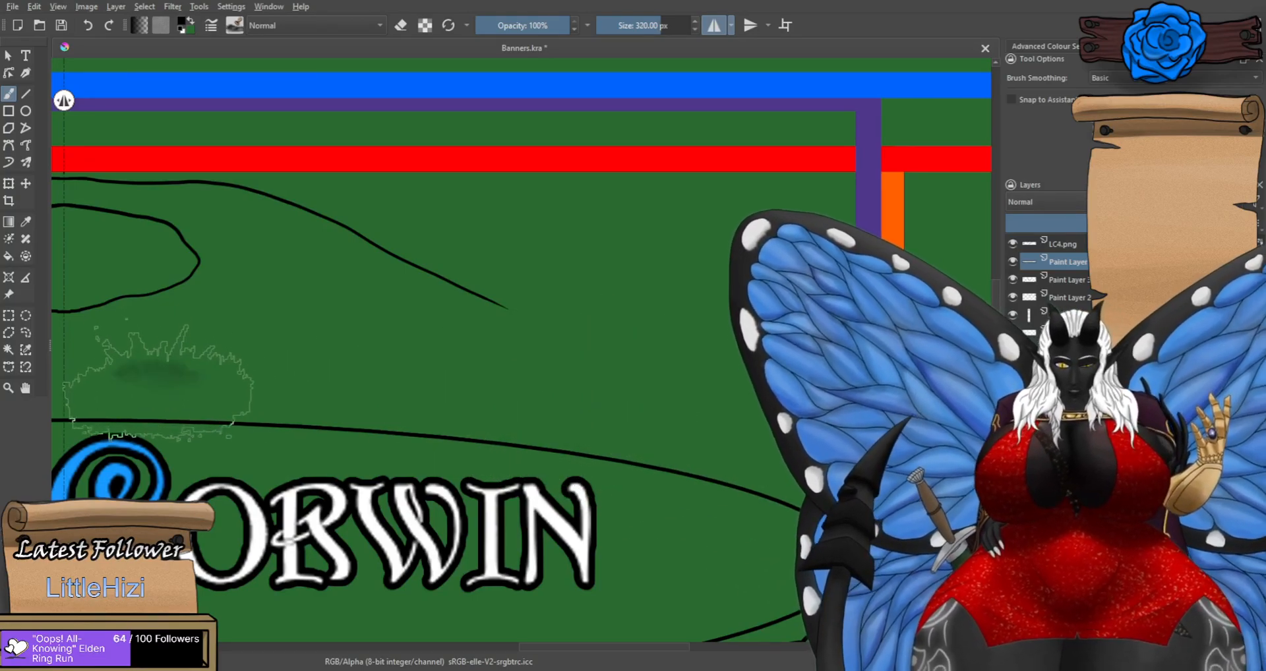
Try the 320 px grass brush with dabs above the ellipse and a stroke around its outer end, undoing them all.
left_click_drag(134, 394, 145, 398)
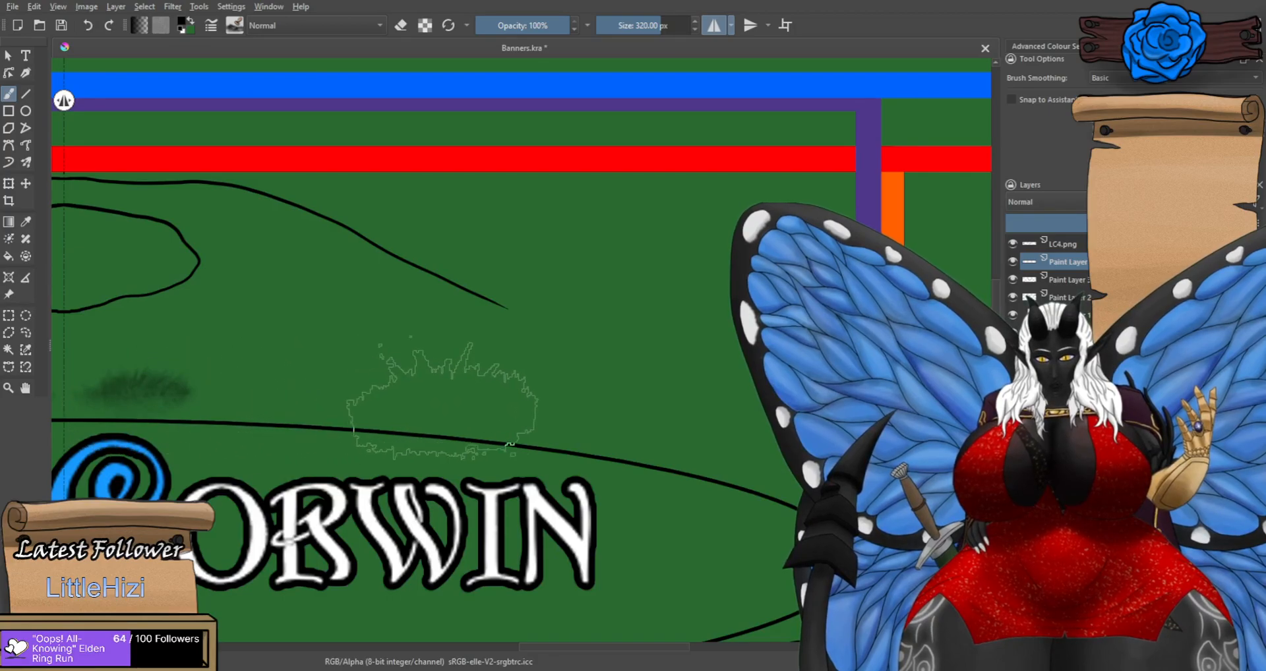
scroll(455, 399, "down", 5)
scroll(389, 408, "up", 2)
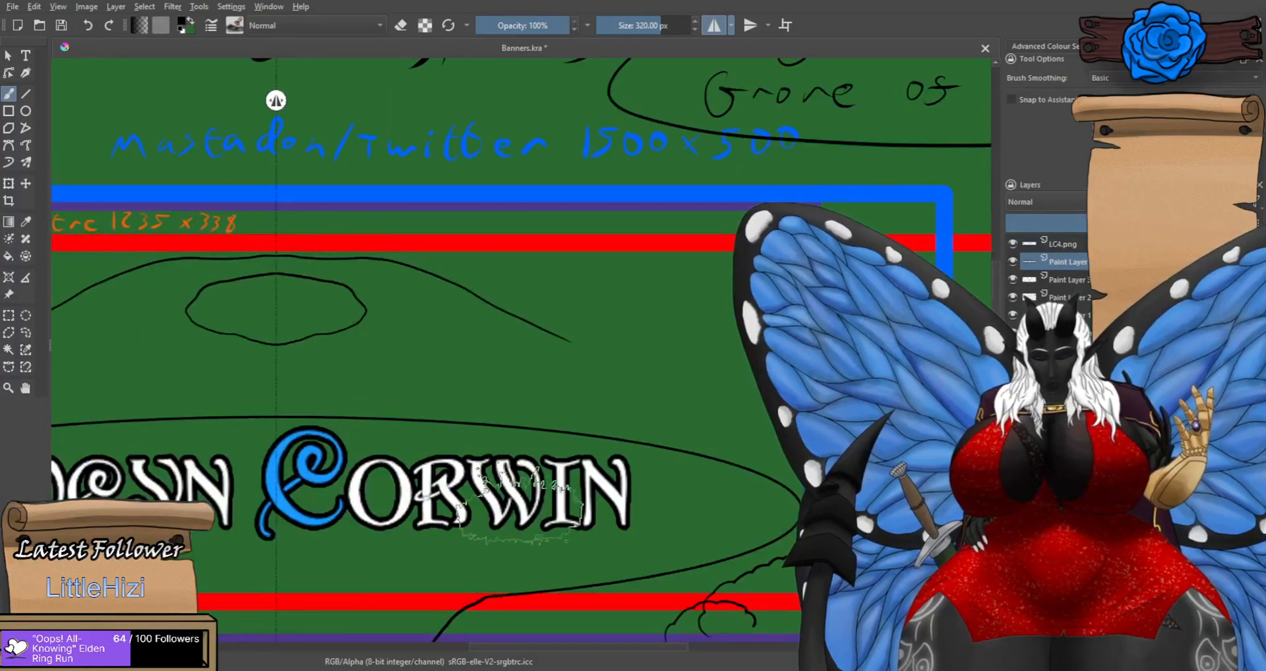
mouse_move(576, 598)
left_mouse_down()
mouse_move(675, 559)
mouse_move(663, 575)
mouse_move(737, 542)
mouse_move(791, 458)
left_mouse_up()
key("ctrl+z")
key("ctrl+z")
key("ctrl+z")
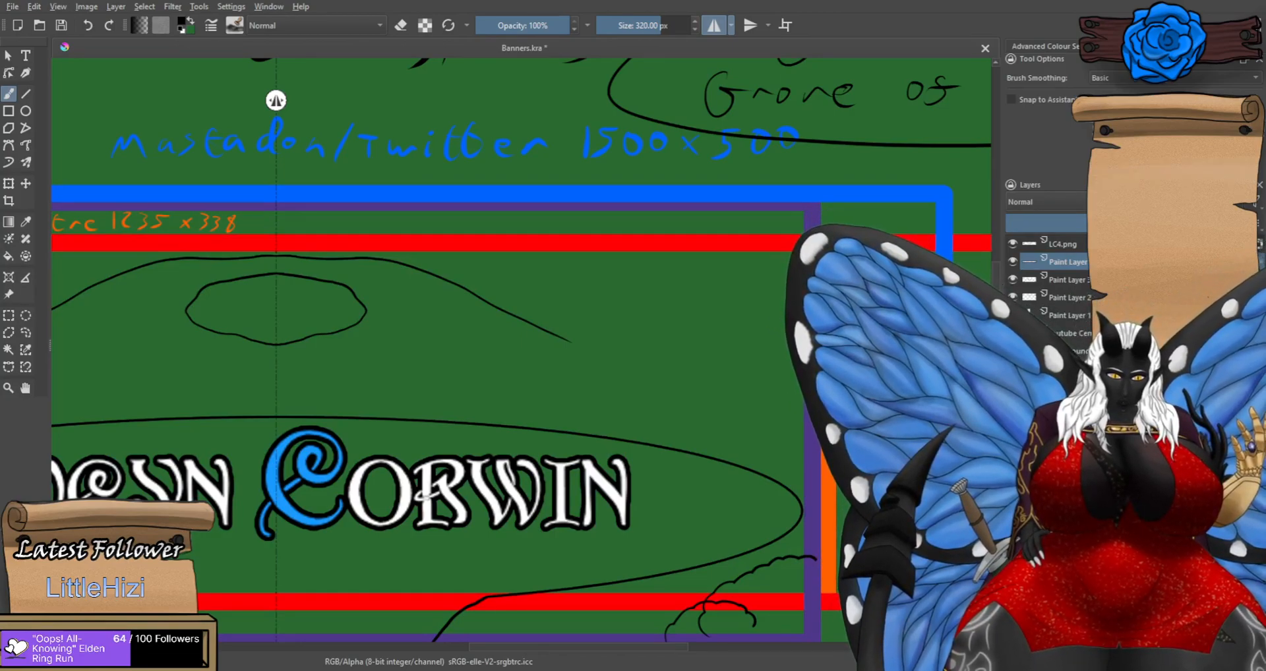
left_click(510, 392)
key("ctrl+z")
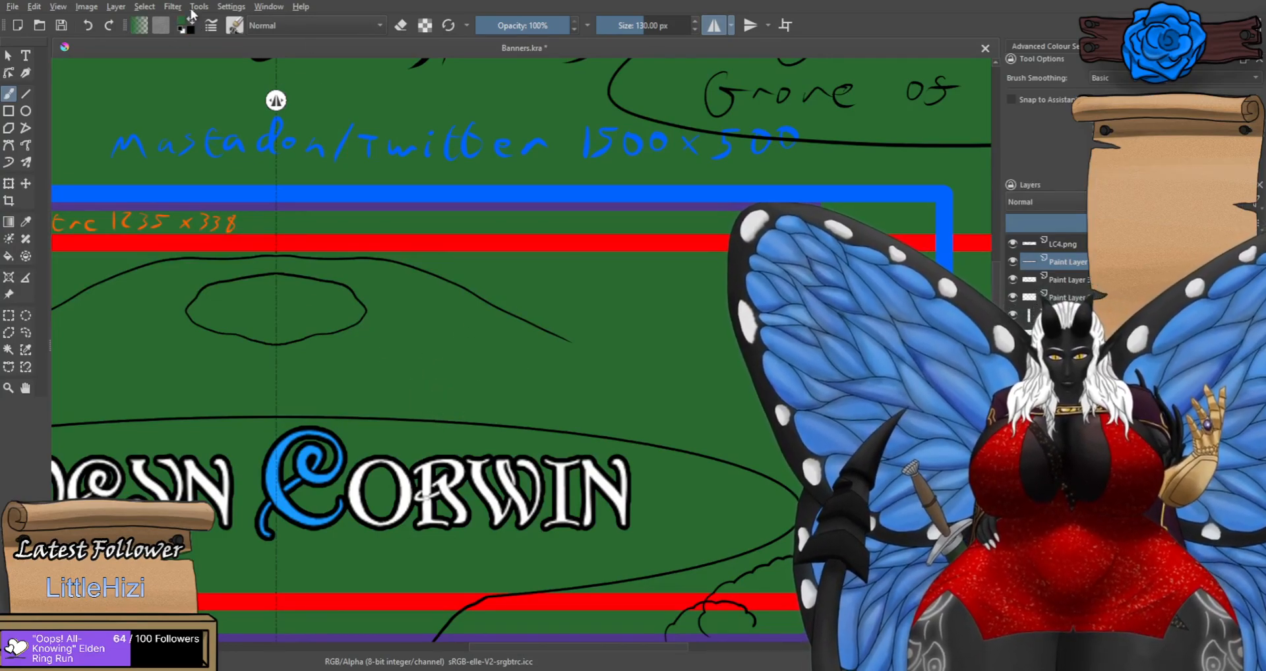
Lower the green background layer's opacity so that the canvas is semi-transparent.
scroll(613, 422, "down", 1)
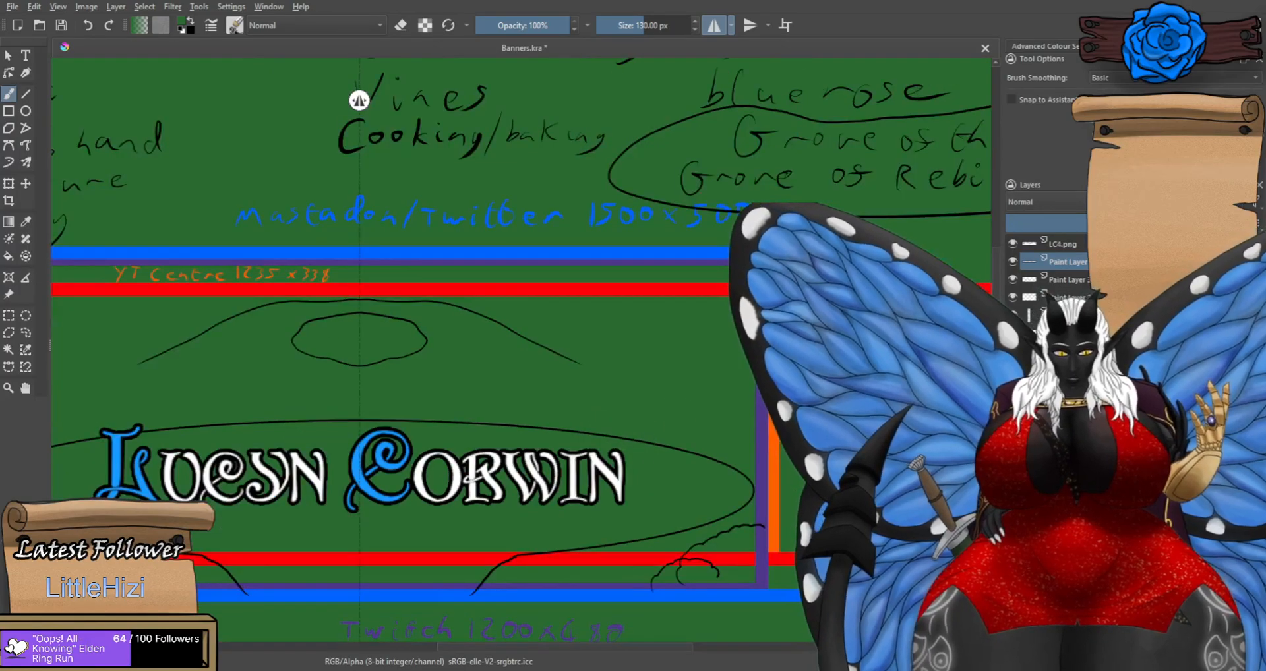
left_click(1118, 223)
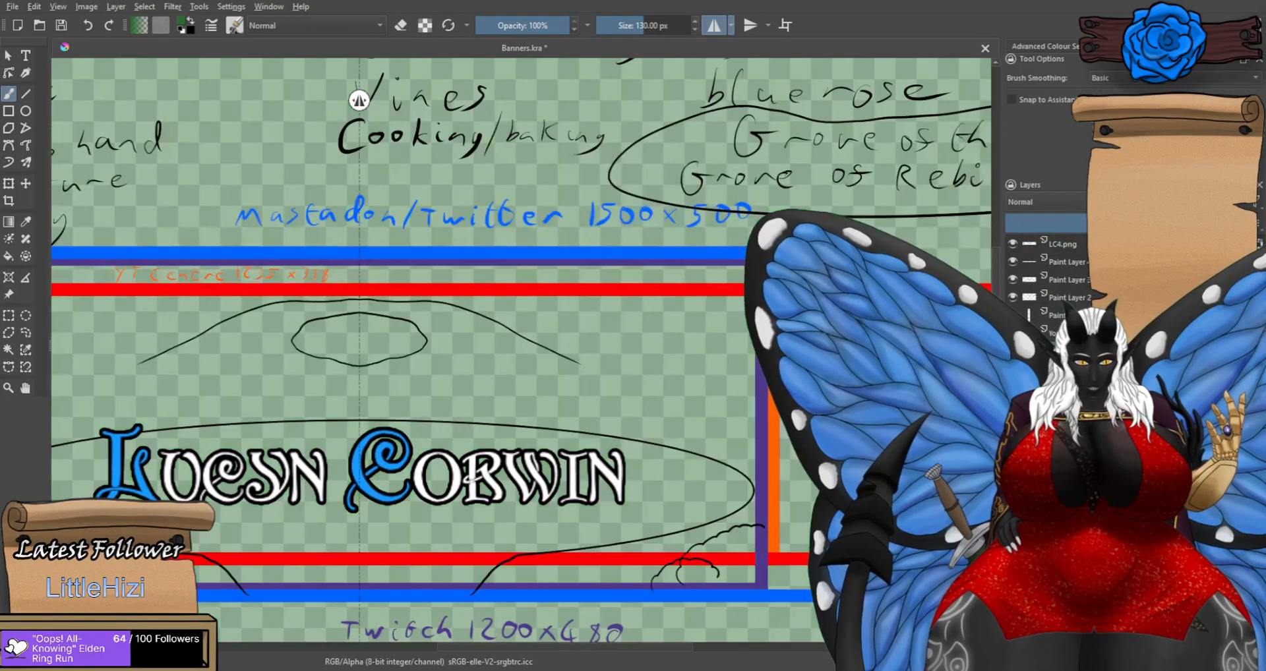
left_click(1166, 223)
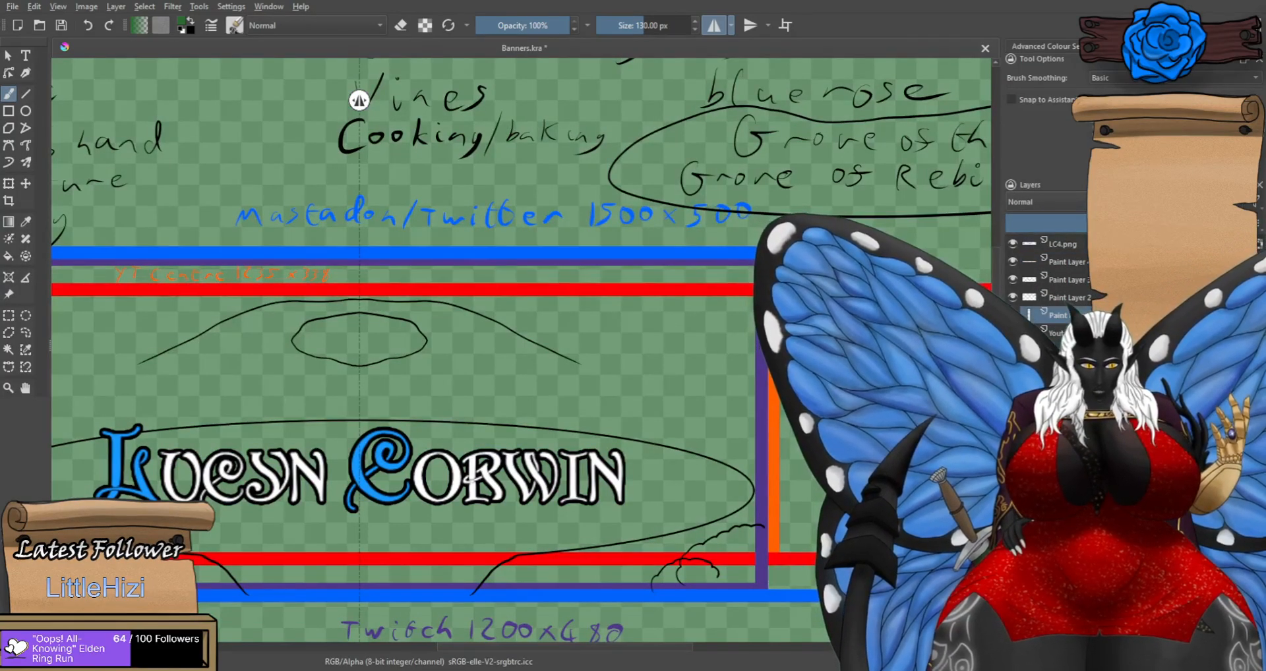
Toggle the paint layers' visibility to identify the sketch layer, select the one directly below LC4.png, and return to the freehand brush.
left_click(1012, 280)
left_click(1012, 279)
left_click(1013, 297)
left_click(1012, 297)
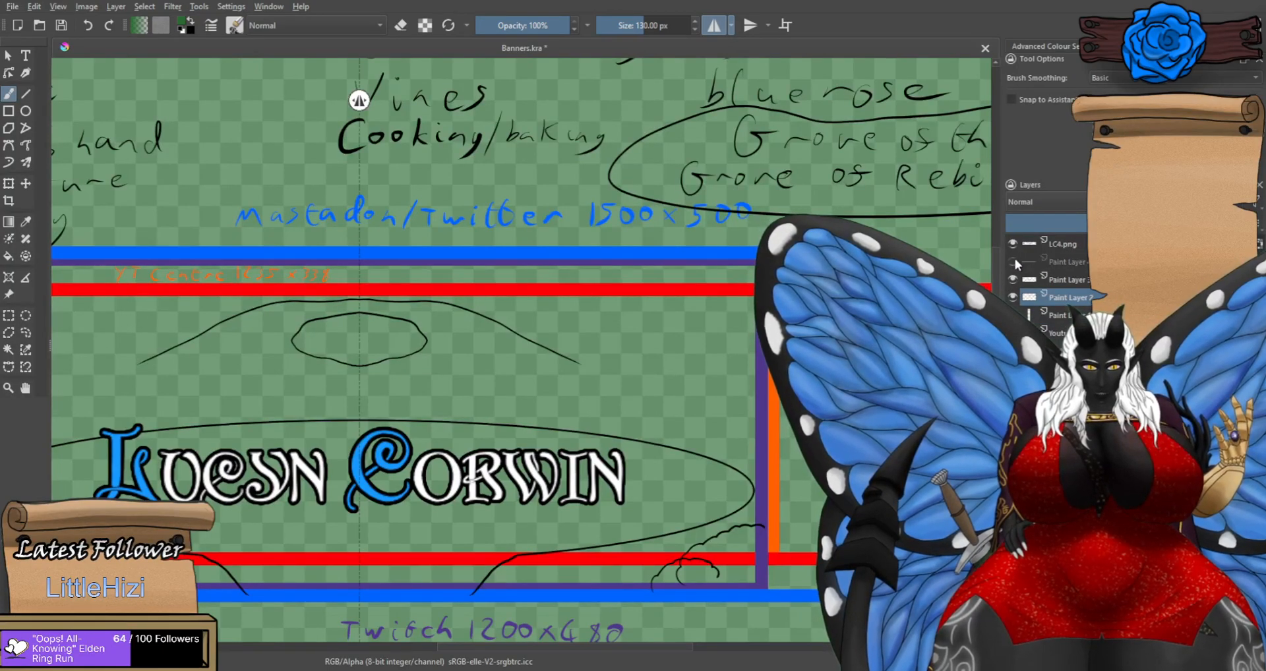
scroll(776, 334, "down", 3)
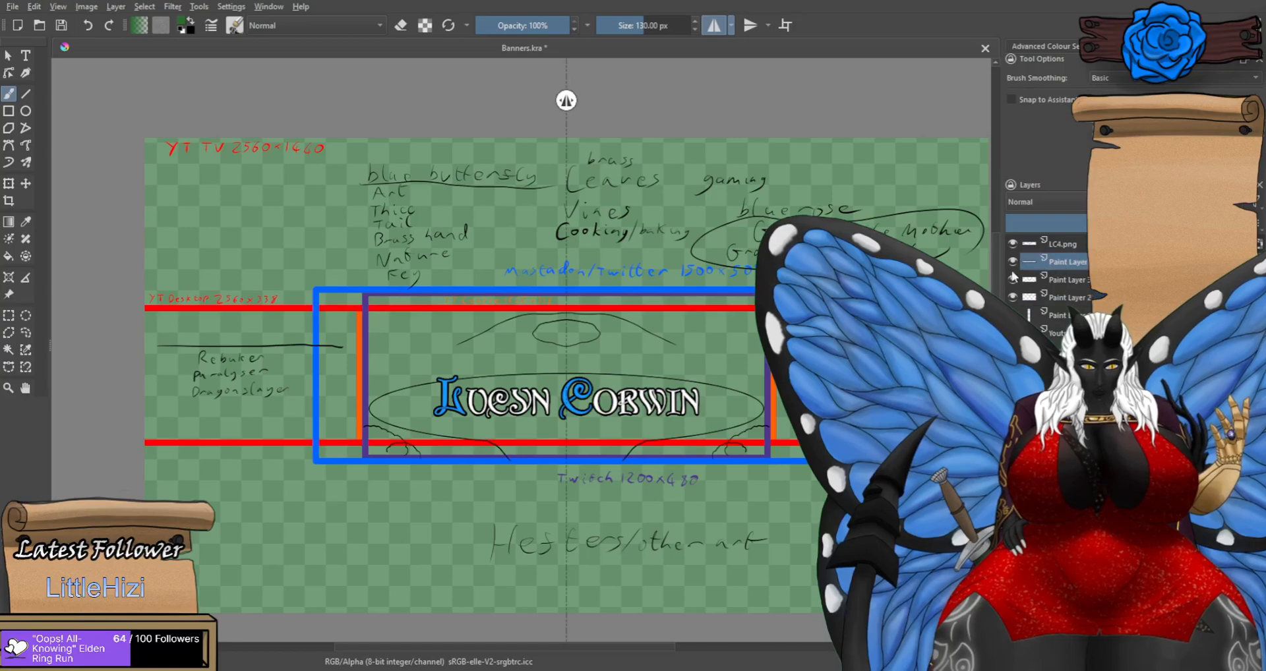
key("ctrl+t")
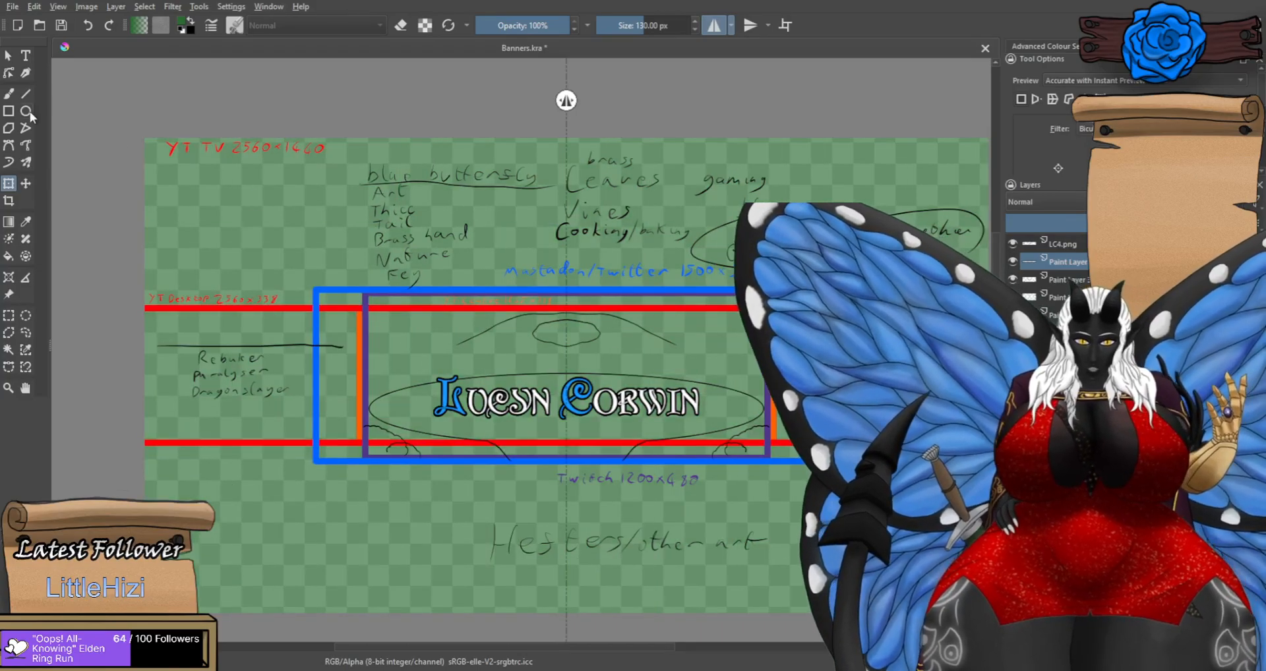
left_click(8, 95)
Try mirrored green dabs with the 130 px brush between the oval and the ellipse near the centre line, undoing them all.
scroll(621, 381, "up", 3)
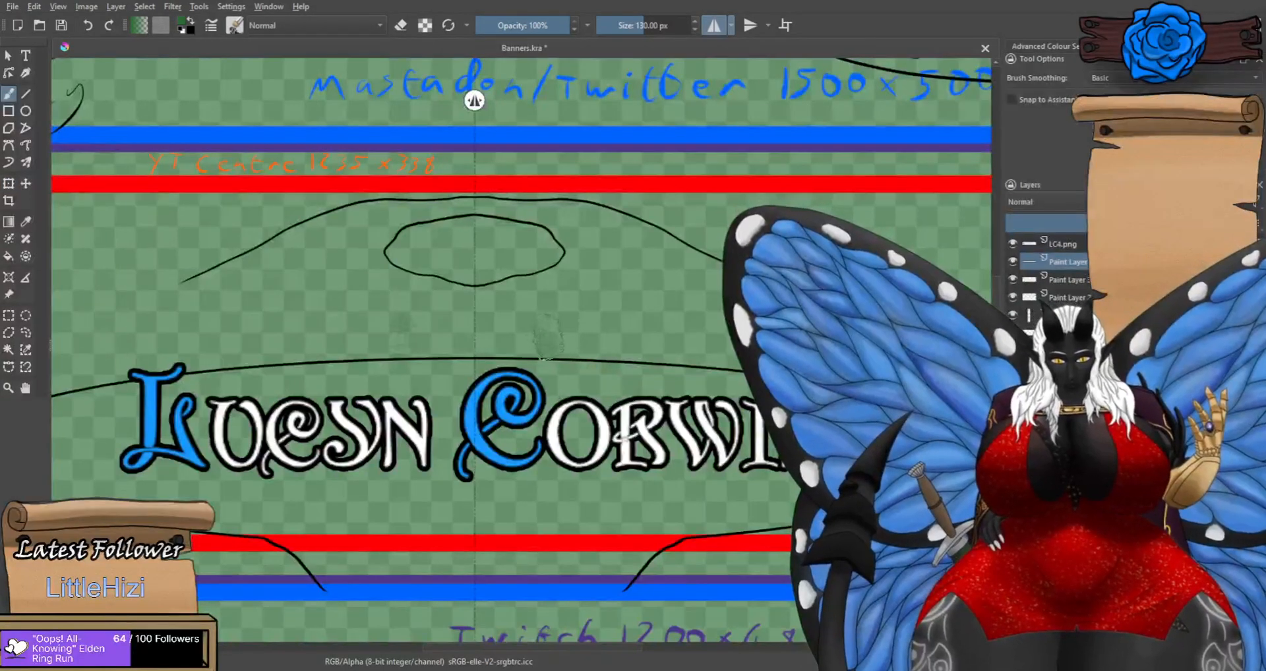
scroll(600, 345, "up", 1)
mouse_move(484, 327)
left_mouse_down()
mouse_move(521, 330)
mouse_move(489, 314)
mouse_move(514, 316)
left_mouse_up()
key("ctrl+z")
key("ctrl+z")
key("ctrl+z")
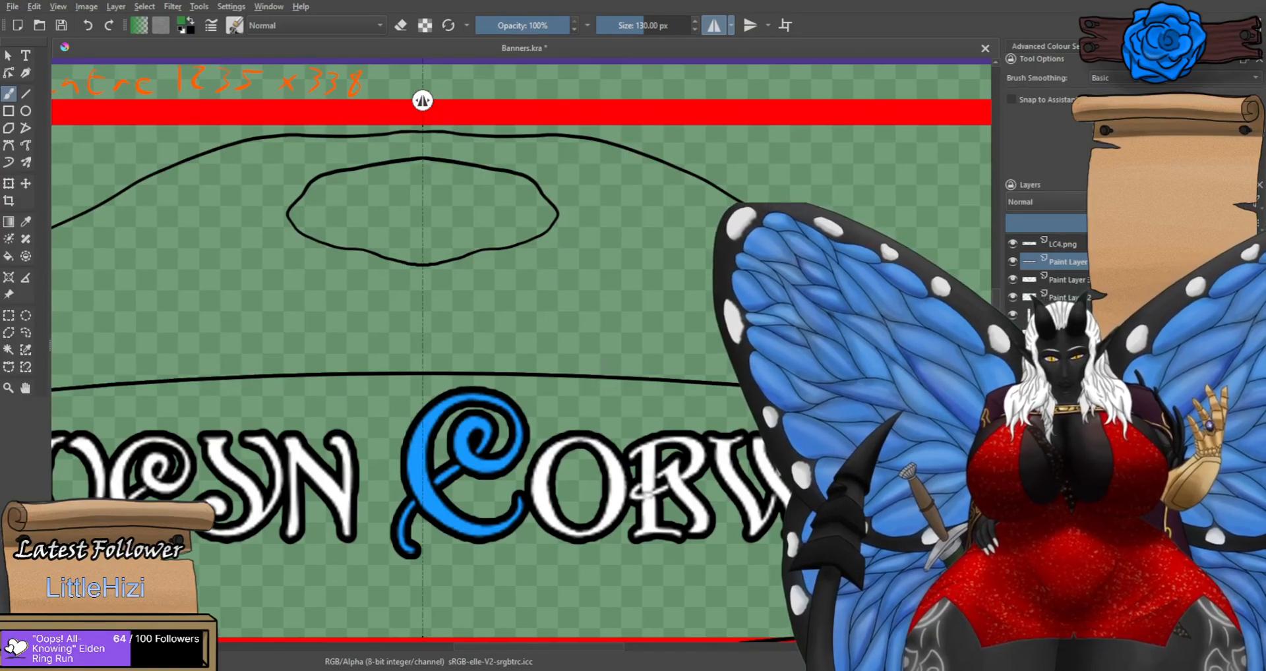
Try green dabs and short strokes farther from the centre line above the ellipse, undoing each one.
left_click(603, 329)
mouse_move(606, 330)
left_mouse_down()
mouse_move(641, 331)
mouse_move(580, 328)
mouse_move(639, 321)
mouse_move(617, 309)
left_mouse_up()
key("ctrl+z")
key("ctrl+z")
left_click_drag(705, 320, 685, 318)
key("ctrl+z")
left_click(682, 312)
key("ctrl+z")
Paint a soft mirrored green foliage band above the ellipse with the 130 px brush, extending it outward along the ellipse's curve.
left_click_drag(682, 312, 745, 323)
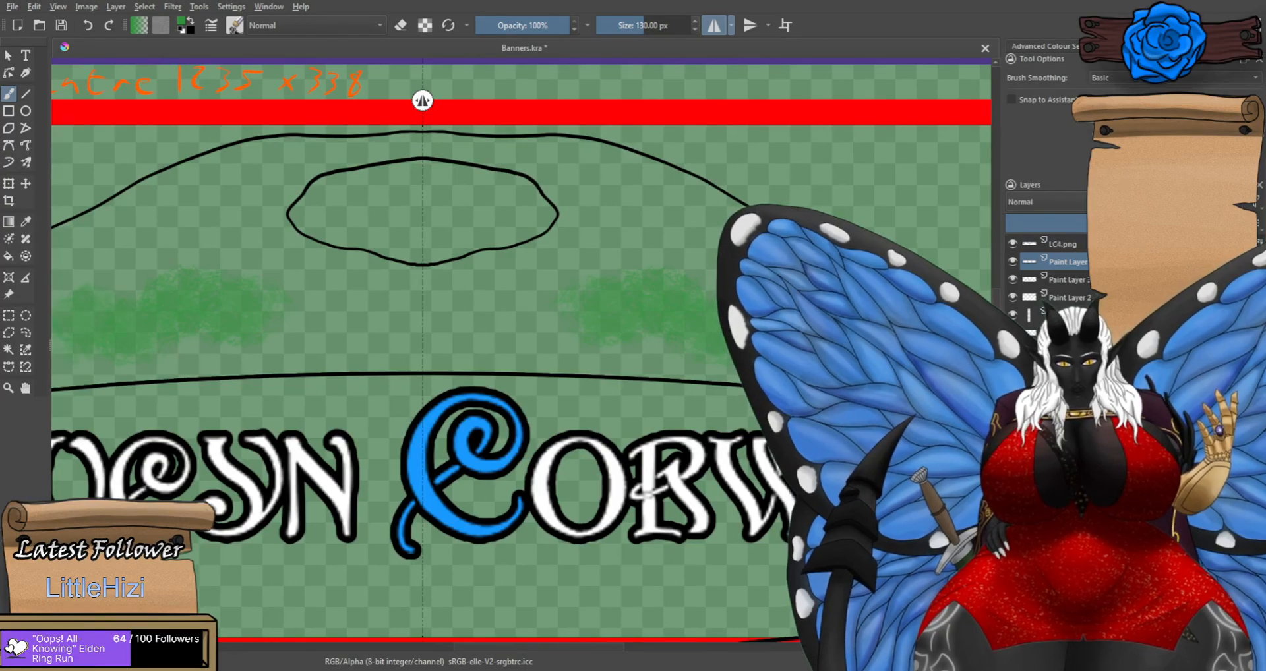
mouse_move(846, 379)
left_mouse_down()
mouse_move(653, 359)
mouse_move(524, 364)
left_mouse_up()
mouse_move(489, 320)
left_mouse_down()
mouse_move(522, 299)
mouse_move(573, 340)
mouse_move(621, 343)
mouse_move(634, 310)
mouse_move(718, 349)
left_mouse_up()
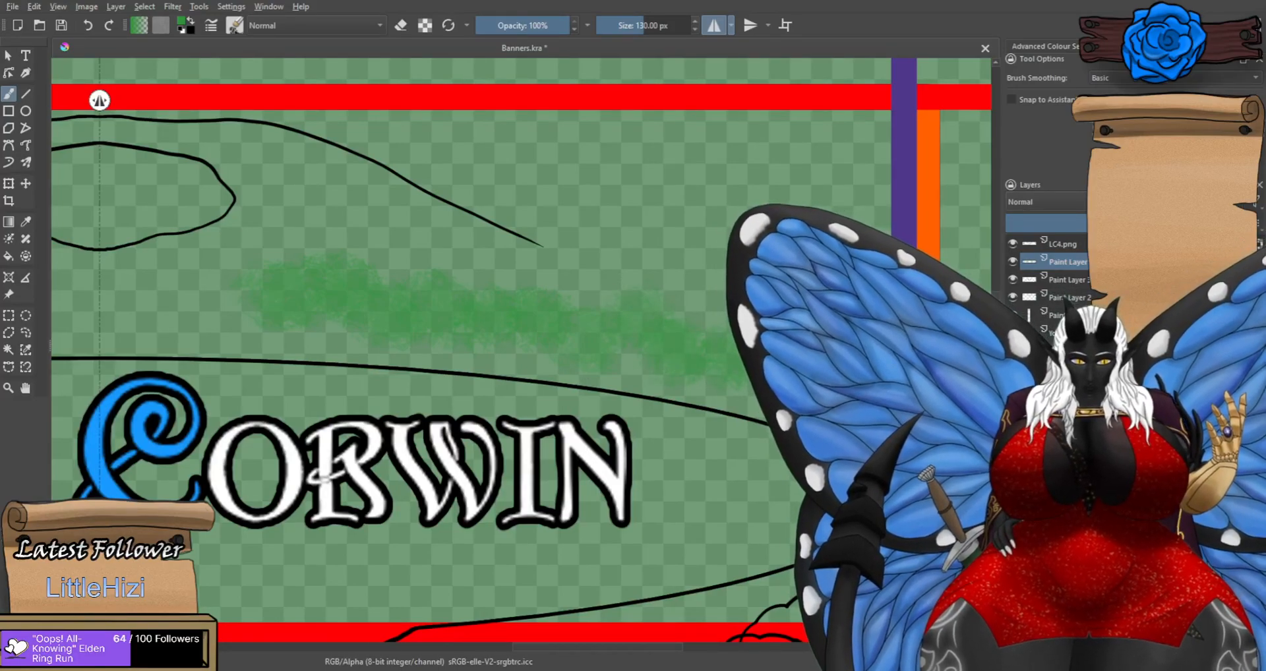
scroll(842, 393, "down", 4)
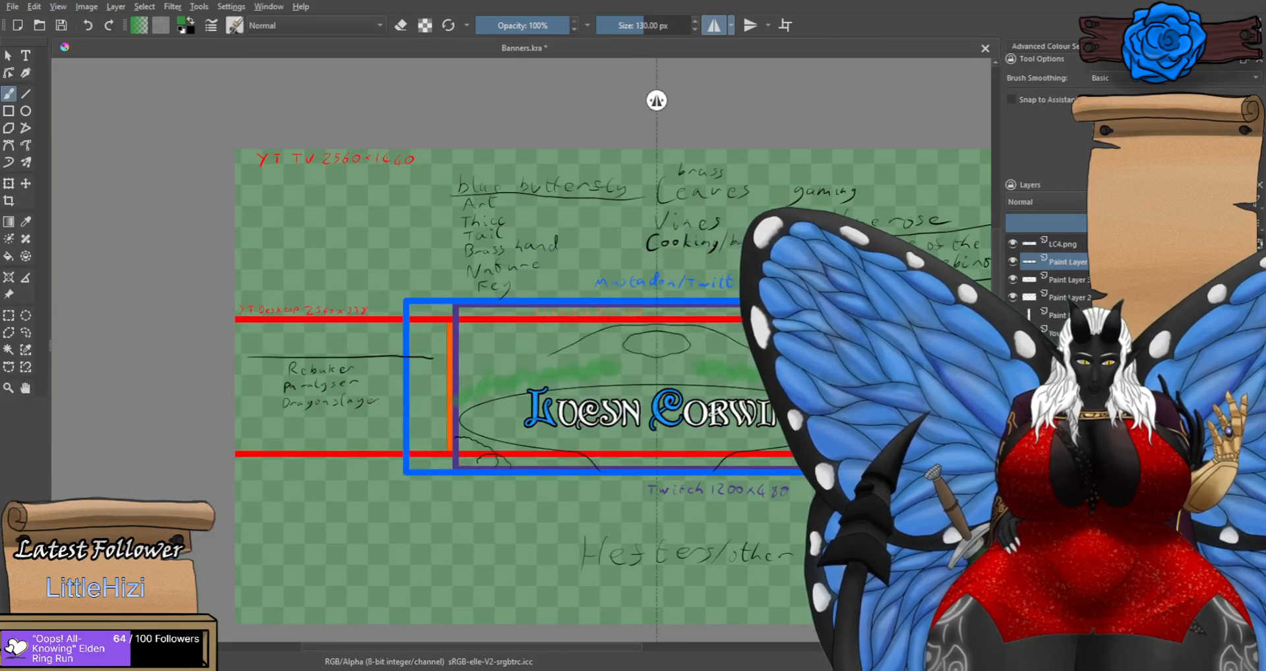
scroll(927, 395, "up", 1)
scroll(745, 357, "up", 4)
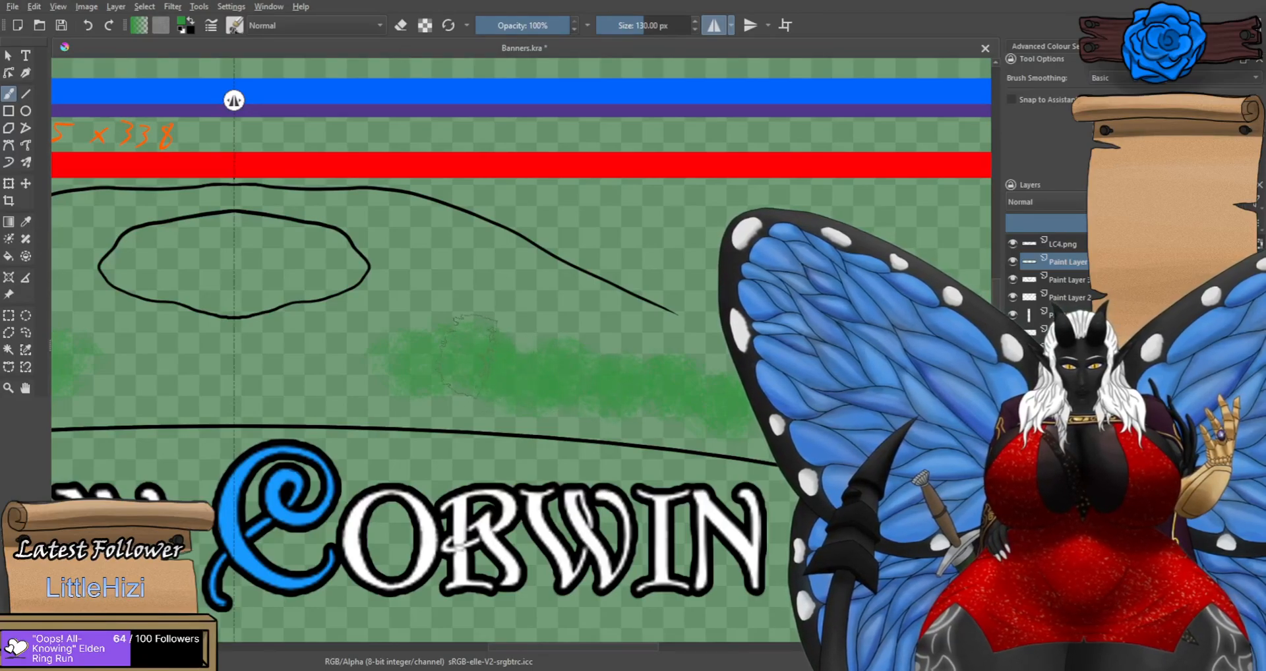
Try shading the green band's inner part with a smaller 35.51 px brush, undoing every stroke.
left_click_drag(824, 435, 695, 404)
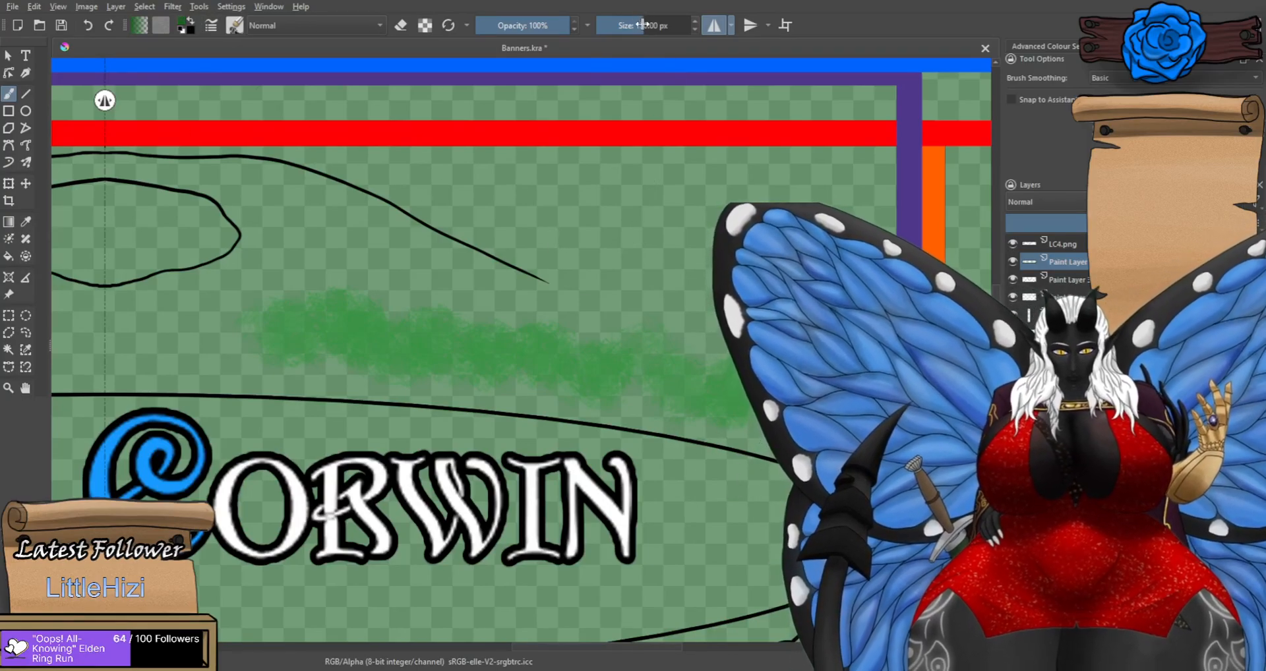
left_click_drag(642, 24, 628, 22)
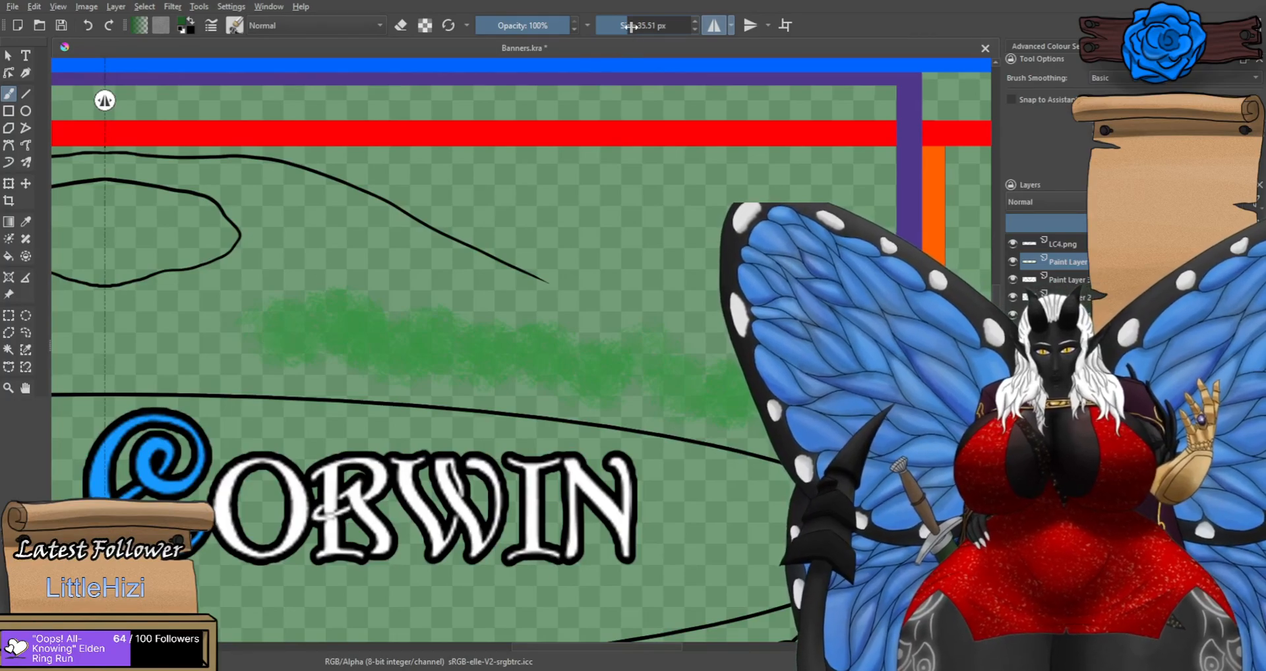
mouse_move(288, 340)
left_mouse_down()
mouse_move(341, 322)
mouse_move(387, 352)
mouse_move(377, 358)
mouse_move(433, 356)
left_mouse_up()
key("ctrl+z")
key("ctrl+z")
key("ctrl+z")
key("ctrl+z")
key("ctrl+z")
key("ctrl+z")
key("ctrl+z")
key("ctrl+z")
key("ctrl+z")
Shade the lower part of the mirrored foliage band with darker green strokes using the 81.51 px brush.
left_click_drag(269, 333, 289, 345)
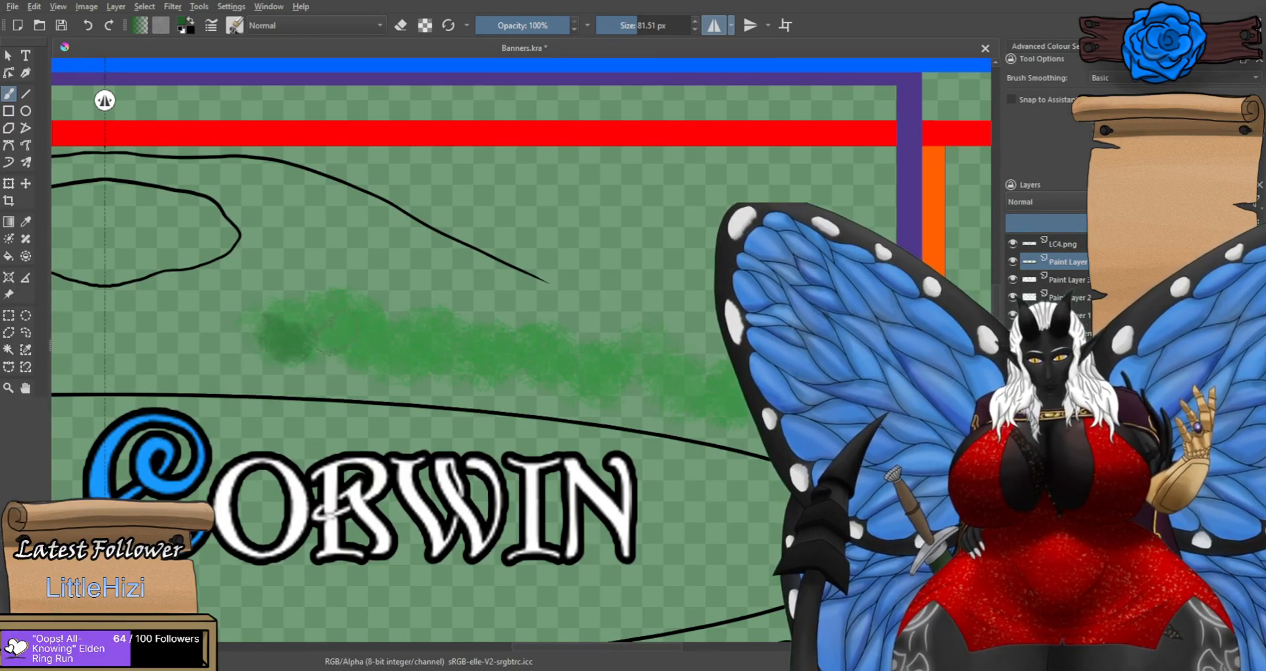
mouse_move(361, 351)
left_mouse_down()
mouse_move(550, 359)
mouse_move(600, 385)
left_mouse_up()
mouse_move(620, 336)
left_mouse_down()
mouse_move(652, 385)
mouse_move(679, 396)
left_mouse_up()
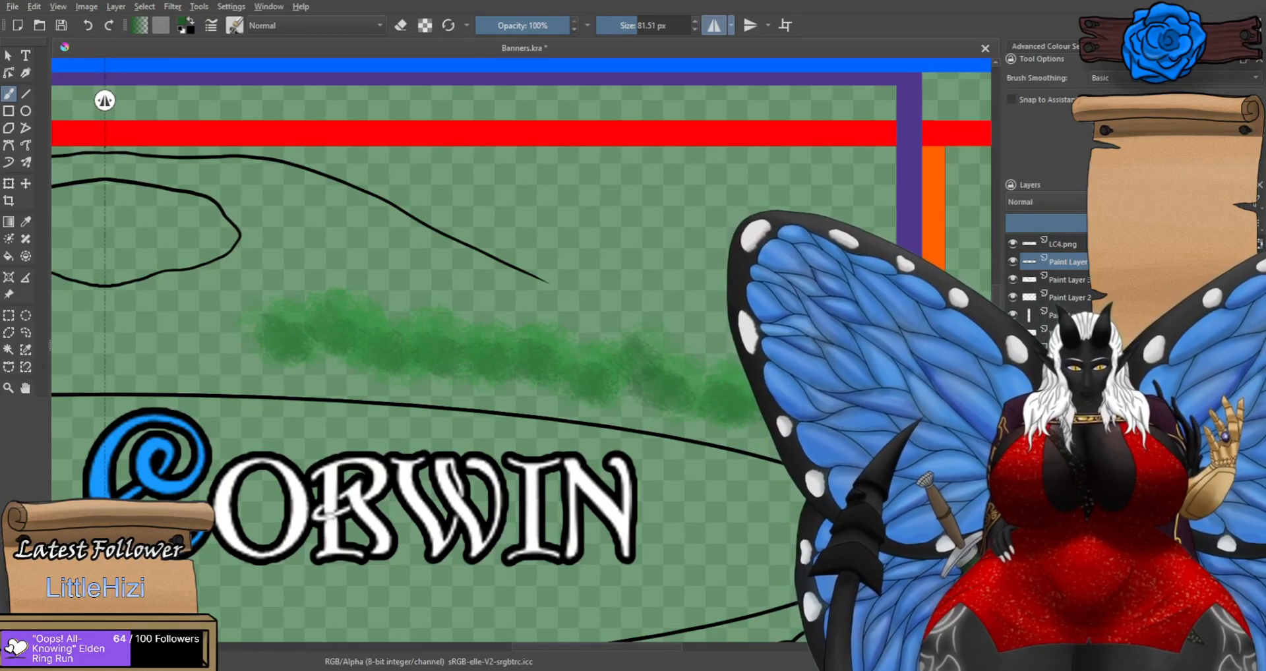
scroll(756, 432, "down", 3)
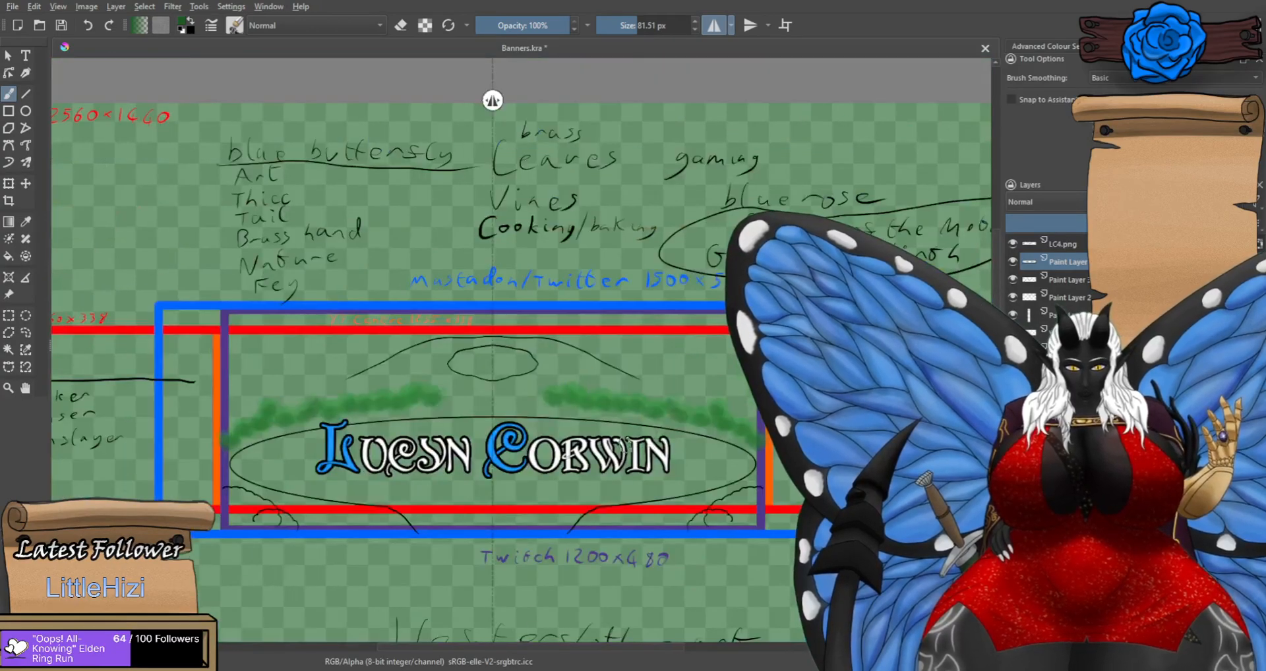
scroll(613, 435, "up", 1)
scroll(613, 432, "up", 3)
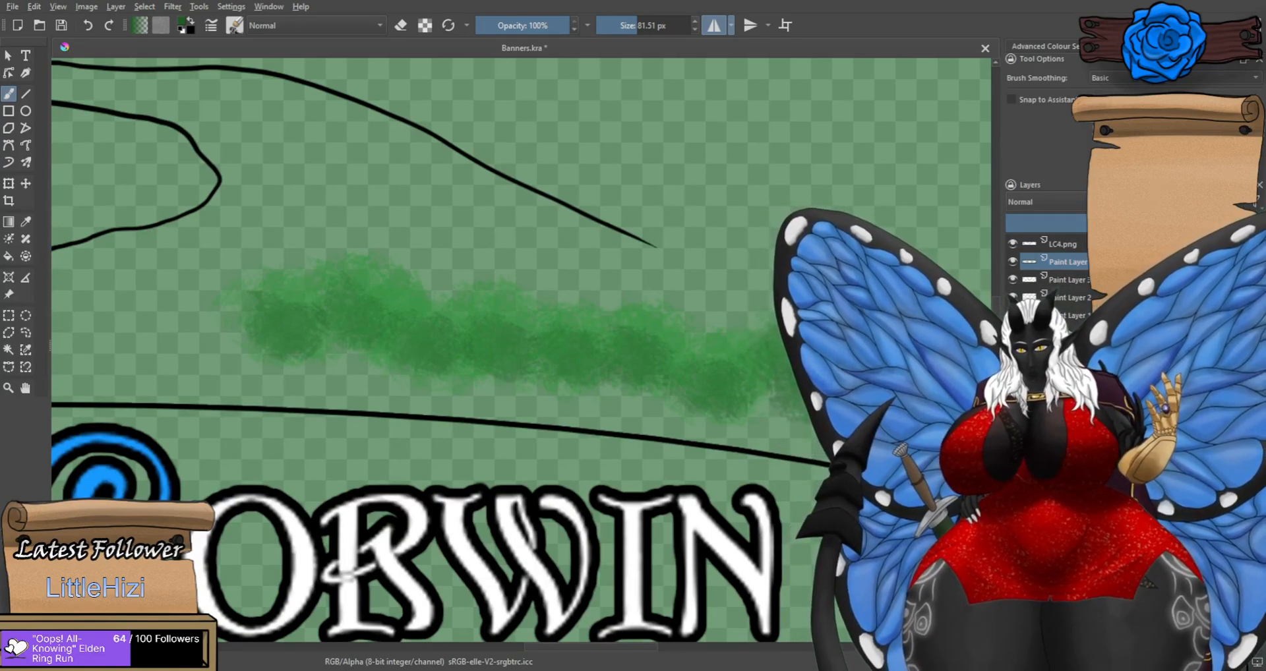
scroll(264, 326, "up", 1)
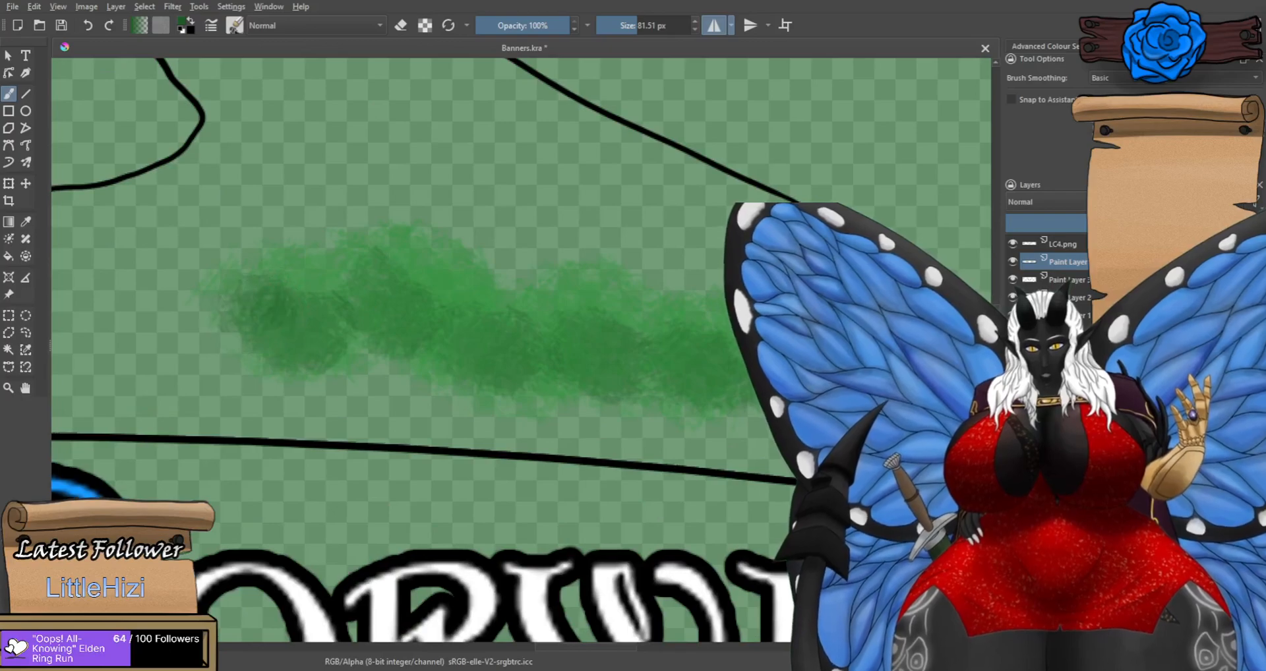
Dab a deeper green along the lower edge of the foliage band's inner part for clumped leaf shadows.
mouse_move(271, 312)
left_mouse_down()
mouse_move(298, 334)
mouse_move(285, 335)
mouse_move(298, 331)
left_mouse_up()
key("ctrl+z")
mouse_move(377, 300)
left_mouse_down()
mouse_move(391, 320)
mouse_move(378, 324)
mouse_move(386, 318)
left_mouse_up()
mouse_move(481, 342)
left_mouse_down()
mouse_move(570, 353)
mouse_move(599, 383)
mouse_move(696, 419)
mouse_move(700, 379)
left_mouse_up()
scroll(712, 383, "down", 2)
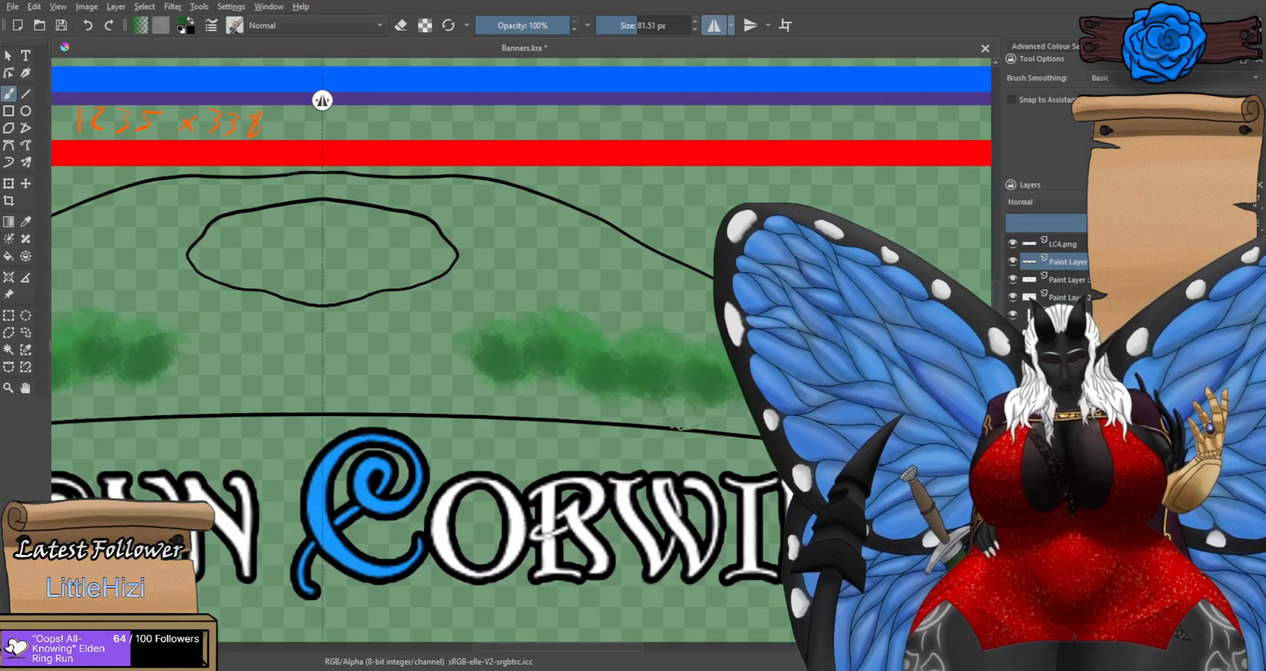
scroll(736, 380, "up", 1)
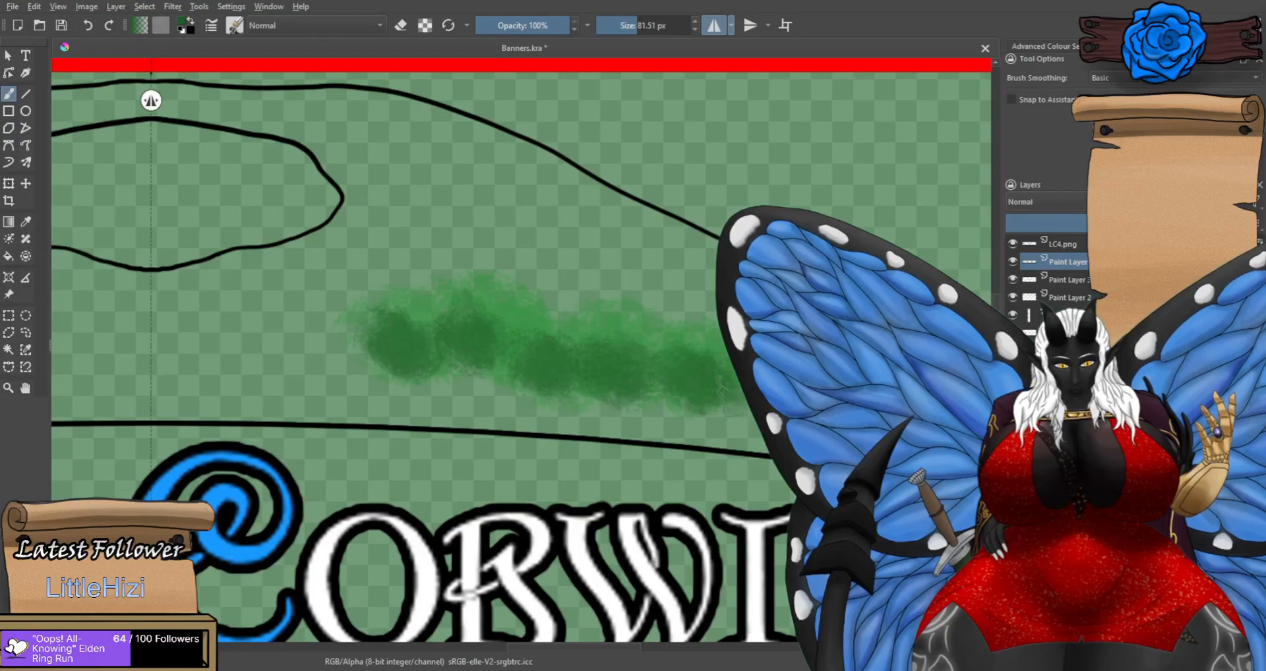
scroll(699, 432, "down", 2)
scroll(699, 431, "up", 2)
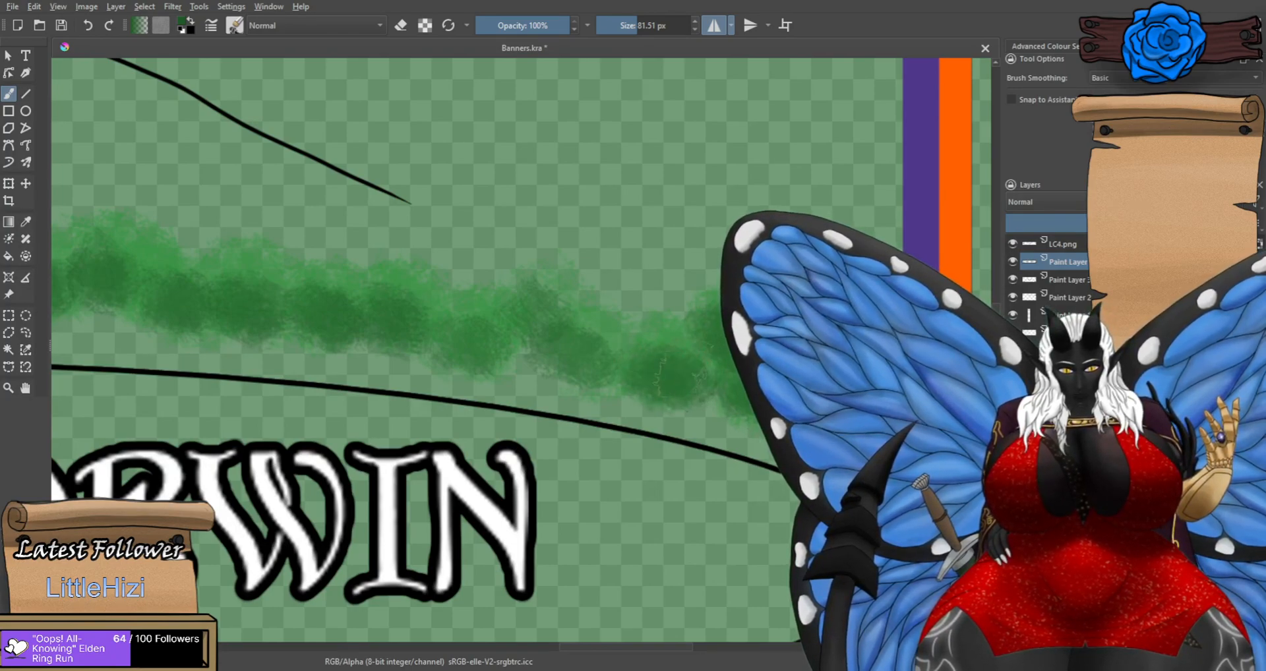
Continue the deep green shadow clumps along the foliage band's outer part down to the frame's edge.
left_click_drag(465, 351, 489, 345)
scroll(528, 327, "down", 2)
scroll(527, 317, "down", 2)
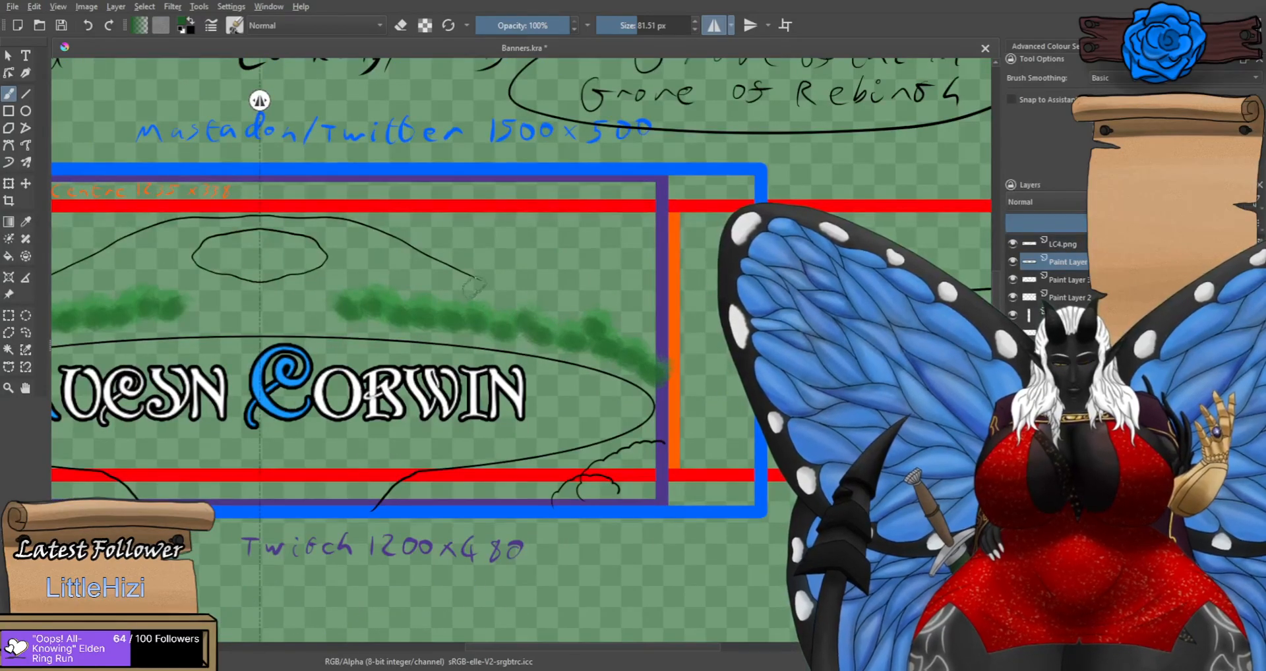
scroll(504, 304, "up", 2)
scroll(653, 336, "up", 2)
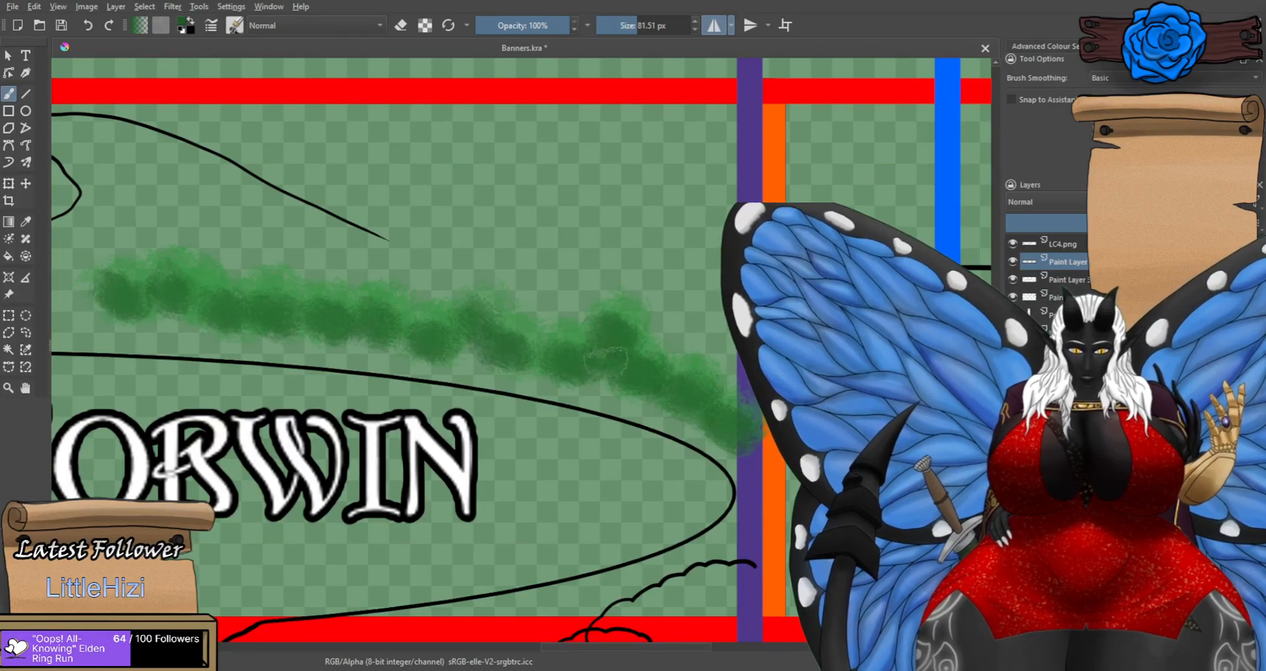
scroll(667, 271, "down", 2)
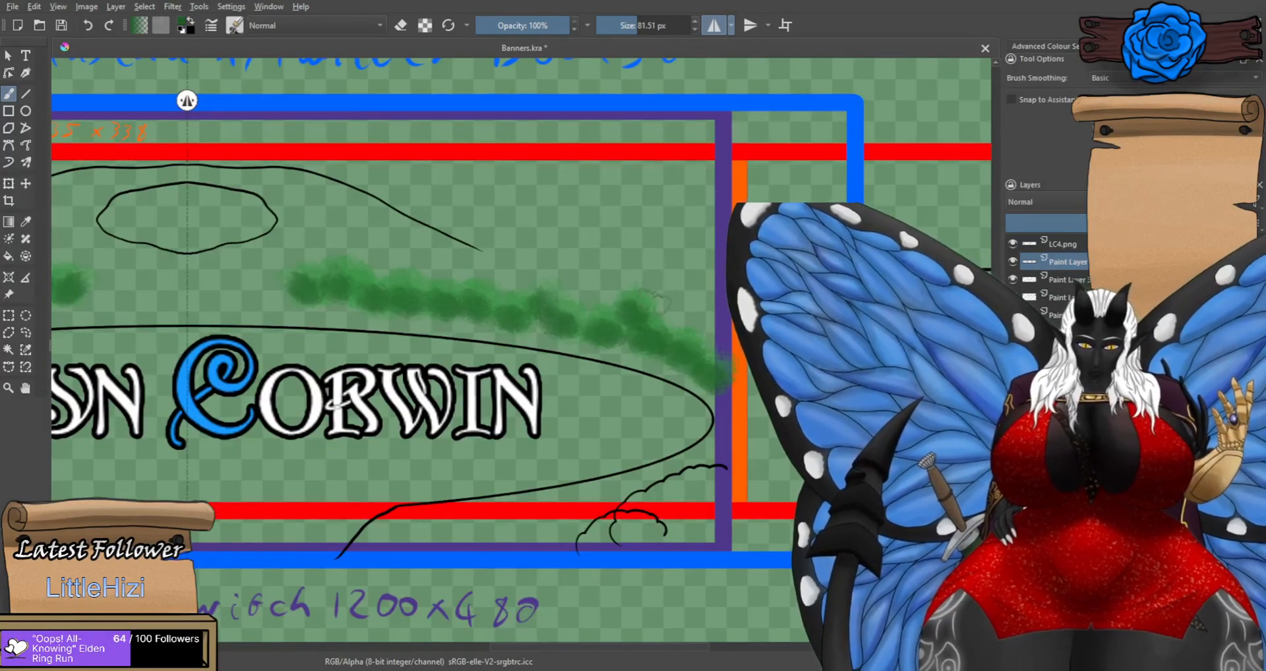
scroll(656, 318, "up", 2)
scroll(656, 320, "up", 1)
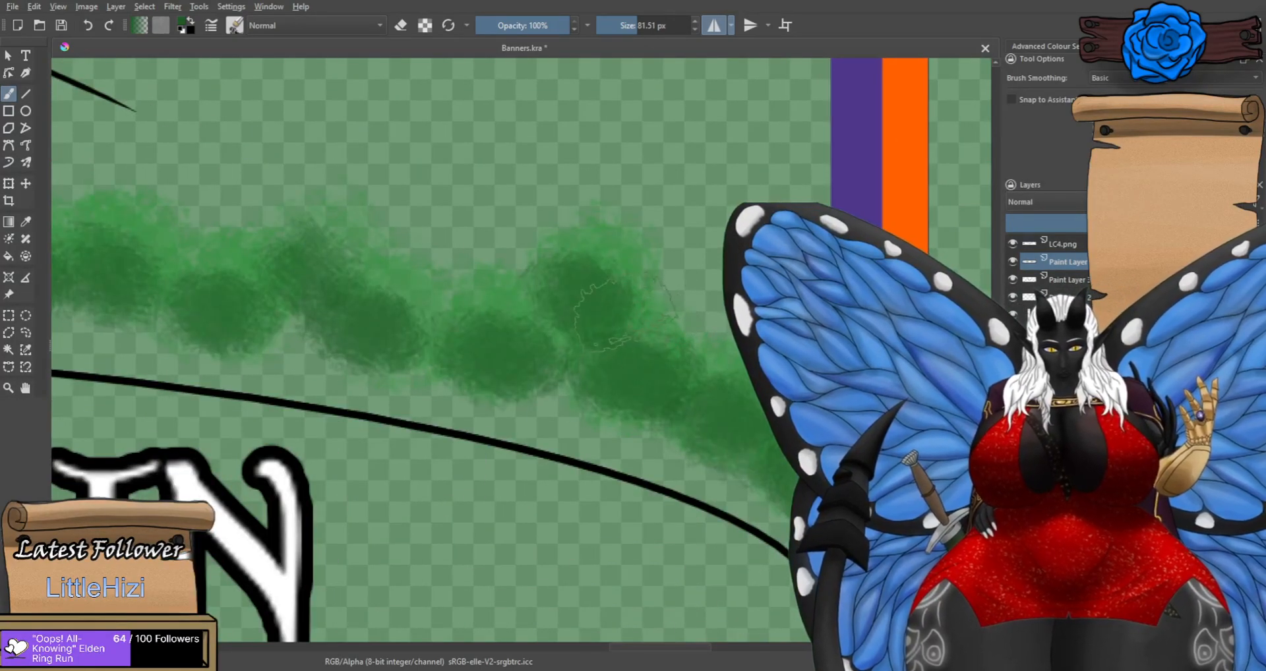
scroll(623, 313, "down", 3)
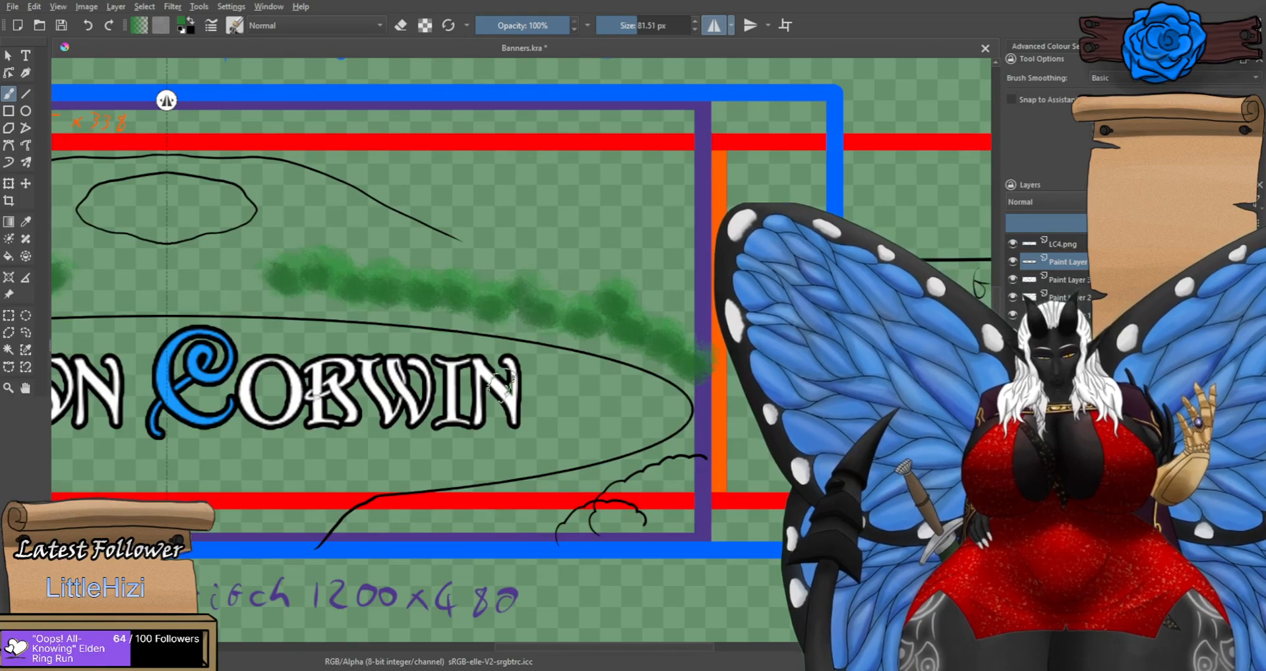
Paint lighter green over the upper edge of the foliage band, keeping the dark clumps below.
scroll(359, 267, "up", 2)
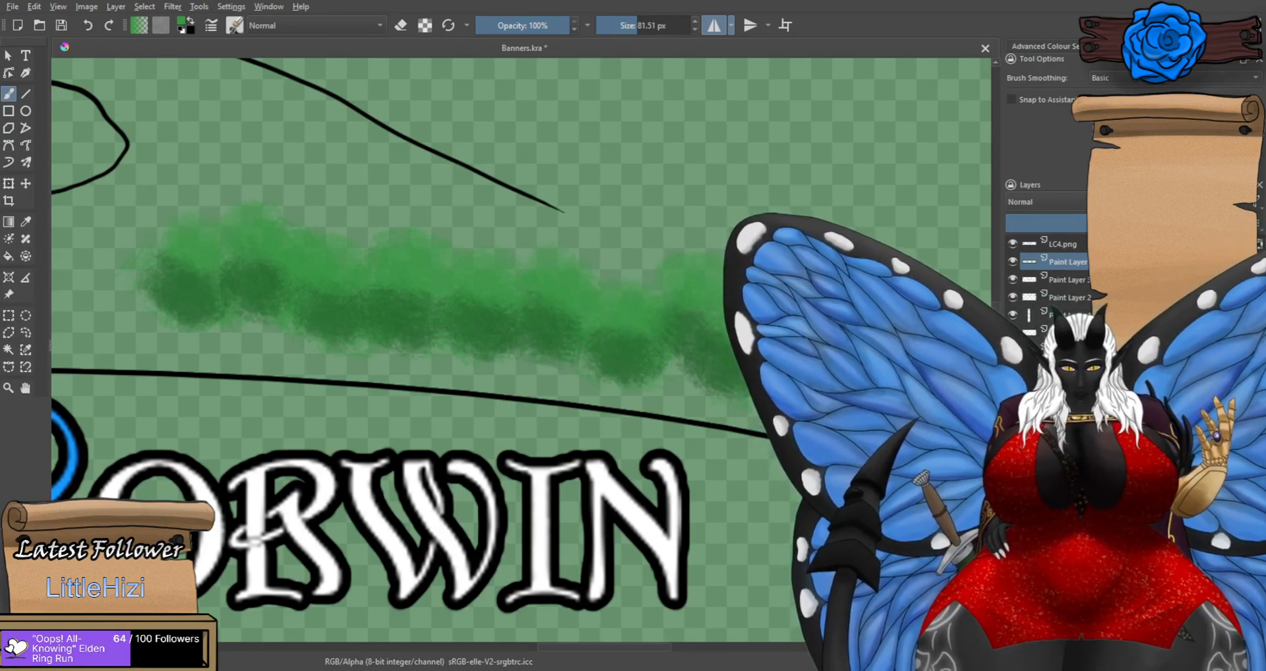
scroll(812, 314, "down", 2)
scroll(943, 350, "up", 2)
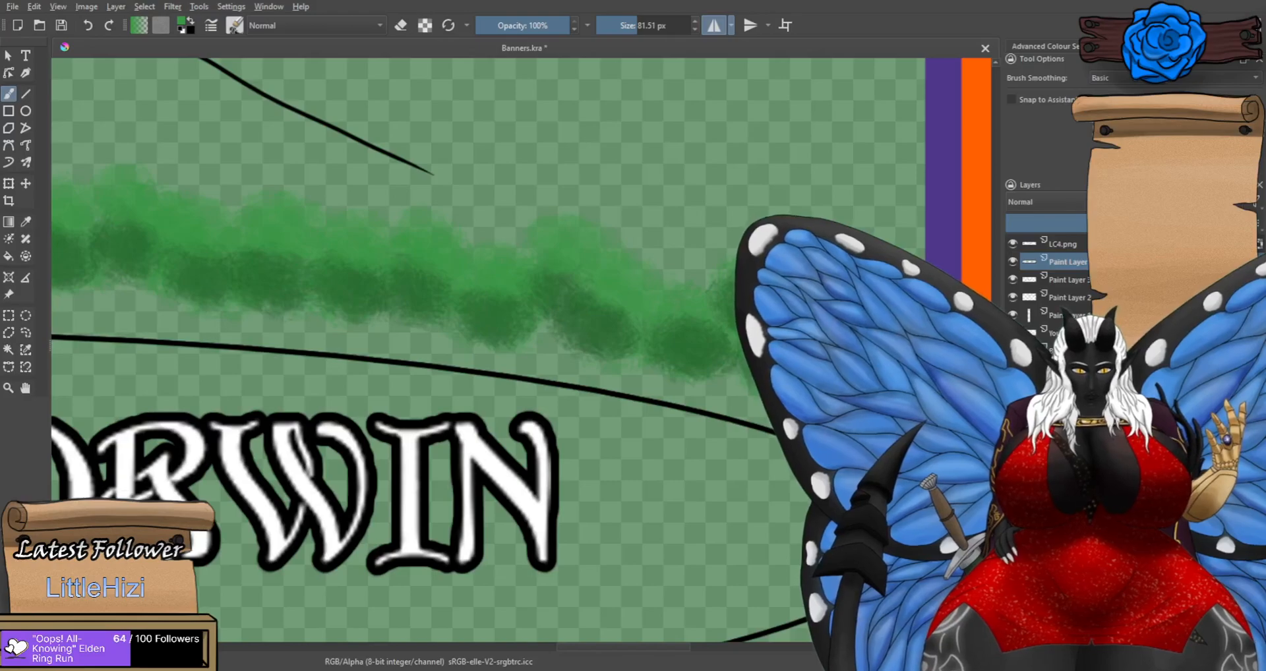
scroll(687, 272, "down", 3)
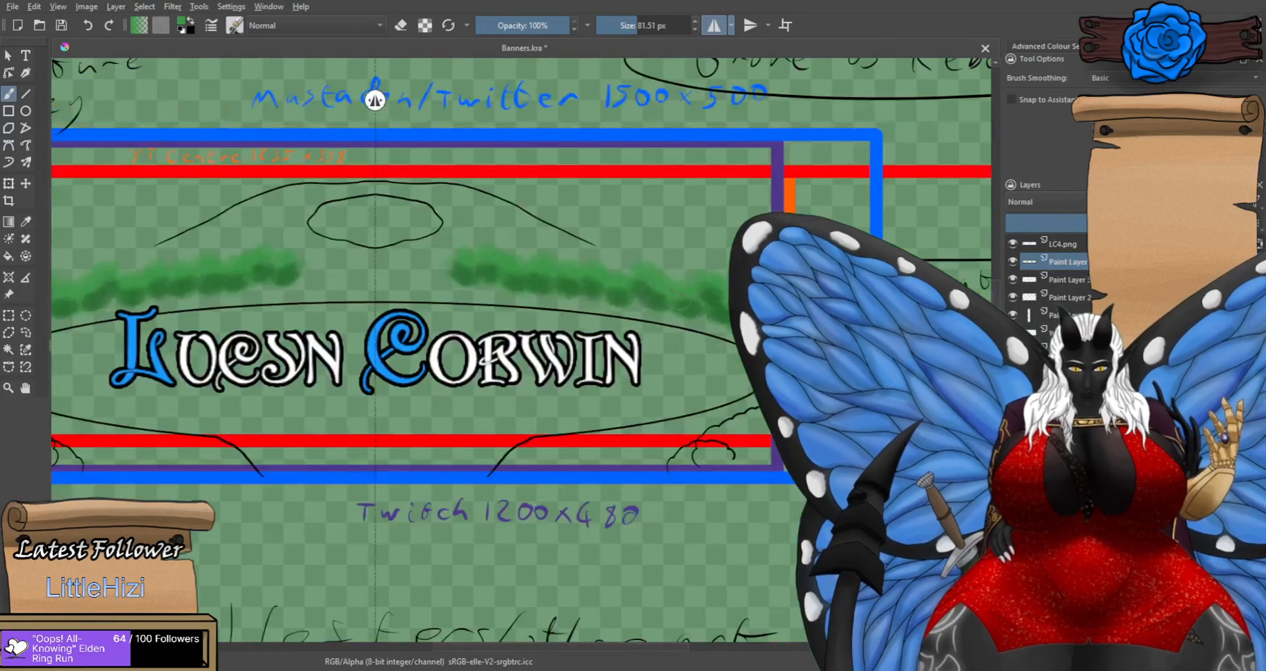
scroll(375, 99, "down", 3)
scroll(360, 100, "up", 3)
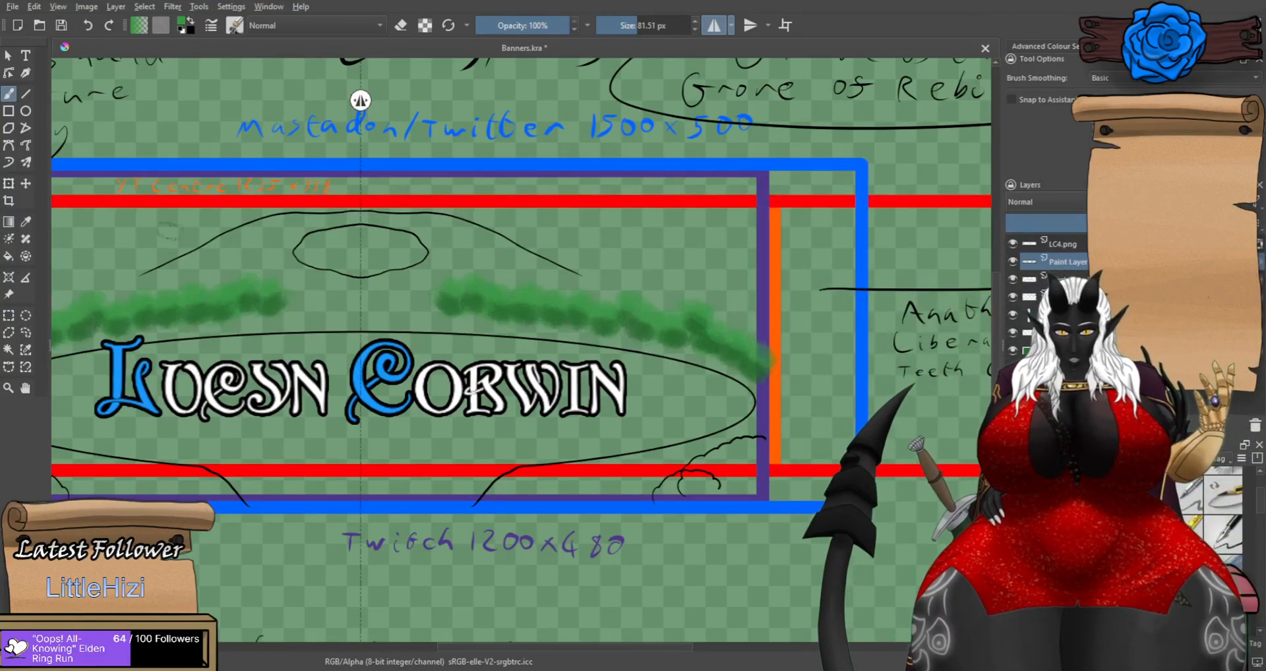
Try a large mirrored round patch of green above the foliage band's outer part.
mouse_move(657, 288)
left_mouse_down()
mouse_move(647, 252)
mouse_move(674, 237)
mouse_move(652, 219)
left_mouse_up()
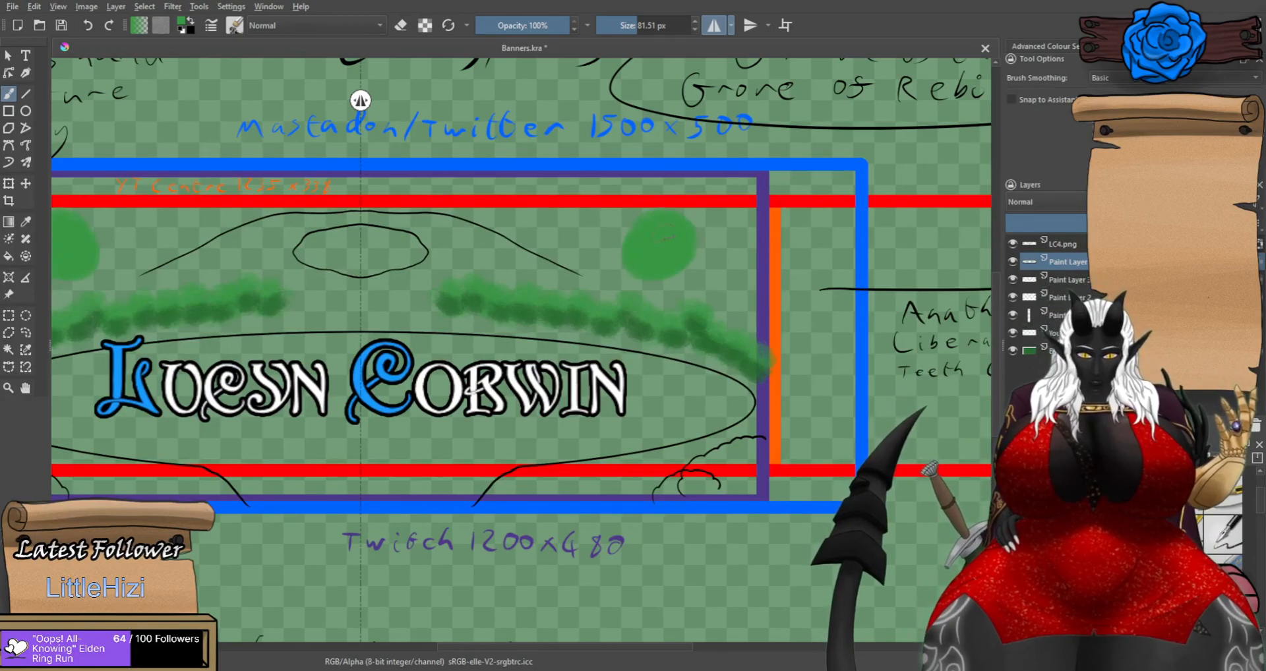
key("ctrl+z")
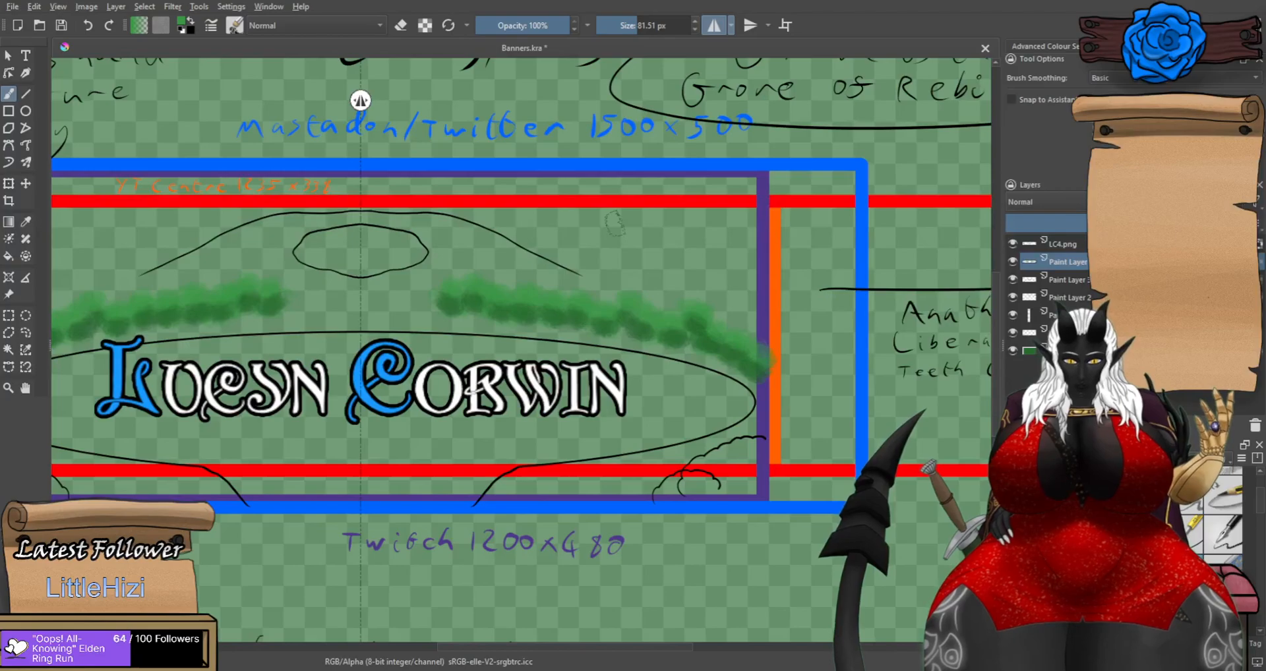
scroll(610, 304, "down", 1)
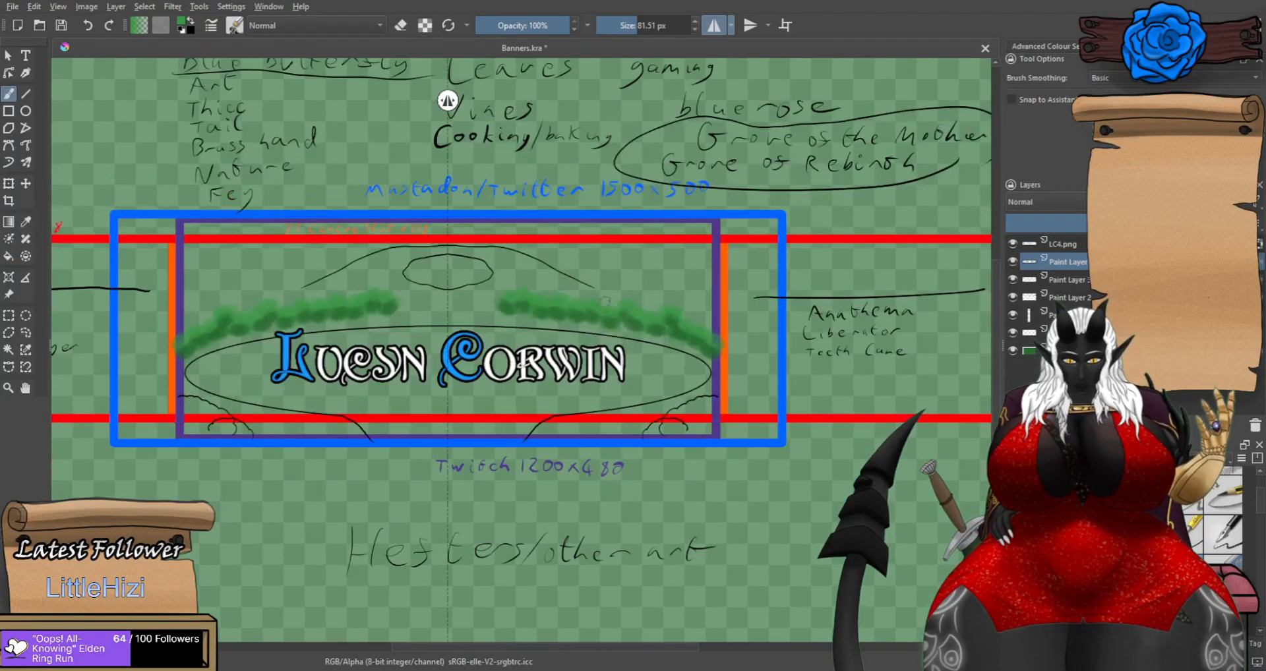
scroll(639, 317, "up", 2)
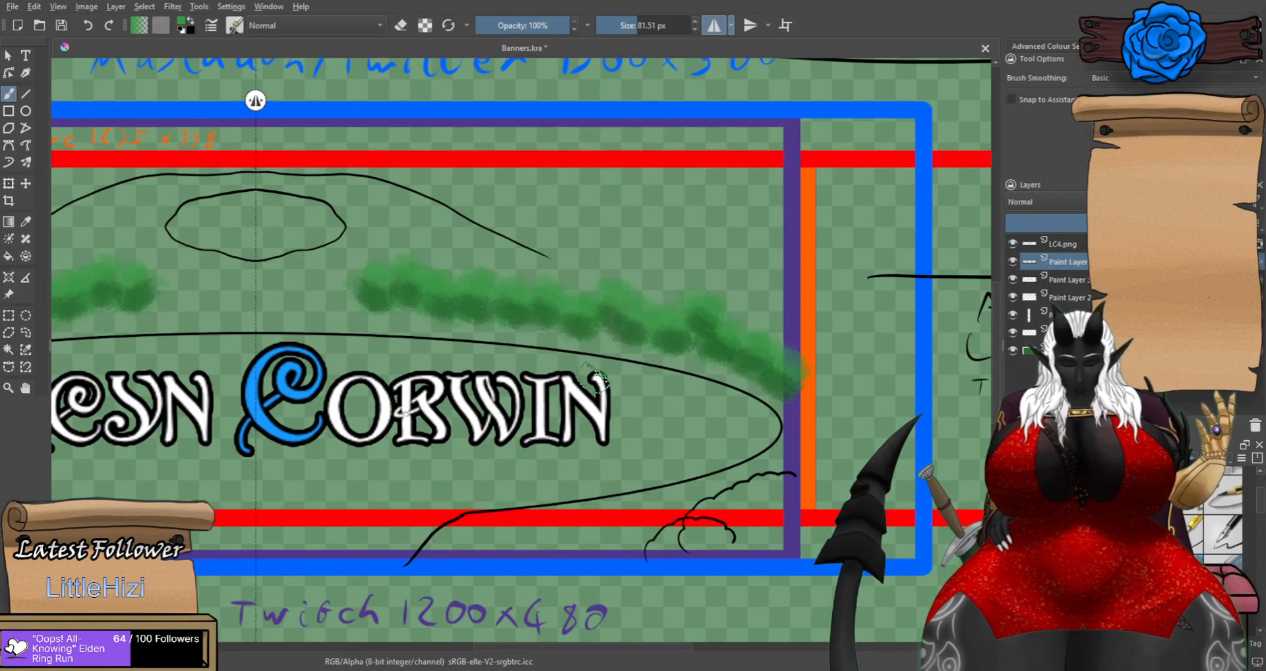
Add a new paint layer and try a dark stroke below the ellipse's lower outer curve.
scroll(583, 390, "down", 1)
scroll(398, 424, "down", 1)
scroll(210, 429, "up", 1)
scroll(614, 481, "up", 1)
scroll(755, 479, "up", 1)
left_click_drag(785, 482, 537, 493)
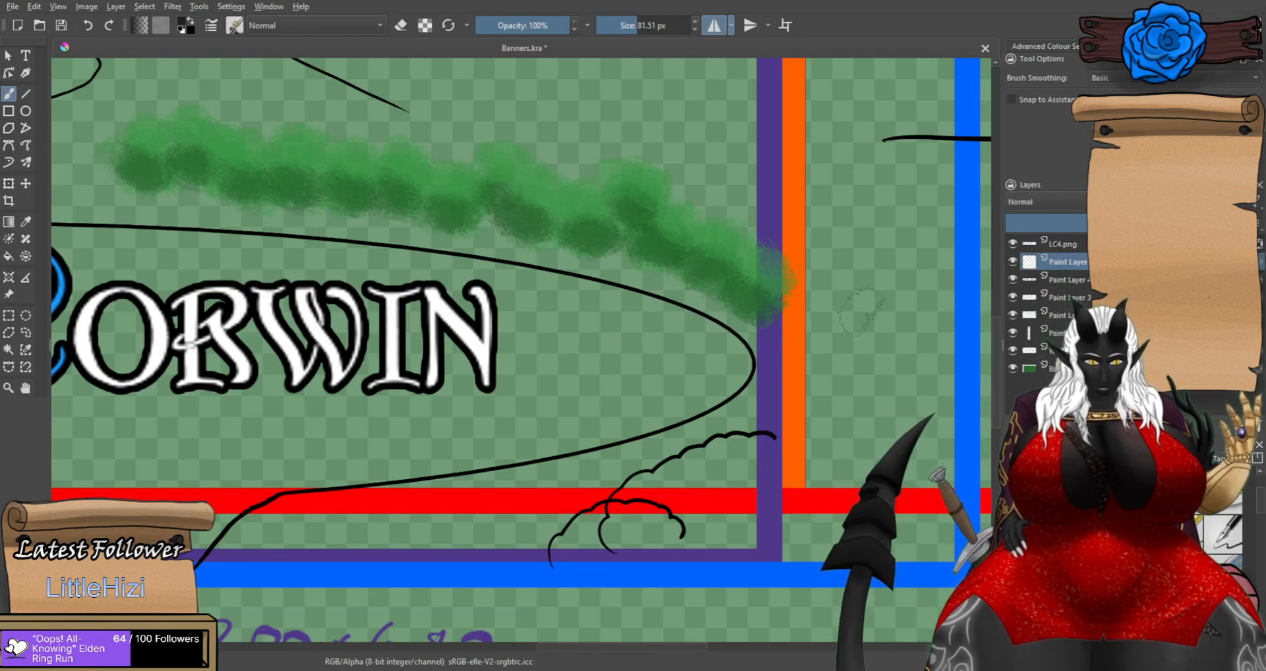
mouse_move(436, 513)
left_mouse_down()
mouse_move(588, 476)
mouse_move(331, 512)
mouse_move(572, 471)
left_mouse_up()
key("ctrl+z")
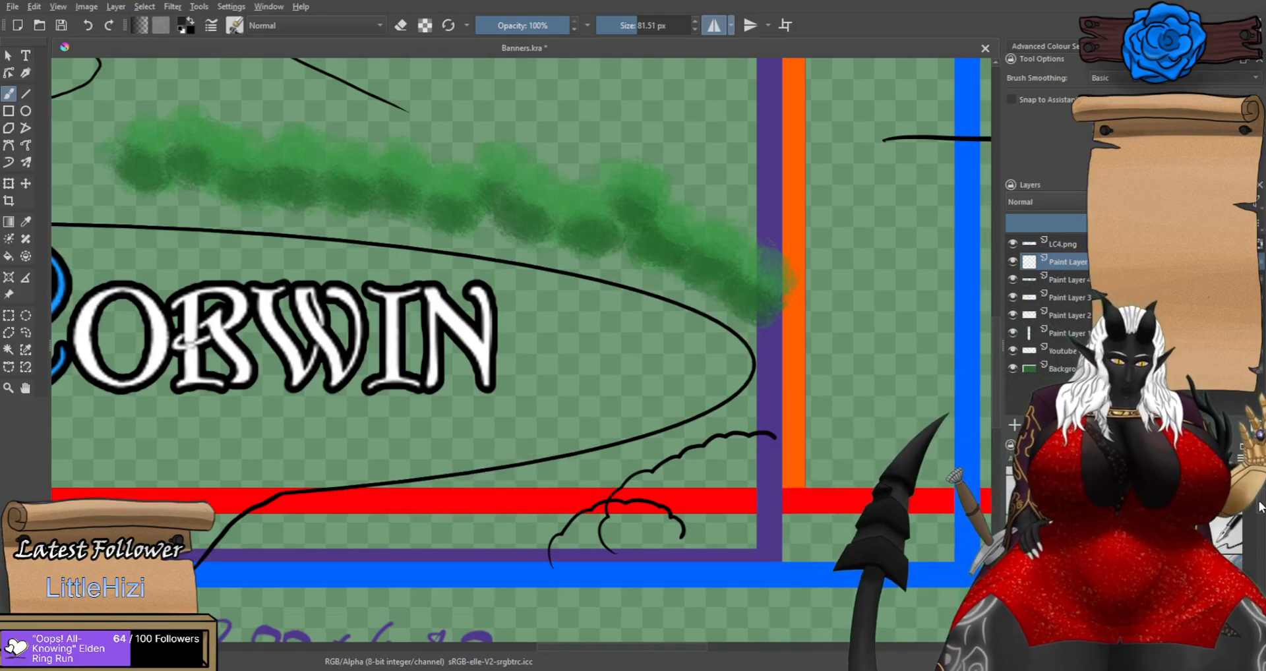
Switch to a solid 40.24 px brush and try dark strokes between the ellipse's lower edge and the cloud-like sketch.
left_click(1224, 488)
mouse_move(465, 514)
left_mouse_down()
mouse_move(551, 494)
mouse_move(417, 520)
mouse_move(562, 475)
mouse_move(360, 527)
left_mouse_up()
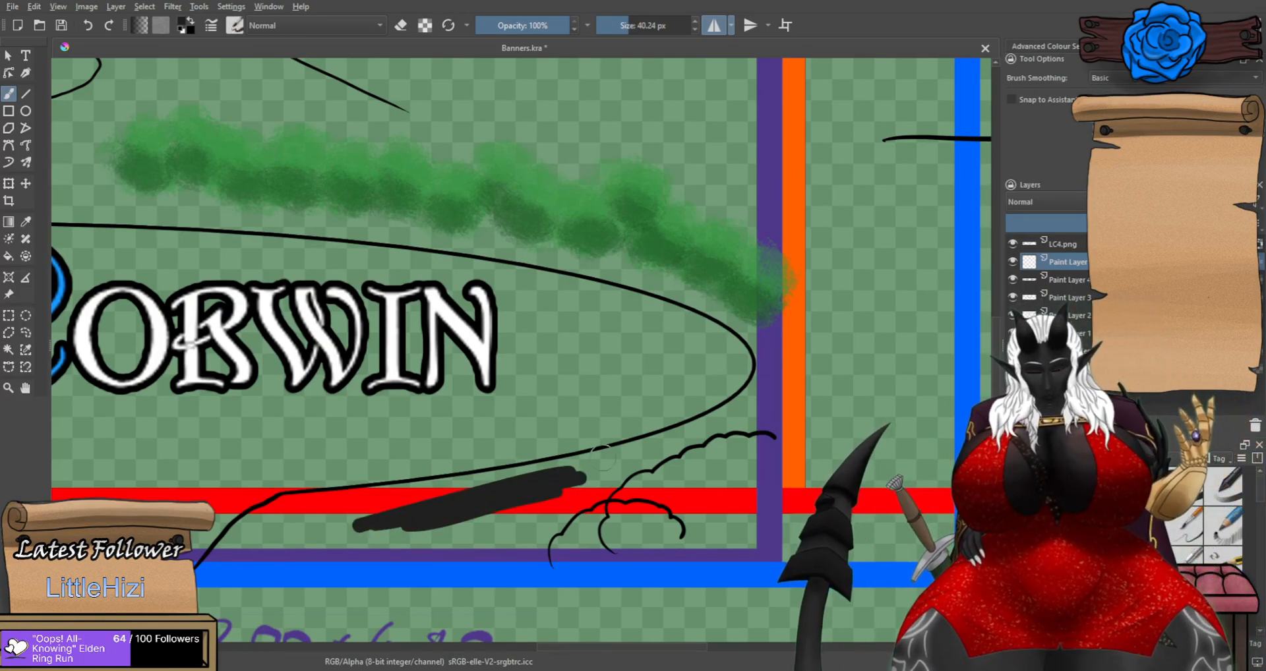
scroll(604, 488, "up", 1)
mouse_move(604, 488)
left_mouse_down()
mouse_move(528, 483)
mouse_move(677, 444)
mouse_move(470, 493)
mouse_move(752, 412)
left_mouse_up()
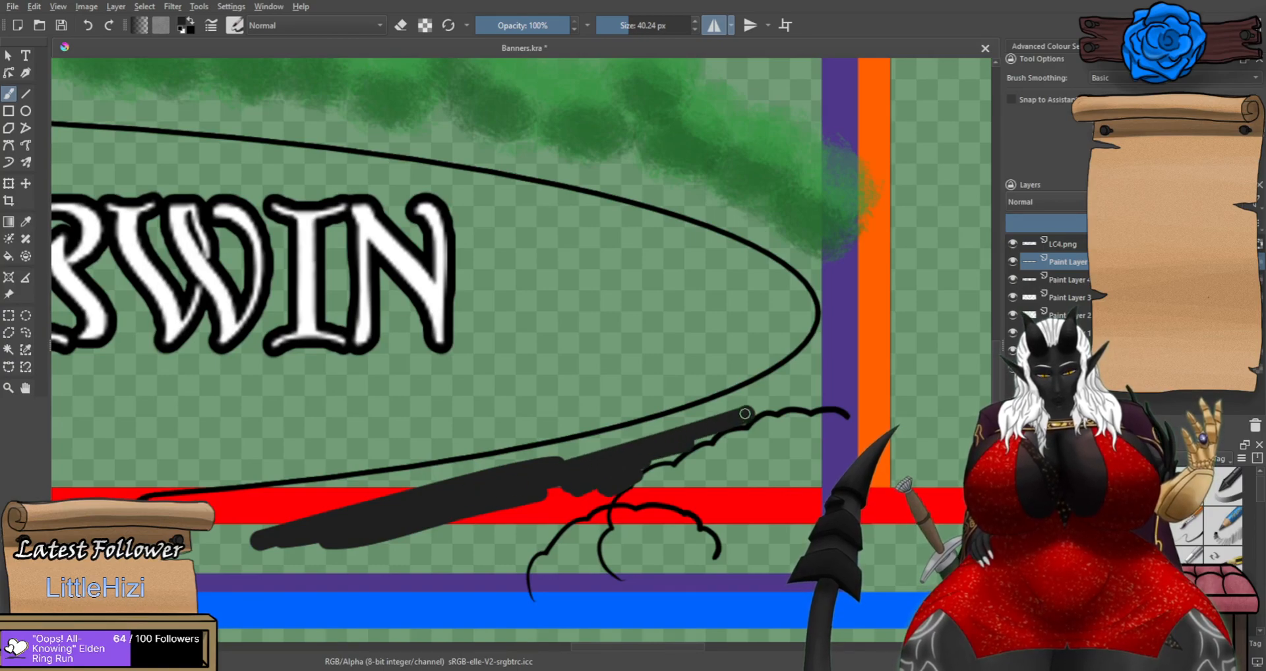
key("ctrl+z")
key("ctrl+z")
key("ctrl+shift+z")
key("ctrl+z")
Move the new paint layer beneath the foliage and line sketch layers.
left_click_drag(1066, 271, 1066, 303)
left_click(1011, 279)
left_click(1012, 280)
Paint a mirrored dark grey band around the ellipse's outer end and thicken it beneath the lower edge.
mouse_move(650, 453)
left_mouse_down()
mouse_move(721, 425)
mouse_move(652, 441)
mouse_move(791, 370)
mouse_move(742, 410)
mouse_move(752, 422)
mouse_move(808, 373)
mouse_move(799, 276)
mouse_move(689, 224)
mouse_move(514, 177)
left_mouse_up()
mouse_move(779, 360)
left_mouse_down()
mouse_move(627, 424)
mouse_move(707, 399)
mouse_move(595, 429)
mouse_move(139, 491)
left_mouse_up()
left_click_drag(672, 437, 225, 514)
left_click_drag(483, 466, 161, 494)
left_click_drag(424, 463, 234, 506)
left_click_drag(580, 472, 306, 531)
left_click_drag(628, 467, 240, 516)
left_click_drag(695, 455, 255, 528)
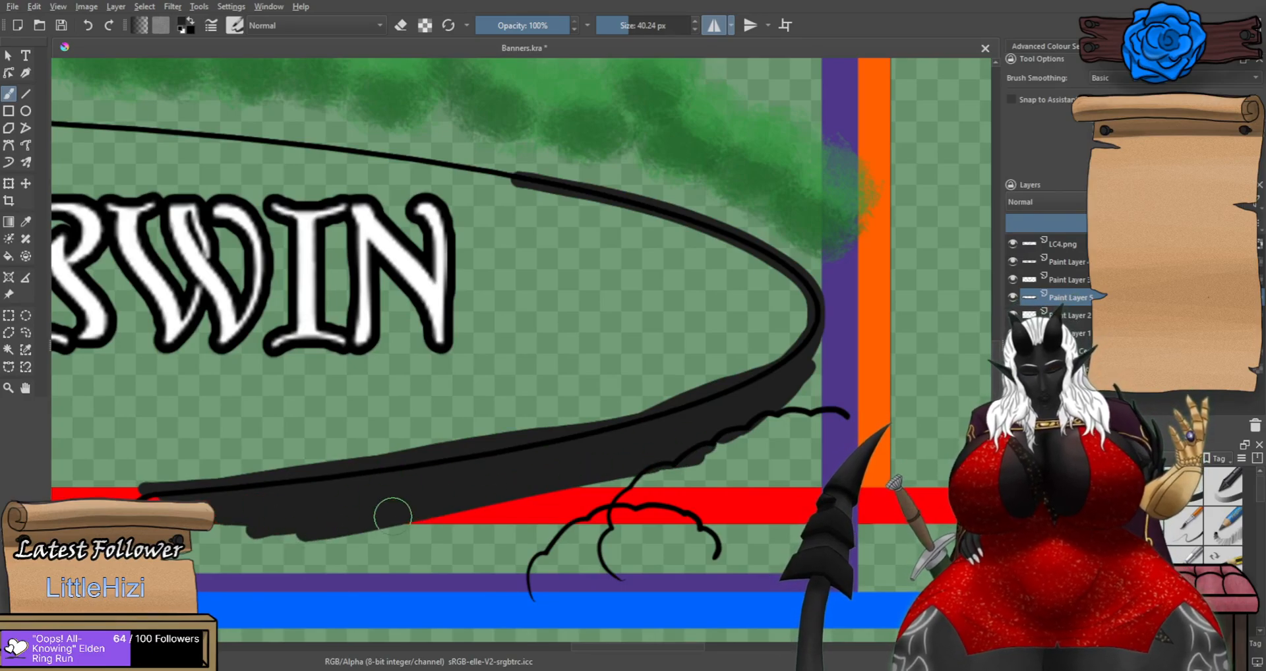
left_click_drag(373, 525, 604, 418)
left_click_drag(872, 361, 768, 411)
mouse_move(804, 395)
left_mouse_down()
mouse_move(656, 432)
mouse_move(727, 400)
mouse_move(587, 413)
left_mouse_up()
scroll(603, 404, "down", 3)
scroll(541, 422, "up", 3)
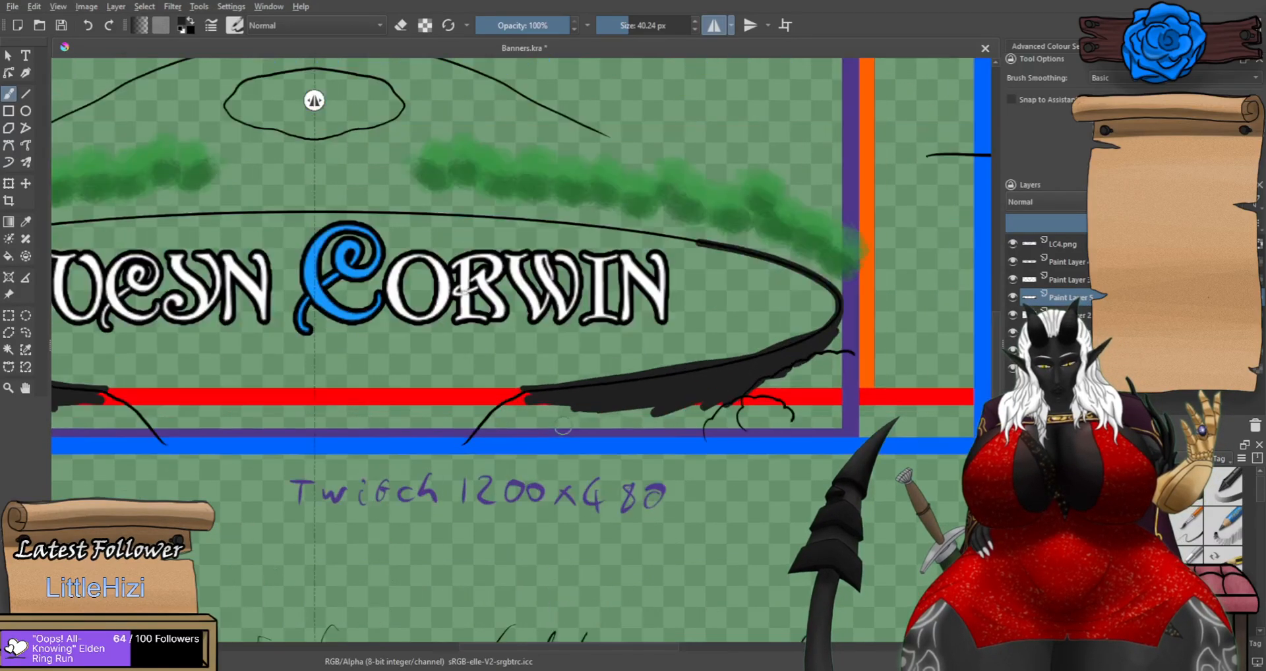
Fill the area between the ellipse's lower edge, the diagonal sketch line and the frame's bottom with dark grey.
scroll(618, 429, "down", 2)
scroll(679, 425, "up", 3)
mouse_move(748, 456)
left_mouse_down()
mouse_move(751, 432)
mouse_move(798, 376)
left_mouse_up()
mouse_move(748, 450)
left_mouse_down()
mouse_move(262, 451)
mouse_move(391, 356)
mouse_move(298, 415)
left_mouse_up()
mouse_move(378, 350)
left_mouse_down()
mouse_move(307, 395)
mouse_move(252, 456)
mouse_move(218, 463)
mouse_move(310, 420)
mouse_move(284, 440)
mouse_move(454, 431)
mouse_move(423, 429)
mouse_move(381, 371)
mouse_move(349, 389)
mouse_move(550, 373)
mouse_move(419, 434)
mouse_move(614, 439)
mouse_move(429, 438)
mouse_move(505, 389)
mouse_move(548, 394)
mouse_move(424, 419)
mouse_move(642, 417)
mouse_move(499, 428)
mouse_move(724, 443)
mouse_move(736, 443)
mouse_move(757, 392)
mouse_move(744, 381)
mouse_move(756, 375)
mouse_move(695, 430)
mouse_move(712, 385)
mouse_move(601, 421)
mouse_move(555, 426)
mouse_move(574, 400)
left_mouse_up()
scroll(623, 387, "down", 3)
scroll(613, 393, "down", 2)
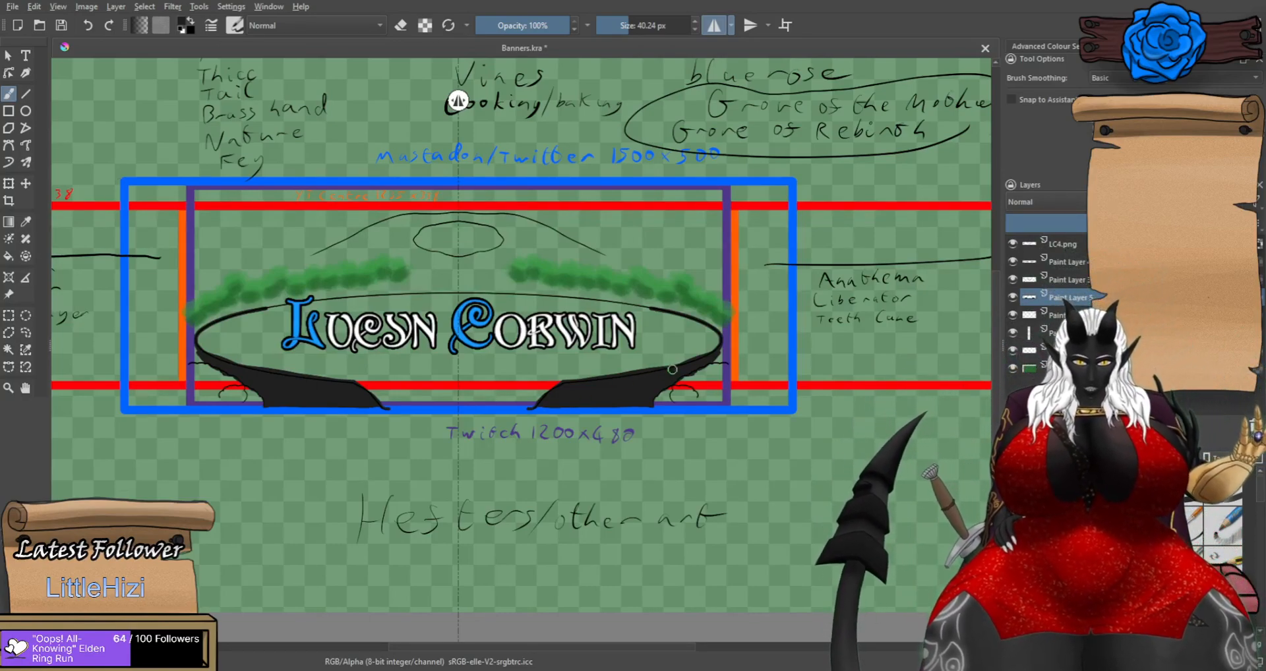
Paint dark grey along the ellipse's upper outer curve, filling the gap beneath the foliage.
scroll(727, 356, "up", 8)
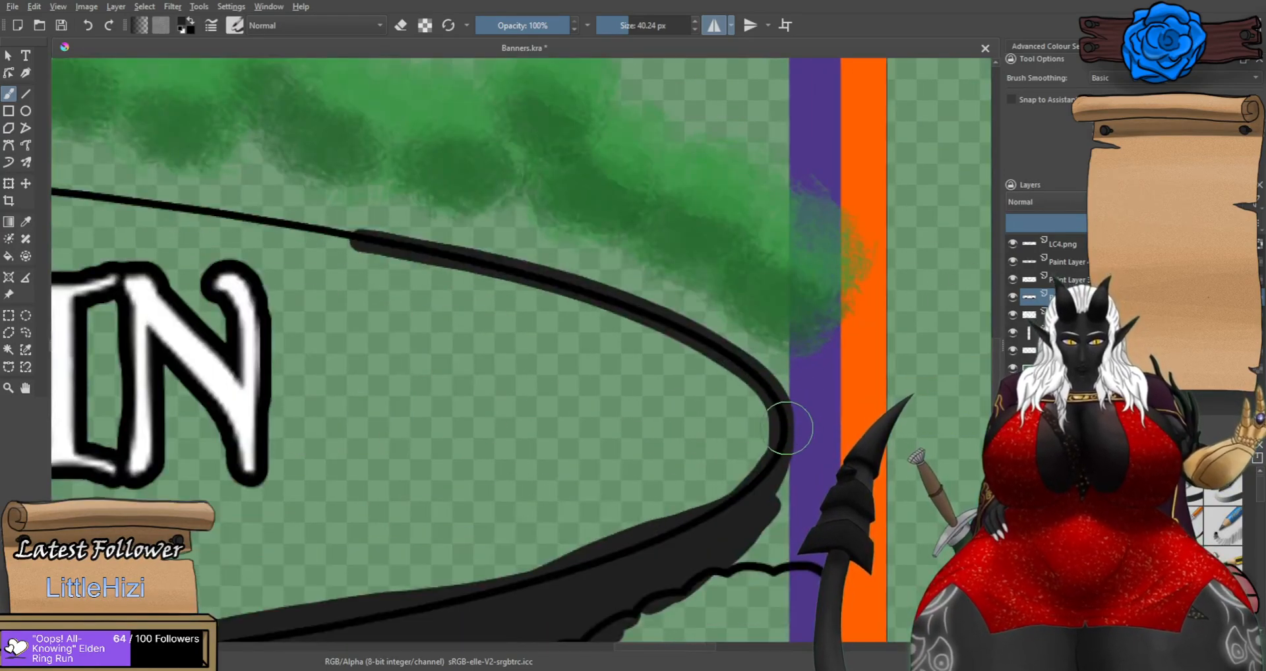
mouse_move(786, 428)
left_mouse_down()
mouse_move(773, 350)
mouse_move(698, 291)
mouse_move(792, 354)
mouse_move(717, 286)
mouse_move(564, 223)
mouse_move(414, 188)
left_mouse_up()
mouse_move(415, 188)
left_mouse_down()
mouse_move(616, 269)
mouse_move(717, 331)
left_mouse_up()
left_click_drag(677, 280, 594, 251)
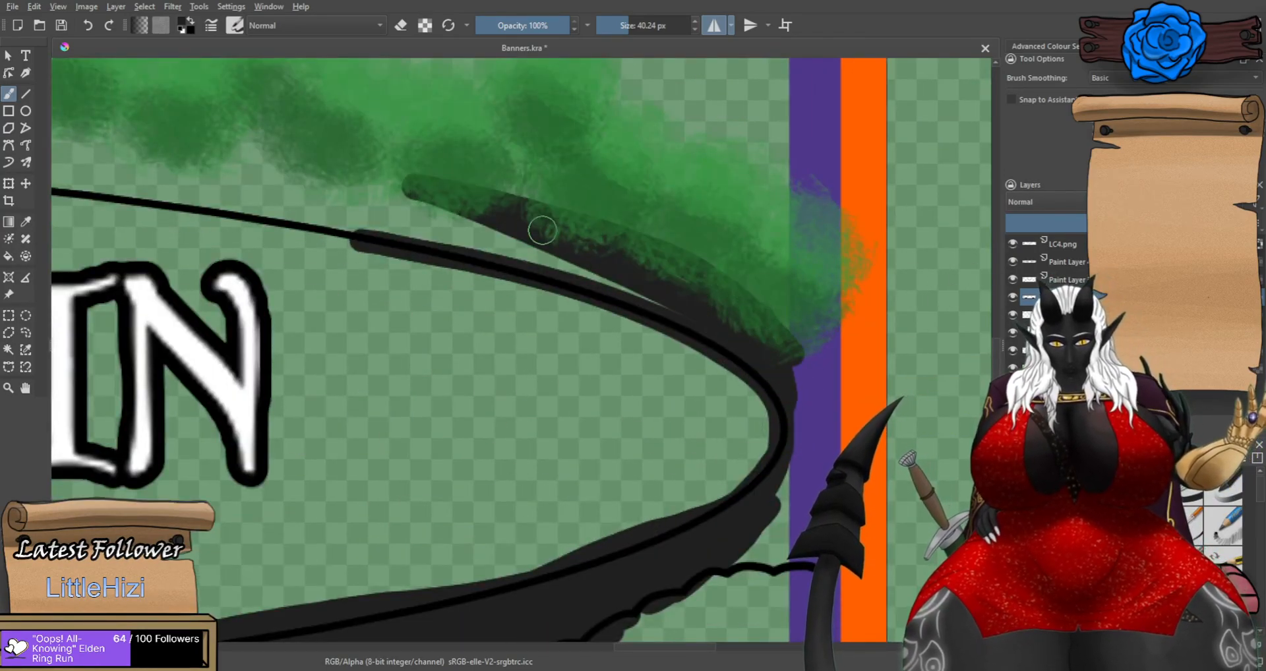
scroll(584, 277, "down", 2)
mouse_move(662, 300)
left_mouse_down()
mouse_move(562, 266)
mouse_move(660, 280)
mouse_move(448, 201)
mouse_move(586, 265)
left_mouse_up()
Extend the dark grey branch shape beneath the foliage along the ellipse's top edge toward the centre line.
scroll(584, 279, "down", 2)
mouse_move(490, 266)
left_mouse_down()
mouse_move(561, 279)
mouse_move(93, 217)
mouse_move(554, 281)
mouse_move(222, 219)
mouse_move(567, 261)
mouse_move(413, 238)
mouse_move(629, 280)
mouse_move(437, 220)
mouse_move(527, 232)
mouse_move(113, 210)
mouse_move(504, 232)
left_mouse_up()
mouse_move(393, 204)
left_mouse_down()
mouse_move(189, 199)
mouse_move(130, 212)
left_mouse_up()
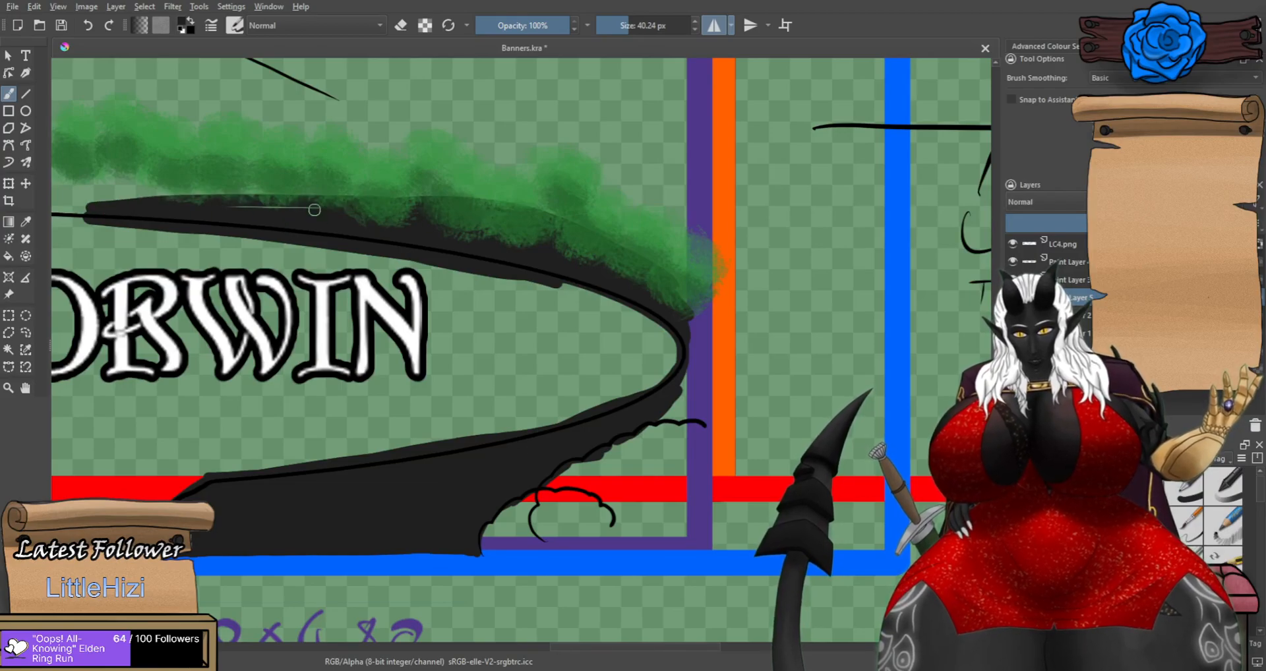
left_click_drag(516, 364, 870, 356)
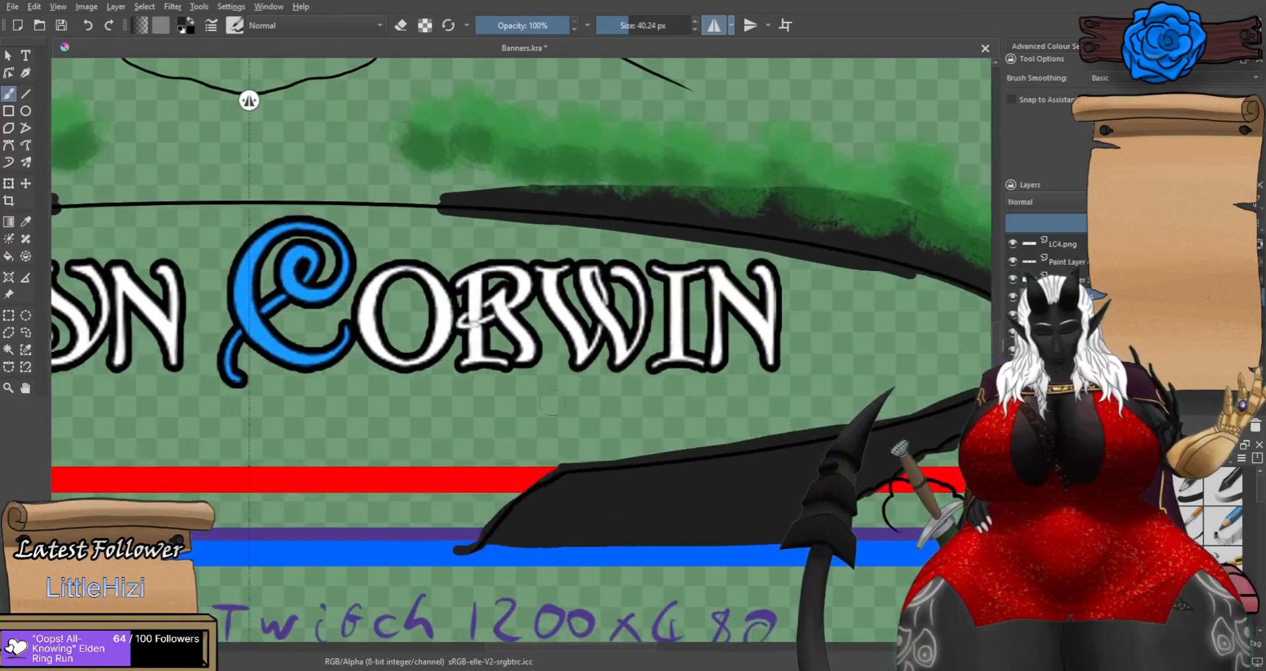
scroll(555, 381, "down", 3)
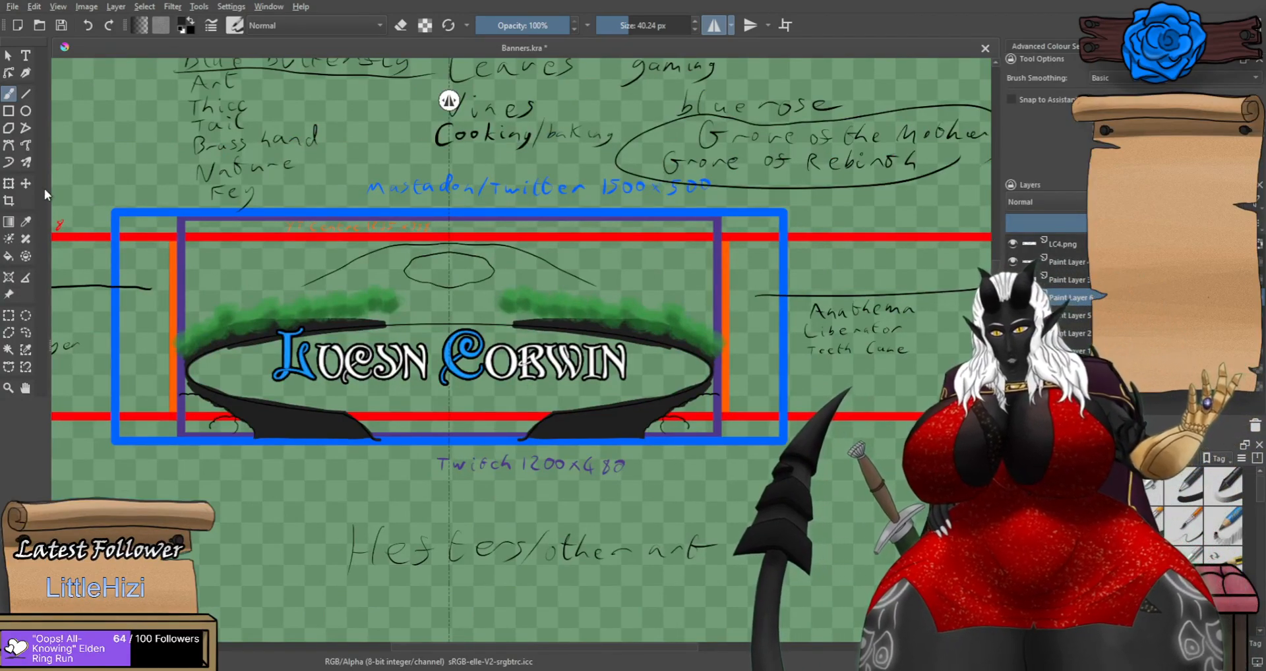
Turn off horizontal mirroring and draw an unfilled dark red 3040 × 1040 px rectangle overlapping the banner.
left_click(9, 111)
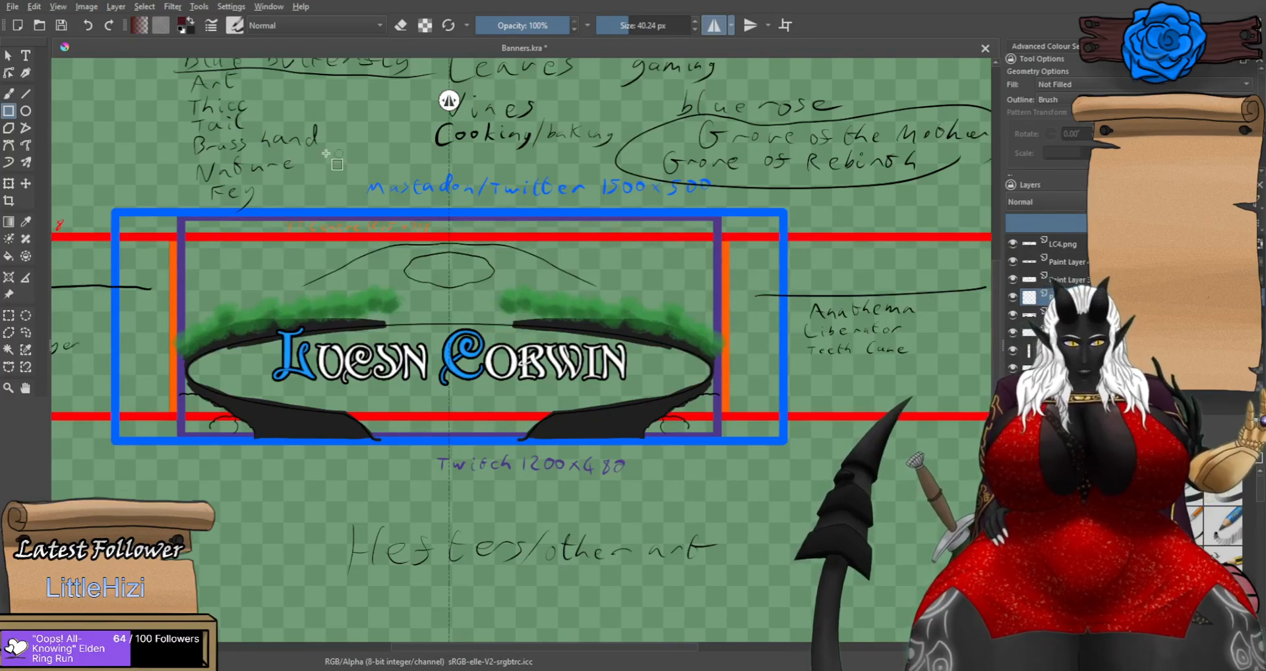
scroll(1048, 119, "down", 3)
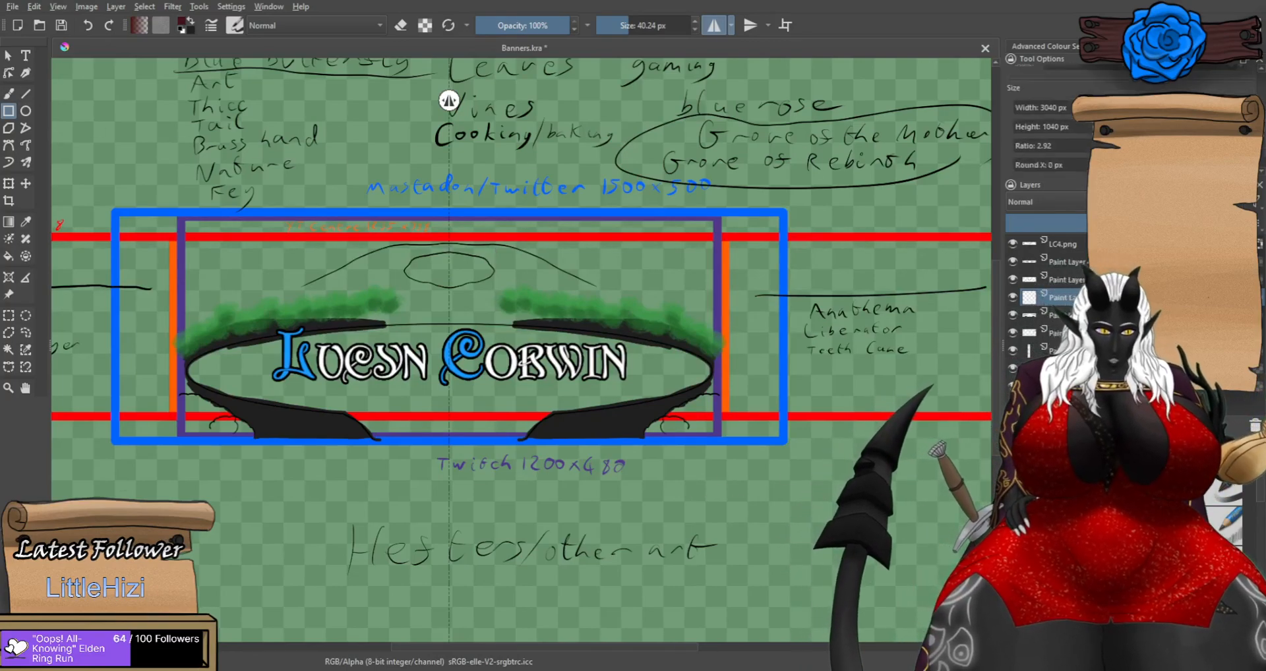
scroll(1048, 119, "down", 1)
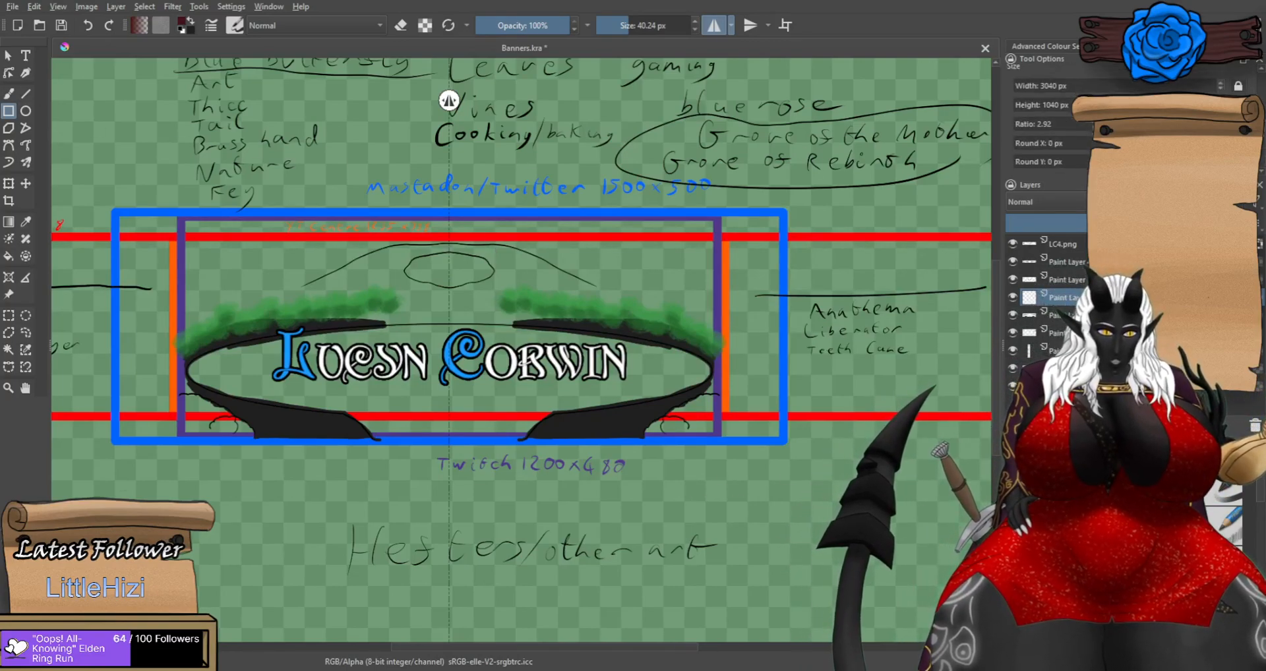
left_click(254, 267)
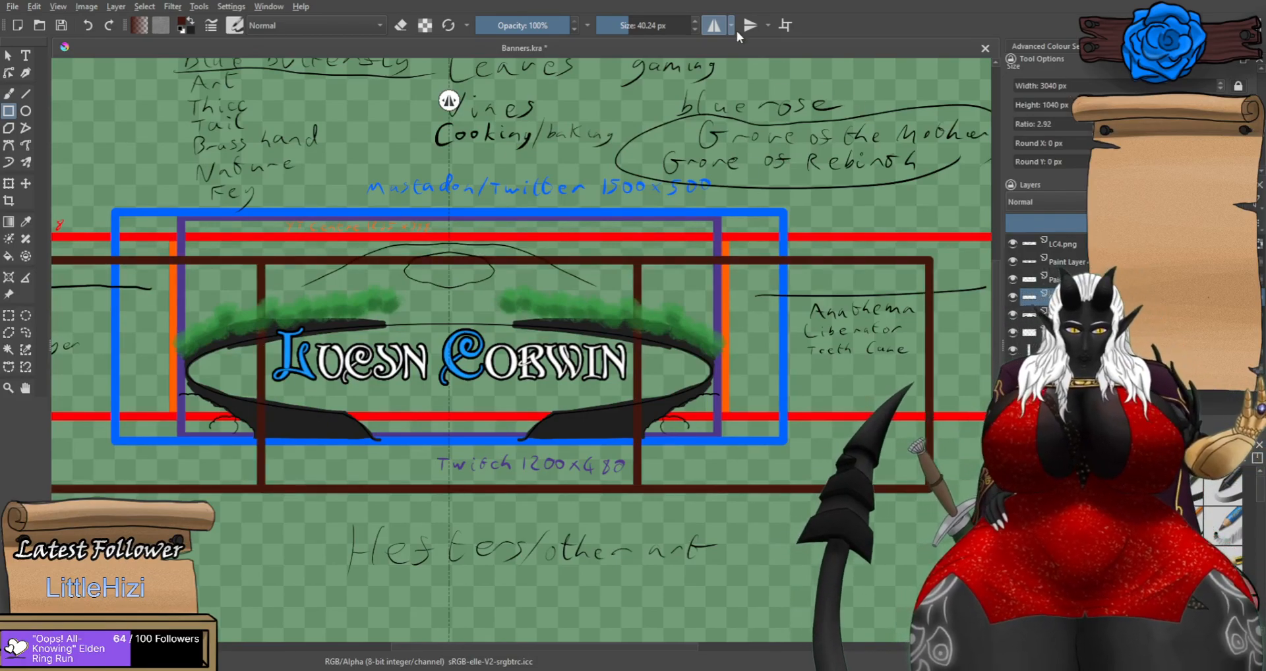
key("ctrl+z")
left_click(716, 26)
left_click(182, 308)
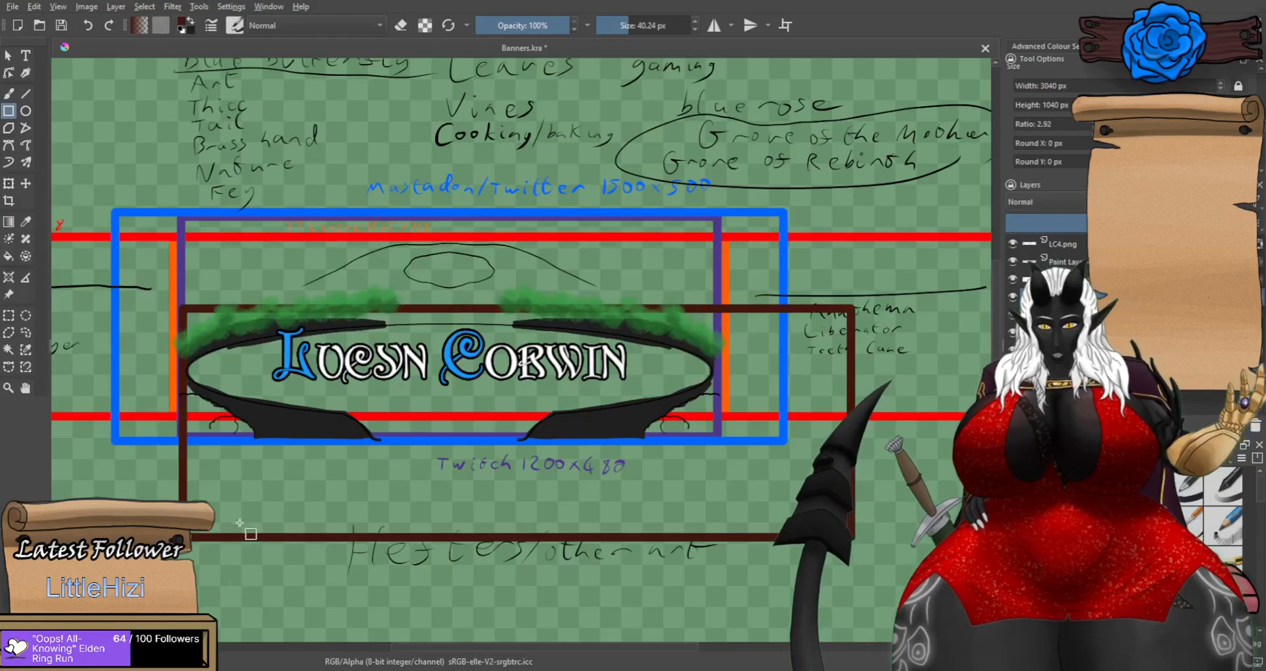
Transform the dark red rectangle to position x 2560 px, y 1440 px over the blue frame.
key("ctrl+t")
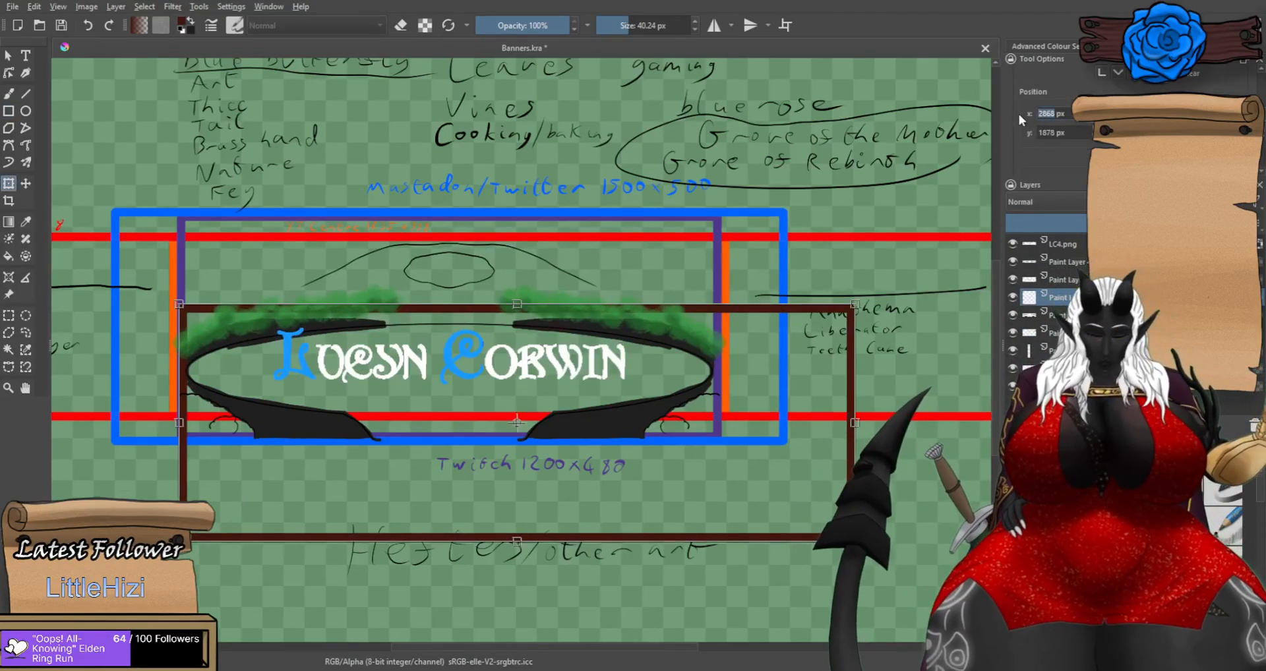
type("2560")
key("Tab")
key("Tab")
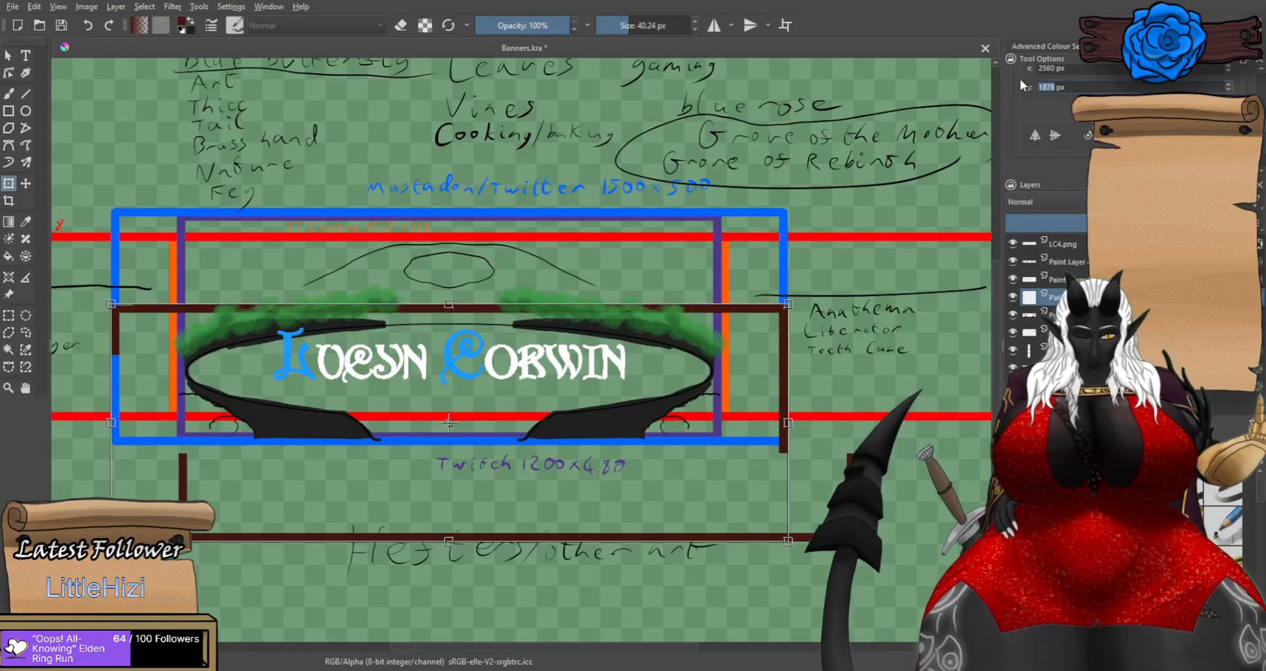
type("1440")
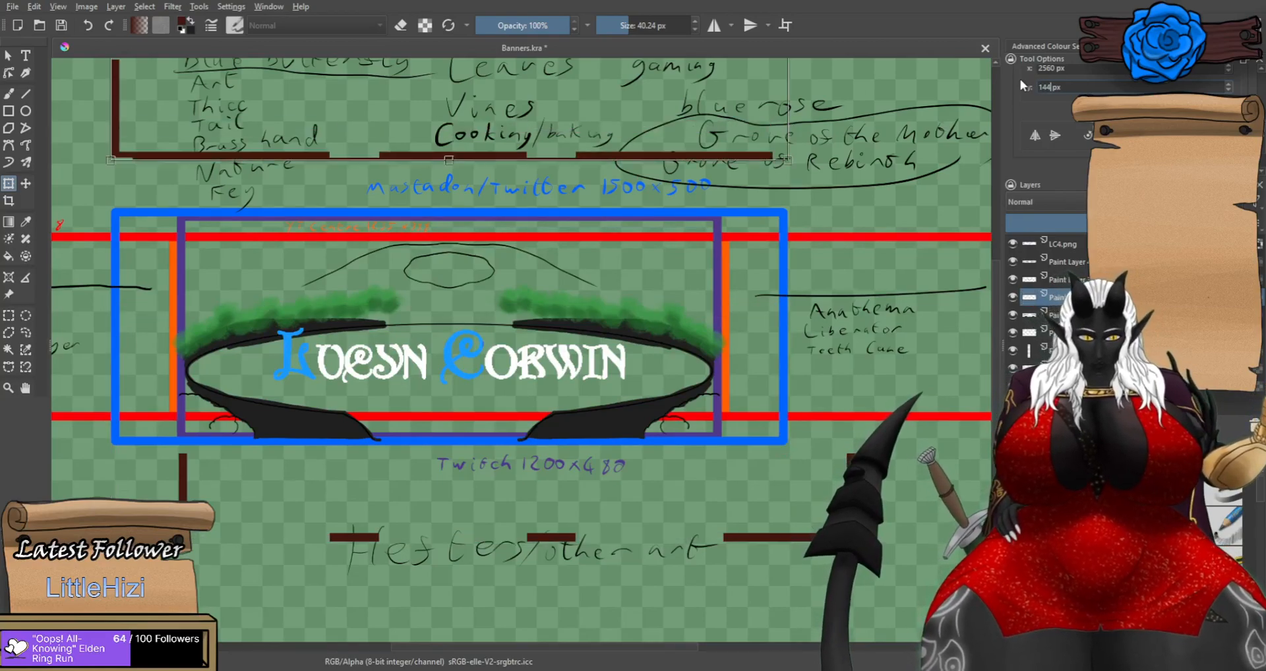
key("Return")
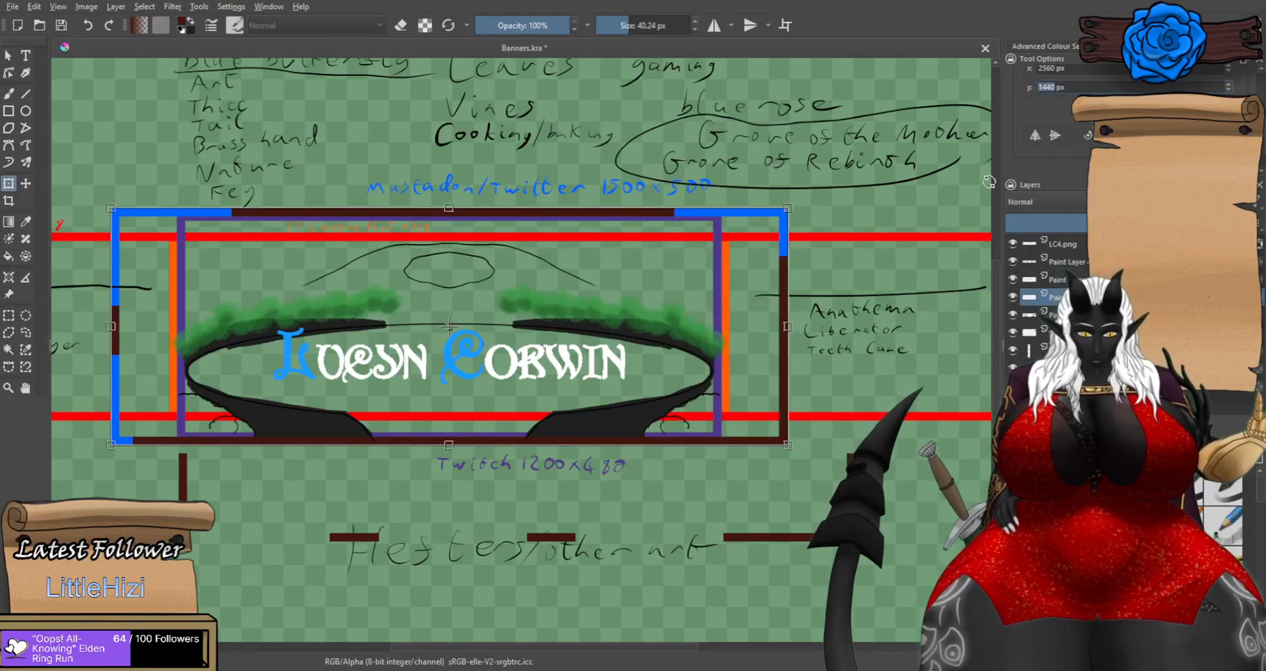
Nudge the rectangle to x 2559 px, y 1440 px and apply the transform.
left_click_drag(752, 290, 749, 287)
key("ctrl+z")
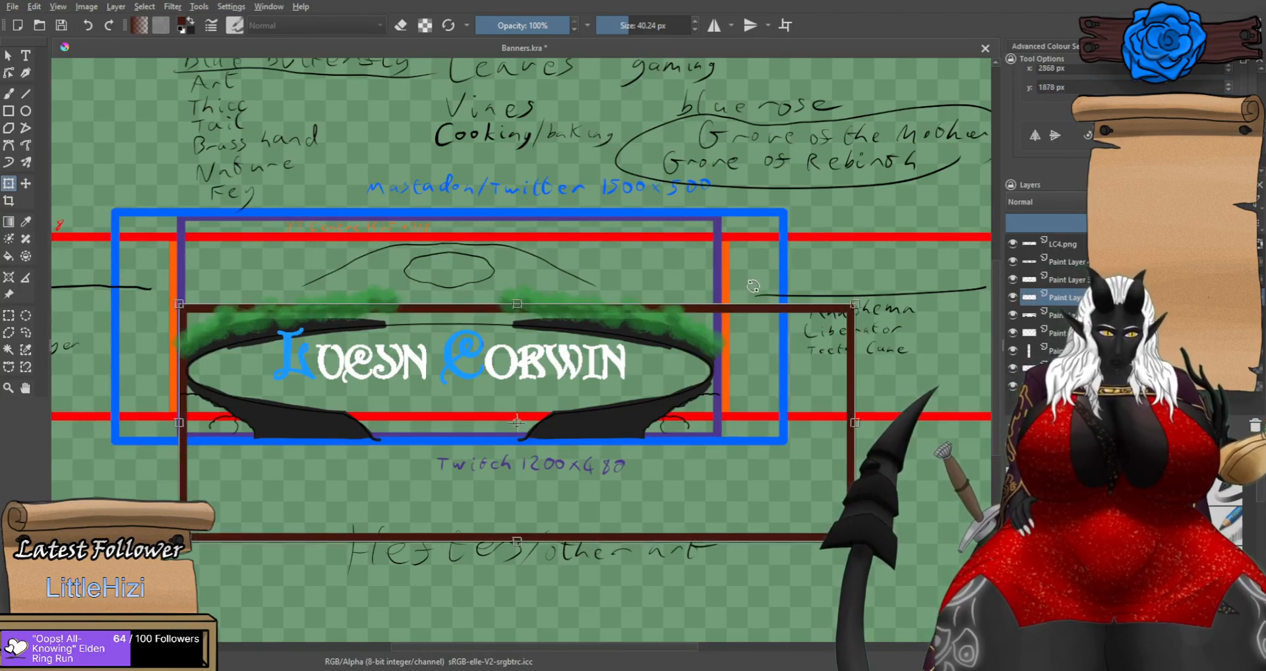
key("ctrl+shift+z")
left_click(1054, 87)
left_click(1227, 85)
left_click(1066, 280)
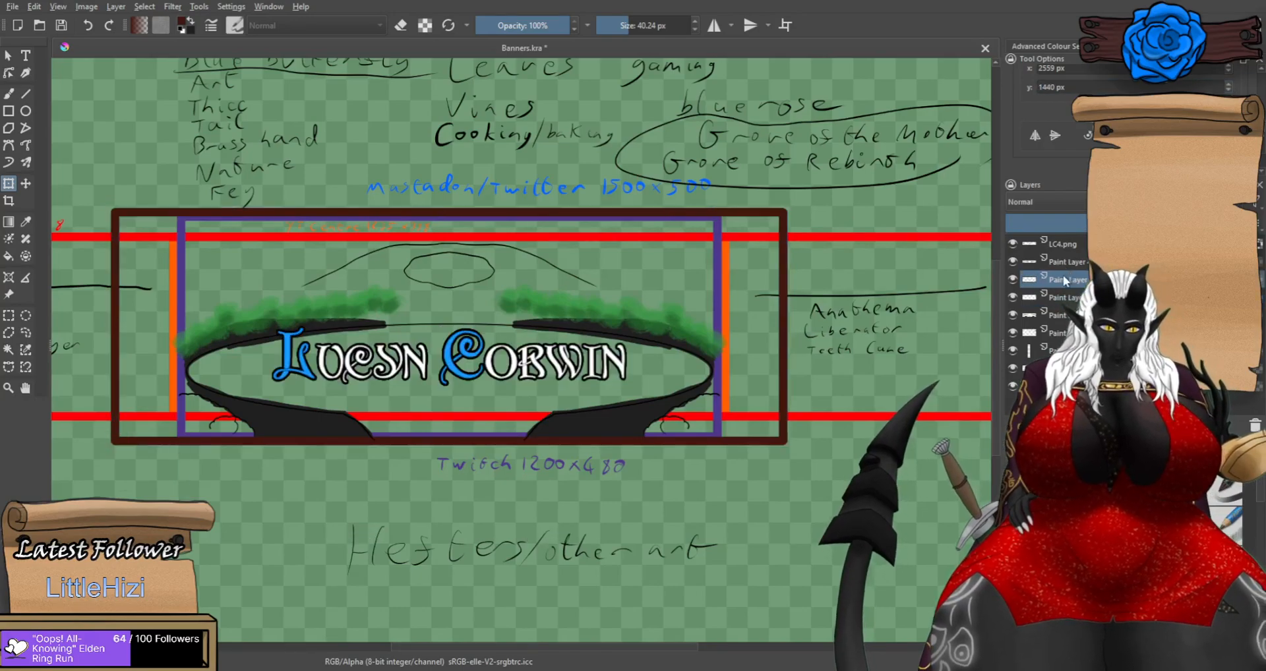
Toggle the visibility of individual paint layers to check what each one contains.
left_click(1014, 297)
left_click(1014, 297)
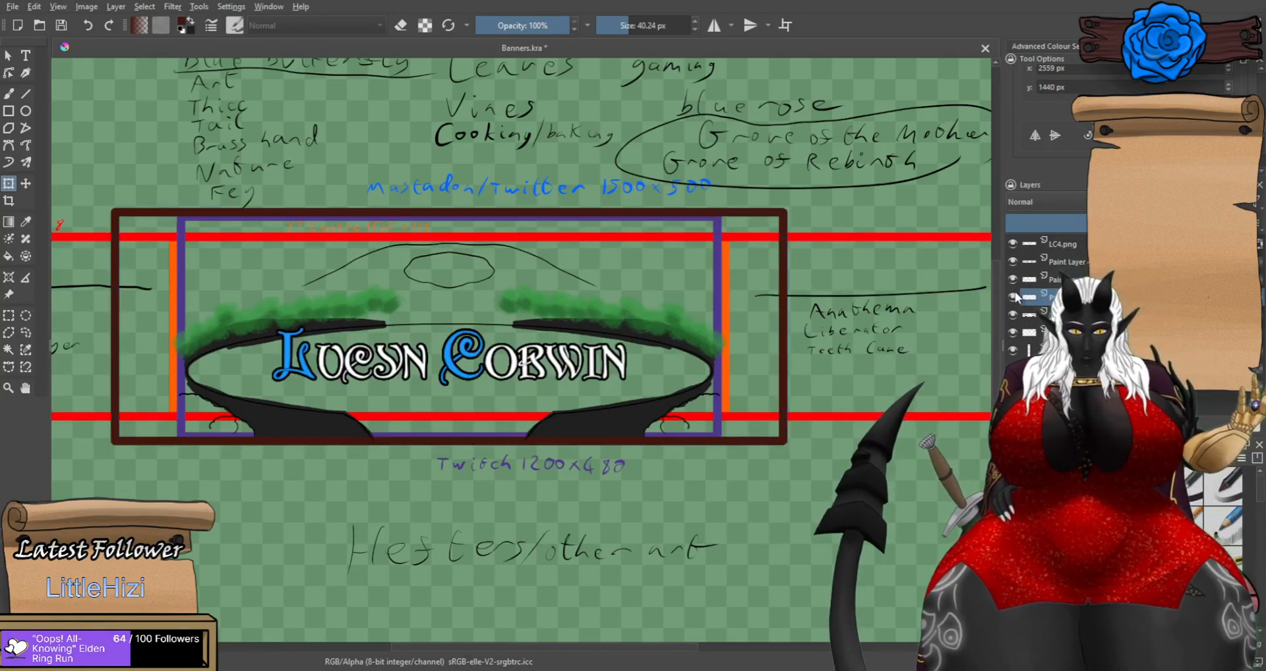
left_click(1012, 315)
left_click(1012, 314)
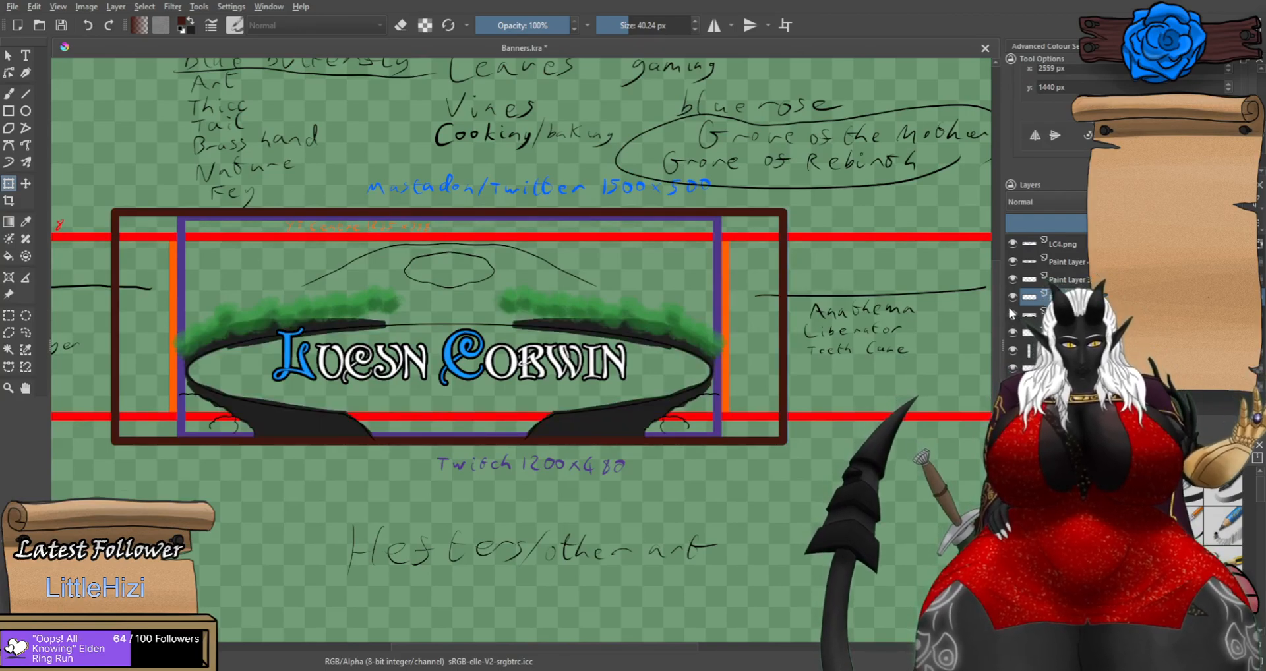
left_click(1014, 279)
left_click(1013, 279)
left_click(1014, 262)
left_click(1014, 262)
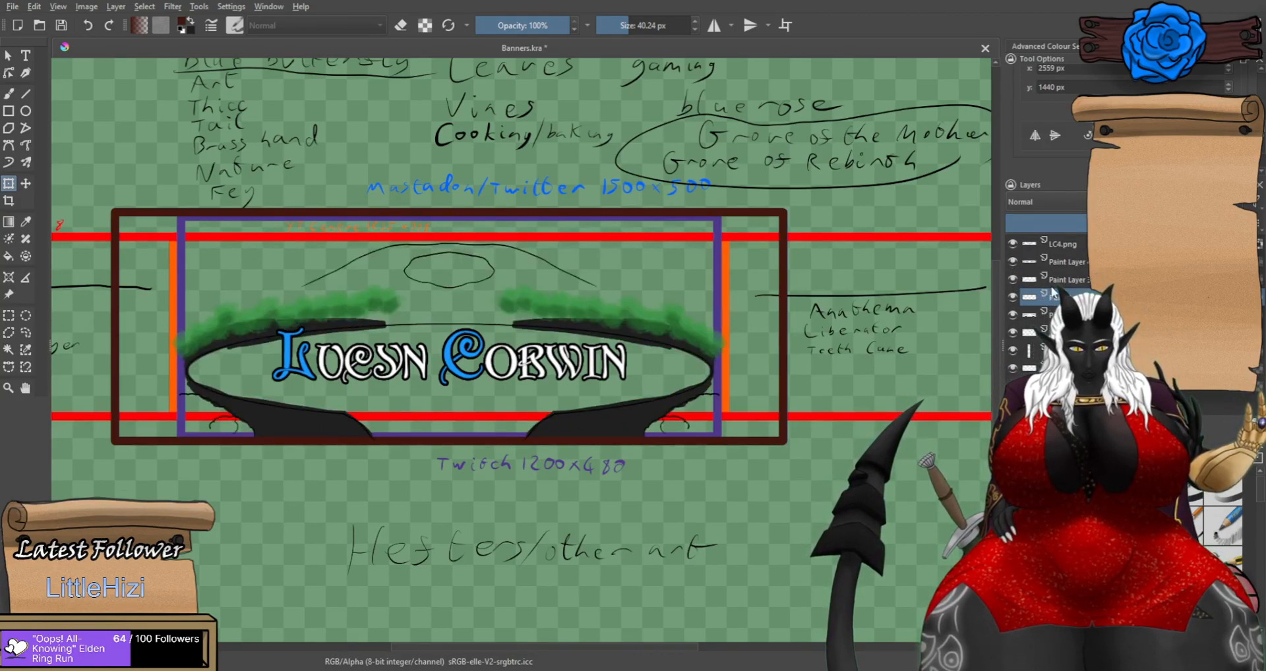
left_click(1012, 314)
left_click(1012, 315)
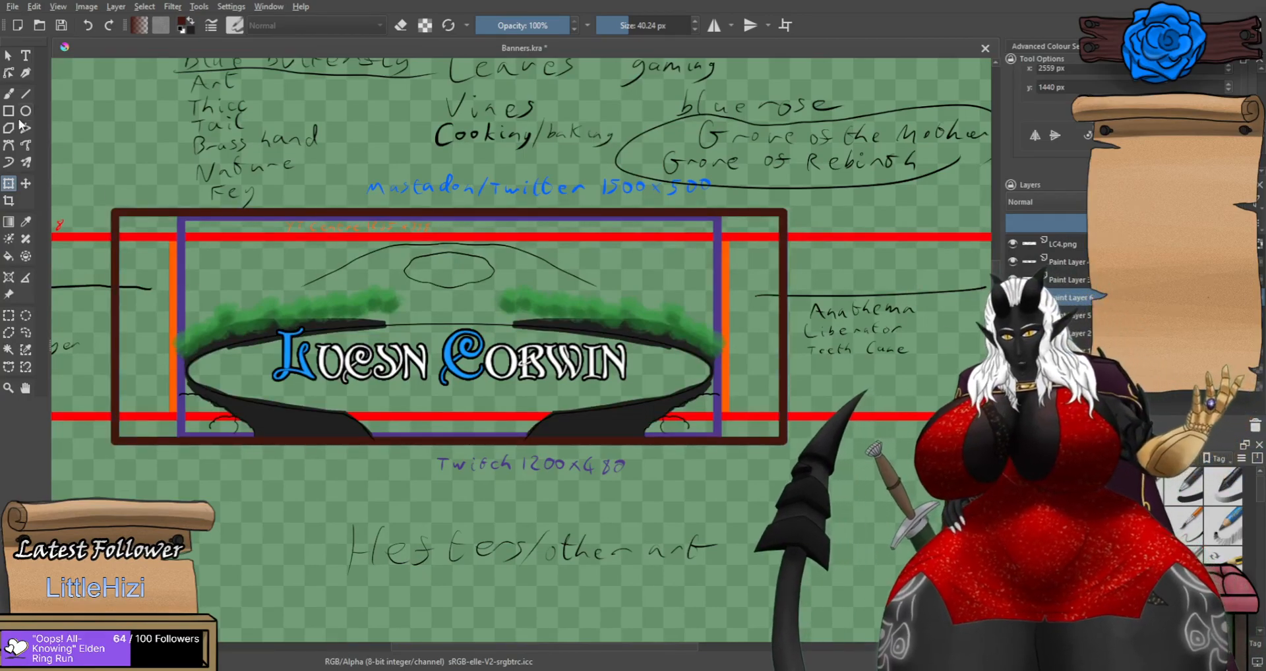
Select the contiguous empty area inside the dark red rectangle on its layer.
key("b")
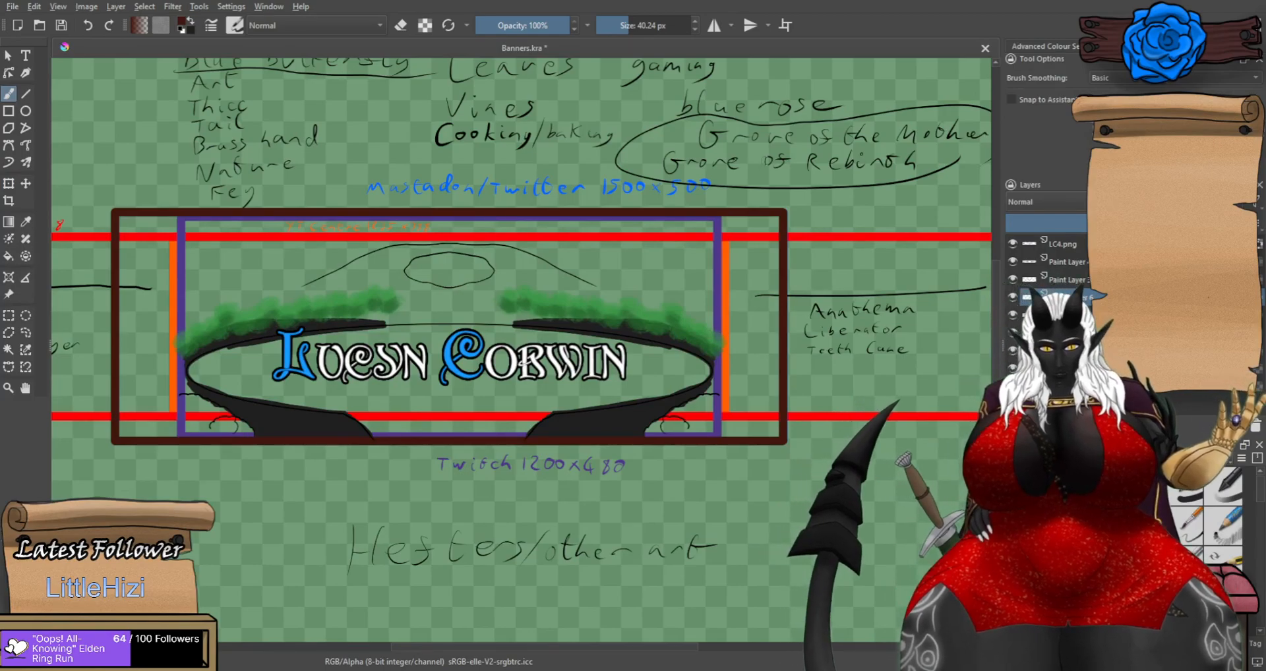
scroll(725, 86, "up", 2)
scroll(687, 113, "down", 2)
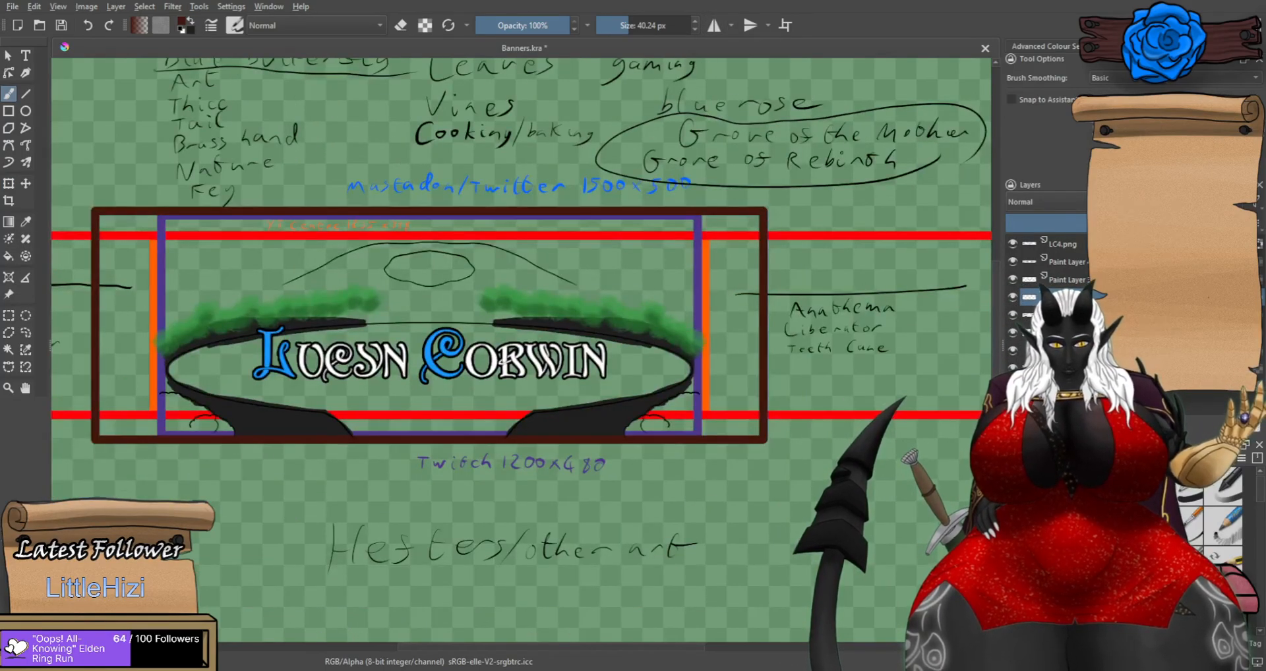
left_click(1026, 298)
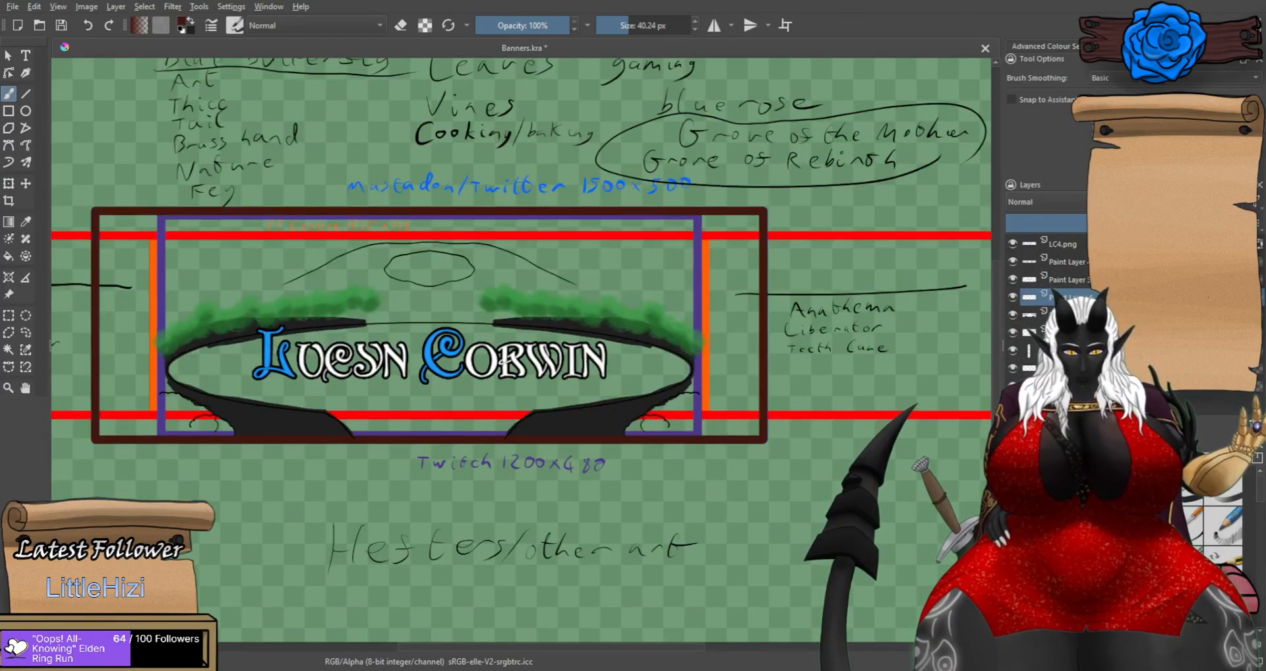
left_click(10, 258)
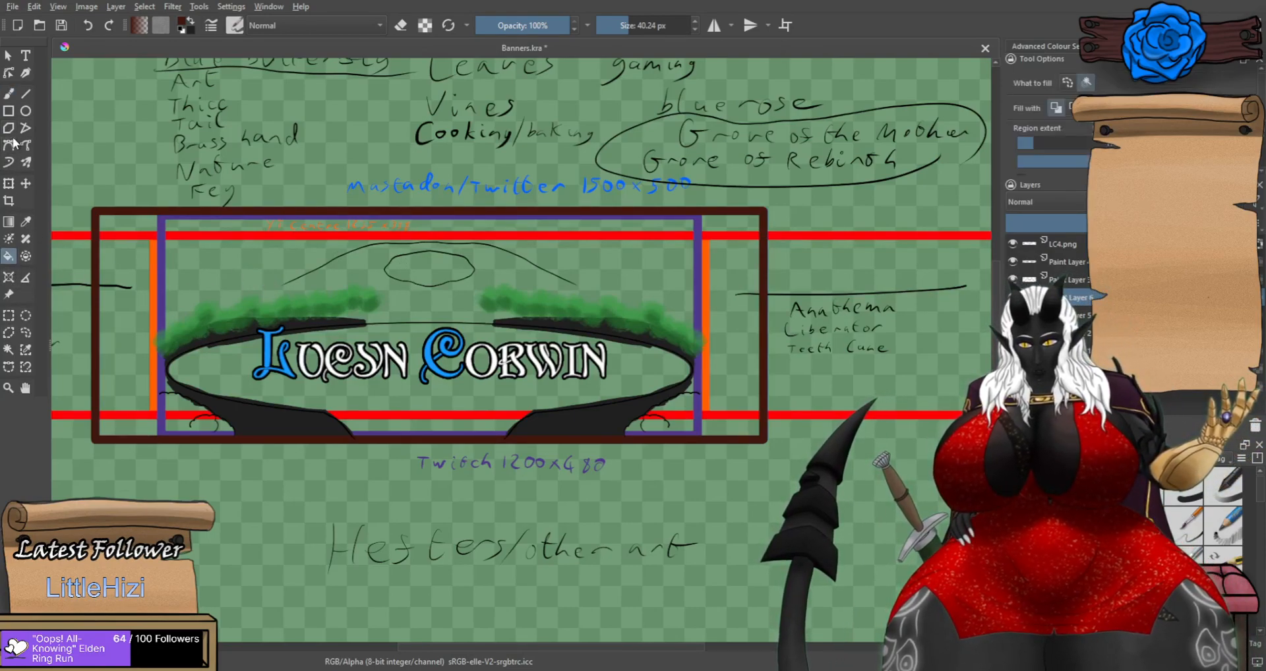
left_click(9, 349)
left_click(292, 267)
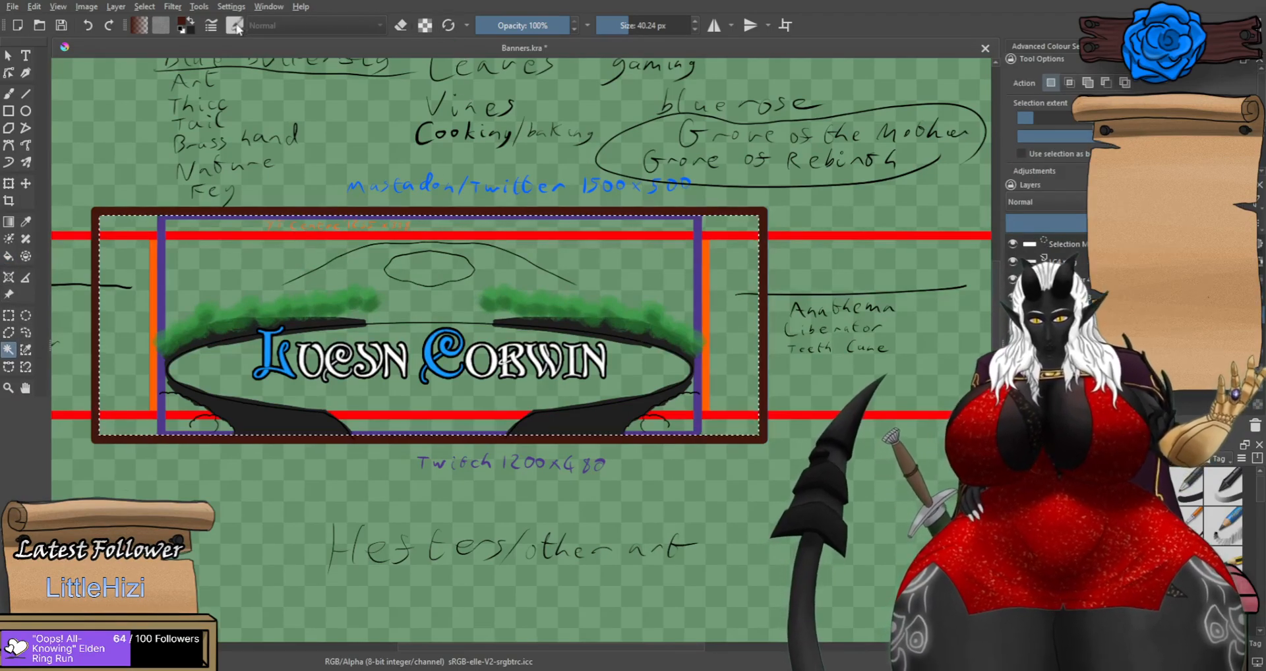
Grow the selection outward so its edge lies within the rectangle's dark red border.
left_click(172, 7)
mouse_move(136, 9)
left_click(239, 253)
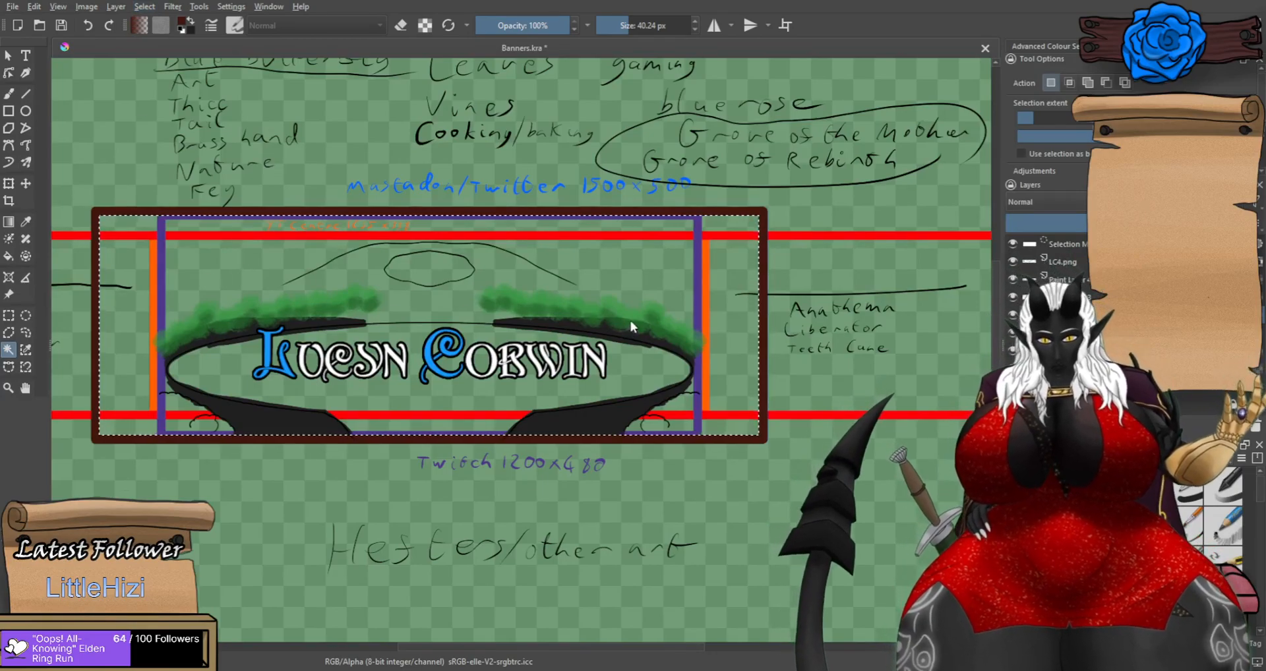
left_click(669, 334)
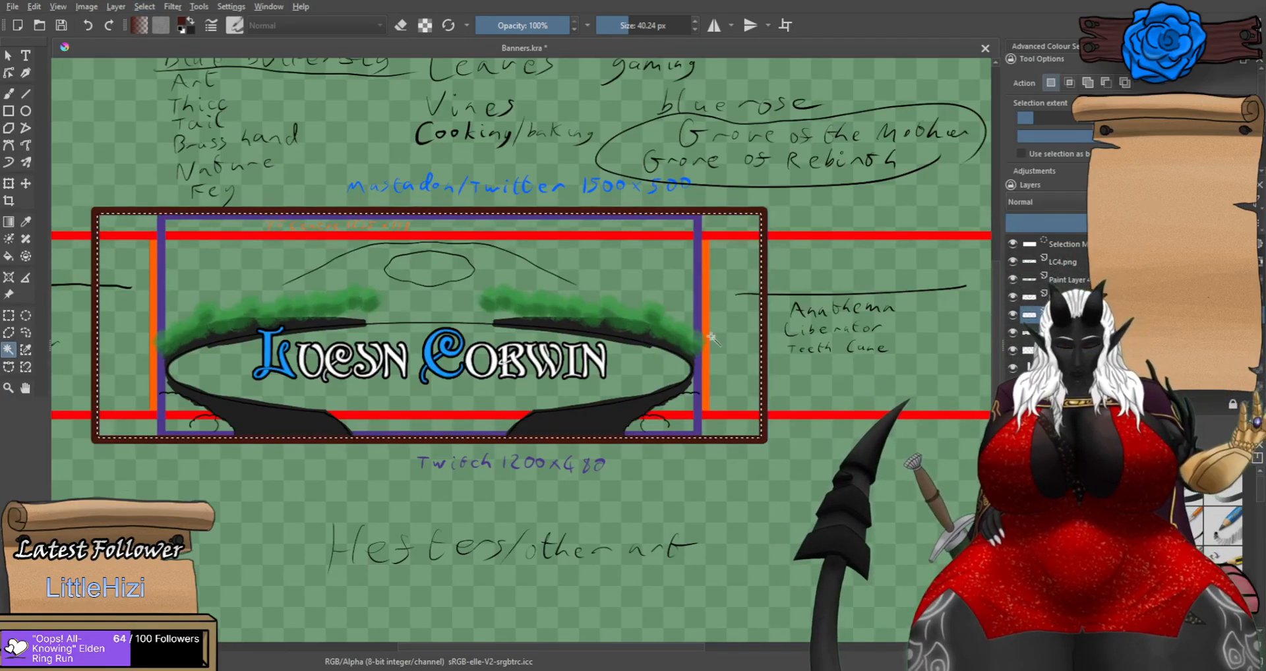
Fill the selected banner area with dark grey using a 1000 px brush.
left_click(11, 90)
left_click_drag(604, 25, 828, 33)
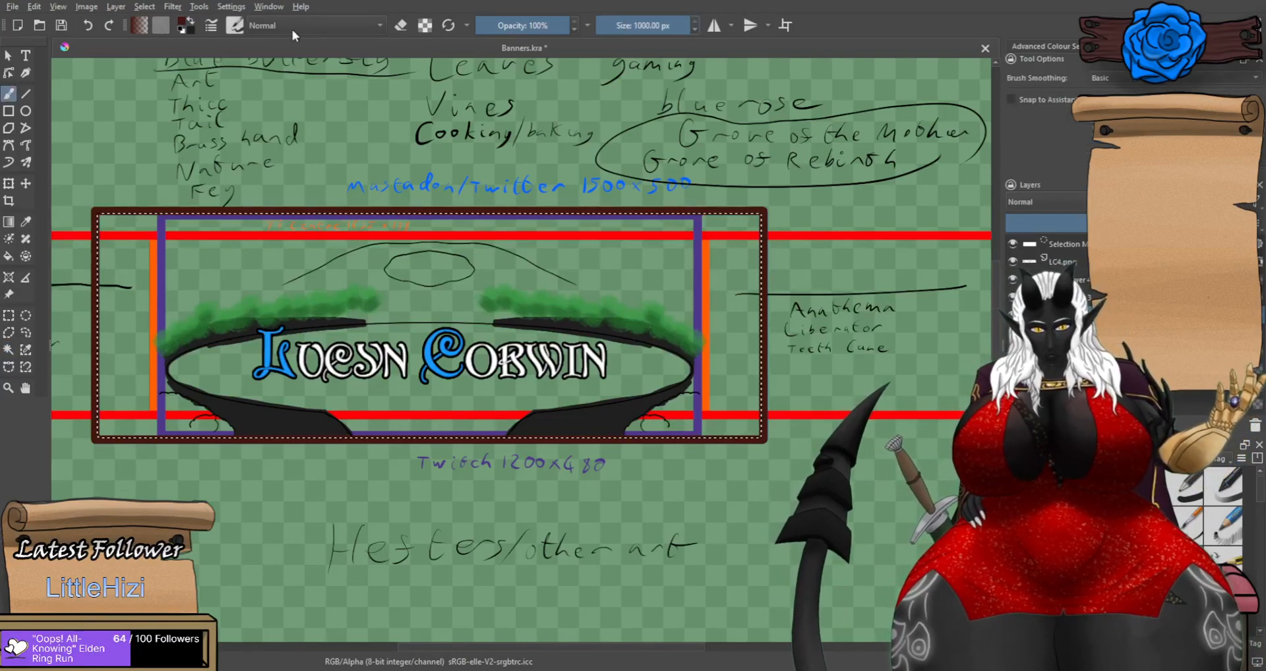
mouse_move(659, 411)
left_mouse_down()
mouse_move(749, 373)
mouse_move(580, 339)
mouse_move(155, 462)
left_mouse_up()
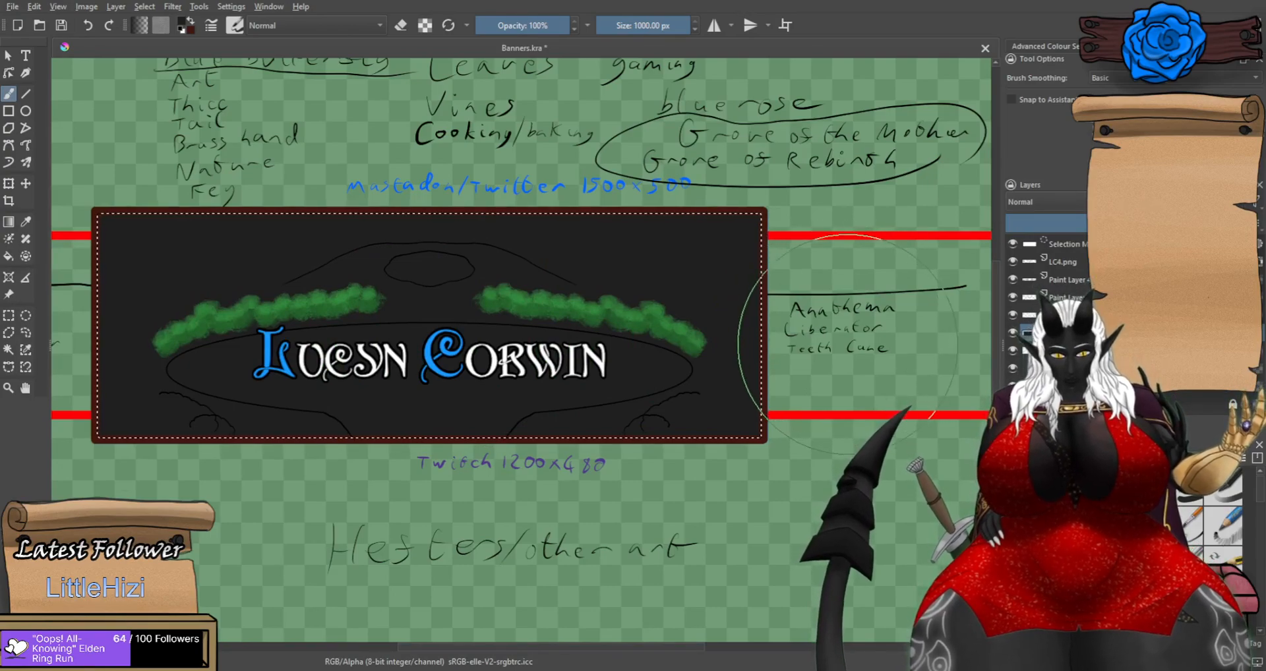
Bring the platform frame guides in front of the dark grey fill and lower their layer's opacity.
left_click(1013, 352)
left_click(1014, 352)
left_click(1012, 369)
left_click(1011, 369)
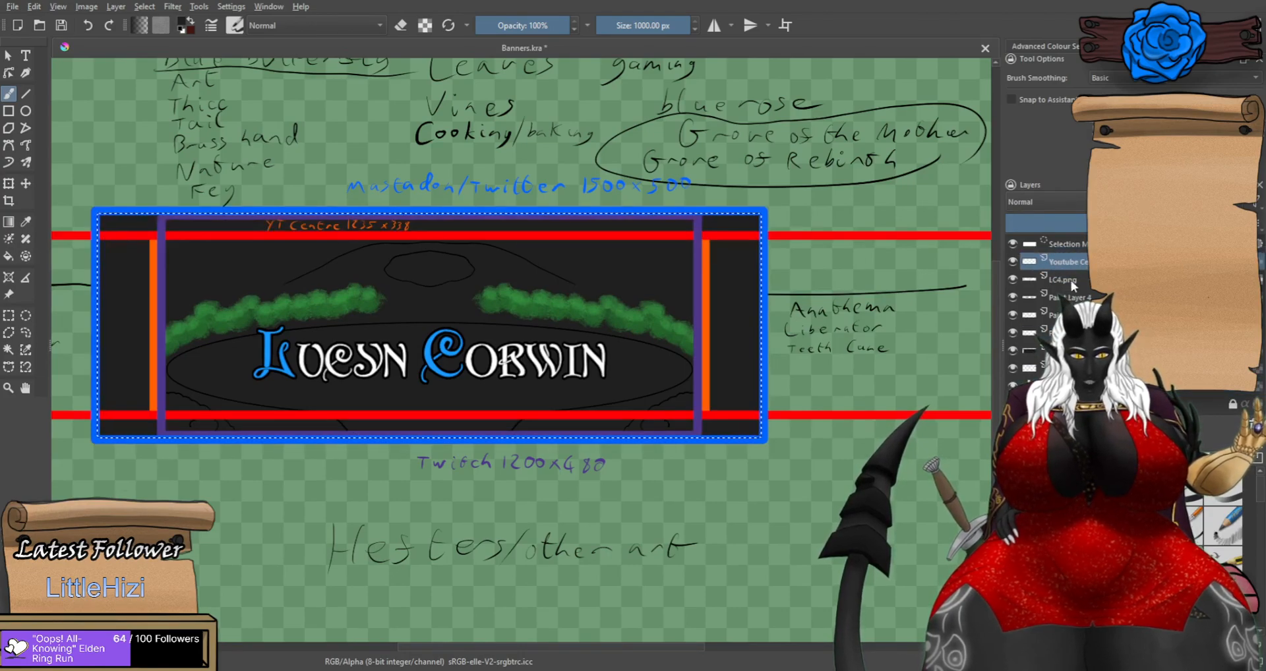
left_click(1177, 223)
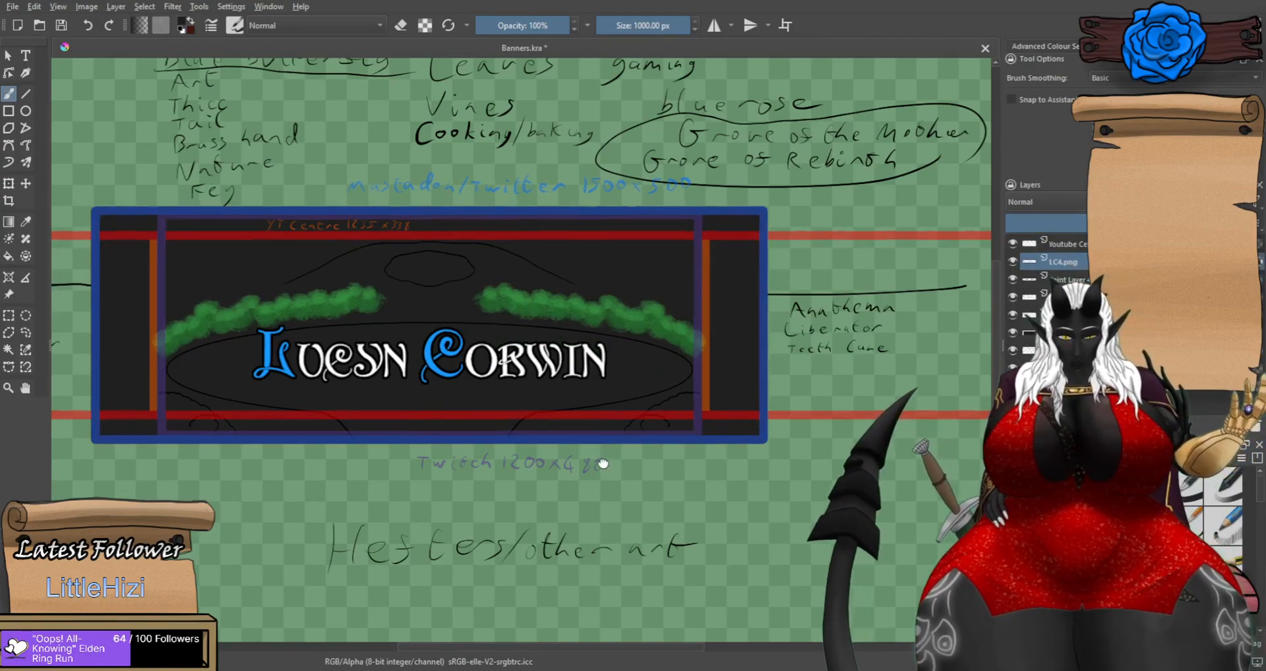
Turn on horizontal mirroring and paint the inside of the ellipse behind the name logo light blue.
left_click_drag(602, 464, 734, 464)
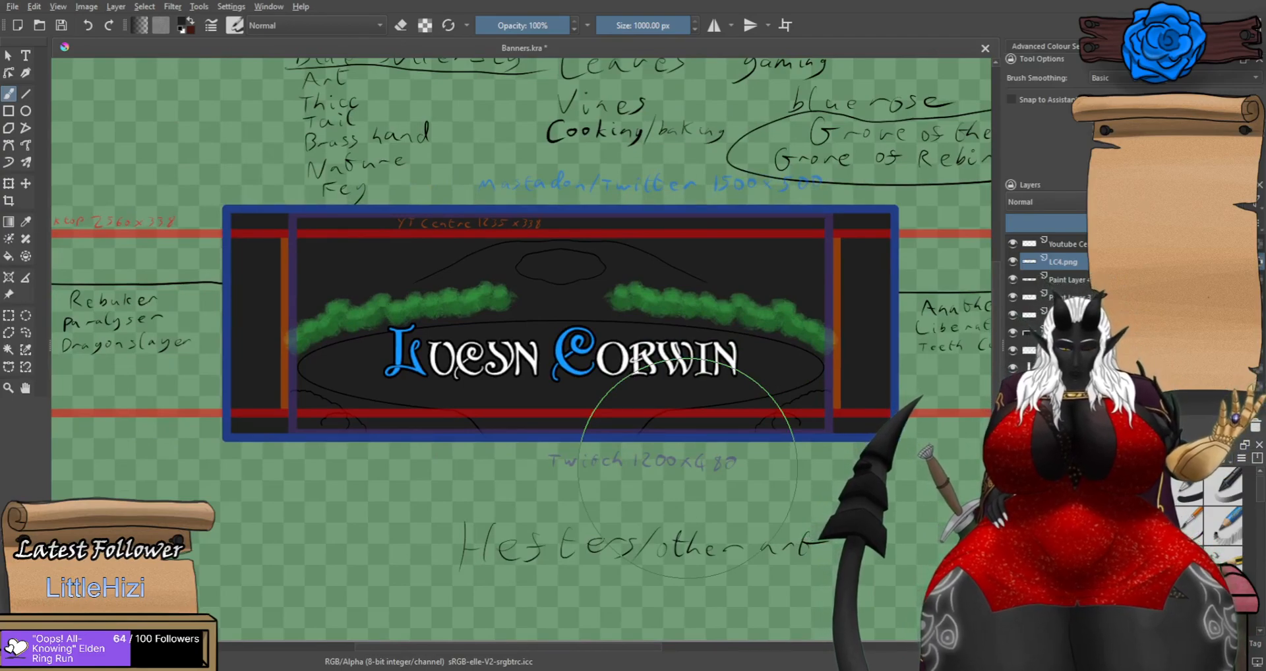
left_click(710, 27)
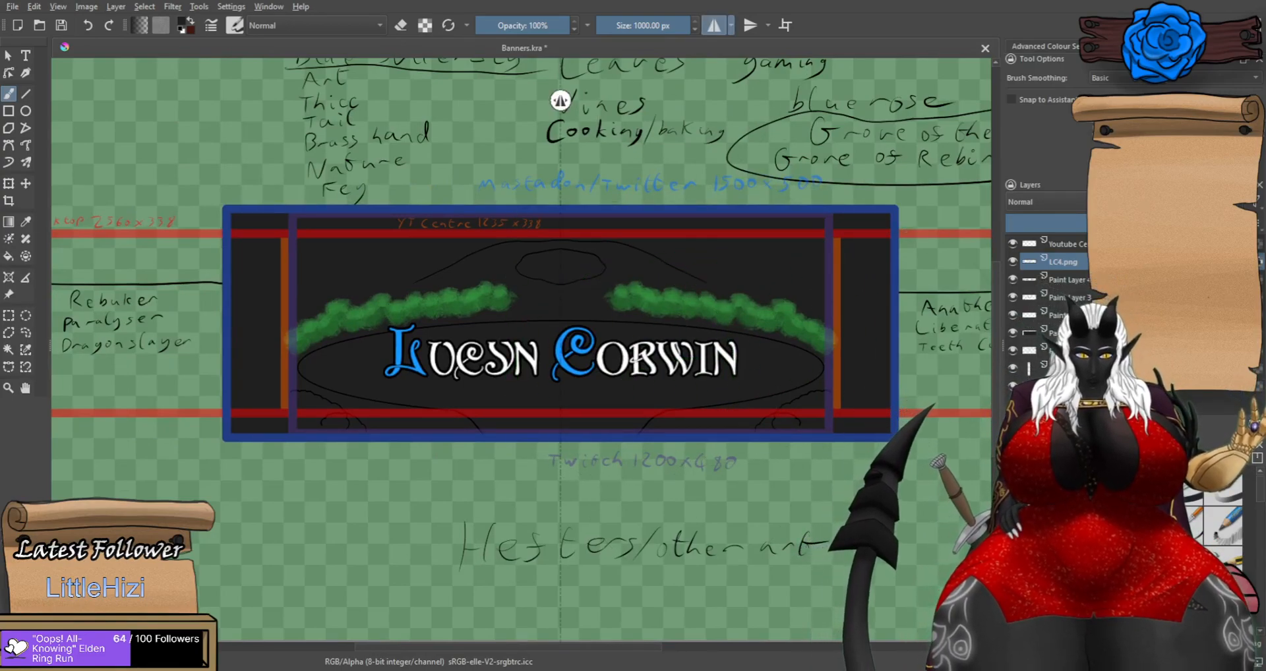
left_click(1012, 335)
left_click(1012, 334)
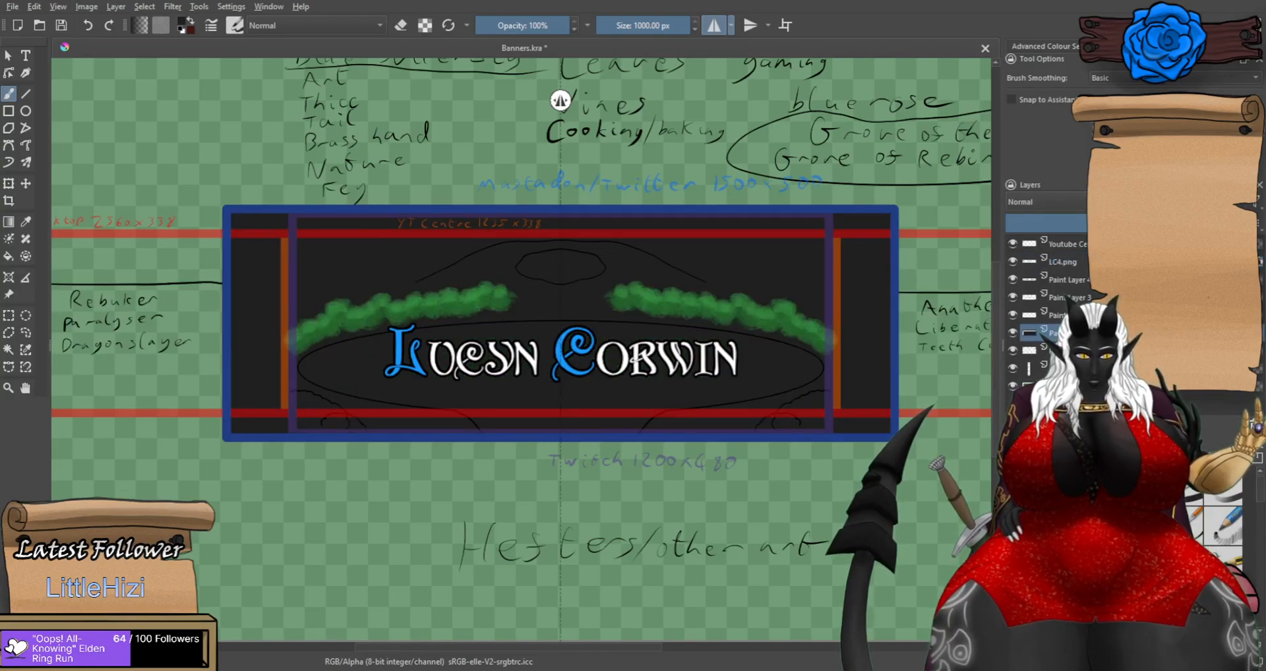
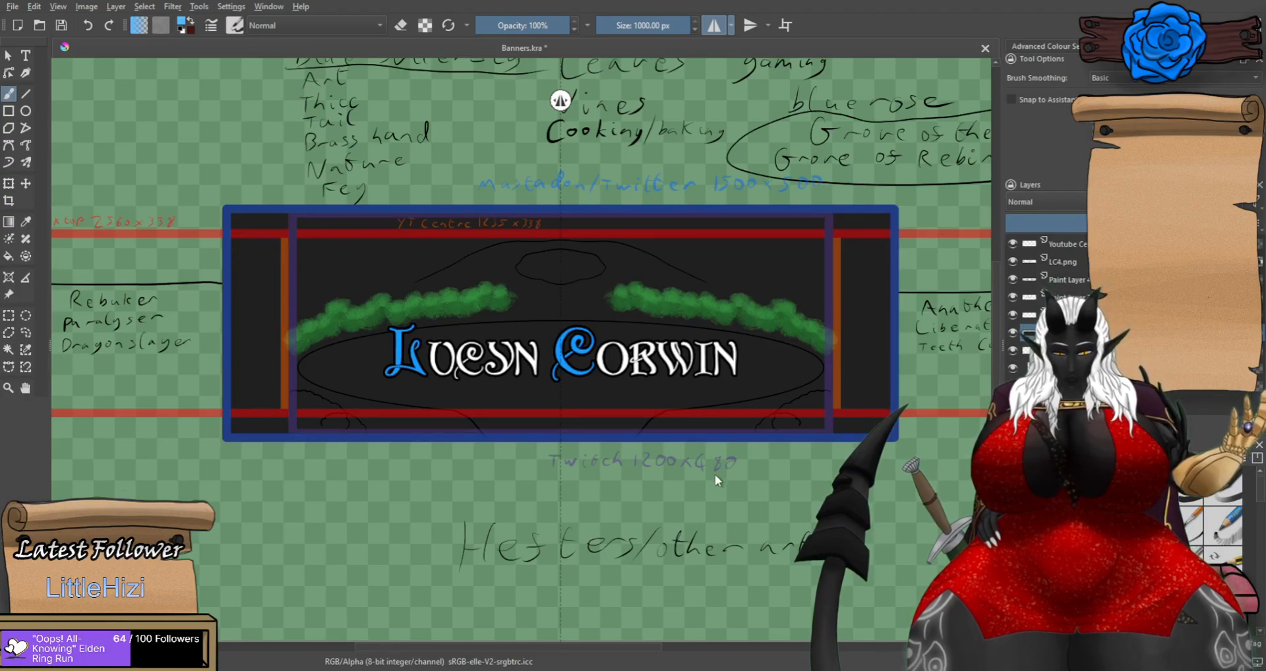
left_click(560, 385)
scroll(719, 317, "up", 3)
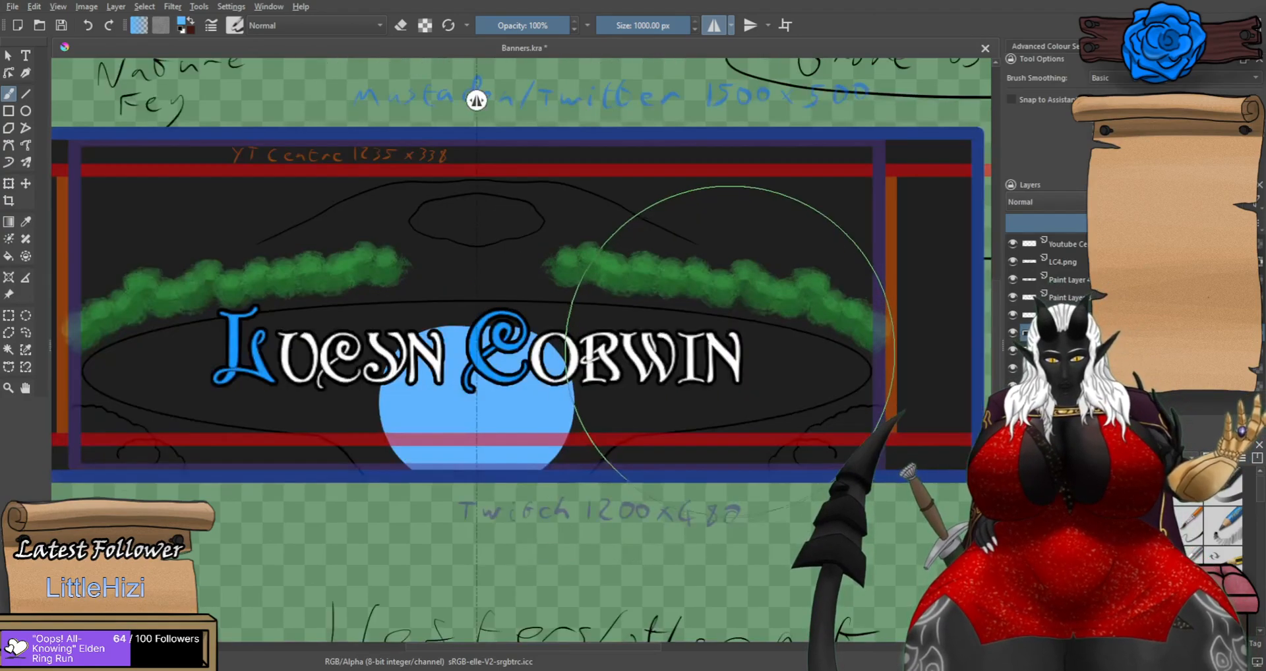
left_click_drag(579, 409, 825, 382)
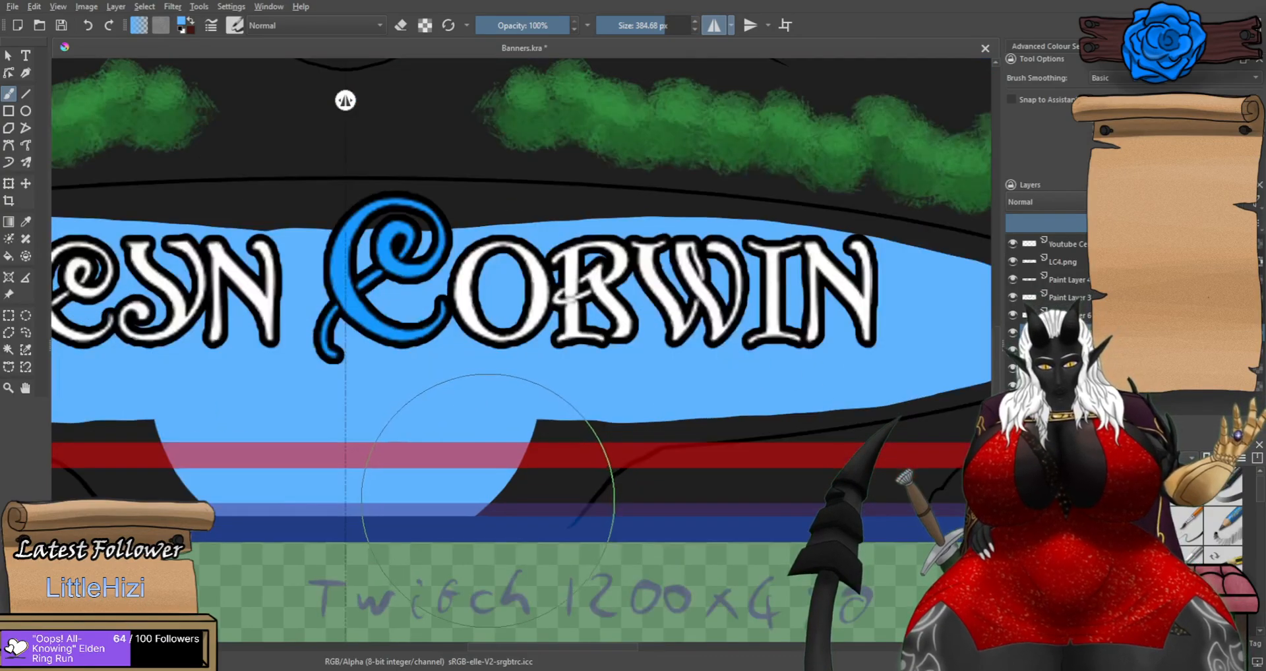
Extend the light blue from the ellipse's lower centre to the banner's bottom between the diagonal sketch lines, using a 384.68 px brush.
scroll(470, 491, "up", 2)
mouse_move(470, 498)
left_mouse_down()
mouse_move(561, 514)
mouse_move(615, 451)
mouse_move(536, 422)
left_mouse_up()
scroll(554, 500, "up", 1)
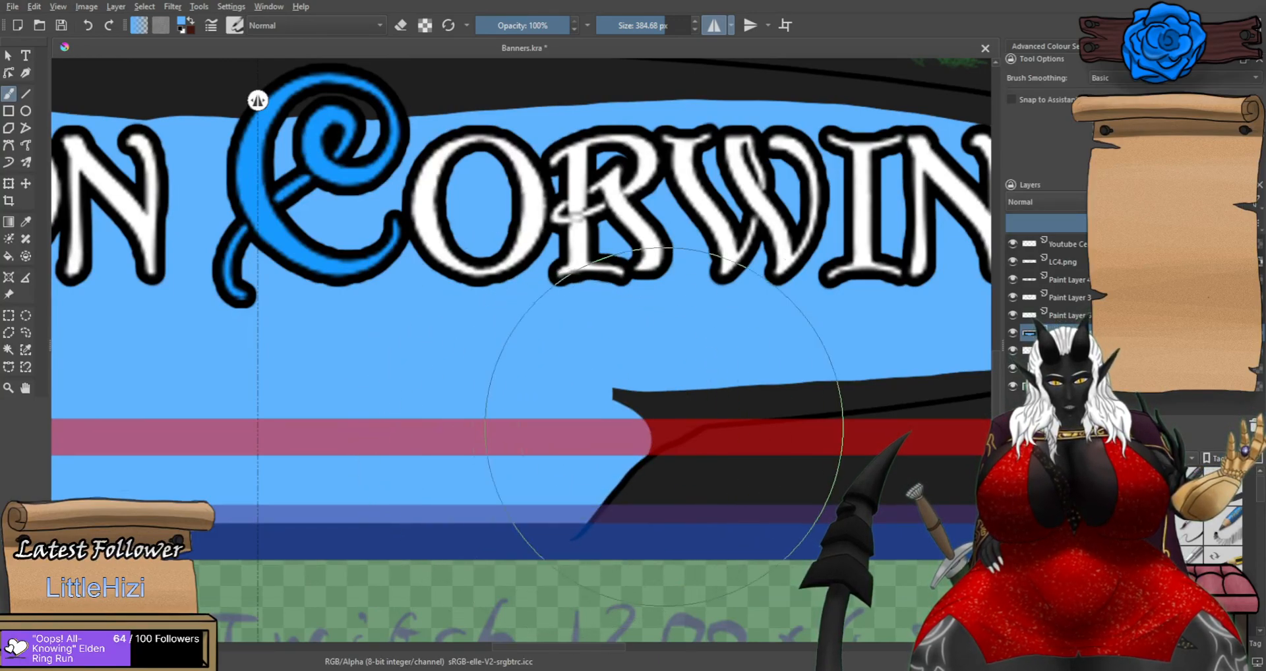
left_click(1019, 313)
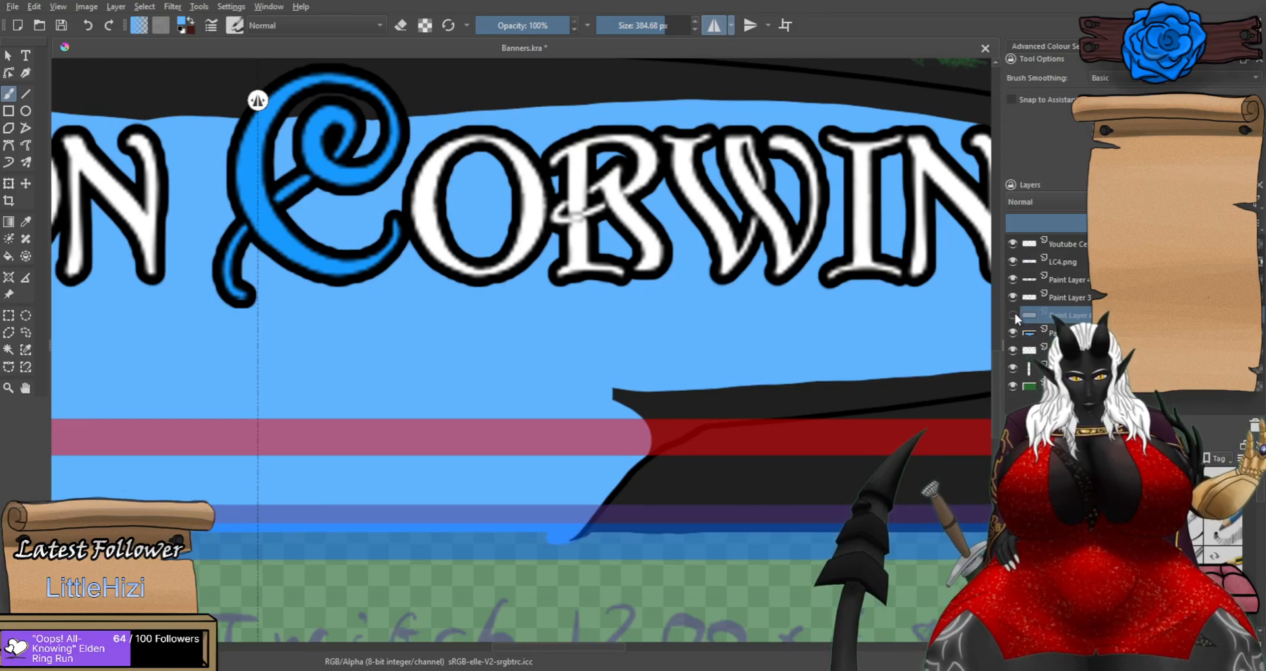
left_click(1014, 316)
left_click(1013, 316)
scroll(729, 395, "down", 5)
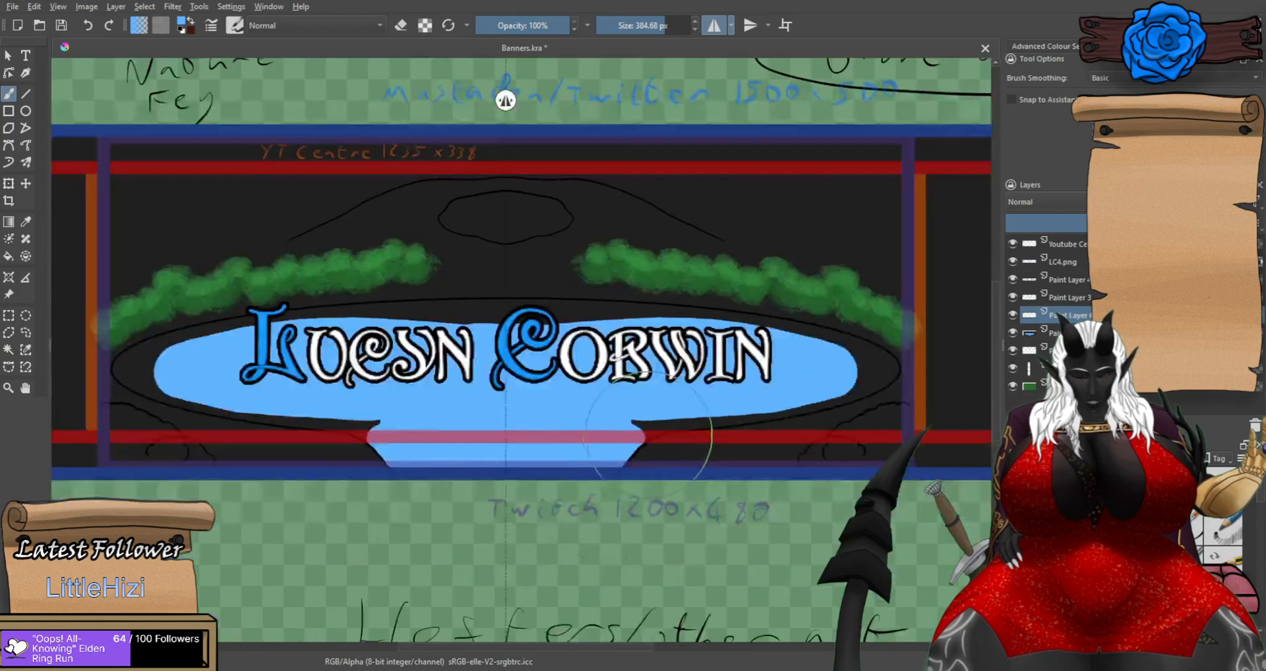
Toggle the selected paint layer's visibility and undo a stray blue stroke to check what the layer holds.
left_click(1014, 316)
left_click(1014, 316)
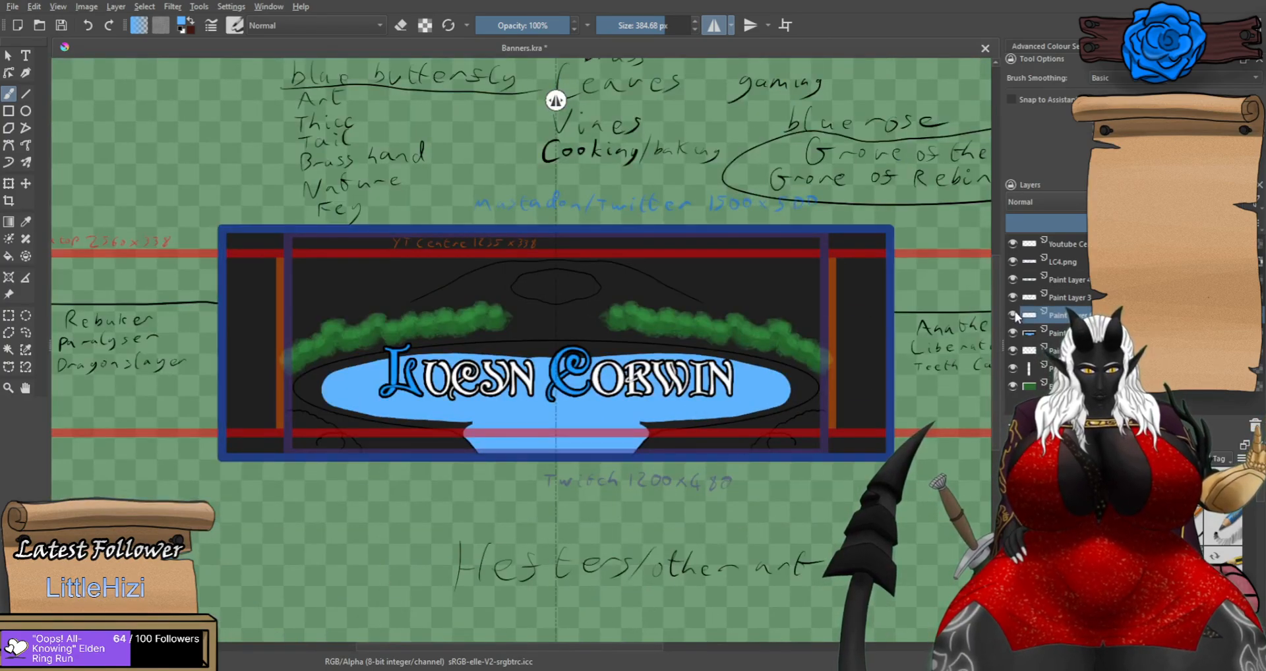
left_click(1013, 315)
left_click(1013, 315)
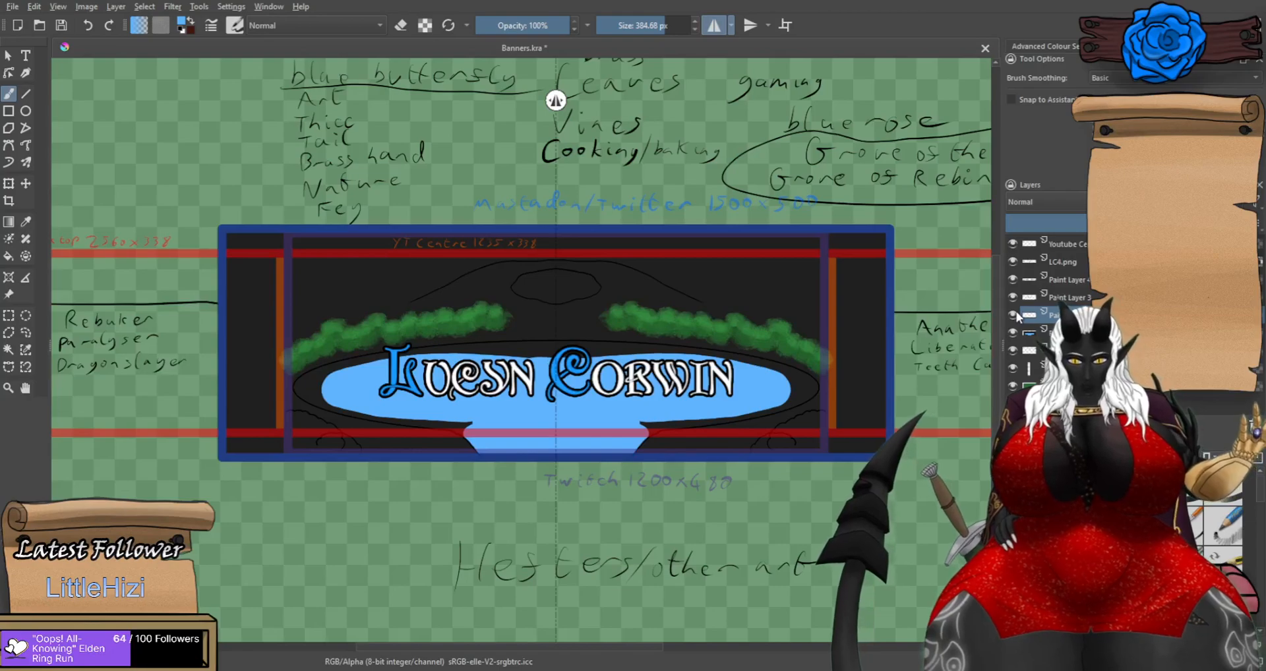
left_click(1014, 316)
left_click(1013, 316)
left_click(1013, 315)
left_click(1013, 316)
mouse_move(560, 320)
left_mouse_down()
mouse_move(669, 323)
mouse_move(686, 277)
mouse_move(627, 198)
mouse_move(722, 148)
left_mouse_up()
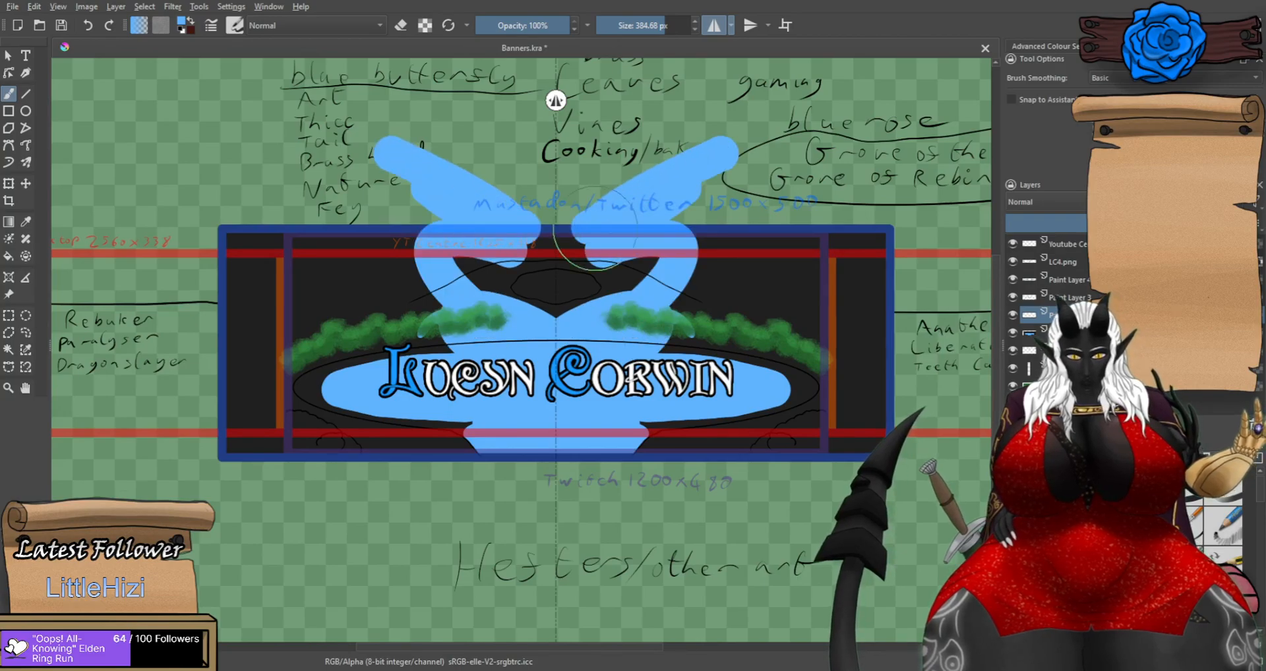
key("ctrl+z")
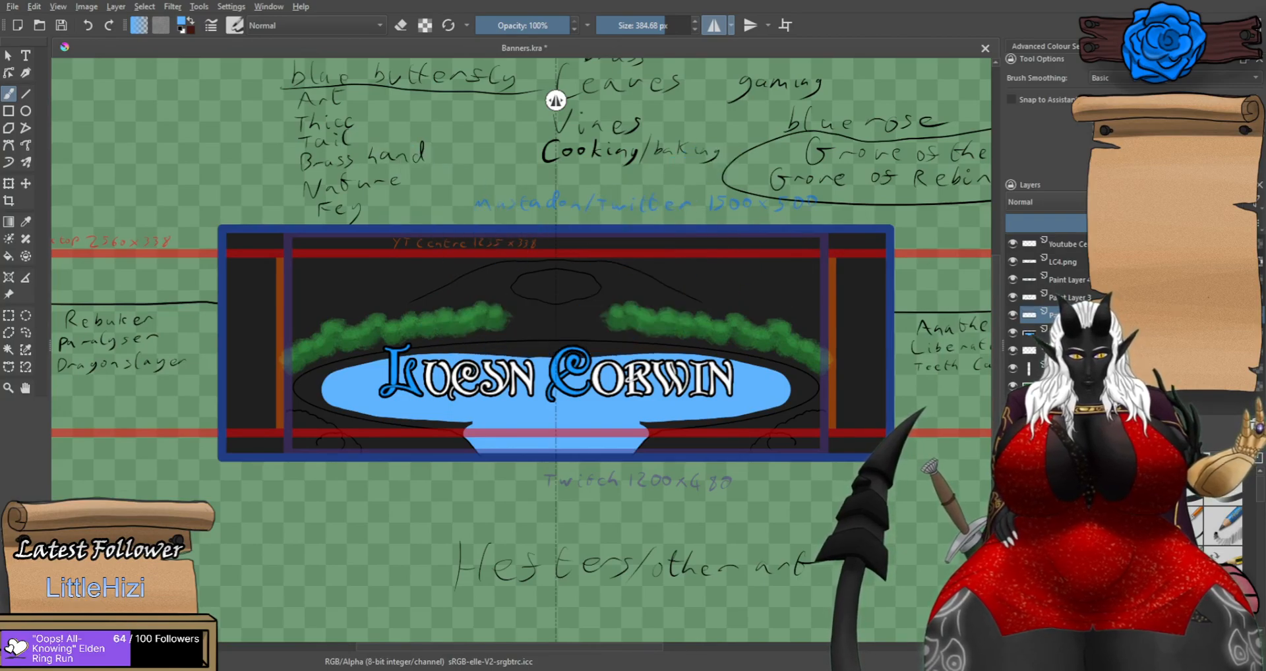
Toggle the colour fill, banner frame and platform guide layers to compare what each one contains.
left_click(1012, 333)
left_click(1012, 316)
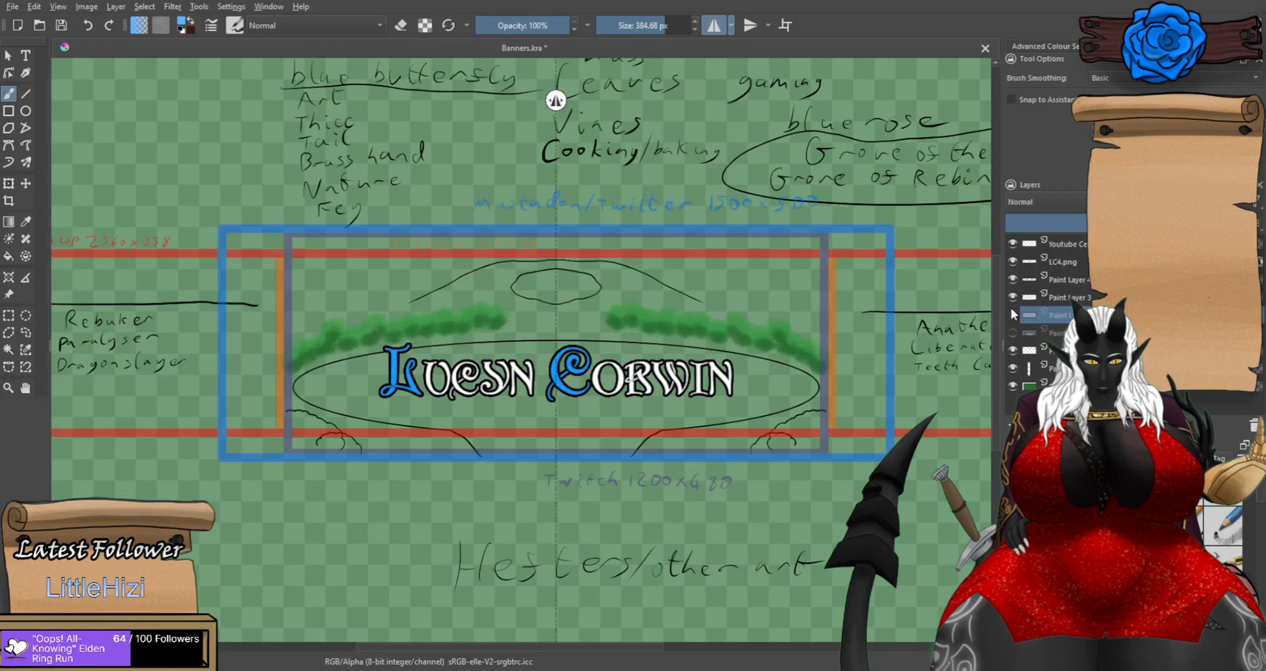
left_click(1012, 244)
left_click(1013, 316)
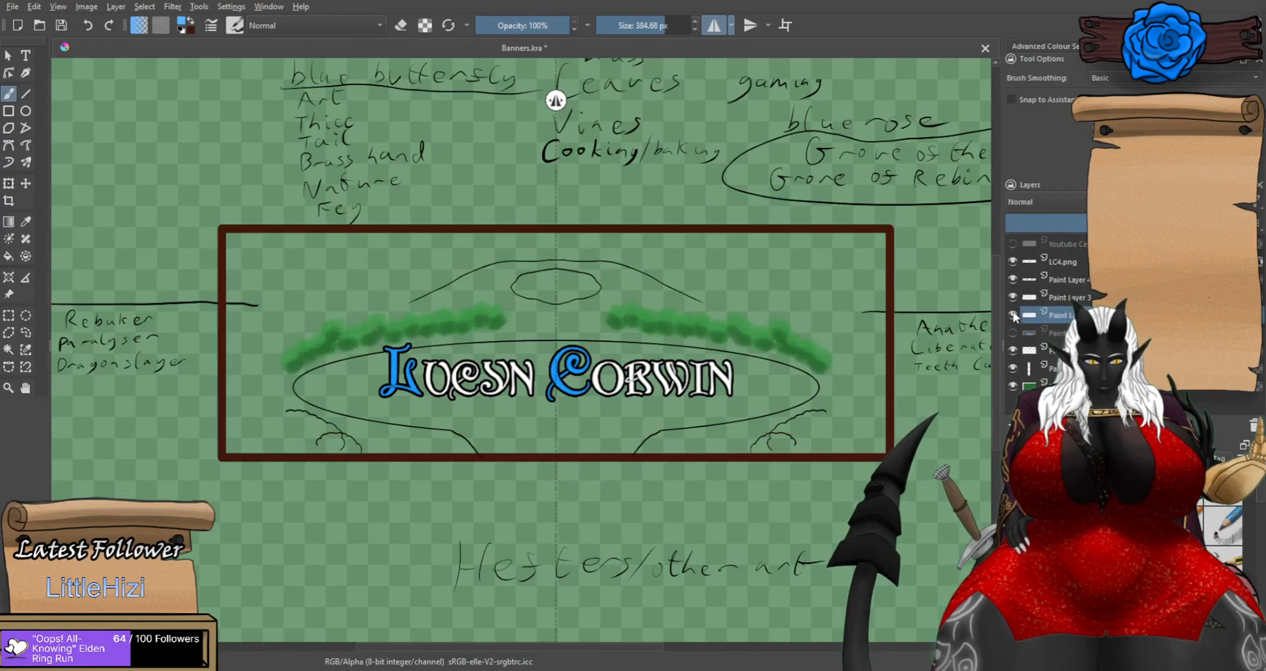
left_click(1013, 246)
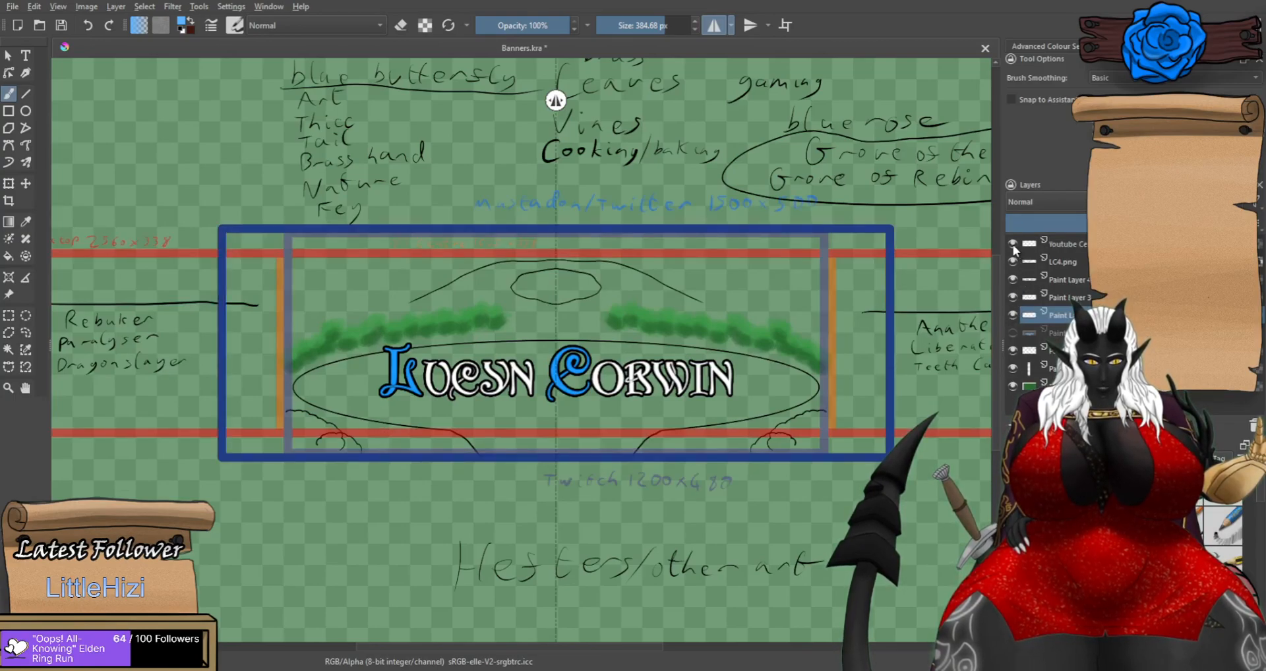
left_click(1012, 332)
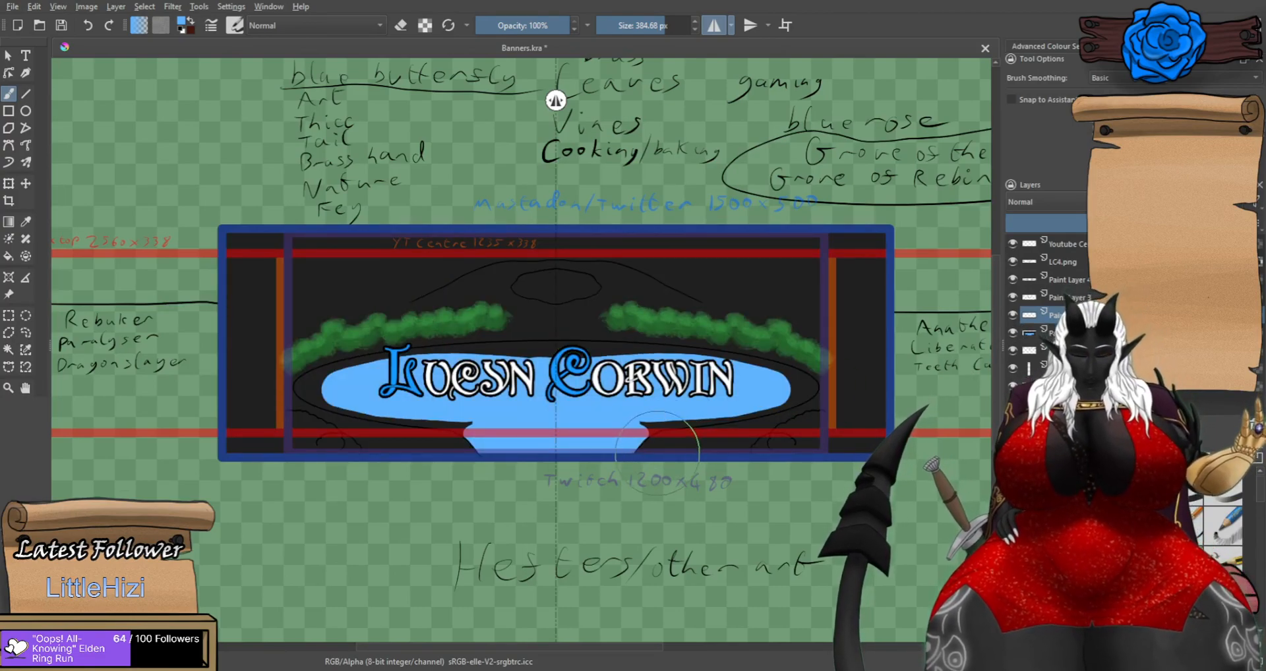
Hide the platform guide layer to view the banner without the size frames.
left_click(1014, 243)
scroll(649, 455, "up", 6)
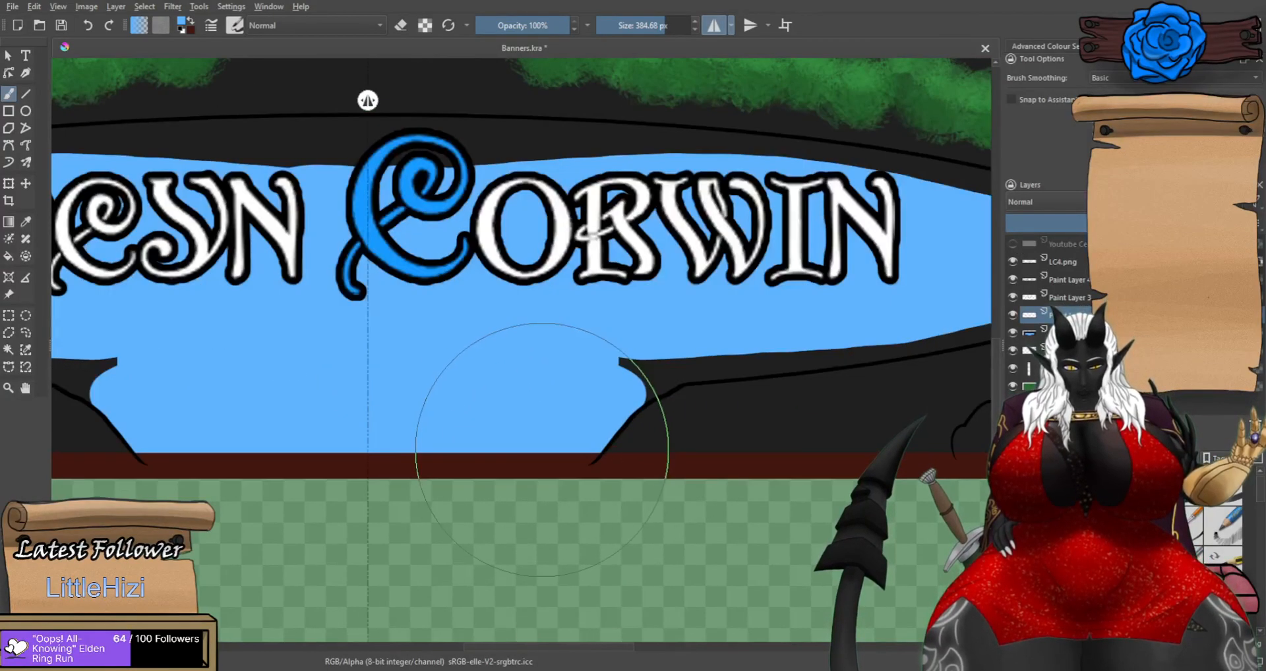
scroll(541, 450, "up", 2)
scroll(534, 435, "down", 5)
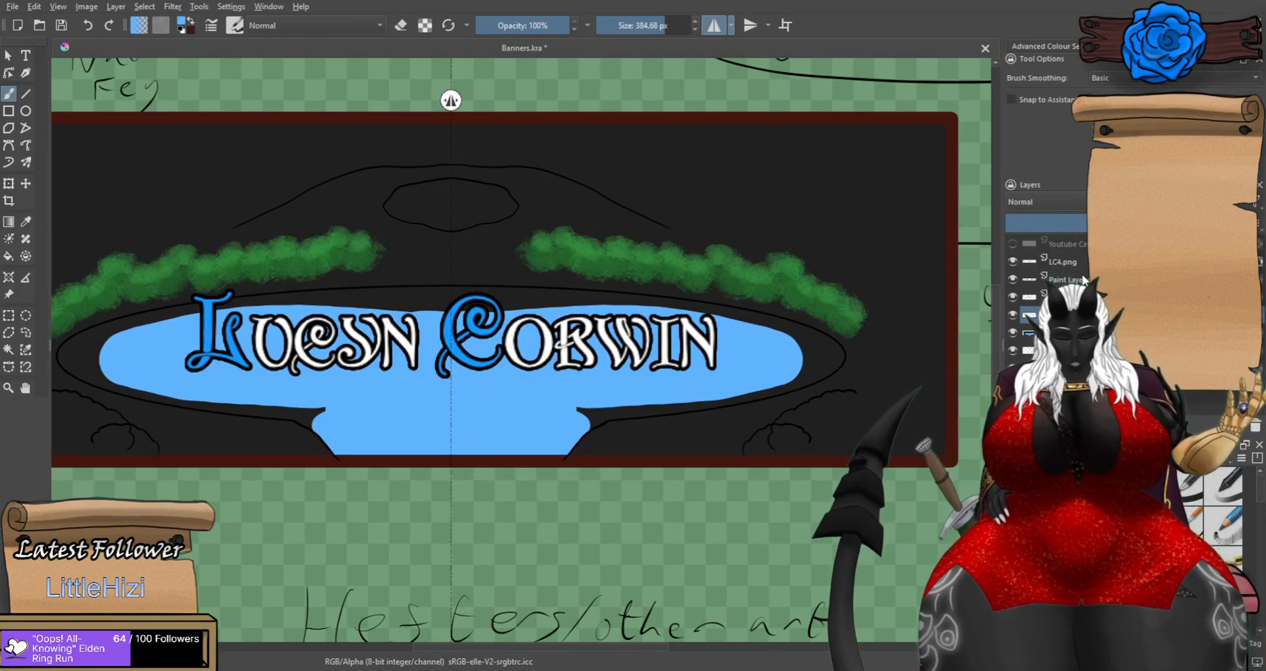
Move the dark red frame's layer above the black line drawing's layer and rename it "Centre Outline".
left_click(1012, 295)
left_click(1012, 294)
left_click_drag(1074, 314, 1074, 296)
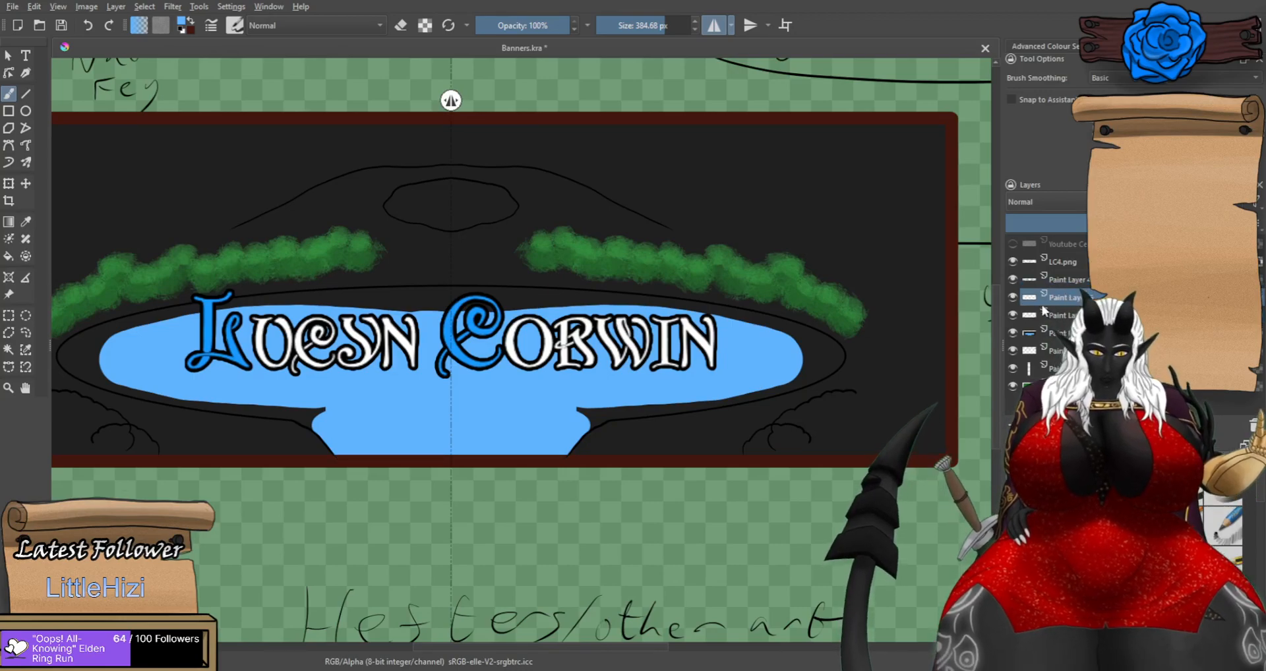
double_click(1048, 298)
type("Centre Outline")
key("Return")
Identify the black line drawing's layer by toggling it and rename it "Centre Linear".
left_click(1012, 315)
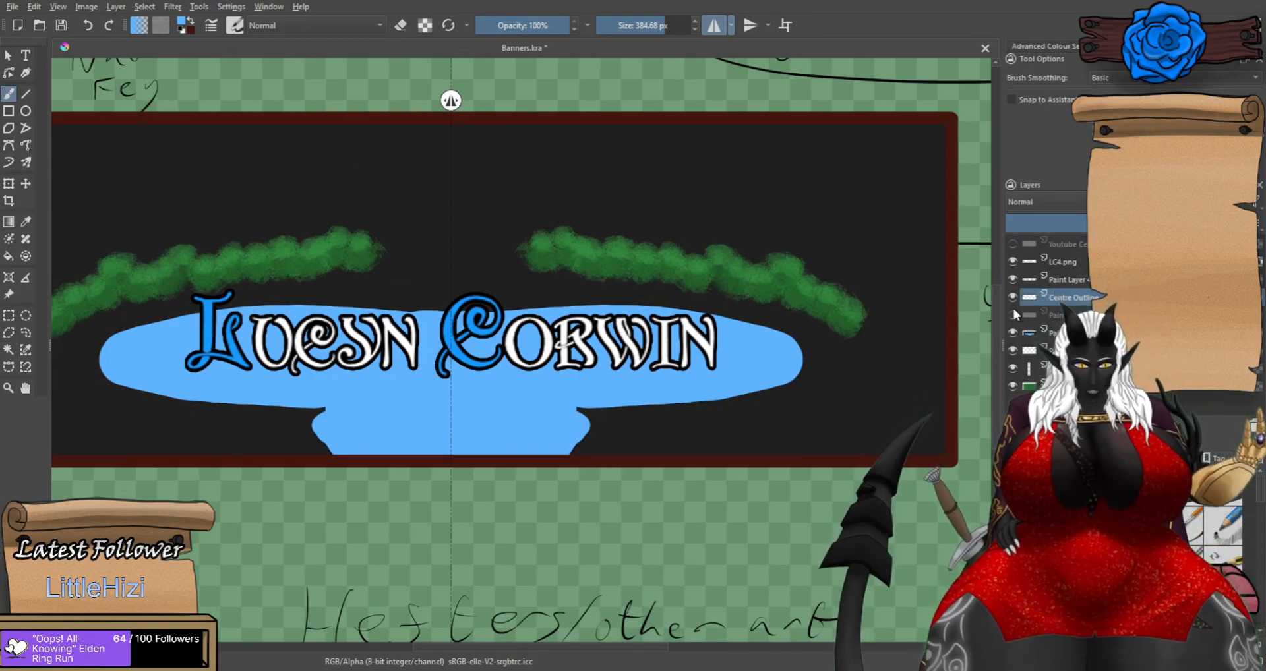
left_click(1012, 314)
double_click(1051, 316)
type("Centr")
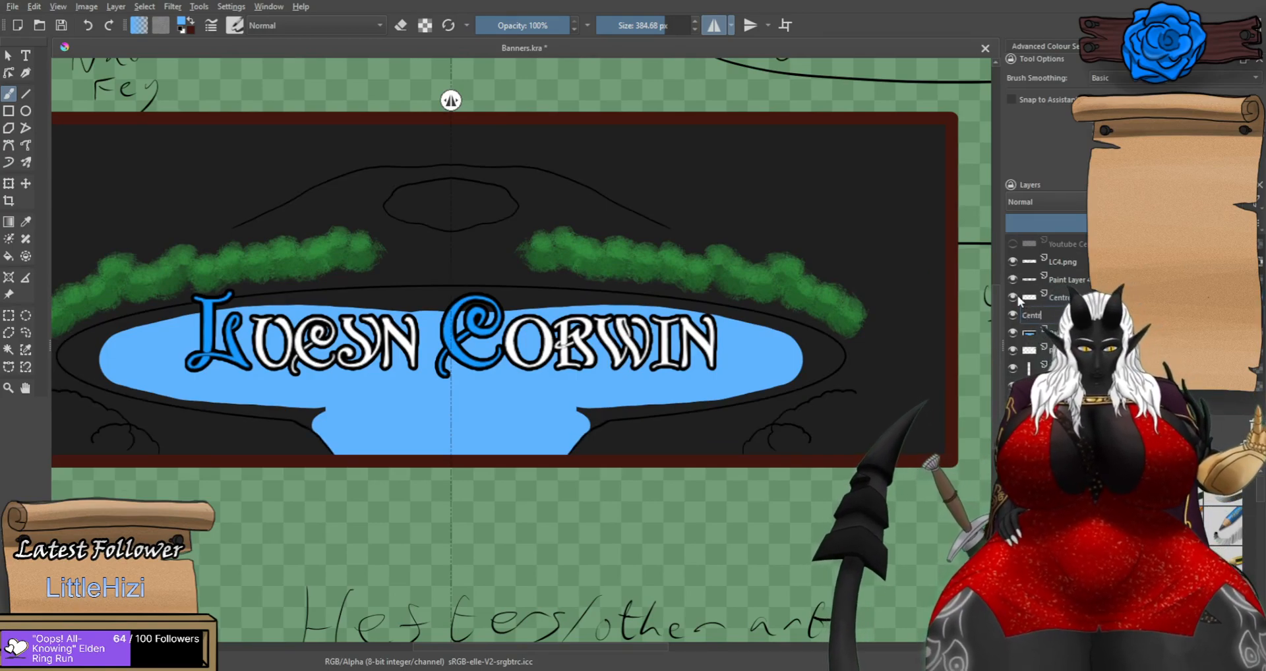
type("e Linear")
key("Return")
Rename the layer holding the dark grey and light blue fills as "Colours".
left_click(1013, 333)
left_click(1012, 332)
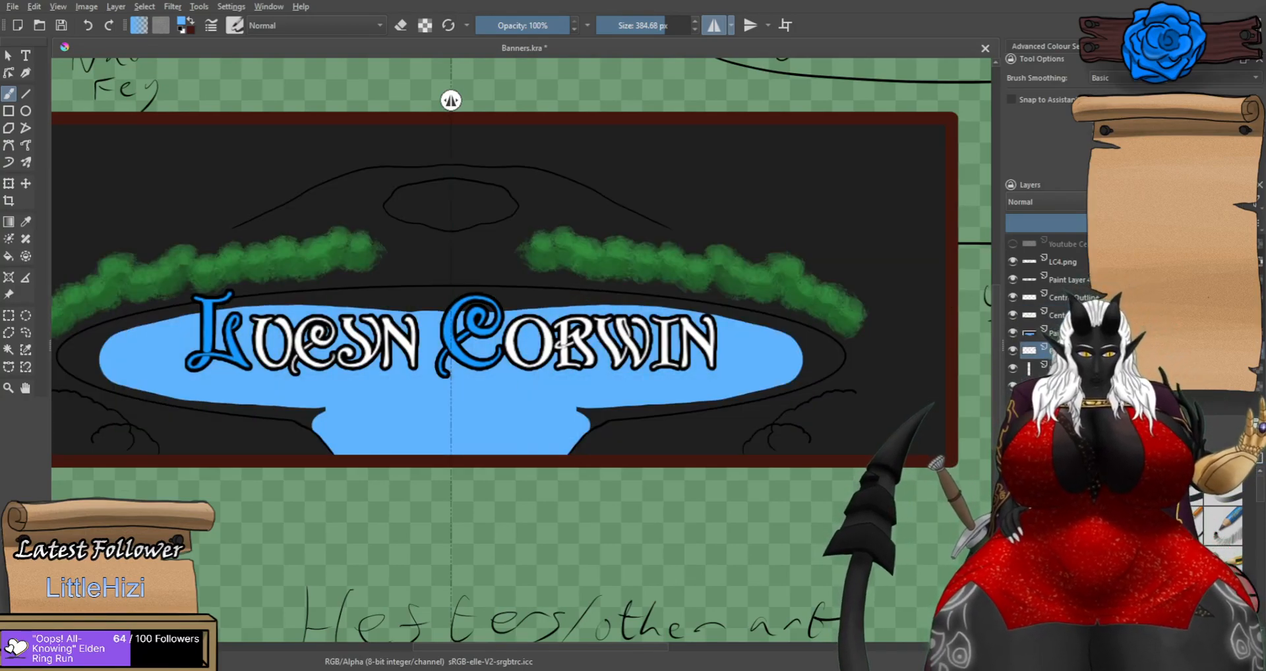
double_click(1054, 333)
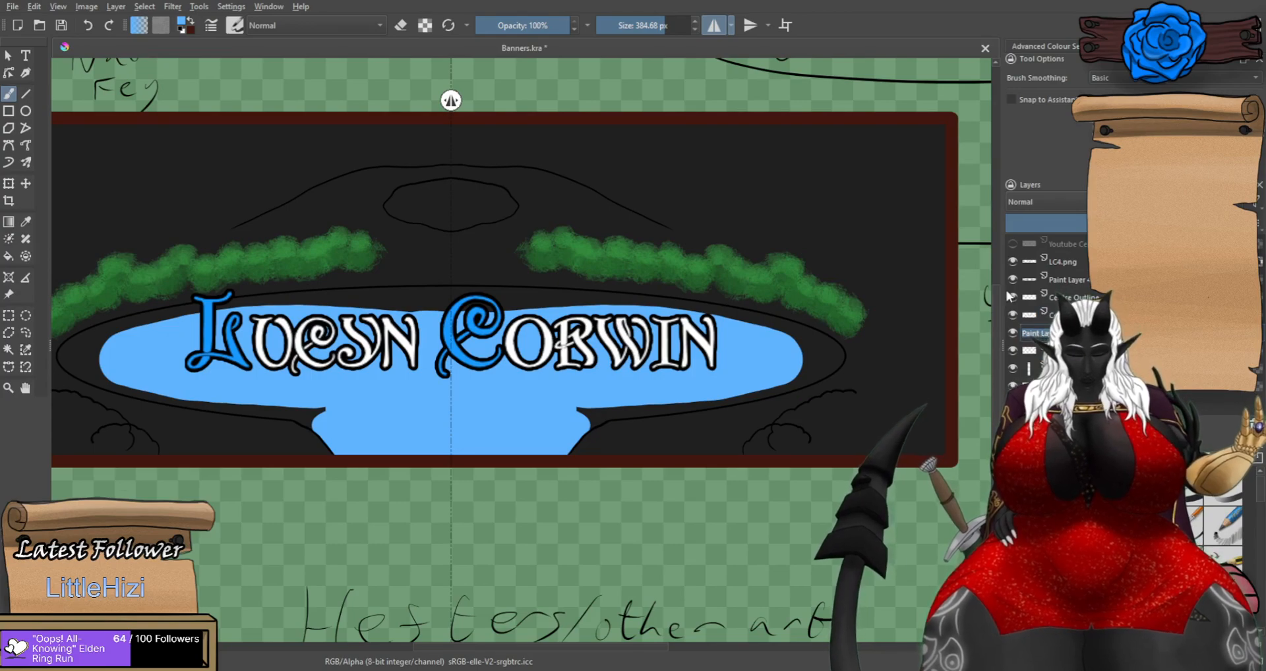
key("Return")
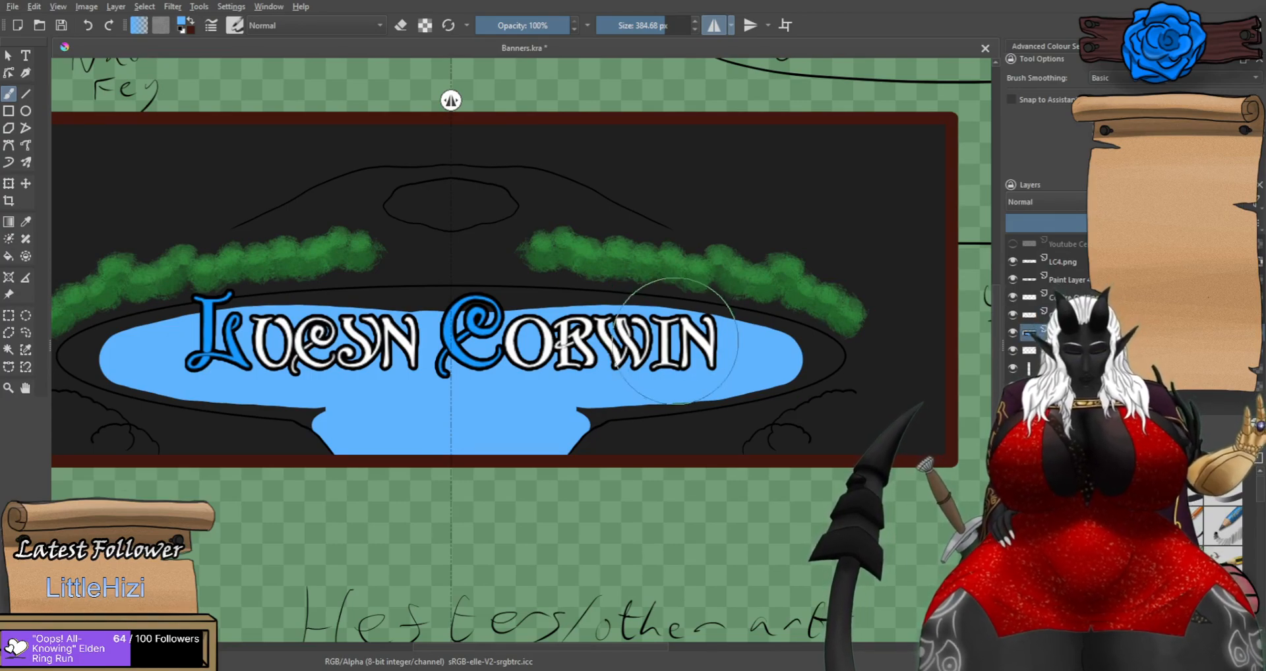
Extend the light blue down to the ellipse's lower outline beneath the right half of the name logo.
scroll(673, 340, "up", 3)
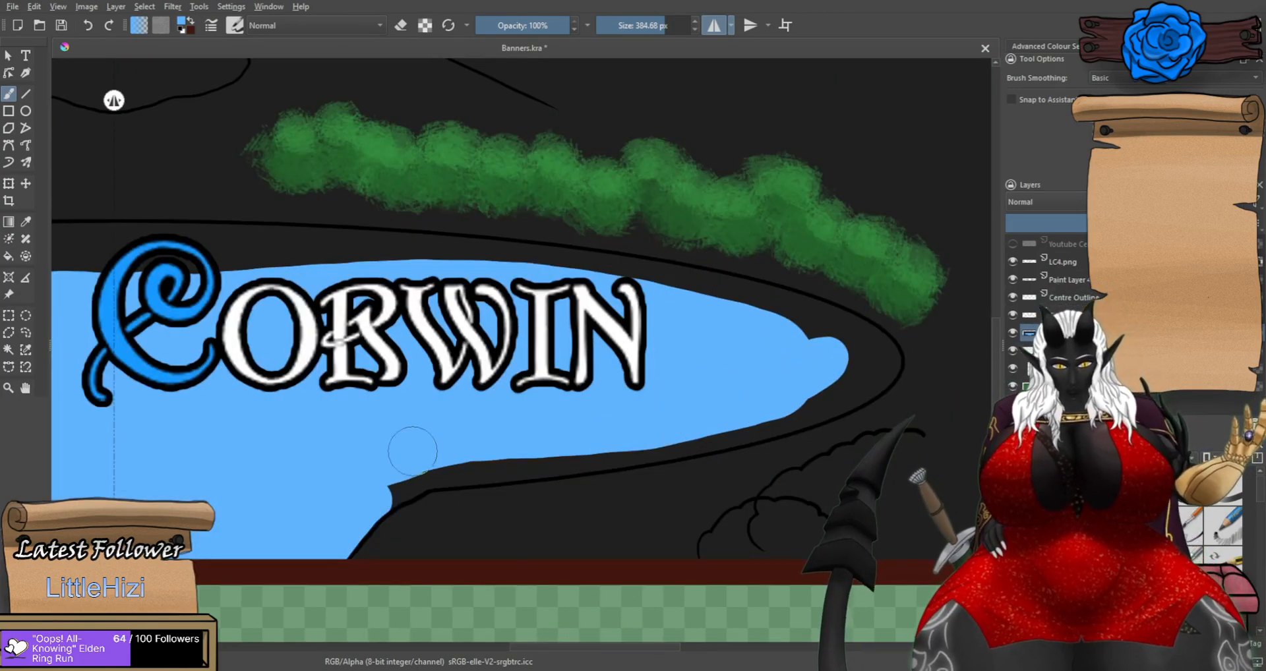
scroll(403, 478, "up", 2)
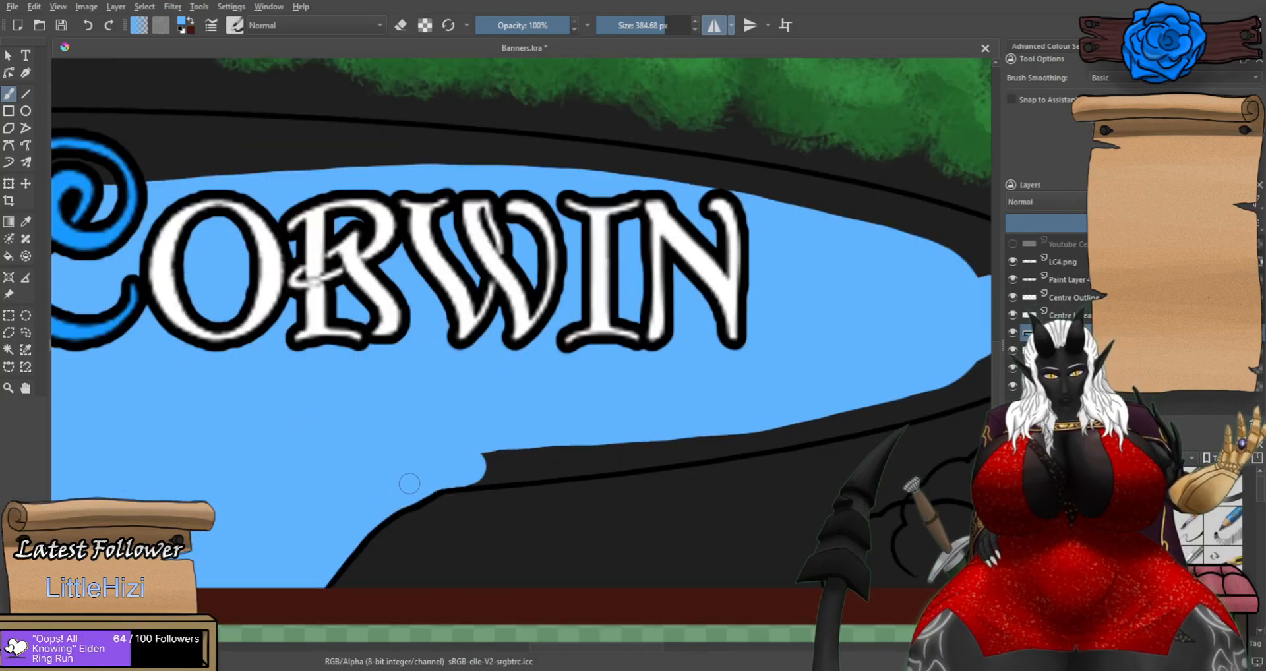
scroll(462, 476, "up", 2)
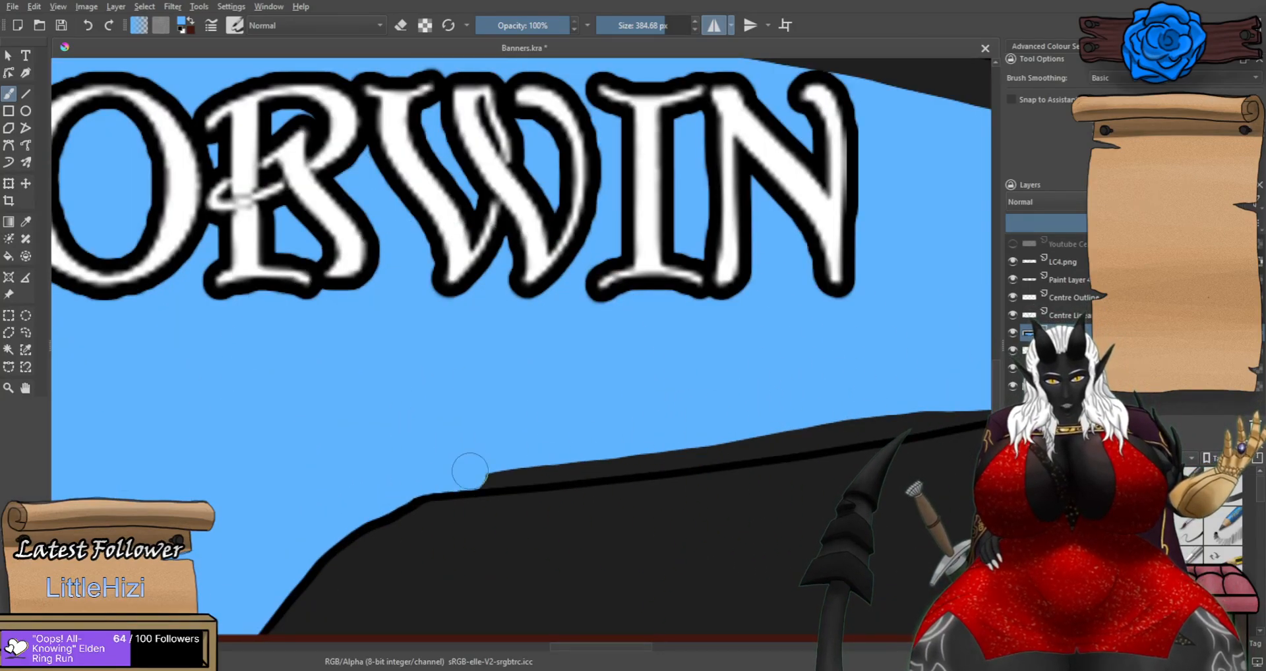
left_click_drag(461, 474, 647, 447)
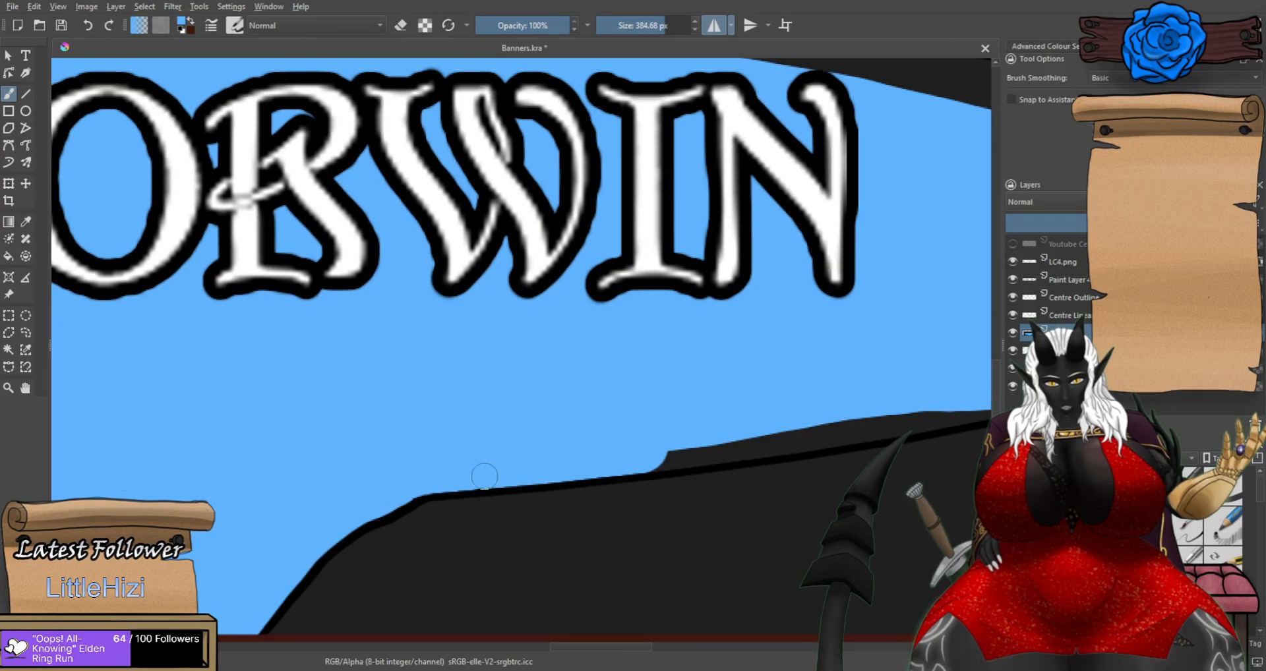
mouse_move(508, 473)
left_mouse_down()
mouse_move(862, 421)
mouse_move(655, 456)
left_mouse_up()
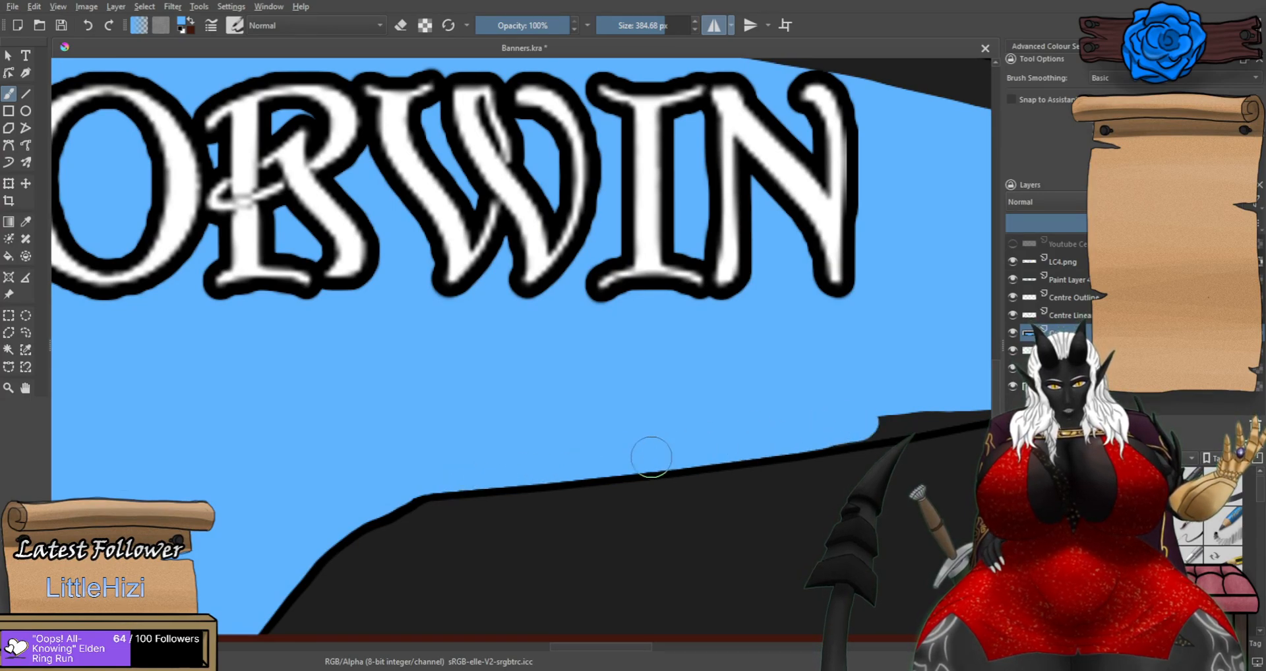
Carry the light blue along the ellipse's lower right outline towards its right tip, undoing stray strokes.
mouse_move(883, 430)
left_mouse_down()
mouse_move(488, 479)
mouse_move(703, 439)
left_mouse_up()
key("ctrl+z")
left_click_drag(512, 477, 737, 432)
key("ctrl+z")
mouse_move(638, 448)
left_mouse_down()
mouse_move(804, 404)
mouse_move(936, 349)
left_mouse_up()
key("ctrl+z")
key("ctrl+z")
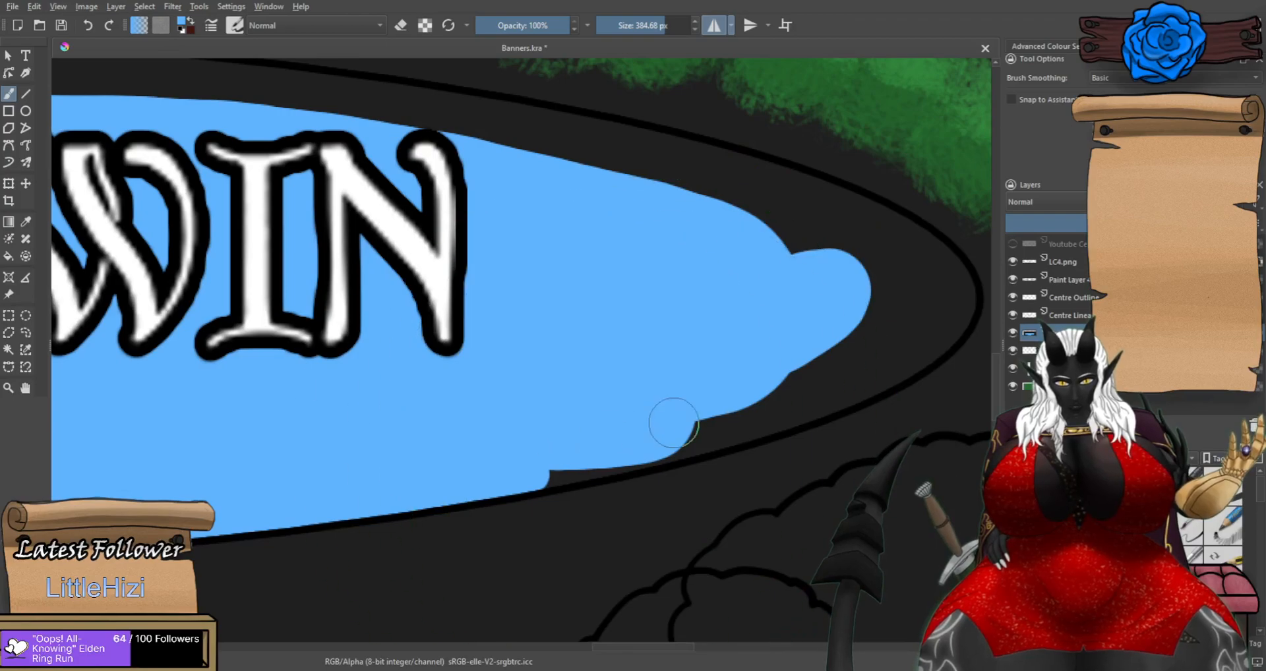
left_click_drag(667, 426, 650, 445)
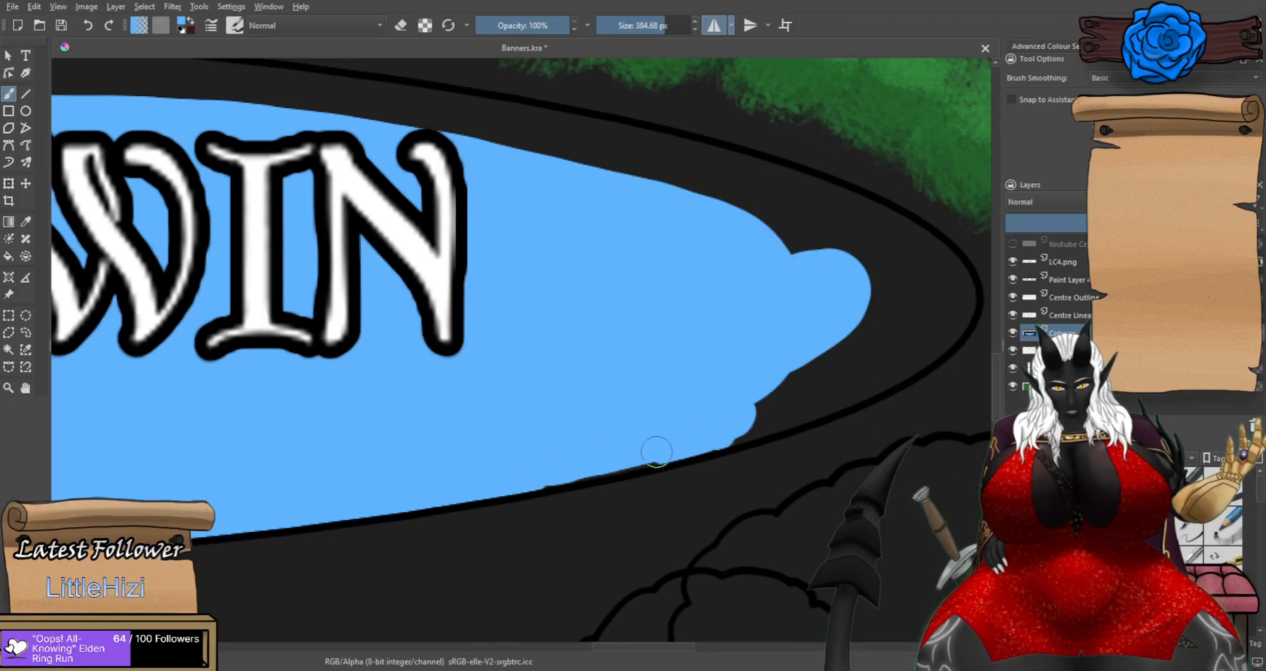
left_click_drag(733, 435, 830, 405)
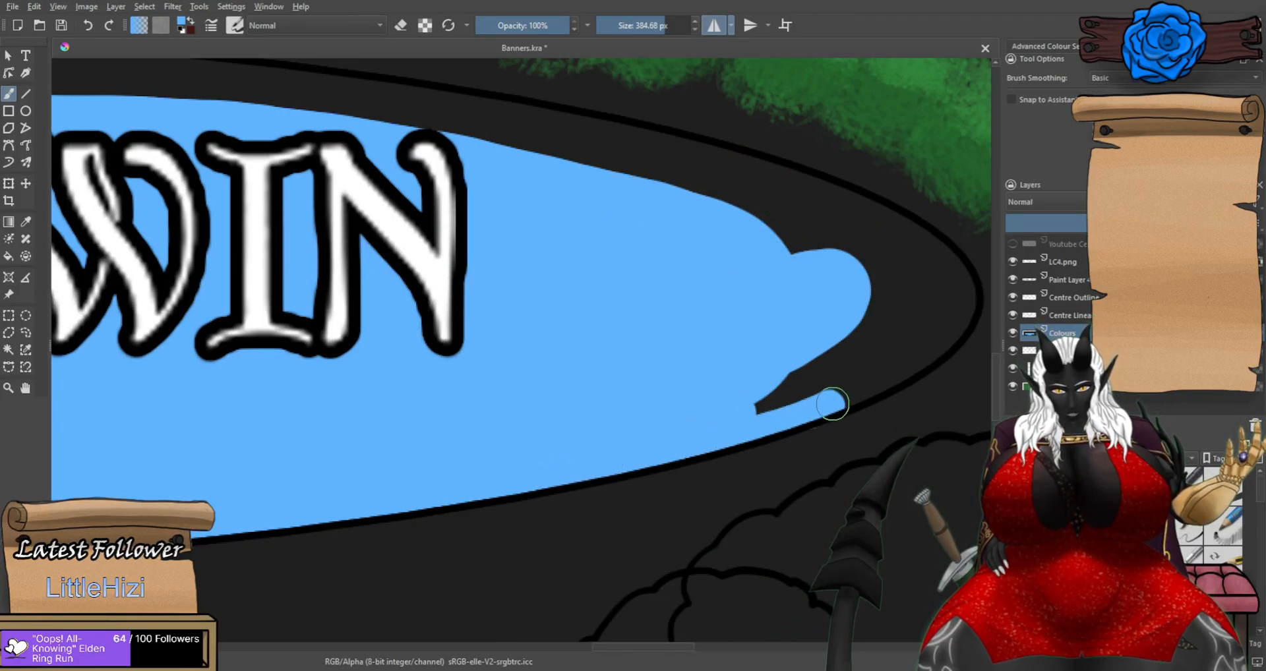
mouse_move(912, 363)
left_mouse_down()
mouse_move(903, 316)
mouse_move(745, 386)
mouse_move(877, 334)
left_mouse_up()
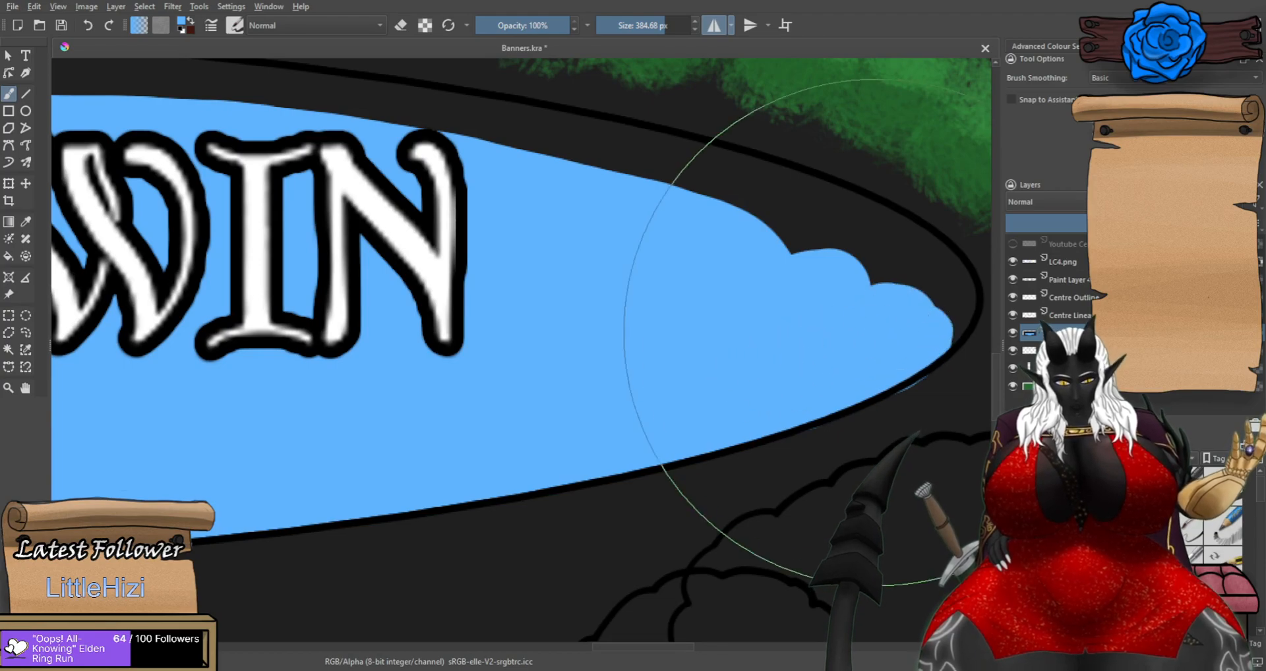
Fill light blue up to the ellipse's upper outline from its right tip to the mirror line, finishing with a 202.70 px brush.
mouse_move(952, 293)
left_mouse_down()
mouse_move(928, 252)
mouse_move(811, 192)
mouse_move(631, 145)
mouse_move(475, 127)
mouse_move(913, 292)
mouse_move(822, 238)
mouse_move(656, 184)
left_mouse_up()
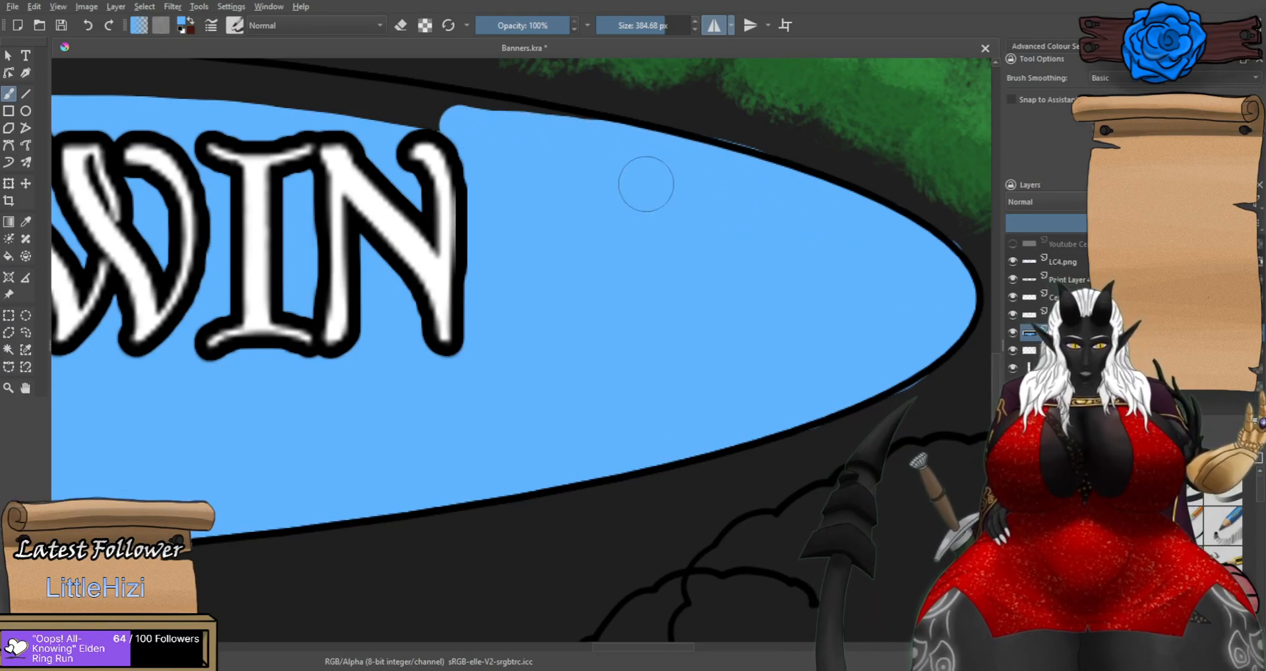
left_click_drag(556, 201, 785, 445)
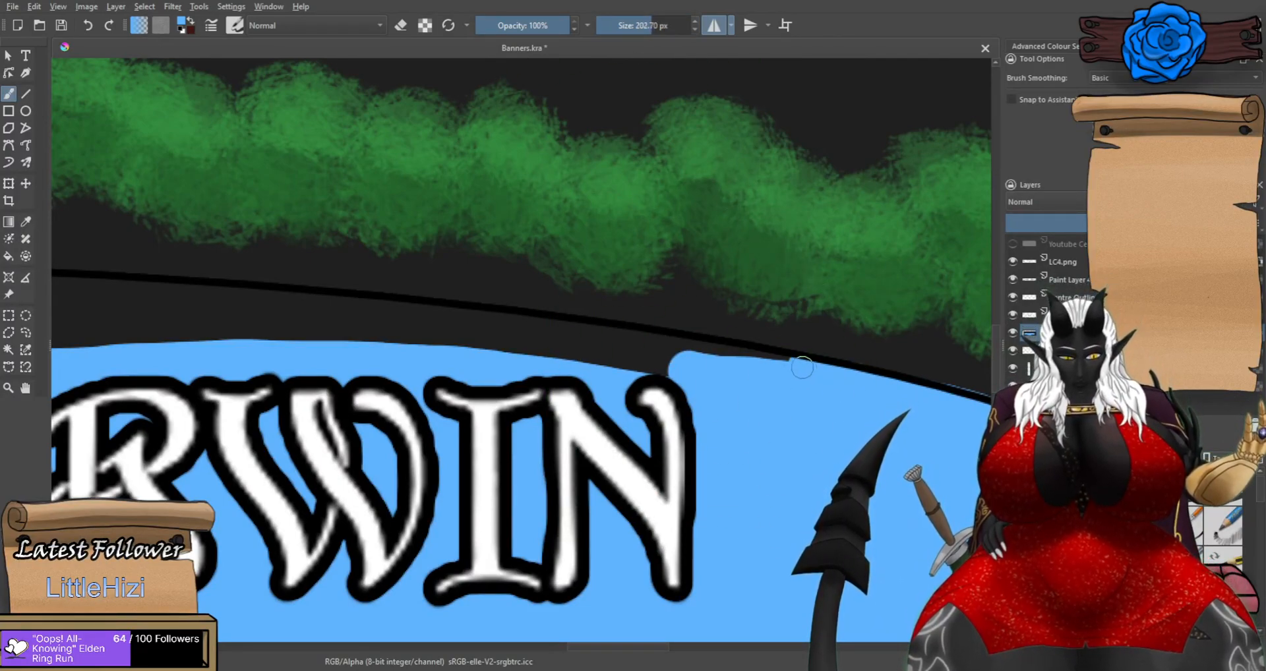
mouse_move(437, 311)
left_mouse_down()
mouse_move(330, 310)
mouse_move(367, 340)
mouse_move(574, 388)
mouse_move(615, 367)
mouse_move(659, 372)
left_mouse_up()
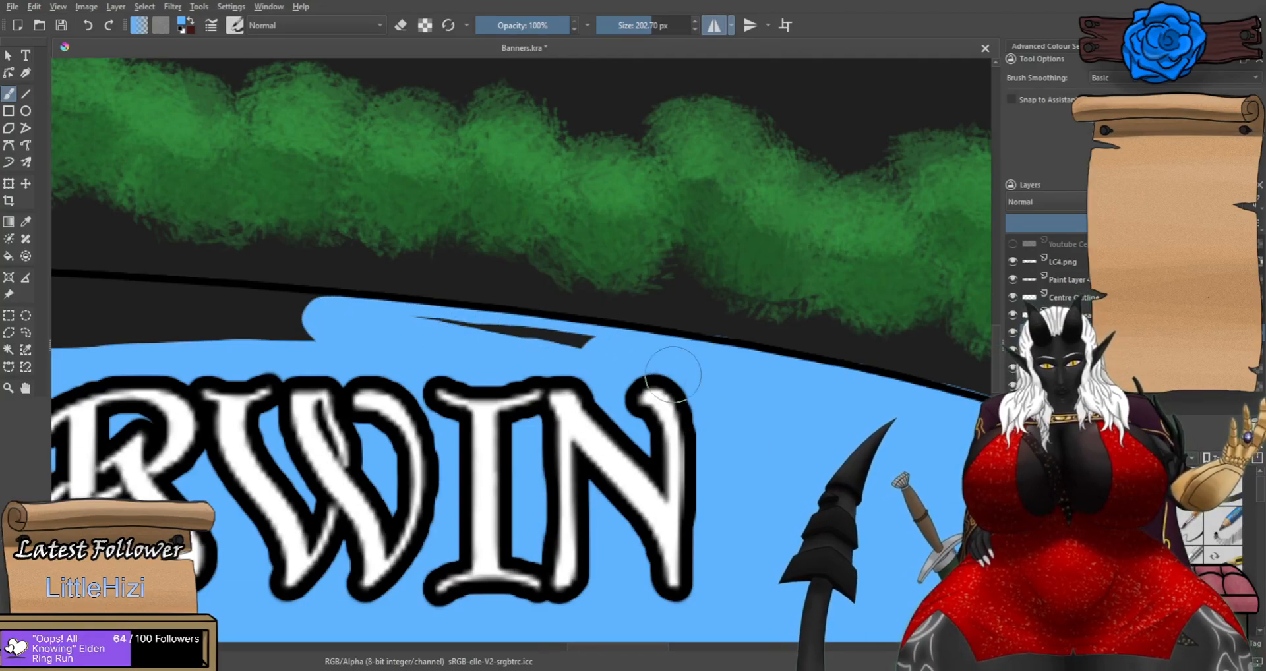
mouse_move(367, 372)
left_mouse_down()
mouse_move(565, 387)
mouse_move(904, 439)
mouse_move(952, 420)
left_mouse_up()
left_click_drag(791, 376, 118, 375)
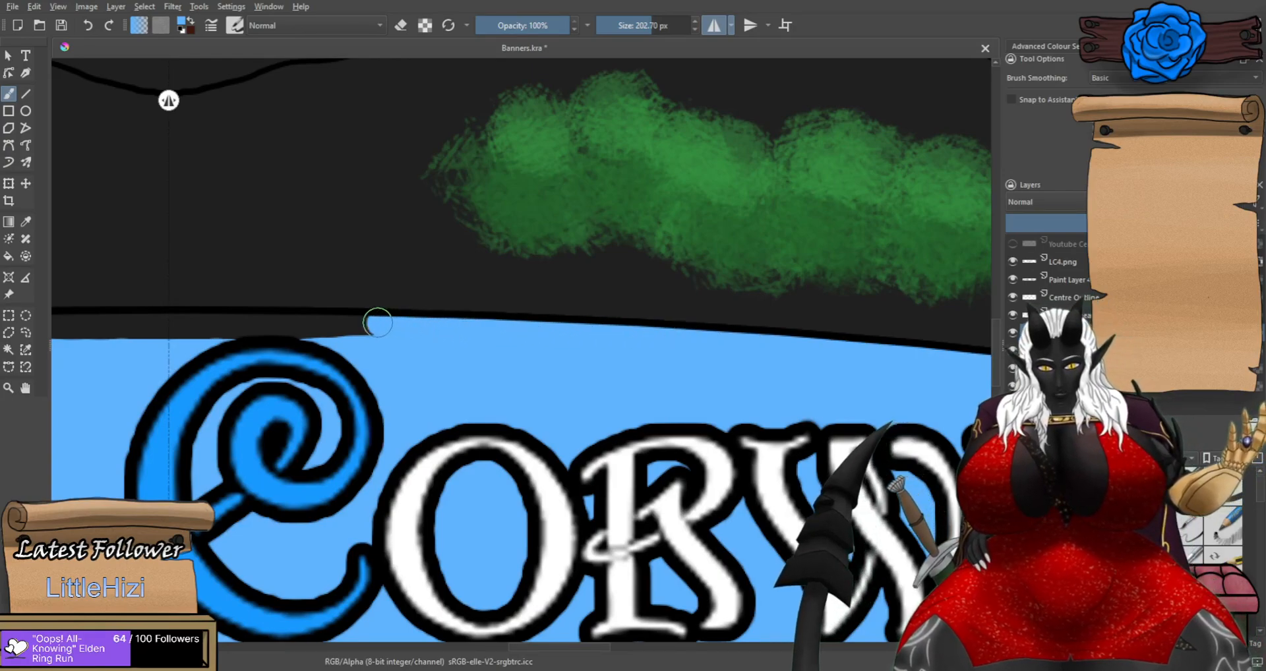
left_click_drag(300, 326, 138, 328)
scroll(409, 405, "down", 5)
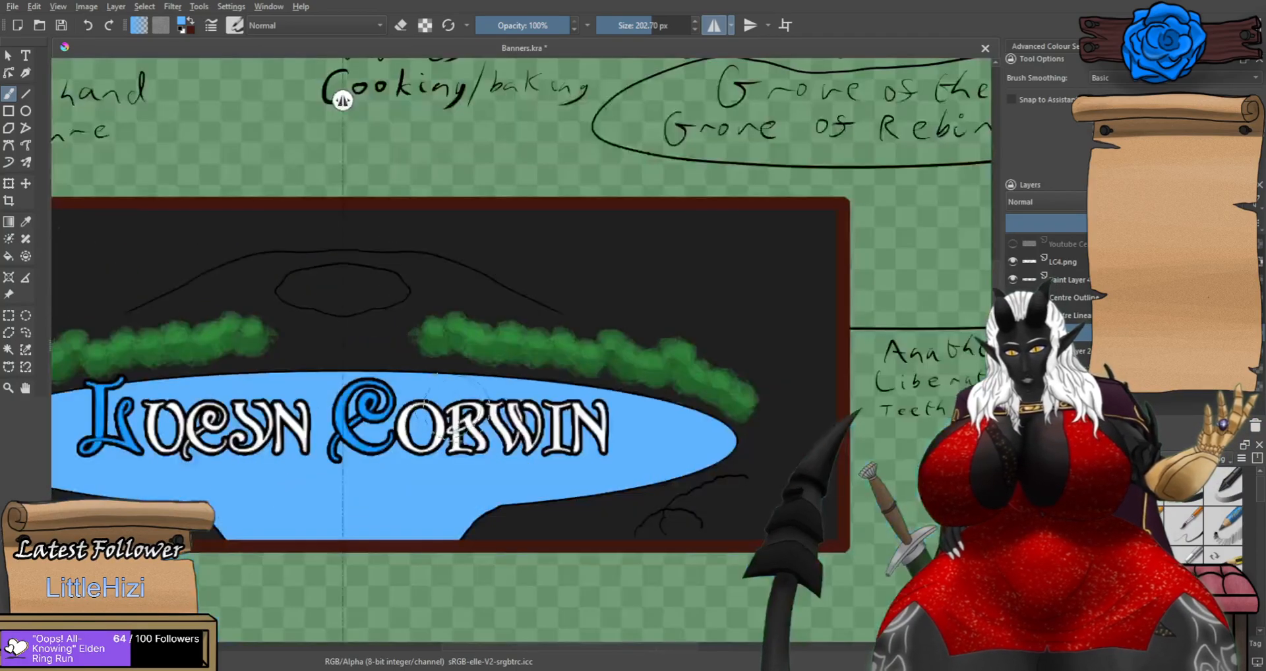
scroll(417, 485, "up", 1)
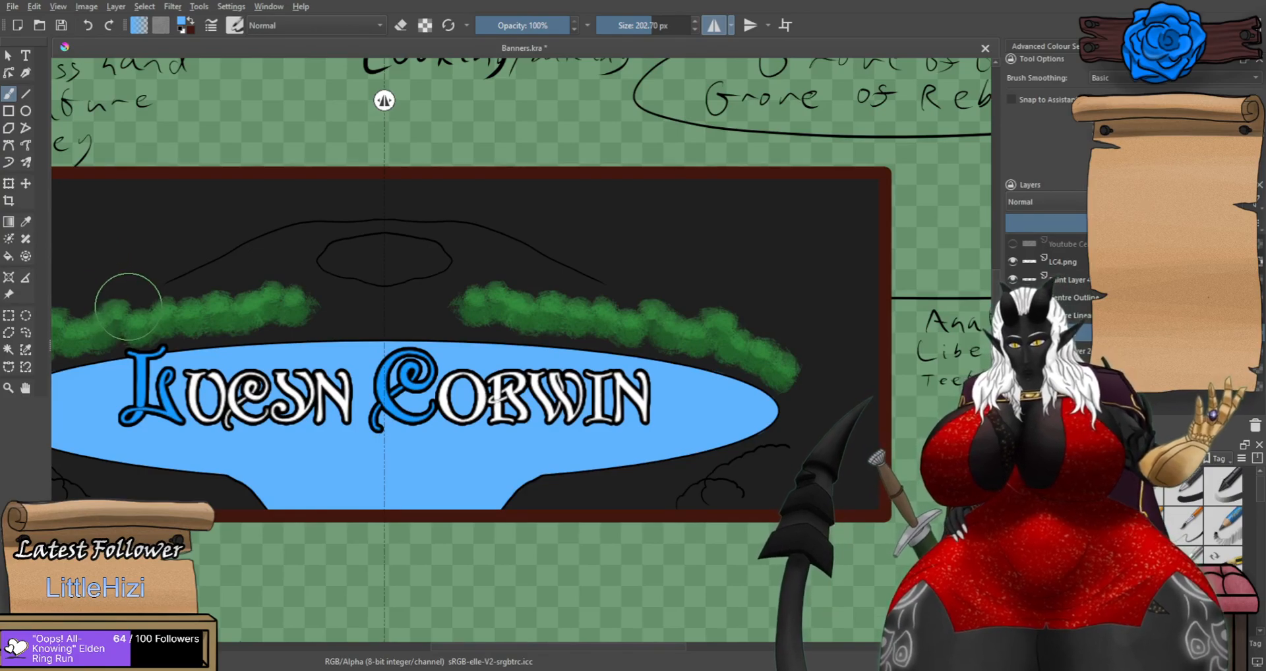
Select the dark grey surroundings by contiguous area, apply a filter for a slightly lighter grainy texture, and deselect.
left_click(8, 351)
left_click(822, 422)
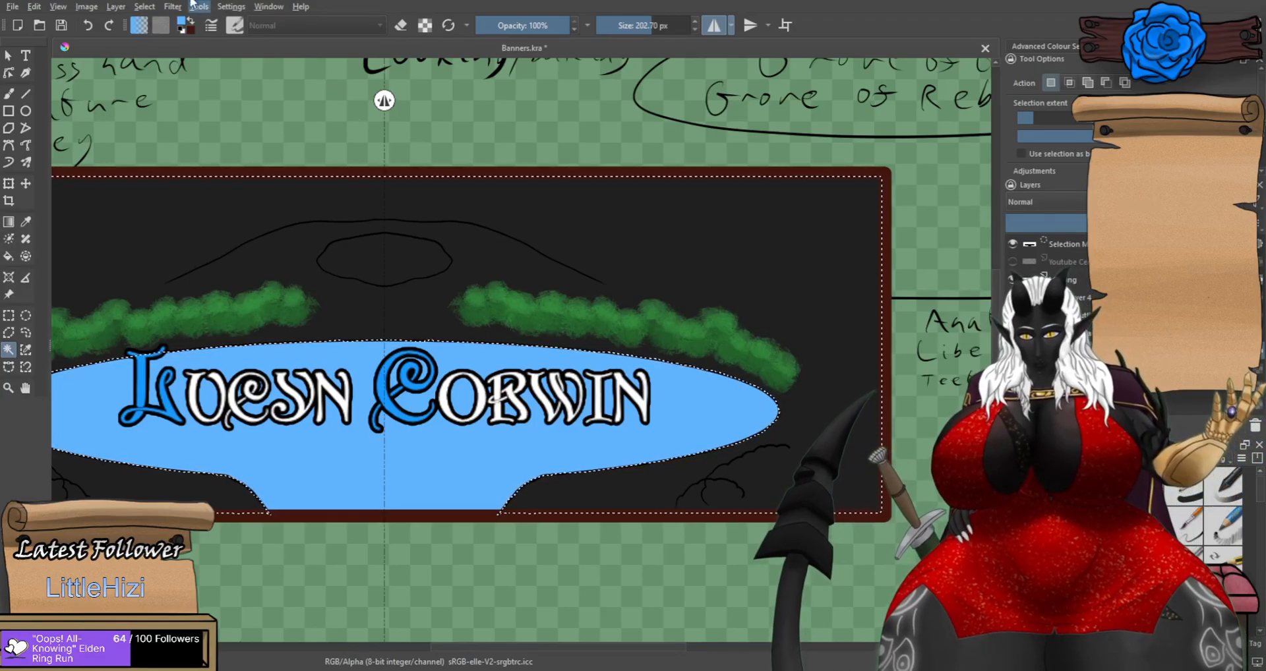
left_click(384, 172)
key("ctrl+z")
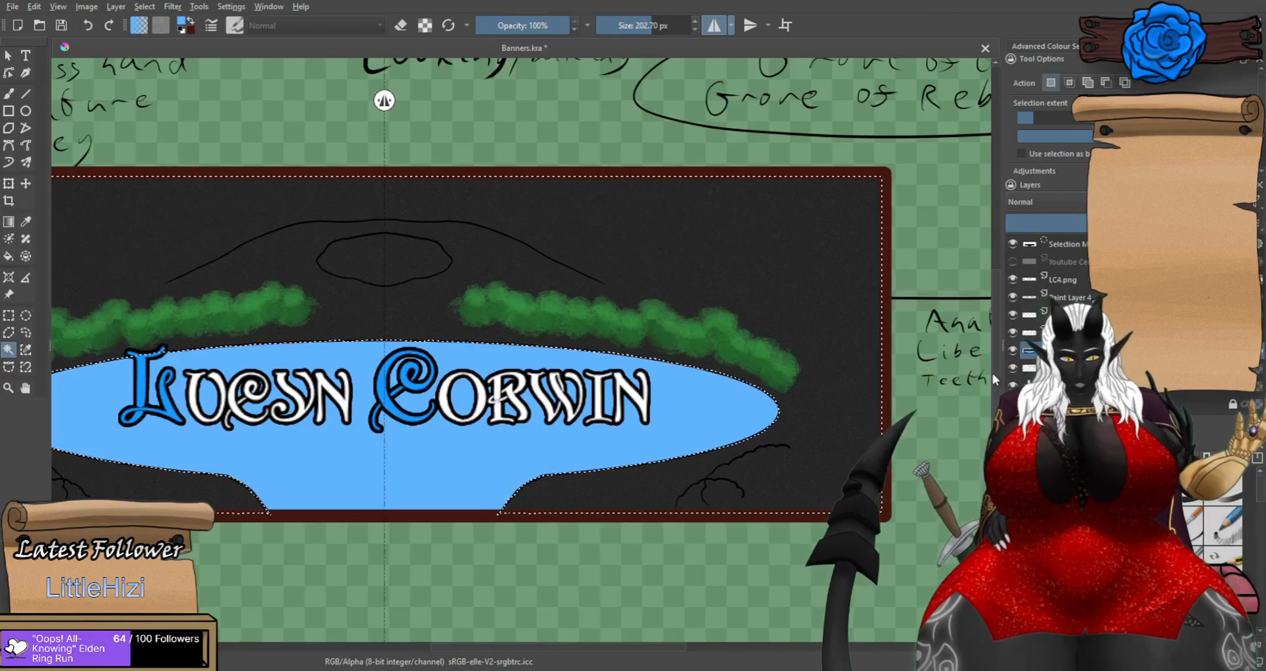
key("ctrl+shift+a")
Toggle the Centre Outline layer off and on, and hide the Centre Linear layer.
left_click(1012, 298)
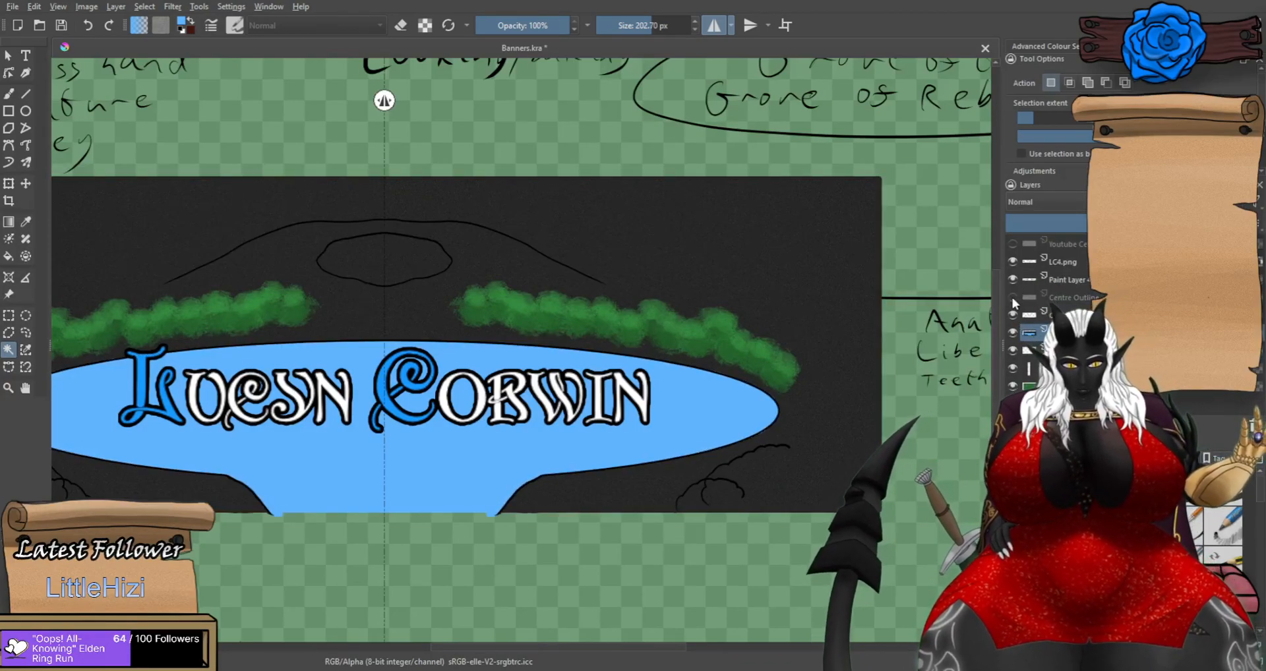
left_click(1012, 297)
left_click(1012, 315)
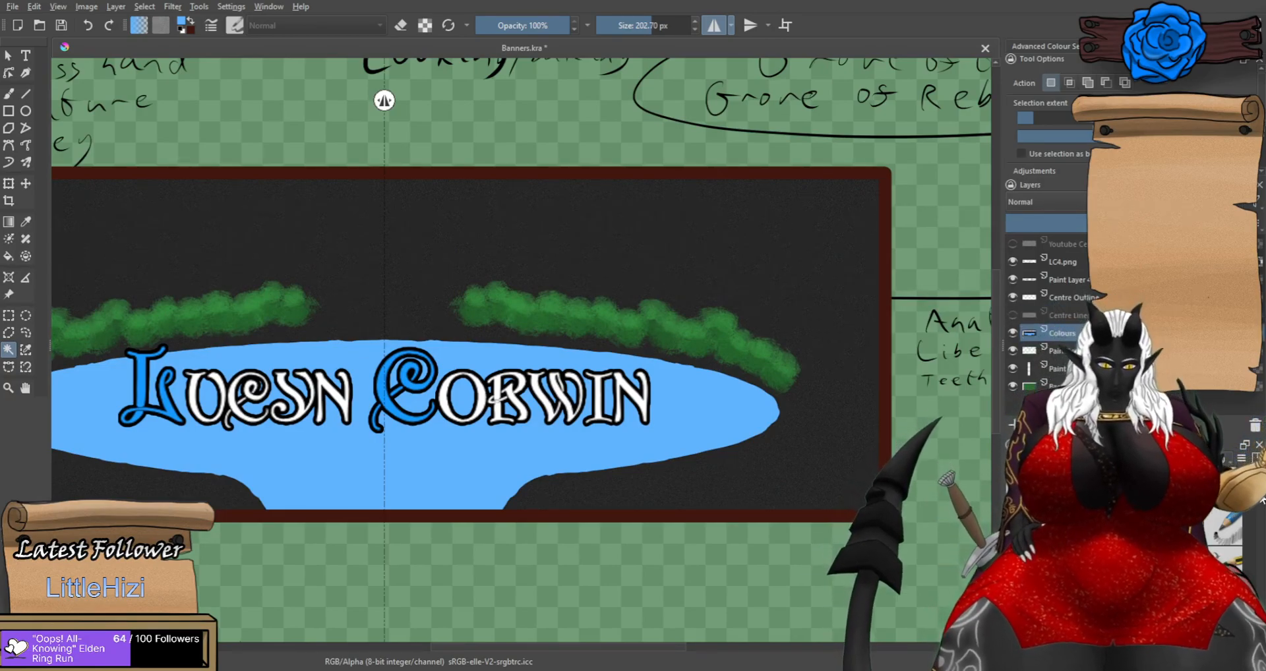
Soften the blue pool's whole outline into the dark grey surroundings with a 60 px blending brush.
left_click_drag(1252, 551, 1252, 556)
left_click(1224, 558)
scroll(642, 451, "up", 1)
left_click(6, 92)
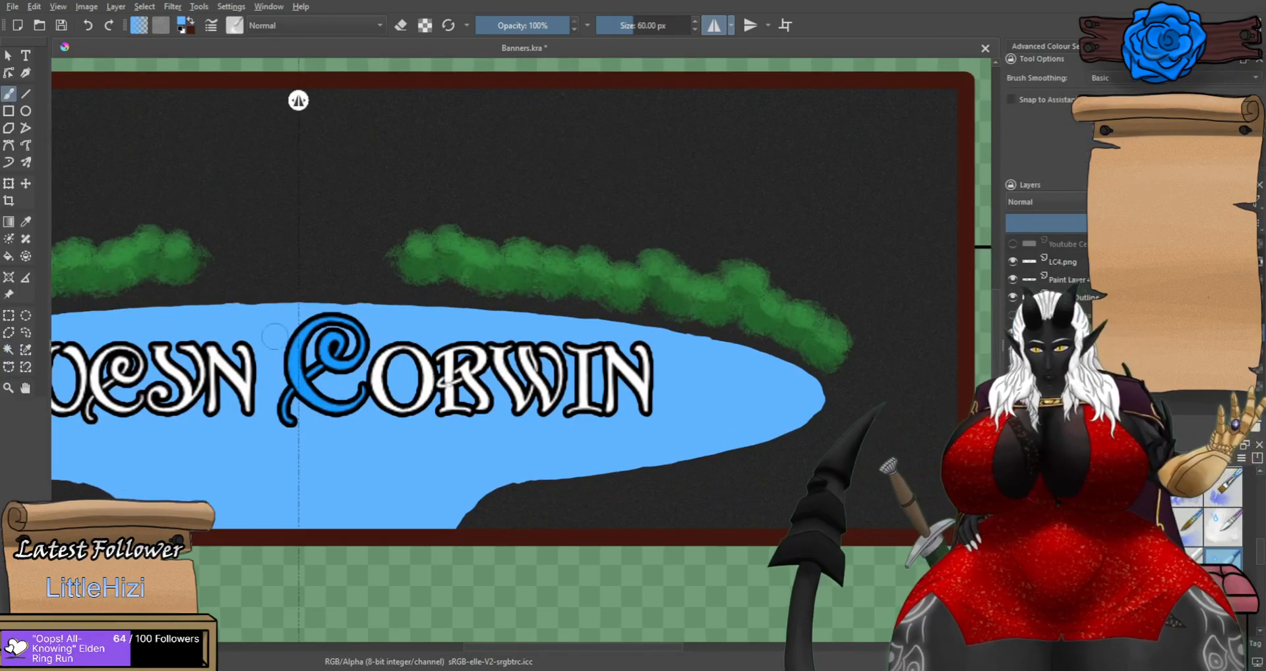
mouse_move(517, 479)
left_mouse_down()
mouse_move(668, 465)
mouse_move(817, 409)
mouse_move(777, 358)
mouse_move(658, 322)
mouse_move(326, 297)
mouse_move(268, 307)
mouse_move(549, 310)
mouse_move(749, 341)
mouse_move(802, 372)
left_mouse_up()
left_click_drag(754, 439, 479, 483)
scroll(452, 472, "down", 4)
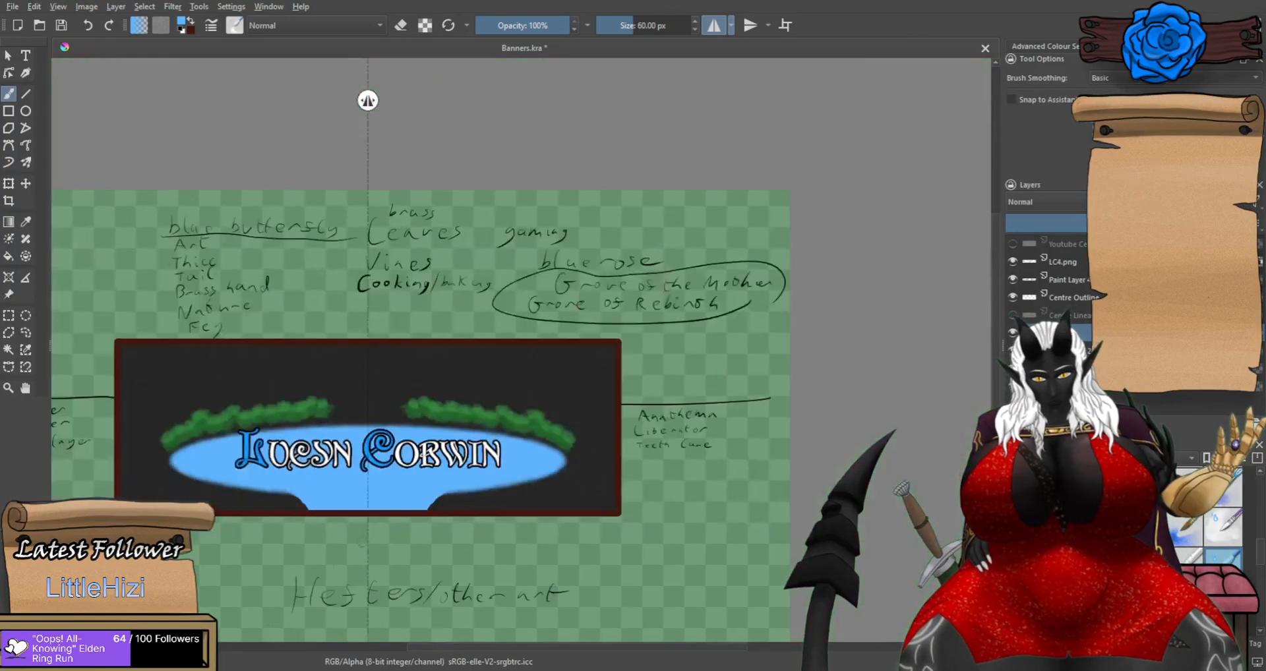
scroll(237, 517, "up", 2)
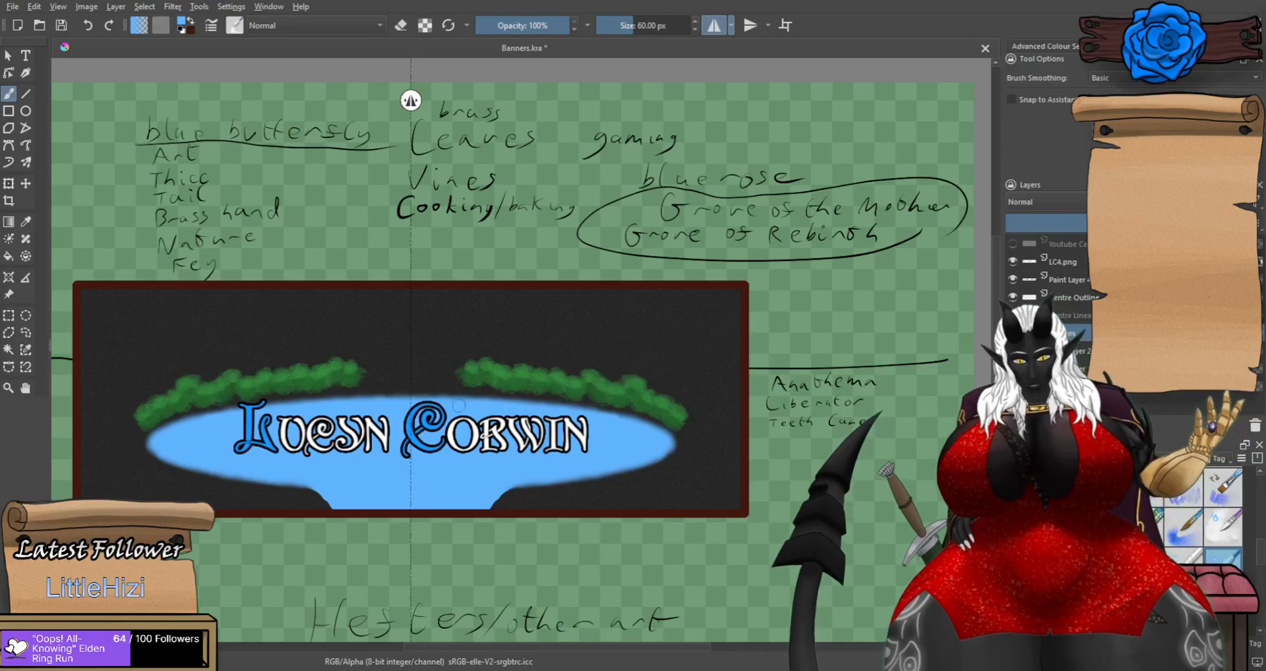
scroll(522, 435, "up", 3)
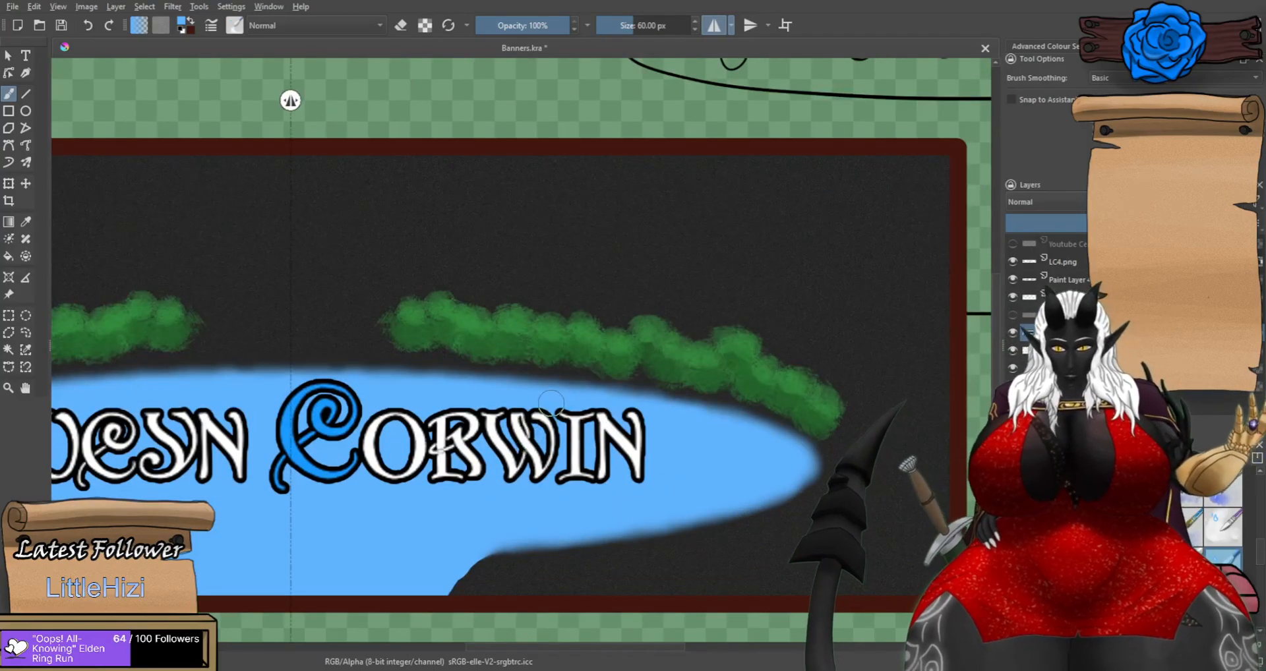
scroll(535, 415, "down", 1)
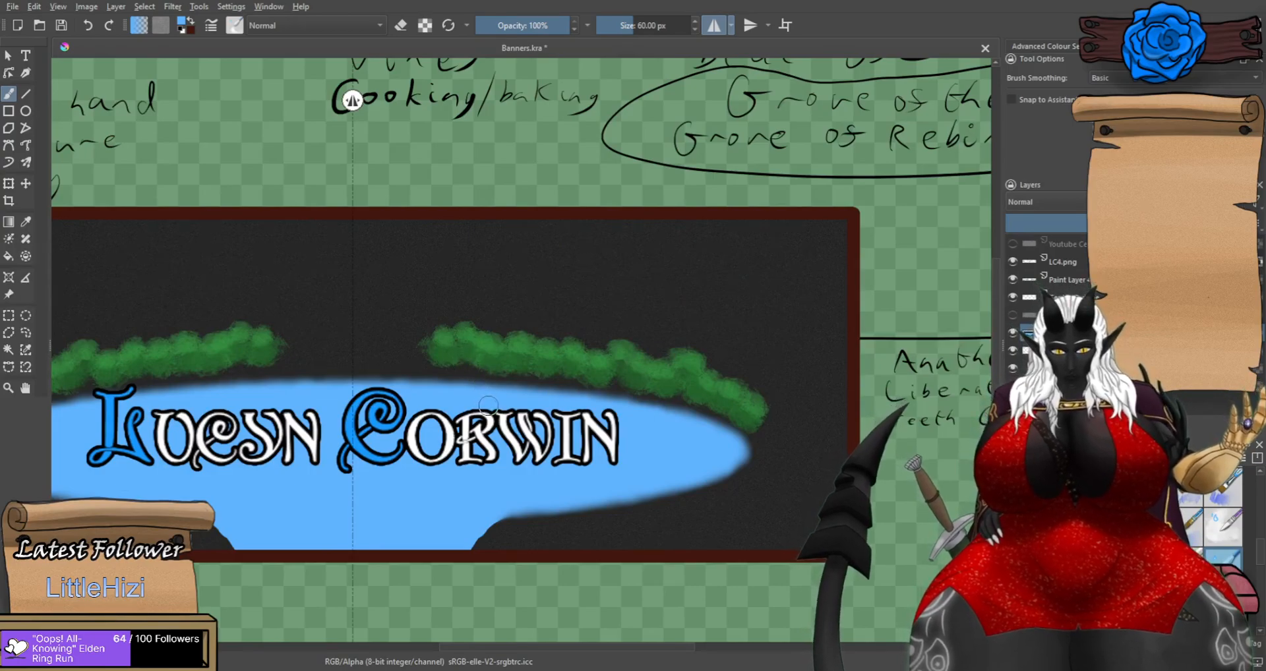
Show the Centre Linear layer and erase the ellipse's black outline around the pool with a 50 px eraser, keeping the outflow banks.
left_click(1012, 316)
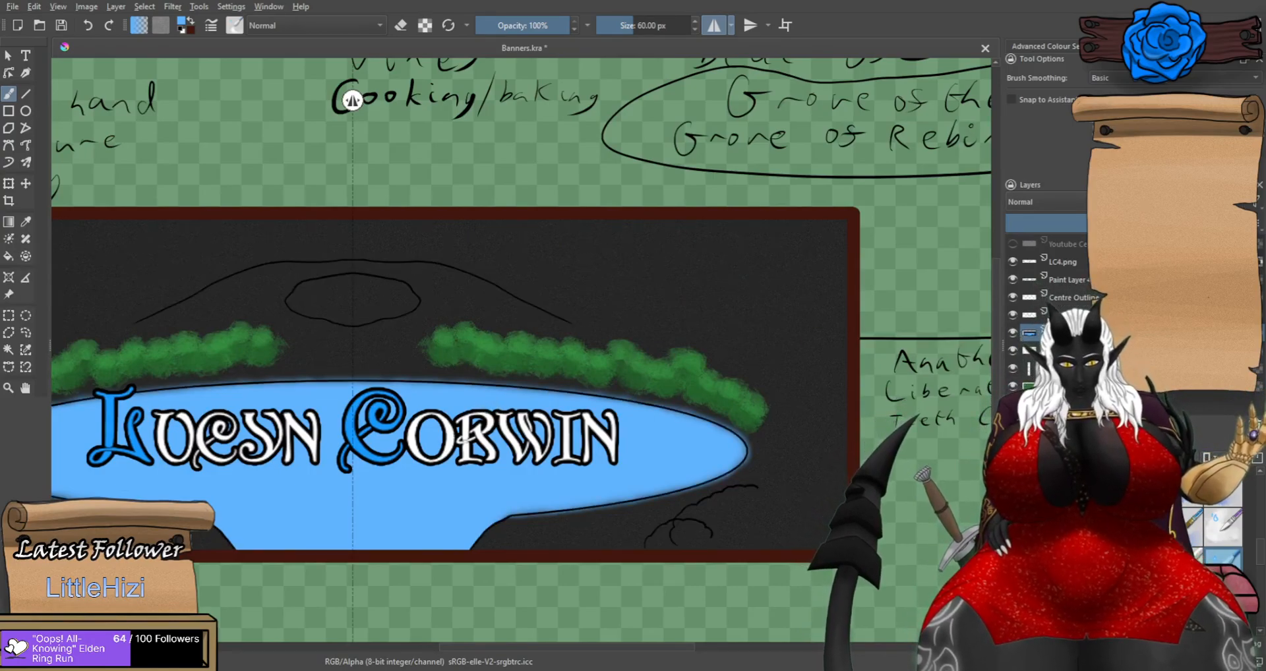
key("e")
left_click_drag(511, 515, 638, 493)
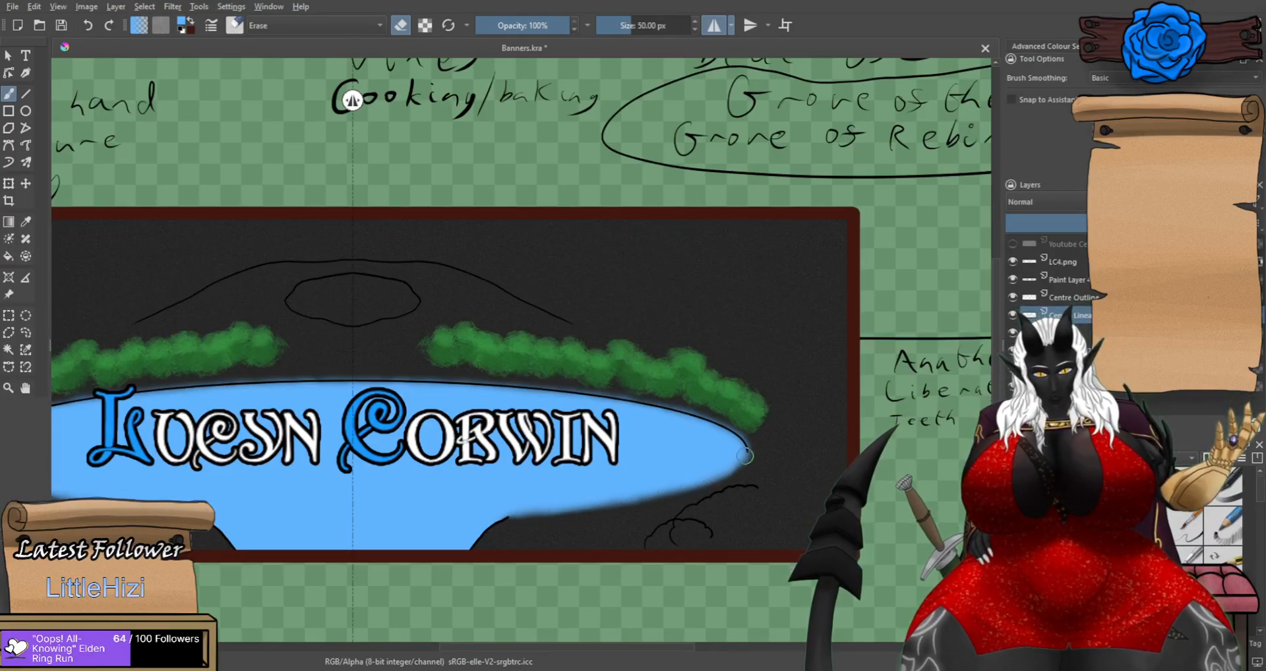
left_click_drag(687, 411, 464, 394)
left_click_drag(364, 382, 427, 383)
scroll(501, 531, "up", 1)
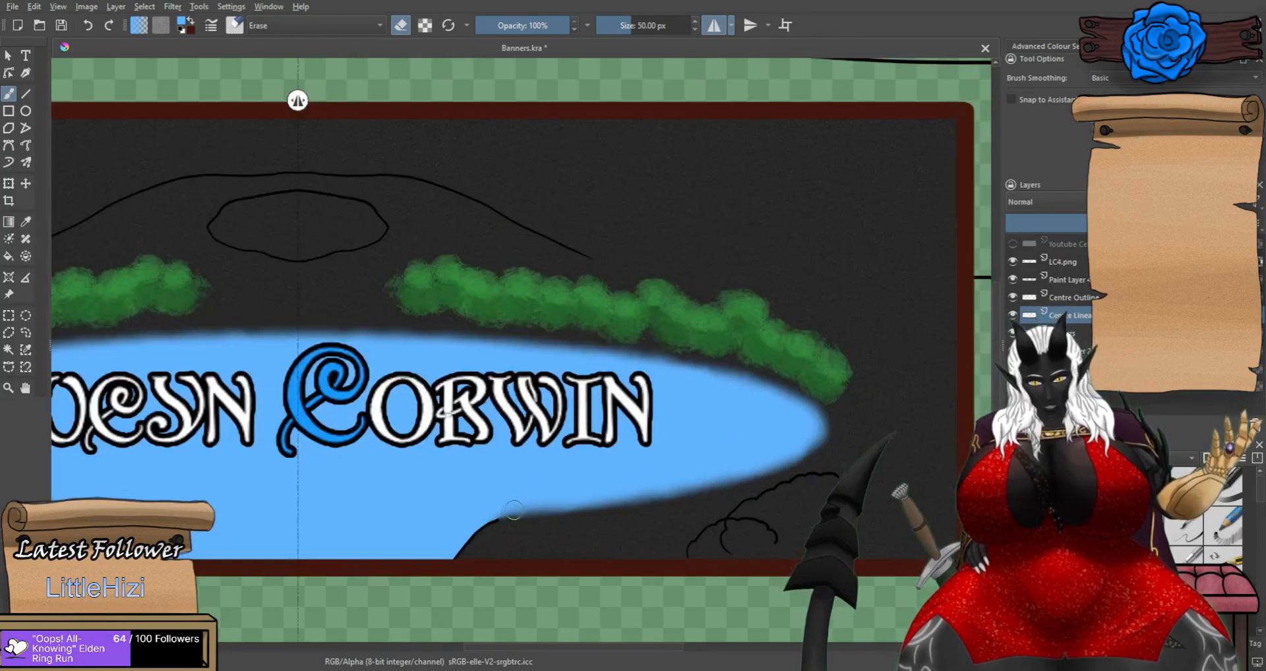
scroll(569, 446, "down", 3)
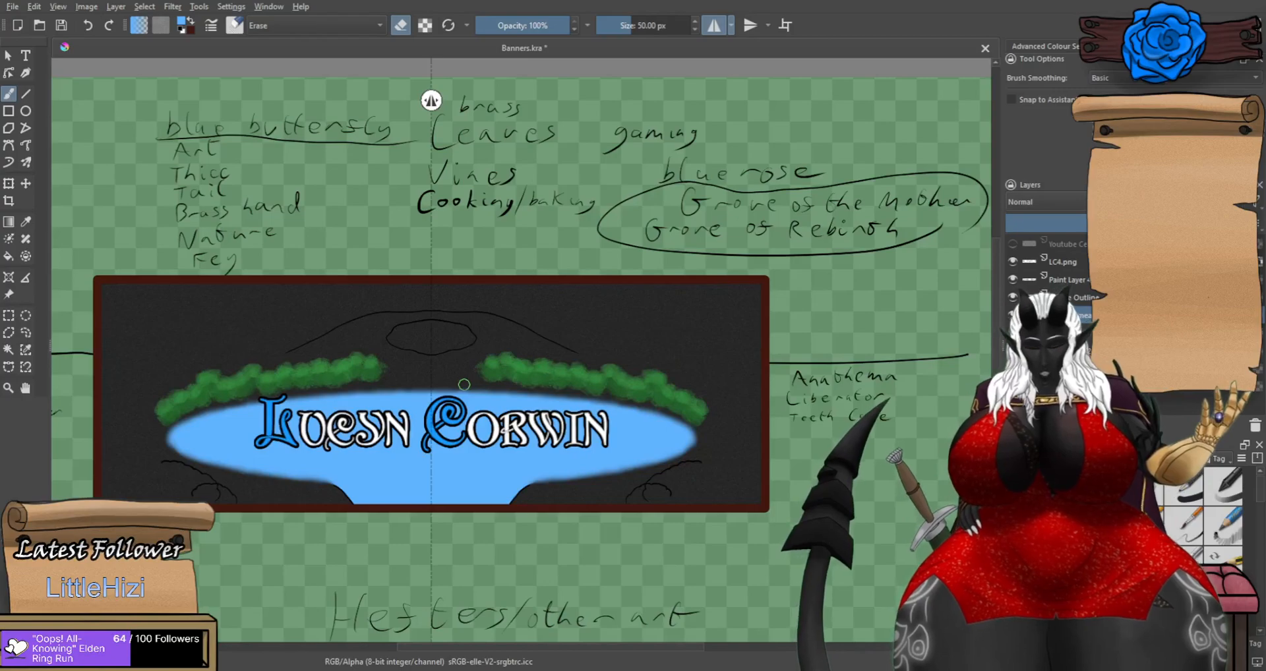
Leave erase mode and select the light blue pool on the Colours layer by contiguous area.
key("e")
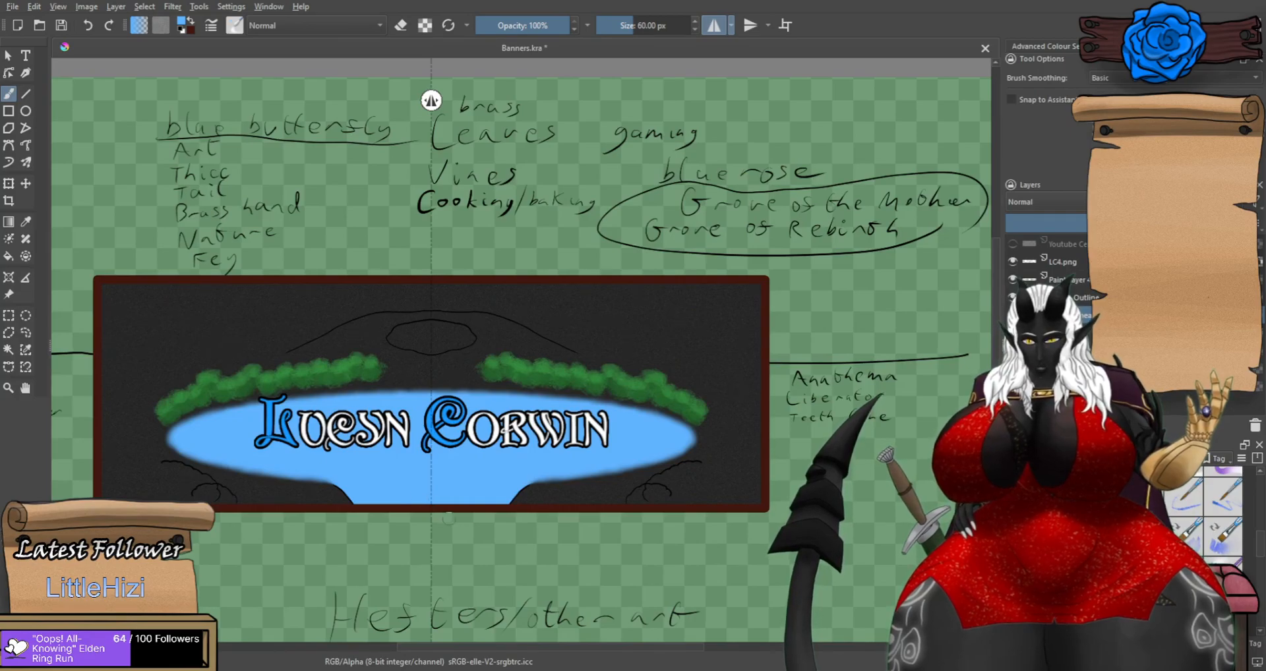
left_click(8, 350)
left_click(469, 490)
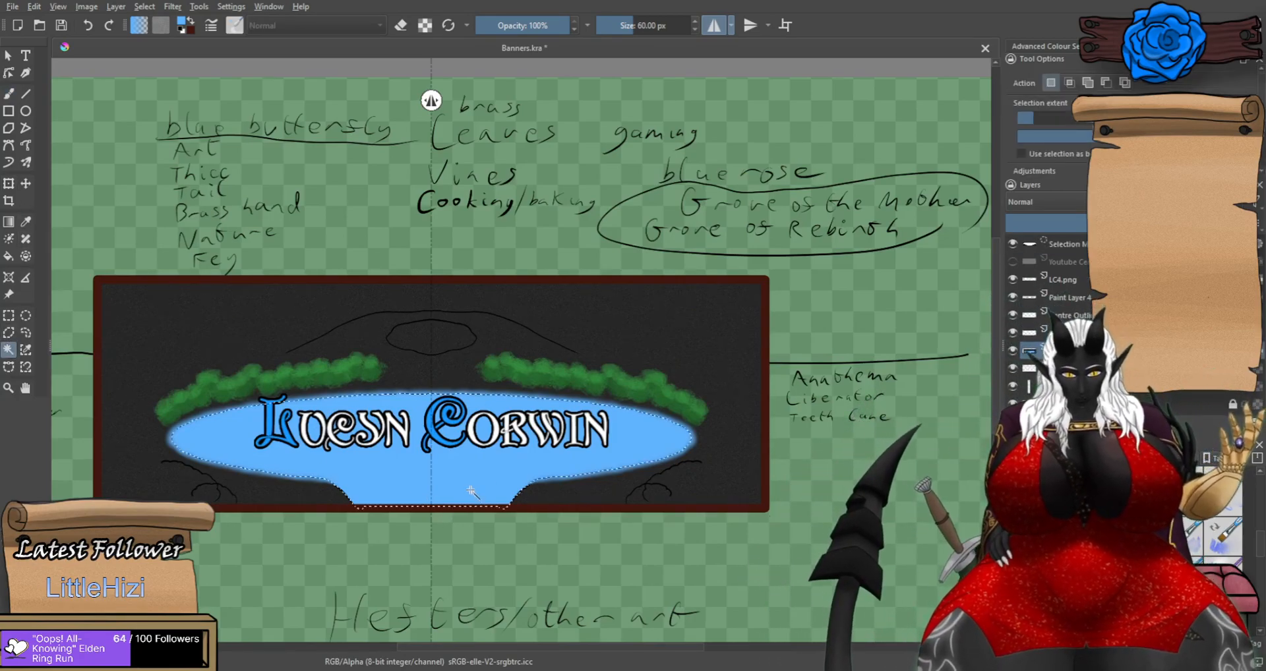
scroll(432, 511, "up", 2)
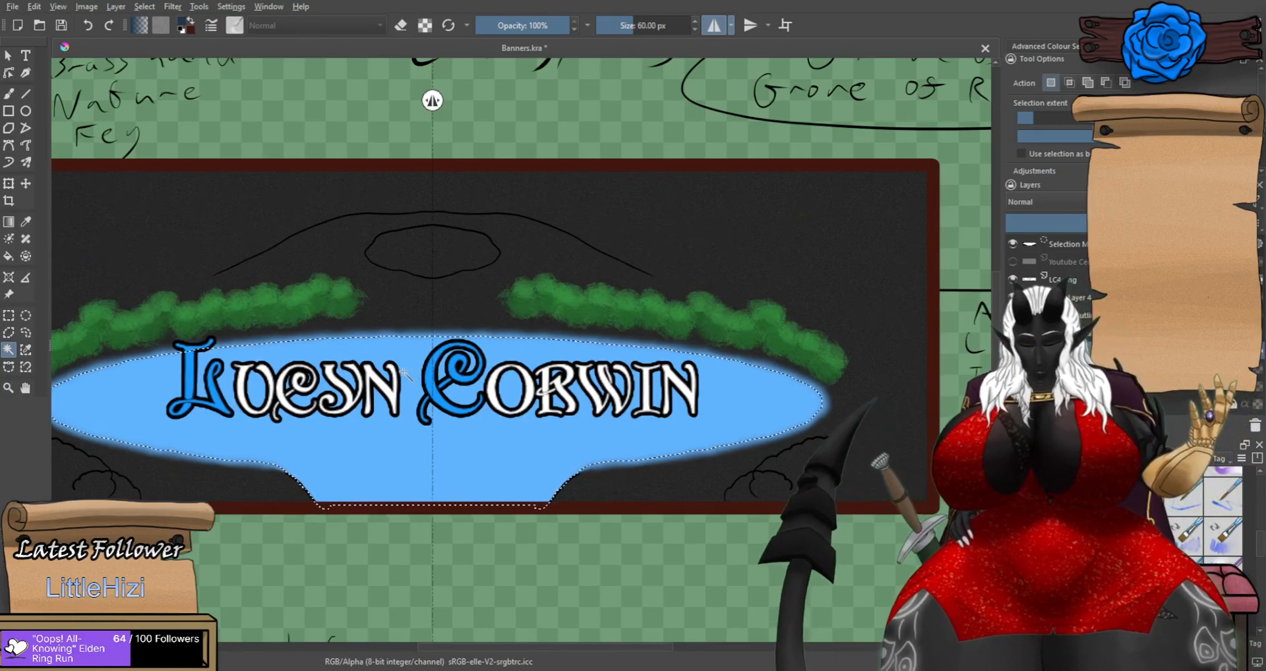
Shade the pool's lower middle with translucent dark blue at 9% opacity, enlarging the brush to 480.45 px.
left_click(9, 94)
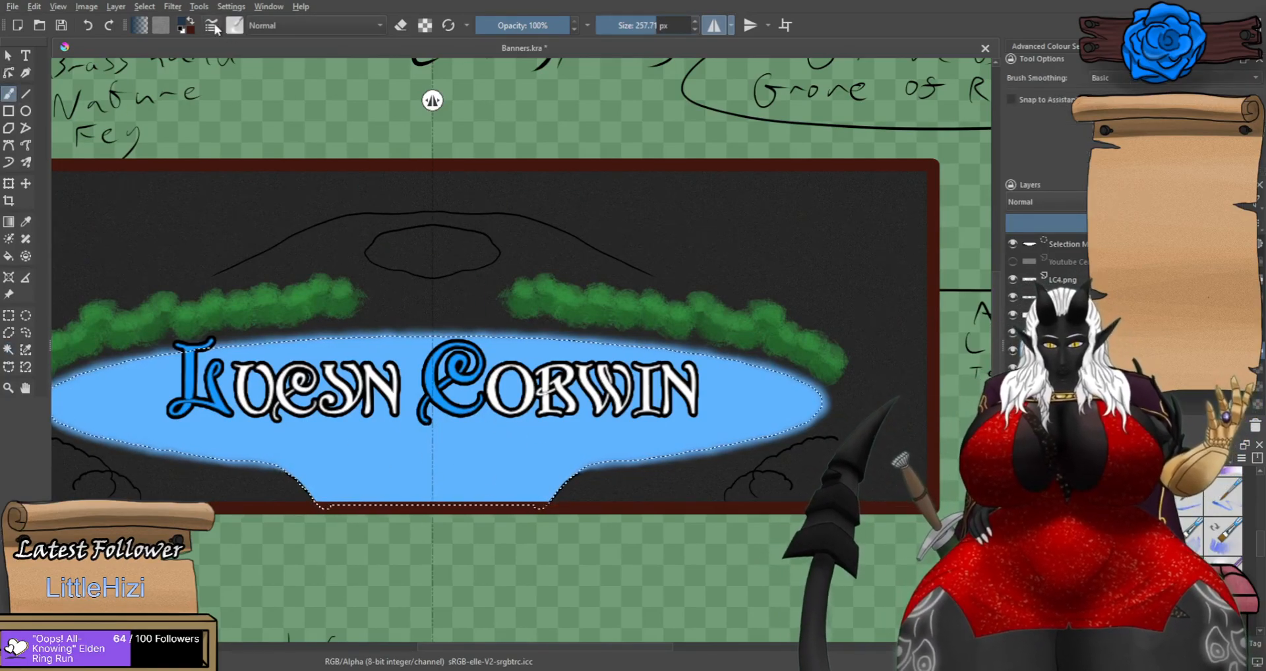
left_click_drag(656, 25, 632, 9)
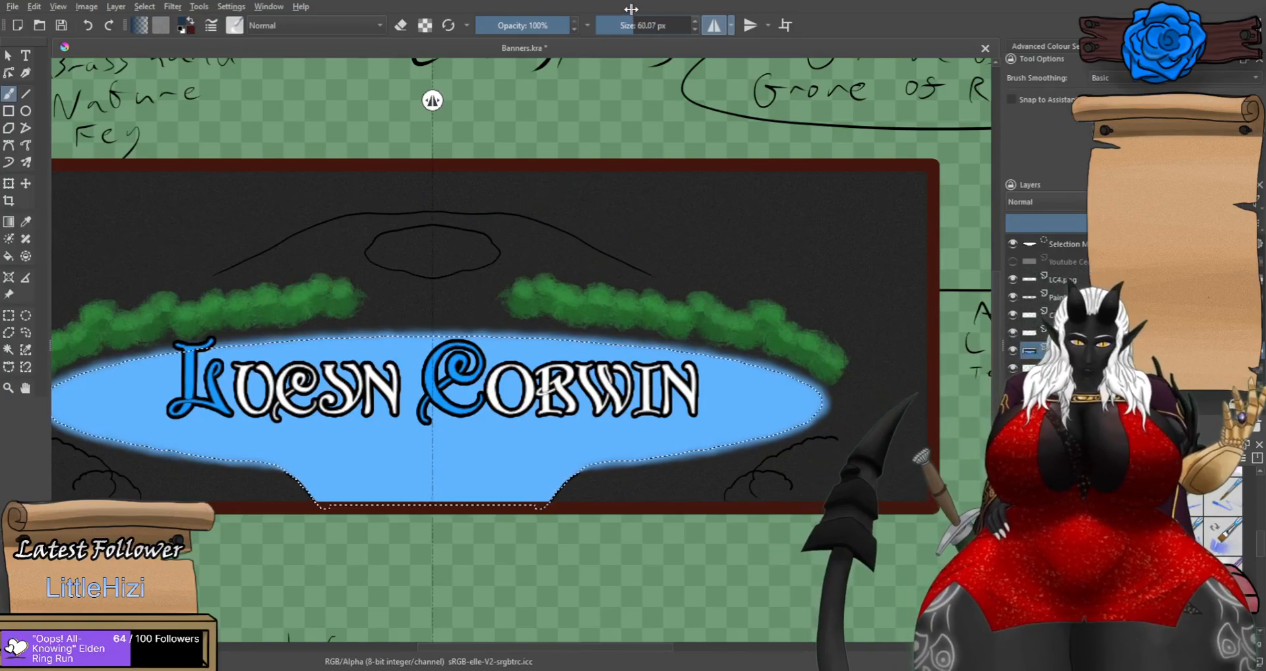
left_click_drag(1261, 549, 1260, 495)
left_click(1140, 526)
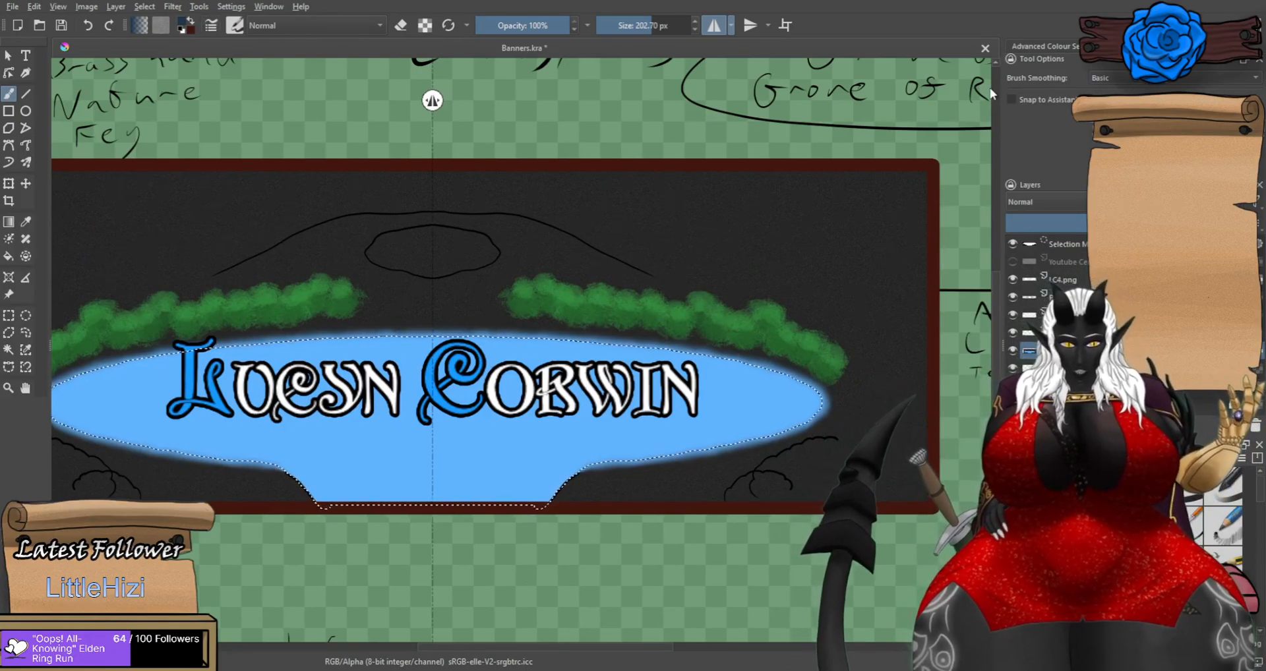
left_click_drag(520, 19, 486, 20)
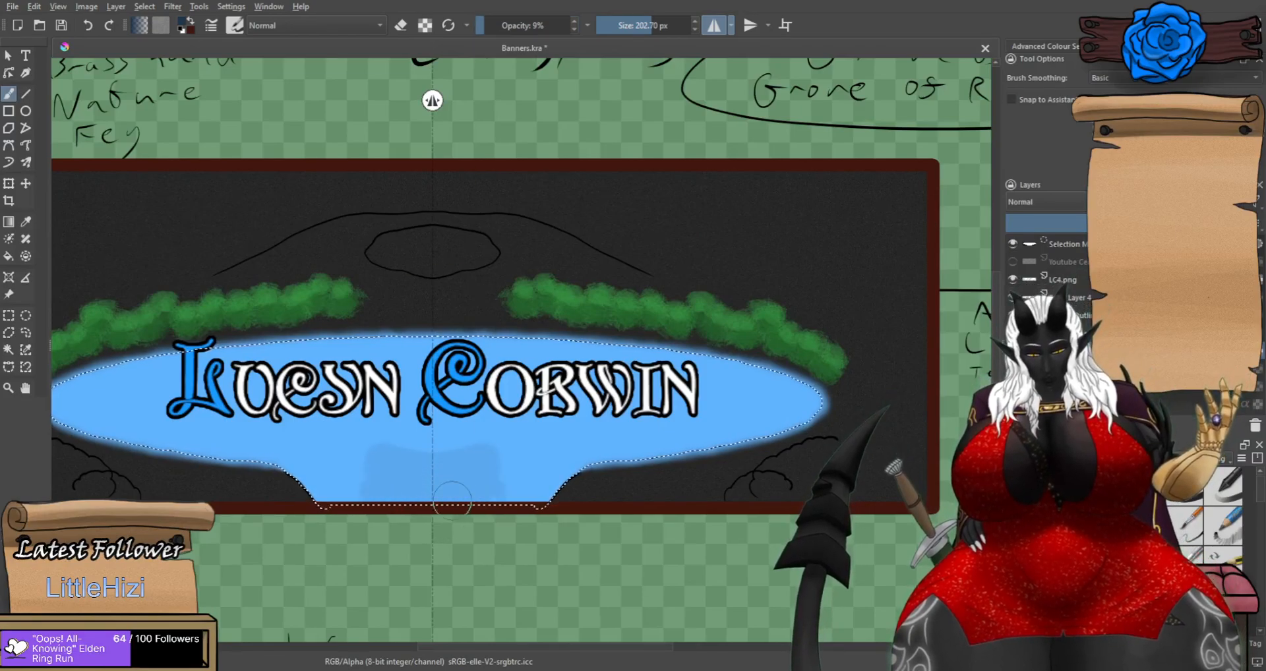
left_click_drag(652, 25, 663, 21)
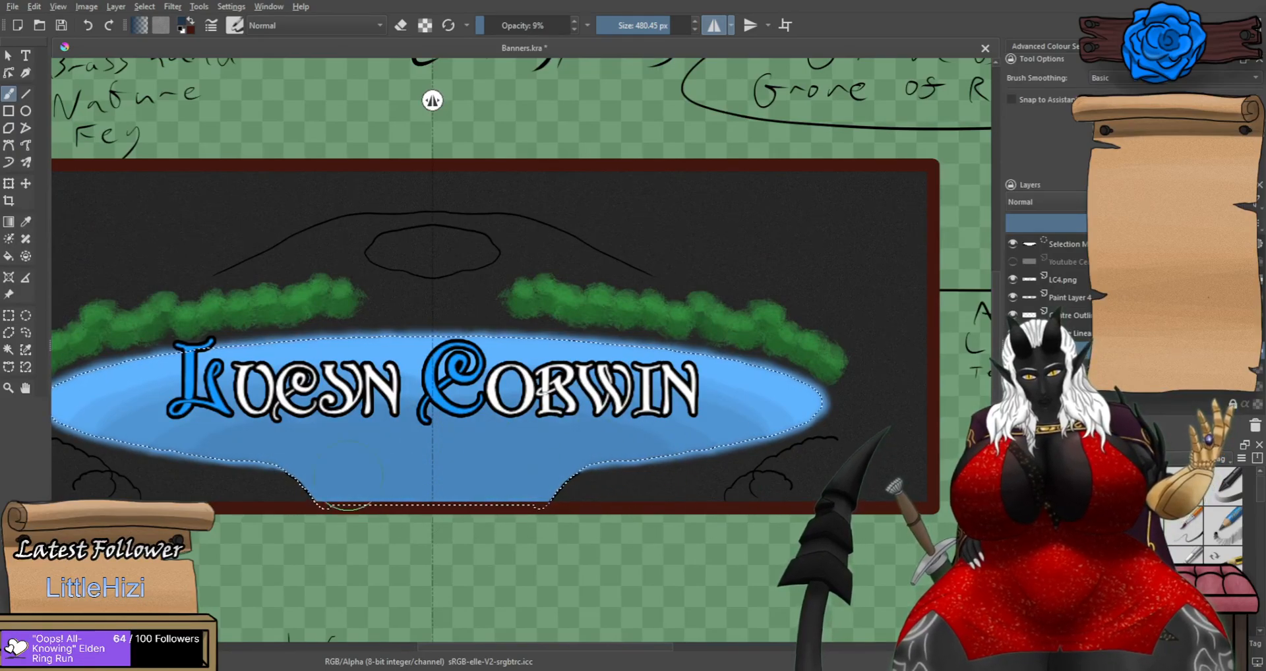
Undo the pool's dark shading strokes and hide the LC4.png logo layer.
scroll(354, 471, "up", 1)
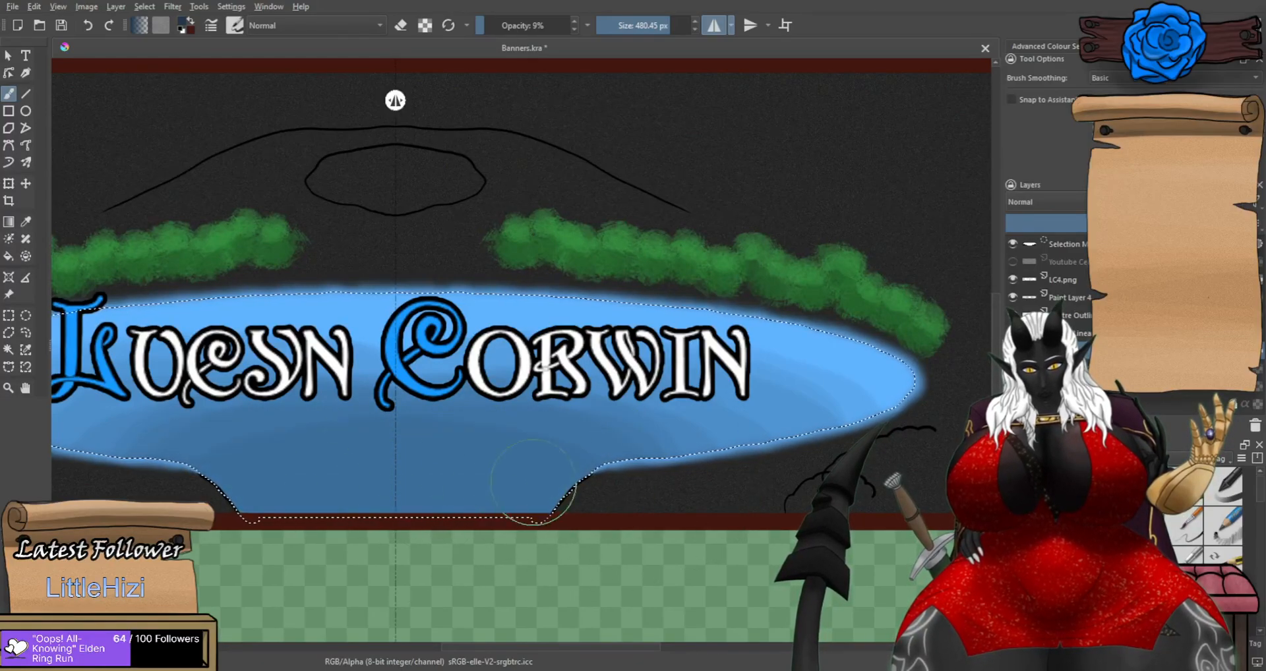
scroll(494, 488, "down", 1)
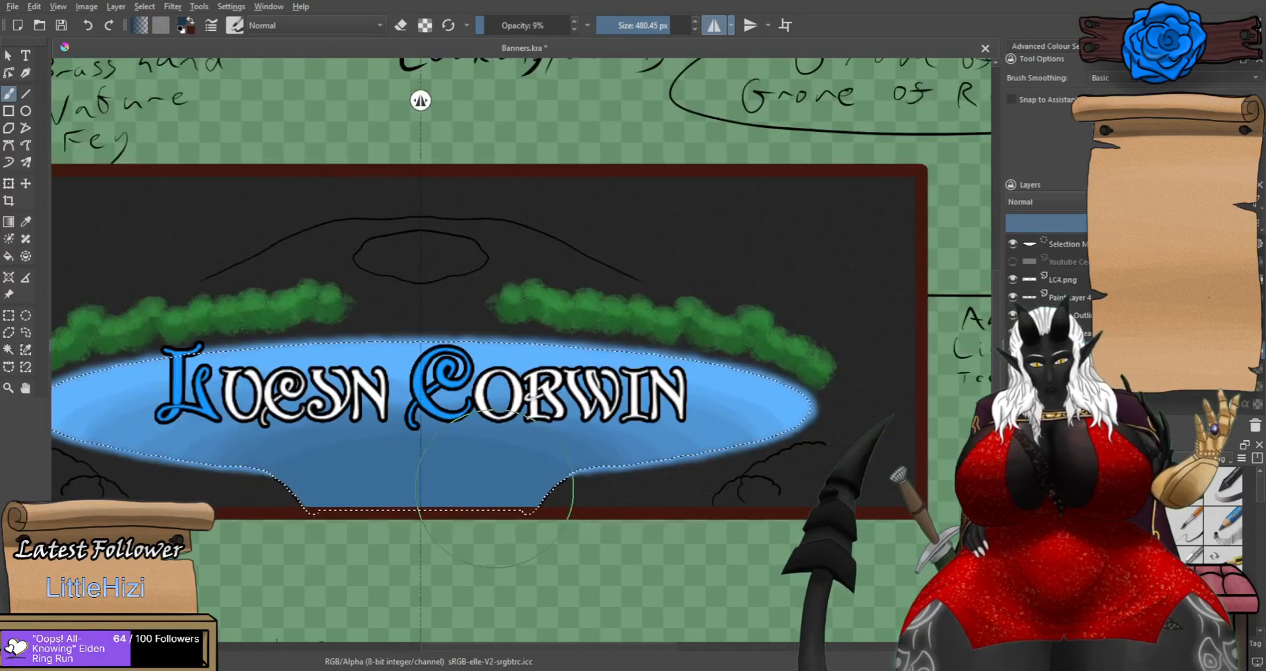
scroll(495, 488, "down", 2)
scroll(436, 493, "up", 2)
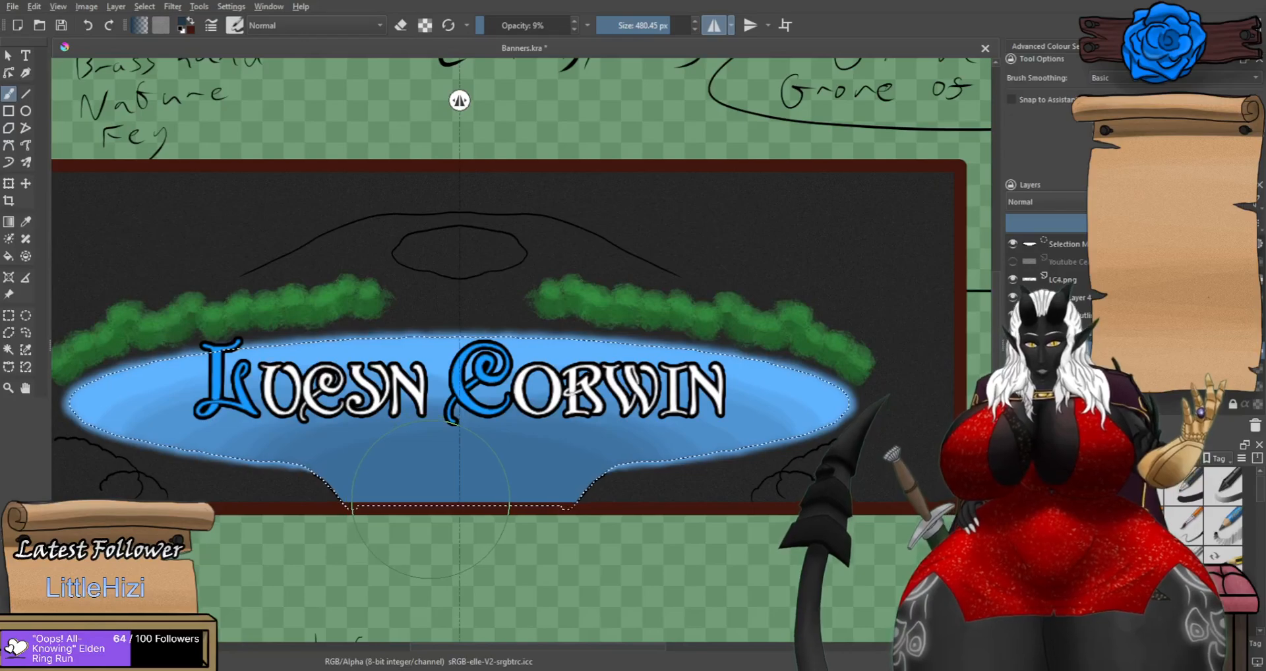
left_click(1012, 279)
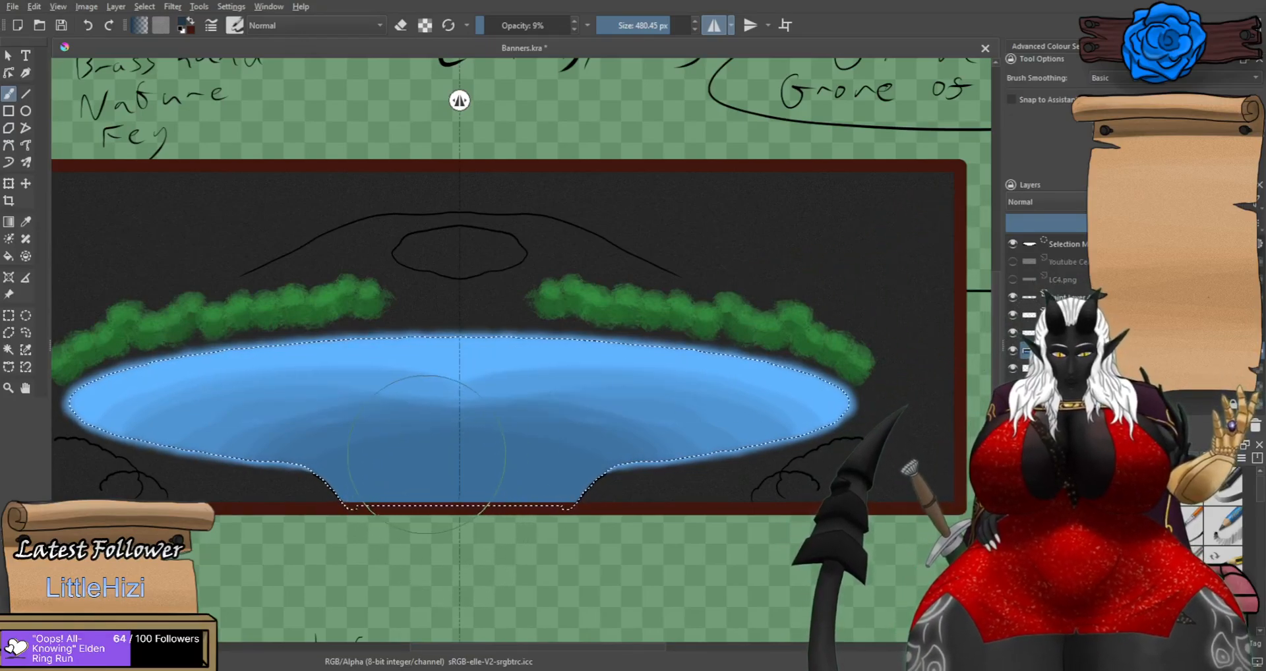
scroll(434, 453, "up", 2)
key("ctrl+z")
key("ctrl+z")
key("ctrl+z")
key("ctrl+z")
key("ctrl+z")
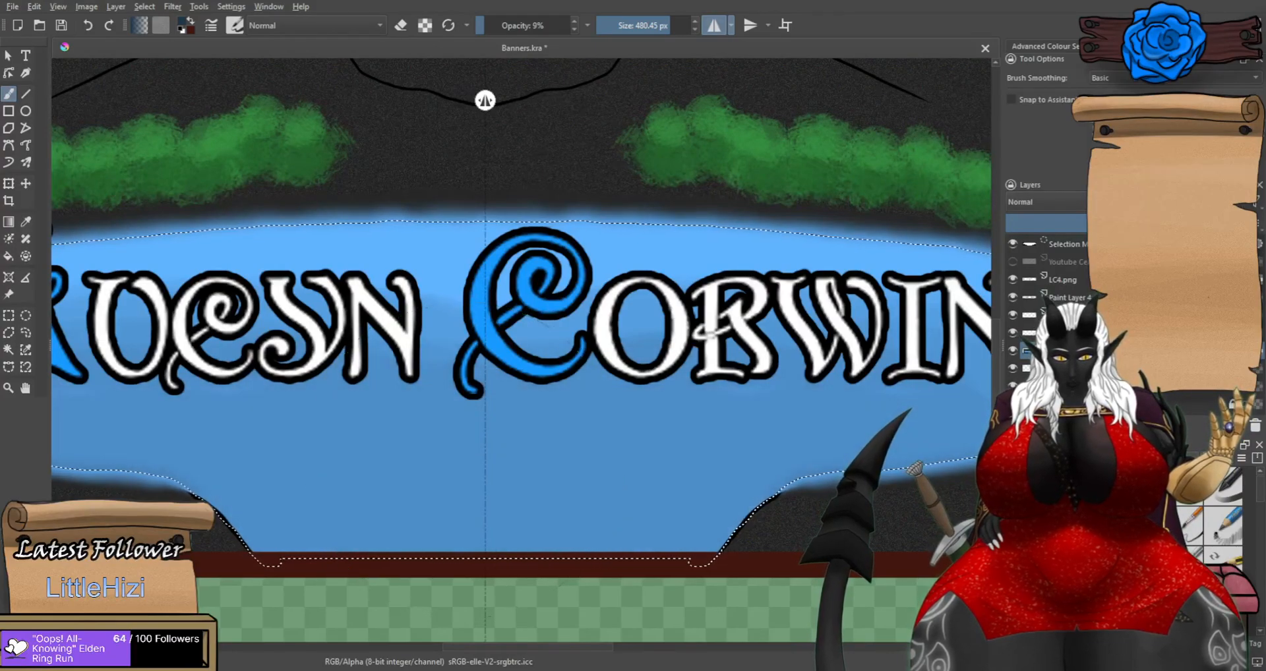
key("ctrl+z")
key("ctrl+z")
key("ctrl+z")
left_click(1014, 278)
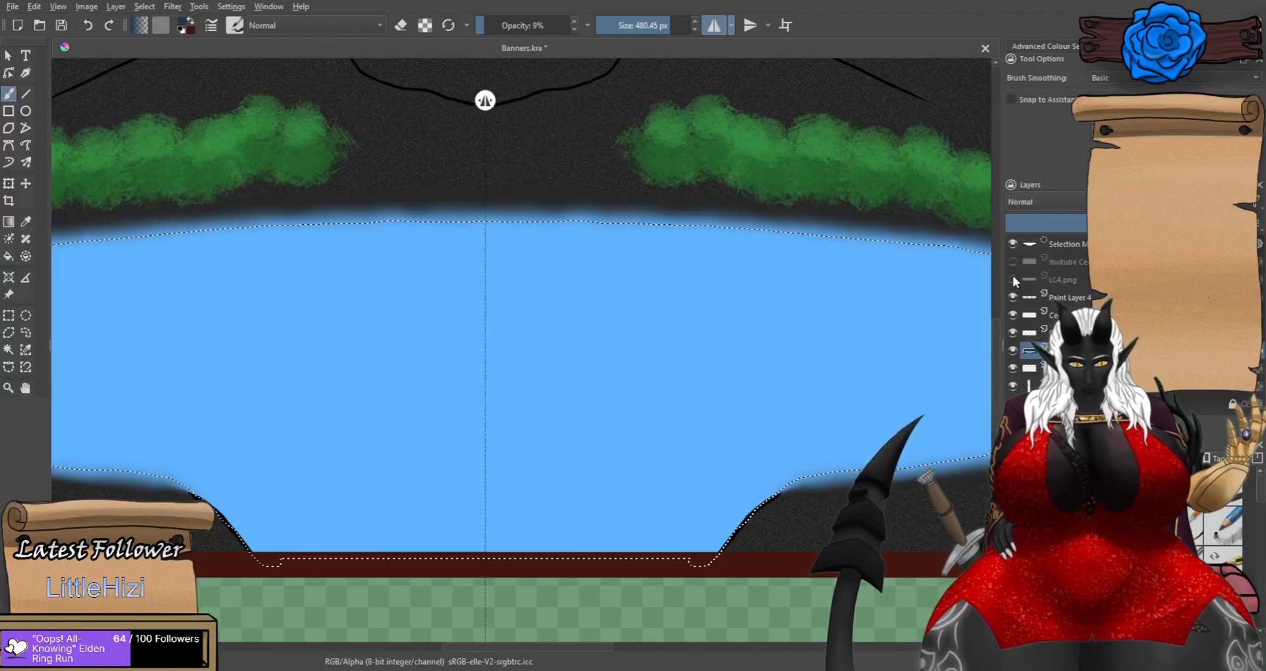
Paint broad mirrored dark bands across the pool's ellipse, leaving a light blue rim and undoing stray strokes.
scroll(552, 394, "down", 2)
scroll(622, 394, "up", 1)
left_click_drag(754, 371, 607, 351)
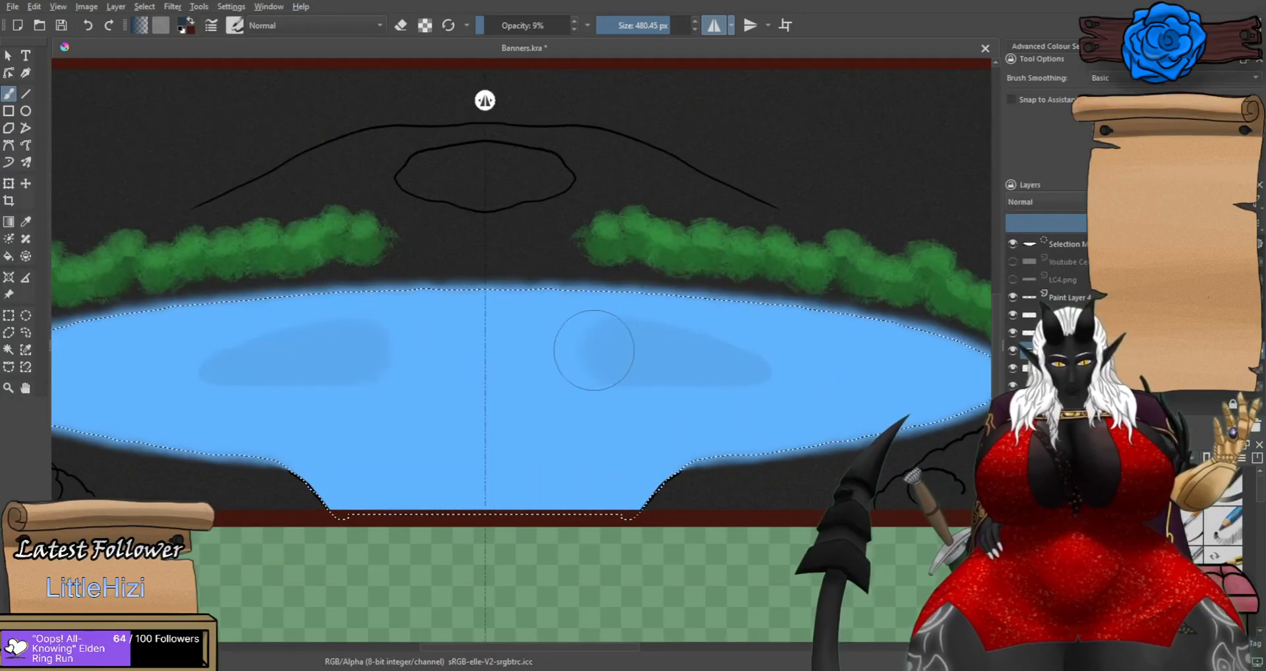
key("ctrl+z")
mouse_move(810, 367)
left_mouse_down()
mouse_move(730, 398)
mouse_move(551, 413)
mouse_move(411, 392)
mouse_move(567, 364)
mouse_move(799, 366)
mouse_move(698, 343)
mouse_move(528, 338)
mouse_move(446, 363)
mouse_move(557, 399)
mouse_move(681, 407)
mouse_move(801, 390)
mouse_move(810, 378)
mouse_move(716, 343)
mouse_move(745, 339)
mouse_move(847, 357)
mouse_move(877, 386)
mouse_move(688, 406)
mouse_move(901, 379)
mouse_move(513, 423)
mouse_move(795, 378)
mouse_move(477, 353)
mouse_move(794, 368)
mouse_move(858, 385)
mouse_move(744, 411)
mouse_move(526, 421)
mouse_move(472, 413)
mouse_move(683, 392)
mouse_move(578, 420)
mouse_move(768, 407)
mouse_move(804, 379)
mouse_move(617, 359)
mouse_move(413, 385)
mouse_move(632, 407)
mouse_move(719, 390)
left_mouse_up()
mouse_move(584, 424)
left_mouse_down()
mouse_move(689, 381)
mouse_move(554, 376)
mouse_move(613, 402)
mouse_move(527, 412)
left_mouse_up()
left_click_drag(708, 401, 615, 435)
key("ctrl+z")
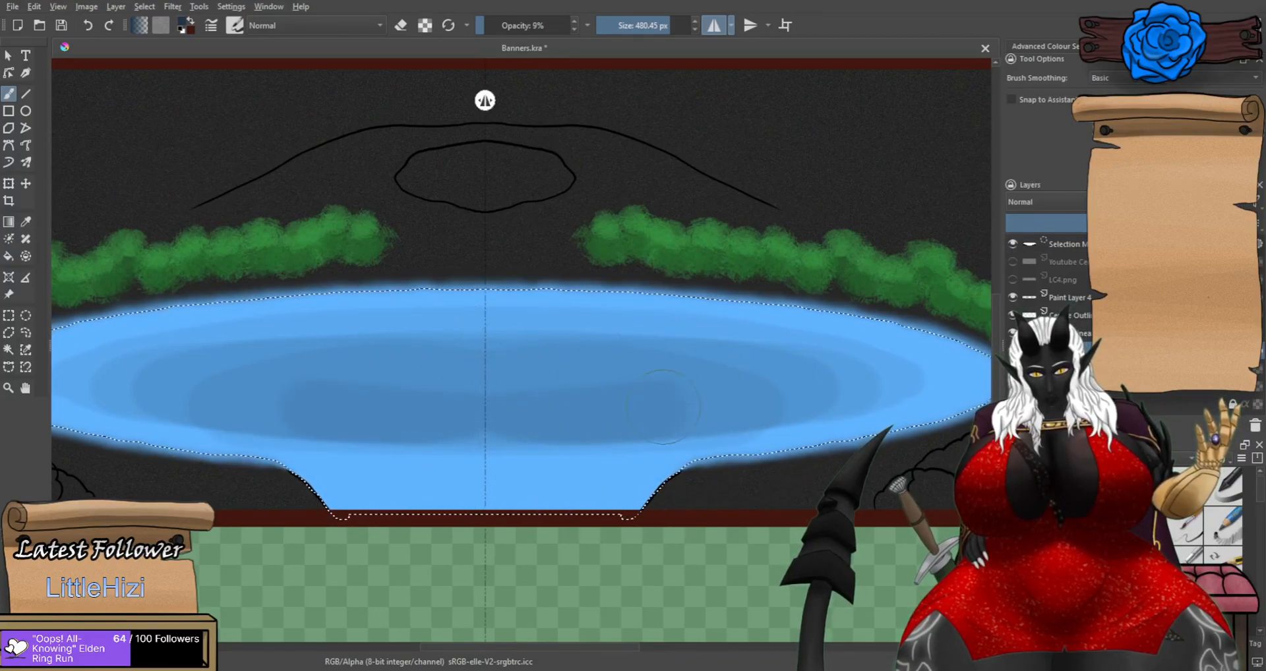
Build up smaller, darker mirrored ovals towards the pool's centre, undoing a misplaced stroke.
left_click_drag(471, 397, 527, 390)
key("ctrl+z")
mouse_move(402, 412)
left_mouse_down()
mouse_move(388, 435)
mouse_move(464, 417)
left_mouse_up()
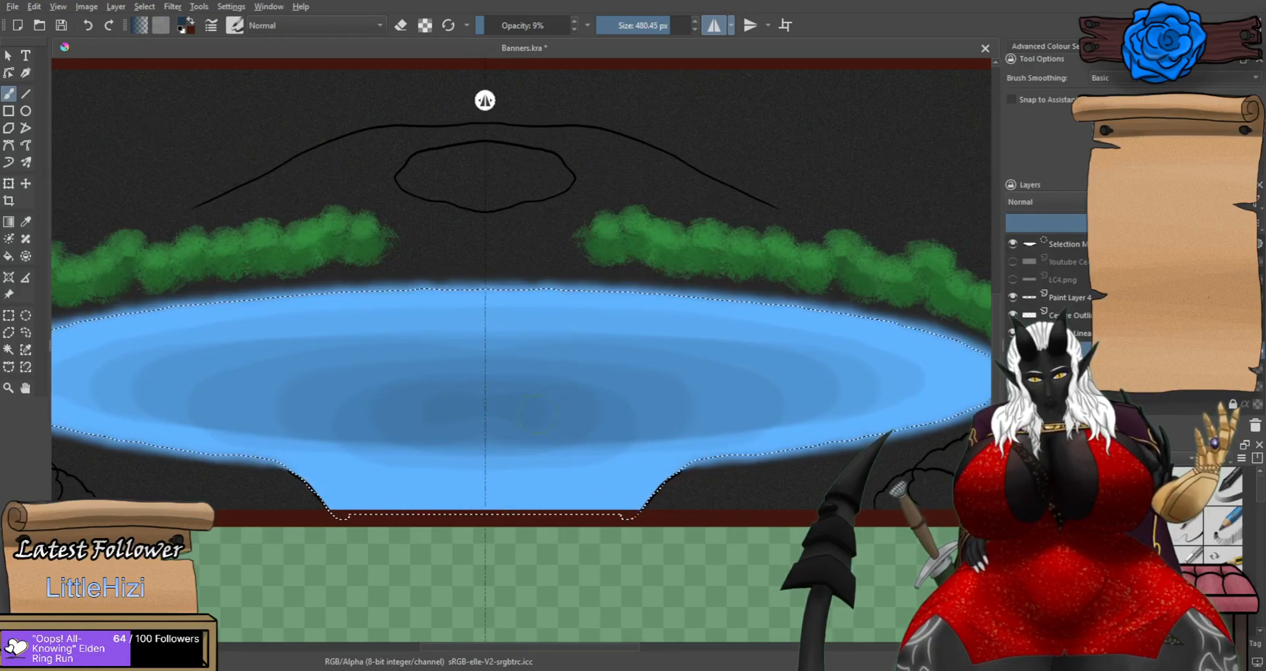
scroll(479, 412, "down", 5)
scroll(488, 415, "up", 3)
scroll(489, 416, "up", 2)
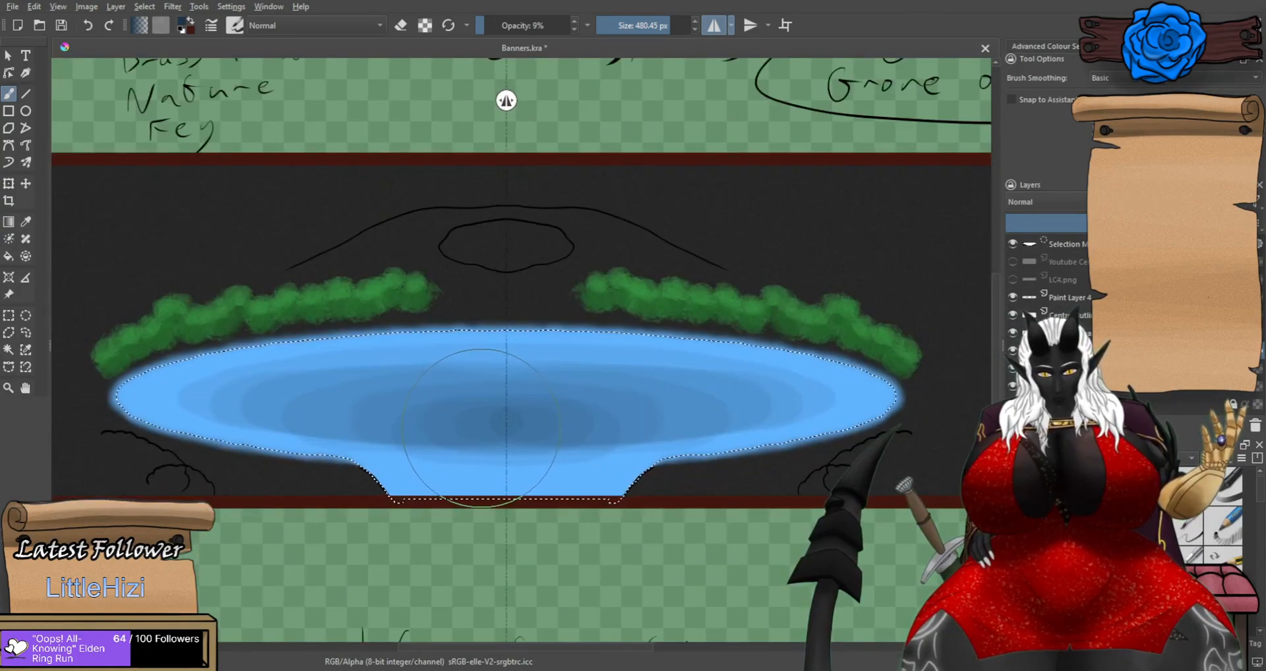
scroll(499, 420, "up", 1)
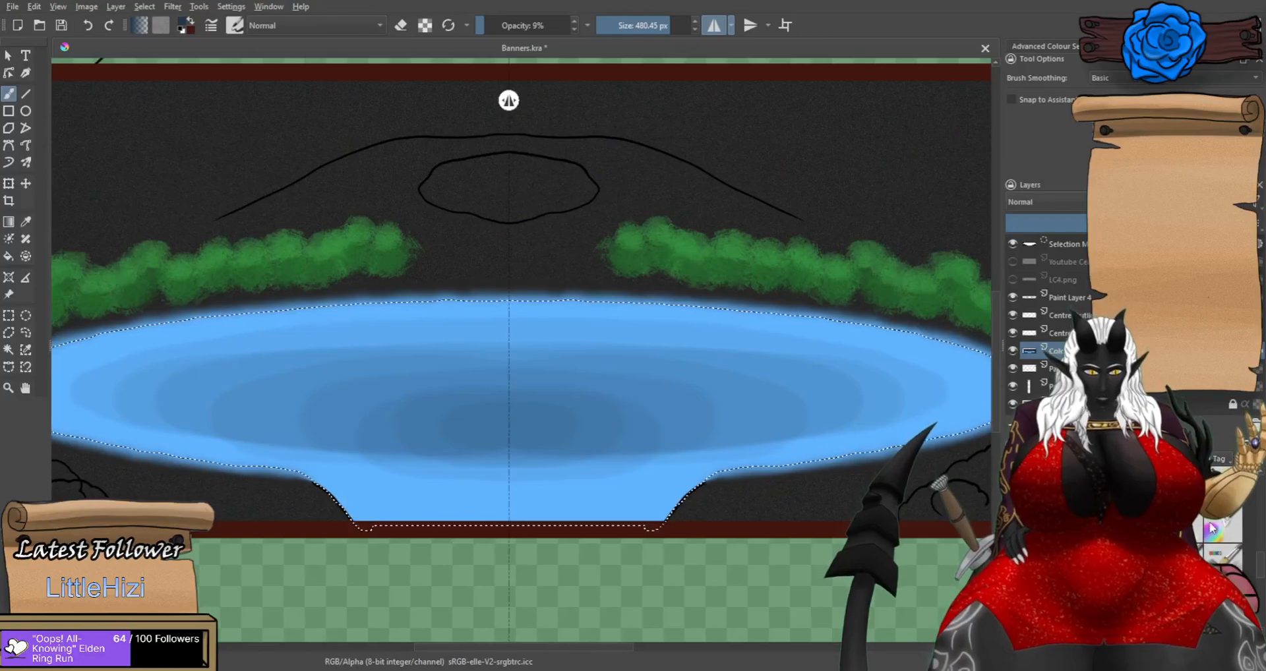
Blend the edges of the pool's shading bands into a smooth gradient with a 107.54 px blending brush at 100% opacity.
left_click(1212, 531)
left_click(641, 26)
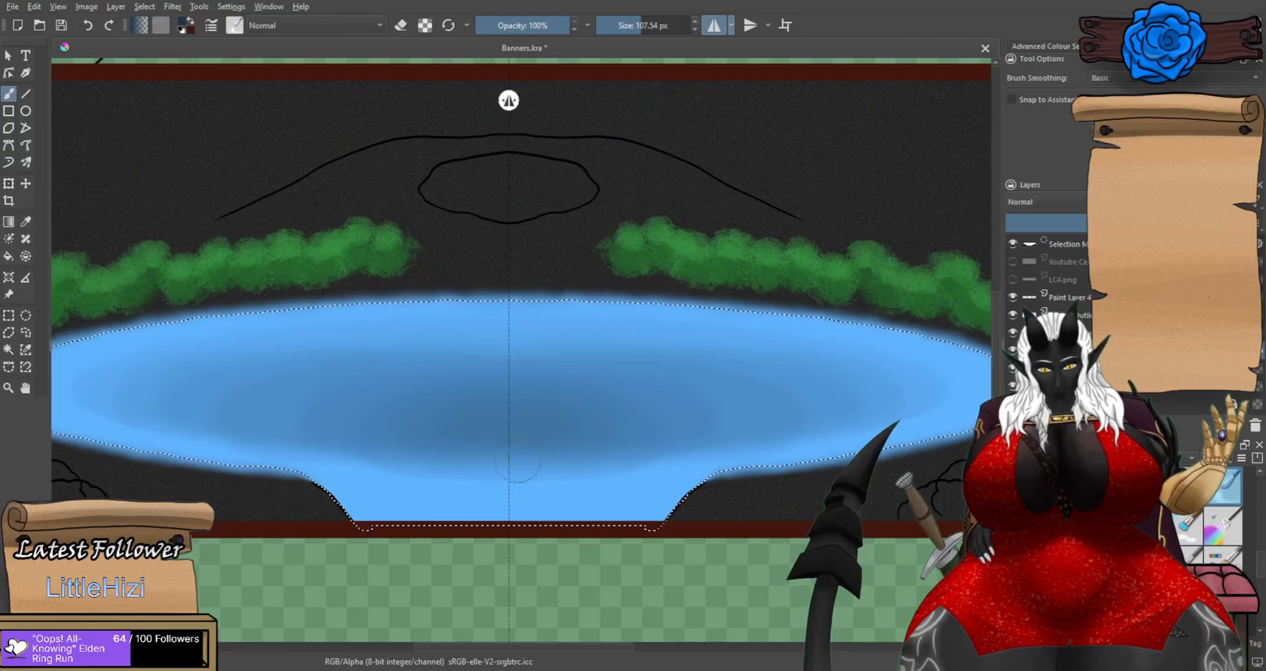
scroll(521, 453, "down", 3)
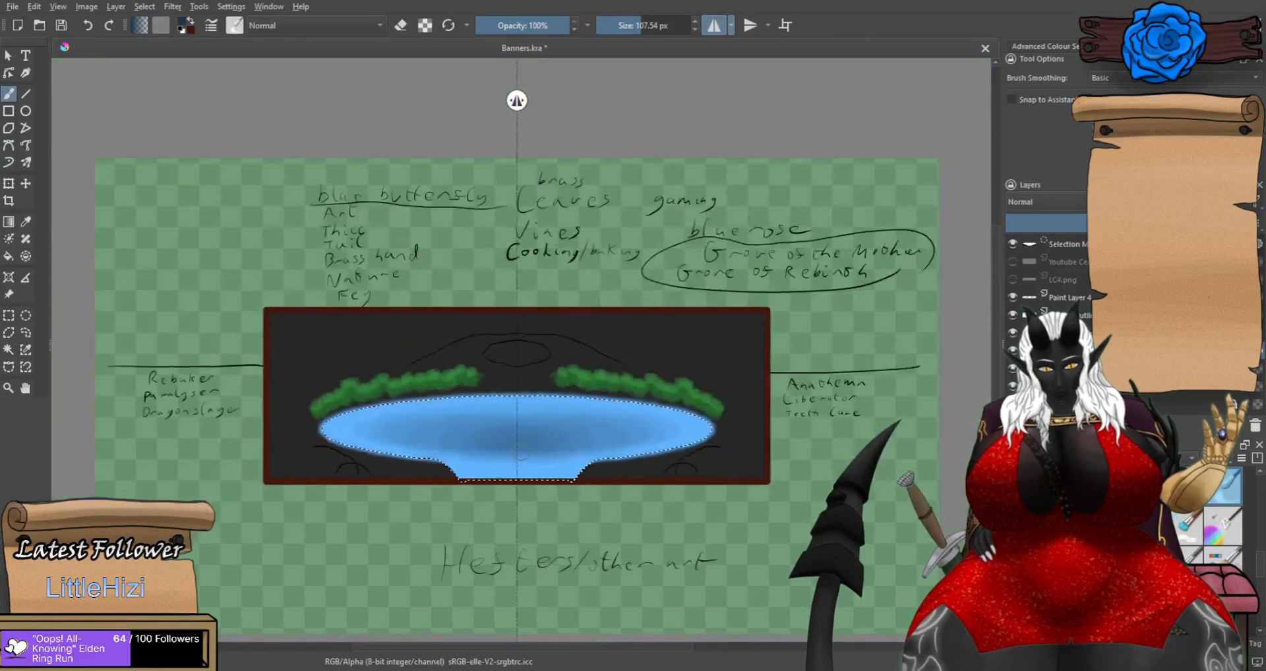
scroll(473, 427, "up", 1)
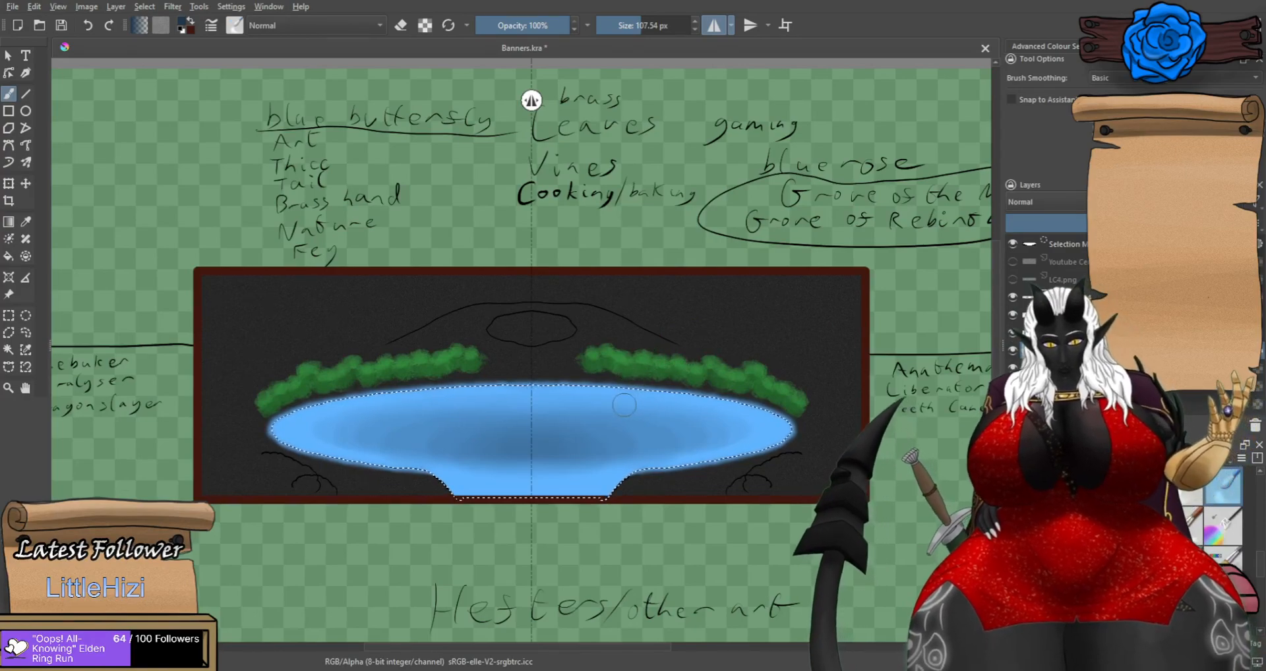
scroll(541, 495, "up", 2)
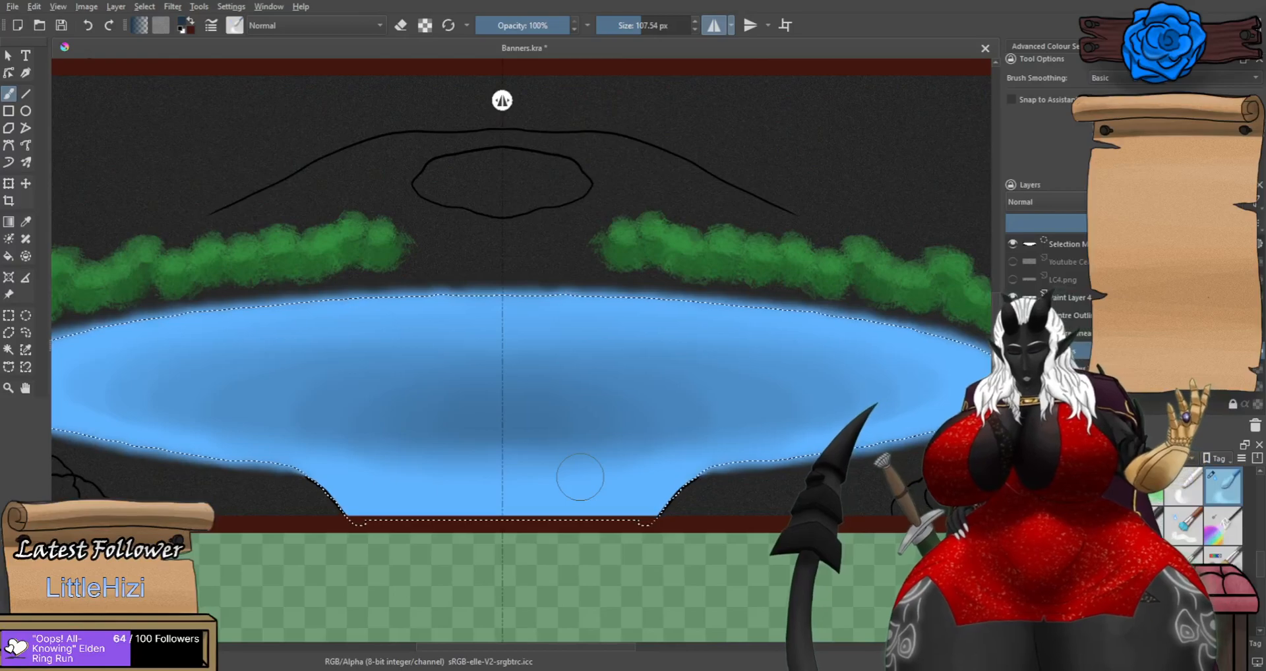
Deselect the pool, show the LC4.png logo layer, and toggle the YouTube size guides on and off.
scroll(585, 482, "down", 2)
key("ctrl+shift+a")
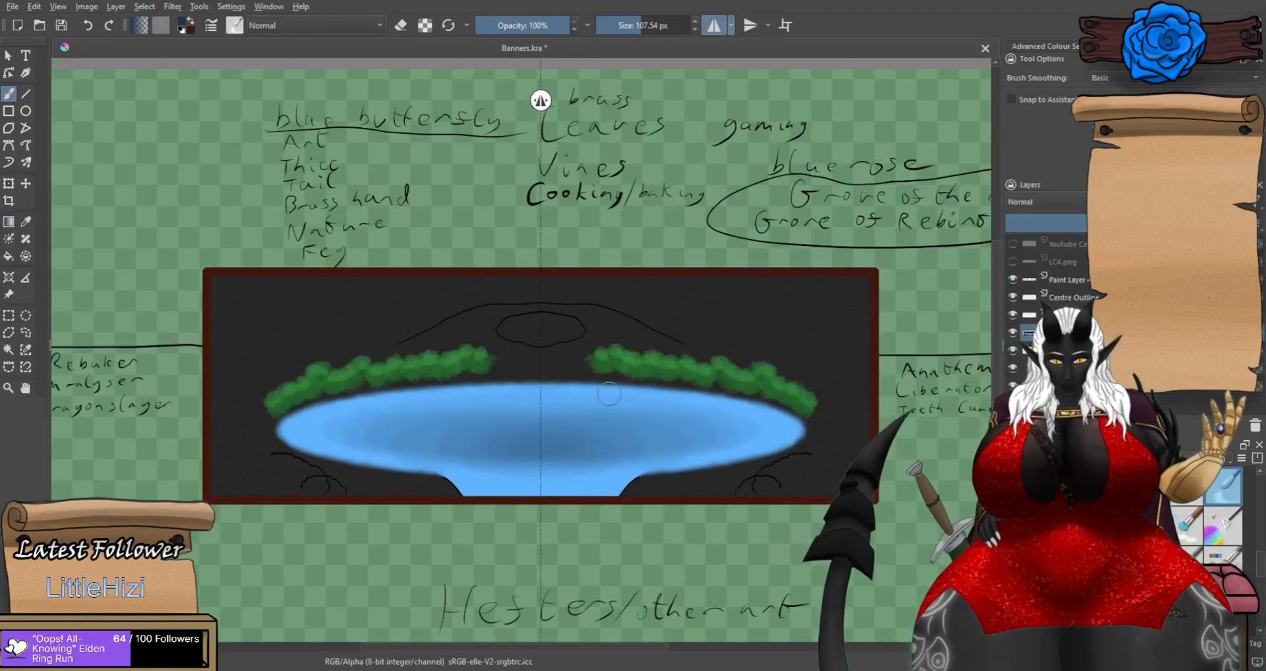
left_click(1012, 244)
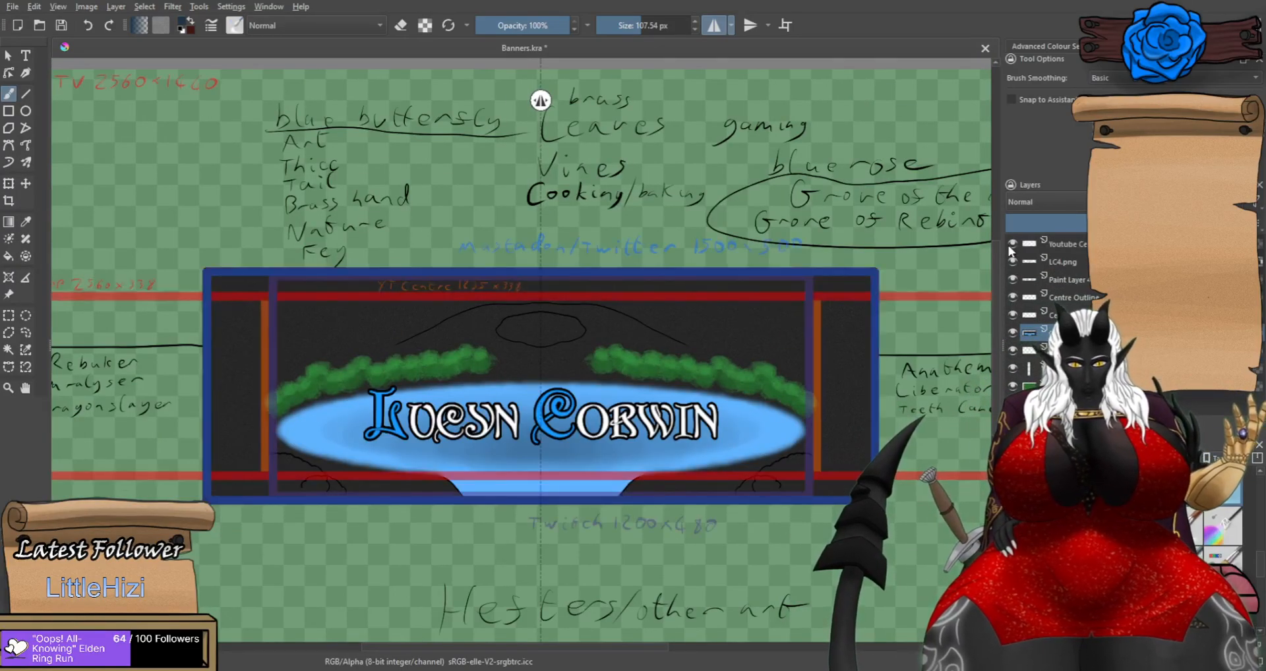
left_click(1012, 244)
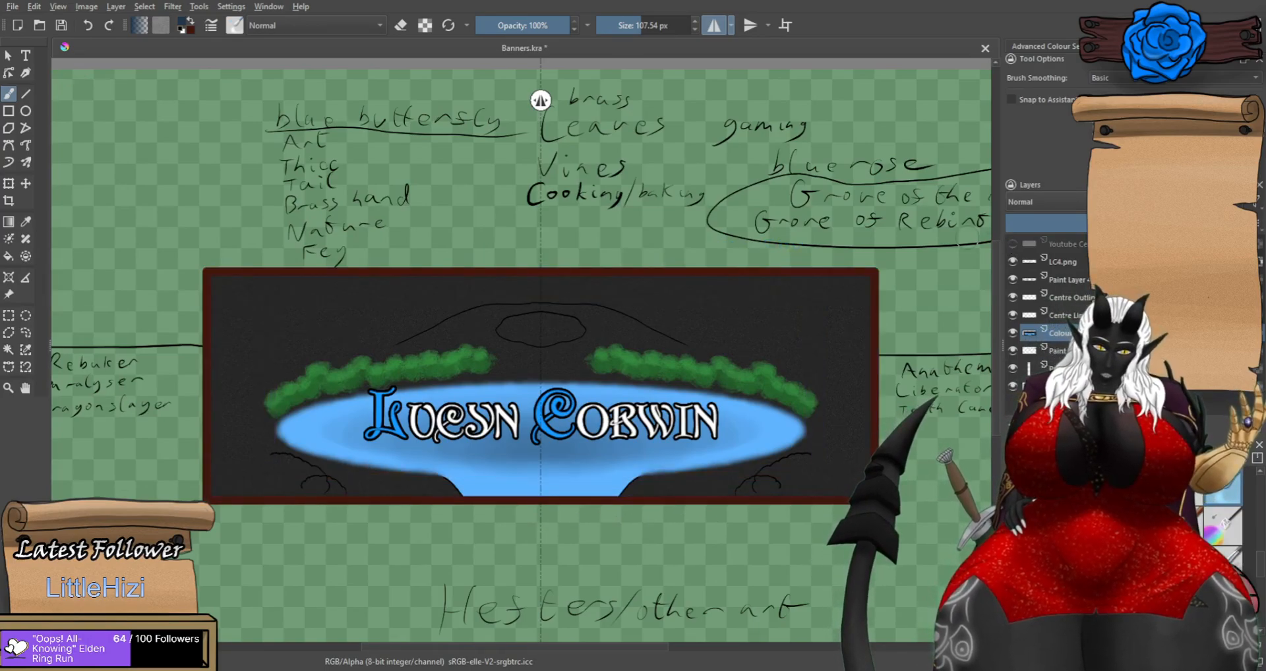
Try painting a mirrored blue sky band across the banner's upper edge with a 480.45 px brush, undoing each attempt.
scroll(894, 330, "up", 2)
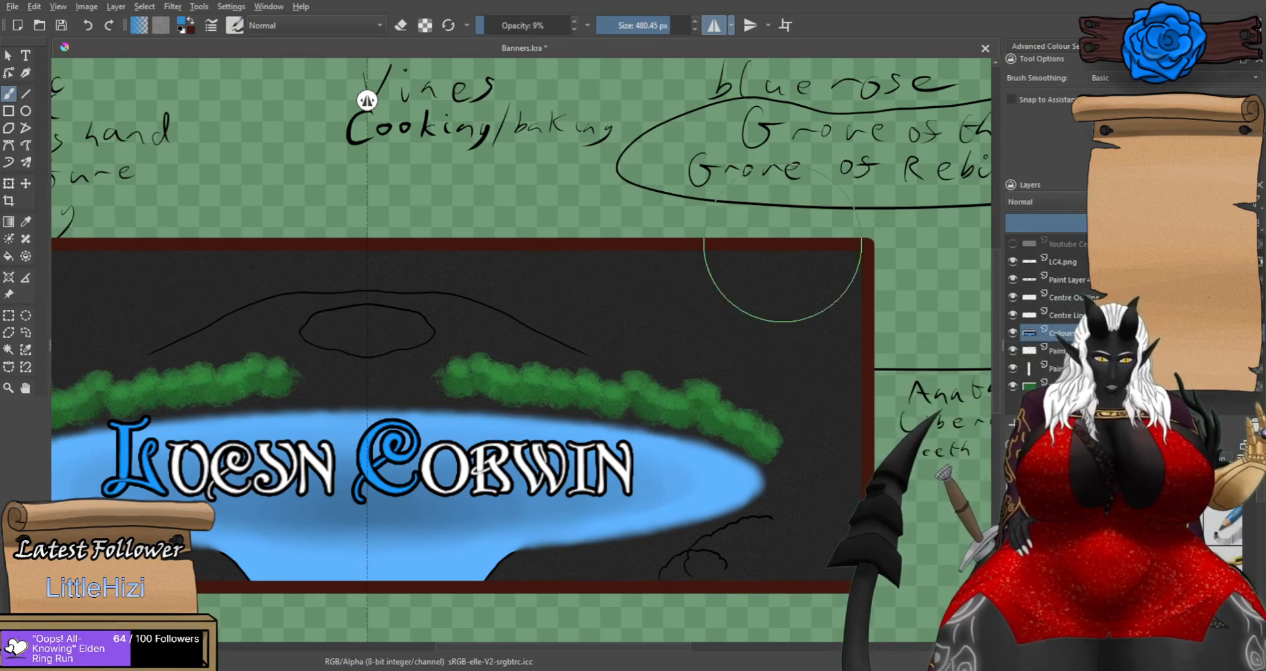
mouse_move(894, 294)
left_mouse_down()
mouse_move(694, 252)
mouse_move(530, 196)
left_mouse_up()
key("ctrl+z")
left_click_drag(897, 323, 501, 218)
scroll(503, 240, "down", 4)
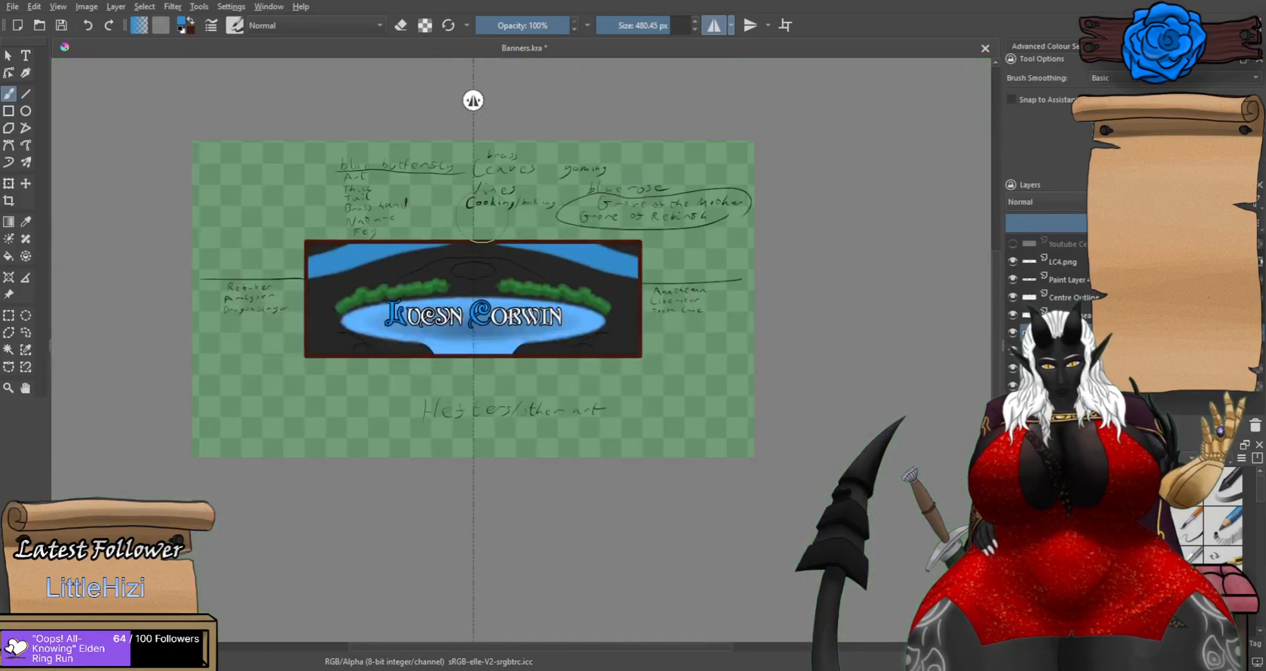
scroll(528, 274, "up", 4)
key("ctrl+z")
scroll(685, 300, "up", 3)
scroll(594, 310, "down", 4)
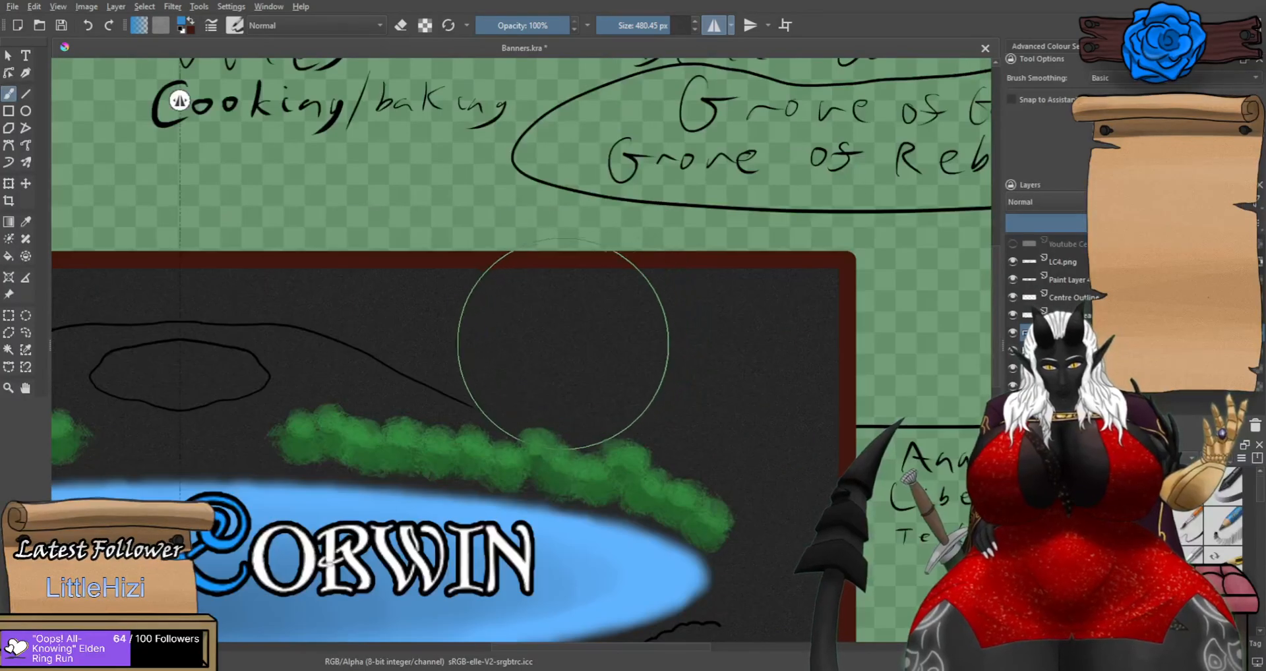
scroll(343, 330, "up", 2)
mouse_move(186, 267)
left_mouse_down()
mouse_move(222, 279)
mouse_move(198, 292)
mouse_move(424, 275)
mouse_move(880, 330)
mouse_move(880, 302)
mouse_move(695, 280)
mouse_move(282, 277)
left_mouse_up()
scroll(395, 323, "down", 2)
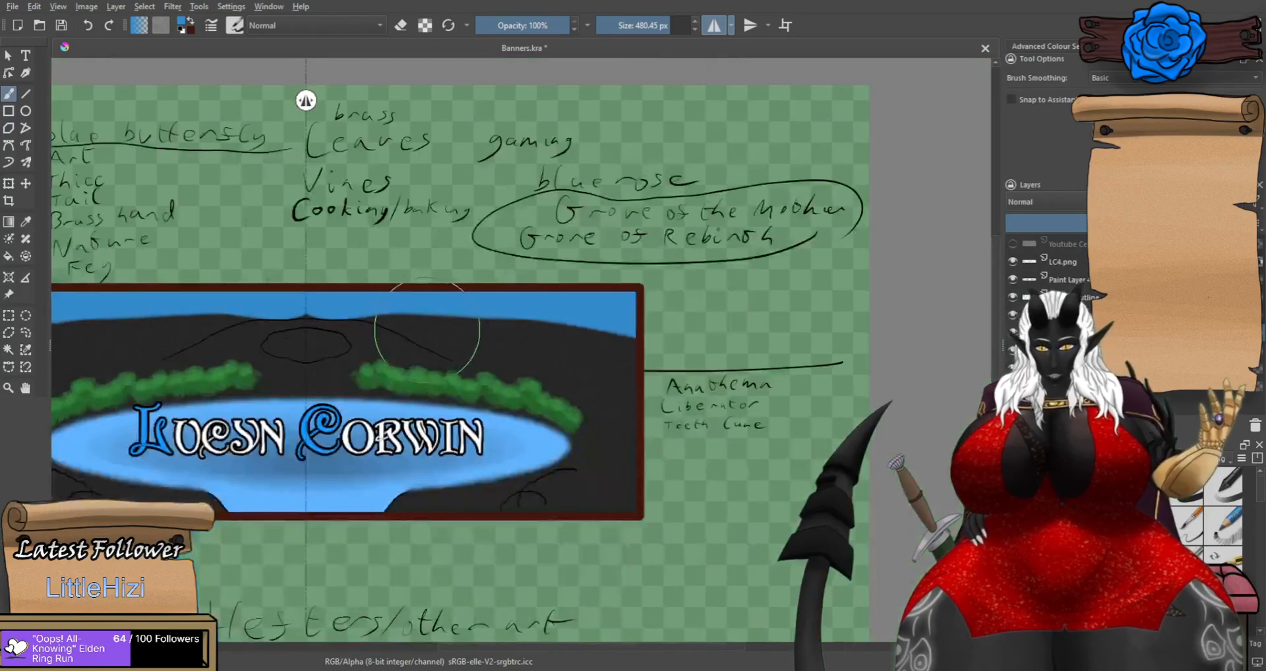
key("ctrl+z")
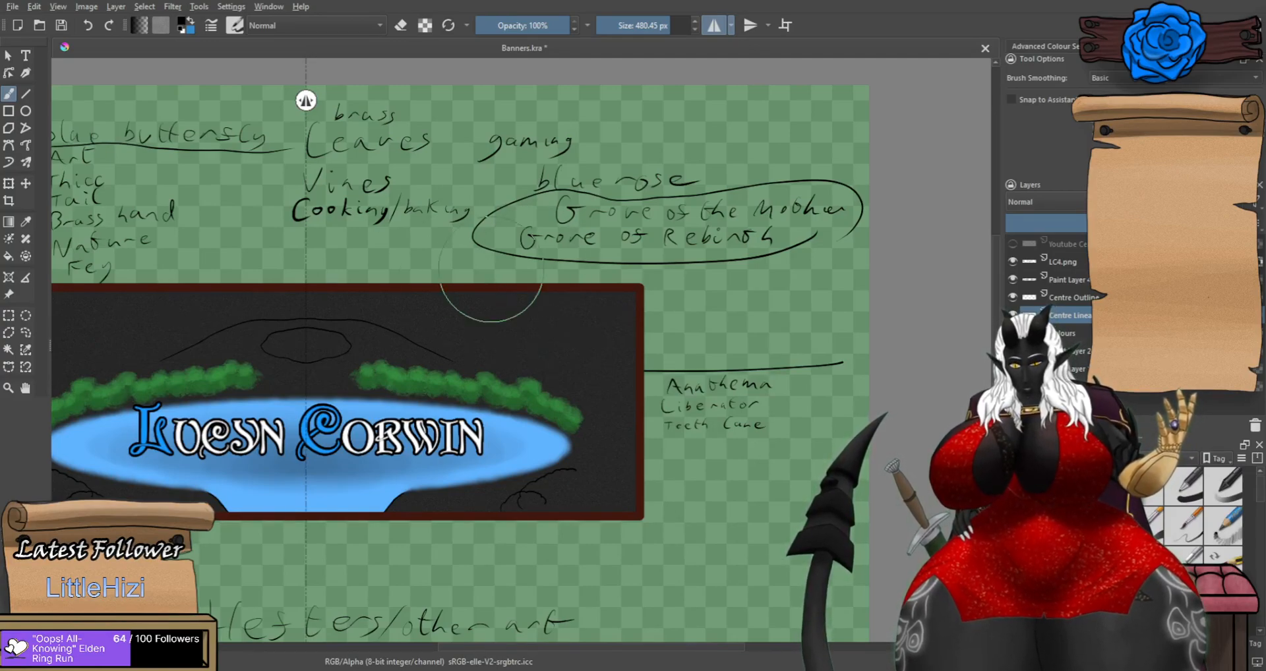
Draw mirrored pairs of curved black tree trunk lines rising from the foliage on the centre lineart layer with a 42.76 px brush.
scroll(180, 351, "up", 2)
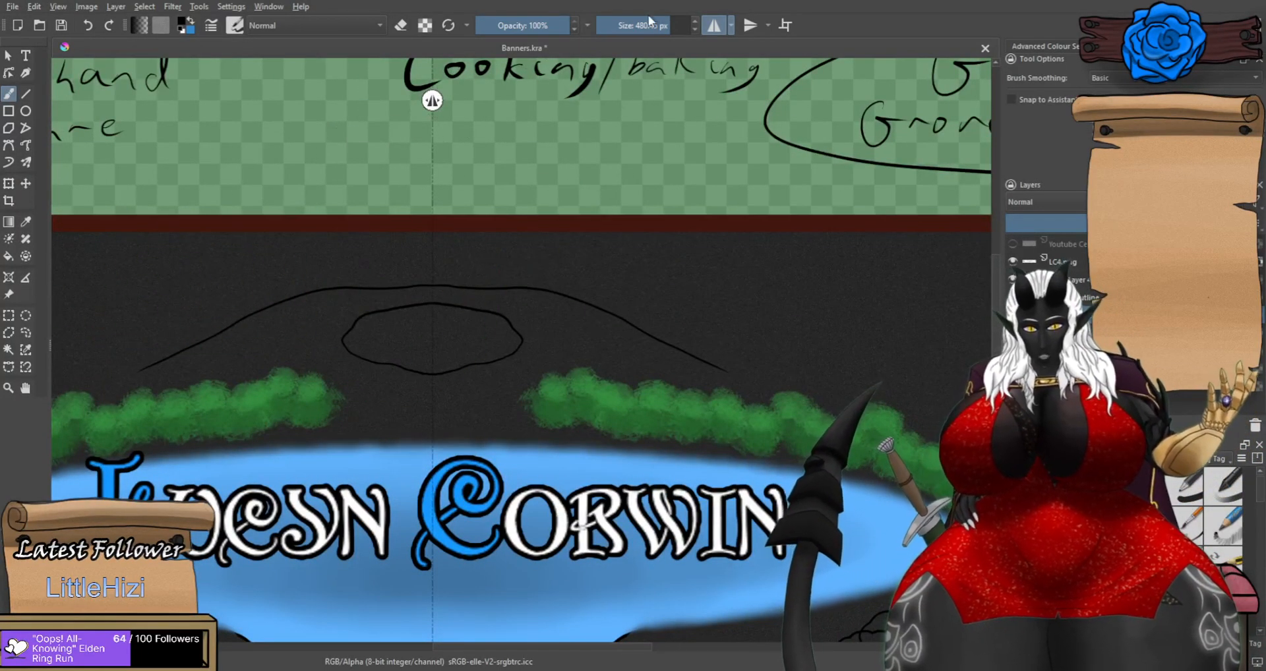
scroll(908, 340, "up", 2)
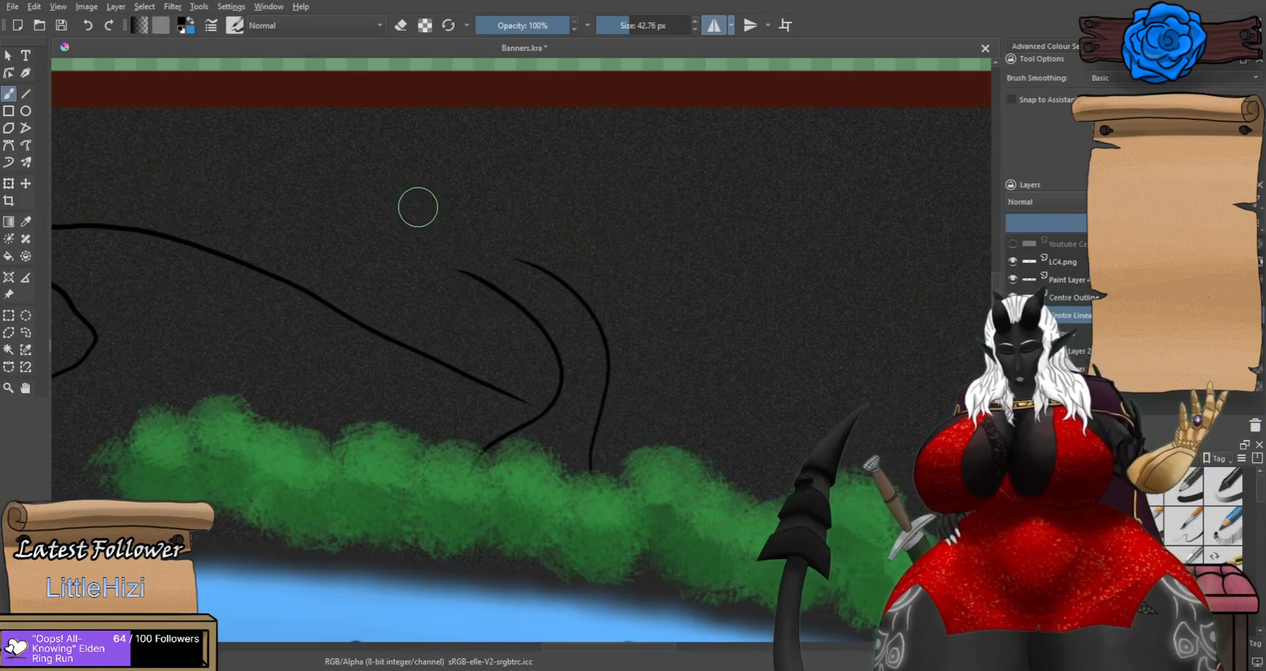
scroll(406, 211, "up", 1)
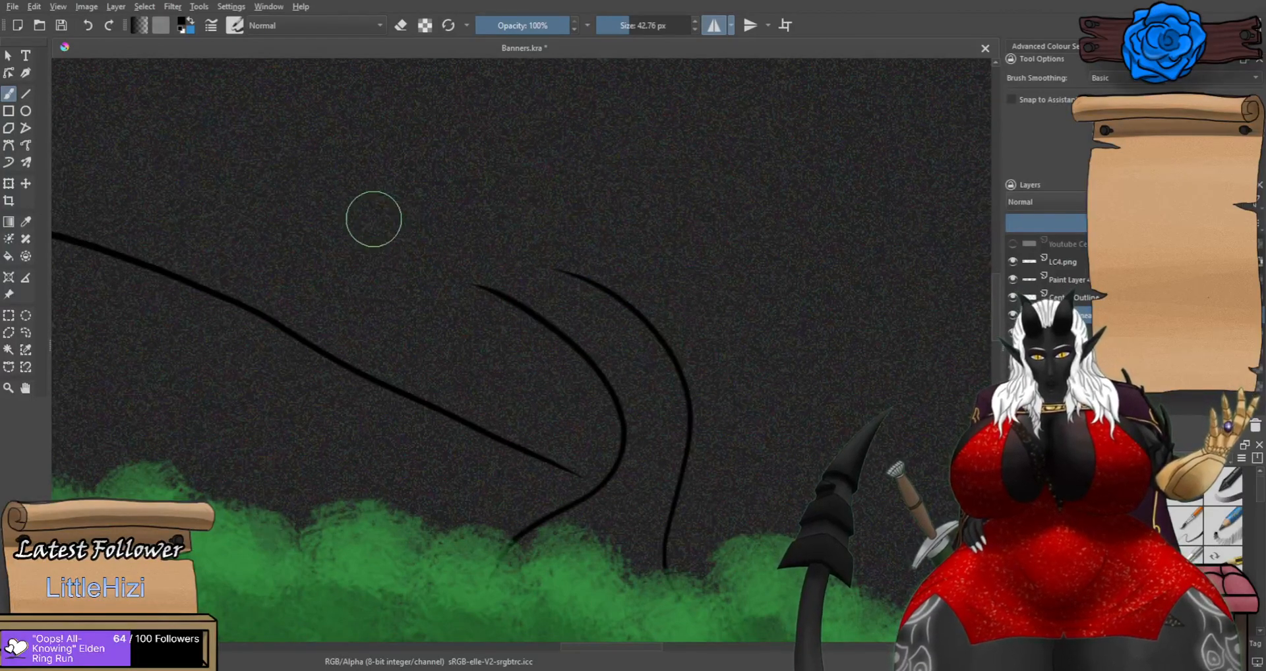
Extend the trunk's inner line upwards into a tapering branch, undoing misplaced strokes.
left_click_drag(425, 259, 481, 282)
key("ctrl+z")
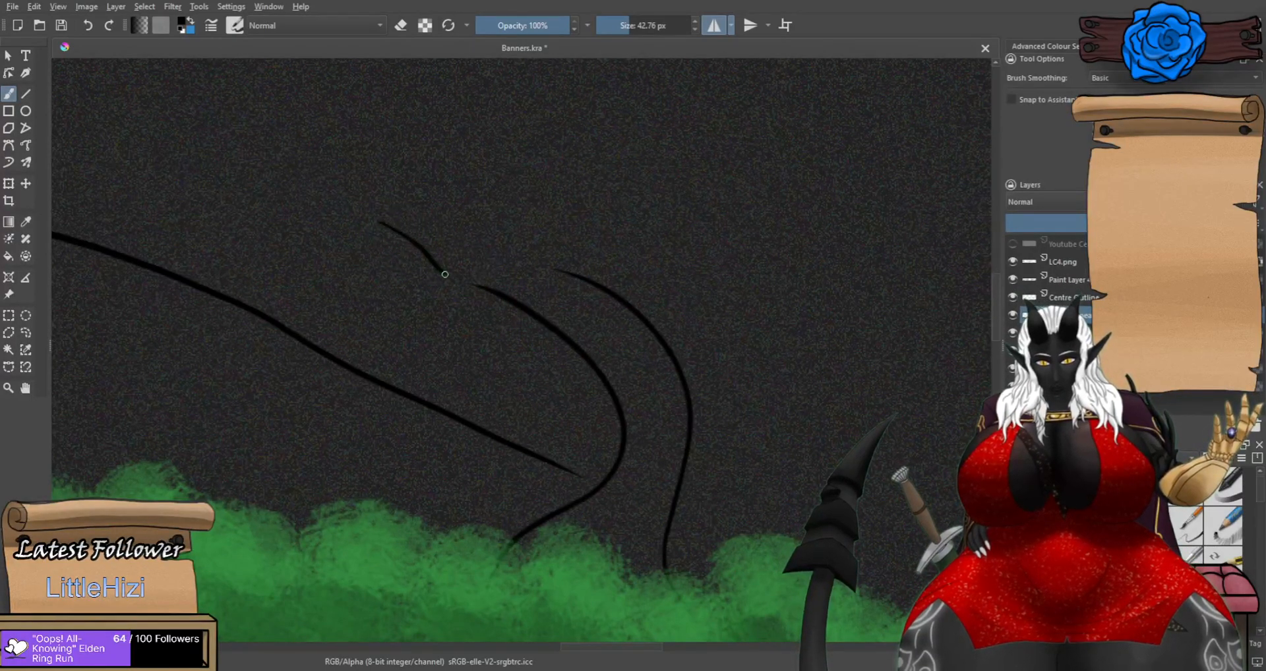
key("ctrl+z")
mouse_move(506, 297)
left_mouse_down()
mouse_move(422, 263)
mouse_move(390, 210)
mouse_move(538, 263)
left_mouse_up()
scroll(430, 242, "up", 1)
key("ctrl+z")
mouse_move(417, 189)
left_mouse_down()
mouse_move(463, 245)
mouse_move(530, 203)
left_mouse_up()
key("ctrl+z")
Try outlining a forked twig beside the inner branch, undoing each attempt.
mouse_move(420, 199)
left_mouse_down()
mouse_move(483, 245)
mouse_move(514, 239)
left_mouse_up()
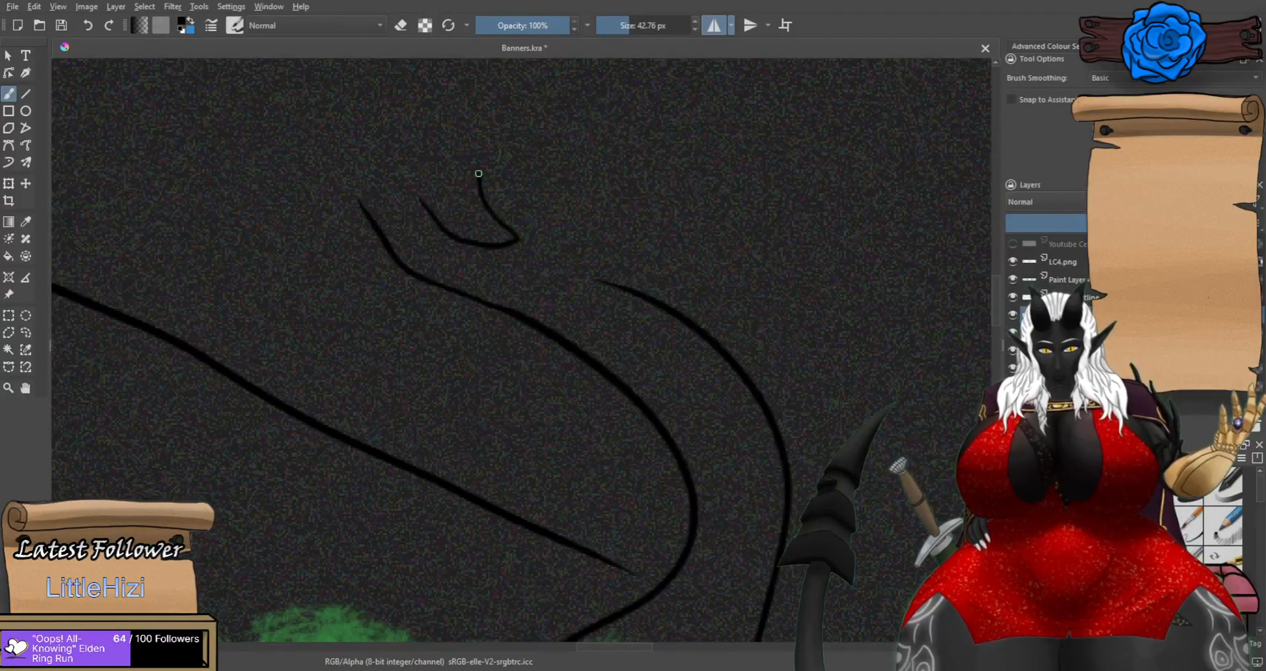
left_click_drag(515, 175, 553, 258)
key("ctrl+z")
key("ctrl+z")
key("ctrl+z")
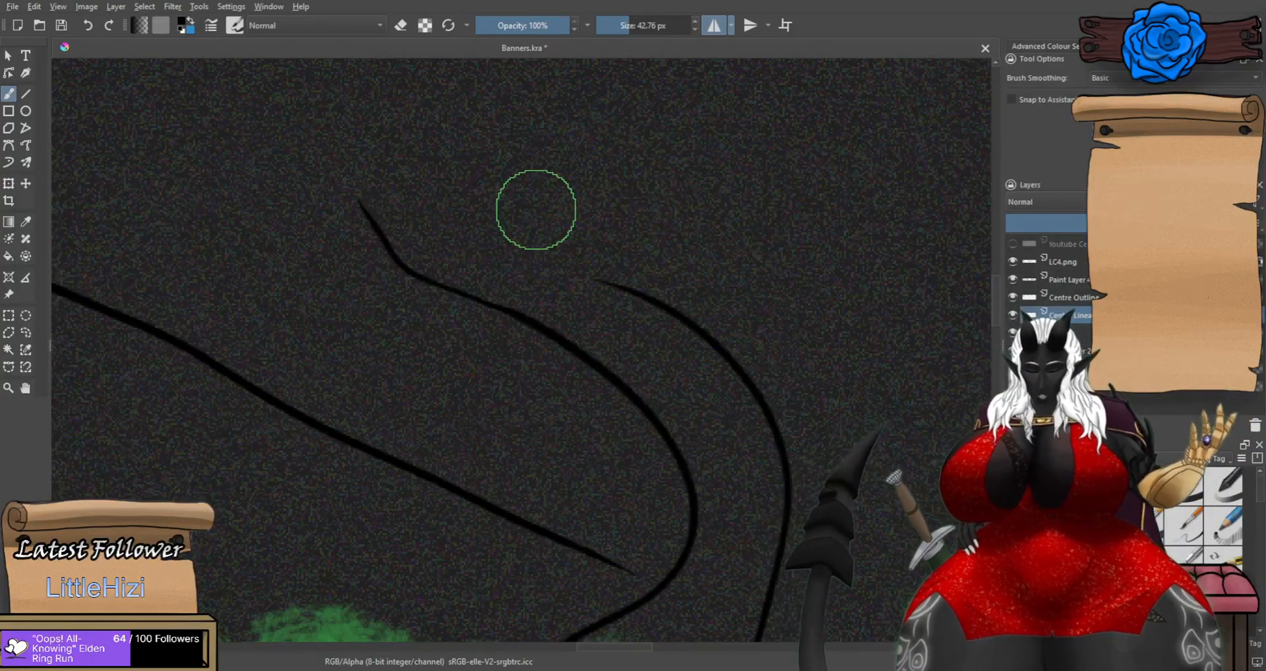
scroll(523, 191, "up", 1)
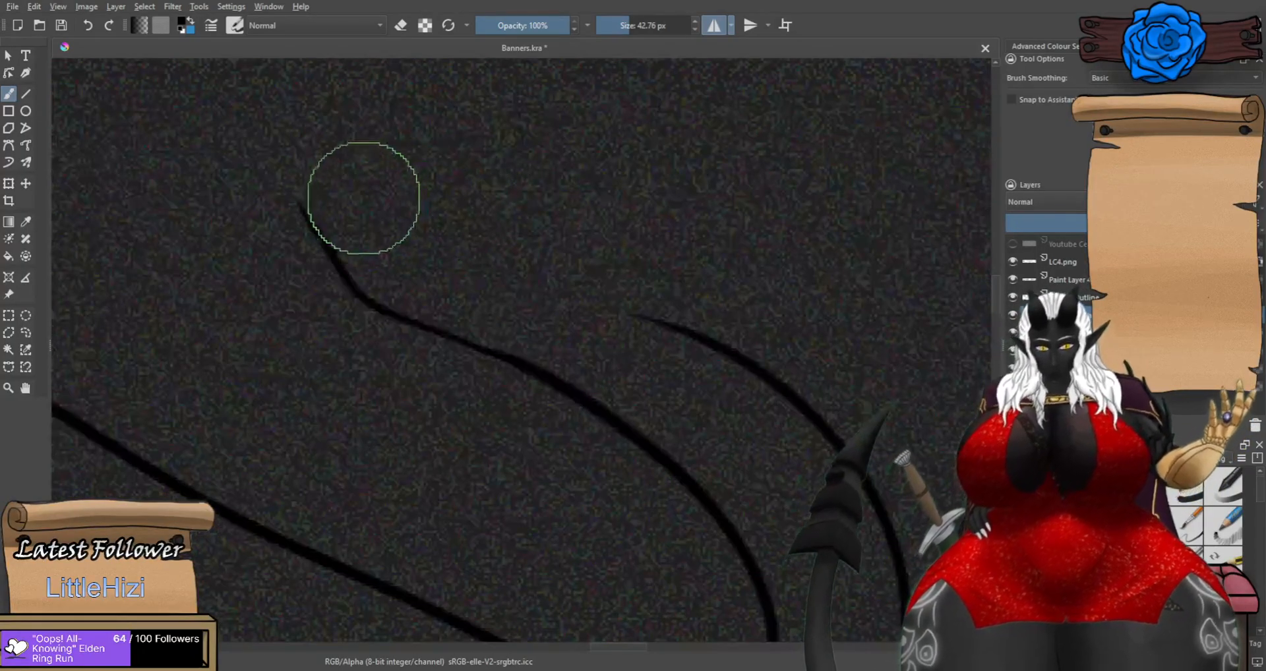
mouse_move(359, 197)
left_mouse_down()
mouse_move(488, 277)
mouse_move(459, 219)
left_mouse_up()
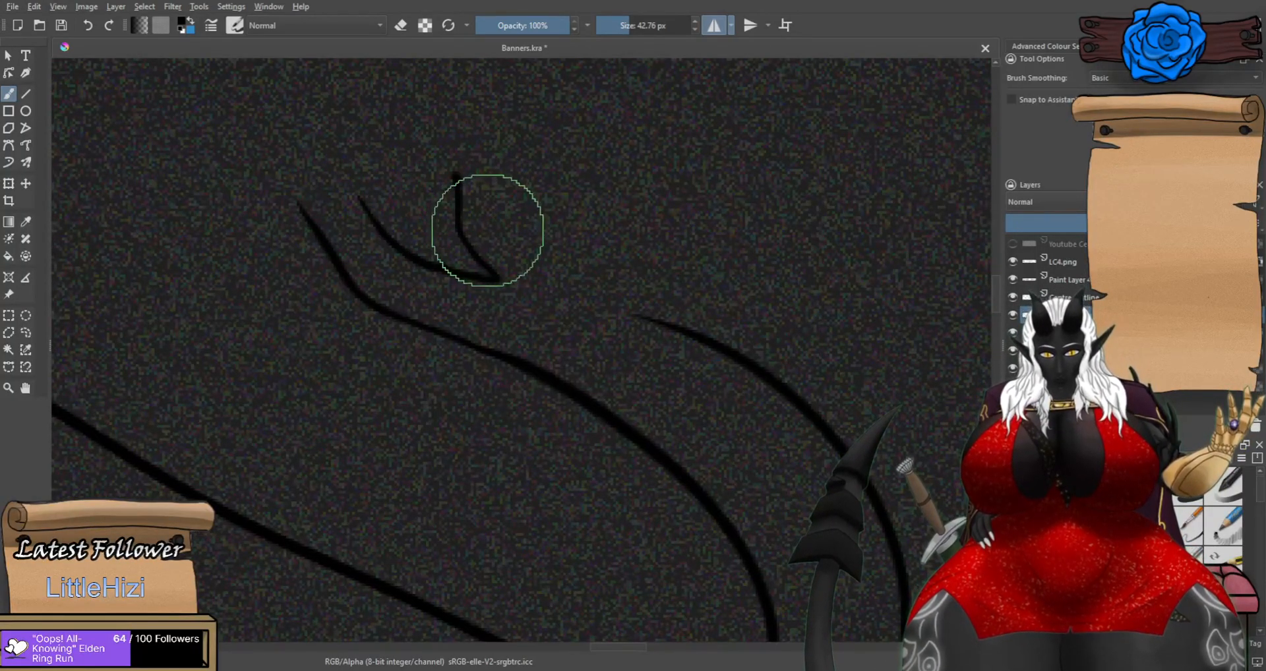
key("ctrl+z")
Outline the forked branches between the inner branch and the outer trunk line, erasing the overlapping tip at the outer fork.
mouse_move(368, 197)
left_mouse_down()
mouse_move(438, 275)
mouse_move(490, 291)
mouse_move(458, 222)
mouse_move(530, 219)
mouse_move(555, 285)
mouse_move(577, 292)
mouse_move(632, 236)
left_mouse_up()
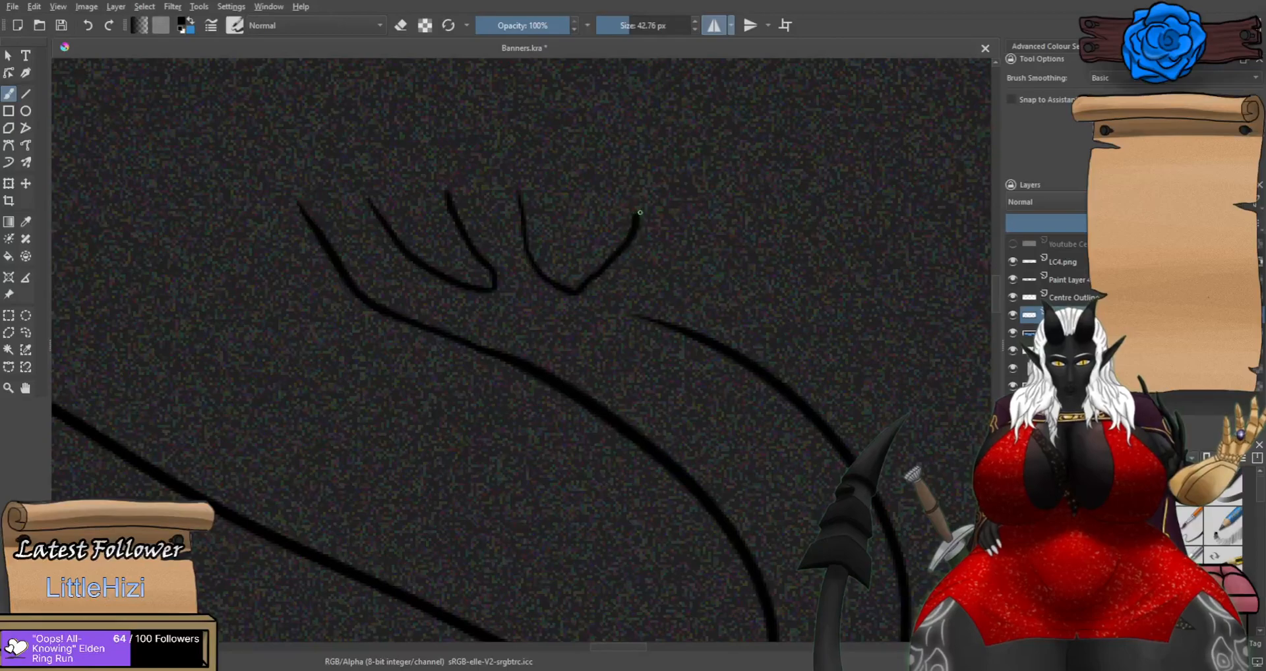
left_click_drag(640, 318, 656, 321)
scroll(633, 300, "down", 2)
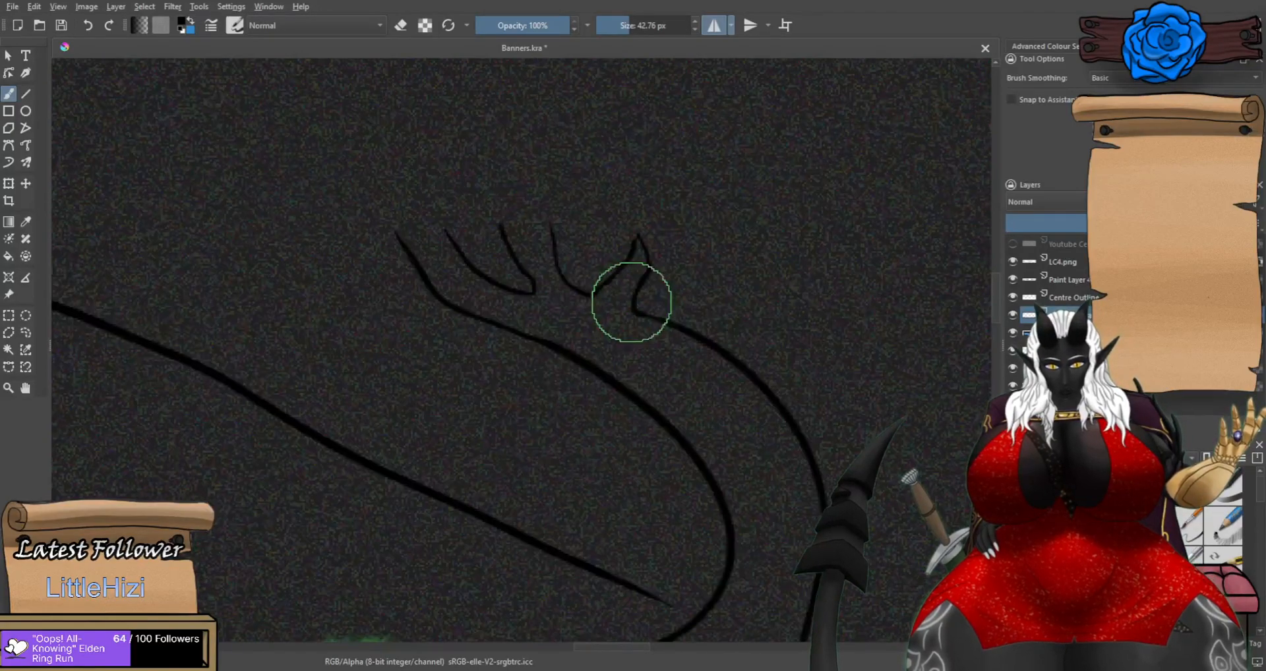
scroll(634, 259, "up", 1)
key("e")
left_click_drag(643, 237, 650, 249)
key("e")
Add small forked twigs at the top of the tree and finish the inner branch's upper line.
scroll(503, 220, "up", 1)
key("ctrl+z")
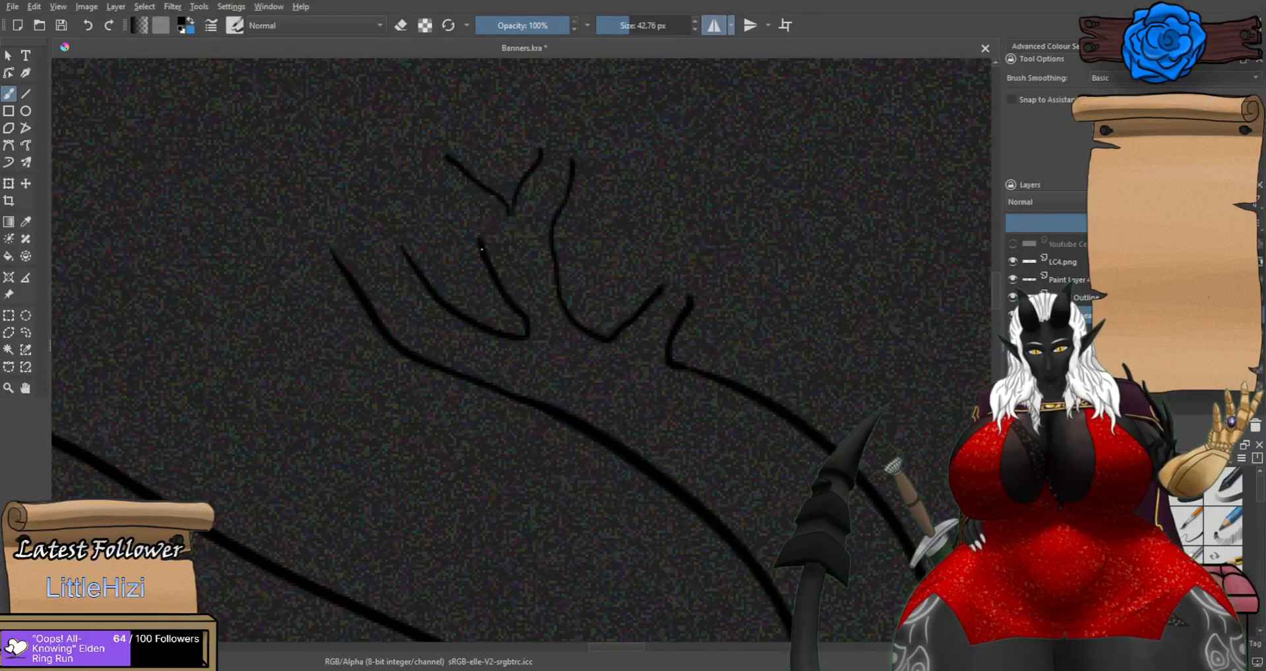
left_click_drag(400, 249, 344, 202)
scroll(363, 208, "down", 7)
scroll(316, 210, "up", 2)
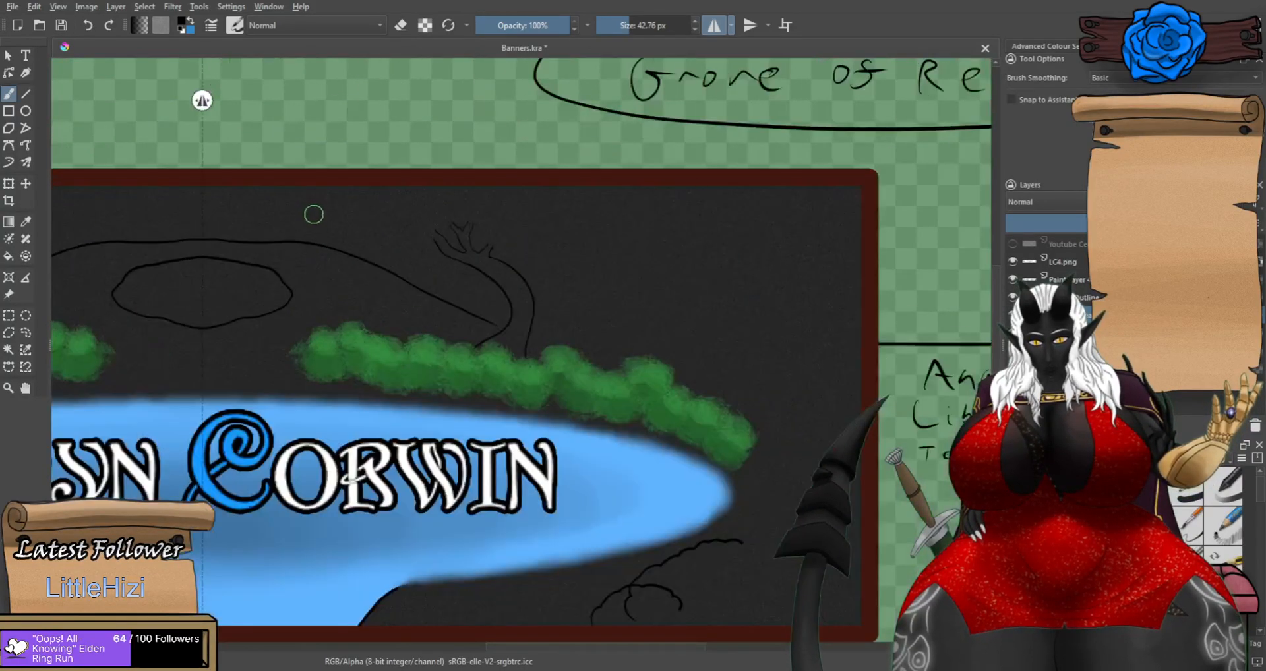
scroll(379, 224, "up", 1)
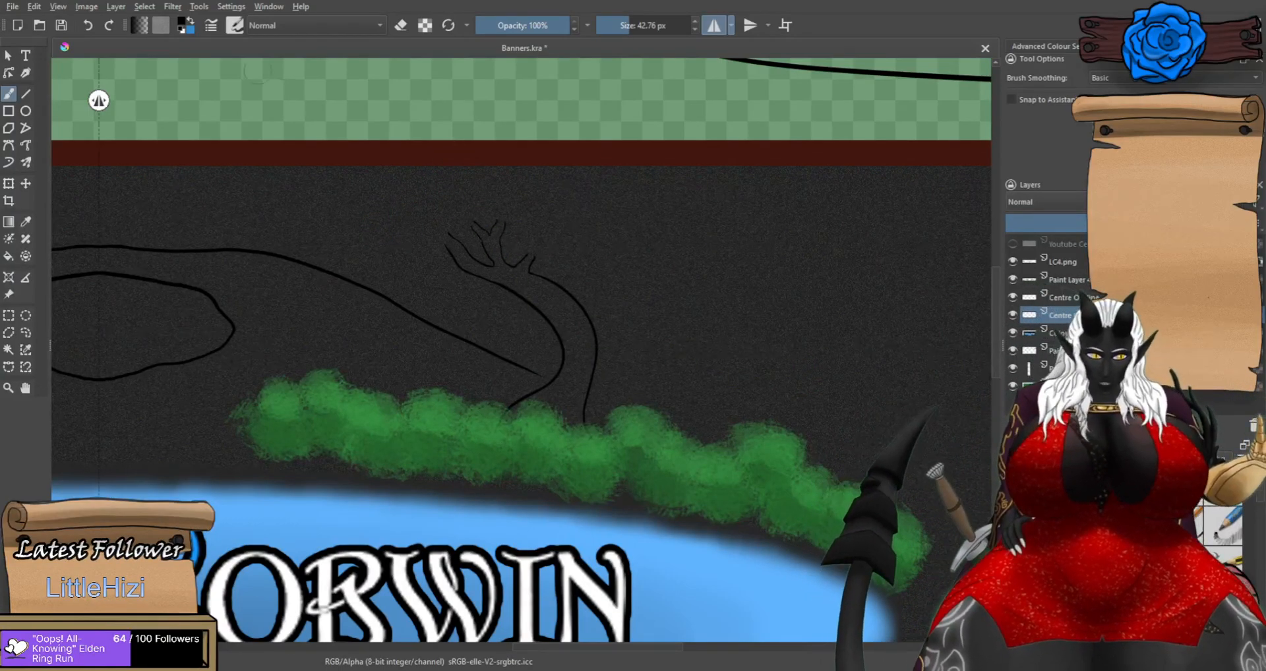
Sample the foliage's green, select the foliage's paint layer and a textured bristle brush, and set its size to 112.35 px.
left_click(375, 416, "ctrl")
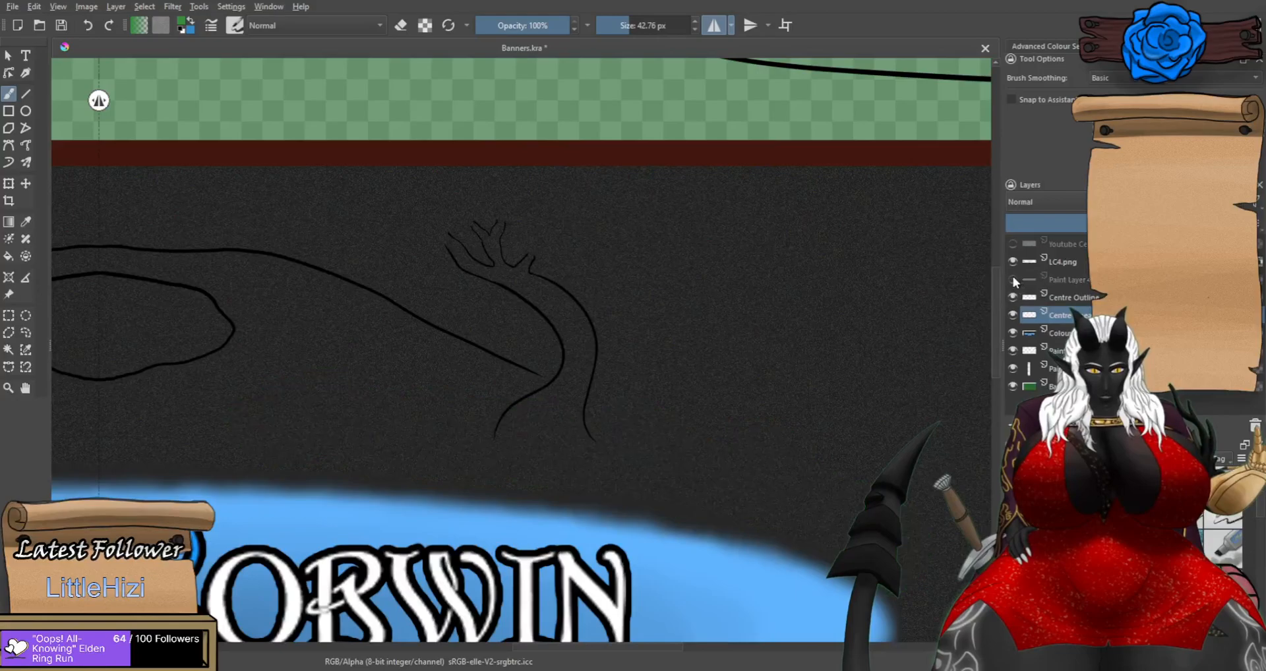
left_click(1062, 282)
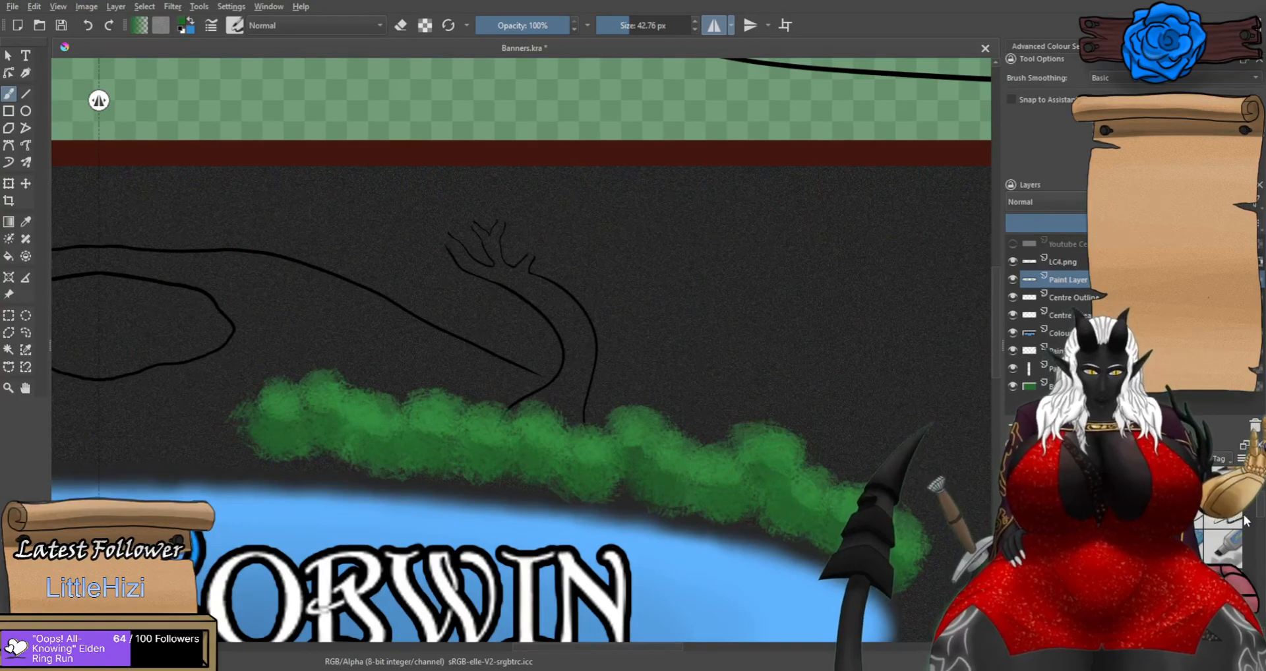
left_click_drag(1261, 510, 1260, 519)
left_click(1222, 542)
mouse_move(533, 232)
left_mouse_down()
mouse_move(545, 243)
mouse_move(555, 228)
left_mouse_up()
key("ctrl+z")
left_click(642, 25)
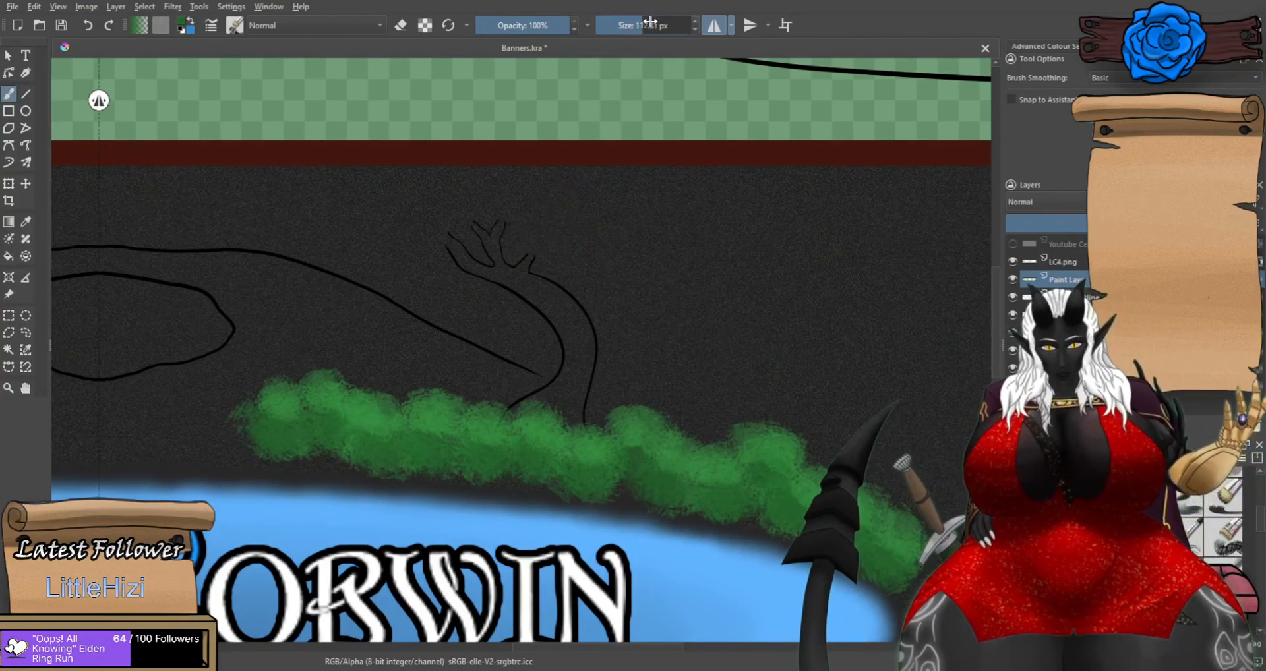
Try green leaf dabs over the tree's outer branch on the foliage's paint layer, undoing each one.
scroll(532, 230, "up", 1)
left_click_drag(571, 304, 601, 275)
key("ctrl+z")
left_click_drag(550, 230, 551, 231)
key("ctrl+z")
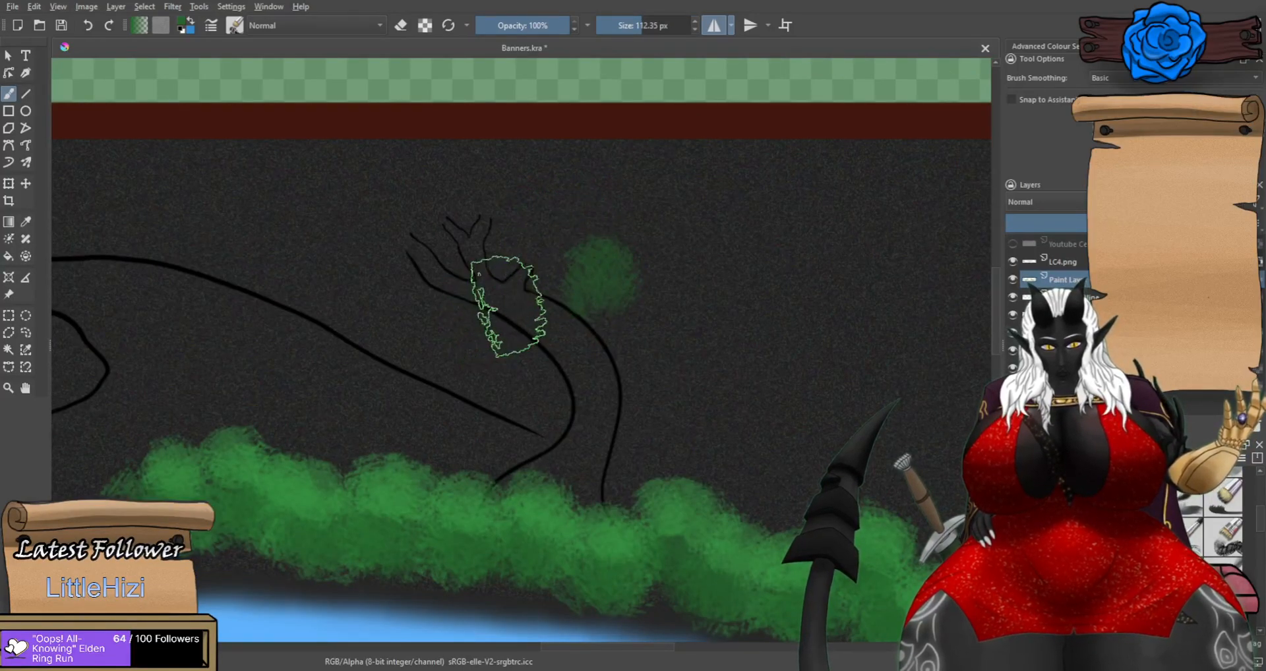
key("ctrl+z")
Toggle the centre outline layer off and on, and add a new paint layer directly below the centre lineart layer.
left_click(1018, 315)
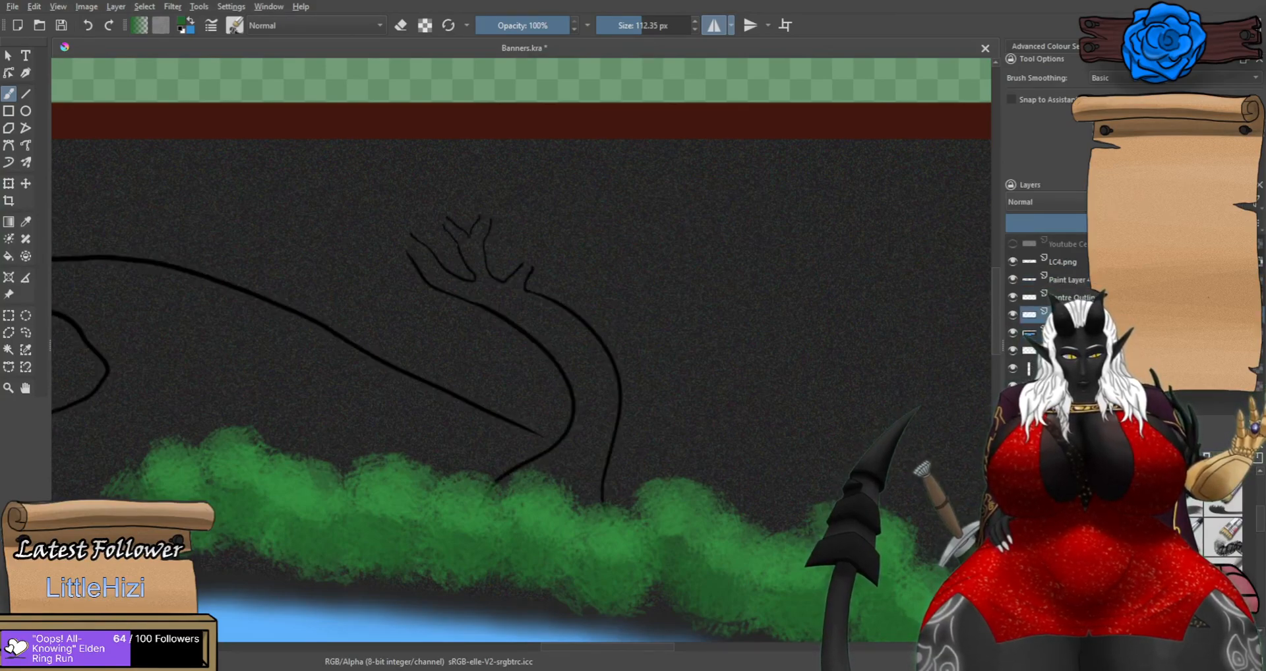
left_click(1020, 300)
left_click(1013, 298)
left_click(1013, 298)
left_click(1024, 315)
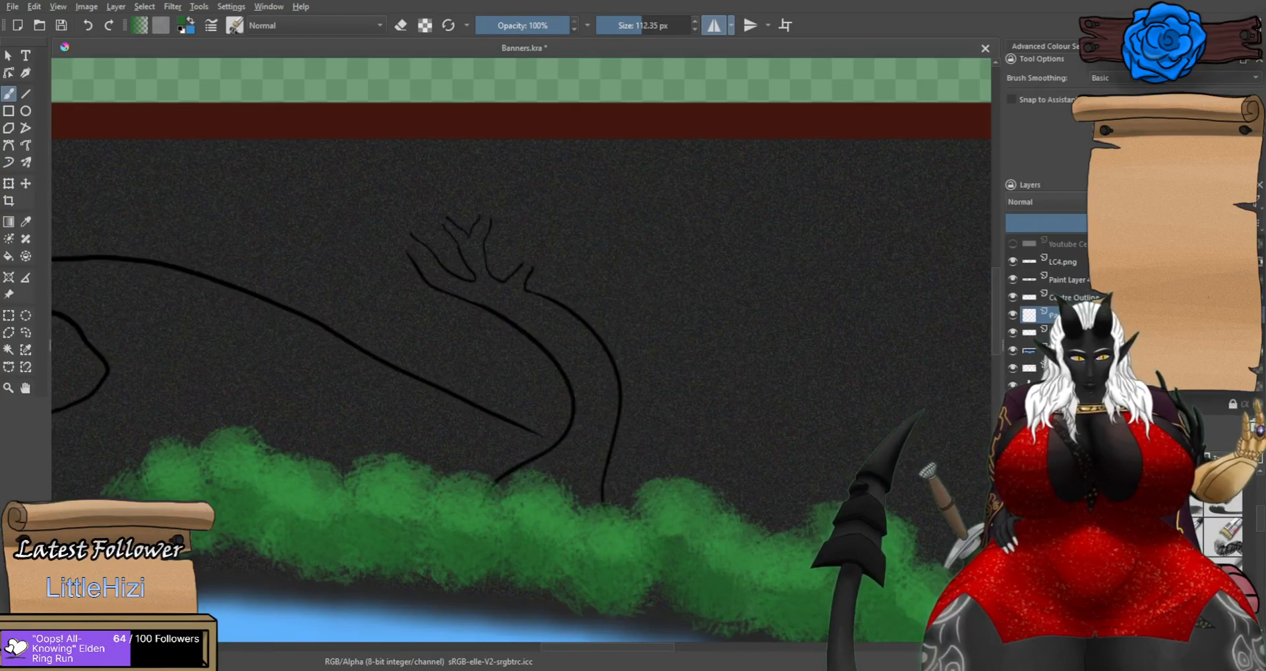
left_click(1024, 332)
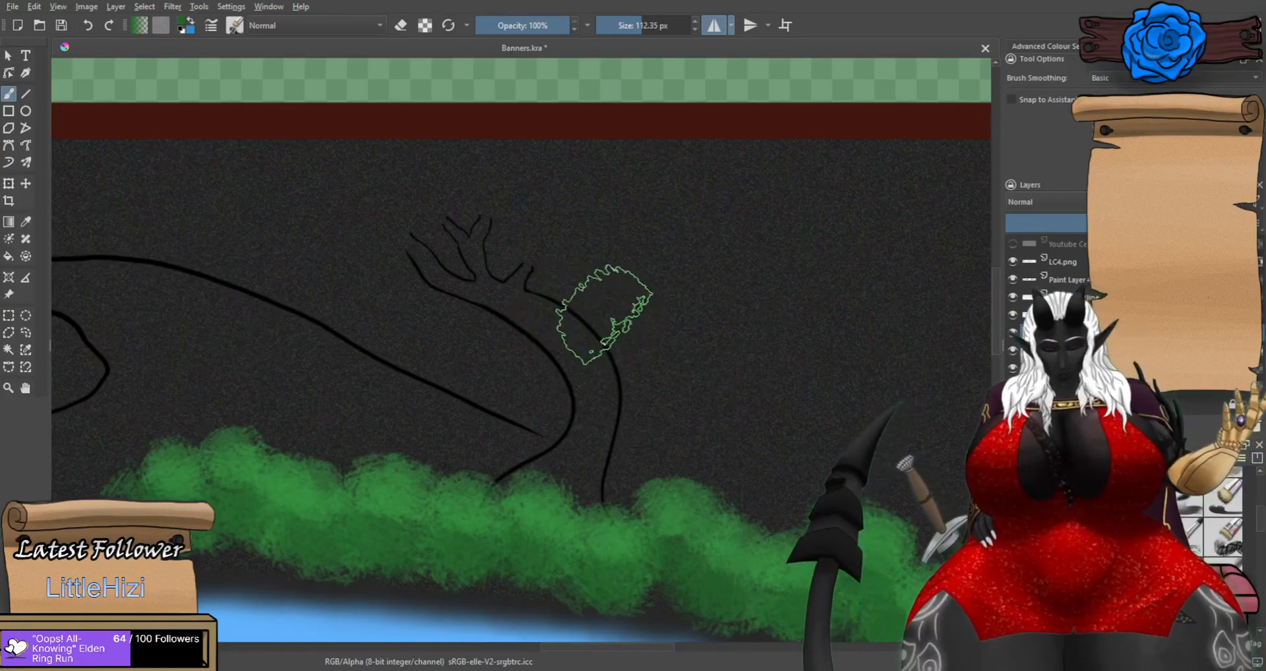
Paint a mirrored dark green leaf canopy behind the tree's branches, undoing the last few strokes on its outer side.
mouse_move(626, 296)
left_mouse_down()
mouse_move(524, 267)
mouse_move(398, 279)
mouse_move(394, 247)
mouse_move(364, 228)
mouse_move(392, 188)
mouse_move(417, 184)
mouse_move(390, 218)
mouse_move(349, 225)
mouse_move(393, 176)
mouse_move(398, 201)
mouse_move(346, 268)
mouse_move(472, 185)
mouse_move(446, 173)
mouse_move(467, 212)
mouse_move(462, 233)
mouse_move(502, 207)
mouse_move(468, 161)
mouse_move(536, 172)
mouse_move(505, 208)
mouse_move(560, 217)
mouse_move(569, 159)
mouse_move(570, 175)
mouse_move(621, 178)
mouse_move(609, 180)
mouse_move(612, 237)
mouse_move(661, 256)
mouse_move(661, 212)
mouse_move(691, 272)
mouse_move(687, 229)
mouse_move(663, 277)
mouse_move(658, 260)
mouse_move(557, 221)
left_mouse_up()
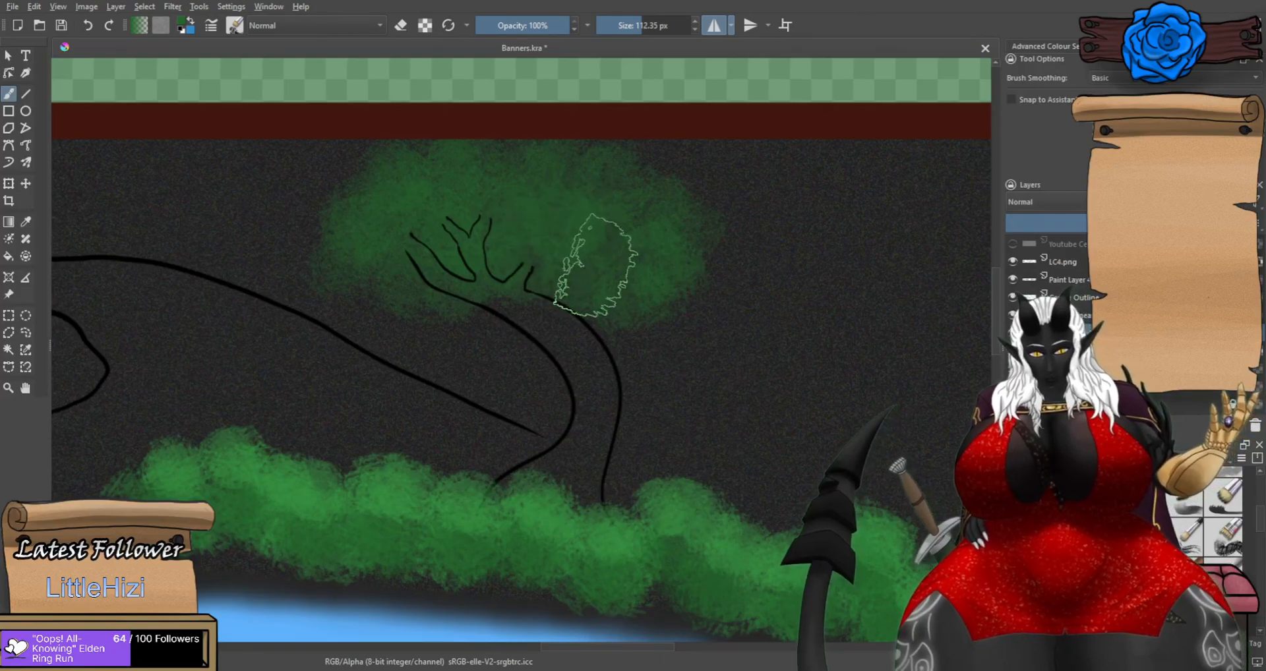
key("ctrl+z")
key("ctrl+z")
key("ctrl+z")
key("ctrl+z")
key("ctrl+z")
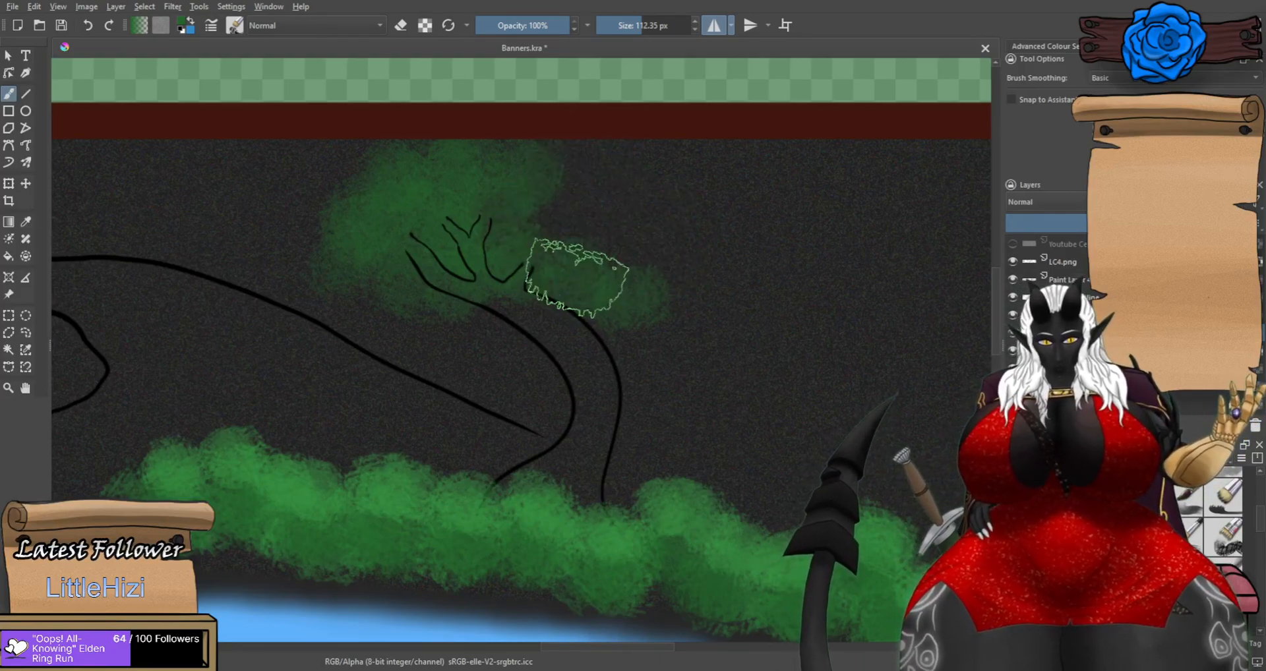
Repaint the canopy's outer side as a wider, flatter leaf cluster, and reselect the lower foliage's paint layer.
mouse_move(685, 272)
left_mouse_down()
mouse_move(726, 259)
mouse_move(733, 240)
mouse_move(566, 224)
mouse_move(554, 198)
mouse_move(525, 193)
mouse_move(557, 235)
mouse_move(612, 260)
mouse_move(478, 221)
mouse_move(420, 284)
mouse_move(372, 265)
mouse_move(347, 236)
mouse_move(323, 230)
mouse_move(329, 264)
mouse_move(301, 243)
left_mouse_up()
scroll(329, 242, "down", 3)
scroll(312, 269, "down", 2)
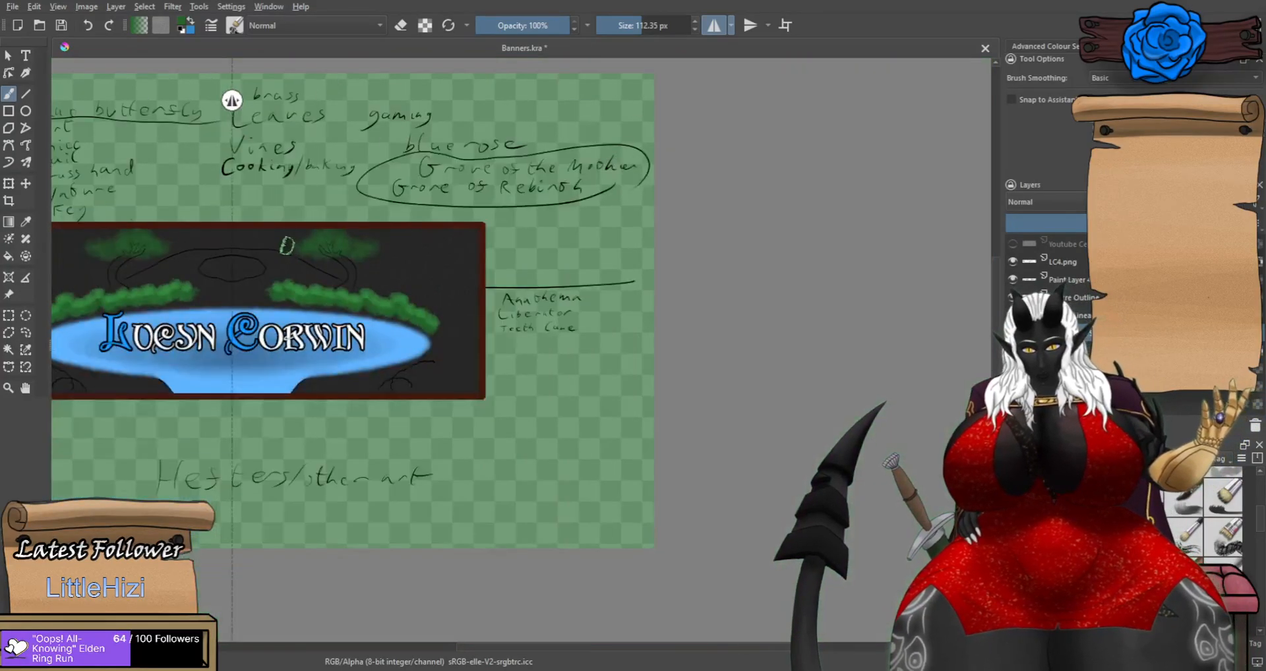
scroll(283, 225, "up", 6)
mouse_move(744, 318)
left_mouse_down()
mouse_move(721, 317)
mouse_move(717, 291)
mouse_move(771, 311)
mouse_move(668, 320)
left_mouse_up()
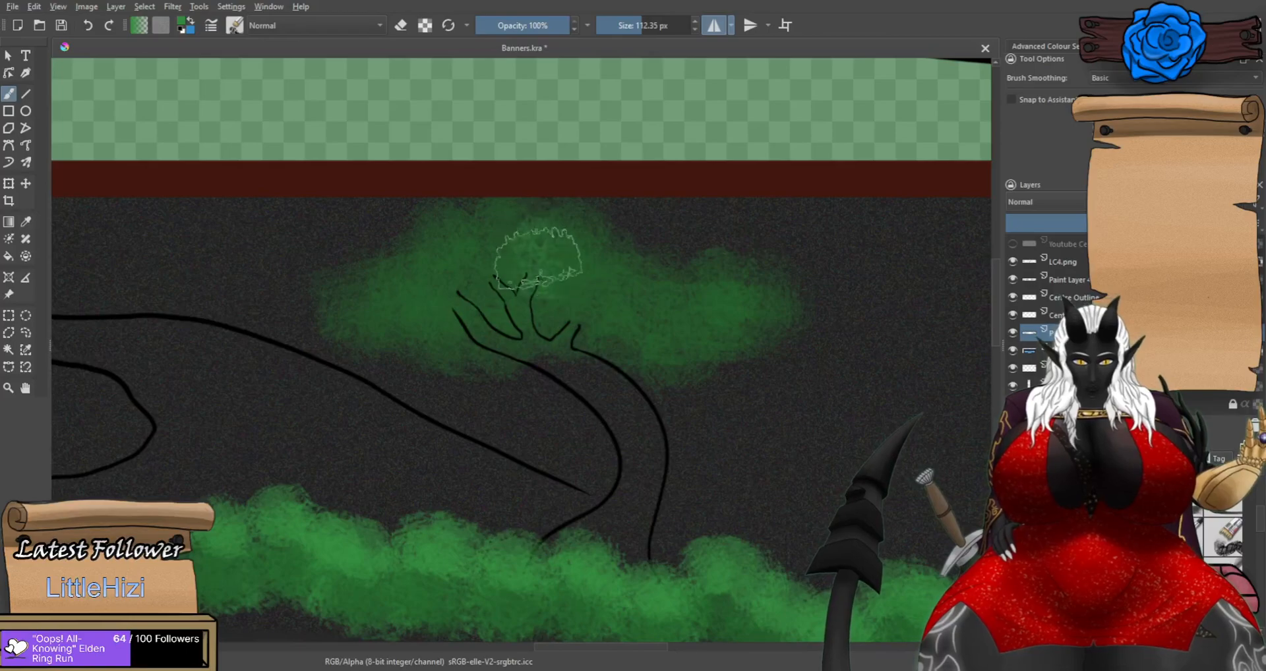
left_click(1071, 297)
left_click(1067, 280)
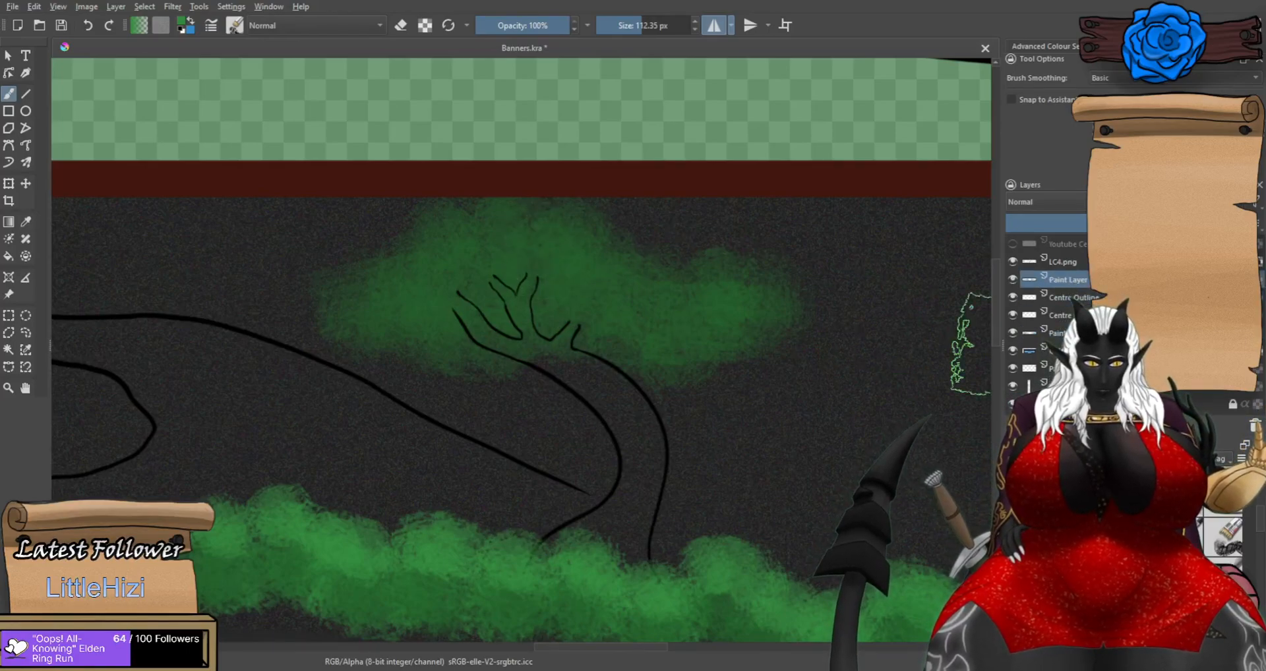
Brush lighter green foliage over the canopy of the mirrored tree above the bushes.
mouse_move(547, 254)
left_mouse_down()
mouse_move(570, 277)
mouse_move(618, 280)
mouse_move(634, 263)
mouse_move(679, 292)
mouse_move(769, 303)
mouse_move(727, 283)
mouse_move(669, 285)
left_mouse_up()
mouse_move(534, 232)
left_mouse_down()
mouse_move(457, 229)
mouse_move(418, 279)
mouse_move(385, 271)
mouse_move(390, 291)
mouse_move(337, 296)
mouse_move(340, 312)
mouse_move(358, 292)
mouse_move(380, 332)
mouse_move(421, 325)
mouse_move(414, 279)
left_mouse_up()
scroll(414, 279, "down", 1)
scroll(414, 279, "down", 3)
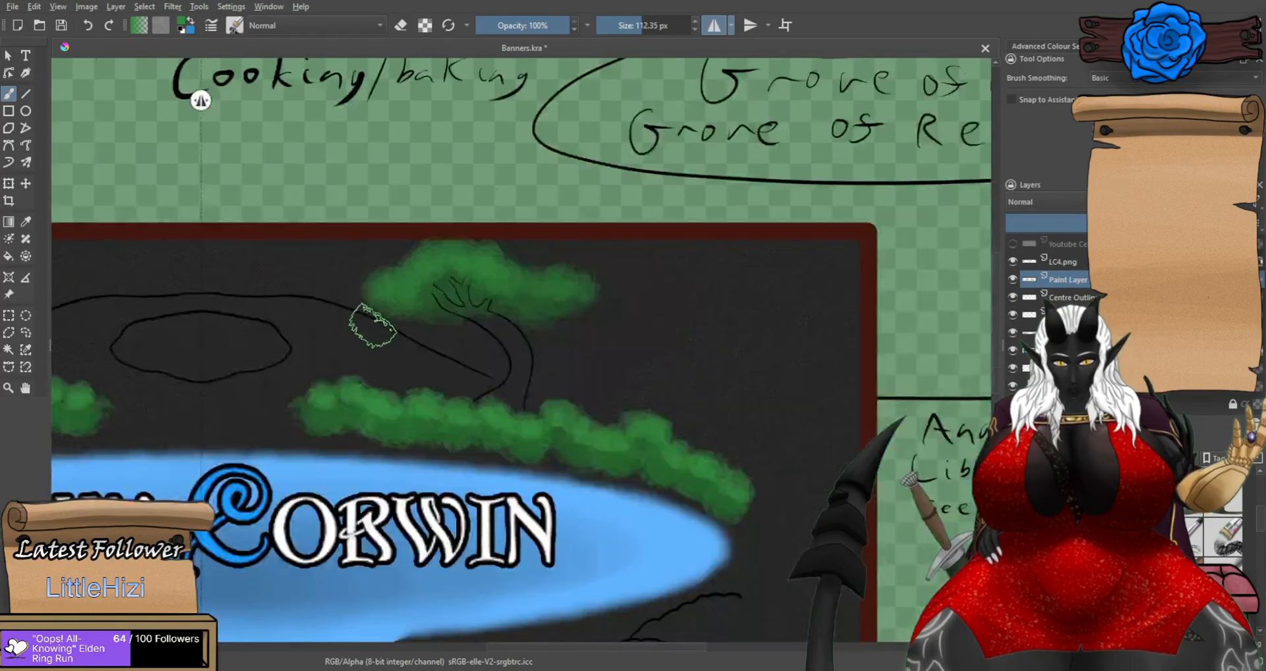
scroll(356, 297, "up", 1)
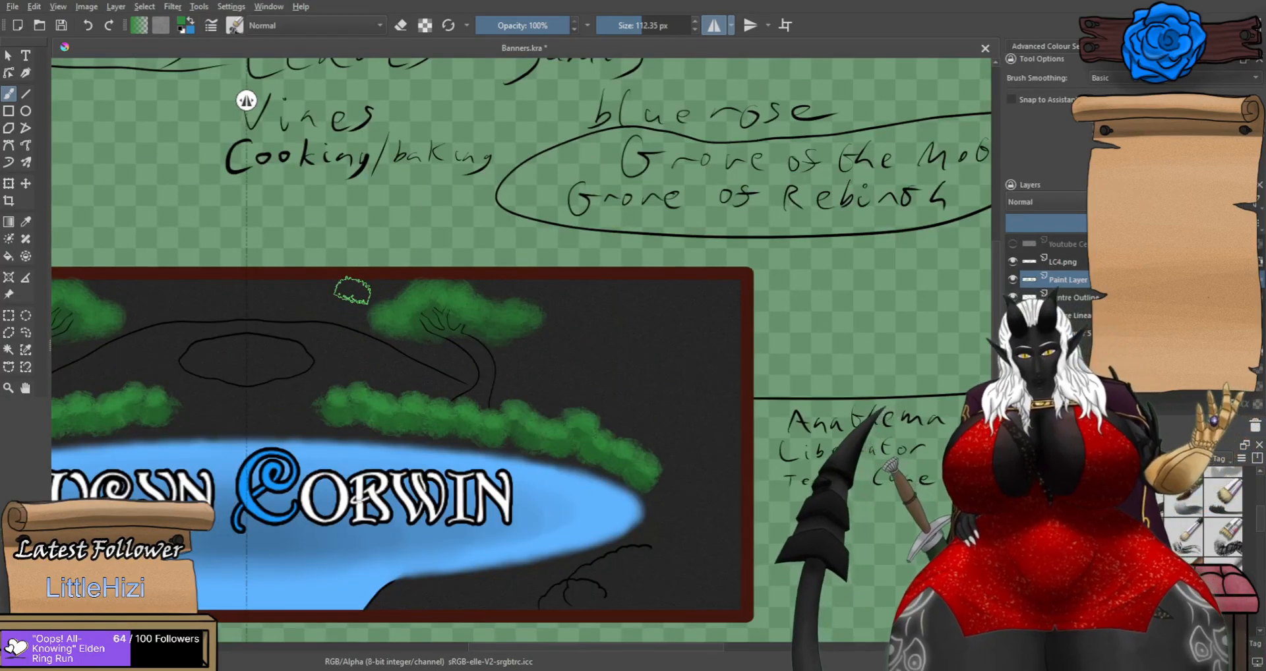
scroll(352, 290, "up", 1)
scroll(382, 352, "up", 1)
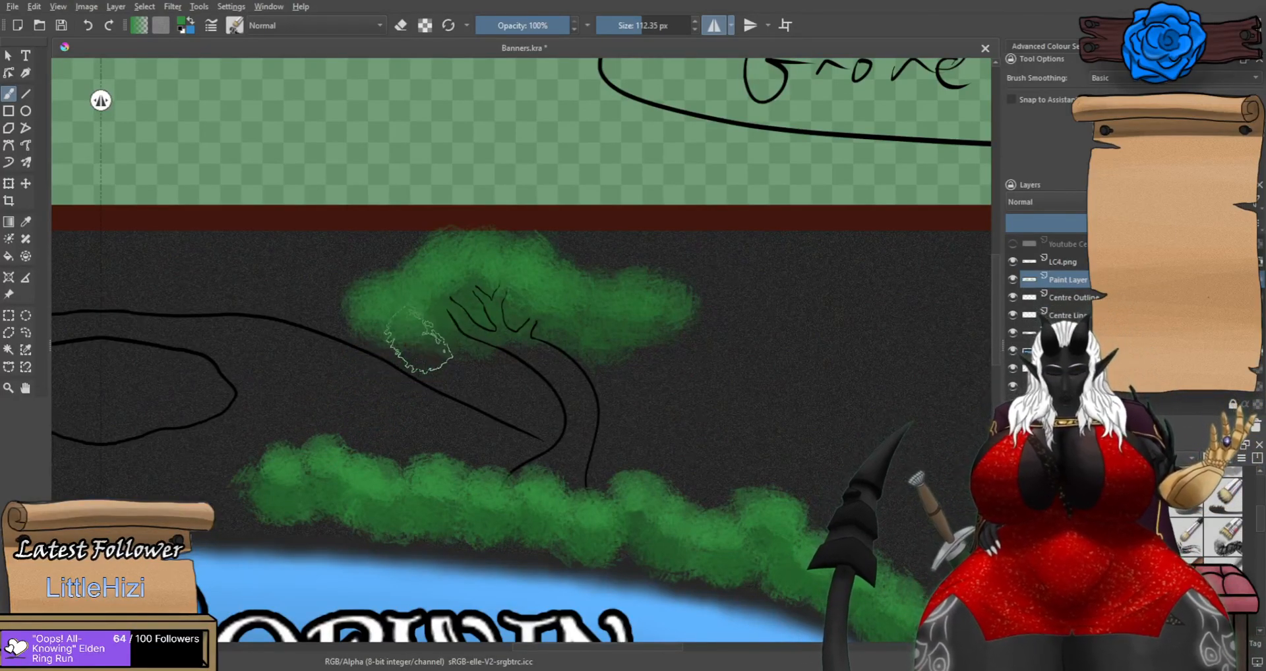
Reset the paint colour to black, choose a 42.76 px inking brush and make the centre line art layer active.
key("d")
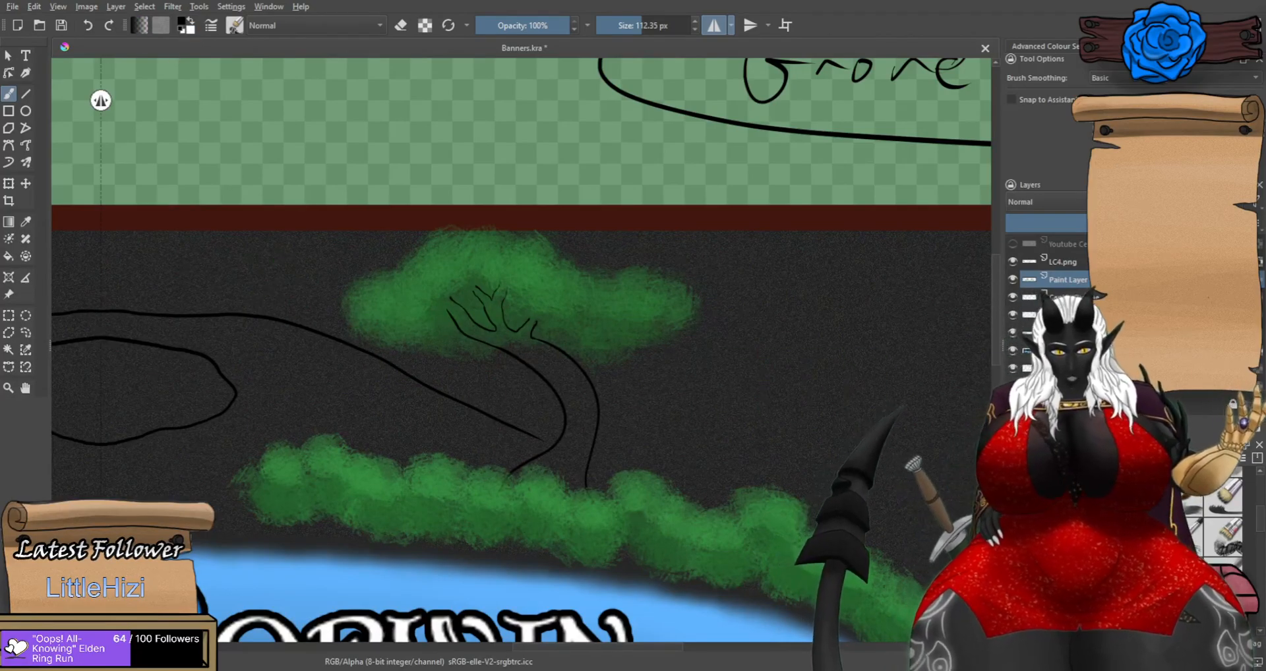
left_click(1145, 526)
left_click(1057, 314)
left_click(1013, 315)
left_click(1013, 315)
scroll(519, 319, "up", 2)
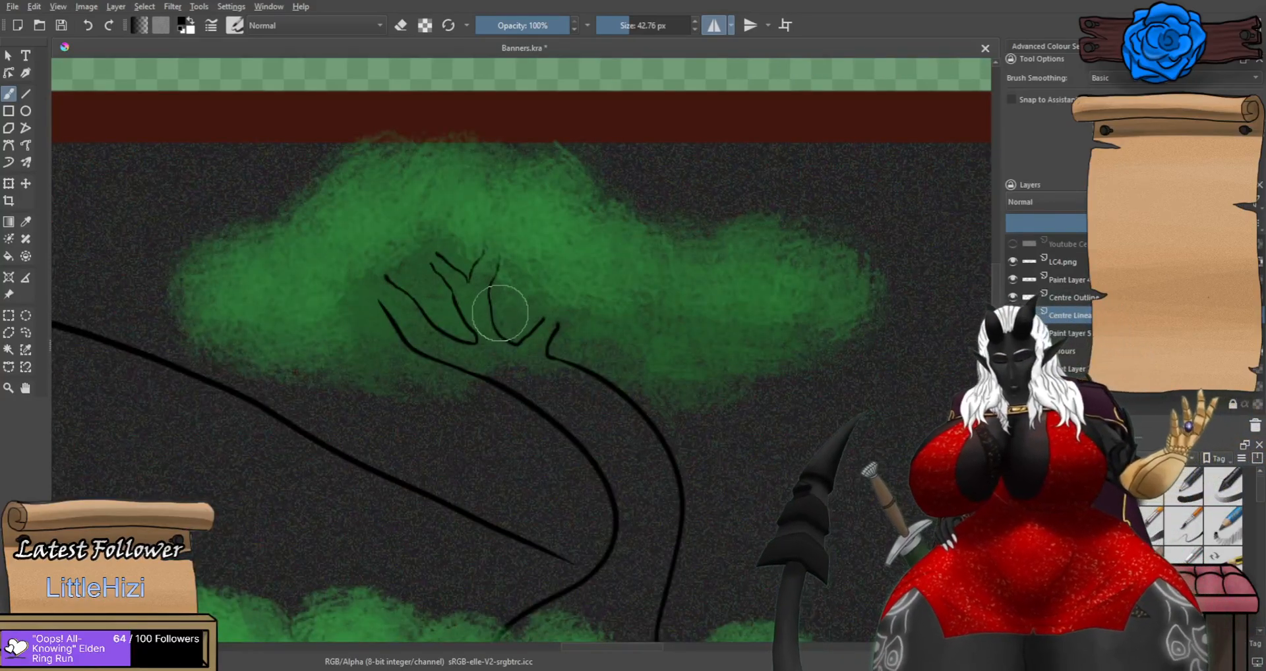
scroll(506, 327, "up", 2)
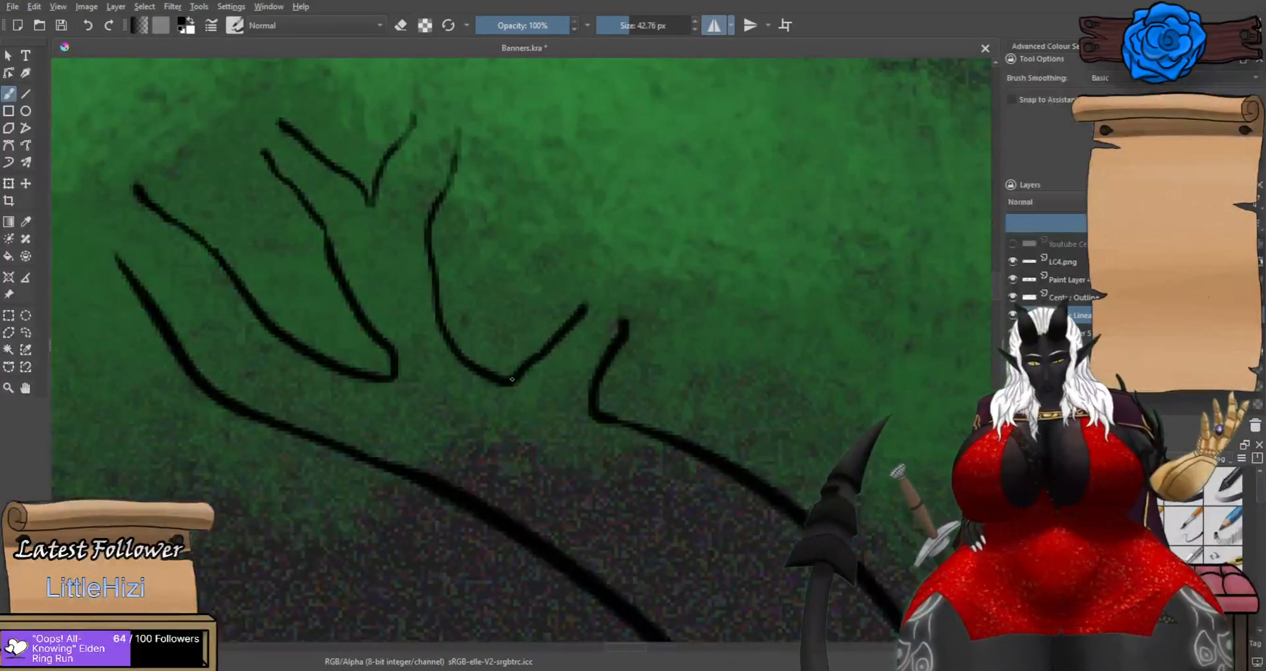
Ink short black bark ticks along the outlines and forks of the tree's upper branches.
left_click_drag(606, 417, 565, 408)
mouse_move(452, 352)
left_mouse_down()
mouse_move(356, 387)
mouse_move(384, 405)
left_mouse_up()
left_click_drag(341, 449, 371, 445)
left_click_drag(265, 327, 262, 349)
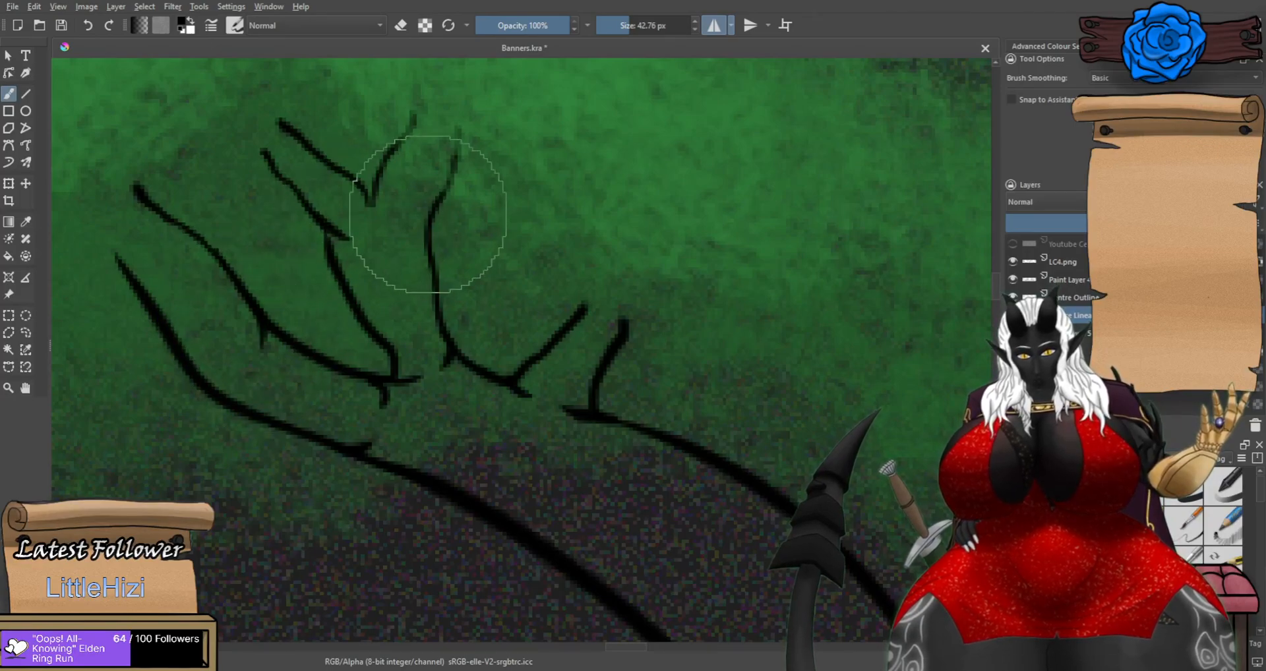
left_click_drag(326, 230, 351, 250)
left_click_drag(440, 199, 421, 235)
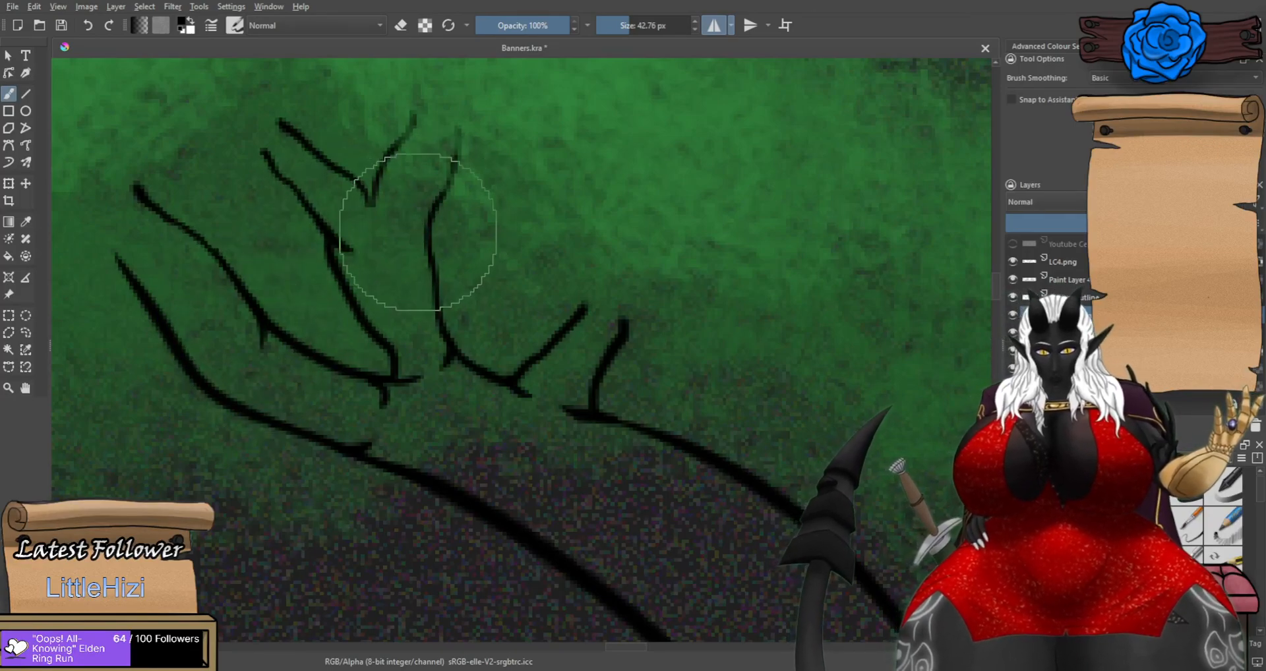
left_click_drag(364, 284, 402, 282)
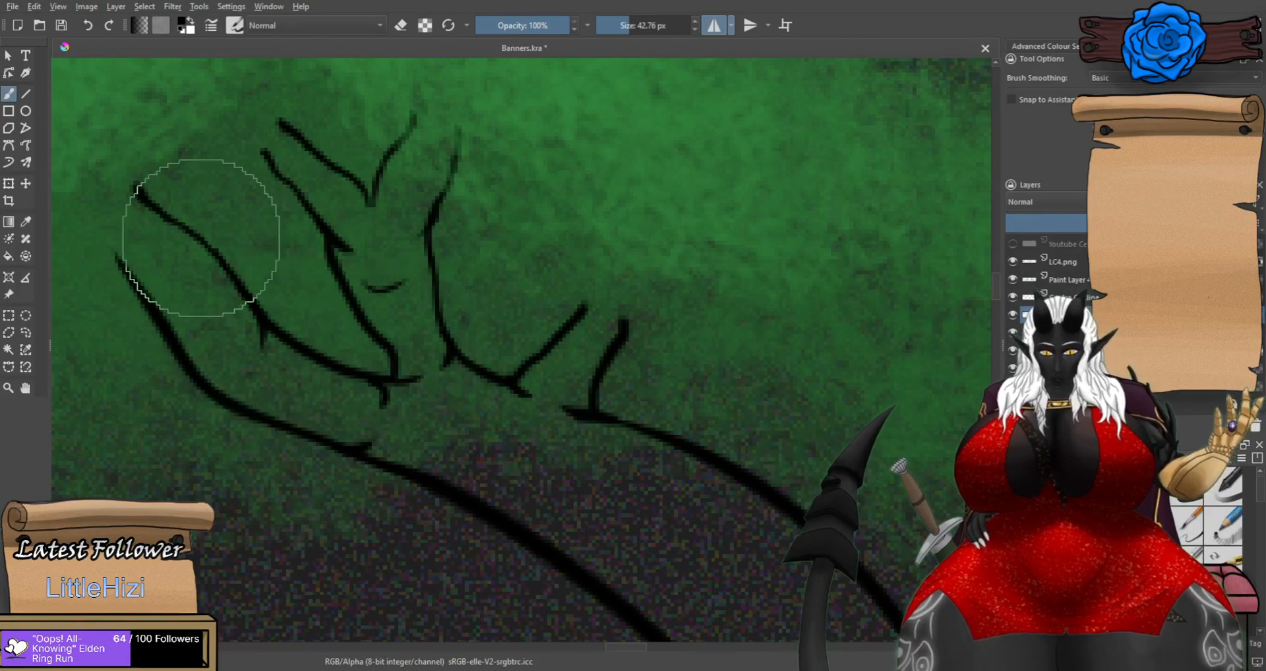
left_click_drag(168, 226, 187, 266)
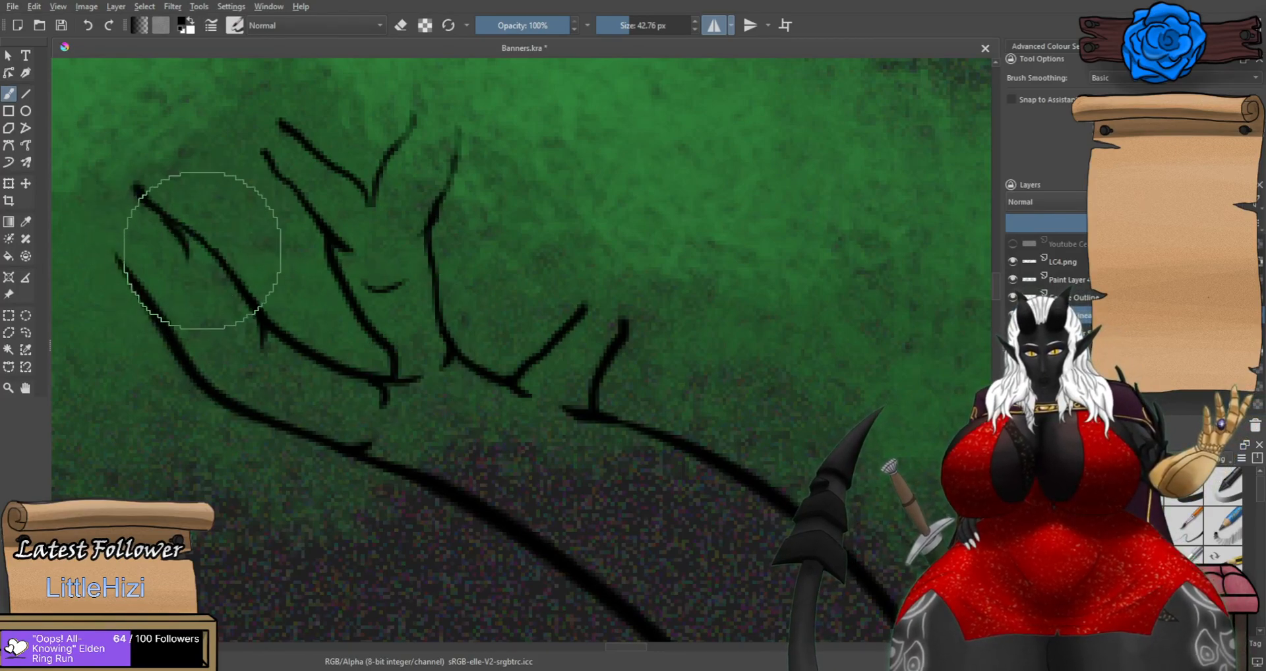
left_click_drag(281, 179, 282, 181)
Add a small twig mark to the shortest branch and short bark strokes along the trunk's inner curve.
scroll(321, 174, "down", 2)
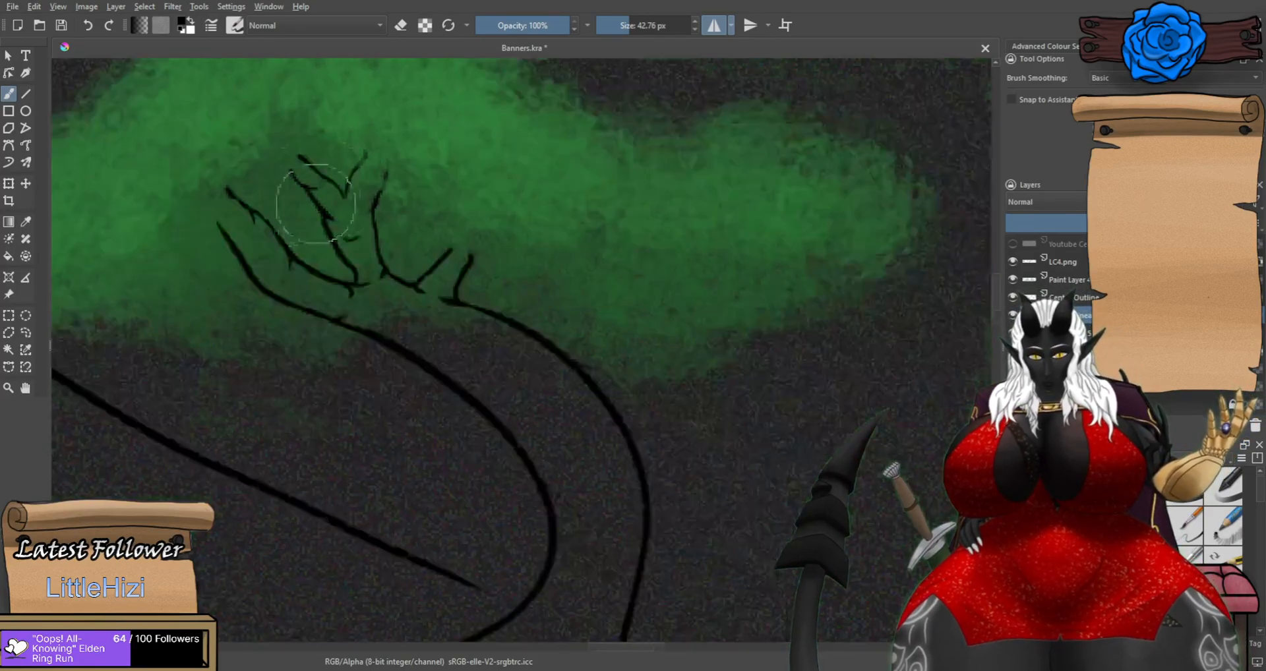
scroll(440, 290, "up", 1)
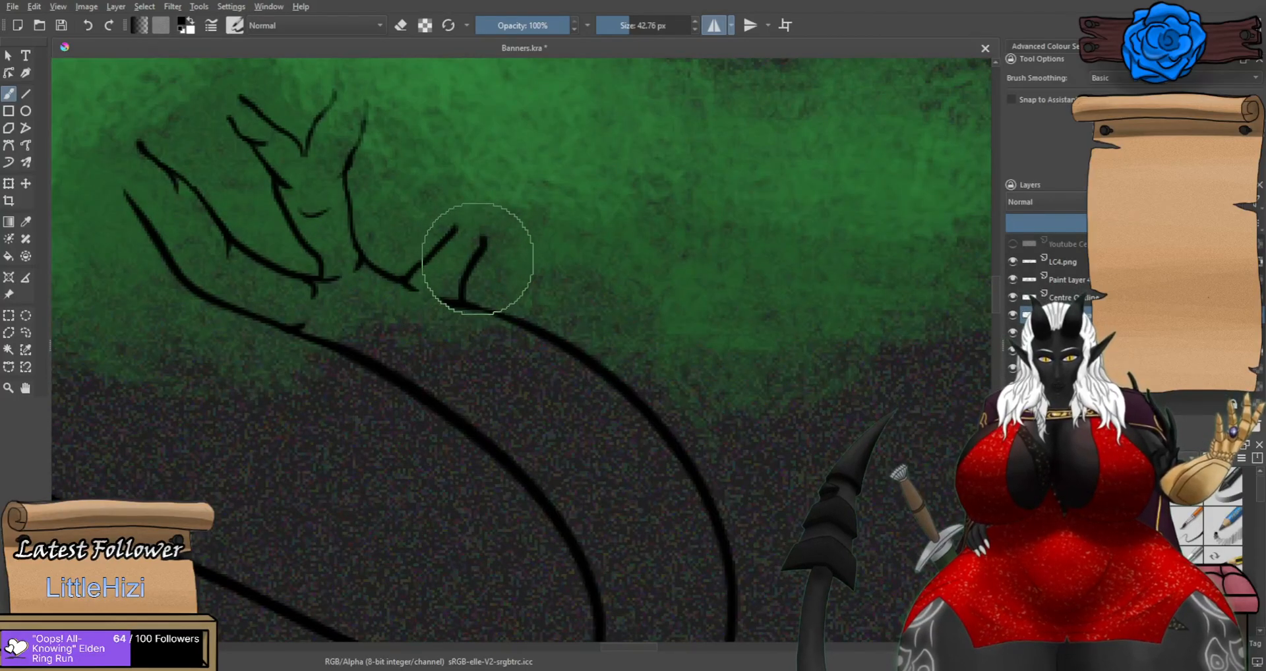
left_click_drag(451, 269, 459, 255)
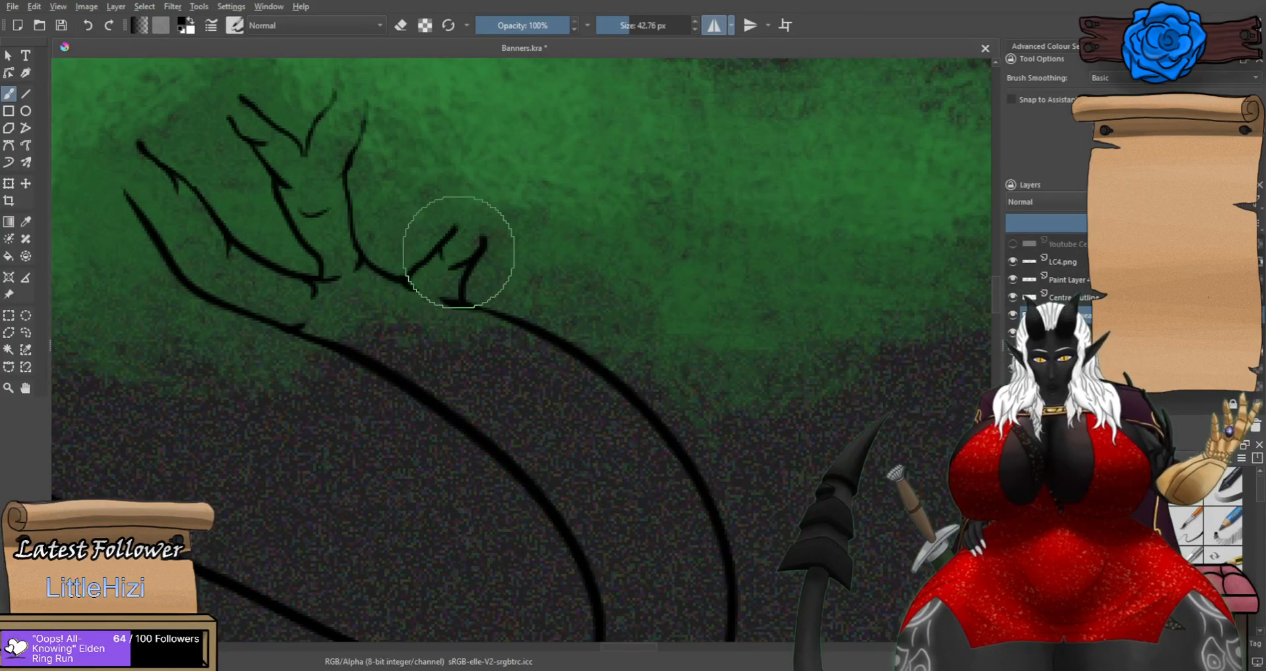
mouse_move(473, 394)
left_mouse_down()
mouse_move(502, 455)
mouse_move(554, 467)
mouse_move(581, 549)
left_mouse_up()
key("ctrl+z")
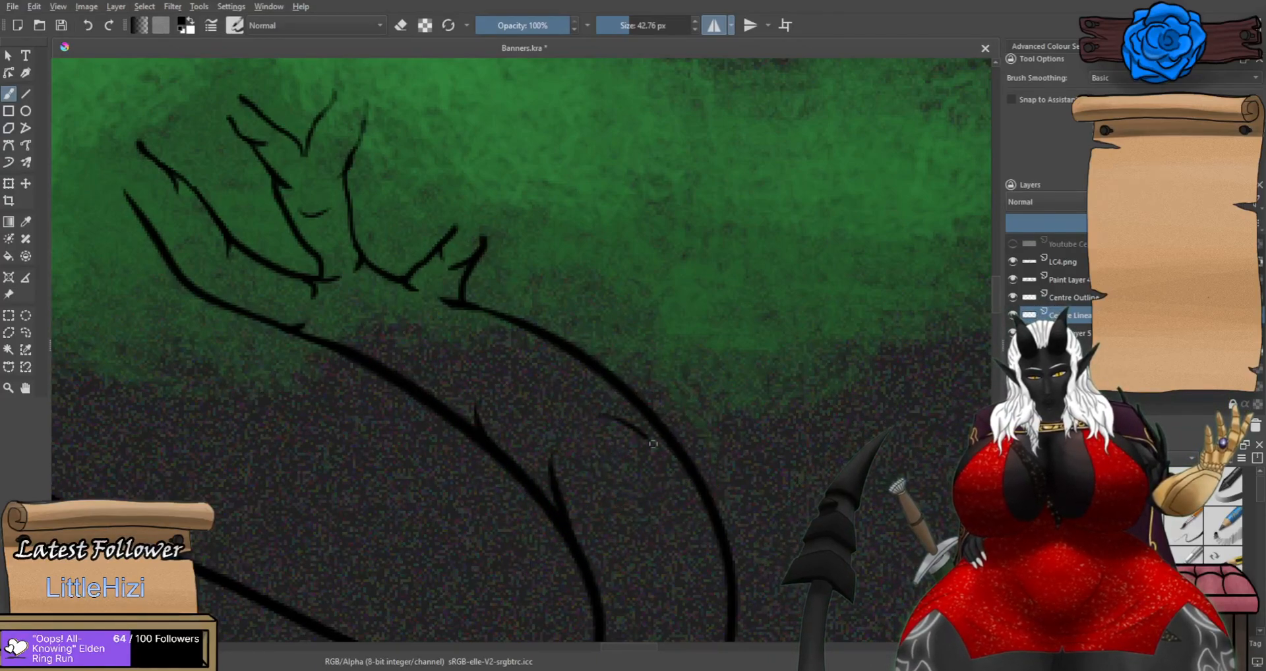
Ink long tapering bark lines following the outer curve of the tree trunk.
left_click_drag(750, 541, 710, 344)
left_click_drag(607, 266, 688, 417)
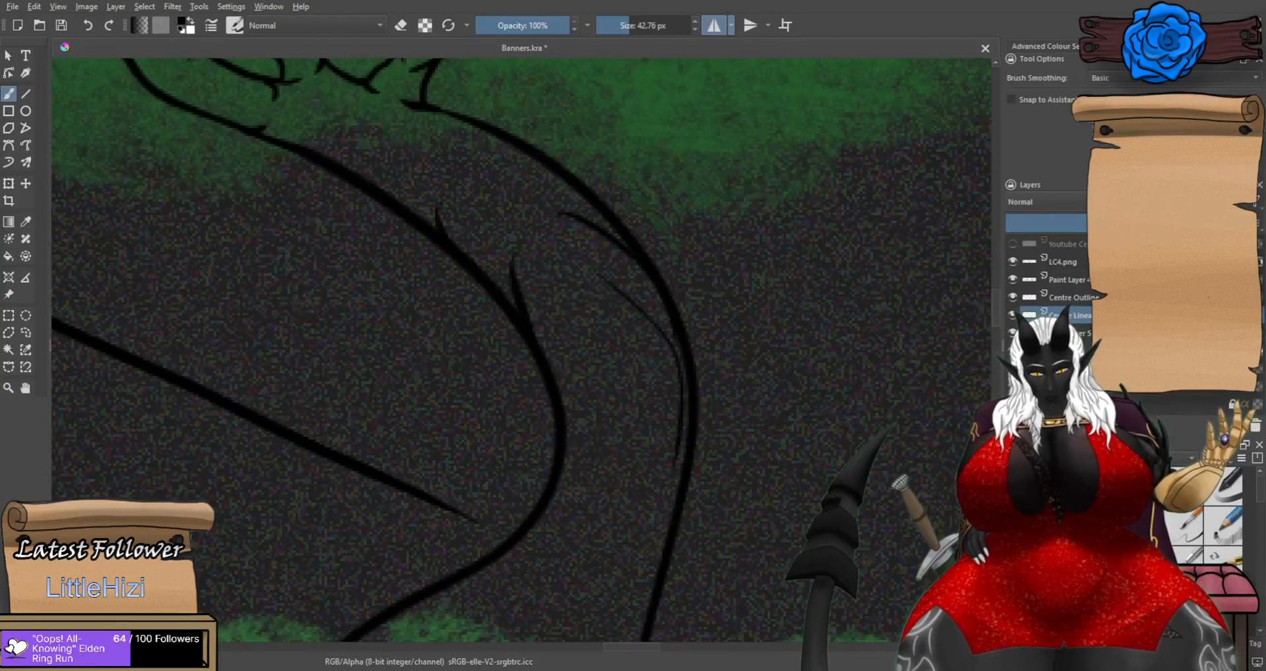
key("ctrl+z")
left_click_drag(617, 319, 638, 598)
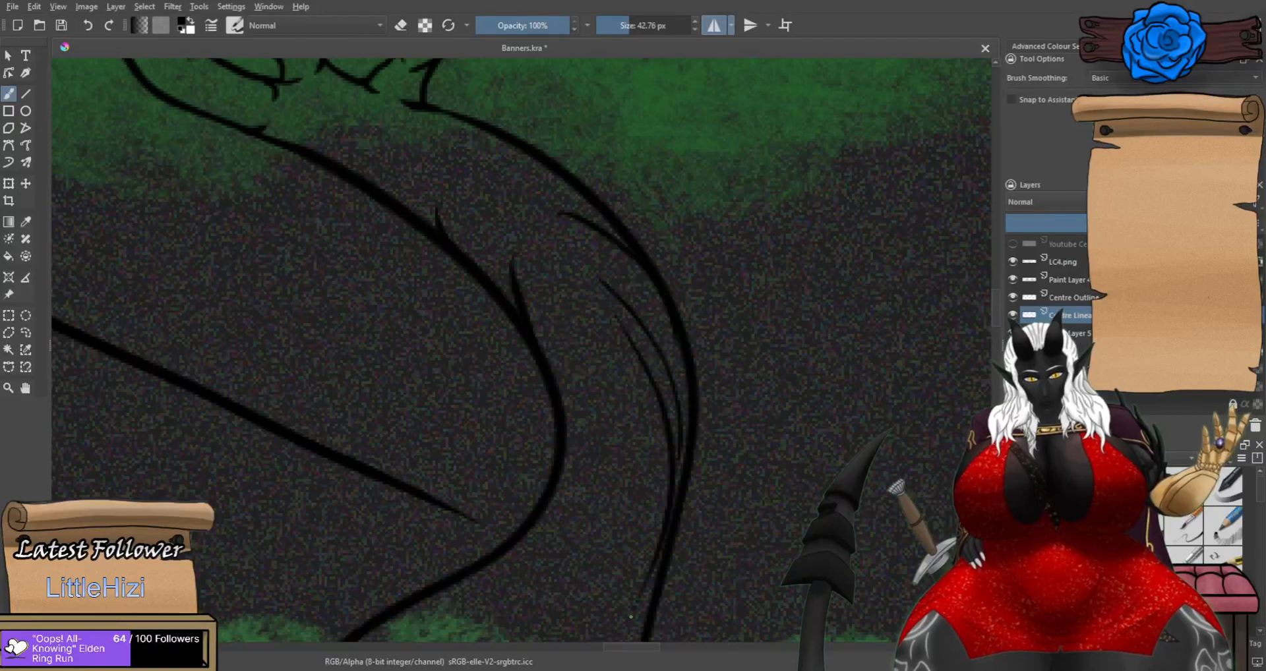
left_click_drag(629, 467, 656, 294)
left_click_drag(617, 177, 628, 212)
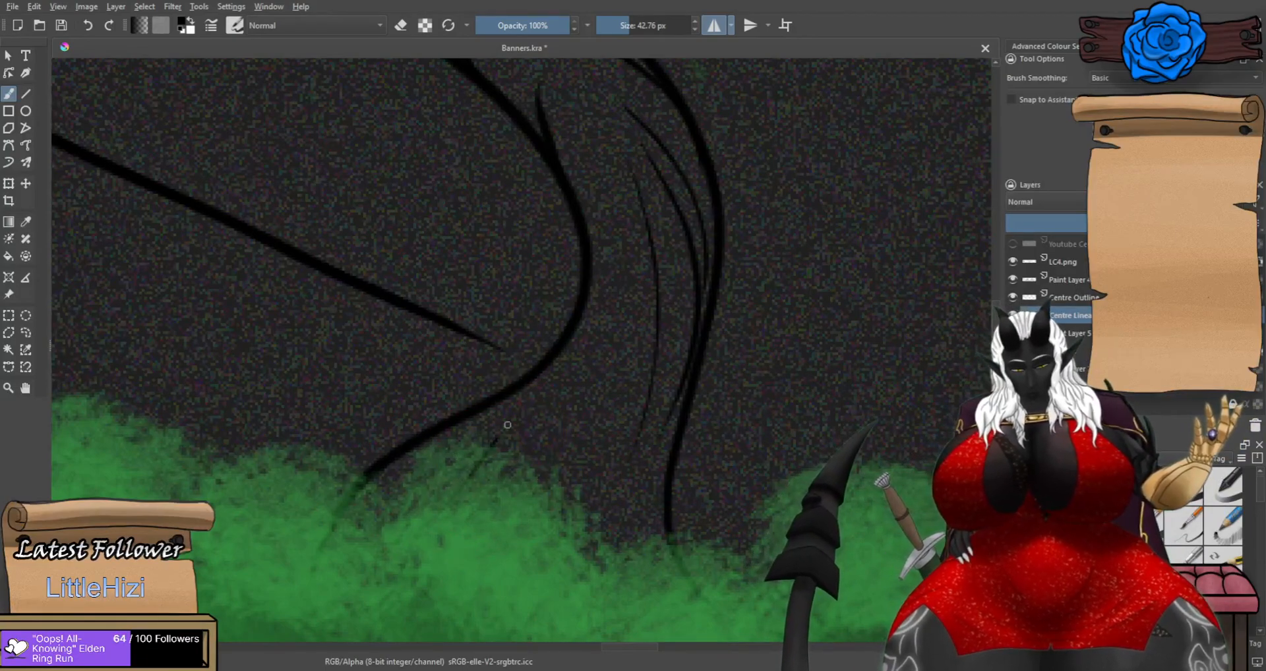
Ink curved bark lines fanning out at the trunk's base above the bushes.
left_click_drag(463, 484, 574, 348)
key("ctrl+z")
left_click_drag(434, 506, 523, 397)
left_click_drag(493, 495, 556, 427)
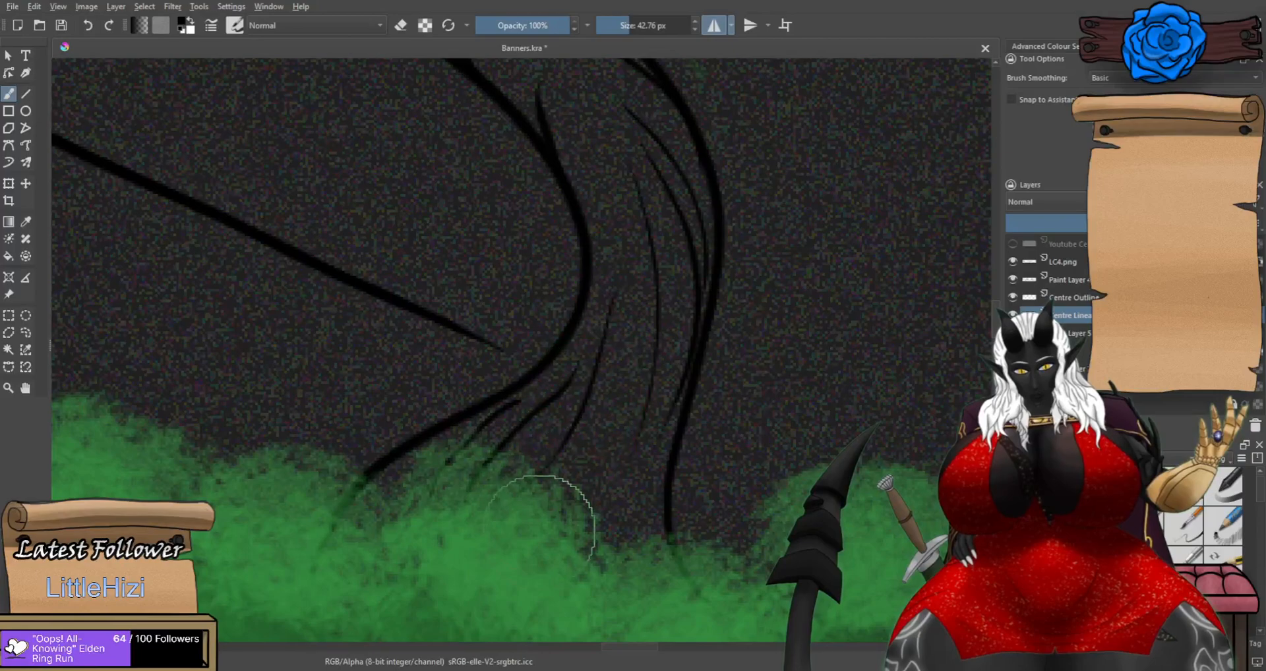
key("ctrl+z")
left_click_drag(555, 515, 610, 401)
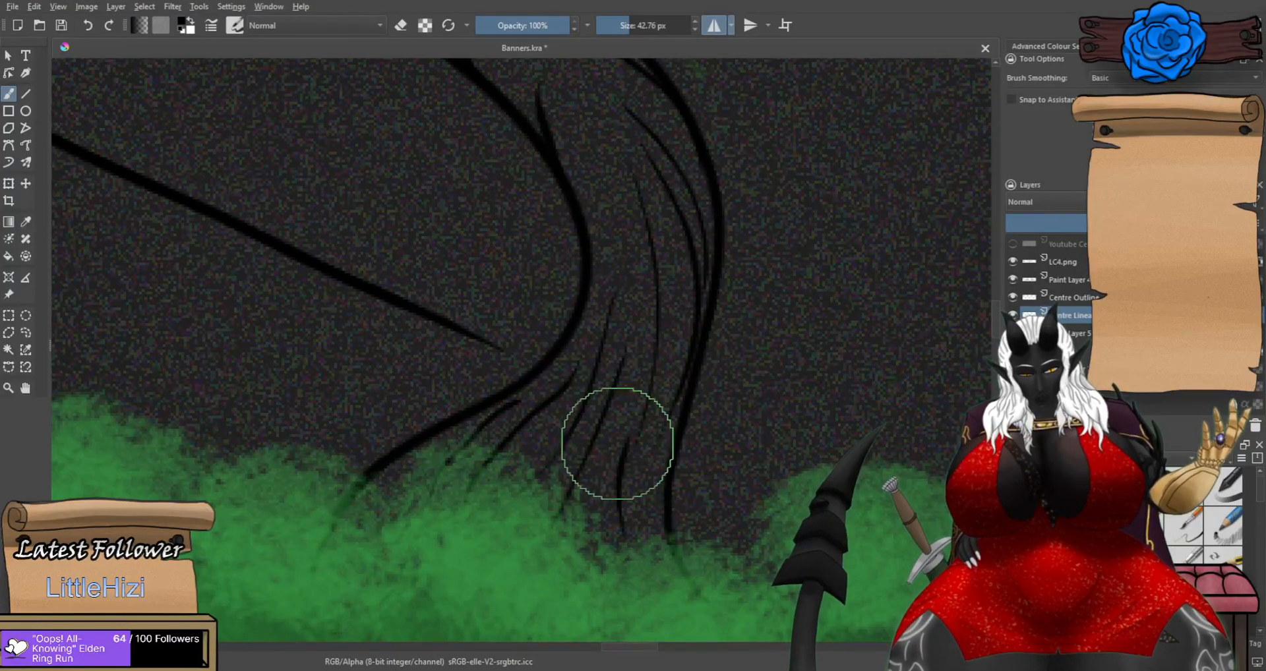
Add more short bark strokes along the inner edge of the trunk's upper bend.
scroll(602, 389, "down", 4)
scroll(598, 294, "up", 5)
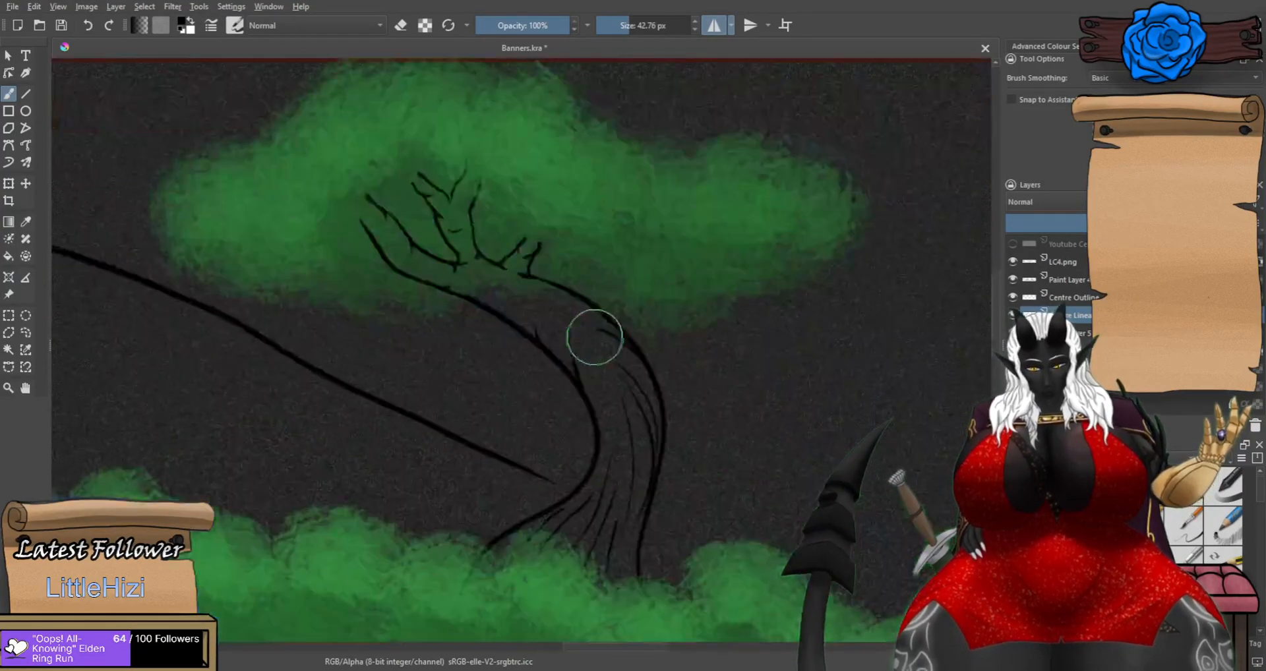
key("ctrl+z")
left_click_drag(582, 323, 582, 439)
key("ctrl+z")
left_click_drag(518, 210, 605, 260)
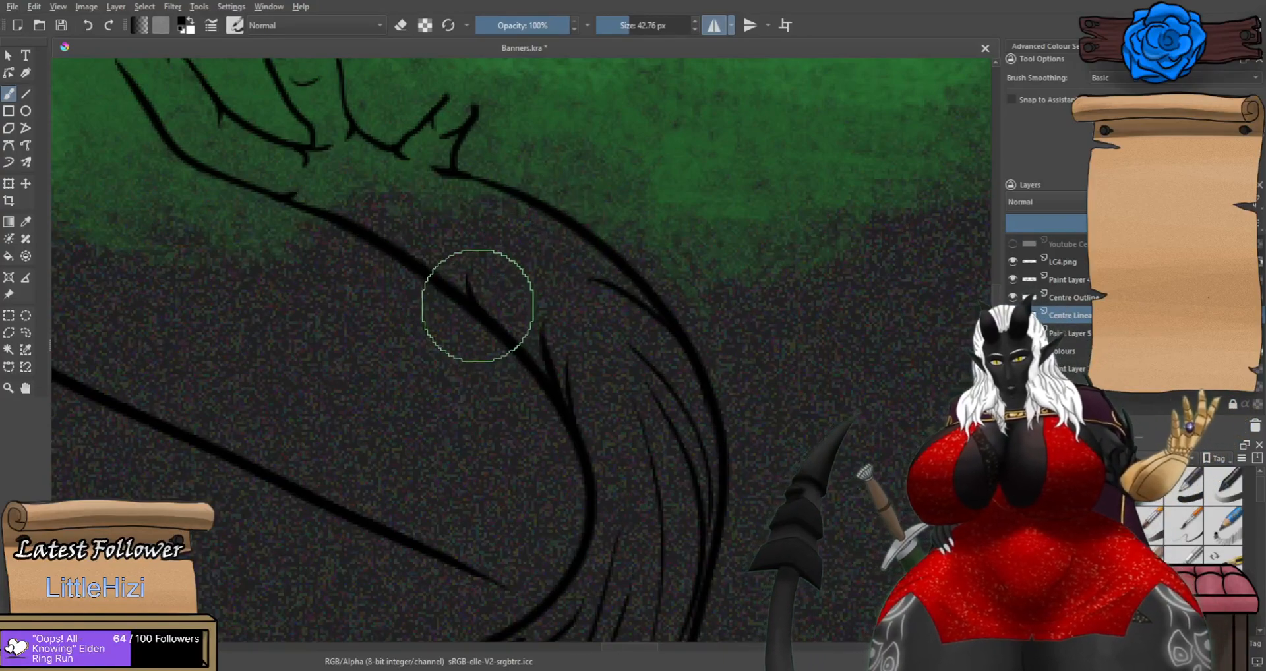
left_click_drag(469, 304, 471, 307)
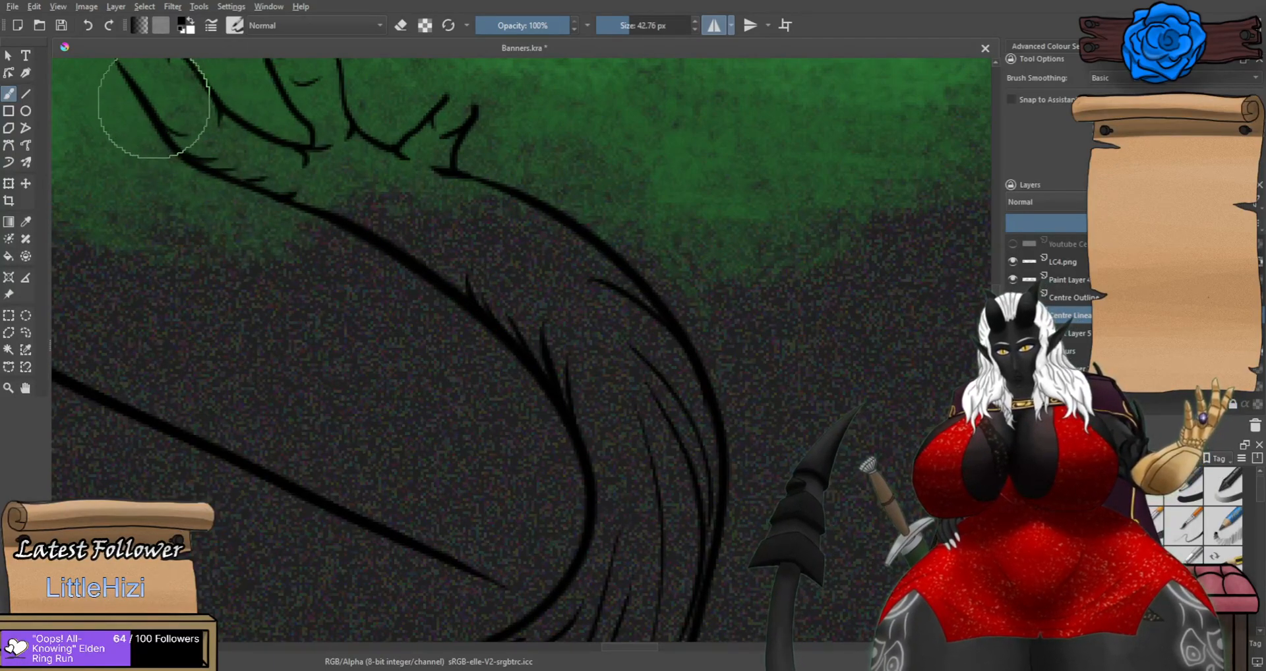
Add fine bark ticks to the branch outlines within the canopy and check them against the whole banner.
left_click_drag(389, 217, 506, 311)
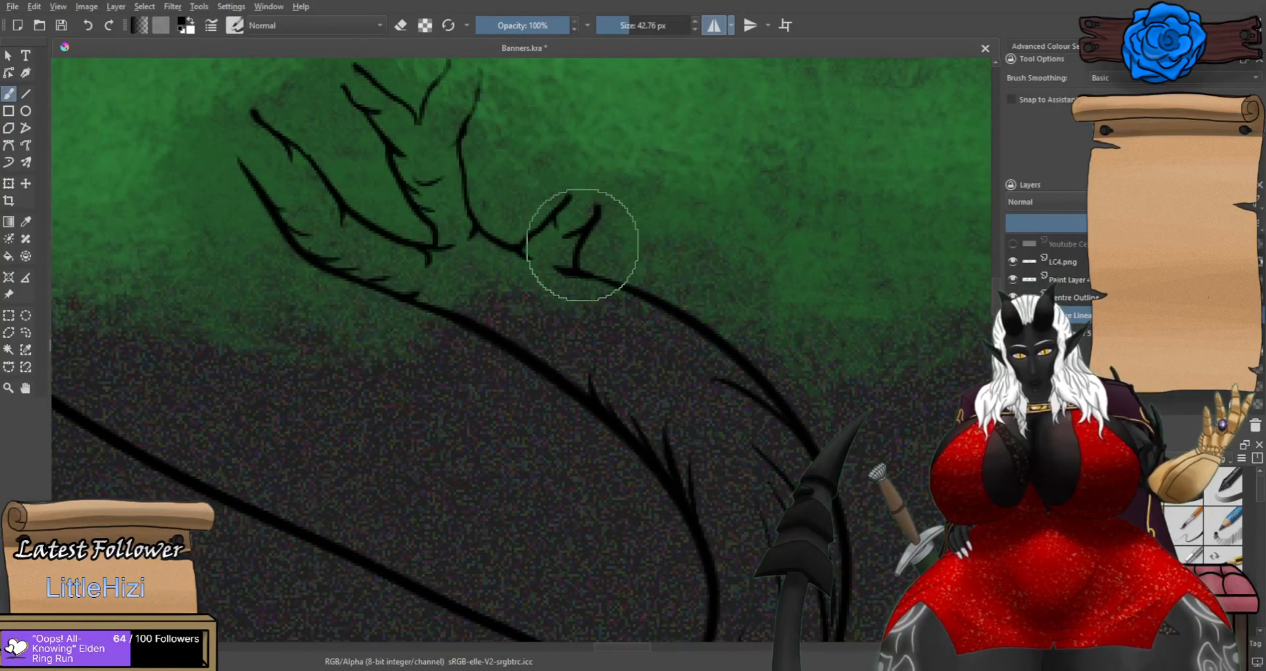
left_click_drag(538, 232, 542, 246)
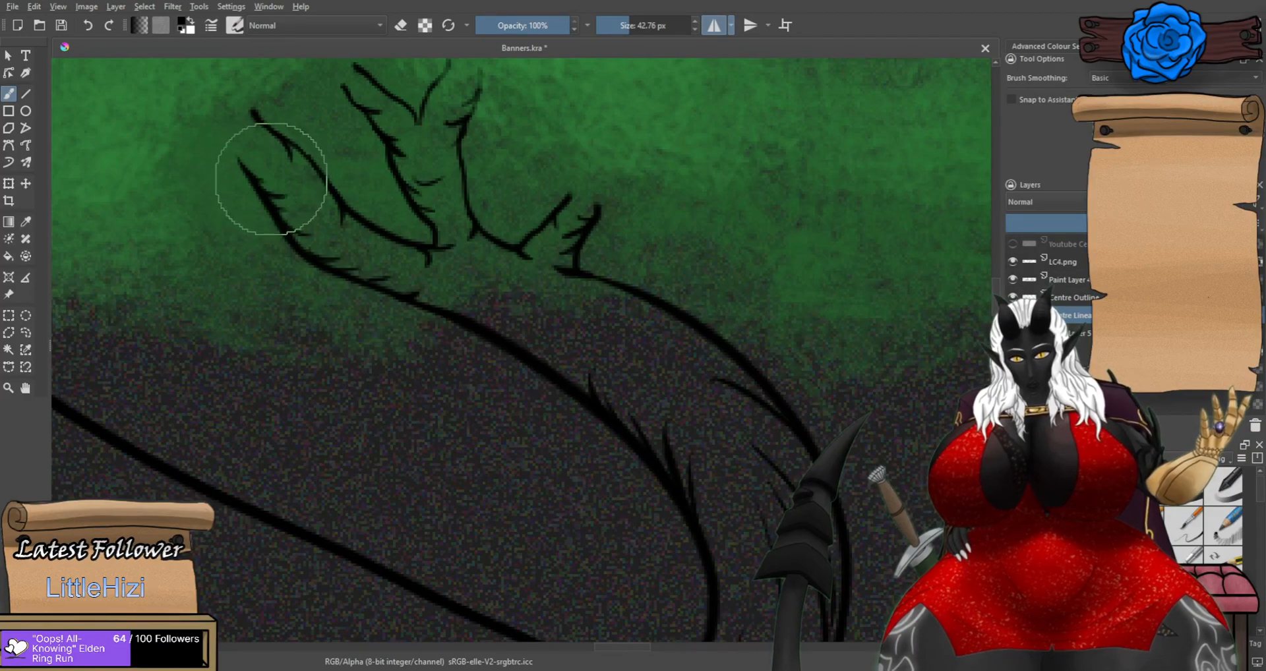
scroll(261, 160, "down", 6)
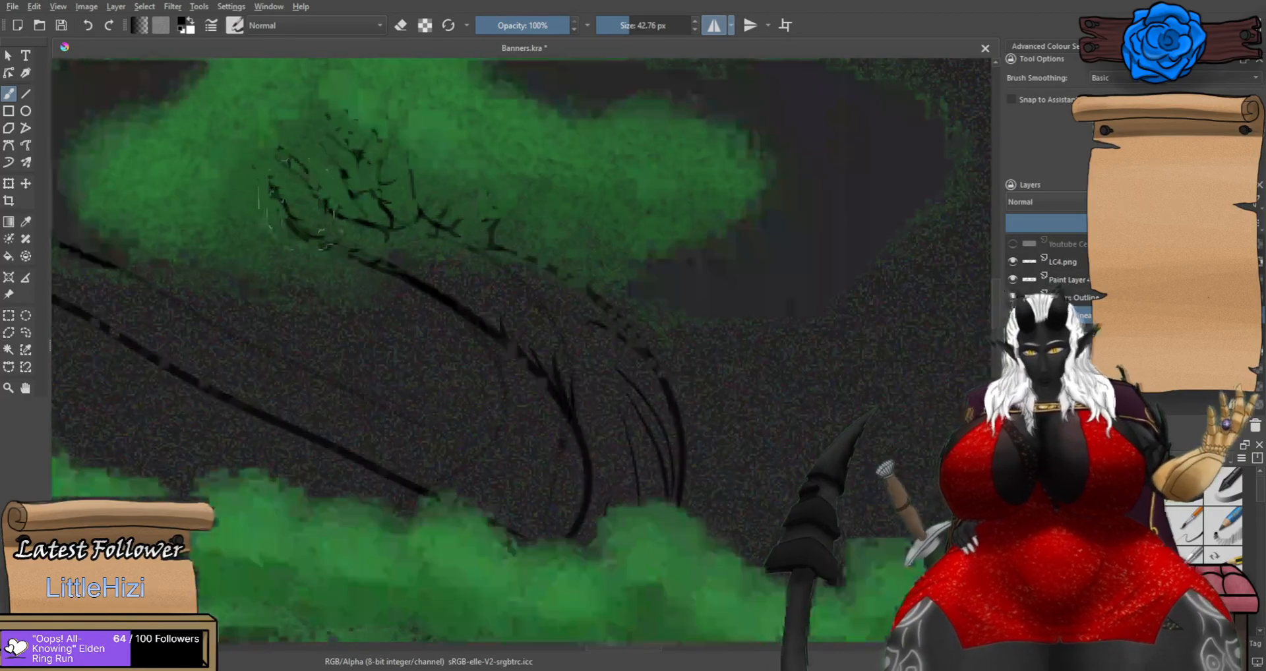
scroll(237, 244, "up", 3)
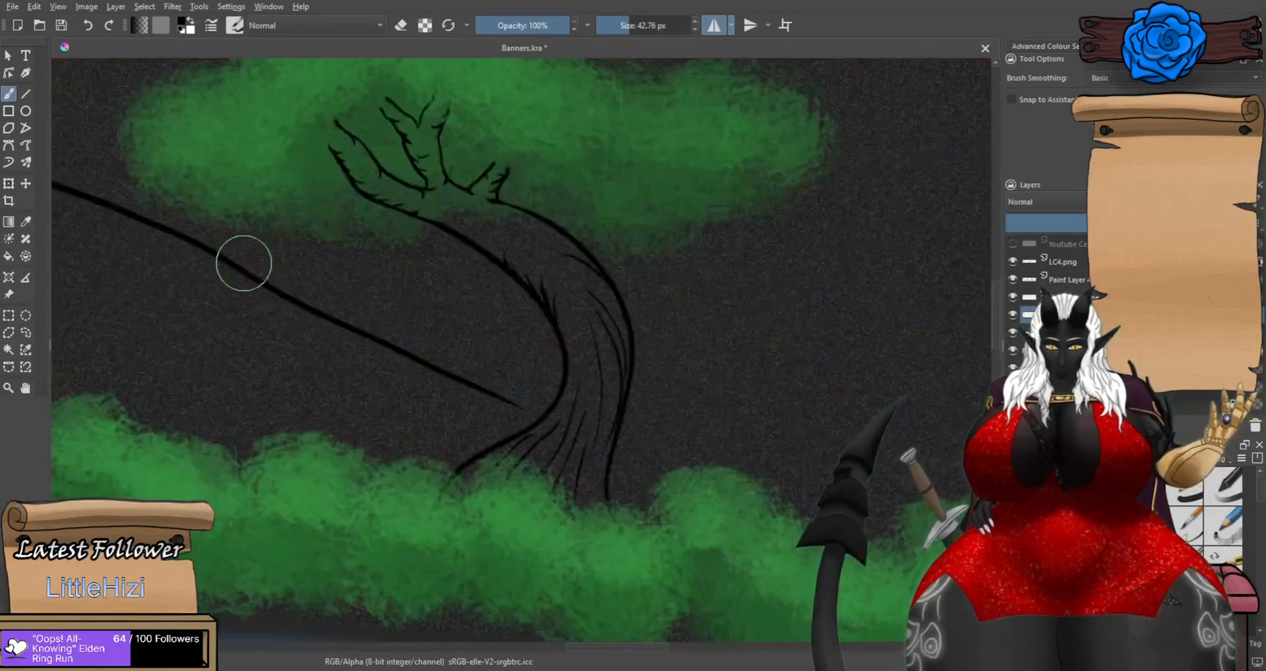
scroll(375, 298, "down", 3)
scroll(375, 302, "down", 5)
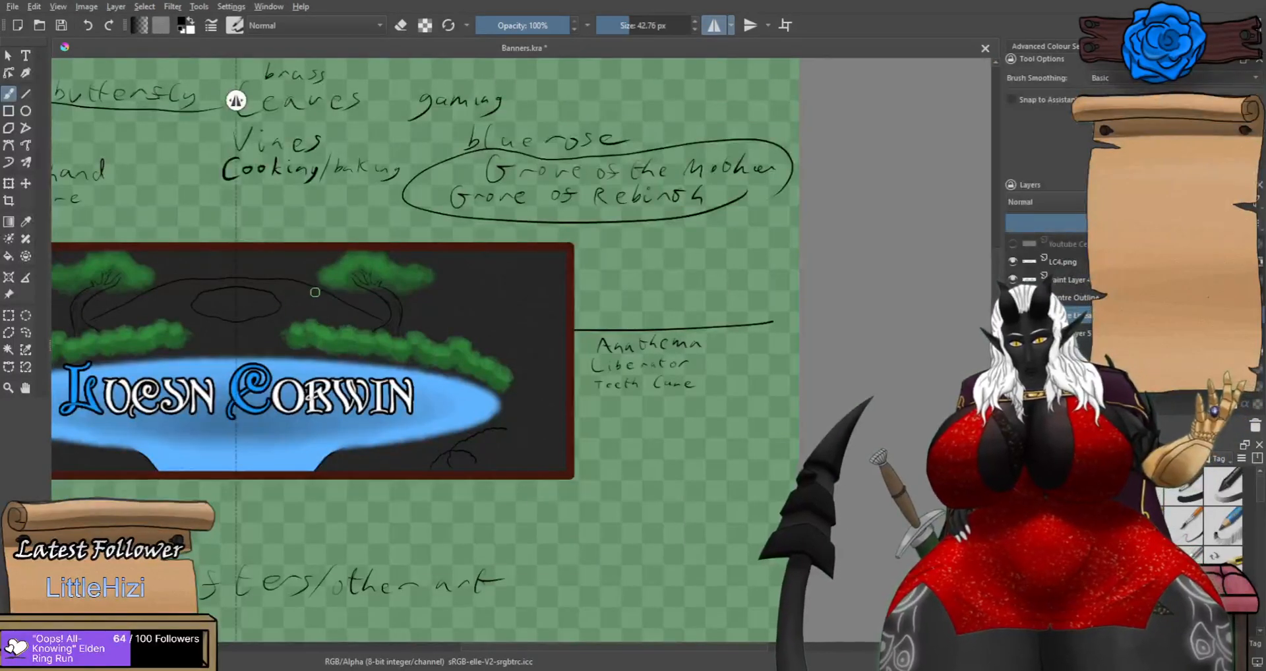
scroll(313, 292, "up", 6)
scroll(397, 290, "up", 2)
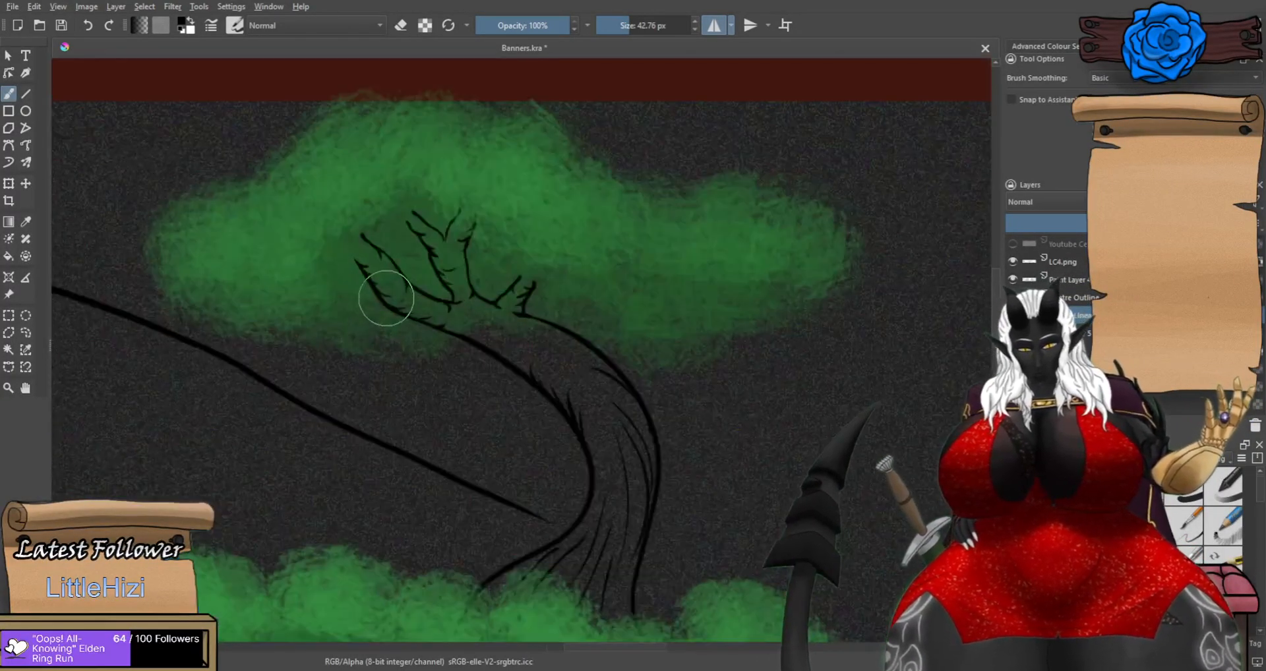
Erase the outline of the tree's lowest branch on the side facing the banner's centre.
scroll(387, 304, "up", 4)
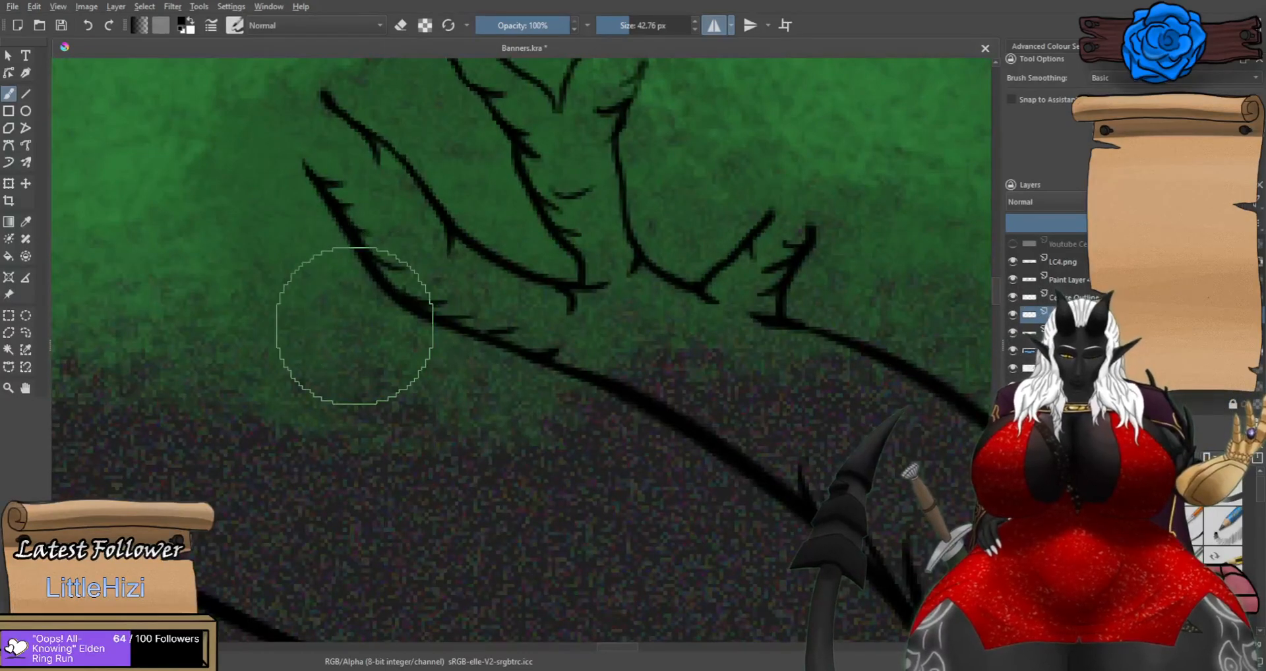
key("e")
mouse_move(489, 343)
left_mouse_down()
mouse_move(452, 334)
mouse_move(285, 176)
left_mouse_up()
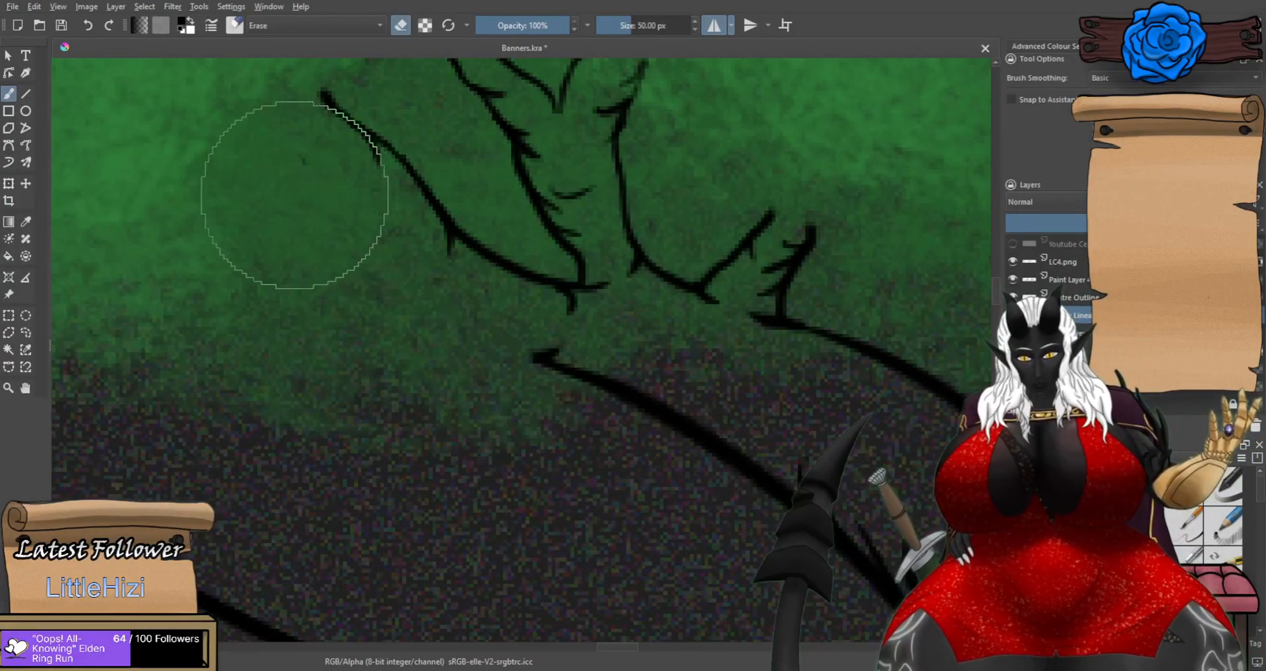
Redraw the erased lowest branch as a smooth black curve joining the trunk outline.
key("e")
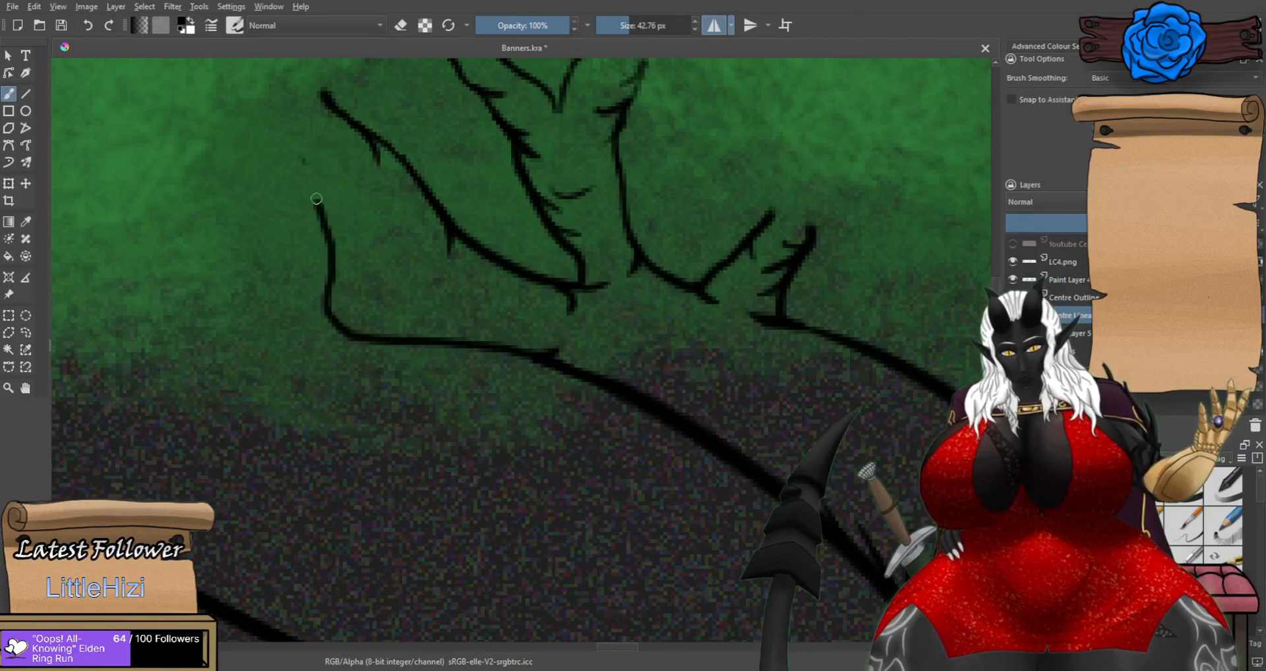
mouse_move(288, 130)
left_mouse_down()
mouse_move(429, 290)
mouse_move(517, 344)
left_mouse_up()
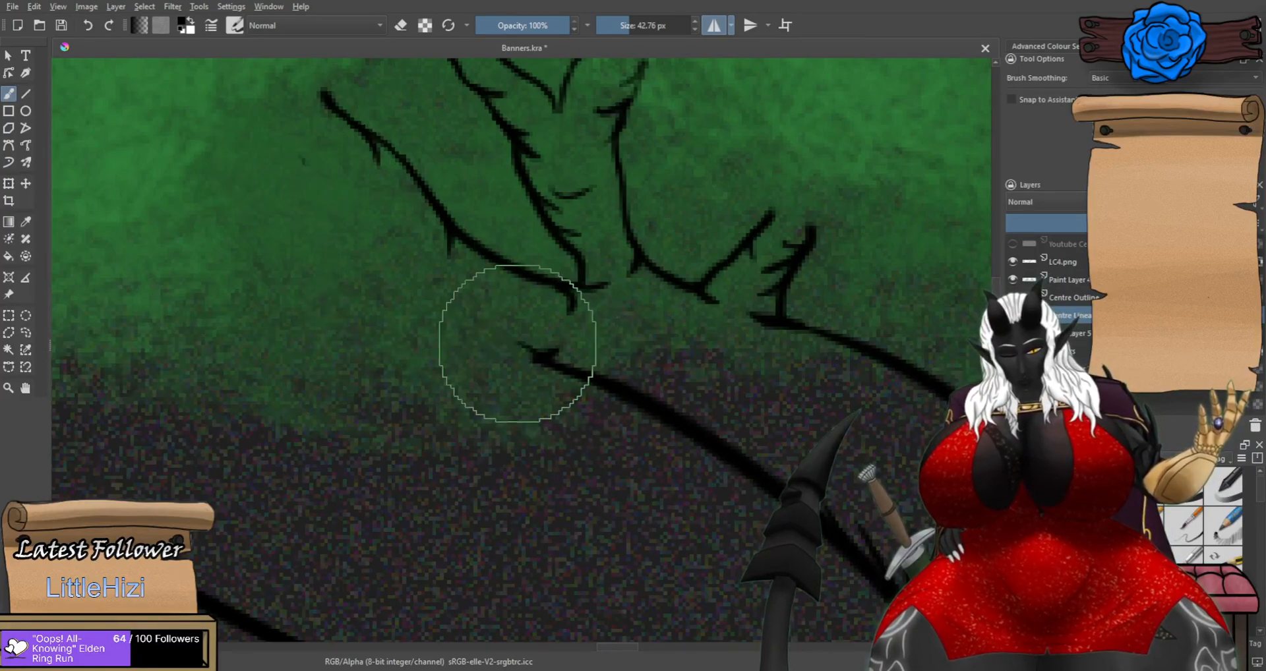
left_click_drag(376, 294, 567, 369)
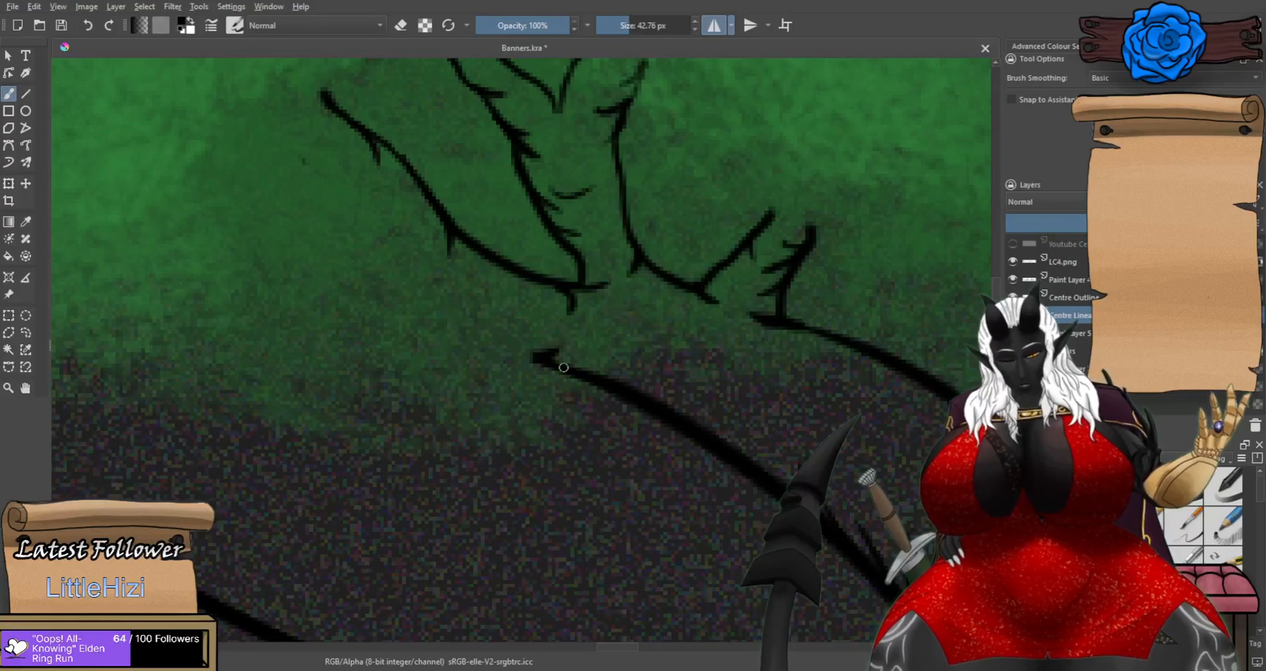
left_click_drag(383, 276, 351, 248)
key("ctrl+z")
Ink tapering bark strokes along the redrawn lowest branch and the branch above it.
left_click_drag(361, 247, 336, 211)
left_click_drag(377, 303, 423, 302)
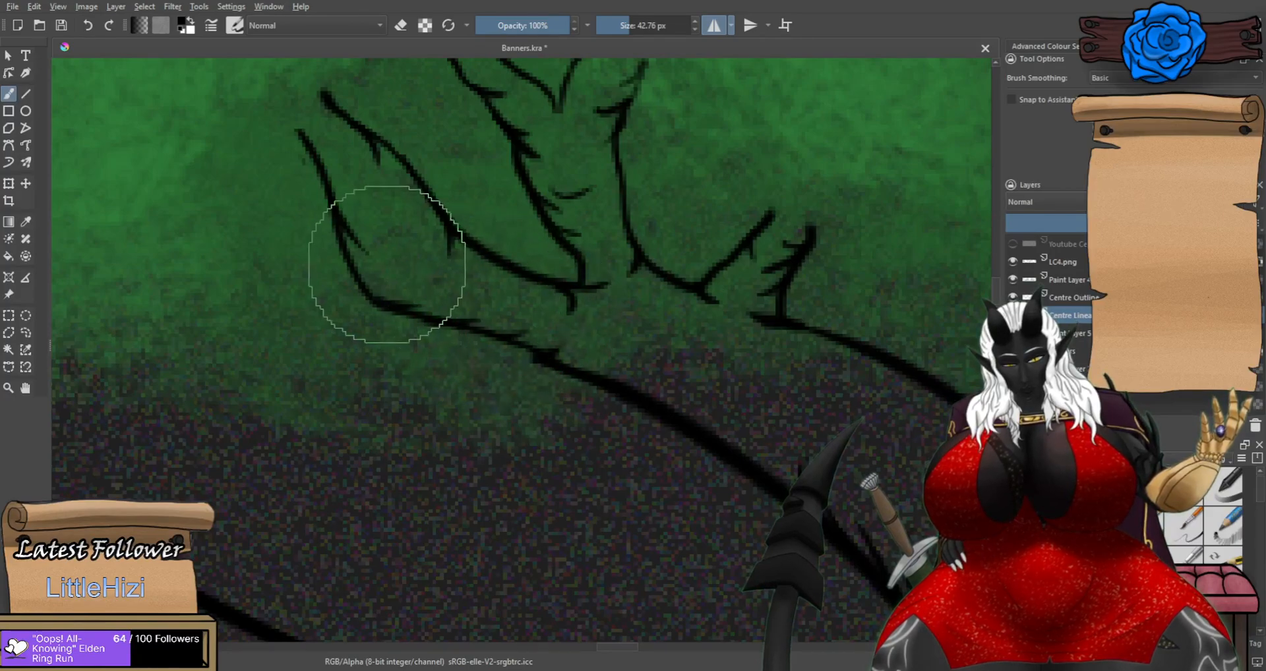
key("ctrl+z")
left_click_drag(397, 173, 435, 256)
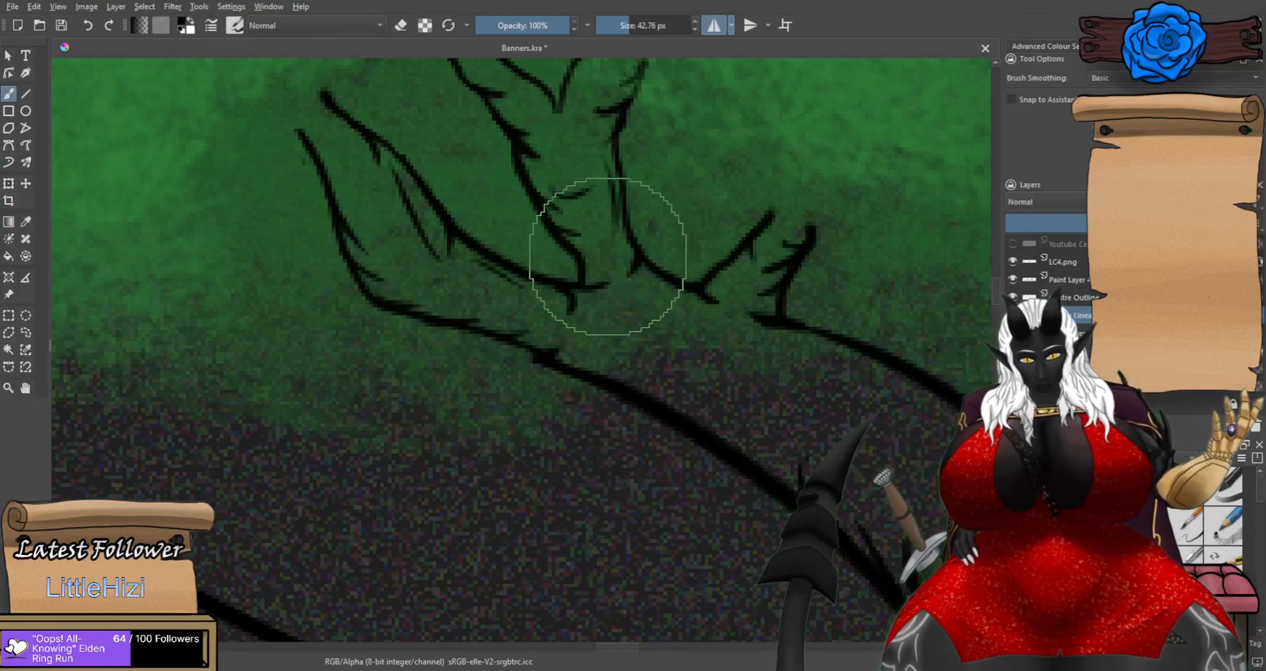
scroll(617, 197, "down", 3)
scroll(717, 254, "up", 2)
left_click_drag(634, 247, 729, 306)
key("ctrl+z")
key("ctrl+z")
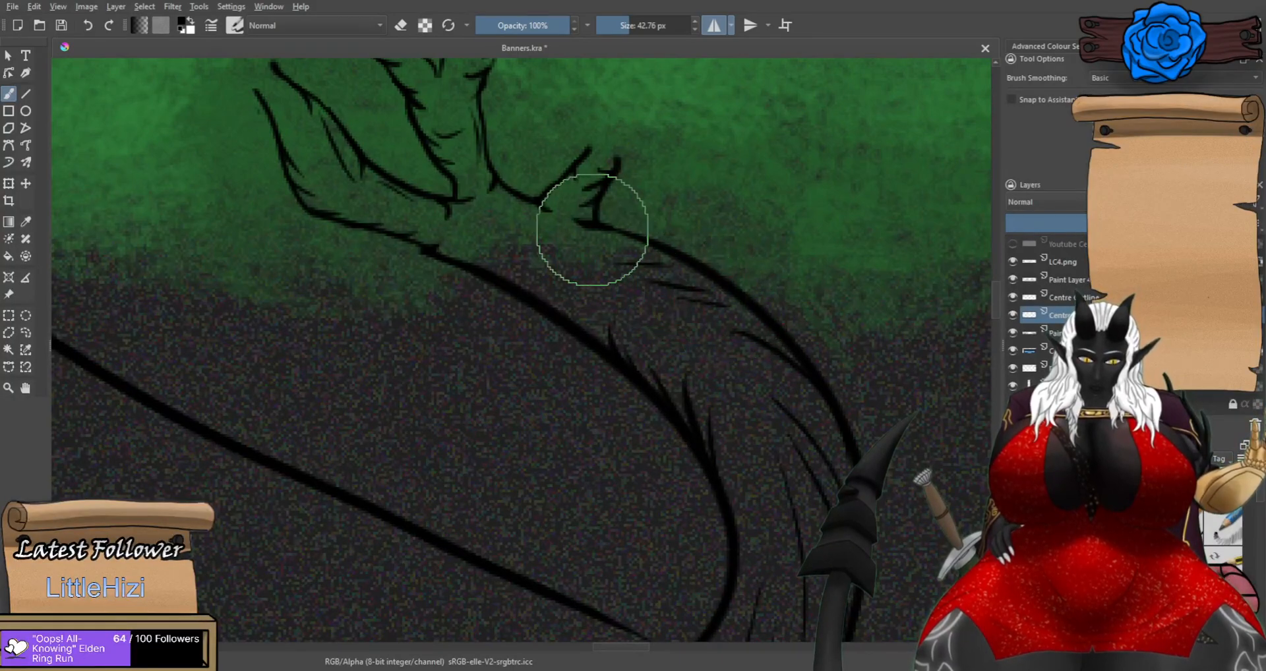
Paint a flat brown coat inside the trunk outline, from the base at the bushes up to the bend below the canopy.
scroll(589, 232, "down", 3)
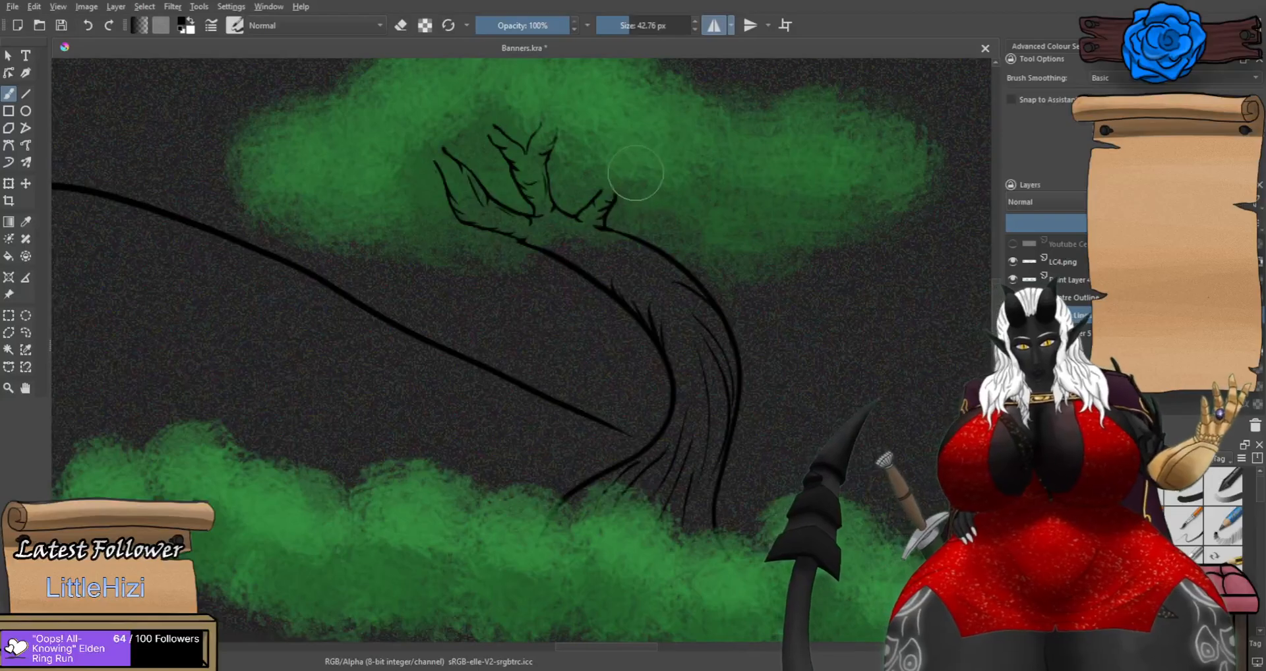
scroll(627, 191, "up", 2)
scroll(622, 198, "down", 3)
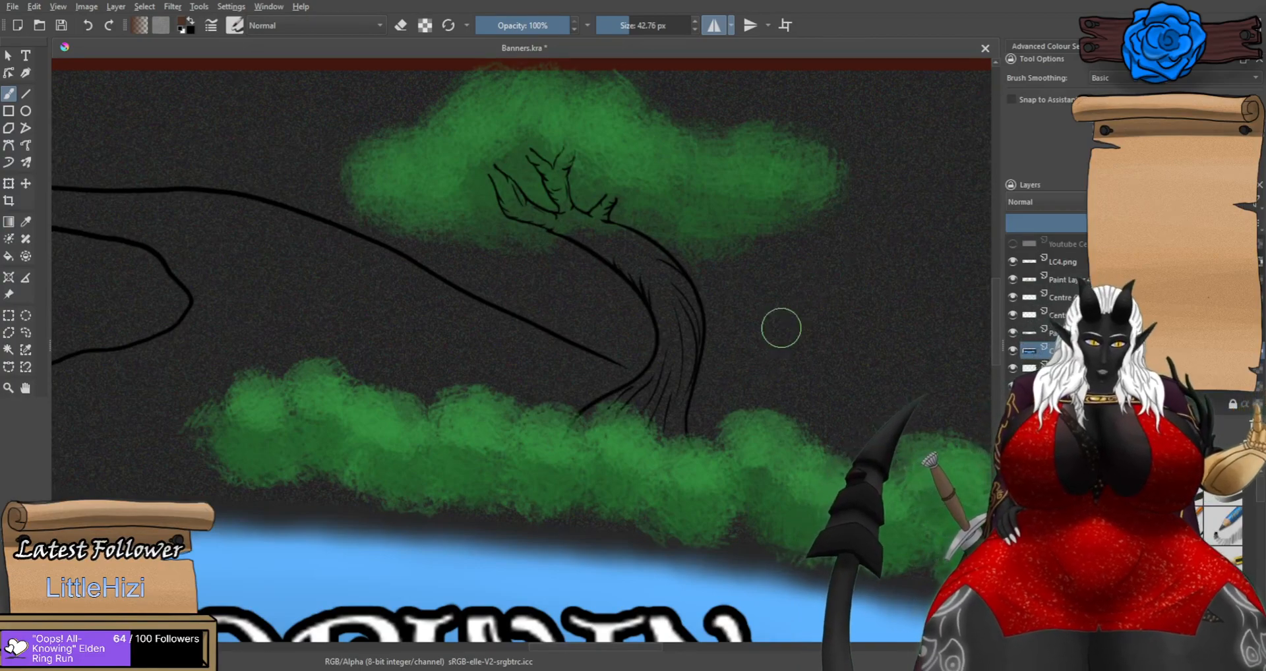
scroll(677, 389, "up", 4)
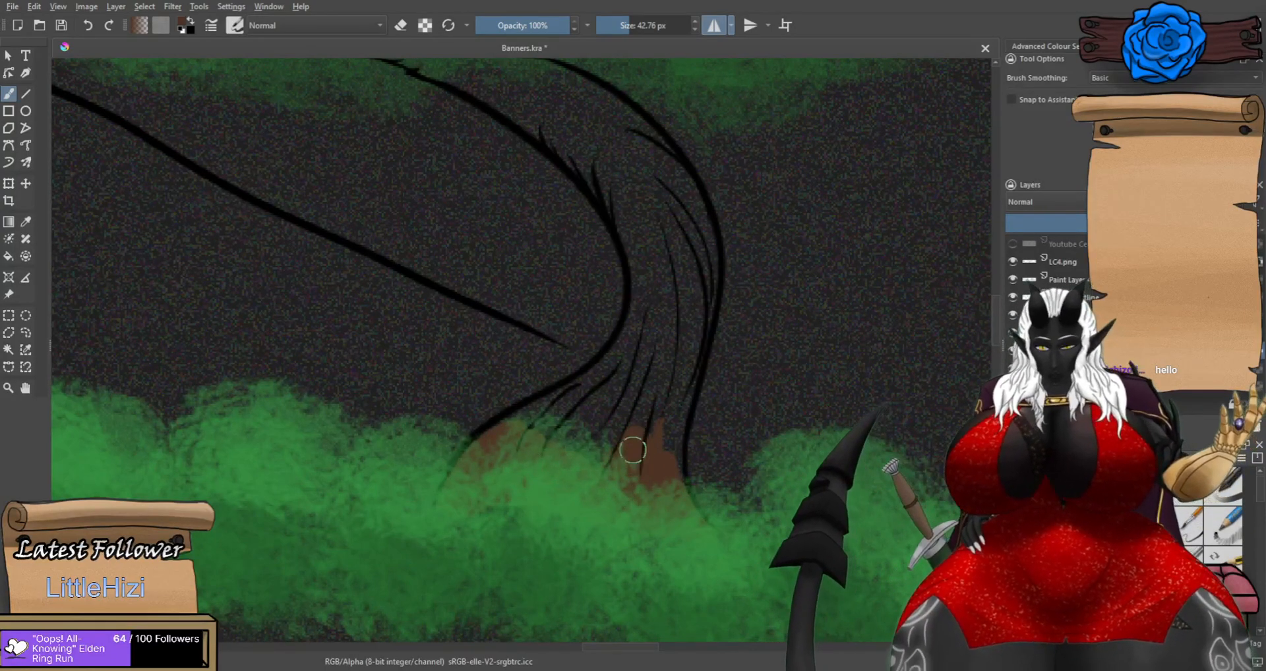
mouse_move(629, 455)
left_mouse_down()
mouse_move(620, 427)
mouse_move(593, 438)
mouse_move(616, 406)
mouse_move(648, 441)
mouse_move(636, 436)
mouse_move(615, 456)
mouse_move(614, 427)
mouse_move(588, 409)
mouse_move(496, 442)
mouse_move(624, 369)
mouse_move(587, 398)
mouse_move(567, 403)
mouse_move(640, 327)
mouse_move(619, 424)
mouse_move(673, 492)
mouse_move(688, 354)
mouse_move(666, 349)
mouse_move(652, 405)
mouse_move(674, 369)
mouse_move(659, 274)
left_mouse_up()
scroll(659, 274, "up", 3)
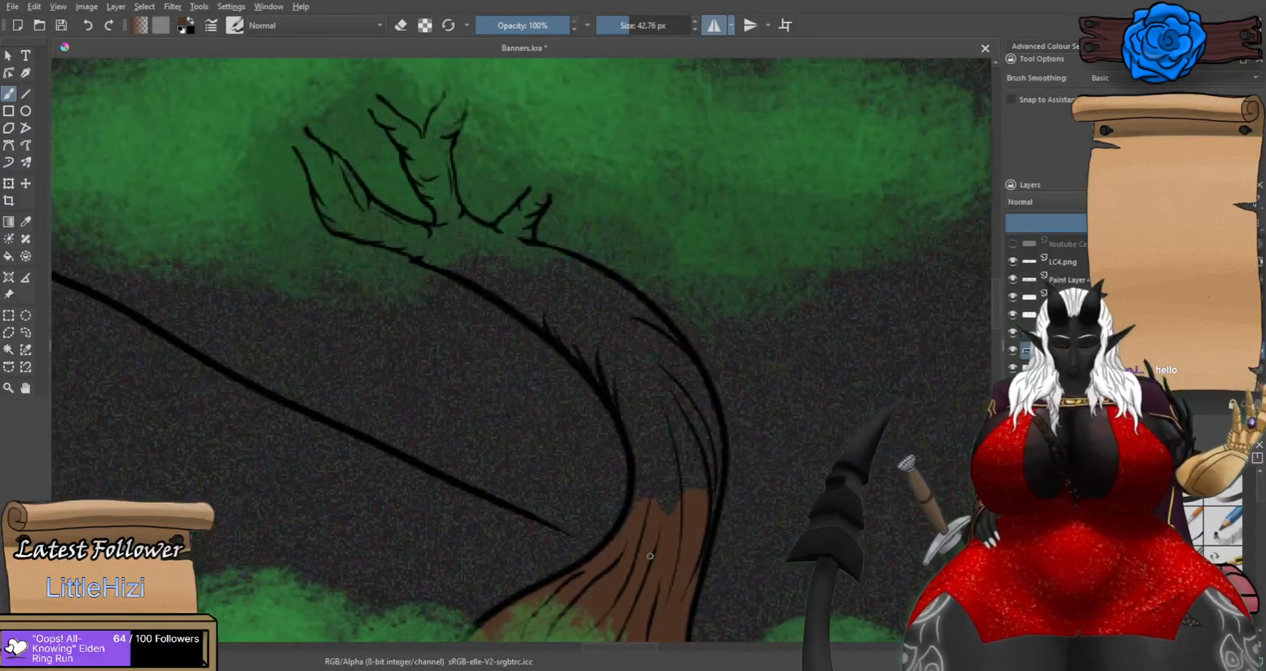
mouse_move(643, 465)
left_mouse_down()
mouse_move(620, 364)
mouse_move(656, 528)
mouse_move(660, 402)
mouse_move(645, 530)
left_mouse_up()
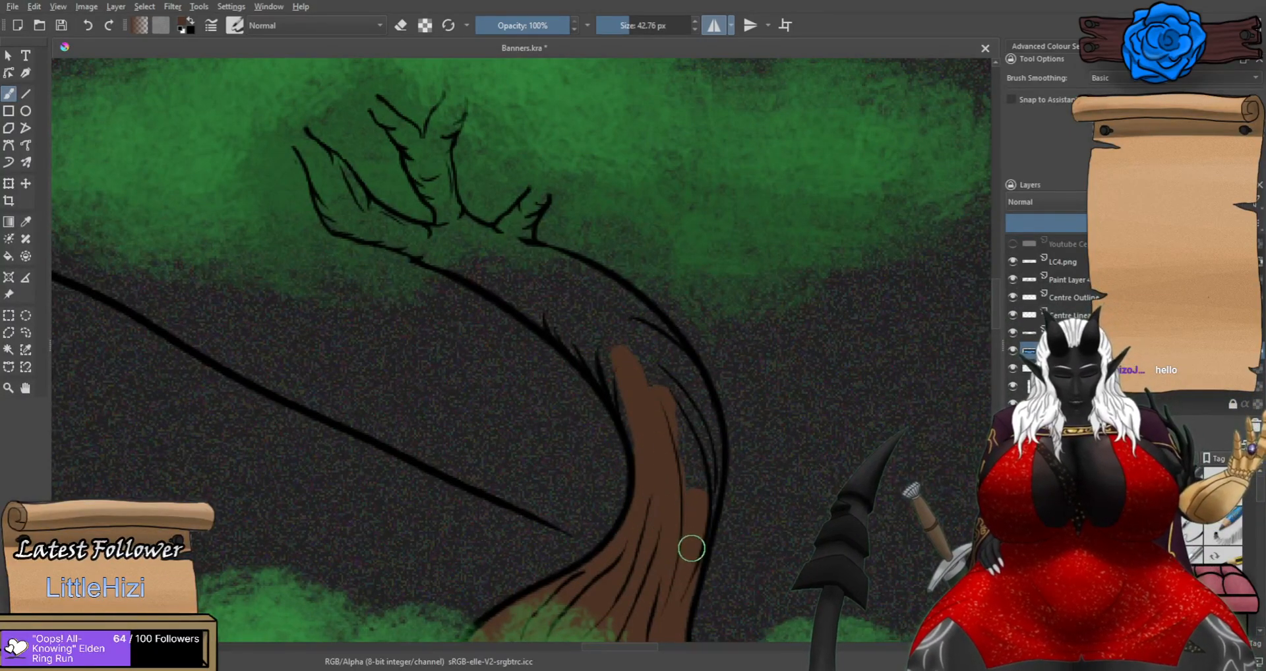
mouse_move(703, 508)
left_mouse_down()
mouse_move(702, 398)
mouse_move(648, 325)
mouse_move(686, 450)
left_mouse_up()
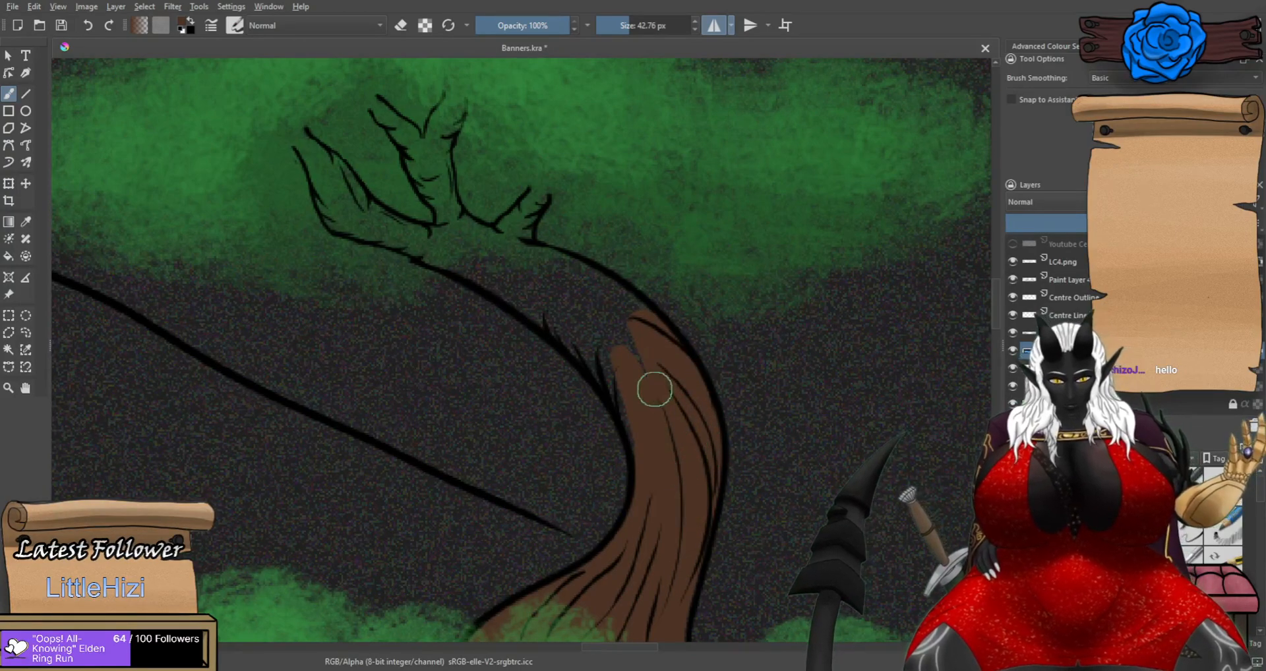
mouse_move(638, 367)
left_mouse_down()
mouse_move(678, 482)
mouse_move(647, 476)
left_mouse_up()
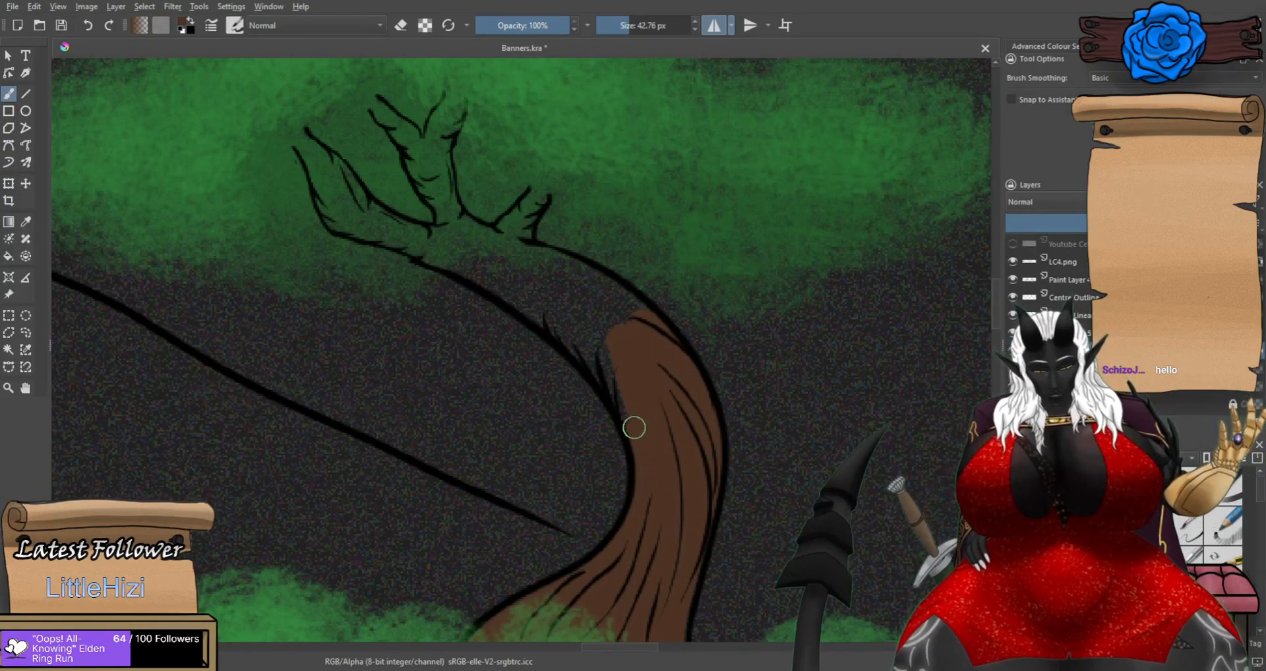
left_click_drag(577, 344, 515, 290)
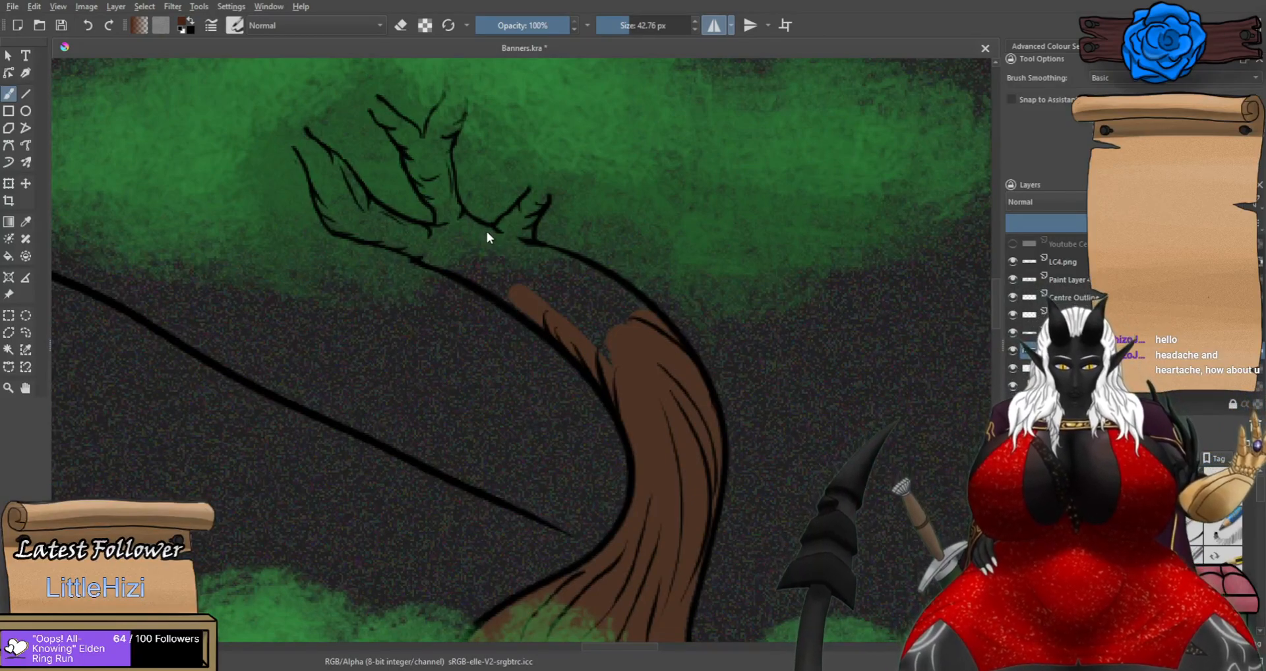
Repaint the whole trunk in a darker reddish brown, from the bend below the canopy to the base in the bushes.
mouse_move(628, 345)
left_mouse_down()
mouse_move(654, 400)
mouse_move(602, 314)
mouse_move(627, 385)
left_mouse_up()
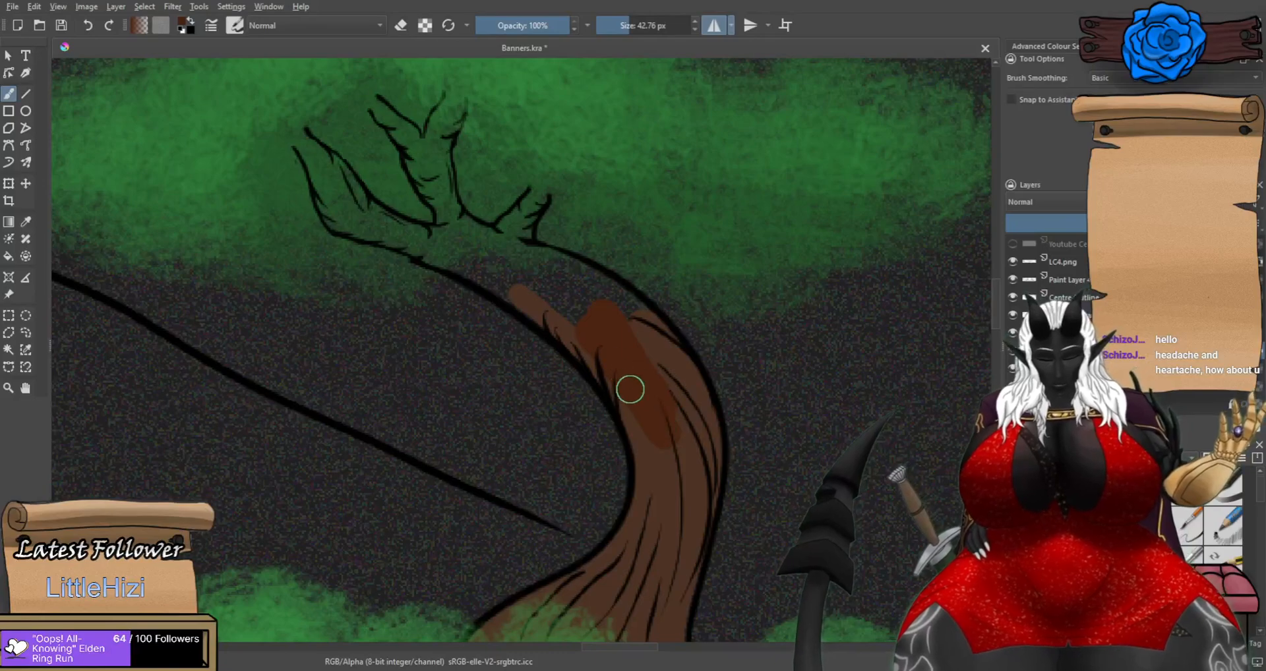
left_click_drag(553, 325, 509, 287)
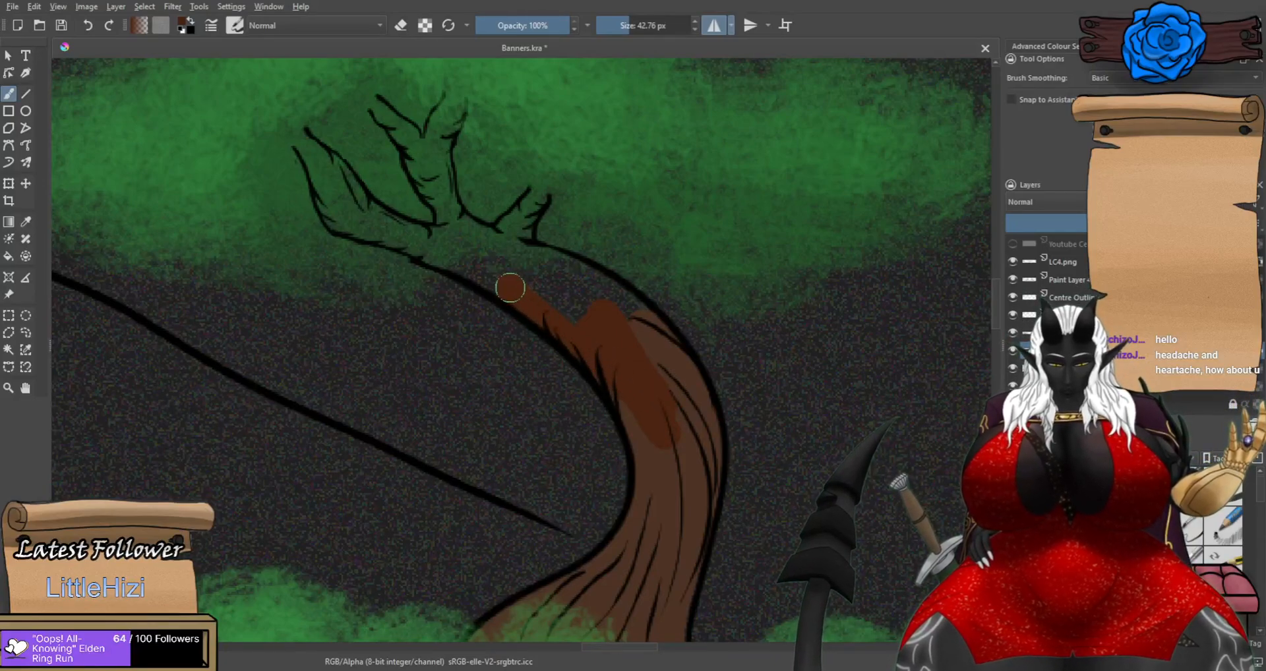
mouse_move(633, 412)
left_mouse_down()
mouse_move(696, 432)
mouse_move(709, 462)
mouse_move(688, 382)
mouse_move(703, 449)
mouse_move(677, 367)
mouse_move(681, 377)
mouse_move(635, 319)
left_mouse_up()
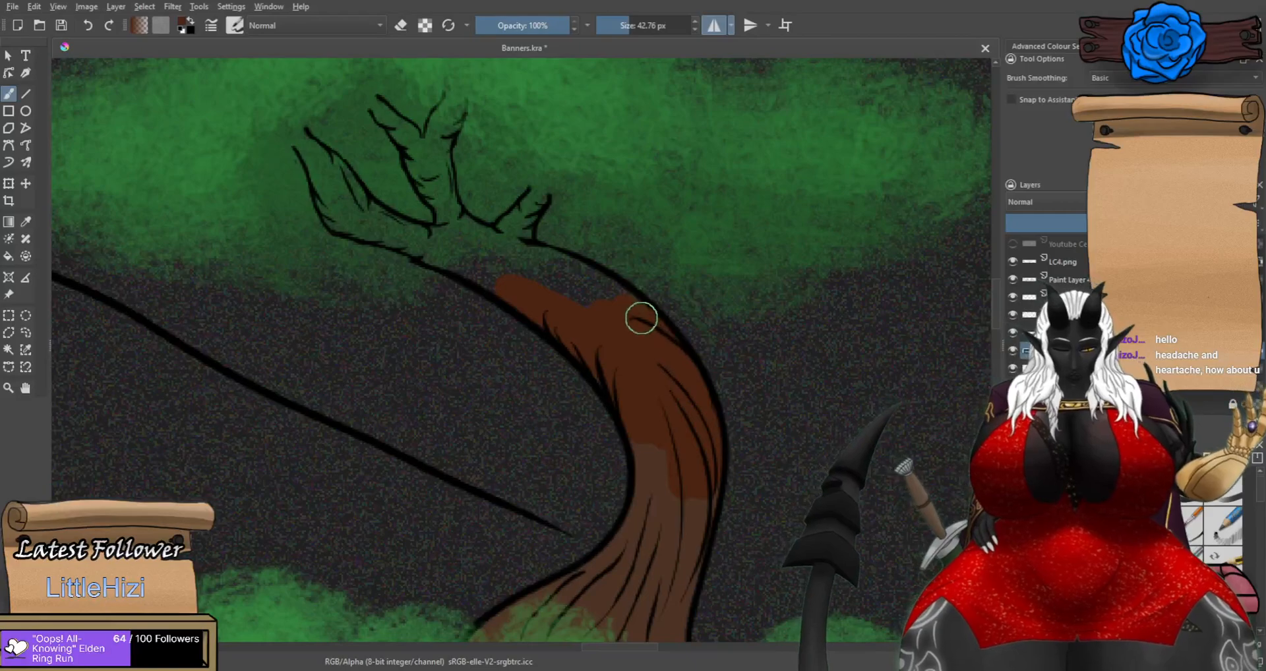
mouse_move(669, 527)
left_mouse_down()
mouse_move(650, 325)
mouse_move(627, 315)
left_mouse_up()
mouse_move(634, 387)
left_mouse_down()
mouse_move(617, 500)
mouse_move(645, 560)
mouse_move(685, 553)
mouse_move(636, 491)
mouse_move(653, 526)
mouse_move(669, 395)
left_mouse_up()
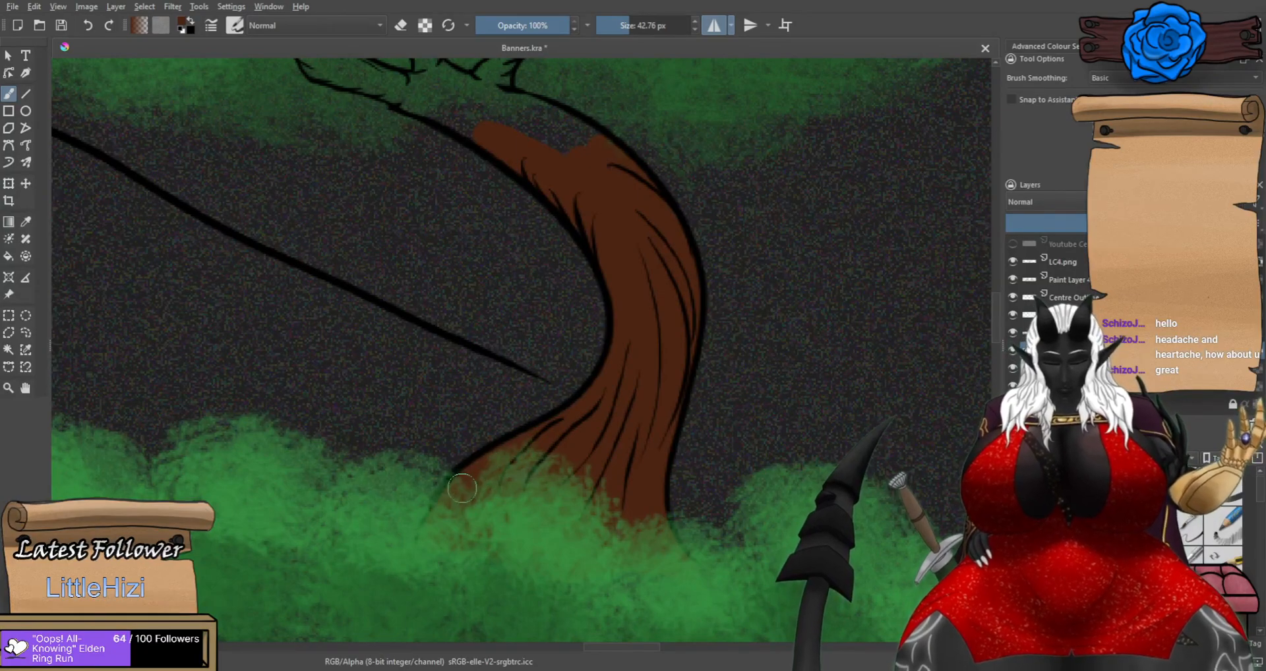
Extend the dark brown fill up the trunk and into all the branches, on the Colours layer beneath the foliage.
mouse_move(613, 305)
left_mouse_down()
mouse_move(647, 342)
mouse_move(742, 556)
left_mouse_up()
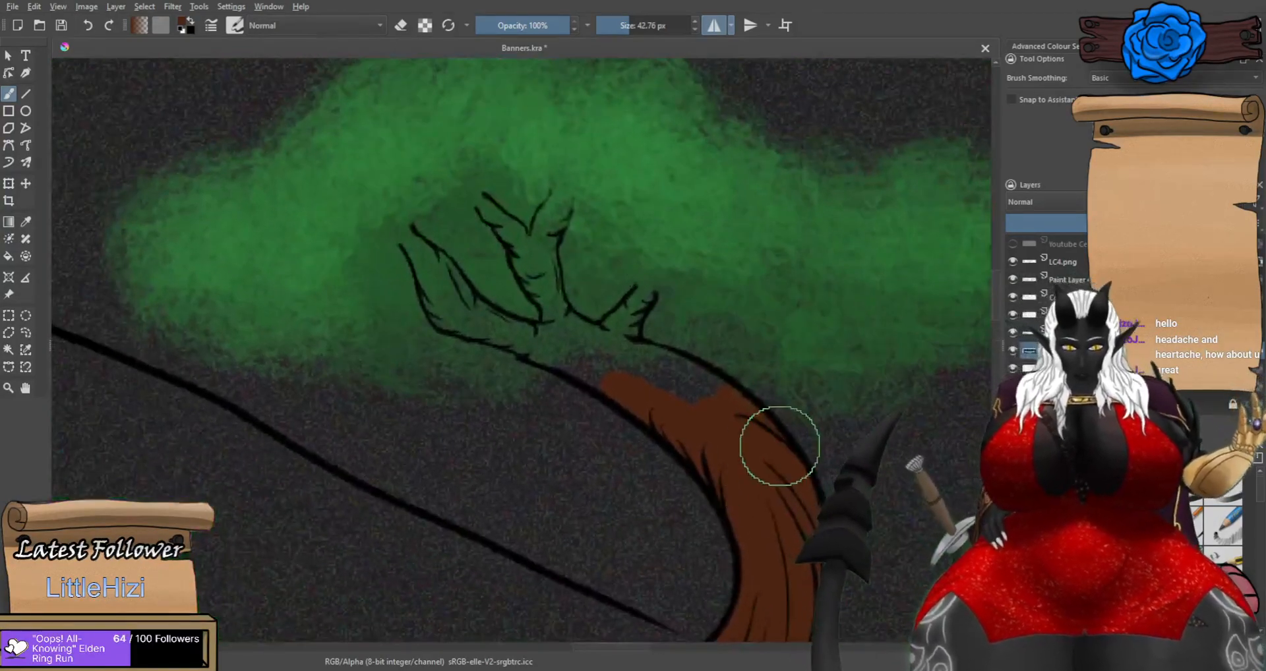
scroll(708, 380, "up", 2)
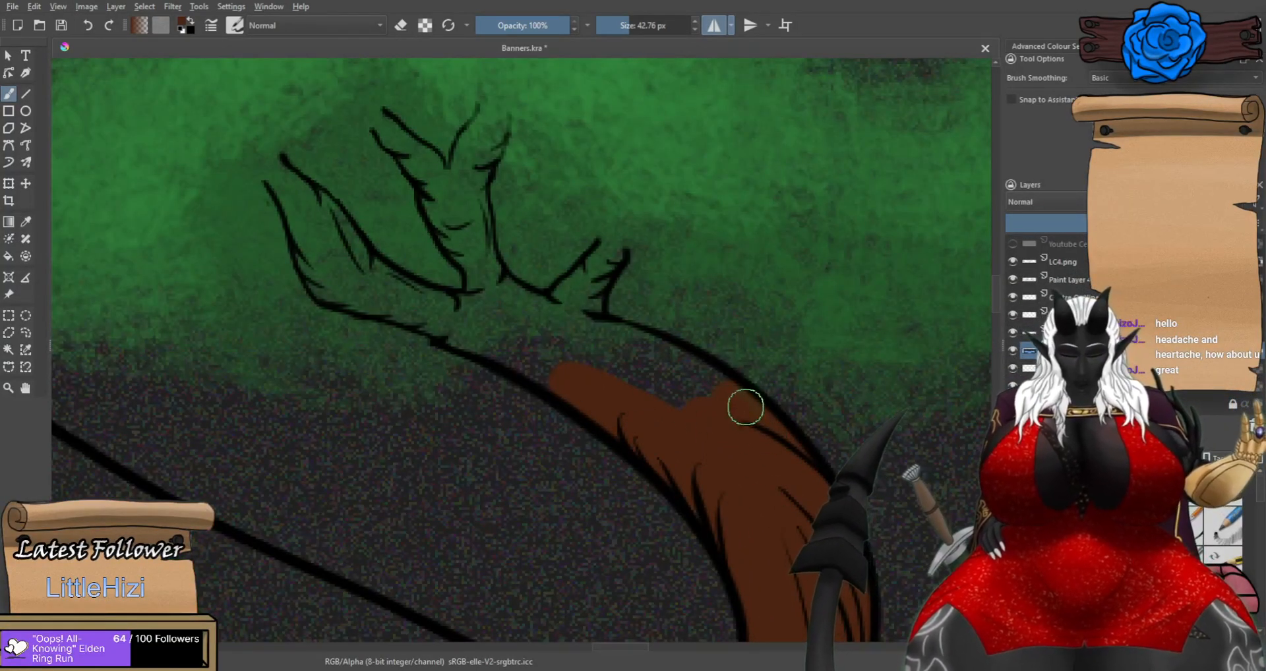
mouse_move(688, 367)
left_mouse_down()
mouse_move(592, 333)
mouse_move(742, 443)
mouse_move(602, 360)
mouse_move(589, 364)
mouse_move(692, 424)
mouse_move(518, 352)
mouse_move(500, 334)
mouse_move(523, 322)
left_mouse_up()
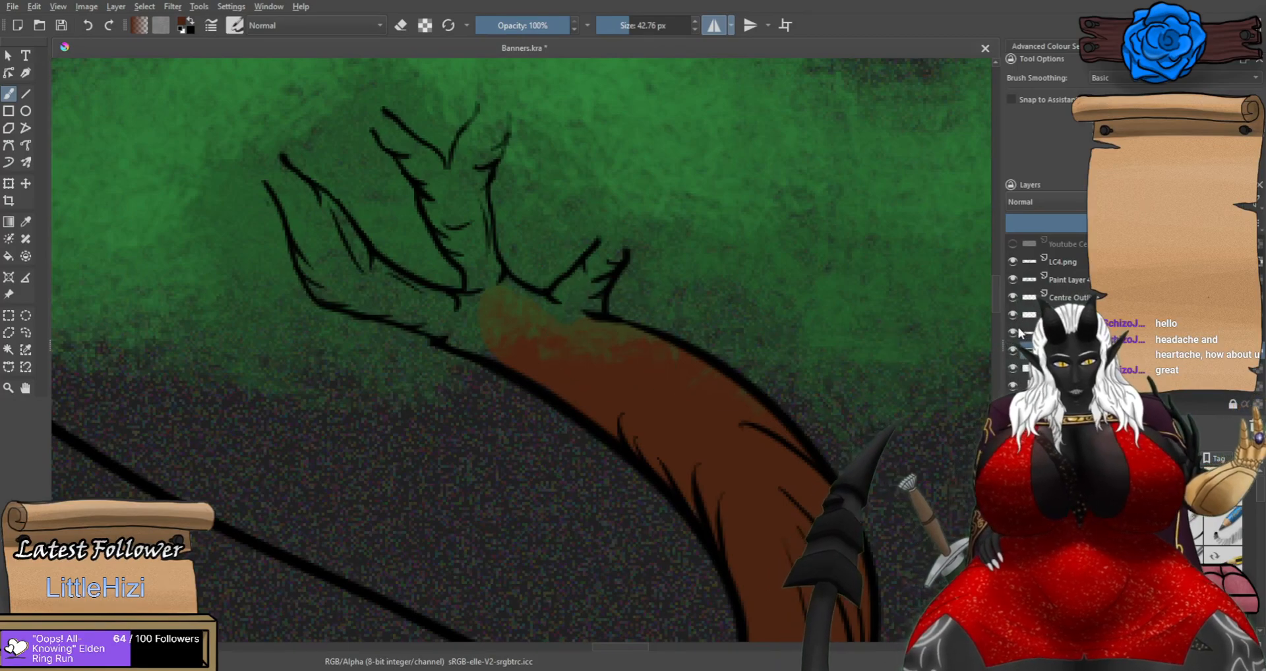
left_click(1011, 331)
left_click(1011, 330)
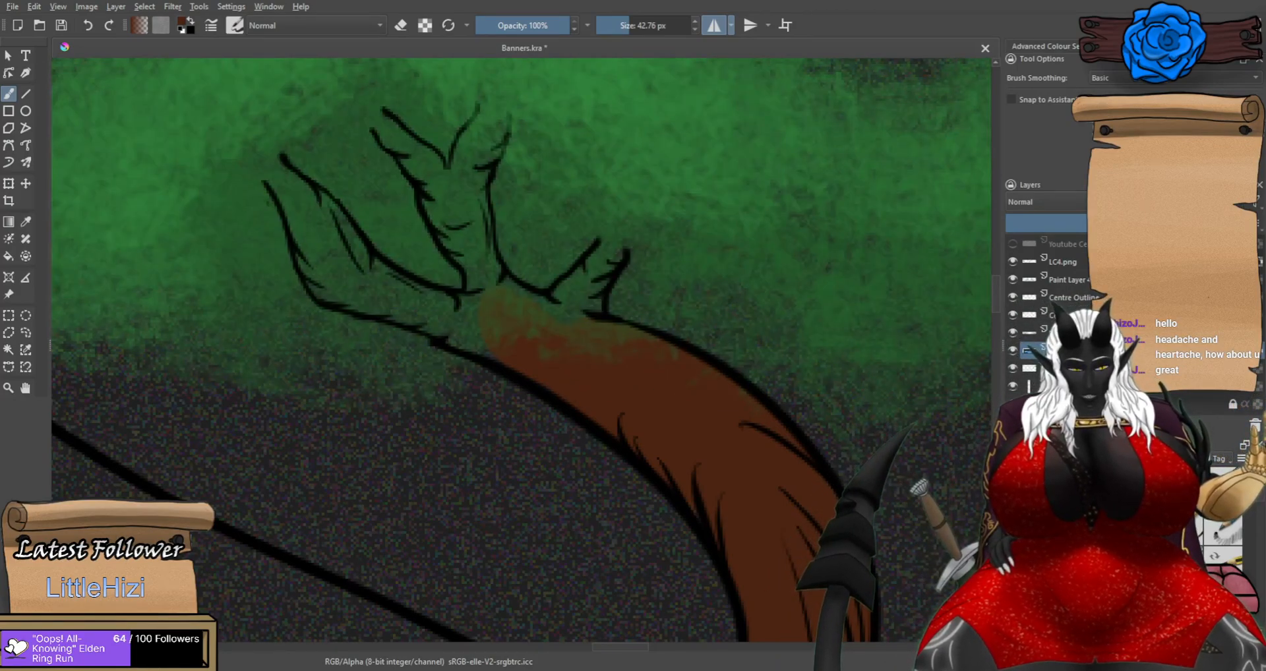
left_click_drag(585, 329, 619, 255)
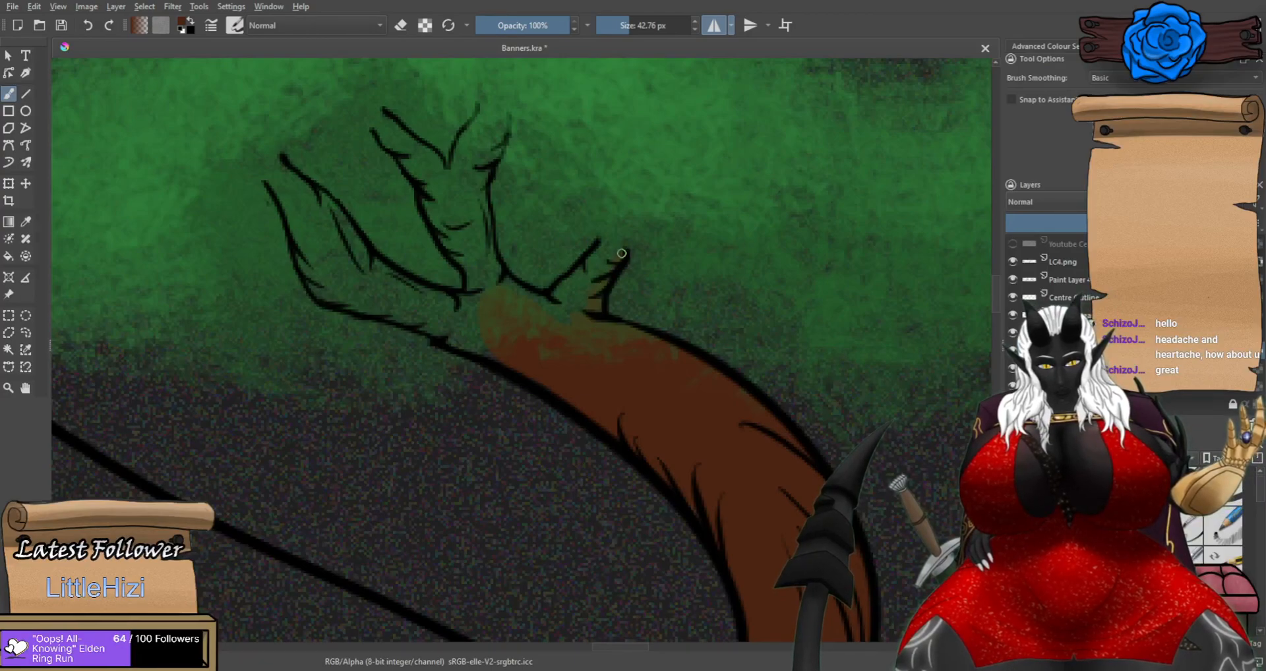
mouse_move(560, 318)
left_mouse_down()
mouse_move(565, 292)
mouse_move(618, 243)
mouse_move(580, 274)
mouse_move(557, 322)
mouse_move(492, 267)
mouse_move(479, 235)
mouse_move(481, 307)
mouse_move(521, 356)
mouse_move(486, 343)
left_mouse_up()
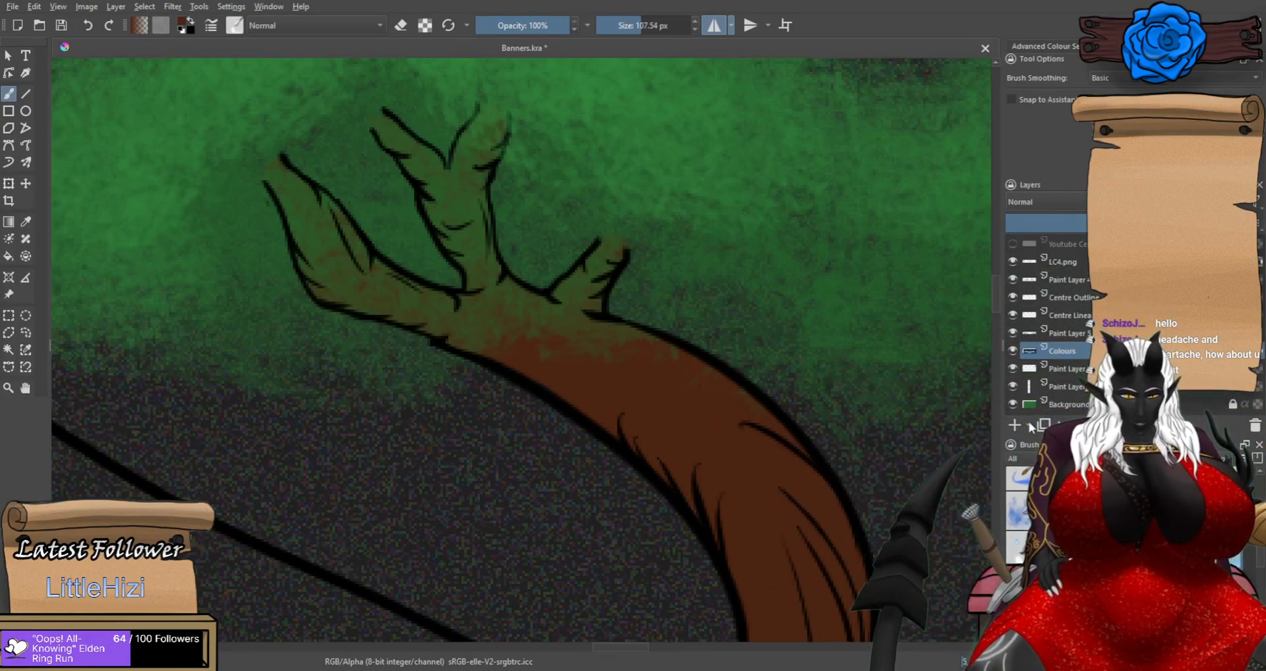
Erase the foliage covering the top of the trunk and the upper branches on the foliage layer, using a 50 px eraser.
left_click_drag(639, 20, 620, 18)
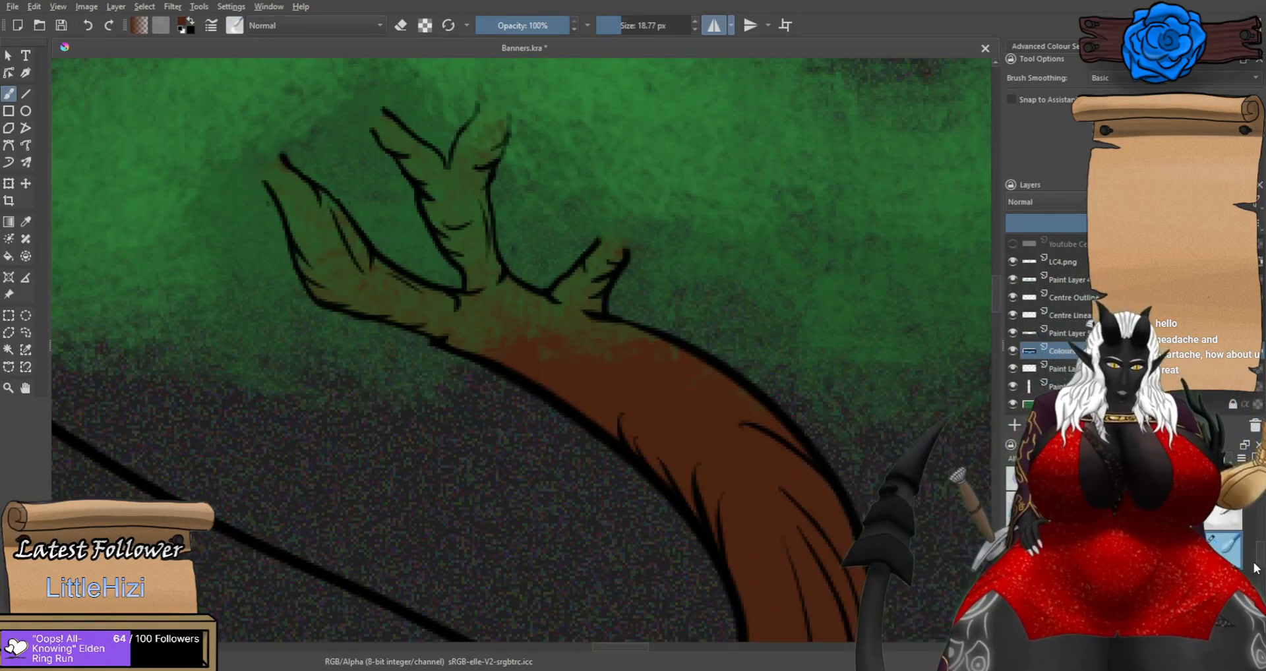
left_click_drag(1260, 555, 1260, 501)
left_click(1180, 547)
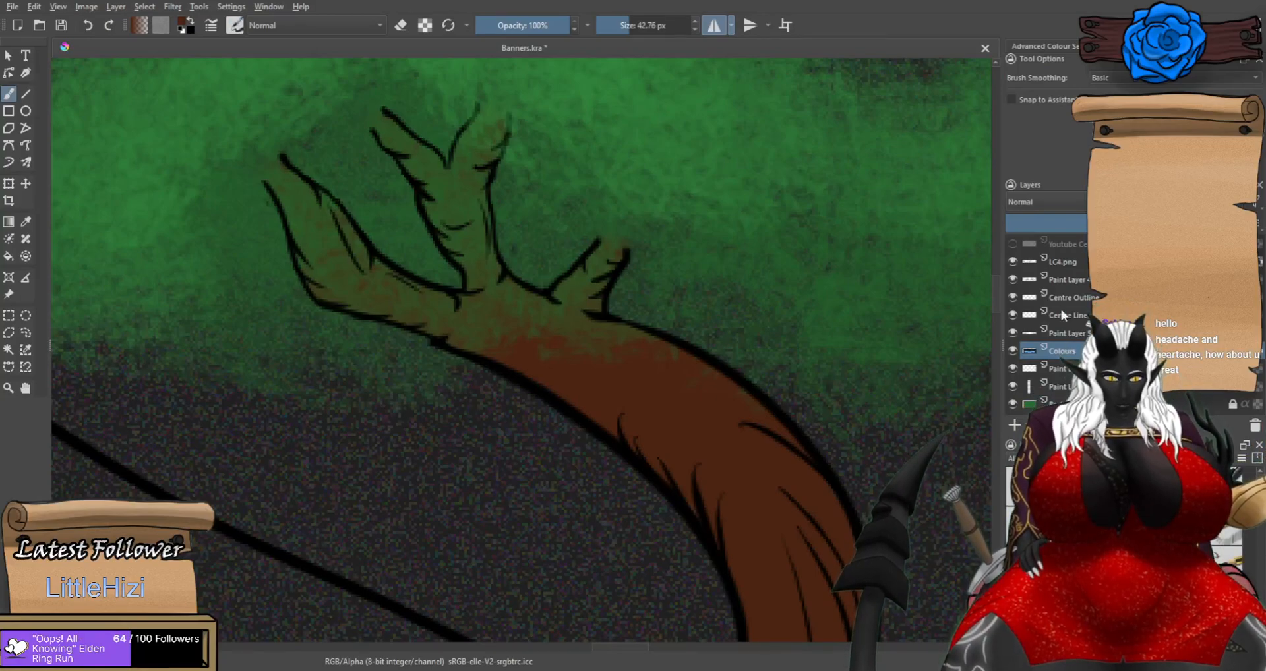
left_click(1013, 331)
left_click(1012, 328)
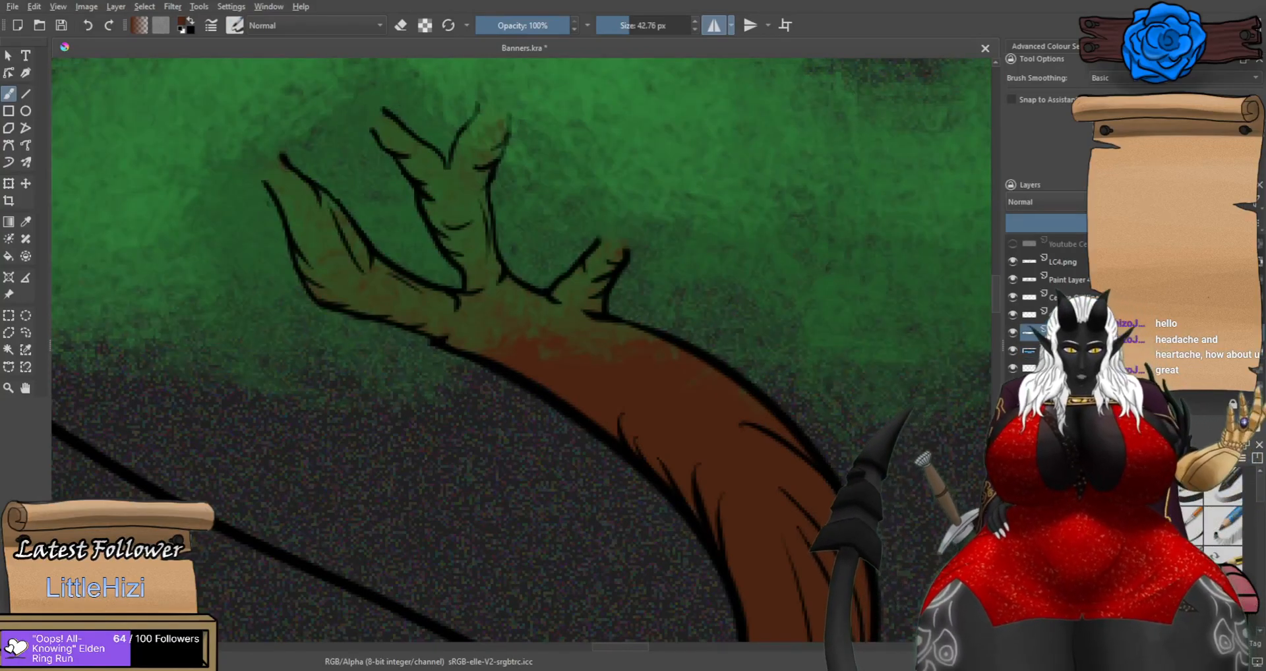
key("e")
mouse_move(660, 370)
left_mouse_down()
mouse_move(573, 342)
mouse_move(759, 441)
mouse_move(727, 407)
mouse_move(600, 340)
mouse_move(616, 349)
mouse_move(580, 293)
mouse_move(584, 303)
mouse_move(616, 249)
mouse_move(581, 276)
mouse_move(621, 249)
mouse_move(540, 321)
mouse_move(489, 308)
mouse_move(545, 331)
mouse_move(517, 302)
left_mouse_up()
mouse_move(594, 283)
left_mouse_down()
mouse_move(539, 321)
mouse_move(495, 325)
mouse_move(537, 331)
mouse_move(478, 253)
mouse_move(543, 321)
mouse_move(480, 266)
mouse_move(485, 296)
mouse_move(446, 211)
mouse_move(455, 230)
mouse_move(433, 210)
mouse_move(493, 274)
mouse_move(478, 175)
mouse_move(481, 228)
mouse_move(460, 196)
mouse_move(463, 156)
mouse_move(483, 166)
mouse_move(468, 182)
mouse_move(418, 159)
mouse_move(456, 190)
mouse_move(500, 165)
mouse_move(466, 149)
mouse_move(448, 184)
mouse_move(407, 156)
mouse_move(447, 199)
left_mouse_up()
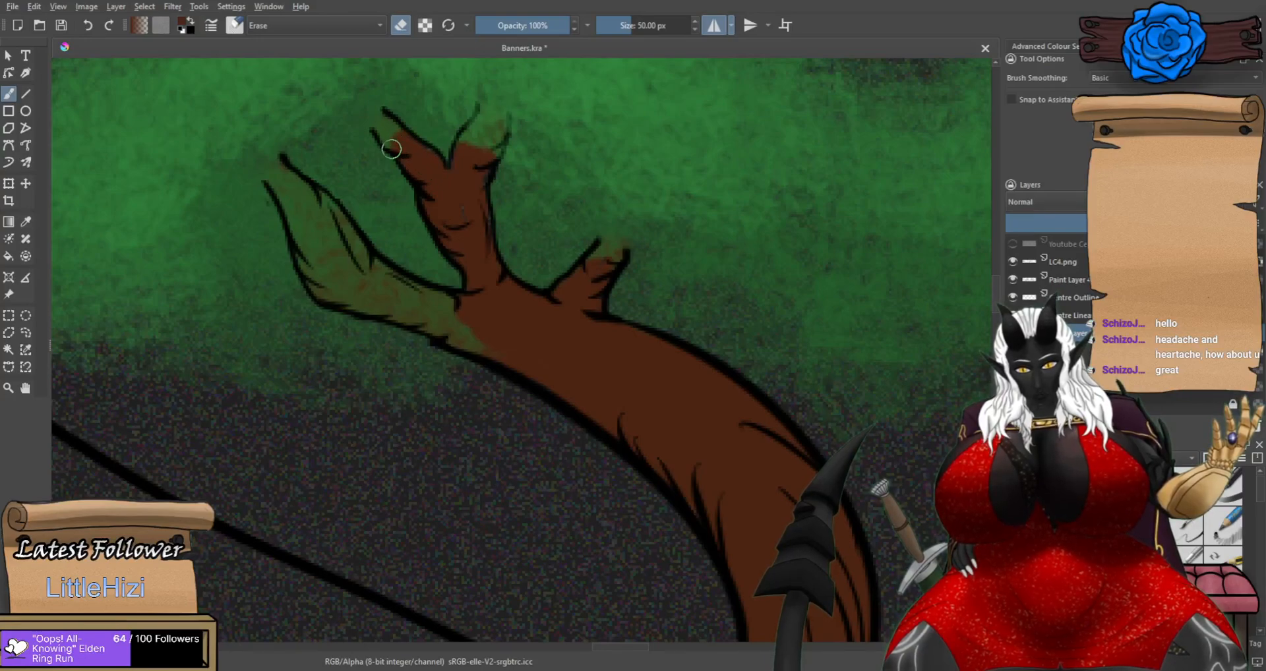
Erase the foliage over the lowest branch up to near its tip, and check both trees against the whole banner.
mouse_move(418, 330)
left_mouse_down()
mouse_move(355, 287)
mouse_move(461, 326)
left_mouse_up()
mouse_move(518, 353)
left_mouse_down()
mouse_move(359, 274)
mouse_move(467, 314)
mouse_move(376, 281)
mouse_move(418, 302)
mouse_move(418, 291)
mouse_move(345, 278)
left_mouse_up()
mouse_move(328, 288)
left_mouse_down()
mouse_move(293, 224)
mouse_move(330, 215)
mouse_move(345, 248)
mouse_move(332, 254)
left_mouse_up()
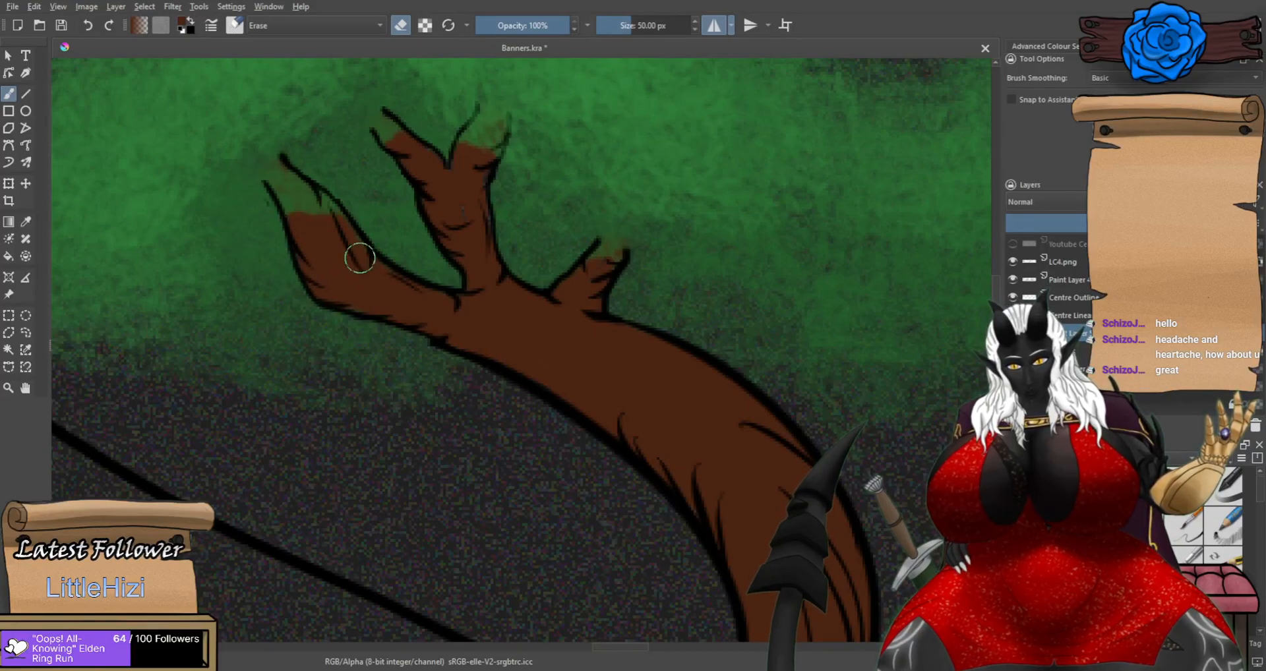
scroll(349, 237, "down", 6)
scroll(399, 249, "down", 1)
key("e")
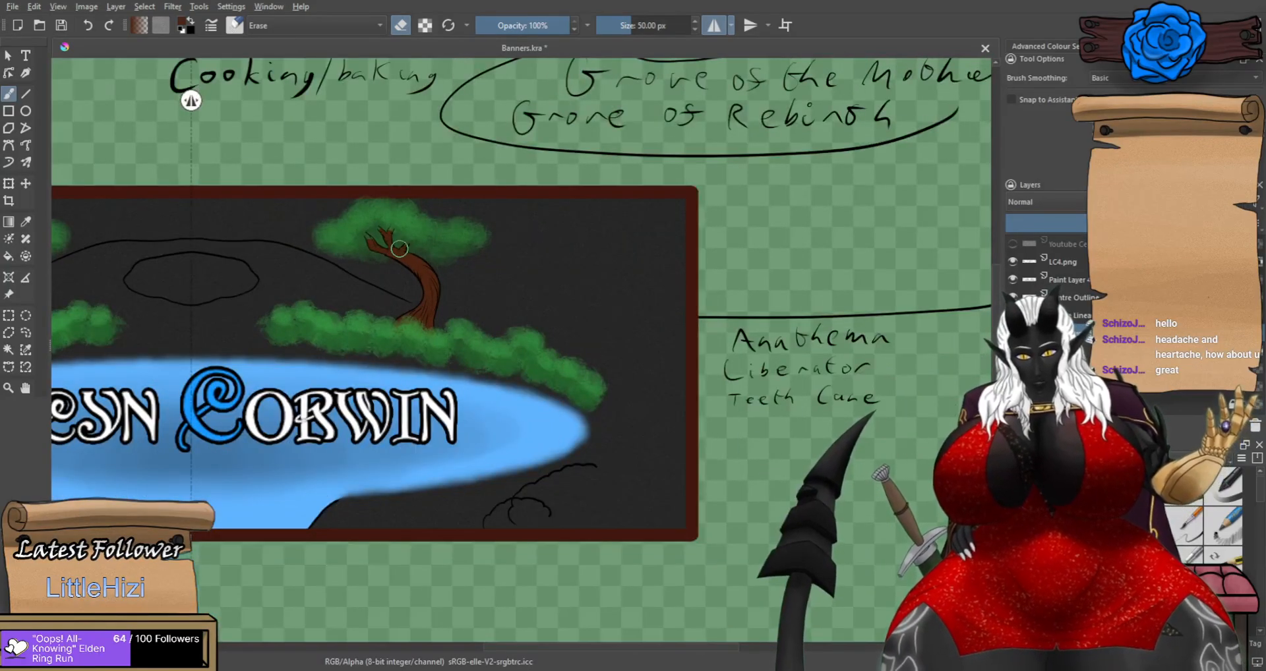
scroll(473, 355, "down", 1)
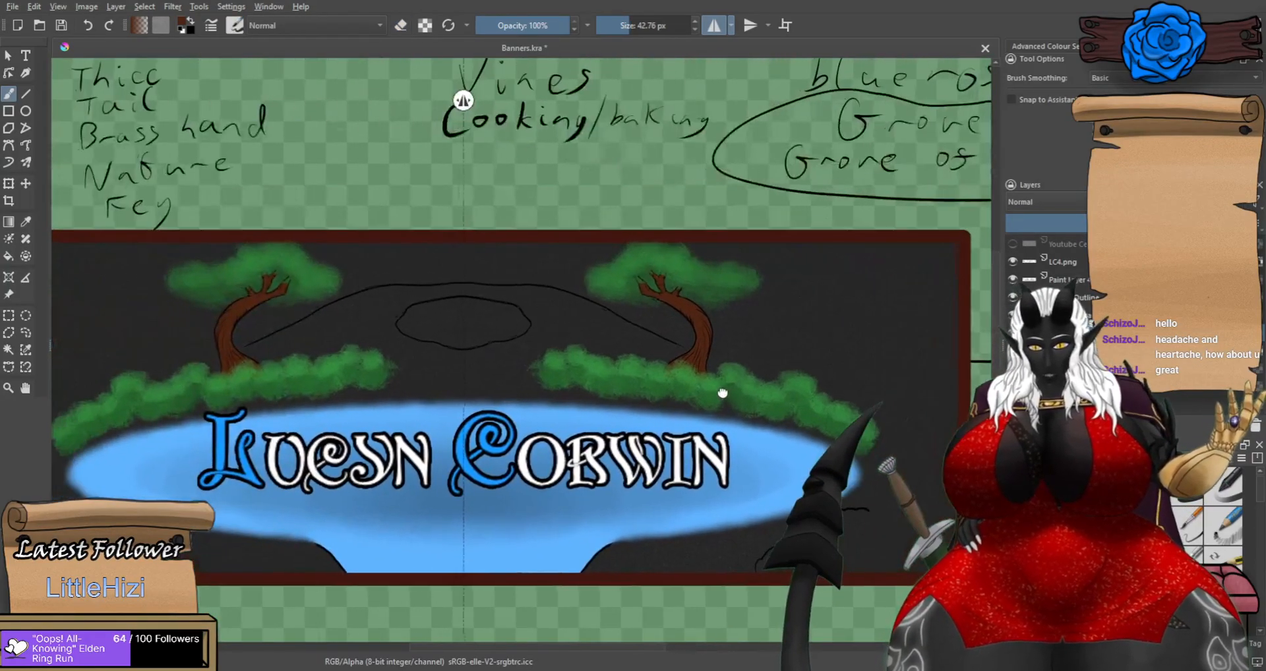
Soften the hard foliage edges at the branch tips with an 18.77 px blending brush and check the result on the banner.
scroll(619, 293, "up", 4)
scroll(618, 292, "up", 3)
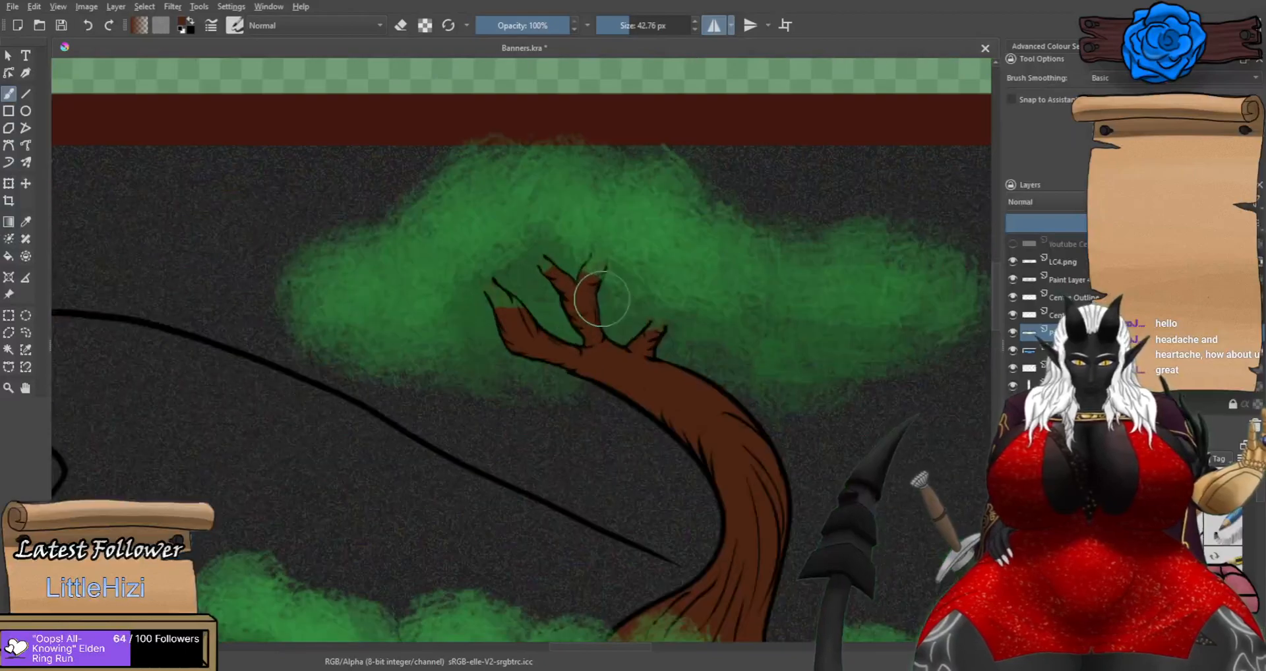
left_click(1014, 333)
left_click(1013, 333)
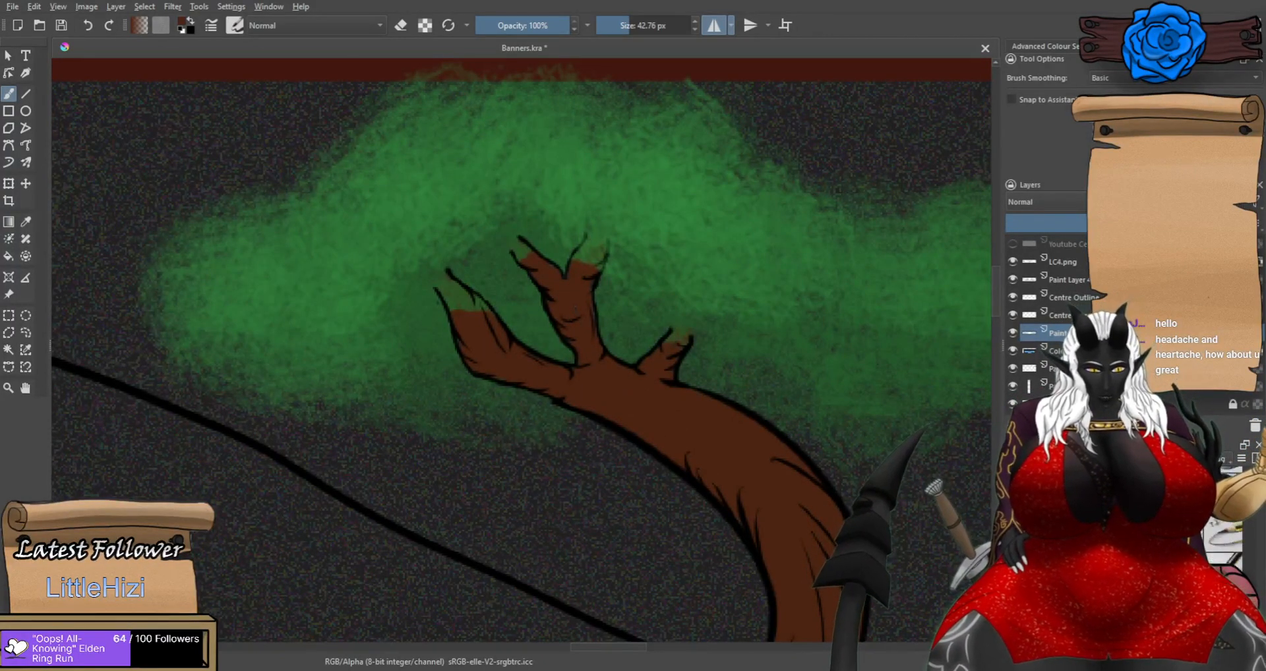
left_click(1124, 517)
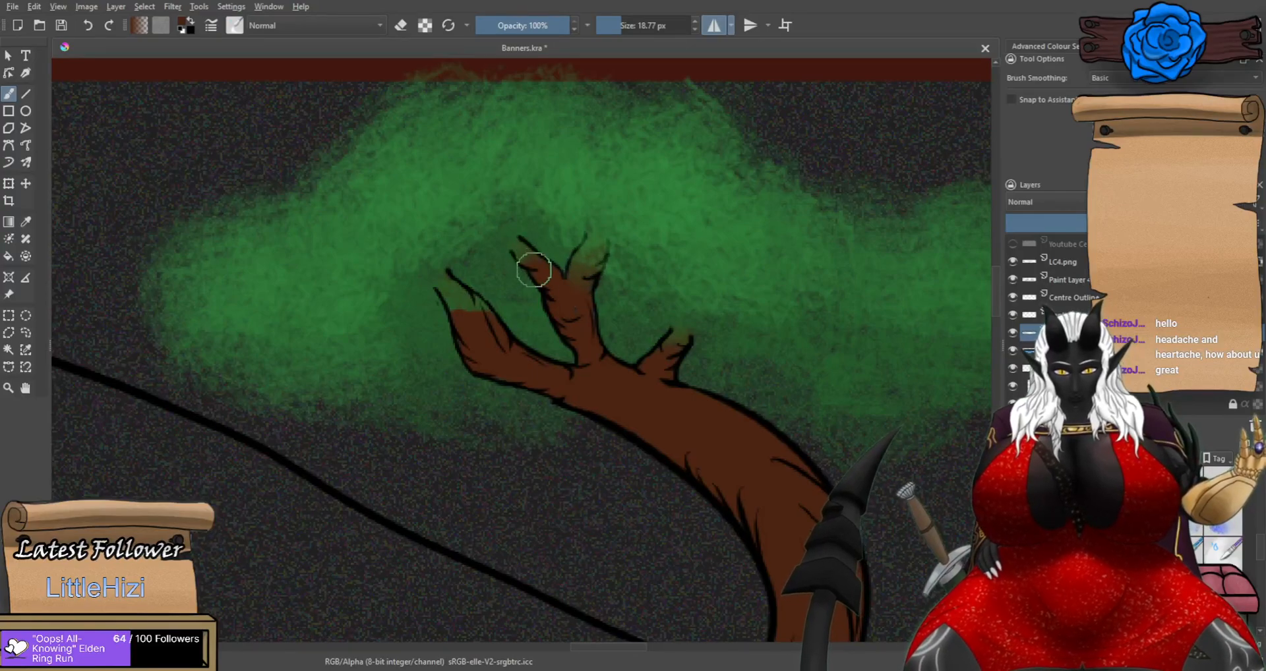
scroll(492, 325, "down", 5)
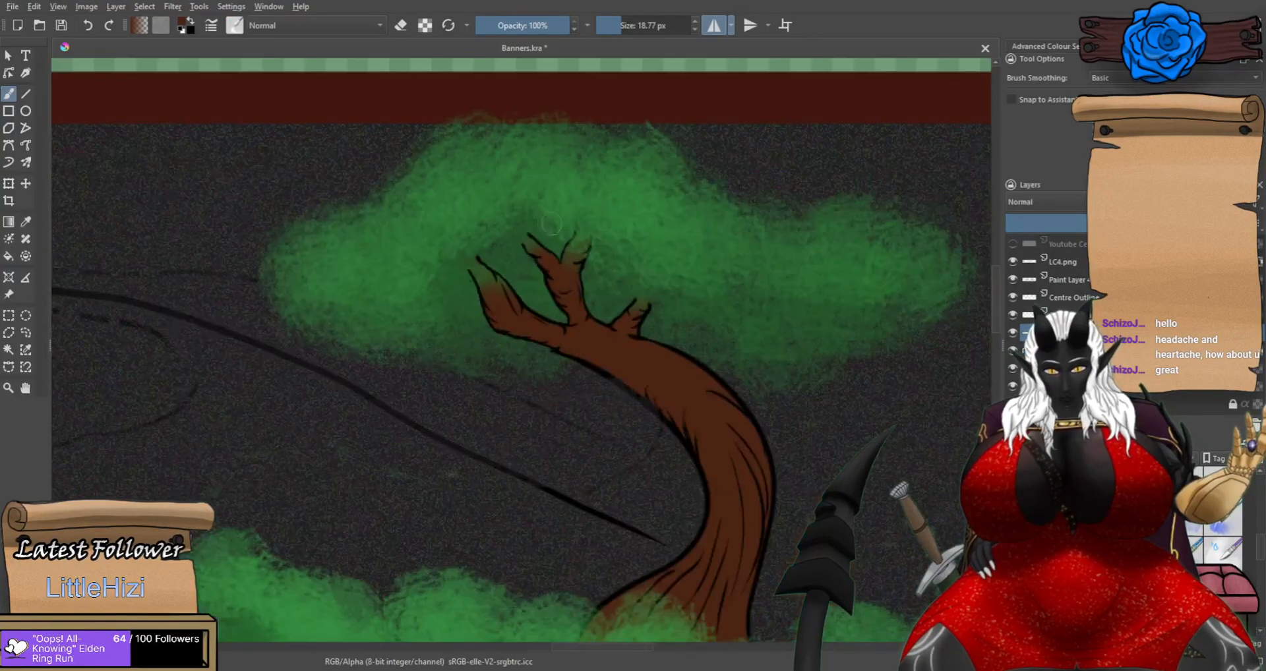
scroll(532, 248, "down", 1)
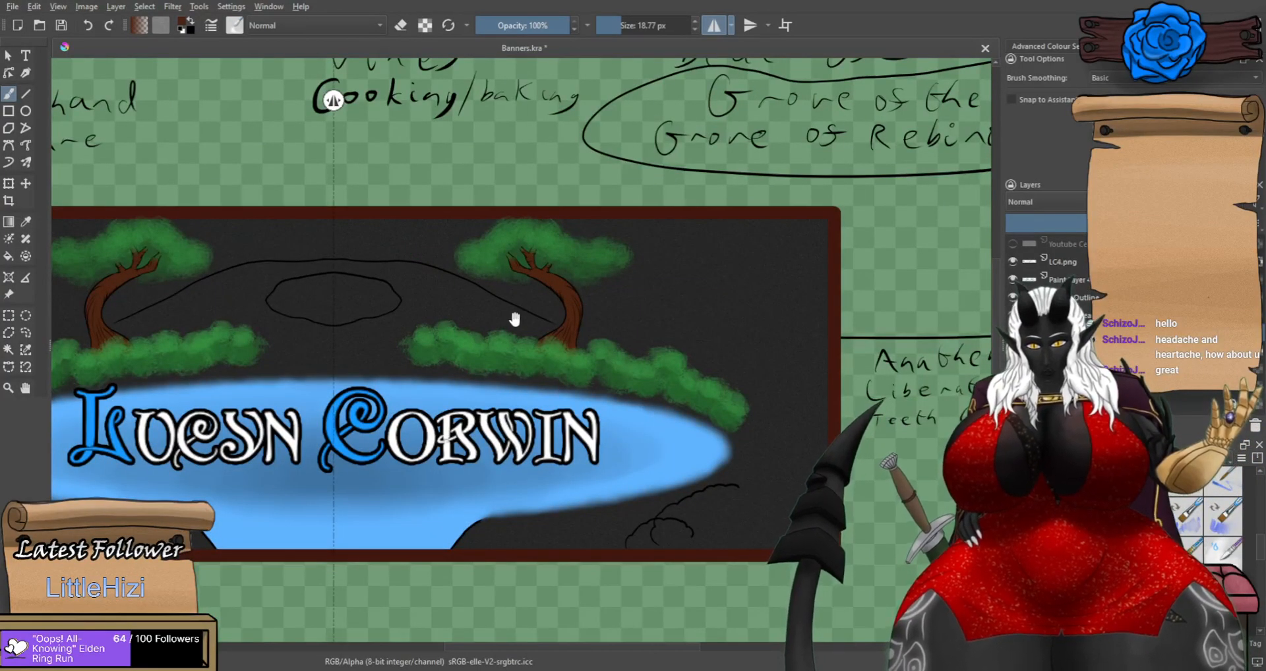
left_click_drag(509, 320, 716, 386)
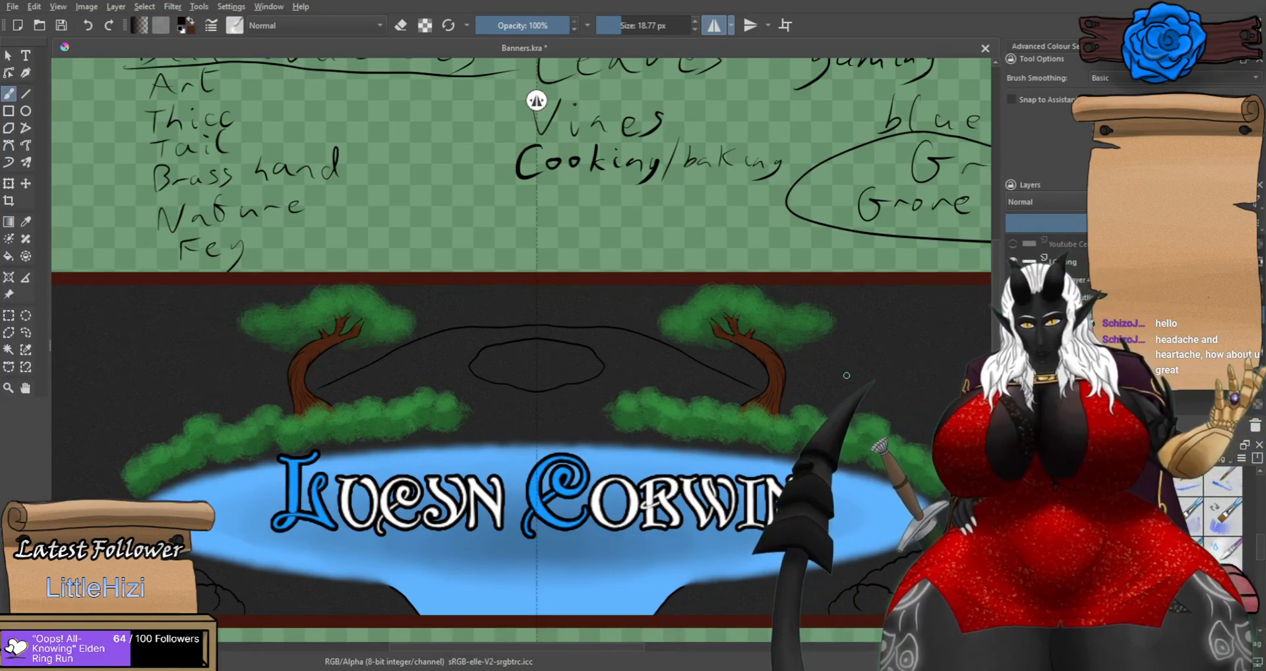
scroll(740, 387, "up", 10)
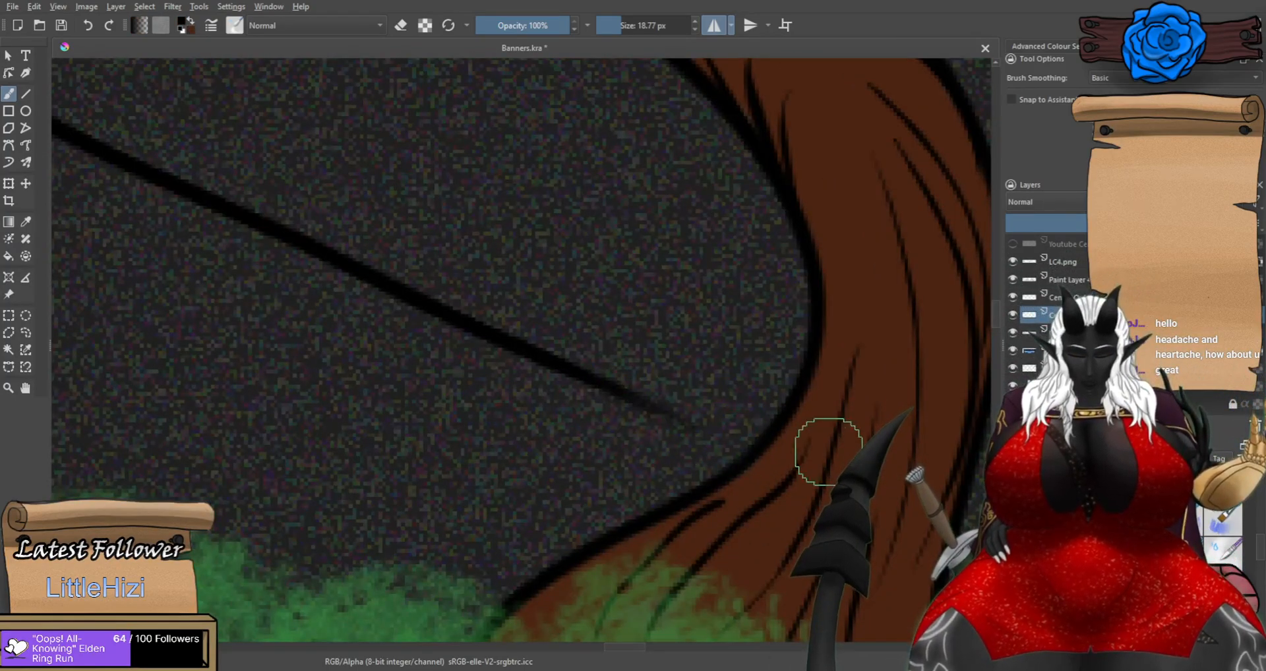
mouse_move(302, 239)
left_mouse_down()
mouse_move(503, 344)
mouse_move(758, 452)
left_mouse_up()
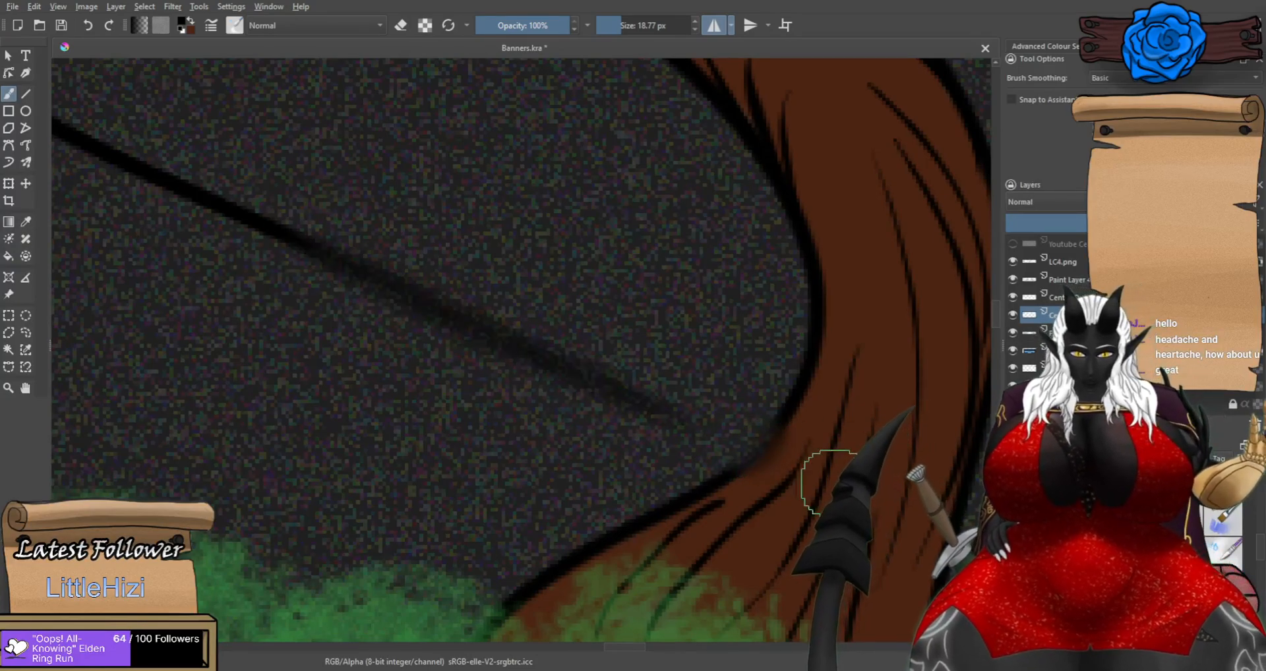
key("ctrl+z")
Extend the end of the long arched line with a black 42.76 px brush stroke so it meets the trunk outline.
left_click(1121, 521)
left_click_drag(610, 390, 770, 459)
key("ctrl+z")
left_click_drag(603, 385, 739, 450)
key("ctrl+z")
left_click_drag(598, 385, 746, 438)
scroll(746, 438, "down", 6)
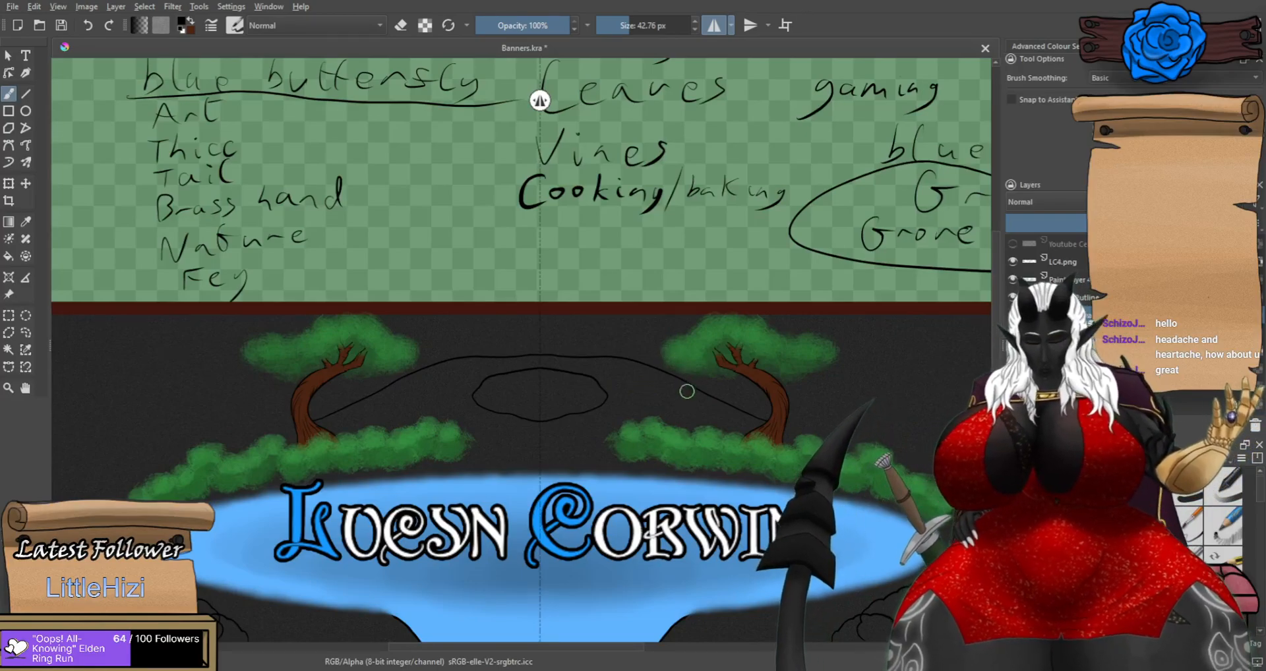
Draw a short raised arc over the centre of the long arched line with mirrored black 42.76 px strokes.
scroll(687, 390, "up", 2)
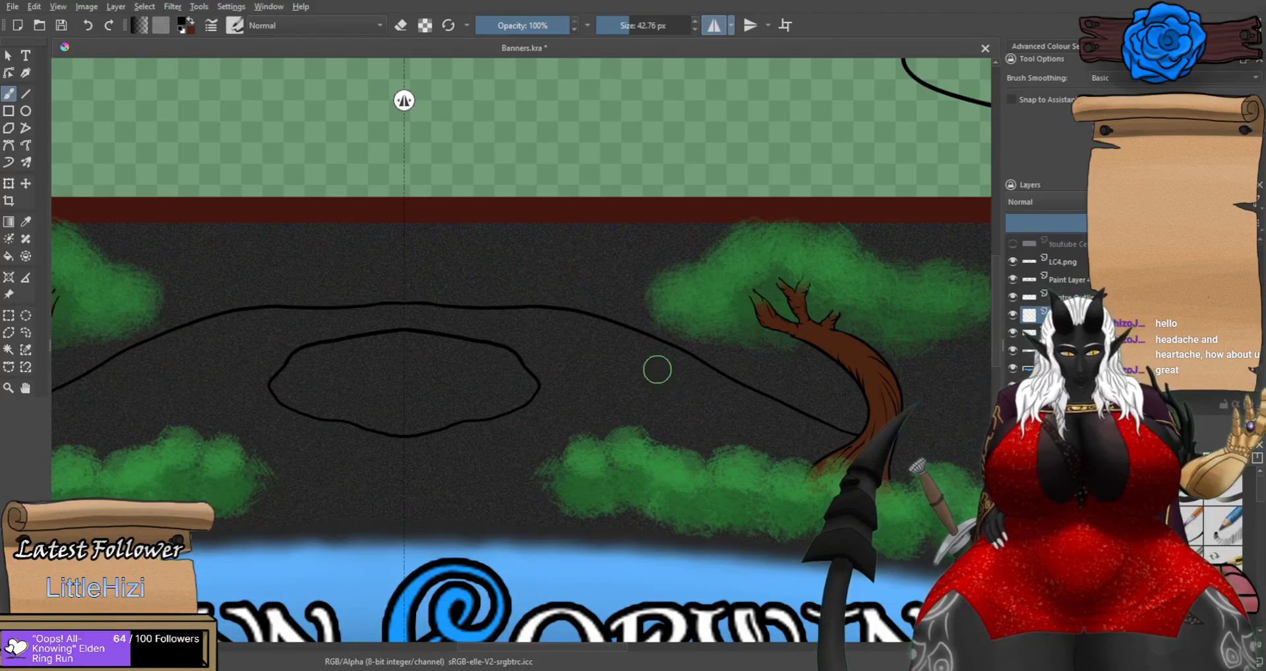
scroll(659, 371, "up", 1)
mouse_move(291, 271)
left_mouse_down()
mouse_move(347, 270)
mouse_move(328, 269)
left_mouse_up()
key("ctrl+z")
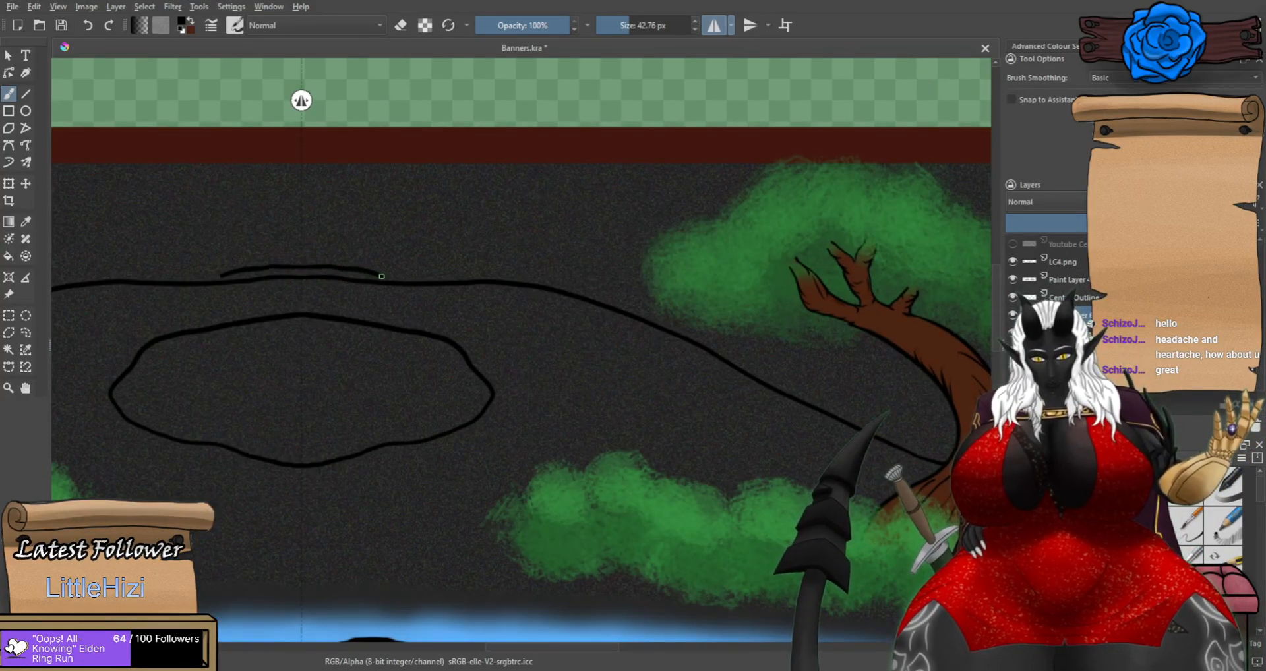
scroll(408, 270, "up", 1)
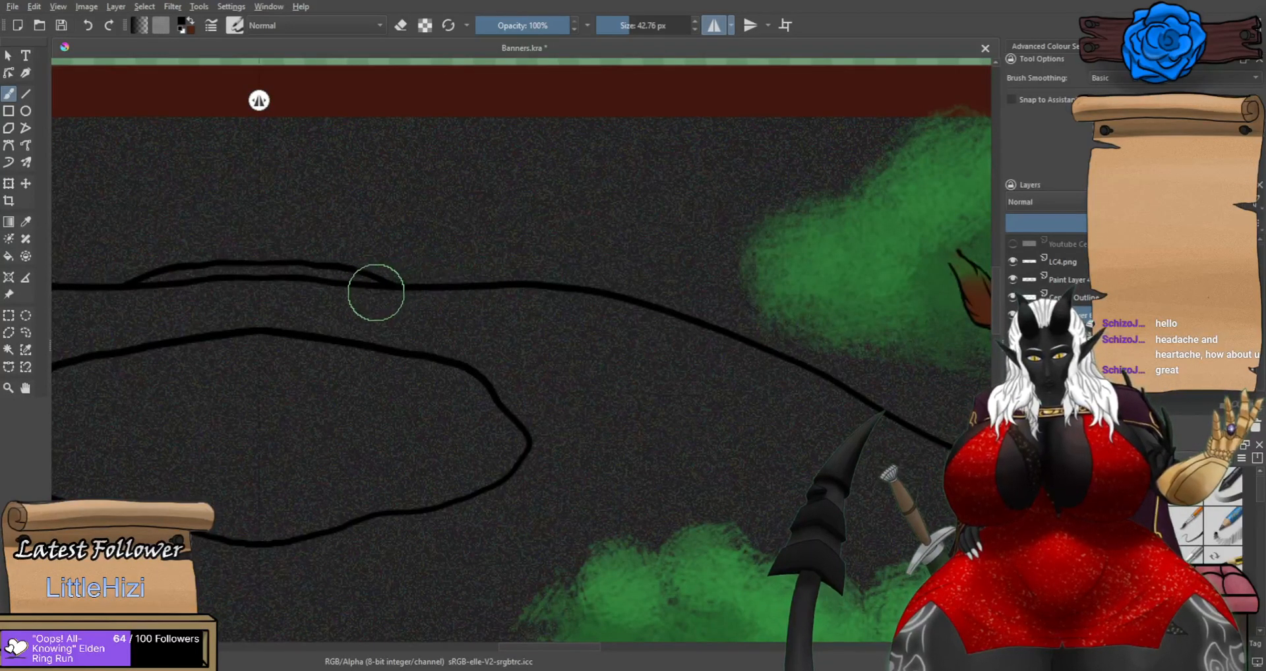
left_click_drag(358, 294, 435, 279)
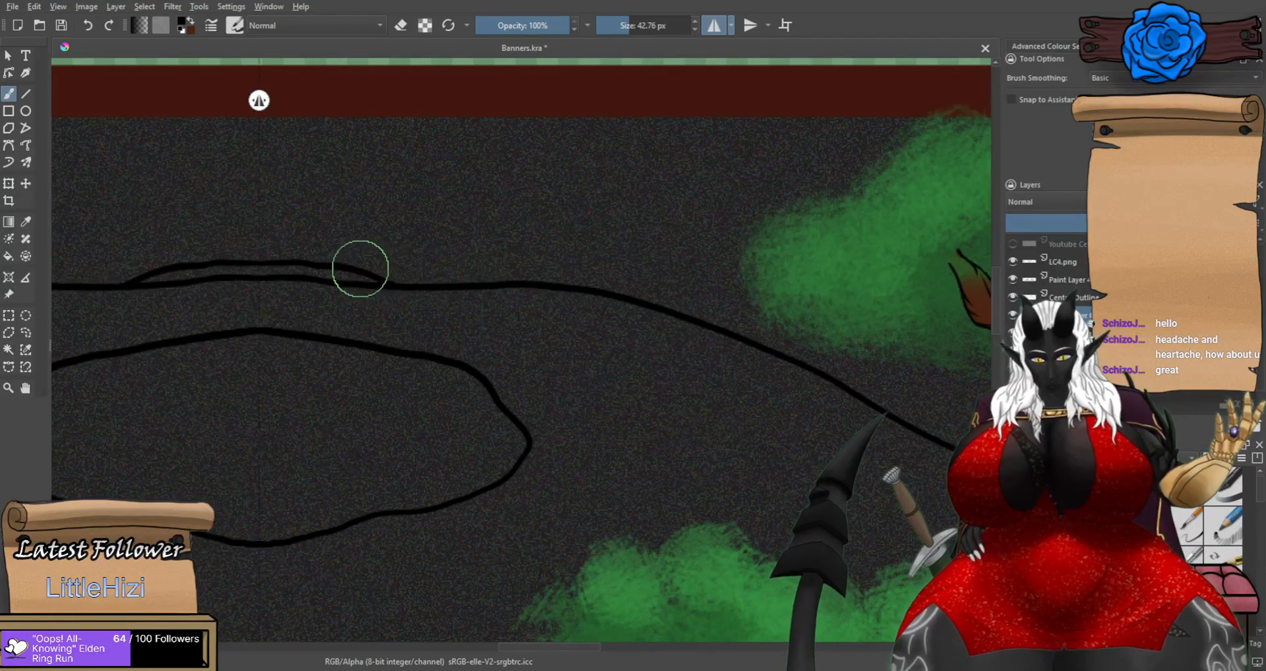
left_click_drag(359, 268, 498, 267)
key("ctrl+z")
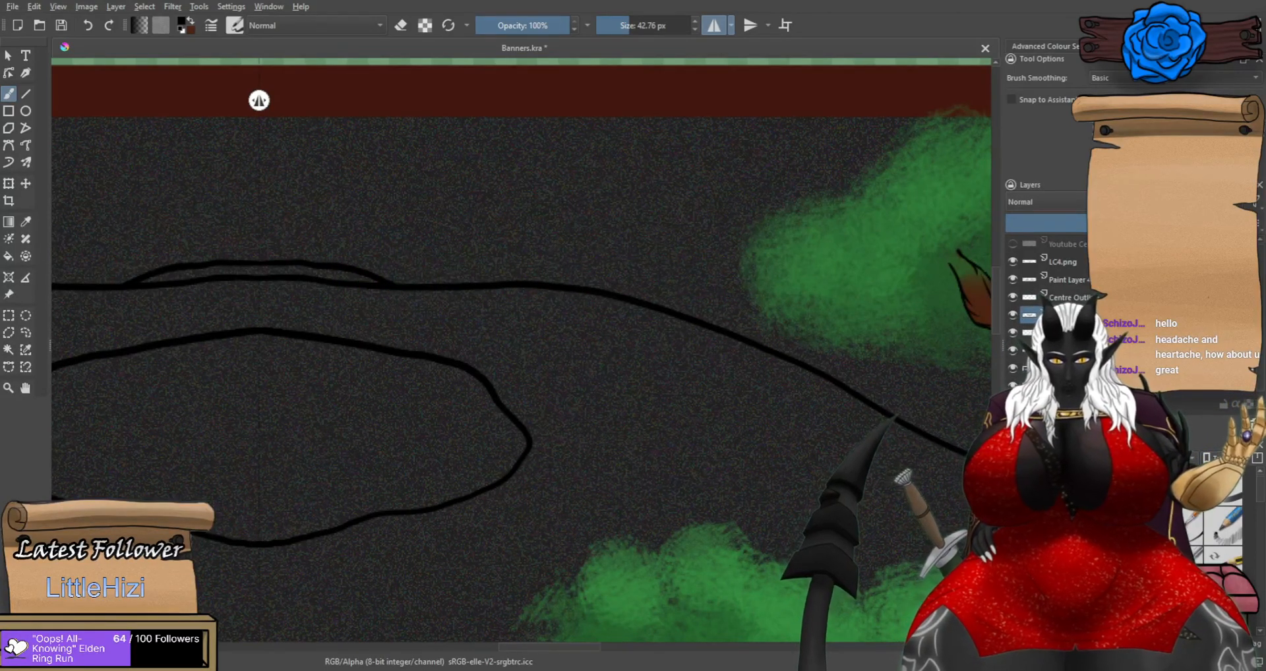
Fade the original arch and oval sketch by lowering its layer's opacity, and draw short side lines from the raised arc's ends down to the oval.
left_click(1108, 223)
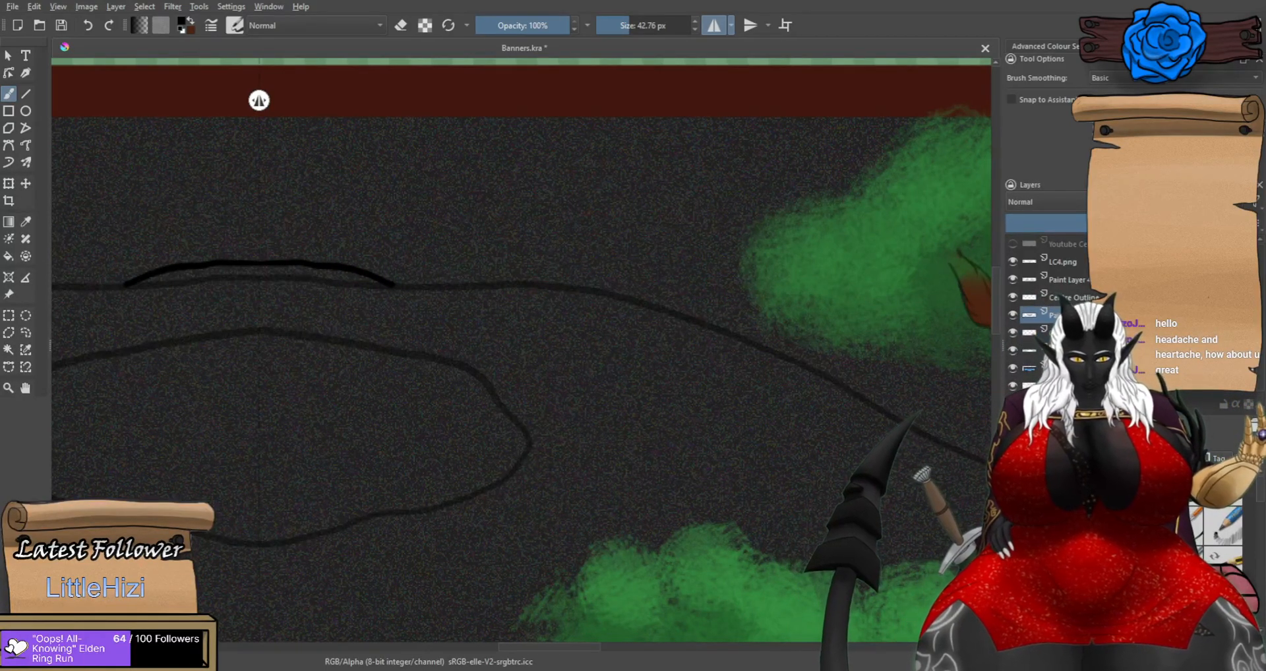
scroll(758, 348, "down", 2)
scroll(557, 427, "up", 2)
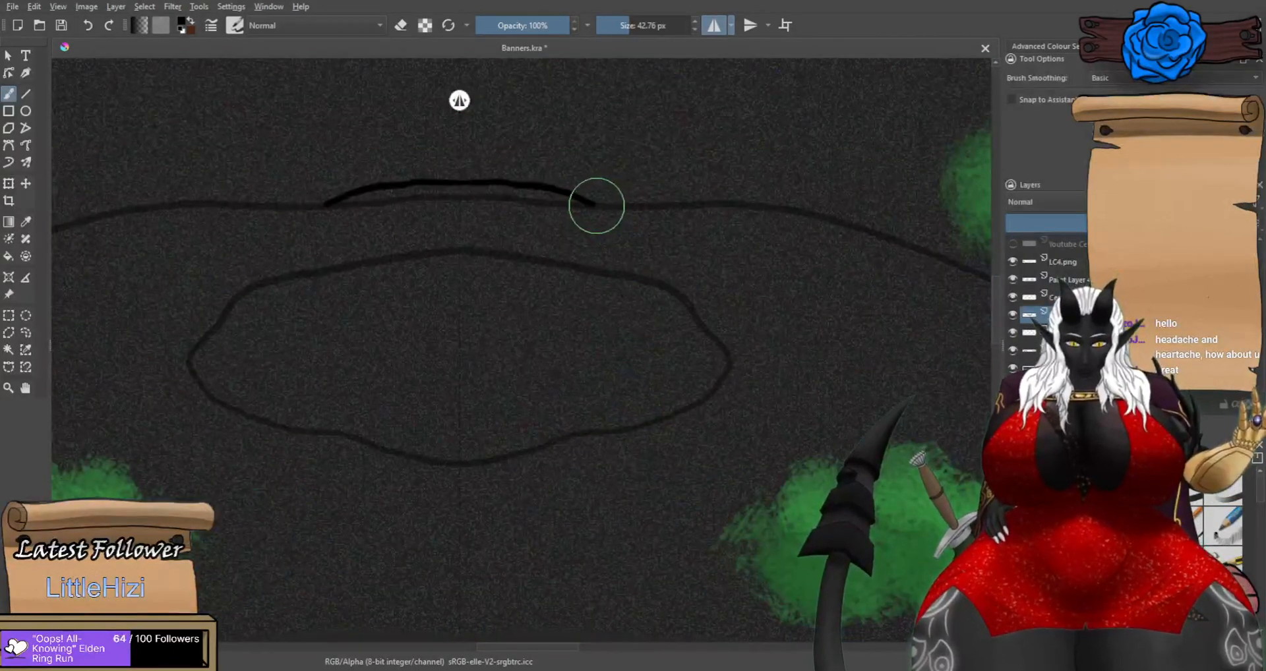
left_click_drag(593, 206, 586, 266)
key("ctrl+z")
key("ctrl+z")
key("ctrl+z")
key("ctrl+z")
mouse_move(591, 206)
left_mouse_down()
mouse_move(588, 247)
mouse_move(599, 245)
mouse_move(592, 234)
mouse_move(601, 260)
left_mouse_up()
key("ctrl+z")
key("ctrl+z")
scroll(653, 231, "up", 1)
Draw a gently waved line outward from each upper corner of the central block, following the faded arch.
left_click_drag(576, 214, 753, 208)
key("ctrl+z")
key("ctrl+z")
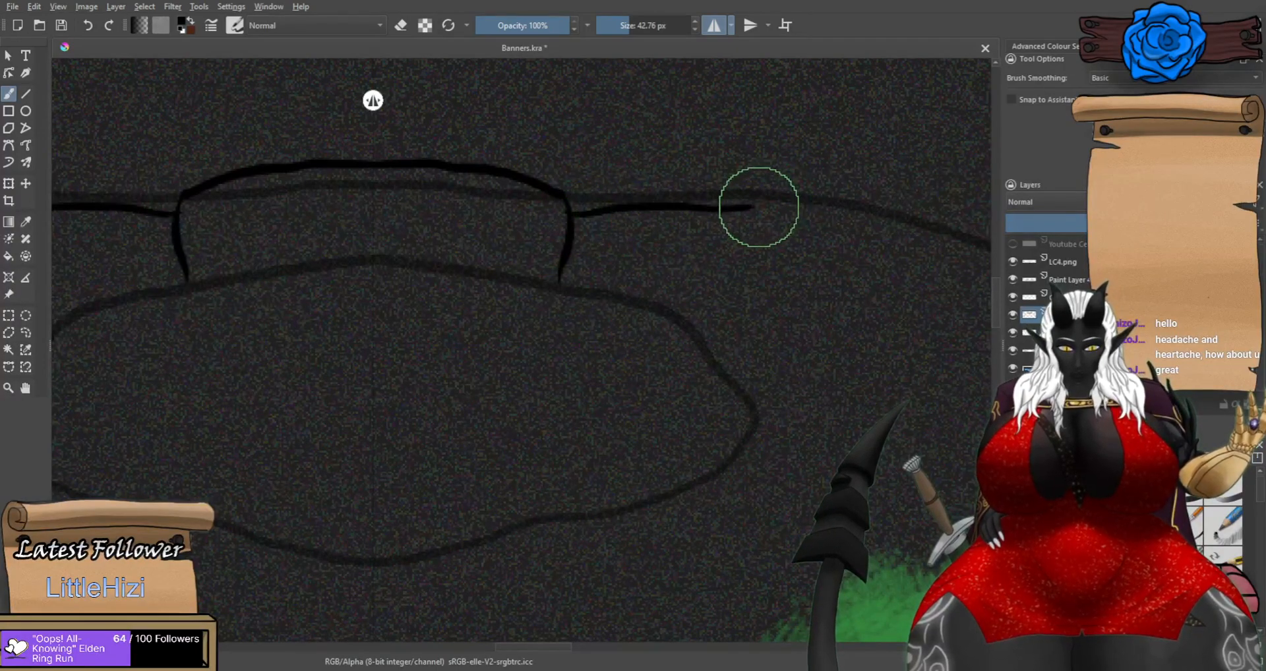
key("ctrl+z")
mouse_move(580, 214)
left_mouse_down()
mouse_move(689, 201)
mouse_move(803, 206)
mouse_move(780, 233)
mouse_move(818, 206)
left_mouse_up()
key("ctrl+z")
key("ctrl+z")
key("ctrl+z")
key("ctrl+z")
key("ctrl+z")
scroll(810, 223, "down", 1)
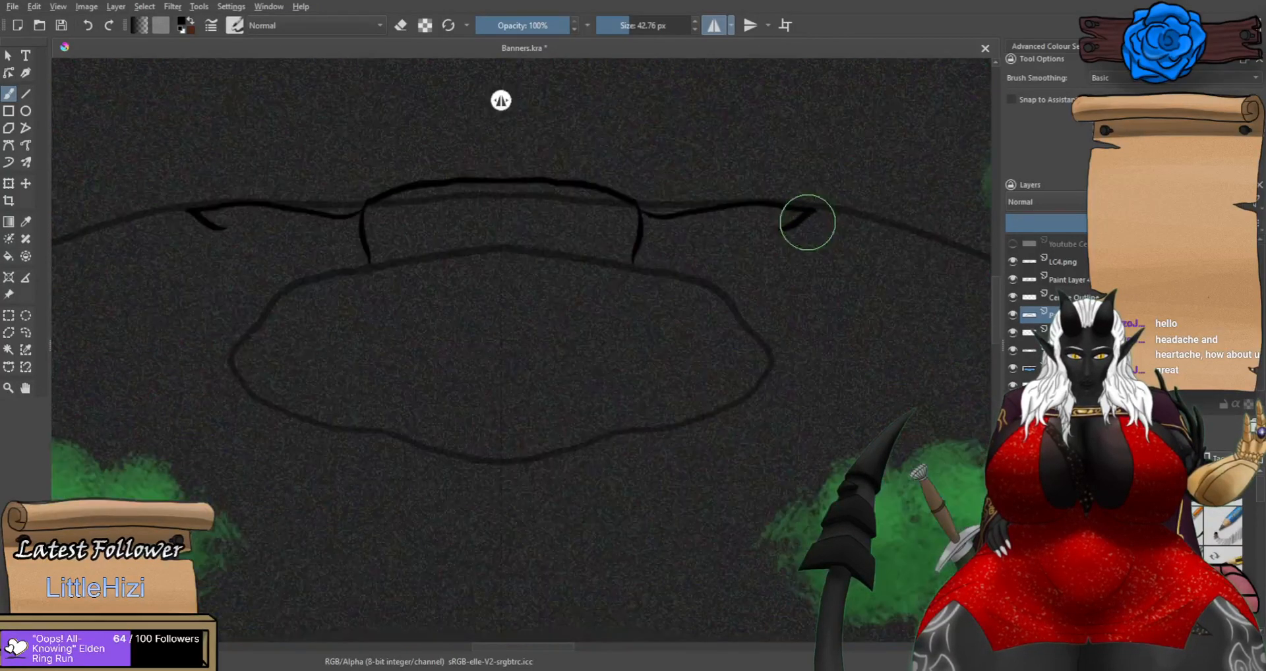
Draw long outer side lines from the ends of the waved lines down past the tips of the faded oval.
scroll(817, 225, "down", 2)
scroll(890, 206, "up", 5)
mouse_move(699, 214)
left_mouse_down()
mouse_move(659, 269)
mouse_move(668, 249)
mouse_move(643, 369)
left_mouse_up()
key("ctrl+z")
key("ctrl+z")
key("ctrl+z")
key("ctrl+z")
left_click_drag(698, 214, 679, 455)
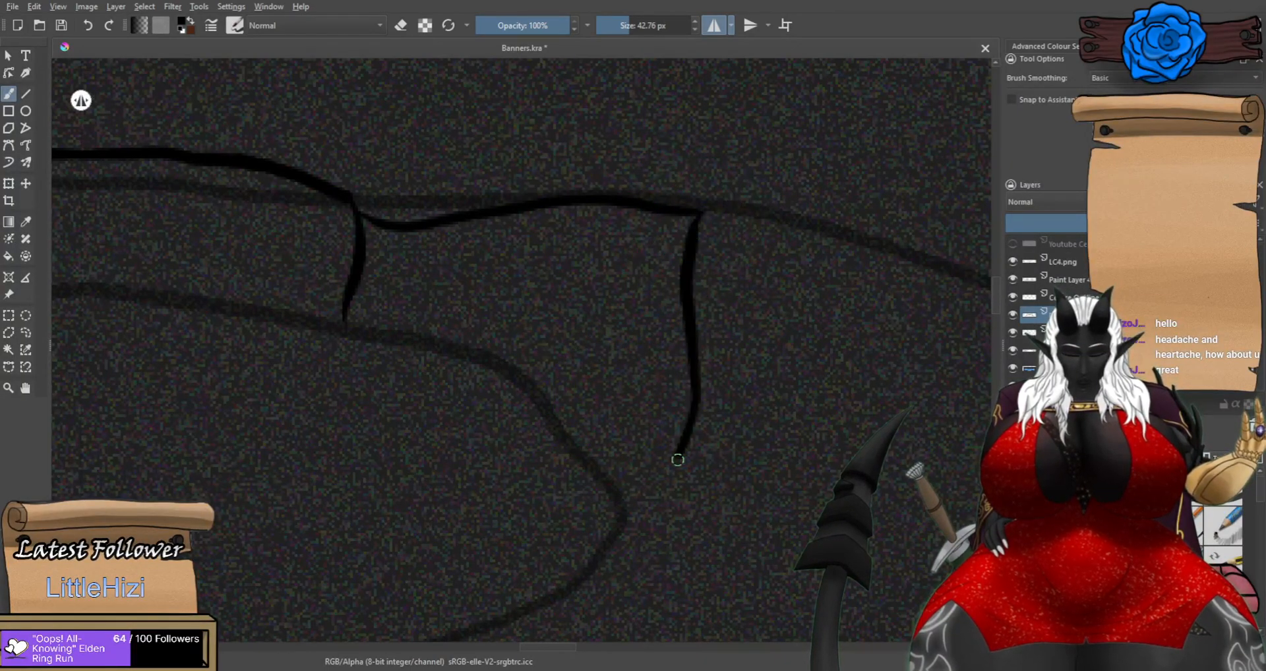
scroll(680, 455, "down", 4)
scroll(681, 508, "up", 5)
key("ctrl+z")
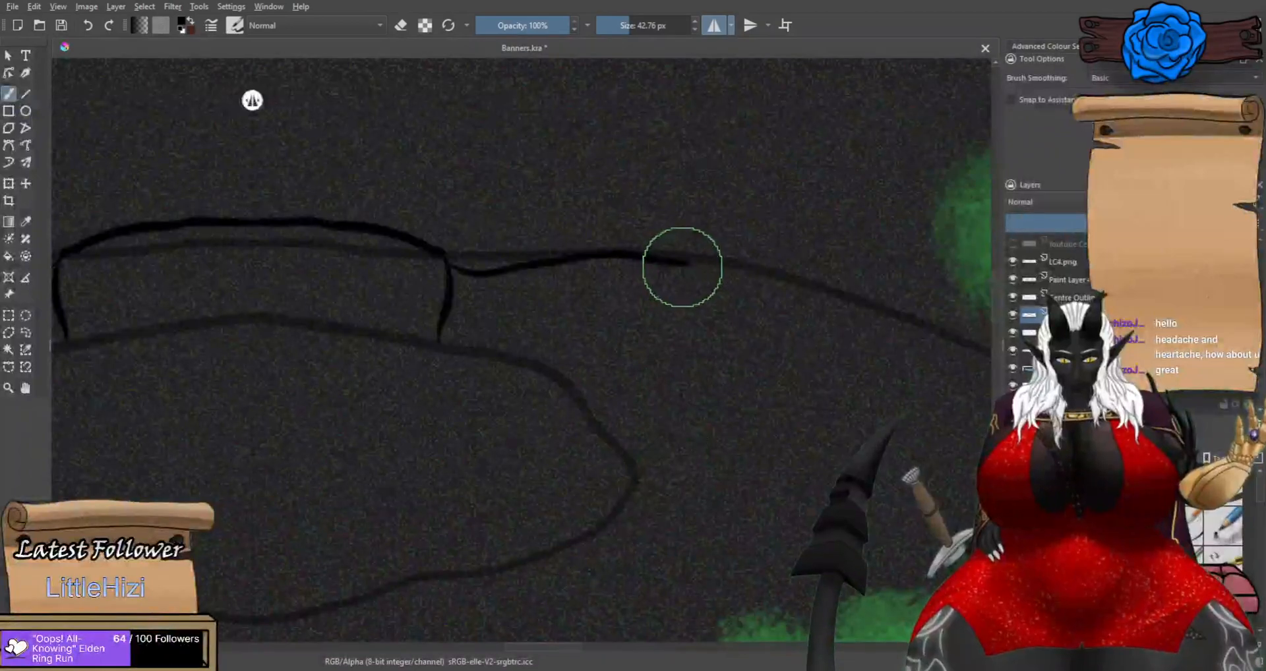
left_click_drag(686, 269, 653, 560)
scroll(711, 504, "down", 2)
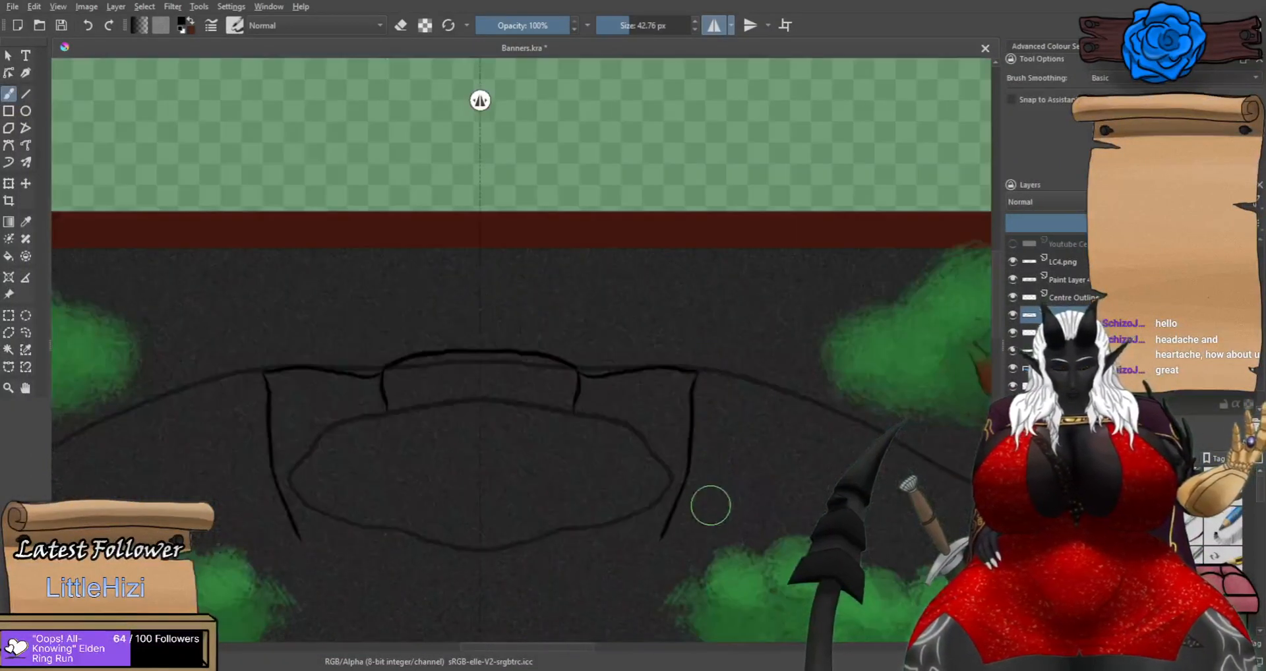
Draw a jagged rim from the base of the central block's sides along the faded oval to its outer tips.
mouse_move(788, 507)
left_mouse_down()
mouse_move(611, 410)
mouse_move(800, 395)
mouse_move(714, 431)
left_mouse_up()
scroll(485, 336, "up", 3)
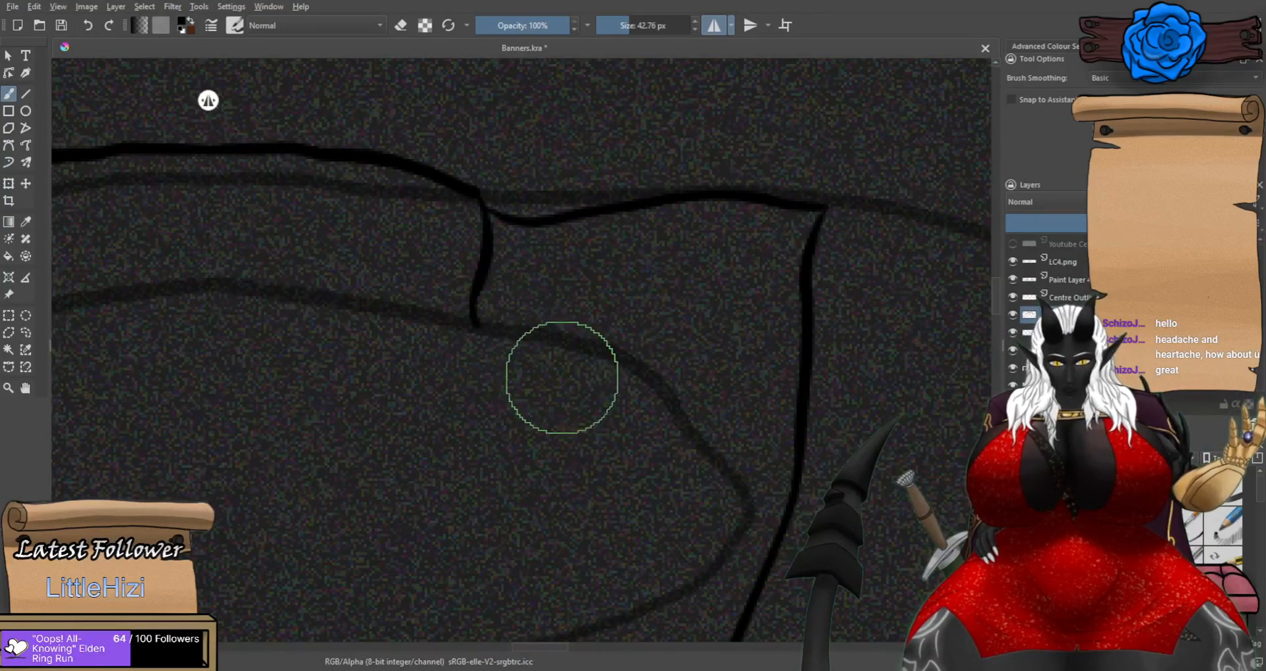
scroll(547, 382, "down", 3)
scroll(515, 347, "up", 3)
mouse_move(472, 340)
left_mouse_down()
mouse_move(586, 407)
mouse_move(635, 417)
left_mouse_up()
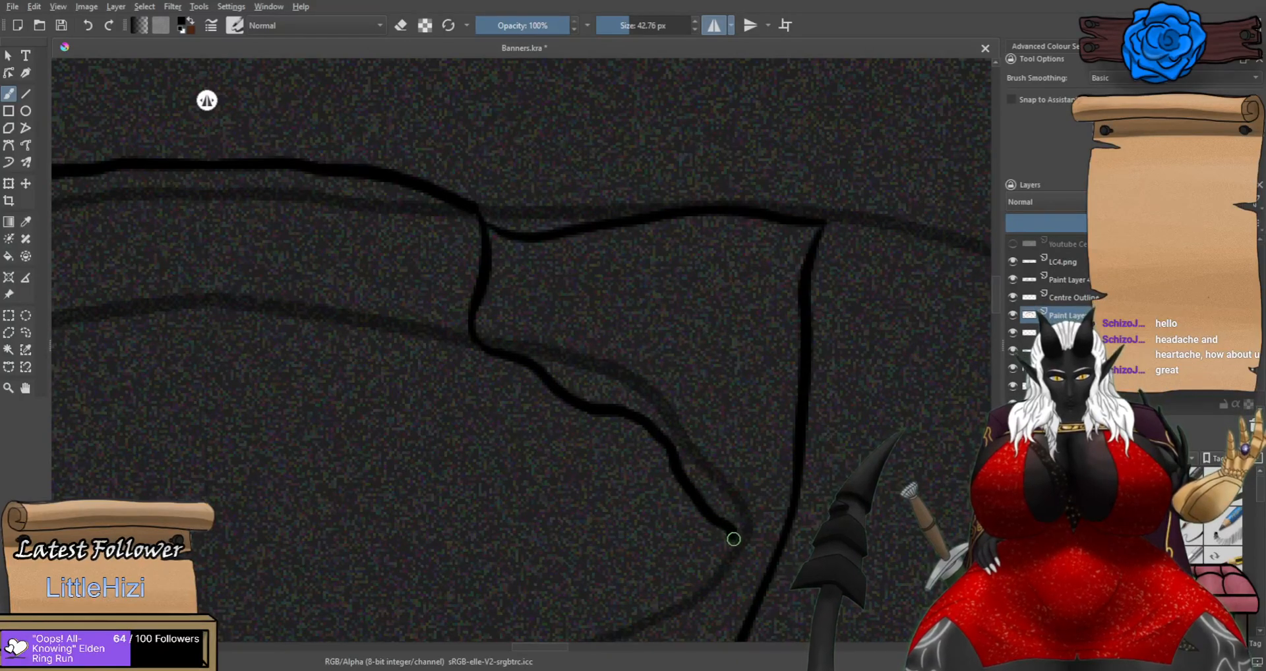
scroll(733, 538, "down", 4)
scroll(401, 437, "up", 4)
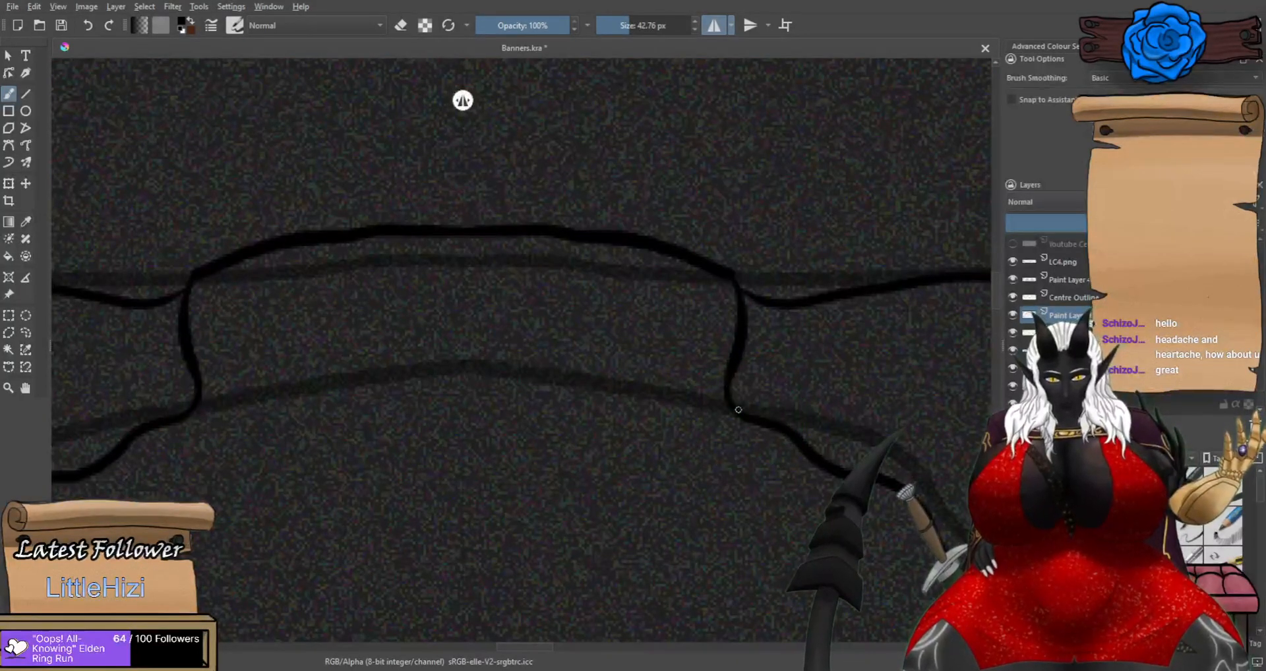
Try scalloped rim strokes from the base of the central block's sides toward the mirror axis.
left_click_drag(731, 412, 561, 403)
key("ctrl+z")
mouse_move(735, 414)
left_mouse_down()
mouse_move(623, 427)
mouse_move(532, 399)
left_mouse_up()
key("ctrl+z")
left_click_drag(658, 415, 477, 396)
key("ctrl+z")
mouse_move(659, 416)
left_mouse_down()
mouse_move(508, 385)
mouse_move(528, 401)
mouse_move(464, 406)
left_mouse_up()
key("ctrl+z")
scroll(549, 377, "down", 1)
scroll(556, 378, "down", 1)
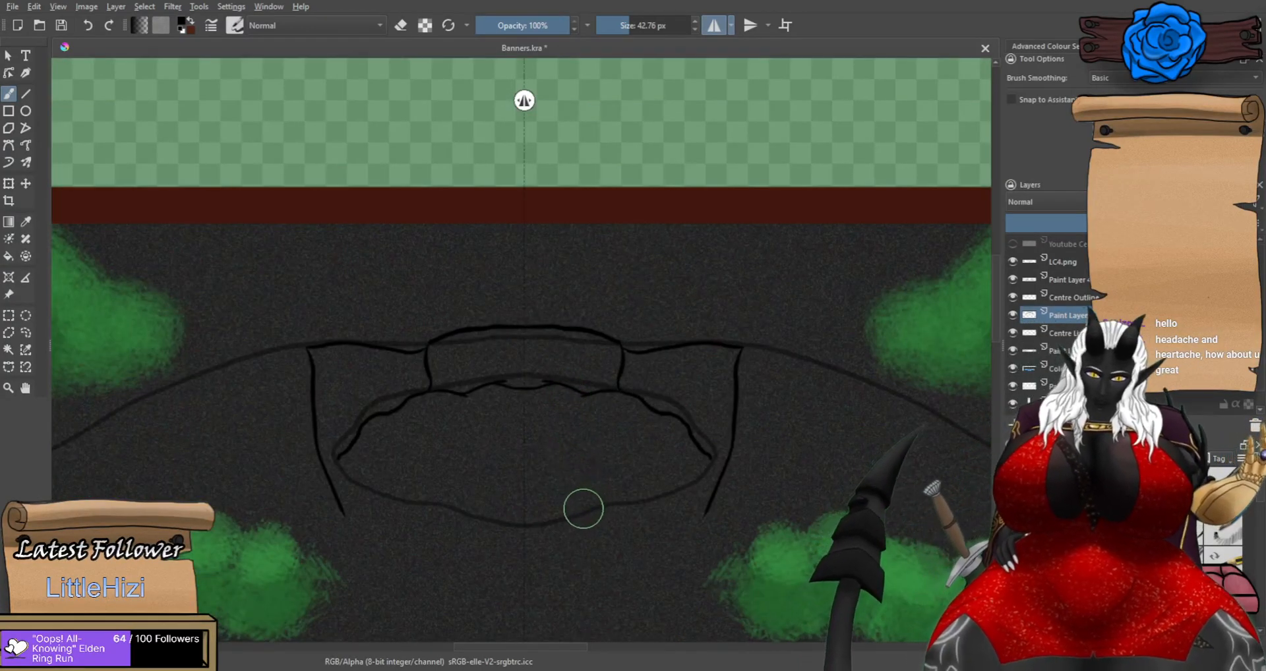
scroll(585, 511, "up", 1)
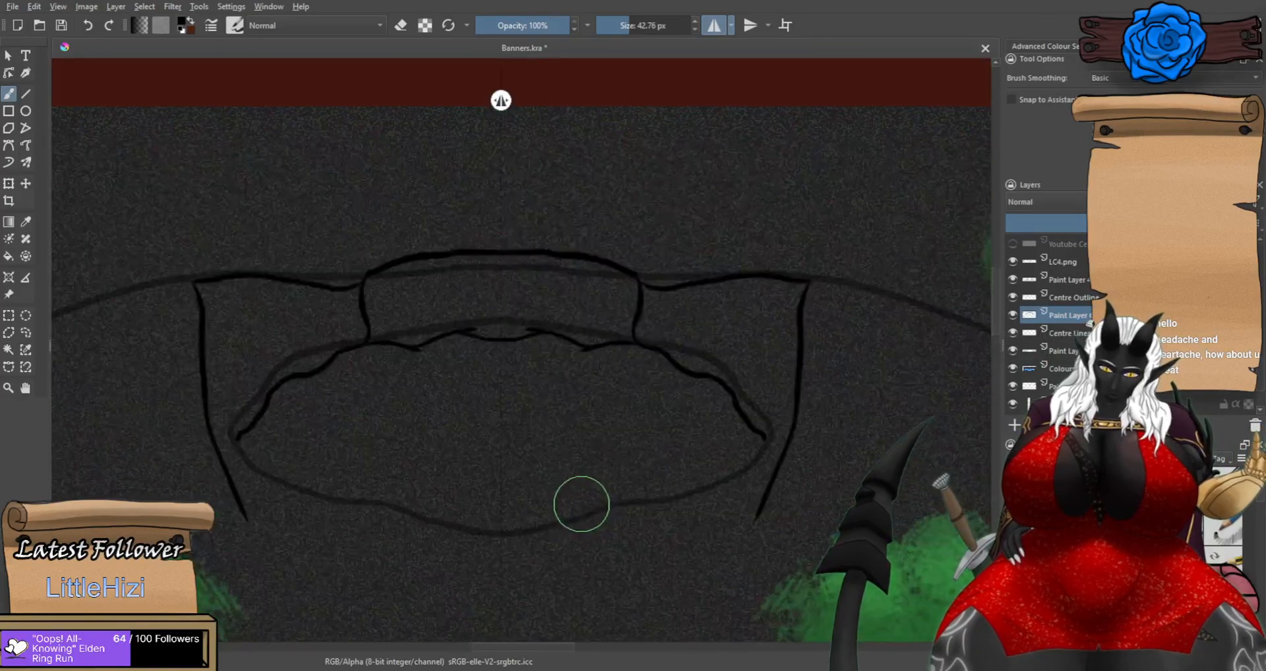
scroll(580, 462, "up", 1)
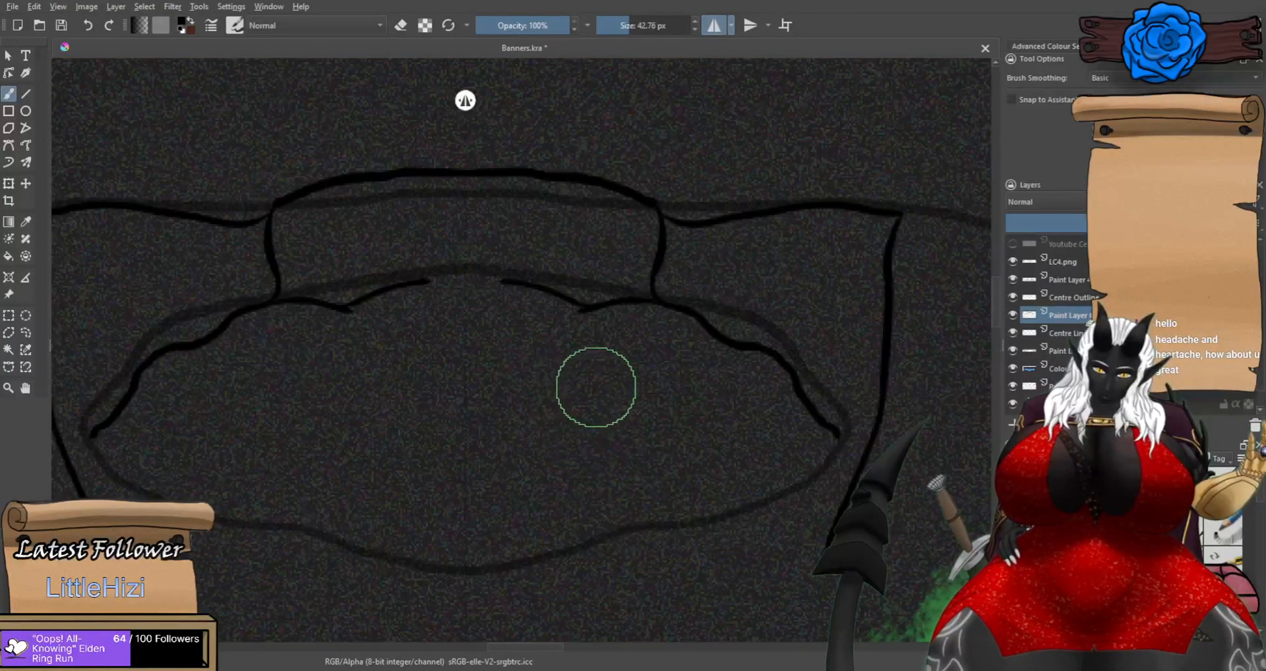
Try a sagging curve across the oval from the jagged rim to the mirror axis, then undo it.
scroll(698, 342, "up", 1)
left_click_drag(684, 331, 524, 388)
key("ctrl+z")
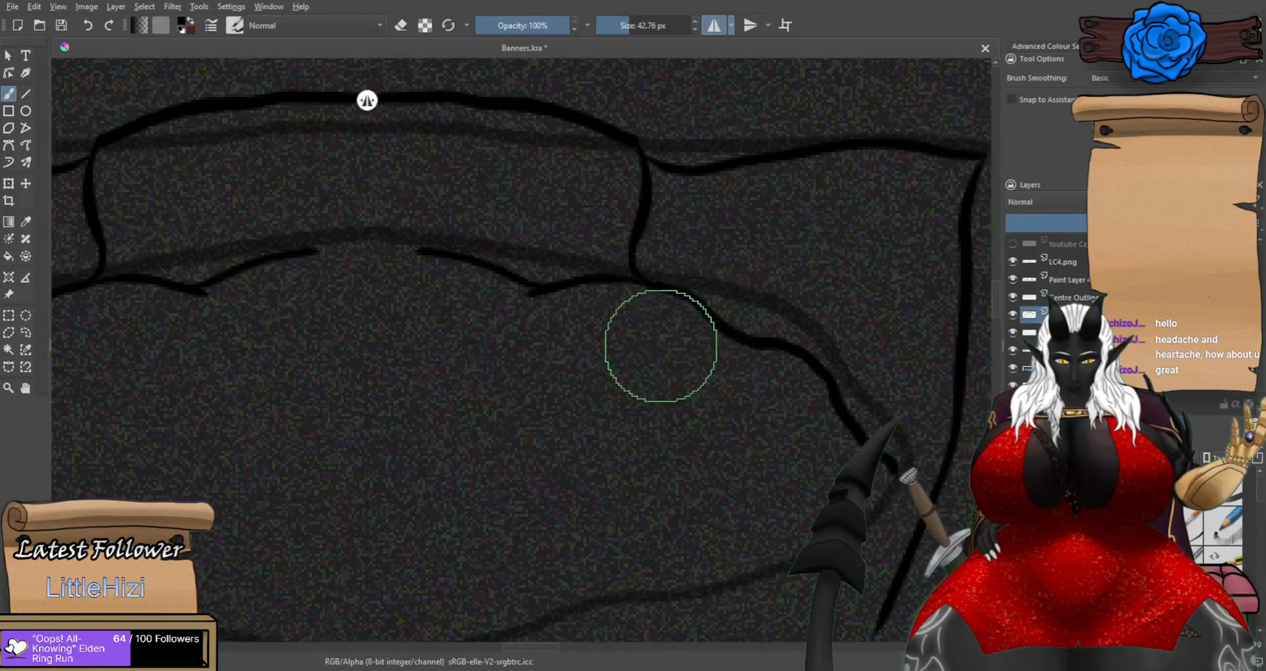
mouse_move(367, 404)
left_mouse_down()
mouse_move(764, 349)
mouse_move(370, 414)
left_mouse_up()
key("ctrl+z")
key("ctrl+z")
left_click_drag(774, 347, 371, 430)
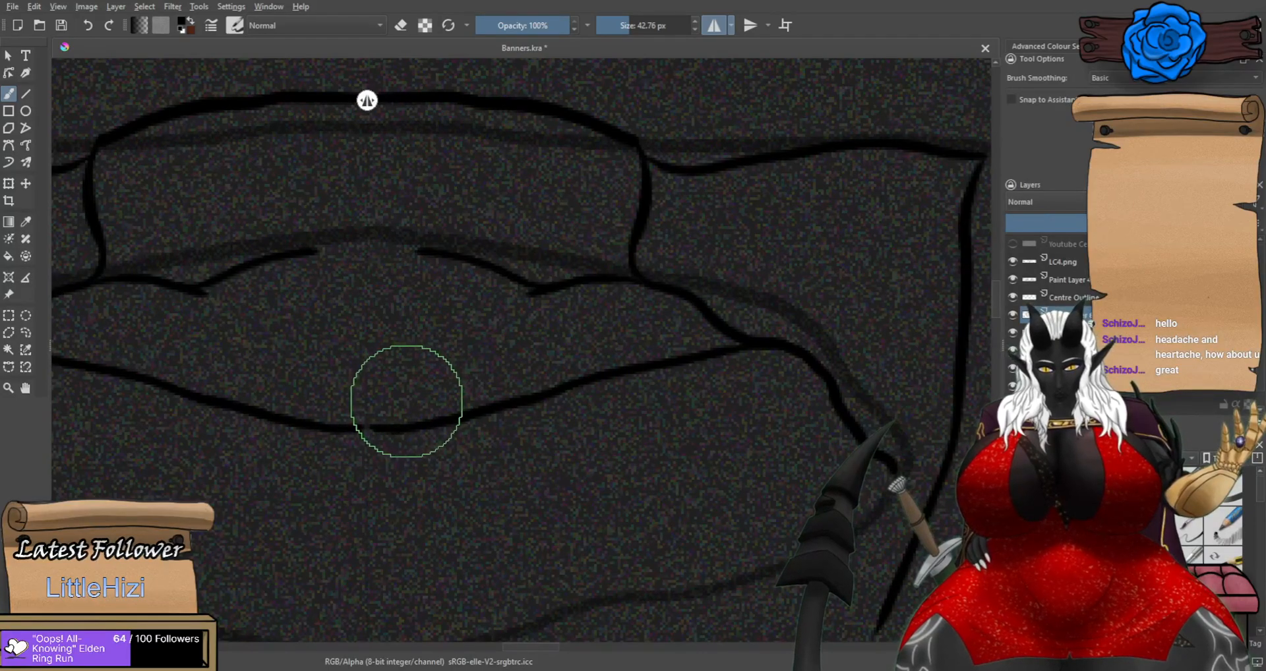
scroll(396, 404, "down", 2)
scroll(354, 421, "up", 2)
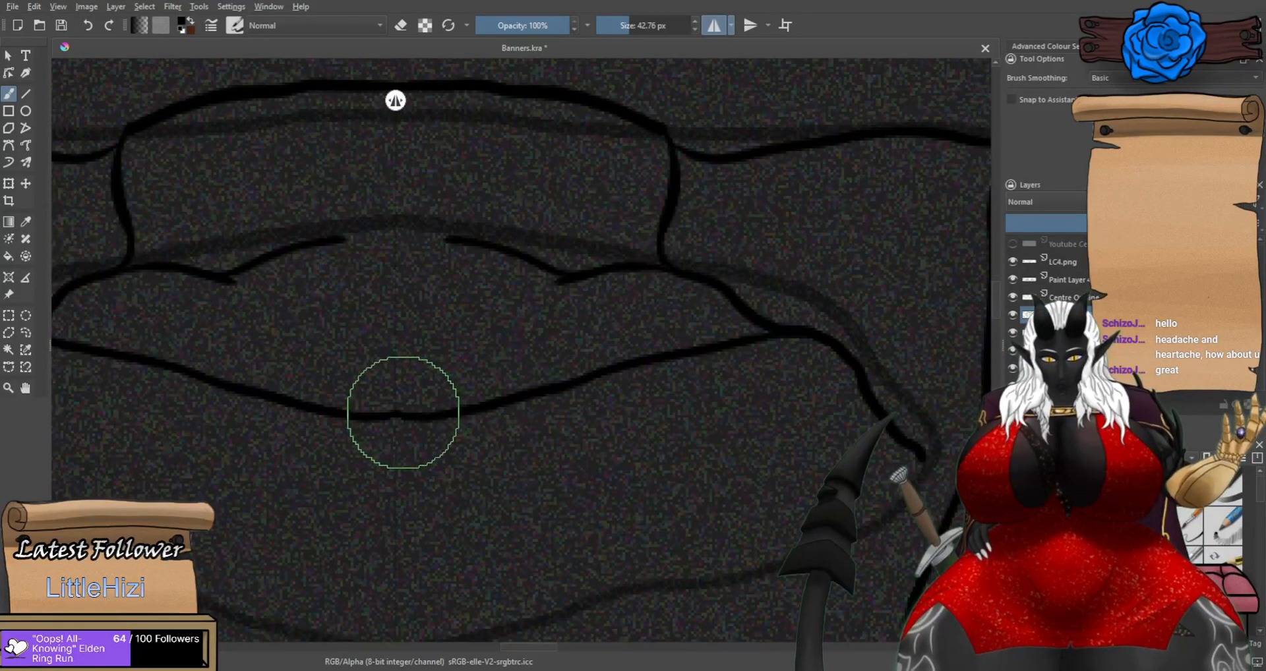
scroll(402, 413, "down", 3)
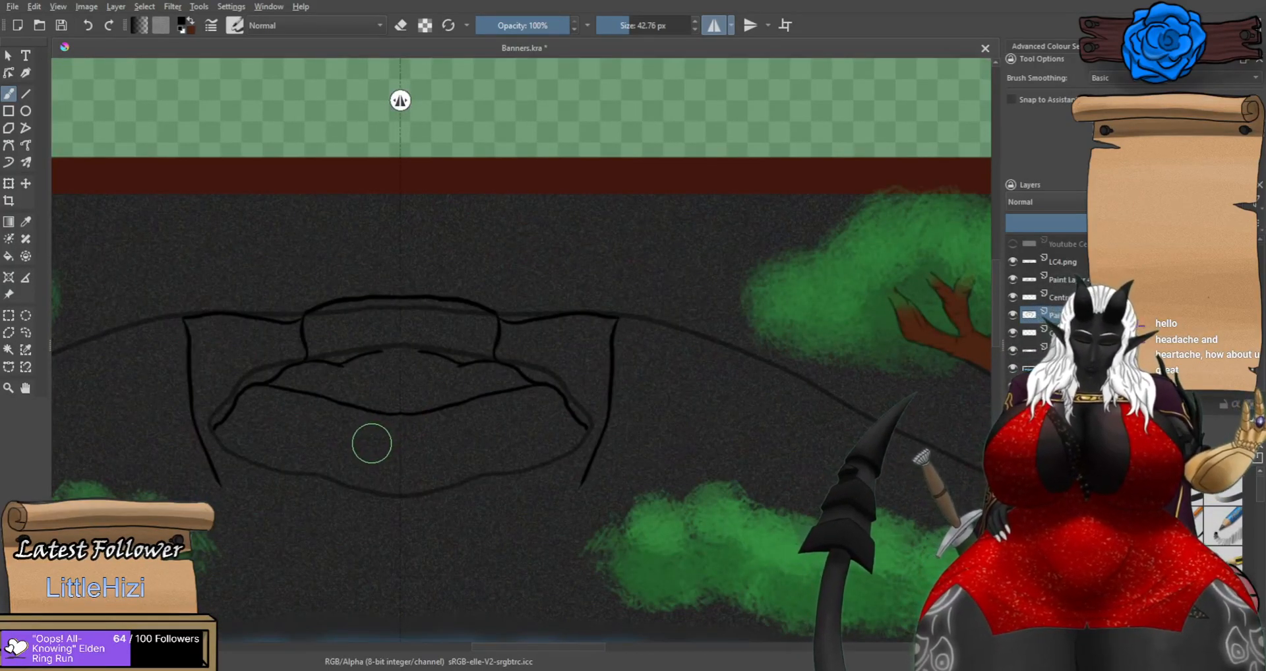
key("ctrl+z")
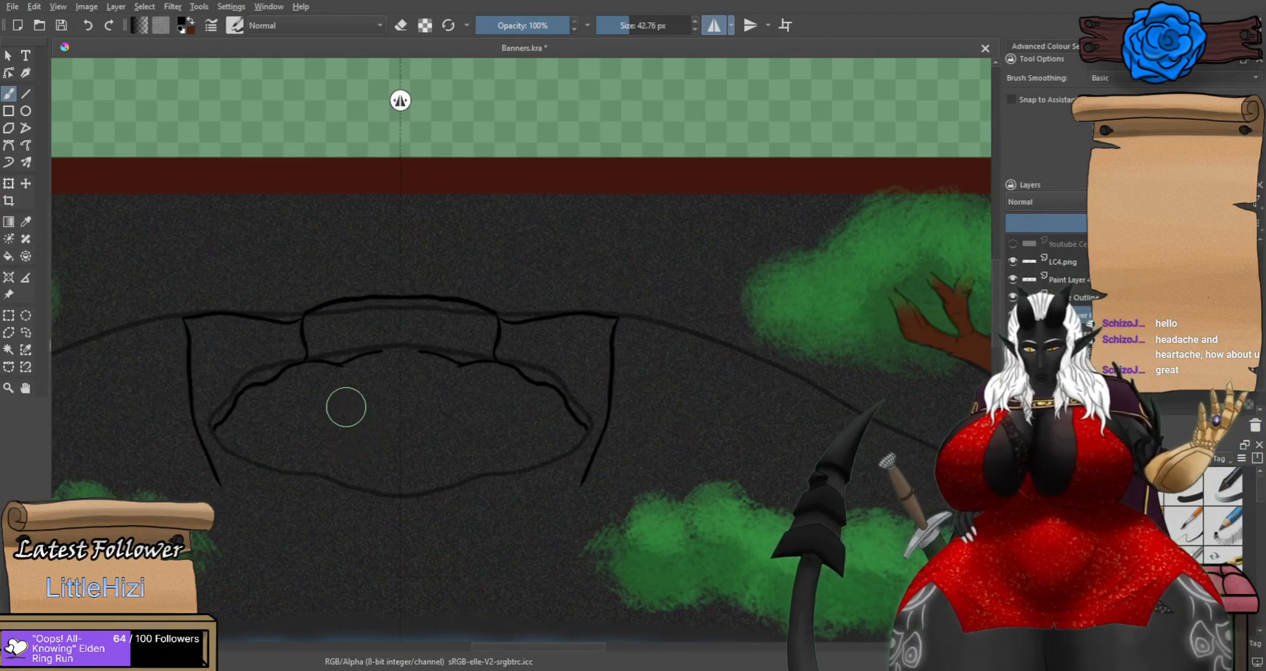
Draw a wavy rim line across the centre below the raised arc, with hooked notches joining it to the block's side lines.
scroll(346, 409, "up", 2)
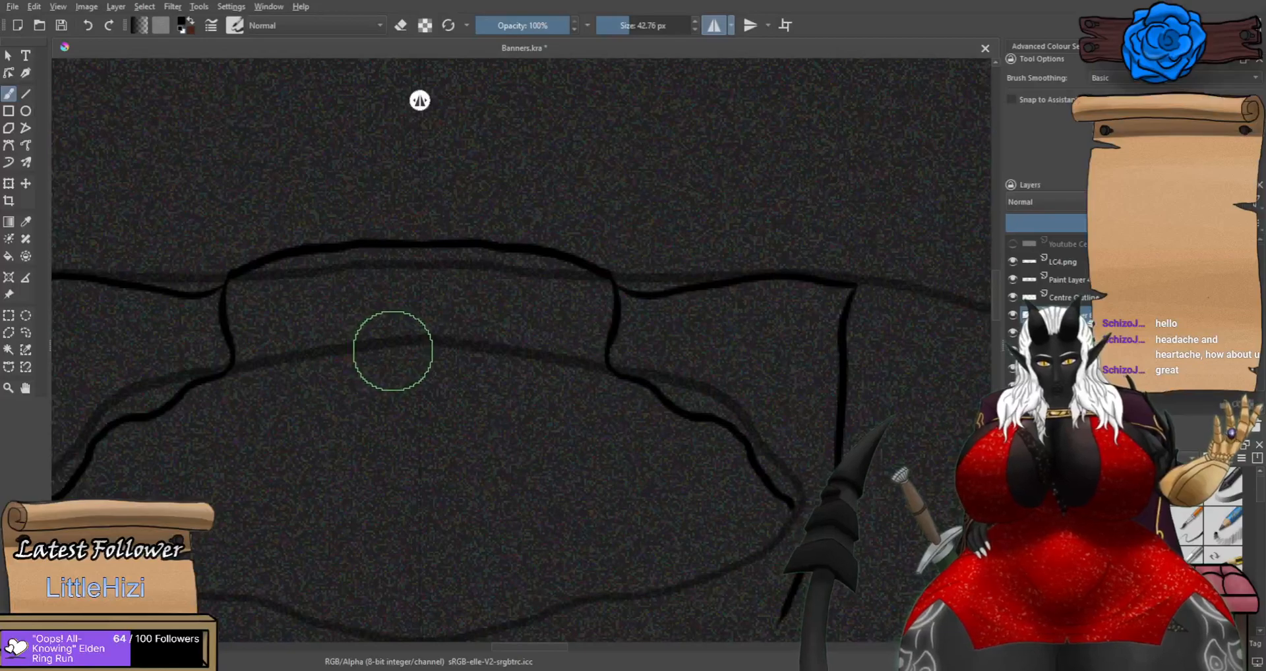
scroll(396, 356, "up", 1)
scroll(613, 362, "up", 1)
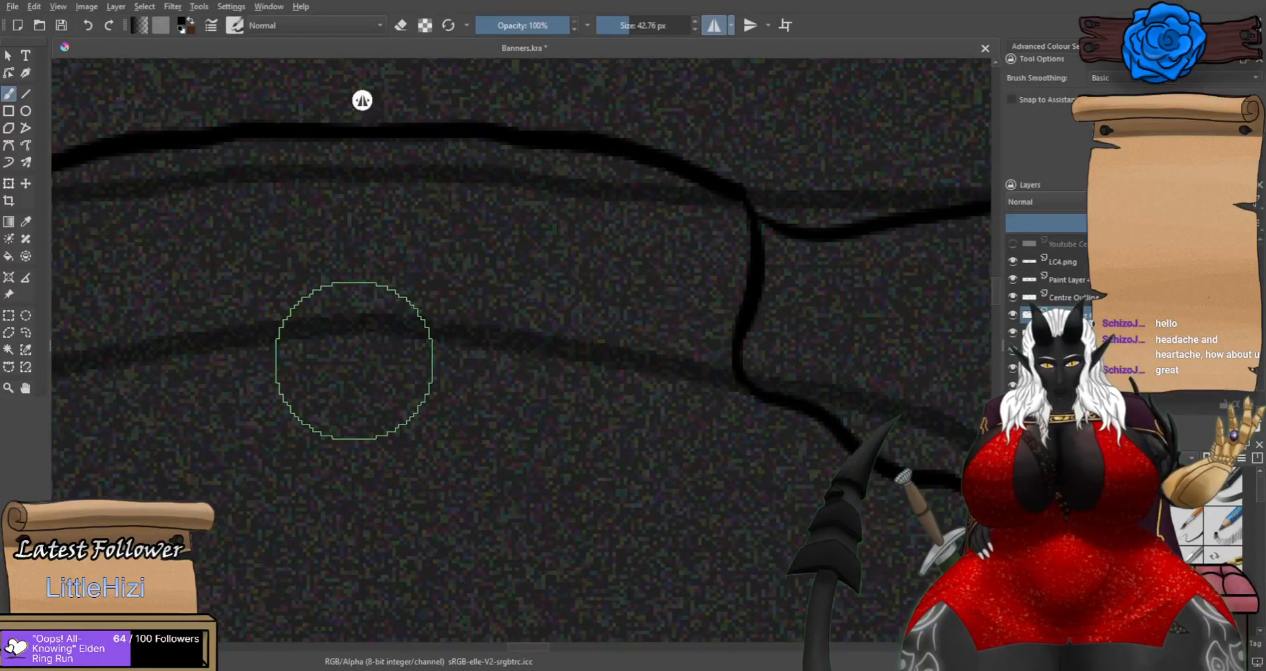
mouse_move(384, 361)
left_mouse_down()
mouse_move(564, 360)
mouse_move(530, 384)
mouse_move(555, 397)
mouse_move(722, 384)
left_mouse_up()
key("ctrl+z")
key("ctrl+z")
key("ctrl+z")
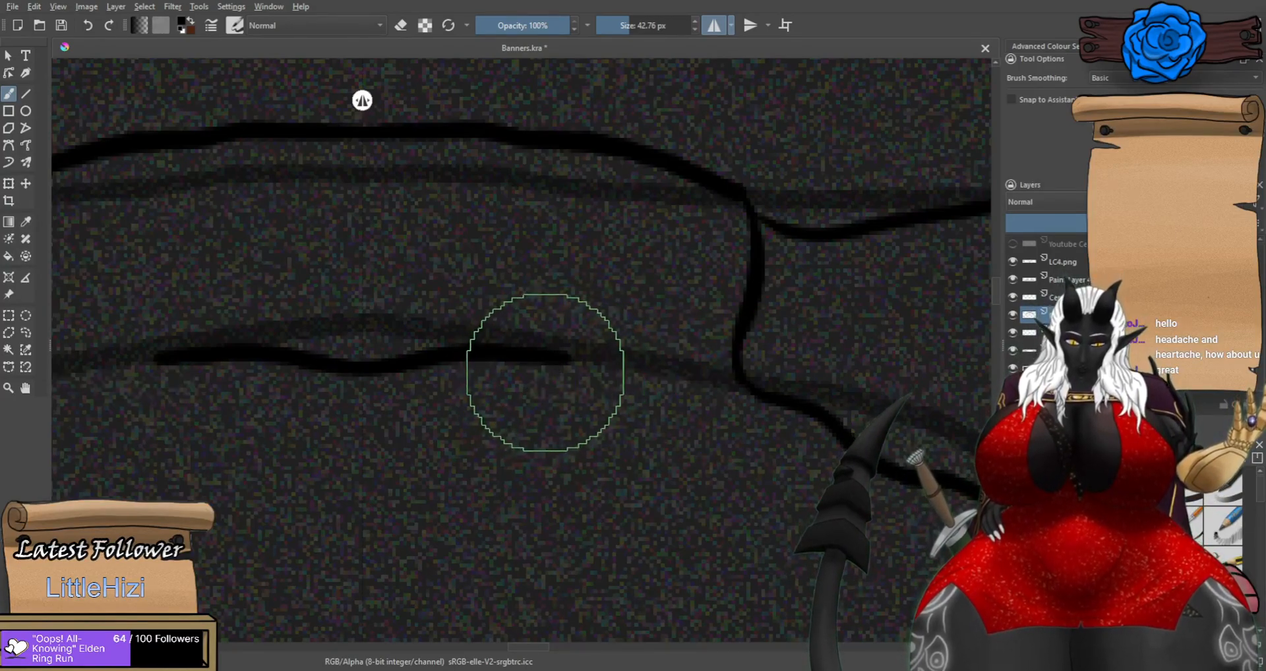
mouse_move(560, 358)
left_mouse_down()
mouse_move(639, 384)
mouse_move(757, 375)
left_mouse_up()
key("ctrl+z")
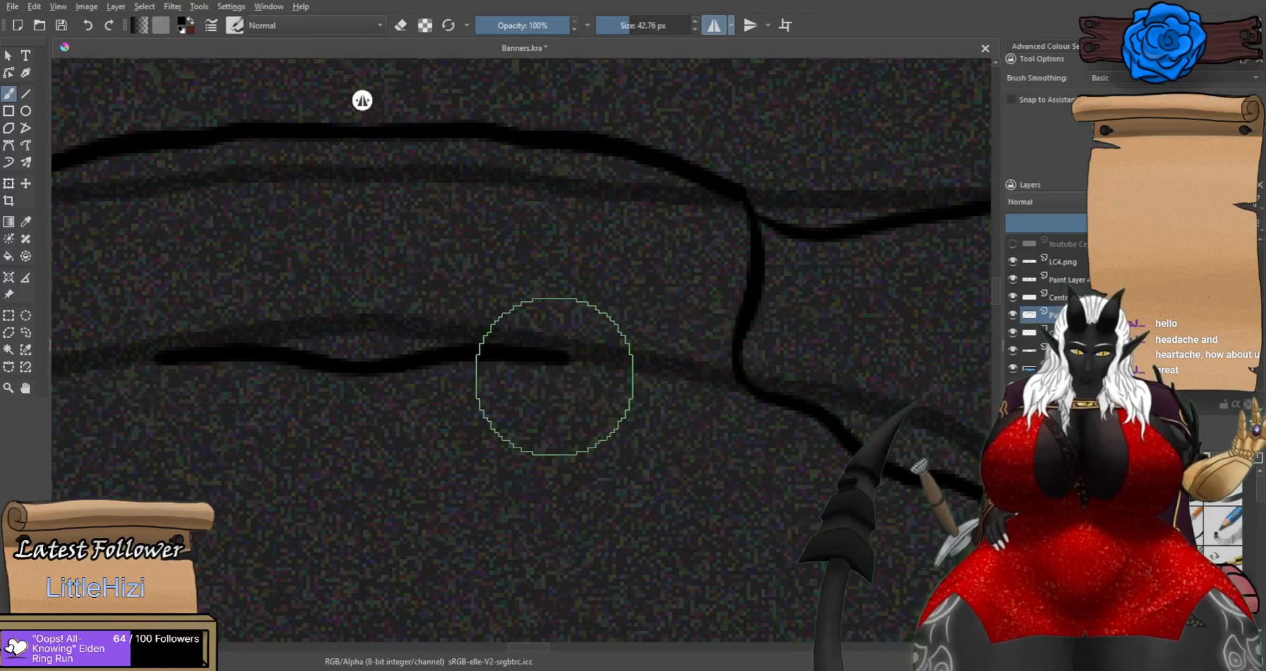
mouse_move(564, 360)
left_mouse_down()
mouse_move(587, 397)
mouse_move(757, 391)
left_mouse_up()
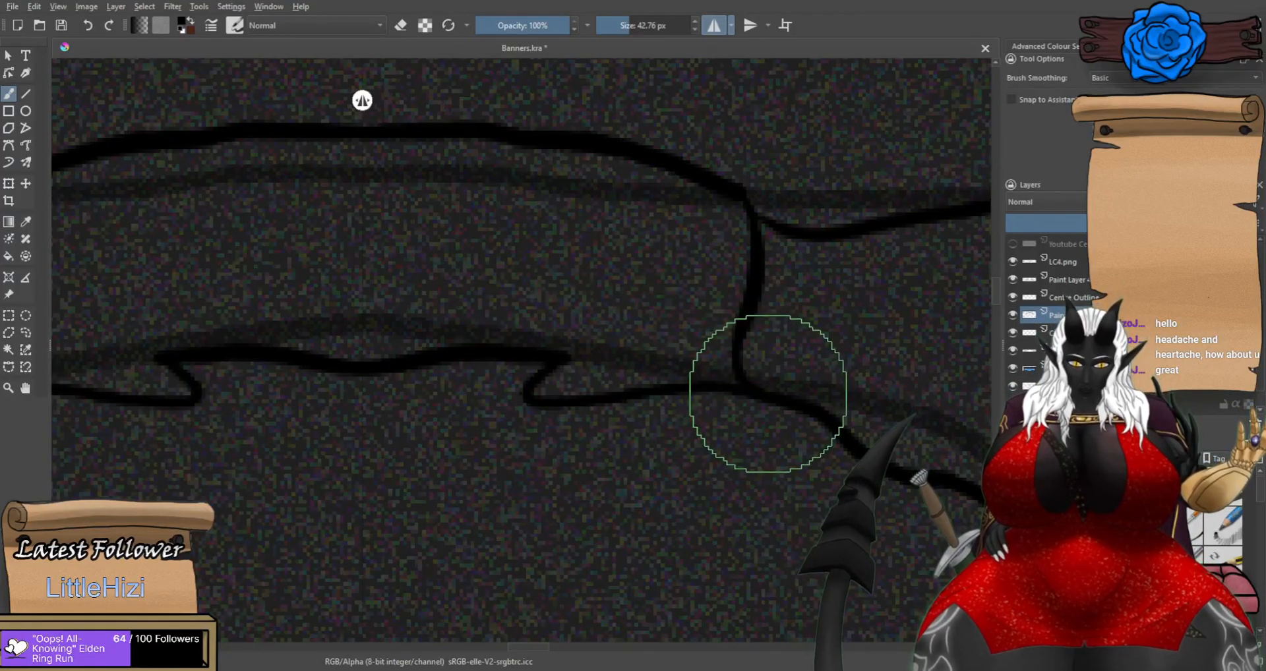
scroll(658, 369, "down", 5)
scroll(671, 350, "up", 5)
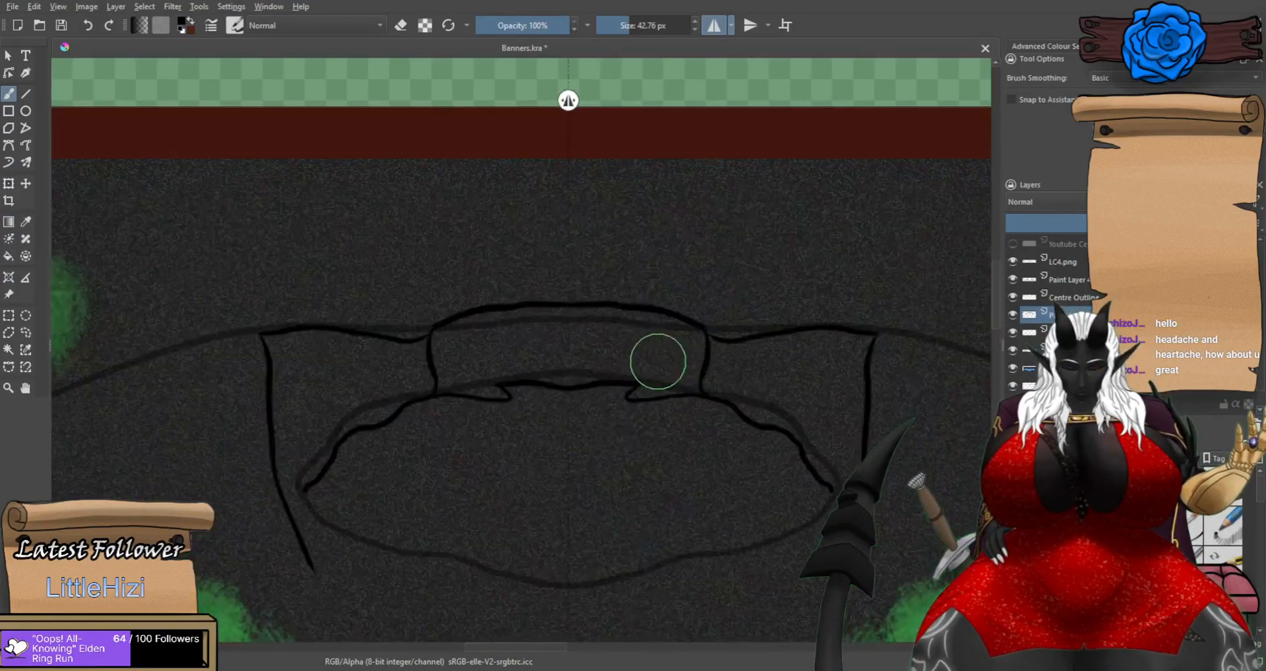
Draw inner side lines from the hooked notches up toward the raised arc inside the central block.
left_click_drag(654, 373, 655, 367)
key("ctrl+z")
mouse_move(635, 397)
left_mouse_down()
mouse_move(654, 372)
mouse_move(643, 375)
mouse_move(668, 250)
mouse_move(664, 323)
mouse_move(710, 271)
mouse_move(652, 377)
mouse_move(672, 251)
left_mouse_up()
key("ctrl+z")
key("ctrl+z")
key("ctrl+z")
key("ctrl+z")
mouse_move(637, 398)
left_mouse_down()
mouse_move(669, 290)
mouse_move(698, 265)
left_mouse_up()
key("ctrl+z")
left_click_drag(638, 398, 674, 248)
key("ctrl+z")
scroll(686, 304, "down", 1)
scroll(684, 302, "down", 4)
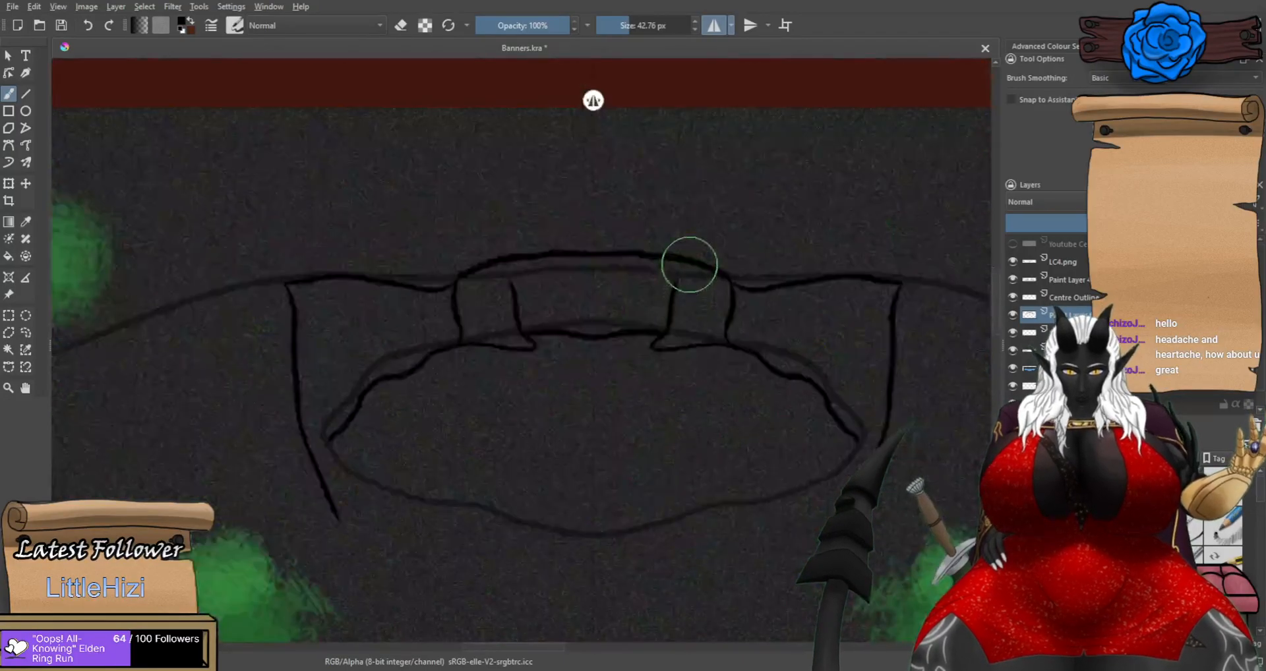
Join the tip of each notch to the central rim with a short diagonal stroke and check the block's shape.
scroll(700, 270, "up", 5)
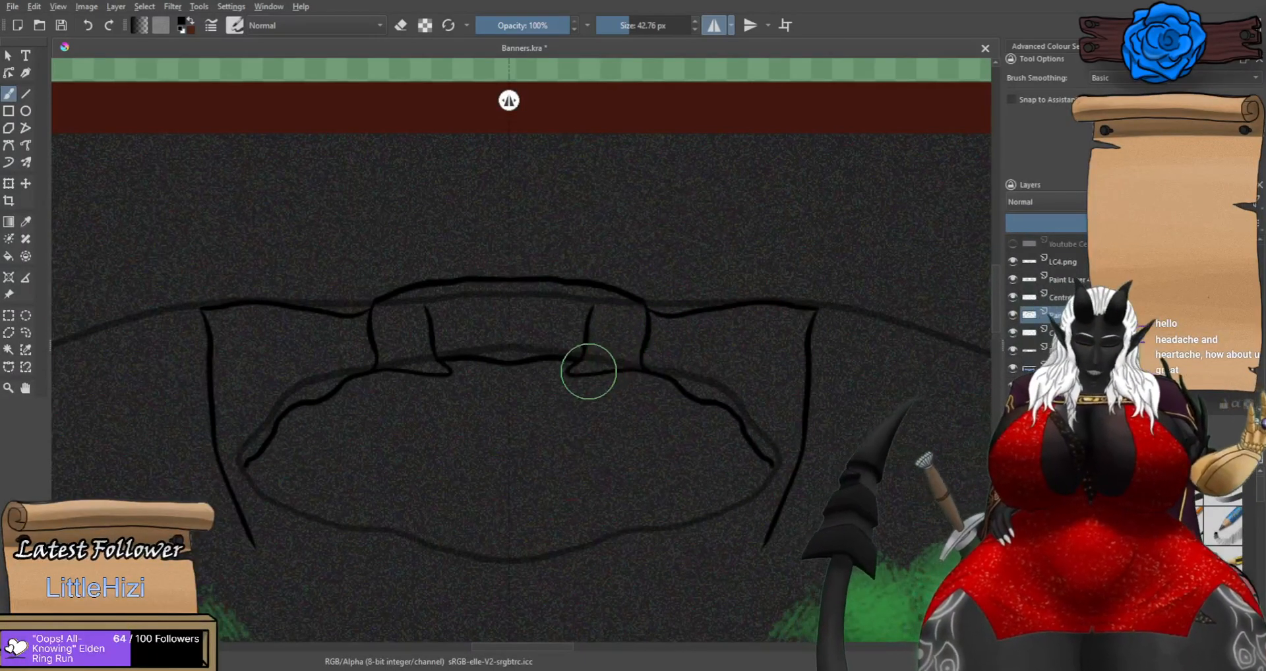
scroll(574, 360, "up", 5)
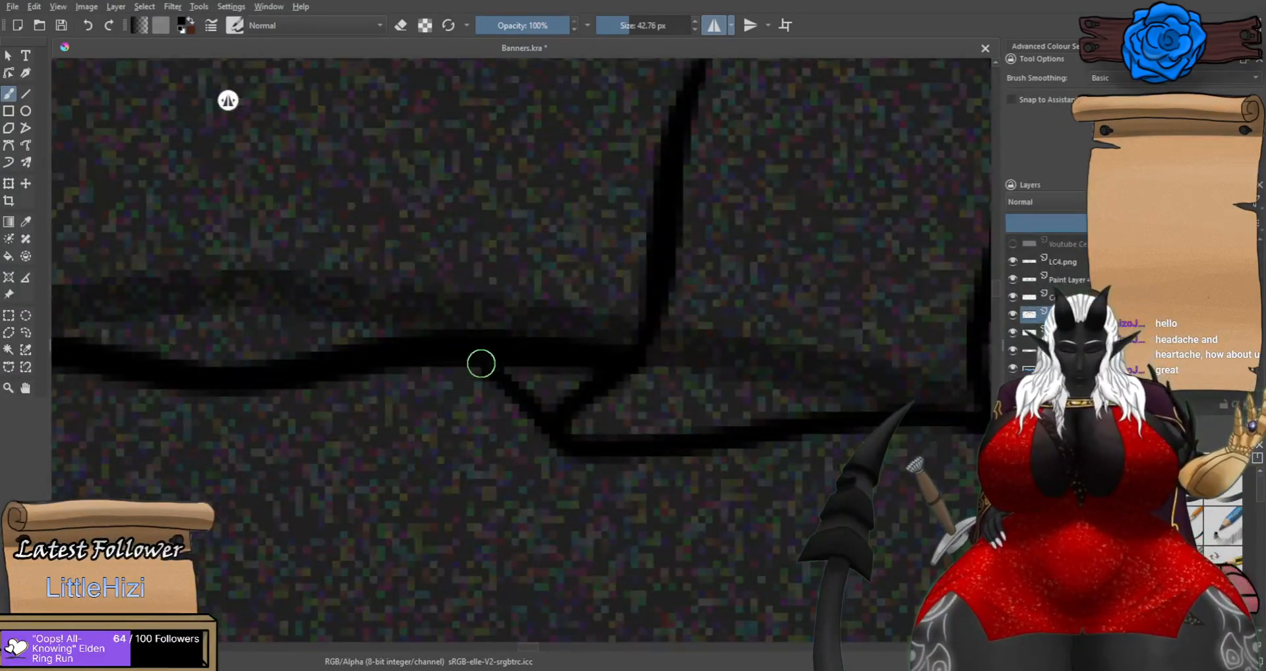
scroll(576, 446, "down", 5)
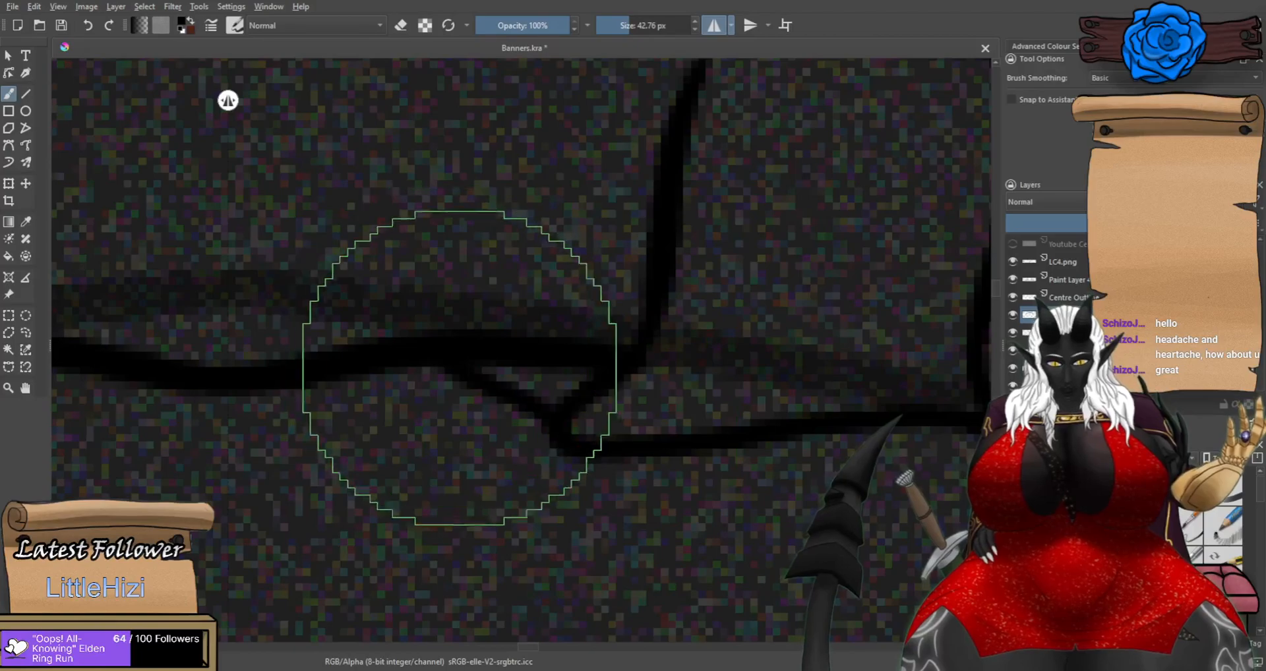
scroll(559, 396, "down", 4)
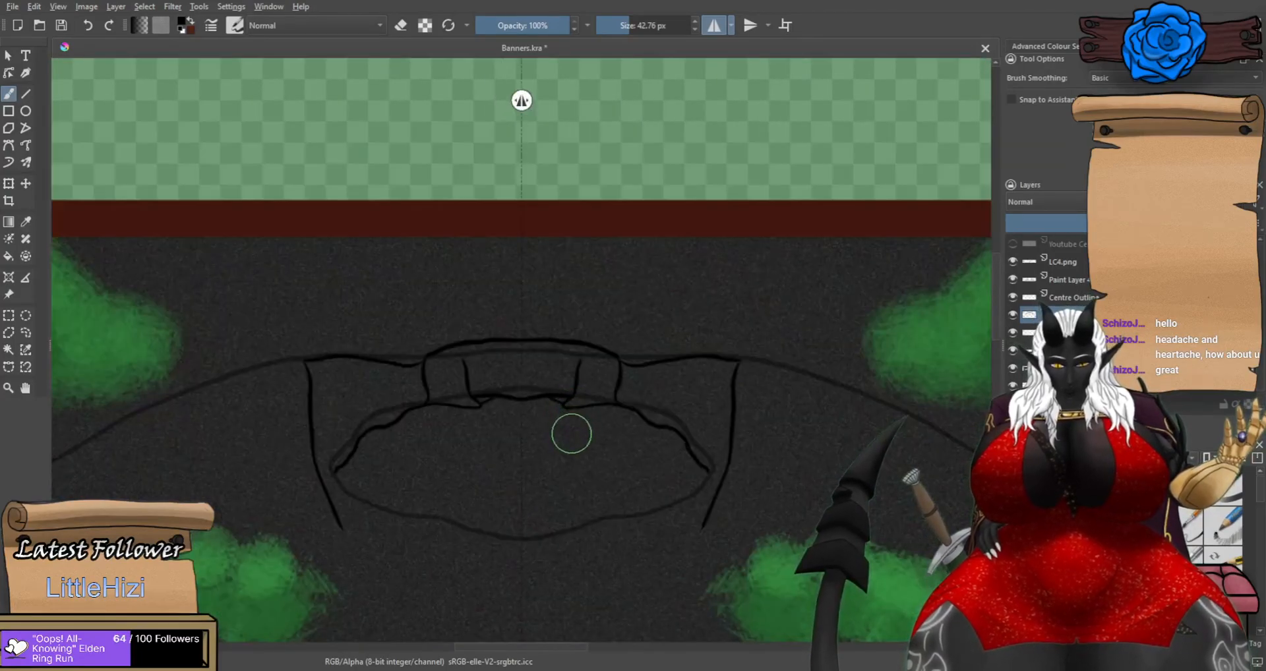
scroll(565, 427, "up", 5)
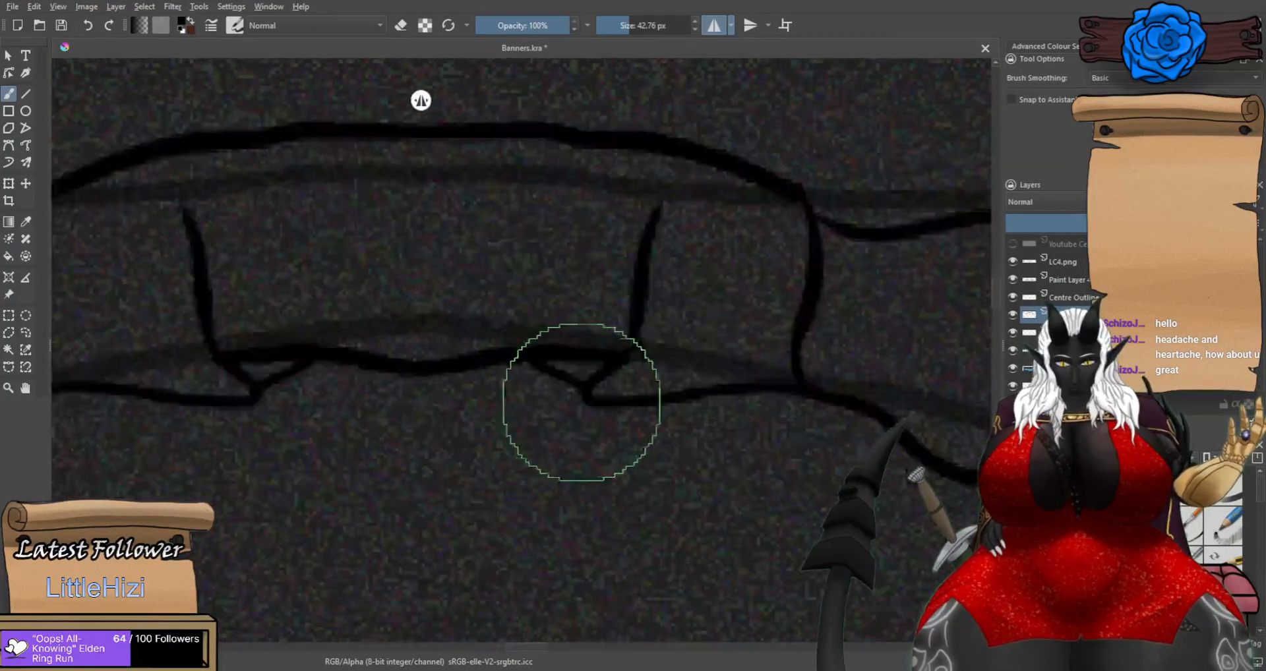
Draw a short tail from each hooked notch down and inward into the oval, then check the block's shape.
left_click_drag(610, 360, 527, 458)
scroll(560, 425, "down", 4)
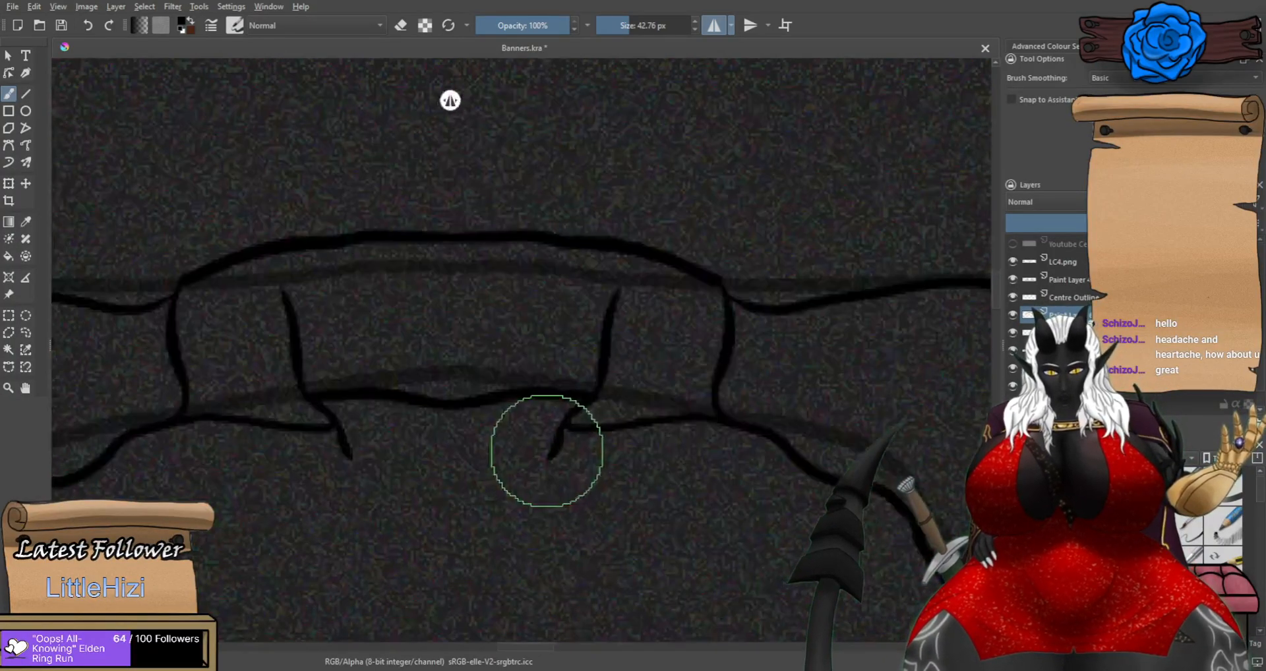
scroll(549, 455, "down", 2)
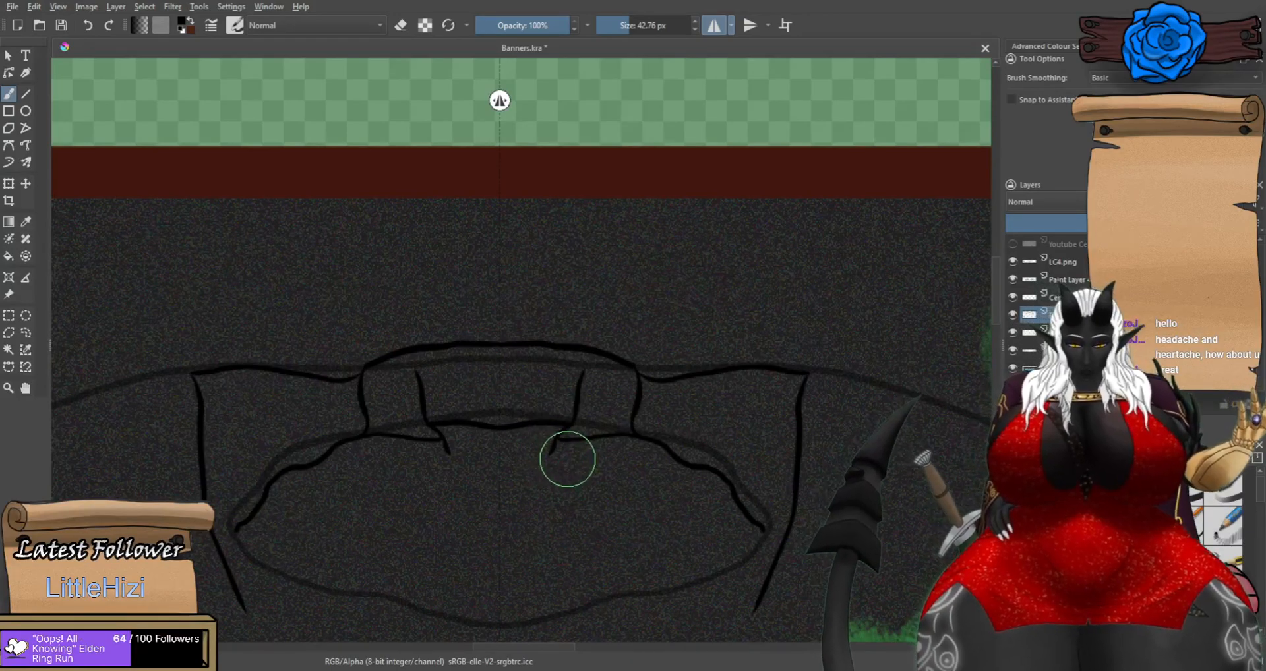
scroll(567, 459, "up", 2)
scroll(500, 438, "up", 2)
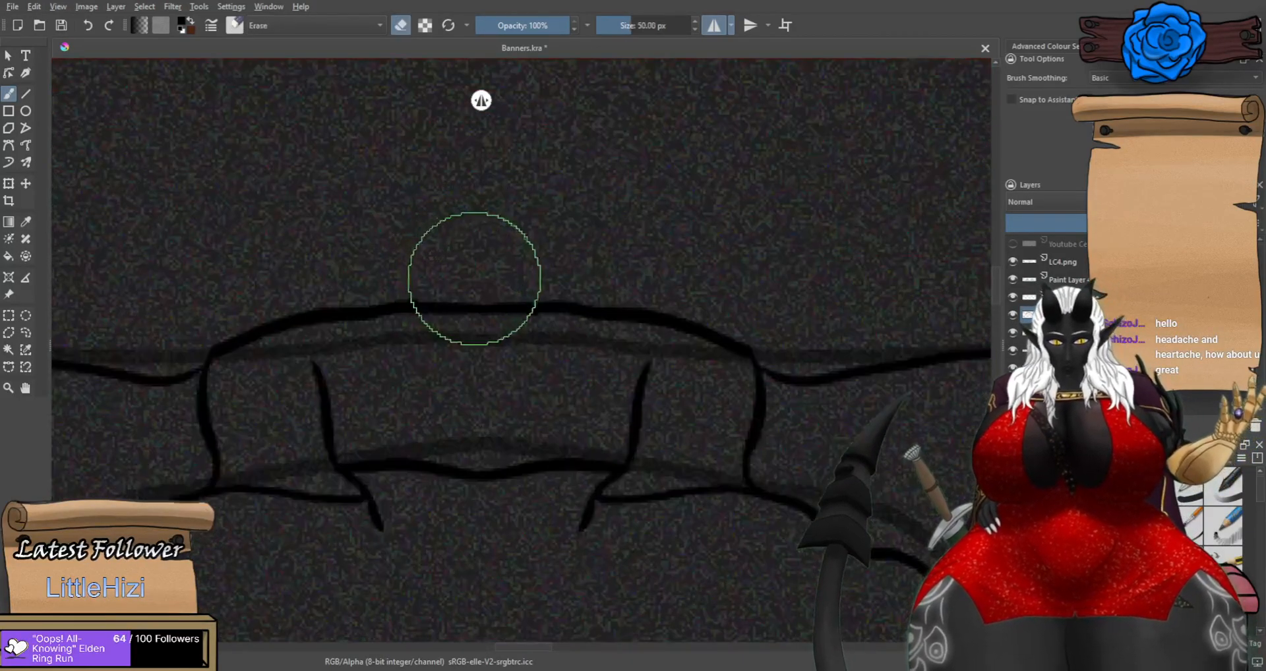
Erase the middle of the raised arc and redraw it with a shallow dip at the mirror axis.
key("e")
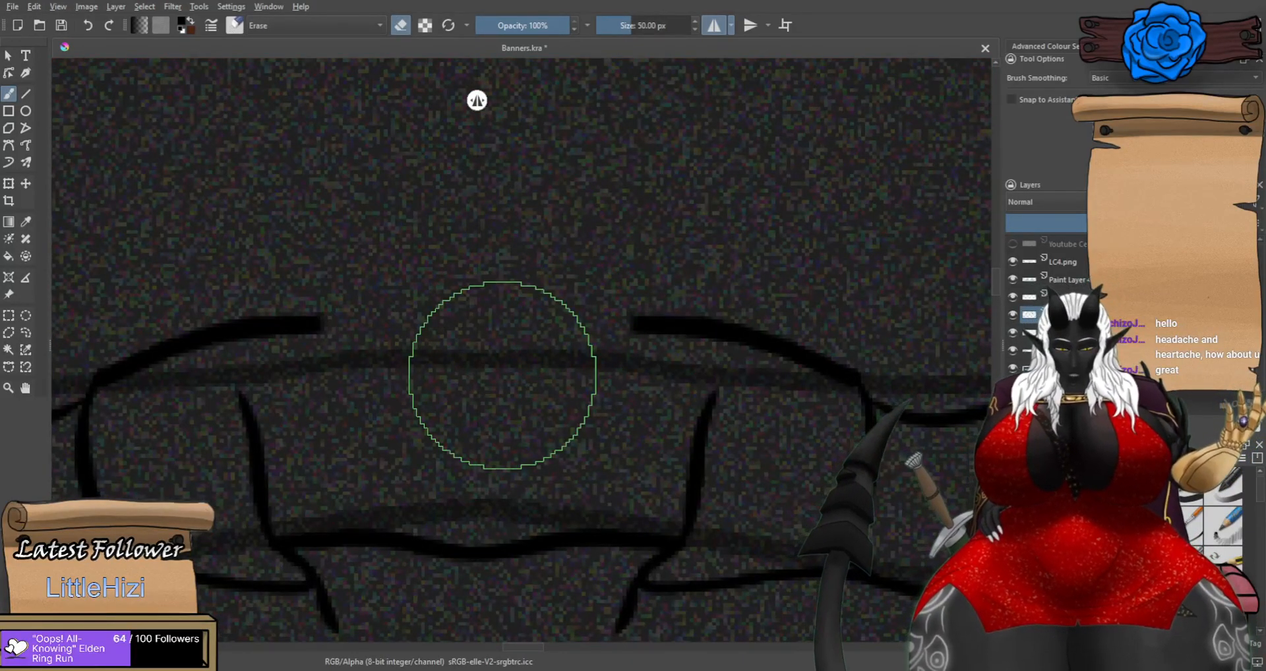
key("e")
scroll(577, 322, "up", 1)
left_click(642, 327)
left_click_drag(644, 327, 450, 383)
key("ctrl+z")
mouse_move(642, 327)
left_mouse_down()
mouse_move(481, 356)
mouse_move(454, 382)
left_mouse_up()
scroll(480, 372, "down", 2)
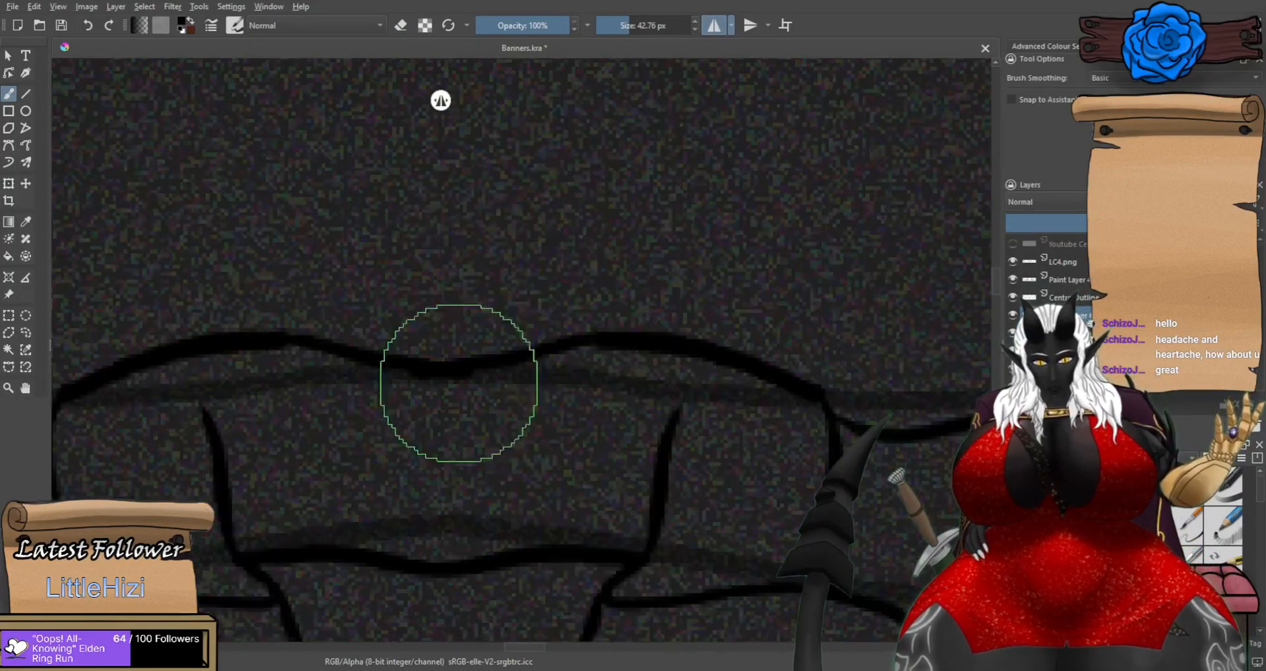
key("ctrl+z")
scroll(541, 360, "up", 2)
mouse_move(579, 346)
left_mouse_down()
mouse_move(549, 346)
mouse_move(626, 340)
mouse_move(373, 394)
left_mouse_up()
key("ctrl+z")
scroll(528, 425, "down", 5)
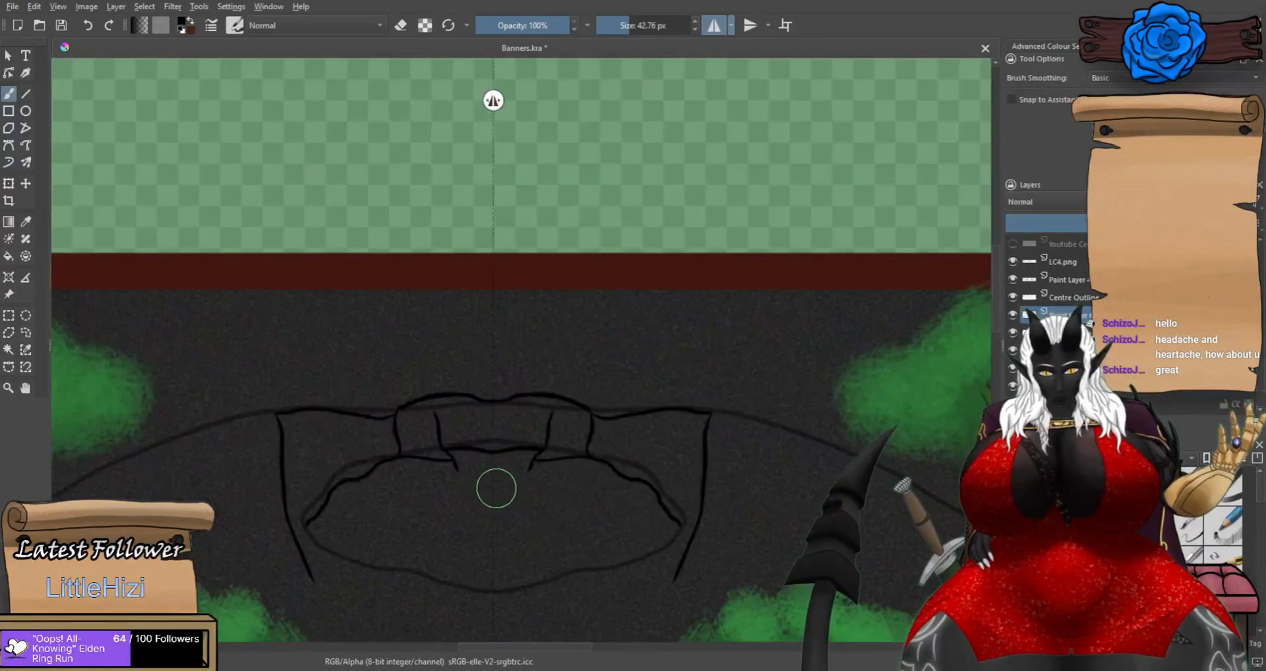
scroll(649, 311, "down", 2)
scroll(686, 323, "down", 3)
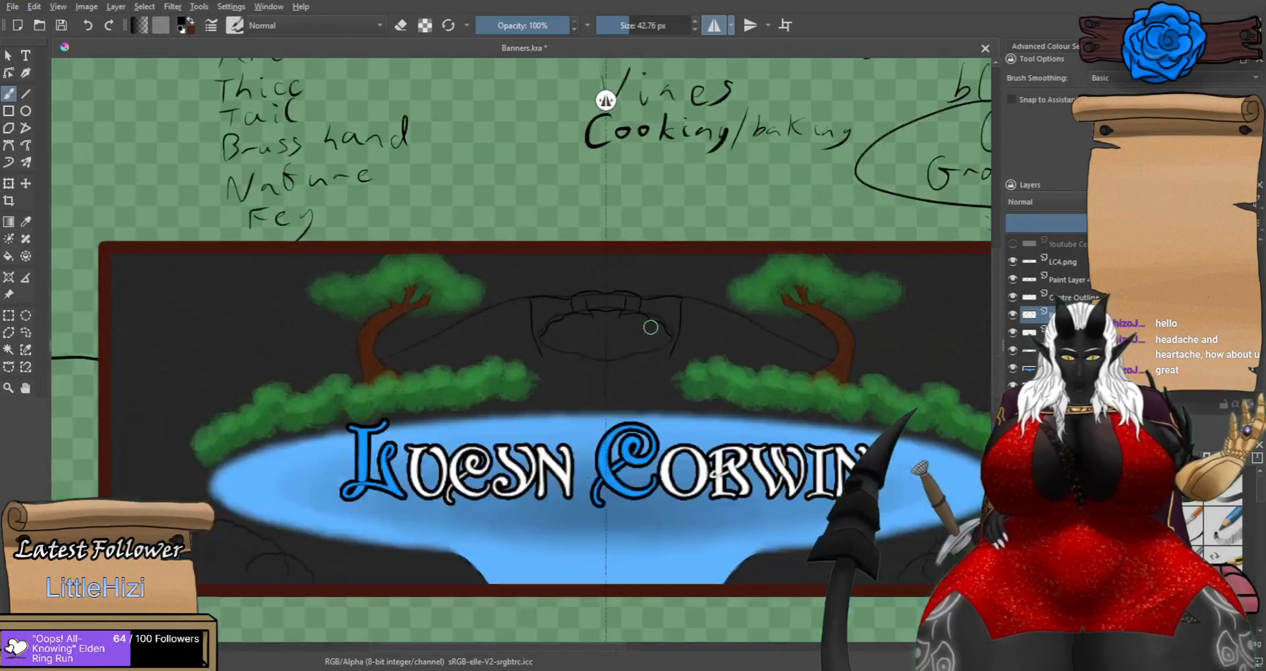
Extend the arch's outer side lines down past the oval toward the lake.
scroll(696, 313, "up", 3)
scroll(678, 317, "up", 2)
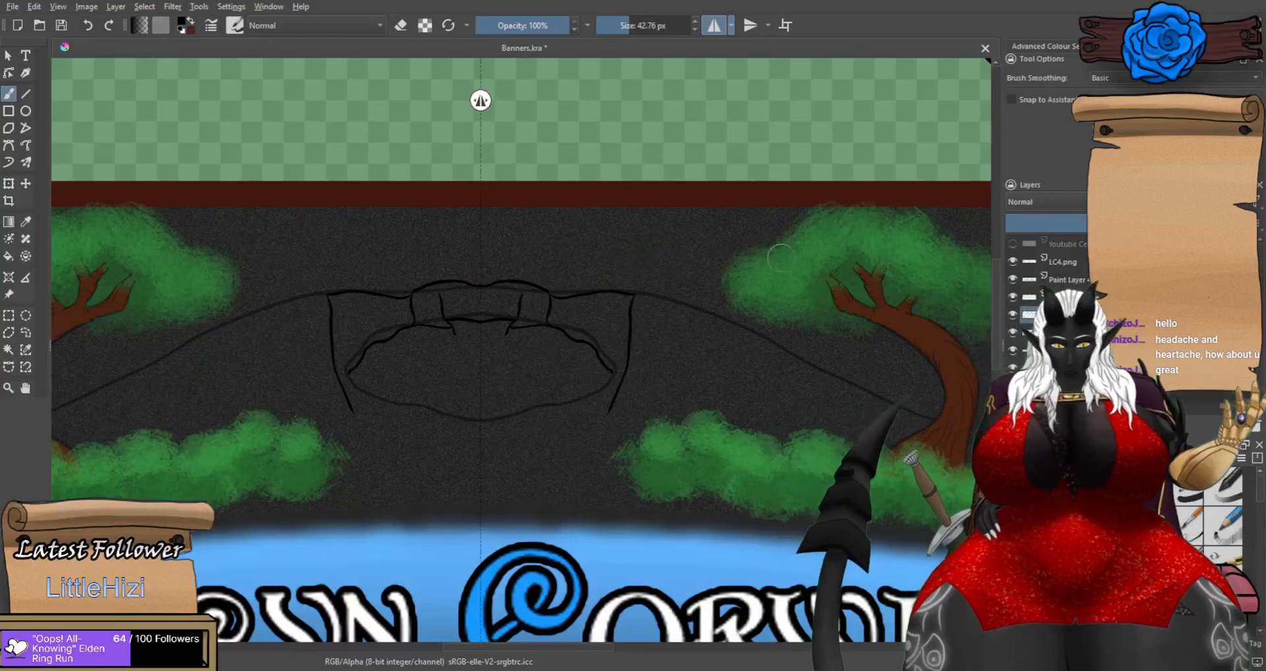
scroll(799, 277, "up", 1)
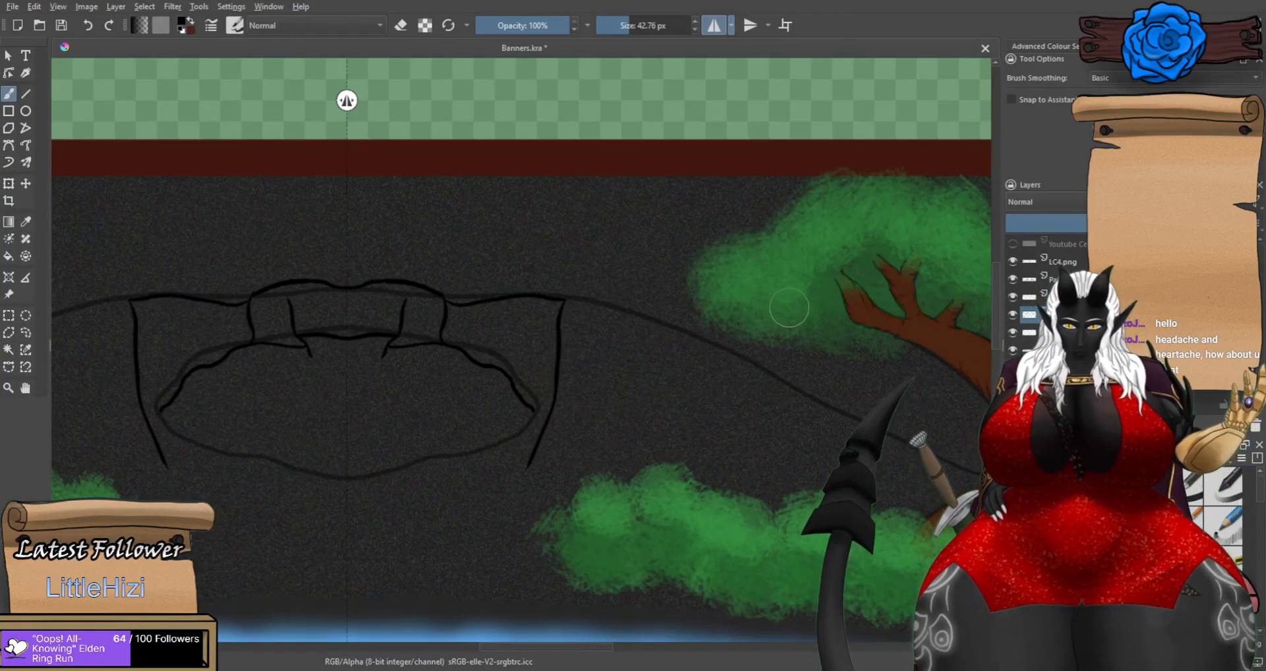
left_click_drag(636, 443, 458, 423)
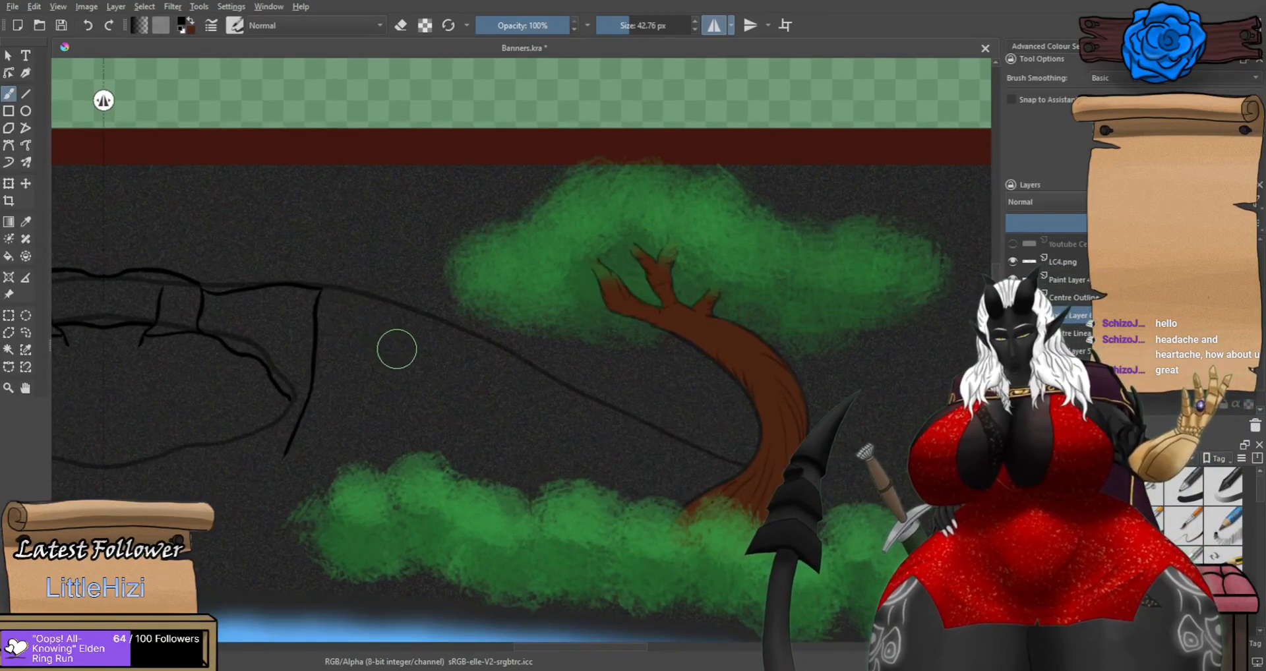
left_click_drag(354, 528, 466, 362)
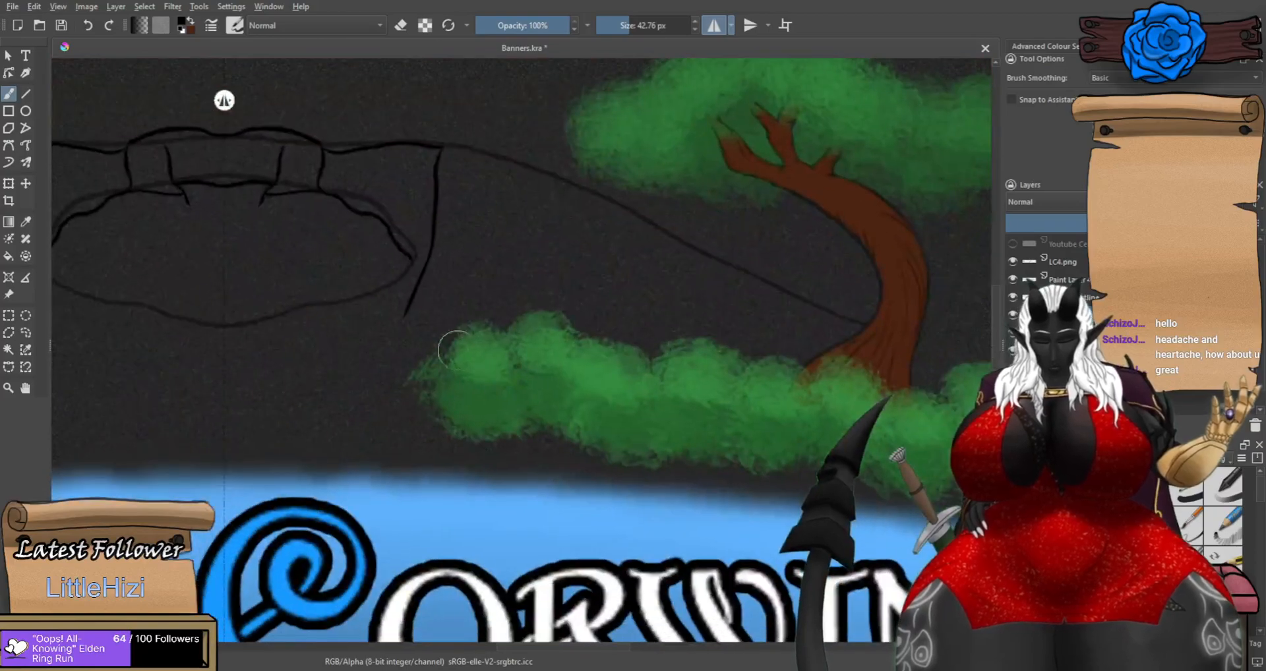
scroll(395, 333, "up", 2)
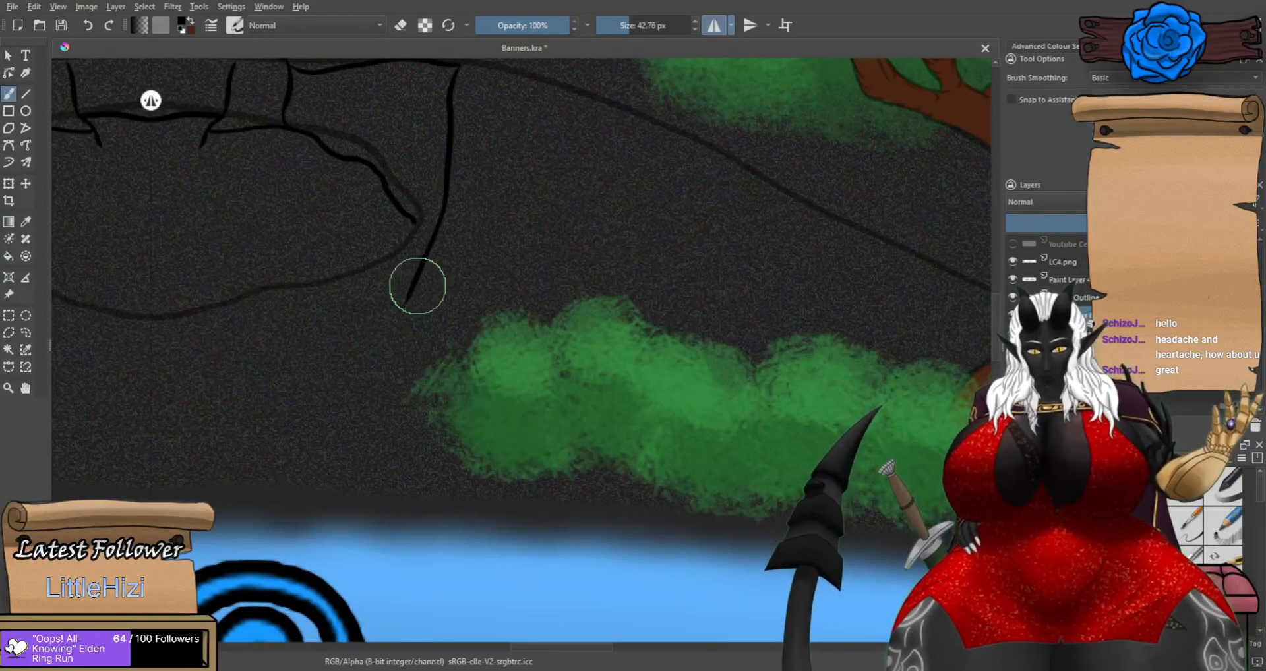
key("ctrl+z")
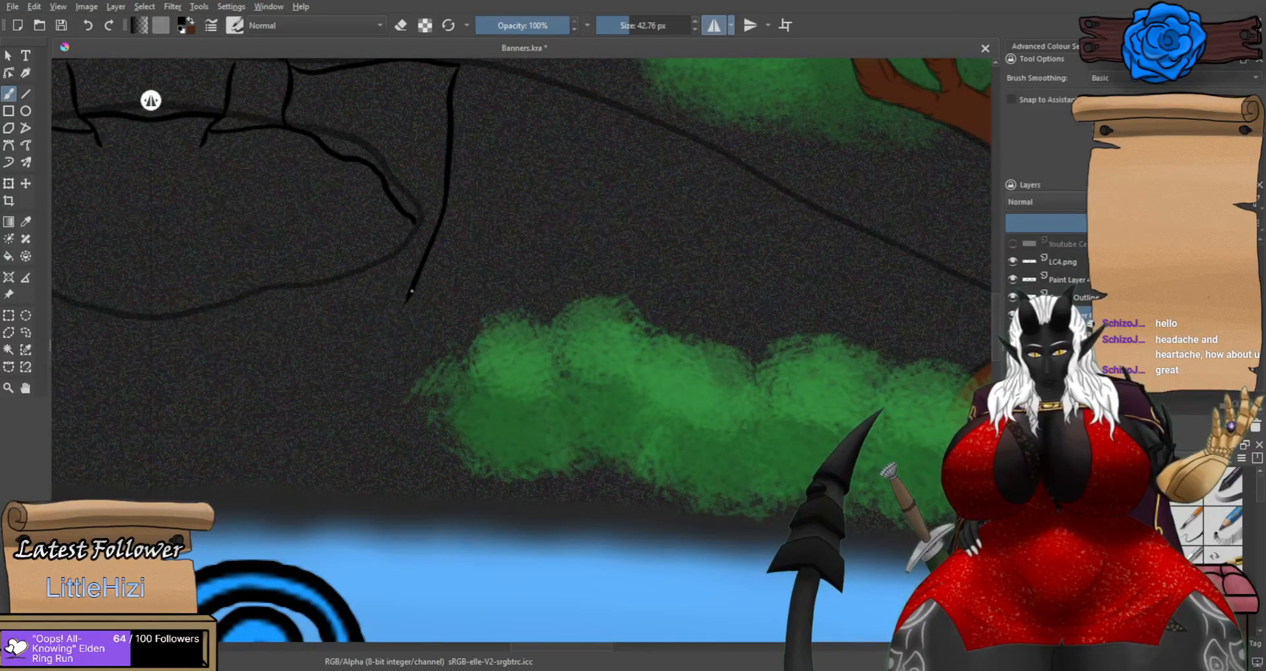
key("ctrl+z")
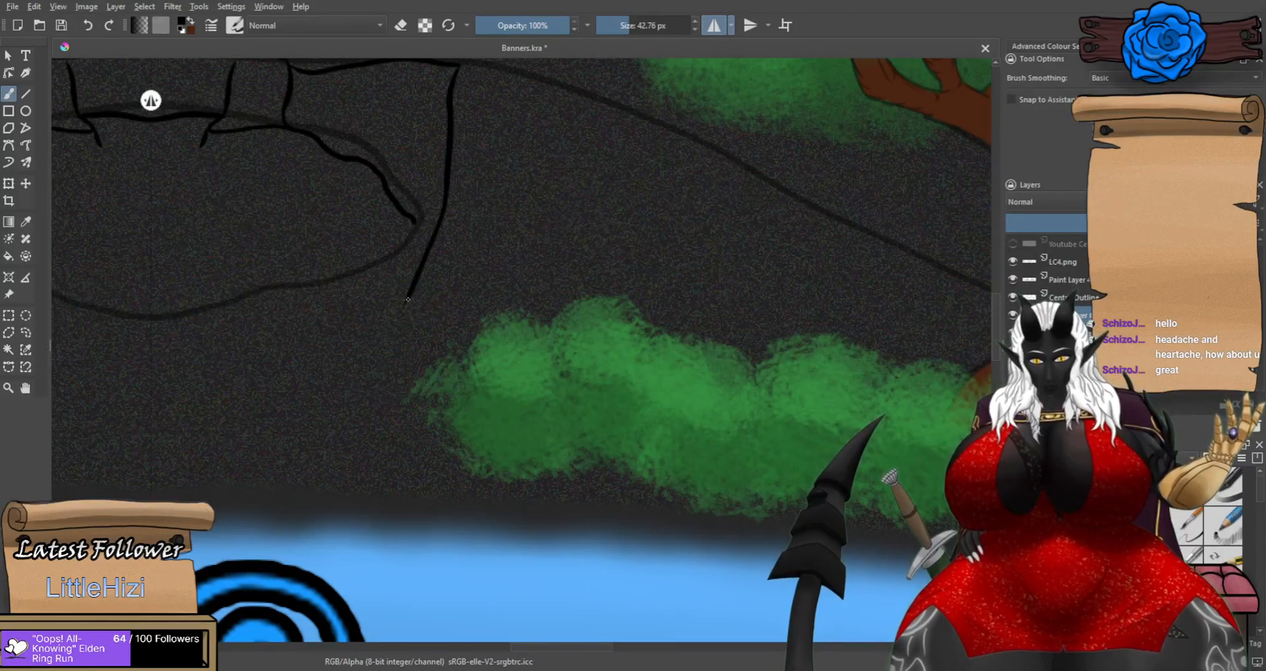
left_click_drag(412, 288, 363, 456)
Trace the outer end of the oval's lower edge up to the pointed corner of the jagged rim.
scroll(356, 280, "up", 2)
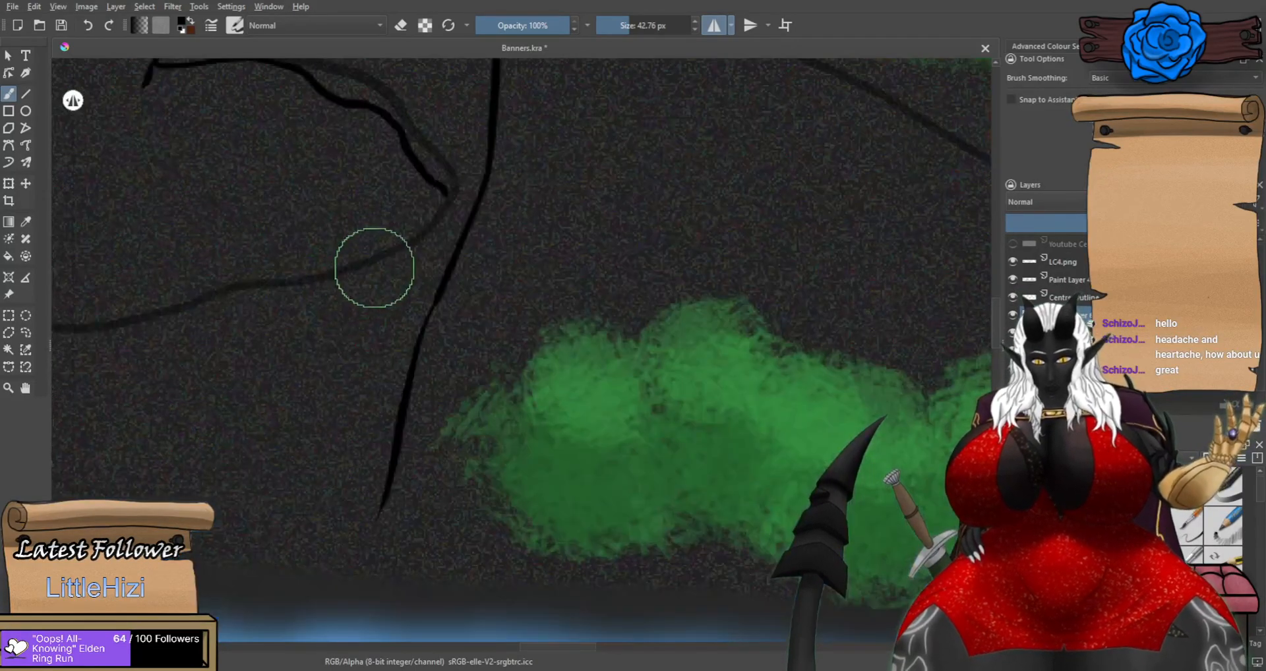
left_click_drag(381, 255, 419, 228)
key("ctrl+z")
left_click_drag(350, 268, 413, 237)
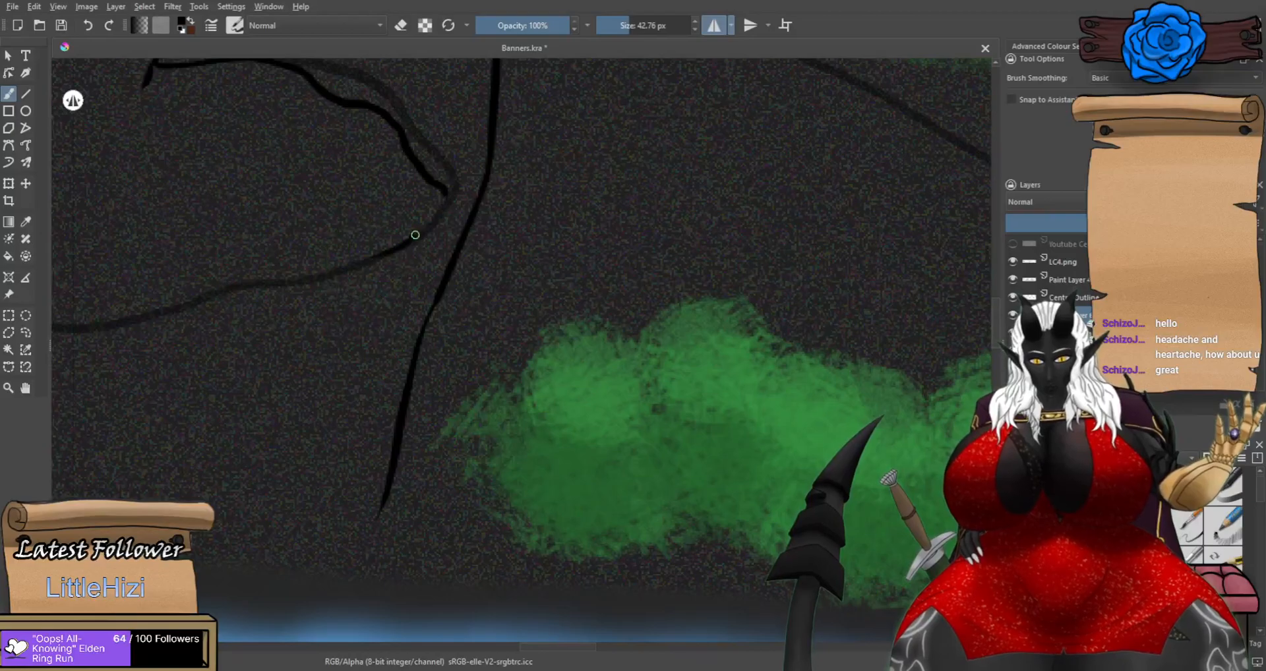
scroll(438, 206, "down", 5)
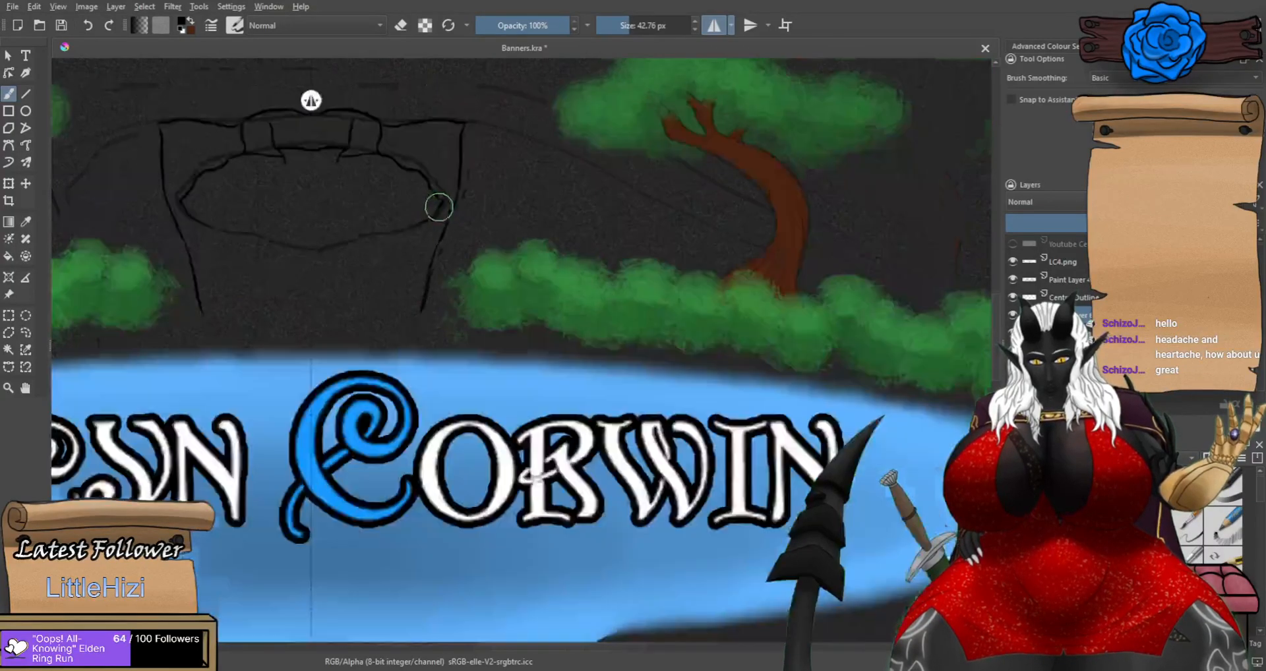
scroll(425, 149, "up", 3)
scroll(438, 172, "up", 2)
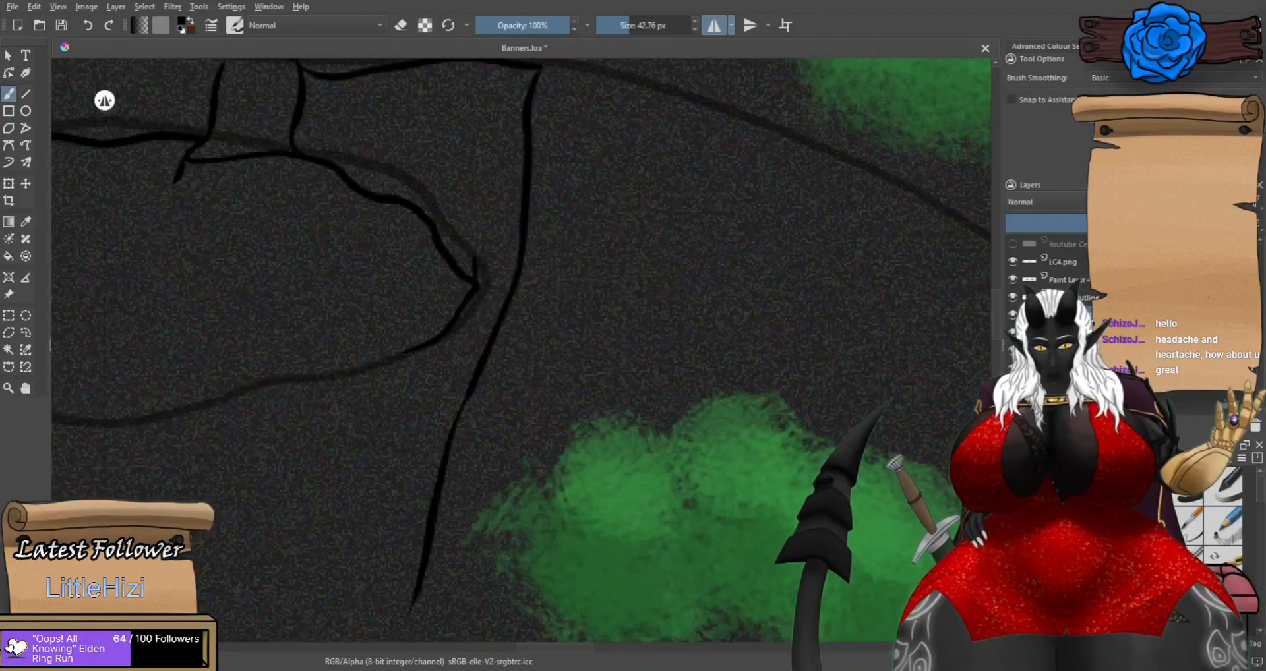
Try a short upright line rising from the jagged rim near the oval's corner.
mouse_move(475, 283)
left_mouse_down()
mouse_move(471, 186)
mouse_move(469, 252)
mouse_move(432, 226)
mouse_move(425, 177)
left_mouse_up()
key("ctrl+z")
key("ctrl+z")
left_click_drag(432, 222, 431, 123)
key("ctrl+z")
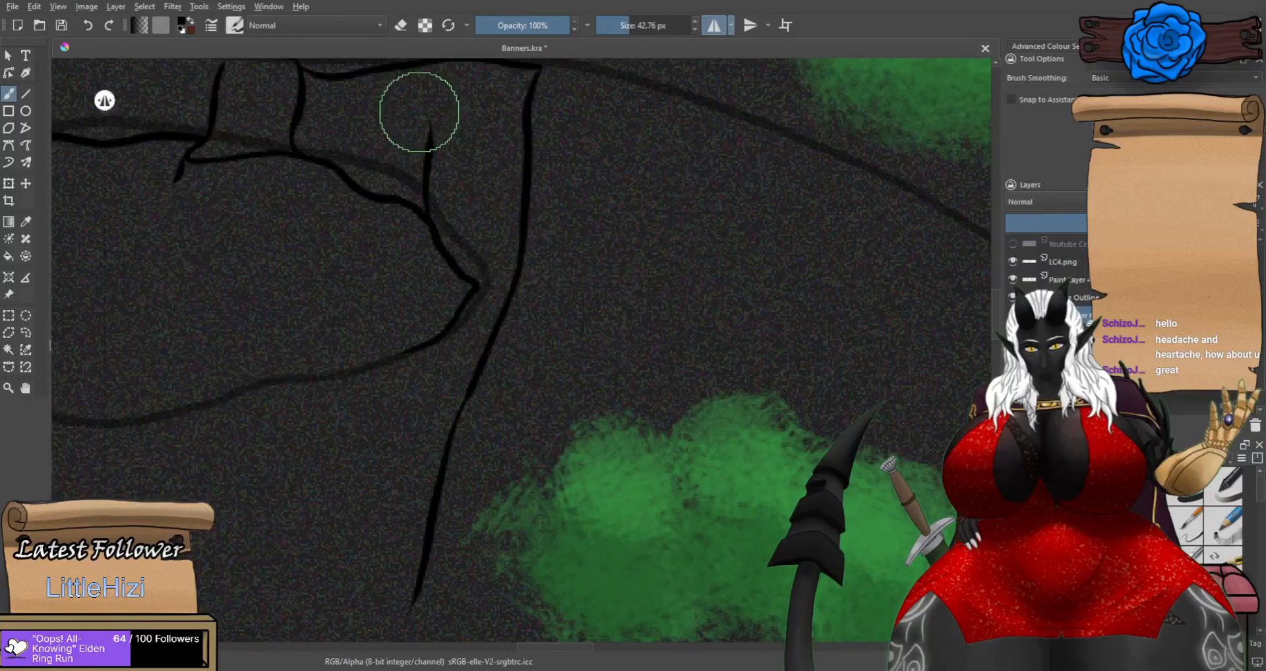
scroll(418, 128, "down", 5)
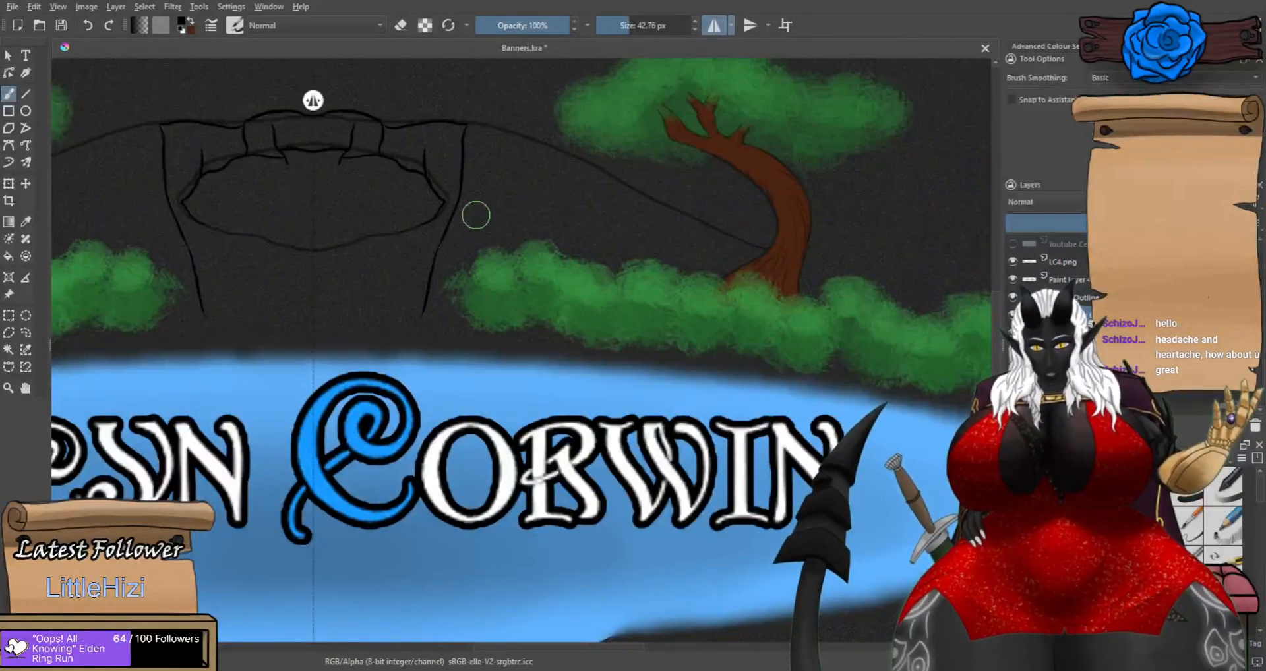
Draw a curved line leaning outward from the jagged rim up into the side block.
left_click_drag(503, 228, 579, 363)
scroll(515, 294, "up", 5)
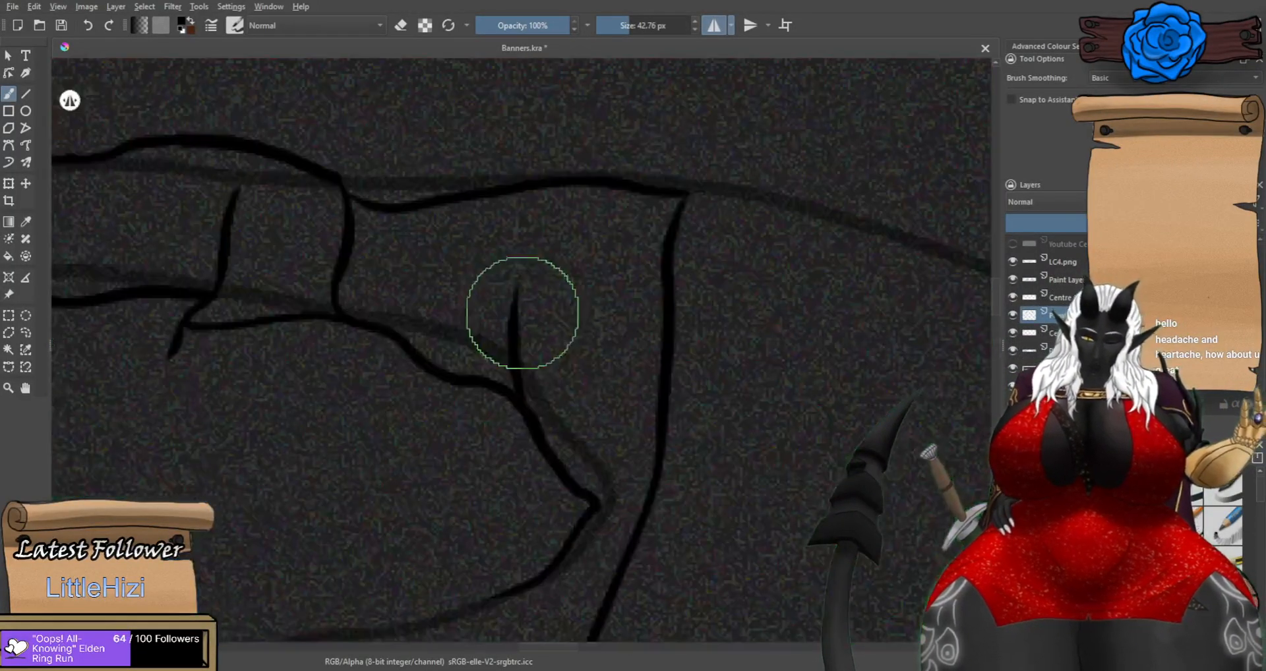
left_click_drag(547, 434, 551, 251)
key("ctrl+z")
left_click_drag(541, 436, 541, 246)
key("ctrl+z")
left_click_drag(537, 422, 557, 282)
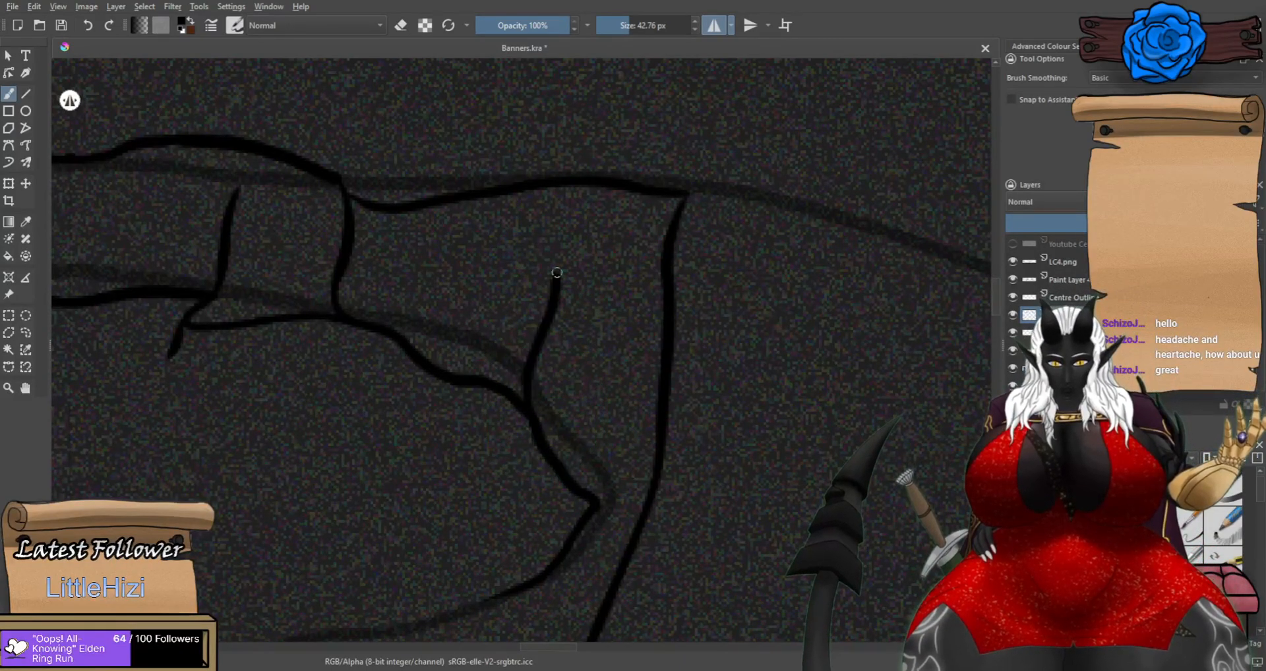
scroll(560, 303, "down", 4)
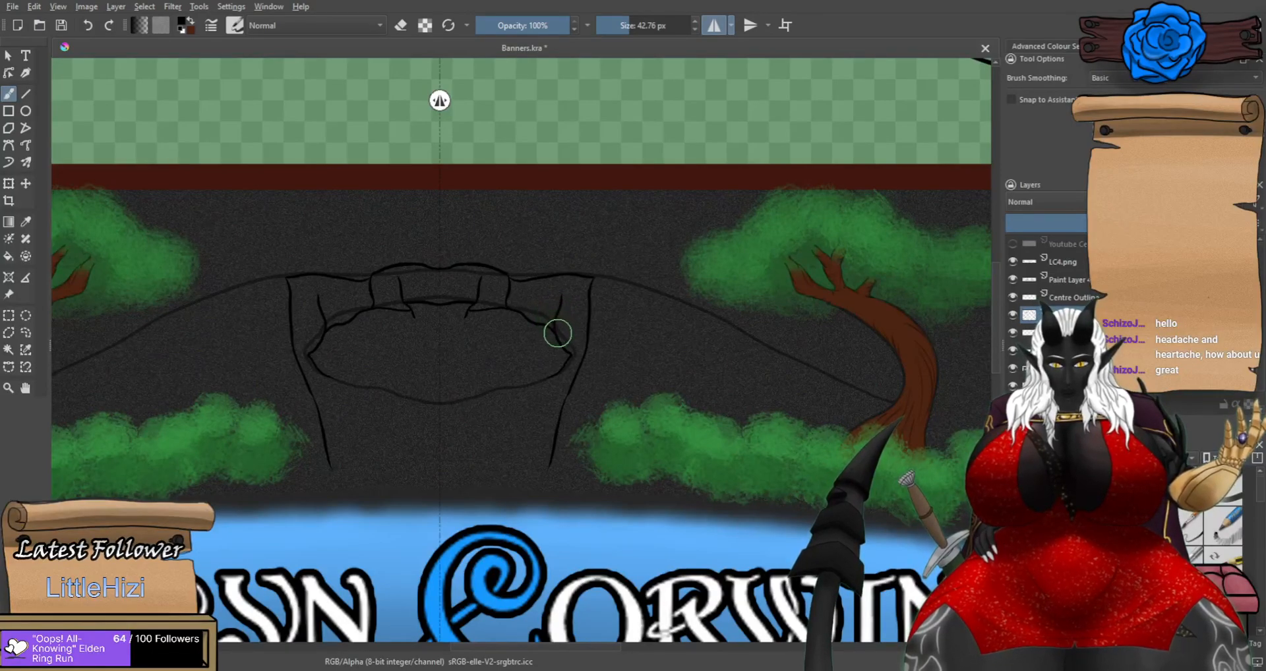
Draw an inner curve from the oval's corner and join it to the jagged rim with a slanted line.
scroll(557, 333, "up", 5)
left_click_drag(650, 396, 367, 254)
scroll(462, 353, "down", 2)
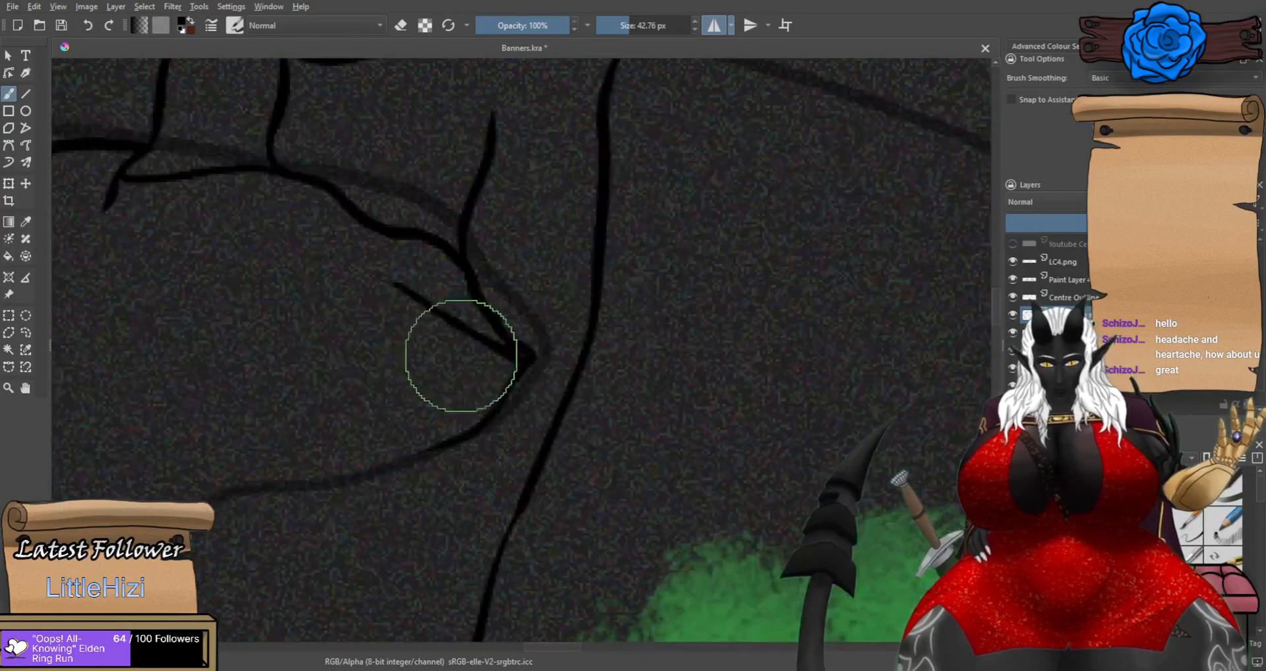
left_click_drag(437, 361, 750, 418)
key("ctrl+z")
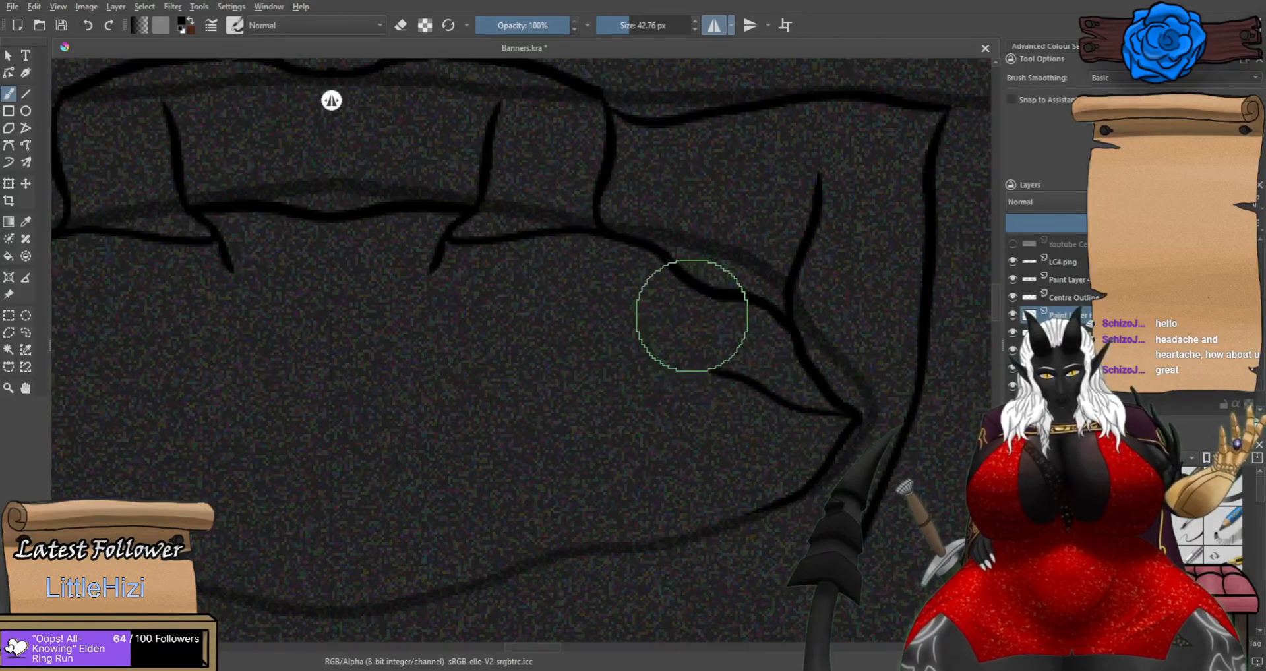
key("ctrl+z")
mouse_move(697, 288)
left_mouse_down()
mouse_move(717, 336)
mouse_move(715, 324)
mouse_move(835, 416)
left_mouse_up()
key("ctrl+z")
key("ctrl+z")
mouse_move(691, 283)
left_mouse_down()
mouse_move(750, 370)
mouse_move(850, 419)
left_mouse_up()
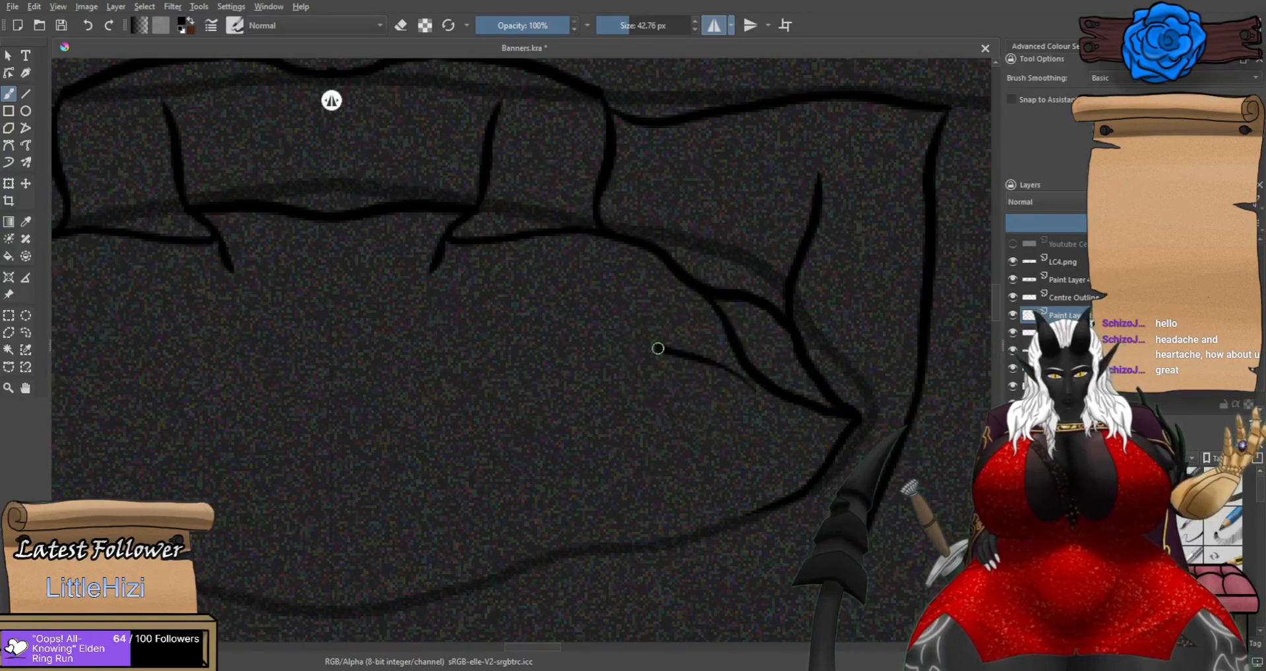
Continue the inner facet edge inward and slant it up to the rim to close a second stone facet.
left_click_drag(743, 375, 664, 370)
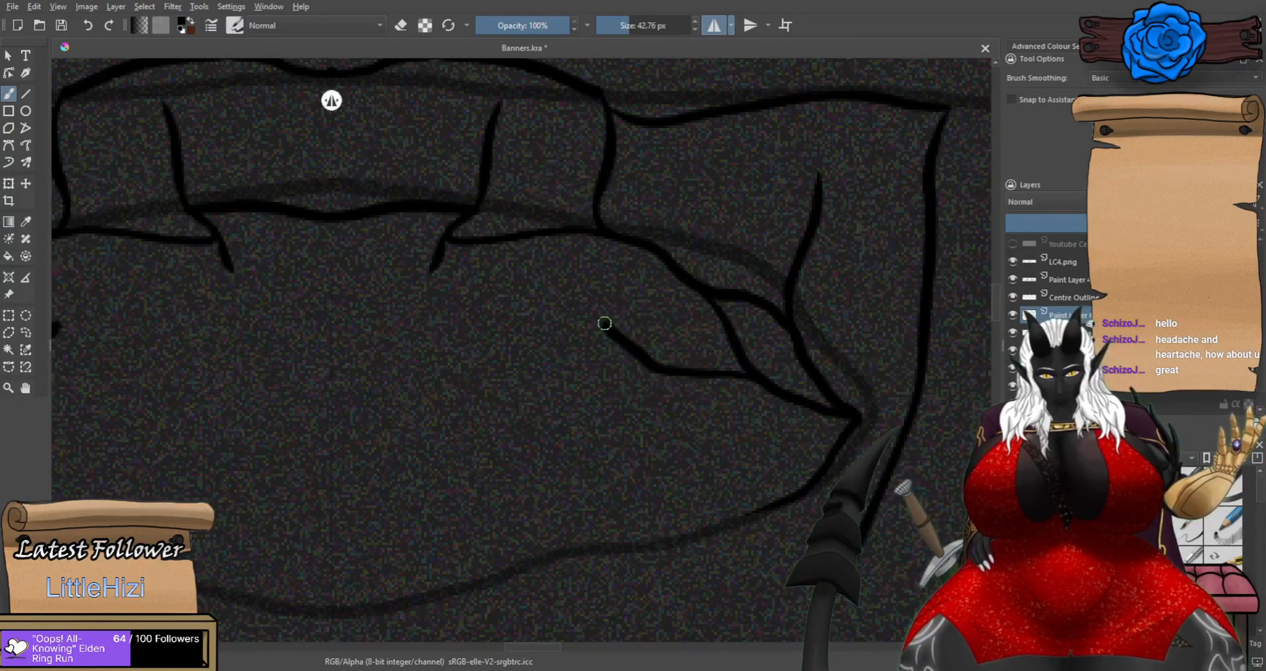
left_click_drag(607, 325, 567, 265)
scroll(551, 236, "down", 5)
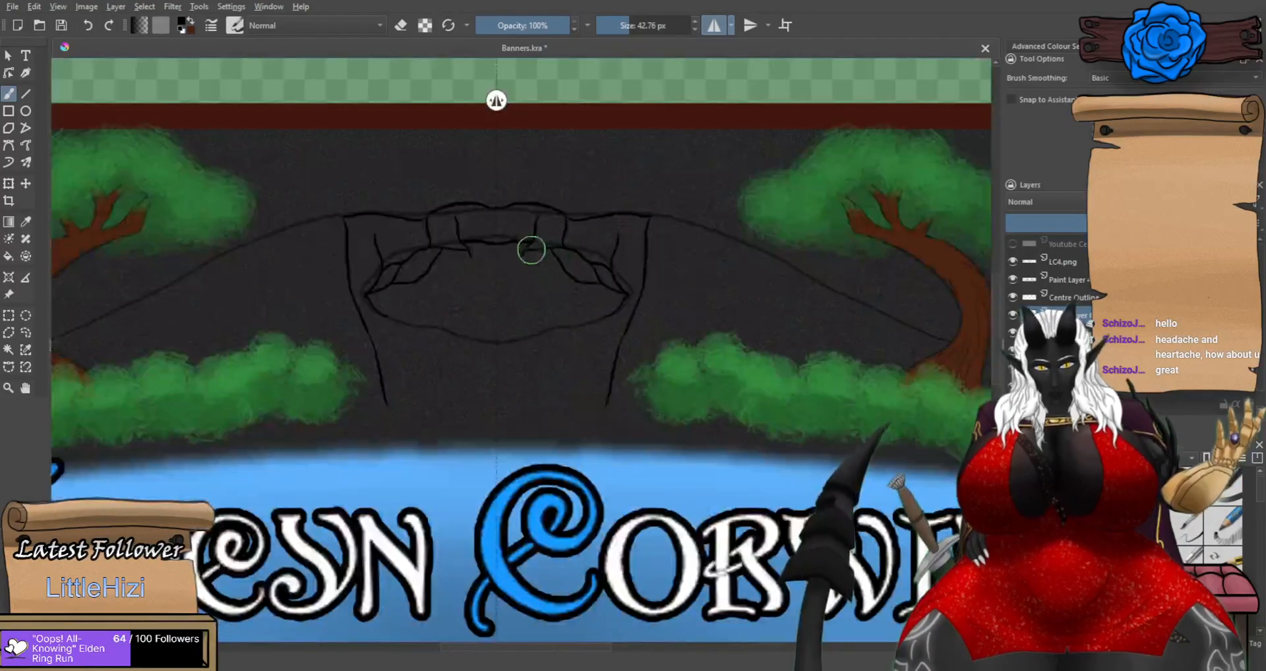
Draw a rounded lobe linking the second facet's lower edge to the notch tail.
scroll(528, 246, "up", 6)
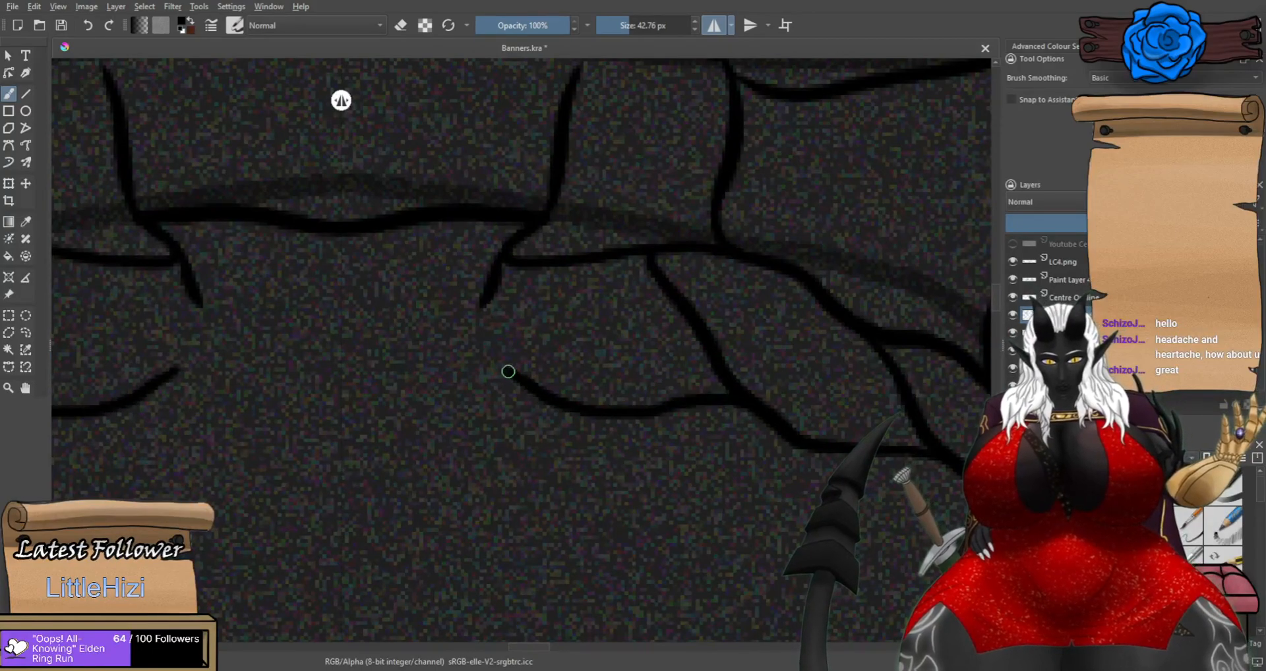
scroll(487, 302, "down", 3)
scroll(488, 304, "down", 4)
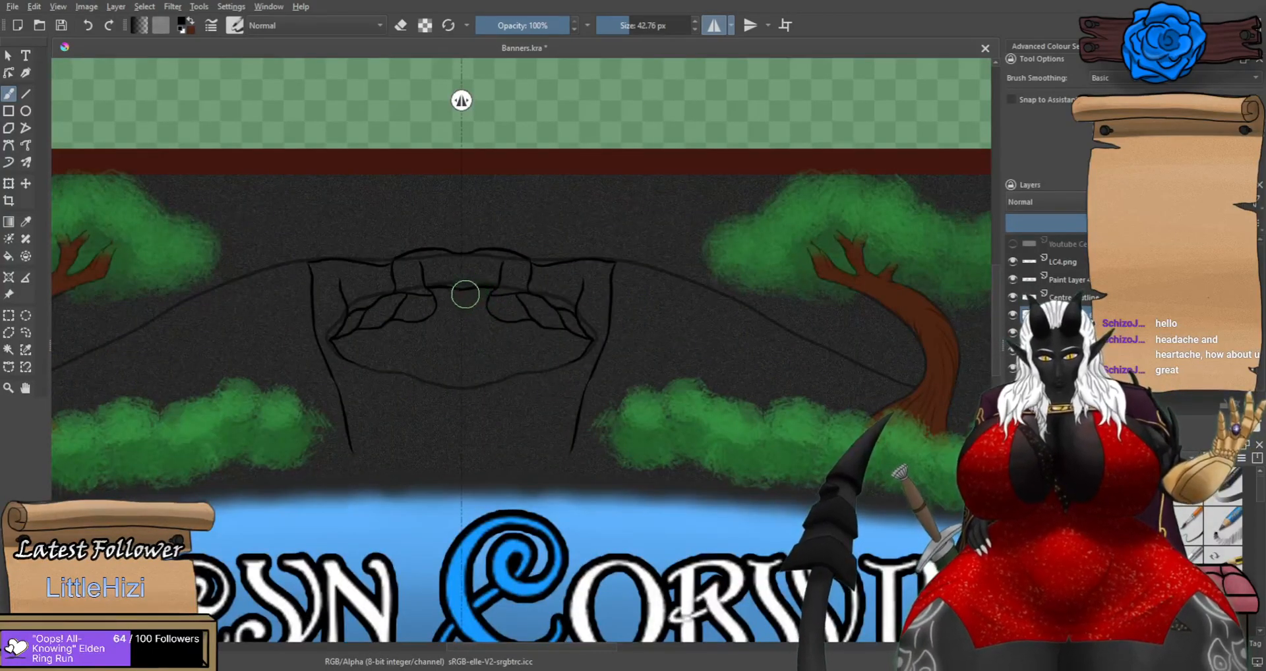
scroll(475, 314, "up", 6)
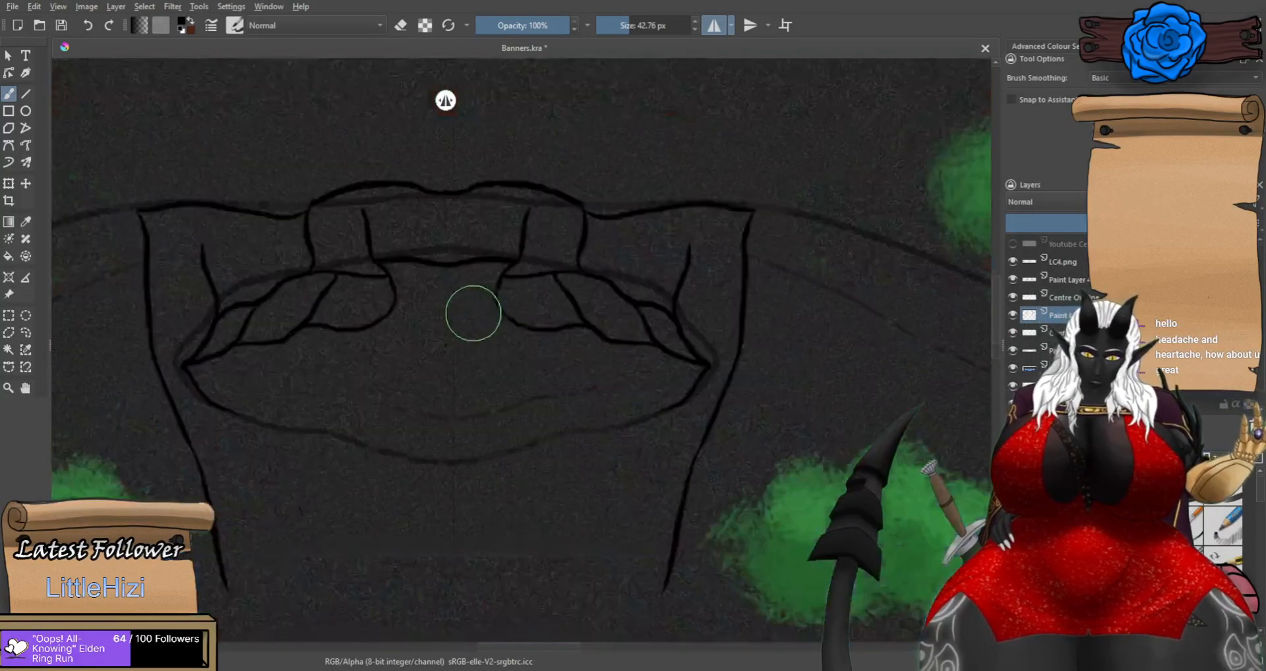
Draw a branch line from beneath each rounded lobe, curving down and inward toward the mirror axis.
key("ctrl+z")
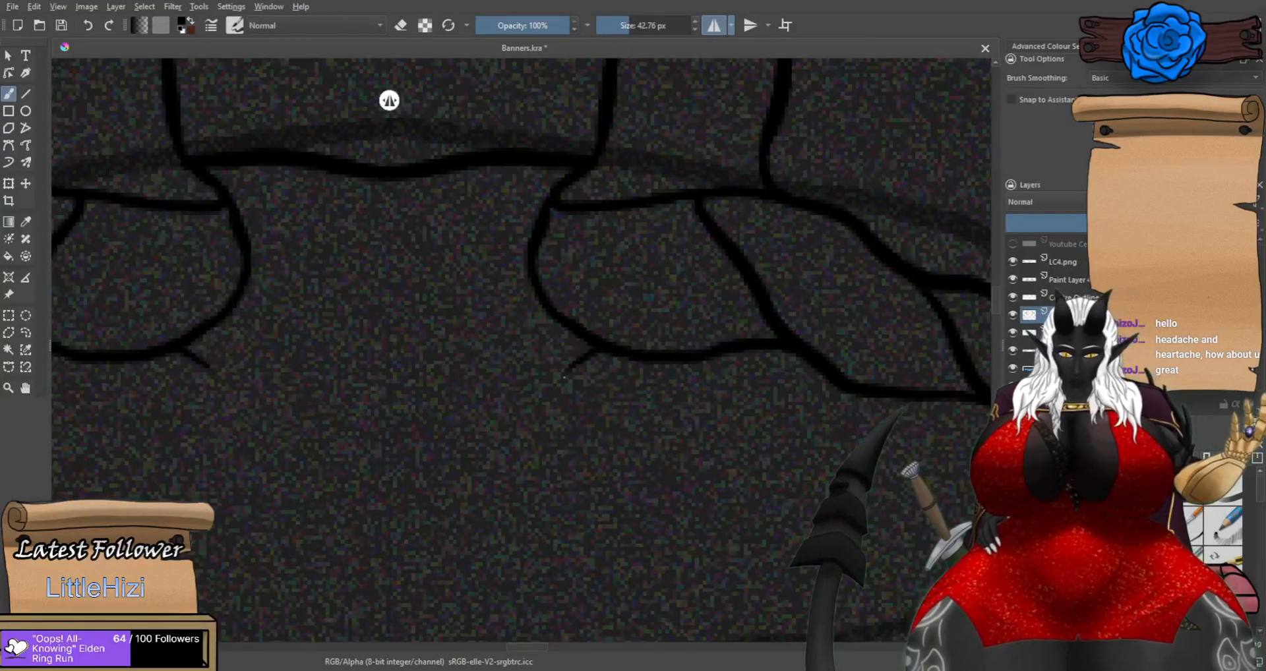
mouse_move(659, 361)
left_mouse_down()
mouse_move(595, 383)
mouse_move(615, 380)
mouse_move(513, 445)
left_mouse_up()
scroll(616, 404, "down", 5)
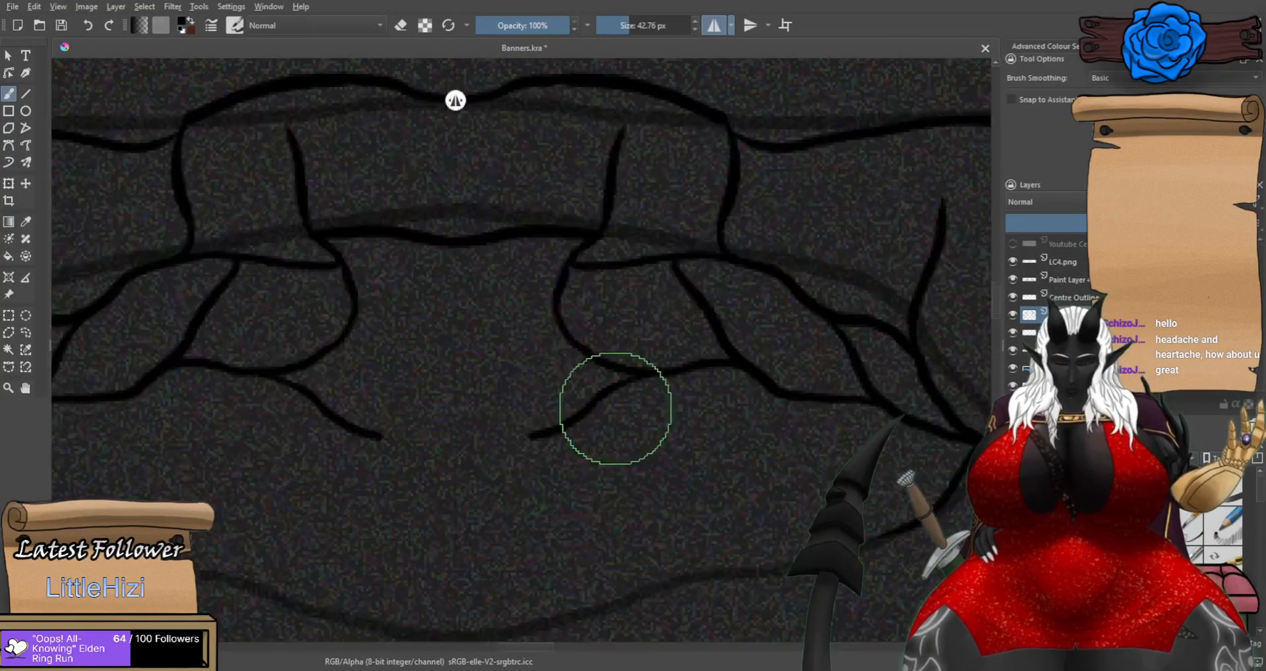
scroll(711, 421, "up", 4)
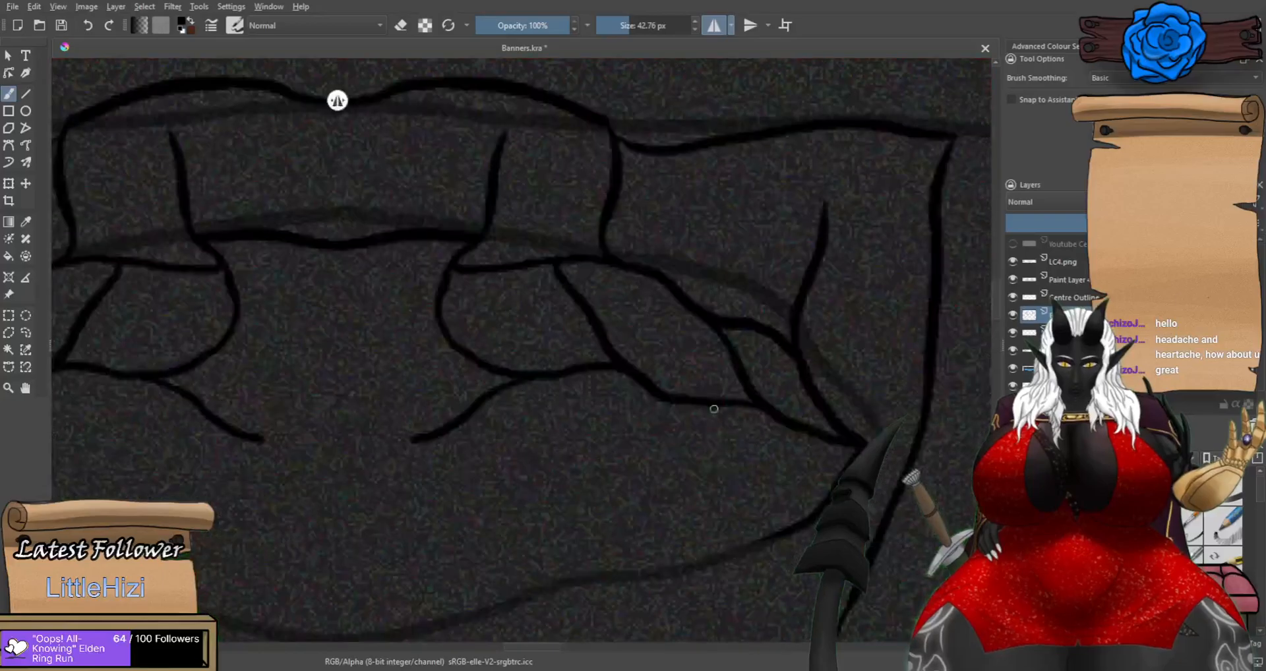
Draw a short spur below the facet's lower edge near the oval's corner, retrying its angle.
key("ctrl+z")
mouse_move(691, 423)
left_mouse_down()
mouse_move(663, 450)
mouse_move(695, 437)
mouse_move(678, 455)
mouse_move(708, 409)
left_mouse_up()
key("ctrl+z")
mouse_move(670, 461)
left_mouse_down()
mouse_move(711, 407)
mouse_move(677, 457)
mouse_move(716, 420)
left_mouse_up()
key("ctrl+z")
key("ctrl+z")
key("ctrl+z")
scroll(721, 405, "down", 4)
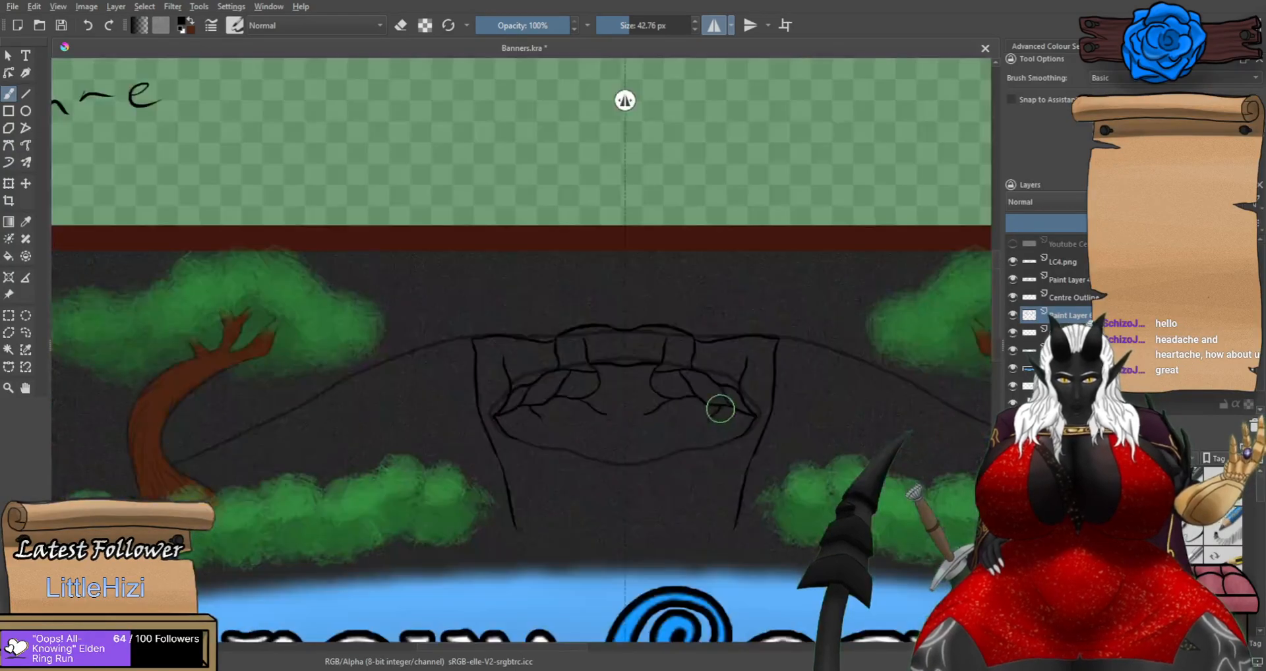
Draw a short hooked spur rising inward from the oval's lower rim beside its outer corner, reworking its shape.
scroll(722, 459, "up", 1)
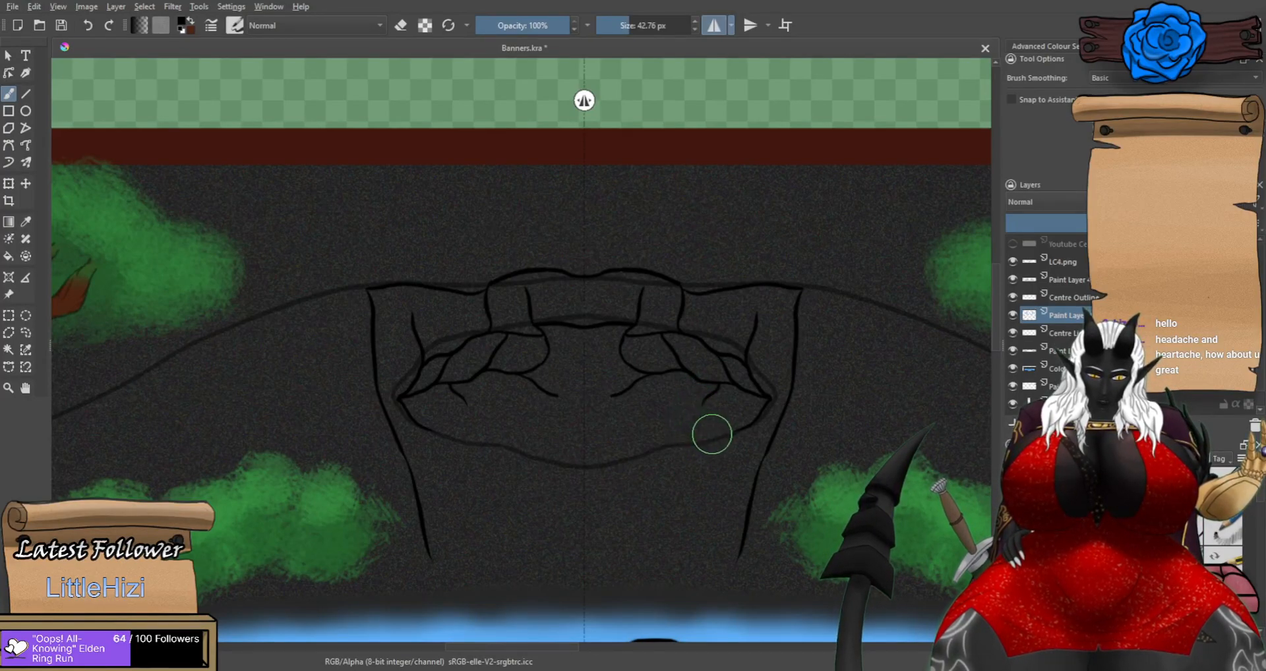
scroll(712, 432, "up", 4)
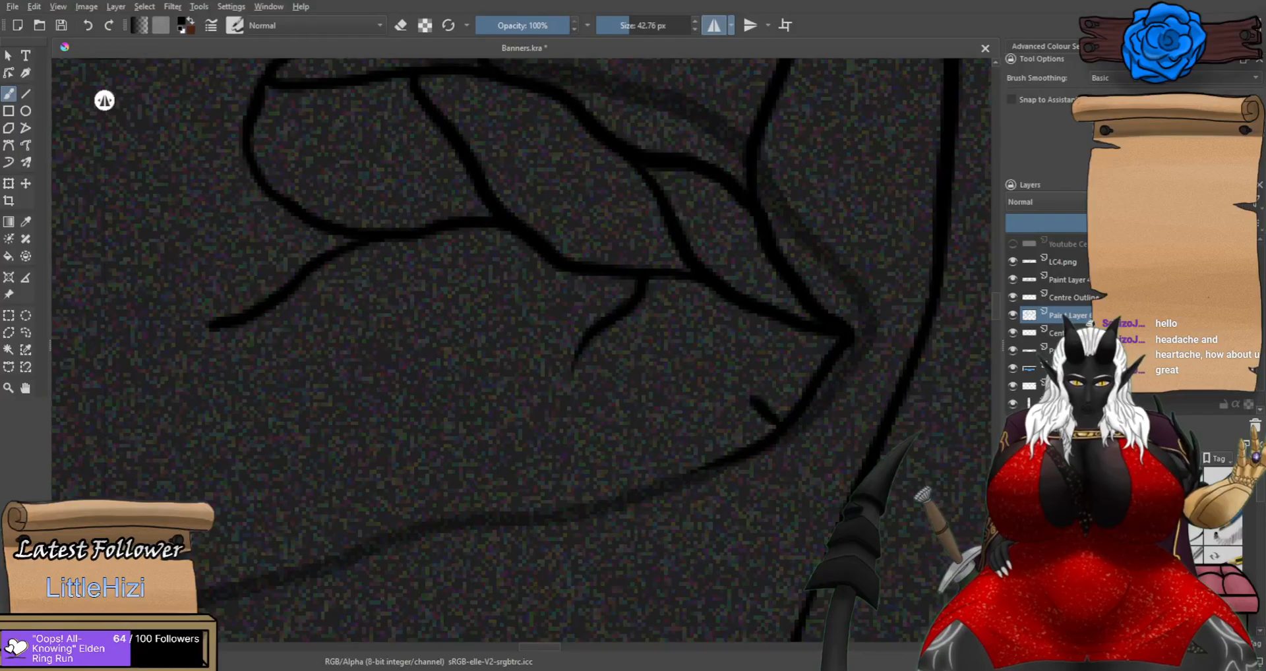
left_click_drag(757, 414, 742, 400)
scroll(747, 408, "down", 1)
key("ctrl+z")
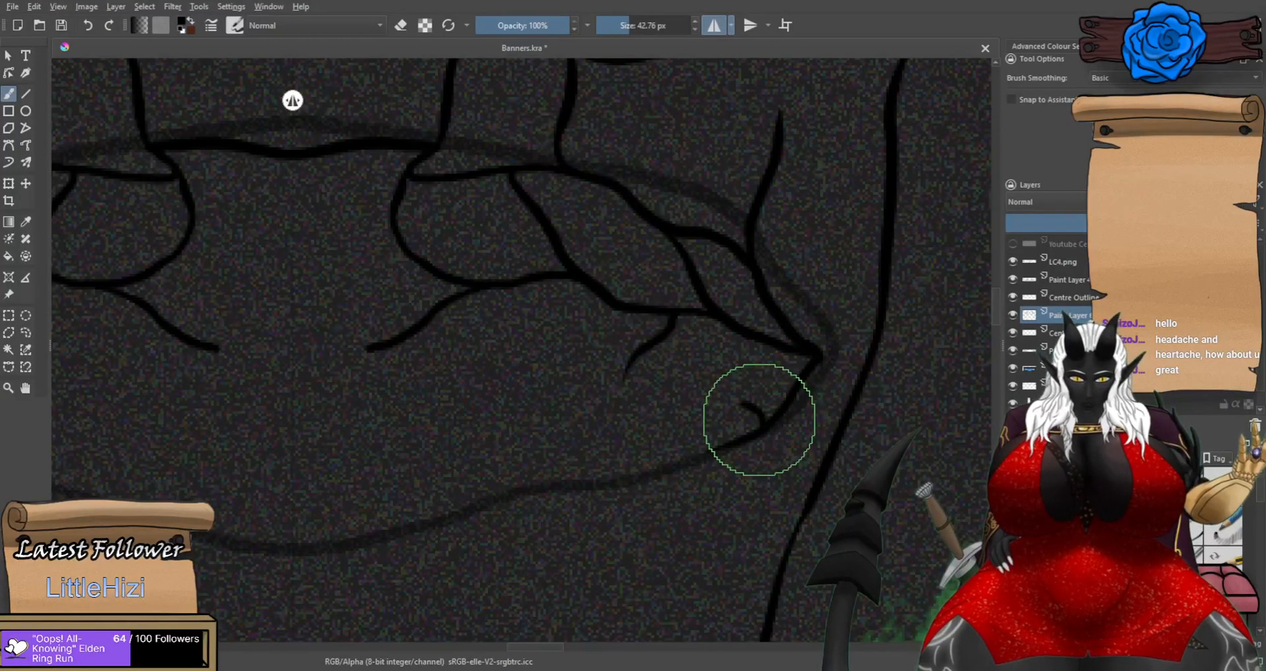
scroll(759, 412, "down", 4)
scroll(725, 430, "down", 2)
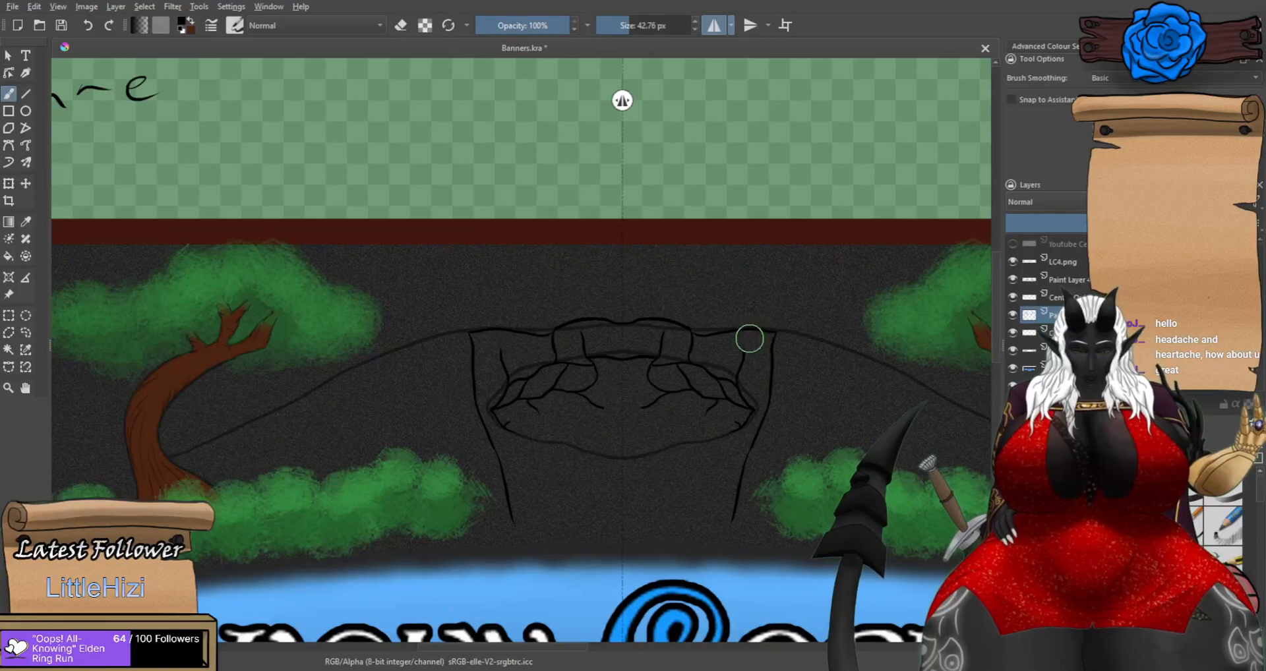
scroll(746, 350, "down", 3)
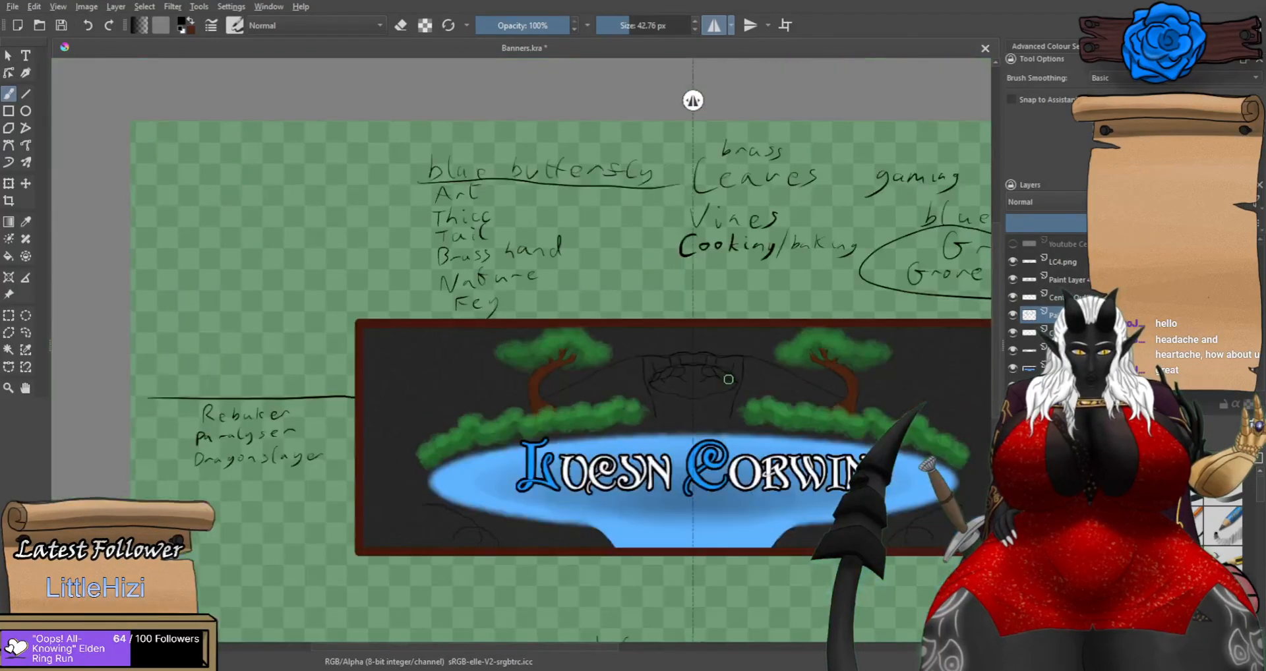
scroll(728, 377, "up", 3)
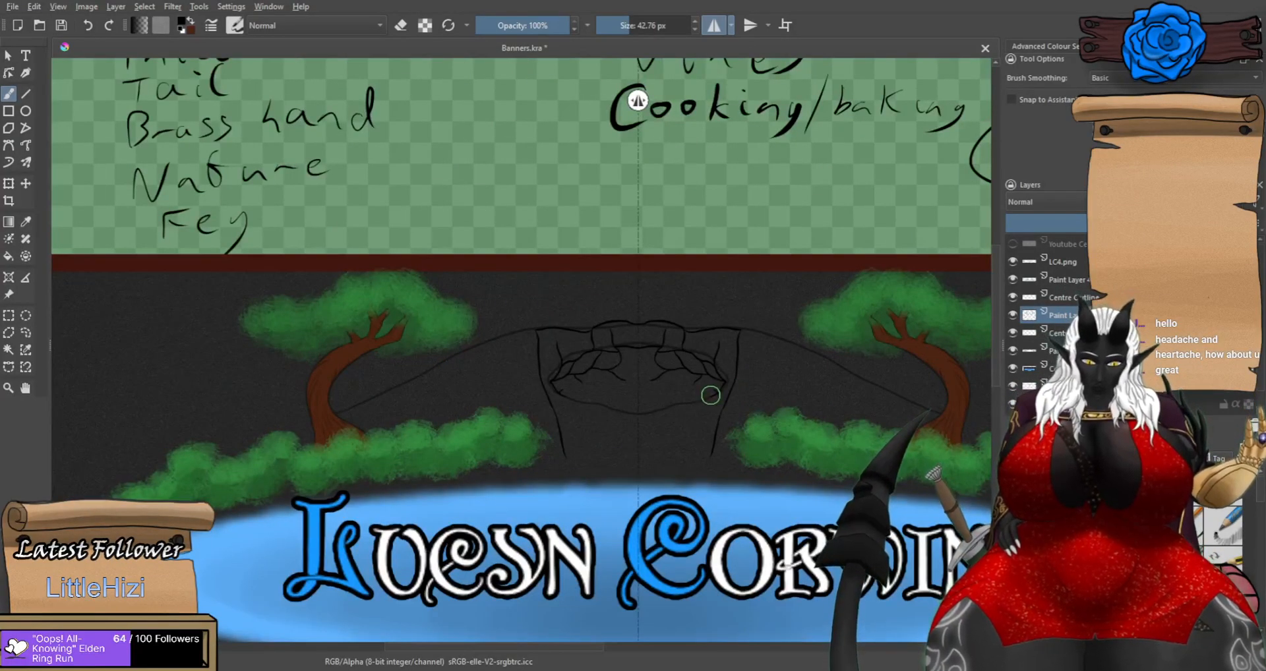
Extend the inner branch lines up to the mirror axis so they meet in a pointed peak.
scroll(719, 380, "up", 6)
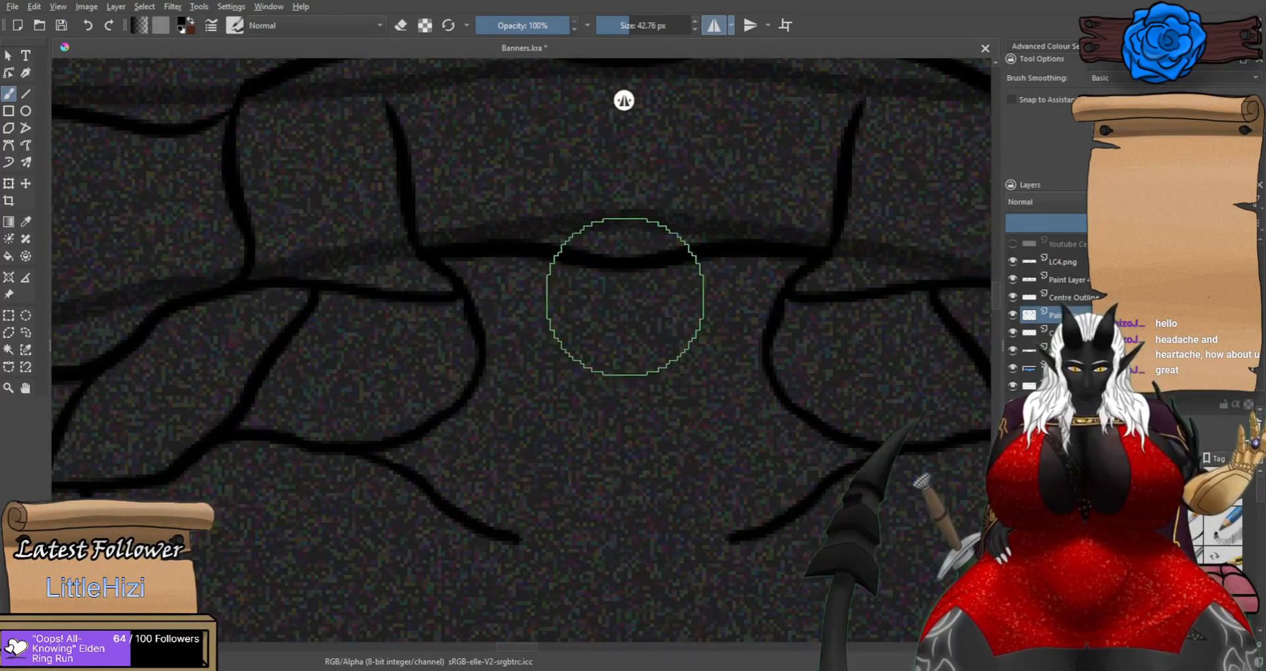
mouse_move(624, 436)
left_mouse_down()
mouse_move(591, 516)
mouse_move(521, 538)
mouse_move(596, 441)
mouse_move(623, 381)
left_mouse_up()
key("ctrl+z")
scroll(623, 381, "down", 5)
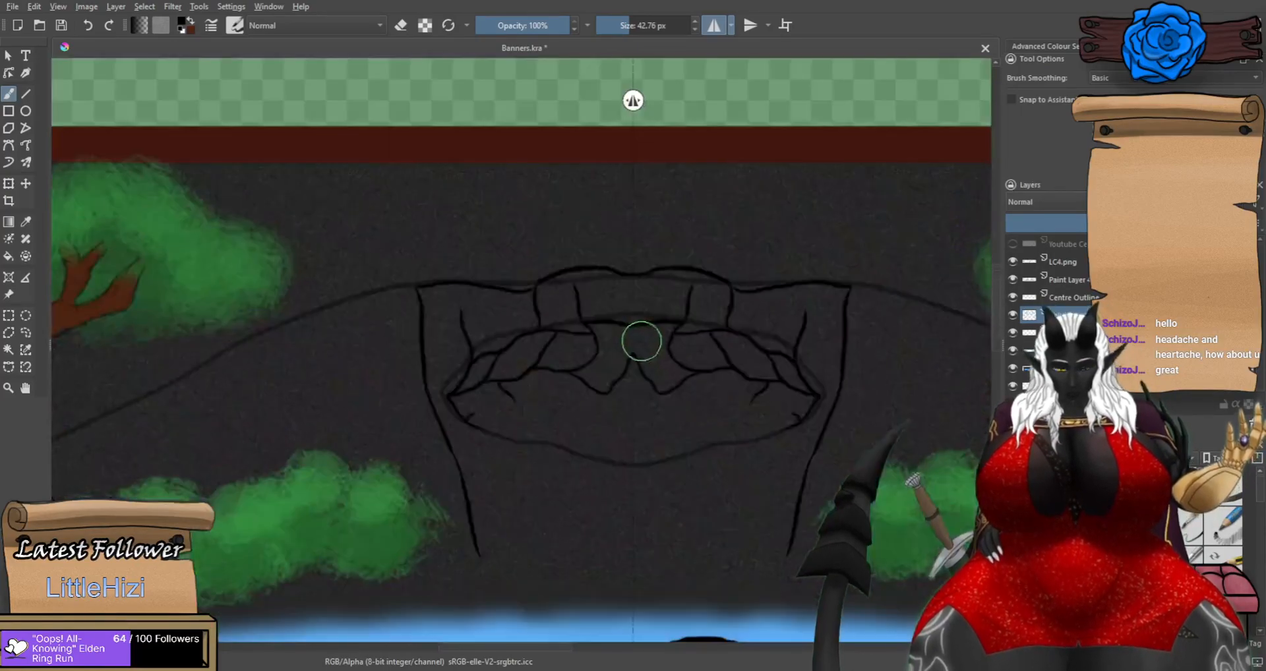
Draw a short vertical line along the mirror axis from the oval's upper rim down to the peak.
scroll(646, 337, "up", 6)
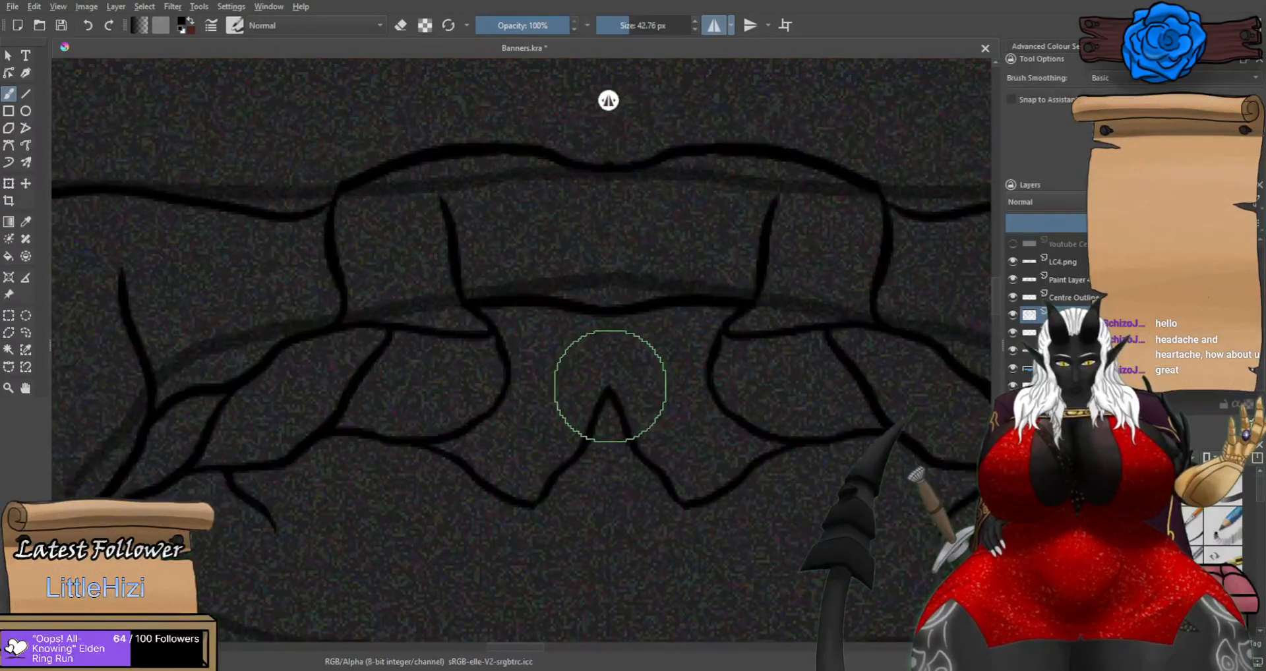
mouse_move(609, 336)
left_mouse_down()
mouse_move(609, 313)
mouse_move(605, 383)
left_mouse_up()
scroll(607, 330, "down", 3)
scroll(605, 382, "down", 2)
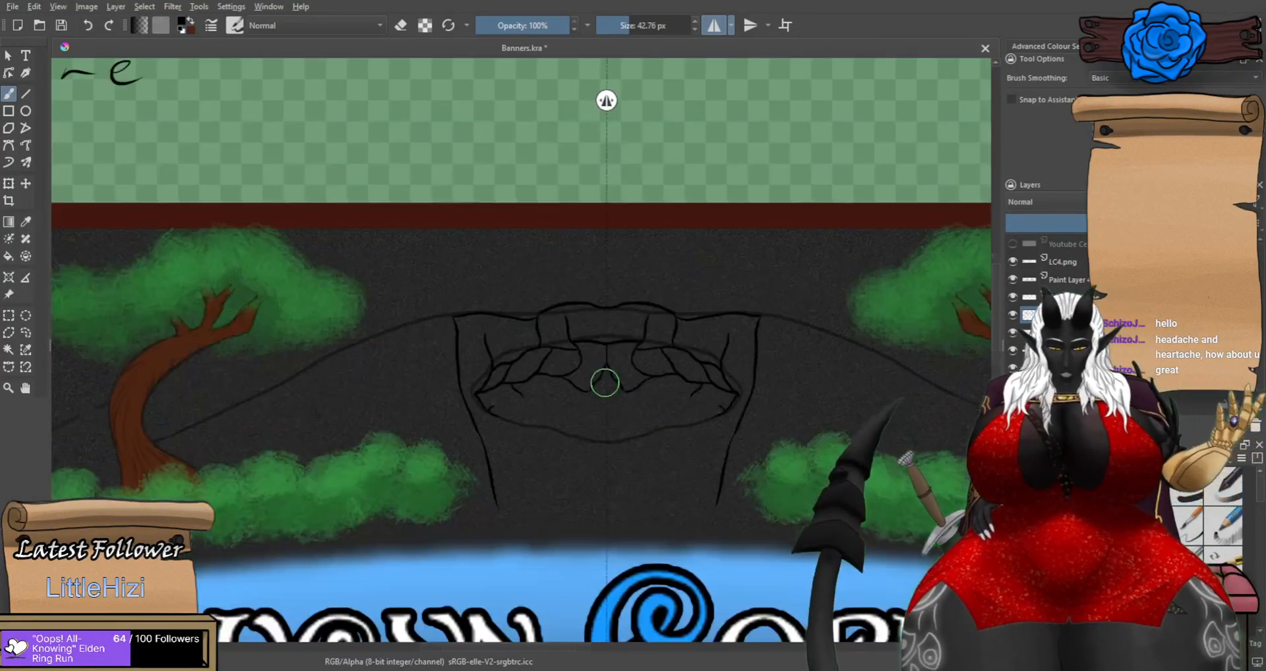
scroll(659, 373, "down", 2)
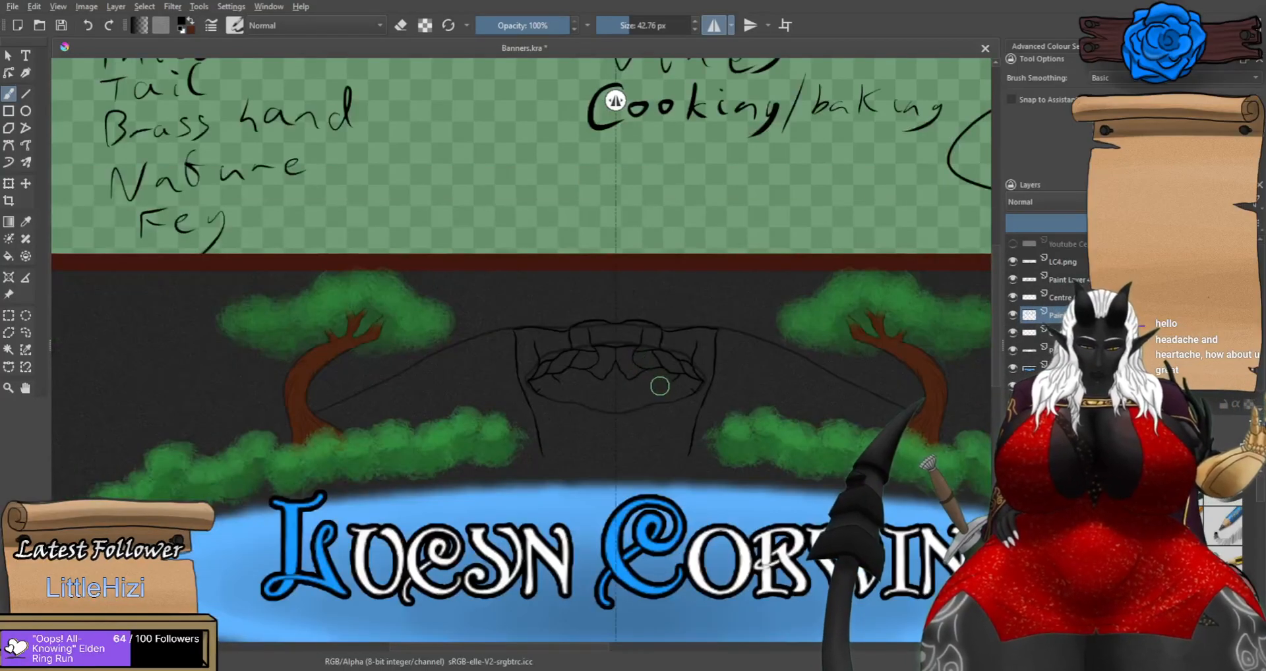
Draw an upper rock ledge outward from the arch's side to a pointed corner, with its side edge descending to the bushes.
scroll(663, 385, "down", 2)
scroll(684, 385, "up", 4)
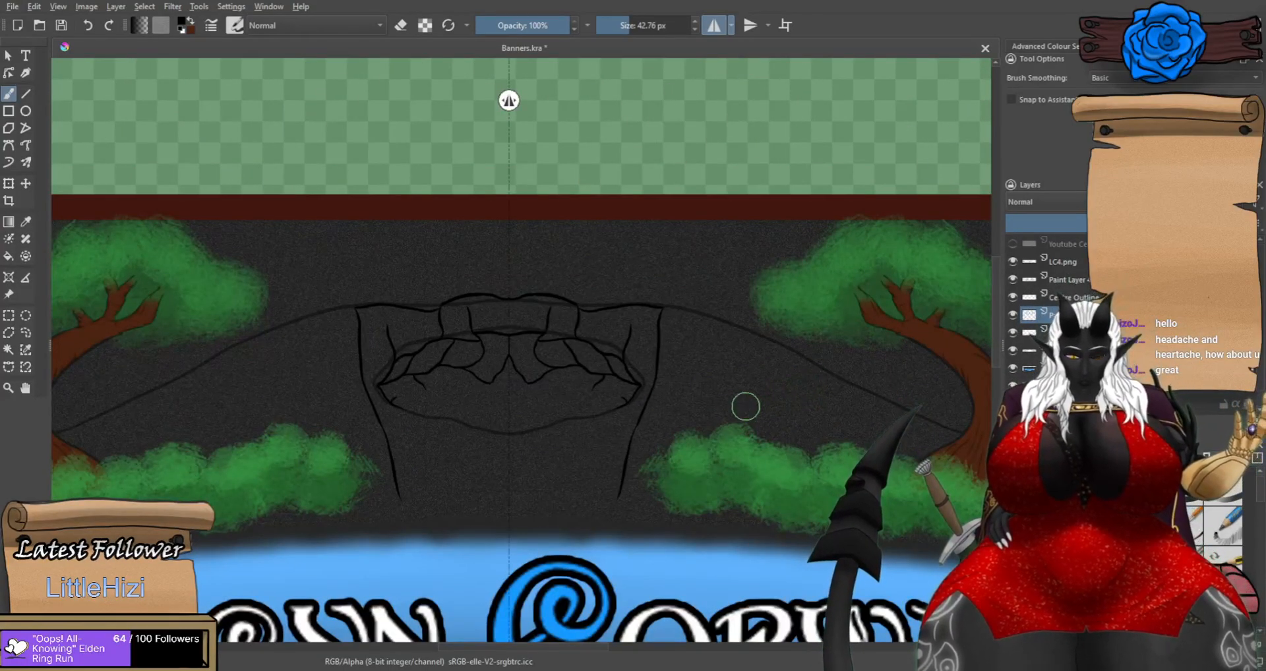
mouse_move(829, 441)
left_mouse_down()
mouse_move(578, 448)
mouse_move(603, 449)
left_mouse_up()
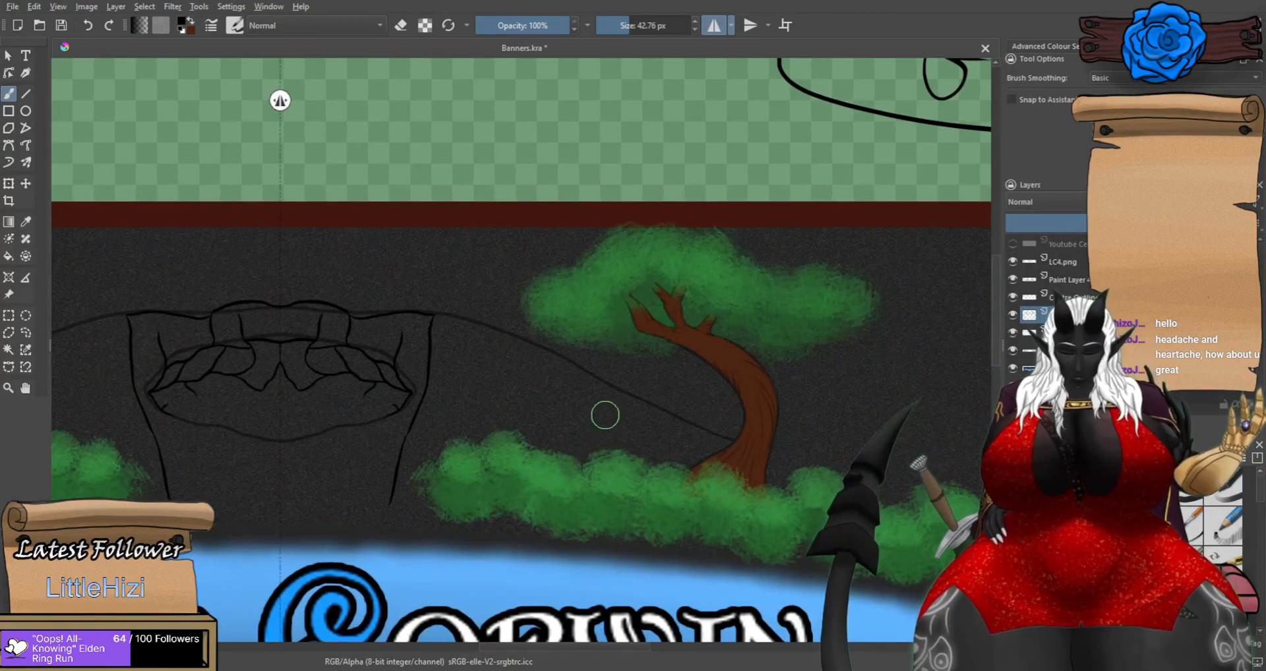
scroll(596, 409, "up", 2)
scroll(379, 271, "up", 2)
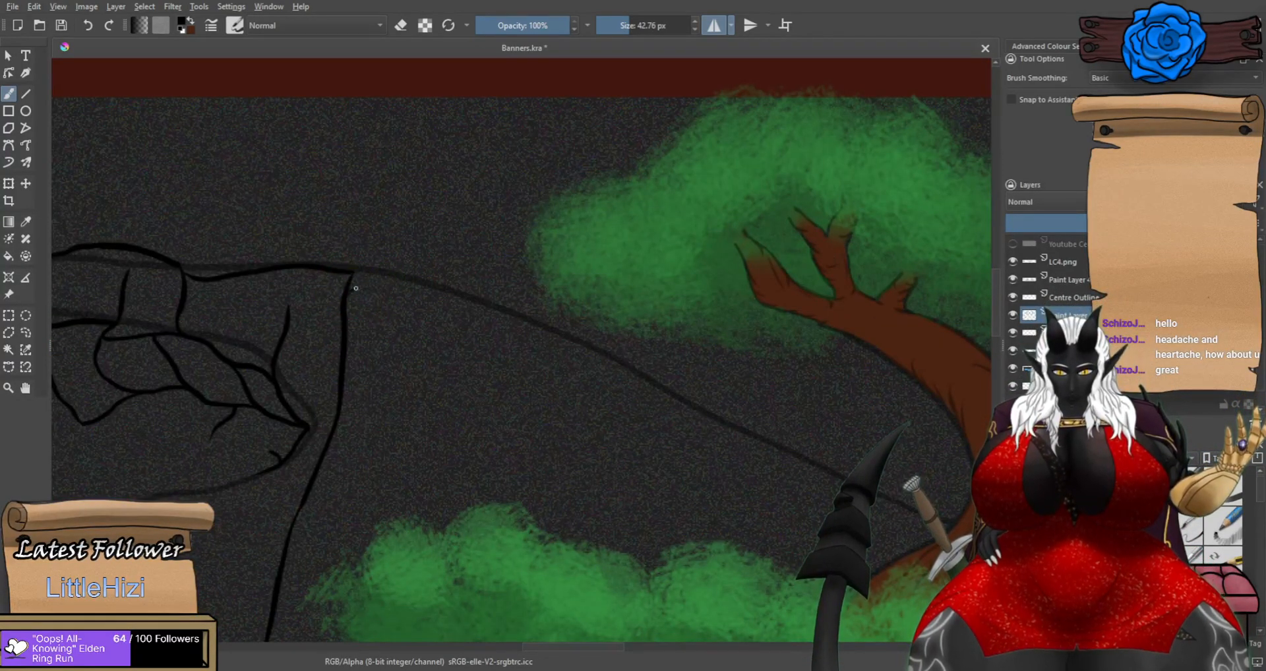
key("ctrl+z")
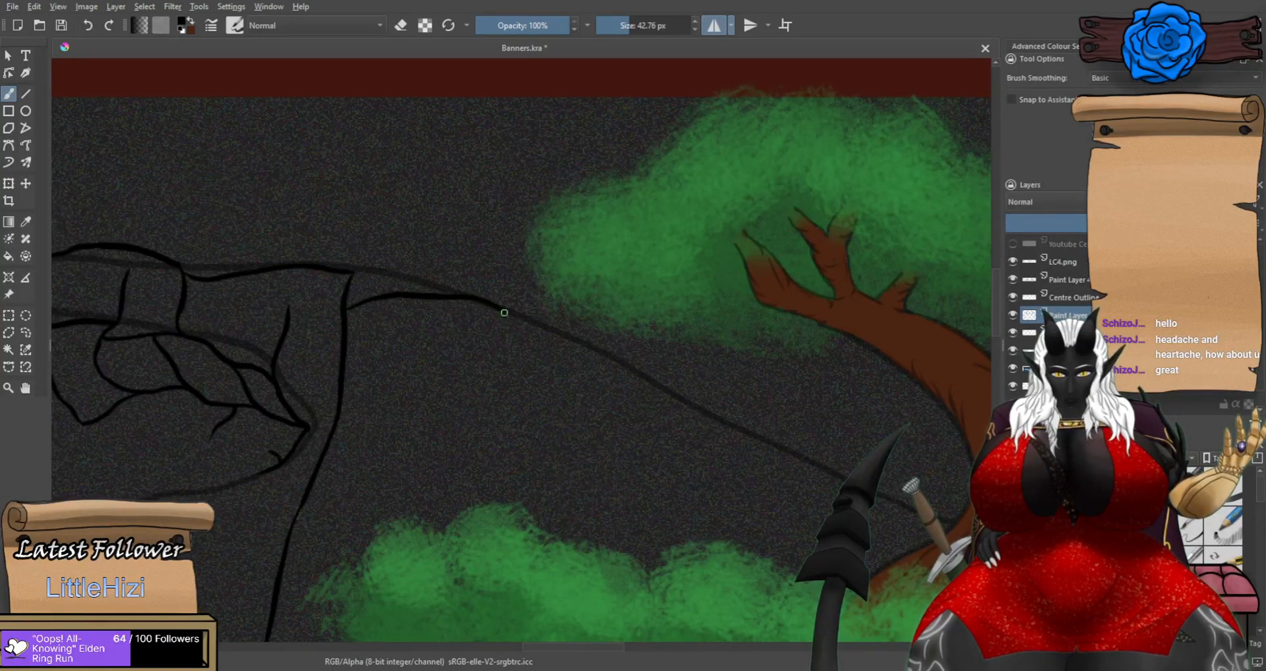
left_click_drag(660, 352, 689, 359)
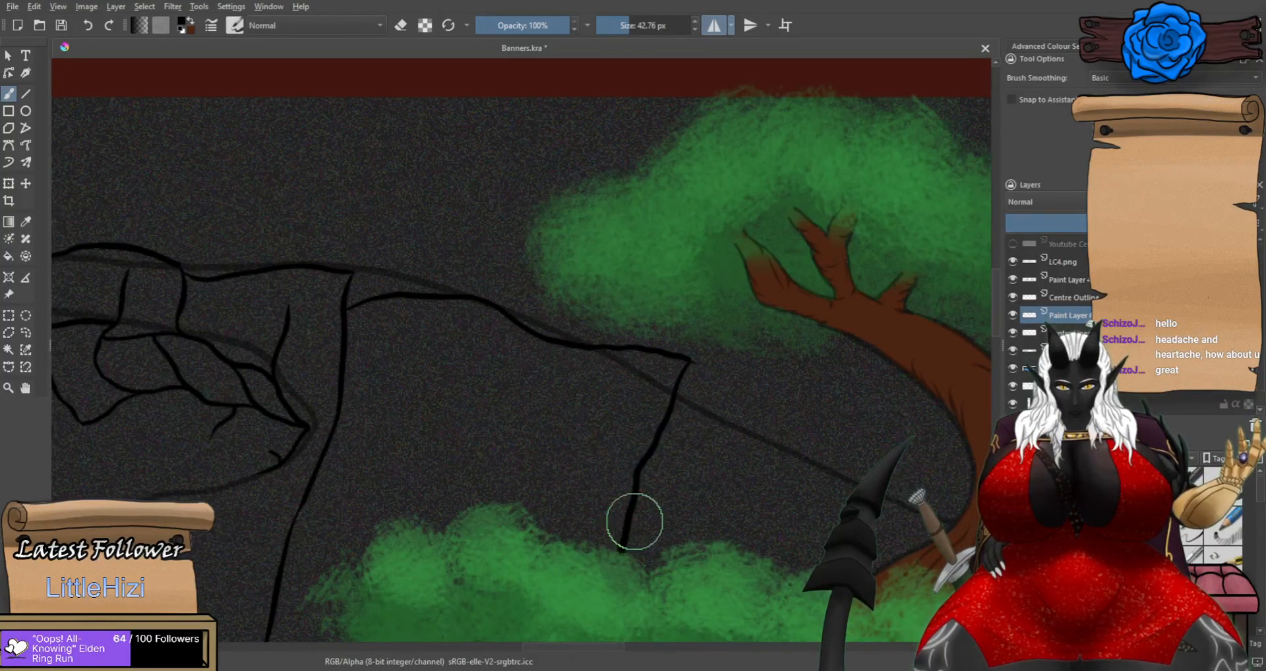
key("ctrl+z")
left_click_drag(686, 361, 610, 552)
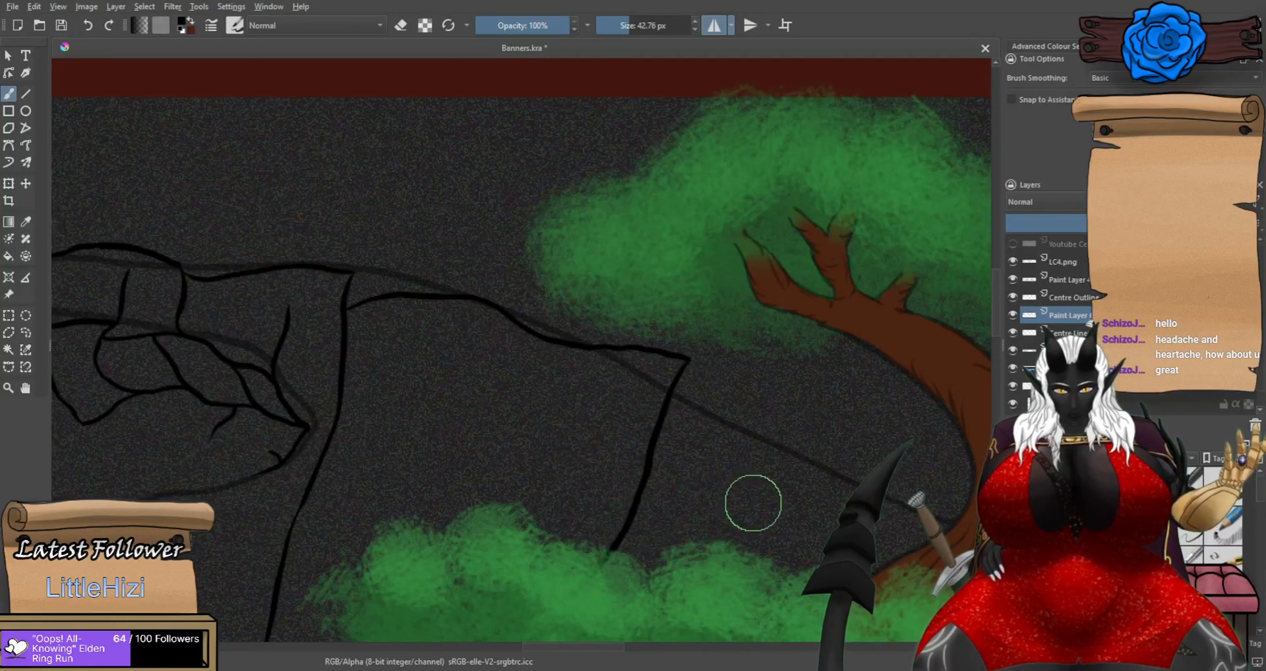
Draw a lower, wavy rock ledge from the upper ledge's side edge down to the tree trunk.
left_click_drag(753, 504, 577, 426)
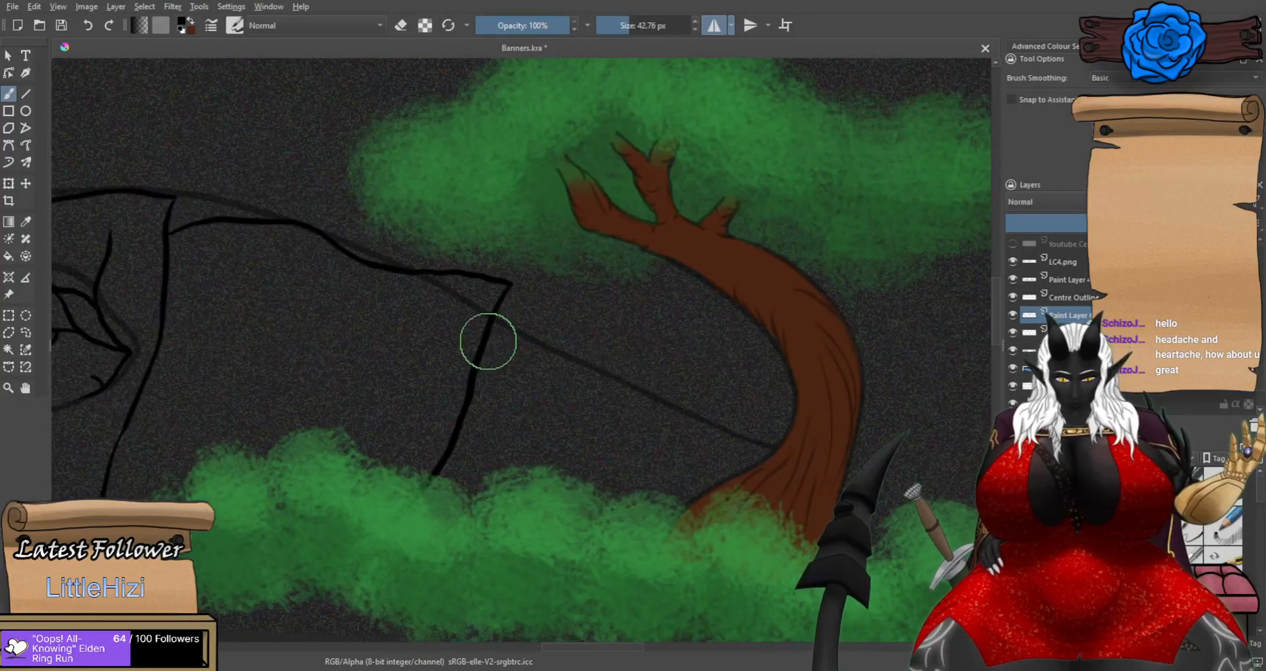
key("ctrl+z")
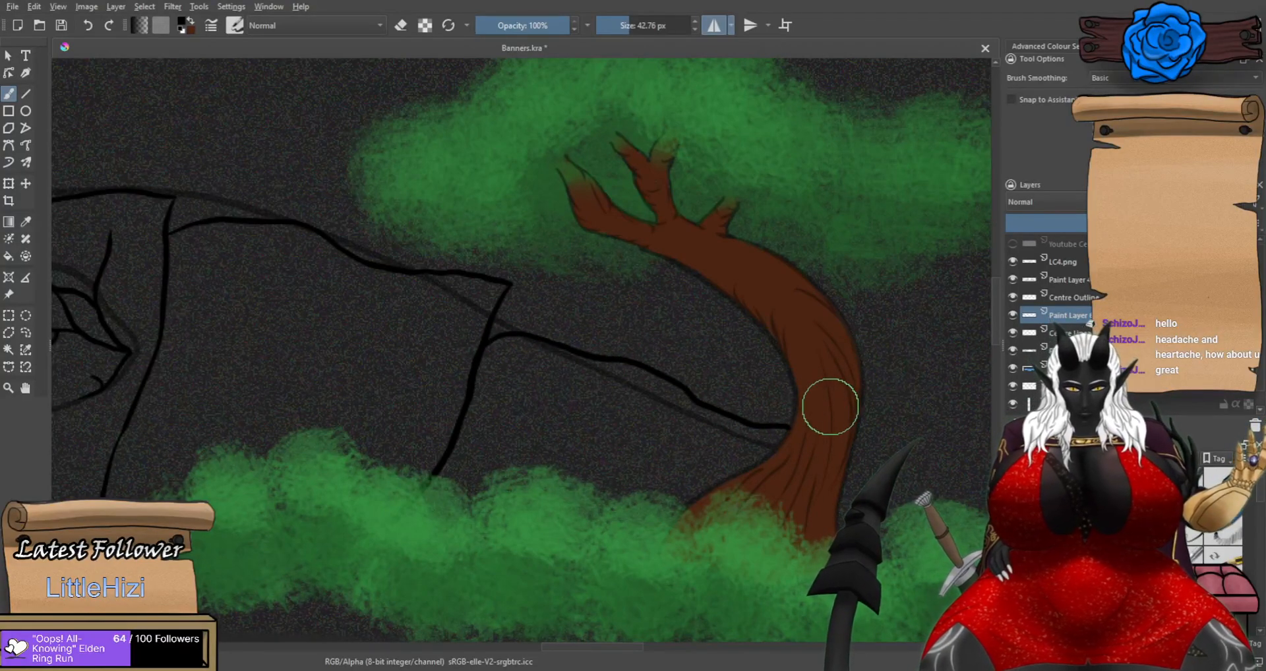
scroll(789, 430, "up", 1)
left_click_drag(791, 429, 826, 448)
key("ctrl+z")
scroll(806, 414, "down", 5)
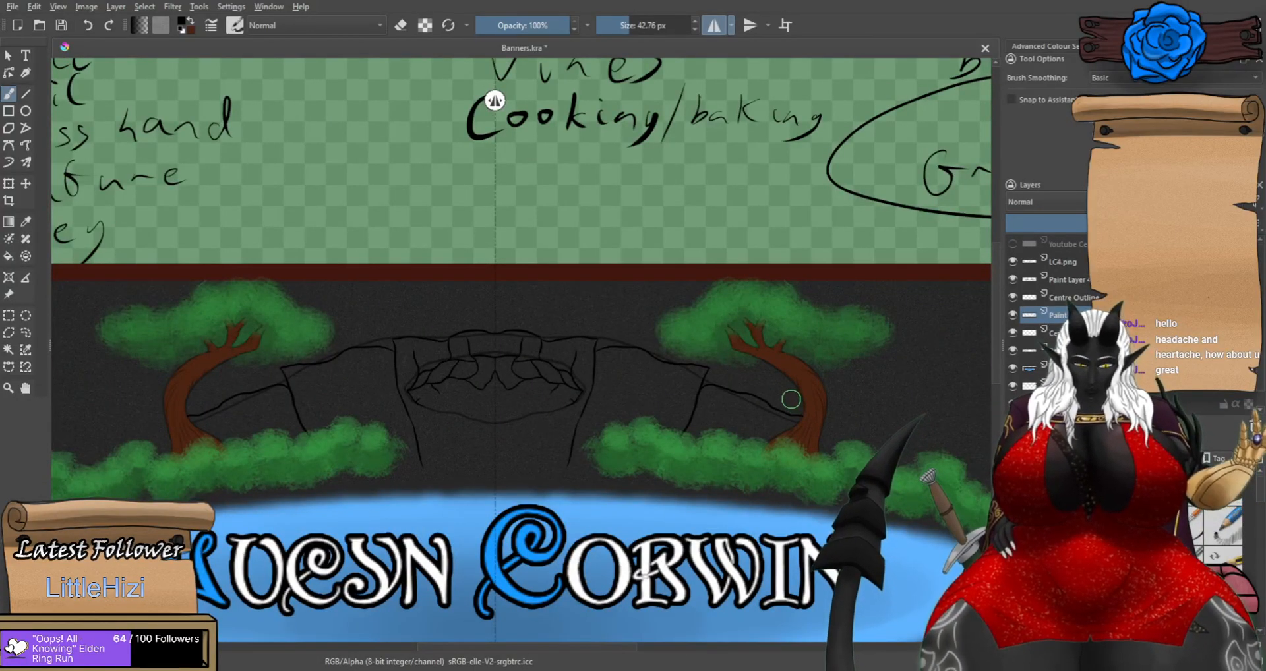
scroll(725, 375, "up", 3)
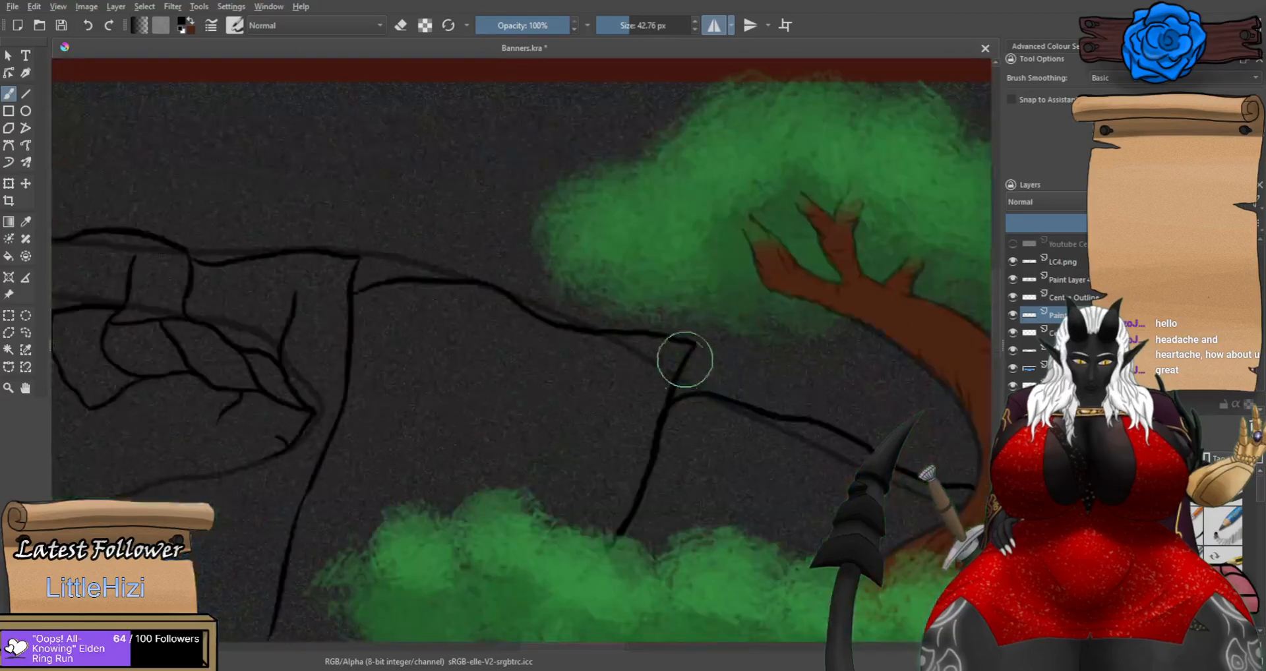
left_click_drag(696, 349, 735, 400)
key("ctrl+z")
key("ctrl+z")
scroll(726, 394, "down", 5)
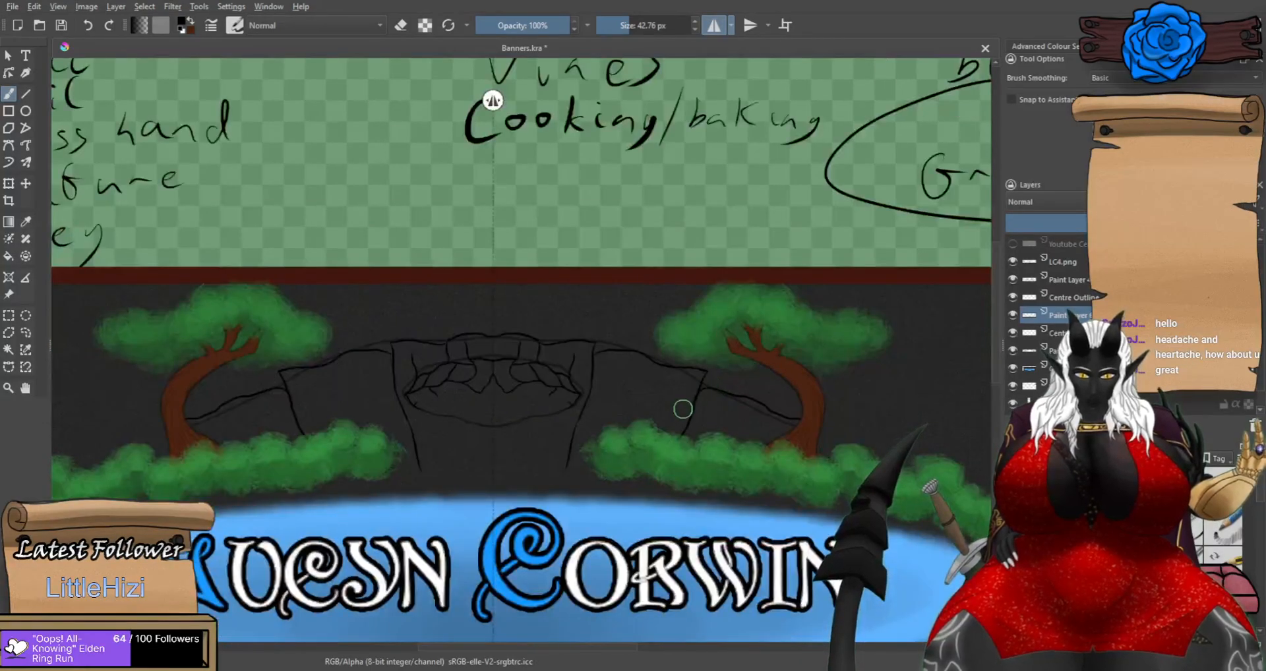
Draw a short curved crack descending from the bend in the upper rock ledge.
scroll(685, 412, "up", 4)
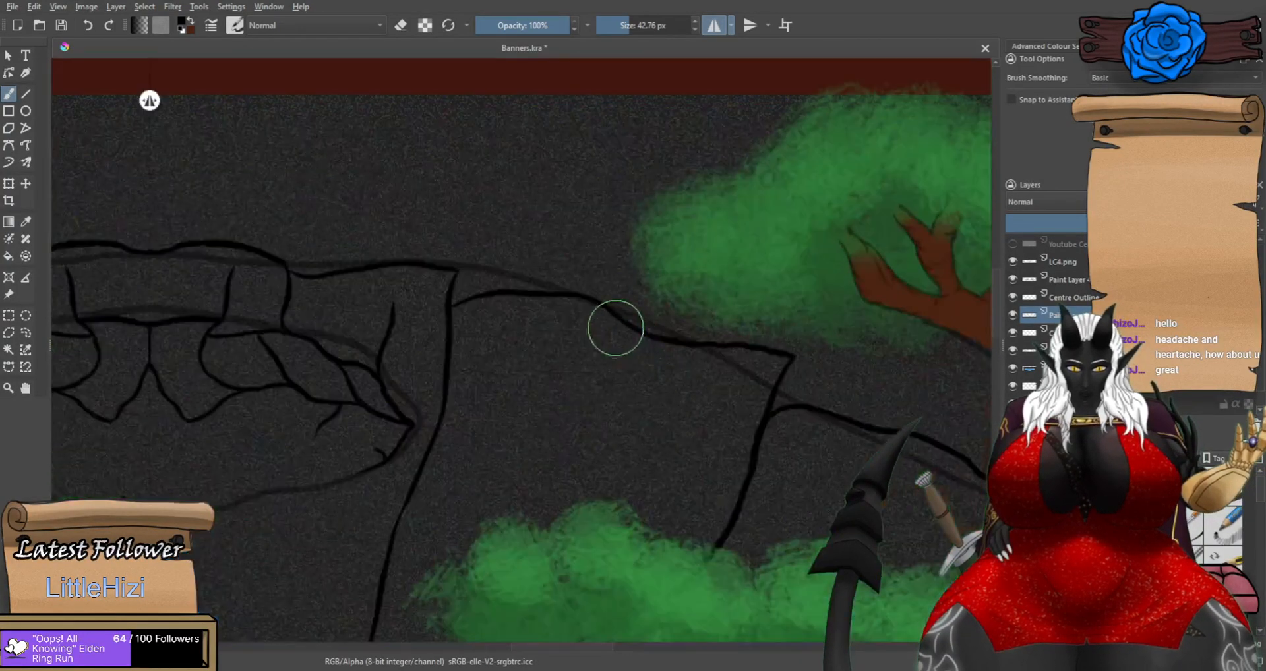
key("ctrl+z")
left_click_drag(615, 319, 586, 417)
scroll(573, 446, "down", 3)
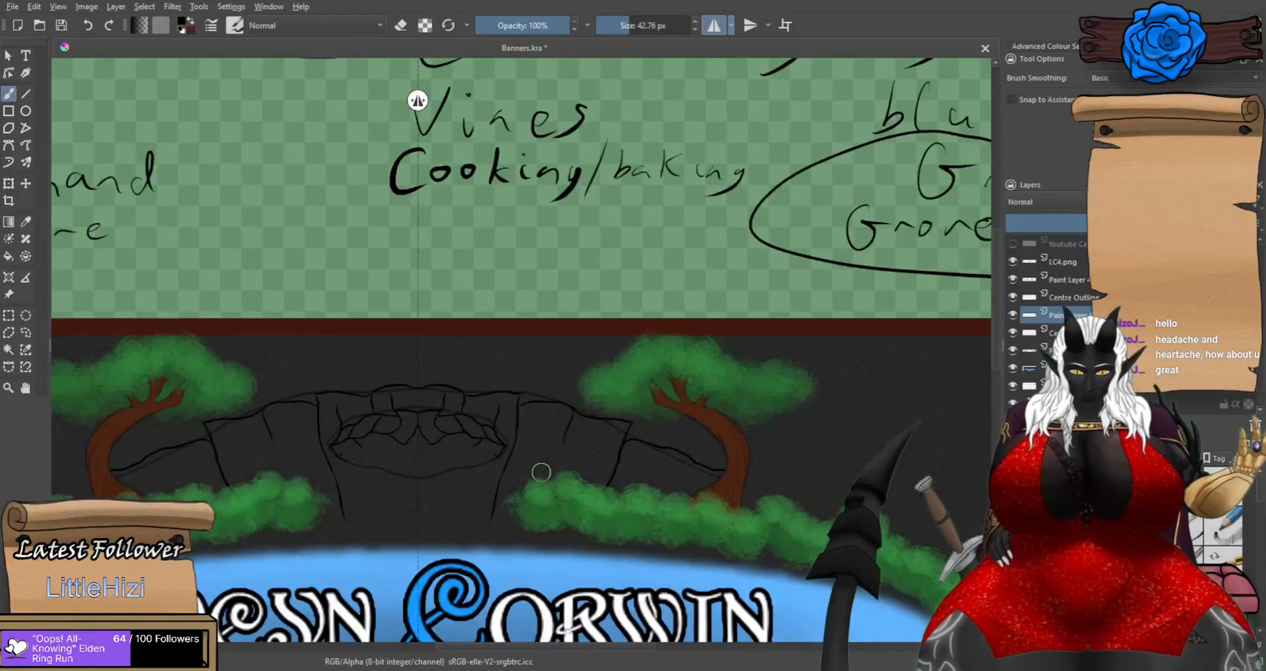
Draw a short crack descending from the lower rock ledge near the tree trunk.
scroll(661, 470, "up", 3)
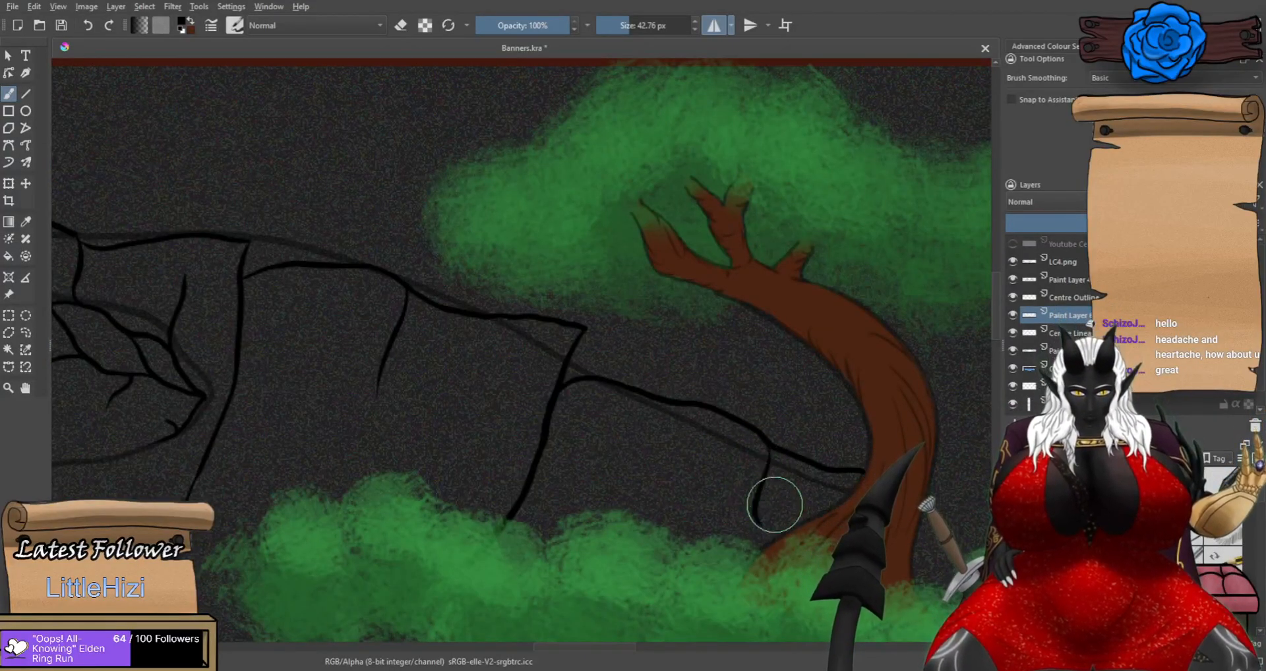
left_click_drag(758, 495, 768, 510)
scroll(752, 499, "down", 2)
scroll(702, 465, "down", 3)
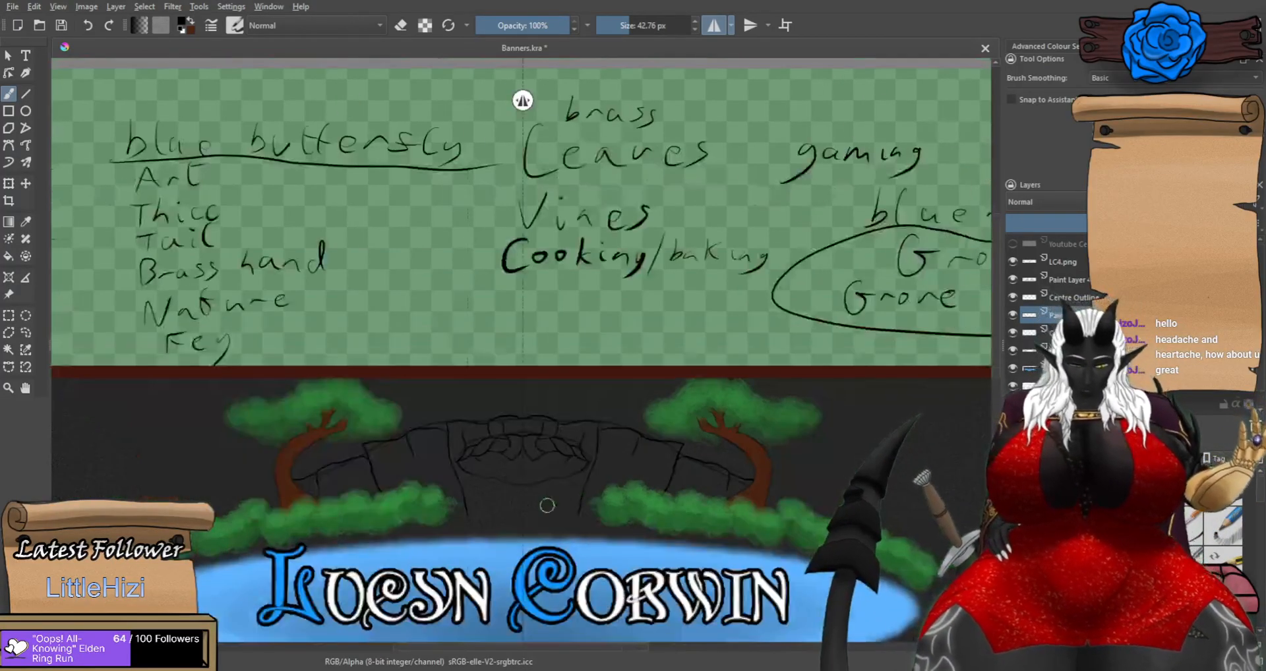
Erase the old faint arch and oval sketch lines from the Centre Lines layer.
key("e")
scroll(649, 470, "up", 3)
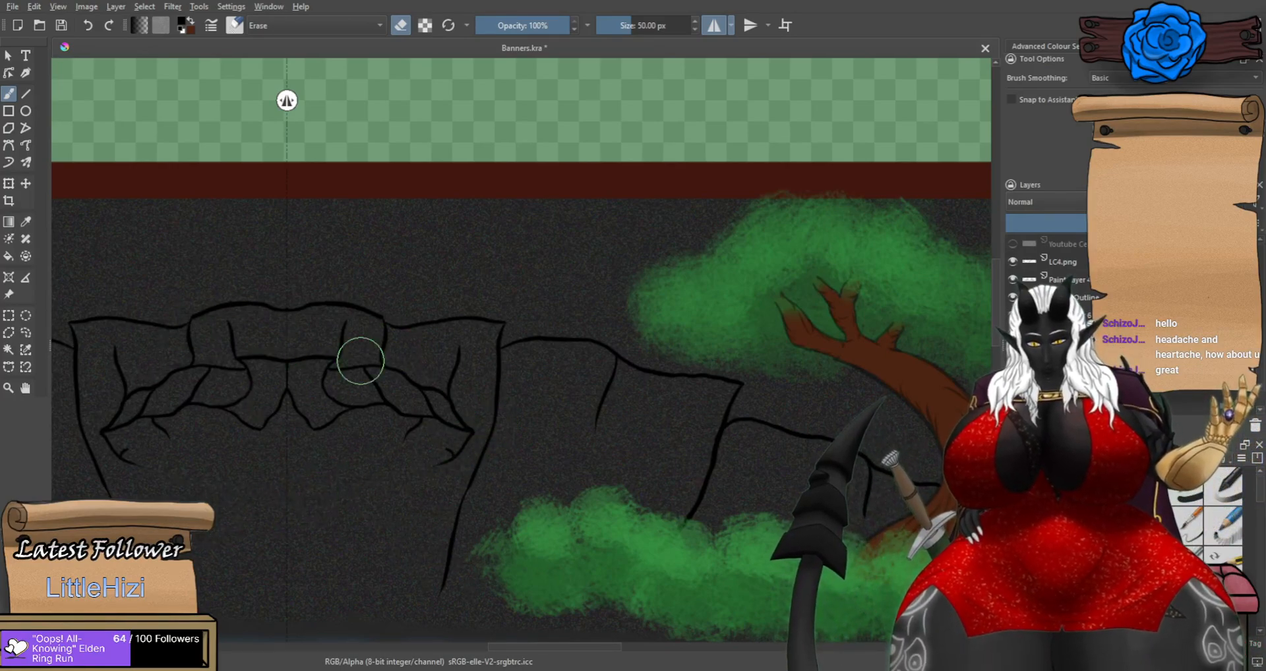
scroll(393, 374, "down", 3)
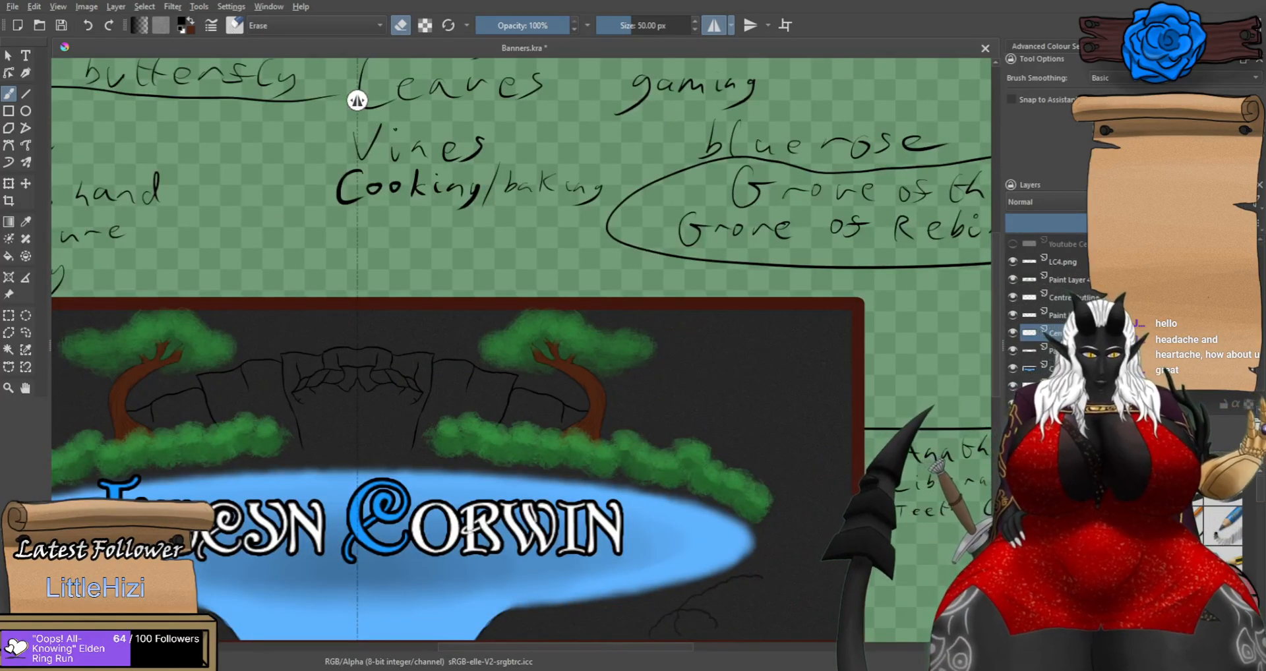
Merge the paint layer holding the new rock line art down into the Centre Lines layer.
left_click(1067, 315)
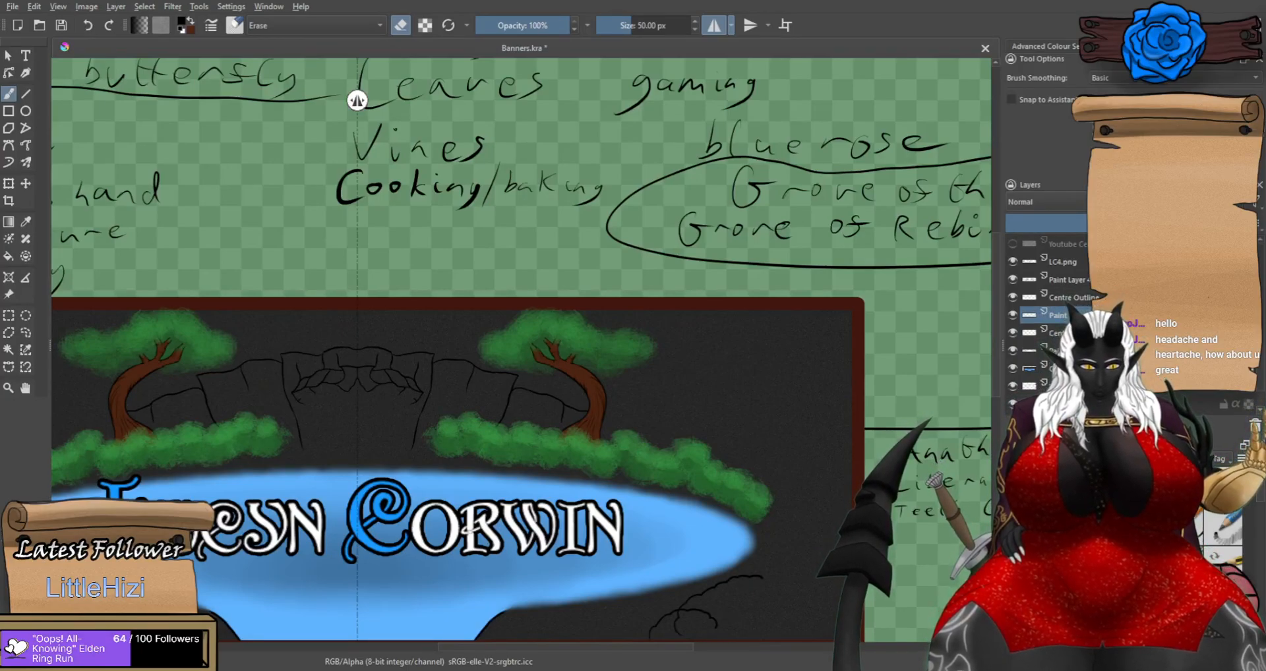
left_click(1255, 425)
key("ctrl+z")
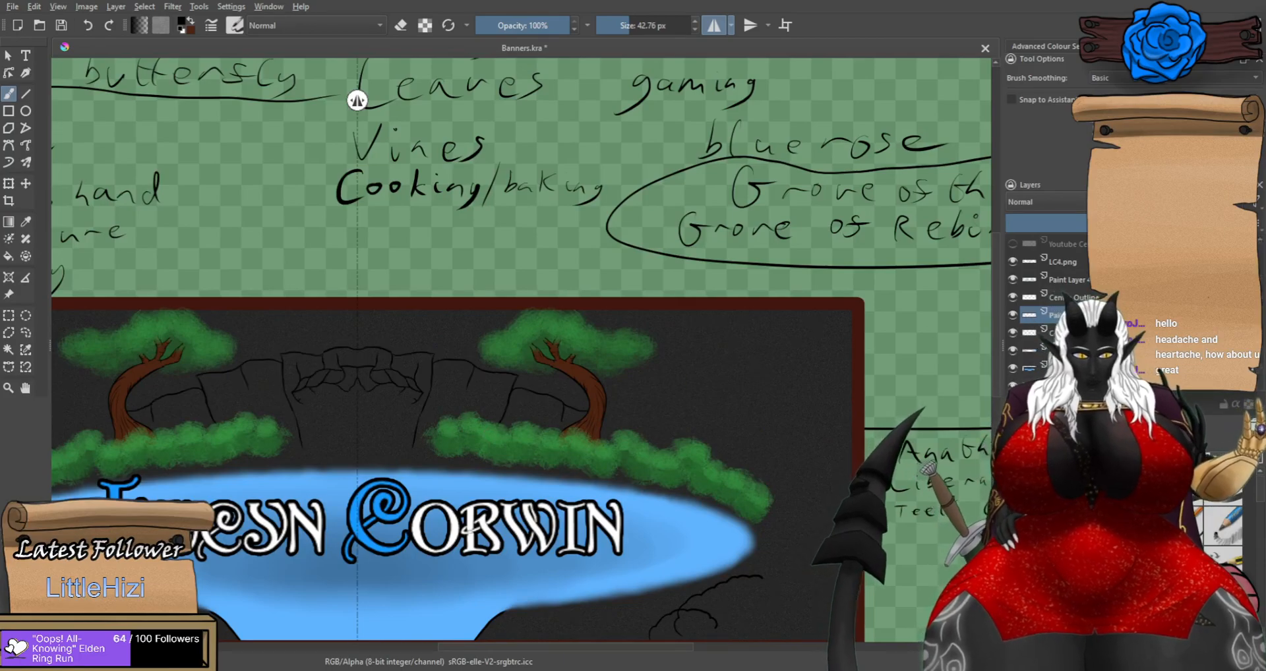
key("ctrl+e")
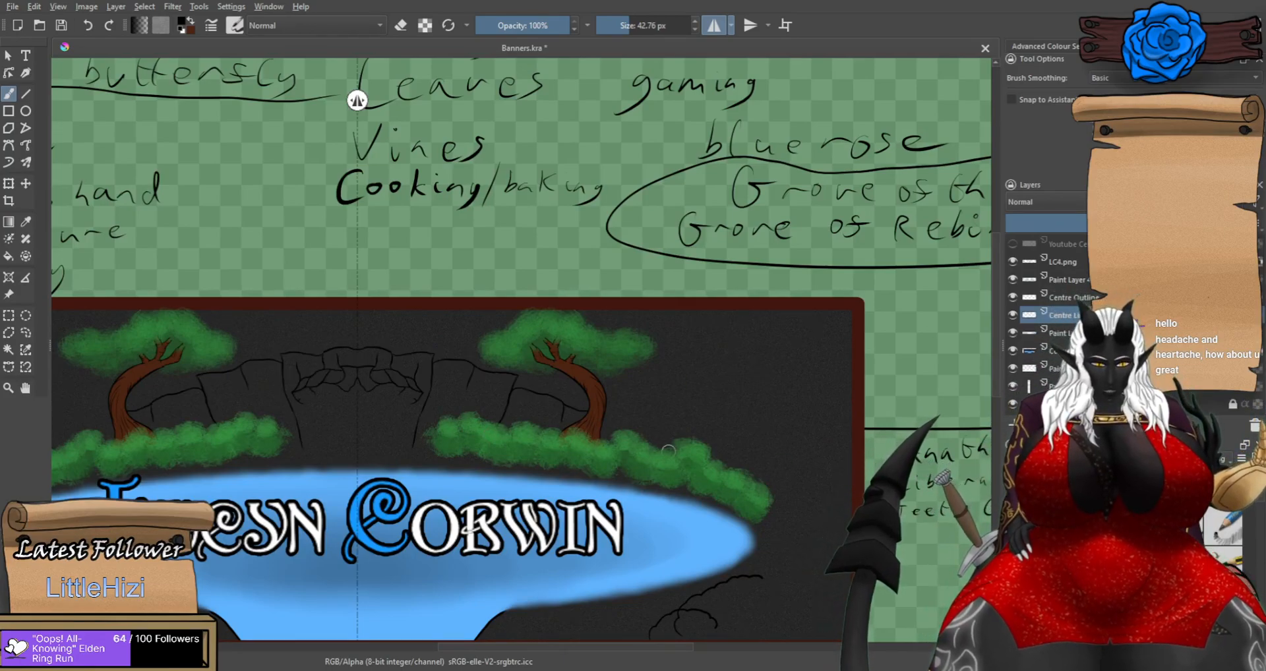
Check the contents of the paint layer beneath by toggling its visibility, and reselect the Centre Lines layer.
left_click_drag(398, 462, 594, 394)
left_click(1047, 331)
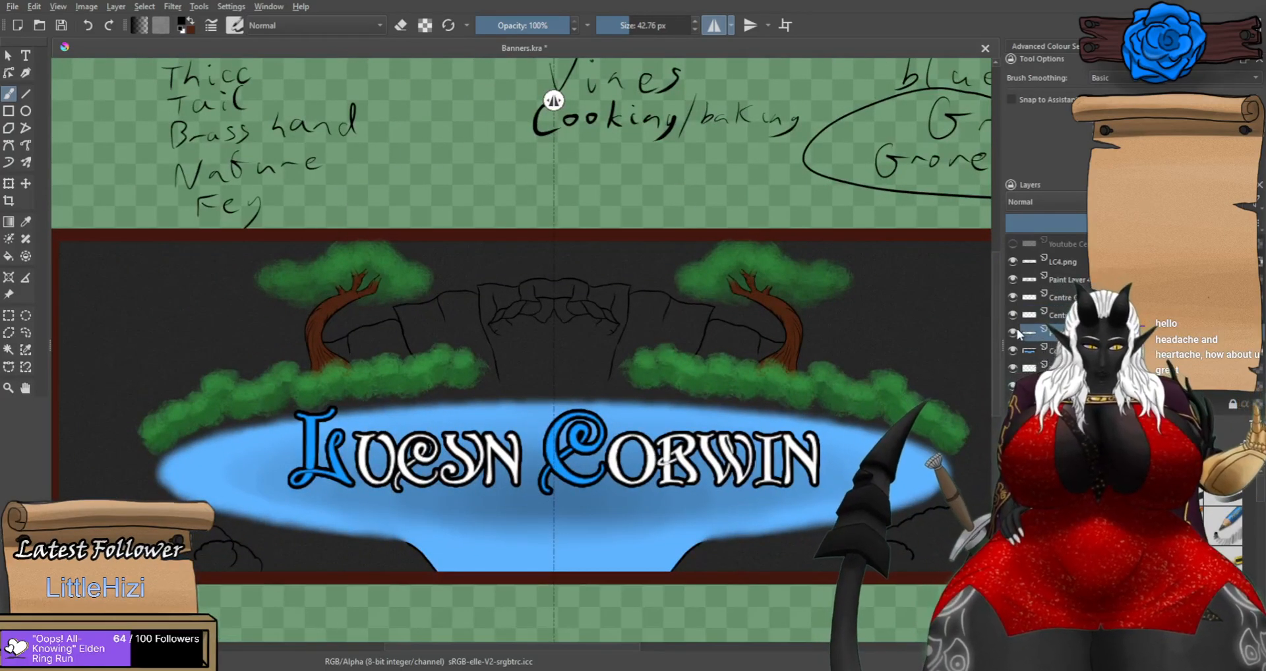
left_click(1014, 333)
left_click(1013, 333)
left_click(1048, 315)
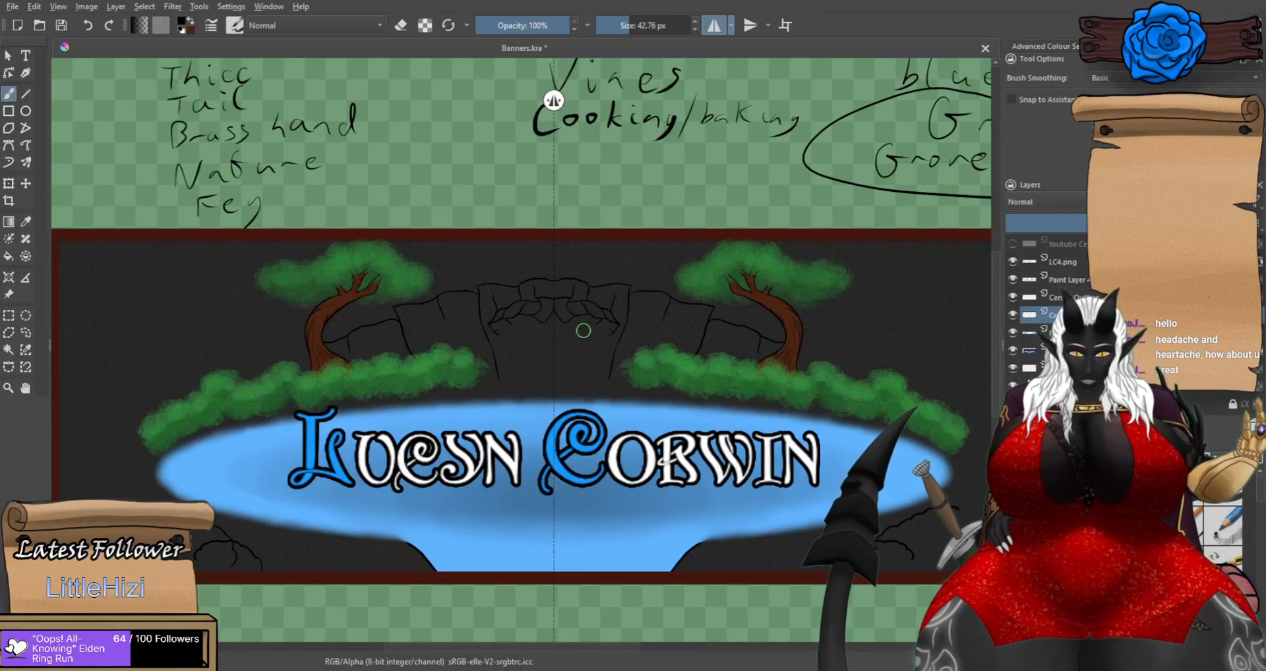
scroll(606, 306, "up", 1)
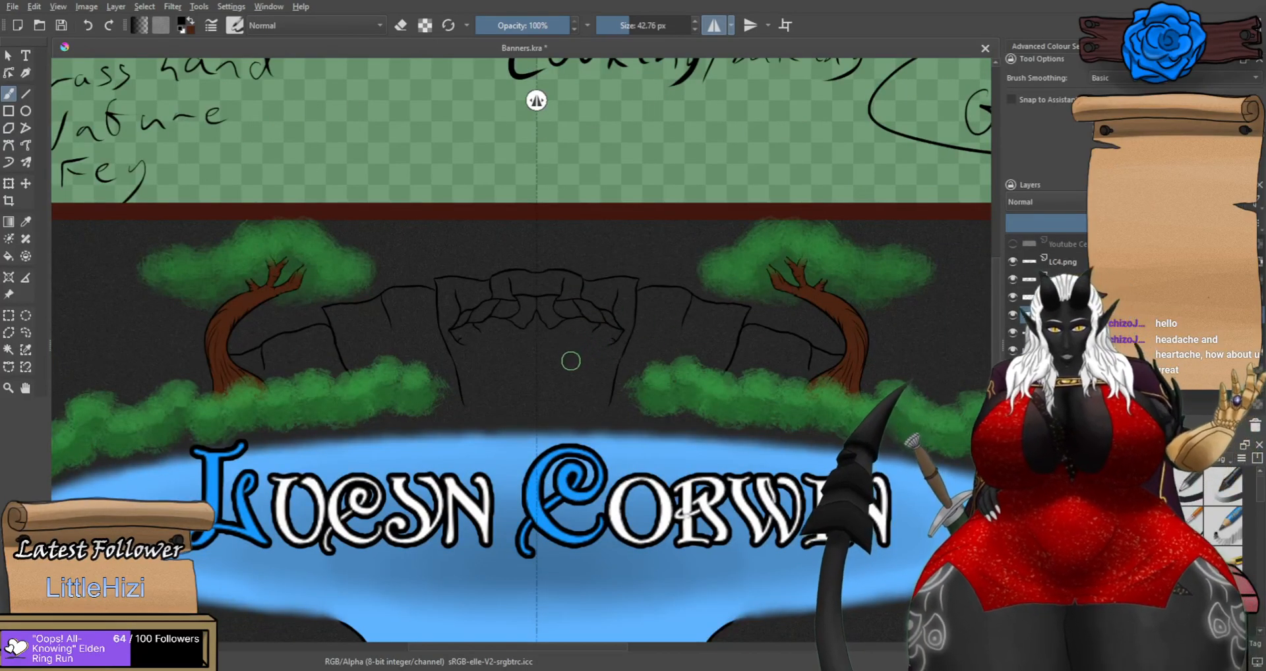
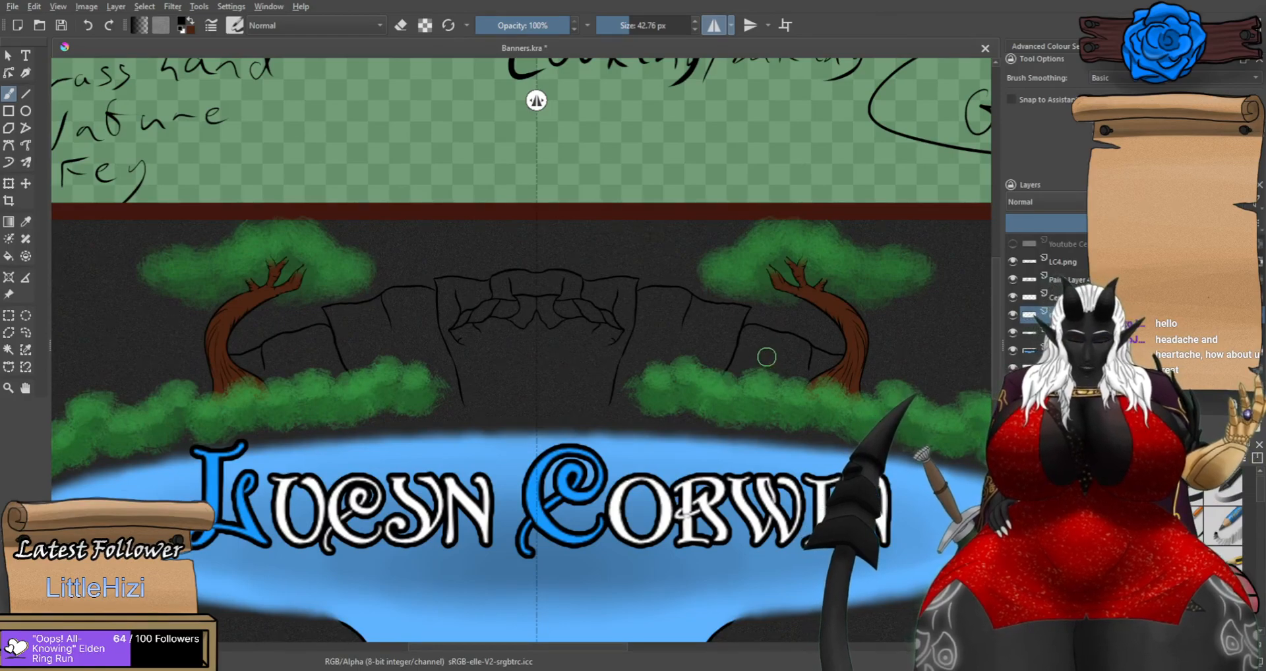
Inspect the rock line art, trees and overall banner composition at several zoom levels.
scroll(763, 357, "down", 3)
scroll(764, 363, "up", 2)
scroll(775, 376, "up", 1)
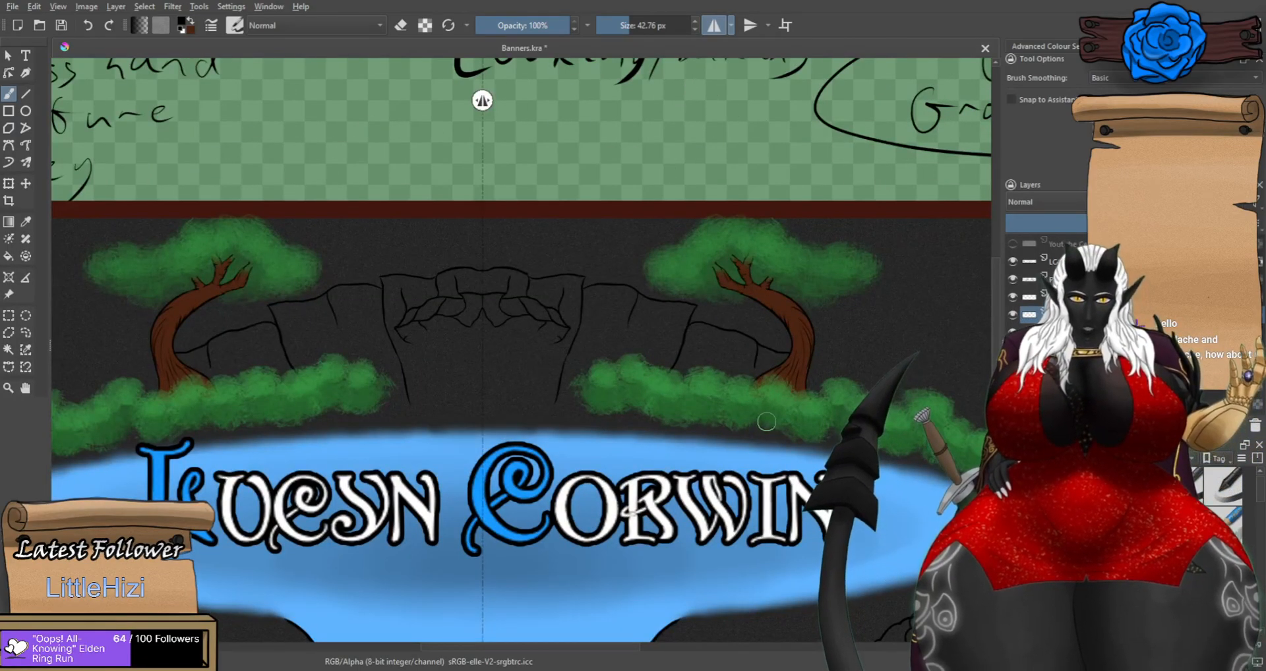
left_click_drag(696, 437, 640, 421)
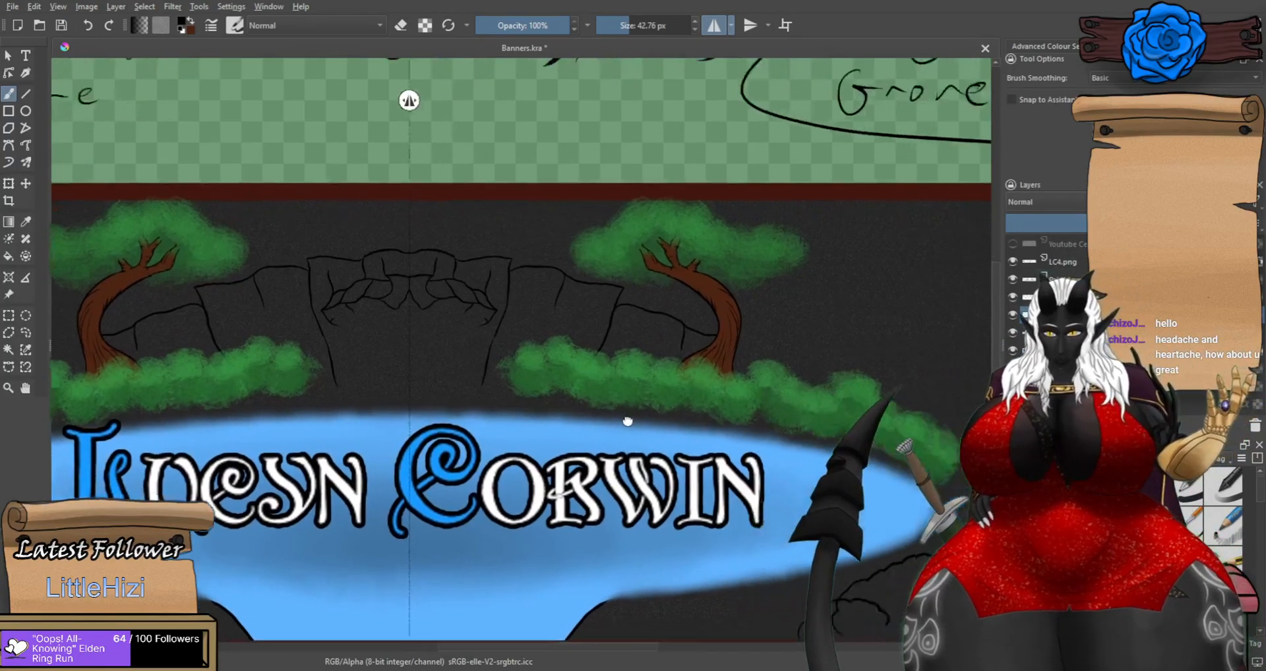
scroll(640, 420, "down", 3)
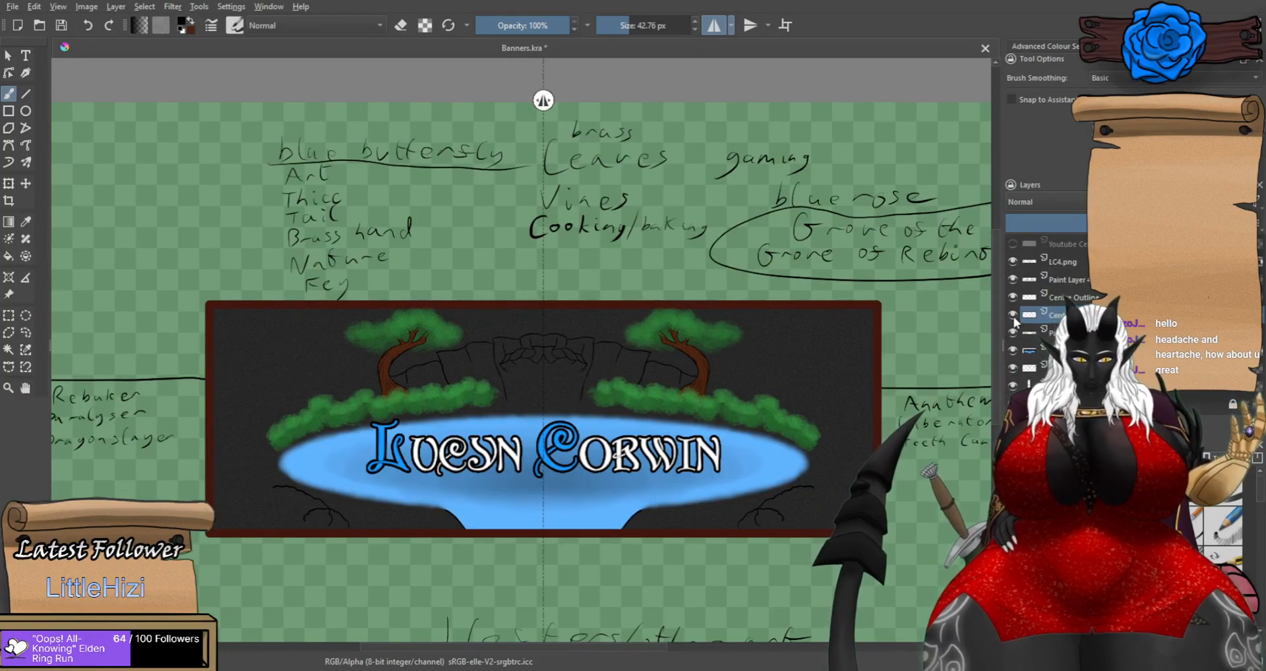
scroll(777, 325, "up", 1)
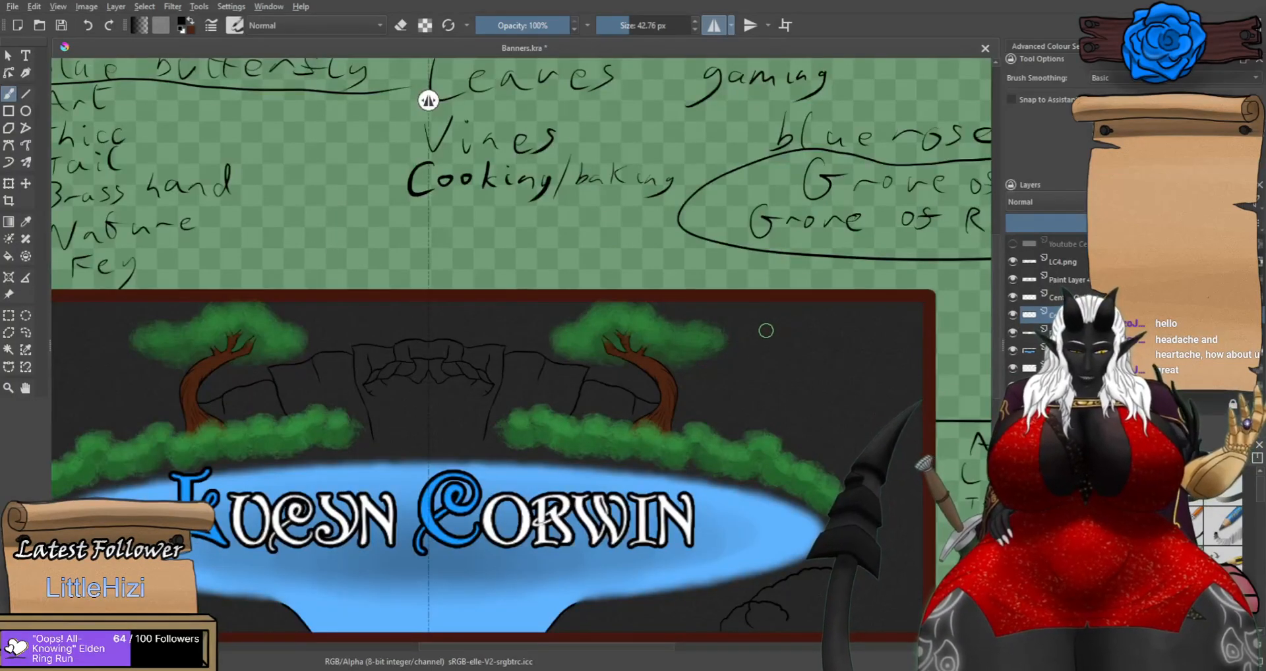
scroll(733, 368, "up", 2)
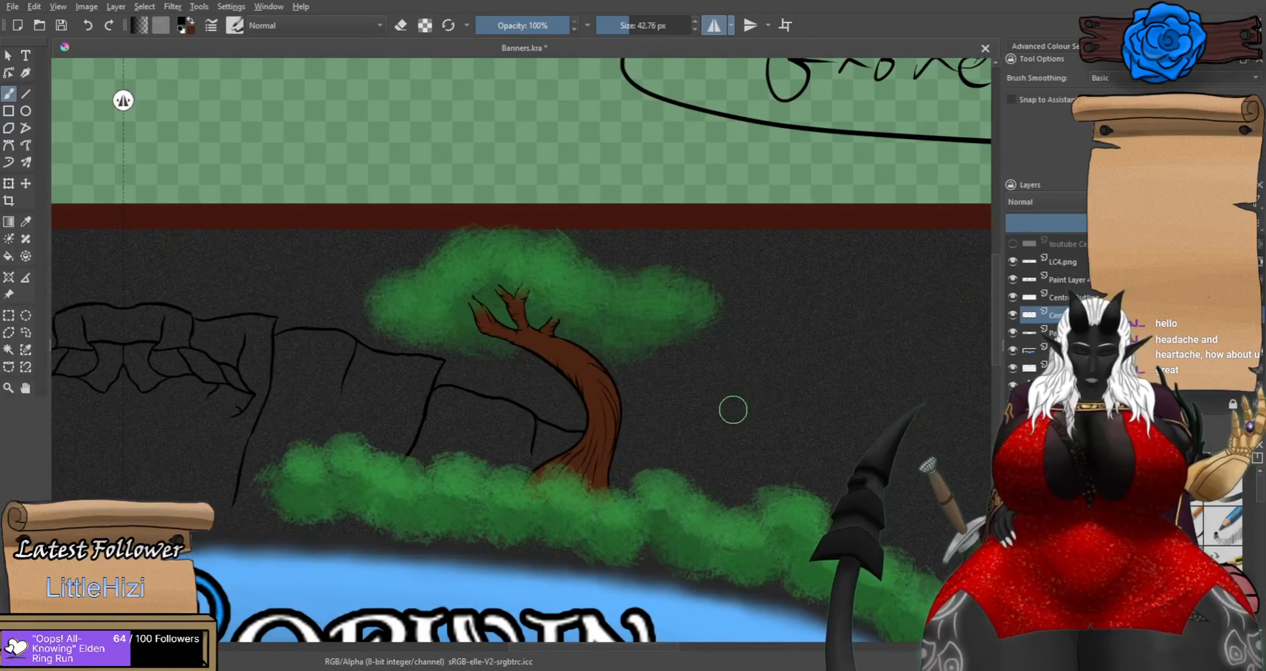
scroll(729, 422, "down", 2)
scroll(440, 363, "up", 1)
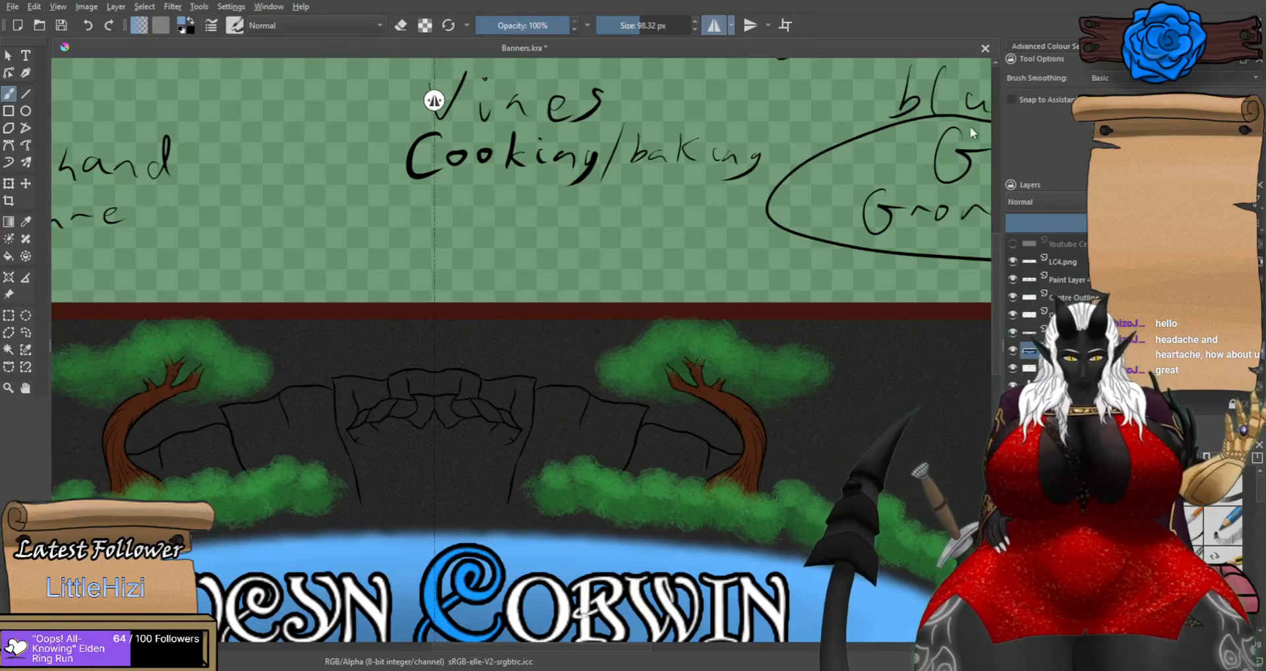
Paint a mirrored blue sky strip along the banner's upper edge with a 98.32 px brush.
mouse_move(502, 323)
left_mouse_down()
mouse_move(826, 317)
mouse_move(487, 295)
mouse_move(828, 312)
mouse_move(394, 314)
mouse_move(686, 310)
mouse_move(872, 320)
mouse_move(406, 324)
mouse_move(884, 331)
left_mouse_up()
key("ctrl+z")
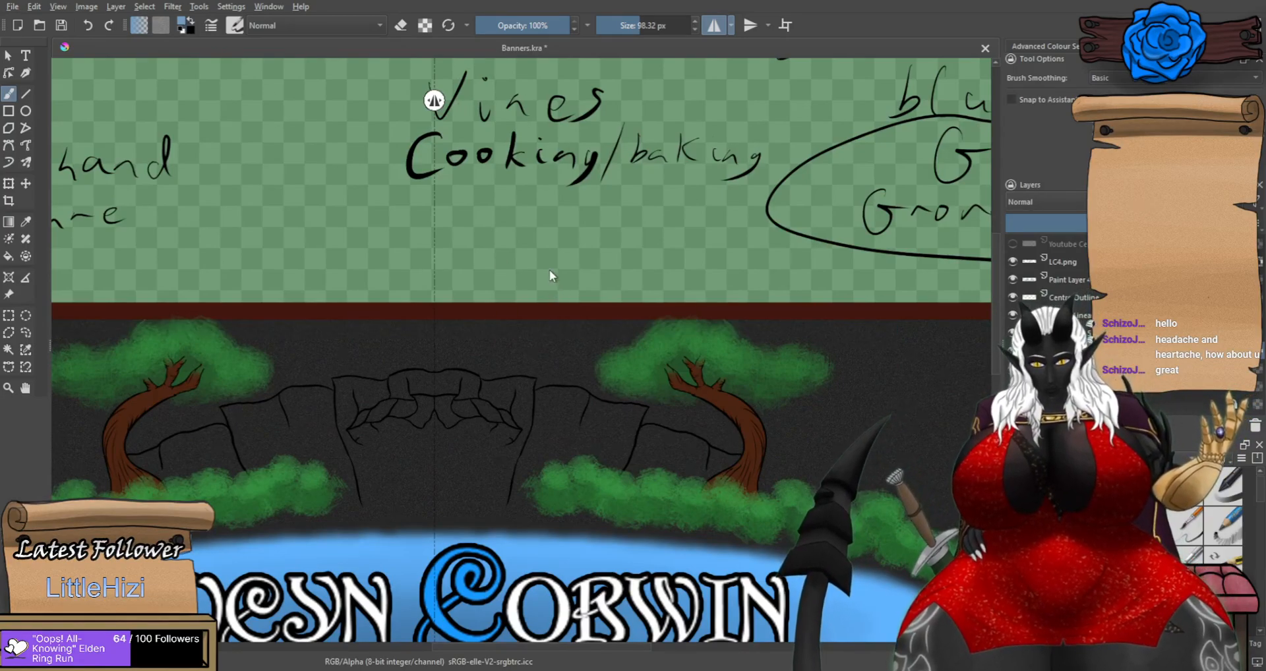
left_click_drag(828, 464, 572, 437)
mouse_move(855, 304)
left_mouse_down()
mouse_move(178, 279)
mouse_move(156, 298)
mouse_move(780, 307)
left_mouse_up()
mouse_move(893, 289)
left_mouse_down()
mouse_move(495, 317)
mouse_move(370, 305)
mouse_move(879, 326)
mouse_move(704, 307)
mouse_move(196, 300)
mouse_move(356, 297)
mouse_move(850, 330)
left_mouse_up()
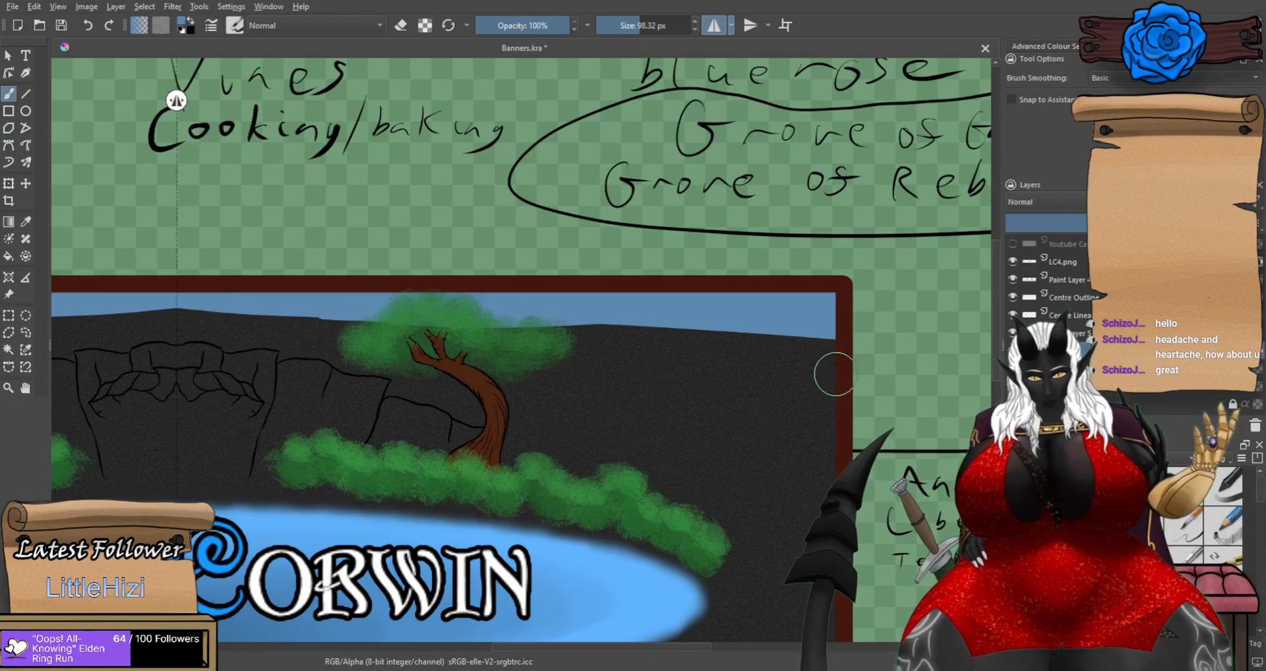
Fill the area on the outer side of the tree with blue sky down to an uneven horizon.
scroll(839, 369, "up", 2, "ctrl")
mouse_move(844, 460)
left_mouse_down()
mouse_move(770, 431)
mouse_move(799, 446)
mouse_move(648, 453)
mouse_move(497, 425)
mouse_move(338, 422)
mouse_move(749, 335)
mouse_move(516, 284)
mouse_move(518, 269)
mouse_move(880, 298)
mouse_move(527, 312)
mouse_move(801, 317)
mouse_move(456, 336)
mouse_move(782, 356)
mouse_move(712, 336)
mouse_move(645, 344)
mouse_move(834, 404)
mouse_move(775, 417)
mouse_move(794, 437)
mouse_move(831, 432)
mouse_move(611, 436)
mouse_move(401, 411)
mouse_move(738, 378)
mouse_move(514, 393)
mouse_move(840, 409)
mouse_move(550, 405)
left_mouse_up()
key("ctrl+z")
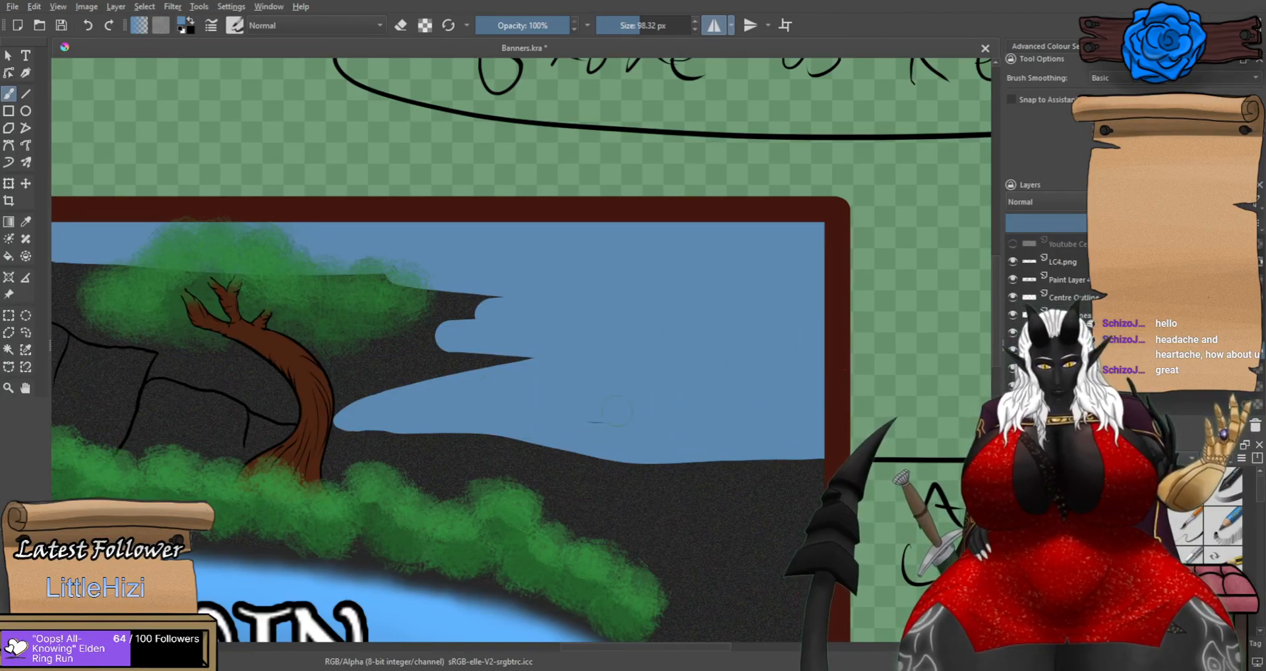
left_click_drag(410, 400, 723, 395)
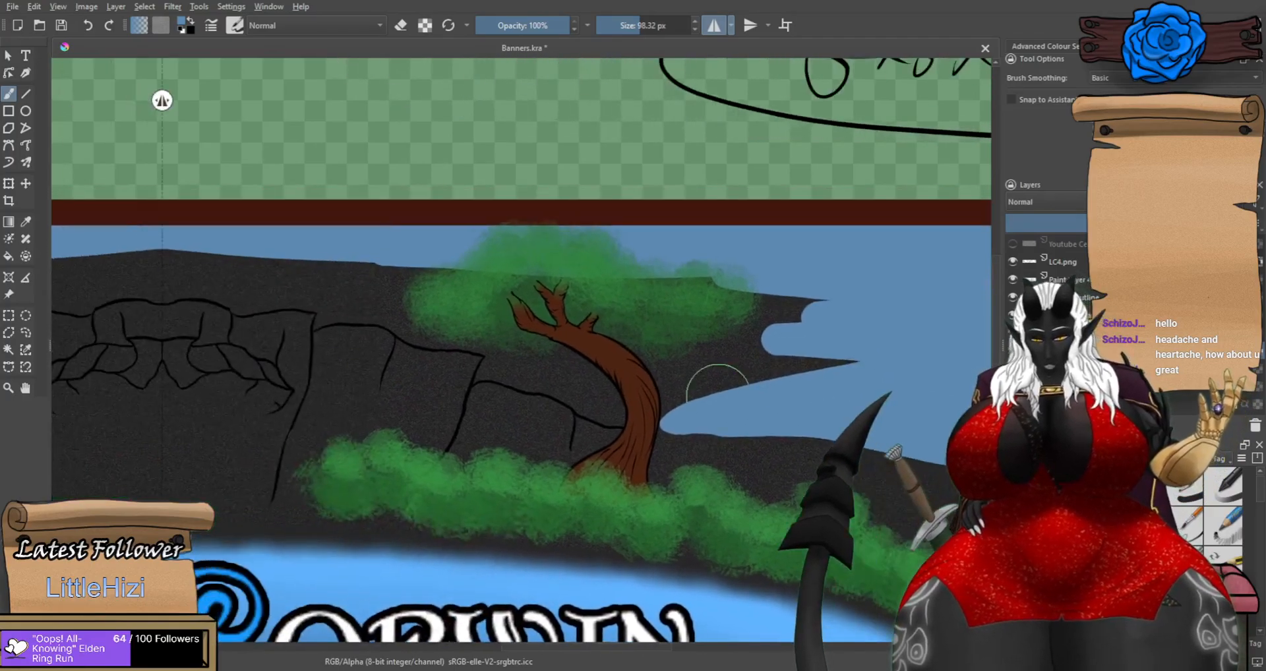
scroll(661, 363, "down", 2)
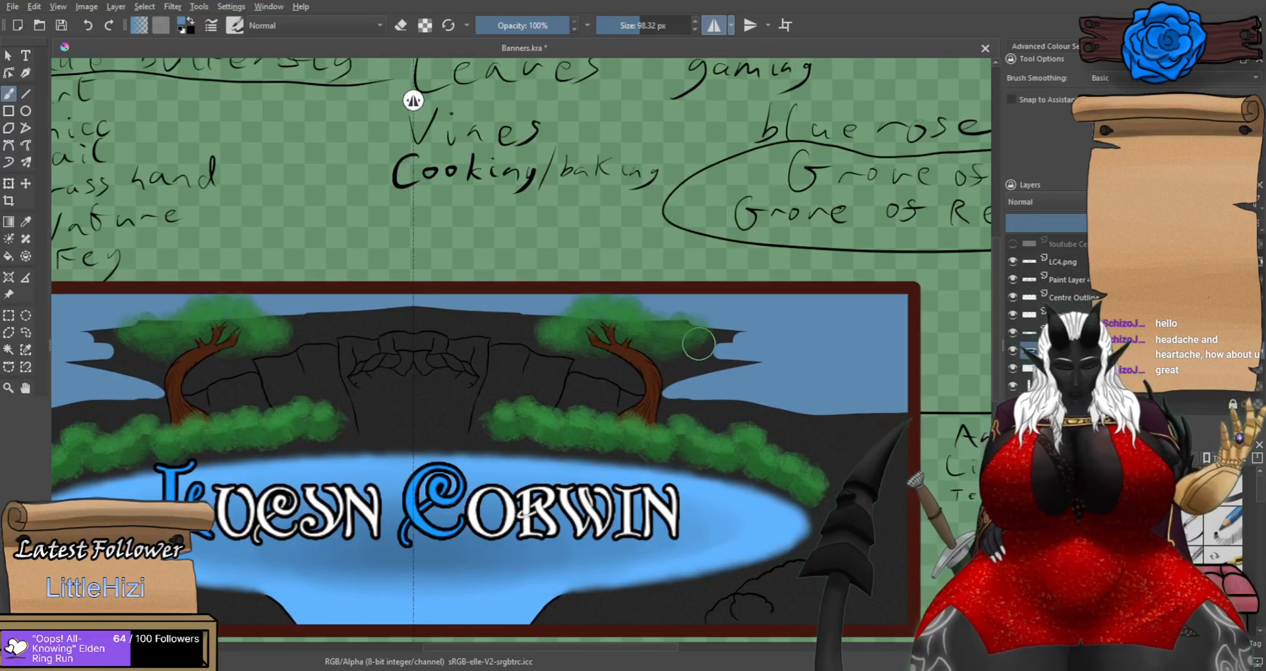
mouse_move(748, 324)
left_mouse_down()
mouse_move(696, 364)
mouse_move(682, 336)
left_mouse_up()
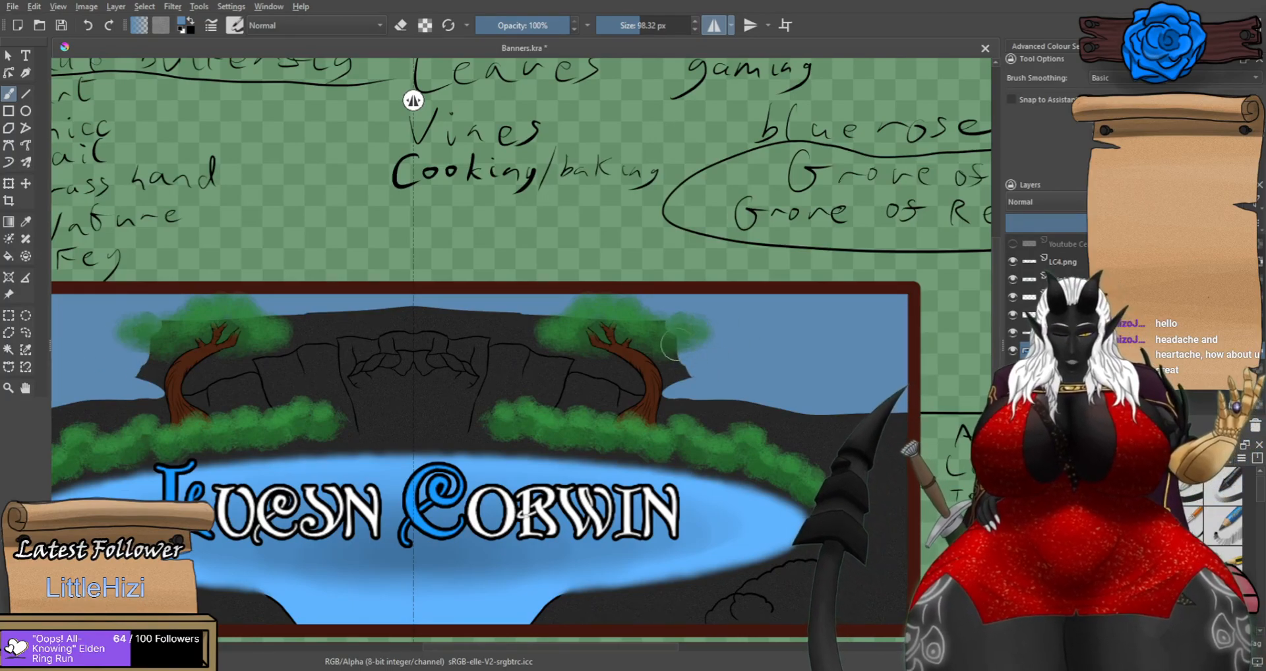
Extend the blue sky behind the outer foliage, up to the trunk's outer outline and around the short branch stub.
scroll(671, 344, "up", 5)
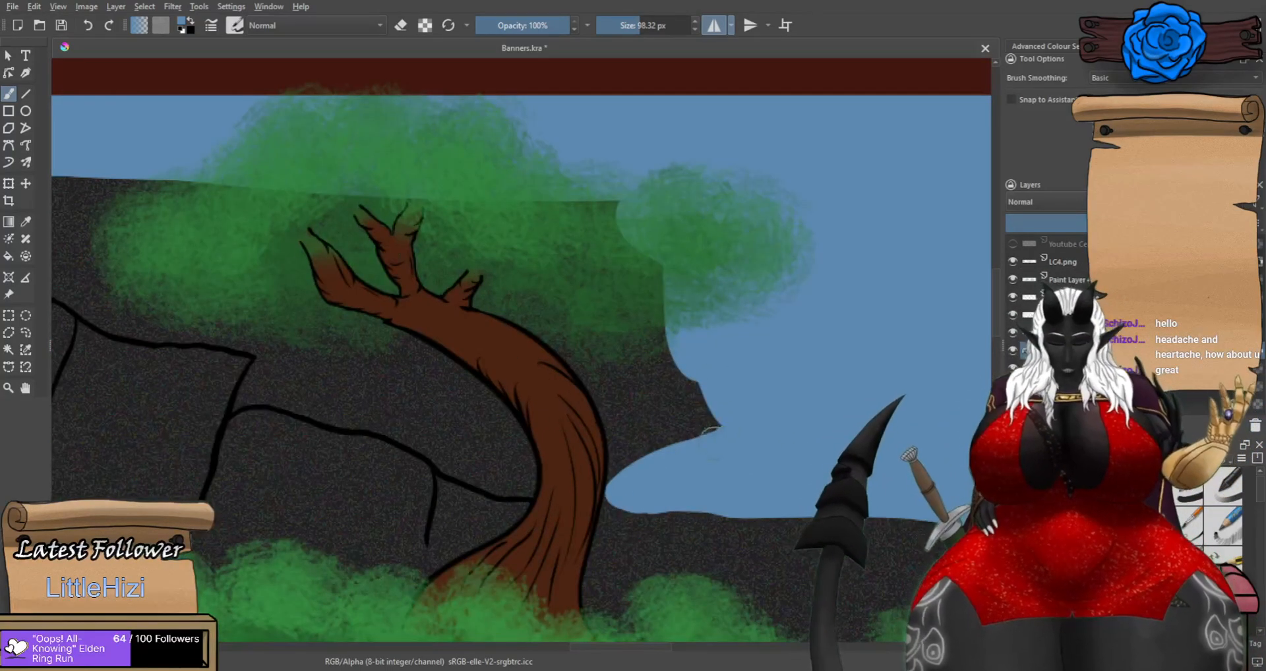
left_click_drag(702, 399, 659, 426)
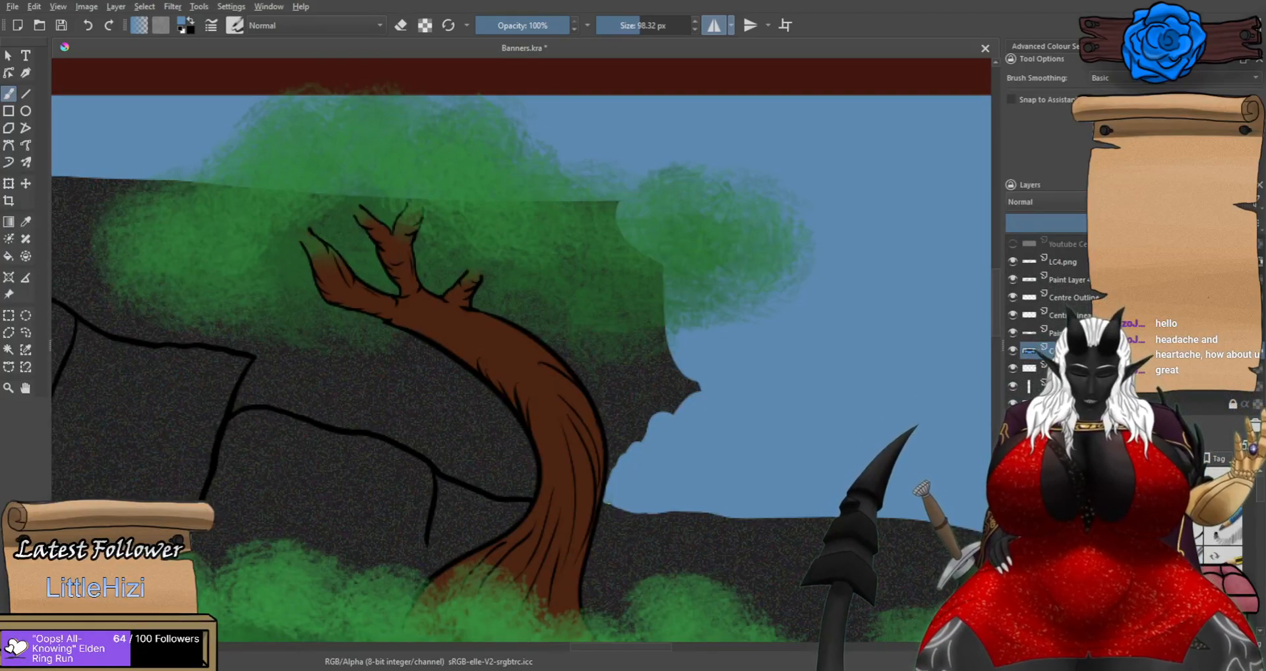
mouse_move(623, 452)
left_mouse_down()
mouse_move(679, 396)
mouse_move(640, 437)
mouse_move(585, 206)
left_mouse_up()
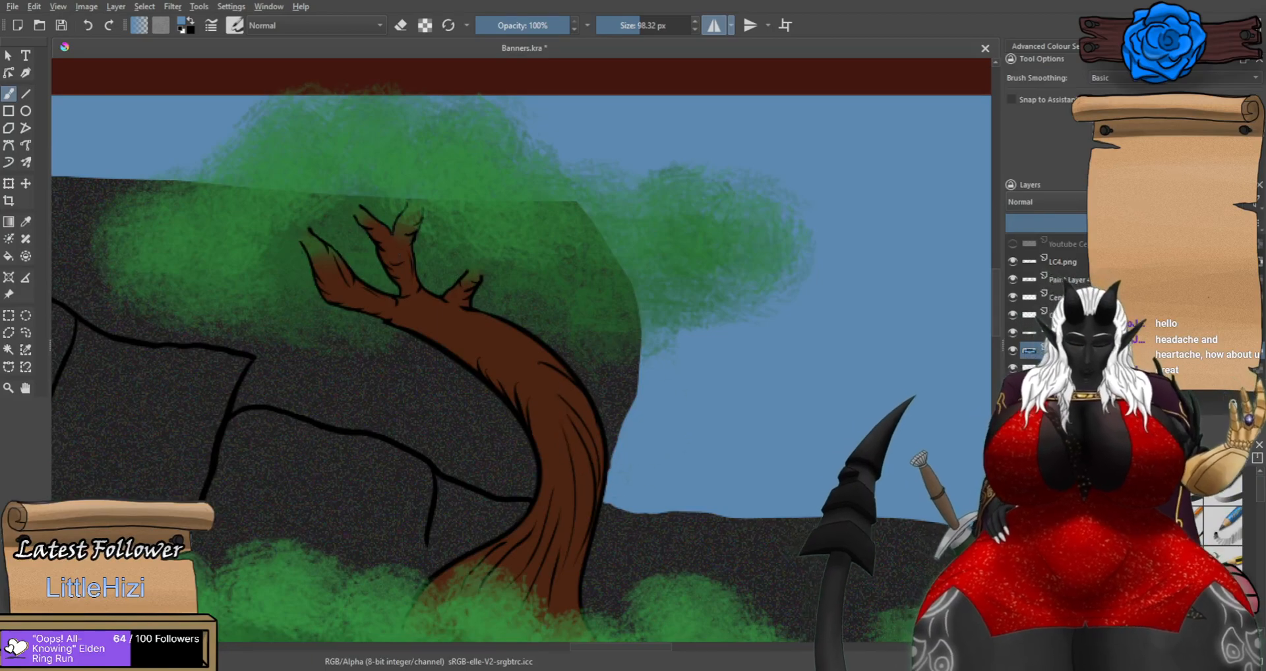
mouse_move(613, 425)
left_mouse_down()
mouse_move(627, 362)
mouse_move(528, 209)
left_mouse_up()
scroll(452, 322, "up", 1)
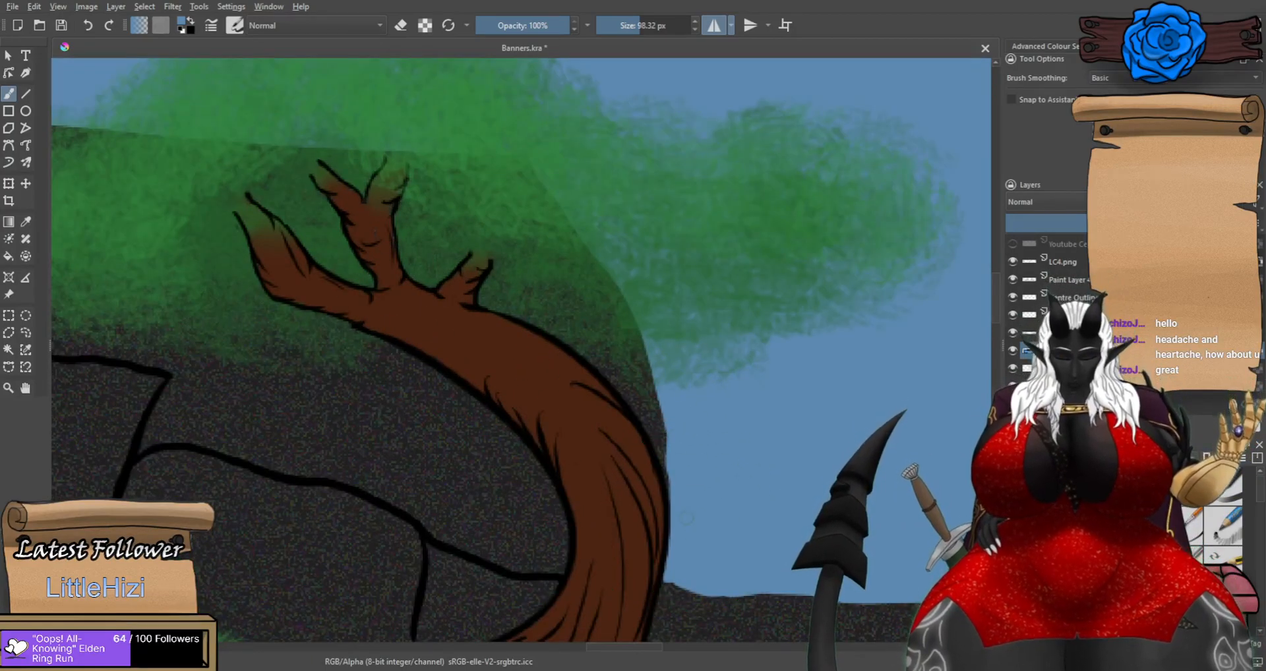
mouse_move(659, 455)
left_mouse_down()
mouse_move(603, 369)
mouse_move(527, 188)
mouse_move(650, 380)
left_mouse_up()
left_click_drag(659, 432, 564, 235)
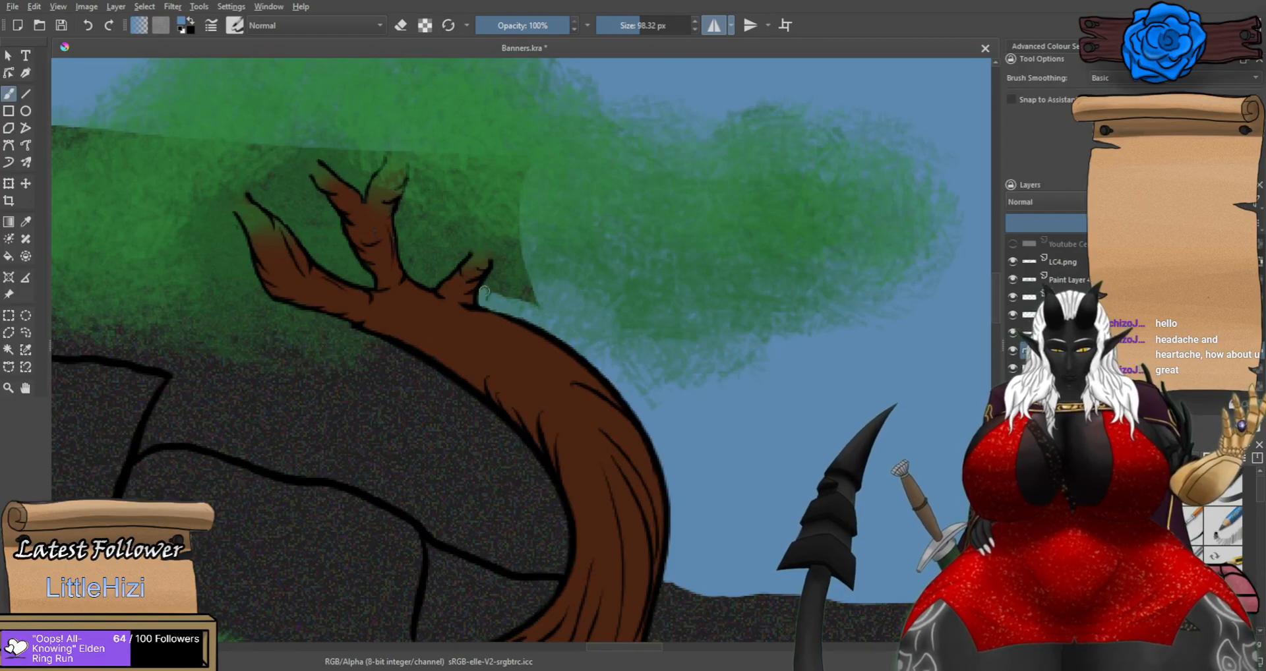
mouse_move(510, 251)
left_mouse_down()
mouse_move(525, 274)
mouse_move(516, 259)
mouse_move(529, 240)
mouse_move(503, 150)
mouse_move(552, 195)
mouse_move(480, 179)
mouse_move(437, 221)
left_mouse_up()
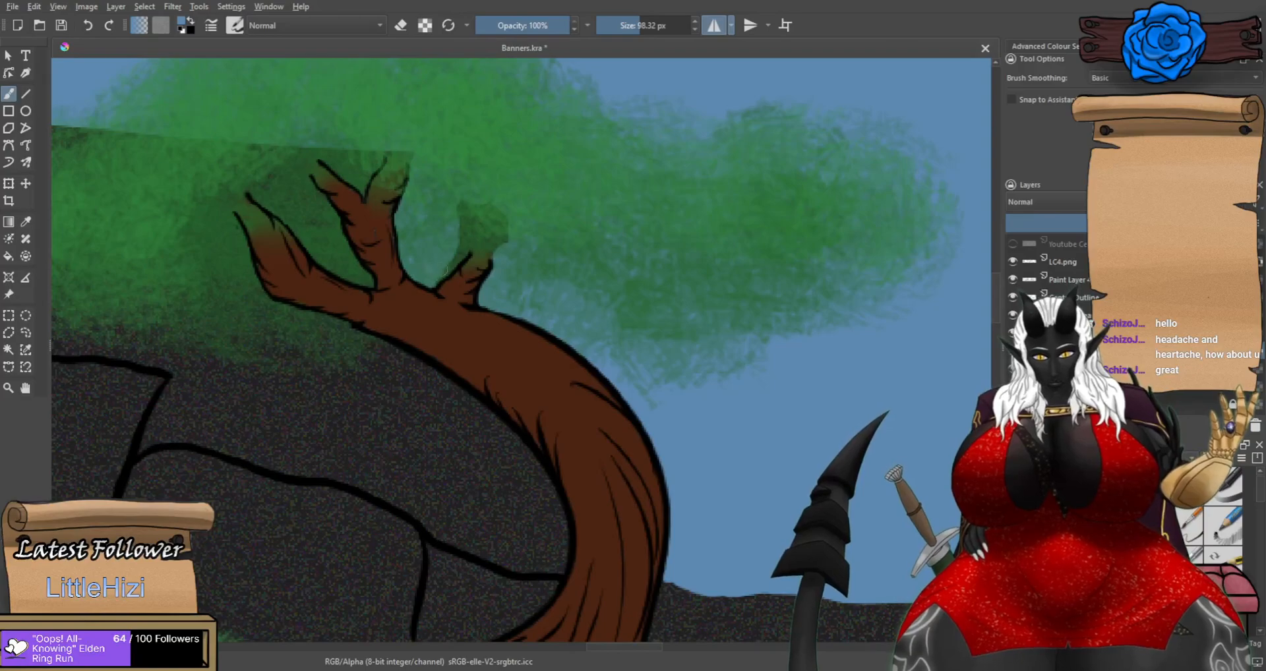
mouse_move(464, 248)
left_mouse_down()
mouse_move(470, 208)
mouse_move(464, 225)
mouse_move(503, 245)
mouse_move(473, 244)
mouse_move(495, 219)
left_mouse_up()
scroll(325, 333, "down", 5)
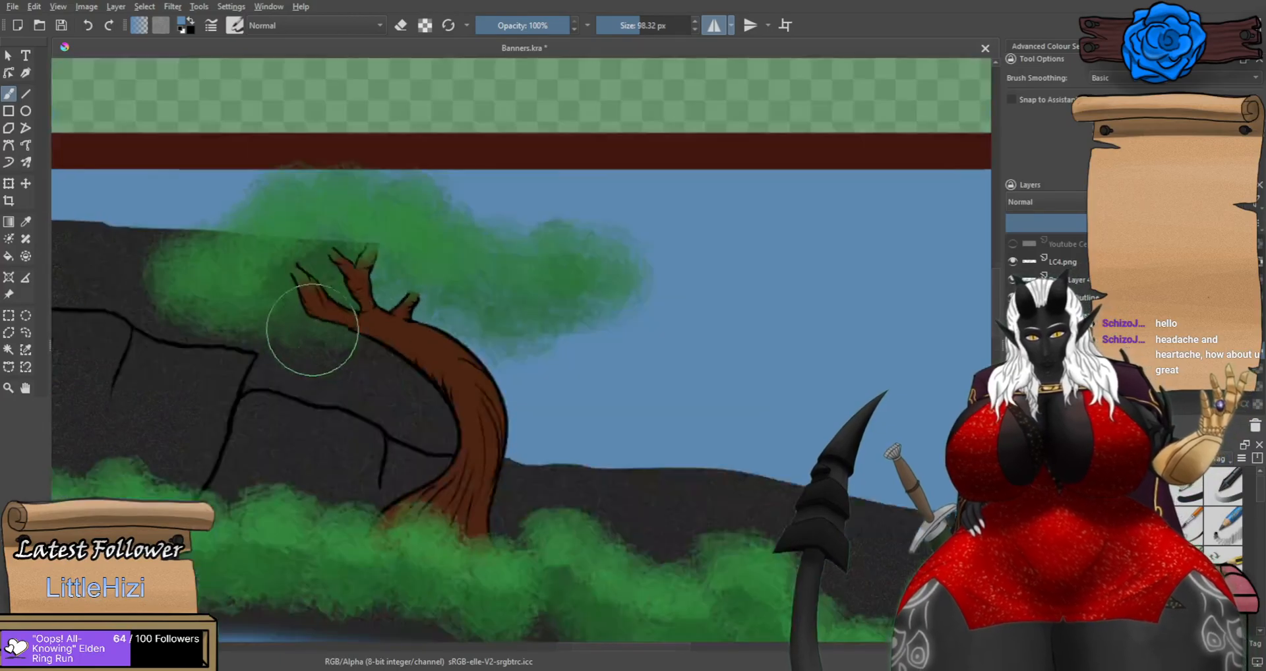
Fill the blue sky down to the upper rock outline of the central arch.
left_click_drag(462, 411, 806, 410)
scroll(447, 266, "up", 5)
mouse_move(440, 339)
left_mouse_down()
mouse_move(369, 317)
mouse_move(290, 414)
mouse_move(396, 404)
mouse_move(473, 427)
mouse_move(422, 379)
mouse_move(494, 283)
mouse_move(580, 402)
left_mouse_up()
scroll(669, 415, "up", 1)
mouse_move(741, 449)
left_mouse_down()
mouse_move(598, 429)
mouse_move(396, 447)
mouse_move(528, 442)
left_mouse_up()
mouse_move(446, 458)
left_mouse_down()
mouse_move(411, 439)
mouse_move(504, 408)
mouse_move(717, 401)
mouse_move(778, 386)
mouse_move(495, 350)
mouse_move(548, 265)
mouse_move(488, 319)
left_mouse_up()
left_click_drag(462, 400, 488, 401)
left_click_drag(855, 460, 435, 363)
mouse_move(411, 149)
left_mouse_down()
mouse_move(864, 166)
mouse_move(583, 207)
left_mouse_up()
scroll(319, 402, "up", 1)
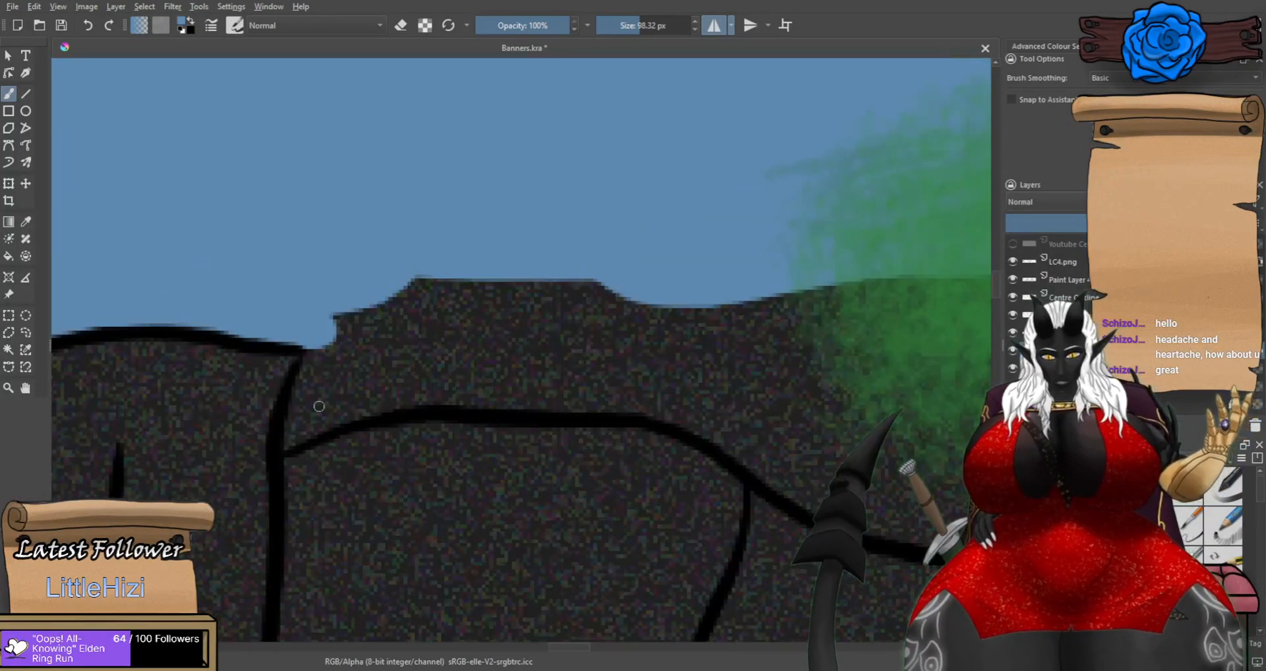
Try a sky stroke beside the arch's upper corner and undo the last several strokes.
mouse_move(297, 440)
left_mouse_down()
mouse_move(332, 420)
mouse_move(290, 444)
mouse_move(292, 417)
mouse_move(338, 352)
mouse_move(321, 351)
mouse_move(309, 421)
mouse_move(477, 392)
mouse_move(385, 363)
mouse_move(373, 314)
mouse_move(366, 364)
mouse_move(428, 363)
mouse_move(323, 405)
mouse_move(421, 377)
mouse_move(745, 378)
mouse_move(440, 390)
left_mouse_up()
key("ctrl+z")
key("ctrl+z")
key("ctrl+z")
key("ctrl+z")
key("ctrl+z")
key("ctrl+z")
Fill the blue sky along the upper rock ledge and behind the foliage between the arch and the tree.
mouse_move(358, 394)
left_mouse_down()
mouse_move(306, 438)
mouse_move(361, 325)
left_mouse_up()
mouse_move(308, 435)
left_mouse_down()
mouse_move(459, 390)
mouse_move(684, 388)
mouse_move(555, 404)
mouse_move(372, 385)
mouse_move(600, 314)
mouse_move(616, 250)
mouse_move(405, 310)
mouse_move(660, 343)
mouse_move(700, 457)
left_mouse_up()
left_click_drag(800, 449, 254, 396)
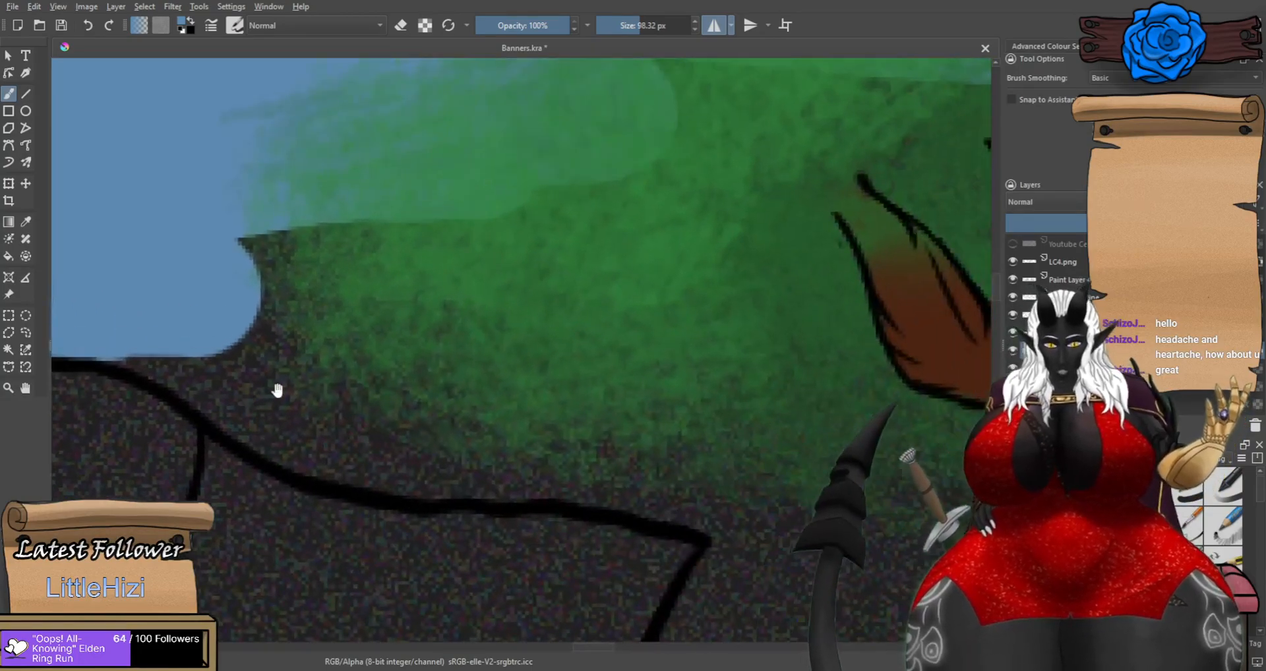
mouse_move(293, 231)
left_mouse_down()
mouse_move(617, 325)
mouse_move(356, 330)
mouse_move(626, 372)
mouse_move(455, 367)
mouse_move(619, 376)
left_mouse_up()
mouse_move(680, 467)
left_mouse_down()
mouse_move(642, 501)
mouse_move(390, 466)
mouse_move(541, 394)
mouse_move(692, 439)
mouse_move(495, 461)
left_mouse_up()
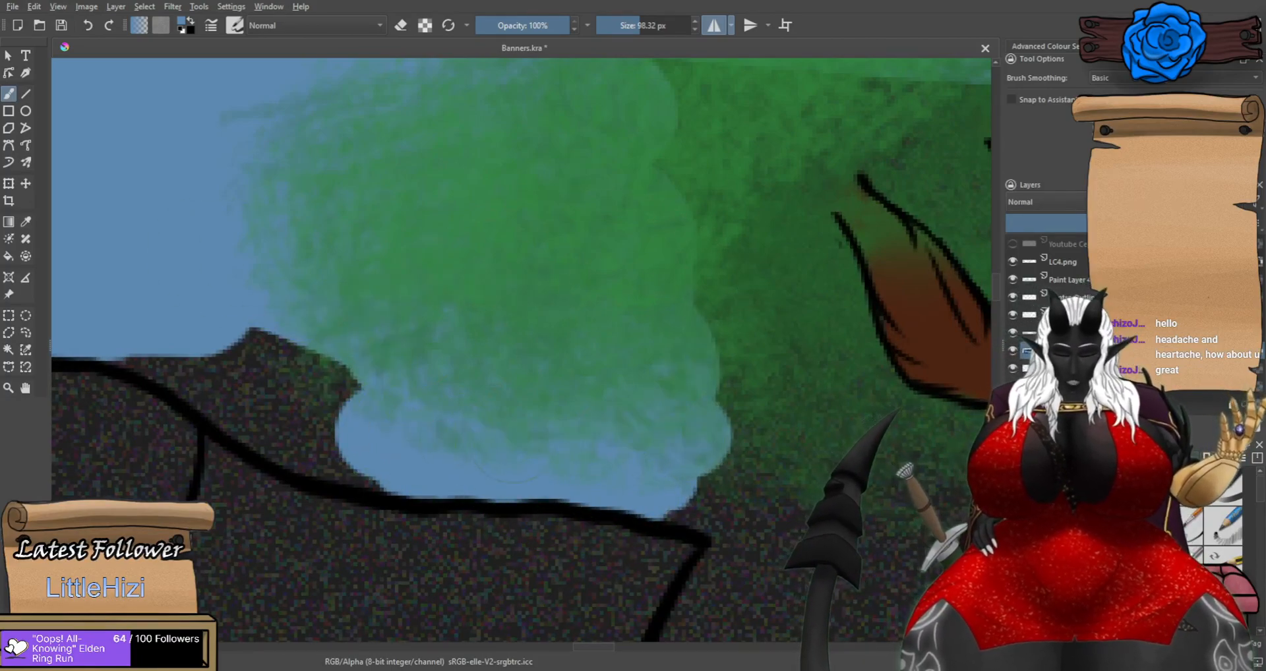
mouse_move(418, 470)
left_mouse_down()
mouse_move(340, 464)
mouse_move(271, 438)
mouse_move(198, 398)
mouse_move(372, 447)
mouse_move(204, 370)
mouse_move(311, 424)
left_mouse_up()
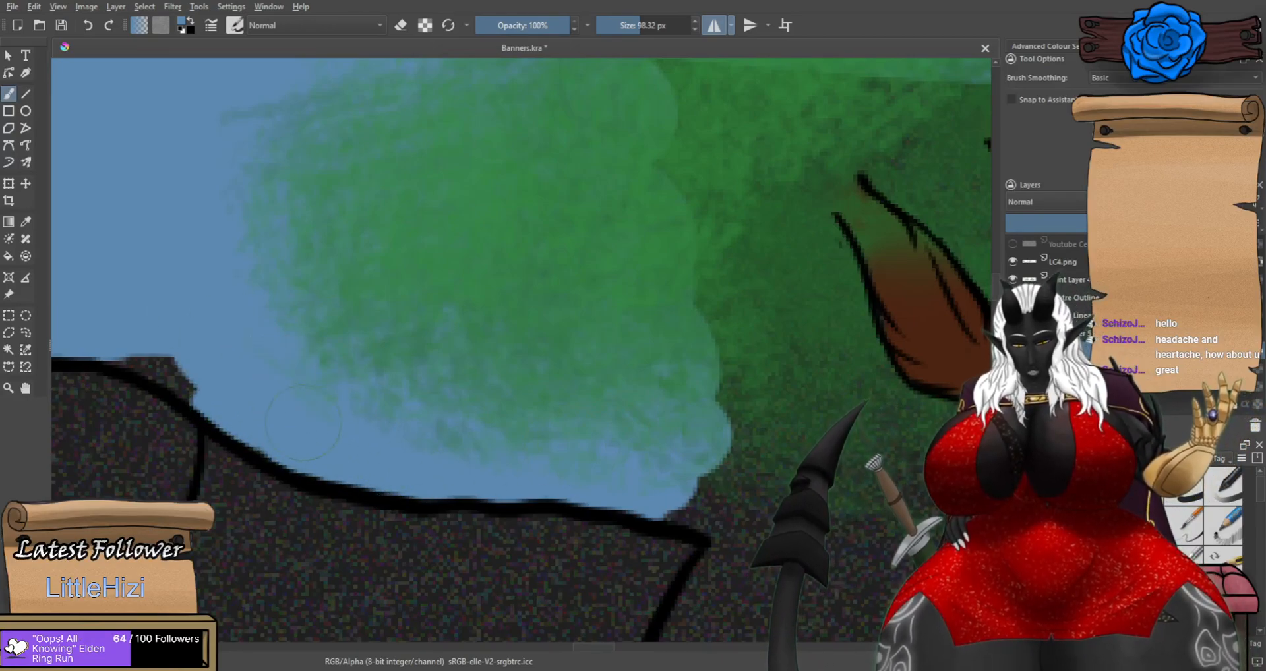
left_click_drag(226, 404, 125, 364)
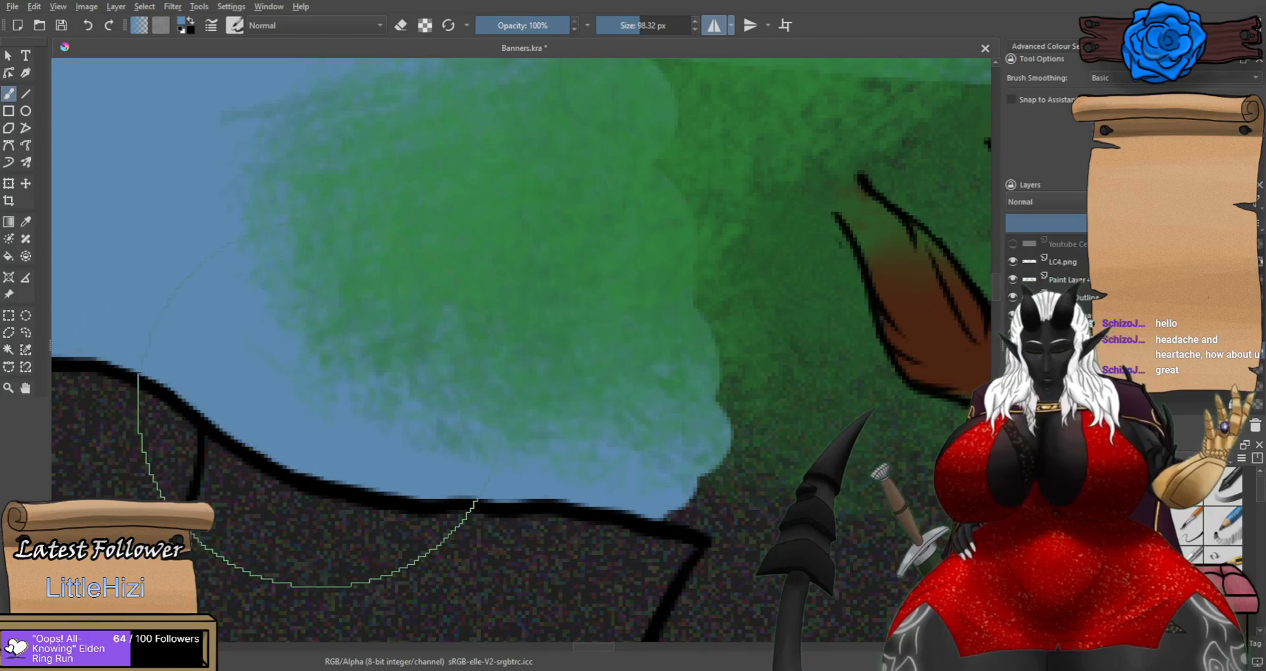
Paint blue sky behind the foliage in the gaps around the tree's forked branches, following their outlines.
scroll(494, 432, "down", 3)
scroll(636, 356, "up", 3)
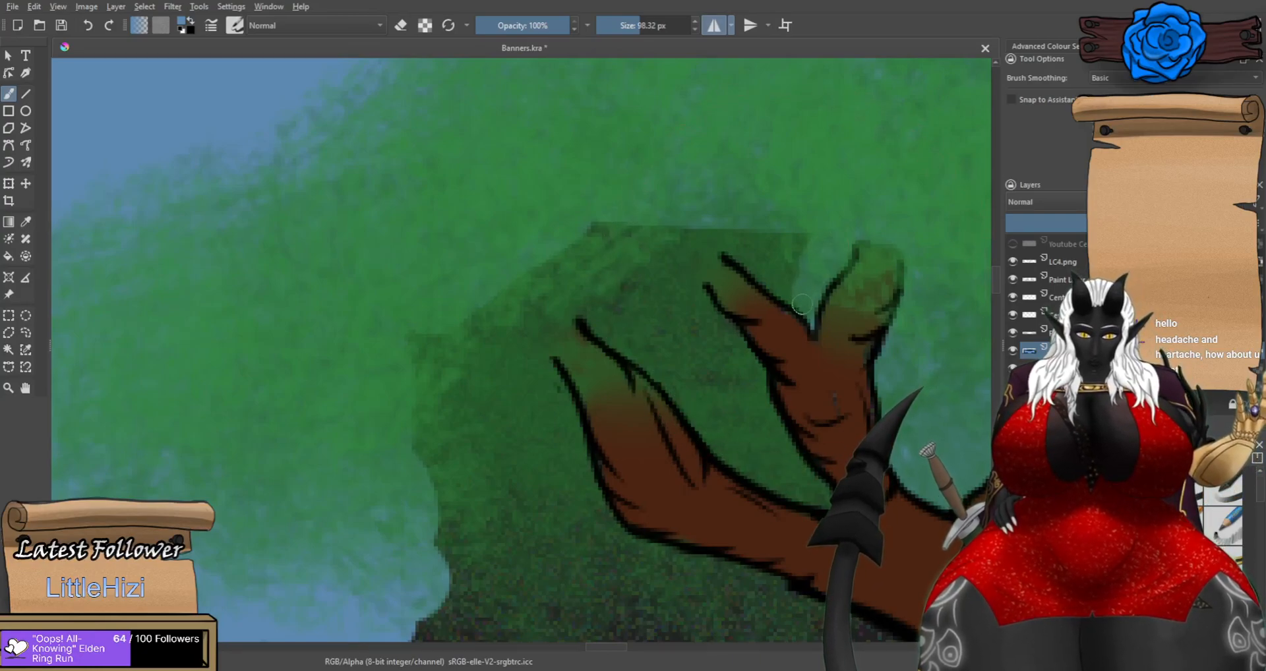
mouse_move(762, 272)
left_mouse_down()
mouse_move(794, 278)
mouse_move(791, 258)
mouse_move(782, 280)
mouse_move(794, 289)
mouse_move(770, 274)
left_mouse_up()
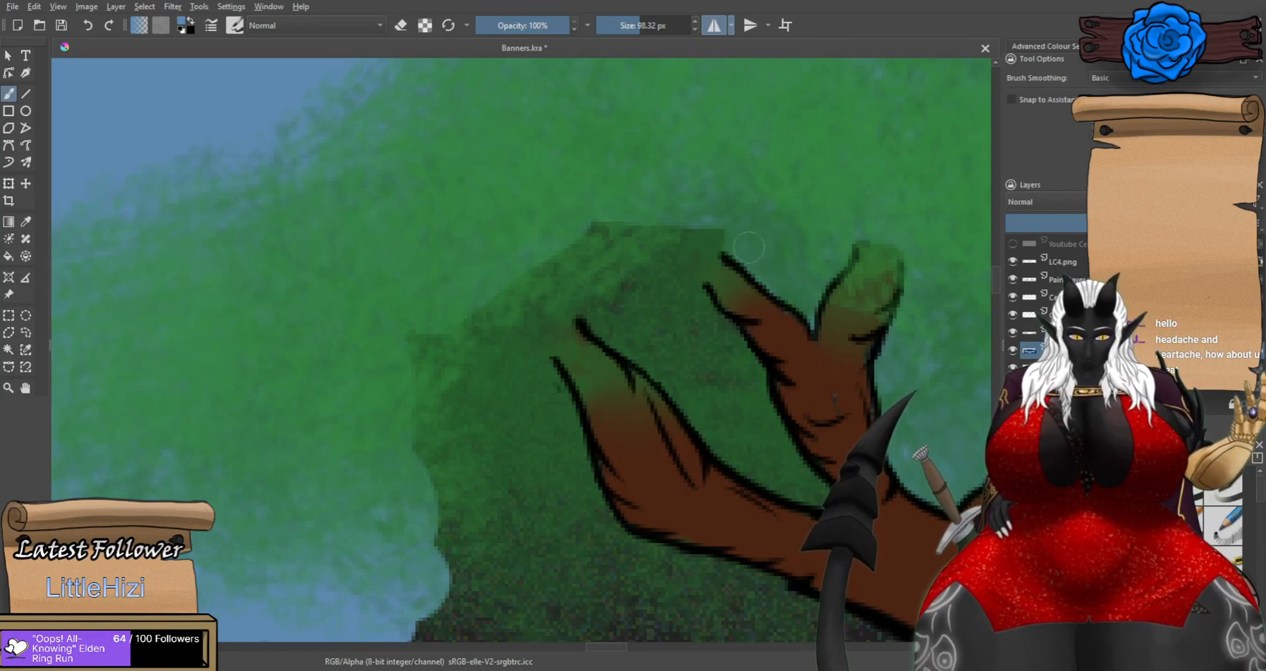
mouse_move(689, 256)
left_mouse_down()
mouse_move(706, 302)
mouse_move(652, 231)
mouse_move(673, 237)
mouse_move(560, 267)
left_mouse_up()
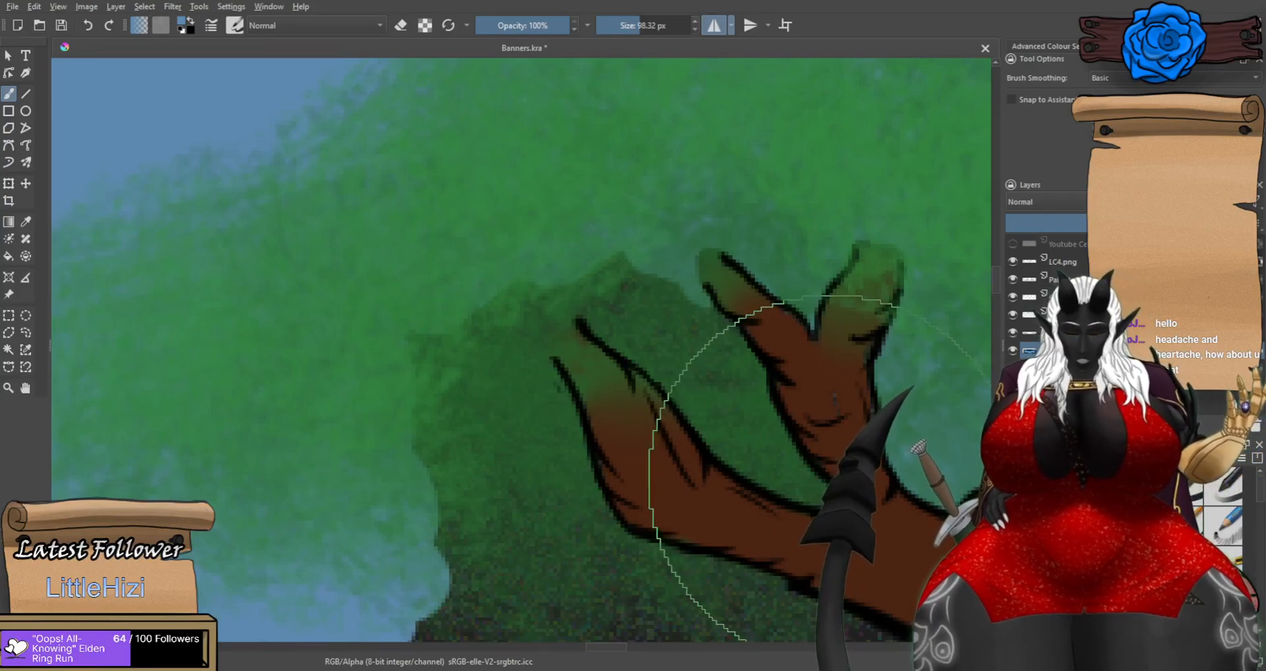
scroll(826, 478, "up", 2)
mouse_move(807, 501)
left_mouse_down()
mouse_move(696, 427)
mouse_move(584, 279)
mouse_move(501, 214)
mouse_move(504, 184)
mouse_move(577, 205)
left_mouse_up()
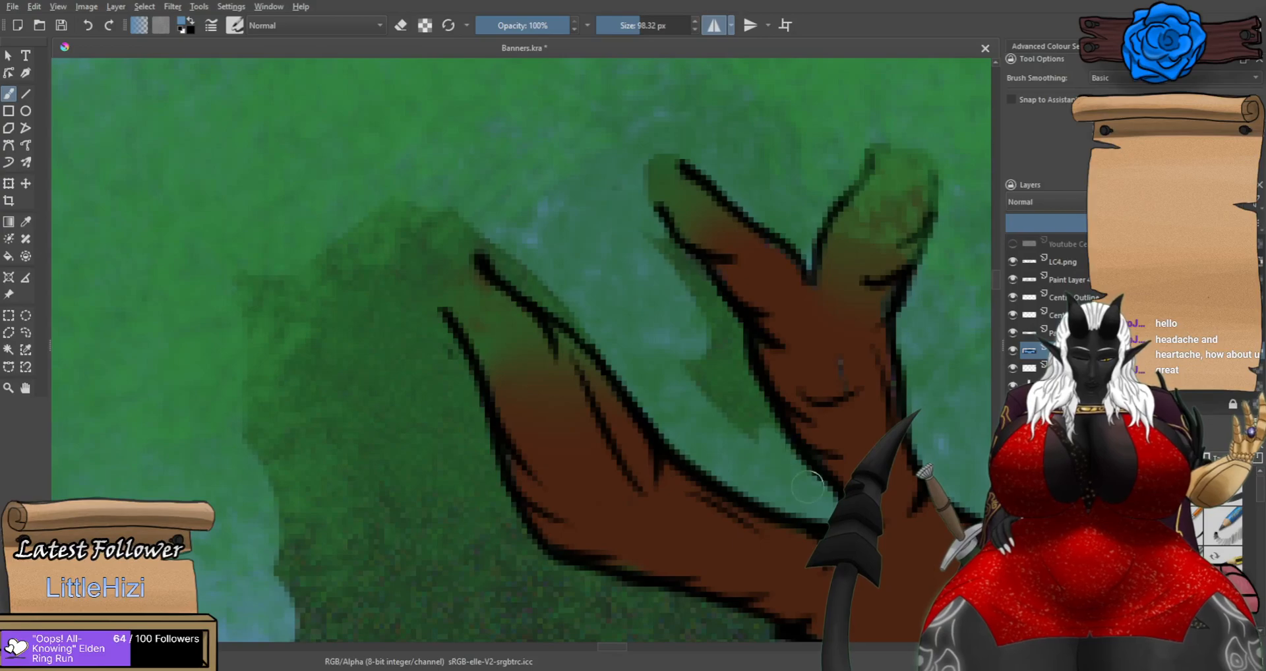
mouse_move(770, 440)
left_mouse_down()
mouse_move(704, 342)
mouse_move(689, 354)
mouse_move(746, 435)
mouse_move(760, 437)
mouse_move(723, 325)
mouse_move(637, 232)
left_mouse_up()
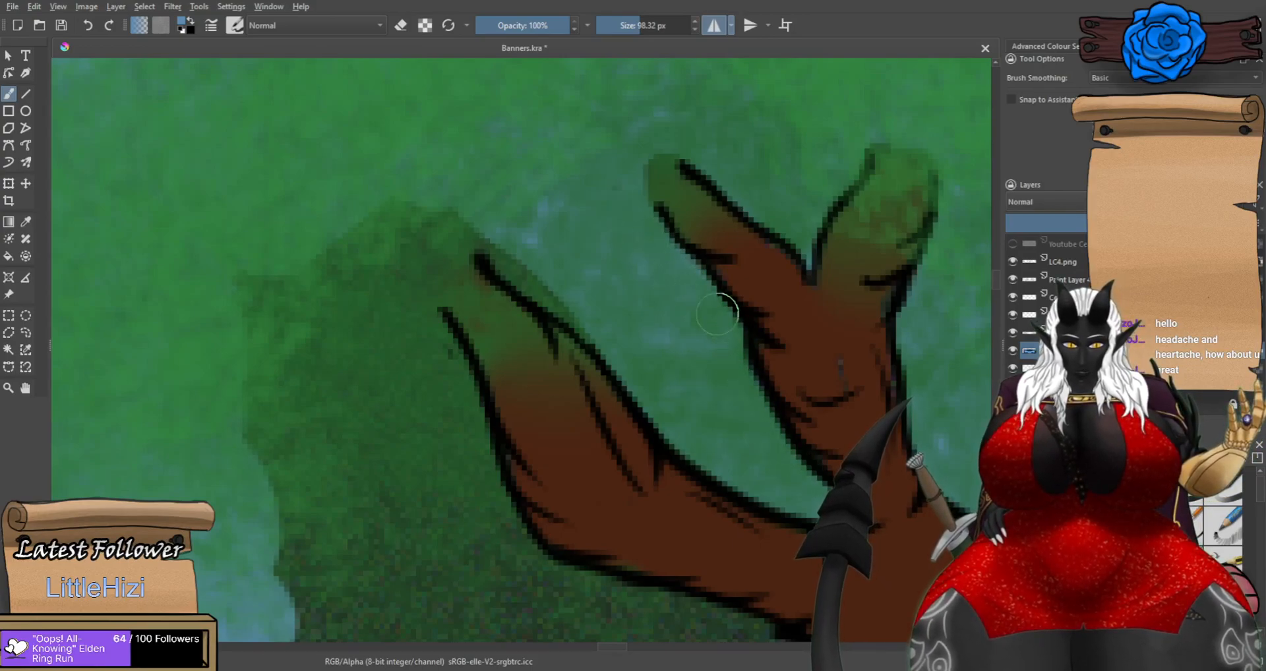
mouse_move(569, 319)
left_mouse_down()
mouse_move(417, 271)
mouse_move(409, 344)
mouse_move(426, 386)
mouse_move(408, 331)
mouse_move(437, 358)
mouse_move(421, 315)
mouse_move(423, 256)
mouse_move(357, 217)
mouse_move(379, 220)
mouse_move(248, 403)
left_mouse_up()
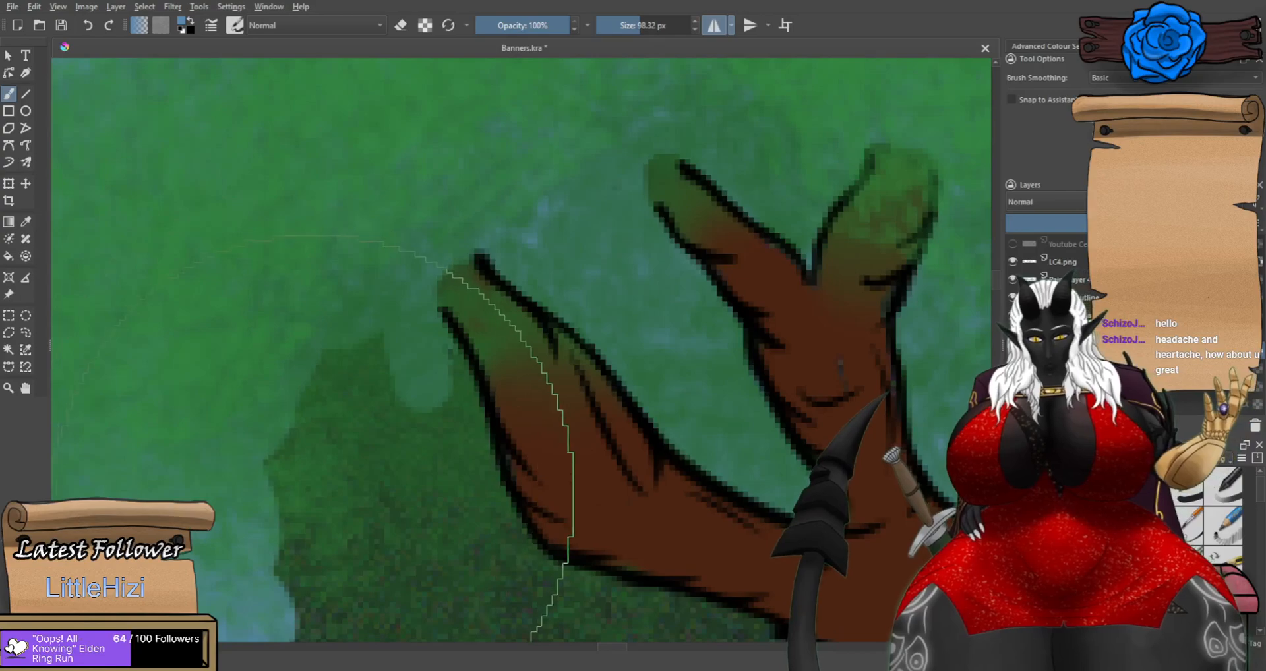
Paint blue sky behind the foliage below the forked branches and along the rock ledge between the arch and the tree.
scroll(356, 520, "down", 2)
left_click_drag(426, 577, 514, 211)
mouse_move(702, 335)
left_mouse_down()
mouse_move(415, 188)
mouse_move(373, 185)
left_mouse_up()
scroll(788, 379, "up", 1)
mouse_move(762, 381)
left_mouse_down()
mouse_move(585, 361)
mouse_move(741, 465)
mouse_move(373, 364)
left_mouse_up()
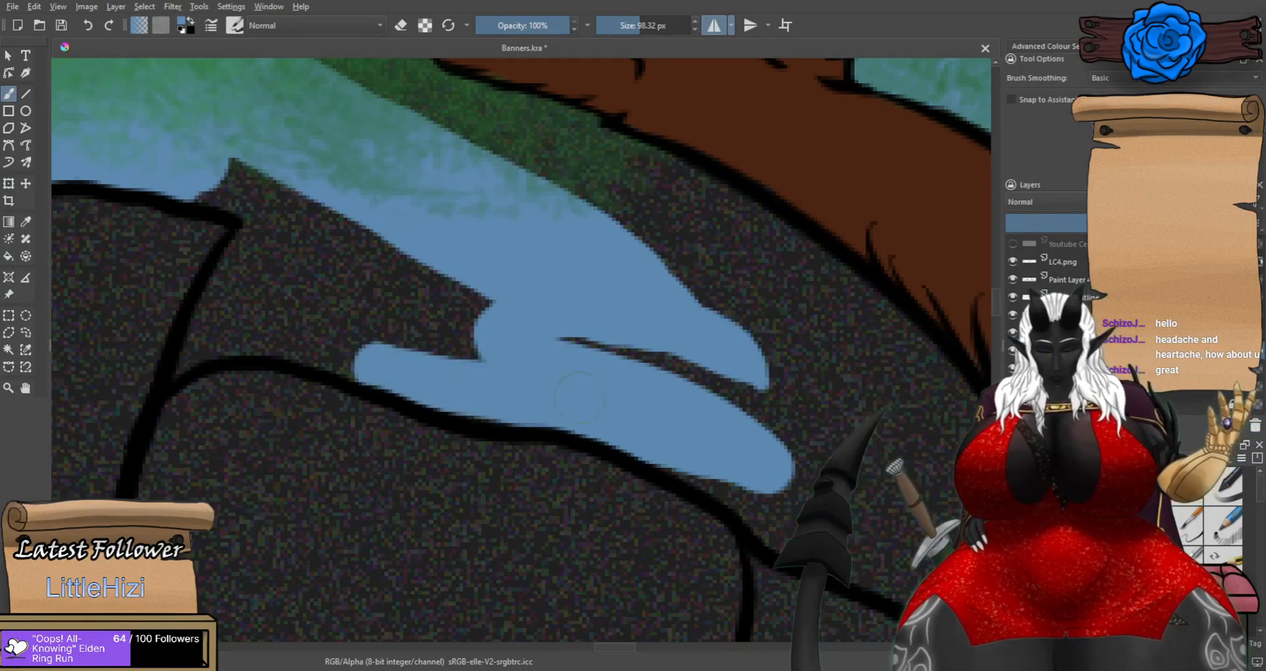
left_click_drag(772, 513, 646, 435)
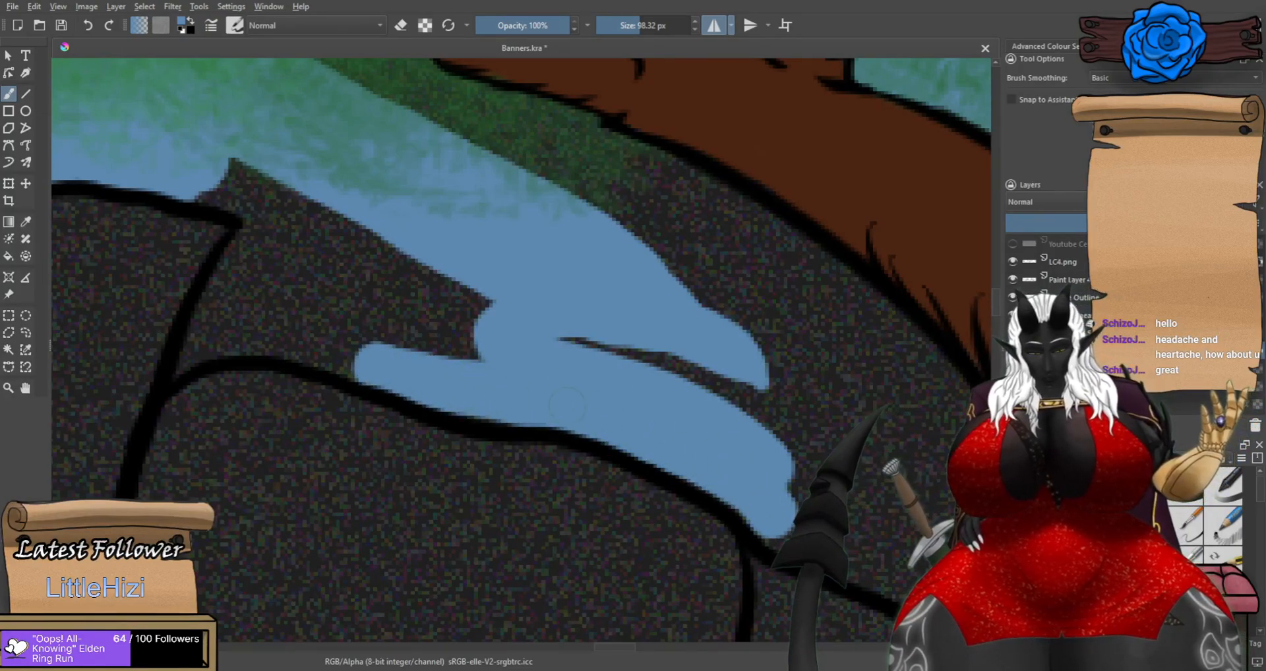
Extend the blue sky into the notch beneath the pointed rock corner and undo the last strokes along the ledge.
mouse_move(455, 402)
left_mouse_down()
mouse_move(255, 345)
mouse_move(191, 371)
mouse_move(274, 266)
left_mouse_up()
mouse_move(211, 310)
left_mouse_down()
mouse_move(263, 204)
mouse_move(204, 194)
mouse_move(300, 239)
left_mouse_up()
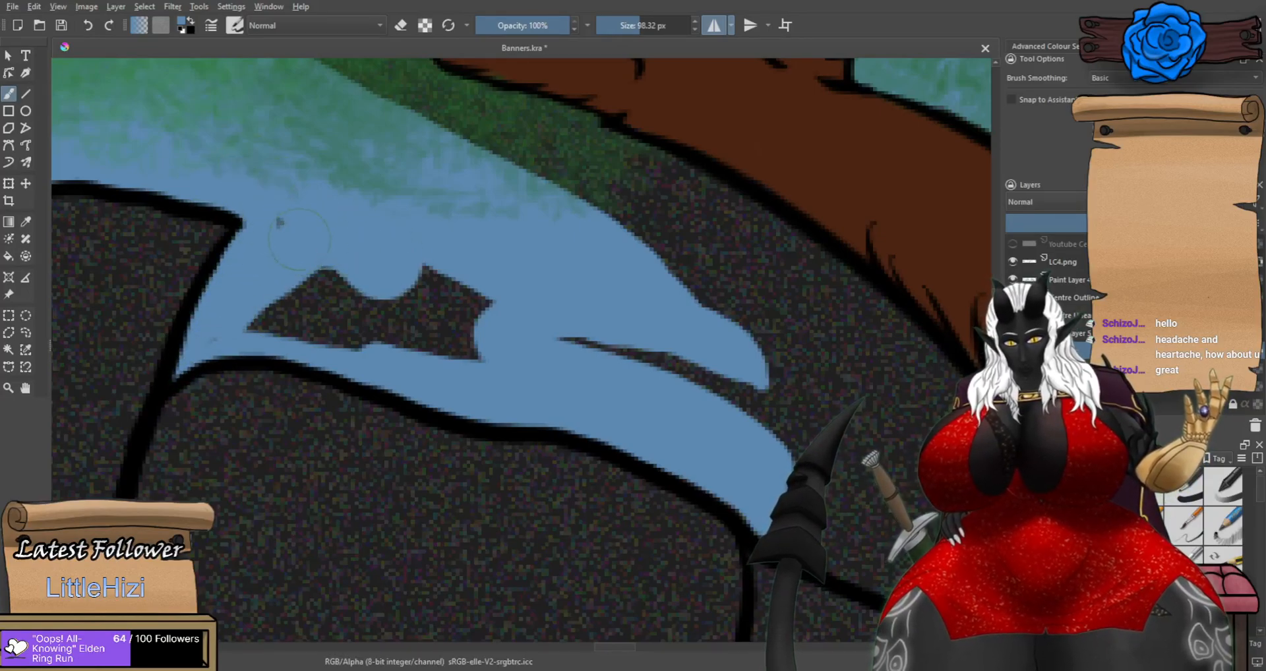
mouse_move(275, 278)
left_mouse_down()
mouse_move(649, 346)
mouse_move(290, 181)
mouse_move(217, 173)
mouse_move(205, 175)
mouse_move(279, 199)
mouse_move(353, 250)
mouse_move(280, 280)
mouse_move(261, 234)
mouse_move(181, 369)
mouse_move(231, 256)
left_mouse_up()
key("ctrl+z")
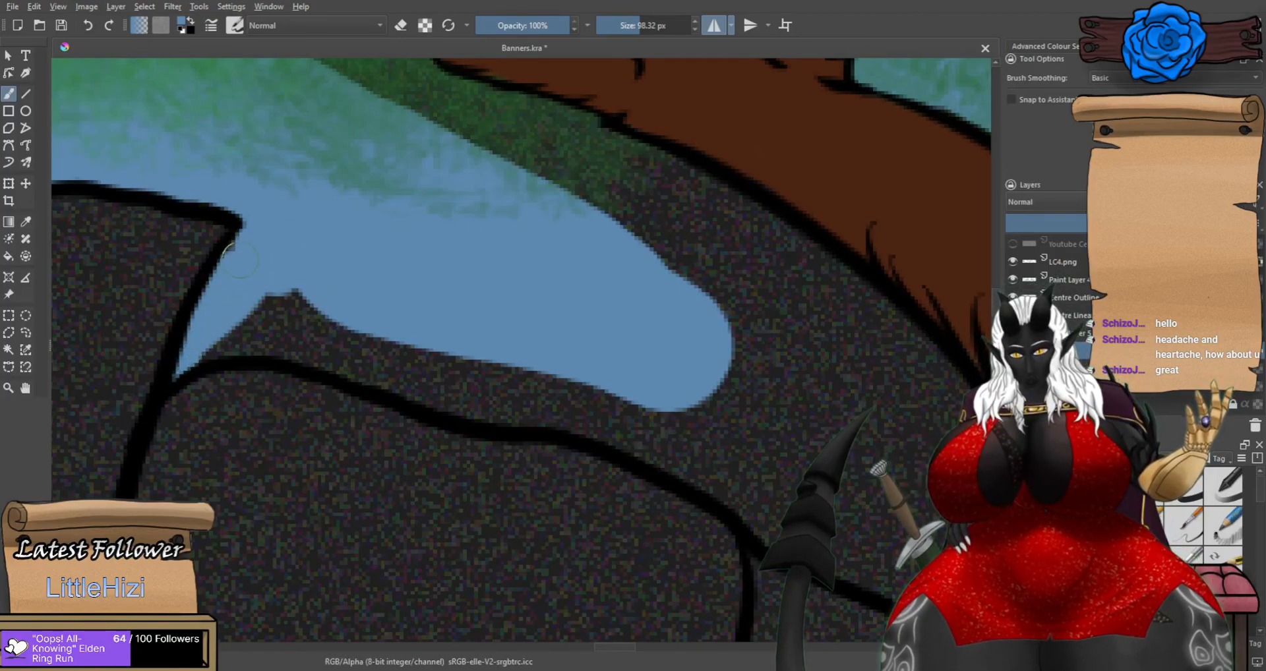
Fill the blue sky down to the rock ledge's outline, from the notch to the base of the curved tree trunk.
mouse_move(223, 342)
left_mouse_down()
mouse_move(210, 349)
mouse_move(242, 341)
mouse_move(429, 367)
mouse_move(245, 320)
mouse_move(283, 353)
mouse_move(509, 392)
mouse_move(251, 304)
left_mouse_up()
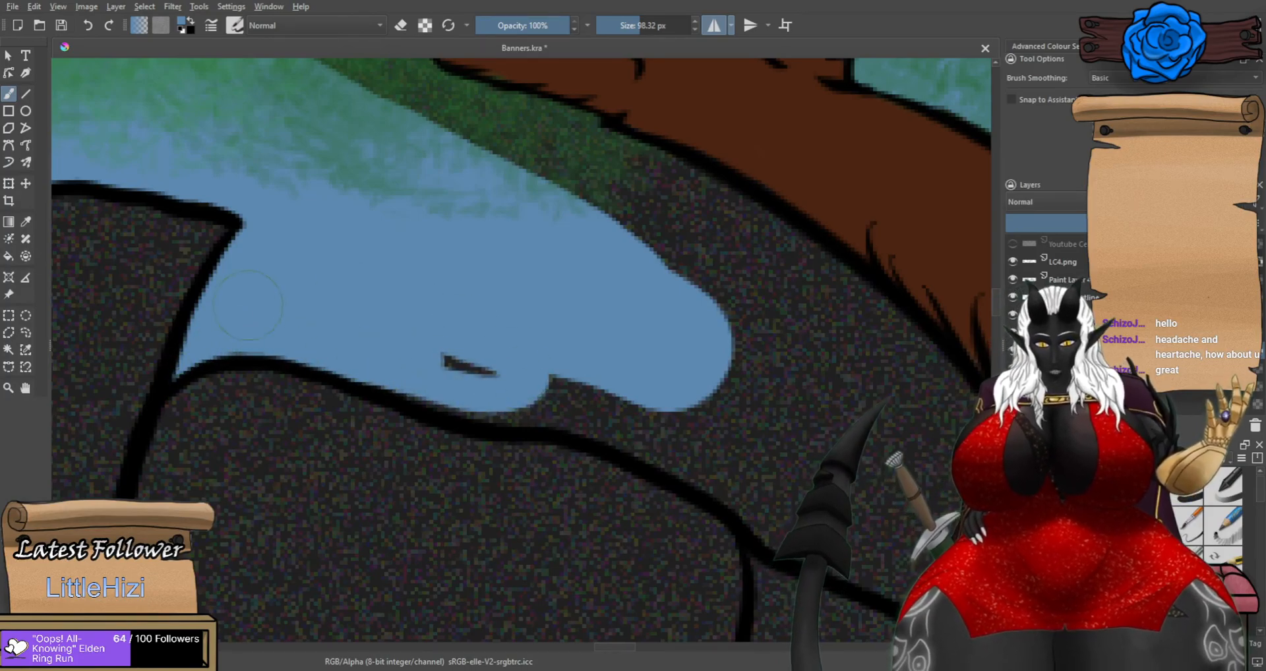
mouse_move(479, 392)
left_mouse_down()
mouse_move(389, 389)
mouse_move(725, 449)
mouse_move(563, 399)
mouse_move(810, 509)
mouse_move(826, 478)
mouse_move(475, 362)
left_mouse_up()
mouse_move(382, 385)
left_mouse_down()
mouse_move(478, 434)
mouse_move(587, 460)
mouse_move(443, 418)
mouse_move(505, 454)
mouse_move(629, 474)
mouse_move(627, 420)
mouse_move(518, 324)
mouse_move(324, 199)
mouse_move(364, 294)
mouse_move(510, 394)
mouse_move(609, 435)
mouse_move(624, 393)
mouse_move(617, 364)
mouse_move(627, 415)
left_mouse_up()
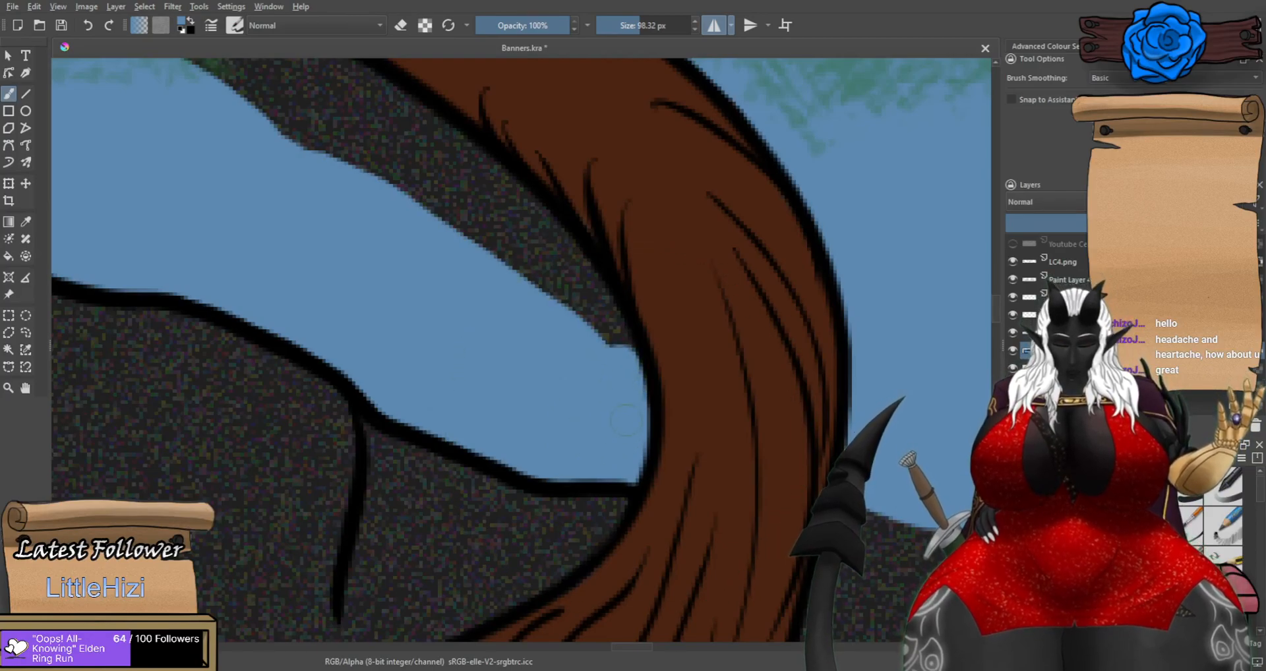
Fill the remaining gap between the rock ledge and the inner curve of the tree trunk with blue sky.
mouse_move(623, 370)
left_mouse_down()
mouse_move(569, 262)
mouse_move(495, 185)
mouse_move(437, 146)
mouse_move(346, 122)
mouse_move(377, 211)
mouse_move(549, 327)
mouse_move(544, 303)
mouse_move(387, 218)
left_mouse_up()
left_click_drag(418, 270, 633, 448)
mouse_move(763, 424)
left_mouse_down()
mouse_move(571, 290)
mouse_move(342, 241)
mouse_move(469, 319)
left_mouse_up()
left_click_drag(342, 247, 567, 449)
mouse_move(493, 409)
left_mouse_down()
mouse_move(461, 317)
mouse_move(494, 366)
left_mouse_up()
mouse_move(592, 431)
left_mouse_down()
mouse_move(570, 405)
mouse_move(524, 276)
mouse_move(556, 376)
mouse_move(531, 275)
mouse_move(566, 331)
left_mouse_up()
scroll(574, 421, "down", 5)
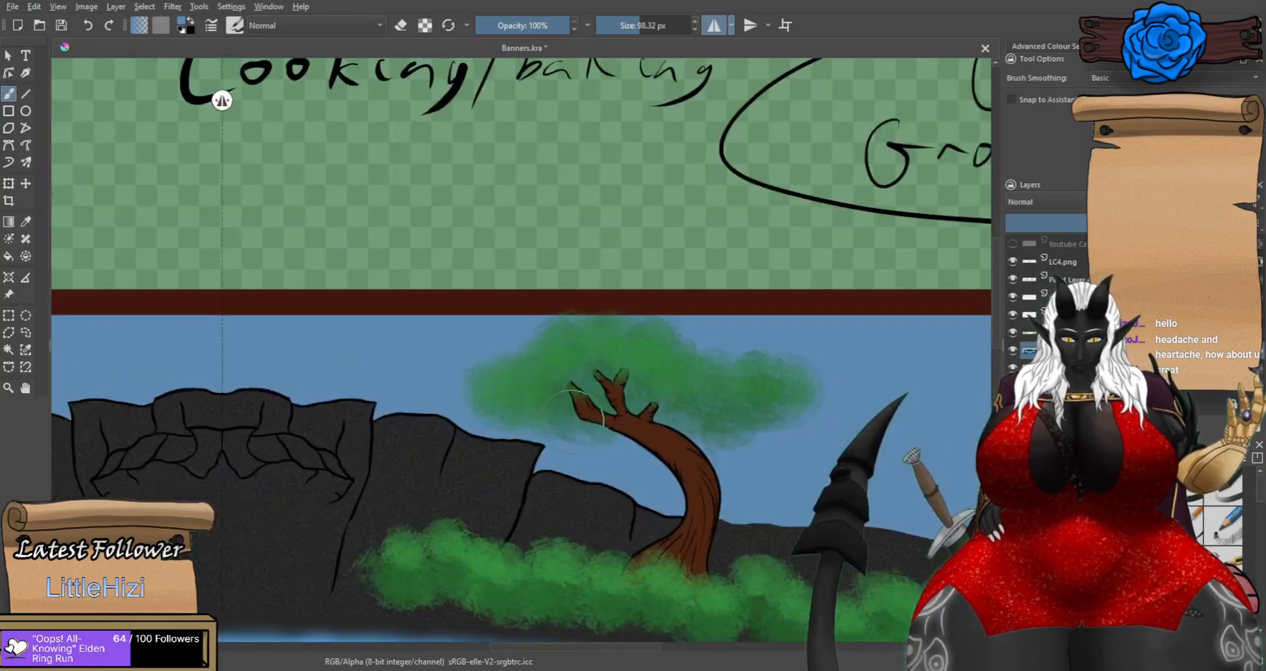
Repaint the lower edge of the blue sky along the sloping hill near the banner's outer frame, undoing unwanted strokes.
scroll(573, 408, "down", 3)
scroll(537, 466, "down", 2)
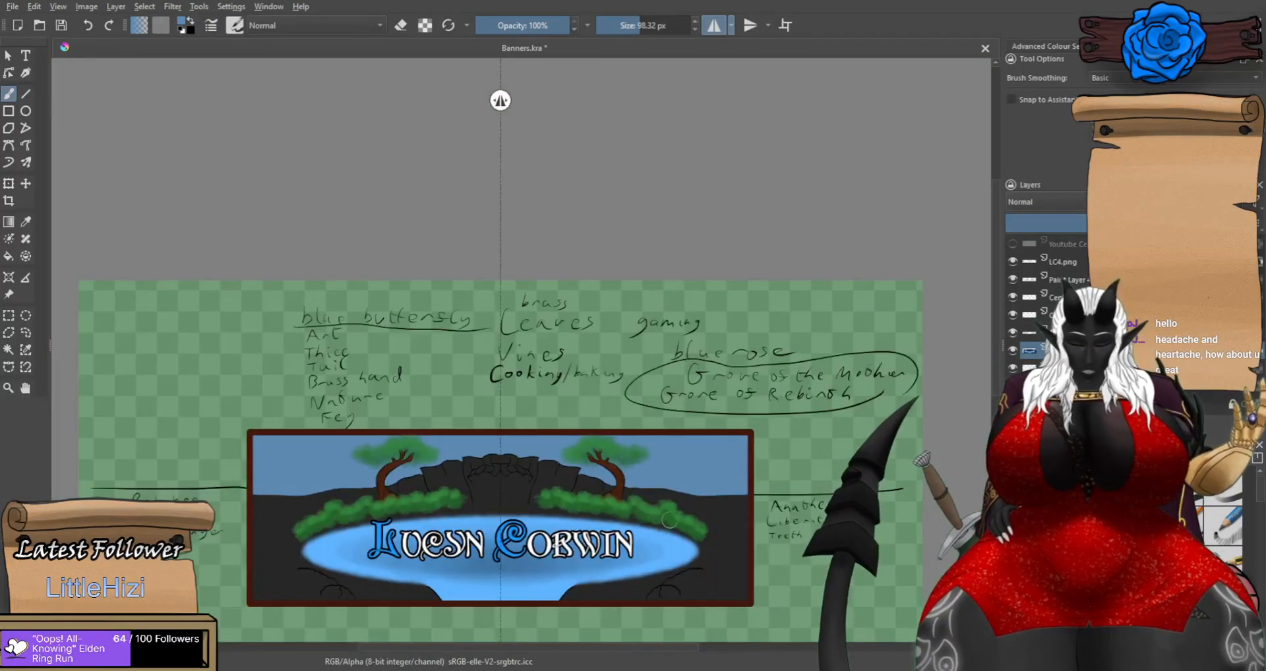
scroll(712, 501, "up", 6)
key("ctrl+z")
mouse_move(814, 575)
left_mouse_down()
mouse_move(507, 495)
mouse_move(599, 518)
mouse_move(546, 527)
left_mouse_up()
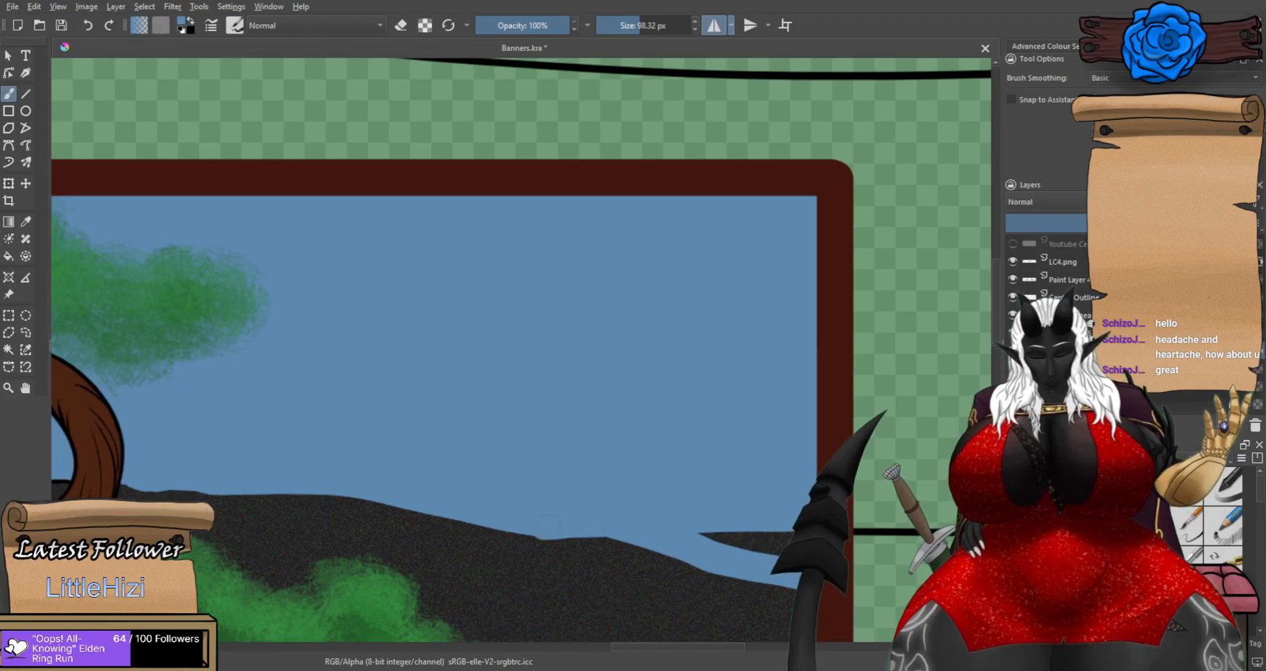
key("ctrl+z")
left_click_drag(715, 569, 580, 526)
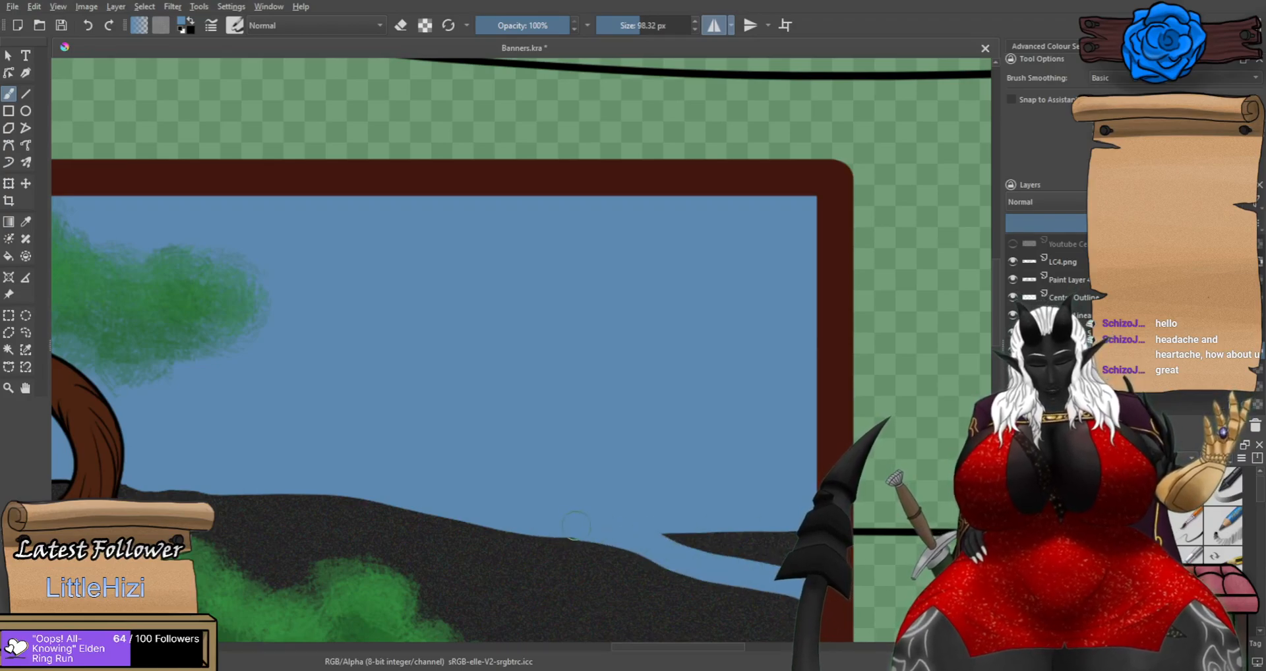
Examine the whole banner composition and the central rock arch above the lake.
scroll(775, 511, "down", 8)
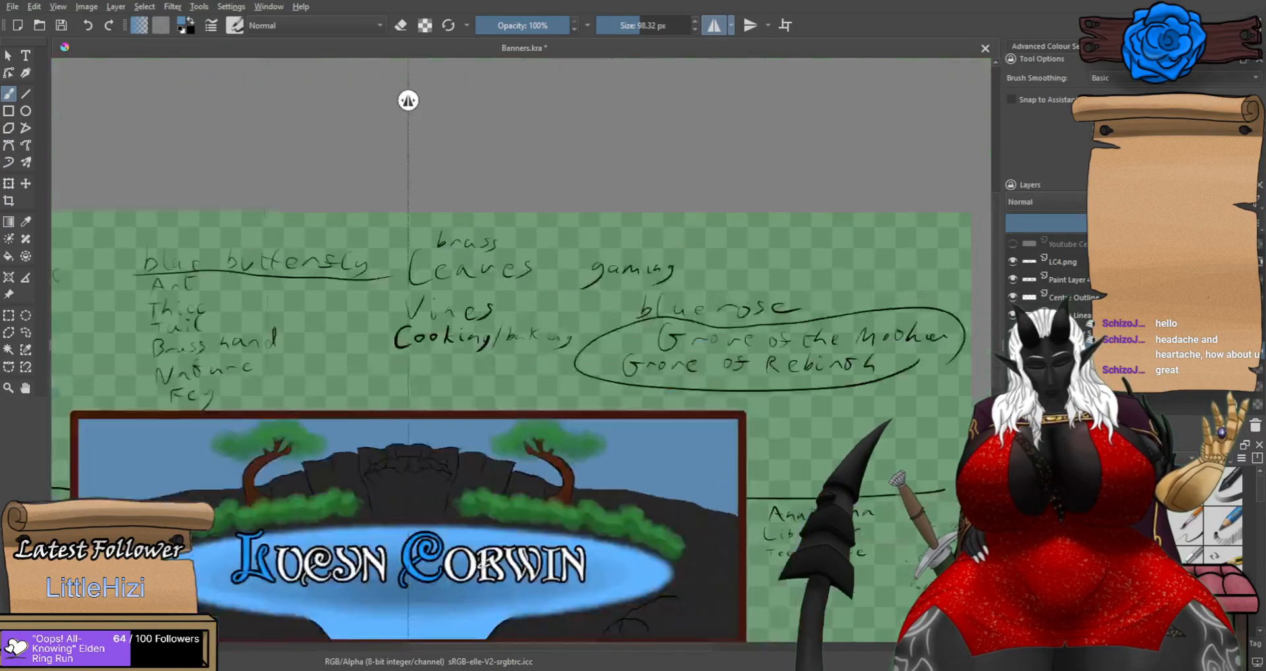
scroll(323, 520, "up", 2)
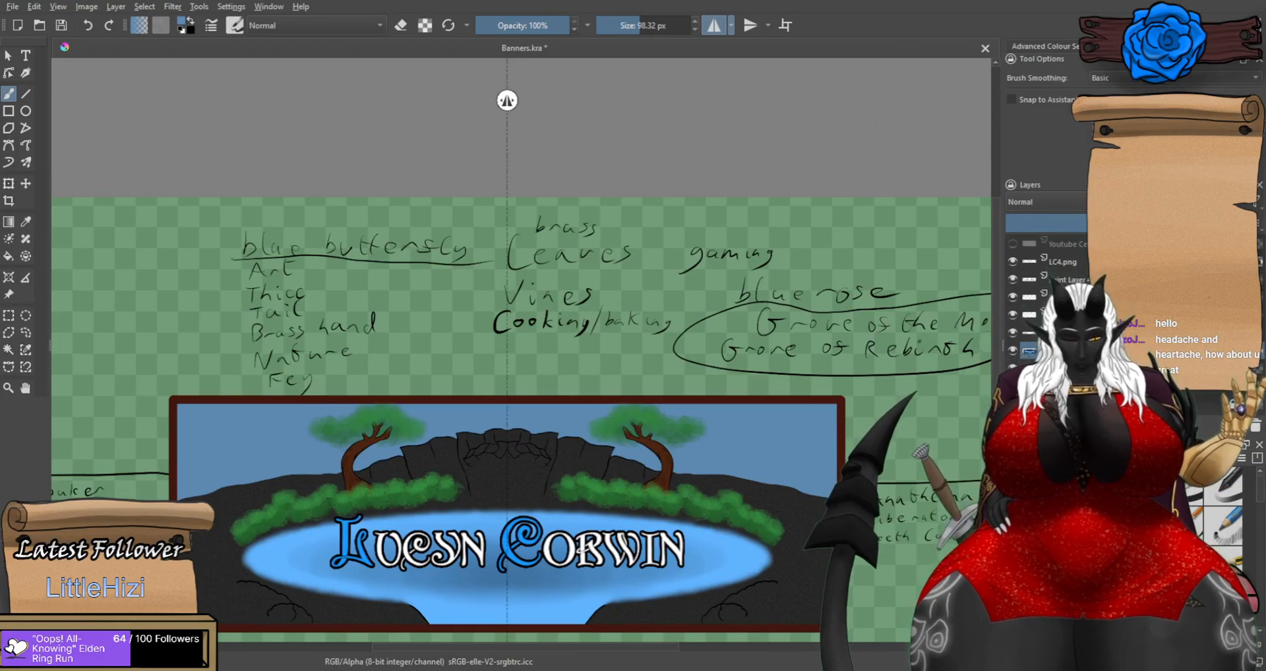
scroll(988, 395, "down", 5)
scroll(988, 401, "up", 1)
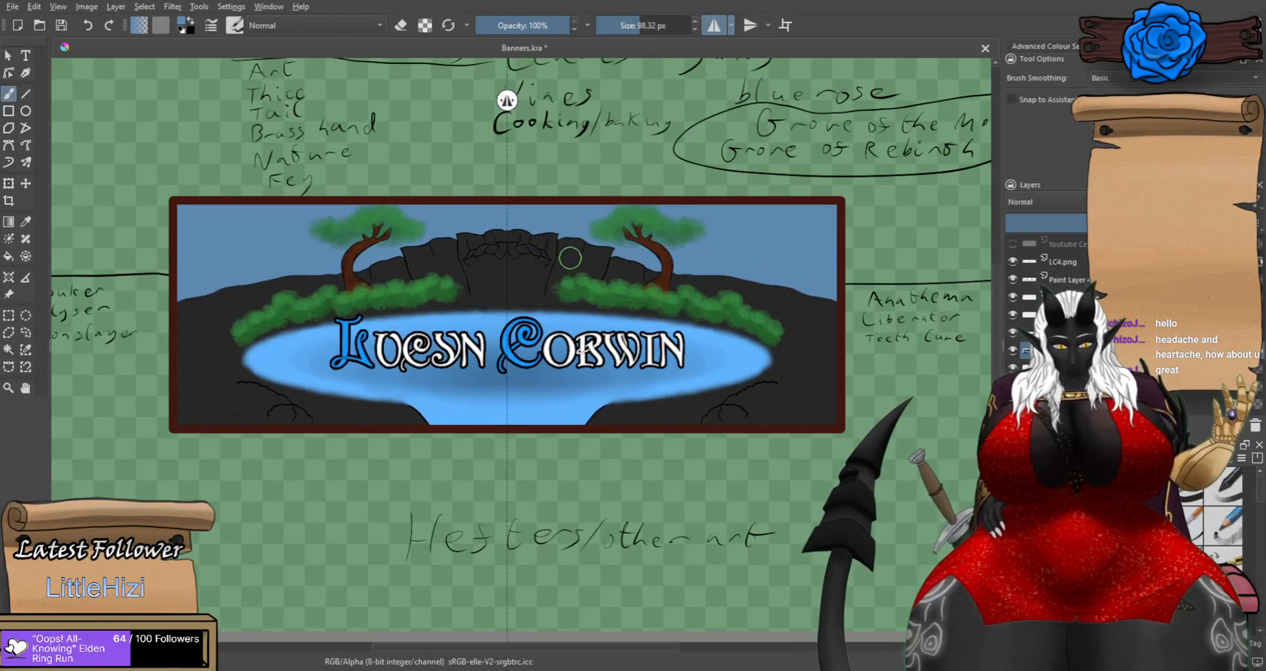
scroll(563, 259, "up", 1)
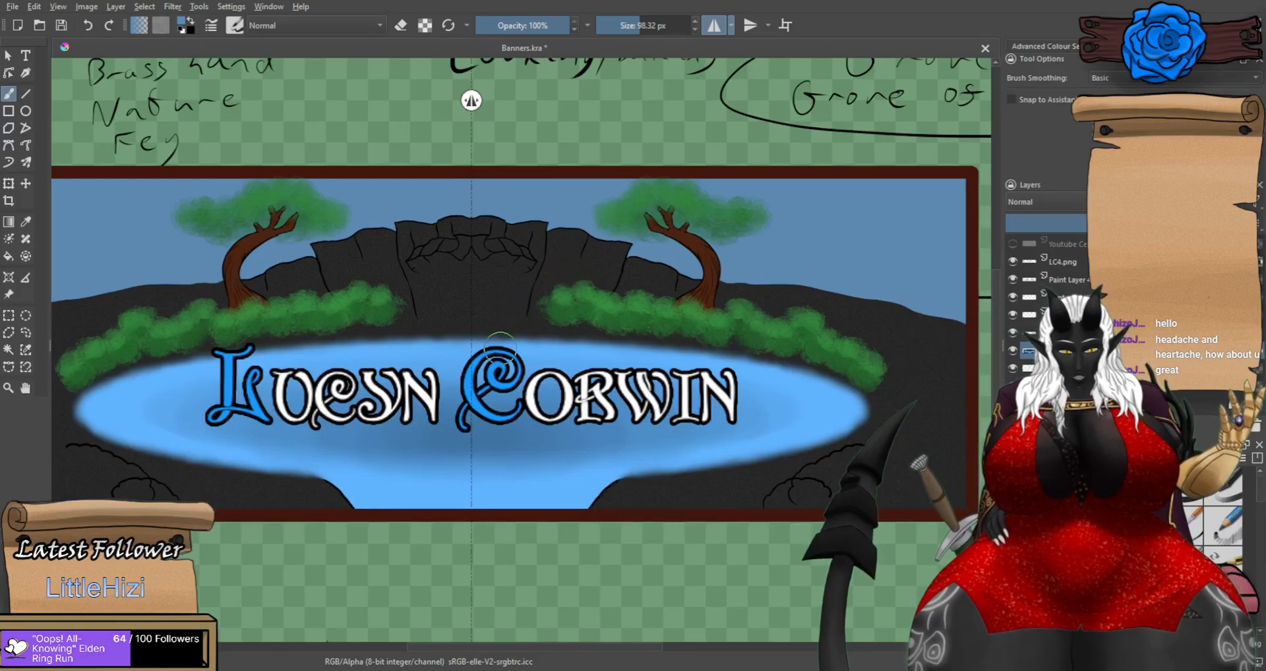
scroll(502, 332, "down", 2)
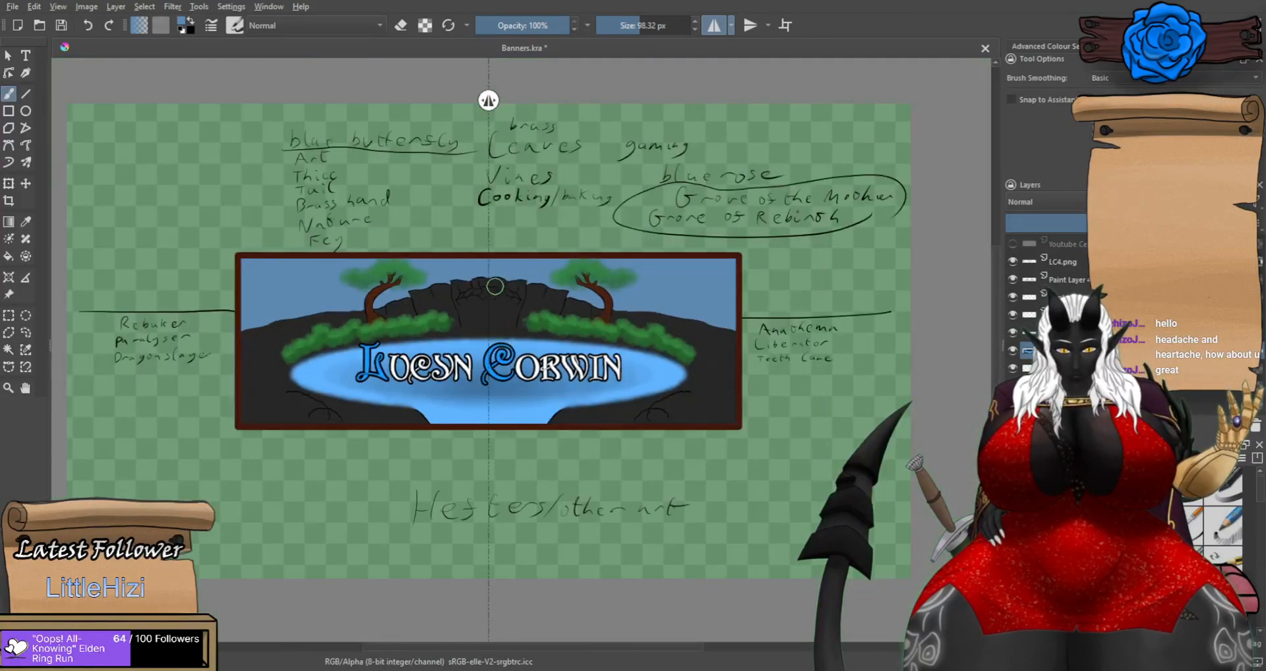
scroll(496, 291, "up", 1)
scroll(491, 325, "up", 1)
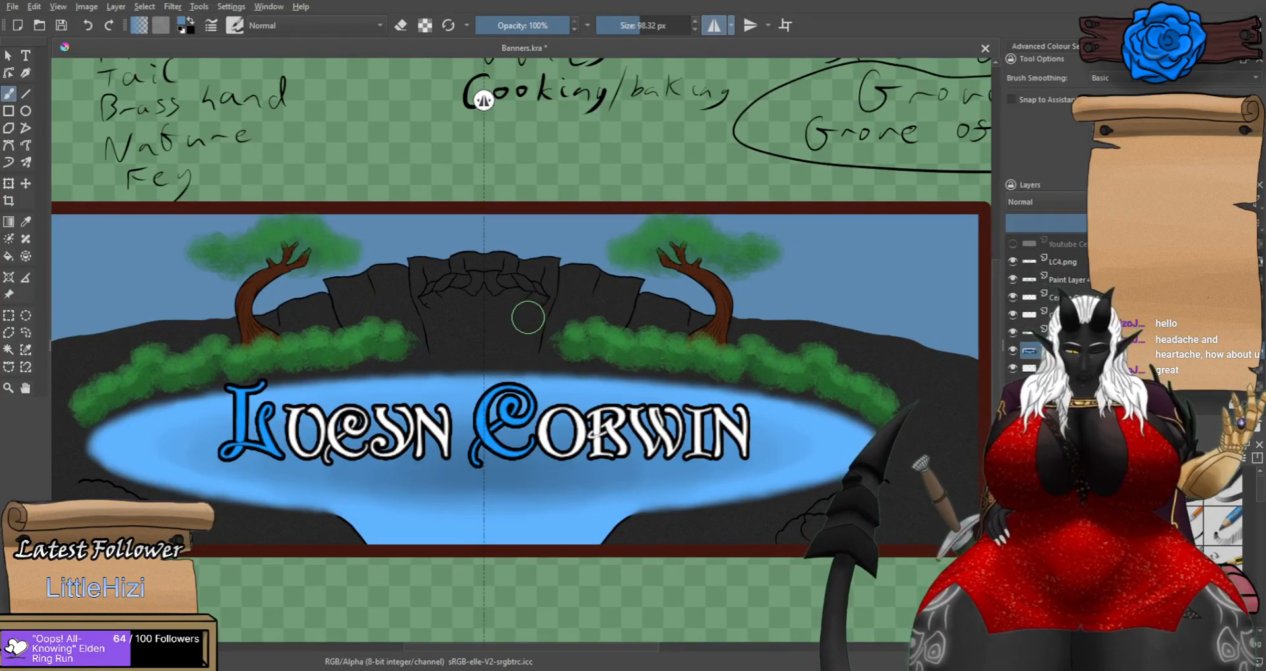
scroll(513, 269, "down", 1)
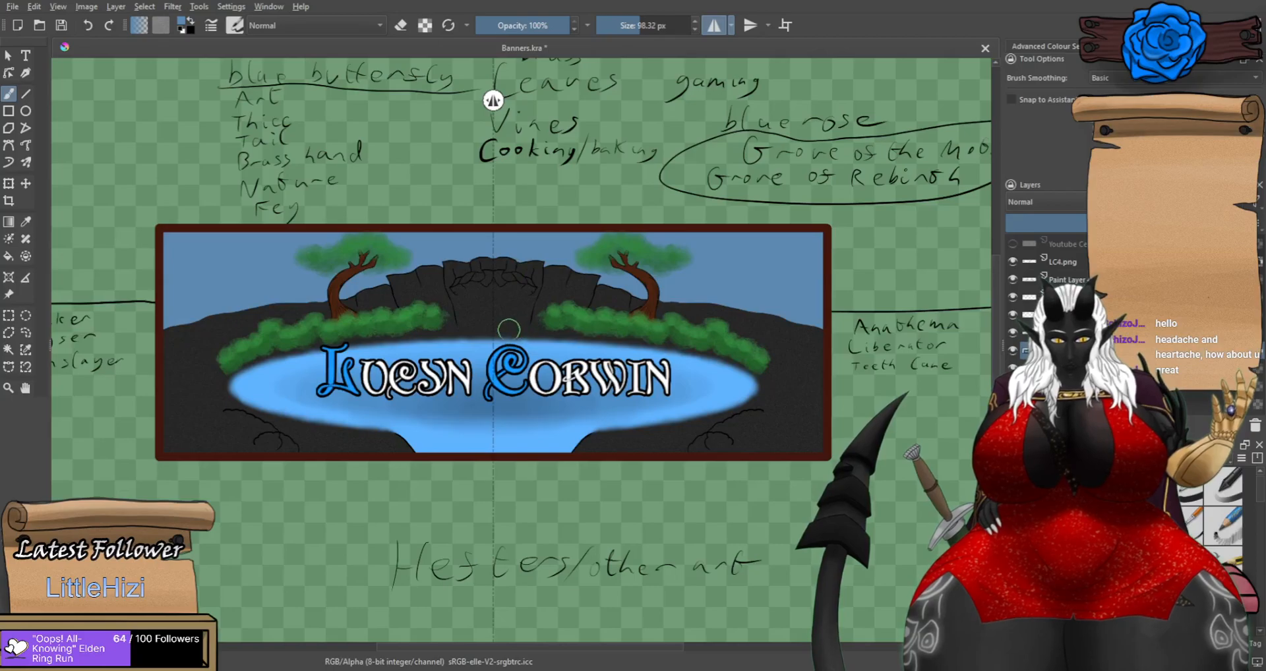
scroll(511, 331, "up", 3)
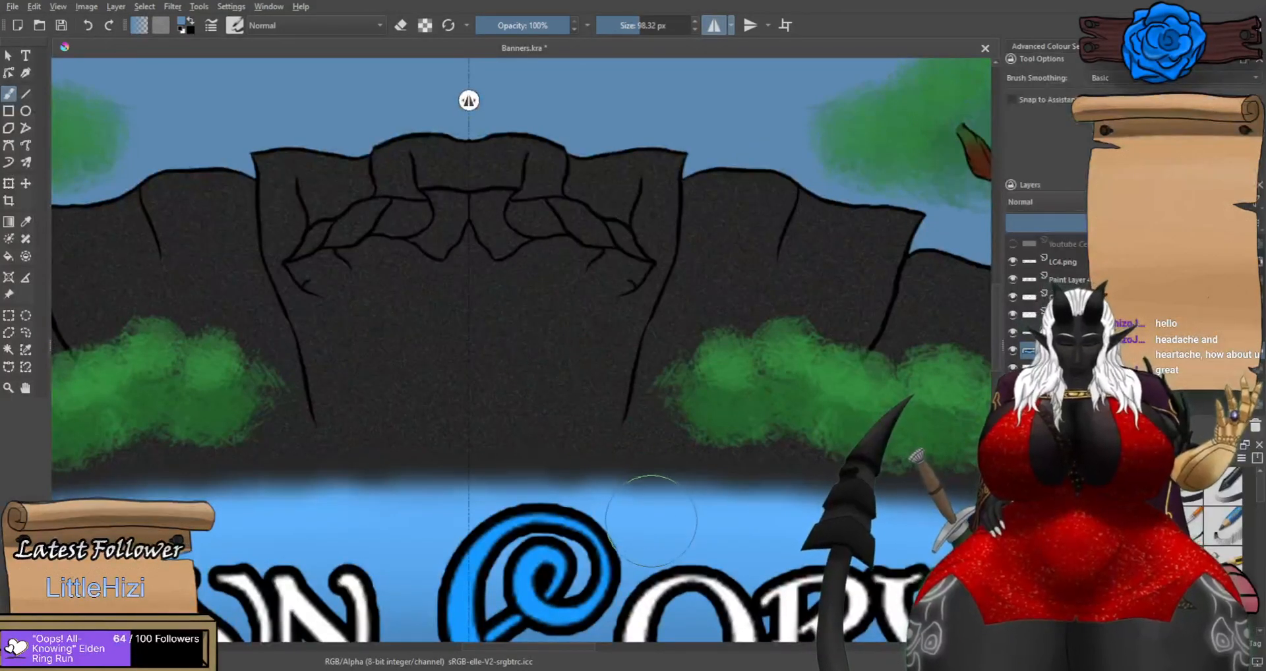
mouse_move(571, 495)
left_mouse_down()
mouse_move(588, 430)
mouse_move(585, 313)
left_mouse_up()
key("ctrl+z")
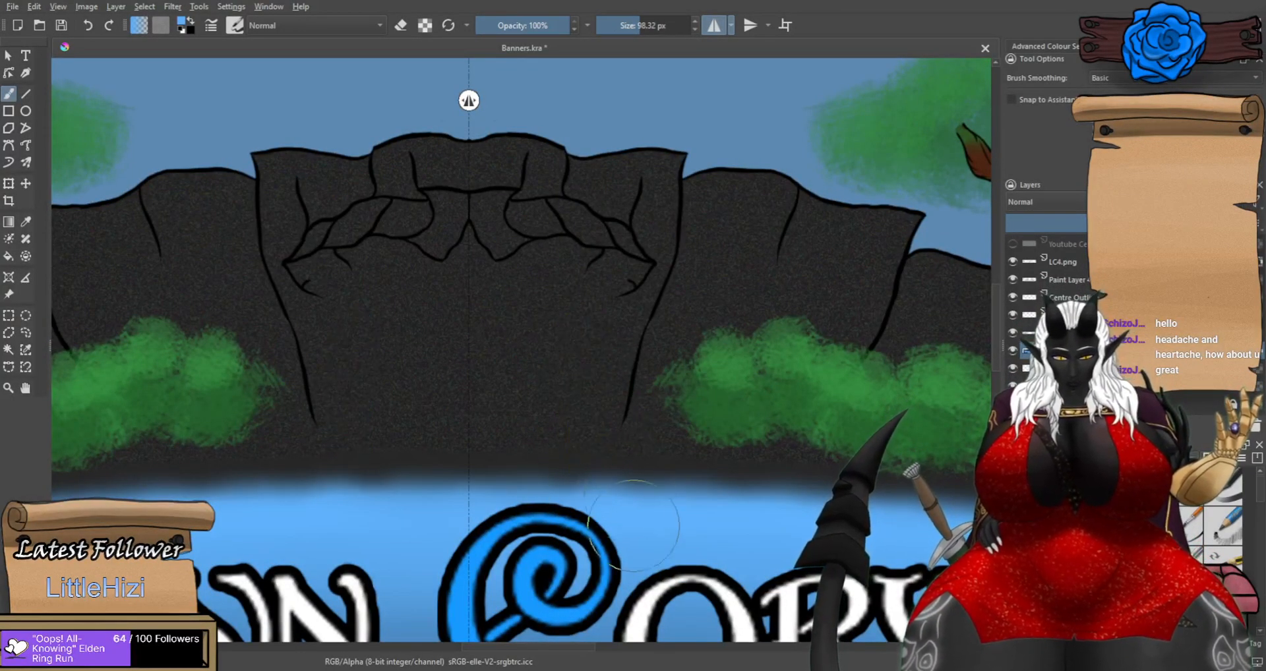
left_click_drag(614, 496, 603, 317)
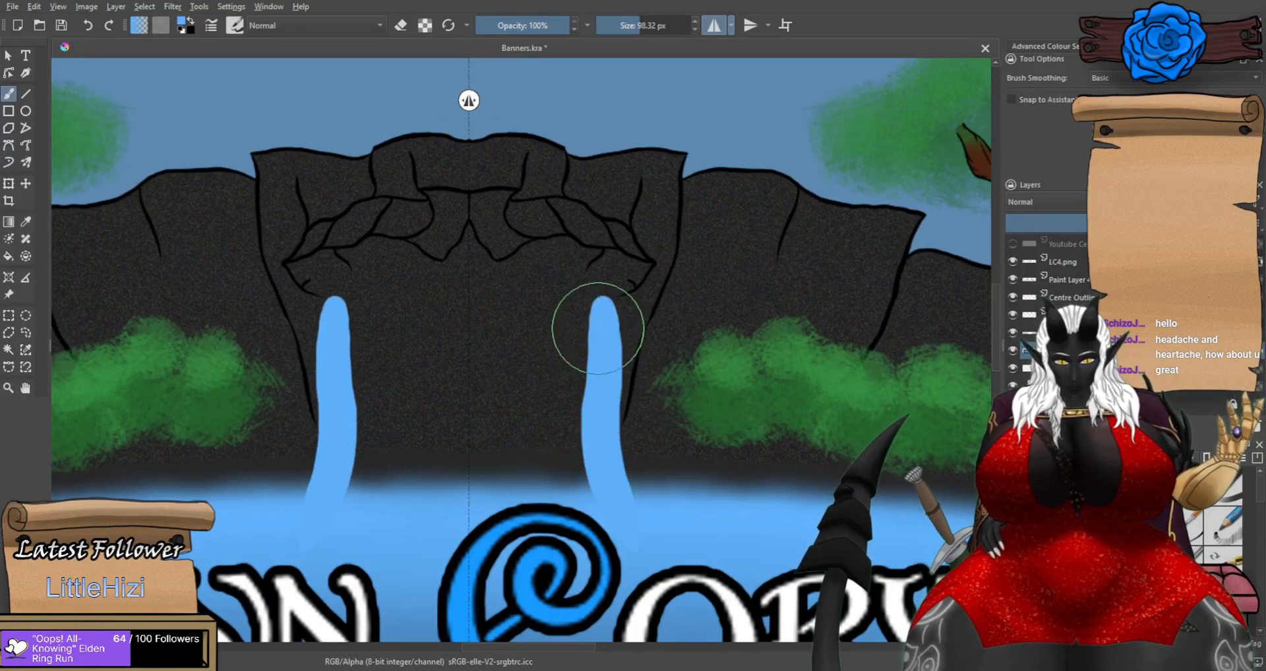
key("ctrl+z")
Paint a mirrored light blue waterfall from beneath the rock arch down into the lake, outlining it and filling it solid.
scroll(608, 497, "up", 1)
left_click_drag(595, 491, 620, 242)
mouse_move(575, 201)
left_mouse_down()
mouse_move(409, 190)
mouse_move(530, 252)
mouse_move(412, 214)
mouse_move(460, 485)
mouse_move(457, 457)
mouse_move(520, 461)
mouse_move(561, 519)
mouse_move(575, 487)
mouse_move(562, 431)
mouse_move(512, 451)
mouse_move(481, 422)
mouse_move(450, 279)
mouse_move(427, 421)
mouse_move(405, 464)
mouse_move(422, 521)
left_mouse_up()
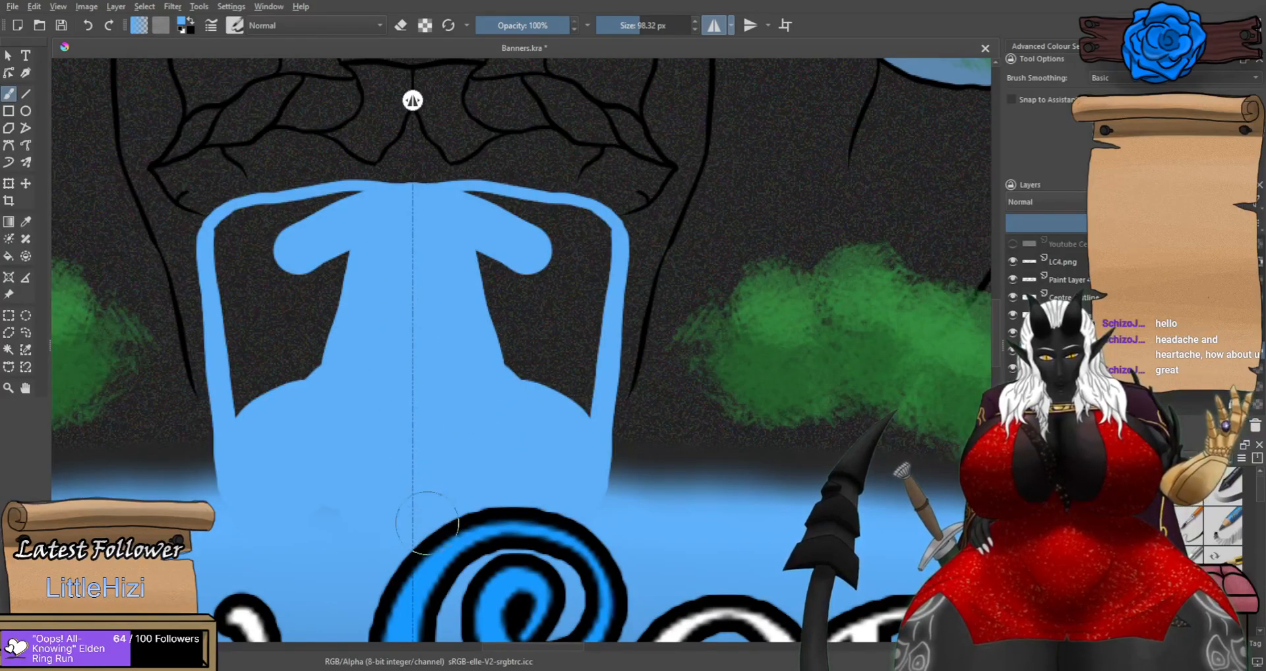
mouse_move(559, 445)
left_mouse_down()
mouse_move(569, 308)
mouse_move(467, 325)
mouse_move(503, 287)
mouse_move(581, 314)
mouse_move(582, 337)
mouse_move(599, 243)
mouse_move(468, 205)
left_mouse_up()
Touch up the waterfall's upper edge and rounded corners beneath the arch with light blue.
scroll(568, 274, "down", 5)
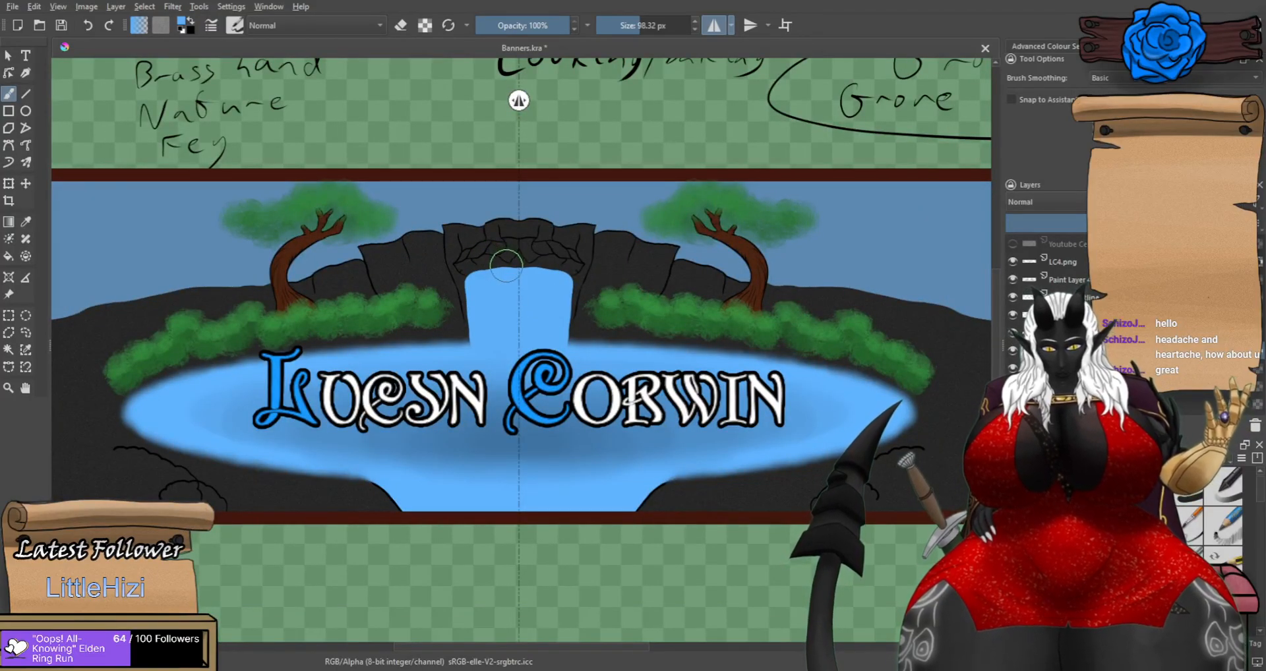
scroll(521, 271, "up", 2)
scroll(646, 303, "up", 8)
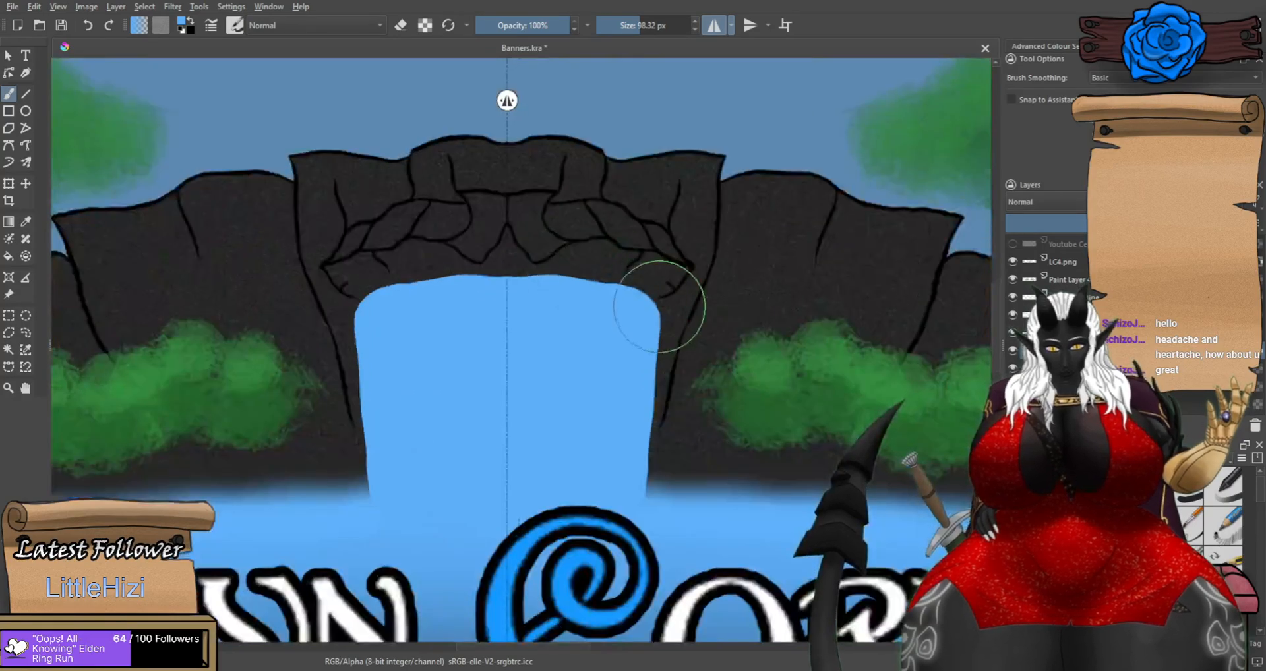
mouse_move(647, 262)
left_mouse_down()
mouse_move(593, 217)
mouse_move(536, 225)
left_mouse_up()
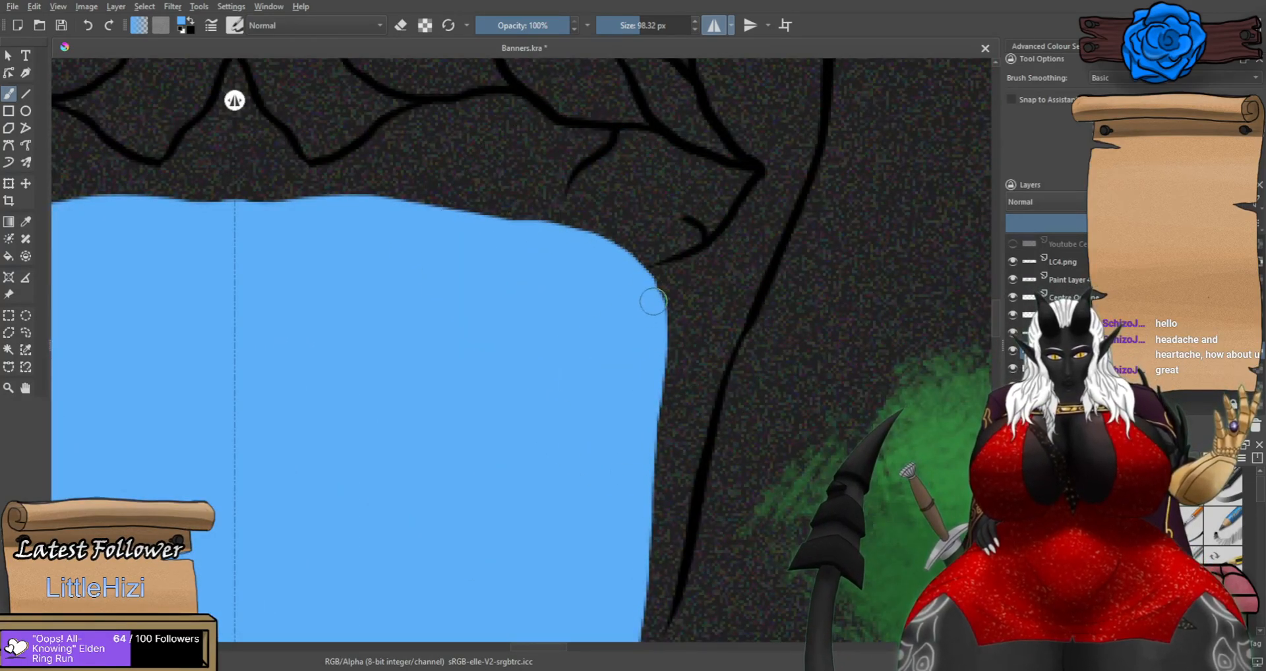
mouse_move(636, 265)
left_mouse_down()
mouse_move(618, 240)
mouse_move(491, 207)
mouse_move(233, 213)
left_mouse_up()
scroll(529, 281, "down", 3)
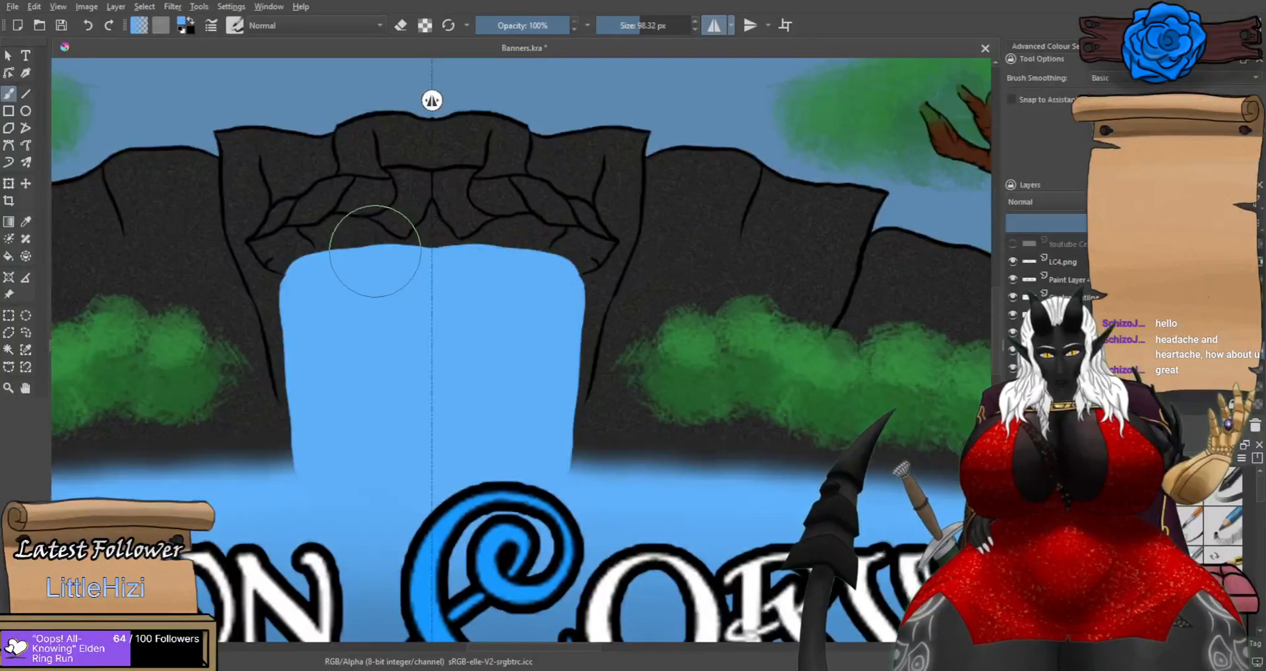
scroll(373, 250, "down", 6)
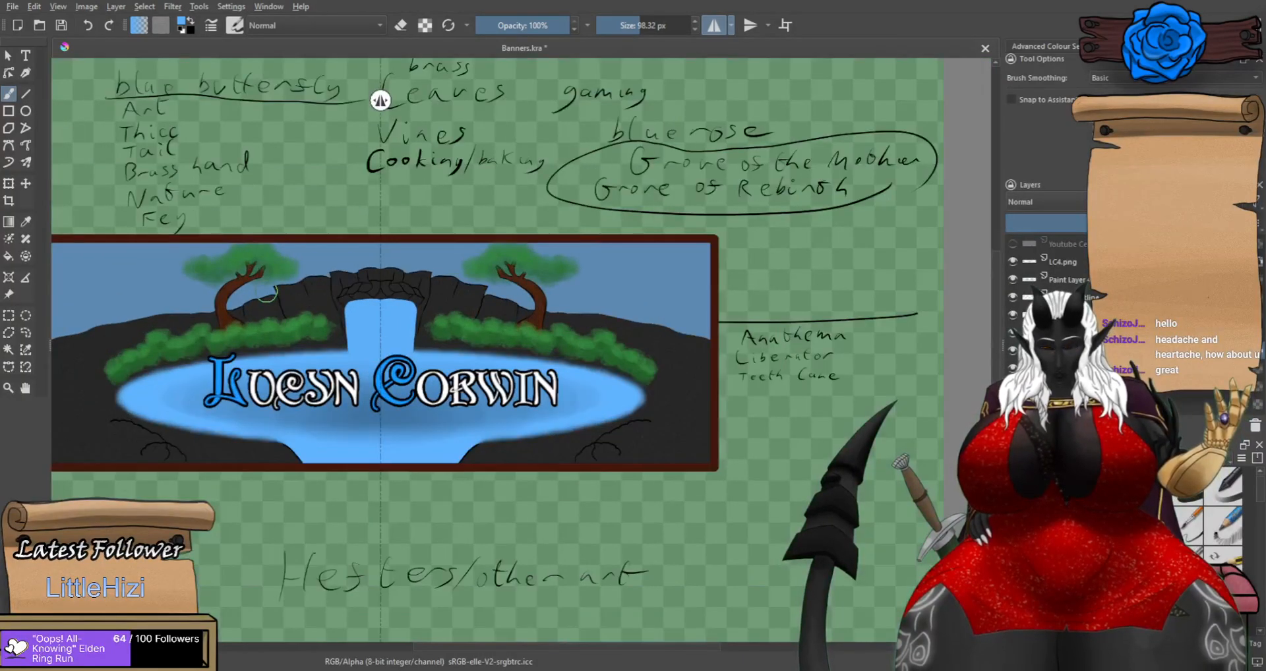
Paint vertical white water streaks down the waterfall's sides with a 60 px textured brush, undoing unwanted strokes.
scroll(267, 294, "up", 4)
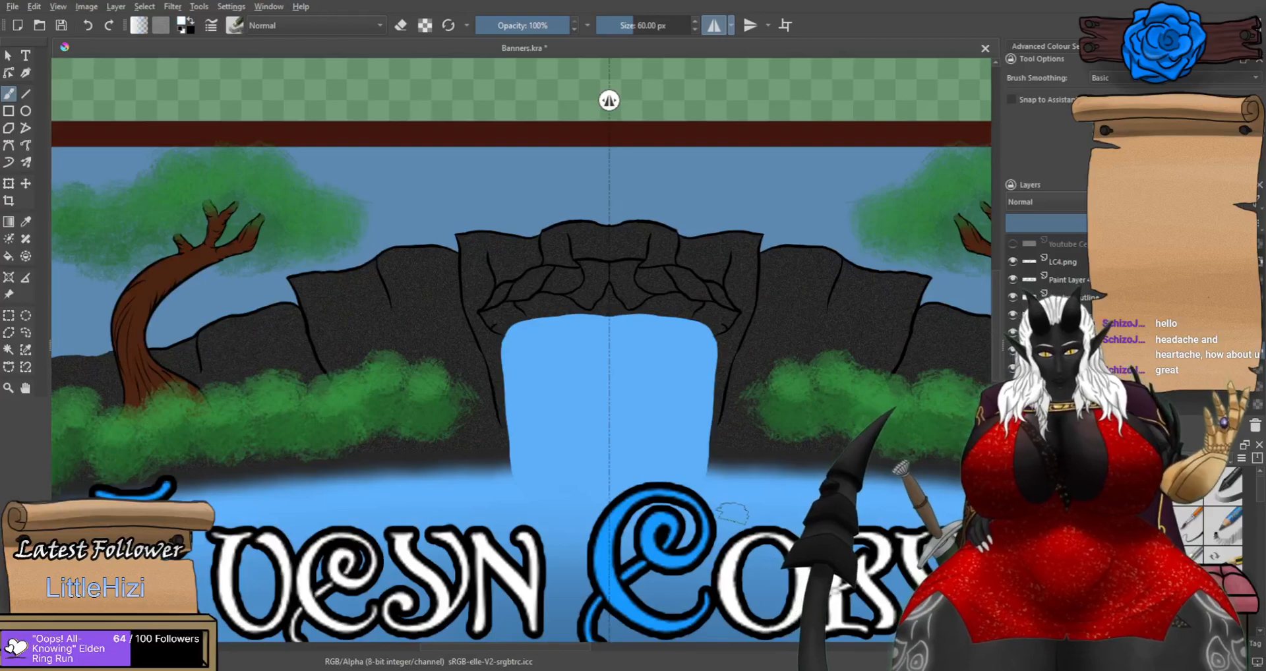
left_click_drag(654, 369, 660, 447)
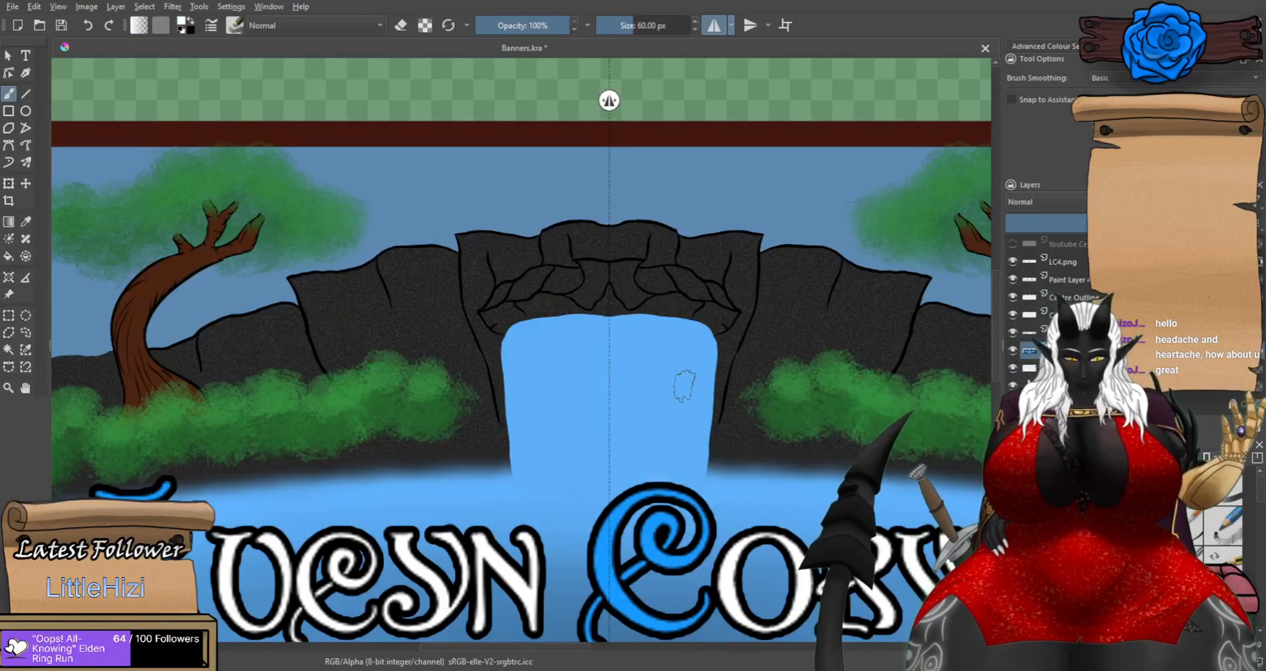
key("ctrl+z")
scroll(706, 369, "up", 1)
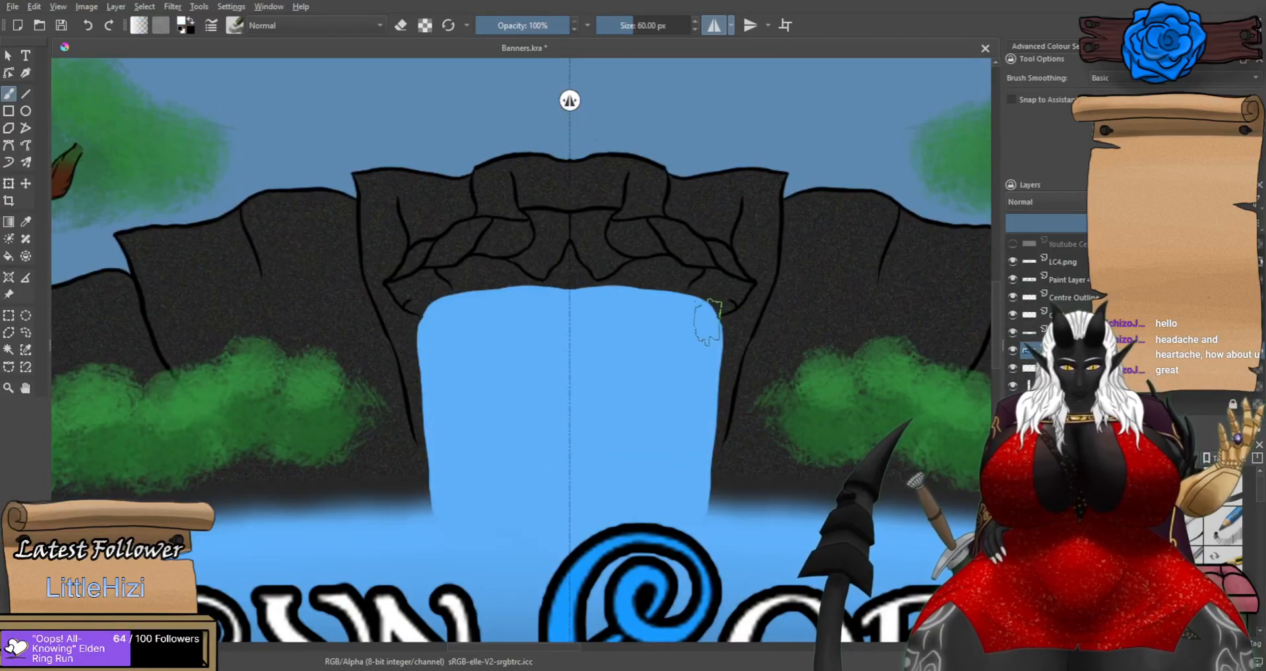
left_click_drag(707, 324, 700, 528)
left_click_drag(681, 341, 671, 511)
mouse_move(673, 317)
left_mouse_down()
mouse_move(666, 525)
mouse_move(668, 352)
mouse_move(663, 498)
left_mouse_up()
key("ctrl+z")
key("ctrl+z")
key("ctrl+z")
key("ctrl+z")
Add vertical white streaks toward the waterfall's centre line, undoing unwanted strokes.
mouse_move(673, 341)
left_mouse_down()
mouse_move(664, 536)
mouse_move(642, 345)
mouse_move(637, 512)
left_mouse_up()
key("ctrl+z")
mouse_move(632, 351)
left_mouse_down()
mouse_move(636, 499)
mouse_move(613, 519)
left_mouse_up()
key("ctrl+z")
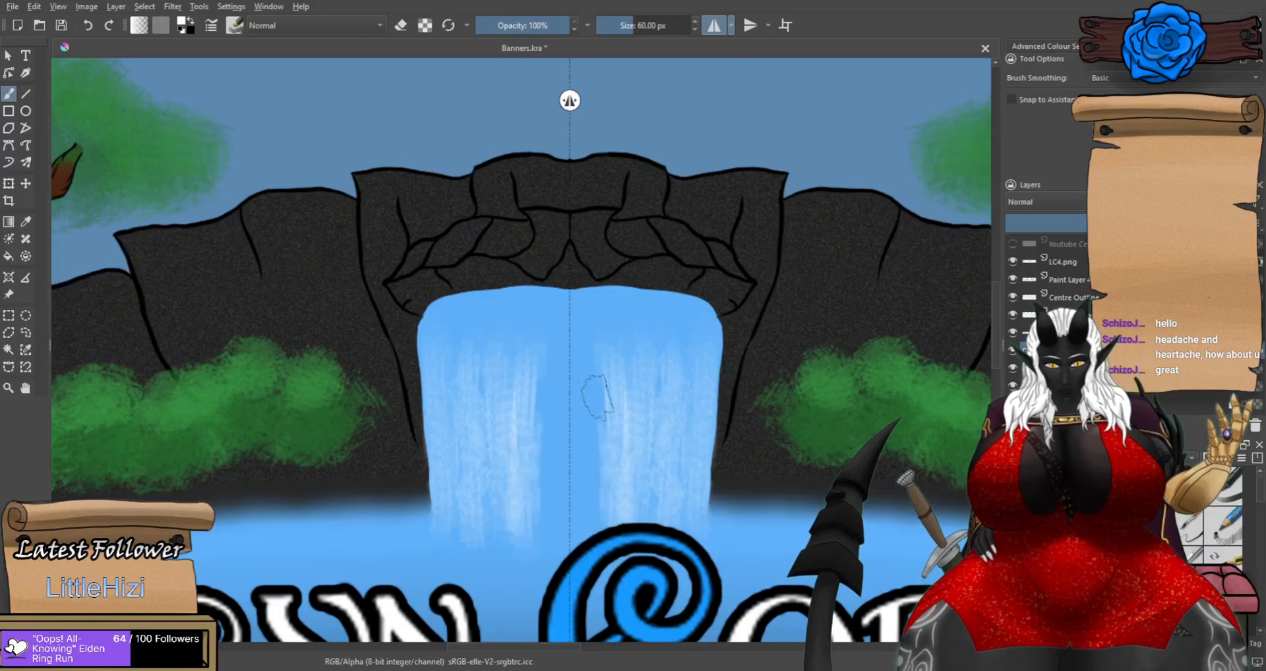
left_click_drag(591, 336, 586, 521)
left_click_drag(573, 356, 569, 518)
scroll(567, 493, "down", 2)
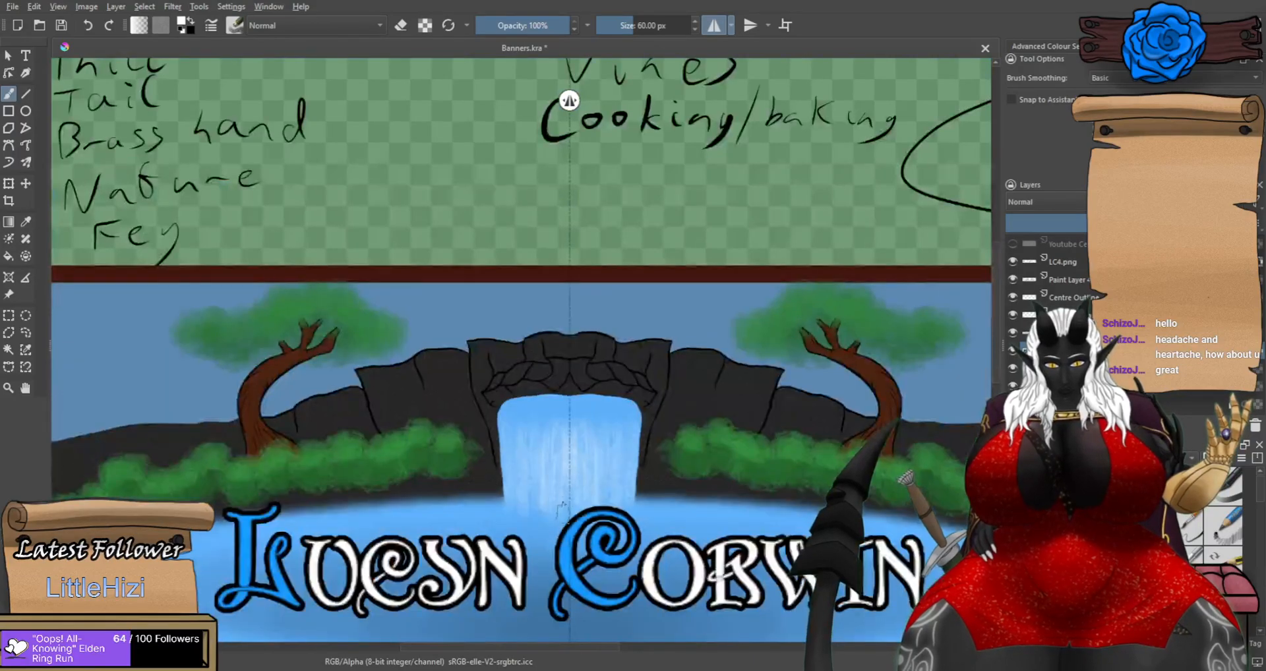
scroll(608, 514, "up", 3)
mouse_move(658, 504)
left_mouse_down()
mouse_move(604, 515)
mouse_move(656, 500)
mouse_move(624, 515)
mouse_move(557, 509)
mouse_move(542, 522)
mouse_move(541, 500)
mouse_move(580, 522)
mouse_move(535, 501)
mouse_move(571, 492)
mouse_move(629, 508)
mouse_move(611, 528)
mouse_move(578, 515)
mouse_move(665, 489)
mouse_move(654, 499)
mouse_move(674, 480)
mouse_move(597, 542)
left_mouse_up()
key("ctrl+z")
key("ctrl+z")
key("ctrl+z")
key("ctrl+z")
key("ctrl+z")
key("ctrl+z")
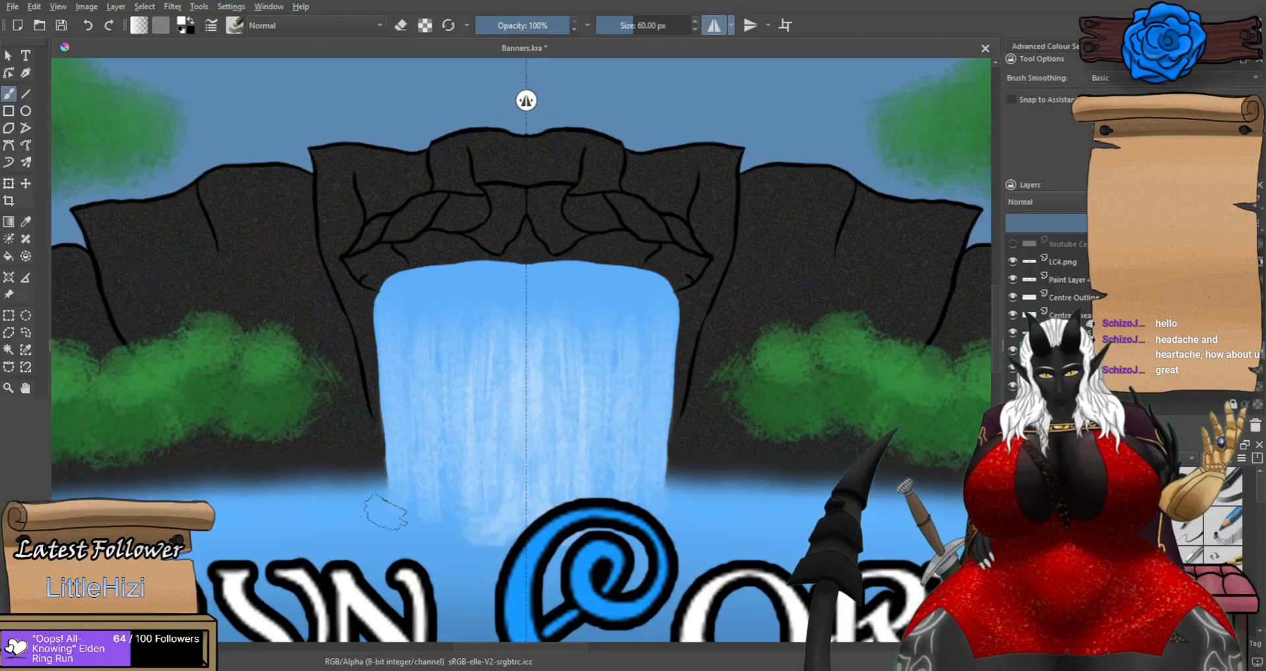
Try curved white foam strokes around the waterfall's base where it meets the lake.
mouse_move(401, 508)
left_mouse_down()
mouse_move(468, 528)
mouse_move(416, 493)
mouse_move(420, 517)
mouse_move(444, 491)
mouse_move(359, 508)
mouse_move(458, 518)
mouse_move(351, 494)
mouse_move(648, 535)
mouse_move(474, 519)
mouse_move(418, 539)
mouse_move(600, 498)
left_mouse_up()
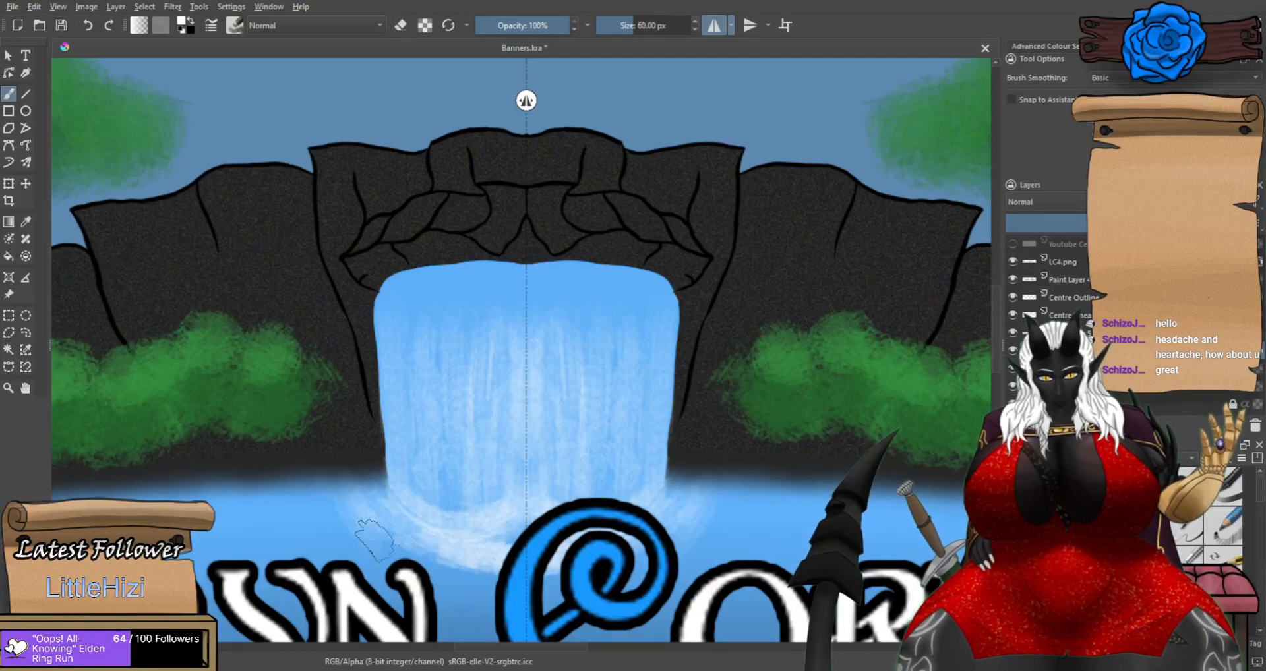
left_click_drag(365, 527, 471, 577)
mouse_move(324, 499)
left_mouse_down()
mouse_move(377, 555)
mouse_move(470, 600)
left_mouse_up()
scroll(637, 494, "down", 2)
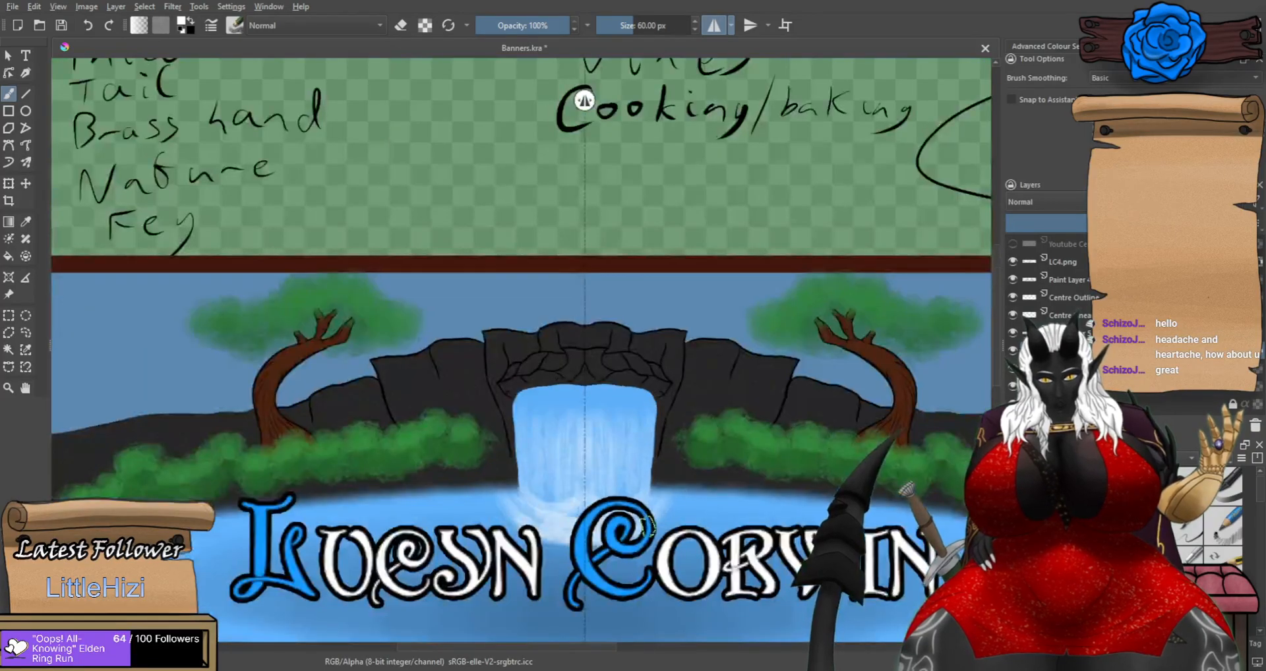
scroll(646, 524, "up", 2)
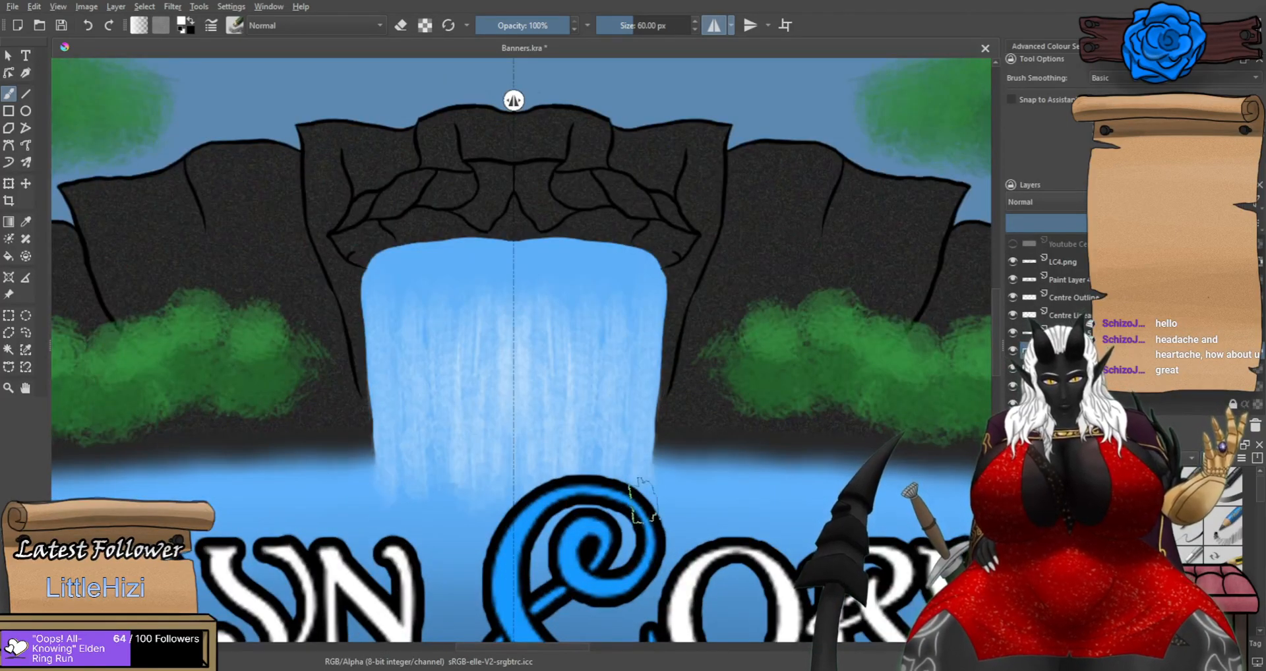
Touch up the white foam at the waterfall's base with a short curved stroke near the title lettering.
left_click_drag(641, 484, 620, 533)
scroll(541, 476, "down", 3)
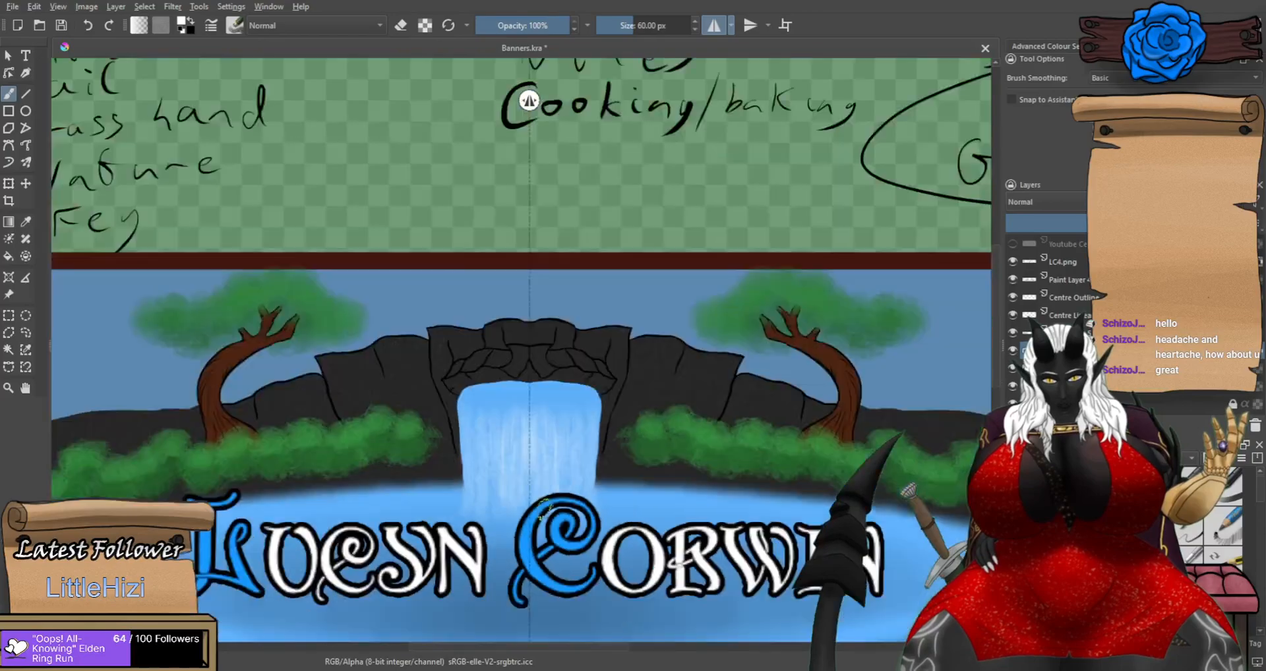
scroll(549, 413, "up", 3)
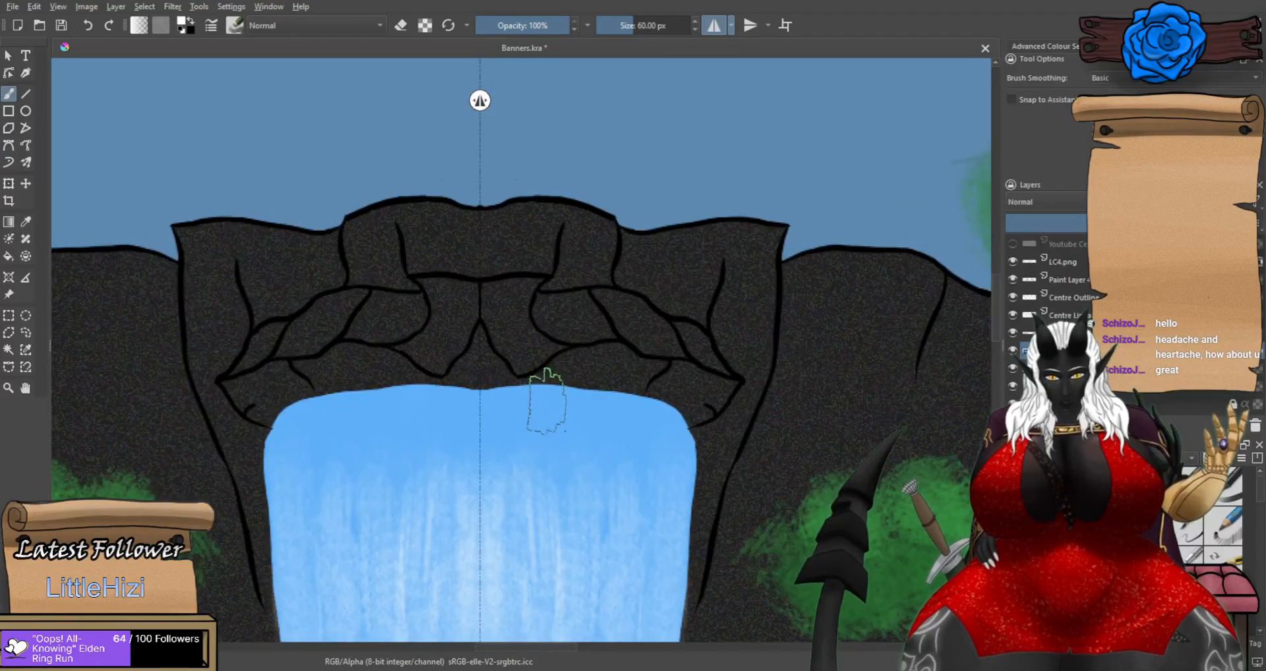
scroll(602, 412, "up", 2, "ctrl")
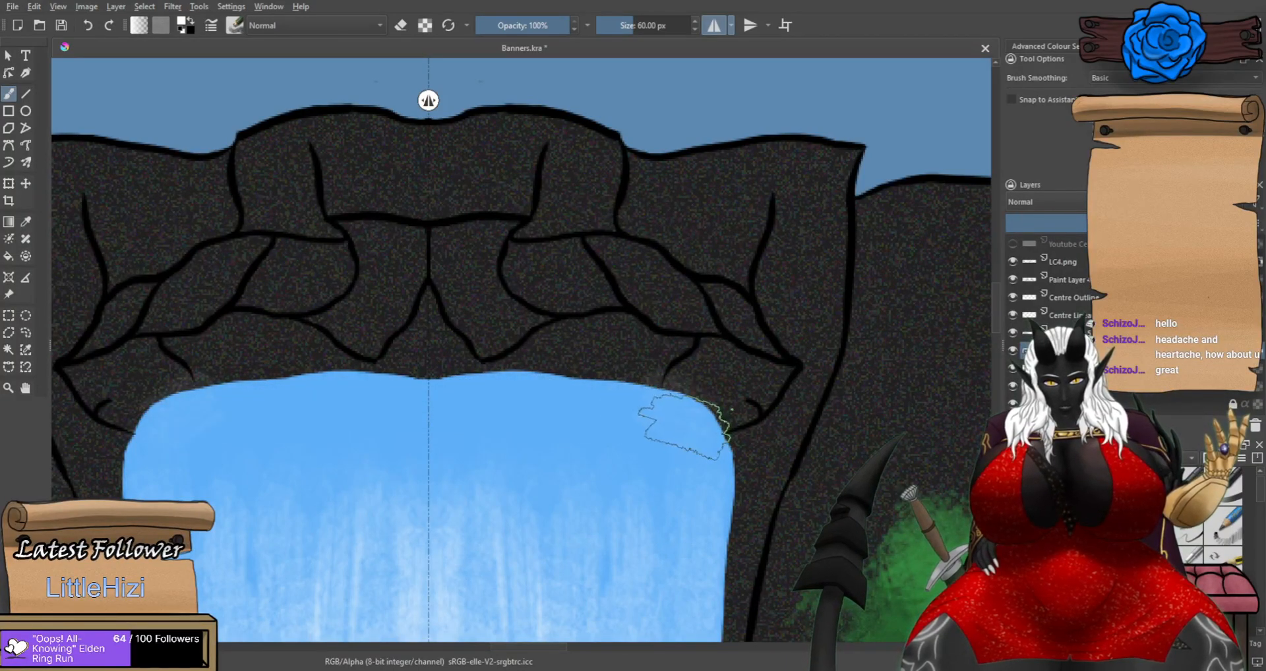
scroll(616, 526, "down", 5, "ctrl")
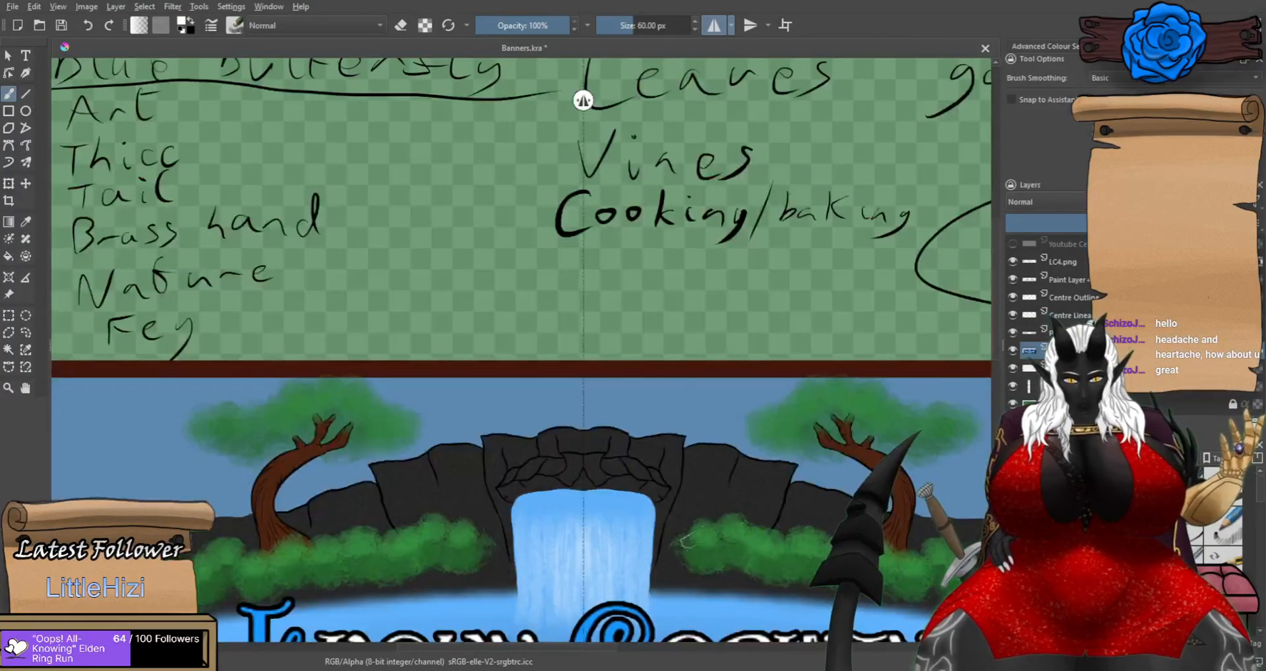
scroll(642, 565, "up", 5)
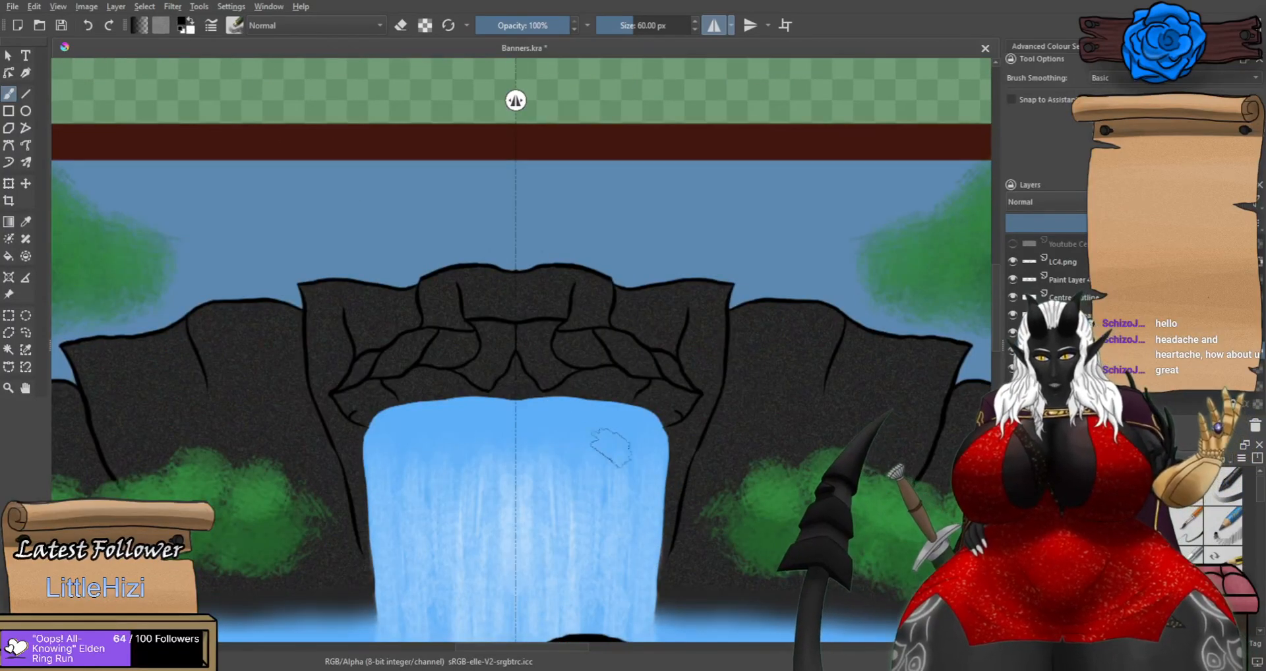
Paint dark blue-grey vertical streaks on the waterfall's upper sides with the 60 px textured brush, undoing unwanted strokes.
scroll(616, 447, "up", 1)
mouse_move(577, 421)
left_mouse_down()
mouse_move(608, 441)
mouse_move(609, 427)
mouse_move(569, 422)
mouse_move(565, 505)
mouse_move(573, 414)
mouse_move(581, 534)
mouse_move(605, 462)
mouse_move(571, 565)
left_mouse_up()
key("ctrl+z")
key("ctrl+z")
key("ctrl+z")
key("ctrl+z")
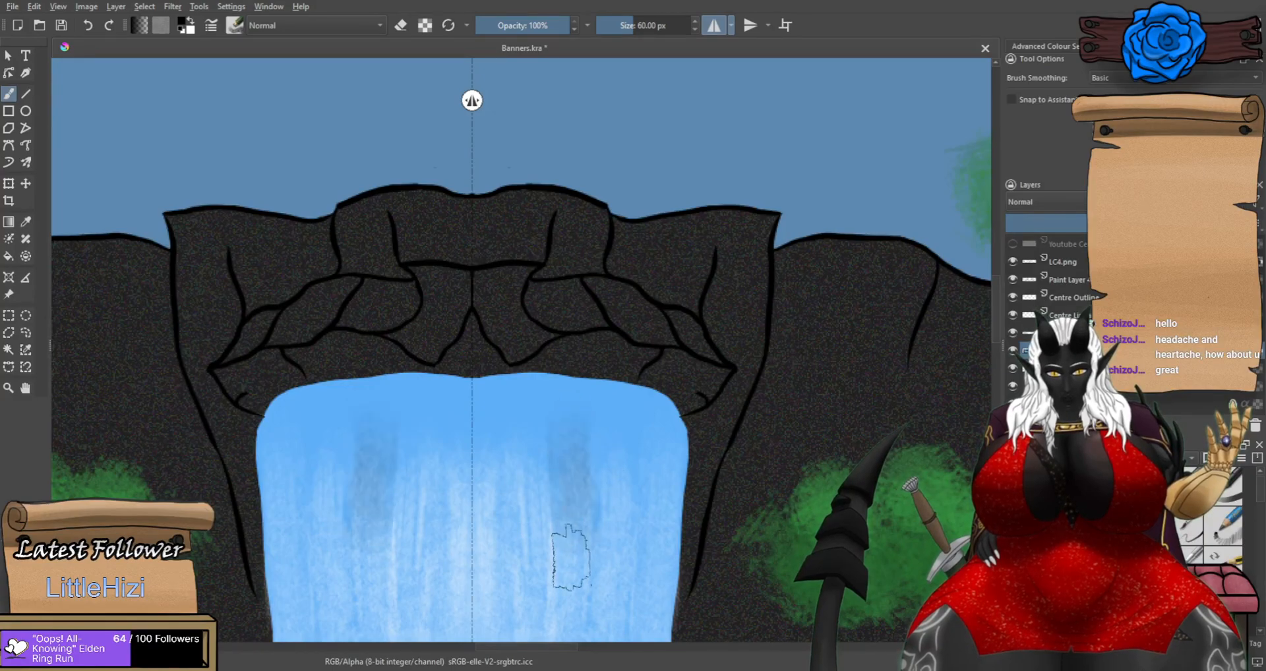
left_click_drag(609, 486, 607, 511)
key("ctrl+z")
mouse_move(596, 454)
left_mouse_down()
mouse_move(601, 499)
mouse_move(631, 511)
left_mouse_up()
key("ctrl+z")
key("ctrl+z")
left_click_drag(666, 455, 656, 515)
key("ctrl+z")
key("ctrl+z")
Extend the dark blue-grey streaks across the waterfall's upper part toward the centre line.
mouse_move(639, 438)
left_mouse_down()
mouse_move(635, 528)
mouse_move(616, 431)
mouse_move(607, 539)
left_mouse_up()
left_click_drag(540, 419, 532, 501)
mouse_move(510, 406)
left_mouse_down()
mouse_move(493, 491)
mouse_move(473, 498)
left_mouse_up()
scroll(476, 481, "down", 3)
scroll(455, 485, "down", 2)
scroll(416, 578, "up", 4)
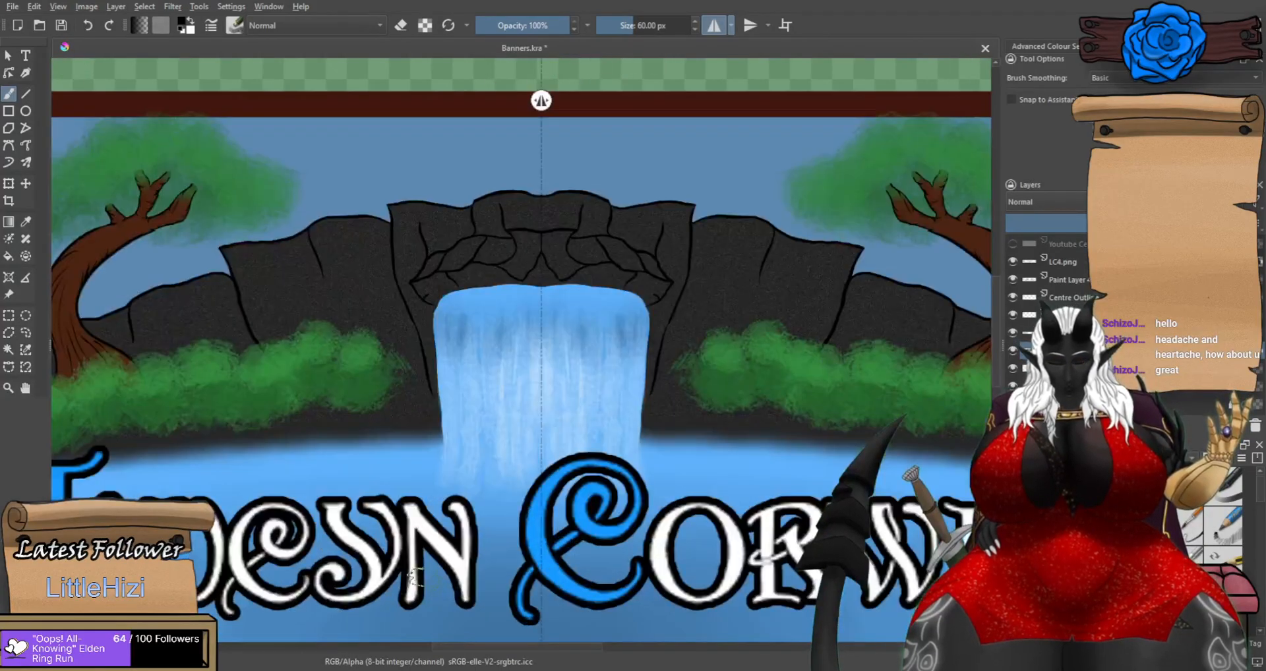
scroll(499, 448, "up", 1)
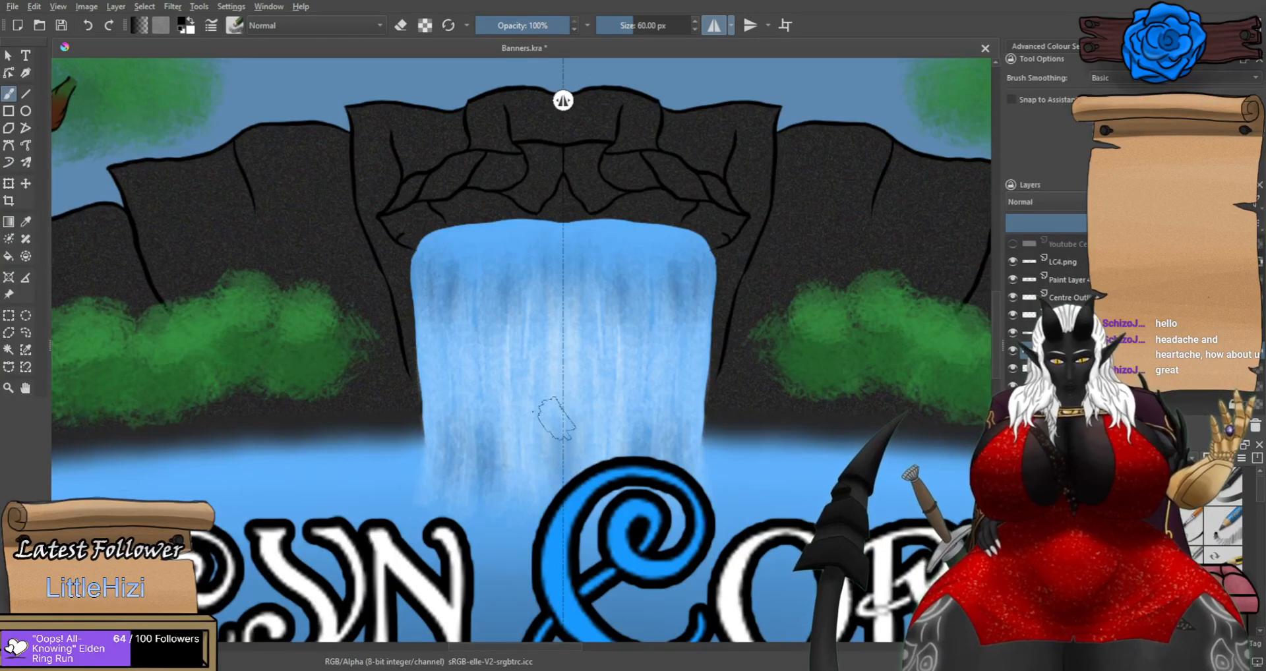
scroll(534, 482, "down", 2)
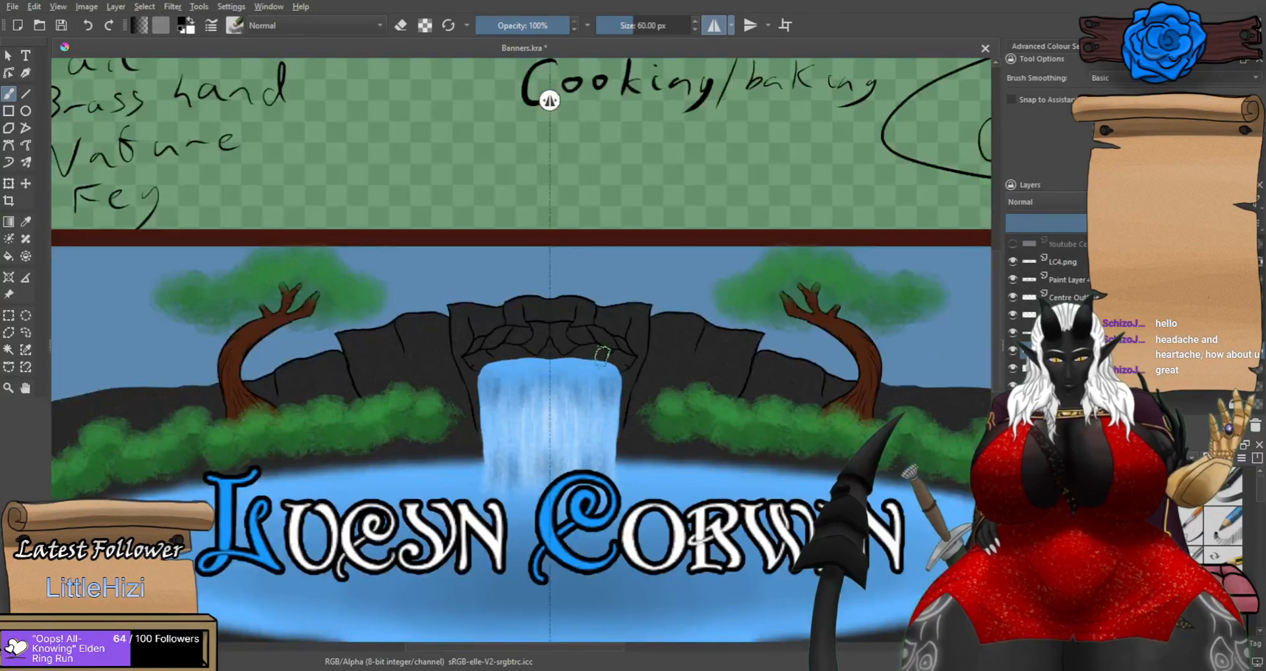
Try pale misty strokes and streaks over the waterfall's upper lip, and undo them.
scroll(581, 350, "up", 2)
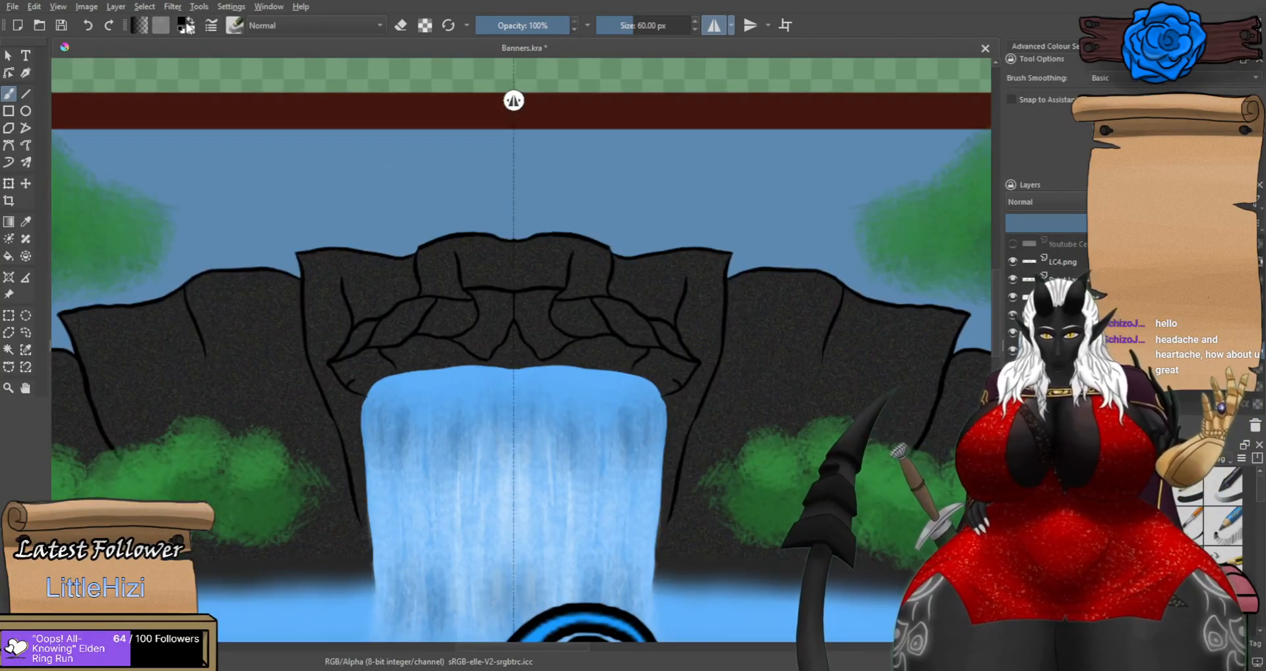
scroll(544, 386, "up", 1)
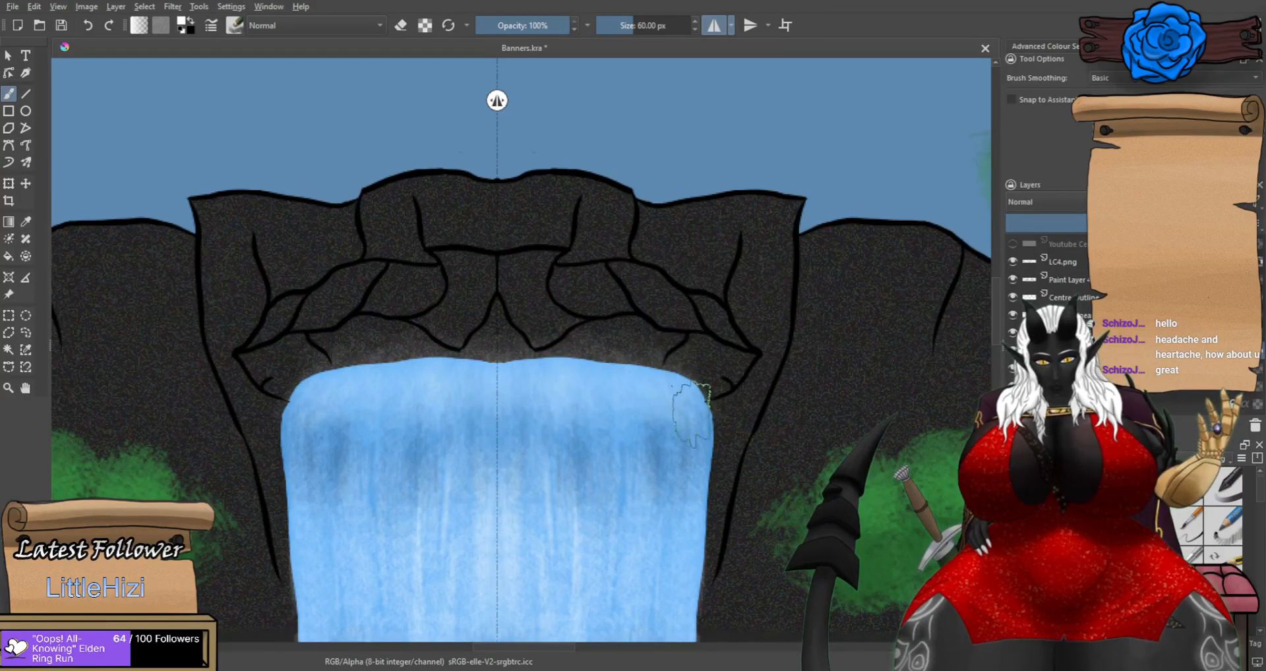
left_click_drag(695, 392, 682, 375)
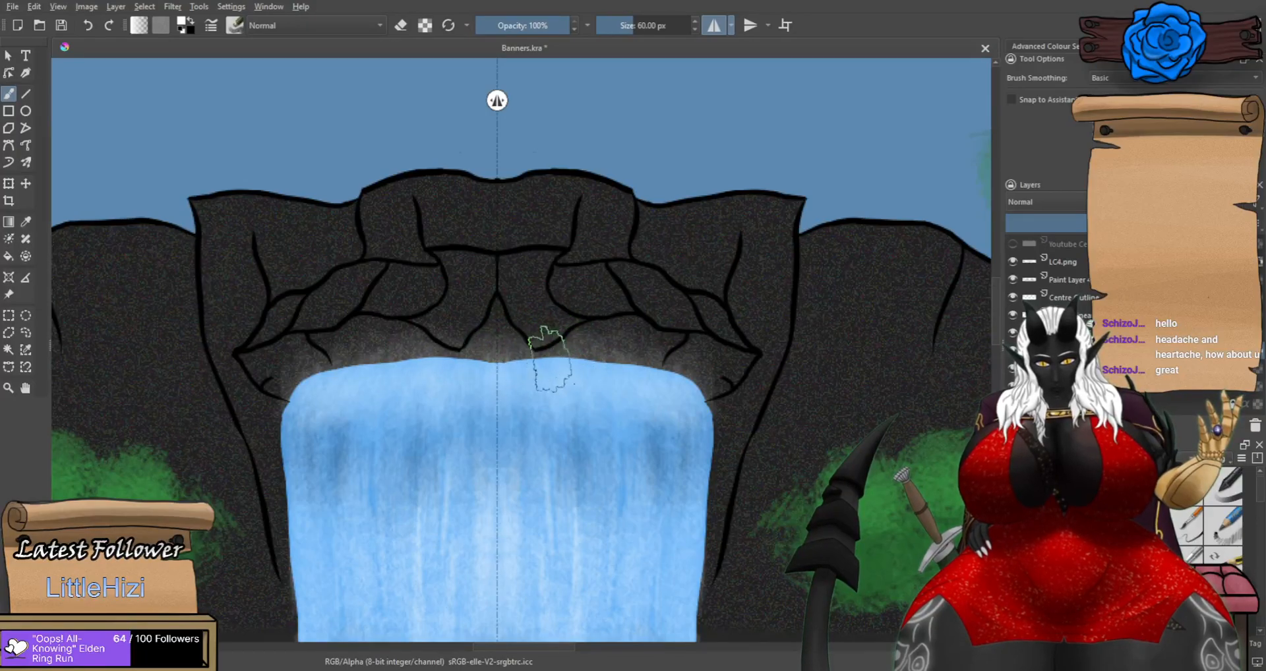
mouse_move(631, 373)
left_mouse_down()
mouse_move(692, 370)
mouse_move(694, 385)
mouse_move(621, 494)
left_mouse_up()
left_click_drag(657, 390, 660, 514)
left_click_drag(629, 419, 629, 450)
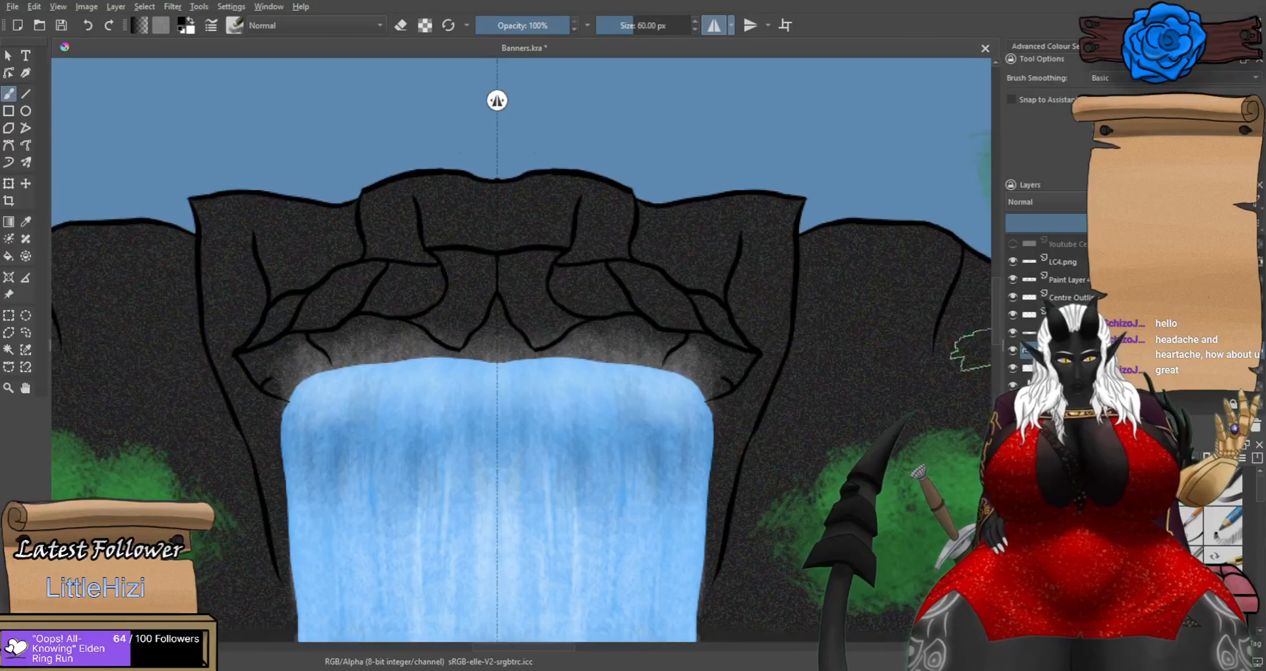
left_click(1011, 352, "shift")
left_click(1011, 352, "shift")
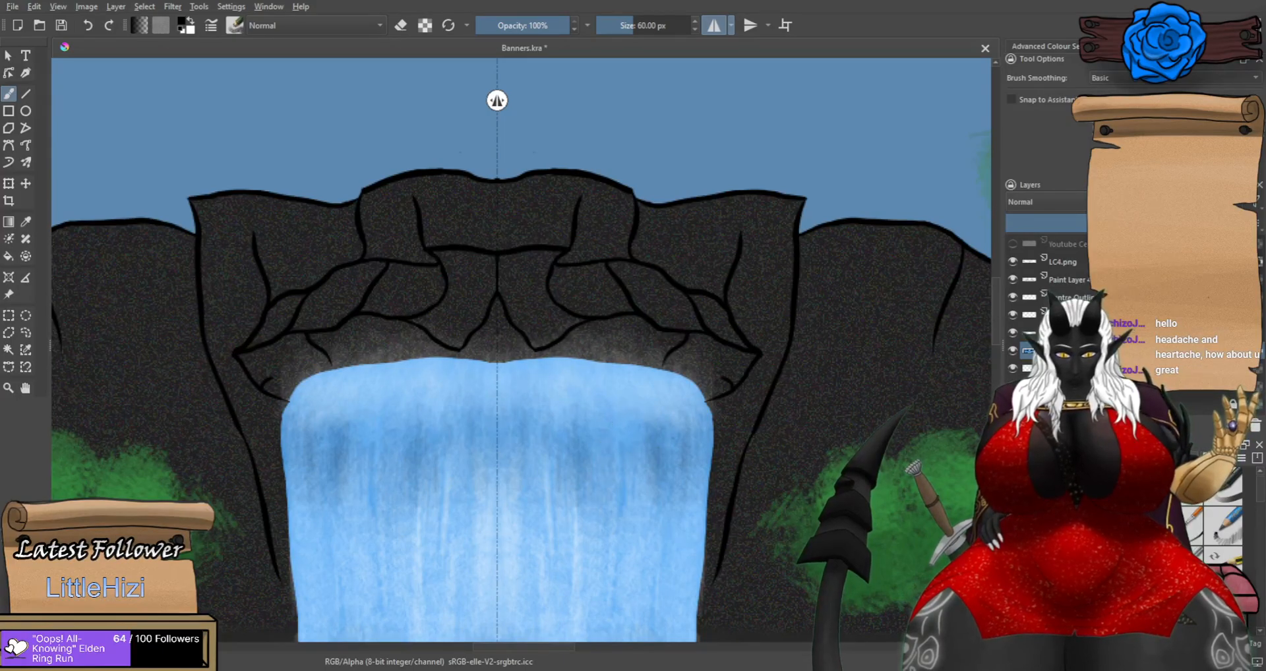
key("ctrl+z")
key("ctrl+z")
key("ctrl+z")
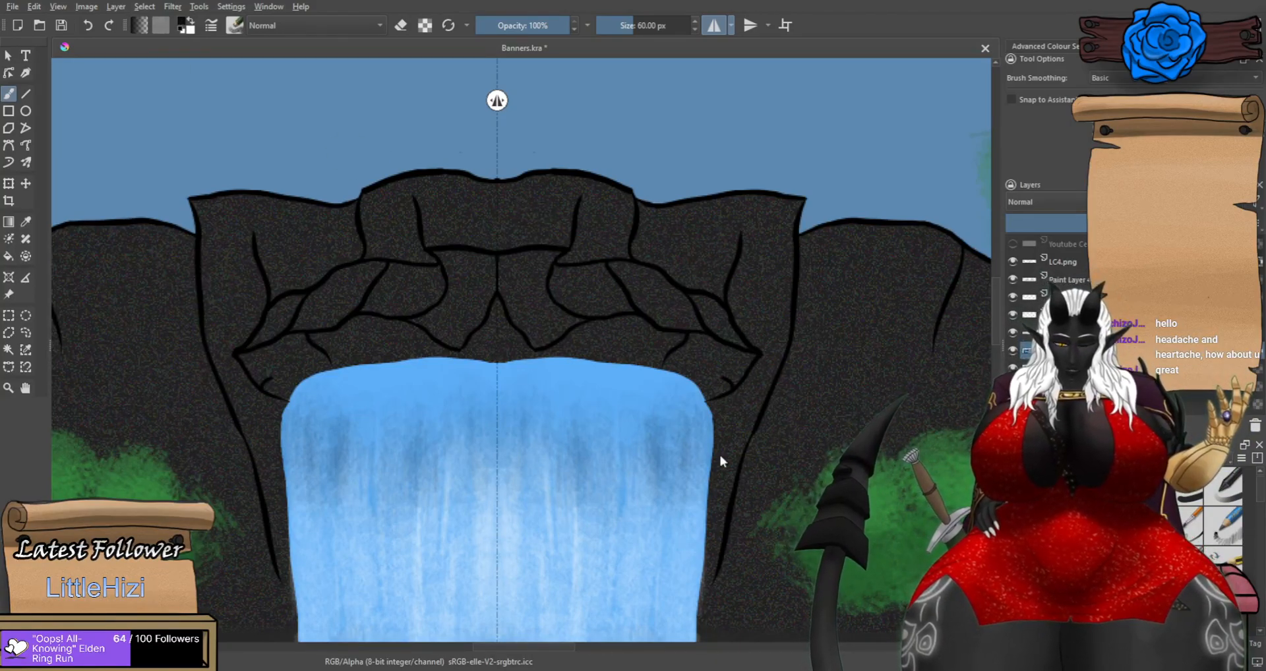
Shade the lower overhang rocks beside the waterfall near-black with a round 98.32 px brush.
left_click(1160, 493)
scroll(645, 345, "up", 2)
mouse_move(621, 345)
left_mouse_down()
mouse_move(590, 315)
mouse_move(624, 302)
left_mouse_up()
mouse_move(545, 305)
left_mouse_down()
mouse_move(426, 362)
mouse_move(646, 349)
left_mouse_up()
scroll(702, 385, "up", 2)
mouse_move(812, 403)
left_mouse_down()
mouse_move(837, 436)
mouse_move(901, 359)
mouse_move(755, 310)
mouse_move(608, 299)
mouse_move(571, 262)
left_mouse_up()
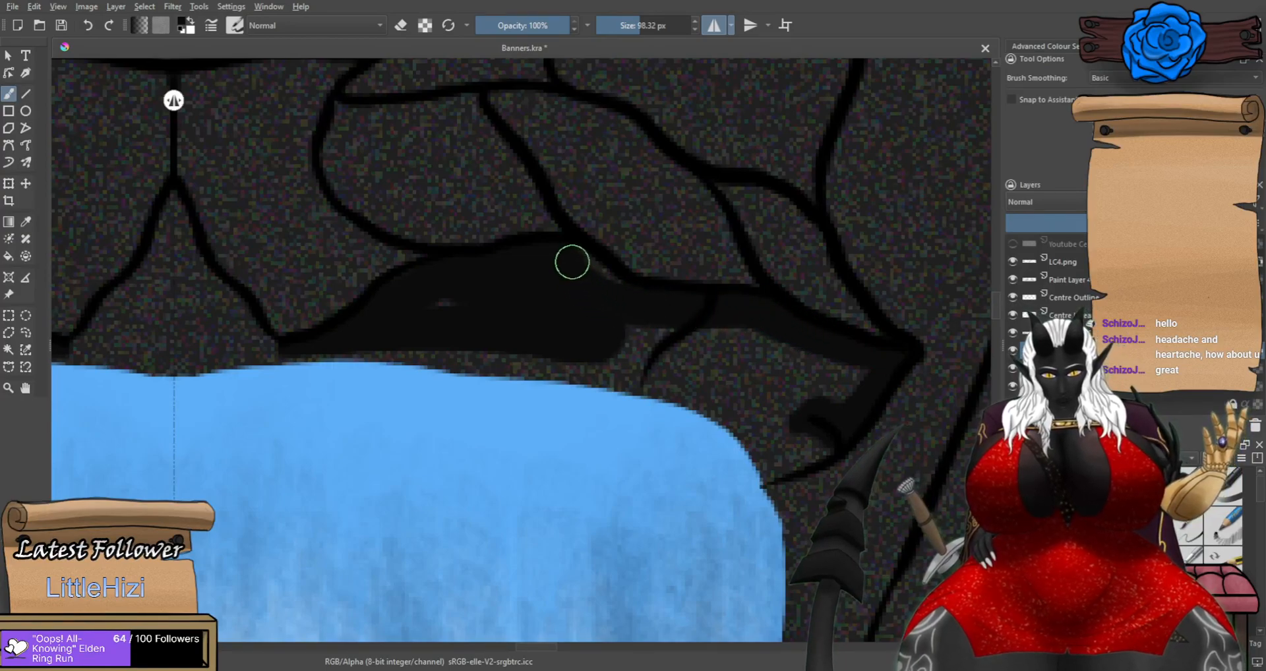
mouse_move(643, 315)
left_mouse_down()
mouse_move(745, 341)
mouse_move(812, 394)
left_mouse_up()
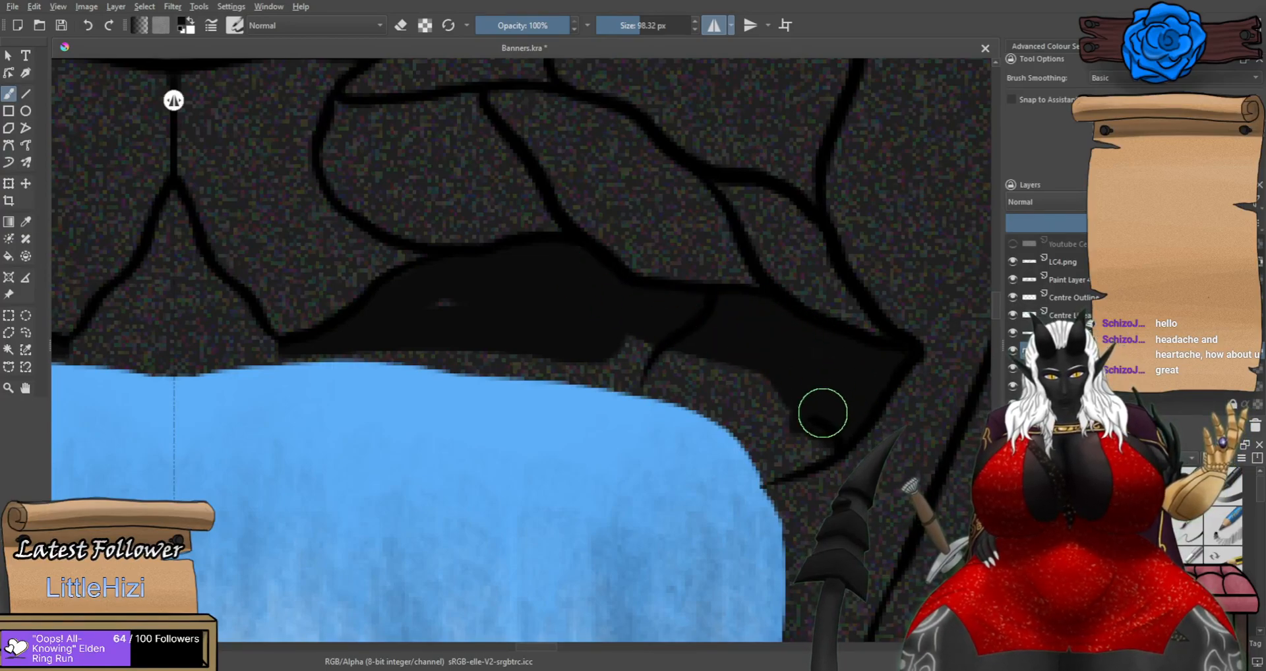
Fill the remaining overhang along the waterfall's upper edge and the central gap near-black.
mouse_move(740, 430)
left_mouse_down()
mouse_move(679, 394)
mouse_move(599, 376)
left_mouse_up()
left_click_drag(521, 366, 418, 356)
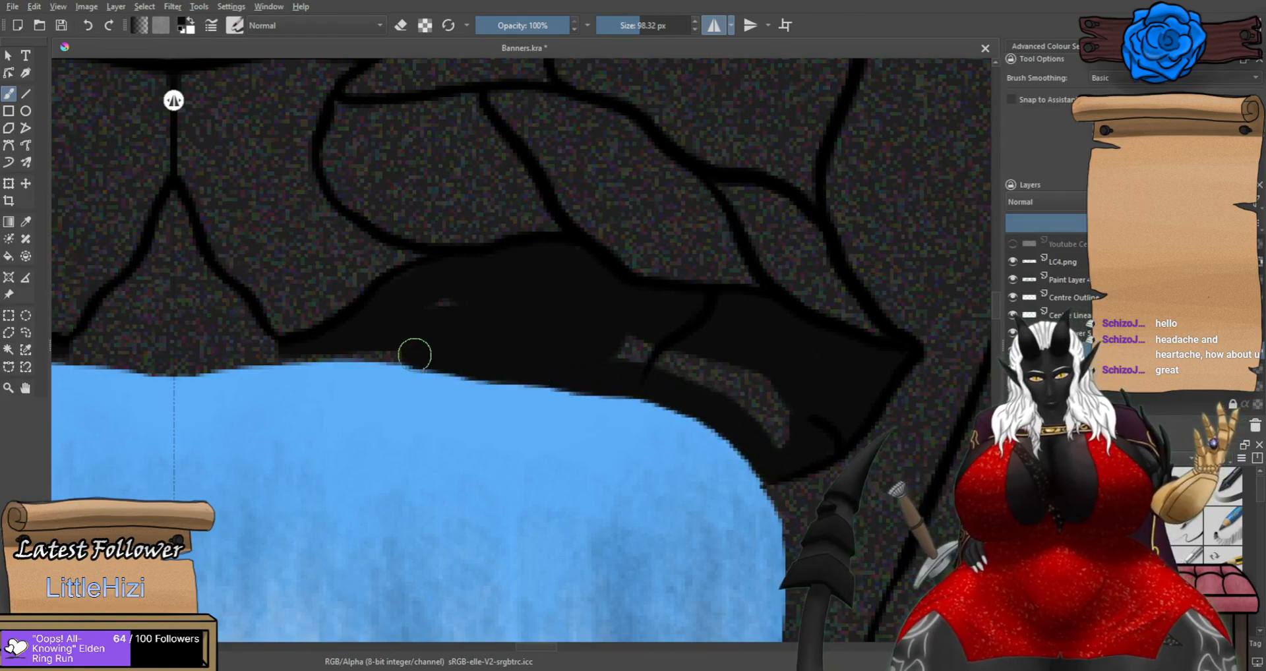
mouse_move(321, 354)
left_mouse_down()
mouse_move(181, 362)
mouse_move(177, 300)
mouse_move(232, 336)
mouse_move(219, 348)
mouse_move(260, 346)
mouse_move(186, 257)
left_mouse_up()
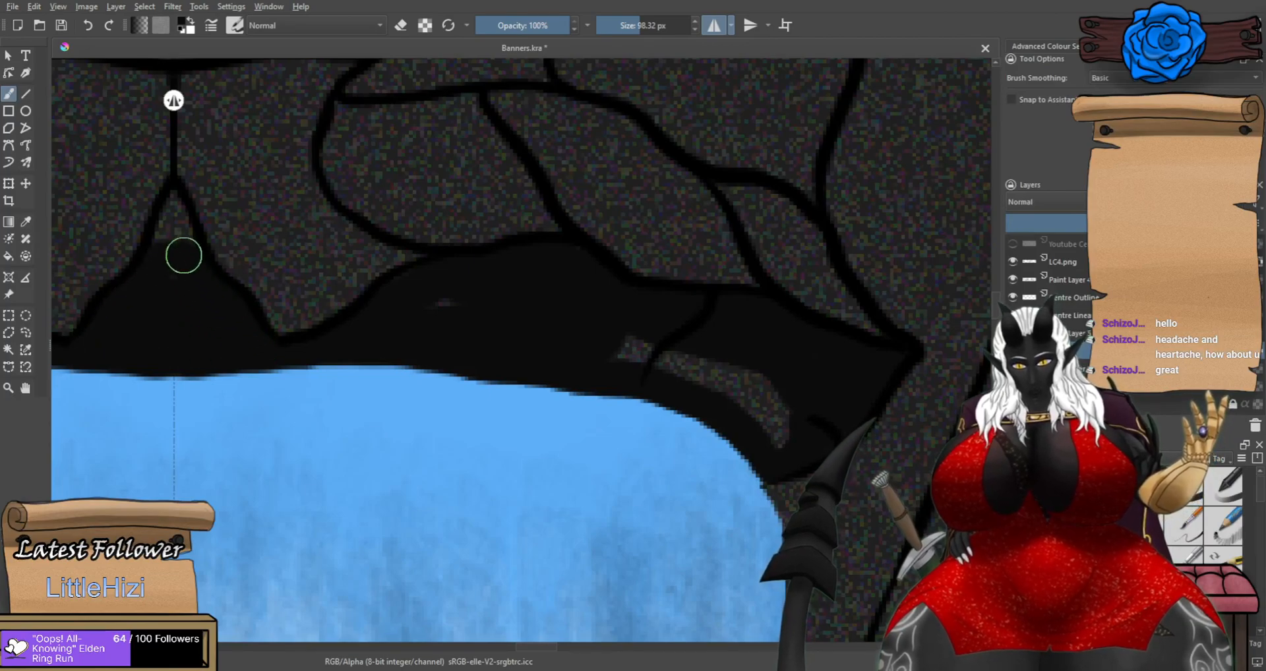
mouse_move(438, 316)
left_mouse_down()
mouse_move(639, 342)
mouse_move(736, 372)
mouse_move(791, 420)
left_mouse_up()
scroll(794, 421, "down", 5)
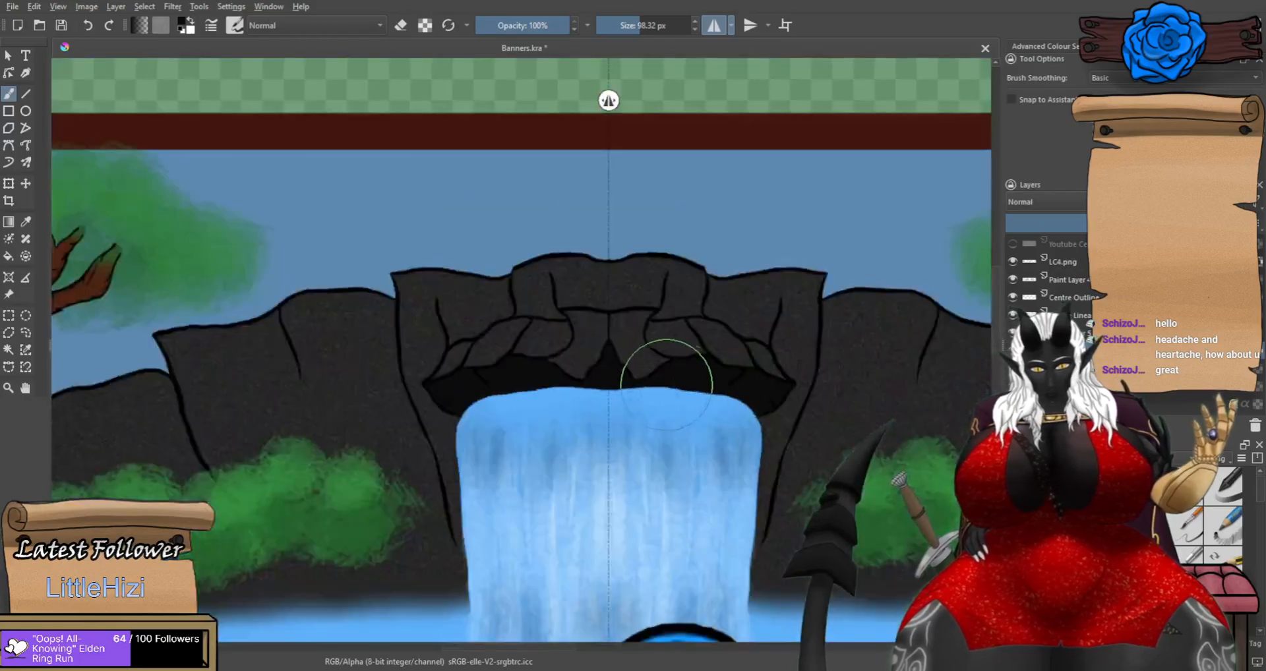
scroll(686, 386, "down", 4)
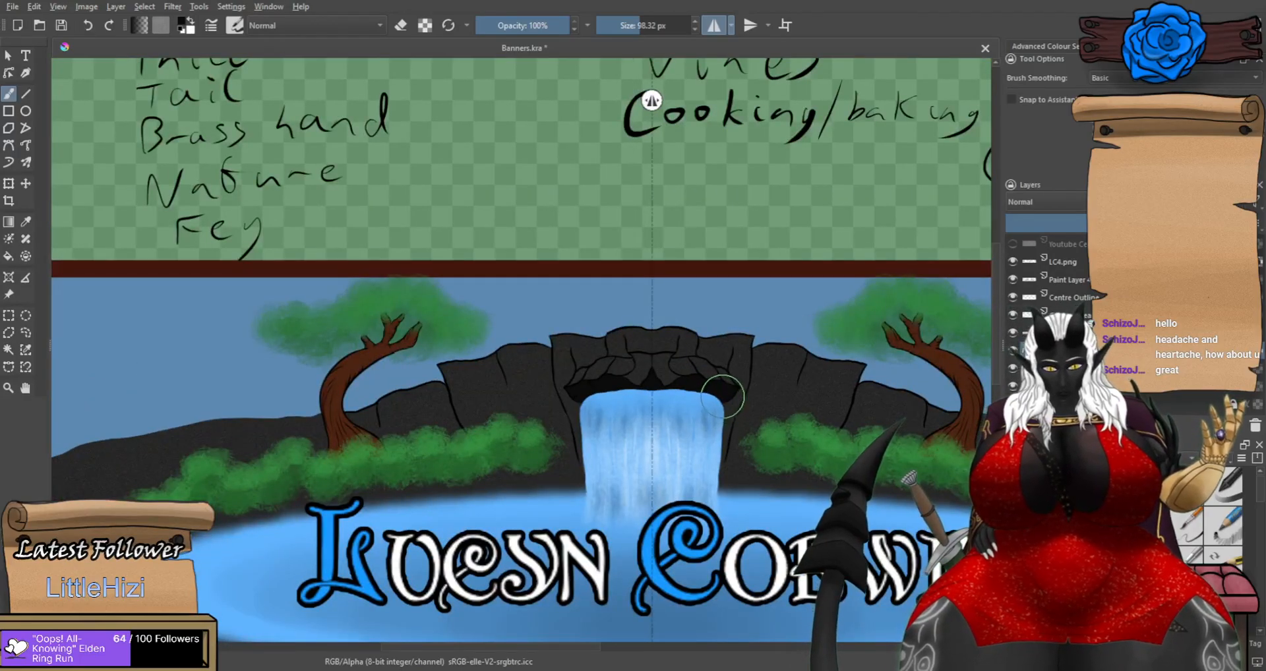
Shade the rock segments above the overhang, out to the arch's sides, in a flat very dark grey.
scroll(723, 397, "up", 8)
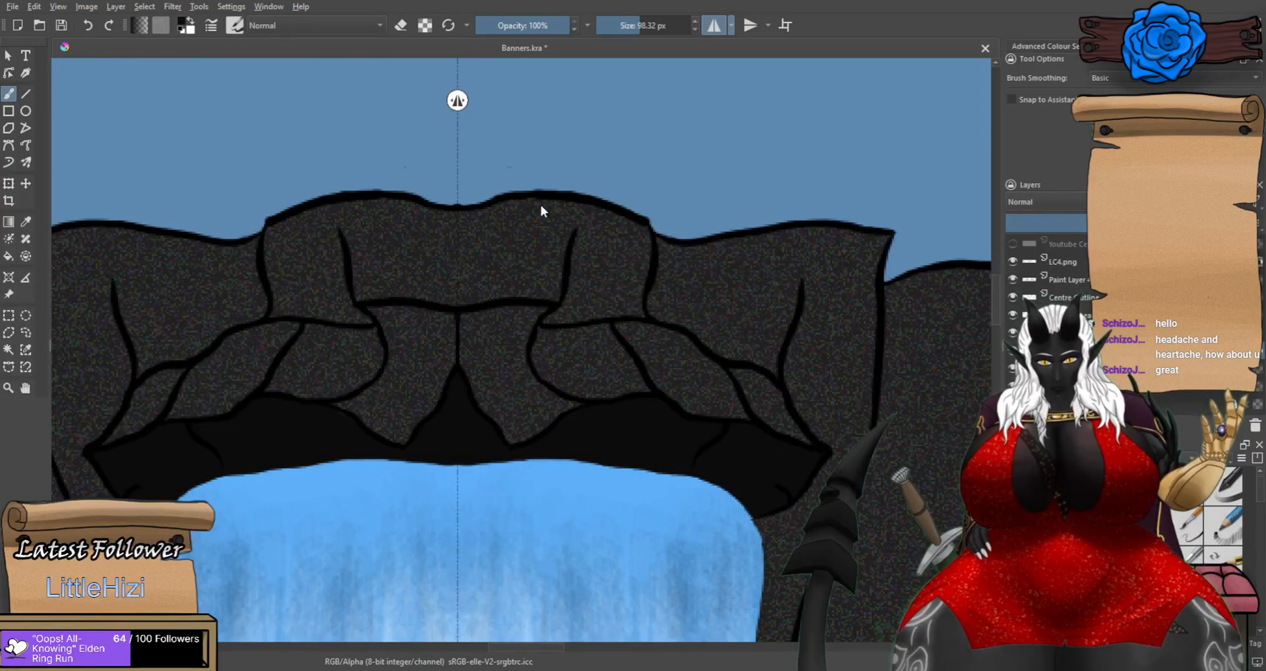
scroll(705, 465, "up", 2)
mouse_move(650, 396)
left_mouse_down()
mouse_move(638, 339)
mouse_move(697, 383)
mouse_move(766, 406)
left_mouse_up()
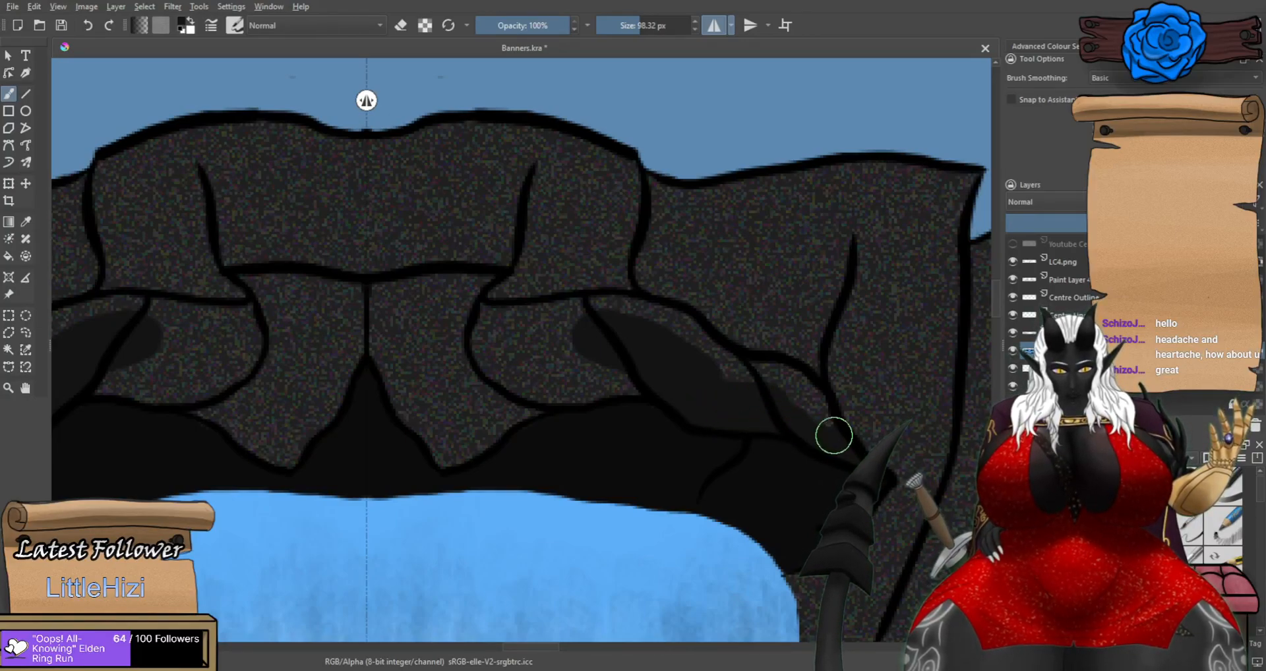
mouse_move(673, 329)
left_mouse_down()
mouse_move(604, 310)
mouse_move(565, 302)
left_mouse_up()
scroll(565, 303, "up", 1)
mouse_move(560, 347)
left_mouse_down()
mouse_move(423, 406)
mouse_move(428, 490)
mouse_move(514, 432)
mouse_move(494, 446)
mouse_move(498, 414)
mouse_move(478, 451)
mouse_move(580, 400)
mouse_move(720, 373)
left_mouse_up()
mouse_move(631, 395)
left_mouse_down()
mouse_move(536, 363)
mouse_move(624, 313)
mouse_move(529, 316)
mouse_move(648, 291)
mouse_move(466, 307)
mouse_move(483, 348)
mouse_move(398, 387)
mouse_move(427, 425)
mouse_move(429, 478)
mouse_move(380, 429)
mouse_move(327, 299)
mouse_move(357, 340)
mouse_move(332, 269)
mouse_move(496, 238)
mouse_move(422, 282)
left_mouse_up()
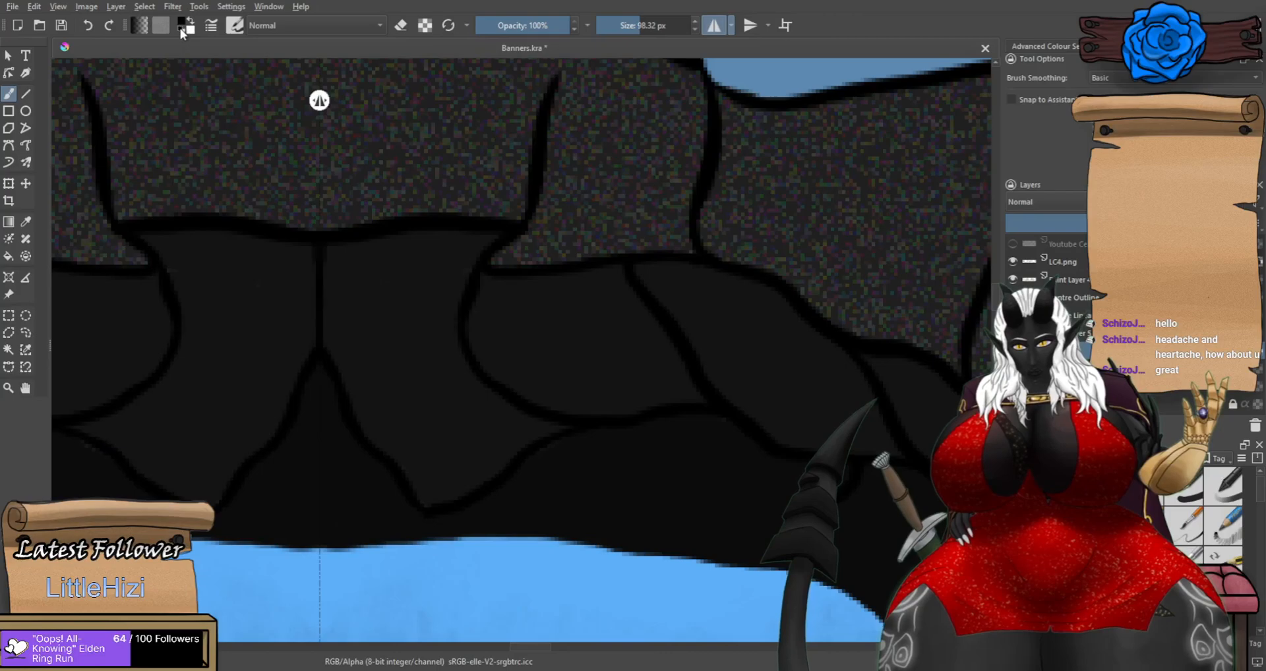
Fill the central opening under the arch with pure black and darken the overhang's edge along the water.
mouse_move(303, 443)
left_mouse_down()
mouse_move(323, 371)
mouse_move(311, 422)
mouse_move(333, 441)
mouse_move(331, 425)
mouse_move(419, 525)
mouse_move(375, 524)
mouse_move(311, 467)
left_mouse_up()
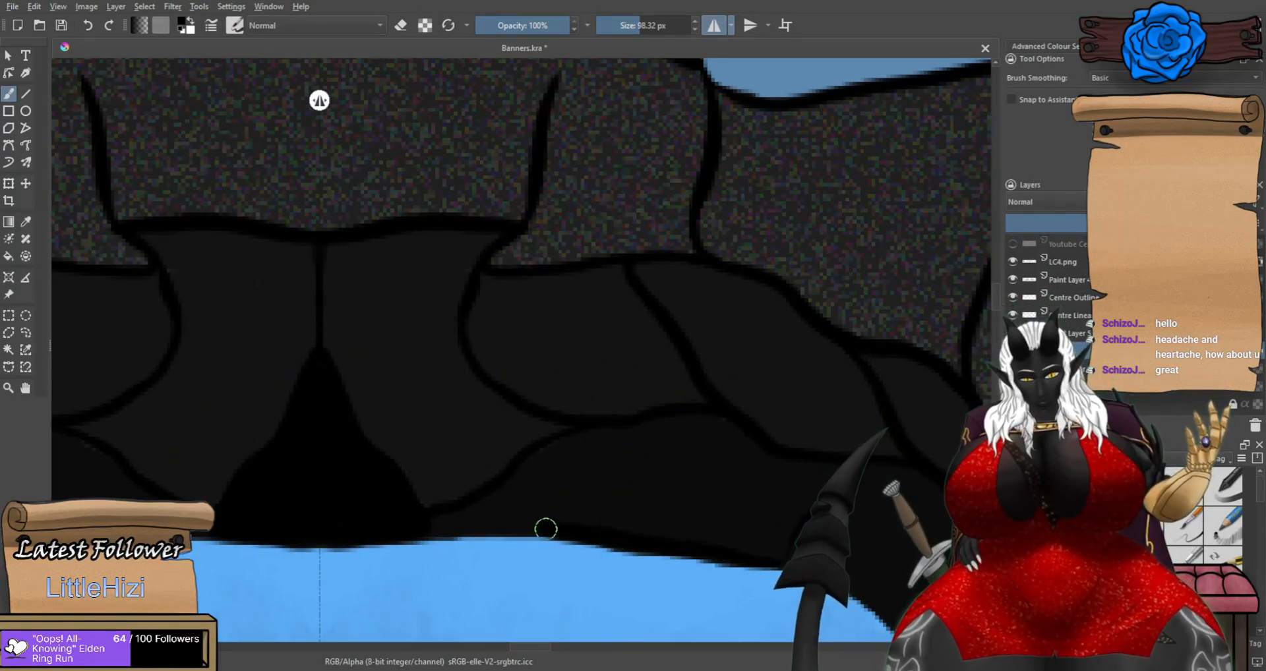
scroll(456, 527, "down", 4)
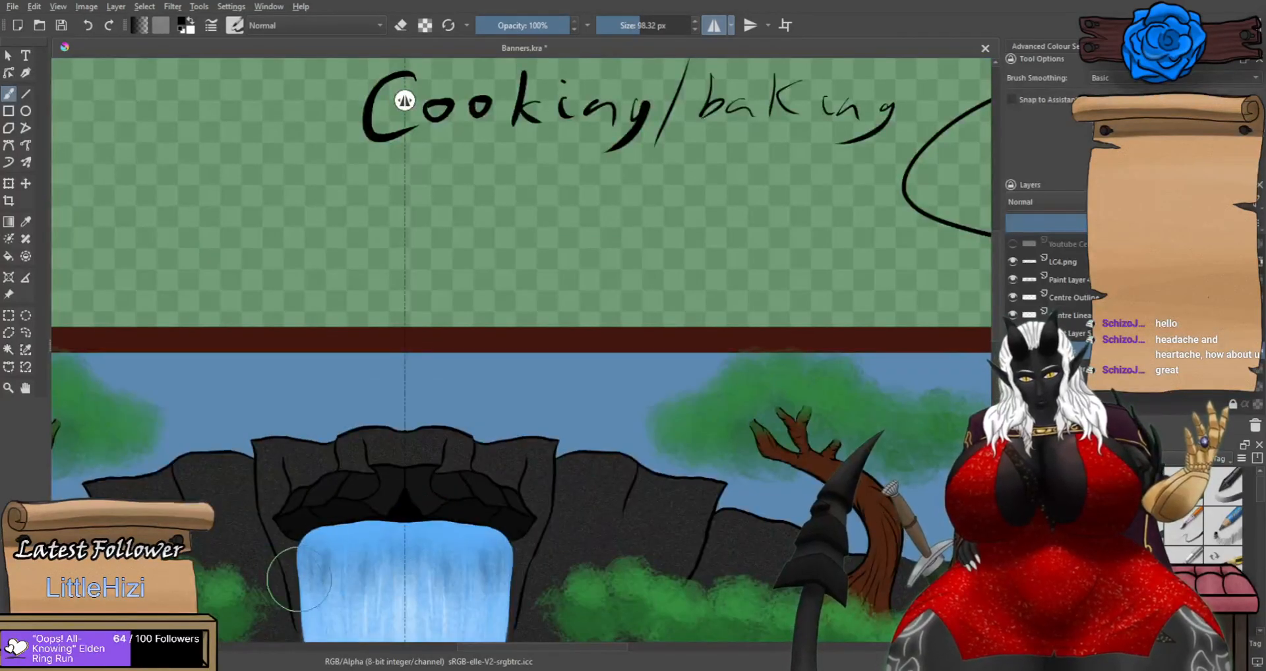
scroll(418, 508, "up", 4)
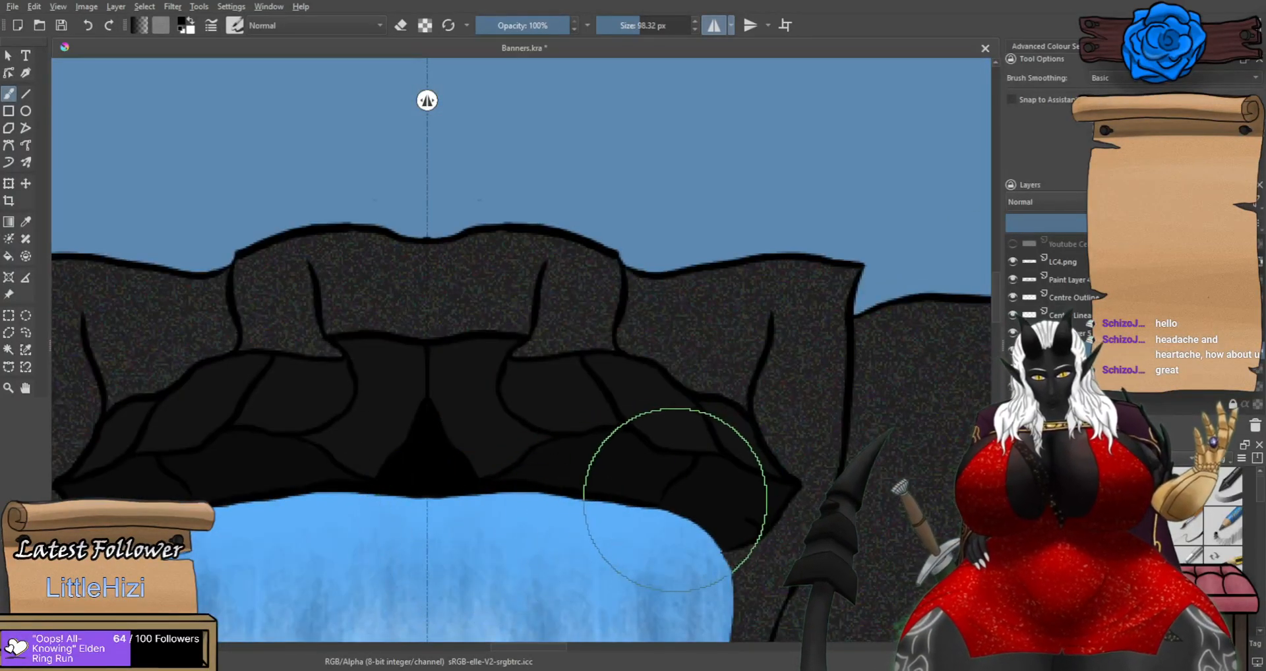
Soften the black shading on the overhang above the waterfall with an 18.77 px blending brush.
scroll(593, 491, "up", 1)
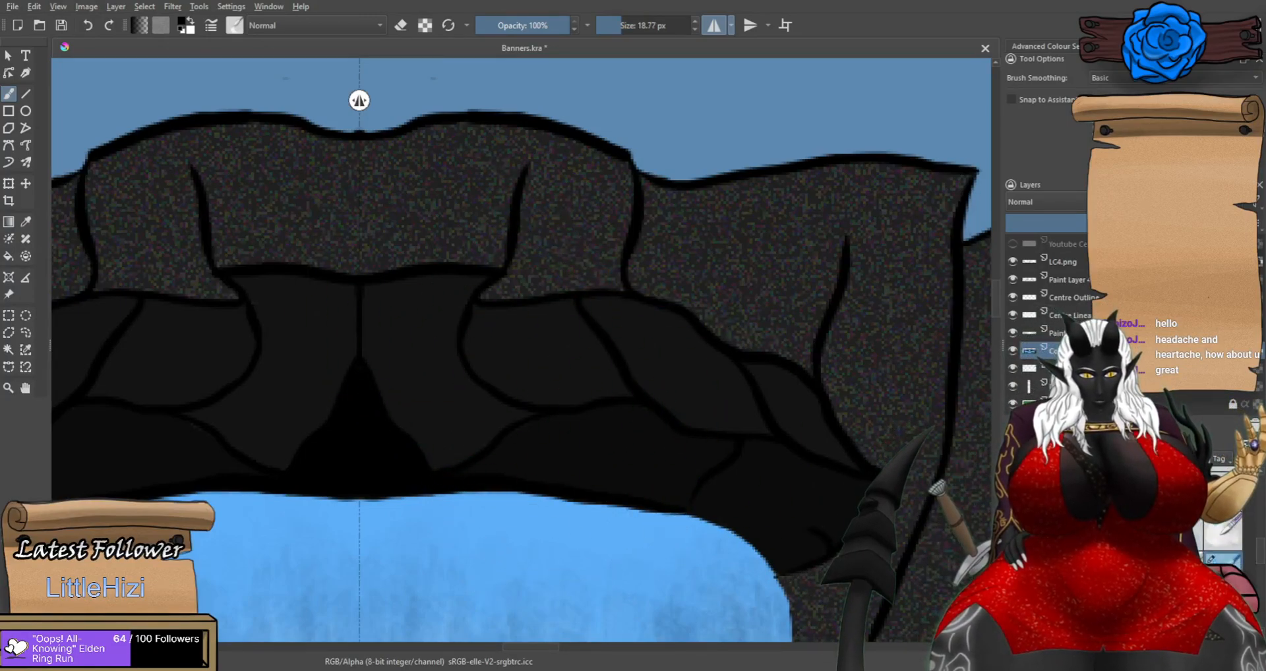
left_click(1223, 567)
scroll(619, 477, "up", 2)
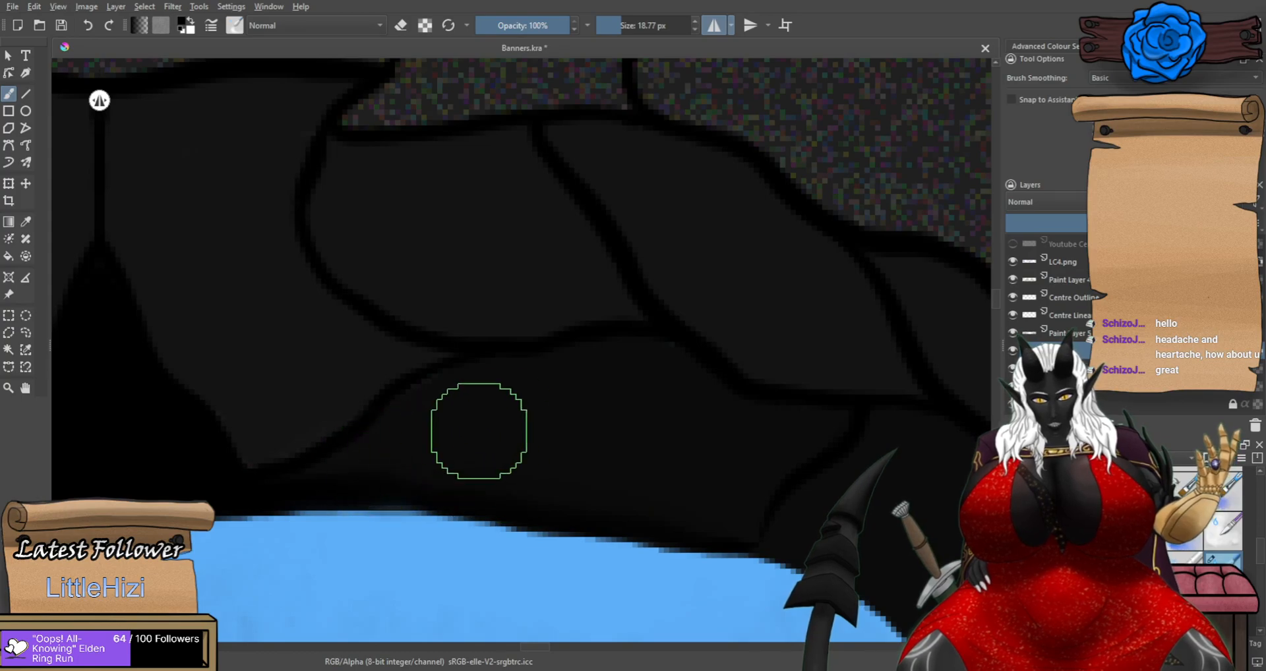
scroll(472, 433, "down", 4)
scroll(236, 441, "up", 5)
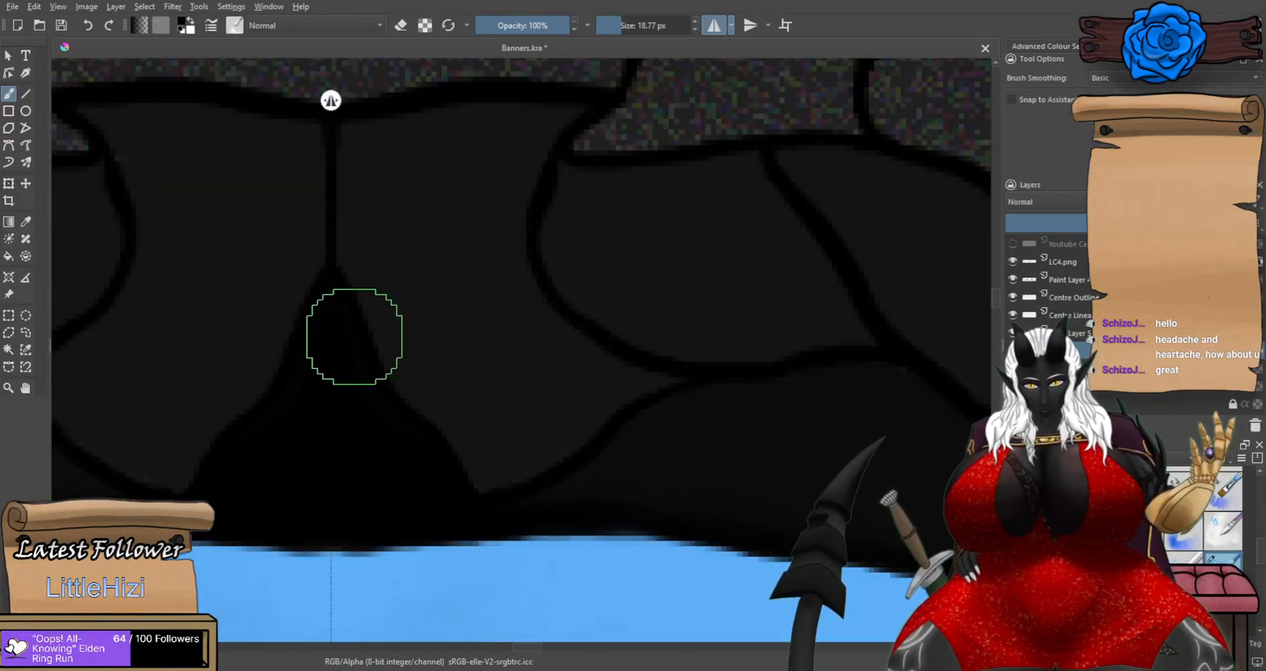
scroll(461, 345, "down", 5)
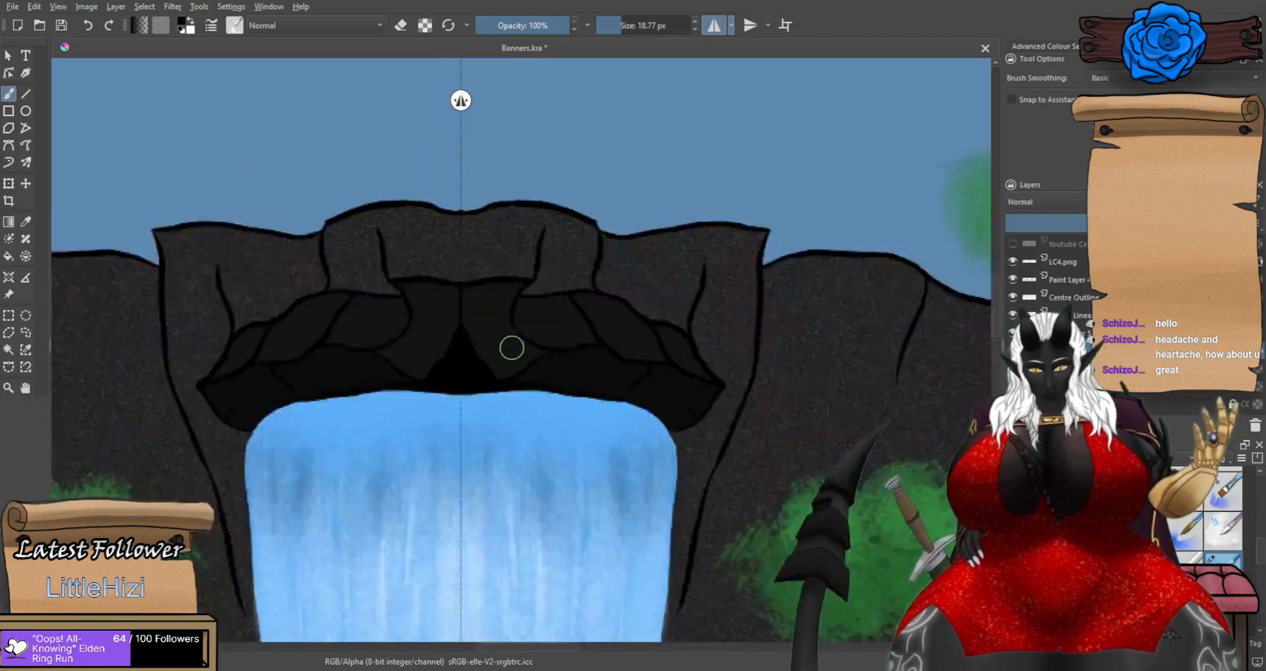
scroll(572, 311, "up", 4)
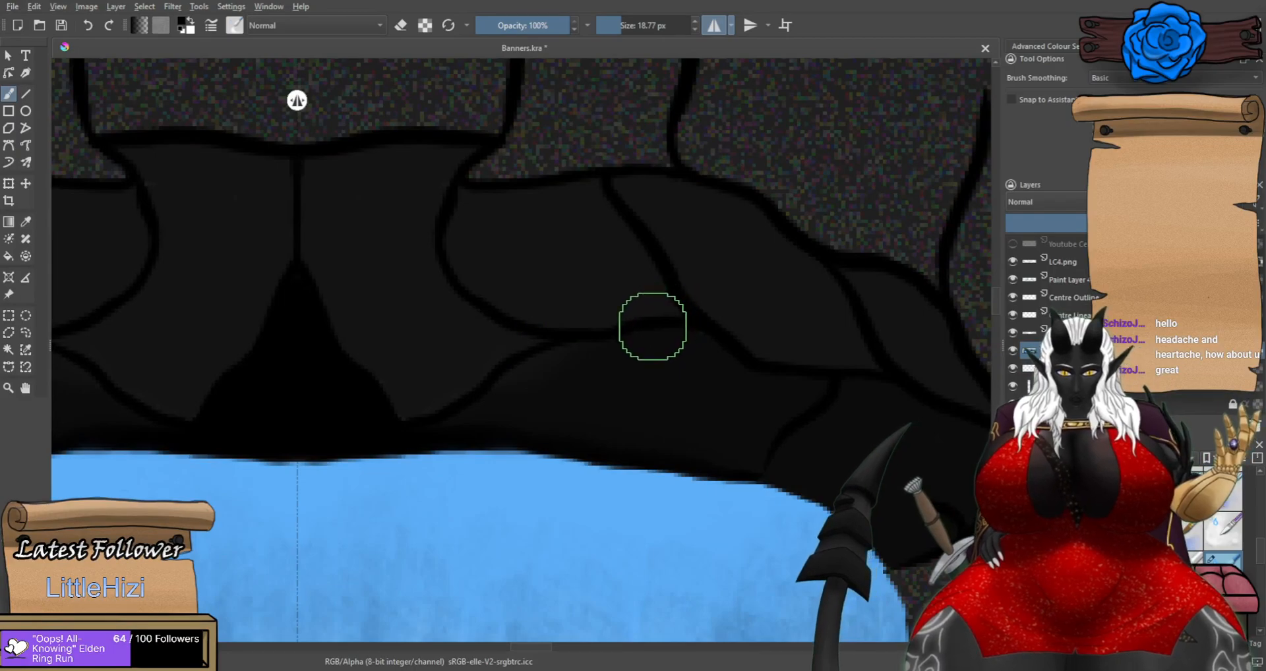
scroll(652, 326, "down", 3)
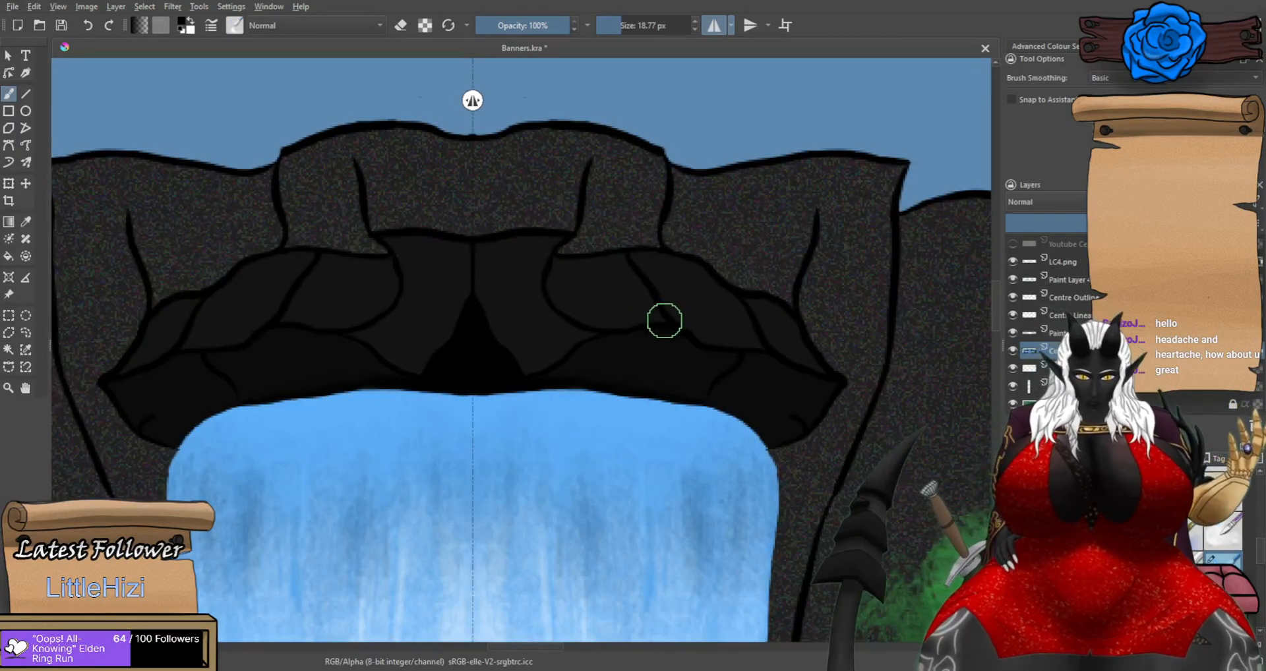
scroll(652, 331, "down", 5)
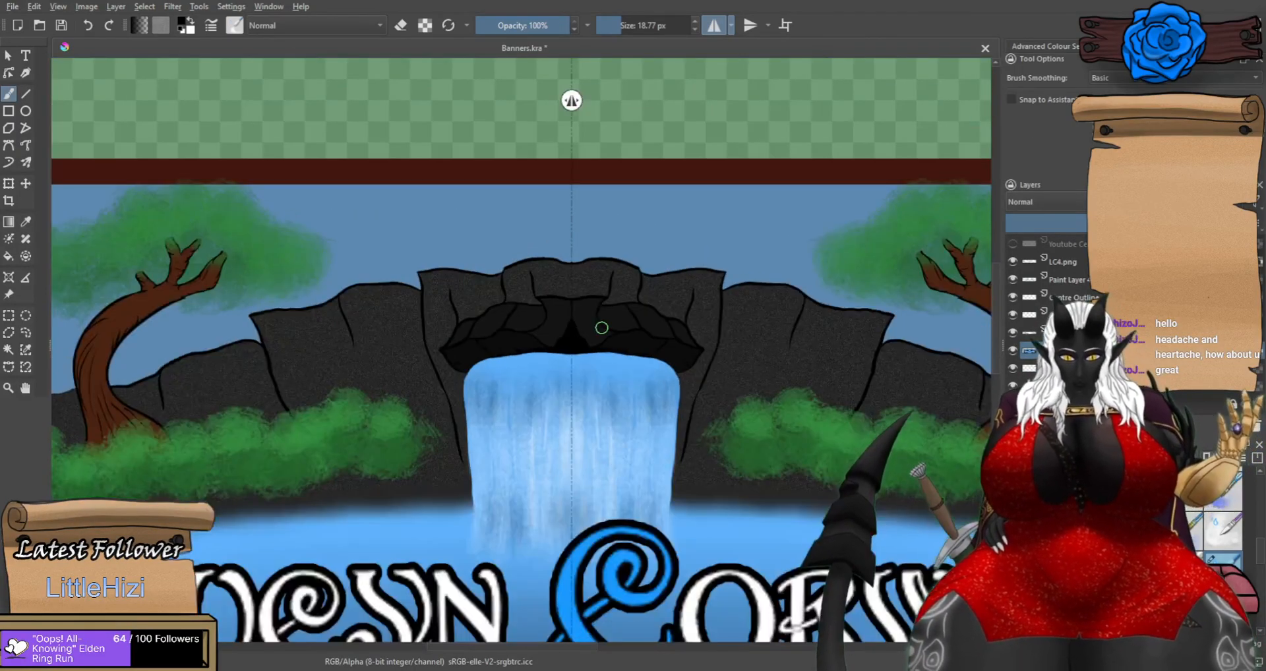
scroll(604, 322, "up", 3)
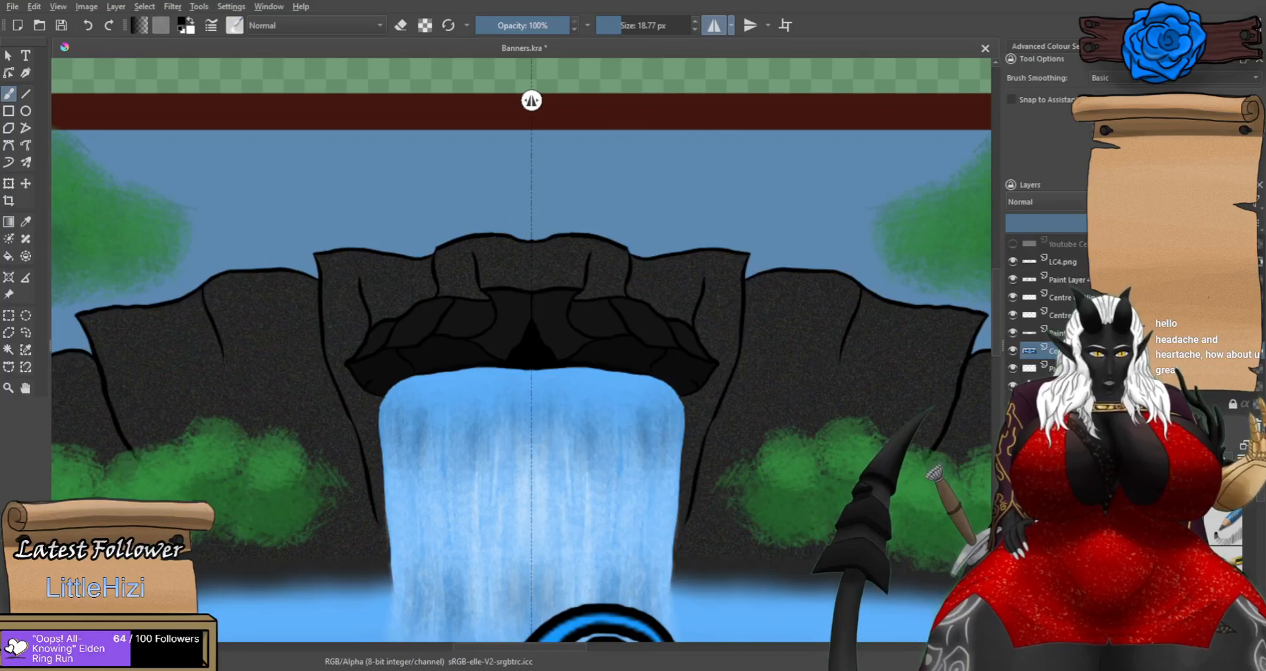
Draw small wavy crack marks across the overhang's upper rock segments with a 42.76 px brush.
scroll(557, 334, "up", 4)
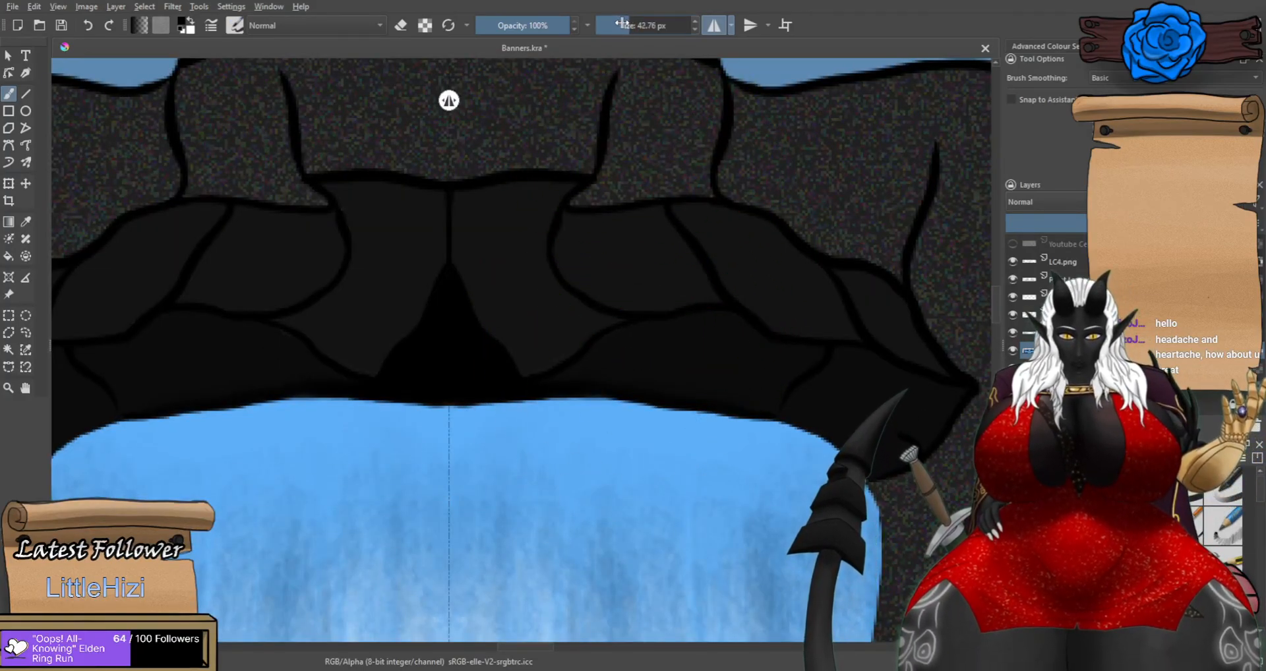
key("ctrl+z")
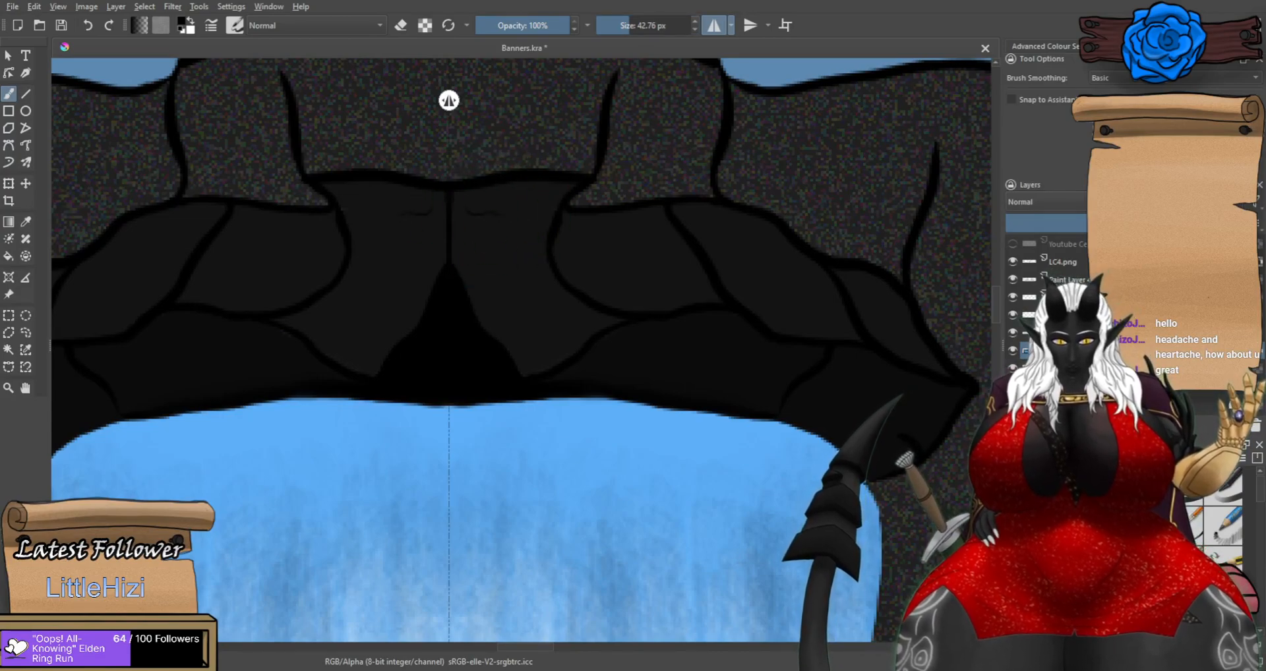
key("ctrl+z")
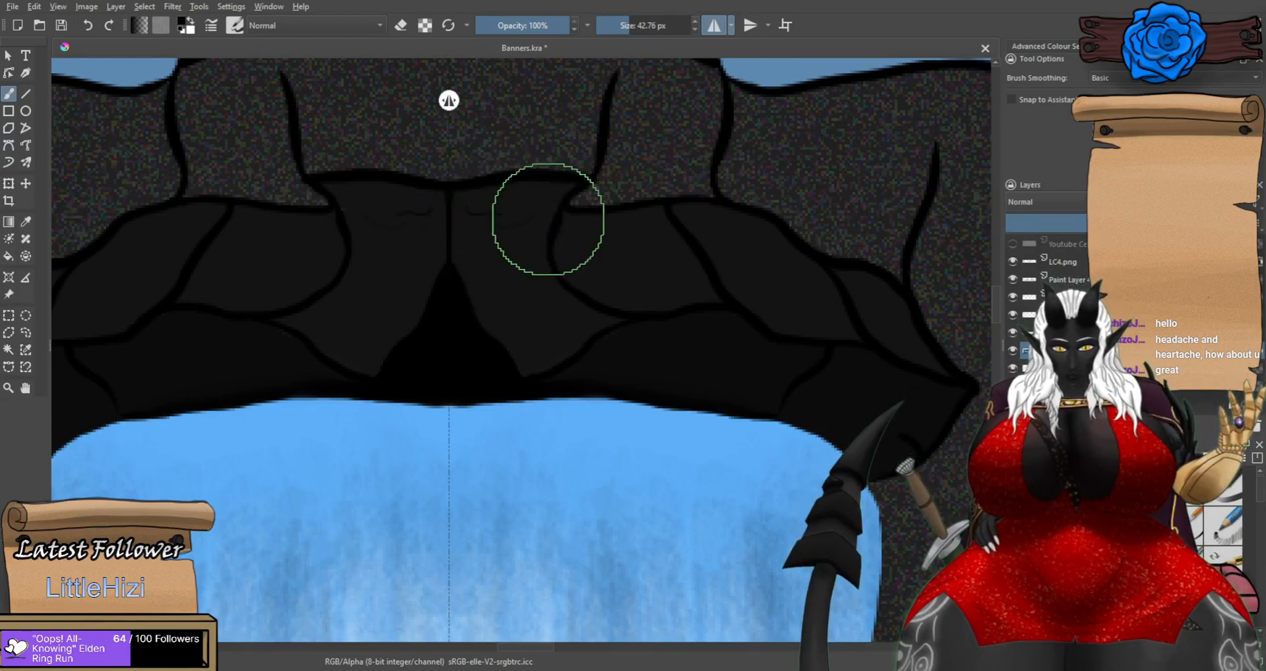
left_click_drag(498, 256, 532, 245)
key("ctrl+z")
mouse_move(486, 283)
left_mouse_down()
mouse_move(516, 282)
mouse_move(467, 268)
mouse_move(517, 277)
mouse_move(490, 286)
left_mouse_up()
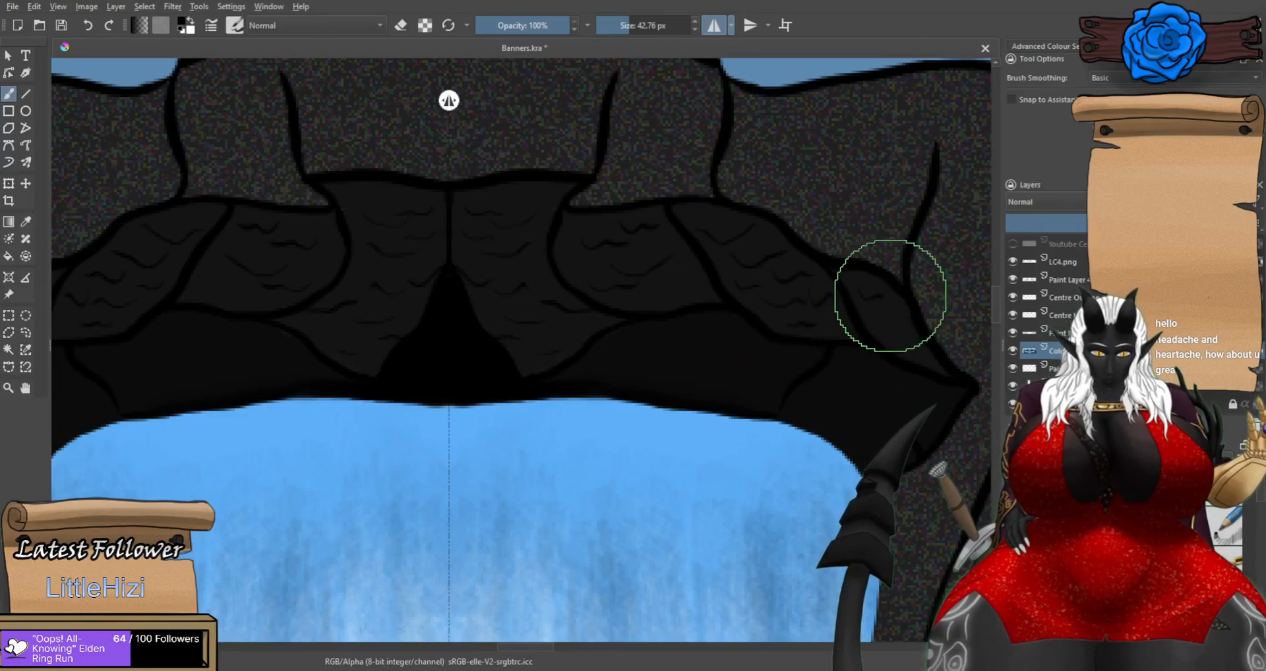
Examine the cracked overhang against the waterfall, the trees and the rest of the banner.
scroll(897, 327, "down", 5)
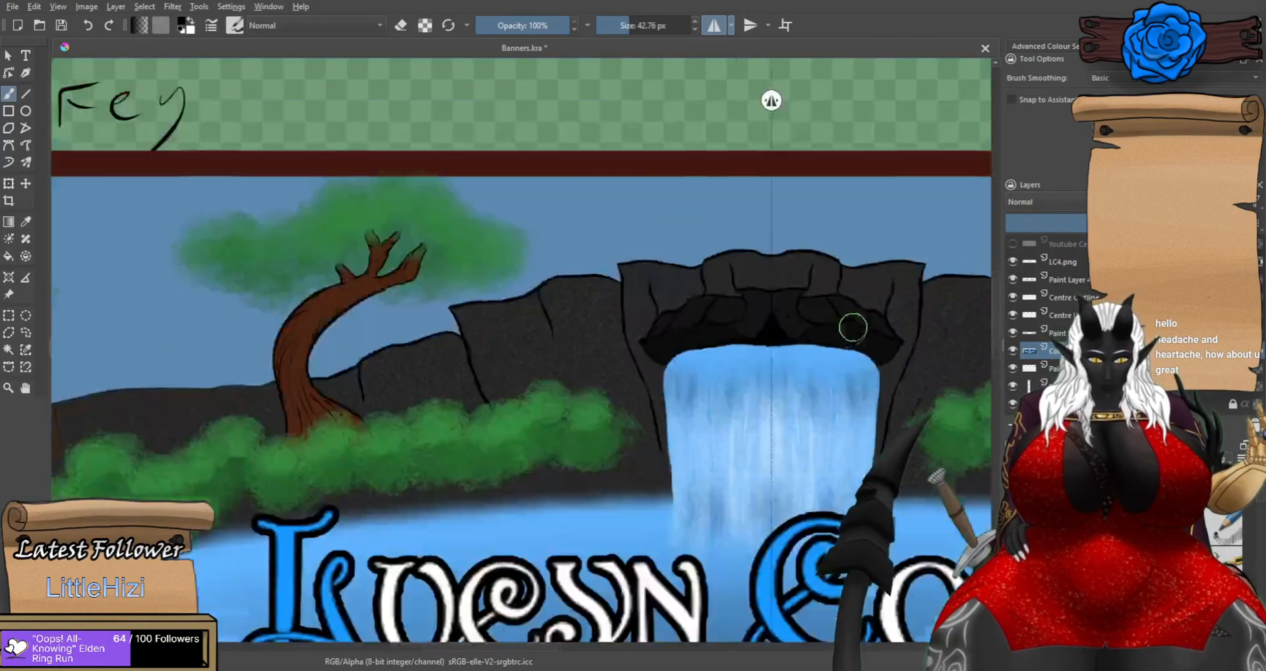
scroll(606, 354, "down", 3)
scroll(765, 352, "up", 3)
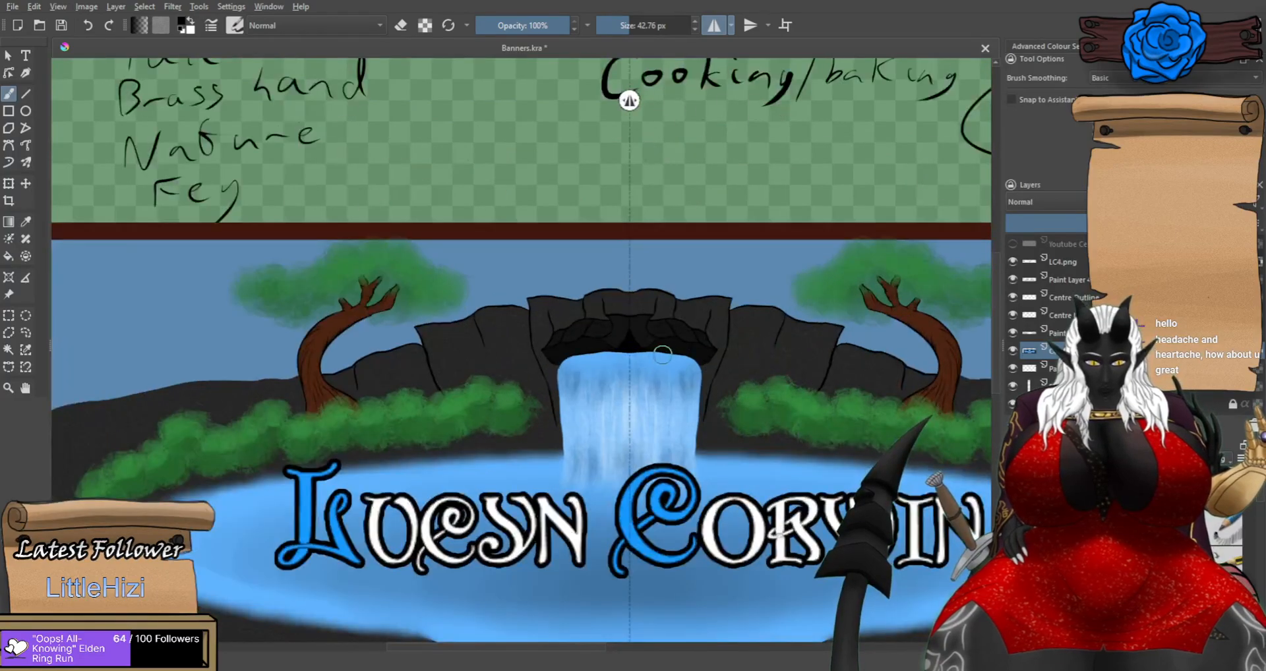
scroll(660, 356, "up", 2)
scroll(666, 352, "down", 2)
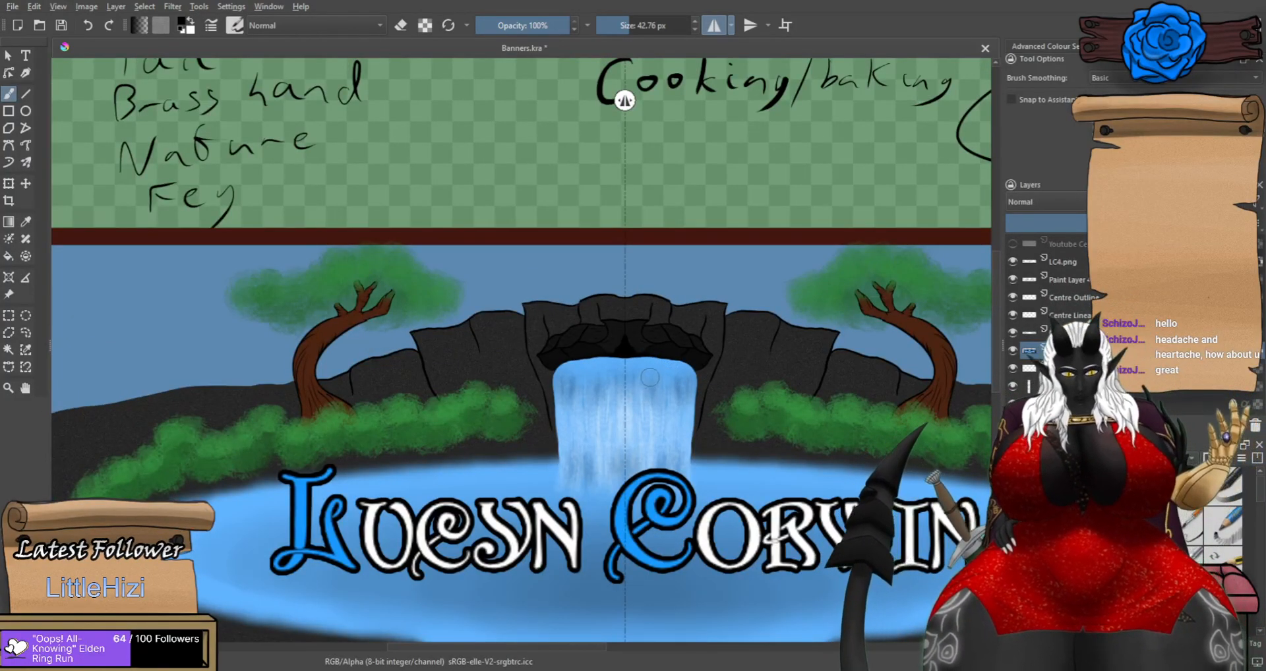
scroll(631, 358, "up", 1)
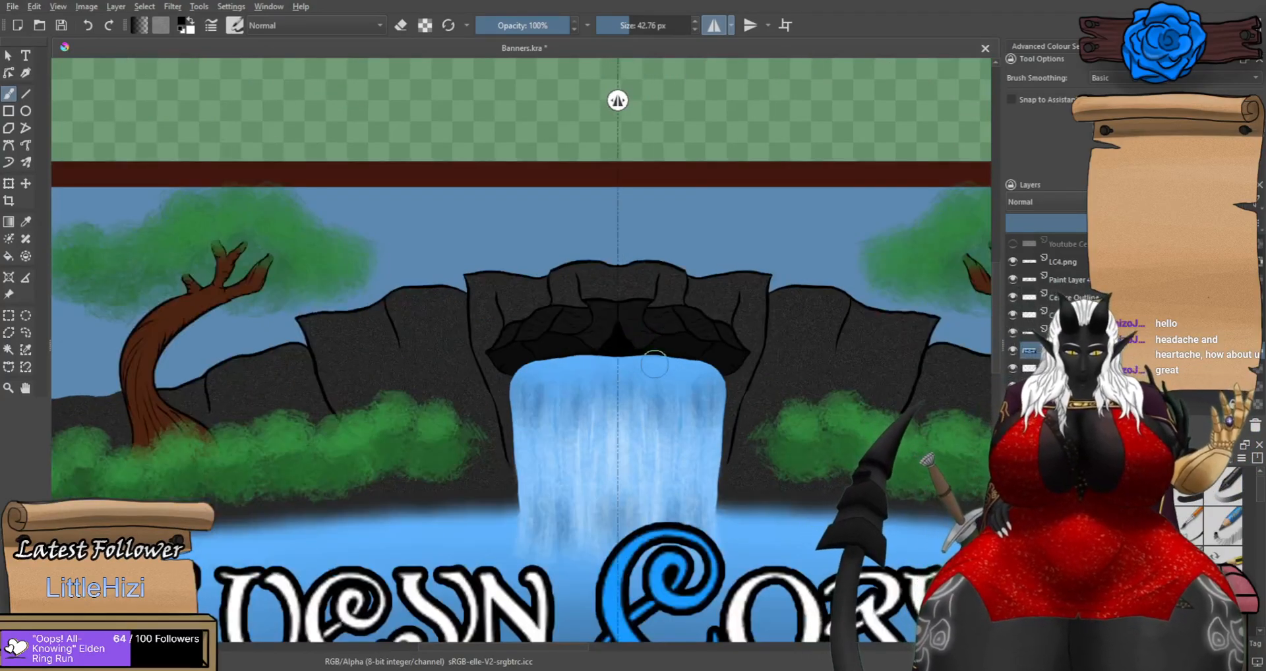
mouse_move(682, 440)
left_mouse_down()
mouse_move(629, 409)
mouse_move(428, 391)
left_mouse_up()
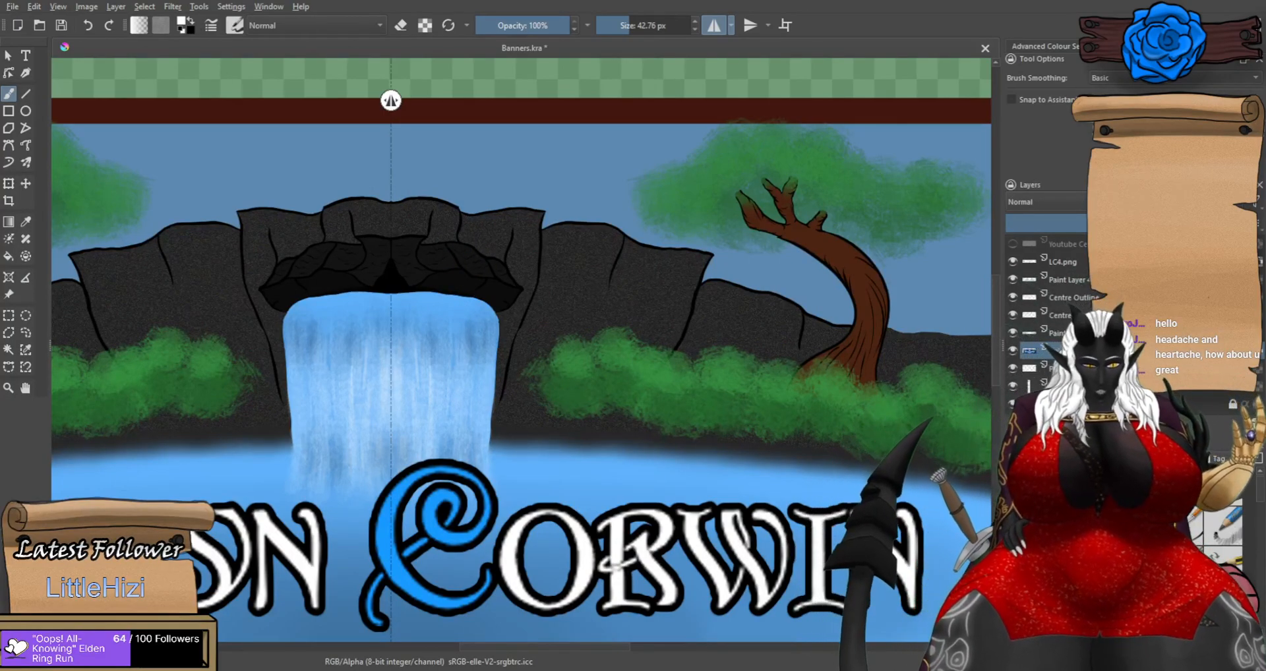
Try grey textured shading on the overhang's lower faces with a 60 px textured brush.
scroll(410, 298, "up", 3)
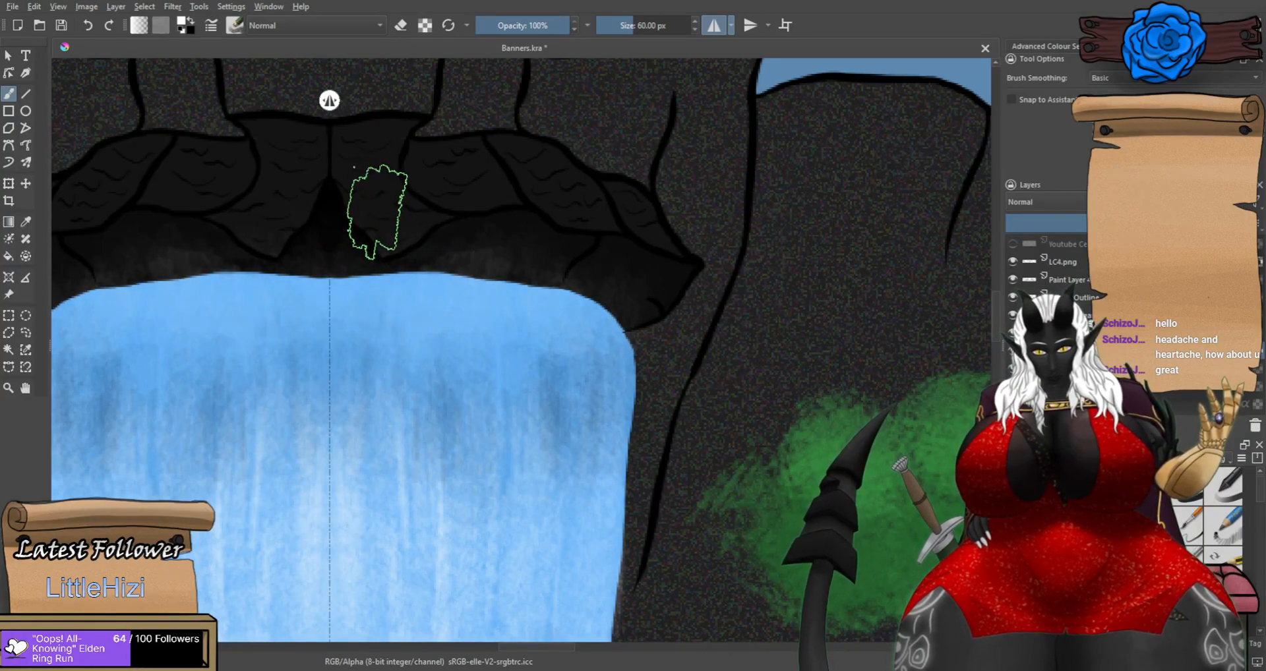
left_click_drag(372, 215, 366, 264)
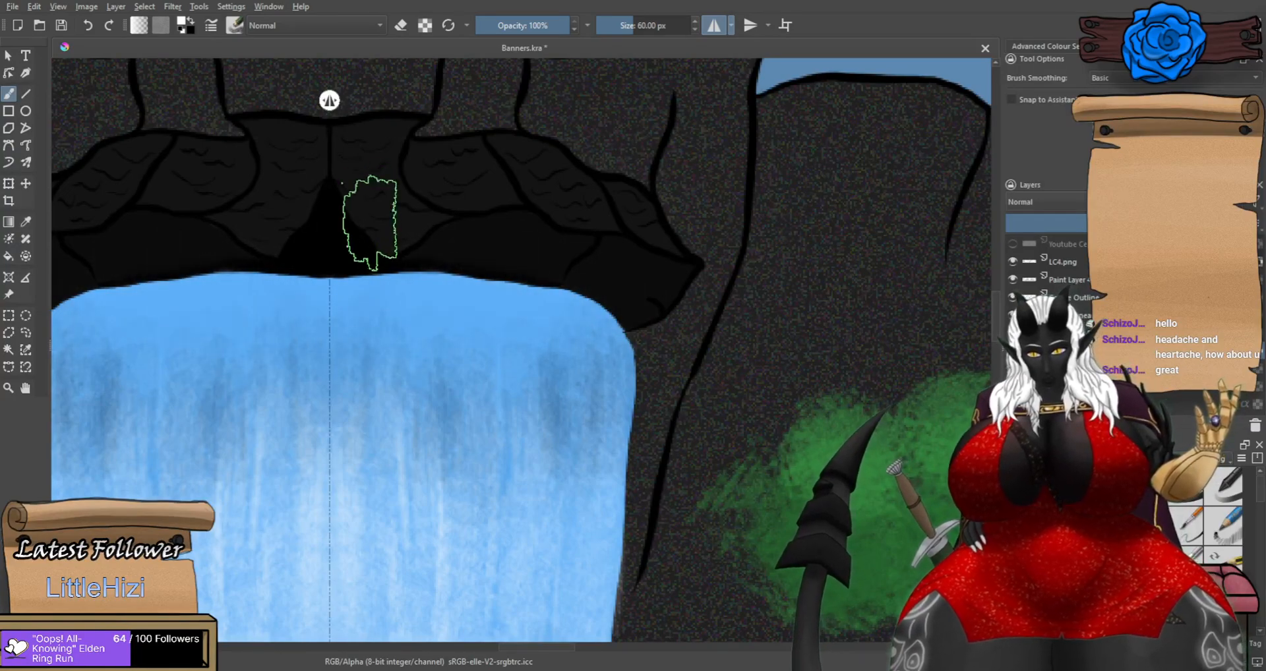
left_click_drag(664, 358, 763, 366)
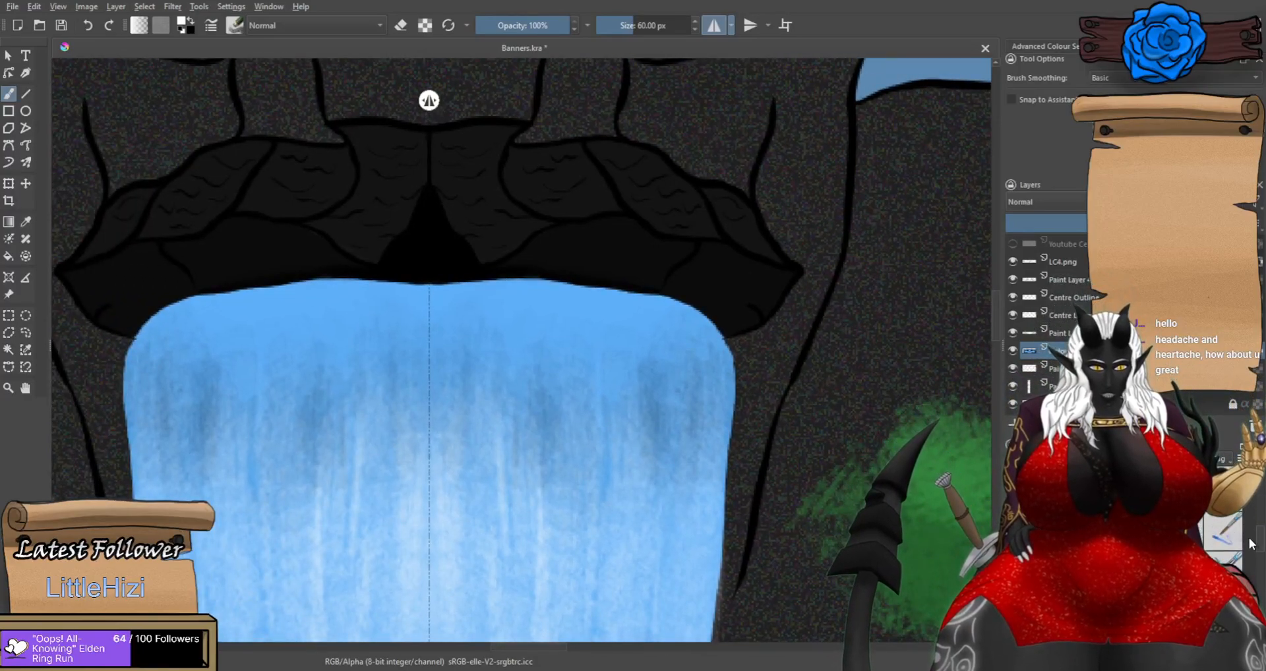
Blend the waterfall's upper edge softly into the dark overhang with an 18.77 px blending brush.
scroll(698, 293, "up", 1)
mouse_move(727, 339)
left_mouse_down()
mouse_move(627, 298)
mouse_move(502, 274)
mouse_move(319, 282)
mouse_move(342, 271)
mouse_move(539, 266)
mouse_move(550, 292)
mouse_move(561, 268)
mouse_move(576, 291)
mouse_move(705, 245)
mouse_move(649, 311)
mouse_move(550, 247)
mouse_move(501, 246)
mouse_move(462, 294)
mouse_move(385, 253)
mouse_move(358, 294)
mouse_move(339, 291)
mouse_move(320, 281)
mouse_move(339, 287)
mouse_move(374, 268)
mouse_move(356, 281)
mouse_move(346, 266)
mouse_move(335, 287)
mouse_move(315, 235)
mouse_move(368, 266)
left_mouse_up()
mouse_move(672, 313)
left_mouse_down()
mouse_move(656, 284)
mouse_move(644, 328)
mouse_move(613, 274)
left_mouse_up()
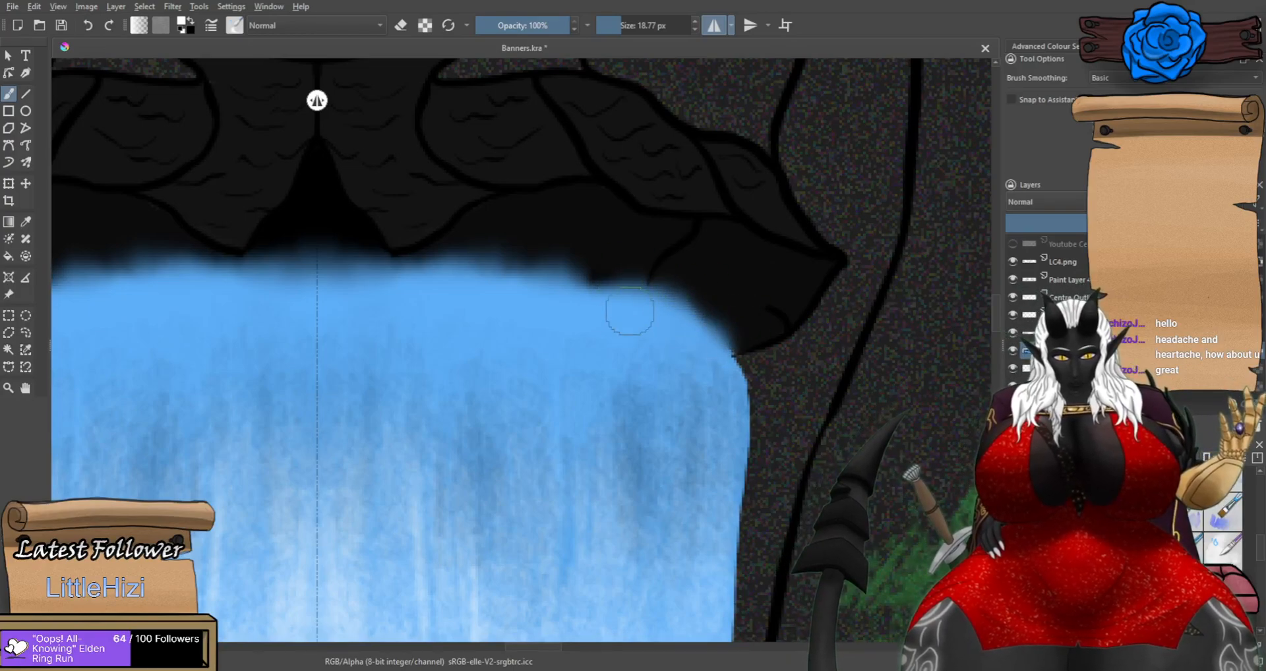
scroll(595, 269, "down", 2)
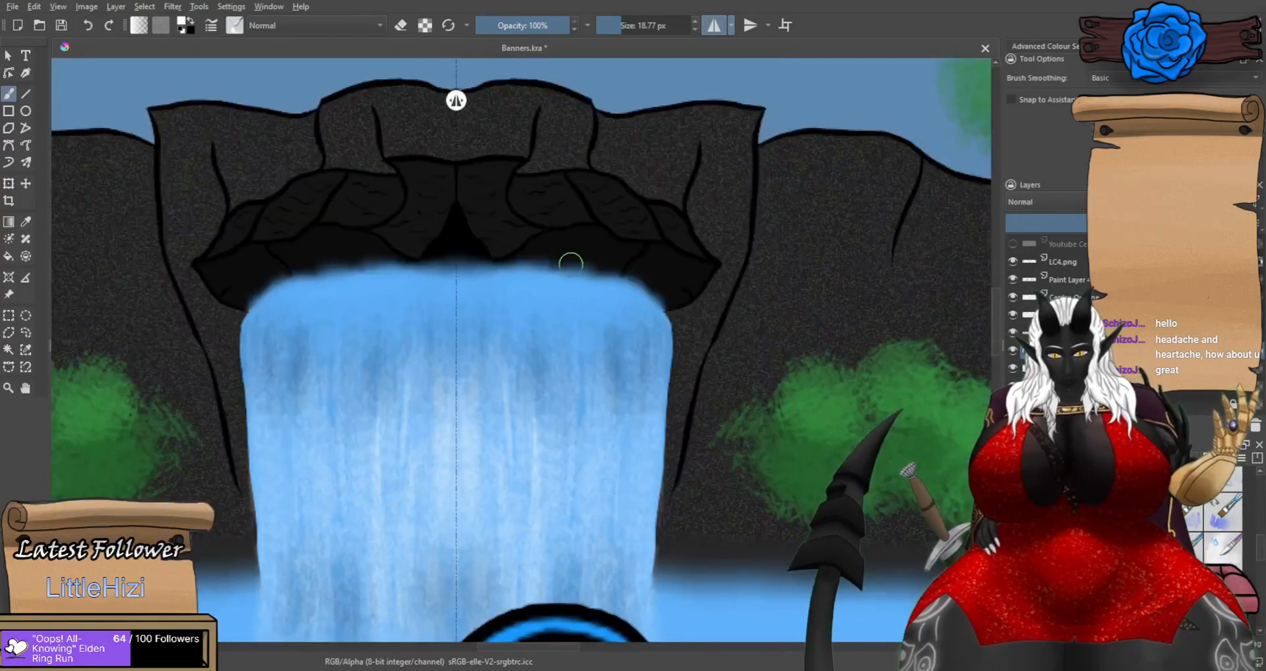
scroll(571, 264, "down", 1)
Add faint textured shading to the overhang's lower faces and the waterfall's upper edge with a 60 px textured brush.
scroll(531, 268, "up", 2)
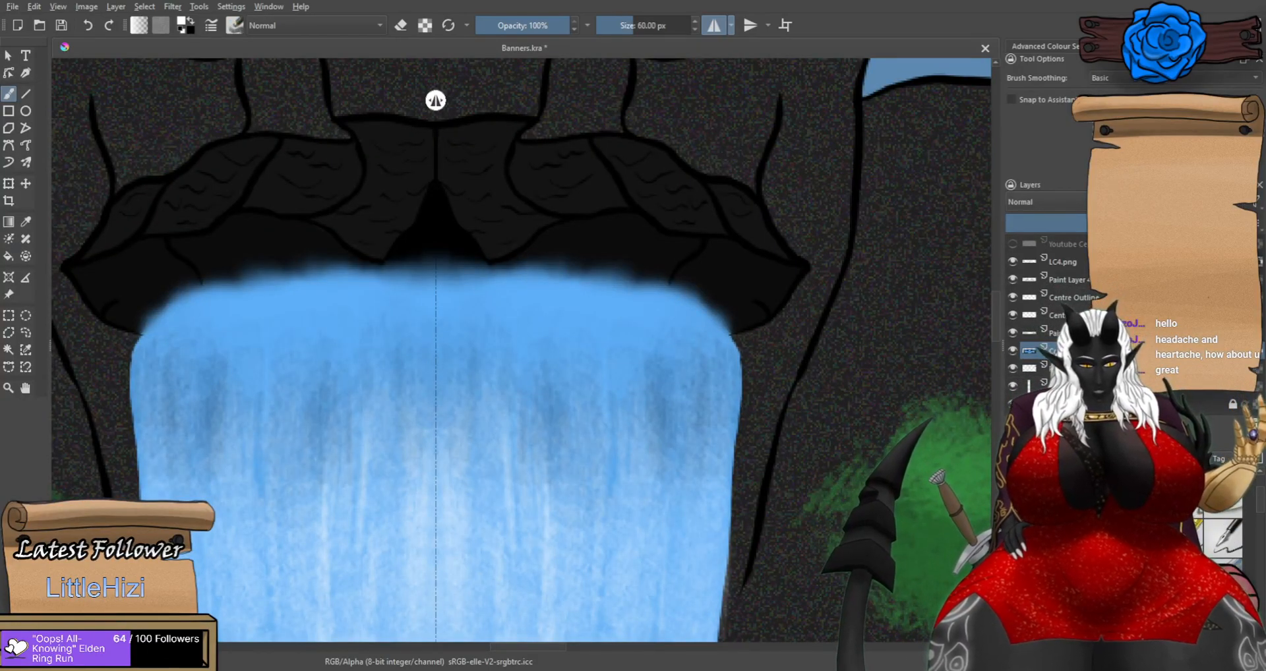
scroll(599, 323, "up", 1)
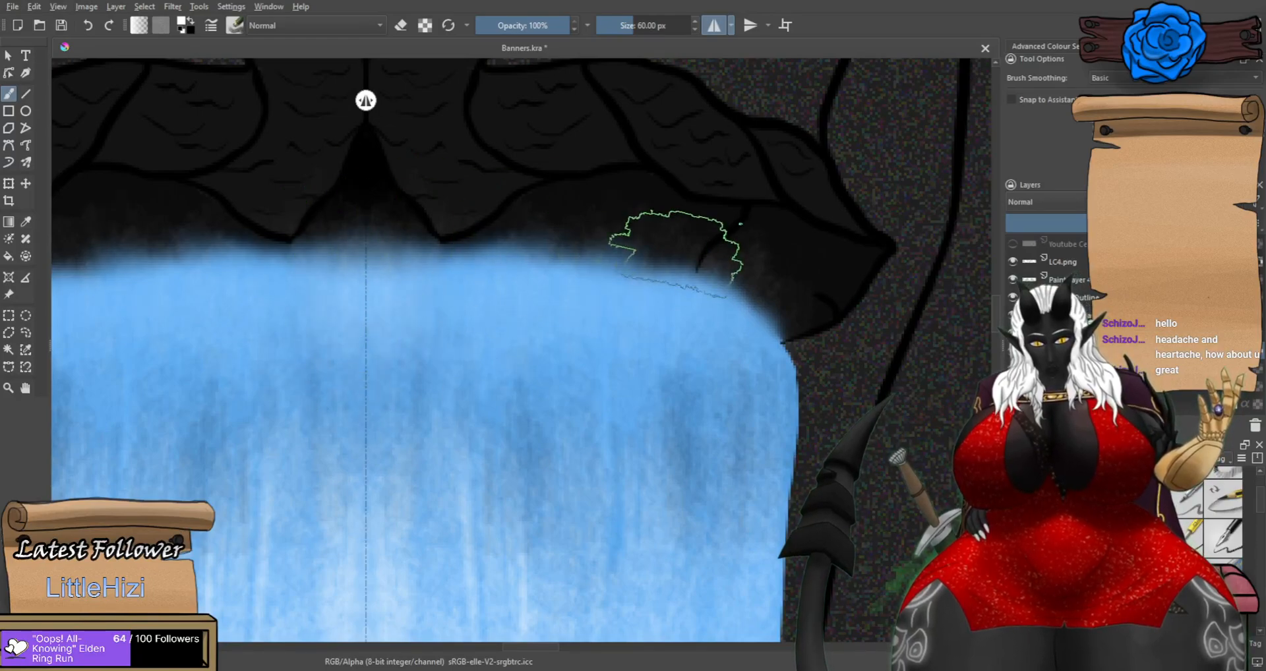
scroll(670, 255, "down", 5)
scroll(661, 283, "up", 3)
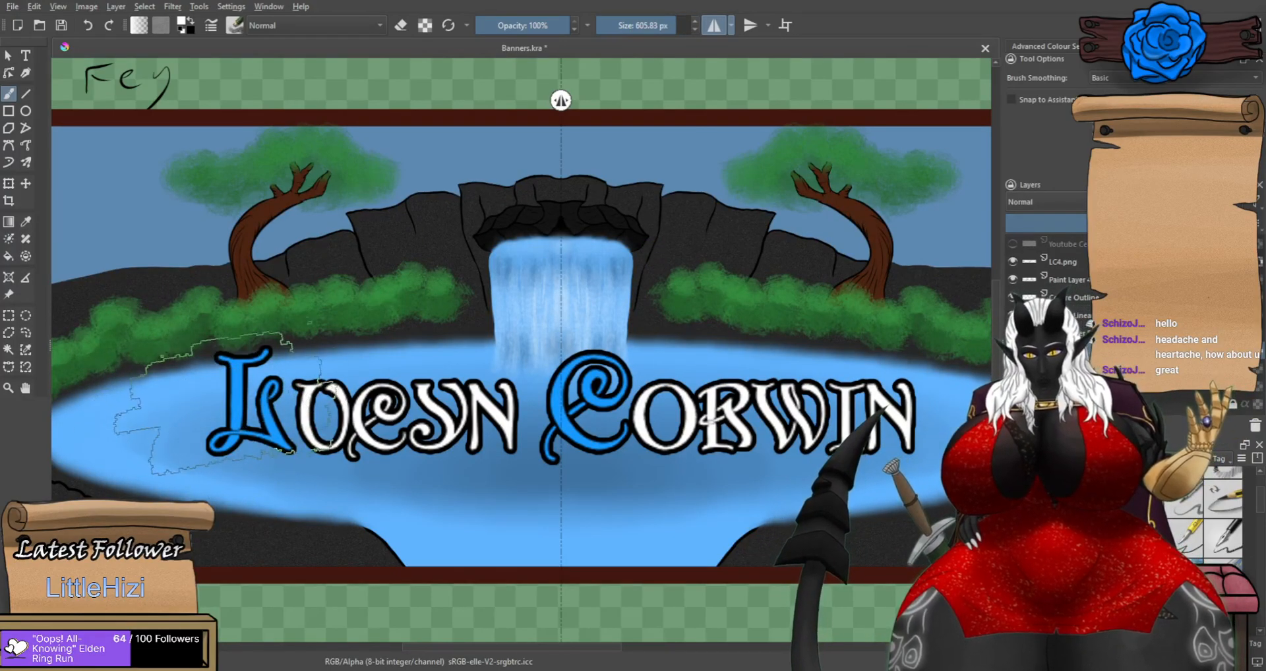
Hide the LC4.png title layer and brush mottled blue shading over the lake with a 605.83 px textured brush.
left_click(1012, 262)
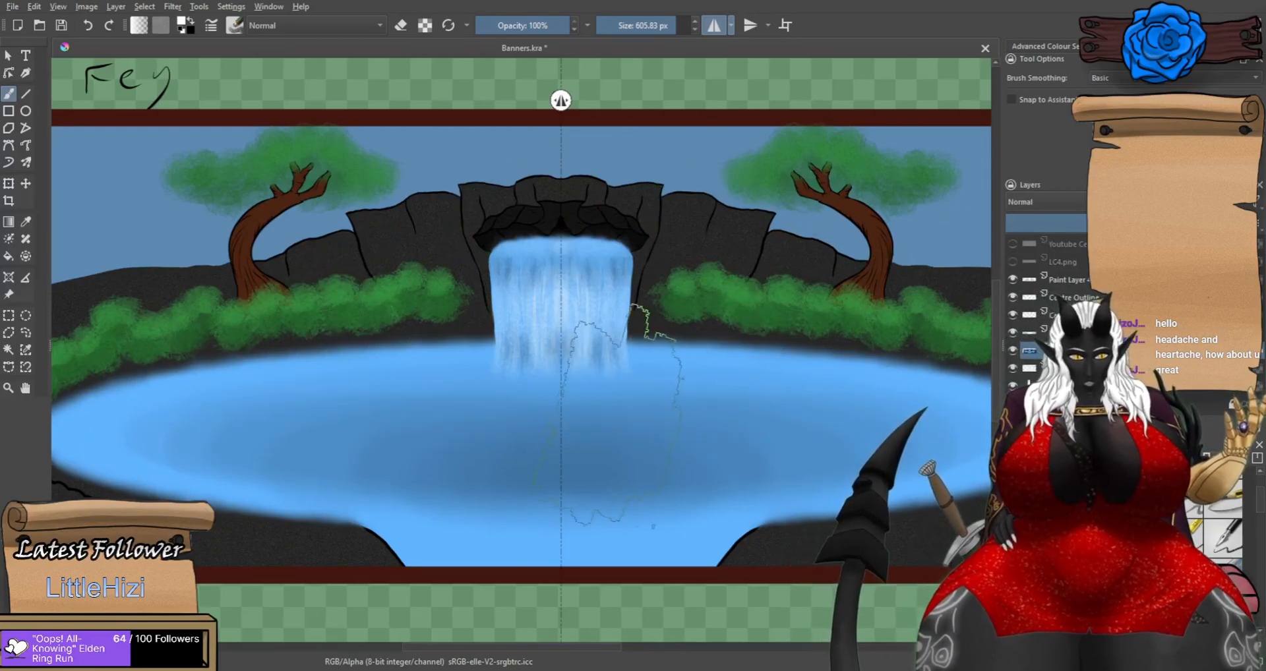
key("ctrl+z")
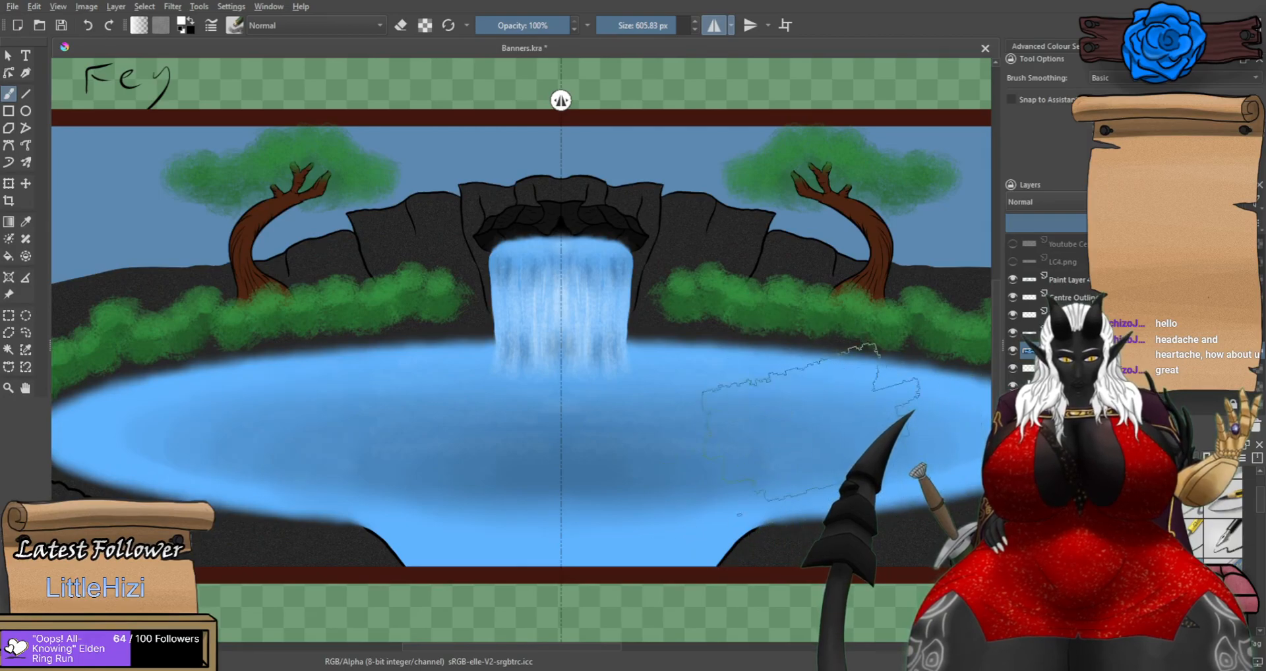
left_click_drag(762, 471, 520, 477)
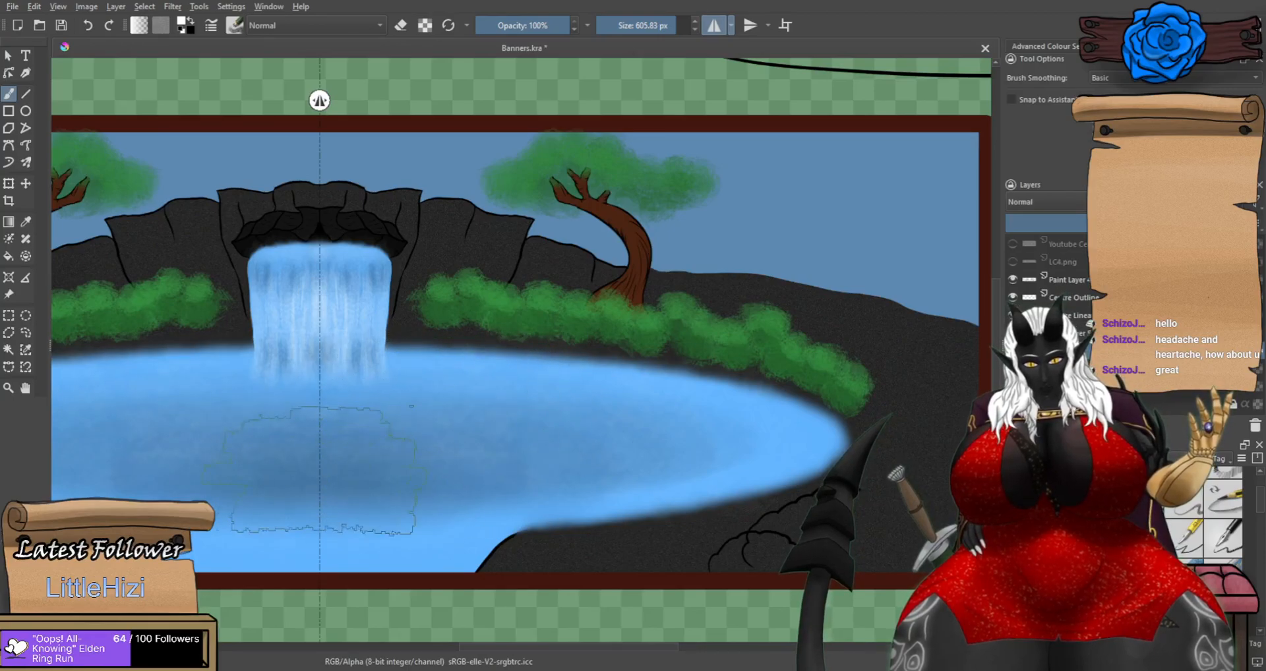
scroll(555, 461, "down", 3)
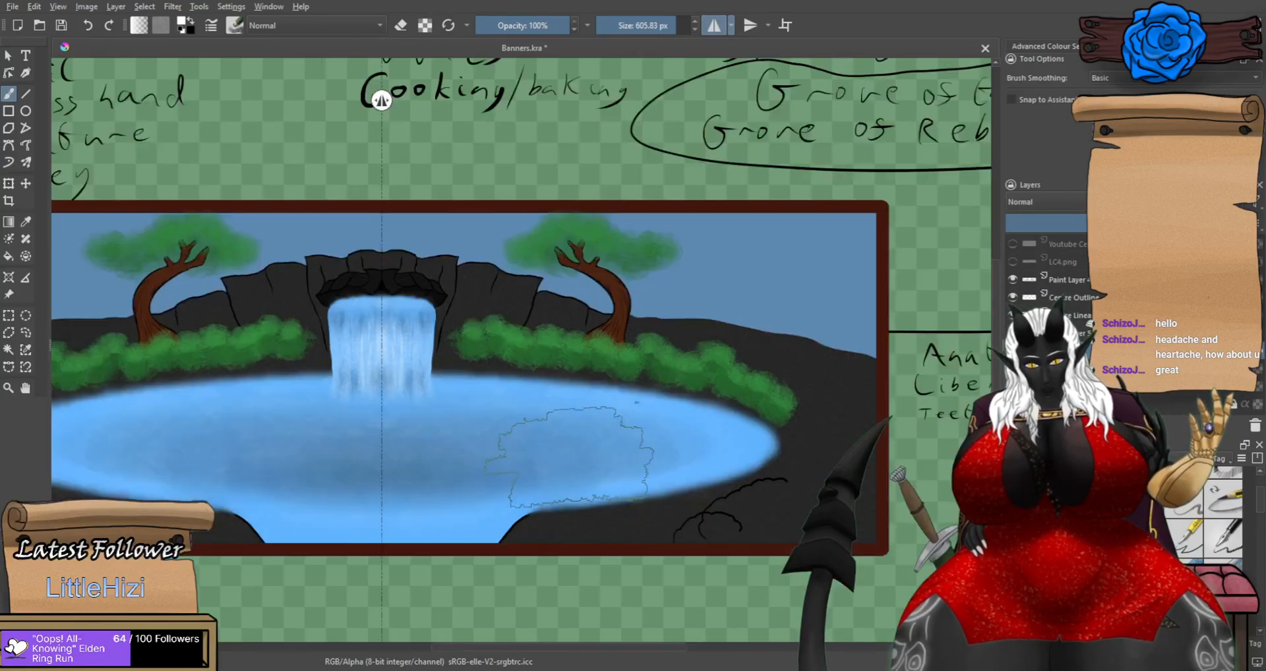
Refine the mottled water texture across the lake's darker centre with a 241.09 px textured brush.
scroll(415, 501, "up", 3)
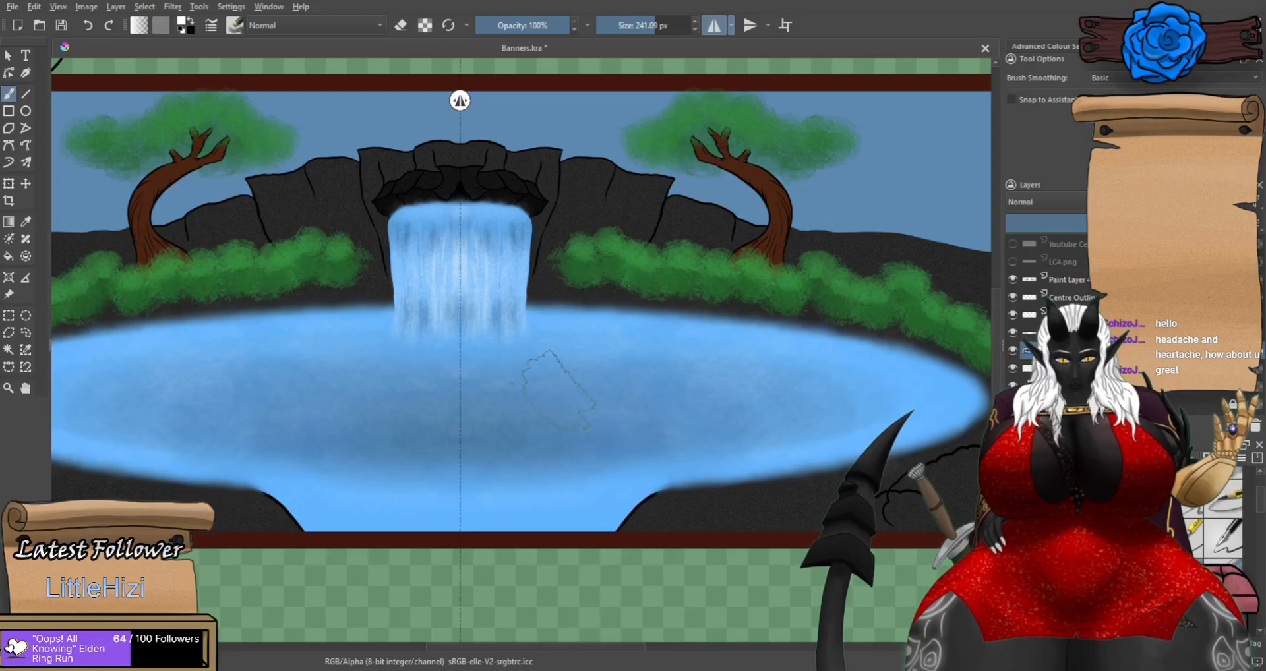
scroll(557, 388, "down", 3)
scroll(532, 448, "up", 3)
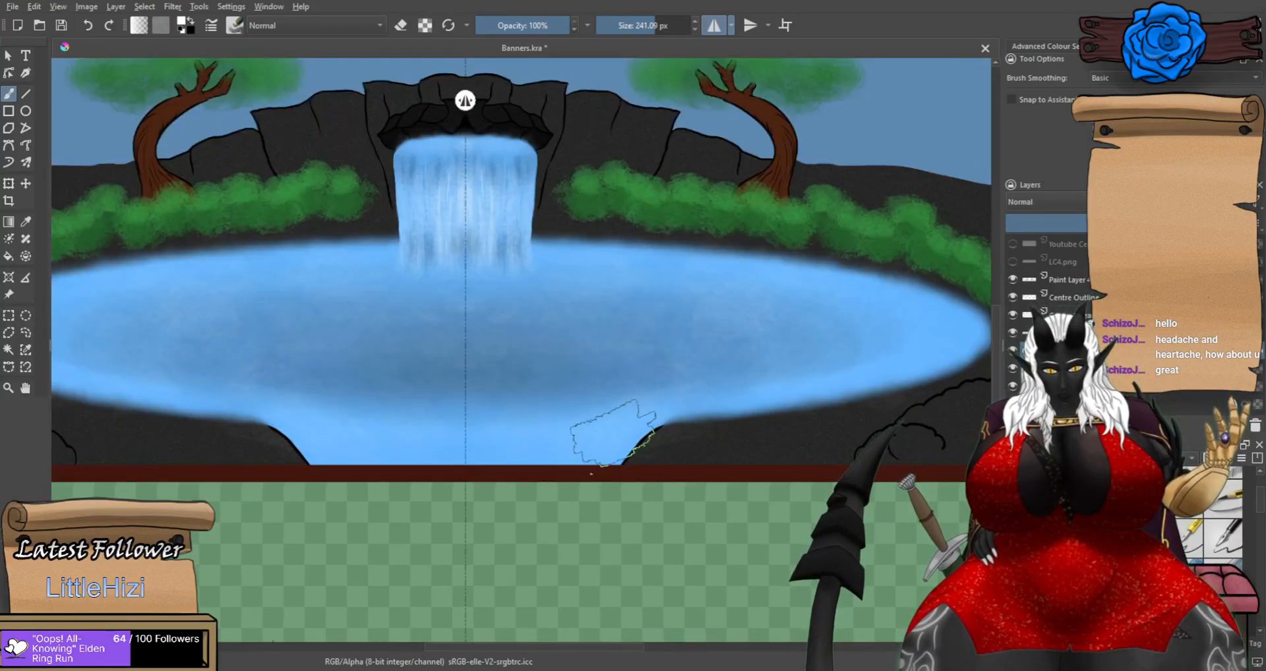
Paint light flowing streaks down the lake's outflow at the banner's lower edge with a 127.65 px textured brush.
scroll(622, 430, "up", 2)
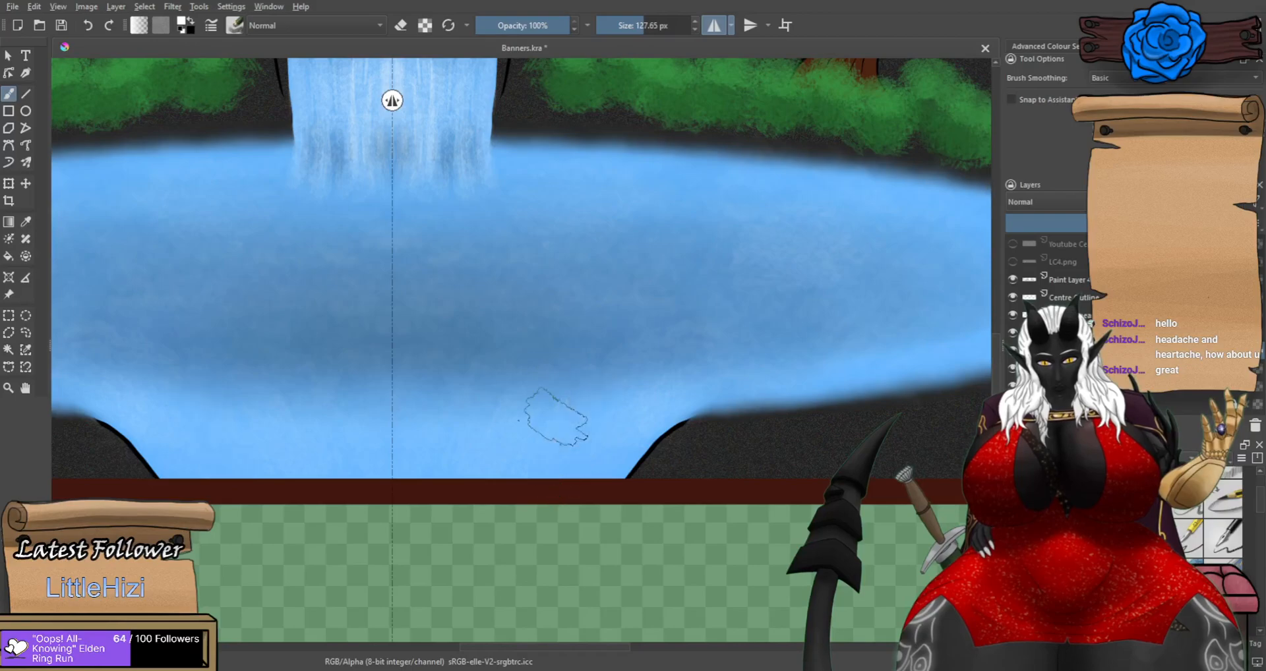
left_click_drag(540, 468, 501, 470)
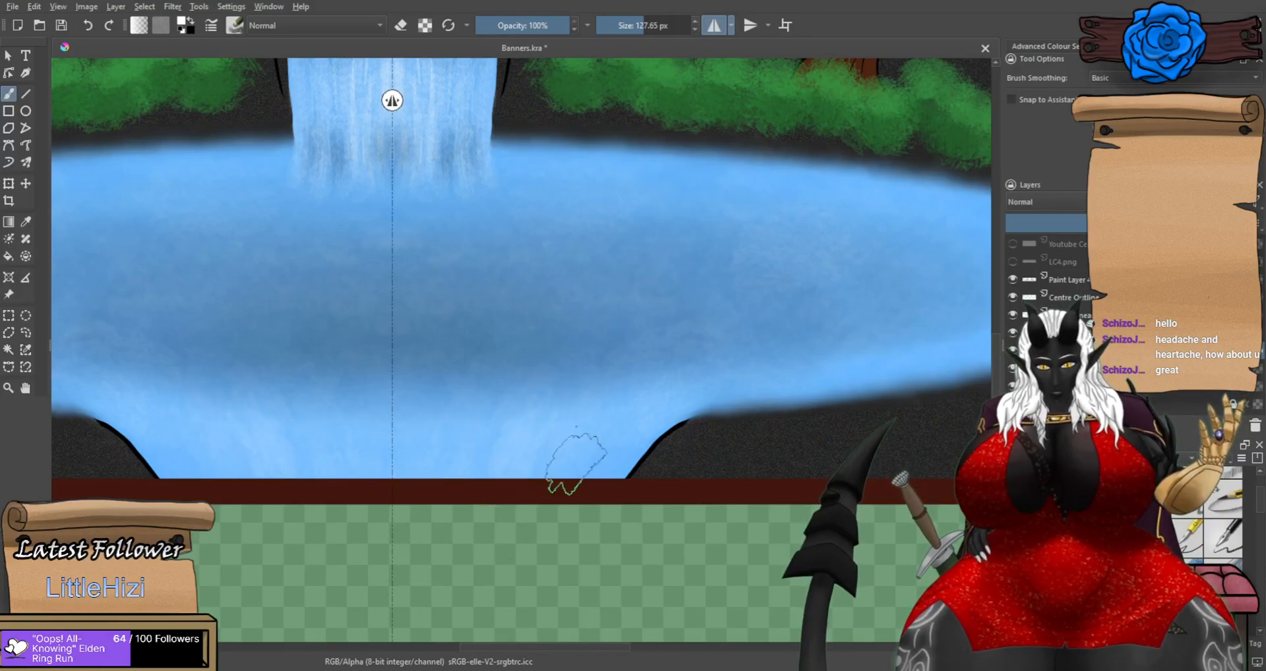
scroll(576, 491, "down", 5)
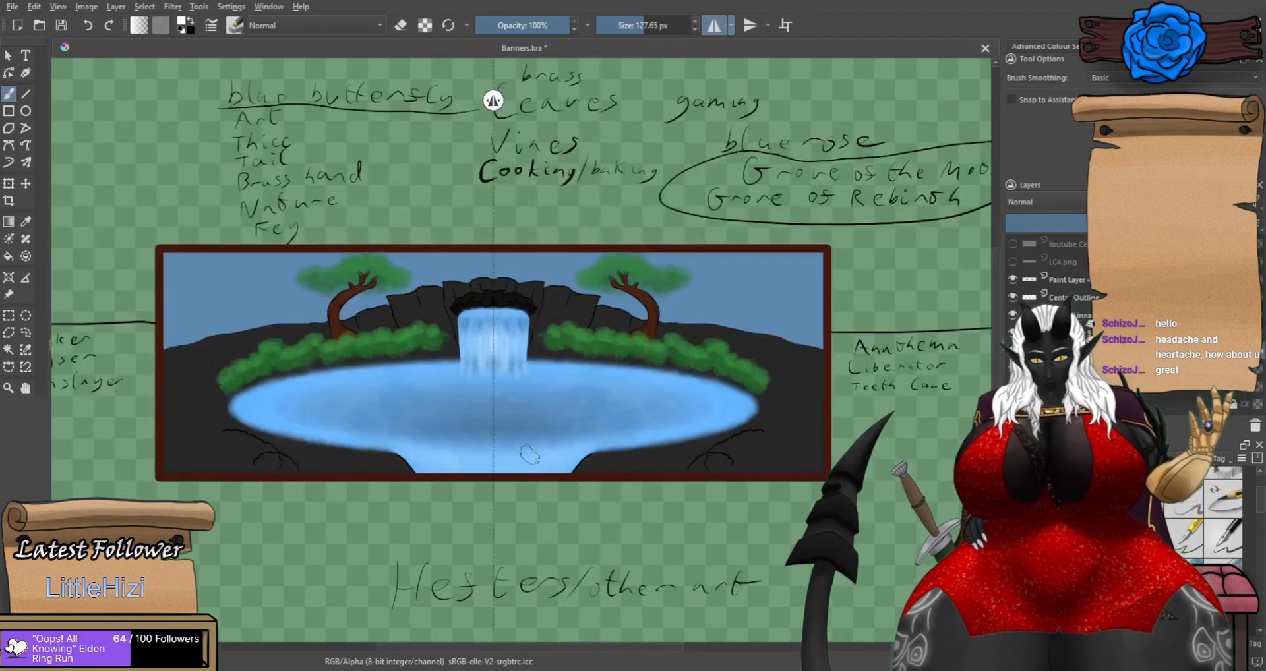
scroll(509, 393, "up", 2)
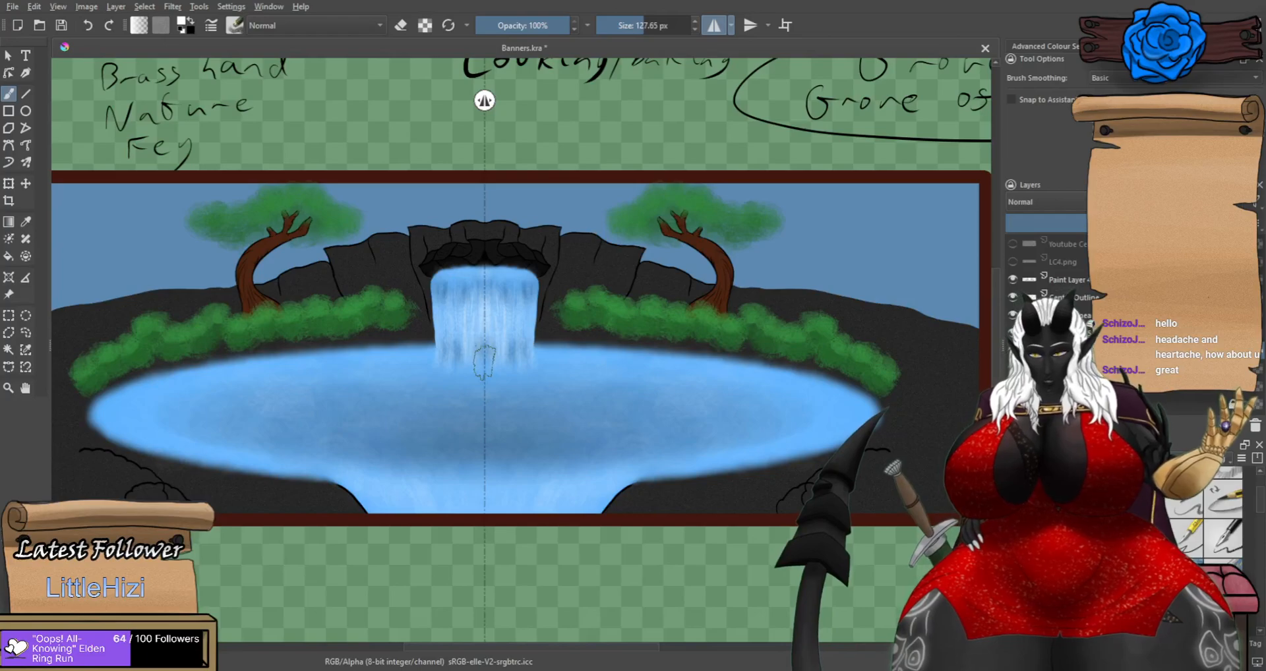
Brush vertical textured strokes down the centre of the waterfall at 127.65 px, redoing the first stroke.
scroll(483, 345, "up", 5)
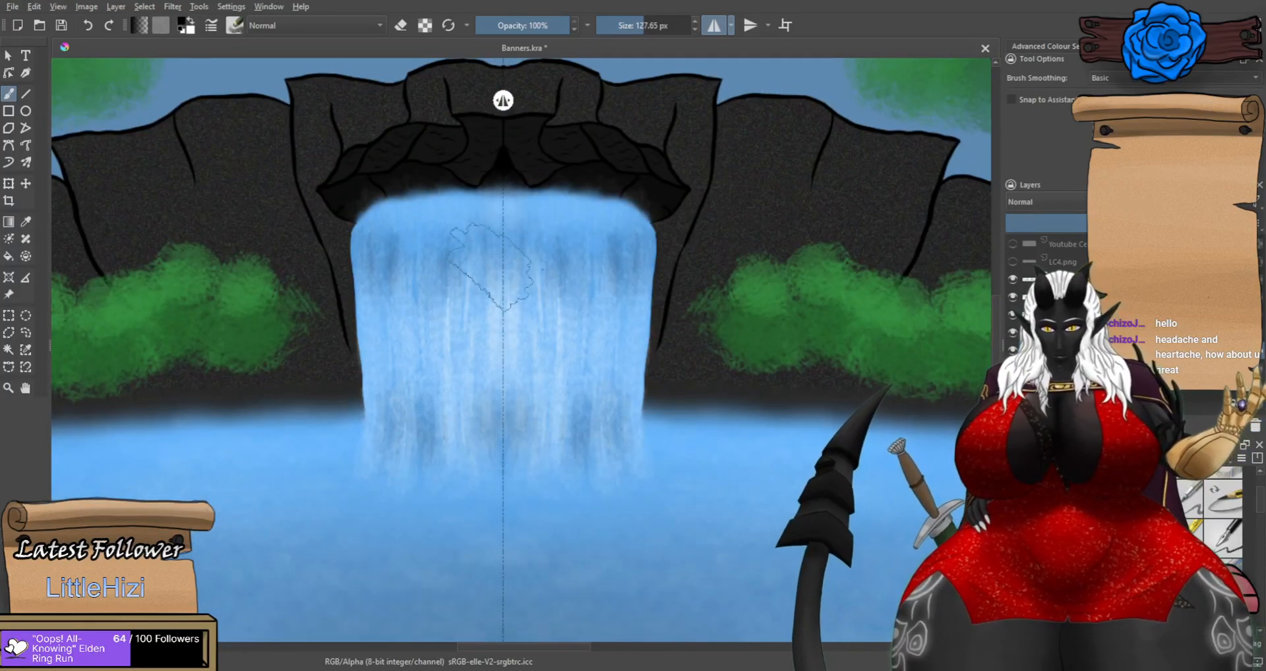
left_click_drag(499, 283, 503, 362)
key("ctrl+z")
left_click_drag(508, 267, 508, 332)
left_click_drag(511, 235, 496, 388)
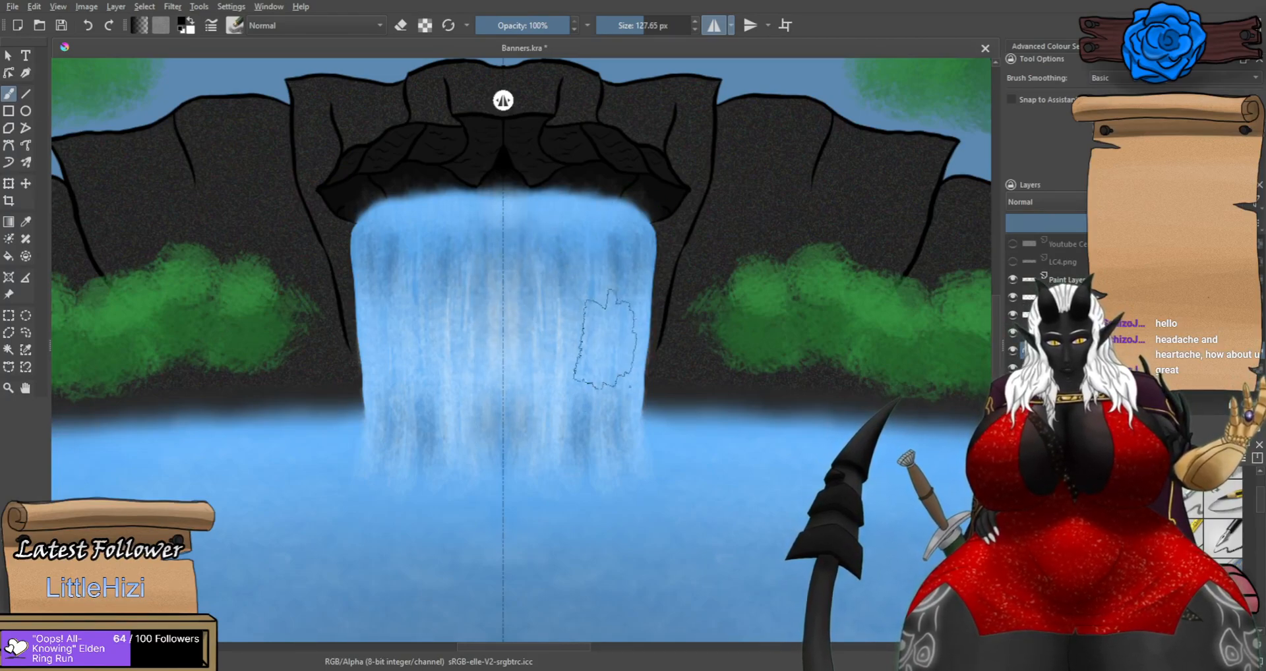
Examine the whole banner's composition with the title hidden.
scroll(633, 310, "down", 5)
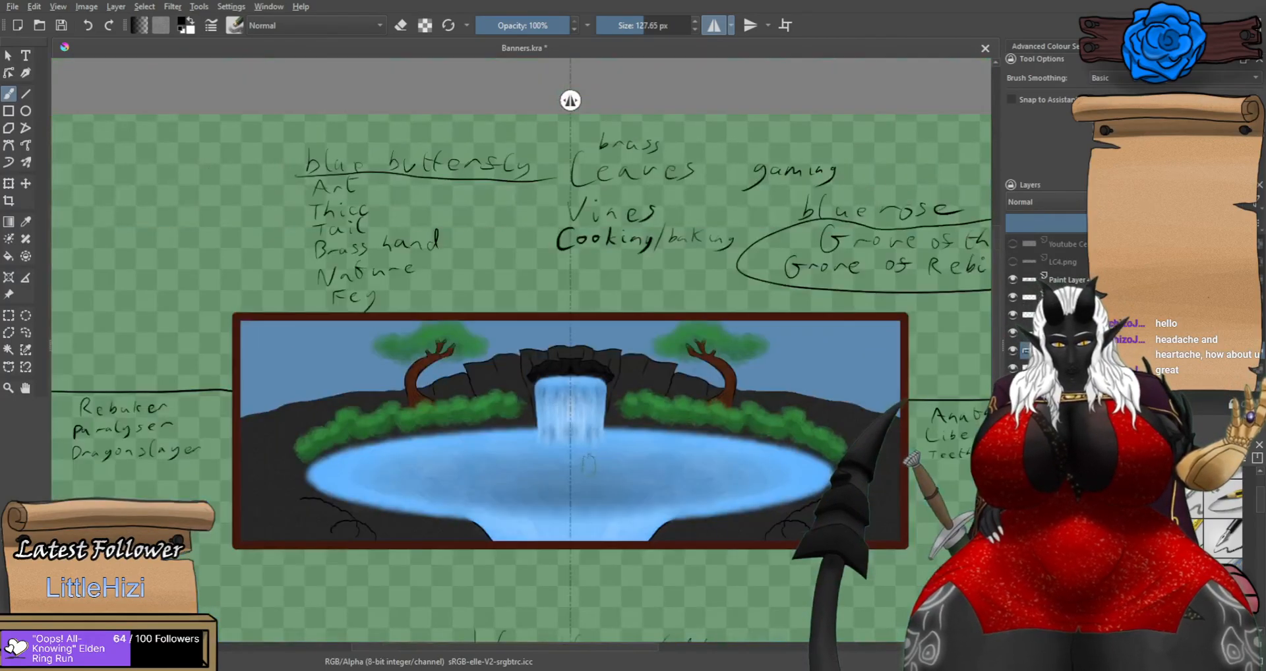
scroll(586, 462, "down", 2)
scroll(586, 462, "up", 4)
scroll(583, 403, "down", 4)
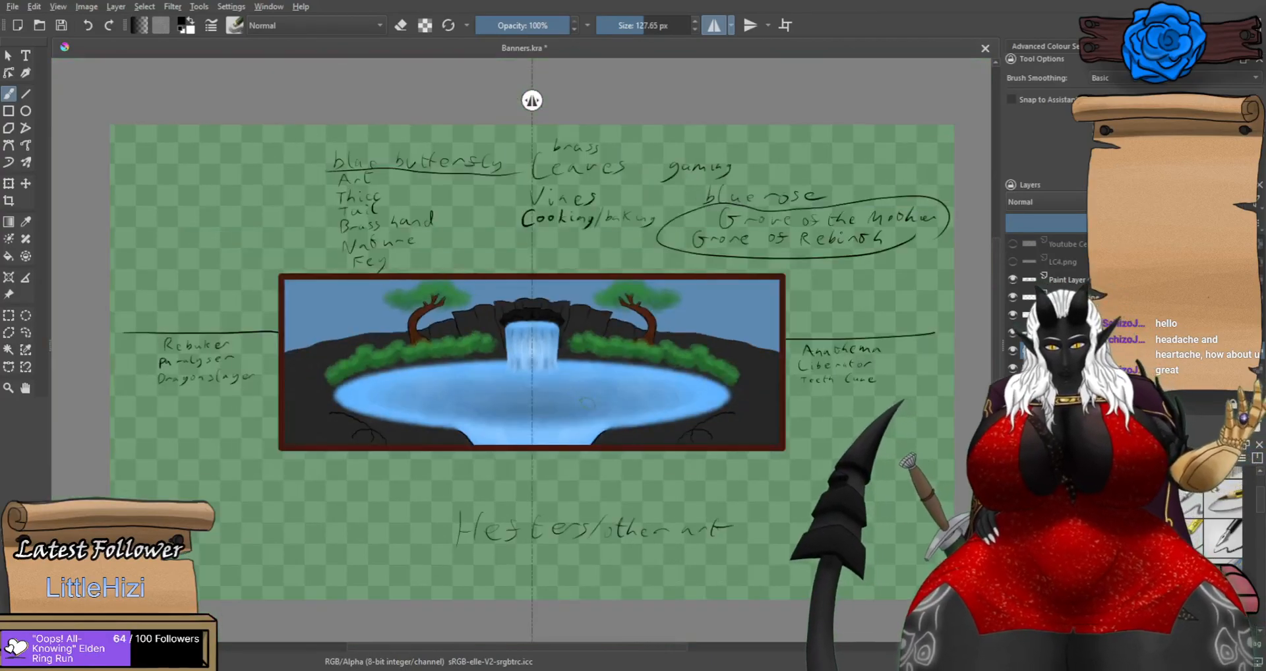
scroll(583, 401, "up", 3)
scroll(604, 381, "down", 1)
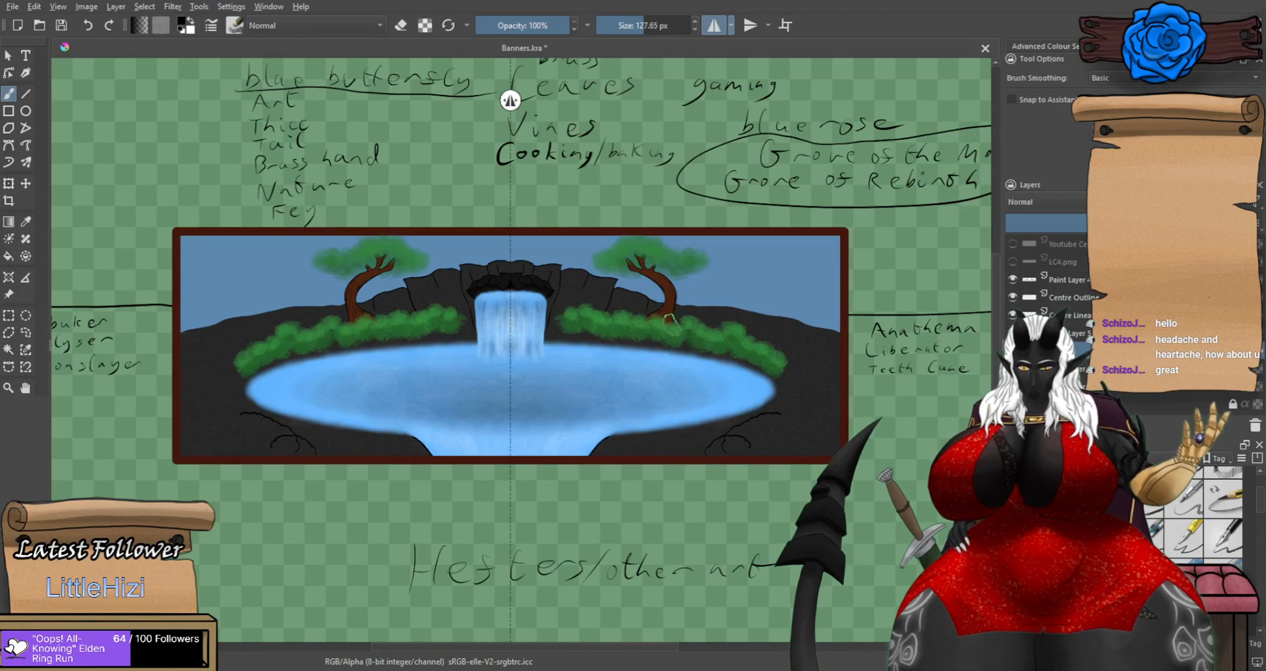
Draw black cracks across the rock face between the waterfall and the bushes with a 42.76 px brush.
scroll(510, 100, "up", 5)
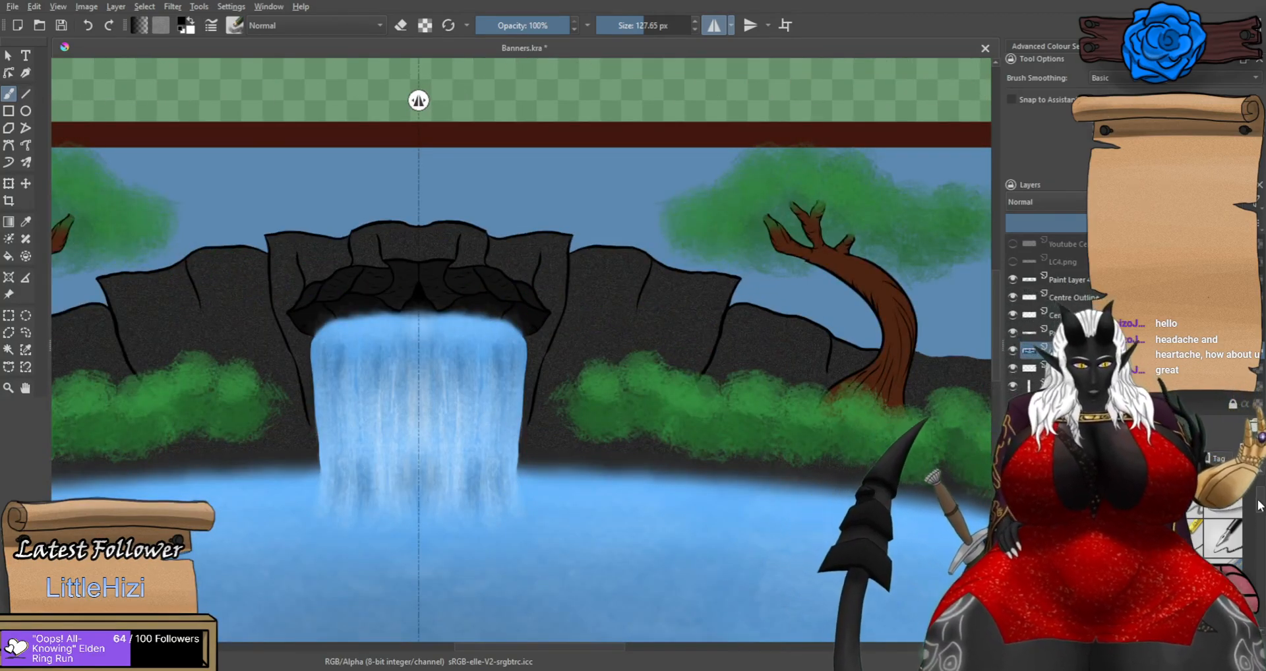
scroll(578, 366, "up", 3)
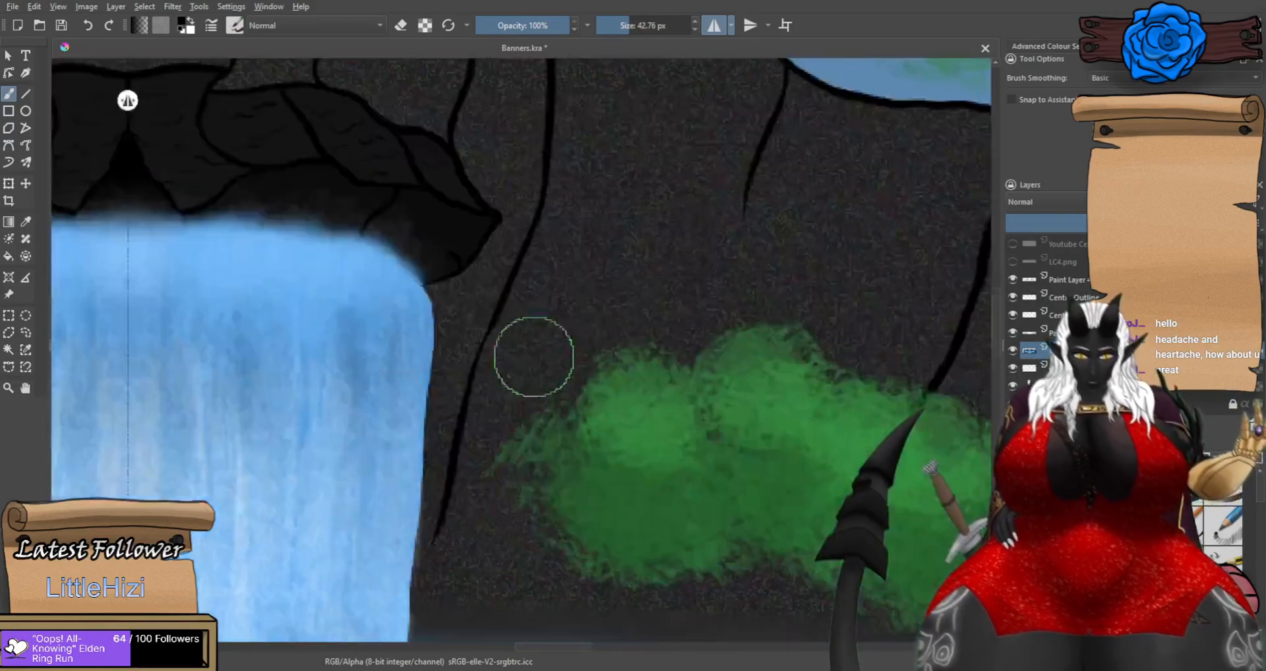
mouse_move(530, 239)
left_mouse_down()
mouse_move(627, 312)
mouse_move(636, 331)
mouse_move(612, 352)
left_mouse_up()
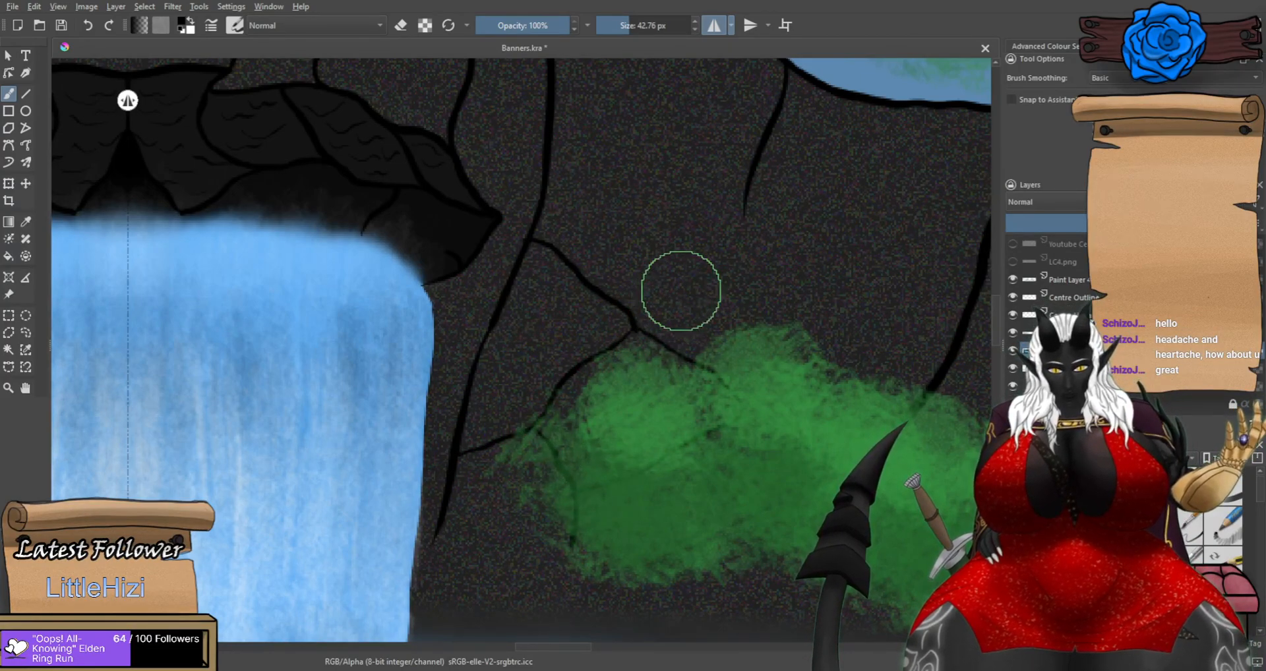
scroll(670, 291, "down", 2)
scroll(711, 240, "up", 2)
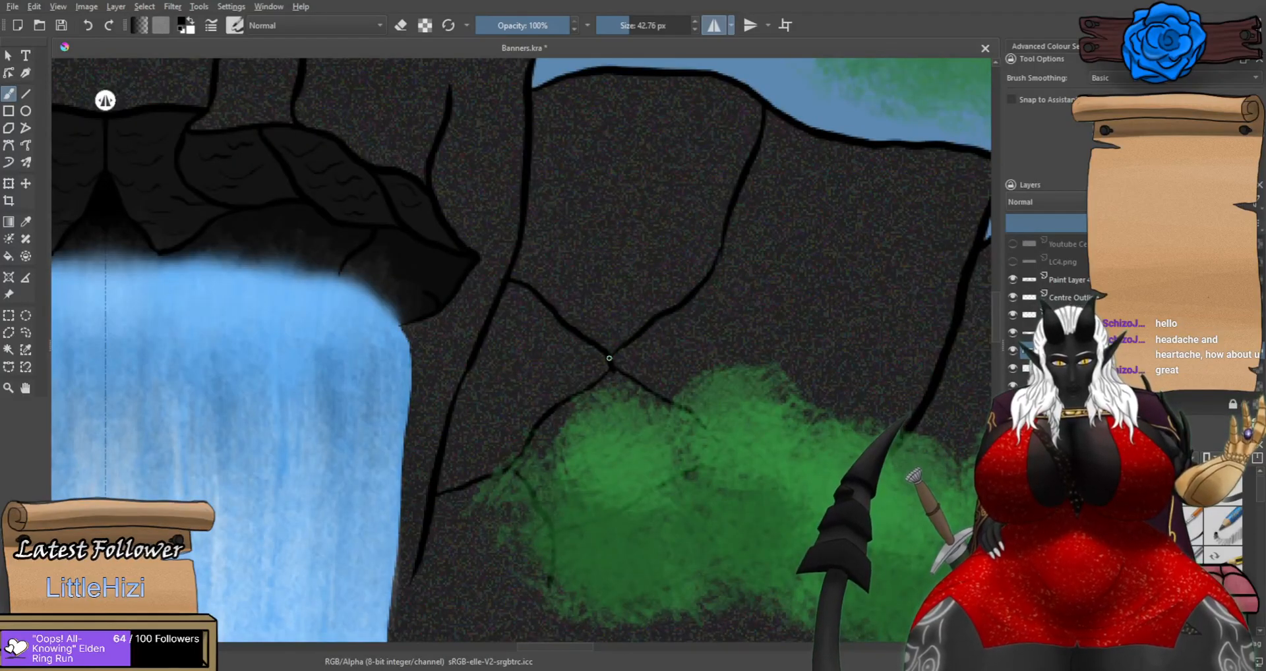
Extend the crack network up the rock face beside the waterfall with thin, connected black lines, redoing the first stroke.
left_click_drag(565, 261, 536, 286)
key("ctrl+z")
left_click_drag(720, 247, 705, 237)
left_click_drag(554, 274, 538, 290)
left_click_drag(547, 170, 532, 162)
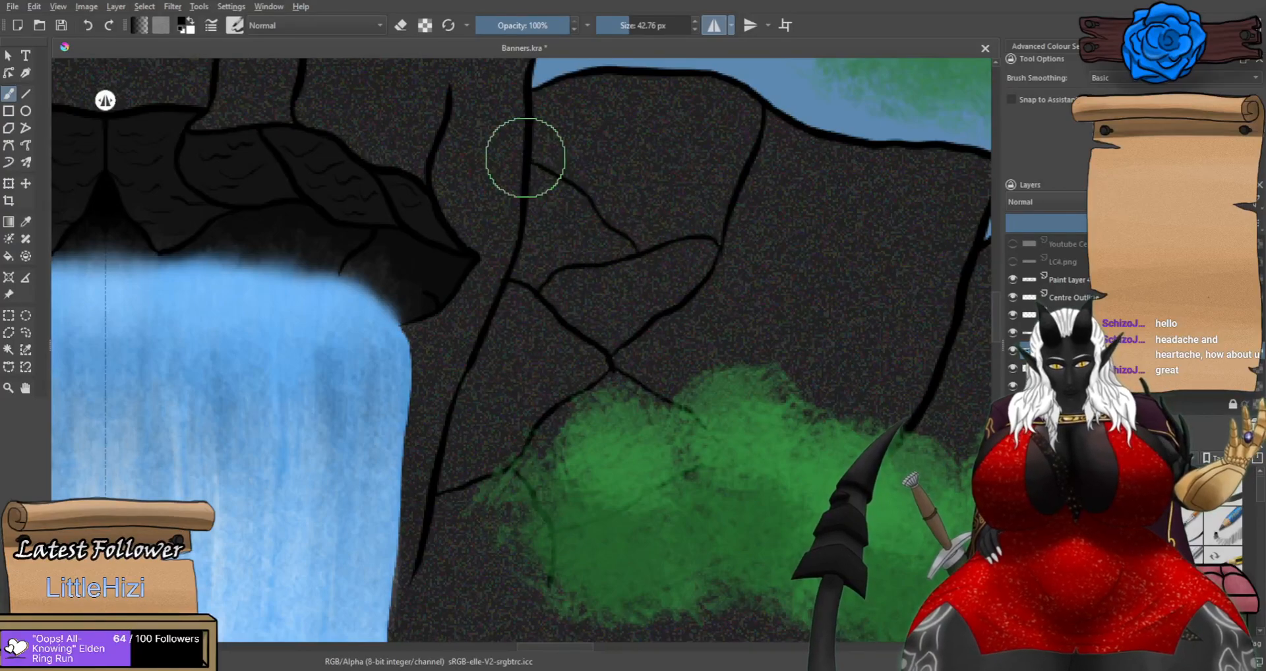
left_click_drag(690, 230, 614, 322)
left_click_drag(532, 289, 548, 258)
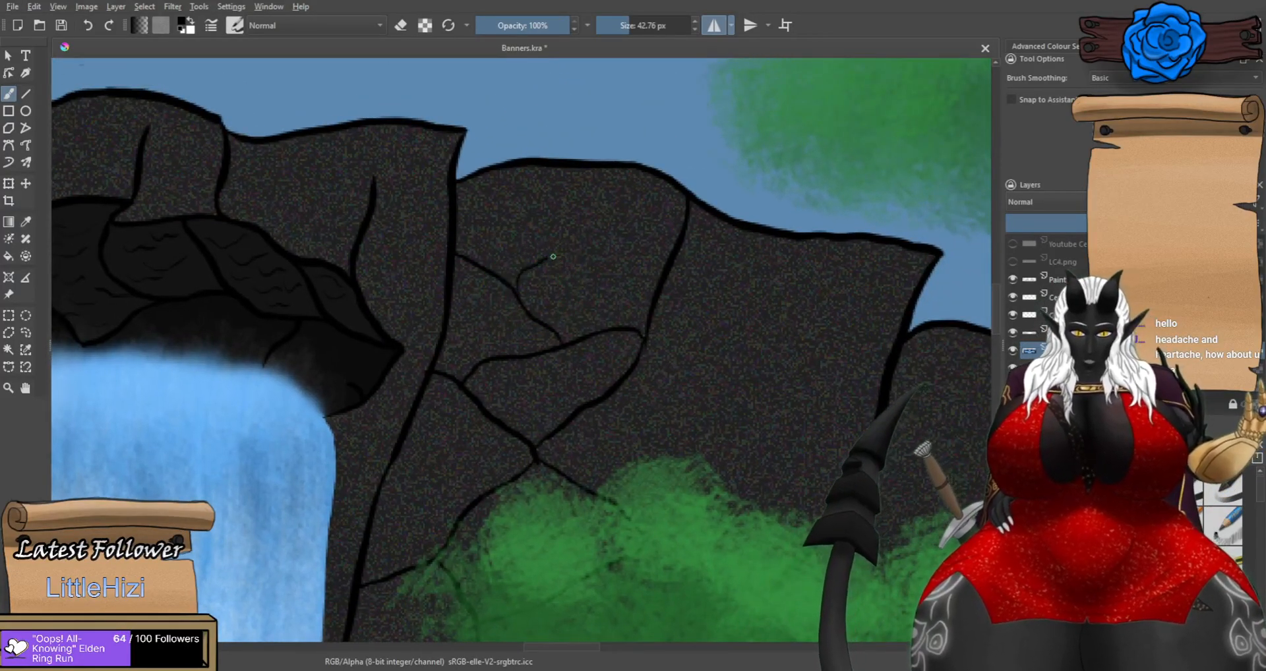
Add cracks from the rock's upper edge and short branching cracks on the neighbouring rock, down to the bush.
mouse_move(590, 211)
left_mouse_down()
mouse_move(665, 269)
mouse_move(633, 238)
mouse_move(728, 266)
mouse_move(706, 247)
mouse_move(754, 282)
left_mouse_up()
key("ctrl+z")
mouse_move(650, 339)
left_mouse_down()
mouse_move(667, 355)
mouse_move(731, 351)
left_mouse_up()
mouse_move(568, 429)
left_mouse_down()
mouse_move(637, 439)
mouse_move(650, 453)
left_mouse_up()
scroll(510, 531, "down", 2)
scroll(505, 545, "up", 2)
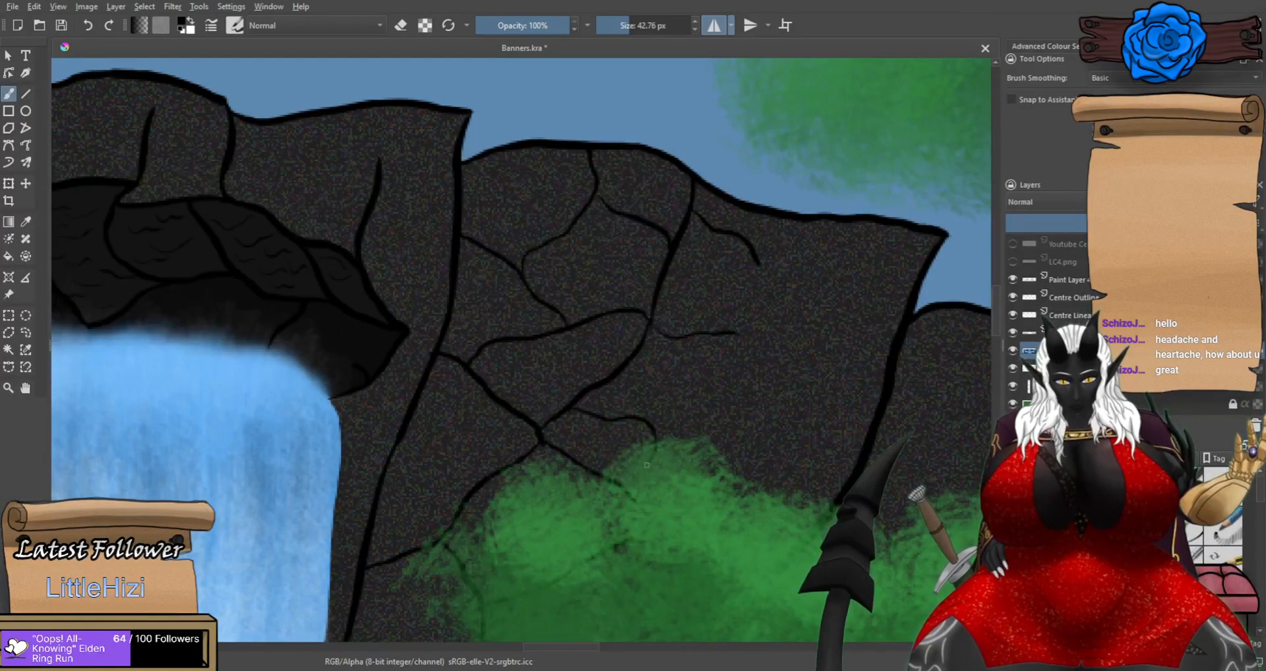
left_click_drag(660, 437, 749, 441)
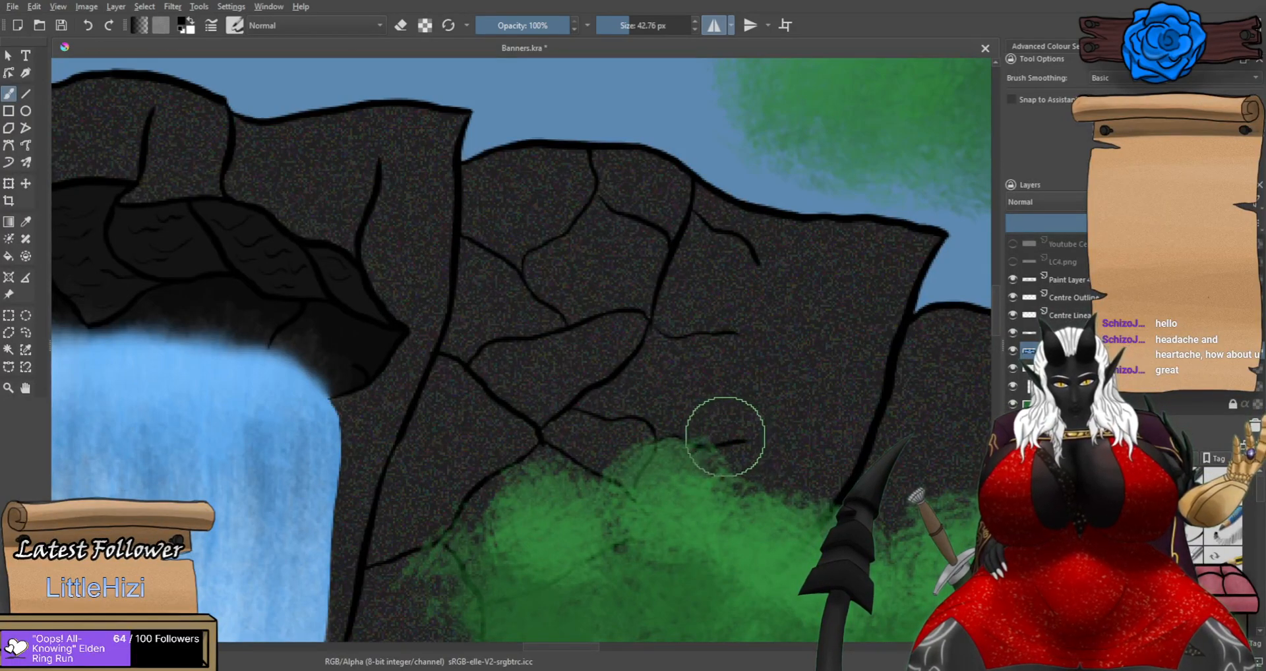
Draw short cracks linking the cave overhang and the waterfall's edge to the rock's main dividing line.
scroll(665, 480, "down", 2)
scroll(518, 471, "up", 2)
mouse_move(521, 422)
left_mouse_down()
mouse_move(490, 415)
mouse_move(493, 443)
left_mouse_up()
mouse_move(527, 479)
left_mouse_down()
mouse_move(480, 580)
mouse_move(514, 554)
mouse_move(482, 581)
mouse_move(488, 544)
left_mouse_up()
key("ctrl+z")
mouse_move(583, 359)
left_mouse_down()
mouse_move(565, 341)
mouse_move(596, 326)
mouse_move(555, 337)
left_mouse_up()
key("ctrl+z")
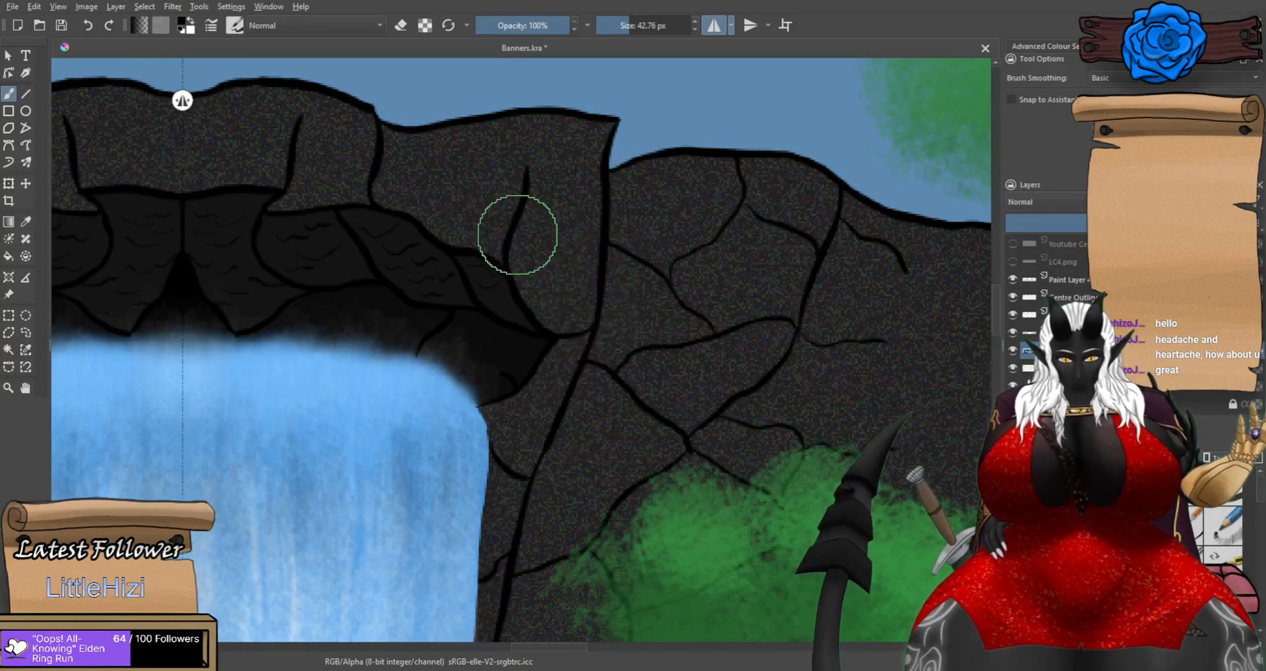
Connect the open crack above the cave overhang to the rock's upper edge and branch further cracks off it.
left_click_drag(529, 165, 572, 117)
left_click_drag(526, 191, 527, 176)
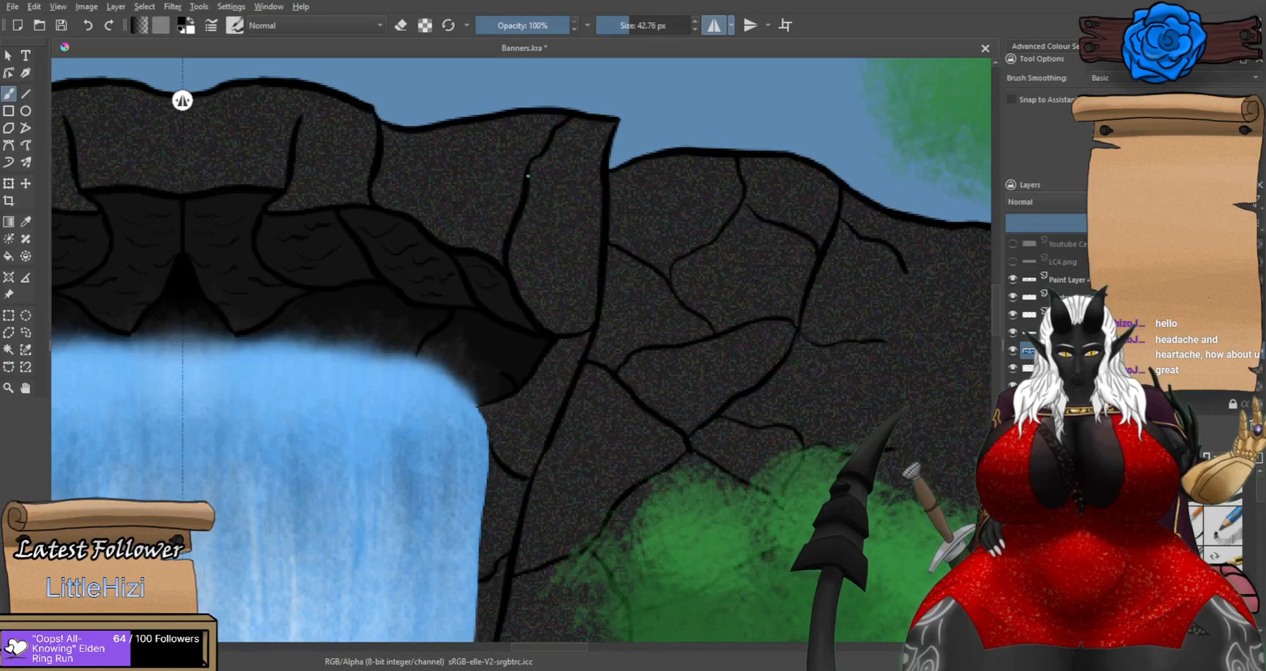
mouse_move(562, 243)
left_mouse_down()
mouse_move(510, 249)
mouse_move(532, 254)
mouse_move(569, 210)
left_mouse_up()
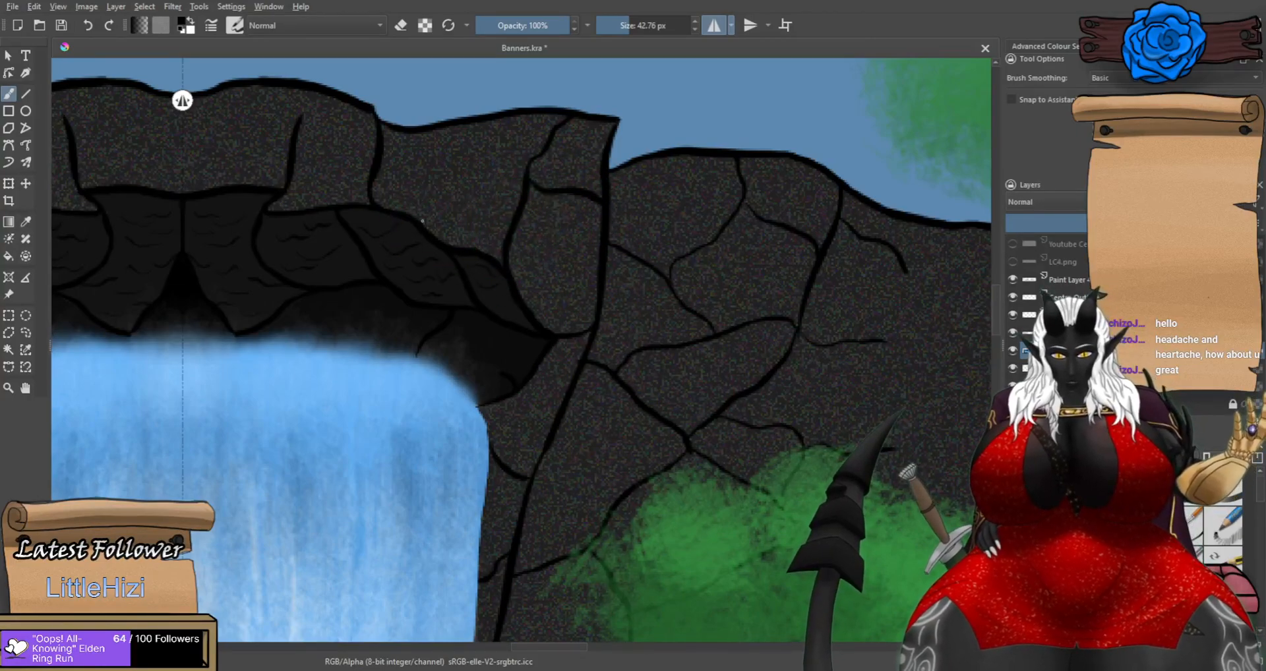
mouse_move(499, 171)
left_mouse_down()
mouse_move(420, 153)
mouse_move(405, 133)
mouse_move(466, 226)
mouse_move(562, 271)
left_mouse_up()
scroll(406, 134, "down", 5)
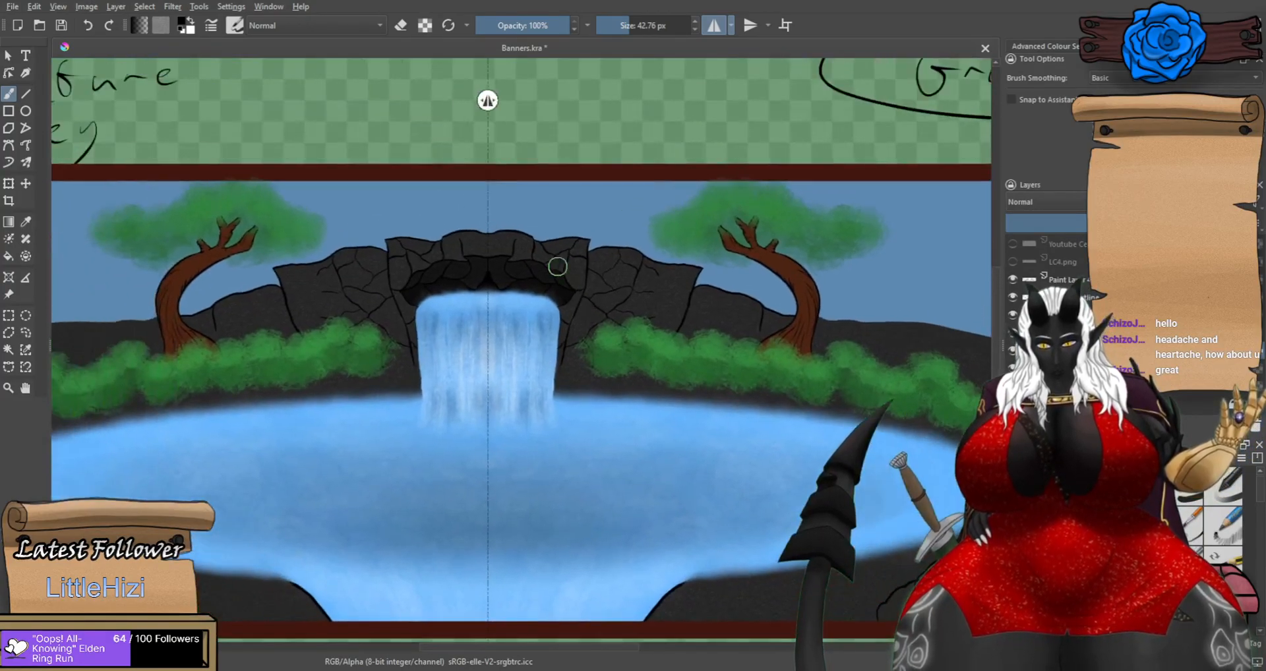
Draw mirrored cracks across the central rock at the top of the arch above the waterfall, undoing misplaced strokes.
scroll(510, 221, "up", 5)
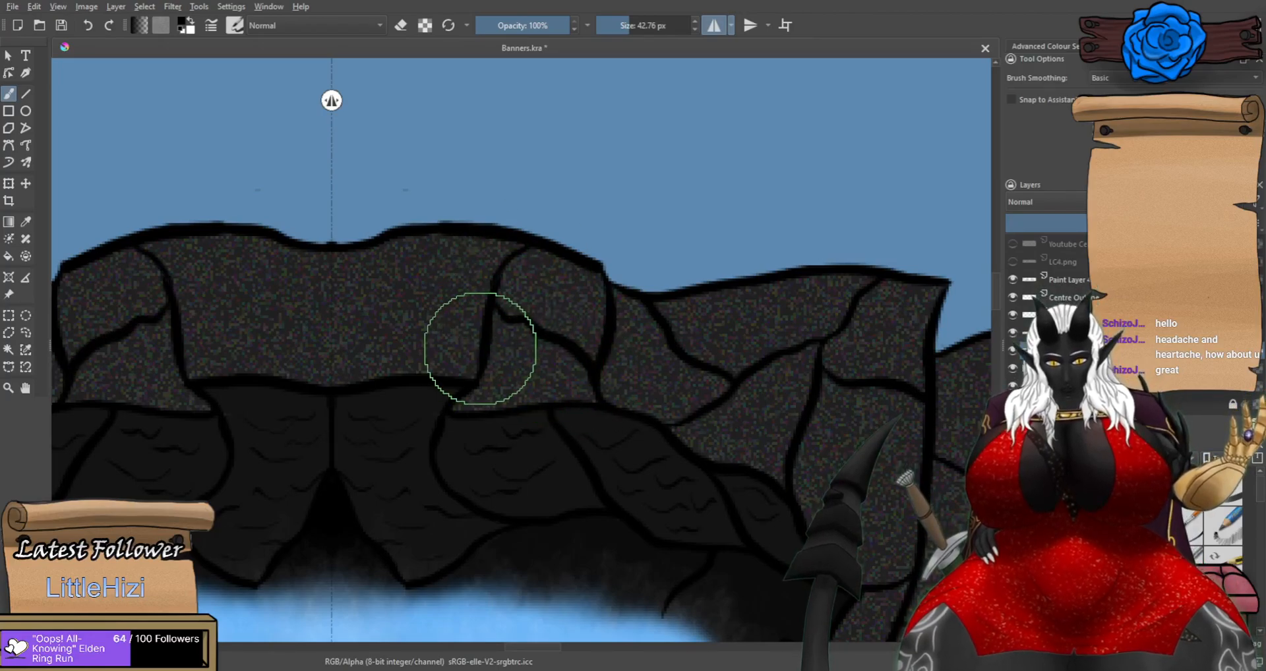
mouse_move(367, 378)
left_mouse_down()
mouse_move(390, 286)
mouse_move(410, 280)
mouse_move(406, 298)
mouse_move(425, 291)
mouse_move(484, 326)
left_mouse_up()
key("ctrl+z")
mouse_move(428, 289)
left_mouse_down()
mouse_move(451, 235)
mouse_move(412, 290)
mouse_move(333, 248)
left_mouse_up()
key("ctrl+z")
scroll(356, 270, "down", 6)
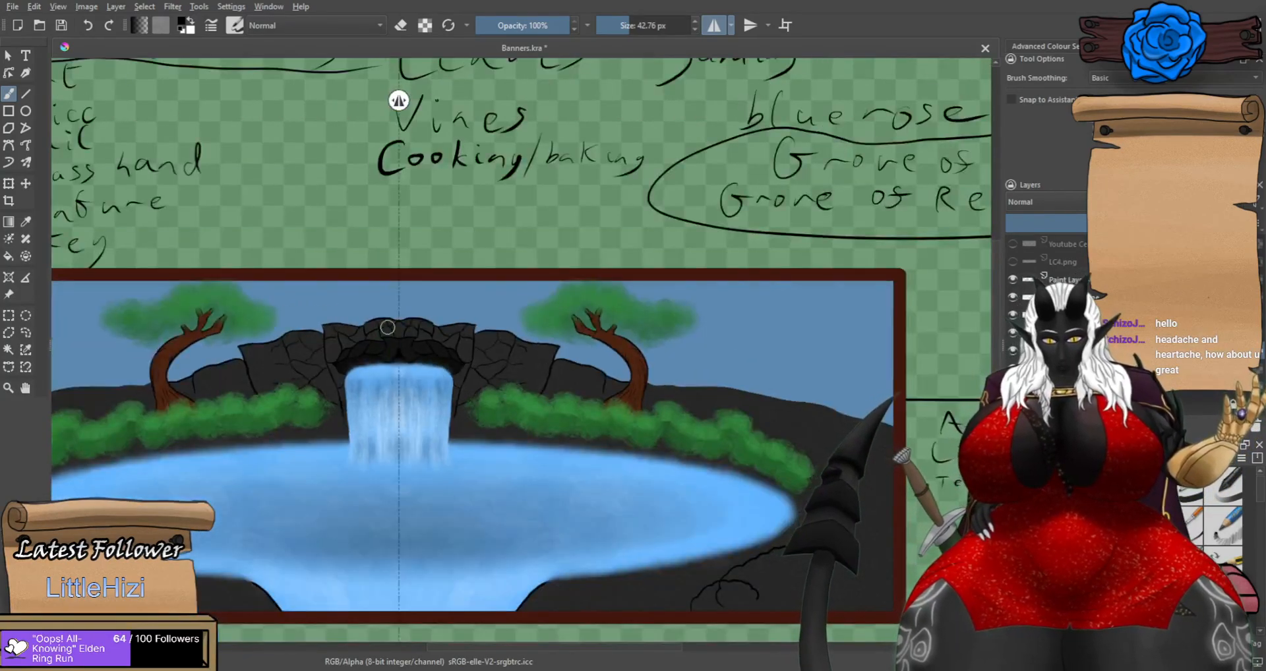
Examine the cracked rocks across the whole banner, hiding and showing the colour layer to compare it with the line work.
scroll(382, 331, "up", 2)
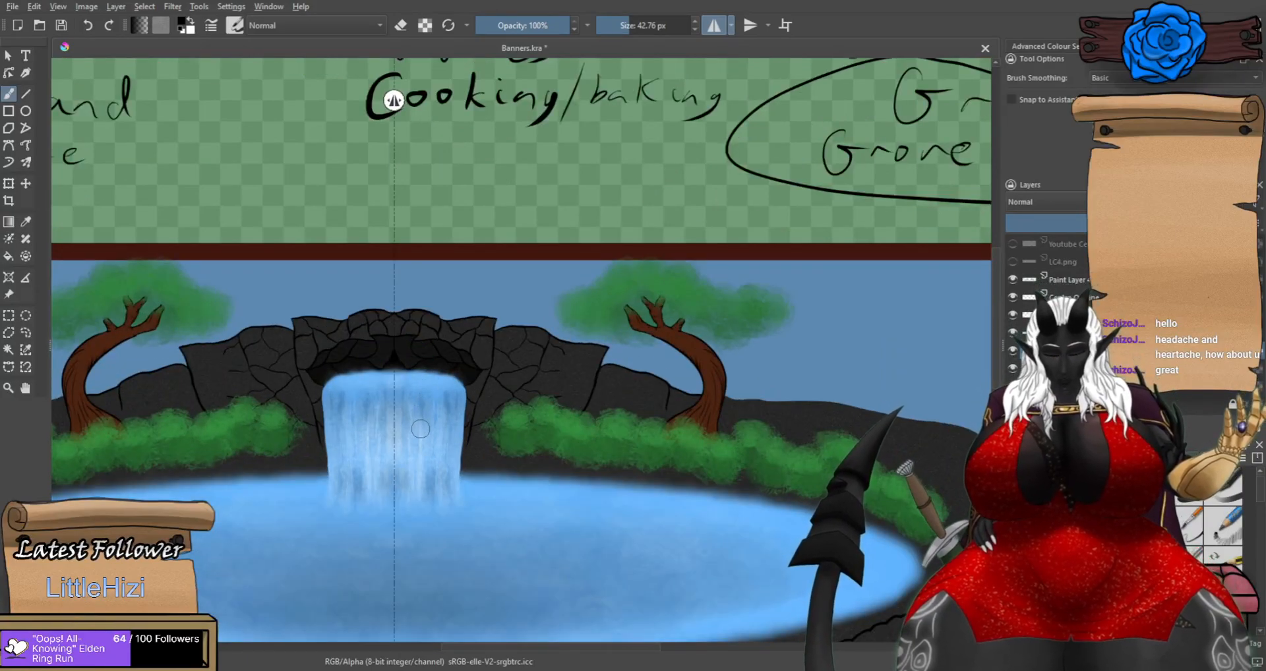
scroll(491, 417, "up", 5)
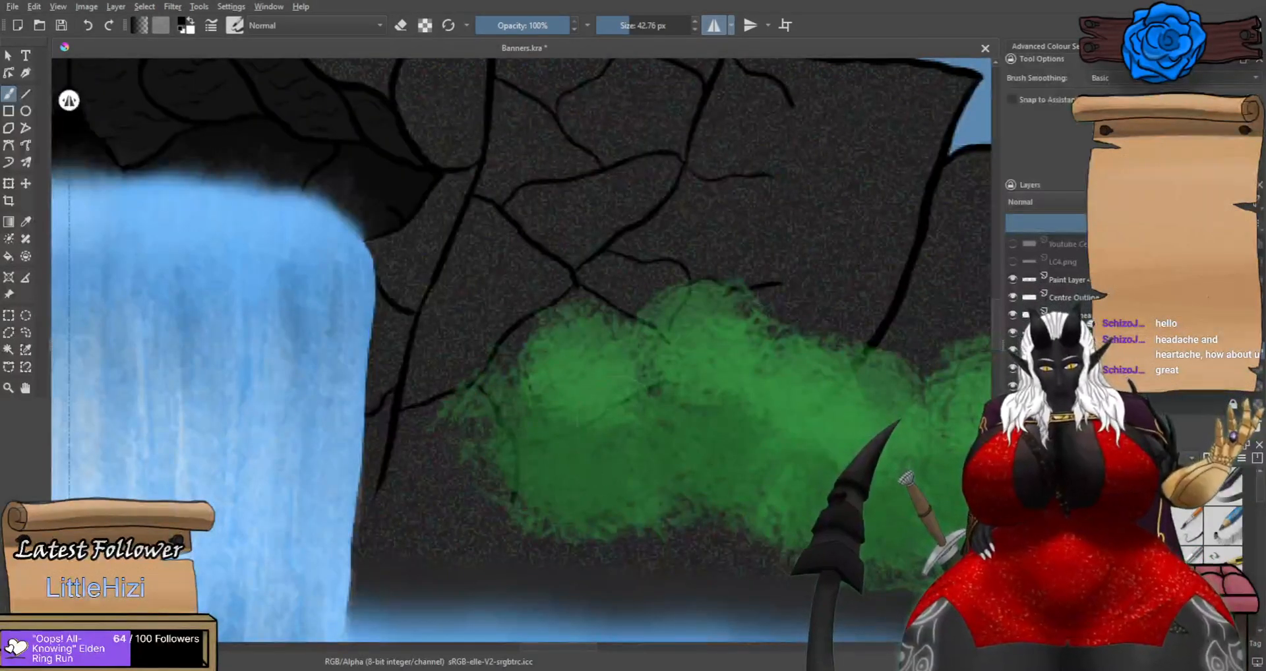
scroll(679, 506, "down", 5)
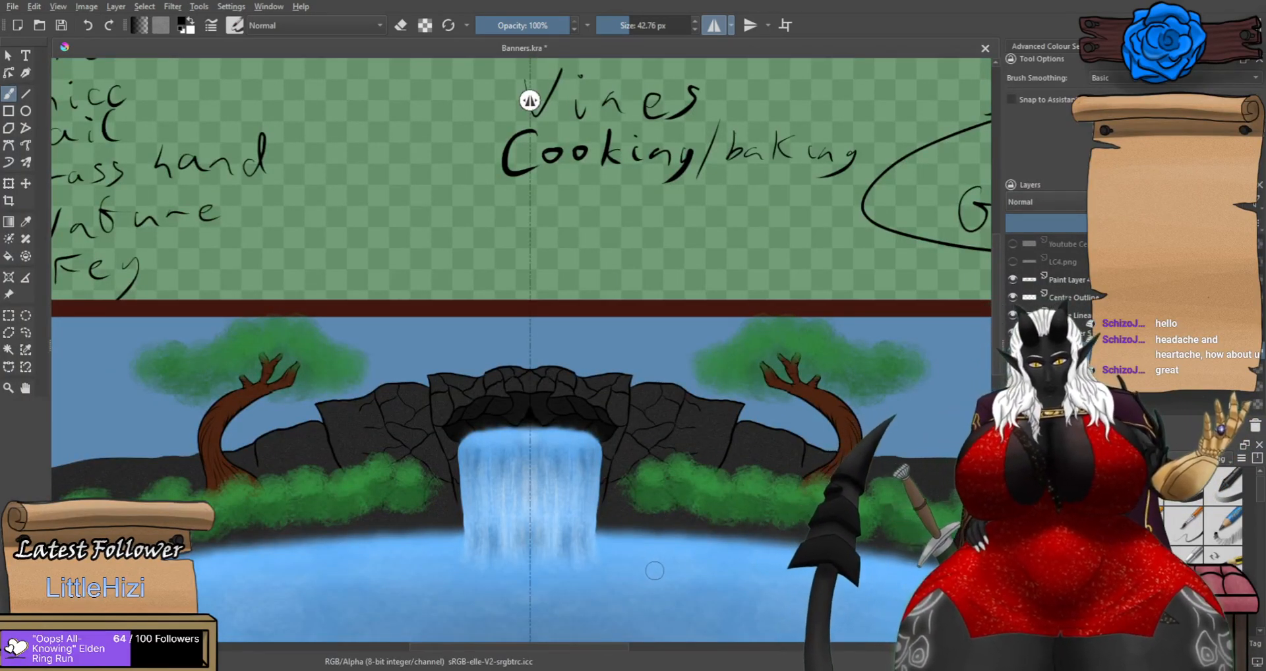
scroll(653, 571, "down", 1)
mouse_move(590, 558)
left_mouse_down()
mouse_move(556, 401)
mouse_move(570, 433)
left_mouse_up()
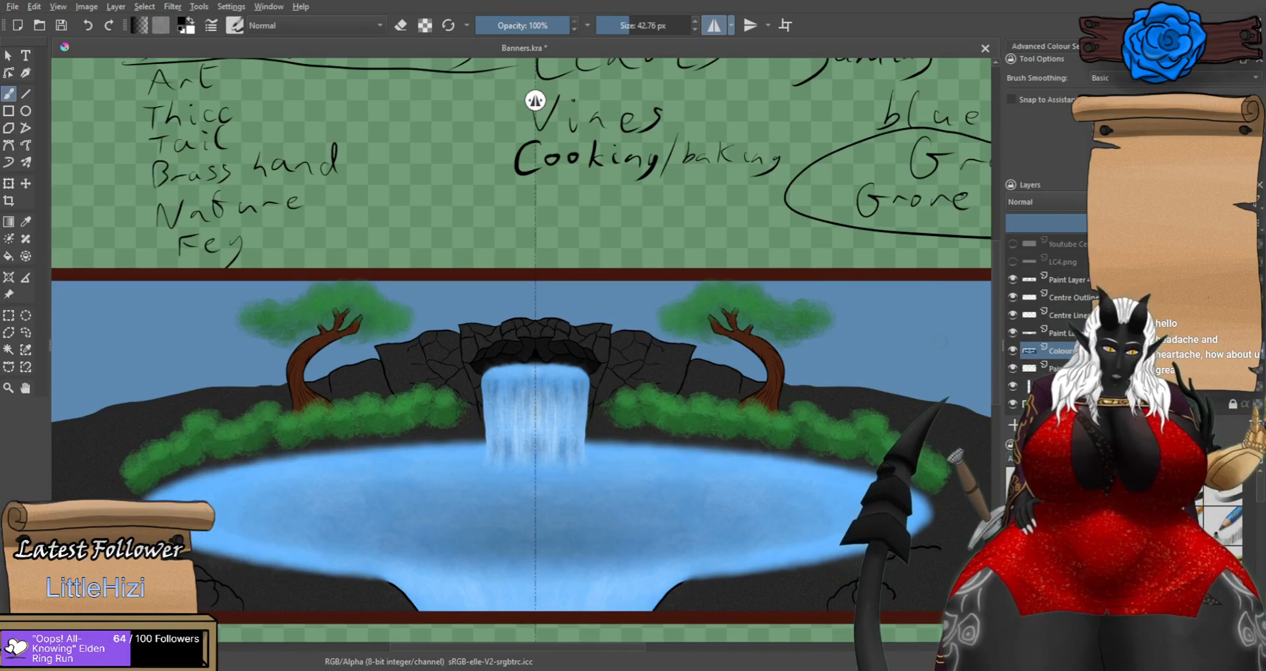
left_click(1012, 350)
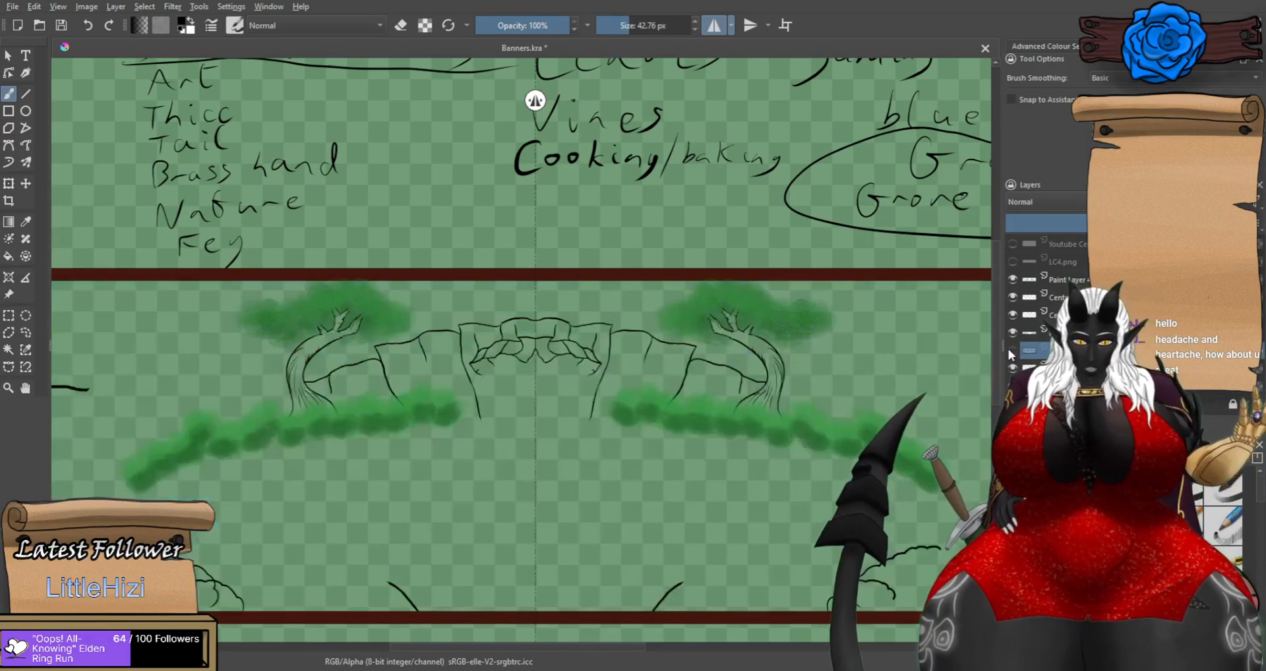
left_click(1011, 350)
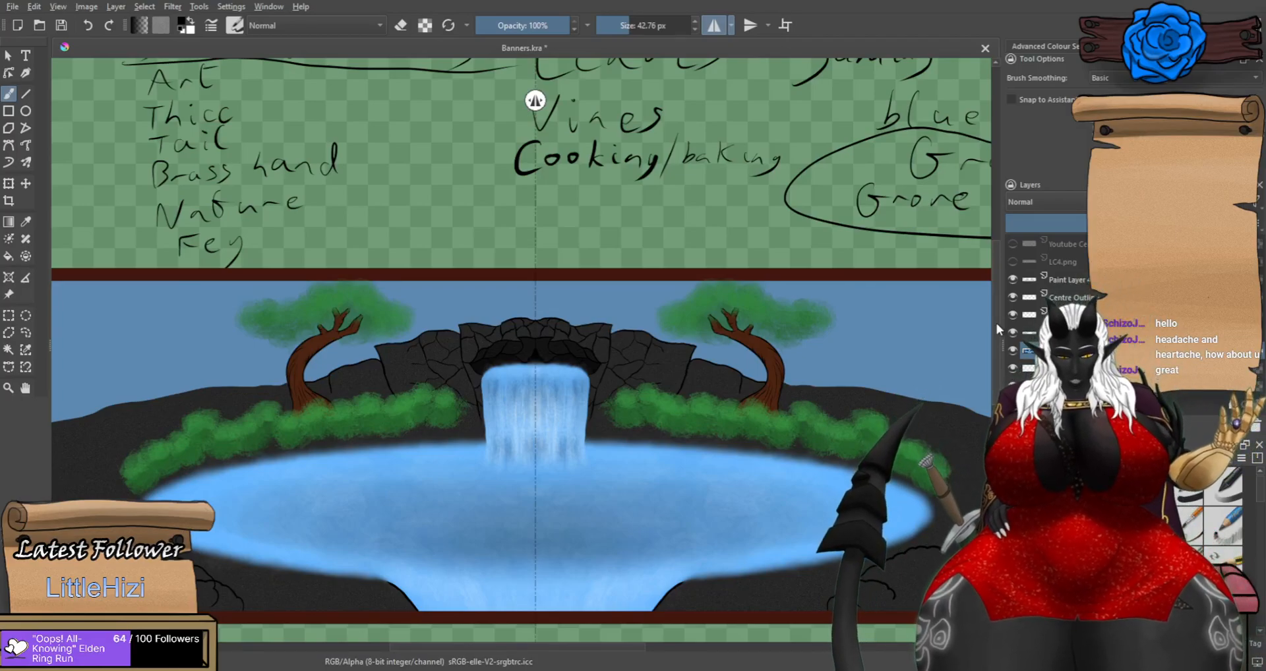
scroll(756, 264, "down", 2)
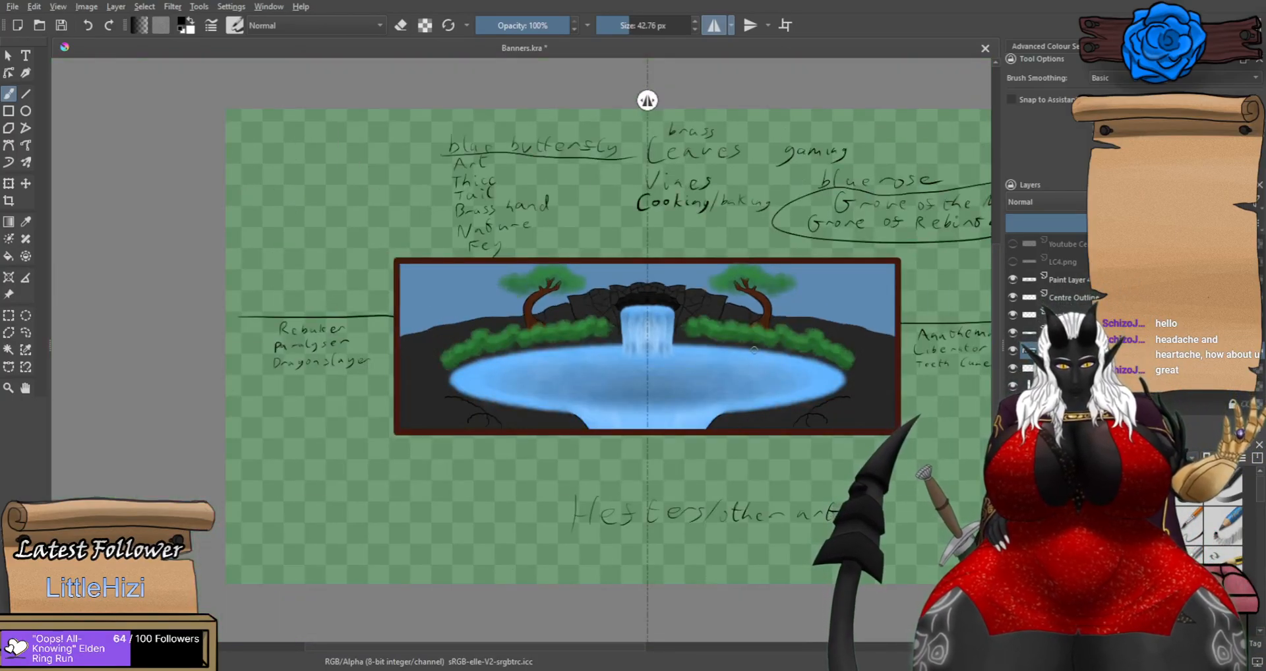
scroll(755, 349, "up", 1)
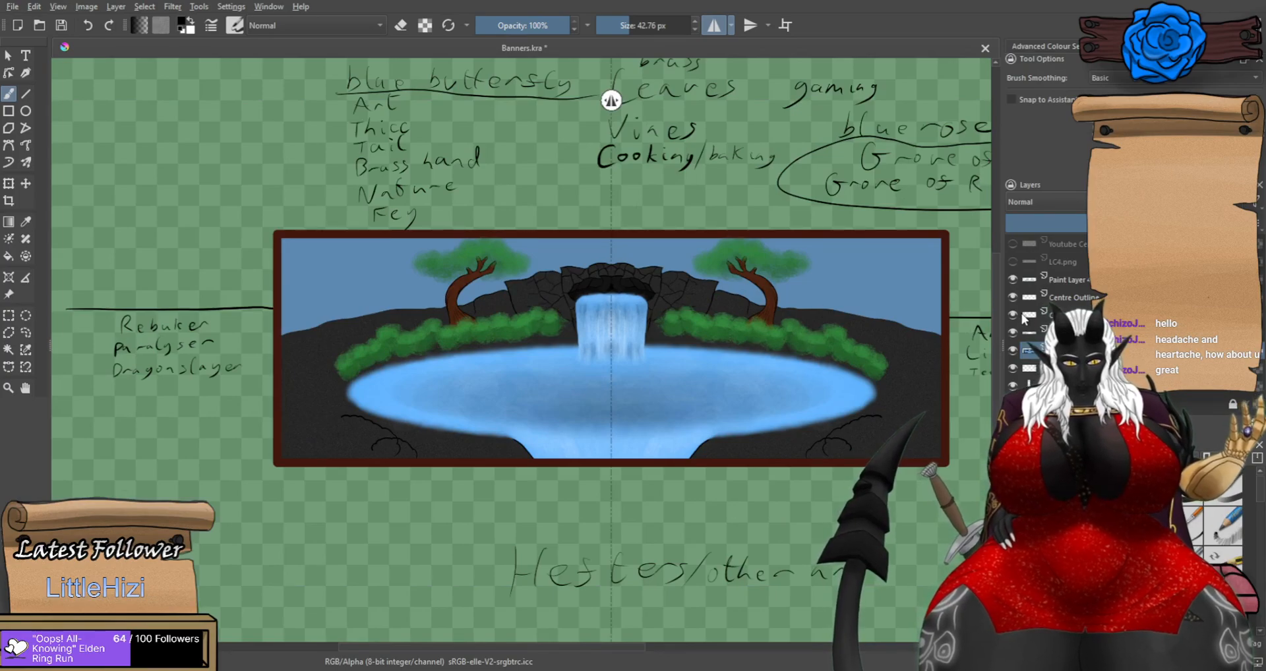
On the centre line layer, draw two slanted, mirrored trunk lines rising from the bushes on the outer side of the existing tree.
left_click_drag(647, 395, 586, 423)
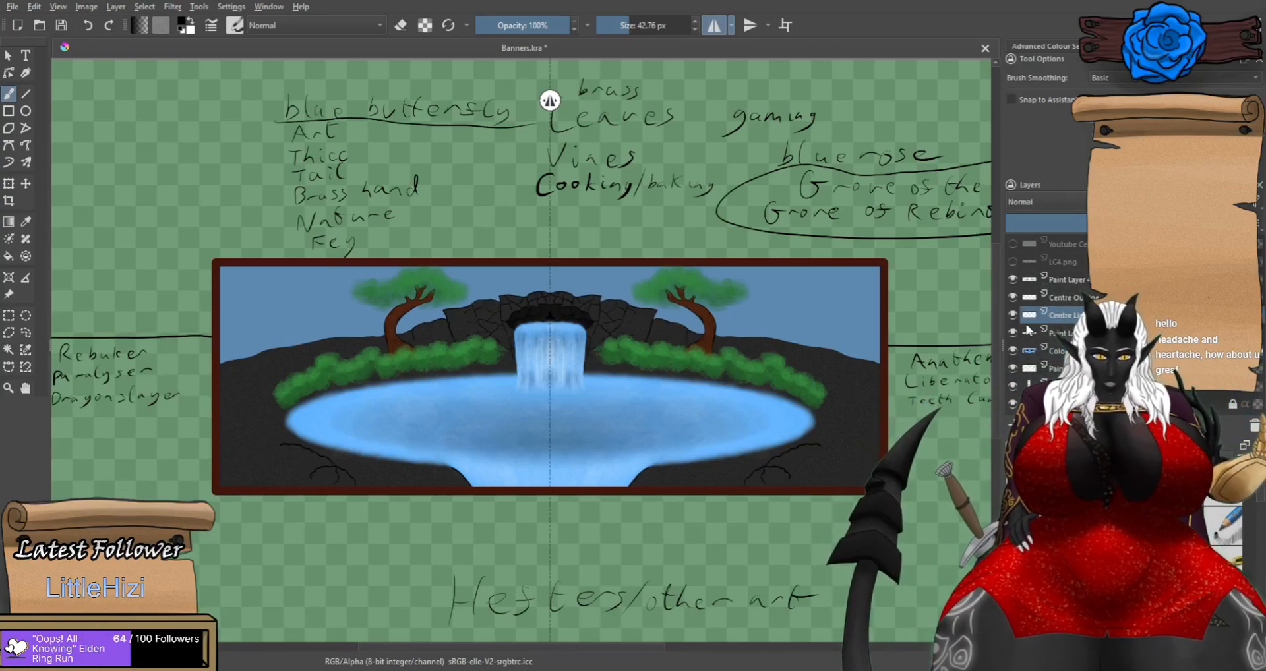
scroll(764, 313, "up", 5)
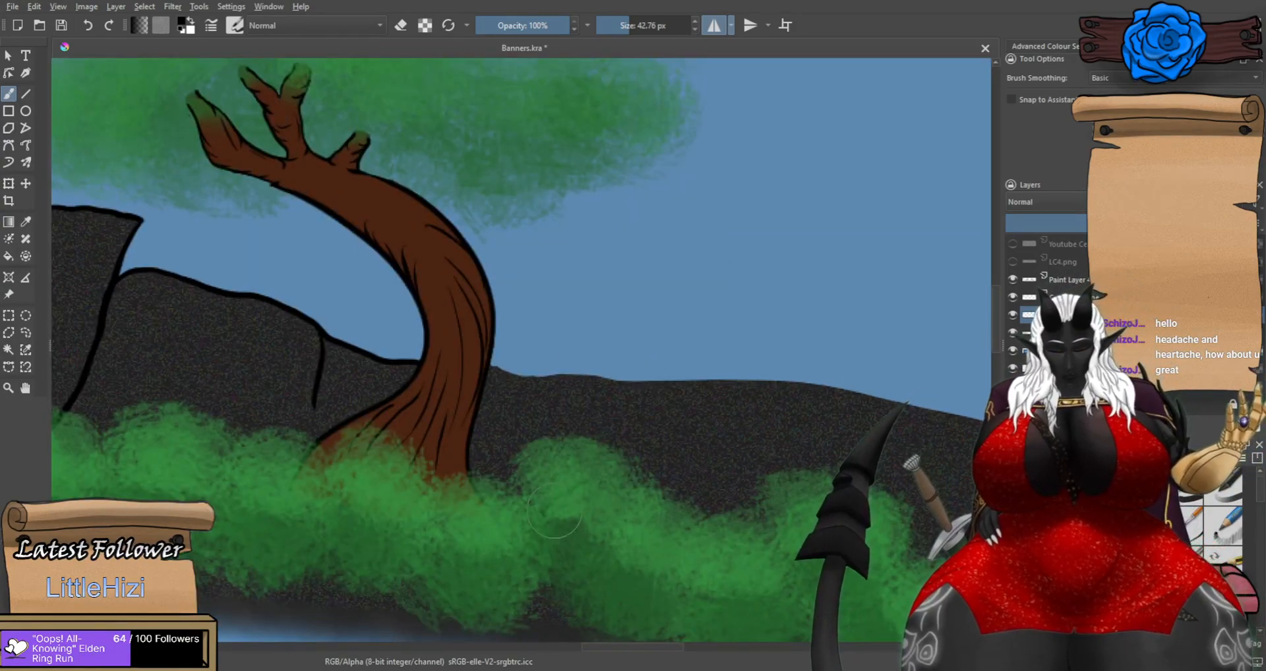
left_click_drag(561, 452, 684, 322)
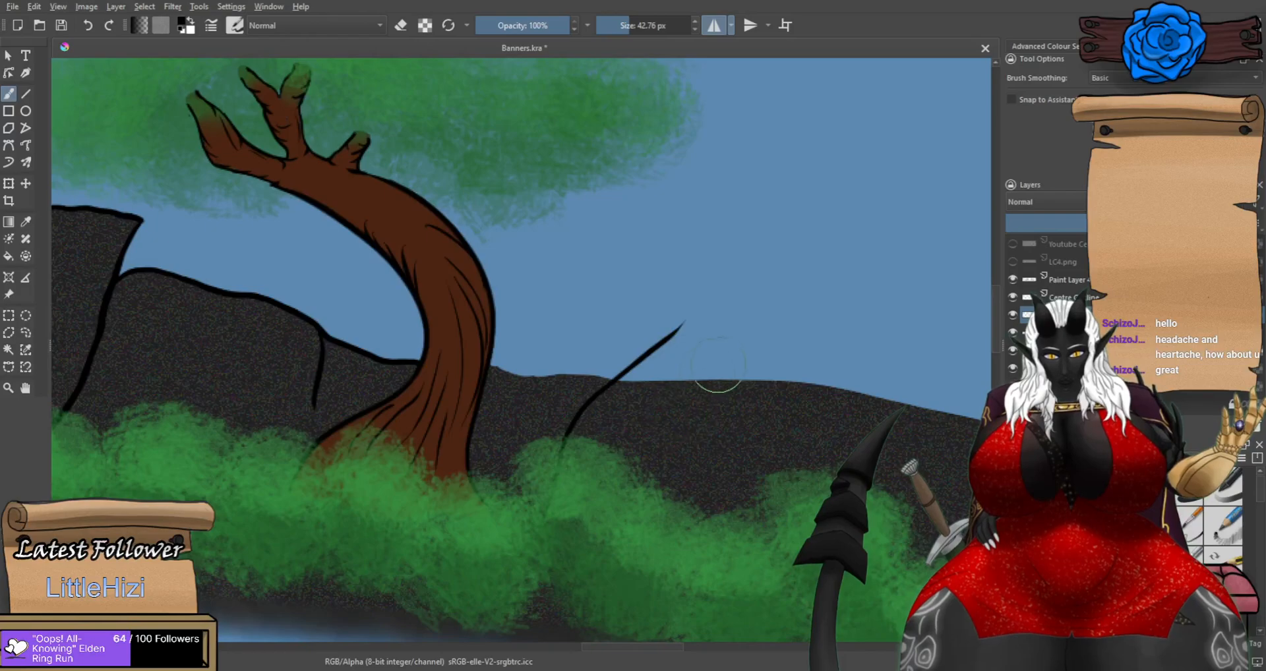
left_click_drag(656, 488, 725, 349)
key("ctrl+z")
left_click_drag(623, 488, 707, 340)
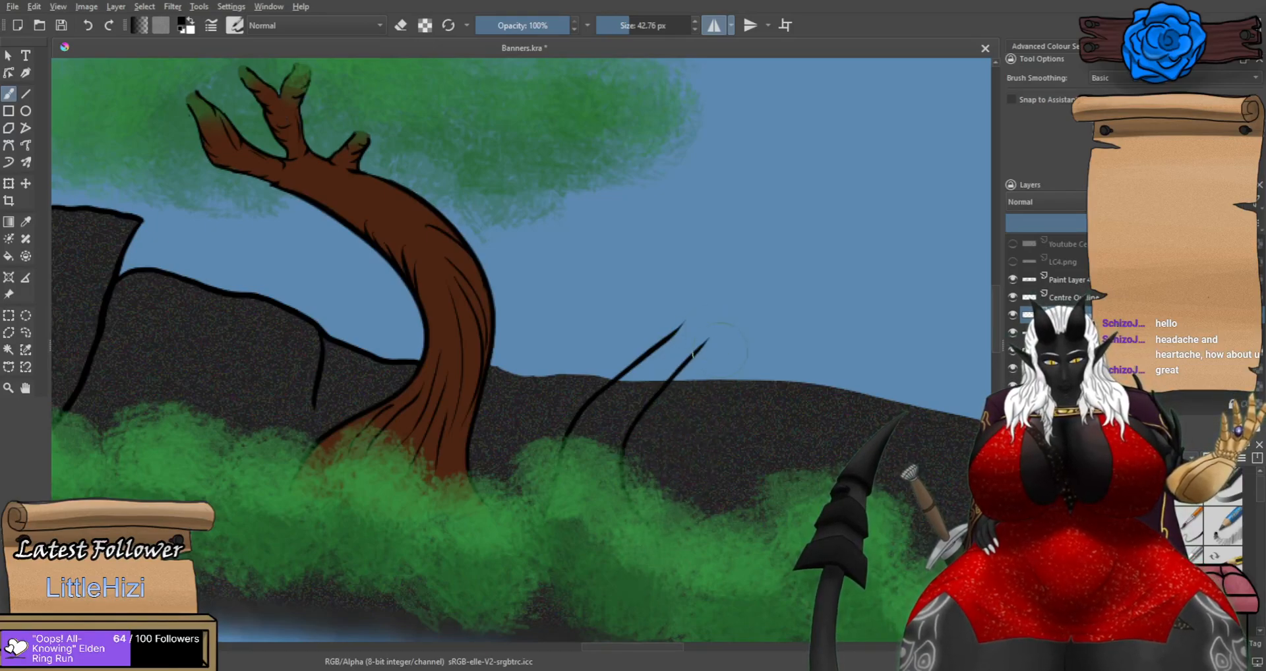
Draw a wavy branch line rising from the new trunk's inner edge and erase the excess line end beyond the join.
scroll(712, 317, "up", 2)
mouse_move(629, 354)
left_mouse_down()
mouse_move(649, 276)
mouse_move(607, 335)
mouse_move(624, 224)
left_mouse_up()
key("ctrl+z")
key("ctrl+z")
key("ctrl+z")
mouse_move(601, 371)
left_mouse_down()
mouse_move(575, 230)
mouse_move(565, 303)
mouse_move(603, 204)
mouse_move(620, 242)
left_mouse_up()
key("ctrl+z")
key("ctrl+z")
left_click_drag(645, 297, 633, 346)
key("e")
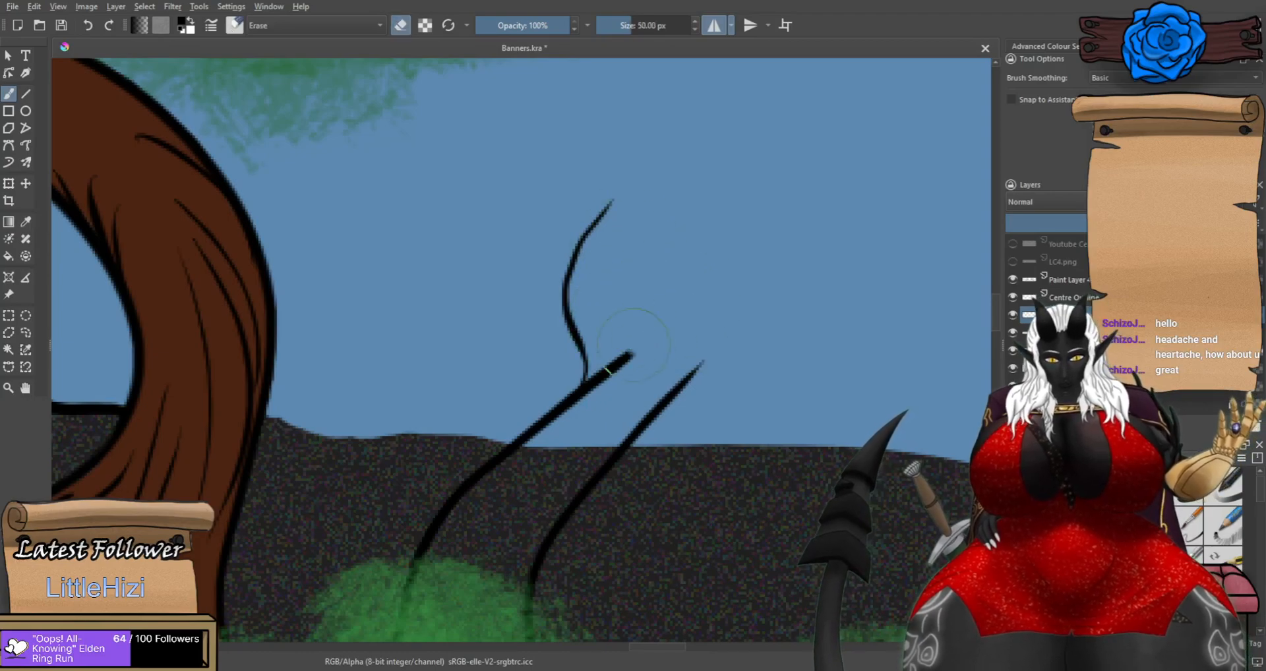
key("e")
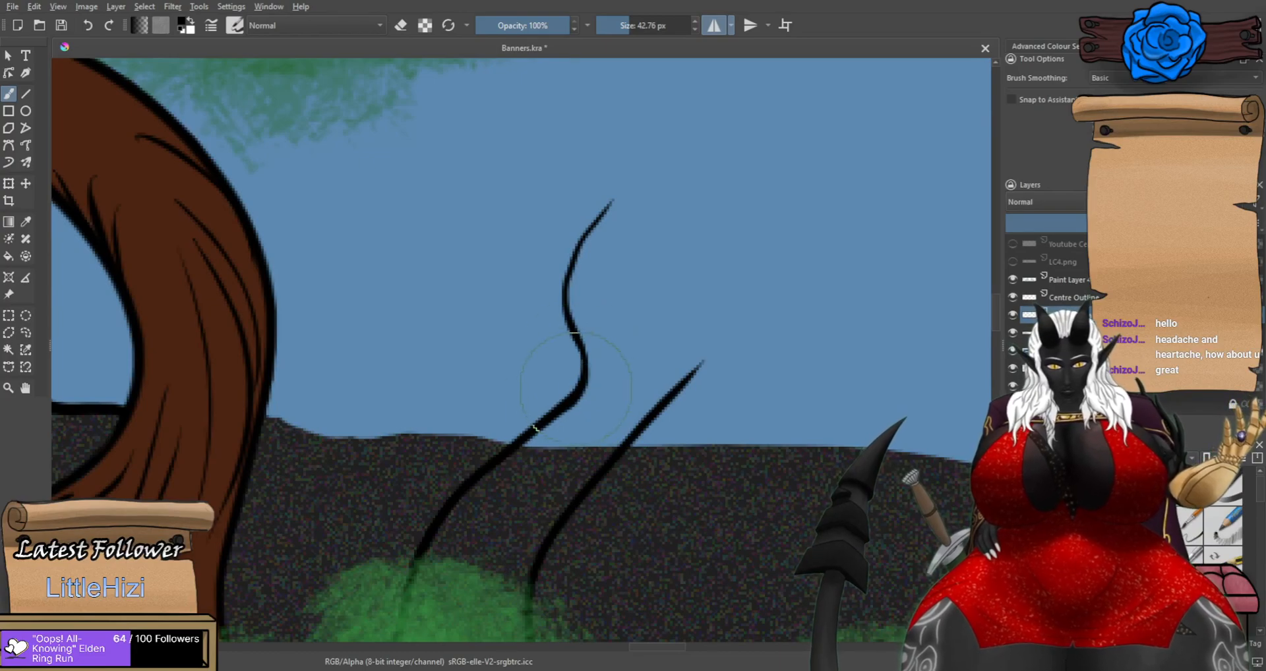
Outline in black the inner edges of the small tree's upright branches and the upper edge of its right-hand branch.
scroll(574, 386, "down", 5)
scroll(613, 308, "up", 3)
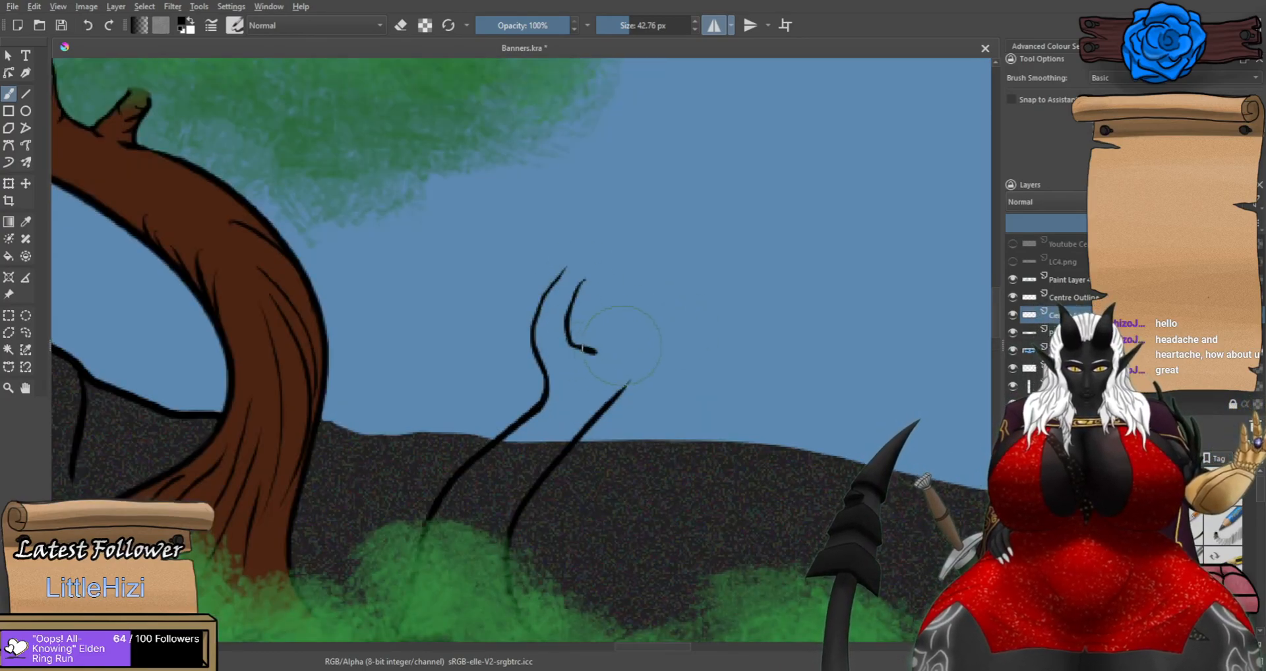
scroll(618, 344, "up", 2)
key("ctrl+z")
left_click_drag(583, 348, 618, 259)
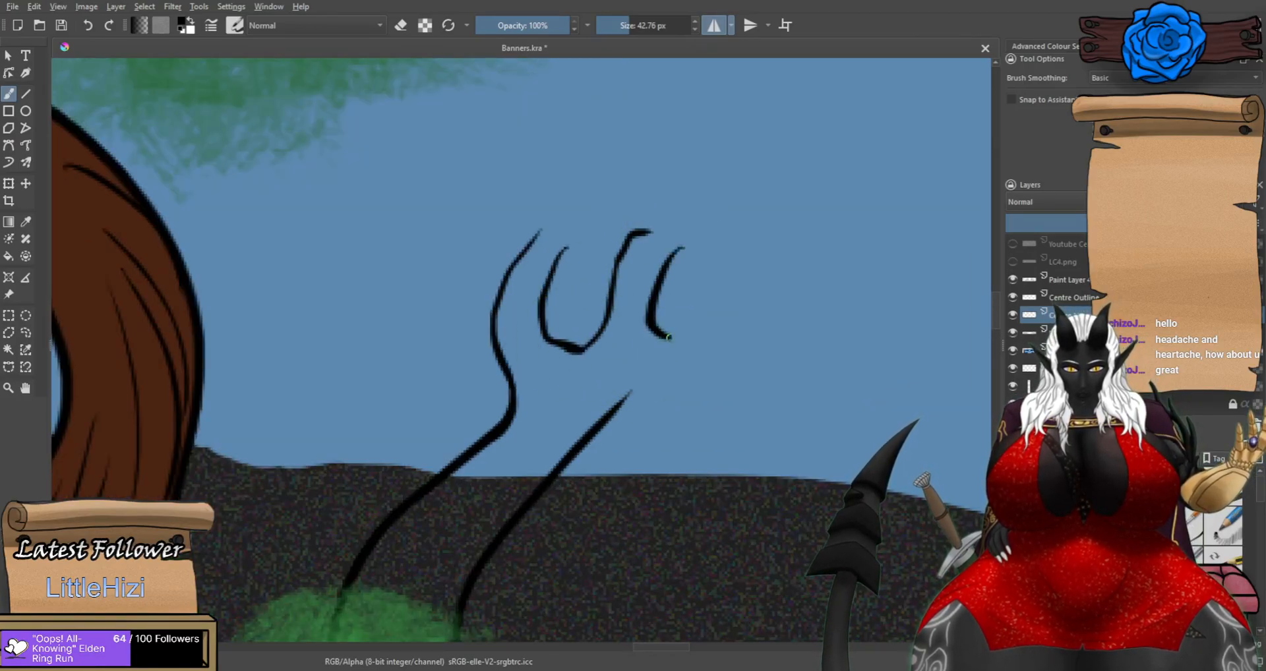
key("ctrl+z")
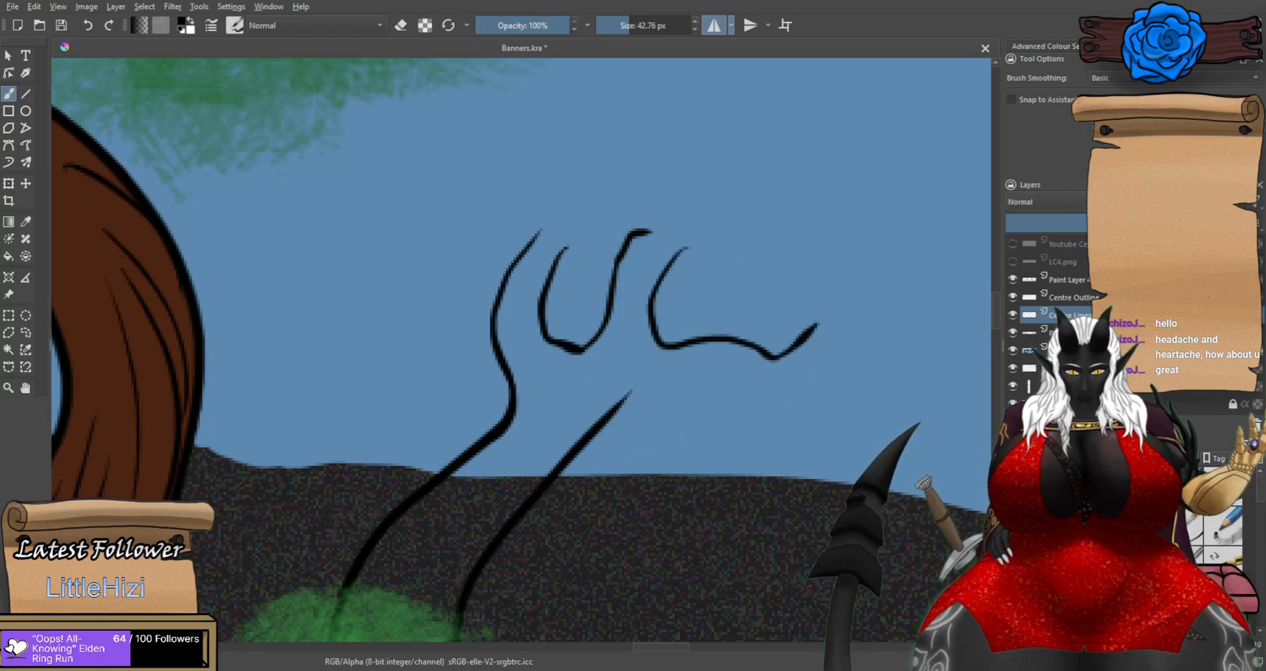
Outline the lower edge of the right-hand branch, joining it to the small tree's trunk and retrying unsatisfactory strokes.
left_click_drag(668, 392, 782, 398)
key("ctrl+z")
mouse_move(610, 420)
left_mouse_down()
mouse_move(659, 393)
mouse_move(698, 392)
left_mouse_up()
key("ctrl+z")
scroll(728, 347, "down", 3)
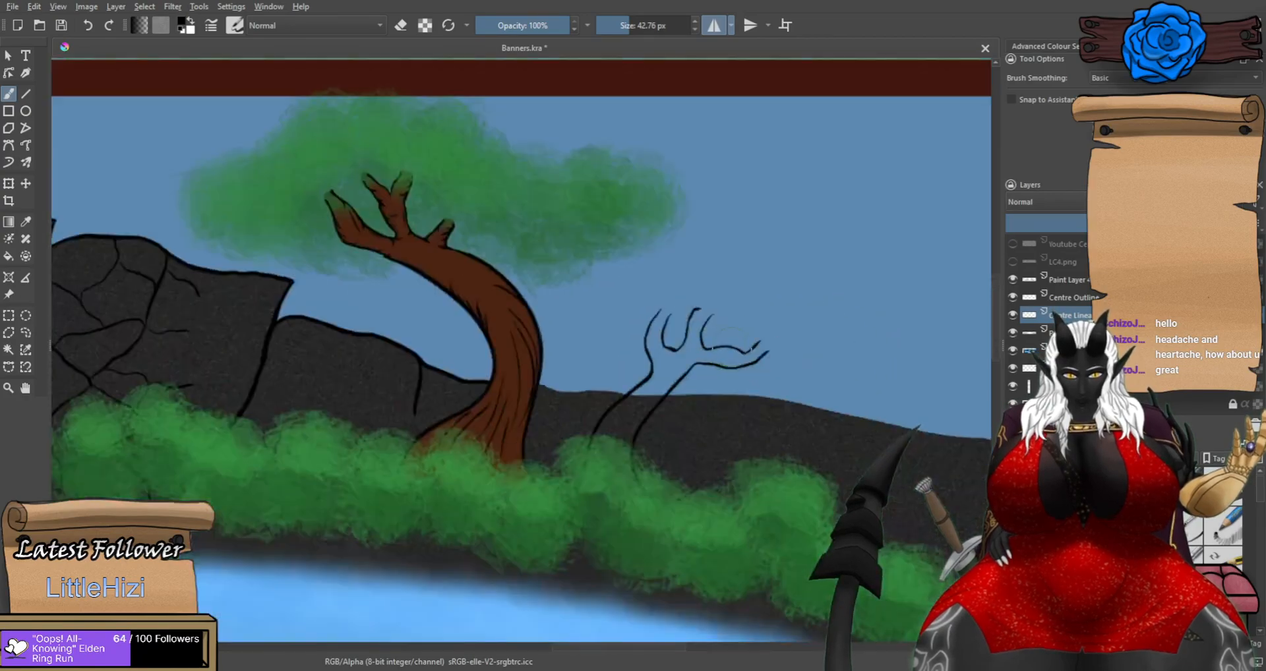
scroll(768, 326, "up", 3)
scroll(746, 328, "down", 2)
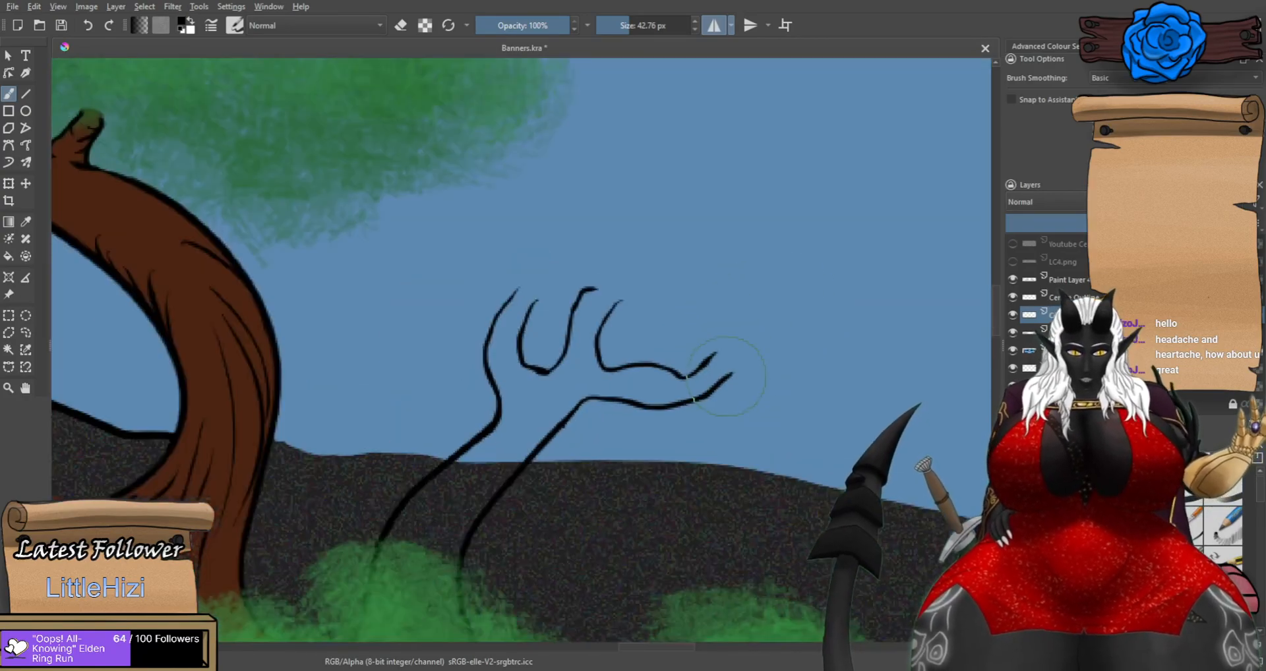
scroll(728, 335, "down", 3)
scroll(742, 343, "up", 3)
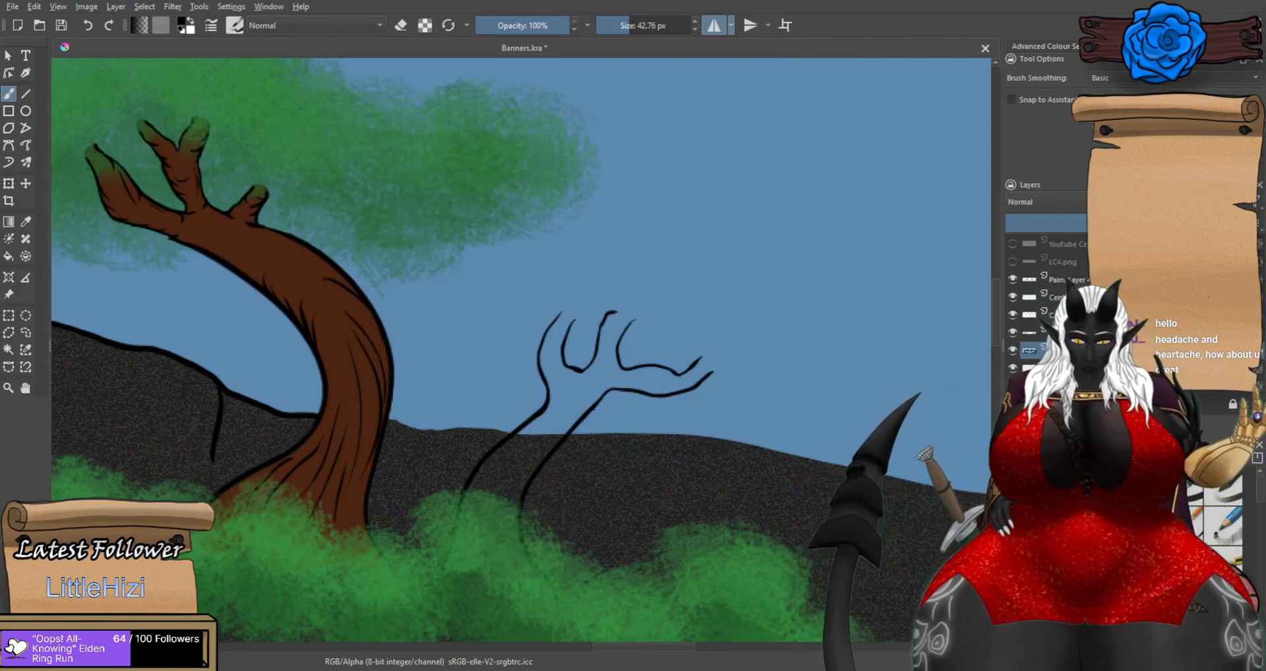
Fill the small tree's trunk with the large tree's brown on the colour layer beneath the linework.
left_click_drag(333, 310, 364, 403)
scroll(515, 616, "up", 2)
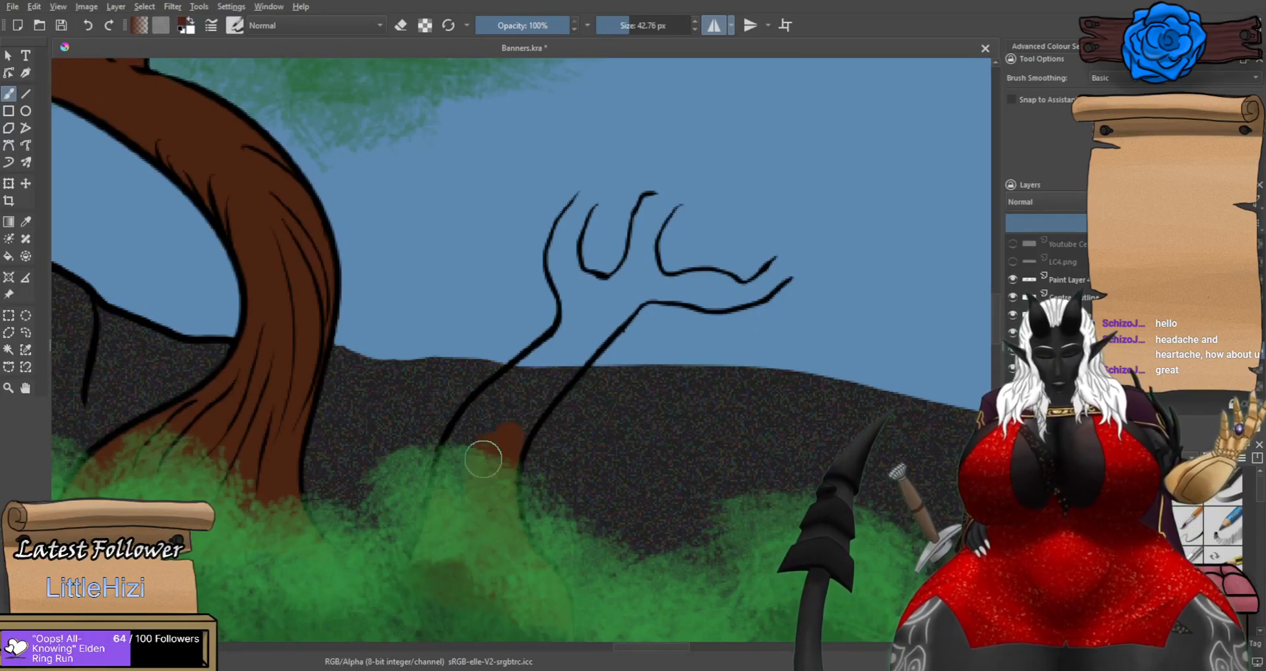
left_click_drag(502, 392, 559, 348)
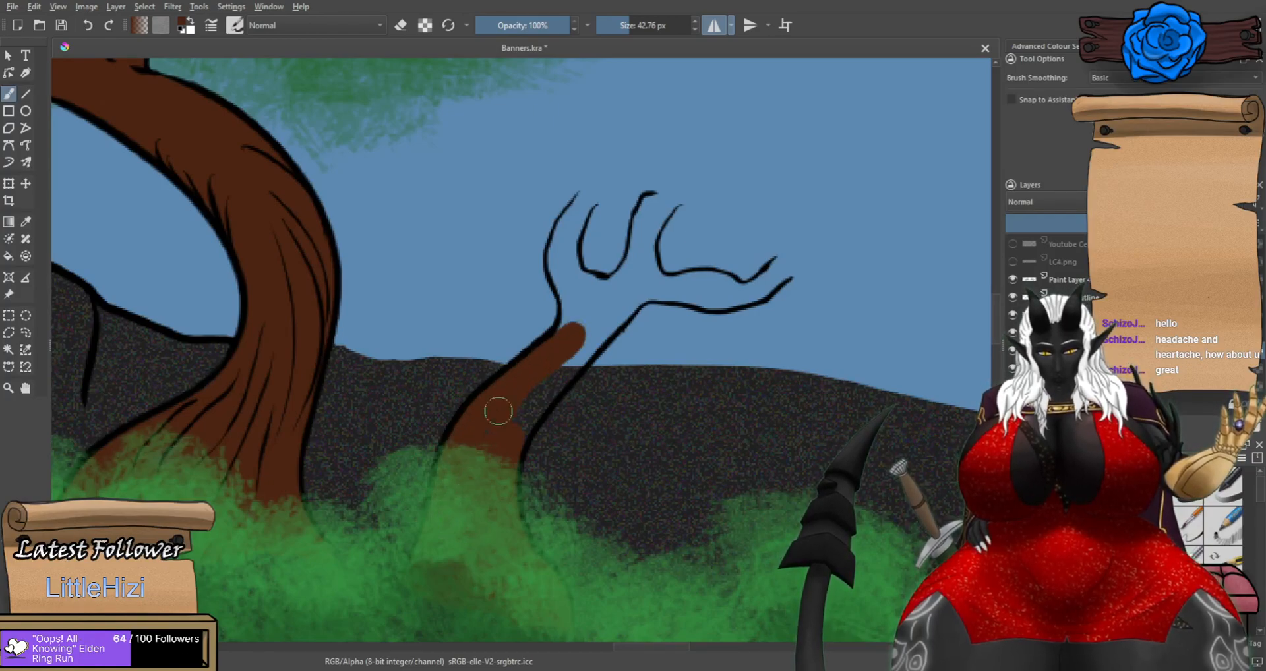
left_click_drag(555, 380, 594, 332)
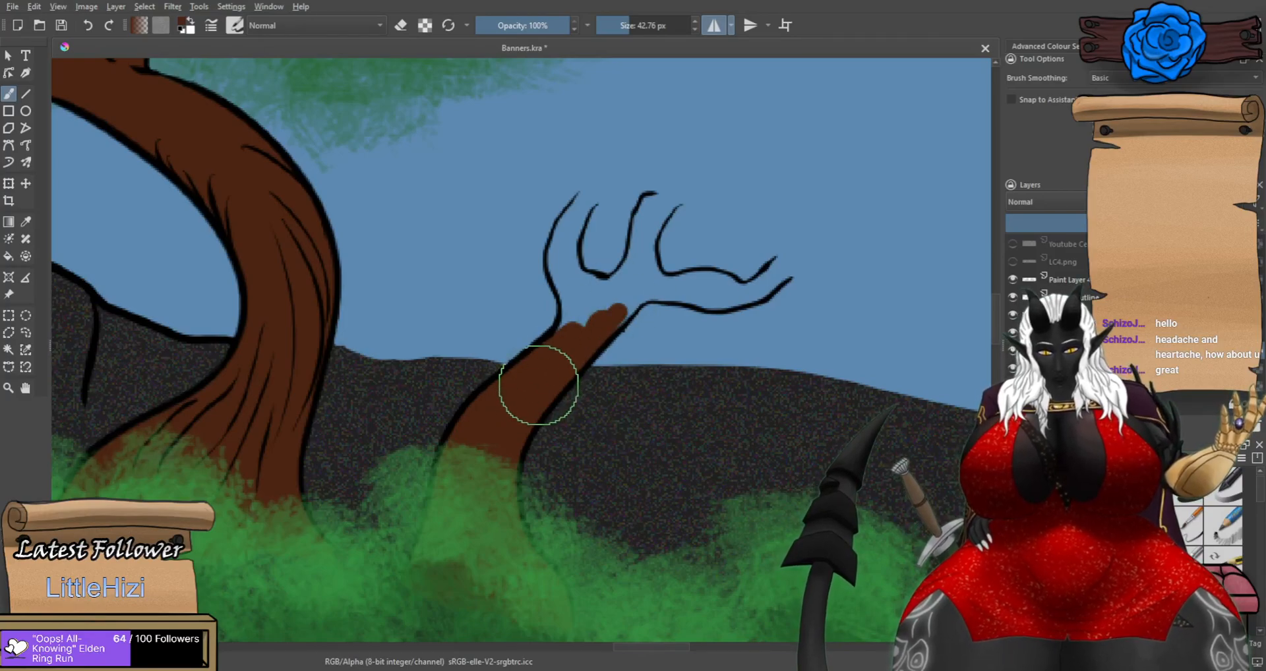
Fill the small tree's two upright branches and their fork with the same brown.
scroll(540, 384, "down", 6)
scroll(553, 358, "up", 7)
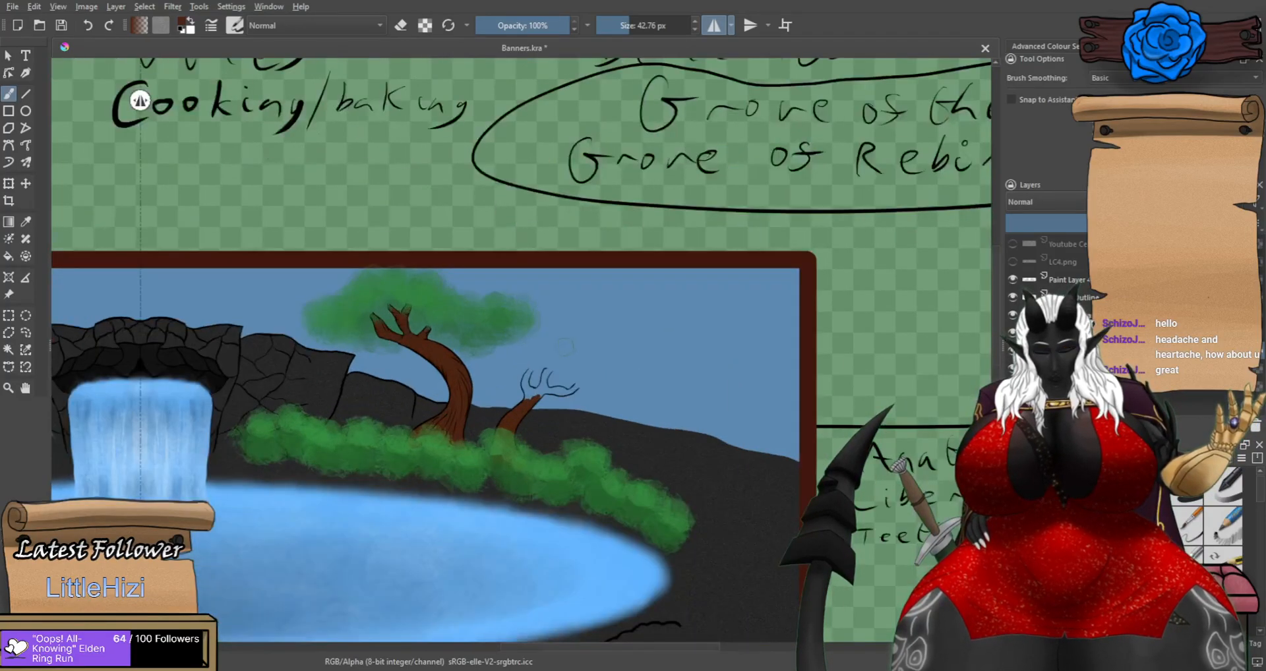
mouse_move(488, 480)
left_mouse_down()
mouse_move(480, 418)
mouse_move(484, 465)
mouse_move(461, 364)
left_mouse_up()
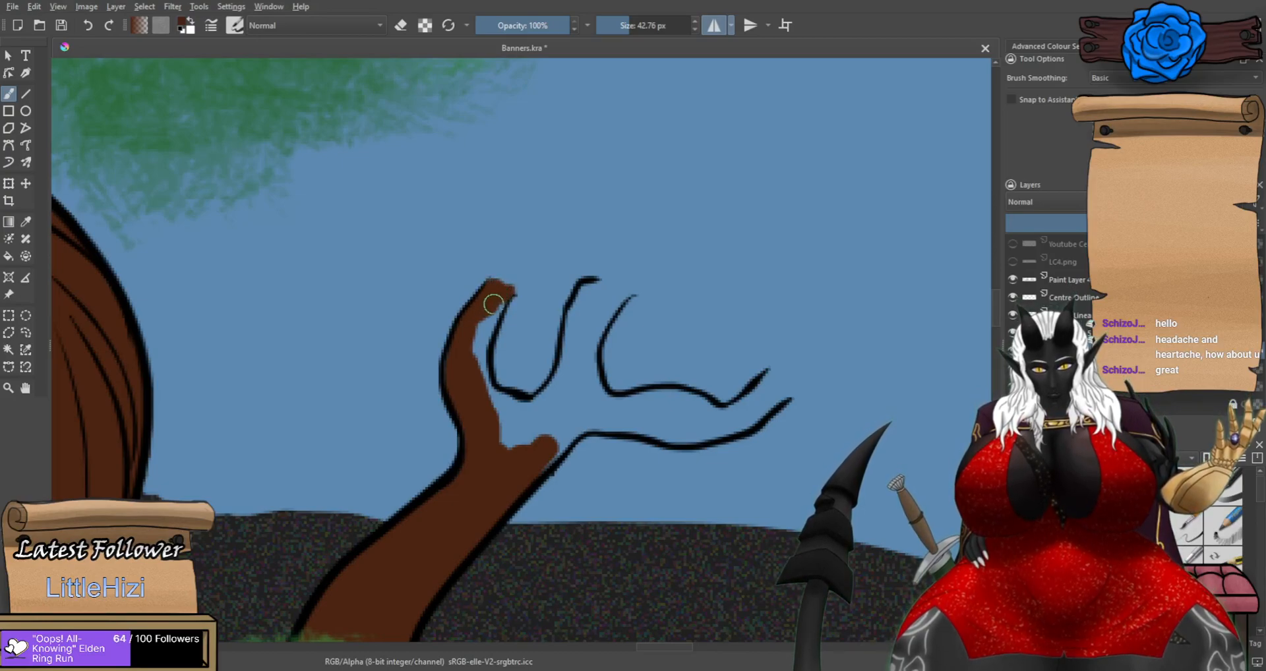
left_click_drag(494, 307, 480, 360)
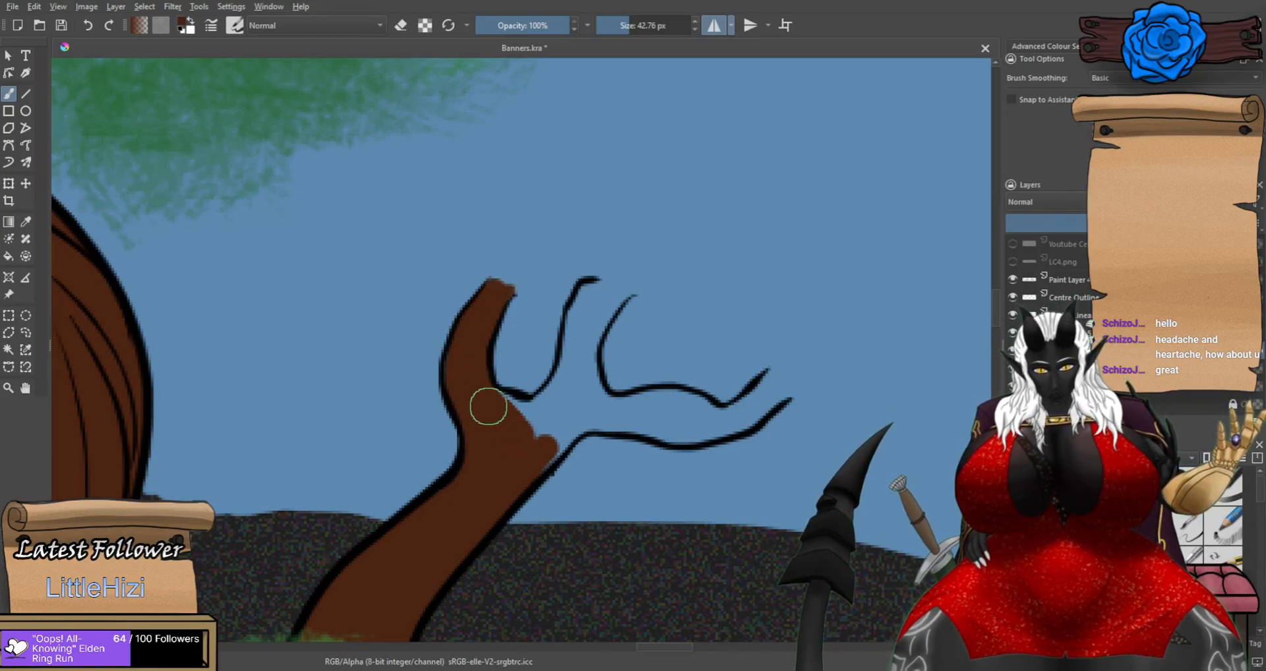
left_click_drag(518, 411, 534, 429)
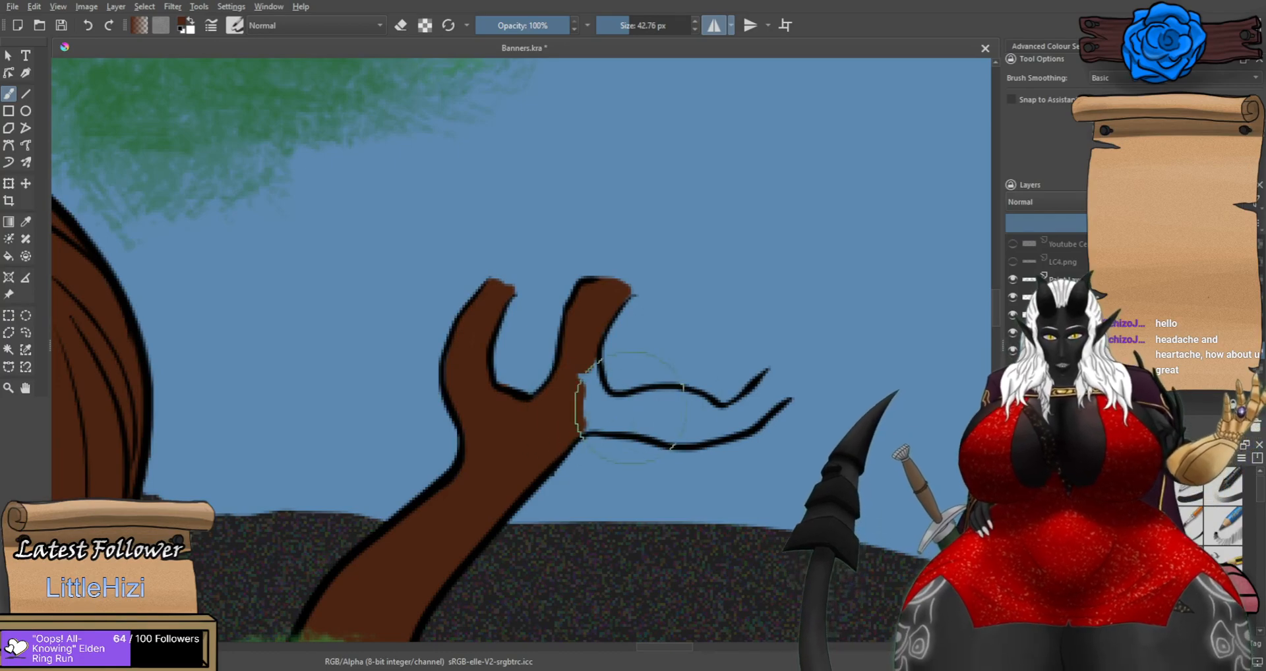
Fill the right-hand branch with brown from its tip back to the trunk, closing the gap at the joint.
scroll(751, 422, "up", 2)
key("ctrl+z")
mouse_move(800, 392)
left_mouse_down()
mouse_move(819, 360)
mouse_move(802, 337)
mouse_move(789, 331)
mouse_move(753, 397)
left_mouse_up()
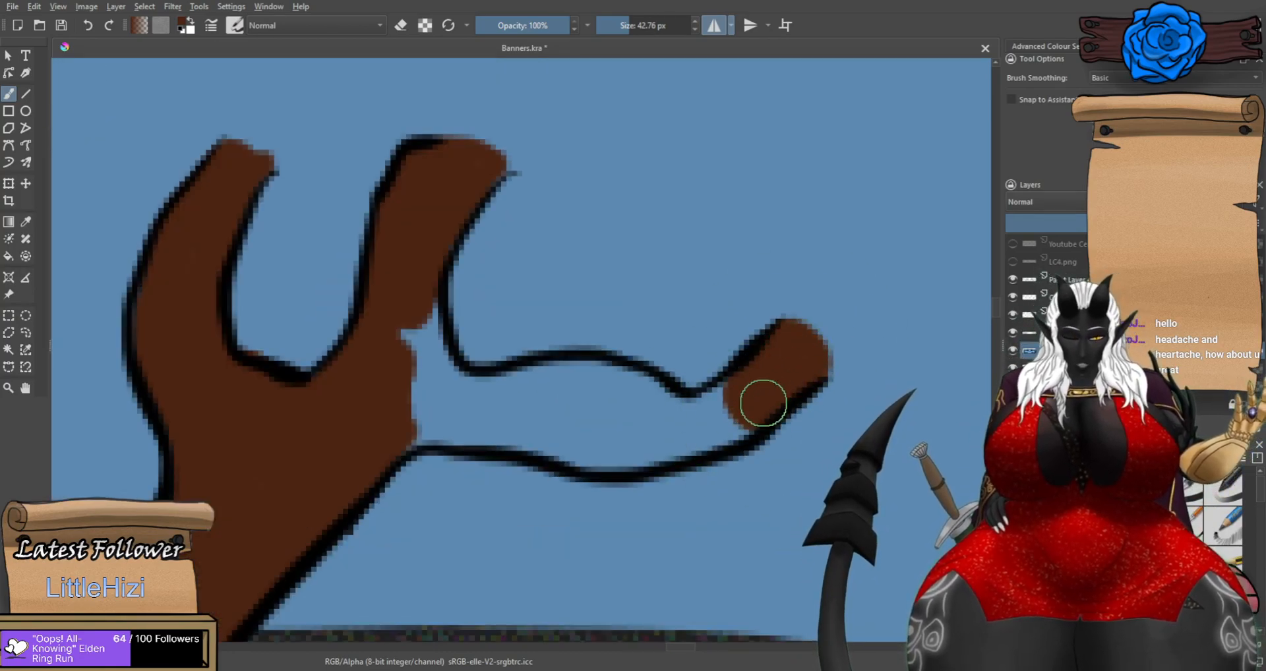
mouse_move(705, 440)
left_mouse_down()
mouse_move(607, 458)
mouse_move(477, 428)
mouse_move(380, 448)
mouse_move(437, 435)
mouse_move(626, 435)
left_mouse_up()
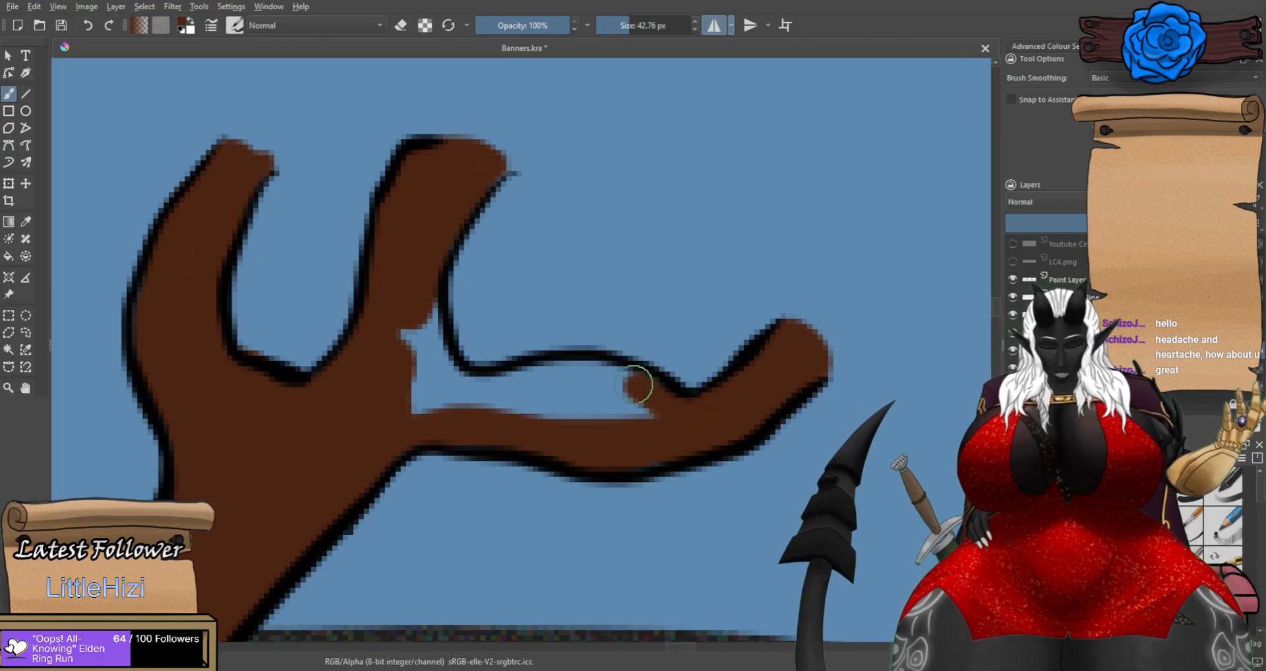
mouse_move(514, 387)
left_mouse_down()
mouse_move(656, 407)
mouse_move(431, 415)
left_mouse_up()
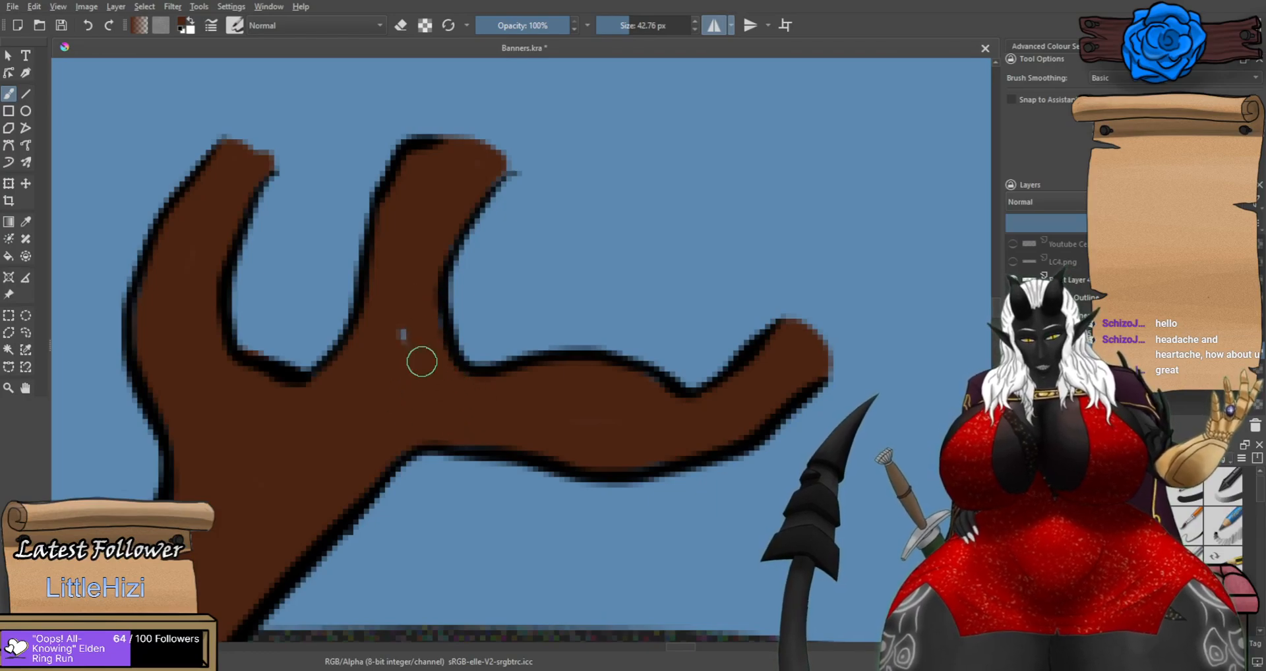
scroll(423, 361, "down", 6)
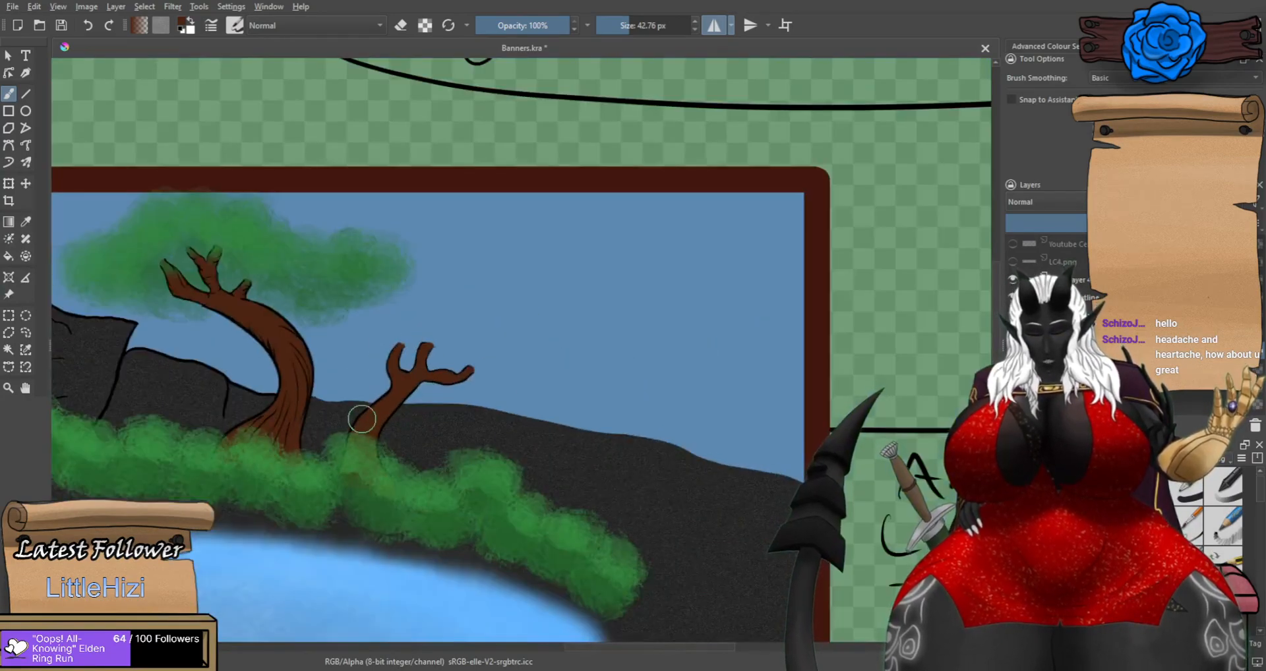
Ink short black crease lines where the small tree's branches meet the trunk.
scroll(384, 390, "down", 2)
scroll(328, 386, "up", 1)
scroll(327, 388, "up", 5)
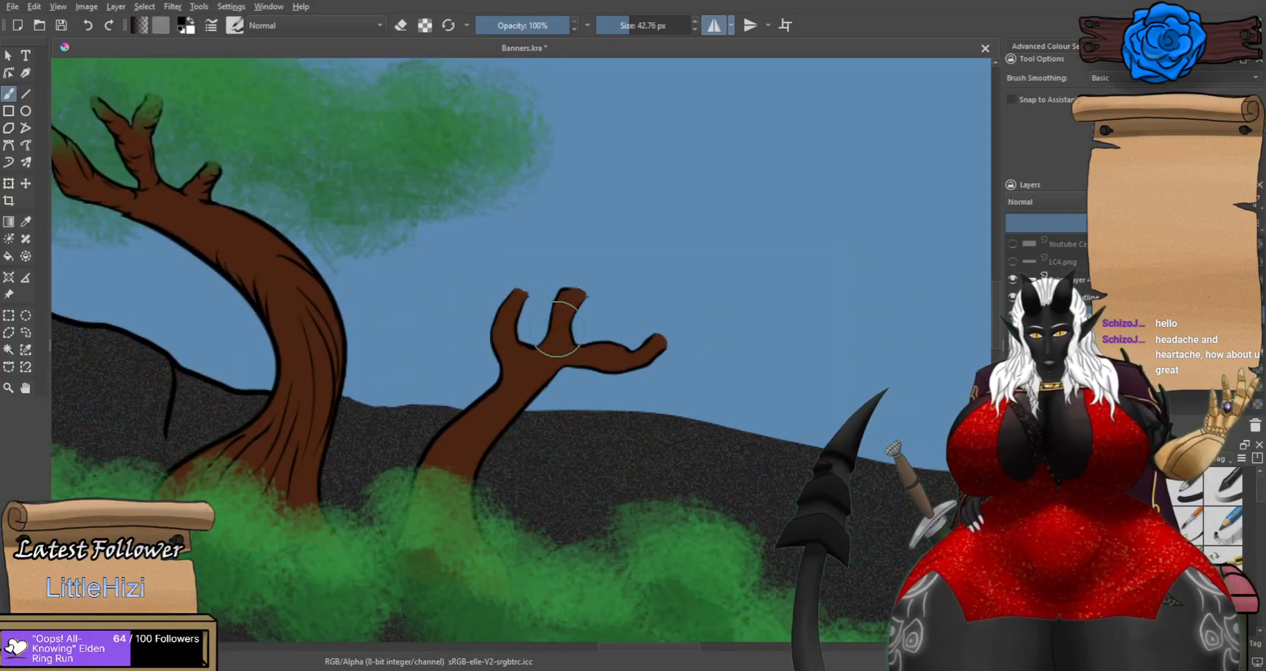
scroll(541, 324, "up", 4)
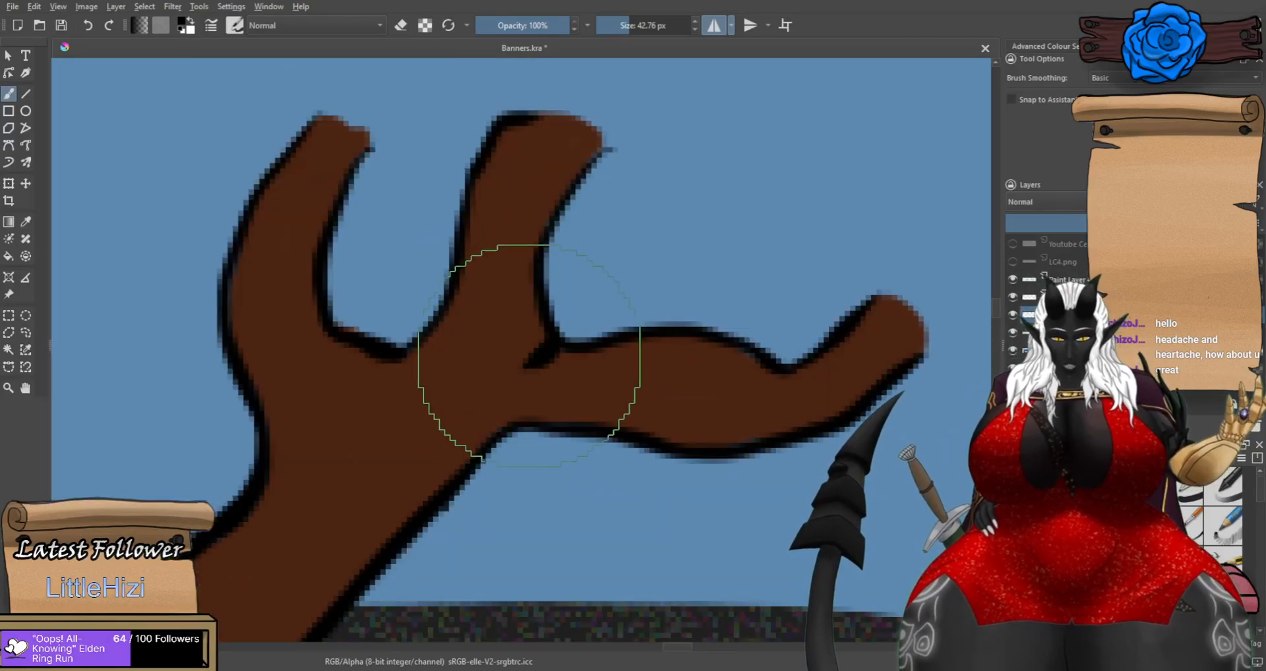
left_click_drag(382, 349, 427, 344)
left_click_drag(335, 334, 317, 368)
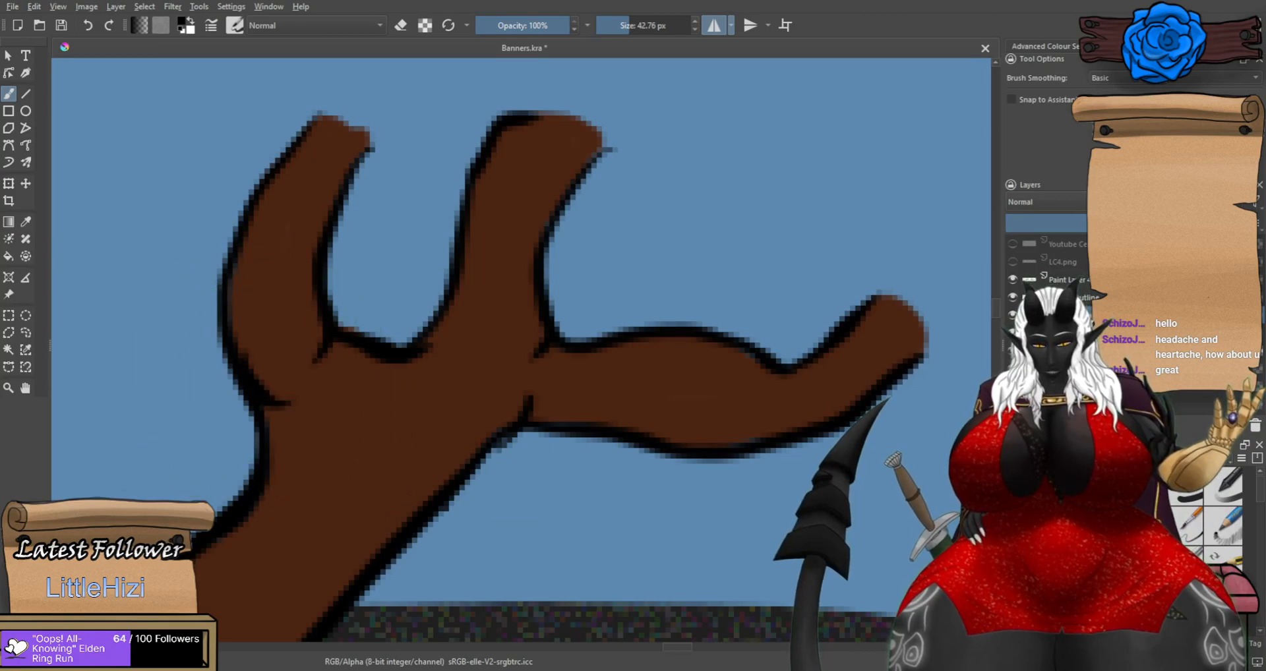
Add short black bark notches along the edges of all three branches of the small tree.
left_click_drag(237, 242, 279, 250)
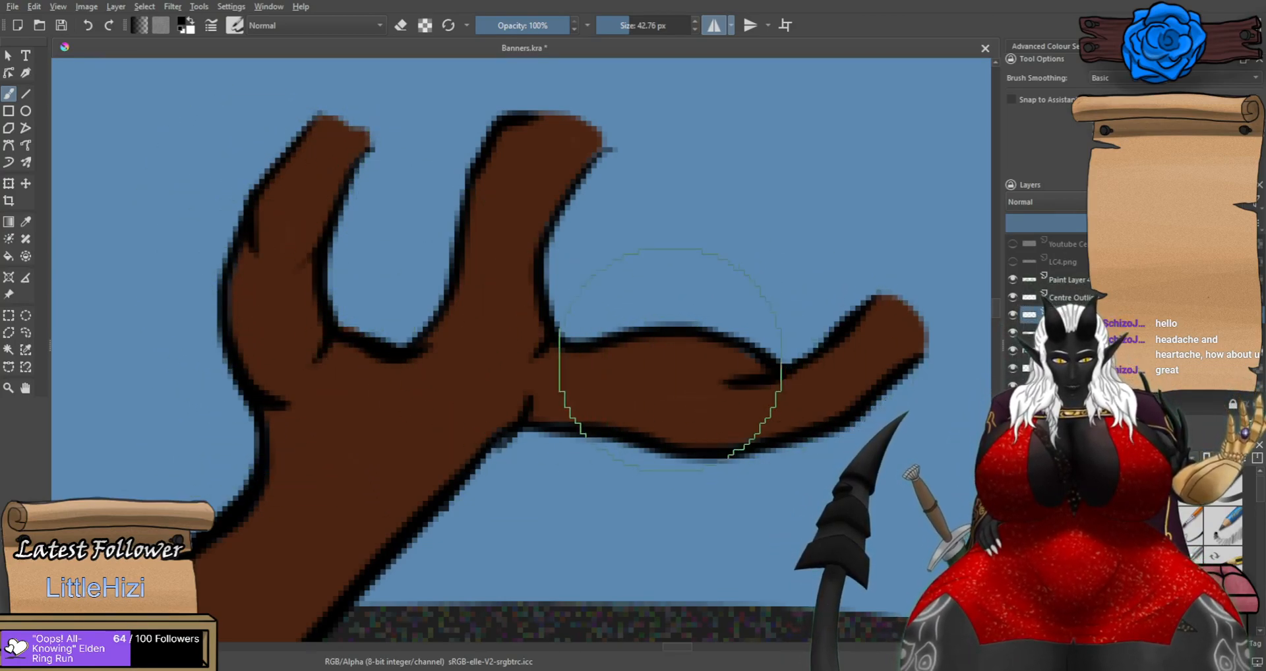
key("ctrl+z")
left_click_drag(457, 182, 460, 209)
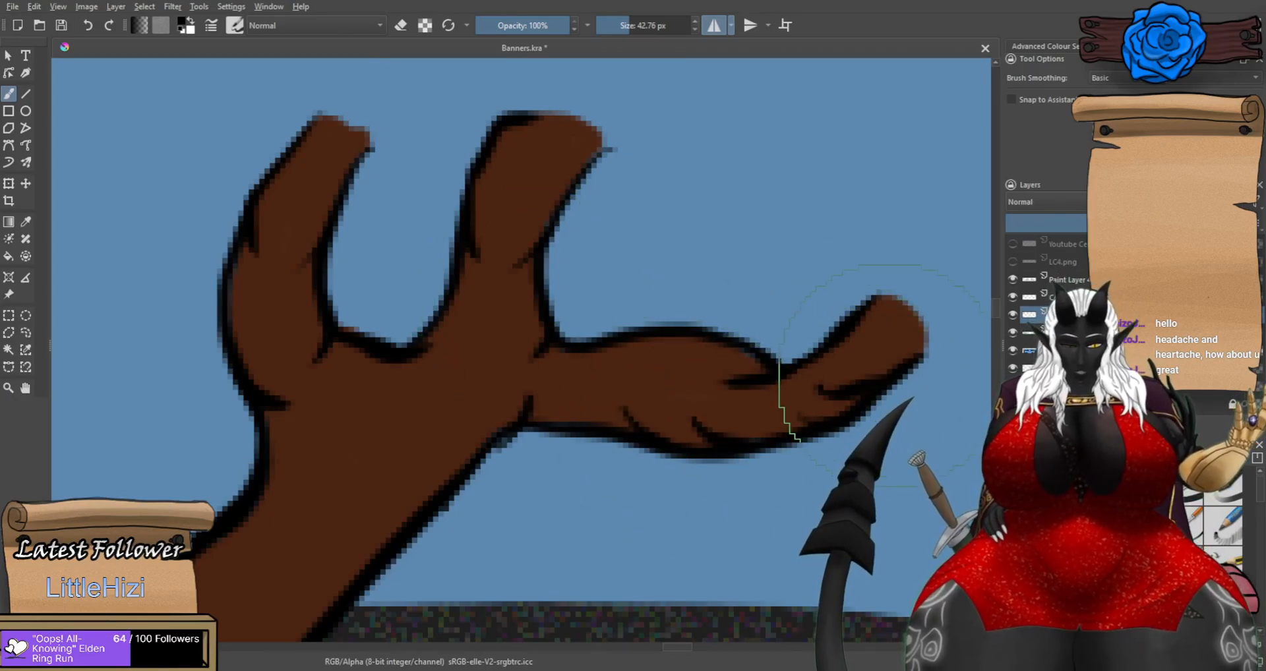
scroll(627, 374, "down", 5)
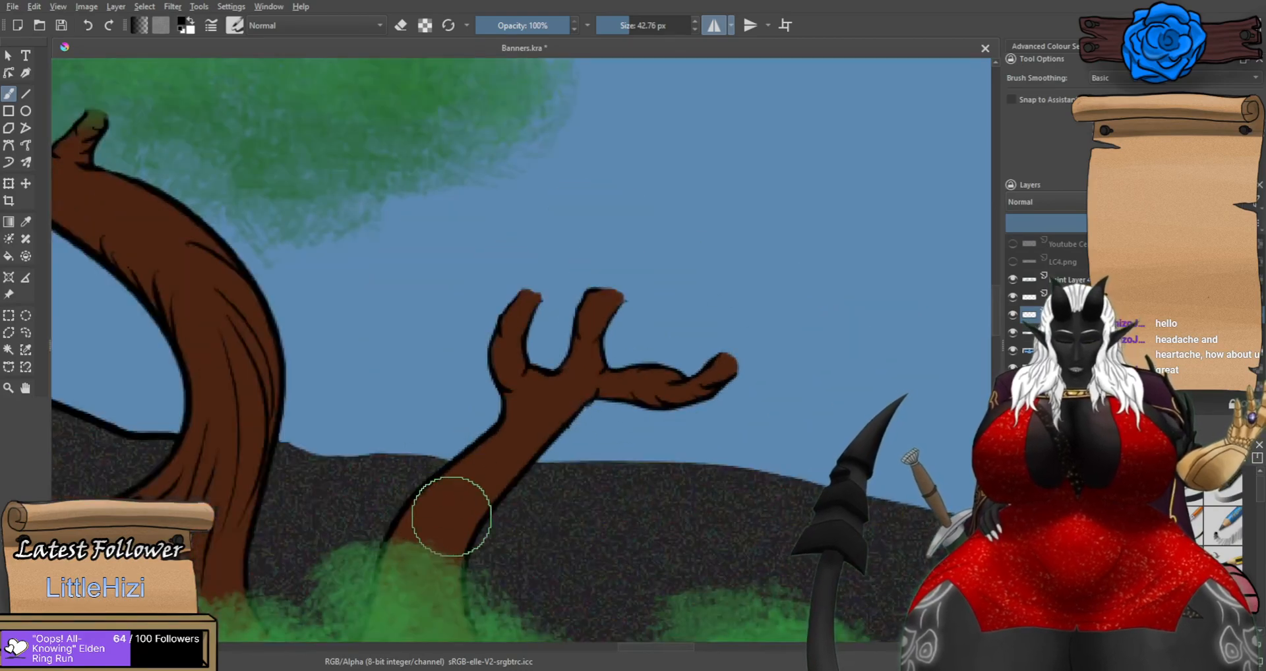
Draw long tapering bark lines up the lower trunk of the small tree, undoing the strokes that miss.
scroll(464, 505, "up", 5)
scroll(424, 416, "down", 2)
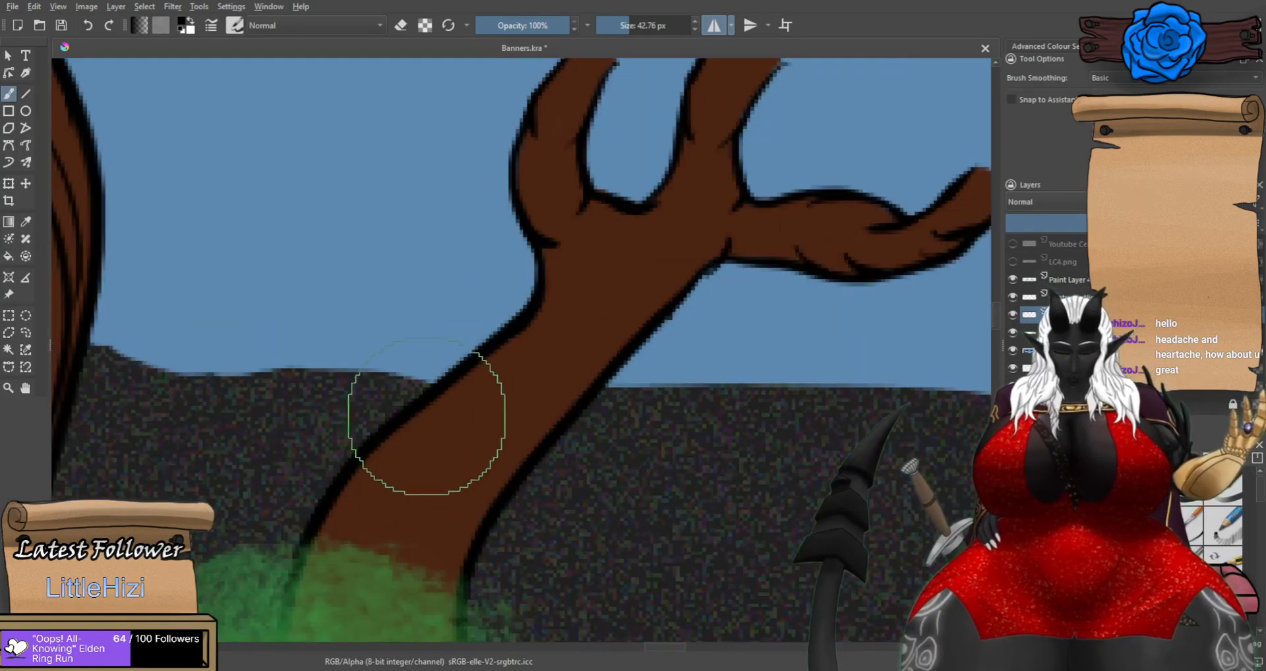
left_click_drag(372, 570, 471, 432)
key("ctrl+z")
mouse_move(432, 580)
left_mouse_down()
mouse_move(568, 412)
mouse_move(460, 471)
left_mouse_up()
key("ctrl+z")
left_click_drag(410, 528, 579, 290)
key("ctrl+z")
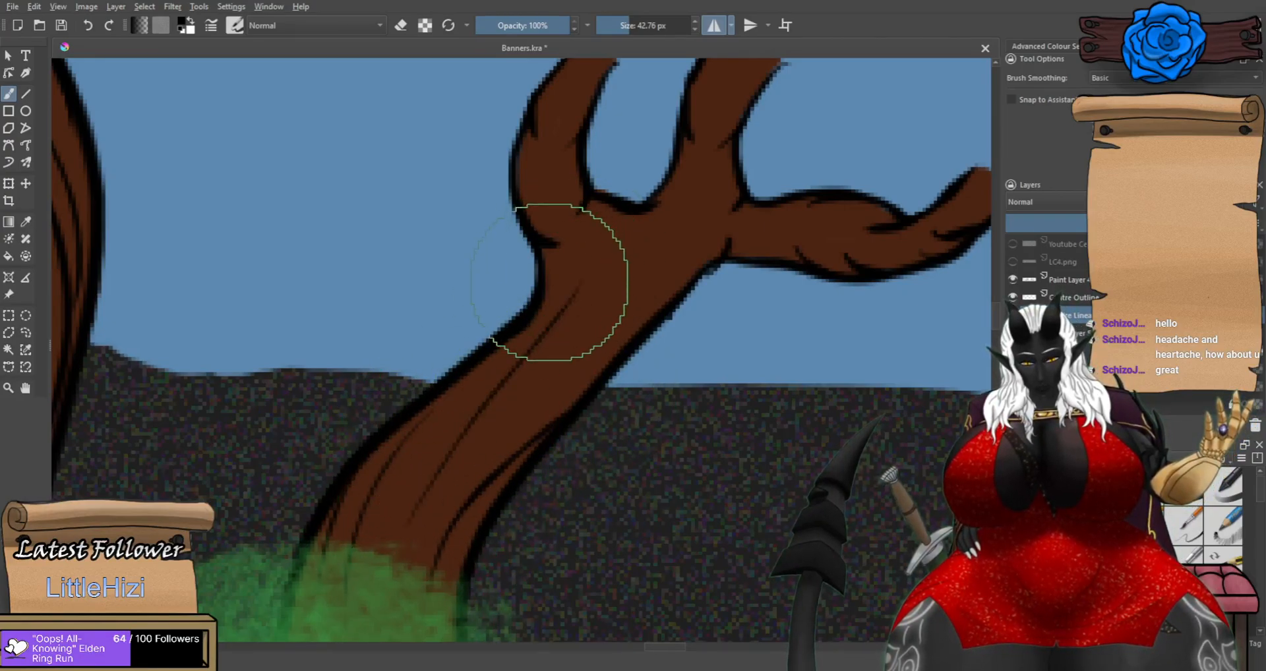
Extend the bark grain with thin black lines along the upper trunk towards the right-hand branch.
key("ctrl+z")
left_click_drag(525, 419, 634, 277)
key("ctrl+z")
mouse_move(517, 438)
left_mouse_down()
mouse_move(625, 333)
mouse_move(613, 362)
mouse_move(627, 346)
left_mouse_up()
key("ctrl+z")
left_click_drag(564, 380, 704, 261)
key("ctrl+z")
left_click_drag(613, 351, 705, 262)
left_click_drag(576, 367, 667, 318)
Add curved black bark lines at the fork below the small tree's middle branch.
left_click_drag(647, 208, 653, 243)
key("ctrl+z")
mouse_move(669, 175)
left_mouse_down()
mouse_move(674, 232)
mouse_move(639, 284)
left_mouse_up()
scroll(613, 290, "down", 3)
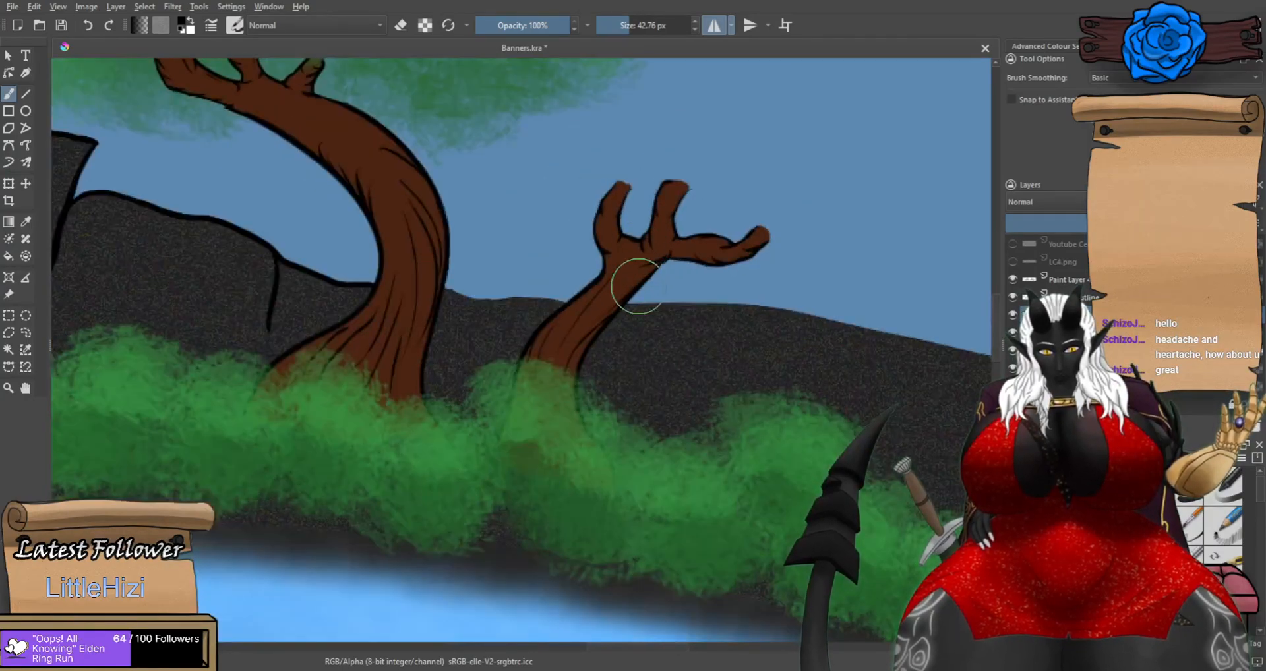
scroll(560, 402, "up", 1)
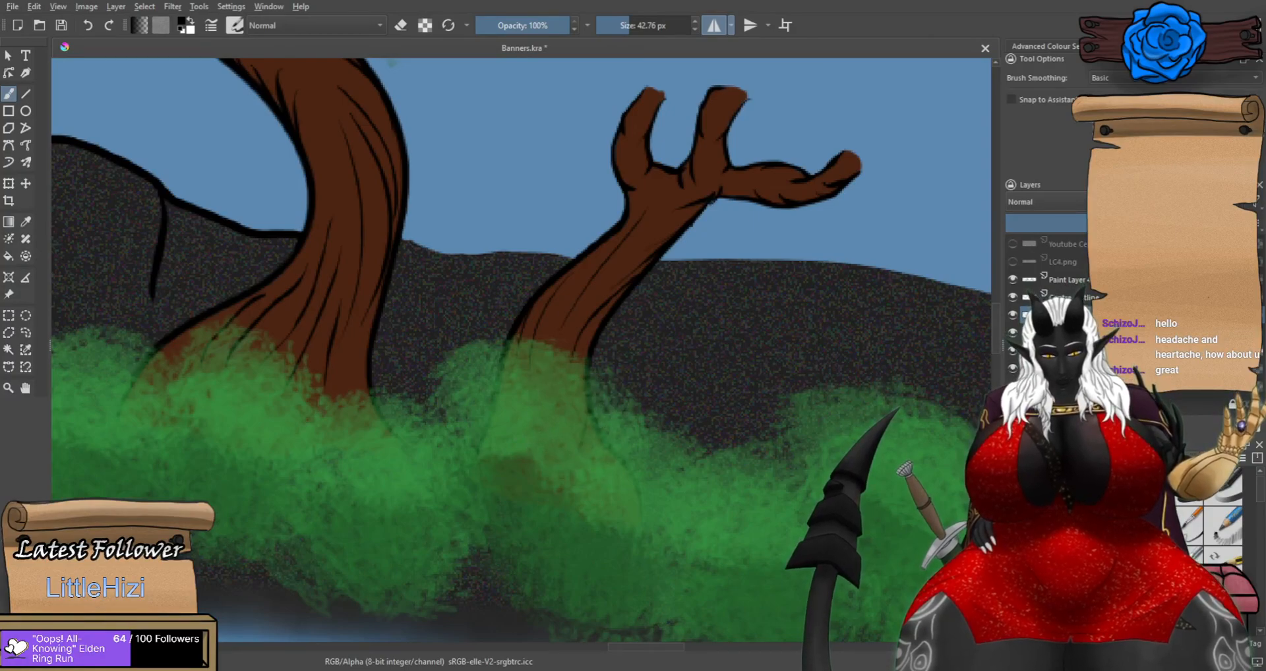
scroll(560, 390, "down", 3)
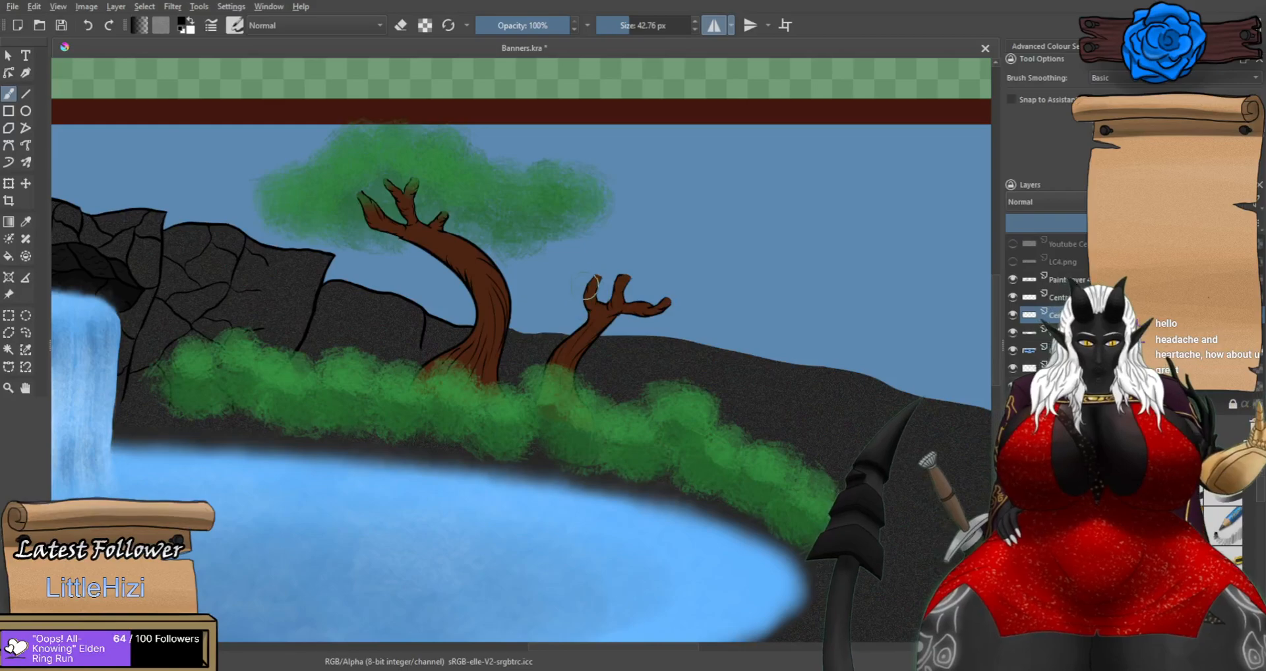
Paint dark green foliage around the small tree's branches on the paint layer below the linework, using a 112.35 px leafy brush and the existing canopy's green.
scroll(595, 293, "up", 2)
left_click(1012, 332)
left_click(1029, 333)
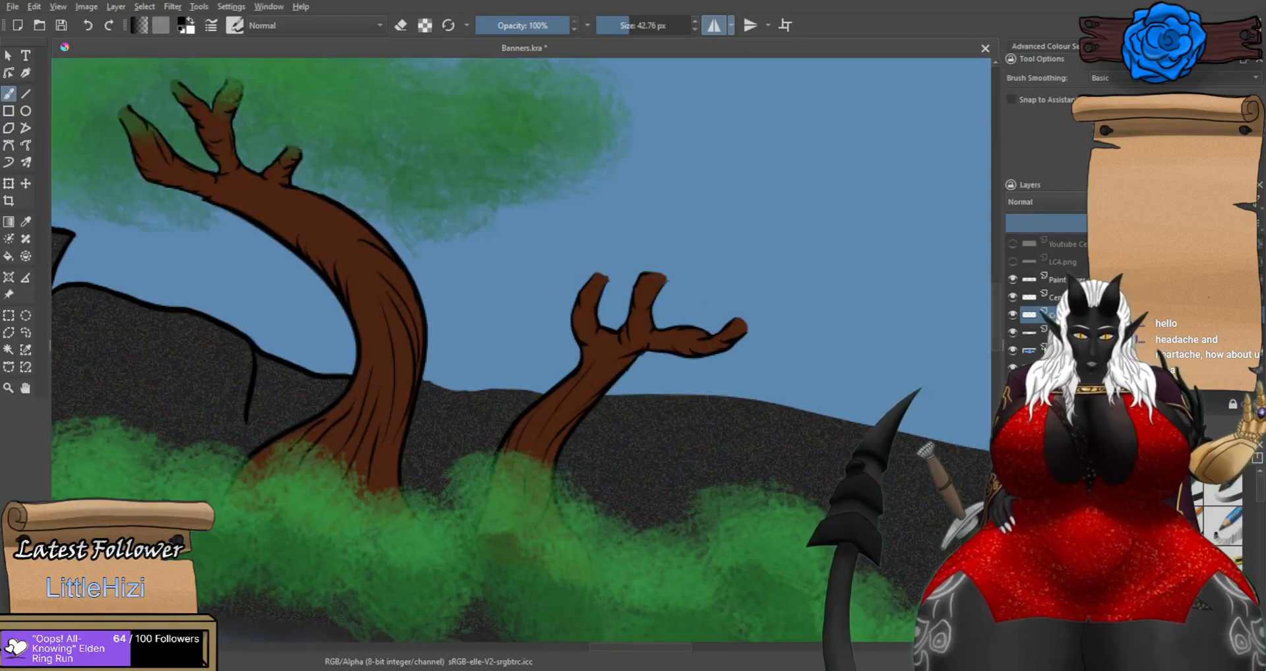
left_click(407, 170, "ctrl")
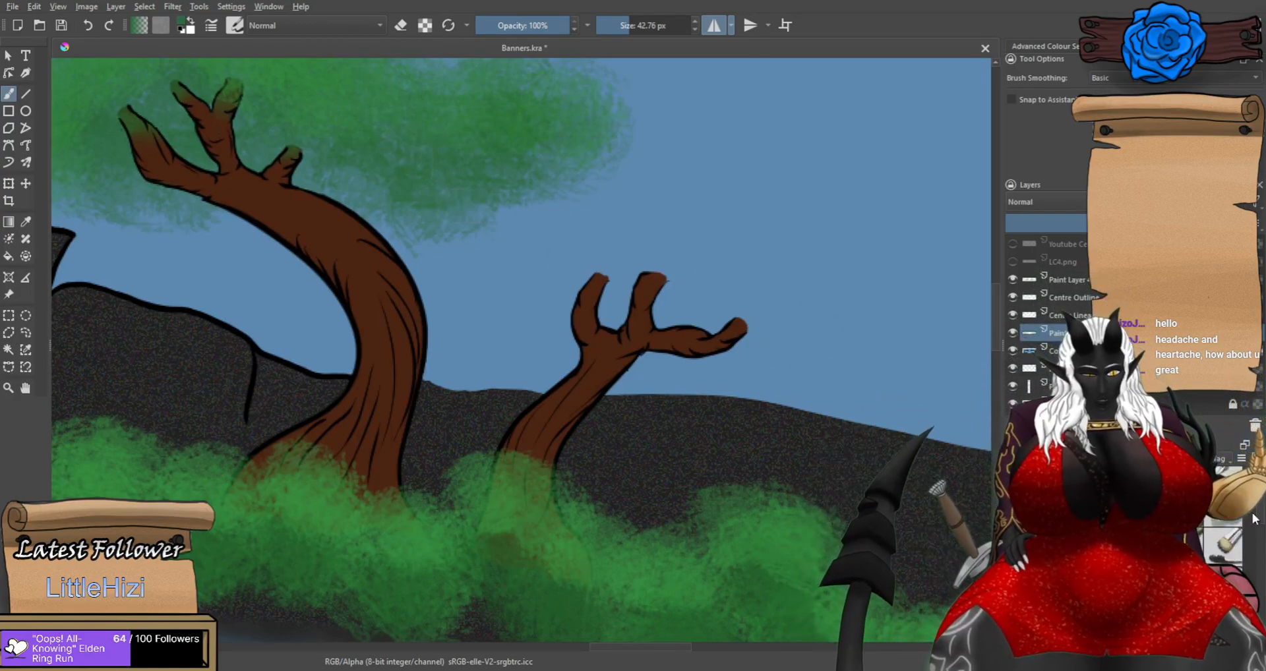
mouse_move(721, 338)
left_mouse_down()
mouse_move(764, 323)
mouse_move(425, 329)
mouse_move(448, 313)
left_mouse_up()
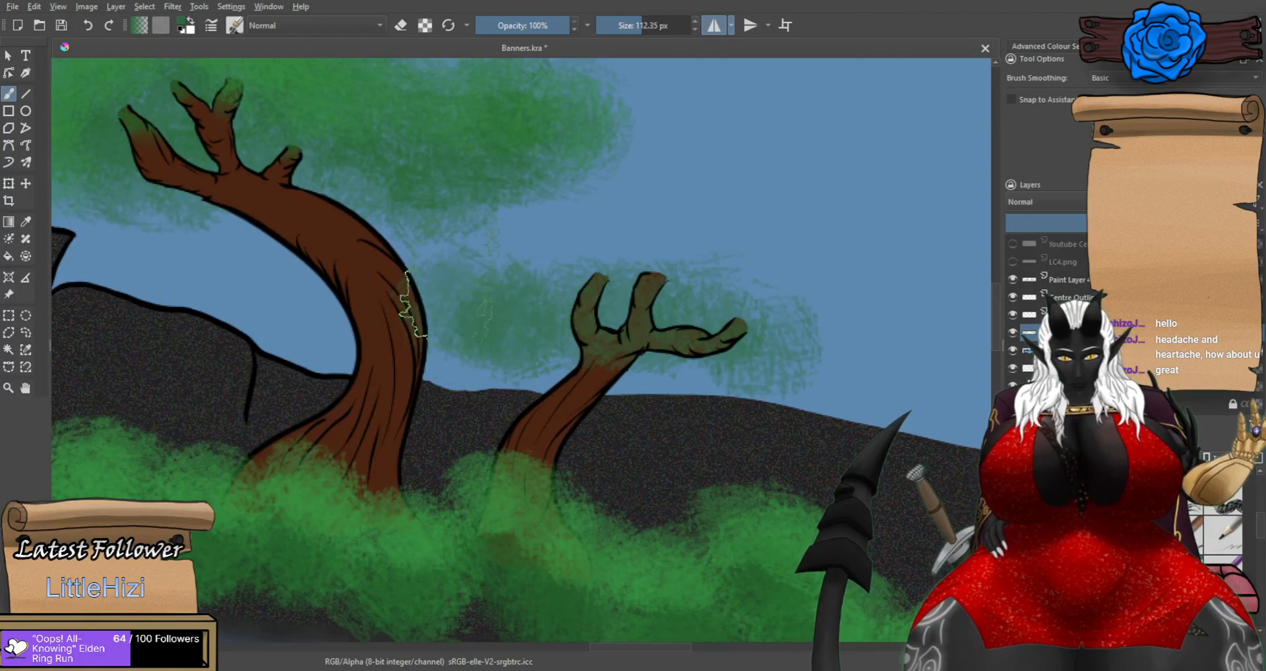
left_click_drag(588, 296, 652, 300)
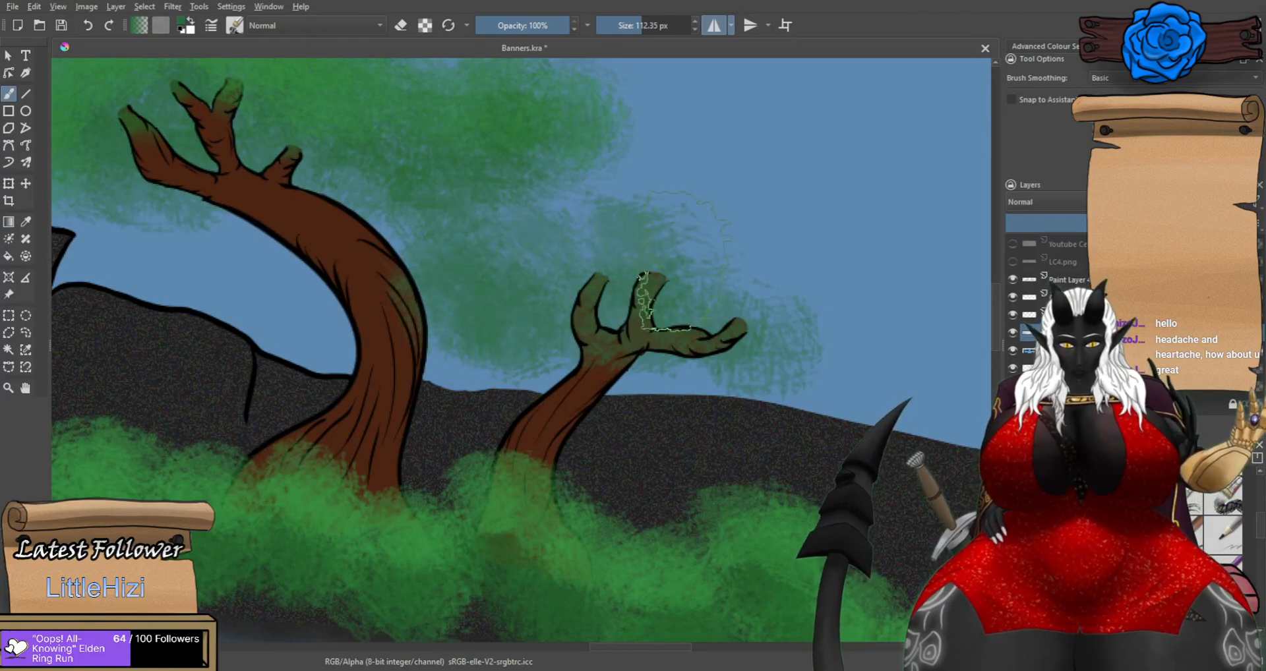
mouse_move(733, 328)
left_mouse_down()
mouse_move(833, 294)
mouse_move(787, 208)
left_mouse_up()
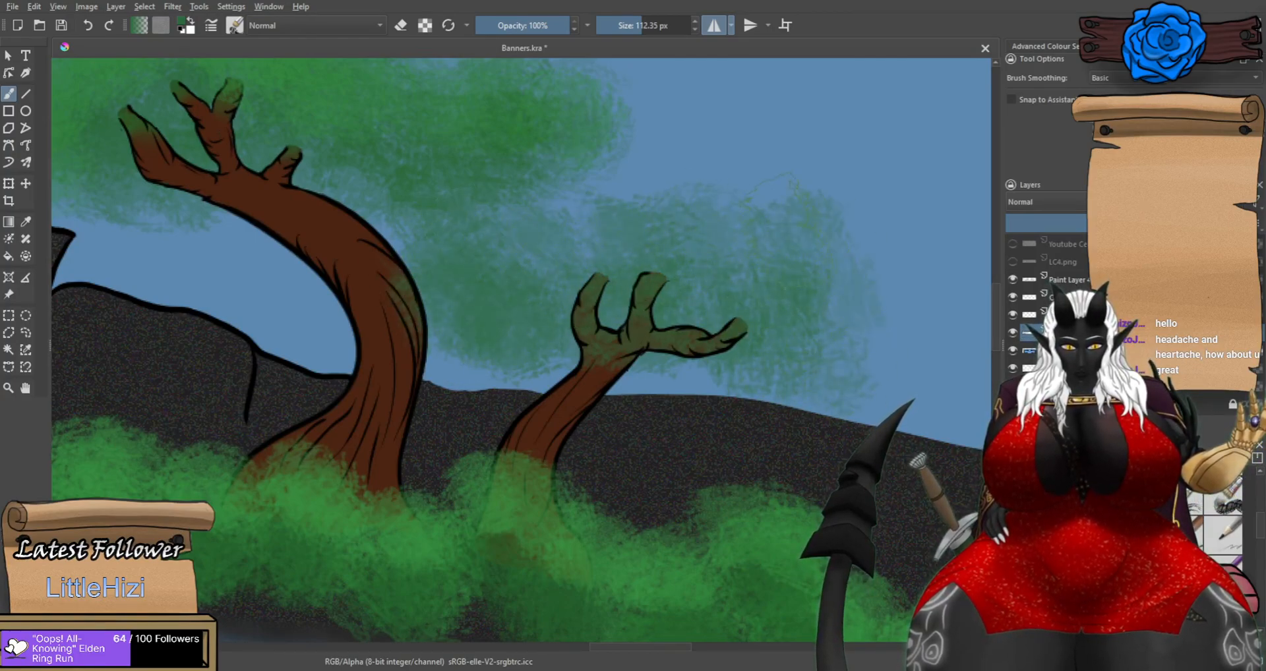
Build up the small tree's canopy with lighter green foliage on the upper paint layer, undoing unwanted strokes.
key("ctrl+z")
key("ctrl+z")
key("ctrl+z")
key("ctrl+z")
key("ctrl+z")
key("ctrl+z")
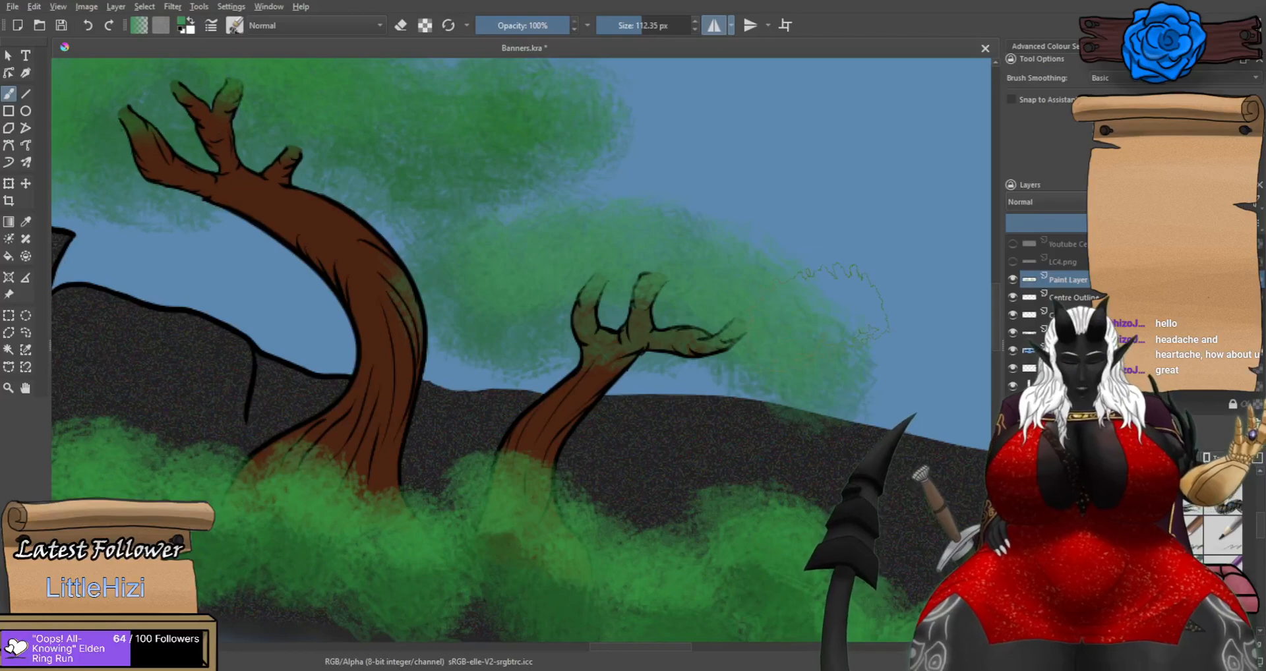
Erase the green foliage covering the small tree's fork and the bases of its branches, using a 50 px eraser.
scroll(593, 330, "up", 3)
mouse_move(587, 358)
left_mouse_down()
mouse_move(580, 369)
mouse_move(619, 330)
mouse_move(624, 294)
left_mouse_up()
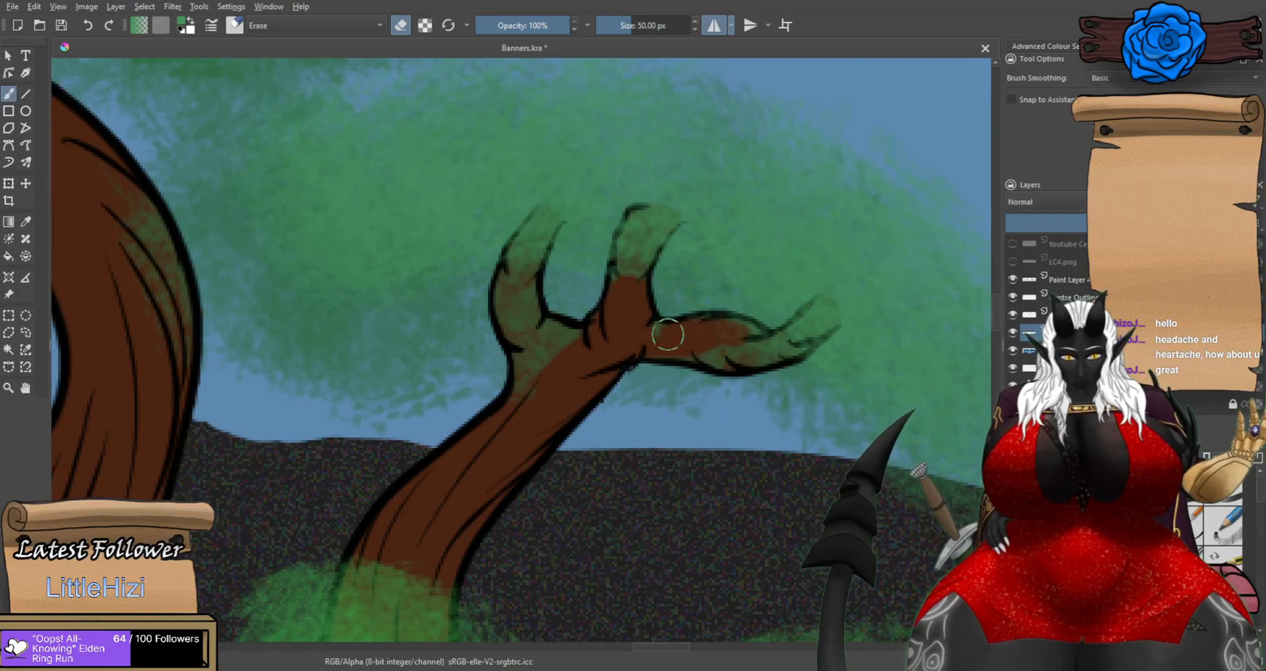
key("ctrl+z")
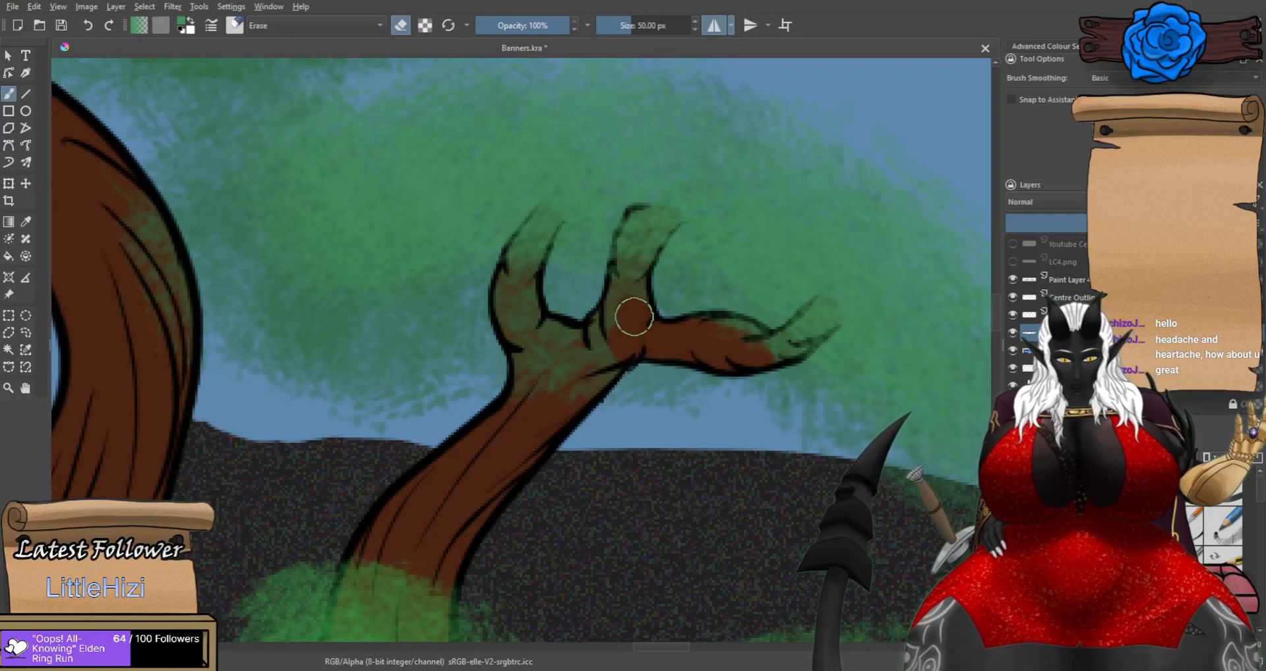
left_click_drag(632, 291, 559, 386)
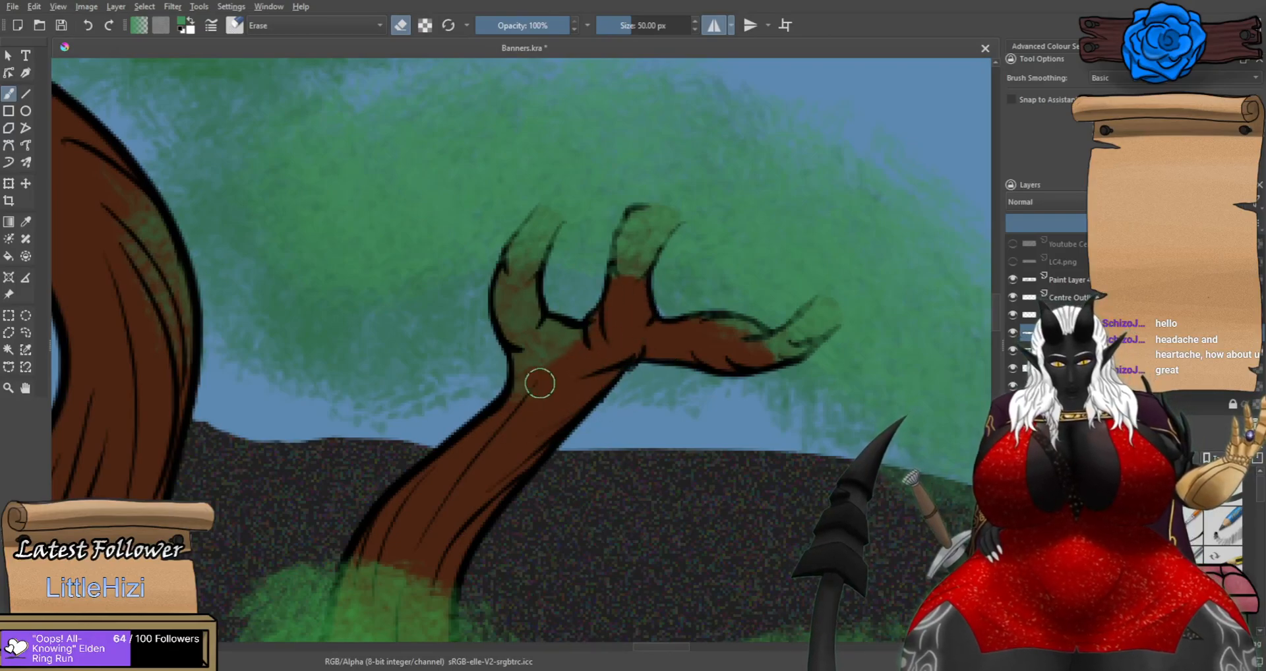
left_click_drag(548, 336, 527, 395)
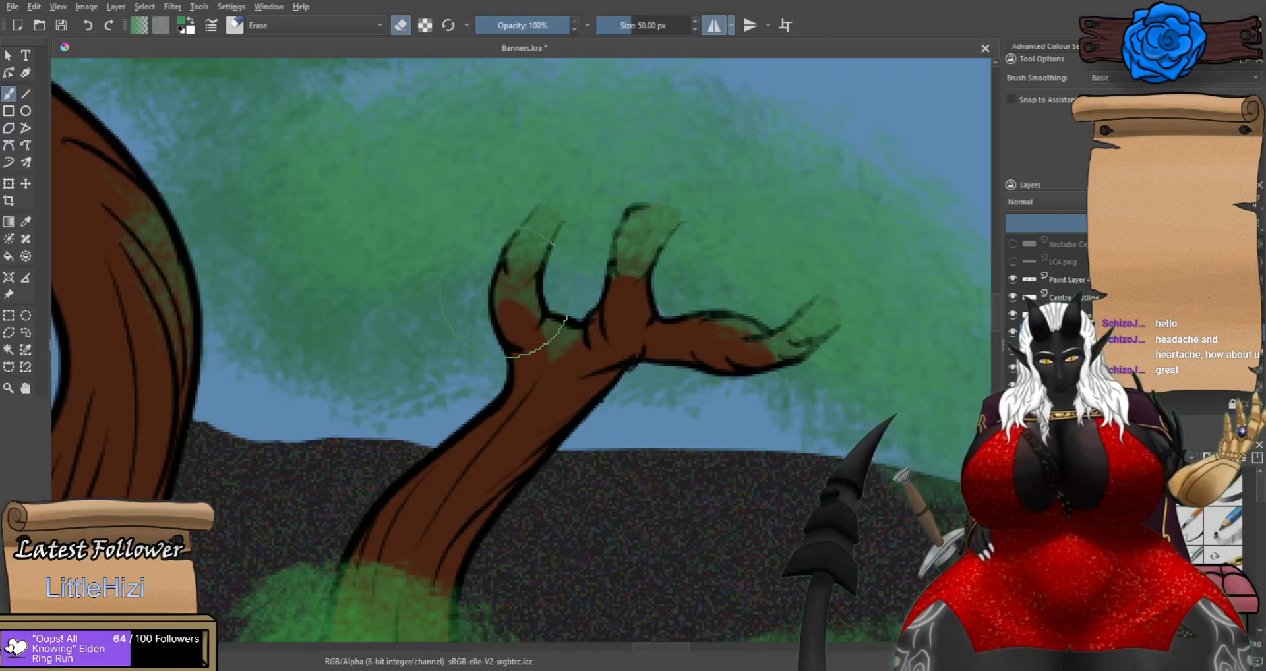
mouse_move(513, 323)
left_mouse_down()
mouse_move(503, 285)
mouse_move(536, 323)
mouse_move(591, 348)
left_mouse_up()
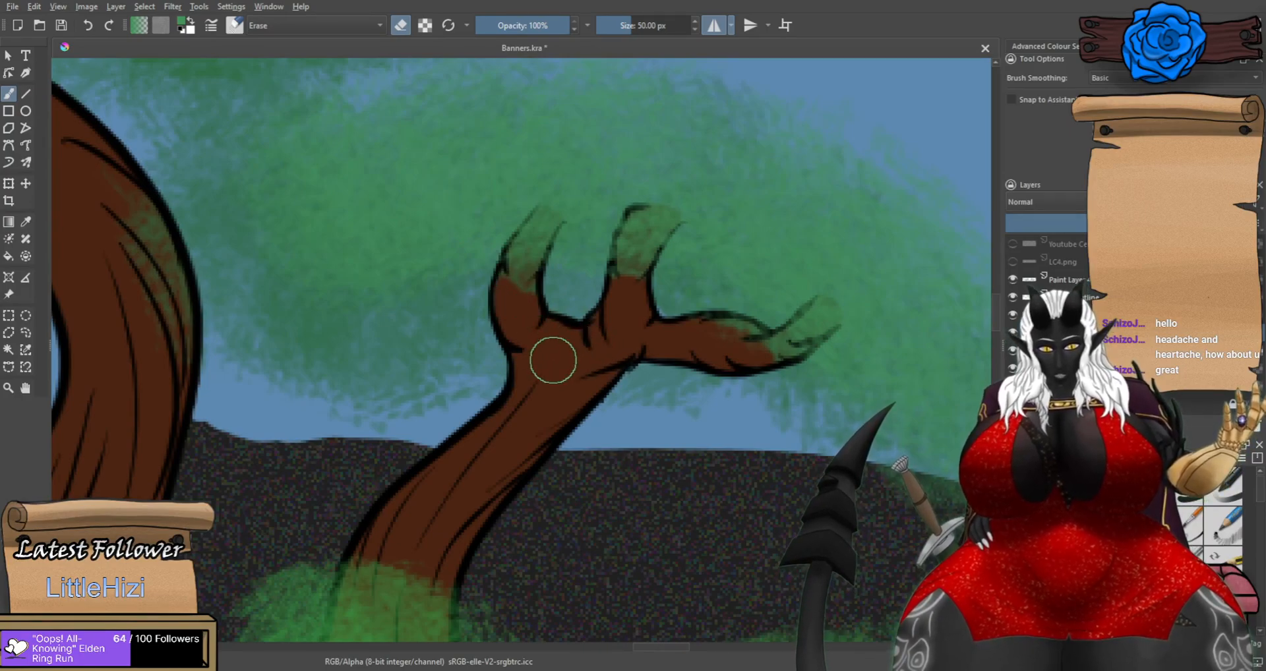
Examine the trees and foliage across the whole banner, with the 112.35 px leafy brush active again instead of the eraser.
scroll(552, 361, "down", 2)
scroll(562, 357, "down", 3)
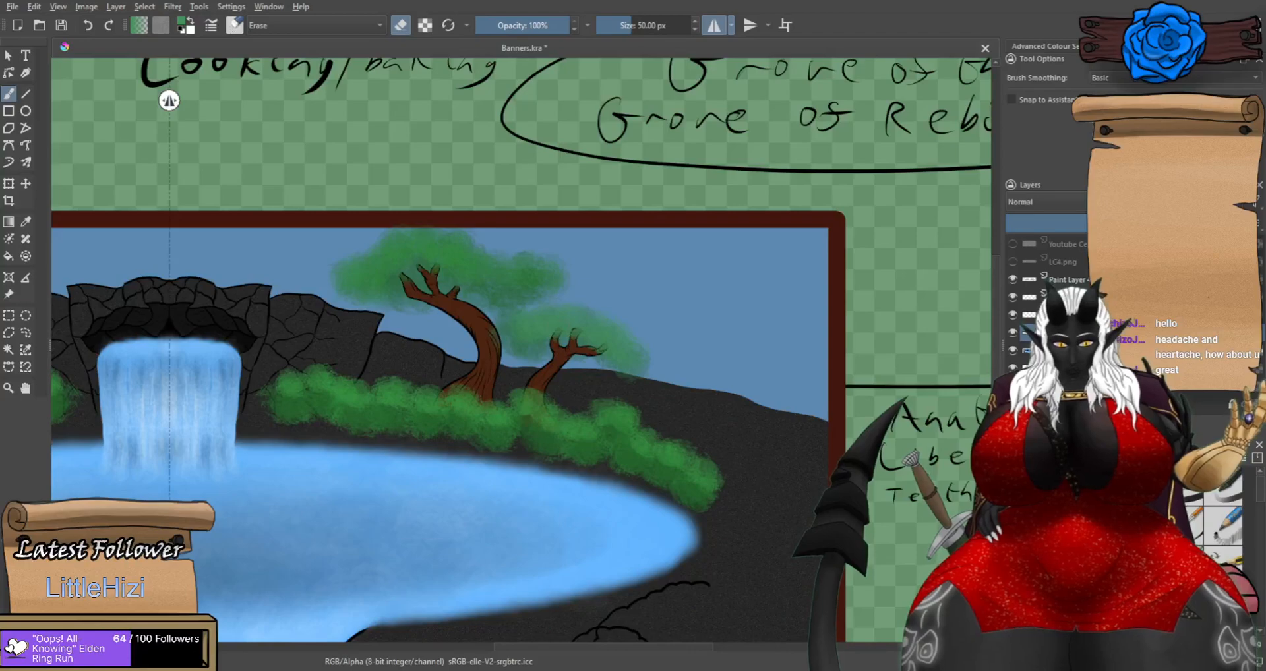
scroll(562, 357, "down", 3)
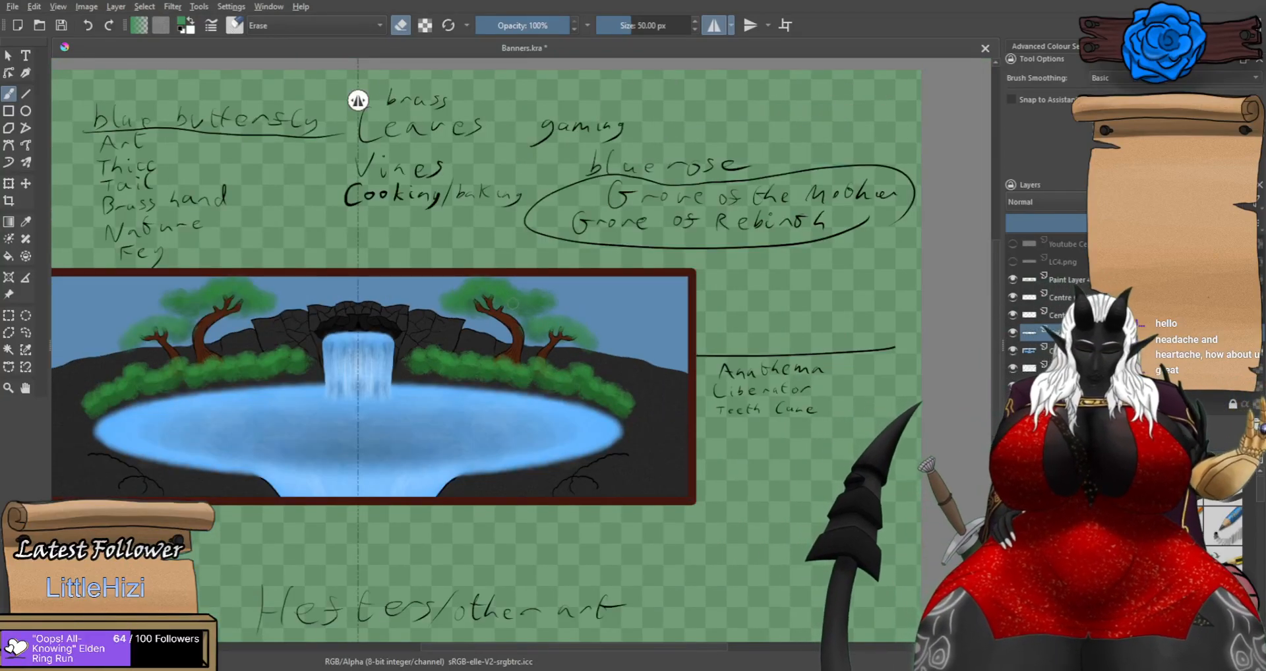
key("e")
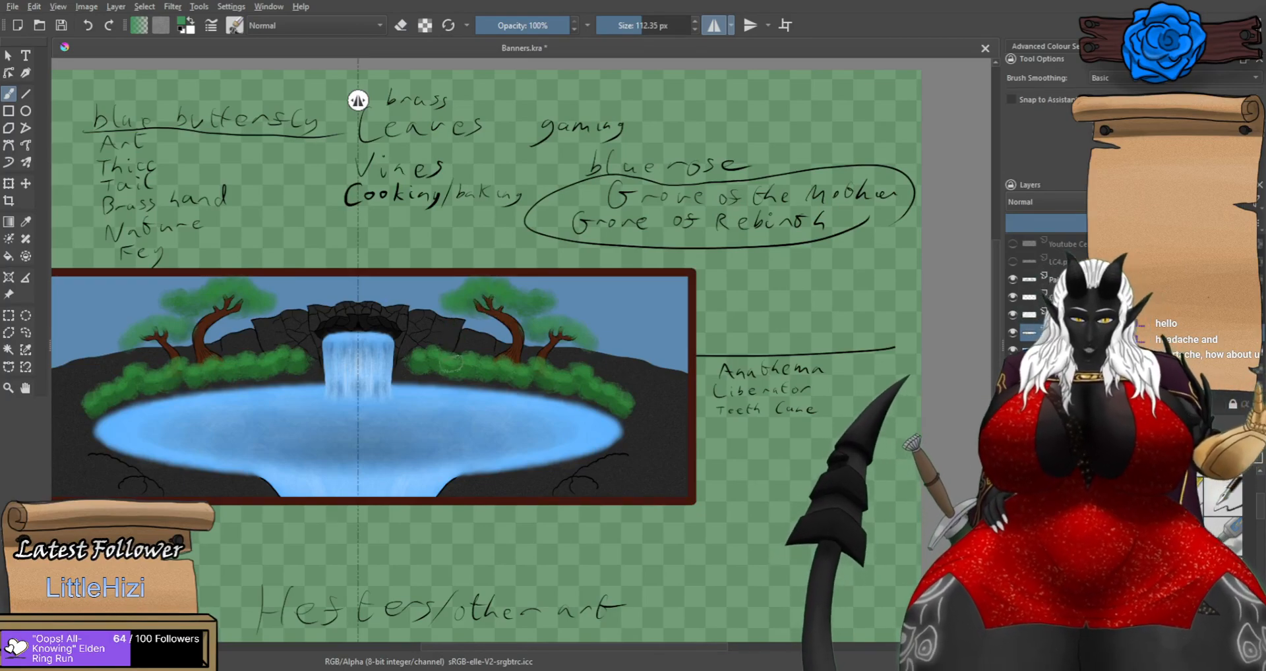
scroll(541, 323, "up", 2)
scroll(530, 358, "down", 2)
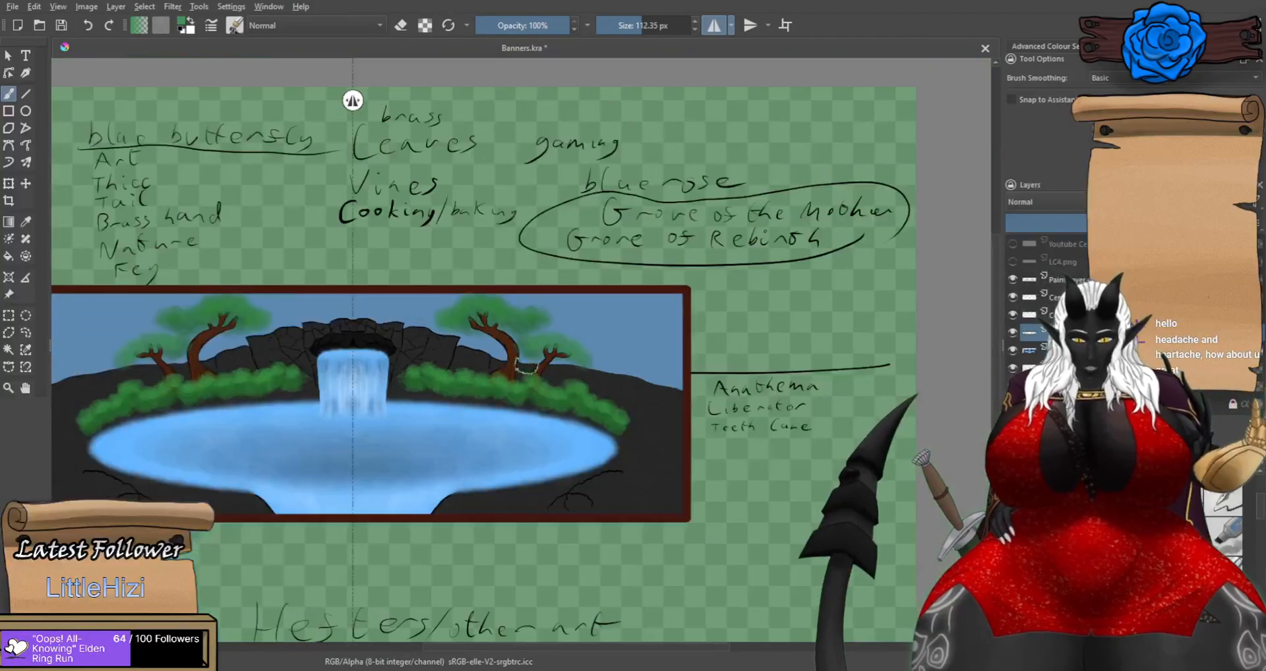
scroll(508, 394, "up", 1)
scroll(560, 353, "up", 1)
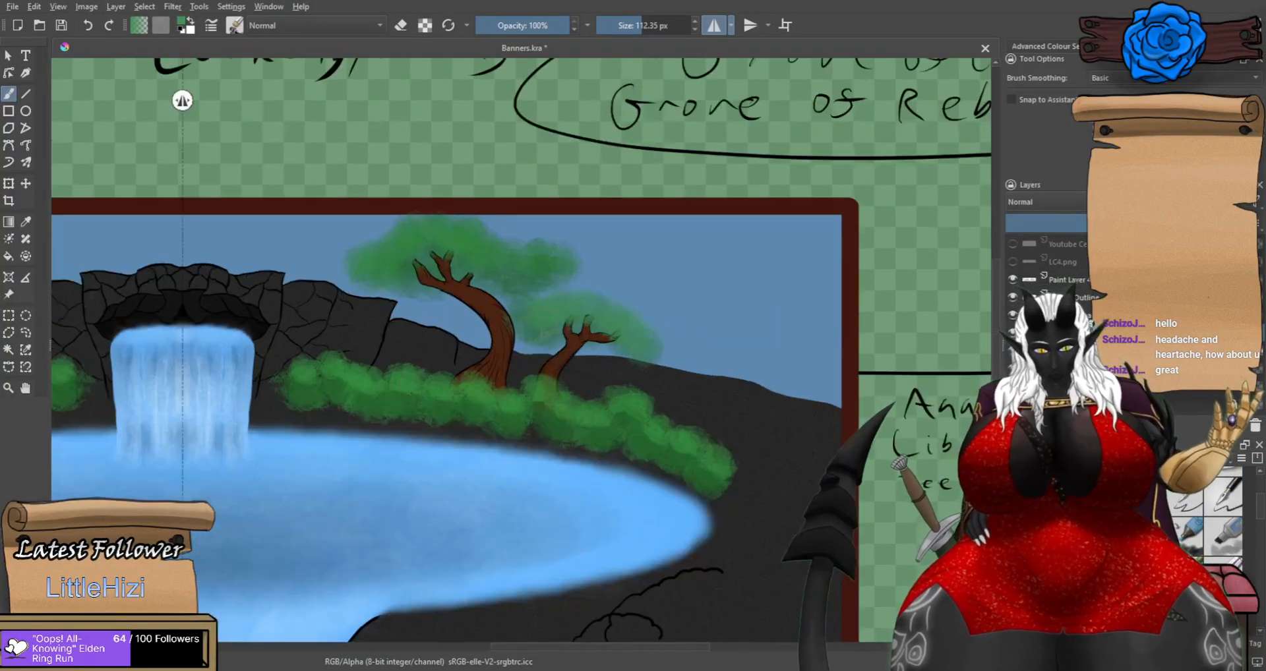
scroll(557, 418, "down", 3)
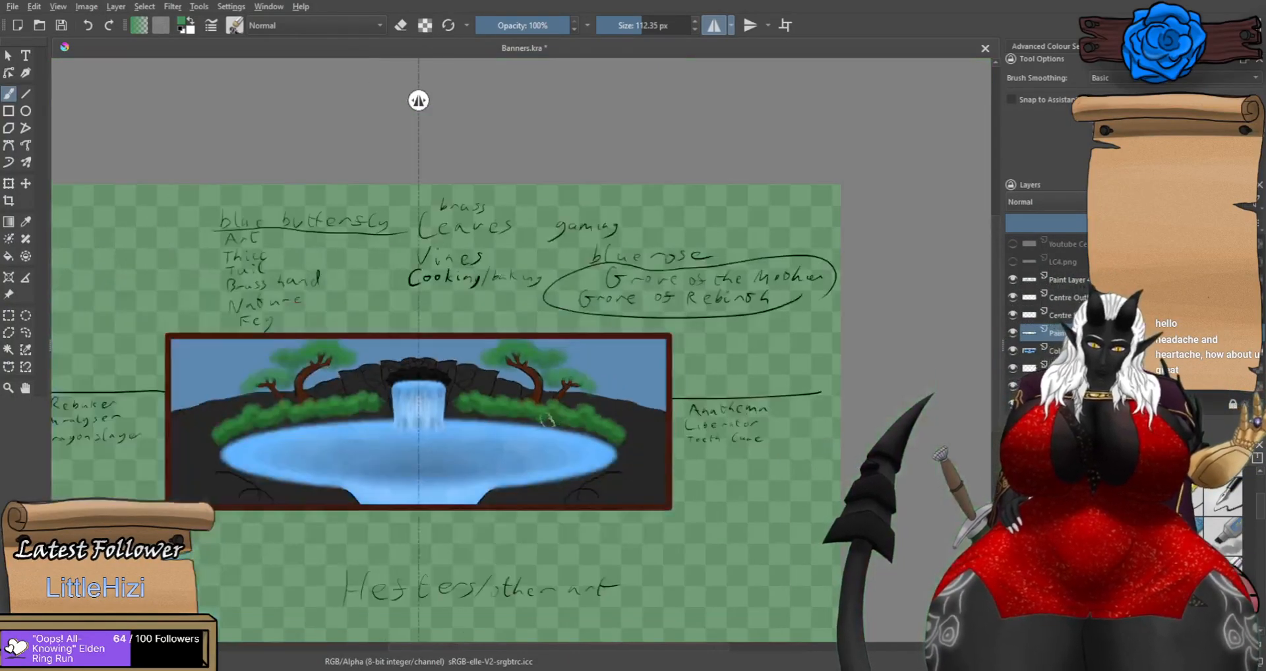
scroll(524, 396, "up", 2)
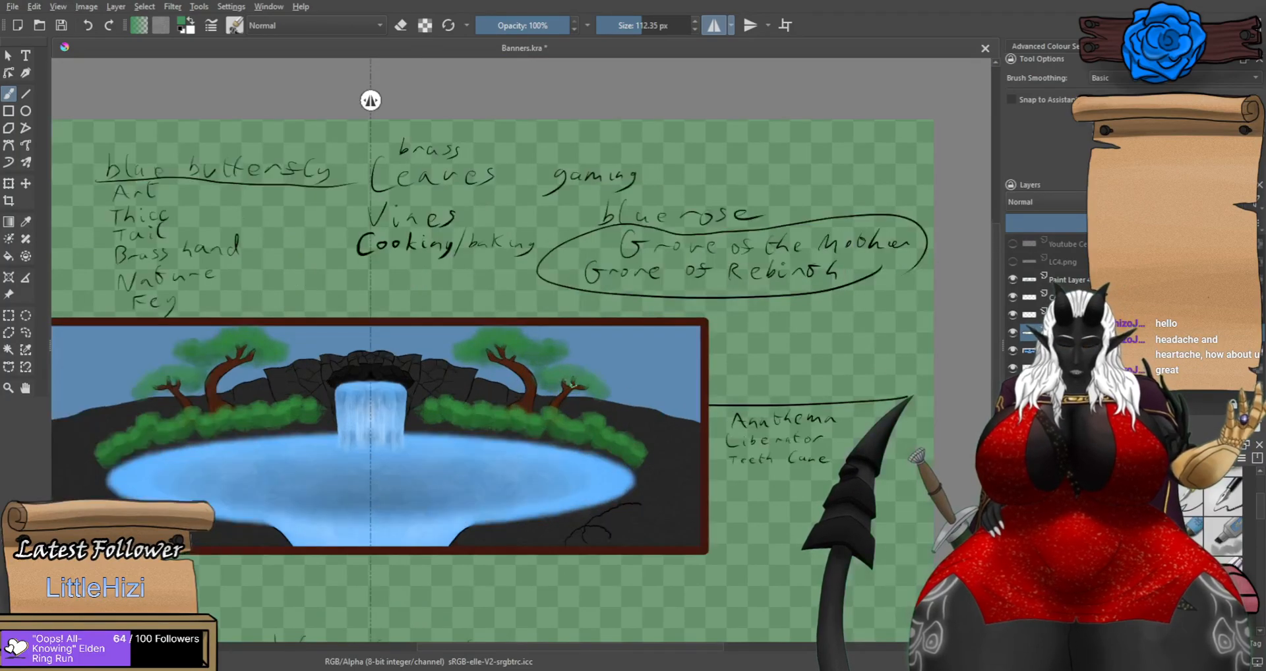
scroll(564, 396, "up", 2)
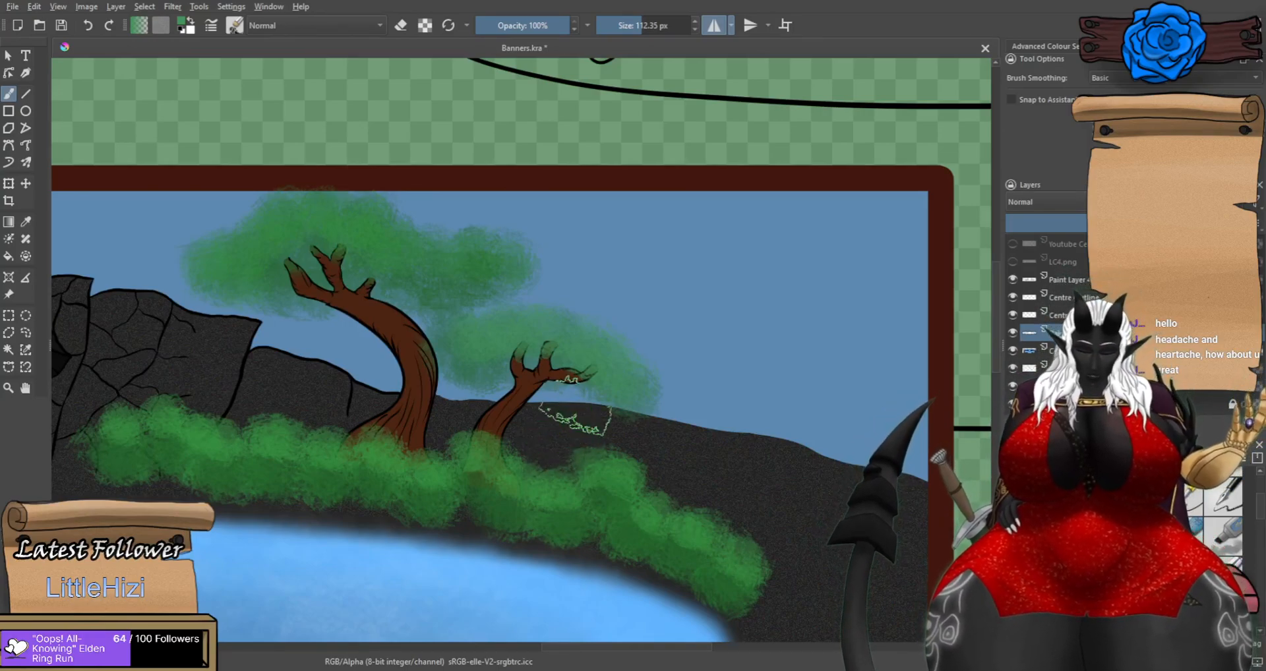
Hide and show the paint, centre lineart, centre outline and colour layers one at a time to check what each contains.
left_click(1012, 332)
left_click(1011, 331)
left_click(1011, 314)
left_click(1010, 314)
left_click(1011, 298)
left_click(1011, 298)
left_click(1012, 349)
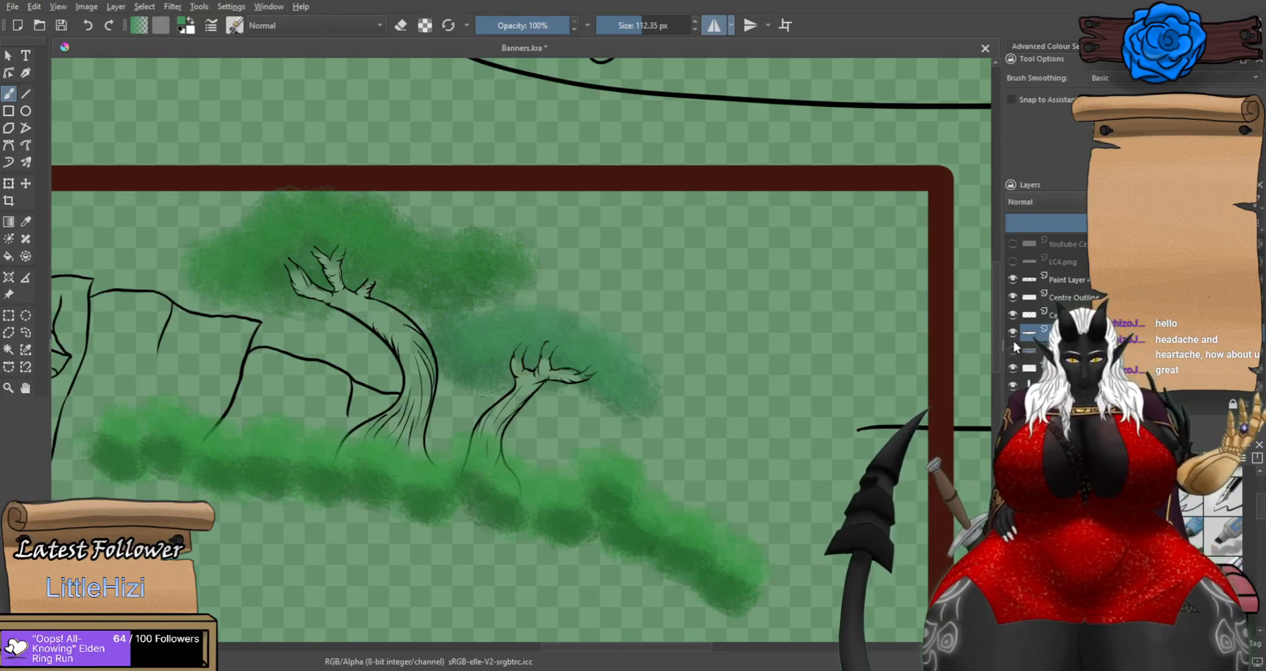
left_click(1012, 349)
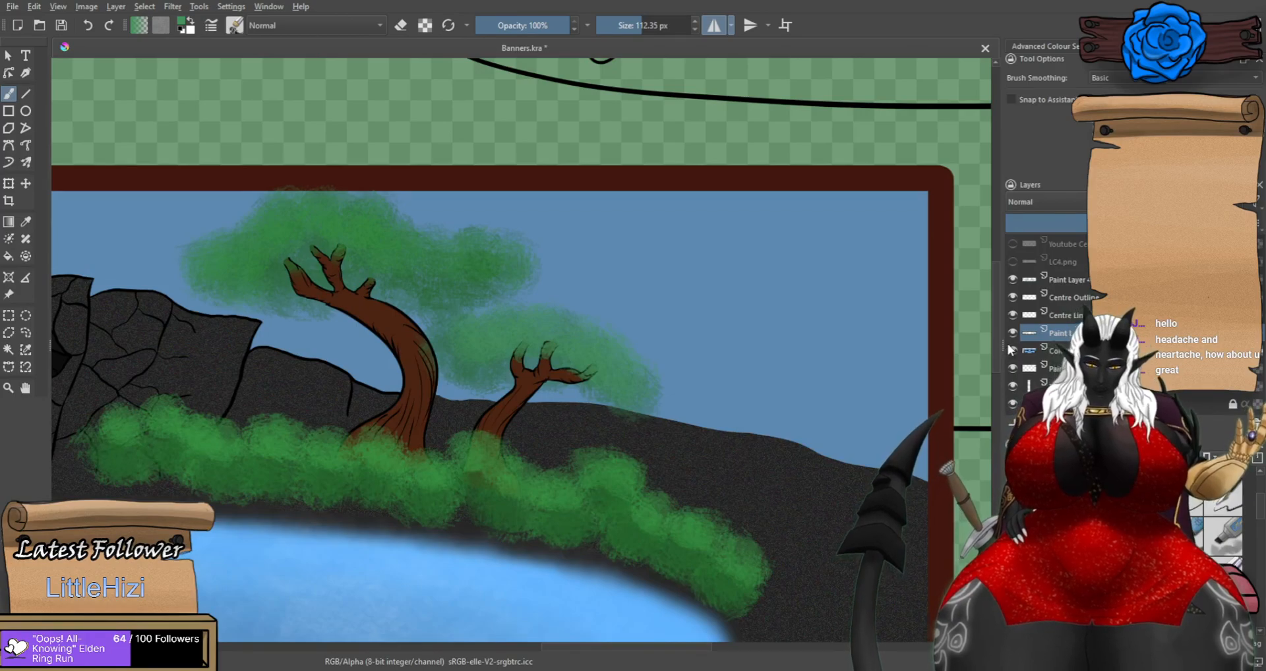
Outline a tall peaked rock above the waterfall's stone arch and fill it solid black, using a 42.76 px brush on the layer below the linework.
scroll(639, 409, "down", 3)
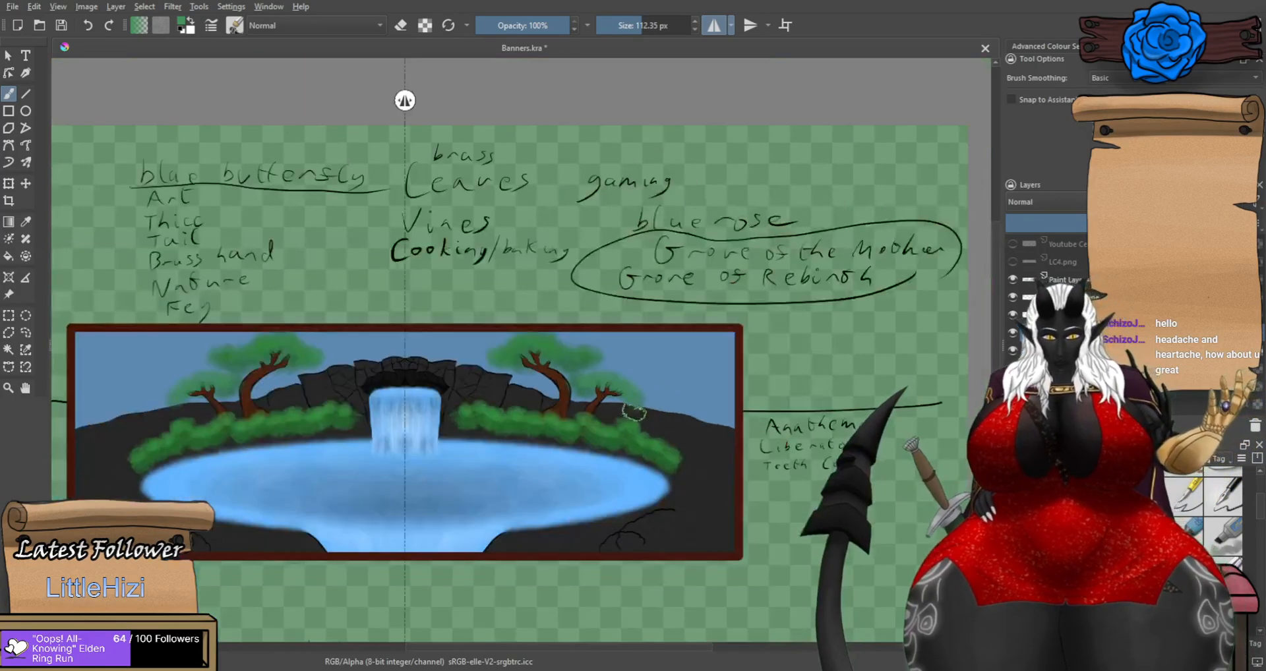
left_click_drag(660, 512, 752, 408)
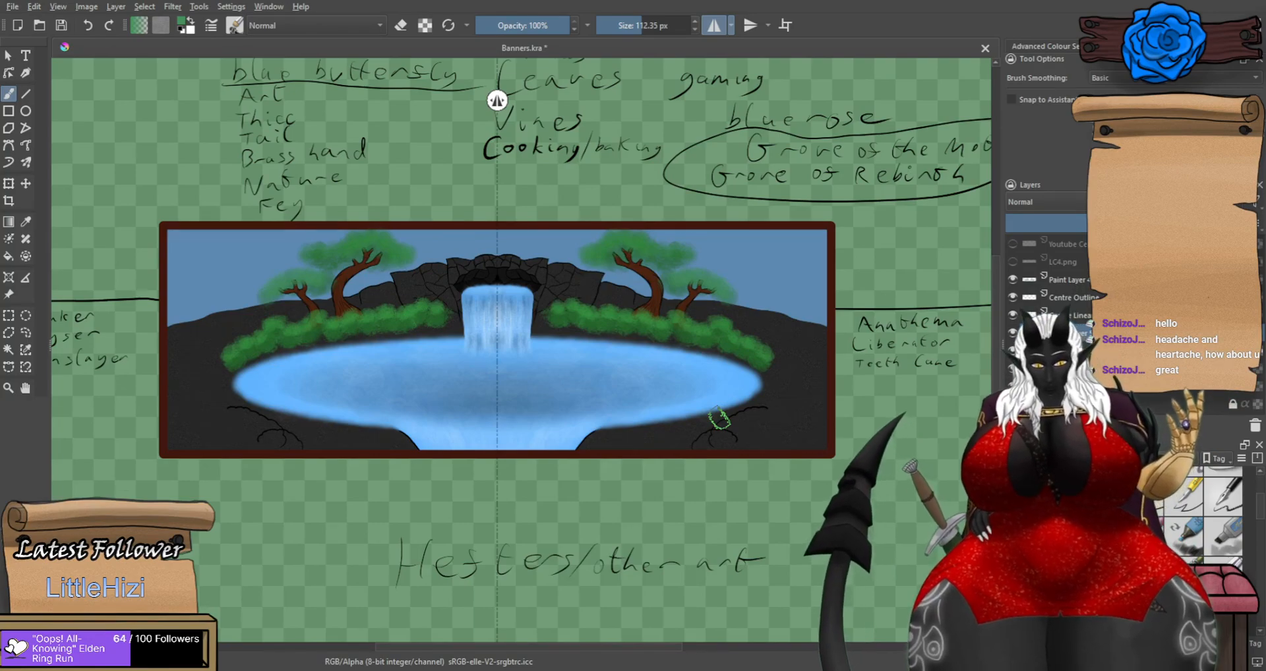
scroll(618, 299, "up", 1)
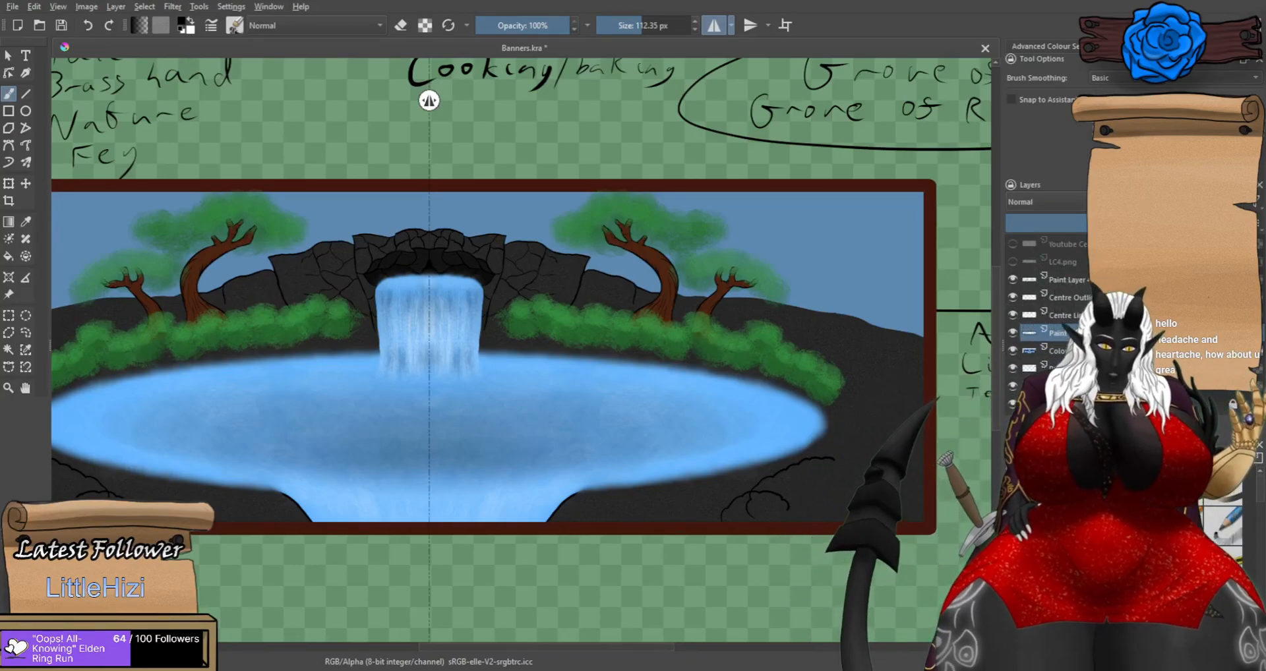
scroll(462, 191, "up", 6)
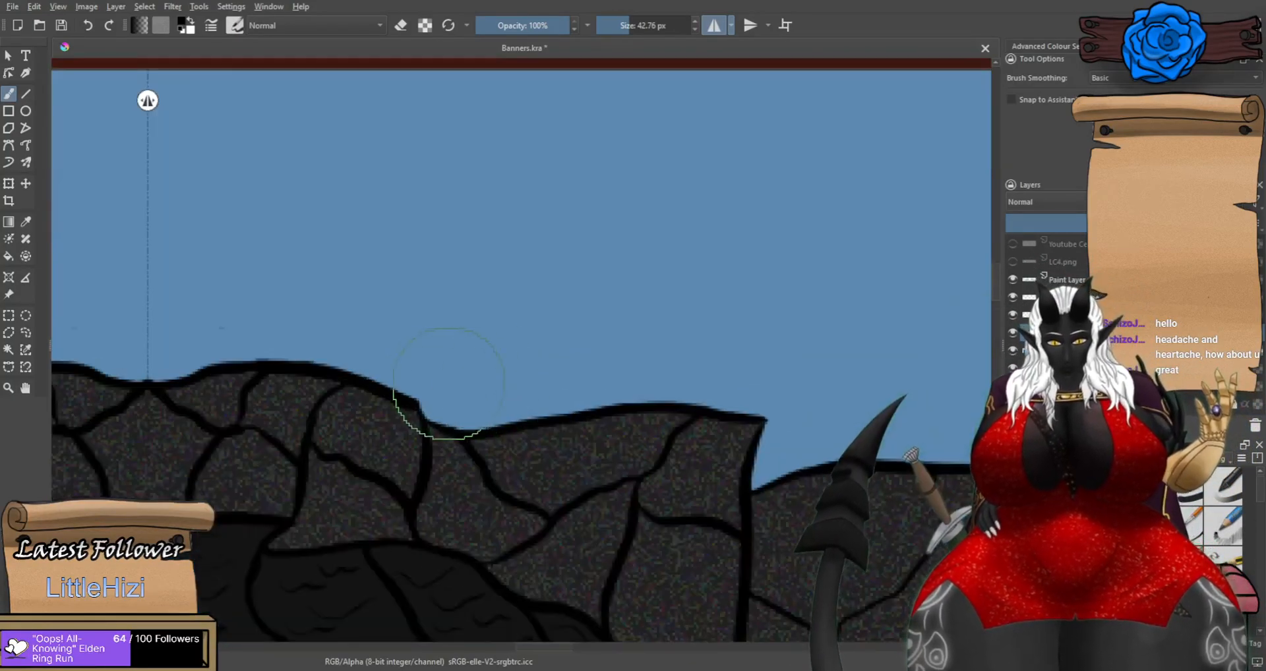
key("ctrl+z")
mouse_move(400, 399)
left_mouse_down()
mouse_move(414, 368)
mouse_move(539, 264)
left_mouse_up()
key("ctrl+z")
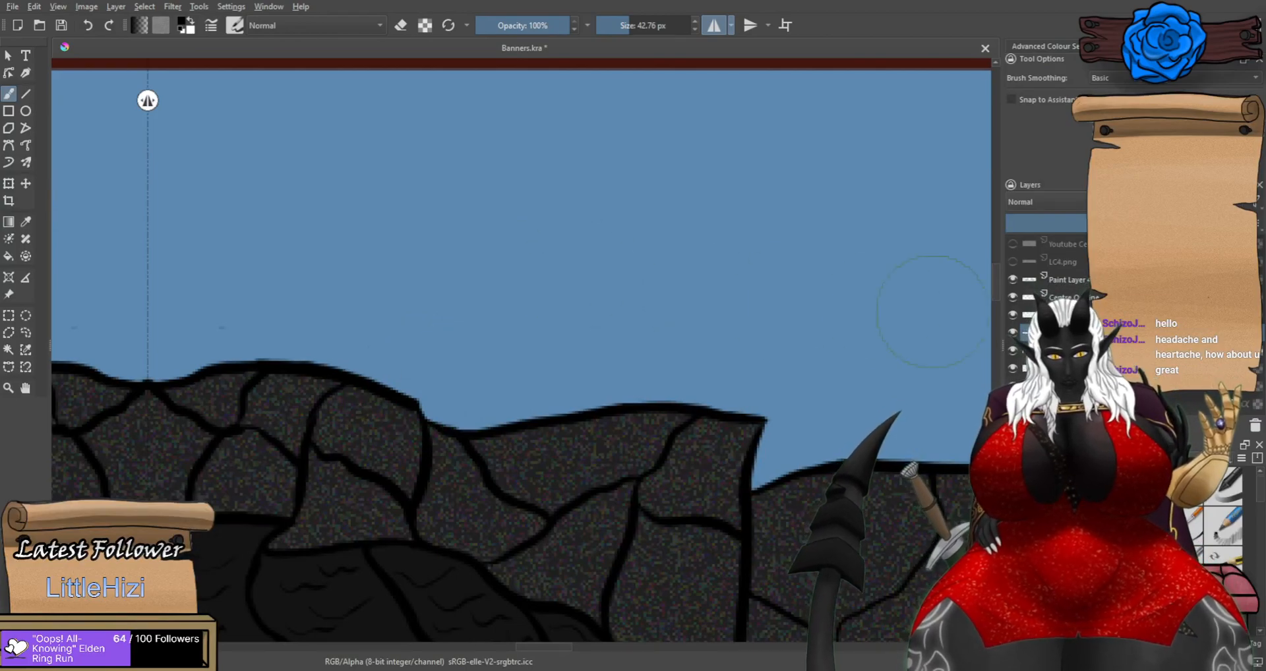
mouse_move(374, 379)
left_mouse_down()
mouse_move(546, 207)
mouse_move(590, 197)
left_mouse_up()
key("ctrl+z")
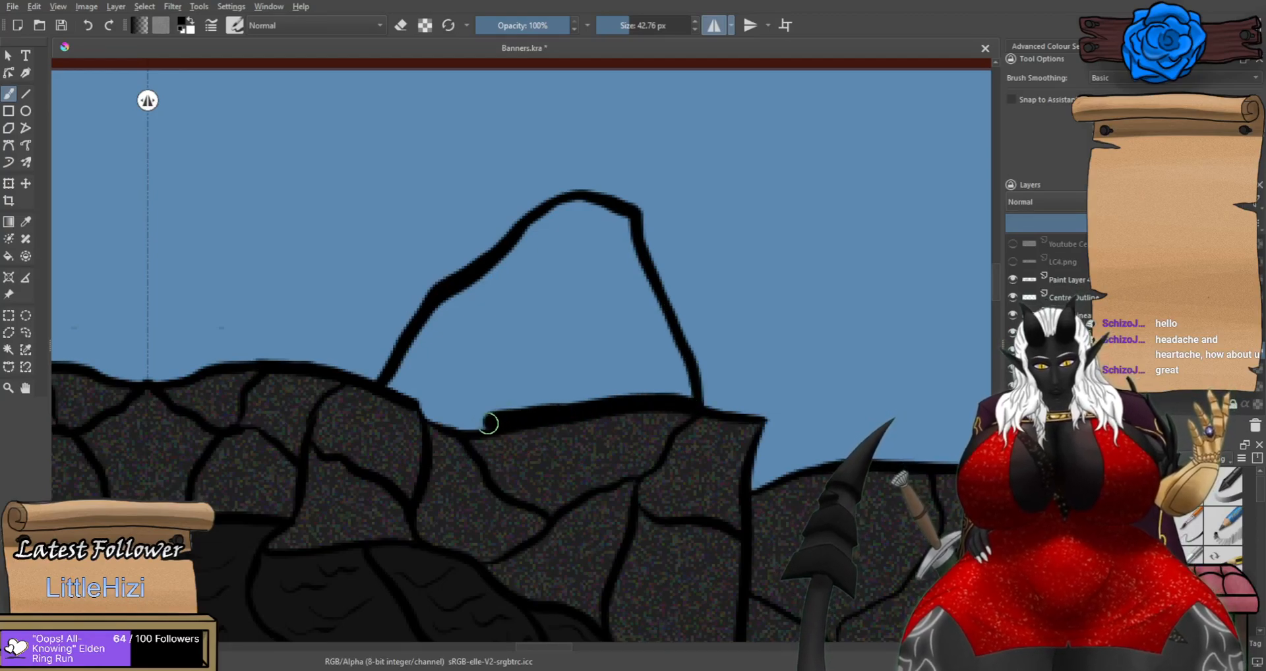
mouse_move(403, 384)
left_mouse_down()
mouse_move(432, 320)
mouse_move(430, 368)
mouse_move(450, 379)
mouse_move(601, 369)
mouse_move(504, 406)
mouse_move(685, 389)
mouse_move(651, 329)
mouse_move(513, 362)
mouse_move(482, 297)
mouse_move(538, 258)
mouse_move(510, 287)
mouse_move(579, 208)
mouse_move(561, 285)
mouse_move(652, 336)
mouse_move(630, 273)
mouse_move(649, 318)
mouse_move(613, 231)
left_mouse_up()
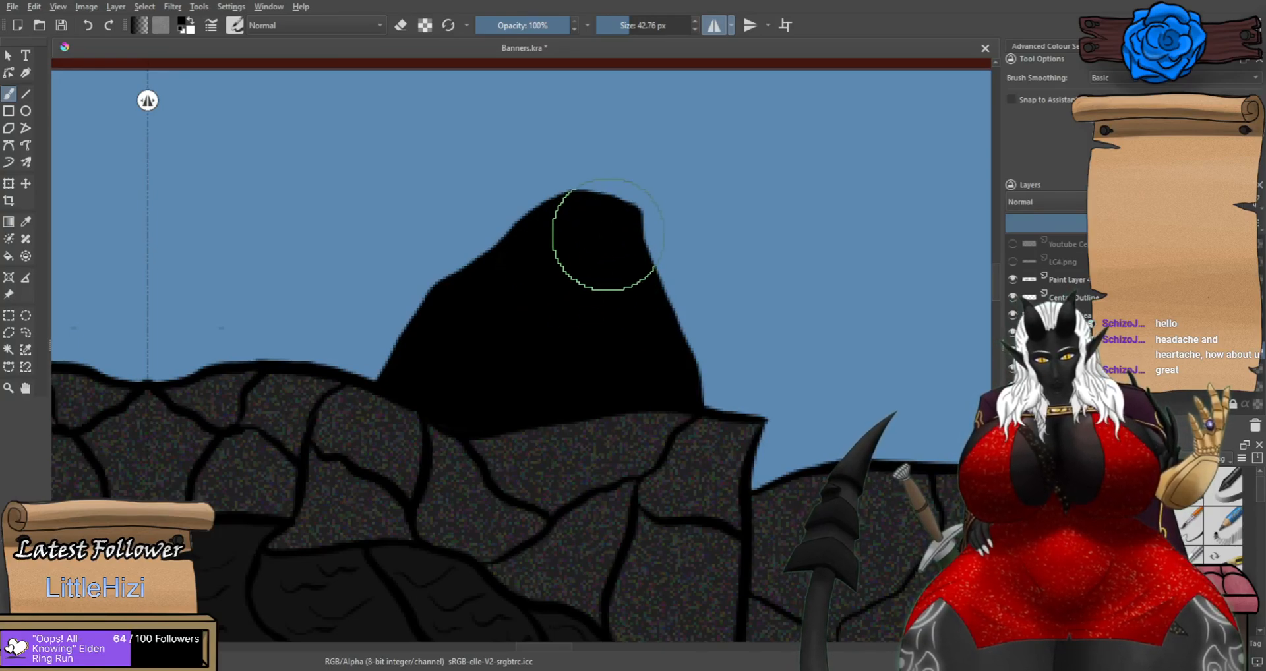
Paint a smaller solid black rock on the ledge beneath the edge of the large tree's canopy.
scroll(609, 232, "down", 5)
scroll(682, 428, "up", 5)
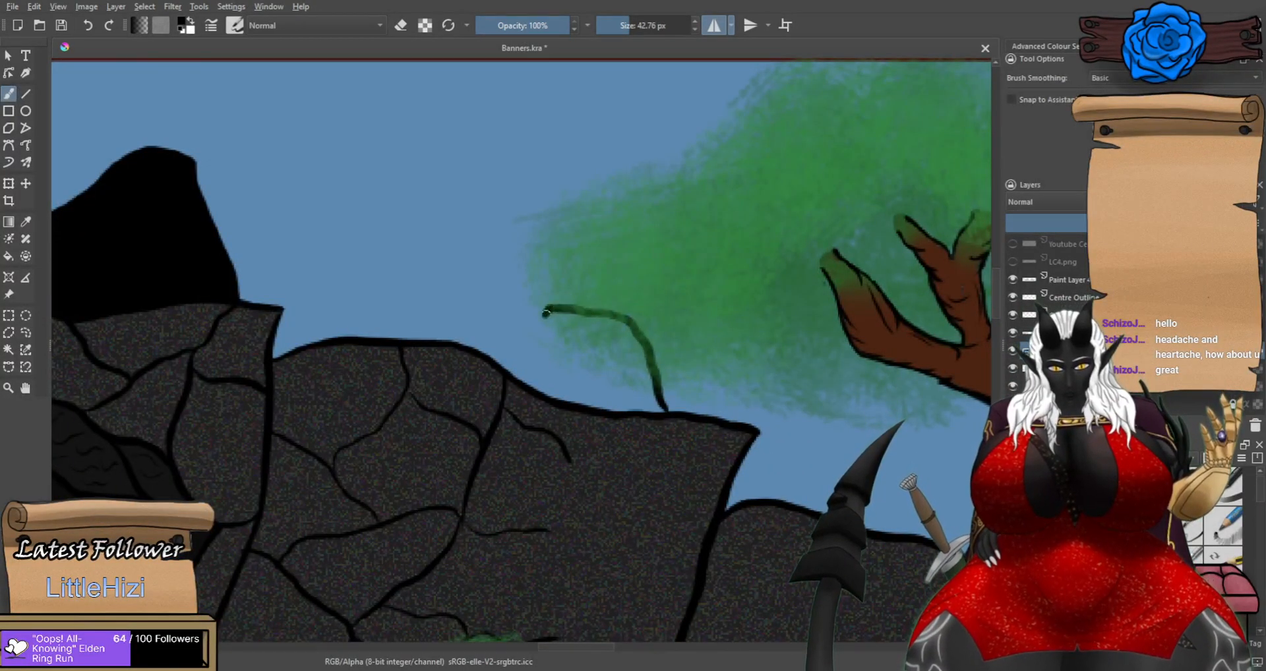
left_click_drag(526, 377, 580, 363)
scroll(594, 363, "up", 2)
mouse_move(673, 423)
left_mouse_down()
mouse_move(735, 459)
mouse_move(561, 430)
mouse_move(447, 379)
mouse_move(525, 420)
mouse_move(430, 356)
mouse_move(532, 303)
mouse_move(515, 351)
mouse_move(514, 272)
mouse_move(546, 274)
mouse_move(595, 300)
mouse_move(567, 312)
mouse_move(607, 357)
mouse_move(605, 387)
mouse_move(716, 438)
mouse_move(675, 336)
mouse_move(669, 385)
mouse_move(647, 293)
mouse_move(595, 279)
left_mouse_up()
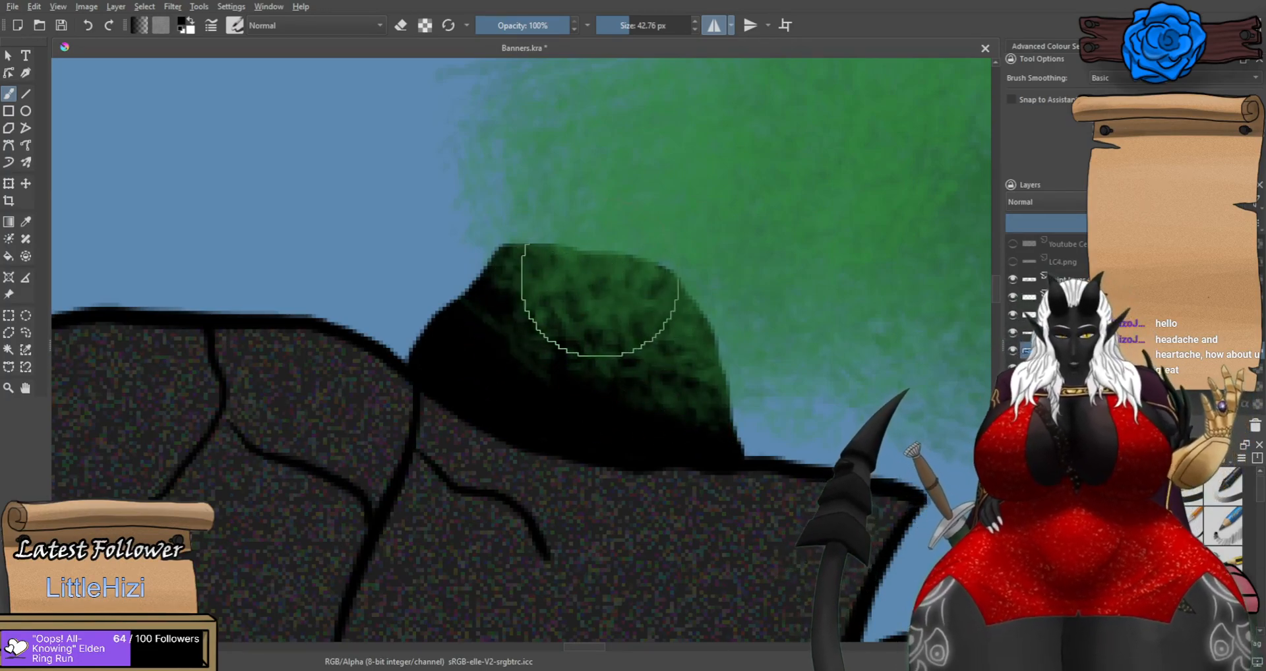
scroll(595, 278, "down", 5)
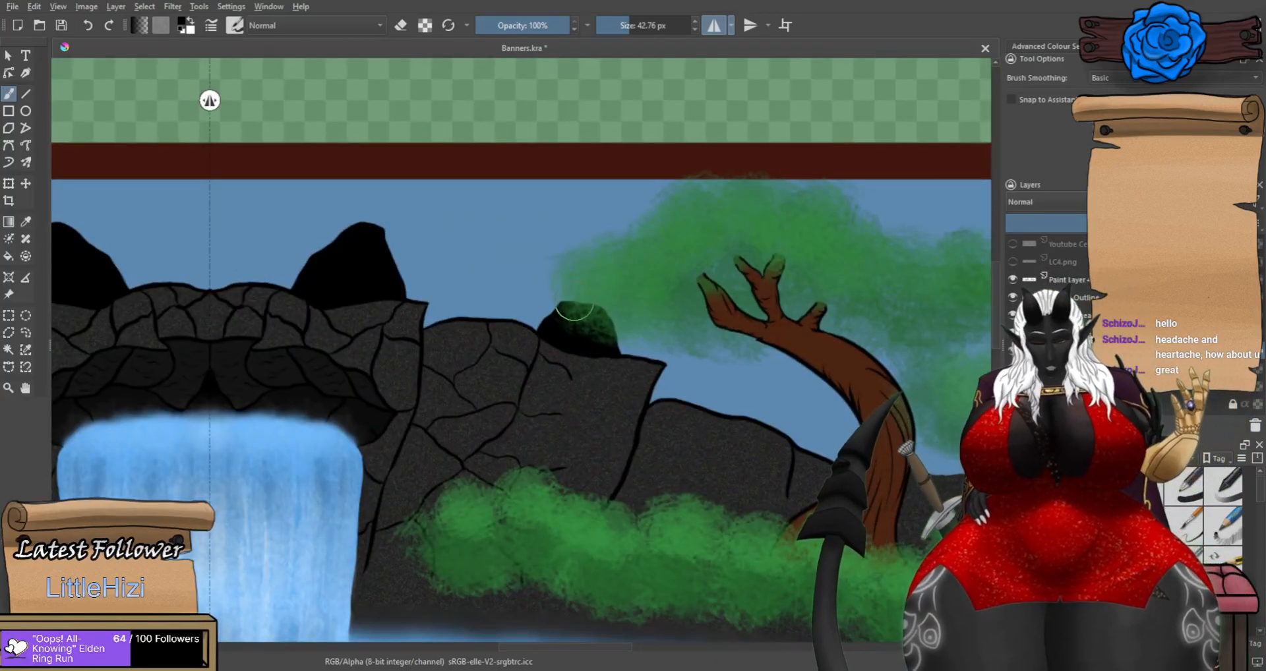
Paint a narrow, upright black rock rising from the ridge to the underside of the large tree's curved trunk.
scroll(669, 326, "up", 3)
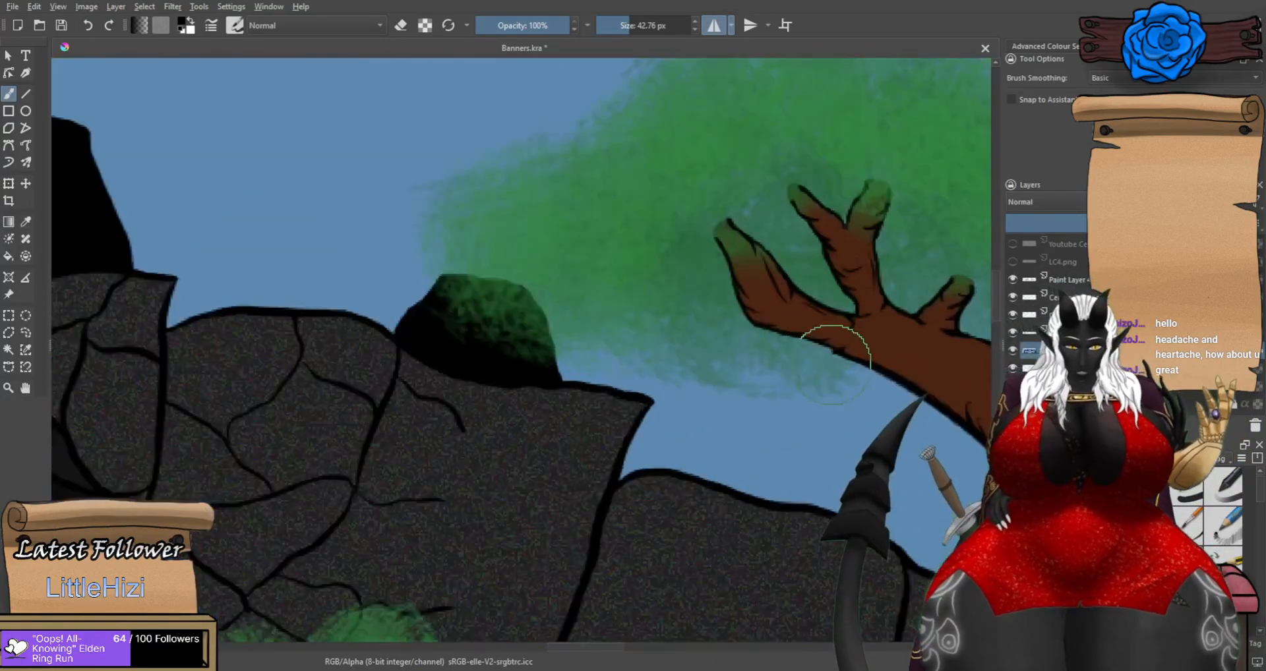
left_click_drag(838, 495, 539, 419)
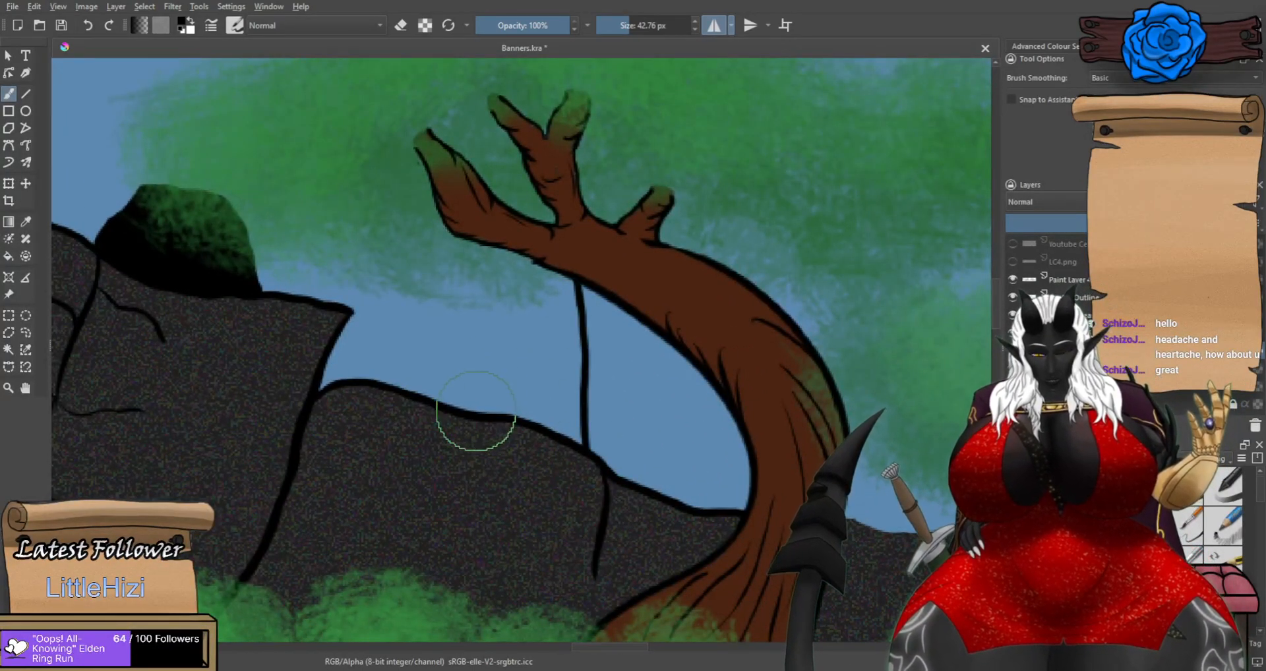
key("ctrl+z")
left_click_drag(484, 414, 483, 389)
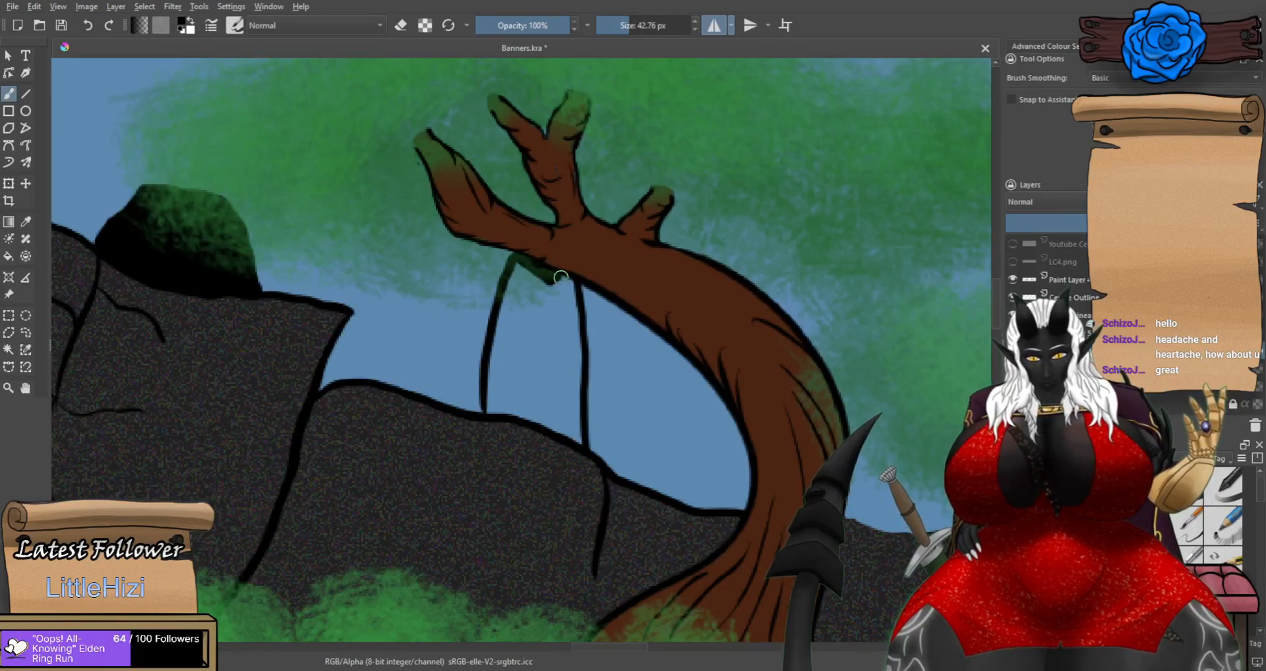
mouse_move(518, 288)
left_mouse_down()
mouse_move(503, 354)
mouse_move(507, 339)
mouse_move(551, 368)
mouse_move(557, 409)
left_mouse_up()
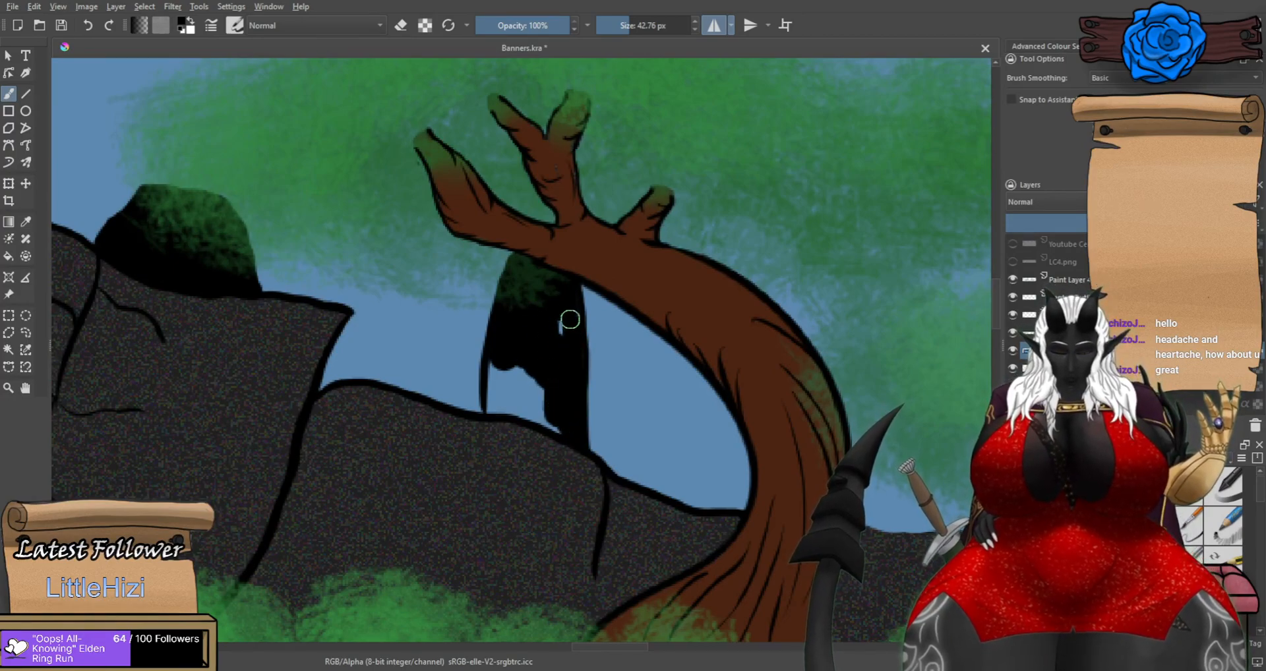
scroll(520, 352, "up", 1)
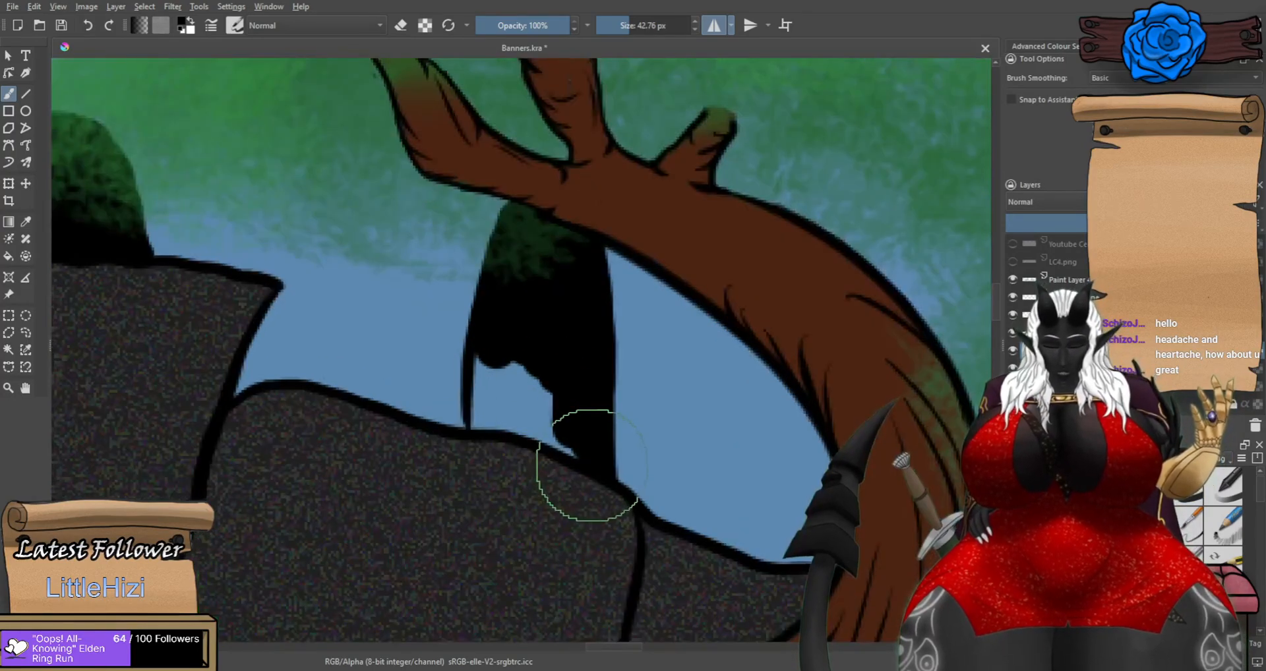
mouse_move(570, 449)
left_mouse_down()
mouse_move(505, 417)
mouse_move(539, 433)
mouse_move(479, 428)
mouse_move(484, 346)
mouse_move(556, 415)
left_mouse_up()
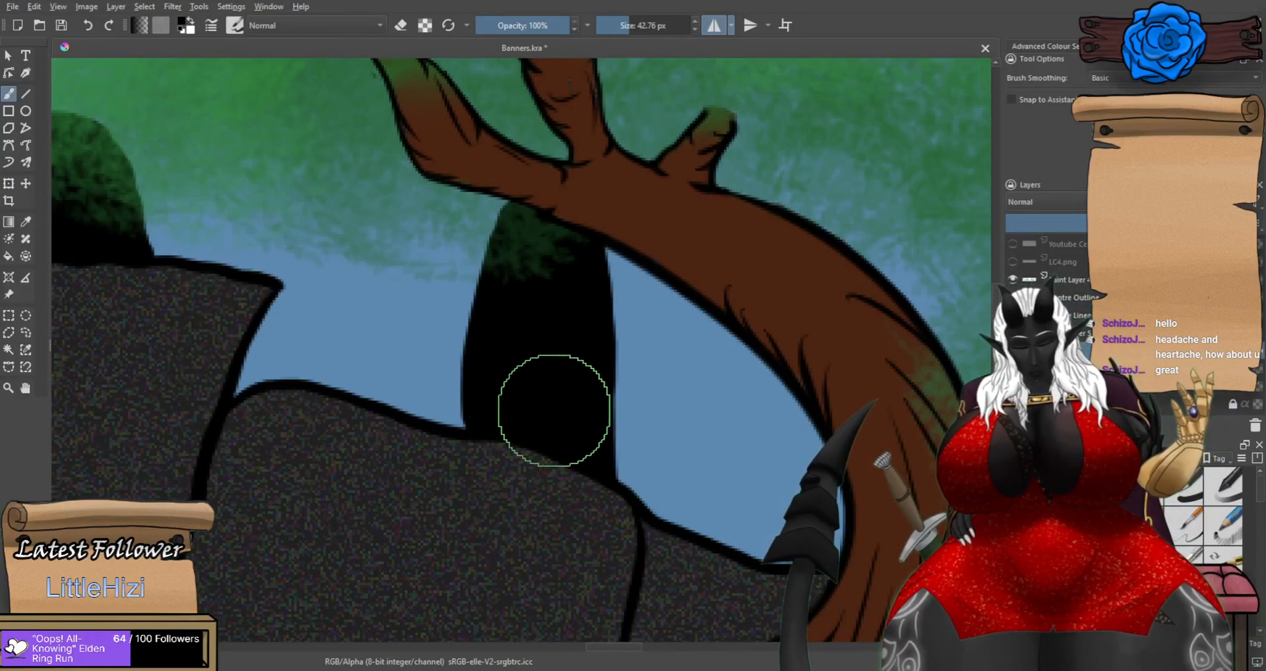
scroll(556, 415, "down", 1)
scroll(544, 392, "down", 8)
scroll(544, 391, "up", 2)
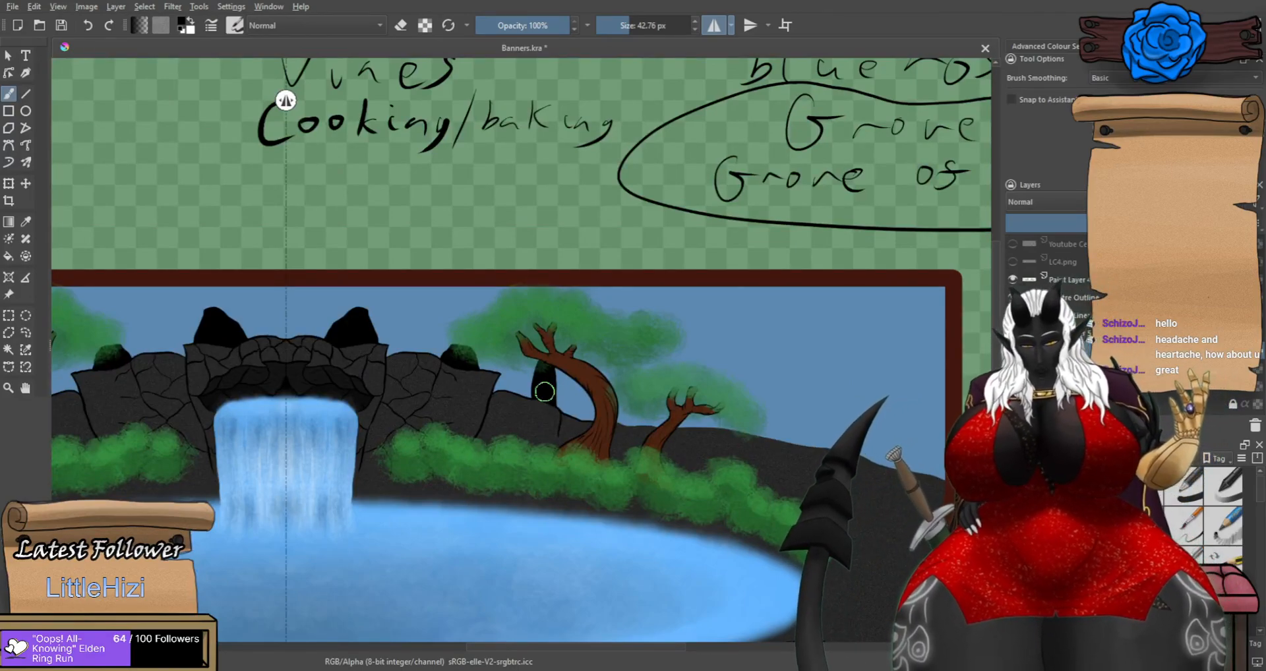
scroll(653, 422, "up", 8)
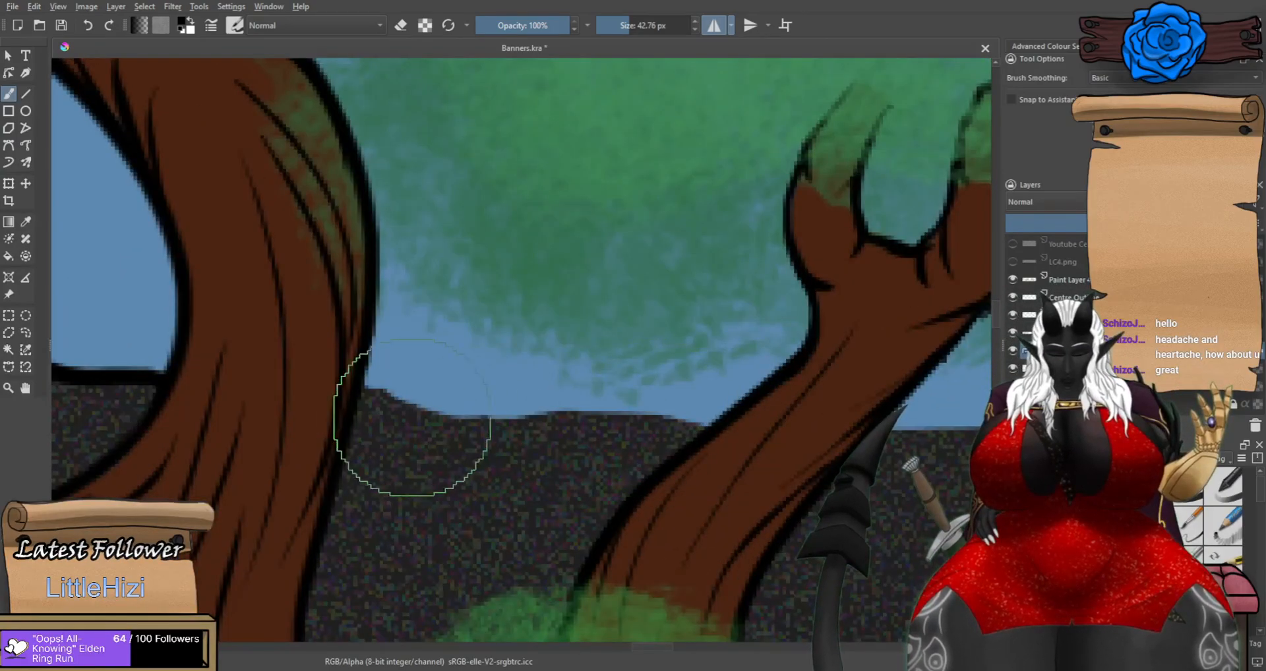
mouse_move(362, 405)
left_mouse_down()
mouse_move(373, 422)
mouse_move(500, 461)
mouse_move(628, 465)
left_mouse_up()
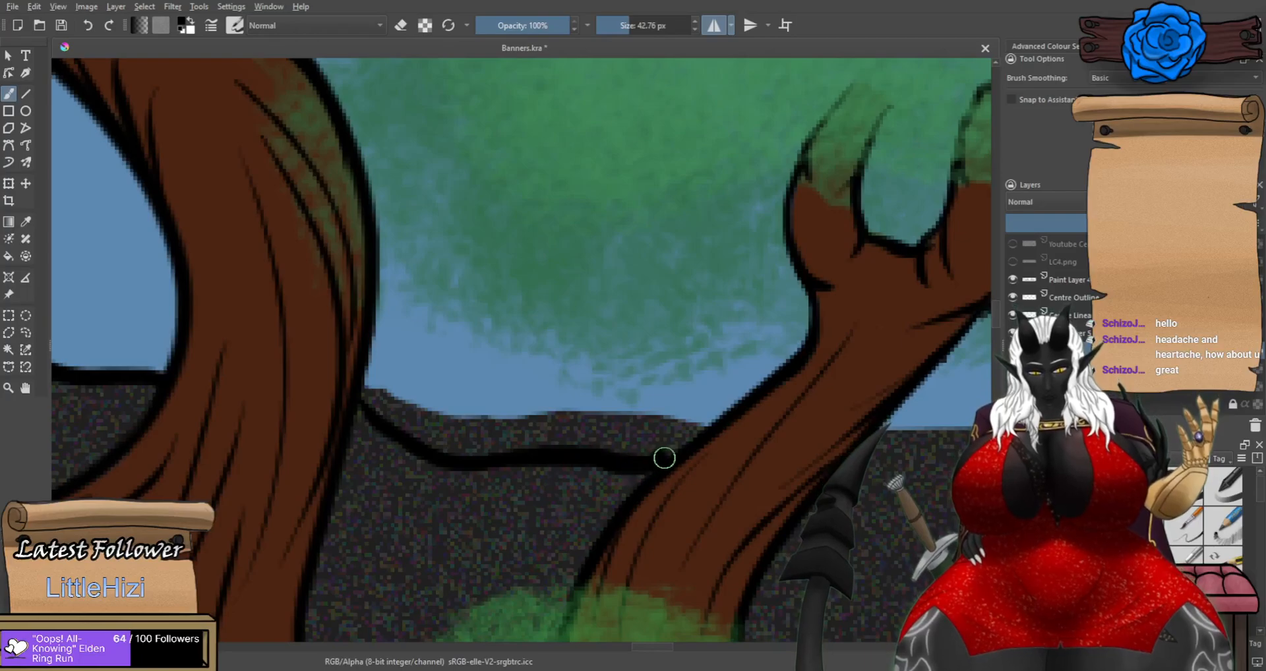
mouse_move(731, 393)
left_mouse_down()
mouse_move(689, 337)
mouse_move(638, 211)
mouse_move(570, 195)
left_mouse_up()
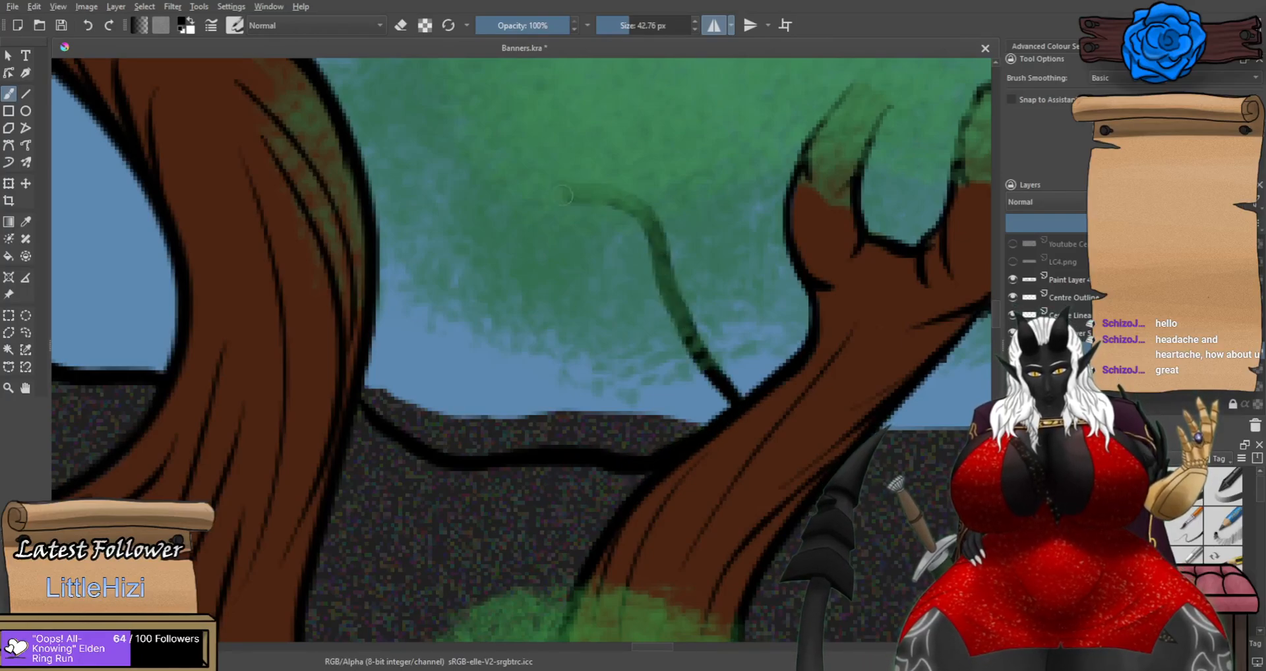
key("ctrl+z")
key("ctrl+z")
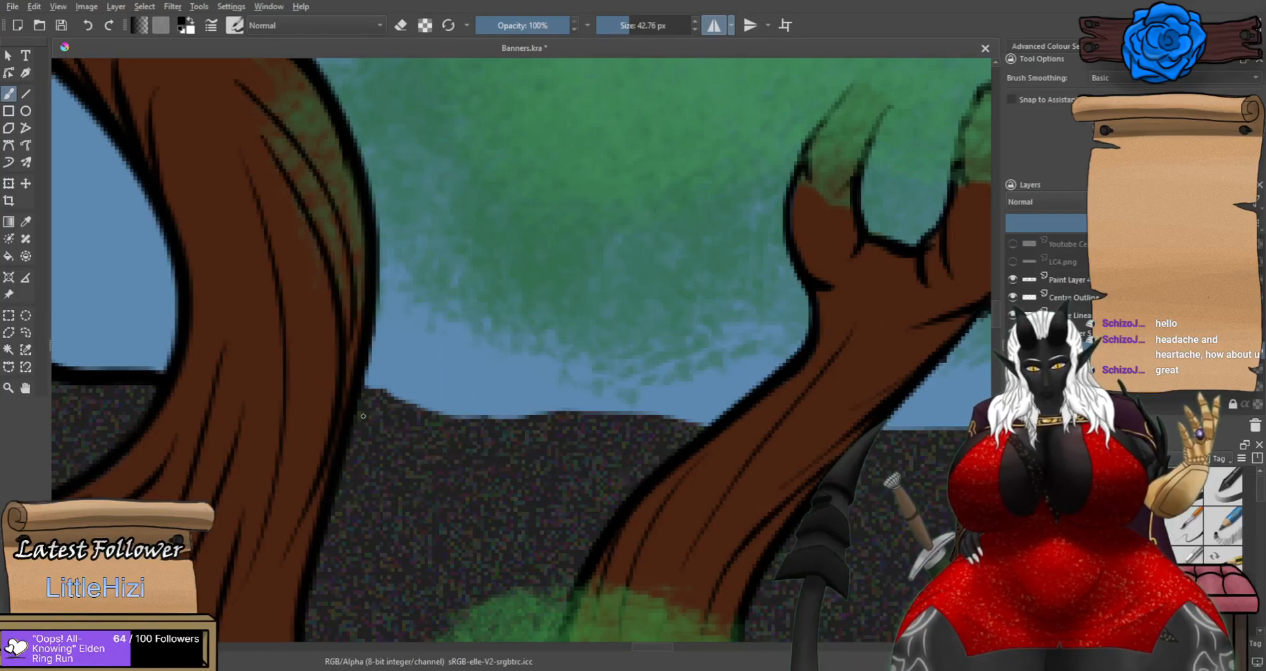
mouse_move(362, 414)
left_mouse_down()
mouse_move(440, 449)
mouse_move(515, 448)
left_mouse_up()
key("ctrl+z")
Paint a rounded solid black rock on the ridge between the large tree's trunk and the small tree.
mouse_move(362, 415)
left_mouse_down()
mouse_move(490, 467)
mouse_move(673, 469)
left_mouse_up()
mouse_move(732, 406)
left_mouse_down()
mouse_move(718, 365)
mouse_move(662, 291)
mouse_move(581, 235)
left_mouse_up()
key("ctrl+z")
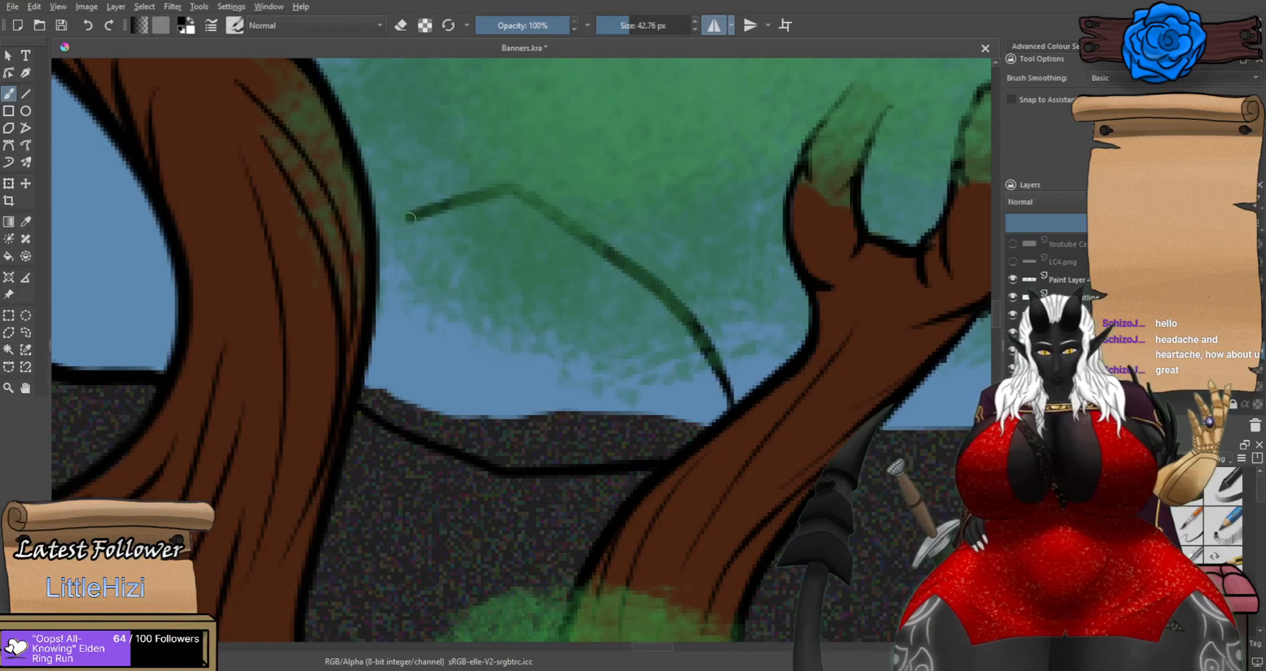
mouse_move(404, 247)
left_mouse_down()
mouse_move(464, 237)
mouse_move(388, 244)
mouse_move(411, 227)
mouse_move(517, 213)
mouse_move(472, 277)
mouse_move(470, 341)
mouse_move(524, 429)
mouse_move(510, 457)
mouse_move(669, 449)
mouse_move(563, 453)
mouse_move(573, 394)
mouse_move(593, 387)
mouse_move(581, 389)
mouse_move(610, 383)
mouse_move(678, 438)
mouse_move(717, 401)
mouse_move(694, 367)
mouse_move(582, 362)
mouse_move(679, 394)
left_mouse_up()
mouse_move(677, 354)
left_mouse_down()
mouse_move(631, 296)
mouse_move(530, 217)
mouse_move(539, 295)
mouse_move(606, 316)
mouse_move(510, 313)
mouse_move(503, 457)
mouse_move(409, 414)
mouse_move(528, 438)
mouse_move(453, 361)
mouse_move(488, 424)
left_mouse_up()
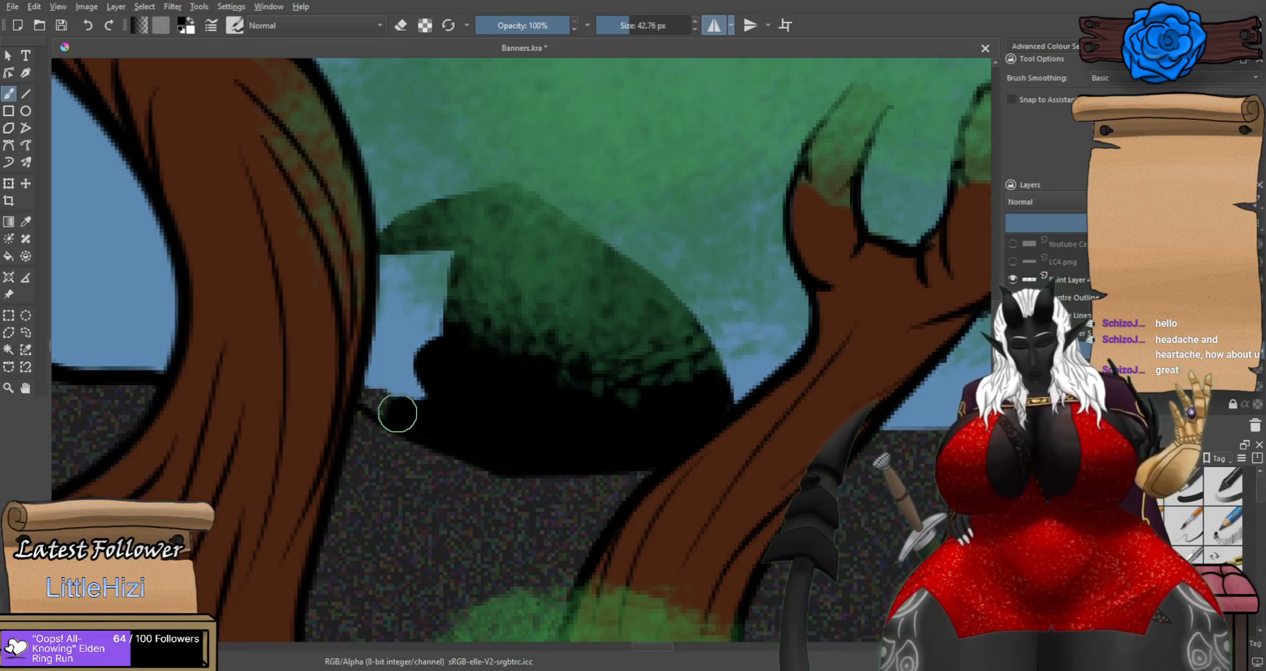
mouse_move(369, 402)
left_mouse_down()
mouse_move(378, 350)
mouse_move(415, 372)
mouse_move(410, 381)
mouse_move(429, 315)
mouse_move(381, 340)
left_mouse_up()
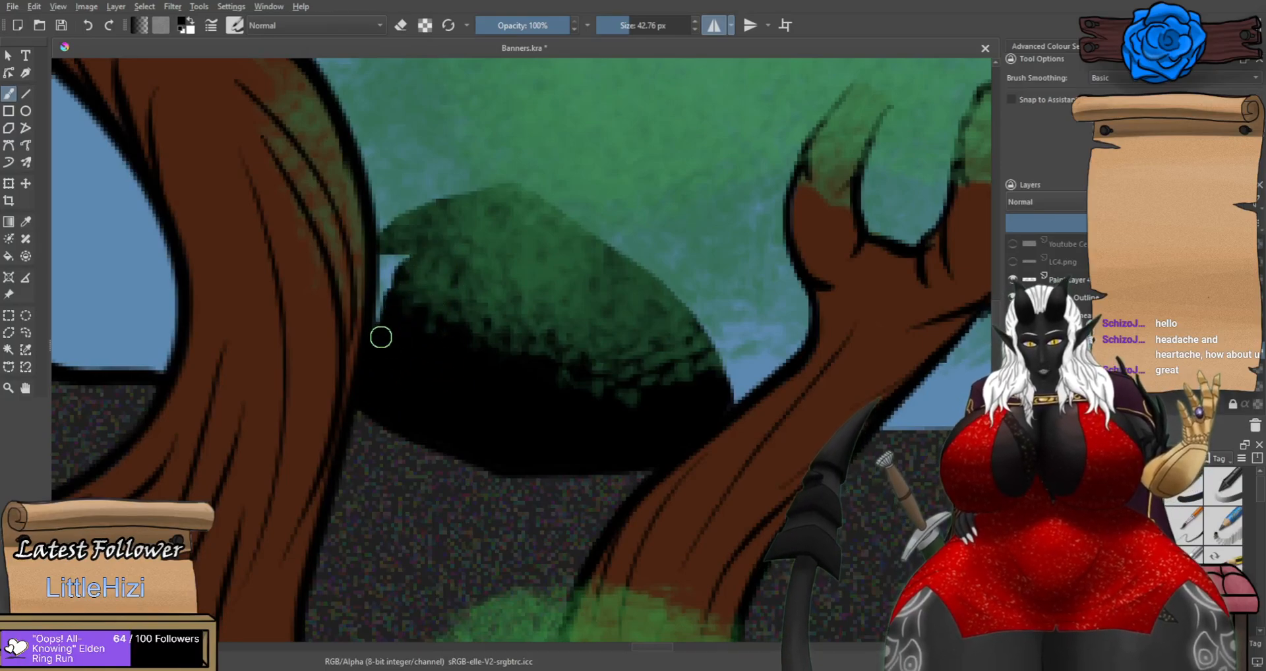
scroll(405, 277, "down", 5)
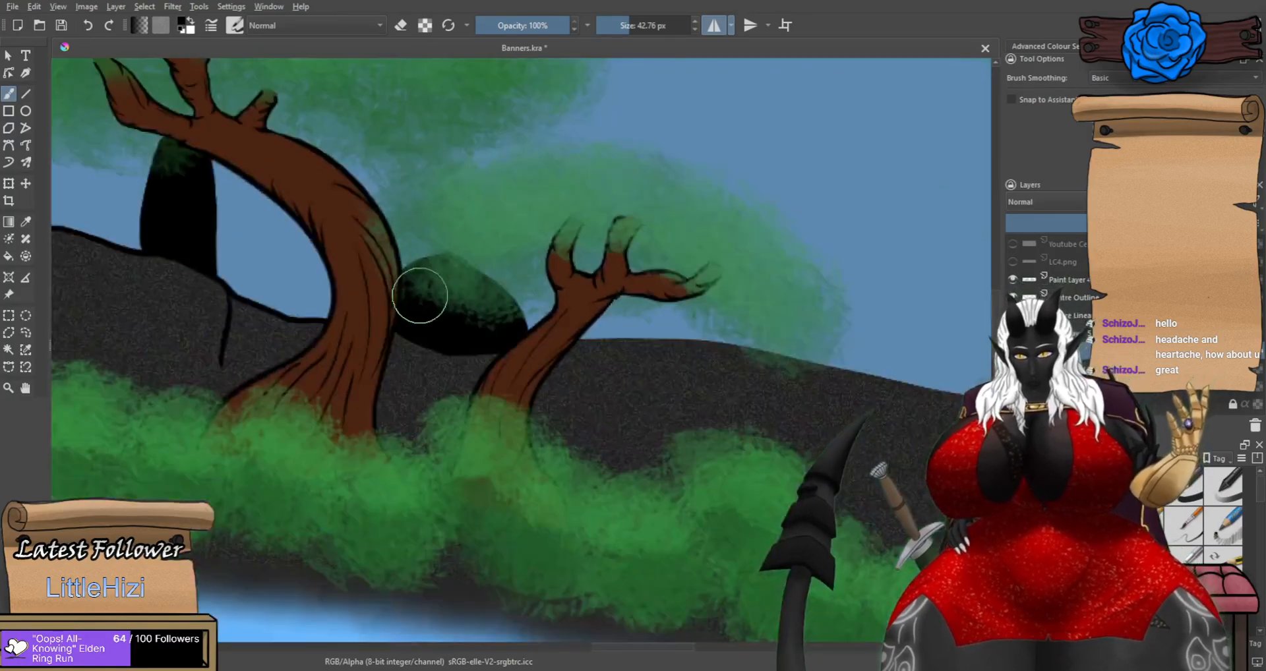
scroll(461, 359, "down", 4)
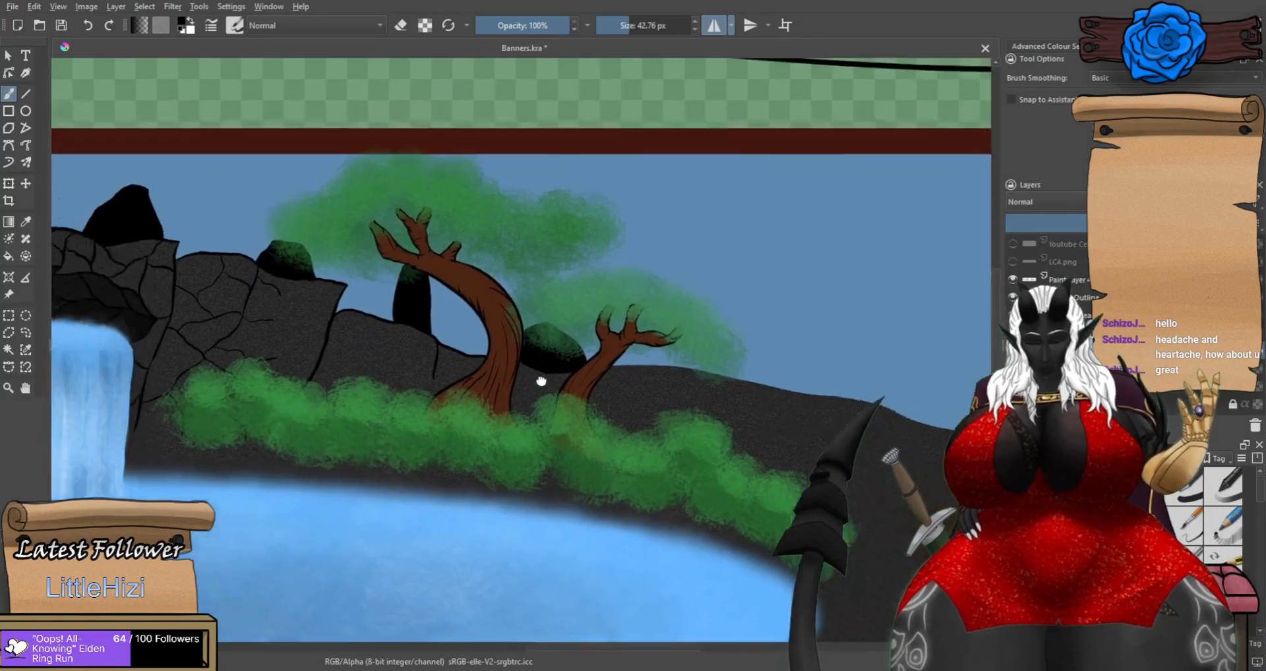
scroll(651, 362, "down", 2)
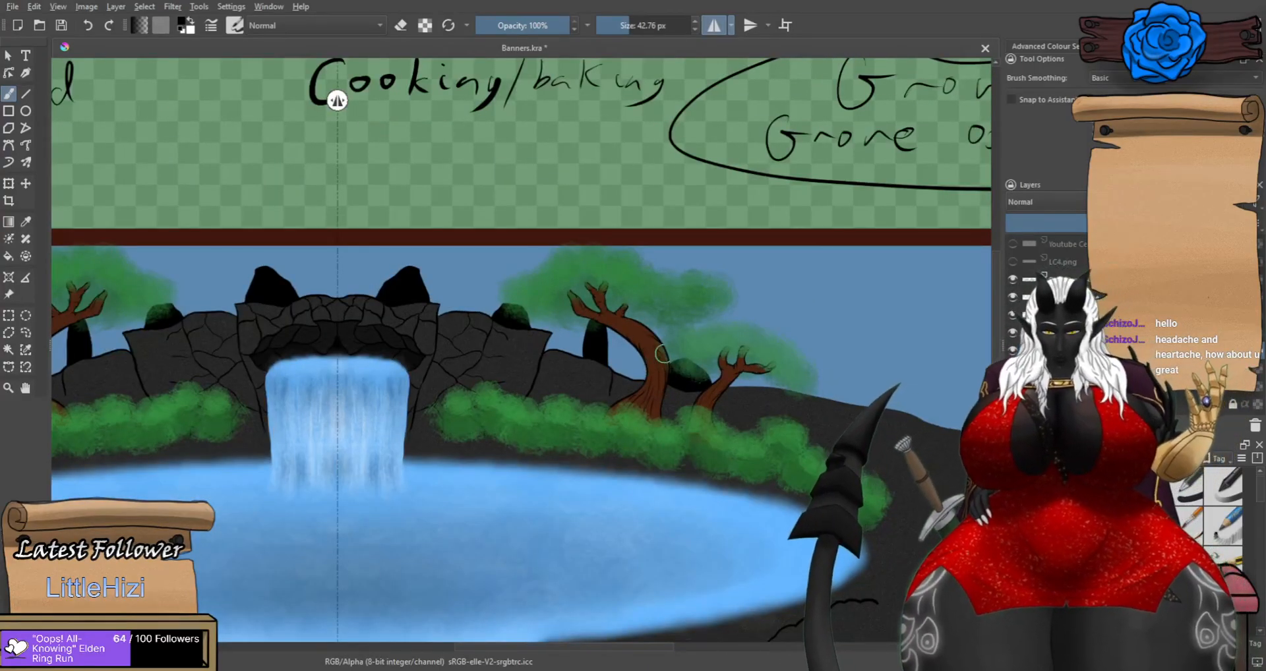
scroll(651, 362, "up", 3)
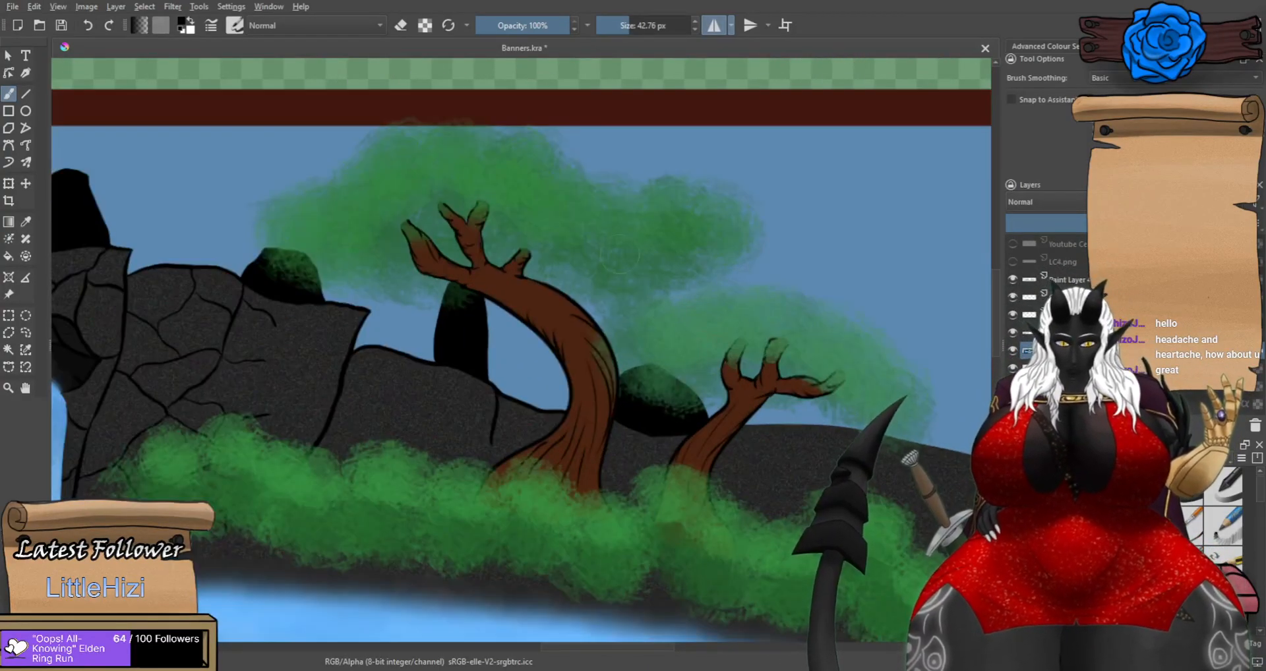
Set the painting colour to white at 10% opacity and hide the two paint layers holding the foliage.
left_click(188, 27)
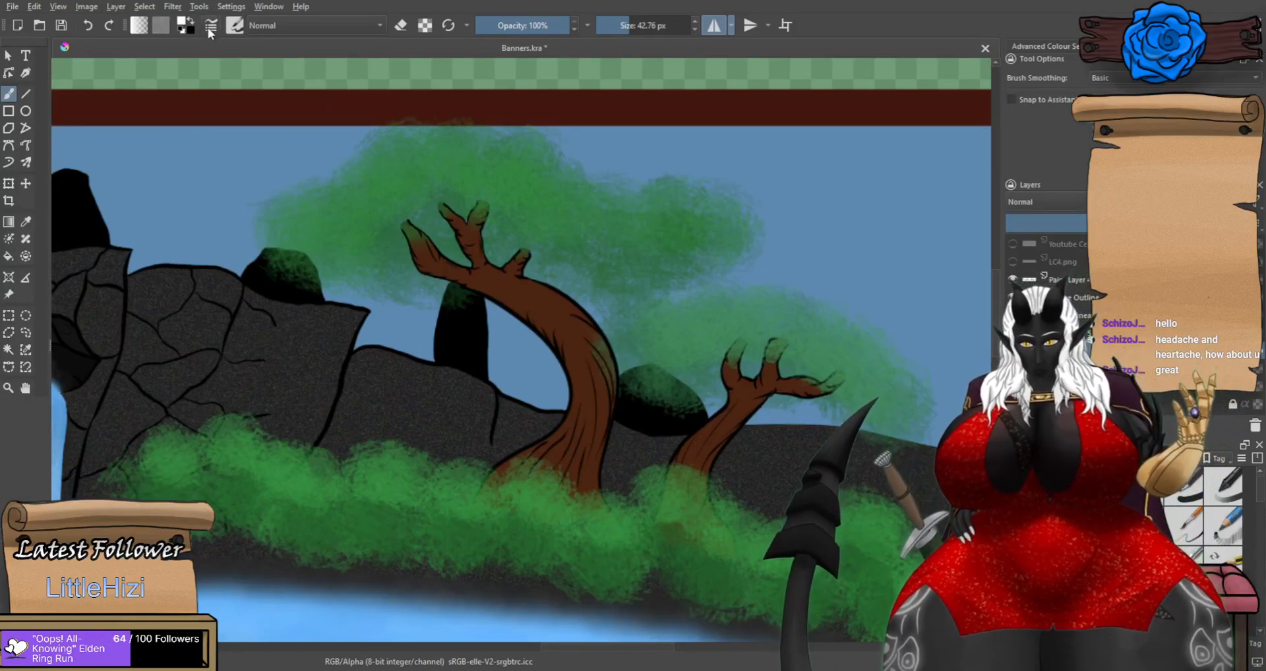
left_click(489, 19)
left_click_drag(488, 20, 485, 20)
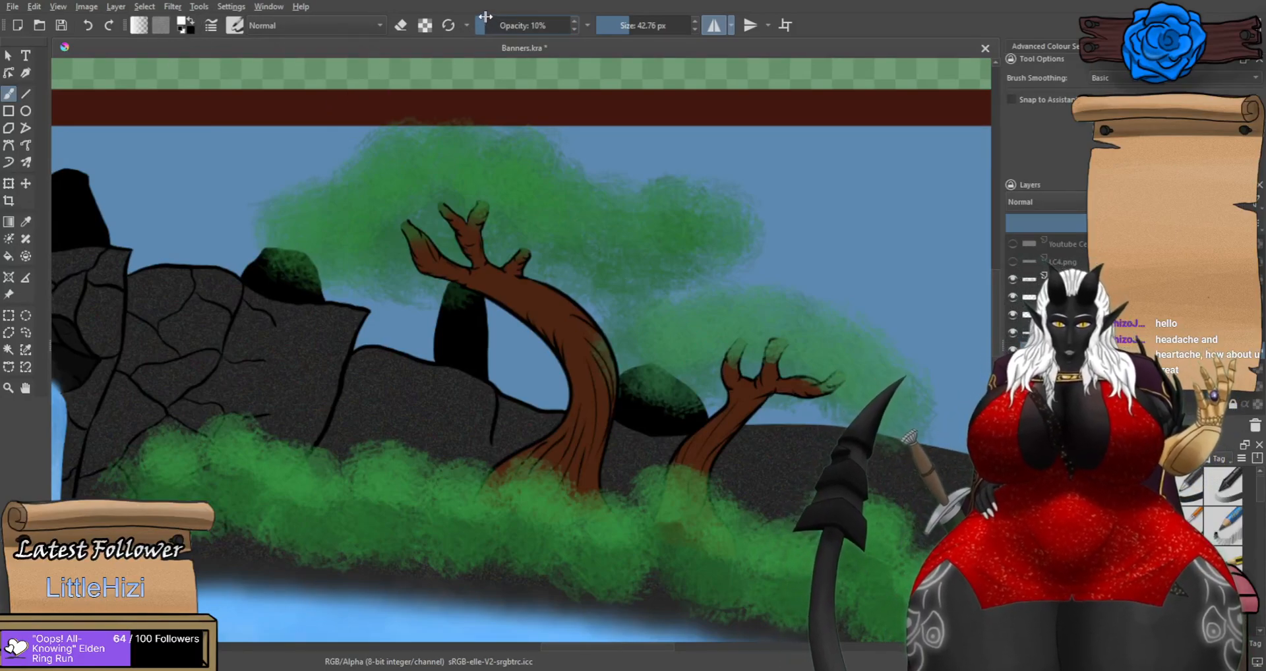
scroll(670, 389, "up", 2)
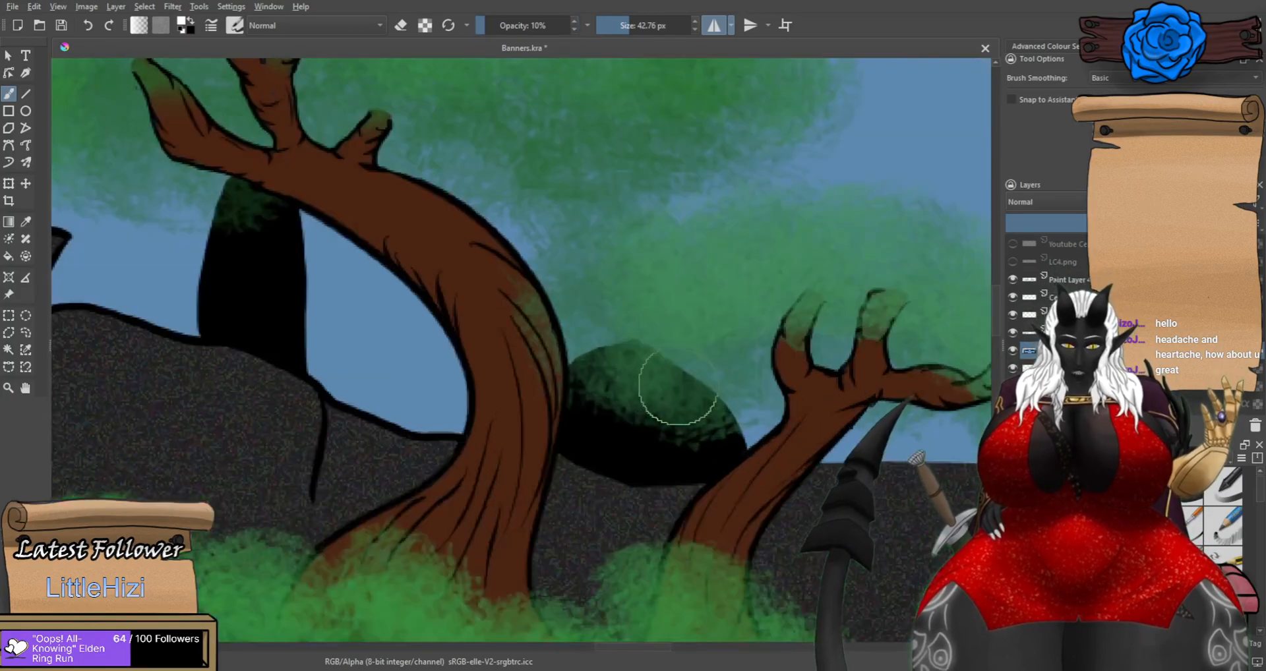
scroll(650, 412, "down", 2)
scroll(224, 250, "up", 1)
scroll(267, 269, "up", 4)
mouse_move(335, 285)
left_mouse_down()
mouse_move(370, 339)
mouse_move(393, 328)
mouse_move(338, 272)
left_mouse_up()
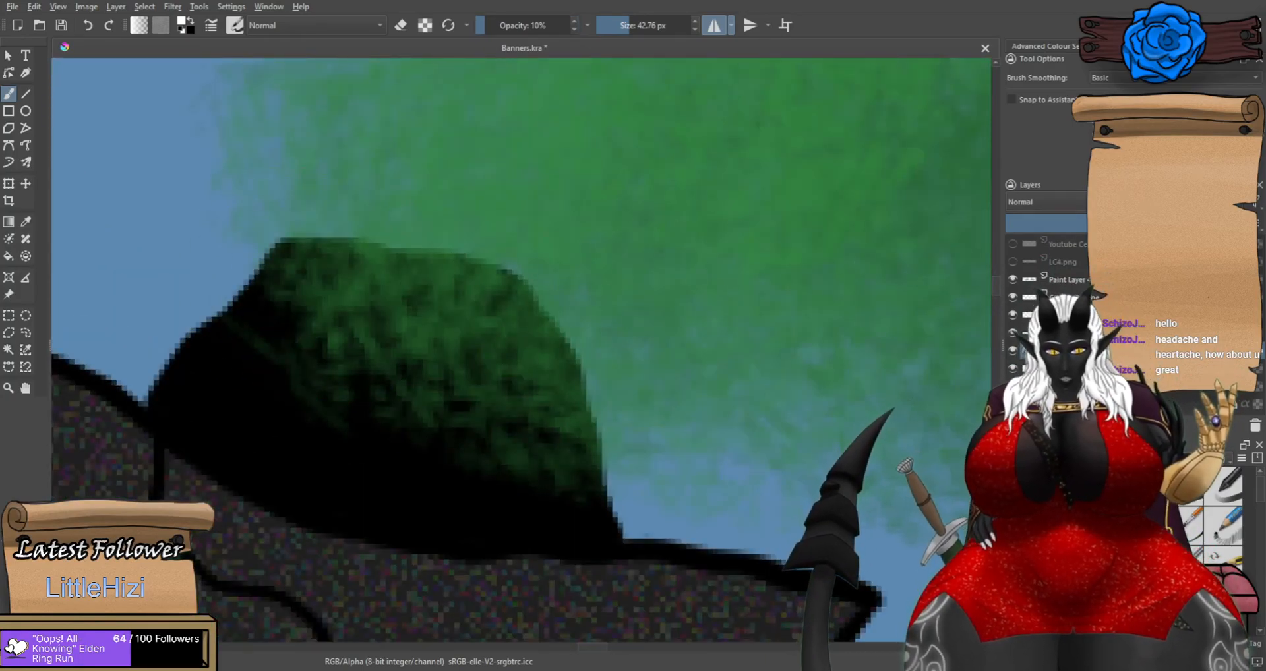
left_click(1013, 333)
left_click(1012, 333)
left_click(1012, 332)
left_click(1012, 279)
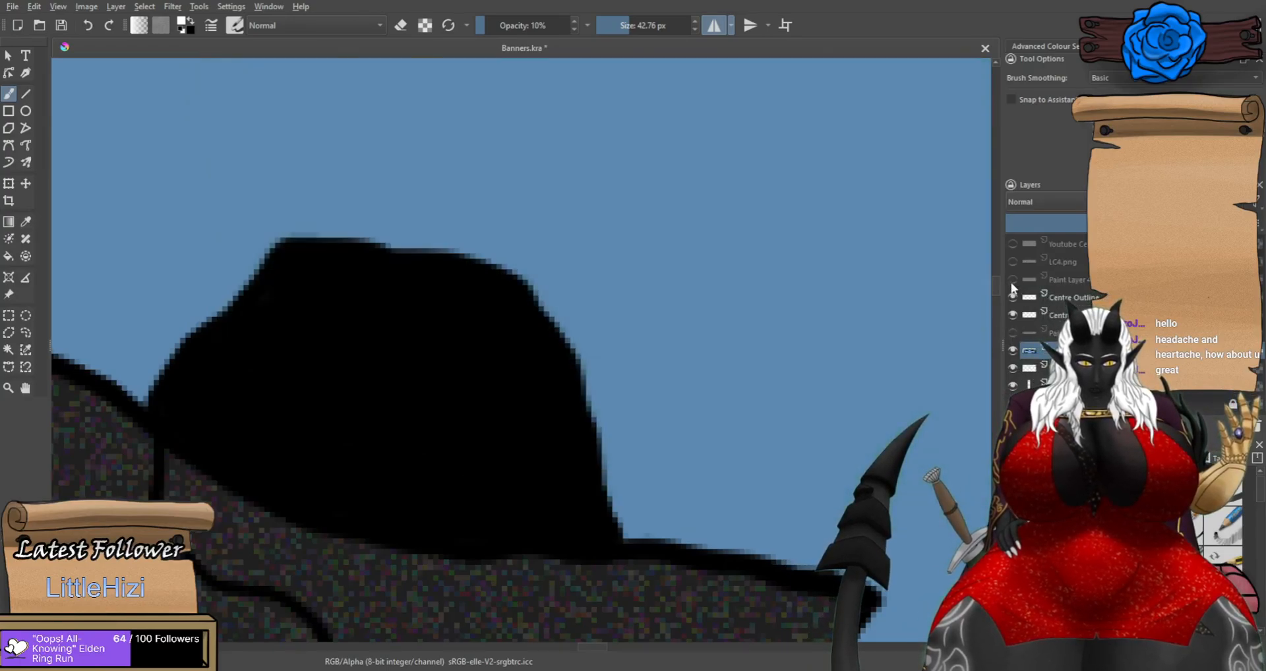
Try a layered white highlight at 10% opacity across the upper face of the small rock left of the large tree.
mouse_move(308, 260)
left_mouse_down()
mouse_move(337, 318)
mouse_move(398, 310)
left_mouse_up()
key("ctrl+z")
key("ctrl+z")
mouse_move(306, 265)
left_mouse_down()
mouse_move(394, 347)
mouse_move(506, 356)
mouse_move(458, 354)
mouse_move(439, 337)
mouse_move(462, 312)
mouse_move(452, 301)
mouse_move(322, 265)
mouse_move(408, 328)
mouse_move(512, 378)
mouse_move(548, 377)
mouse_move(516, 341)
mouse_move(549, 382)
mouse_move(455, 328)
left_mouse_up()
key("ctrl+z")
mouse_move(525, 353)
left_mouse_down()
mouse_move(350, 322)
mouse_move(497, 336)
mouse_move(361, 292)
mouse_move(370, 283)
mouse_move(330, 269)
mouse_move(424, 280)
mouse_move(317, 270)
mouse_move(395, 309)
mouse_move(368, 316)
mouse_move(469, 332)
mouse_move(470, 297)
mouse_move(417, 299)
left_mouse_up()
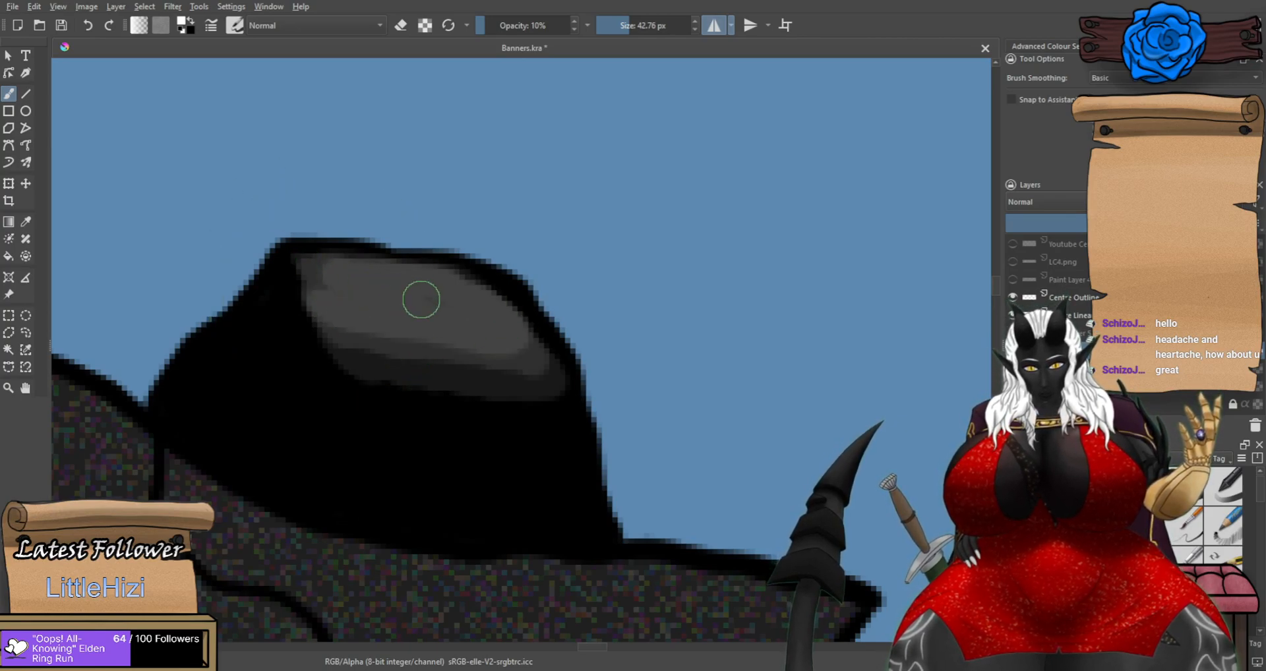
mouse_move(310, 269)
left_mouse_down()
mouse_move(348, 296)
mouse_move(480, 311)
mouse_move(416, 286)
mouse_move(308, 275)
mouse_move(377, 299)
mouse_move(315, 274)
mouse_move(408, 283)
mouse_move(312, 268)
mouse_move(451, 296)
mouse_move(299, 269)
mouse_move(445, 291)
left_mouse_up()
key("ctrl+z")
key("ctrl+z")
left_click_drag(318, 272, 390, 276)
key("ctrl+z")
mouse_move(316, 270)
left_mouse_down()
mouse_move(388, 276)
mouse_move(374, 279)
left_mouse_up()
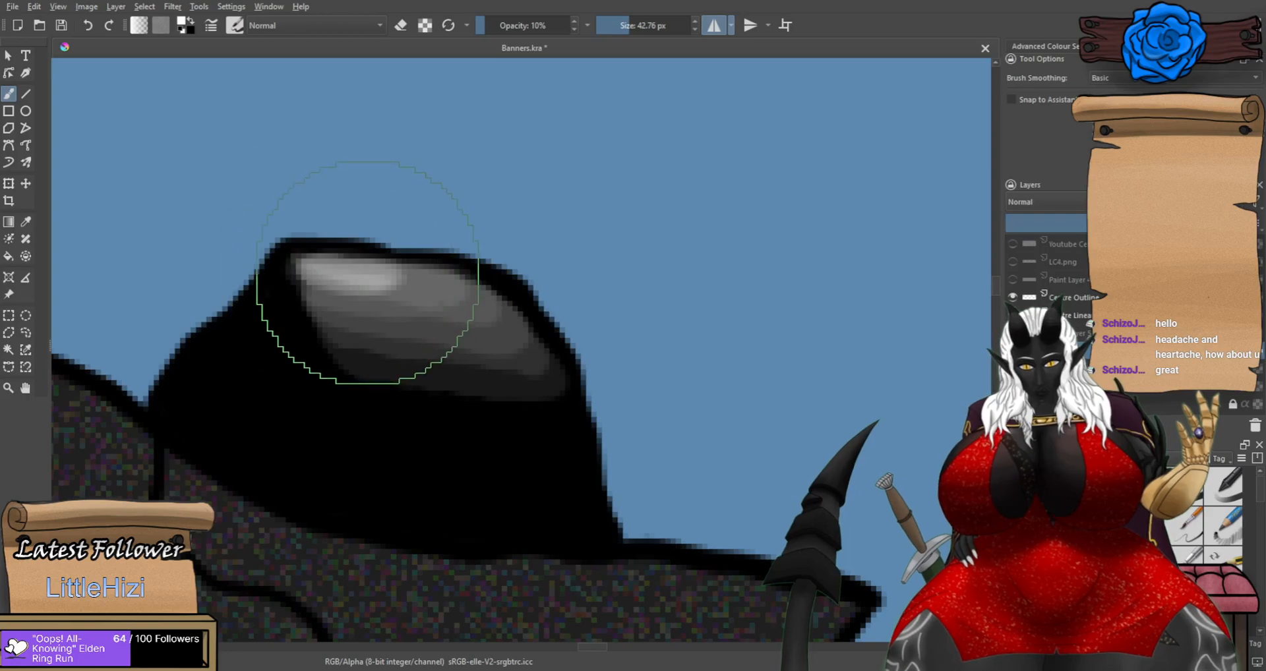
Compare the highlighted small rock with the rest of the banner and undo its layered highlight.
scroll(383, 269, "down", 4)
scroll(386, 267, "down", 4)
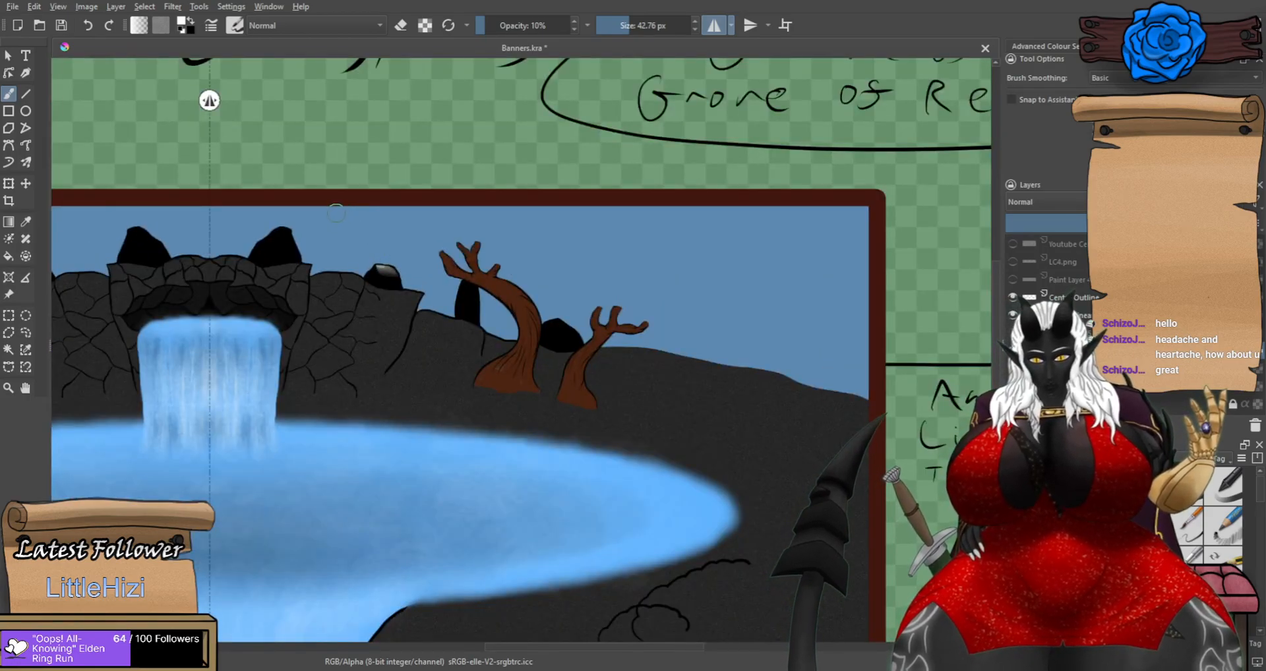
scroll(363, 241, "down", 2)
scroll(369, 257, "up", 6)
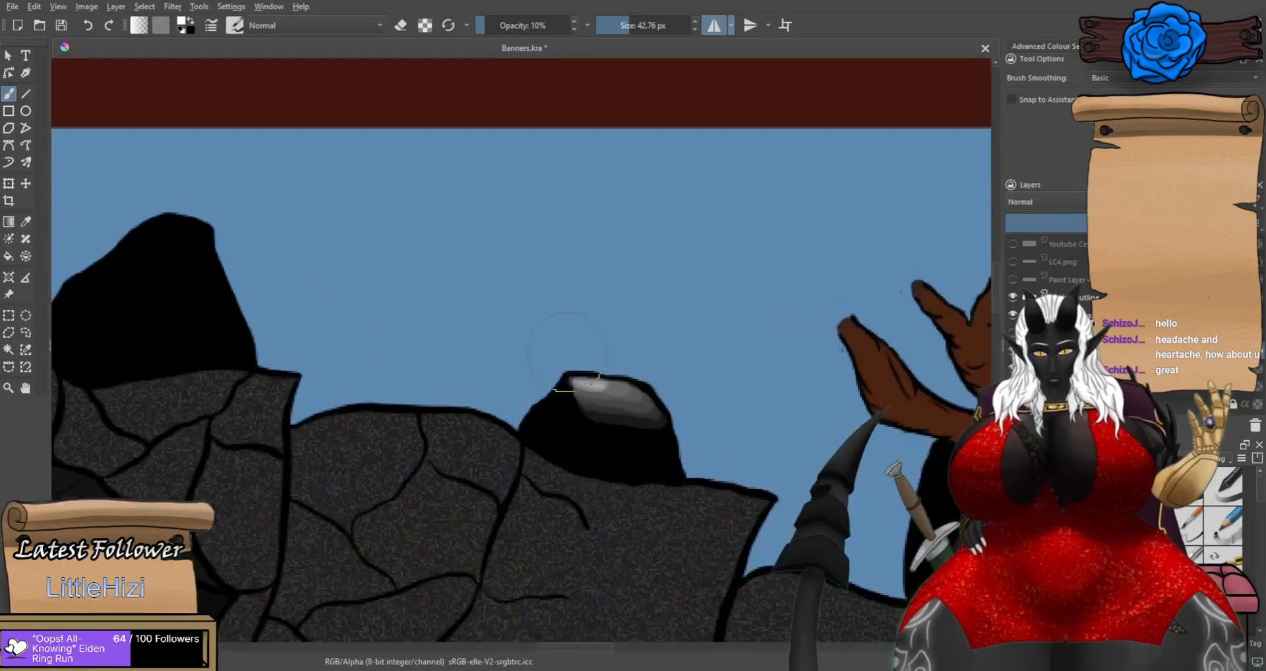
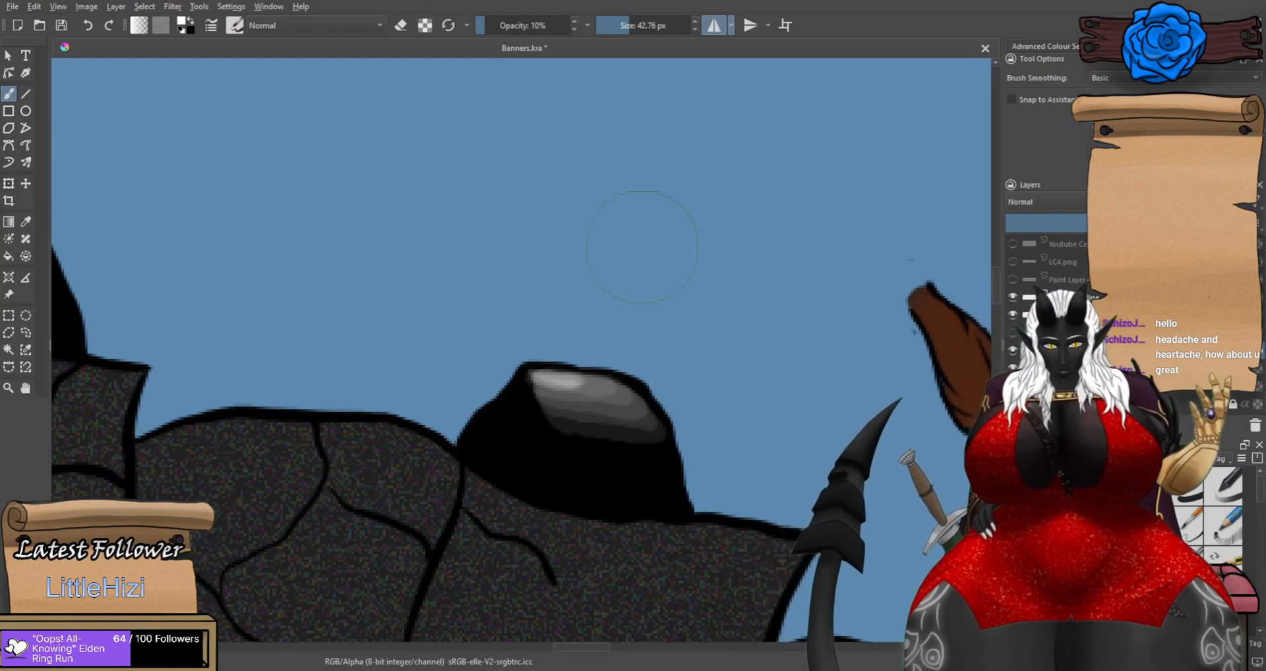
mouse_move(580, 396)
left_mouse_down()
mouse_move(618, 414)
mouse_move(650, 404)
left_mouse_up()
scroll(651, 403, "up", 1)
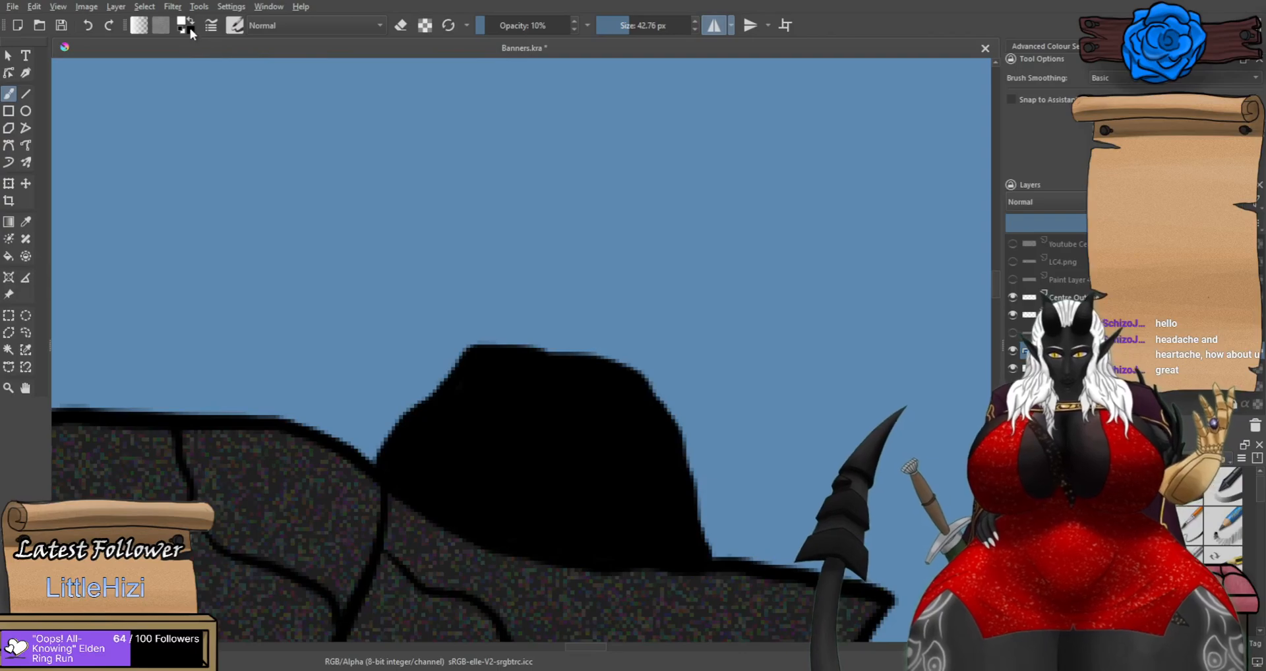
key("ctrl+z")
Raise the brush opacity to 80% and try thin white streaks along the small rock's upper right edge.
left_click_drag(617, 379, 658, 441)
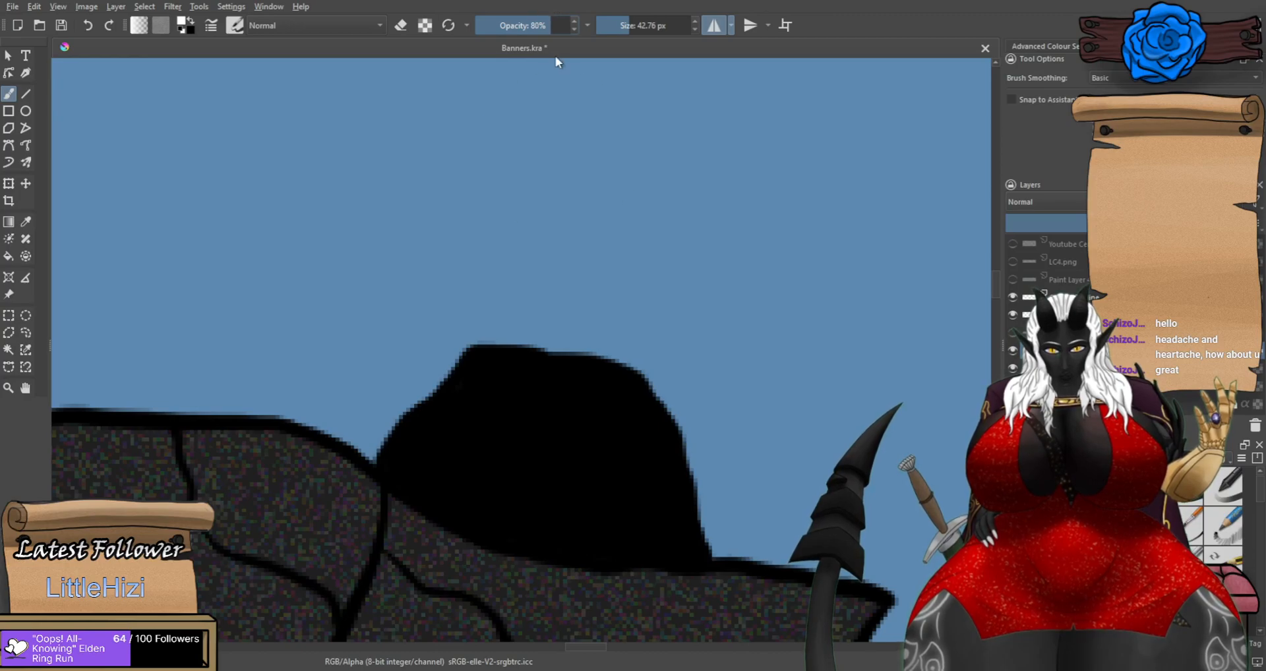
mouse_move(587, 373)
left_mouse_down()
mouse_move(629, 435)
mouse_move(608, 385)
mouse_move(628, 419)
left_mouse_up()
key("ctrl+z")
key("ctrl+z")
key("ctrl+z")
scroll(598, 385, "up", 1)
key("ctrl+z")
key("ctrl+z")
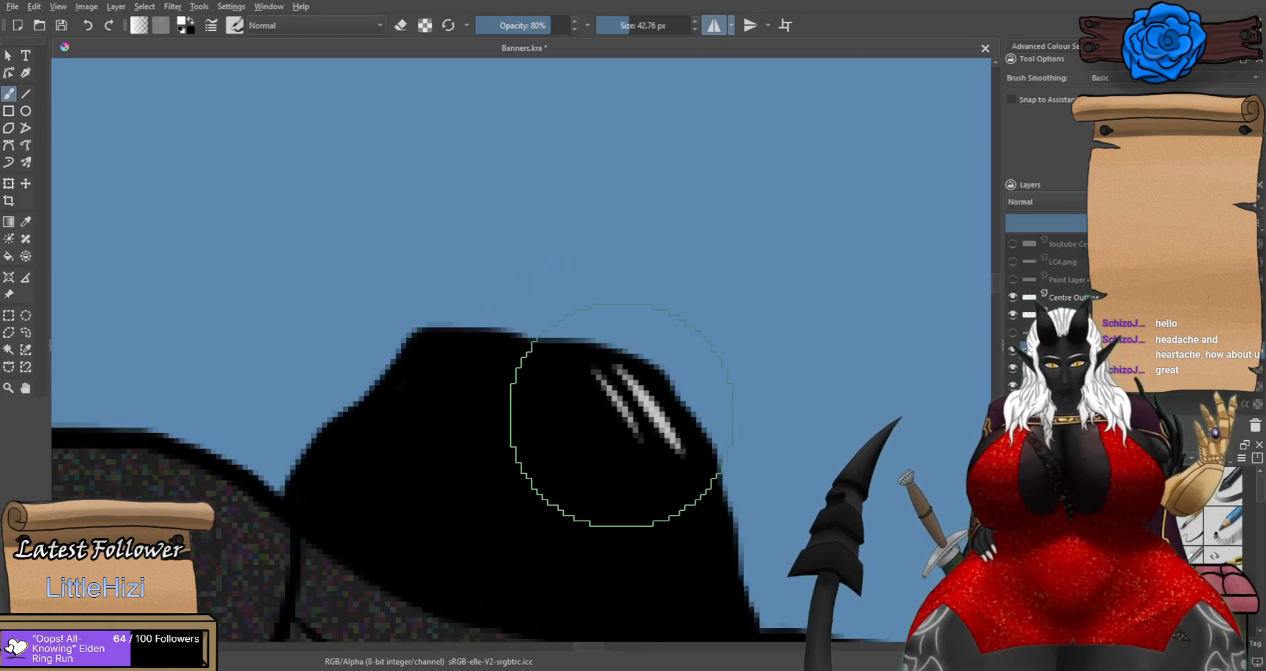
key("ctrl+z")
key("ctrl+z")
mouse_move(623, 364)
left_mouse_down()
mouse_move(699, 463)
mouse_move(633, 424)
mouse_move(664, 439)
mouse_move(675, 466)
left_mouse_up()
key("ctrl+z")
key("ctrl+z")
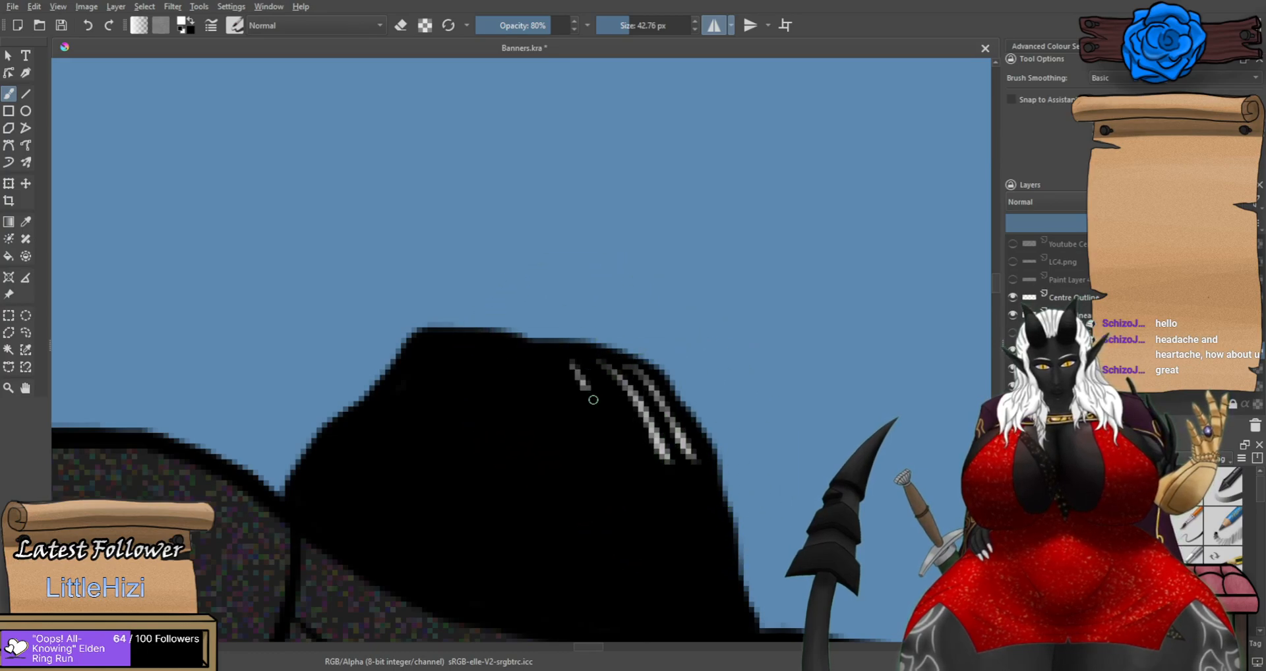
Redo the thin slanted streaks near the small rock's right shoulder, trying different lengths and spacing.
key("ctrl+z")
left_click_drag(643, 397, 664, 459)
key("ctrl+z")
left_click_drag(600, 361, 656, 436)
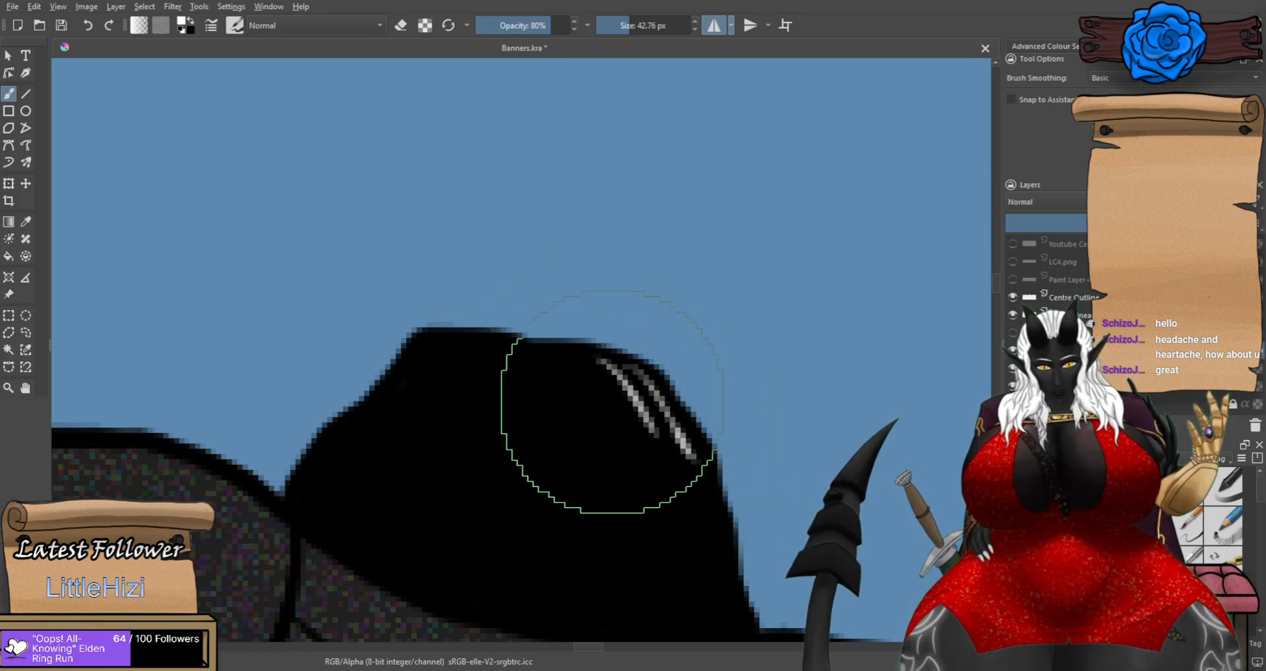
mouse_move(568, 357)
left_mouse_down()
mouse_move(628, 436)
mouse_move(585, 427)
mouse_move(587, 414)
mouse_move(574, 422)
mouse_move(584, 389)
mouse_move(600, 417)
left_mouse_up()
key("ctrl+z")
key("ctrl+z")
key("ctrl+z")
key("ctrl+z")
key("ctrl+z")
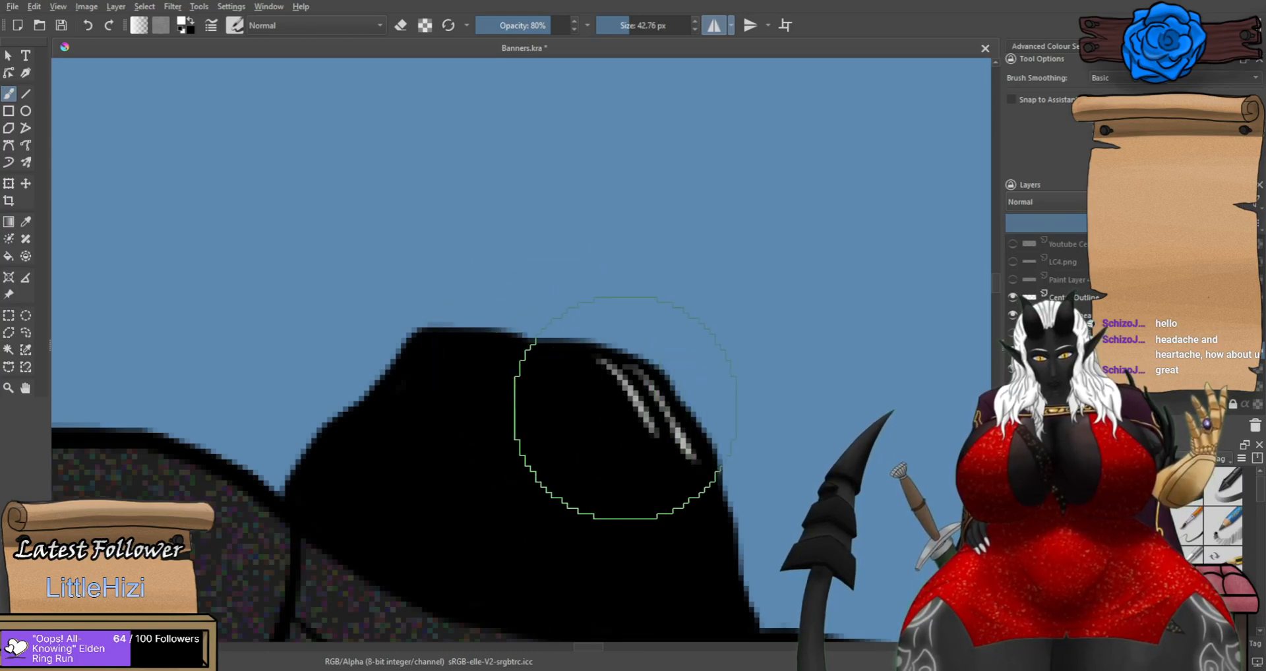
Try extending the white hatching along the small rock's upper edge towards its peak.
mouse_move(615, 370)
left_mouse_down()
mouse_move(642, 431)
mouse_move(591, 355)
mouse_move(630, 445)
mouse_move(590, 384)
mouse_move(656, 432)
left_mouse_up()
key("ctrl+z")
key("ctrl+z")
mouse_move(588, 352)
left_mouse_down()
mouse_move(620, 435)
mouse_move(558, 379)
mouse_move(594, 421)
left_mouse_up()
key("ctrl+z")
key("ctrl+z")
mouse_move(543, 356)
left_mouse_down()
mouse_move(582, 443)
mouse_move(522, 384)
mouse_move(551, 416)
left_mouse_up()
left_click_drag(520, 338, 552, 418)
mouse_move(417, 374)
left_mouse_down()
mouse_move(481, 334)
mouse_move(399, 394)
mouse_move(451, 333)
left_mouse_up()
key("ctrl+z")
key("ctrl+z")
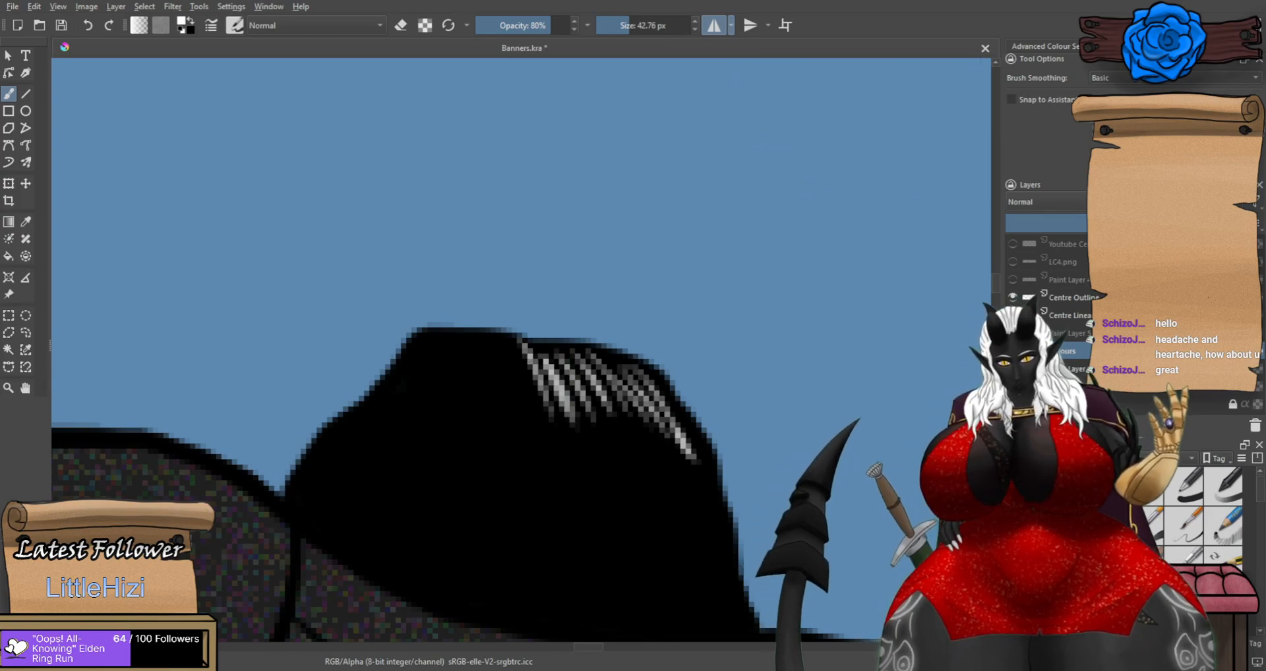
Try a flat grey patch in the middle of the small rock's face in place of the hatching.
mouse_move(511, 414)
left_mouse_down()
mouse_move(565, 443)
mouse_move(655, 409)
mouse_move(682, 441)
left_mouse_up()
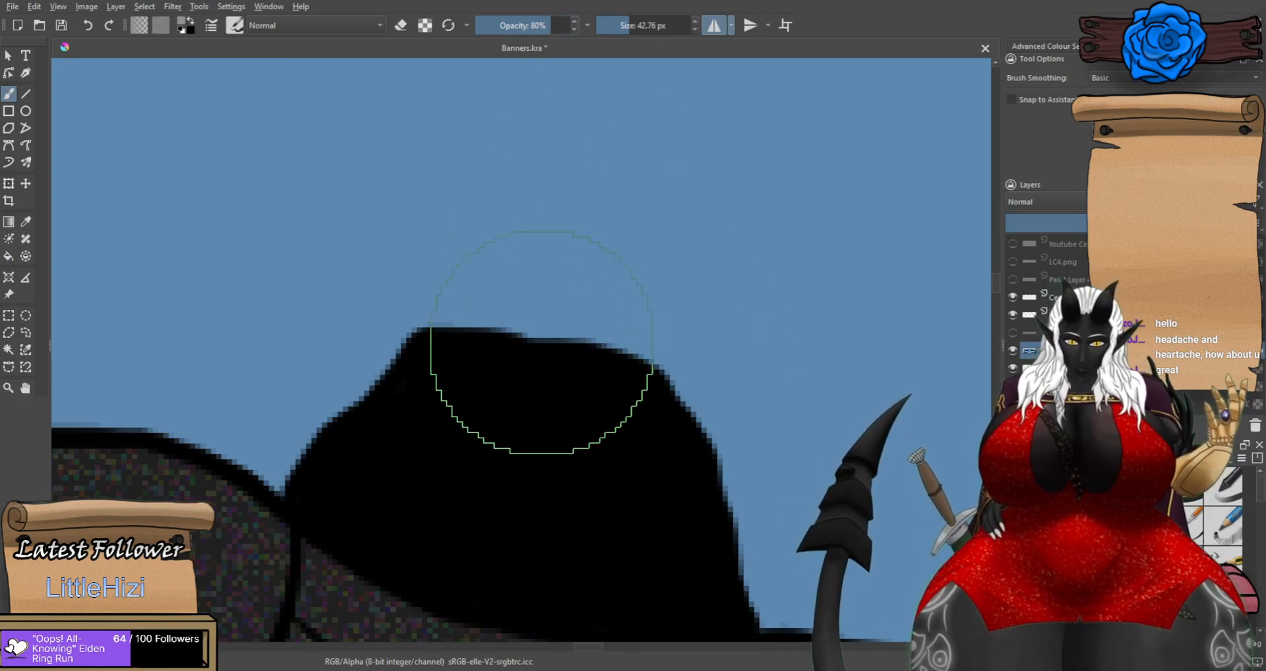
left_click_drag(511, 432, 544, 419)
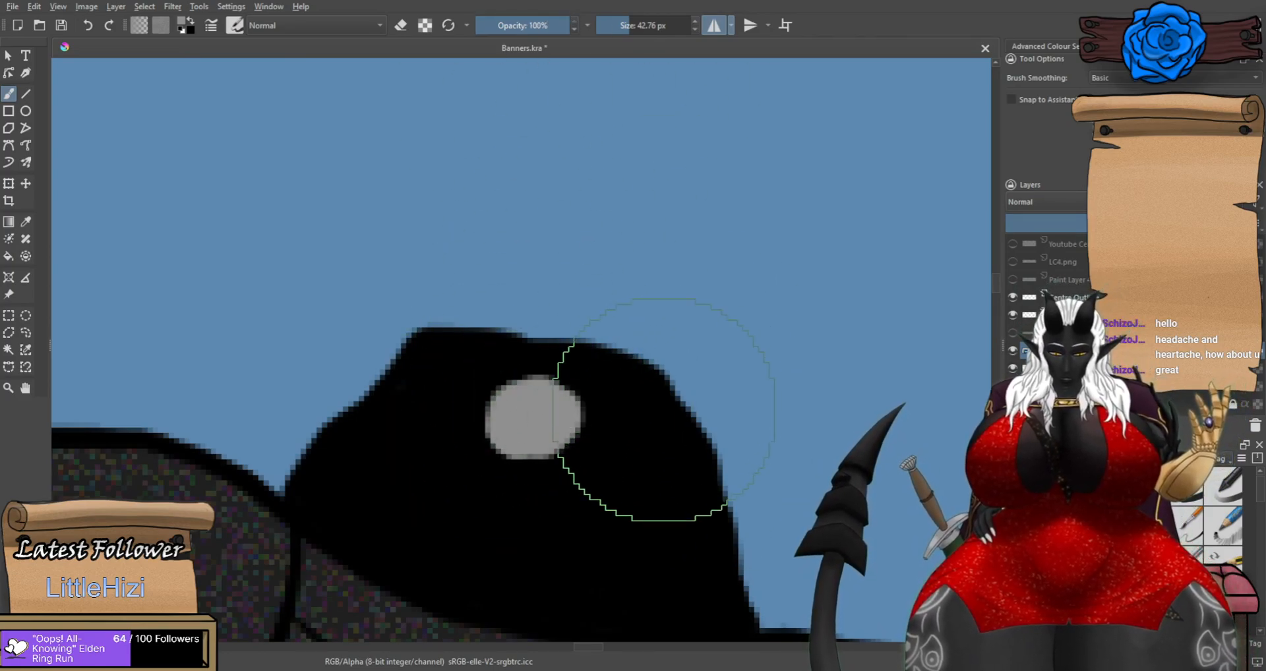
key("ctrl+z")
scroll(646, 414, "up", 1)
key("ctrl+z")
Paint a forked, solid grey highlight on the small rock's upper right face at 100% opacity.
mouse_move(696, 459)
left_mouse_down()
mouse_move(605, 374)
mouse_move(696, 444)
mouse_move(655, 394)
mouse_move(699, 443)
mouse_move(615, 360)
mouse_move(503, 331)
mouse_move(478, 364)
mouse_move(486, 402)
mouse_move(523, 487)
mouse_move(568, 517)
mouse_move(600, 520)
mouse_move(609, 504)
mouse_move(569, 412)
mouse_move(696, 460)
mouse_move(567, 380)
mouse_move(573, 474)
mouse_move(617, 535)
mouse_move(599, 496)
mouse_move(621, 532)
mouse_move(555, 494)
mouse_move(531, 444)
mouse_move(561, 489)
mouse_move(549, 491)
mouse_move(505, 370)
mouse_move(633, 406)
mouse_move(569, 367)
mouse_move(508, 358)
left_mouse_up()
key("ctrl+z")
key("ctrl+z")
scroll(529, 363, "down", 3)
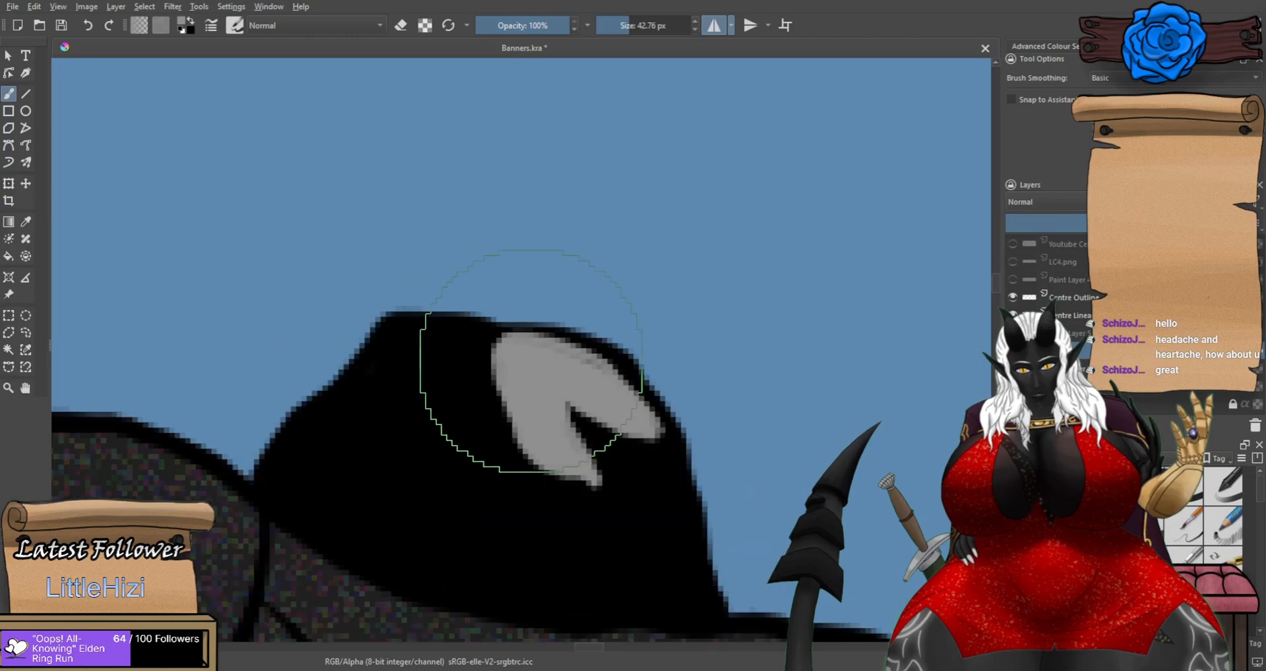
scroll(521, 372, "up", 3)
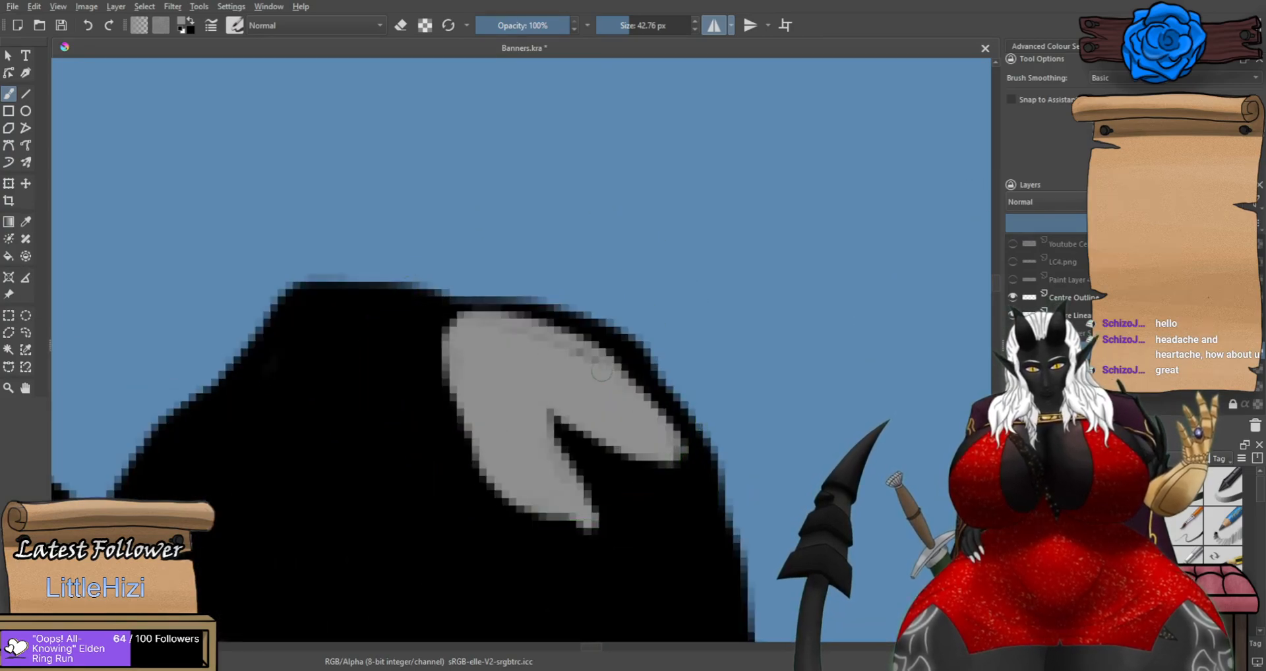
Add another solid grey highlight facet on the left side of the small rock.
mouse_move(239, 389)
left_mouse_down()
mouse_move(367, 381)
mouse_move(419, 345)
mouse_move(392, 313)
mouse_move(296, 318)
mouse_move(257, 383)
mouse_move(310, 330)
mouse_move(306, 359)
mouse_move(398, 345)
mouse_move(269, 367)
left_mouse_up()
mouse_move(323, 472)
left_mouse_down()
mouse_move(368, 452)
mouse_move(405, 471)
mouse_move(468, 549)
mouse_move(460, 556)
mouse_move(317, 497)
mouse_move(327, 478)
mouse_move(359, 471)
mouse_move(356, 491)
mouse_move(367, 470)
mouse_move(399, 500)
mouse_move(376, 466)
mouse_move(437, 546)
left_mouse_up()
key("ctrl+z")
scroll(369, 511, "down", 6)
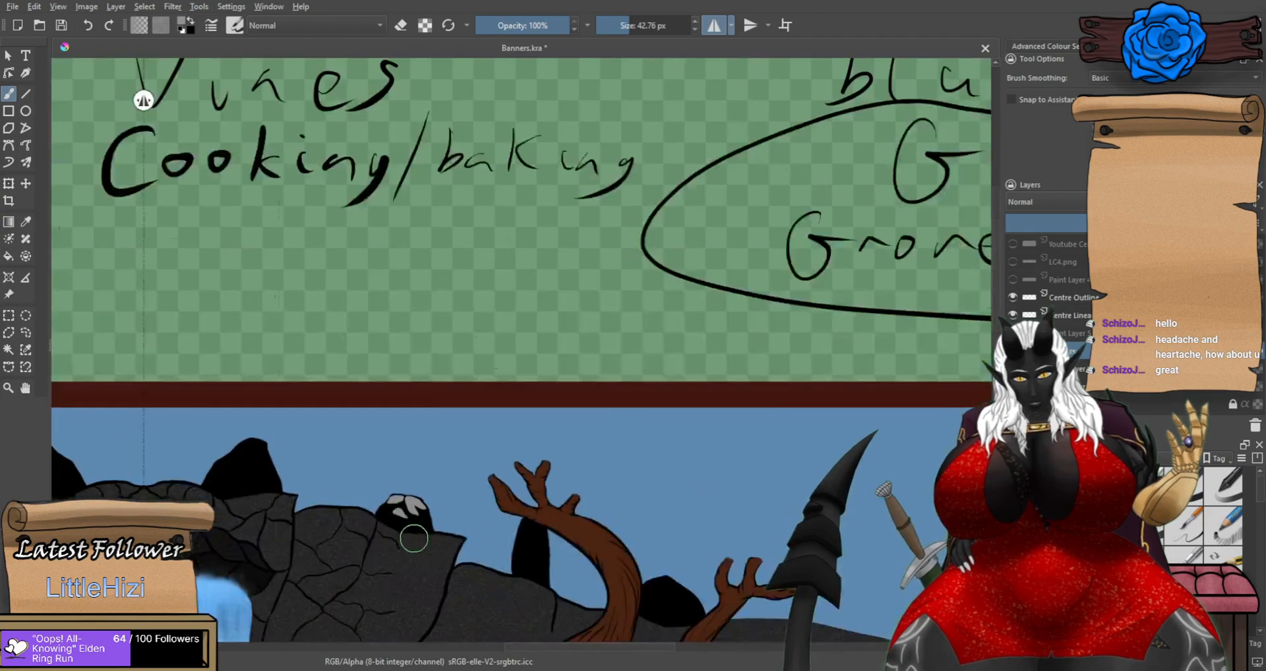
scroll(380, 581, "up", 3)
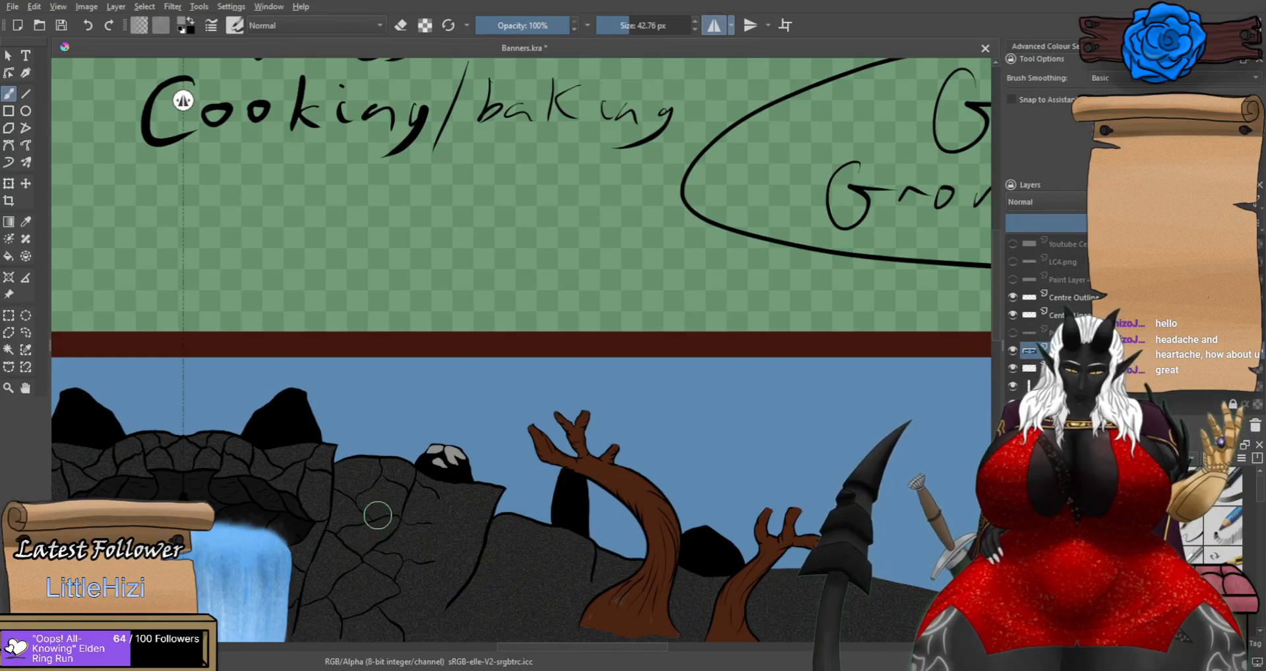
Paint a solid grey highlight facet on the upper right face of the tall rock beside the waterfall.
scroll(221, 402, "up", 2)
scroll(220, 403, "up", 5)
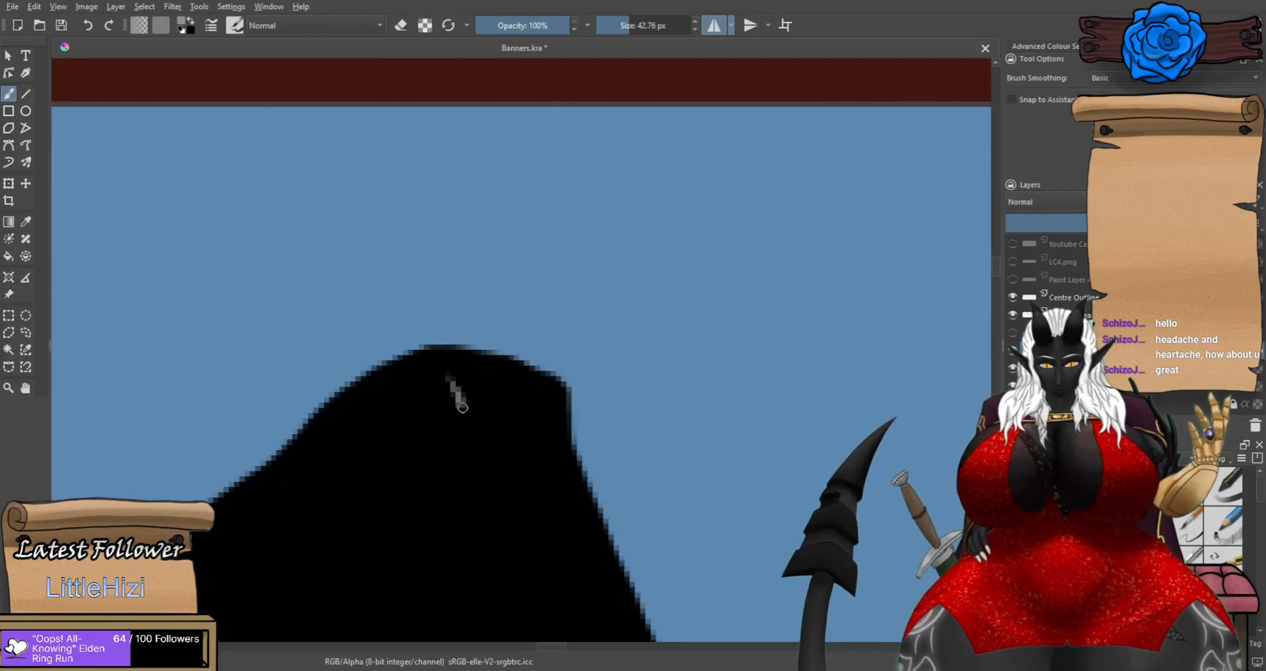
left_click_drag(459, 392, 509, 461)
key("ctrl+z")
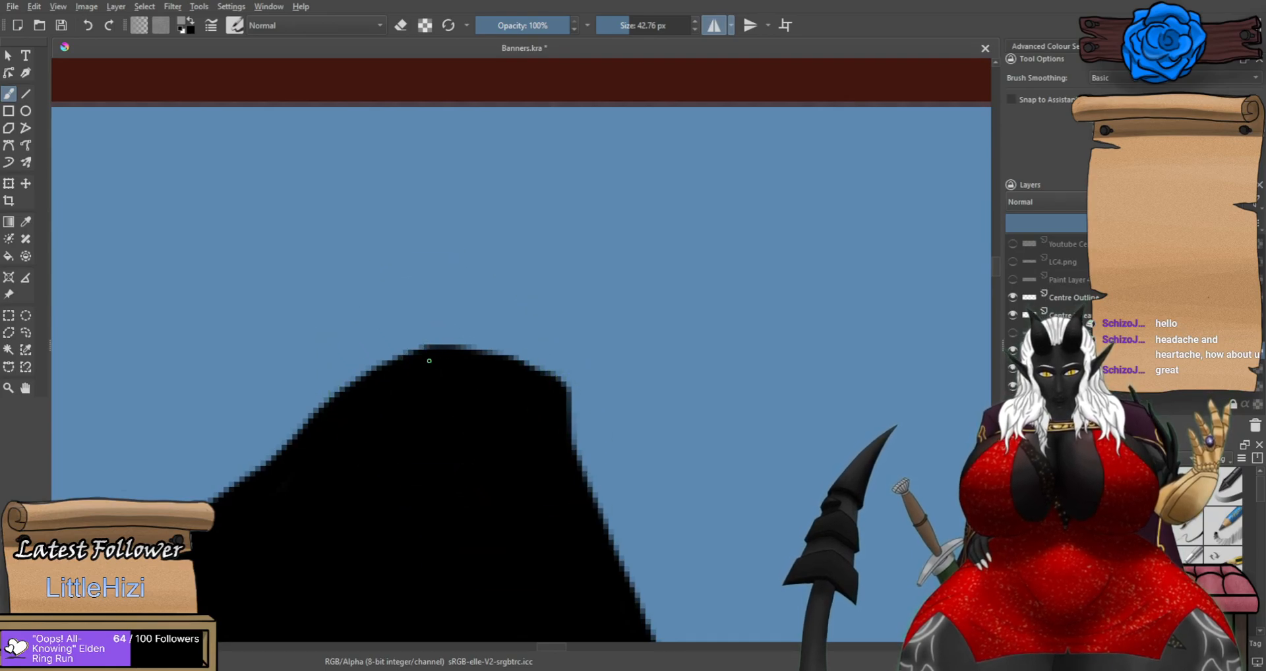
left_click_drag(437, 354, 542, 500)
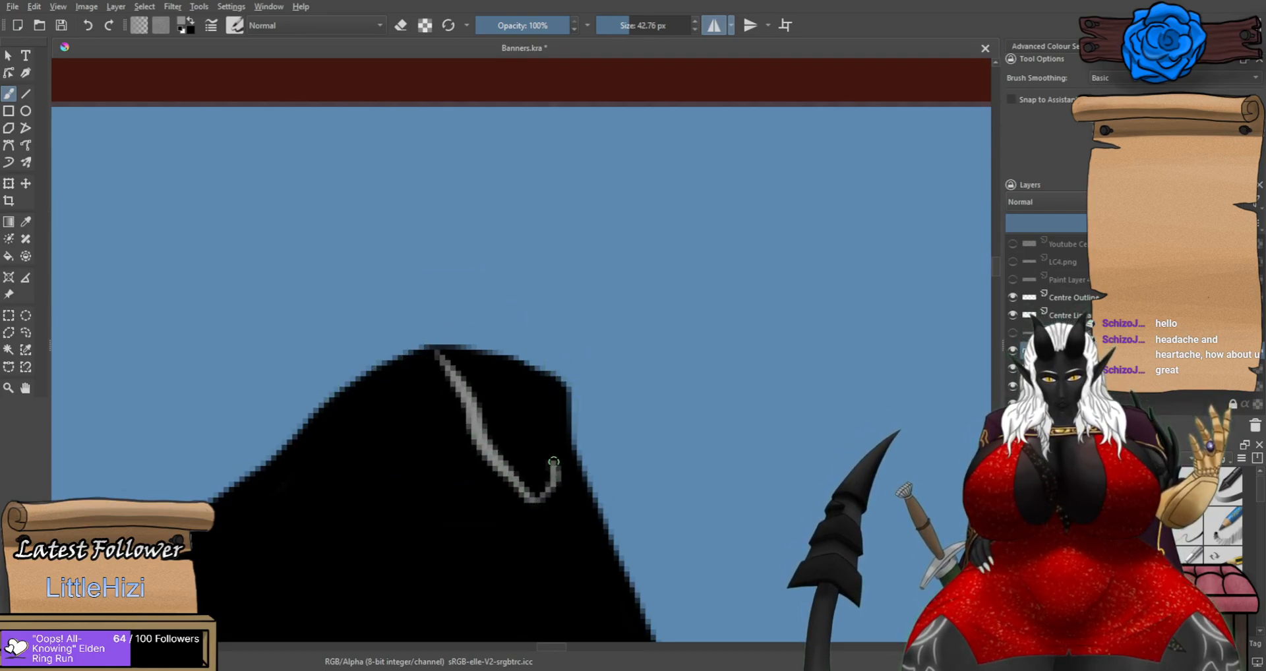
mouse_move(449, 357)
left_mouse_down()
mouse_move(517, 412)
mouse_move(461, 370)
mouse_move(507, 442)
left_mouse_up()
left_click_drag(540, 494, 531, 439)
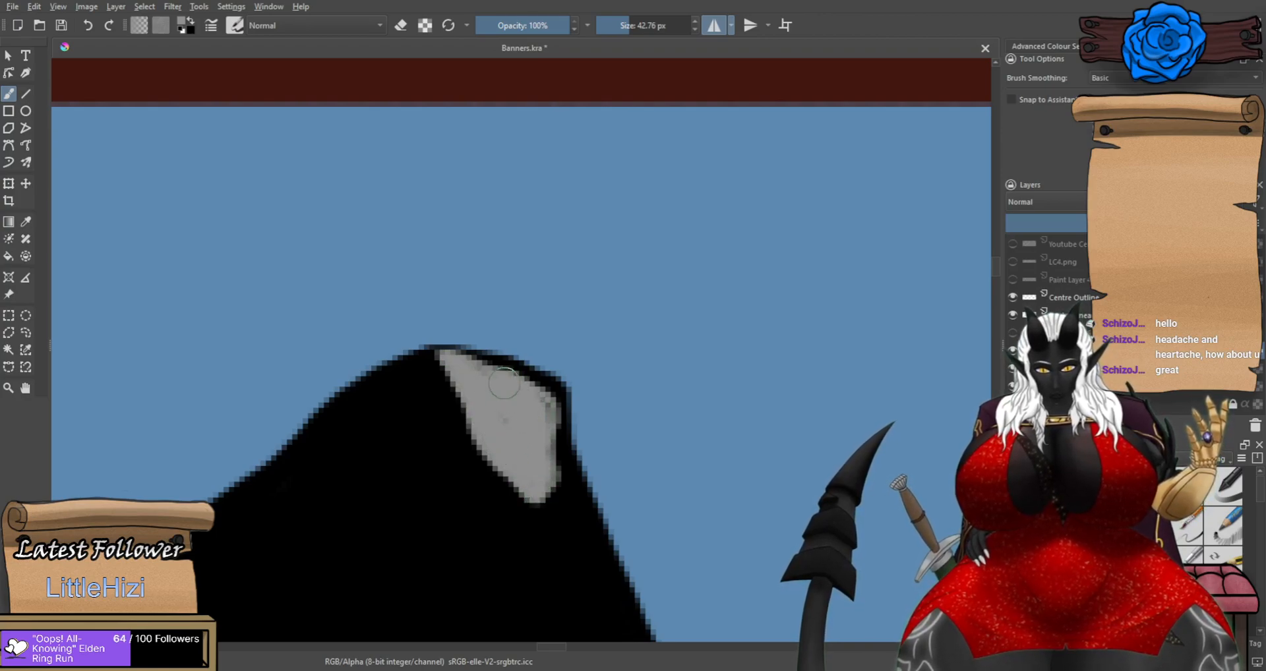
Outline and fill a long grey highlight facet along the upper left slope of the same waterfall rock.
left_click_drag(330, 414, 402, 376)
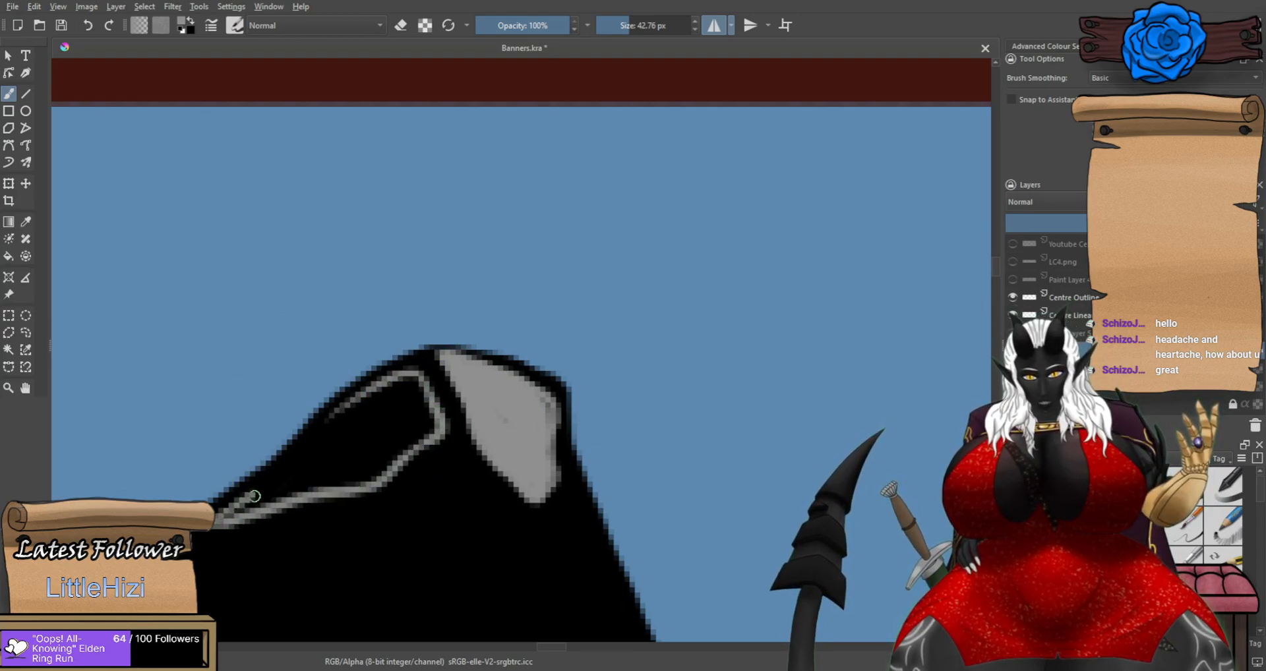
mouse_move(401, 386)
left_mouse_down()
mouse_move(385, 418)
mouse_move(312, 472)
mouse_move(224, 510)
mouse_move(362, 472)
left_mouse_up()
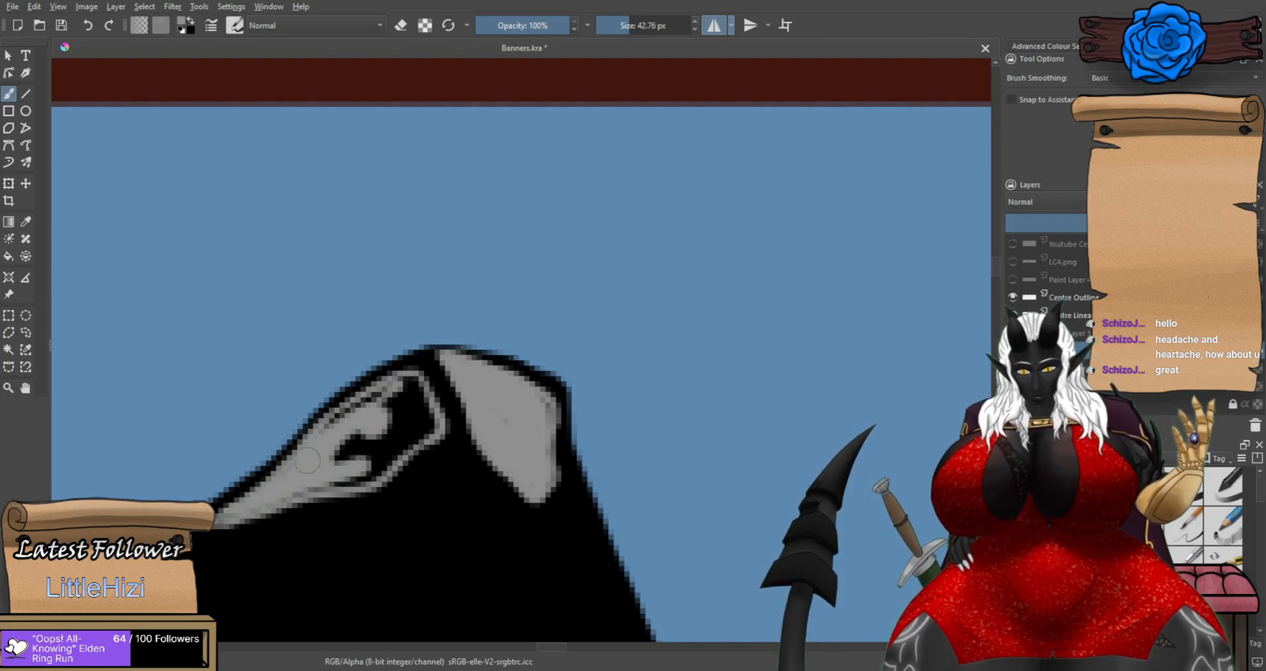
mouse_move(374, 469)
left_mouse_down()
mouse_move(360, 447)
mouse_move(333, 455)
left_mouse_up()
left_click_drag(350, 416, 405, 388)
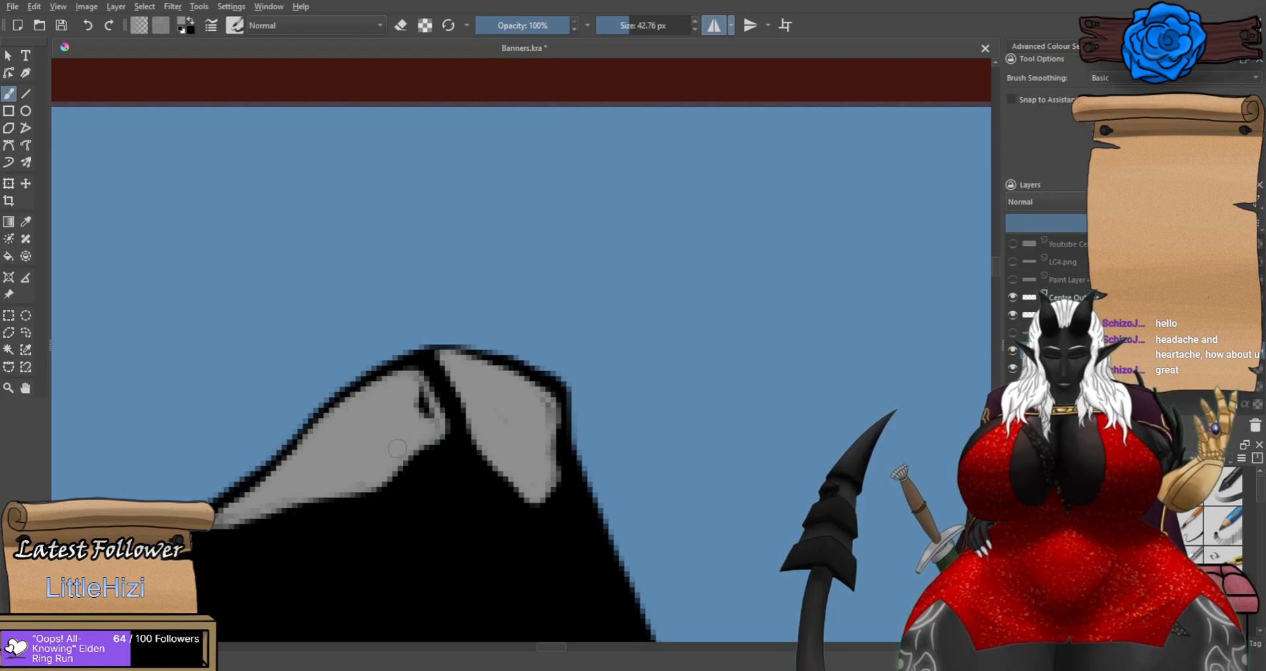
scroll(422, 410, "down", 7)
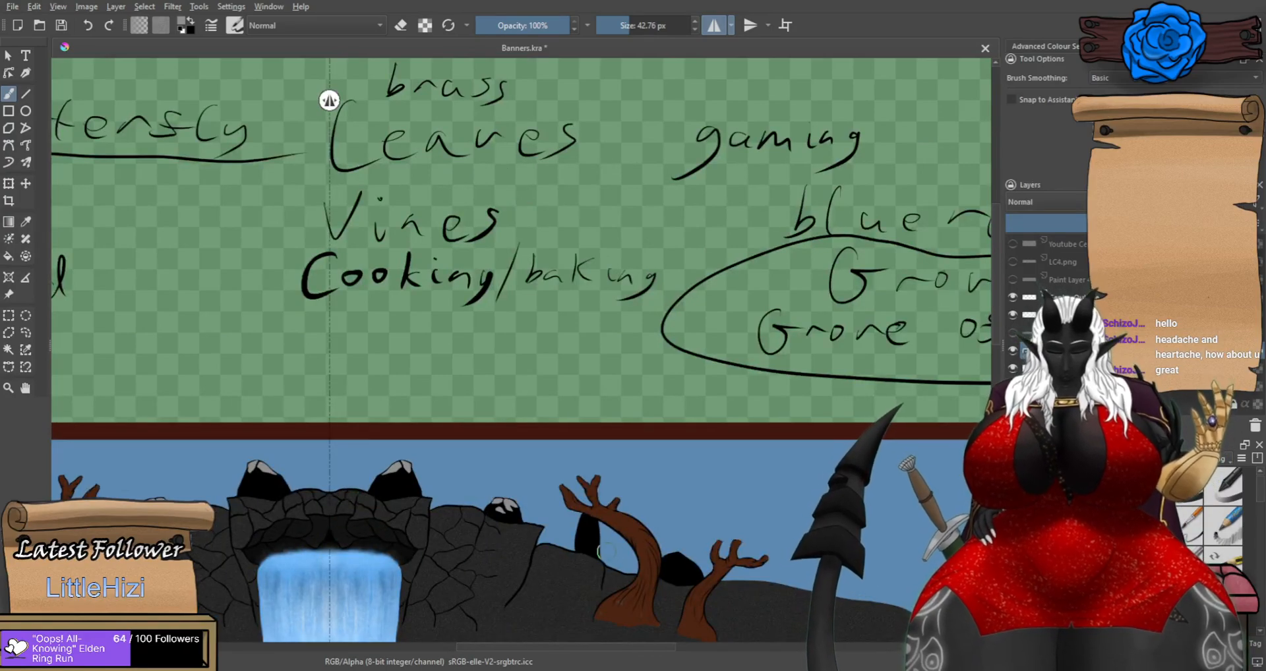
Paint two short grey highlights on top of the tall, narrow rock directly beneath the larger tree's branch.
scroll(610, 551, "up", 8)
mouse_move(534, 476)
left_mouse_down()
mouse_move(604, 495)
mouse_move(604, 484)
mouse_move(558, 474)
mouse_move(565, 483)
mouse_move(537, 467)
left_mouse_up()
mouse_move(646, 508)
left_mouse_down()
mouse_move(649, 540)
mouse_move(707, 546)
mouse_move(667, 522)
left_mouse_up()
key("ctrl+z")
key("ctrl+z")
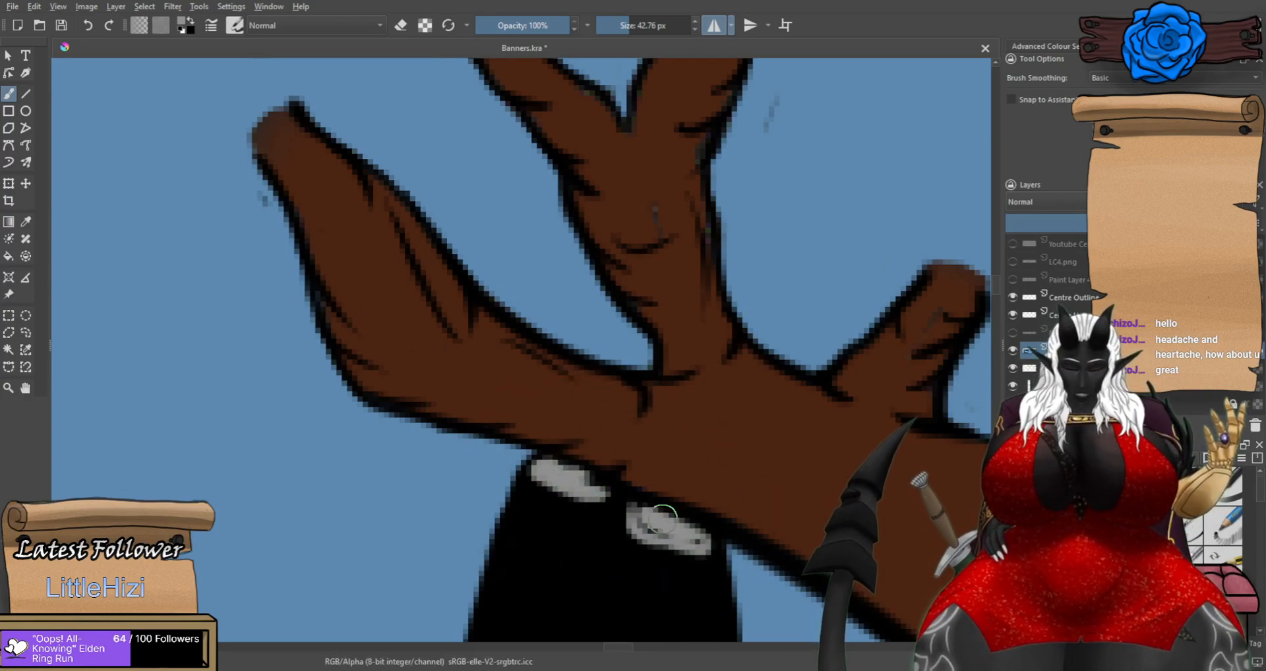
scroll(692, 537, "down", 6)
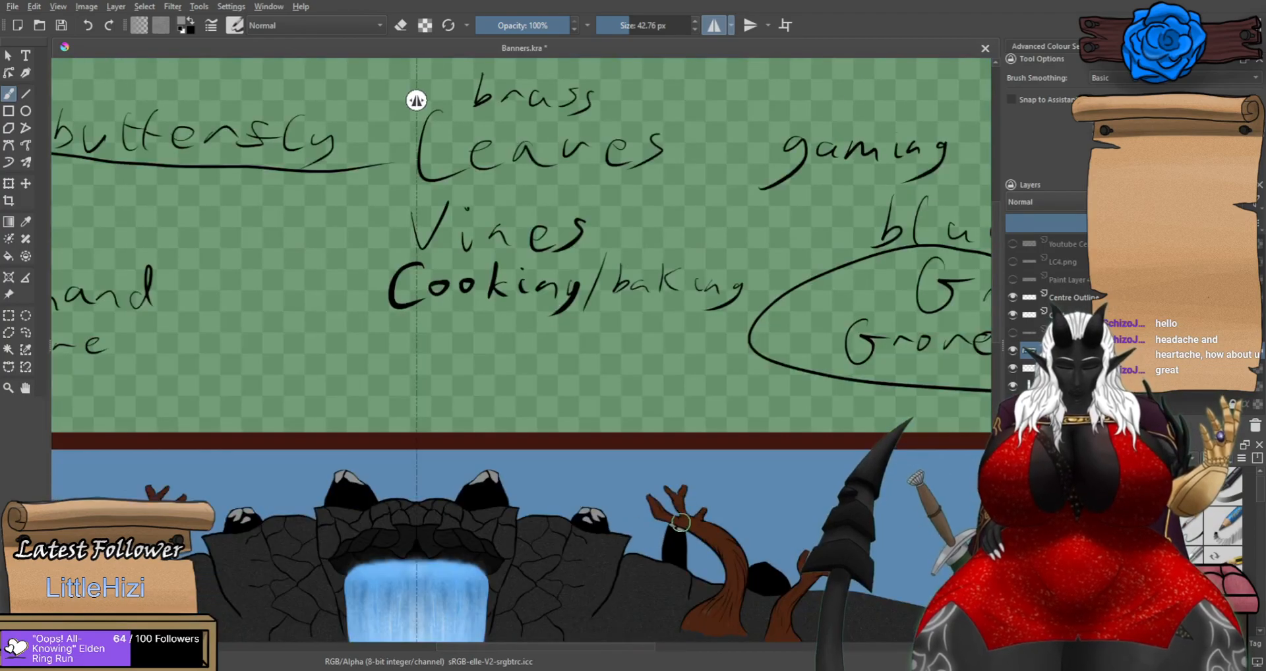
Paint a solid grey highlight along the upper right slope of the rock between the two trees.
left_click_drag(715, 547, 696, 340)
scroll(689, 342, "down", 3)
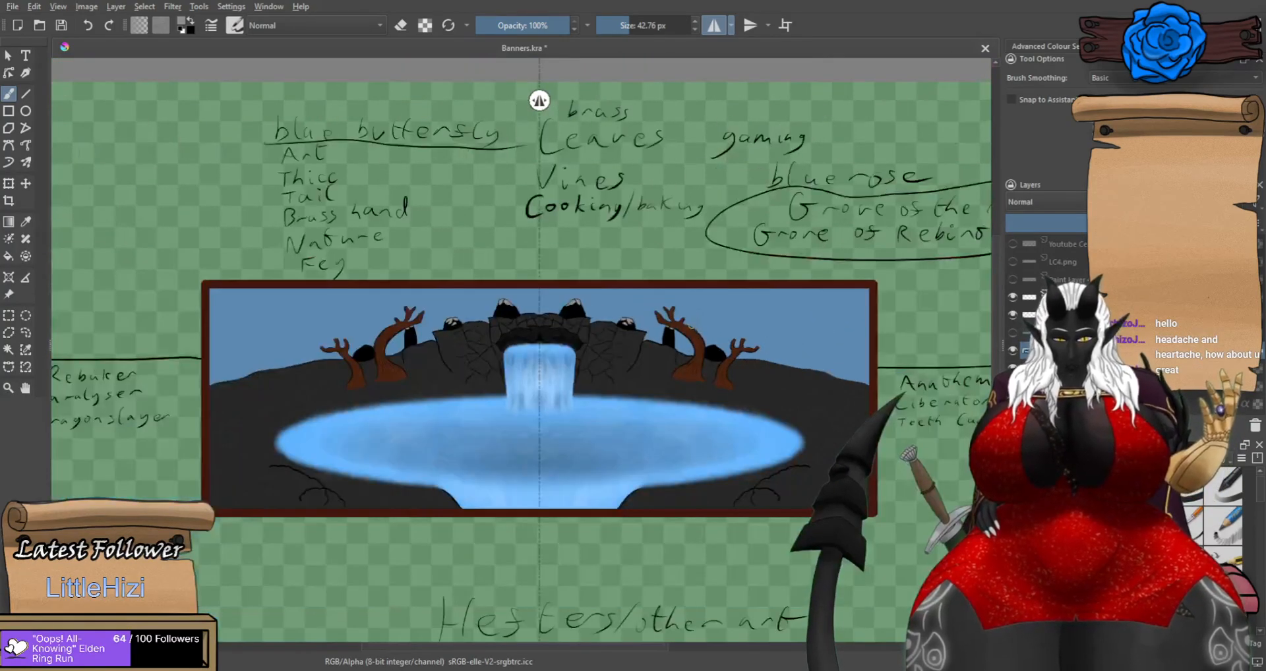
scroll(725, 356, "up", 8)
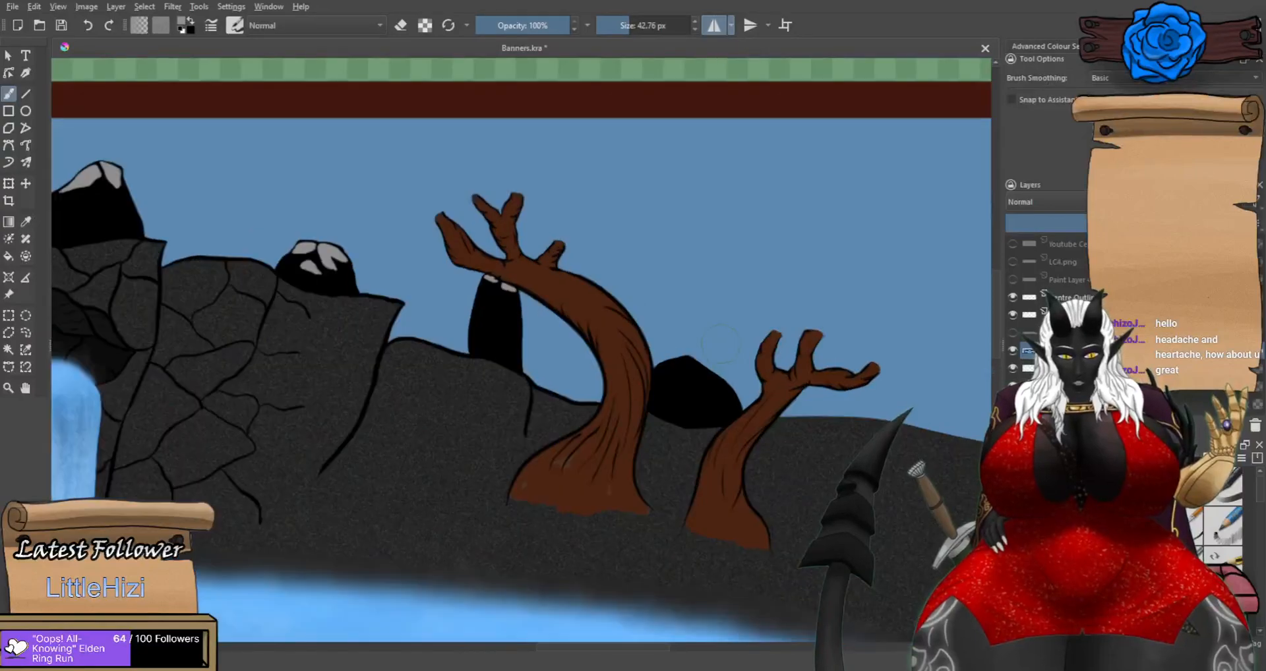
scroll(739, 419, "up", 2)
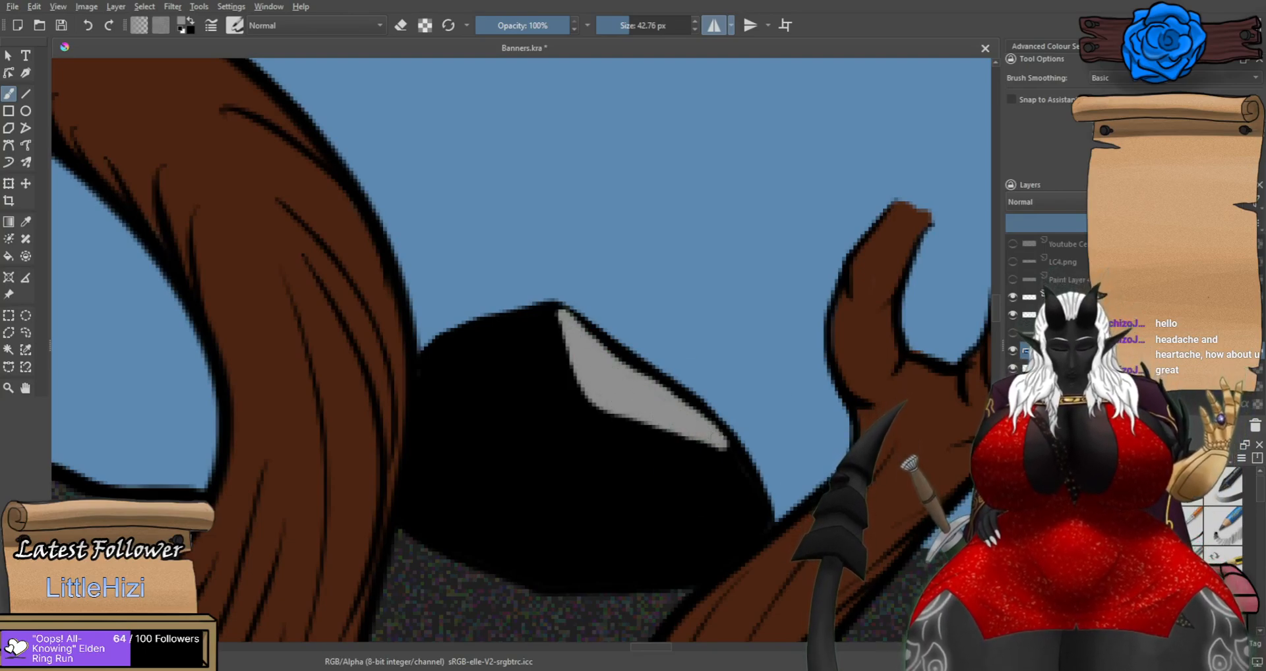
scroll(548, 303, "up", 1)
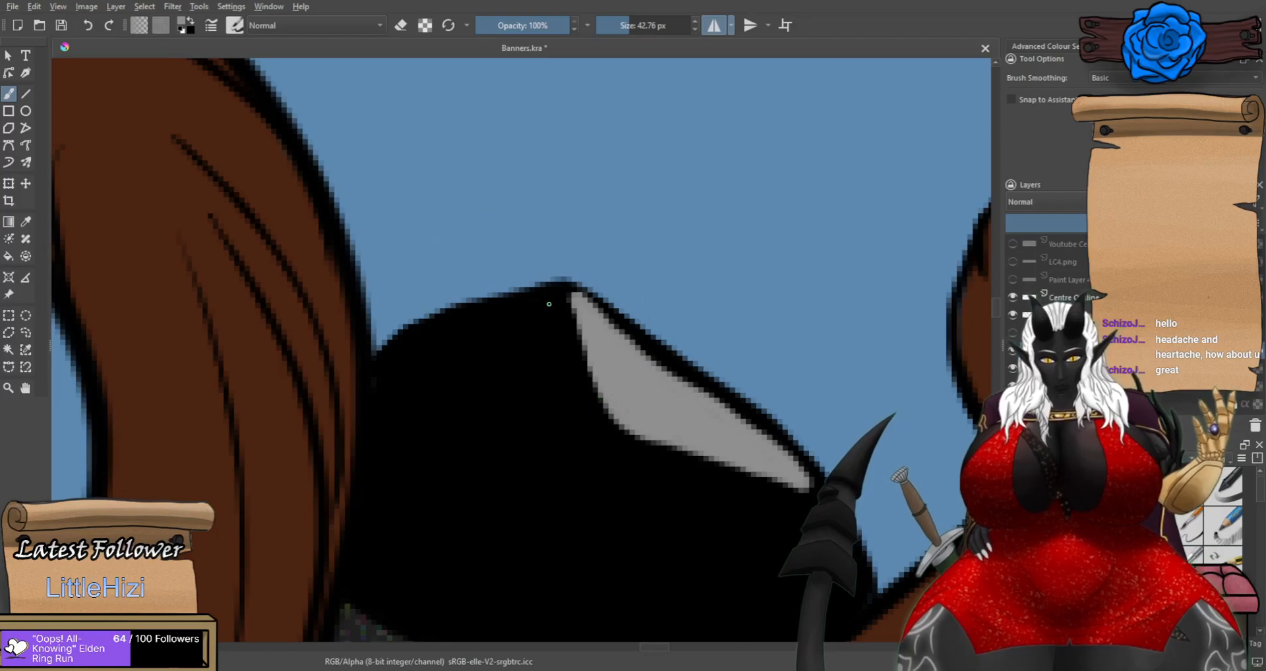
Try a notched grey highlight on the left face of the rock between the trees.
left_click_drag(539, 305, 414, 352)
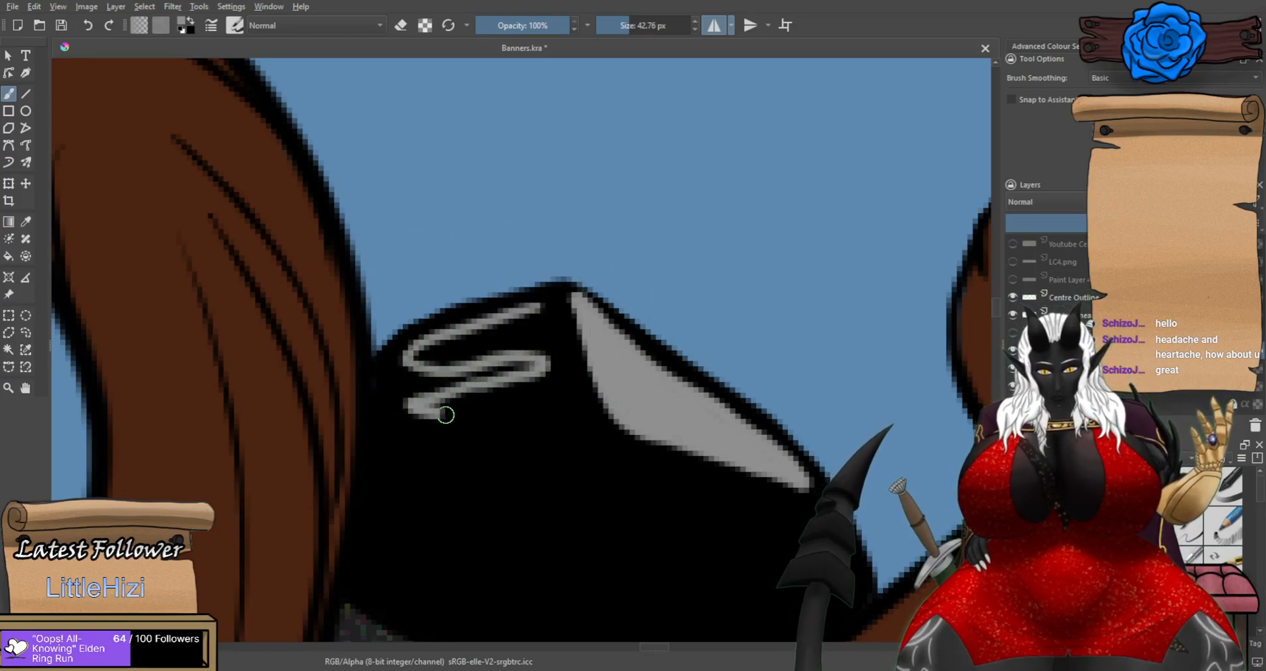
left_click_drag(441, 414, 547, 419)
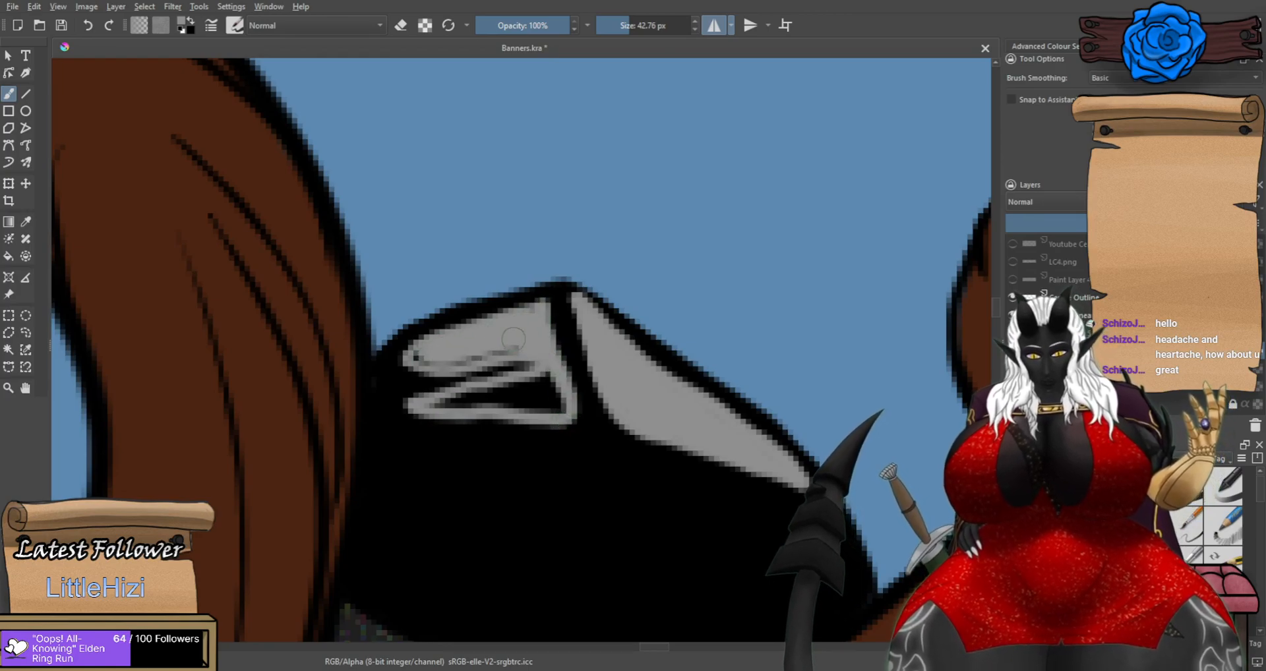
left_click_drag(542, 381, 434, 407)
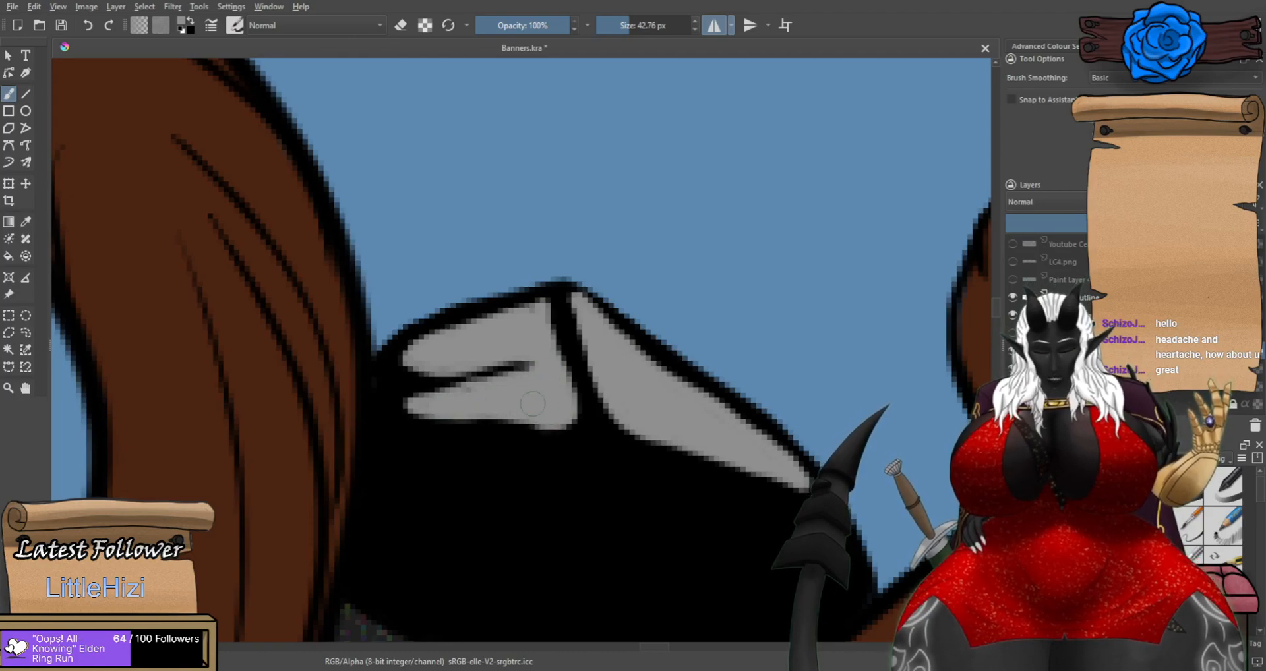
scroll(526, 402, "down", 6)
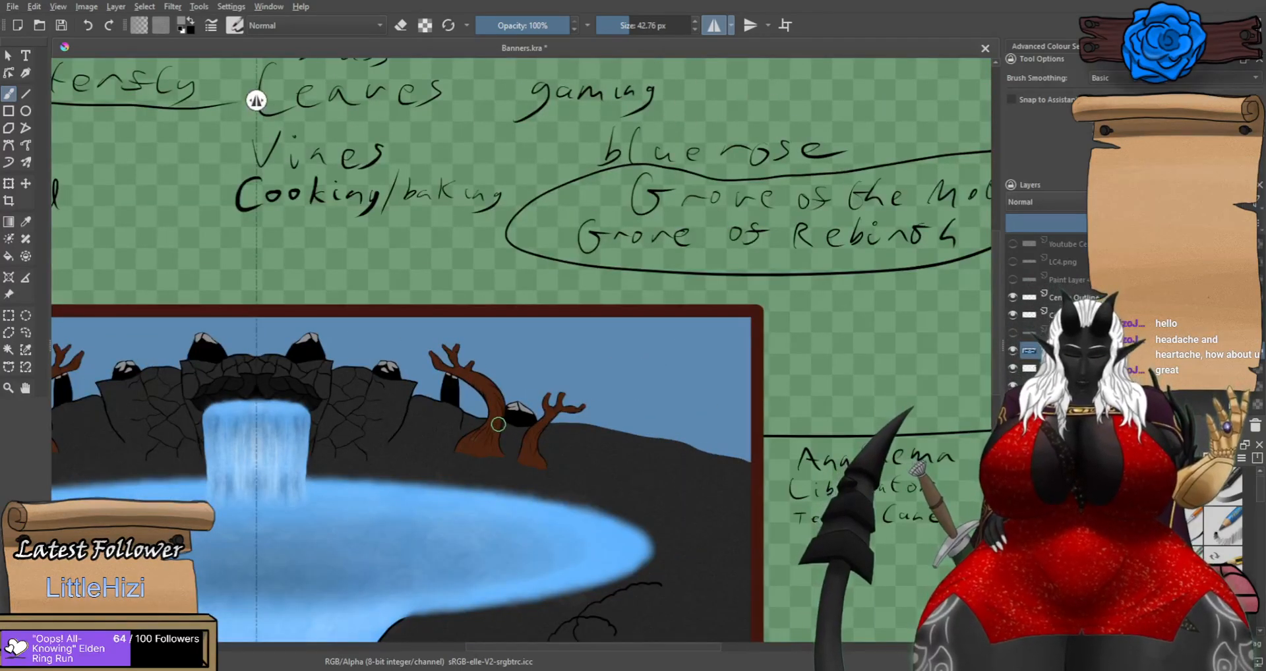
left_click_drag(460, 442, 685, 416)
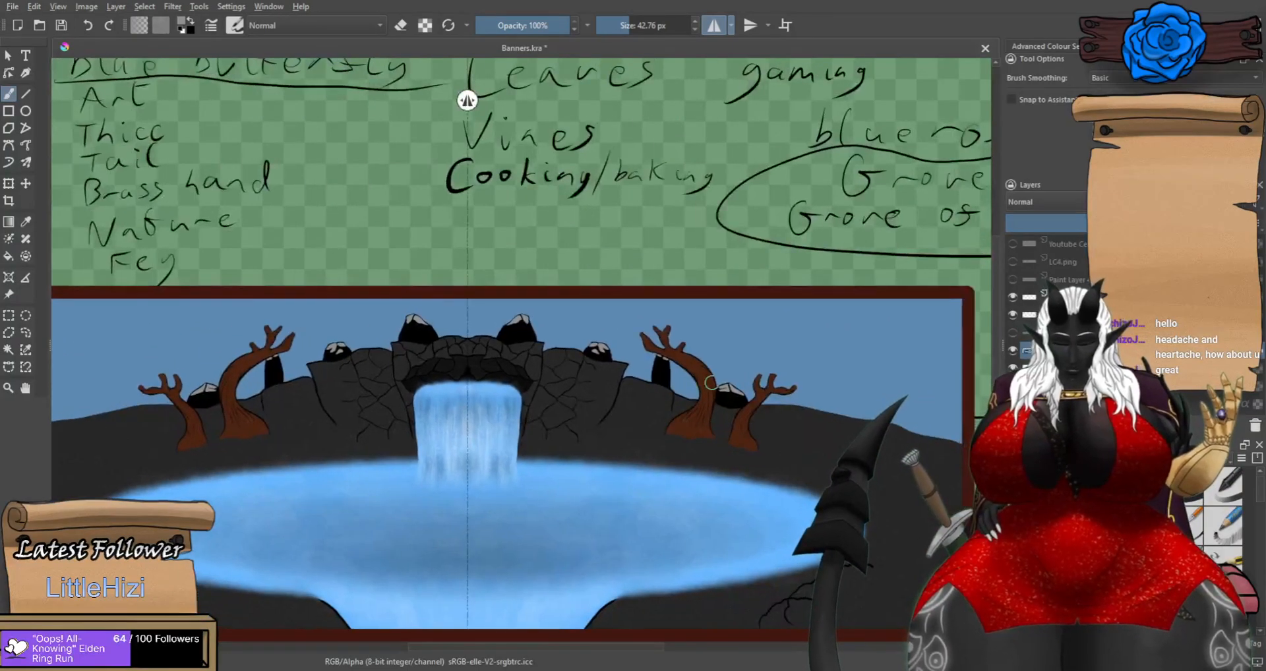
Paint a solid, unnotched grey highlight facet on the left face of the rock between the trees.
scroll(727, 374, "up", 8)
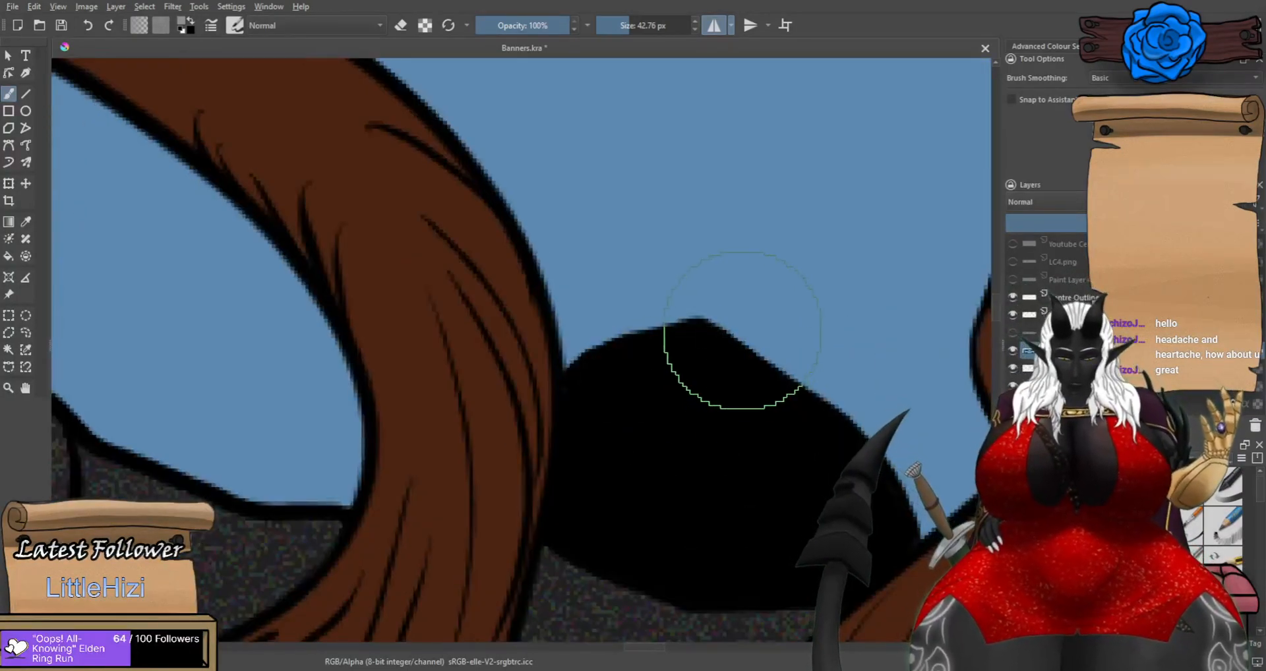
scroll(685, 363, "up", 3)
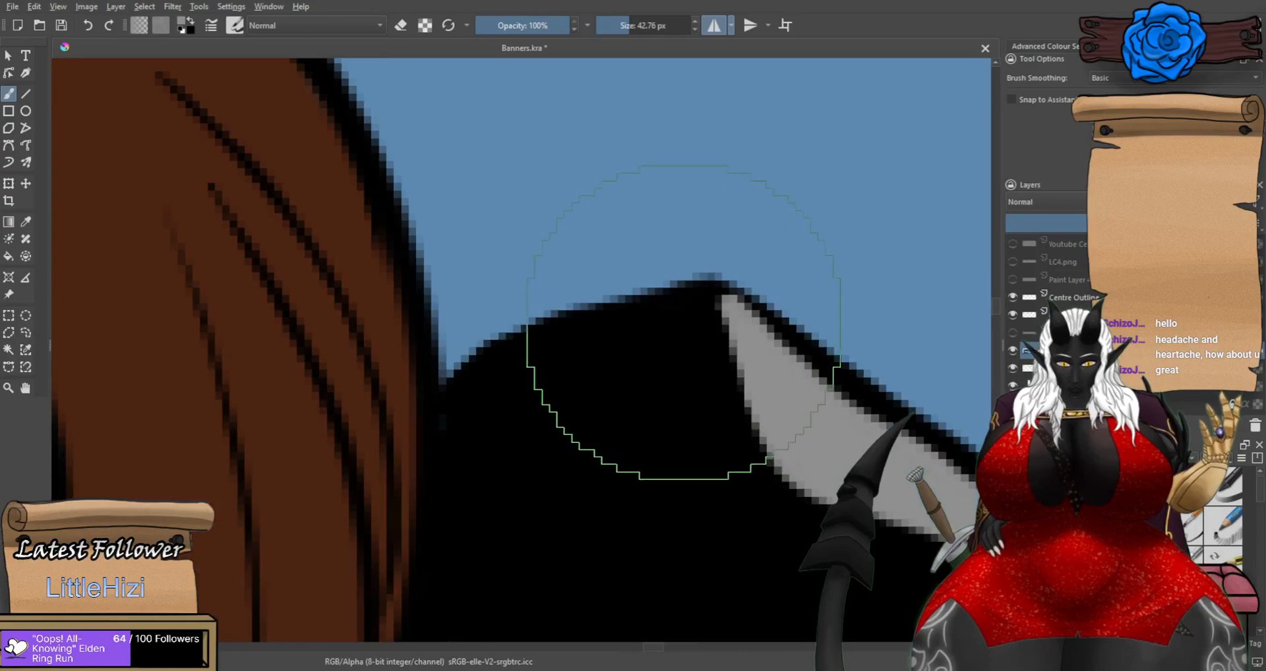
mouse_move(682, 313)
left_mouse_down()
mouse_move(618, 337)
mouse_move(486, 473)
mouse_move(515, 492)
mouse_move(720, 465)
mouse_move(678, 328)
mouse_move(583, 380)
mouse_move(556, 427)
mouse_move(580, 379)
mouse_move(511, 476)
mouse_move(642, 422)
mouse_move(601, 428)
mouse_move(657, 358)
mouse_move(671, 410)
mouse_move(670, 349)
mouse_move(692, 438)
mouse_move(627, 451)
left_mouse_up()
scroll(627, 449, "down", 6)
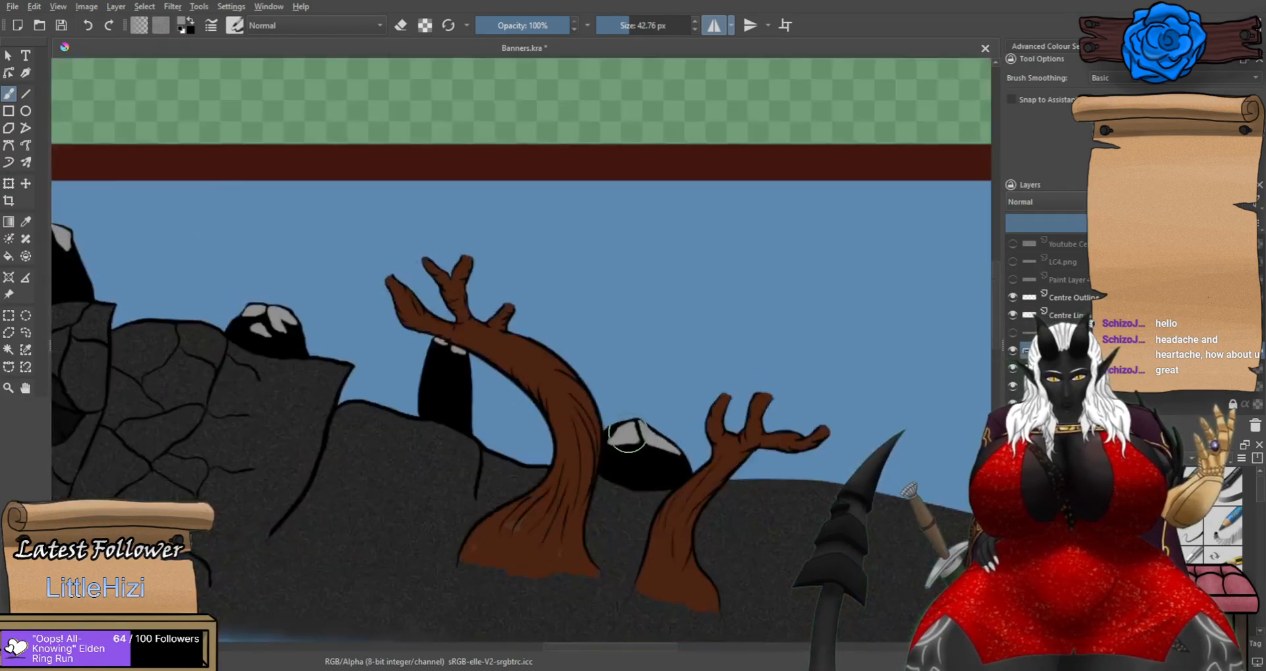
scroll(627, 437, "down", 4)
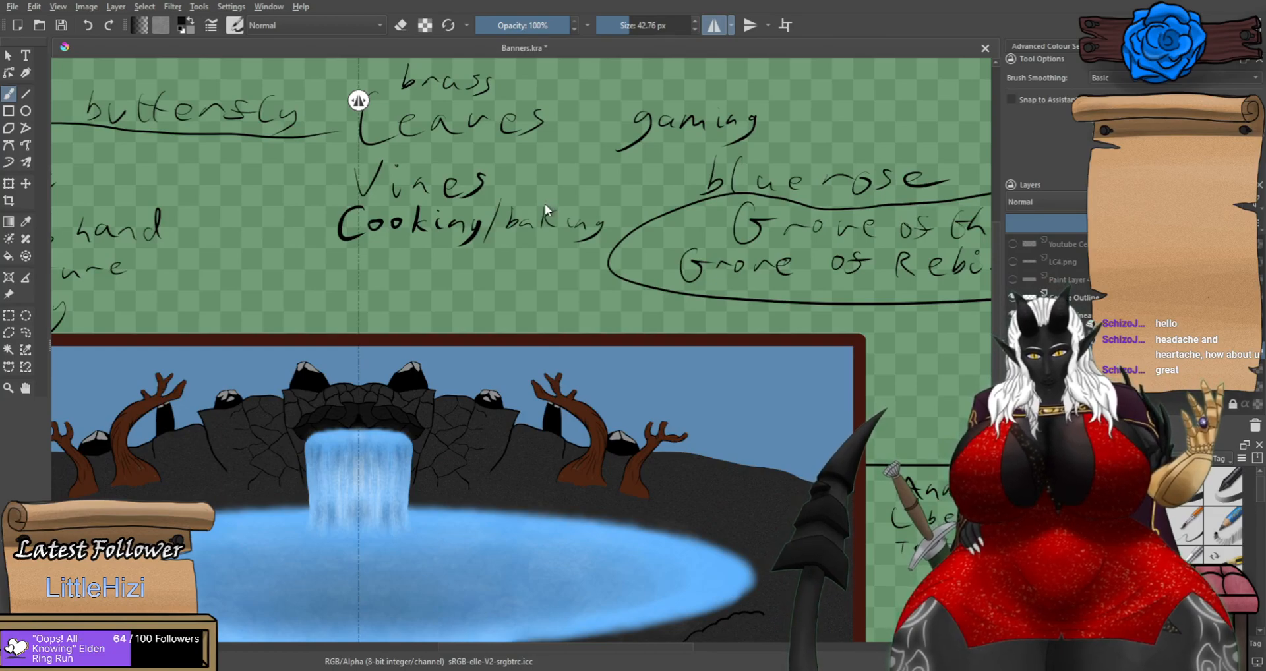
Shade the area below both highlights on the rock between the trees with a very dark grey.
scroll(699, 474, "up", 10)
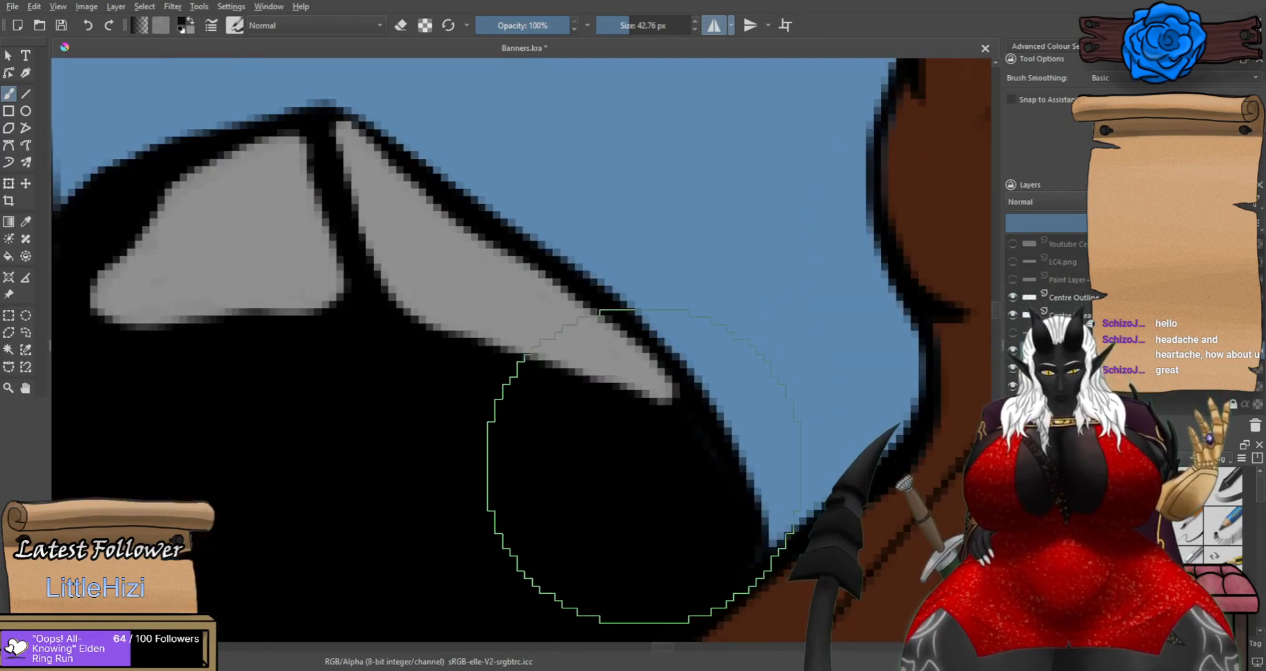
mouse_move(667, 452)
left_mouse_down()
mouse_move(435, 481)
mouse_move(412, 429)
mouse_move(414, 372)
mouse_move(539, 420)
mouse_move(644, 435)
mouse_move(593, 439)
mouse_move(428, 398)
mouse_move(522, 453)
mouse_move(553, 429)
left_mouse_up()
mouse_move(440, 383)
left_mouse_down()
mouse_move(360, 355)
mouse_move(221, 364)
mouse_move(133, 381)
mouse_move(116, 402)
mouse_move(114, 444)
mouse_move(238, 474)
mouse_move(426, 478)
mouse_move(383, 405)
mouse_move(375, 424)
mouse_move(199, 403)
mouse_move(223, 444)
left_mouse_up()
scroll(296, 440, "down", 10)
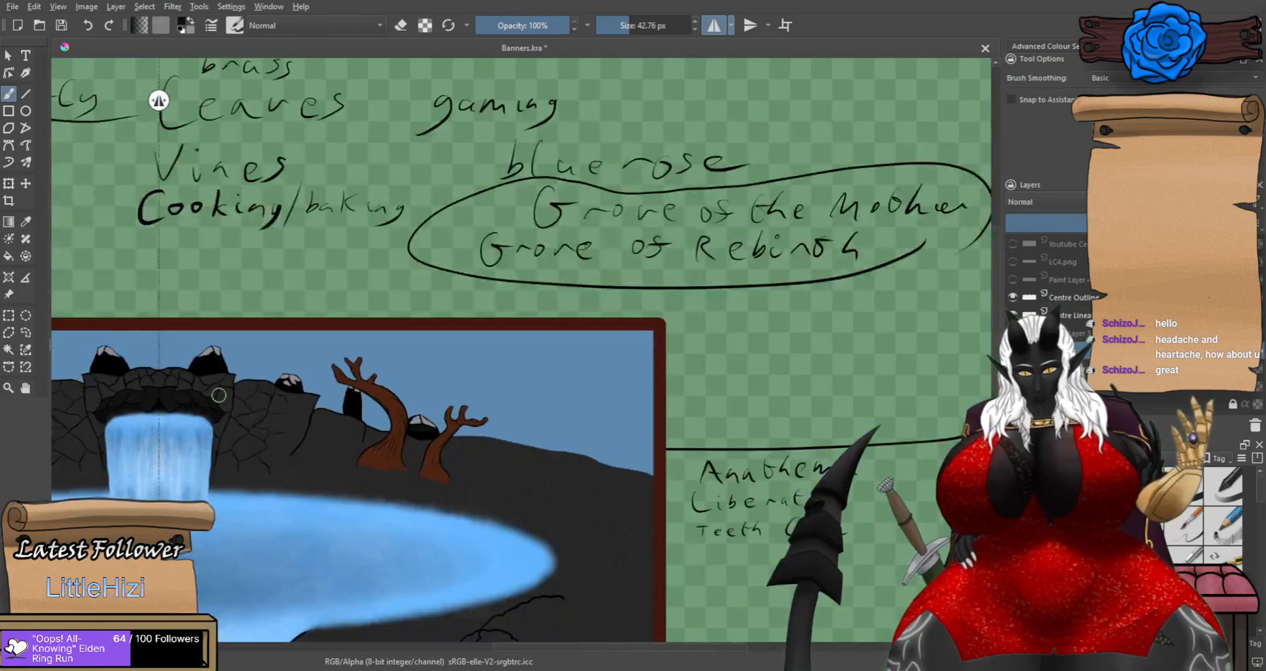
Fill the gaps between and beneath the small ridge rock's highlights with very dark grey shading.
scroll(448, 425, "up", 15)
scroll(587, 414, "up", 2)
mouse_move(584, 404)
left_mouse_down()
mouse_move(505, 279)
mouse_move(384, 305)
mouse_move(324, 285)
left_mouse_up()
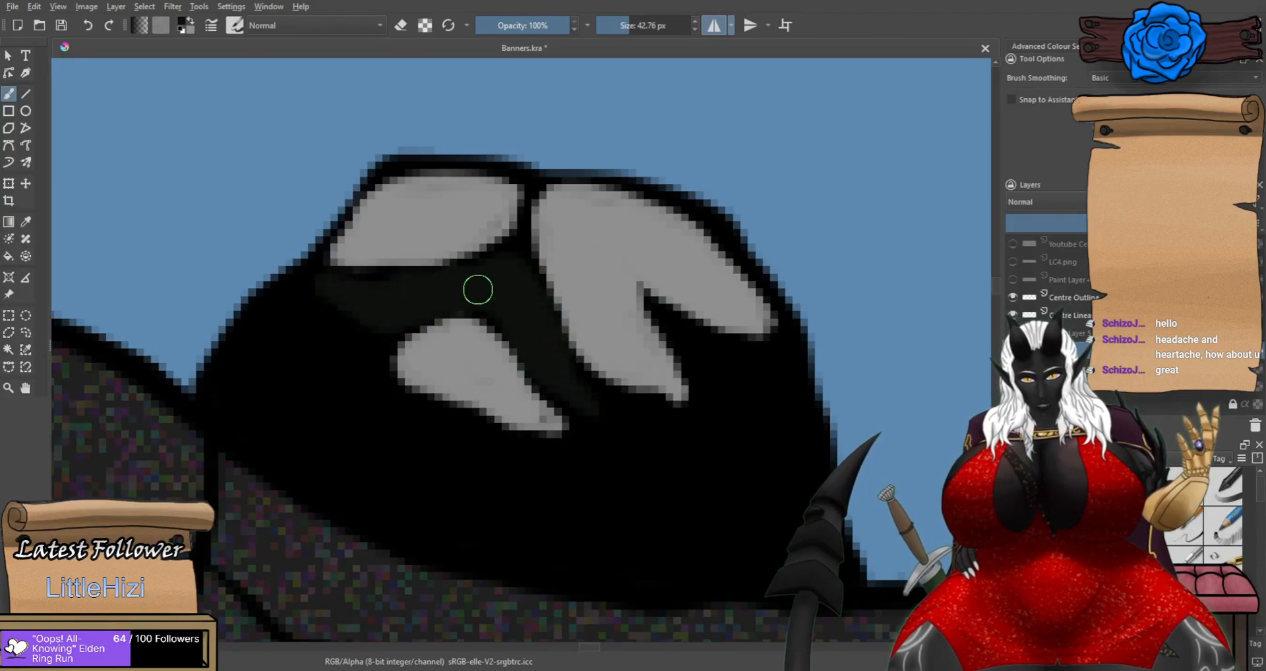
left_click_drag(540, 356, 572, 393)
mouse_move(665, 334)
left_mouse_down()
mouse_move(687, 354)
mouse_move(667, 323)
mouse_move(715, 367)
mouse_move(775, 358)
left_mouse_up()
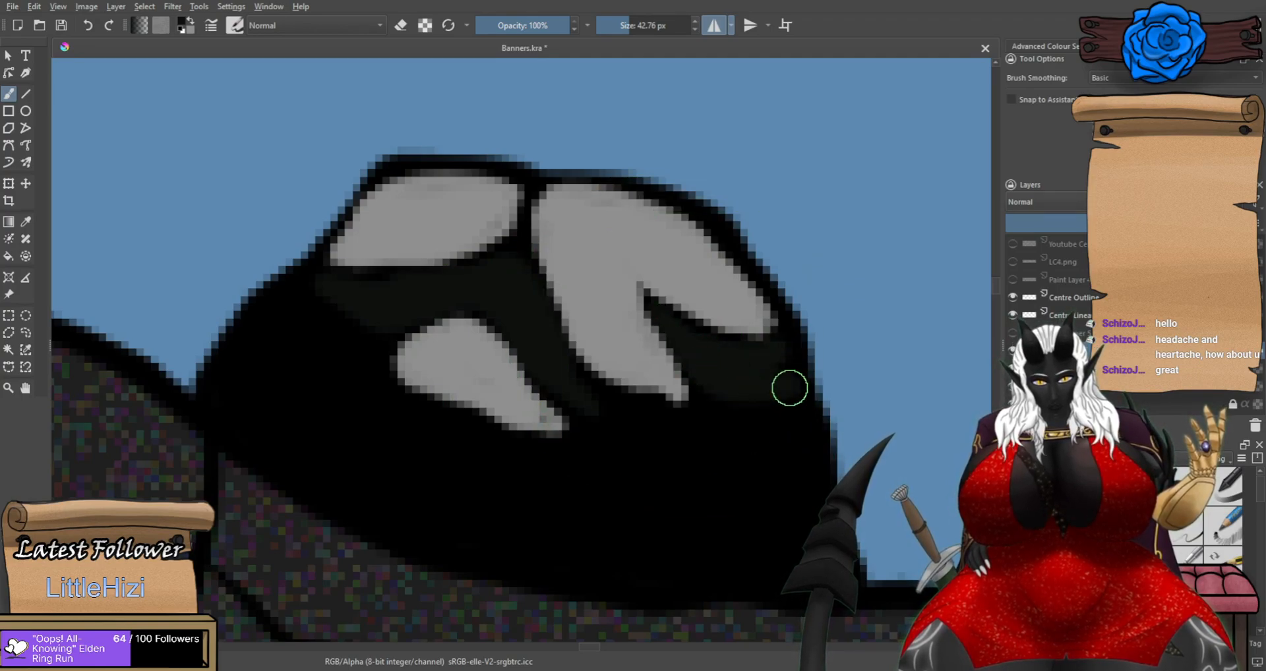
scroll(686, 383, "down", 5)
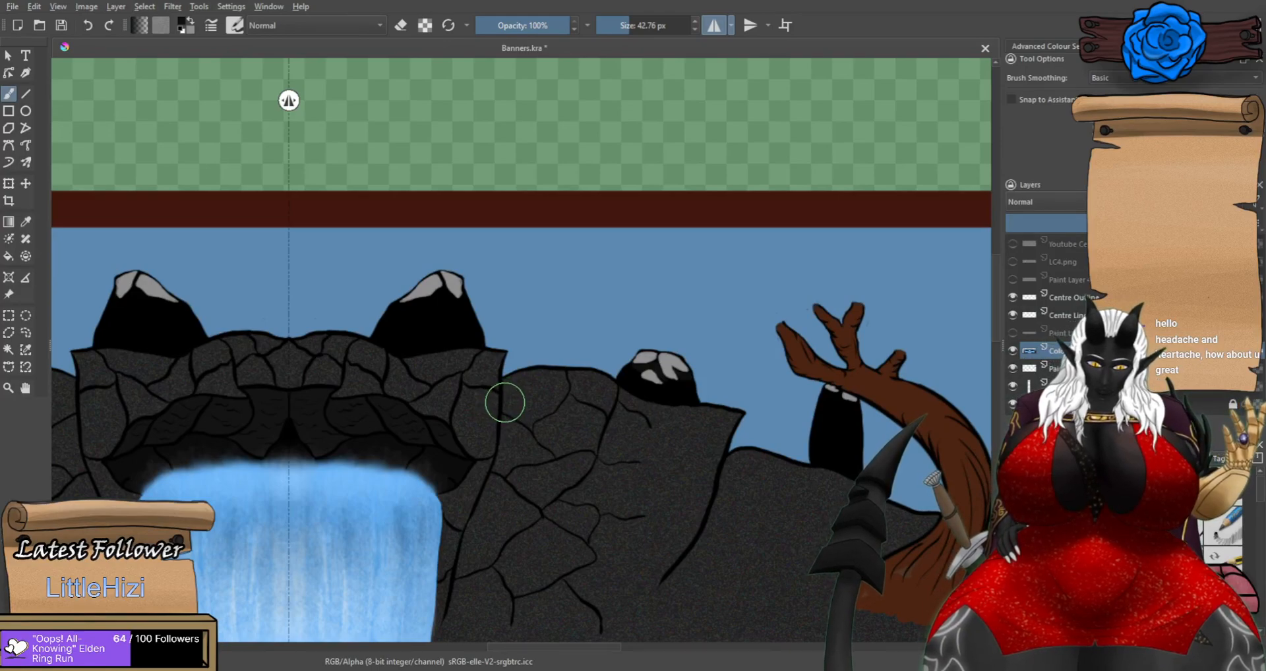
Paint a very dark grey facet down the left side of the narrow rock beneath the branch.
scroll(840, 429, "up", 5)
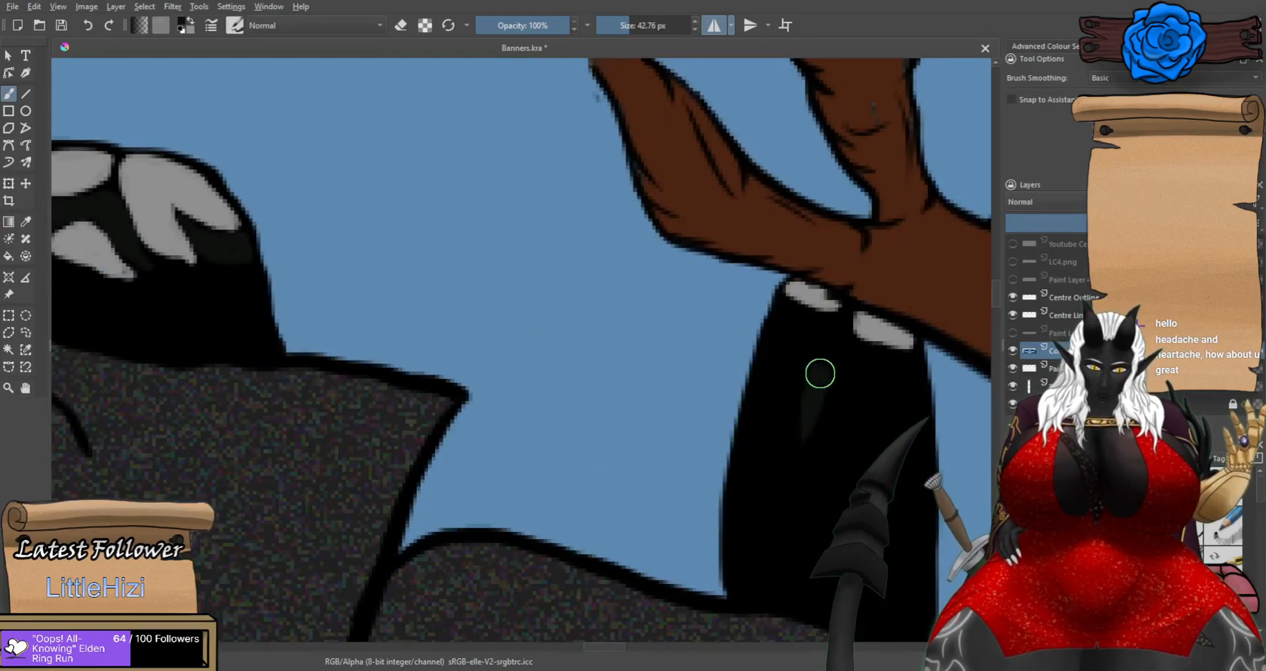
left_click_drag(784, 320, 763, 396)
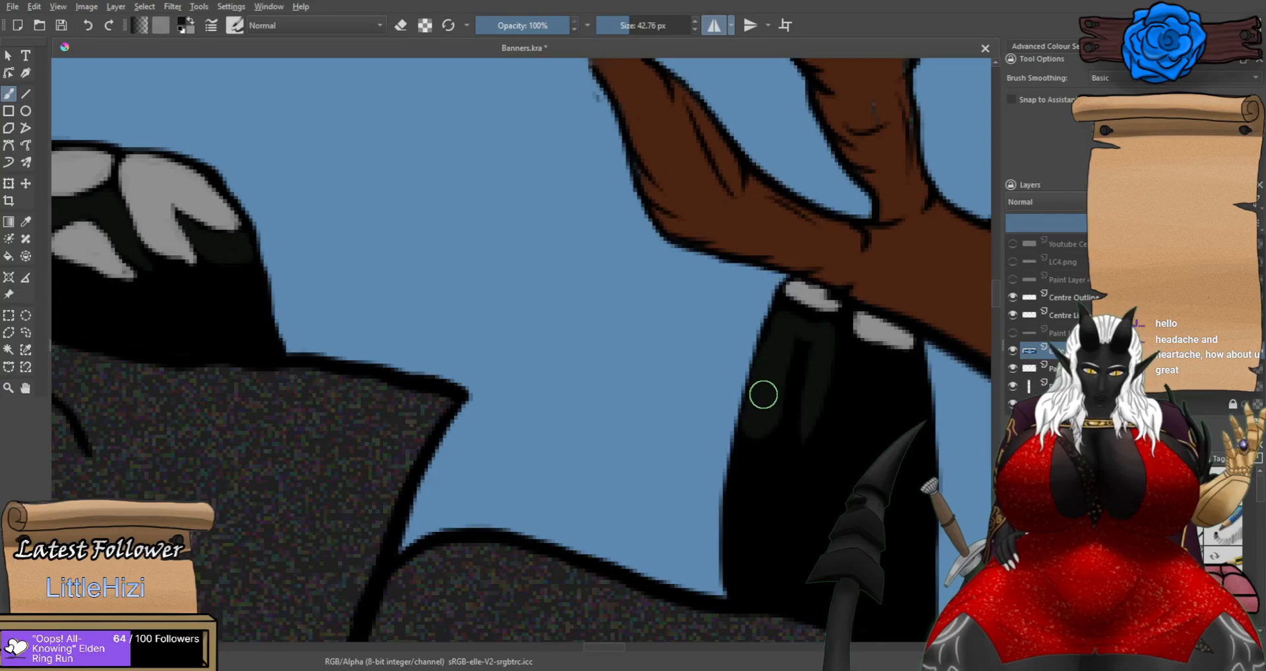
left_click_drag(771, 449, 783, 443)
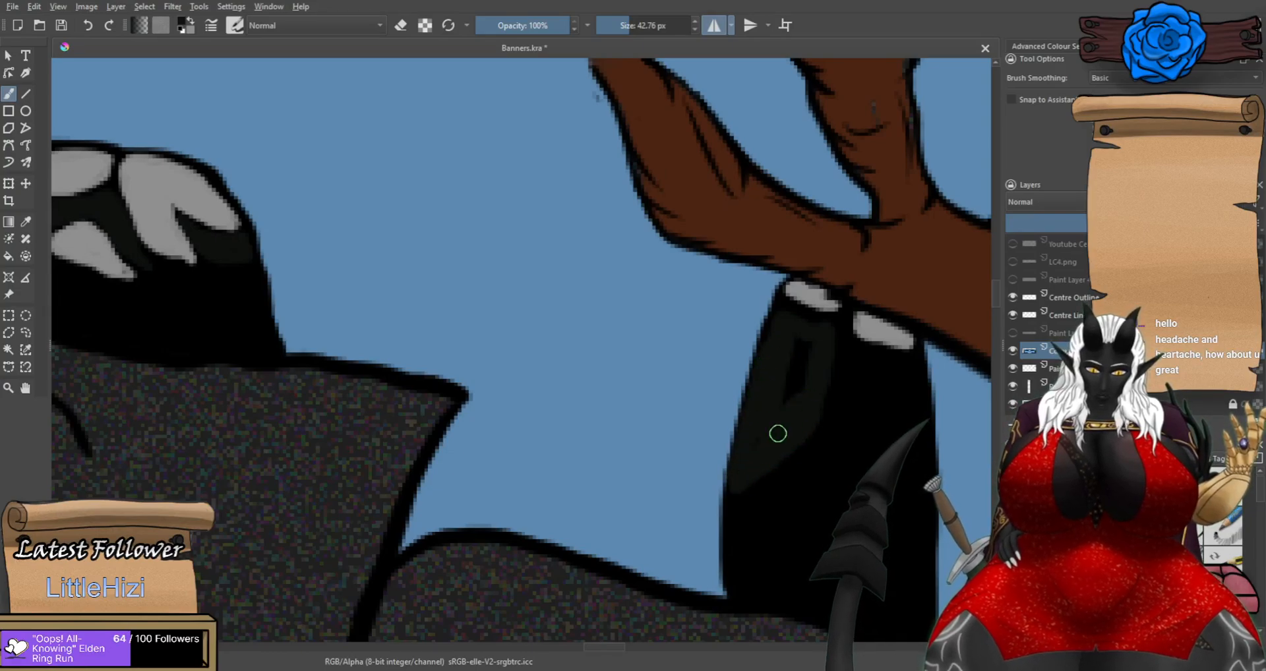
scroll(796, 369, "down", 5)
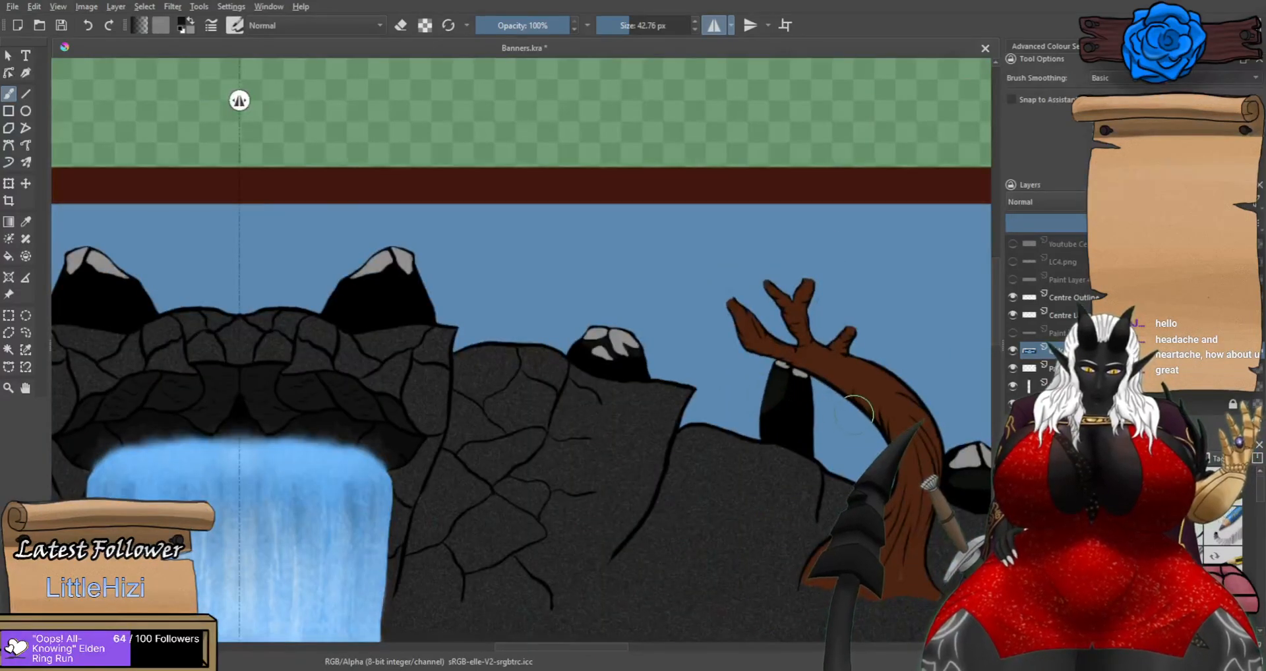
Add a triangular, very dark grey facet below the right highlight of the narrow rock under the branch.
scroll(855, 417, "up", 5)
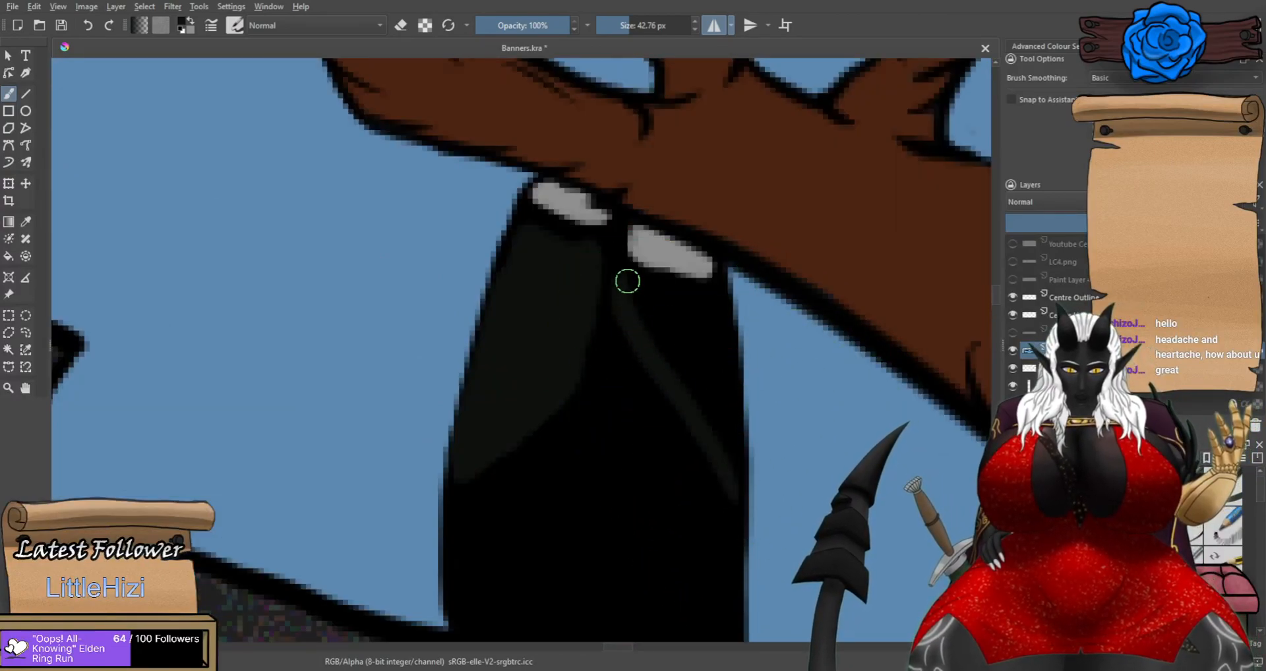
left_click_drag(714, 323, 730, 427)
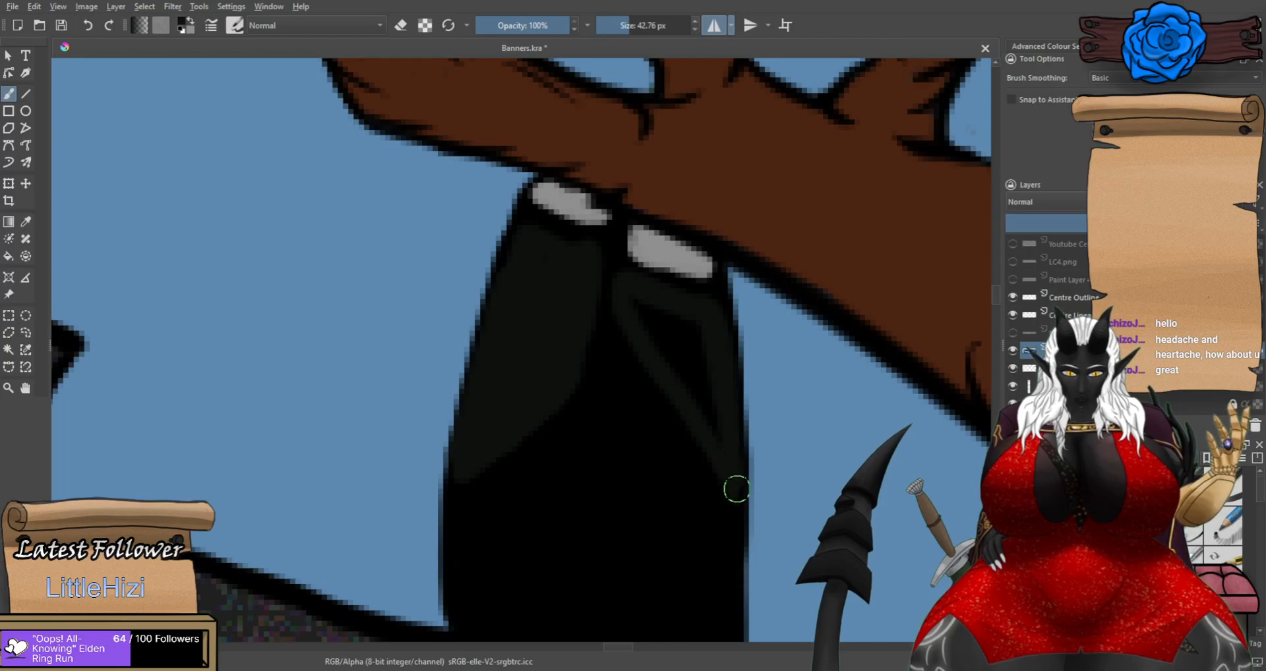
scroll(653, 327, "down", 5)
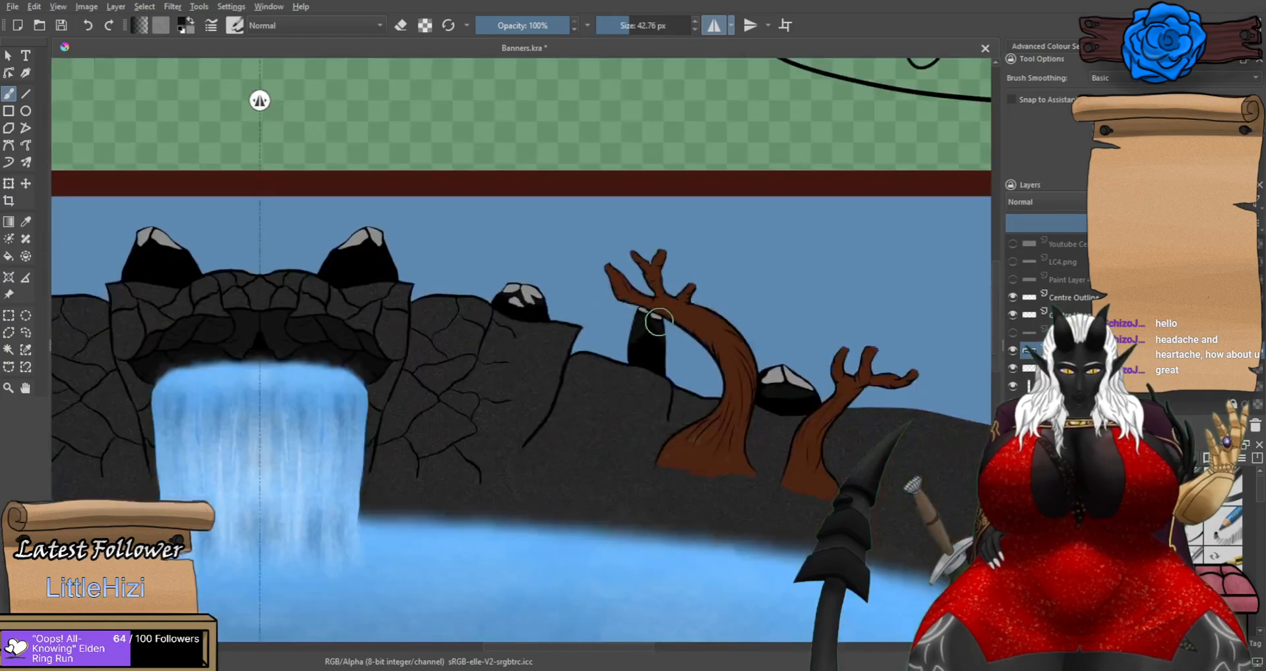
Paint a very dark grey facet down the left edge of the large rock above the waterfall's right side.
scroll(659, 306, "down", 2)
scroll(555, 306, "up", 6)
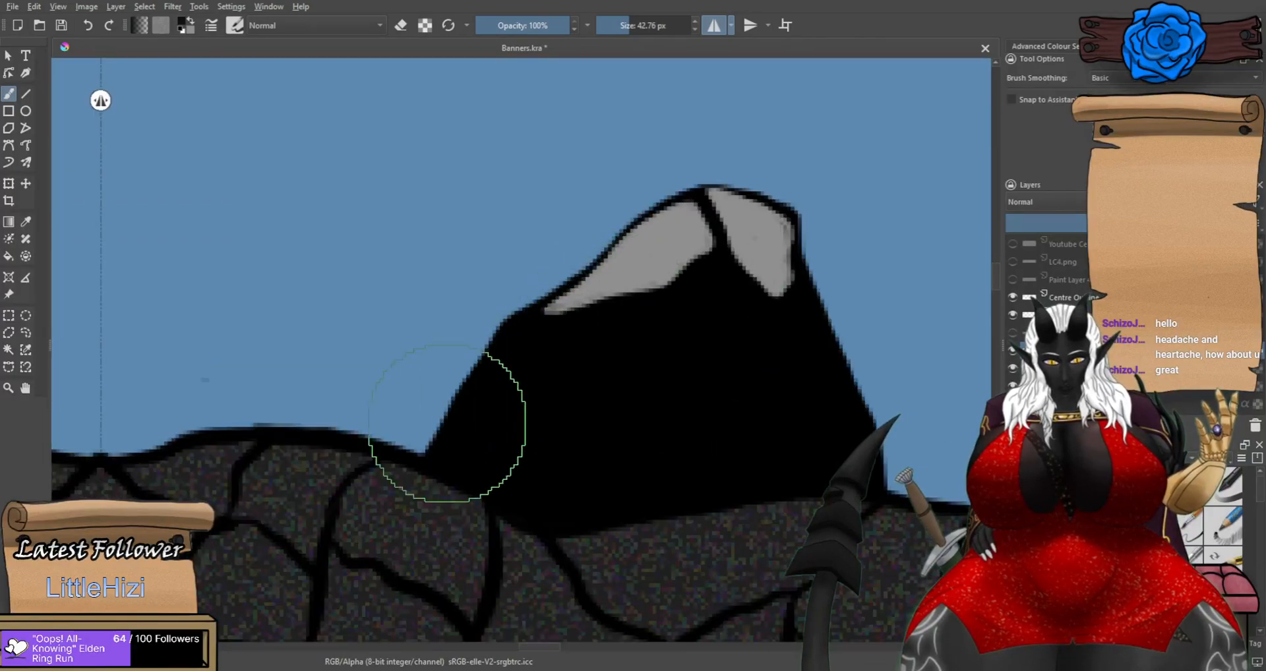
scroll(465, 434, "up", 1)
mouse_move(441, 468)
left_mouse_down()
mouse_move(557, 301)
mouse_move(541, 304)
mouse_move(434, 458)
mouse_move(505, 336)
left_mouse_up()
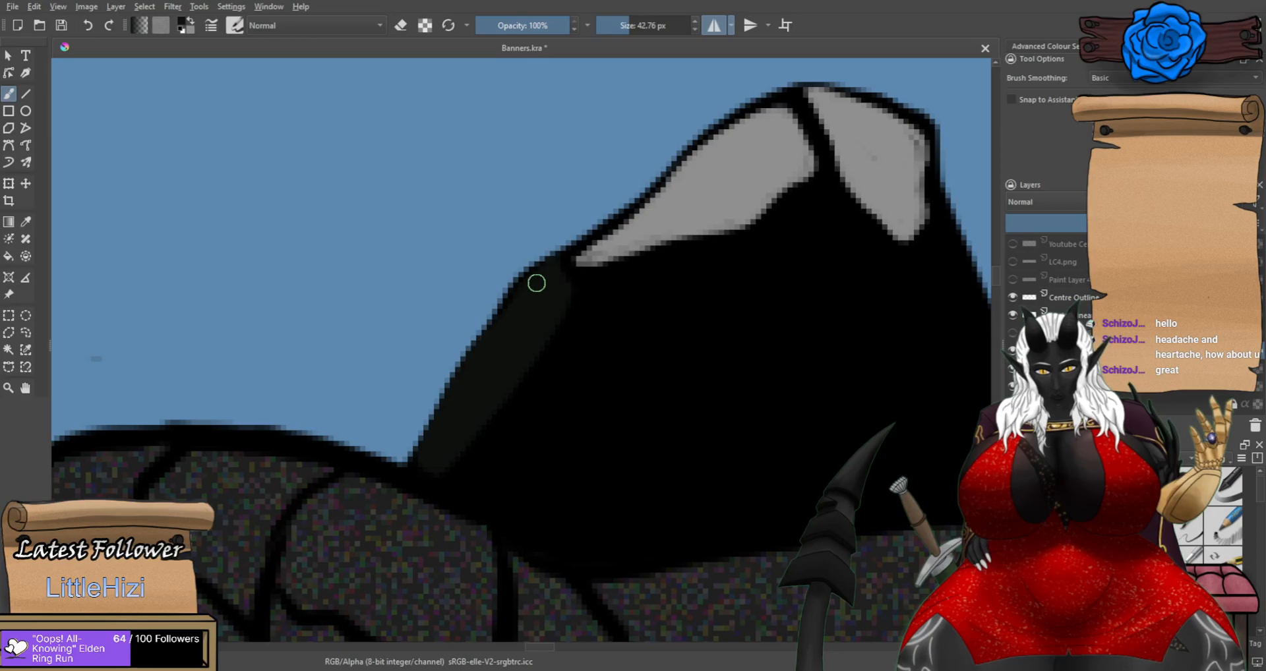
Add a very dark grey facet below the meeting point of the large rock's two highlights.
scroll(547, 280, "down", 2)
scroll(706, 296, "up", 2)
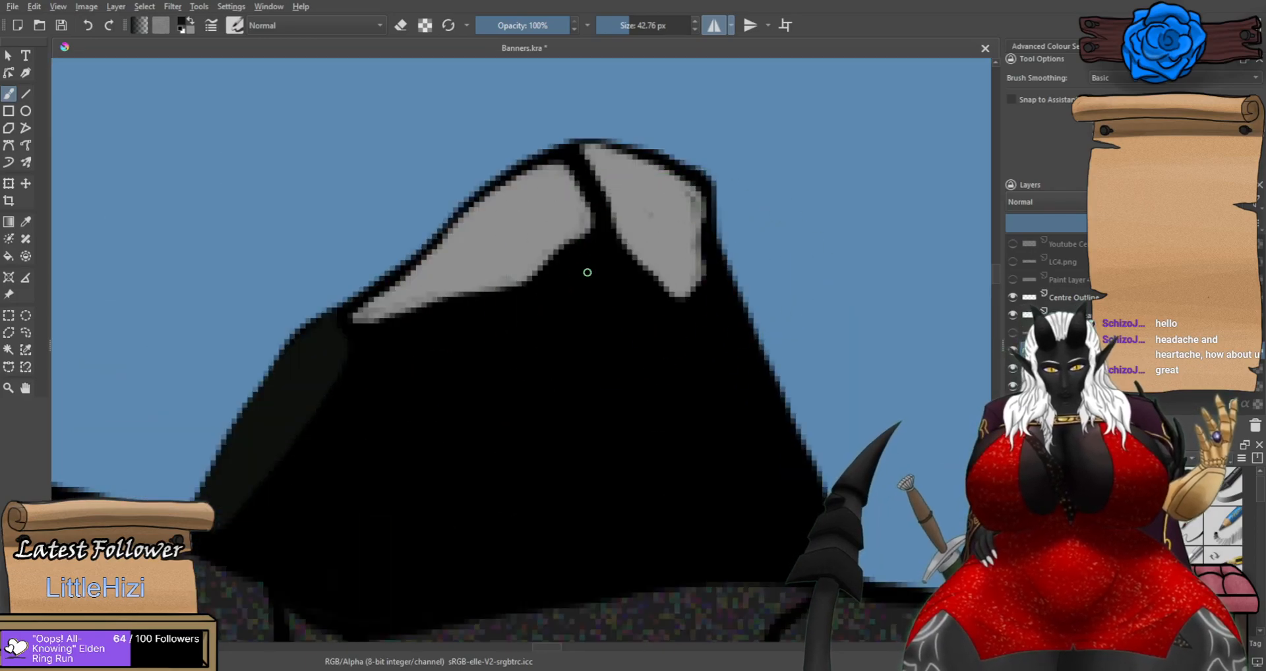
mouse_move(557, 332)
left_mouse_down()
mouse_move(602, 416)
mouse_move(625, 420)
mouse_move(663, 415)
mouse_move(675, 343)
left_mouse_up()
mouse_move(633, 284)
left_mouse_down()
mouse_move(565, 303)
mouse_move(610, 359)
mouse_move(622, 398)
mouse_move(628, 364)
left_mouse_up()
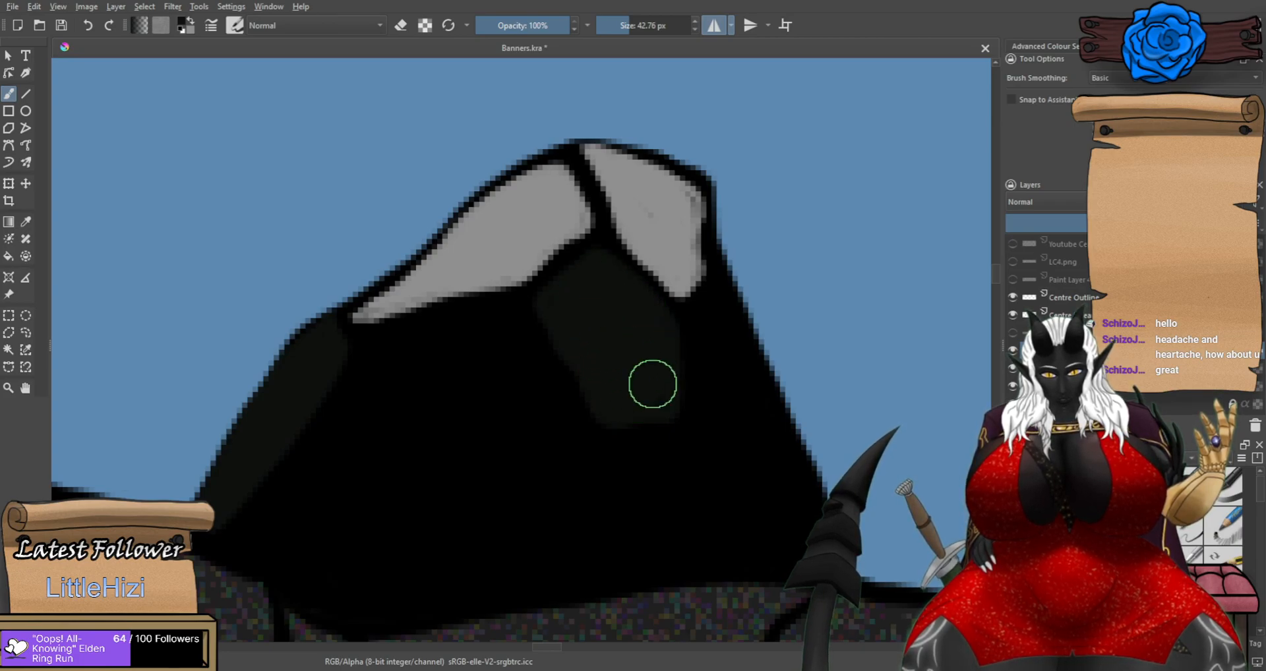
Soften the dark grey shading on the narrow rock and the small ridge rock with an 18.77 px blending brush.
scroll(627, 384, "down", 5)
scroll(627, 384, "down", 5)
scroll(715, 434, "up", 3)
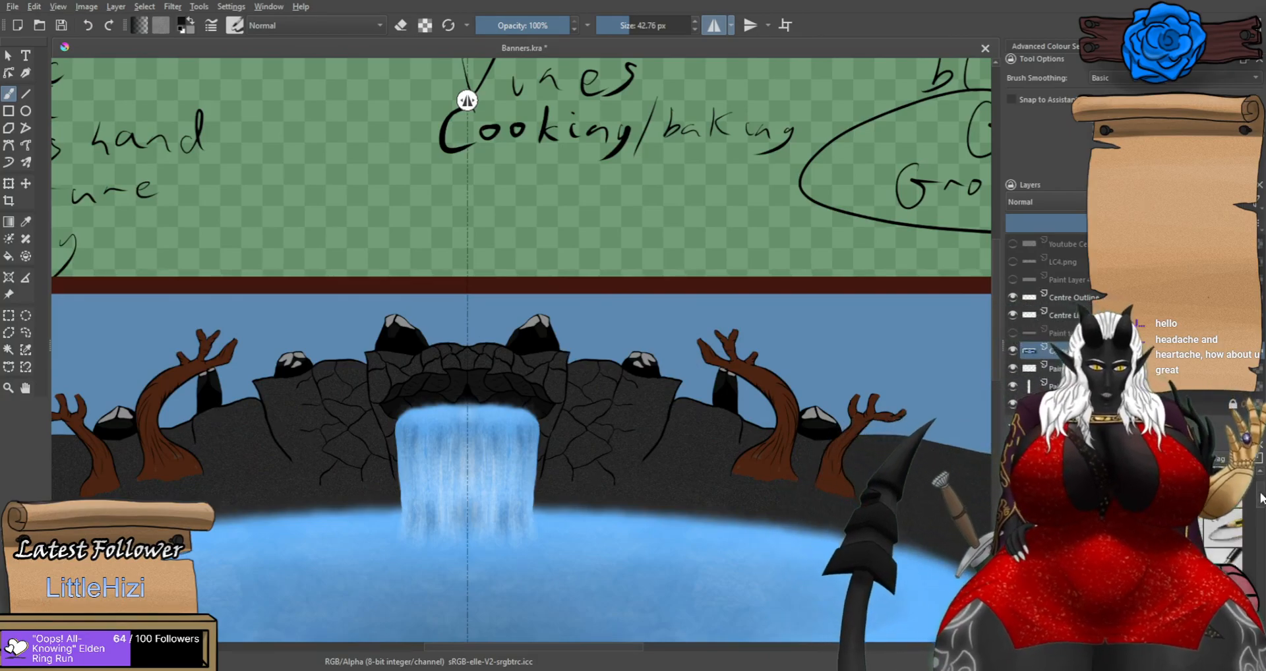
scroll(724, 385, "up", 5)
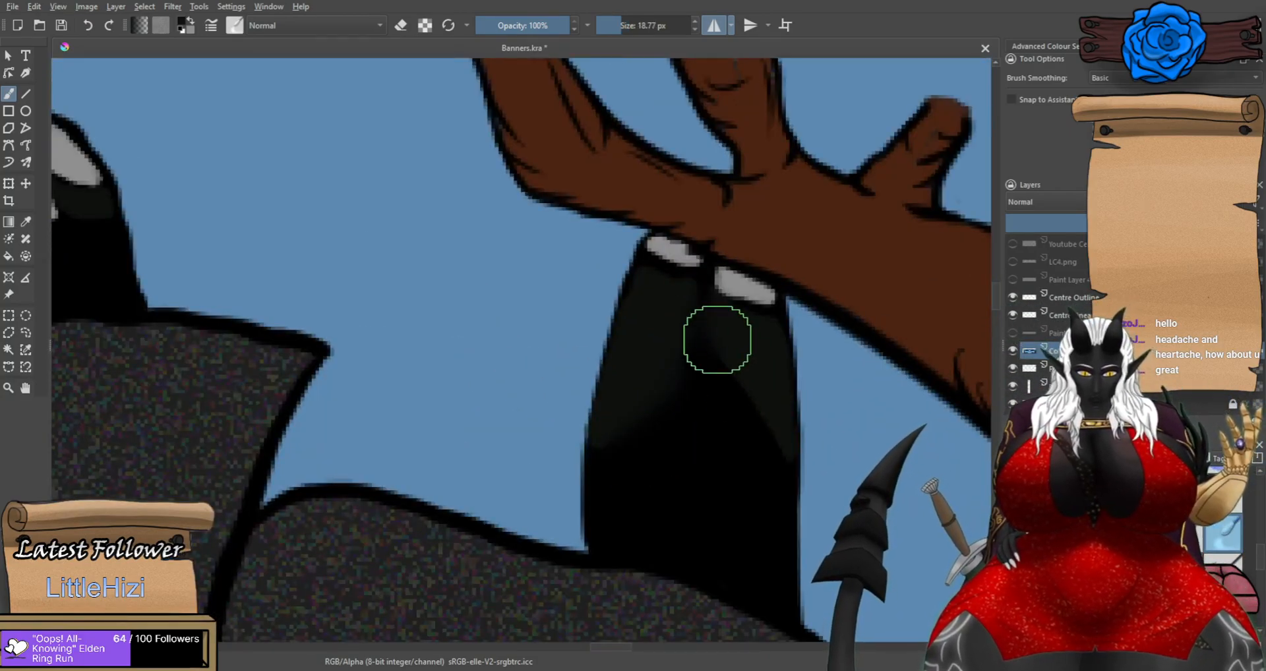
scroll(769, 452, "down", 5)
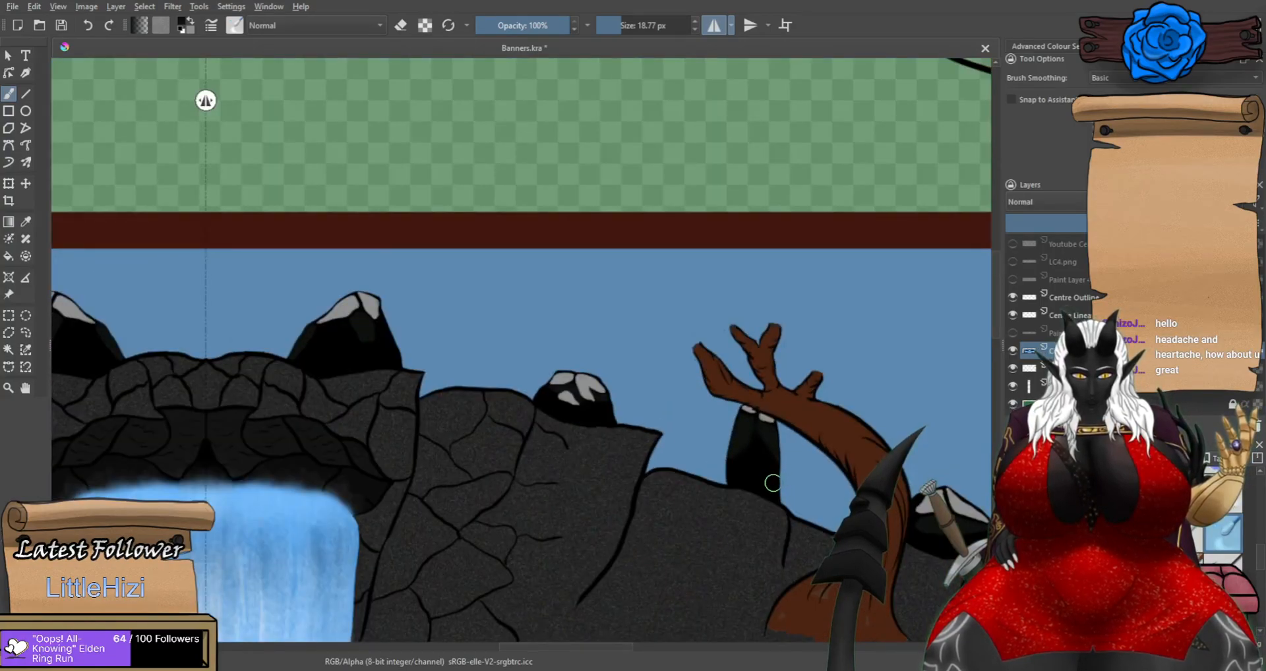
scroll(773, 460, "up", 2)
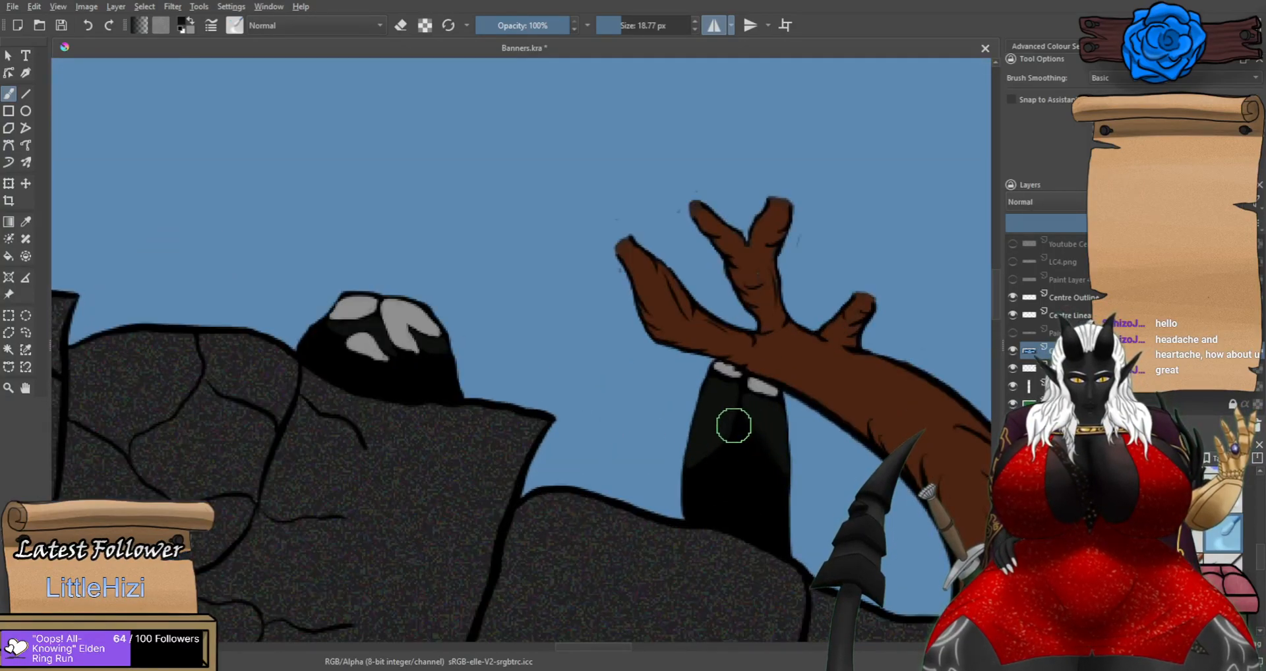
mouse_move(430, 369)
left_mouse_down()
mouse_move(404, 334)
mouse_move(435, 349)
mouse_move(398, 329)
mouse_move(446, 360)
mouse_move(378, 353)
mouse_move(385, 344)
mouse_move(336, 327)
mouse_move(391, 367)
left_mouse_up()
Examine the shaded background rocks across the whole waterfall banner.
scroll(422, 395, "down", 5)
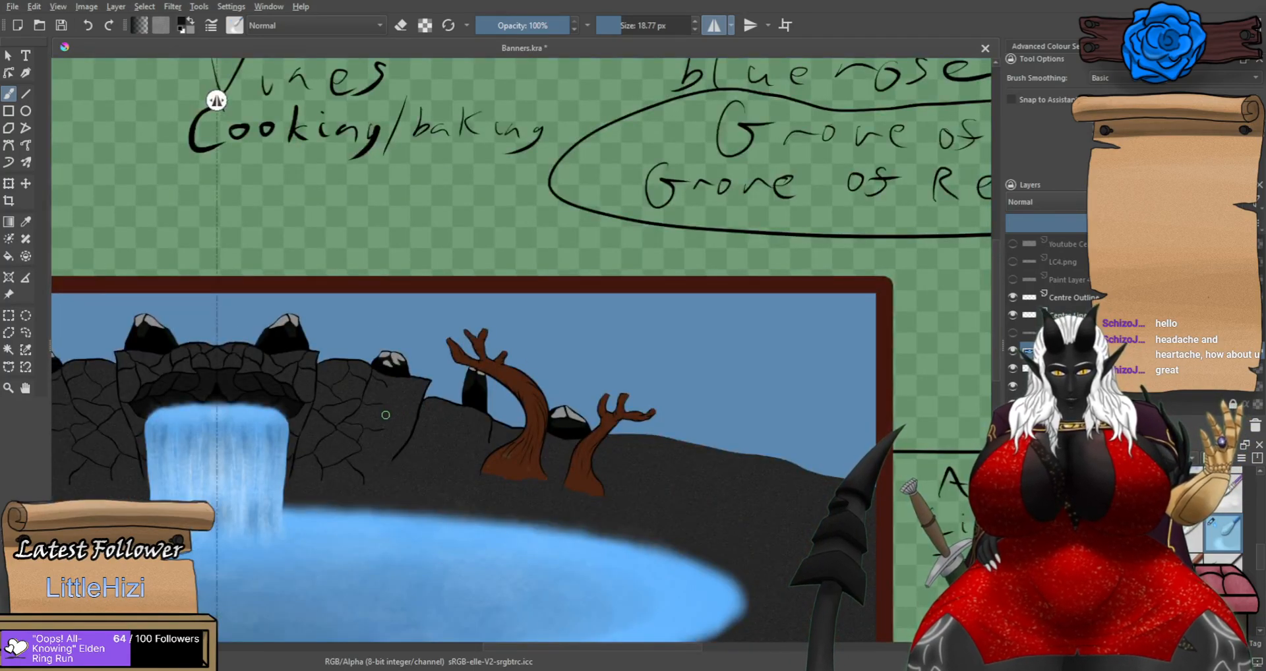
scroll(385, 415, "up", 2)
scroll(593, 481, "down", 3)
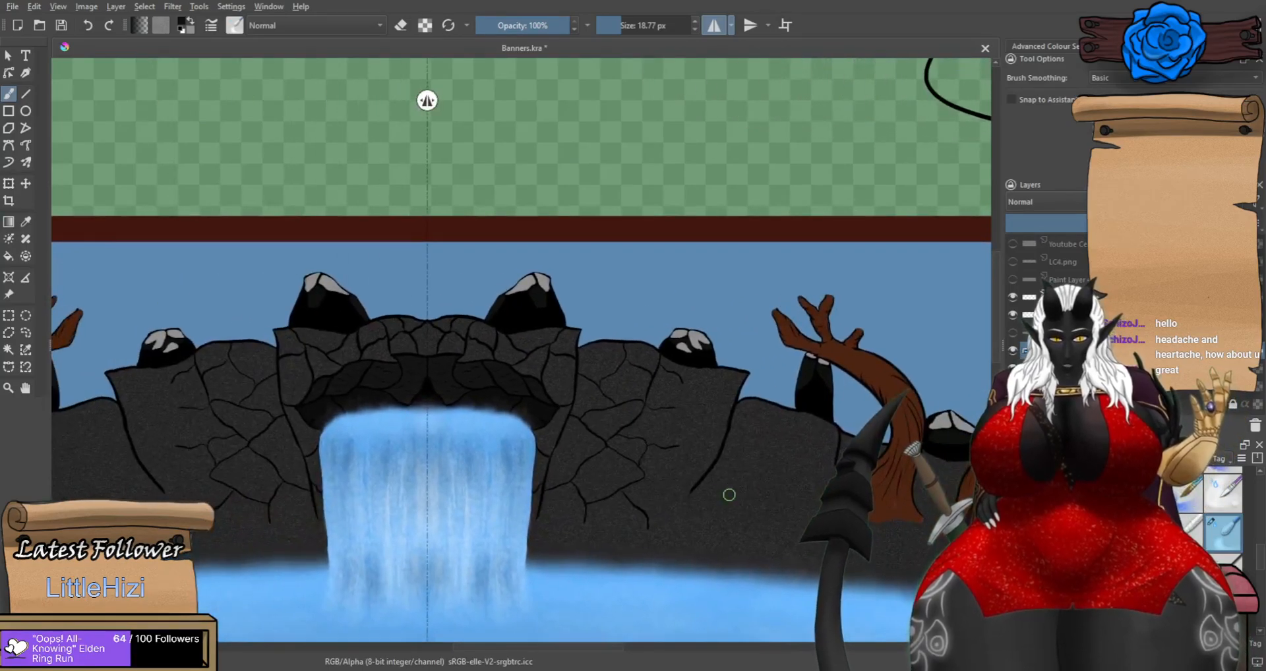
scroll(726, 495, "down", 2)
scroll(742, 515, "up", 1)
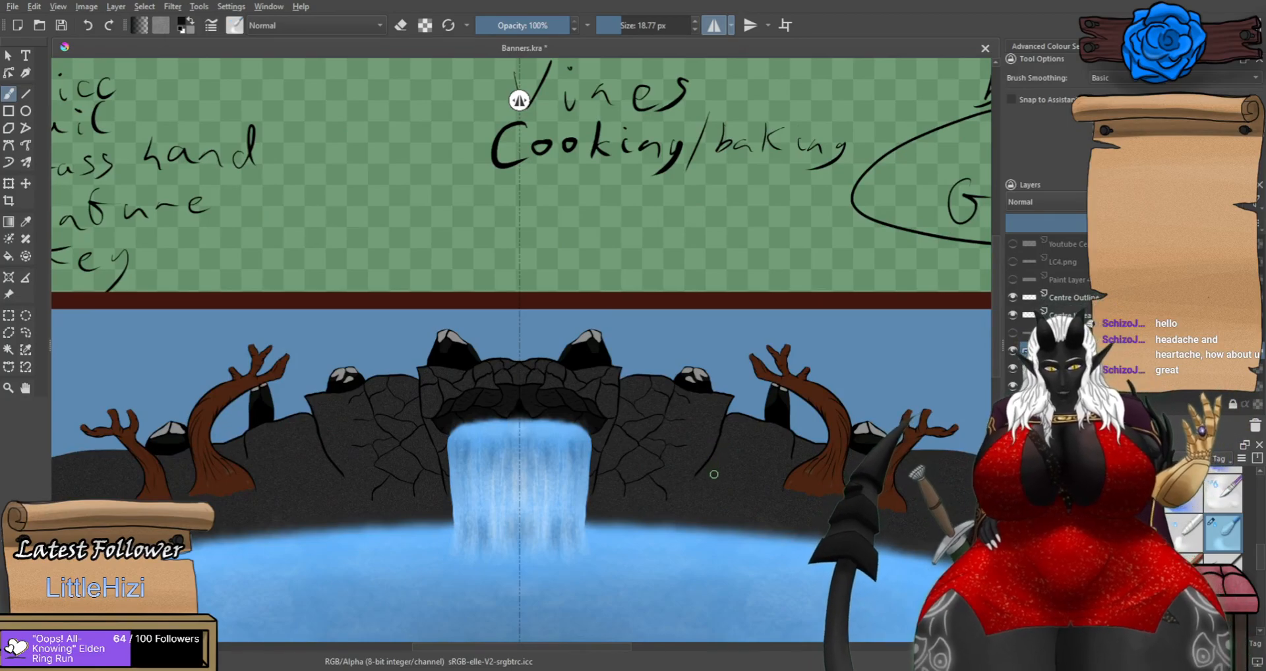
left_click_drag(706, 485, 600, 375)
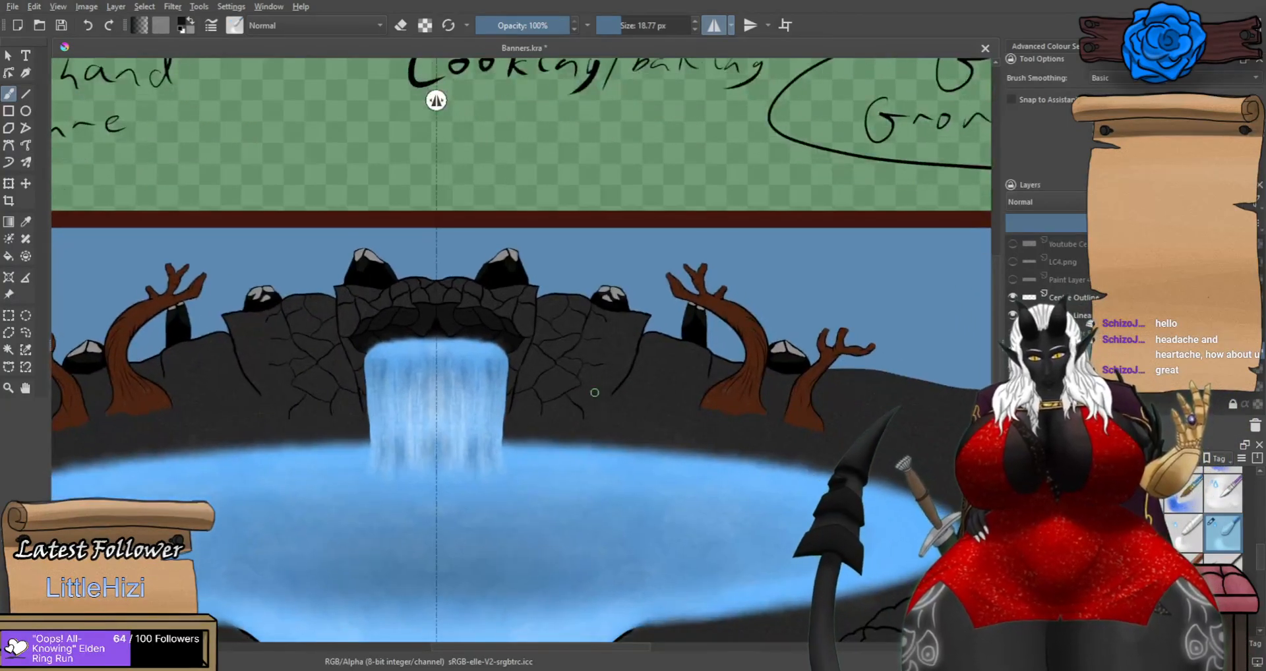
scroll(594, 393, "down", 1)
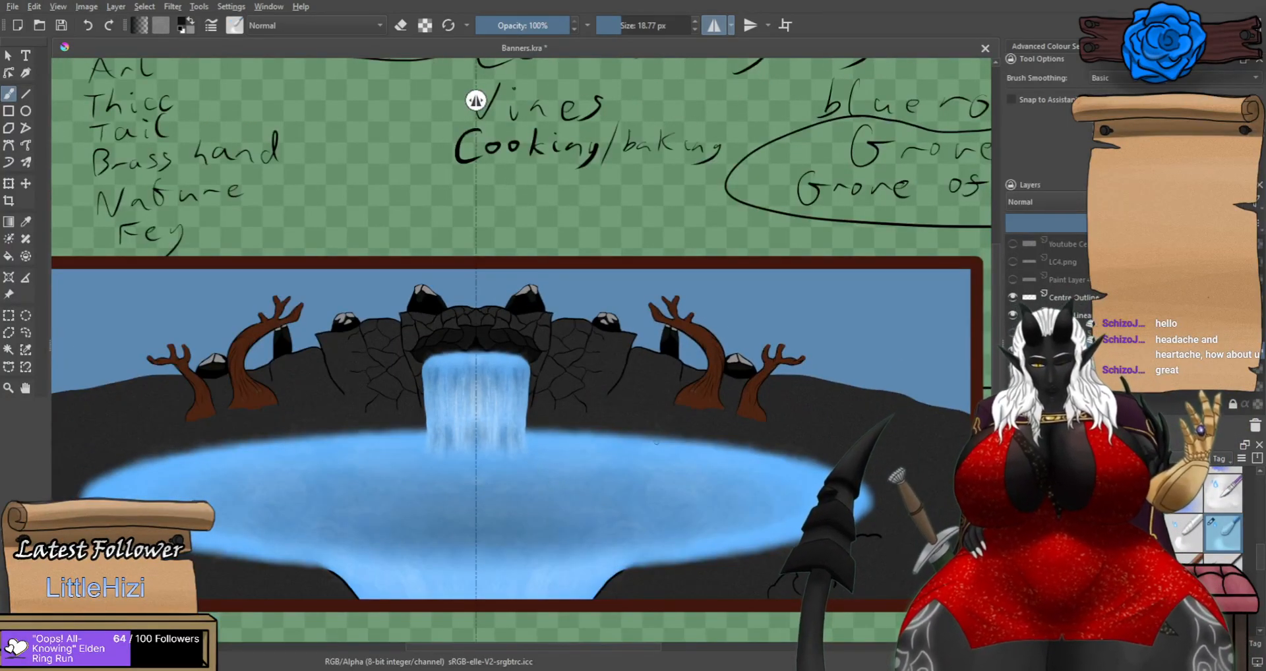
scroll(476, 101, "up", 1)
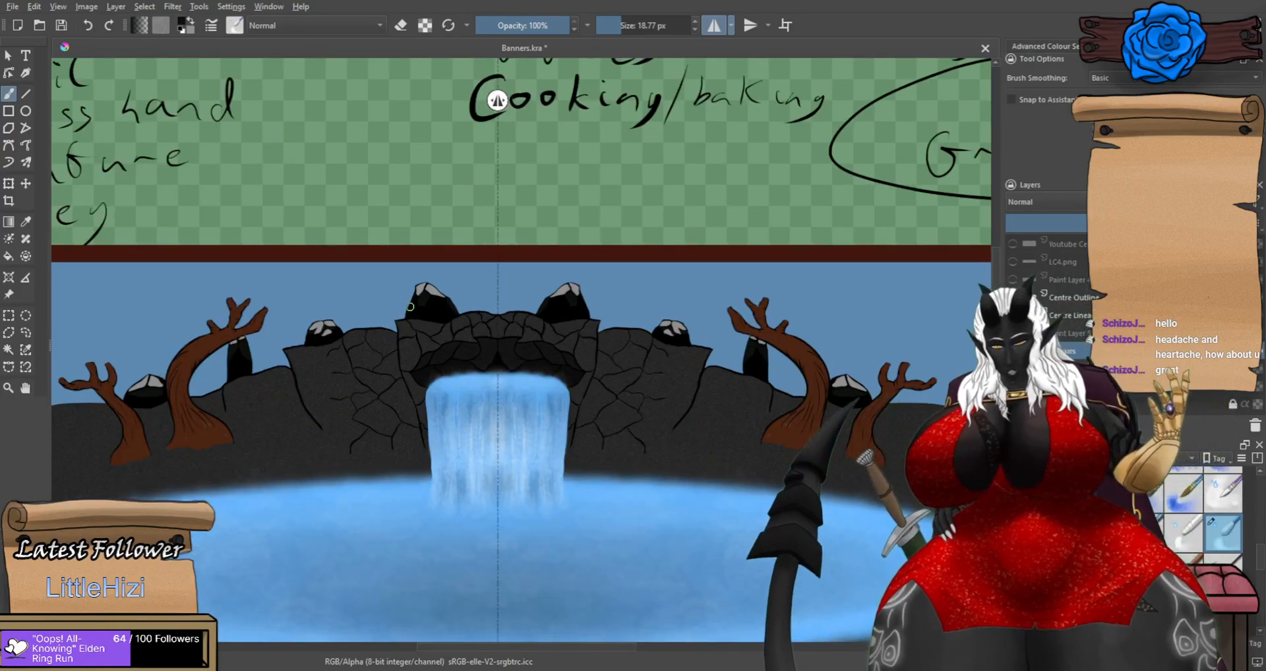
Draw thin dark texture lines across both light grey highlights of the large rock above the waterfall.
scroll(413, 317, "up", 5)
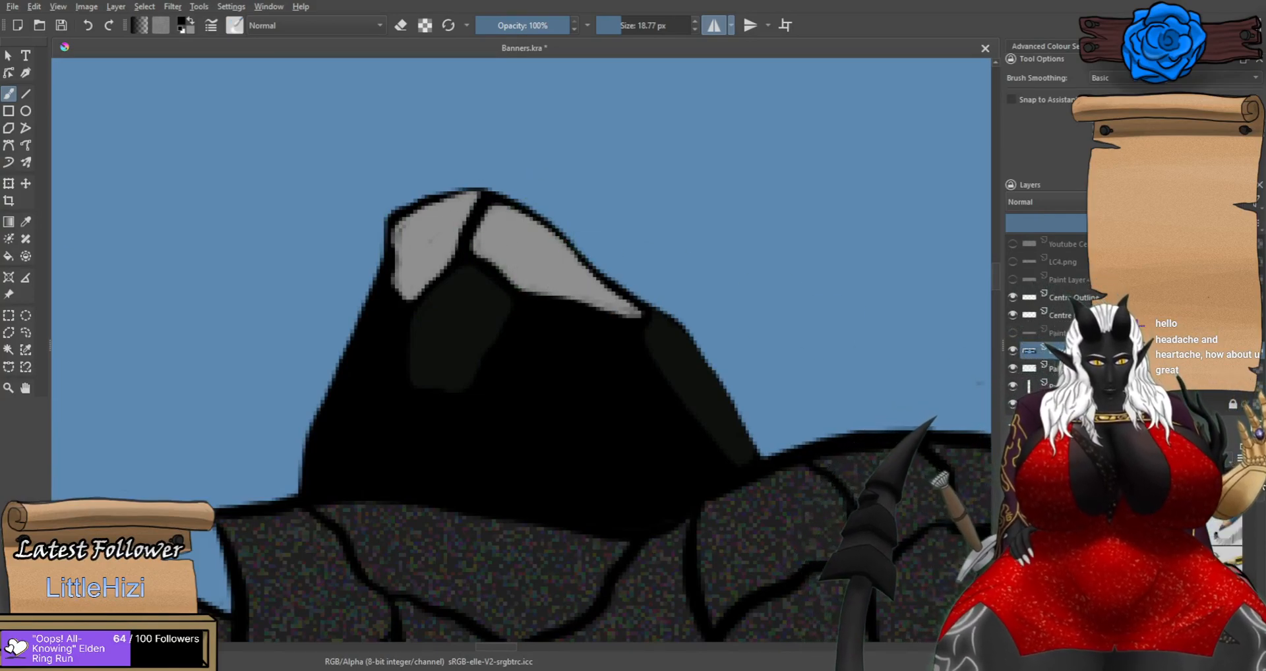
left_click_drag(486, 248, 543, 280)
key("ctrl+z")
key("ctrl+z")
left_click_drag(487, 246, 527, 277)
left_click_drag(506, 224, 602, 302)
key("ctrl+z")
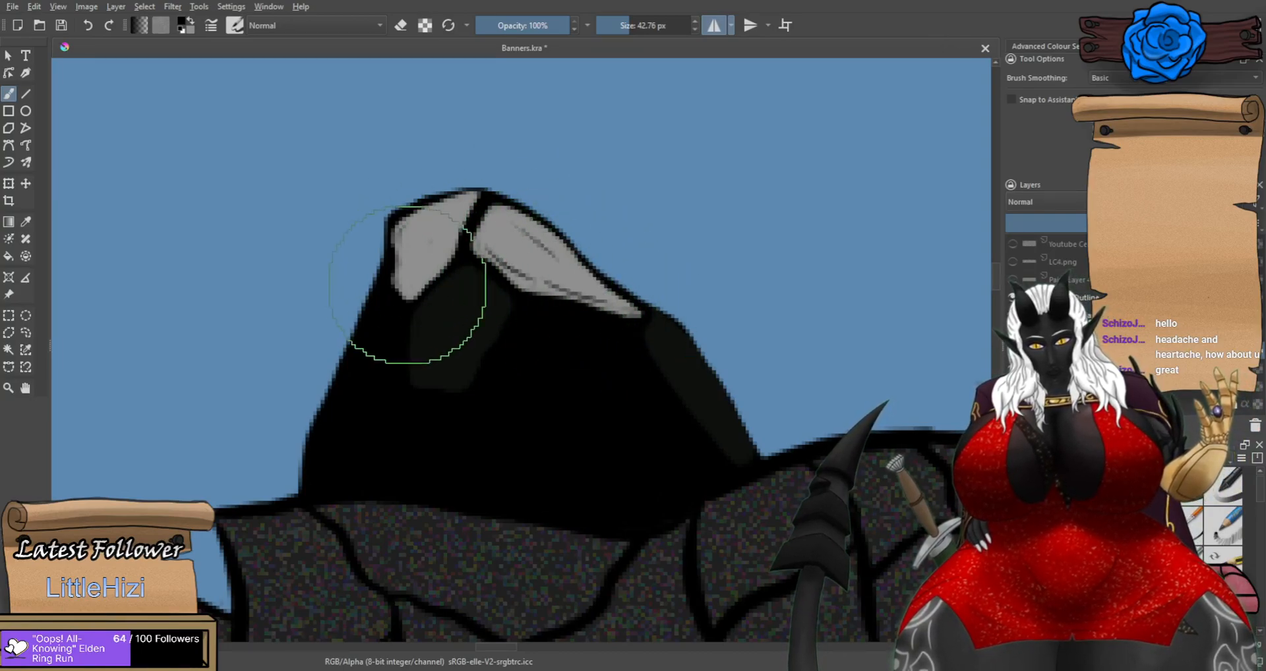
left_click_drag(440, 253, 414, 274)
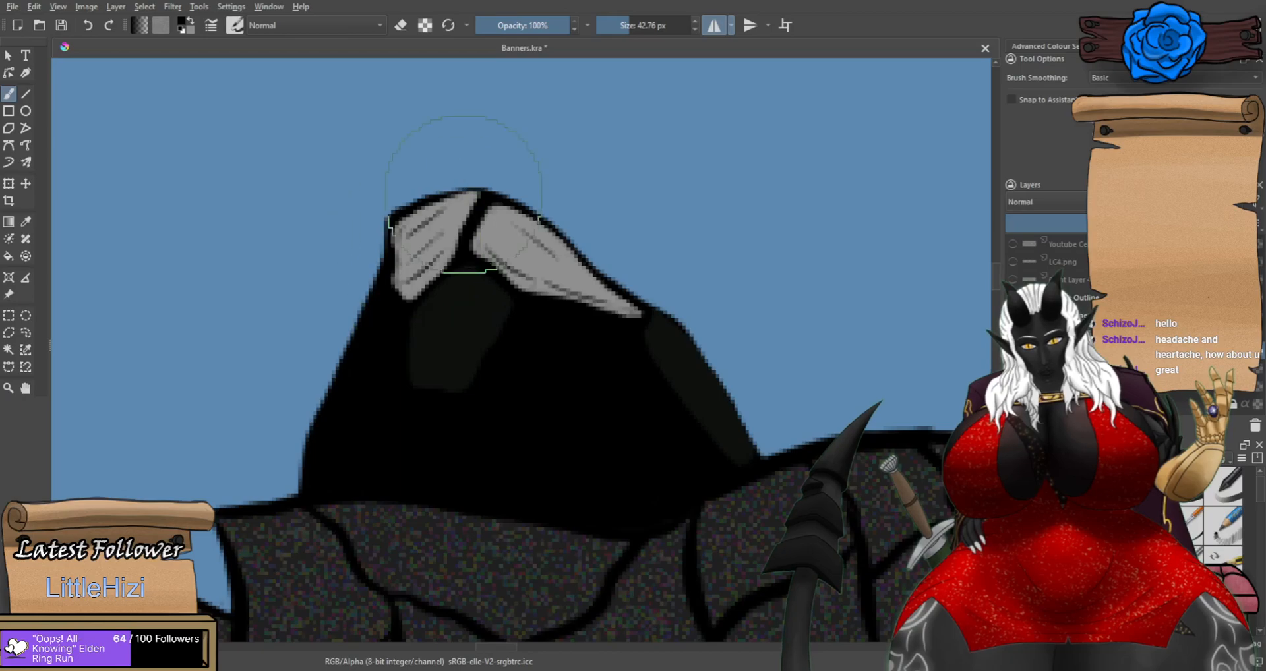
scroll(454, 207, "down", 3)
scroll(454, 207, "down", 2)
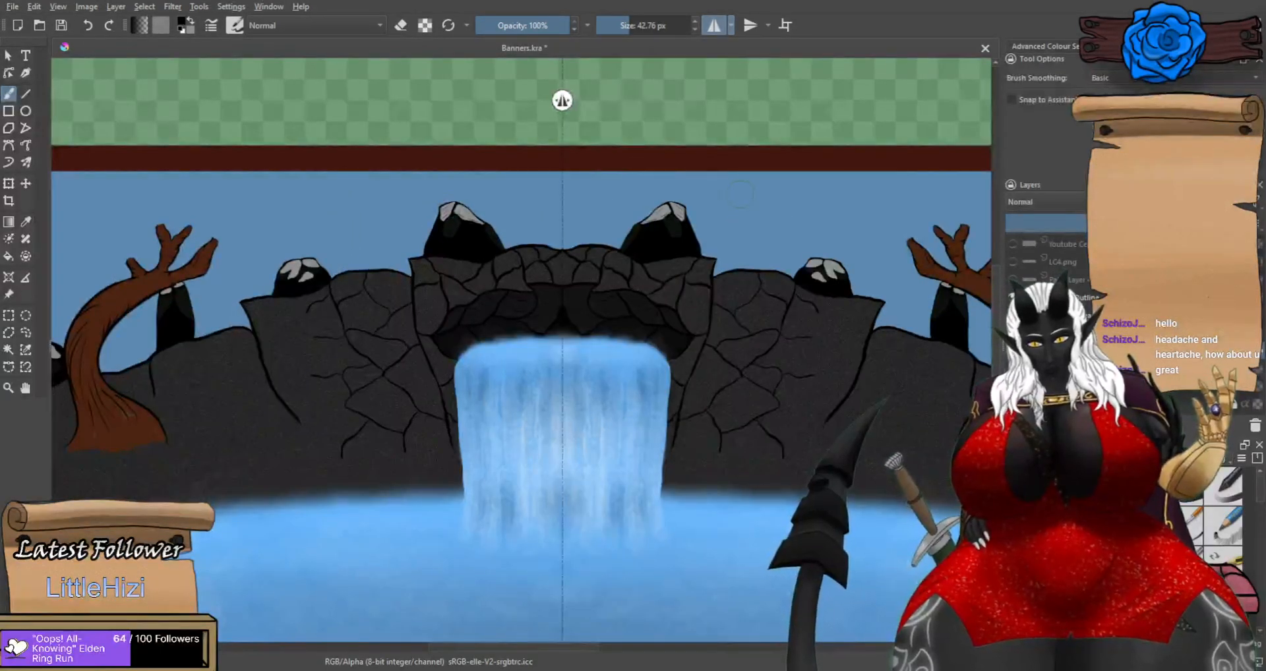
Draw thin dark texture lines on the right and lower highlights of the small ridge rock.
scroll(740, 193, "up", 5)
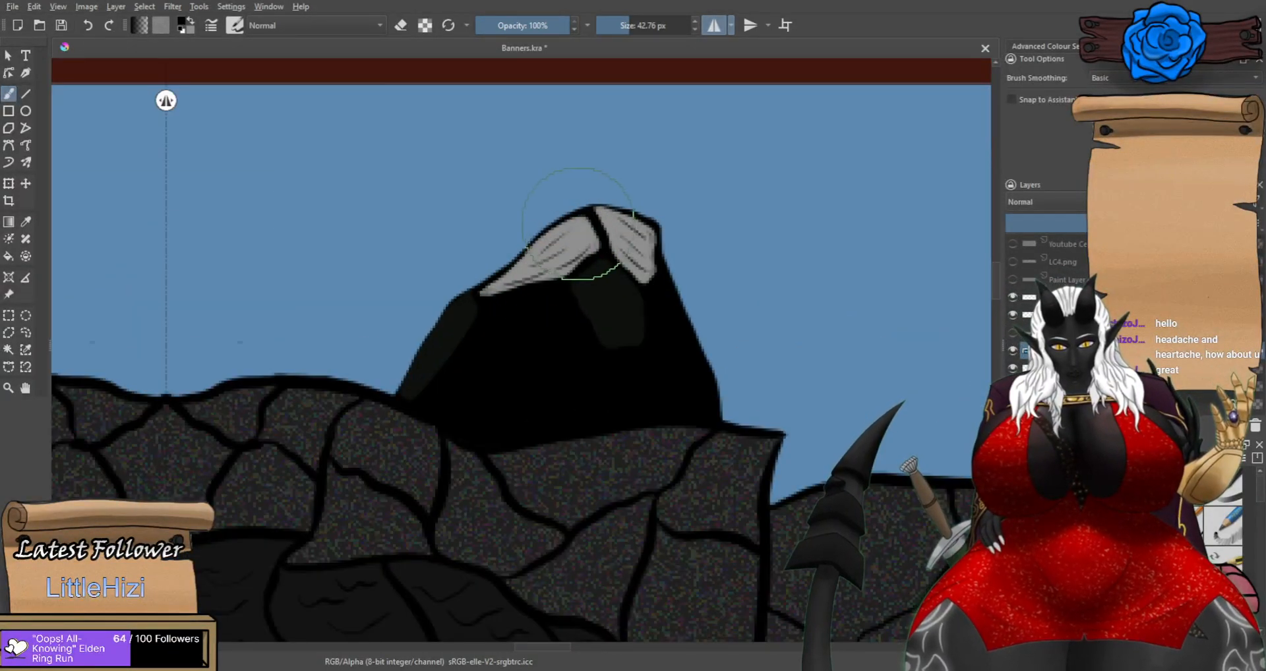
scroll(578, 224, "down", 3)
scroll(857, 298, "up", 5)
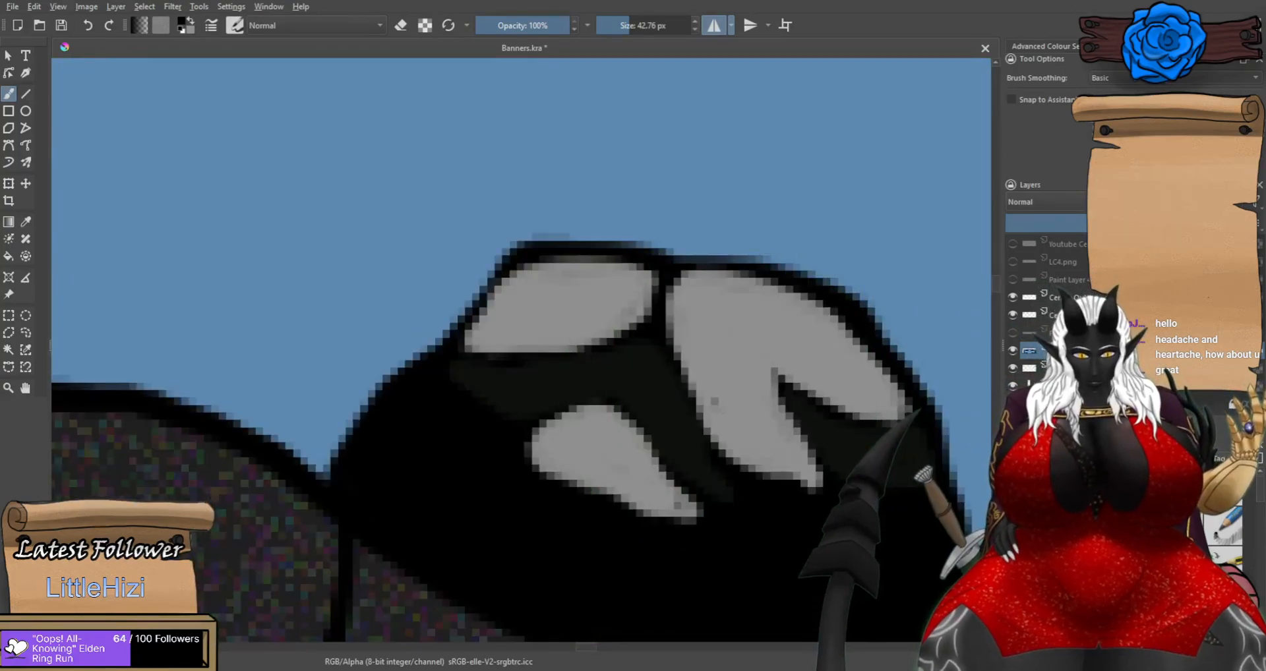
key("ctrl+z")
mouse_move(725, 403)
left_mouse_down()
mouse_move(799, 457)
mouse_move(735, 404)
mouse_move(783, 444)
left_mouse_up()
key("ctrl+z")
key("ctrl+z")
key("ctrl+z")
mouse_move(564, 442)
left_mouse_down()
mouse_move(600, 423)
mouse_move(663, 491)
left_mouse_up()
key("ctrl+z")
left_click_drag(600, 428, 687, 514)
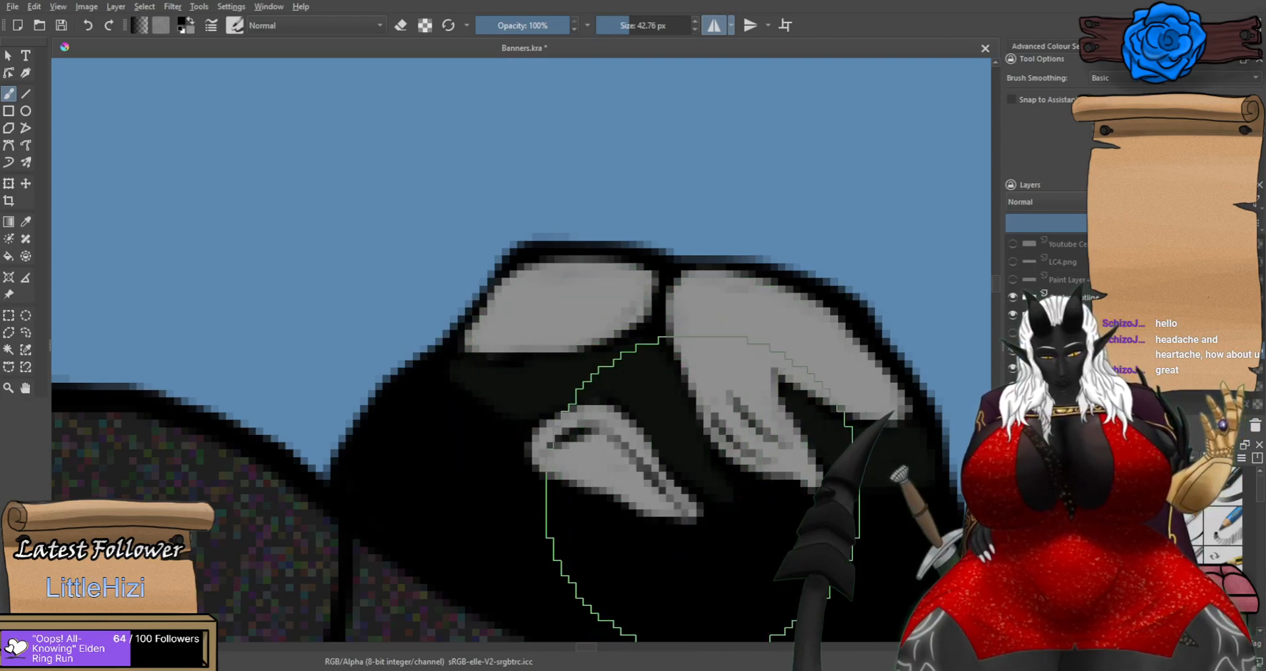
Add thin dark texture lines along the upper left highlight of the small ridge rock.
left_click_drag(473, 336, 633, 305)
mouse_move(502, 310)
left_mouse_down()
mouse_move(575, 315)
mouse_move(637, 290)
mouse_move(608, 312)
left_mouse_up()
key("ctrl+z")
scroll(528, 281, "down", 5)
scroll(571, 310, "up", 1)
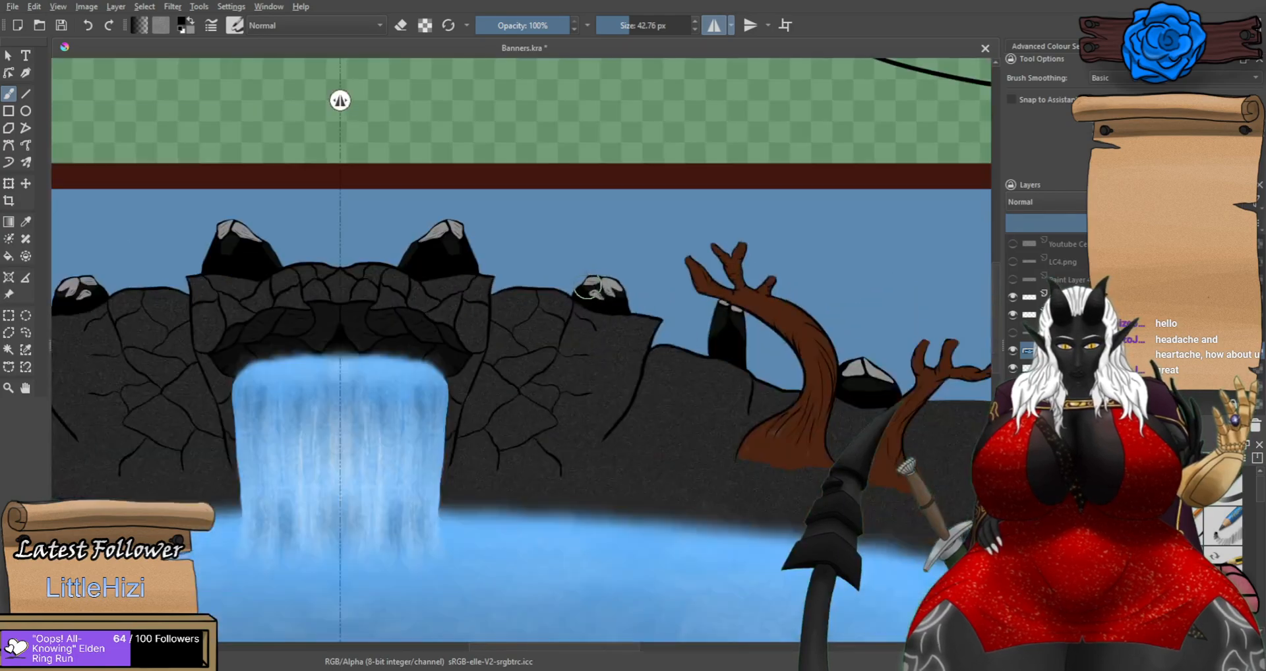
Draw thin dark texture lines along the lower edge of the right highlight on the rock between the trees.
scroll(815, 347, "up", 6)
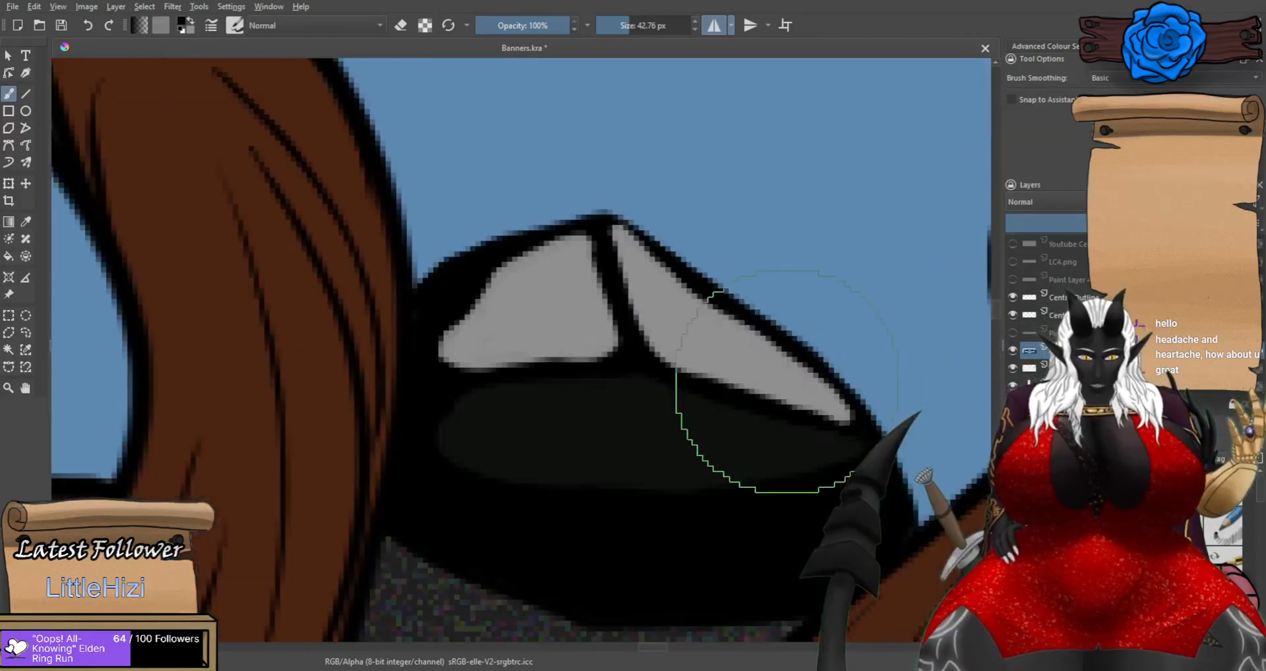
mouse_move(662, 343)
left_mouse_down()
mouse_move(817, 403)
mouse_move(683, 345)
mouse_move(821, 390)
left_mouse_up()
key("ctrl+z")
Add thin diagonal dark lines to the left highlight of the rock between the trees.
left_click_drag(512, 350, 580, 343)
key("ctrl+z")
mouse_move(473, 331)
left_mouse_down()
mouse_move(504, 277)
mouse_move(520, 308)
mouse_move(564, 256)
left_mouse_up()
key("ctrl+z")
key("ctrl+z")
left_click_drag(507, 294, 551, 259)
key("ctrl+z")
mouse_move(497, 329)
left_mouse_down()
mouse_move(552, 299)
mouse_move(552, 282)
left_mouse_up()
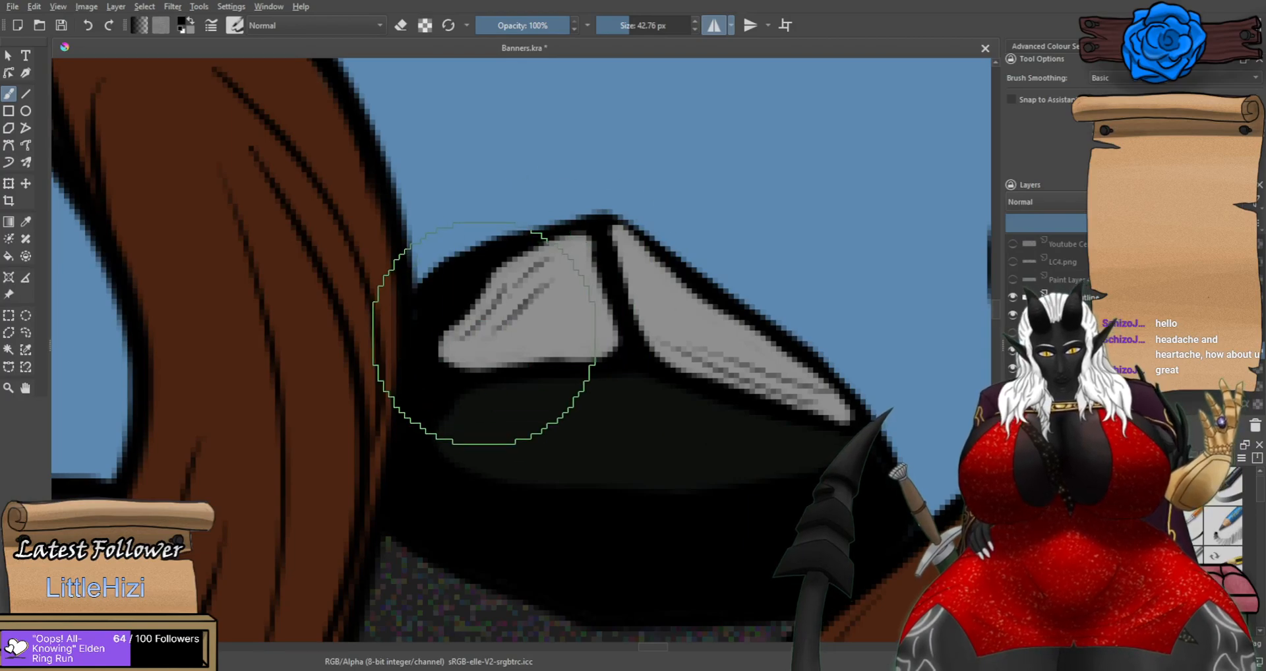
scroll(527, 296, "down", 6)
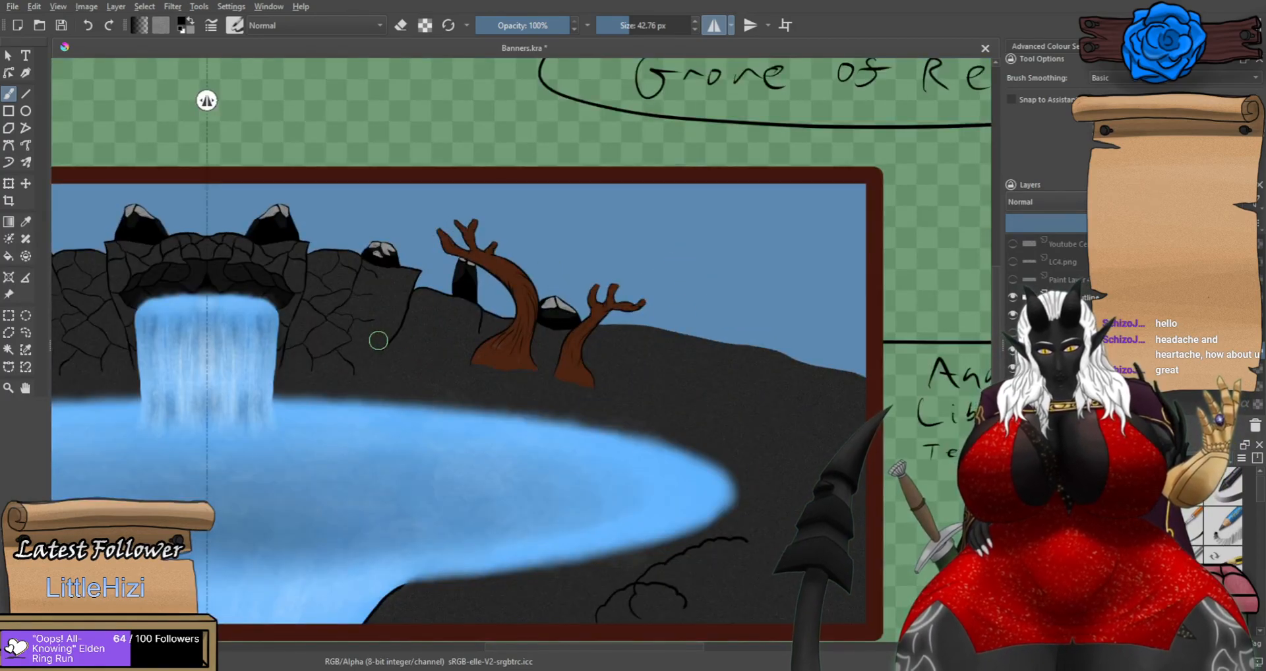
Show the hidden paint layers containing the green bushes and the tree foliage.
scroll(362, 356, "down", 6)
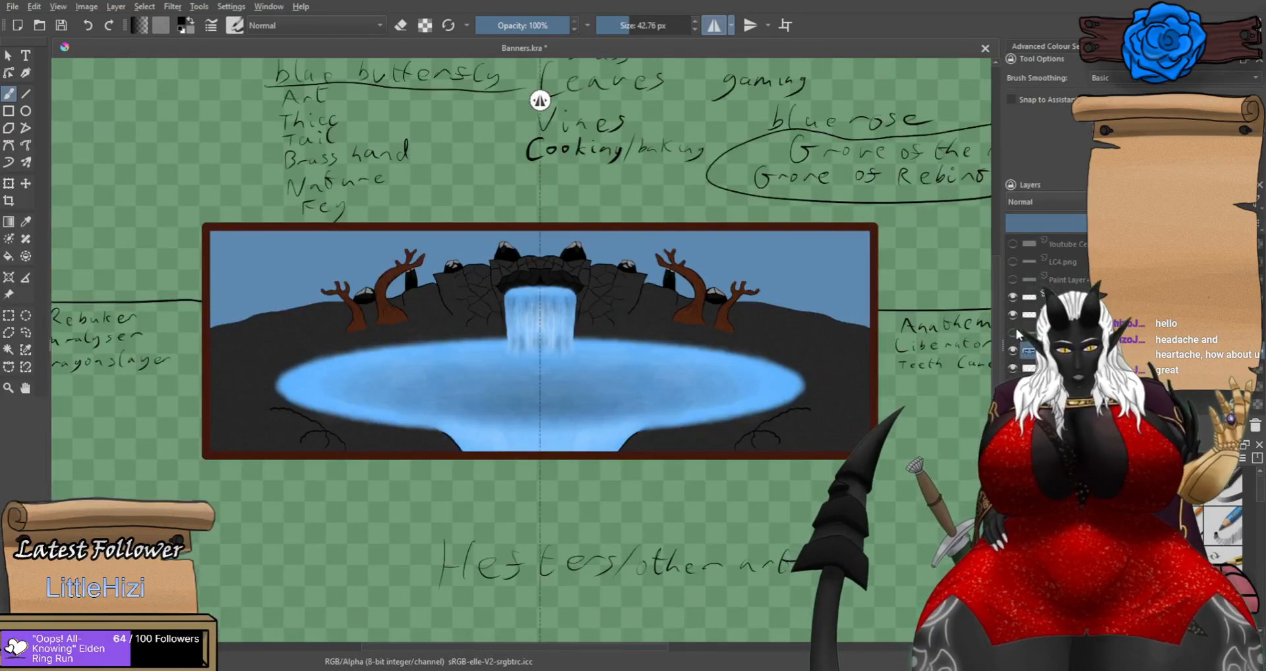
left_click(1013, 332)
left_click(1013, 279)
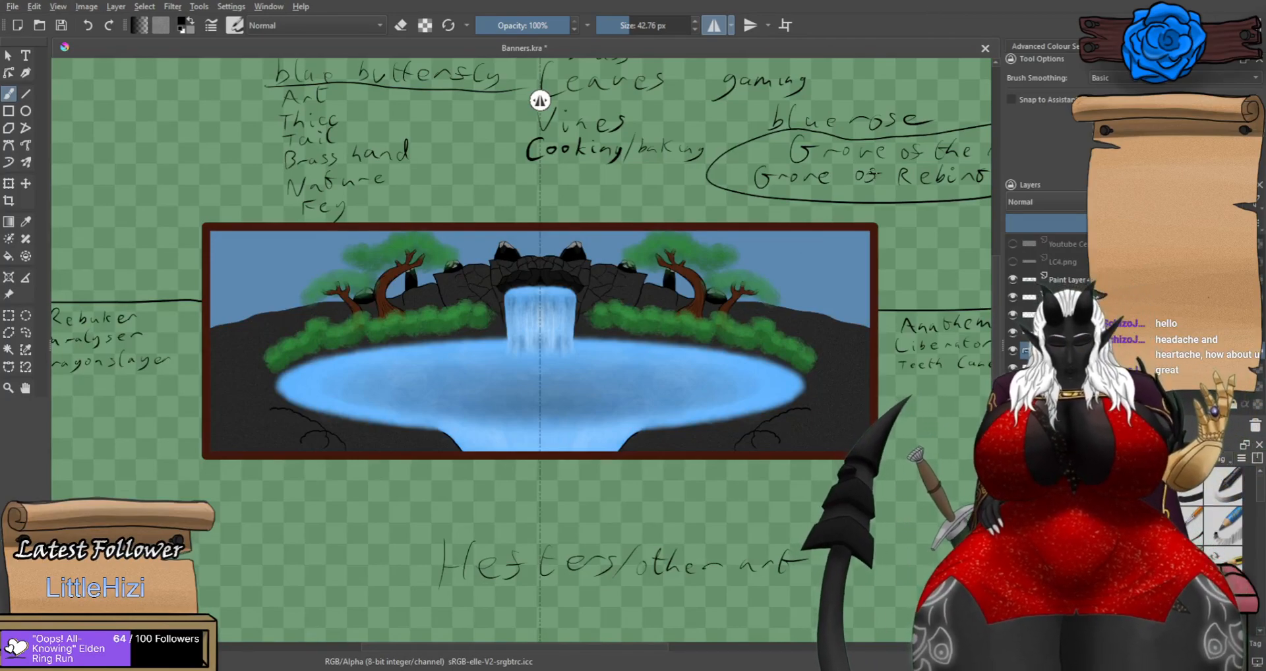
scroll(760, 269, "up", 3)
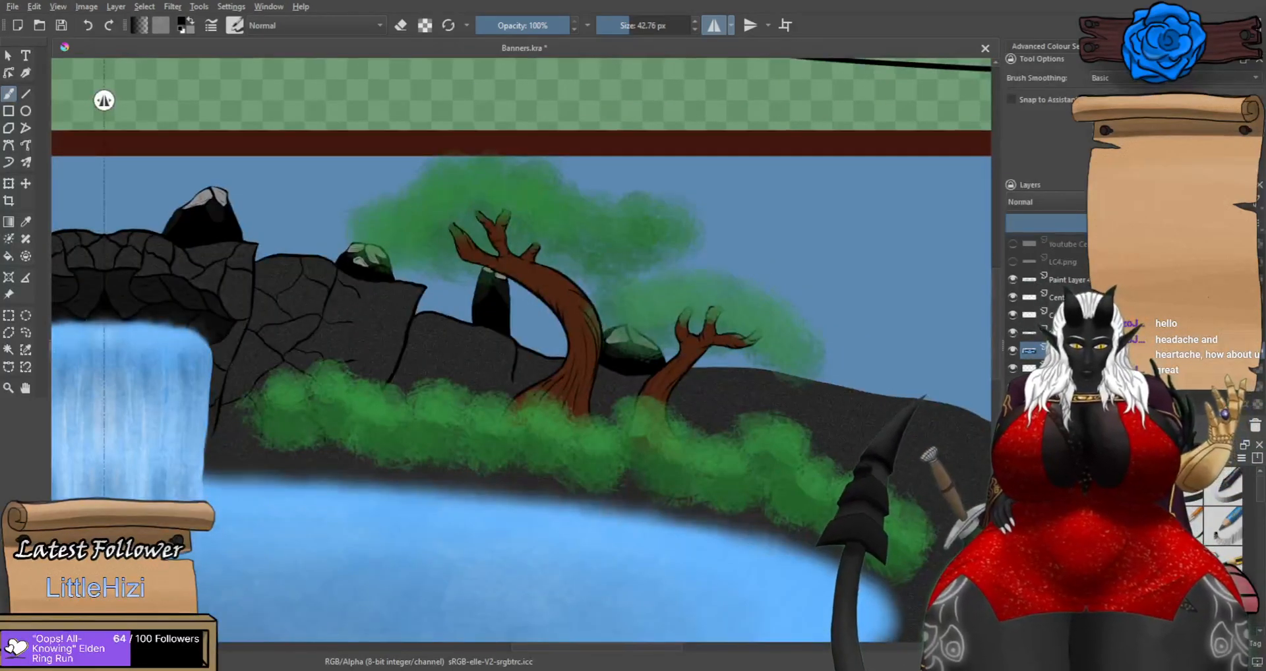
left_click_drag(777, 447, 485, 376)
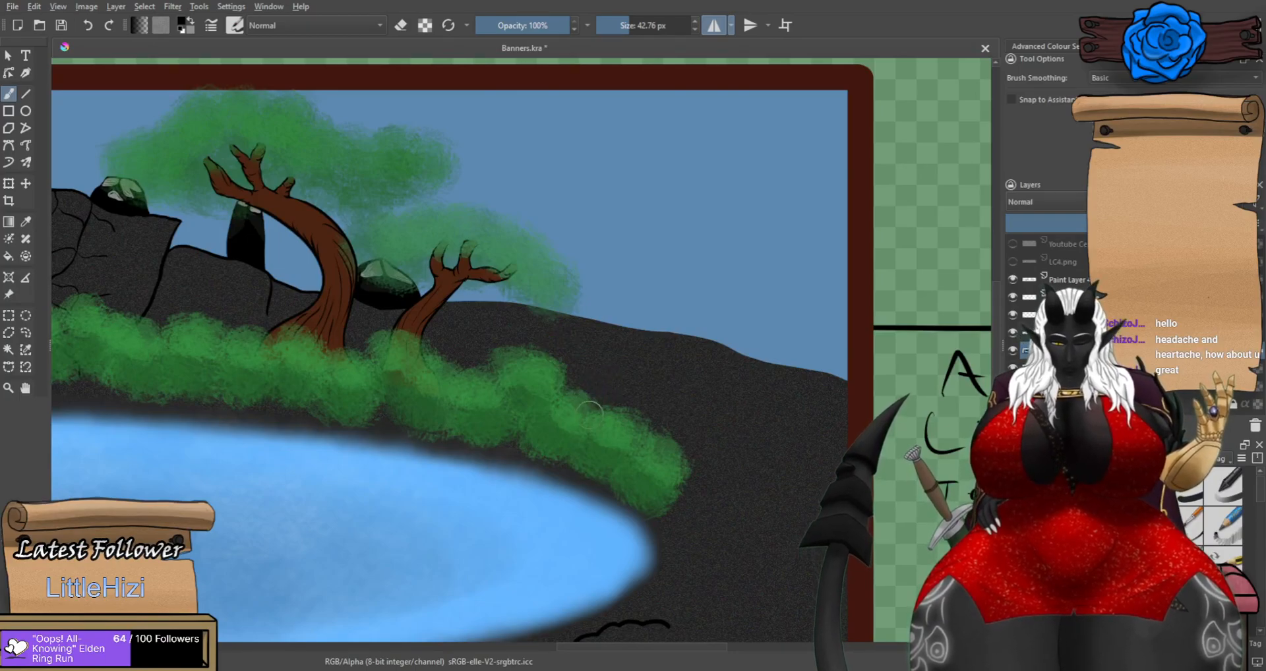
scroll(591, 414, "down", 5)
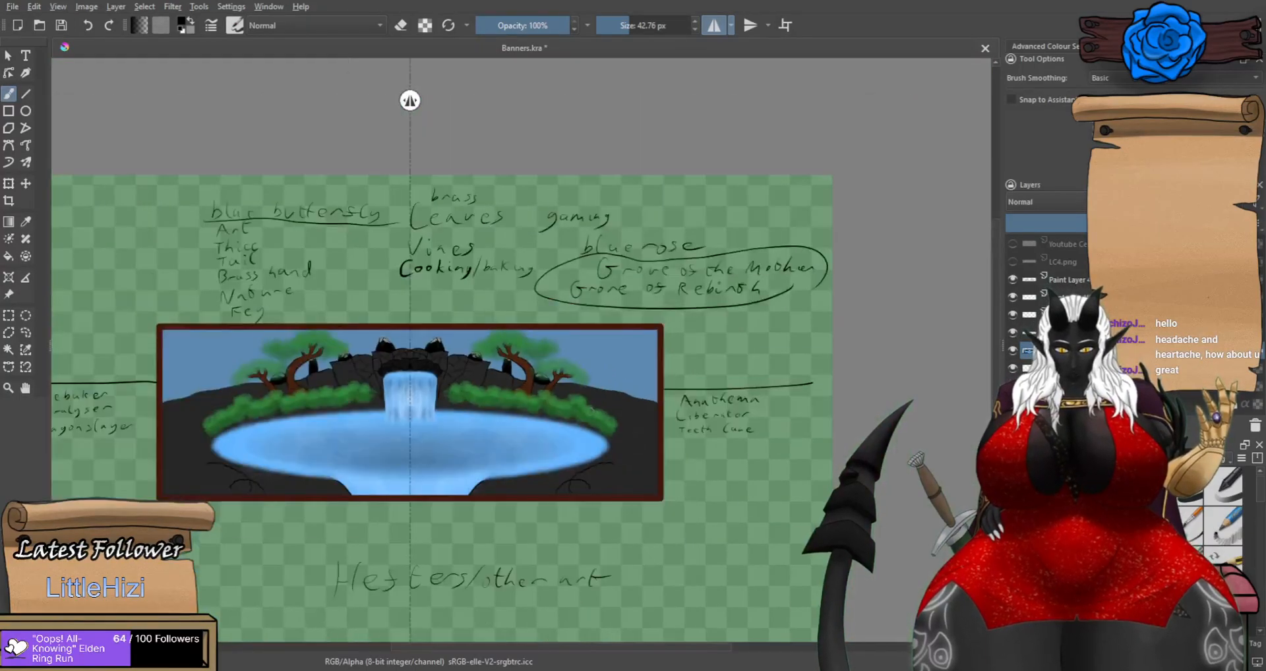
scroll(587, 408, "up", 3)
scroll(615, 353, "up", 2)
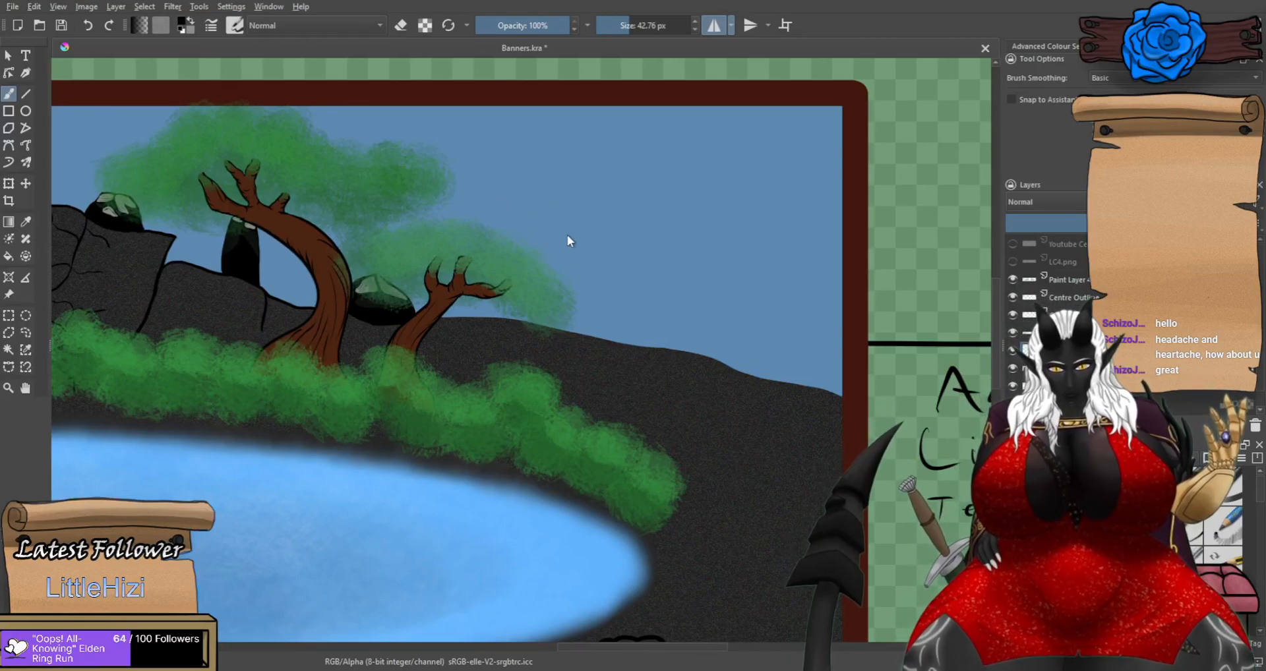
Switch to dark red, set a new paint layer's blending mode to Multiply and try a stroke on the right hillside.
key("x")
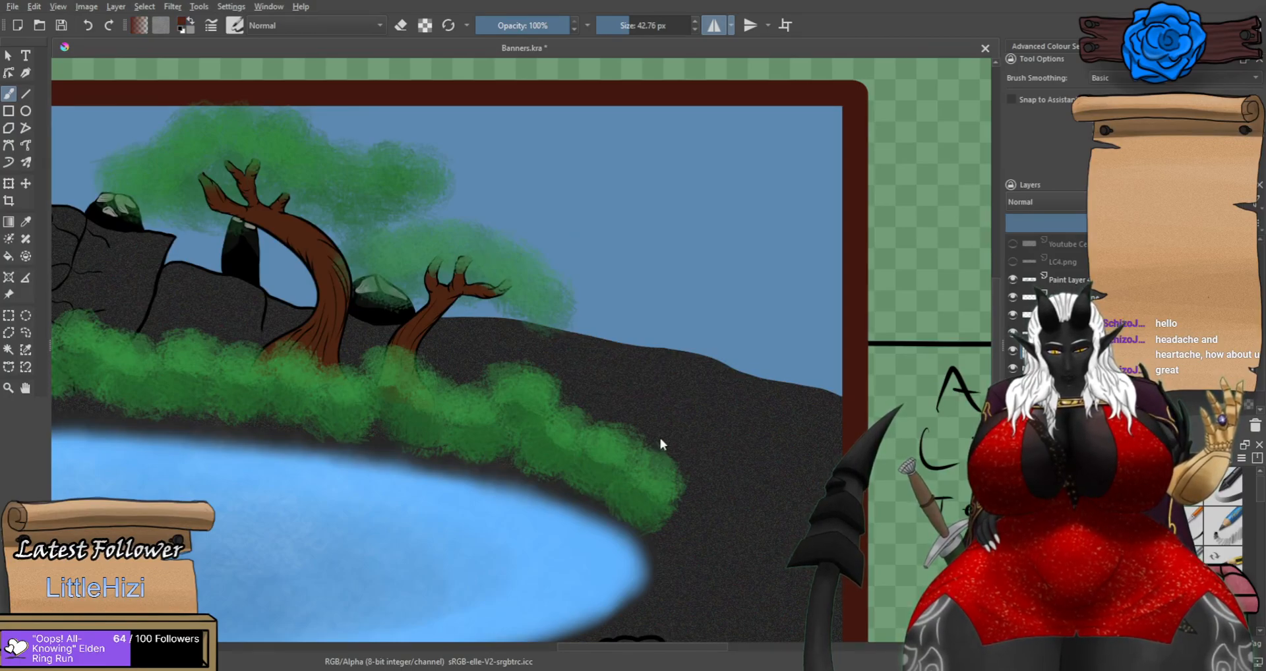
left_click(1084, 200)
left_click(1042, 188)
mouse_move(739, 429)
left_mouse_down()
mouse_move(715, 453)
mouse_move(707, 496)
left_mouse_up()
key("ctrl+z")
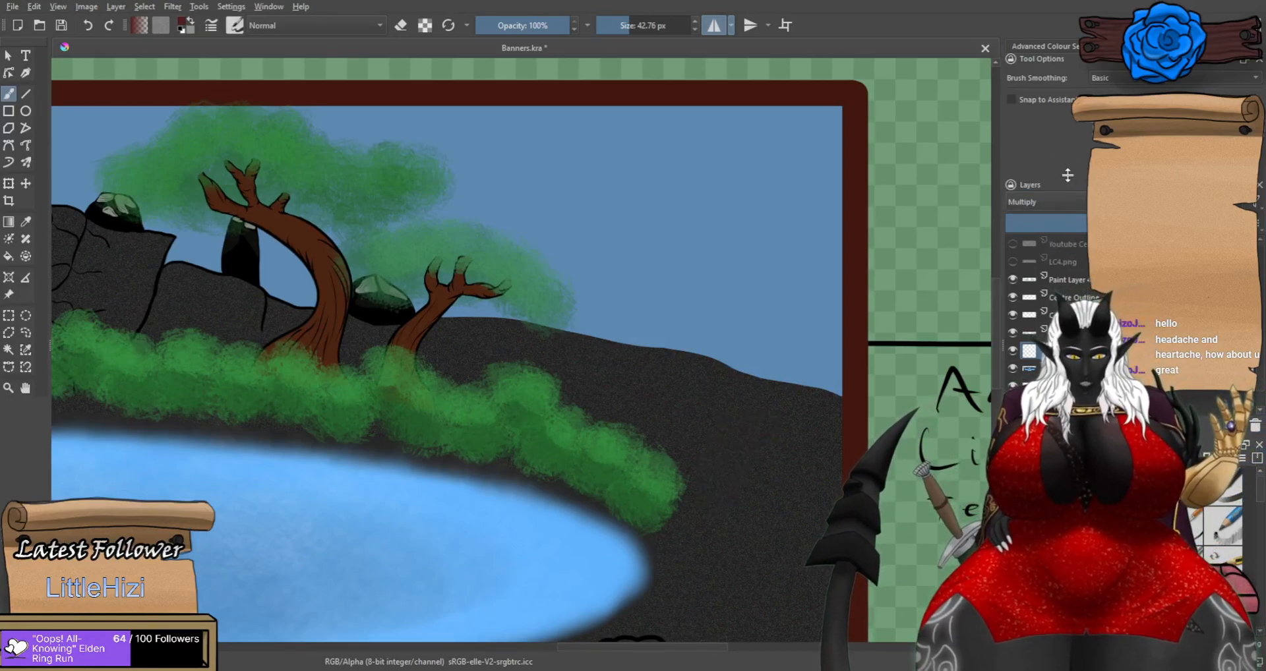
Change the new layer's blending mode to Soft Light (SVG) and test a dark red stroke on the right hillside.
left_click(1044, 244)
mouse_move(709, 458)
left_mouse_down()
mouse_move(763, 435)
mouse_move(714, 467)
left_mouse_up()
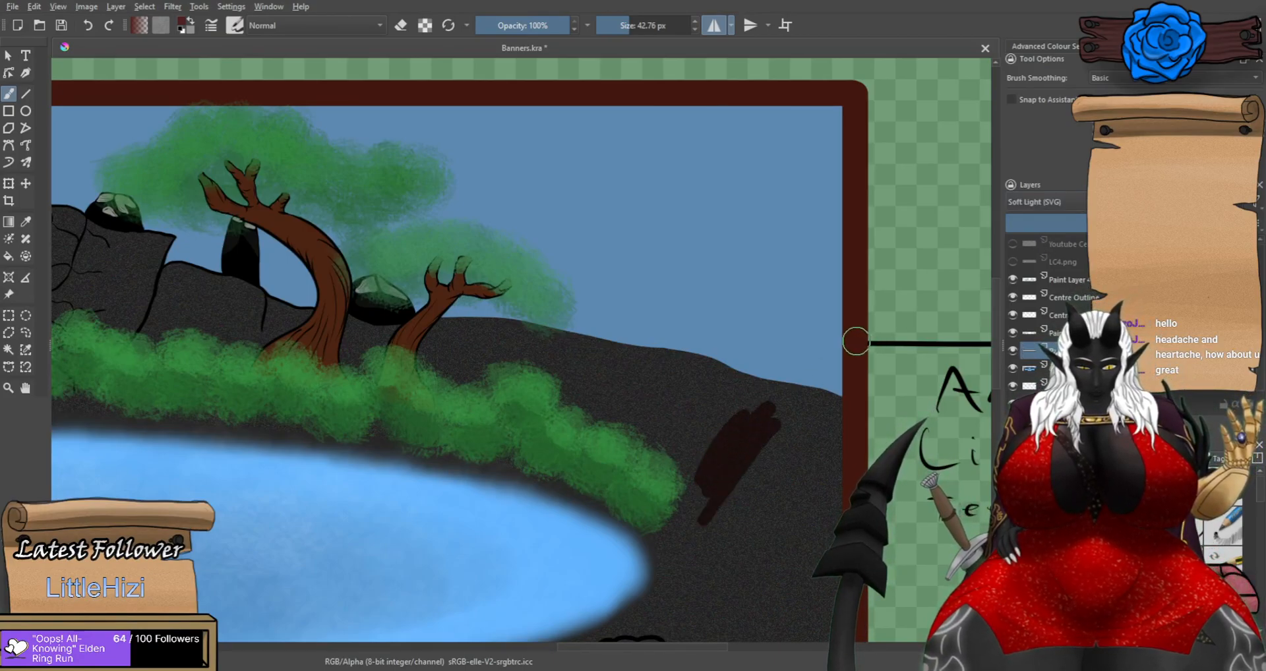
key("ctrl+z")
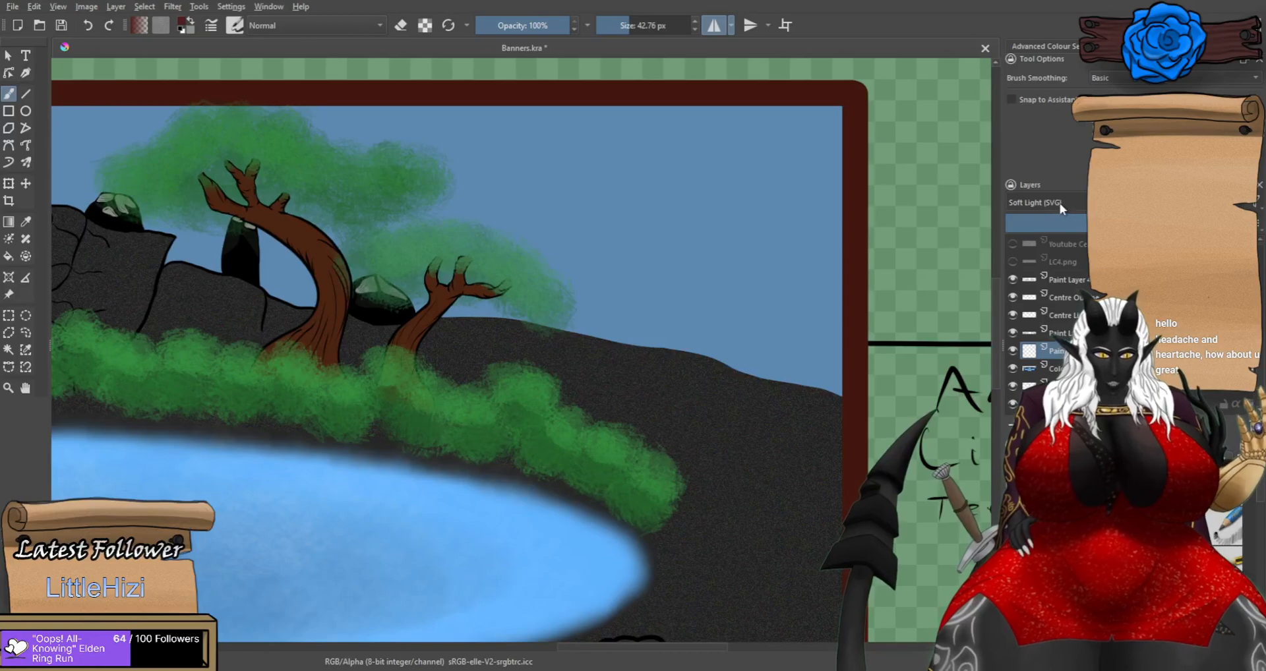
Set the new layer's blending mode to Colour and try dark red strokes on the right hillside.
left_click(1047, 79)
mouse_move(772, 382)
left_mouse_down()
mouse_move(778, 412)
mouse_move(751, 445)
mouse_move(734, 404)
mouse_move(749, 446)
mouse_move(741, 474)
left_mouse_up()
key("ctrl+z")
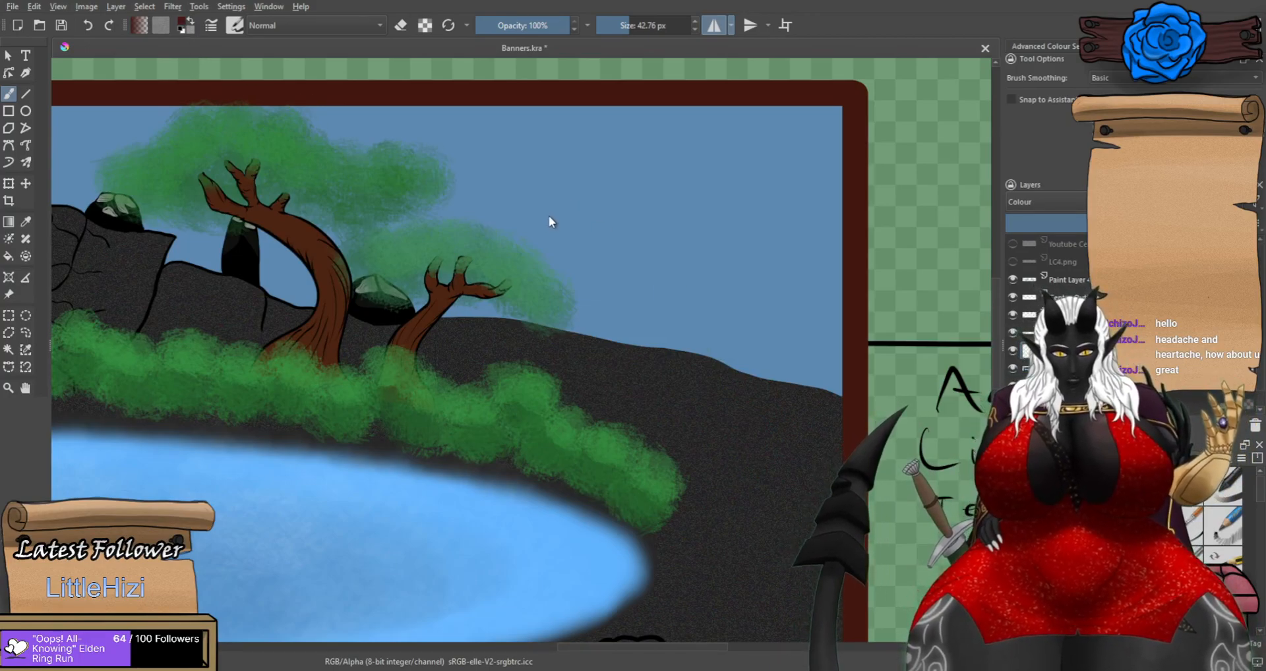
mouse_move(718, 477)
left_mouse_down()
mouse_move(714, 508)
mouse_move(744, 448)
mouse_move(734, 530)
left_mouse_up()
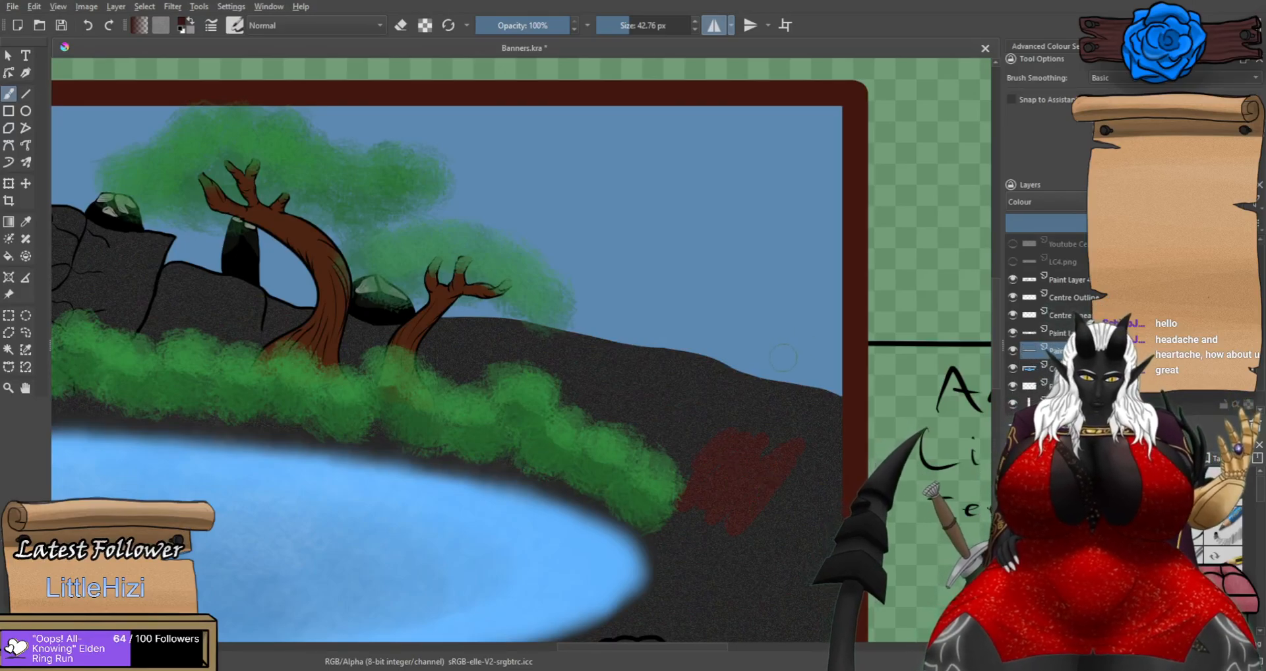
scroll(370, 190, "down", 2)
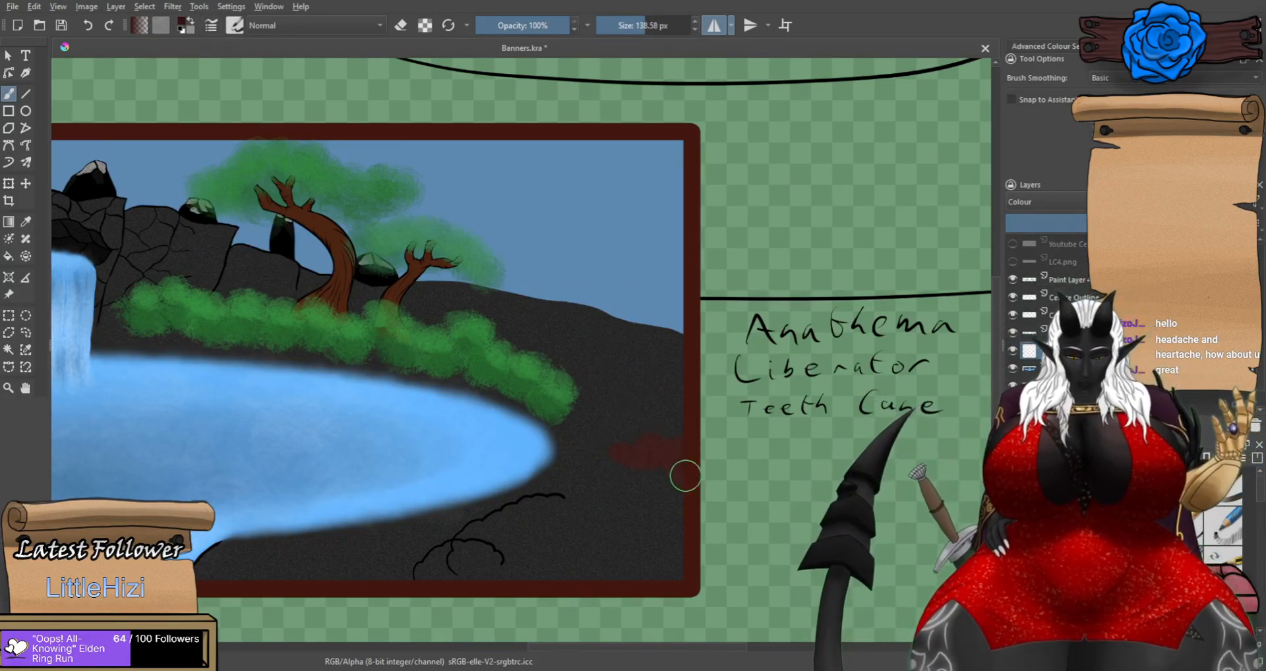
mouse_move(650, 453)
left_mouse_down()
mouse_move(625, 417)
mouse_move(685, 448)
mouse_move(655, 472)
mouse_move(628, 435)
left_mouse_up()
key("ctrl+z")
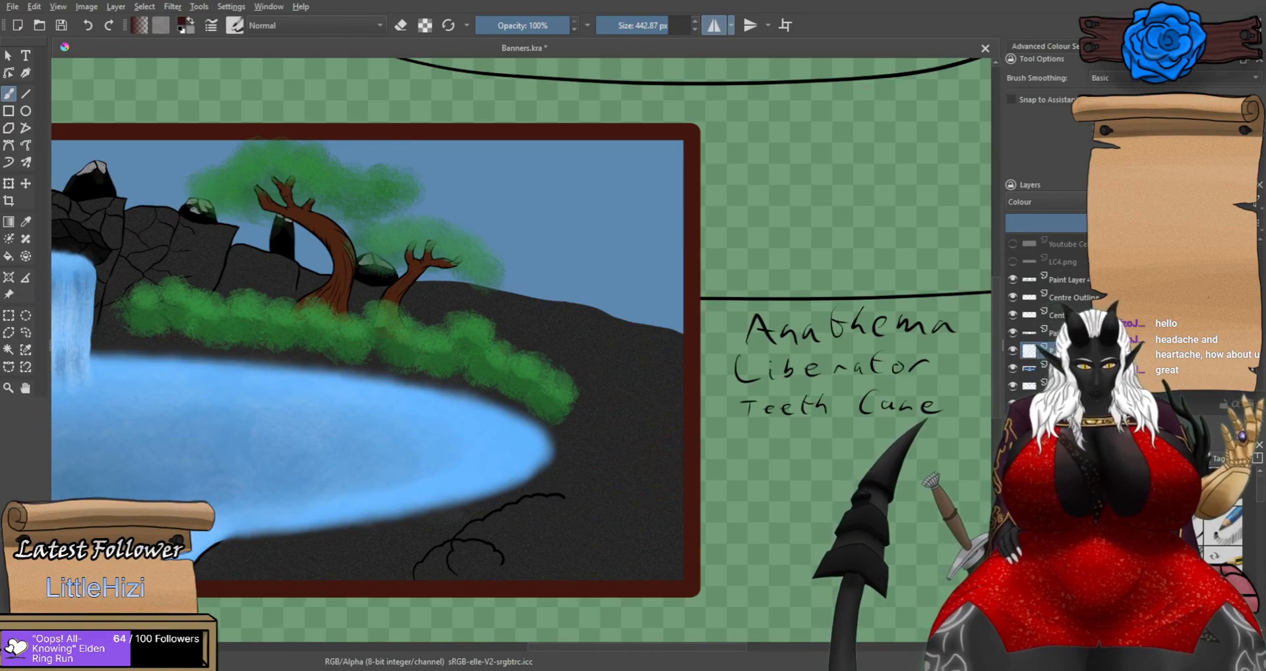
Try tinting the hillsides dark red with a 442.87 px brush, then delete the tint layer.
mouse_move(646, 452)
left_mouse_down()
mouse_move(667, 481)
mouse_move(615, 441)
mouse_move(643, 422)
mouse_move(666, 435)
left_mouse_up()
scroll(625, 452, "down", 3)
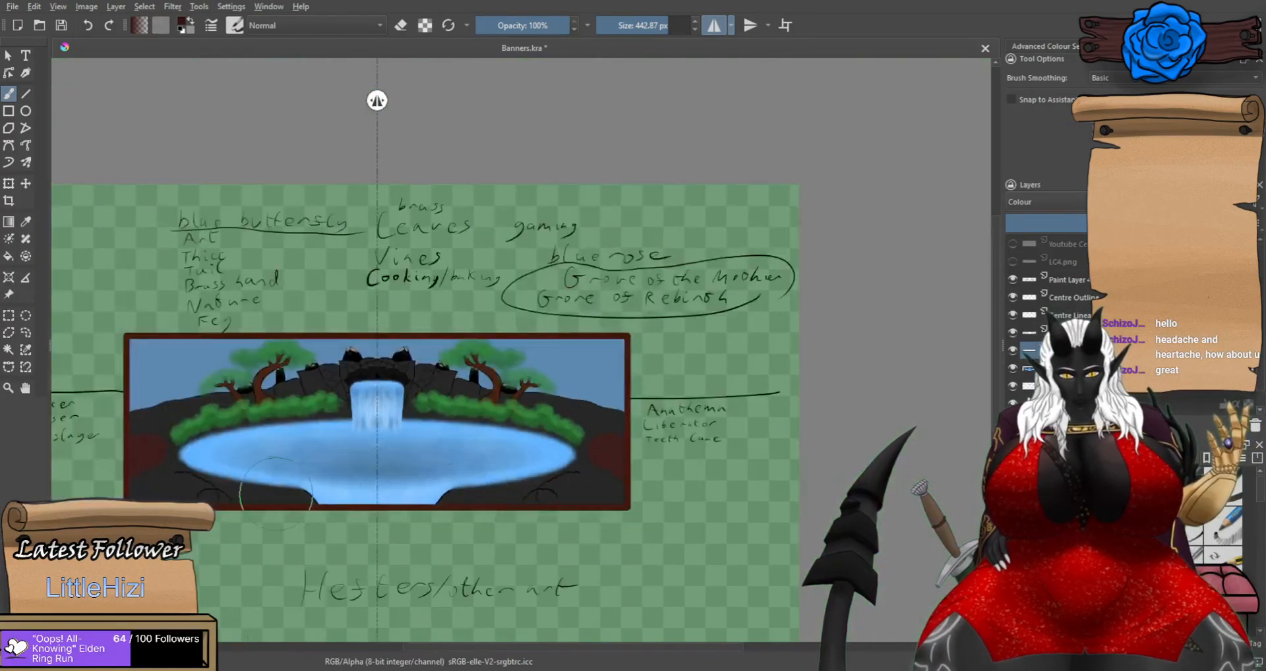
scroll(254, 492, "up", 2)
scroll(551, 390, "up", 3)
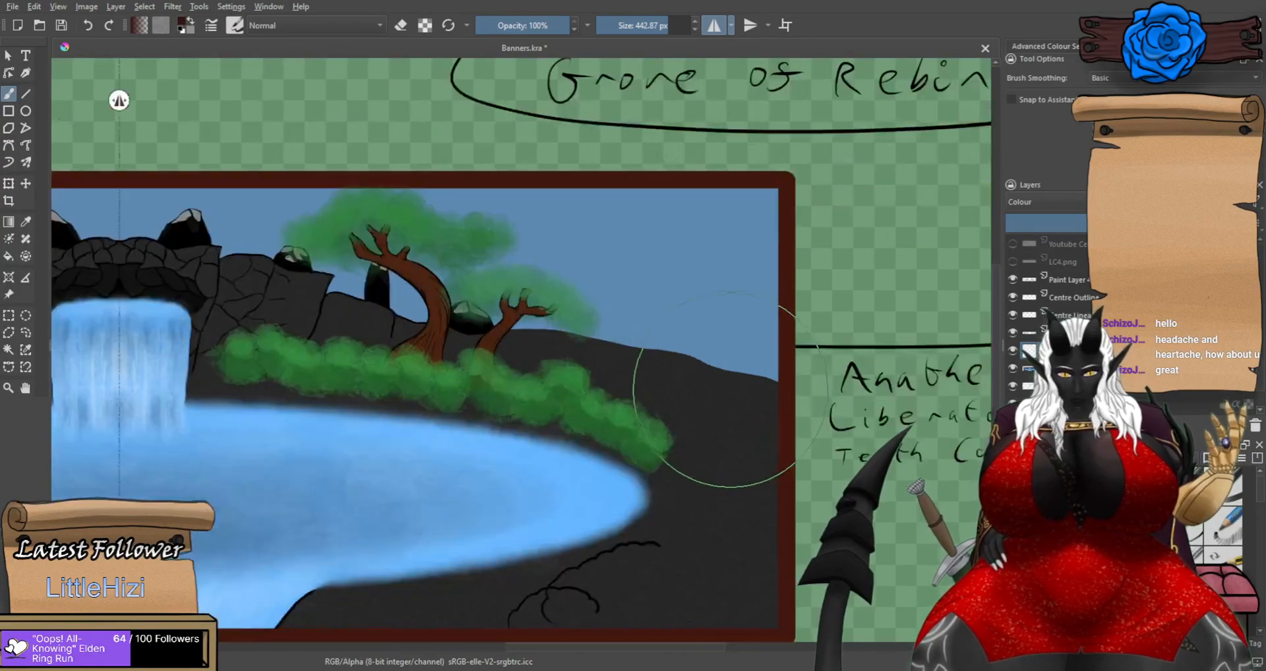
left_click_drag(610, 373, 608, 389)
key("ctrl+z")
left_click_drag(687, 410, 622, 375)
scroll(651, 370, "down", 2)
scroll(649, 374, "down", 1)
key("ctrl+z")
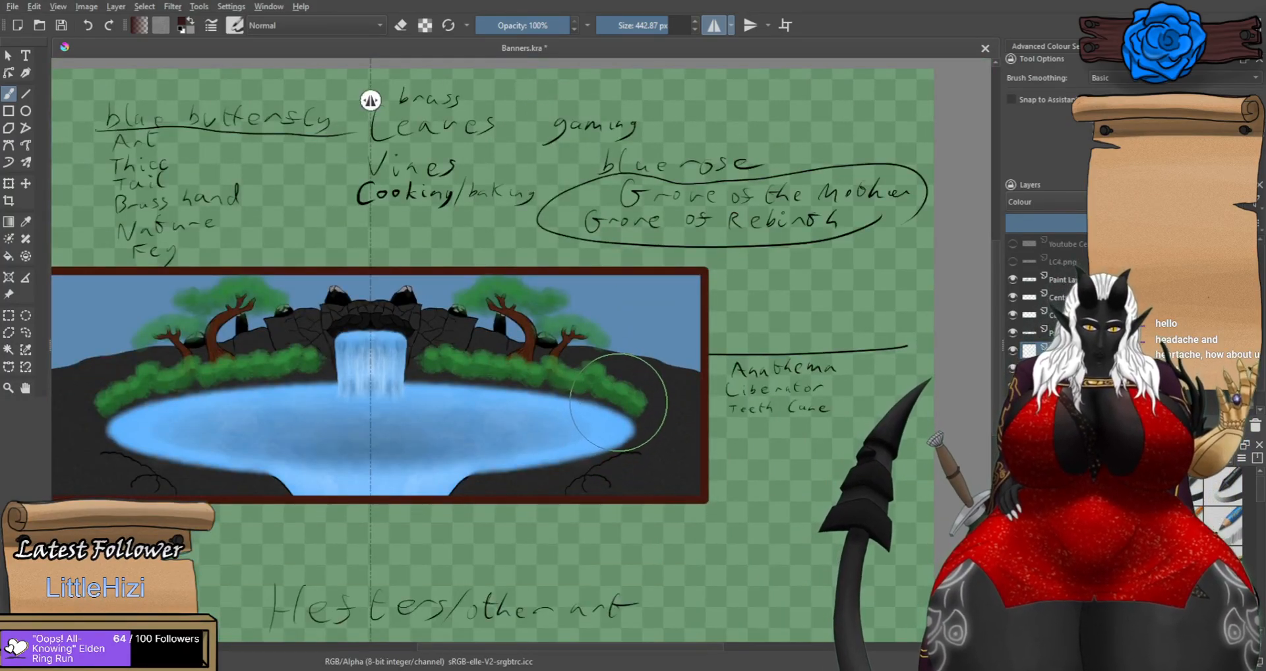
left_click(1256, 425)
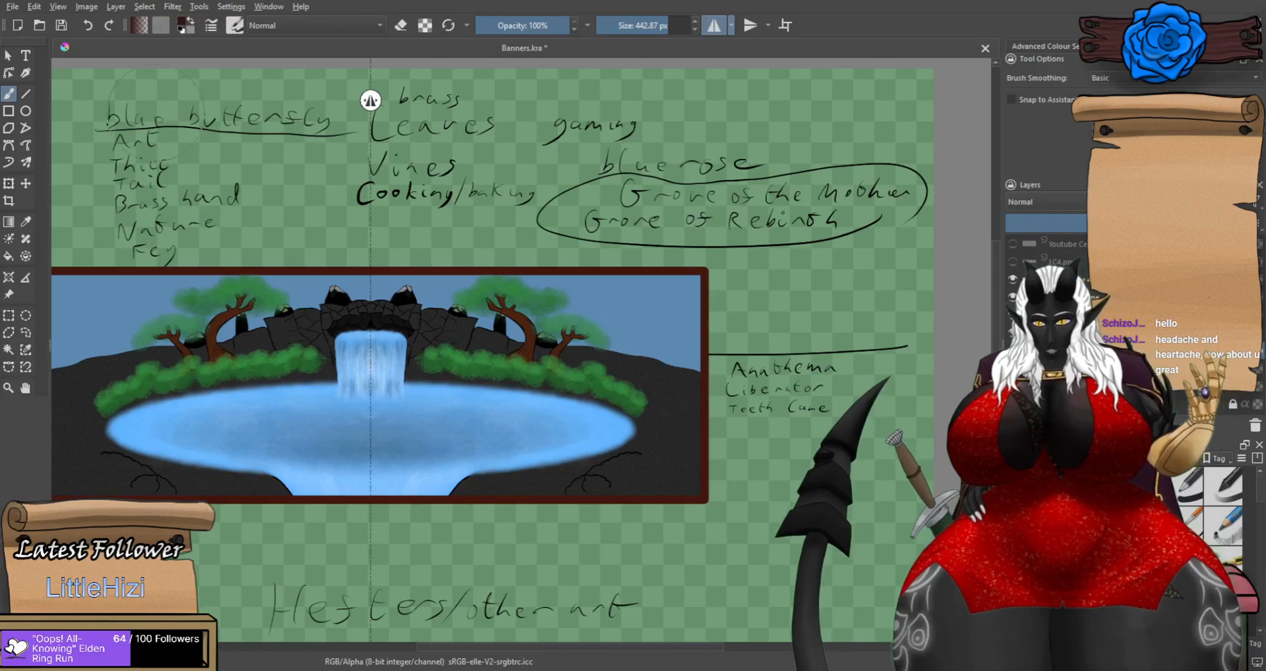
Try painting grey spray at the waterfall's base with a 127.65 px textured brush.
scroll(521, 449, "up", 2)
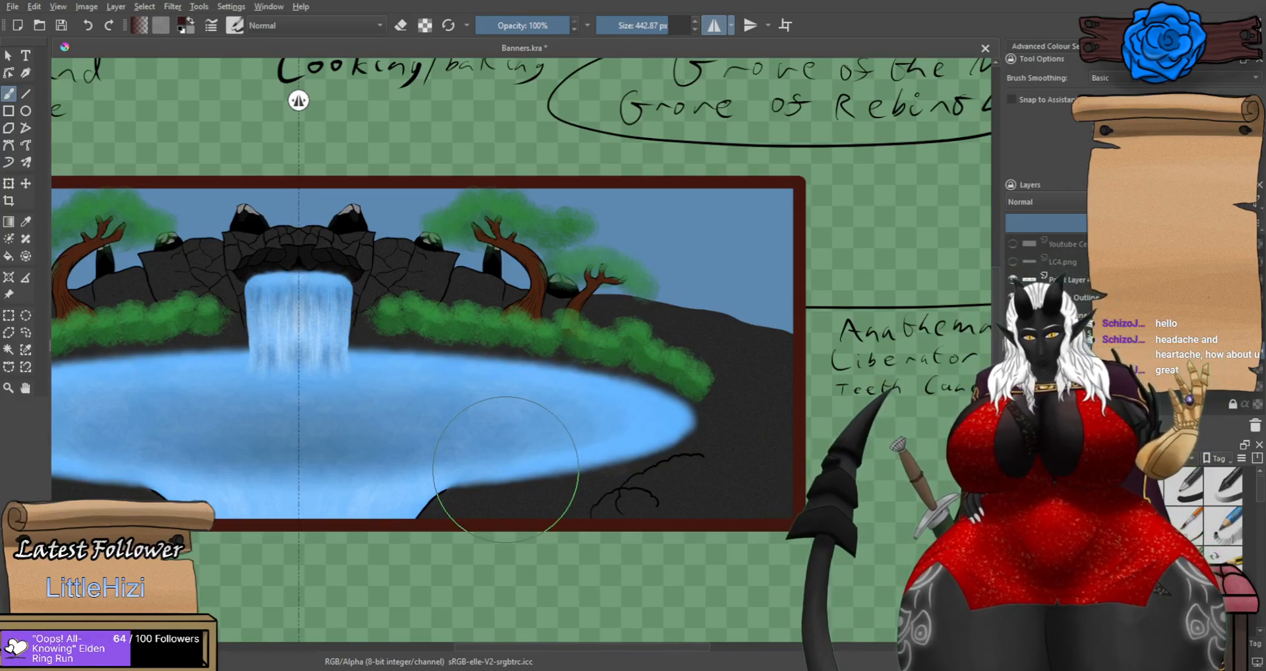
scroll(210, 329, "up", 2, "ctrl")
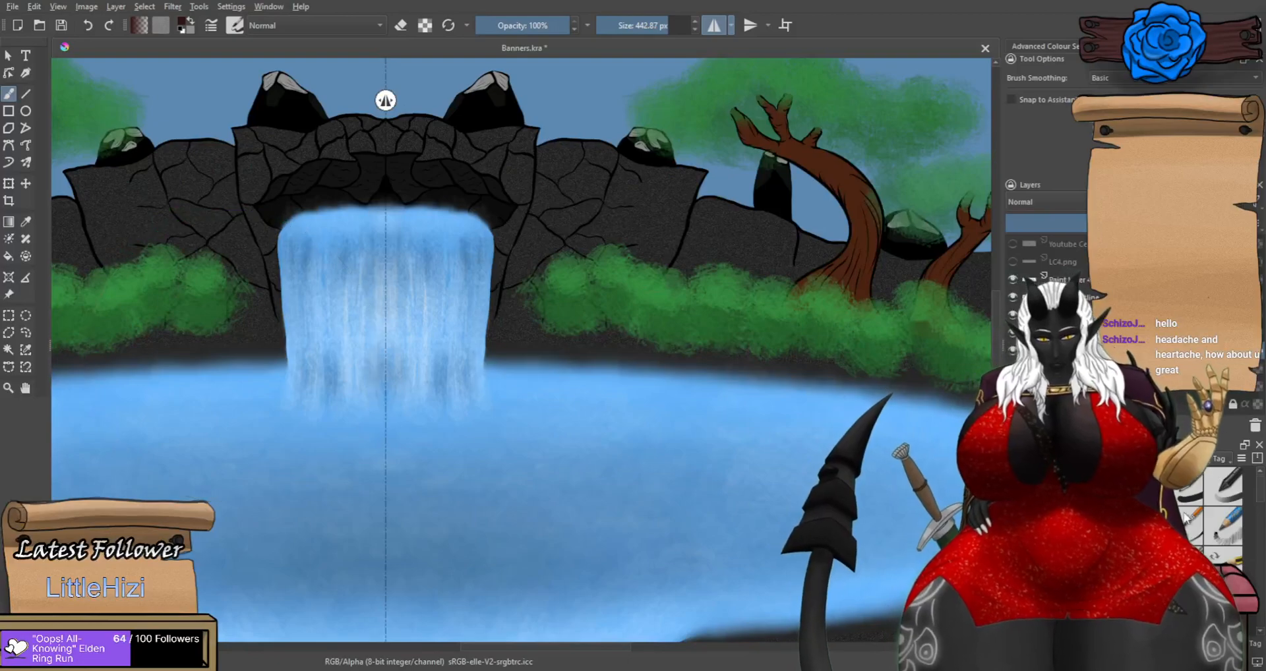
left_click(1107, 526)
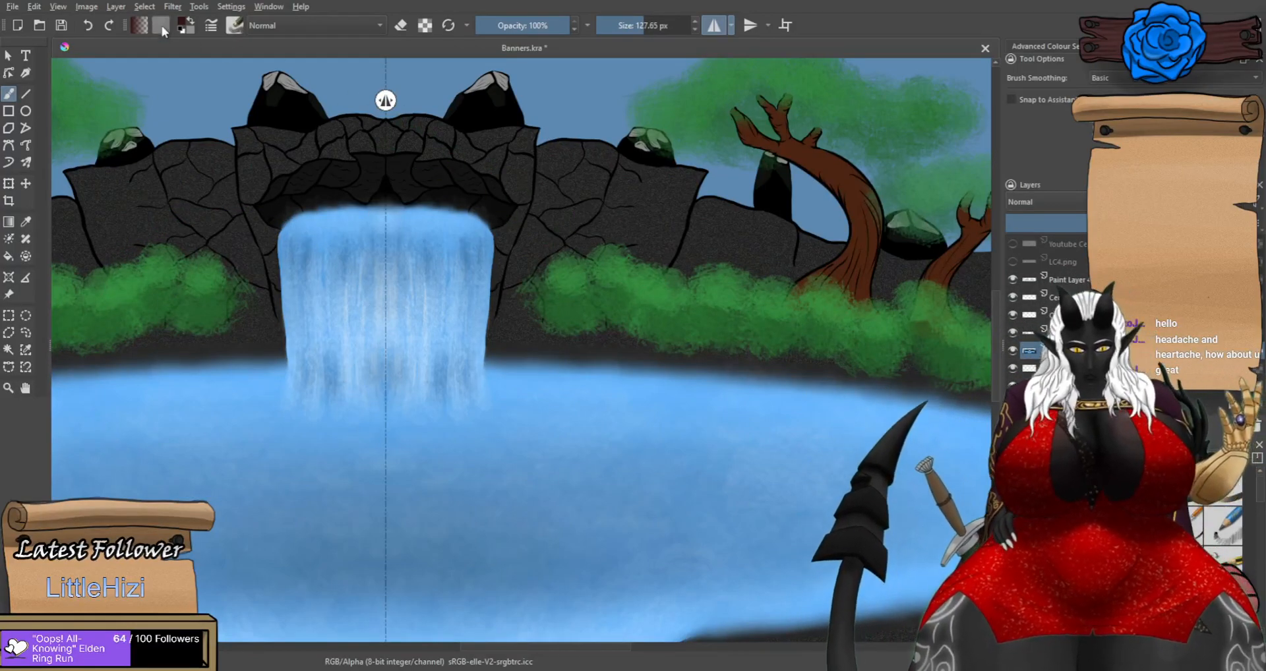
left_click(191, 21)
mouse_move(366, 362)
left_mouse_down()
mouse_move(408, 420)
mouse_move(488, 399)
left_mouse_up()
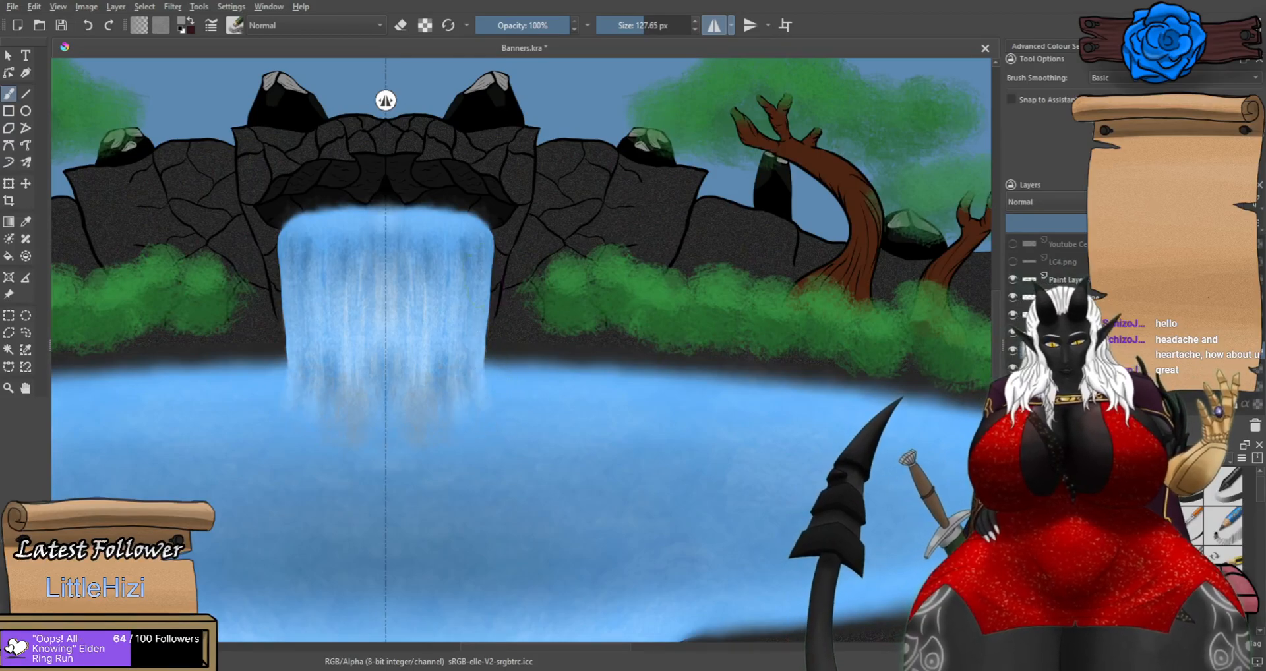
left_click(181, 22)
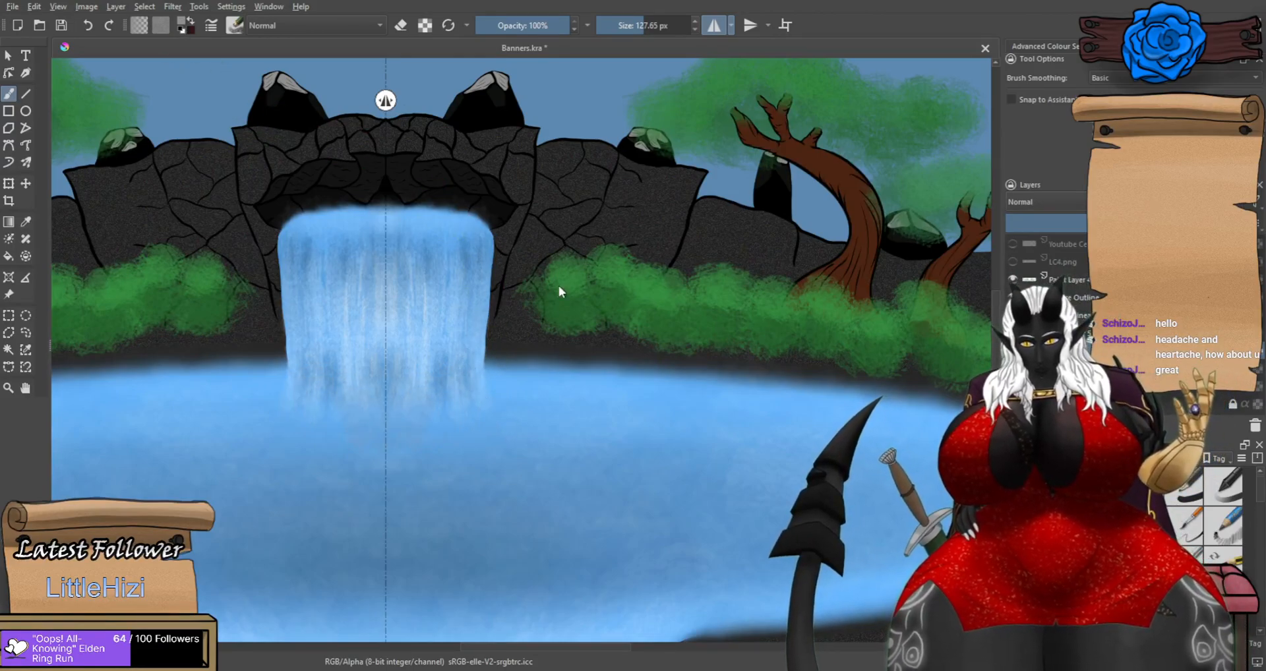
Try painting white spray where the waterfall meets the pool.
left_click(511, 496)
mouse_move(496, 366)
left_mouse_down()
mouse_move(486, 404)
mouse_move(463, 415)
left_mouse_up()
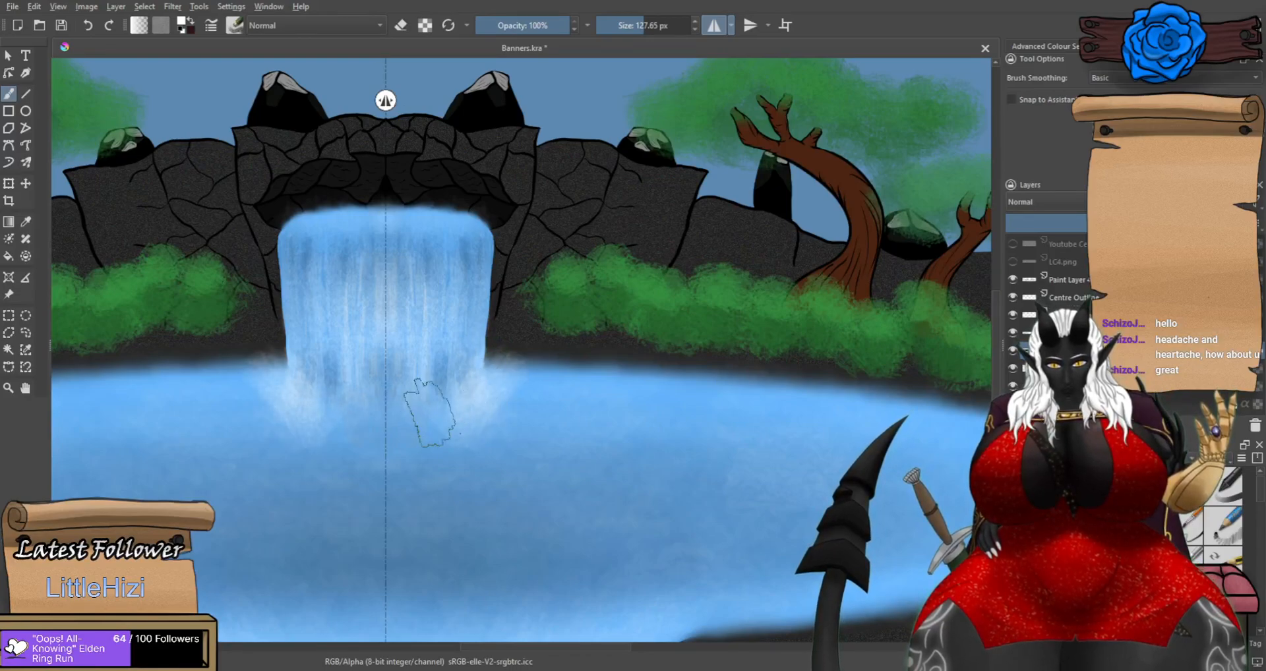
key("ctrl+z")
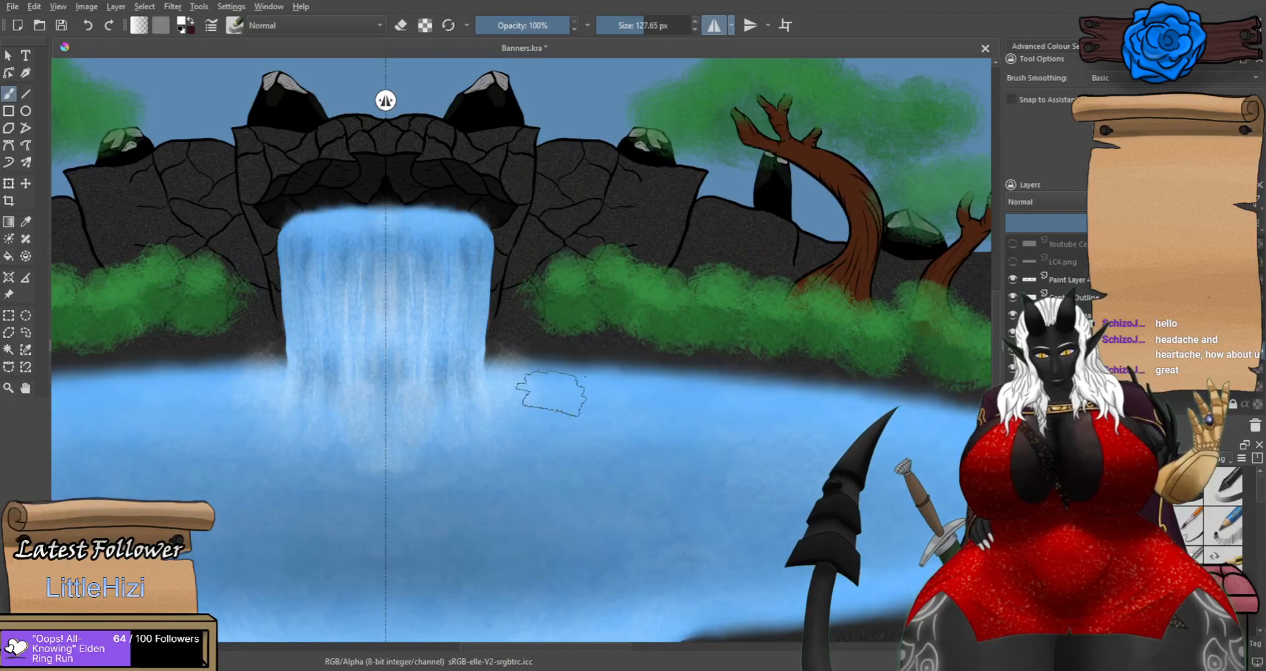
scroll(534, 386, "down", 3)
scroll(505, 377, "up", 3)
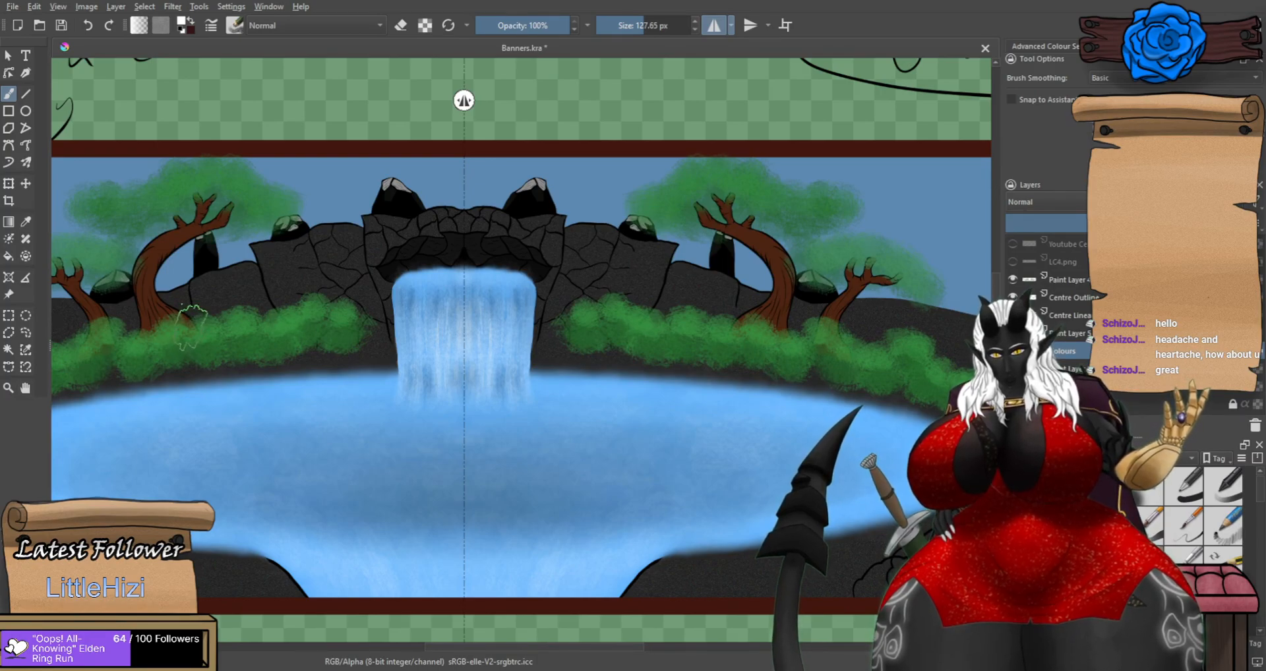
Select the contiguous blue sky area behind the rocks and trees.
scroll(474, 297, "up", 1)
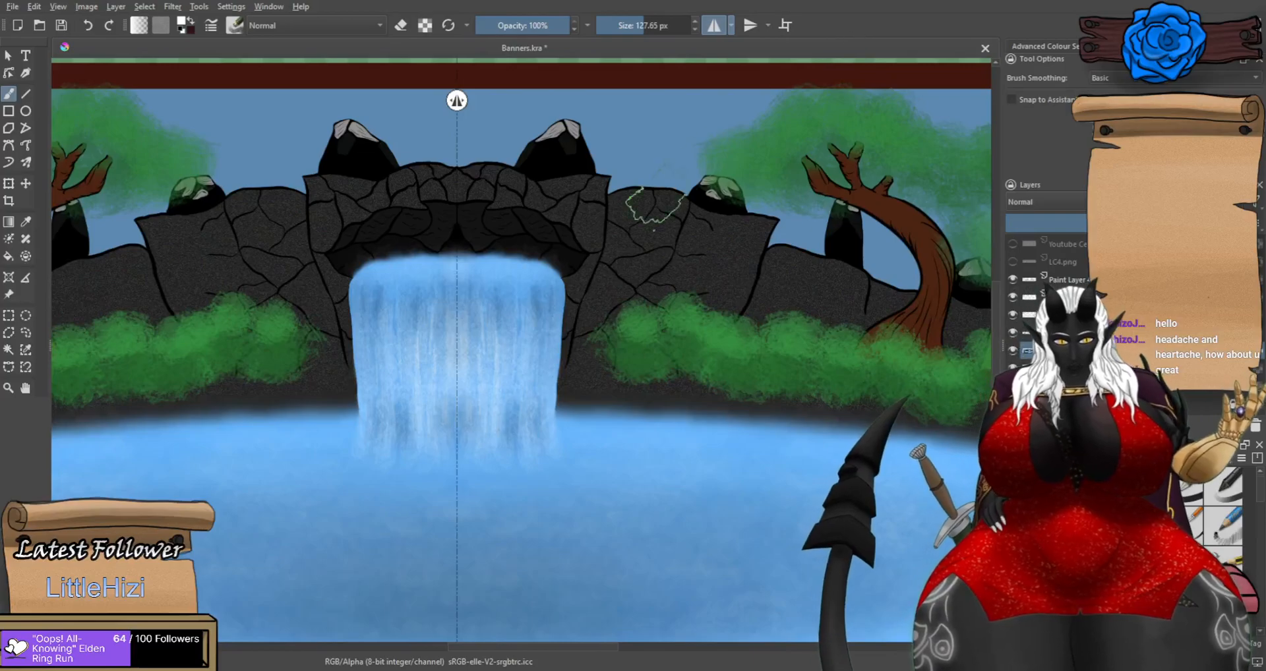
scroll(475, 439, "down", 2)
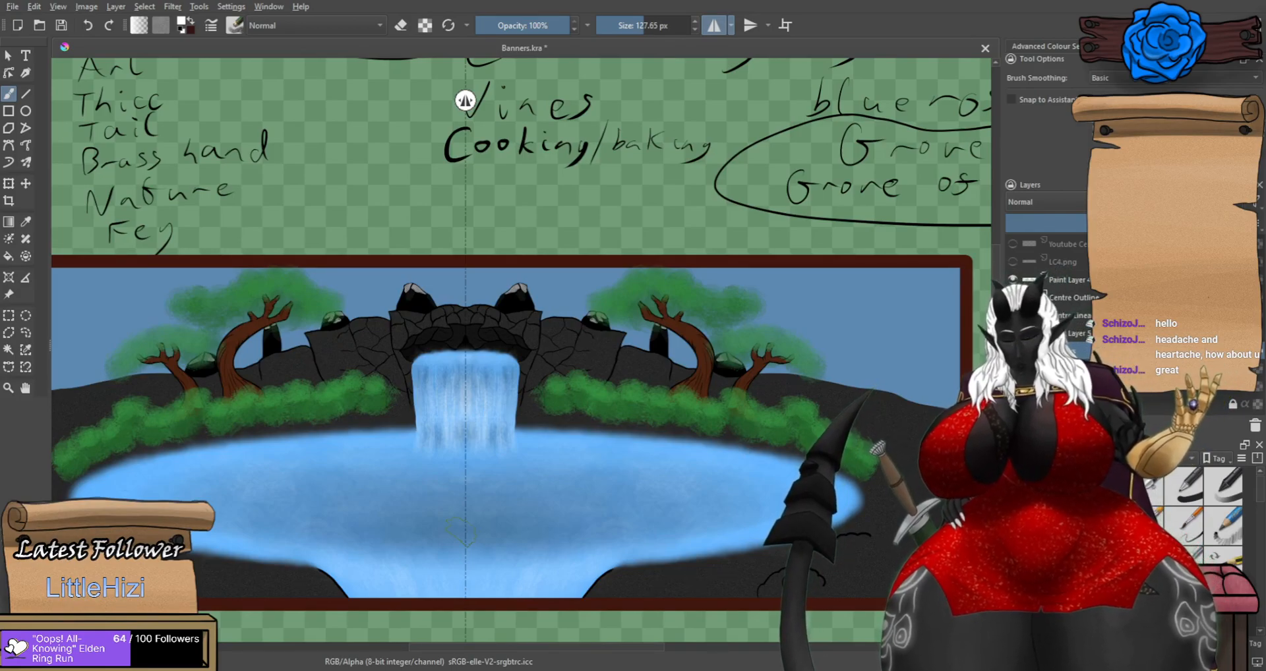
mouse_move(565, 535)
left_mouse_down()
mouse_move(580, 457)
mouse_move(599, 460)
mouse_move(659, 417)
mouse_move(792, 391)
mouse_move(512, 466)
mouse_move(546, 475)
left_mouse_up()
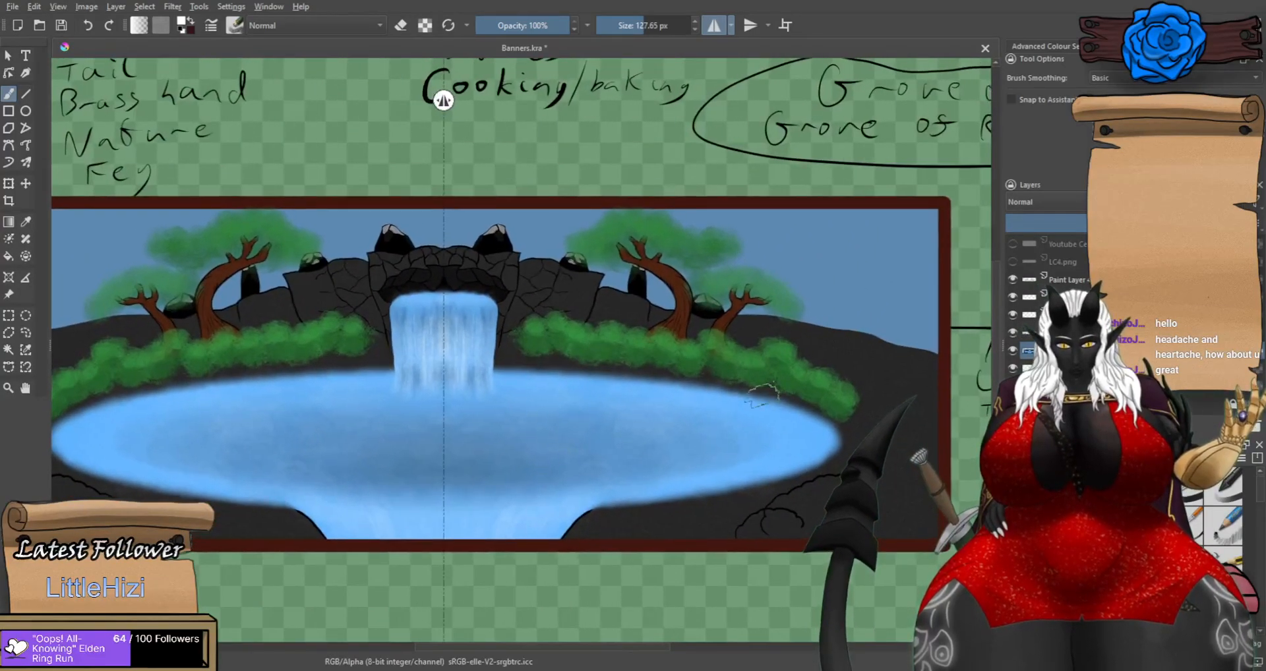
left_click(11, 352)
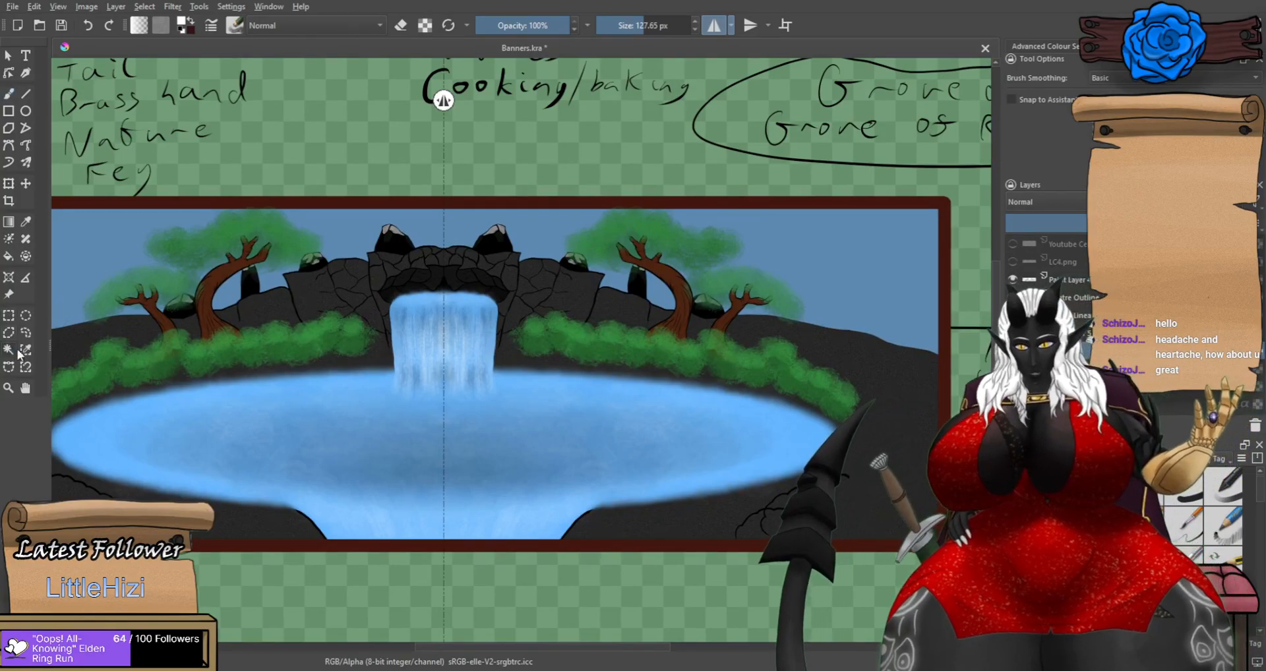
left_click(557, 226)
left_click_drag(745, 393, 613, 508)
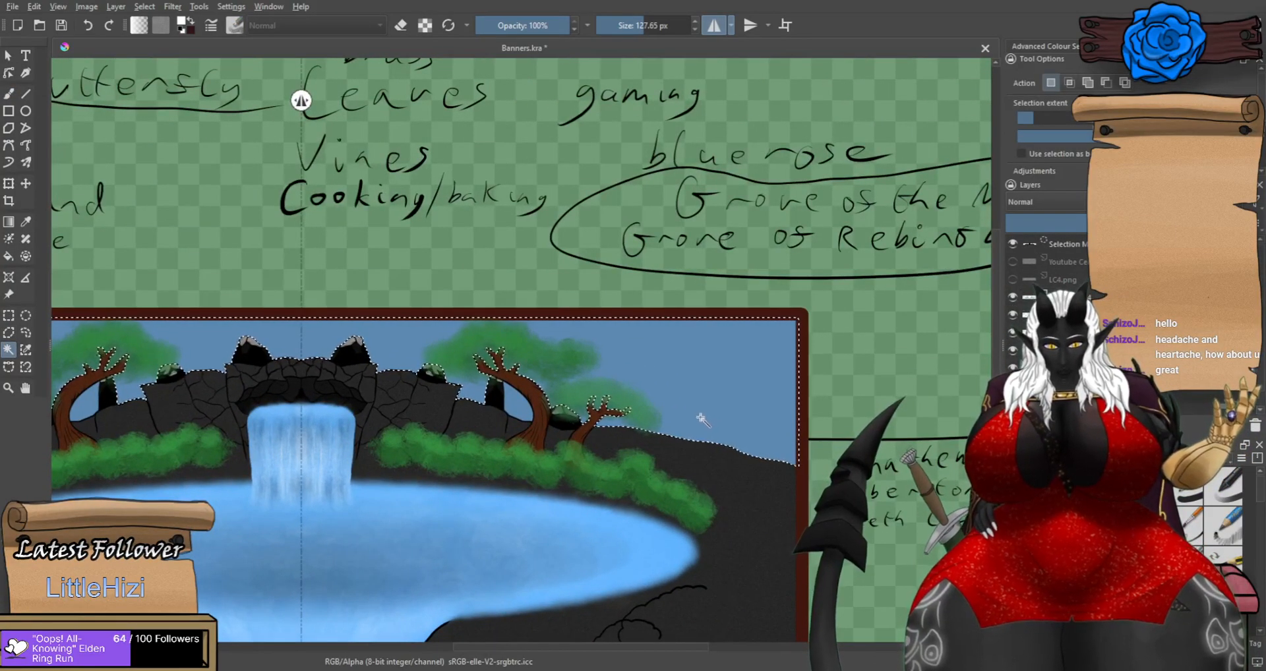
scroll(700, 419, "up", 1)
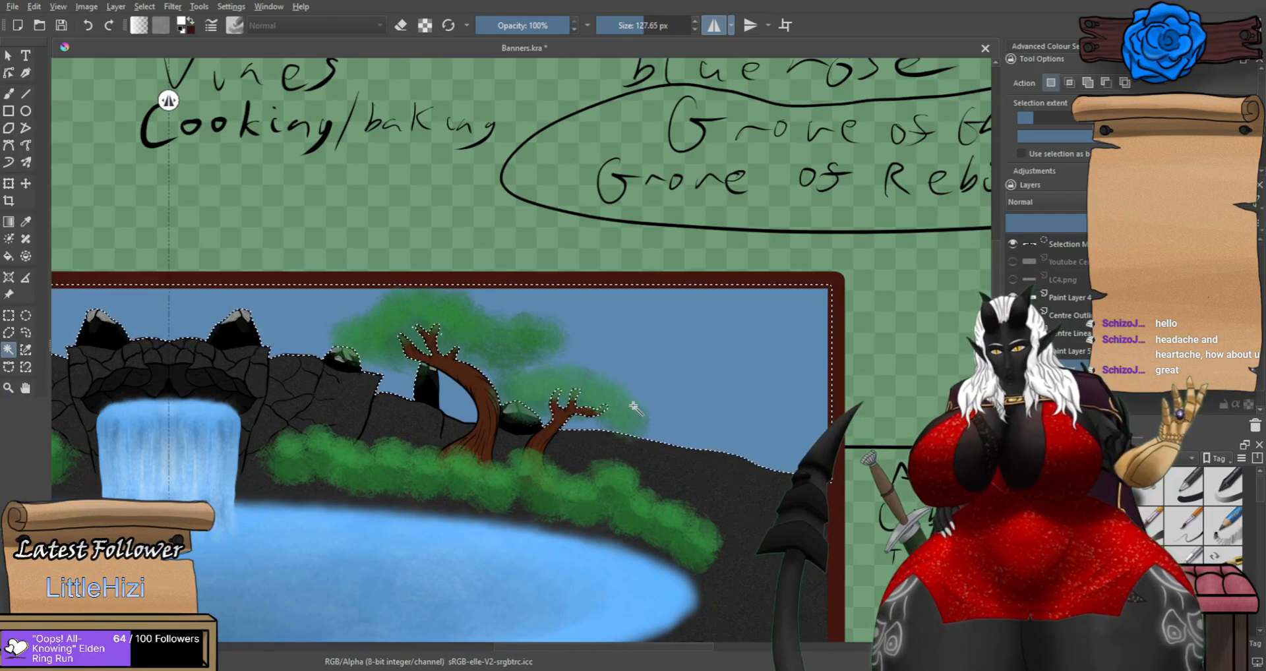
Paint a white haze over the upper sky with a 442.87 px brush at 10% opacity.
key("b")
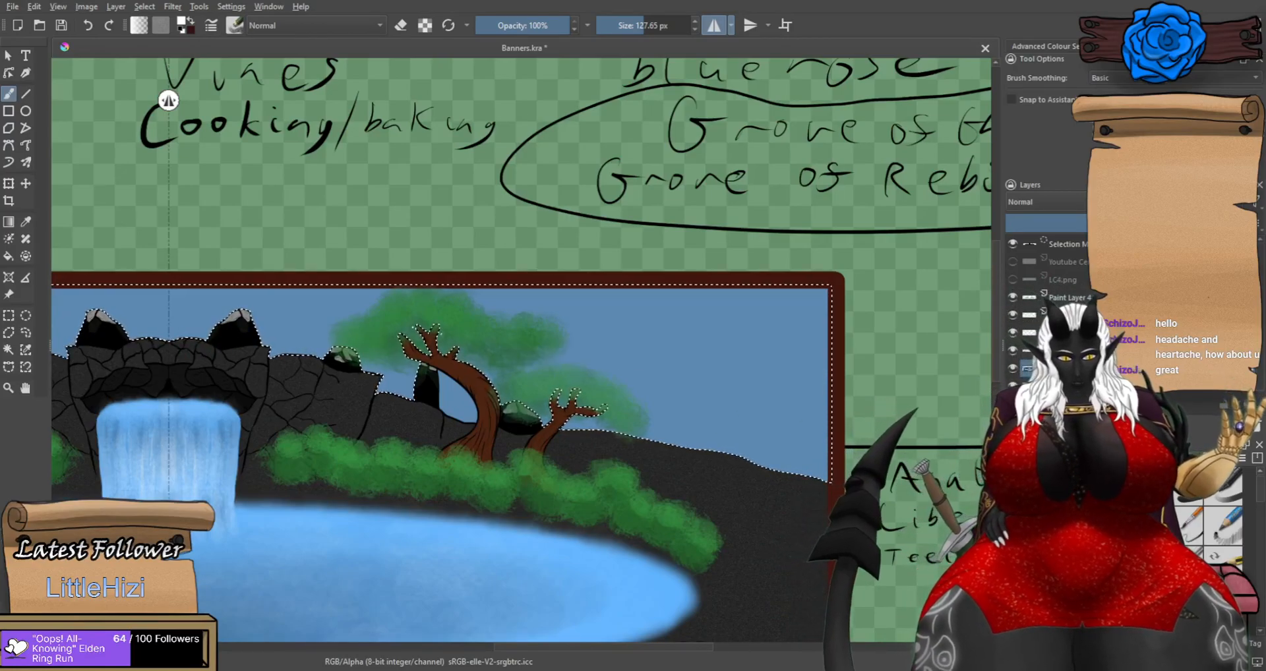
left_click(1146, 487)
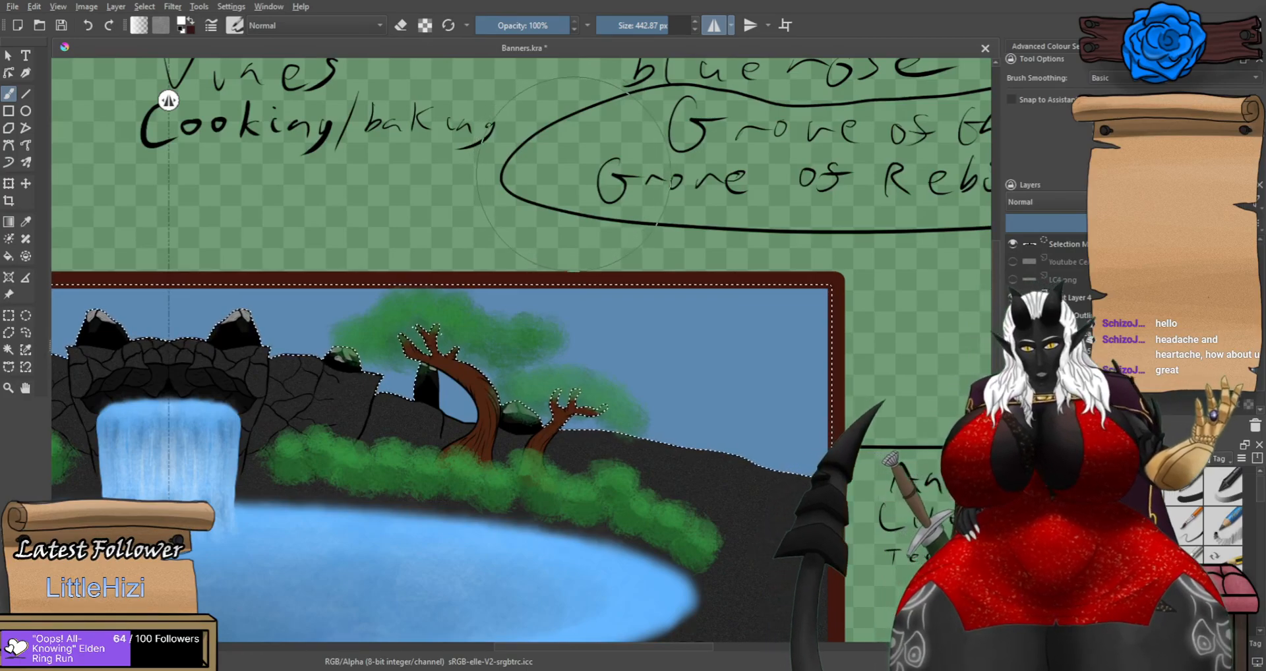
key("o")
key("o")
key("o")
key("o")
key("o")
key("o")
key("o")
key("o")
key("o")
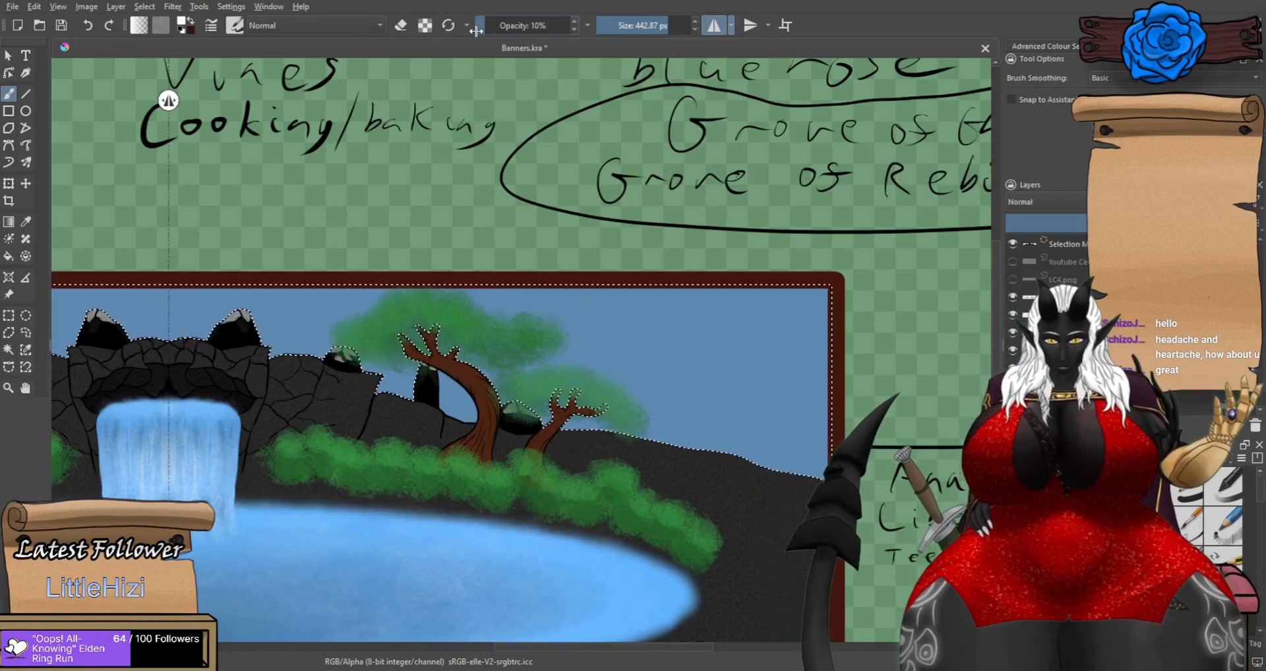
left_click_drag(818, 368, 772, 345)
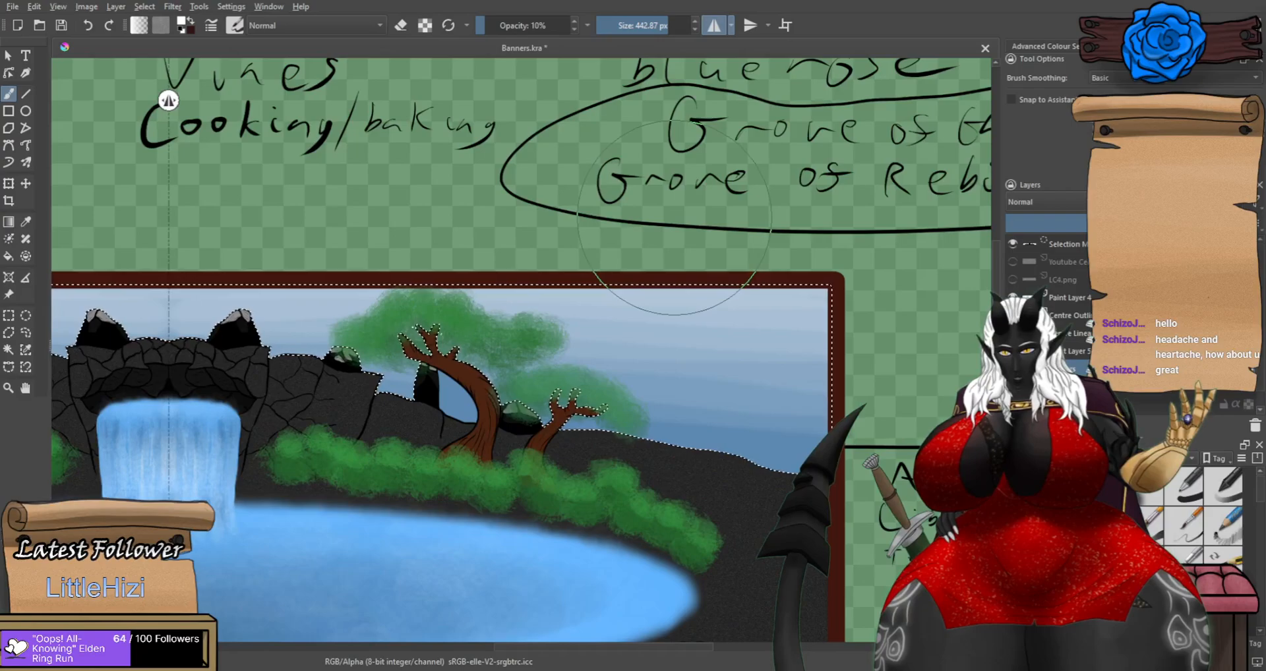
Smooth the white sky bands with a 188.56 px blending brush at 100% opacity and clear the sky selection.
scroll(672, 237, "up", 2)
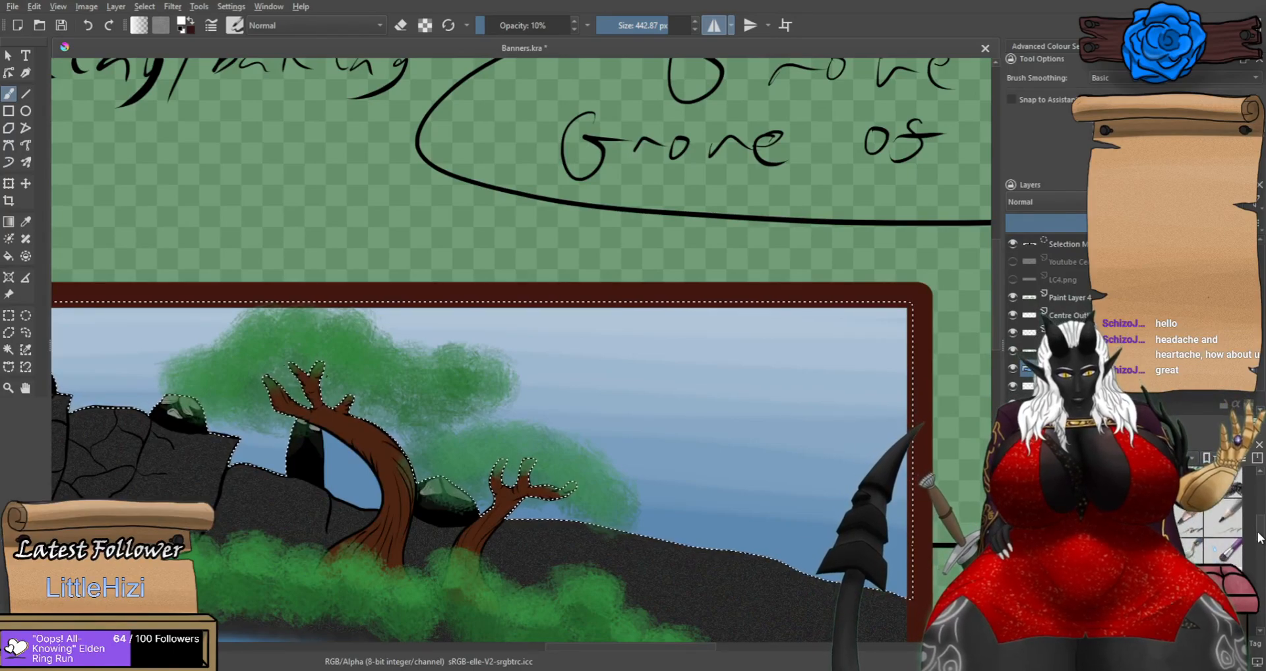
left_click(1235, 565)
left_click_drag(664, 29, 648, 13)
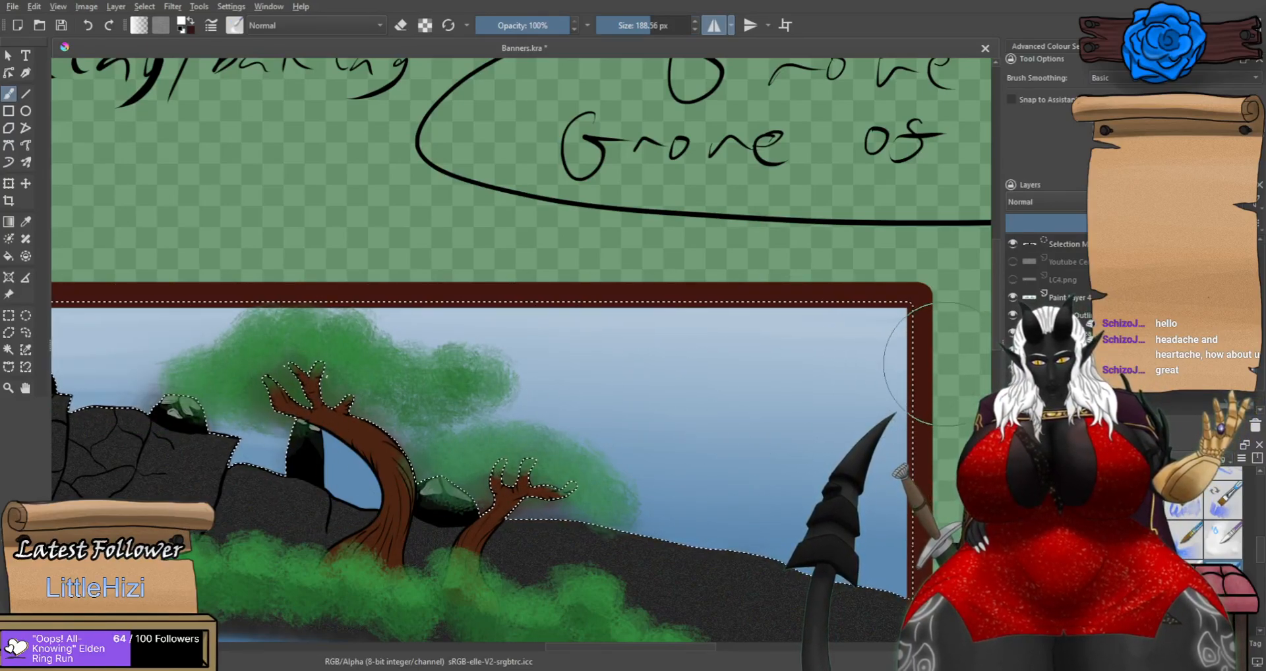
scroll(429, 391, "down", 5)
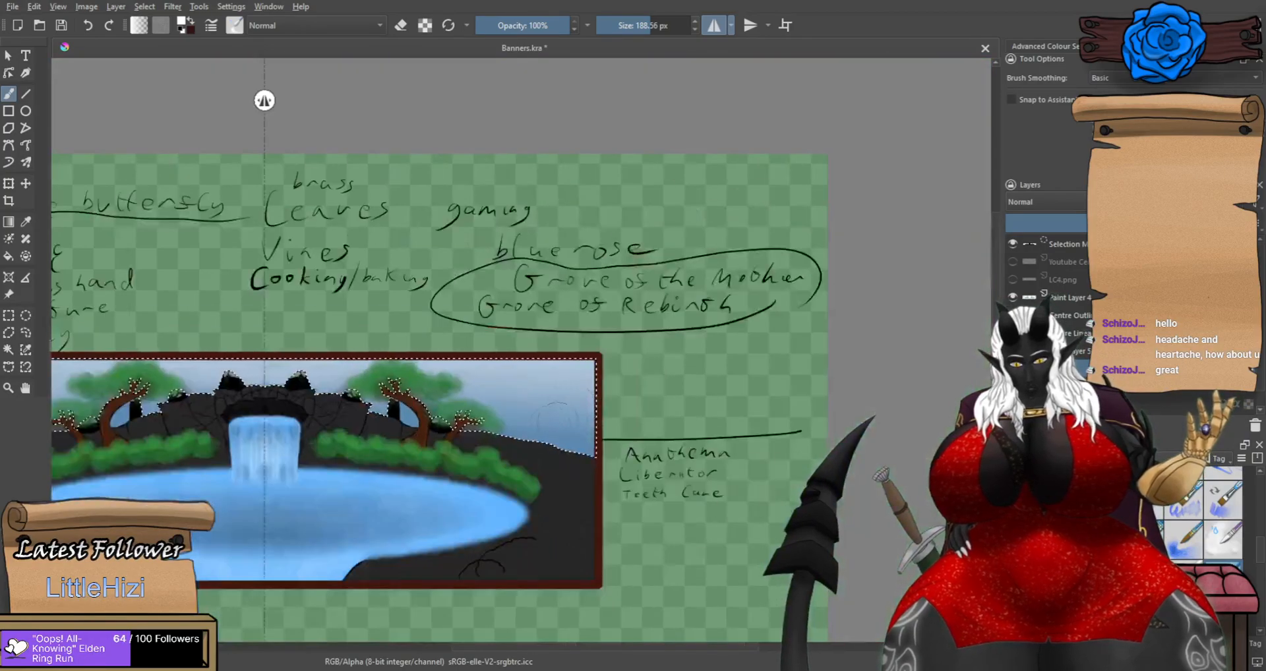
scroll(292, 486, "up", 3)
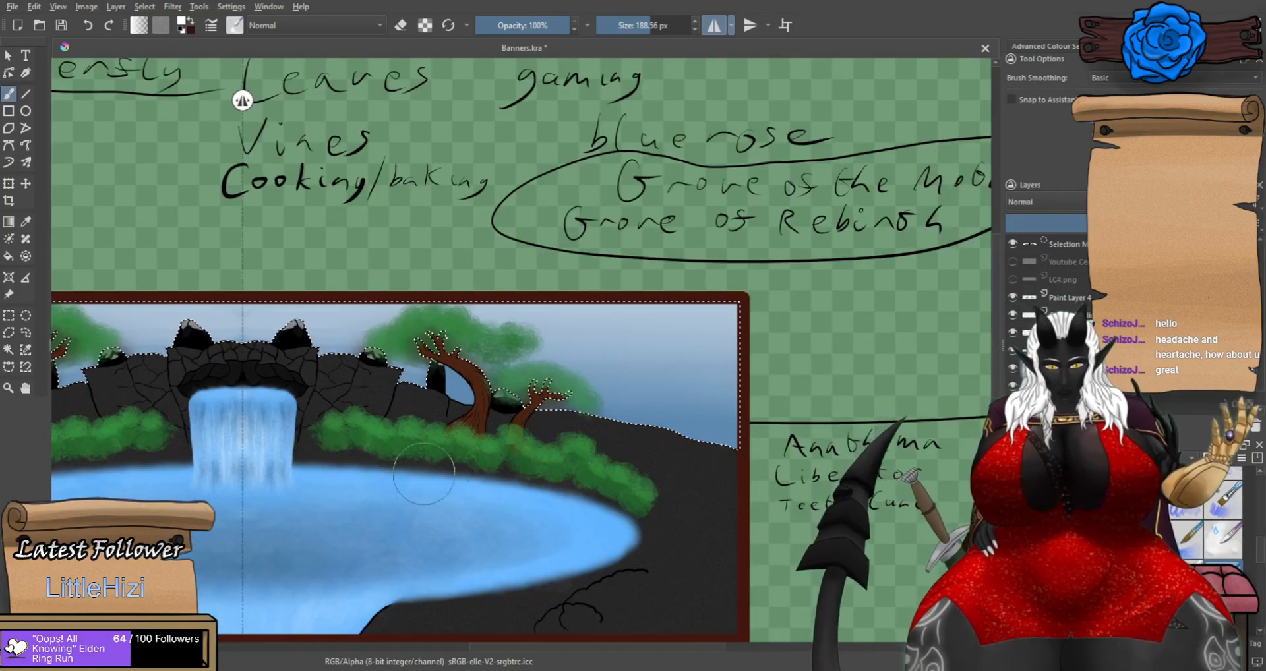
mouse_move(490, 464)
left_mouse_down()
mouse_move(492, 480)
mouse_move(721, 347)
mouse_move(698, 376)
mouse_move(814, 370)
mouse_move(723, 389)
left_mouse_up()
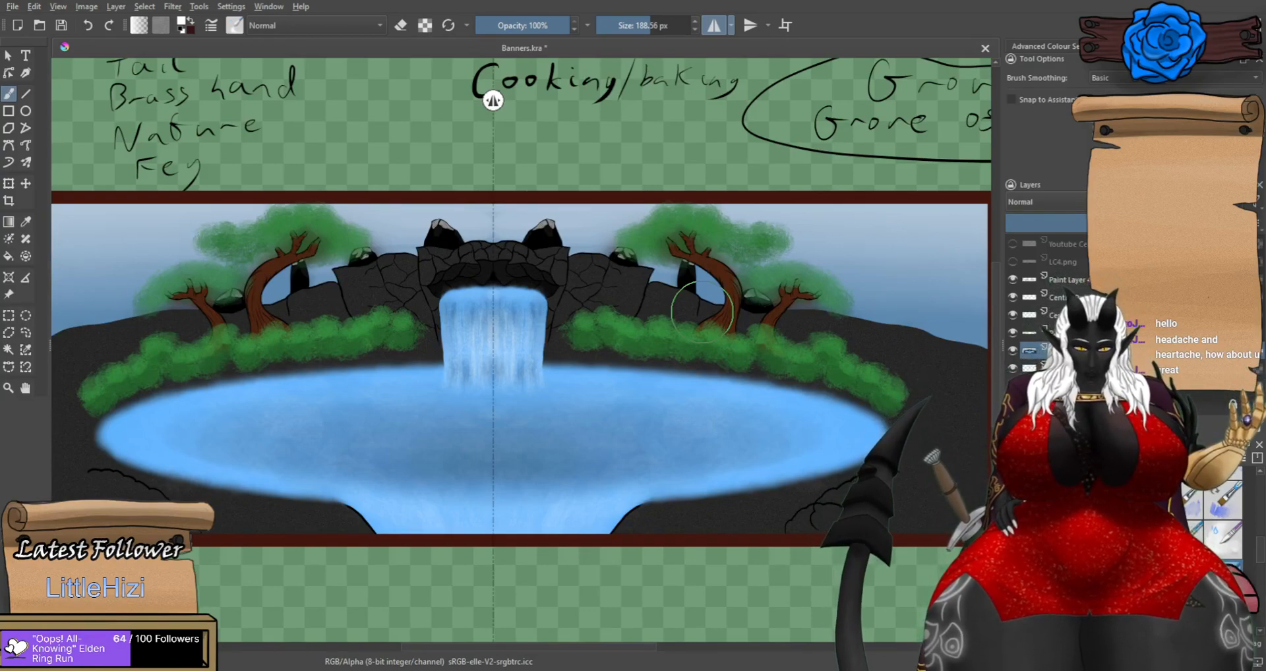
left_click_drag(761, 425, 612, 462)
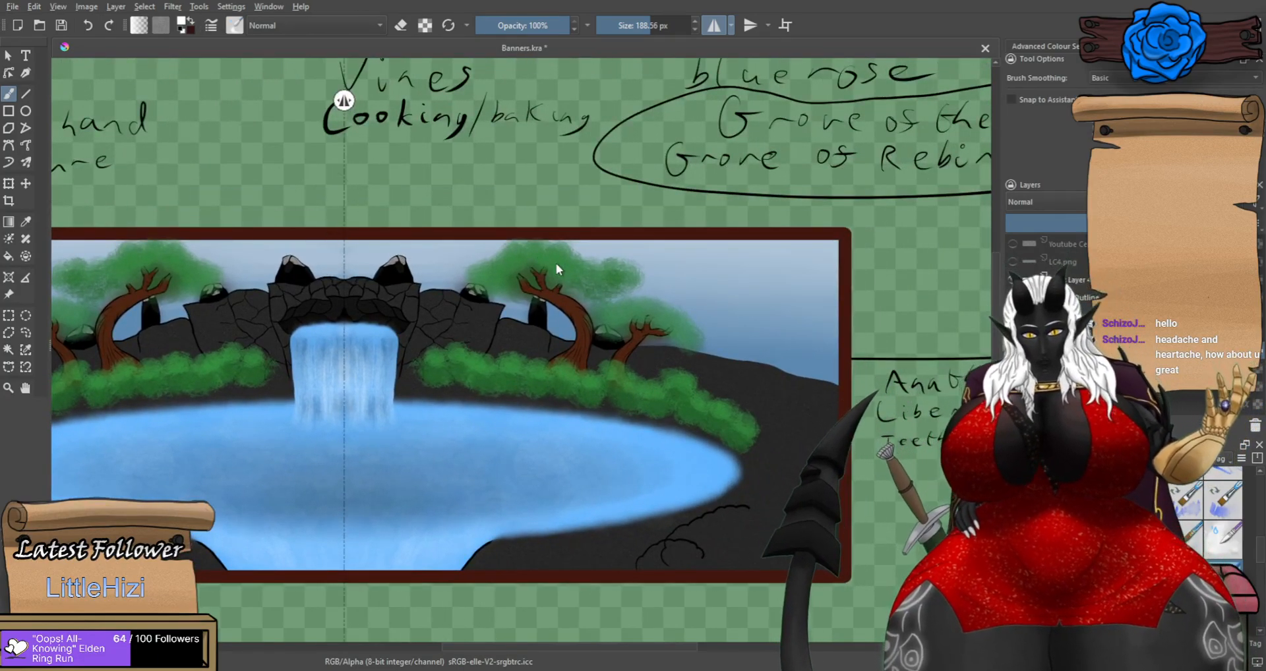
Add a faint yellow glow along the top of the sky with a 442.87 px brush at 4% opacity.
left_click(506, 209)
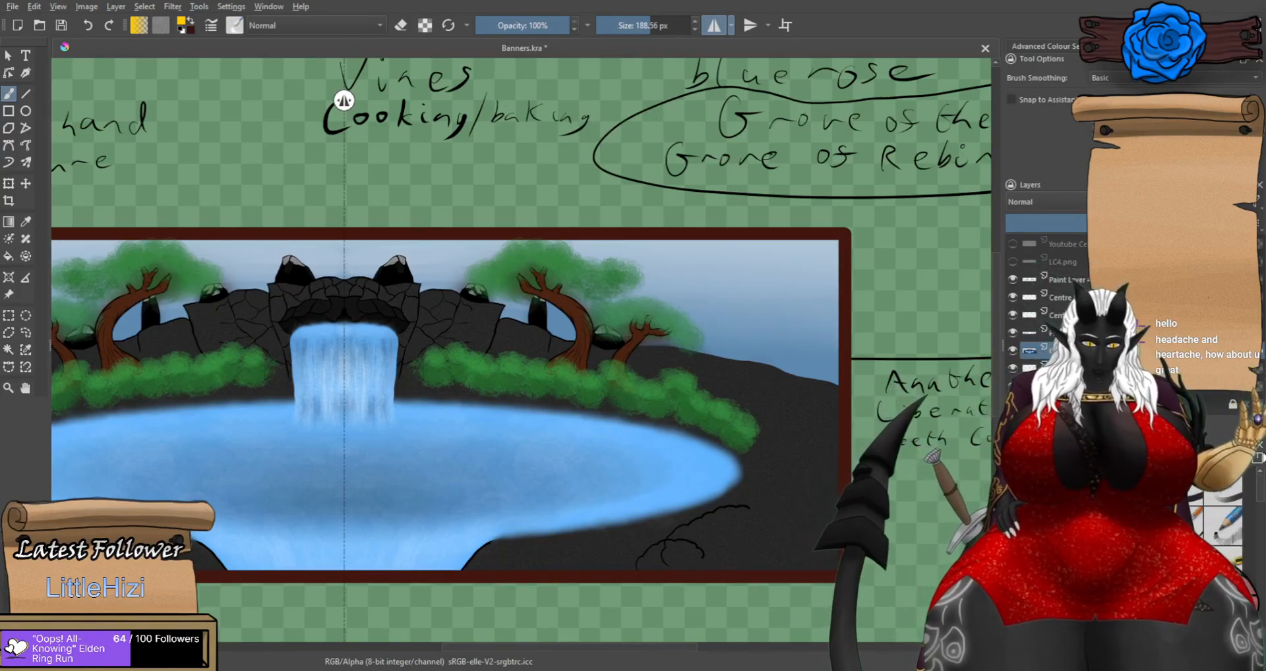
key("slash")
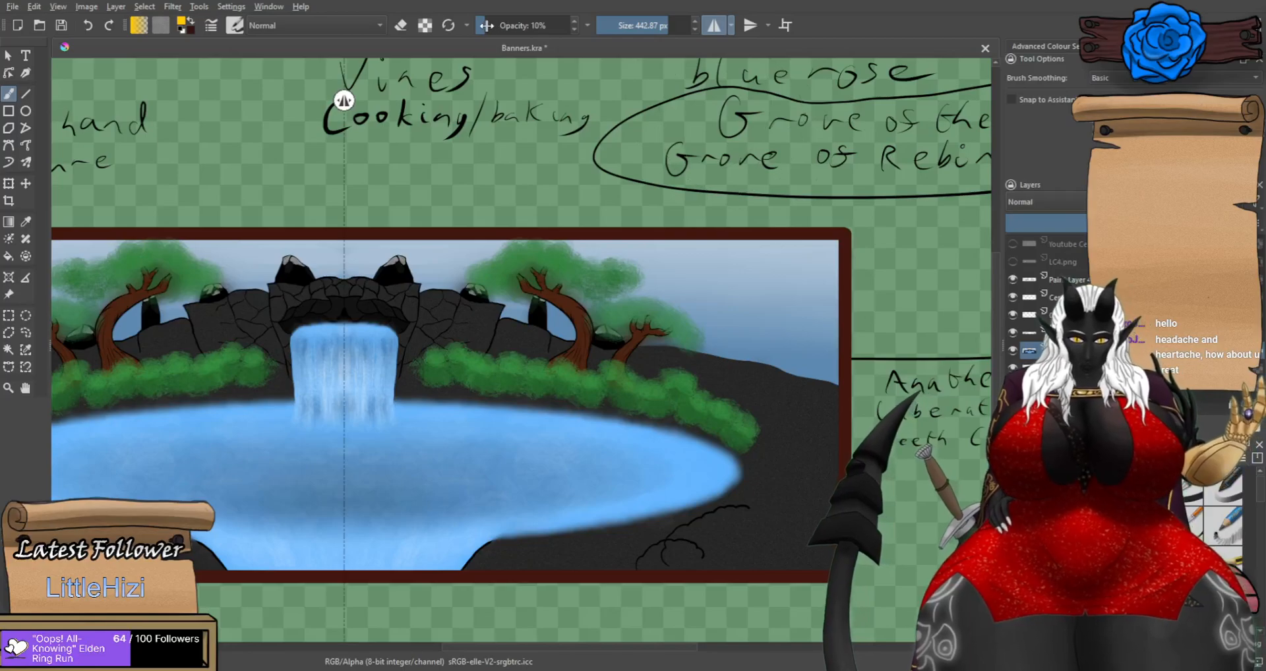
left_click_drag(488, 25, 479, 23)
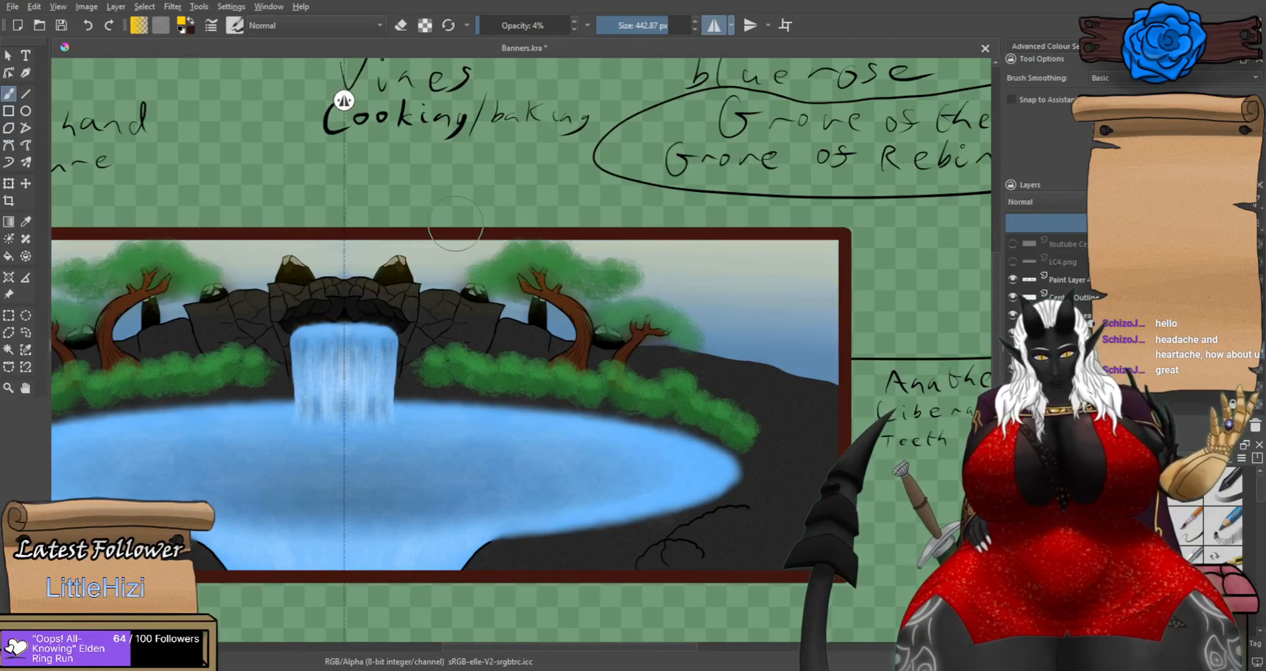
Undo the yellow glow along the top of the sky and clear the sky selection.
scroll(757, 303, "down", 2)
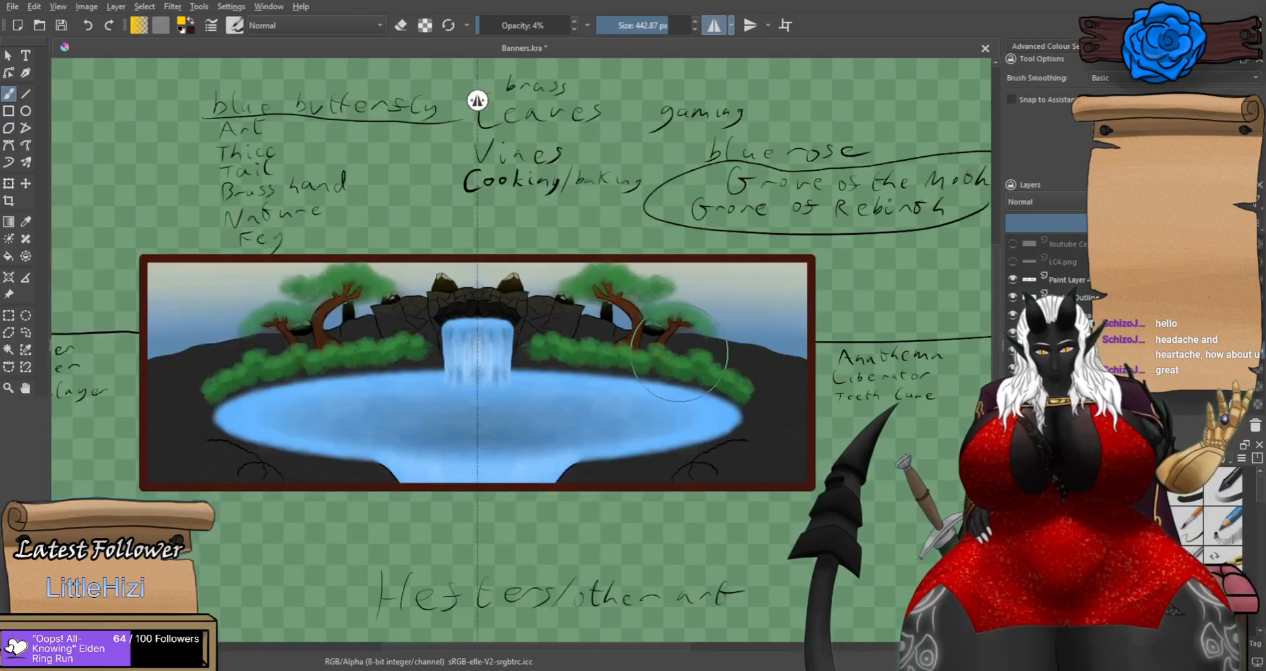
scroll(857, 351, "up", 2)
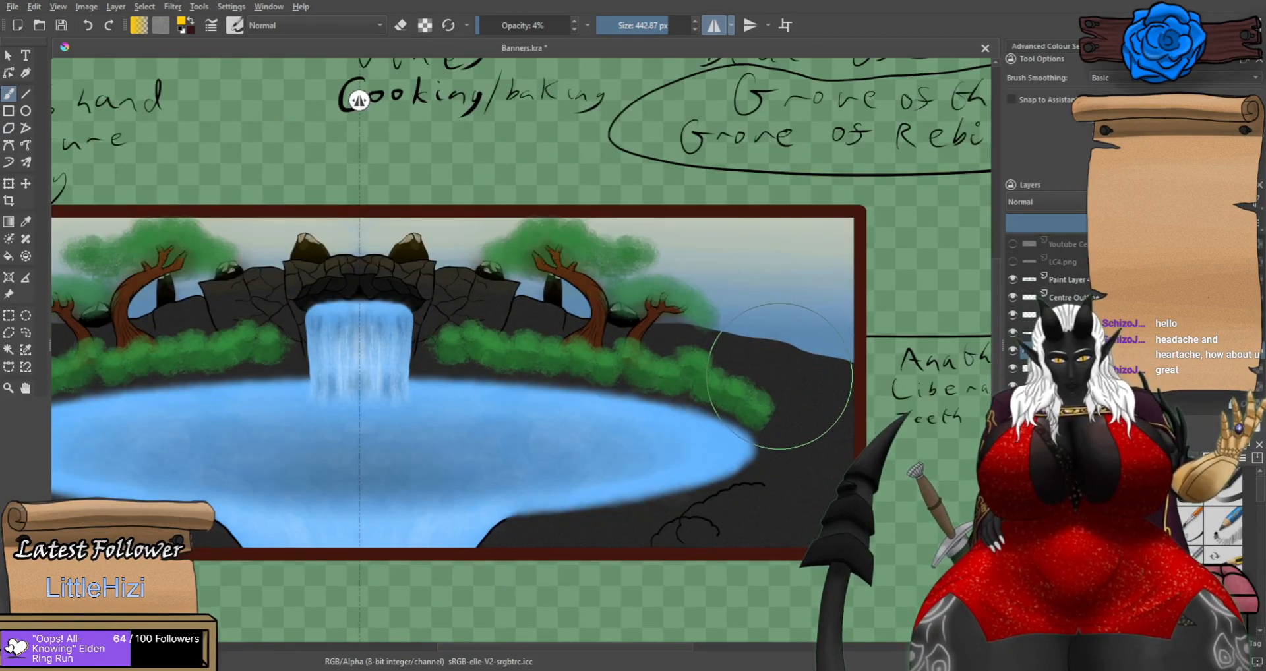
key("ctrl+z")
key("ctrl+z")
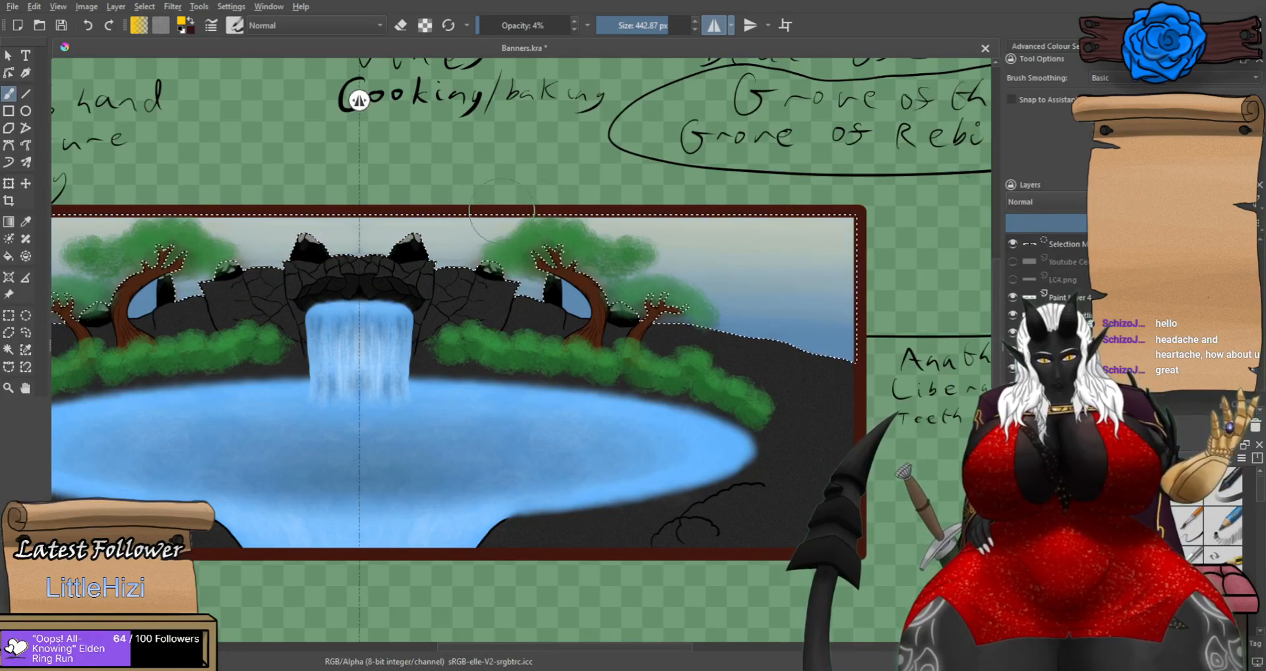
scroll(624, 294, "down", 1)
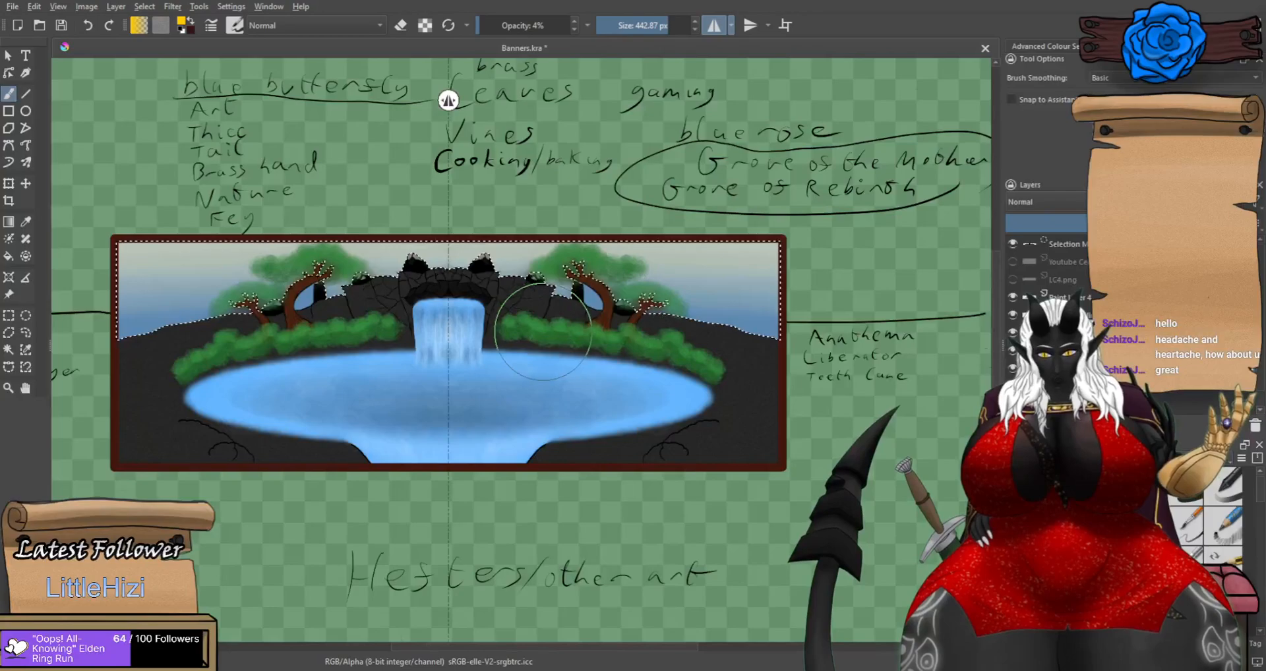
scroll(541, 330, "up", 1)
key("ctrl+shift+a")
left_click_drag(556, 347, 647, 350)
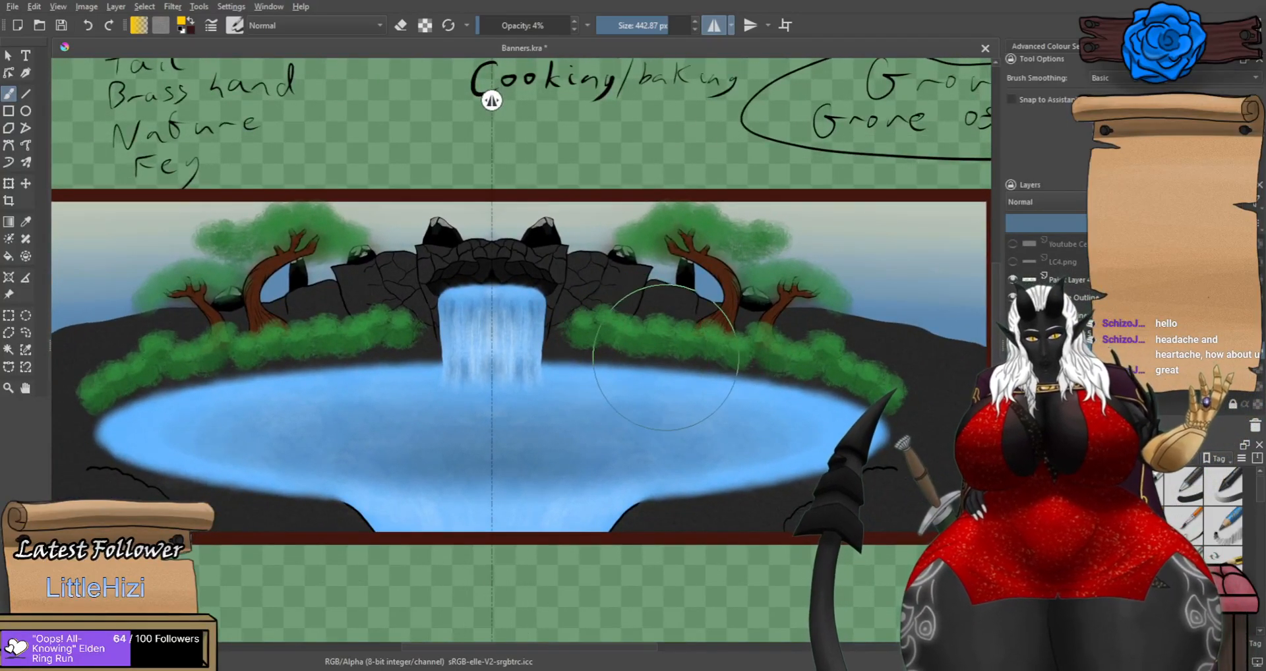
Show the LC4.png lettering layer and the layer with the YouTube, Twitter and Twitch size guides over the banner.
scroll(665, 383, "down", 3)
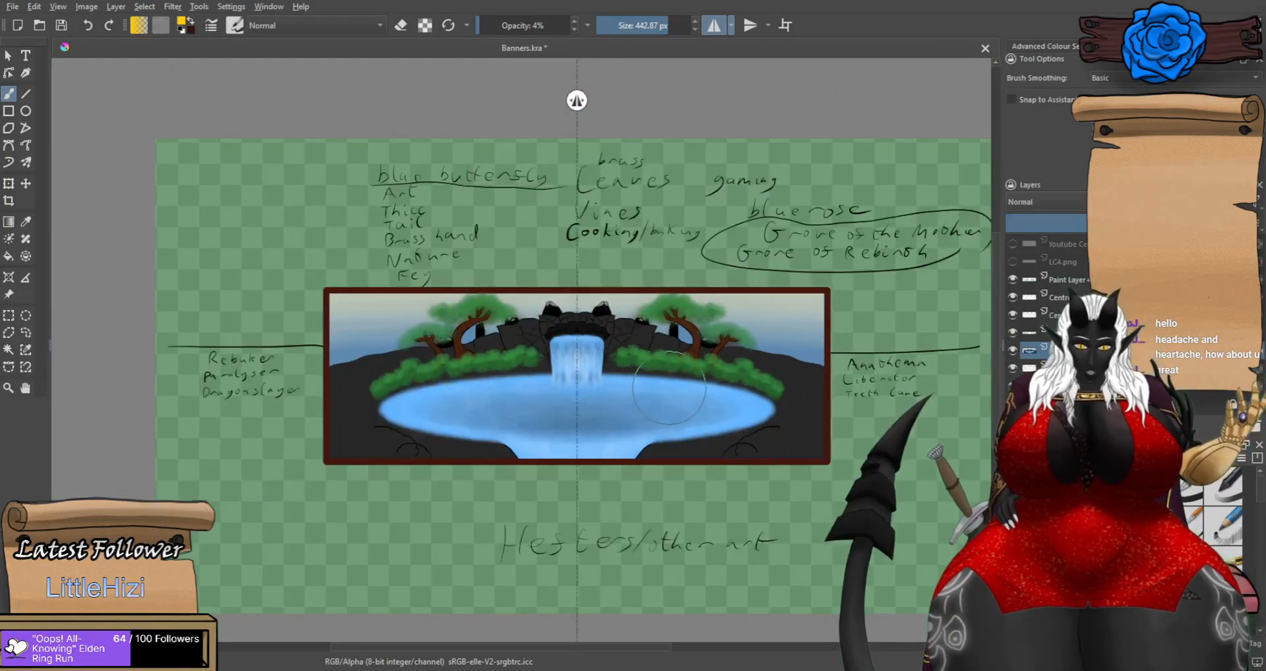
scroll(659, 389, "up", 2)
left_click(1011, 261)
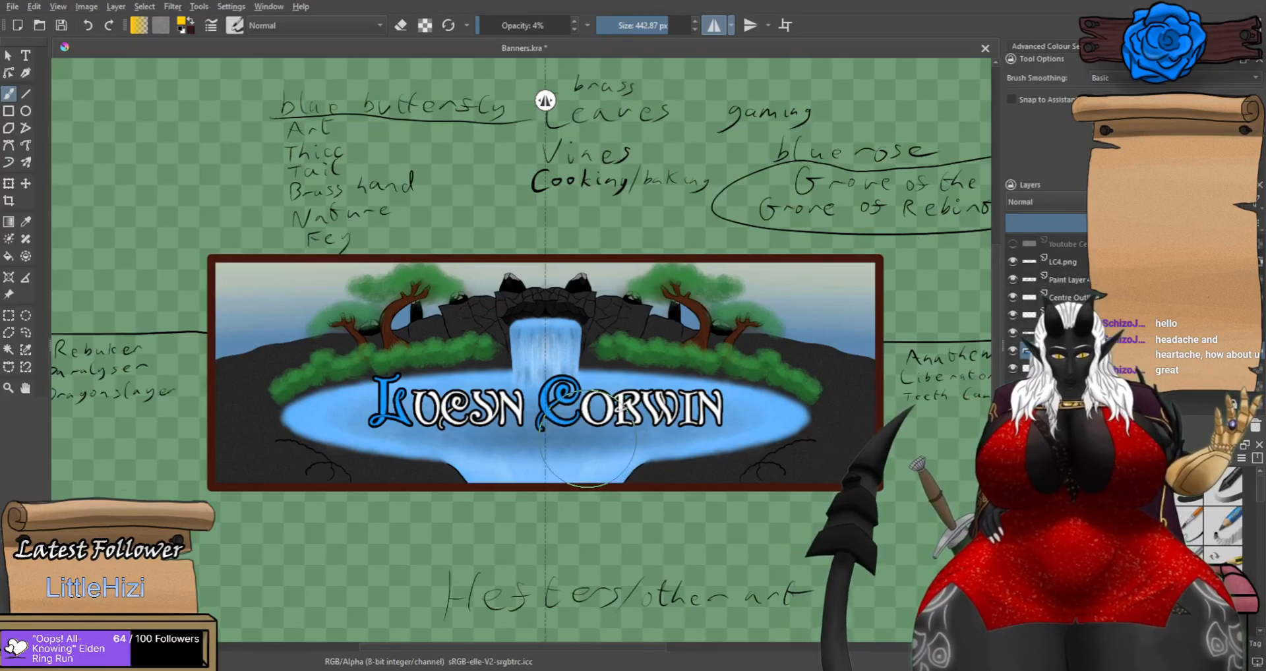
scroll(606, 440, "up", 2)
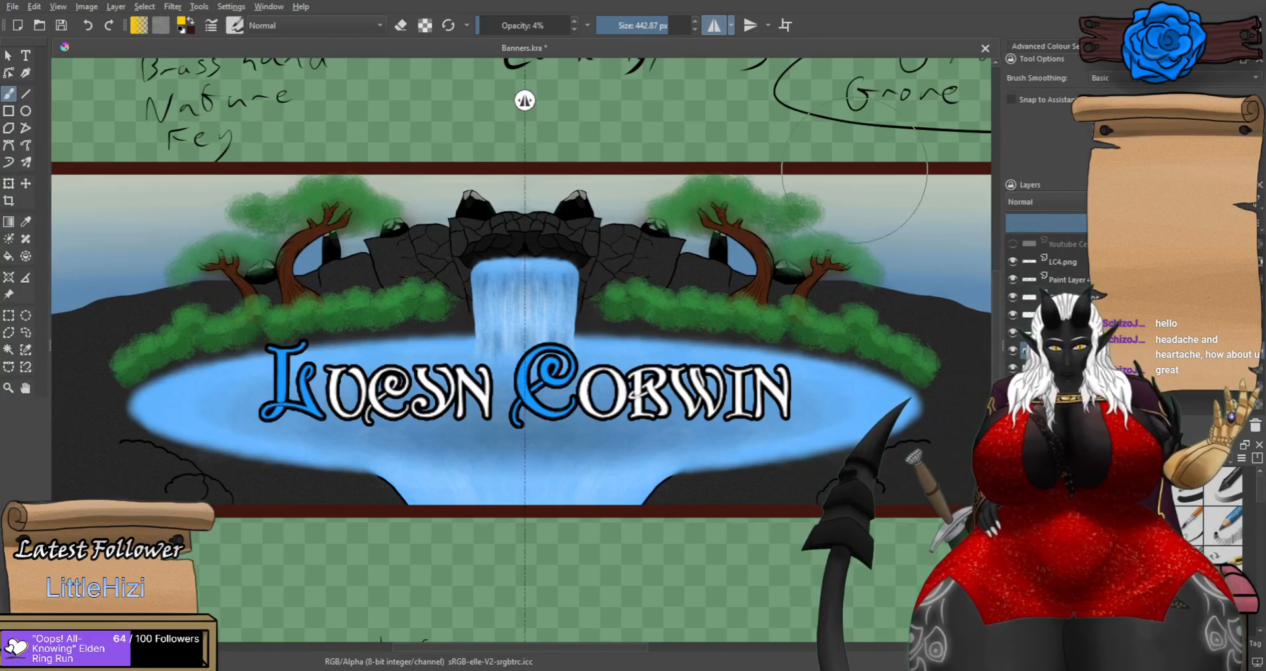
scroll(514, 309, "down", 2)
scroll(514, 310, "up", 1)
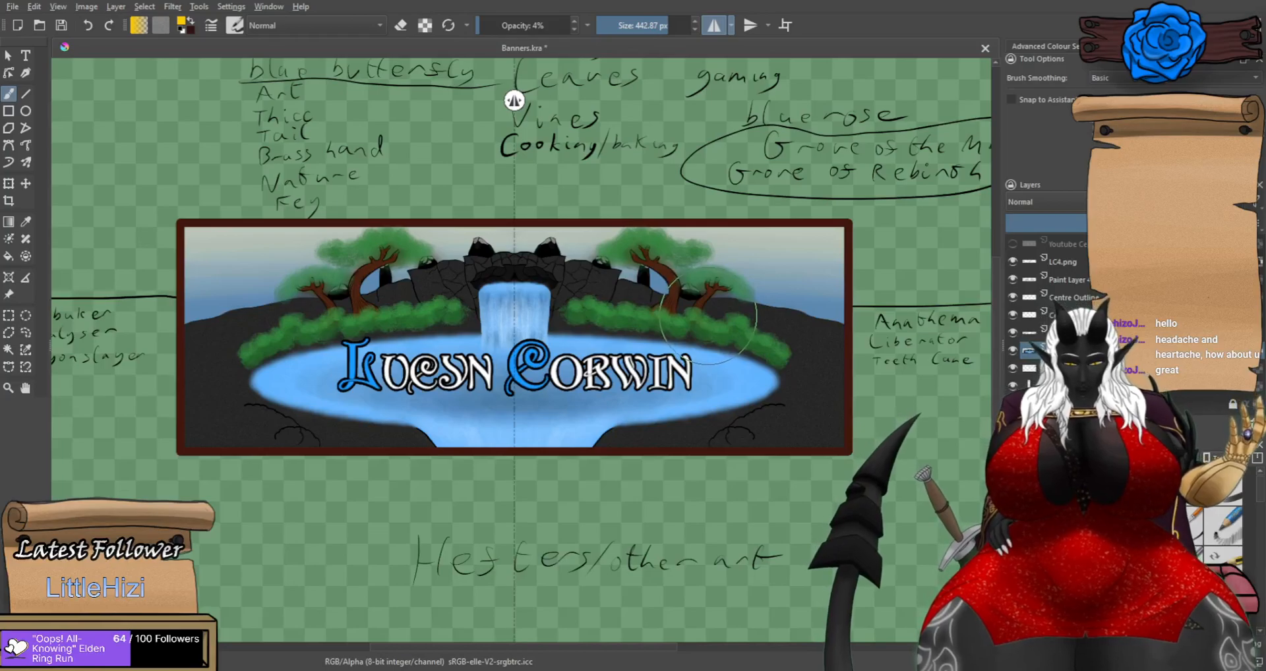
scroll(711, 313, "up", 1)
scroll(716, 298, "down", 1)
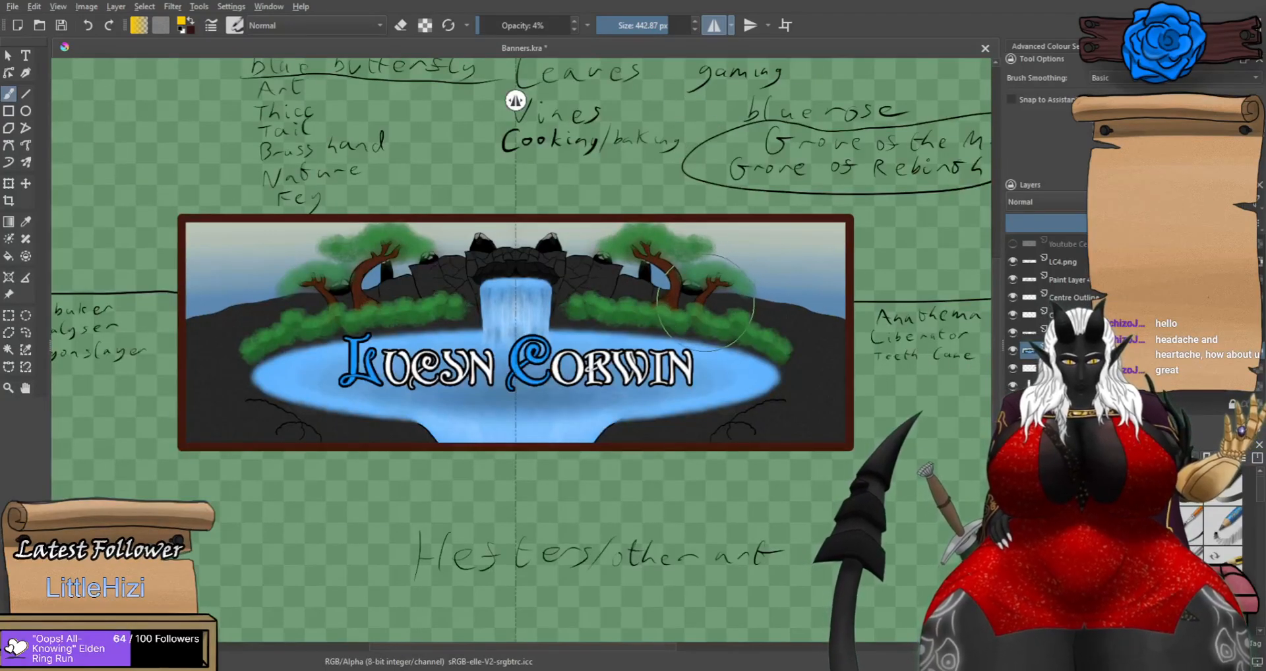
left_click(1012, 243)
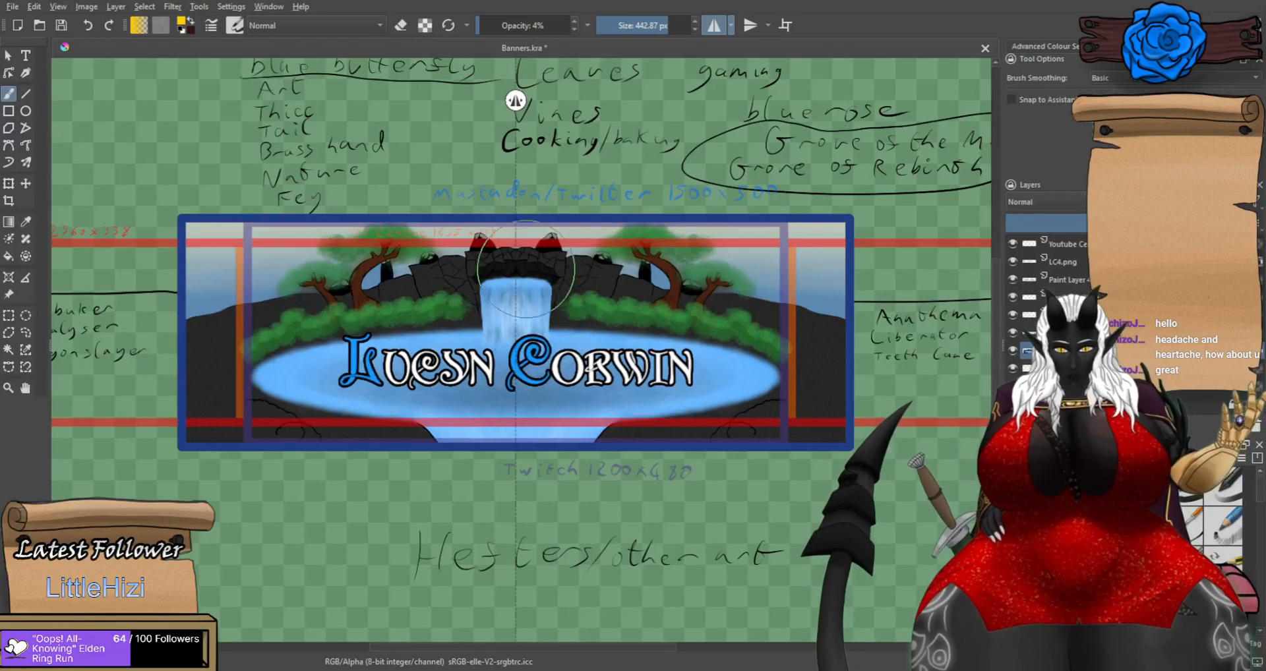
Examine how the artwork and lettering fit within the platform size guides and the empty areas beside the banner.
scroll(528, 247, "up", 1)
scroll(529, 253, "down", 1)
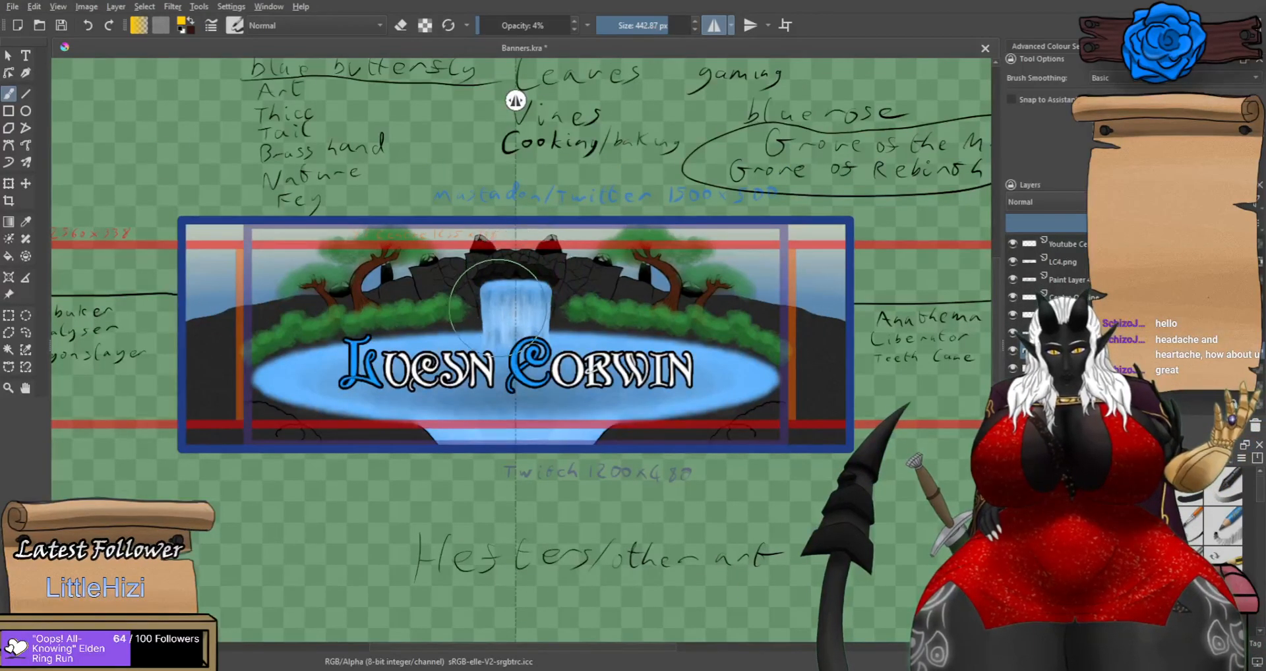
scroll(486, 331, "down", 1)
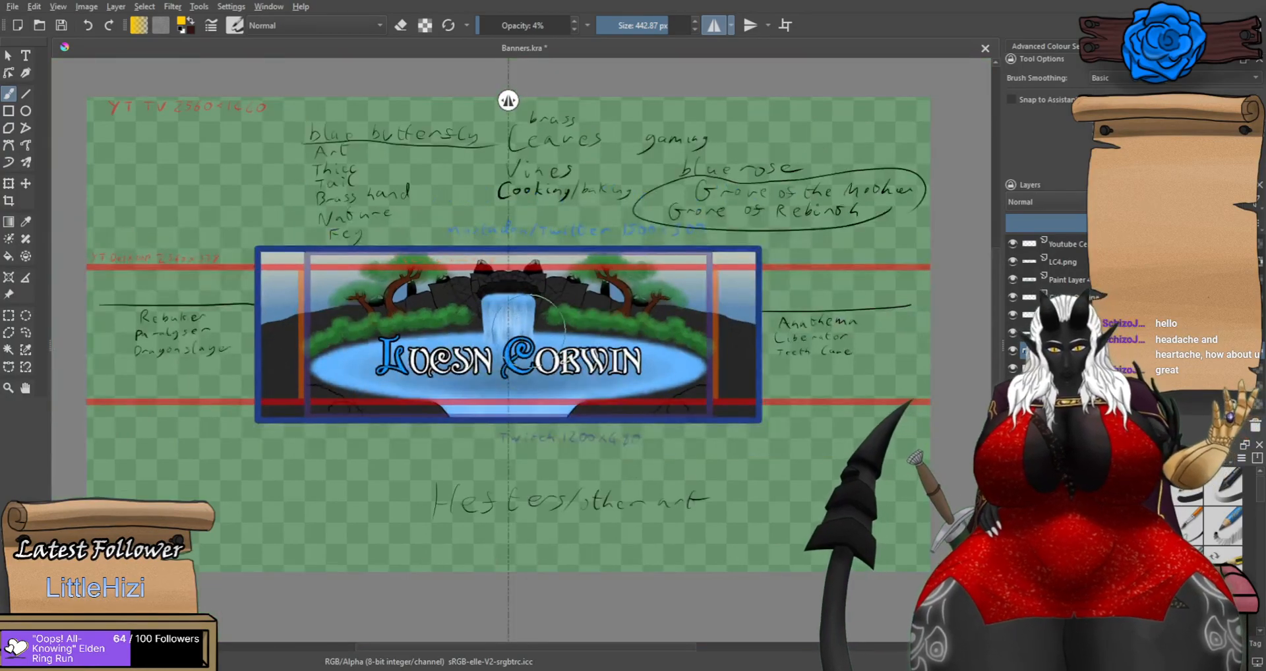
scroll(486, 330, "up", 1)
scroll(519, 323, "down", 1)
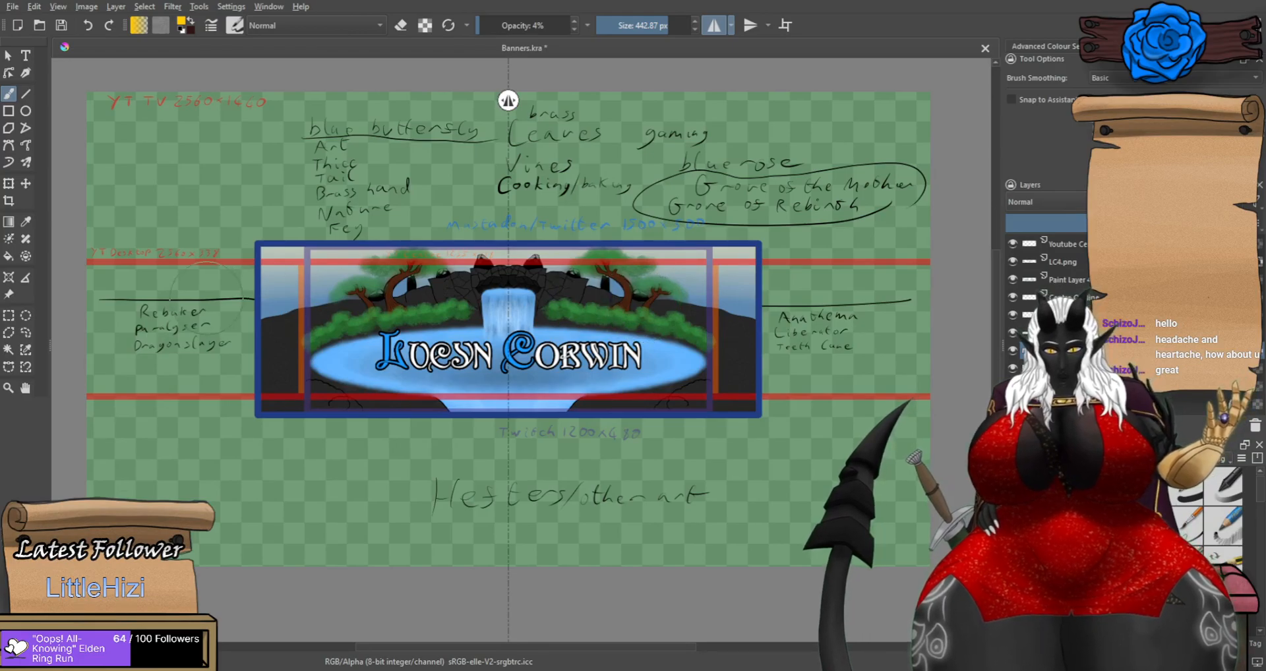
scroll(211, 297, "up", 2)
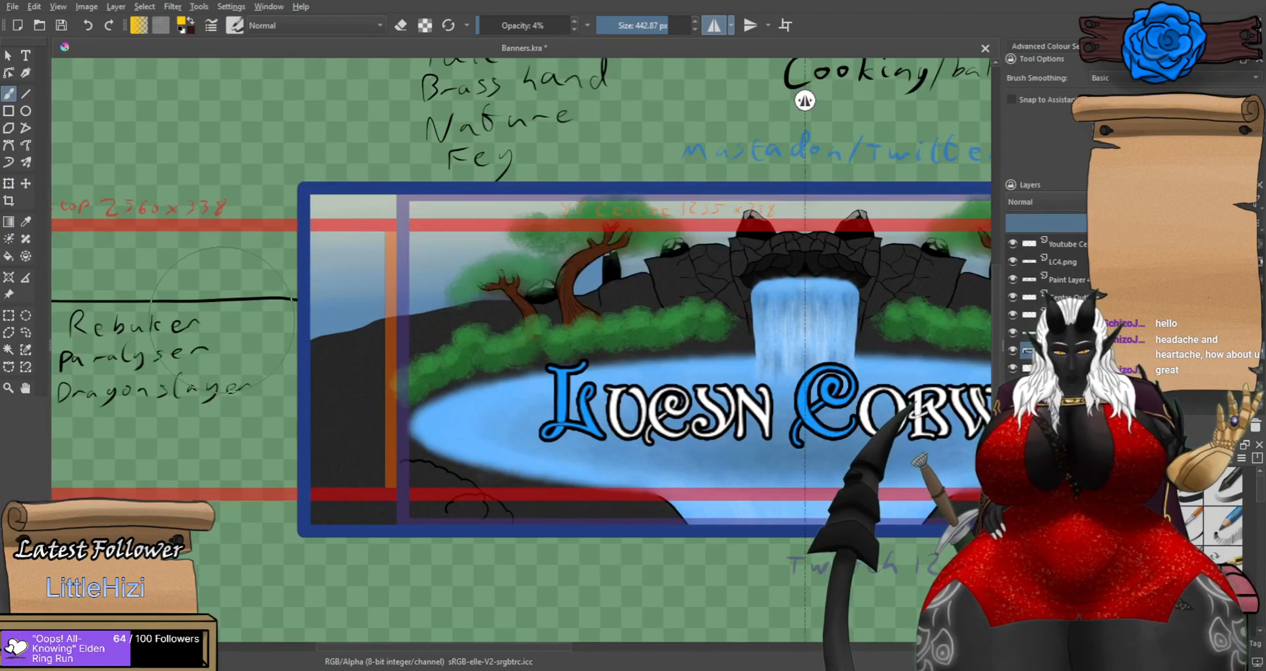
scroll(224, 317, "down", 4)
scroll(218, 321, "up", 1)
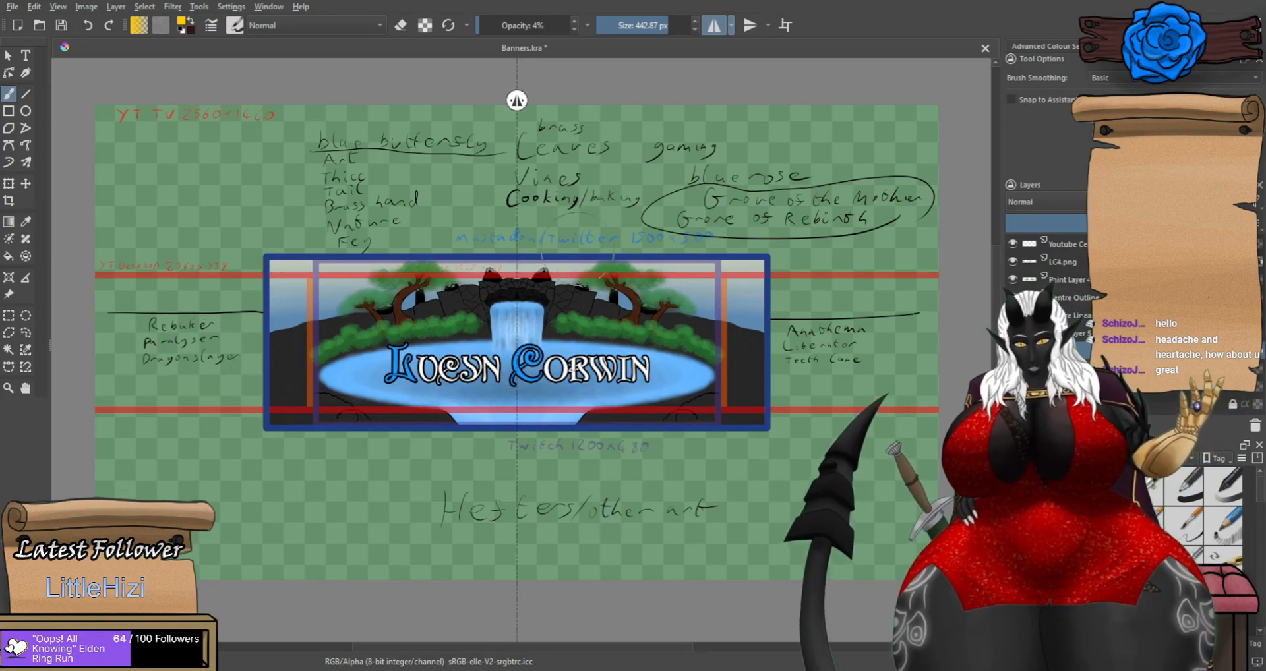
scroll(539, 288, "up", 1)
mouse_move(612, 408)
left_mouse_down()
mouse_move(715, 396)
mouse_move(654, 421)
mouse_move(671, 411)
mouse_move(621, 406)
left_mouse_up()
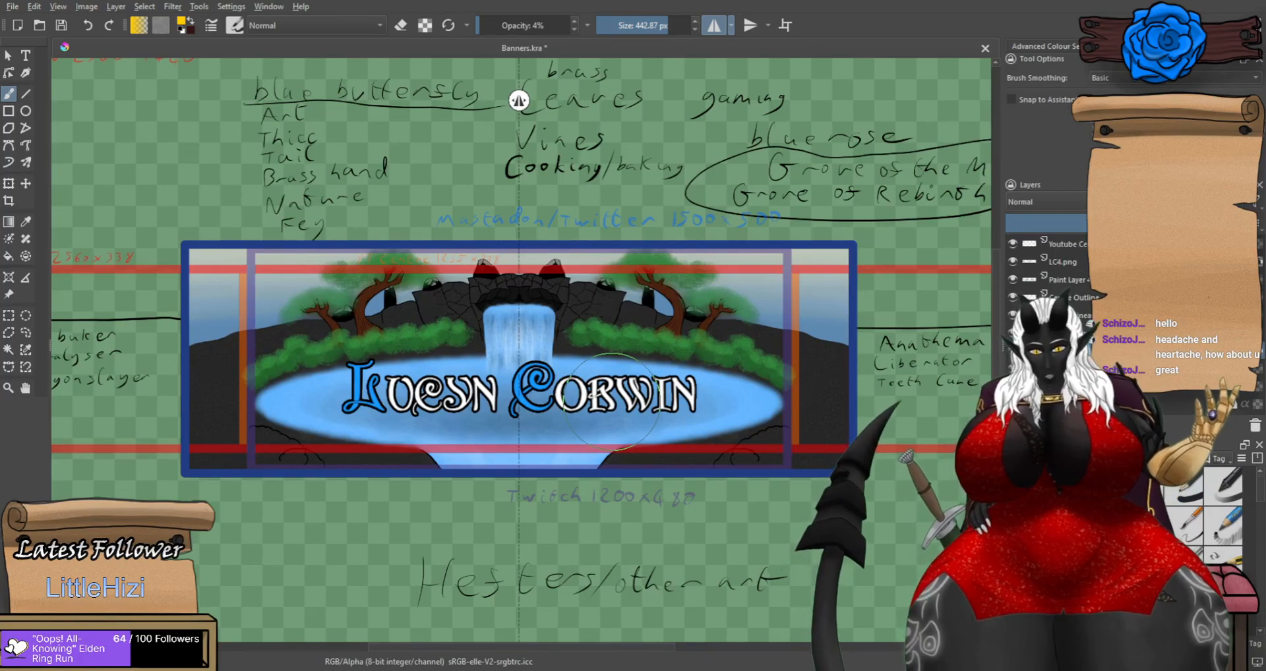
left_click_drag(801, 392, 530, 387)
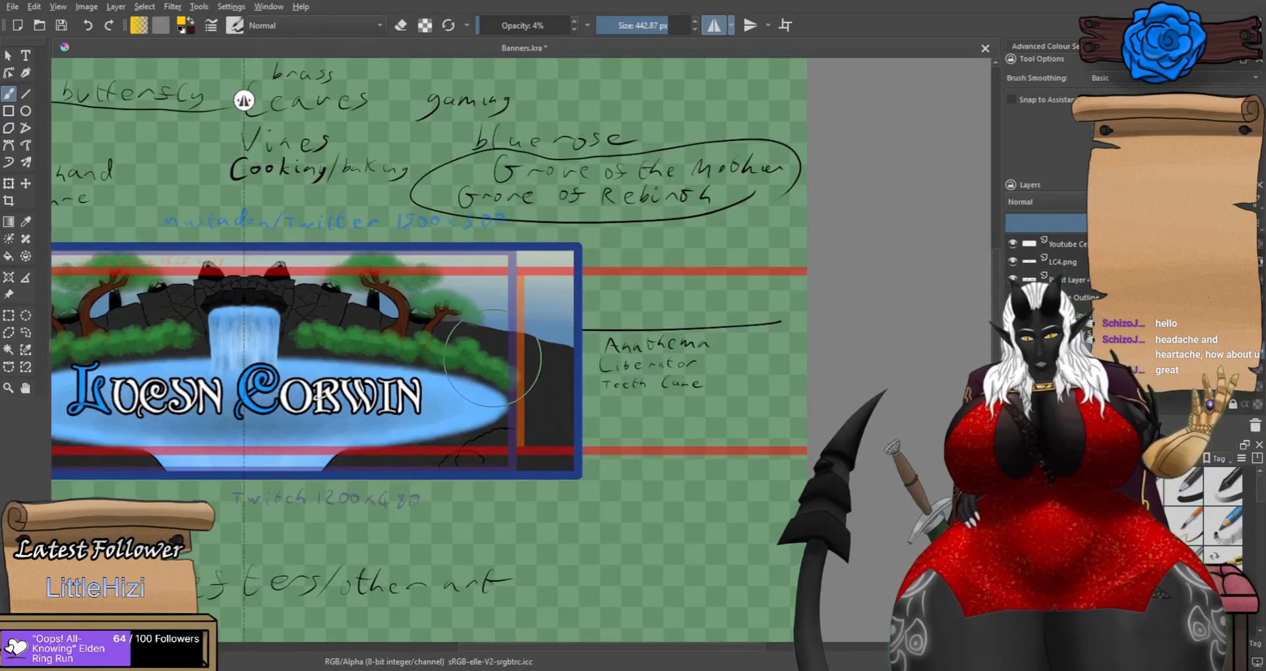
left_click_drag(486, 367, 652, 369)
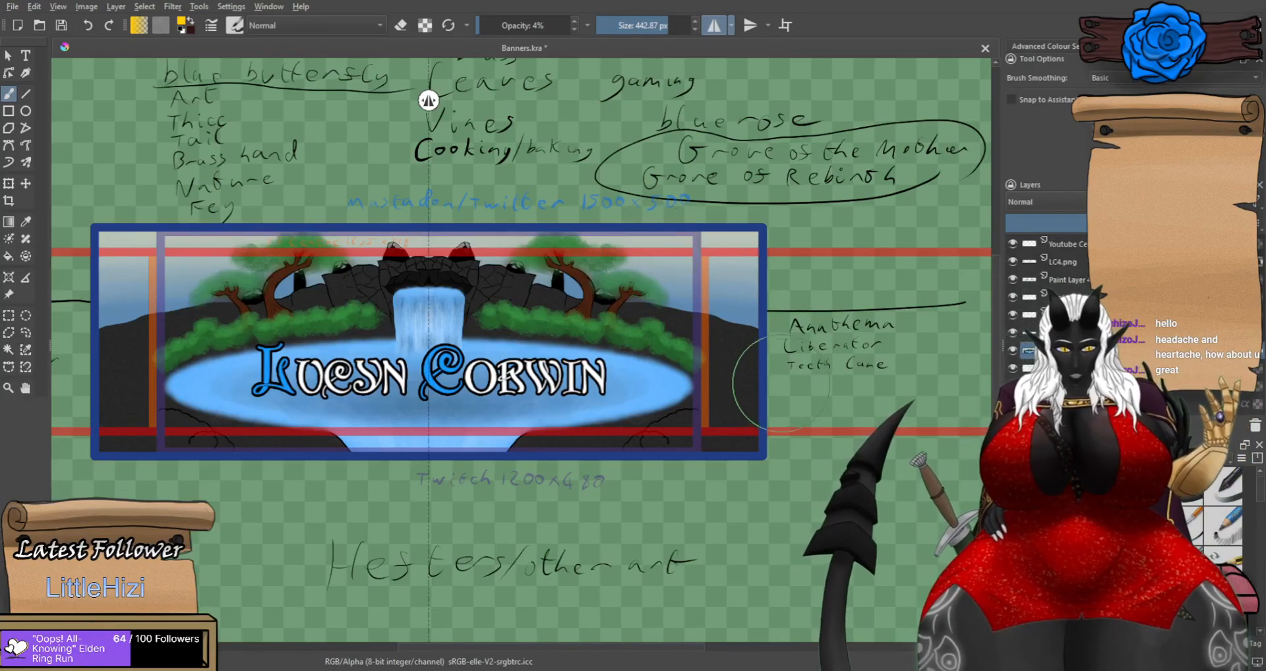
mouse_move(830, 454)
left_mouse_down()
mouse_move(709, 412)
mouse_move(643, 416)
left_mouse_up()
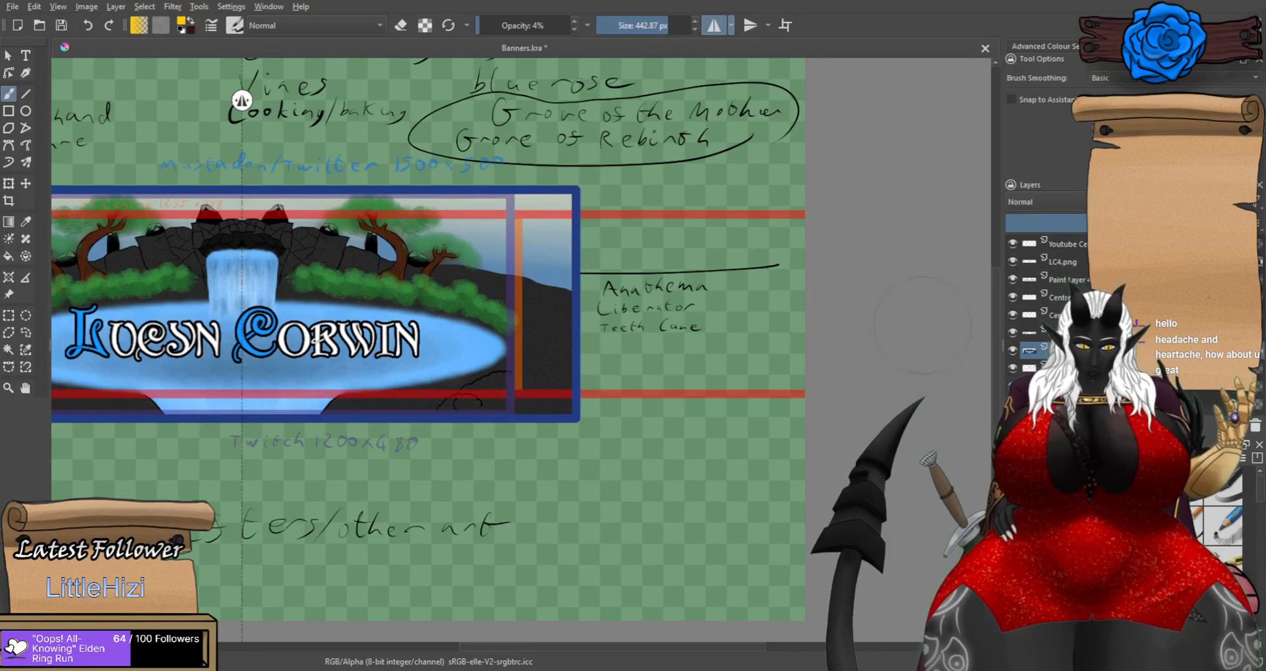
Set the brush opacity to 100%.
left_click_drag(527, 25, 577, 29)
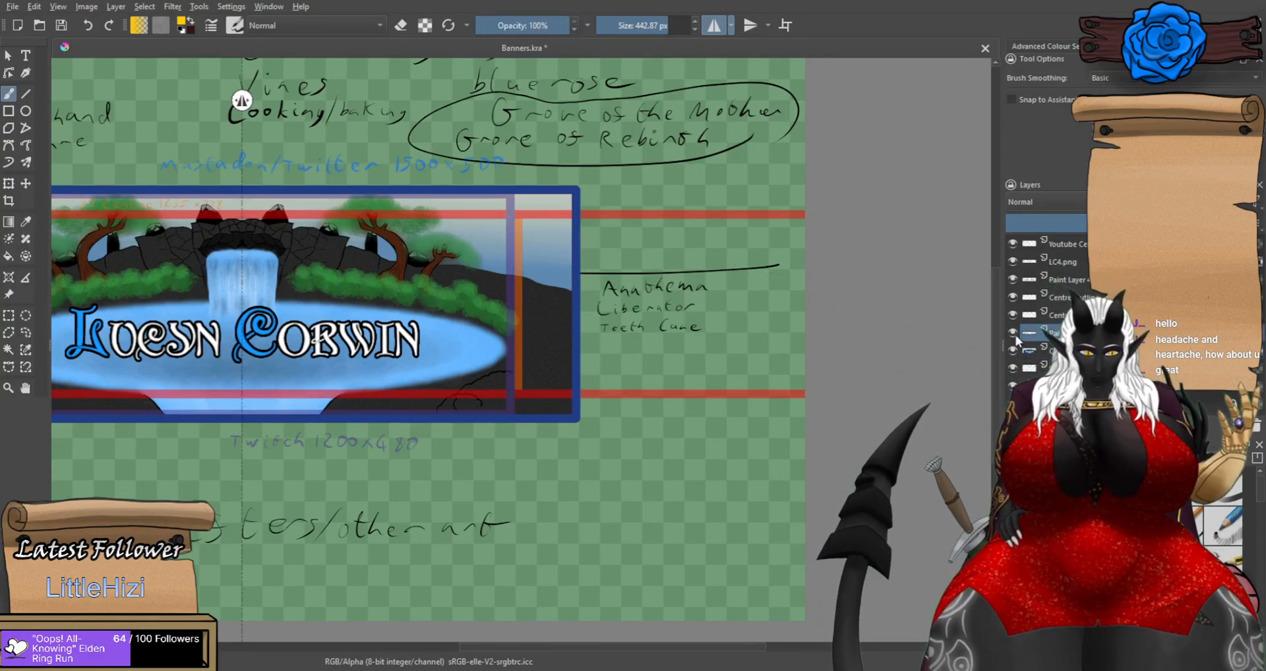
Try blocking in three upright yellow ovals over the notes beside the banner with the 442.87 px brush.
mouse_move(768, 240)
left_mouse_down()
mouse_move(769, 311)
mouse_move(757, 240)
mouse_move(757, 326)
left_mouse_up()
key("ctrl+z")
key("ctrl+z")
left_click_drag(686, 241, 686, 315)
key("ctrl+z")
left_click_drag(686, 239, 685, 311)
key("ctrl+z")
key("ctrl+z")
left_click_drag(758, 238, 758, 311)
left_click_drag(700, 240, 700, 311)
left_click_drag(631, 243, 632, 307)
key("ctrl+z")
key("ctrl+z")
left_click_drag(692, 234, 693, 298)
left_click_drag(628, 242, 629, 306)
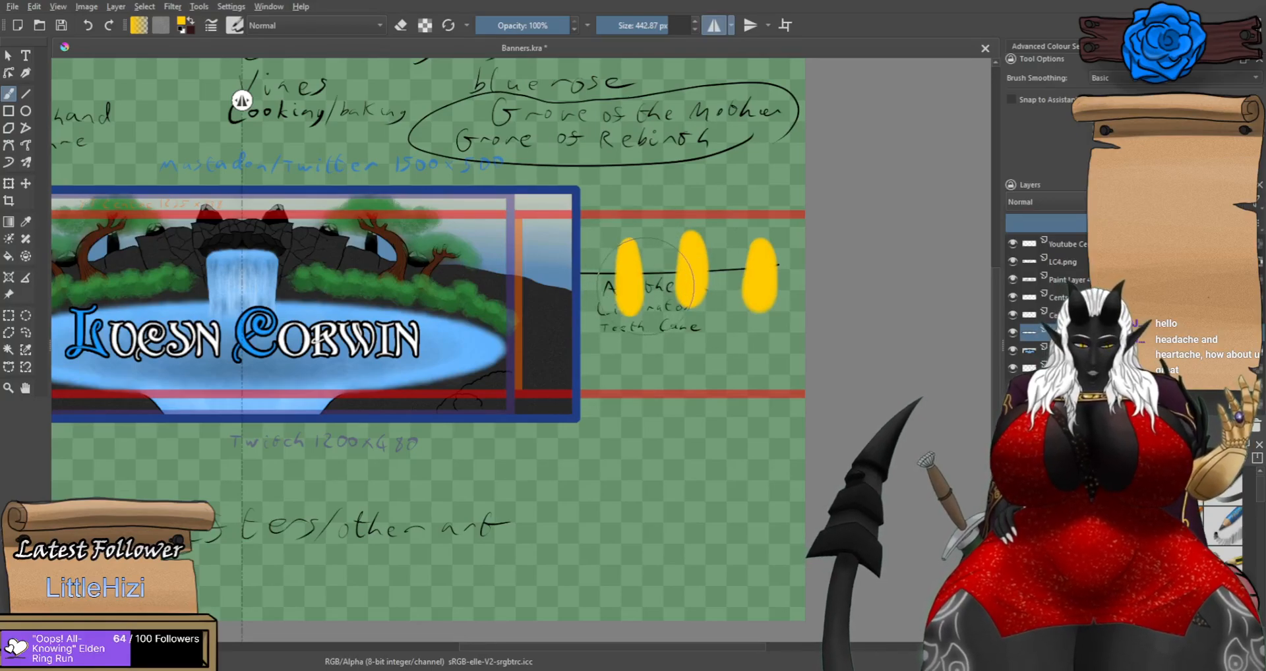
scroll(644, 283, "down", 2)
scroll(607, 253, "up", 1)
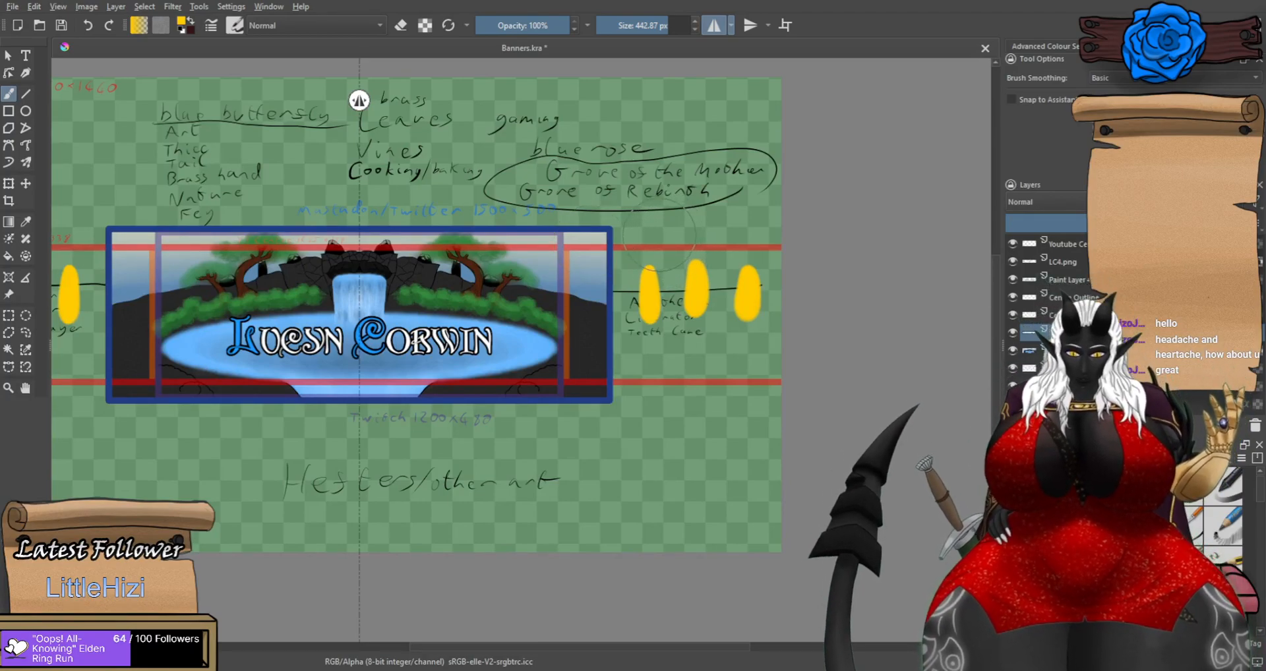
key("ctrl+z")
key("ctrl+z")
key("ctrl+z")
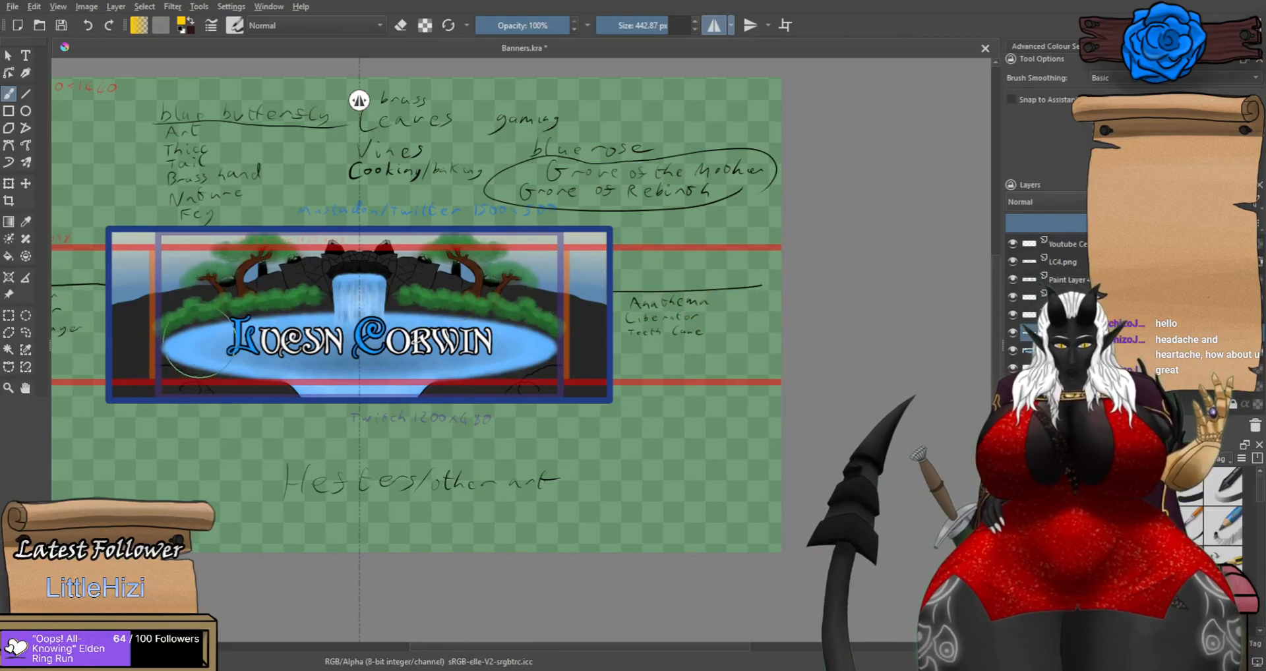
Set up a black 40.24 px brush on the lineart layer, testing it with a small loop that is undone.
scroll(210, 290, "up", 1)
scroll(658, 221, "up", 2)
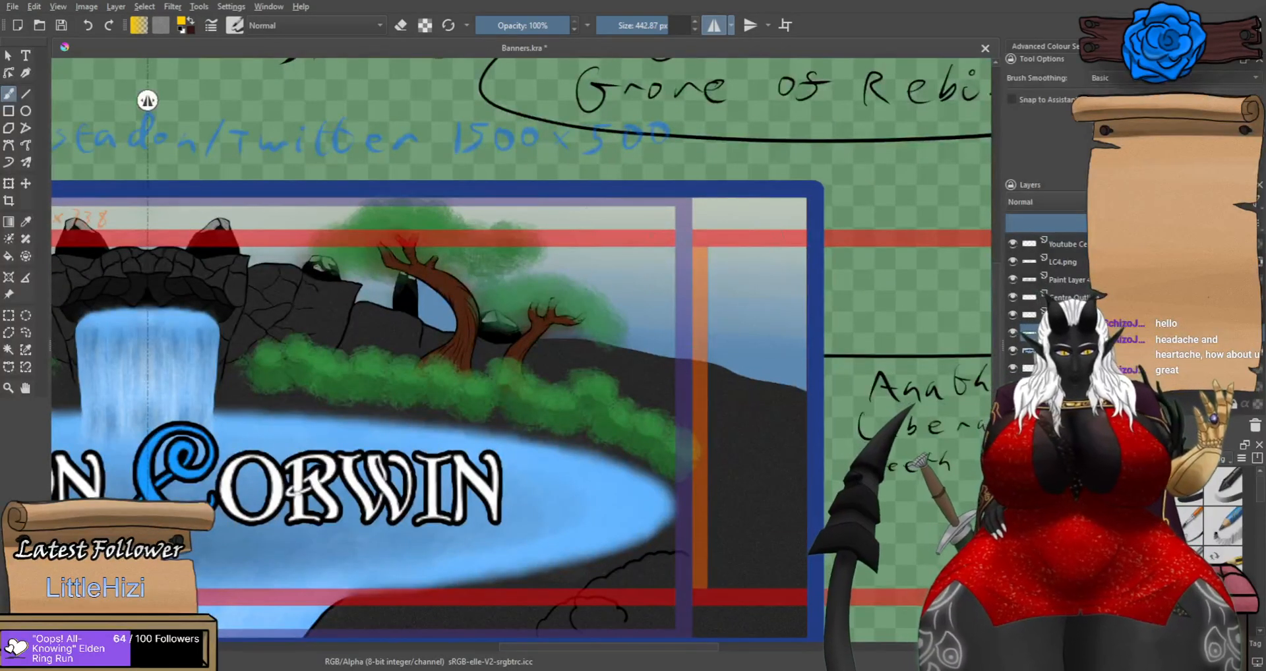
left_click(180, 31)
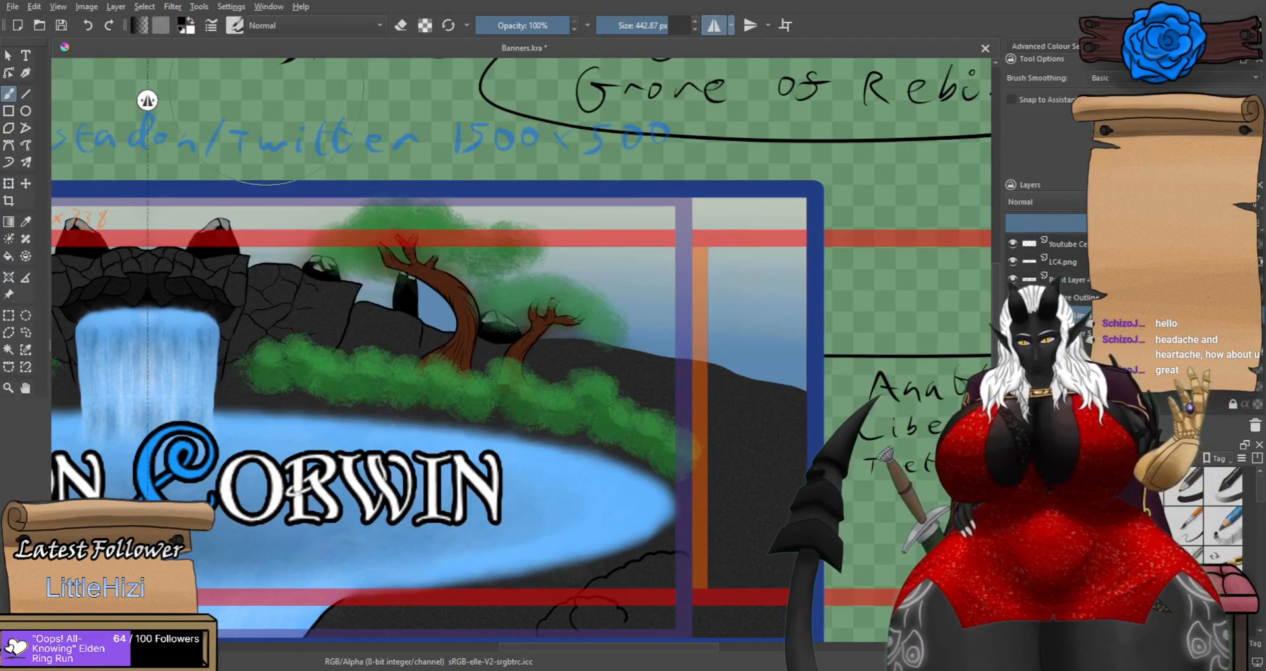
left_click(618, 25)
left_click_drag(618, 17, 629, 8)
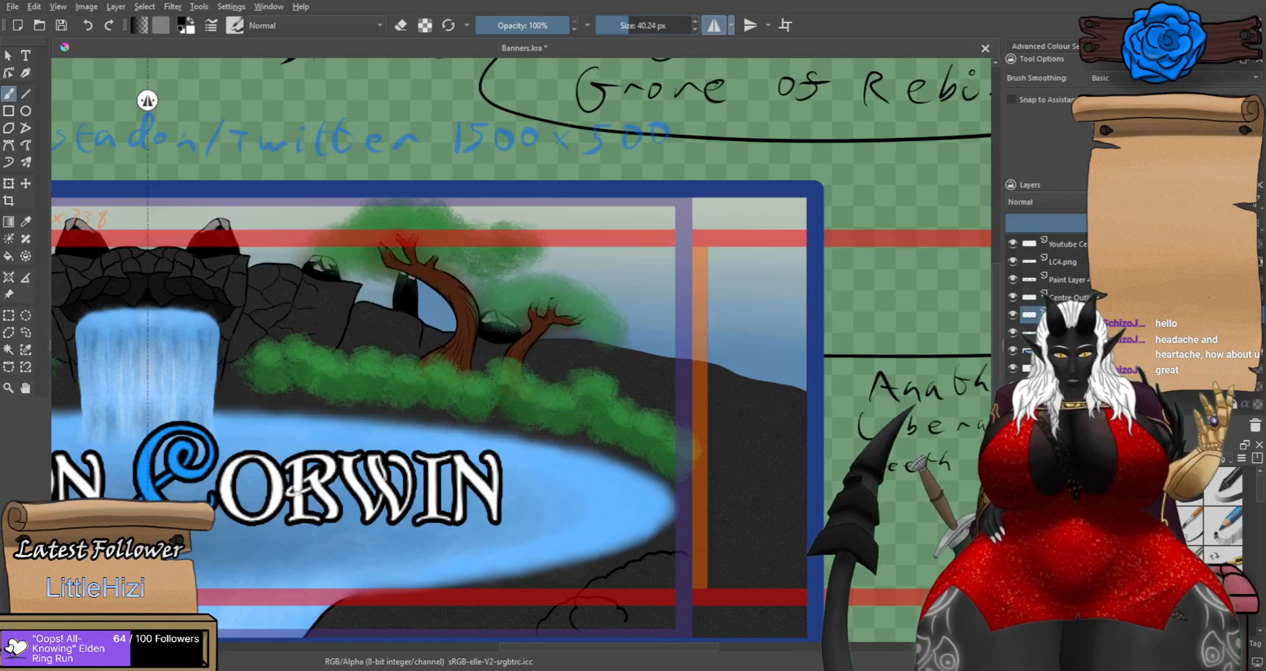
mouse_move(632, 295)
left_mouse_down()
mouse_move(642, 314)
mouse_move(613, 343)
left_mouse_up()
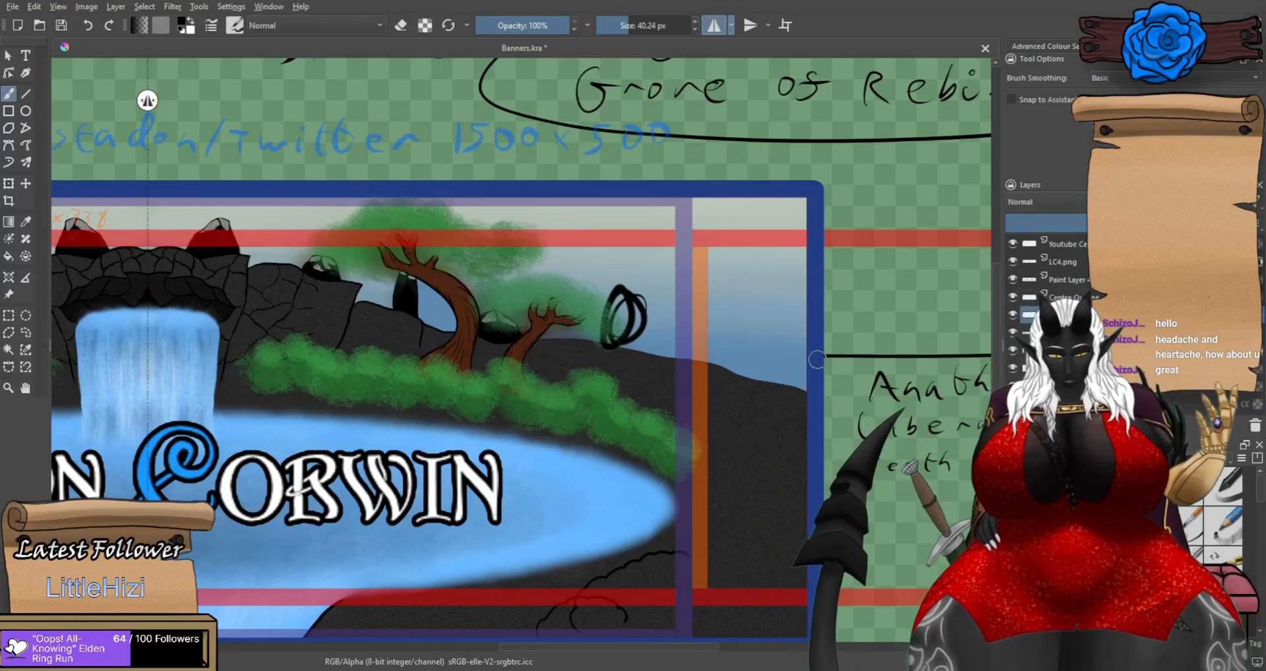
key("ctrl+z")
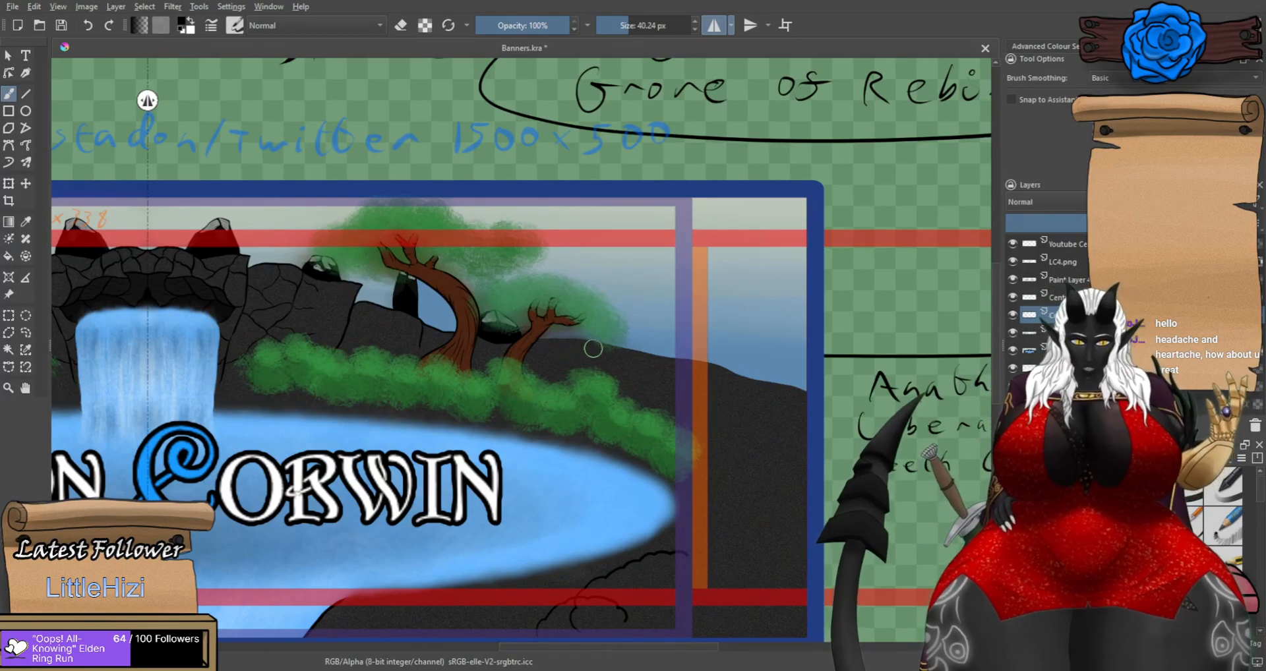
Draw the trunk outline of a new tree on the outer slope, curving its two edges outward into spreading limbs.
scroll(640, 387, "up", 2)
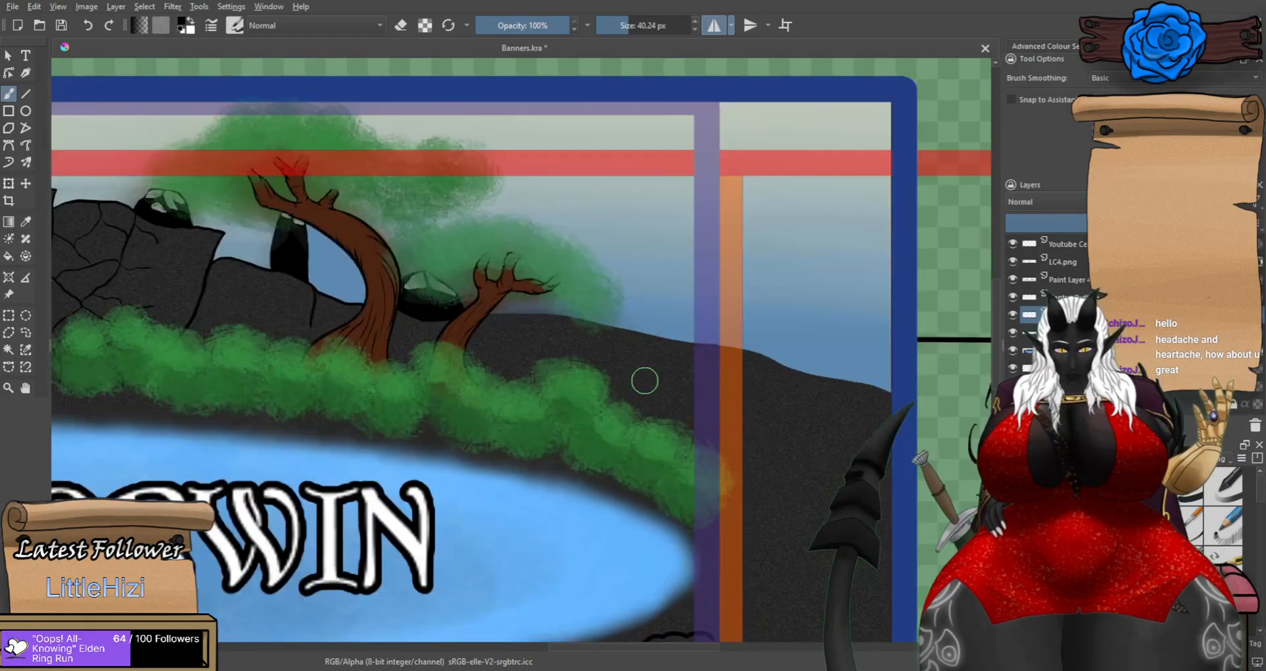
scroll(649, 369, "up", 2)
scroll(596, 465, "up", 2)
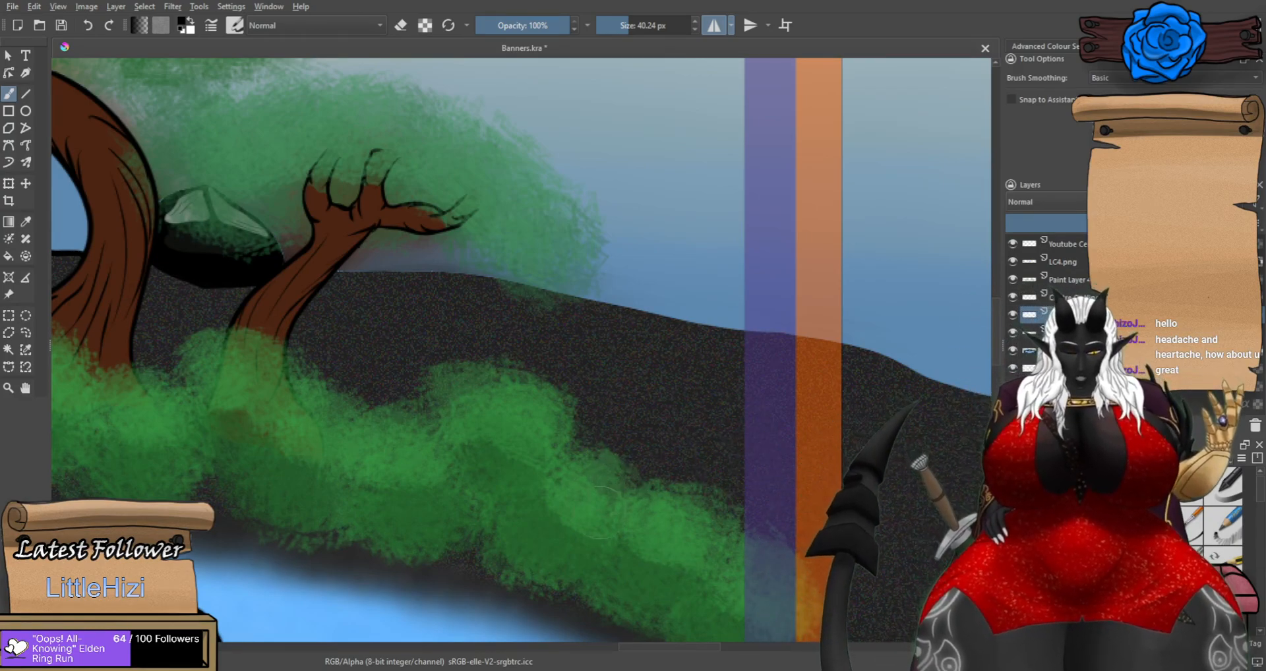
left_click_drag(609, 331, 605, 465)
mouse_move(609, 331)
left_mouse_down()
mouse_move(592, 257)
mouse_move(432, 86)
left_mouse_up()
left_click_drag(683, 517, 666, 572)
left_click_drag(618, 536, 642, 447)
key("ctrl+z")
mouse_move(636, 543)
left_mouse_down()
mouse_move(623, 429)
mouse_move(636, 376)
mouse_move(772, 218)
mouse_move(864, 135)
left_mouse_up()
key("ctrl+z")
mouse_move(640, 531)
left_mouse_down()
mouse_move(630, 372)
mouse_move(837, 250)
left_mouse_up()
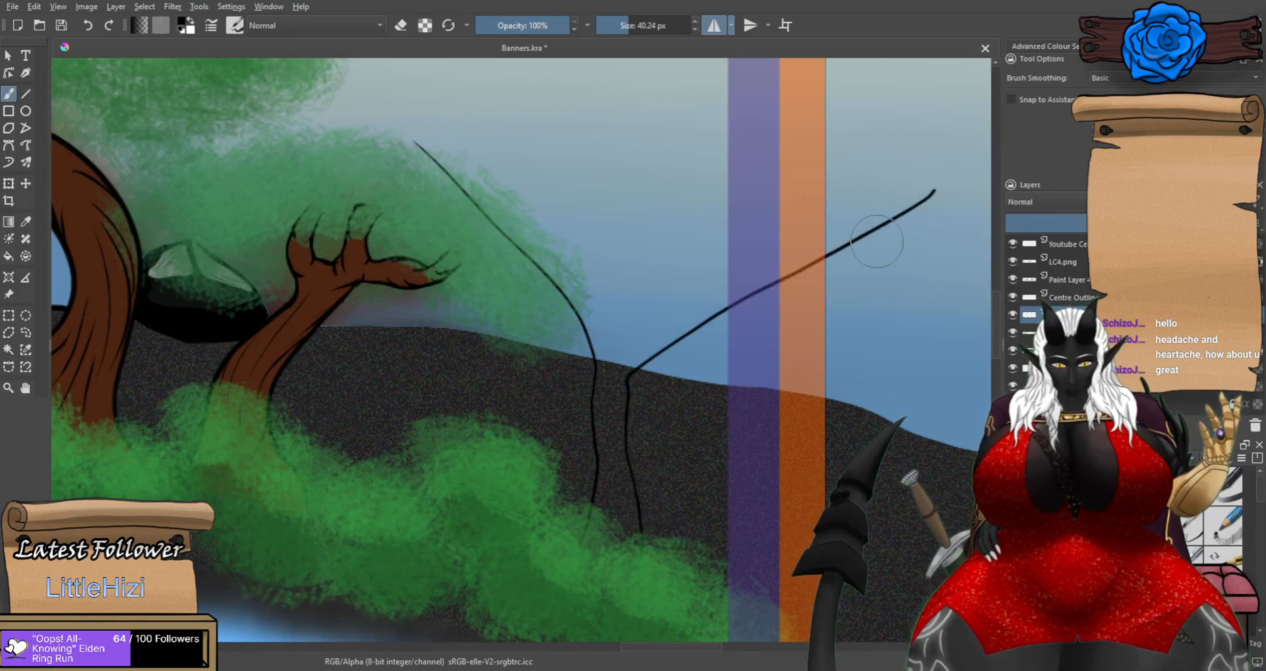
key("ctrl+z")
mouse_move(649, 546)
left_mouse_down()
mouse_move(627, 417)
mouse_move(676, 346)
mouse_move(974, 151)
left_mouse_up()
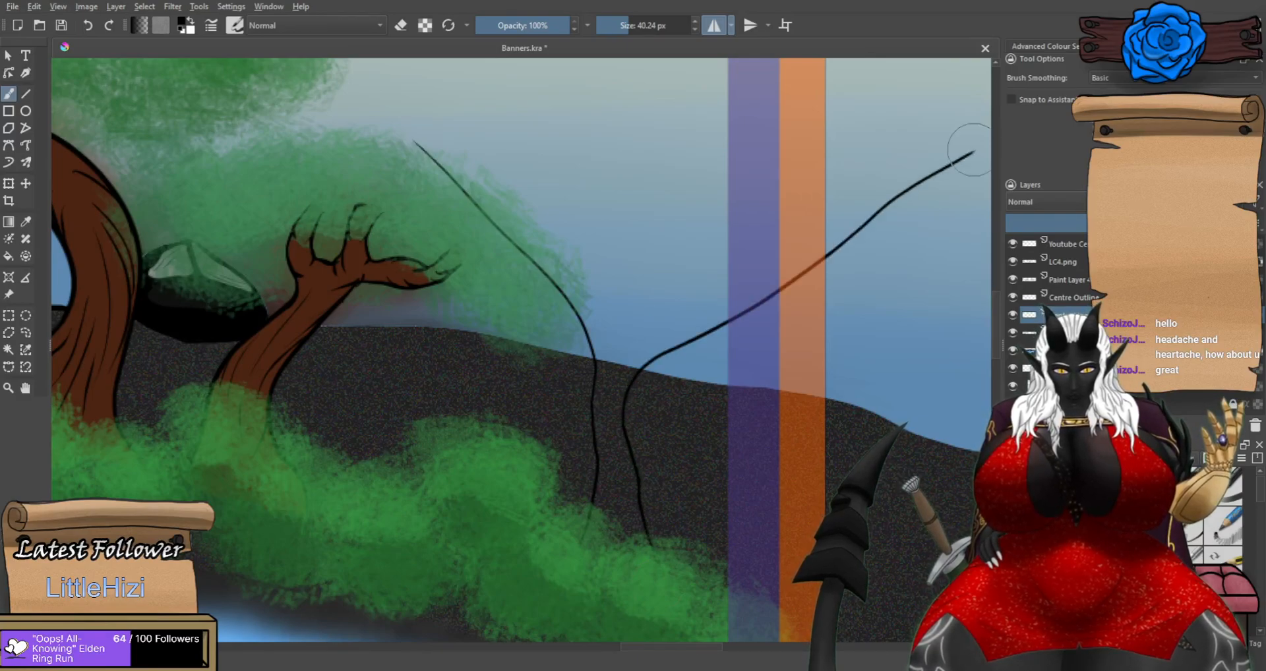
Draw the upper edge of the new tree's outer limb and the adjoining edge of a middle branch rising from the fork.
left_click_drag(795, 352, 653, 448)
mouse_move(801, 248)
left_mouse_down()
mouse_move(747, 270)
mouse_move(706, 302)
mouse_move(708, 319)
mouse_move(609, 390)
mouse_move(521, 421)
mouse_move(596, 350)
left_mouse_up()
key("ctrl+z")
key("ctrl+z")
key("ctrl+z")
left_click_drag(527, 416, 592, 308)
key("ctrl+z")
key("ctrl+z")
left_click_drag(518, 422, 584, 305)
Add the second edge of the new tree's middle branch, running up and outward from the inner fork.
mouse_move(503, 378)
left_mouse_down()
mouse_move(488, 407)
mouse_move(502, 362)
mouse_move(552, 296)
left_mouse_up()
key("ctrl+z")
key("ctrl+z")
key("ctrl+z")
left_click_drag(515, 424, 586, 312)
key("ctrl+z")
left_click_drag(478, 416, 550, 298)
key("ctrl+z")
left_click_drag(480, 413, 552, 300)
key("ctrl+z")
Draw the second edge of the new tree's inner limb, splitting it into a spreading outer tip and an upright twig.
mouse_move(480, 412)
left_mouse_down()
mouse_move(465, 359)
mouse_move(386, 287)
left_mouse_up()
key("ctrl+z")
mouse_move(481, 409)
left_mouse_down()
mouse_move(442, 326)
mouse_move(449, 359)
mouse_move(409, 241)
mouse_move(407, 300)
mouse_move(387, 248)
mouse_move(404, 318)
left_mouse_up()
key("ctrl+z")
key("ctrl+z")
left_click_drag(388, 249, 399, 320)
key("ctrl+z")
key("ctrl+z")
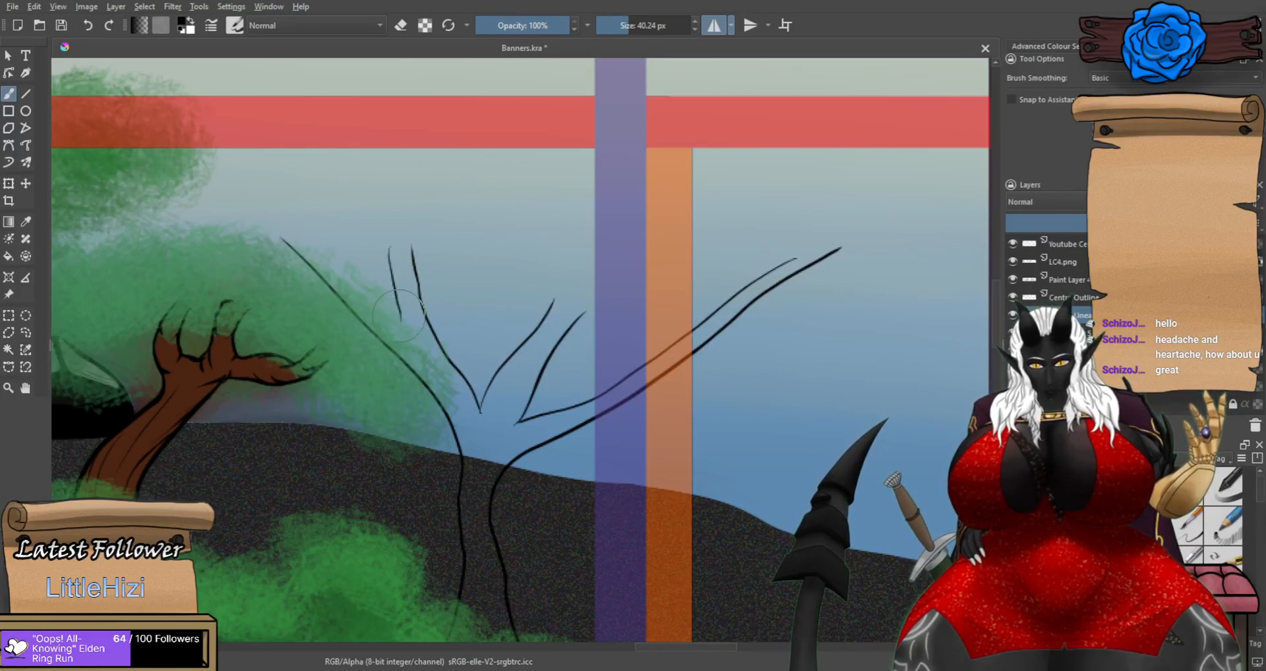
scroll(327, 272, "up", 1)
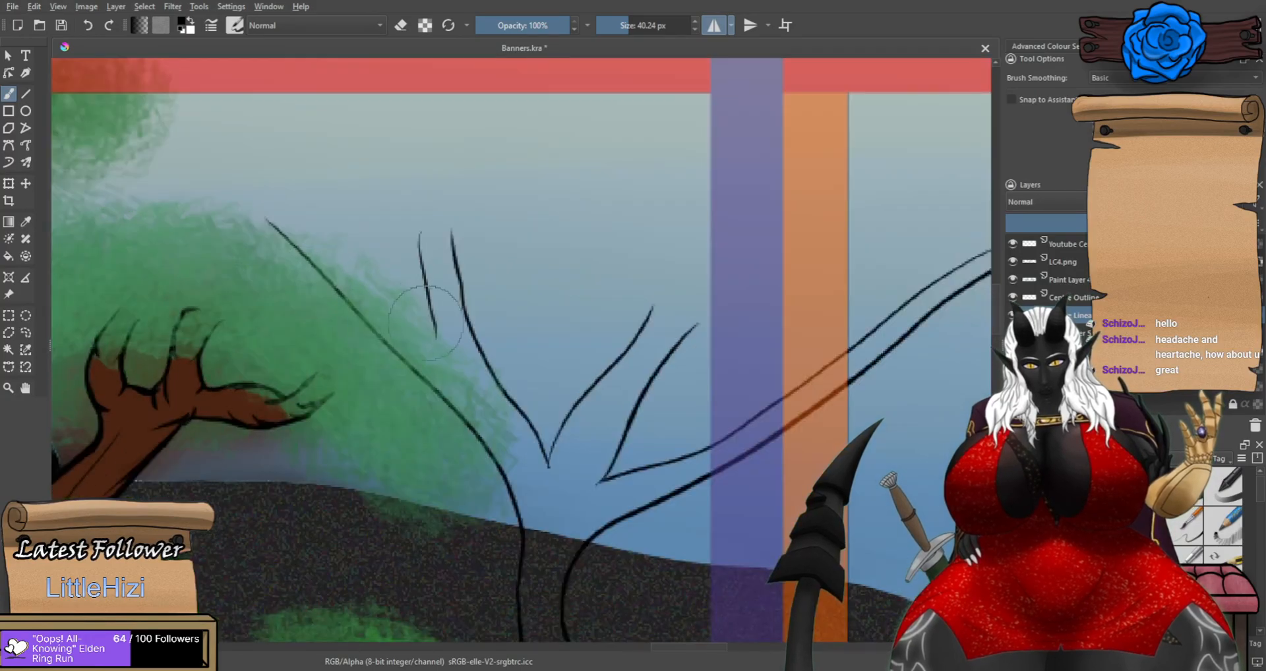
mouse_move(435, 339)
left_mouse_down()
mouse_move(356, 263)
mouse_move(290, 226)
left_mouse_up()
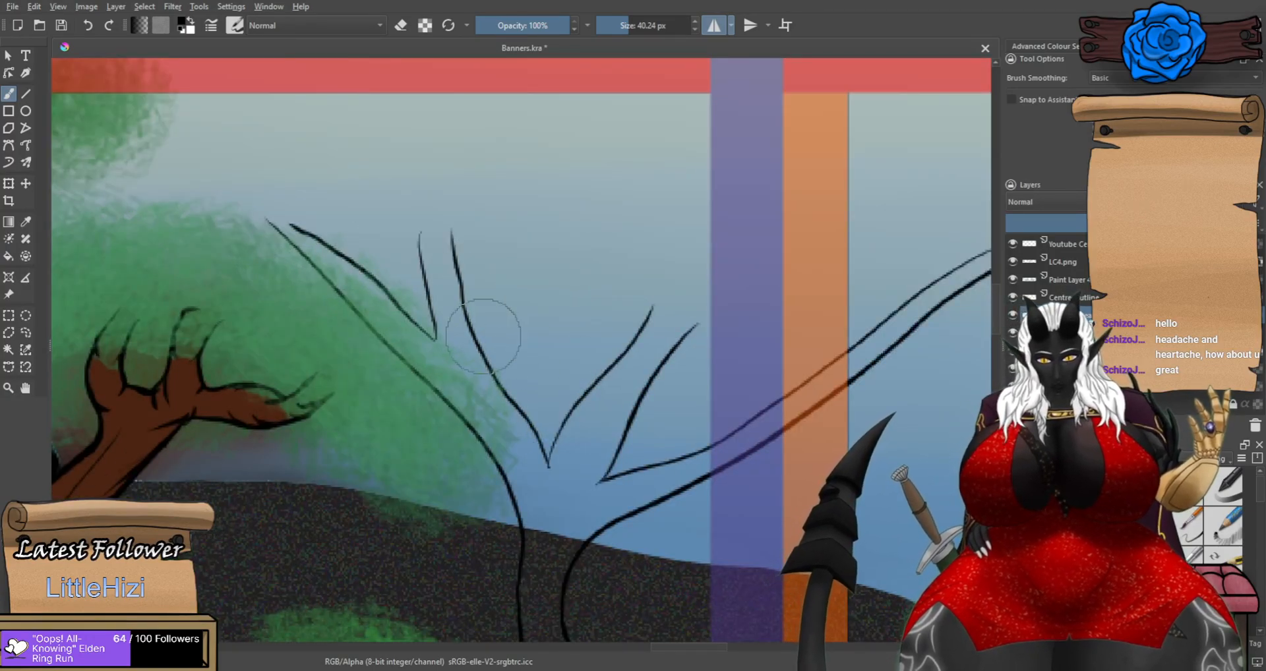
Erase the upper part of the upright twig's right edge and redraw it bending outward into a second tip.
key("e")
mouse_move(463, 228)
left_mouse_down()
mouse_move(501, 389)
mouse_move(547, 252)
mouse_move(469, 339)
mouse_move(438, 250)
left_mouse_up()
key("e")
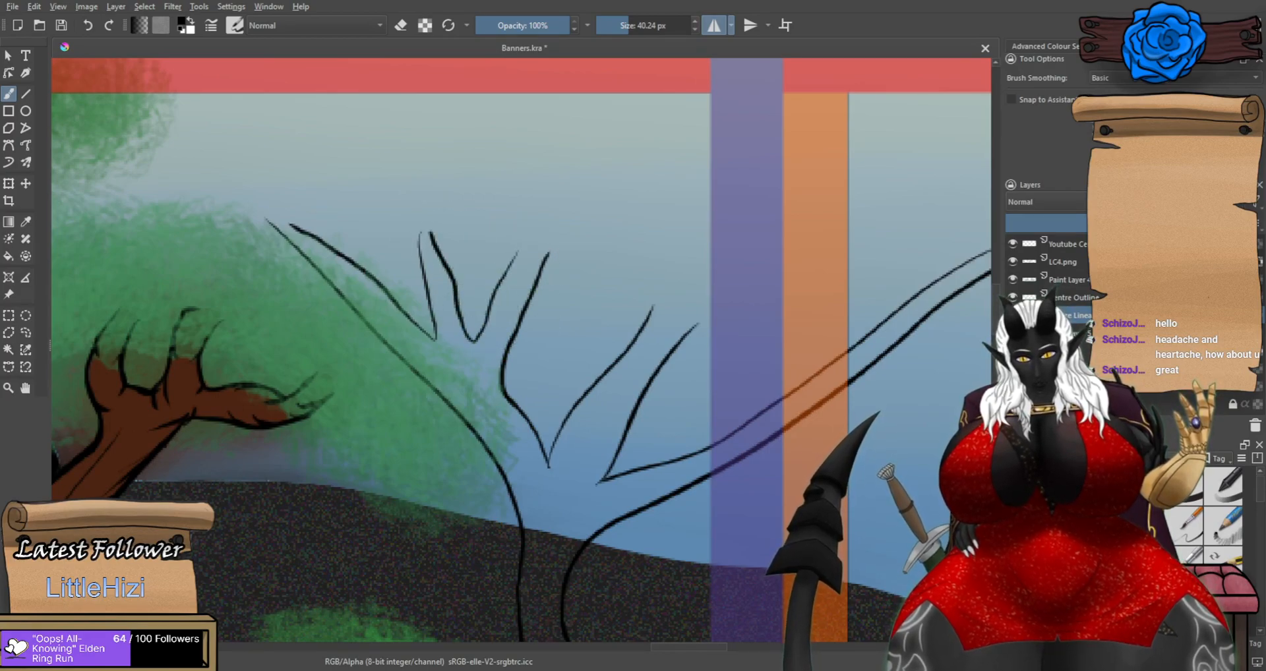
Redraw the V-shaped notch between the inner limb's two upright twigs until the twigs taper evenly.
key("ctrl+z")
left_click_drag(534, 251, 464, 343)
key("ctrl+z")
left_click_drag(533, 251, 461, 325)
key("ctrl+z")
left_click_drag(535, 251, 474, 344)
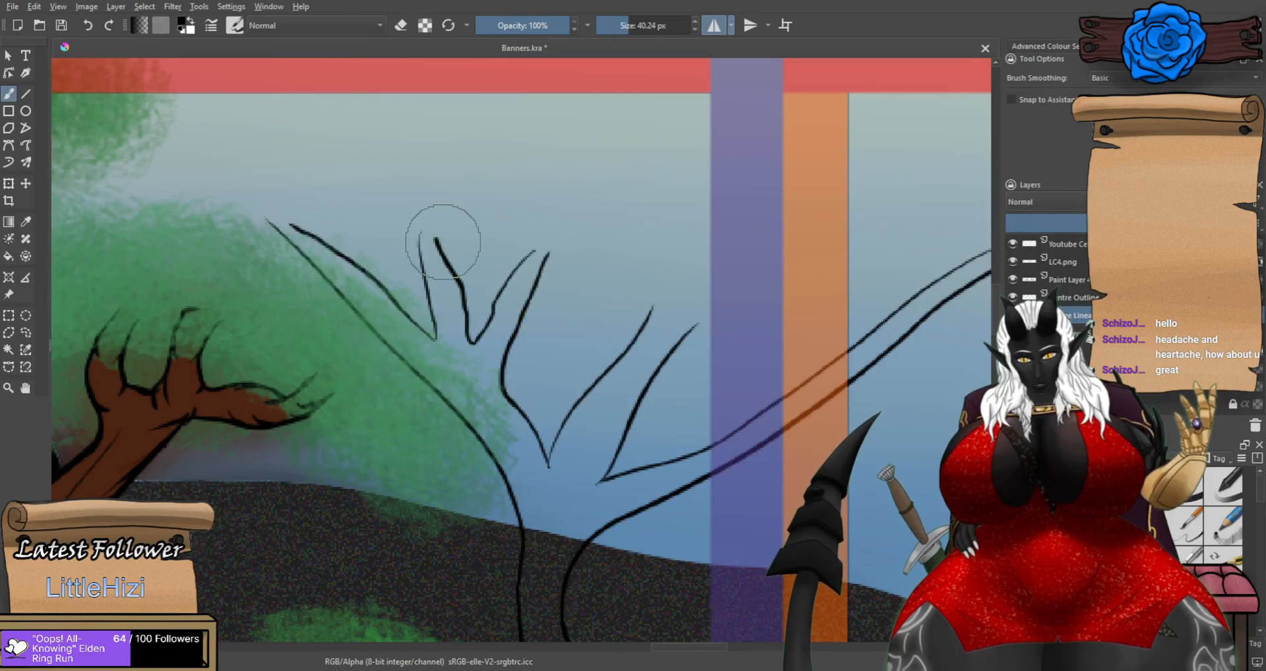
key("ctrl+z")
mouse_move(528, 243)
left_mouse_down()
mouse_move(499, 270)
mouse_move(477, 320)
mouse_move(443, 288)
left_mouse_up()
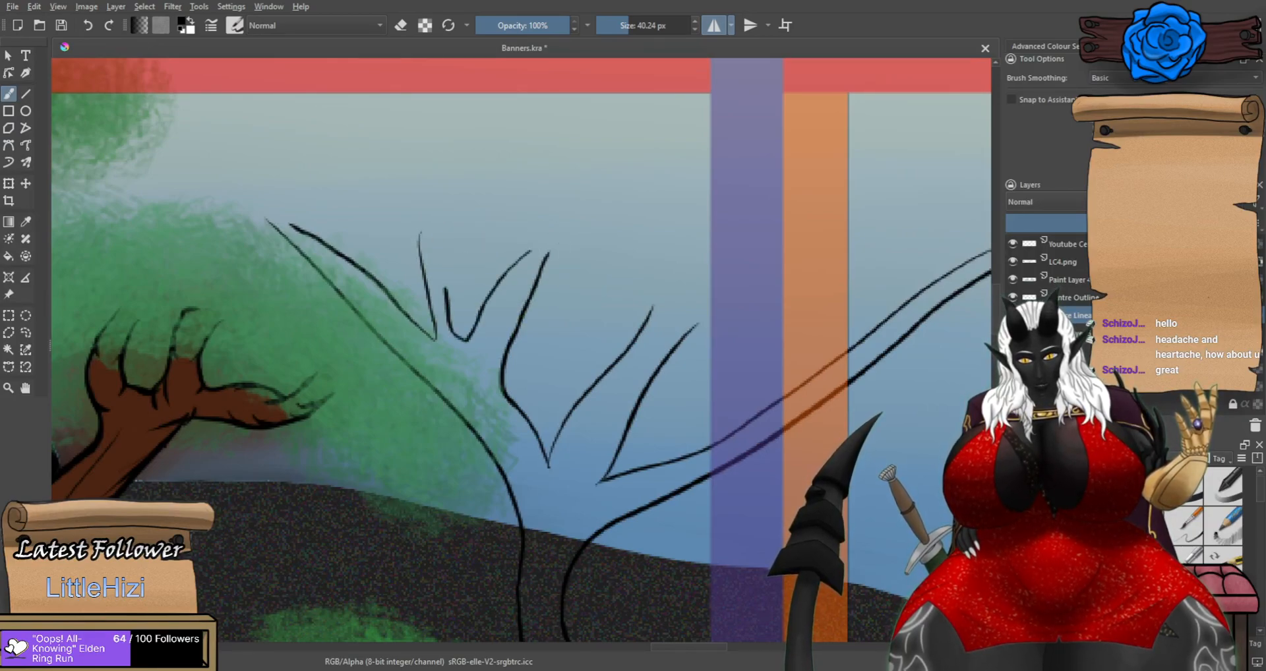
key("ctrl+z")
left_click_drag(537, 249, 516, 272)
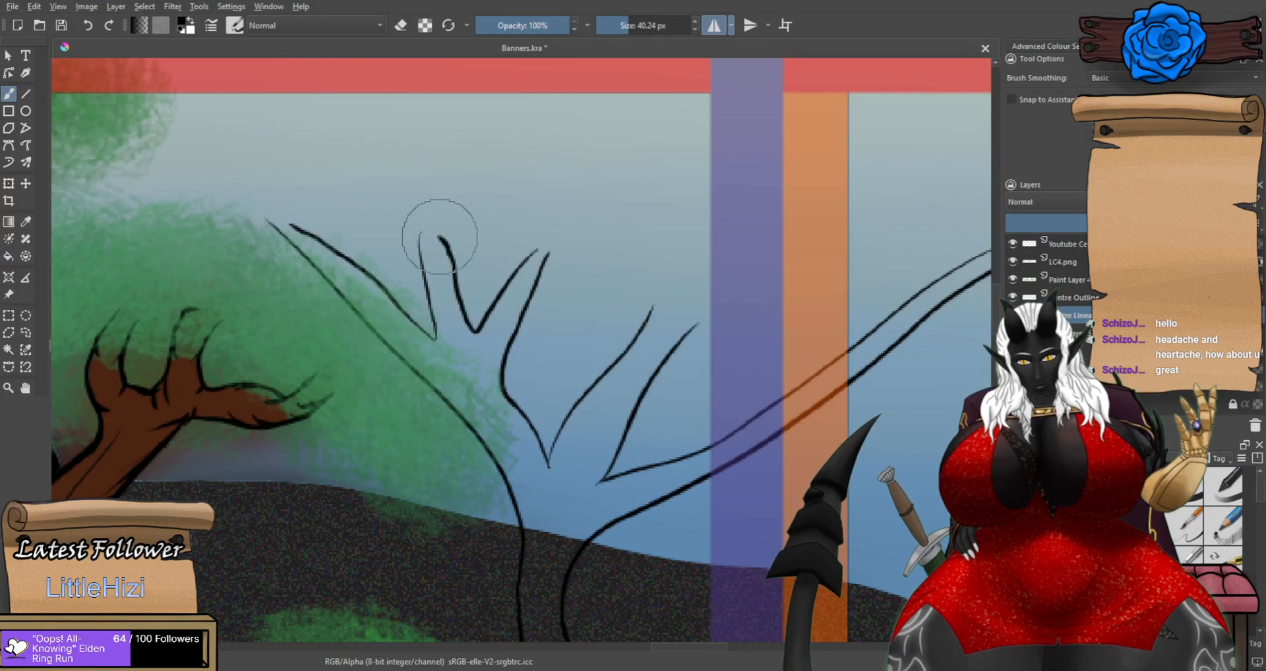
Erase the end of the outer limb's upper edge and redraw it as a side branch forking into tapering twigs.
scroll(452, 239, "down", 3)
scroll(465, 226, "up", 5)
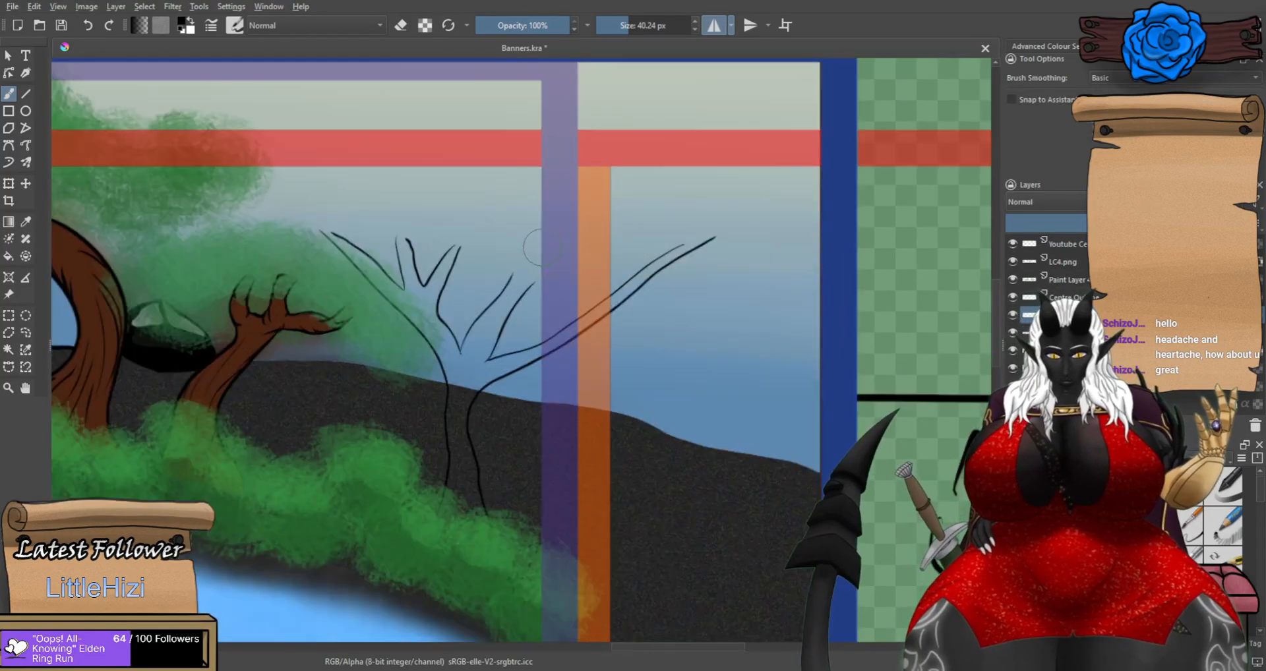
key("e")
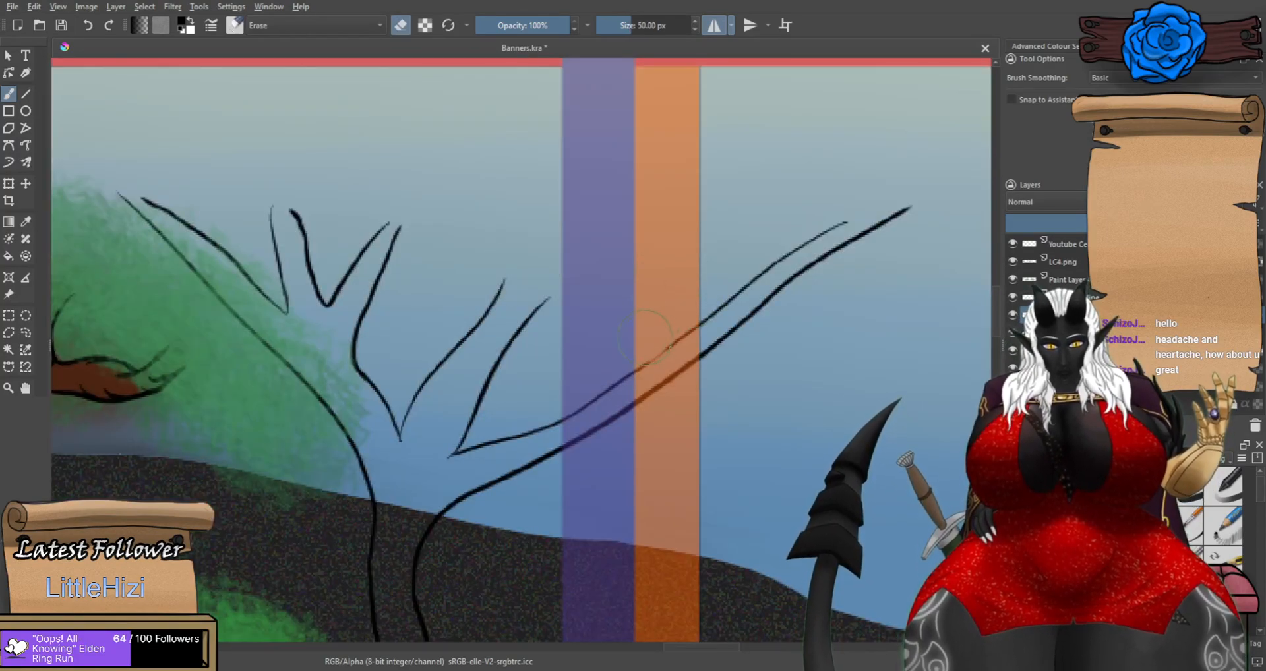
mouse_move(714, 292)
left_mouse_down()
mouse_move(808, 211)
mouse_move(783, 238)
mouse_move(794, 236)
left_mouse_up()
key("e")
key("ctrl+z")
key("ctrl+z")
left_click_drag(872, 209, 793, 246)
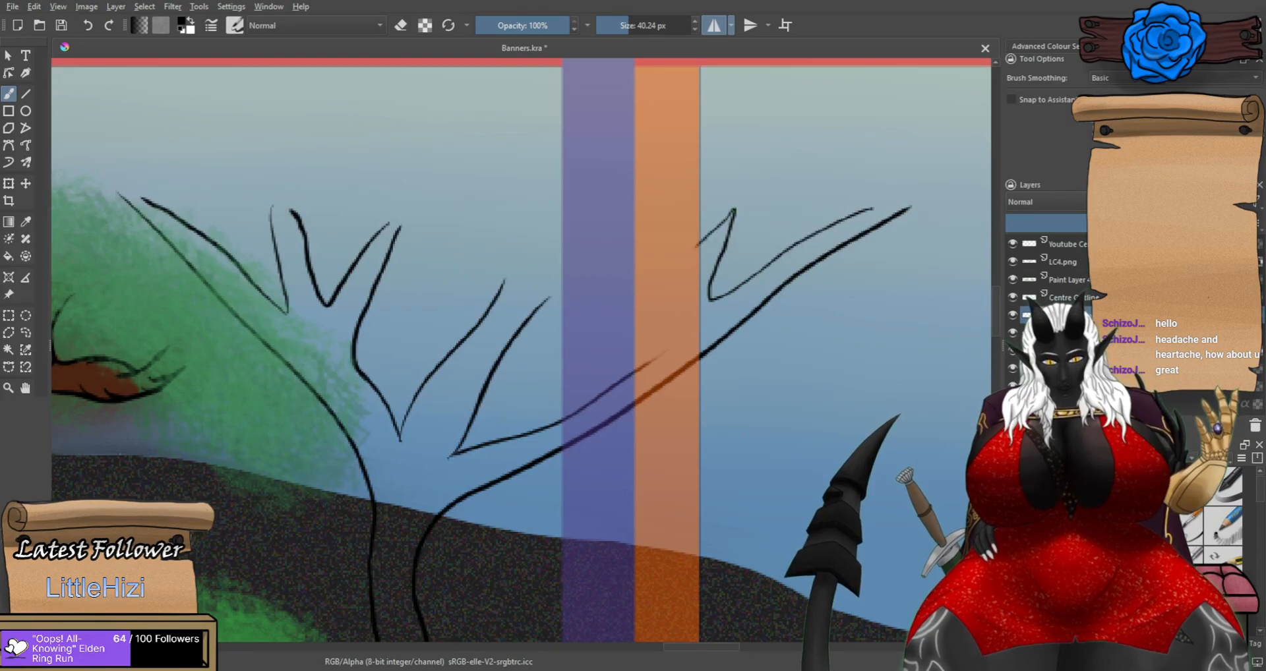
key("ctrl+z")
left_click_drag(859, 210, 746, 287)
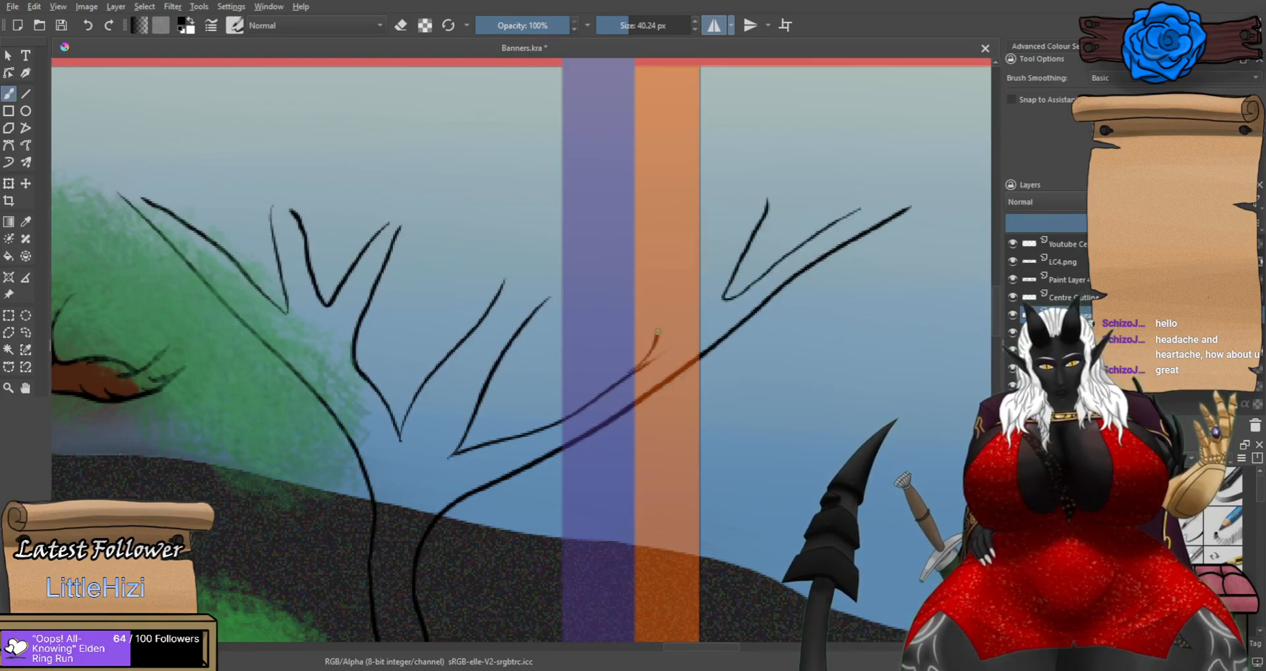
key("ctrl+z")
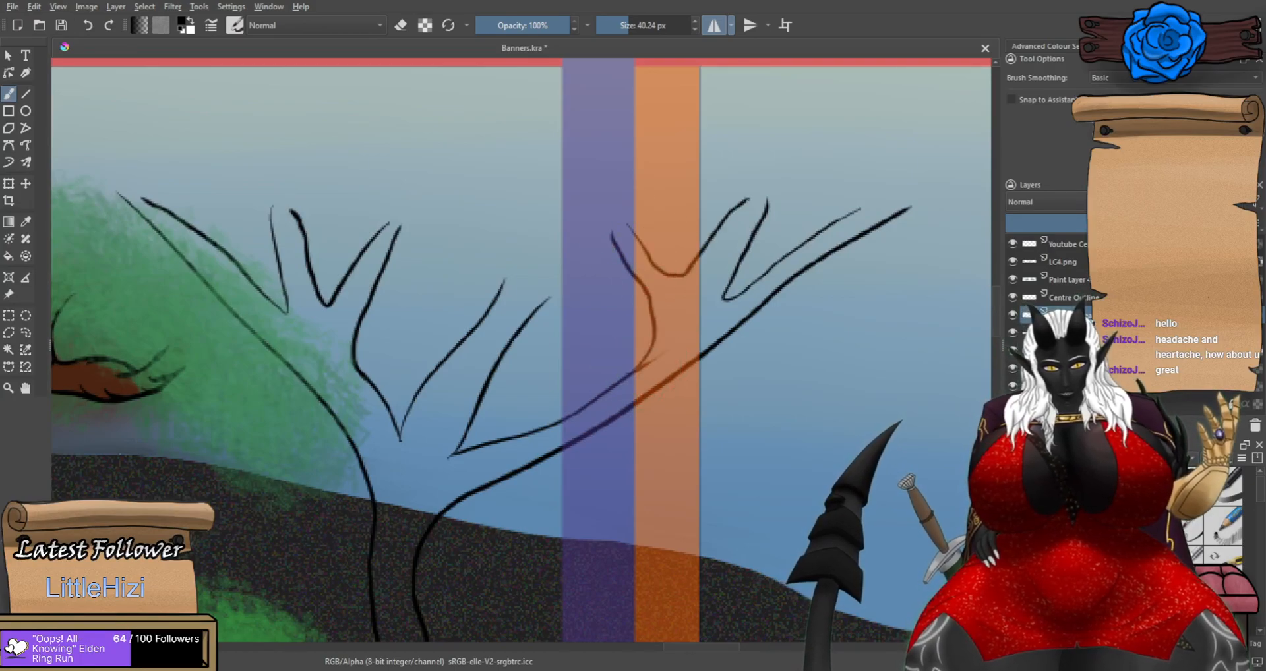
Thicken and extend the line corners at the new tree's central fork and the inner limb's twig forks.
scroll(744, 200, "down", 4)
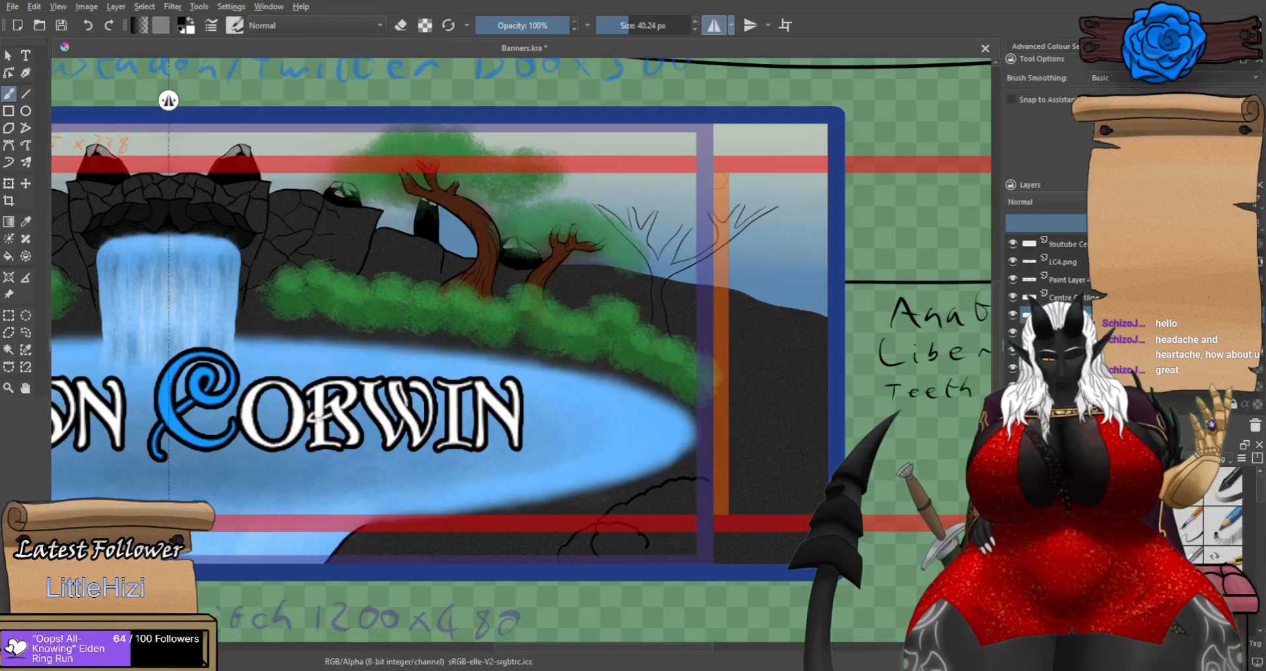
scroll(710, 184, "down", 4)
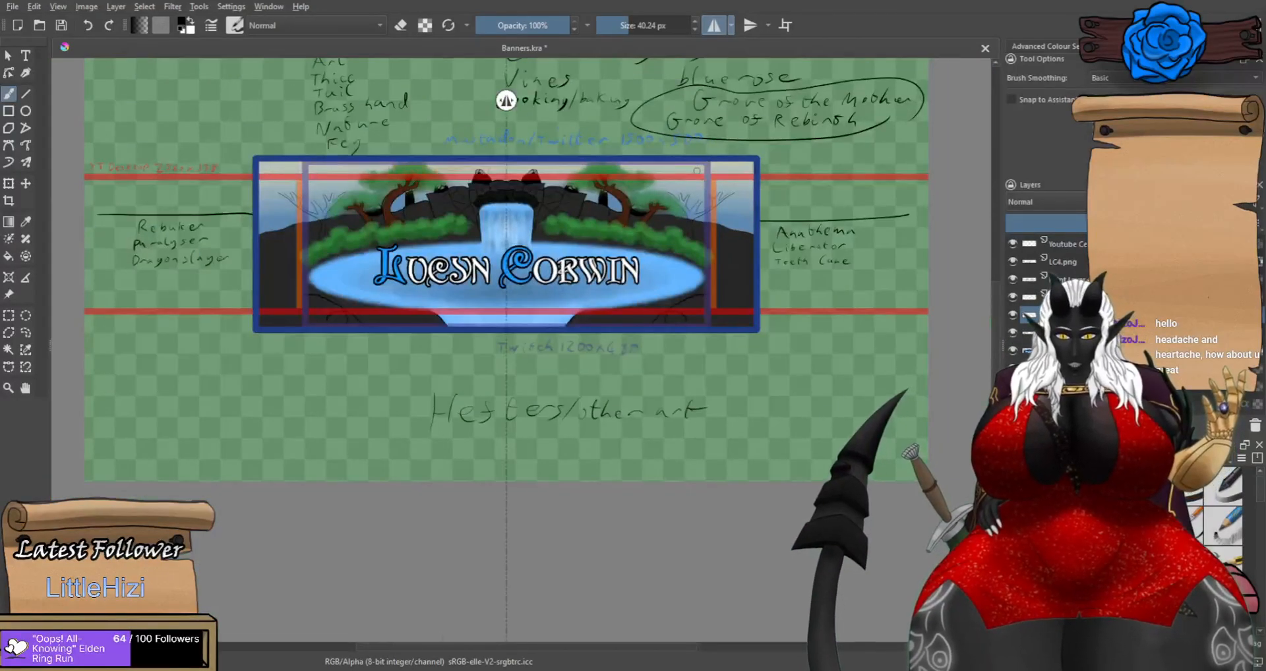
scroll(697, 170, "up", 5)
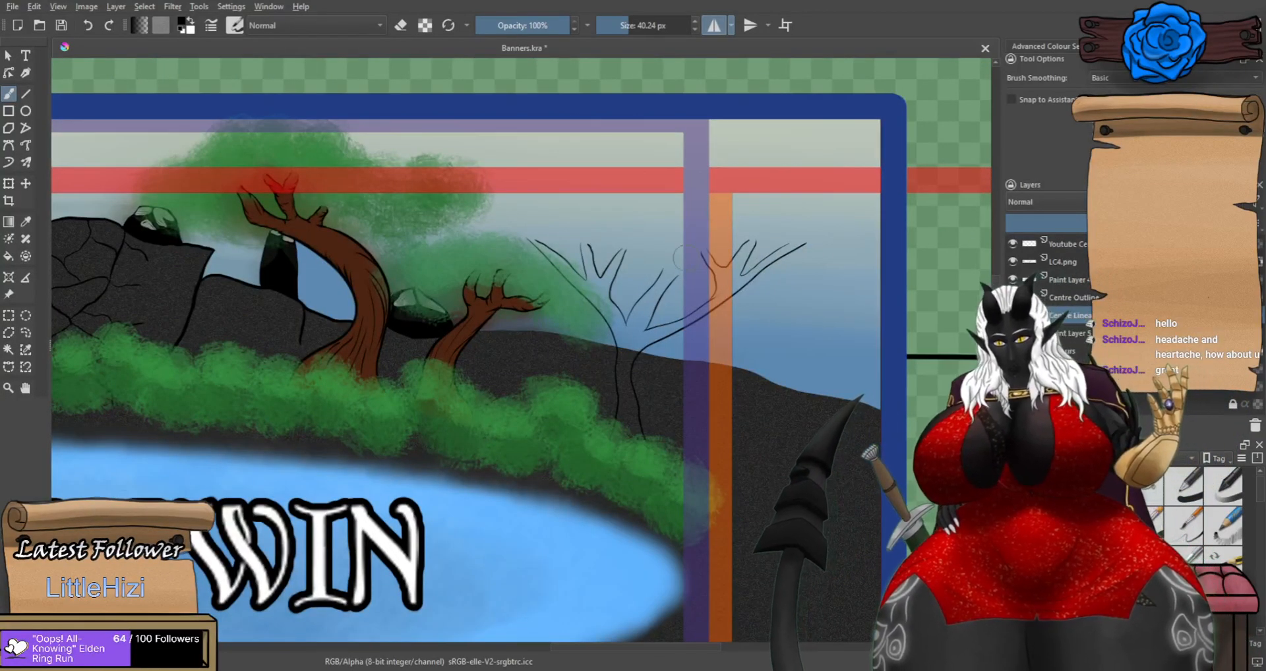
scroll(720, 254, "up", 2)
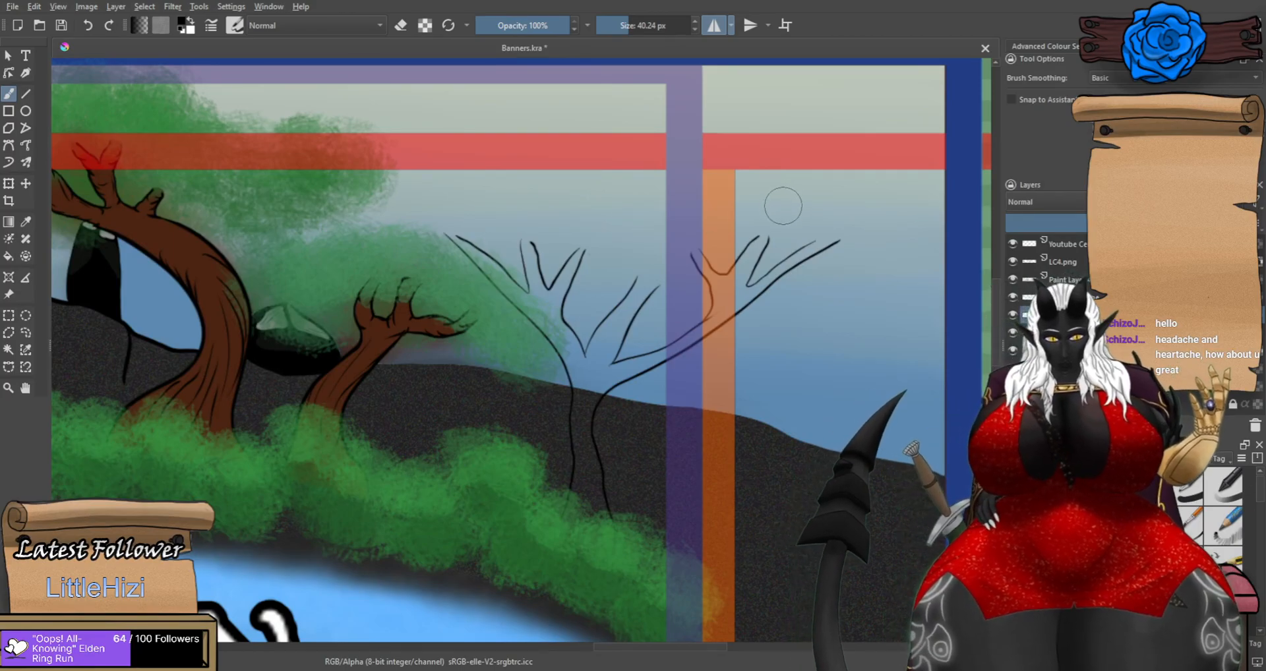
scroll(612, 364, "up", 5)
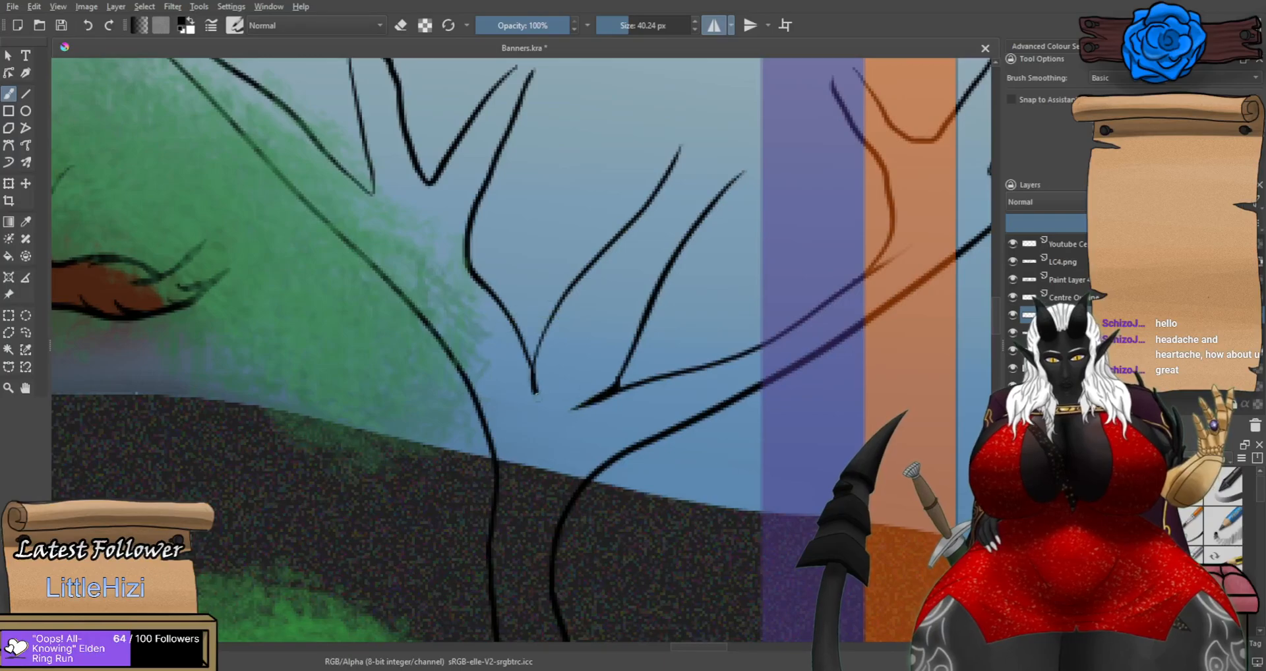
left_click_drag(419, 174, 420, 201)
scroll(396, 198, "down", 4)
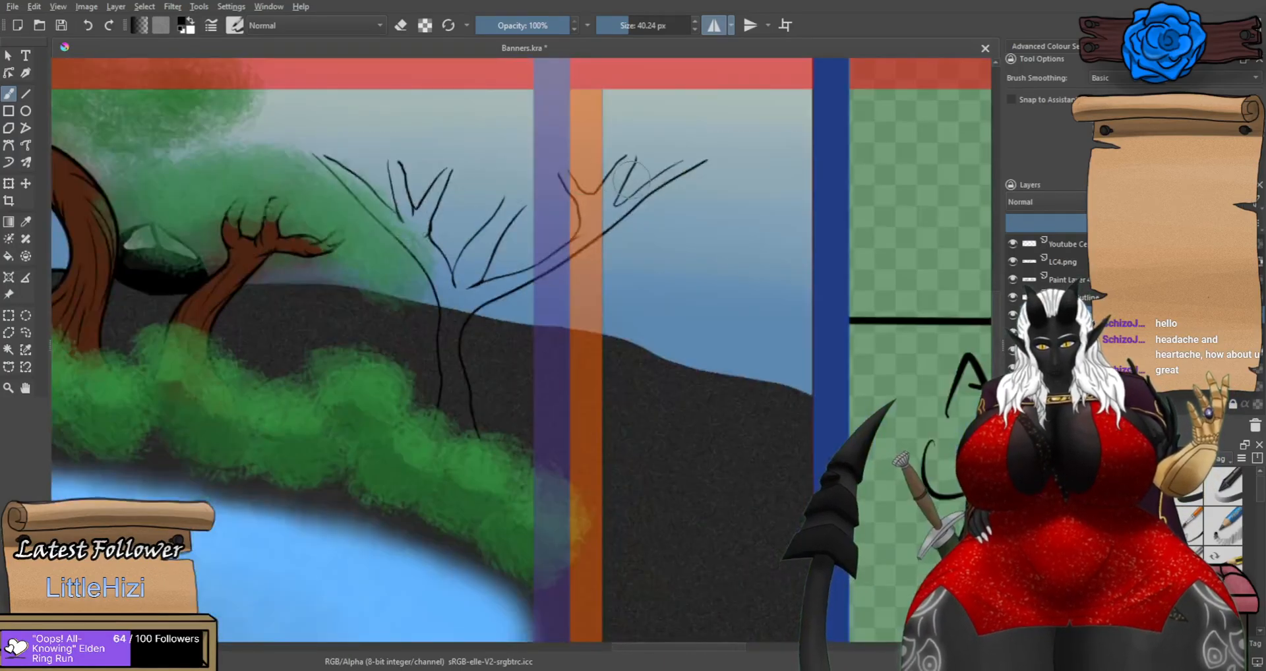
Accent the outer limb's forks and add short bark ticks and curved creases along the limb and its twigs.
scroll(567, 195, "up", 4)
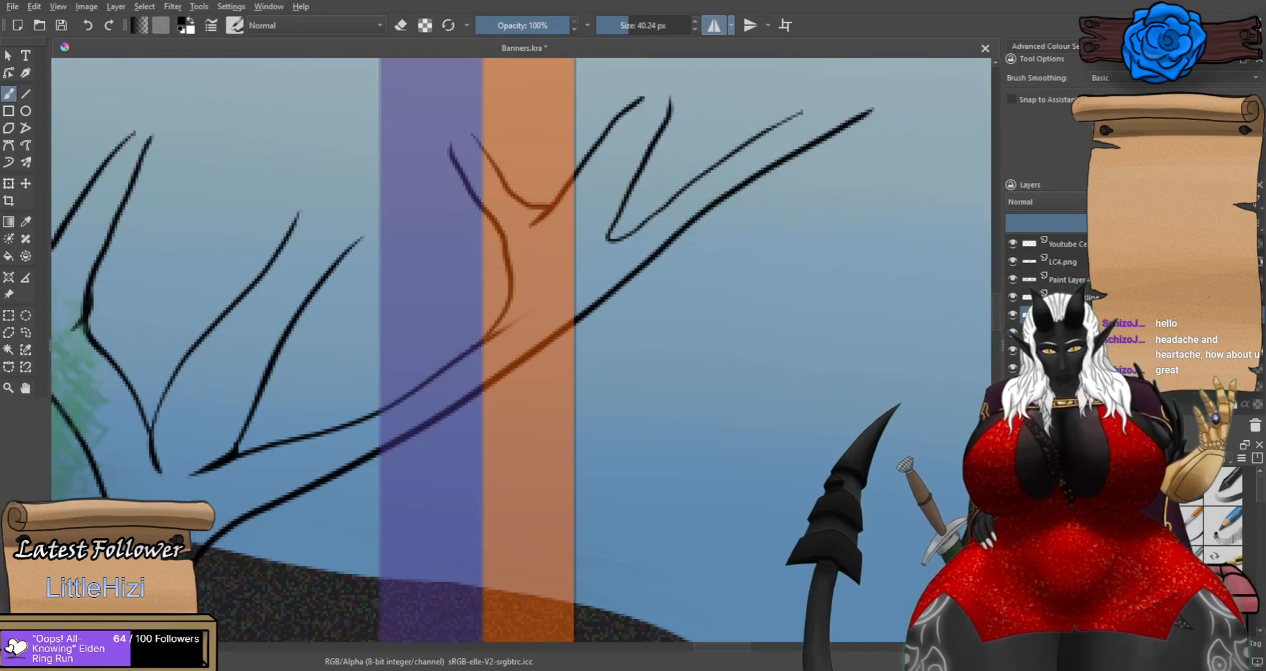
mouse_move(607, 239)
left_mouse_down()
mouse_move(585, 249)
mouse_move(627, 276)
mouse_move(638, 268)
left_mouse_up()
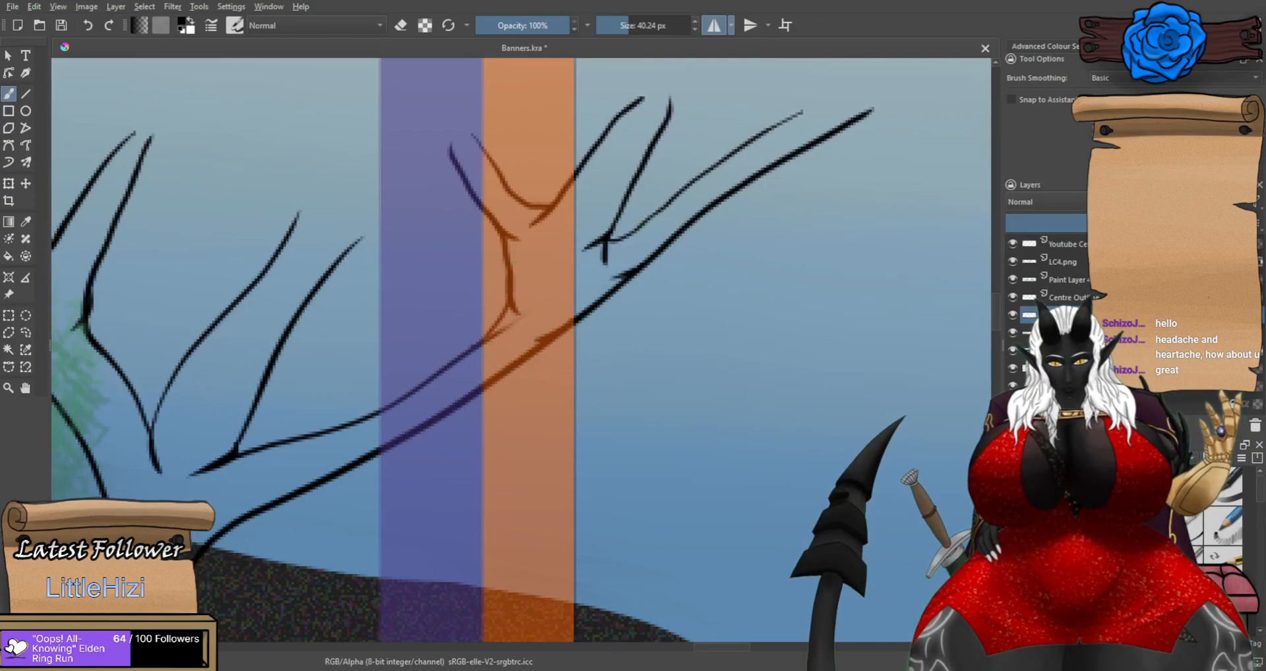
left_click_drag(539, 308, 574, 305)
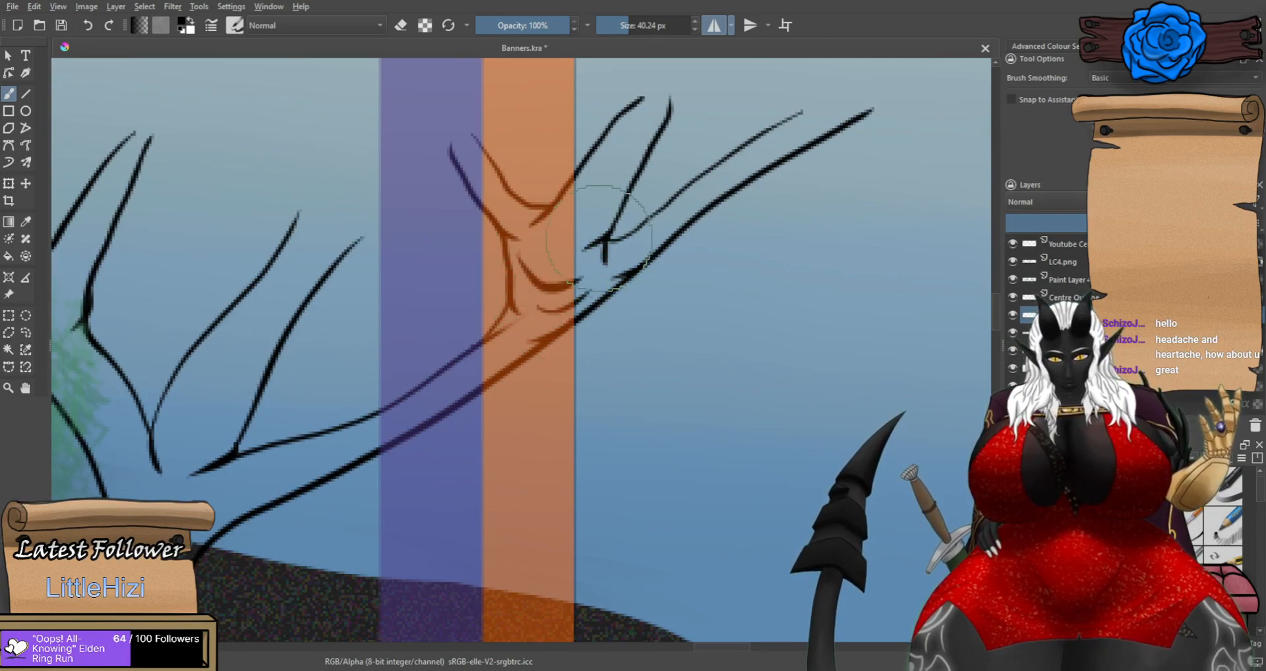
left_click_drag(610, 128, 579, 202)
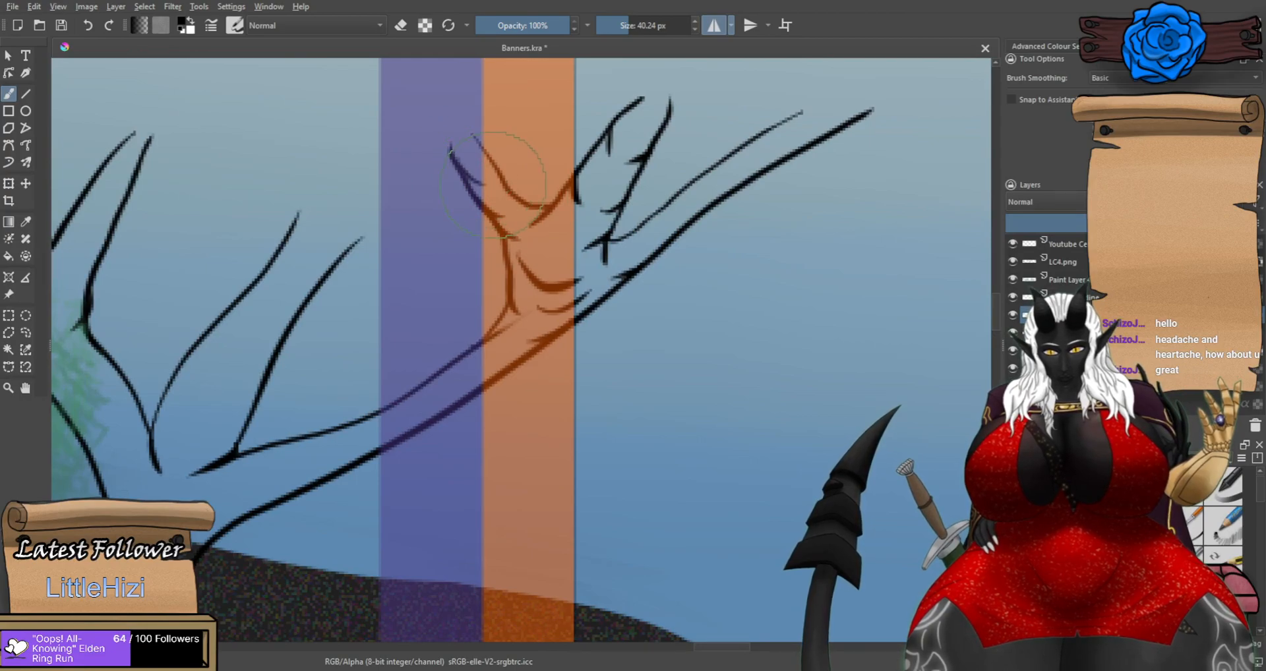
left_click_drag(823, 139, 720, 176)
left_click_drag(697, 216, 675, 215)
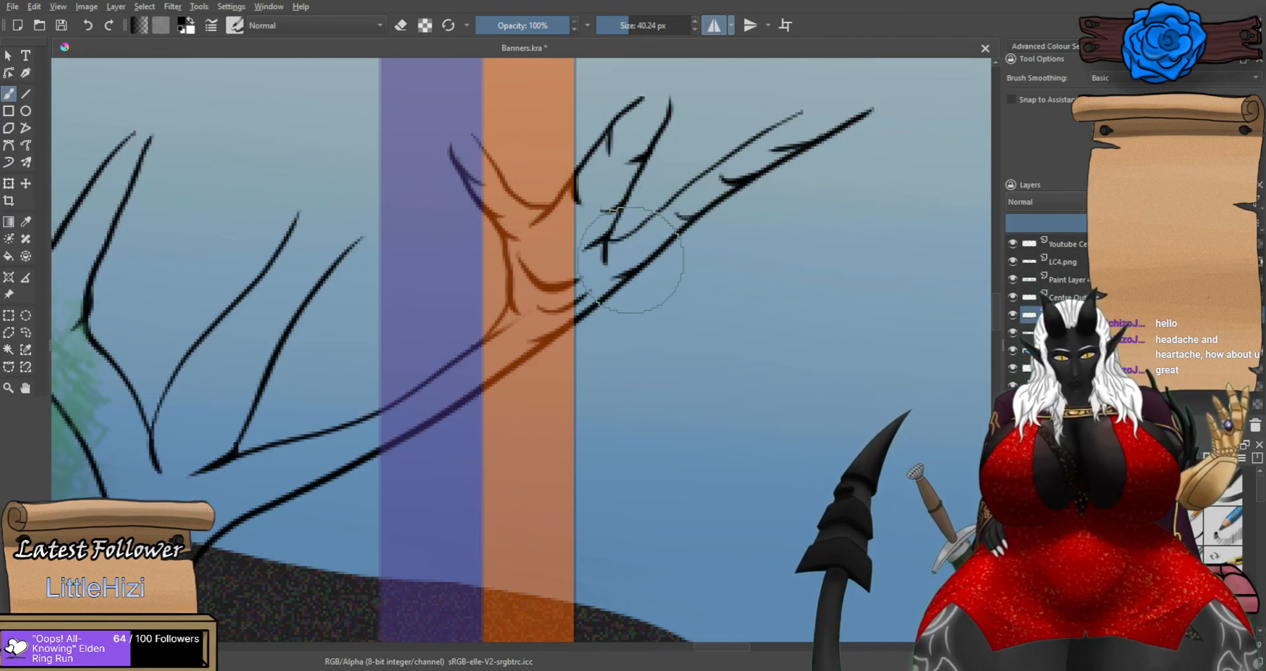
Add short bark ticks along the inner limb and both edges of its upright twigs.
scroll(592, 264, "down", 1)
scroll(294, 416, "up", 2)
scroll(392, 389, "down", 4)
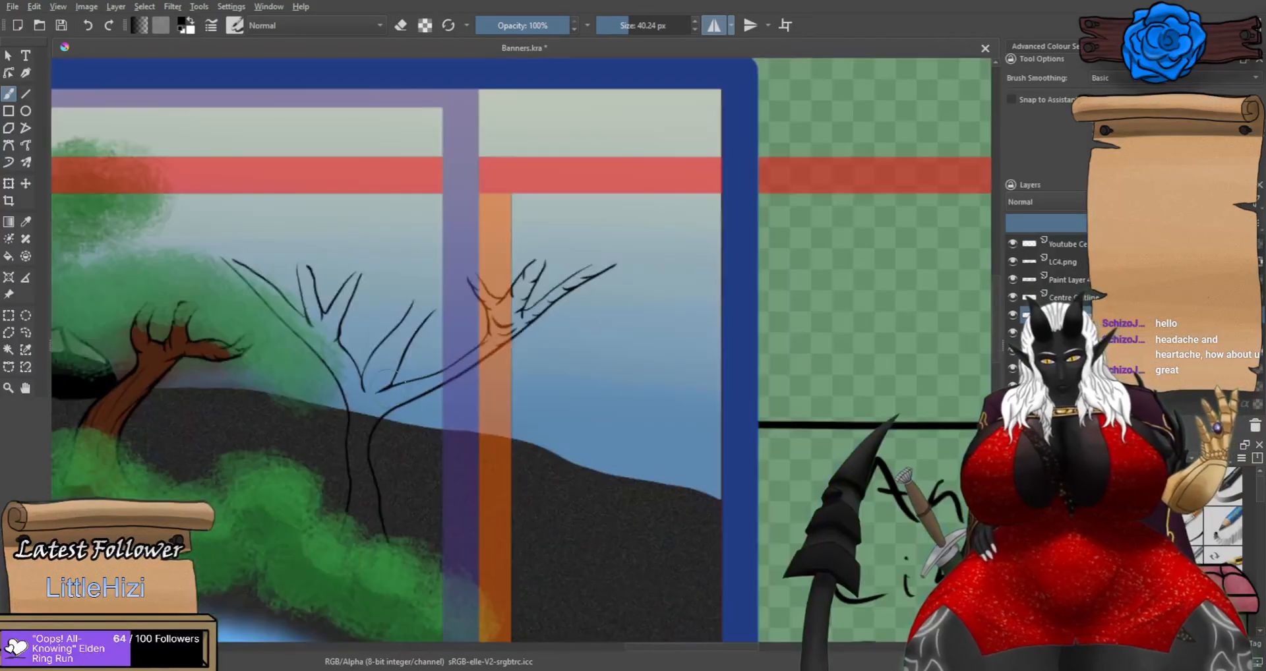
scroll(310, 330, "up", 4)
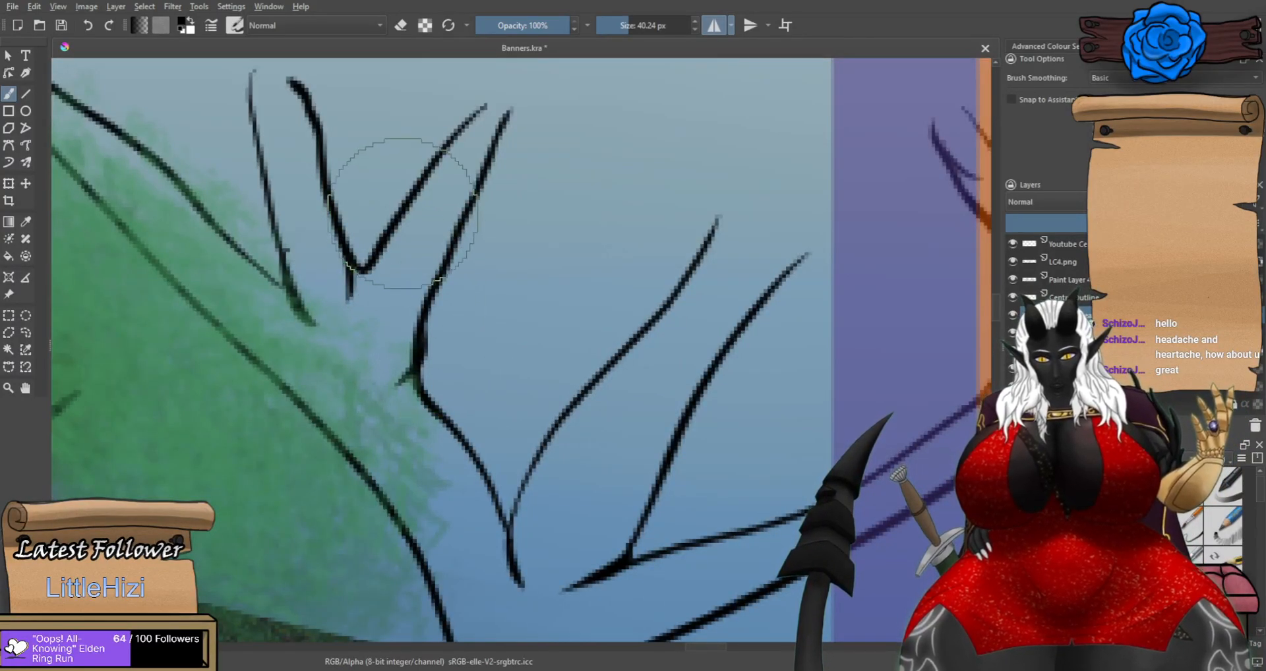
mouse_move(394, 224)
left_mouse_down()
mouse_move(468, 207)
mouse_move(424, 236)
mouse_move(467, 214)
left_mouse_up()
key("ctrl+z")
left_click_drag(444, 148, 448, 181)
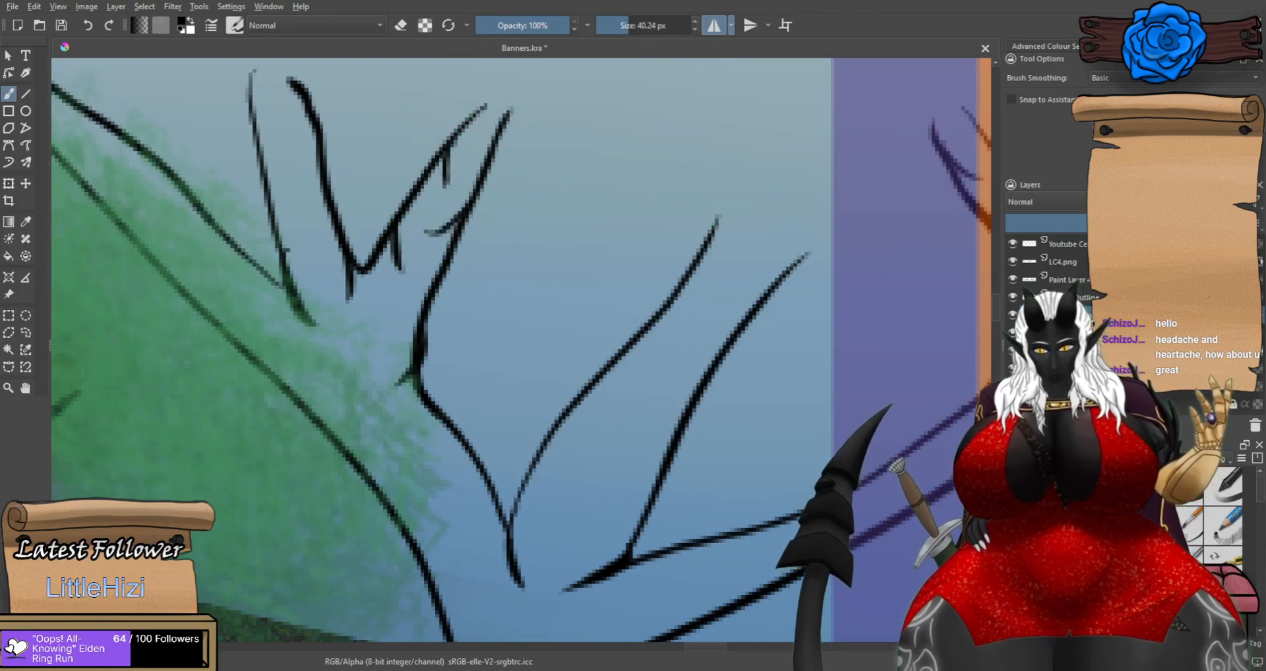
left_click_drag(112, 214, 168, 237)
scroll(169, 213, "down", 2)
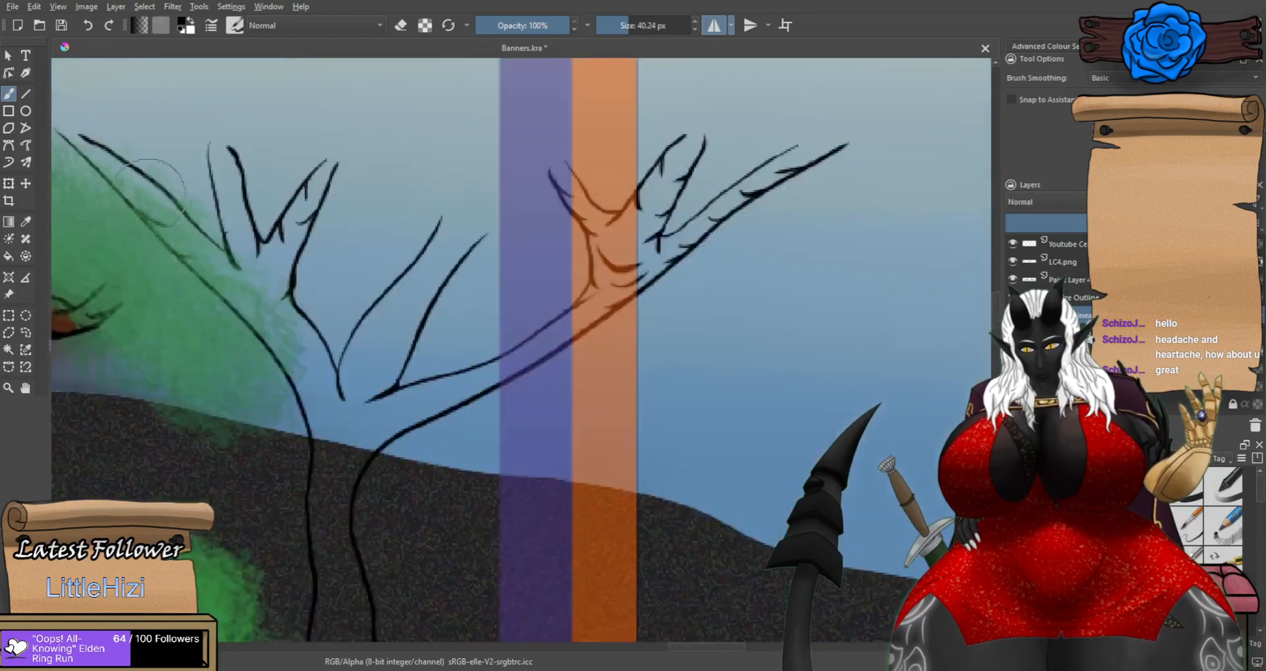
Add bark ticks to both edges of the middle branch and curved creases across its width.
scroll(366, 286, "up", 2)
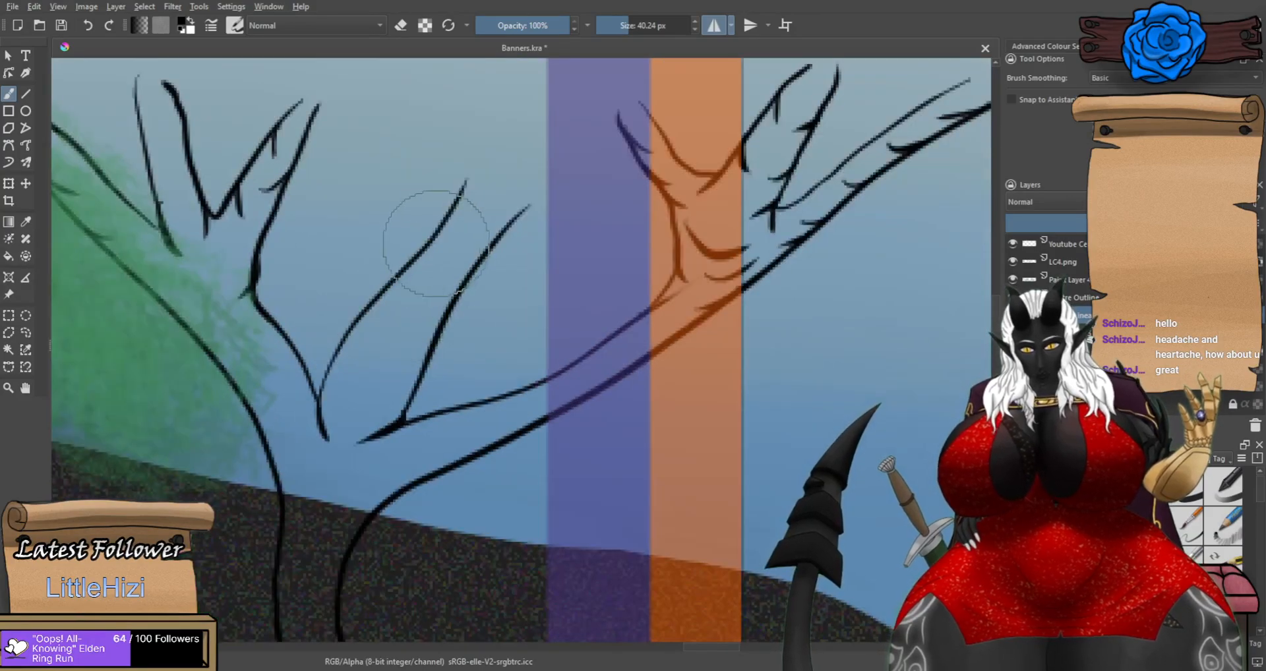
key("ctrl+z")
mouse_move(446, 223)
left_mouse_down()
mouse_move(440, 258)
mouse_move(478, 259)
left_mouse_up()
key("ctrl+z")
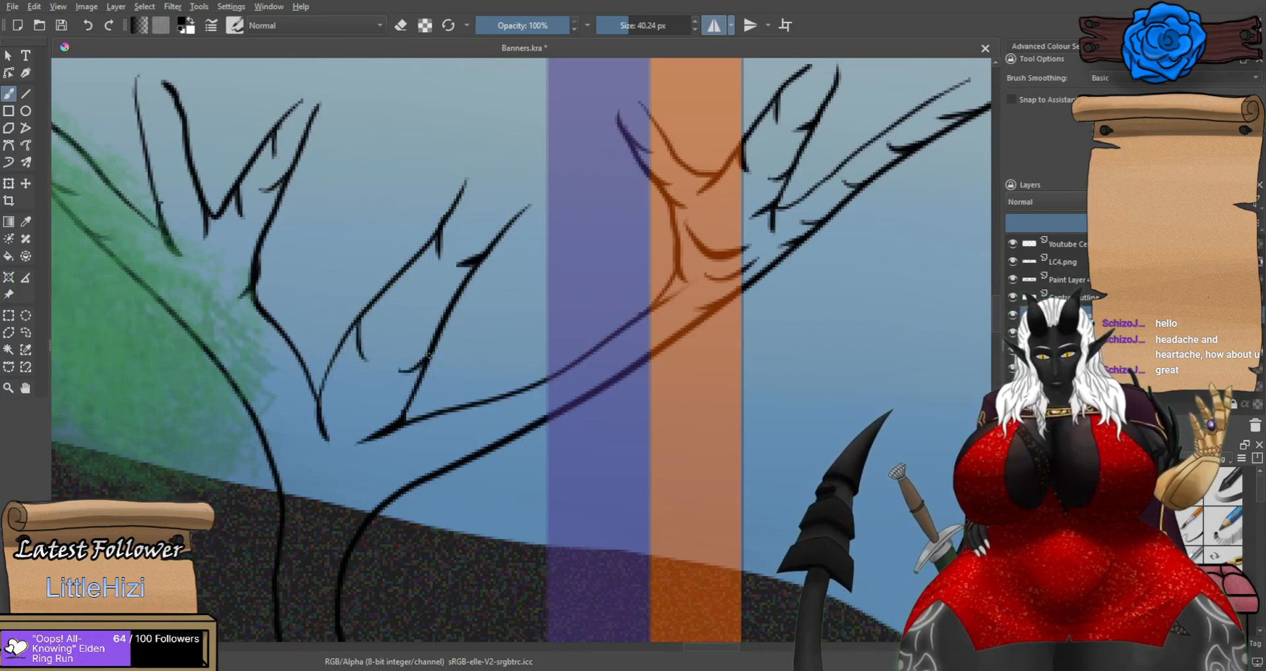
left_click_drag(380, 317, 433, 311)
key("ctrl+z")
mouse_move(379, 323)
left_mouse_down()
mouse_move(406, 338)
mouse_move(445, 296)
left_mouse_up()
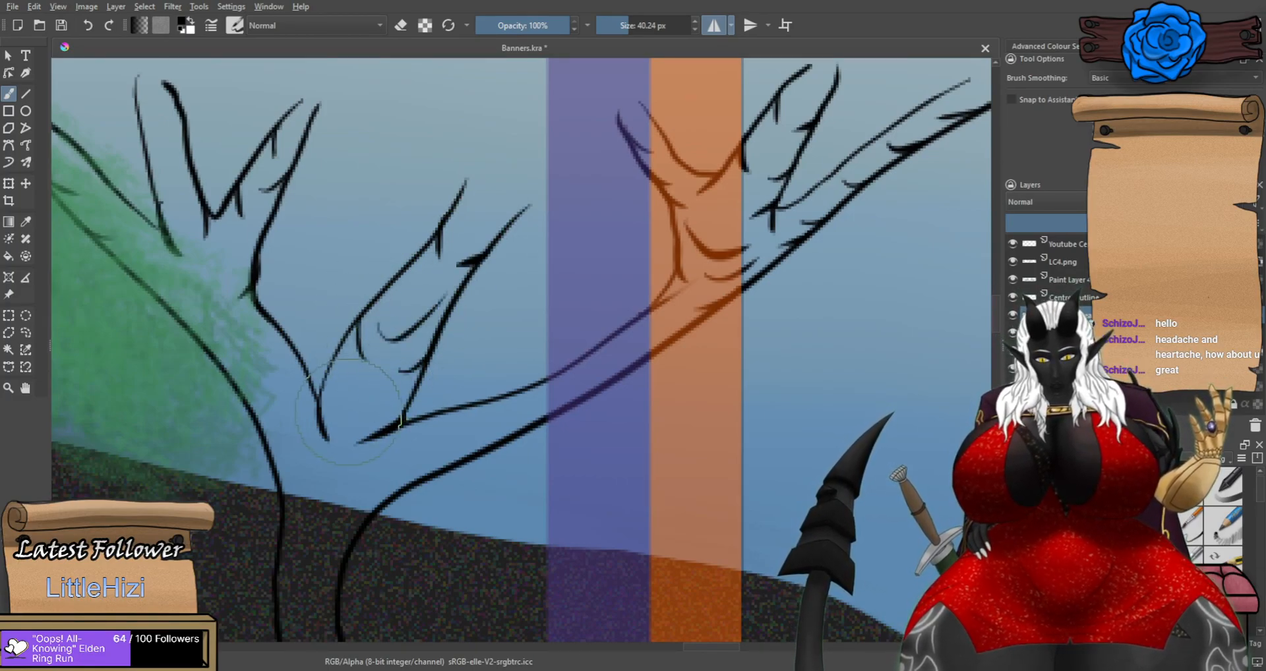
left_click_drag(335, 392, 401, 398)
Add short tapered strokes on the trunk edges just below where the two main limbs spread apart.
scroll(296, 478, "down", 2)
scroll(285, 532, "up", 2)
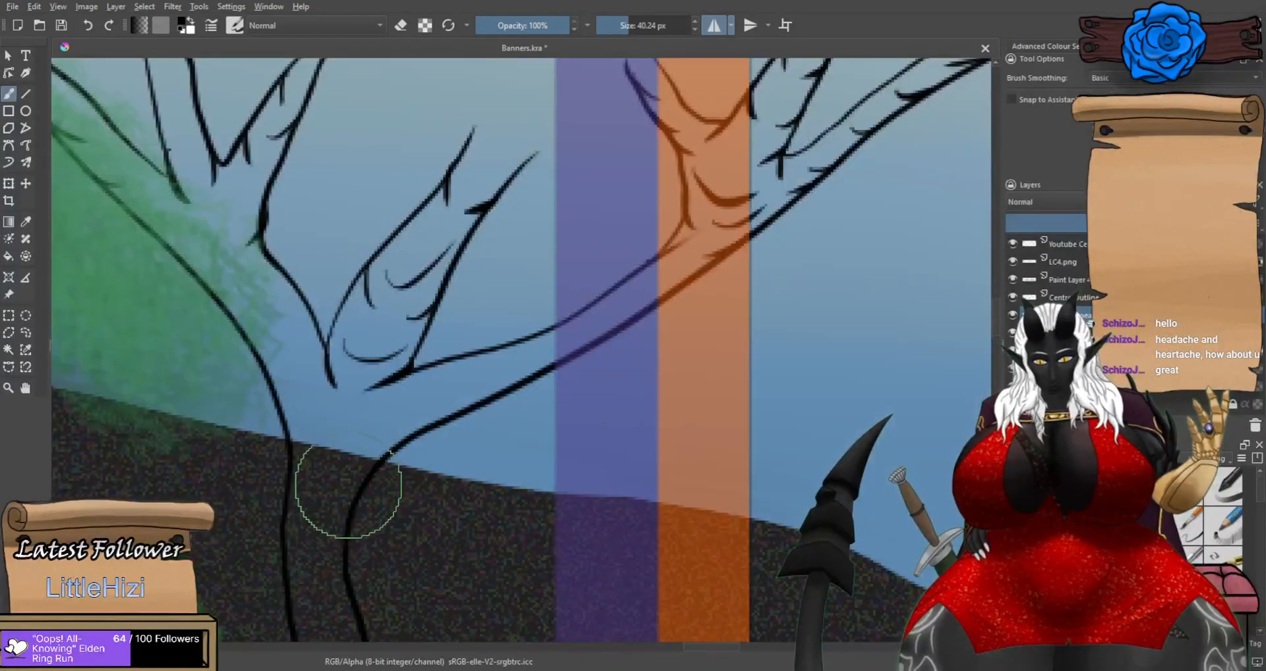
left_click_drag(366, 478, 338, 500)
left_click_drag(290, 445, 315, 476)
key("ctrl+z")
Draw long tapered bark lines down the new tree's lower trunk and across its flared base into the bushes.
left_click_drag(464, 493, 557, 154)
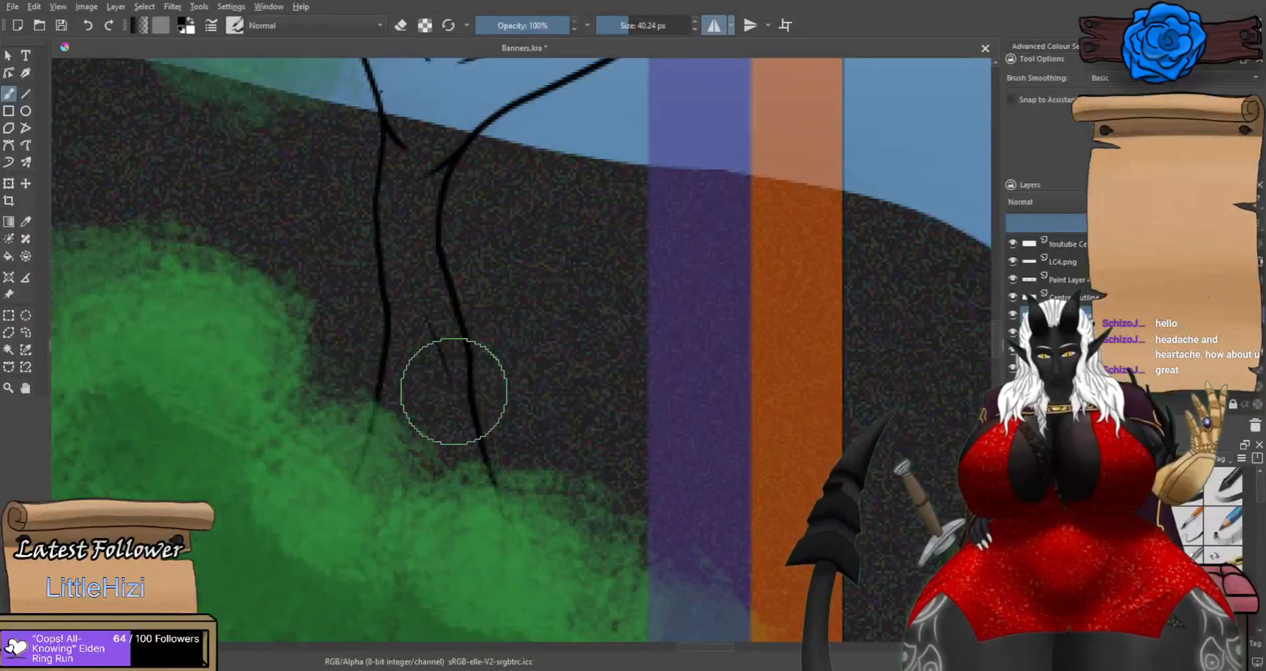
key("ctrl+z")
left_click_drag(459, 323, 464, 485)
key("ctrl+z")
mouse_move(459, 321)
left_mouse_down()
mouse_move(464, 485)
mouse_move(431, 299)
left_mouse_up()
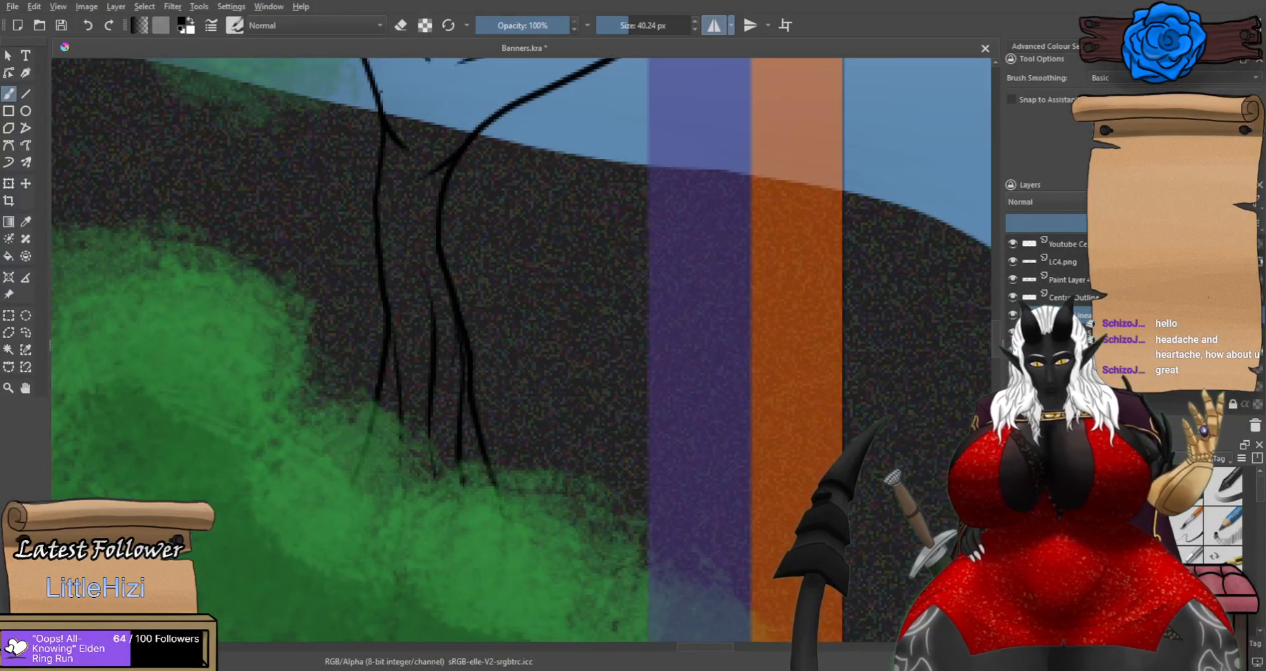
mouse_move(394, 346)
left_mouse_down()
mouse_move(405, 491)
mouse_move(382, 359)
left_mouse_up()
key("ctrl+z")
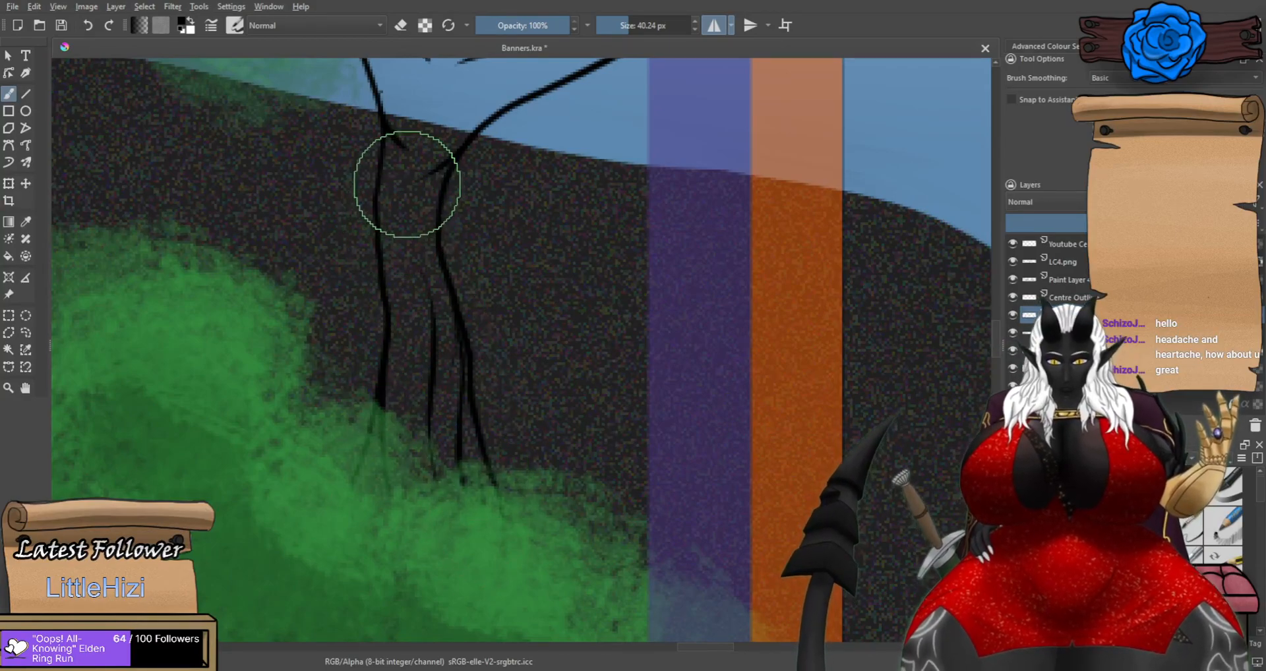
Add short curved bark creases to the upper trunk and below the main limb fork, and save the file.
left_click_drag(392, 172, 398, 194)
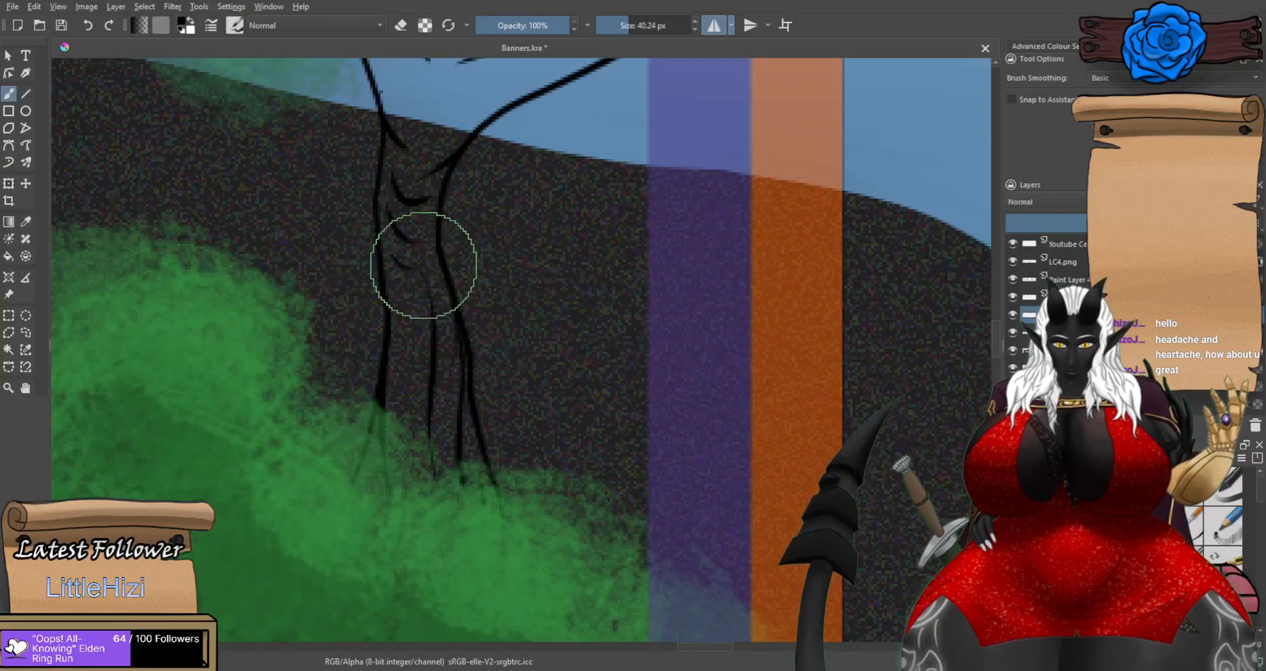
scroll(424, 213, "down", 6)
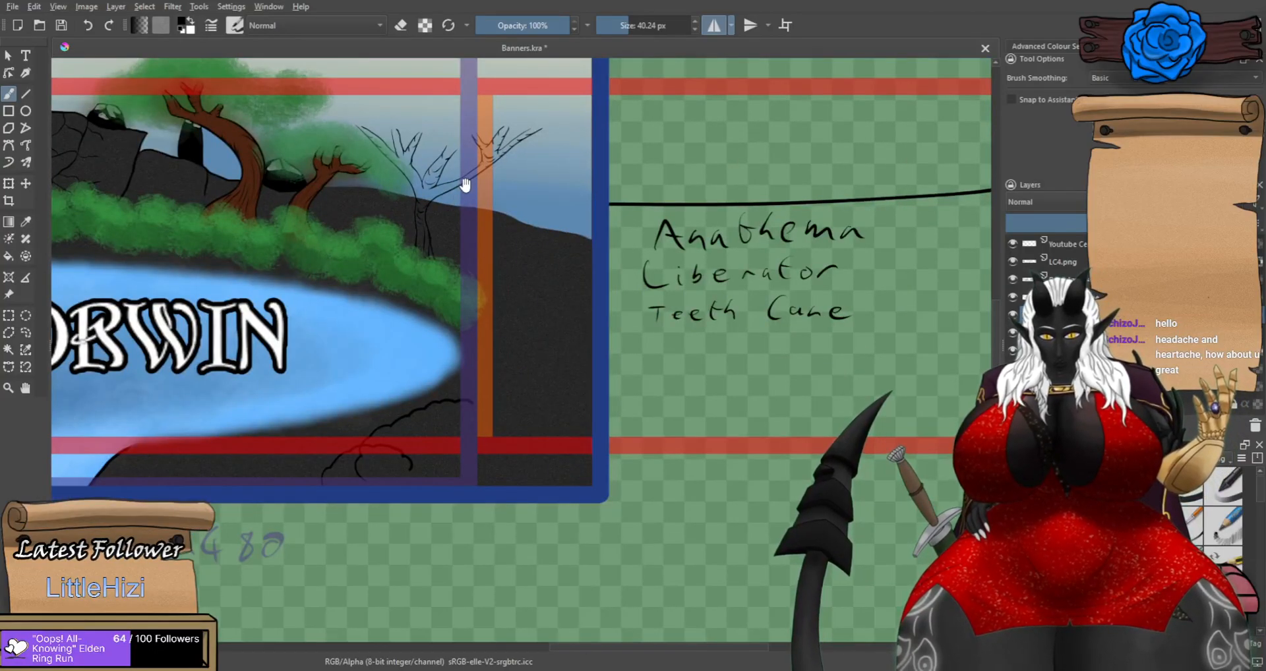
scroll(449, 196, "up", 6)
scroll(475, 333, "up", 2)
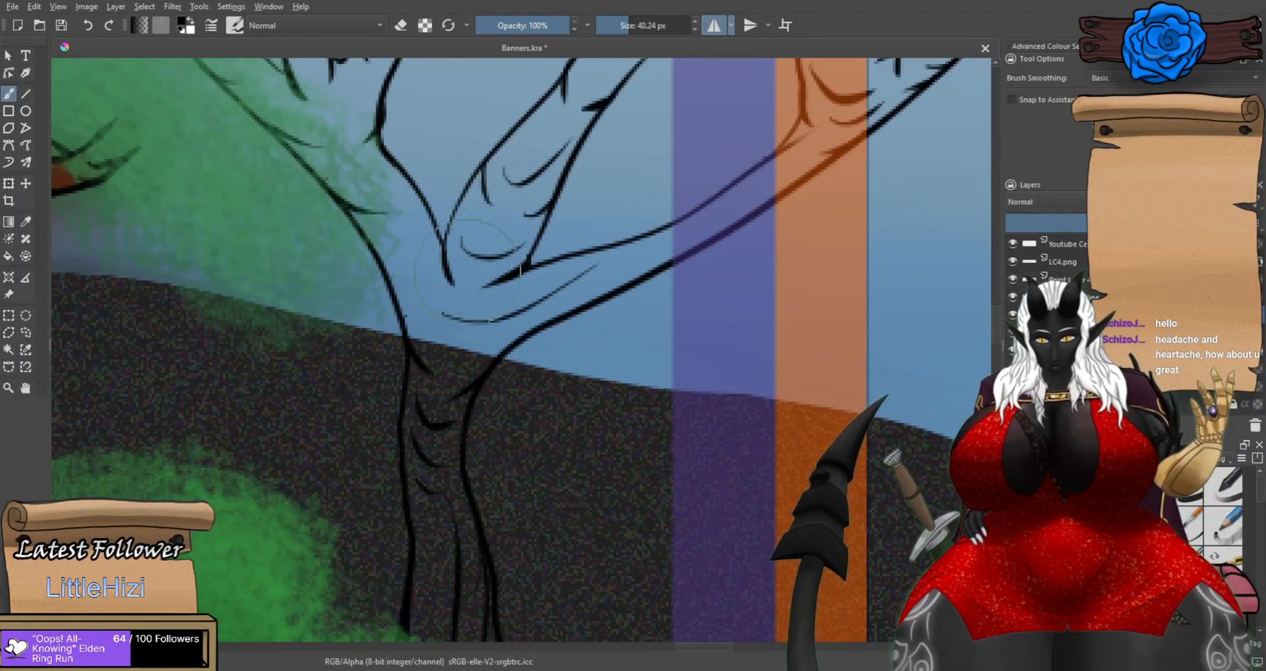
key("ctrl+s")
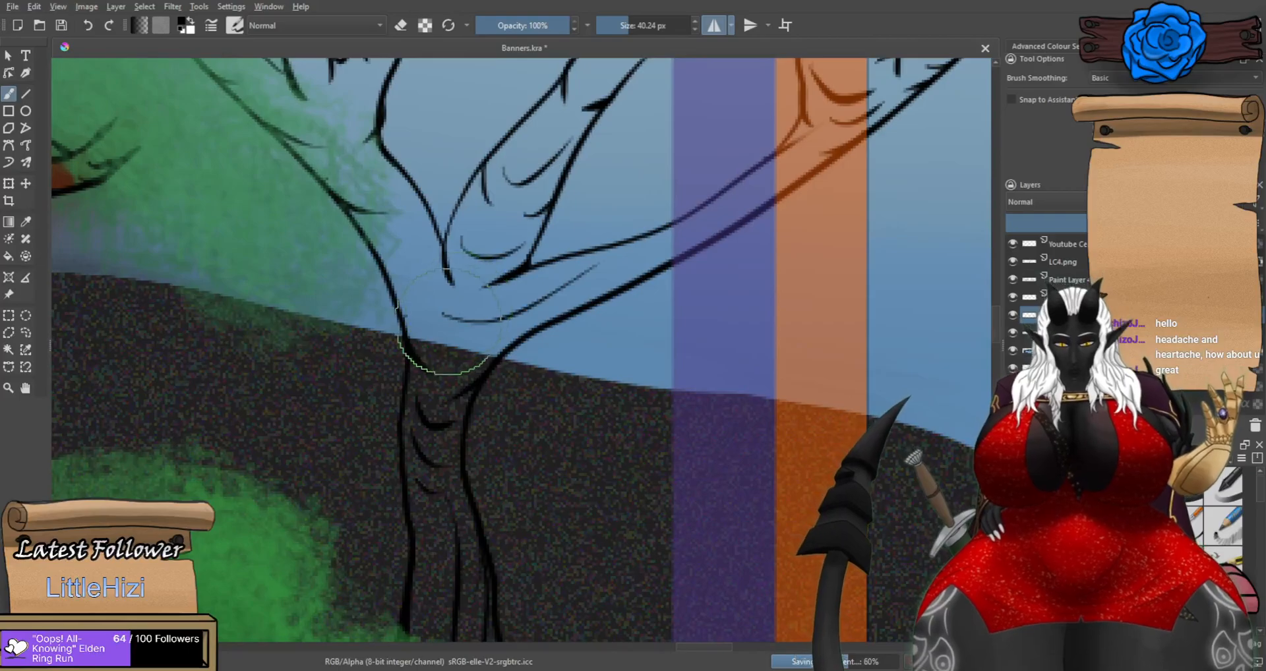
scroll(476, 316, "down", 4)
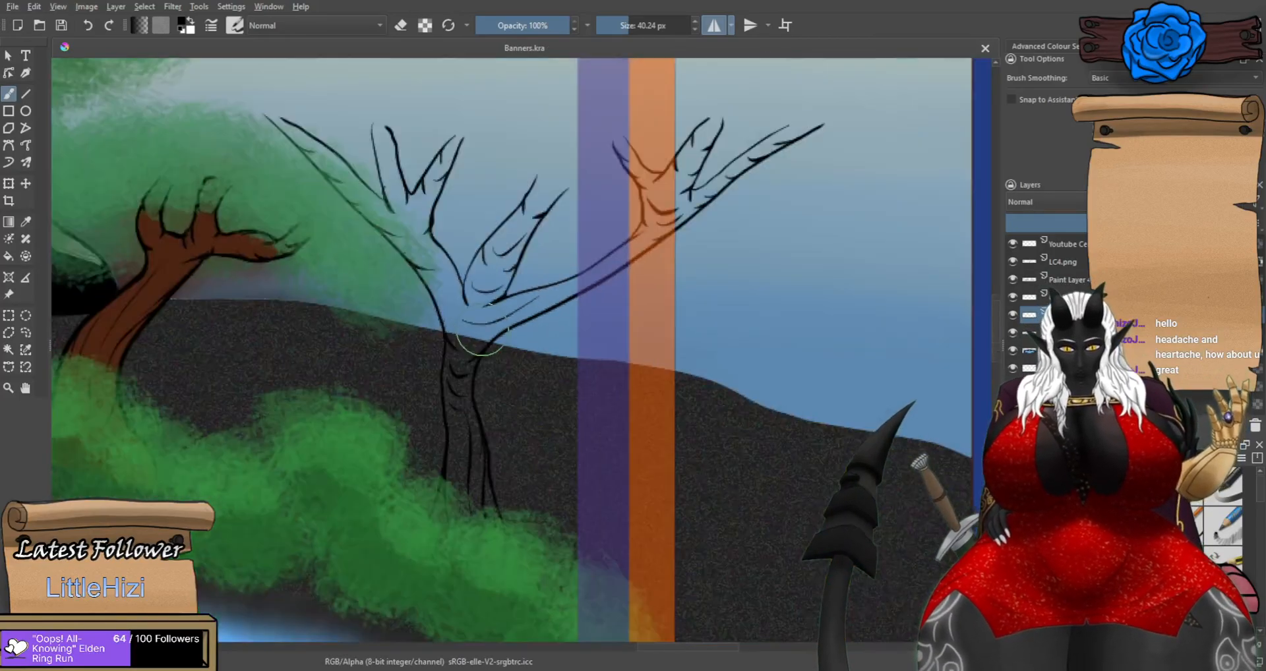
Brush translucent foliage behind the outer limb's twigs with the 127.65 px textured brush, on a layer beneath the lineart, using green sampled from the neighbouring canopy.
scroll(445, 258, "up", 4)
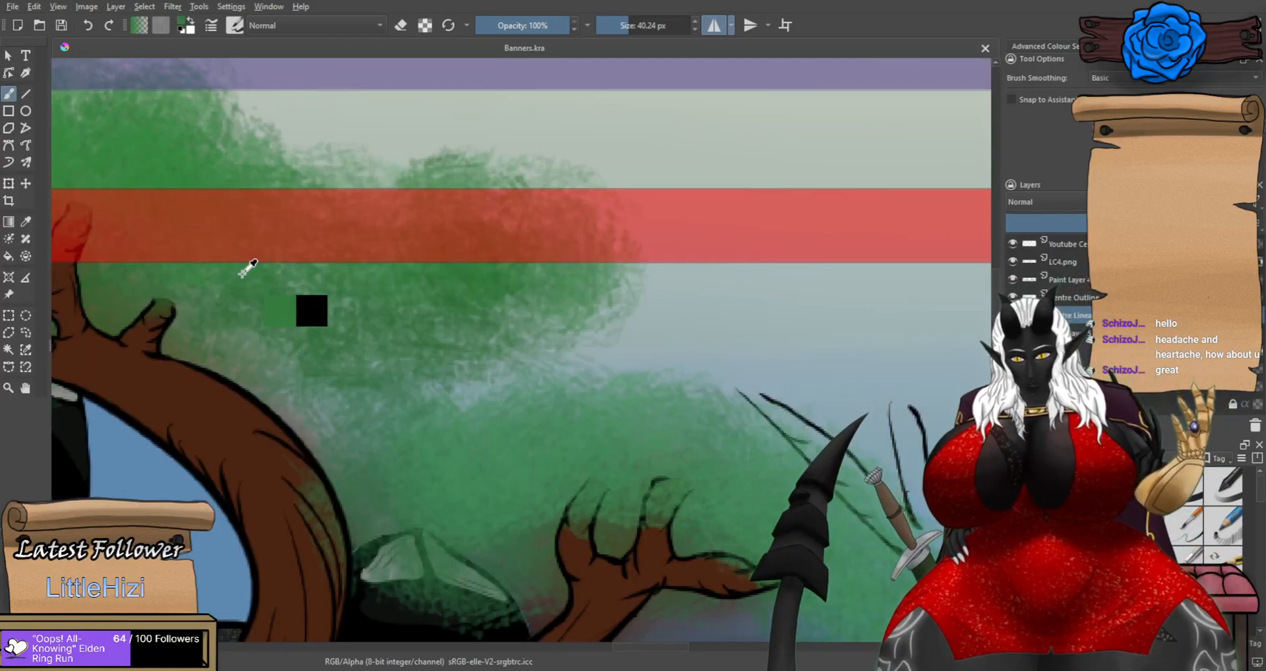
scroll(544, 352, "down", 2)
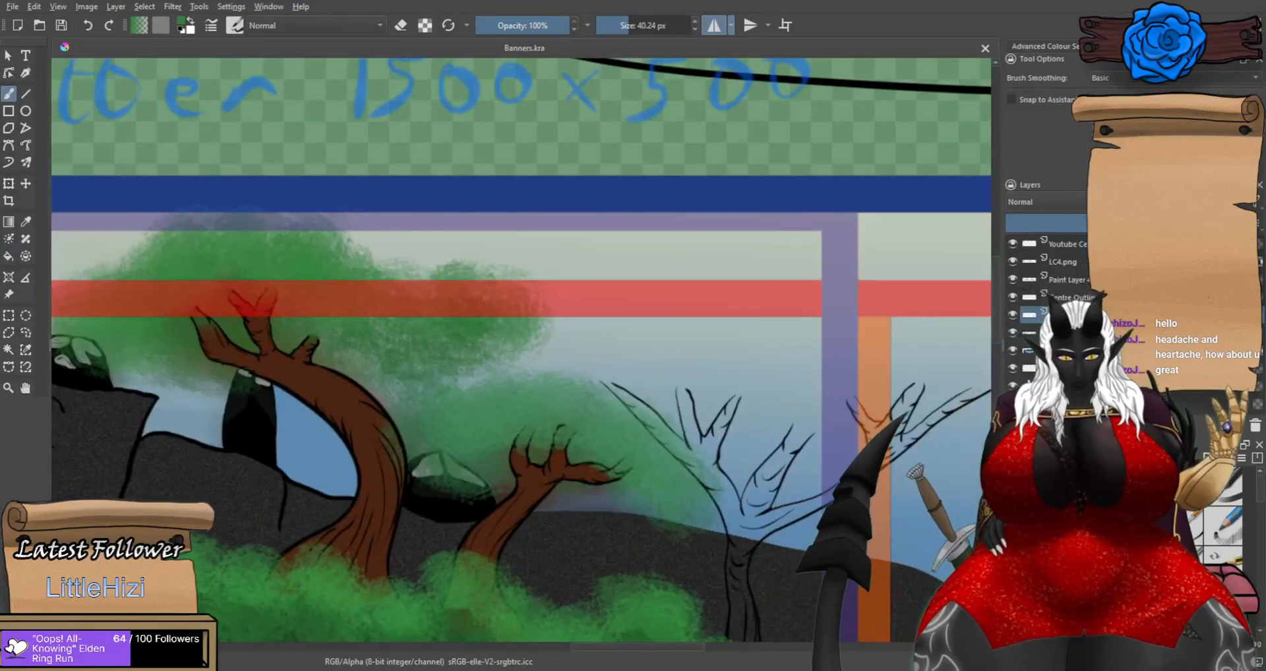
key("slash")
scroll(910, 437, "up", 1)
left_click_drag(887, 473, 739, 434)
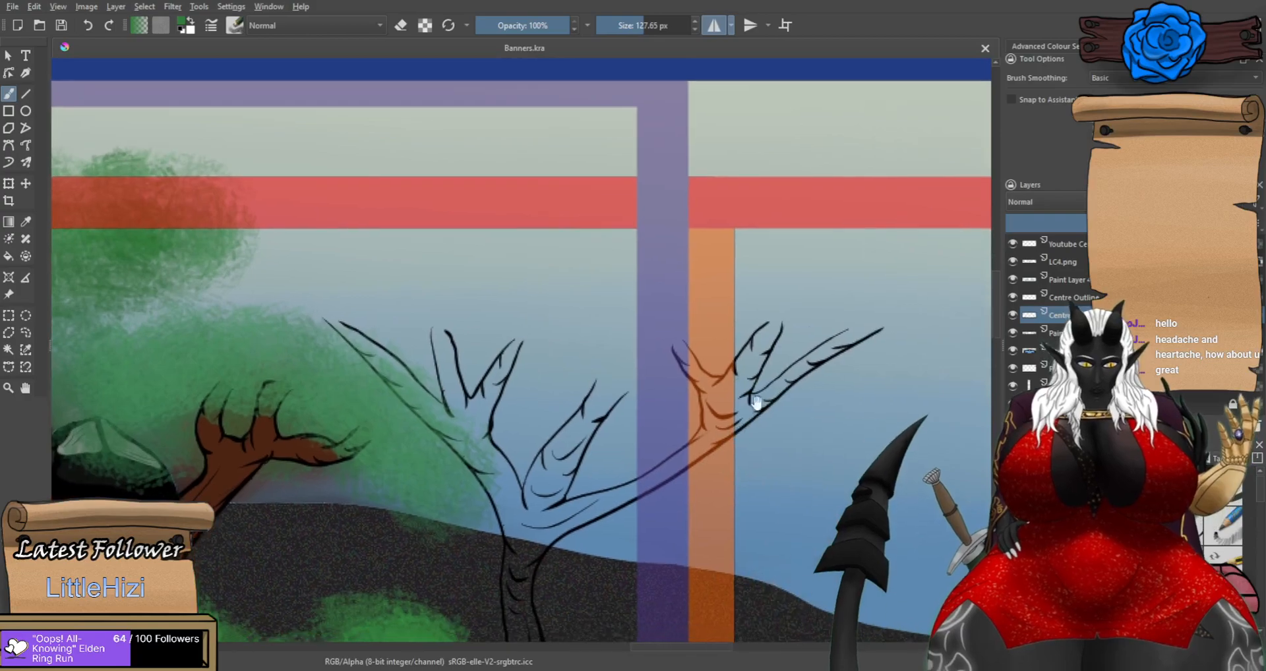
left_click(1011, 331)
left_click(1010, 332)
left_click(1012, 332)
left_click(1012, 332)
mouse_move(886, 364)
left_mouse_down()
mouse_move(846, 355)
mouse_move(826, 370)
mouse_move(814, 344)
mouse_move(752, 388)
mouse_move(740, 367)
mouse_move(742, 398)
mouse_move(676, 359)
mouse_move(735, 360)
mouse_move(662, 359)
mouse_move(659, 392)
mouse_move(629, 406)
mouse_move(666, 402)
left_mouse_up()
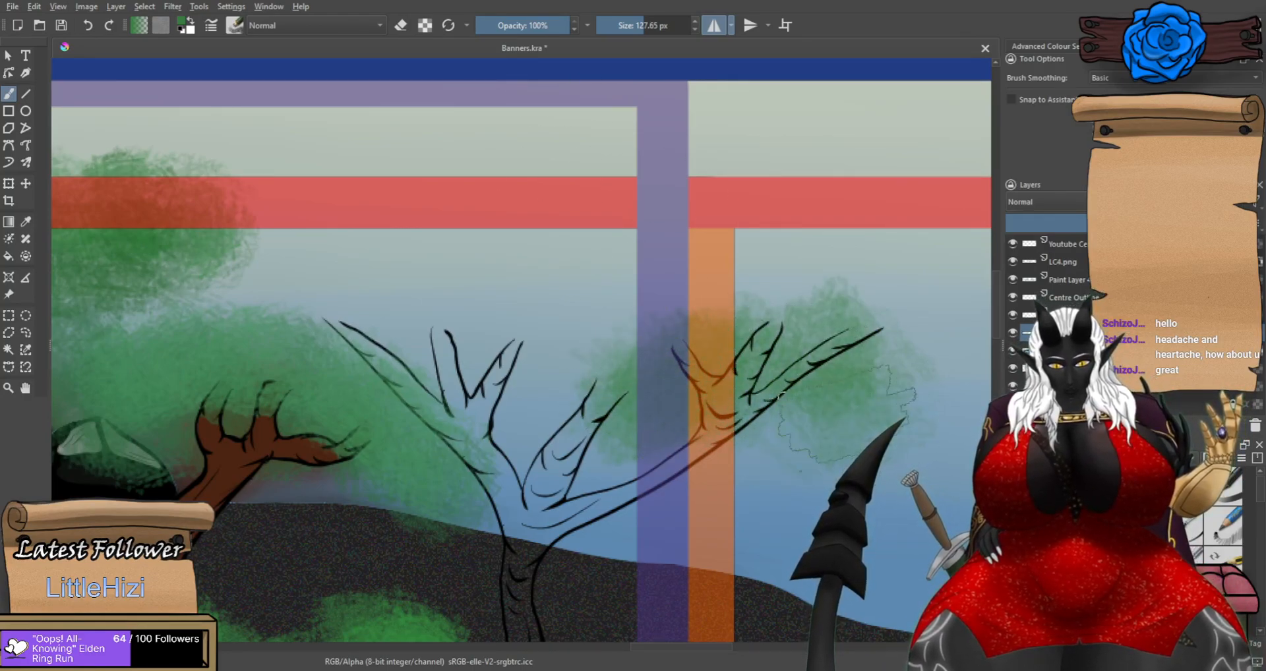
Extend the translucent green canopy behind the middle branch and inner limb, and join it to the outer limb's foliage.
left_click_drag(587, 408, 531, 404)
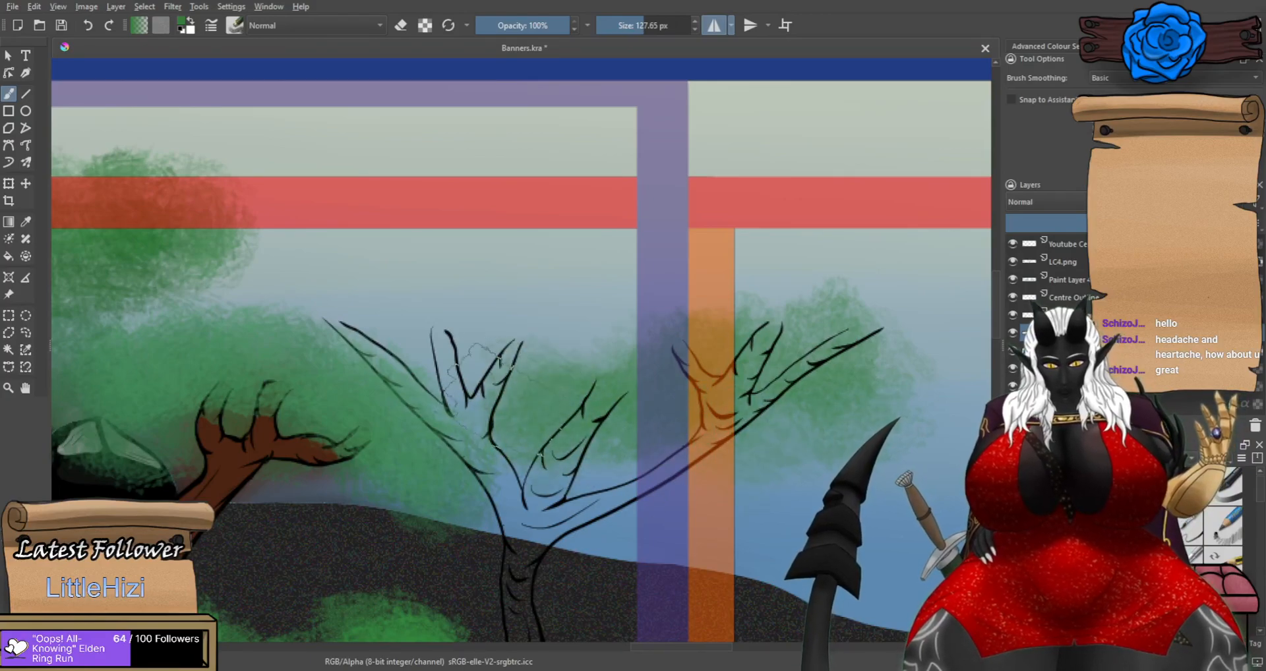
mouse_move(341, 313)
left_mouse_down()
mouse_move(330, 300)
mouse_move(349, 277)
mouse_move(421, 310)
mouse_move(422, 293)
mouse_move(462, 324)
mouse_move(535, 324)
mouse_move(559, 285)
mouse_move(612, 286)
mouse_move(544, 367)
left_mouse_up()
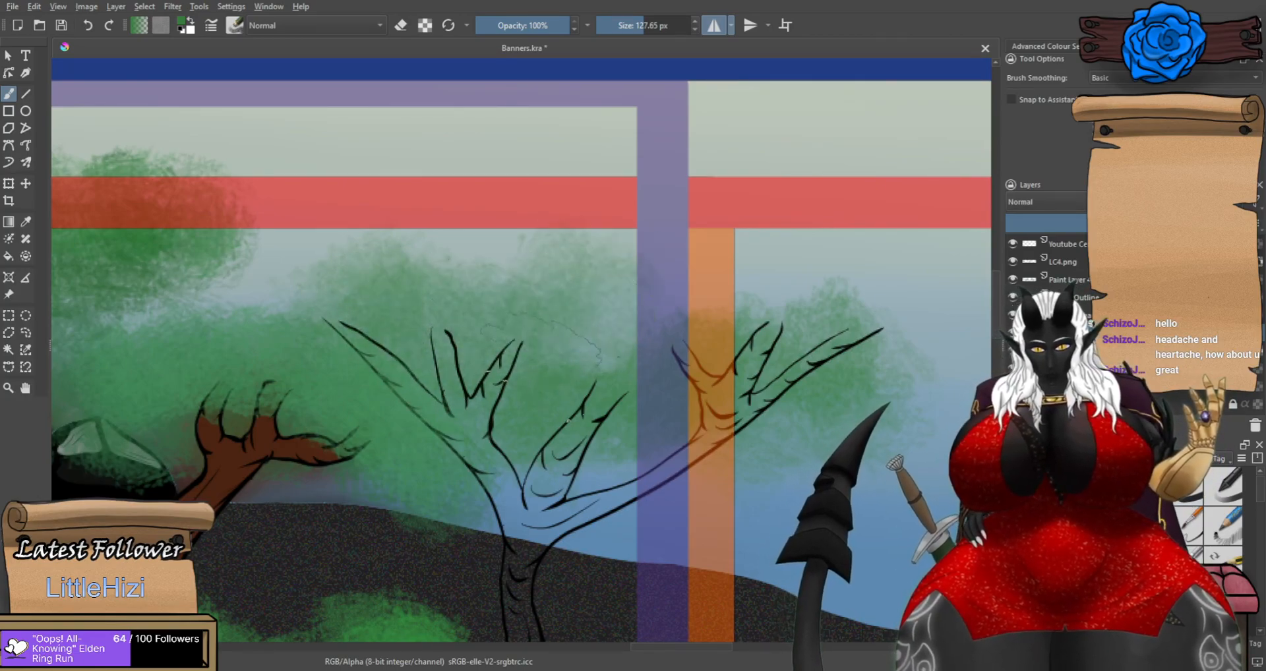
mouse_move(553, 274)
left_mouse_down()
mouse_move(673, 303)
mouse_move(751, 288)
left_mouse_up()
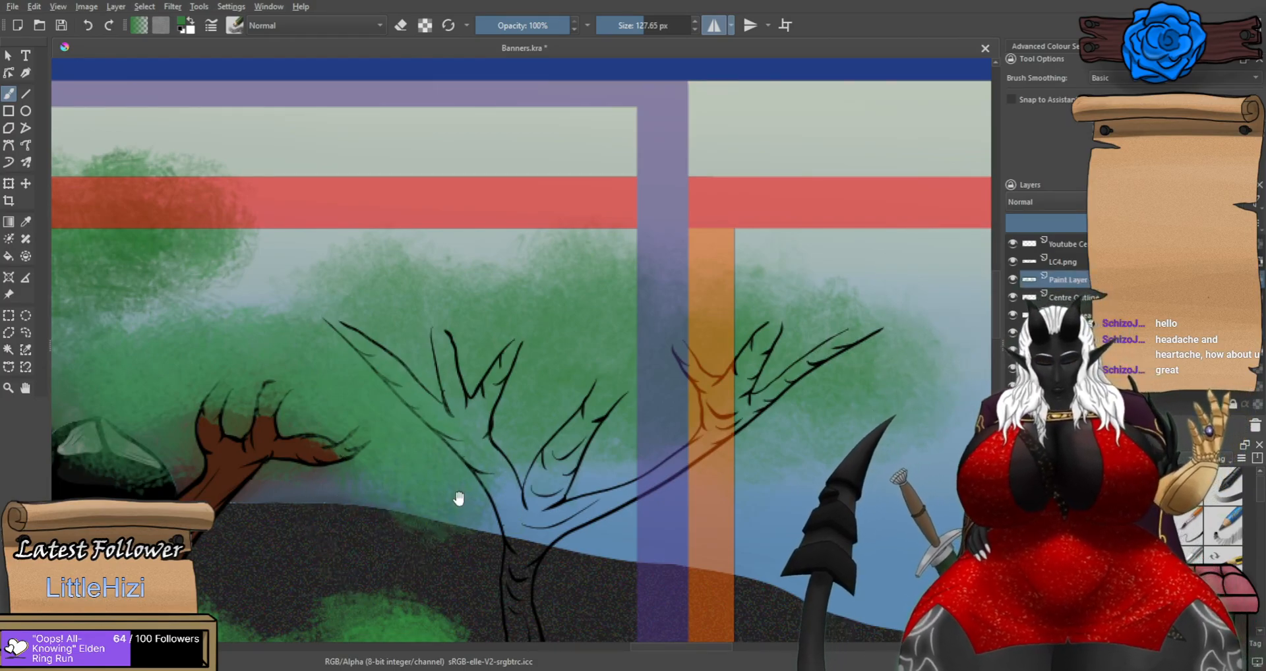
Sample a canopy green and brush denser foliage over the branches across the tree's whole crown on the Paint Layer.
left_click_drag(429, 571, 539, 432)
left_click(524, 501, "ctrl")
left_click_drag(700, 320, 558, 481)
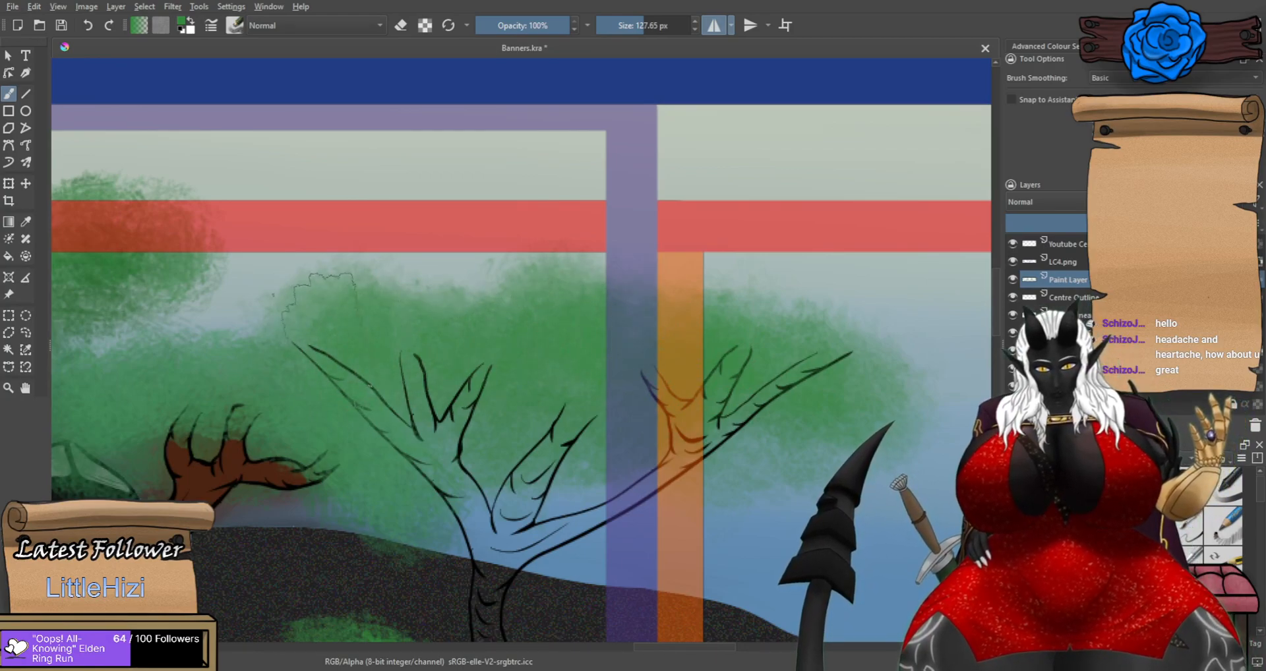
Fill the outer limb's lower length and the middle branch with sampled trunk brown on the colour layer, using a 40.24 px brush.
scroll(495, 567, "down", 2)
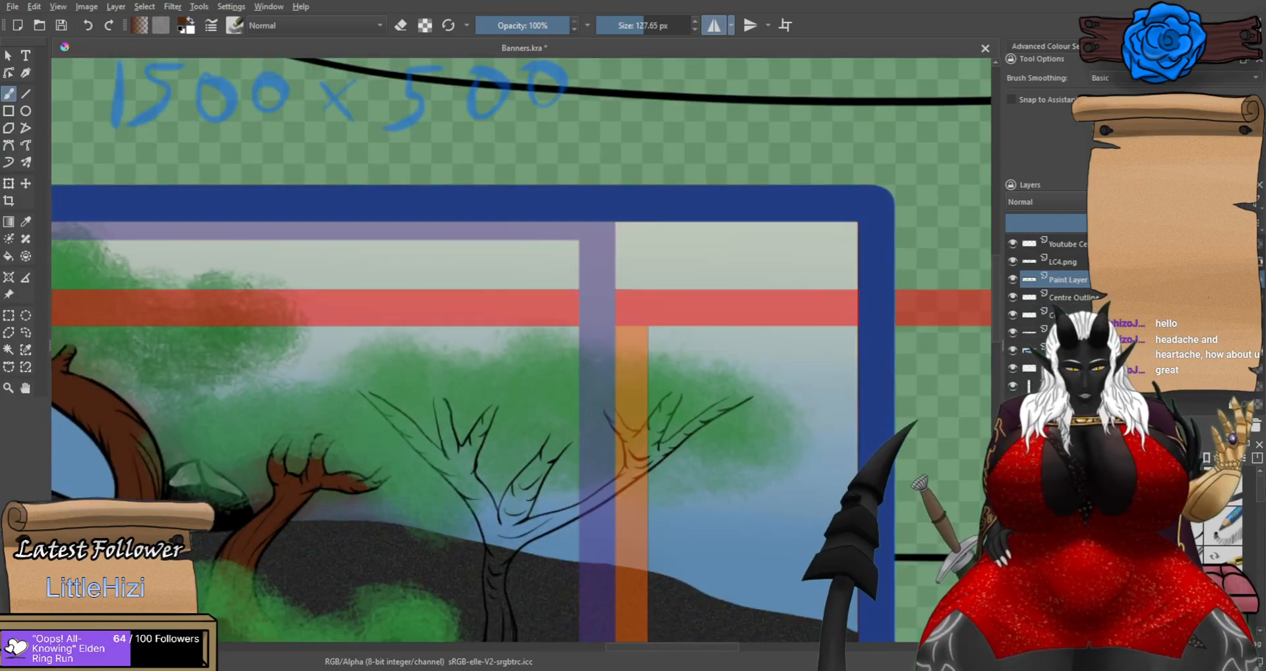
scroll(591, 481, "up", 4)
left_click_drag(567, 517, 637, 470)
key("ctrl+z")
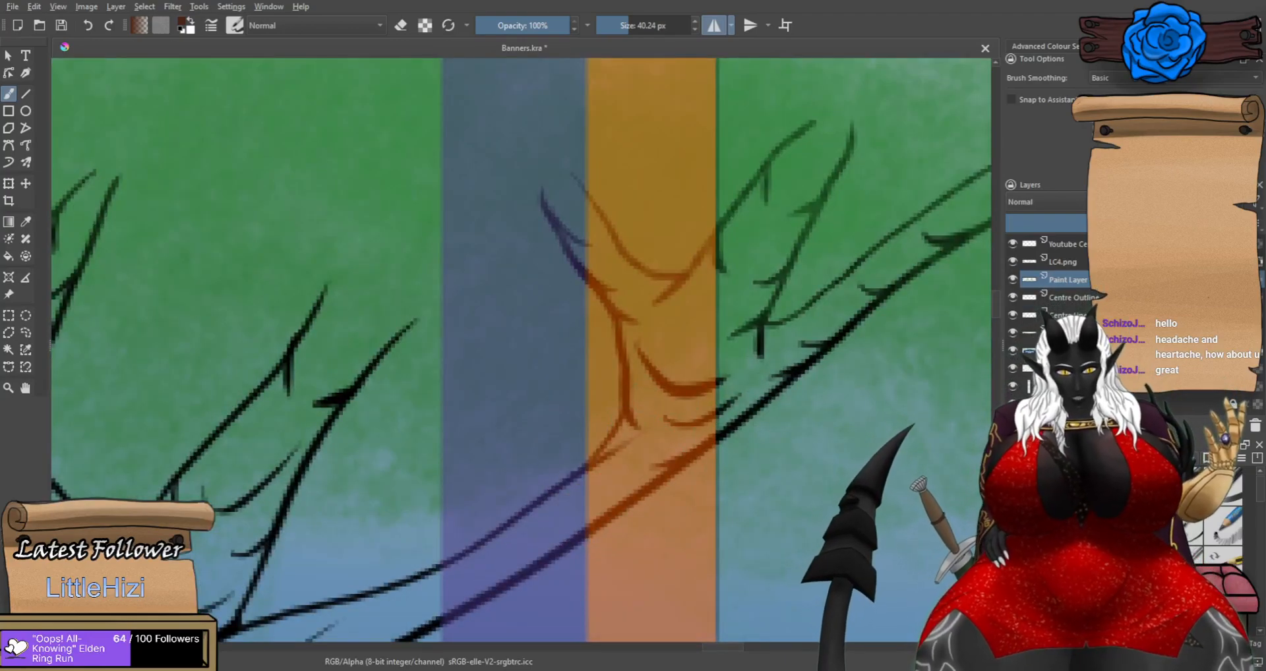
mouse_move(641, 475)
left_mouse_down()
mouse_move(585, 511)
mouse_move(631, 471)
mouse_move(583, 496)
mouse_move(620, 450)
mouse_move(580, 492)
mouse_move(606, 466)
mouse_move(476, 544)
mouse_move(579, 493)
mouse_move(470, 563)
mouse_move(395, 580)
mouse_move(333, 504)
mouse_move(305, 536)
mouse_move(313, 502)
mouse_move(303, 546)
left_mouse_up()
scroll(620, 450, "down", 4)
scroll(601, 458, "up", 3)
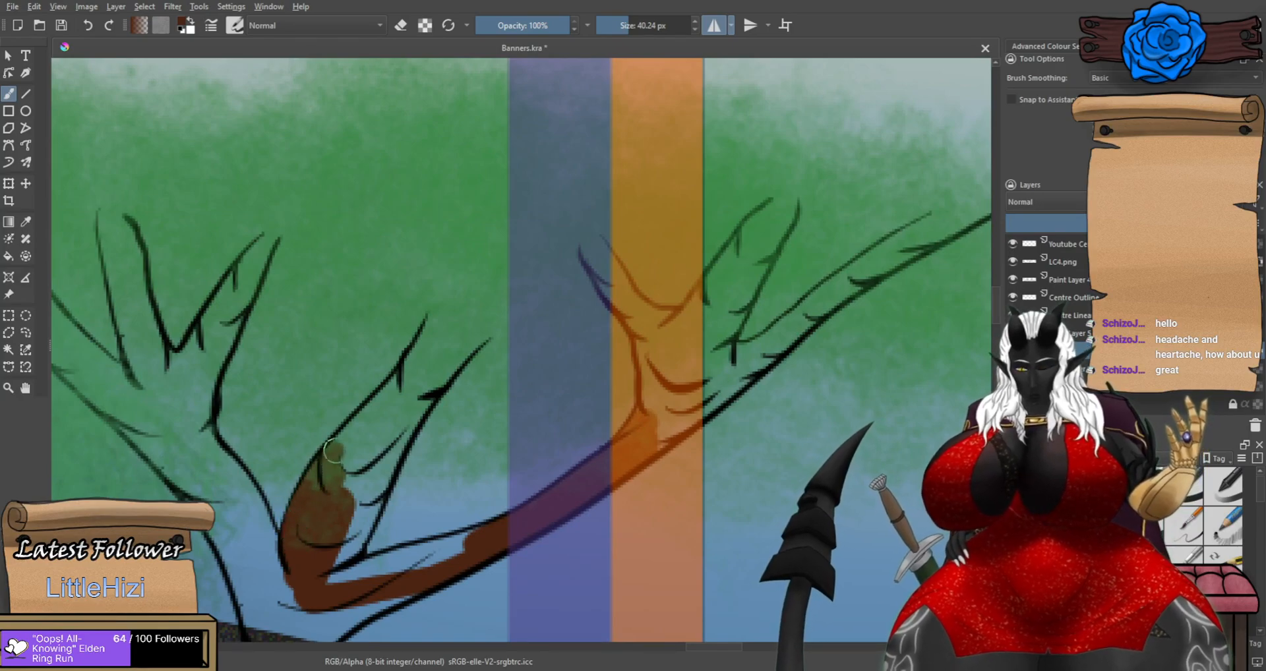
mouse_move(303, 545)
left_mouse_down()
mouse_move(352, 522)
mouse_move(381, 397)
left_mouse_up()
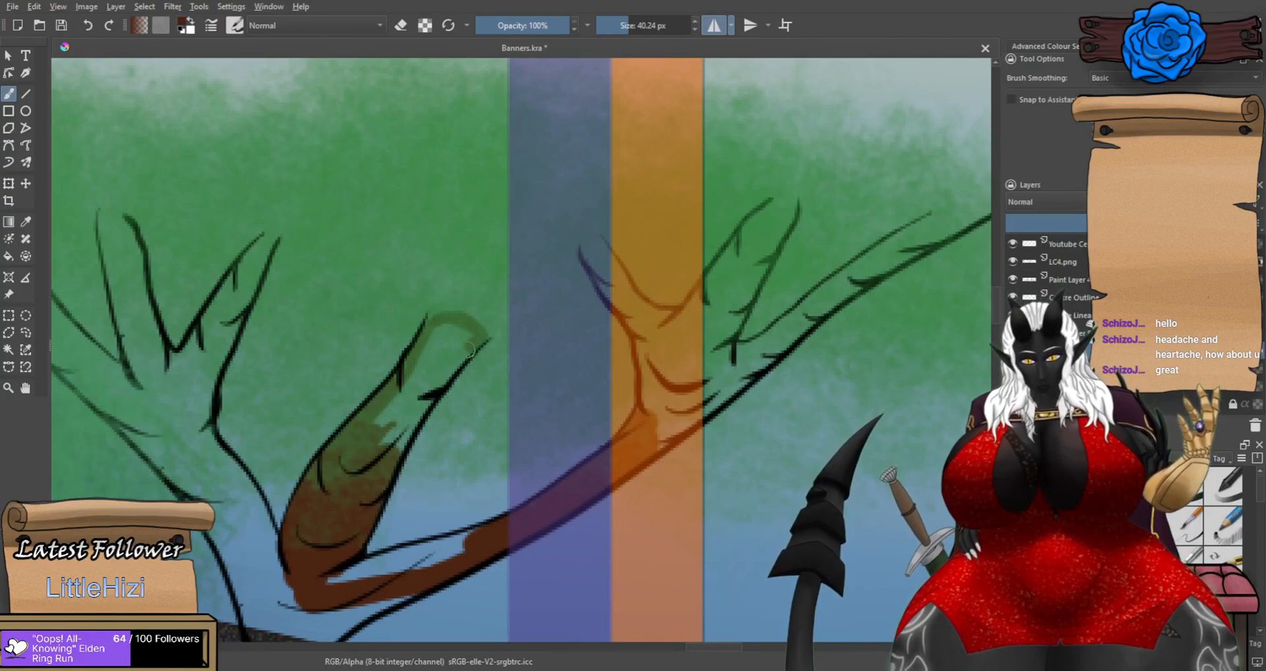
mouse_move(430, 361)
left_mouse_down()
mouse_move(385, 415)
mouse_move(398, 425)
left_mouse_up()
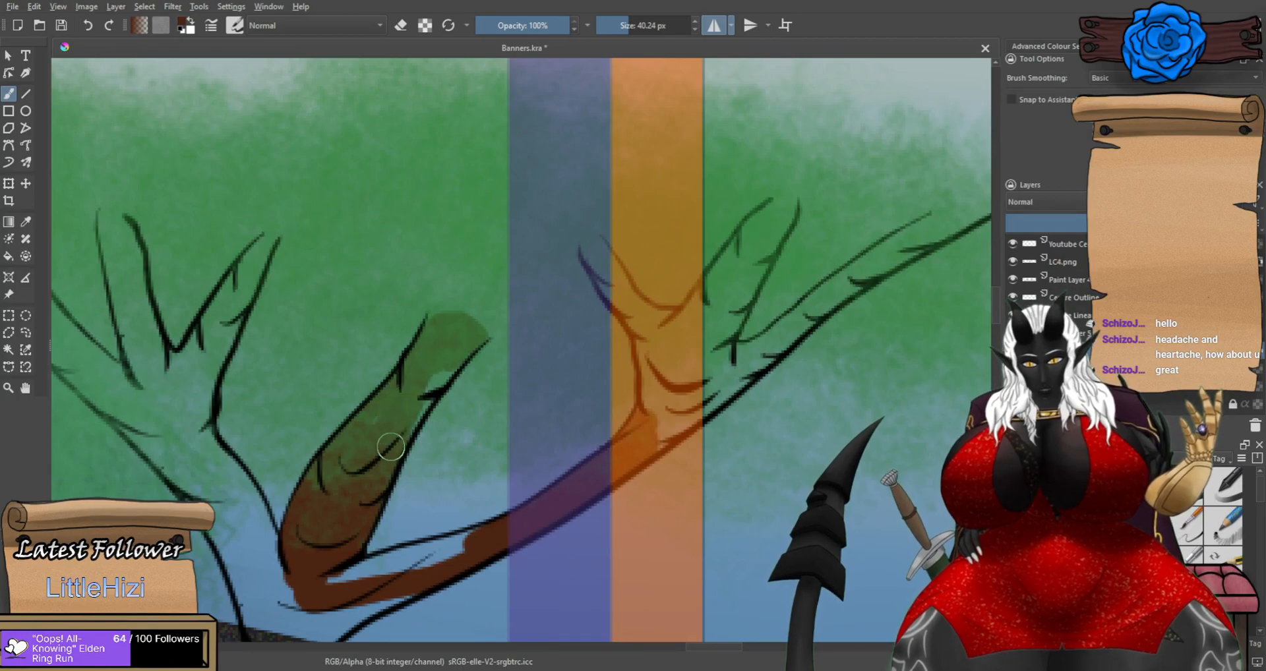
Fill the outer limb's fork and its two upright twigs with brown up to their tips.
mouse_move(649, 419)
left_mouse_down()
mouse_move(727, 370)
mouse_move(717, 387)
mouse_move(700, 378)
mouse_move(695, 341)
mouse_move(710, 321)
mouse_move(724, 357)
mouse_move(733, 307)
left_mouse_up()
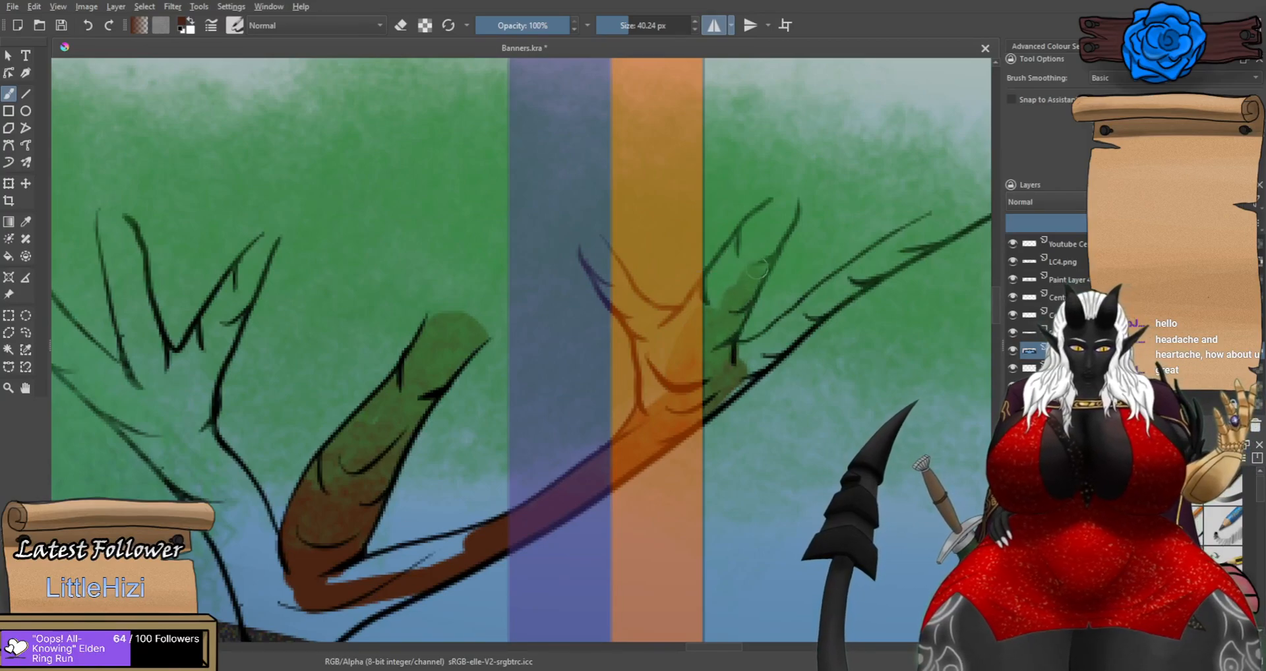
mouse_move(764, 209)
left_mouse_down()
mouse_move(733, 246)
mouse_move(771, 222)
mouse_move(704, 322)
mouse_move(731, 264)
mouse_move(687, 318)
mouse_move(652, 399)
left_mouse_up()
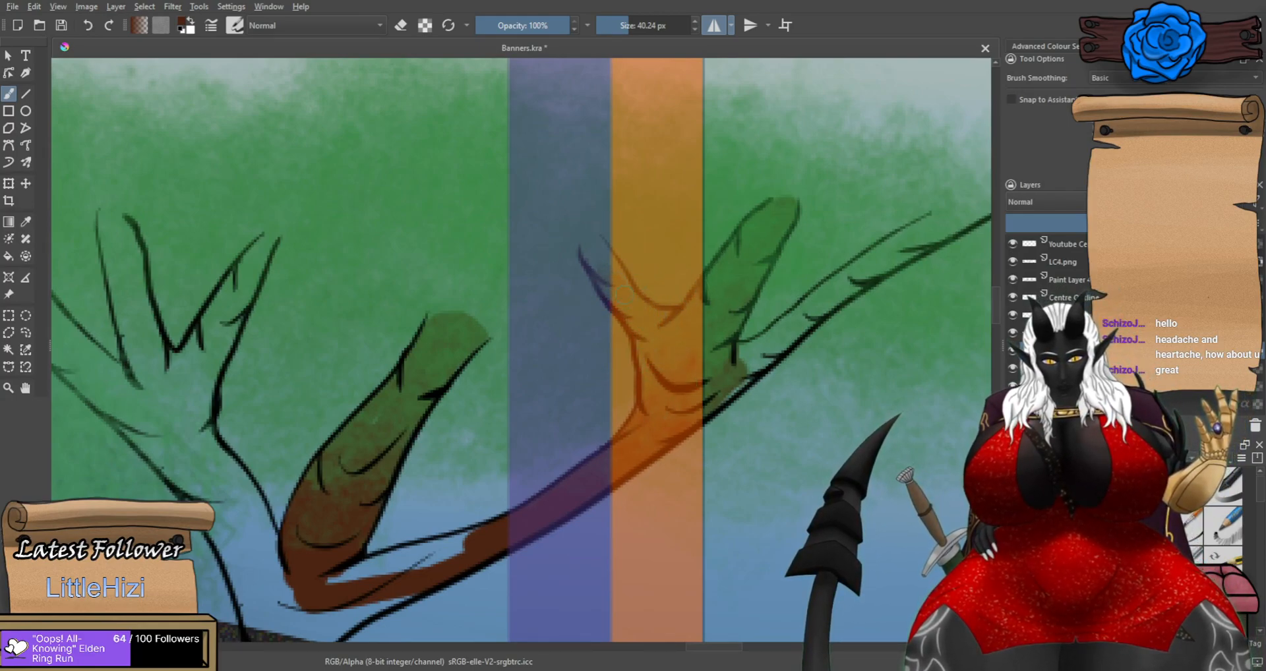
left_click_drag(591, 245, 594, 242)
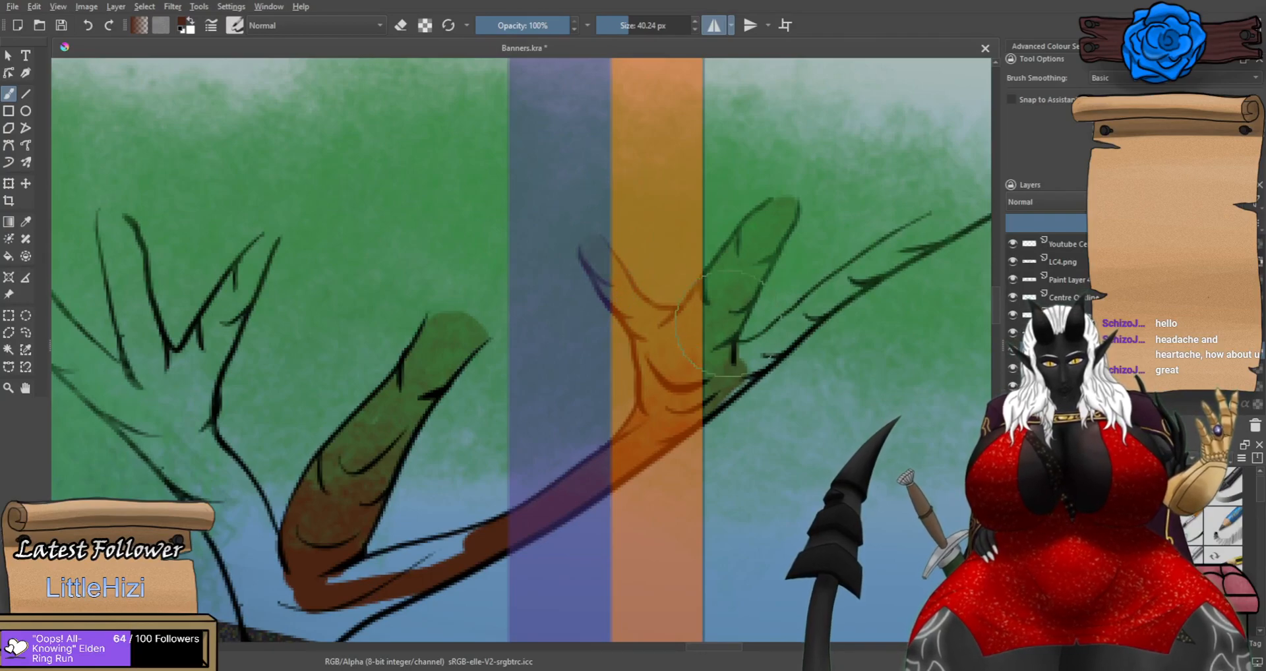
left_click_drag(713, 396, 721, 398)
Fill the outer limb's long slanting end branch with brown out to its pointed tip.
mouse_move(746, 350)
left_mouse_down()
mouse_move(824, 284)
mouse_move(756, 362)
left_mouse_up()
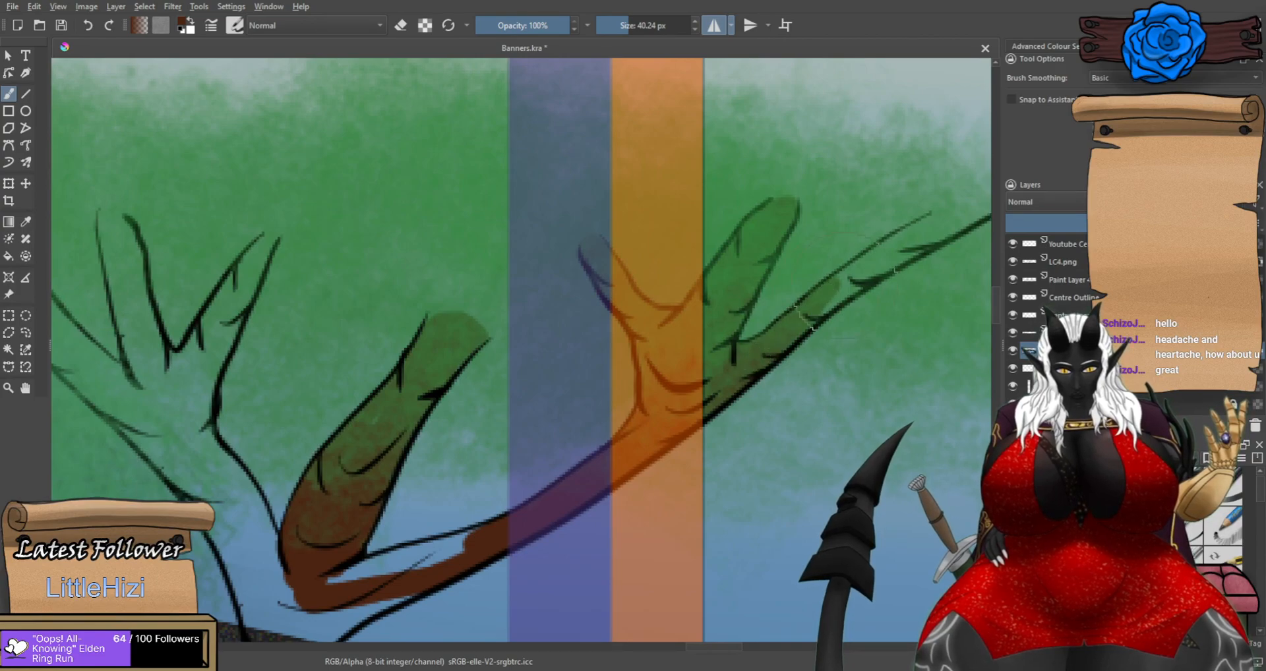
left_click_drag(894, 284, 742, 346)
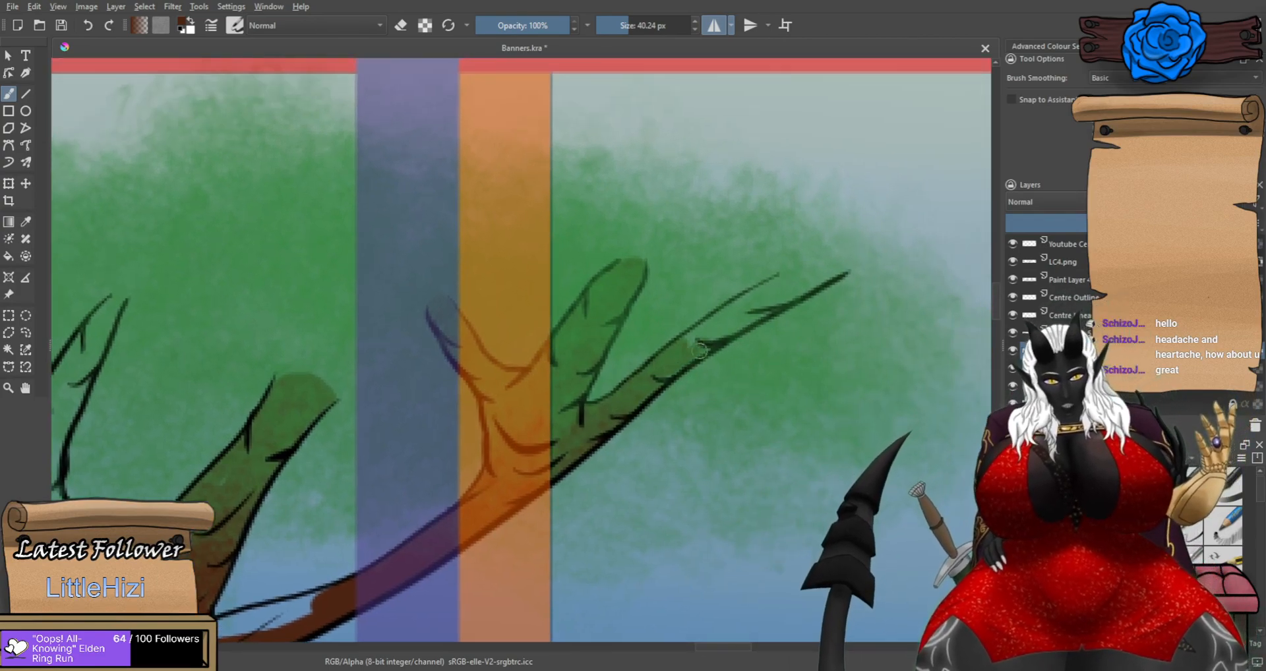
left_click_drag(709, 328, 762, 294)
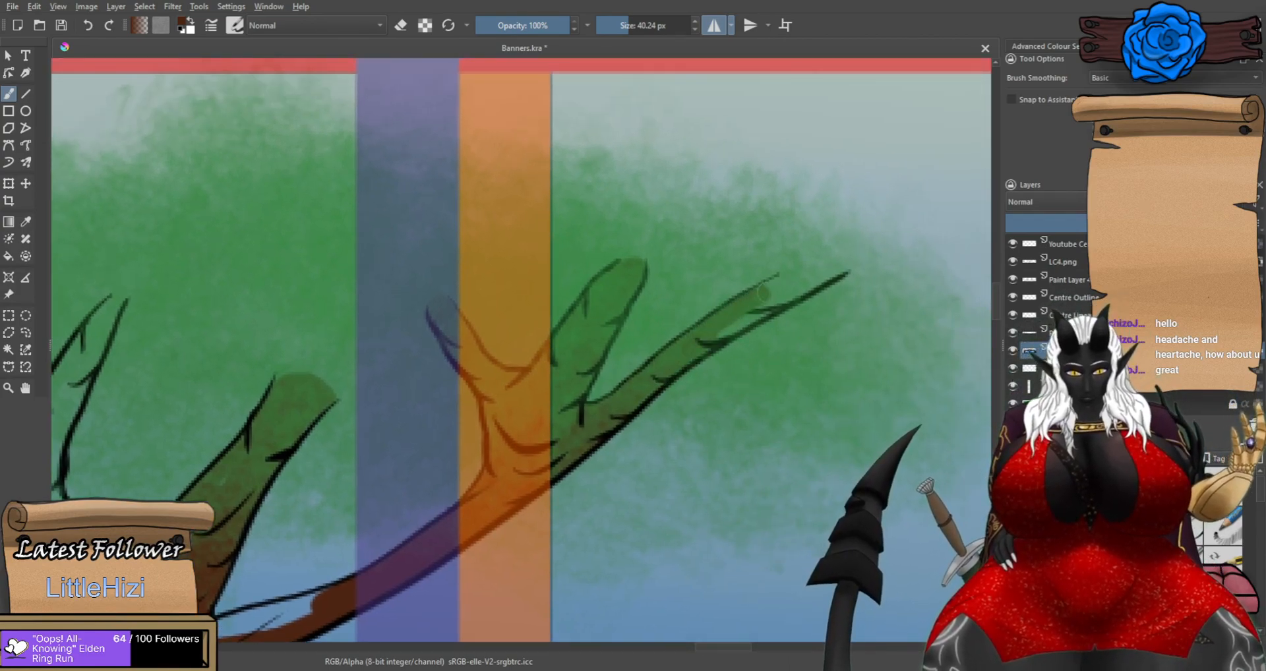
mouse_move(841, 274)
left_mouse_down()
mouse_move(735, 319)
mouse_move(776, 300)
left_mouse_up()
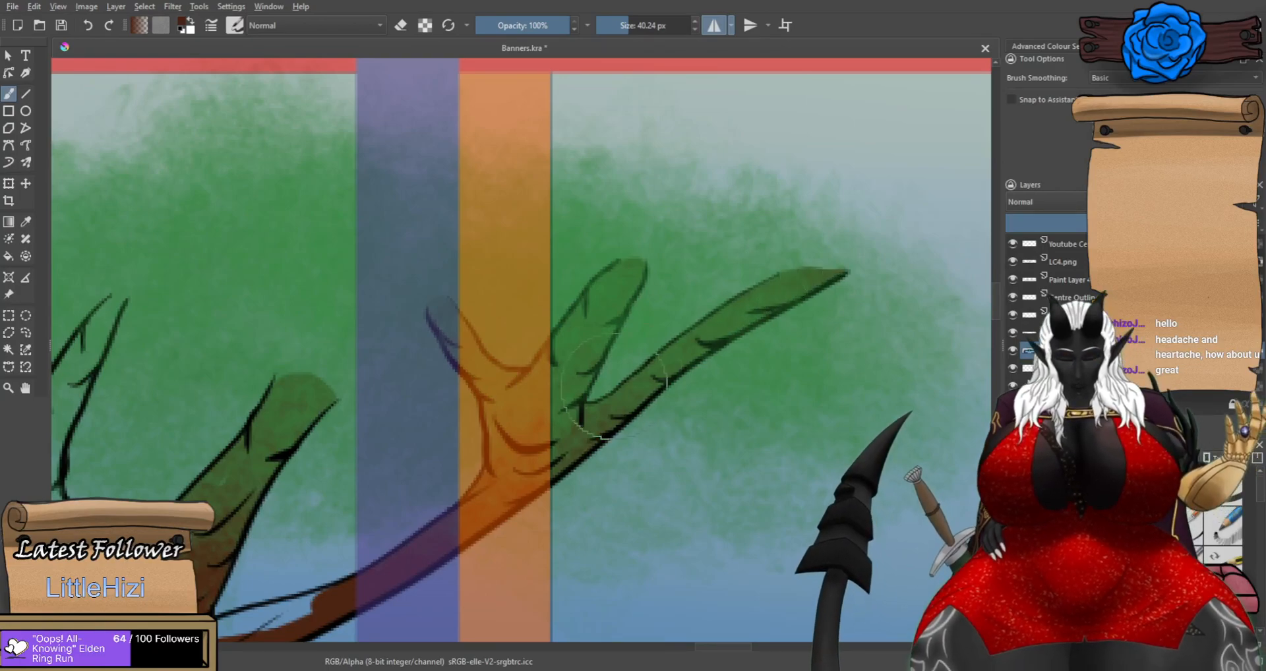
Fill the unpainted base of the outer limb, the main fork and the lower part of the inner limb with brown.
scroll(629, 374, "down", 3)
left_click_drag(434, 503, 650, 374)
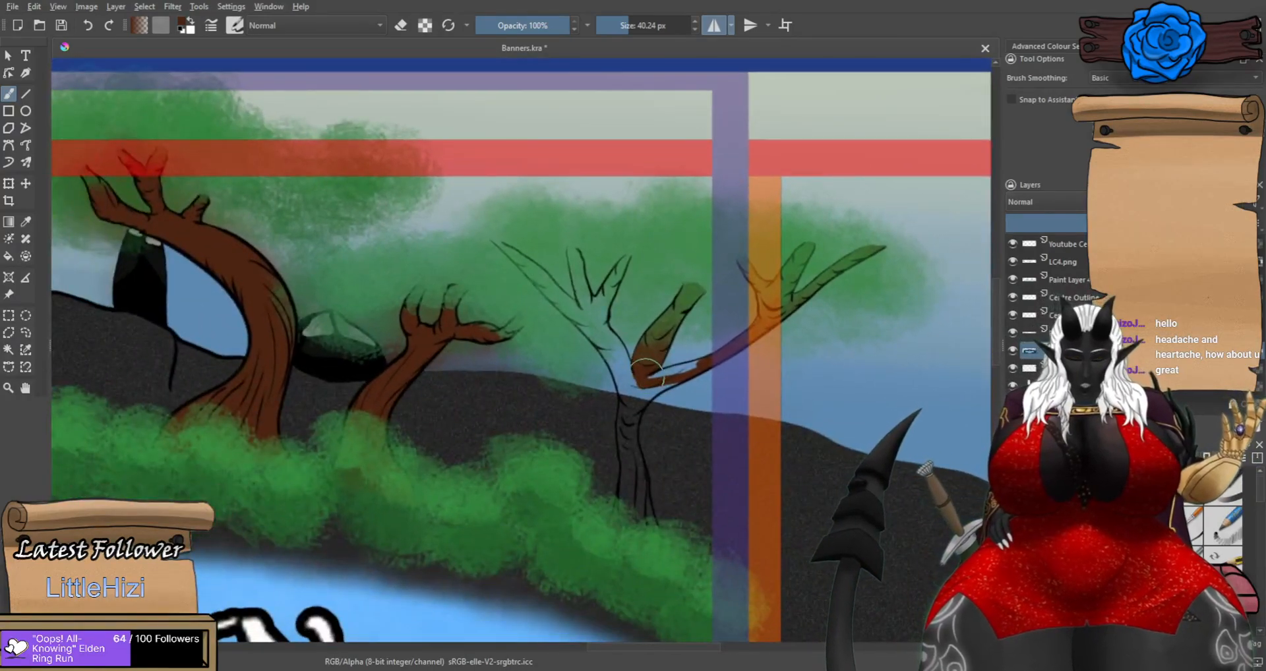
scroll(644, 369, "up", 2)
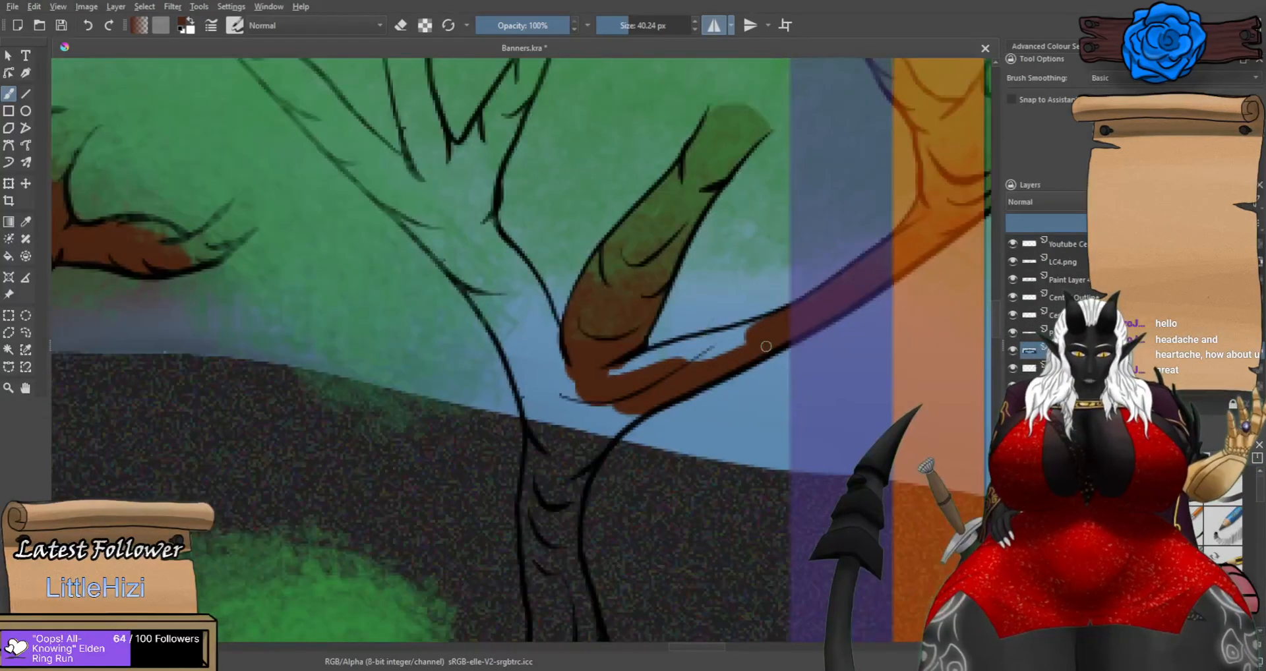
scroll(659, 373, "up", 2)
mouse_move(729, 346)
left_mouse_down()
mouse_move(752, 334)
mouse_move(611, 381)
mouse_move(697, 347)
mouse_move(602, 345)
mouse_move(563, 358)
mouse_move(548, 384)
mouse_move(547, 350)
mouse_move(536, 404)
mouse_move(506, 319)
mouse_move(534, 407)
mouse_move(557, 389)
mouse_move(511, 316)
mouse_move(550, 335)
mouse_move(528, 290)
mouse_move(491, 248)
mouse_move(514, 341)
mouse_move(443, 249)
mouse_move(484, 221)
mouse_move(480, 140)
mouse_move(463, 164)
mouse_move(460, 237)
left_mouse_up()
mouse_move(563, 465)
left_mouse_down()
mouse_move(633, 409)
mouse_move(607, 436)
mouse_move(586, 426)
mouse_move(592, 440)
mouse_move(585, 424)
mouse_move(561, 462)
mouse_move(581, 464)
mouse_move(643, 401)
mouse_move(601, 436)
mouse_move(622, 422)
mouse_move(580, 412)
left_mouse_up()
left_click_drag(600, 525, 602, 331)
Fill the trunk with brown from below the fork down through its flared base into the bushes.
mouse_move(546, 282)
left_mouse_down()
mouse_move(530, 338)
mouse_move(535, 247)
mouse_move(547, 314)
mouse_move(573, 285)
mouse_move(562, 408)
left_mouse_up()
left_click_drag(567, 543, 544, 583)
mouse_move(528, 533)
left_mouse_down()
mouse_move(549, 463)
mouse_move(555, 535)
left_mouse_up()
mouse_move(553, 422)
left_mouse_down()
mouse_move(545, 483)
mouse_move(537, 378)
mouse_move(587, 491)
mouse_move(597, 473)
left_mouse_up()
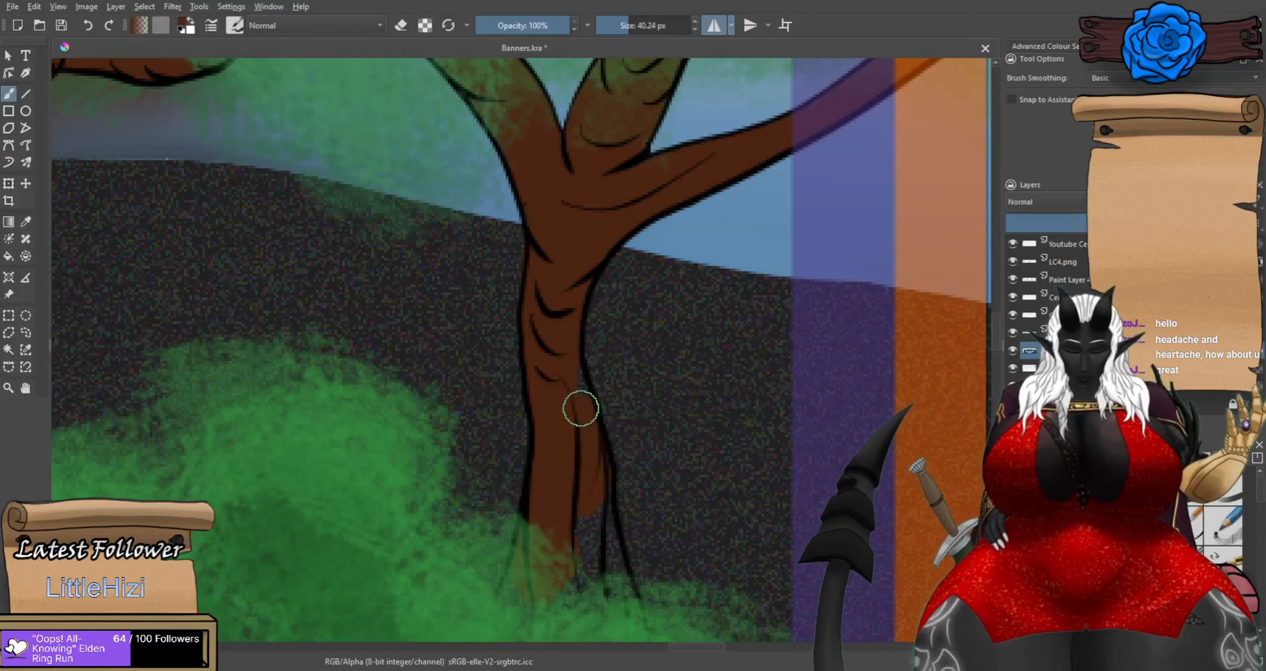
left_click_drag(644, 531, 587, 341)
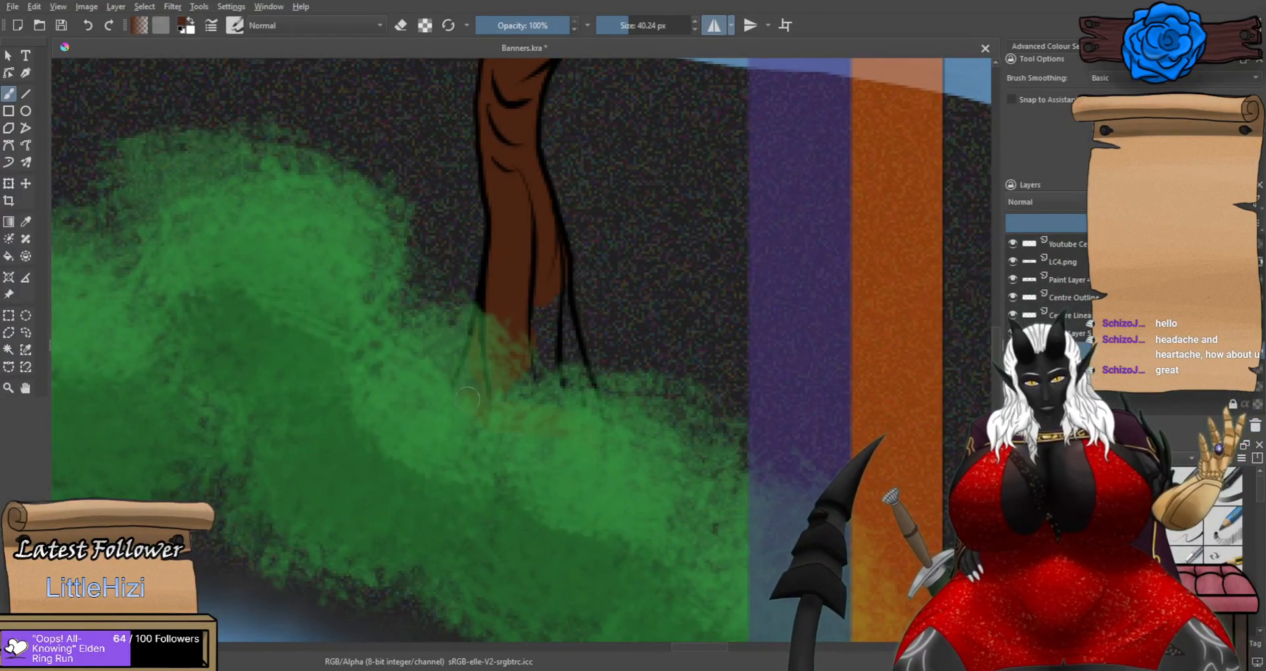
left_click_drag(488, 350, 546, 361)
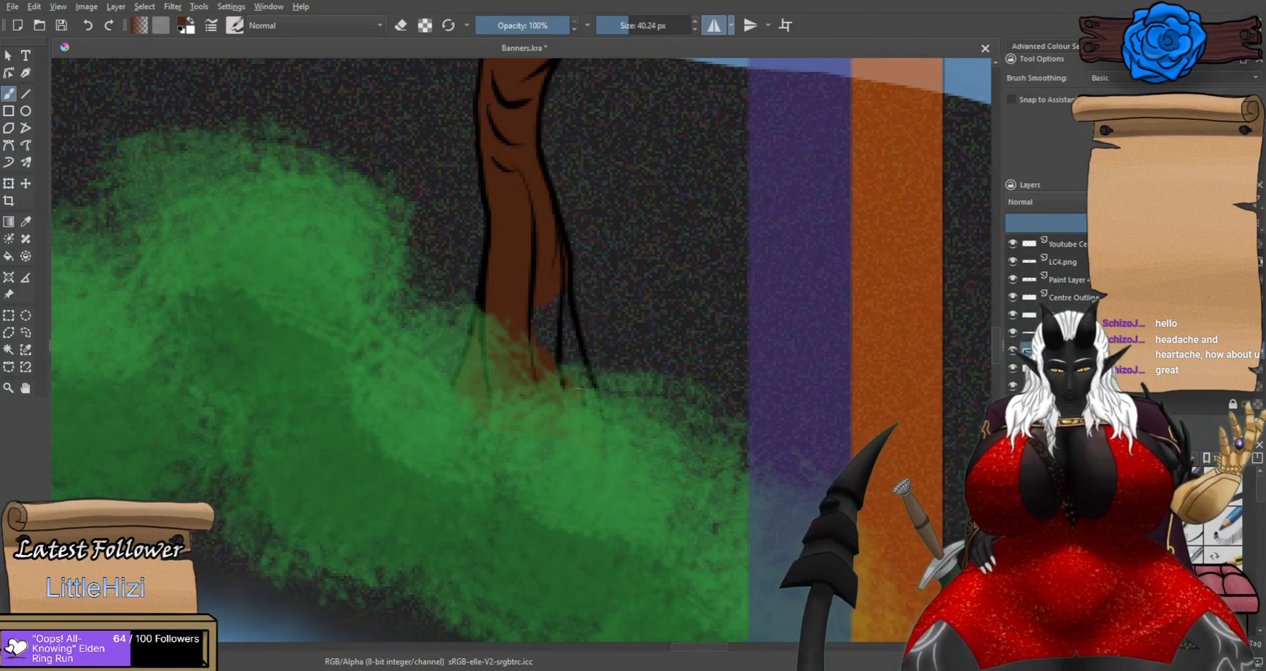
mouse_move(585, 401)
left_mouse_down()
mouse_move(558, 276)
mouse_move(540, 321)
left_mouse_up()
Fill the inner limb's three end branches with brown, covering the short fork, the upright twig and the long slanting branch to its pointed tip.
left_click_drag(549, 196, 684, 580)
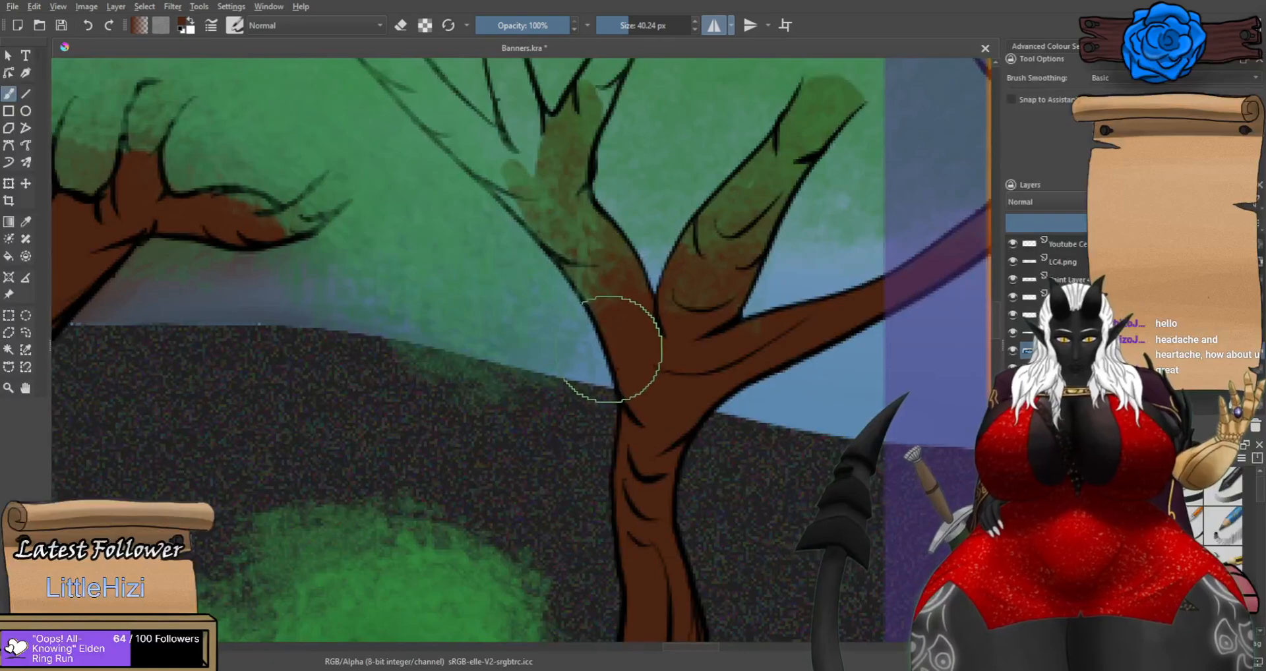
scroll(611, 350, "down", 2)
scroll(607, 193, "up", 3)
mouse_move(562, 297)
left_mouse_down()
mouse_move(601, 290)
mouse_move(609, 253)
mouse_move(580, 300)
mouse_move(628, 179)
mouse_move(620, 261)
left_mouse_up()
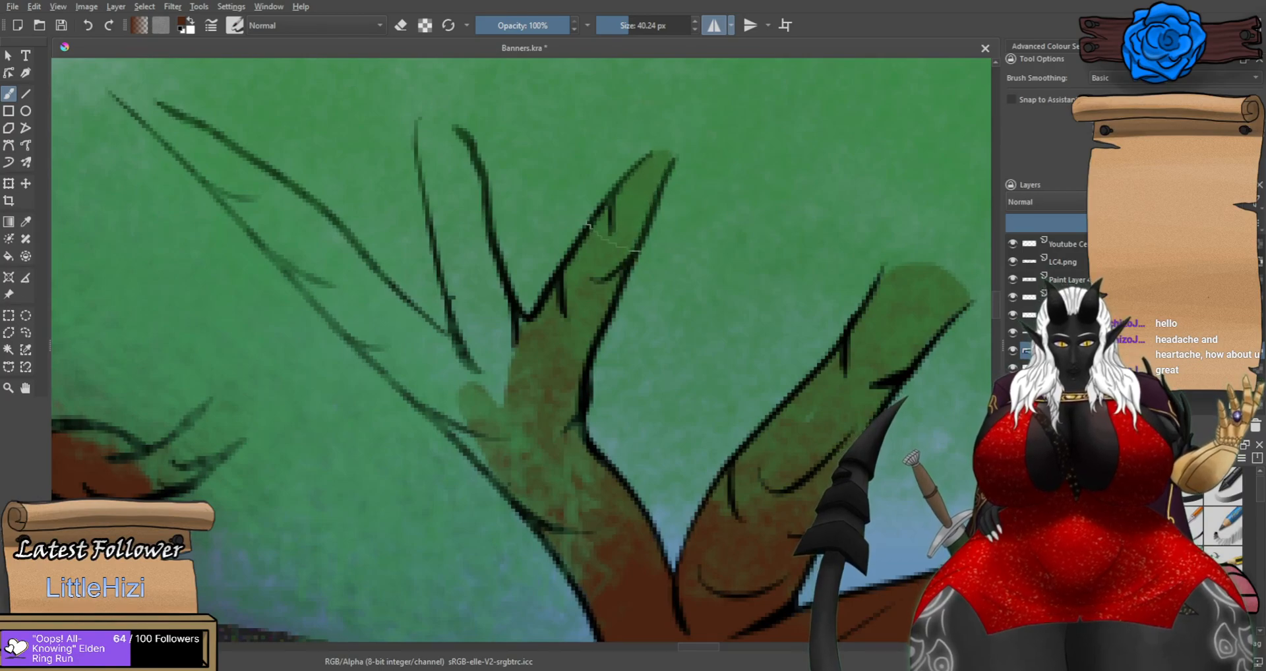
mouse_move(524, 401)
left_mouse_down()
mouse_move(462, 261)
mouse_move(478, 336)
mouse_move(473, 280)
mouse_move(485, 290)
mouse_move(457, 214)
mouse_move(474, 336)
mouse_move(454, 255)
mouse_move(446, 211)
mouse_move(460, 189)
mouse_move(474, 227)
mouse_move(459, 157)
mouse_move(427, 128)
mouse_move(445, 202)
left_mouse_up()
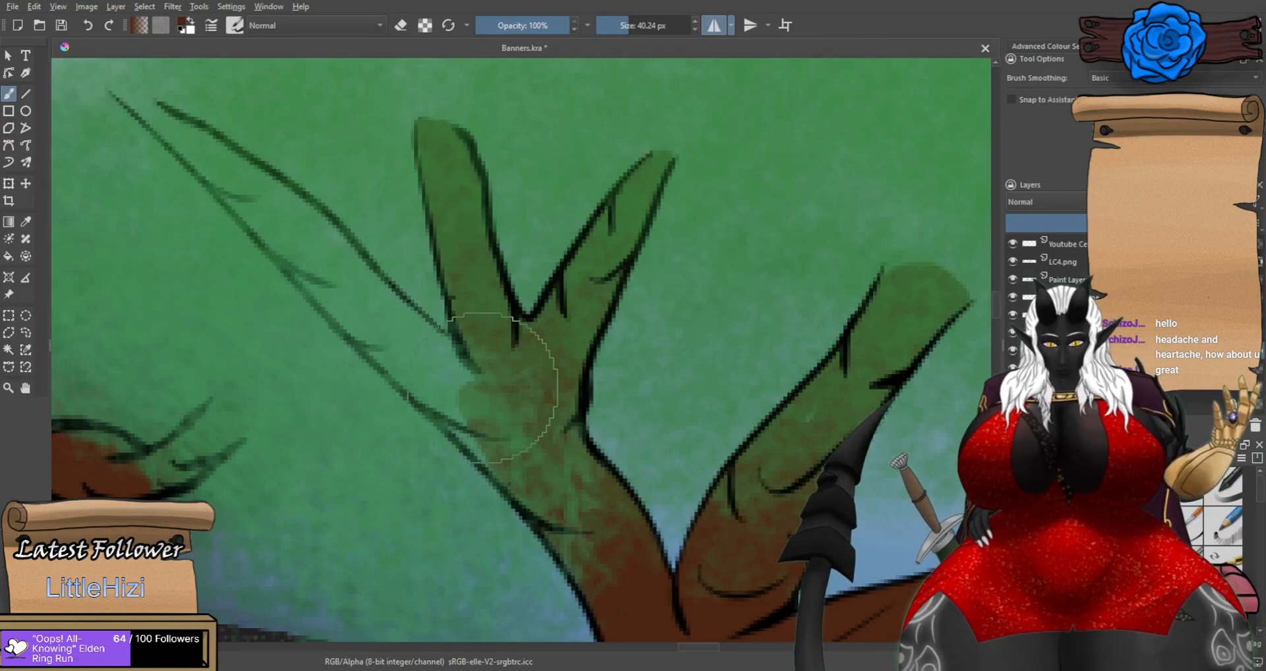
mouse_move(515, 475)
left_mouse_down()
mouse_move(455, 430)
mouse_move(245, 201)
left_mouse_up()
mouse_move(482, 389)
left_mouse_down()
mouse_move(290, 201)
mouse_move(185, 140)
mouse_move(233, 177)
mouse_move(237, 201)
mouse_move(221, 157)
left_mouse_up()
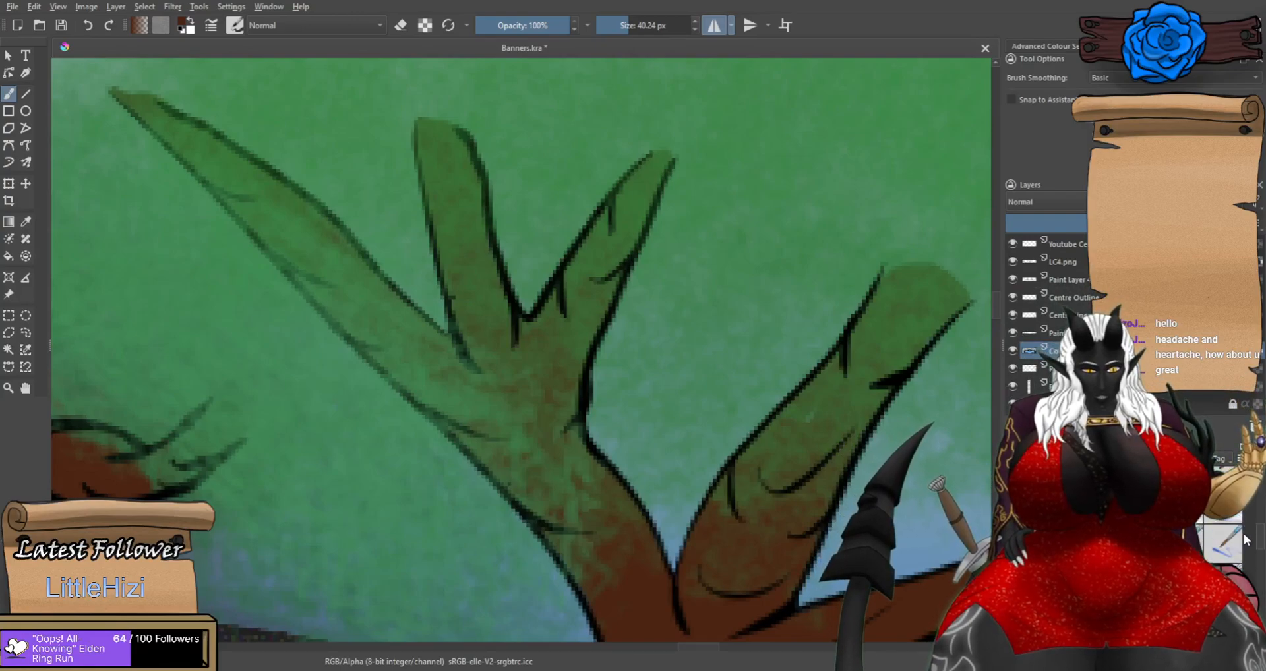
Soften the brown tips of the outer tree's branches into the foliage with a blending brush sized 15.96 px.
left_click(1229, 560)
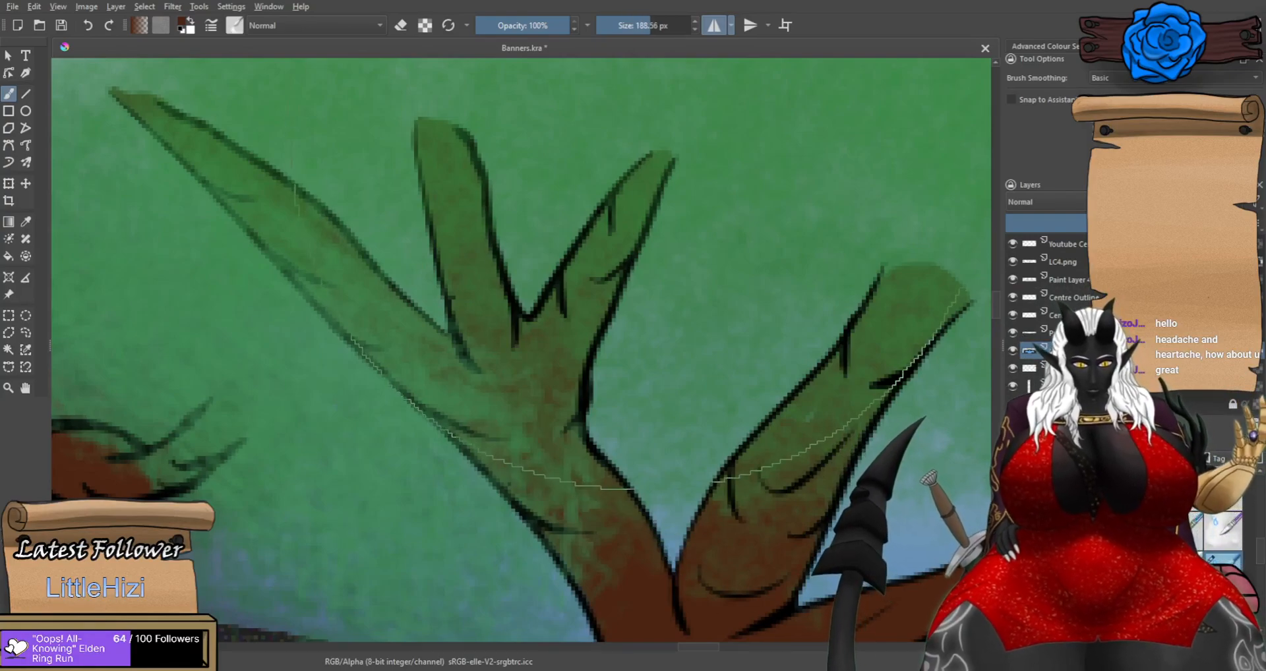
left_click(614, 21)
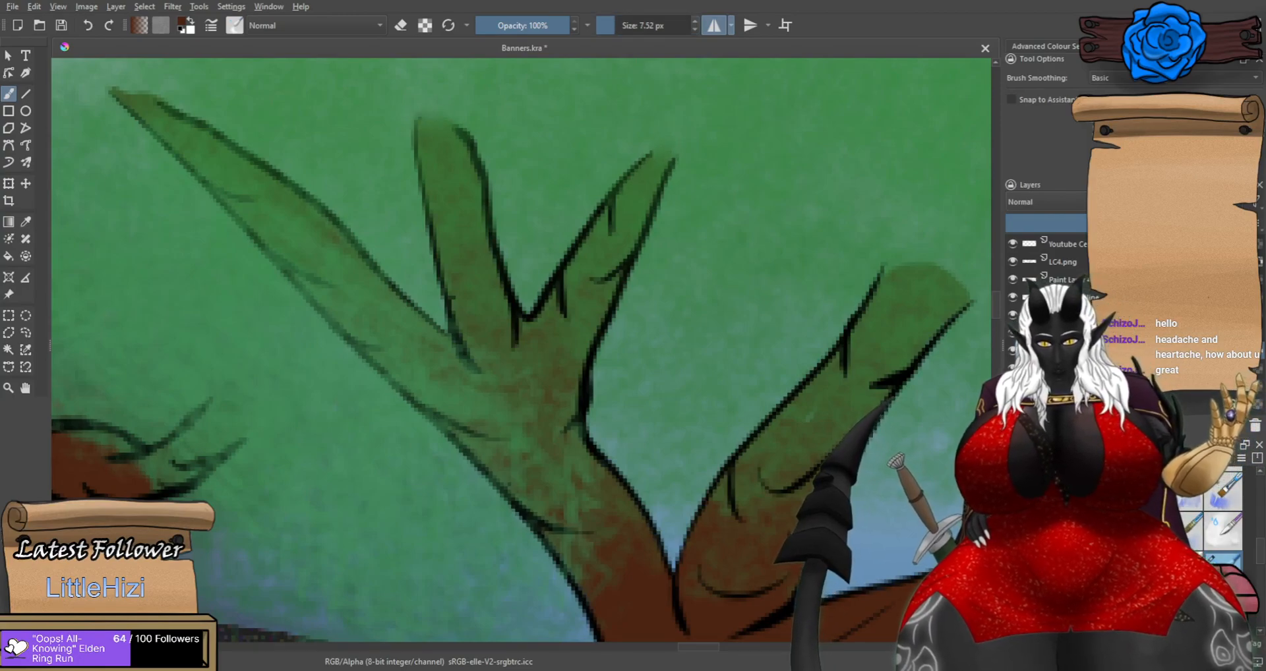
scroll(317, 162, "down", 2)
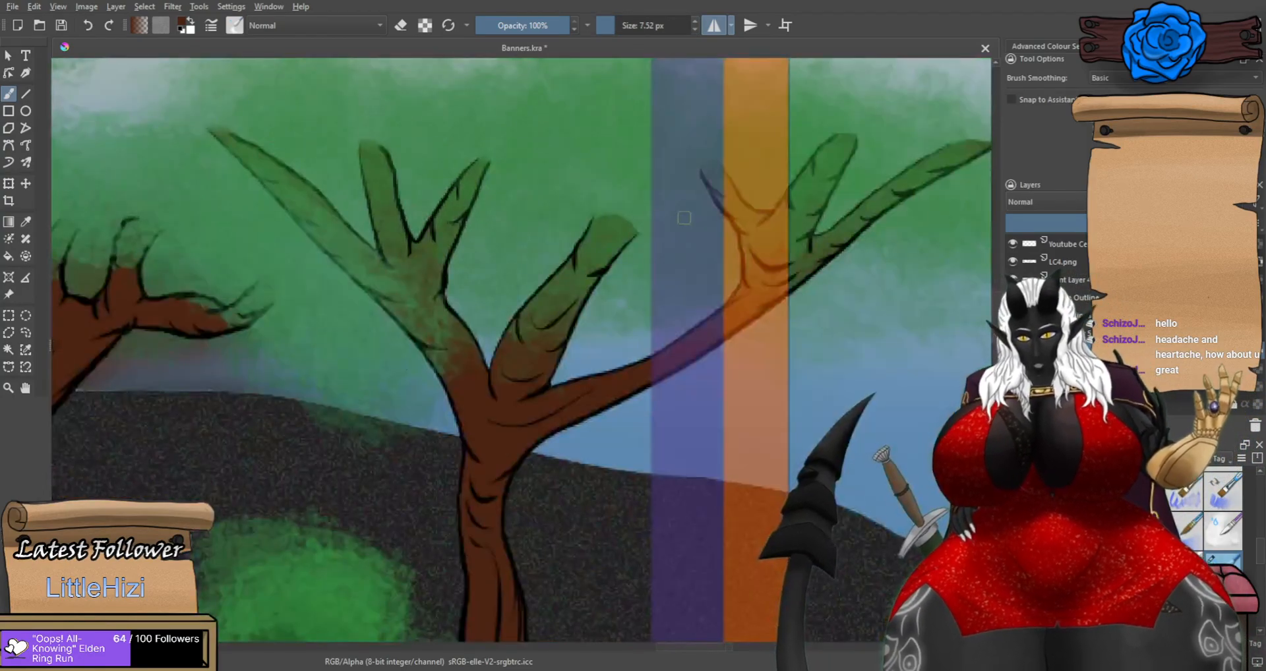
scroll(684, 218, "up", 1)
left_click_drag(614, 25, 622, 25)
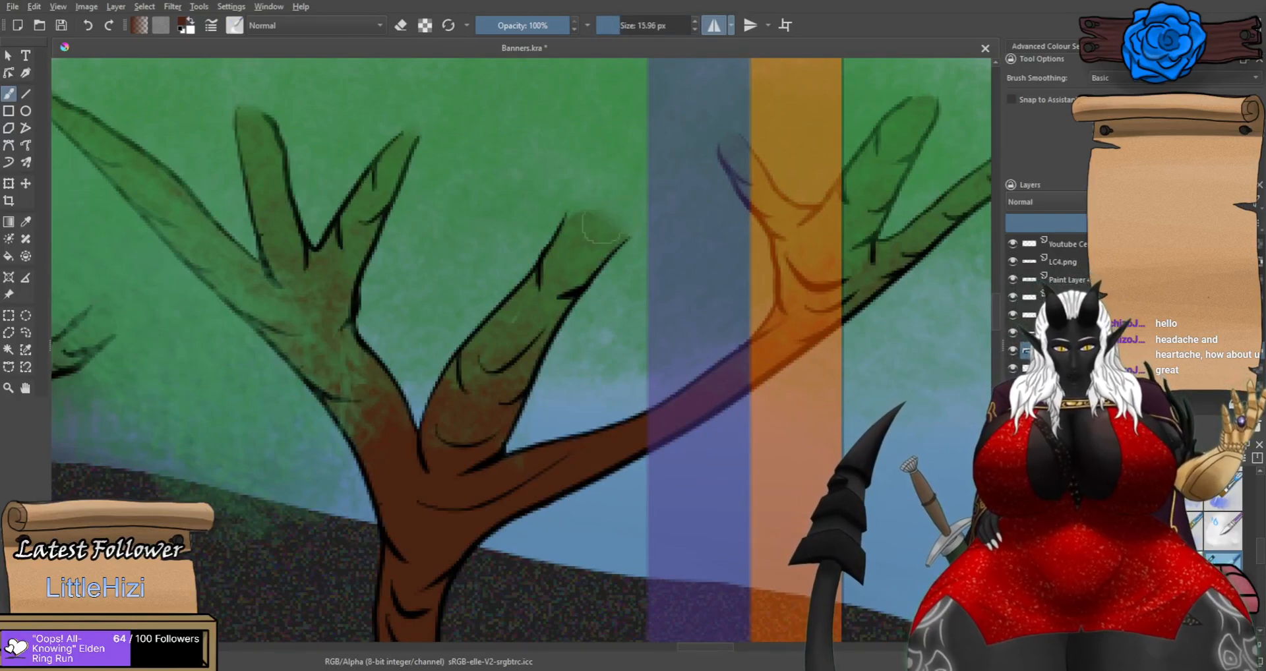
left_click_drag(752, 287, 469, 427)
left_click_drag(806, 262, 805, 265)
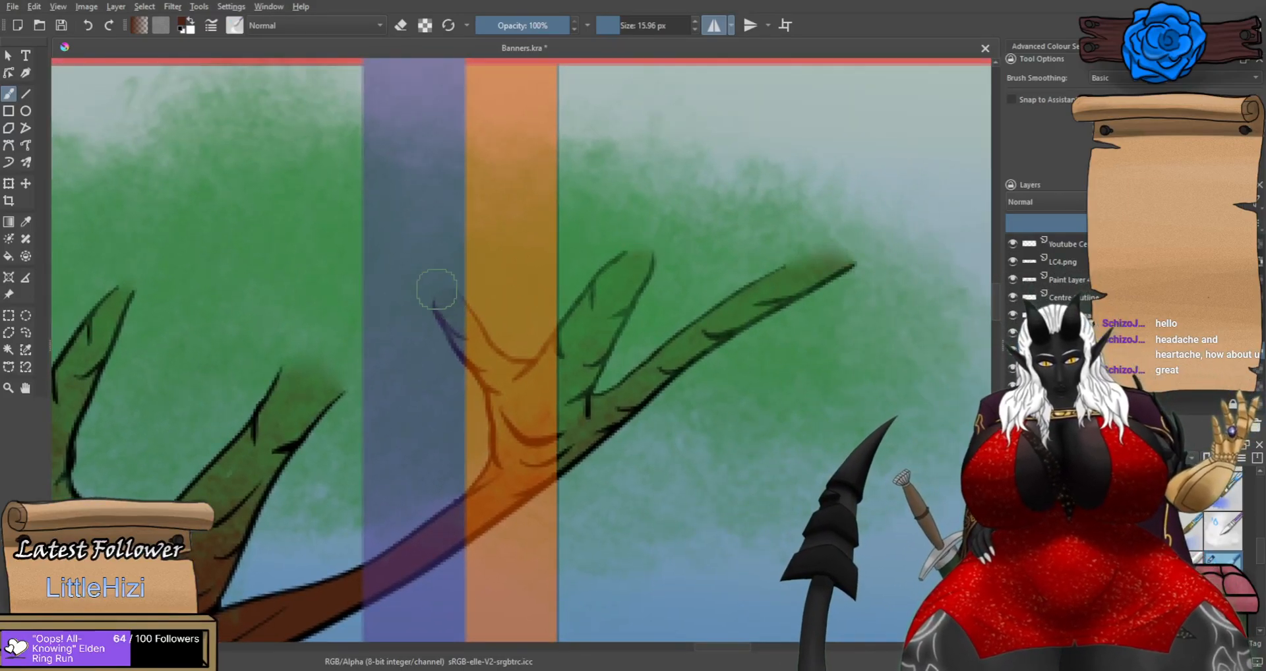
Examine the coloured trees and bushes up close and across the whole banner.
scroll(448, 296, "down", 4)
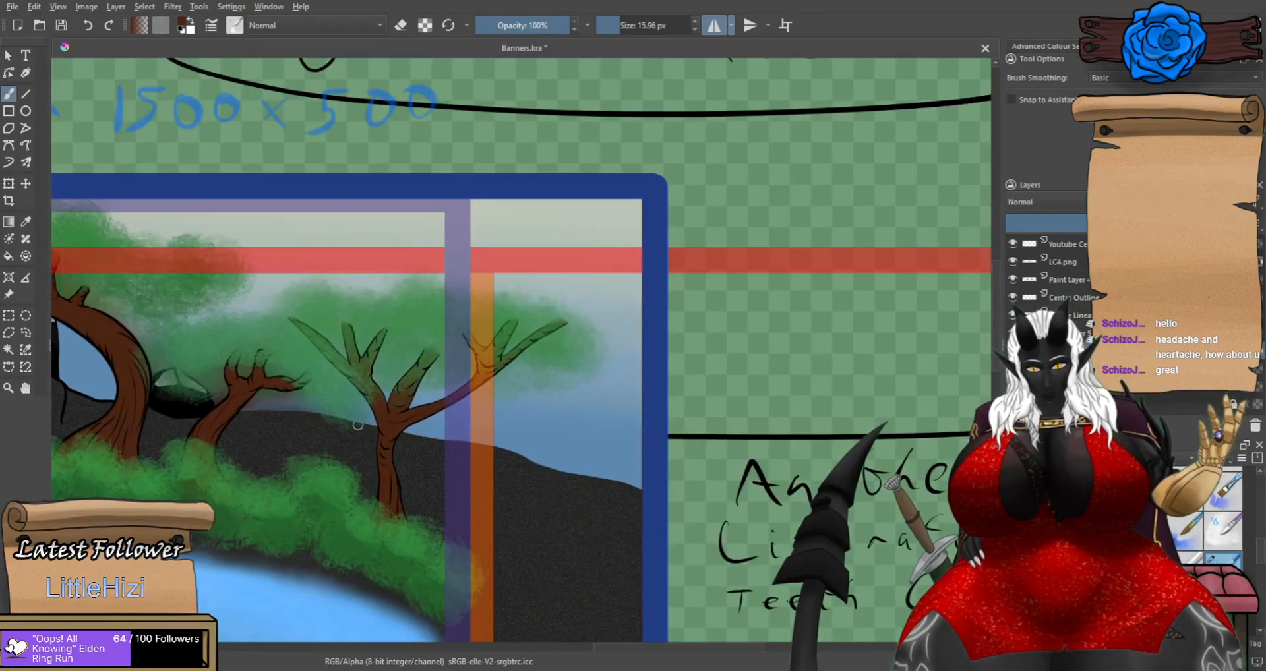
left_click_drag(348, 461, 554, 332)
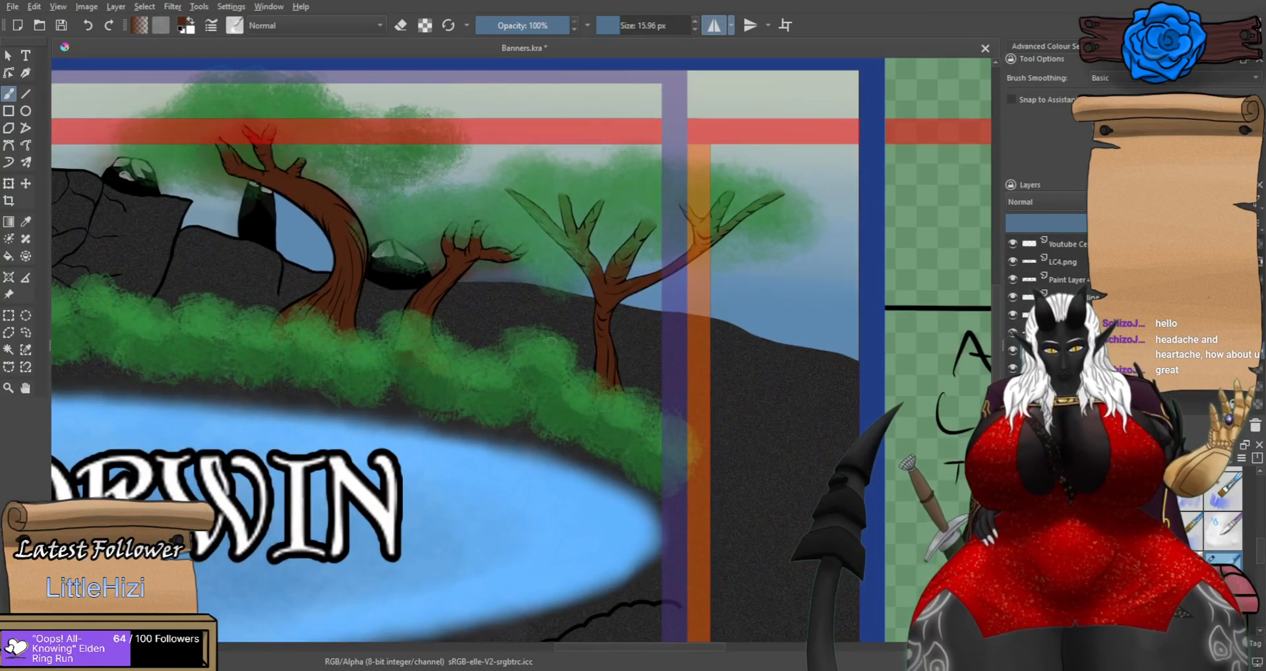
scroll(573, 271, "down", 2)
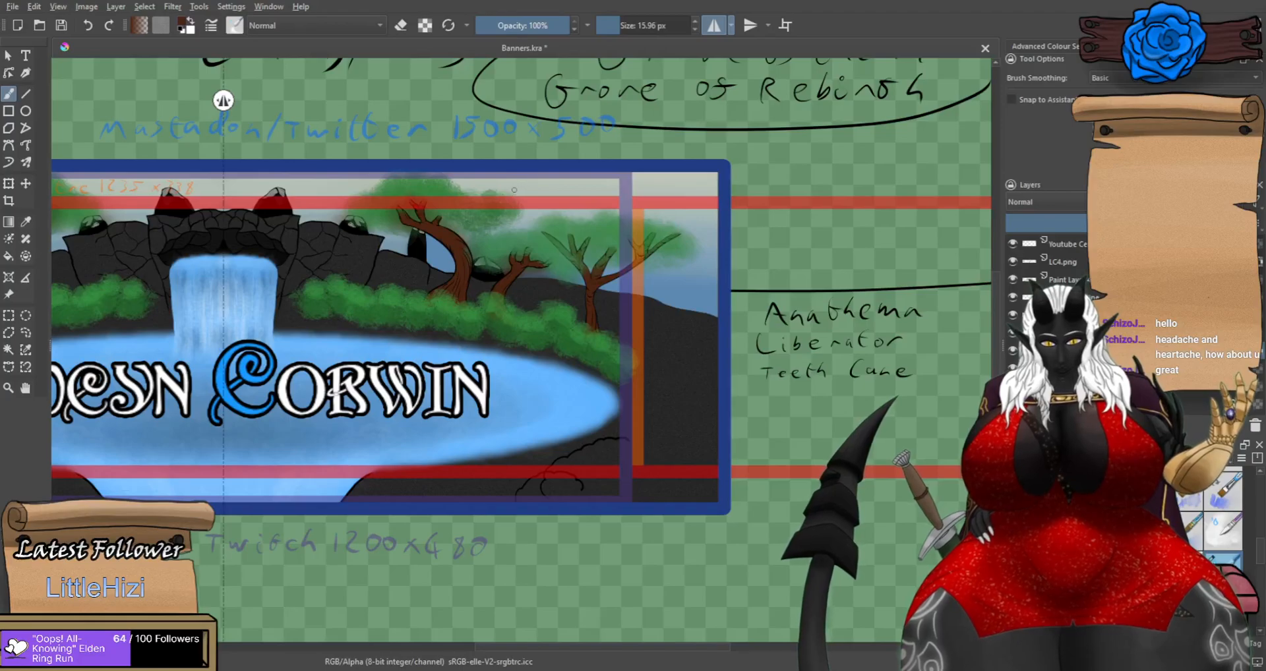
scroll(608, 258, "up", 3)
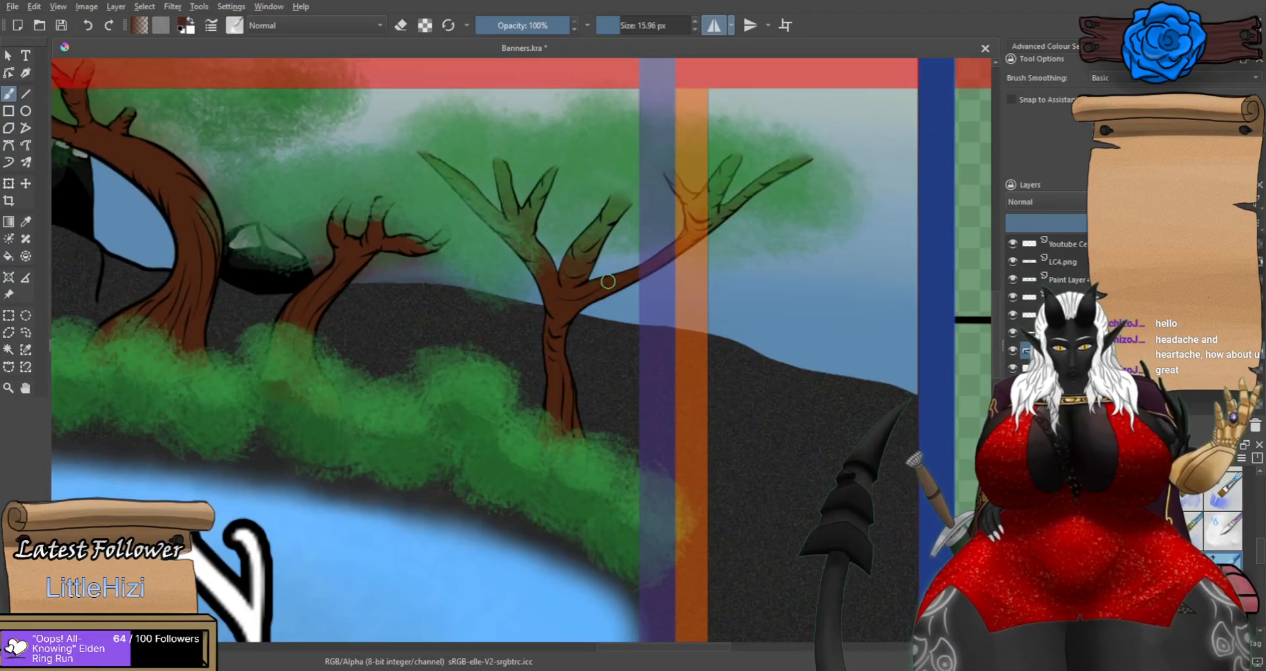
key("e")
scroll(537, 214, "down", 2)
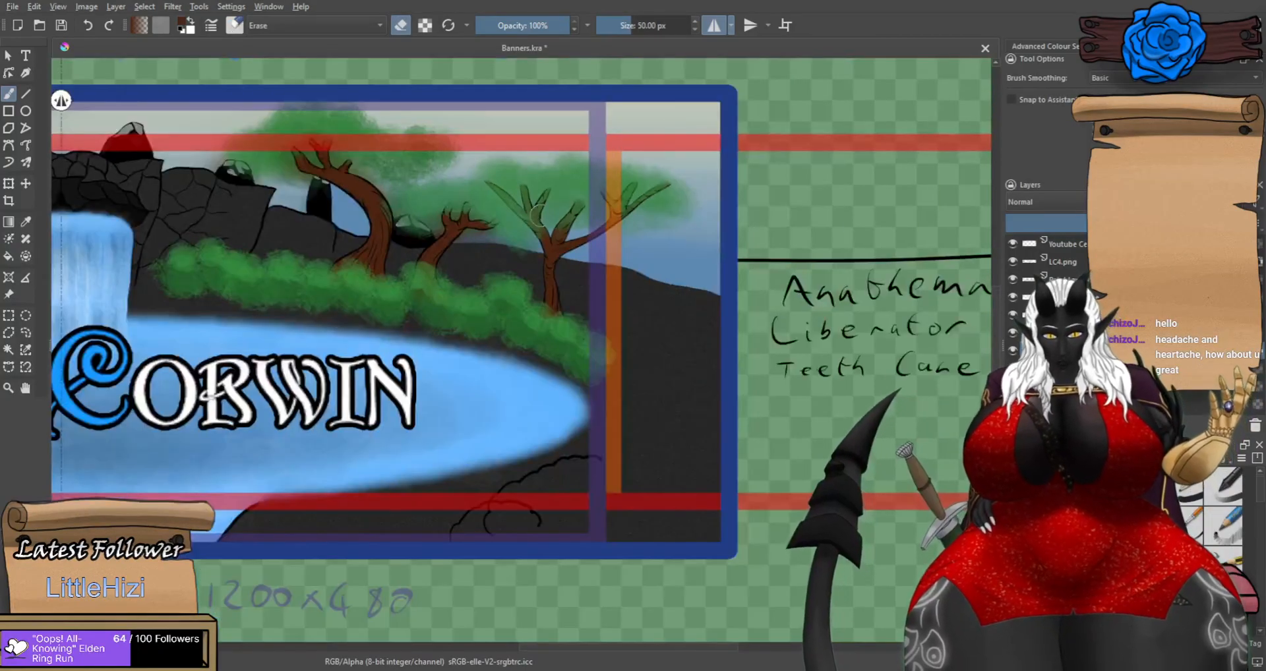
key("e")
scroll(472, 342, "down", 2)
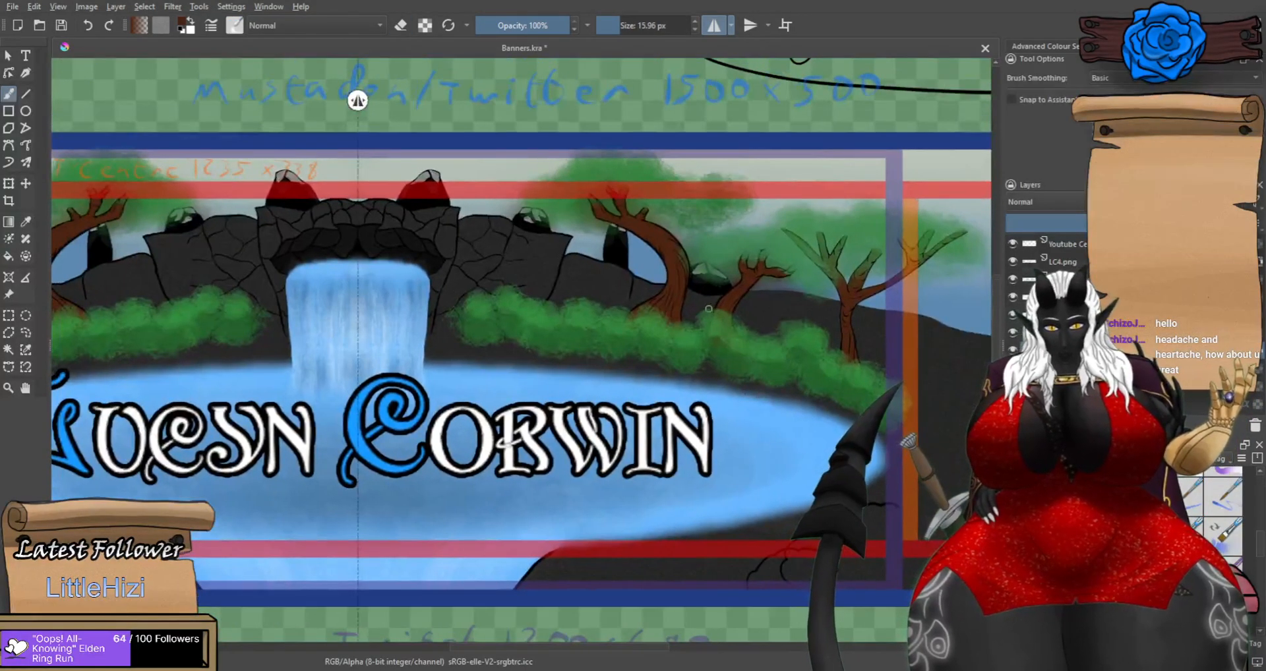
scroll(752, 386, "down", 1)
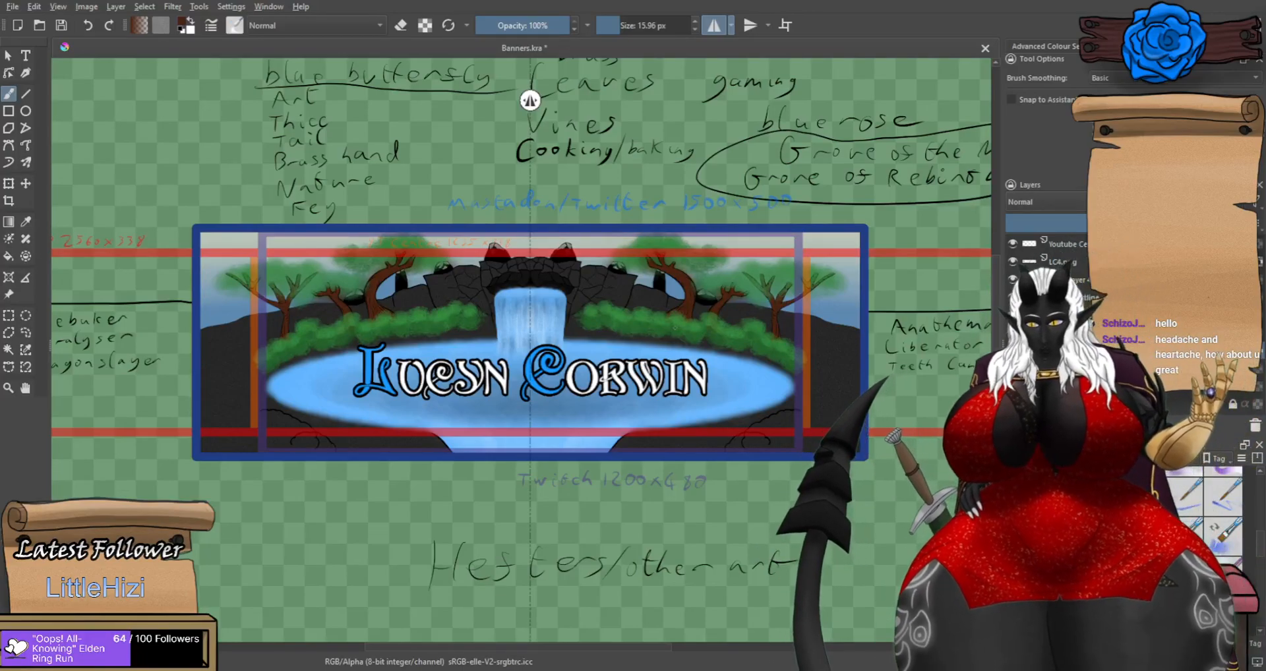
scroll(809, 320, "up", 1)
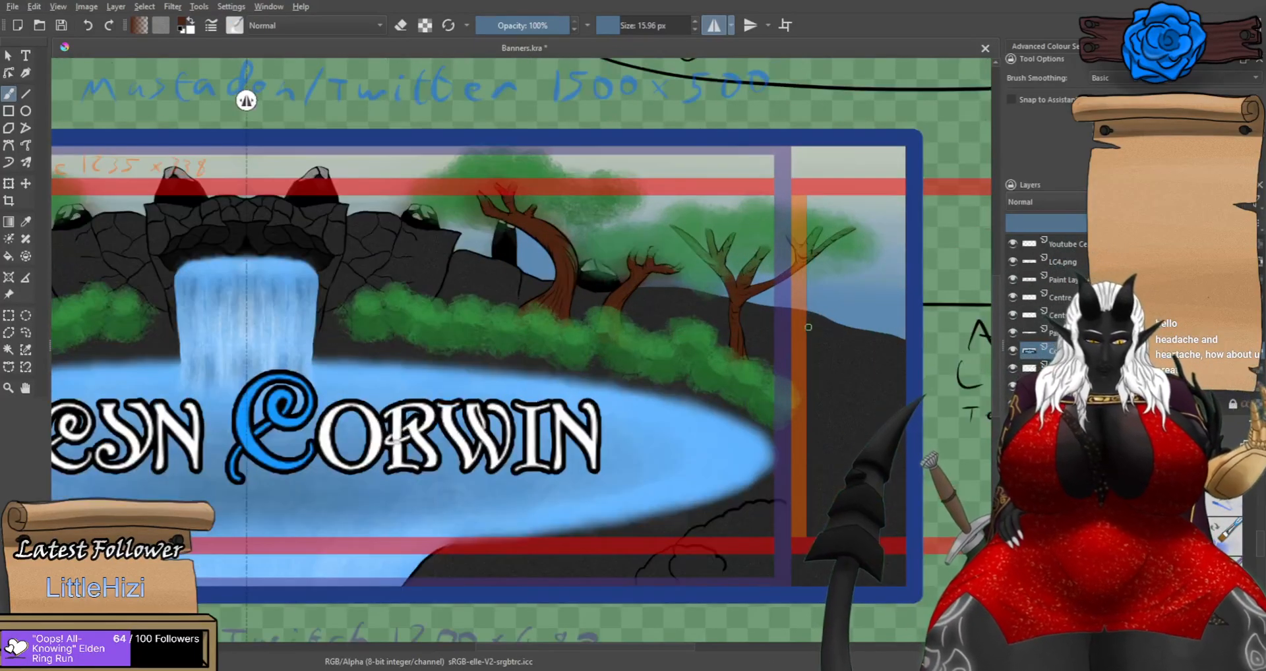
scroll(808, 320, "up", 1)
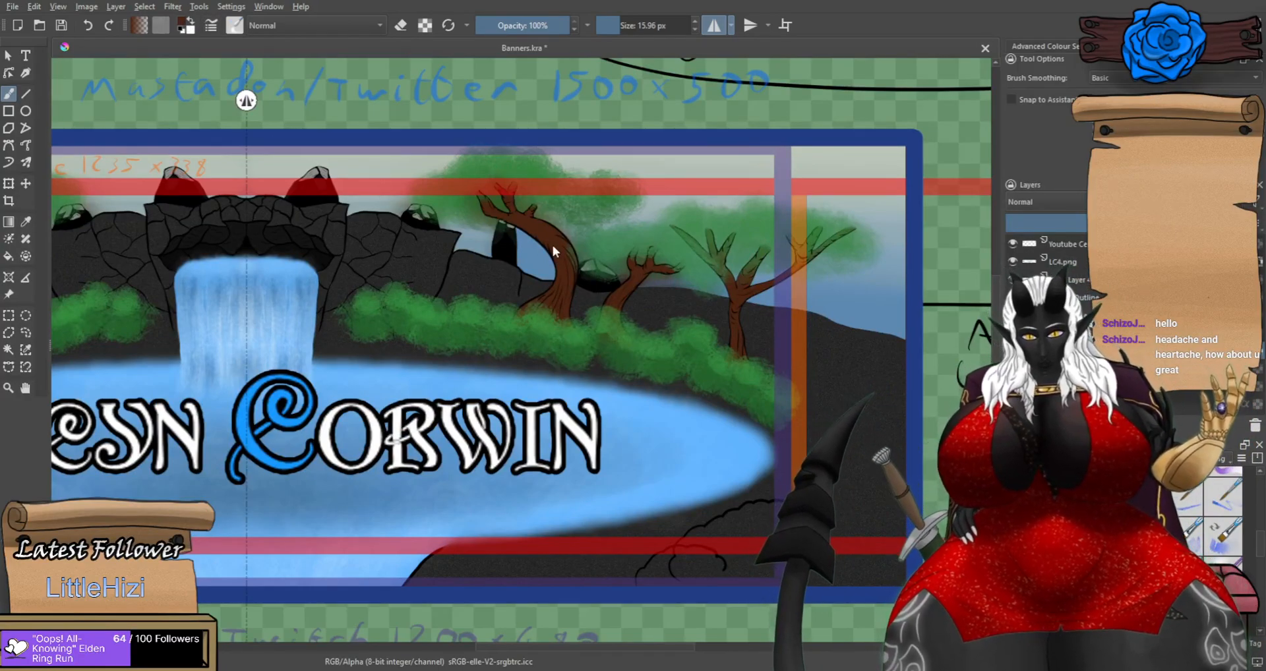
Set the painting colour to red and make the paint layer above the centre outline active, with a hard-edged brush ready.
left_click(572, 267, "ctrl")
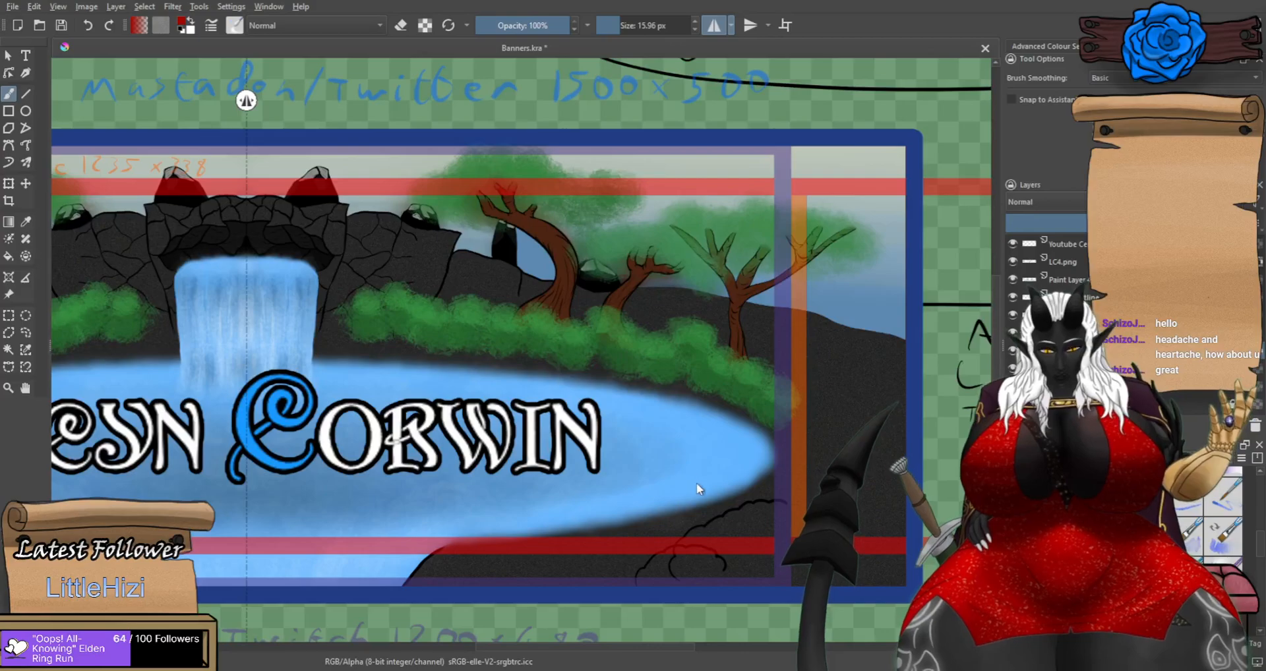
scroll(658, 363, "up", 1)
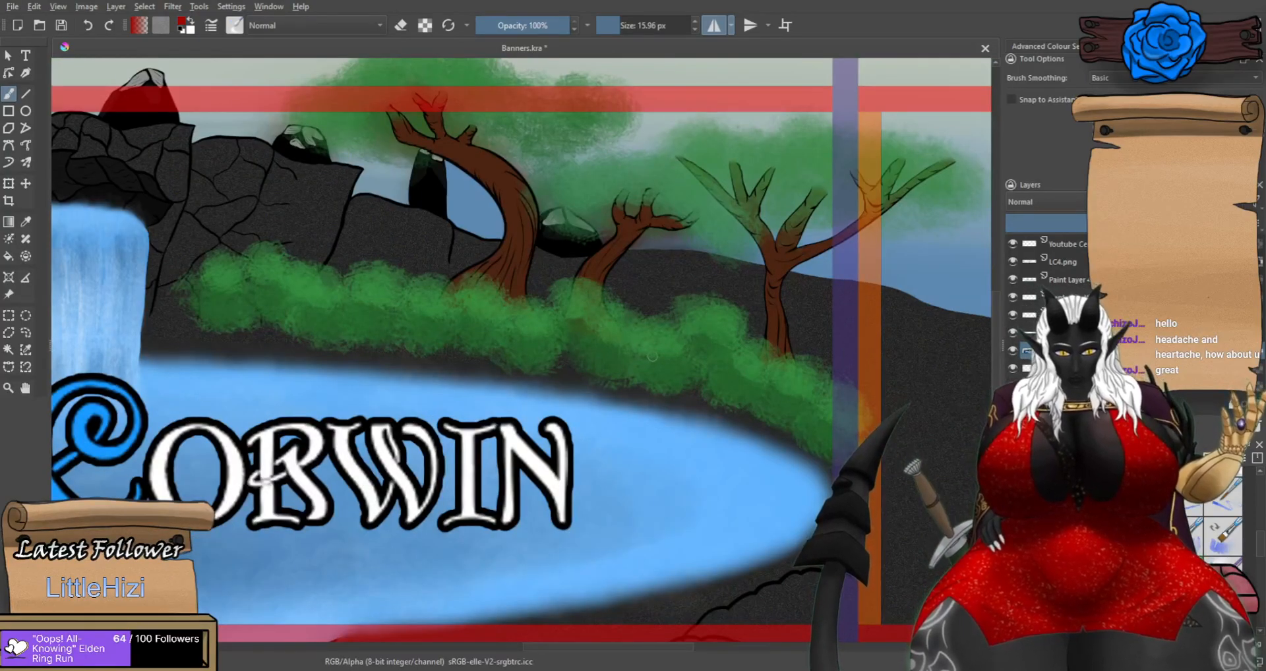
left_click(1029, 316)
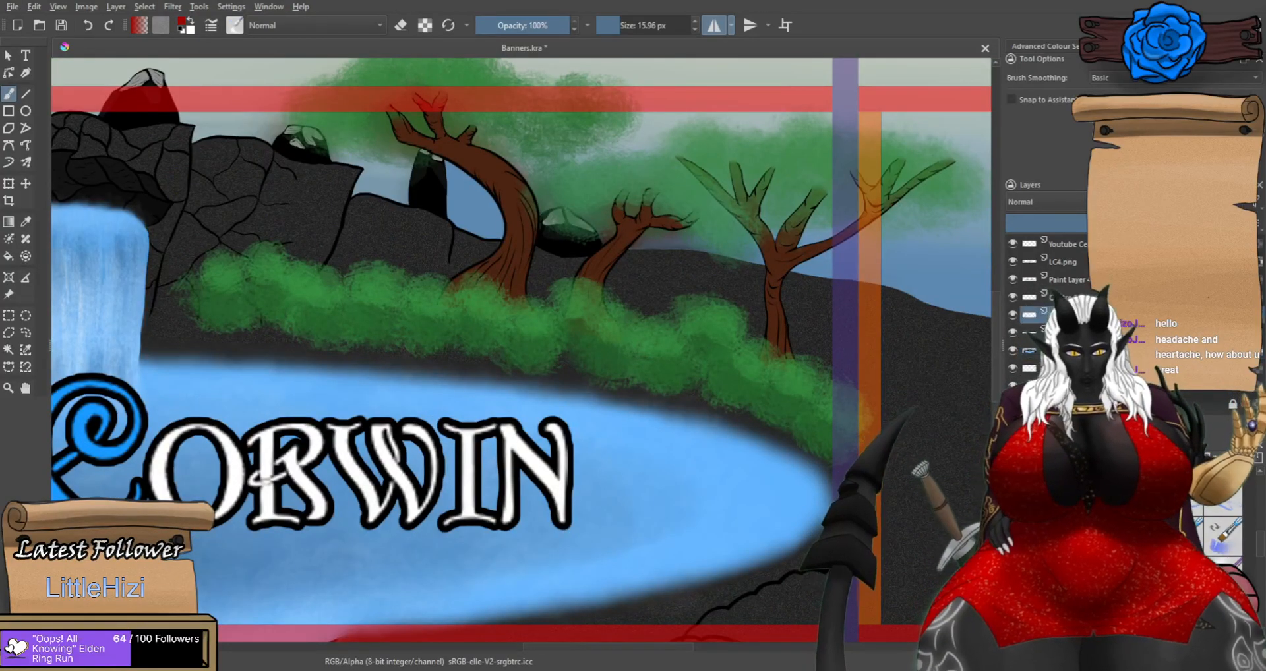
left_click(1015, 279)
left_click(1015, 280)
left_click(1020, 280)
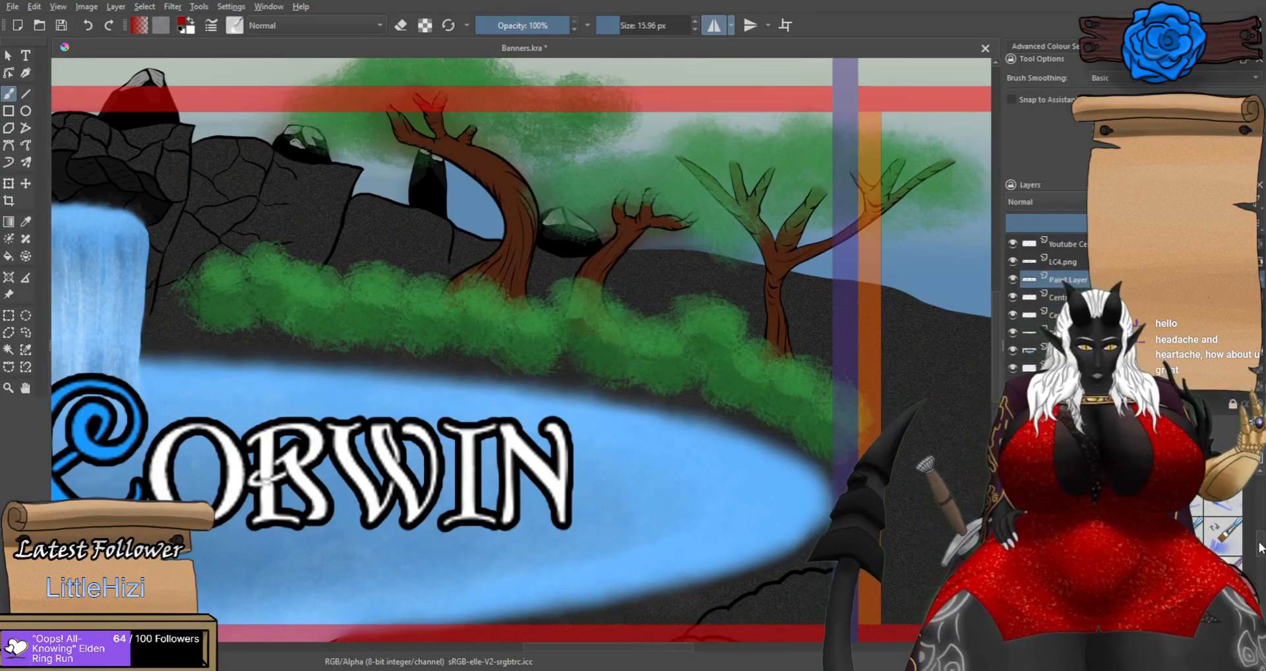
left_click(1147, 528)
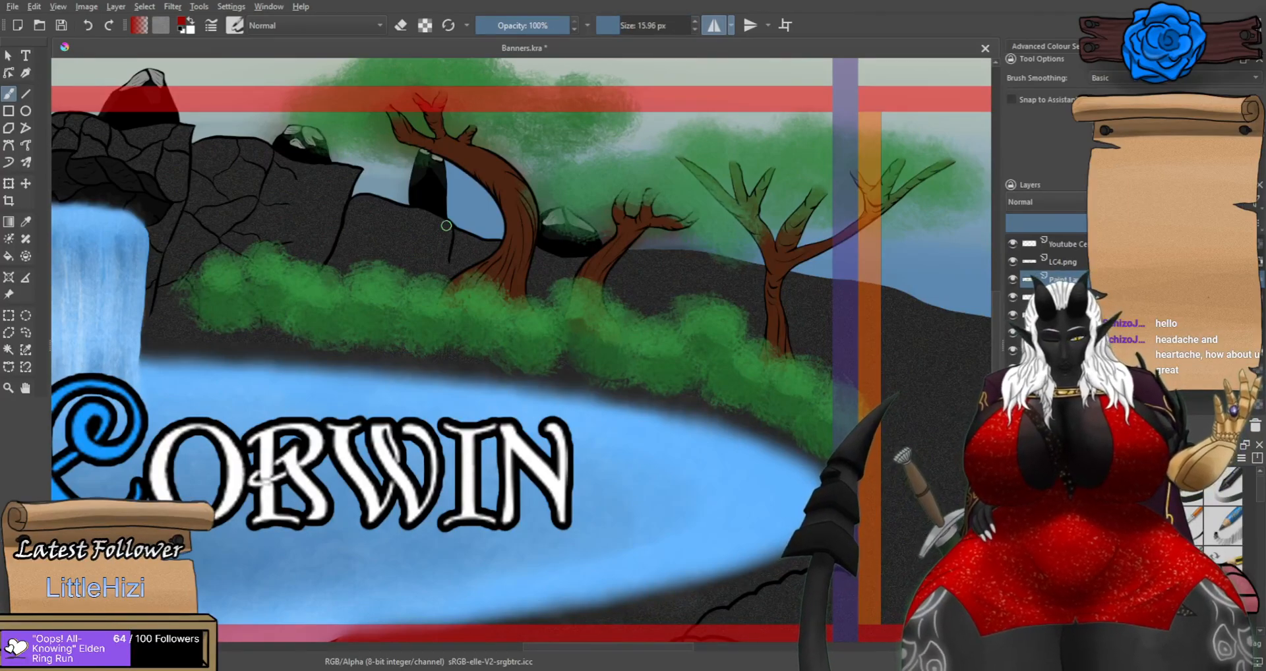
Dot small red berries across the mirrored rows of bushes beside the pool using a 9.24 px brush.
scroll(583, 347, "up", 1)
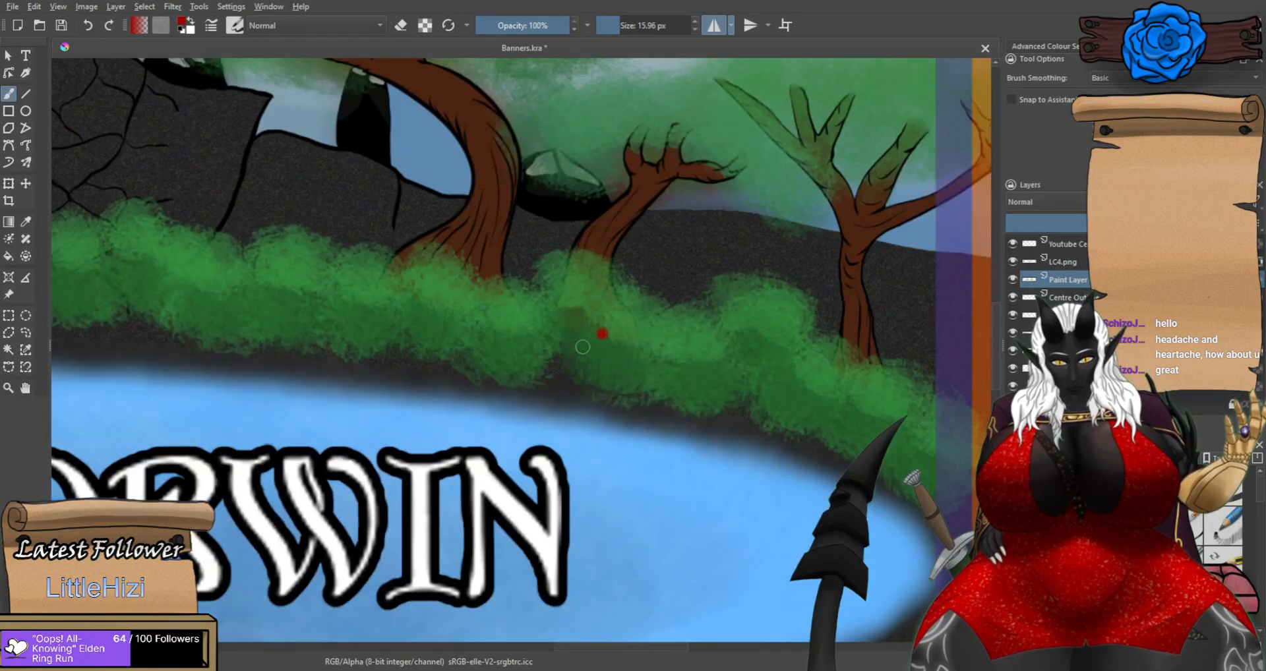
scroll(719, 361, "down", 4)
scroll(717, 358, "up", 3)
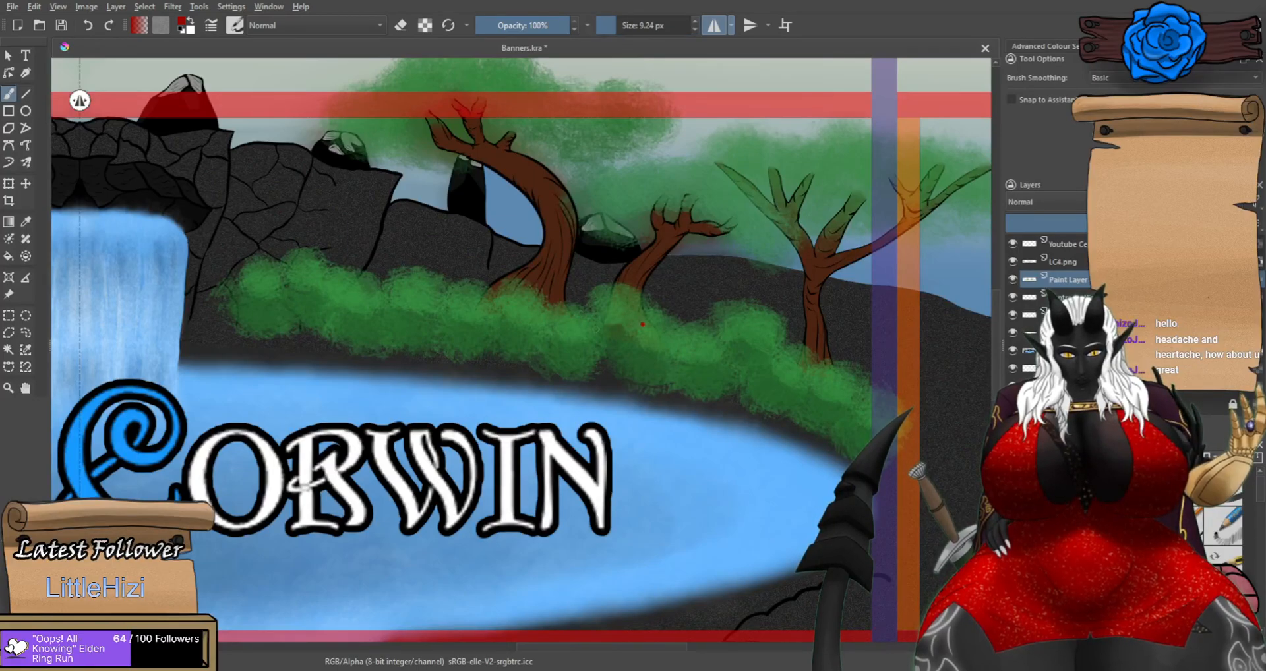
scroll(580, 338, "up", 2)
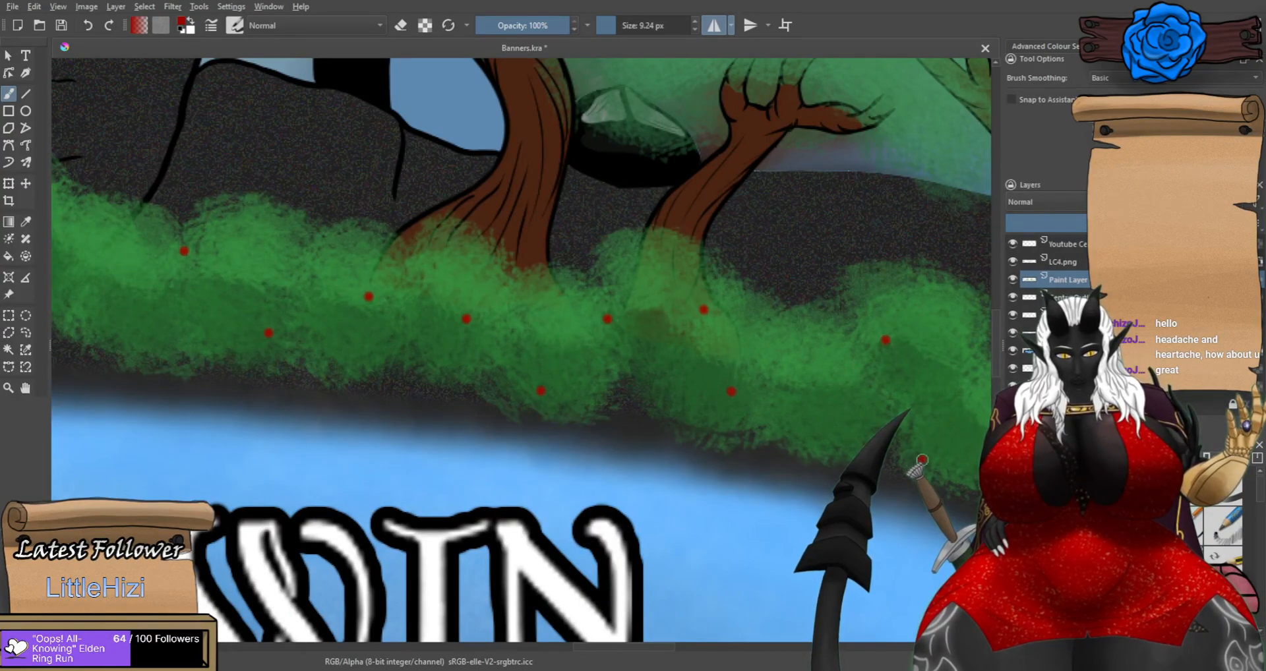
scroll(887, 432, "down", 3)
scroll(910, 435, "up", 2)
scroll(810, 412, "down", 1)
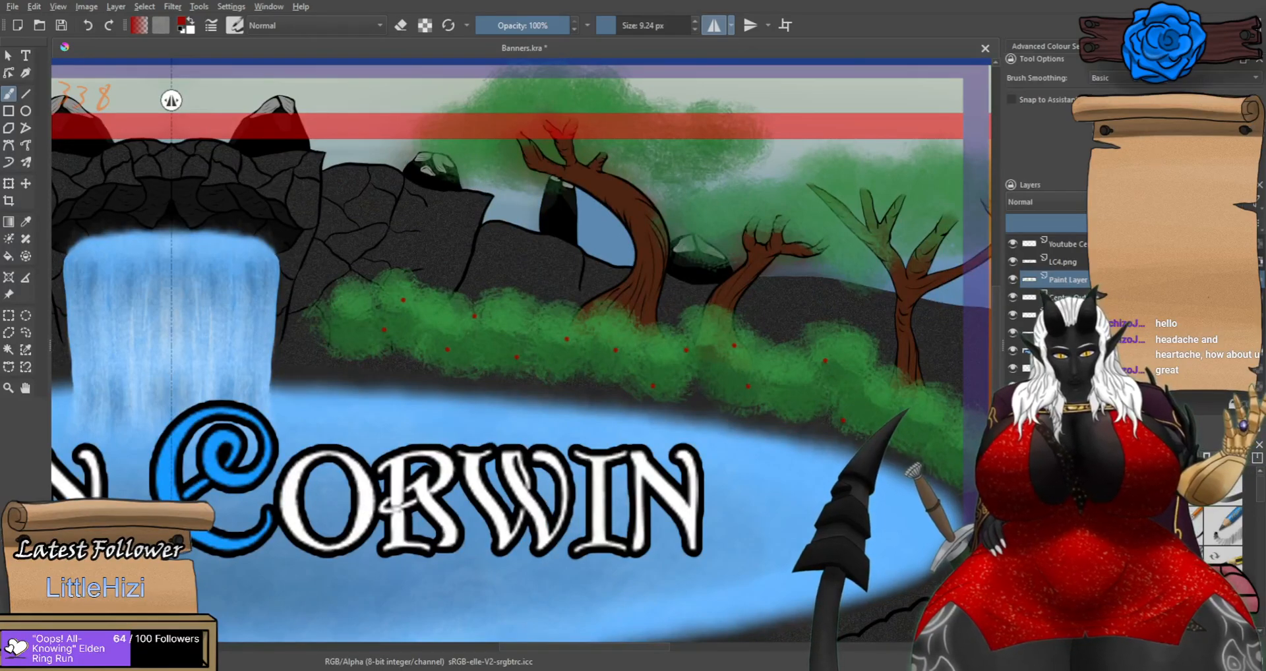
left_click_drag(749, 386, 475, 376)
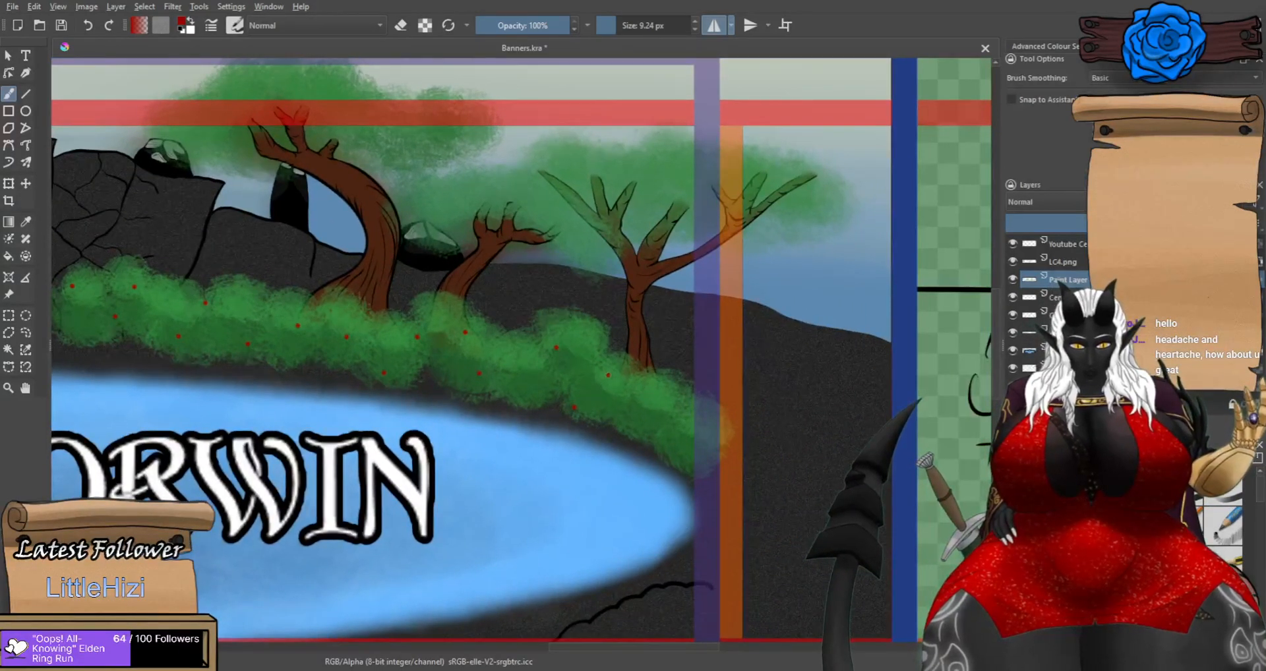
scroll(346, 442, "up", 1)
left_click_drag(347, 441, 637, 400)
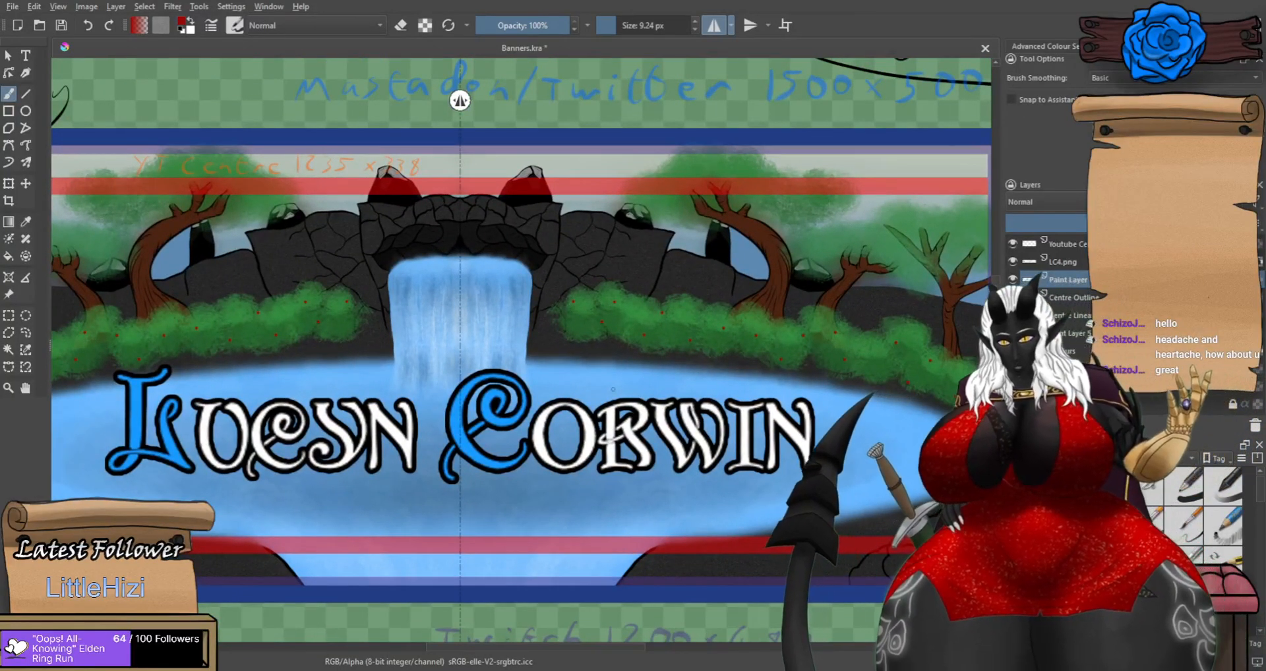
Review the full banner composition, comparing the berry-dotted bushes, trees, waterfall and lettering against the size guides.
scroll(613, 389, "down", 1)
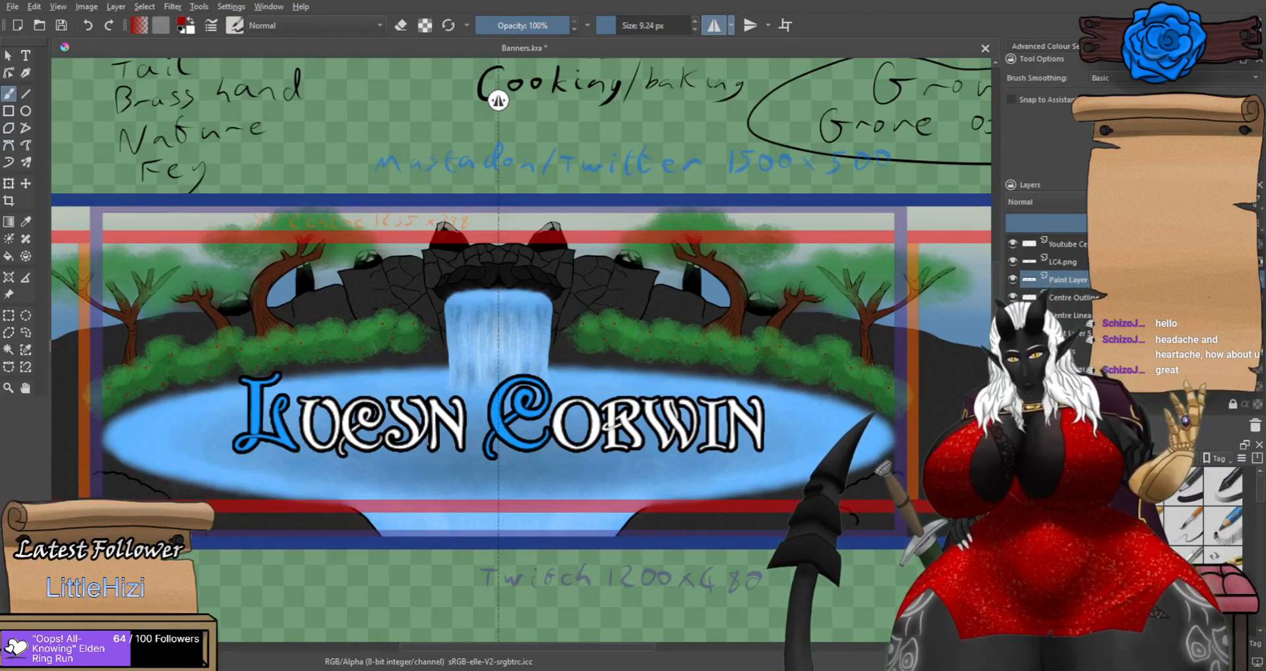
scroll(482, 270, "down", 3)
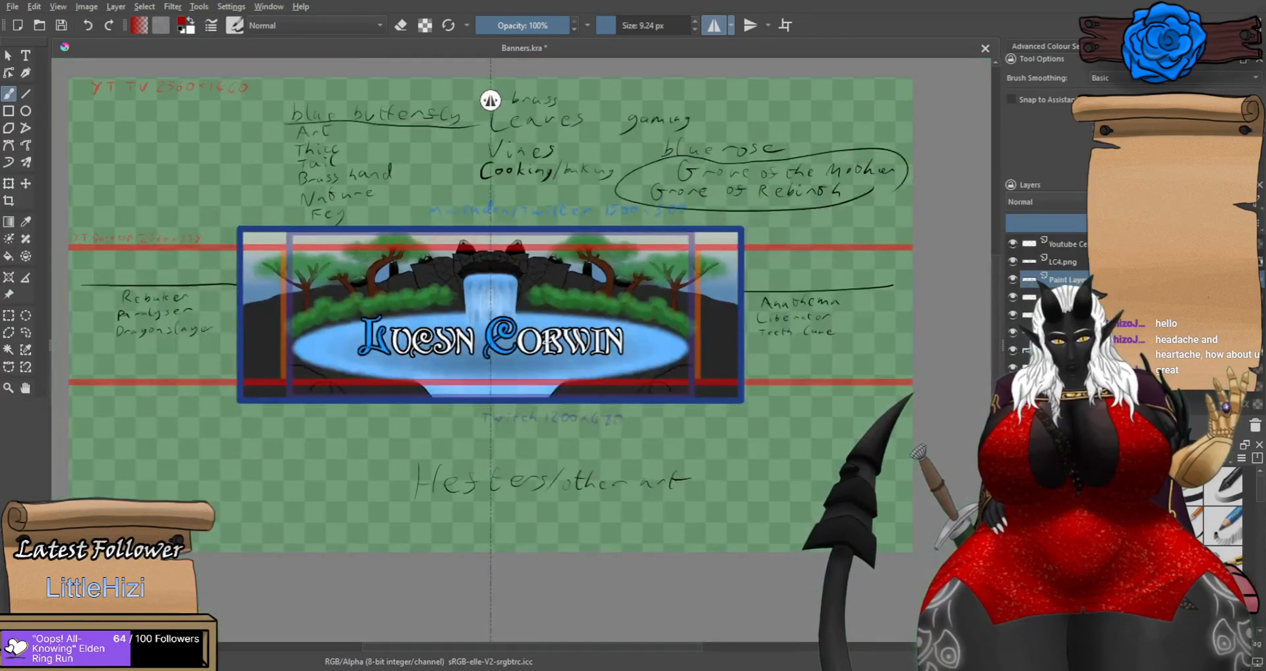
left_click_drag(490, 100, 526, 100)
scroll(489, 276, "up", 2)
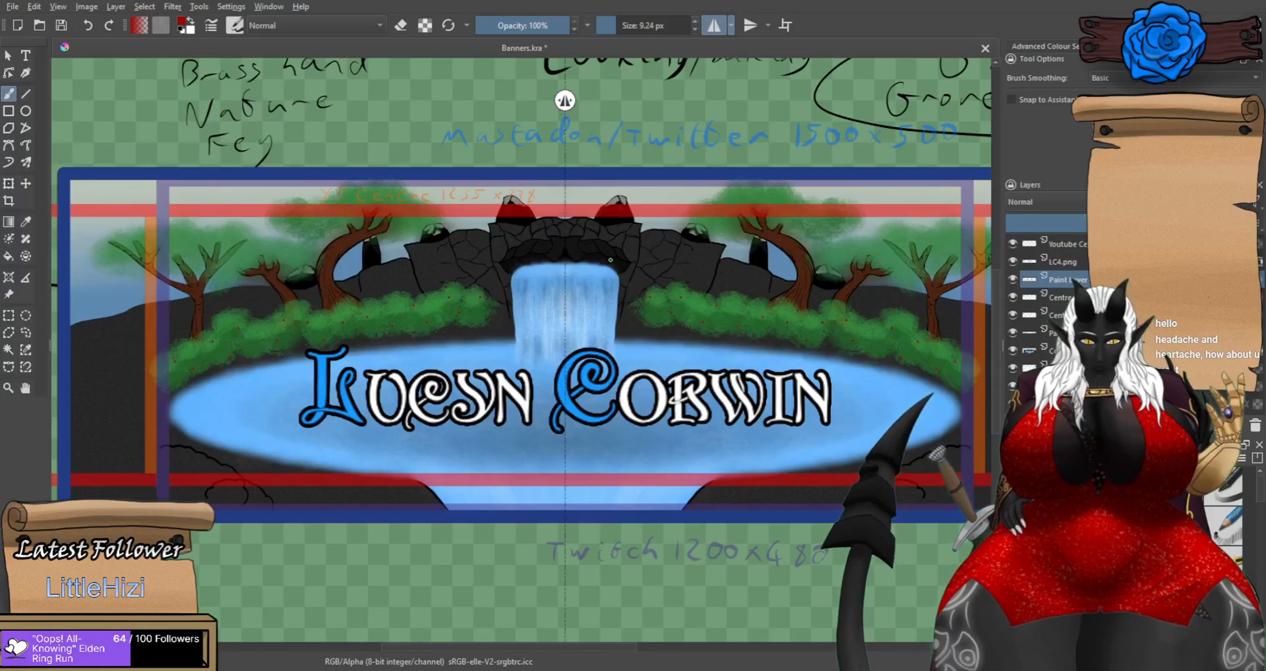
scroll(608, 263, "down", 3)
scroll(641, 231, "up", 2)
scroll(673, 249, "up", 1)
scroll(673, 248, "down", 1)
scroll(673, 248, "up", 1)
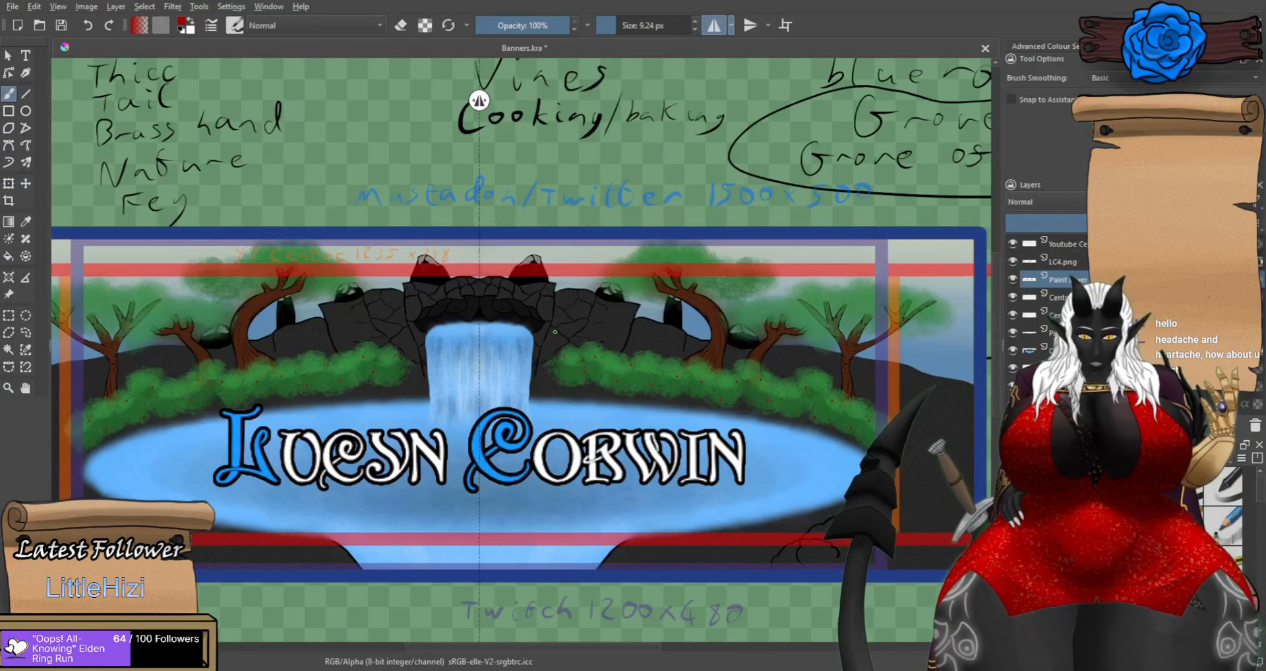
scroll(555, 332, "up", 1)
left_click_drag(555, 332, 600, 263)
scroll(599, 263, "down", 3)
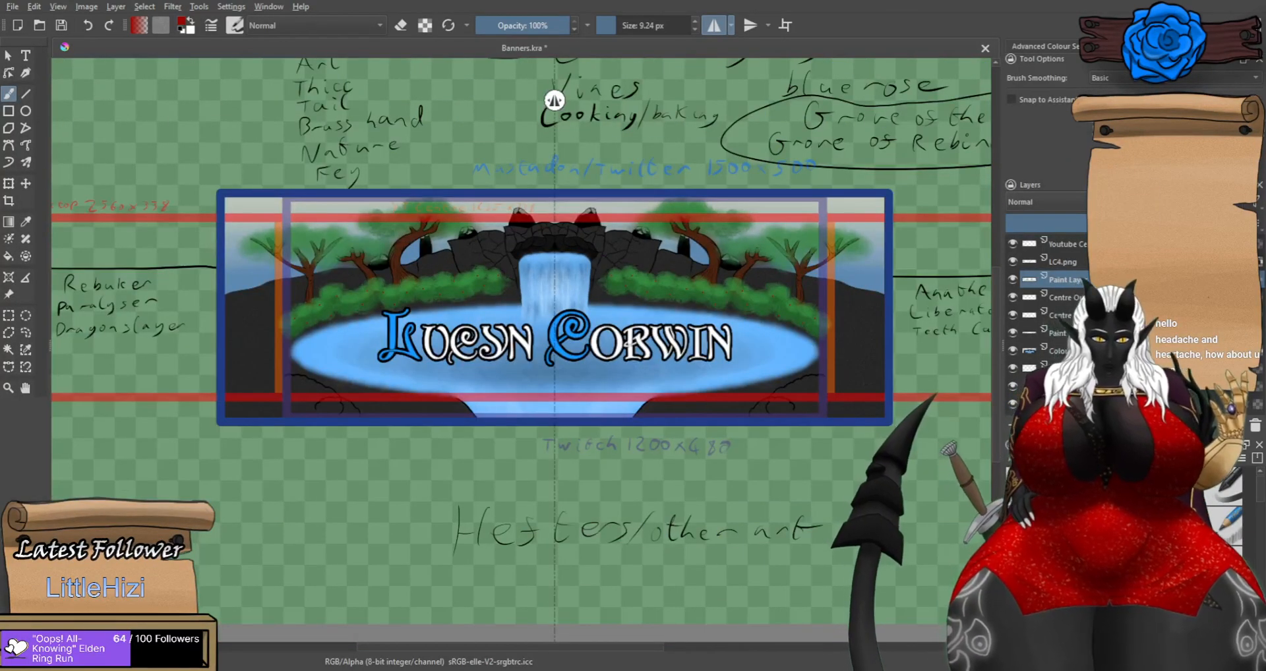